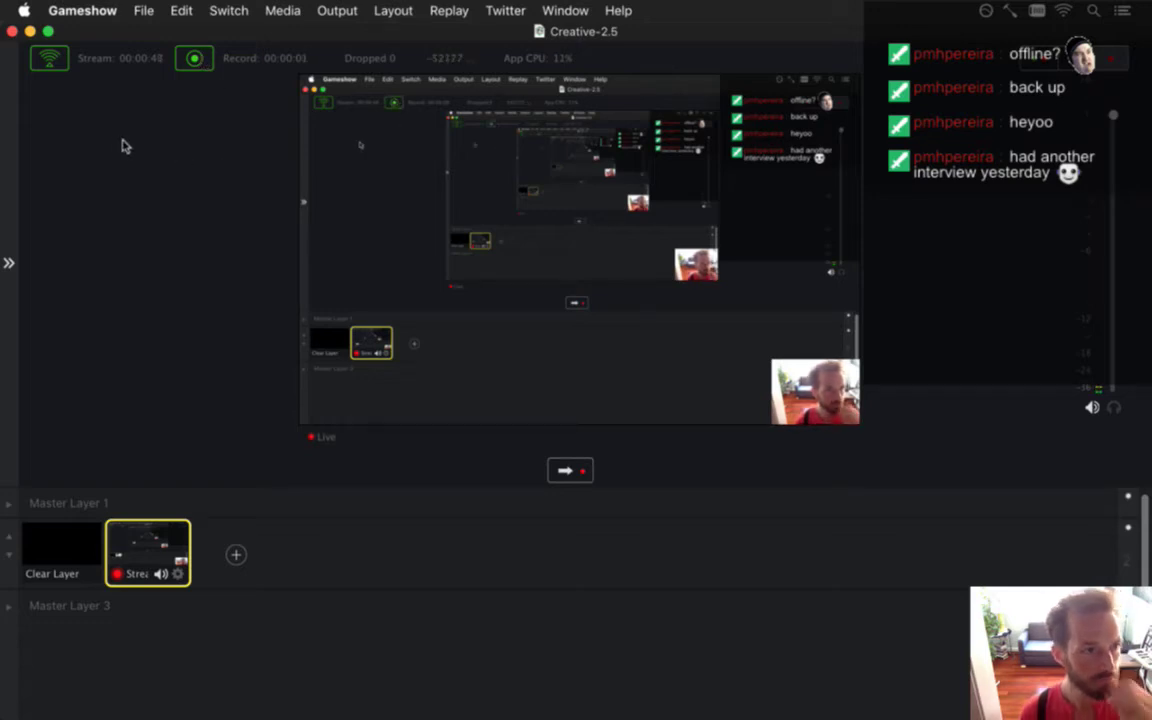
Switch to the Songbringer project in Xcode and run the game
left_click(30, 31)
left_click(508, 448)
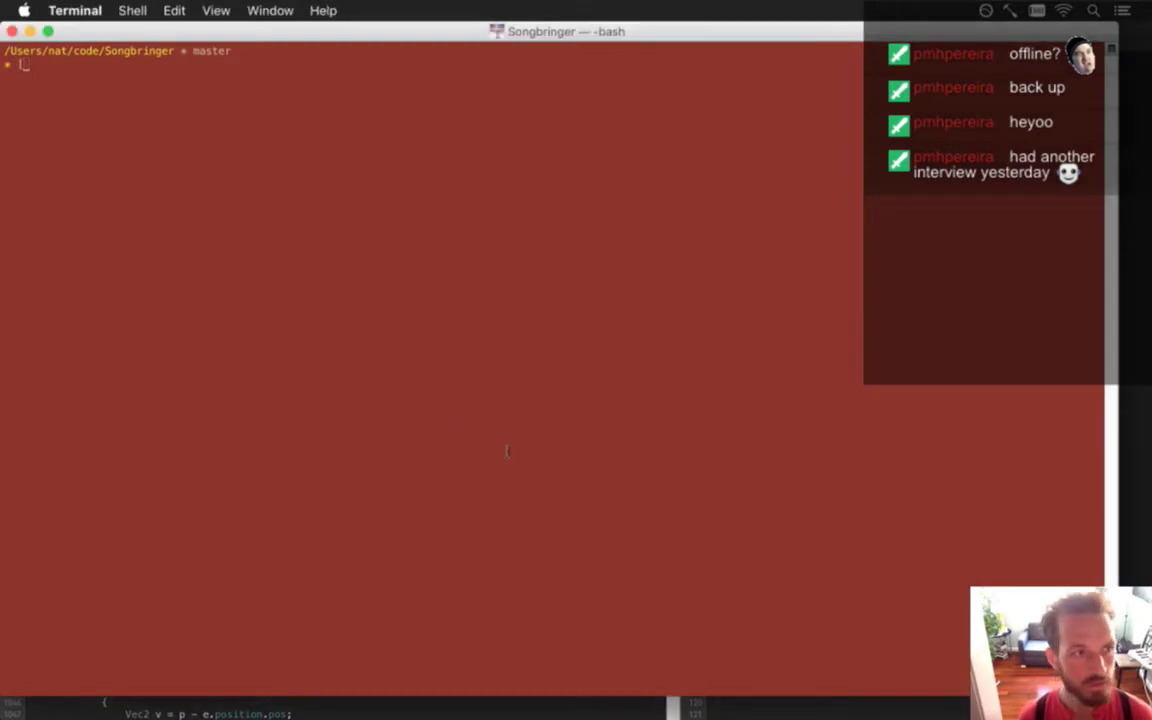
key("super+Tab")
key("super+Tab")
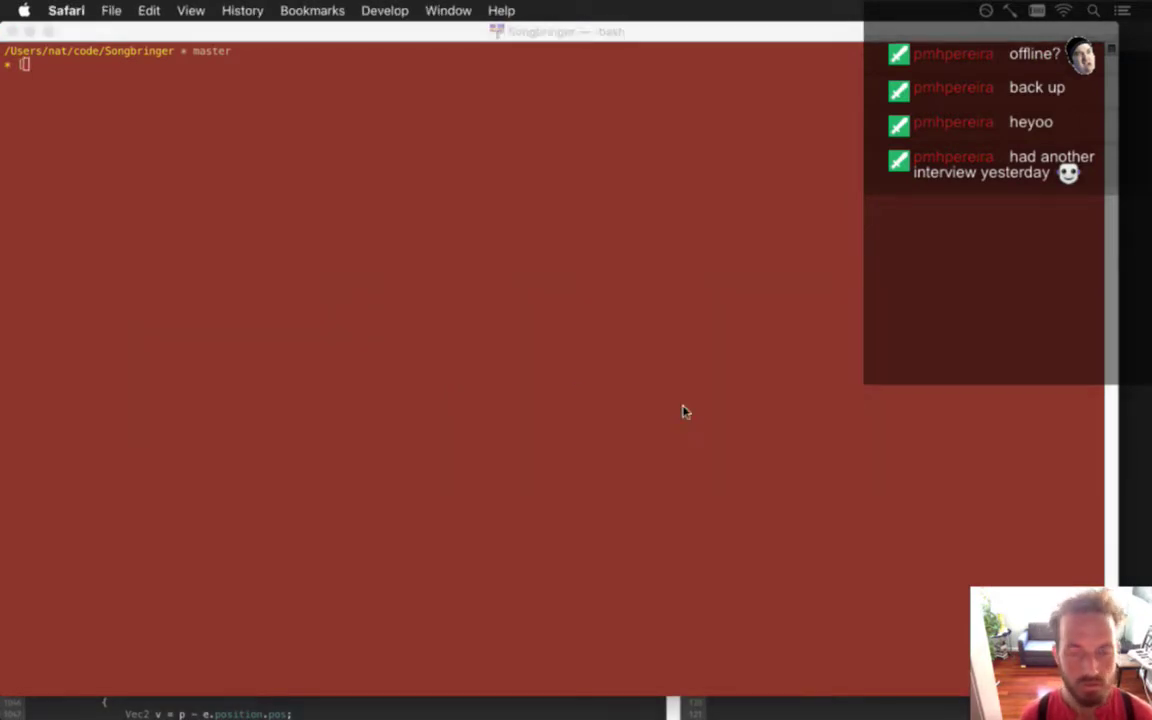
key("super+Tab")
key("super+Tab")
key("super+Tab")
key("super+Tab")
key("super+r")
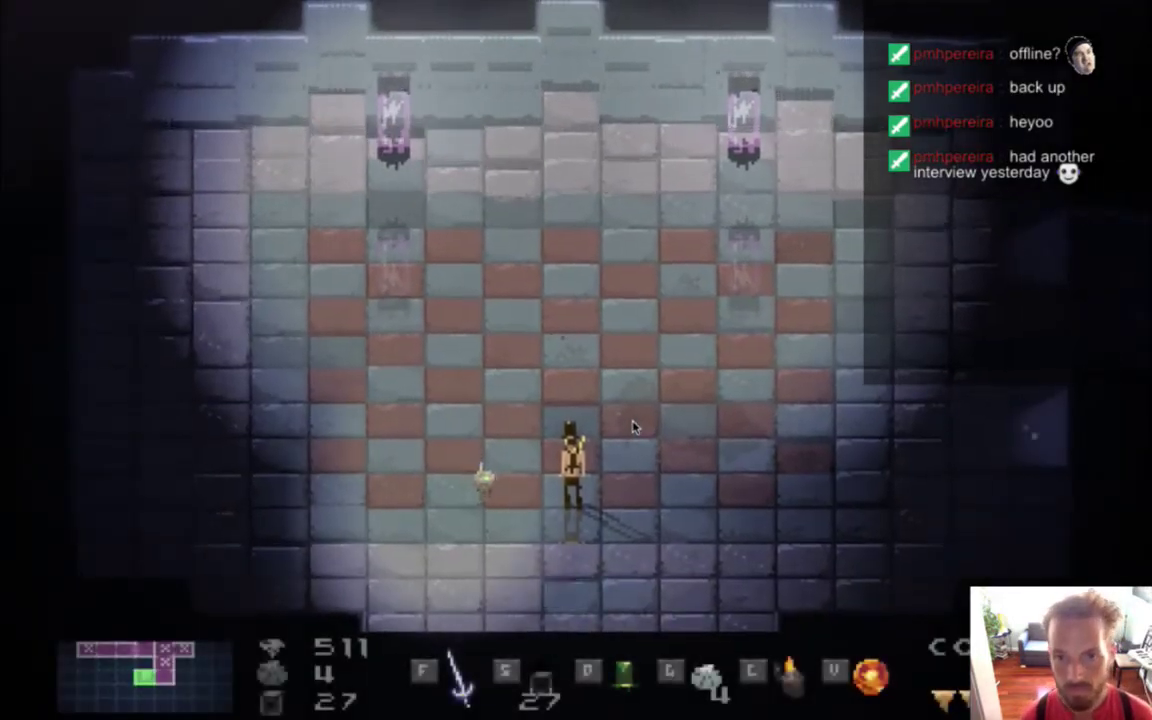
Try adjusting the system volume while the game is running, and quit the game
key("XF86AudioRaiseVolume")
key("XF86AudioLowerVolume")
key("XF86AudioLowerVolume")
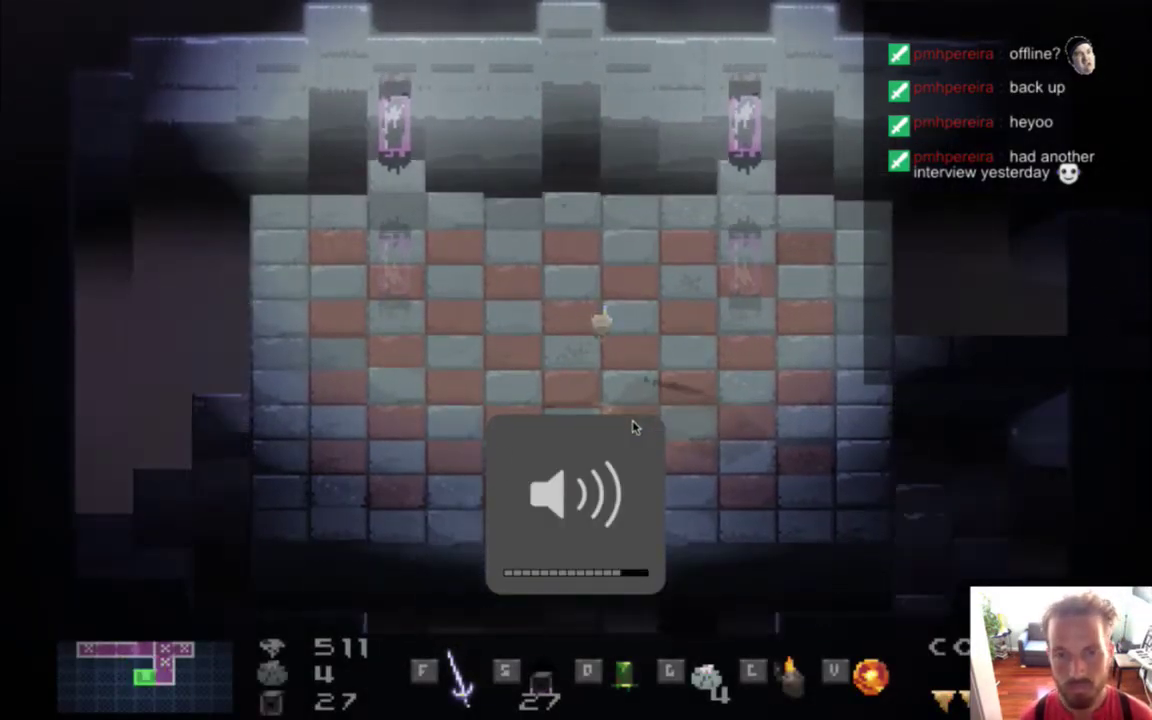
key("super+q")
Set the system sound output device to Headphones, close System Preferences and raise the system volume
left_click(24, 10)
left_click(40, 56)
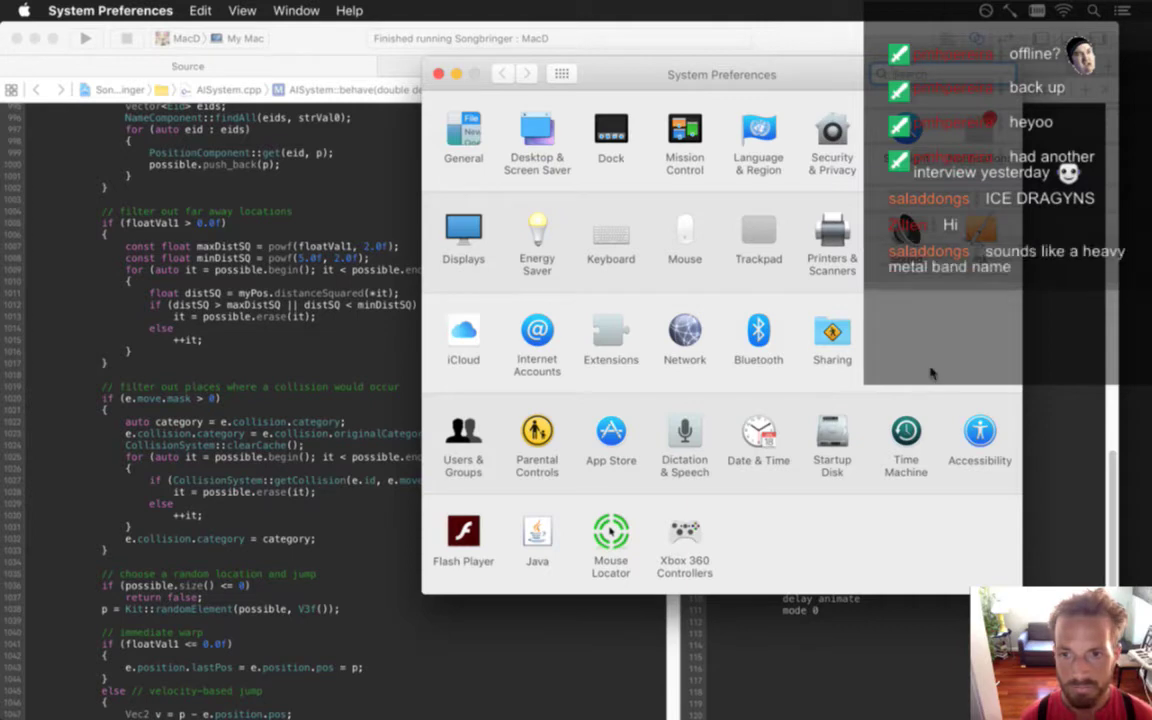
left_click(906, 240)
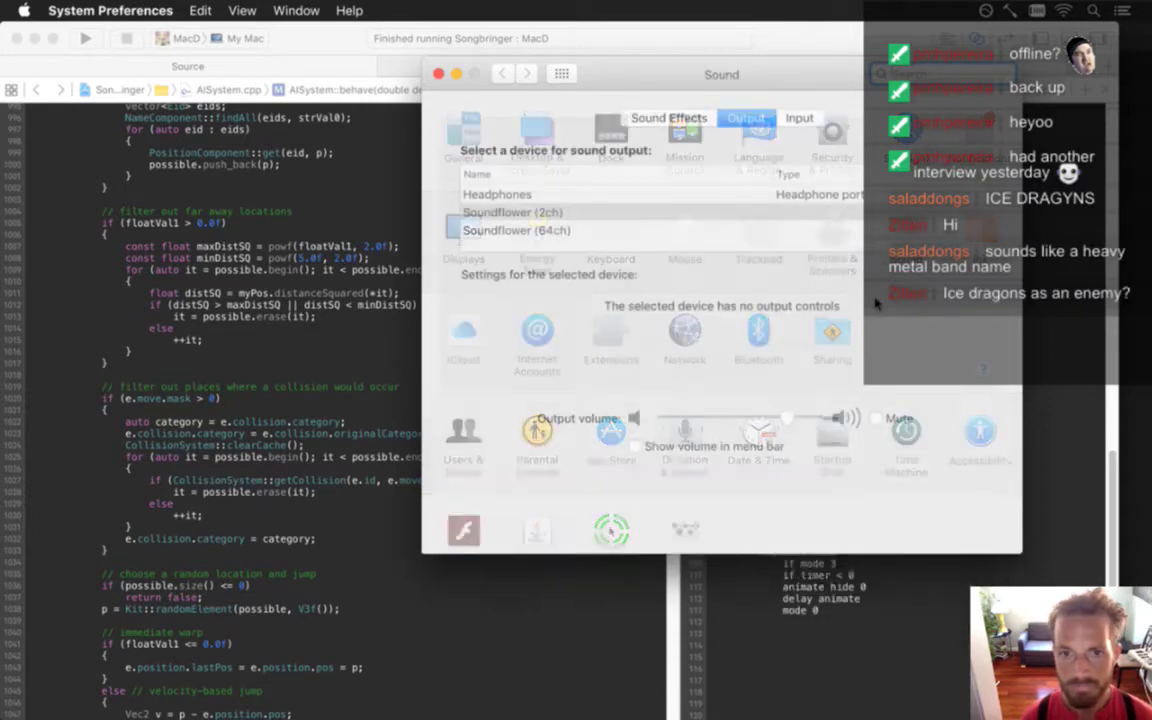
left_click(741, 196)
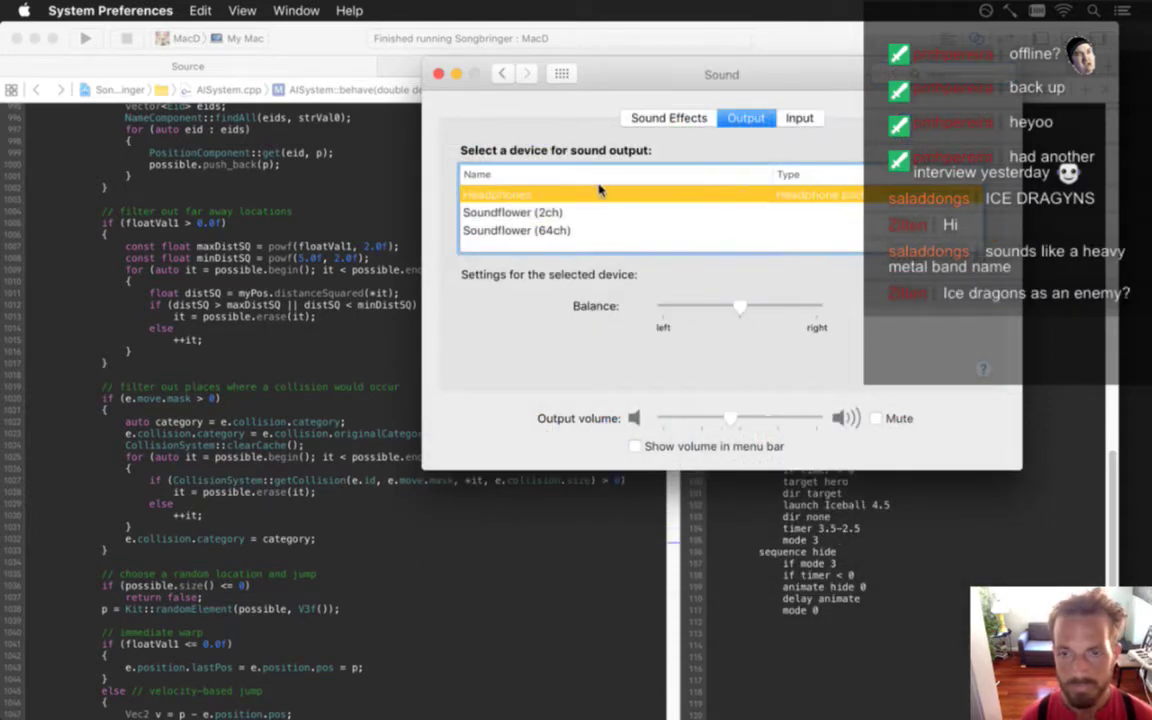
key("super+q")
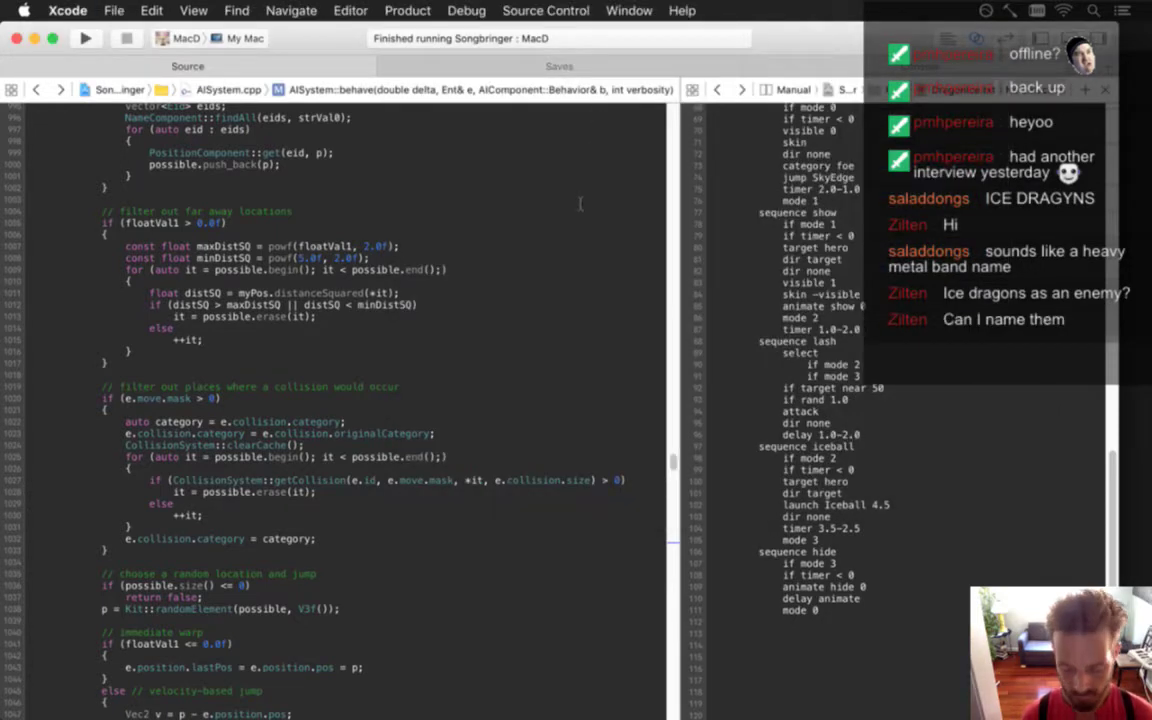
key("XF86AudioRaiseVolume")
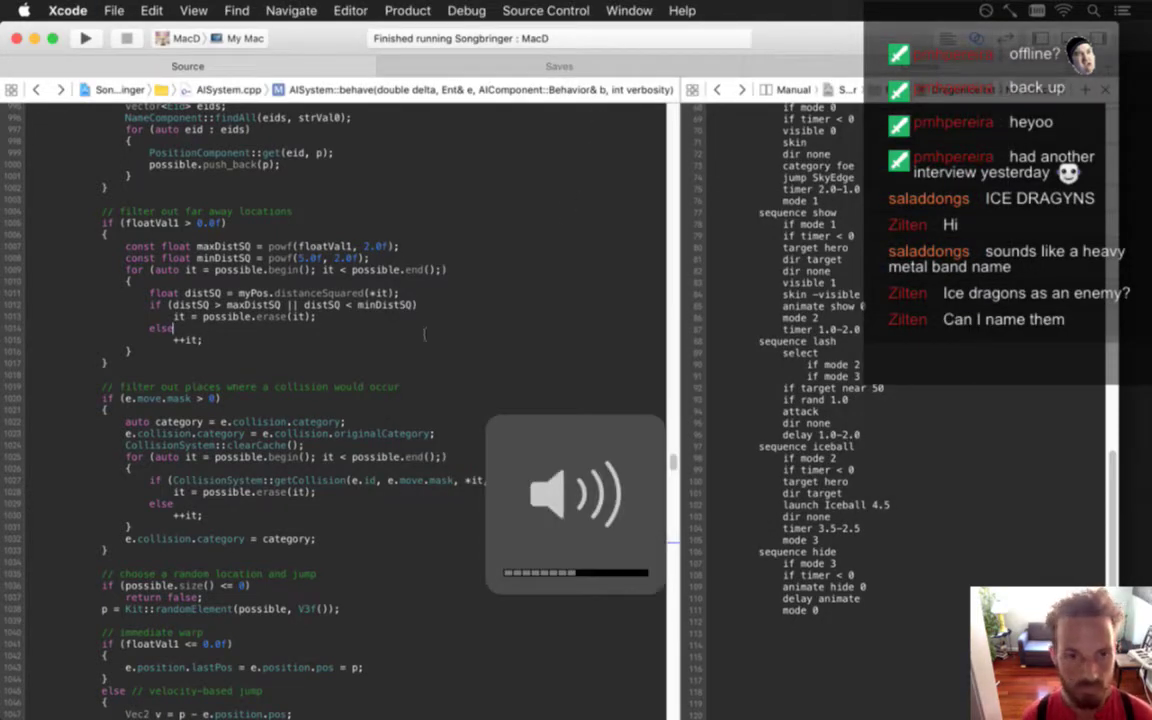
Run Songbringer again from Xcode and move the hero around the checkered-floor dungeon room
key("super+r")
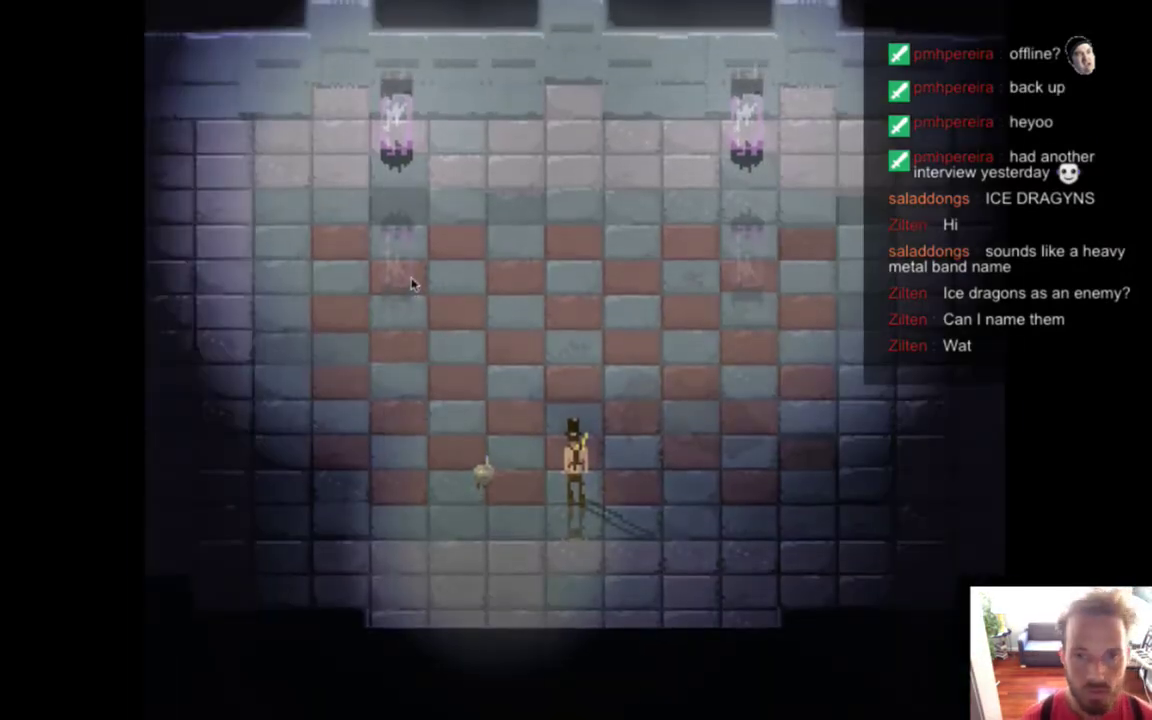
key("Up")
key("Left")
key("Right")
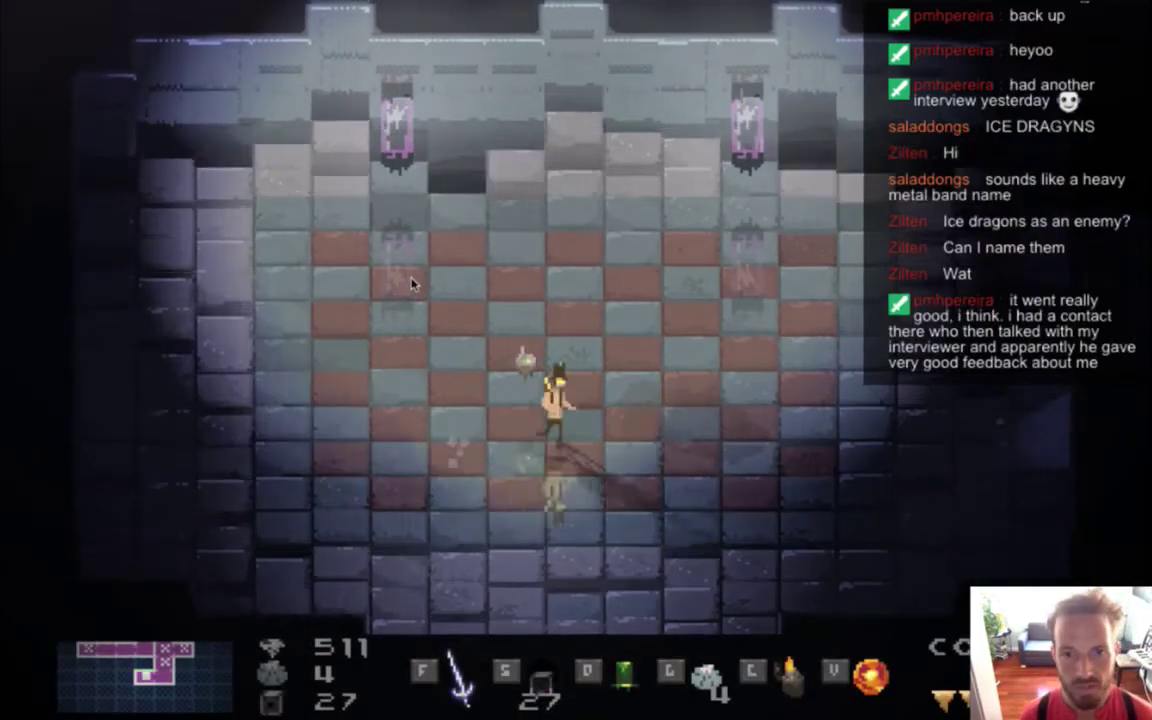
key("Right")
key("Down")
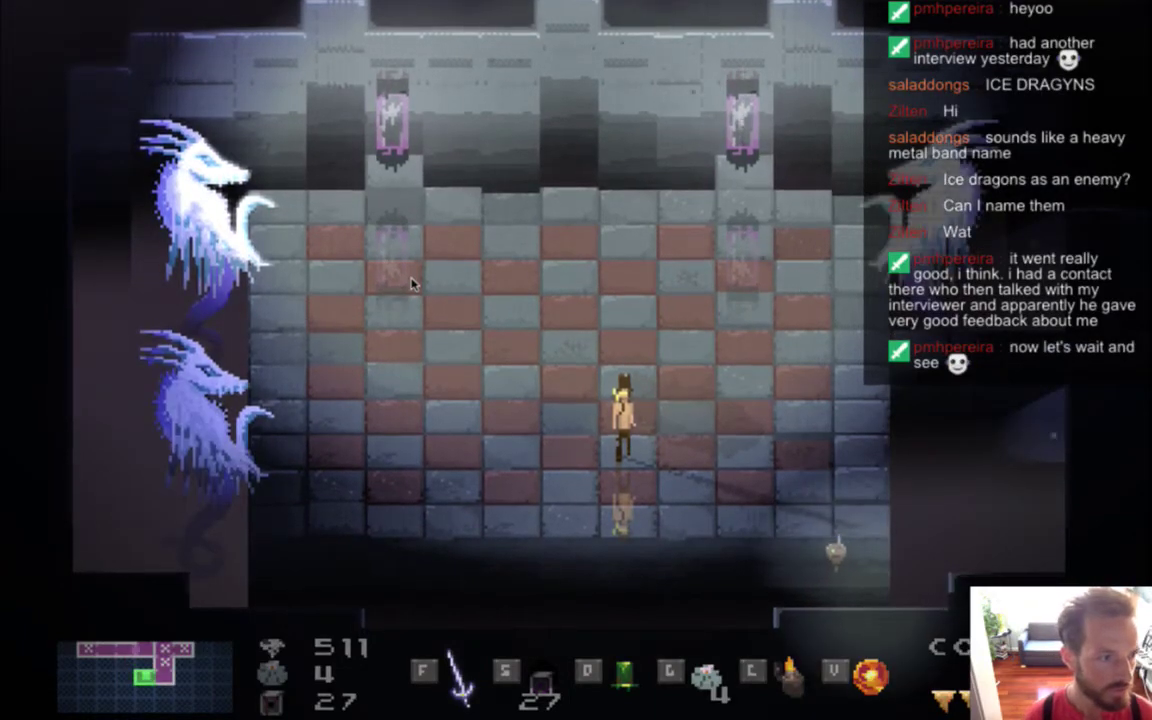
Lower the system volume by several levels while the game is running
key("XF86AudioLowerVolume")
key("XF86AudioLowerVolume")
key("XF86AudioLowerVolume")
key("XF86AudioLowerVolume")
key("XF86AudioLowerVolume")
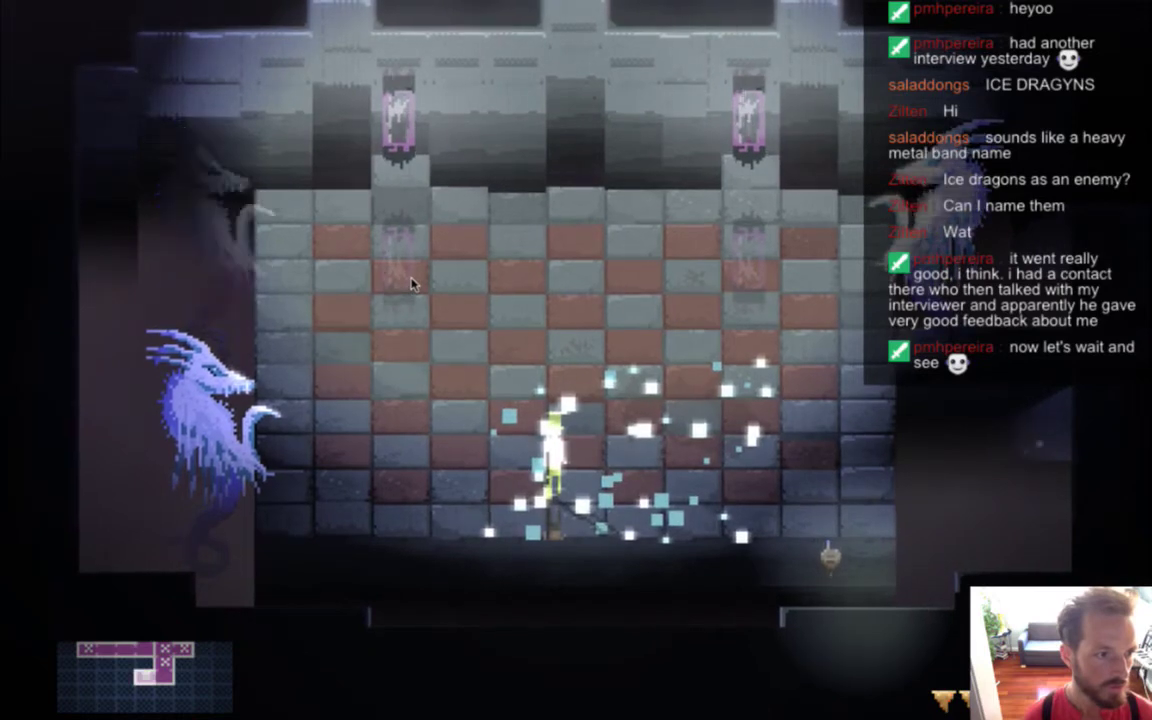
Playtest the ice dragon fight, moving the hero around the room to observe the dragons and their iceball attacks
key("d")
key("w")
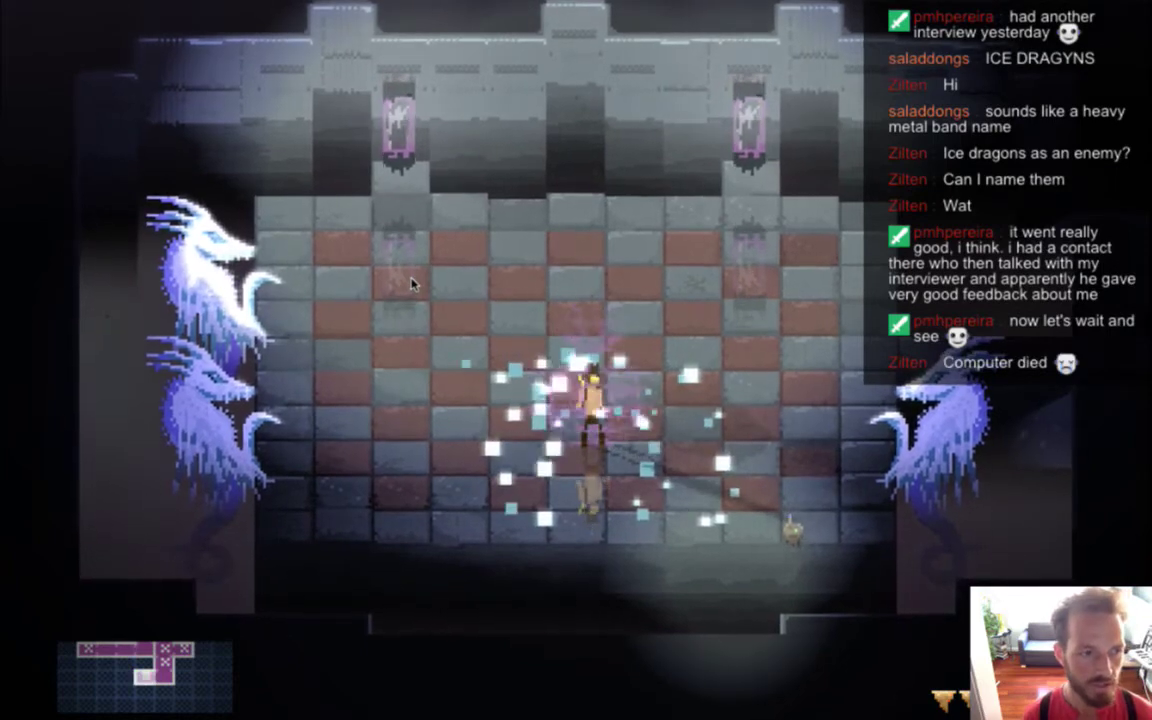
key("a")
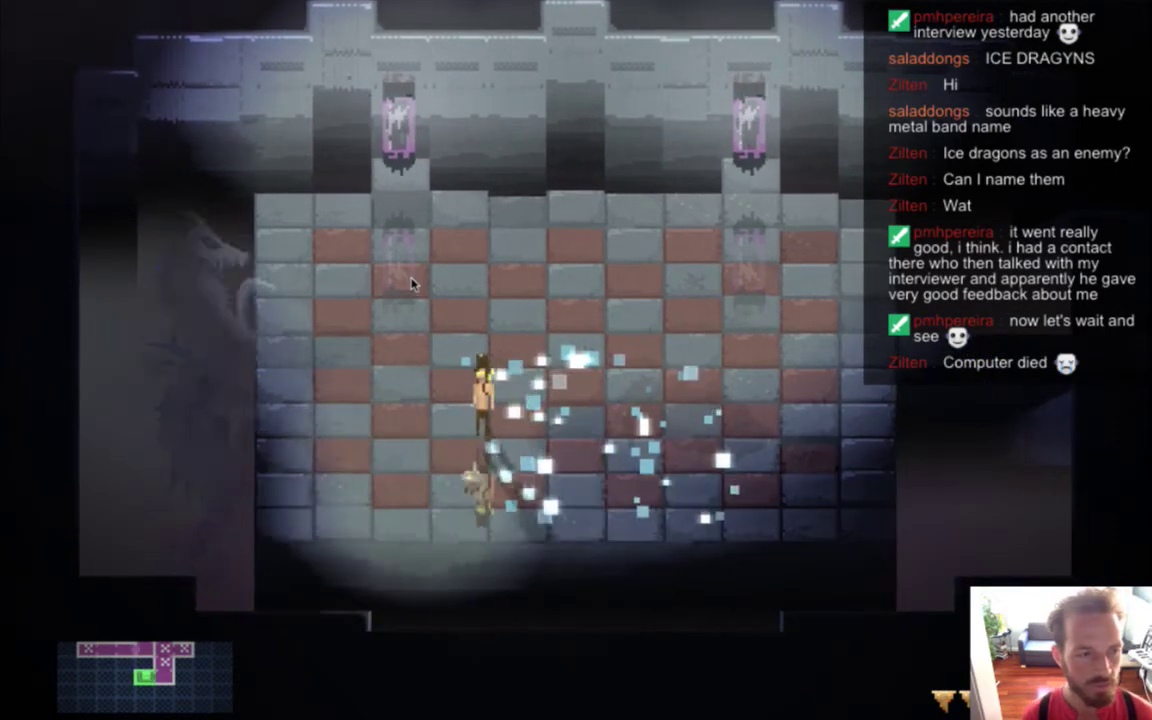
key("d")
key("w")
key("a")
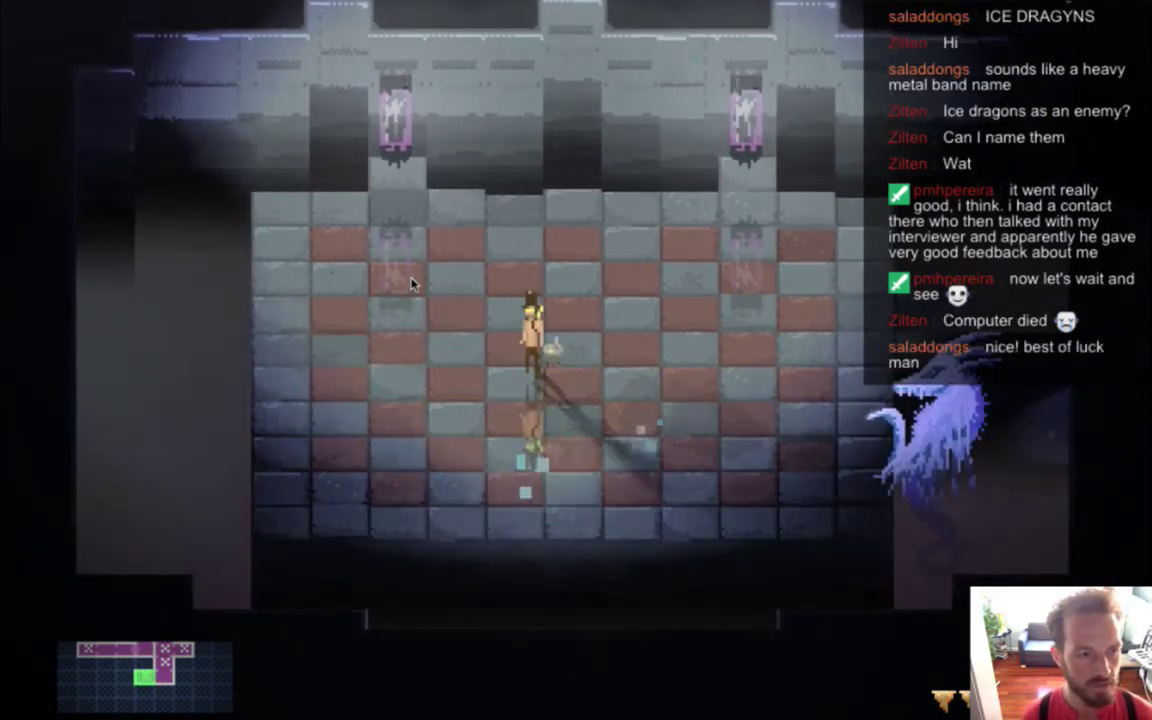
key("s")
key("d")
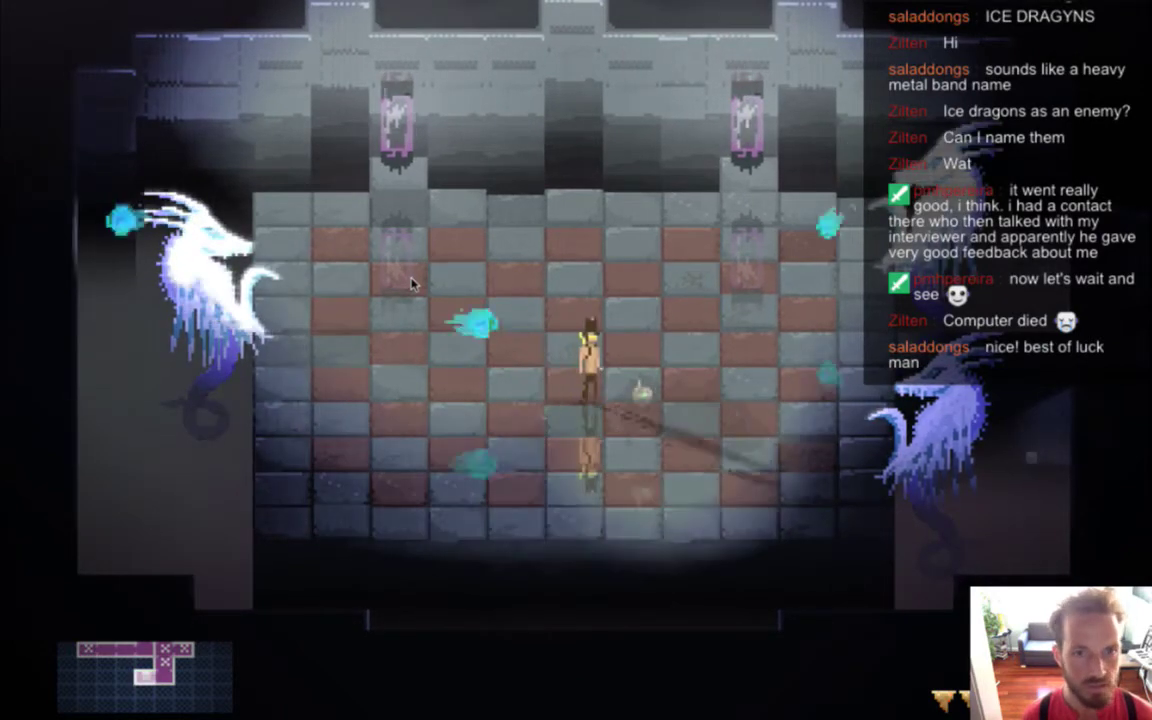
key("Up")
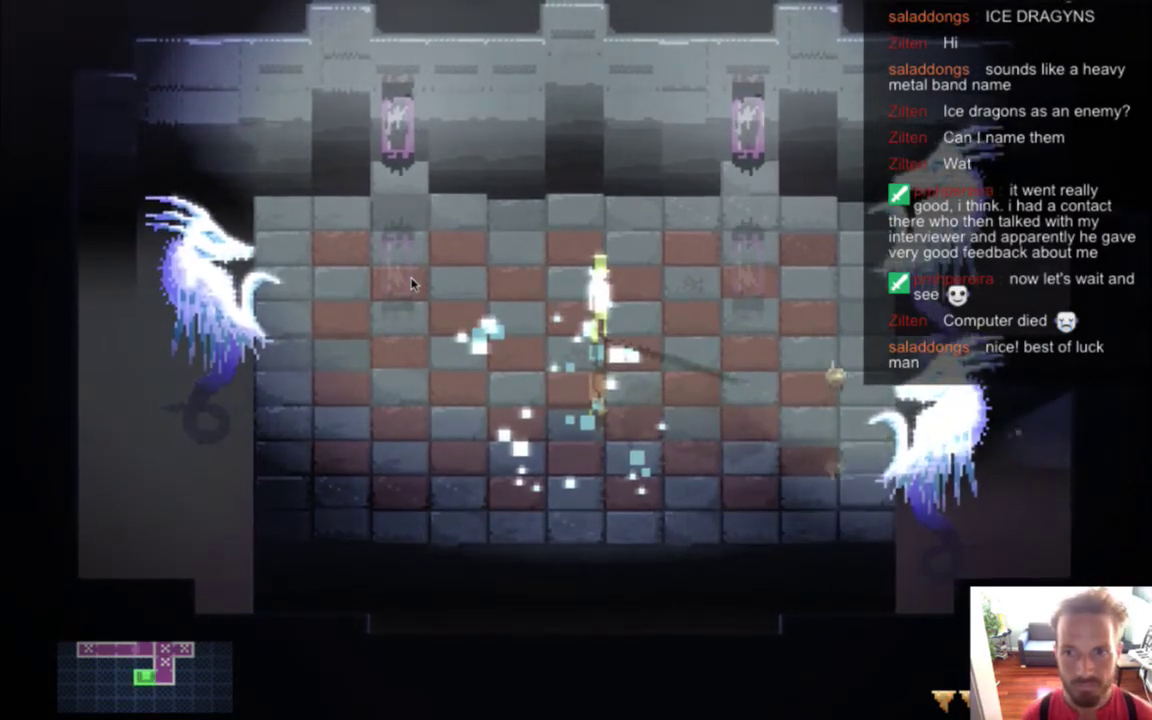
key("s")
key("d")
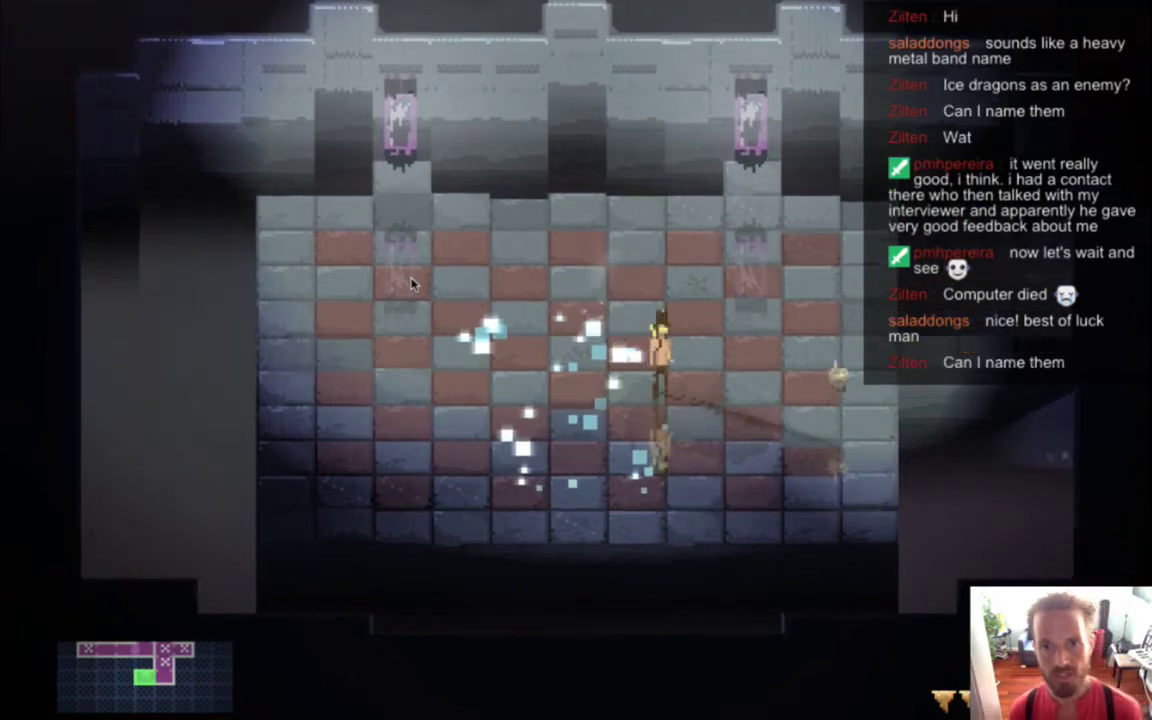
key("a")
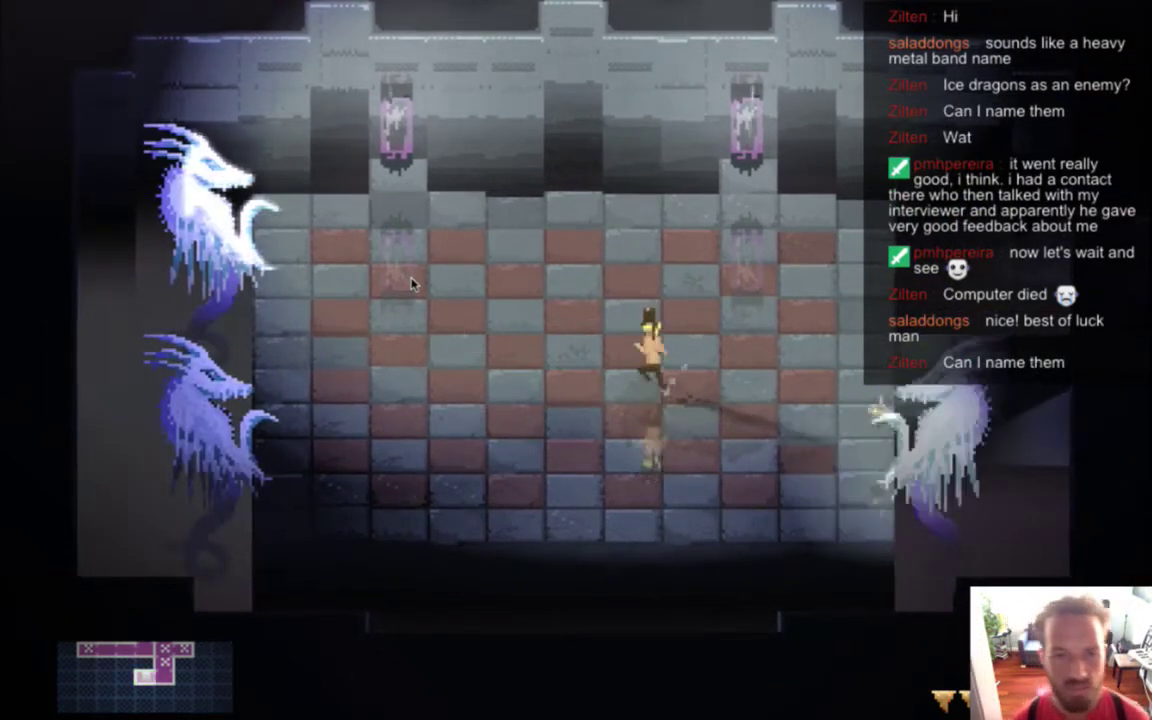
key("s")
key("a")
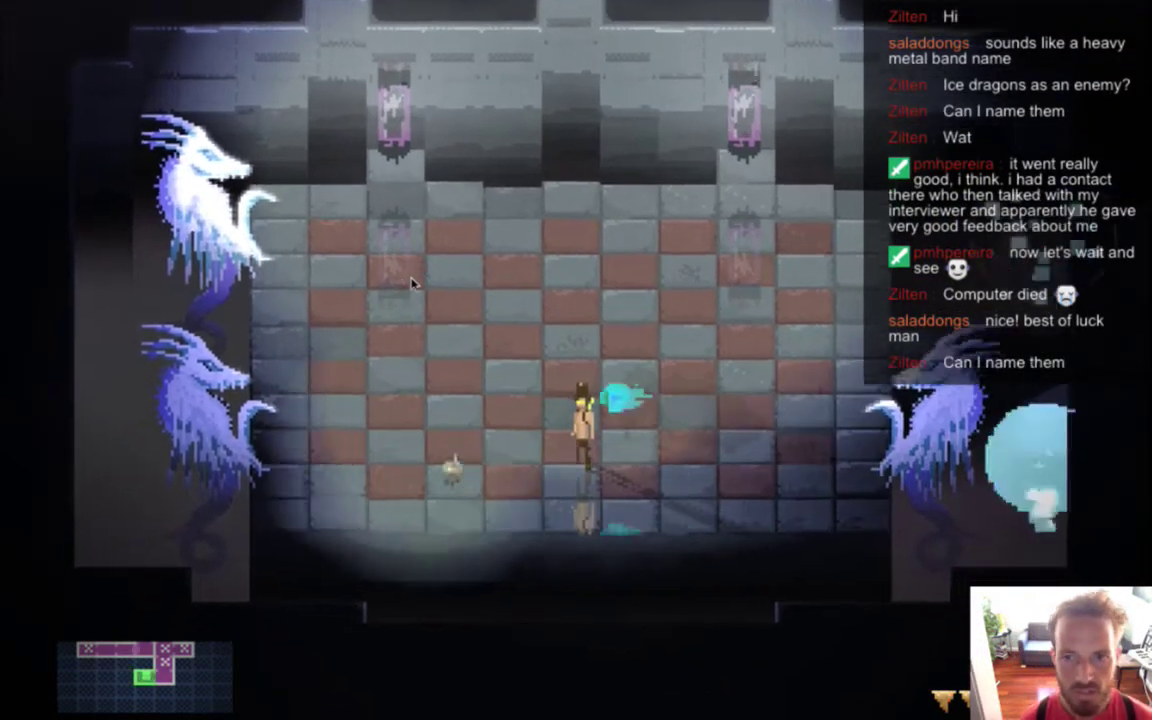
key("Up")
key("Left")
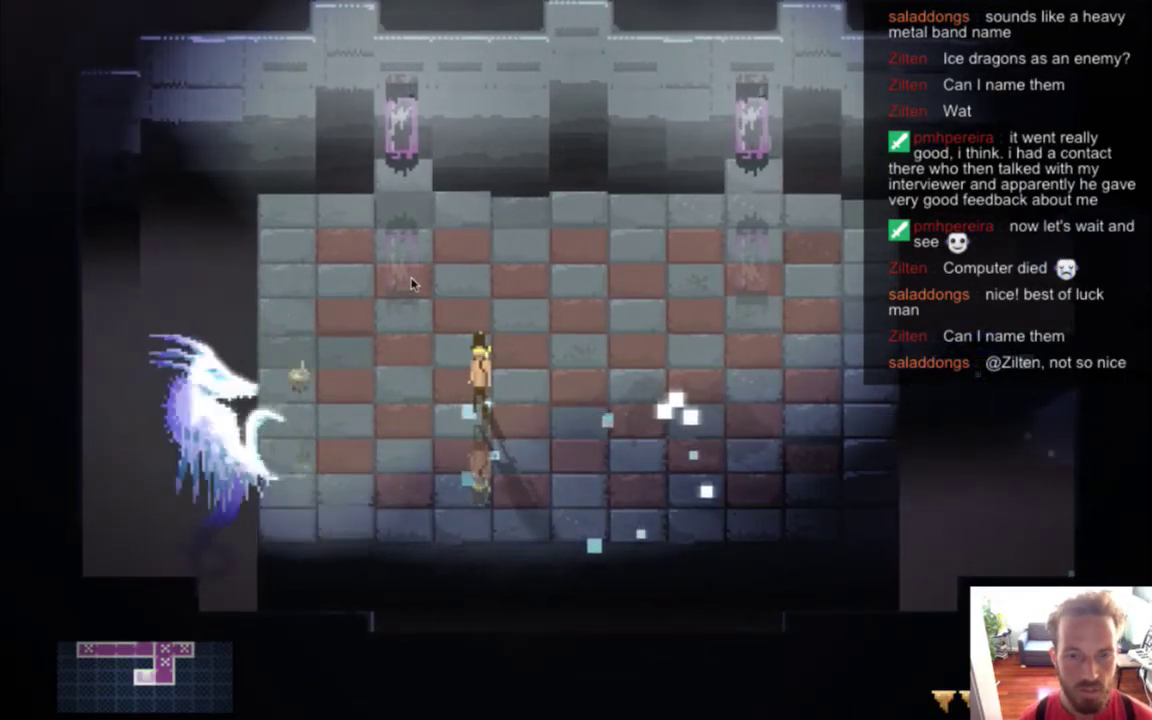
key("Left")
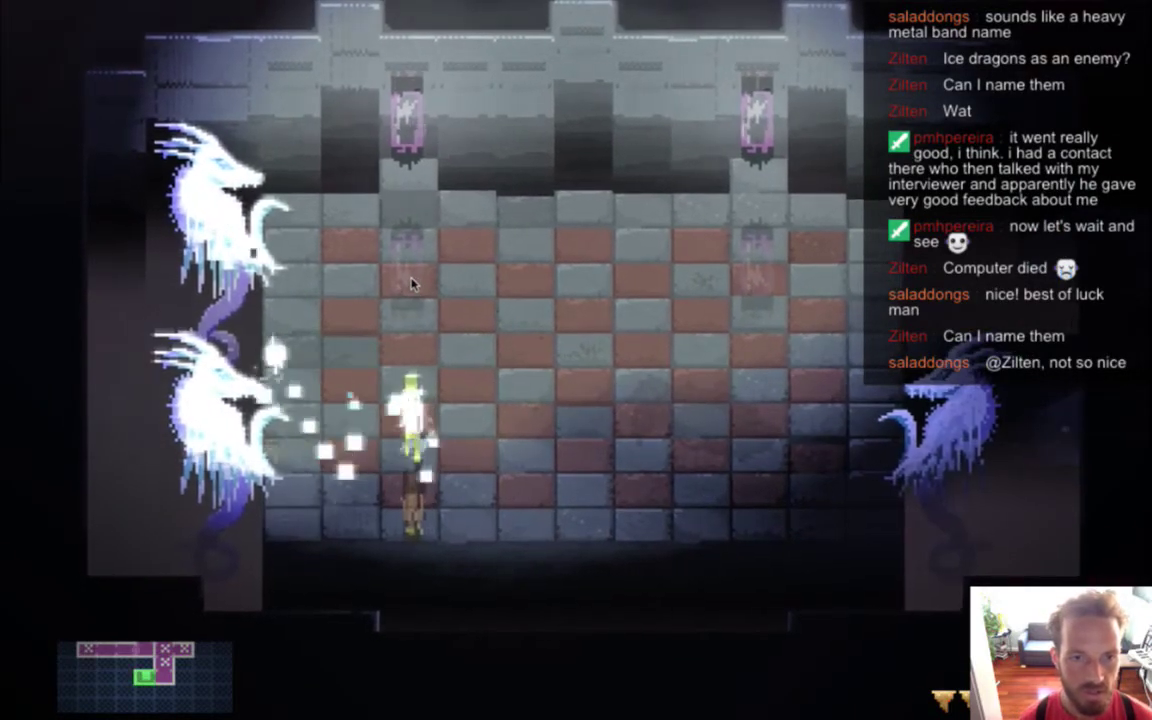
key("Left")
key("Up")
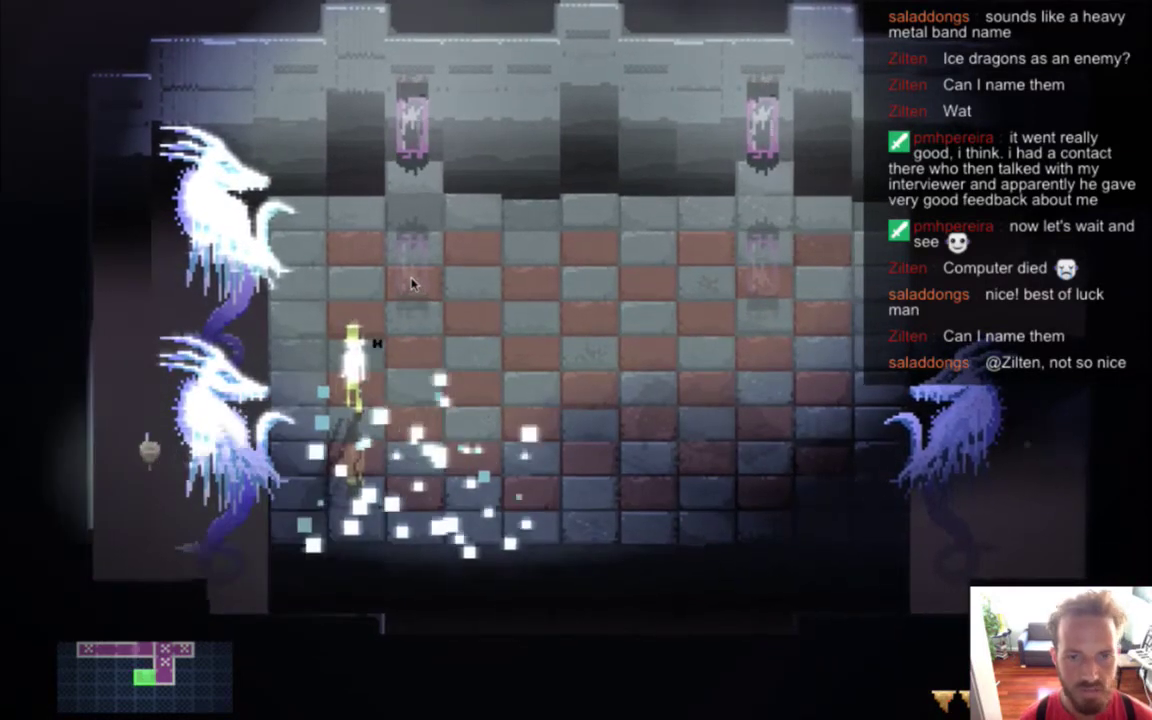
key("Right")
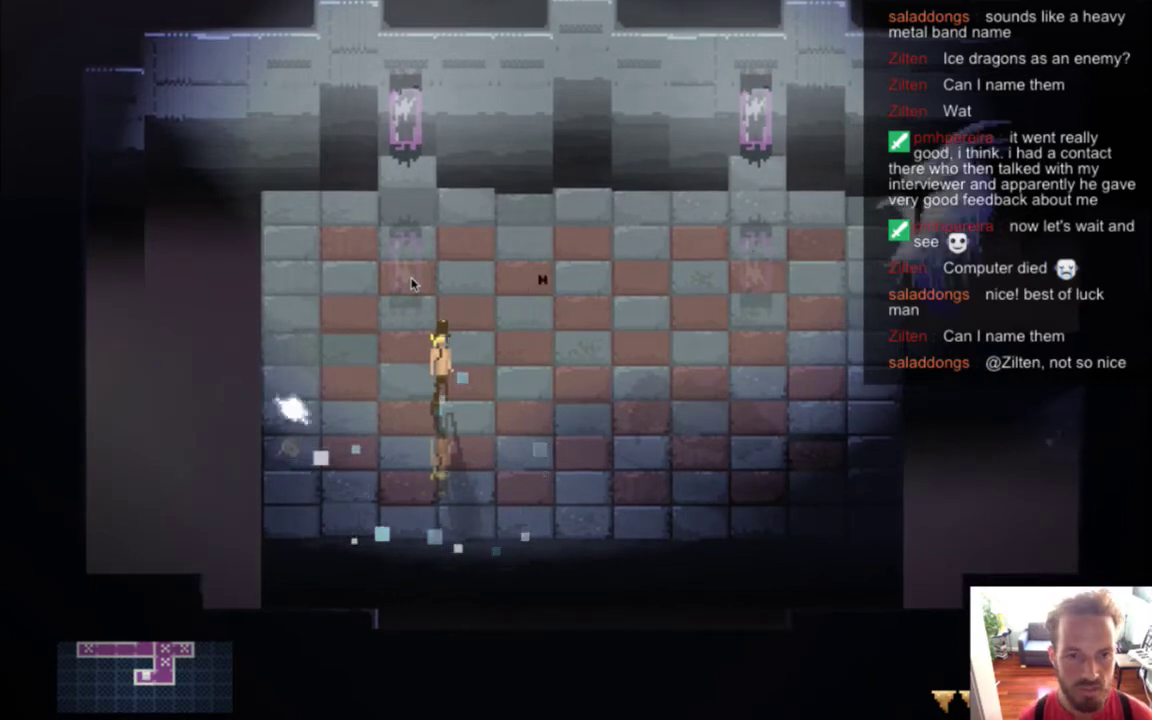
key("Right")
key("Right")
key("Down")
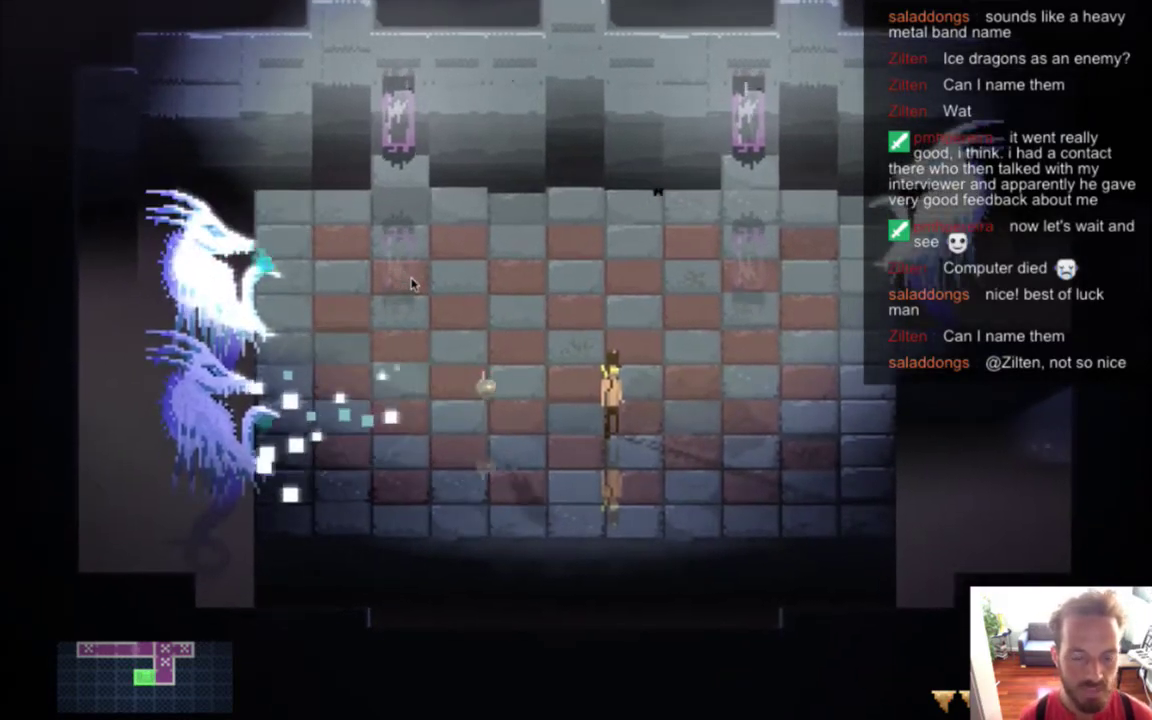
Pause the game, set the FPS video setting to 30 and resume play
key("Escape")
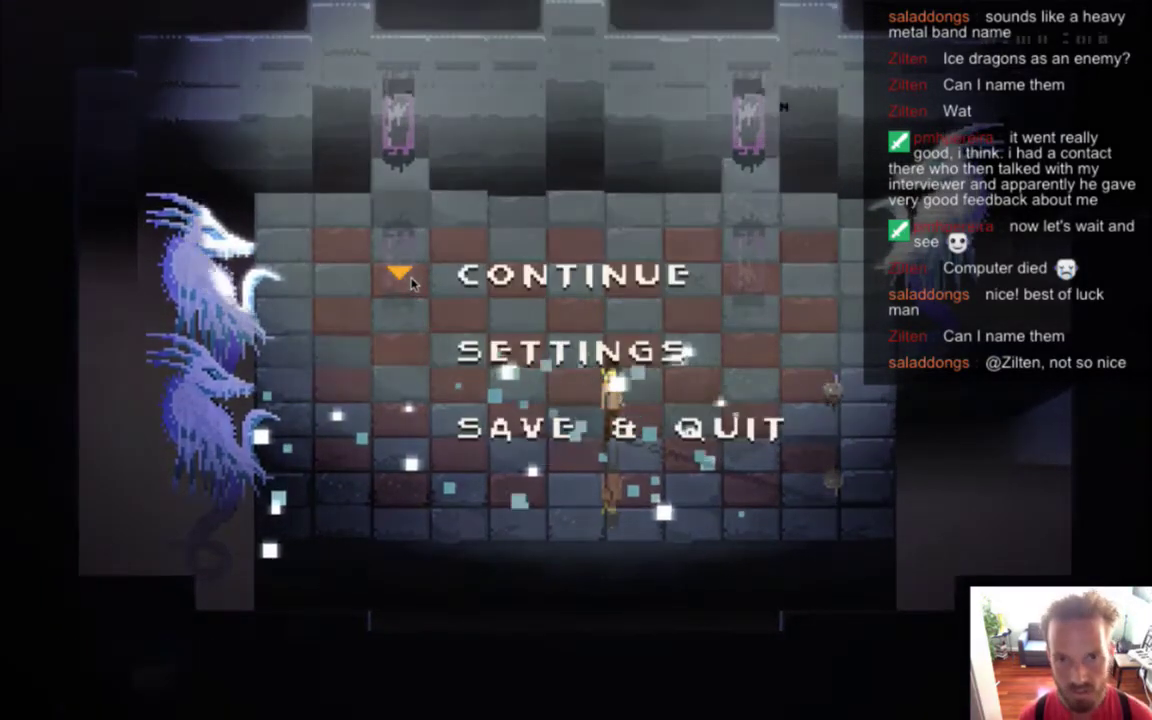
key("Down")
key("Return")
key("Down")
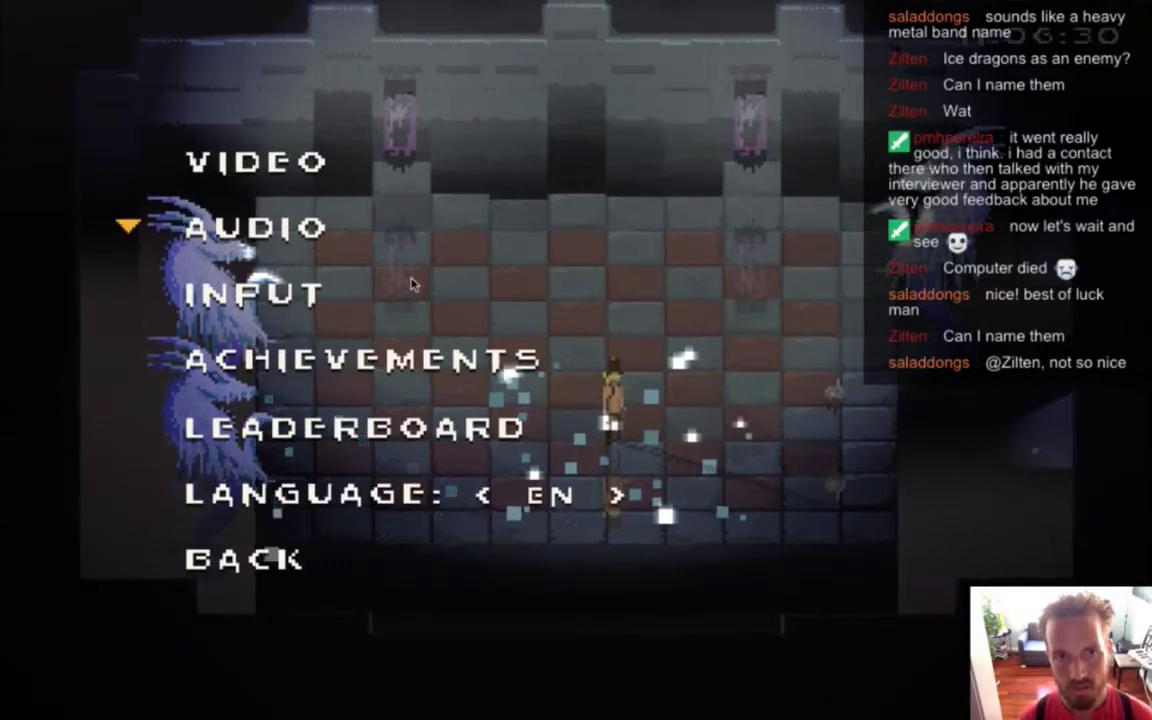
key("Up")
key("Return")
key("Down")
key("Down")
key("Left")
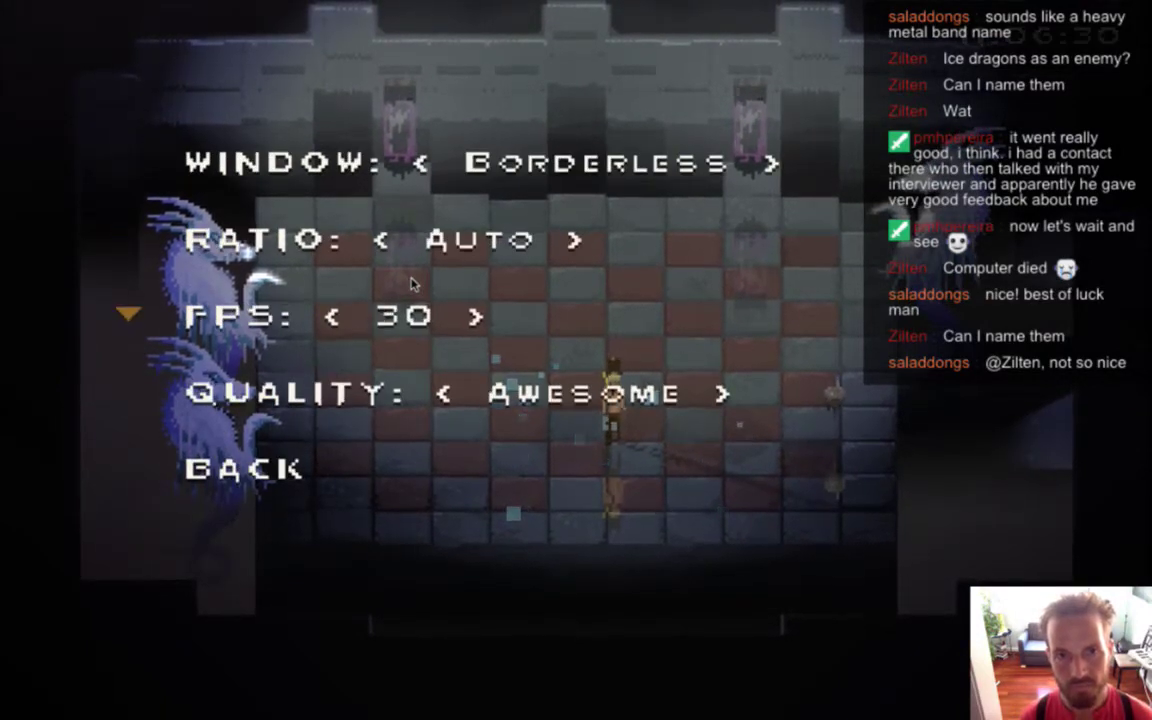
key("Escape")
key("Escape")
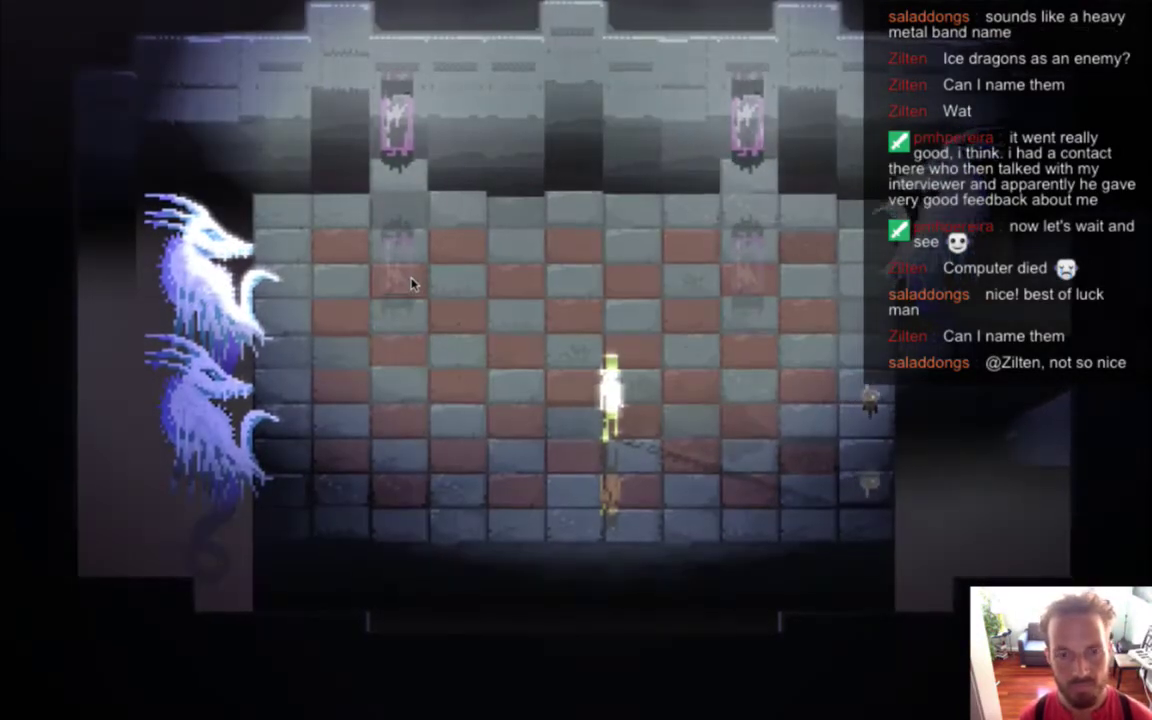
Quit the game and widen the AISystem.cpp editor pane in Xcode
key("super+q")
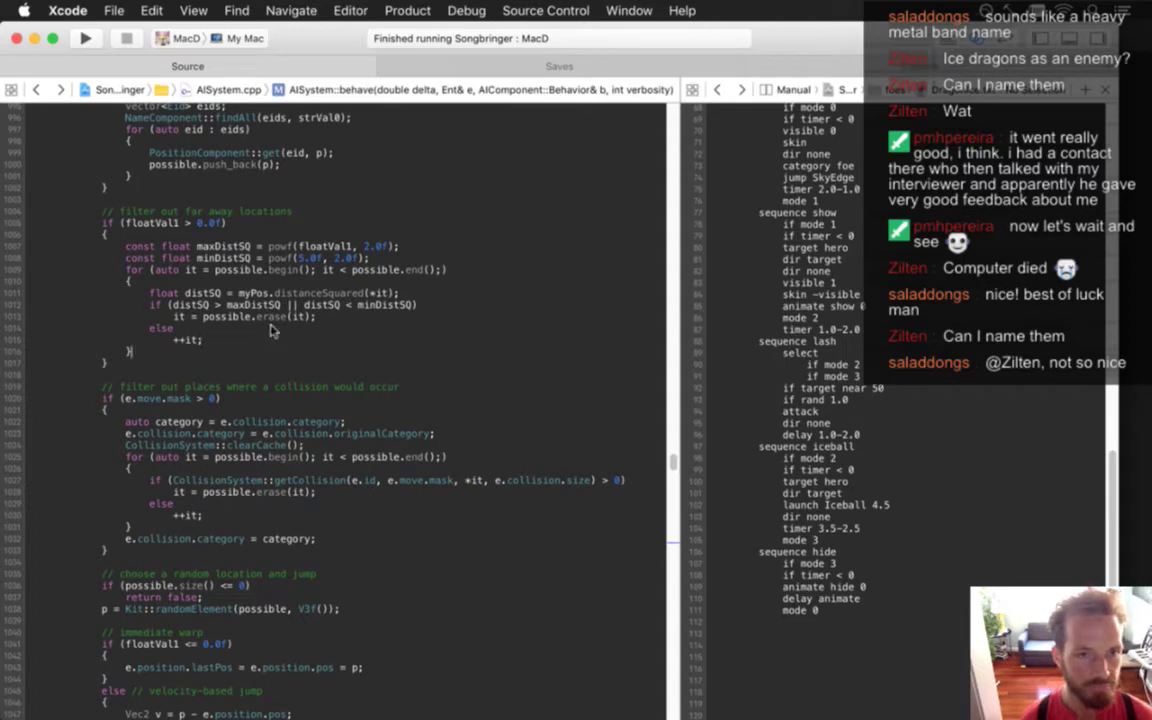
left_click_drag(681, 392, 761, 396)
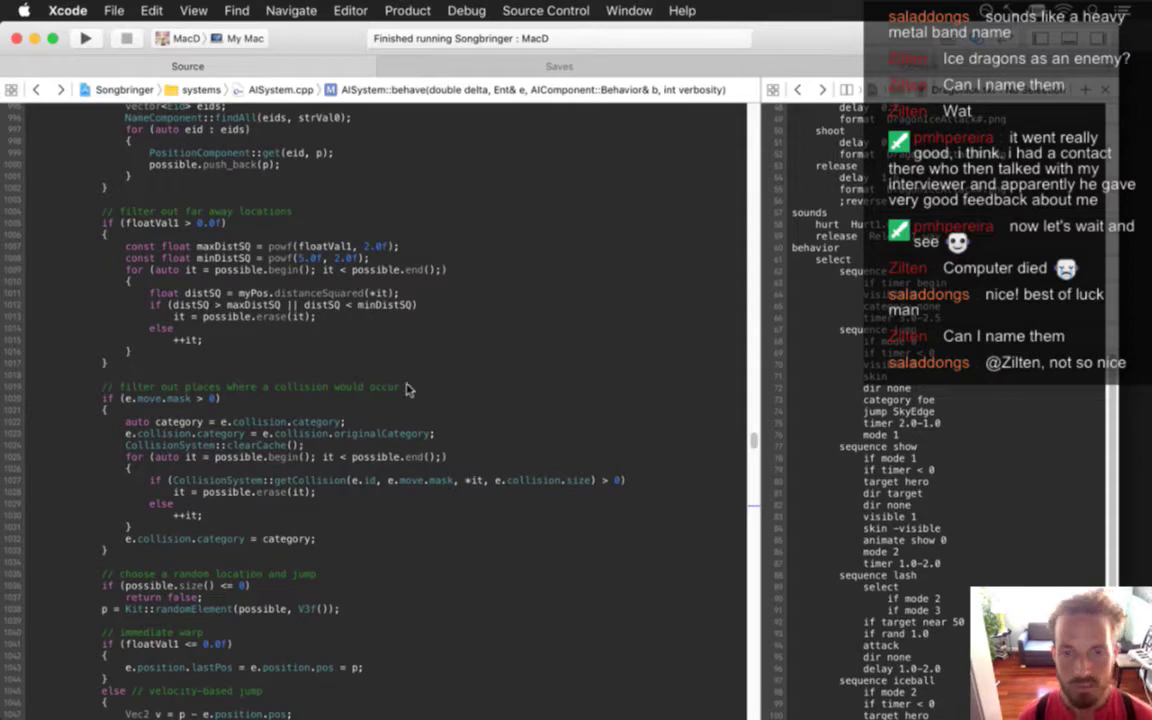
Switch to Photoshop and accept fef7ff as the foreground color
key("super+Tab")
key("super+Tab")
key("super+Tab")
key("super+Tab")
key("super+Tab")
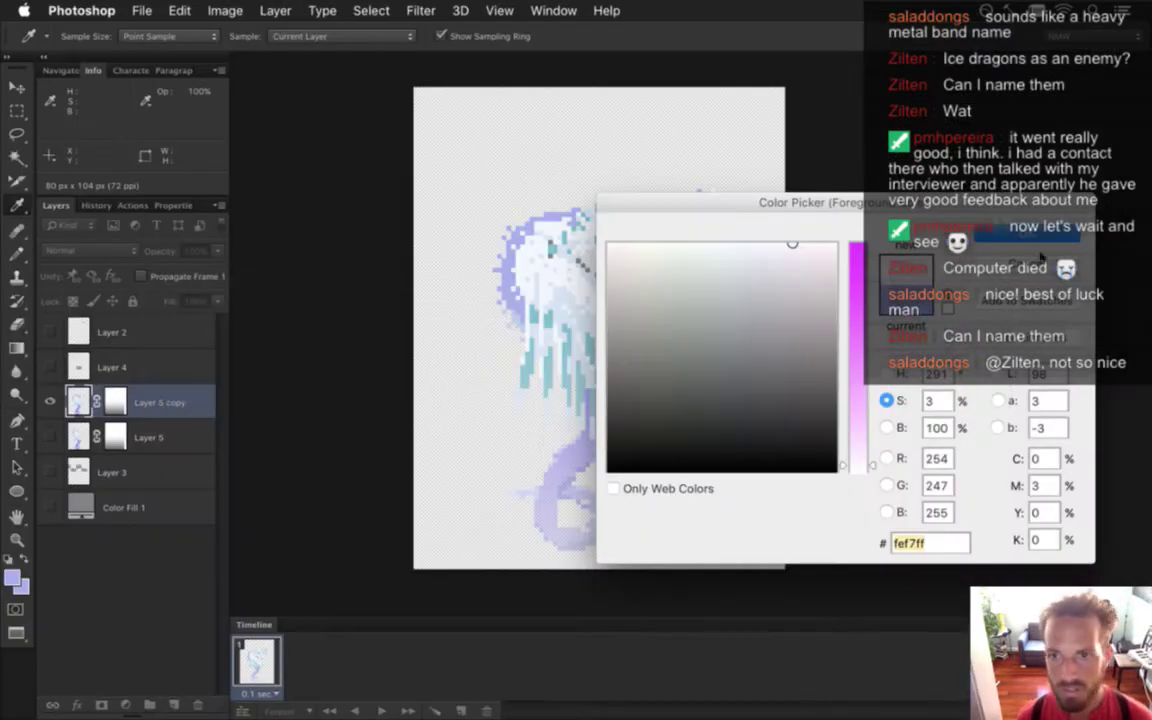
key("Return")
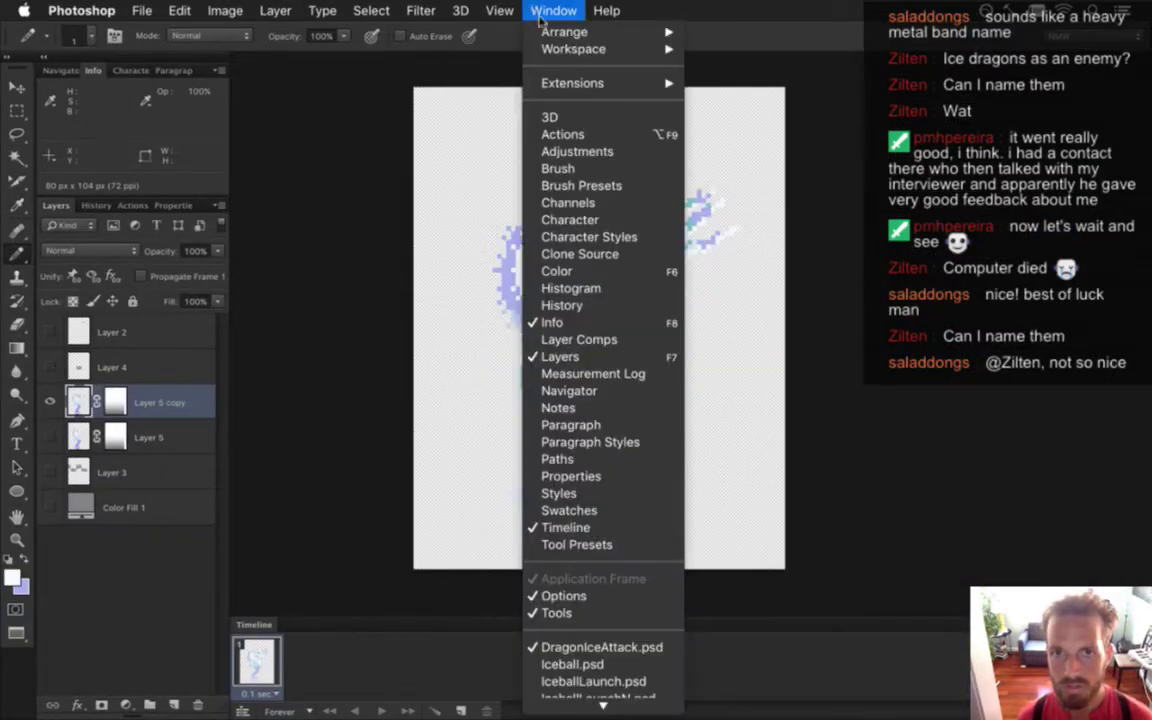
Close DragonIceAttack.psd together with the open IceballLaunch and directional iceball documents
left_click(553, 10)
mouse_move(636, 714)
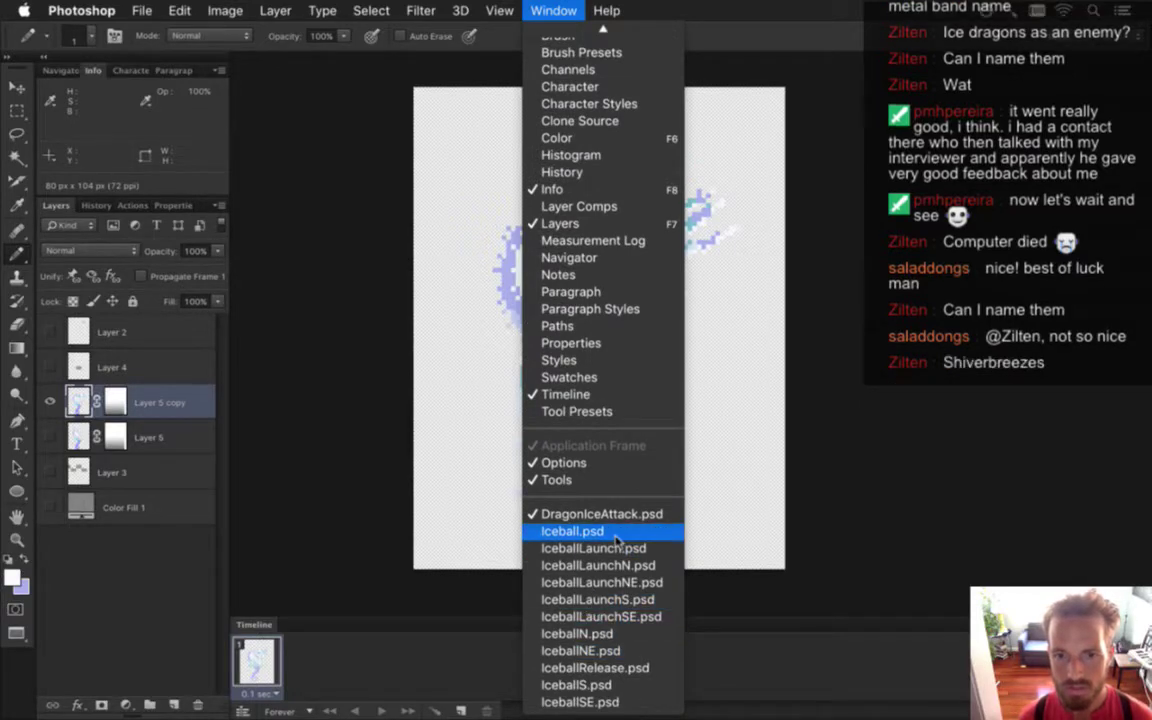
left_click(353, 283)
key("super+w")
key("super+w")
key("super+w")
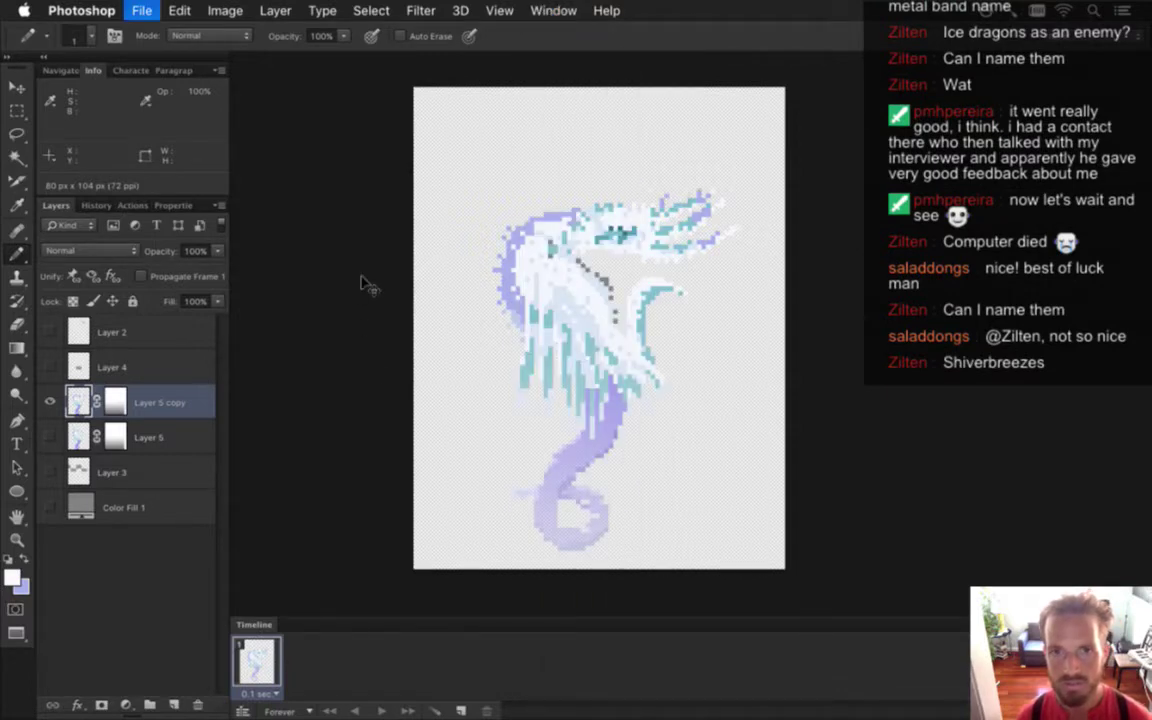
key("super+w")
key("super+w")
key("super+w")
key("super+w")
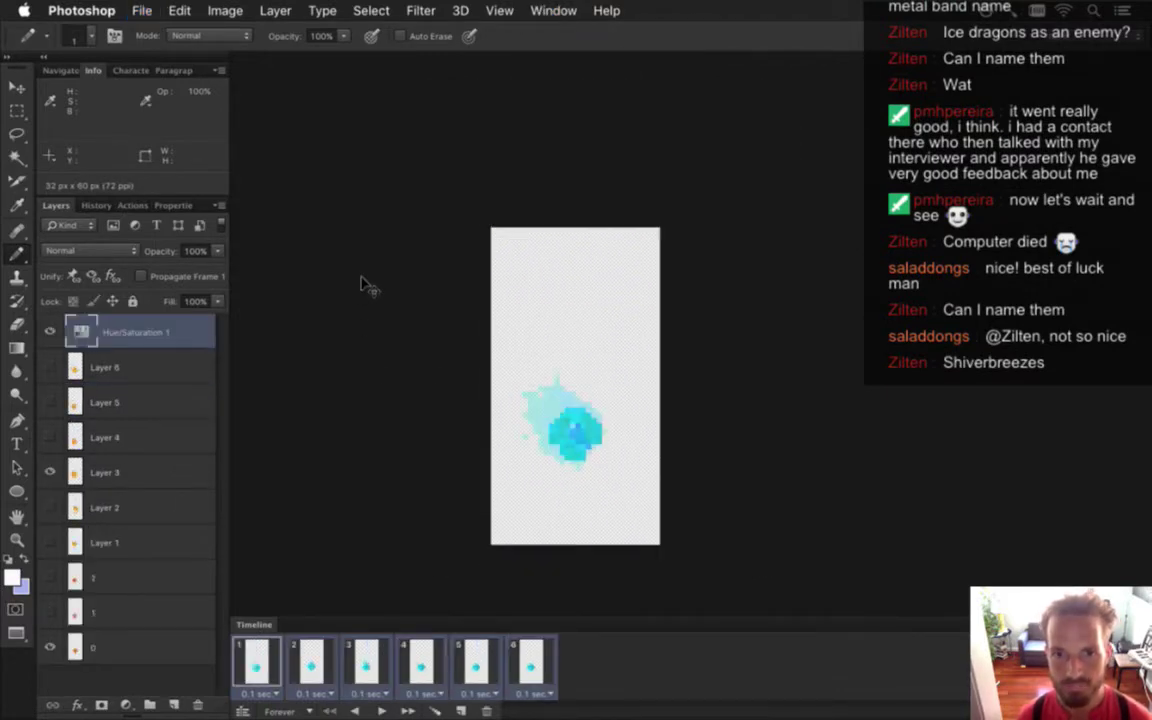
key("super+w")
key("super+w")
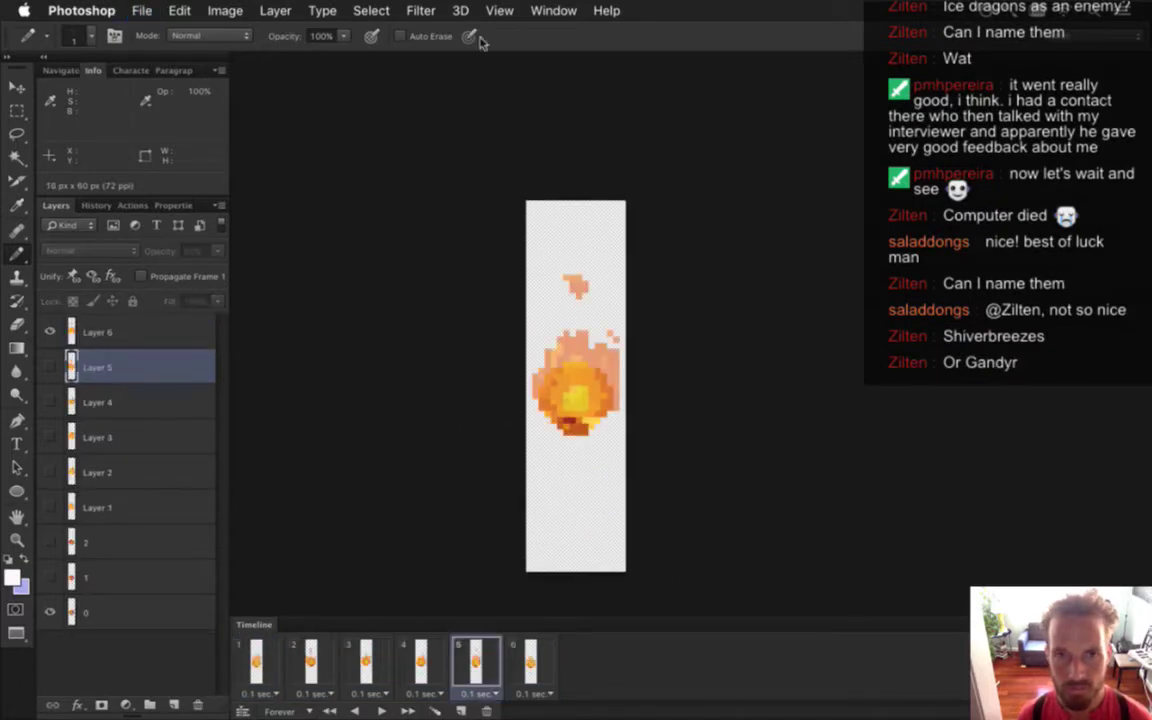
Close the remaining documents, IceballRelease.psd and Iceball.psd
left_click(499, 10)
mouse_move(560, 11)
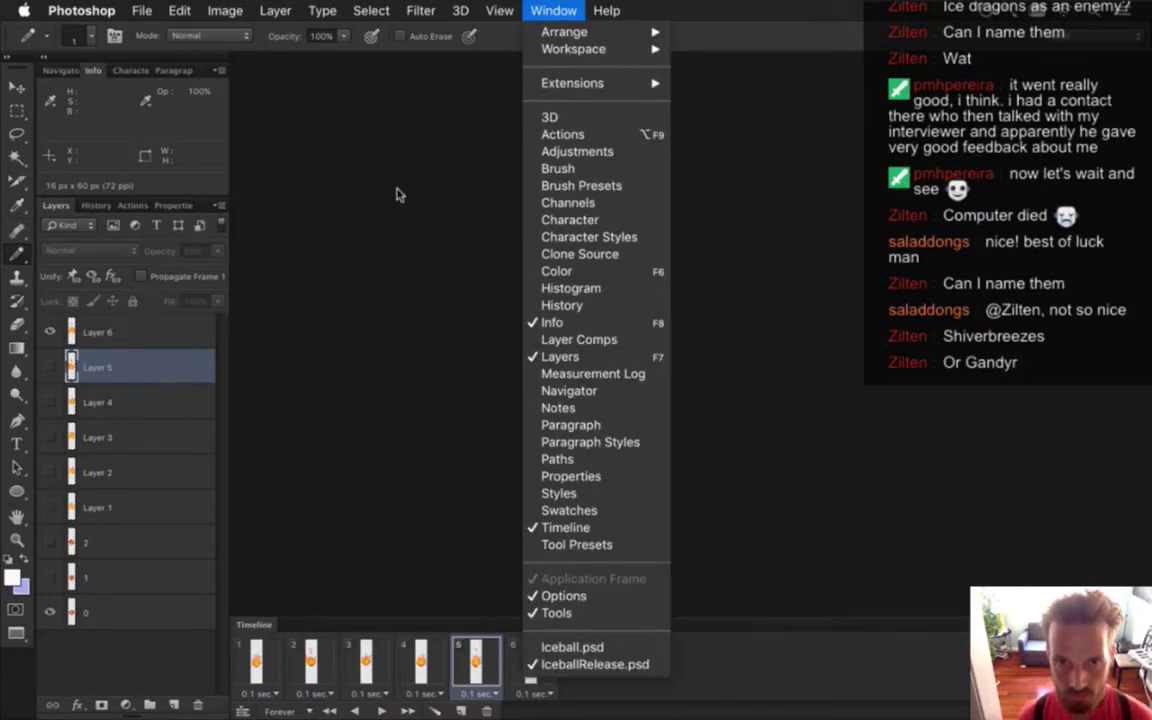
key("super+w")
key("super+w")
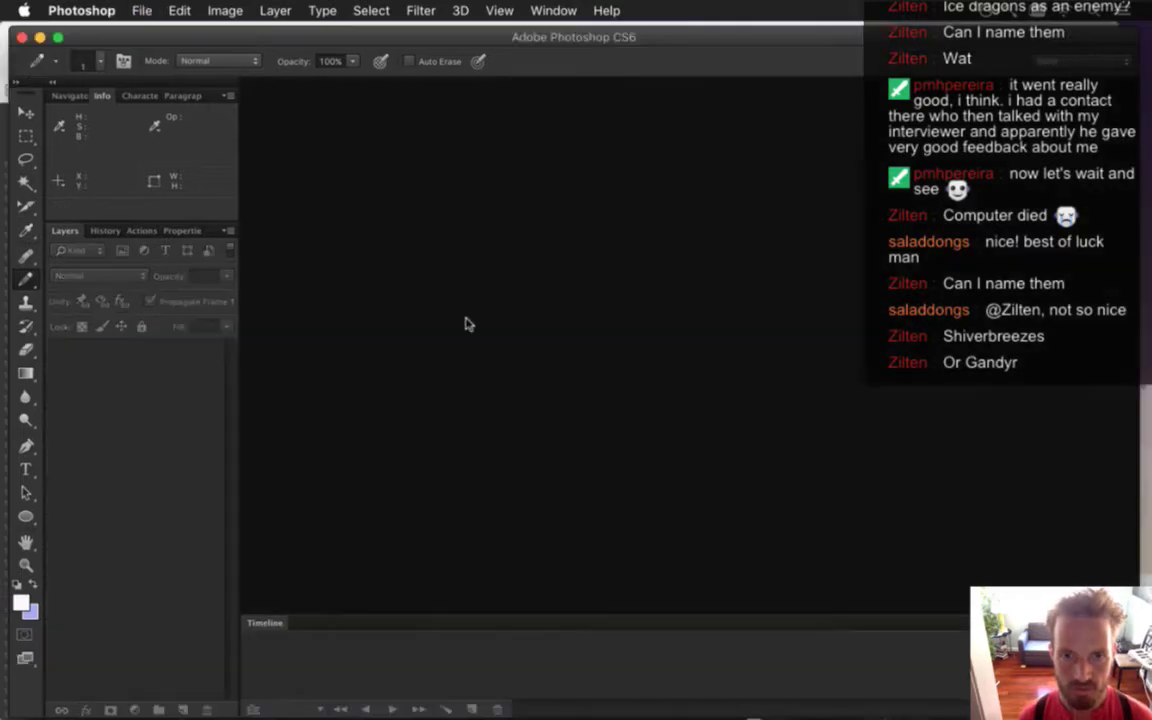
Open the recent file DragonIce.psd, enlarge the artwork and display animation frame 5
left_click(142, 10)
mouse_move(224, 118)
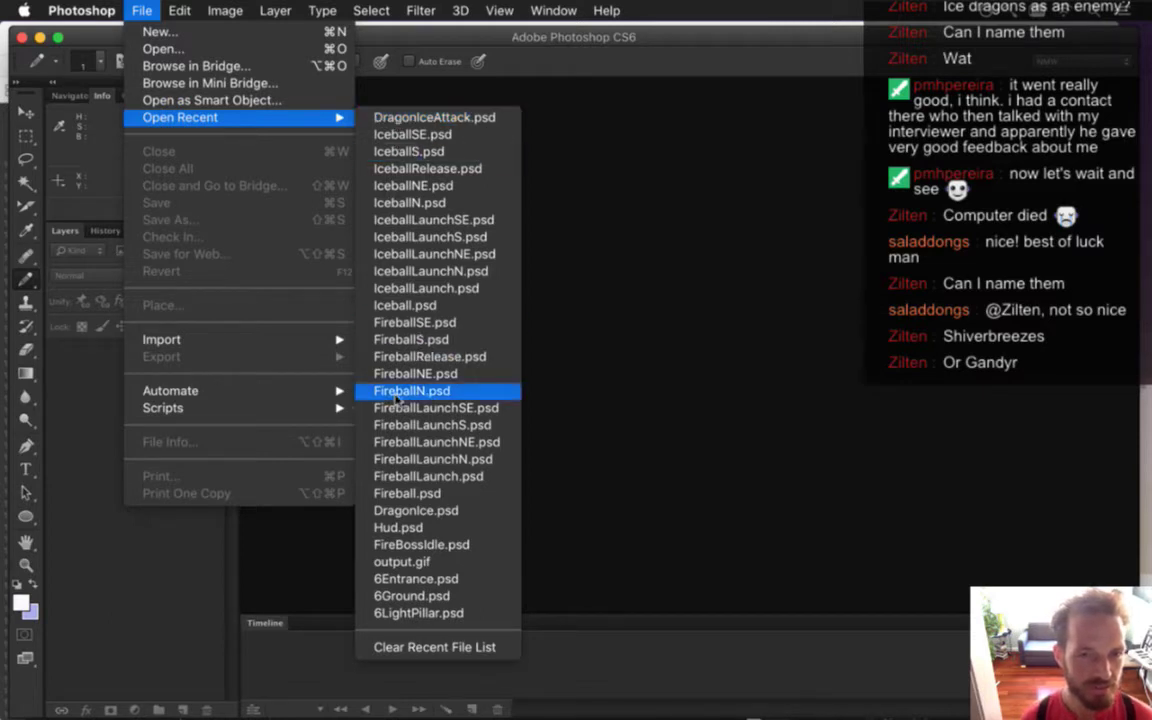
left_click(403, 511)
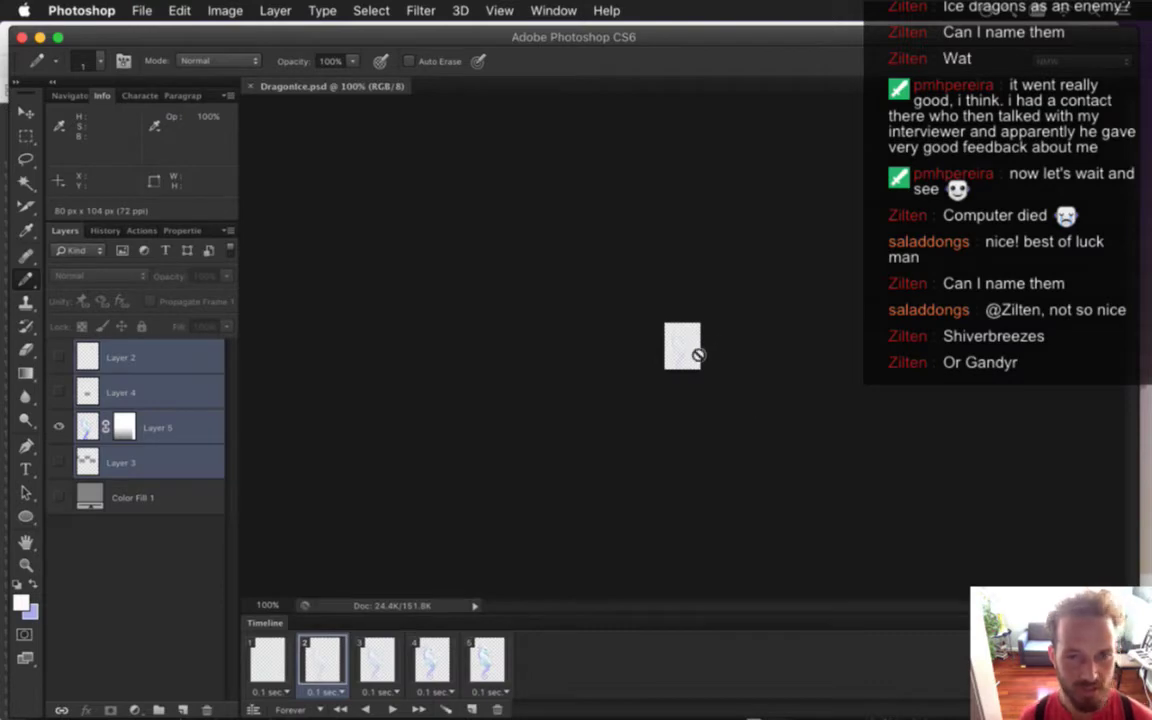
left_click_drag(681, 347, 843, 373)
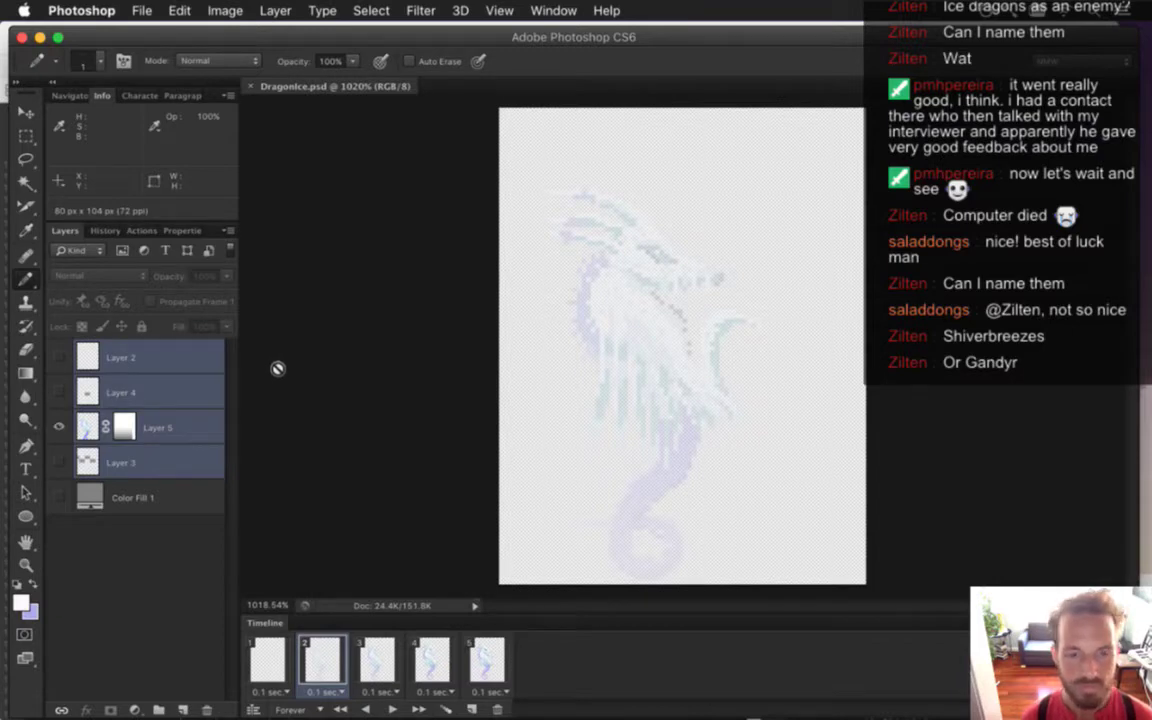
left_click(487, 660)
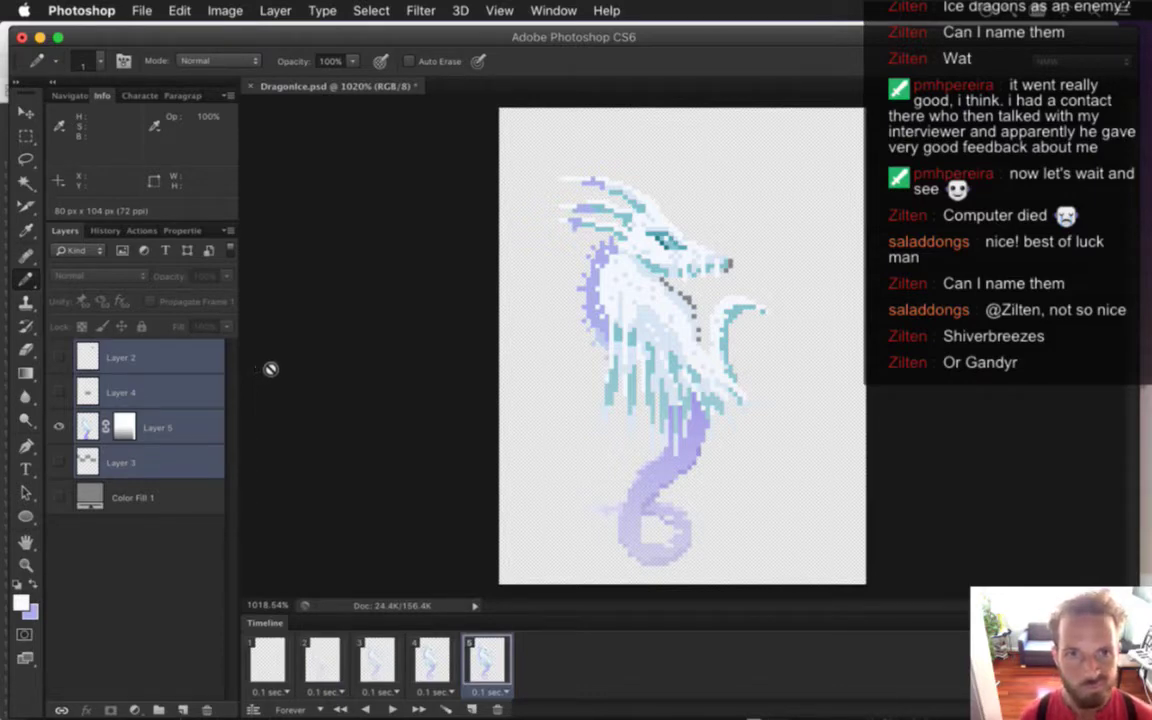
Switch to Xcode, run the game and use the hero's fire item in the dragon room
key("super+Tab")
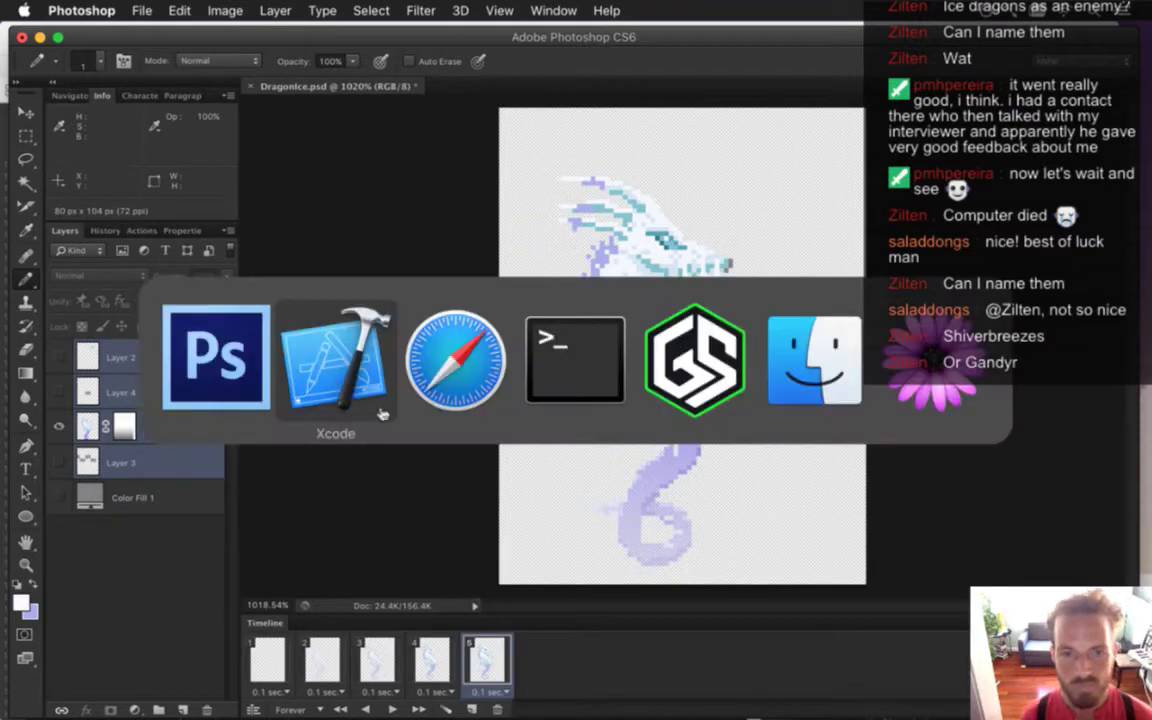
key("super+r")
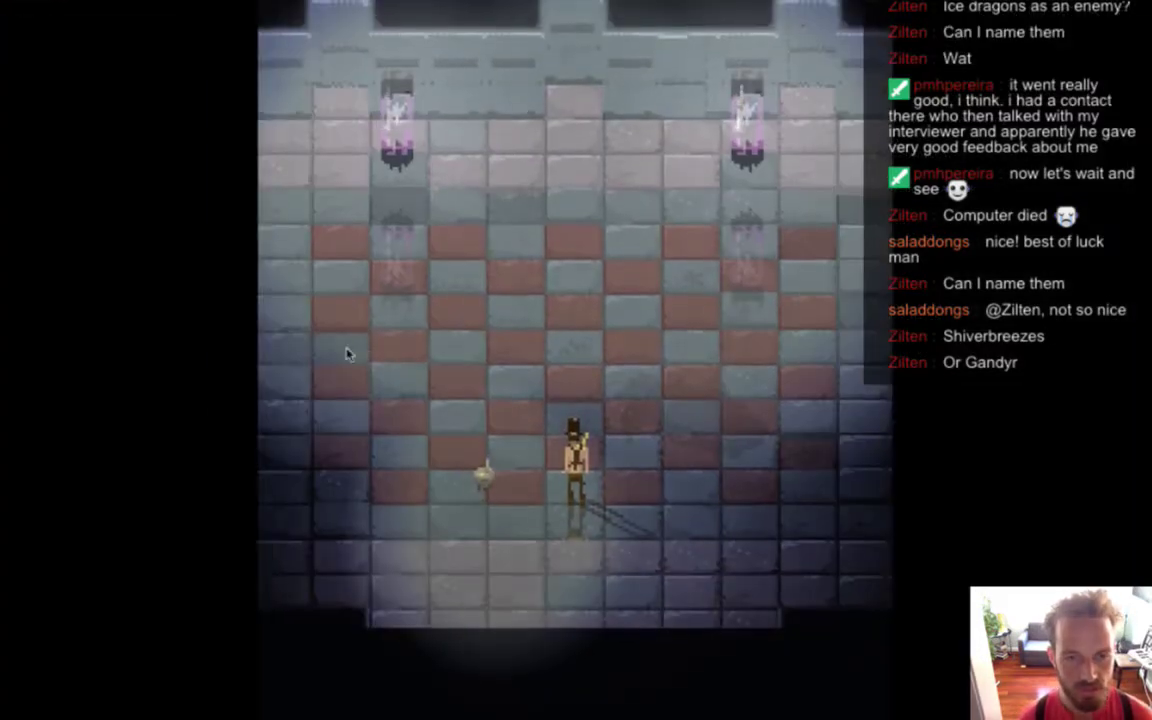
key("Left")
key("Up")
key("v")
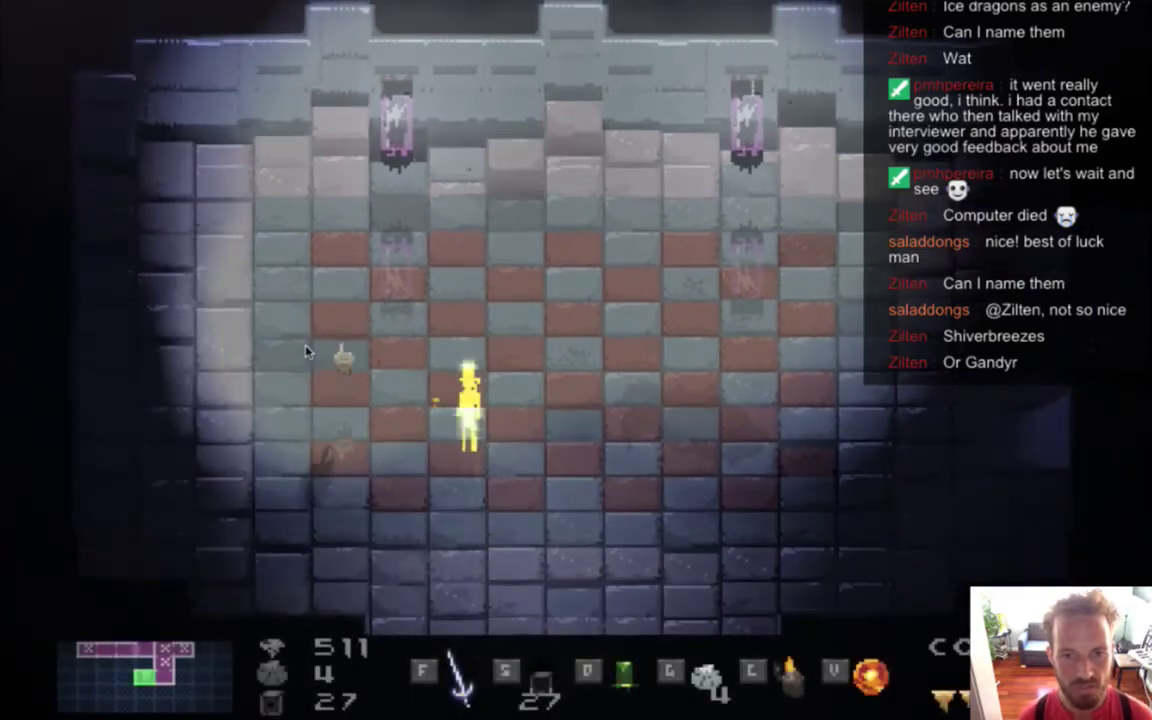
key("Left")
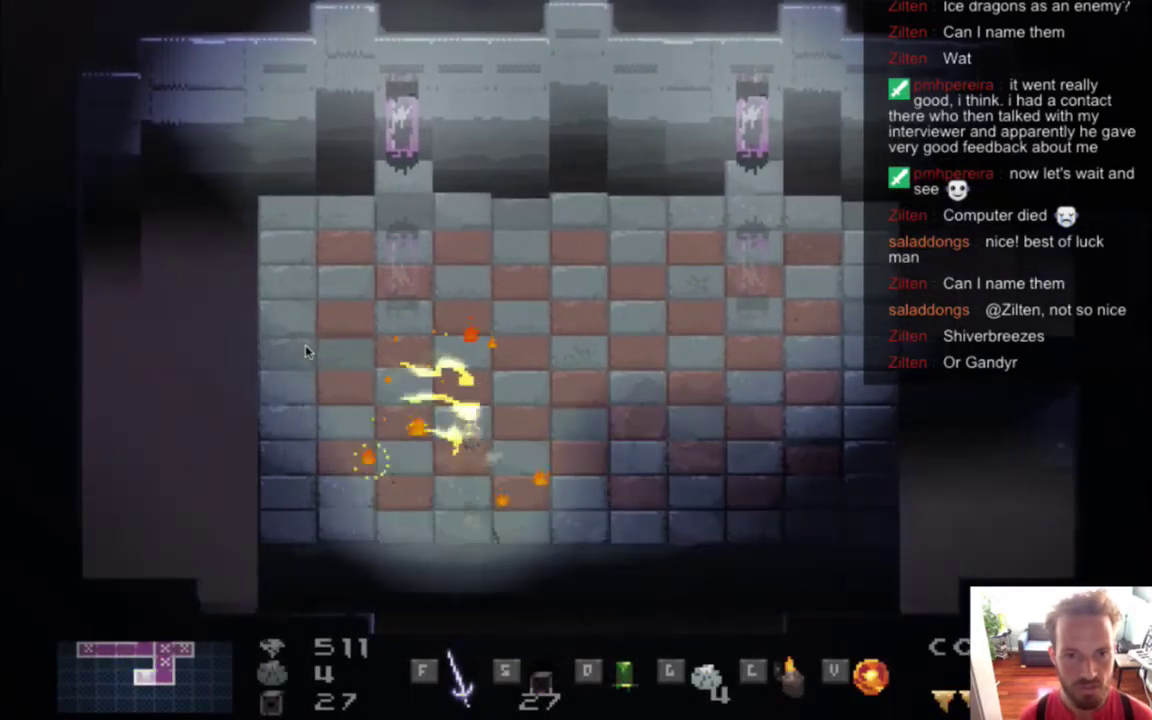
Playtest the ice dragon fight by moving the hero back and forth across the room to observe the iceball attacks
key("Right")
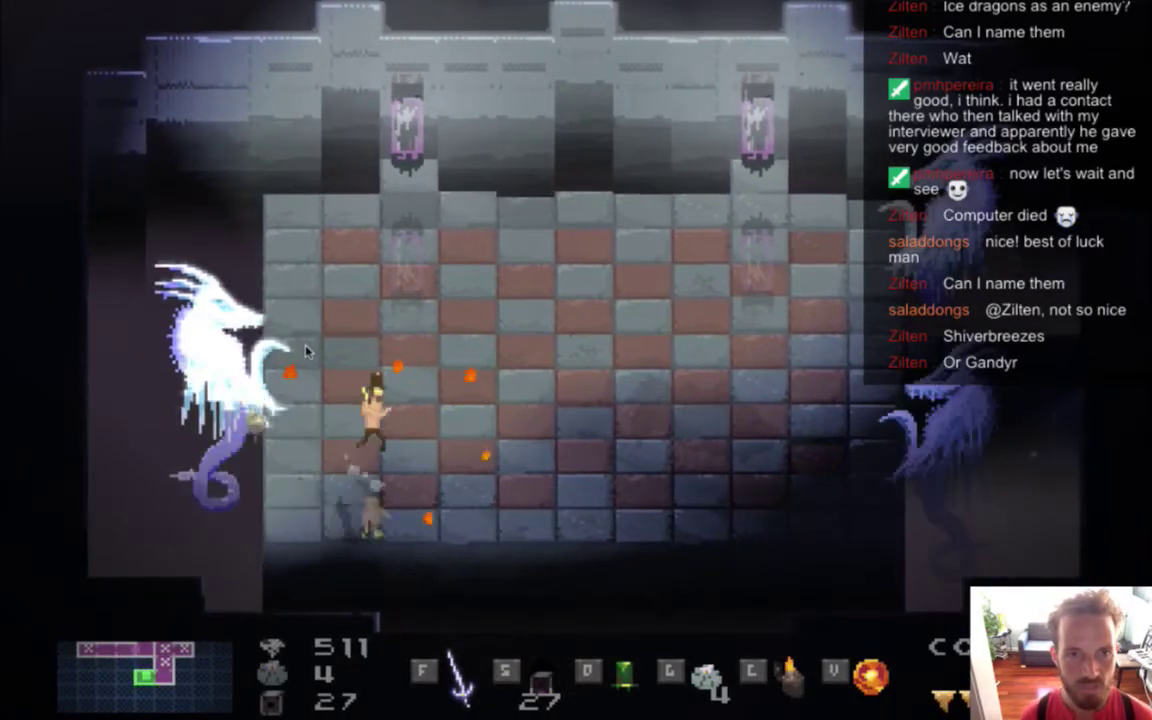
key("Down")
key("Right")
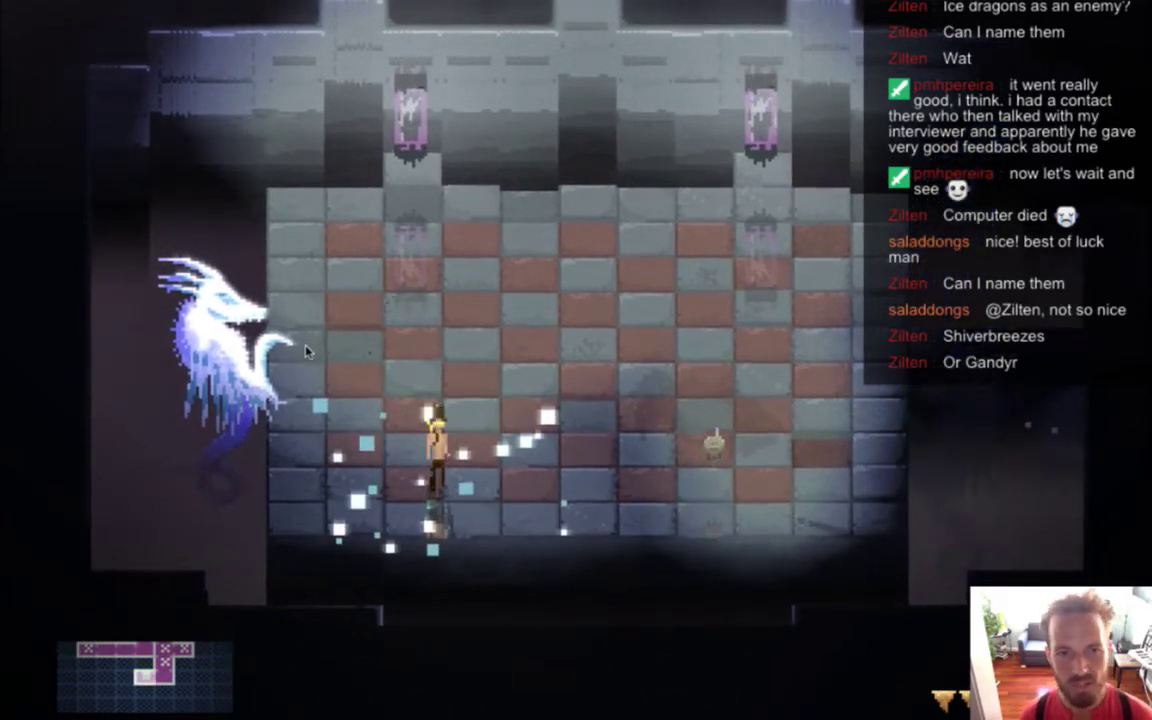
key("Left")
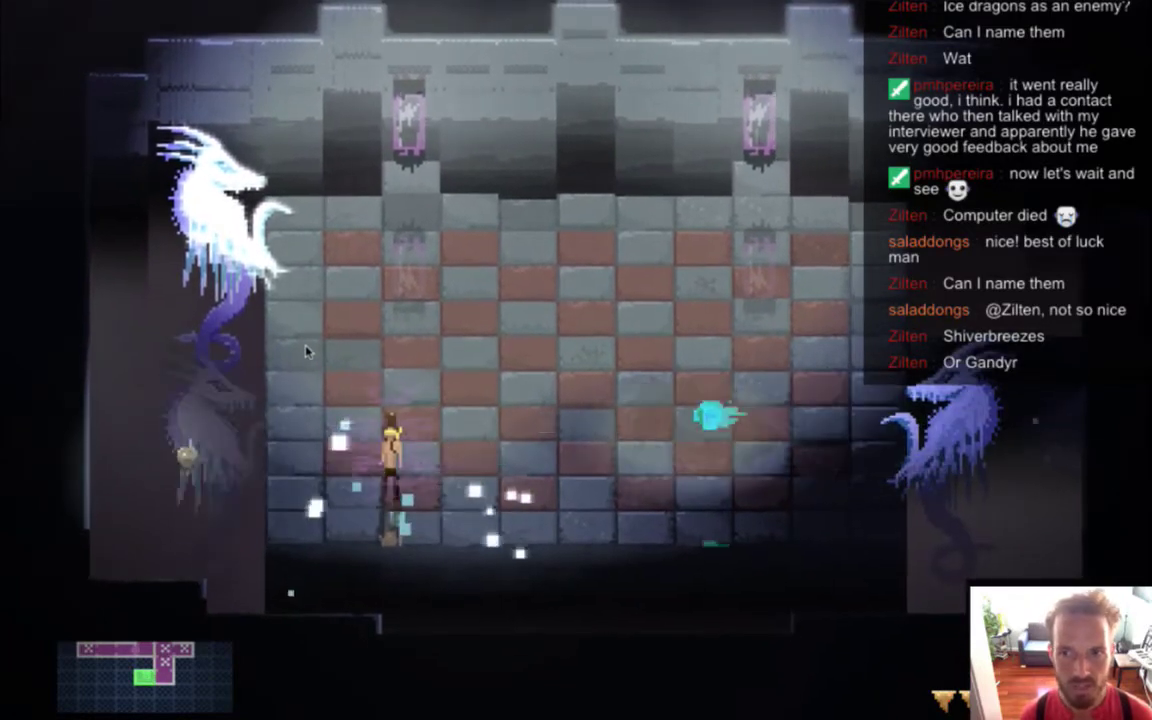
key("Right")
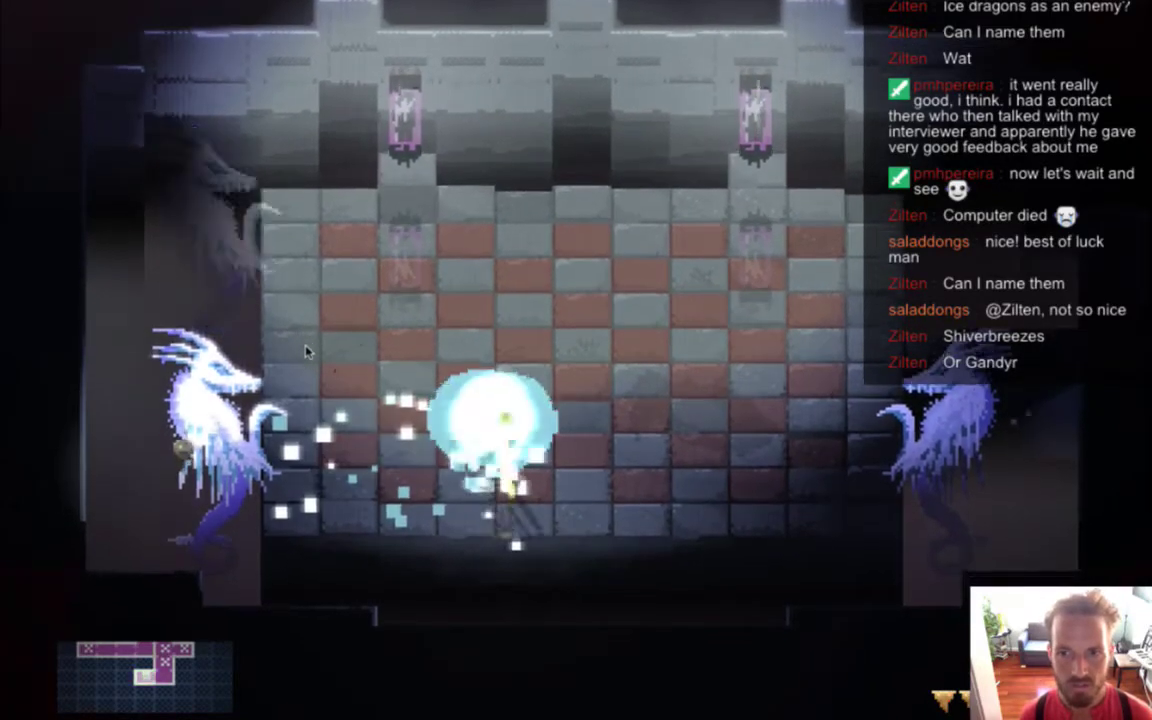
key("Right")
key("Right")
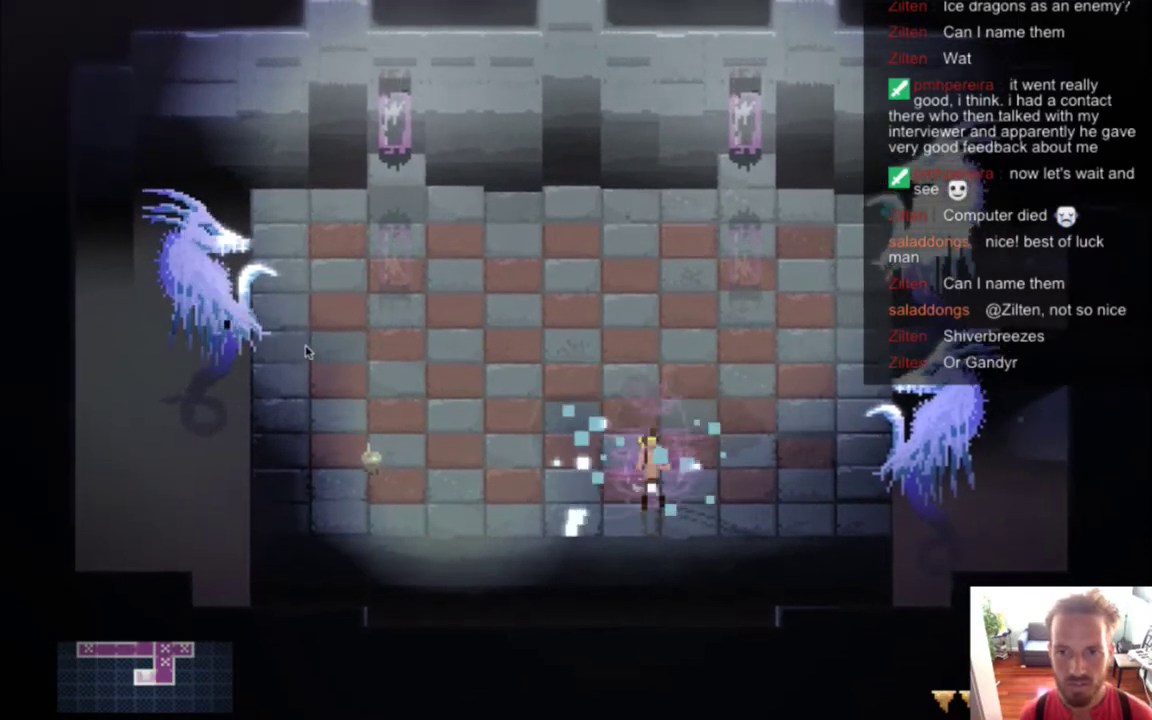
key("Right")
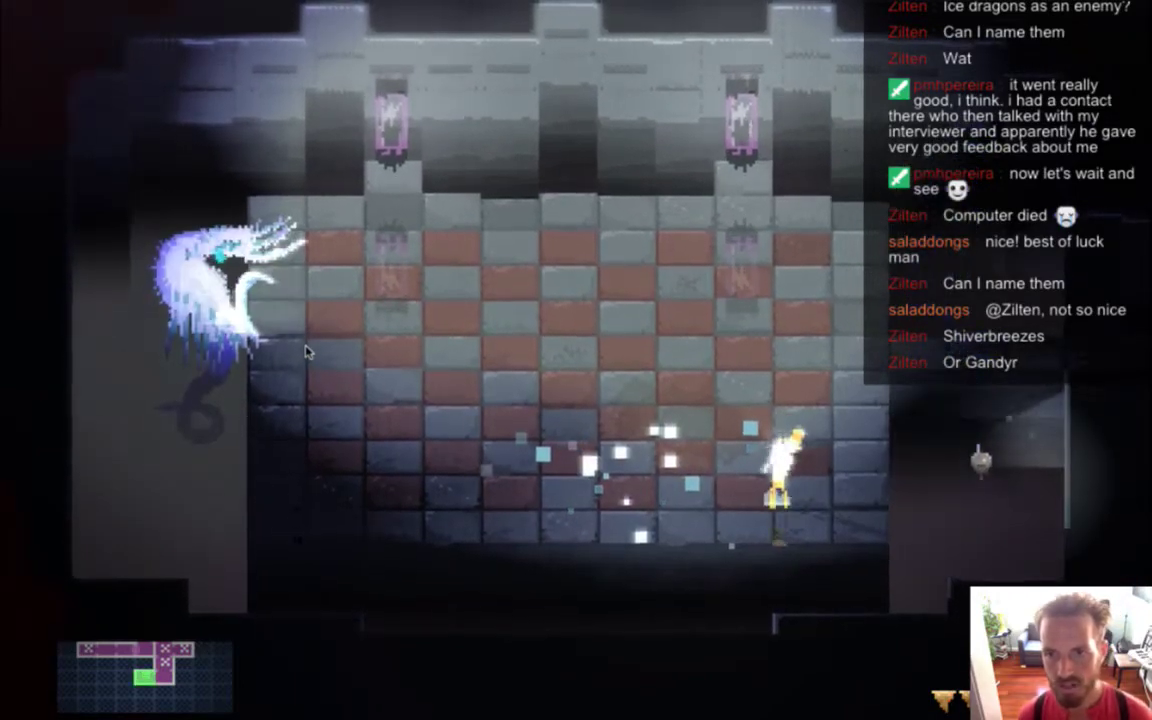
key("Right")
key("Up")
key("Left")
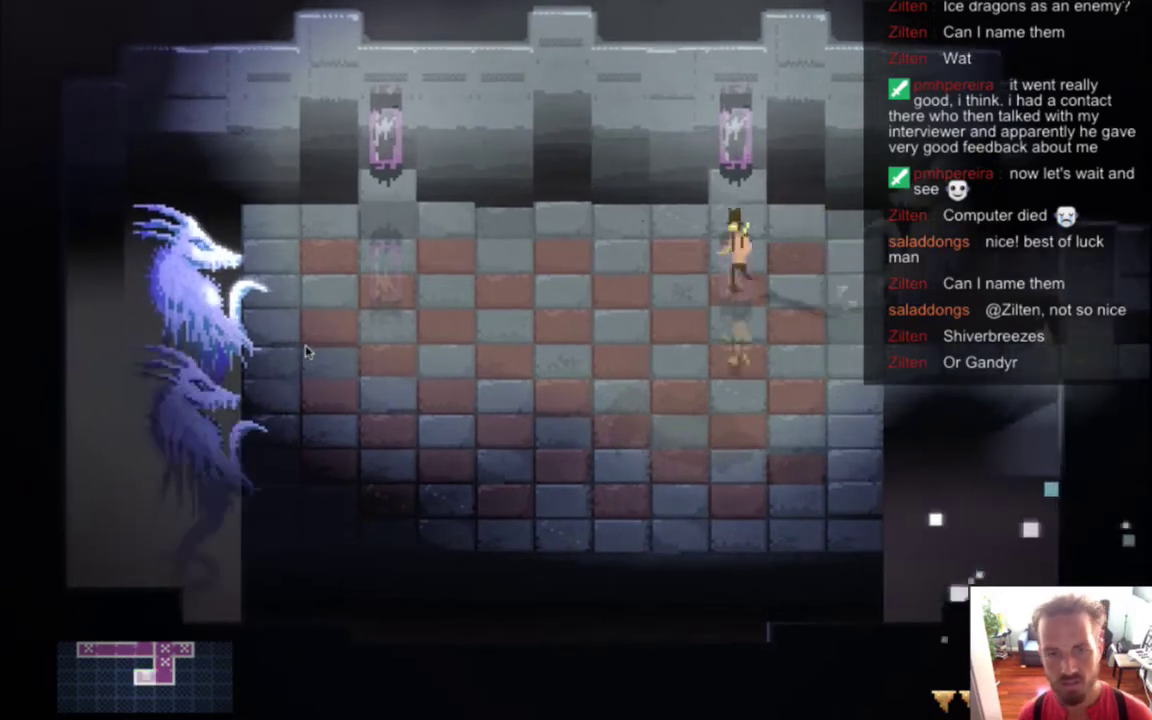
key("Down")
key("Left")
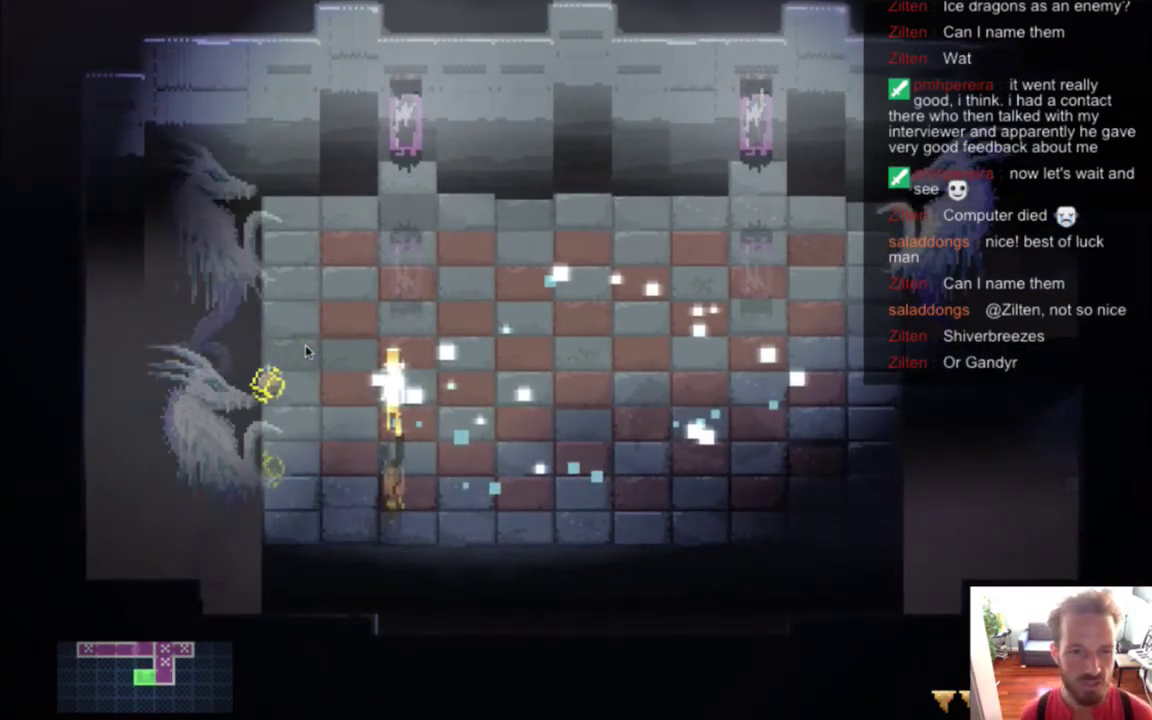
Dodge iceballs near the room's left wall and lead the hero up to the upper-left ice dragon to test close-range attacks
key("Right")
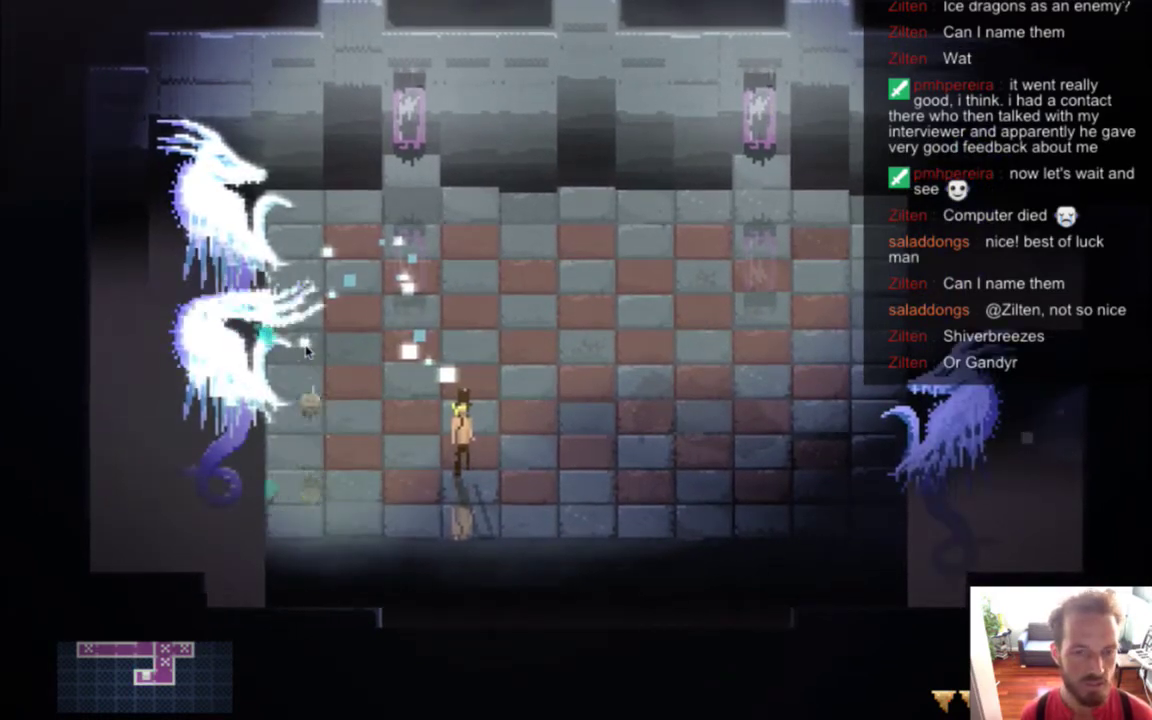
key("Down")
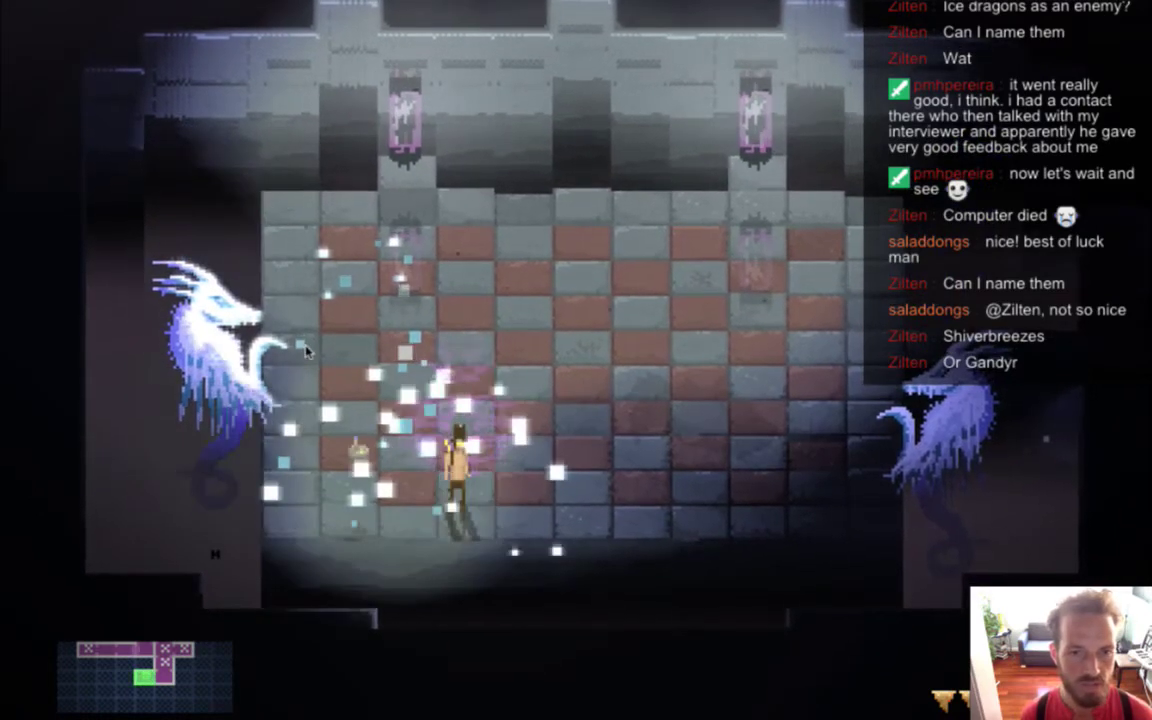
key("Right")
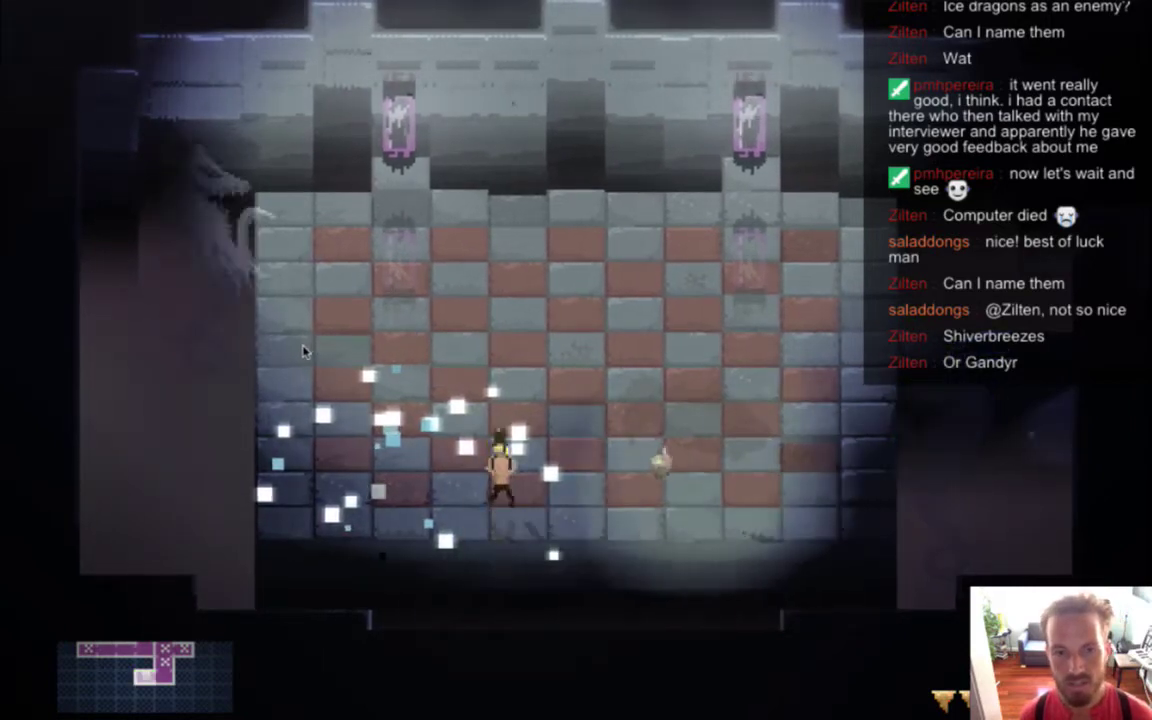
key("Left")
key("space")
key("Up")
key("Up")
key("Left")
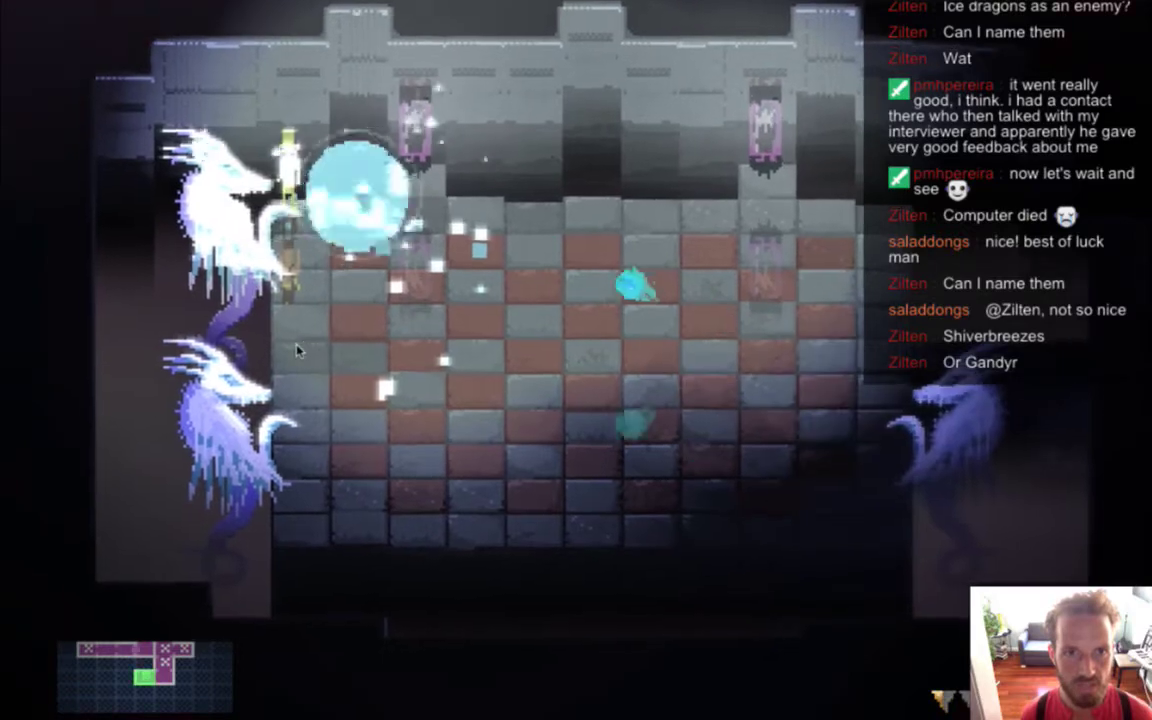
key("Down")
key("Down")
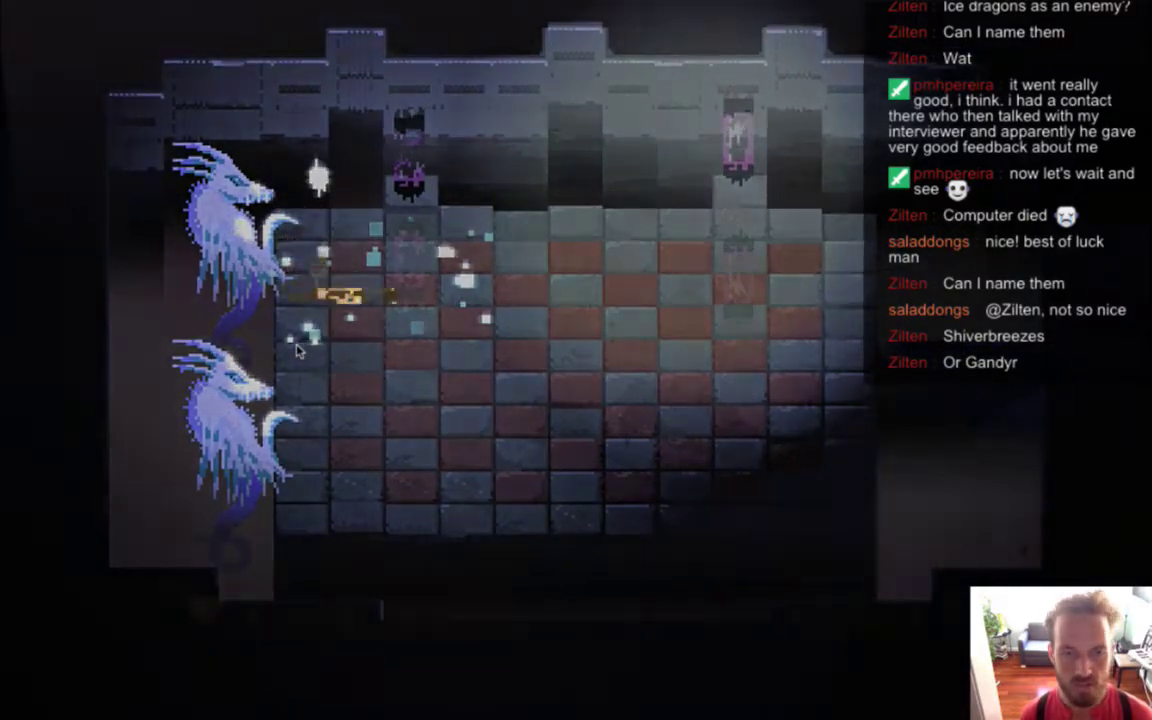
Restart the fight and lead the hero up into the room and toward its left wall
key("Return")
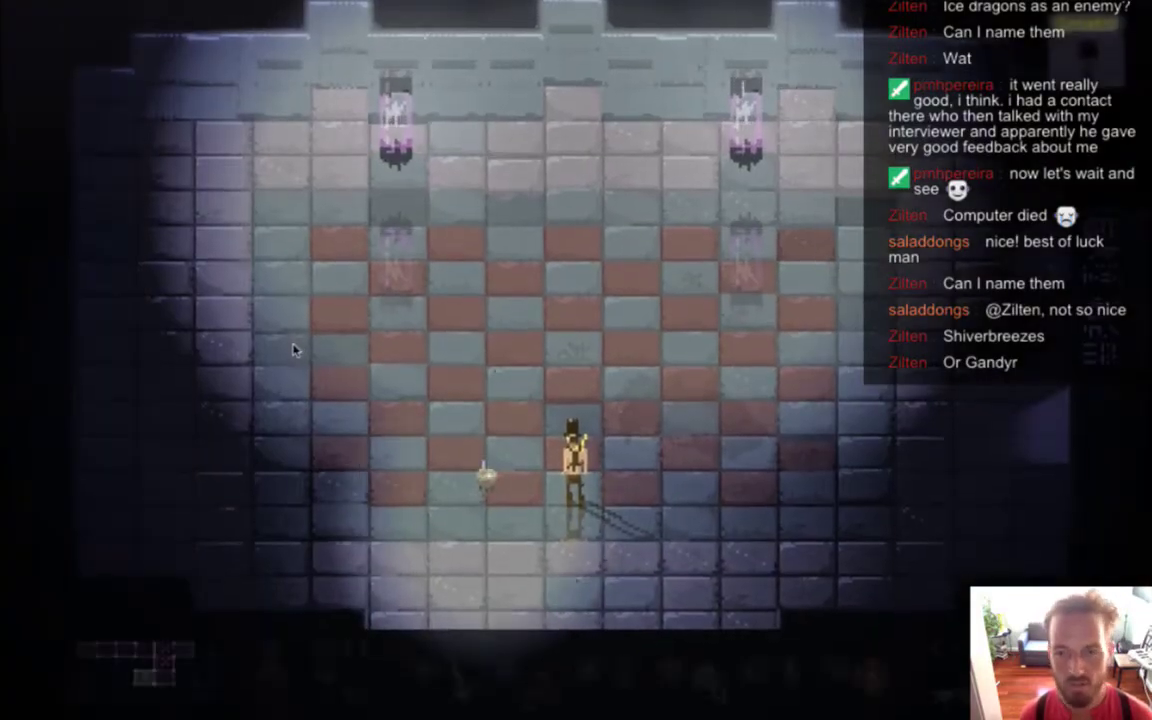
key("Right")
key("Left")
key("space")
key("Up")
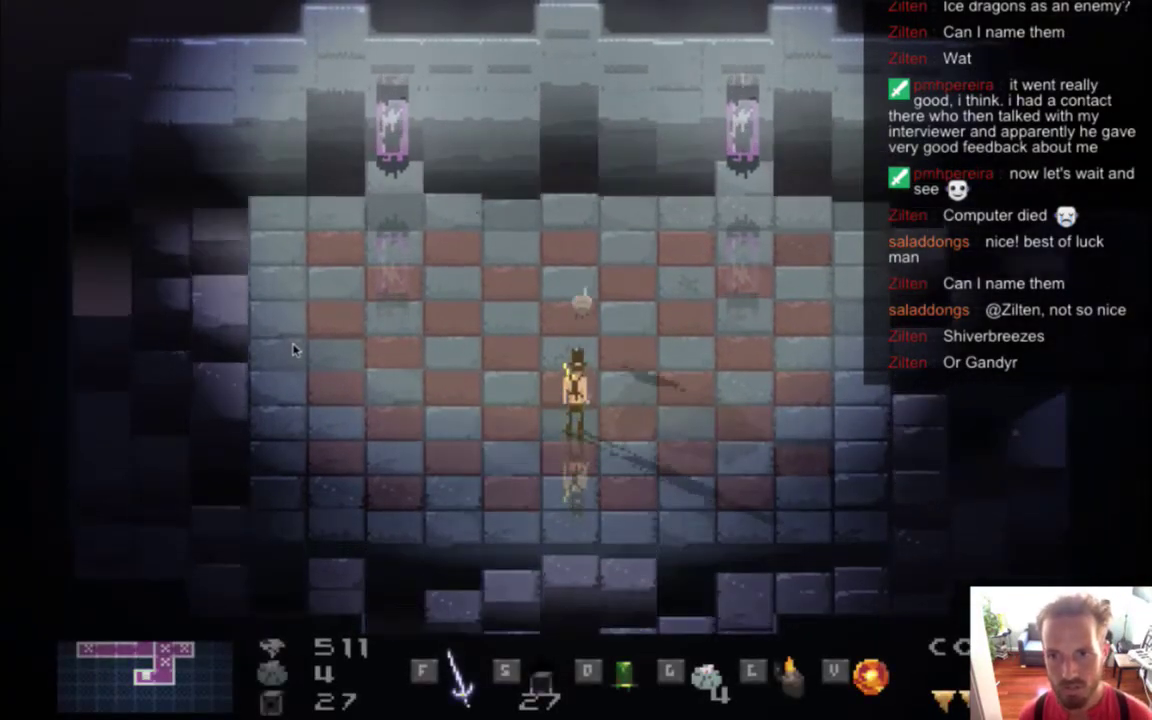
key("Left")
key("Left")
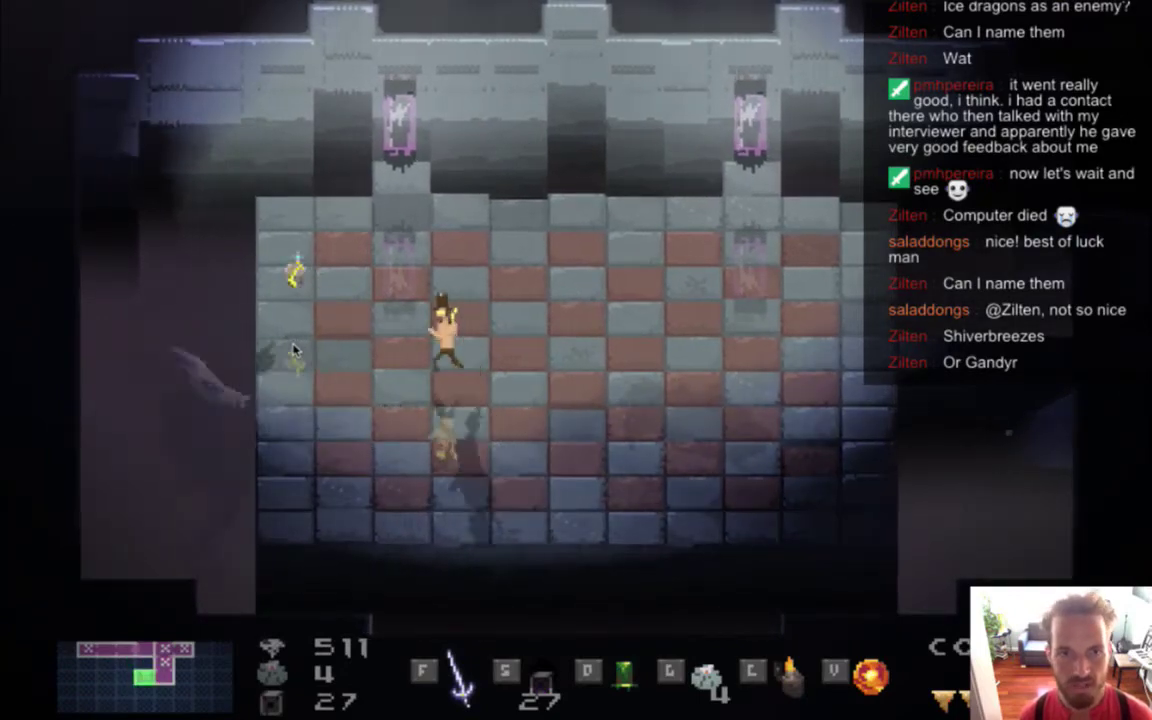
Move the hero down along the left-hand ice dragons and back toward the room's centre to observe their iceball explosions
key("Down")
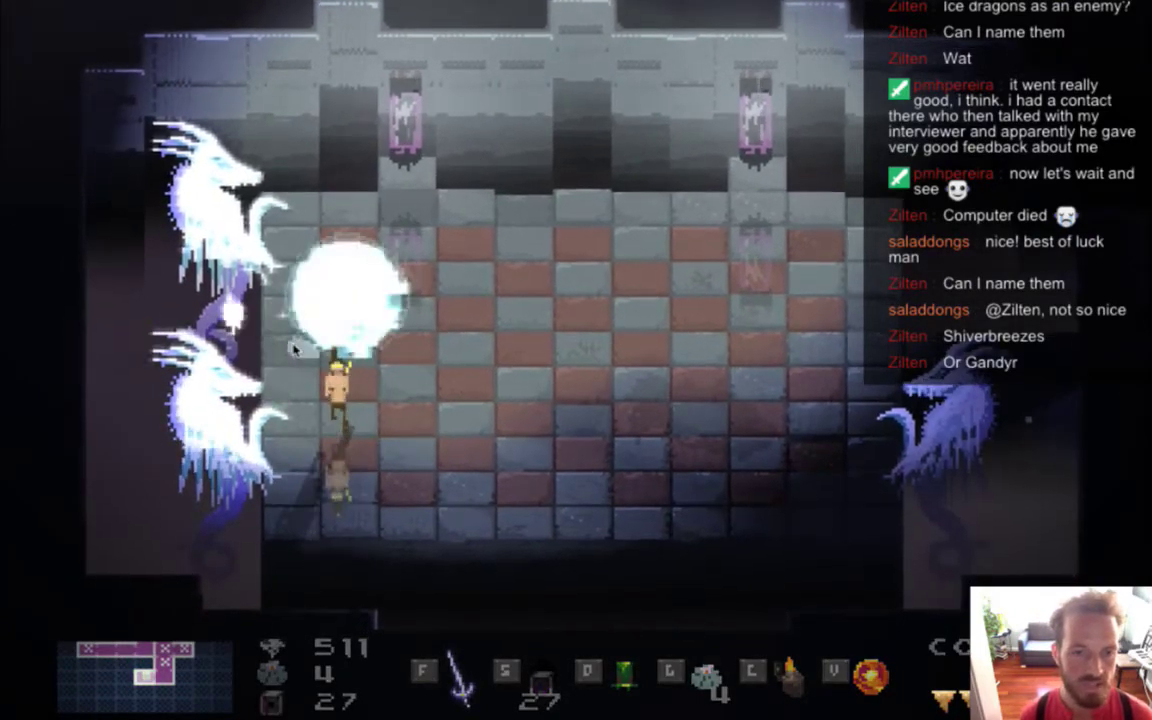
key("Down")
key("Left")
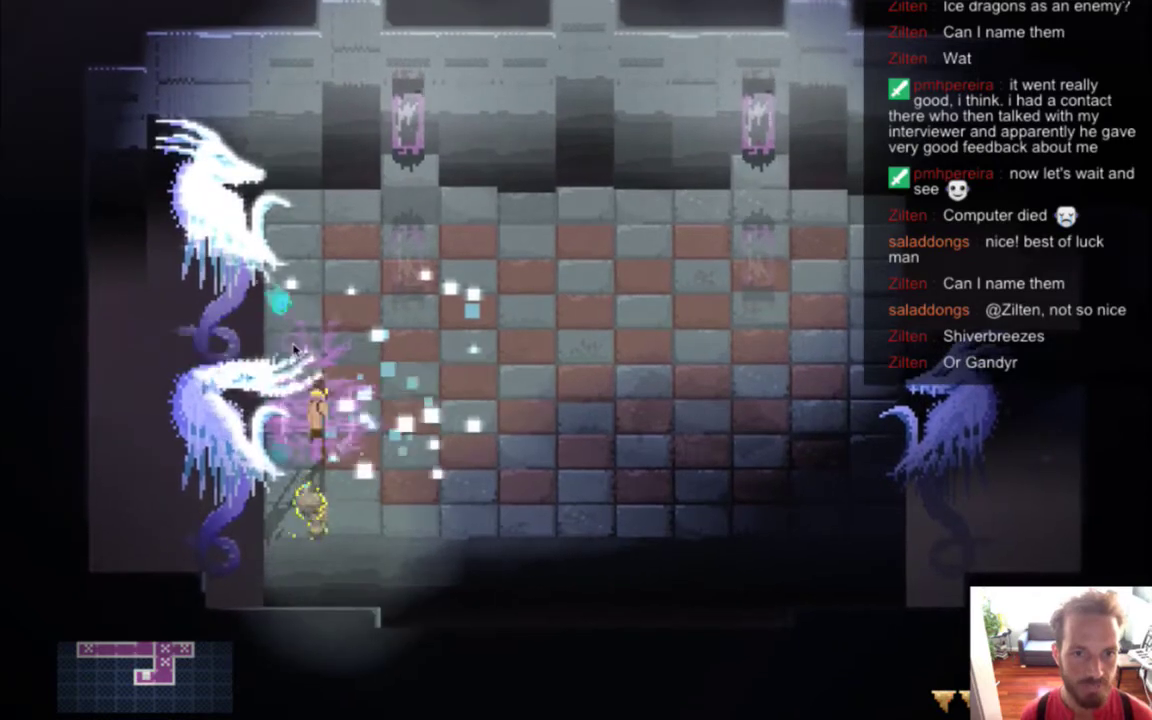
key("Right")
key("Down")
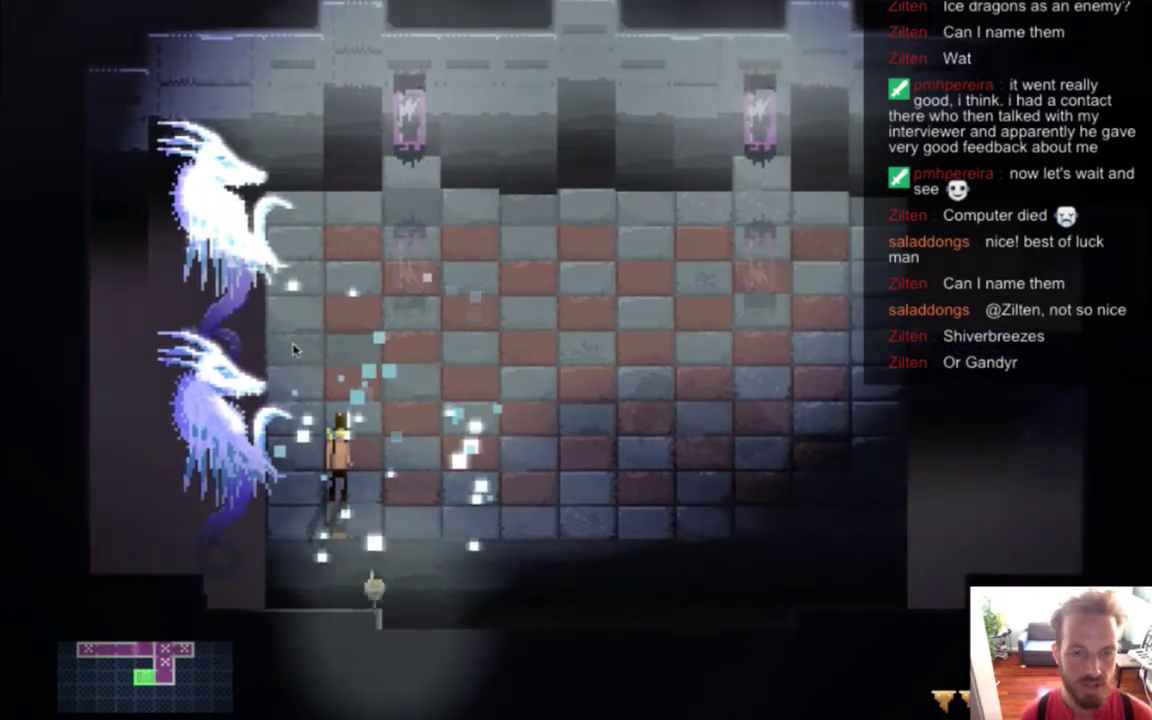
key("Right")
key("Right")
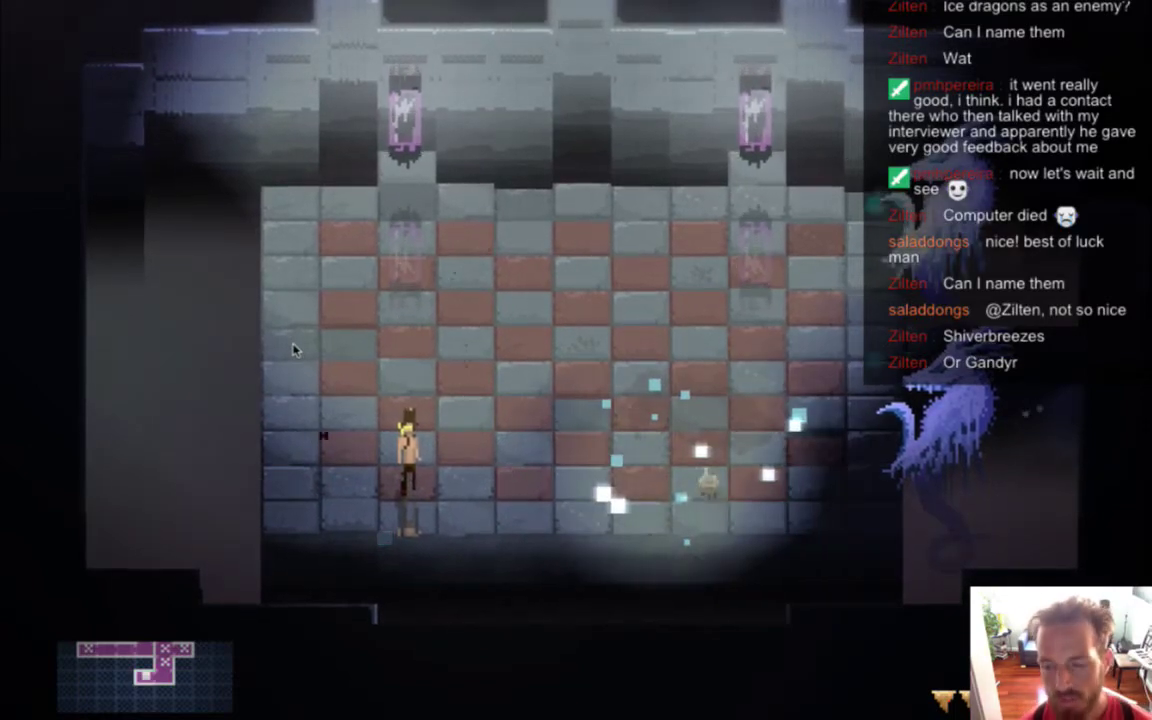
key("w")
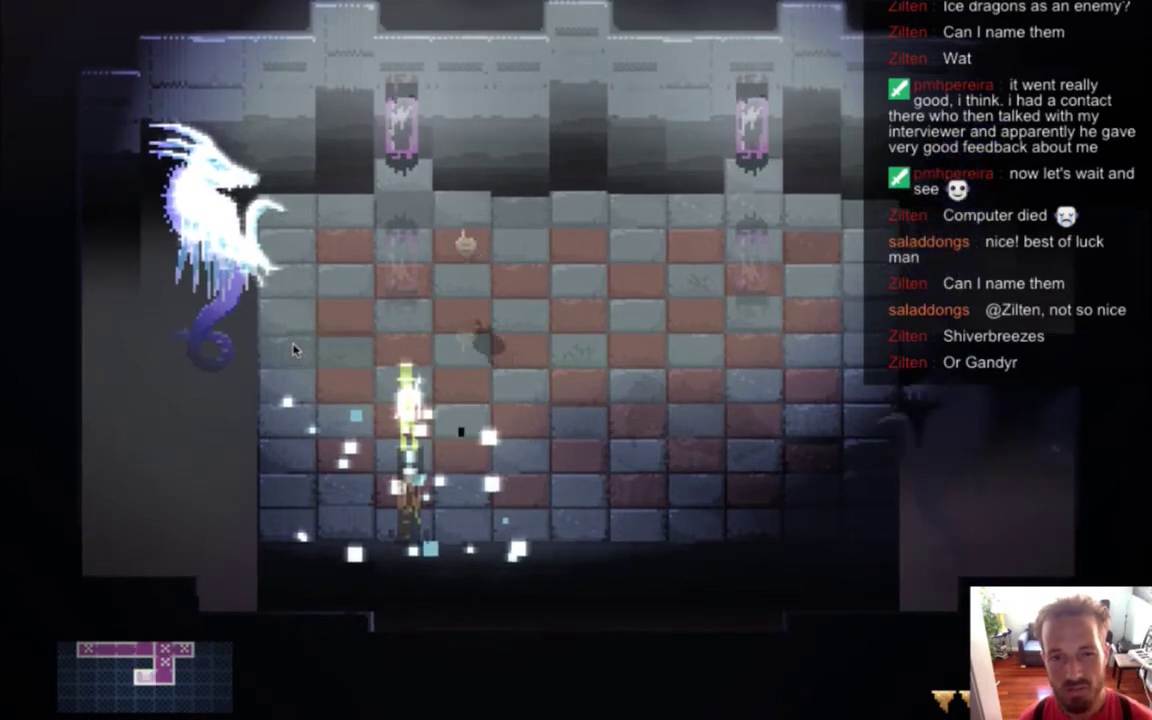
Move the hero around the room's centre and back toward its lower left to observe the iceball explosions
key("d")
key("w")
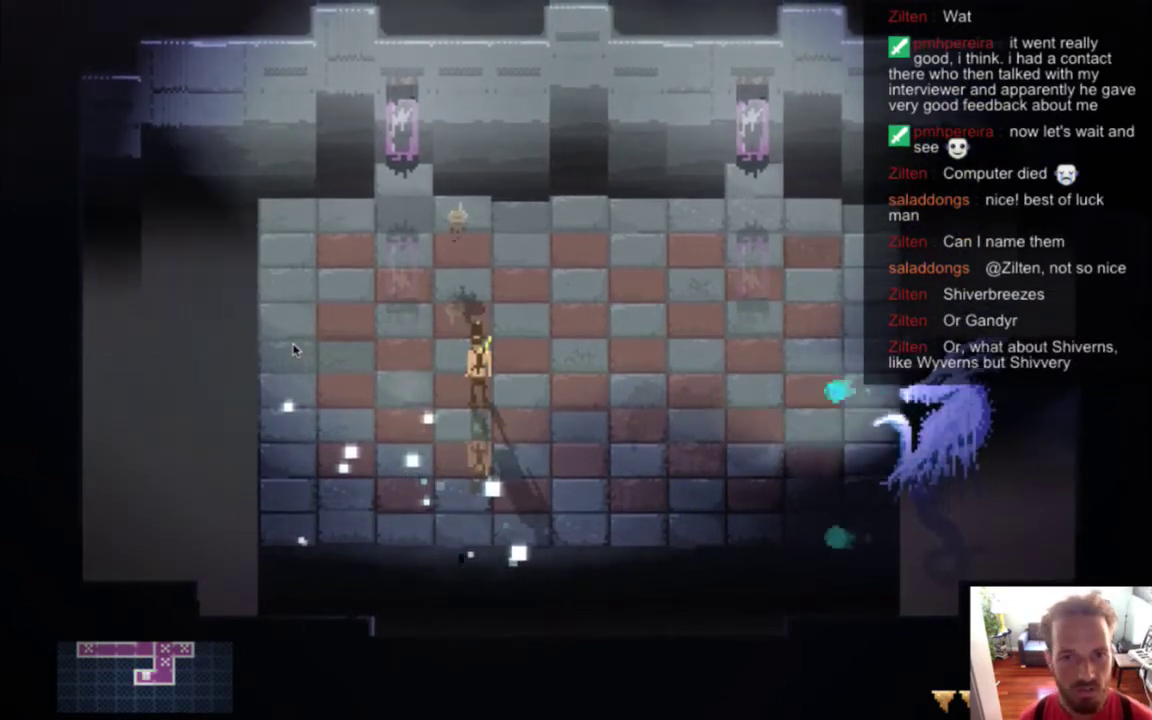
key("d")
key("s")
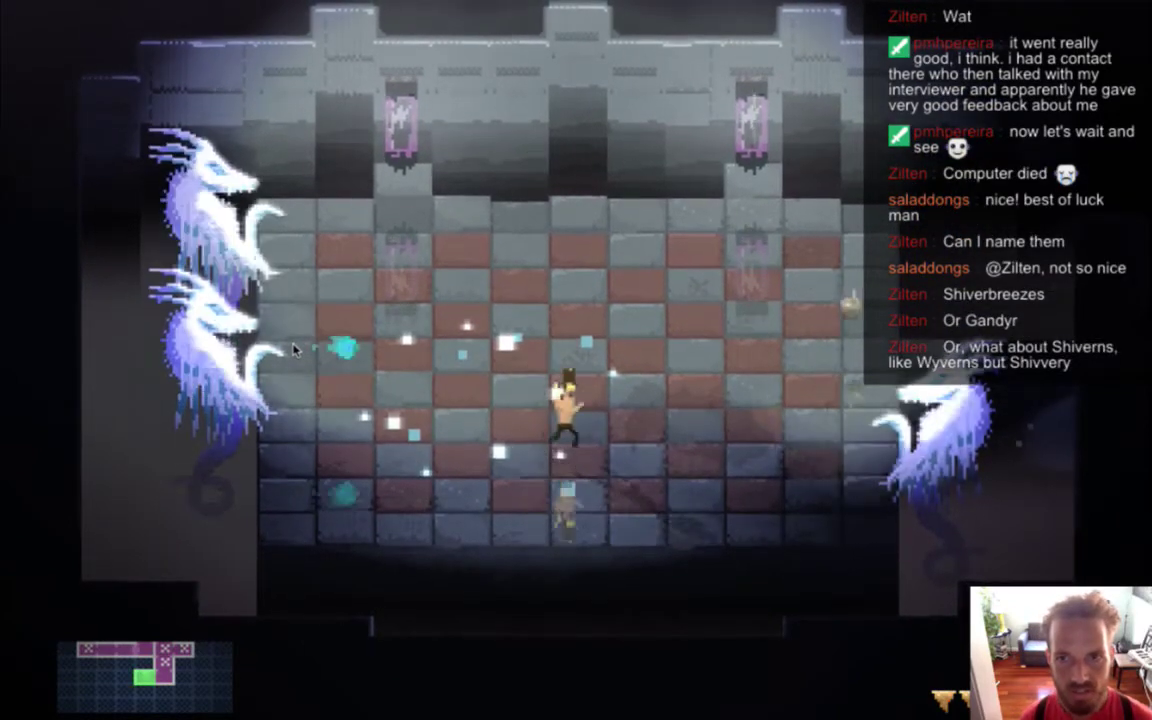
key("a")
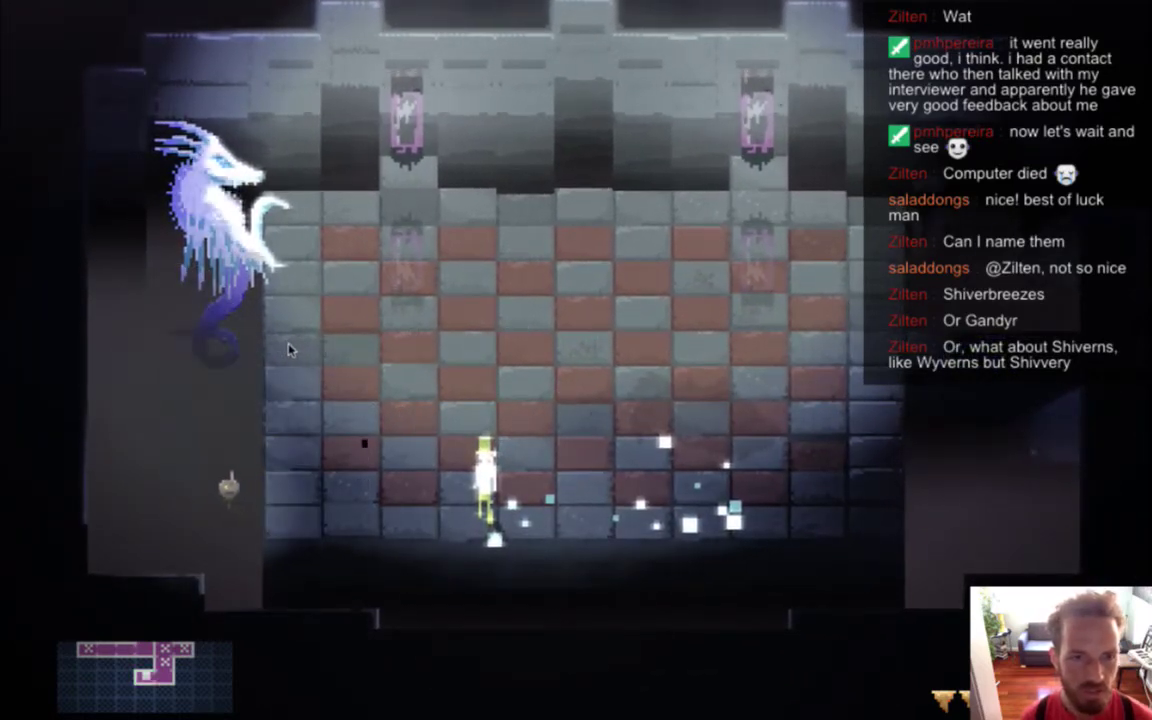
Lead the hero over to the right-hand ice dragons and down along them to test their close-range attacks
key("d")
key("d")
key("w")
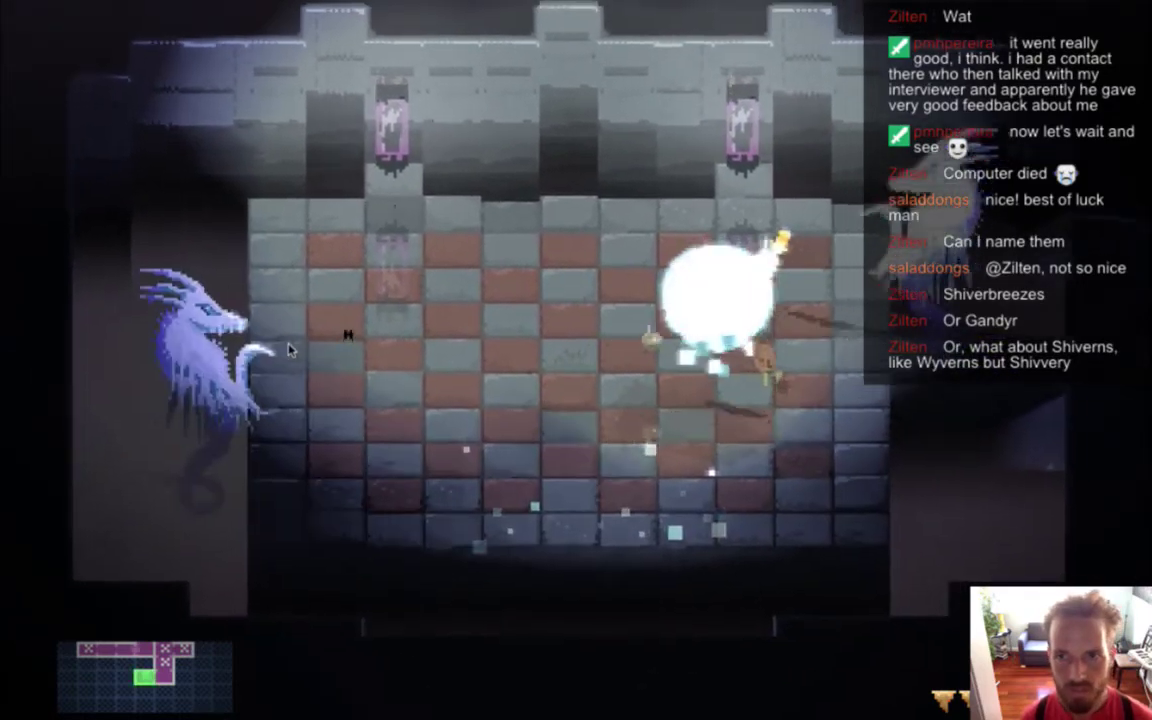
key("d")
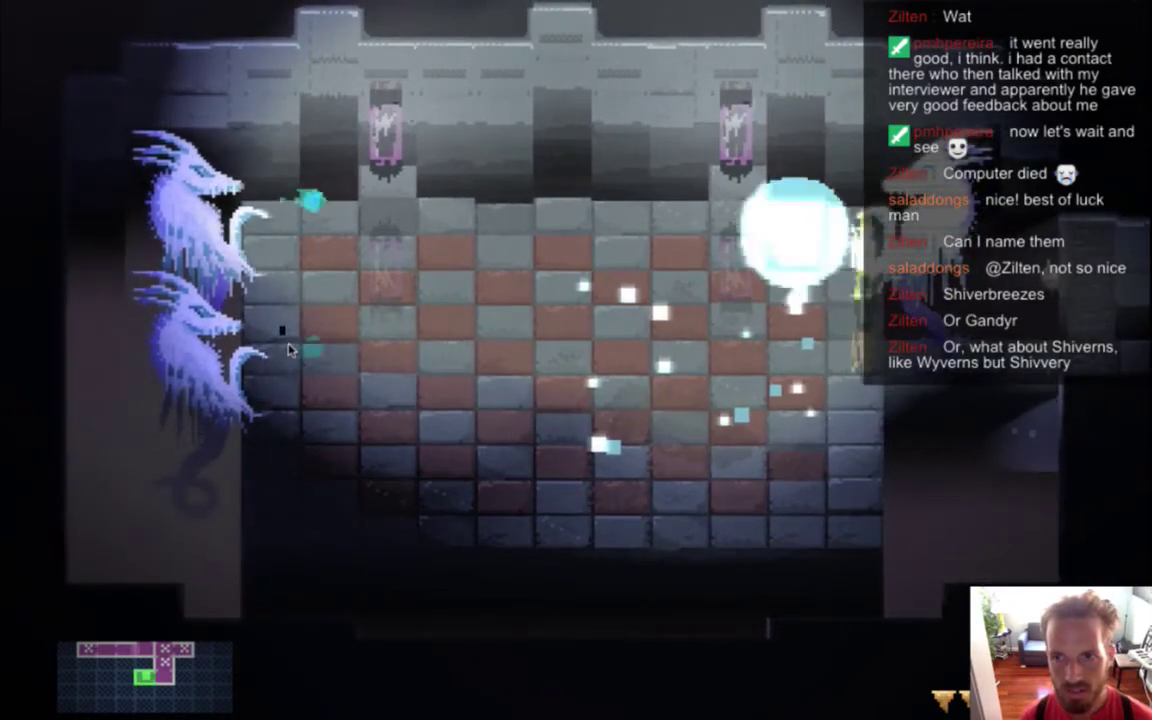
key("s")
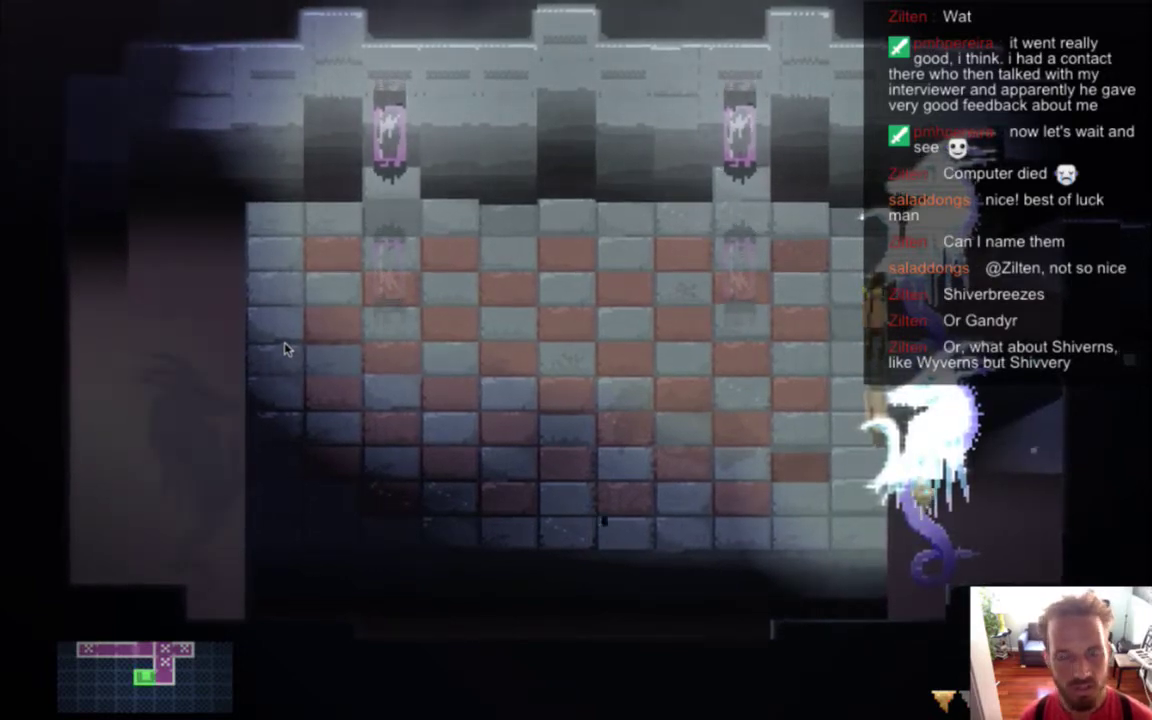
key("a")
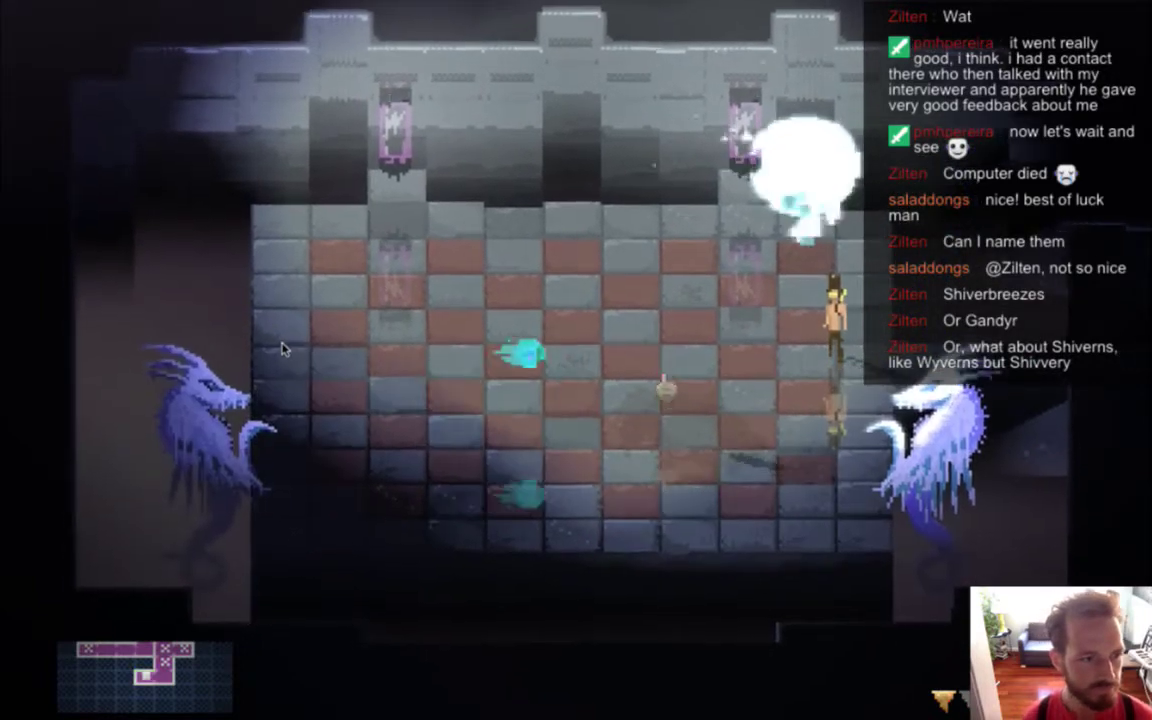
Quit the game and switch to the DragonIce.psd artwork in Photoshop
key("super+q")
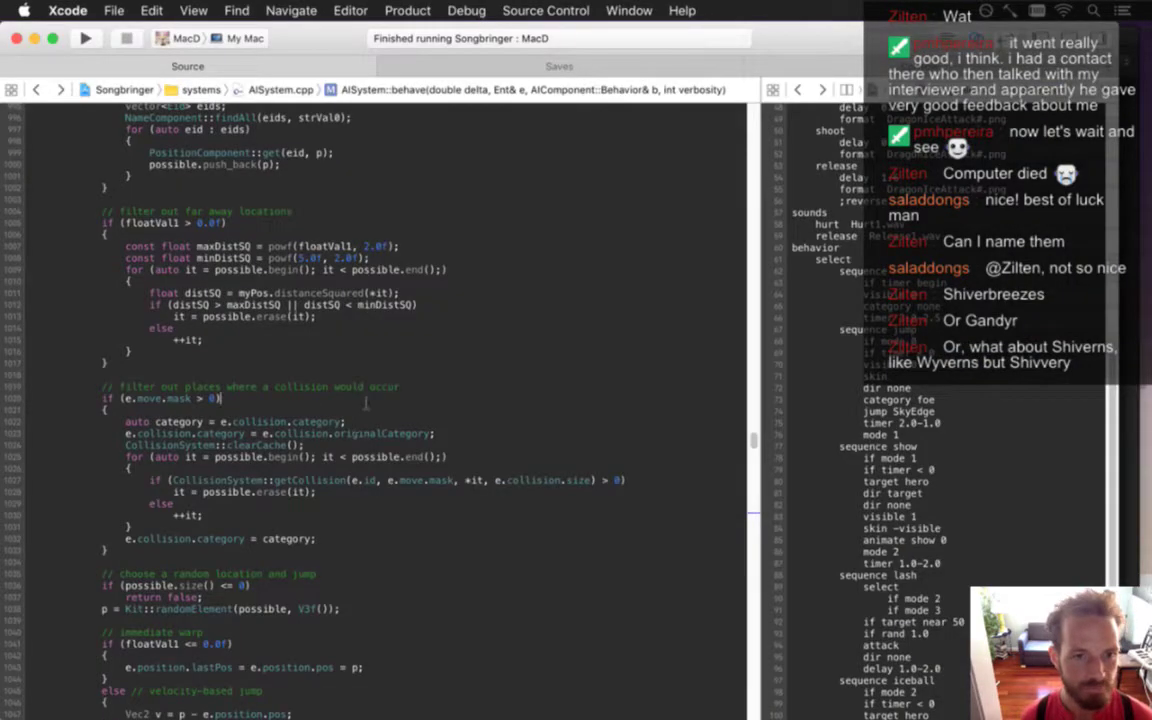
key("super+Tab")
key("super+Tab")
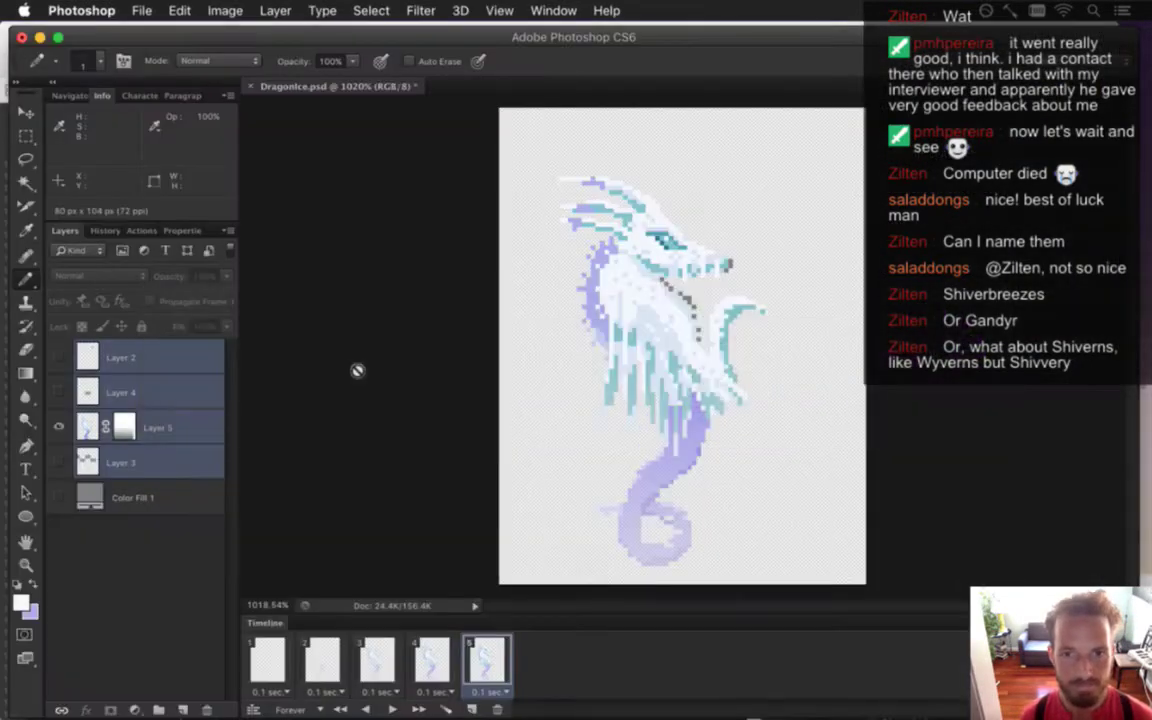
Show the grey Color Fill 1 background layer in all five animation frames and play the animation
left_click(59, 499)
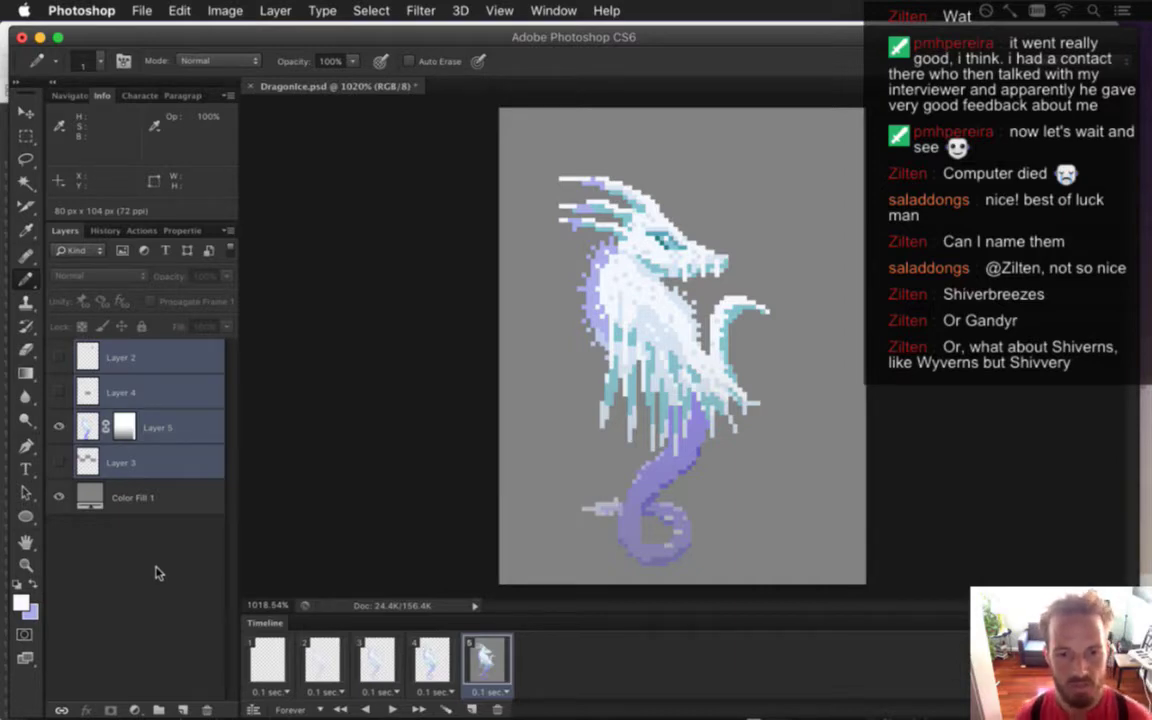
left_click(279, 662)
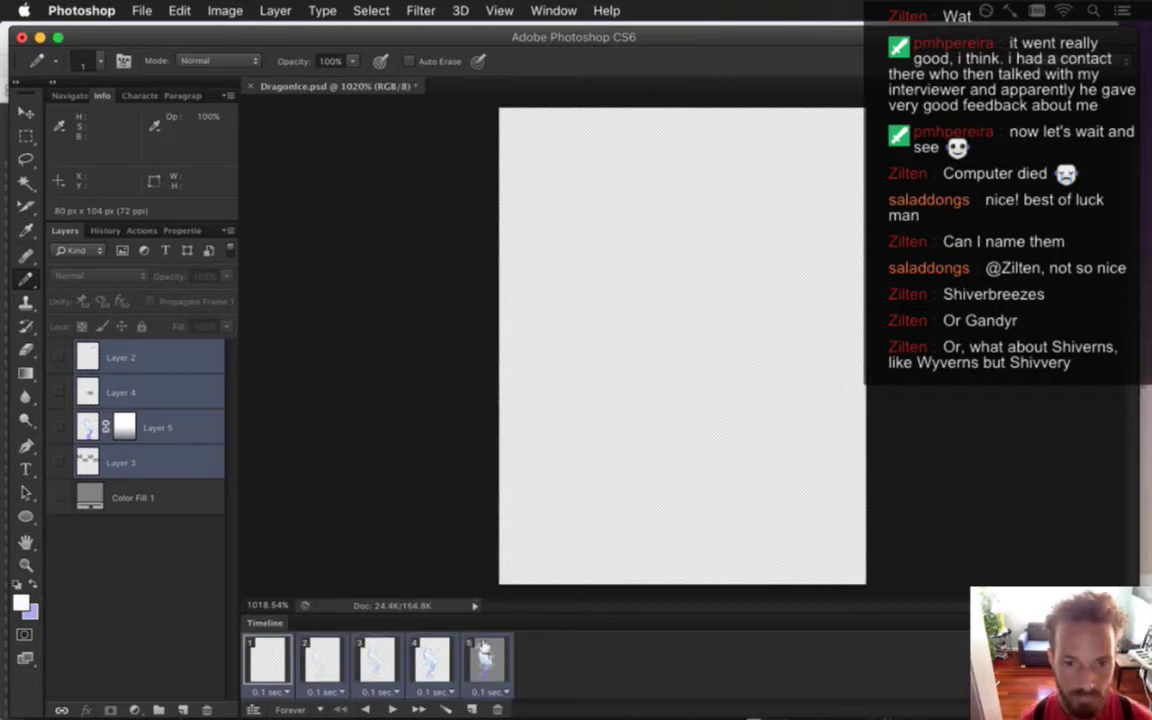
left_click(60, 497)
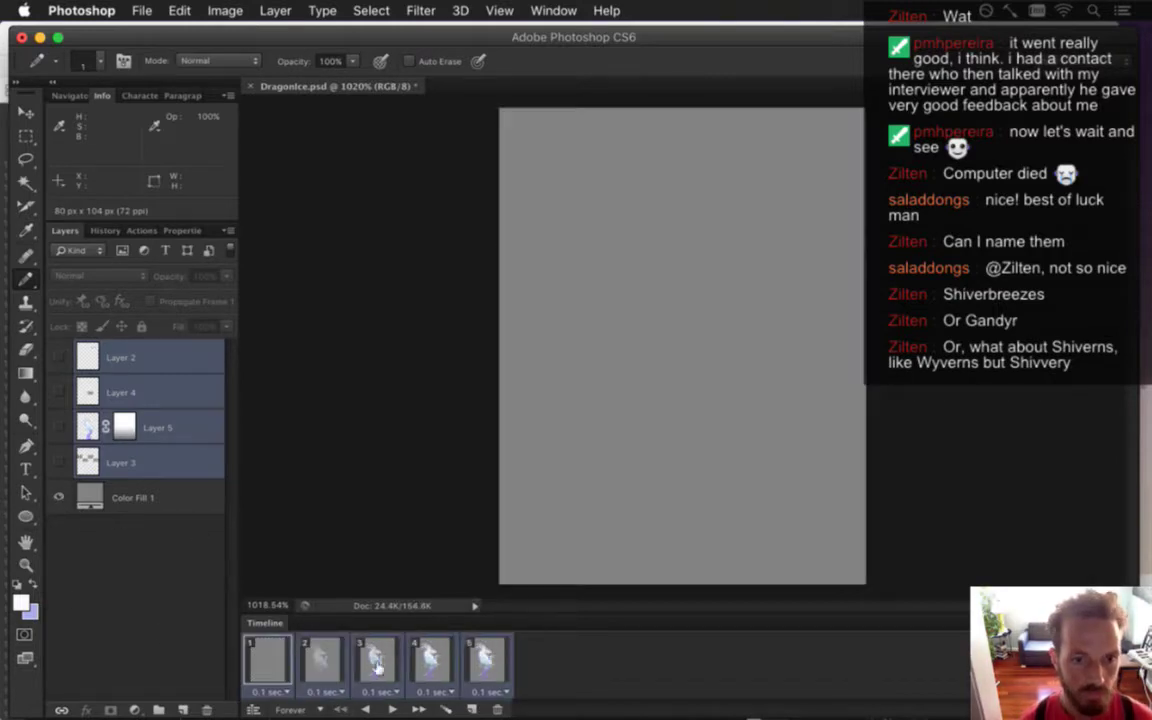
key("space")
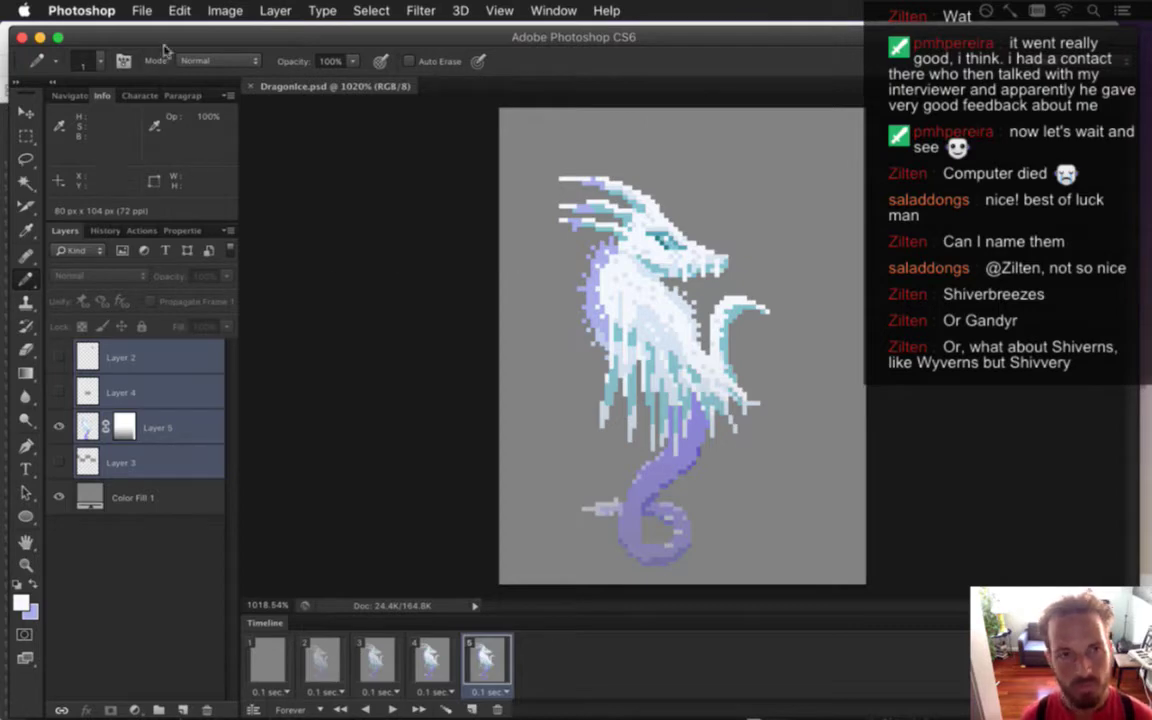
Save the document as a new file named DragonIceIdle.psd in the Foes folder
left_click(141, 10)
left_click(195, 222)
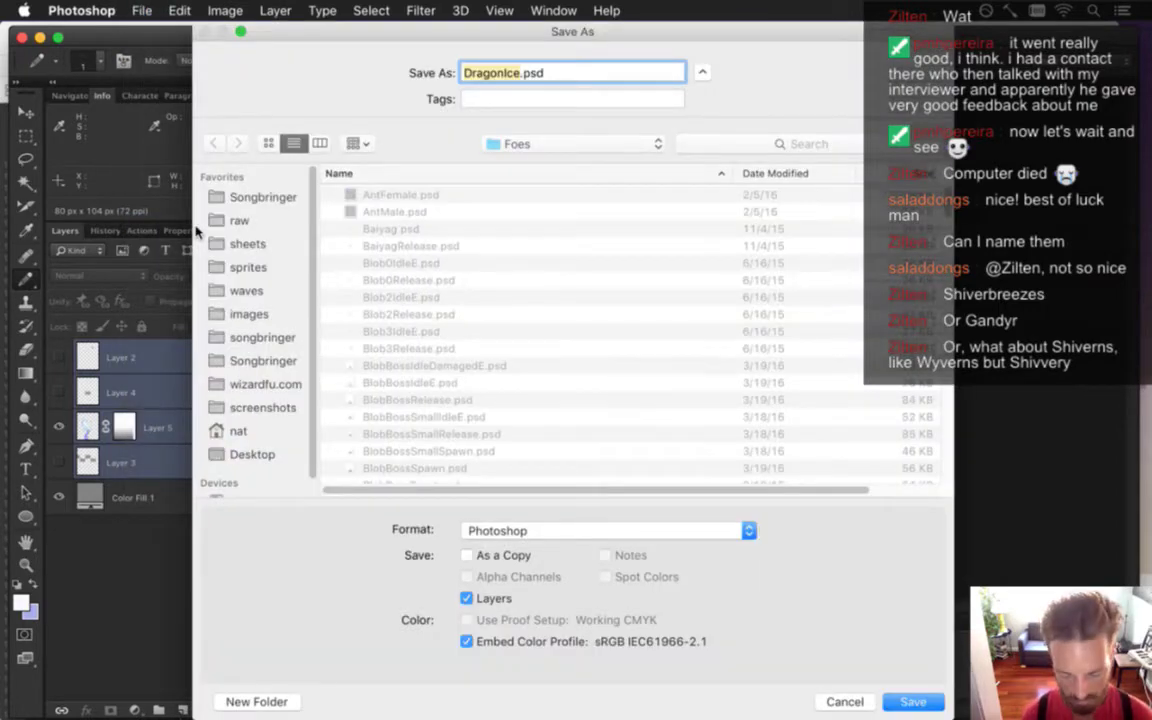
type("Idle")
key("Return")
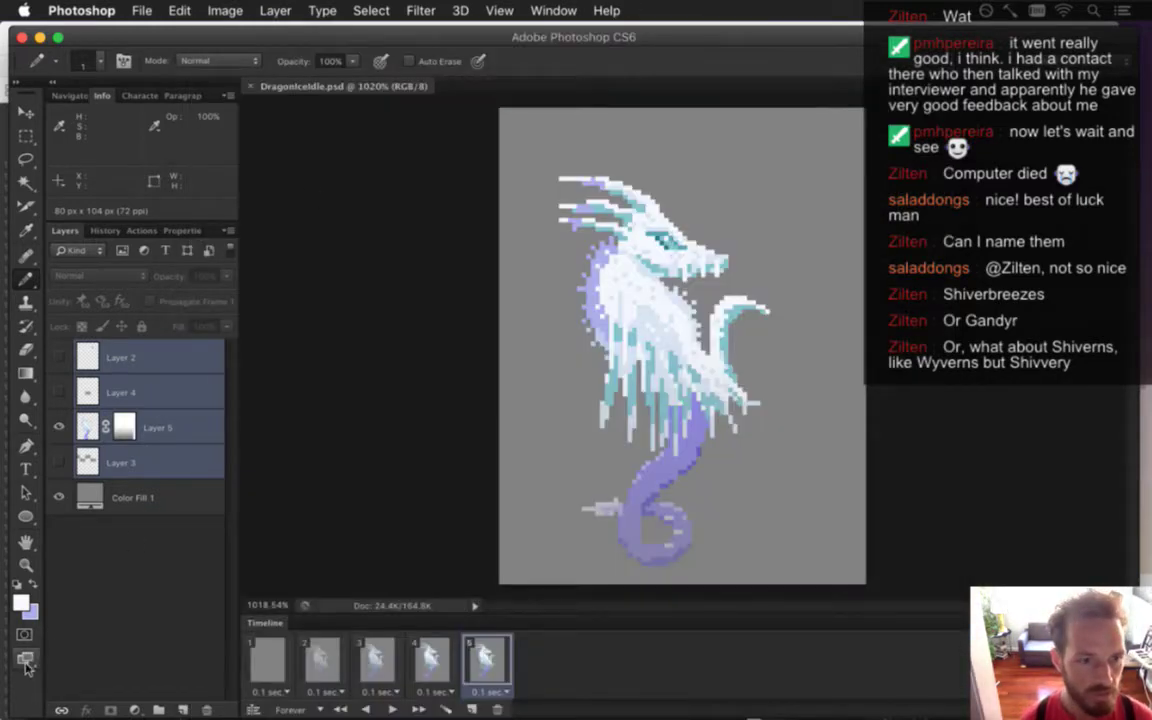
Display the canvas in full-screen mode with the menu bar and make Layer 5 the only selected layer
key("f")
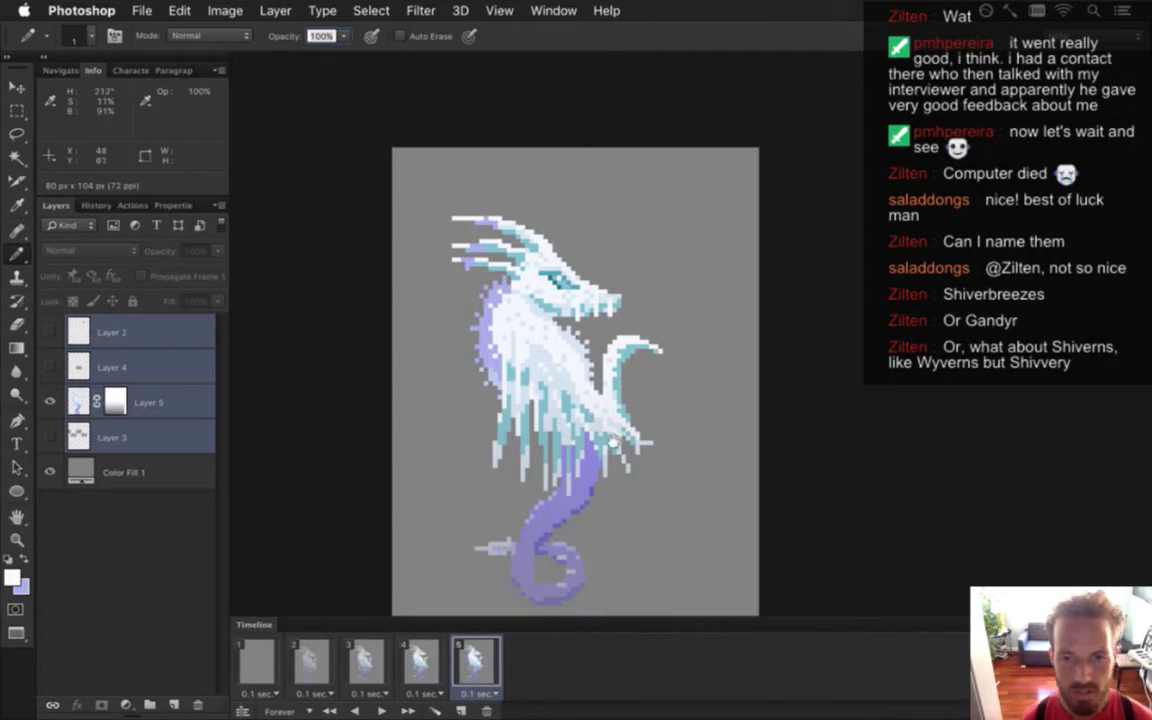
left_click_drag(612, 441, 756, 351)
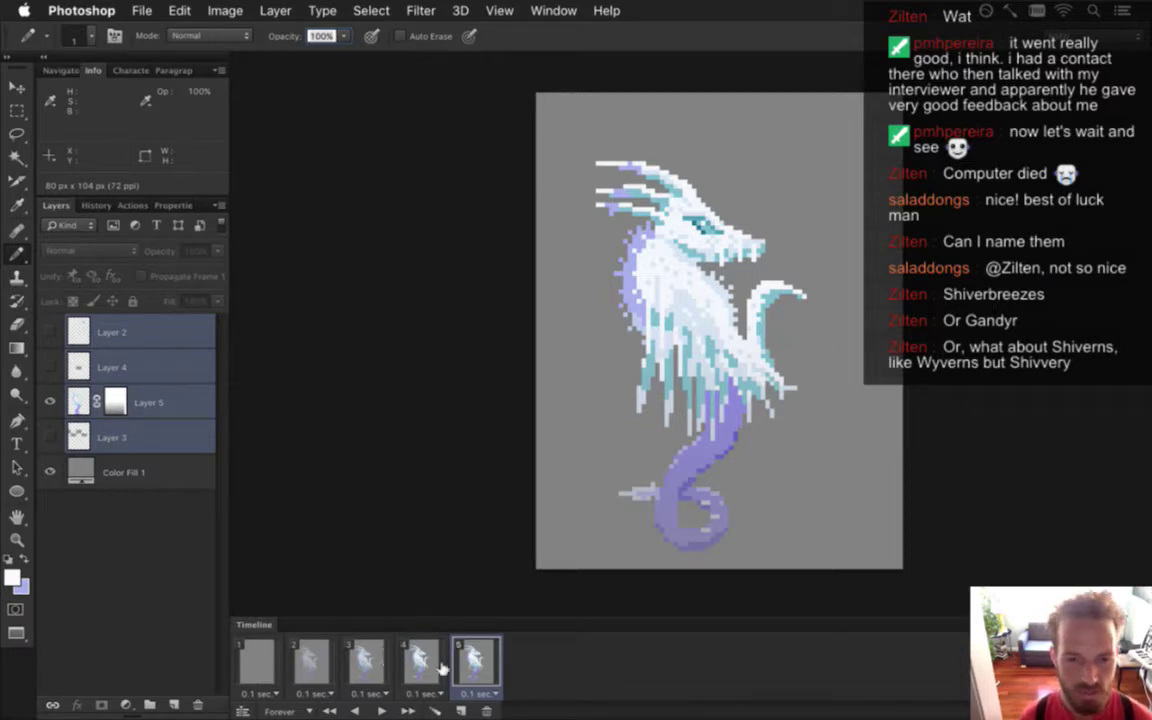
scroll(771, 343, "up", 2)
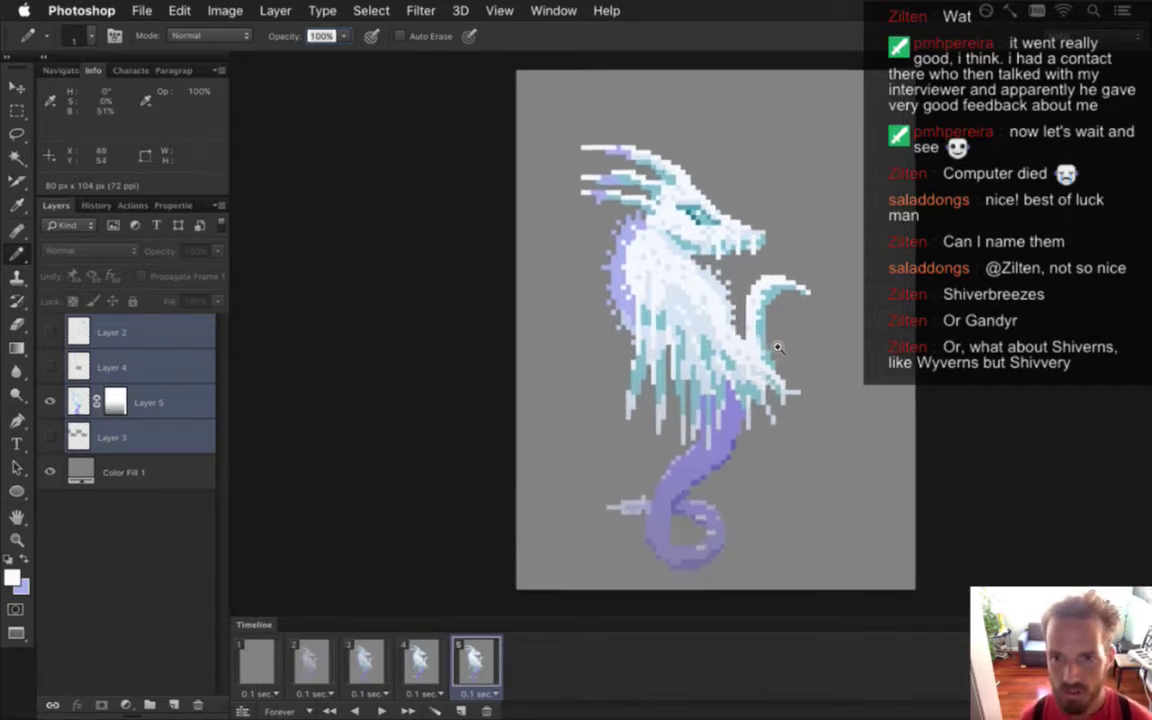
scroll(771, 343, "right", 3)
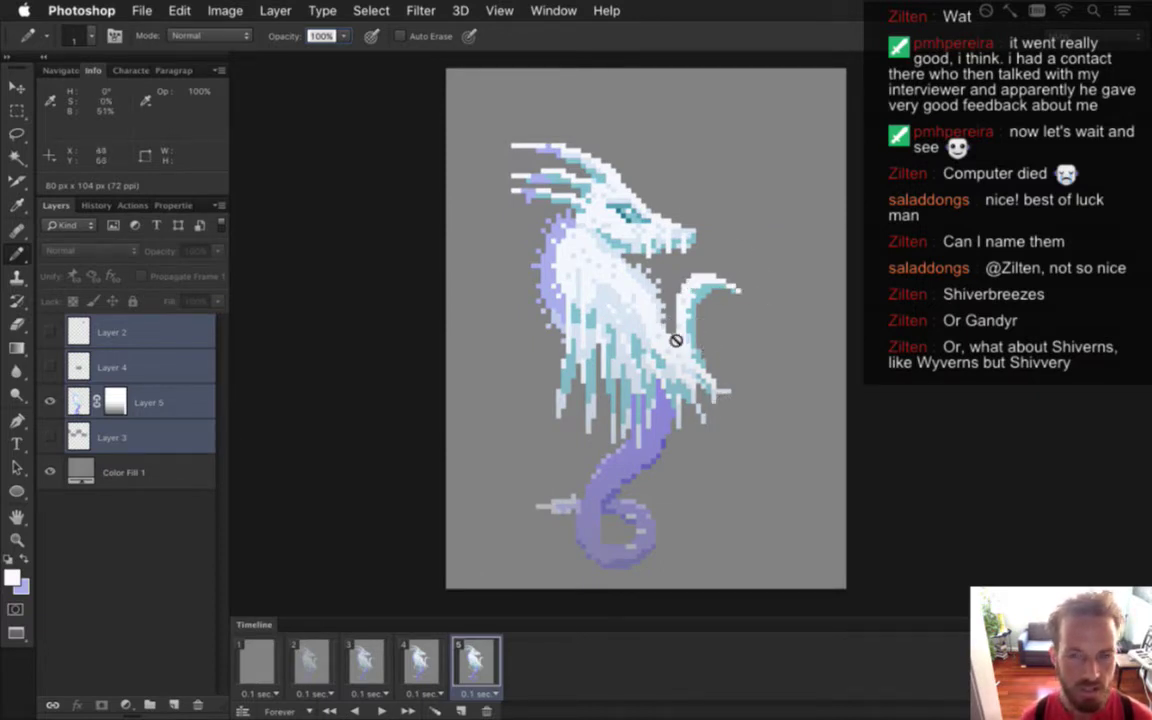
left_click(78, 400)
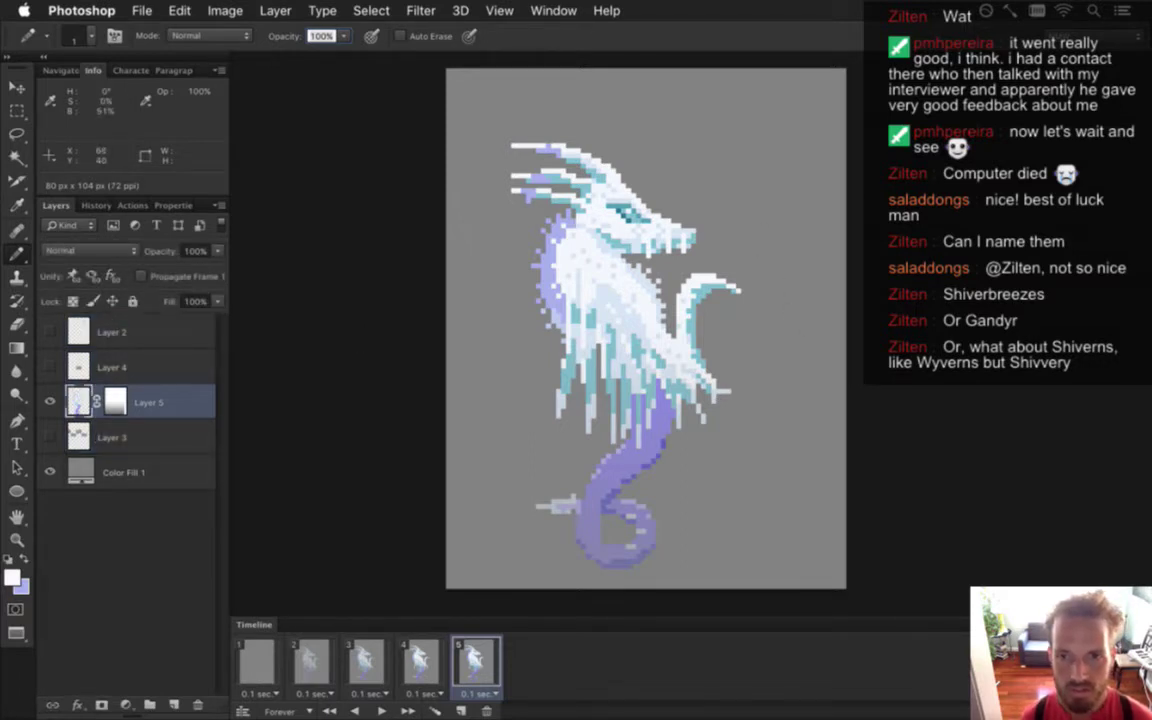
Reshape the upturned curl in front of the dragon's chest on Layer 5, erasing pixels and sampling the jaw's teal for pencil touch-ups
key("e")
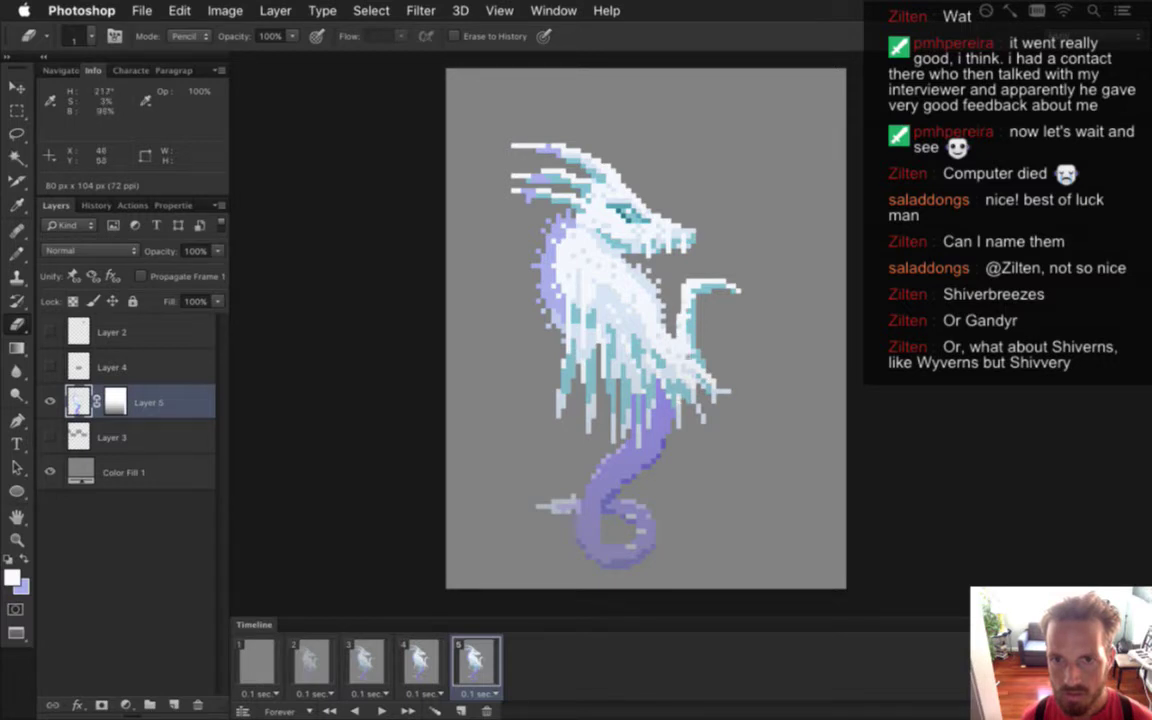
key("i")
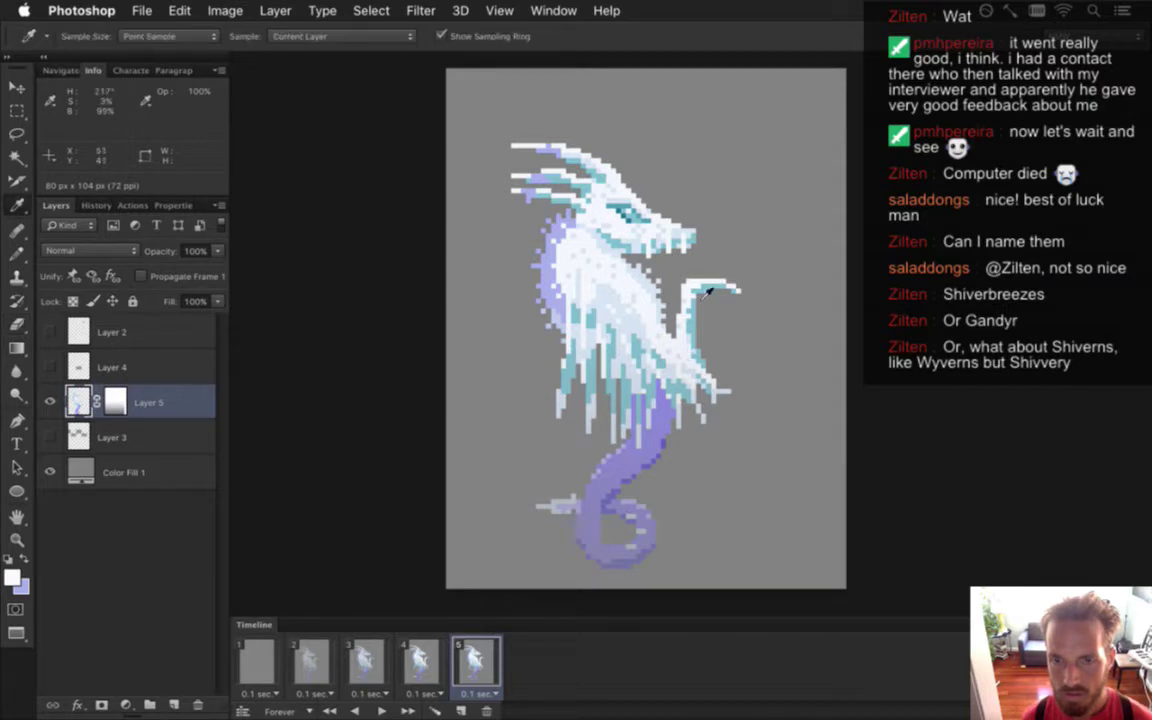
left_click(624, 256)
key("b")
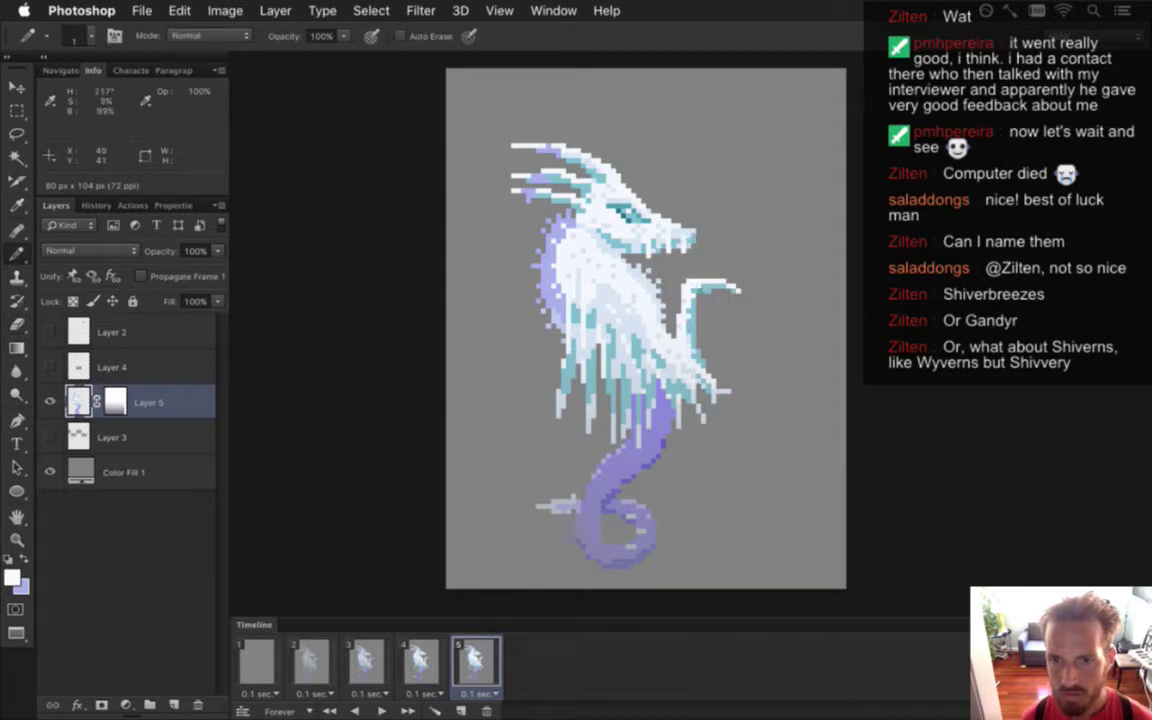
left_click(628, 259, "alt")
key("e")
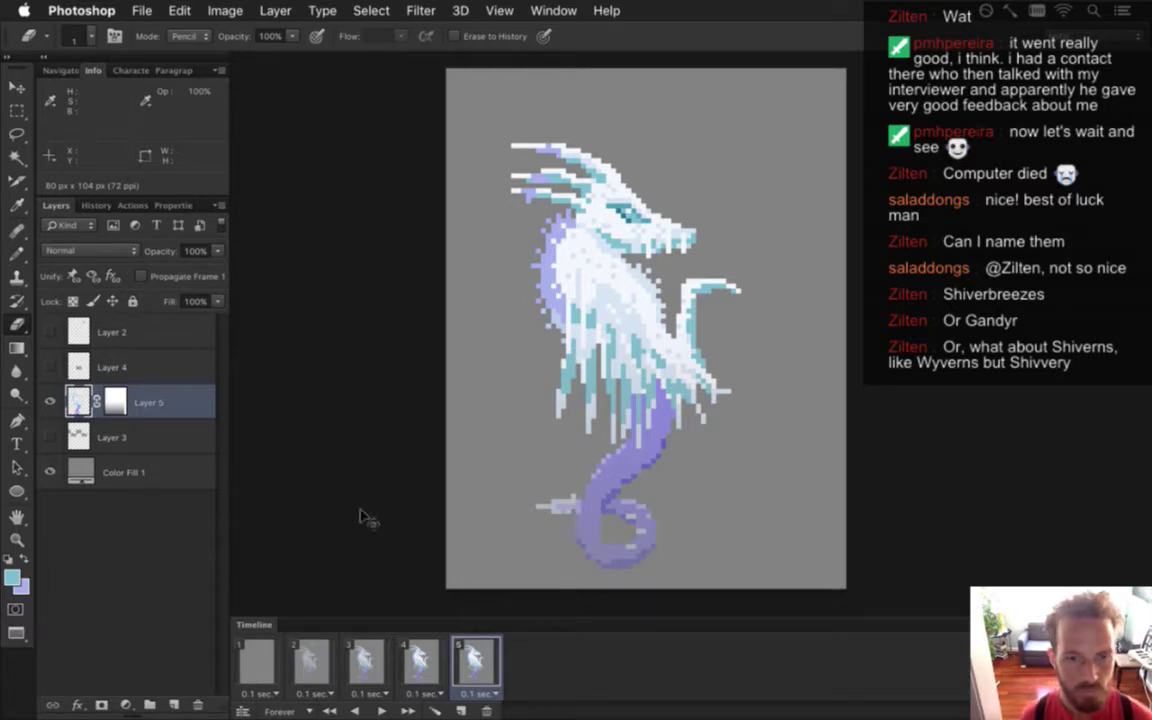
Delete animation frames until only one with the full dragon remains, and duplicate it as a second frame
left_click(489, 710)
left_click(489, 710)
left_click(489, 710)
left_click(489, 710)
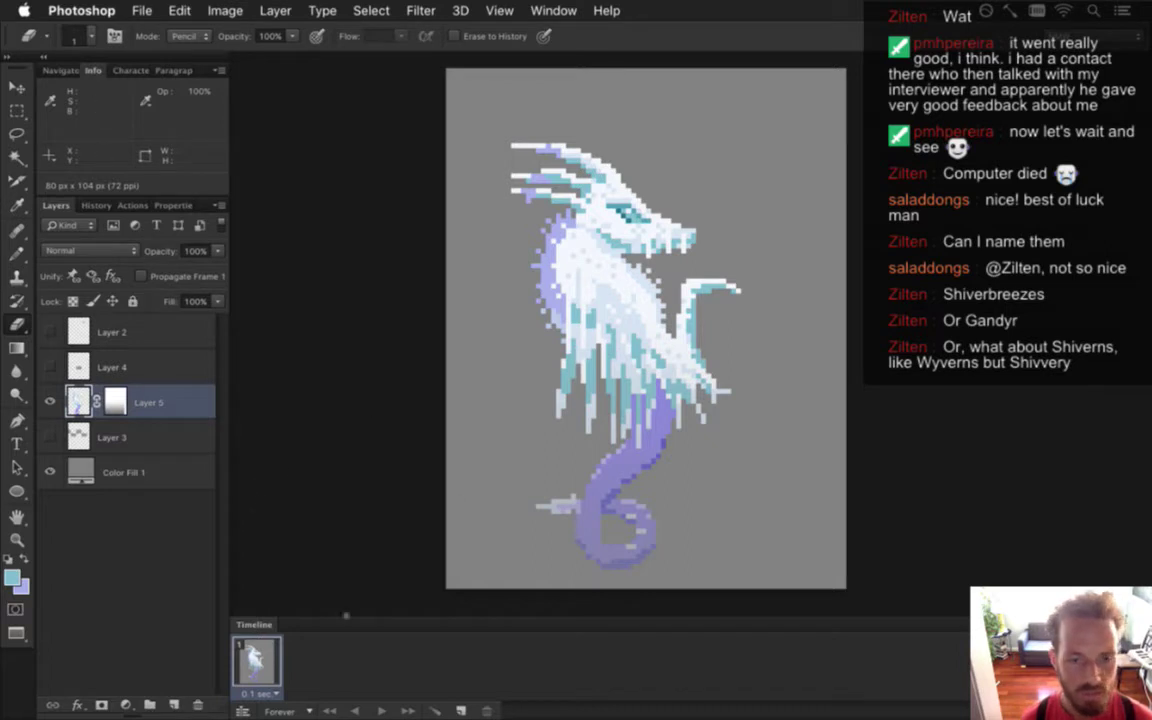
left_click(461, 710)
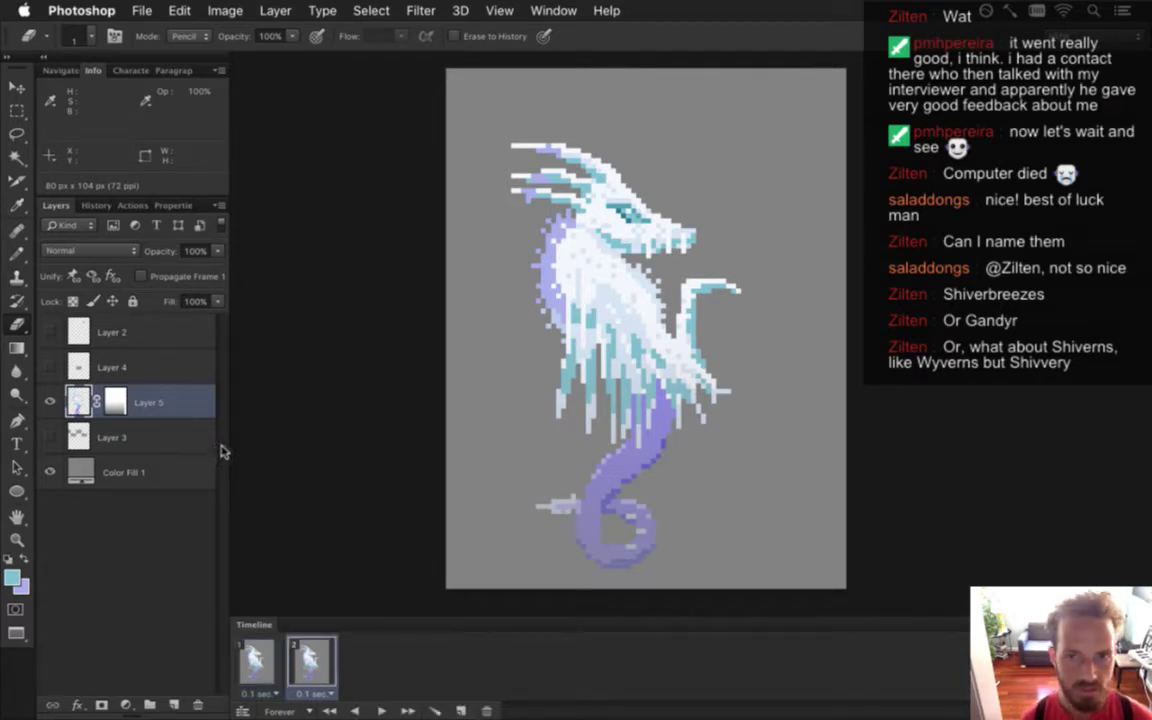
Duplicate Layer 5, showing only the original in frame 1 and only the copy in frame 2
key("v")
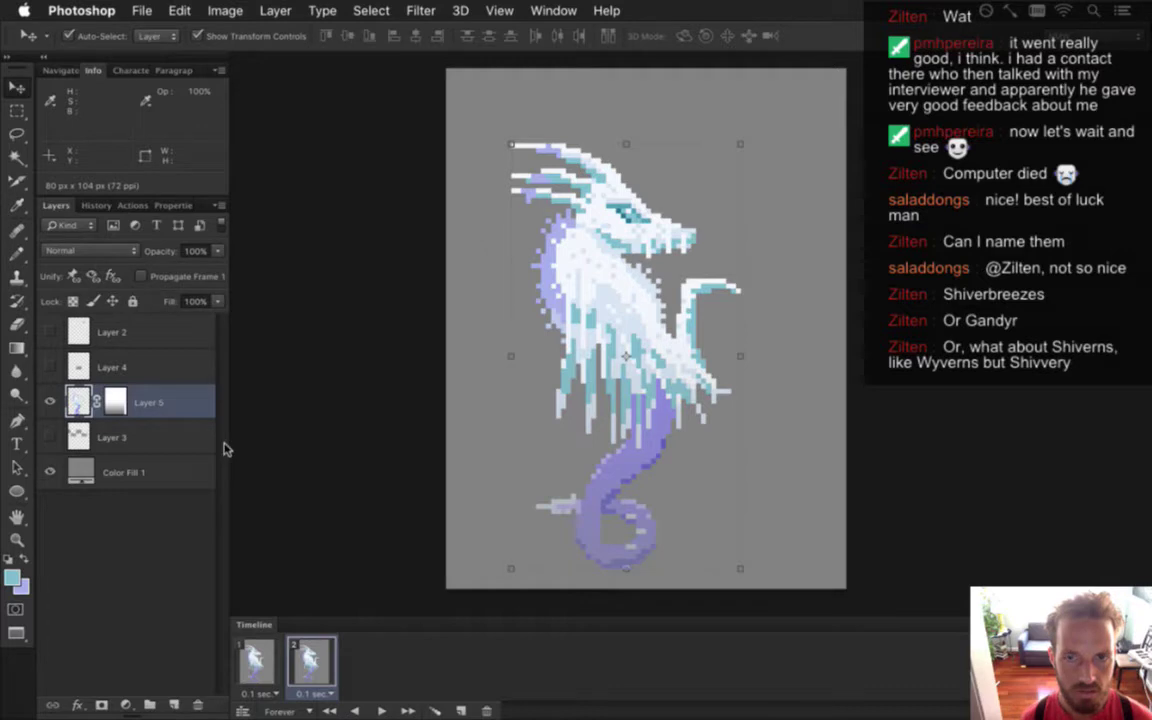
left_click(78, 370)
left_click(80, 398)
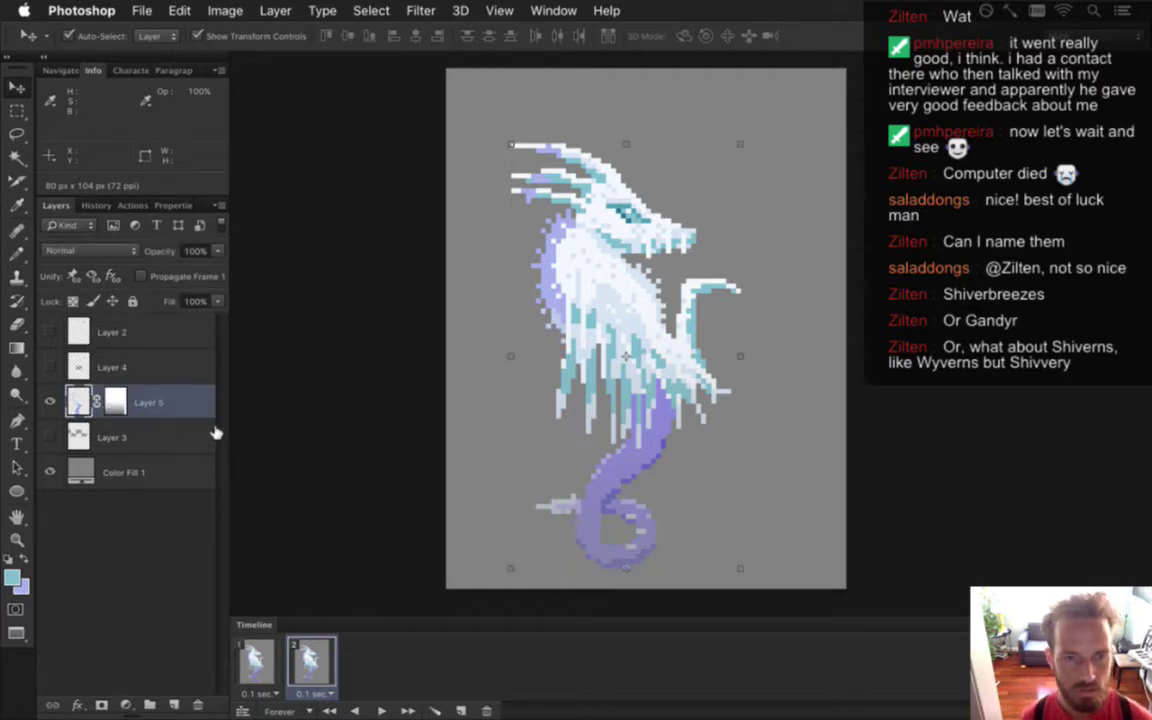
key("super+j")
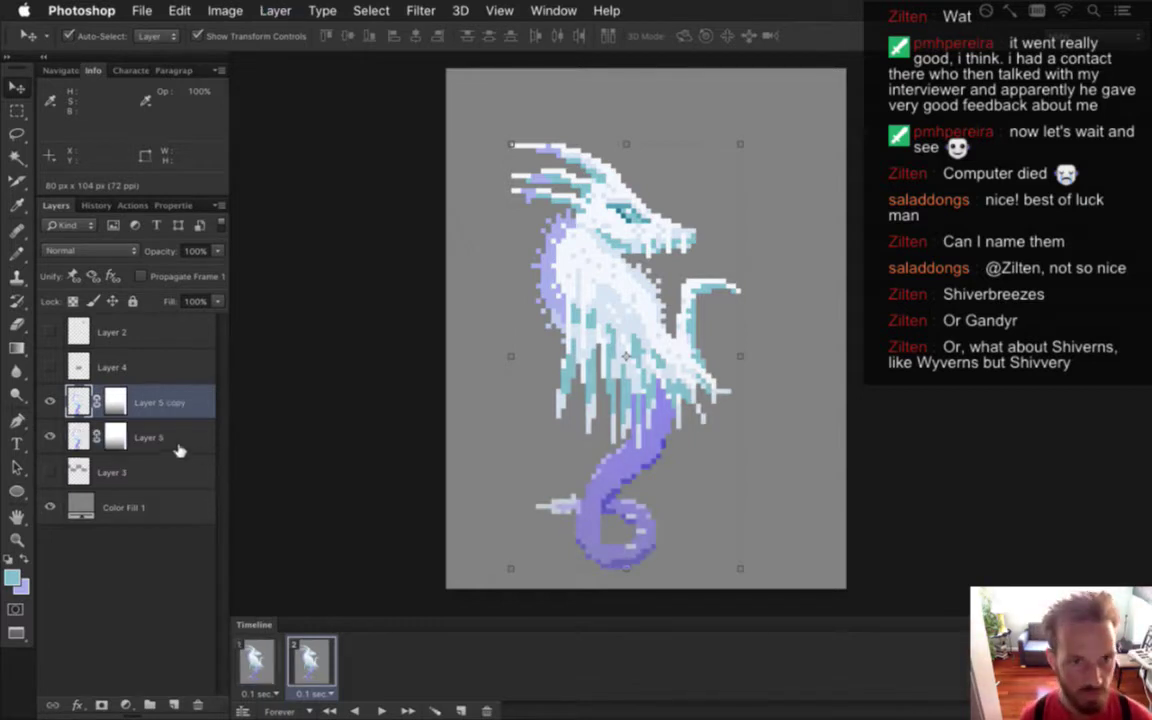
left_click(256, 662)
left_click(310, 660)
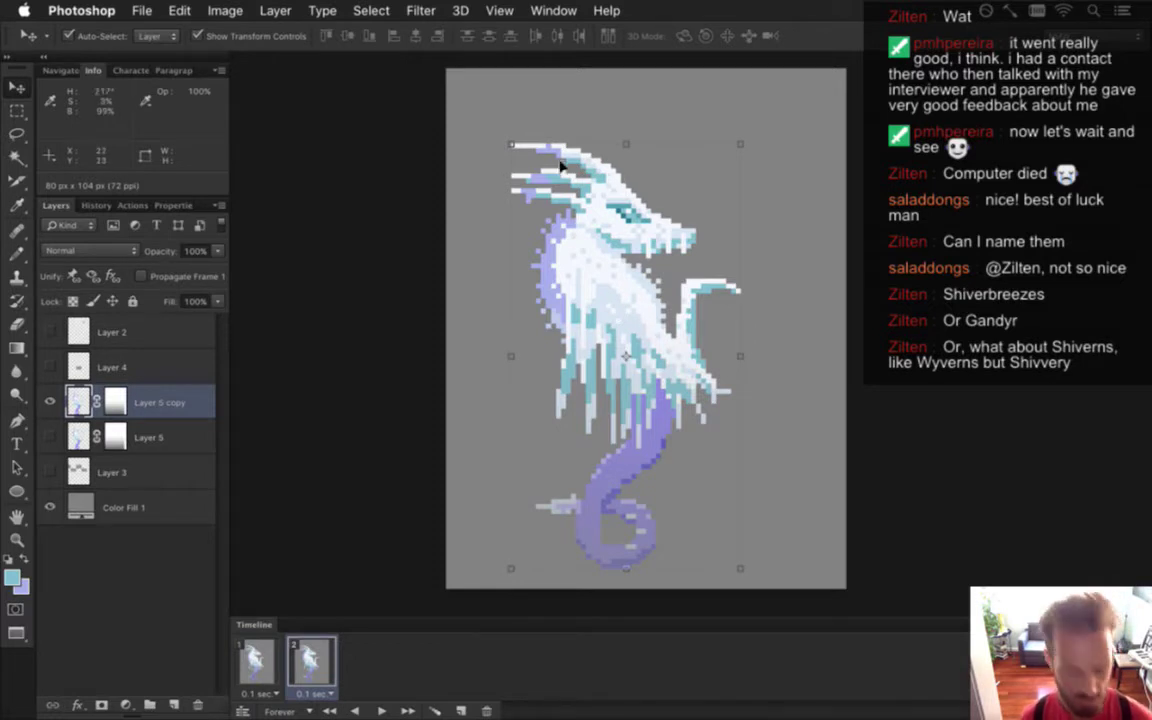
Select the dragon's head on Layer 5 copy with a marquee of about 44 × 29 px and nudge it down one pixel
key("m")
left_click_drag(482, 118, 703, 253)
key("v")
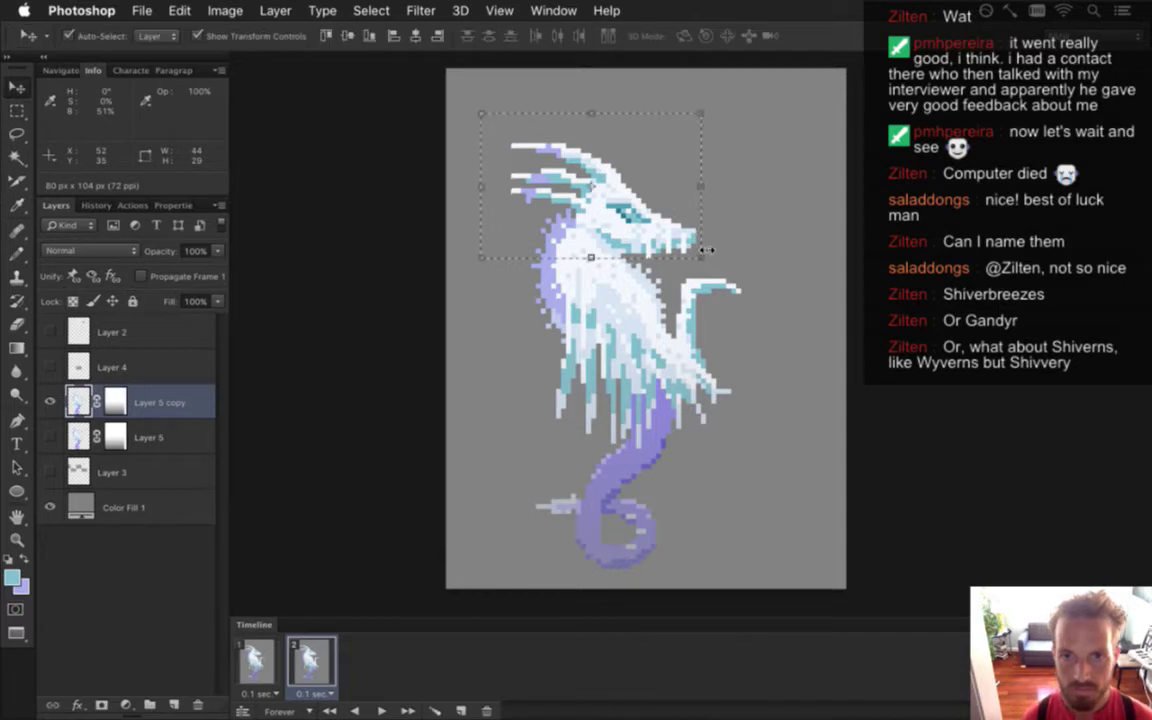
key("m")
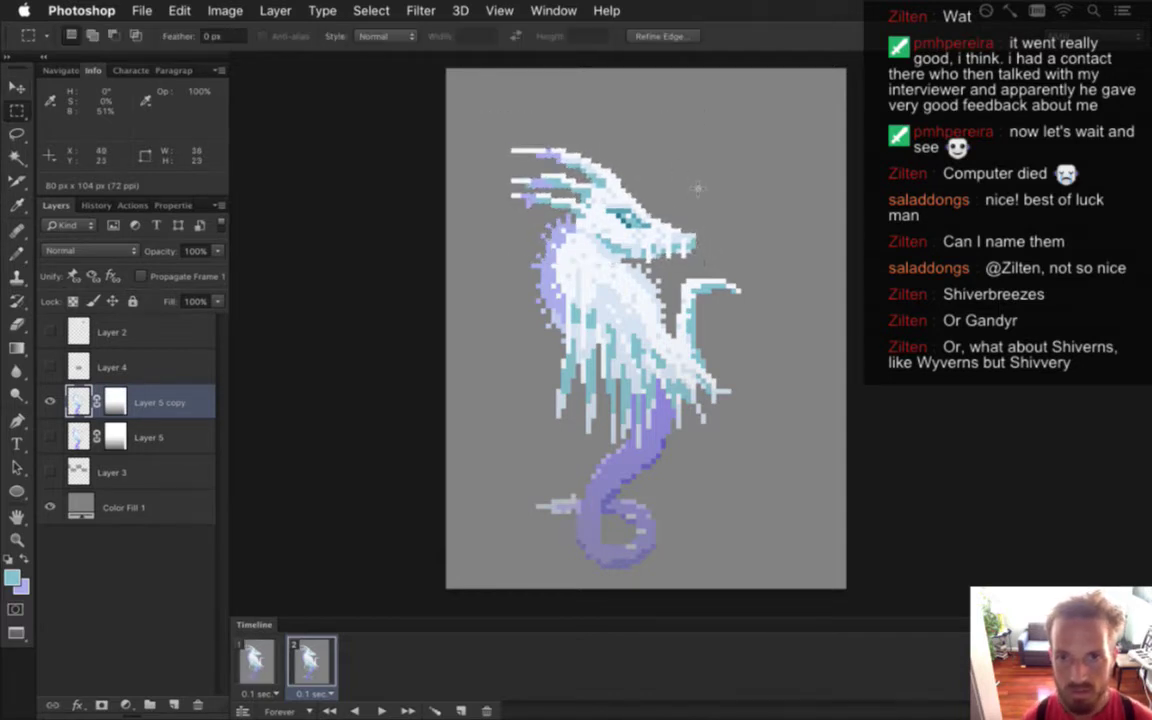
Preview the two-frame idle animation and hide the Color Fill 1 background in both frames
key("space")
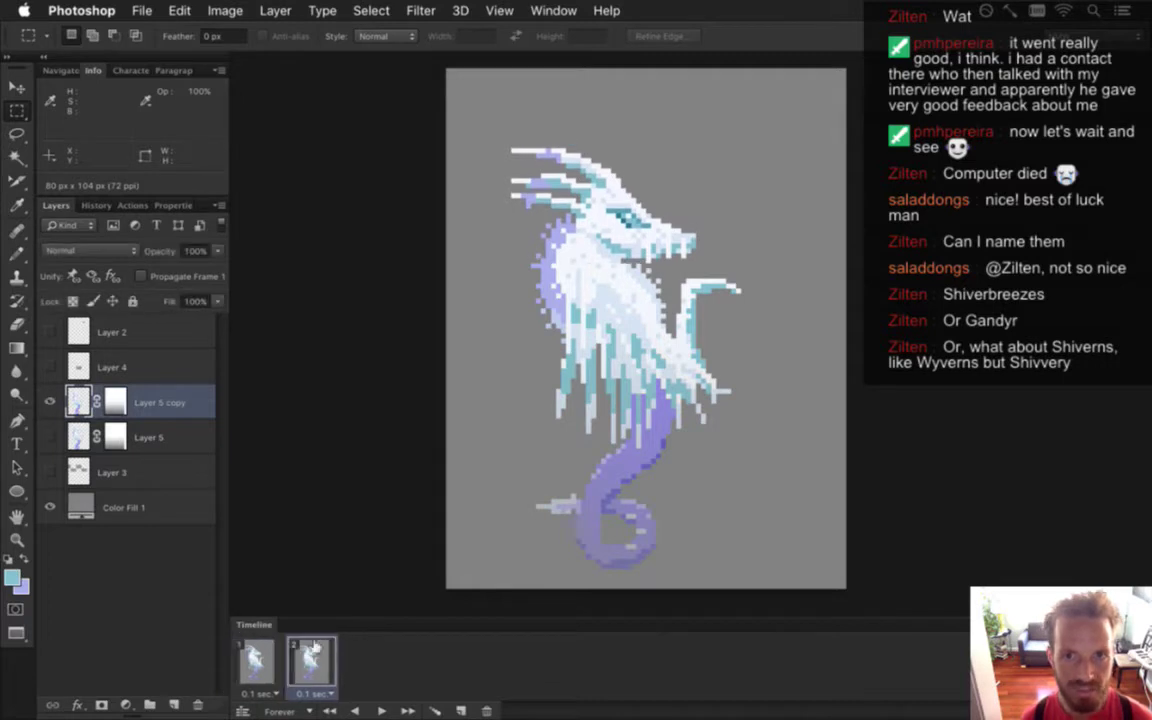
left_click(256, 660)
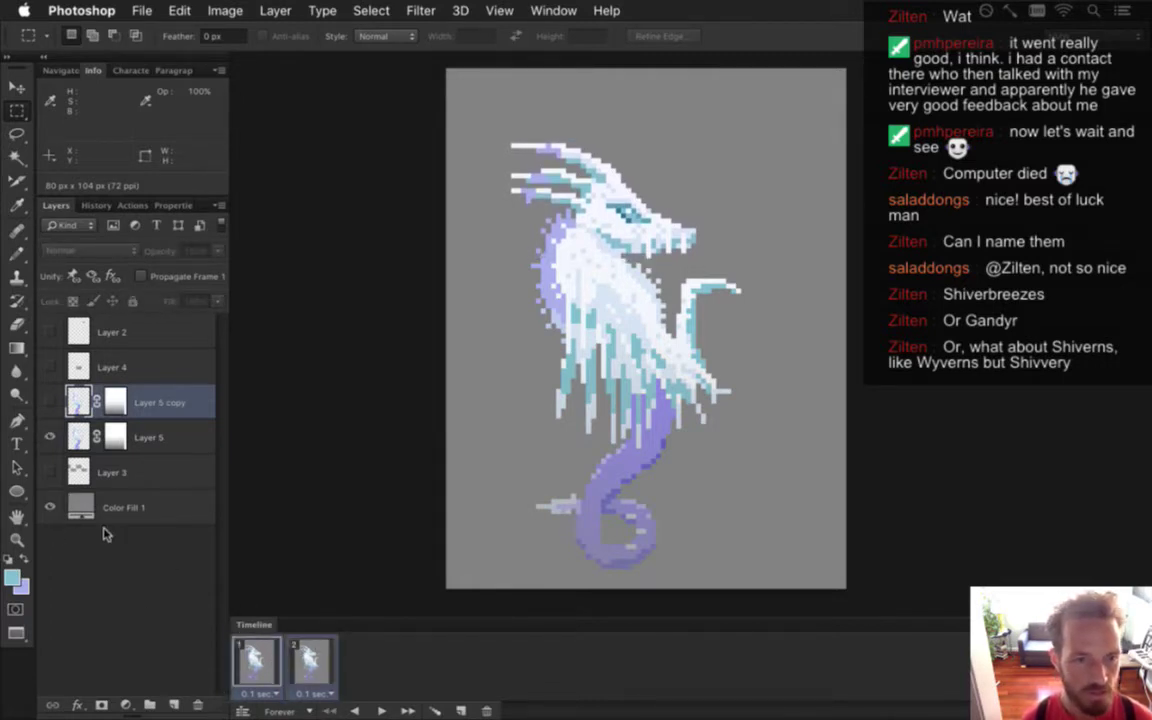
left_click(51, 507)
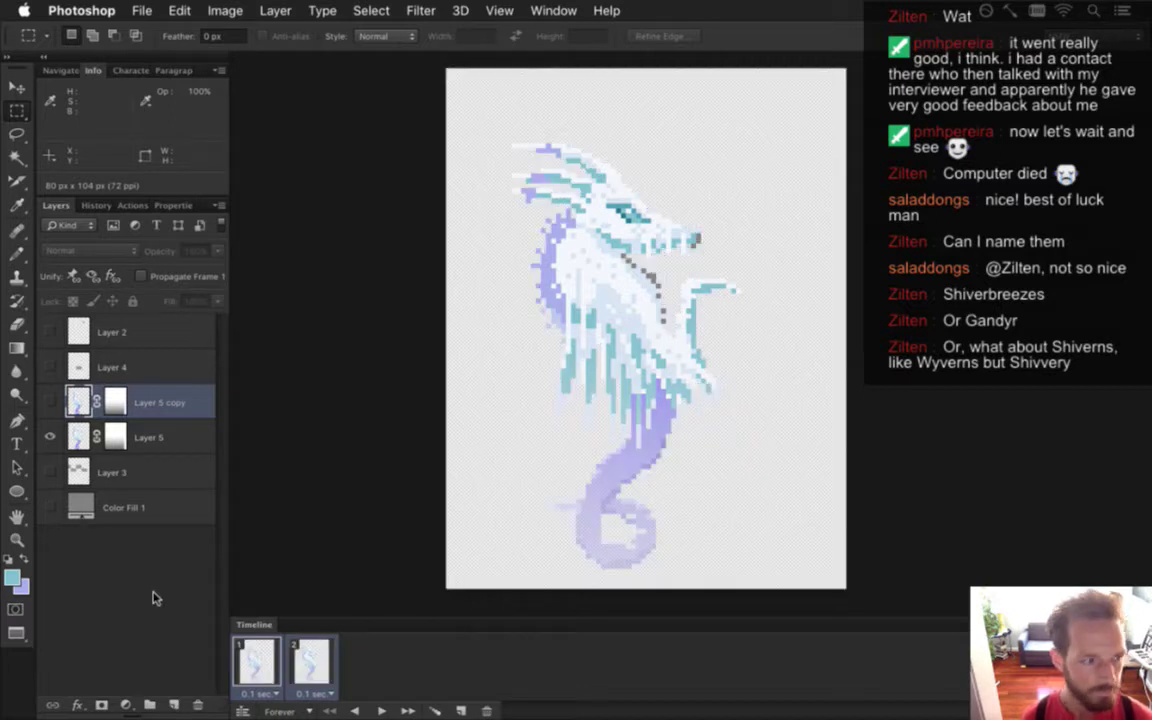
Render all frames as a PNG image sequence named DragonIceIdle.png, and build and run Songbringer in Xcode
key("super+alt+shift+r")
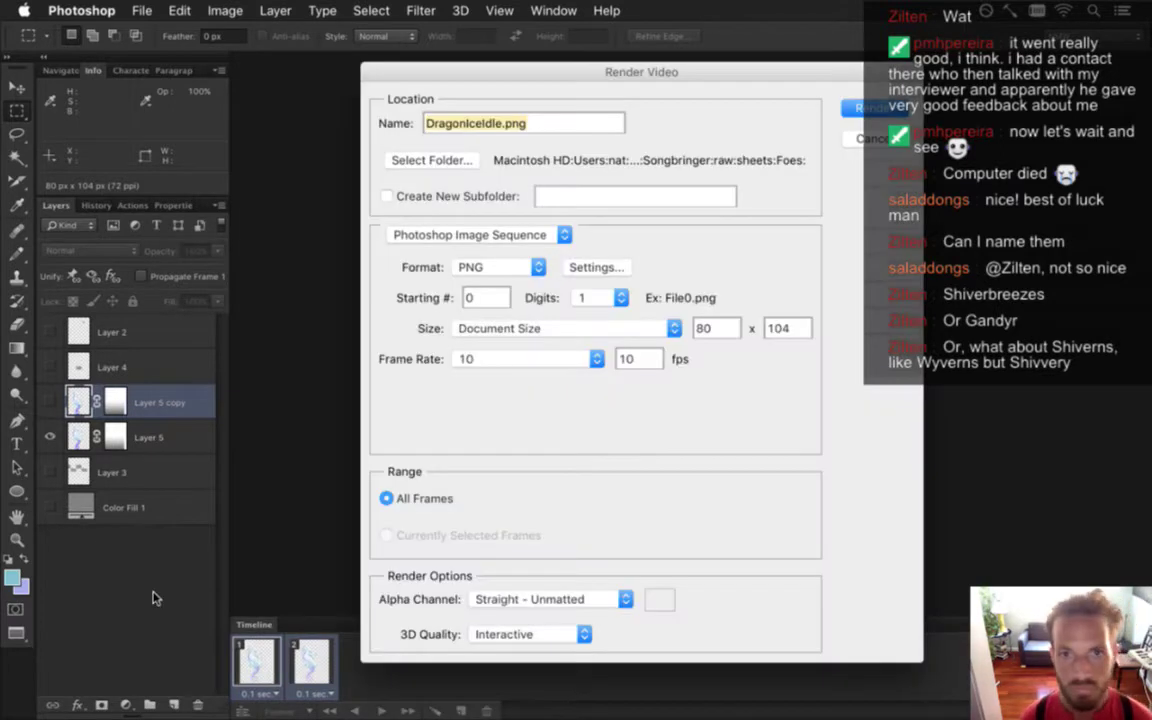
key("Return")
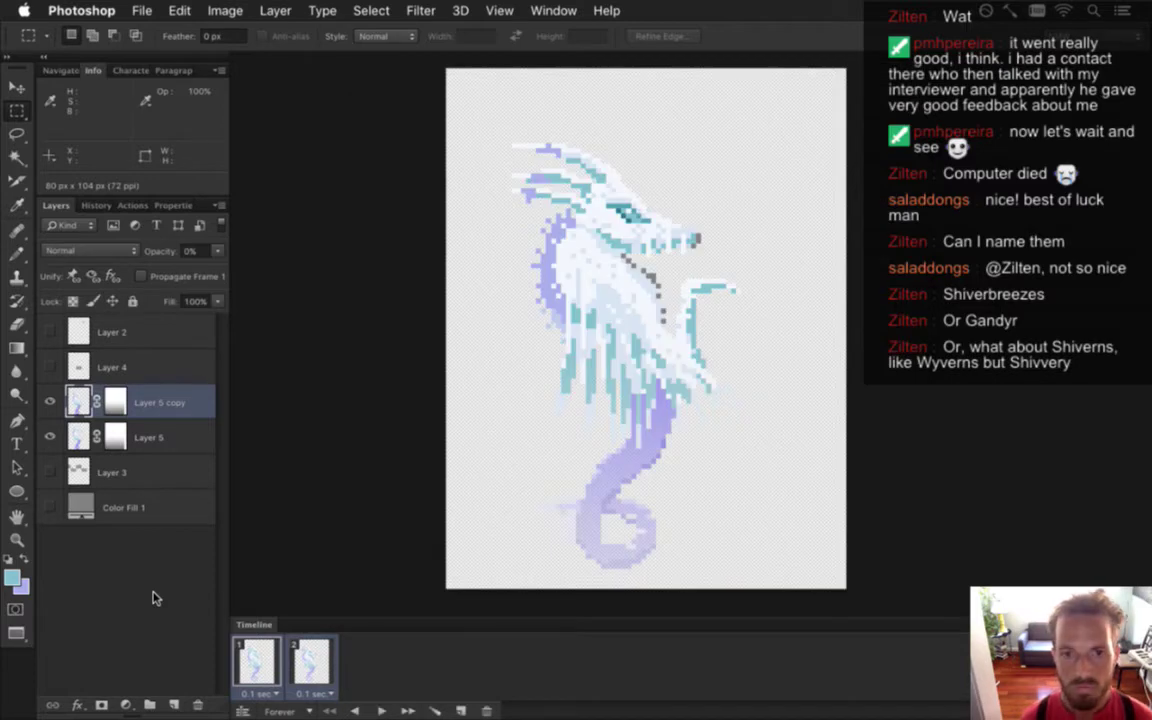
key("super+Tab")
key("super+r")
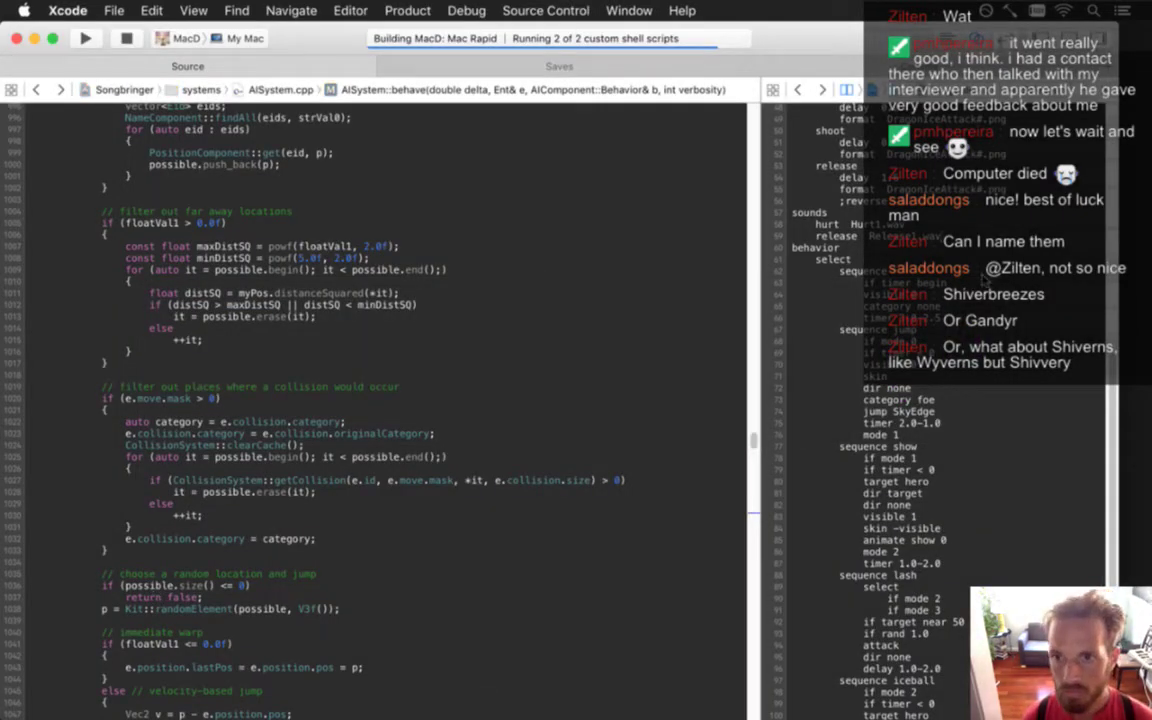
scroll(984, 278, "up", 10)
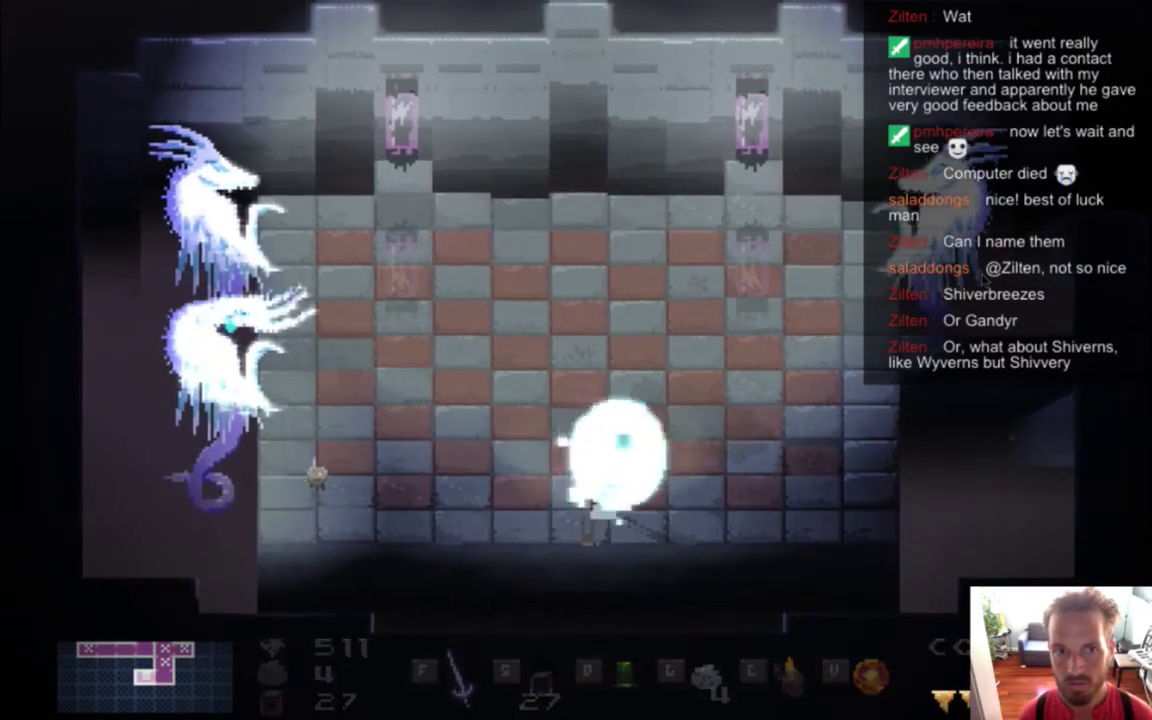
Playtest the ice dragons' idle animation in the checkered chamber while moving the hero around, and quit the game
key("Left")
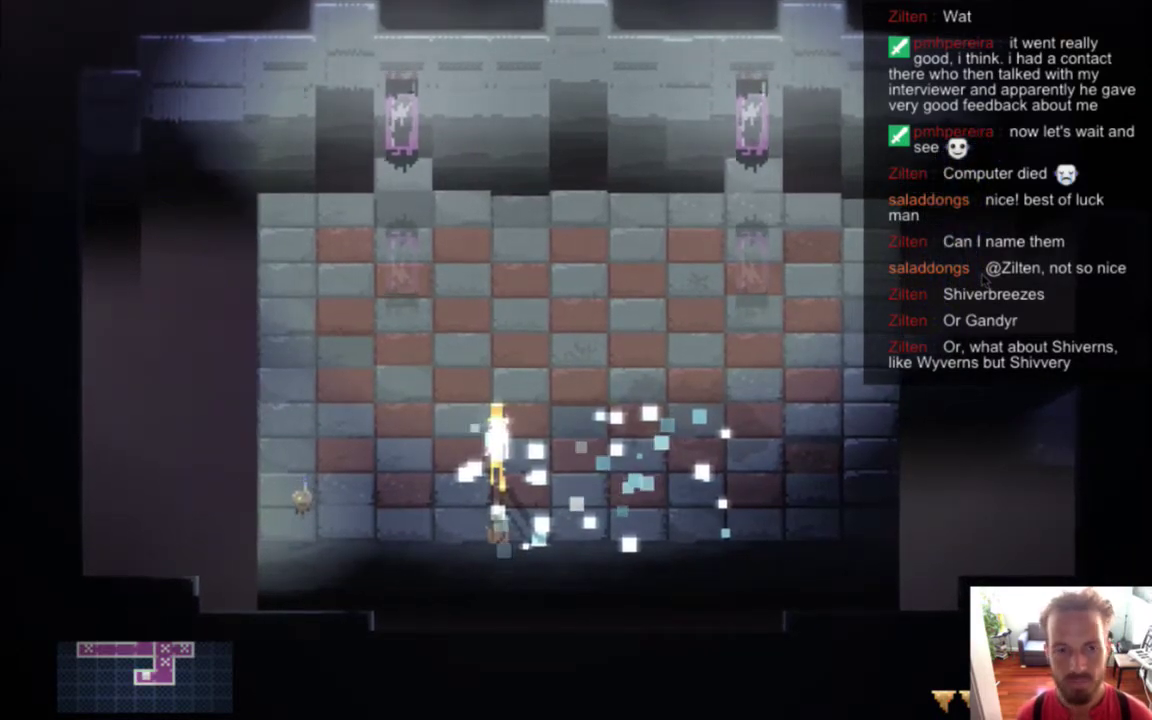
key("Right")
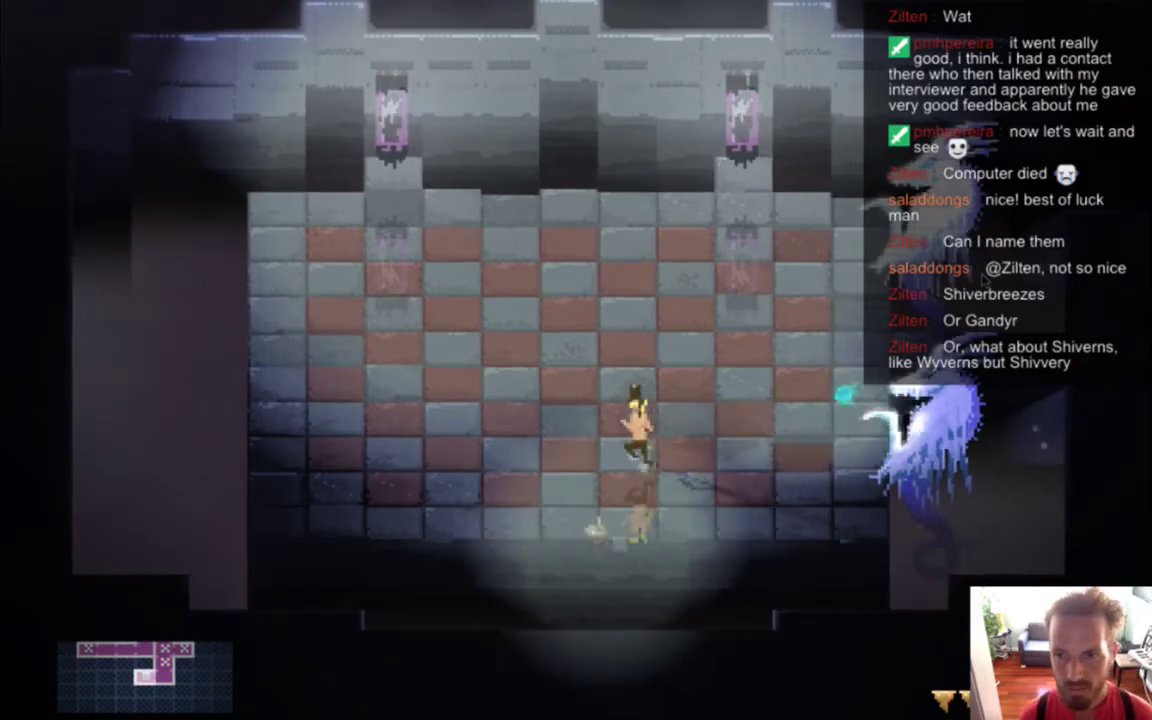
key("Left")
key("Up")
key("Left")
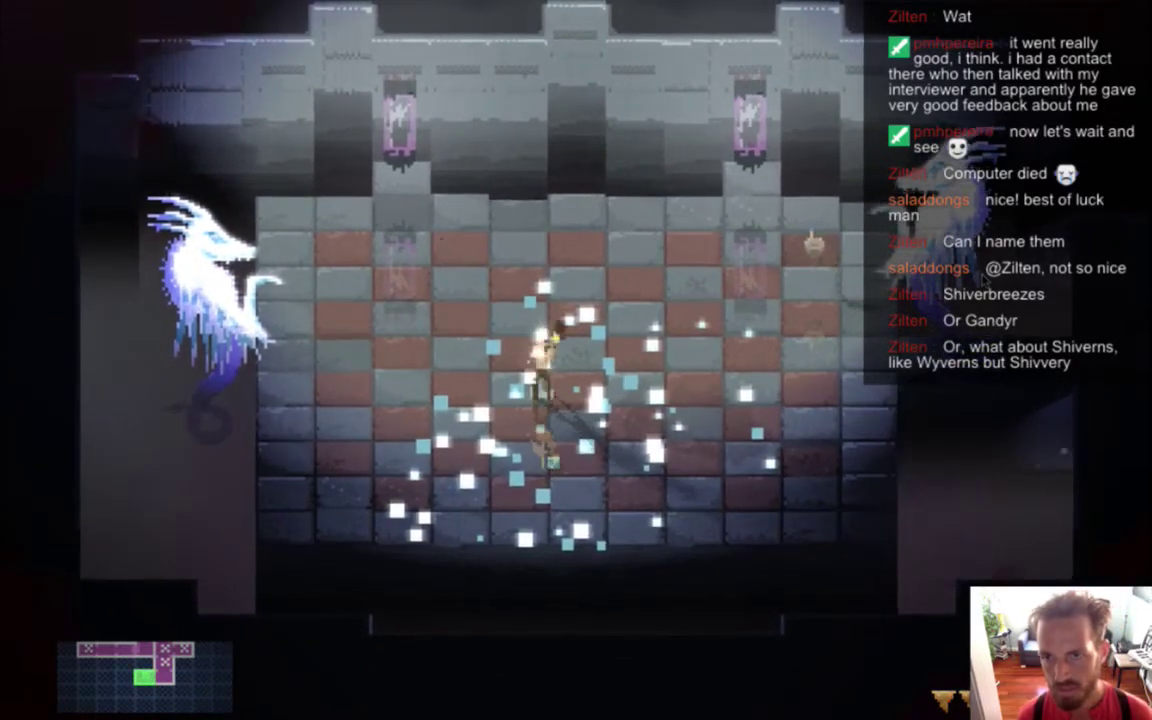
key("Right")
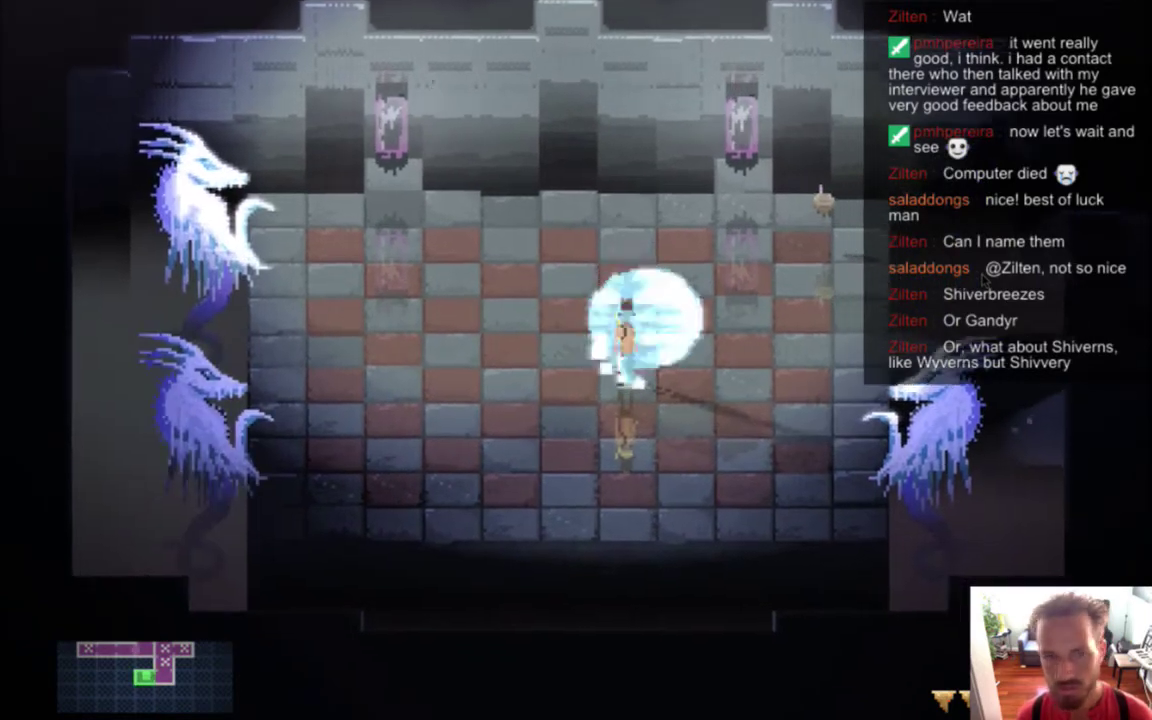
key("Left")
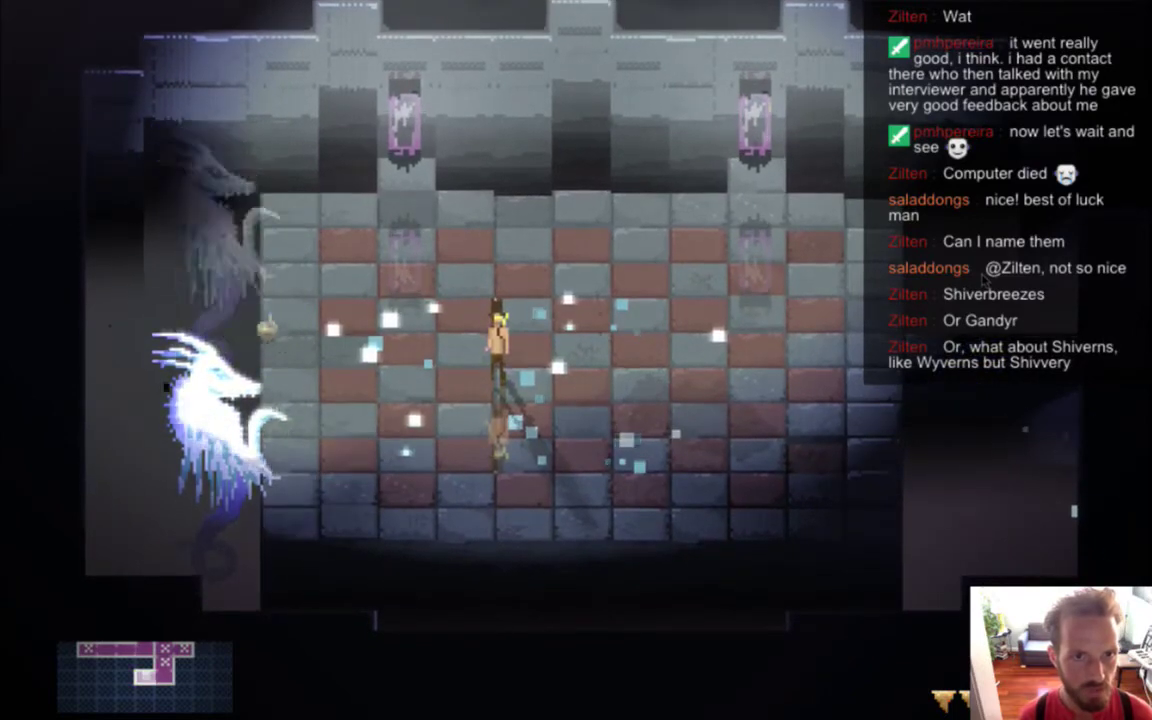
key("super+q")
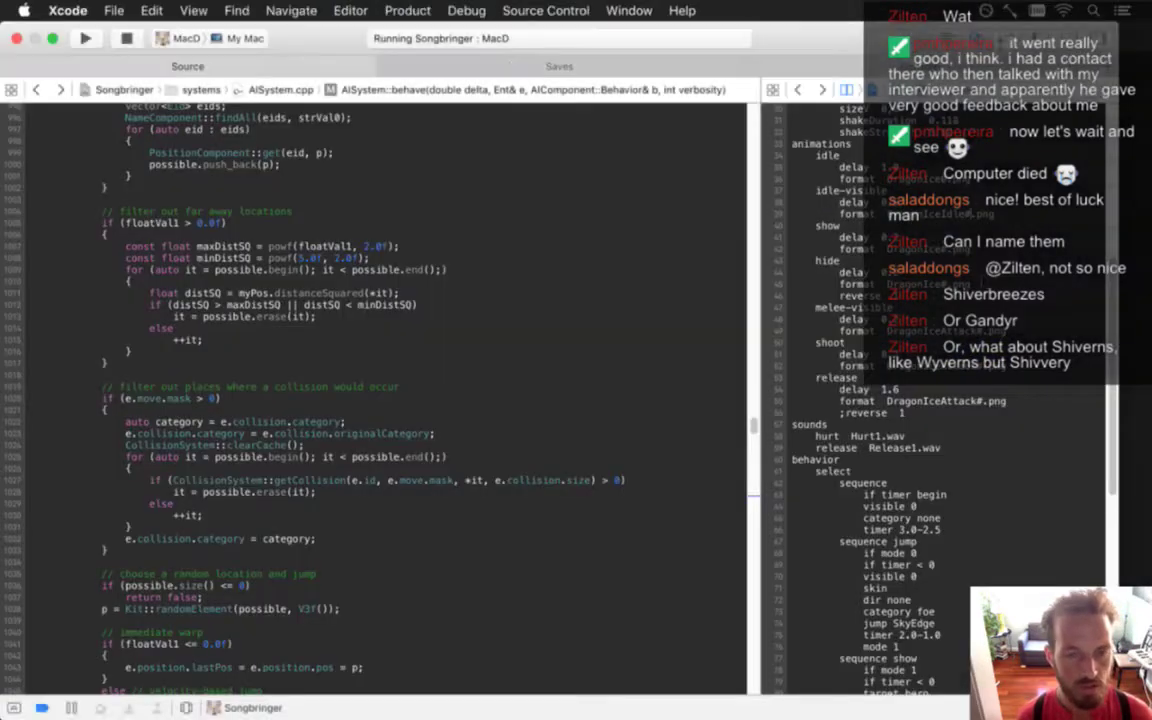
In Photoshop, move Layer 5 and Layer 5 copy together one pixel to the left and save the document
key("super+Tab")
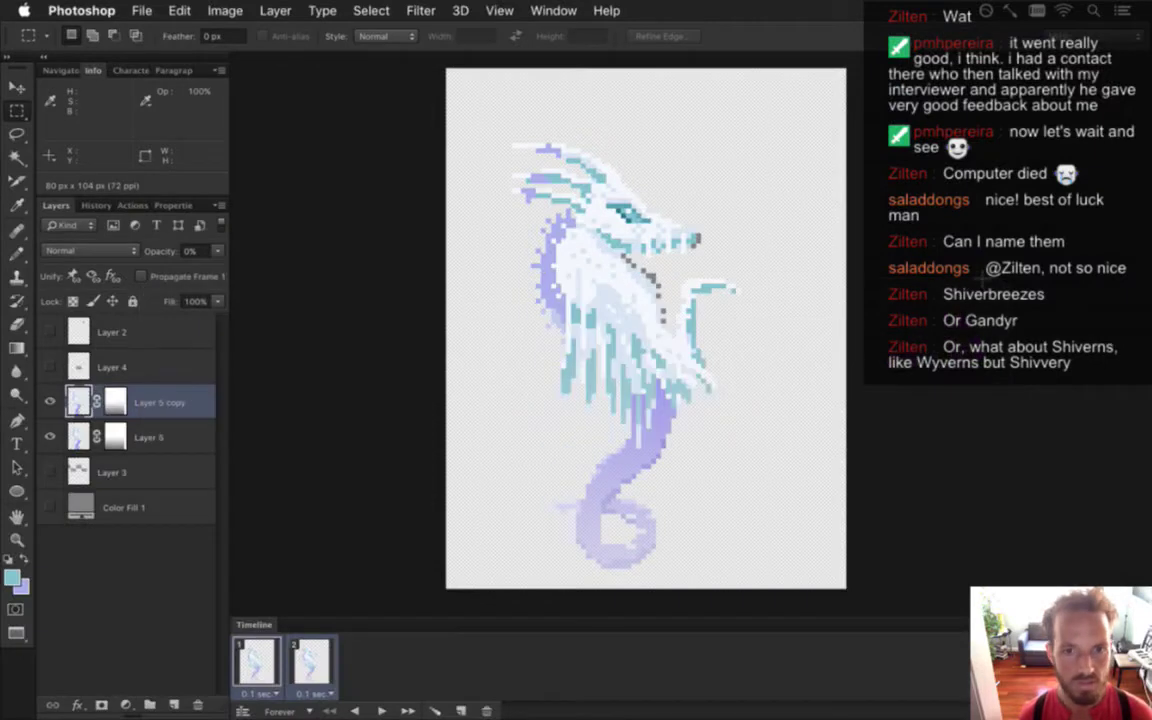
left_click(90, 432, "shift")
key("v")
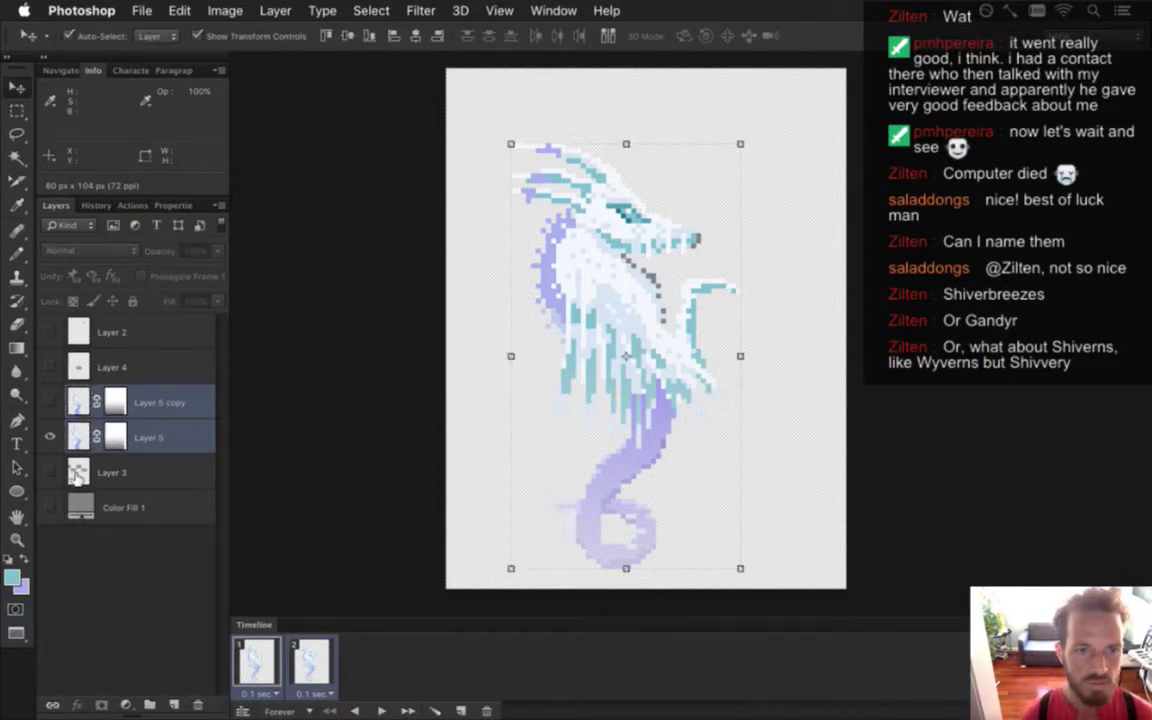
key("Left")
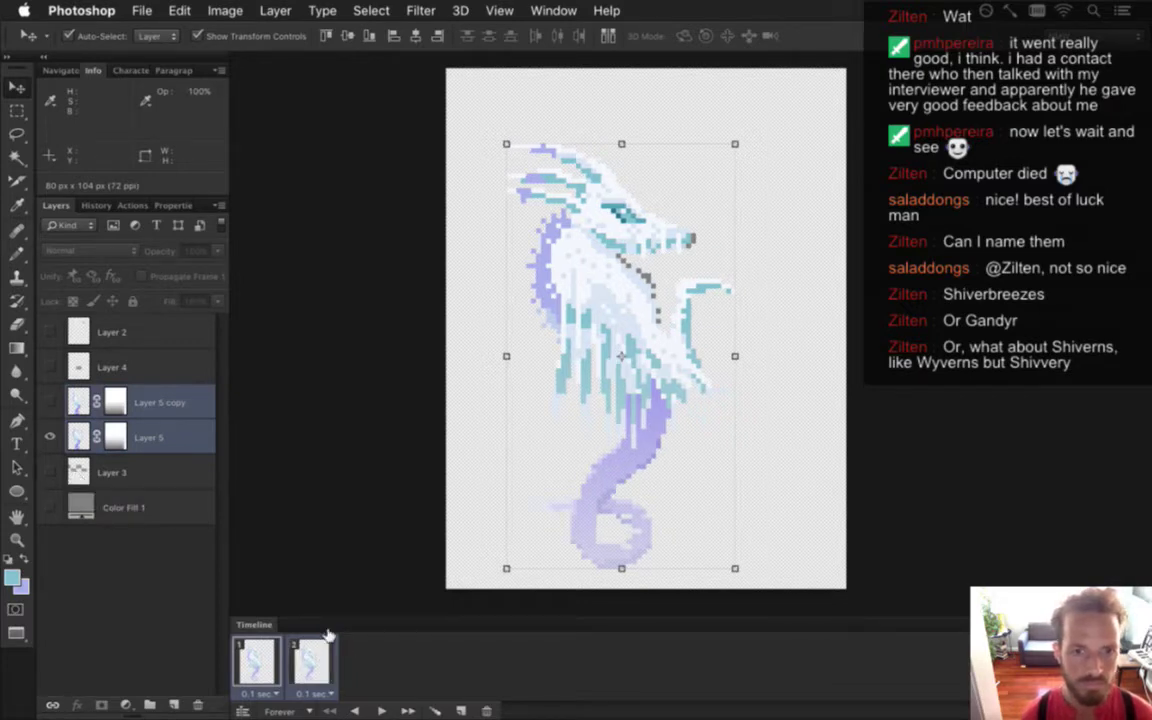
key("Right")
key("Left")
key("Right")
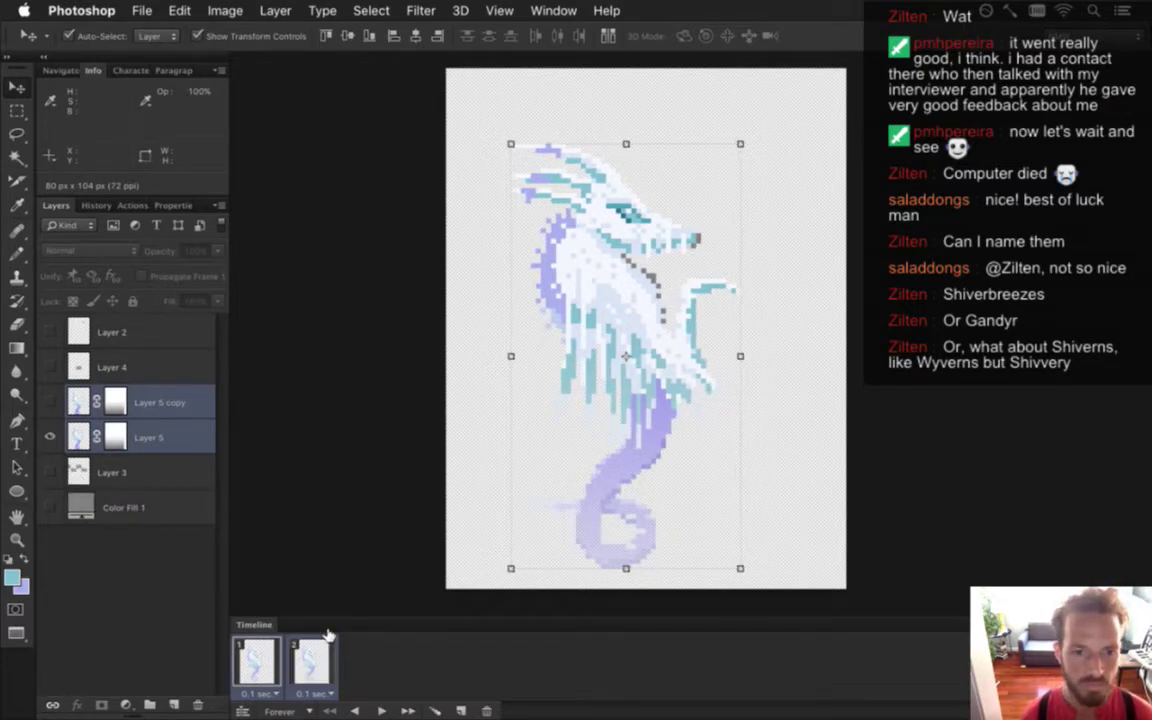
key("Left")
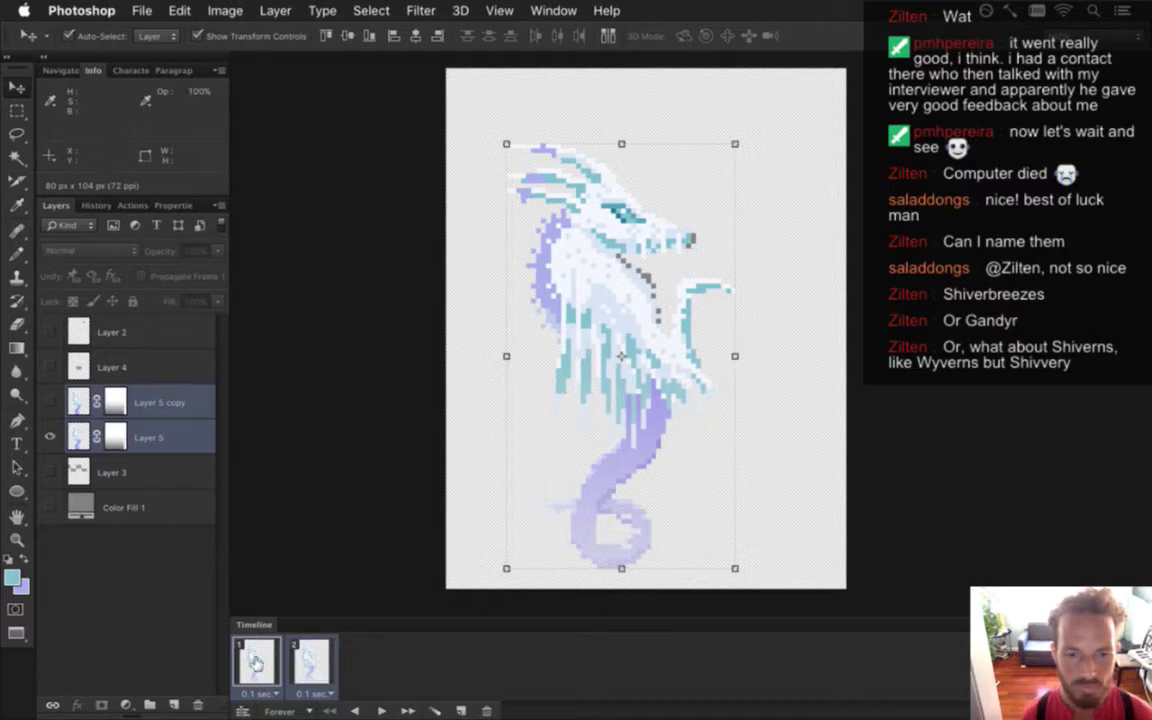
left_click(312, 668)
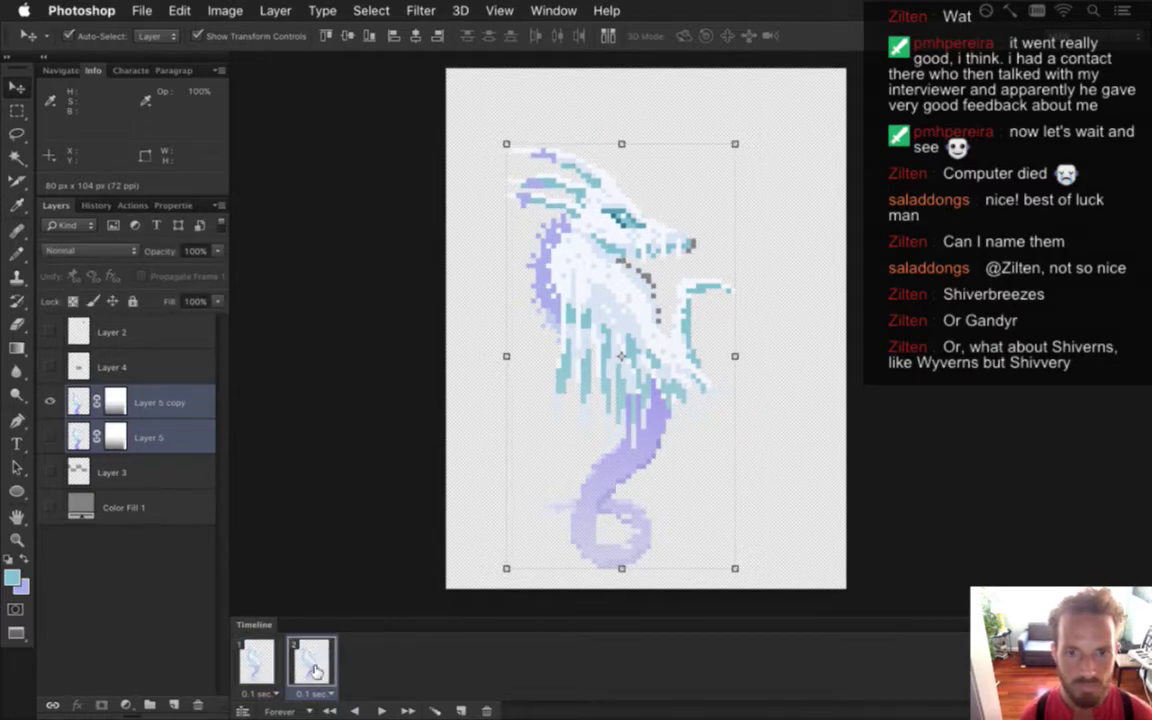
key("super+s")
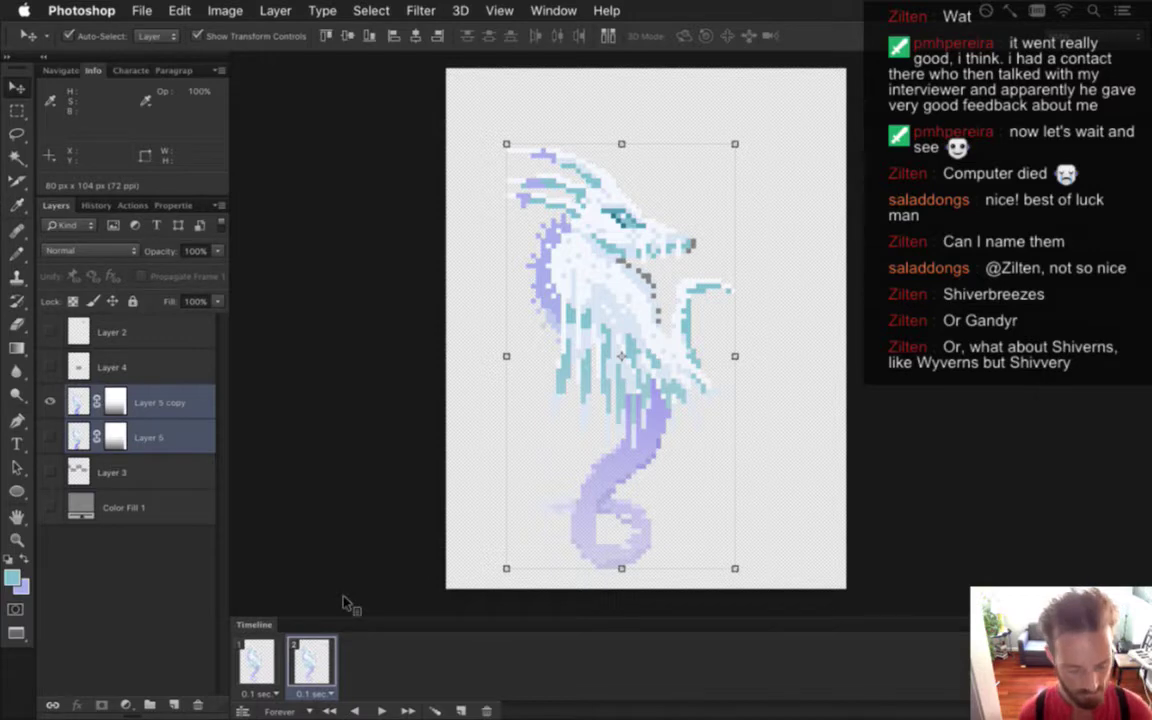
key("Return")
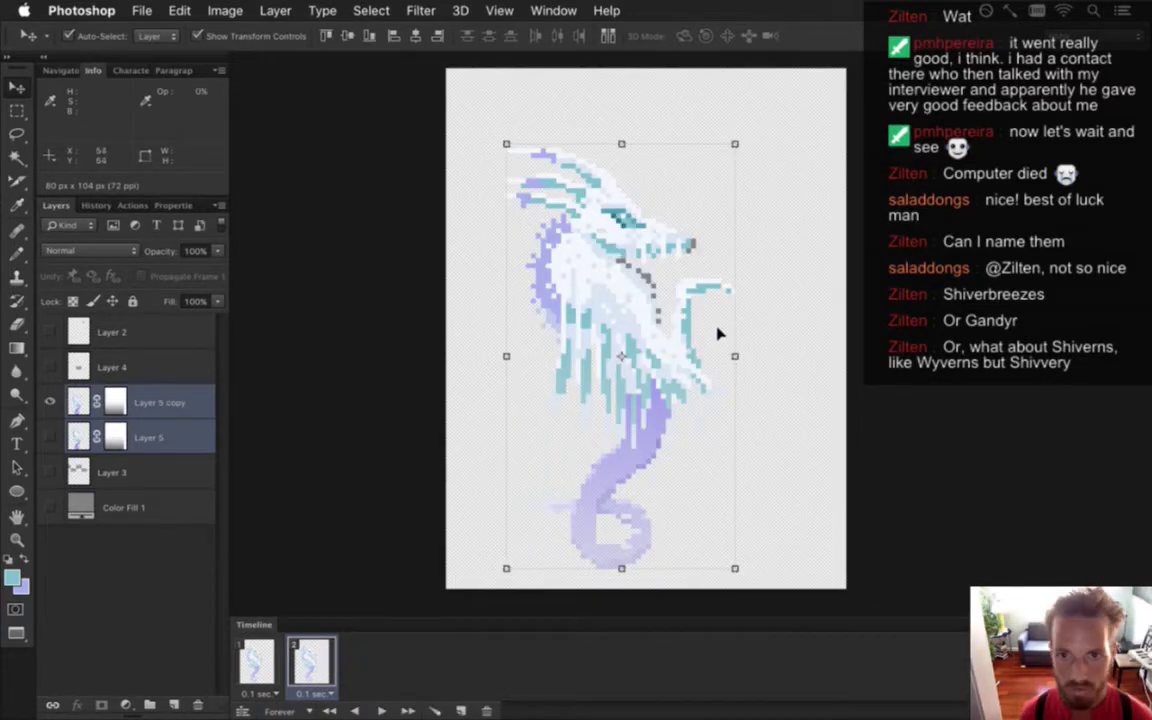
Erase the feather tip protruding below the dragon's claw with a 1 px eraser, on Layer 5 copy in frame 2 and Layer 5 in frame 1
key("m")
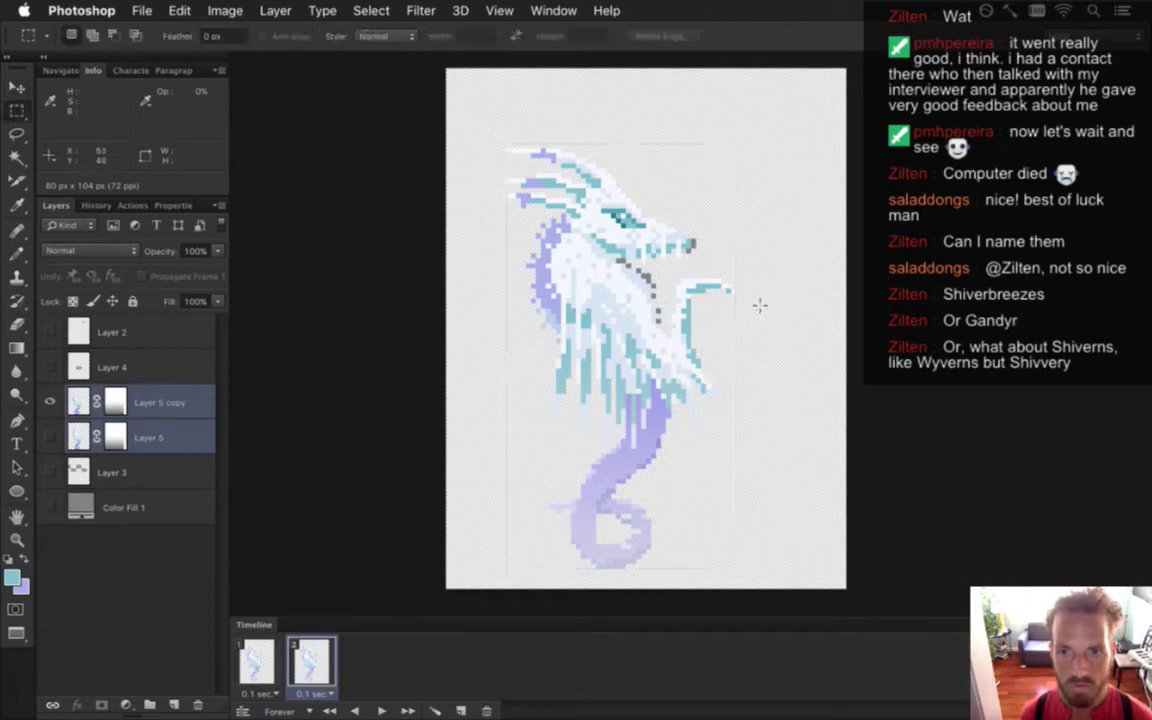
key("b")
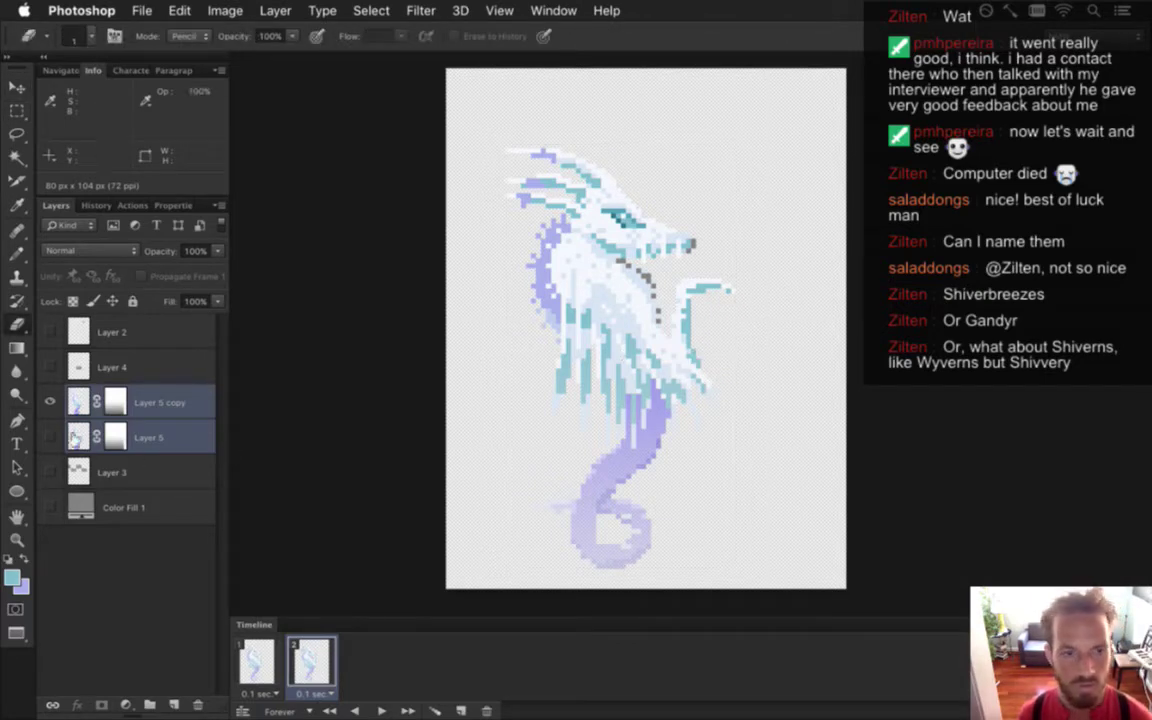
left_click(91, 401)
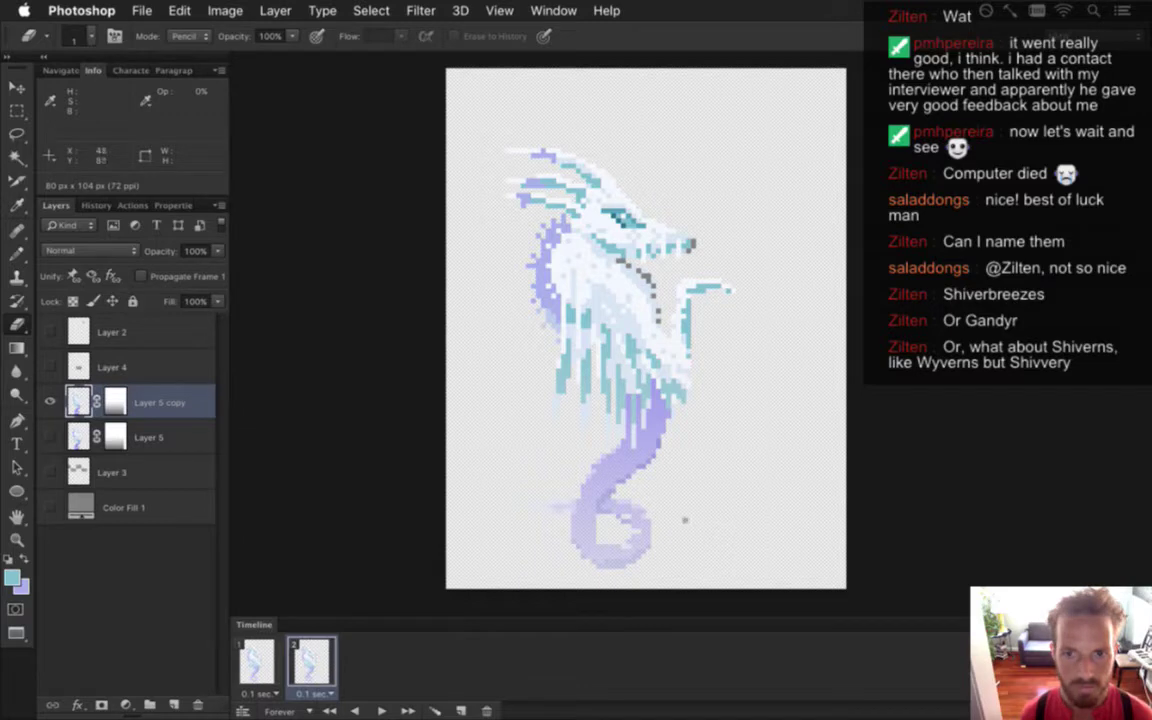
left_click(256, 662)
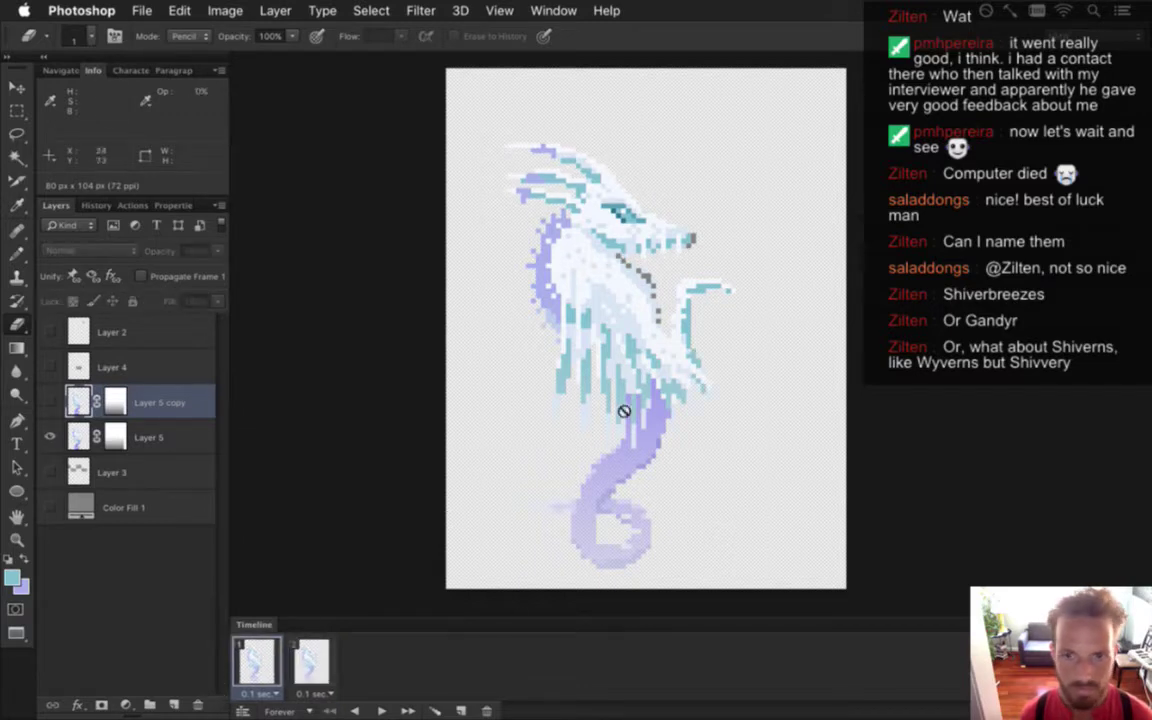
left_click(117, 448)
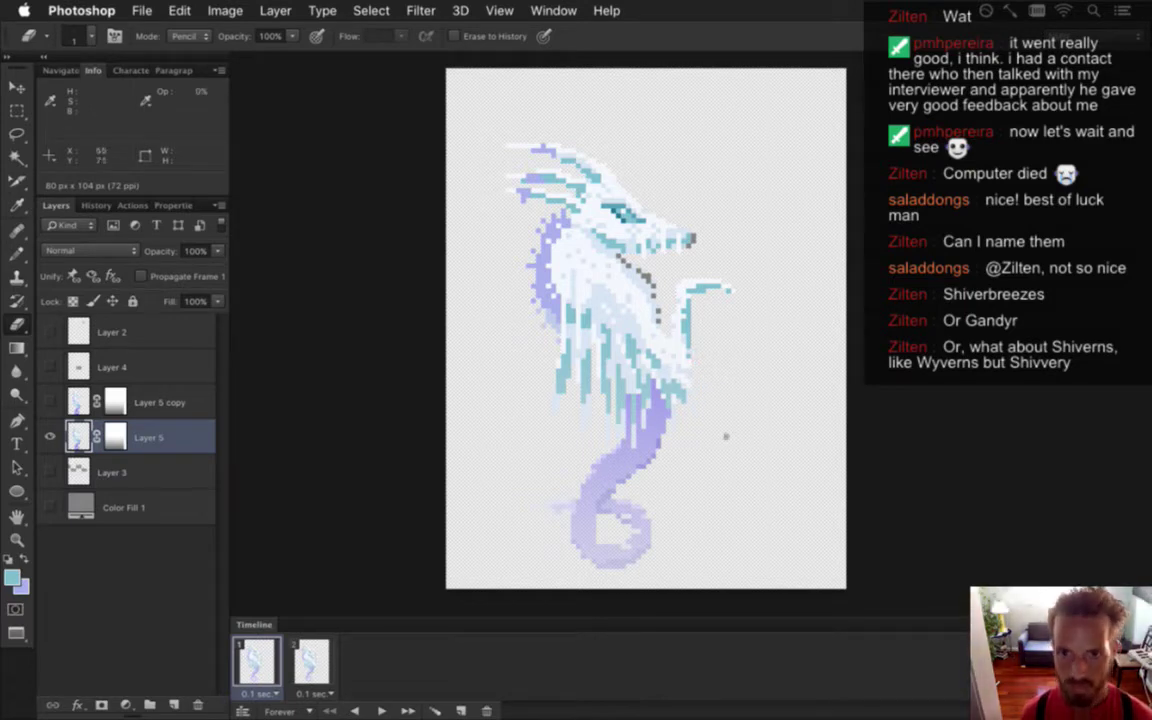
Render the edited frames again over the DragonIceIdle.png sequence, and rebuild and run Songbringer from Xcode
key("alt+shift+super+r")
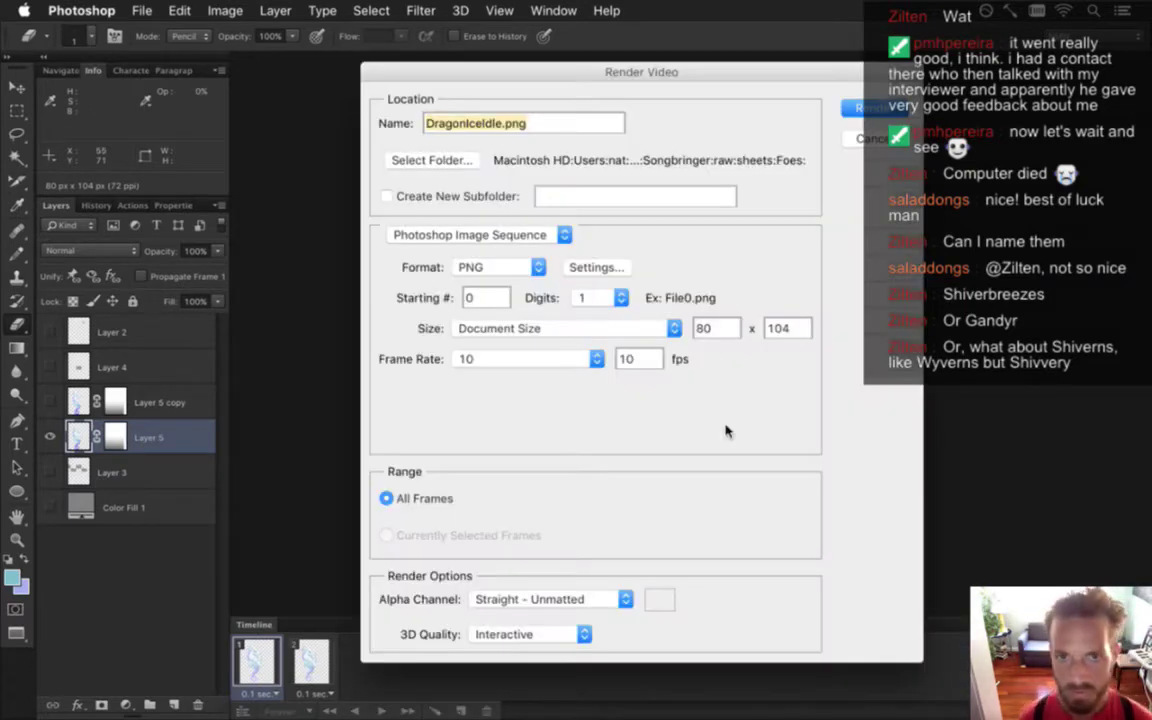
key("Return")
key("Return")
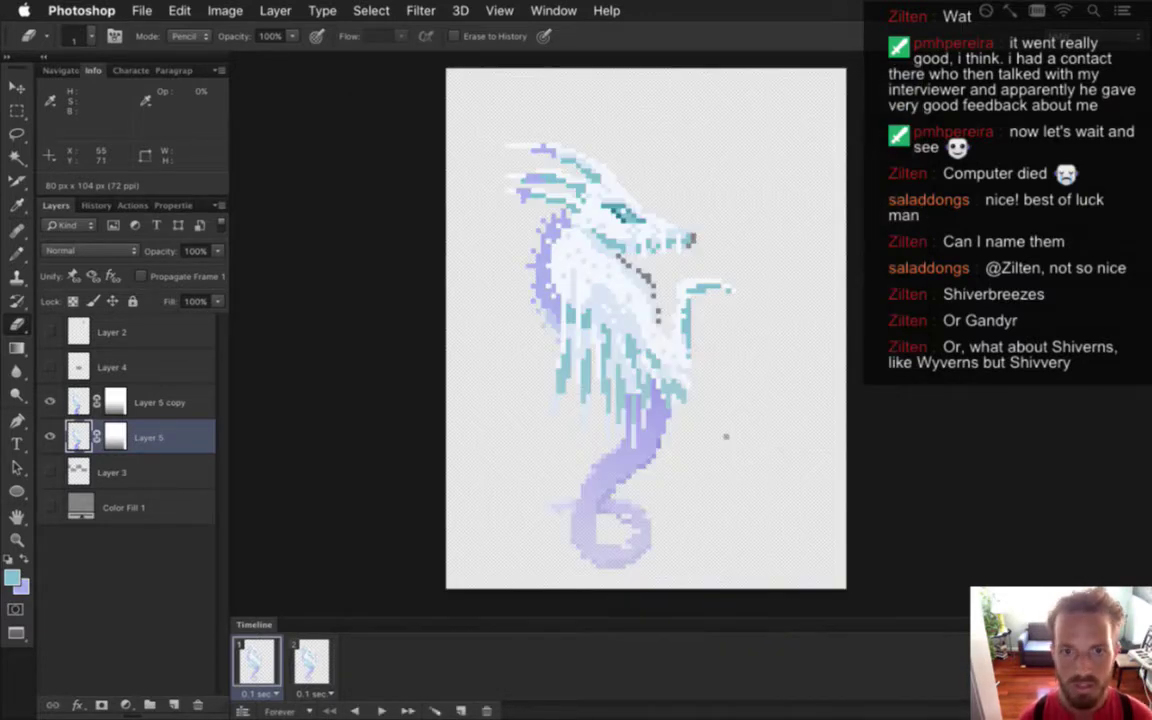
key("super+Tab")
key("super+r")
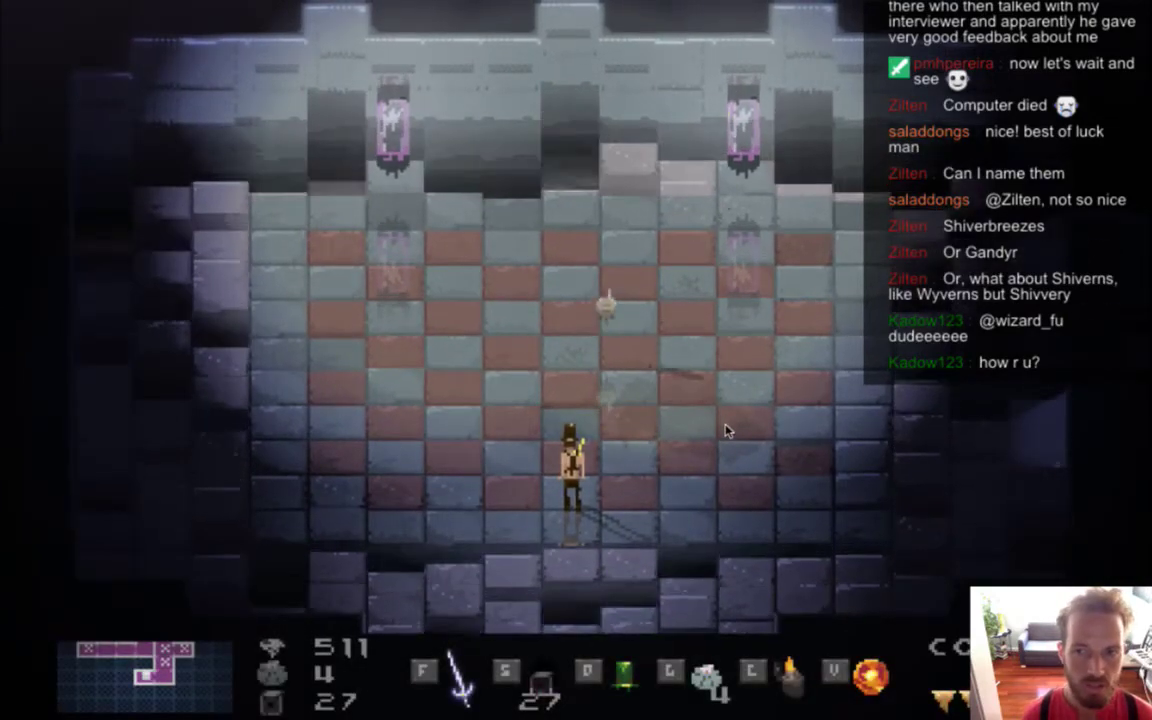
Playtest the re-rendered ice dragons in the checkered chamber, moving the hero past them on both sides, and quit the game
key("Left")
key("Right")
key("Up")
key("Left")
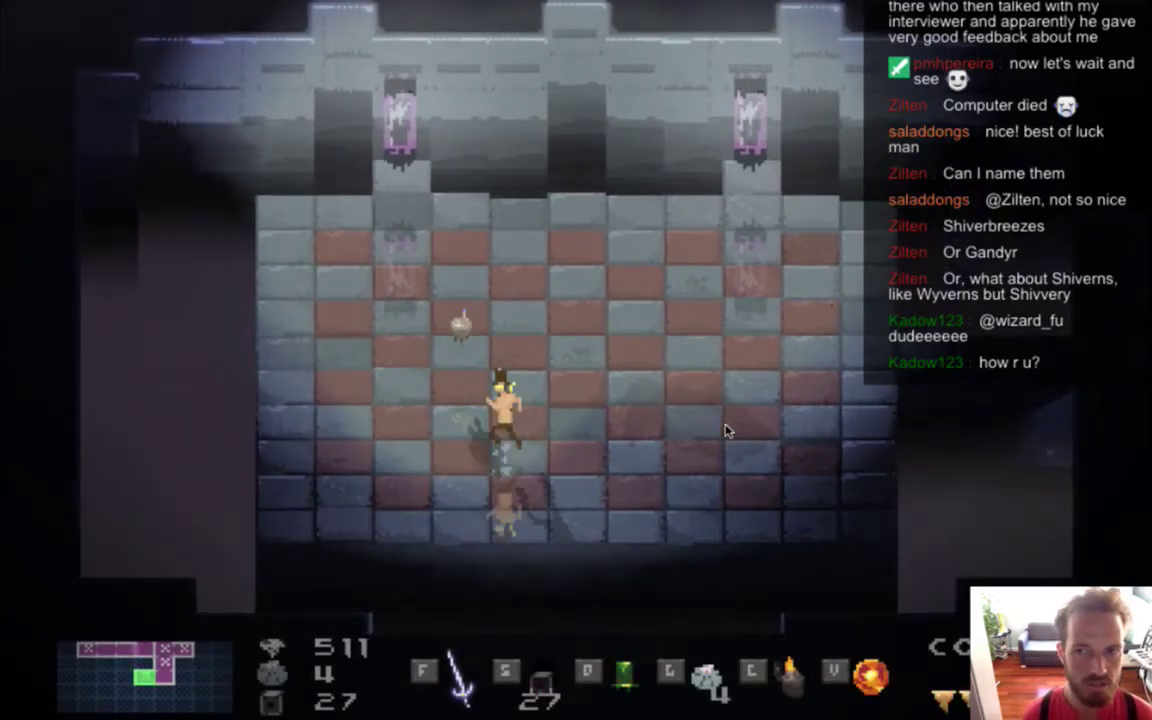
key("Left")
key("Down")
key("Right")
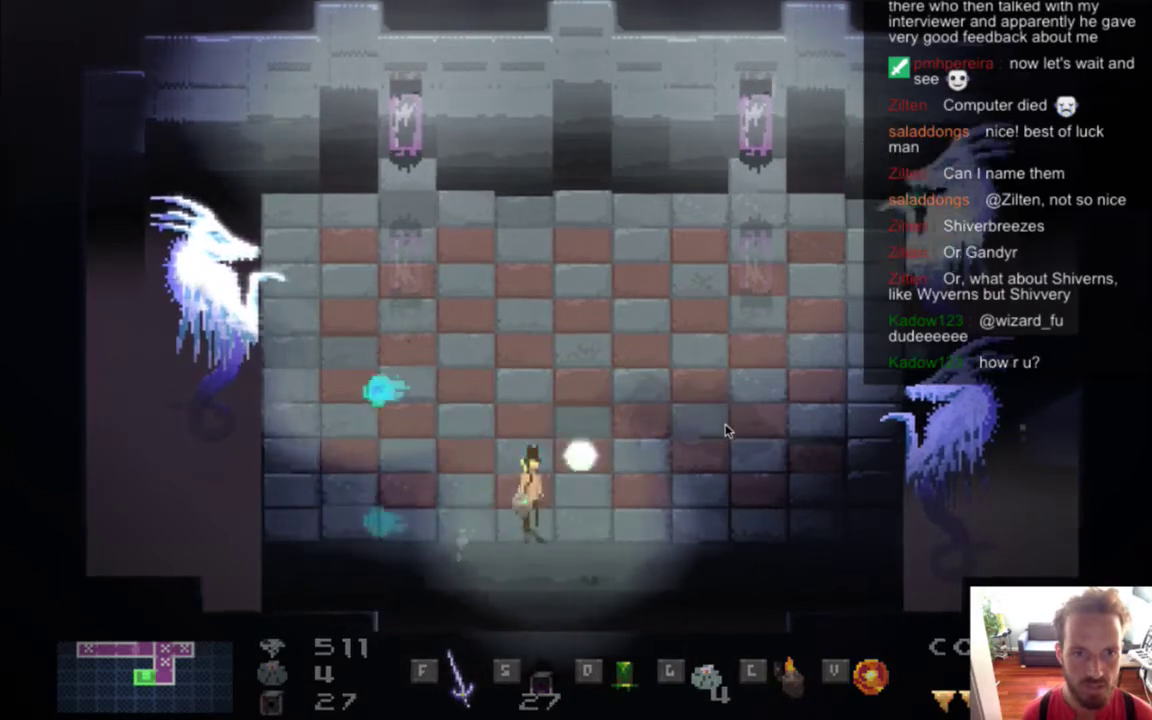
key("Left")
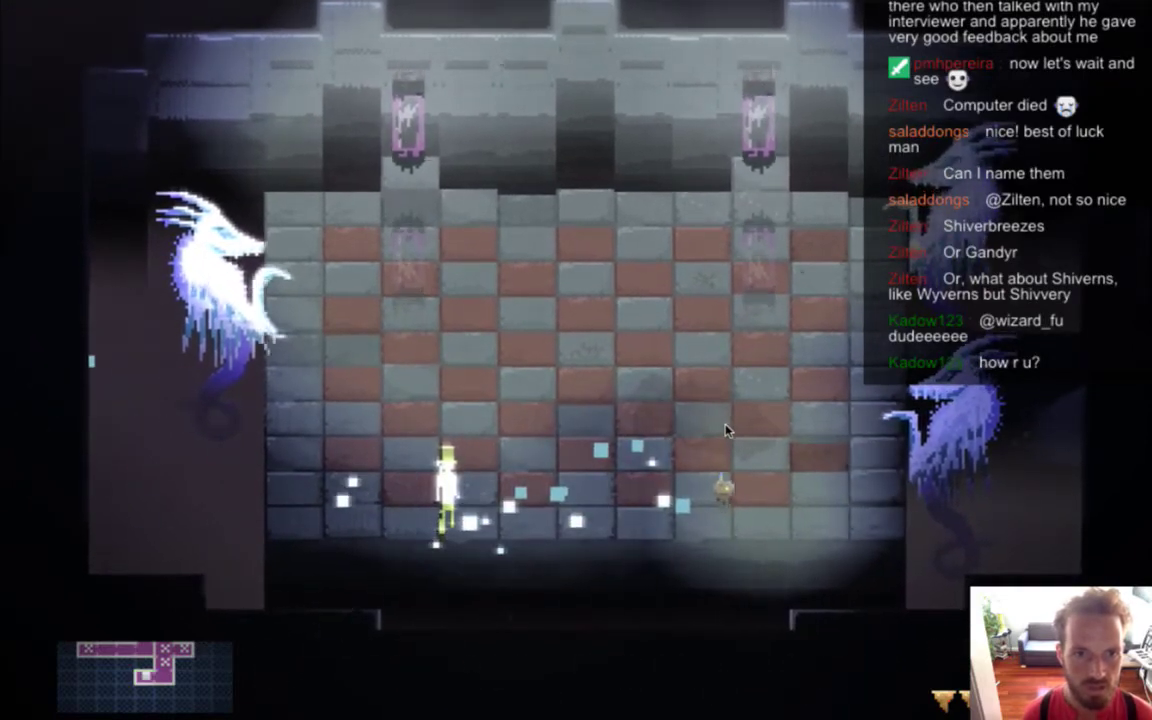
key("Right")
key("space")
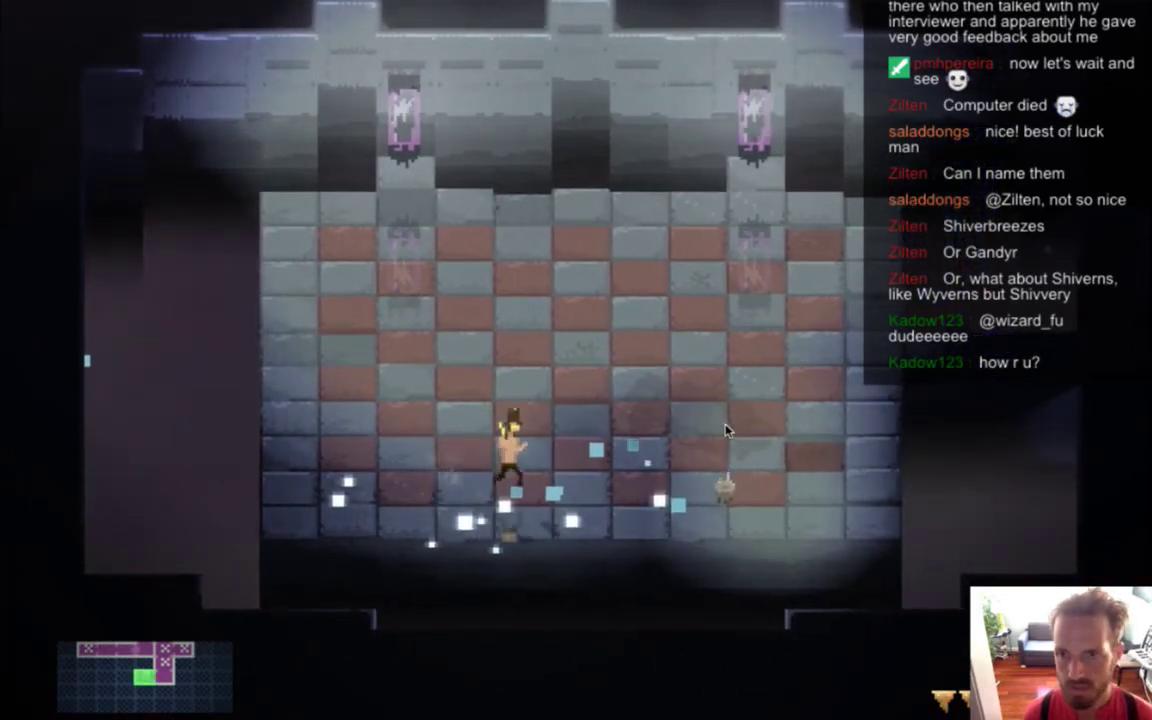
key("d")
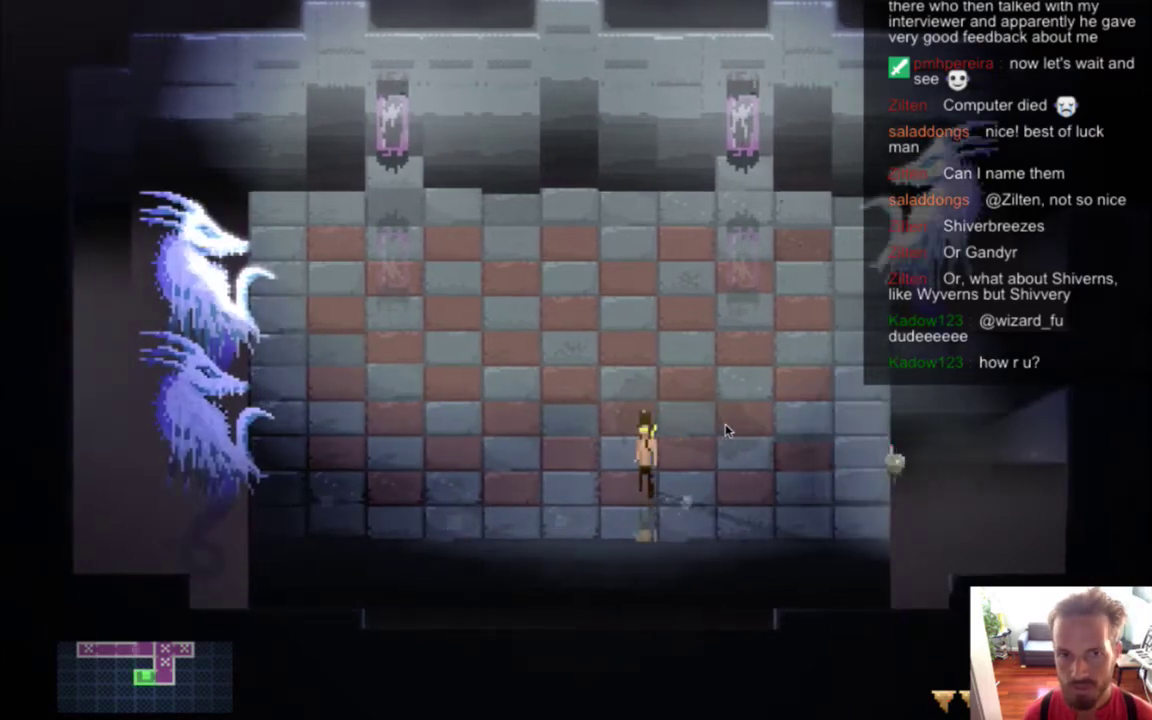
left_click(726, 430)
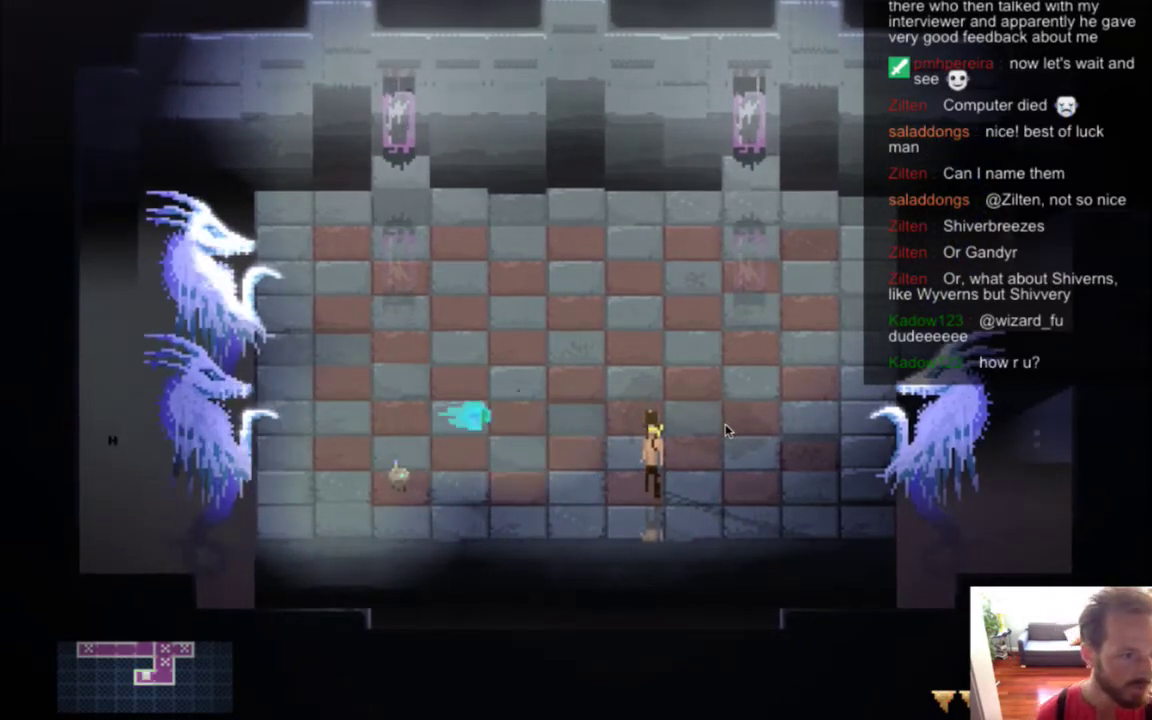
left_click(726, 430)
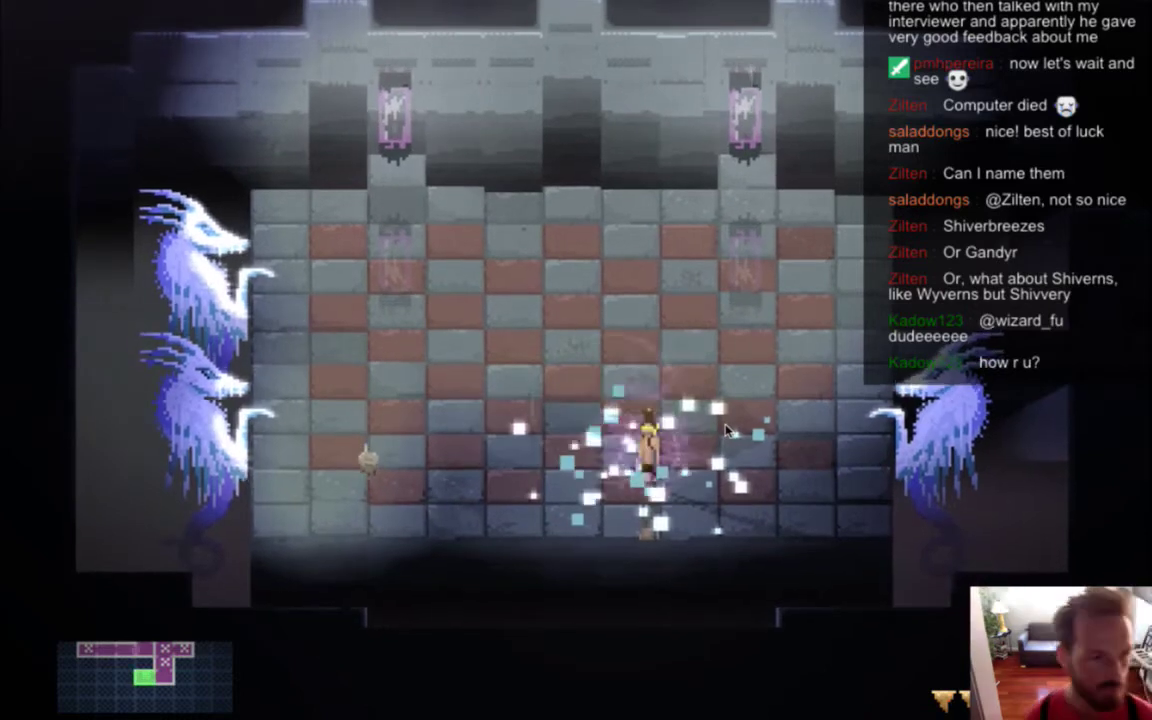
key("a")
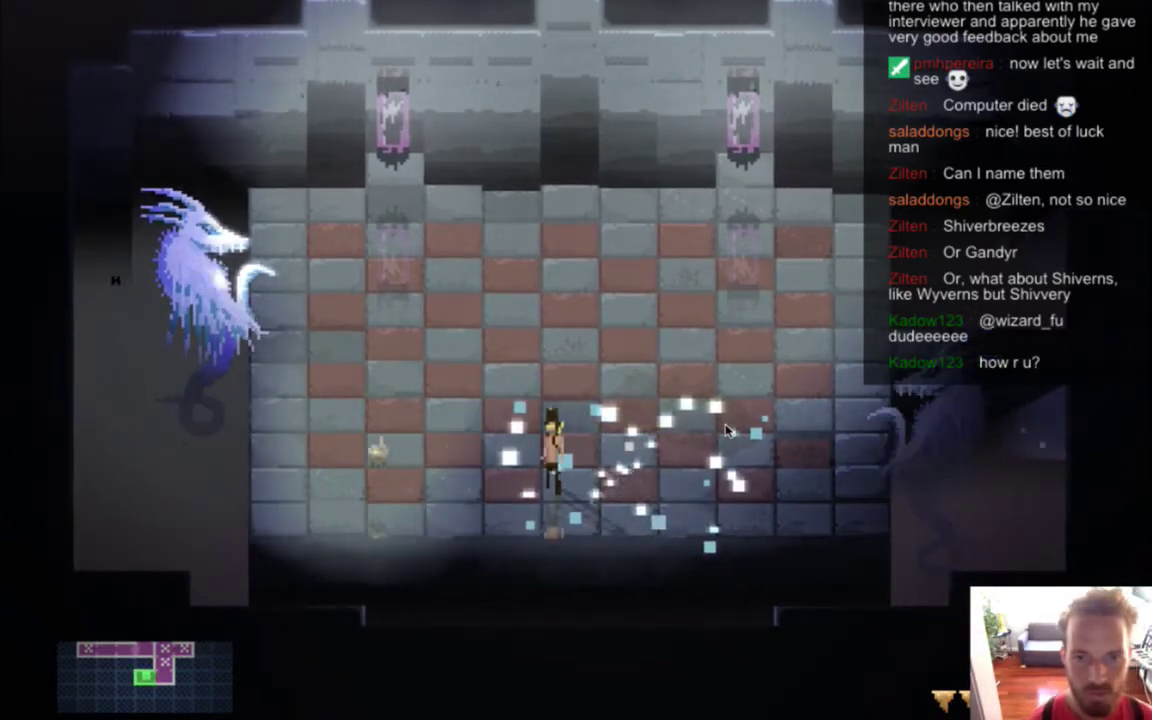
key("a")
key("w")
key("d")
key("s")
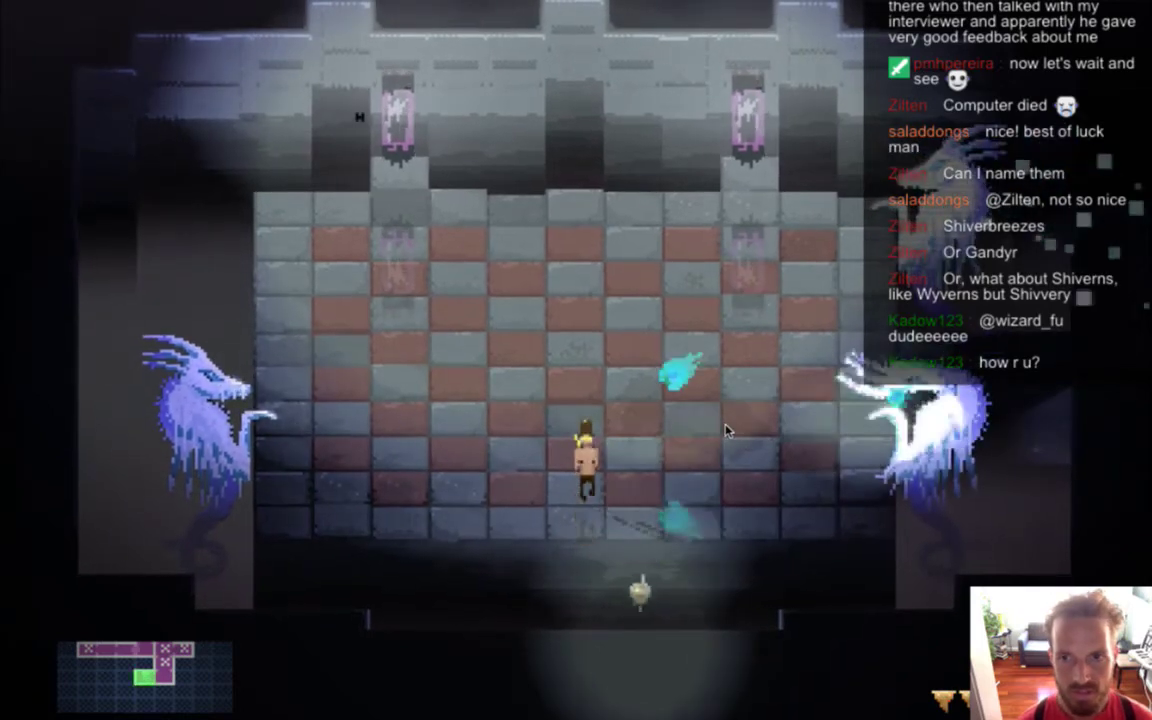
key("d")
key("s")
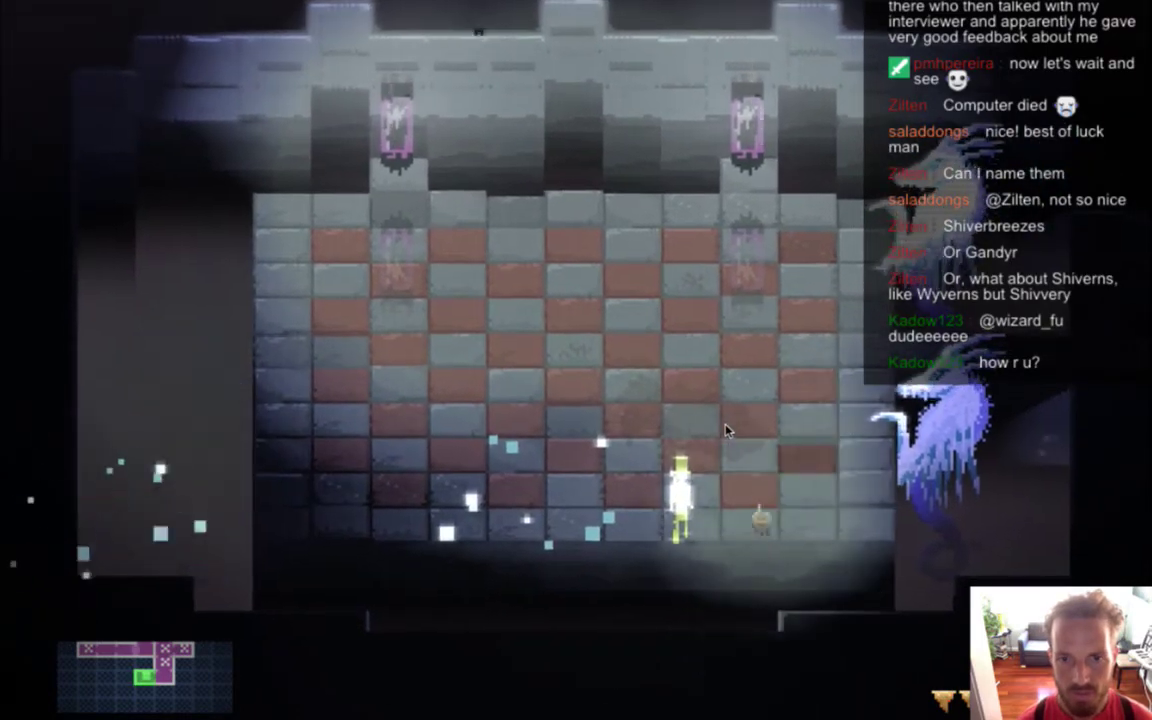
key("d")
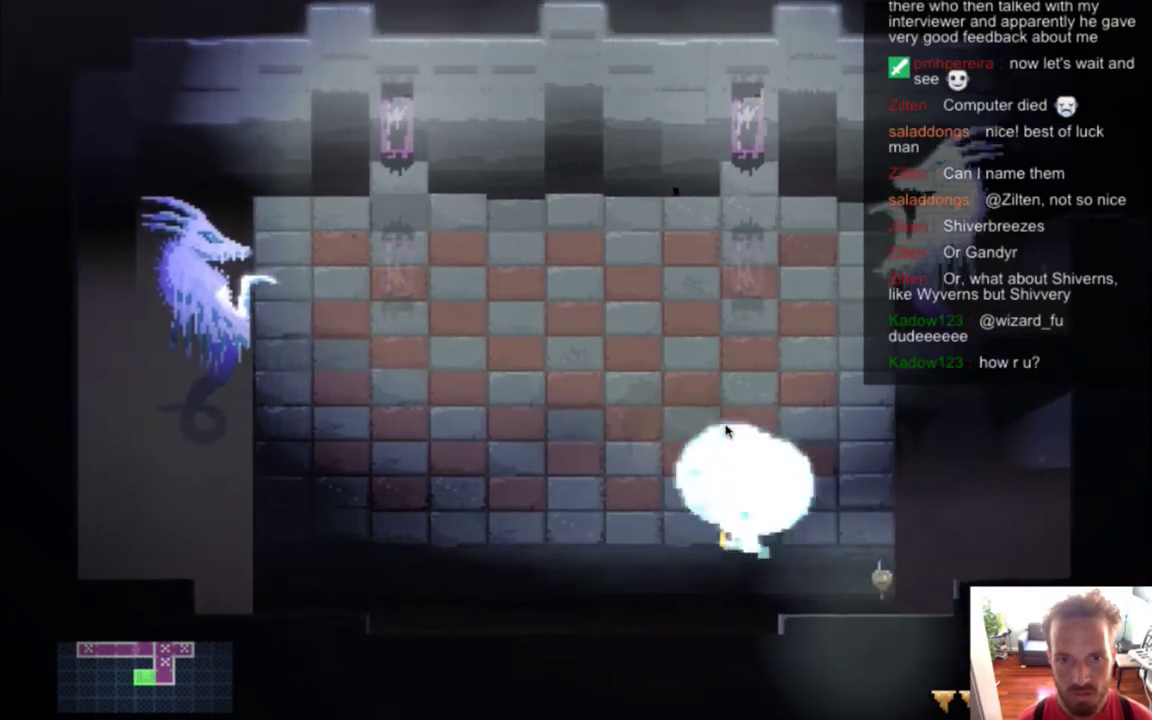
key("a")
key("w")
key("a")
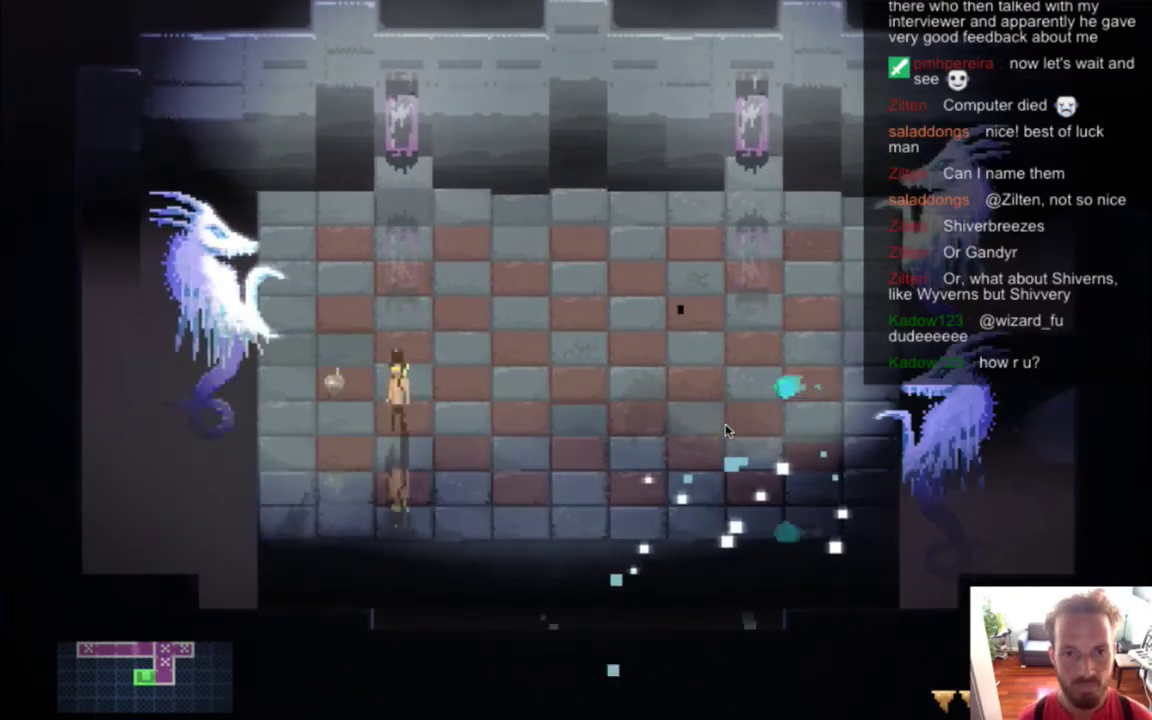
key("s")
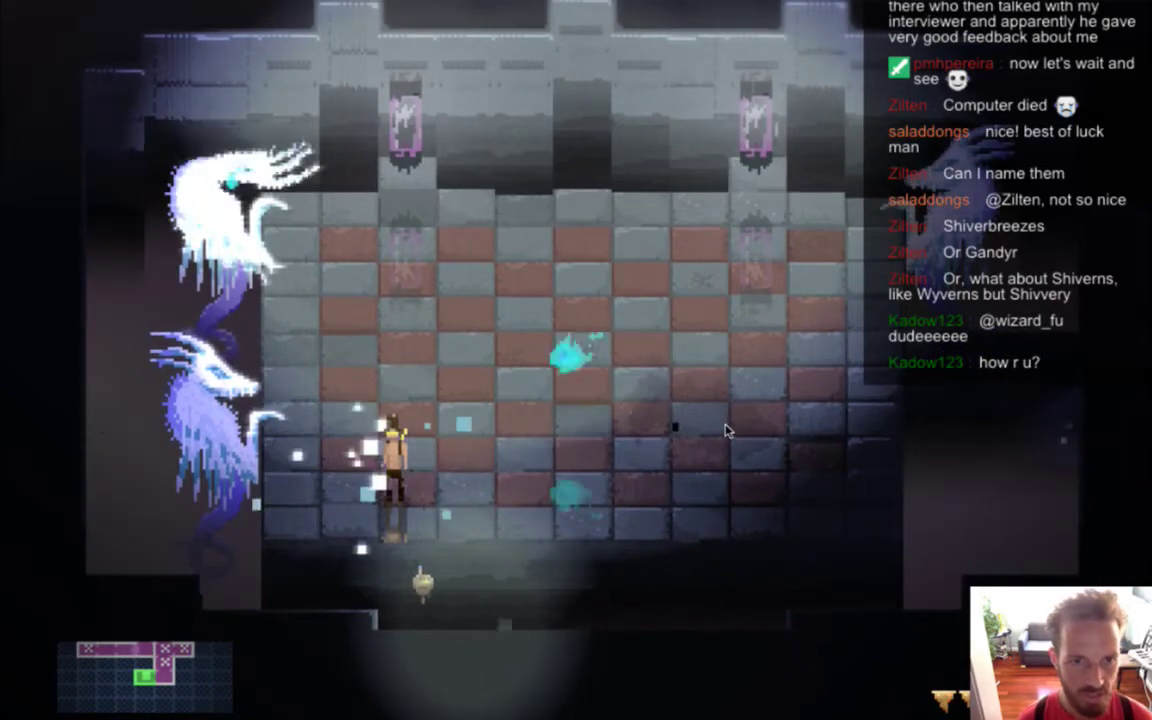
key("a")
key("a")
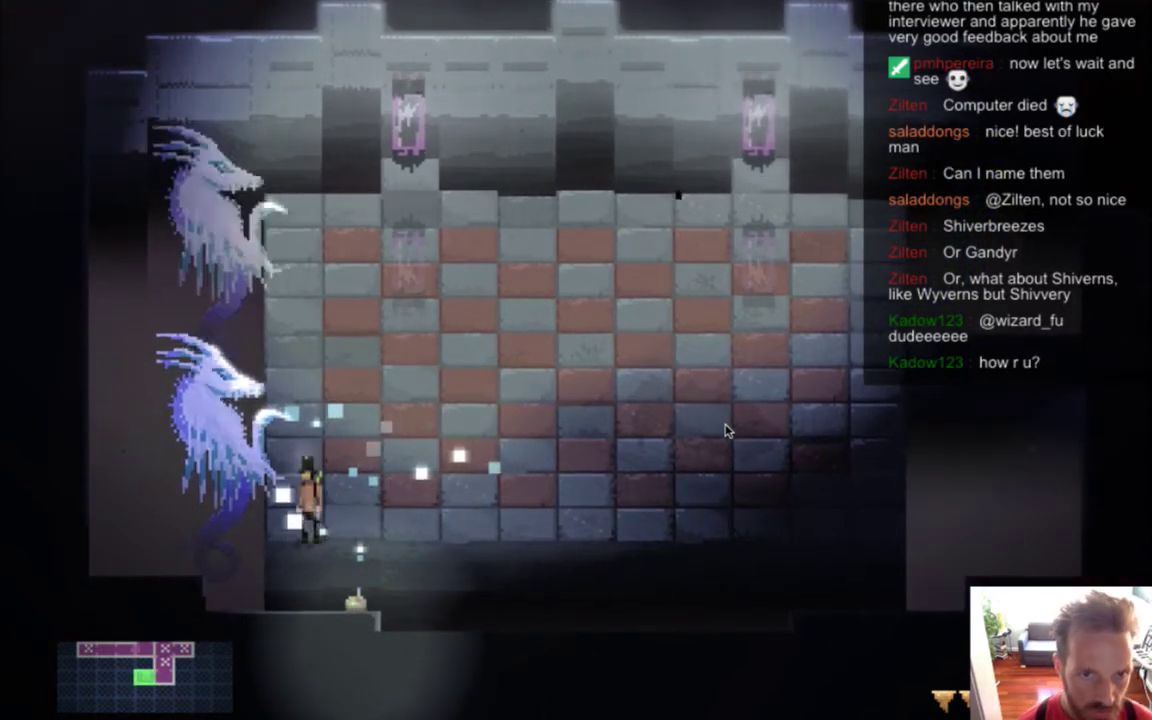
key("d")
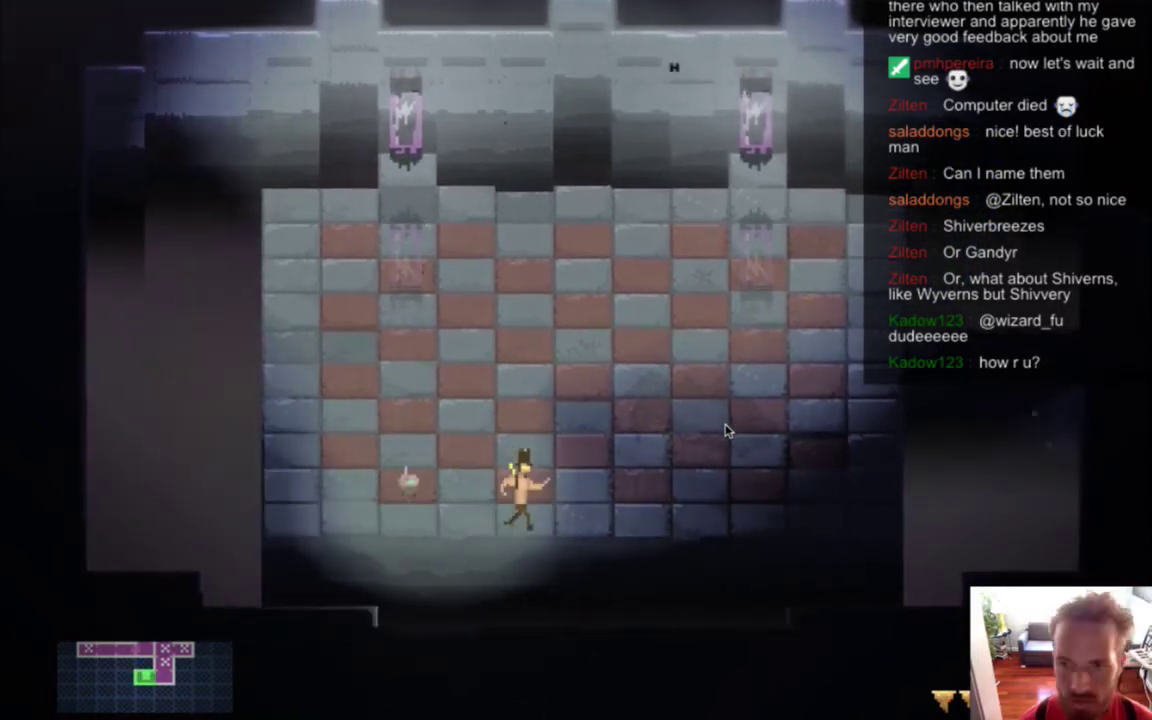
key("d")
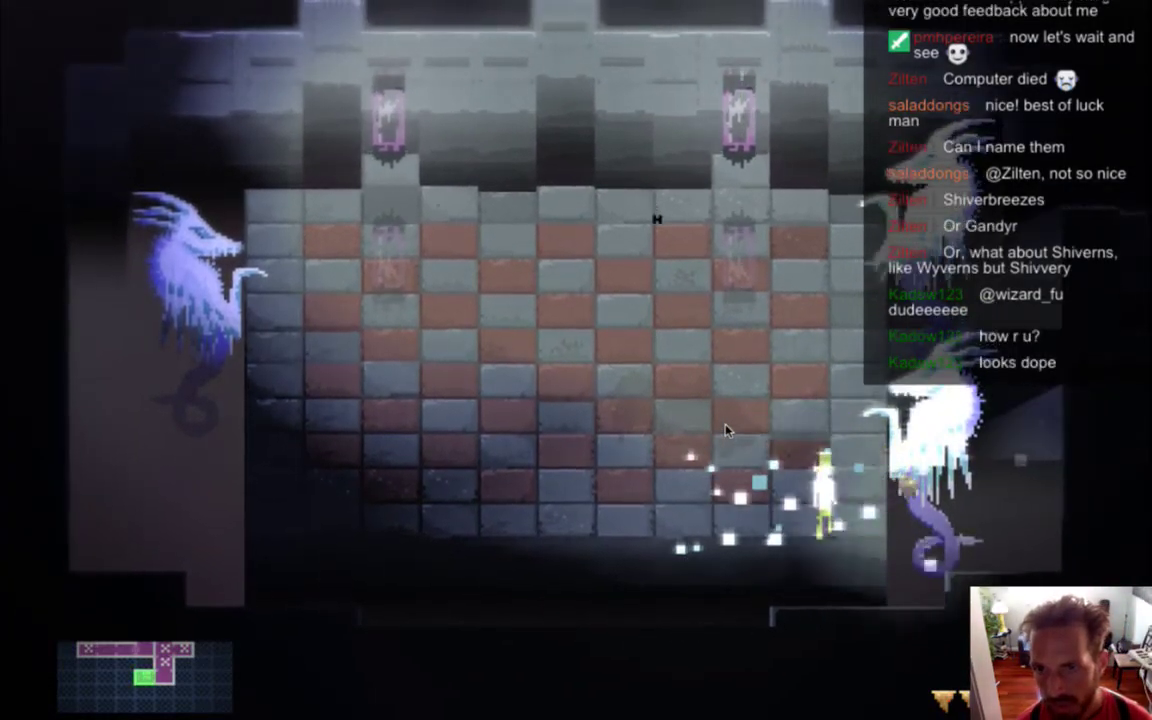
key("d")
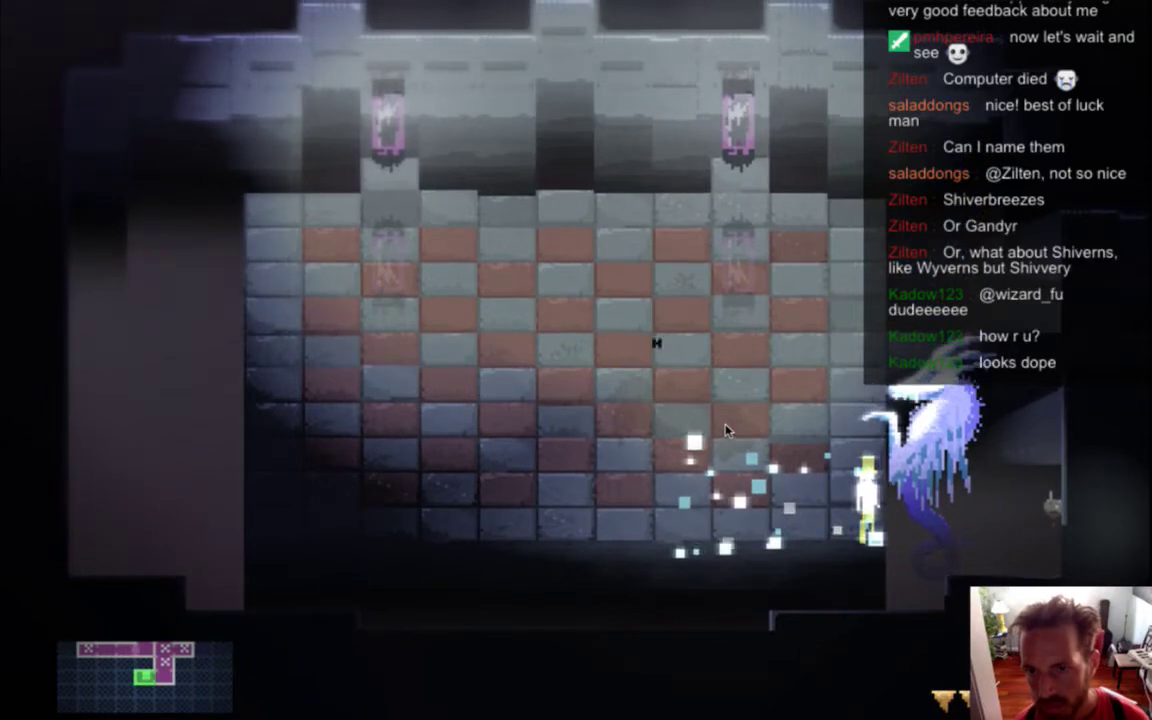
key("a")
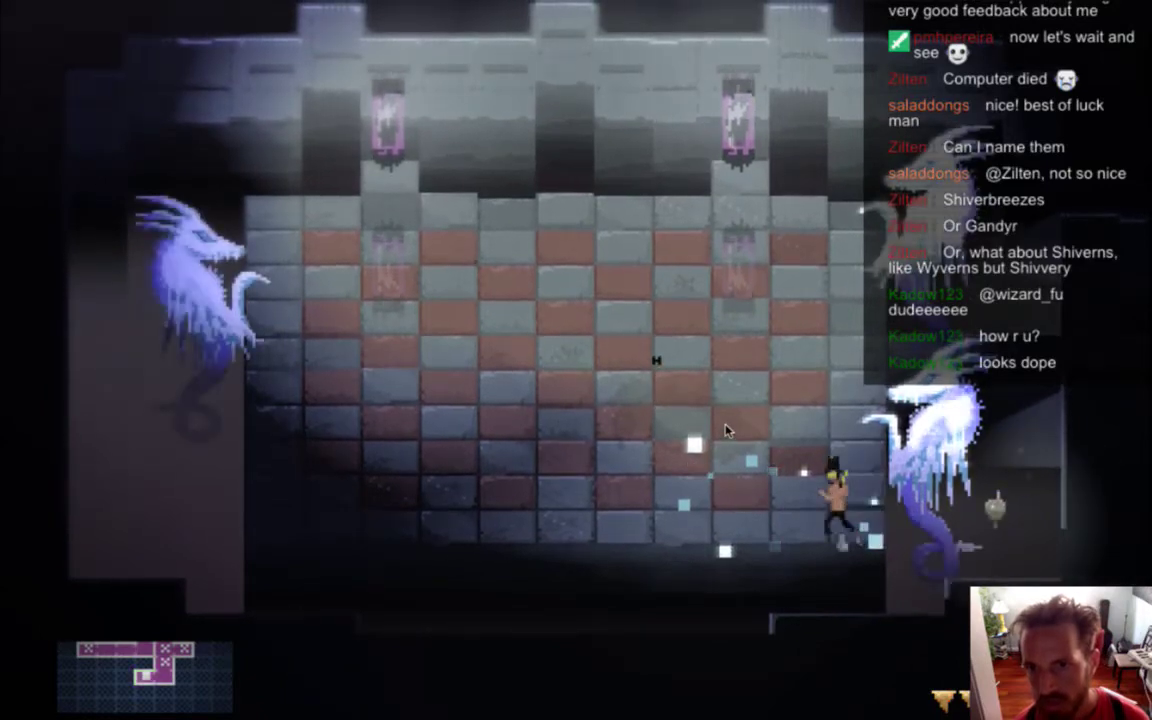
key("a")
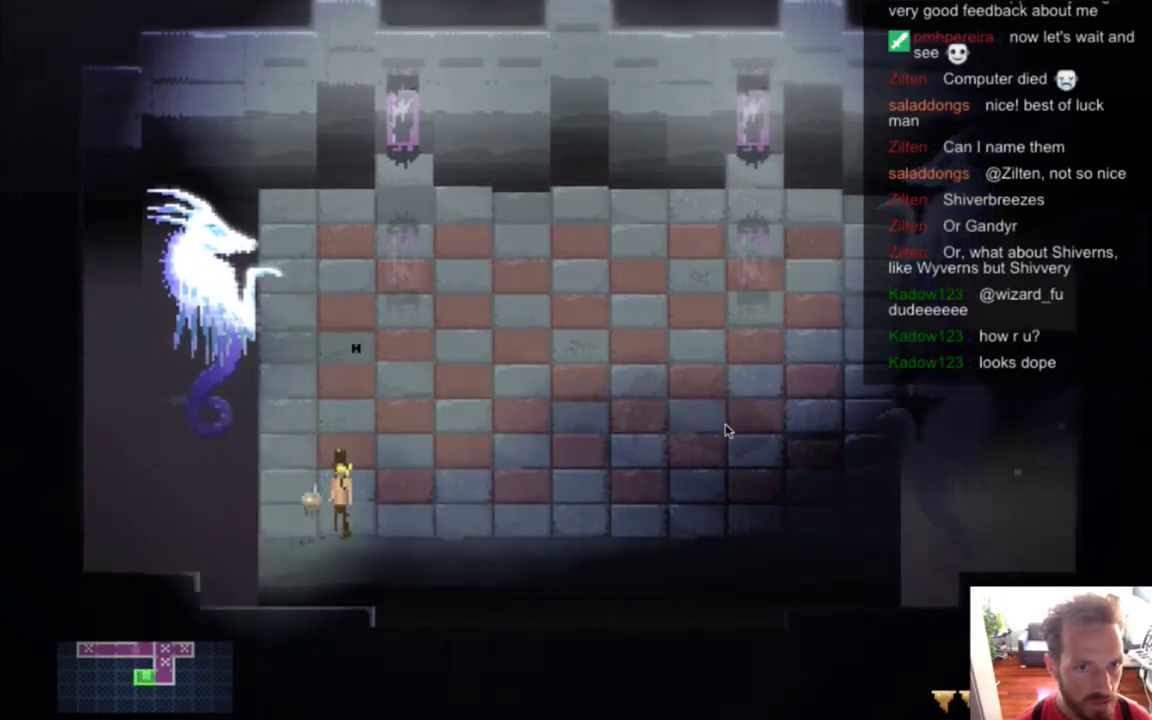
key("super+q")
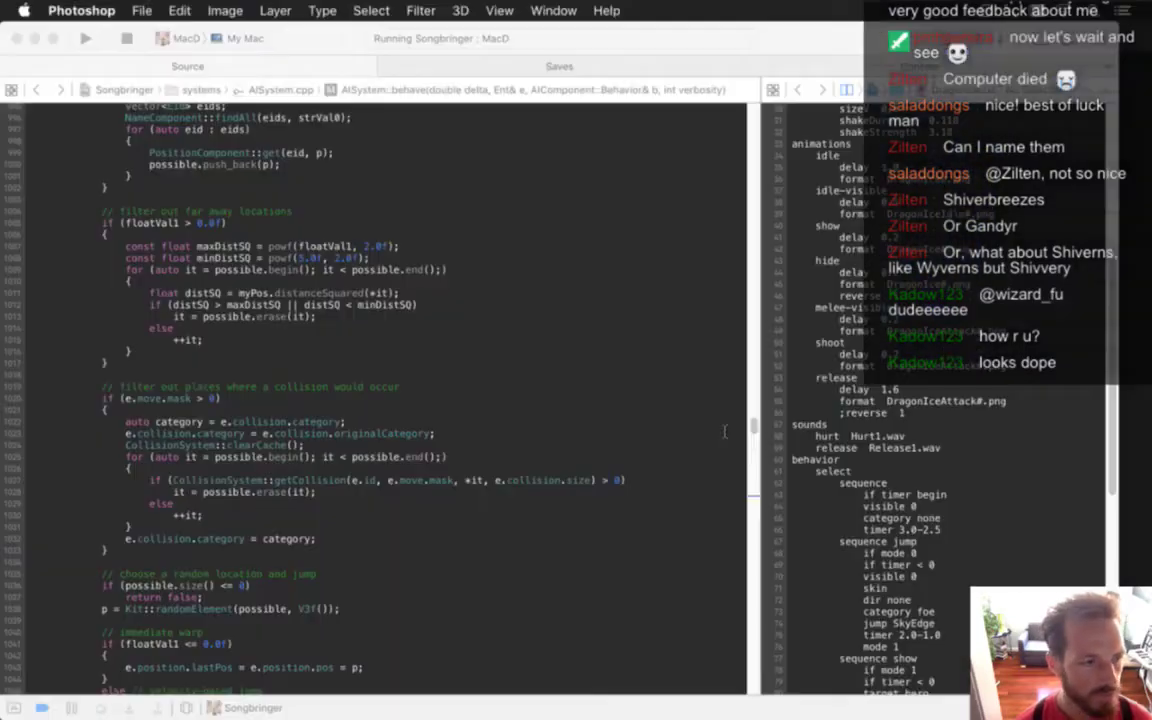
Switch to Photoshop, isolate Layer 5 by hiding Layer 5 copy, select both frames, and show the gray Color Fill 1 background
key("super+Tab")
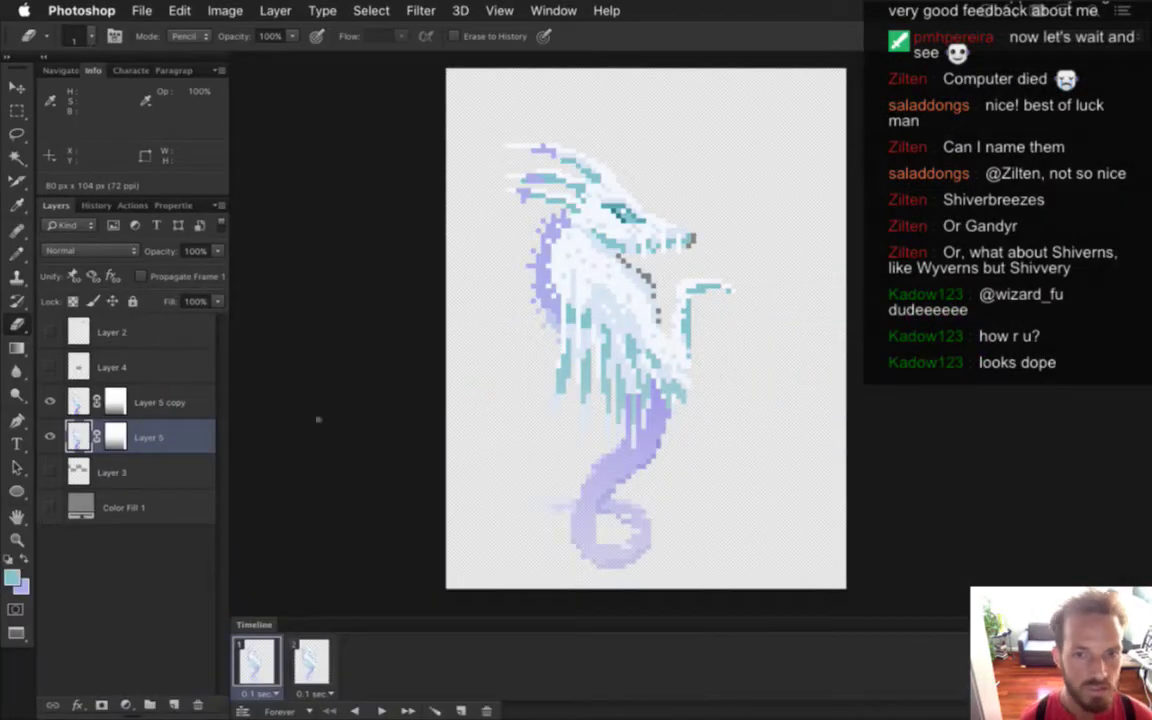
left_click(85, 401)
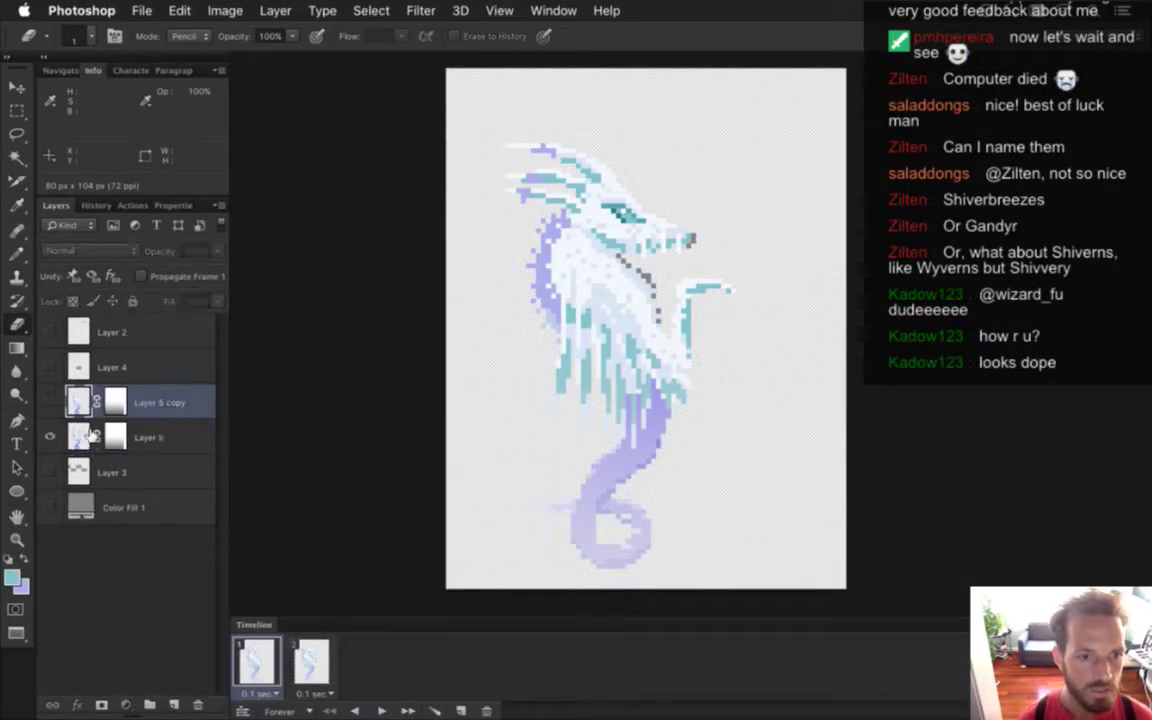
left_click(88, 435)
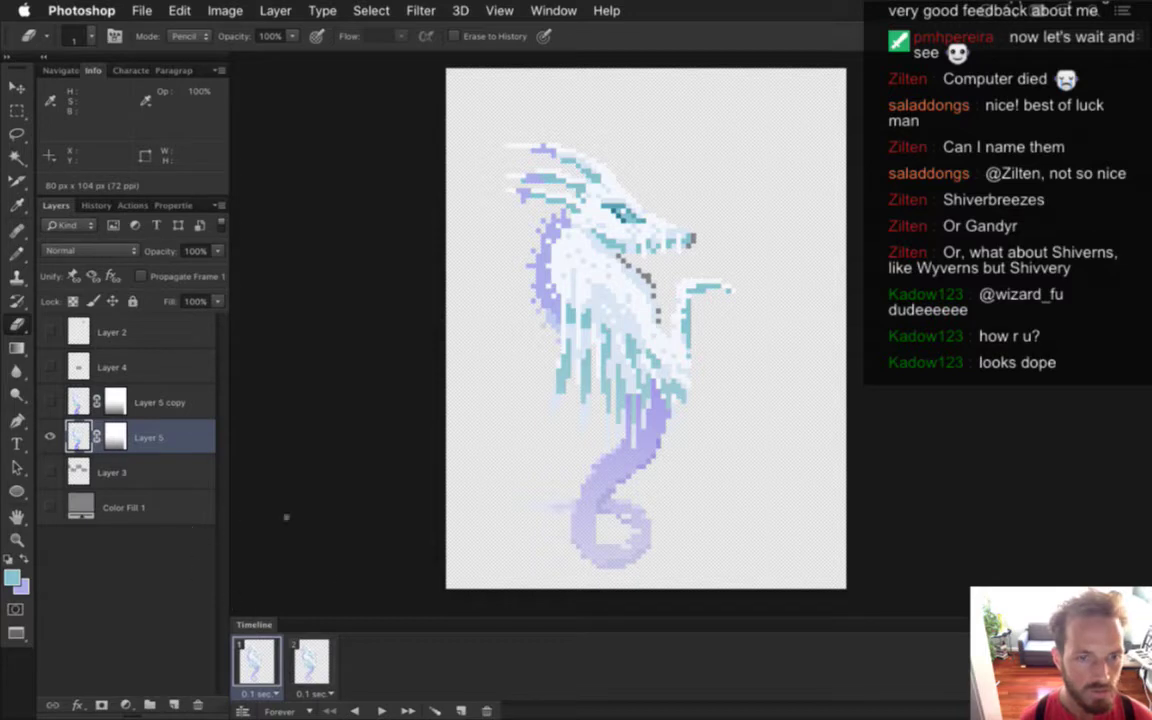
left_click(305, 675, "shift")
left_click(50, 507)
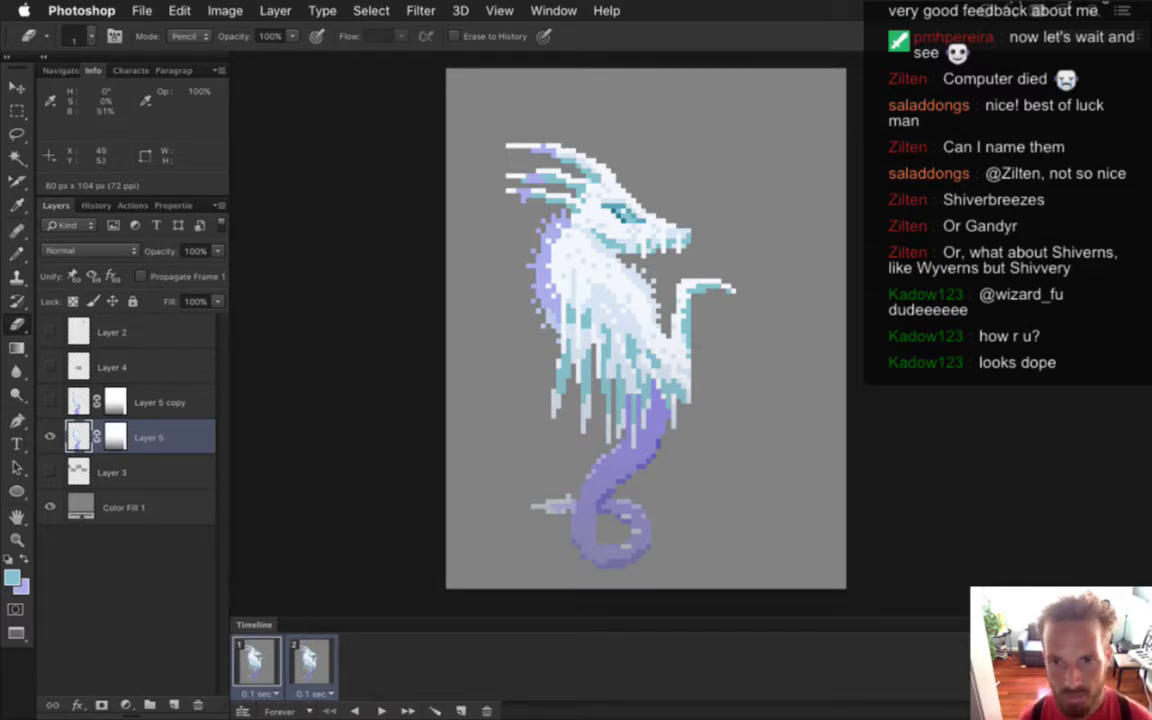
Try a purple pencil edge sampled from the tail along the outer side of the dragon's claw, and undo it
key("i")
left_click(665, 427)
key("b")
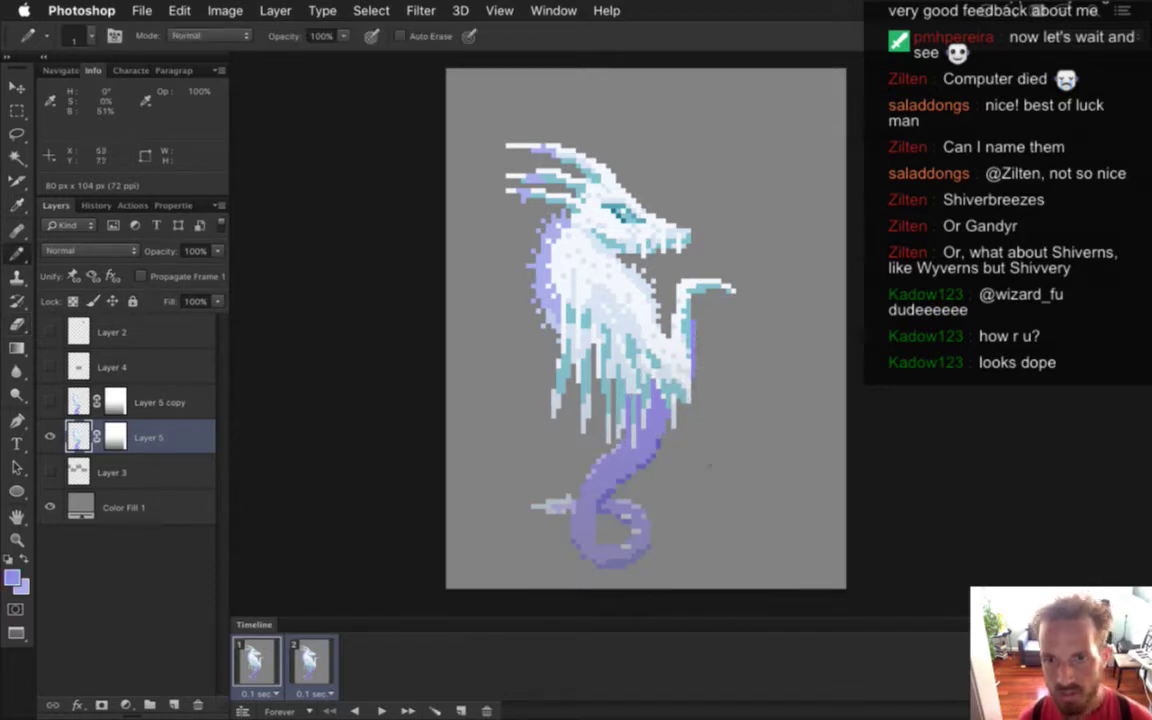
key("super+alt+z")
key("super+alt+z")
key("super+alt+z")
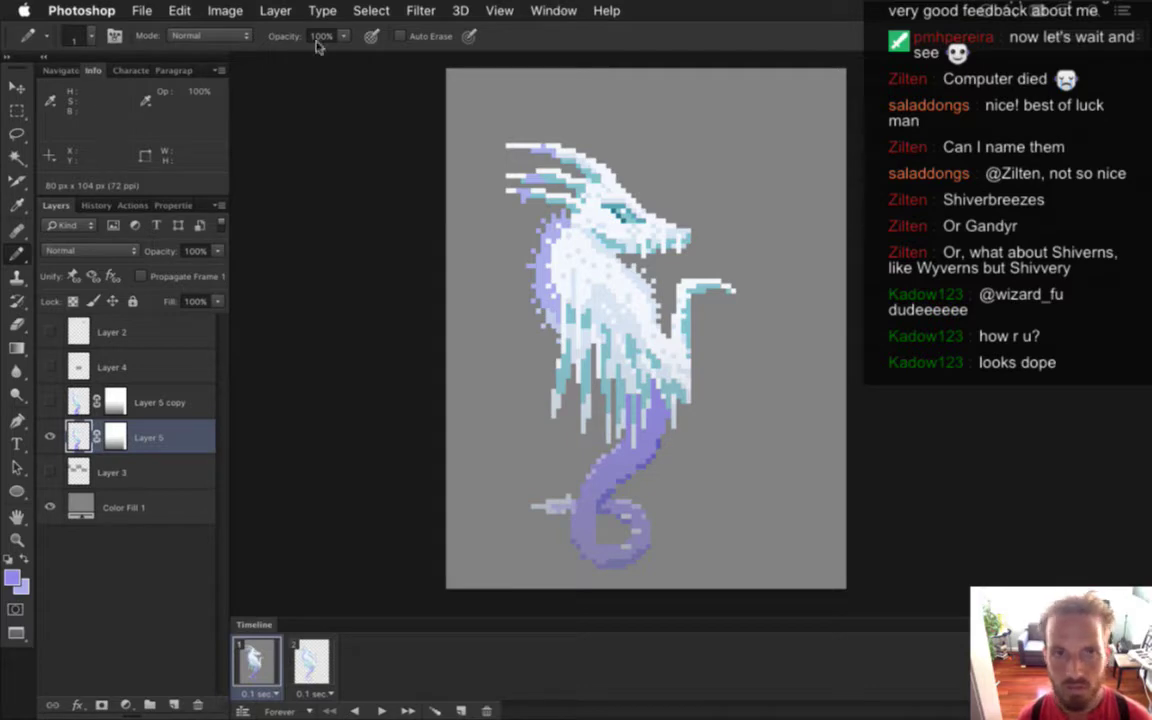
Open the recently used DragonIce.psd document
left_click(141, 10)
mouse_move(310, 110)
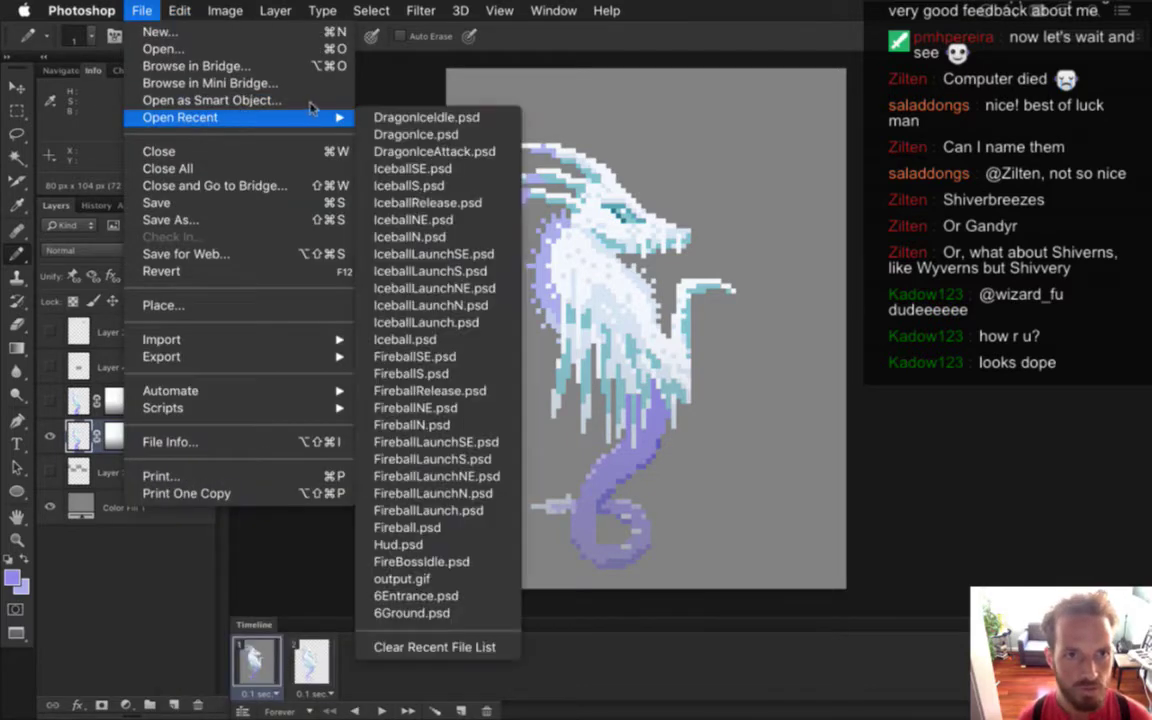
left_click(382, 134)
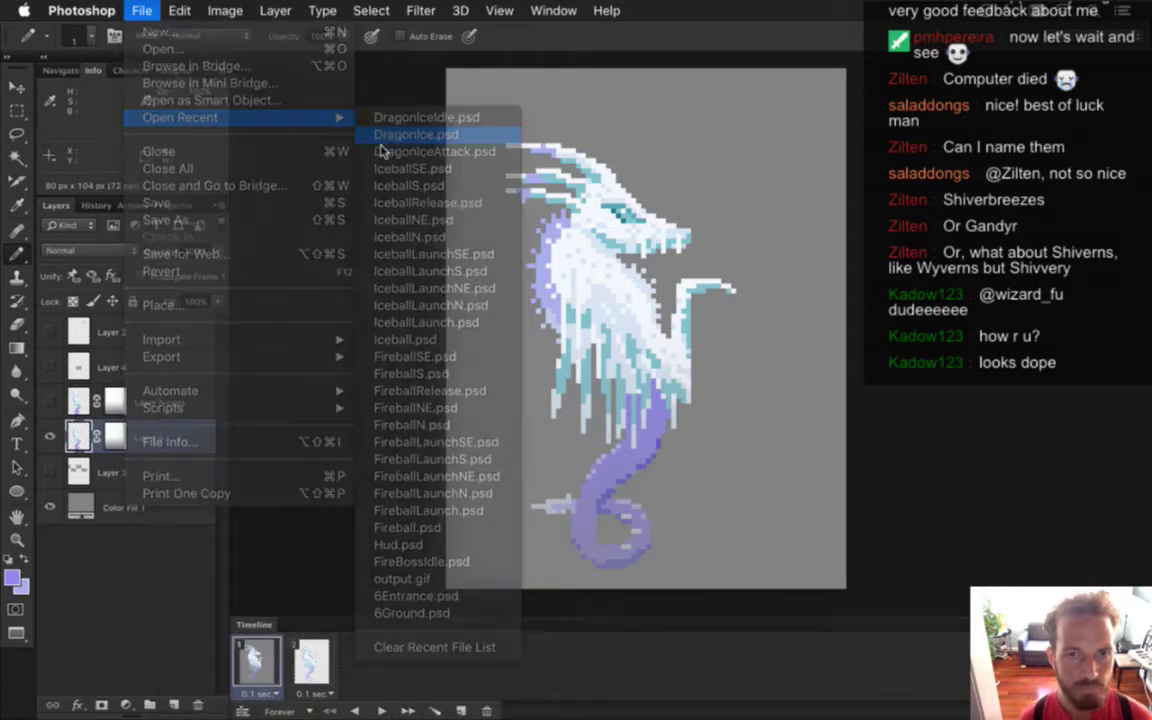
left_click_drag(577, 387, 722, 370)
left_click_drag(653, 391, 716, 333)
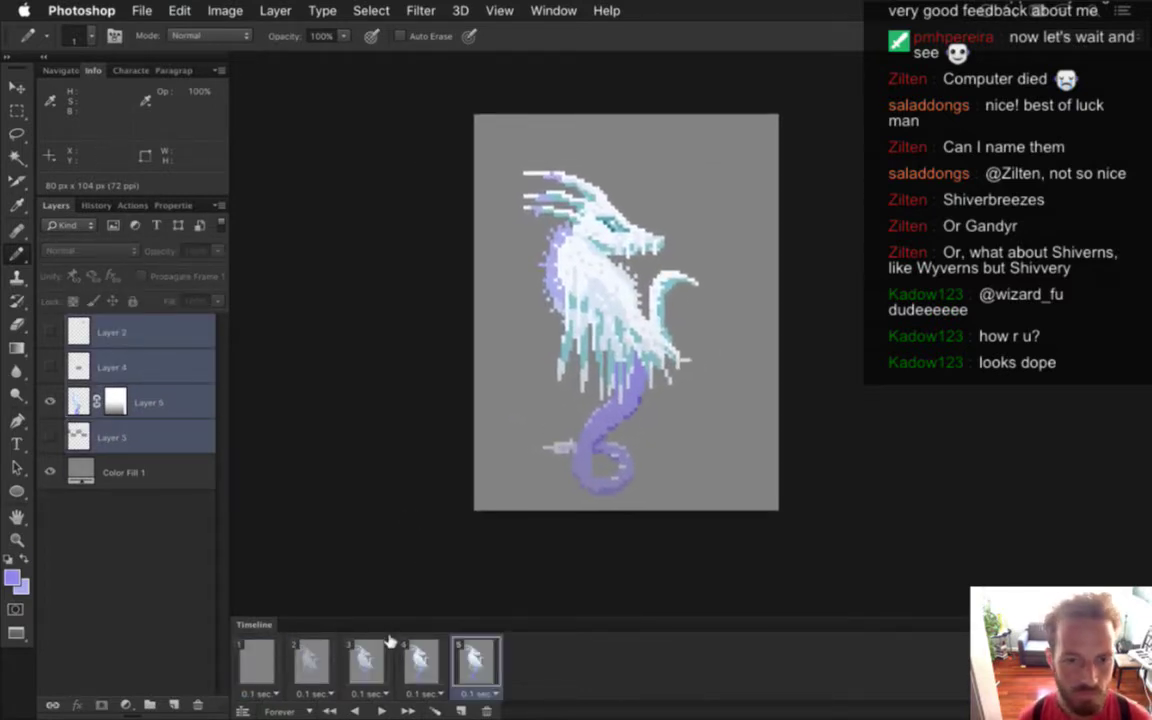
On Layer 5, erase the feather tips below the claw, thin and flatten the claw's outline, and check it in frames 4 and 3
left_click(81, 400)
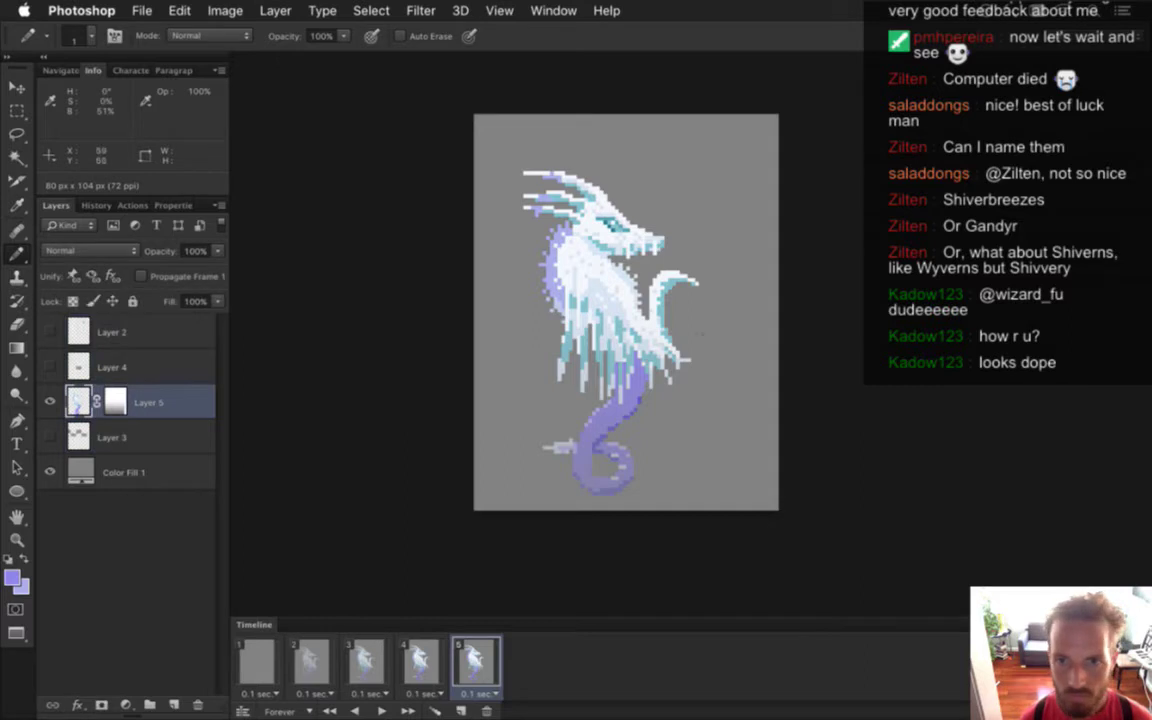
mouse_move(684, 337)
left_mouse_down()
mouse_move(728, 342)
mouse_move(699, 321)
mouse_move(673, 325)
left_mouse_up()
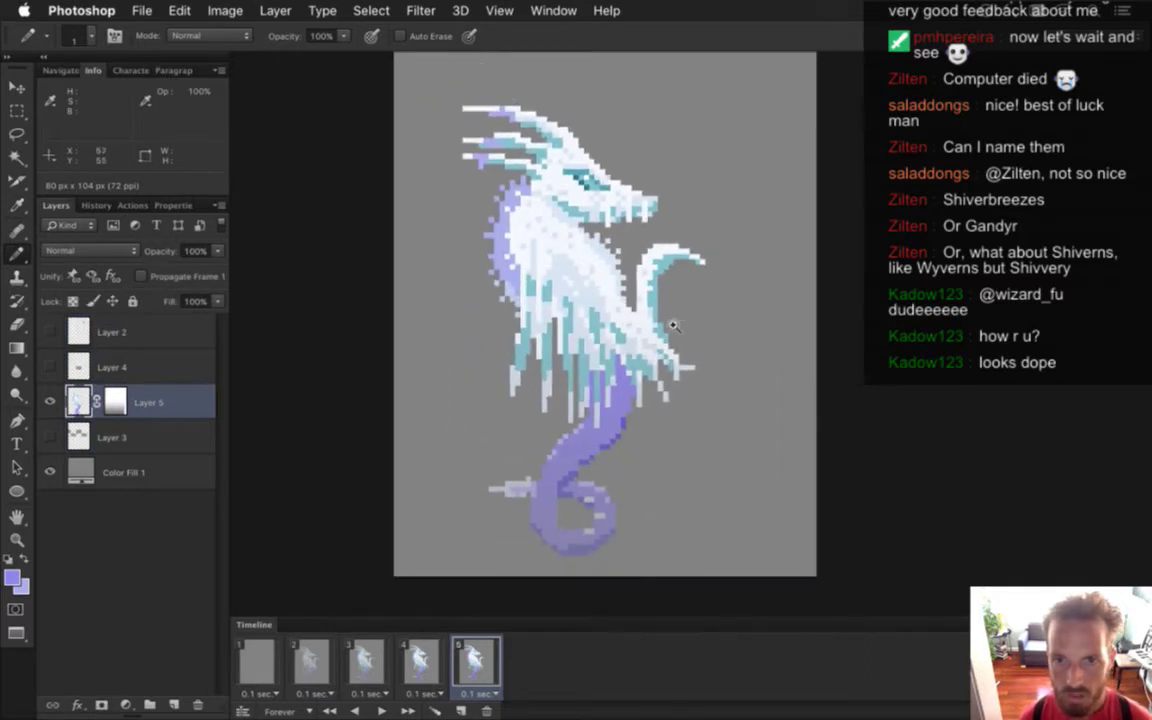
key("e")
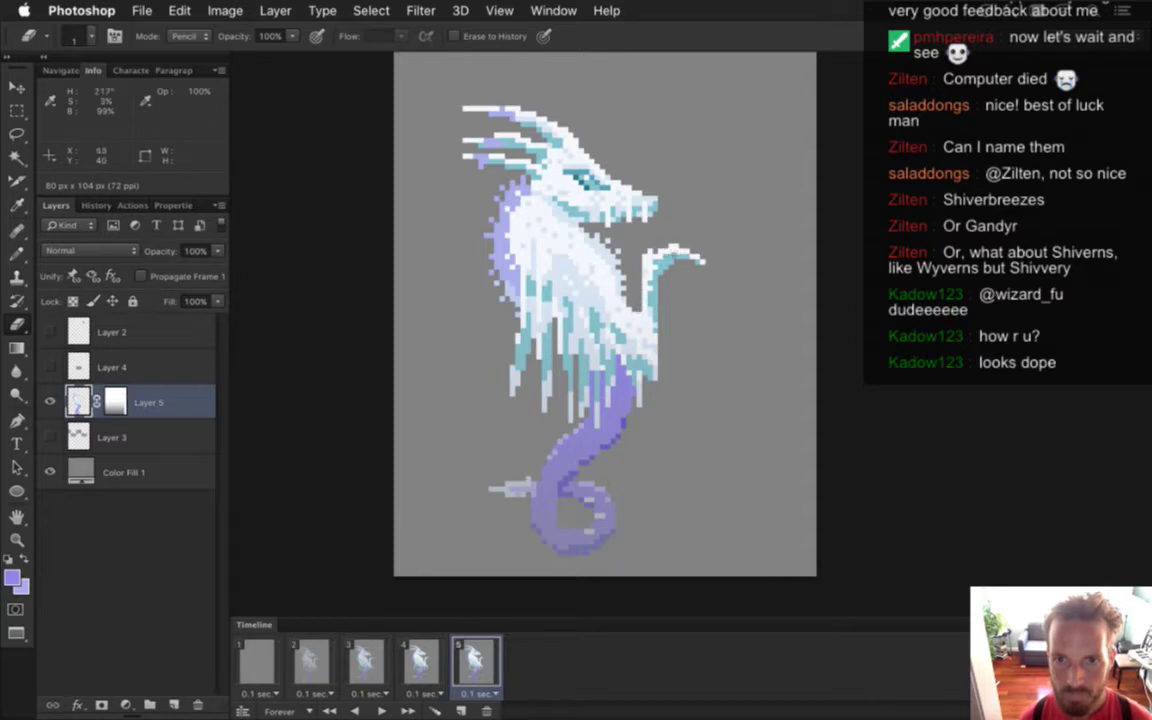
key("b")
left_click(658, 251, "alt")
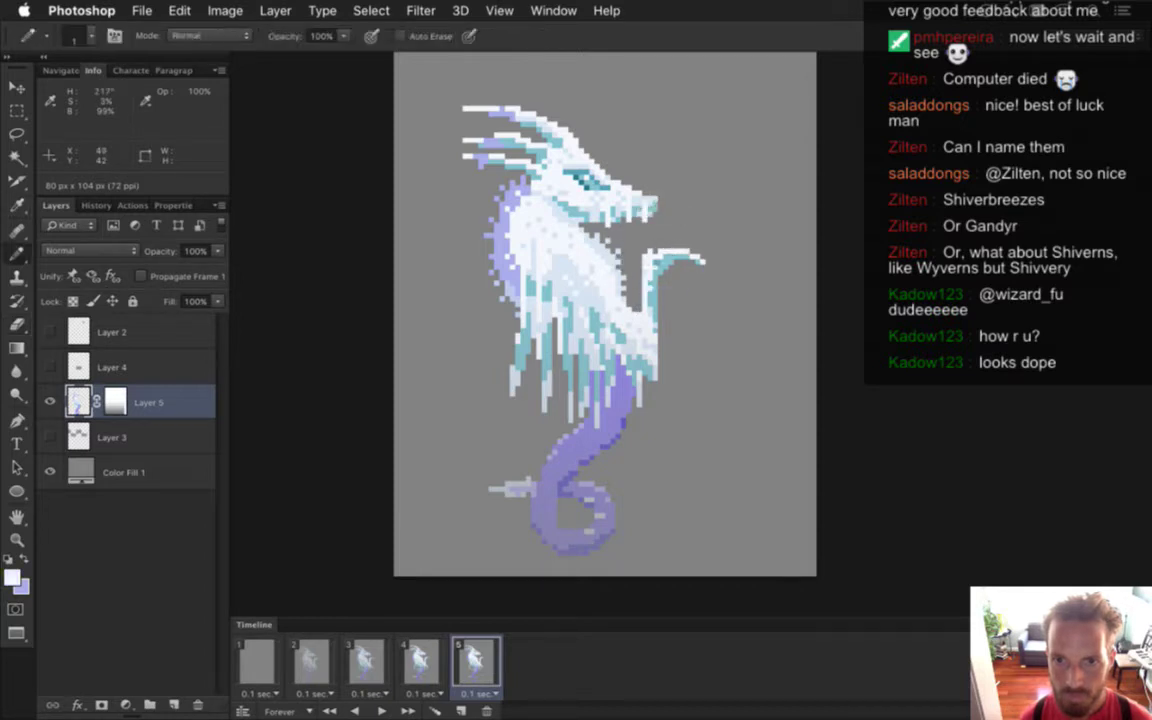
left_click(428, 653)
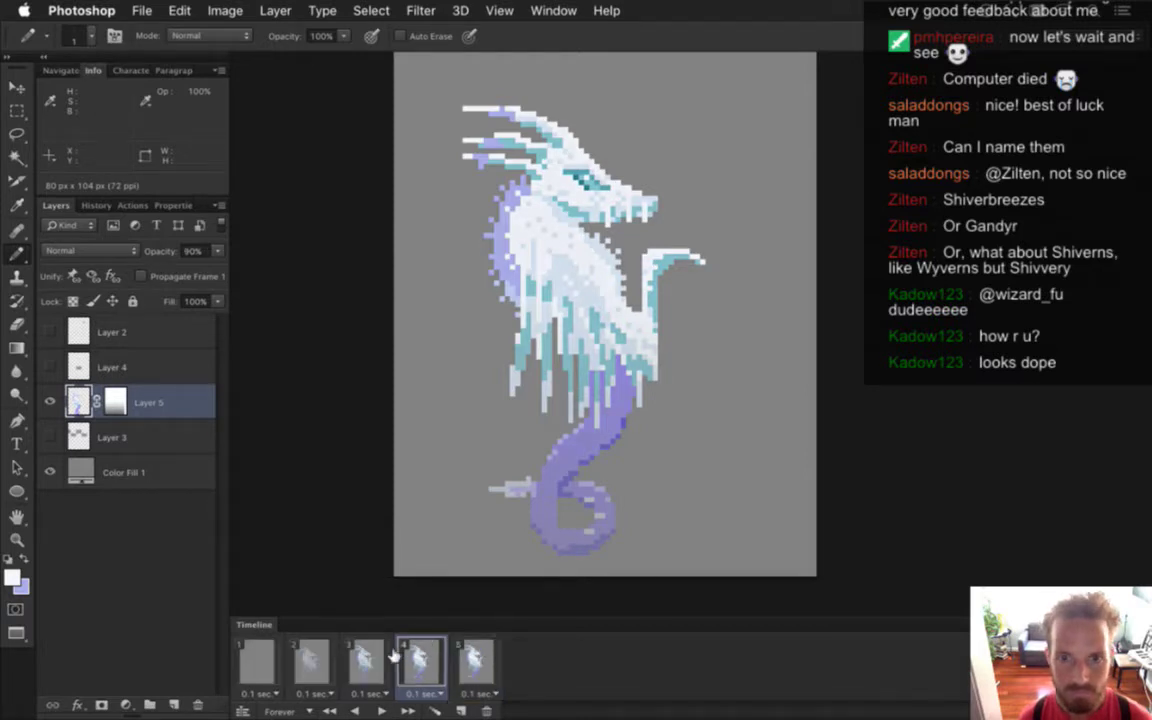
left_click(362, 656)
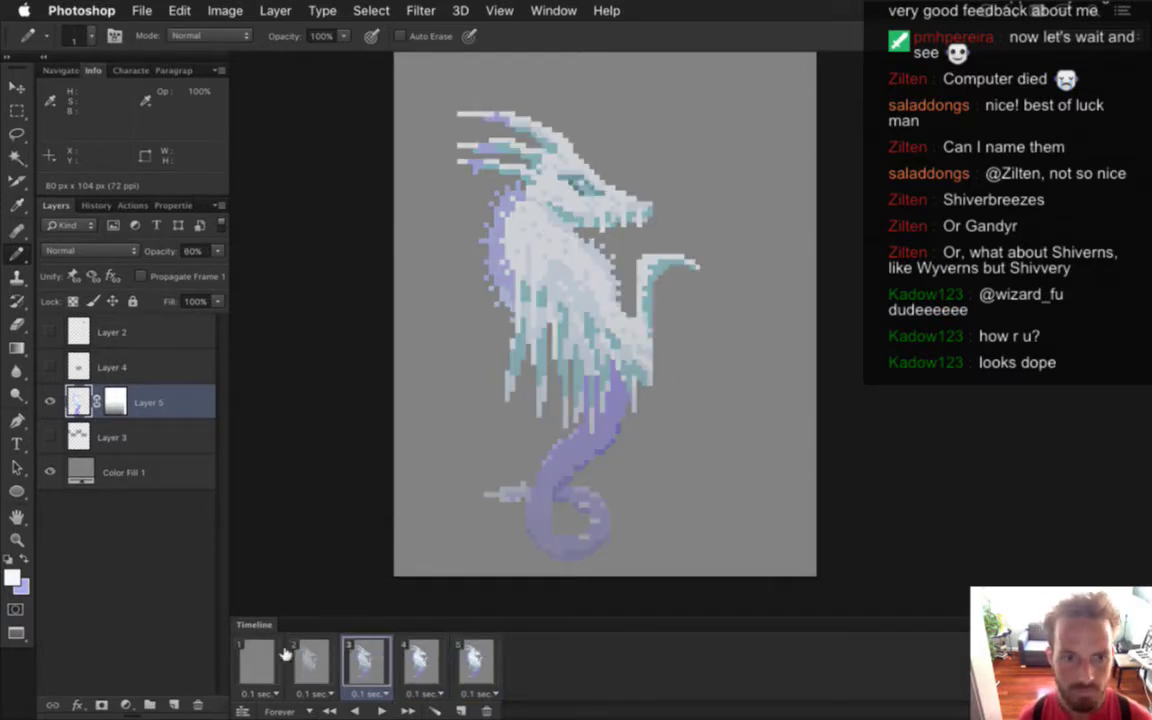
Hide the gray Color Fill 1 background in all five DragonIce.psd frames and export the frames
left_click(257, 656)
left_click(50, 472)
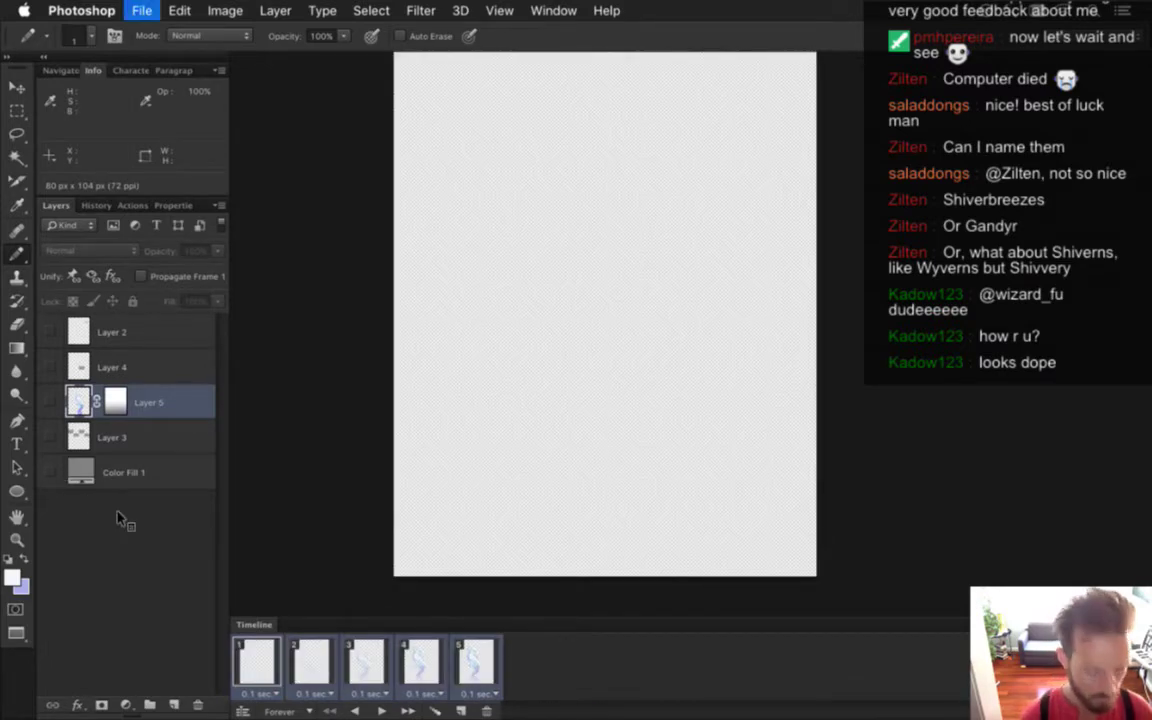
key("Return")
key("Return")
Switch to Xcode and run the MacD build of Songbringer
key("super+Tab")
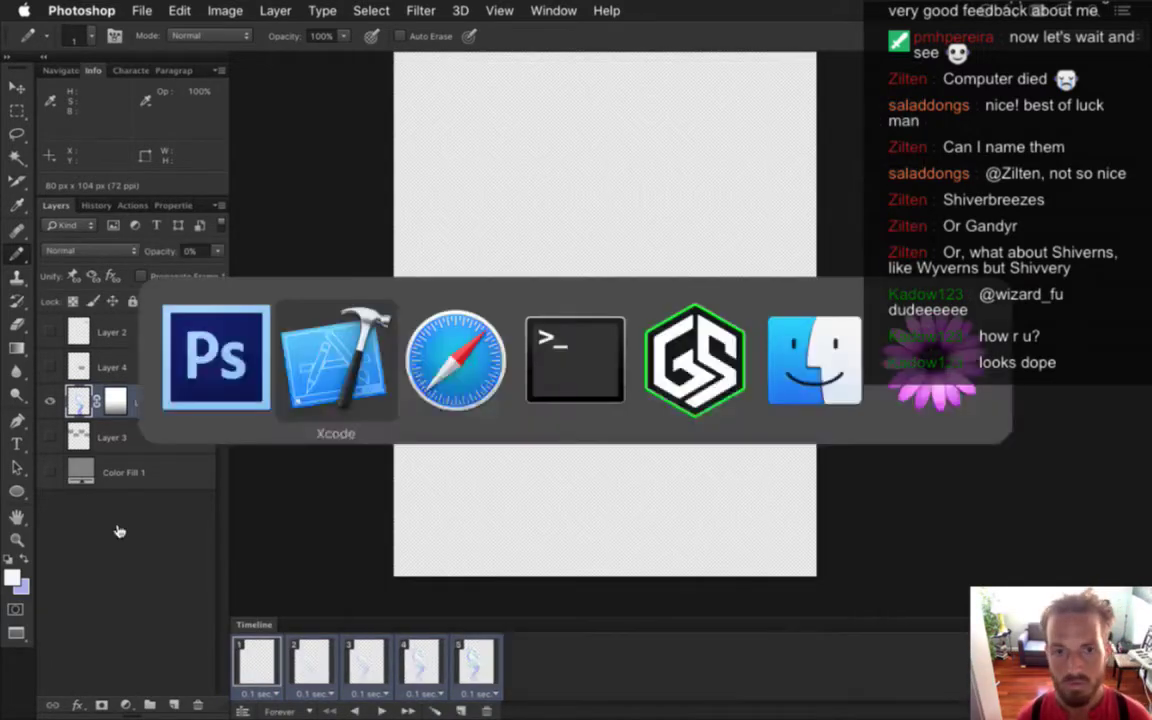
key("super+r")
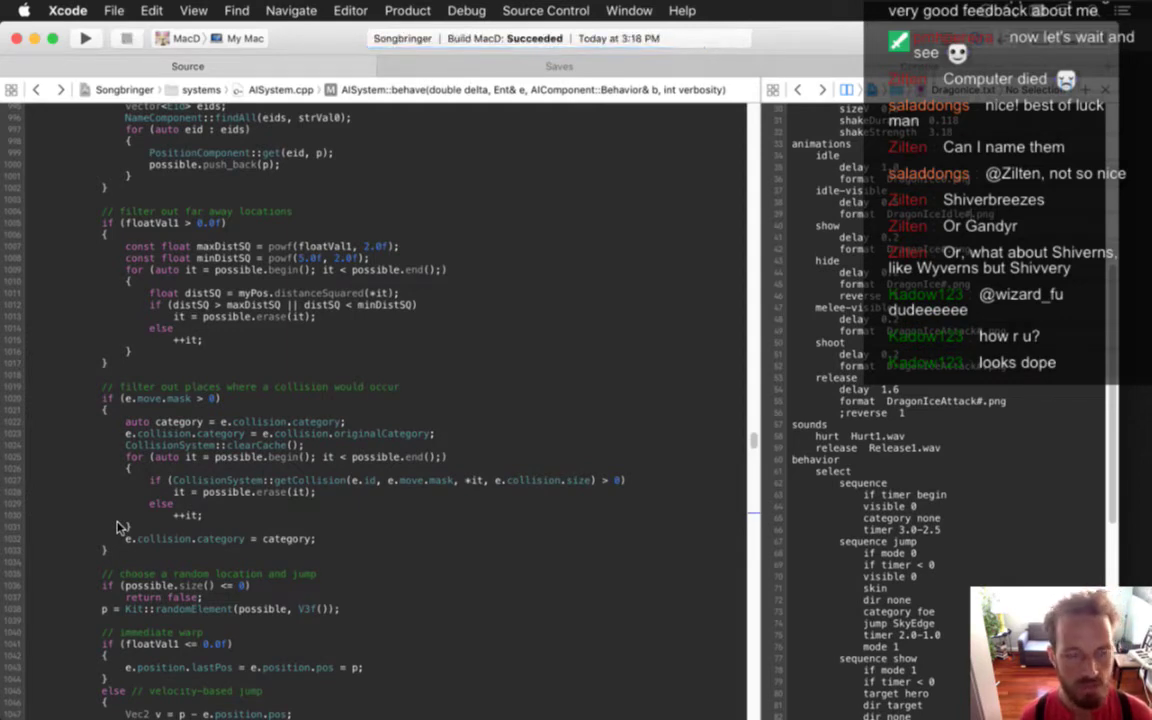
key("super+r")
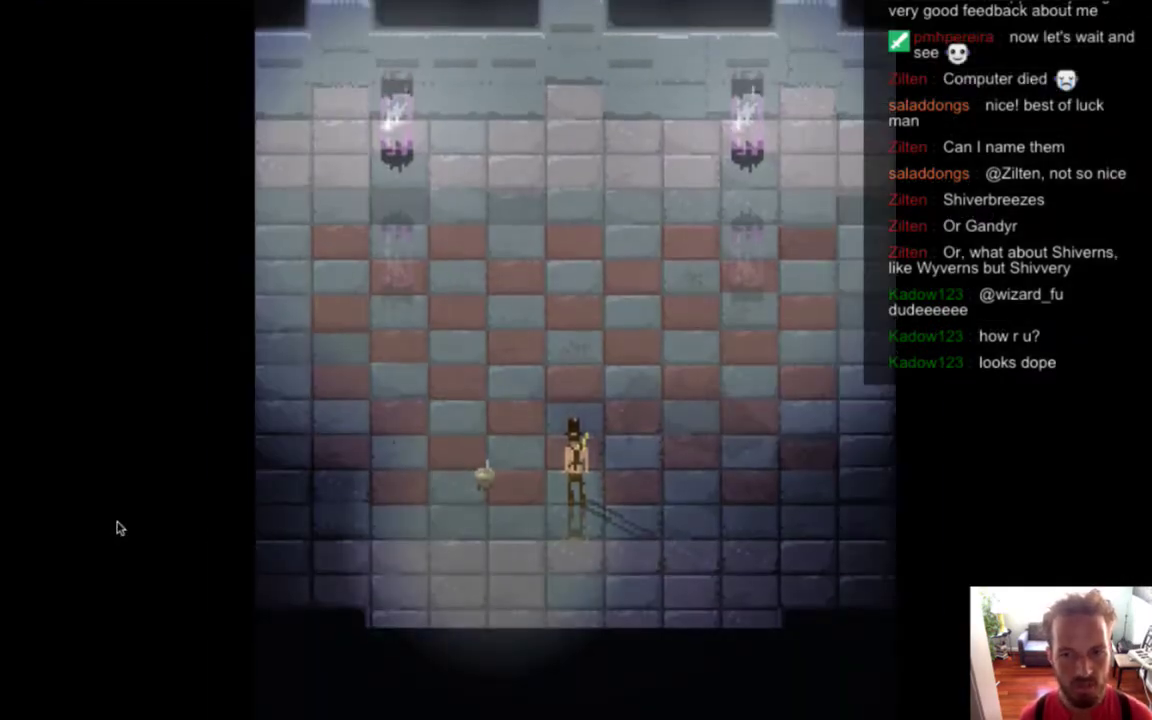
Playtest the ice dragon room, moving the hero around and attacking to watch the dragons' animations from both sides, and quit the game
key("Up")
key("Right")
key("Left")
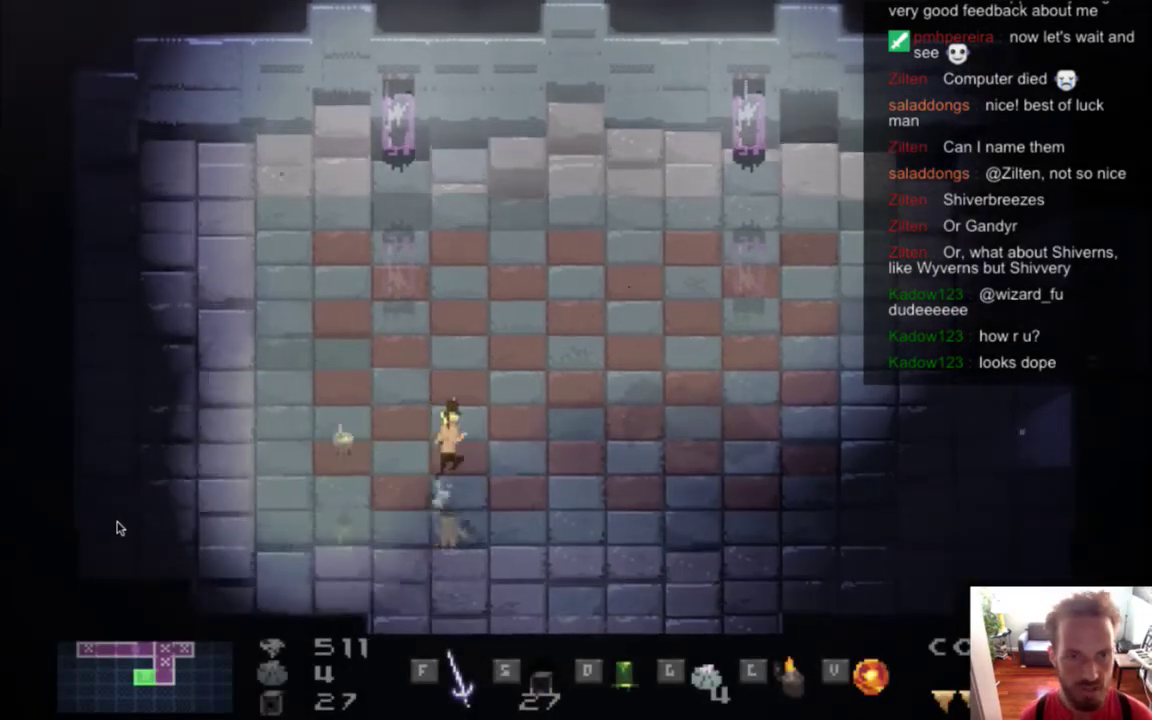
key("Right")
key("d")
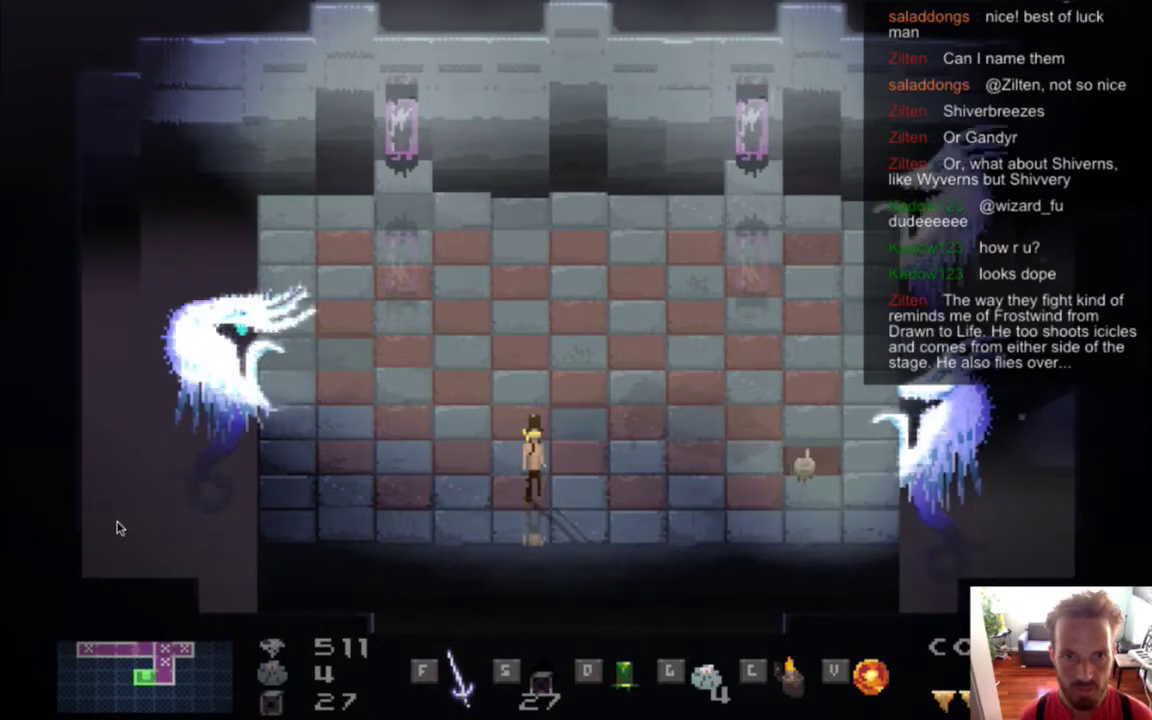
key("Left")
key("Left")
key("Right")
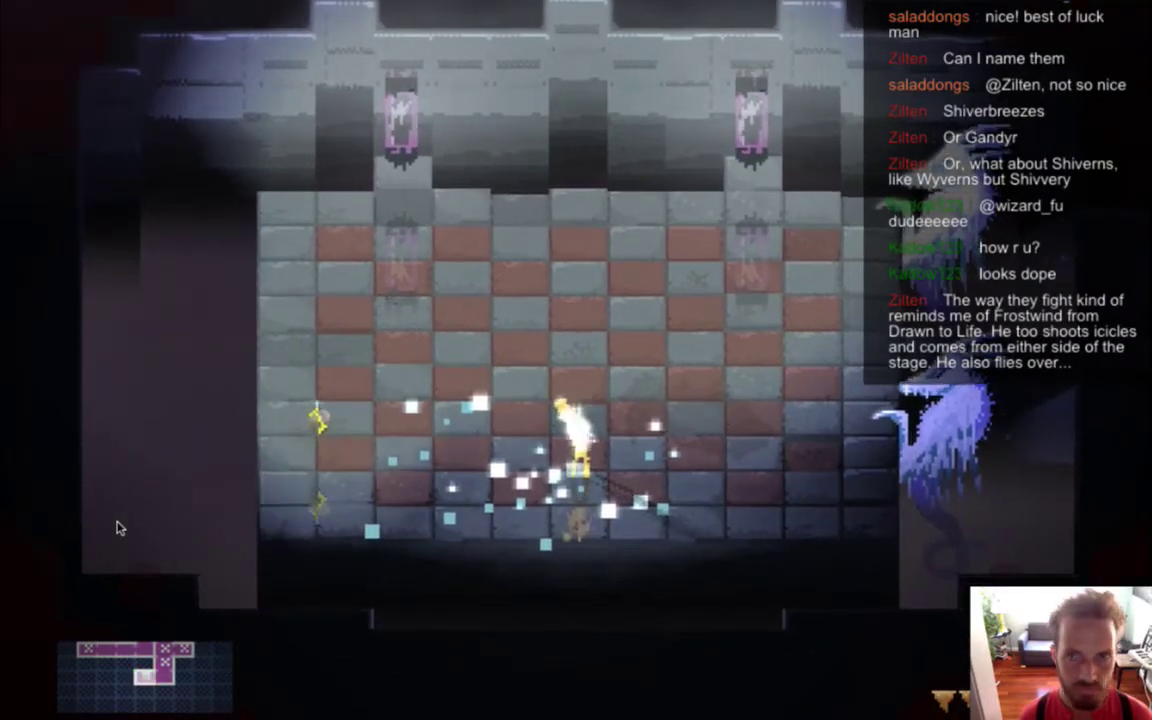
key("Right")
key("Up")
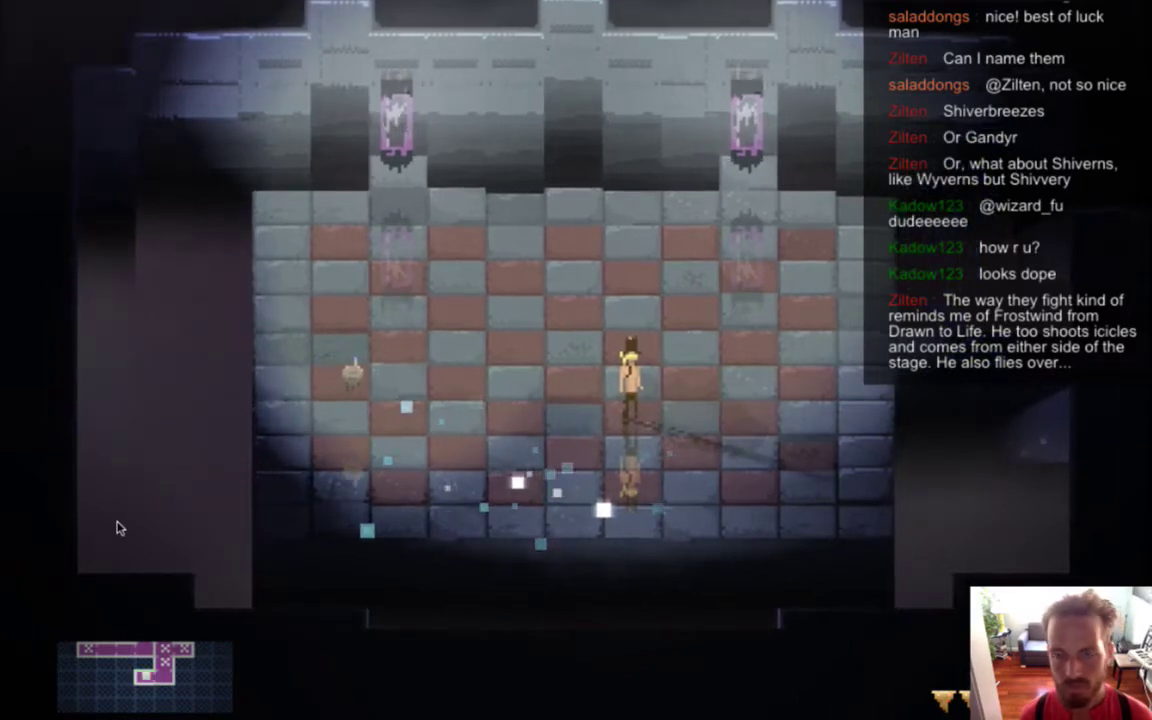
key("a")
key("Left")
key("Up")
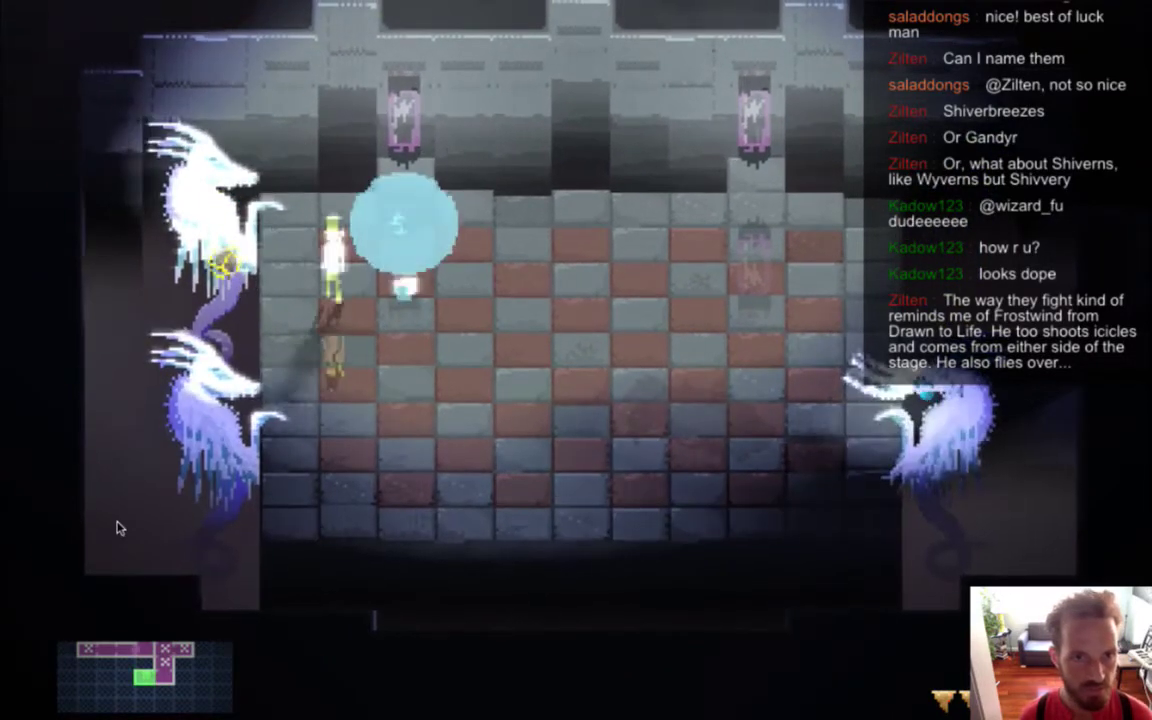
key("Left")
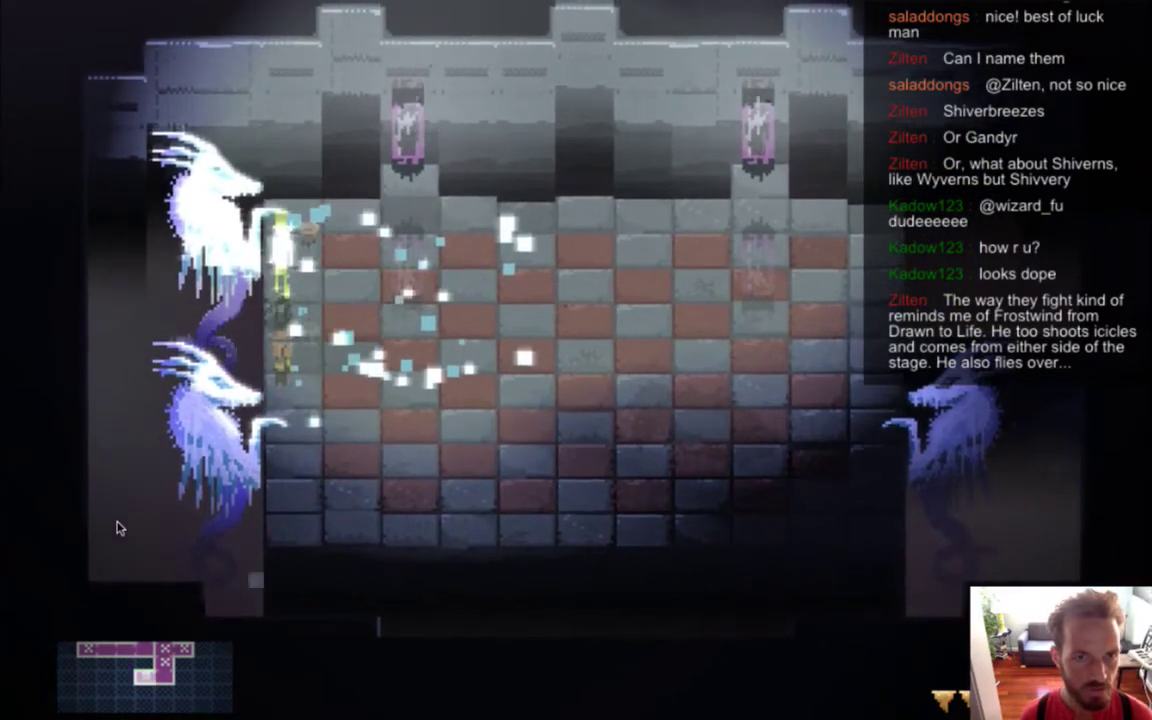
key("d")
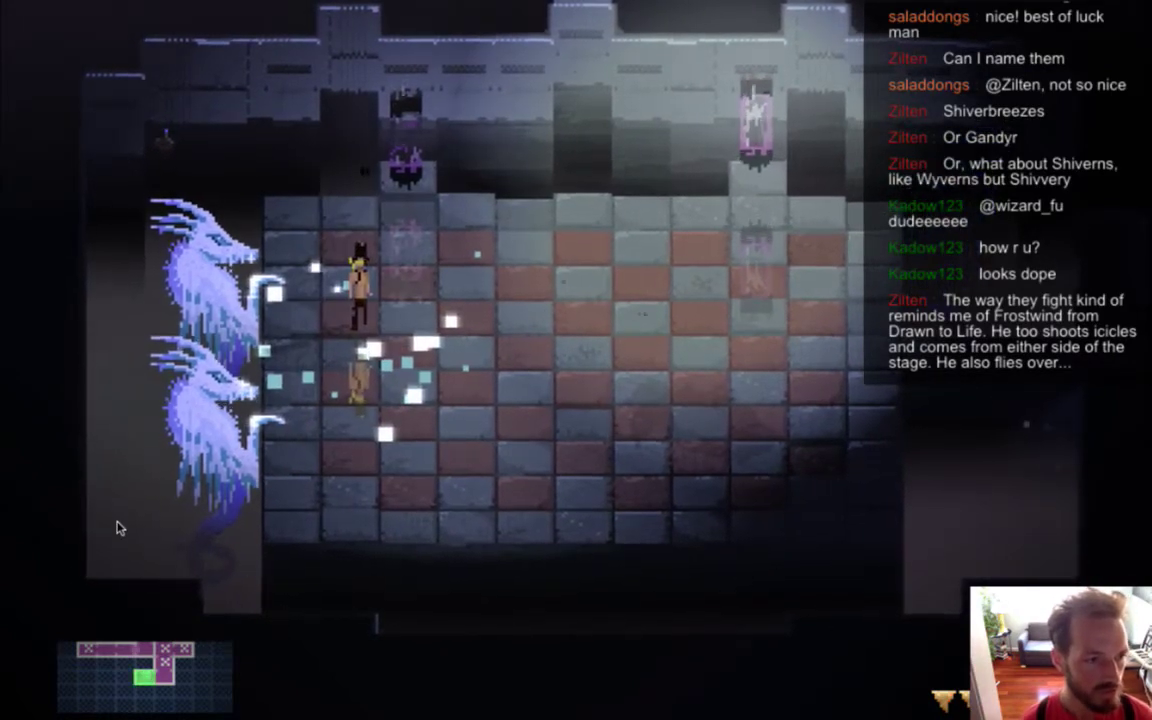
key("super+q")
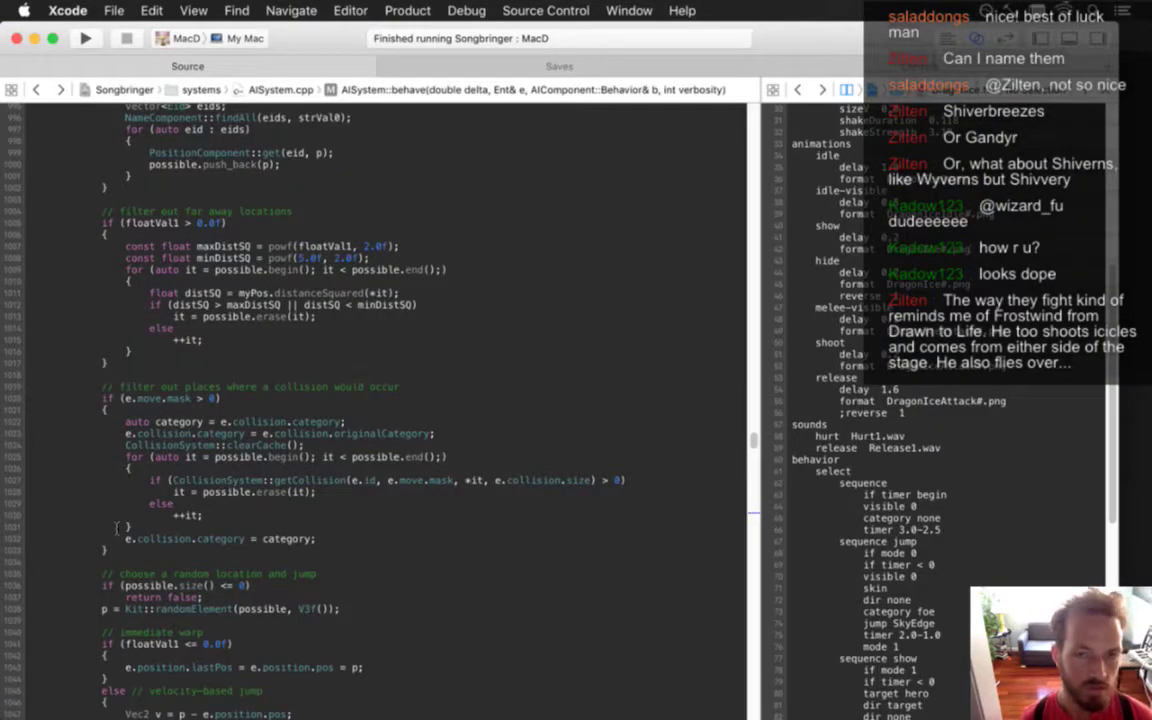
Switch to Safari and search the web for "frostwind drawn to life"
left_click(1133, 163)
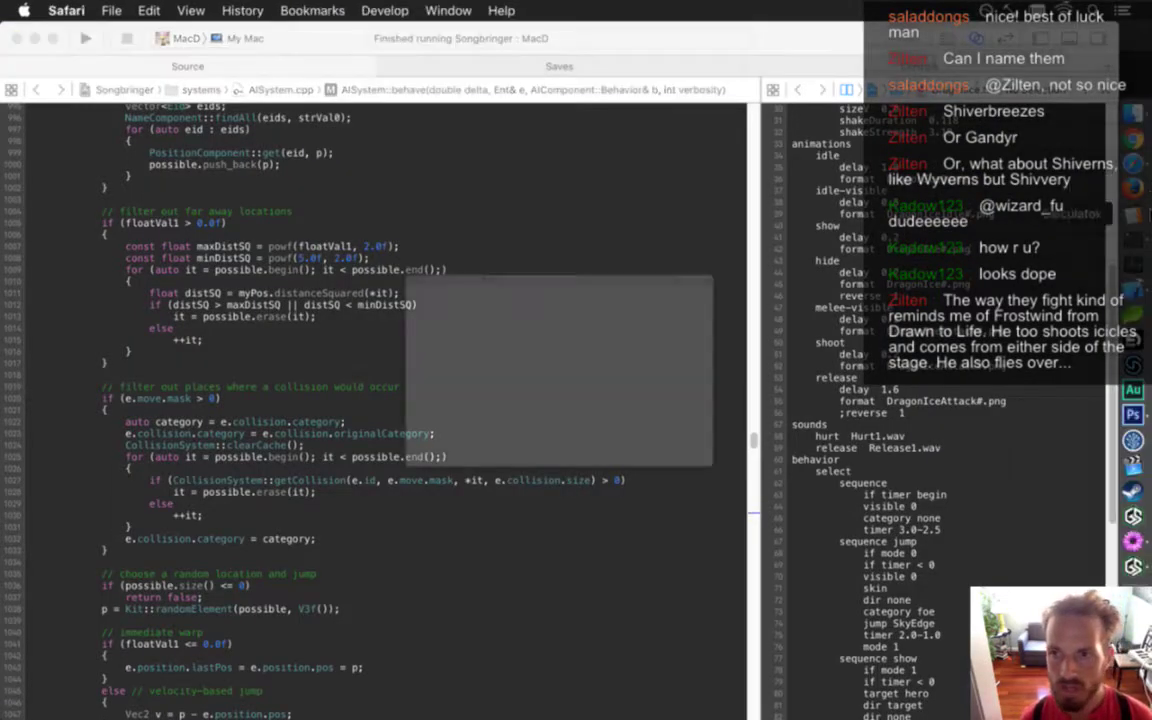
type("f")
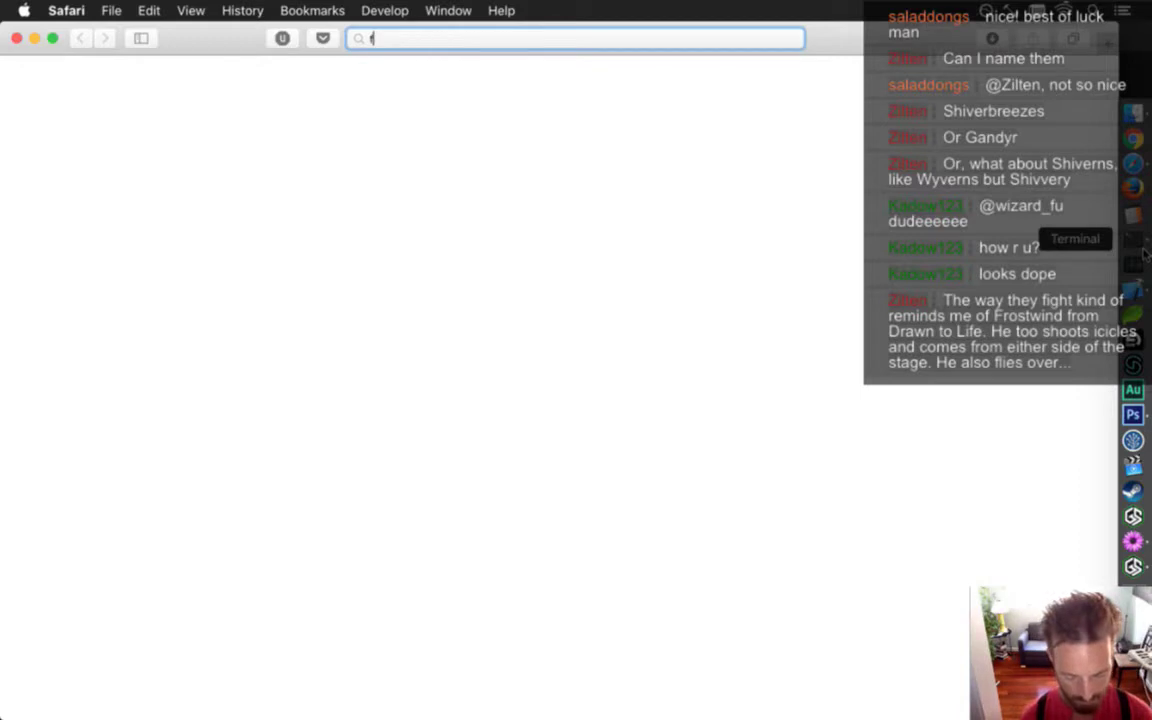
type("rostwind dr")
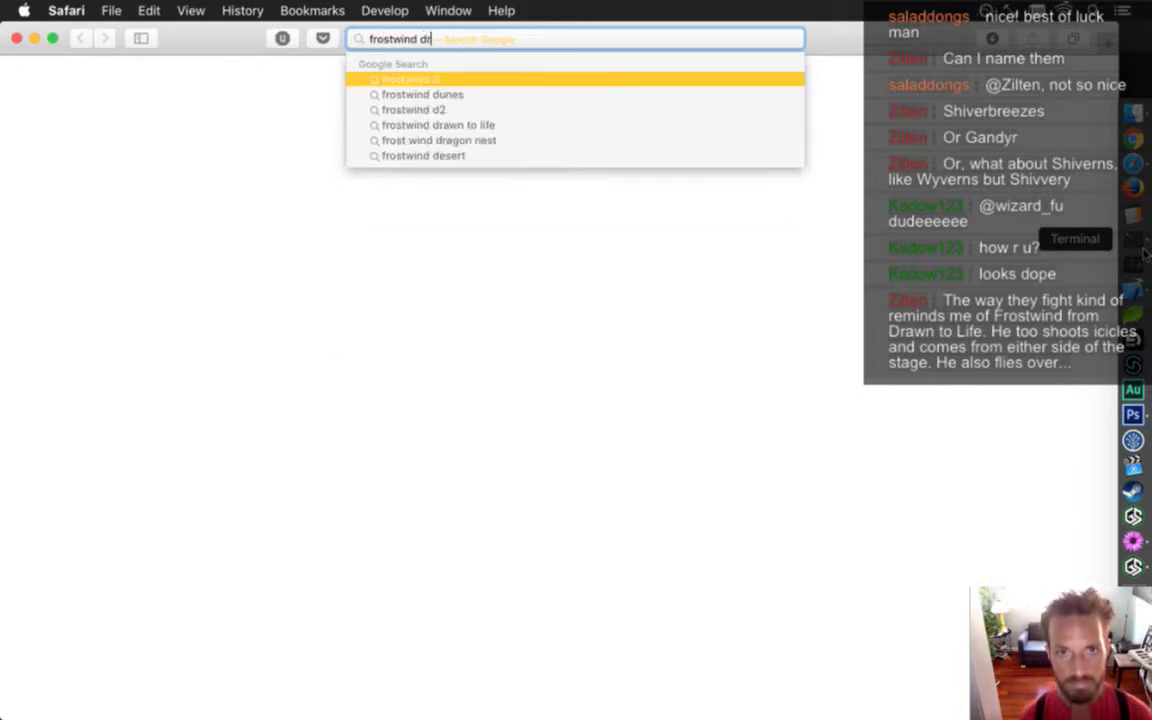
type("awn to life")
key("Return")
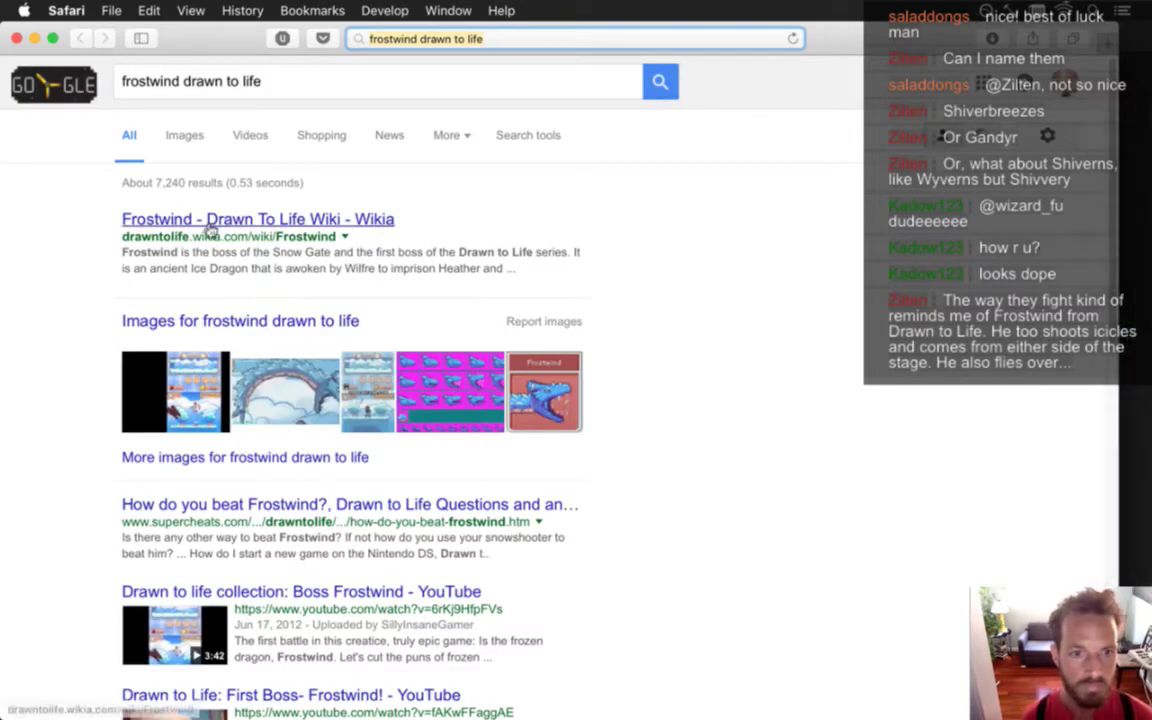
Show the image results, preview the arched Frostwind dragon picture, and close the preview
left_click(186, 138)
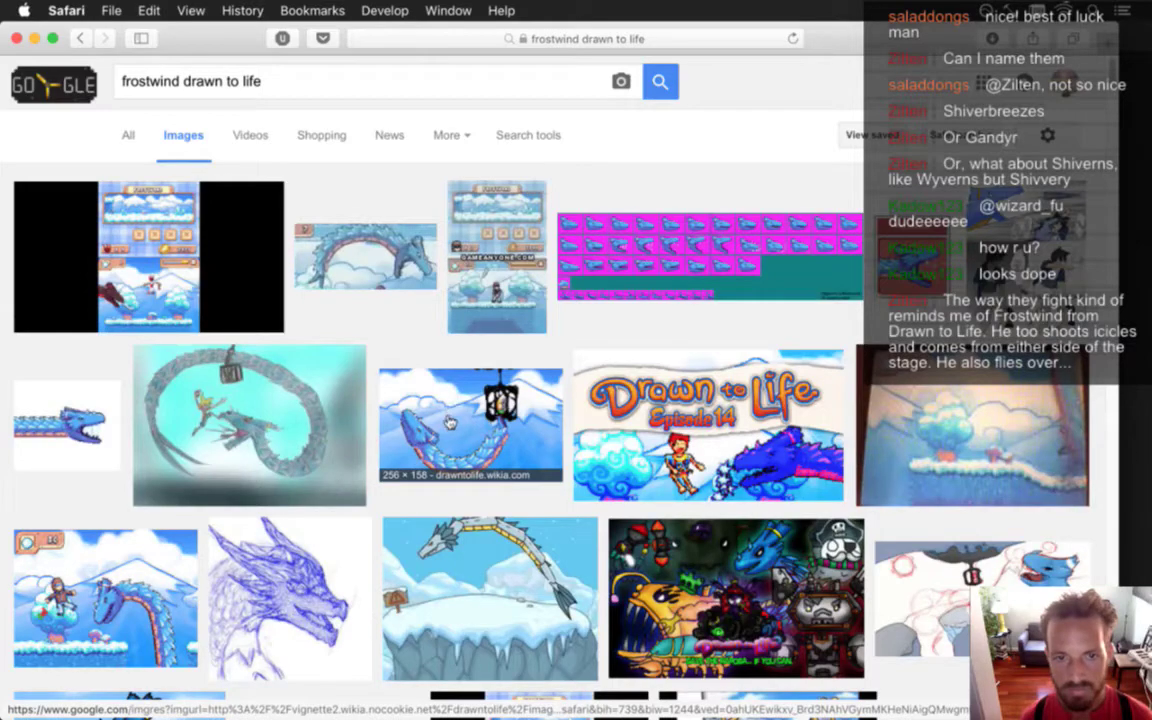
left_click(355, 240)
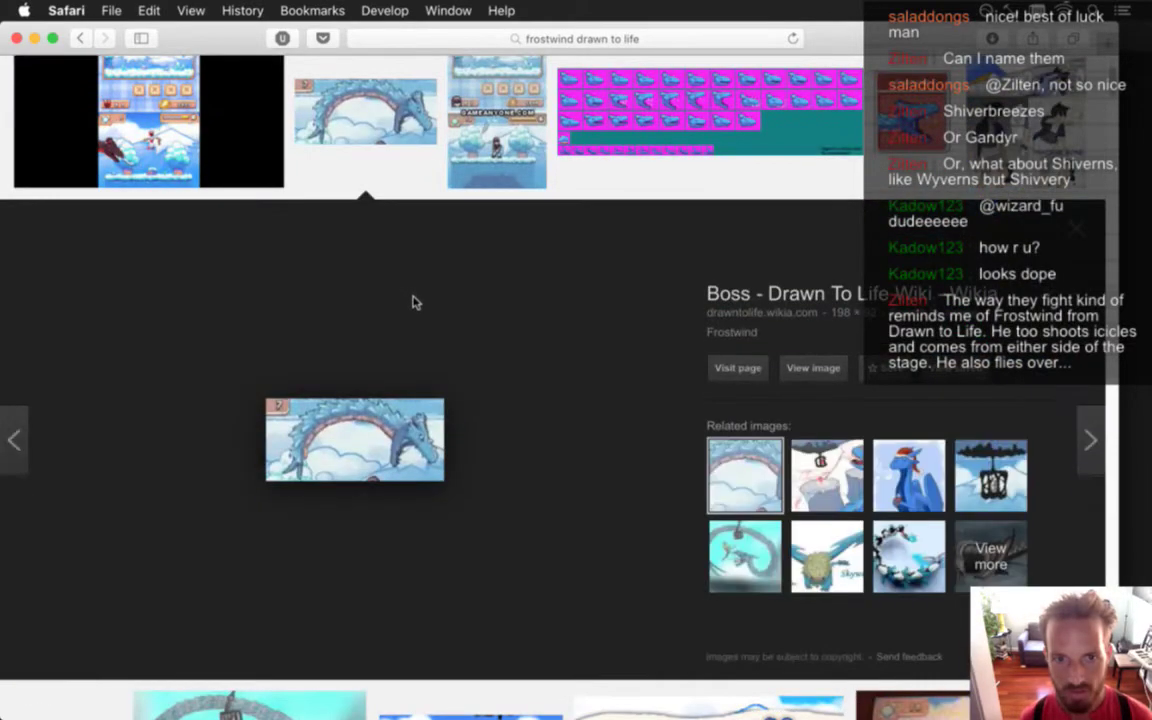
left_click(1074, 229)
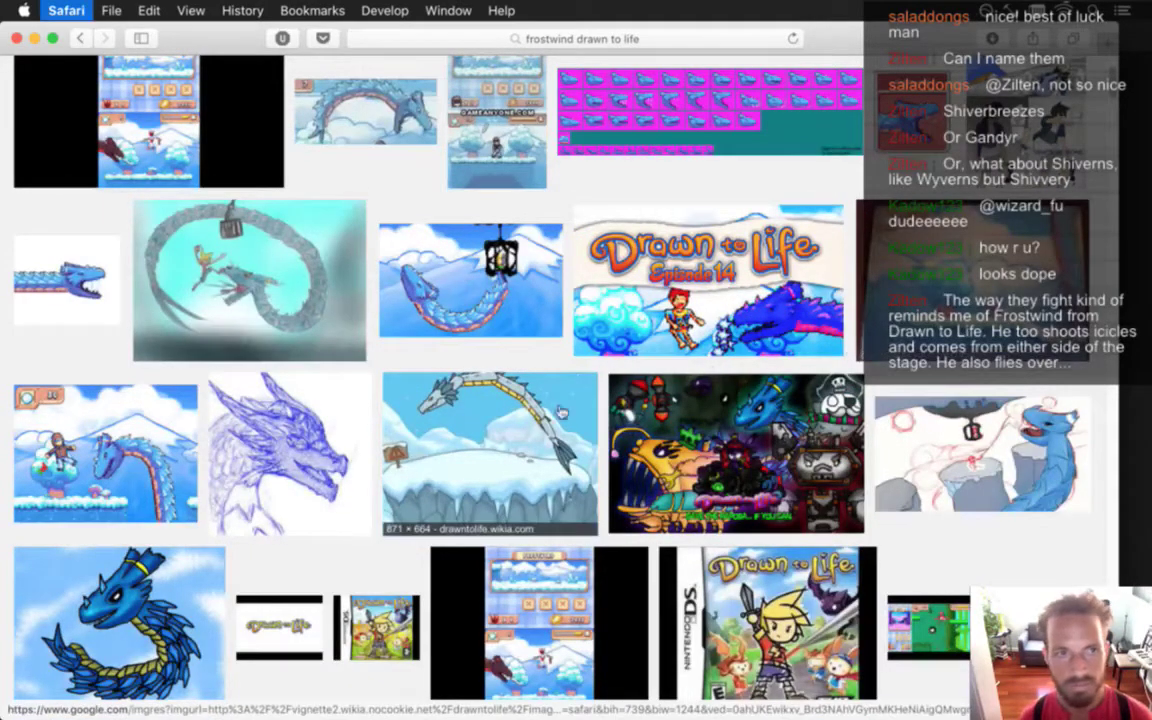
Switch back to Photoshop, select frame 5 of DragonIce.psd, and bring the DragonIceIdle.psd document to the front
key("super+Tab")
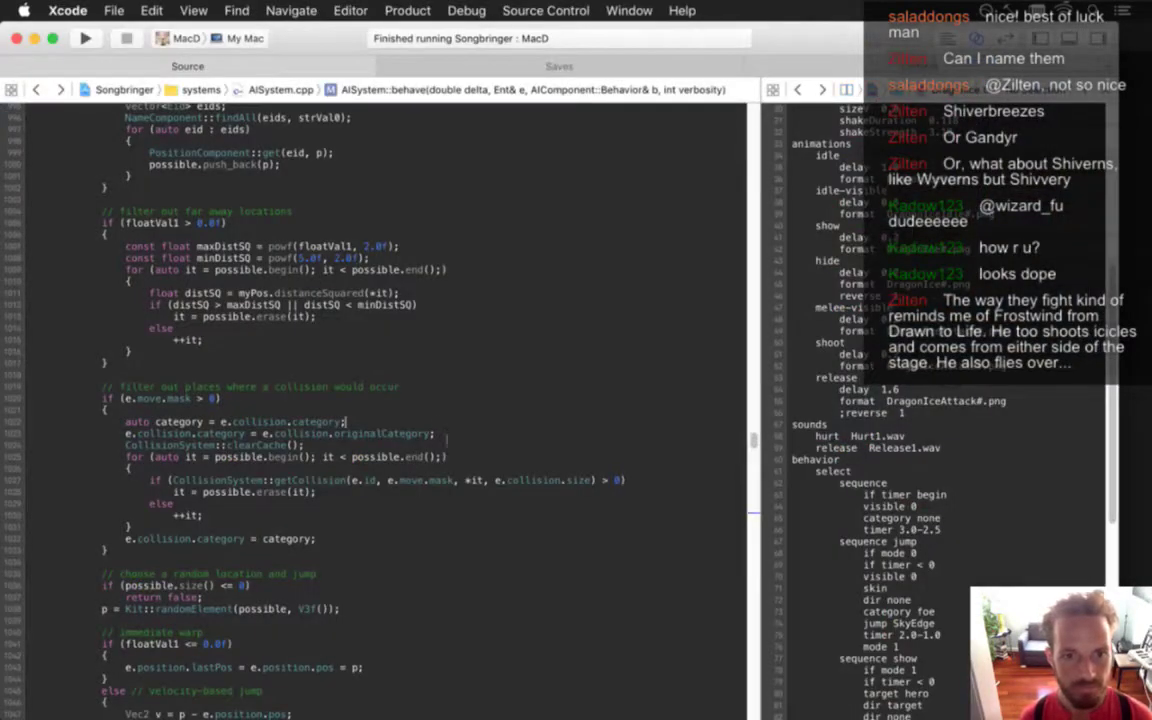
key("super+Tab")
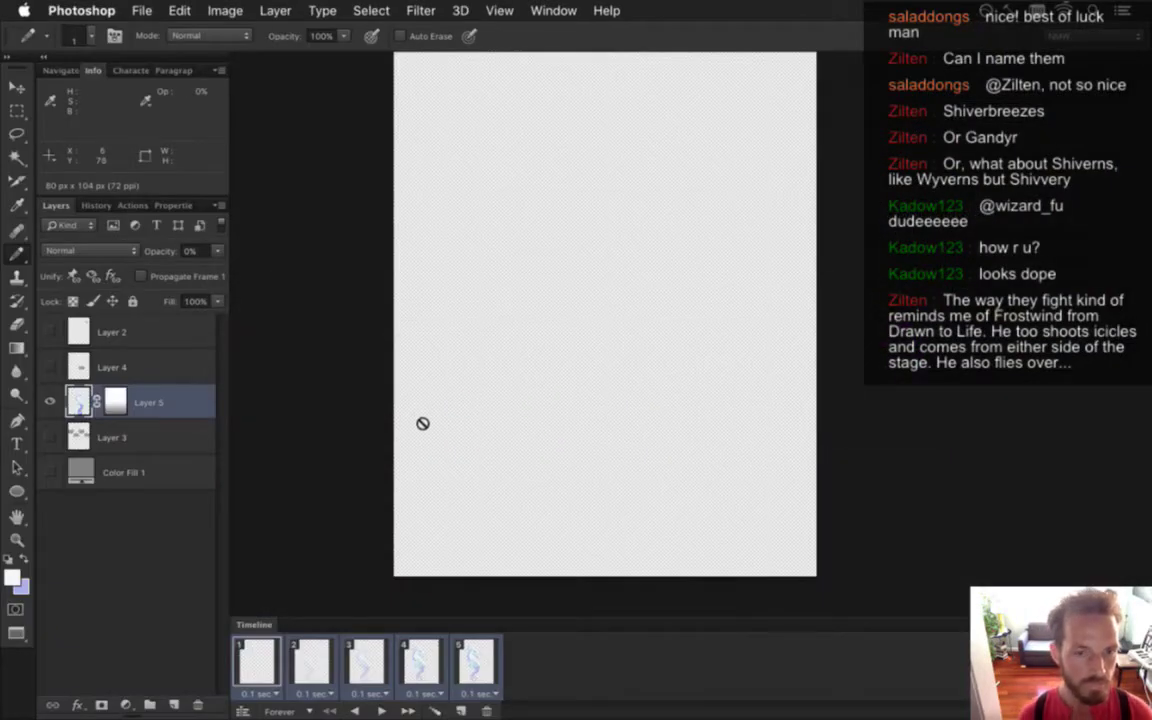
left_click(475, 662)
left_click(553, 10)
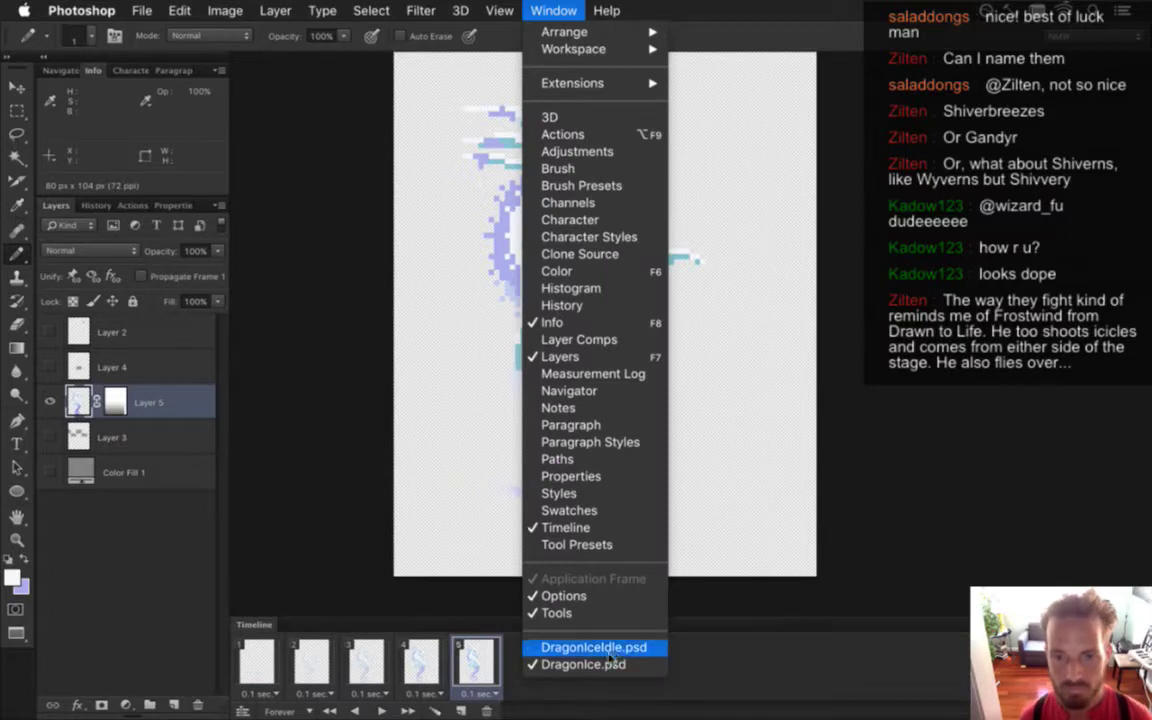
left_click(560, 647)
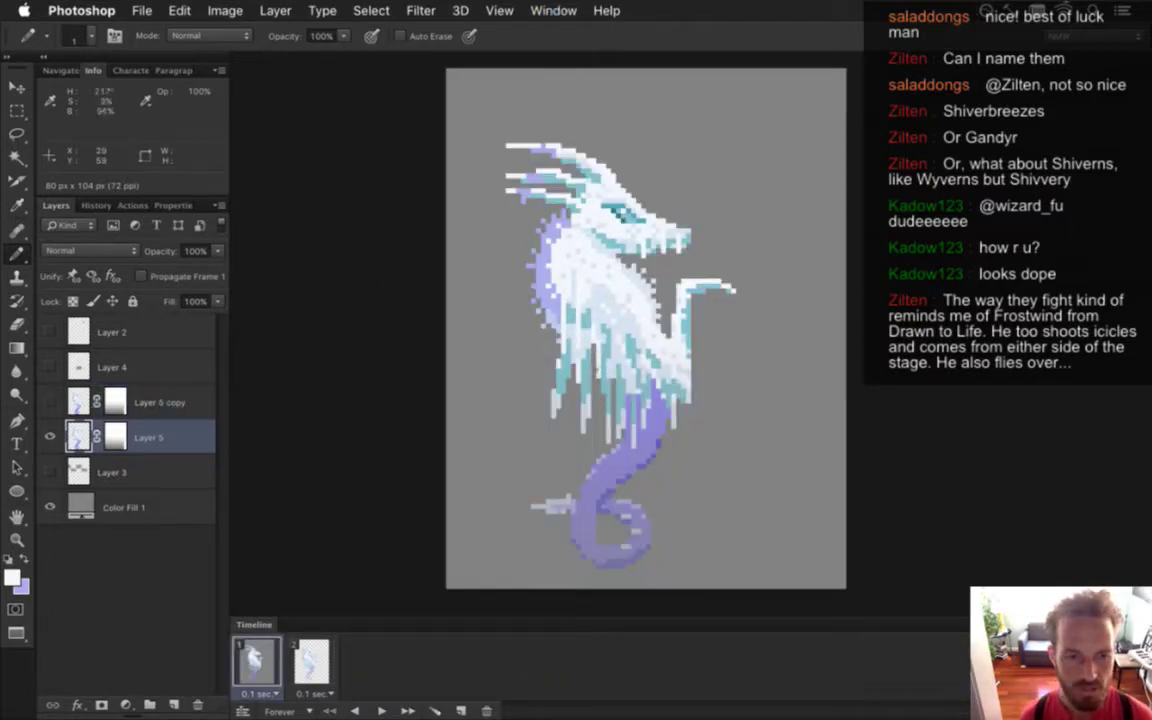
Select both frames of DragonIceIdle.psd and show the gray Color Fill 1 background in both
left_click(312, 660, "shift")
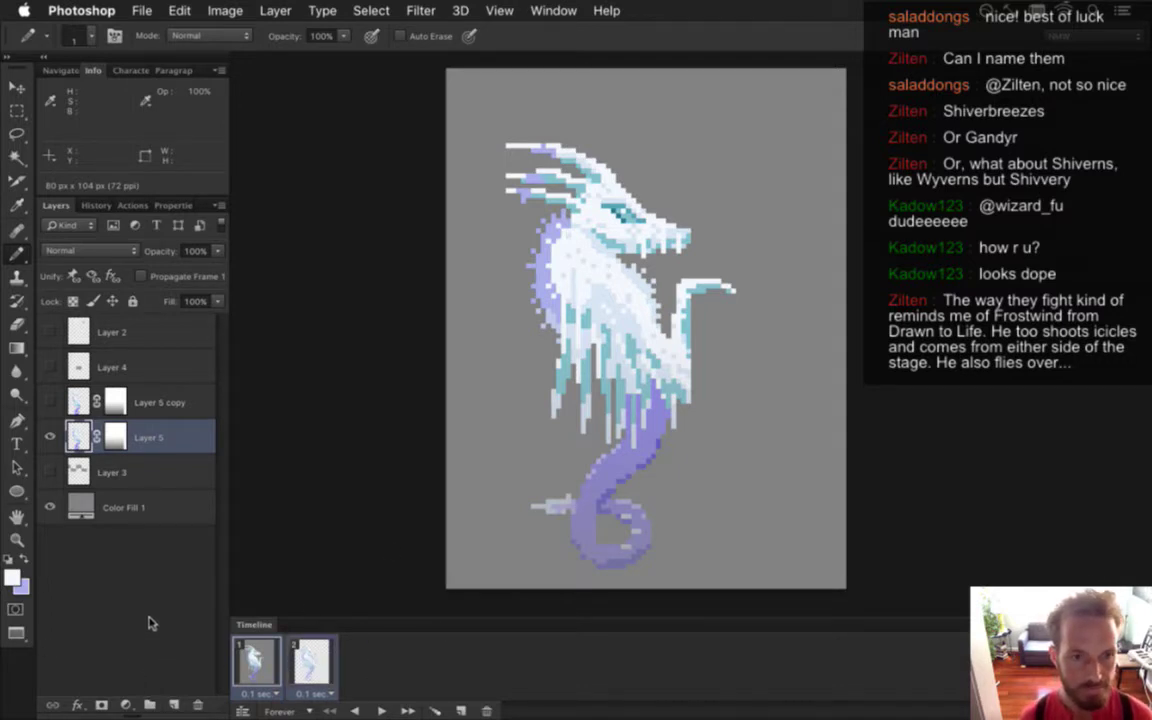
left_click(50, 509)
left_click(50, 509)
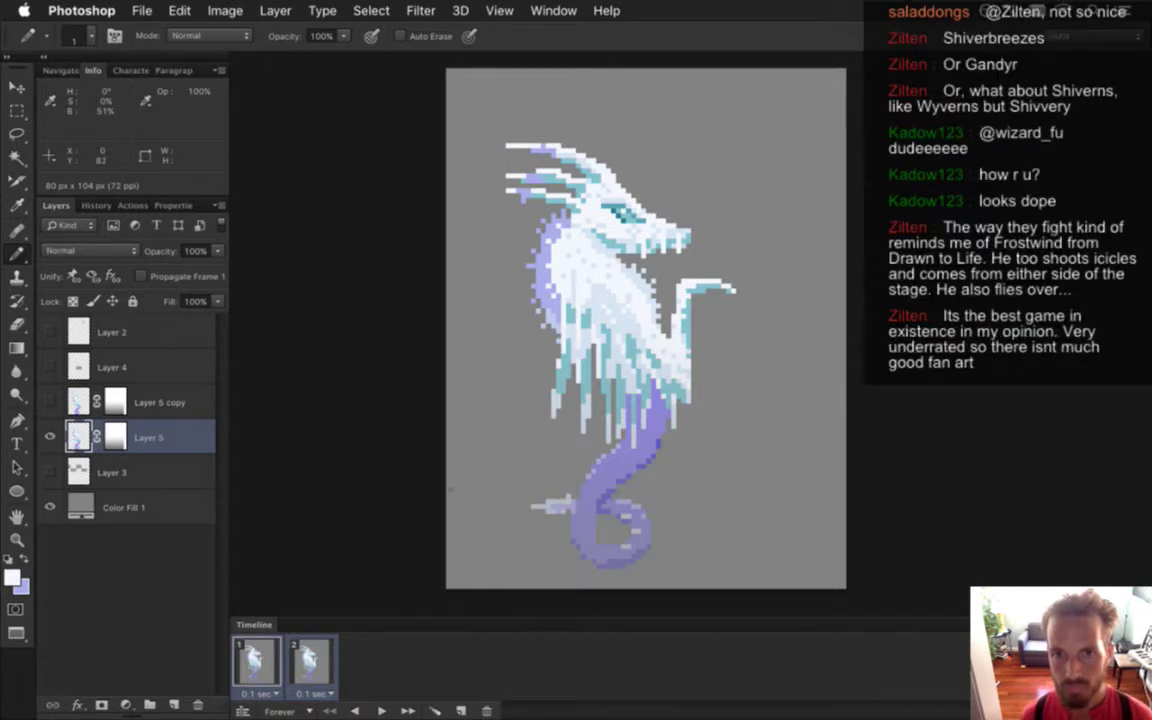
Sample the dragon's pale blue body shading and select all matching pixels on Layer 5 with the Magic Wand
key("i")
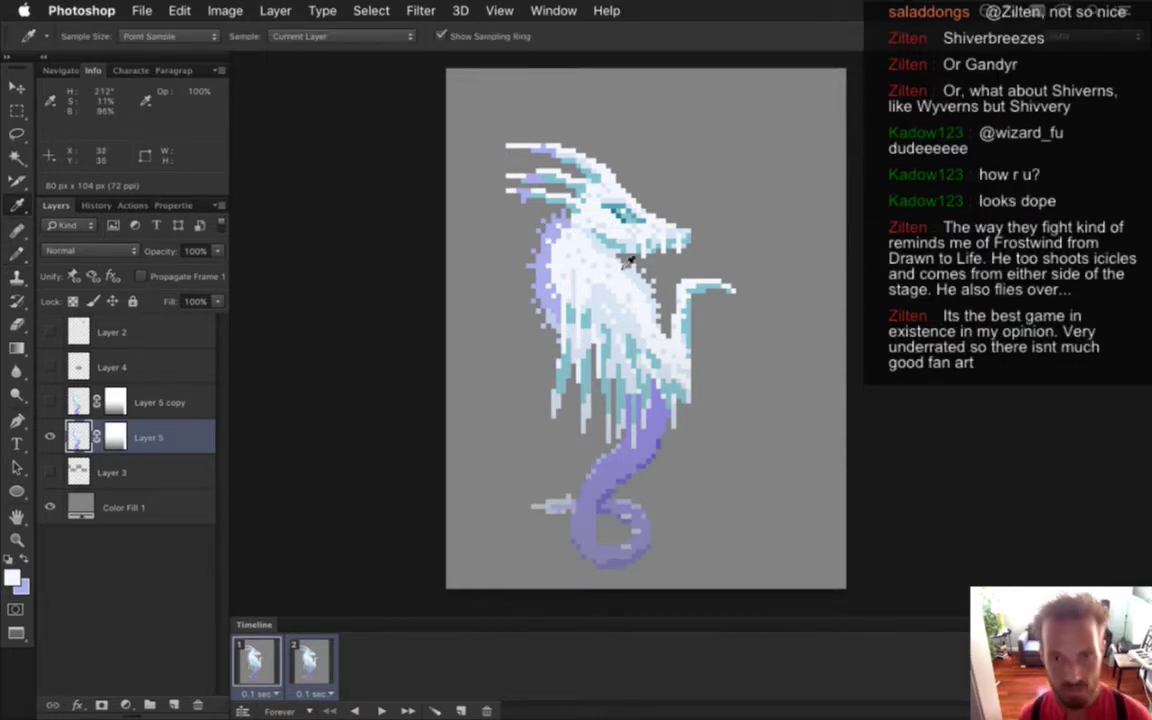
mouse_move(636, 258)
left_mouse_down()
mouse_move(622, 257)
mouse_move(626, 268)
left_mouse_up()
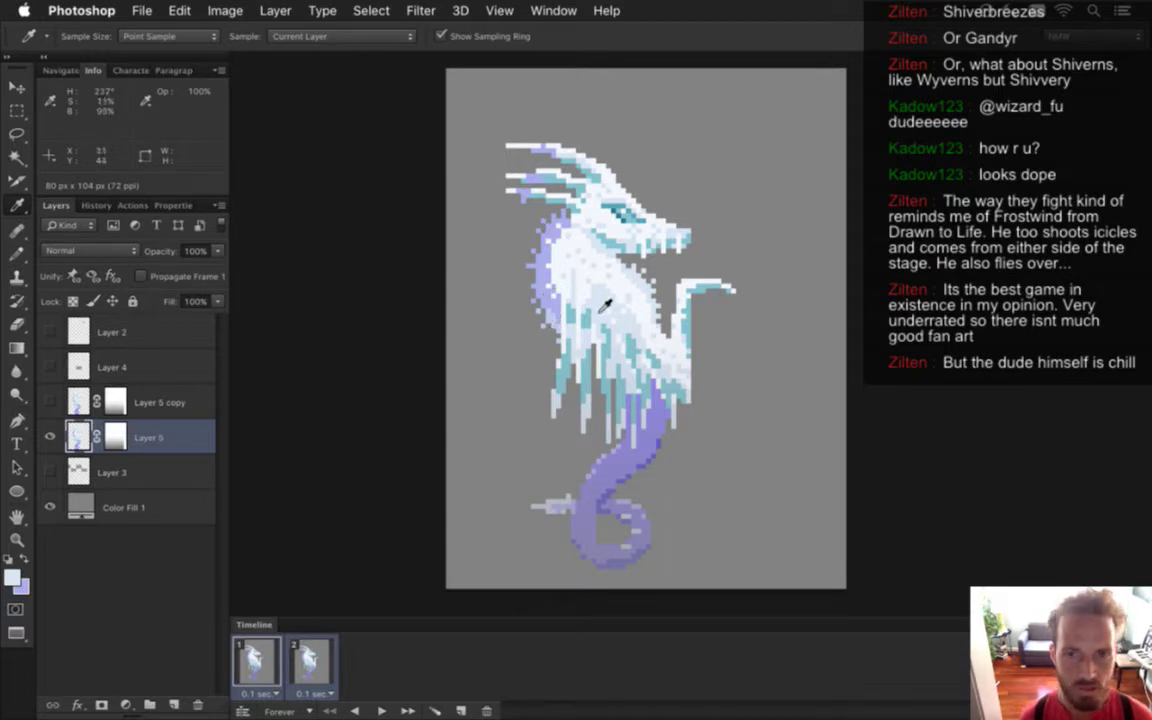
left_click(543, 280)
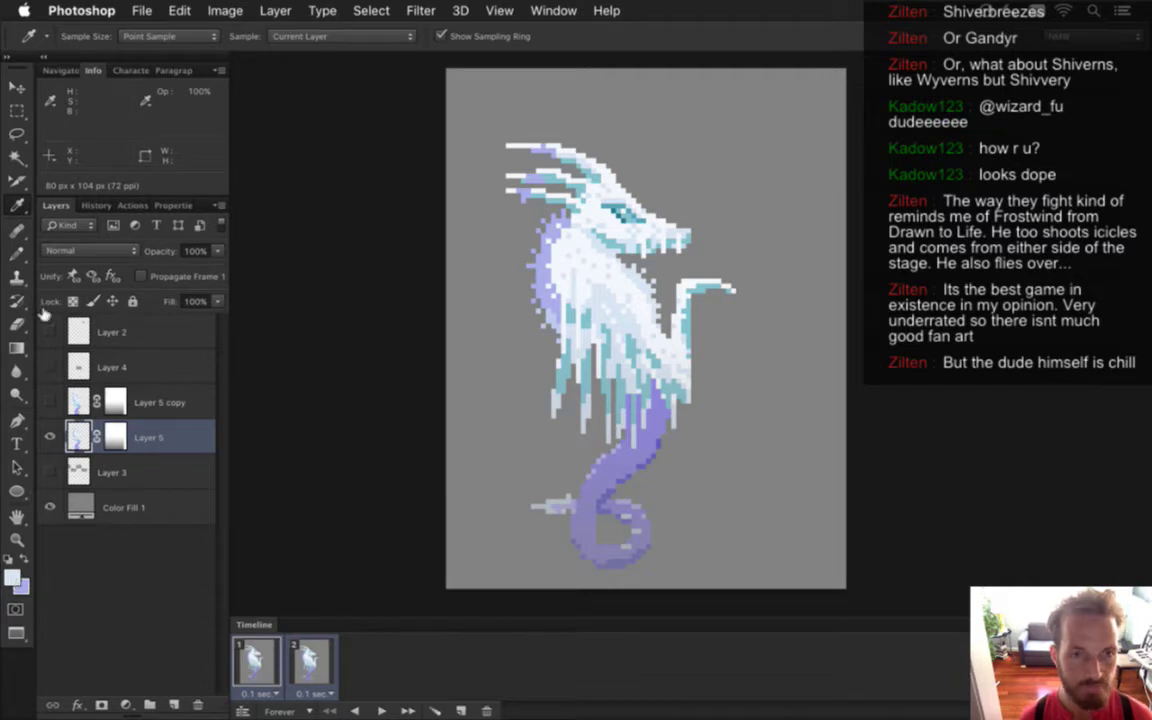
left_click(15, 158)
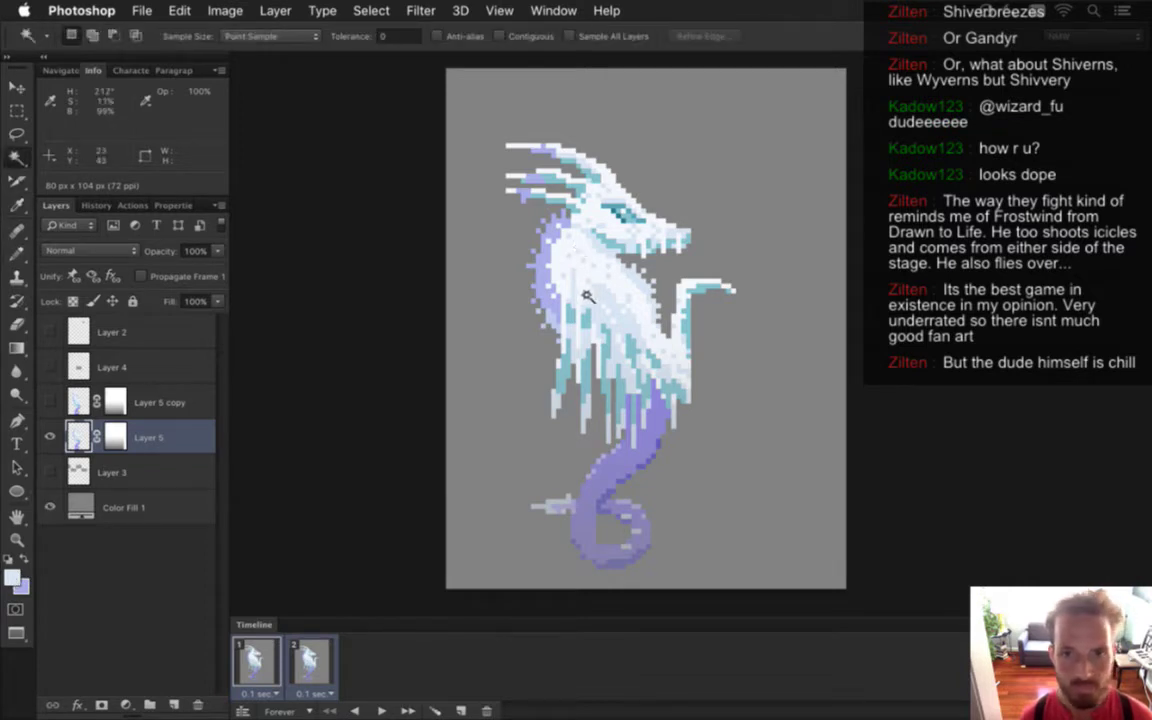
left_click(550, 287)
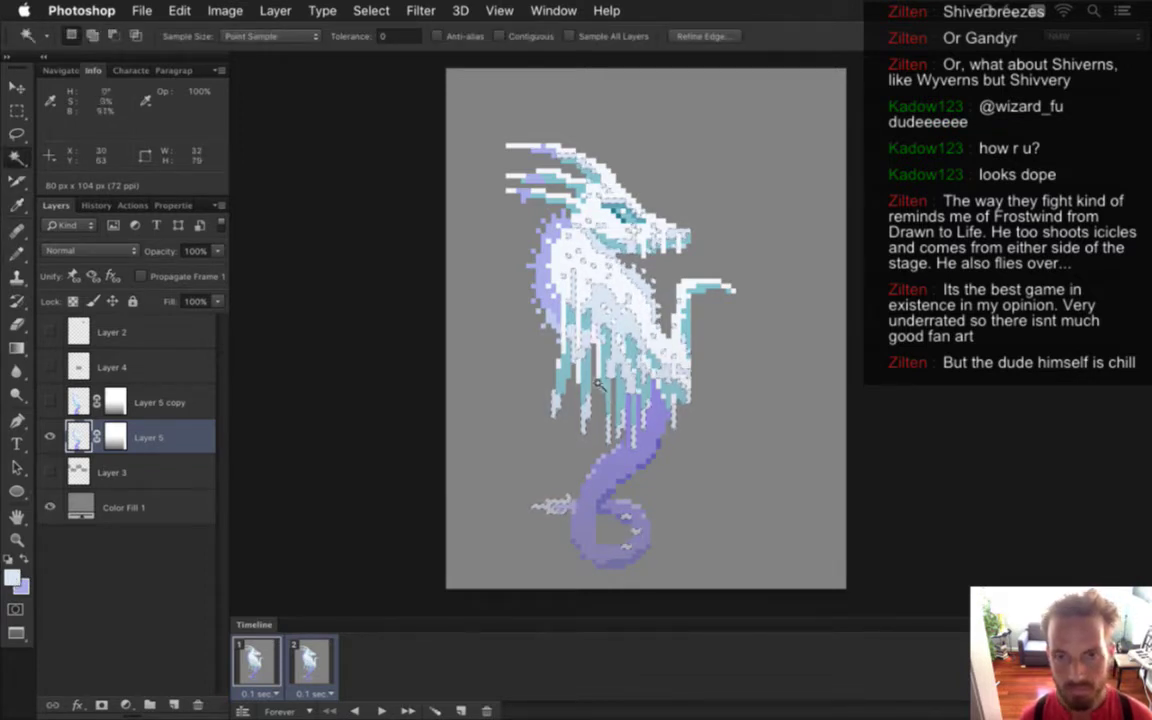
Sample the dragon's pale blue shading and darken the foreground color to #a5b7cd, with 20% saturation and 80% brightness
key("i")
left_click(604, 318)
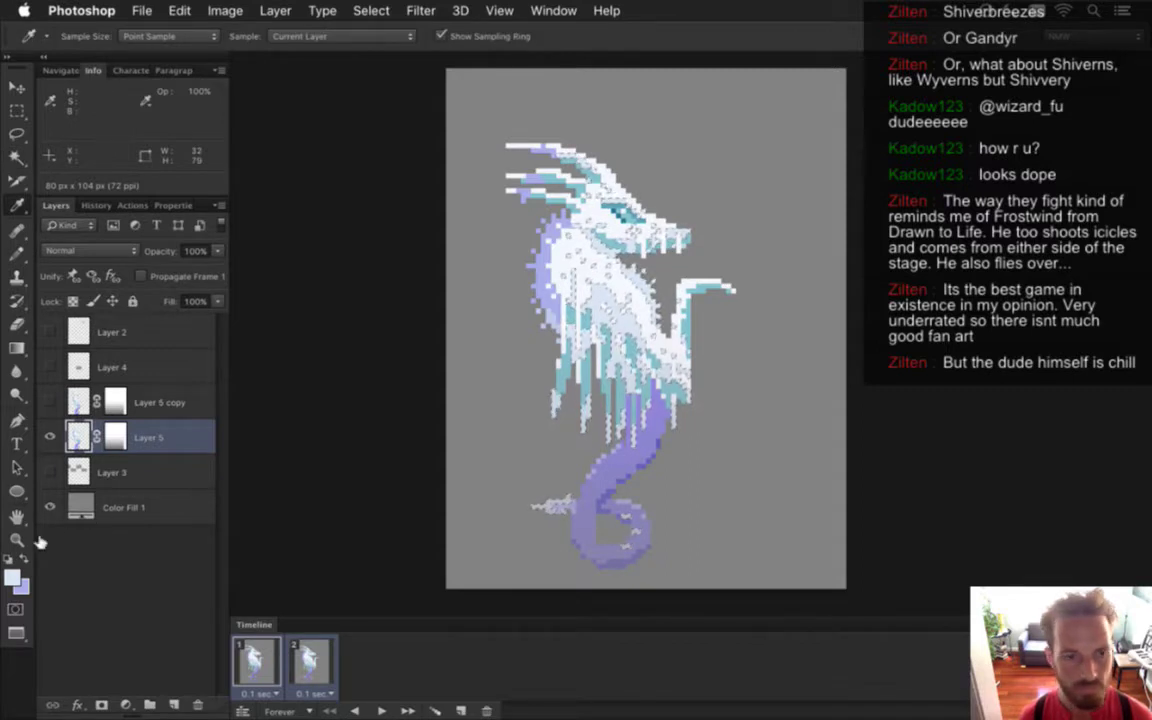
left_click(13, 576)
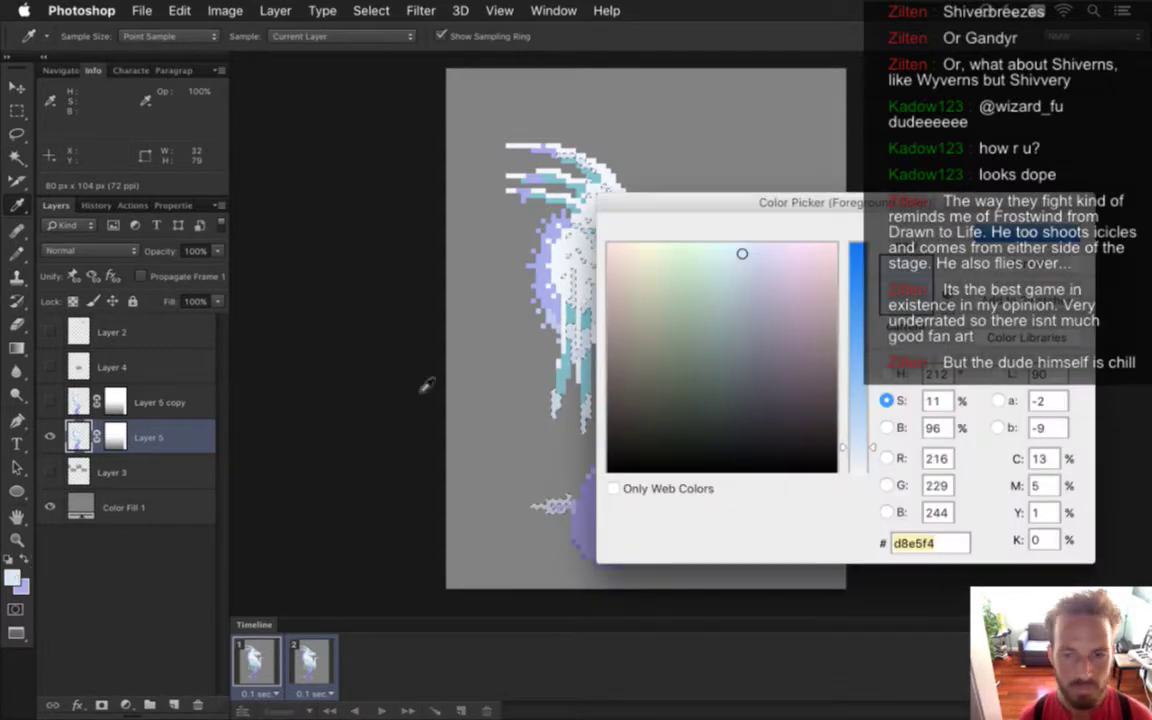
left_click(886, 427)
left_click_drag(867, 204, 971, 226)
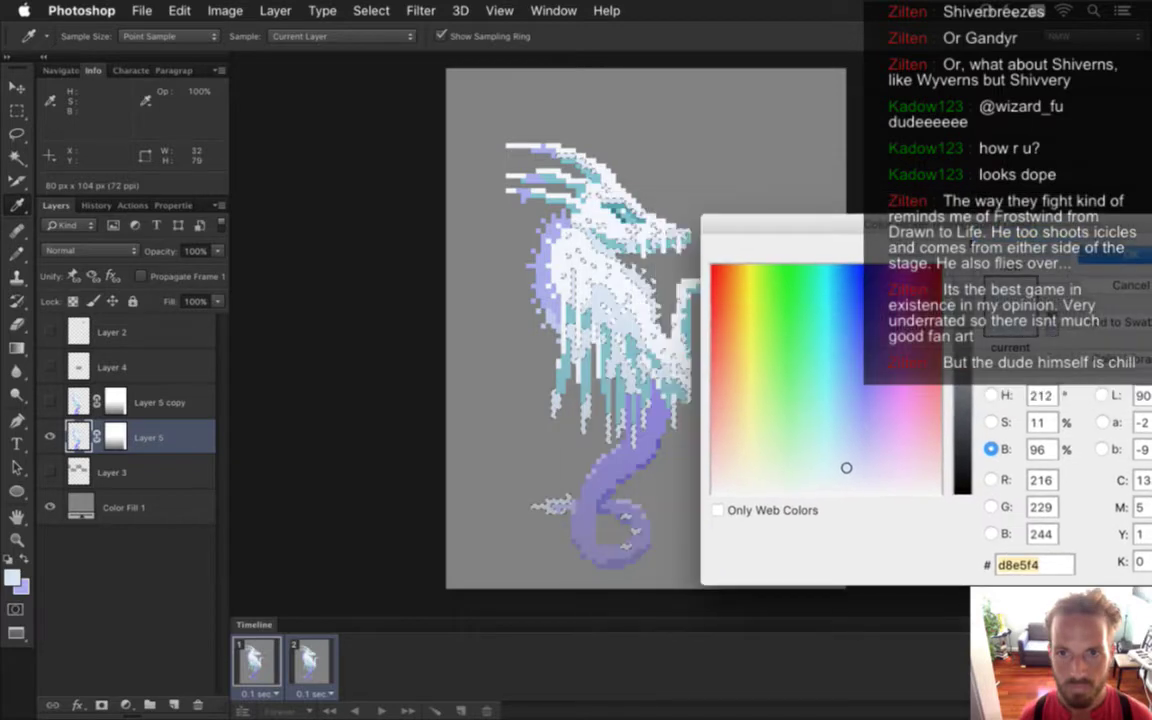
left_click_drag(964, 292, 962, 311)
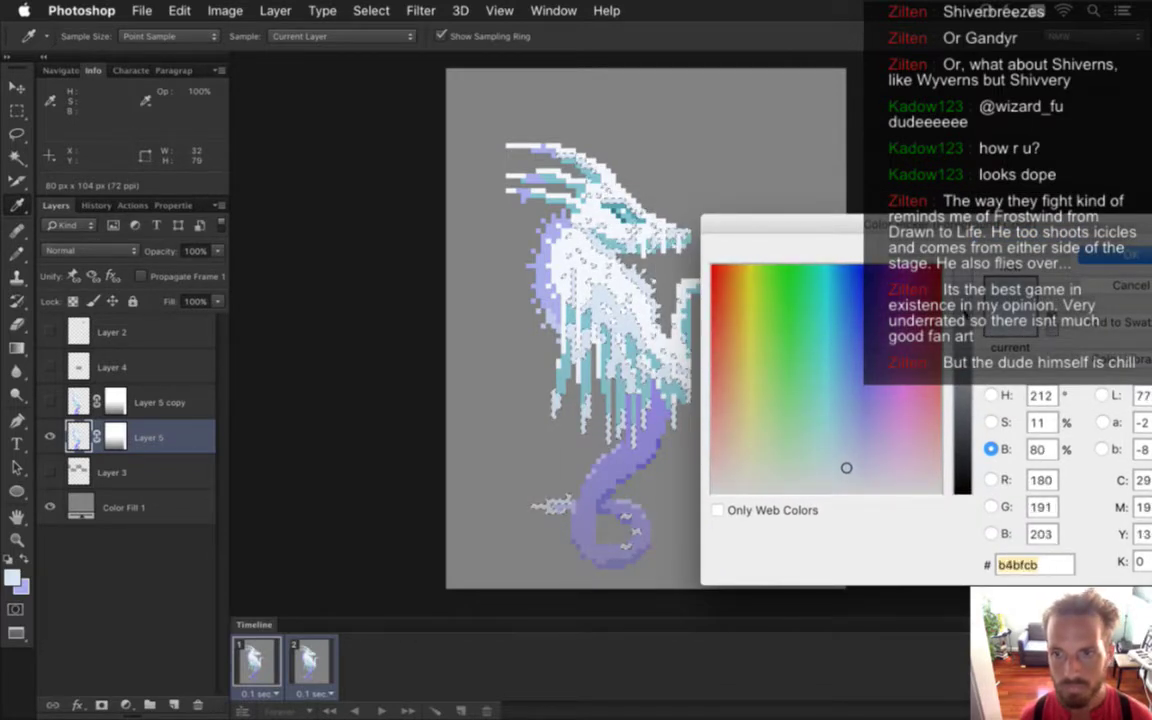
left_click(991, 422)
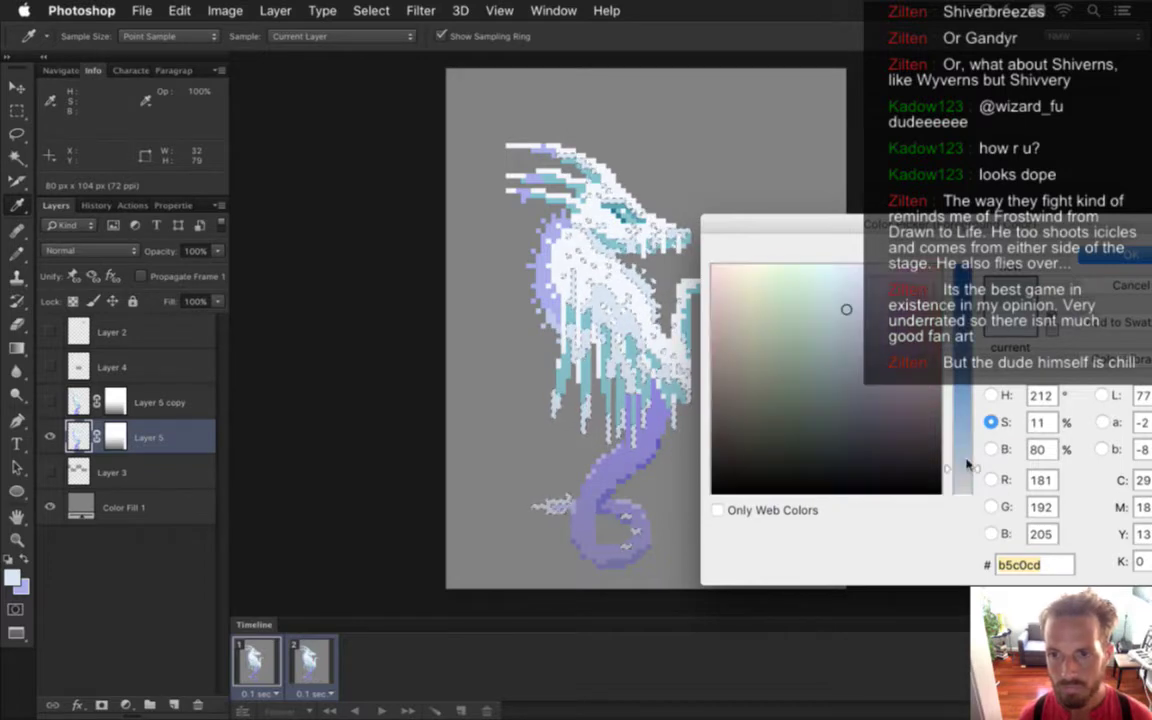
left_click_drag(967, 463, 969, 447)
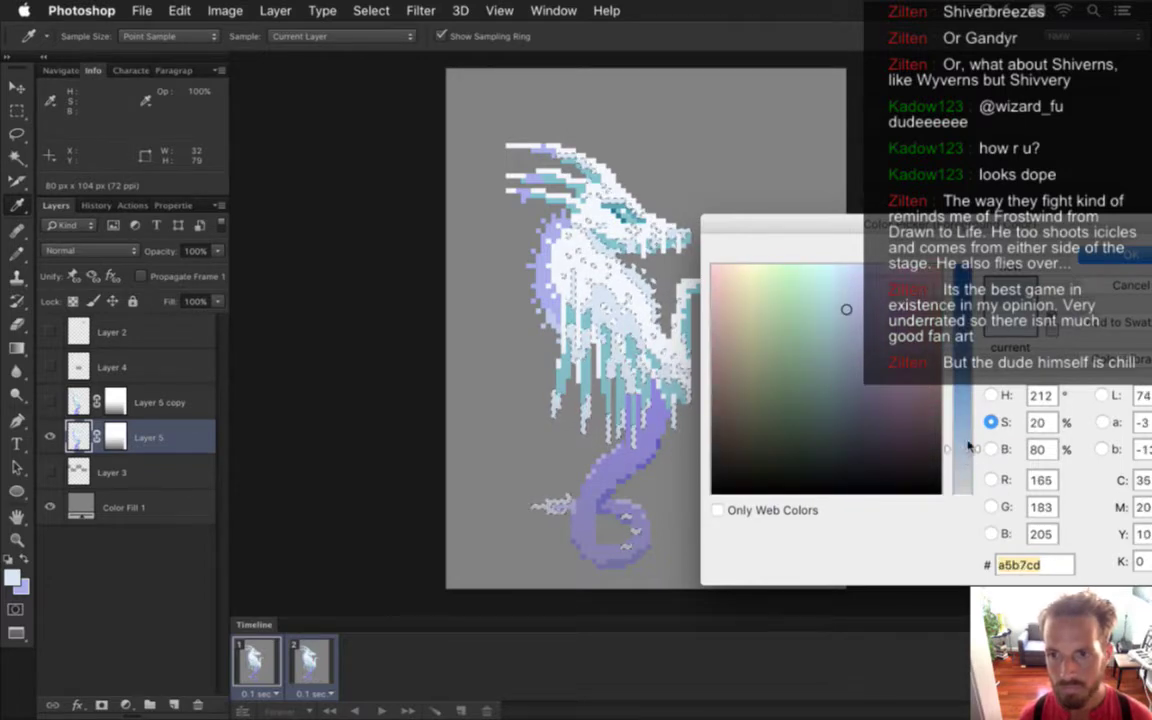
left_click(1120, 256)
Paint the selected shading pixels on Layer 5 with the darker blue-gray using a 20 px Pencil, and clear the selection
key("b")
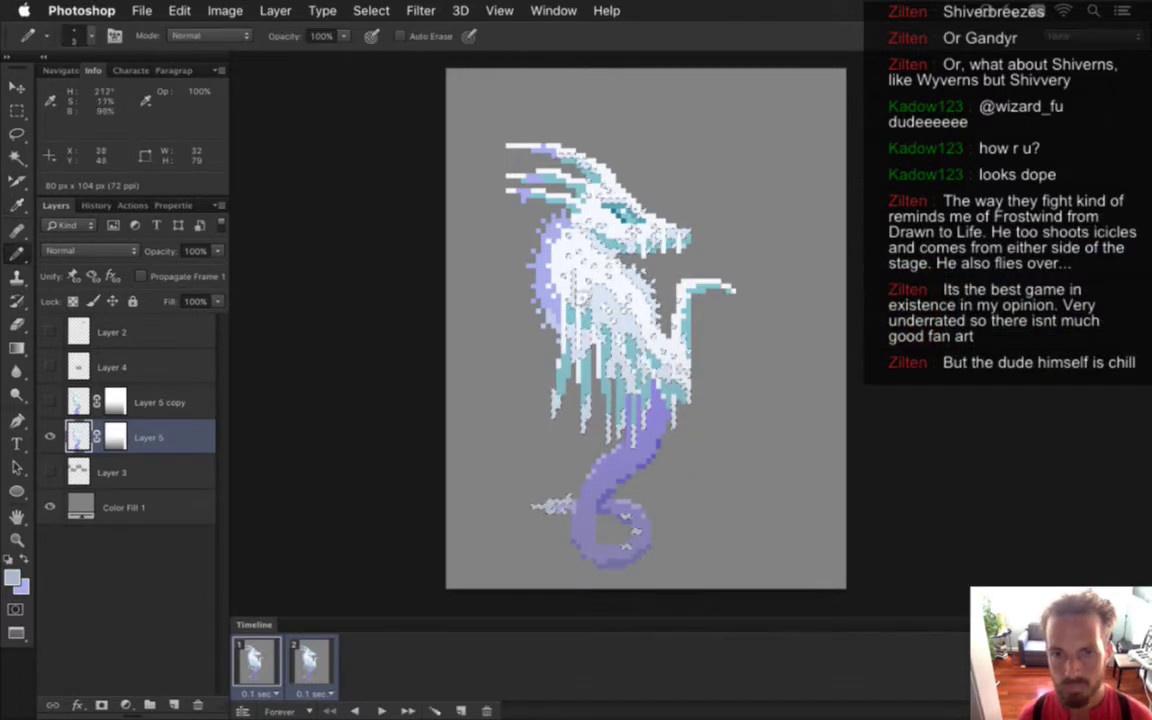
mouse_move(562, 225)
left_mouse_down()
mouse_move(595, 325)
mouse_move(655, 270)
left_mouse_up()
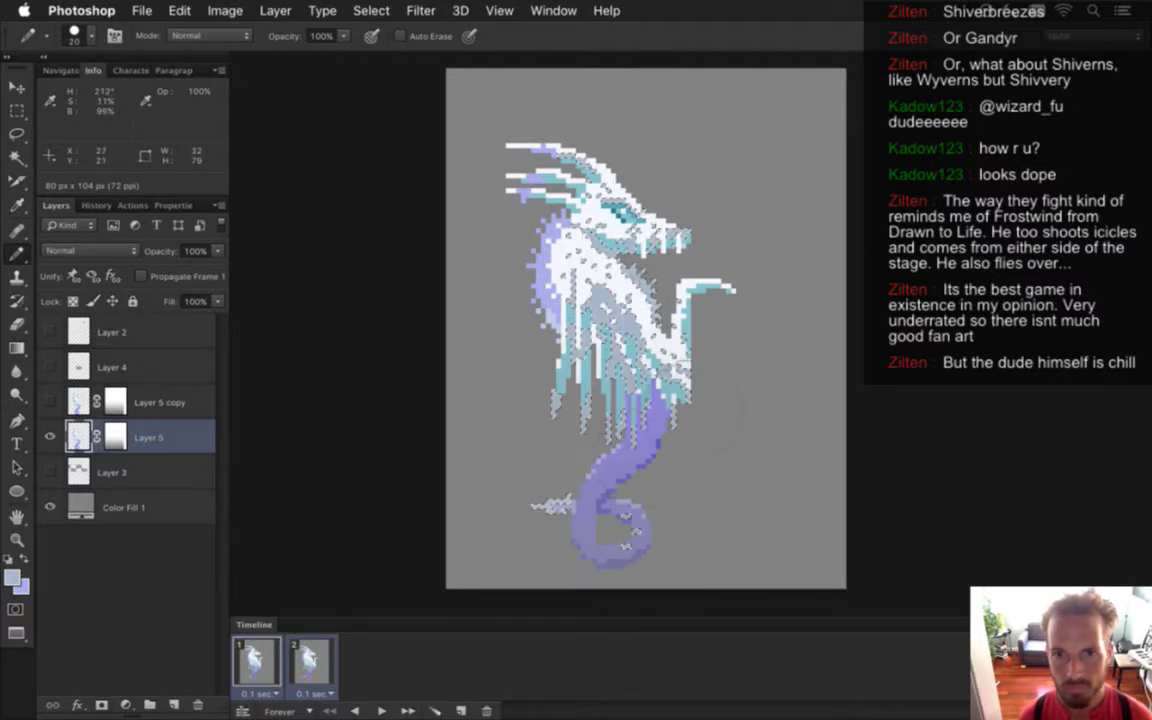
key("super+d")
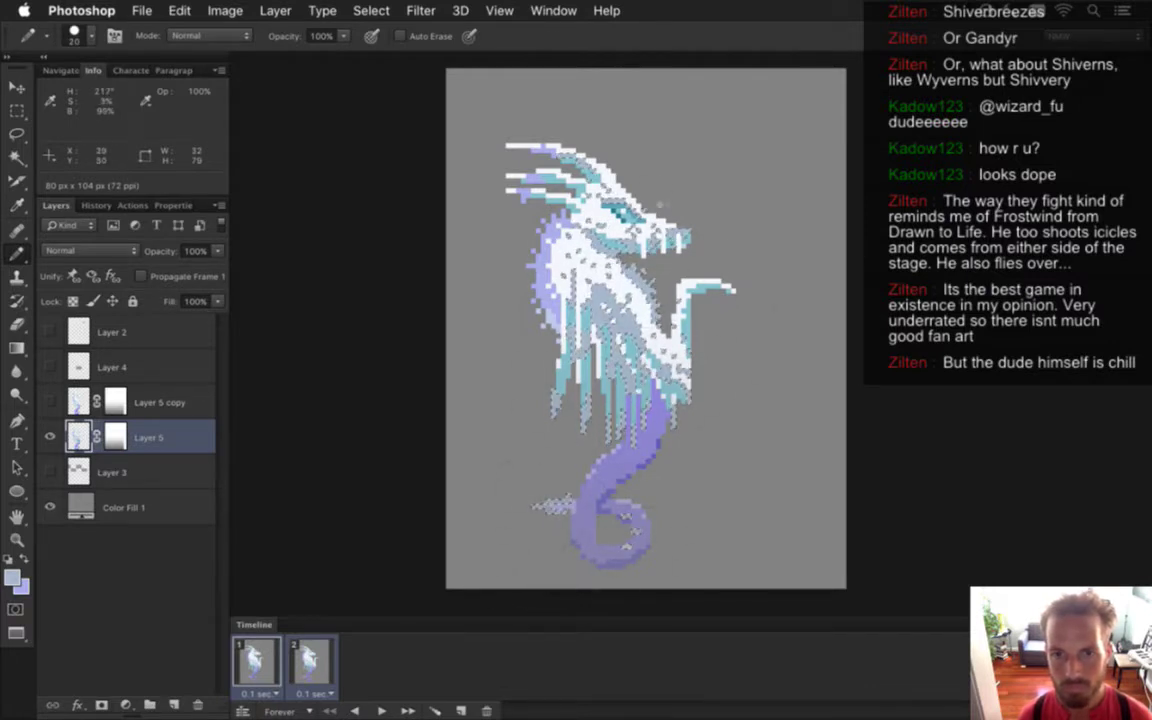
key("m")
left_click(686, 500)
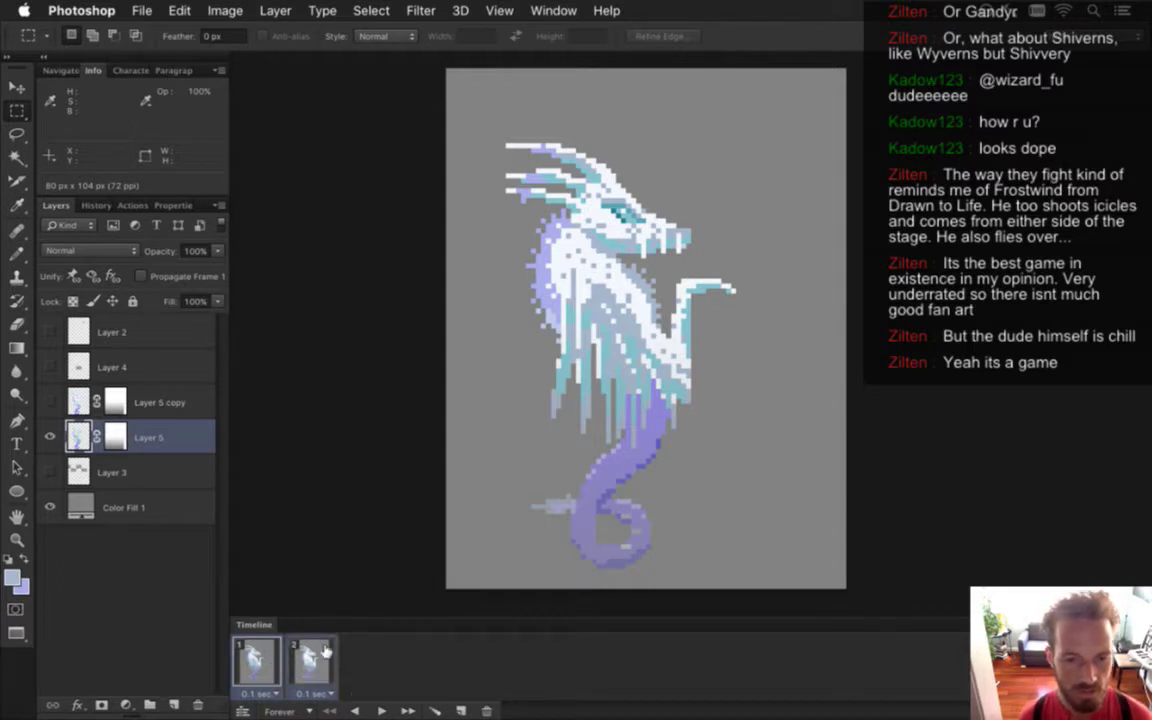
Hide the Color Fill 1 background and render all frames as the DragonIceIdle.png sequence at 10 fps, replacing the existing files
left_click(50, 507)
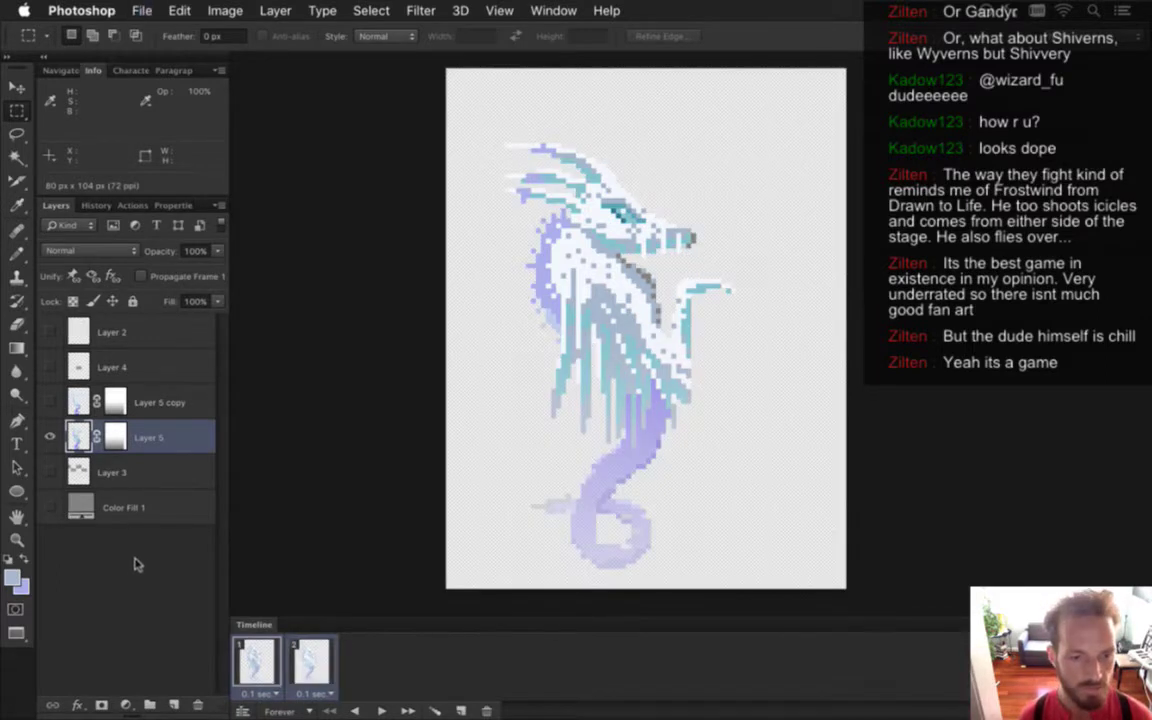
key("super+shift+r")
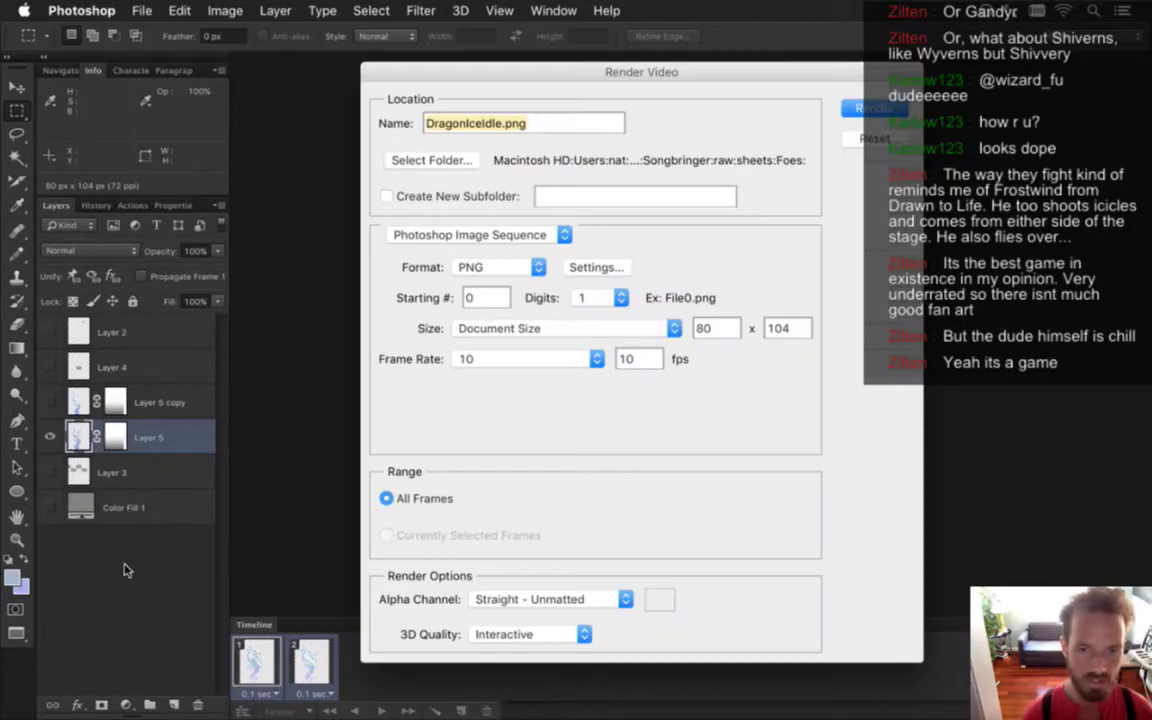
key("Return")
key("Return")
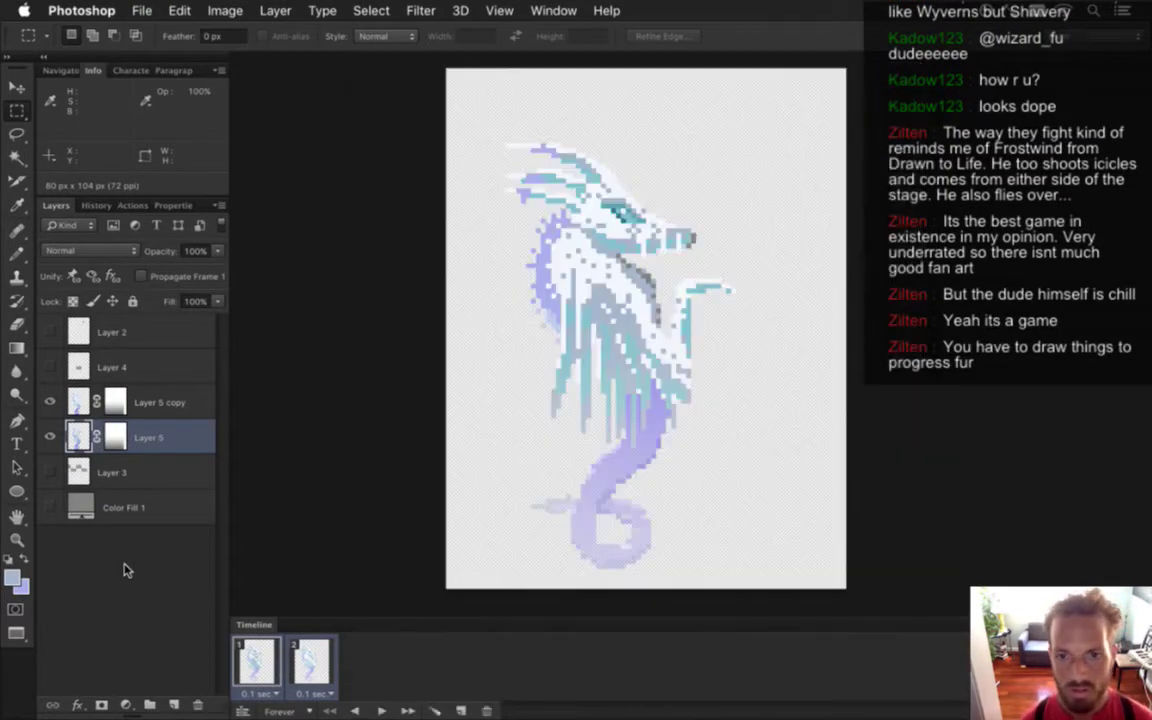
Switch to Xcode, run Songbringer, play the ice dragon fight to check the darker shading, and quit the game
key("super+Tab")
key("super+r")
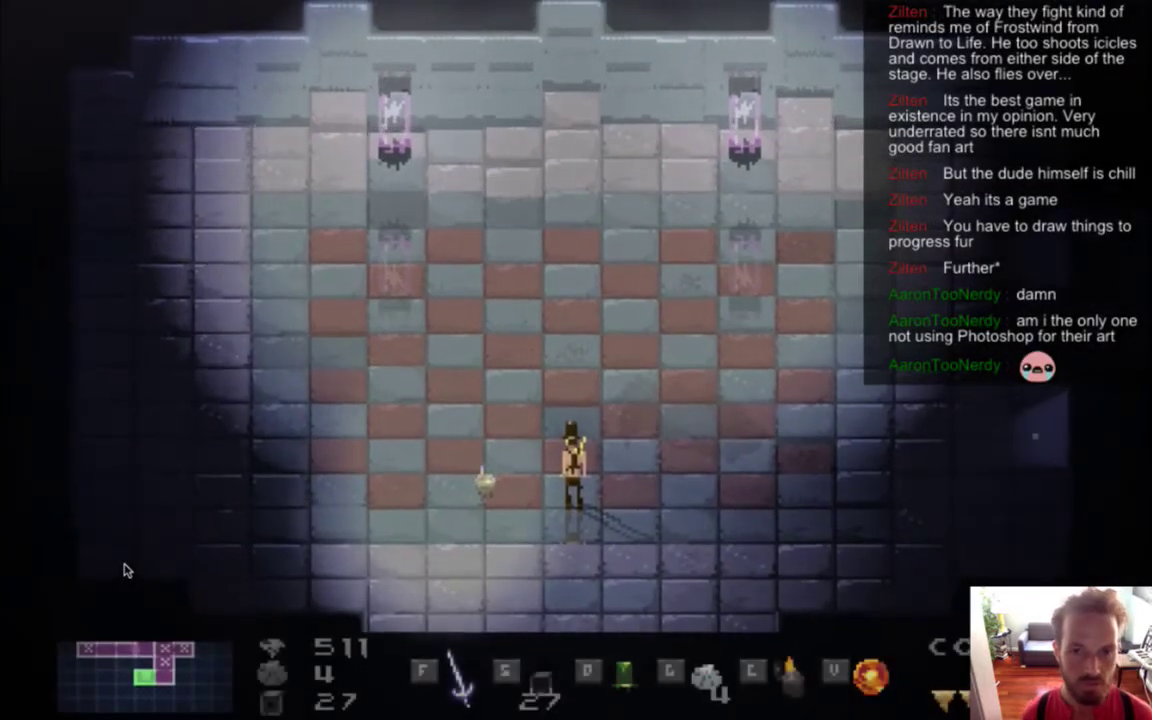
key("Left")
key("Up")
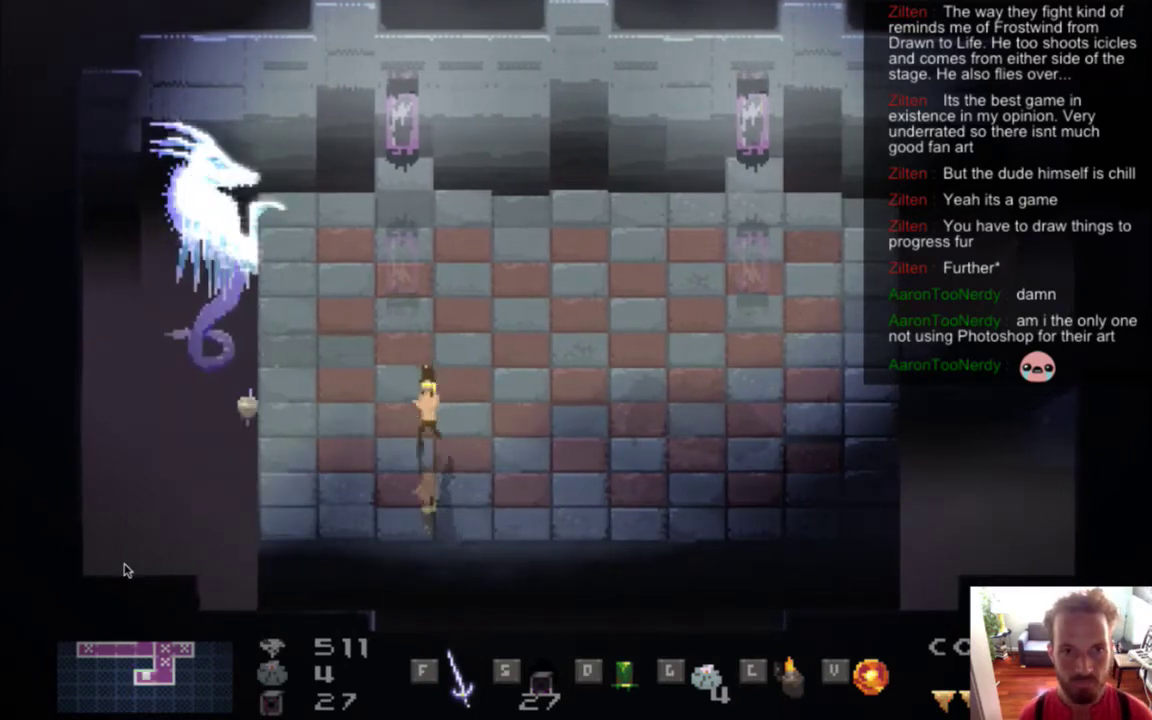
key("Right")
key("Down")
key("Left")
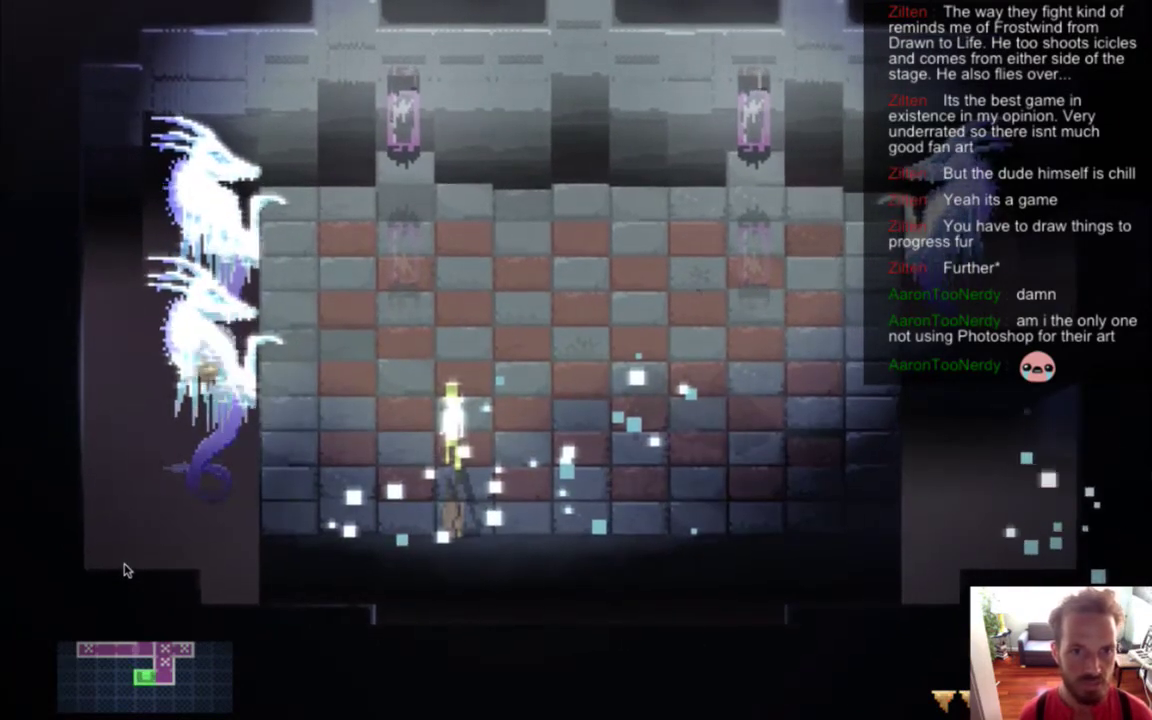
key("Right")
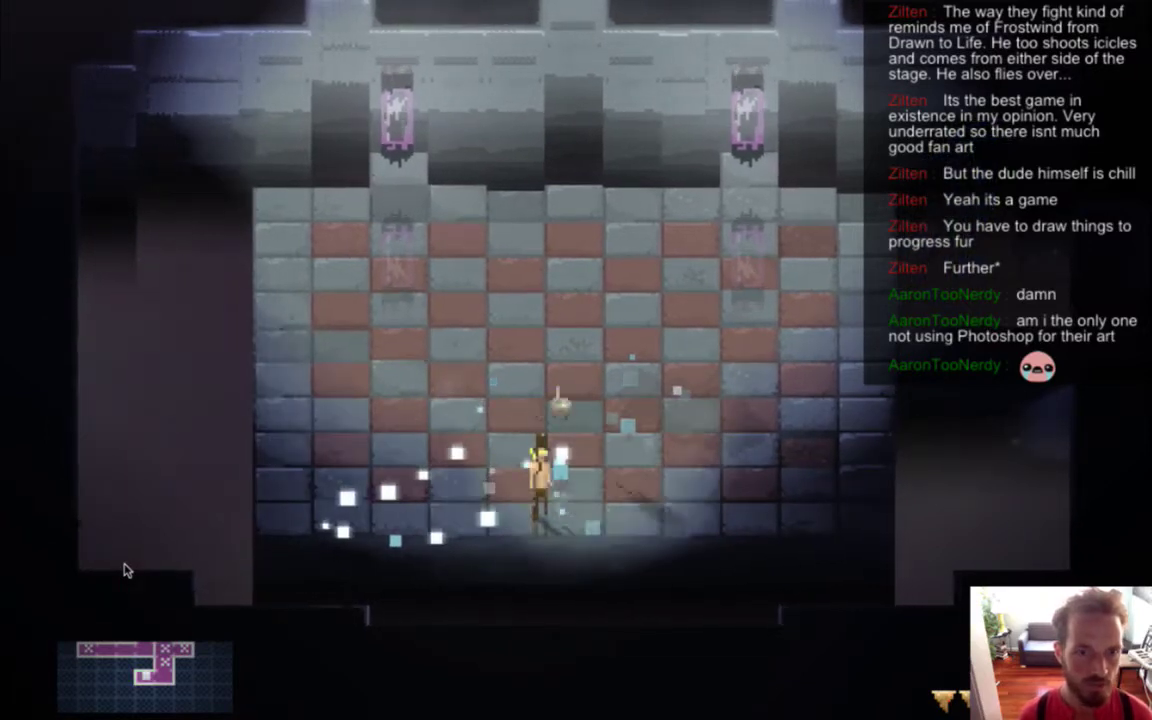
key("Up")
key("Left")
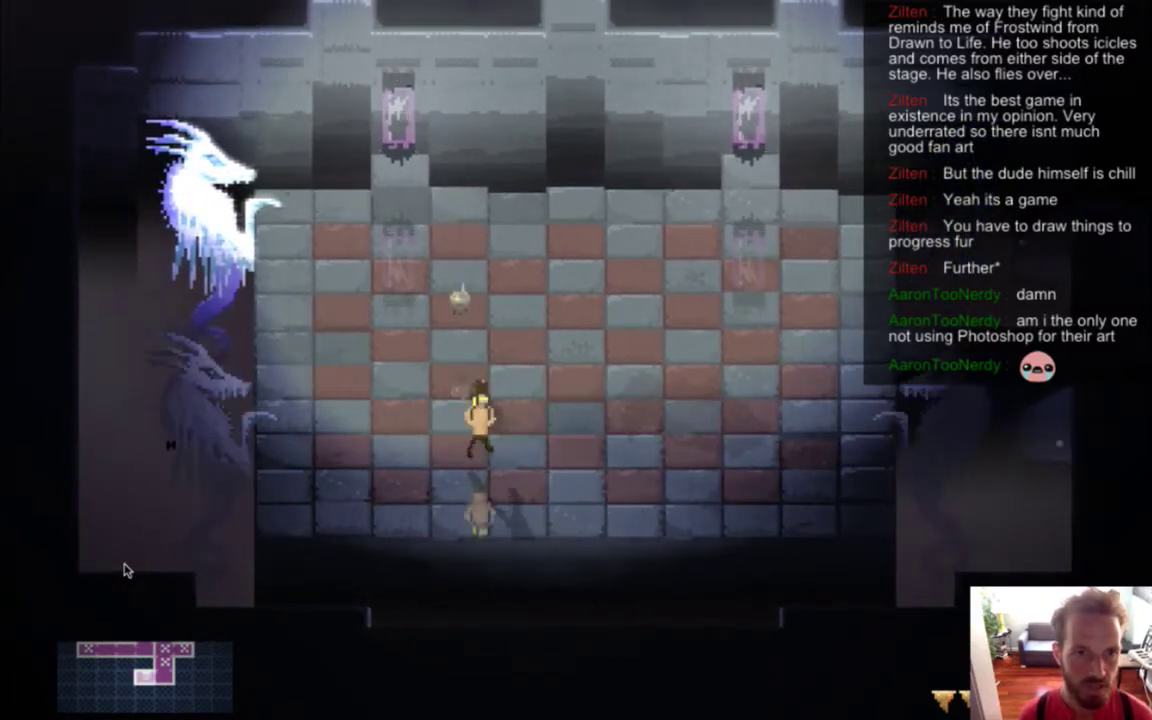
key("Right")
key("Down")
key("Right")
key("Down")
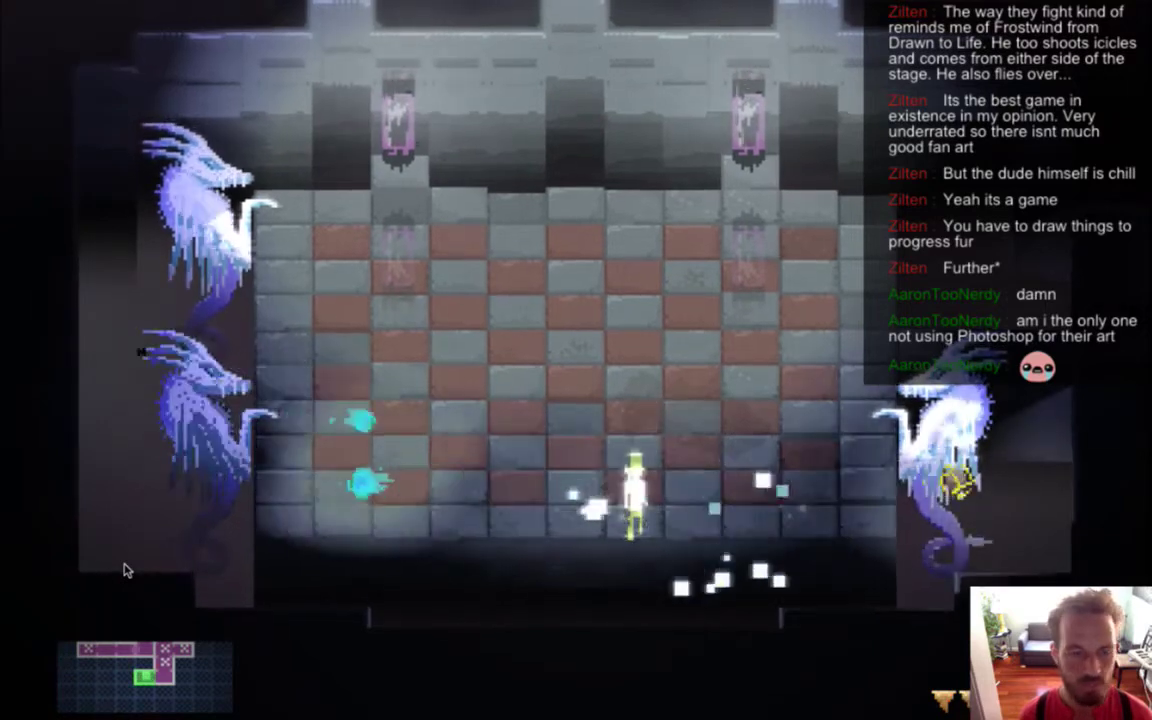
key("Left")
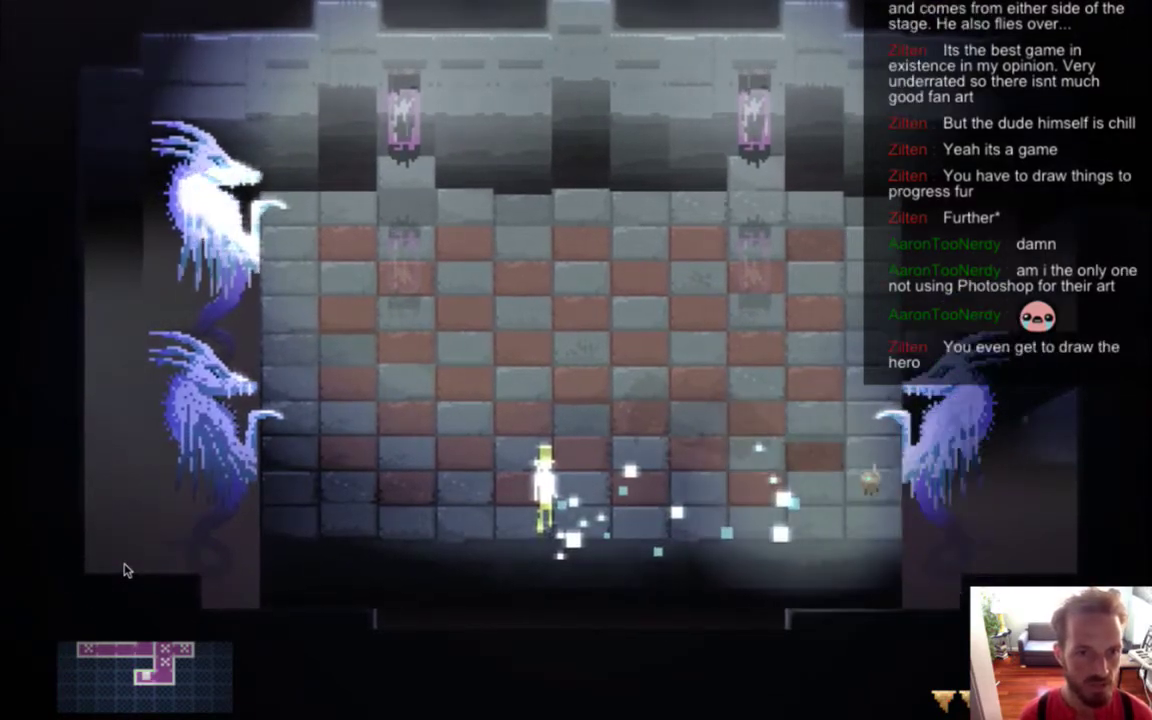
key("Right")
key("Left")
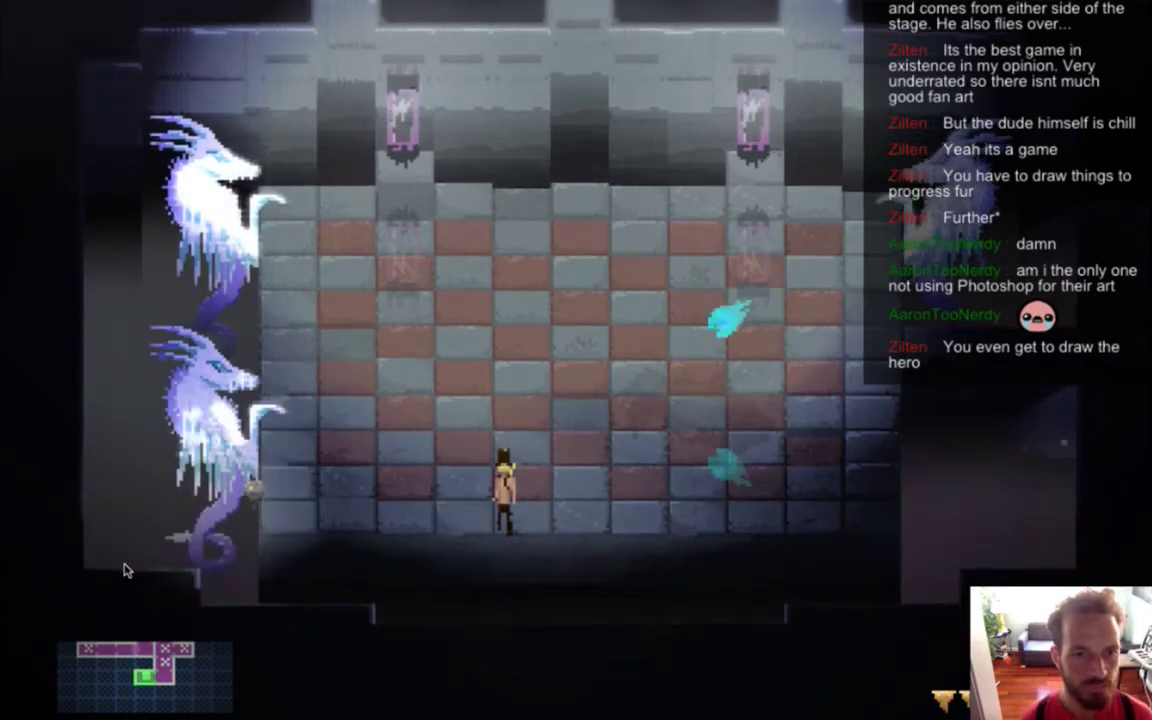
key("super+q")
Switch back to Photoshop and select all pale blue shading pixels on Layer 5 copy in frame 2 with the Magic Wand
key("super+Tab")
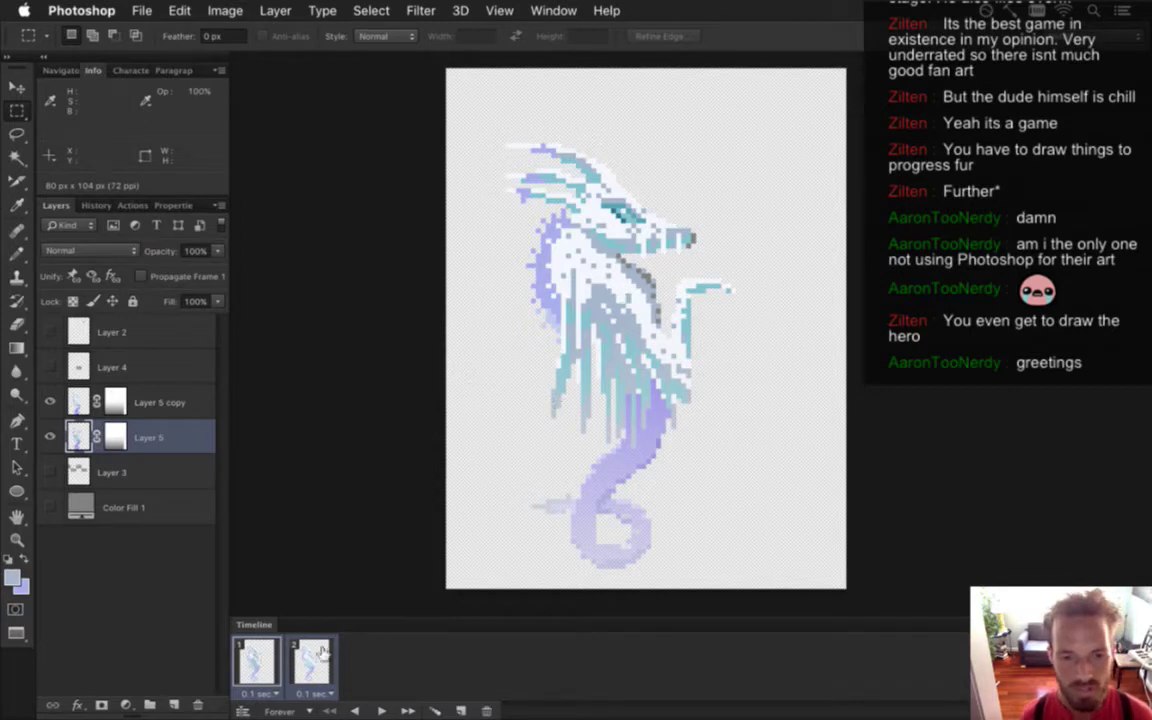
left_click(257, 661)
left_click(313, 660)
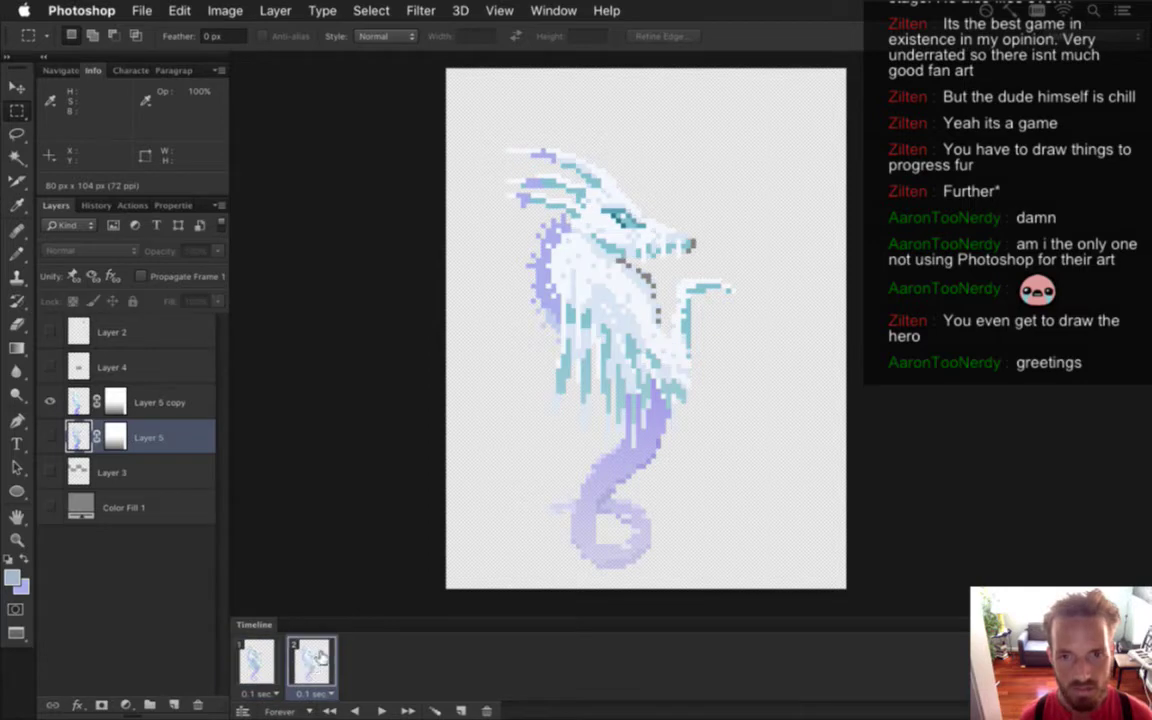
left_click(78, 406)
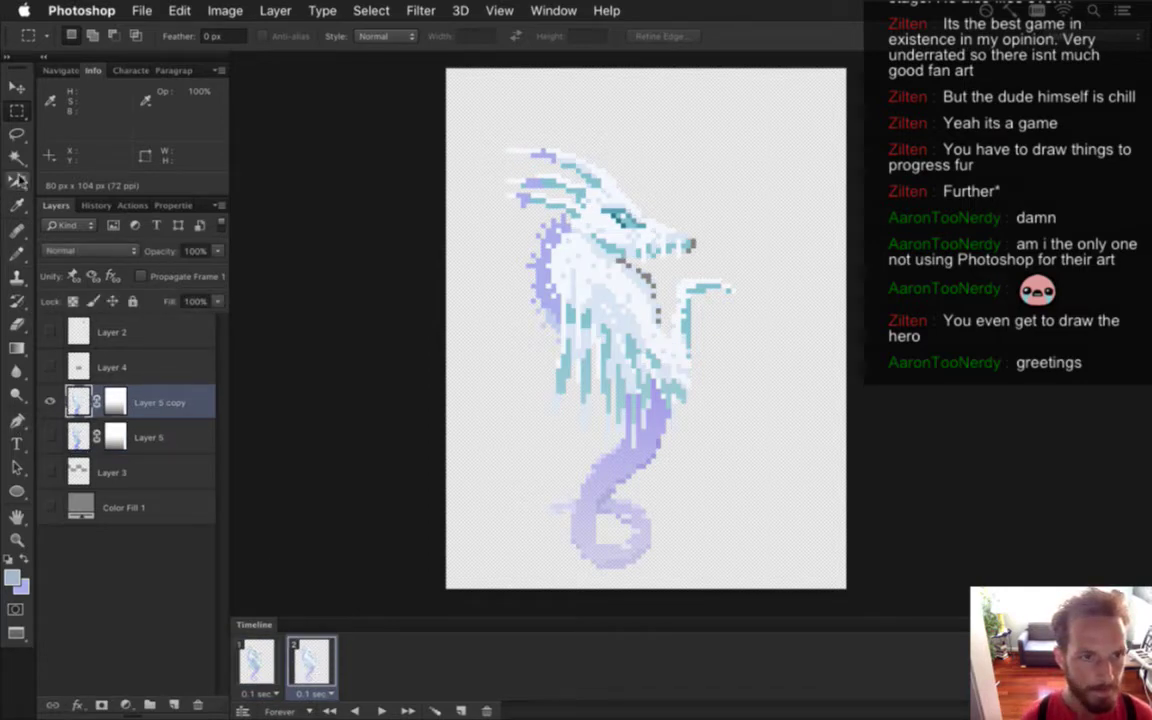
left_click(17, 158)
left_click(545, 270)
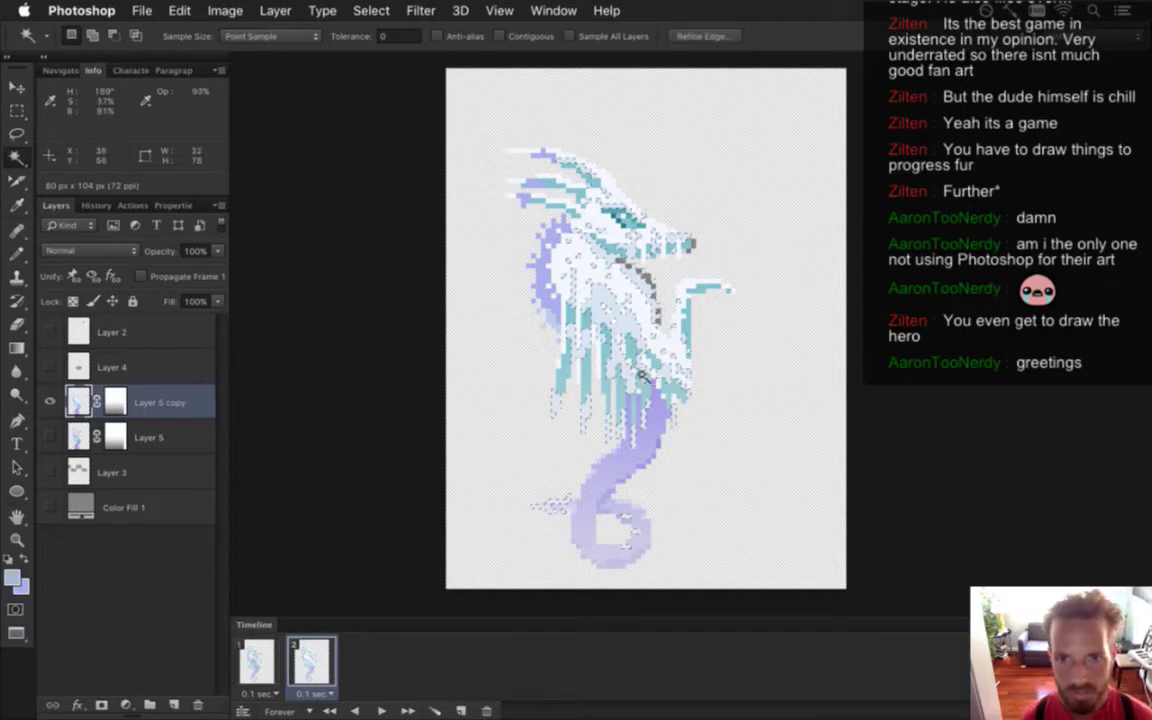
Recolor the selected shading on Layer 5 copy with the same blue-gray using a 25 px Pencil, and deselect
key("b")
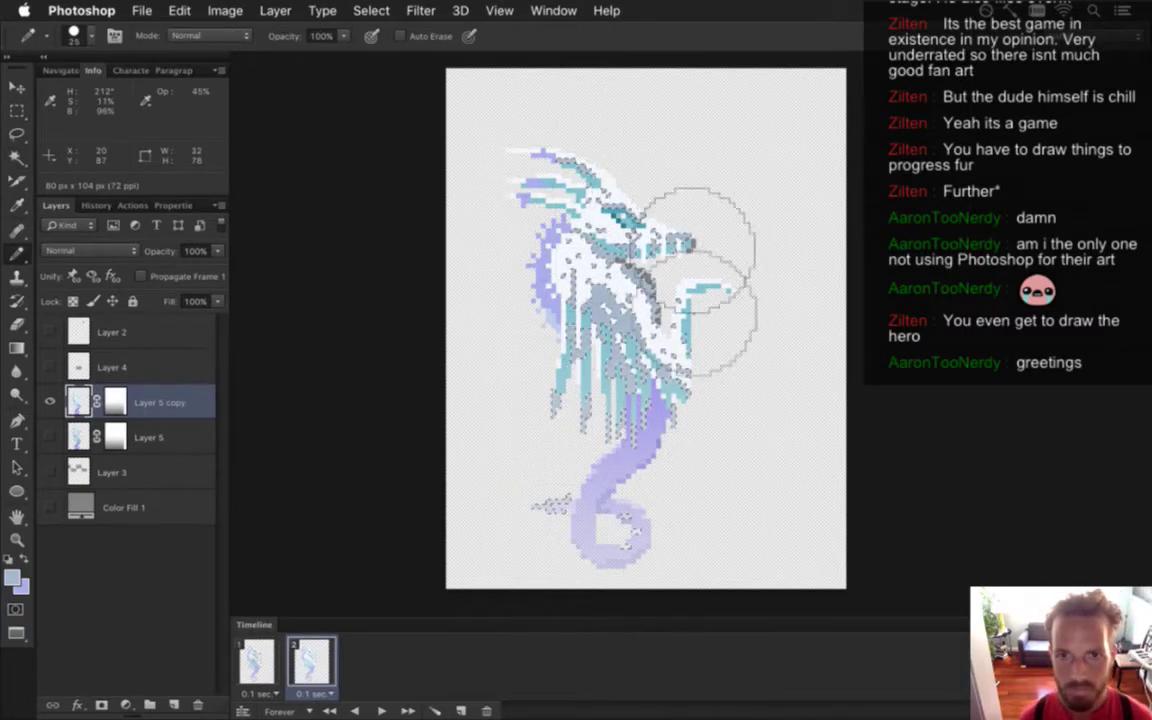
key("m")
left_click(687, 200)
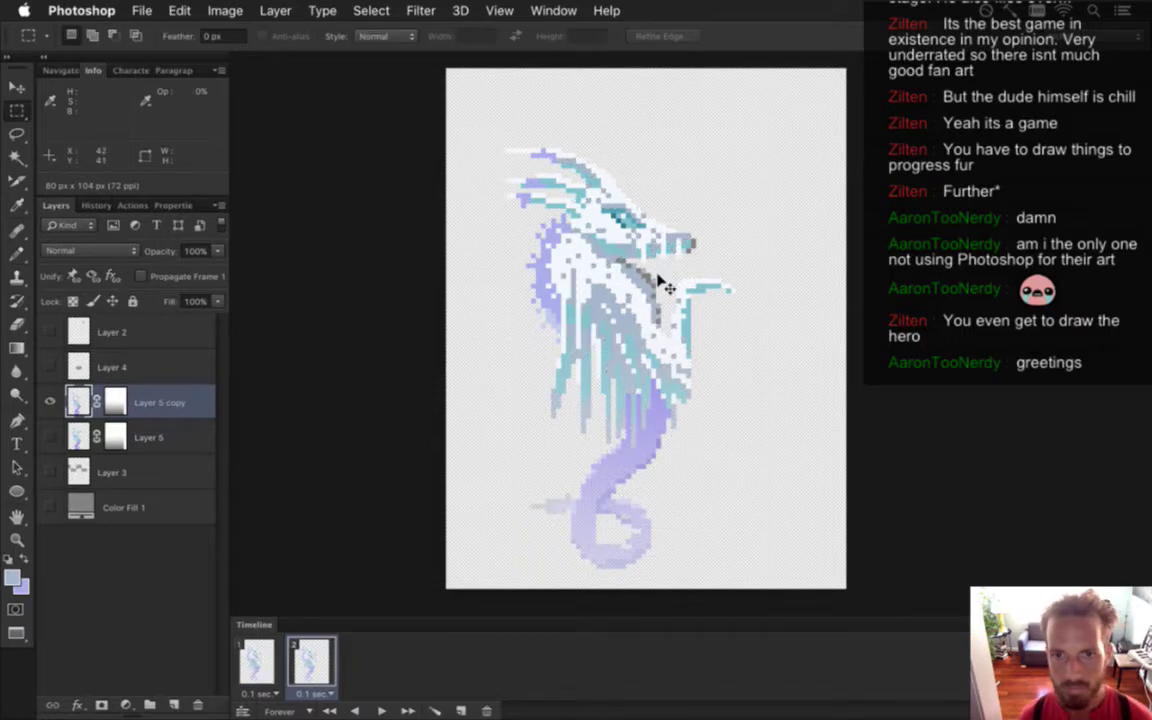
Render all frames again as the 80 x 104 DragonIceIdle.png image sequence, overwriting the previous export
key("alt+shift+super+r")
key("Return")
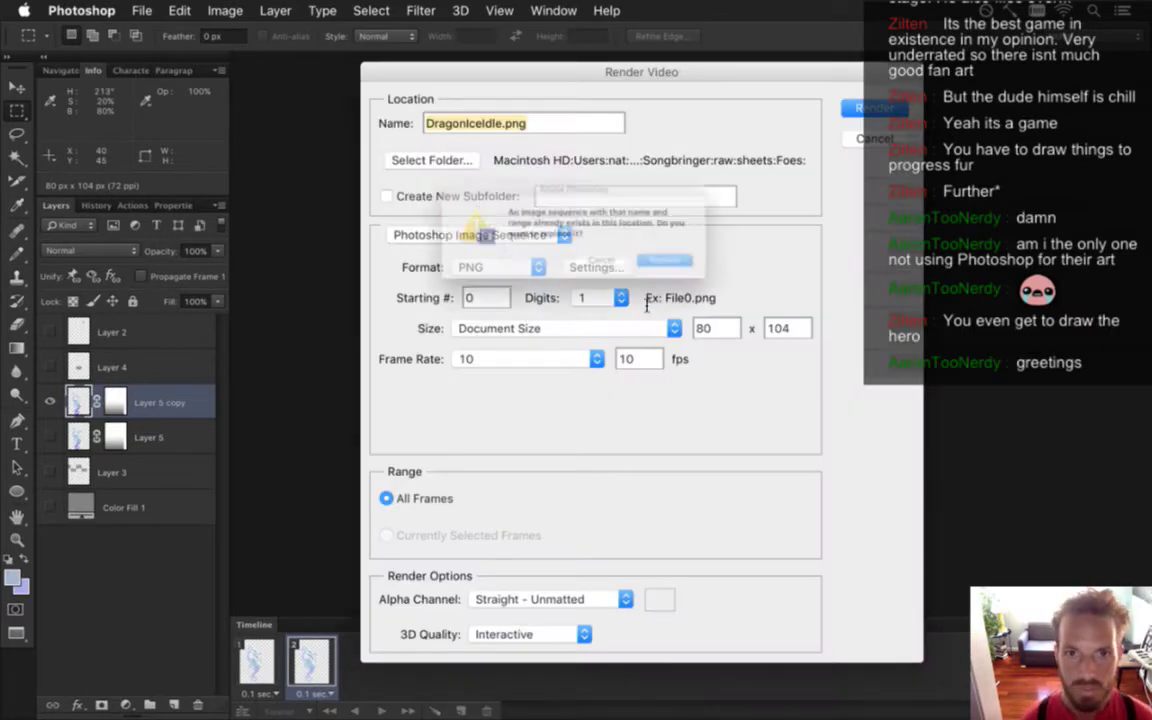
key("Return")
Switch to Xcode, run Songbringer, play the ice dragon fight to check the recolored shading in both frames, and quit the game
key("super+Tab")
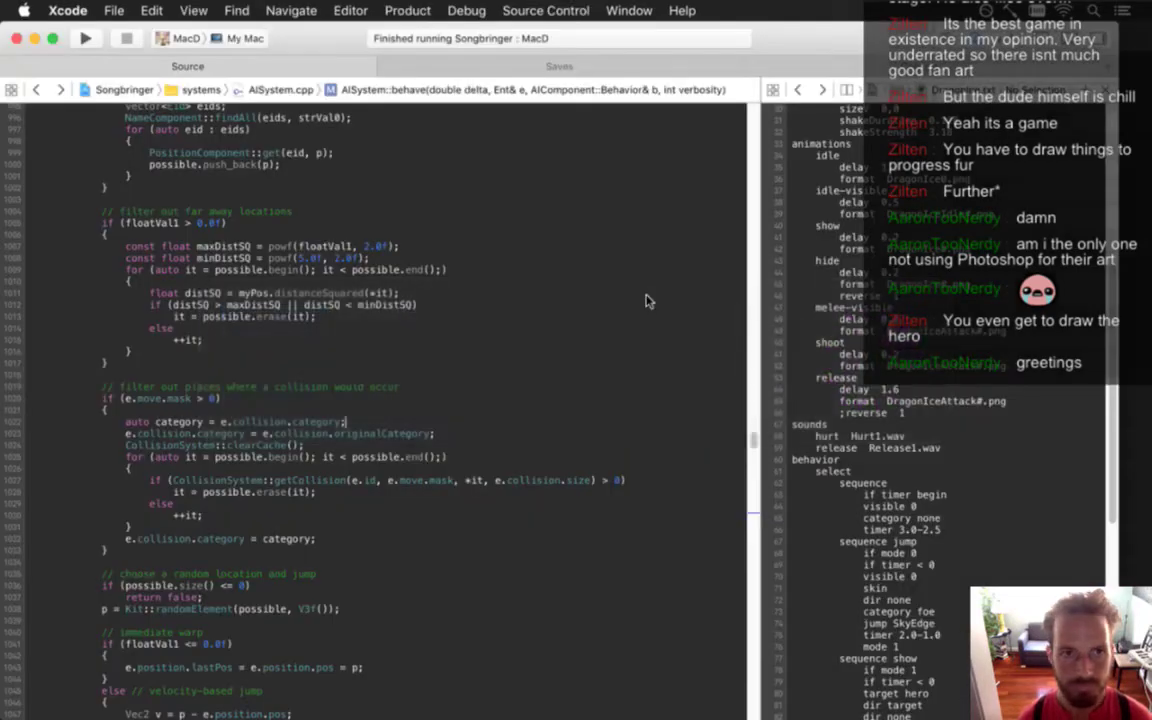
key("super+r")
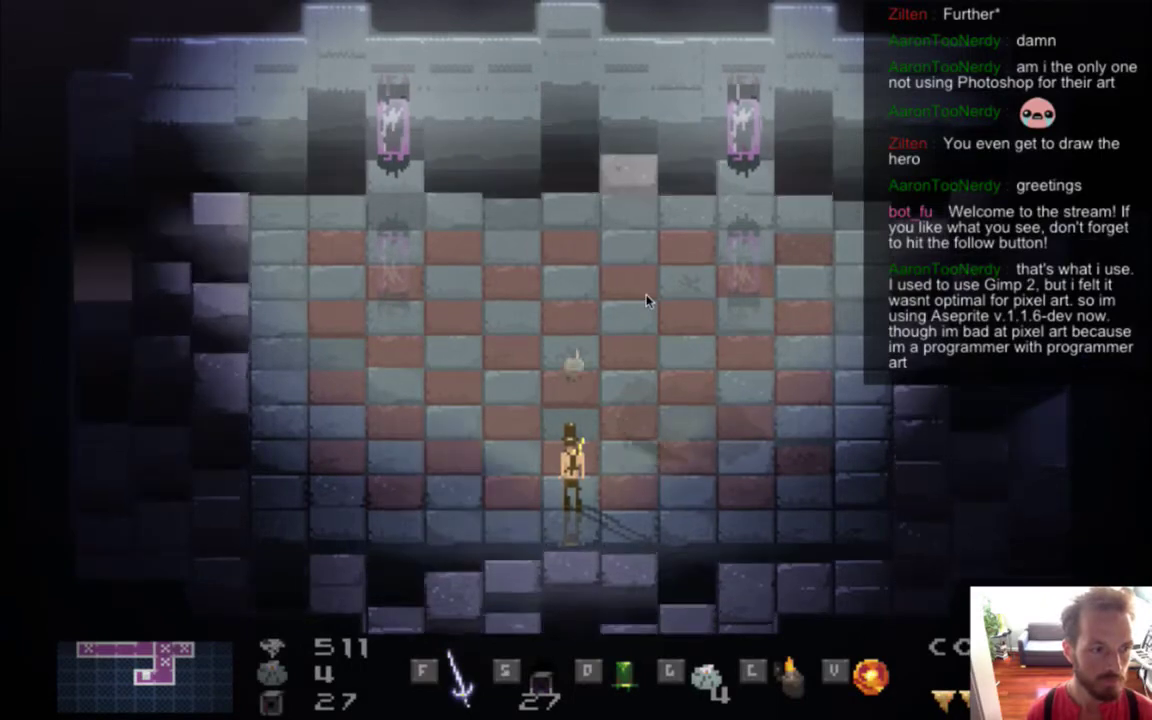
key("Up")
key("Left")
key("Right")
key("Right")
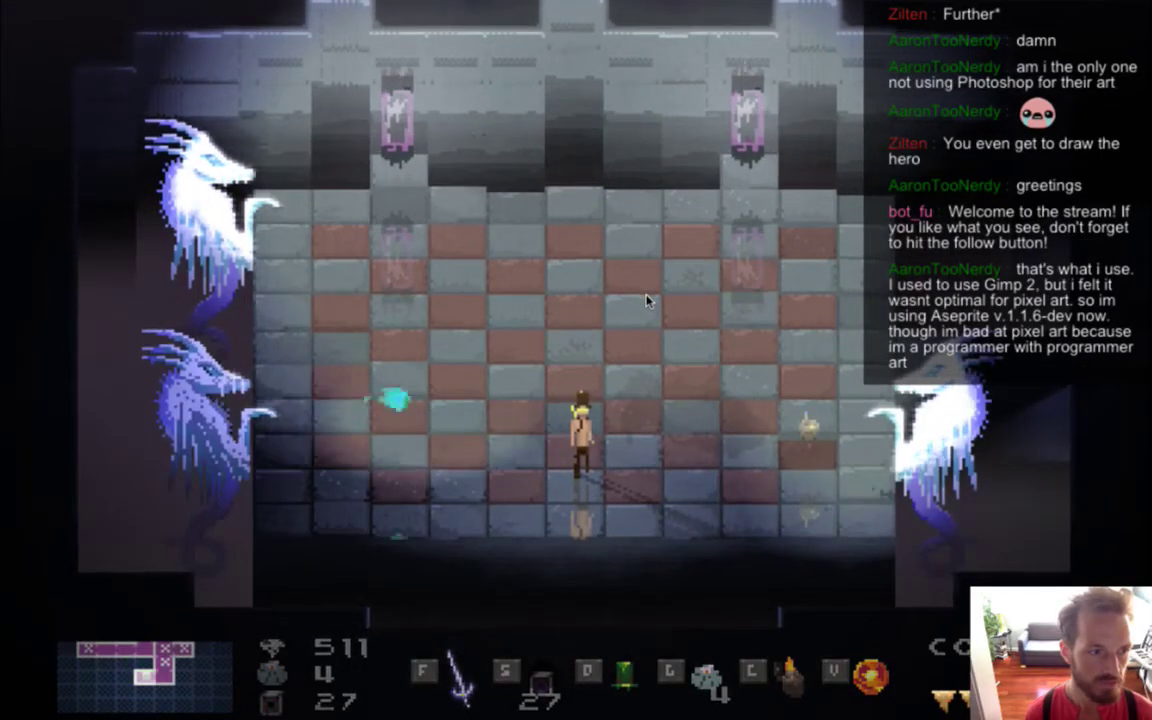
key("Right")
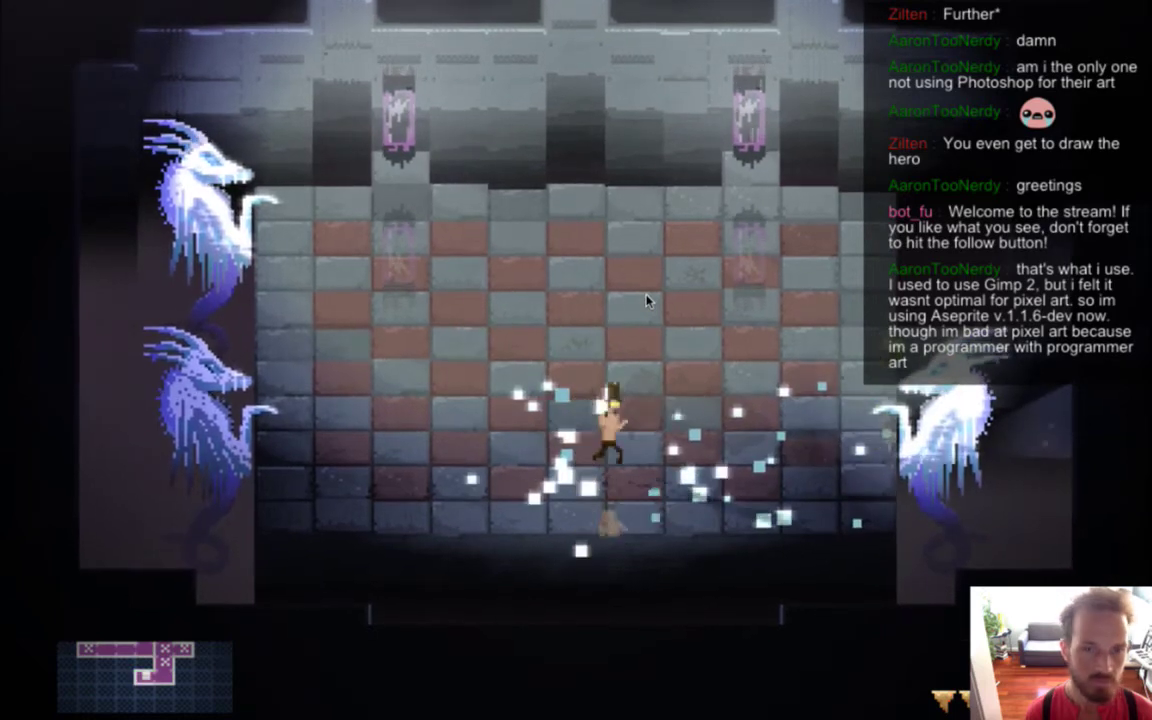
key("Left")
key("Right")
key("Up")
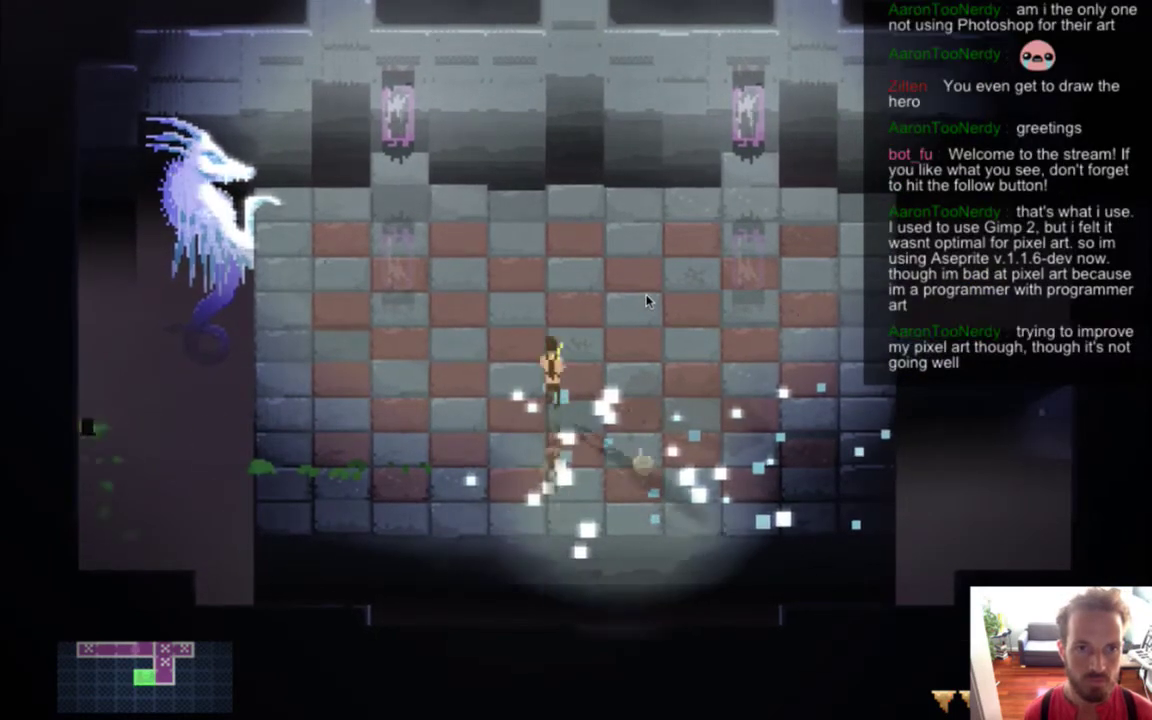
key("Down")
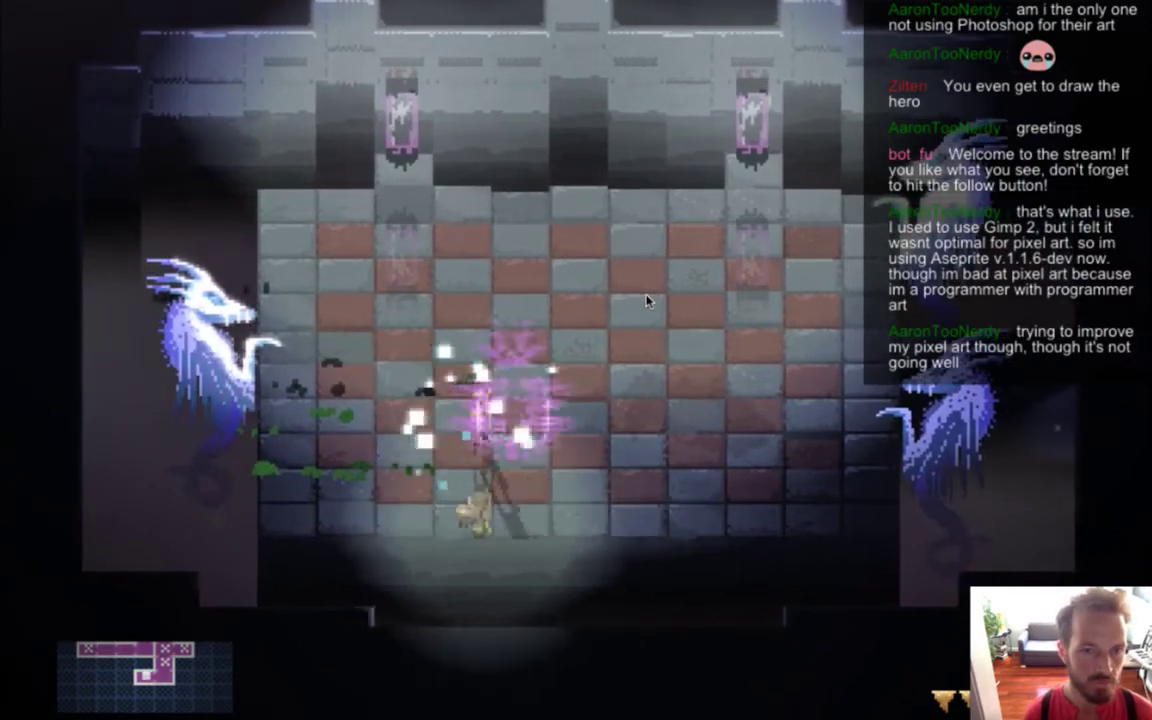
key("Left")
key("Right")
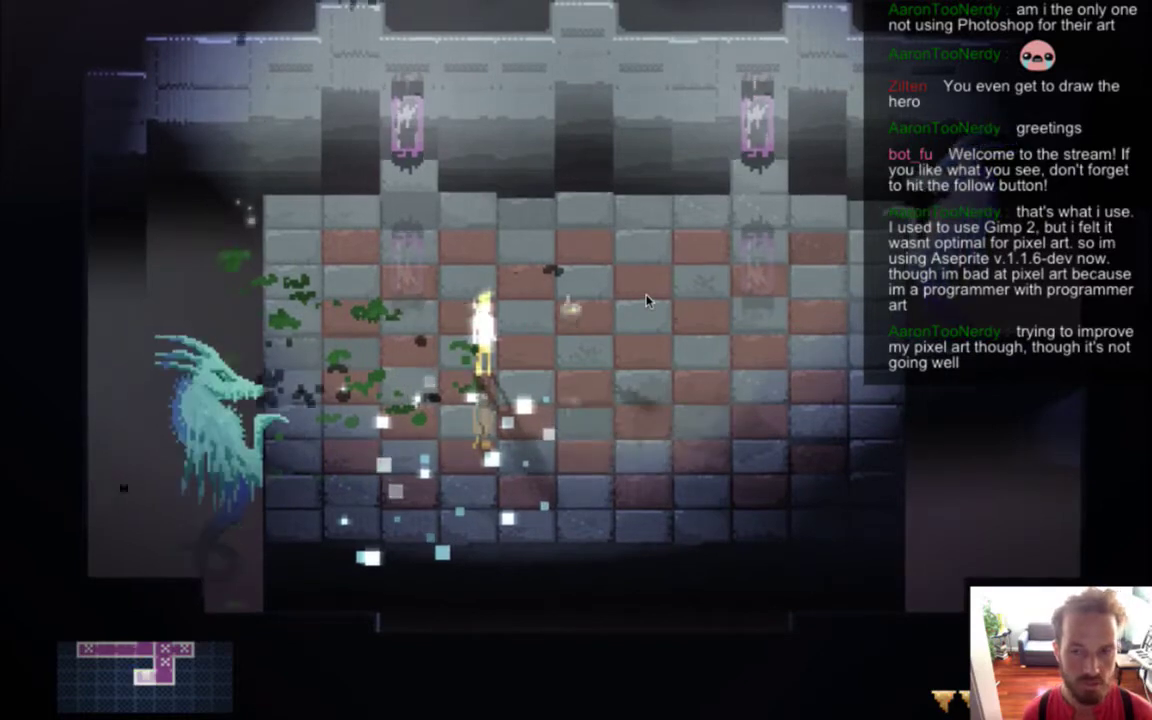
key("Left")
key("Down")
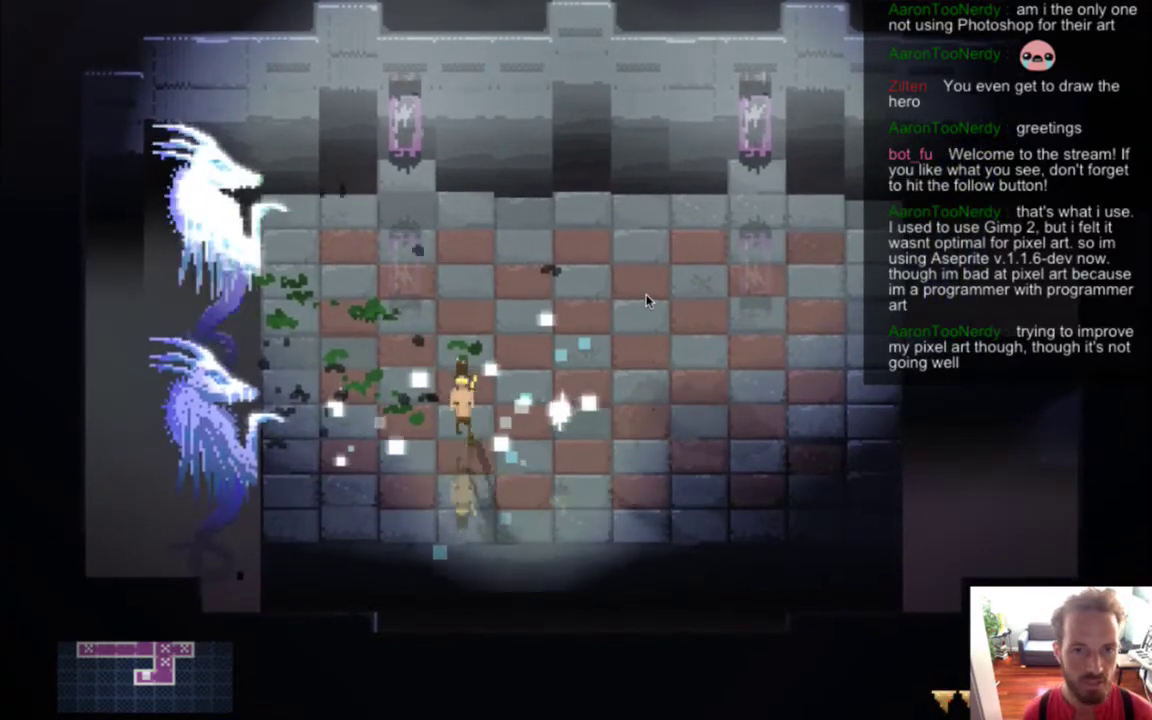
key("Down")
key("Left")
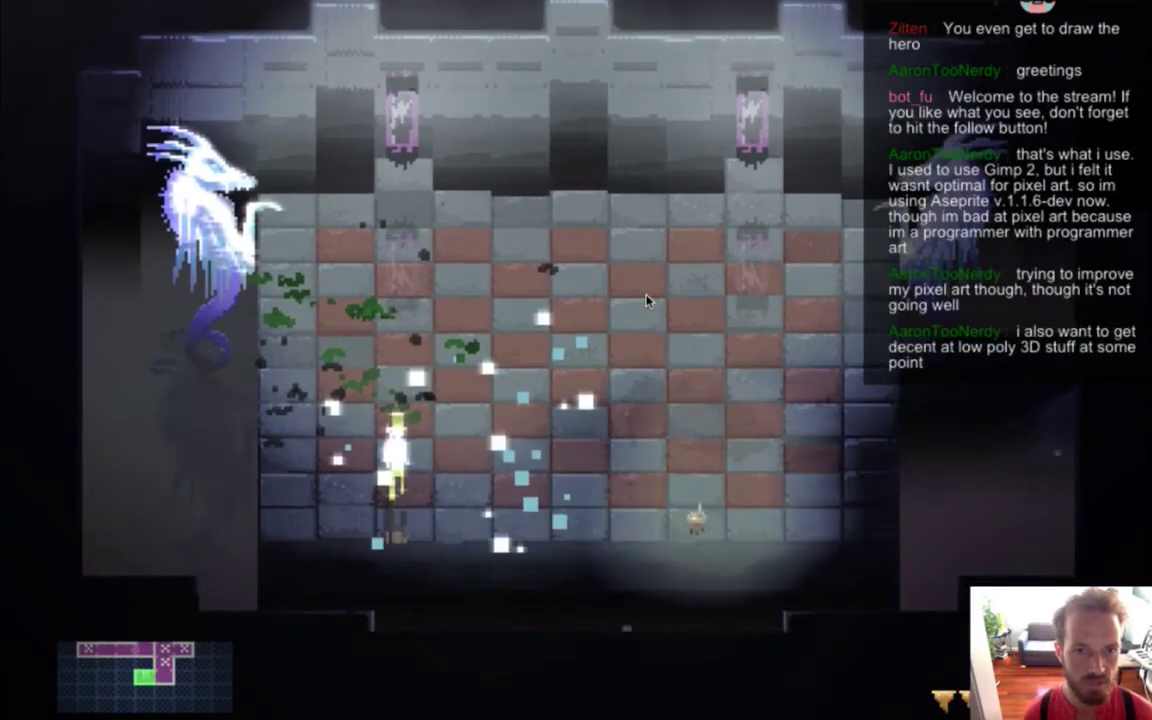
key("Left")
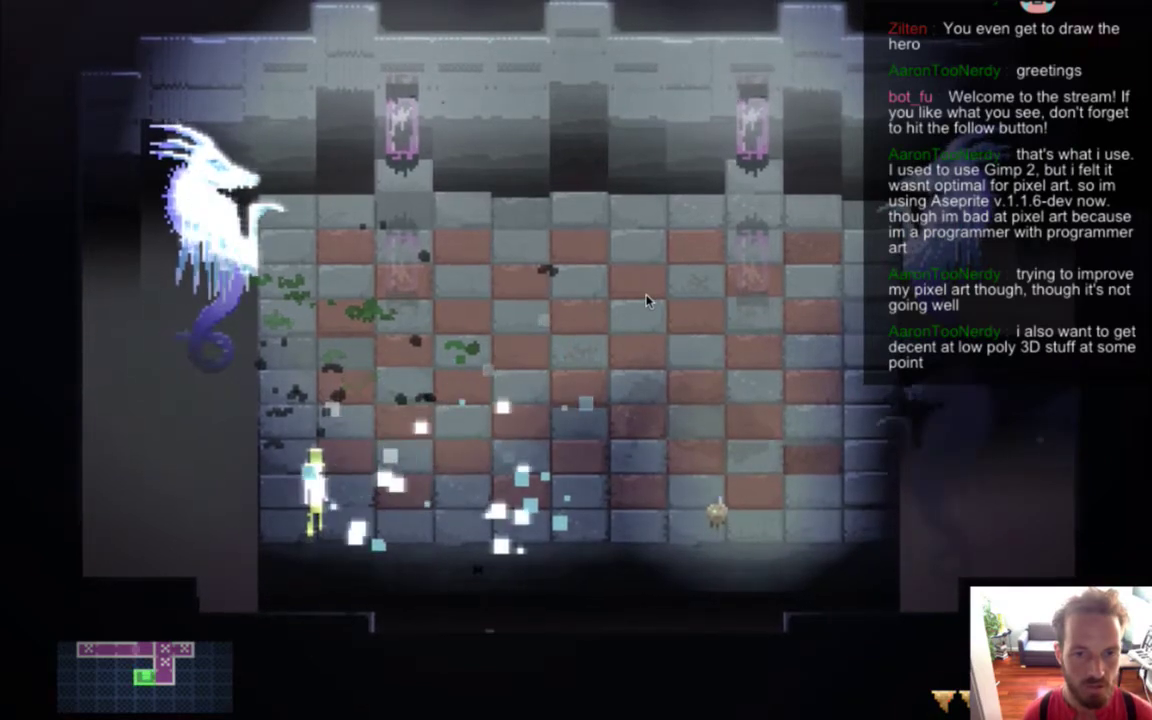
key("Right")
key("Right")
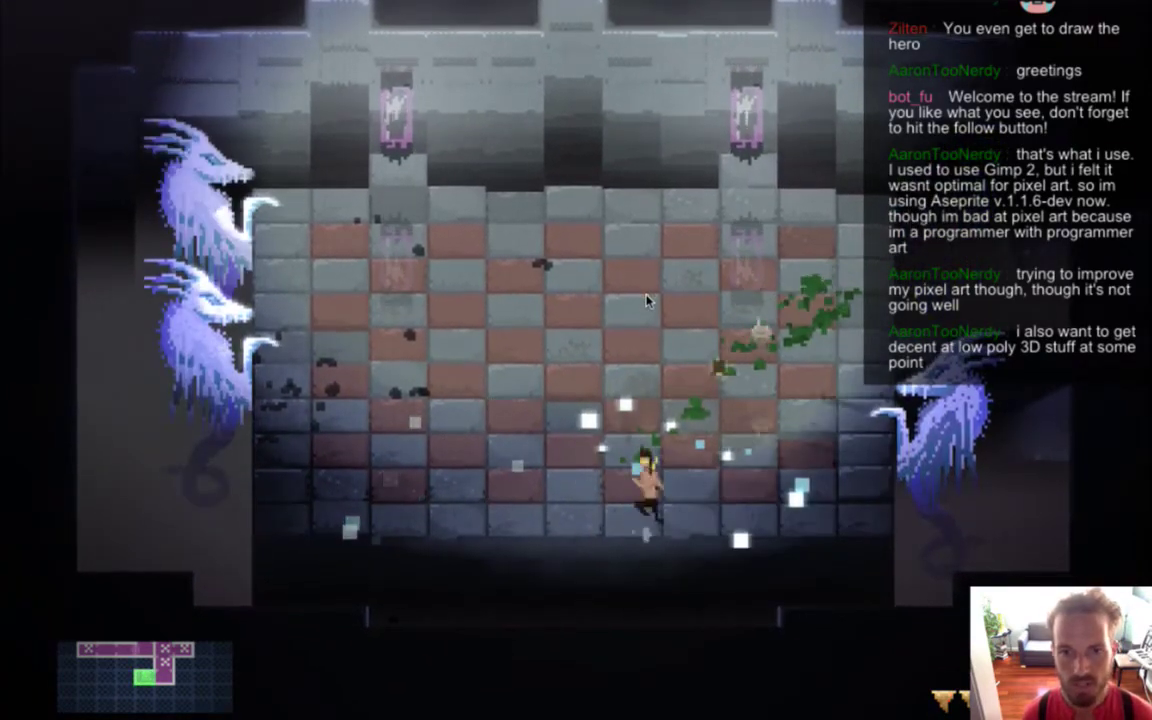
key("Up")
key("Left")
key("Down")
key("Down")
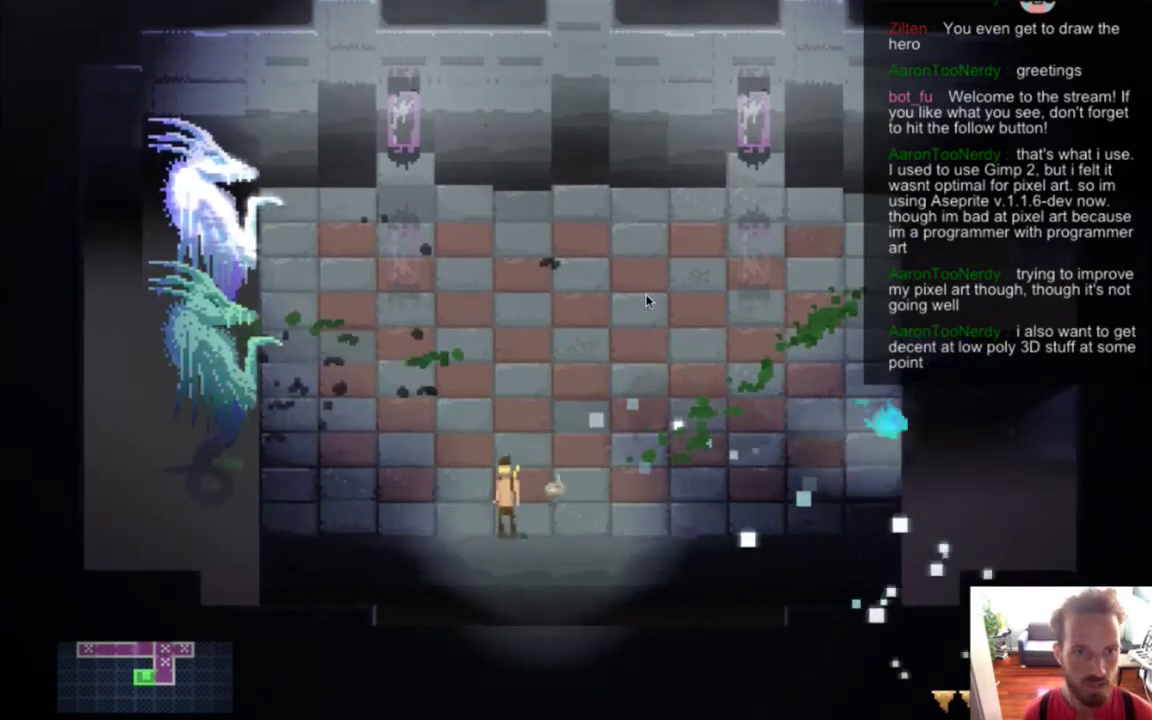
key("Left")
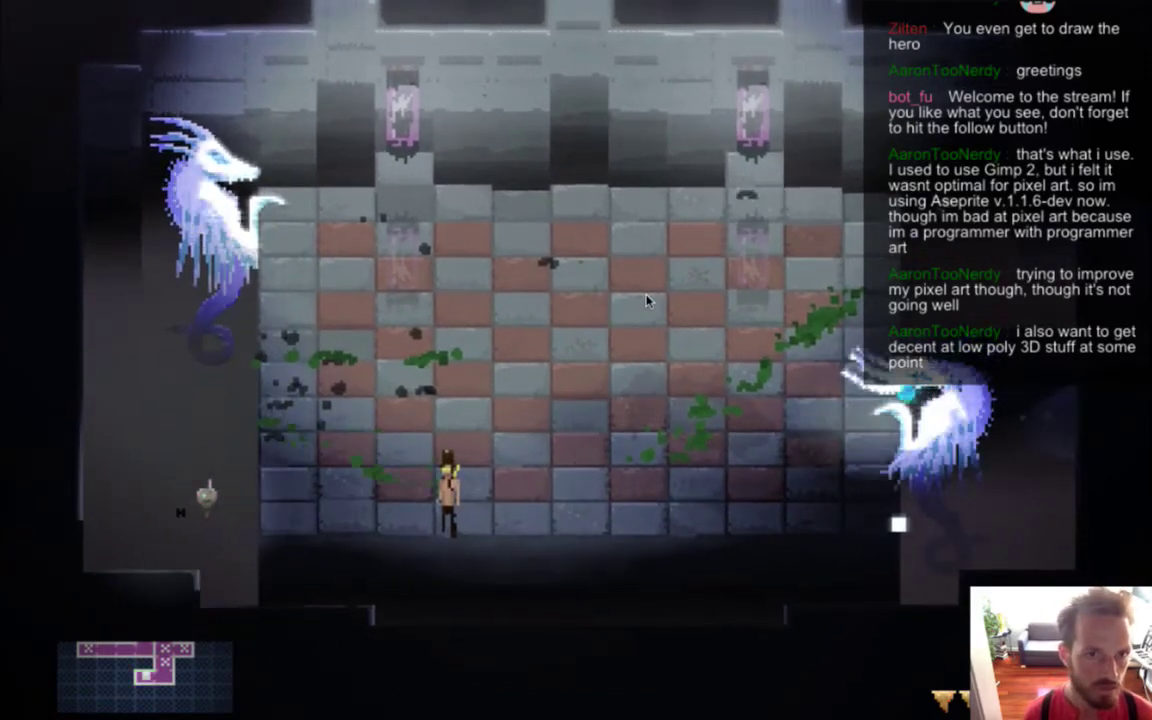
key("Left")
key("Up")
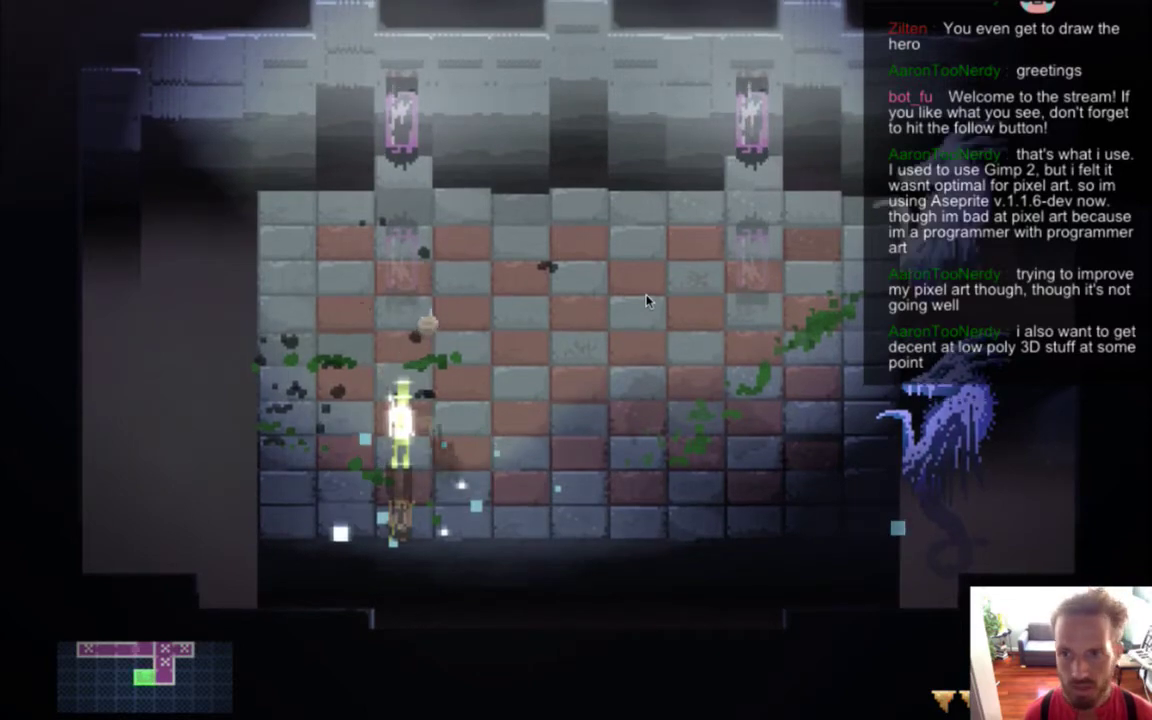
key("Left")
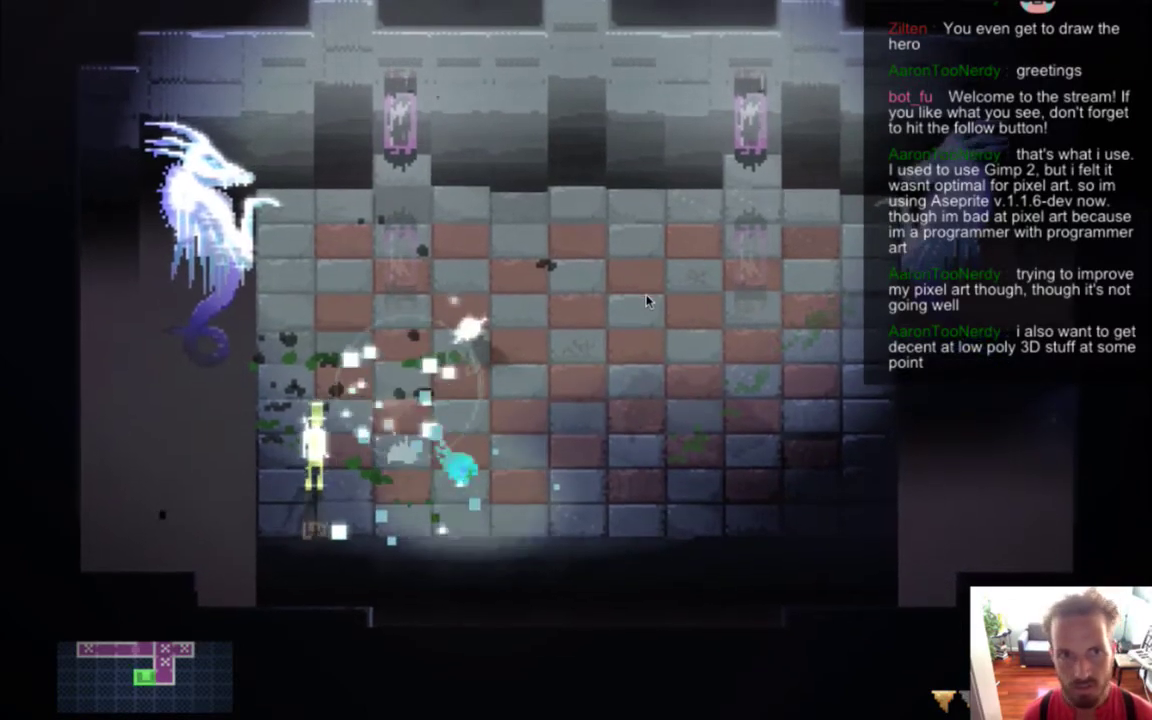
key("Right")
key("Up")
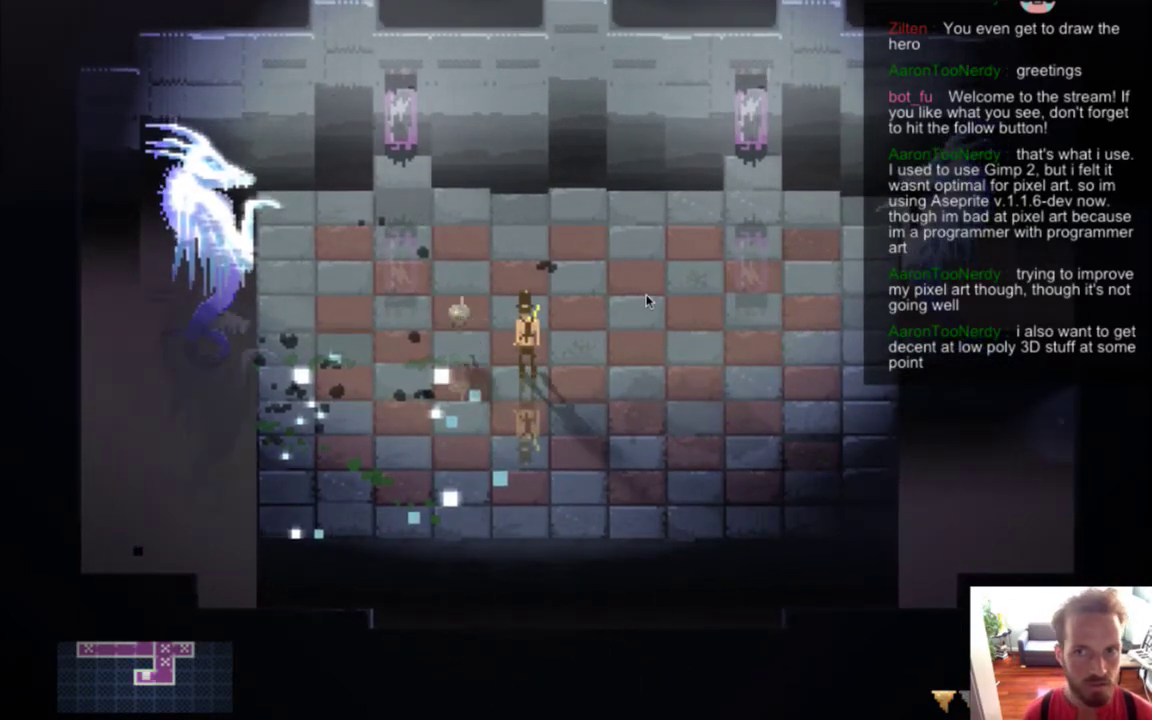
key("Down")
key("Left")
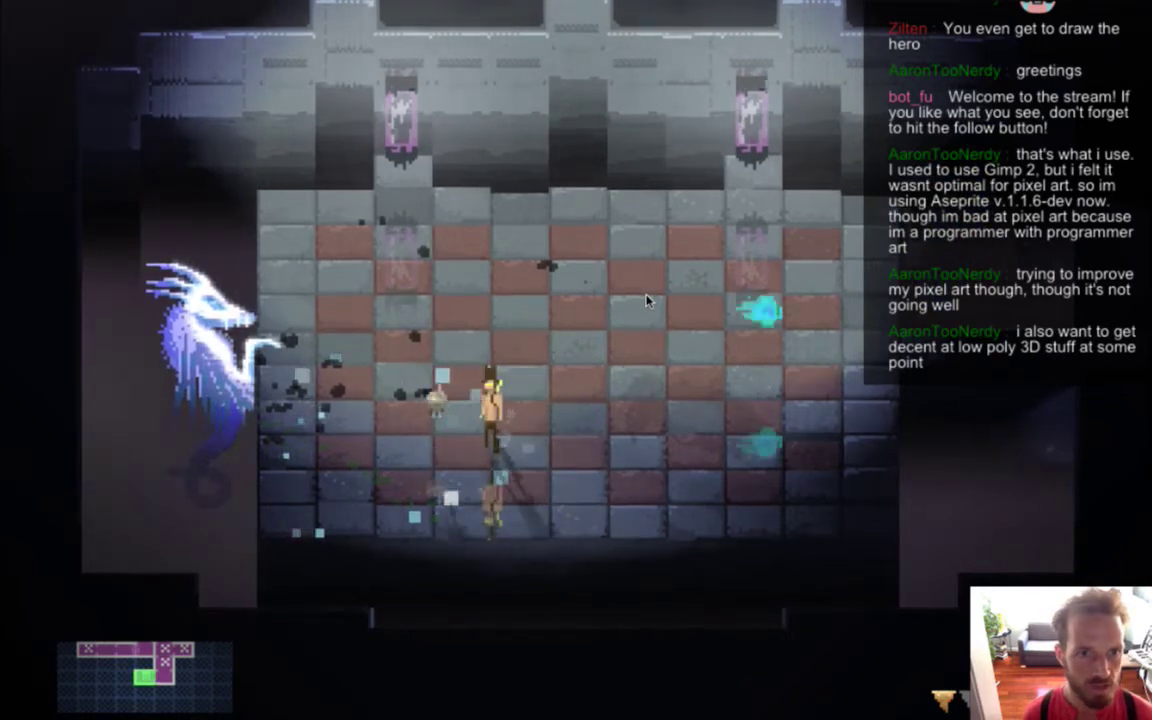
key("Right")
key("Down")
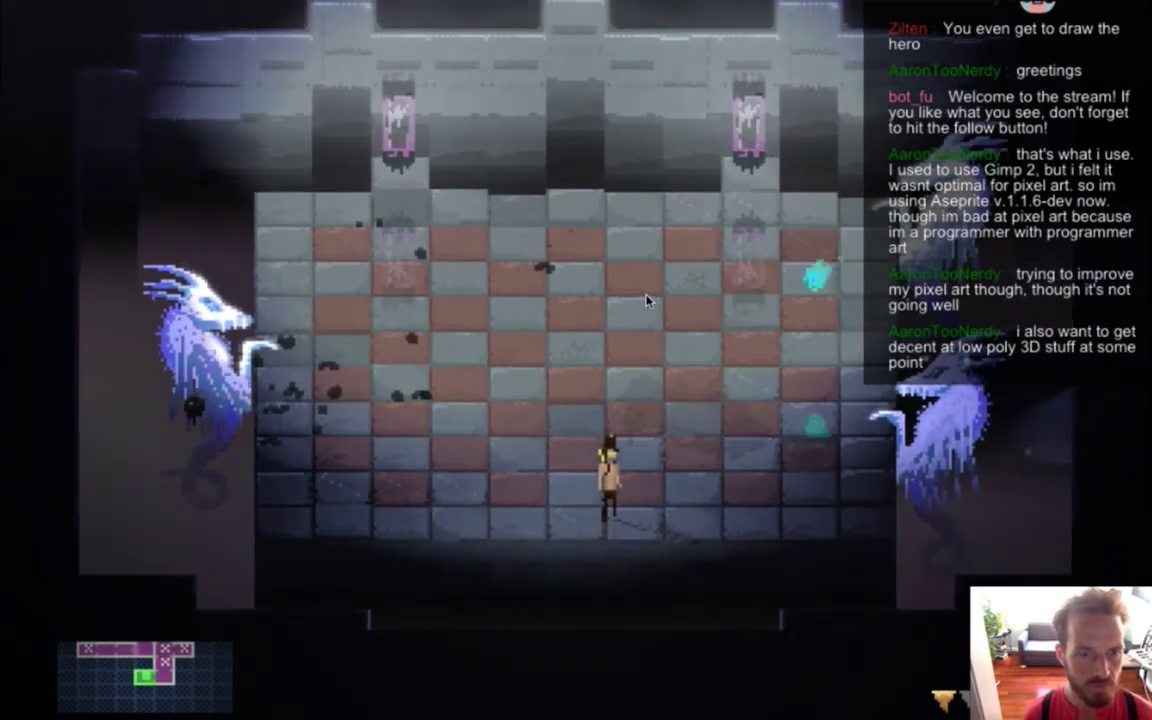
key("Right")
key("super+Tab")
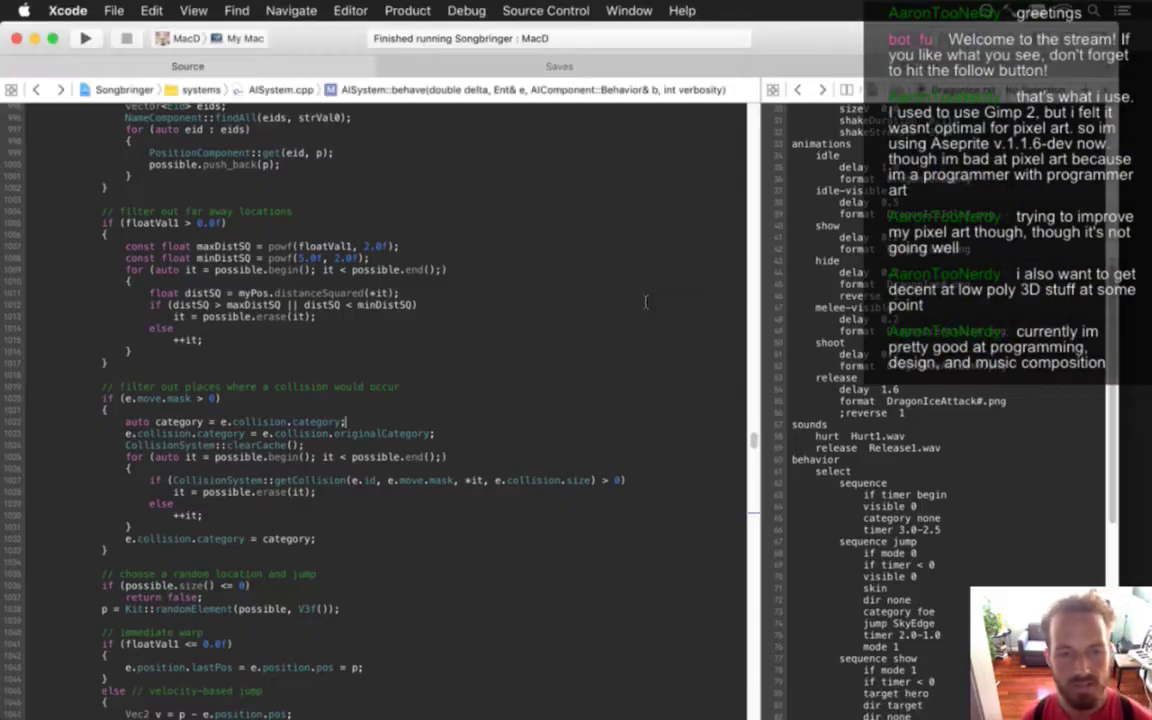
Switch back to Photoshop, show the Color Fill 1 background, make Layer 5 active, and compare frame 2 with frame 1
key("super+Tab")
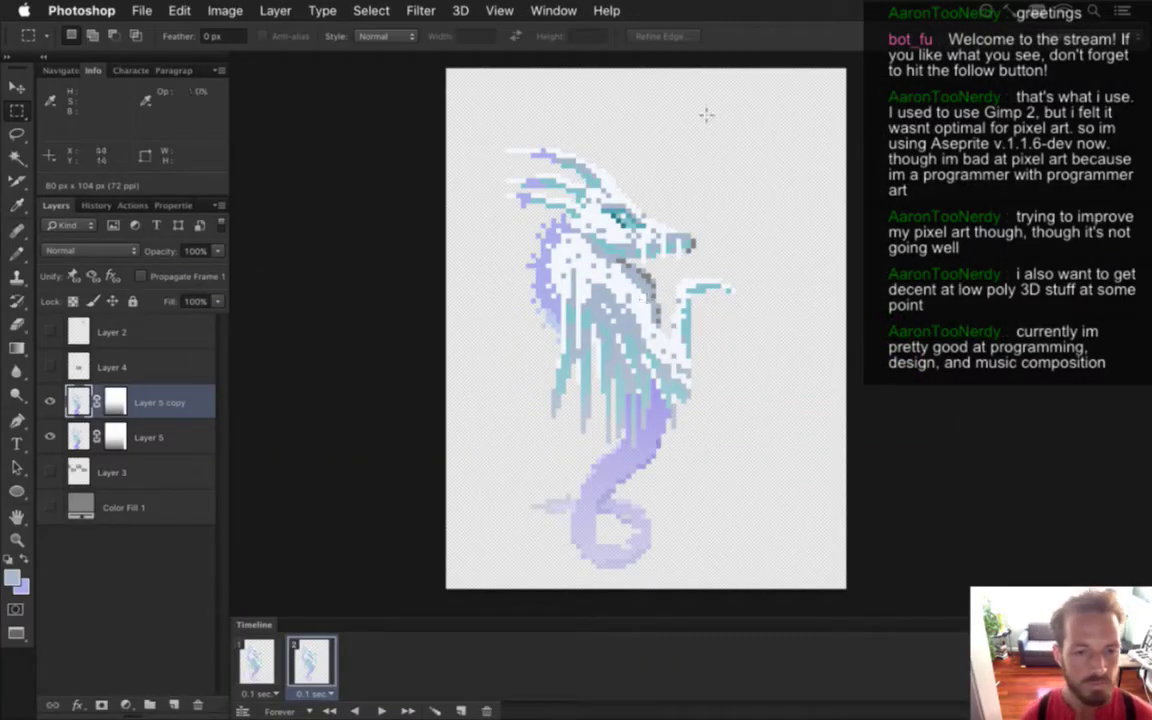
left_click(256, 662)
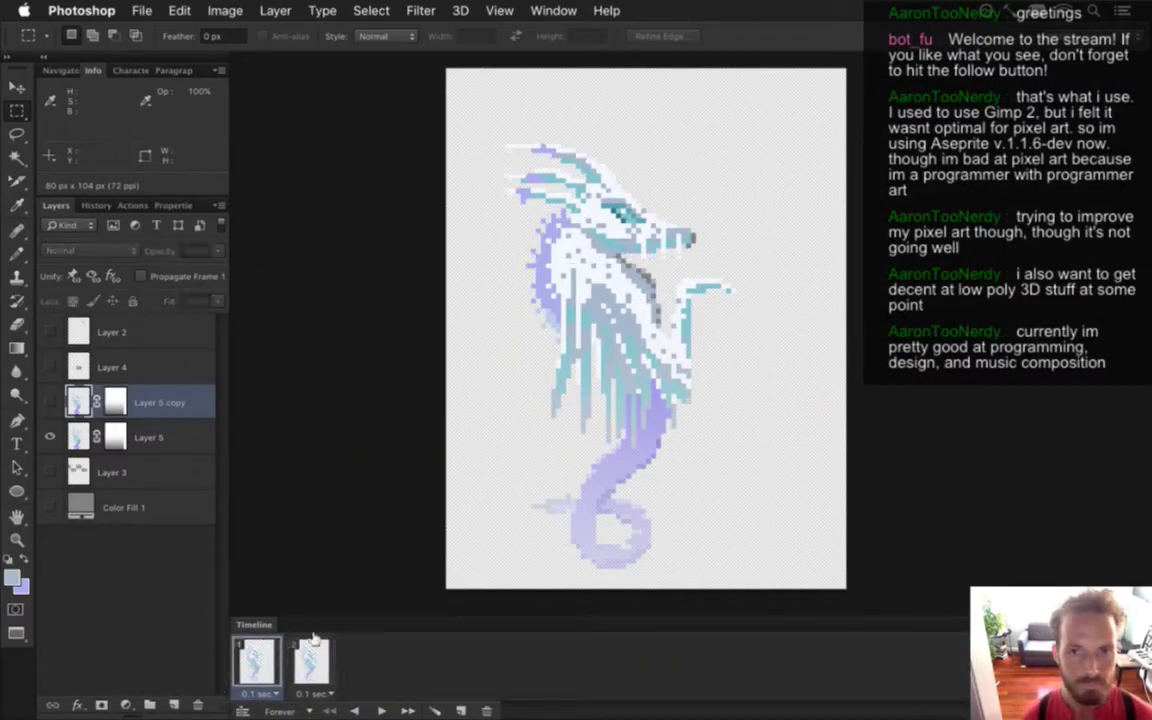
left_click(50, 507)
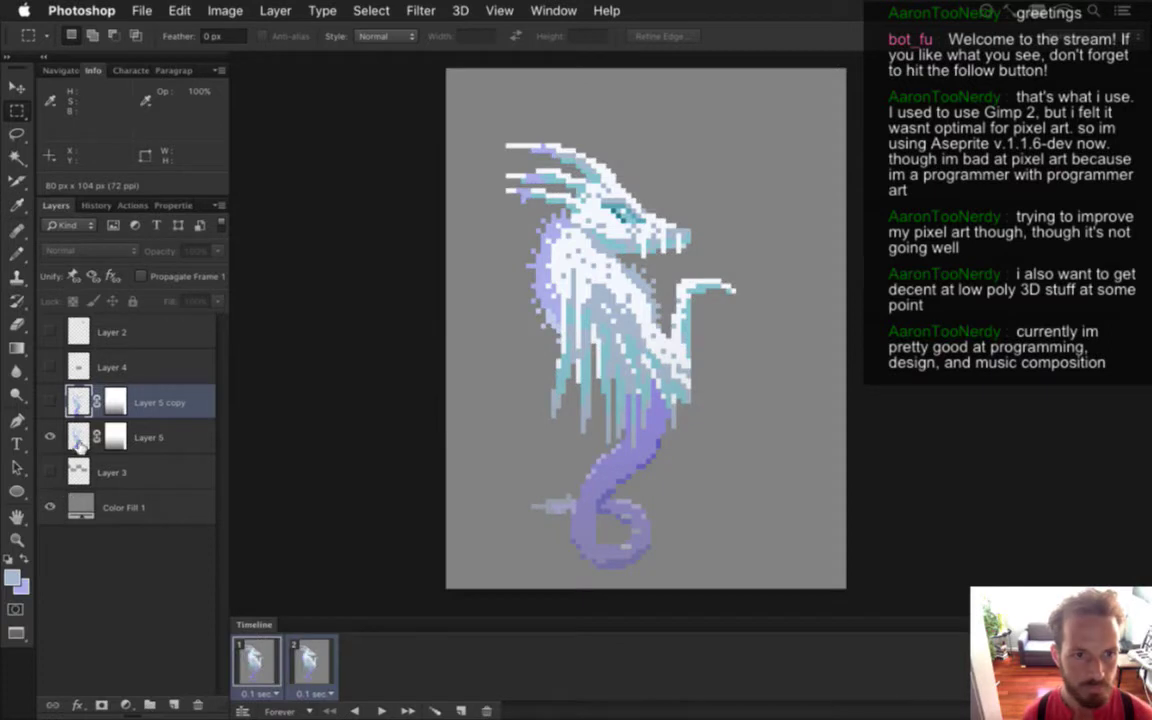
left_click(196, 437)
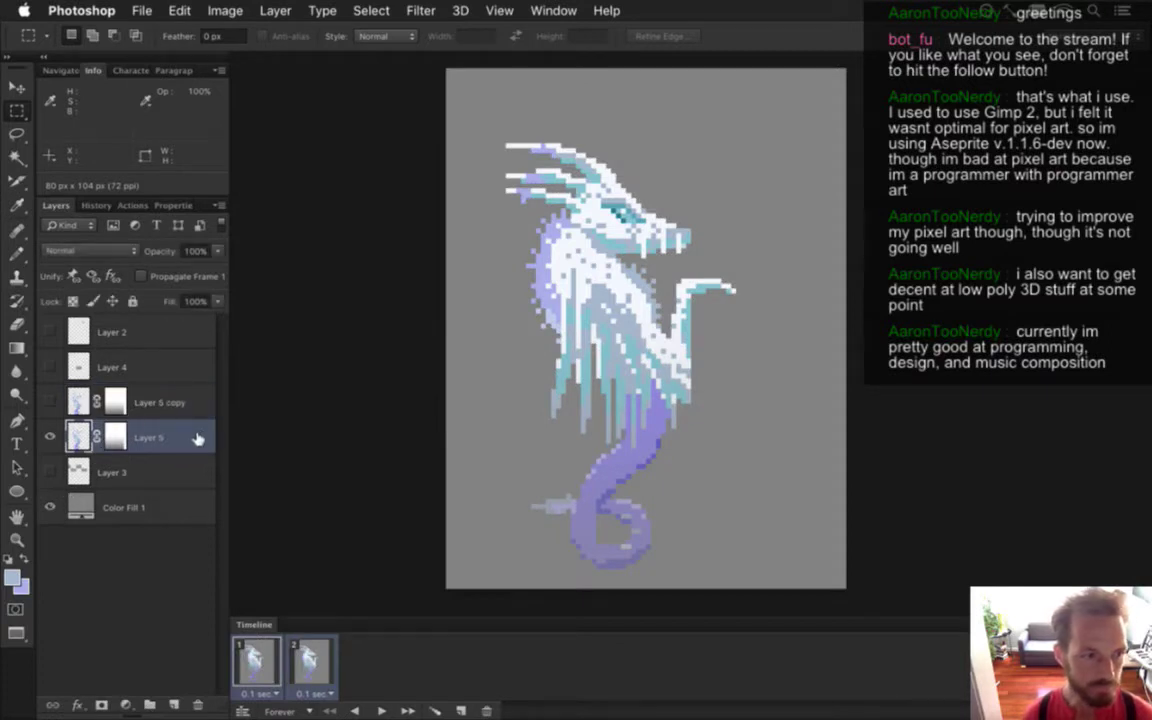
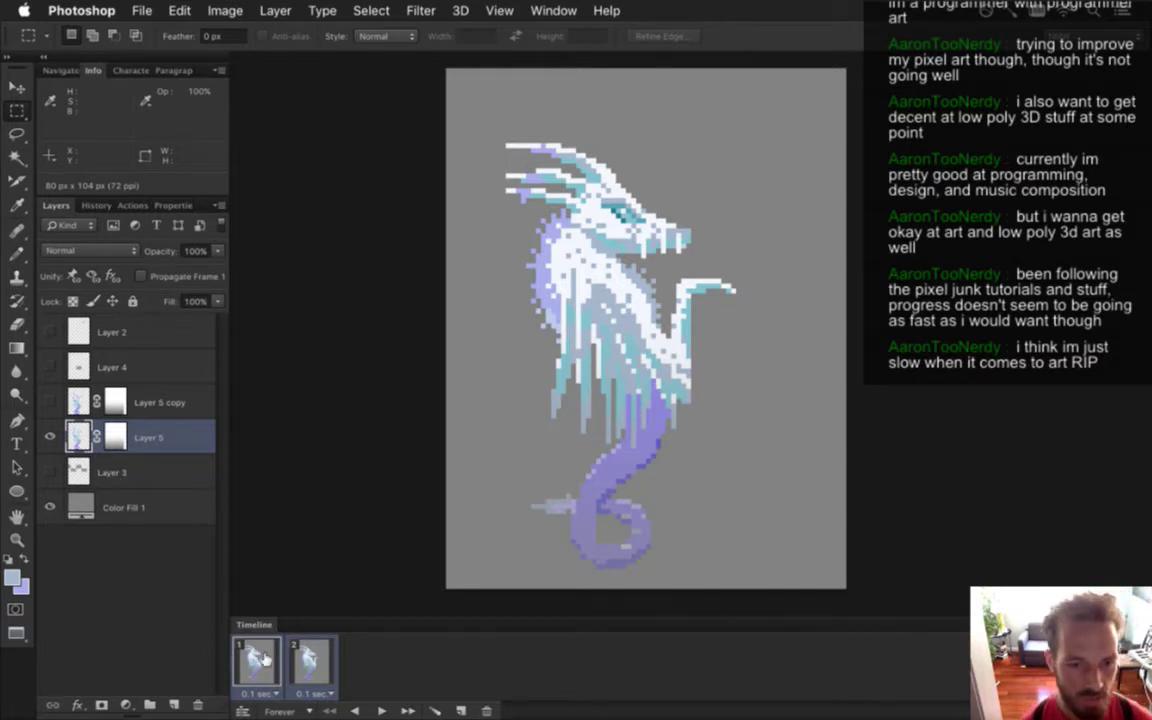
left_click(309, 661)
left_click(261, 656)
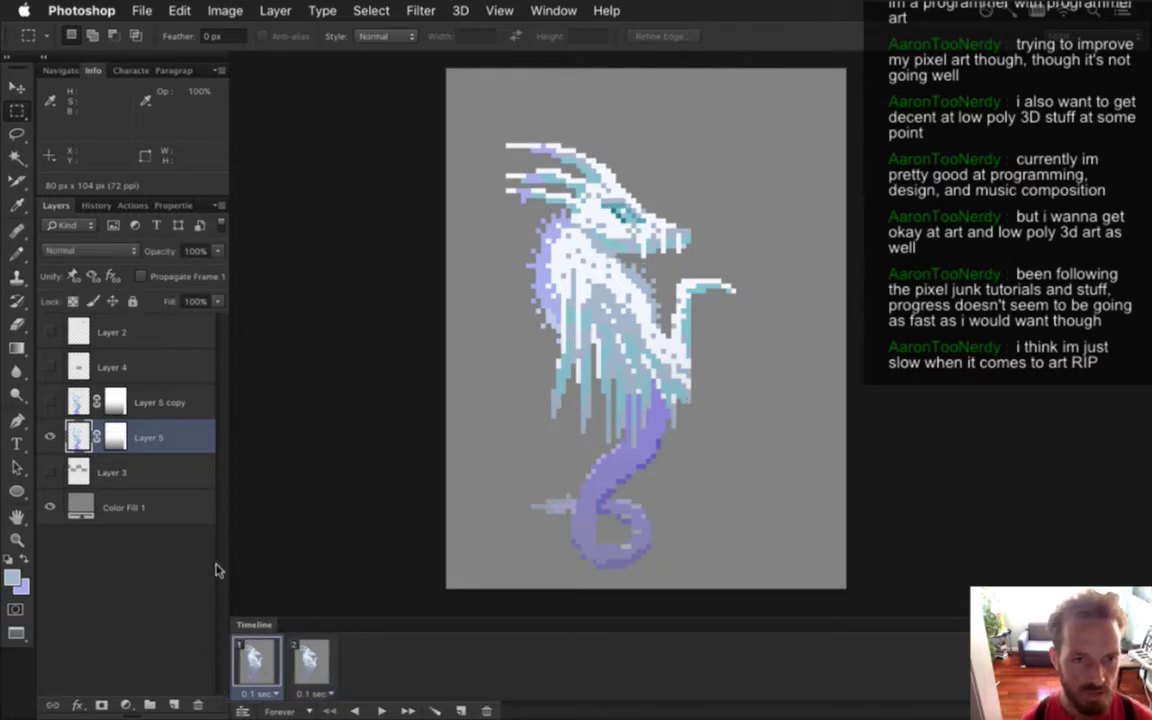
Sample the dragon's near-white body color and set the foreground color to a darker blue-gray, bbc4d4, with 12% saturation and 83% brightness
key("i")
left_click(600, 262)
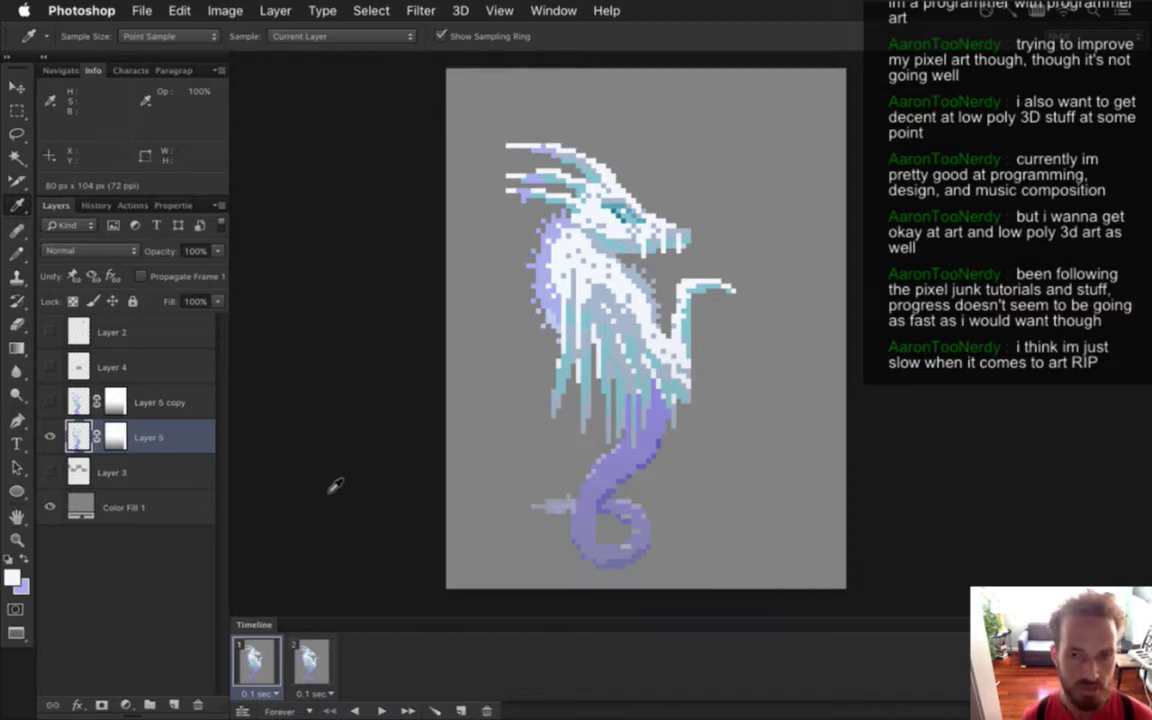
left_click(508, 230)
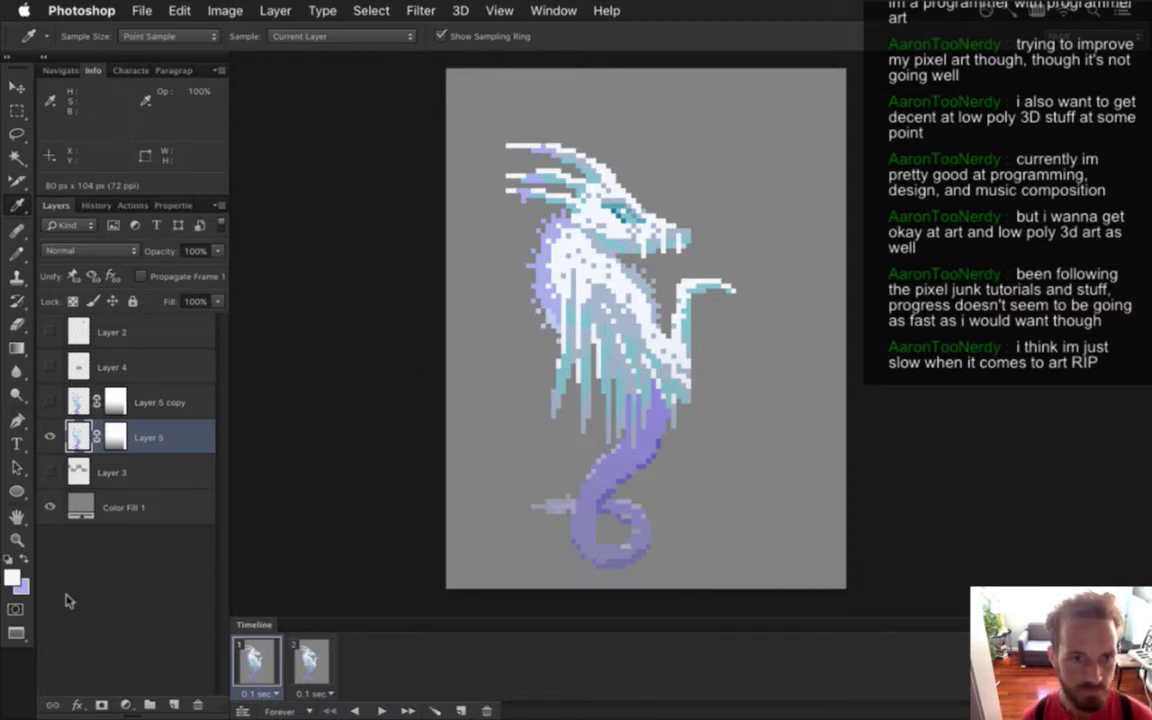
left_click(13, 577)
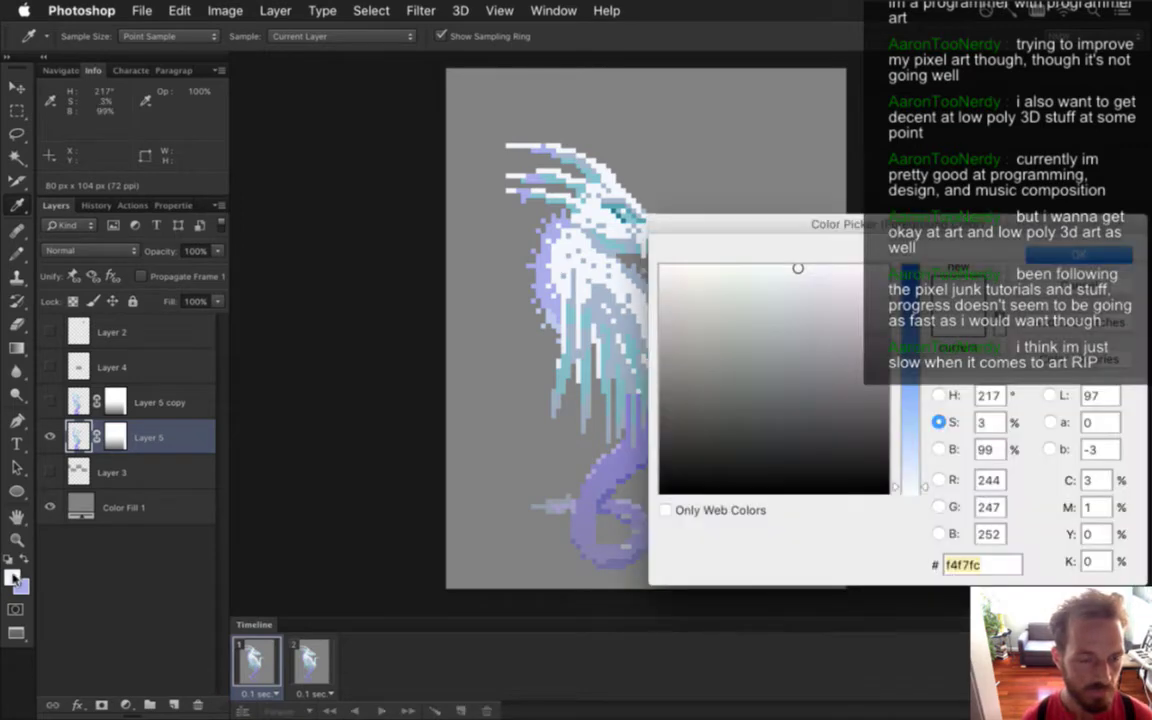
left_click(938, 449)
left_click_drag(900, 224, 984, 207)
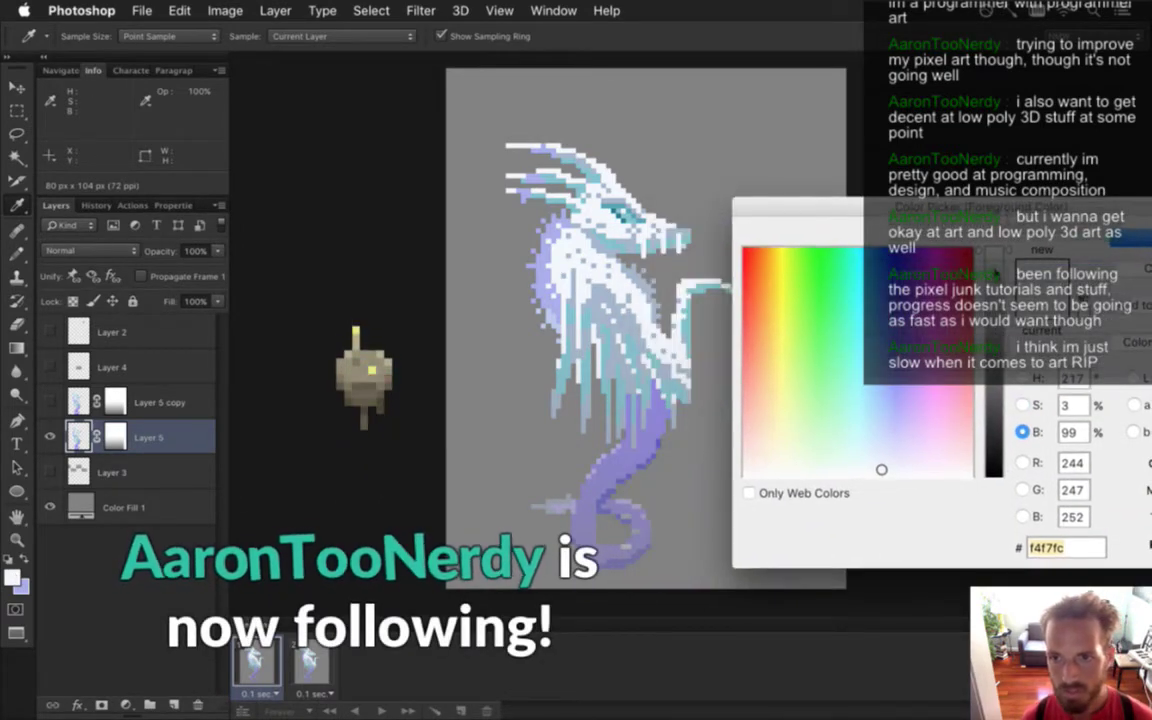
left_click(995, 274)
left_click_drag(995, 274, 993, 285)
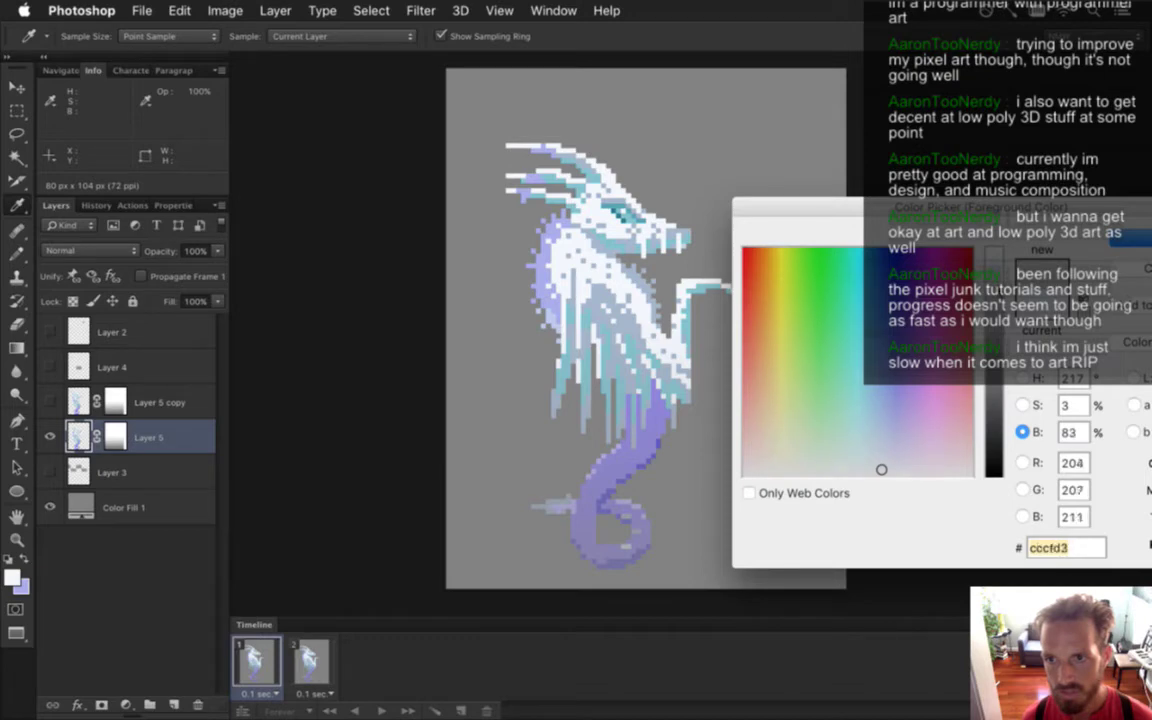
left_click_drag(994, 286, 994, 284)
left_click(1024, 406)
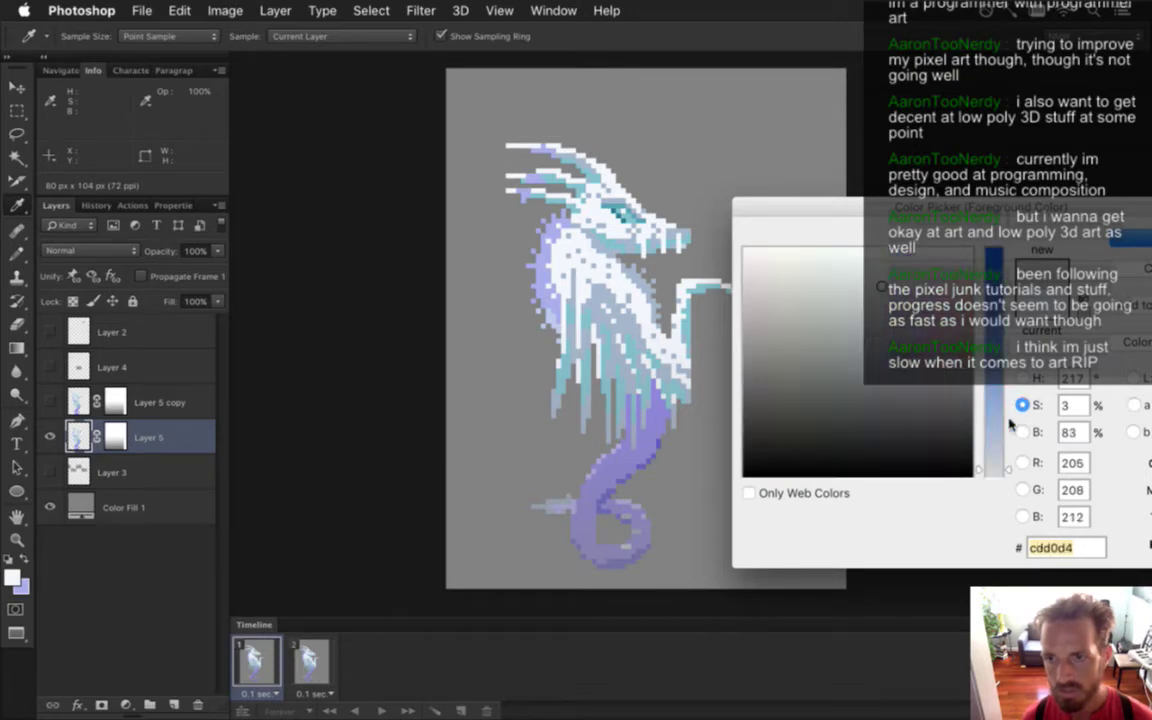
left_click_drag(998, 469, 1000, 454)
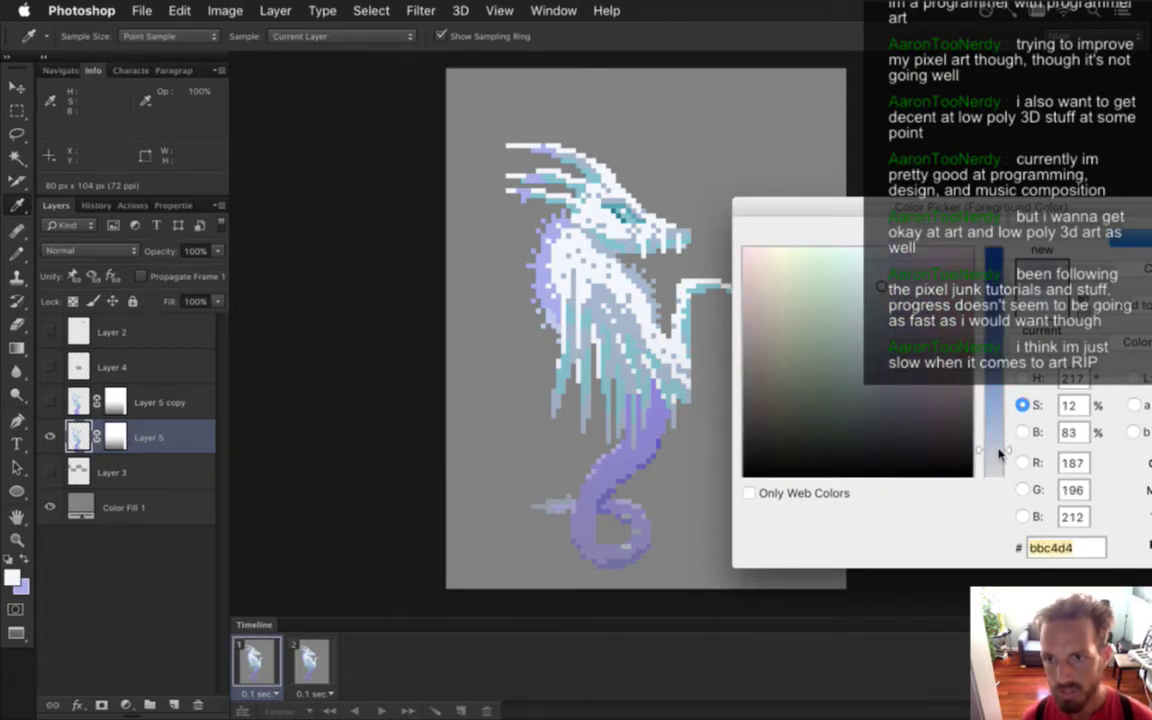
key("Return")
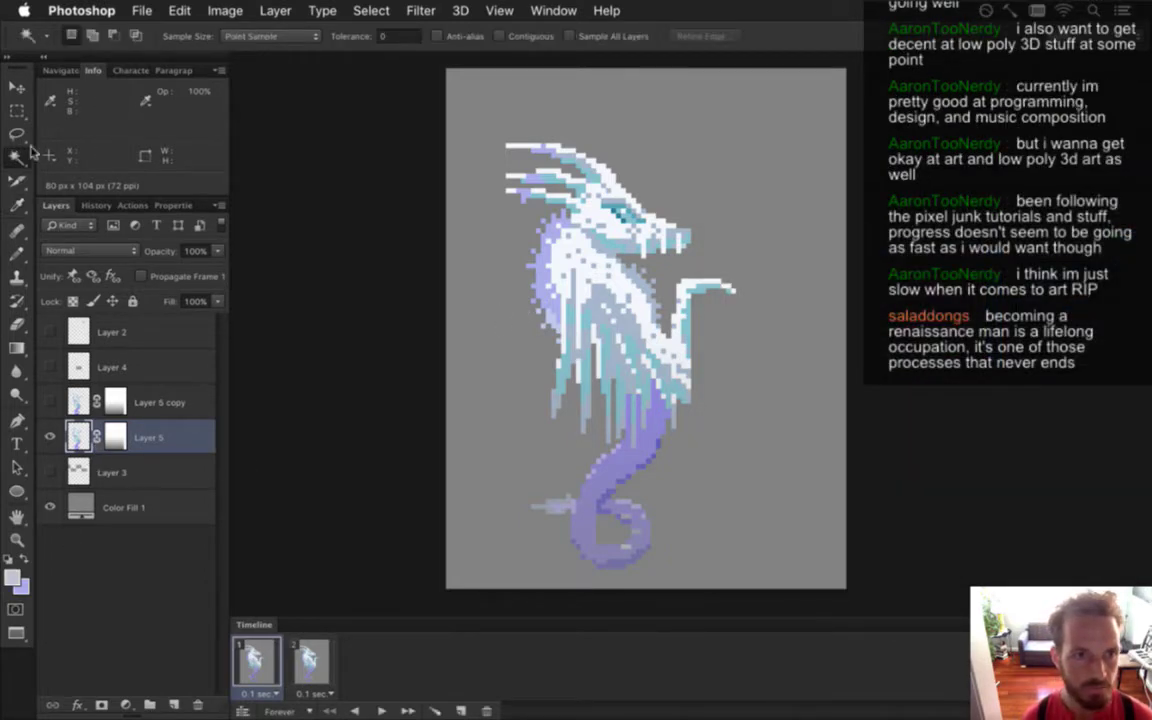
Select all near-white pixels on Layer 5 in frame 1 and recolor them with the blue-gray bbc4d4 using the 25 px Pencil
key("b")
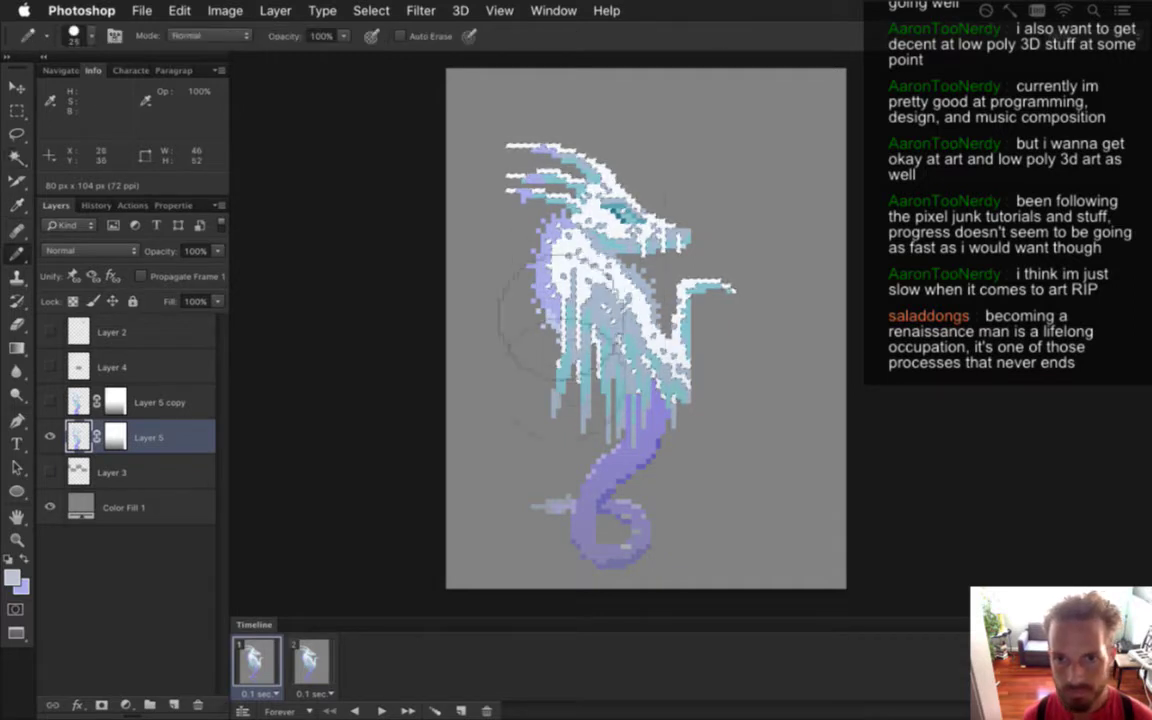
mouse_move(545, 298)
left_mouse_down()
mouse_move(604, 228)
mouse_move(672, 396)
mouse_move(585, 228)
left_mouse_up()
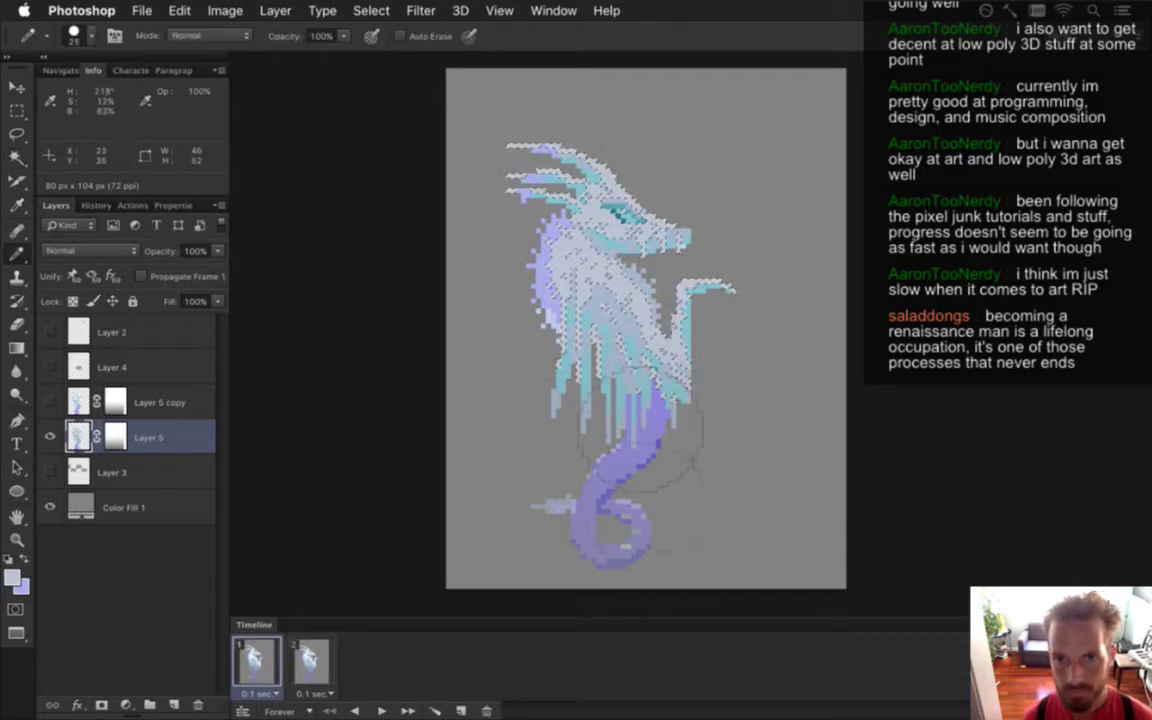
Undo the blue-gray recolor of the near-white pixels on Layer 5, keeping those pixels selected
key("m")
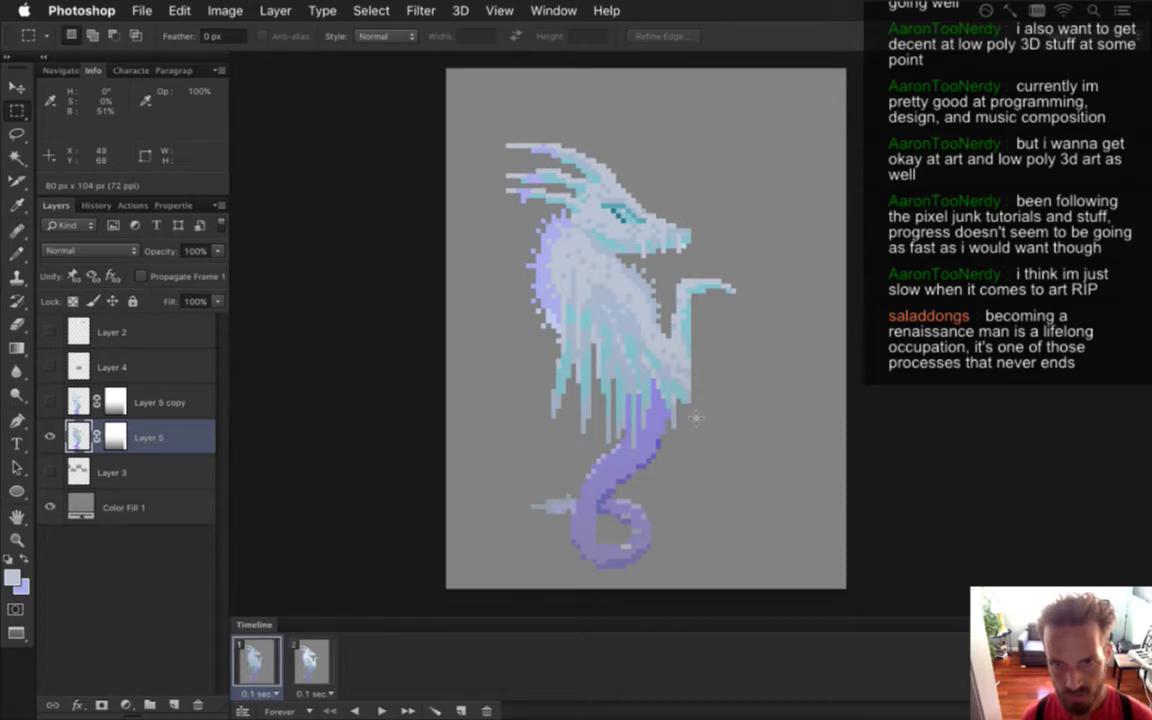
key("ctrl+alt+z")
key("ctrl+alt+z")
key("ctrl+alt+z")
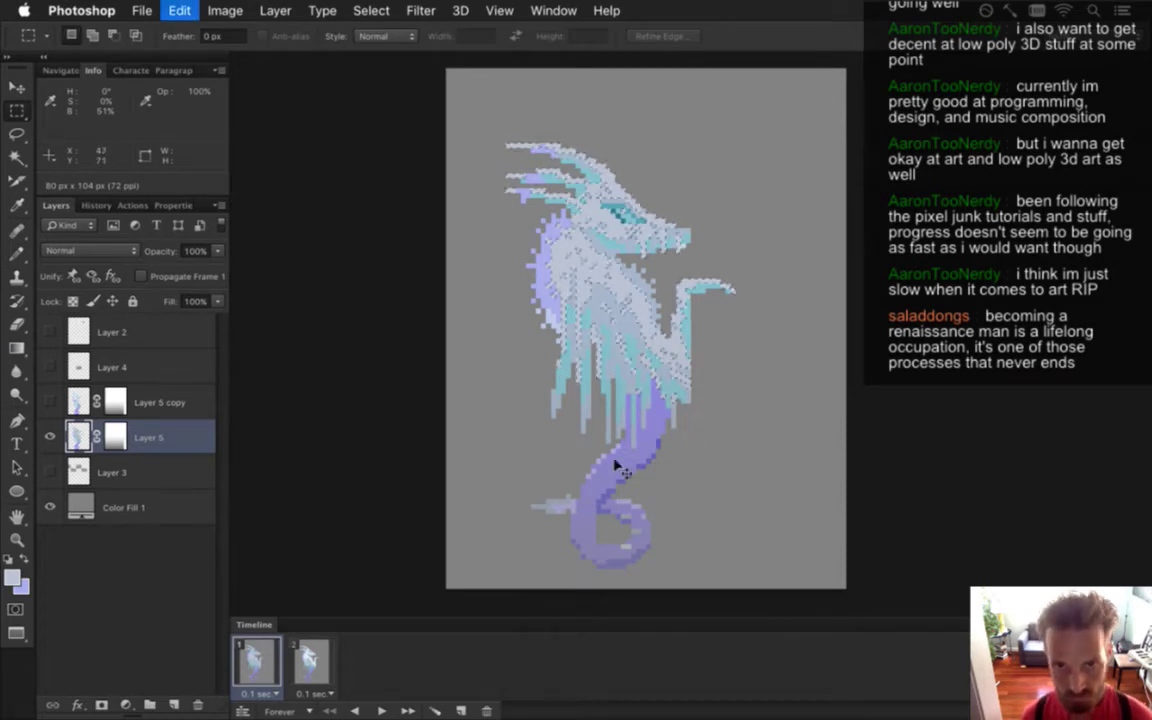
Change the foreground color from the blue-gray bbc4d4 to a lighter tint by raising only its brightness
left_click(14, 576)
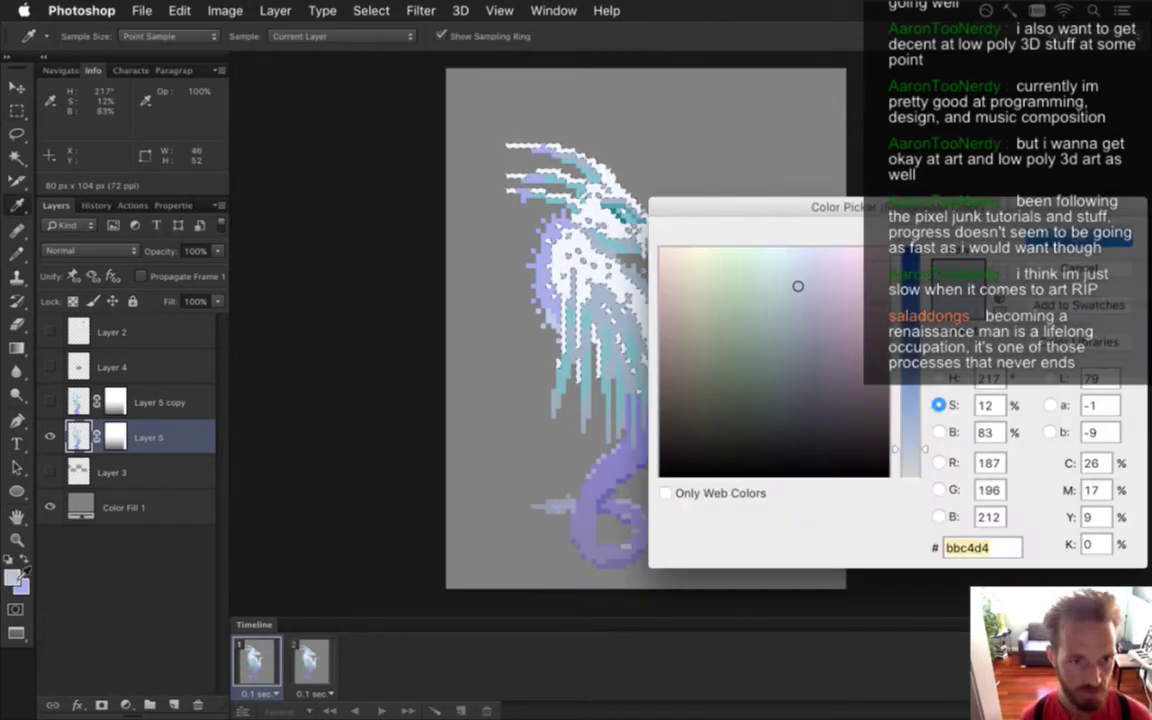
left_click(938, 432)
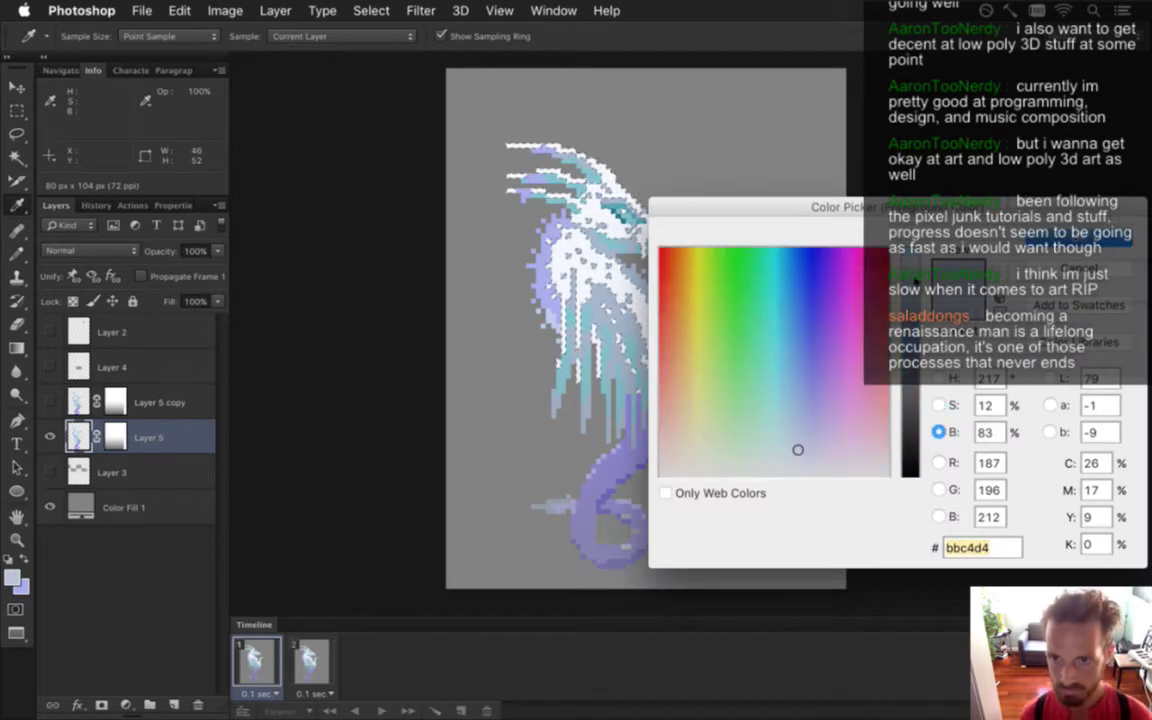
left_click_drag(912, 284, 905, 265)
key("Return")
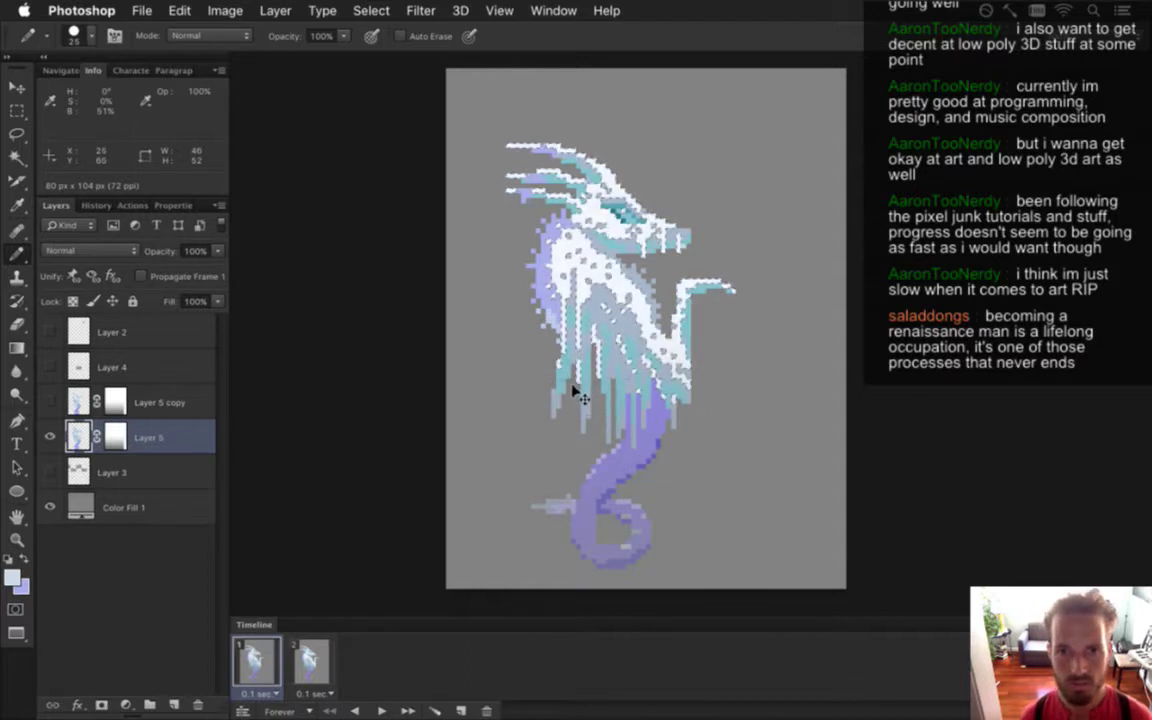
Paint the selected near-white body and face pixels in frame 1 with the lighter blue-gray Pencil, leaving white edge highlights, and deselect
left_click_drag(512, 286, 553, 298)
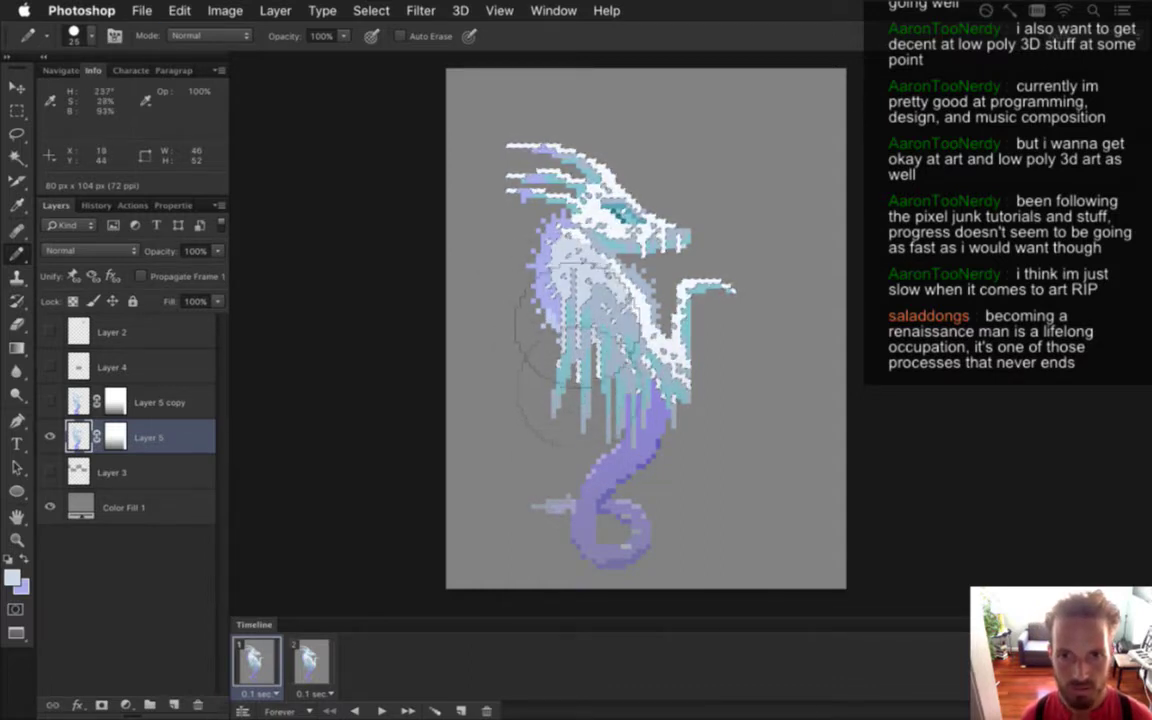
mouse_move(592, 374)
left_mouse_down()
mouse_move(625, 374)
mouse_move(622, 388)
mouse_move(672, 442)
mouse_move(697, 411)
left_mouse_up()
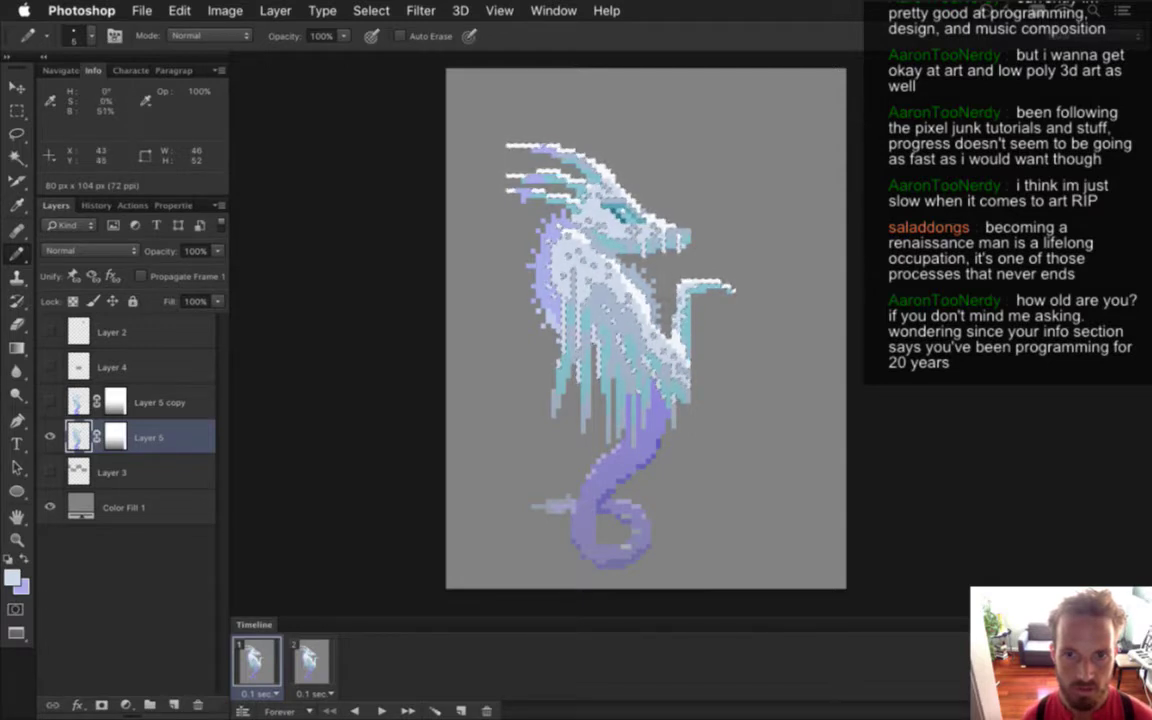
key("m")
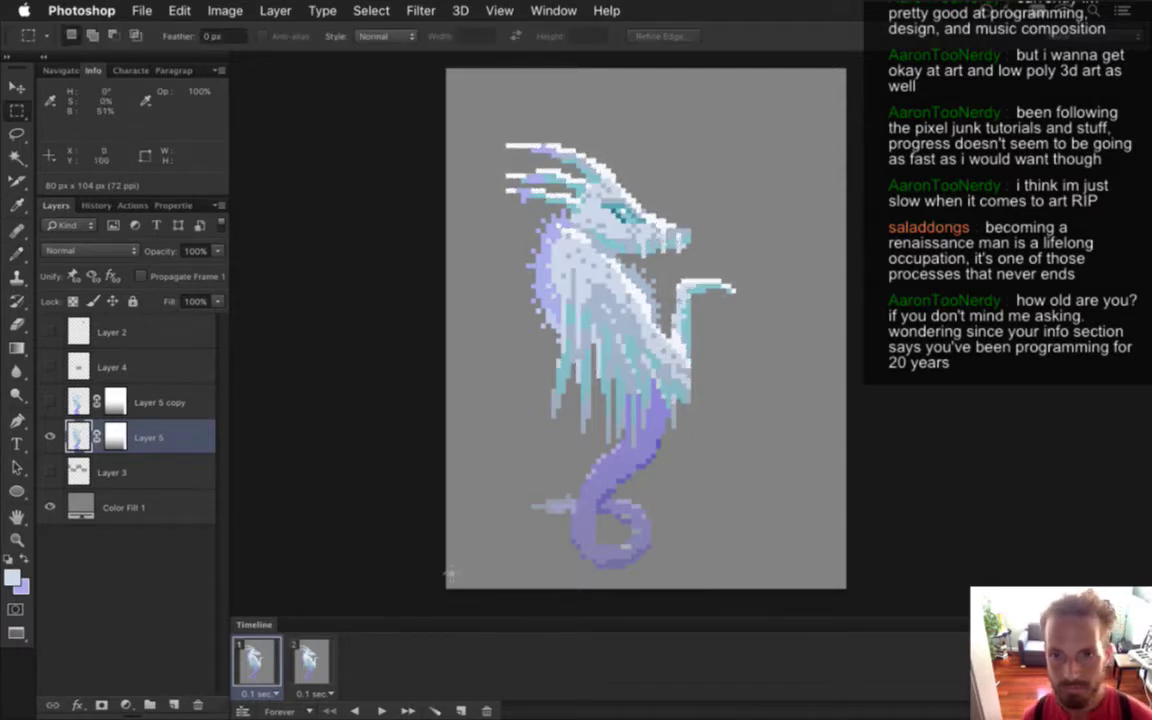
In frame 2, select the near-white pixels on Layer 5 copy and paint the body and face lighter blue-gray, leaving white edge highlights
left_click(304, 658)
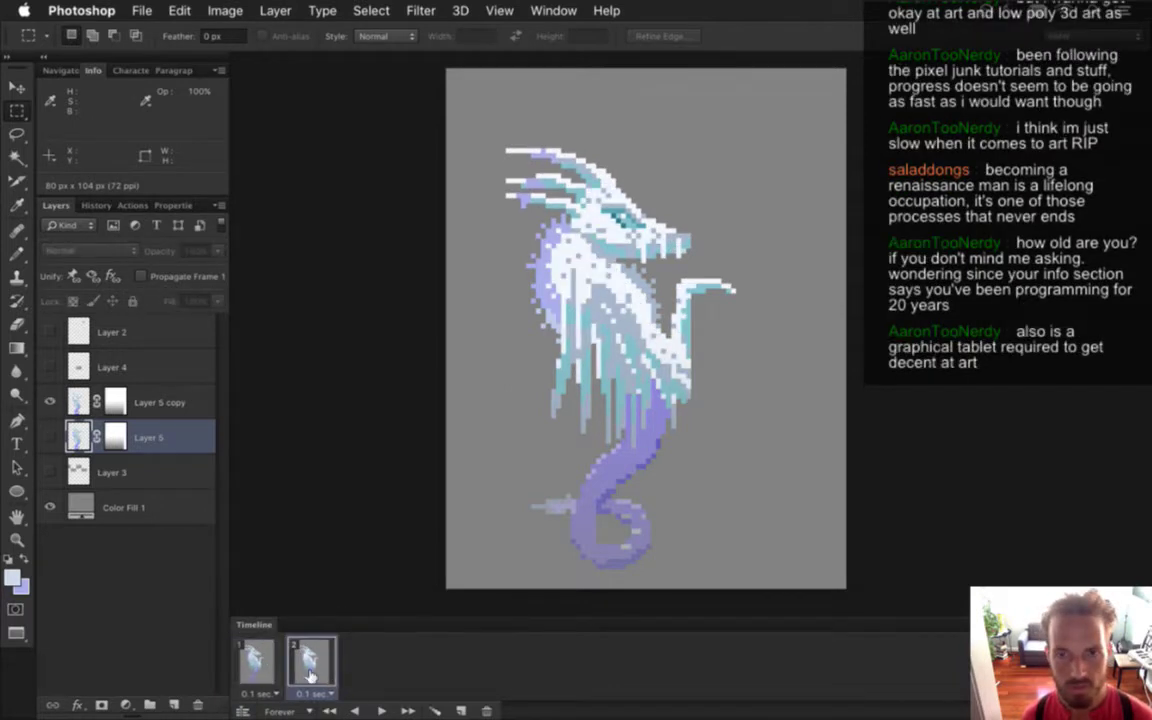
left_click(267, 667)
left_click(321, 665)
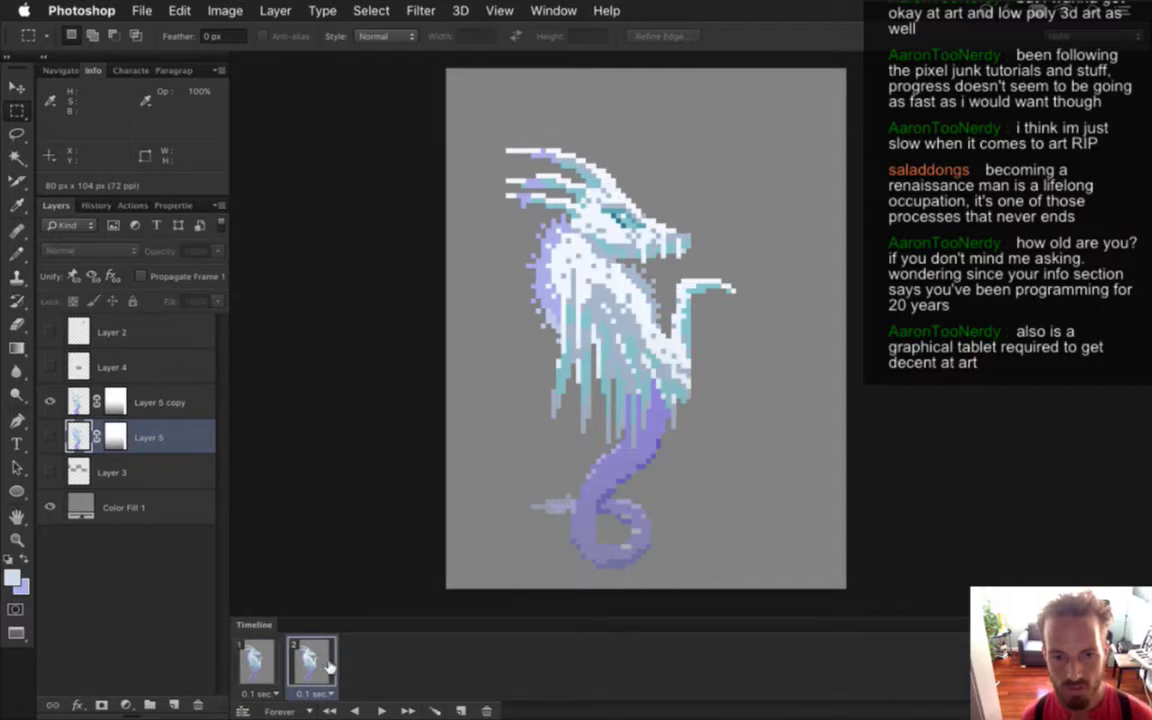
left_click(150, 402)
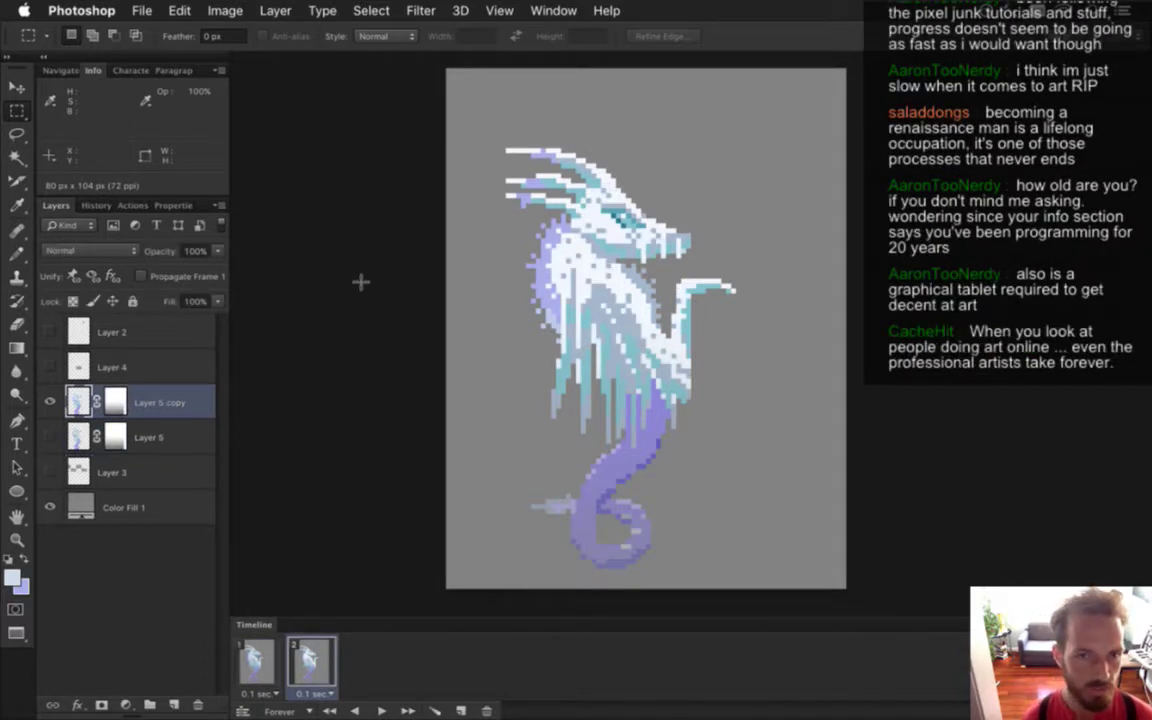
left_click(16, 157)
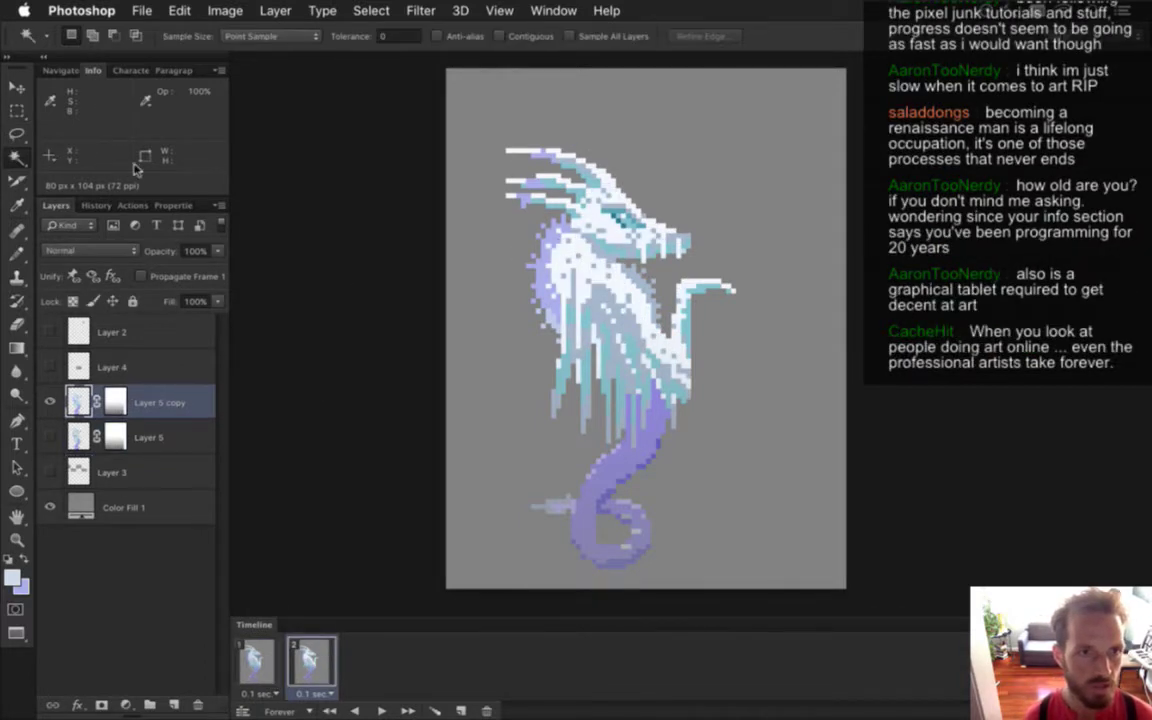
key("b")
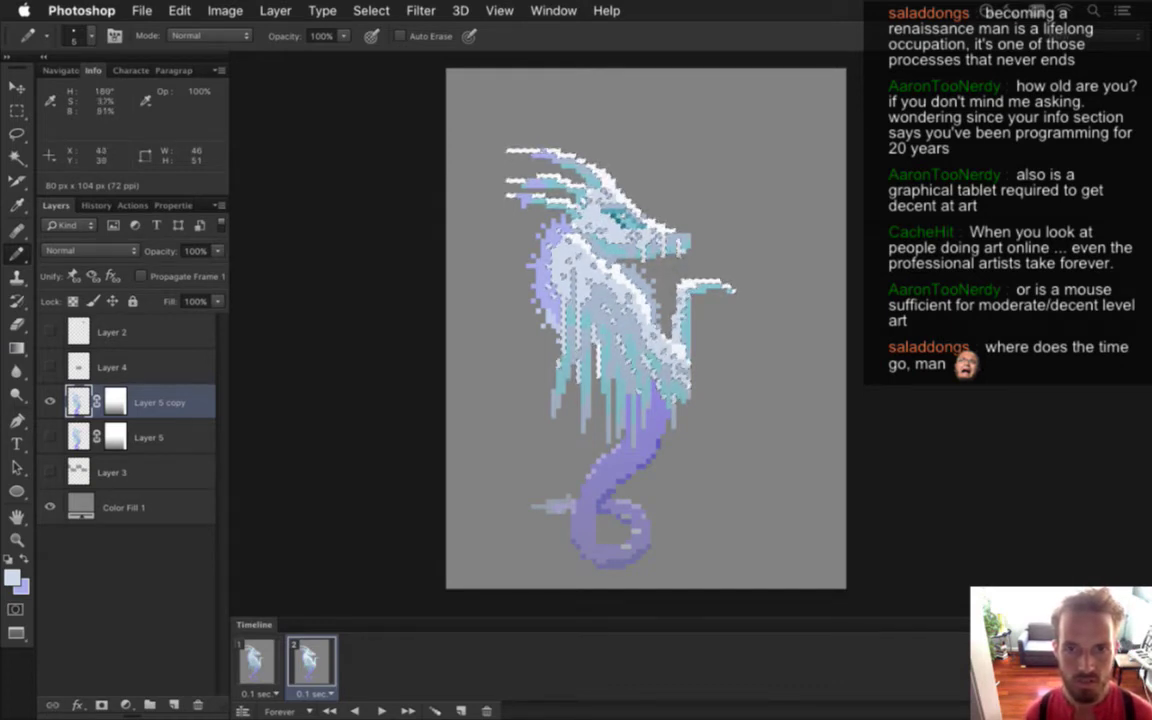
key("m")
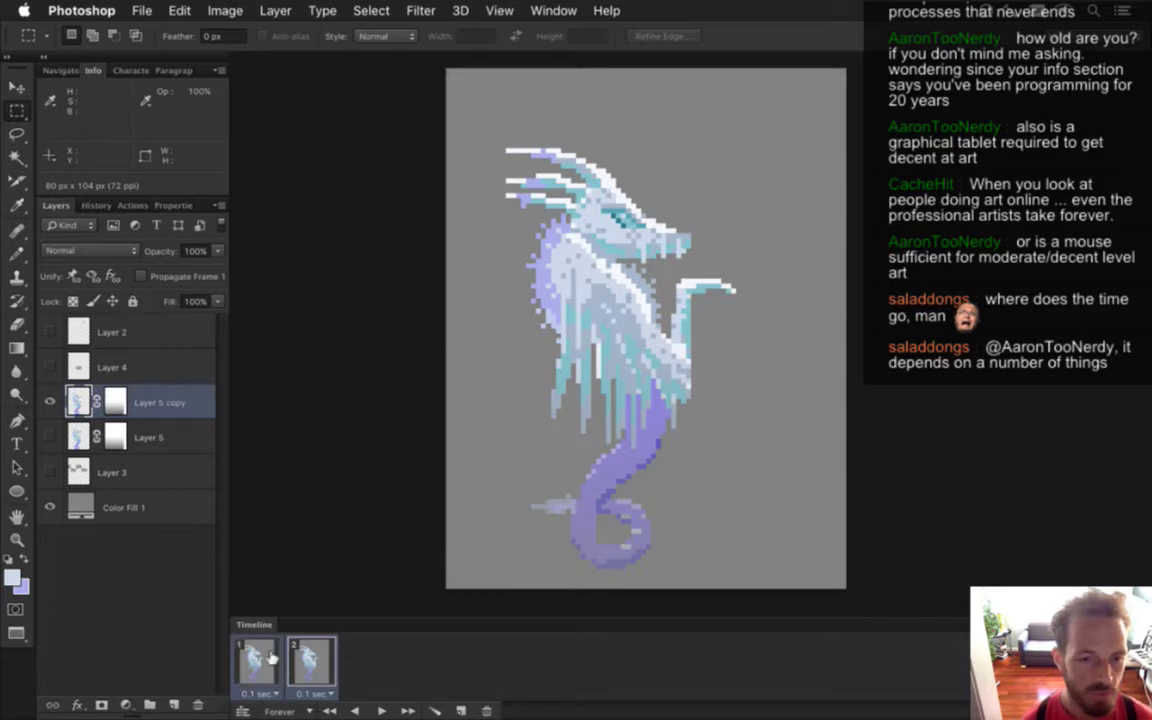
Hide the Color Fill 1 background and render all frames as the DragonIceIdle.png image sequence, replacing the existing files
left_click(50, 507)
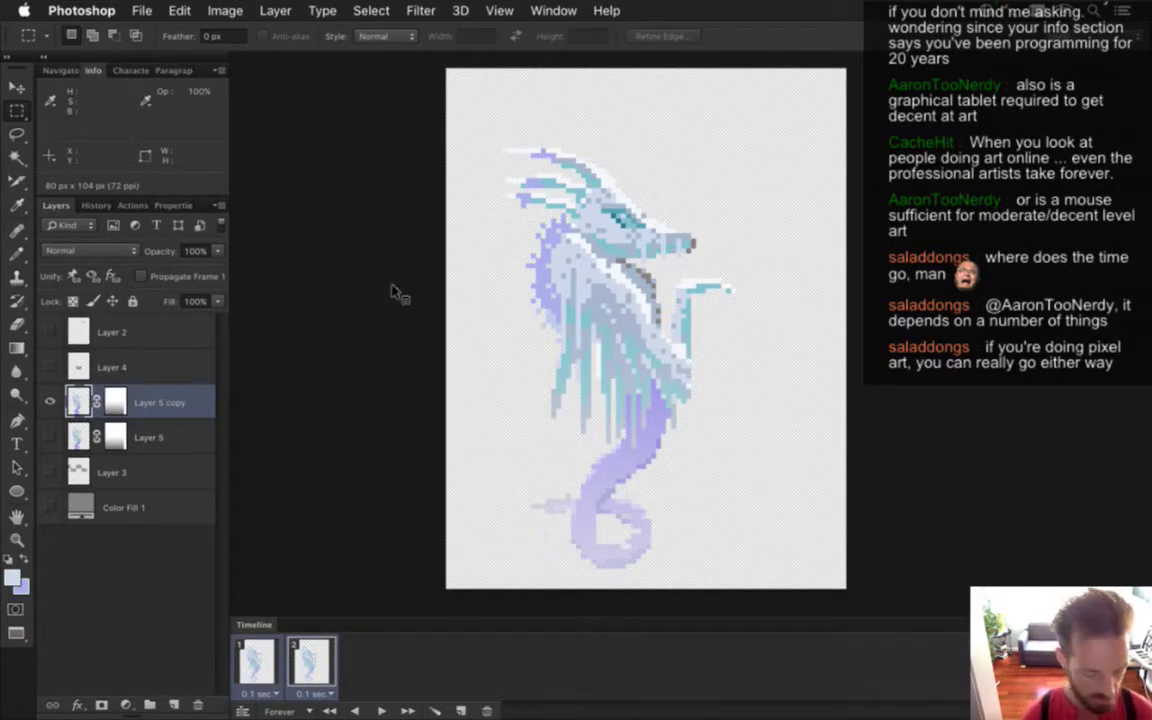
key("alt+shift+super+r")
key("Return")
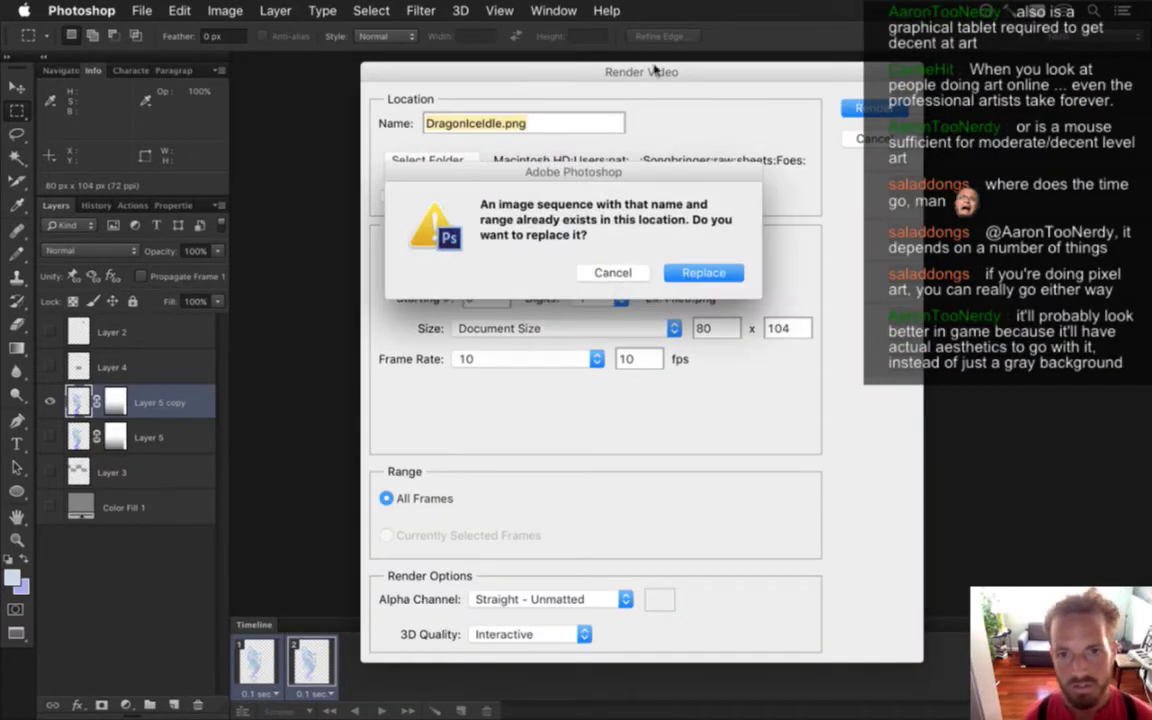
left_click(708, 272)
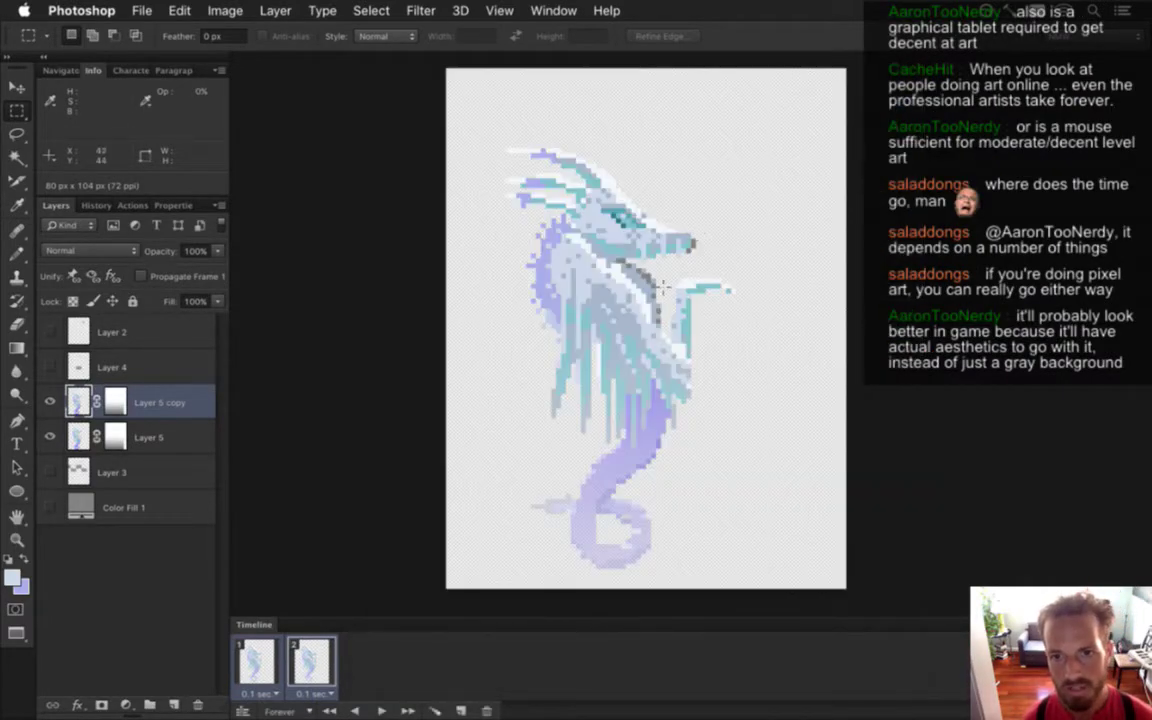
key("b")
left_click_drag(768, 118, 717, 204)
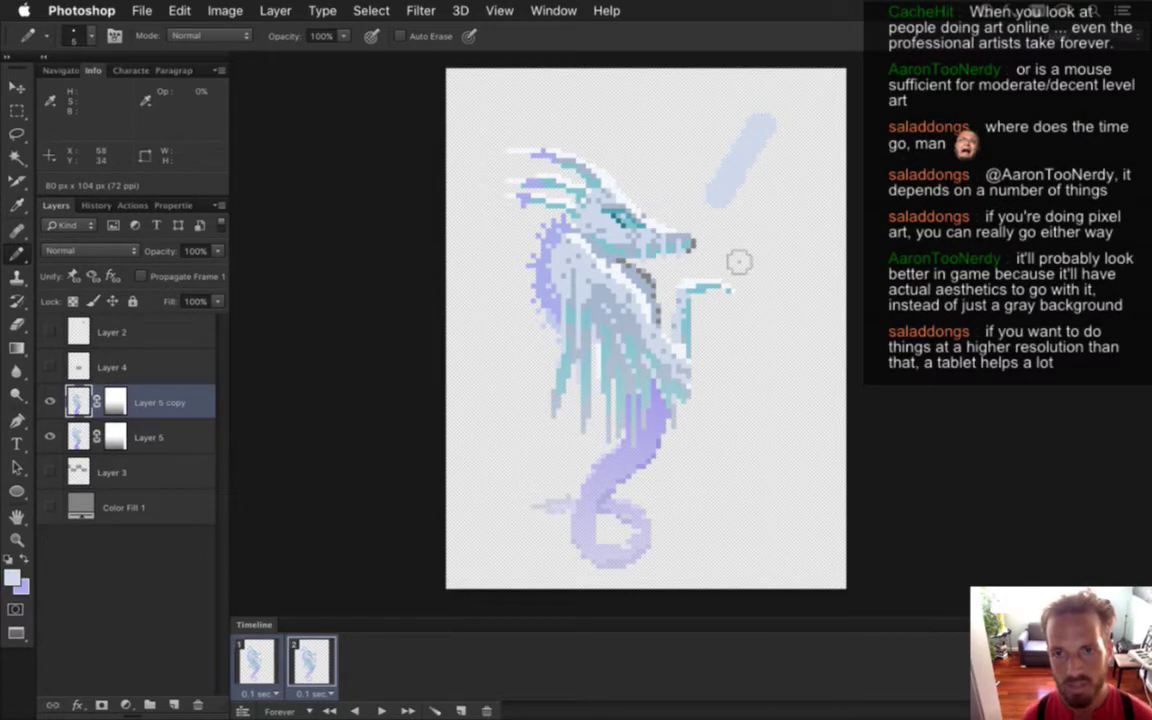
key("super+z")
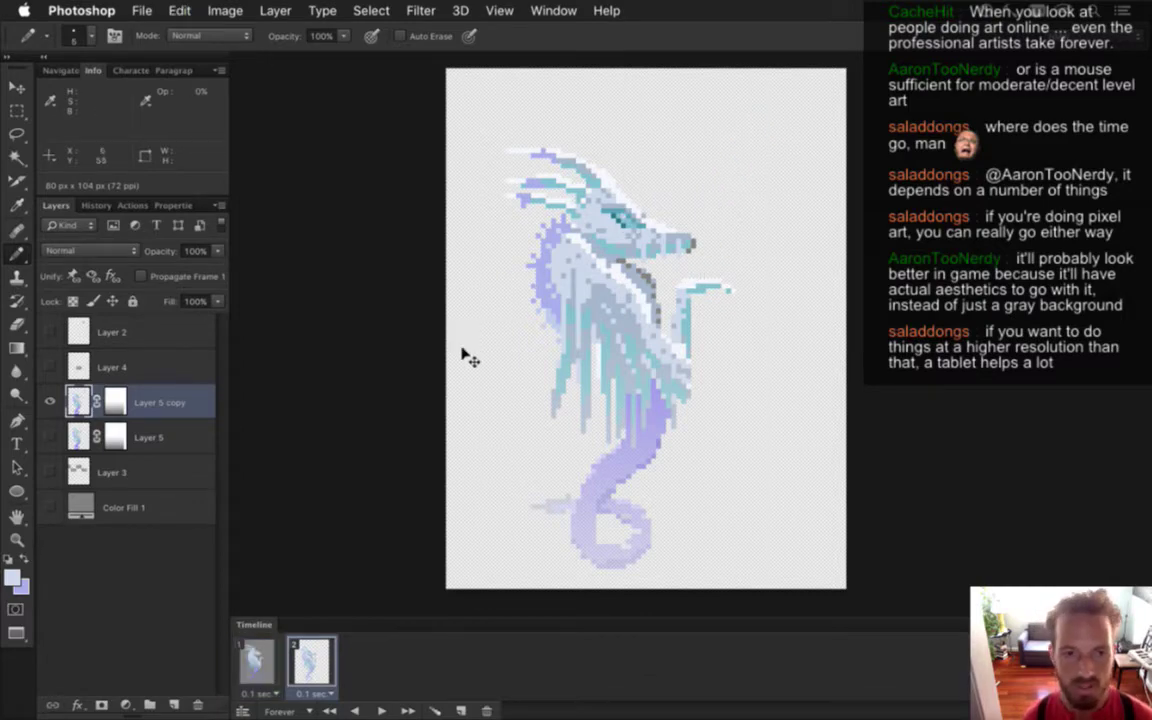
Switch to Xcode and build and run Songbringer, letting any build already in progress finish first
key("super+Tab")
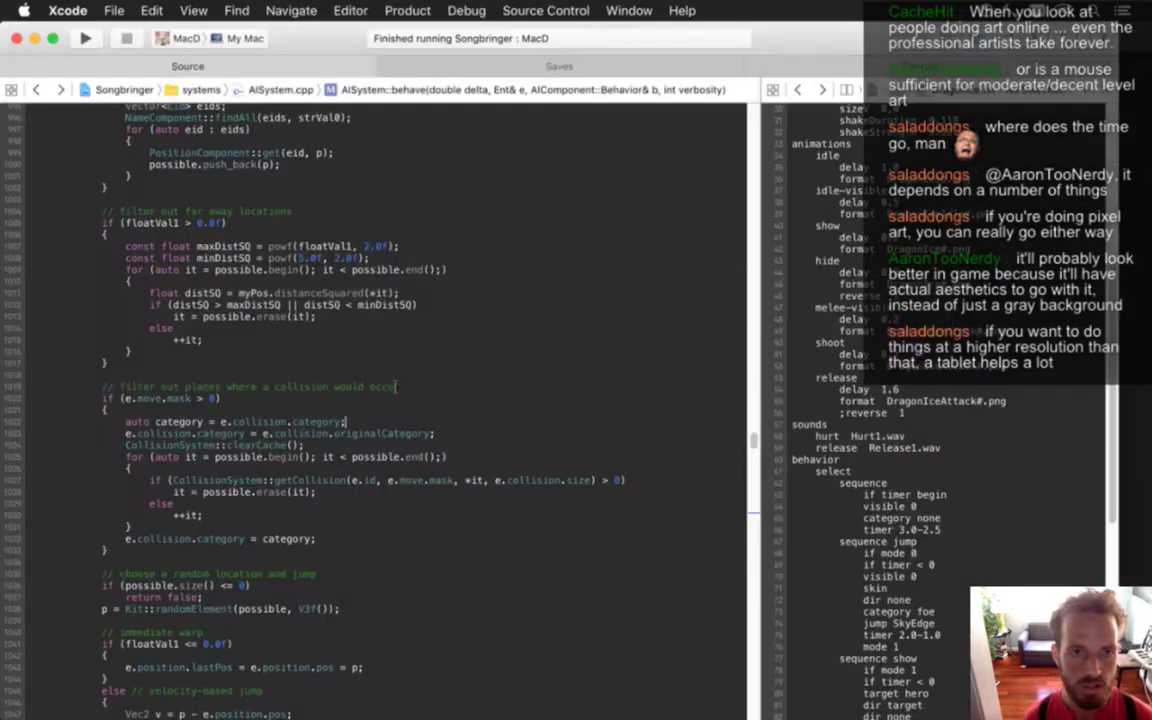
left_click(417, 237)
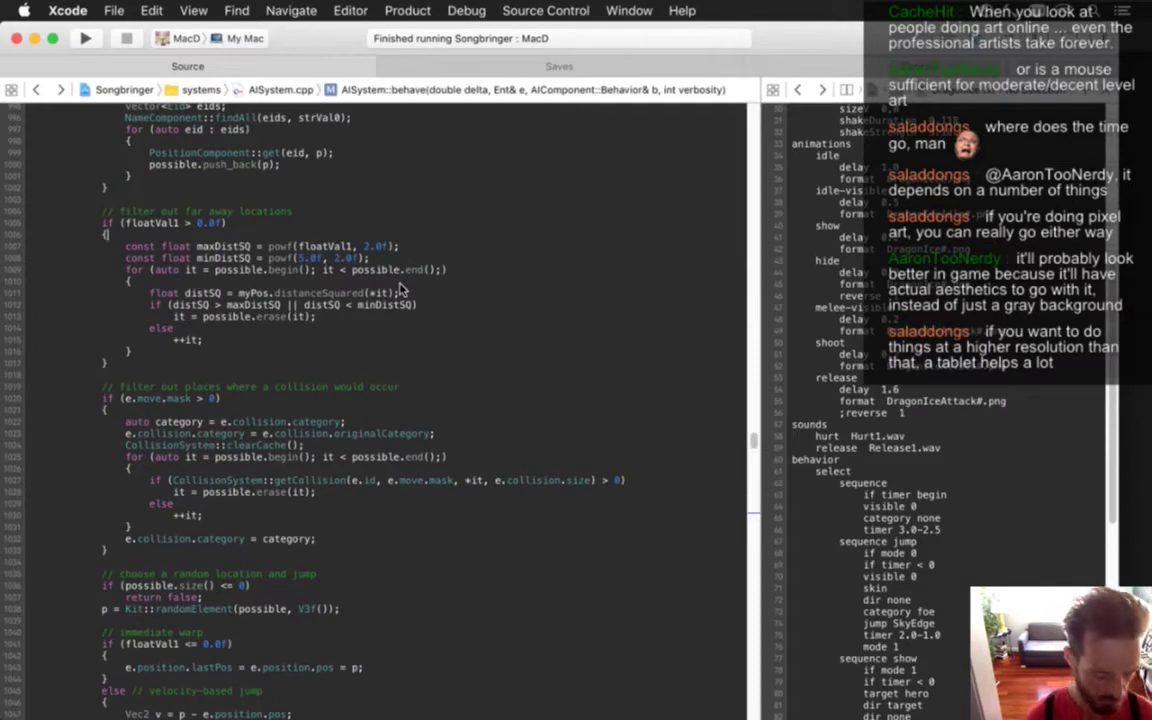
key("super+r")
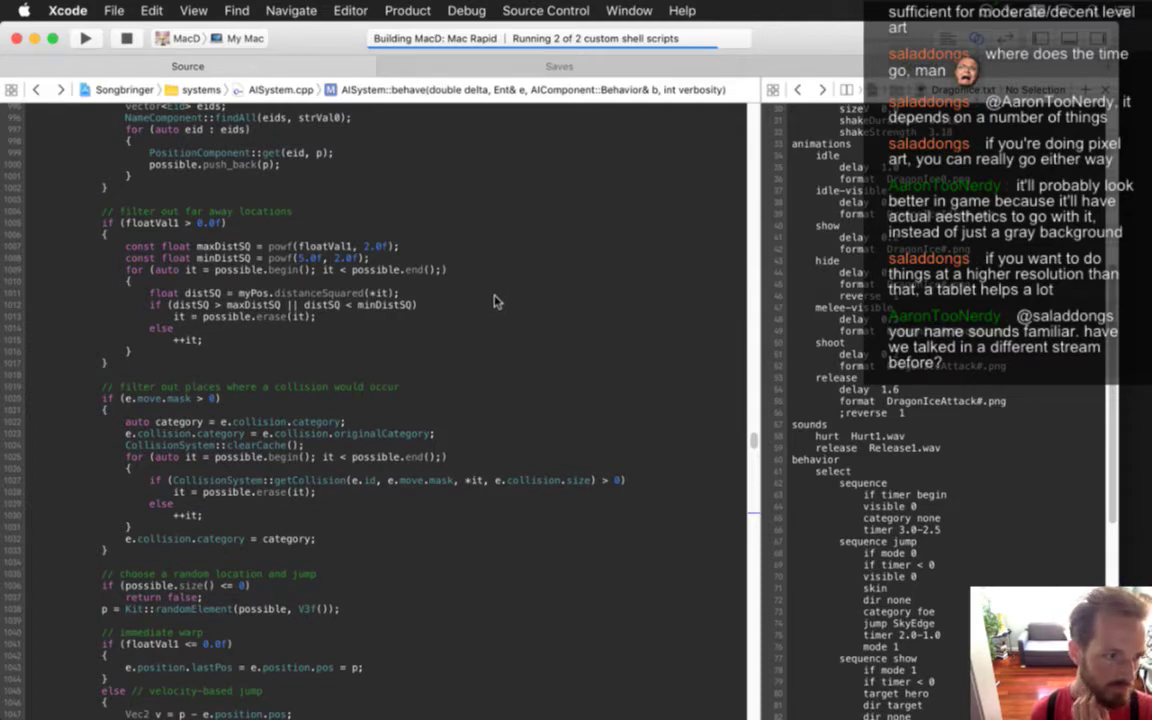
key("super+r")
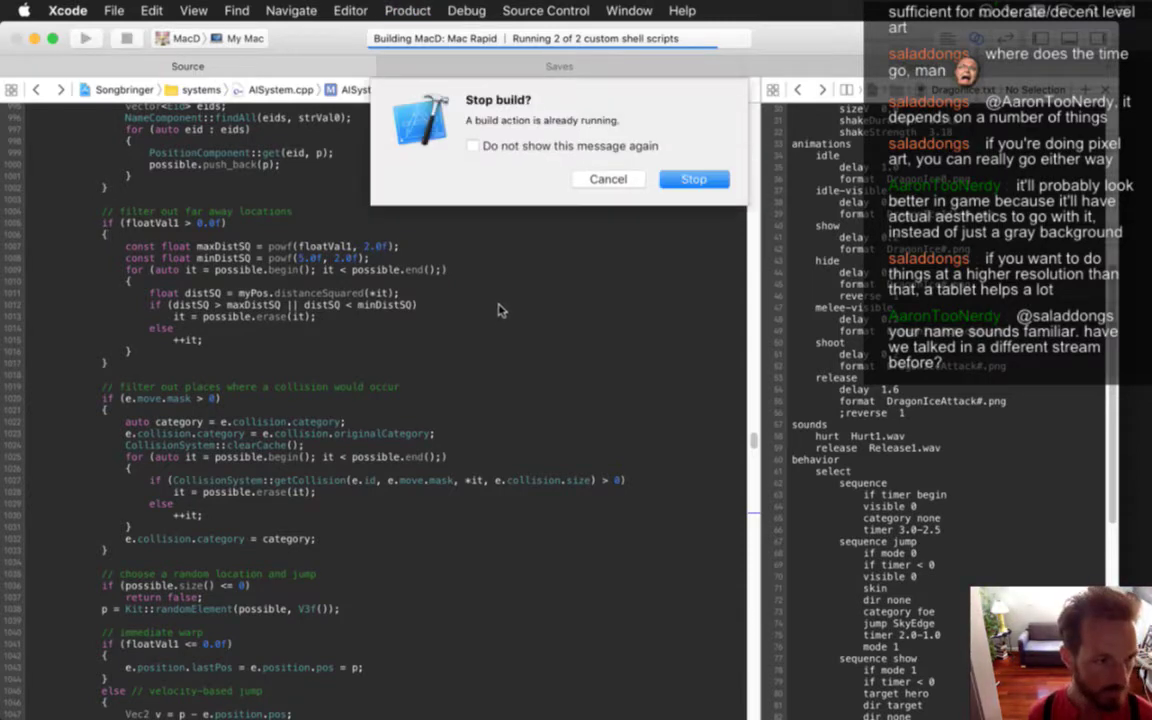
key("Escape")
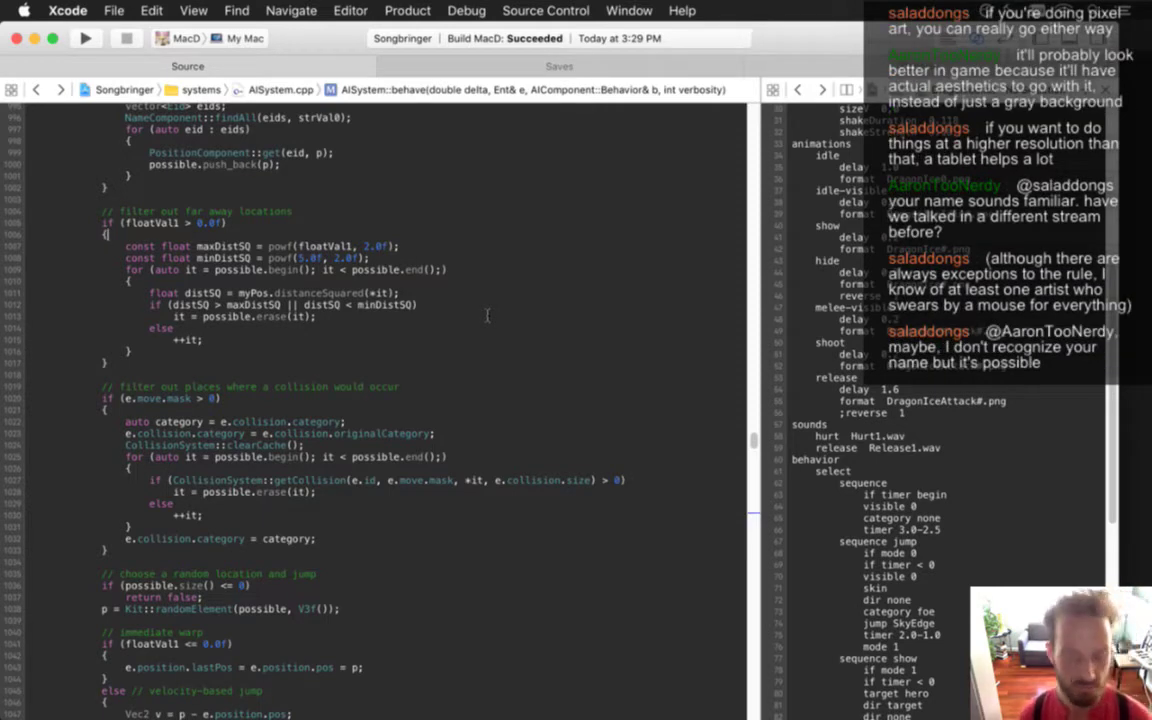
key("super+r")
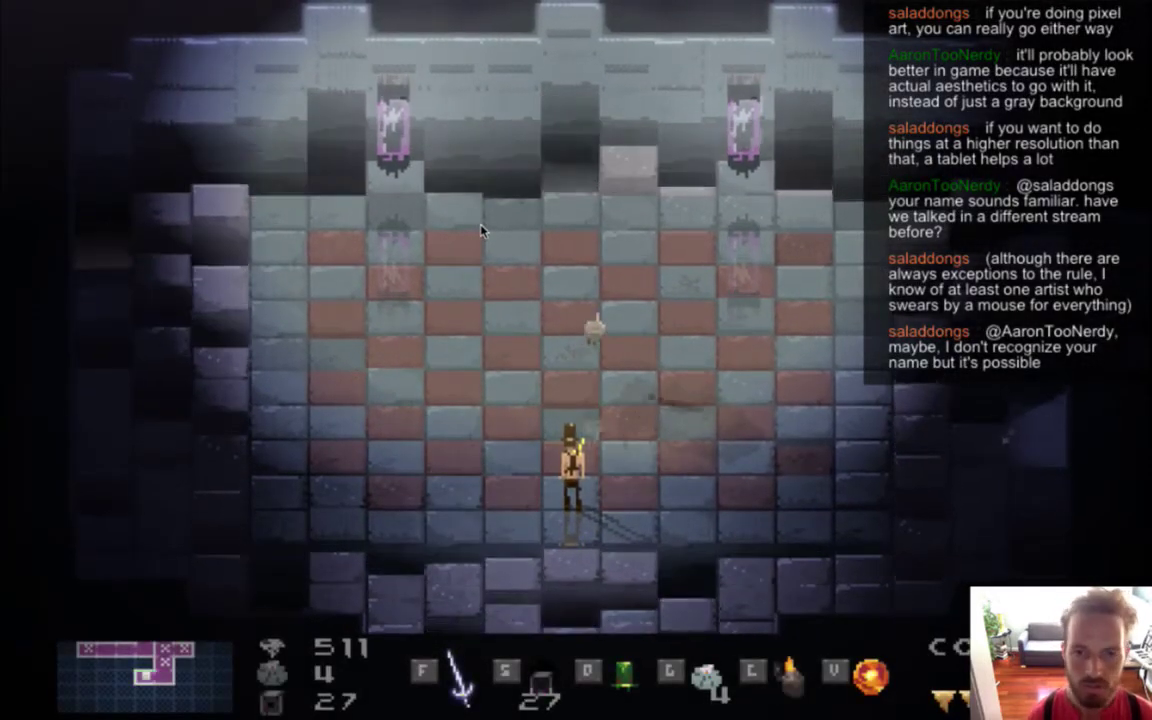
Playtest the ice dragon room, moving the hero around the floor and up to the left-hand dragons to examine the toned-down idle sprite
key("Right")
key("a")
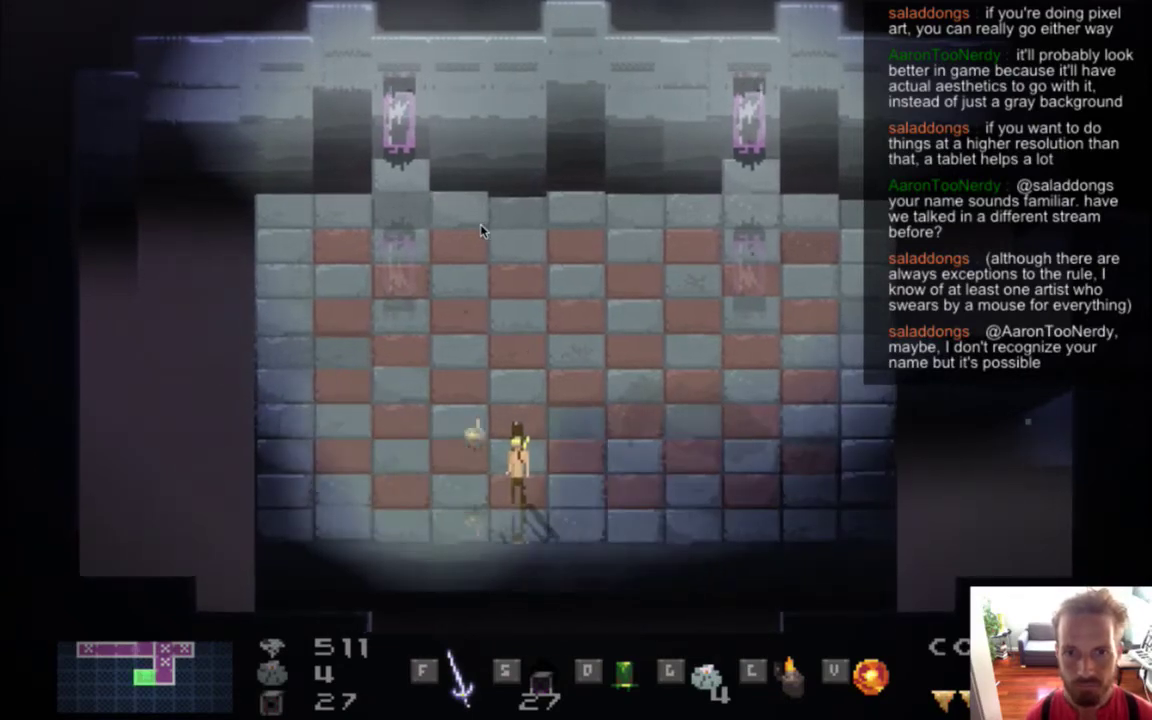
key("Right")
key("Up")
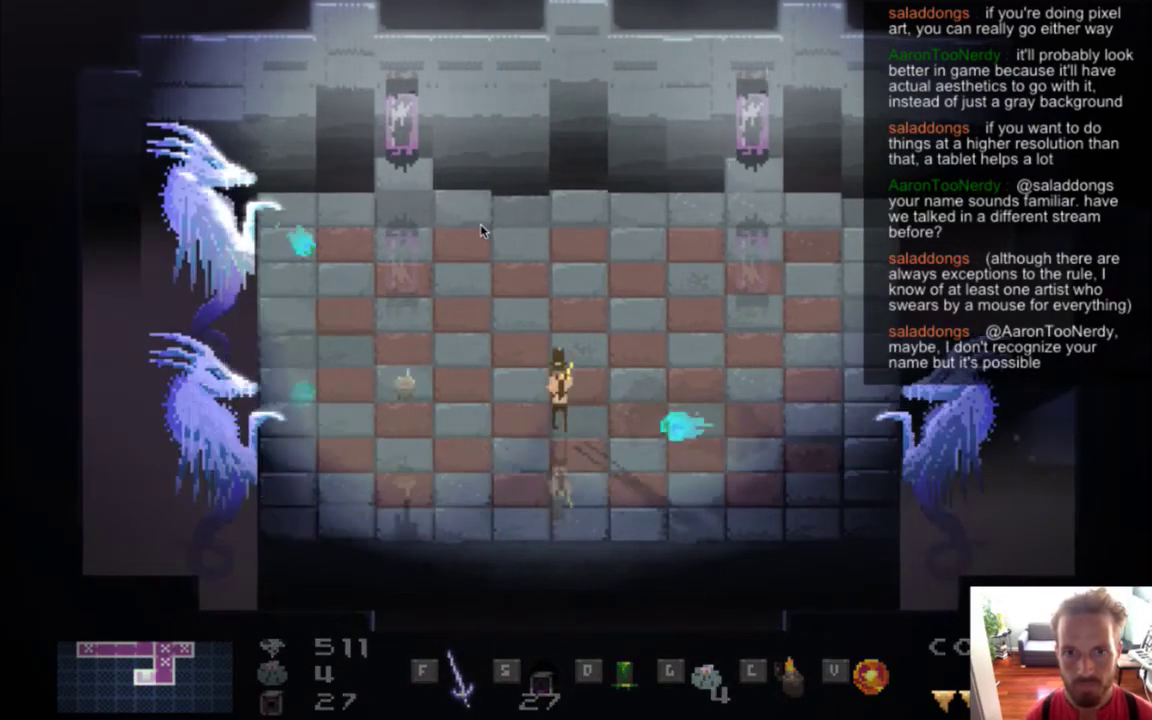
key("Left")
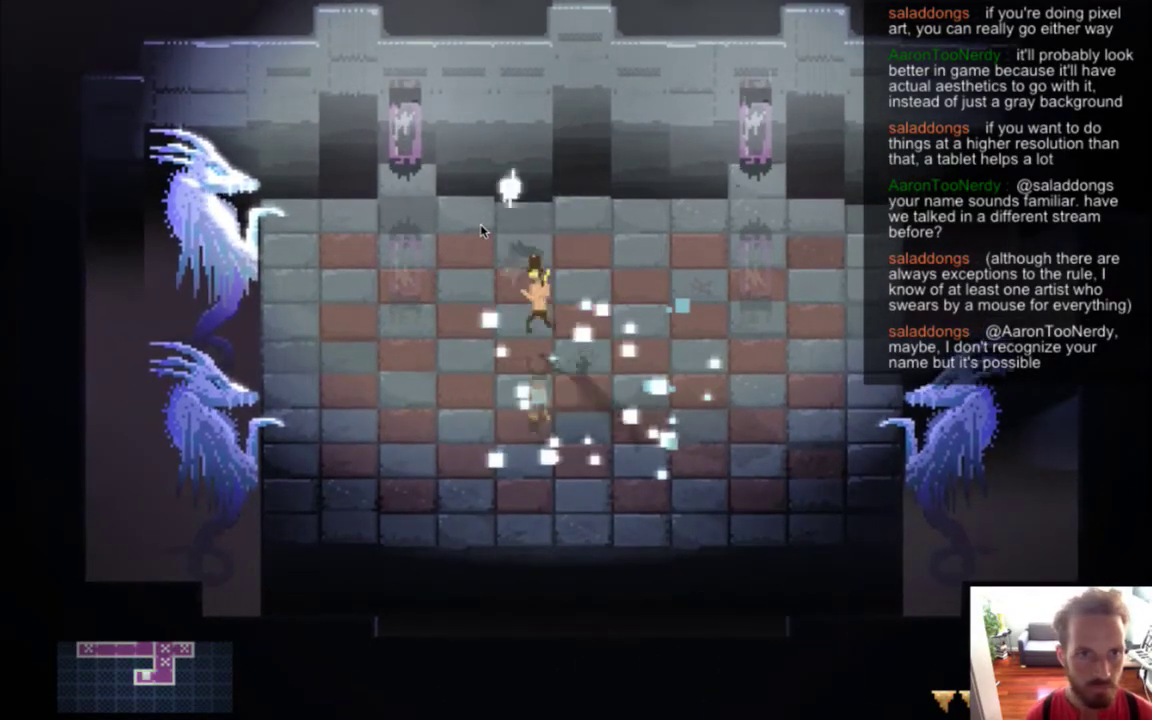
key("Down")
key("Down")
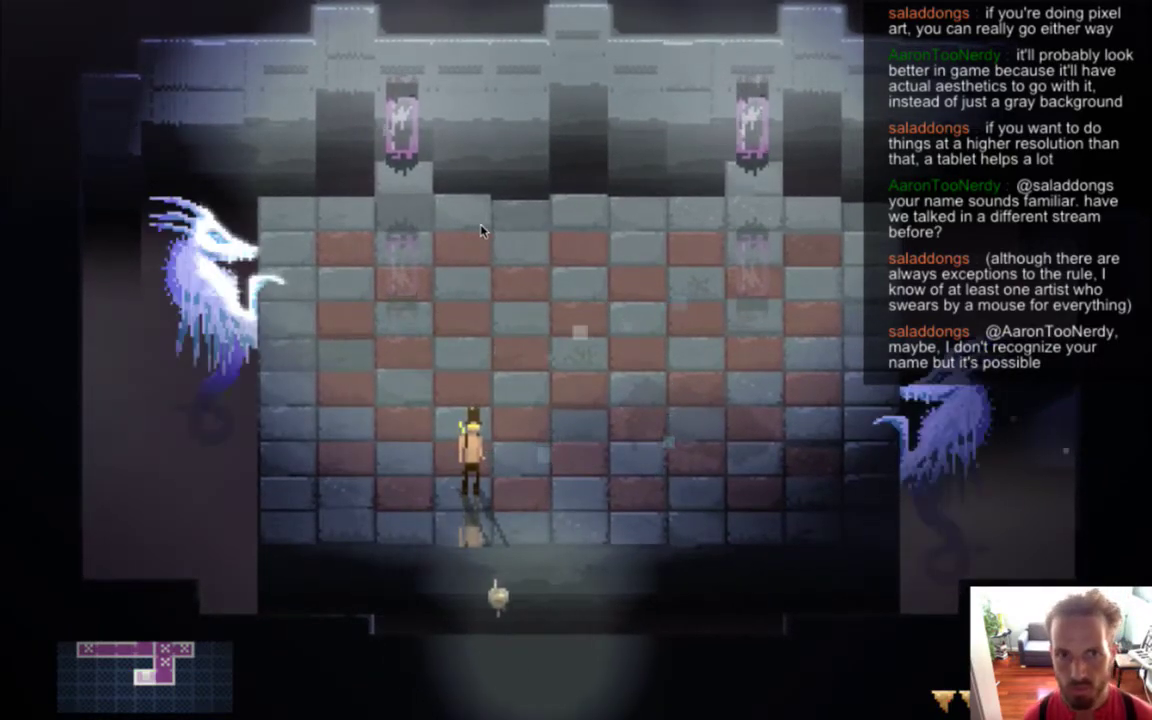
key("Up")
key("Left")
key("Down")
key("Left")
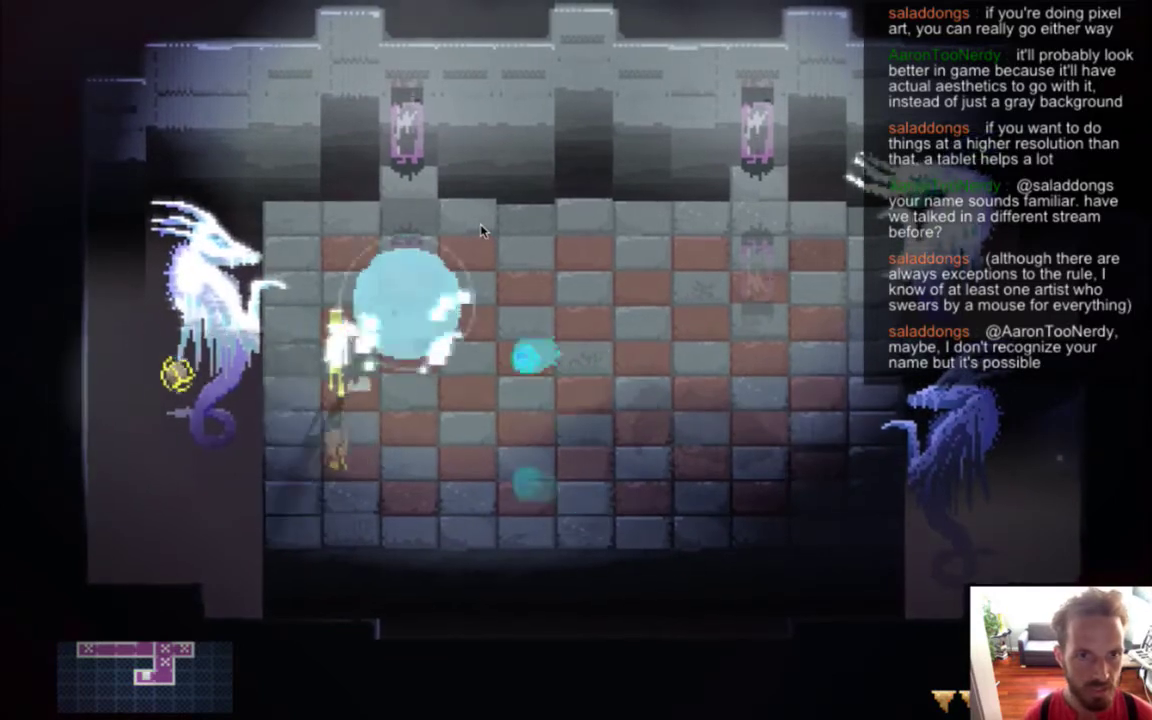
key("Up")
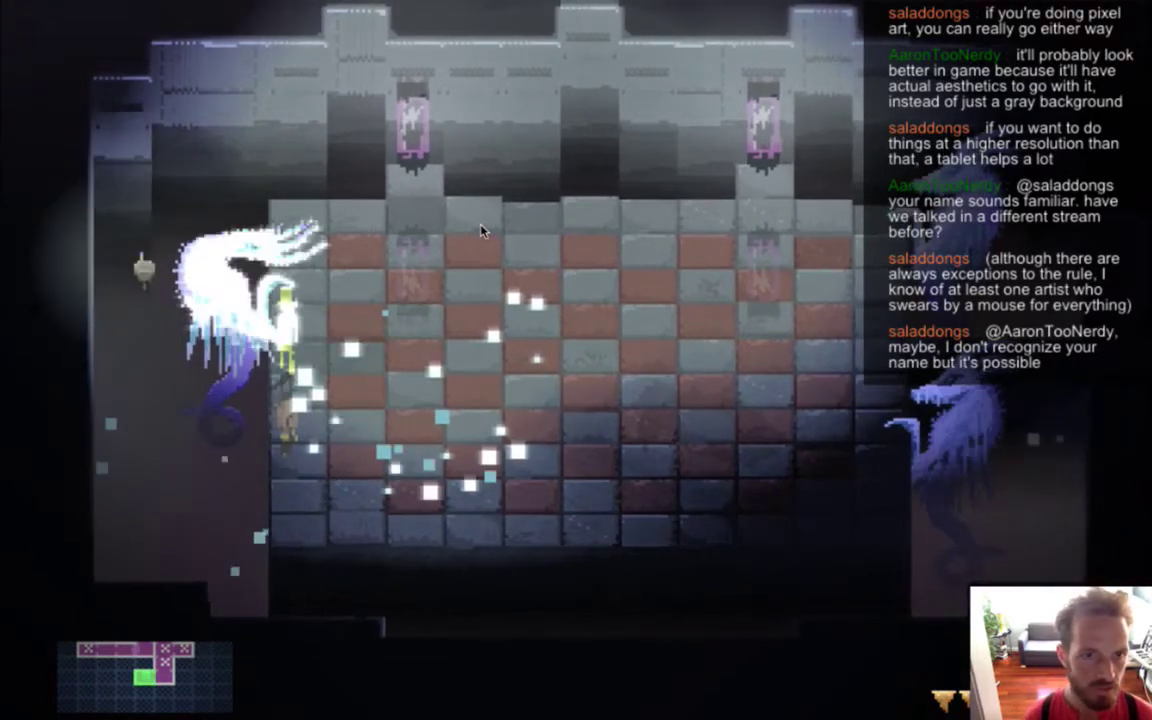
key("Right")
key("Left")
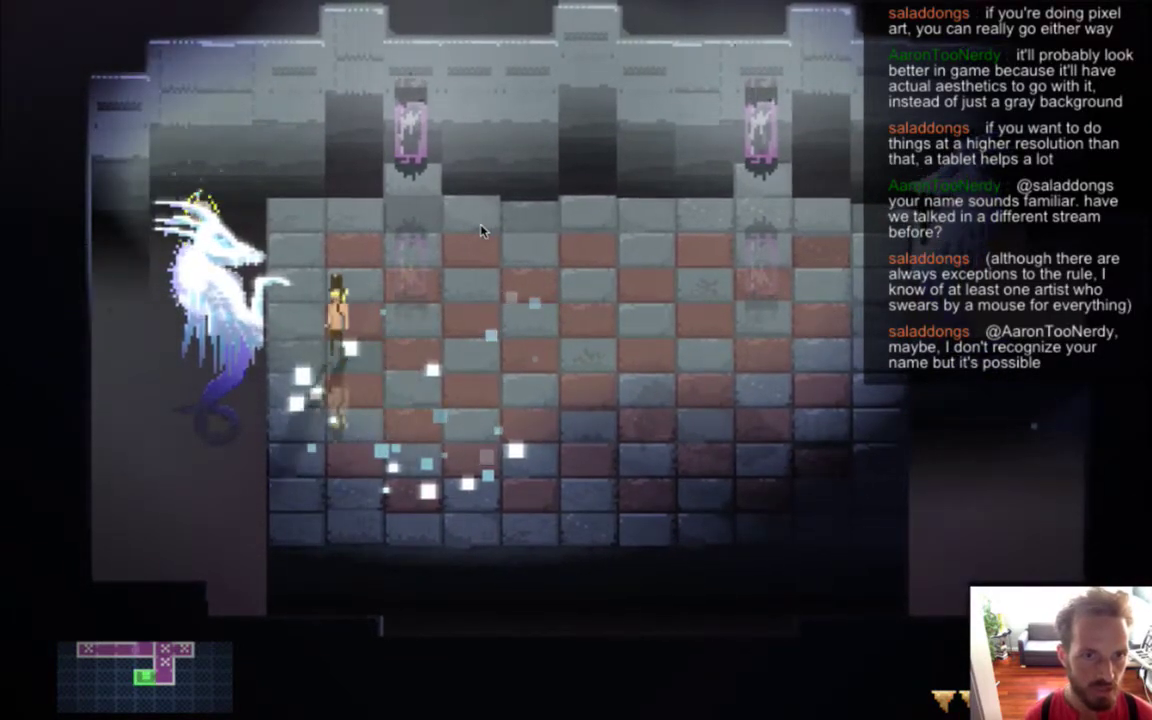
Move the hero across to the right-hand dragons to examine their coloring under attack, and quit the game after the hero dies
key("Right")
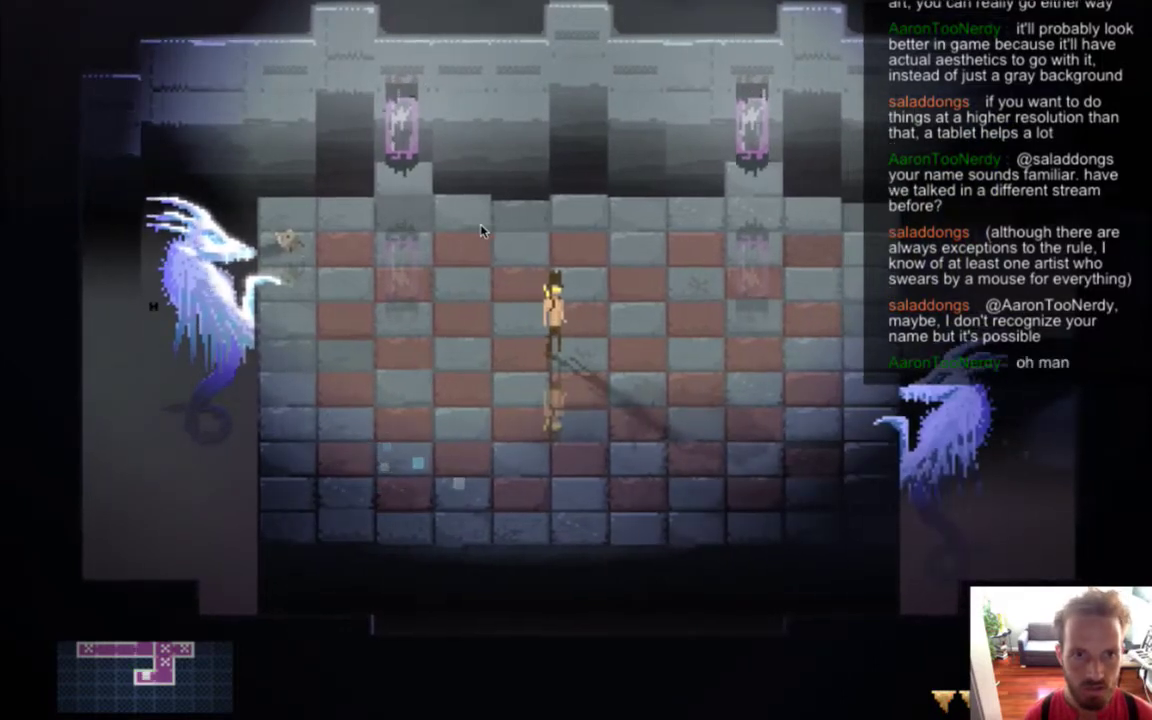
key("Right")
key("Up")
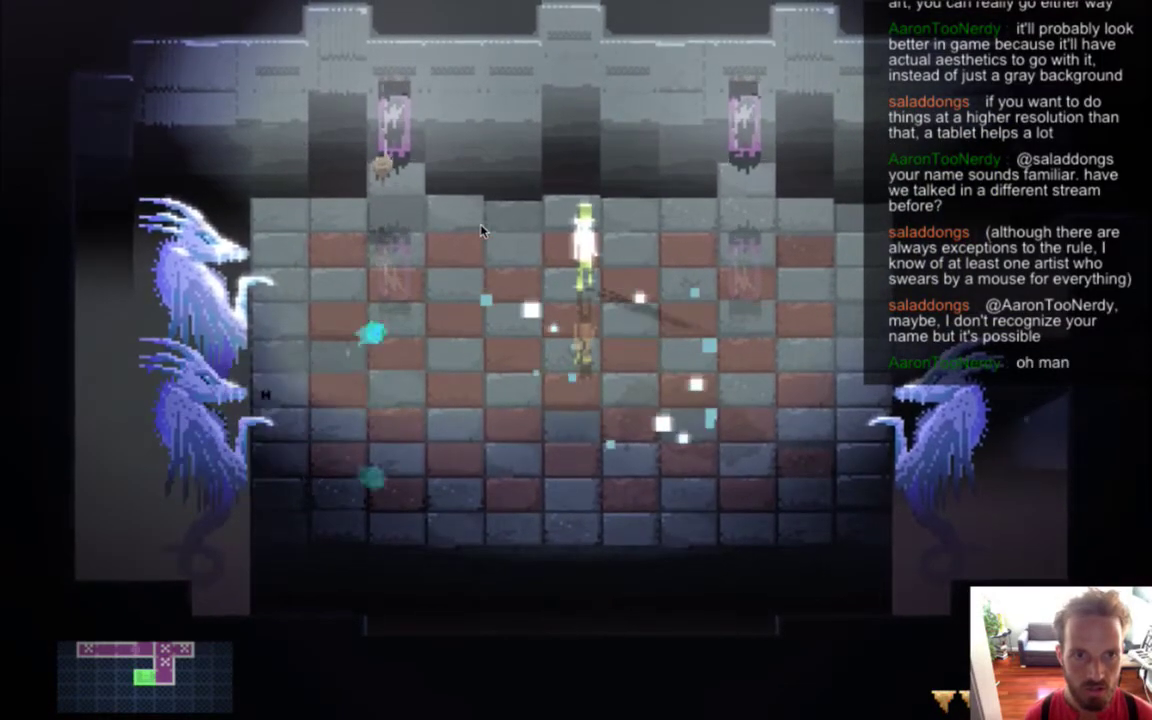
key("Up")
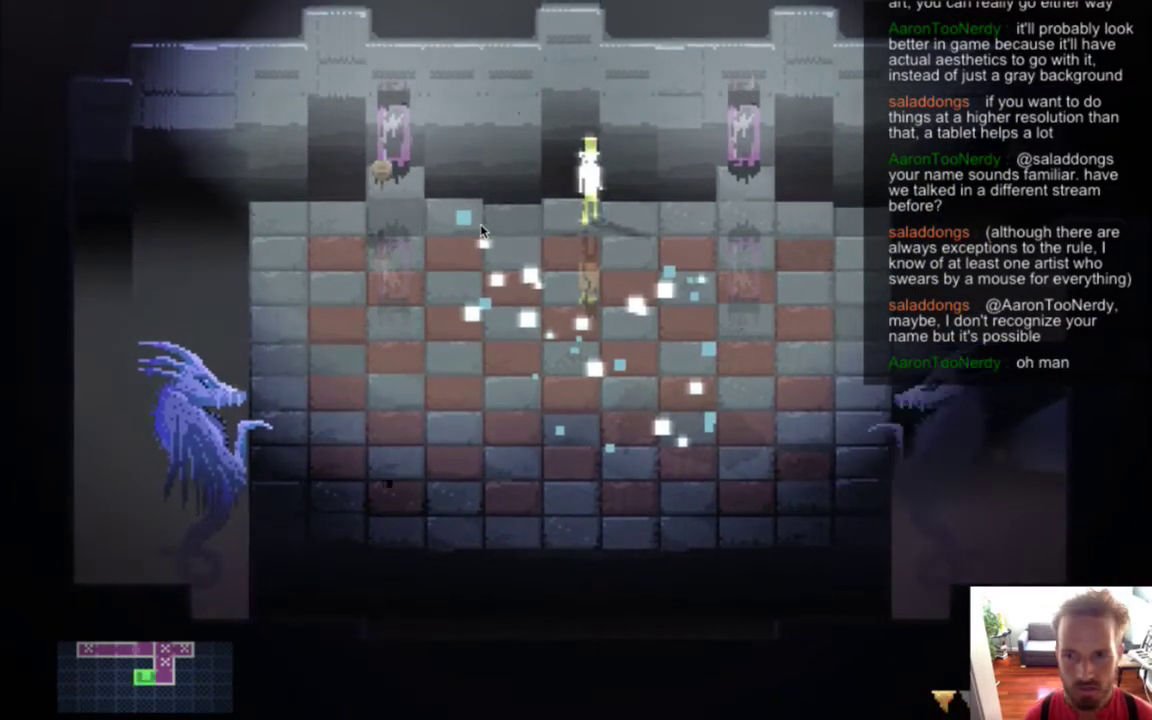
key("Down")
key("Right")
key("Right")
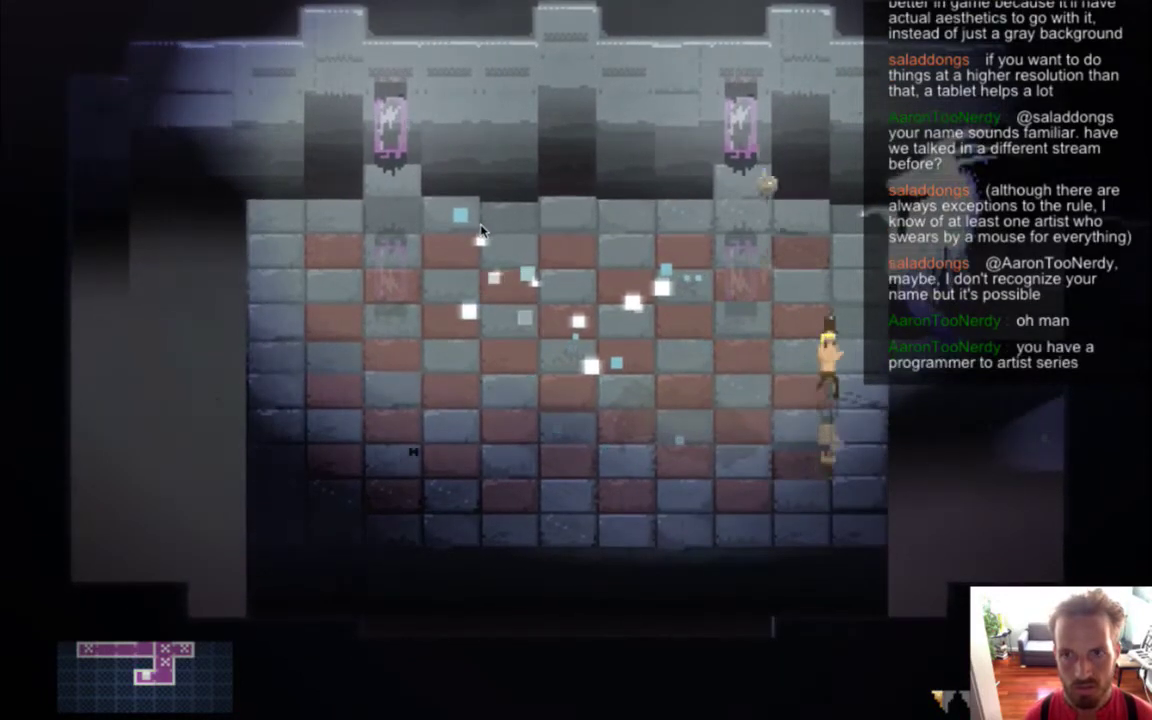
key("Left")
key("Up")
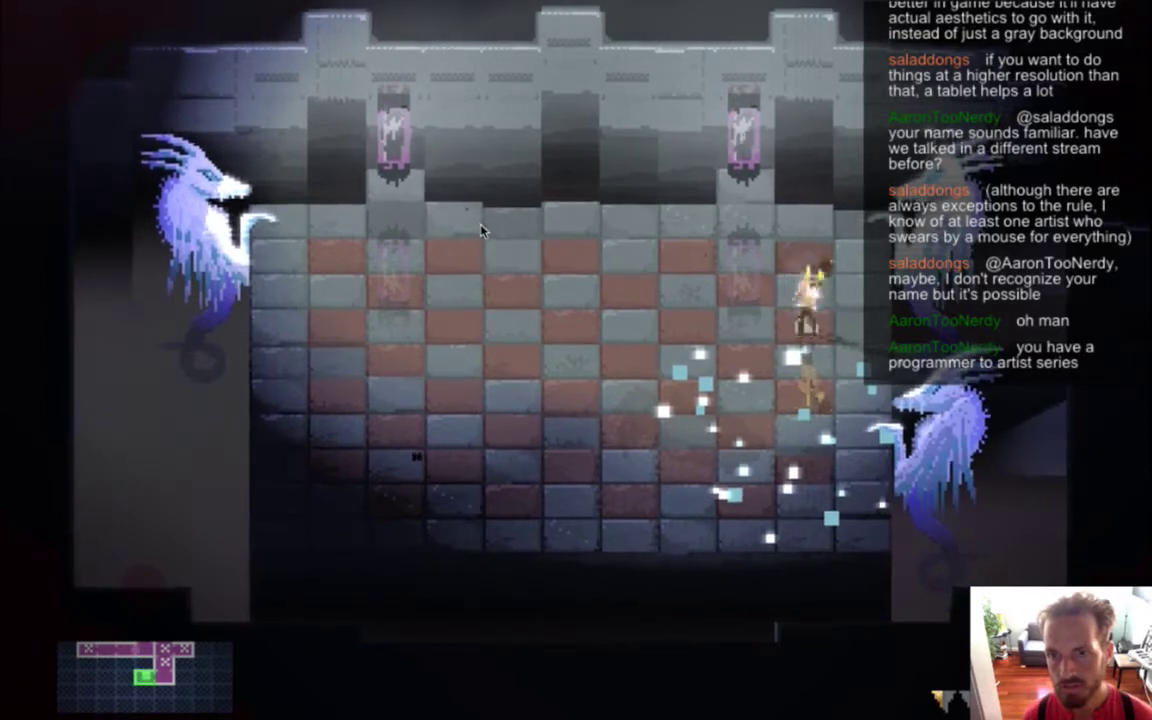
key("Right")
key("Down")
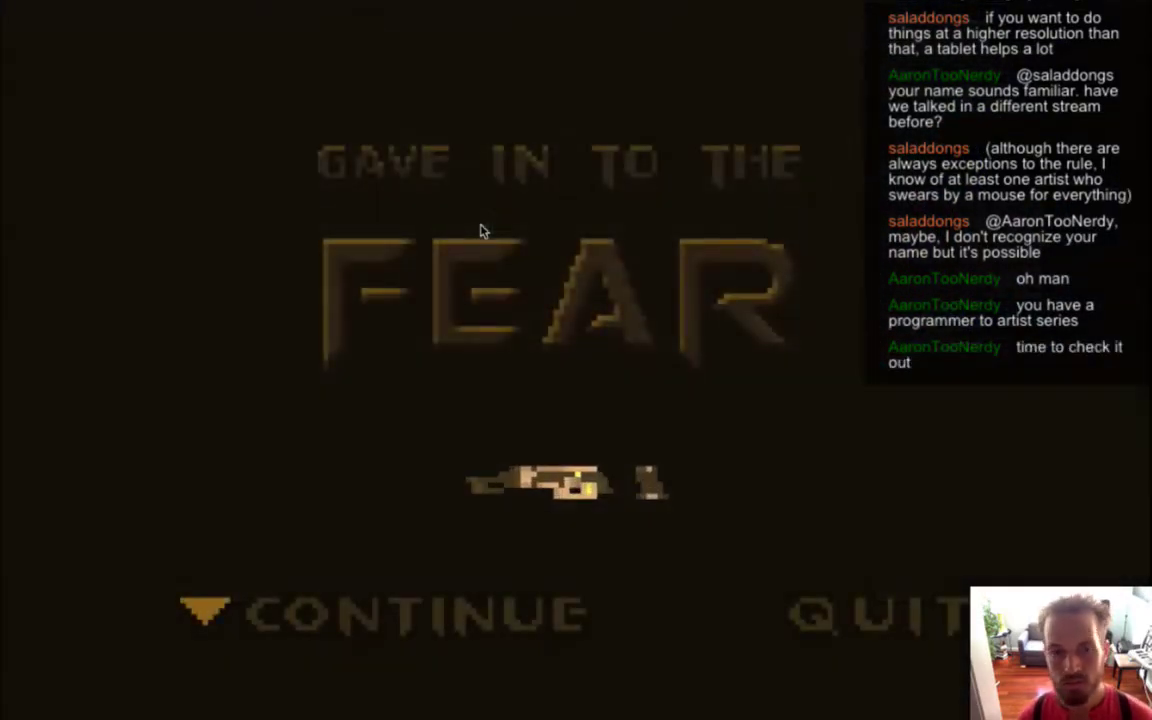
key("super+q")
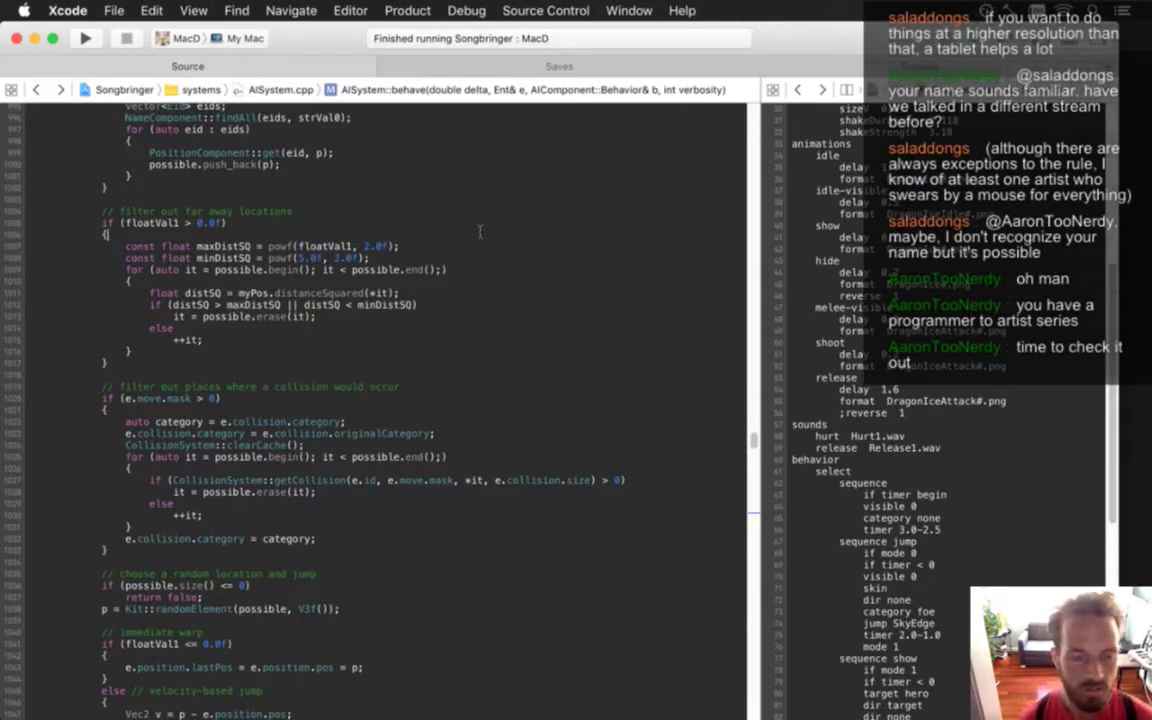
Switch to Photoshop, compare the two idle frames, and replace frame 2 with a duplicate of frame 1
key("super+Tab")
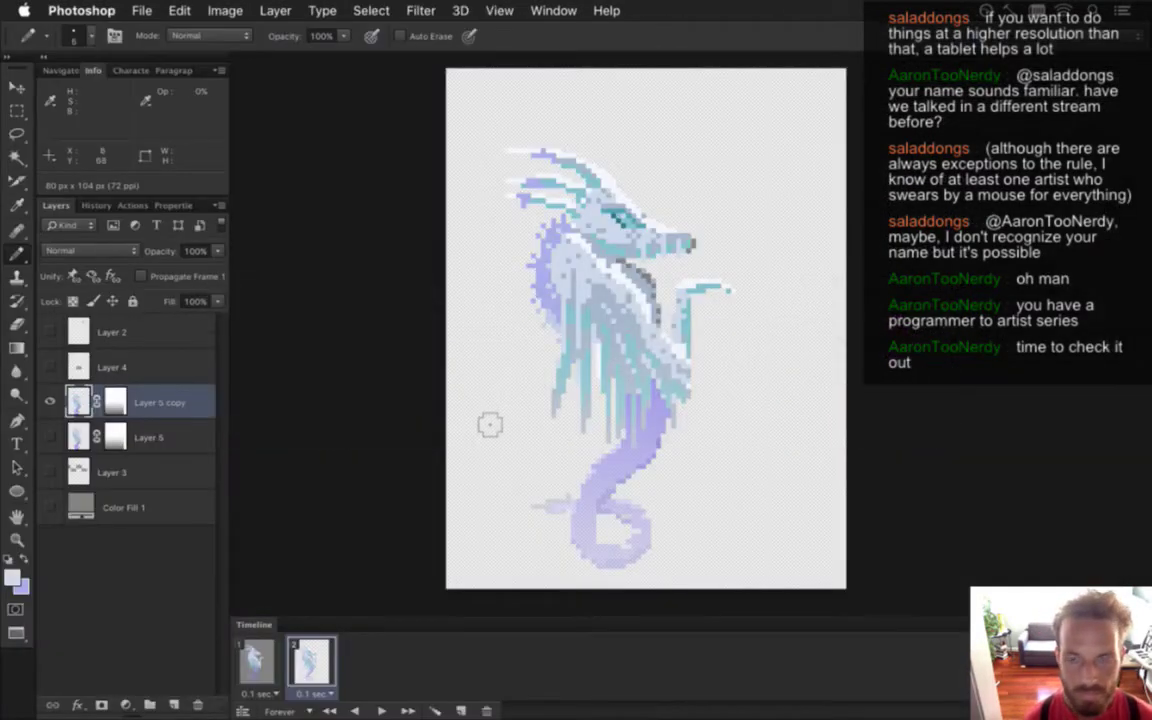
left_click(255, 660)
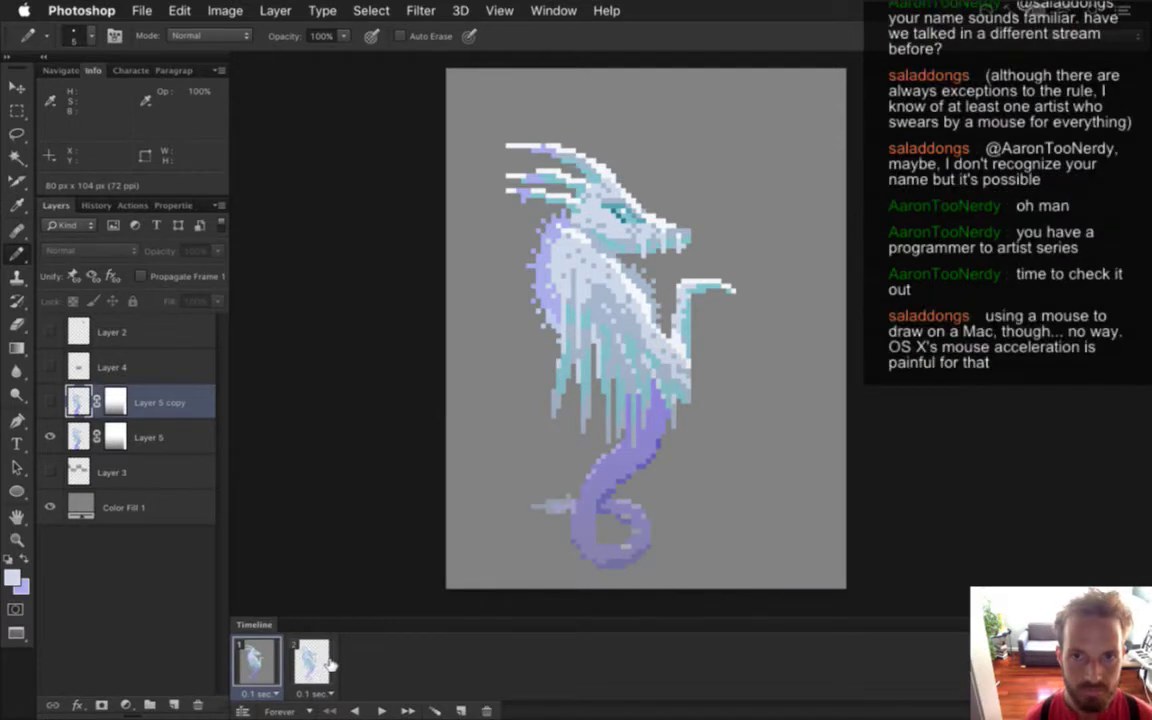
left_click(312, 660)
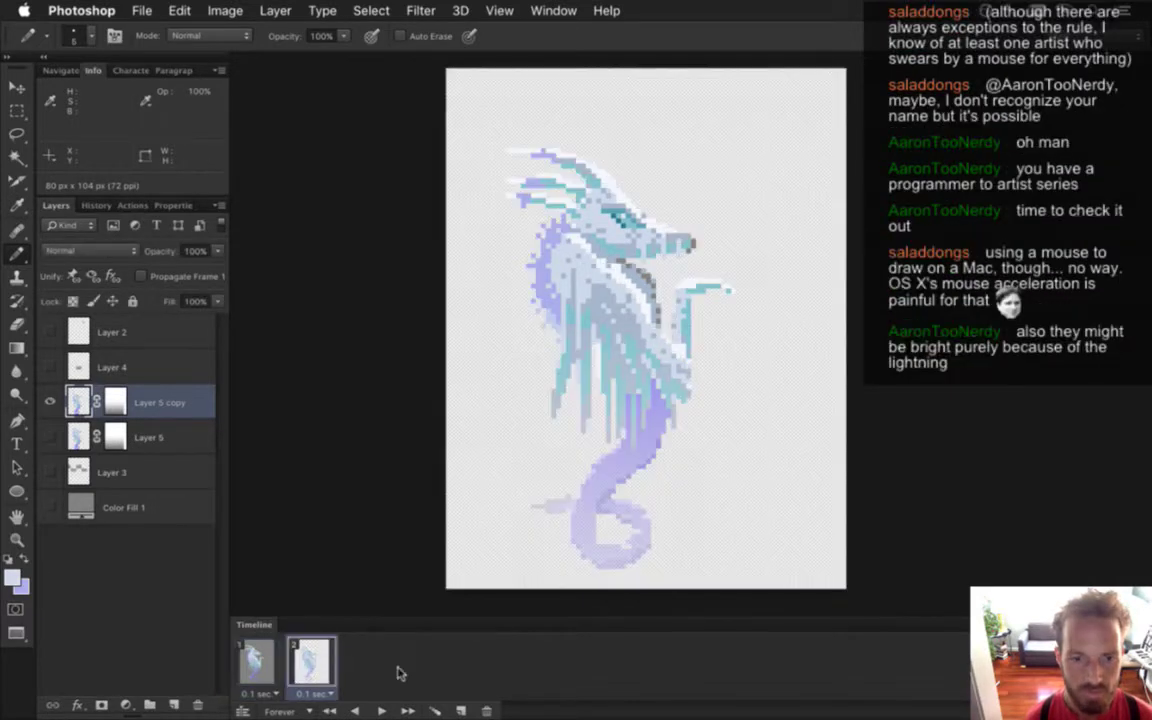
left_click(488, 708)
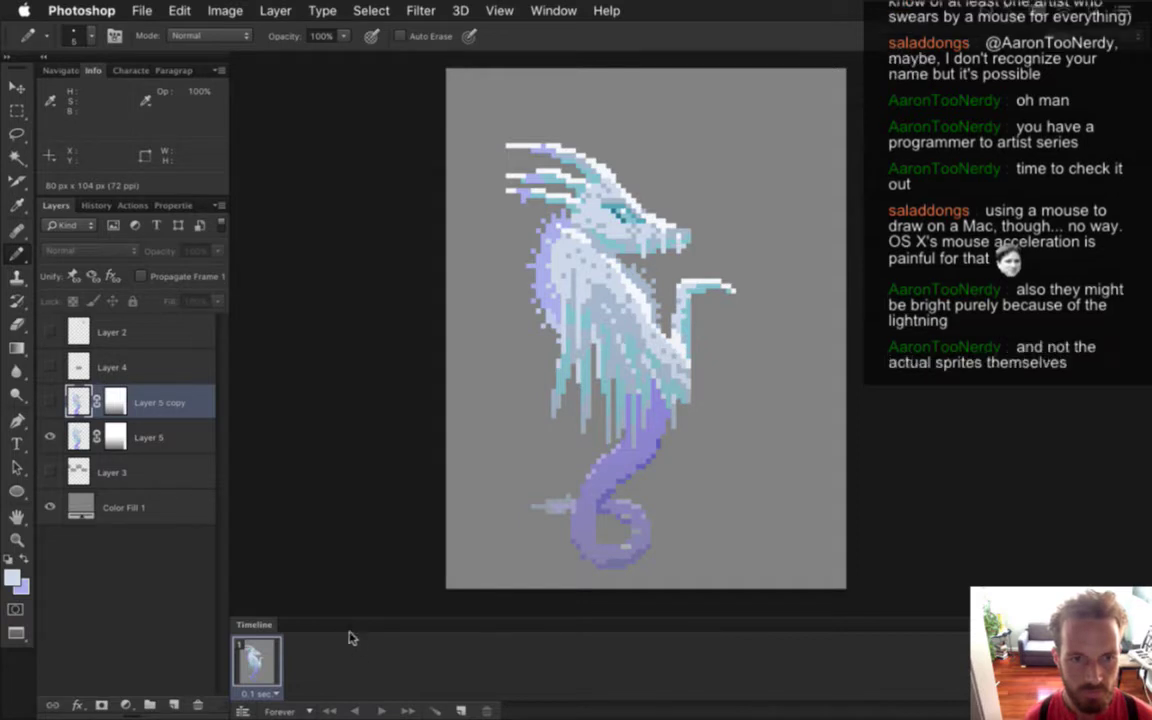
left_click(462, 708)
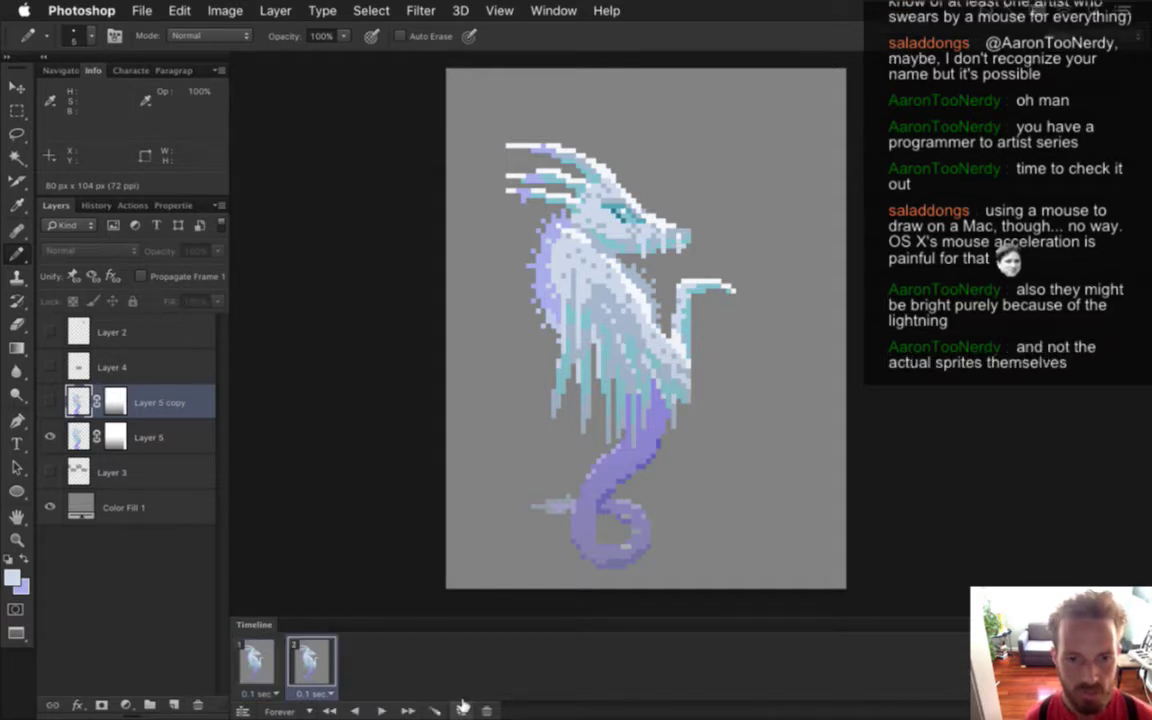
In frame 2, nudge the dragon on Layer 5 down by one pixel and return to frame 1
left_click(100, 450)
key("v")
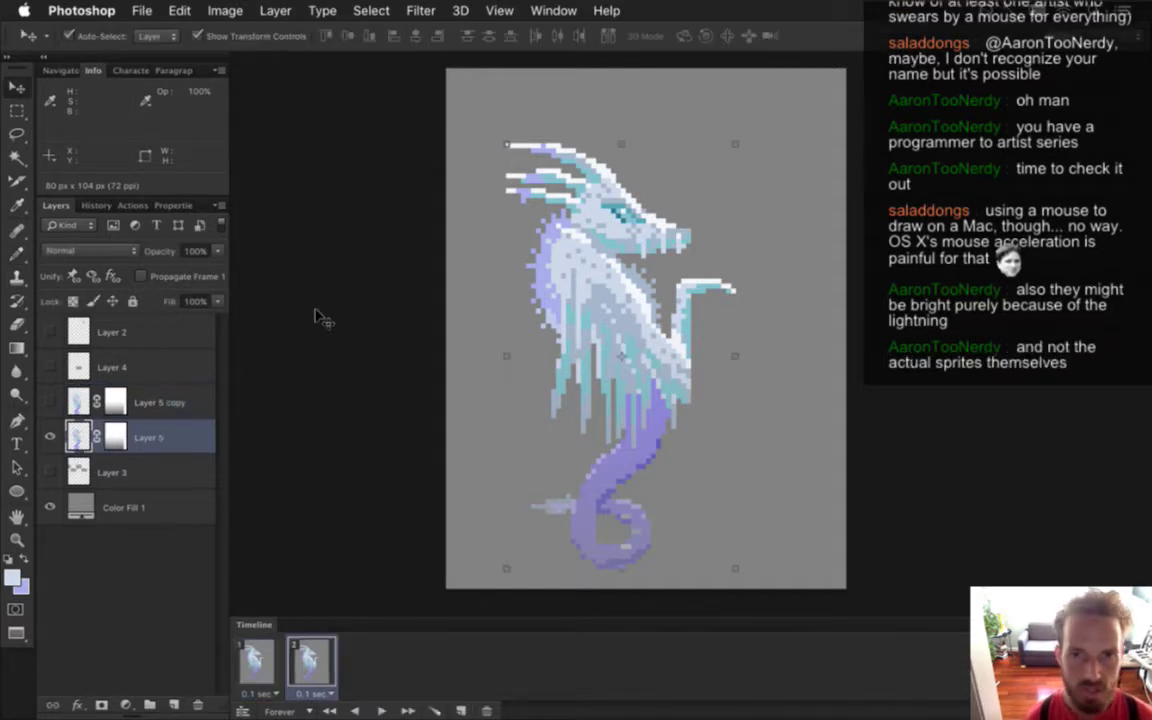
key("Down")
key("m")
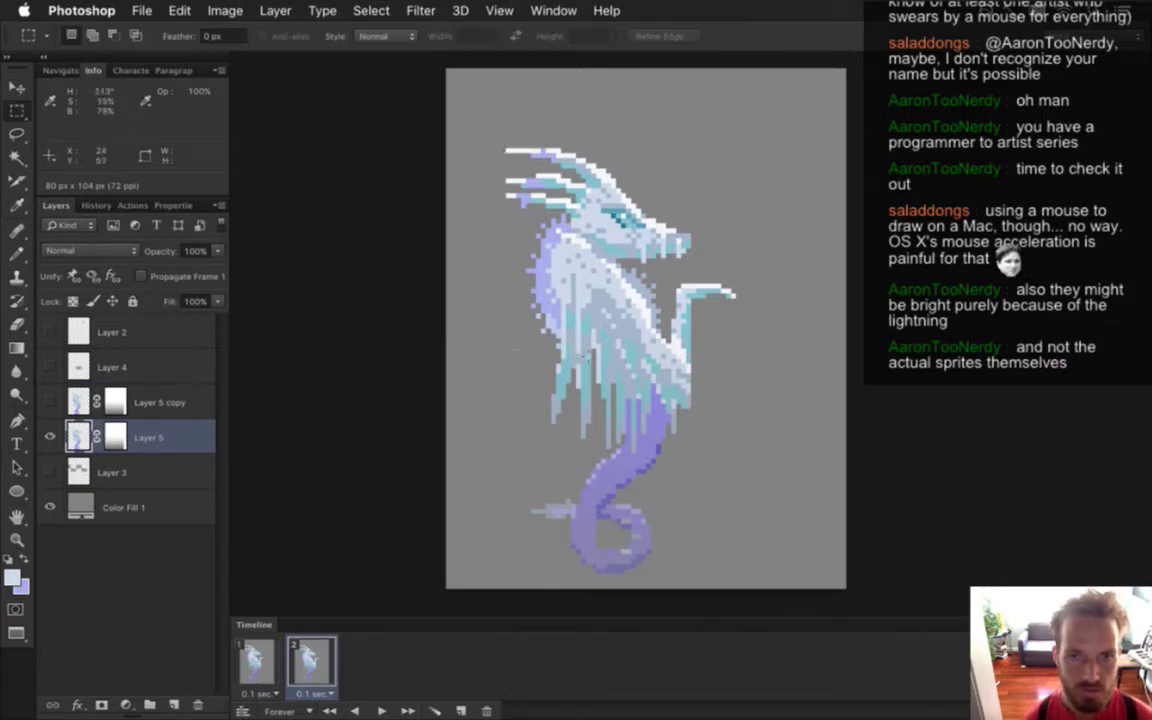
left_click(258, 662)
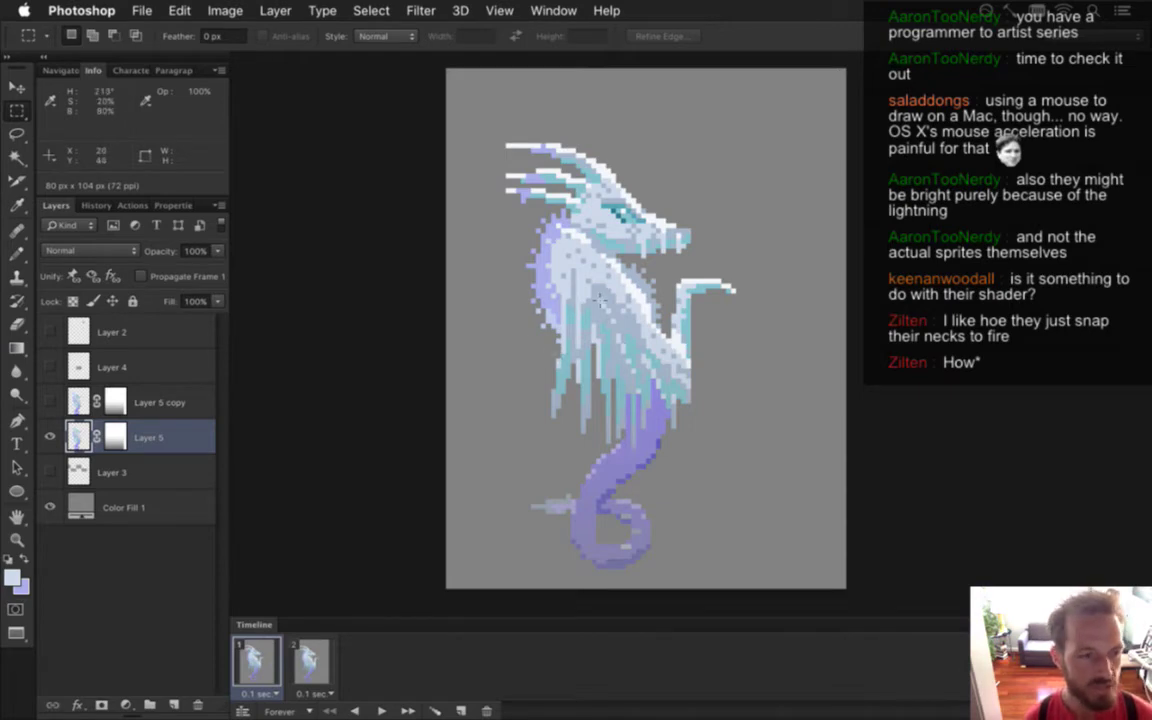
Switch to Xcode, build and run Songbringer, and change the game's video Quality setting to the previous option before resuming play
key("super+Tab")
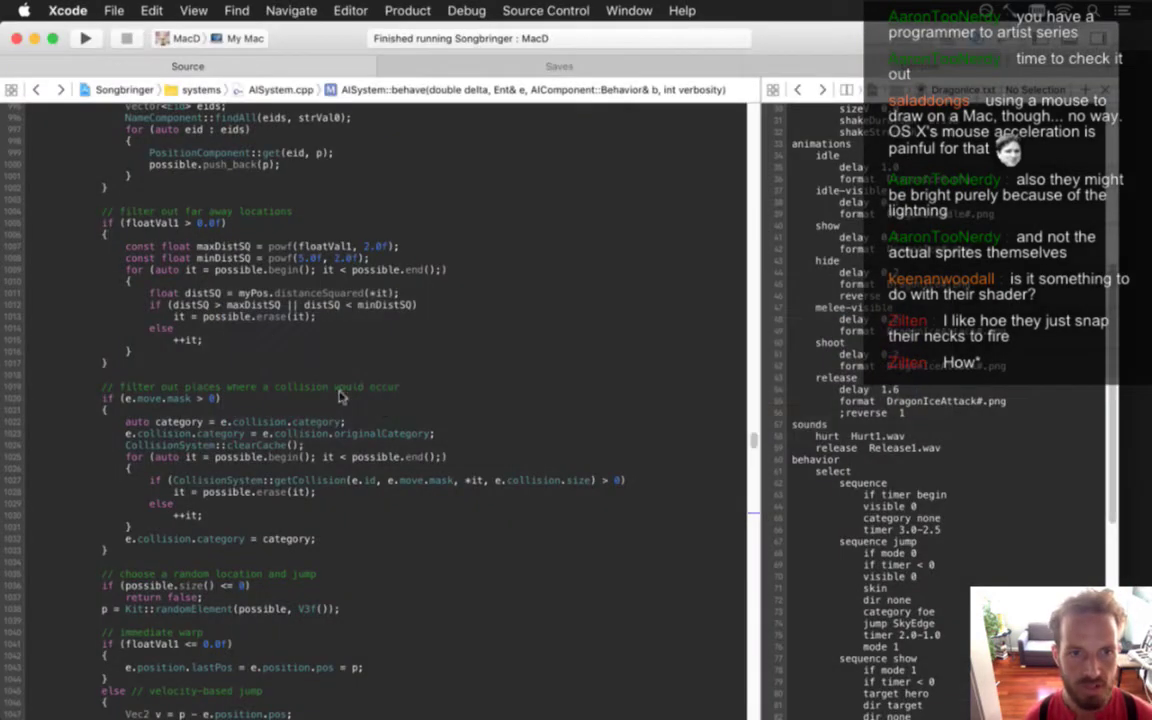
key("super+r")
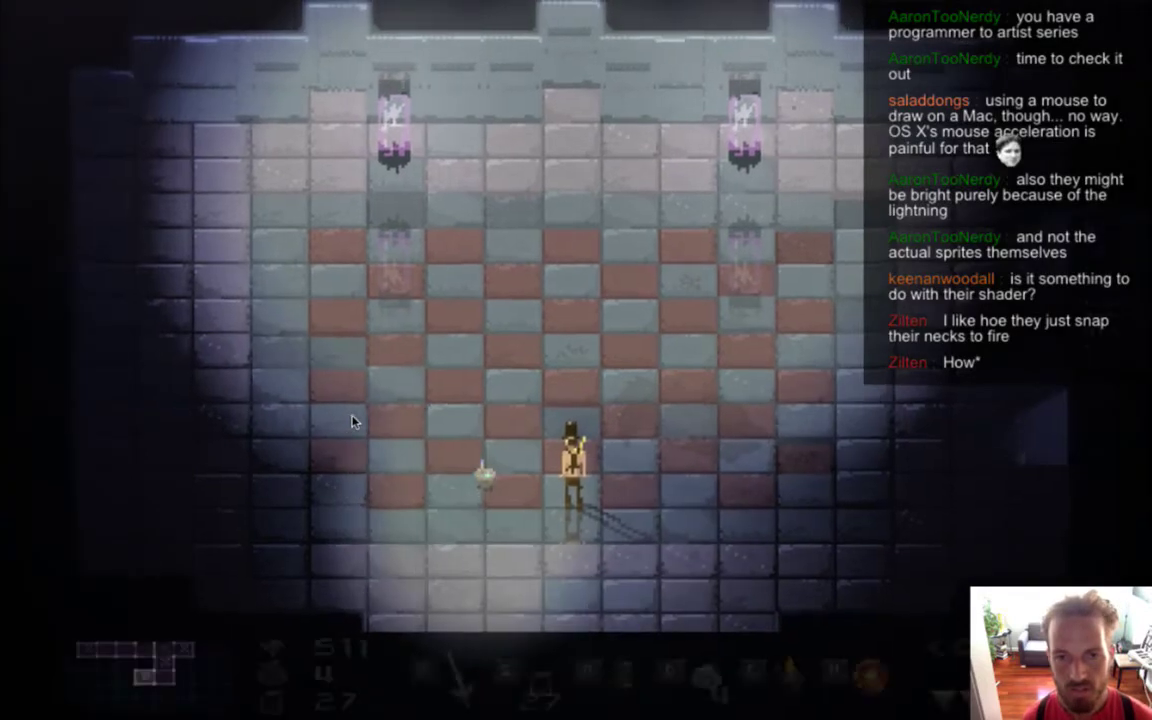
key("Escape")
key("Down")
key("Return")
key("Down")
key("Down")
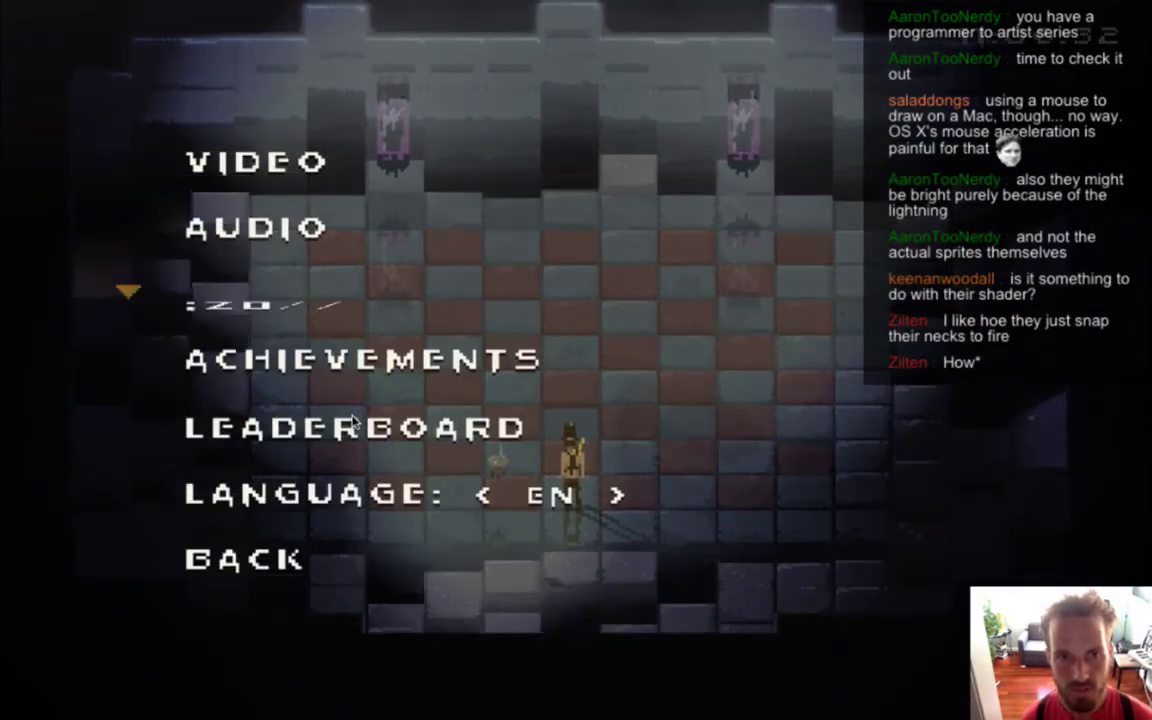
key("Up")
key("Up")
key("Return")
key("Down")
key("Down")
key("Down")
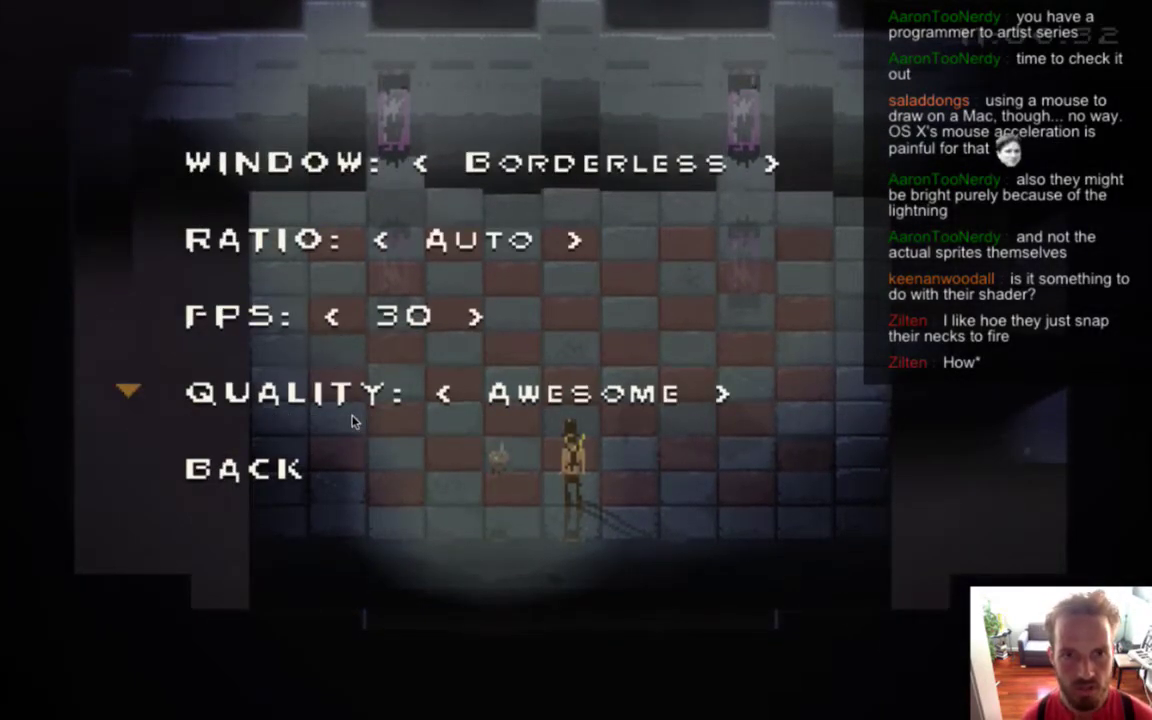
key("Left")
key("Escape")
key("Escape")
key("Escape")
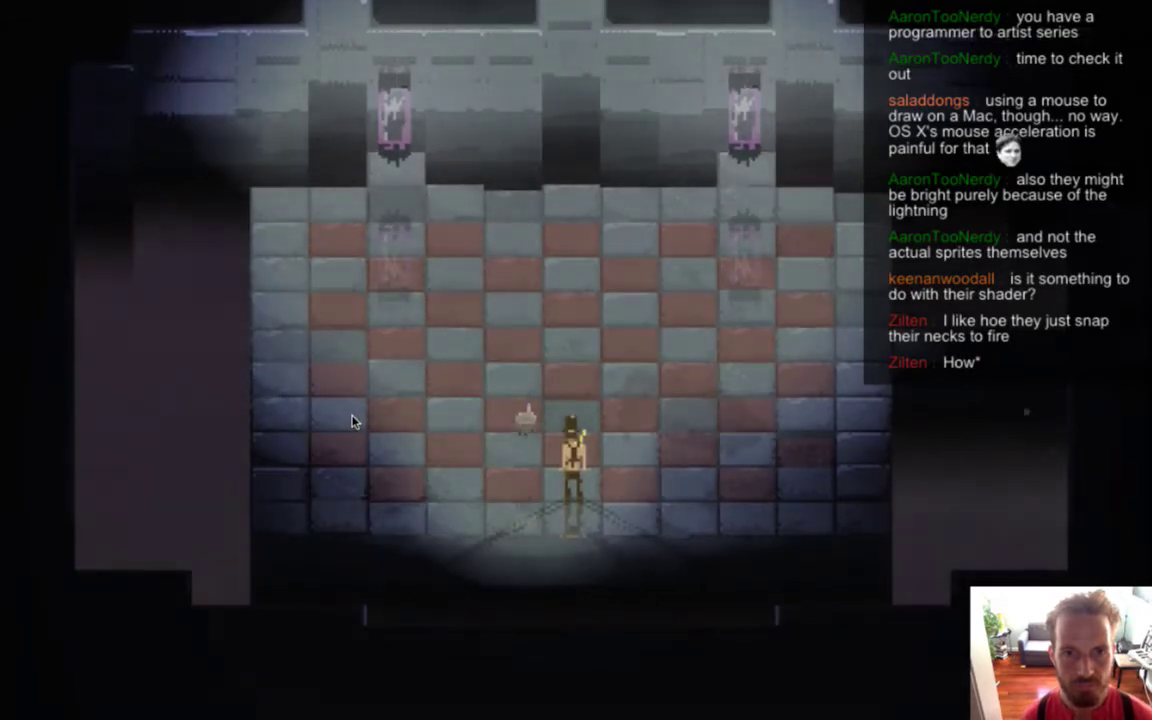
Move the hero up and across to the left-hand wall to examine the ice dragon's coloring at the changed quality setting
key("Up")
key("a")
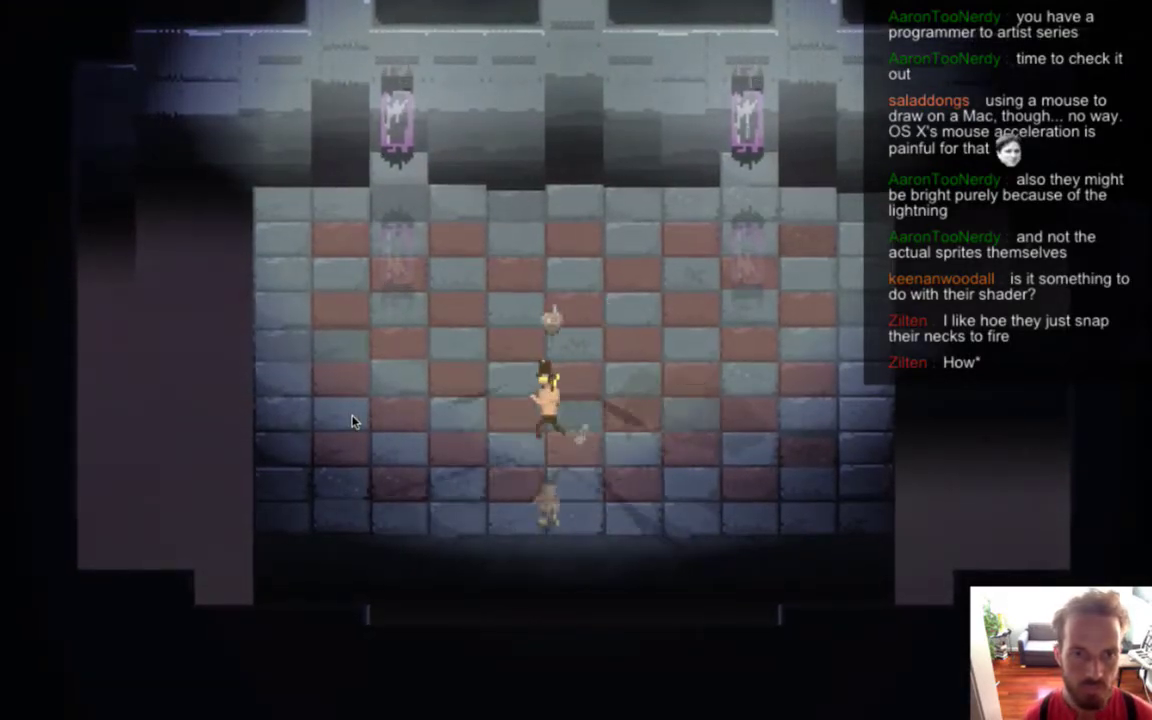
key("Up")
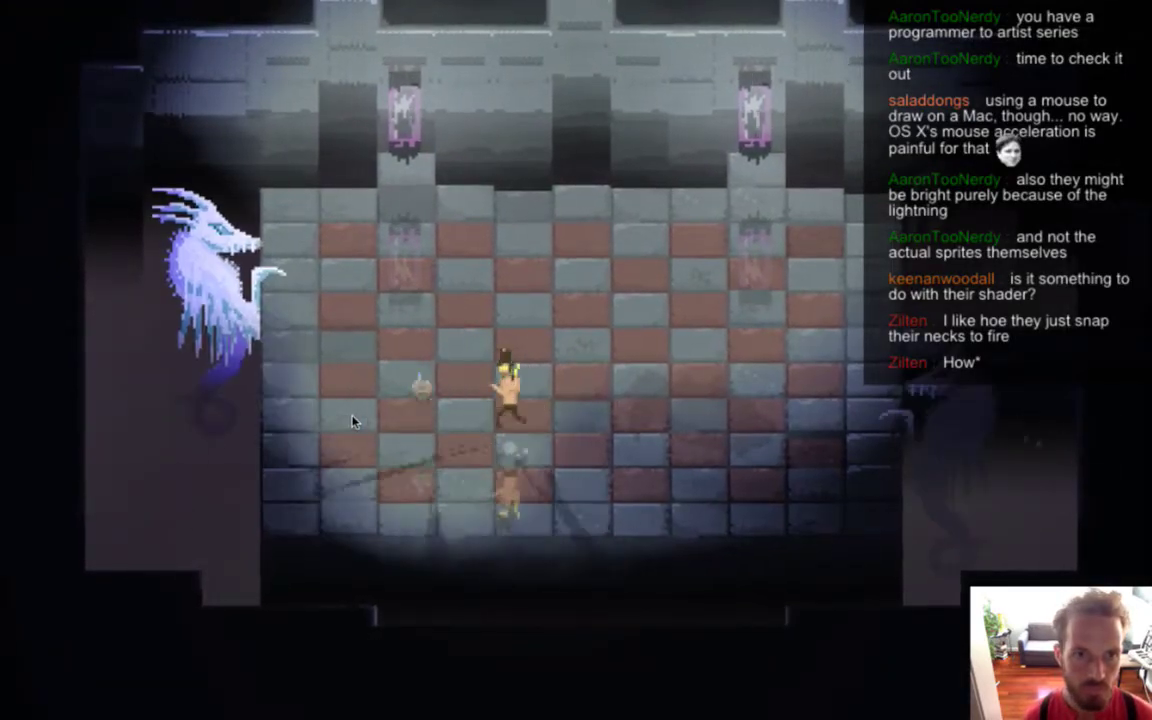
key("Left")
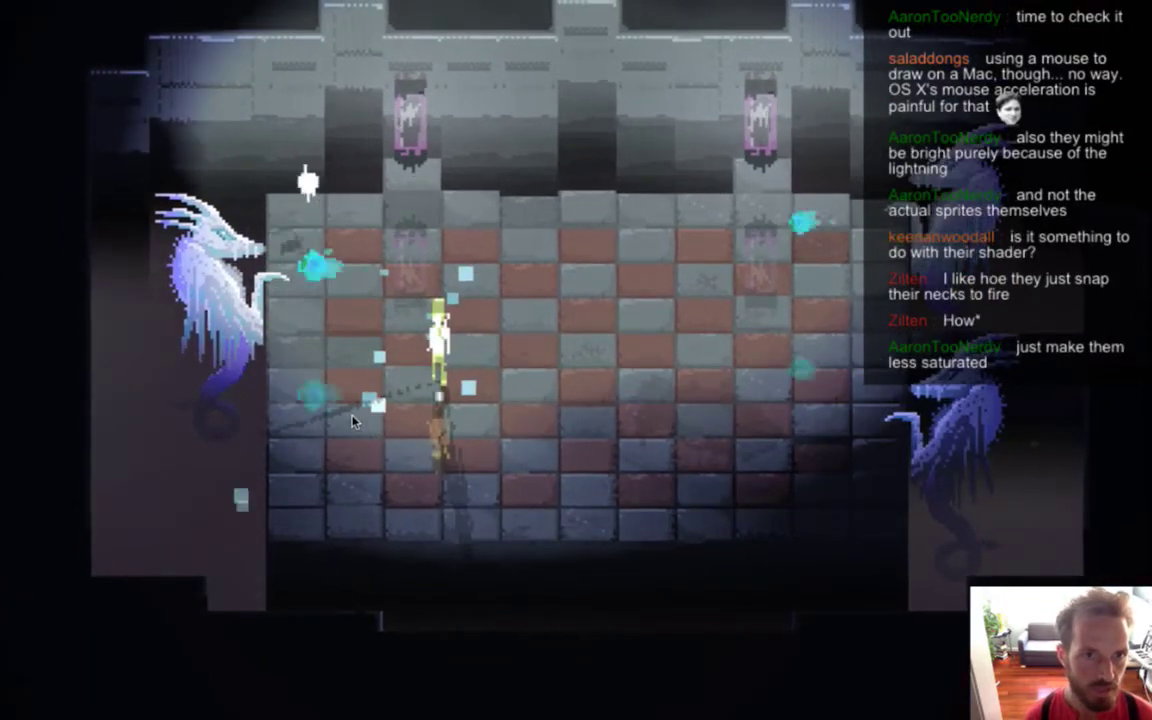
key("a")
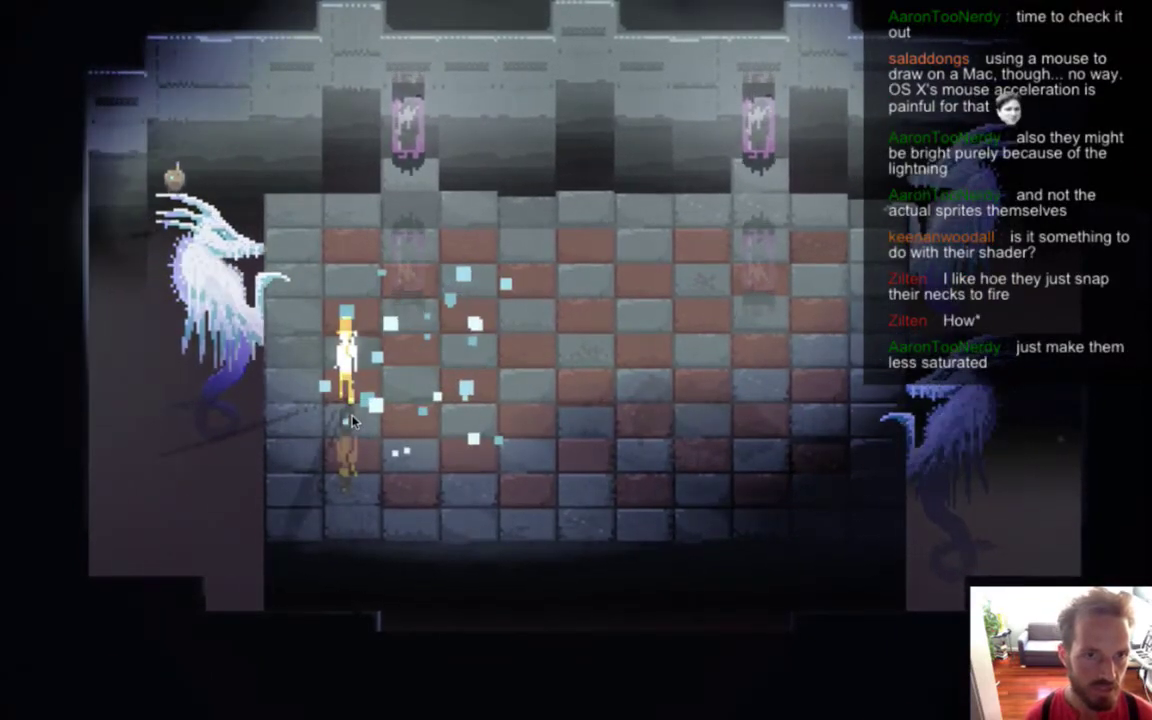
Move the hero to the right-hand wall and examine the coloring of the dragons there up close
key("d")
key("d")
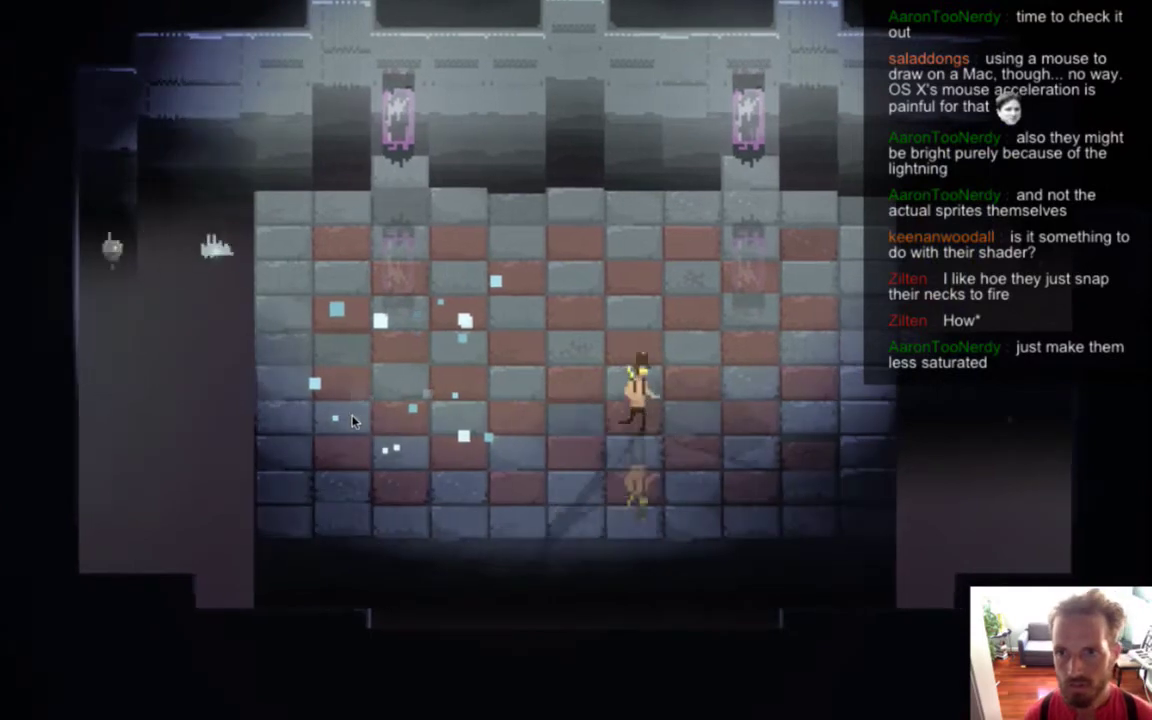
key("d")
key("s")
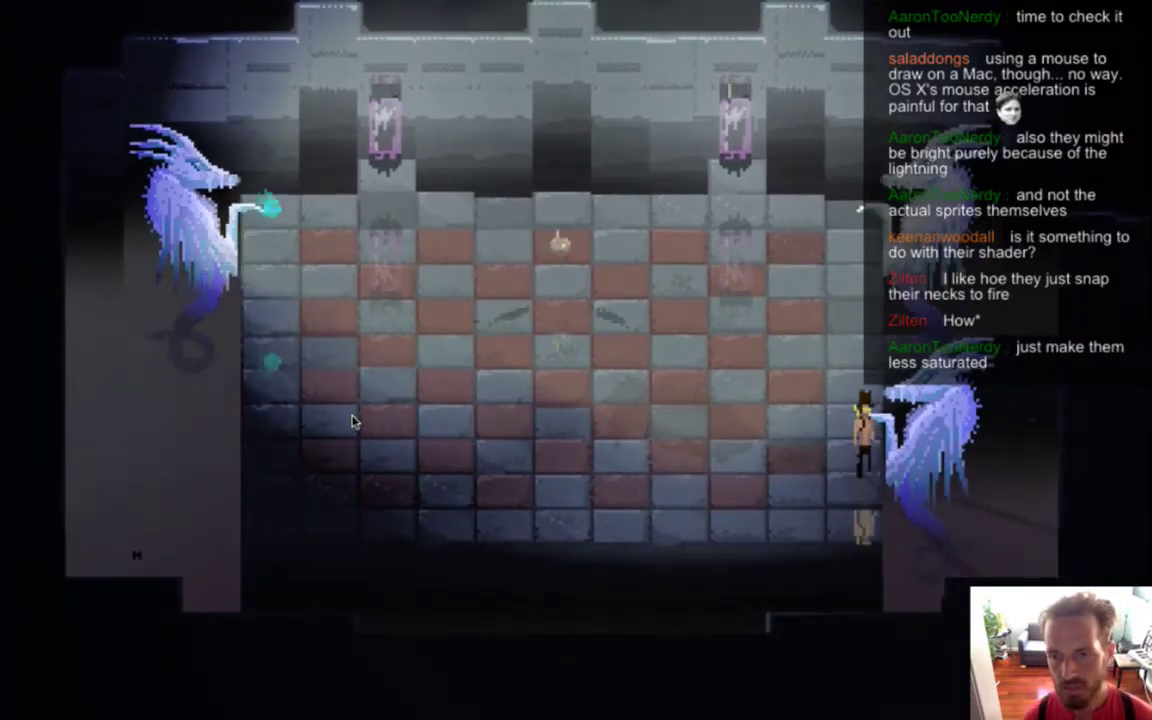
key("s")
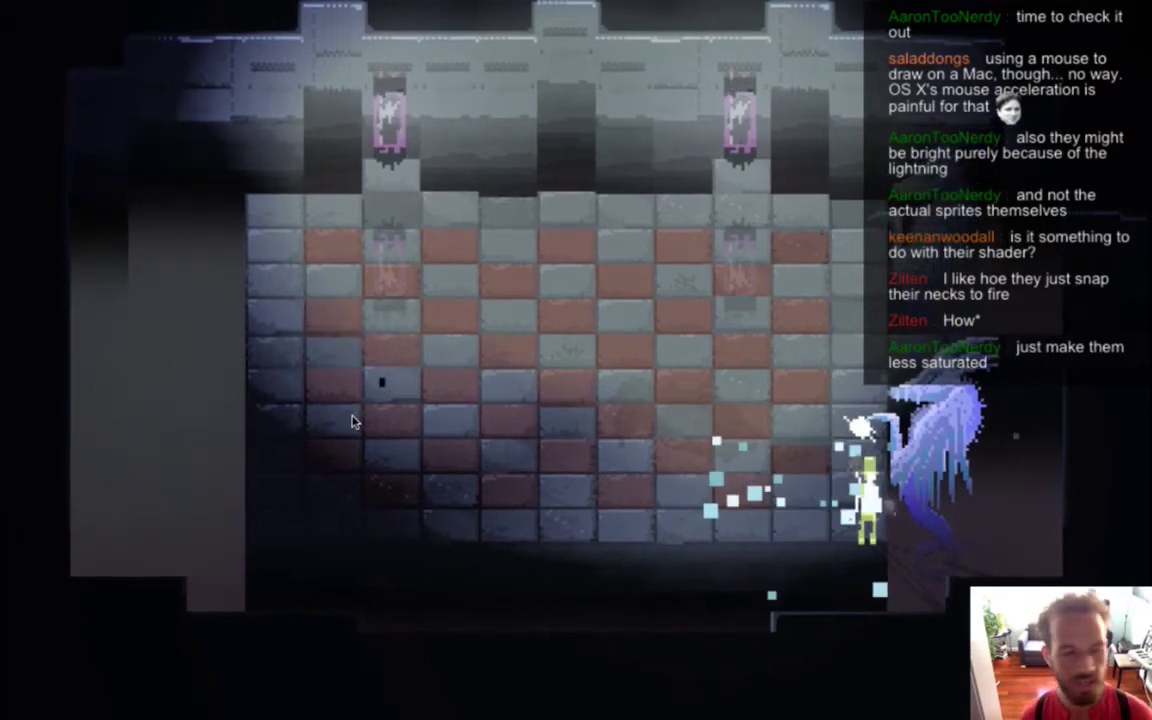
Cross the room to the left side and back to the right to compare the dragons' brightness under the hero's light
key("a")
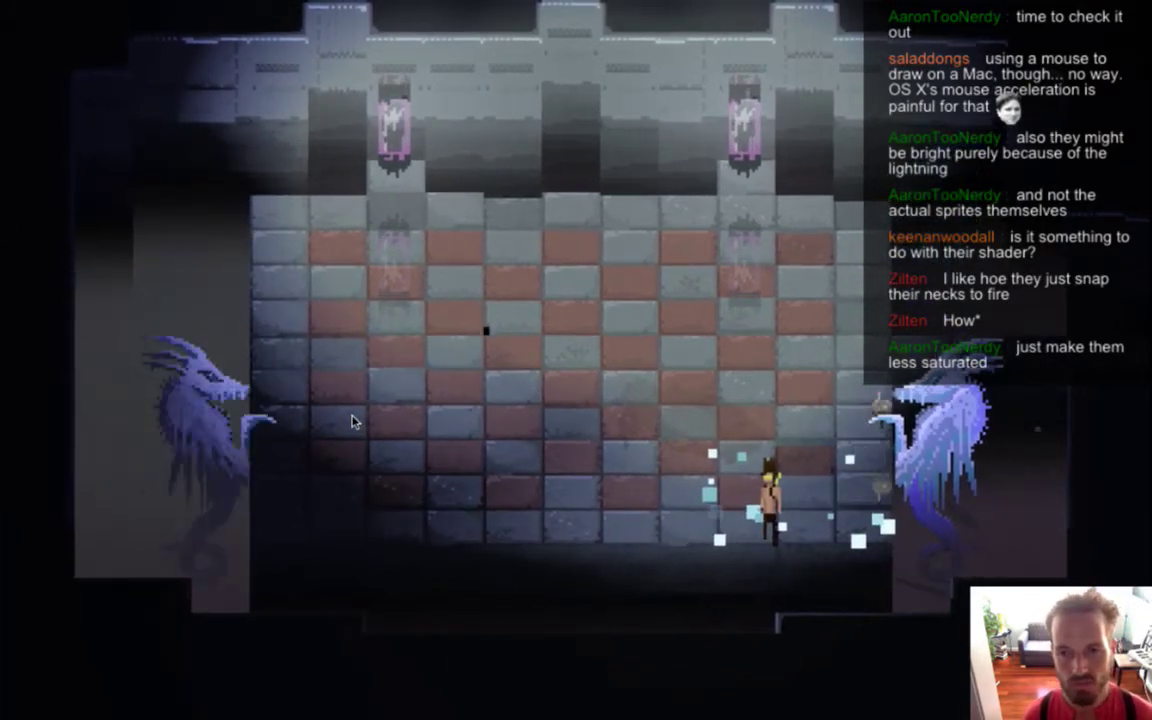
key("a")
key("w")
key("a")
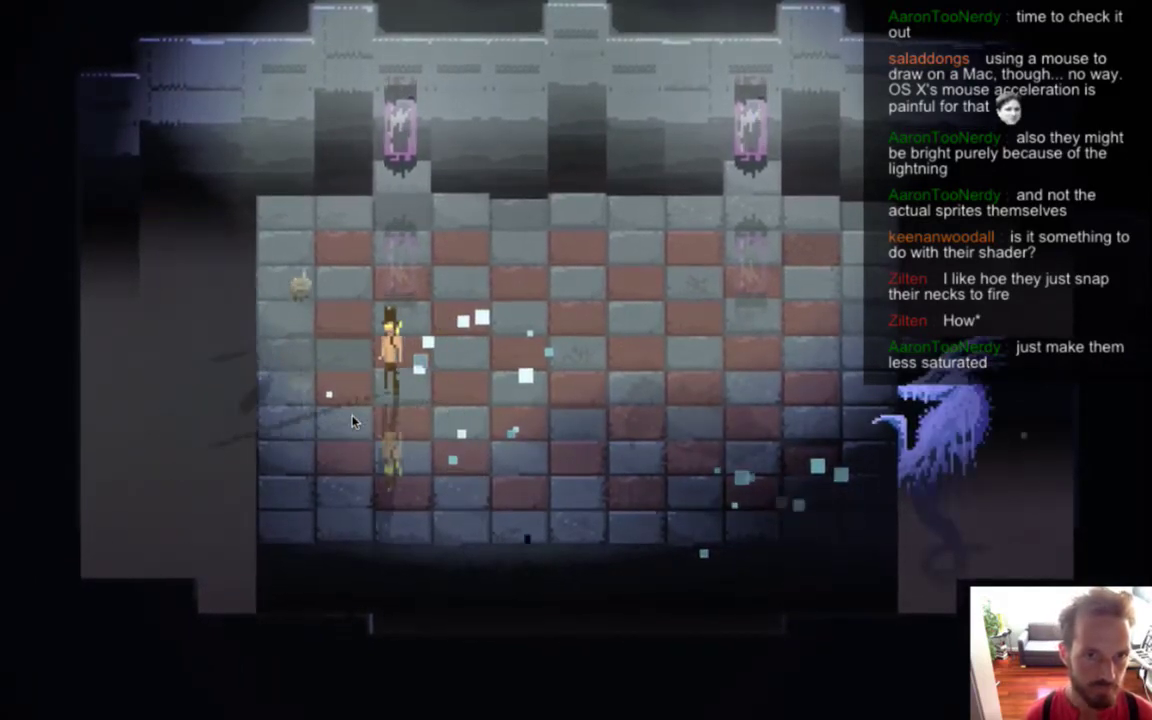
key("s")
key("d")
key("d")
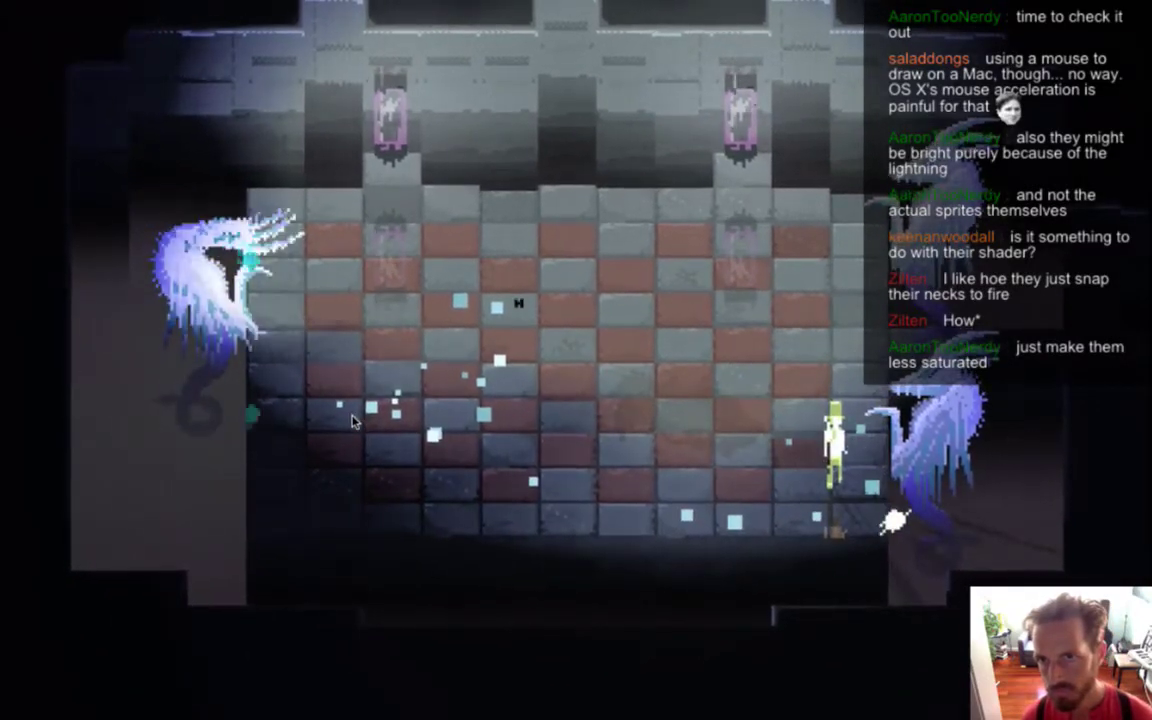
key("d")
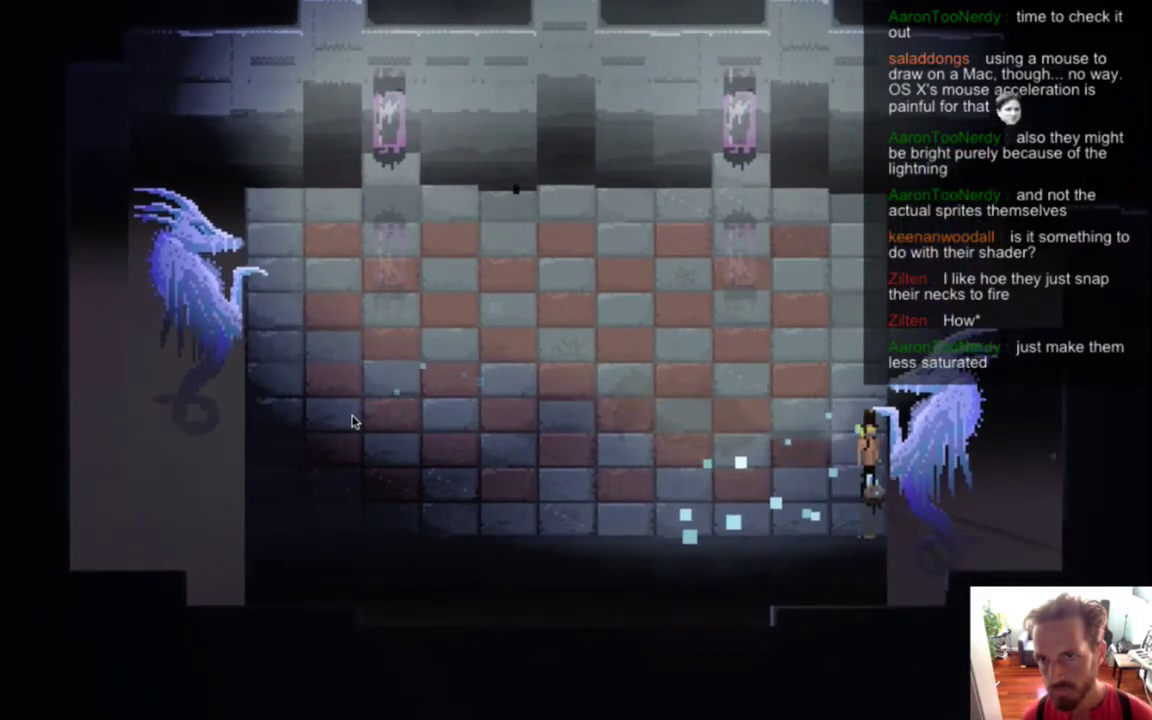
Bring the hero back to the upper left of the room and examine the two left-hand dragons while they attack
key("a")
key("a")
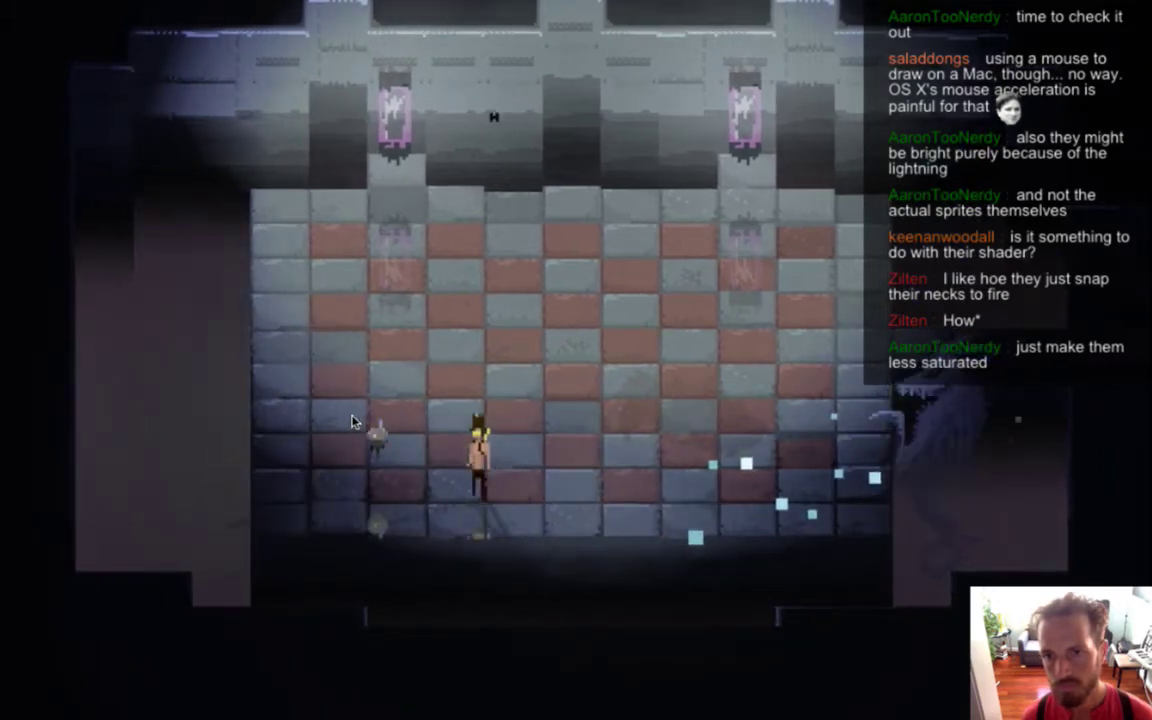
key("w")
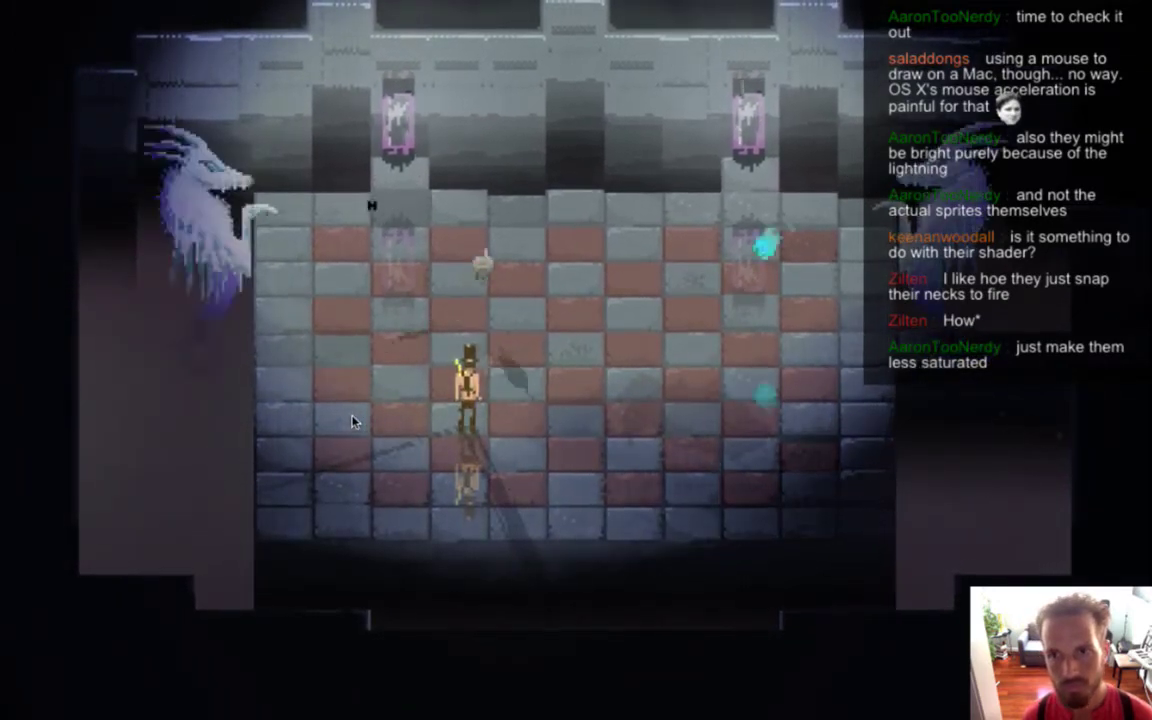
key("w")
key("a")
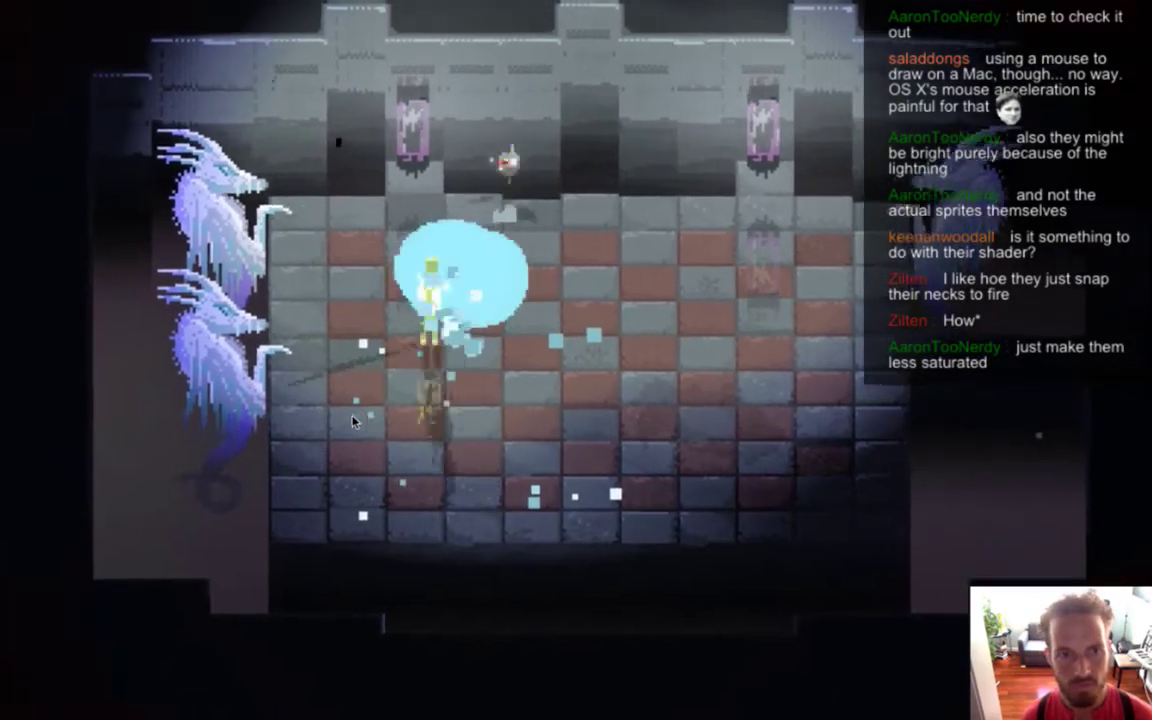
key("a")
key("d")
key("w")
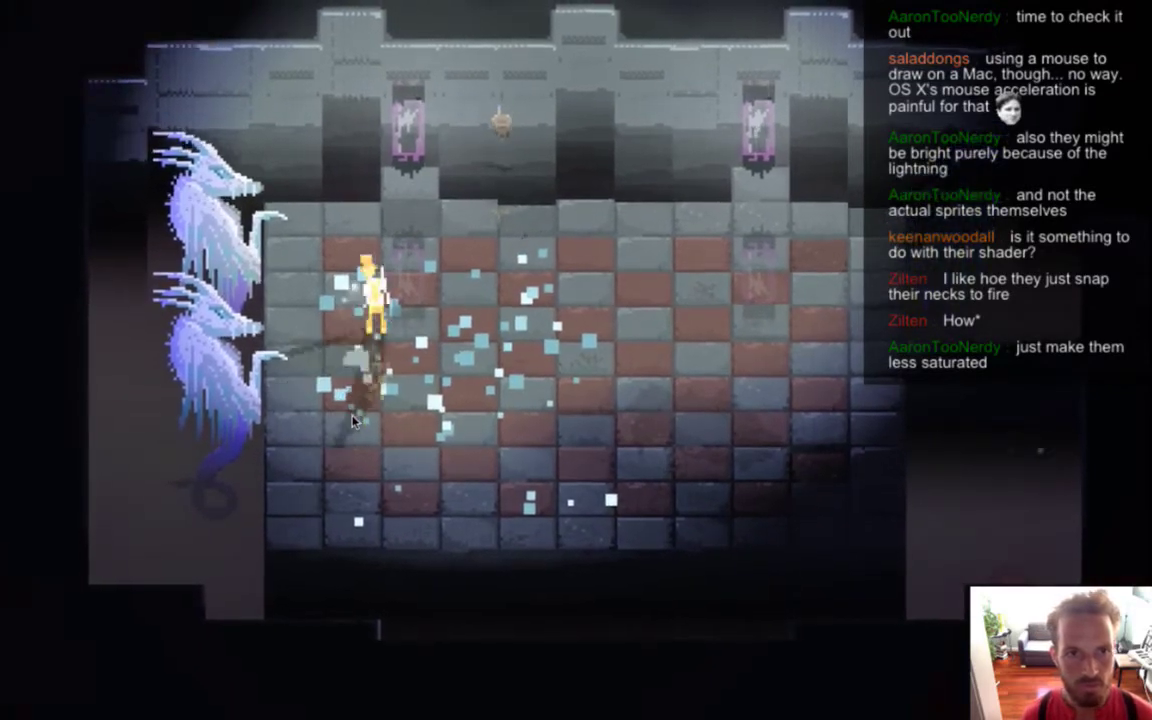
Move the hero down away from the dragons, quit the game, and switch to Photoshop
key("s")
key("s")
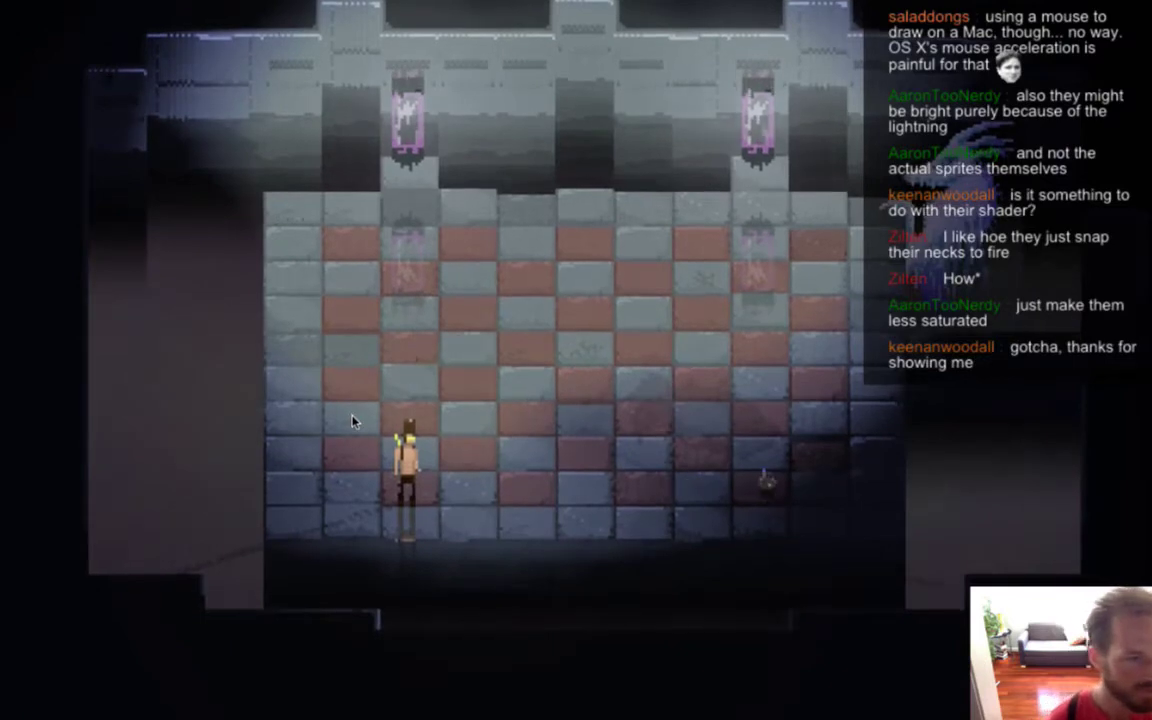
key("super+q")
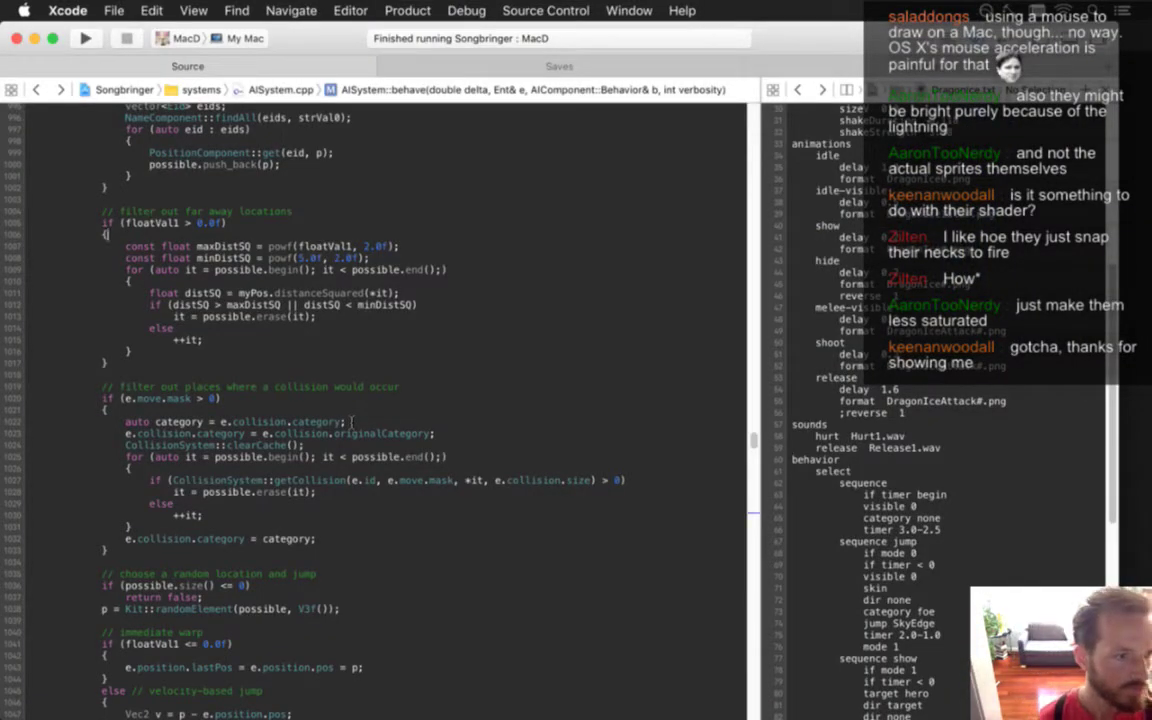
left_click(368, 236)
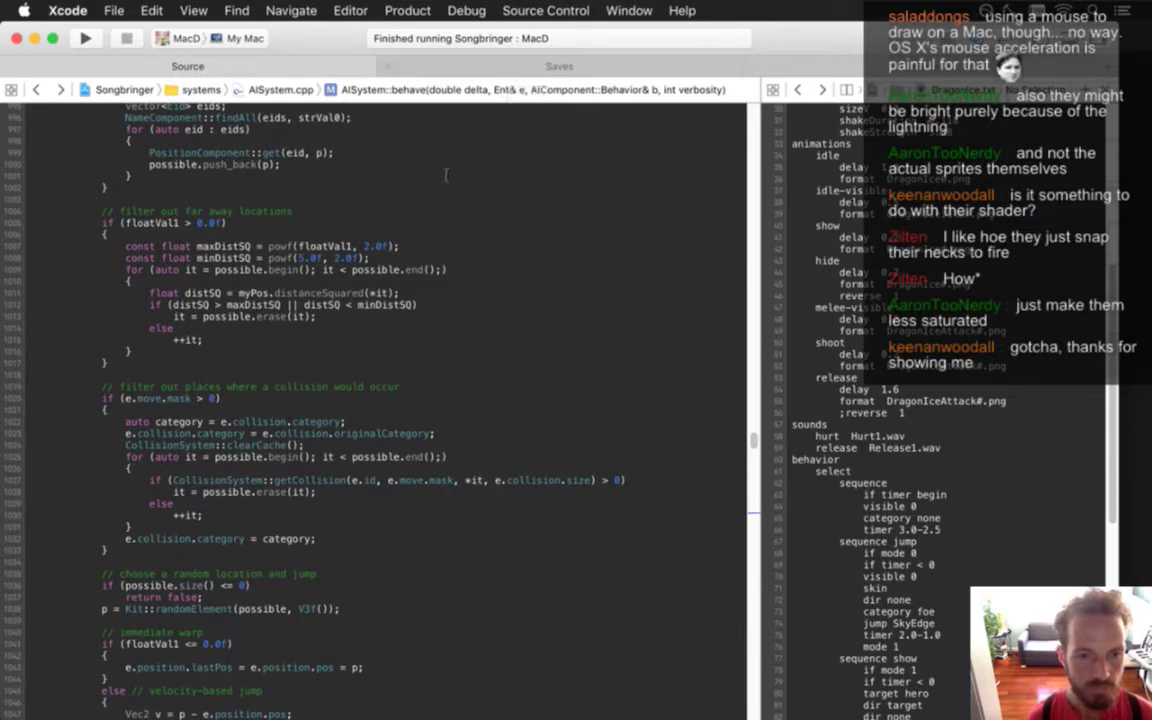
key("super+Tab")
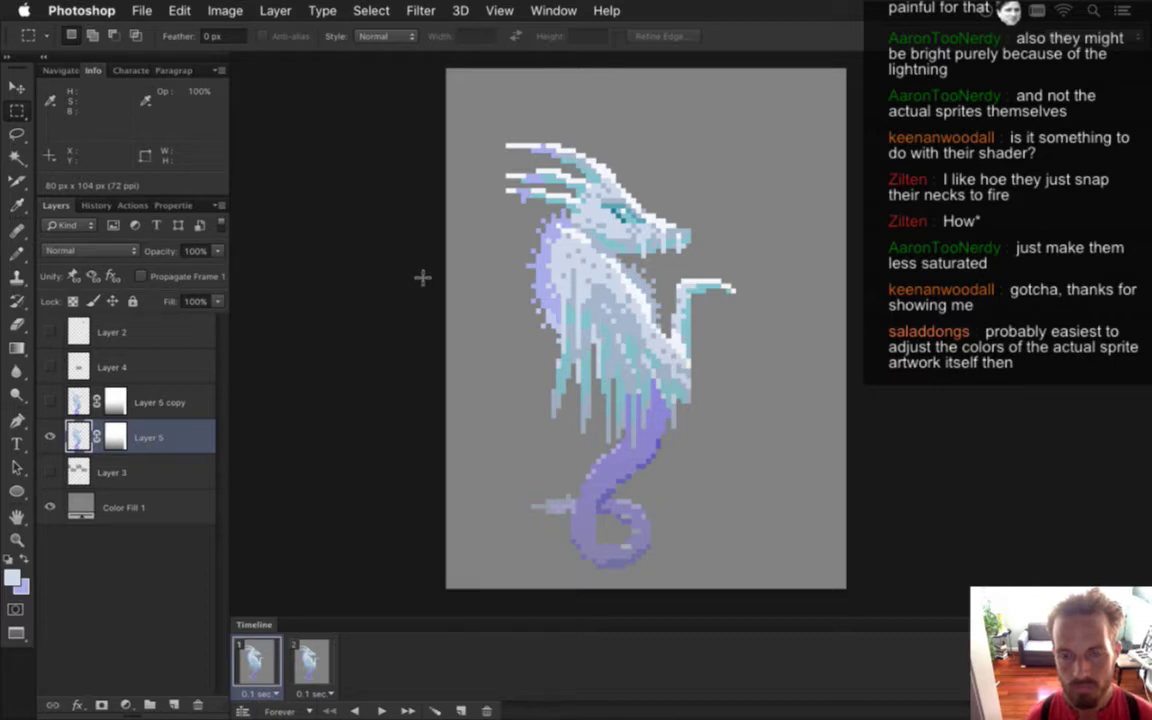
Switch to Xcode and look through Saves.txt, checking the graphicsPerformance entries in the platform settings
key("super+Tab")
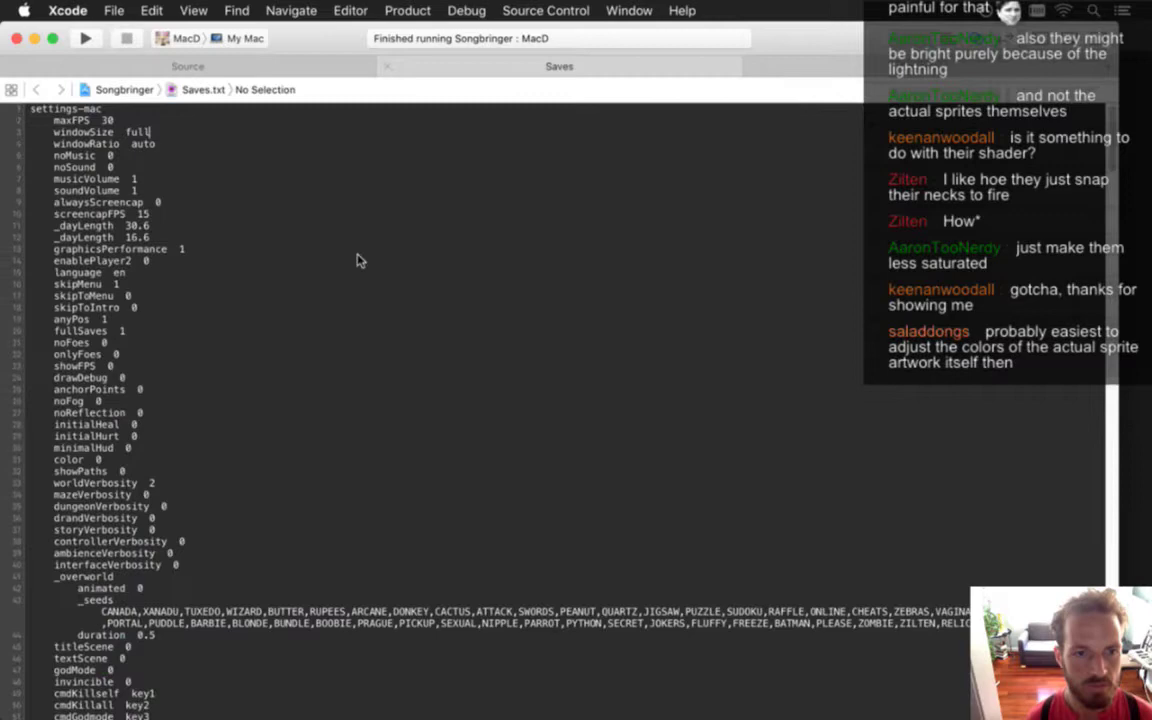
left_click(208, 468)
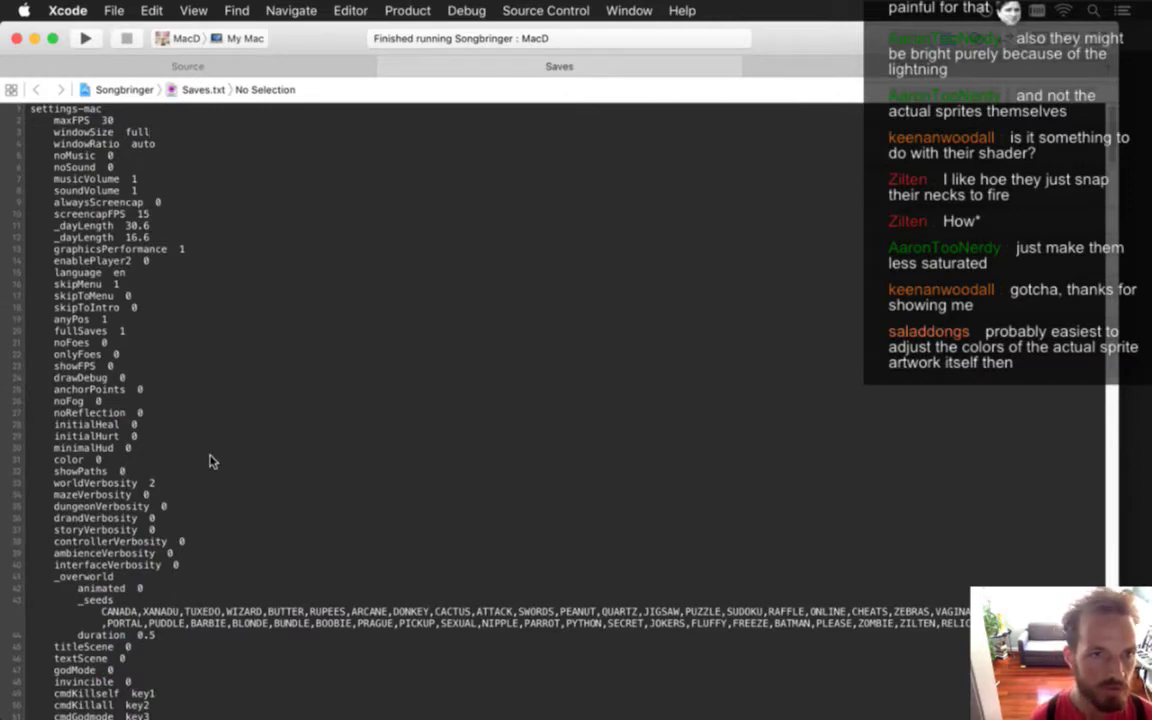
scroll(210, 461, "down", 15)
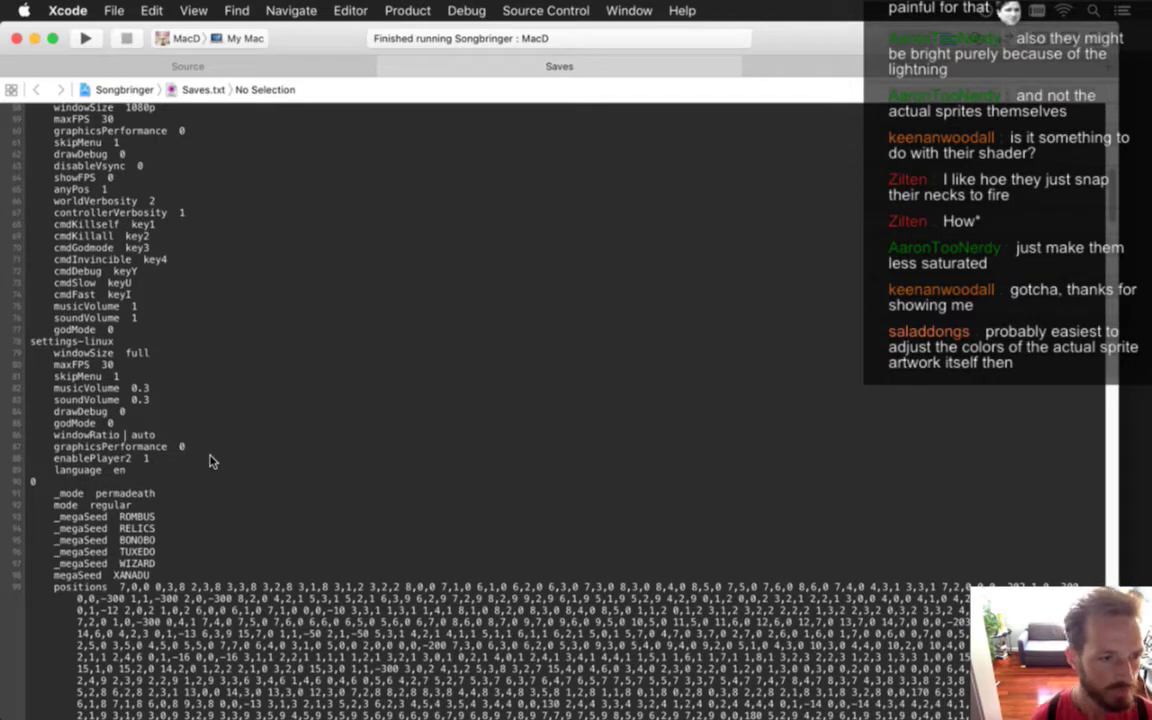
scroll(210, 461, "down", 15)
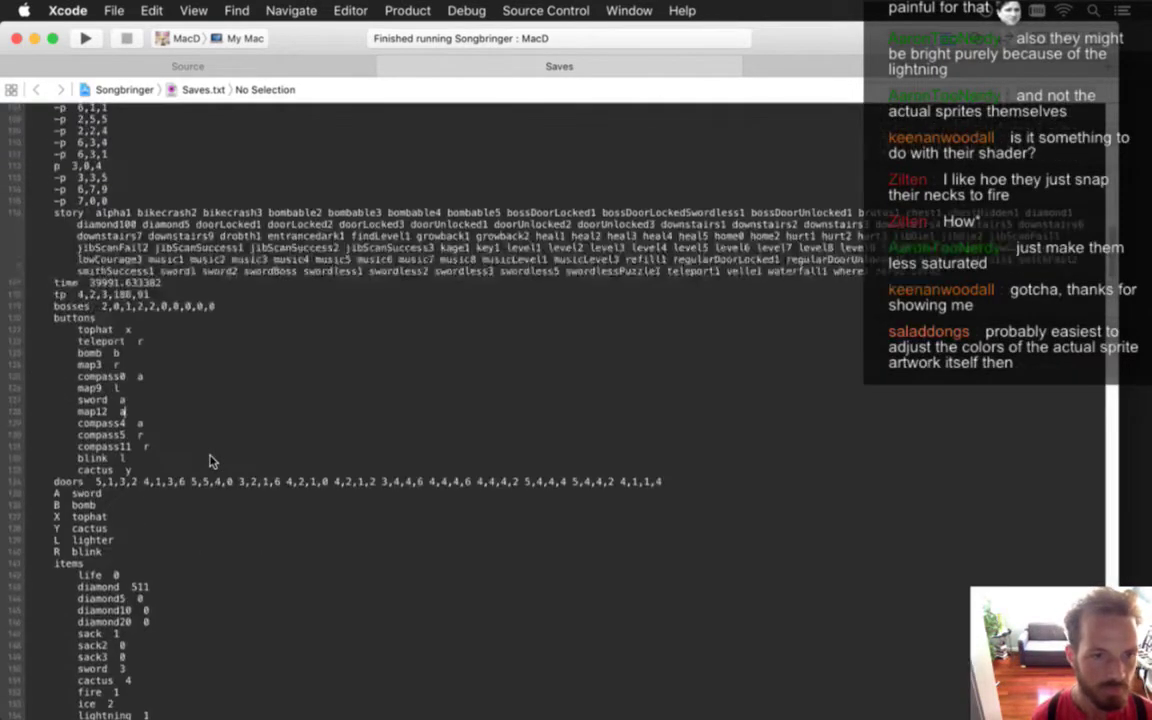
scroll(210, 461, "up", 15)
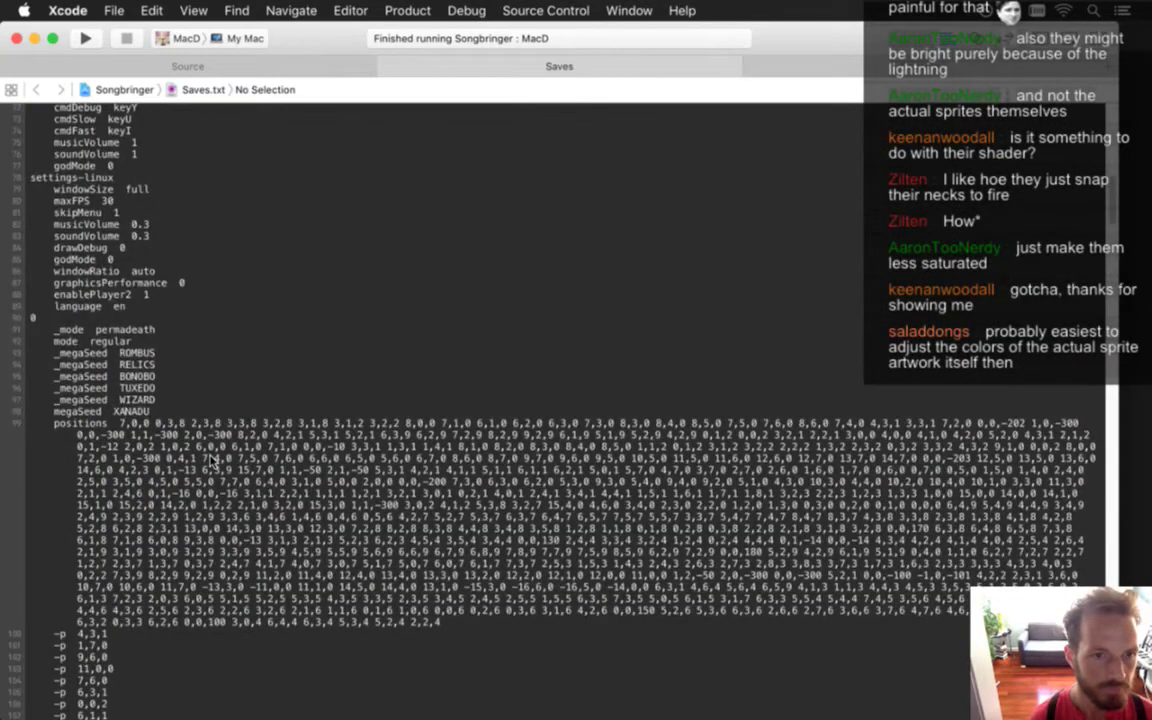
scroll(210, 461, "up", 10)
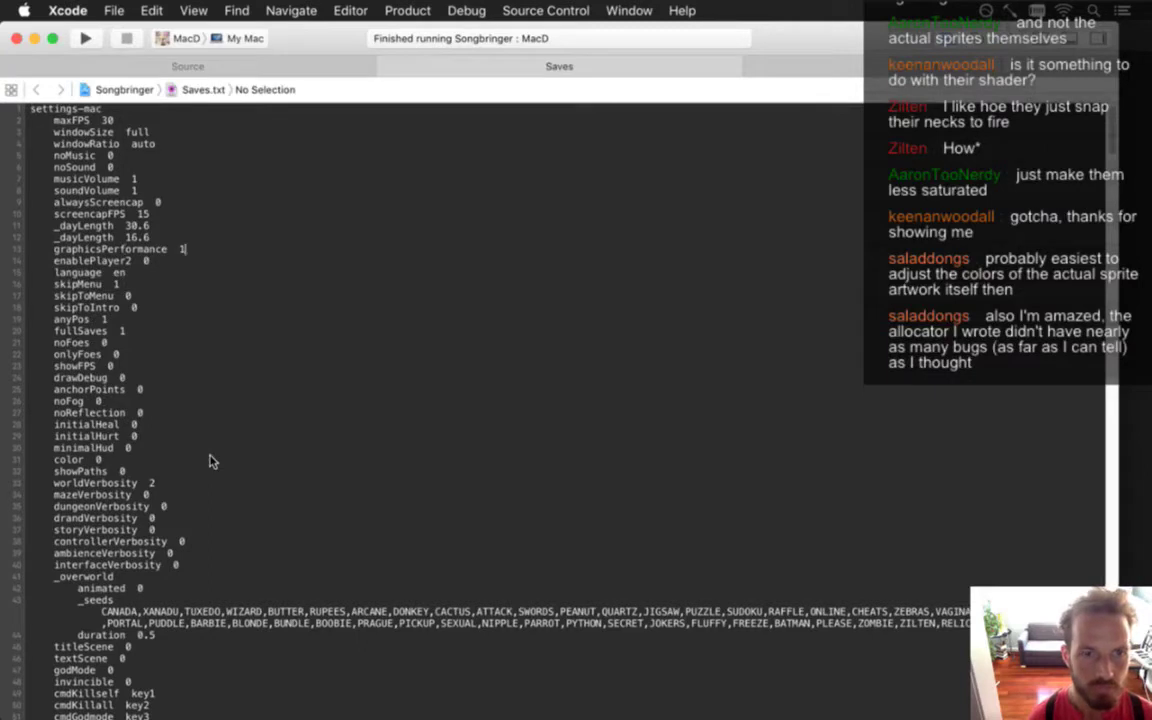
Switch to Photoshop, sample the pale body color on the dragon's upper back, and inspect its values in the Color Picker
key("super+Tab")
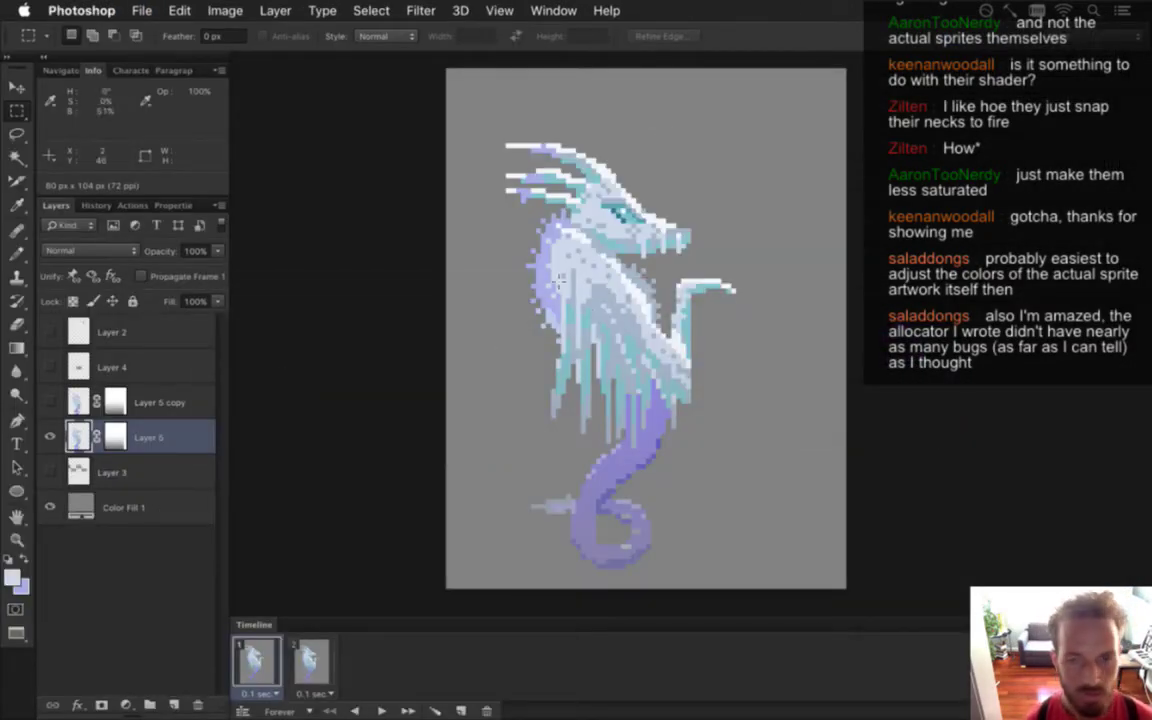
scroll(595, 265, "up", 2)
key("i")
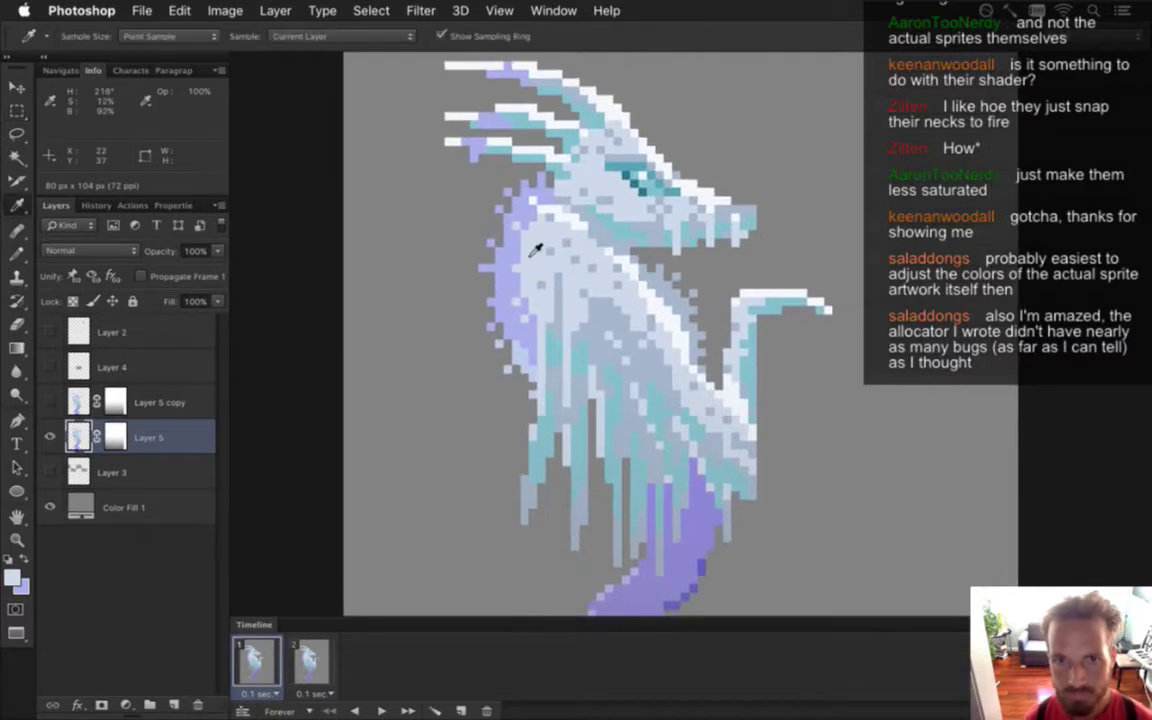
key("b")
left_click(14, 577)
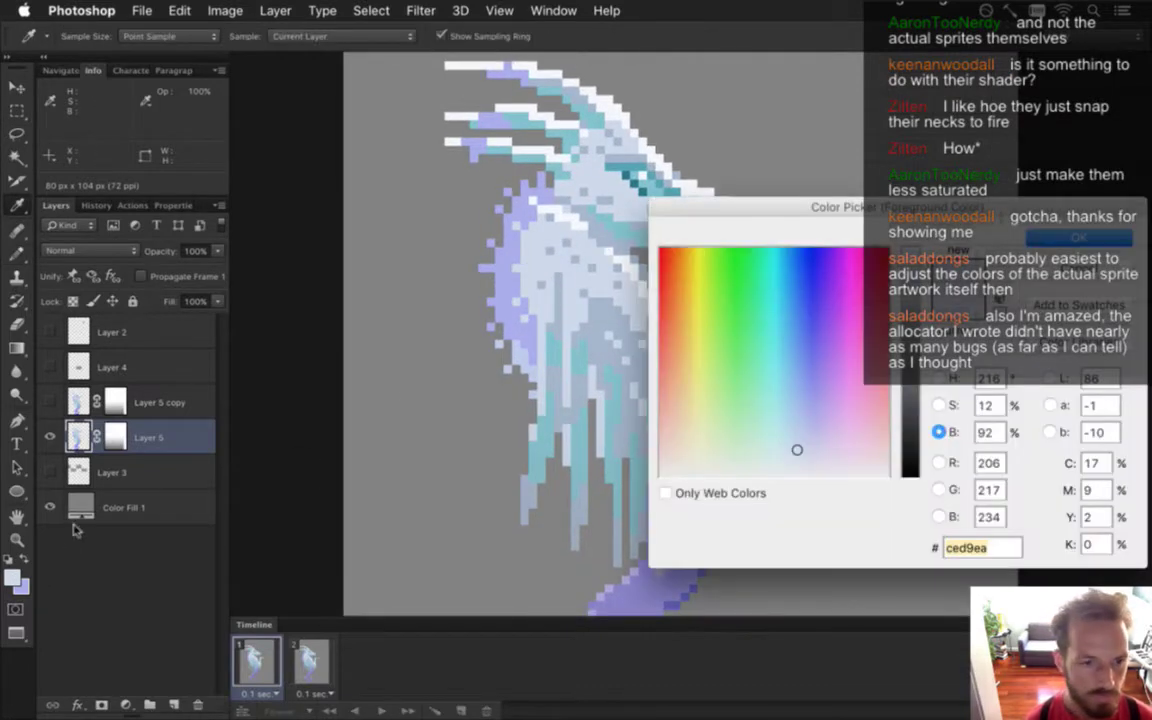
left_click_drag(898, 209, 1028, 197)
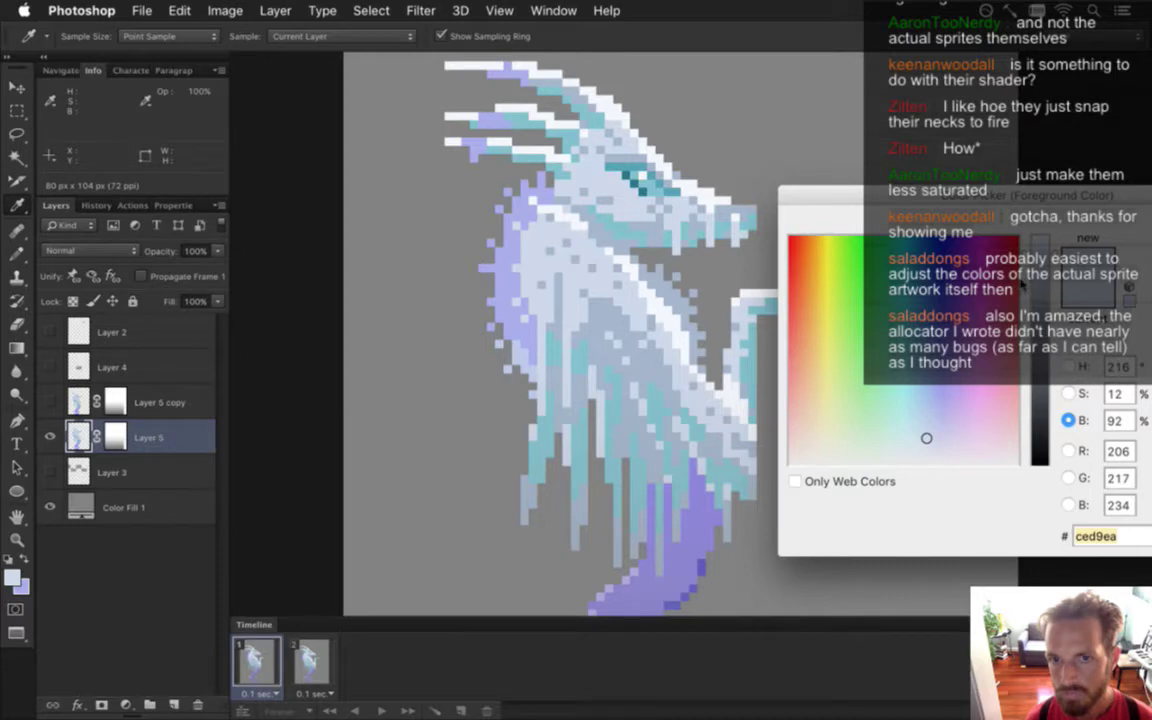
left_click_drag(930, 190, 697, 181)
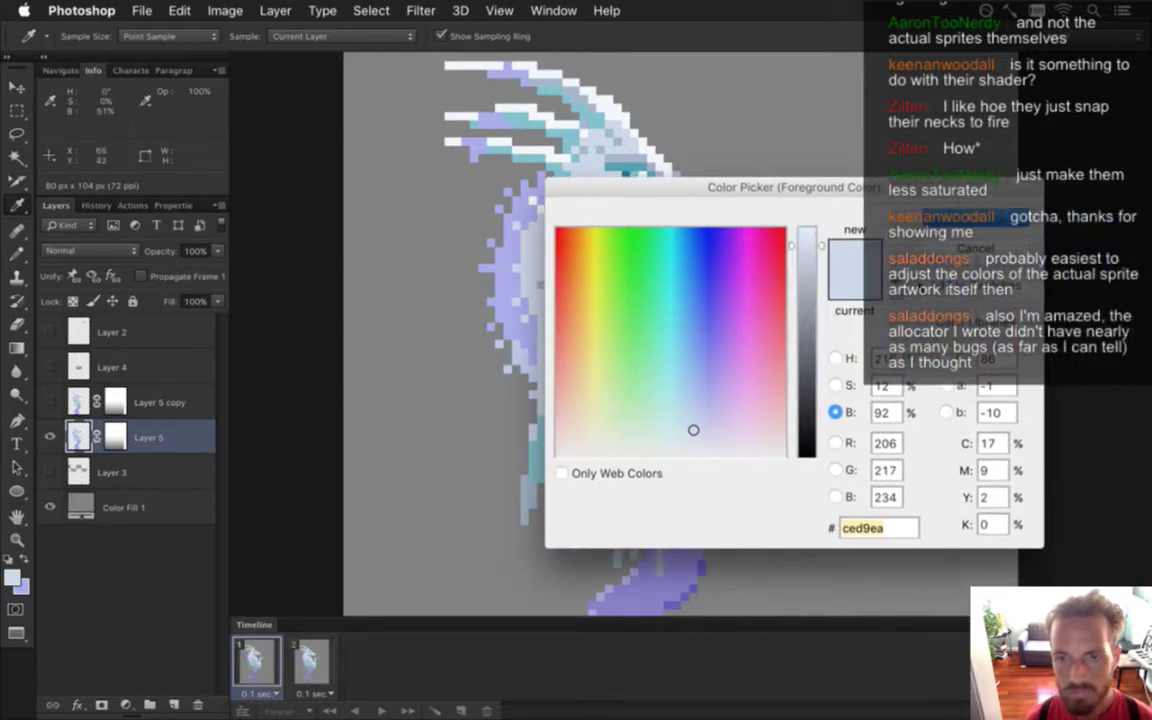
left_click_drag(883, 193, 1041, 187)
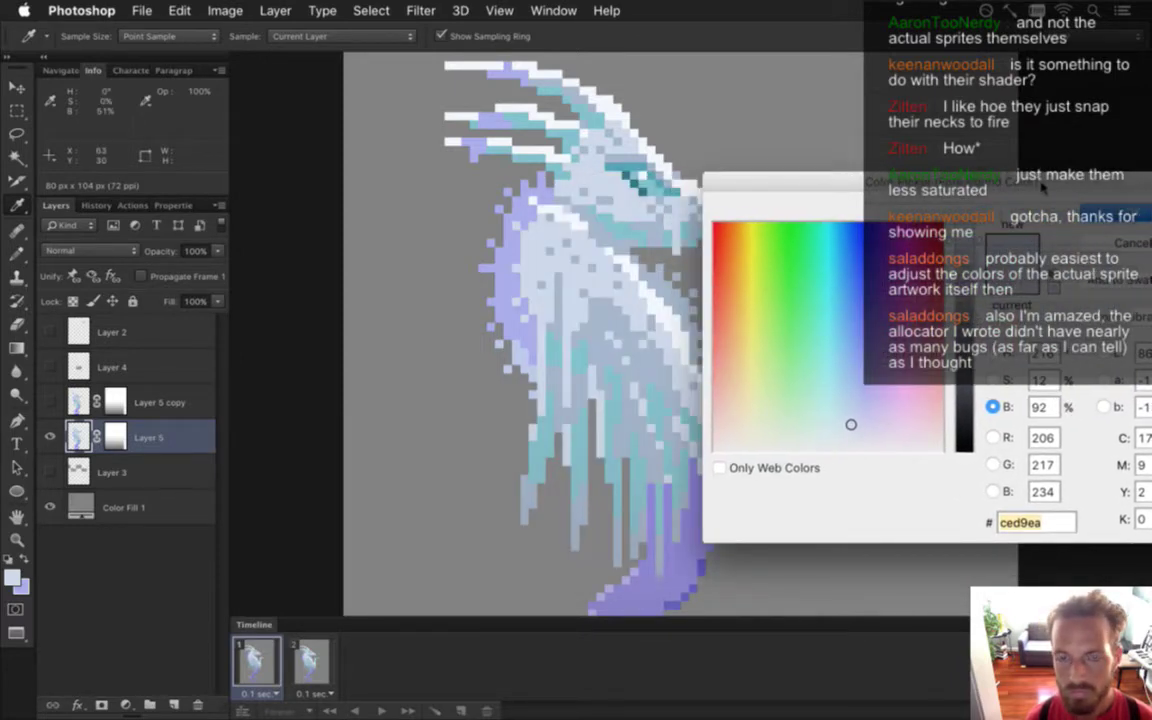
key("Return")
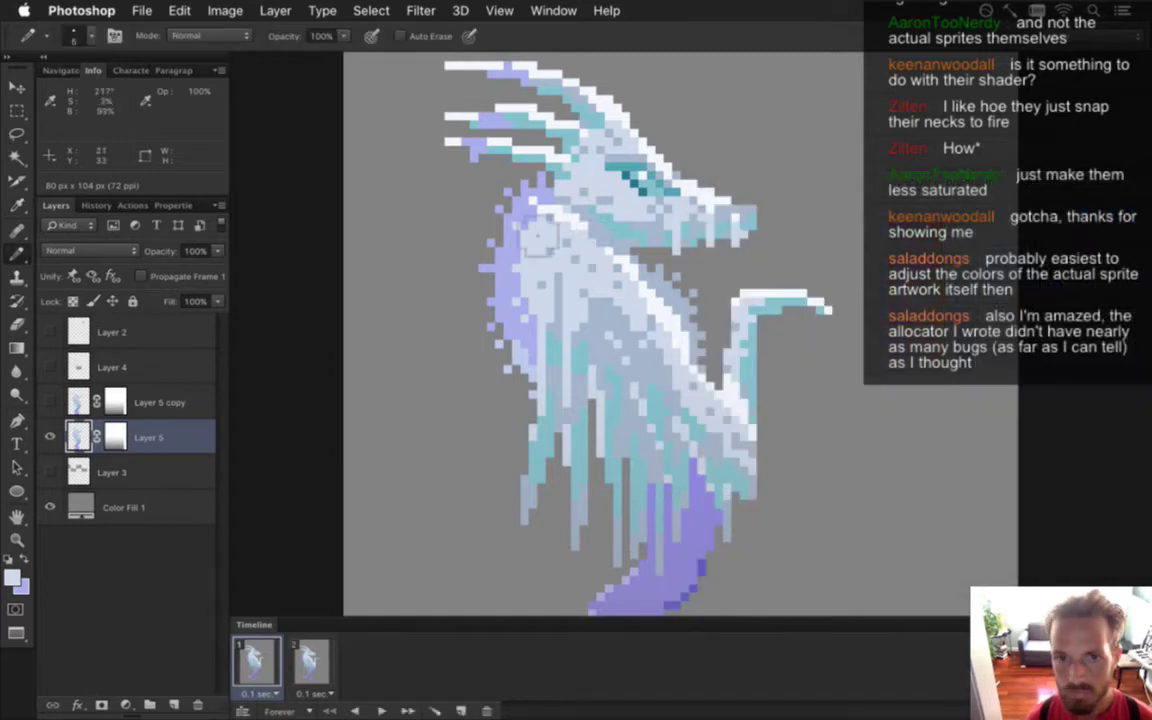
Sample the near-white highlight color near the dragon's snout with the Pencil tool at 100% opacity and view the whole sprite
key("b")
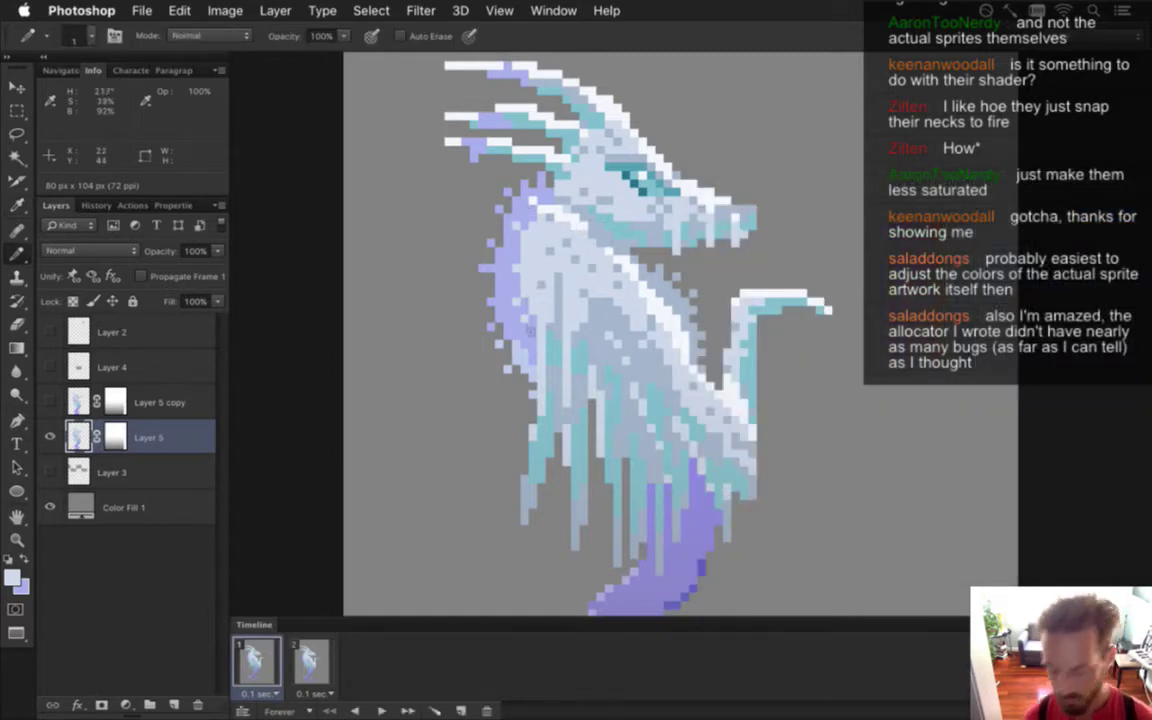
key("5")
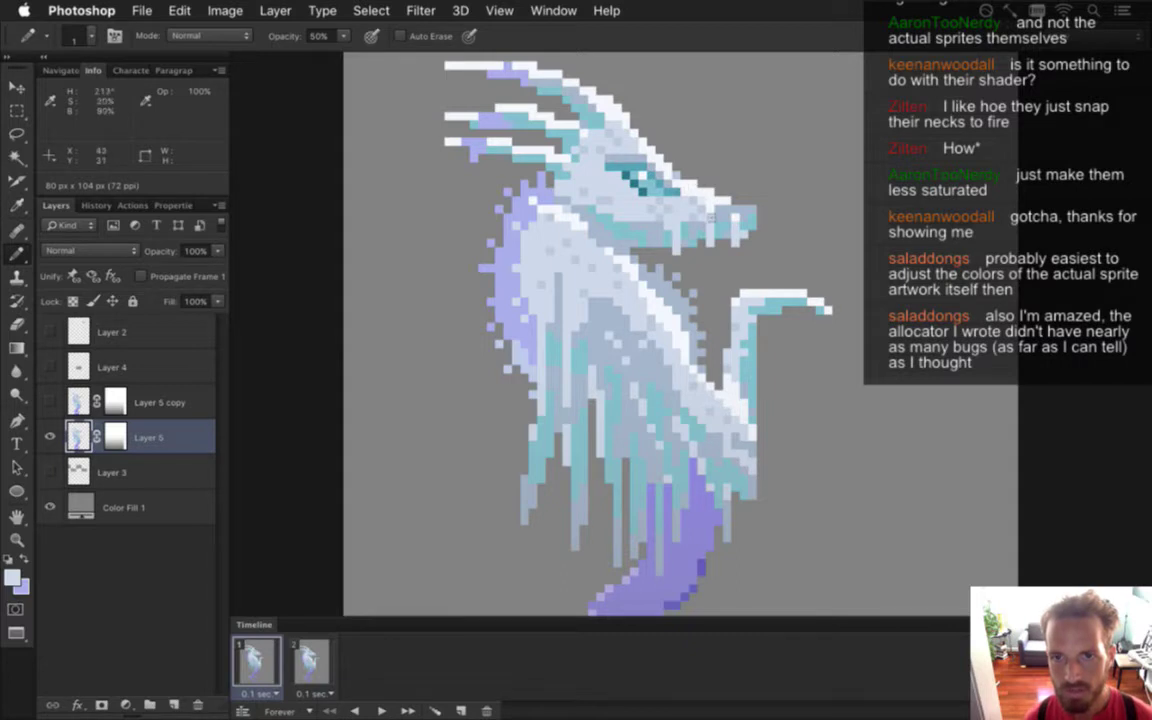
left_click(710, 219, "alt")
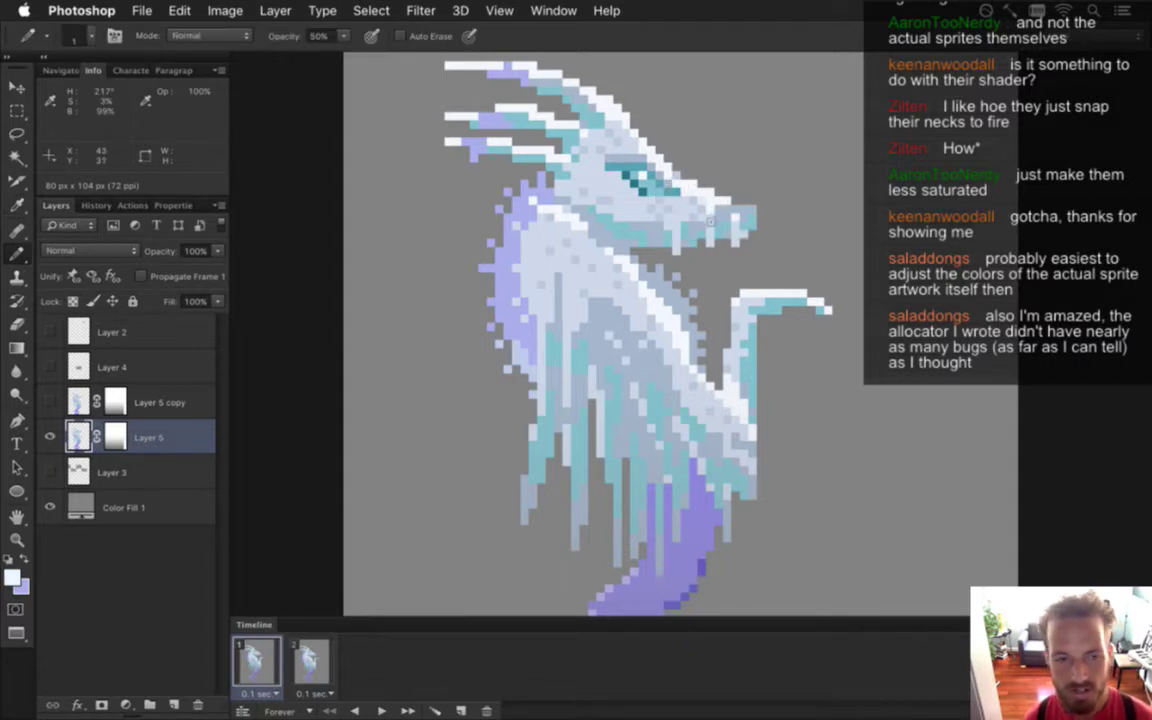
key("0")
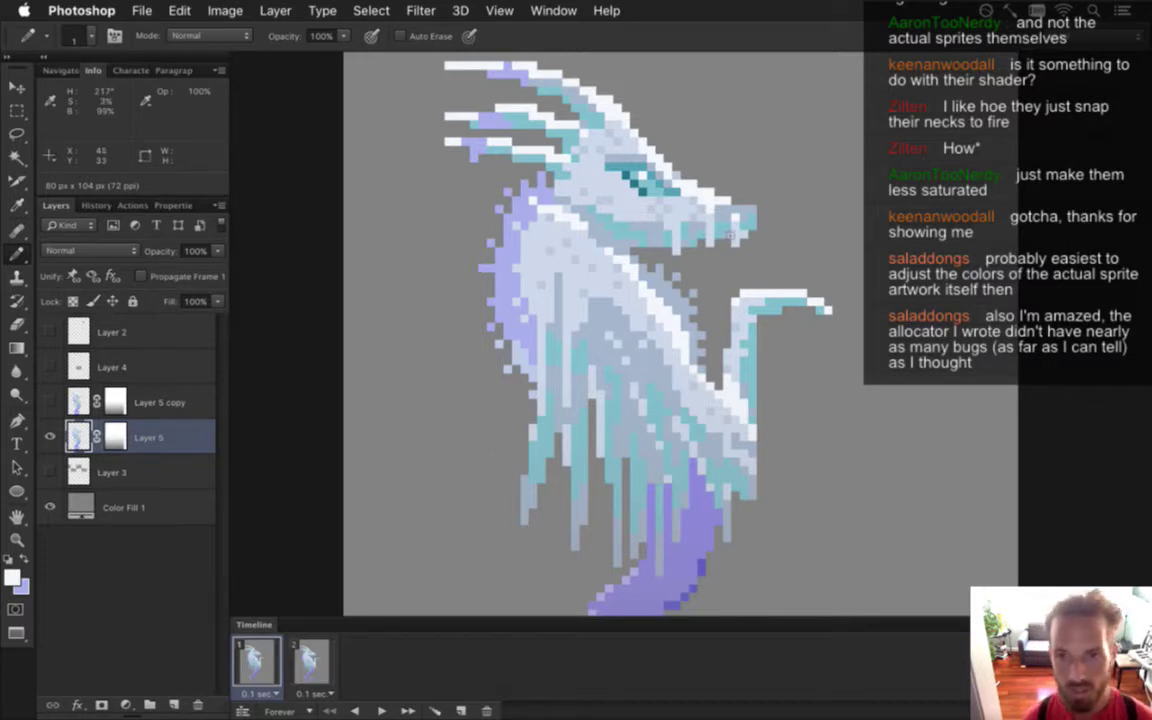
key("alt")
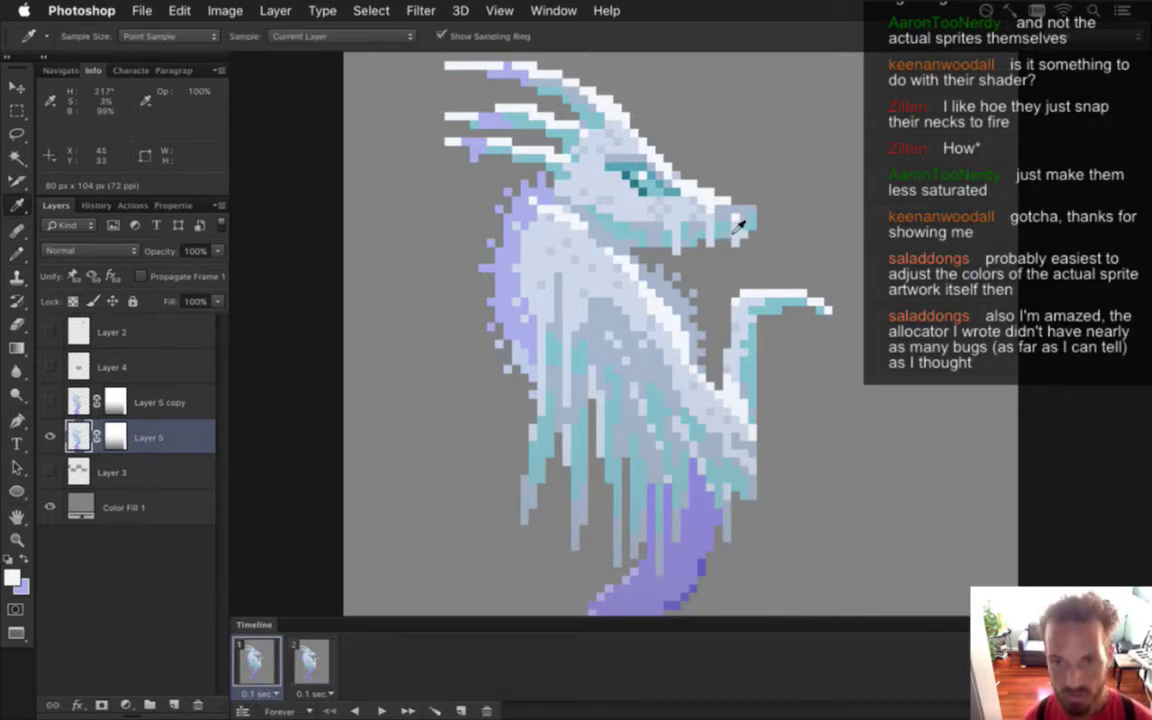
scroll(641, 281, "down", 1)
scroll(641, 281, "down", 2)
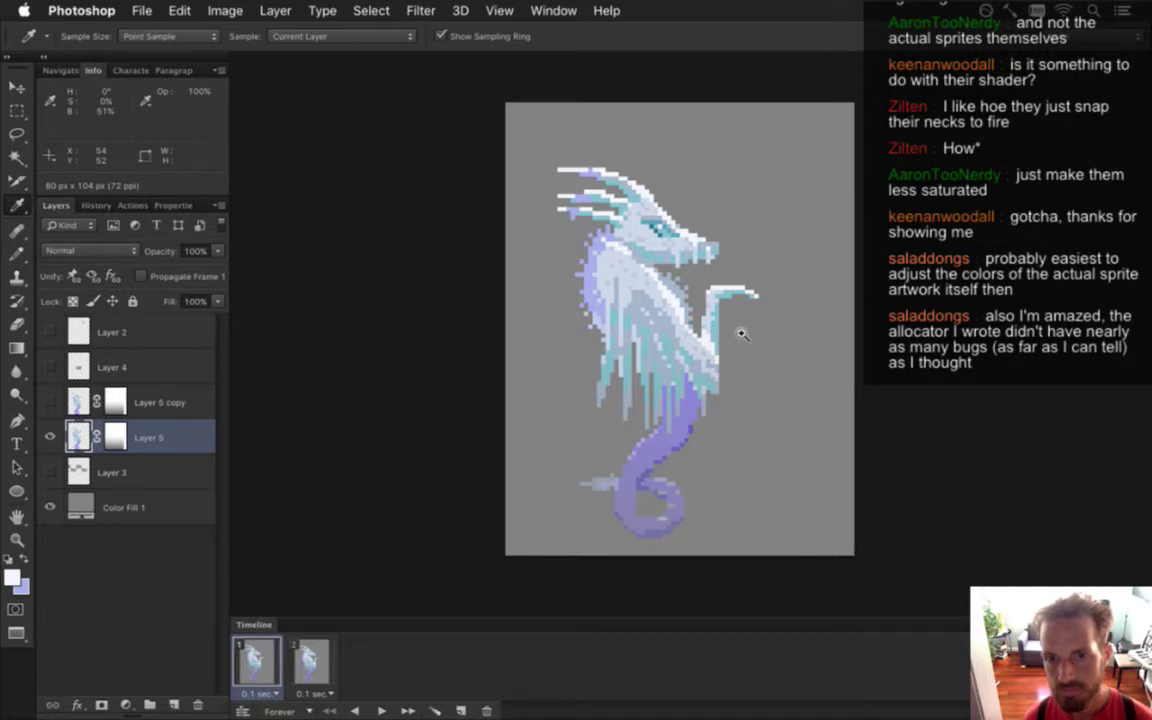
left_click_drag(694, 289, 724, 295)
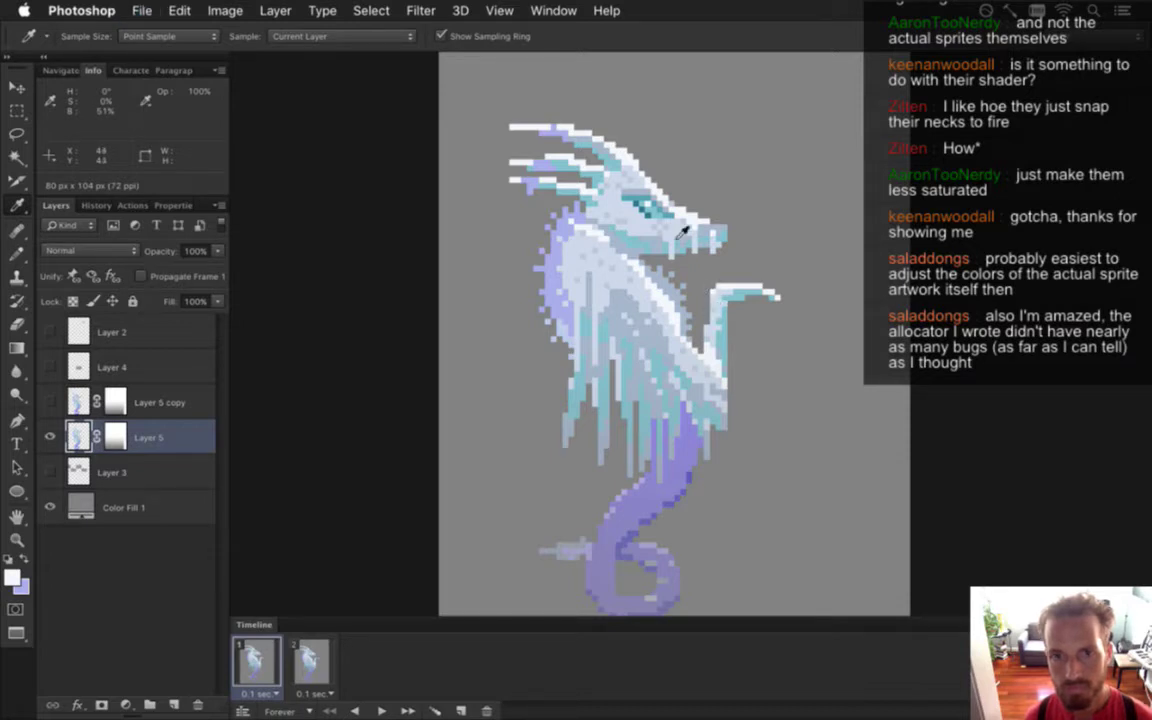
left_click(79, 400)
left_click(86, 438)
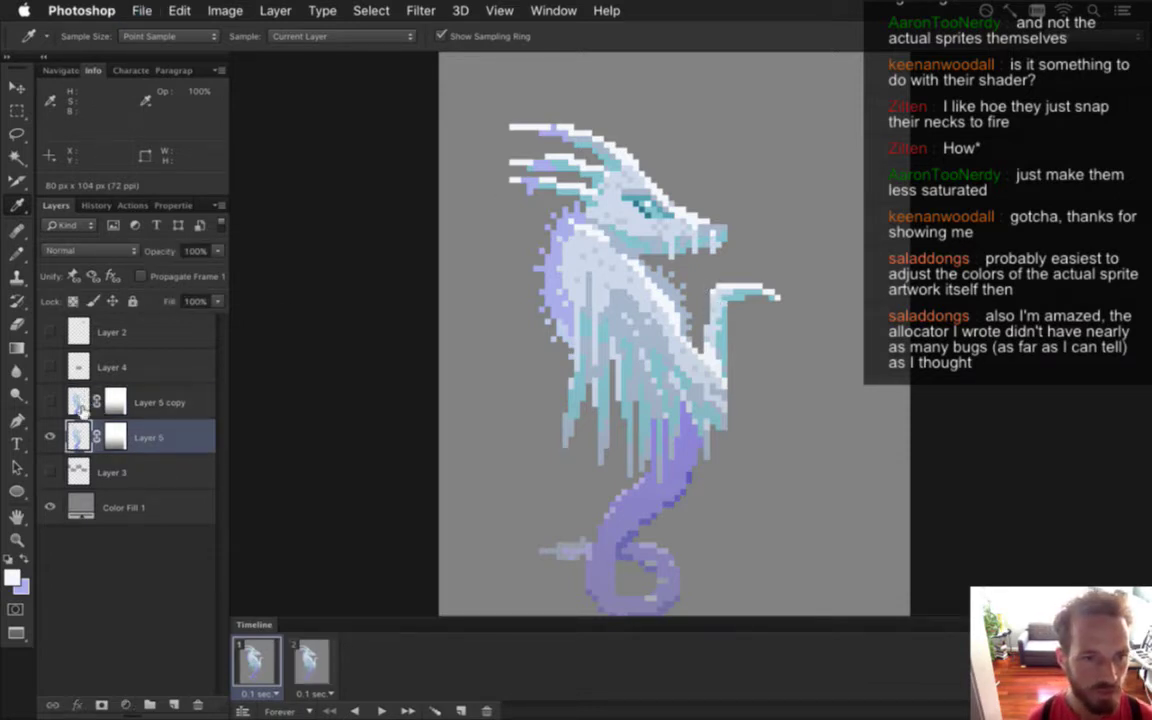
left_click(80, 402)
left_click(86, 438)
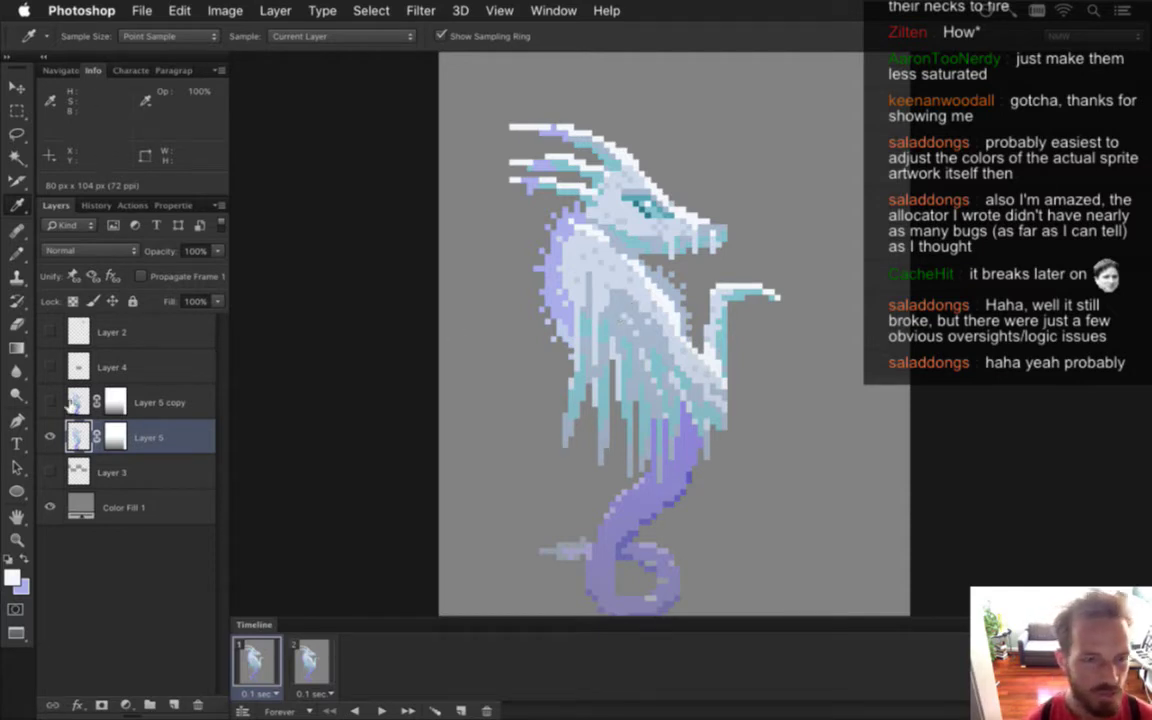
left_click(82, 409)
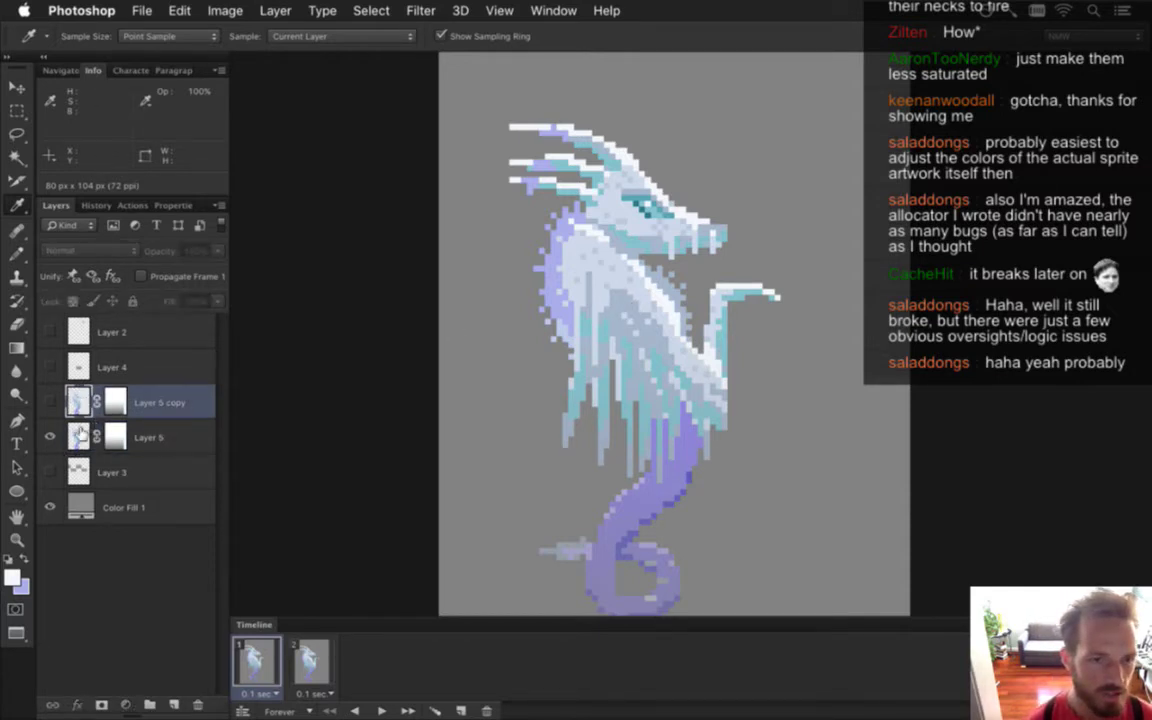
Add a Brightness/Contrast adjustment layer above Layer 5 and lower its brightness to -48
left_click(82, 437)
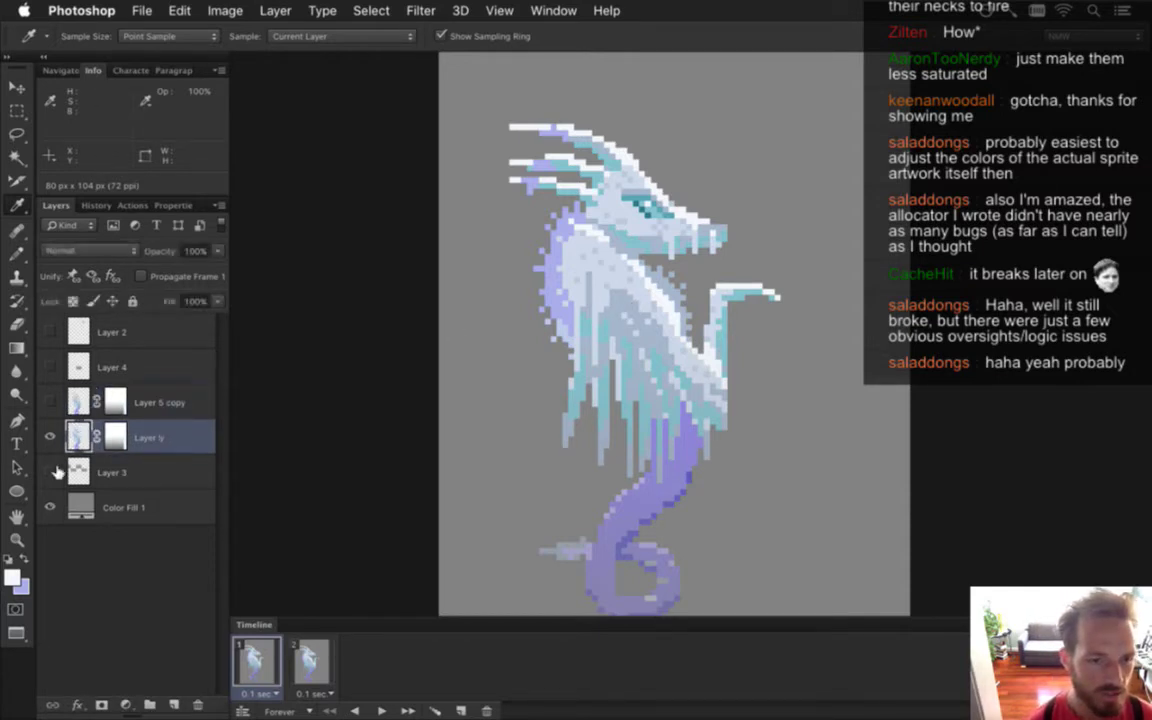
left_click(128, 704)
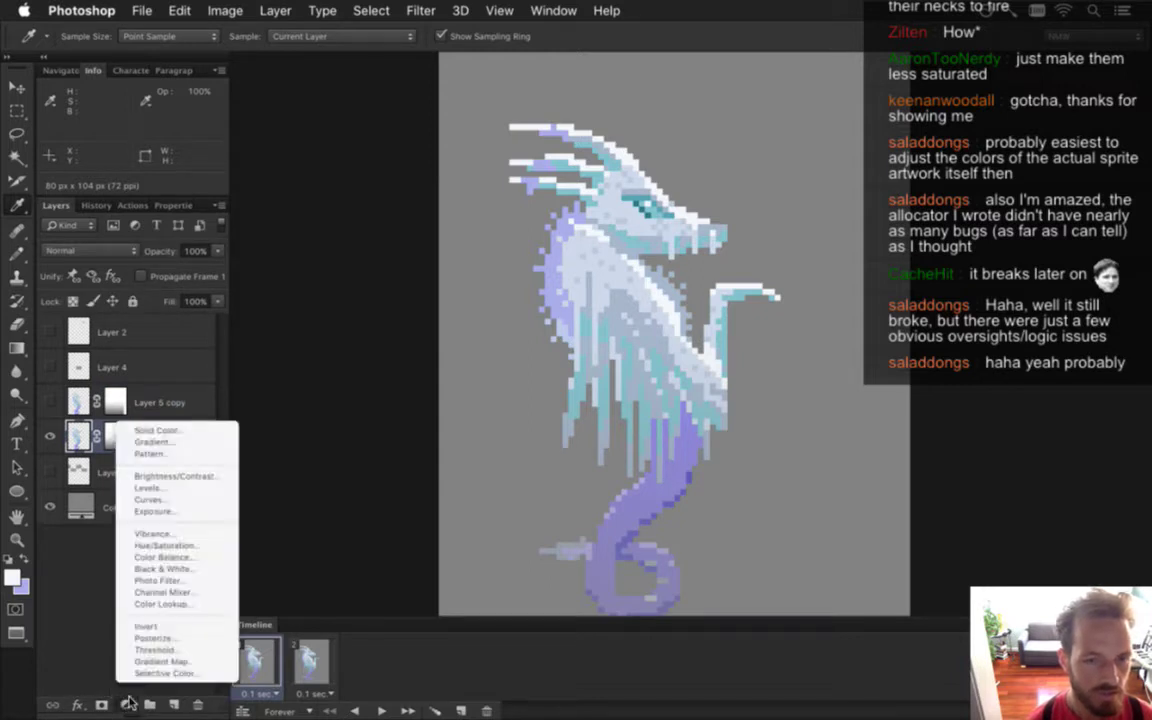
left_click(198, 474)
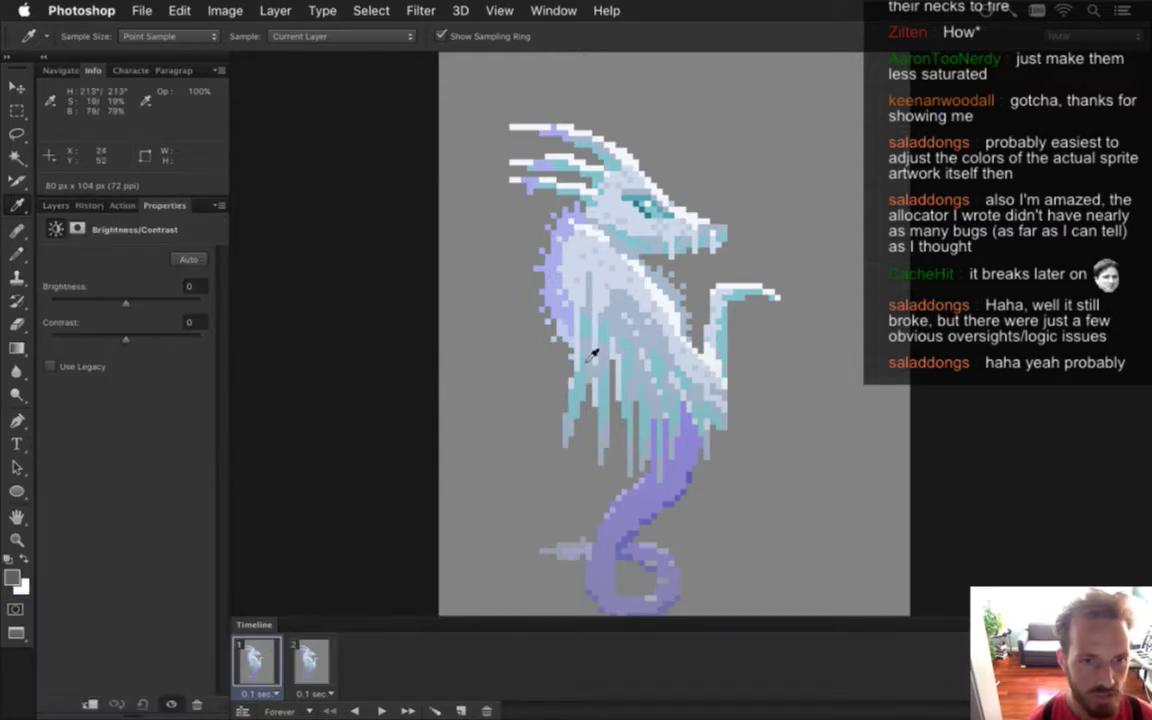
left_click_drag(122, 299, 104, 307)
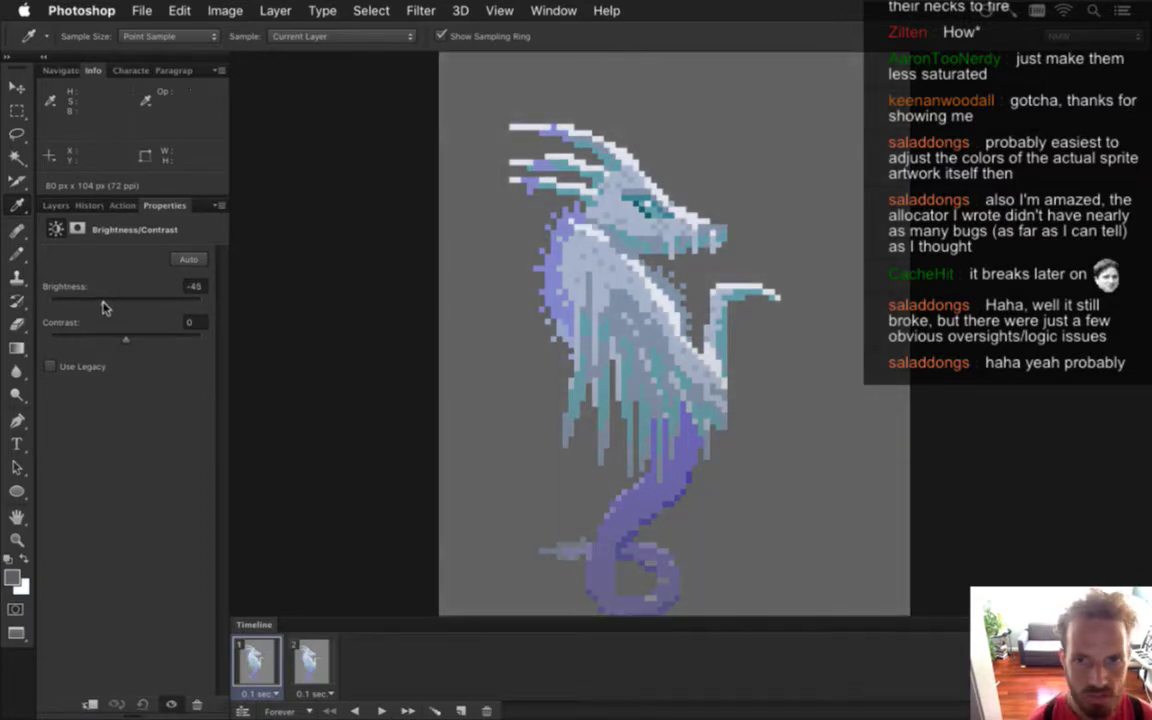
Place the Brightness/Contrast layer above Layer 5 copy, delete its layer mask, and check its adjustment settings
left_click(56, 205)
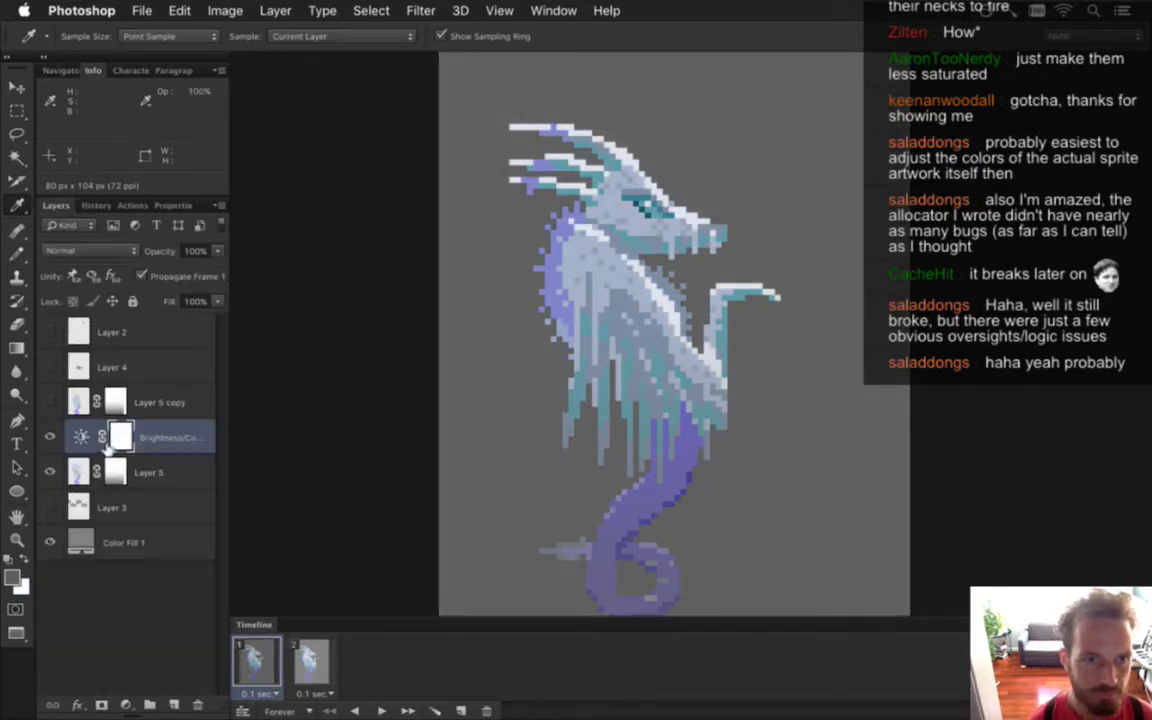
left_click_drag(95, 430, 140, 400)
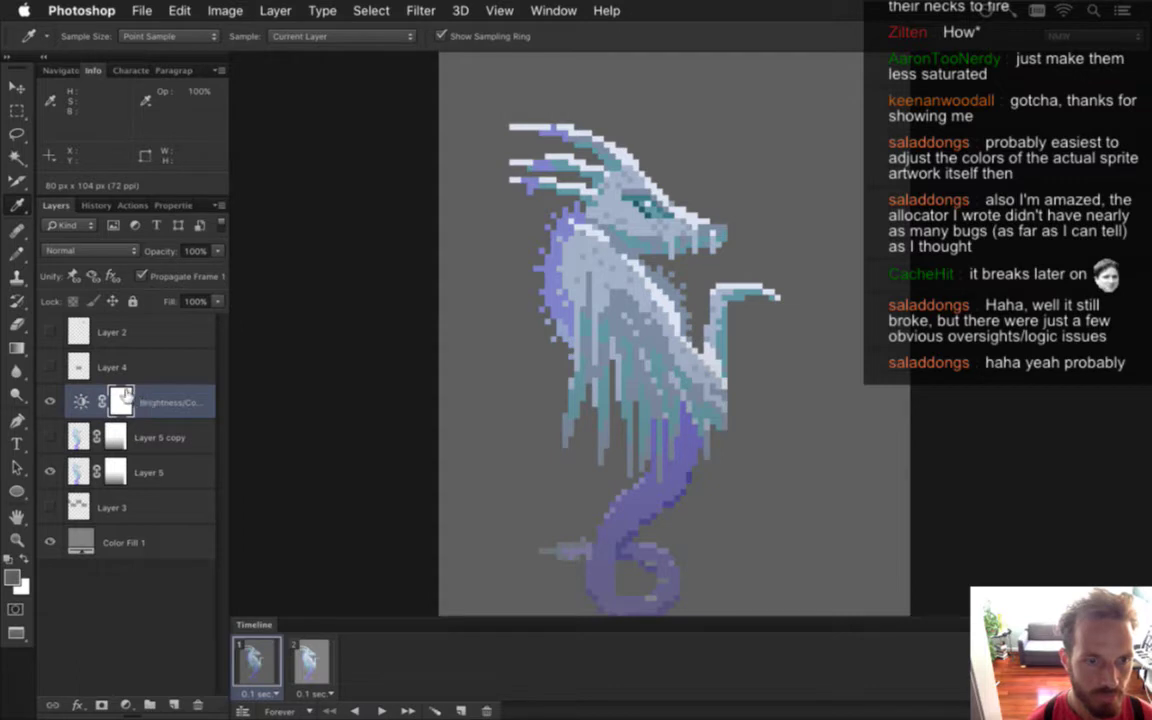
right_click(122, 398)
left_click(156, 437)
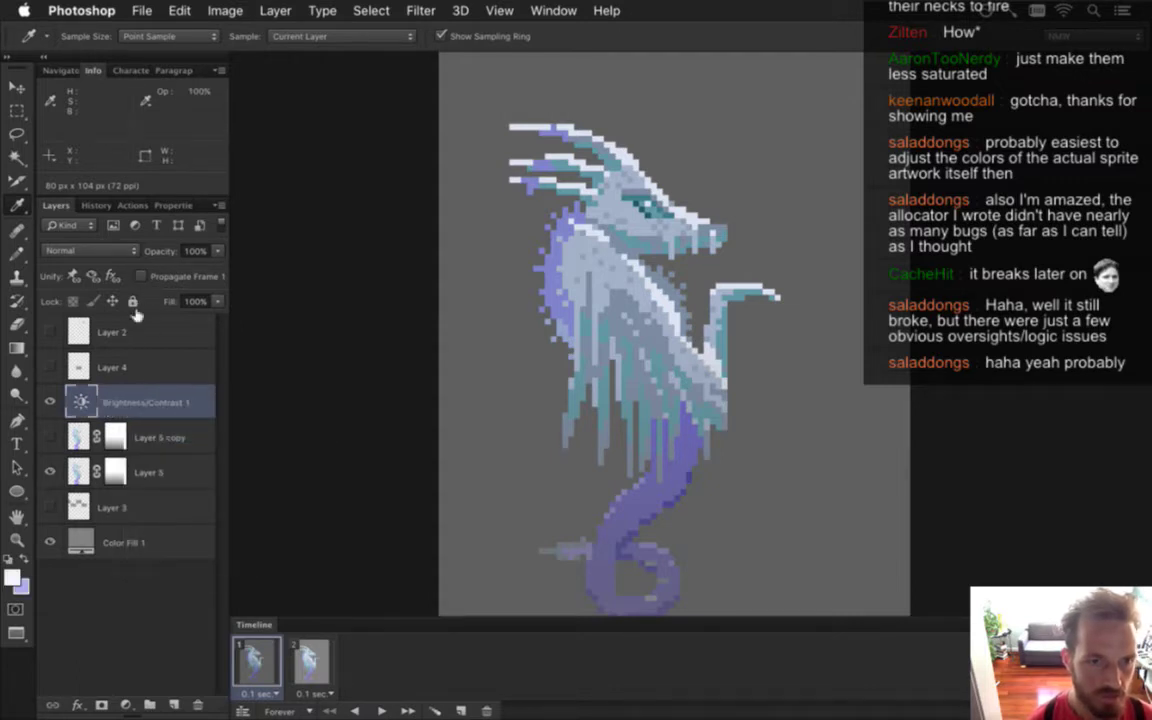
double_click(81, 401)
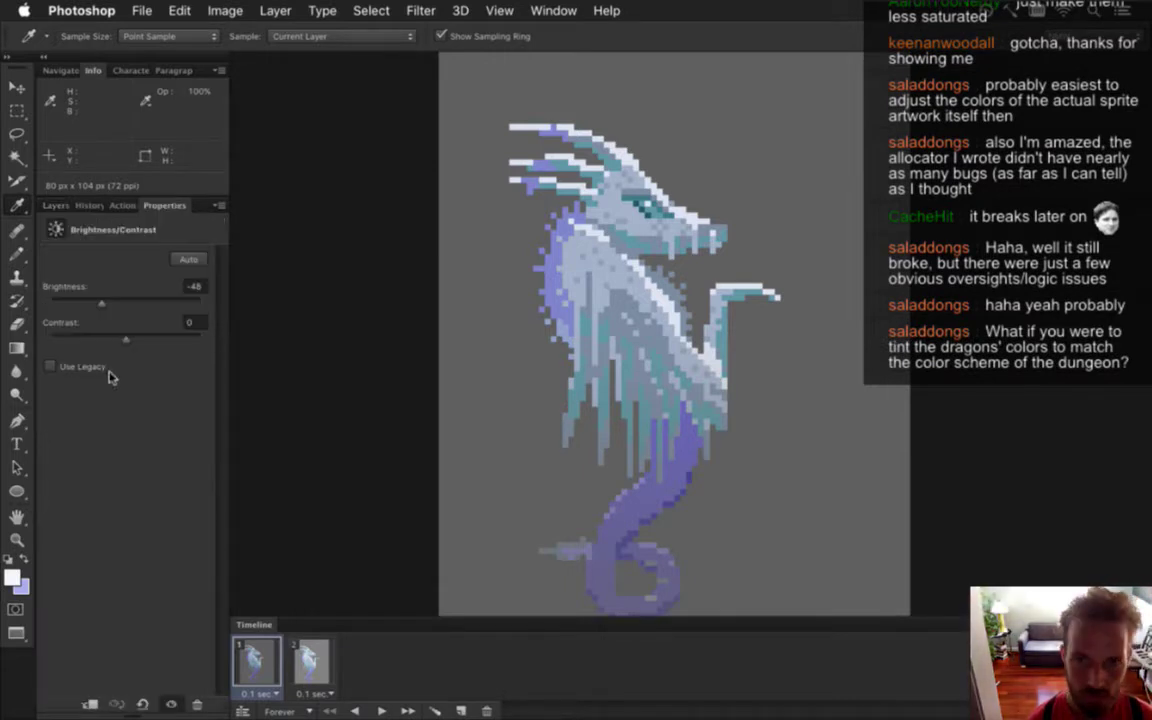
left_click(55, 205)
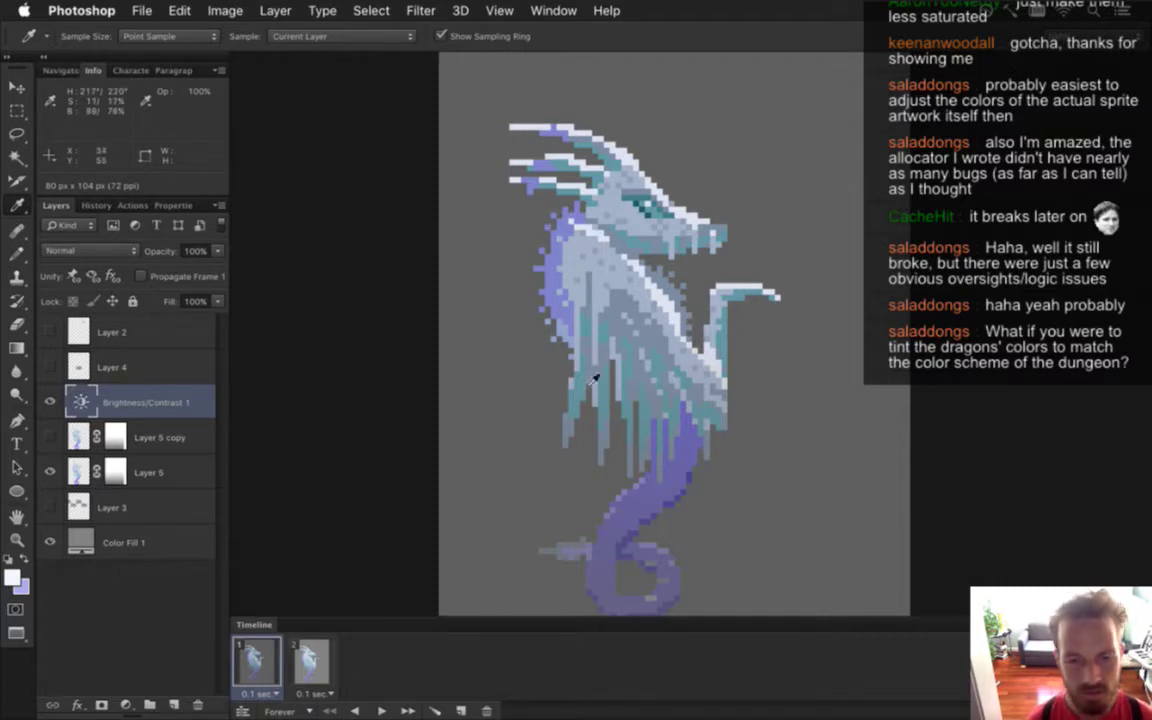
Make the Brightness/Contrast adjustment visible in frame 2 and hide the gray Color Fill 1 background
left_click(313, 666)
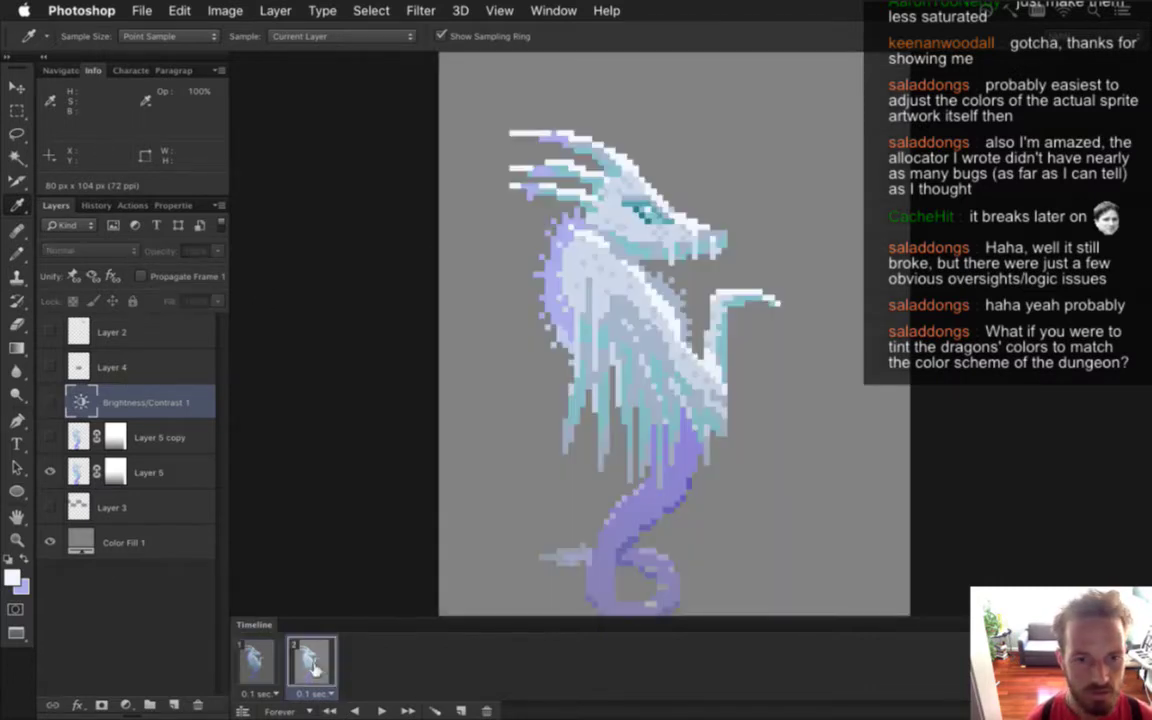
left_click(50, 402)
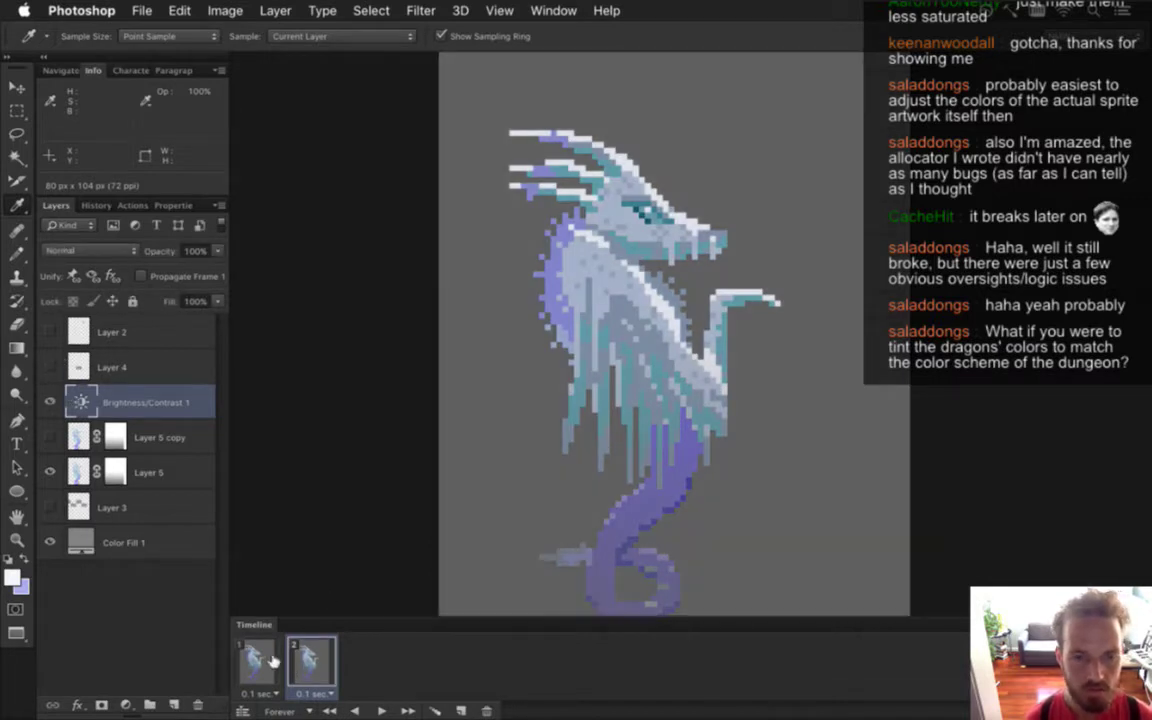
left_click(50, 542)
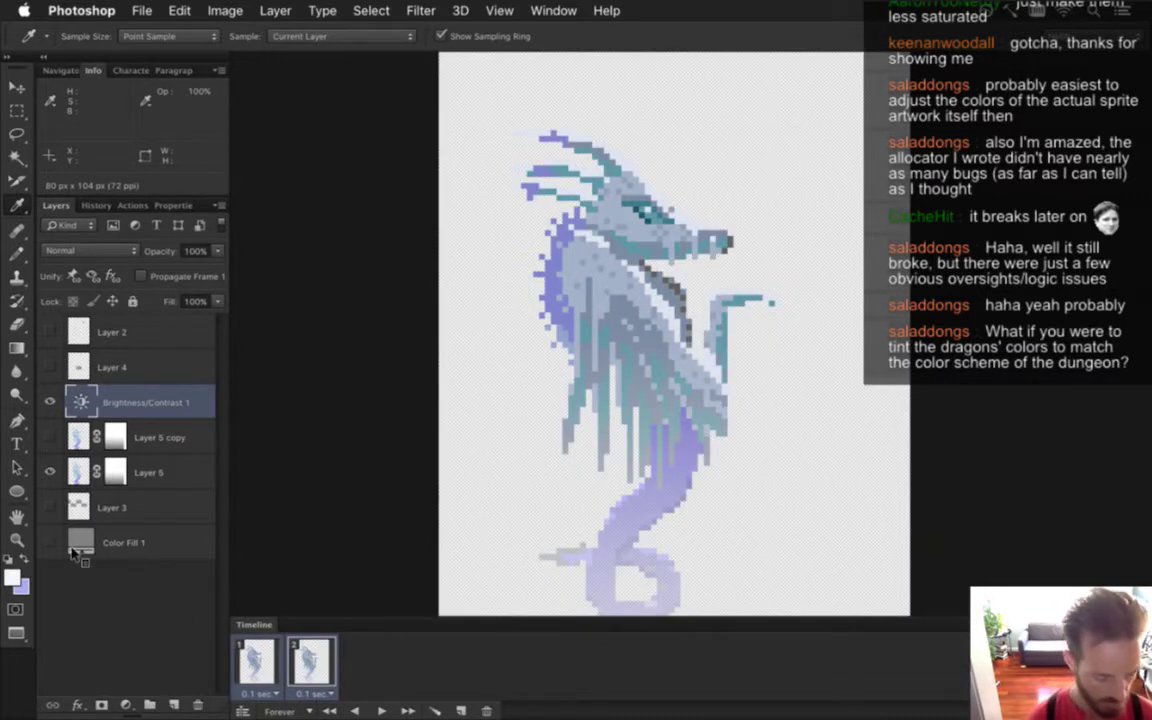
Render all frames as the DragonIceIdle.png image sequence at 80 x 104, replacing the existing files
key("super+shift+r")
key("Return")
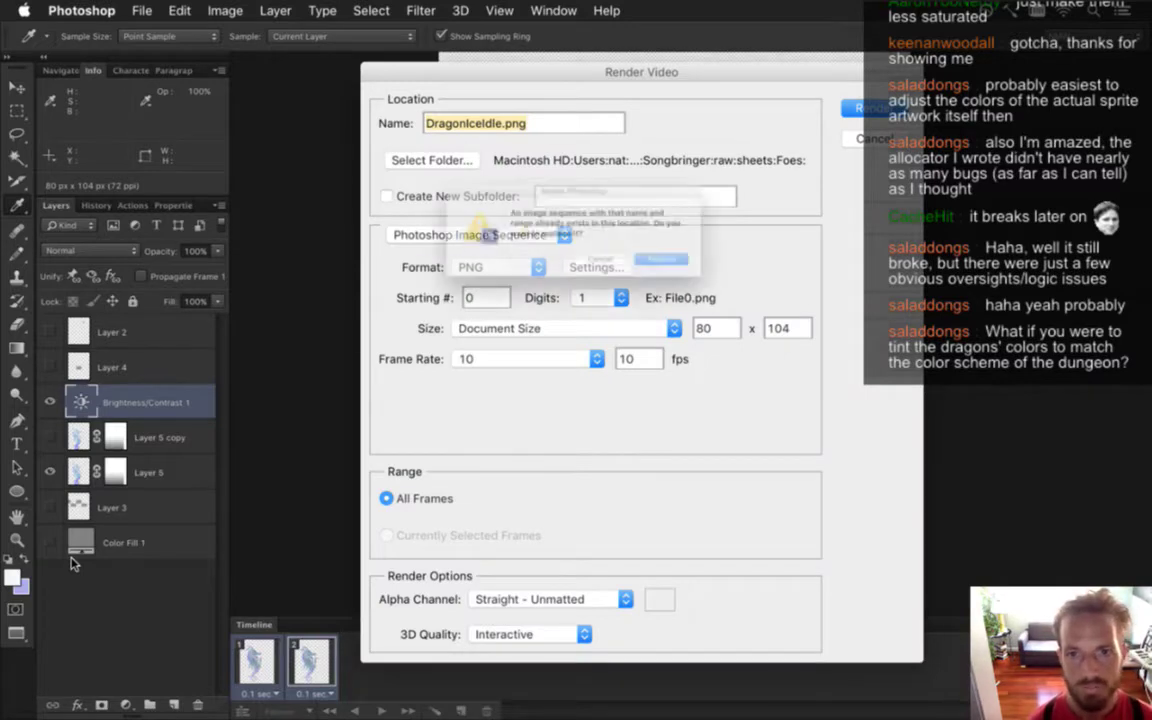
key("Return")
Switch to Xcode, run Songbringer, and move the hero around the checkered room to examine the darkened ice dragons
key("super+Tab")
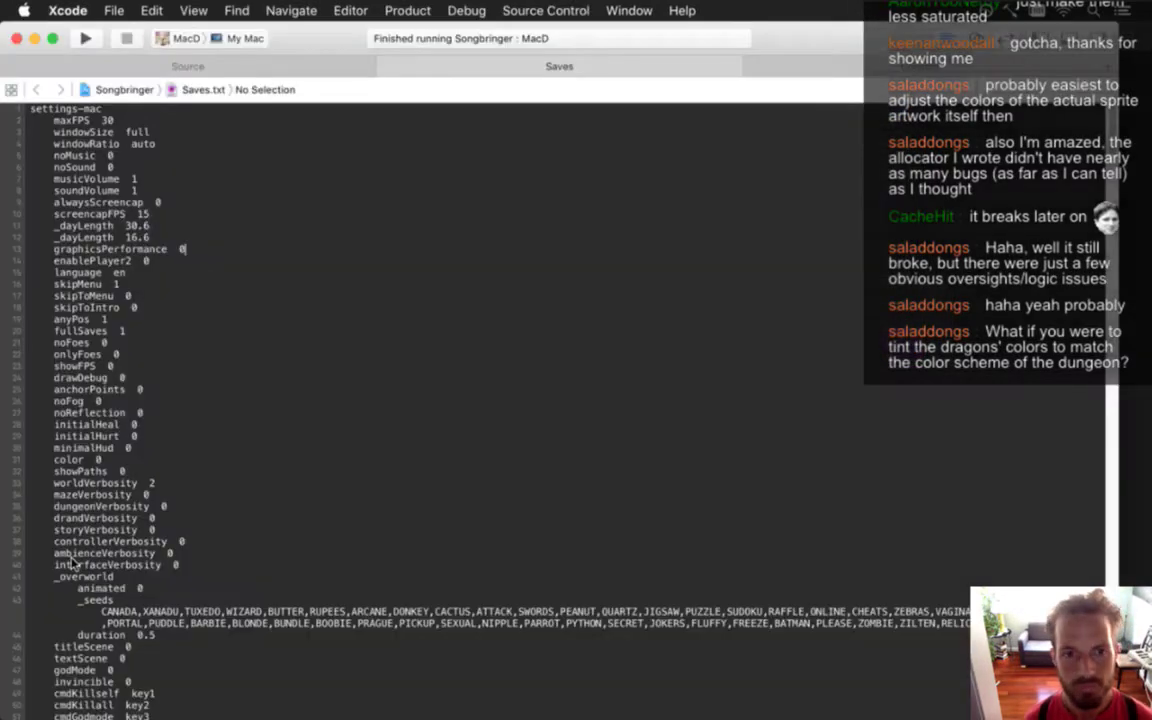
key("super+r")
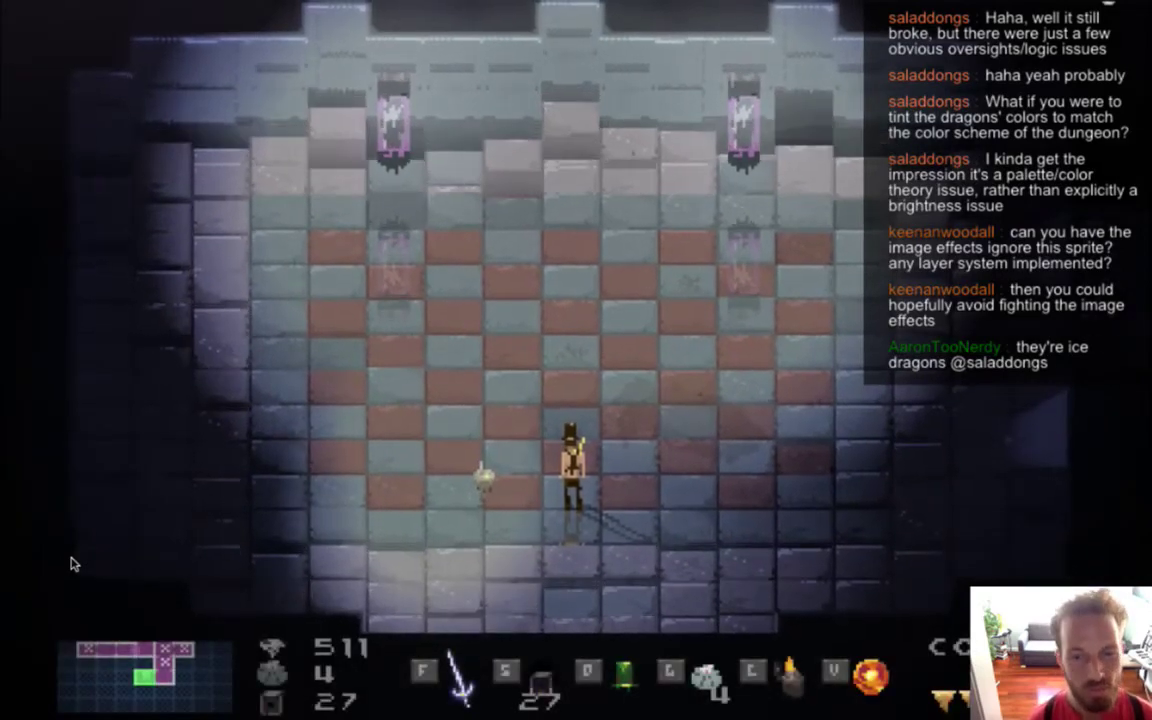
key("Right")
key("Left")
key("Up")
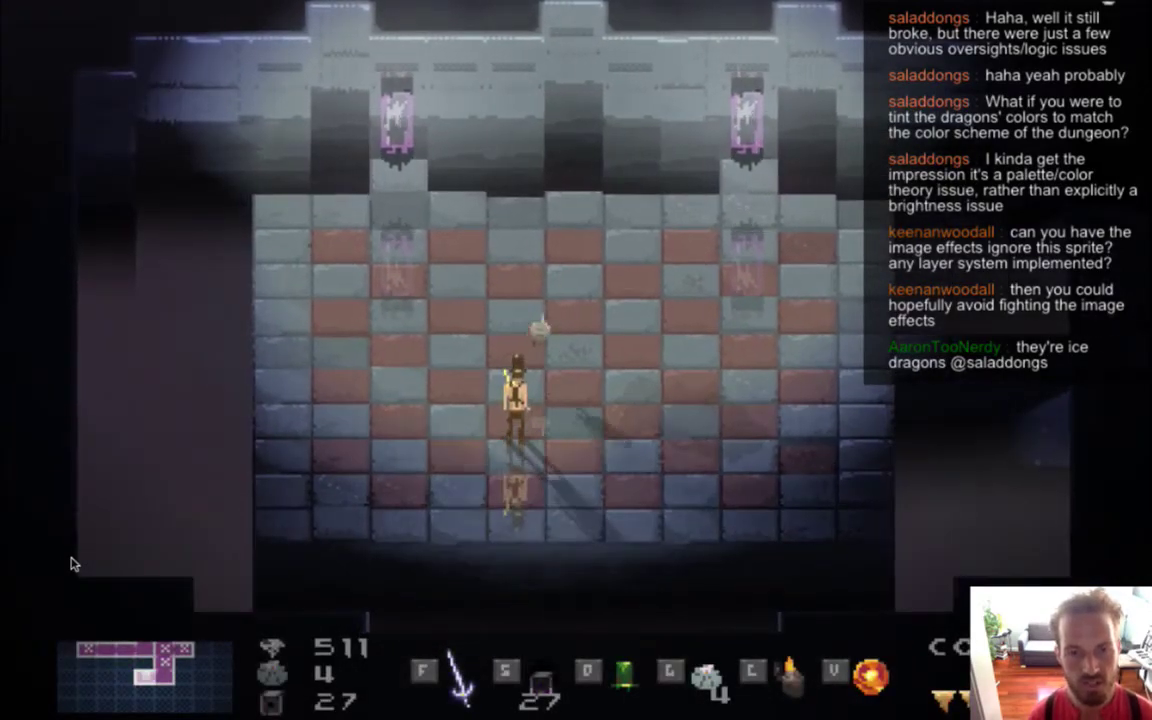
key("Right")
key("Up")
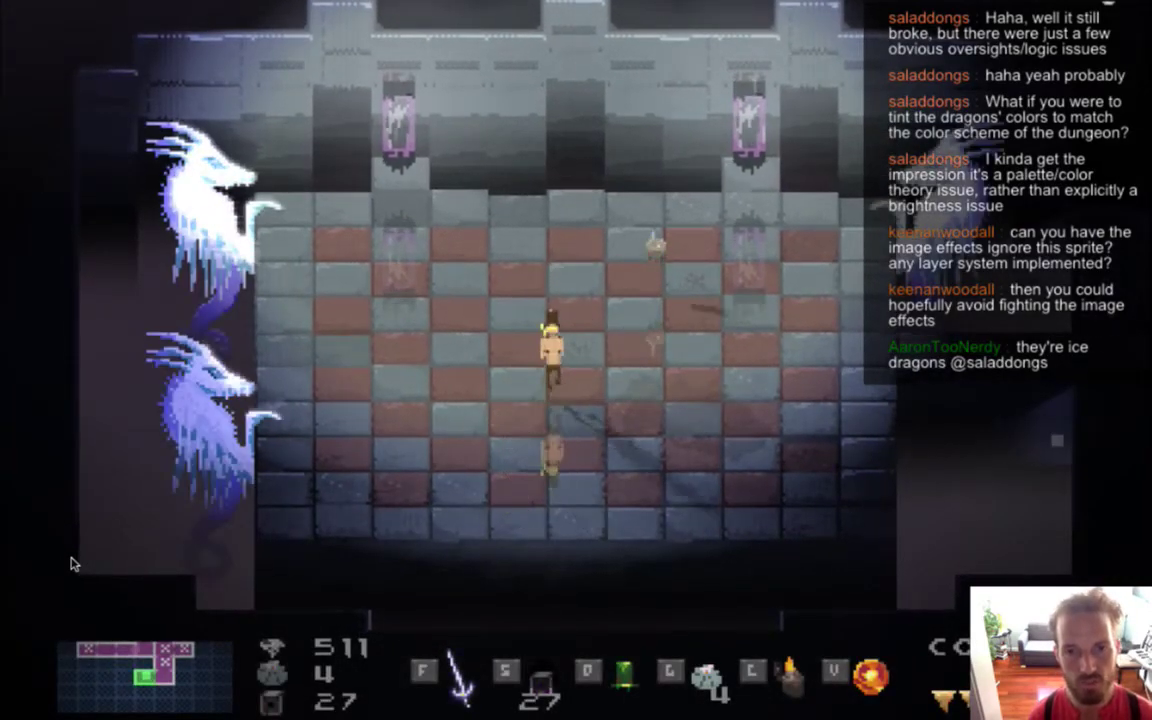
key("Down")
key("Tab")
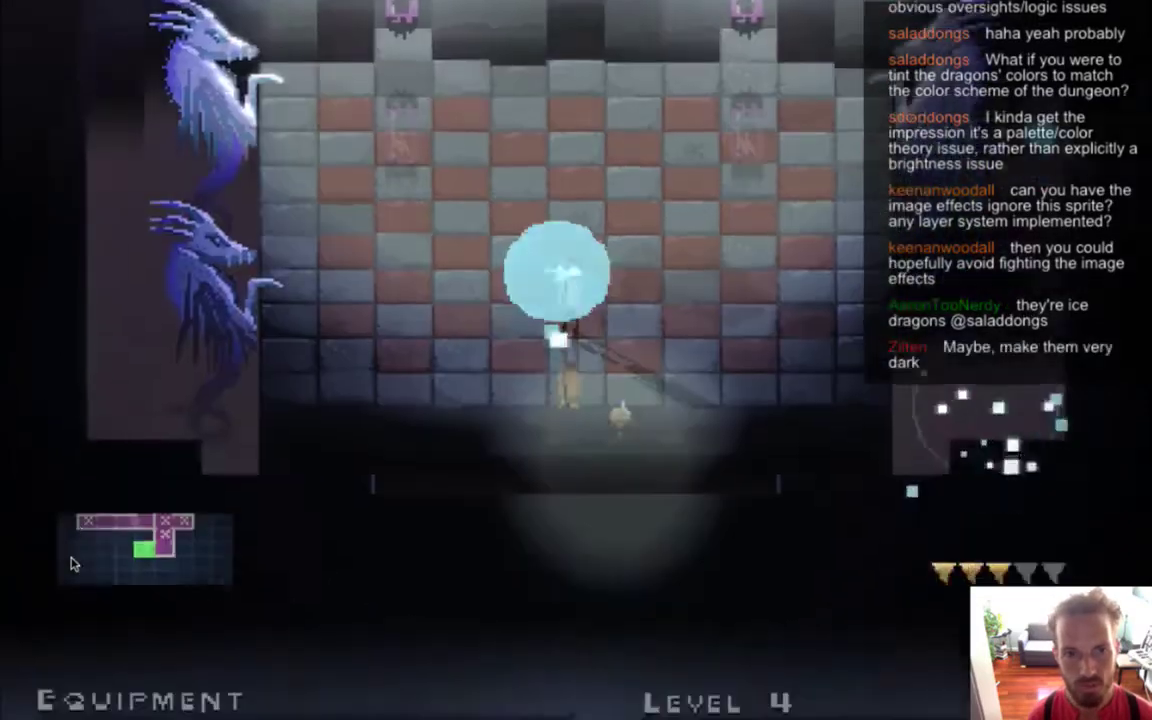
key("Tab")
Pause the game, look through the audio and video settings, and resume play with the hero moving right
key("Escape")
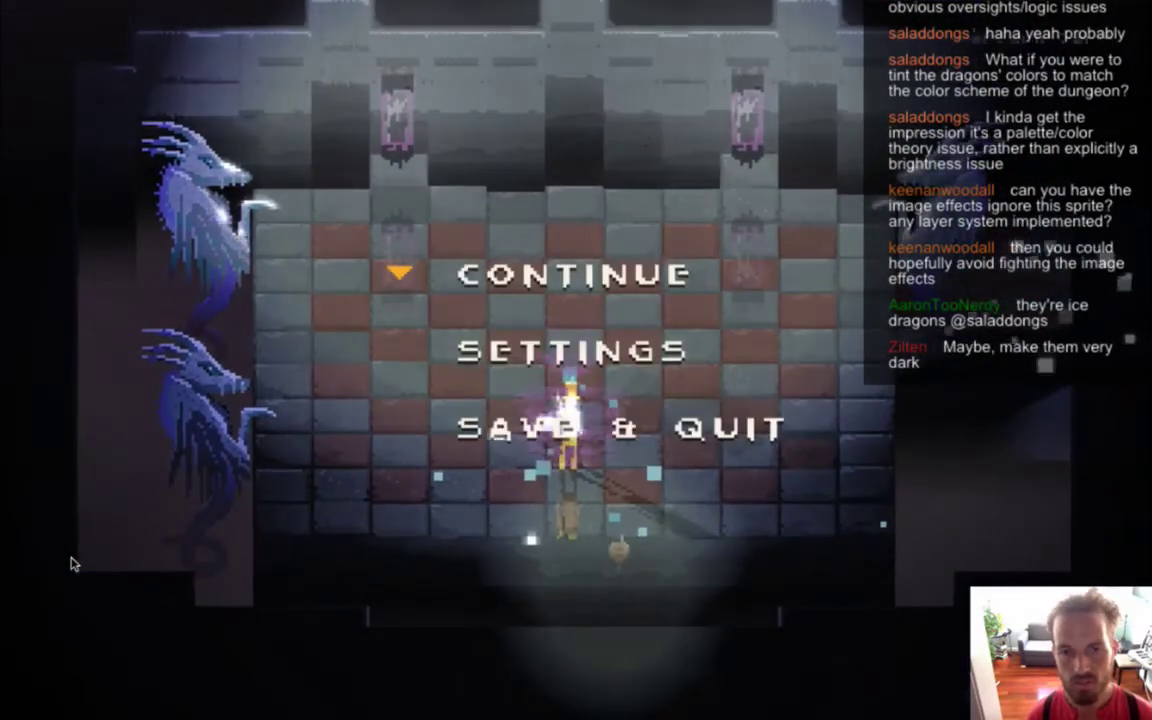
key("Down")
key("Return")
key("Down")
key("Return")
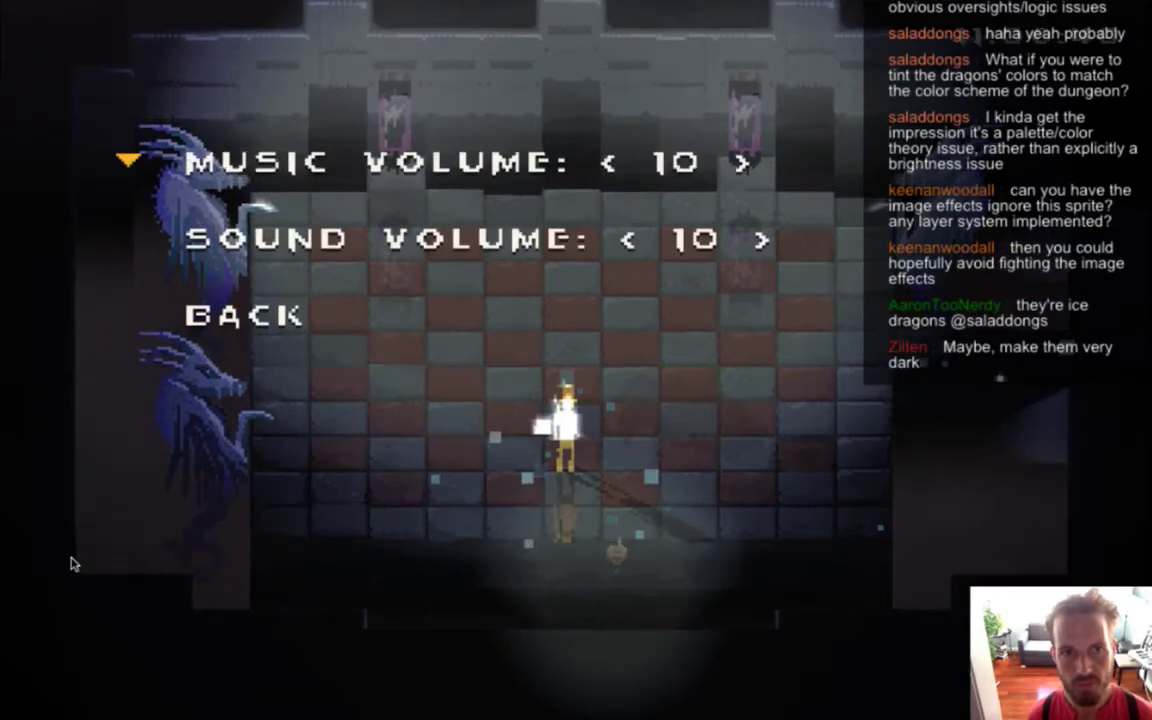
key("Escape")
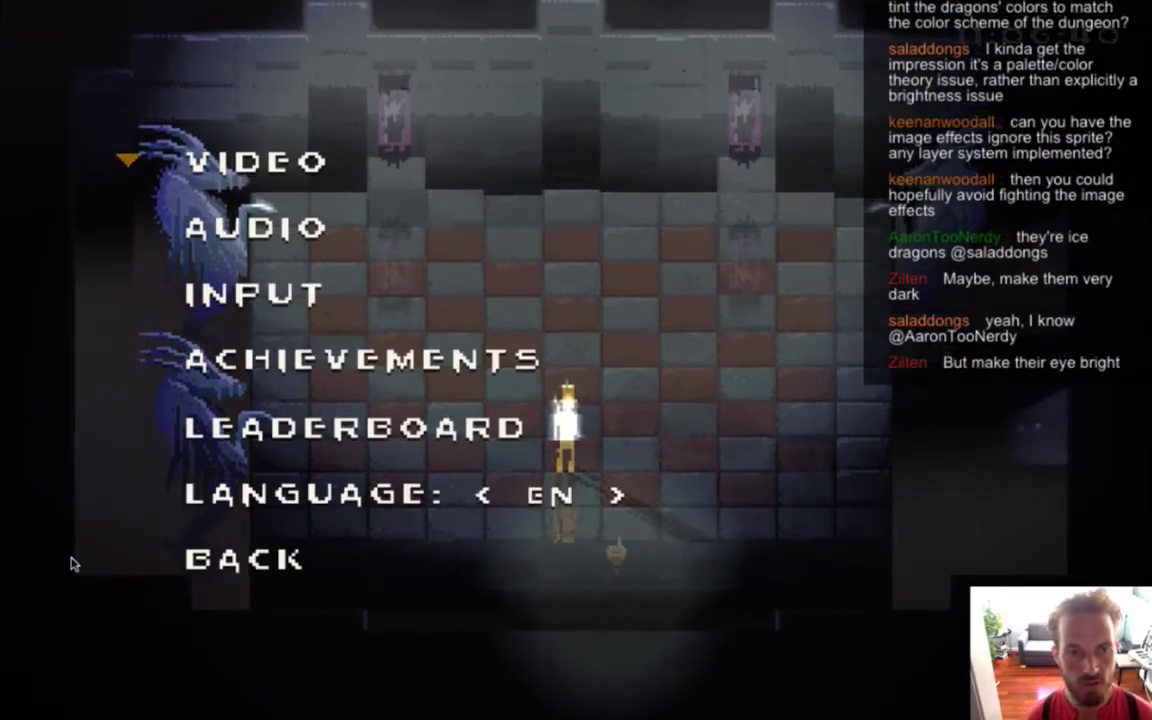
key("Return")
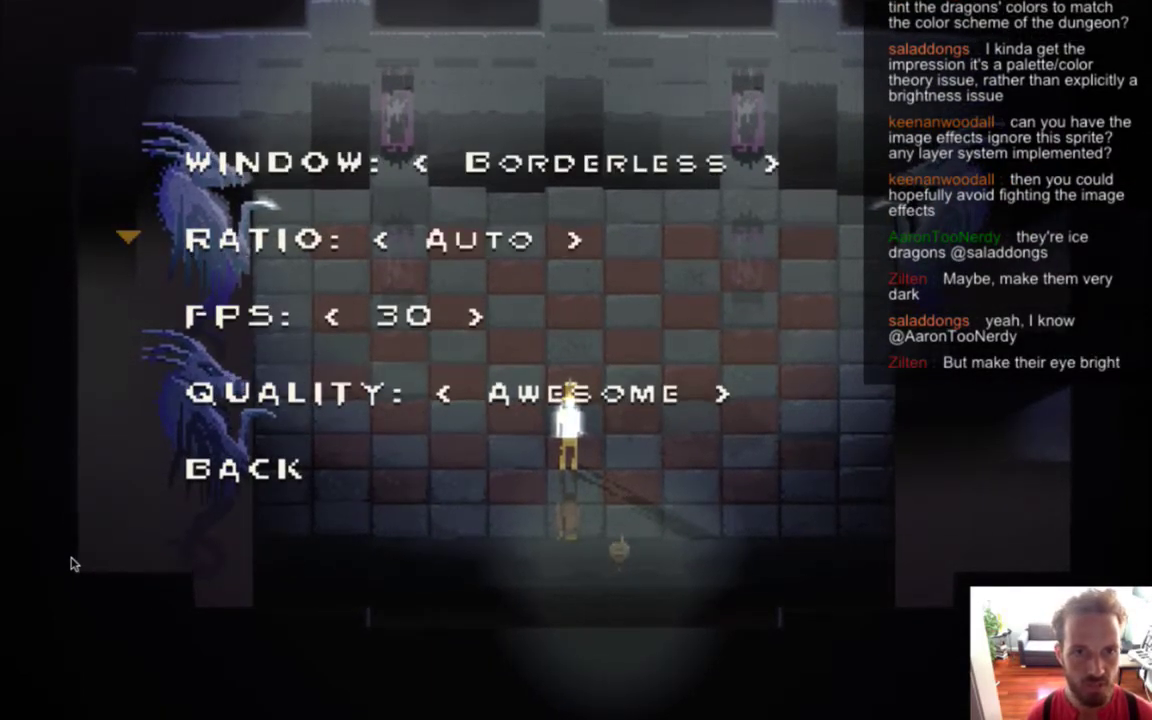
key("Escape")
key("Escape")
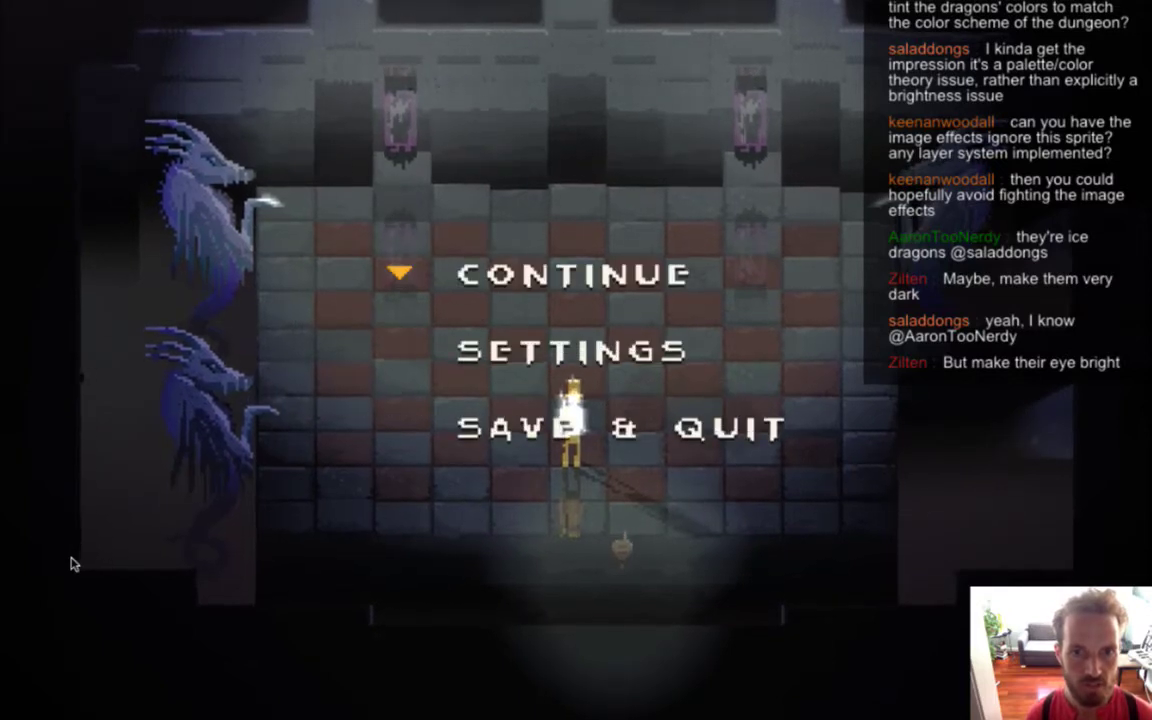
key("Escape")
key("Right")
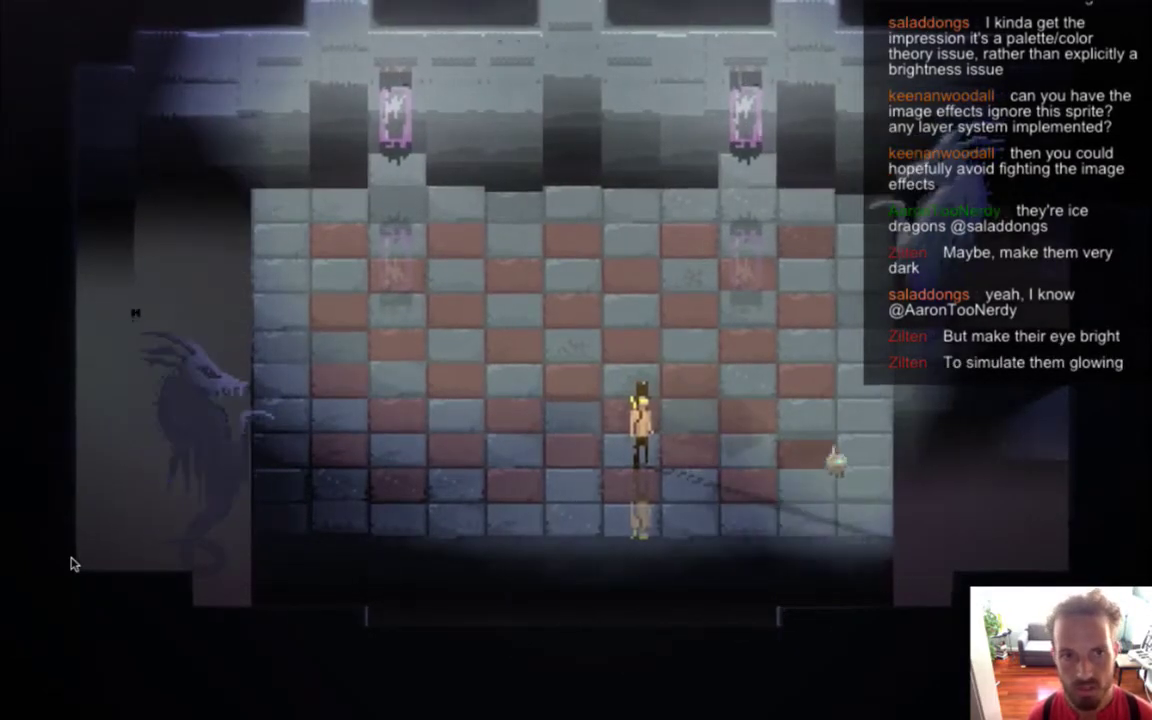
key("Left")
key("Right")
key("Left")
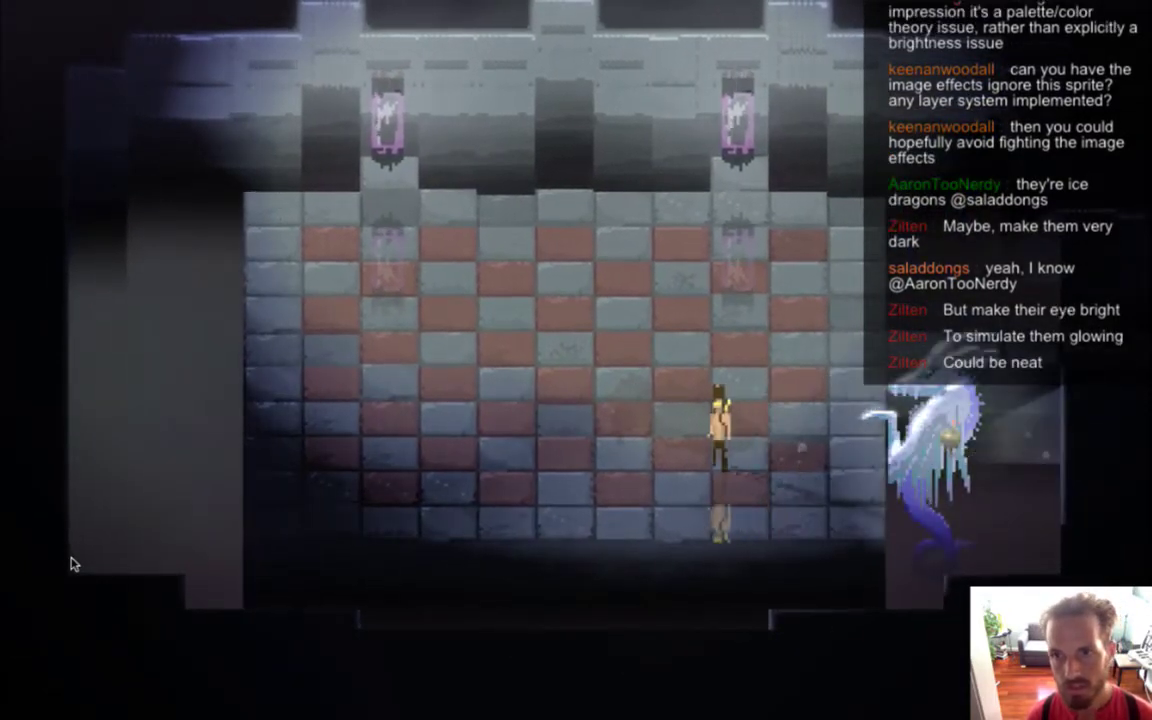
key("Right")
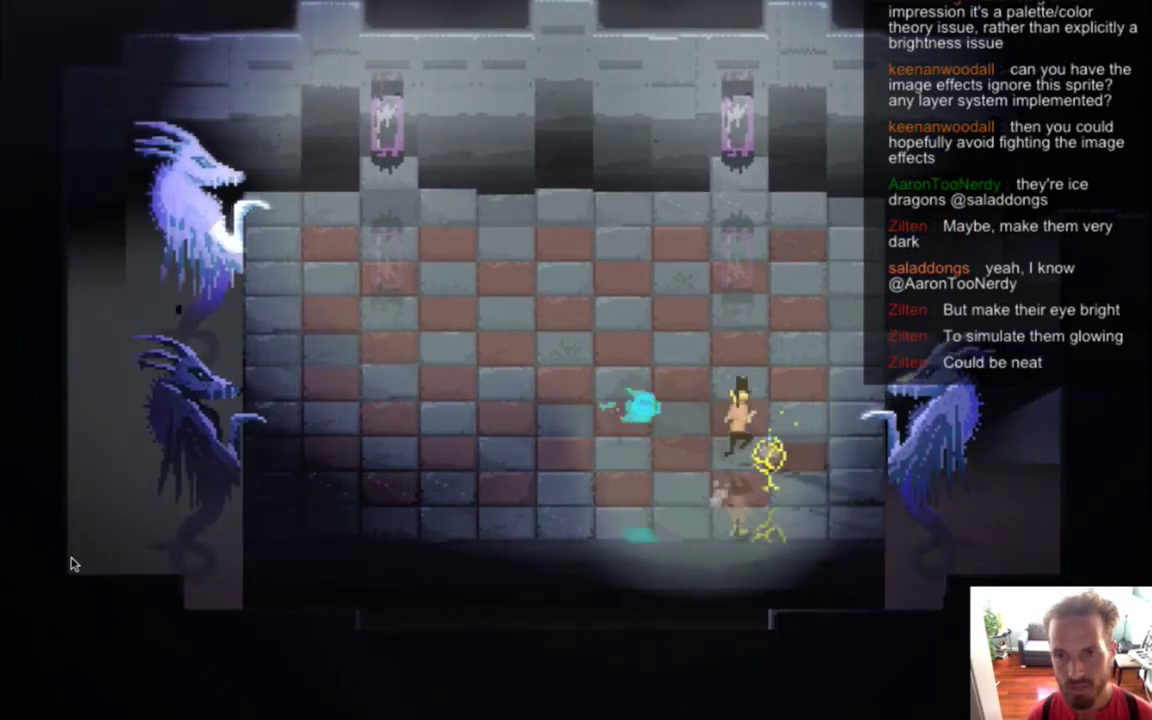
key("Up")
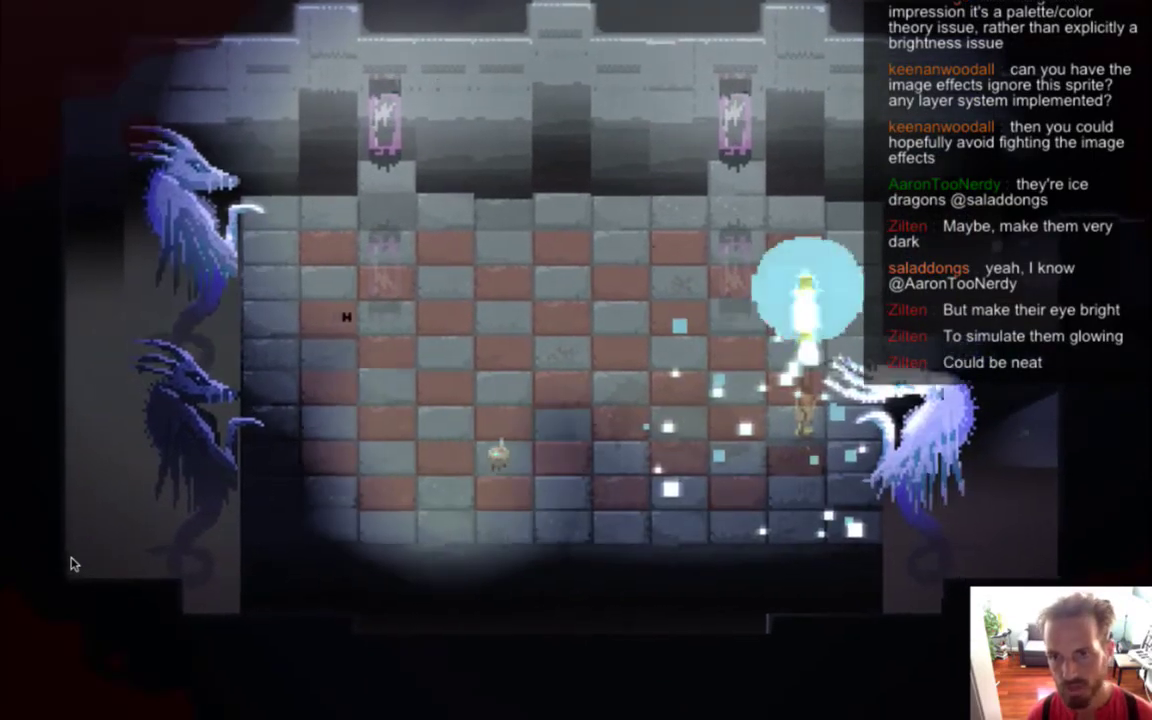
key("Left")
key("Right")
key("Down")
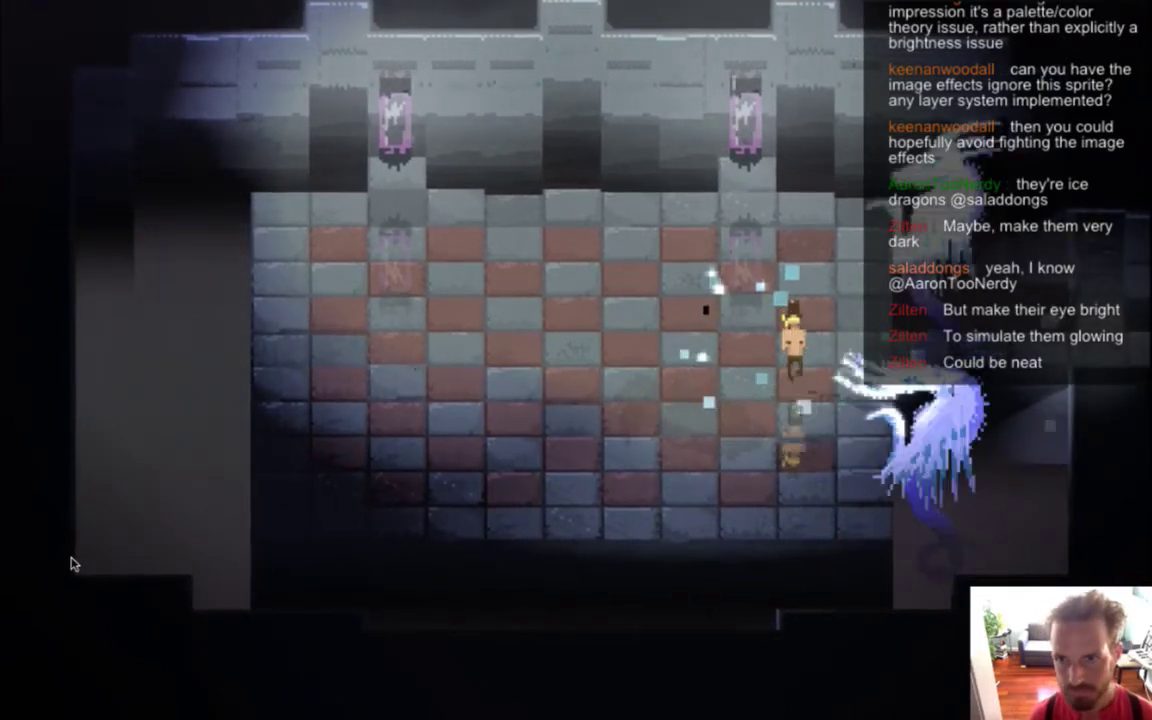
key("Down")
key("Right")
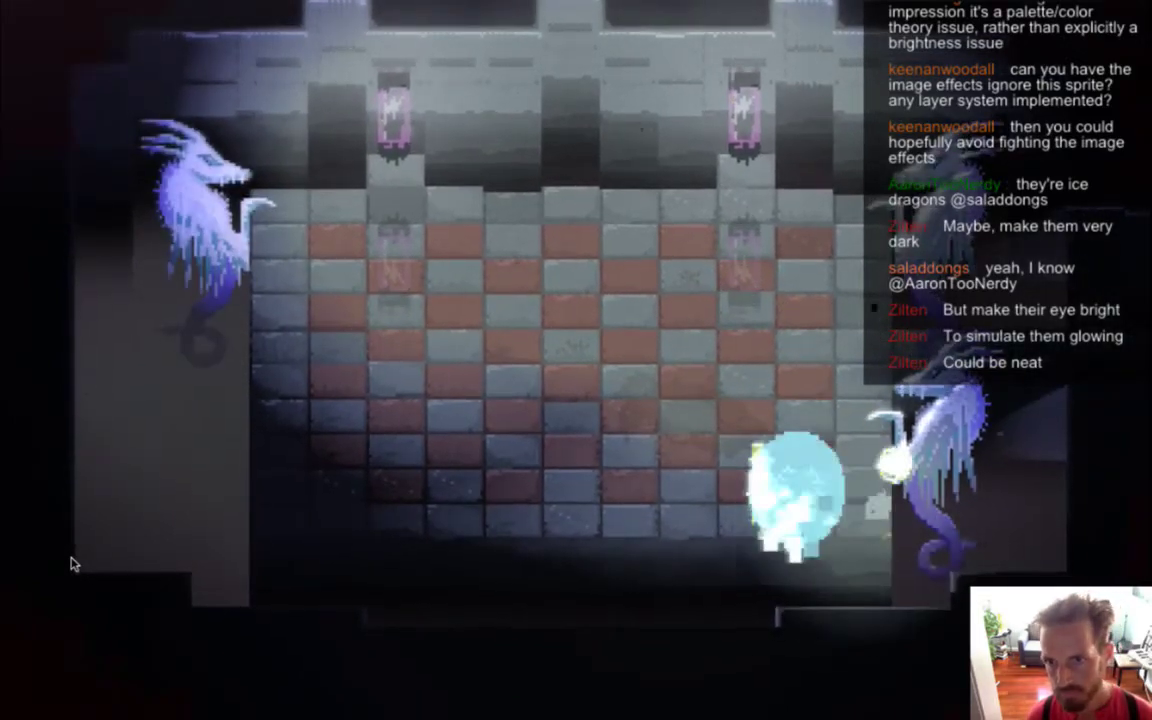
key("Left")
key("Down")
key("Right")
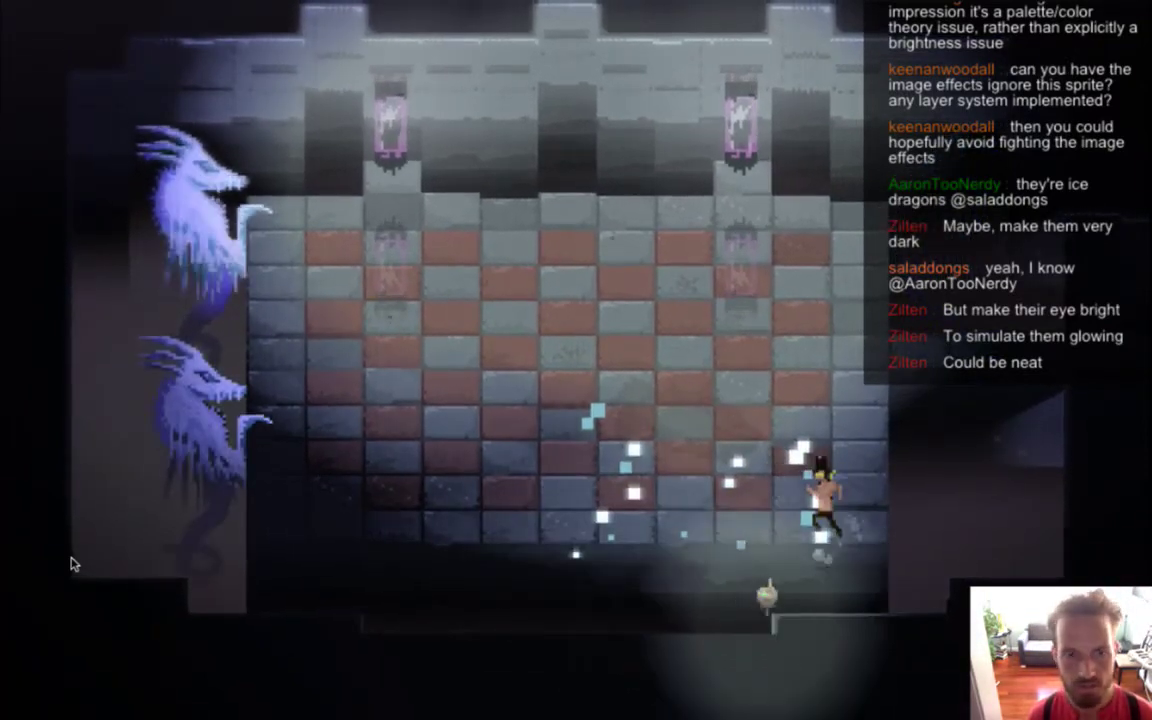
key("Left")
key("Right")
key("Up")
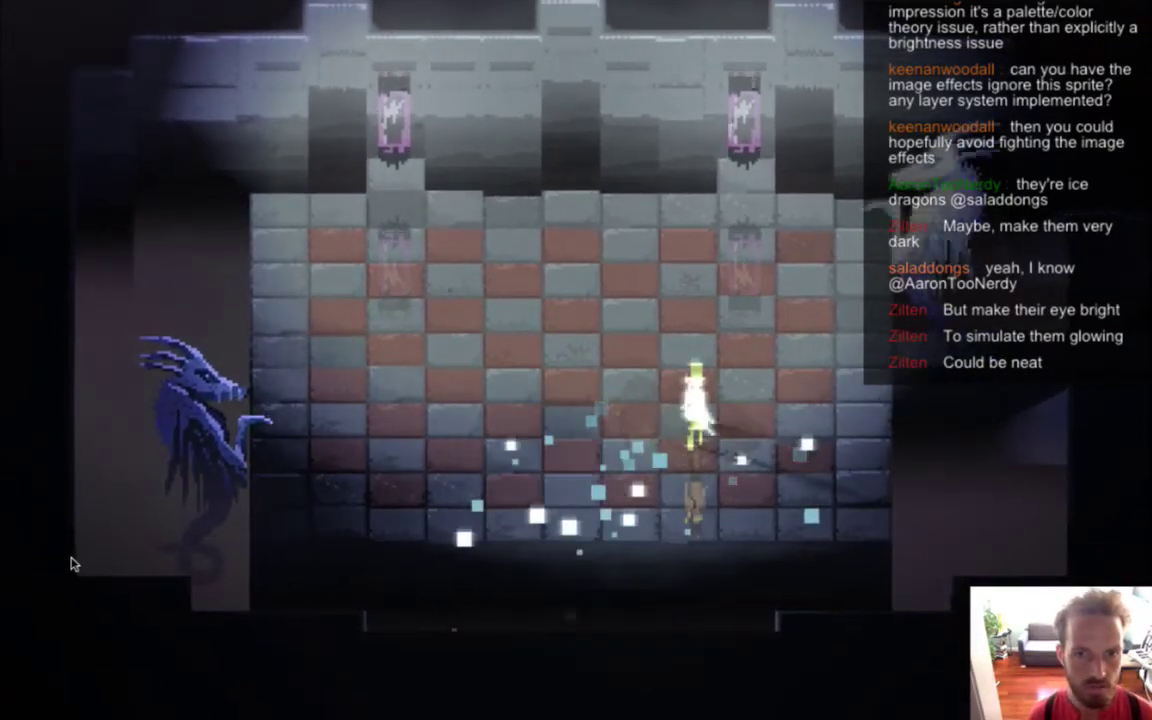
key("Left")
key("Down")
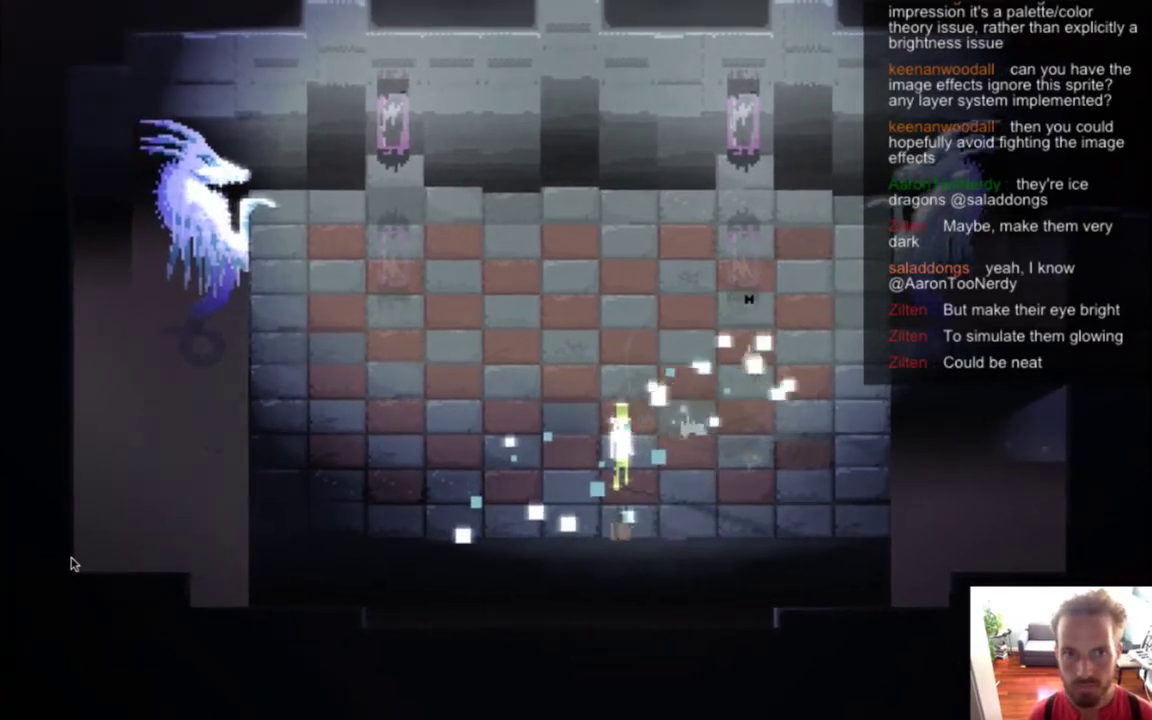
key("Left")
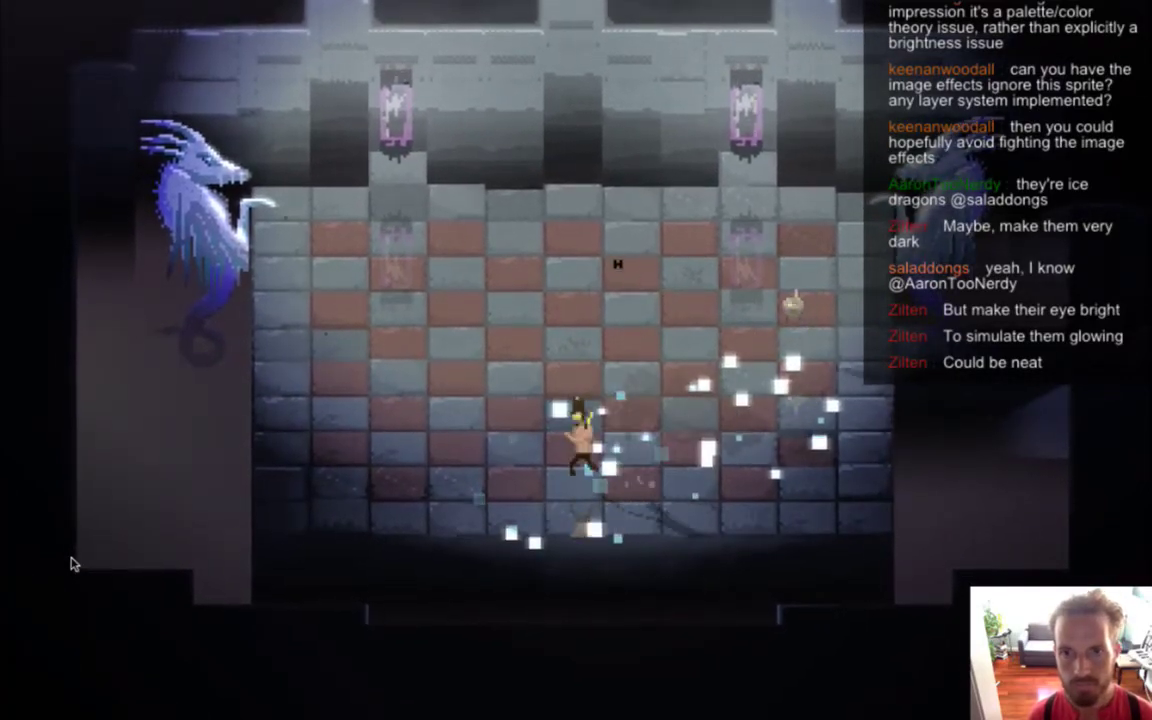
key("Up")
key("Right")
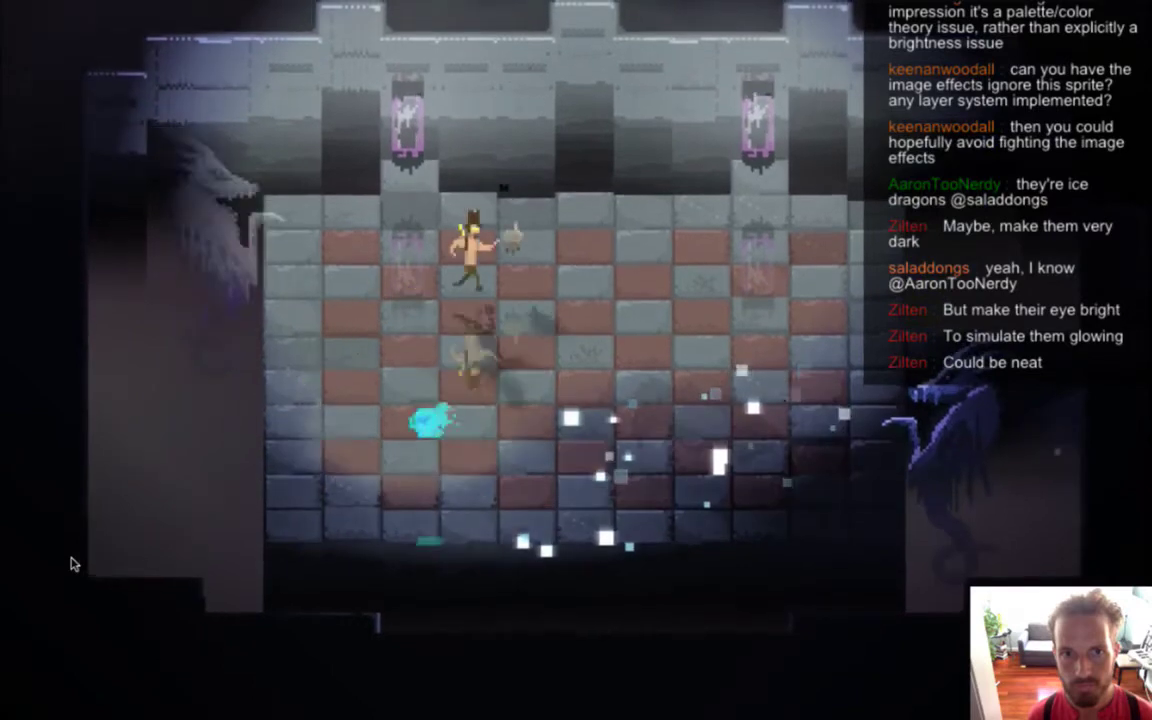
key("Down")
key("Right")
key("Down")
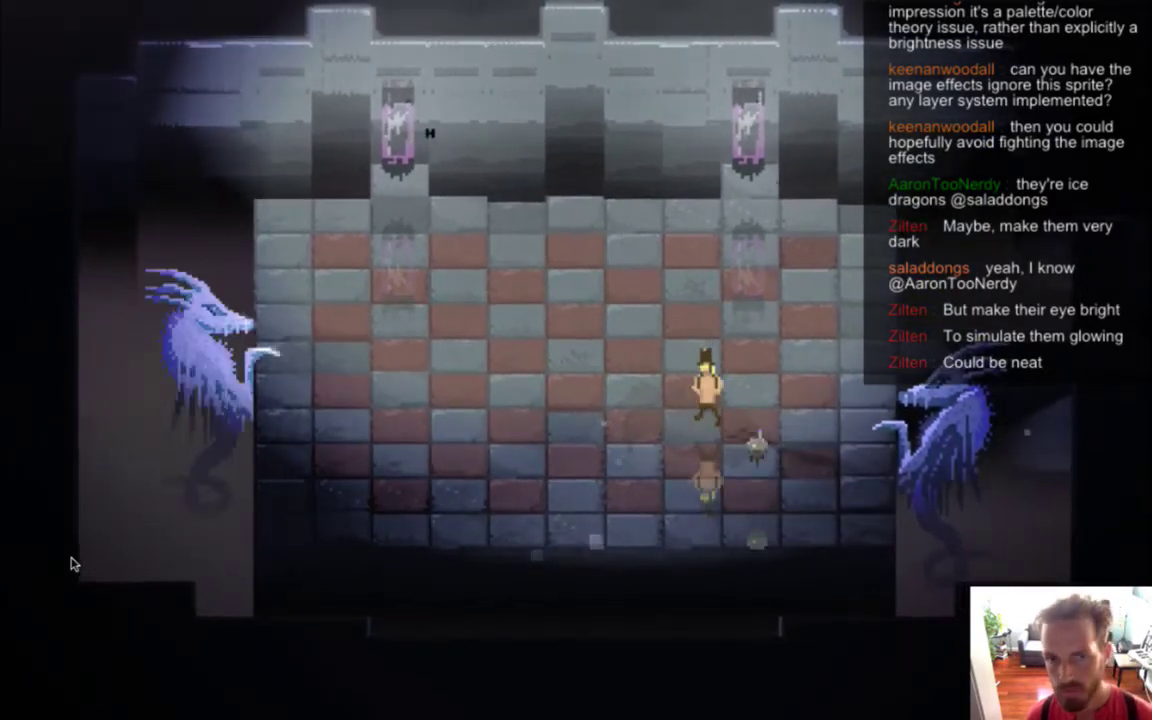
key("Left")
key("Down")
key("Left")
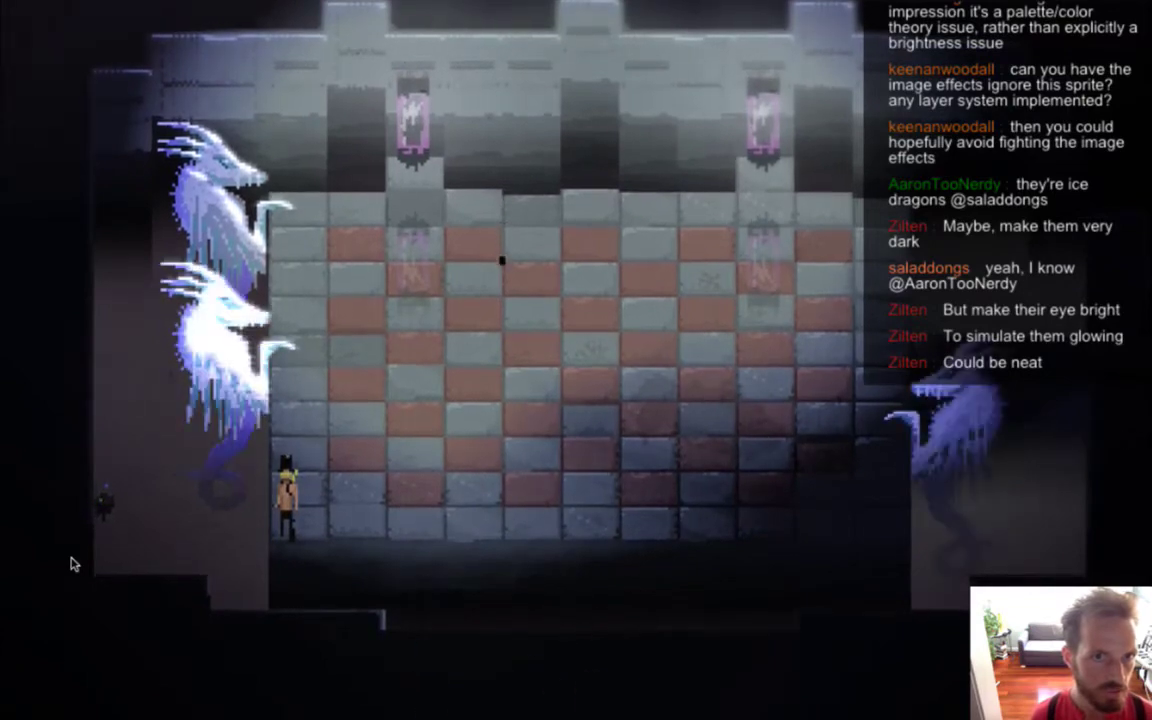
key("Right")
key("Up")
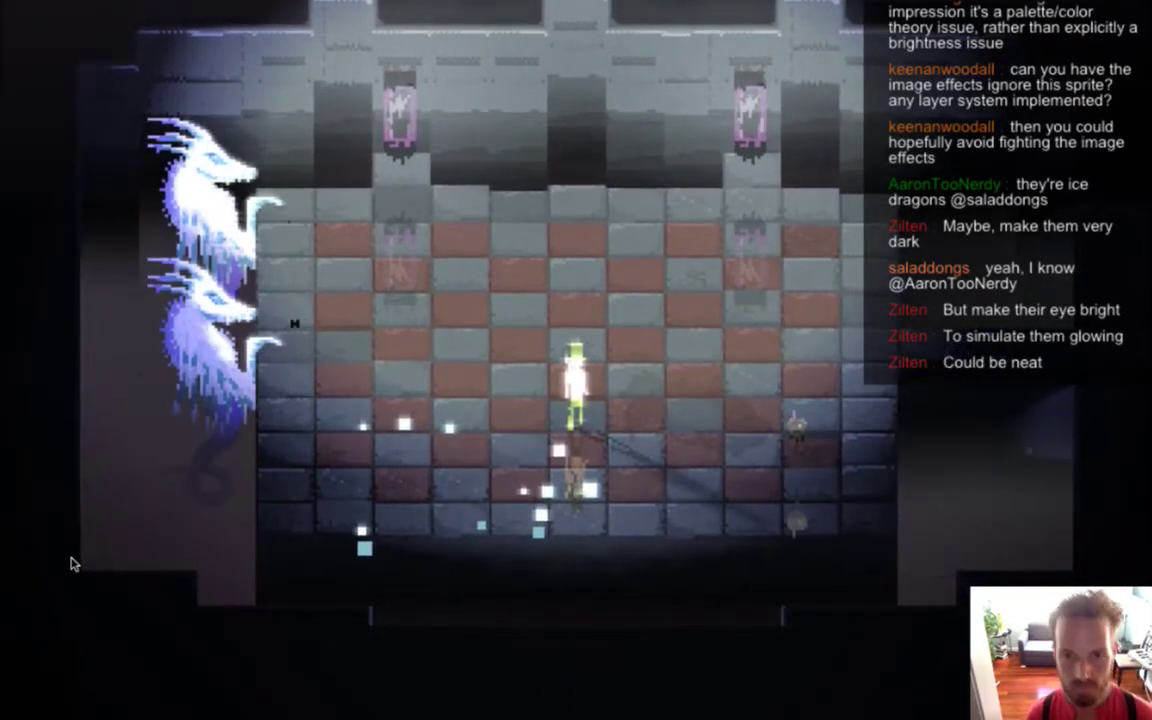
Enable invincibility for the player character
key("i")
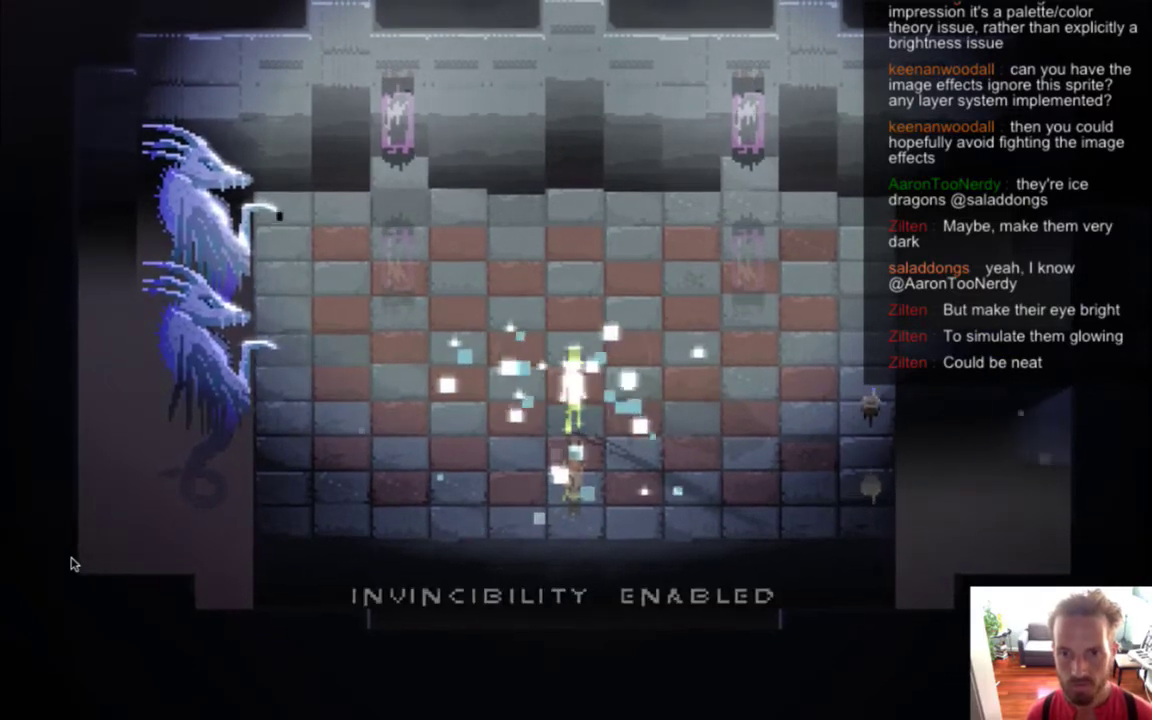
key("i")
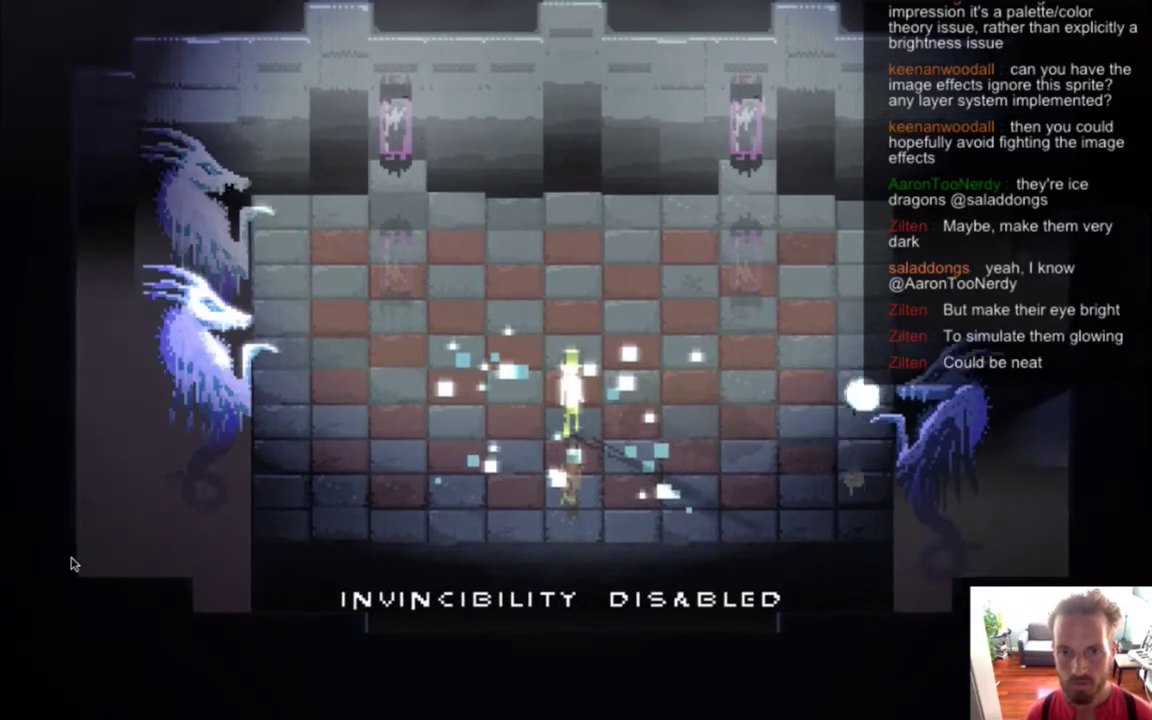
key("i")
key("Tab")
key("Tab")
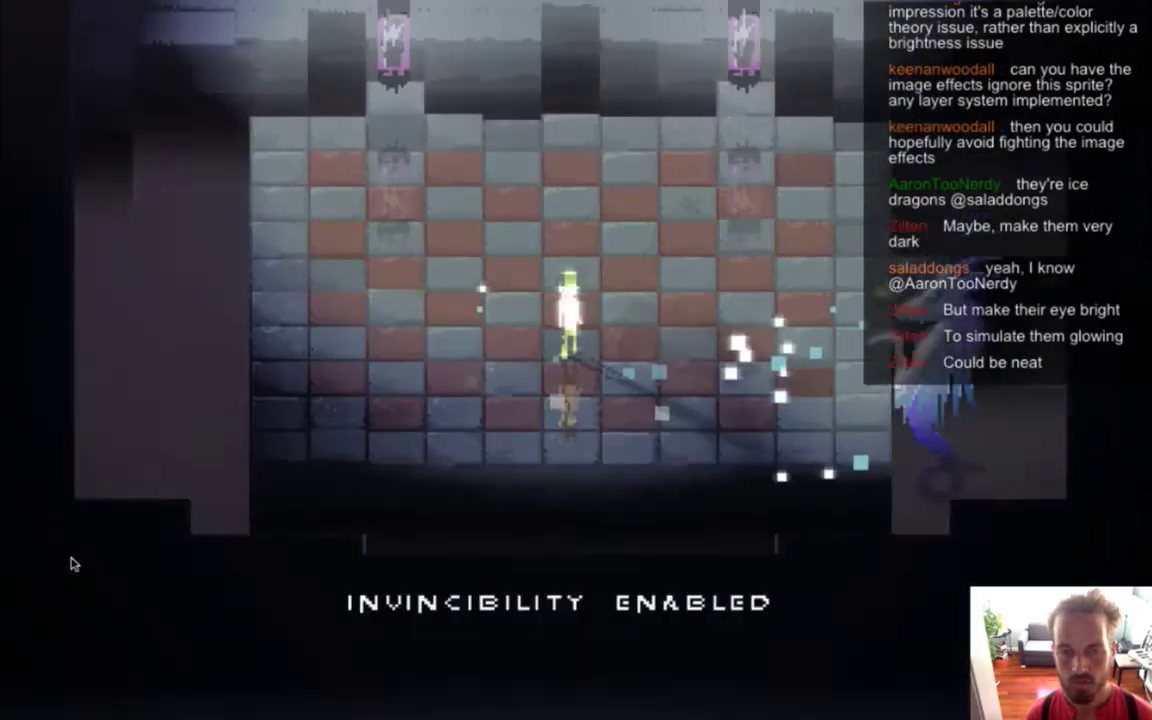
Pause the game, switch the video quality from Awesome to the previous option, and resume the game
key("Escape")
key("Down")
key("Return")
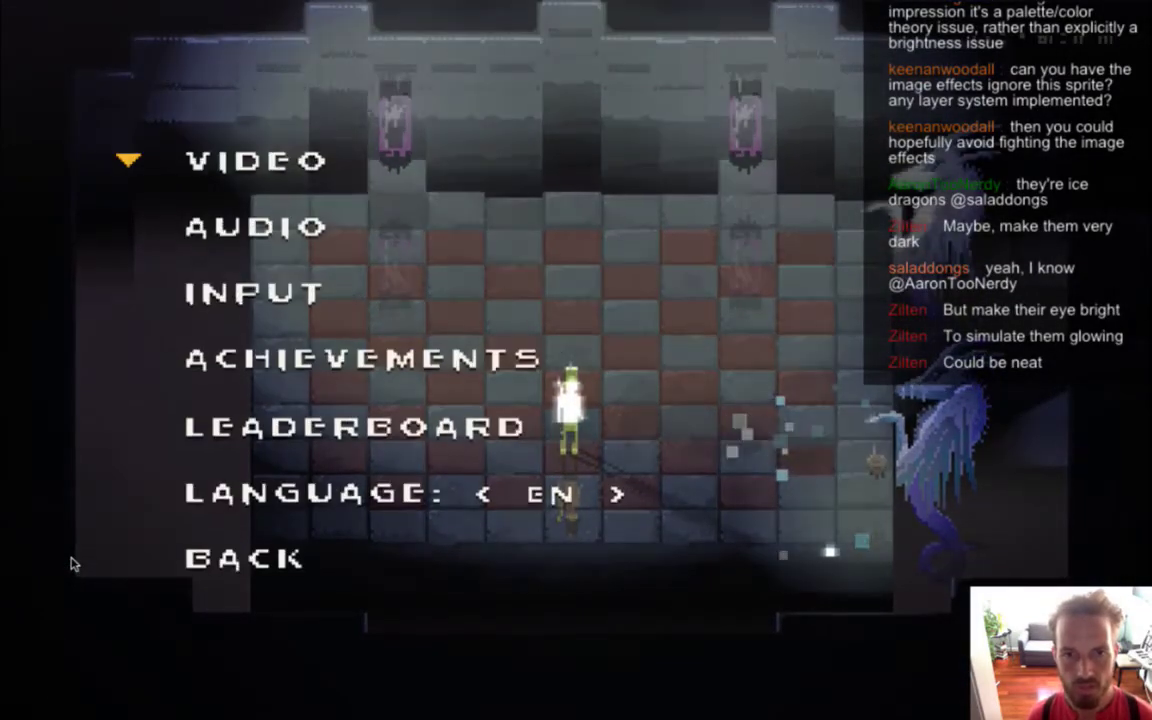
key("Down")
key("Down")
key("Return")
key("Down")
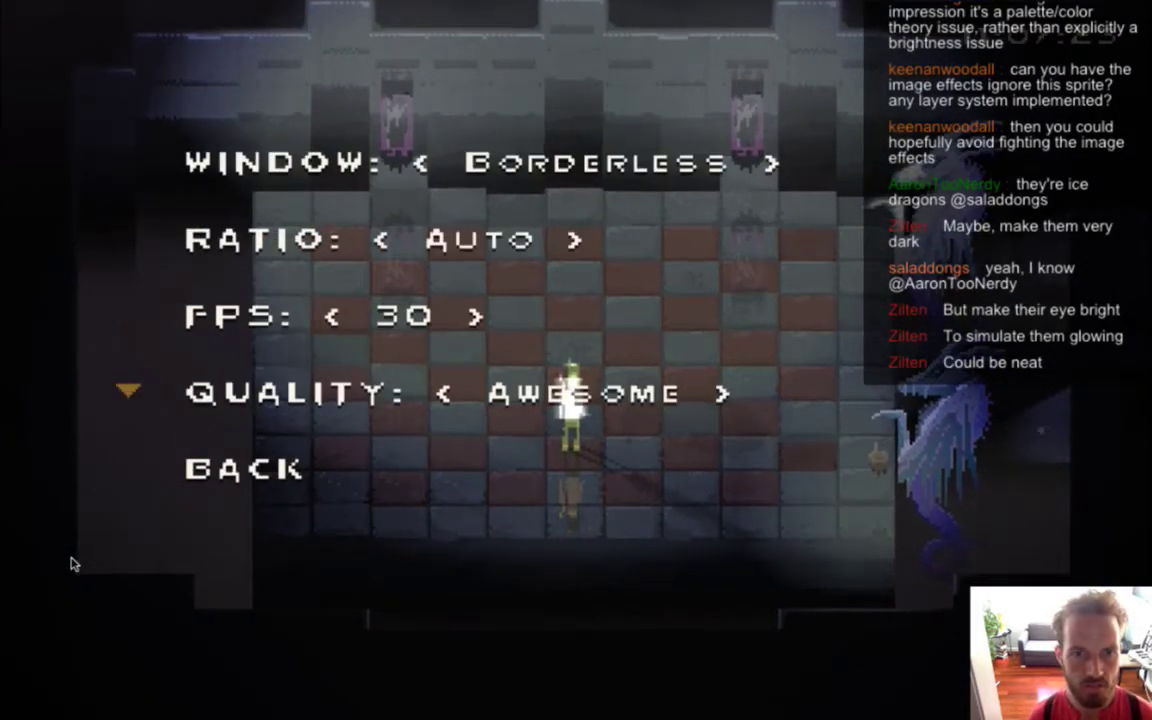
key("Left")
key("Escape")
key("Escape")
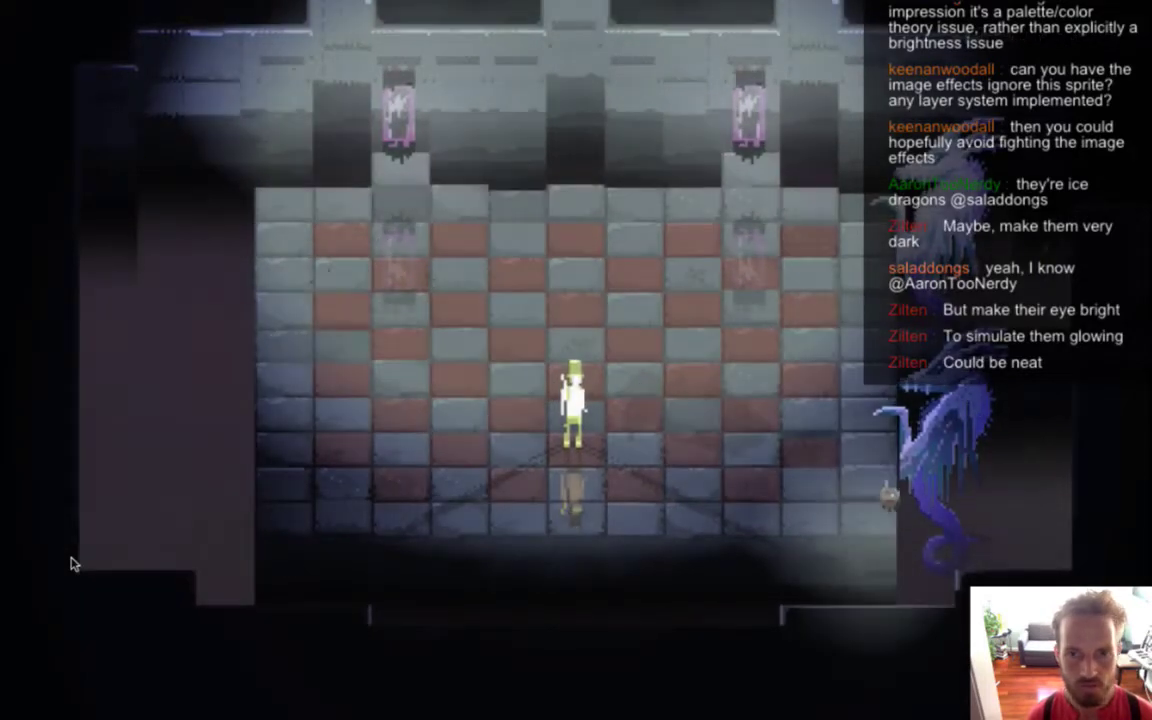
key("Right")
key("Up")
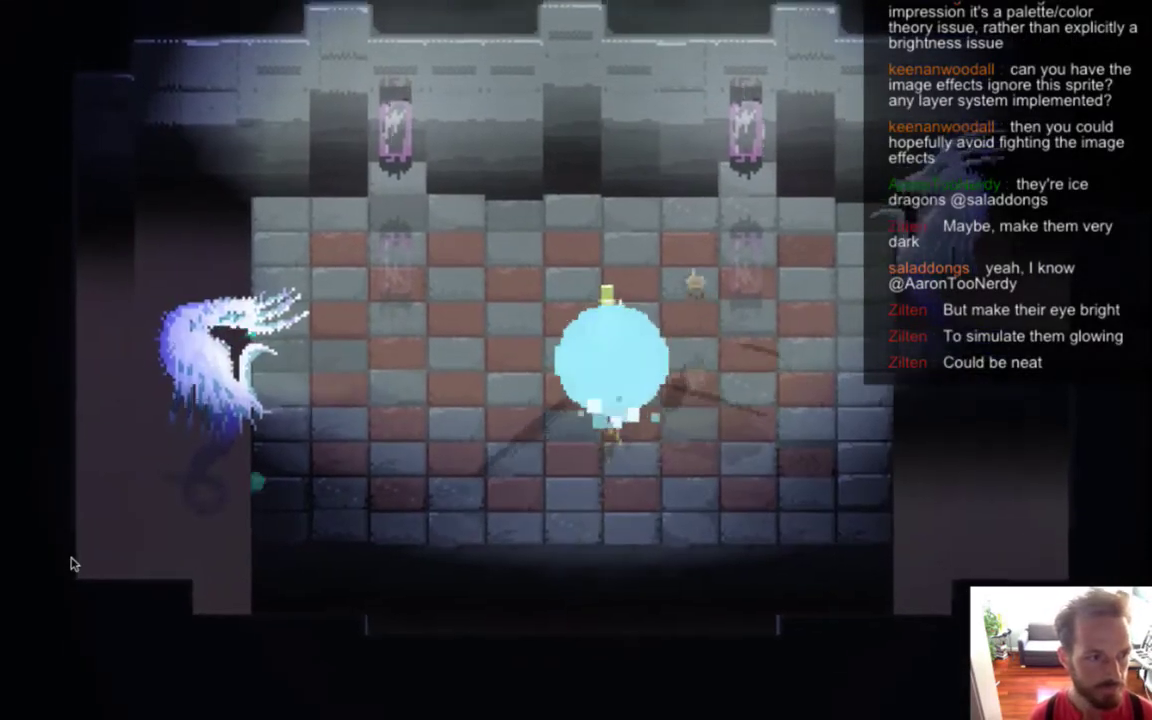
key("Right")
key("Right")
key("Left")
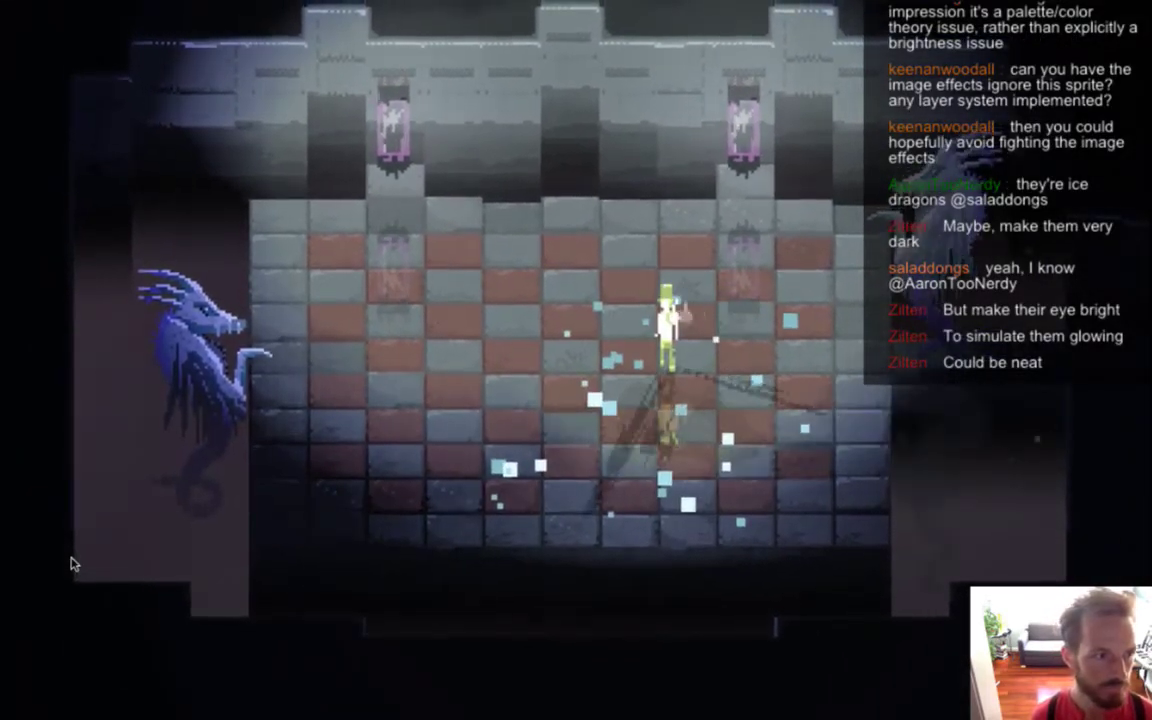
key("Up")
key("Left")
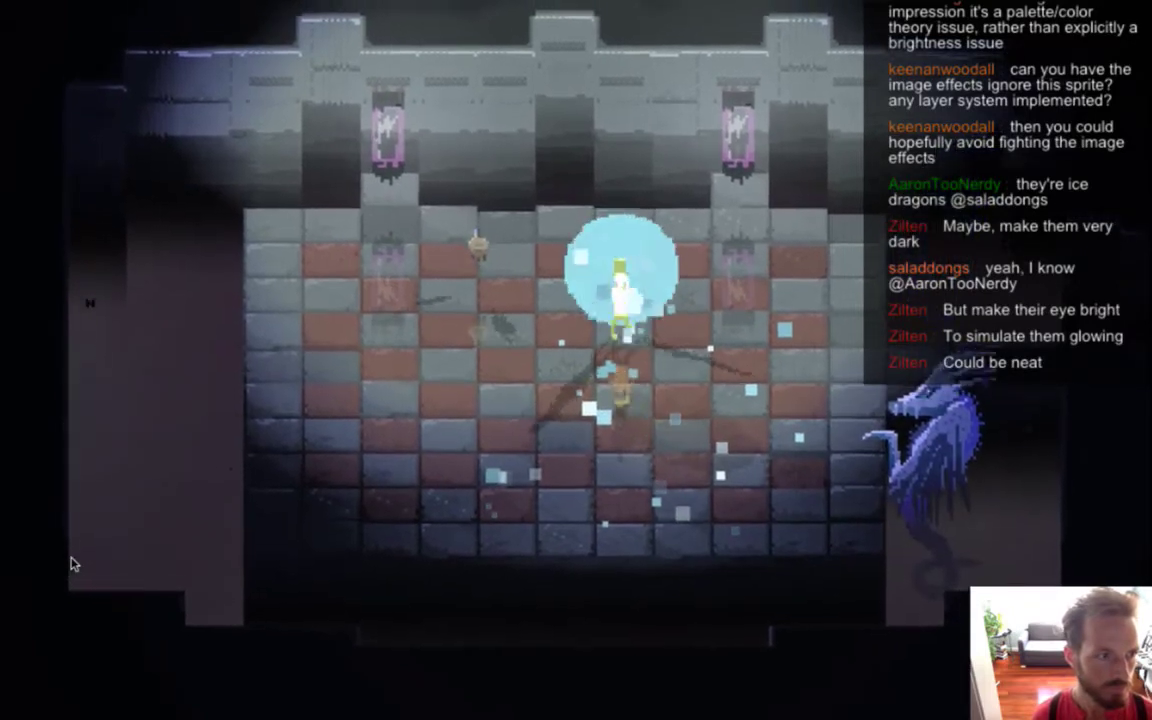
key("Right")
key("Down")
key("Down")
key("Right")
key("Left")
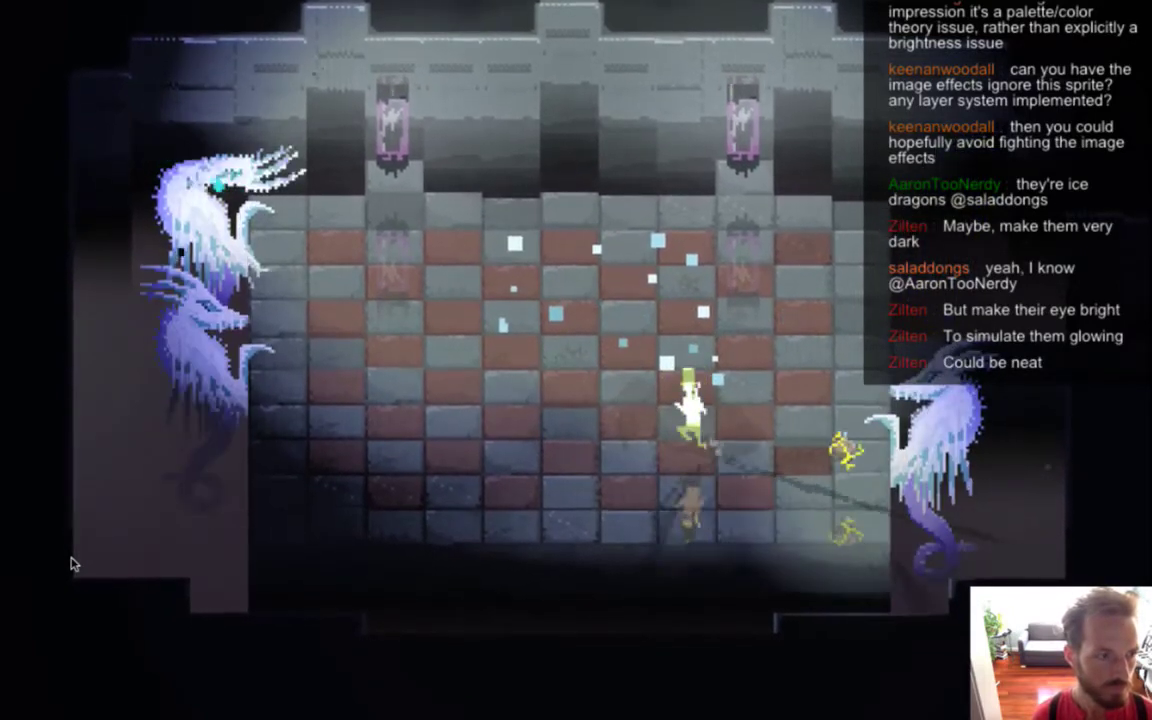
key("Down")
key("Left")
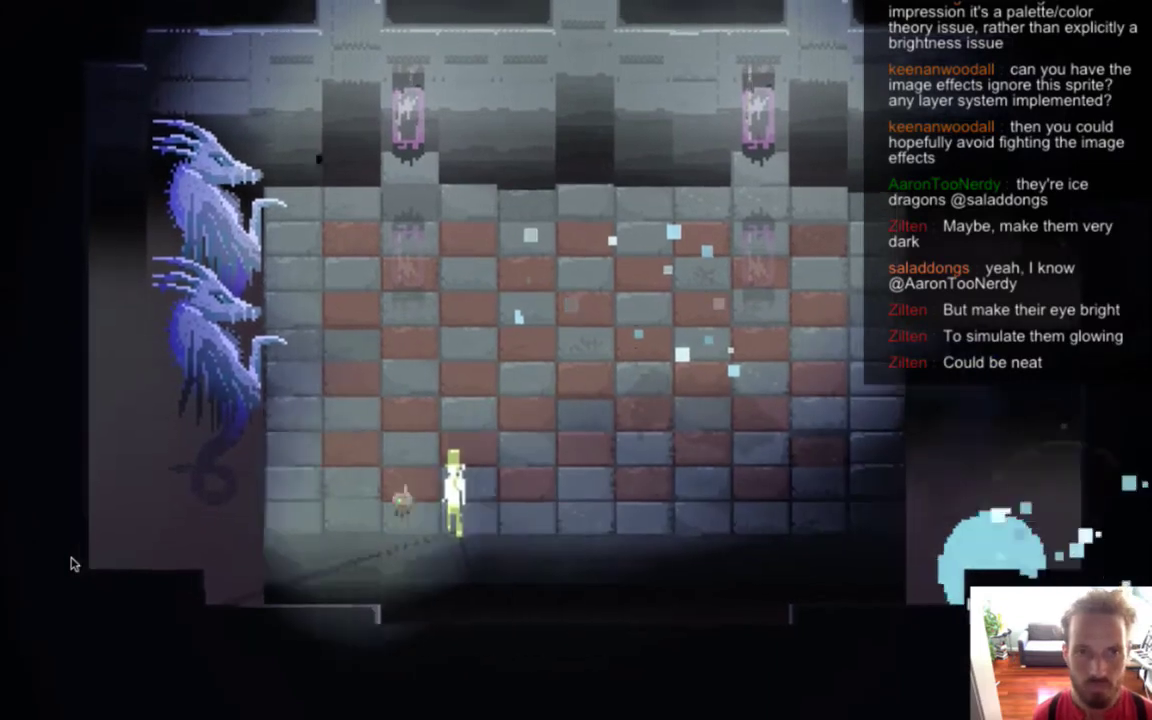
key("Left")
key("Up")
key("Right")
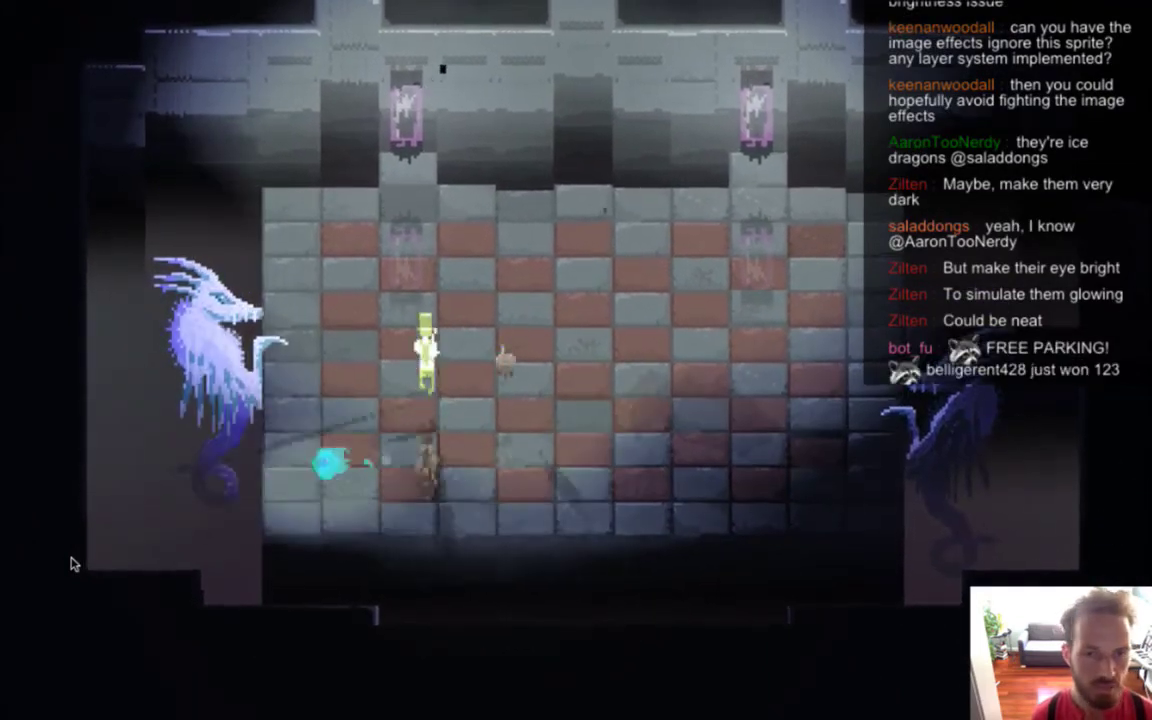
key("Down")
key("Right")
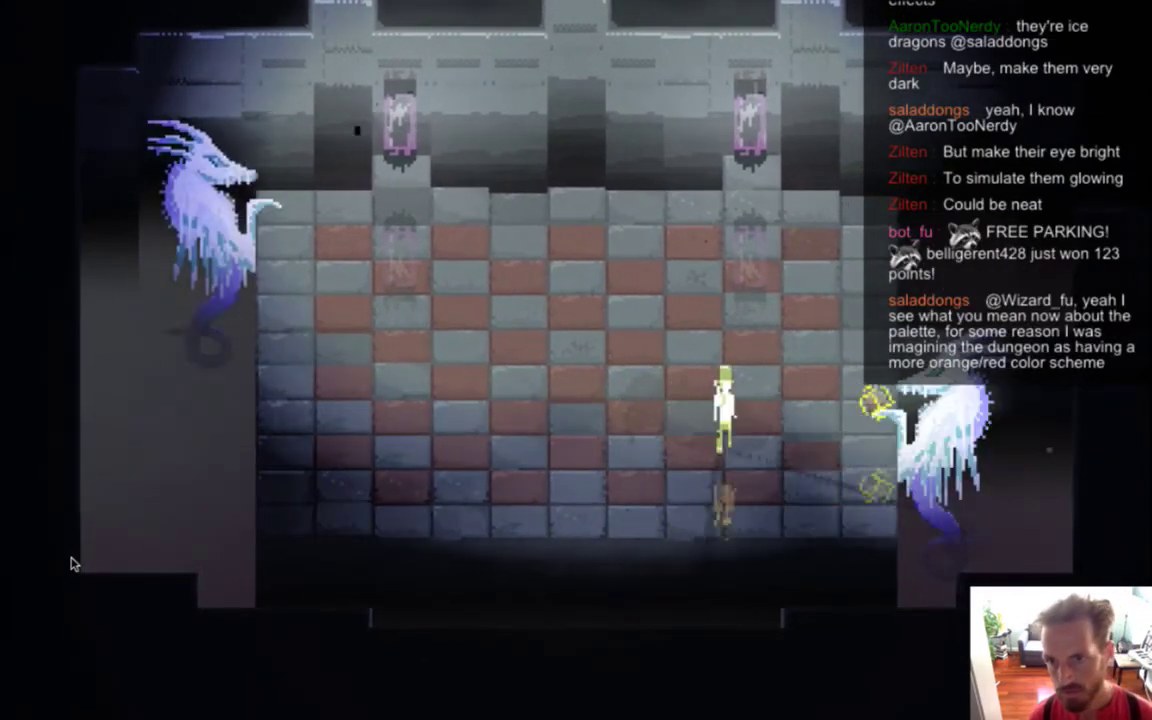
key("Left")
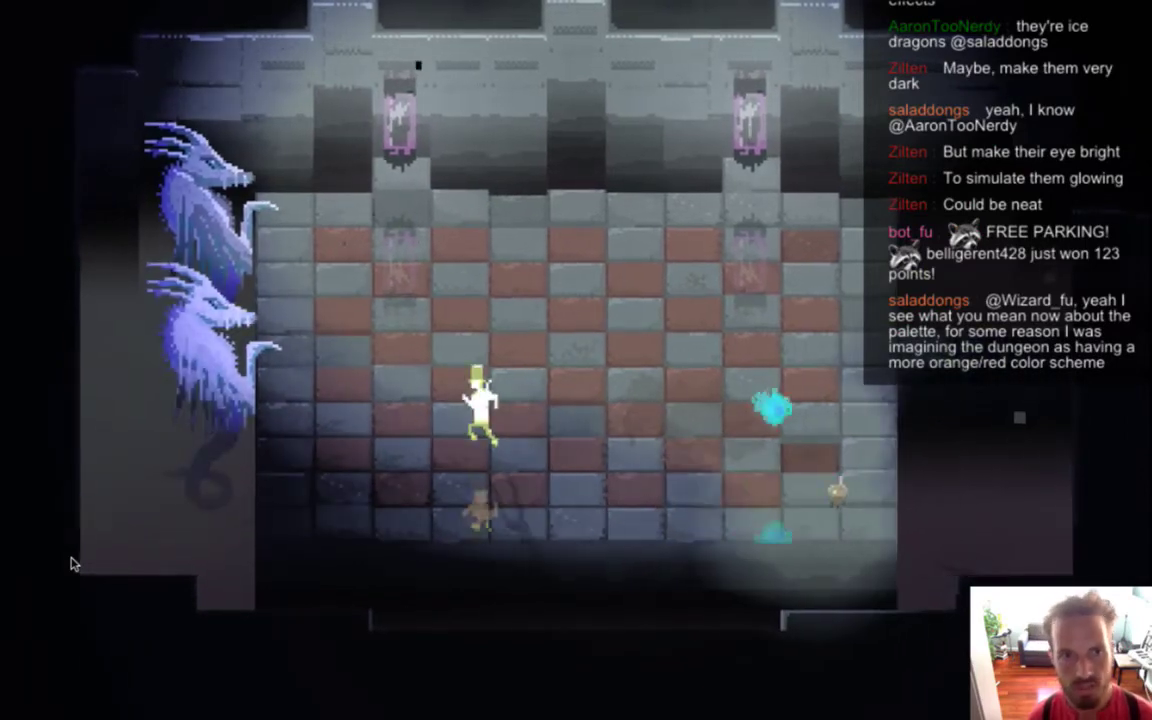
key("Up")
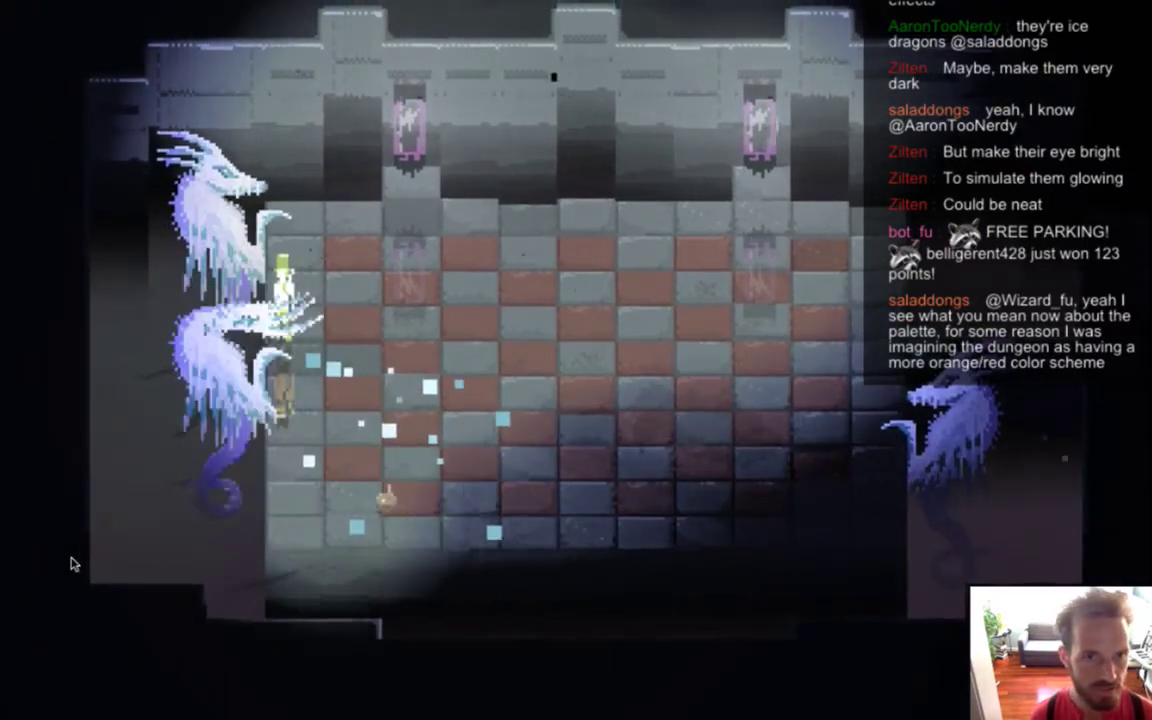
key("Up")
key("Down")
key("Down")
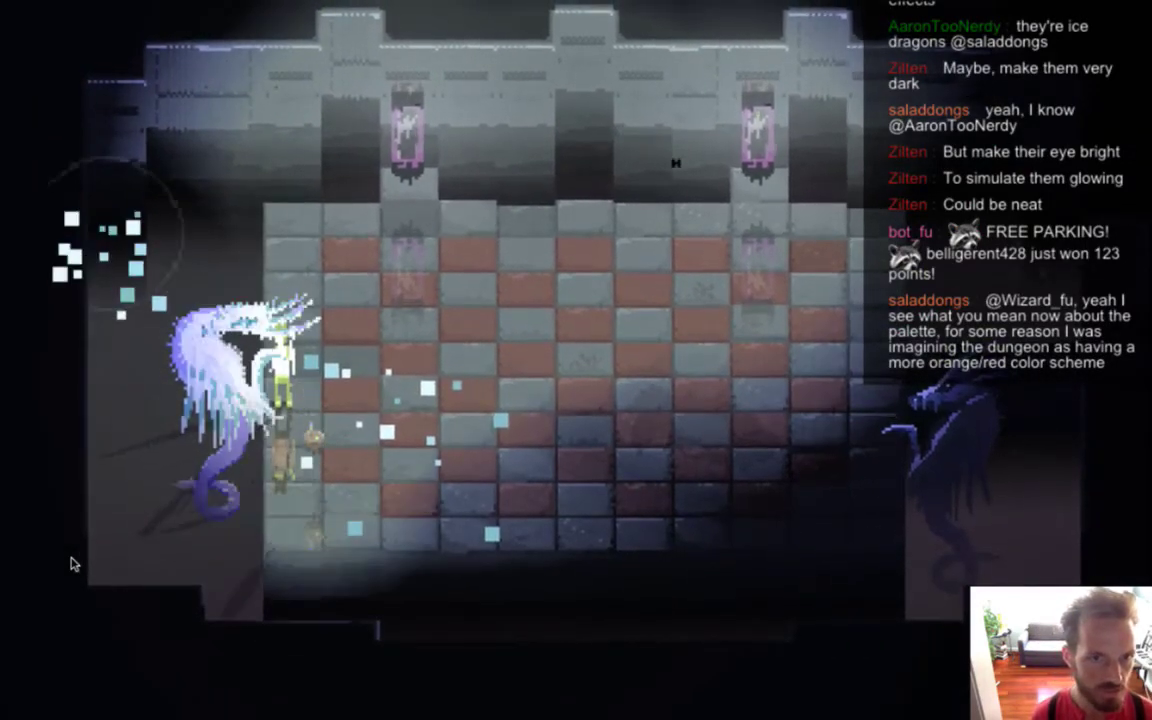
key("Right")
key("Right")
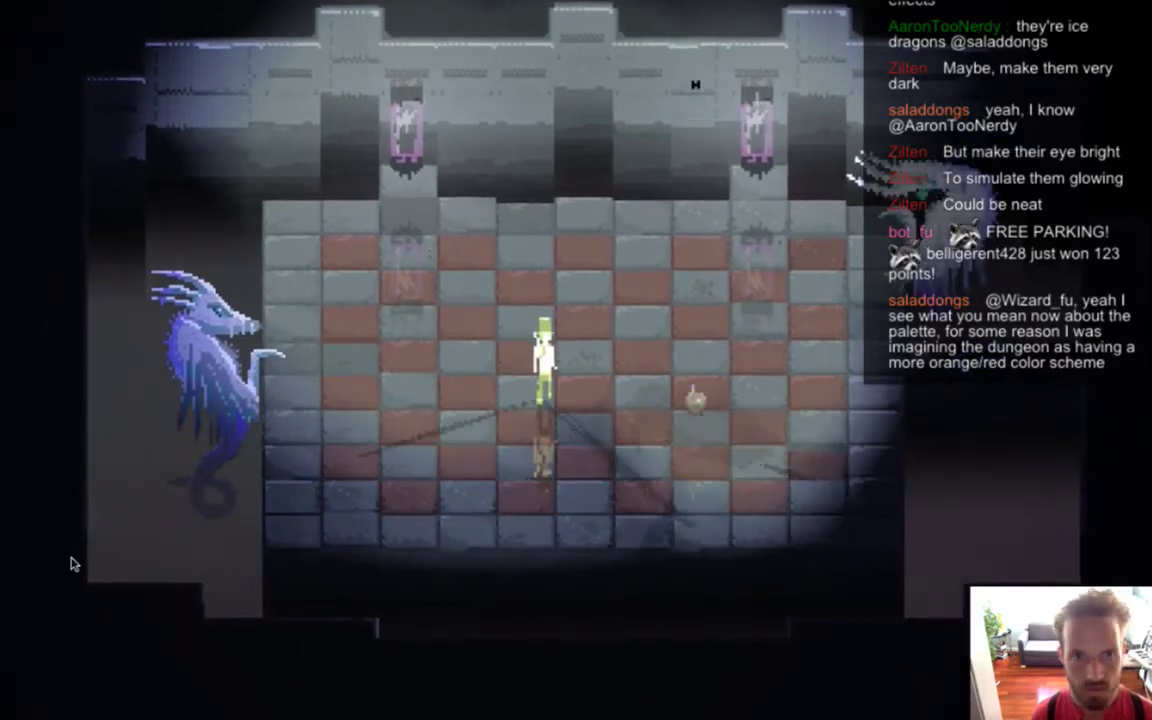
key("Left")
key("Up")
key("Down")
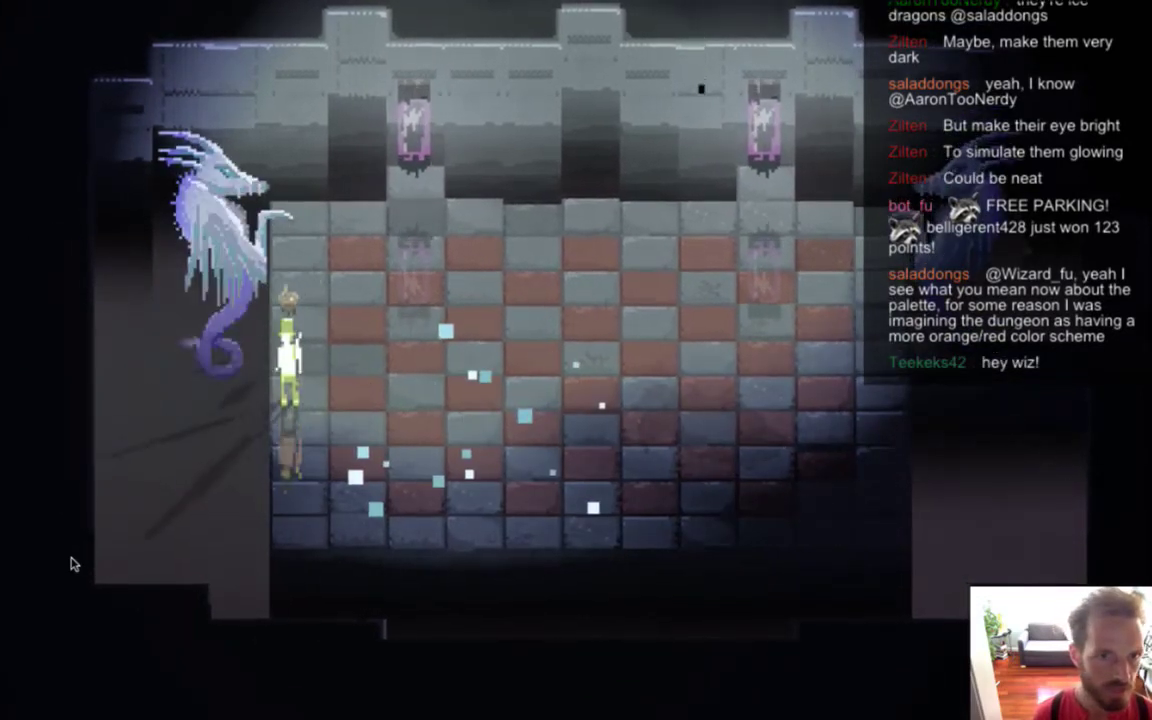
key("Right")
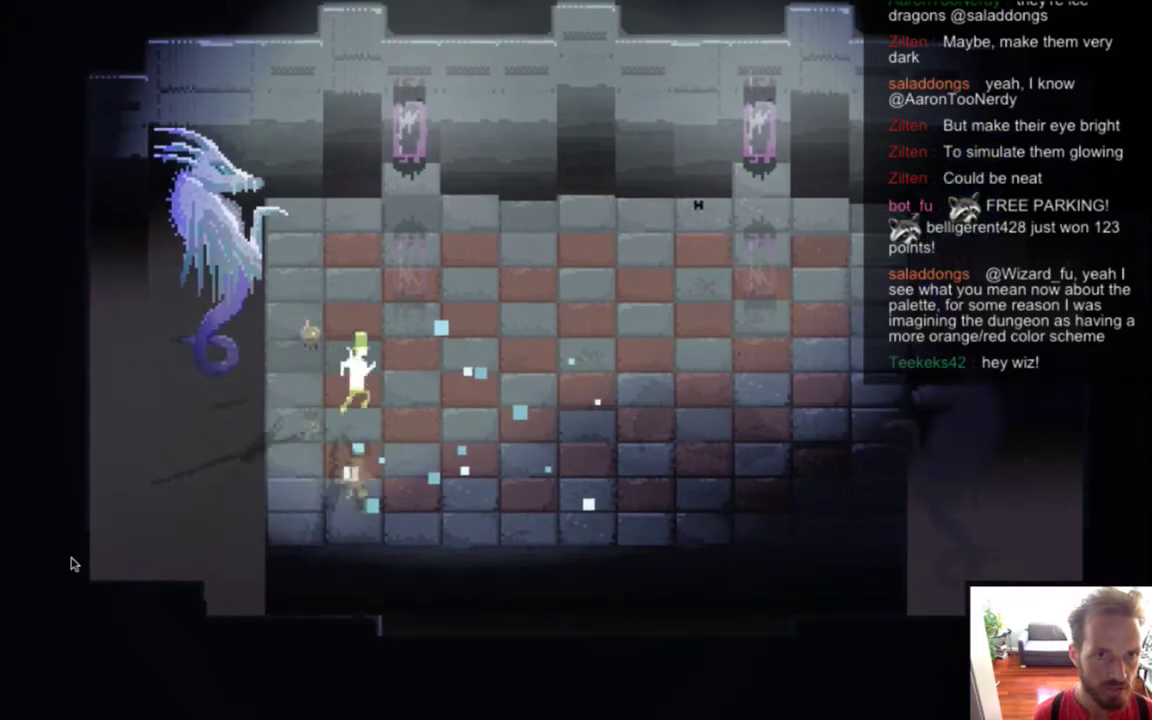
key("Right")
key("Down")
key("Right")
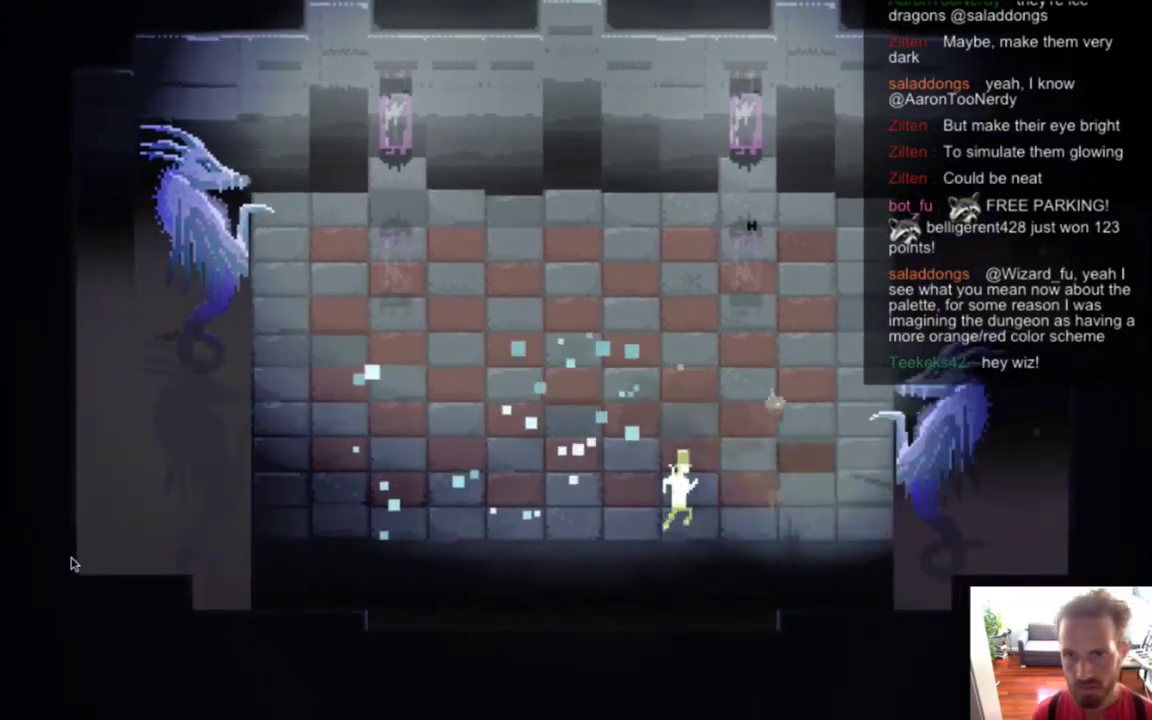
key("Up")
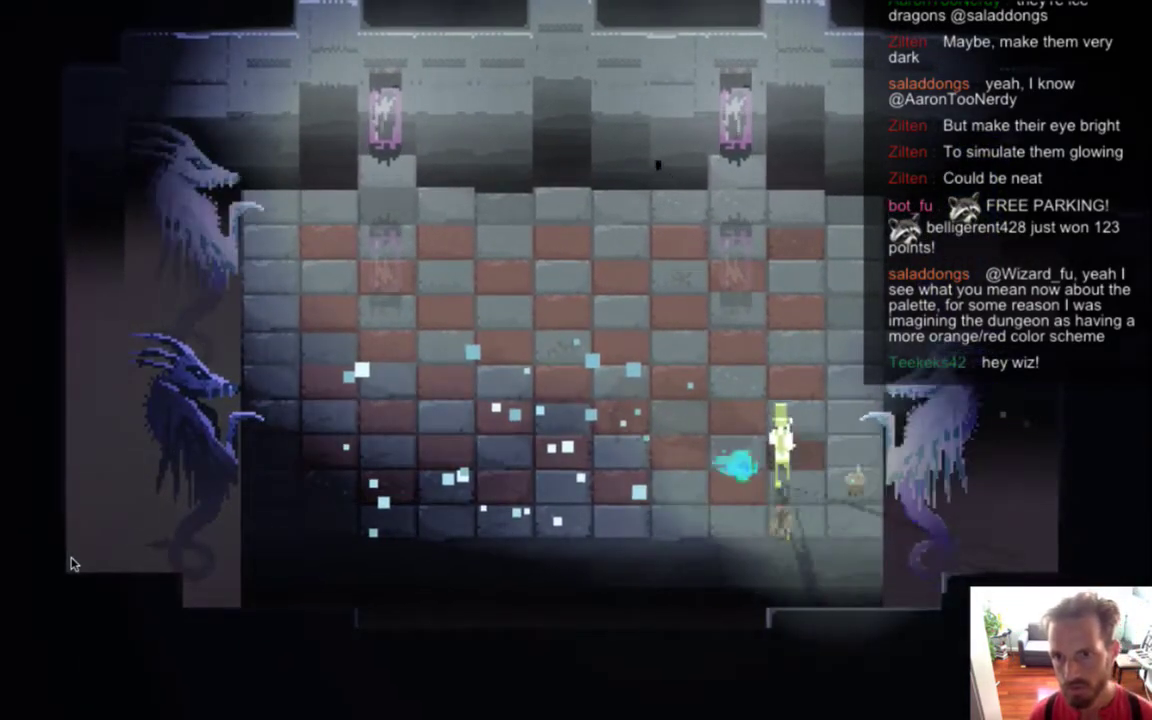
key("Left")
key("Left")
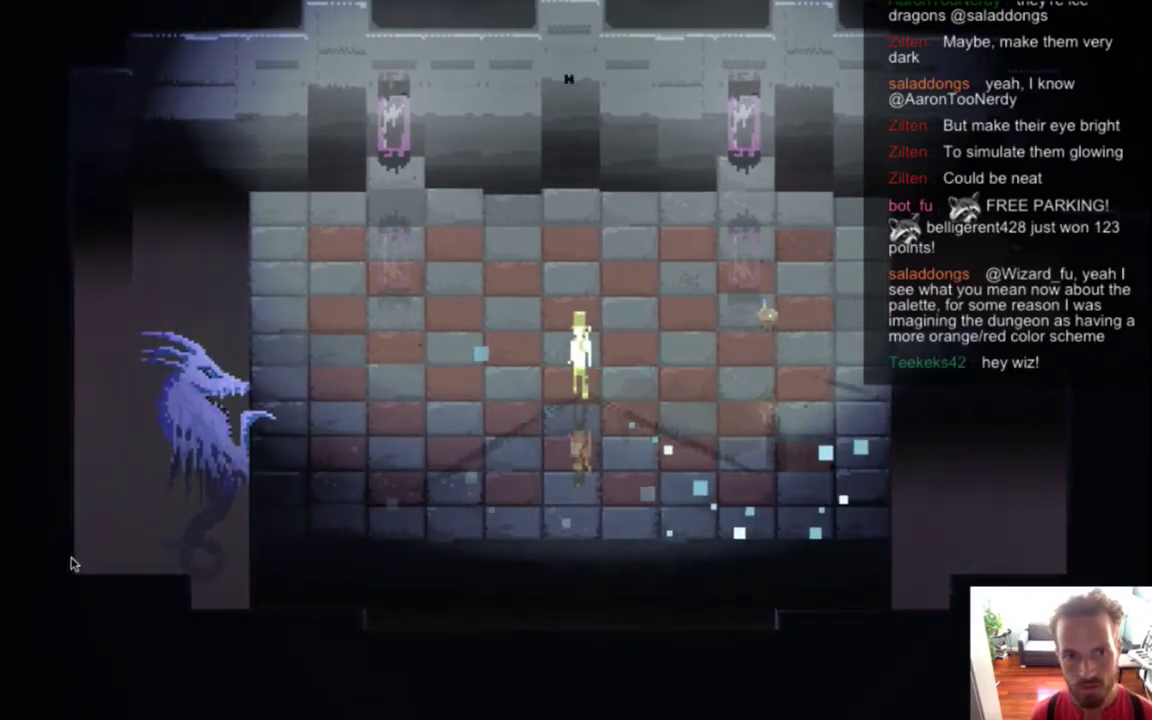
Quit the running game and switch to the dragon sprite document in Photoshop
key("super+q")
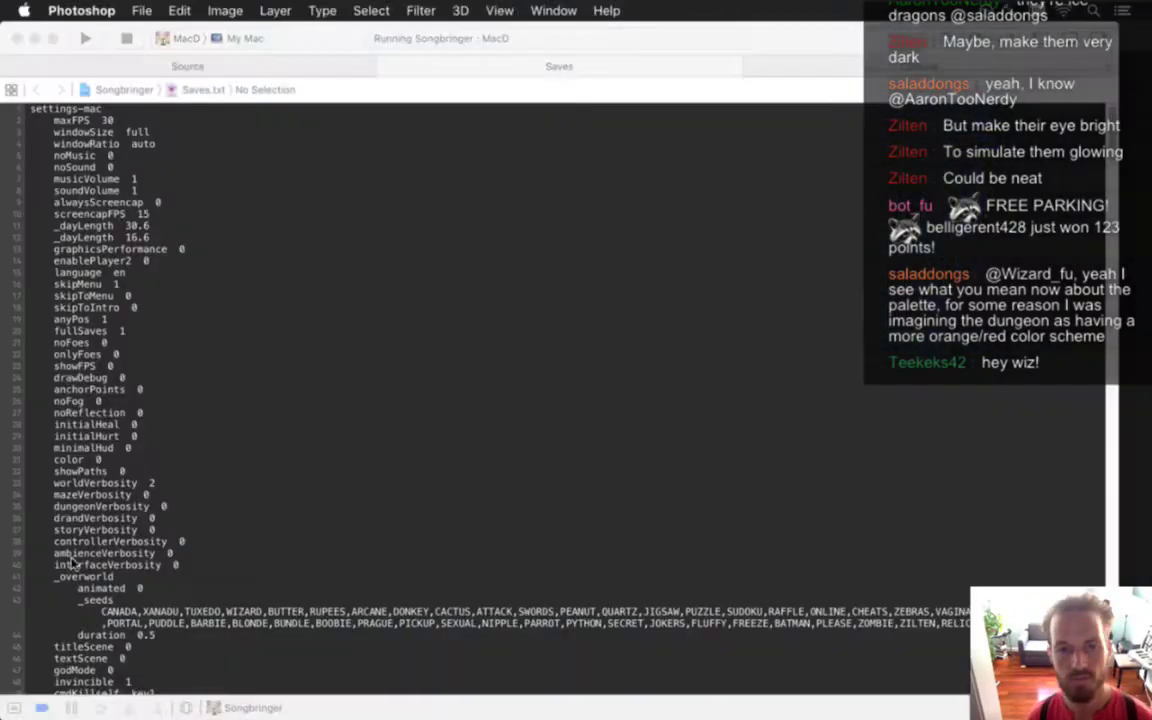
key("super+Tab")
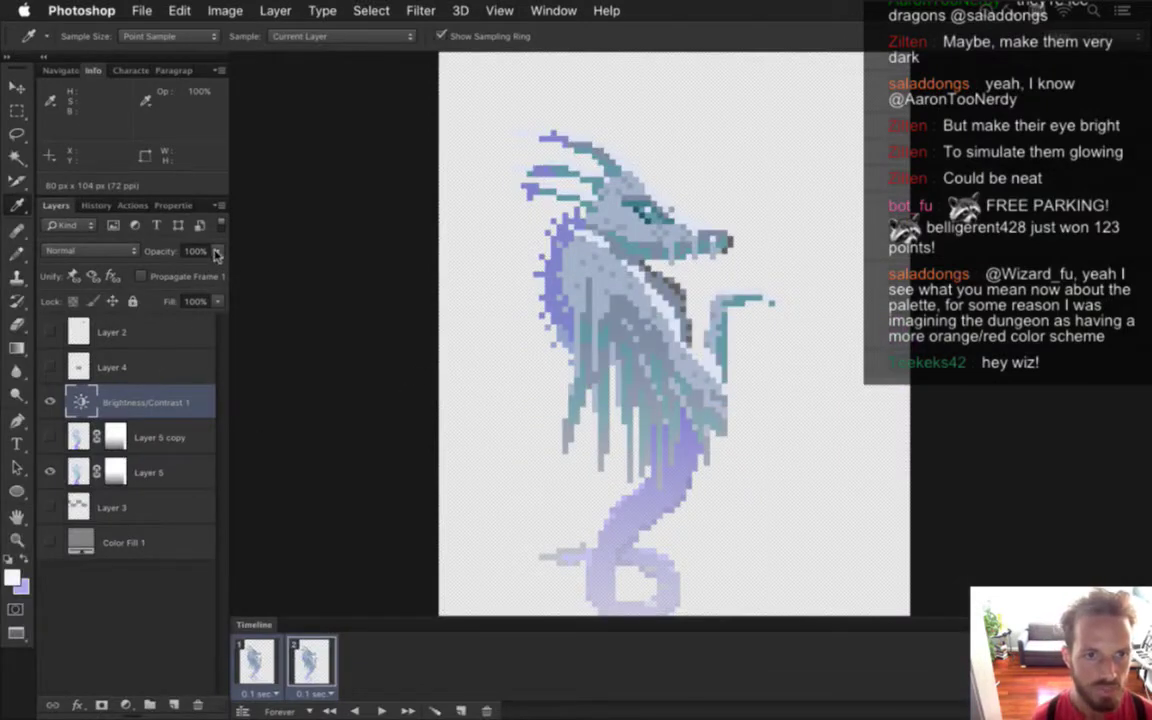
left_click(112, 369)
left_click(142, 397)
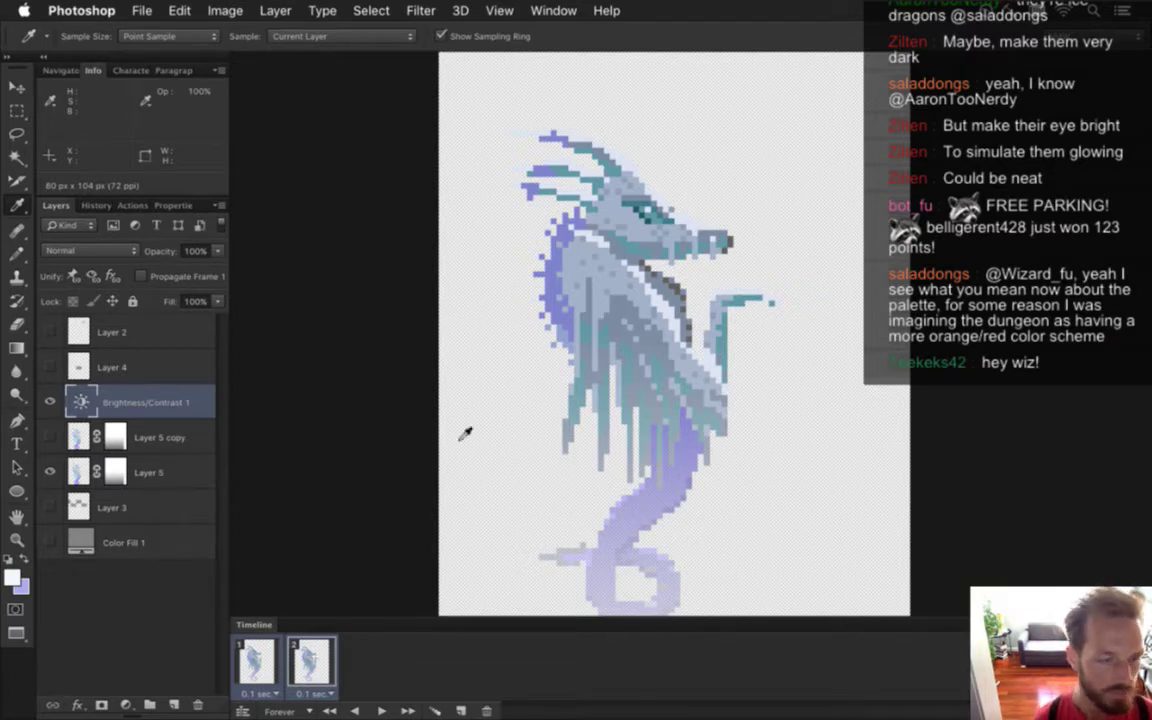
Show the Color Fill 1 background and hide the Brightness/Contrast 1 adjustment layer
left_click(50, 542)
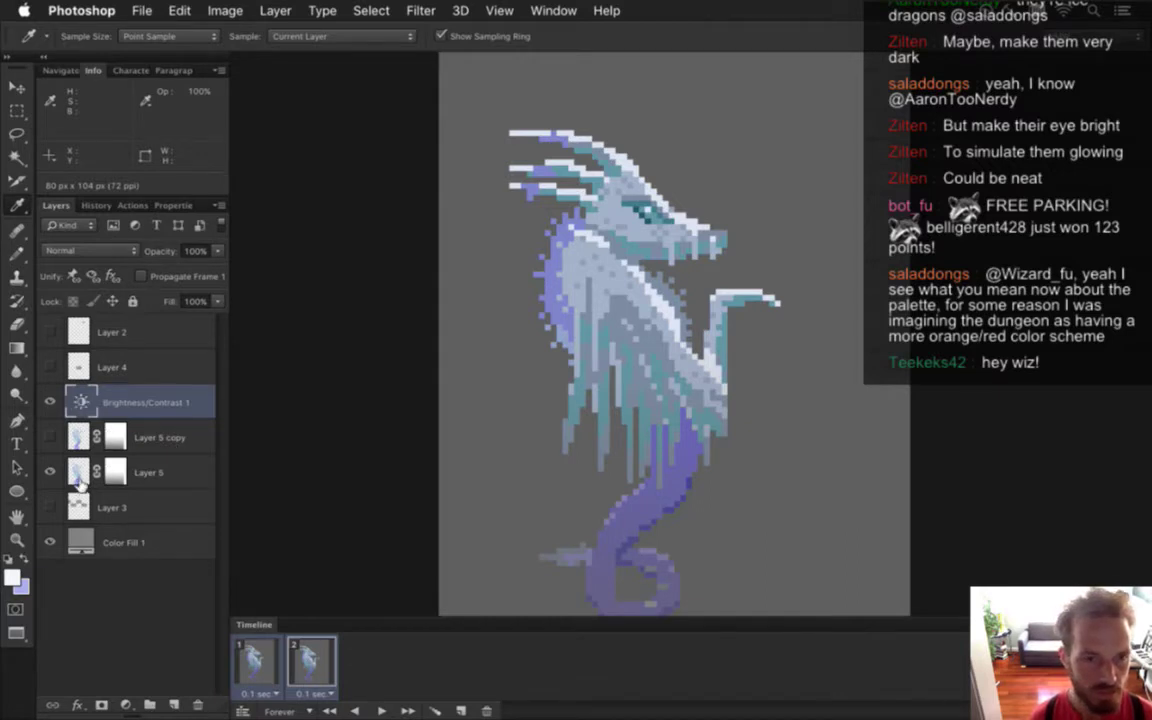
left_click(116, 474)
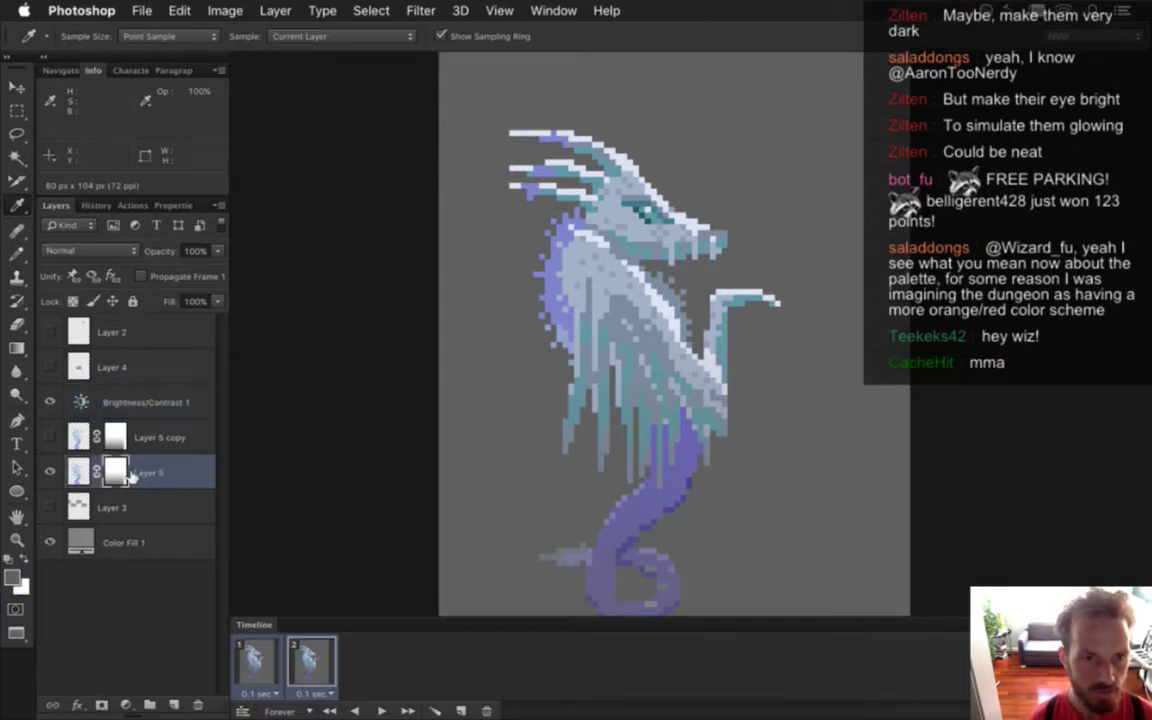
left_click(78, 472)
left_click(50, 401)
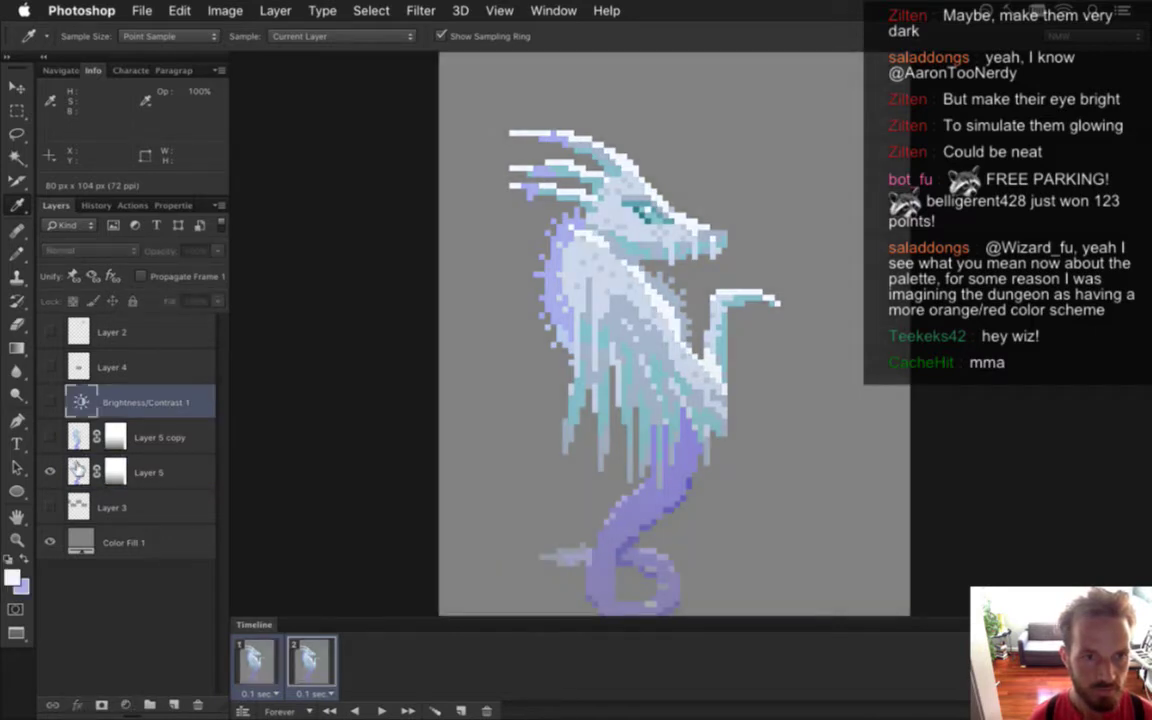
Darken the dragon on Layer 5 with a Brightness/Contrast adjustment of -50 brightness and compare both animation frames
left_click(226, 10)
mouse_move(300, 66)
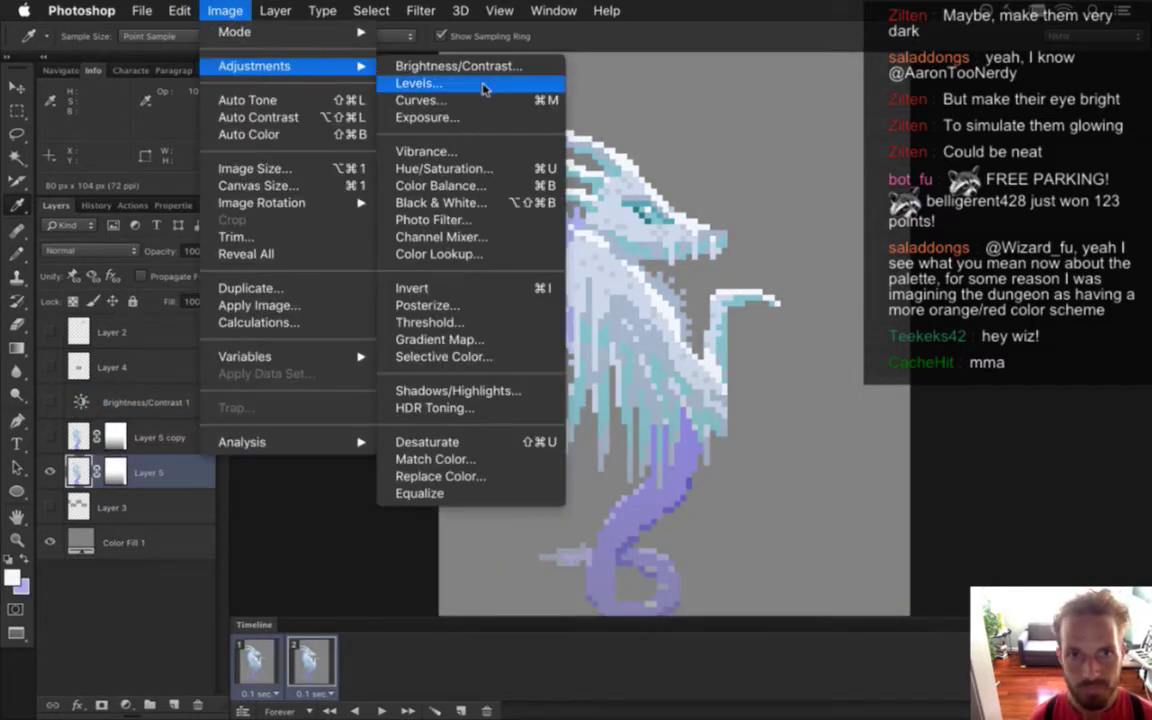
left_click(474, 67)
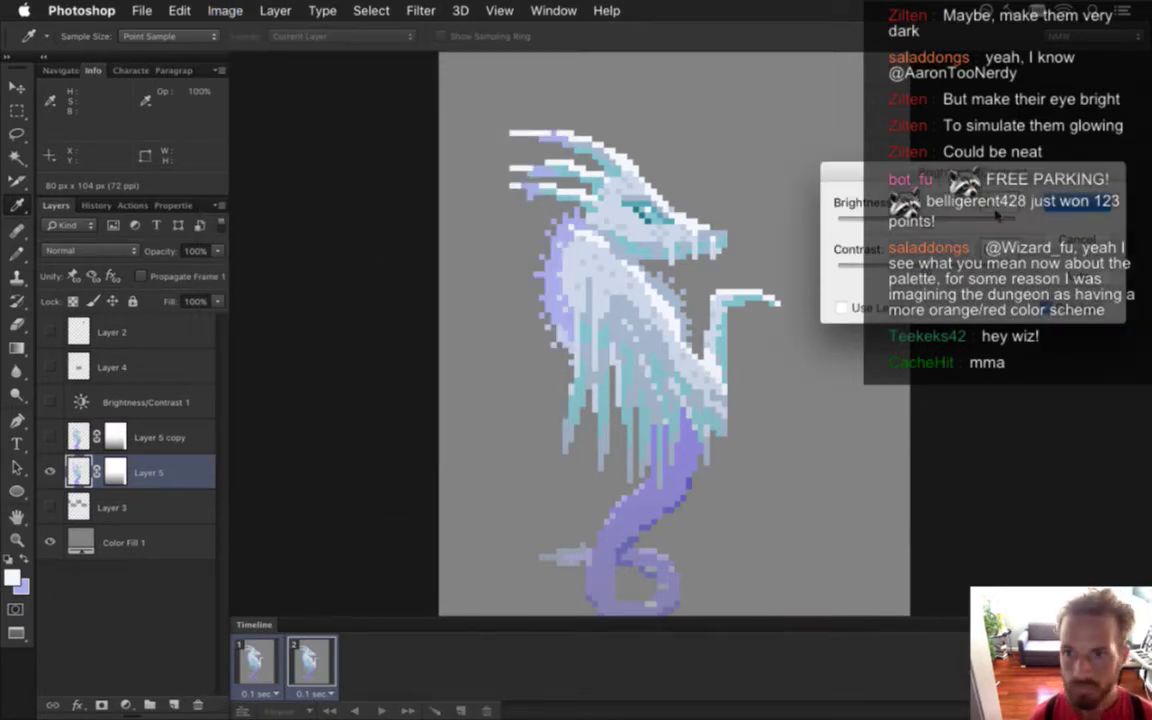
type("-50")
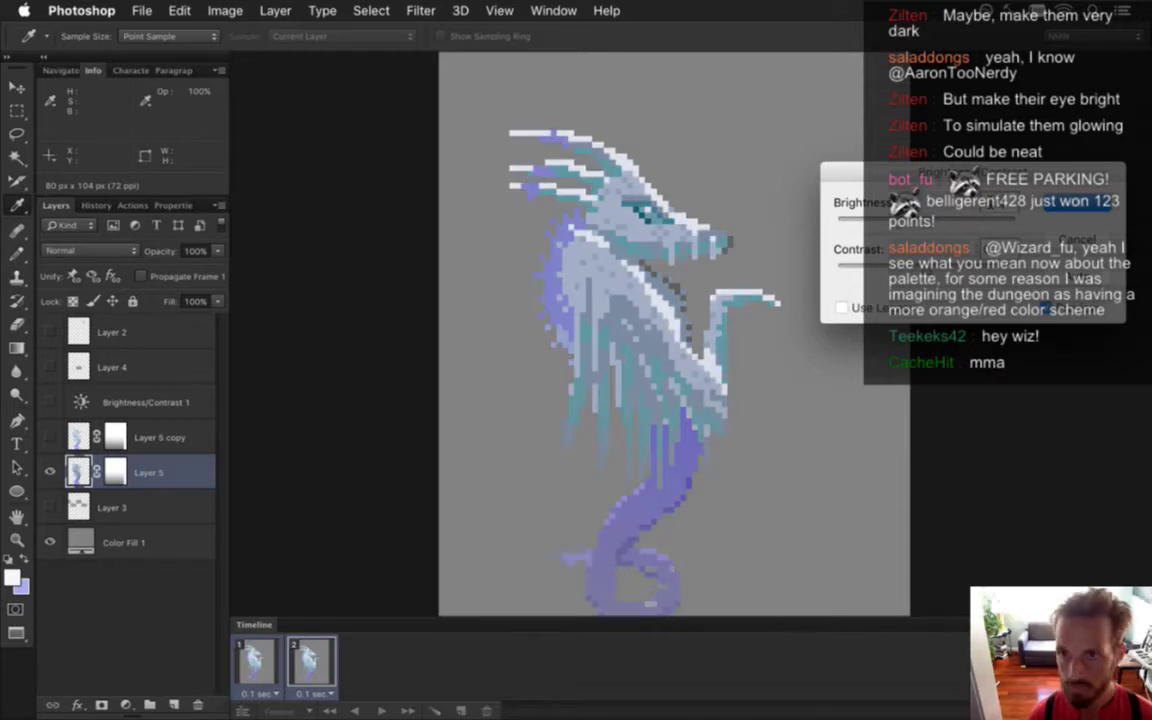
key("Return")
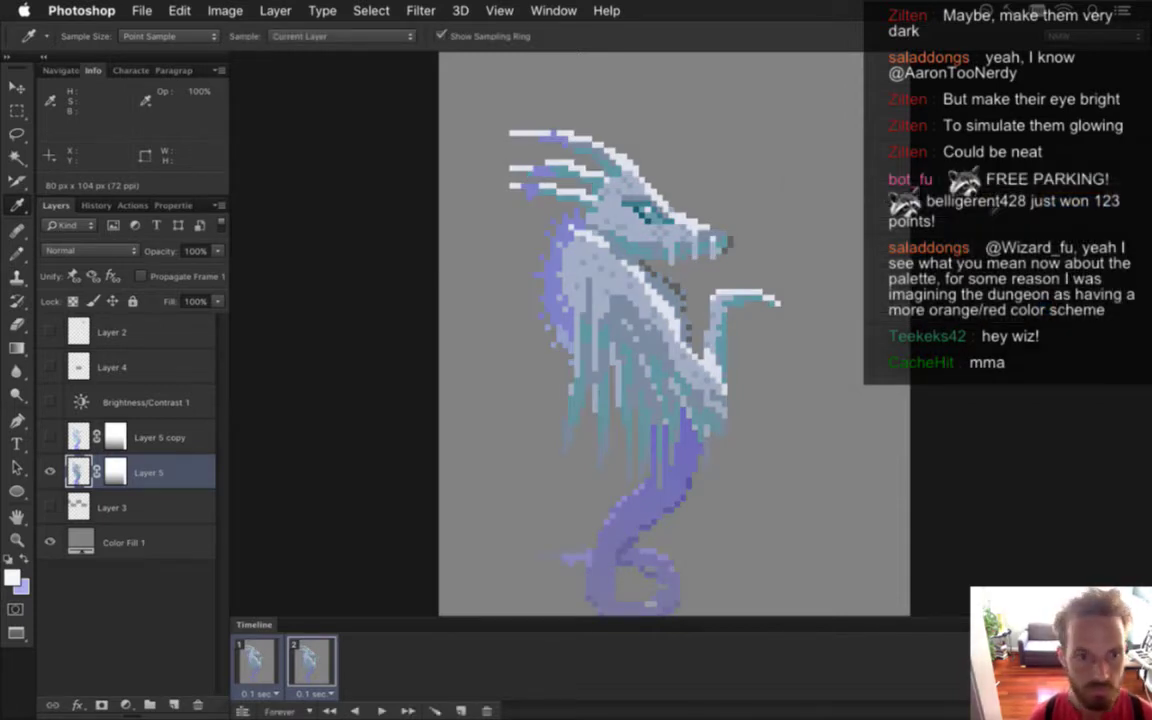
left_click(259, 662)
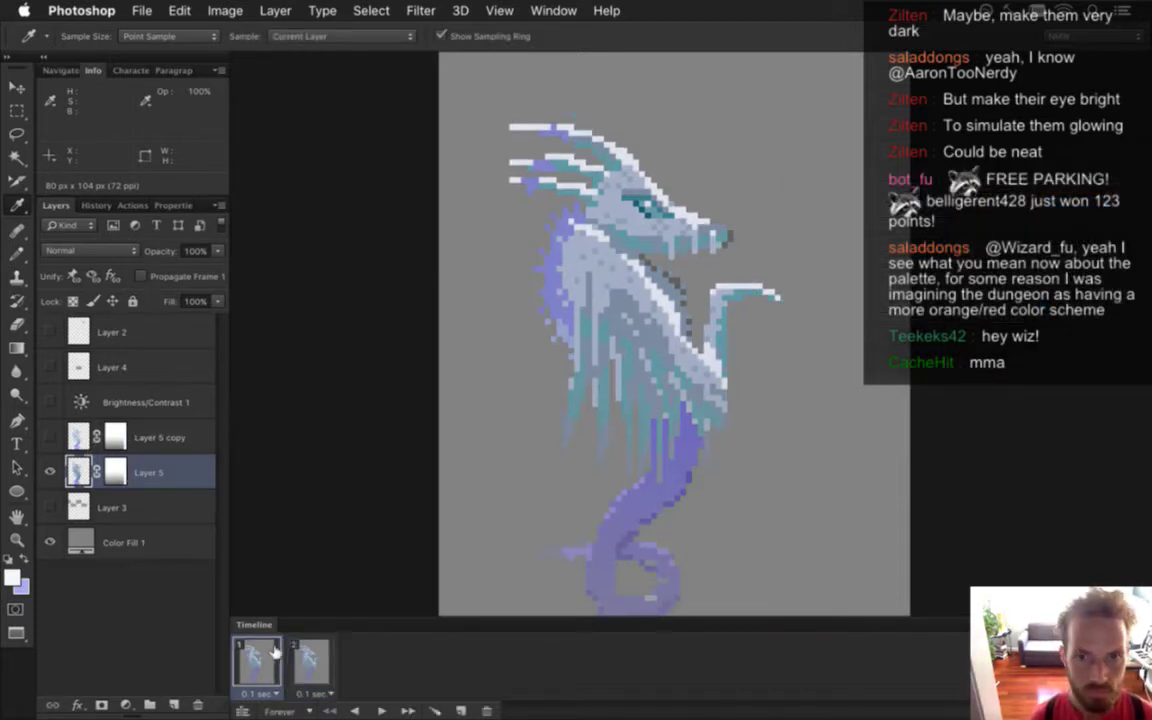
left_click(313, 655)
left_click(277, 651)
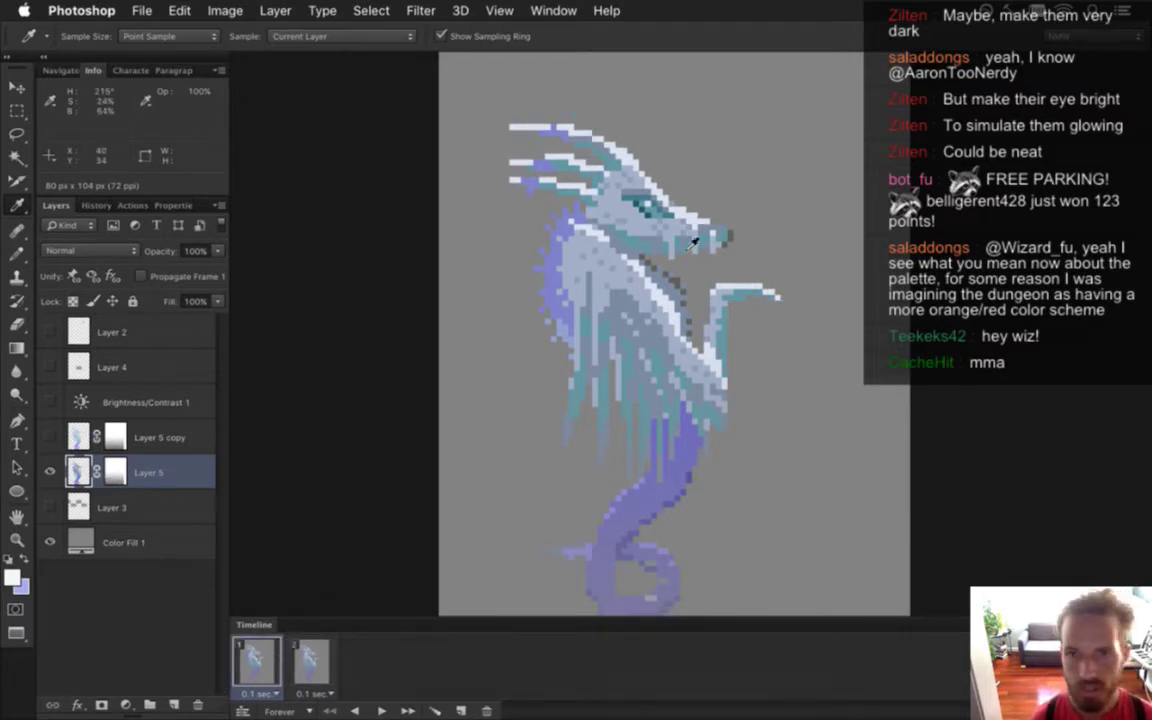
Delete the Layer 5 copy layer and select the Brightness/Contrast 1 layer
left_click(72, 436)
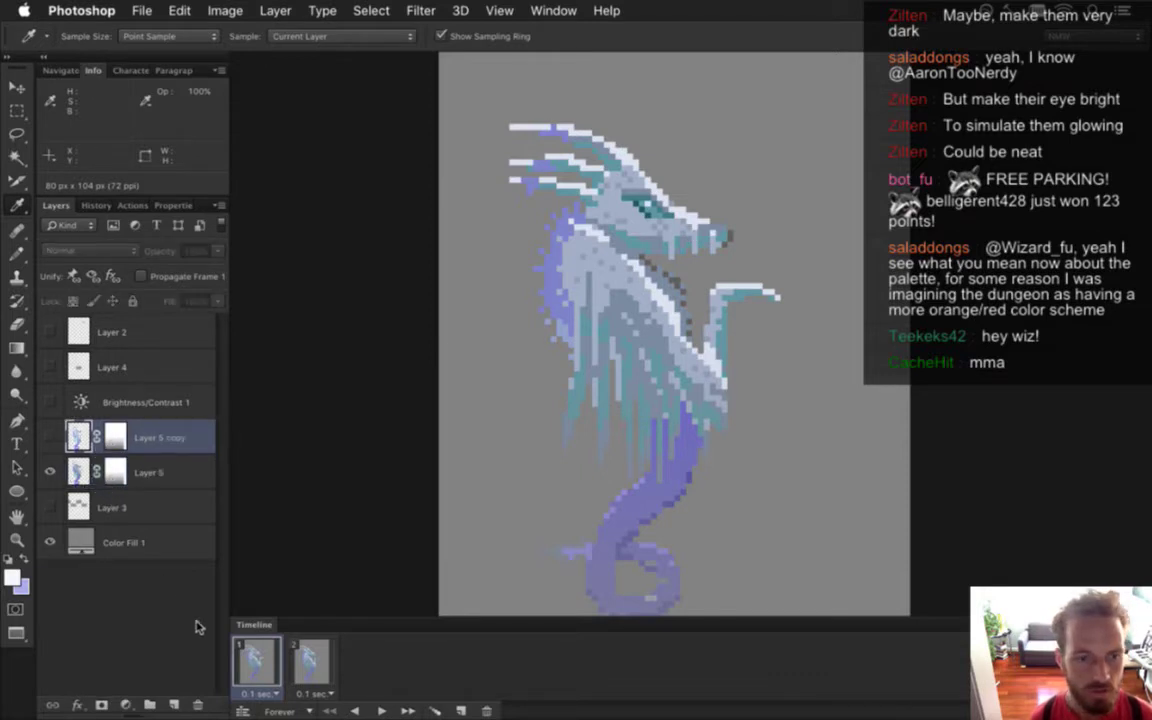
left_click(198, 704)
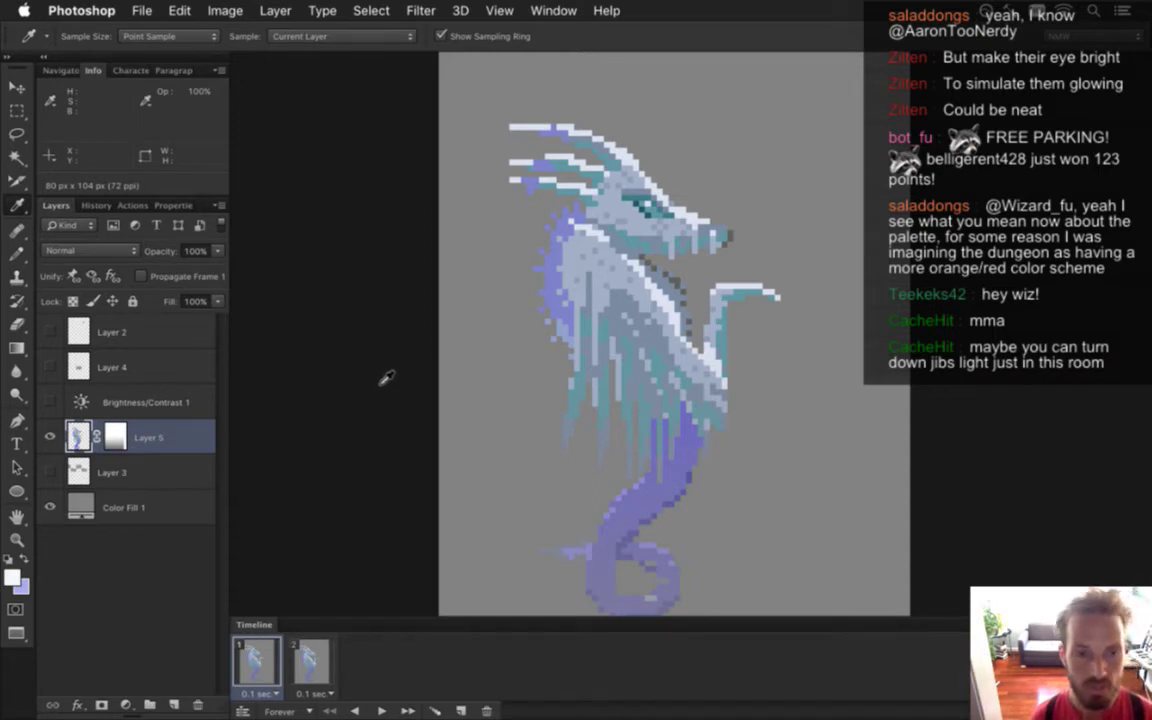
left_click(125, 402)
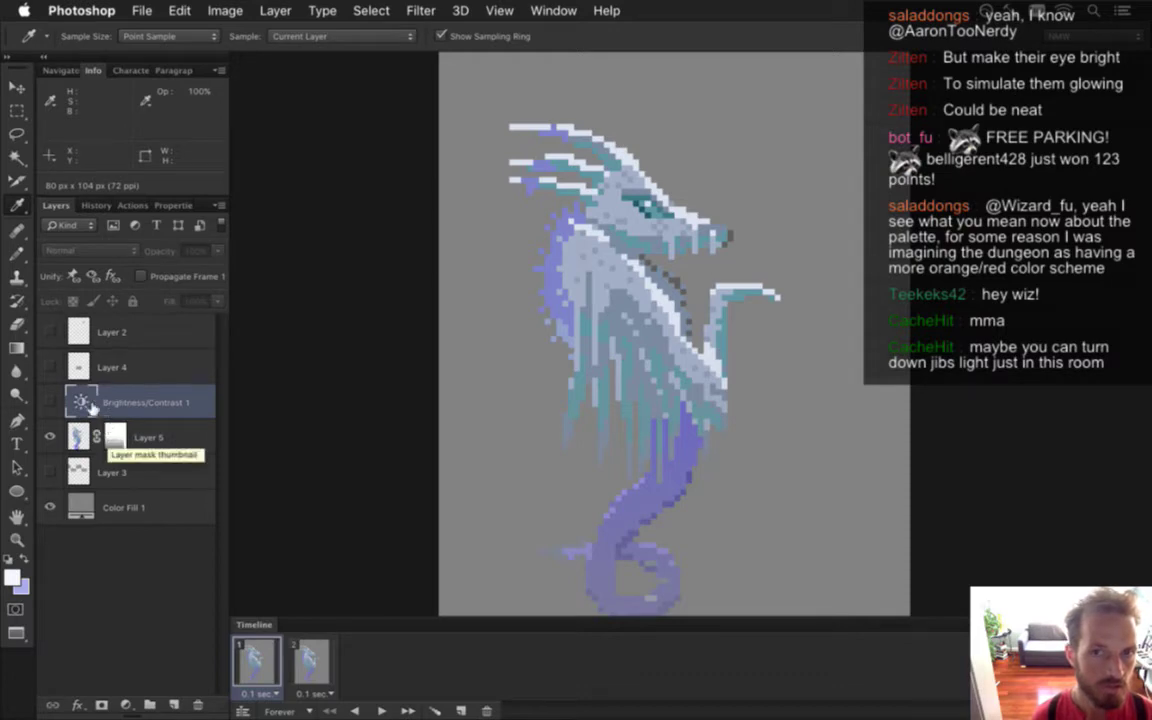
Switch to the source code in Xcode, open the createHeroes function and examine how Jib is set up
key("super+Tab")
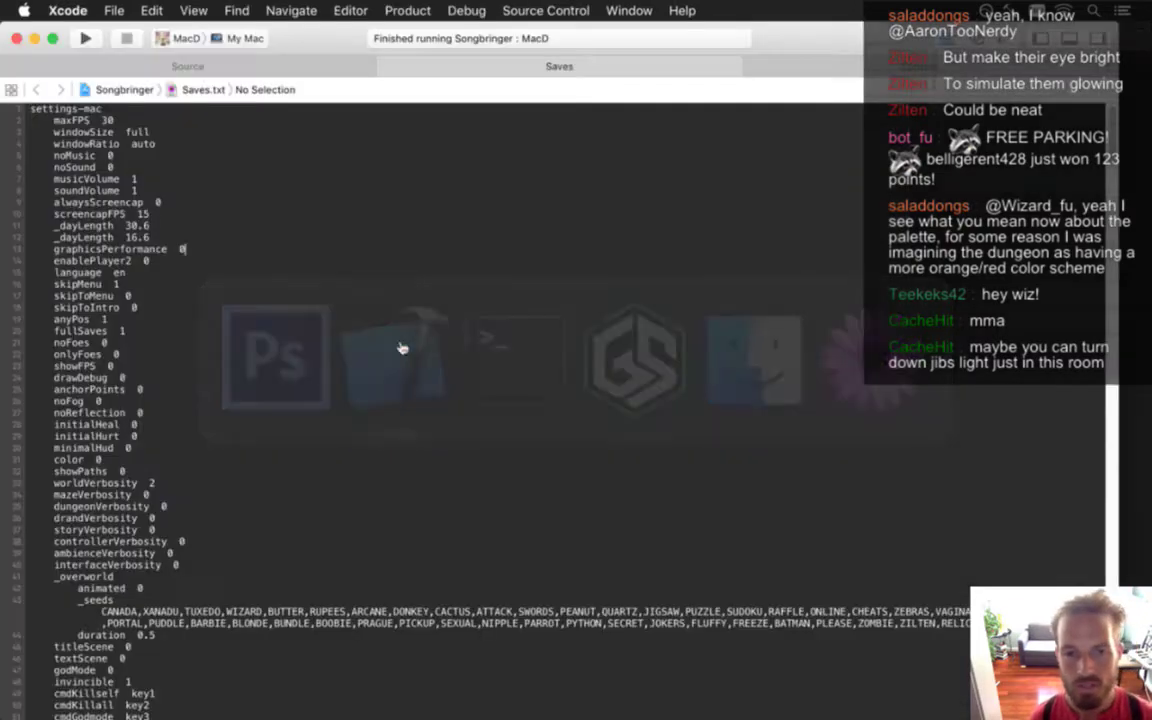
left_click(213, 63)
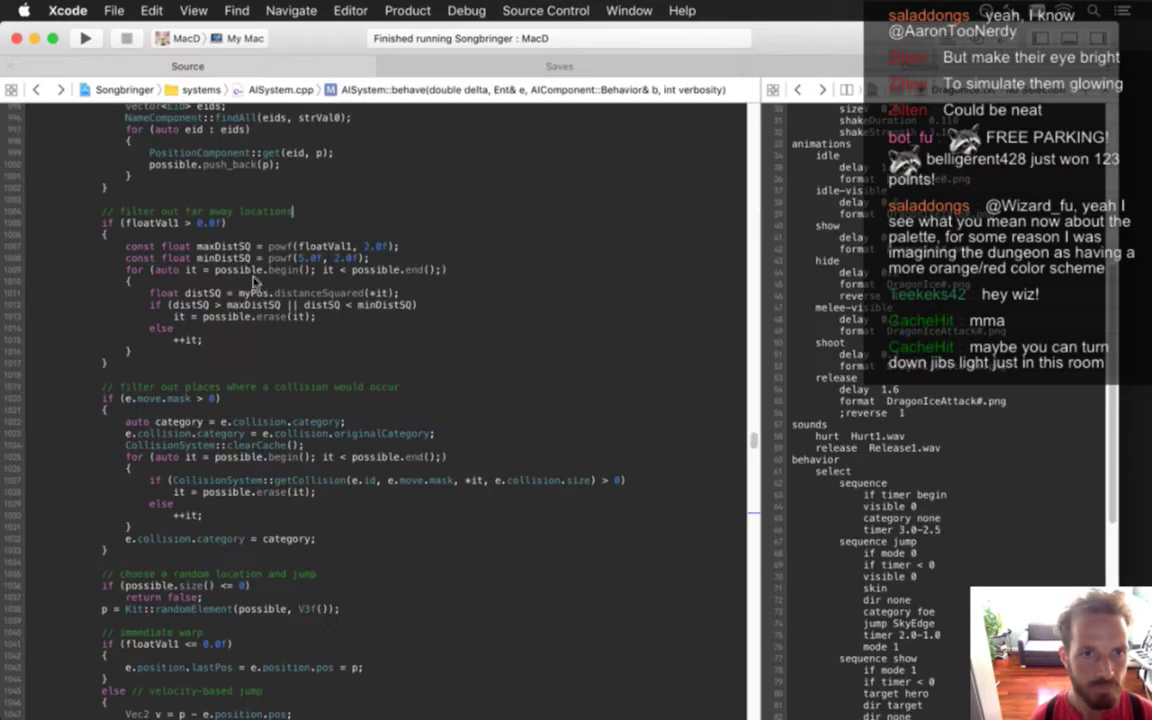
key("super+shift+o")
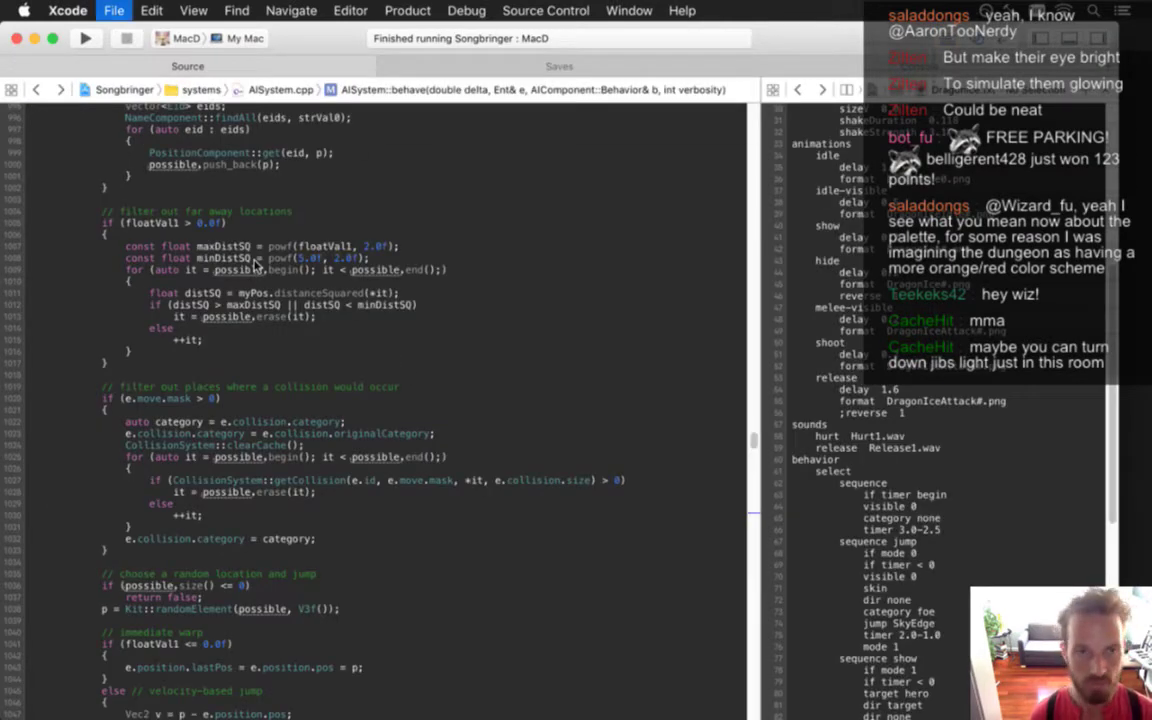
type("viorj")
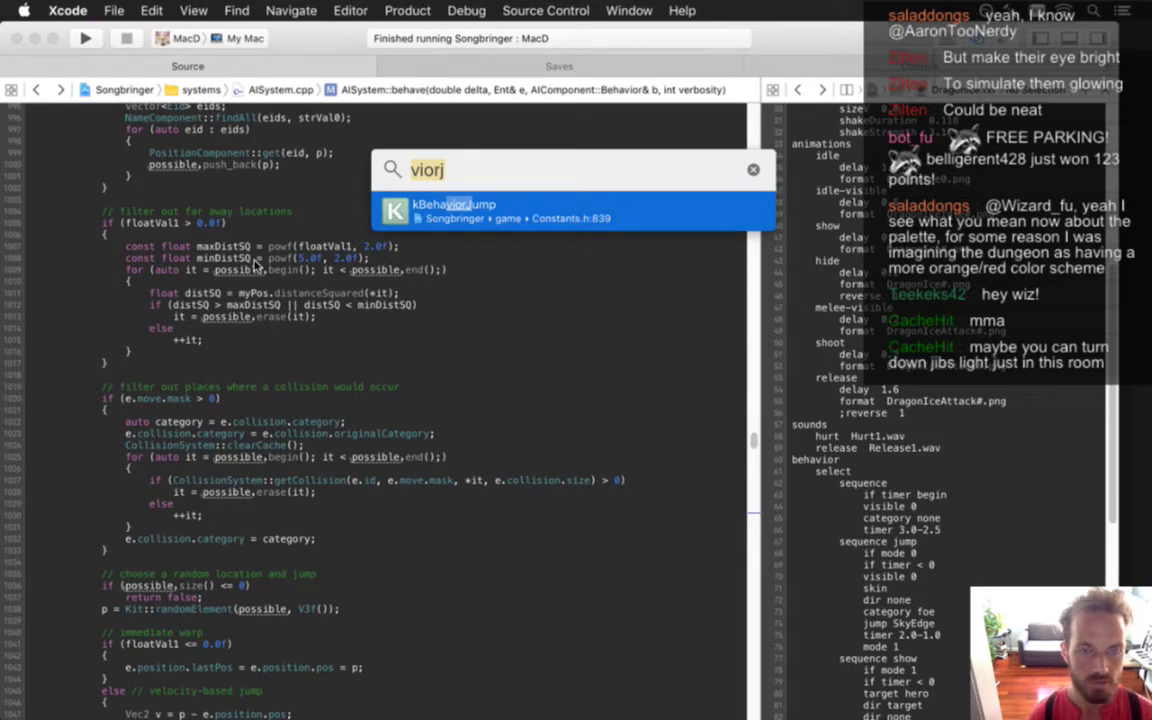
key("super+a")
type("cea")
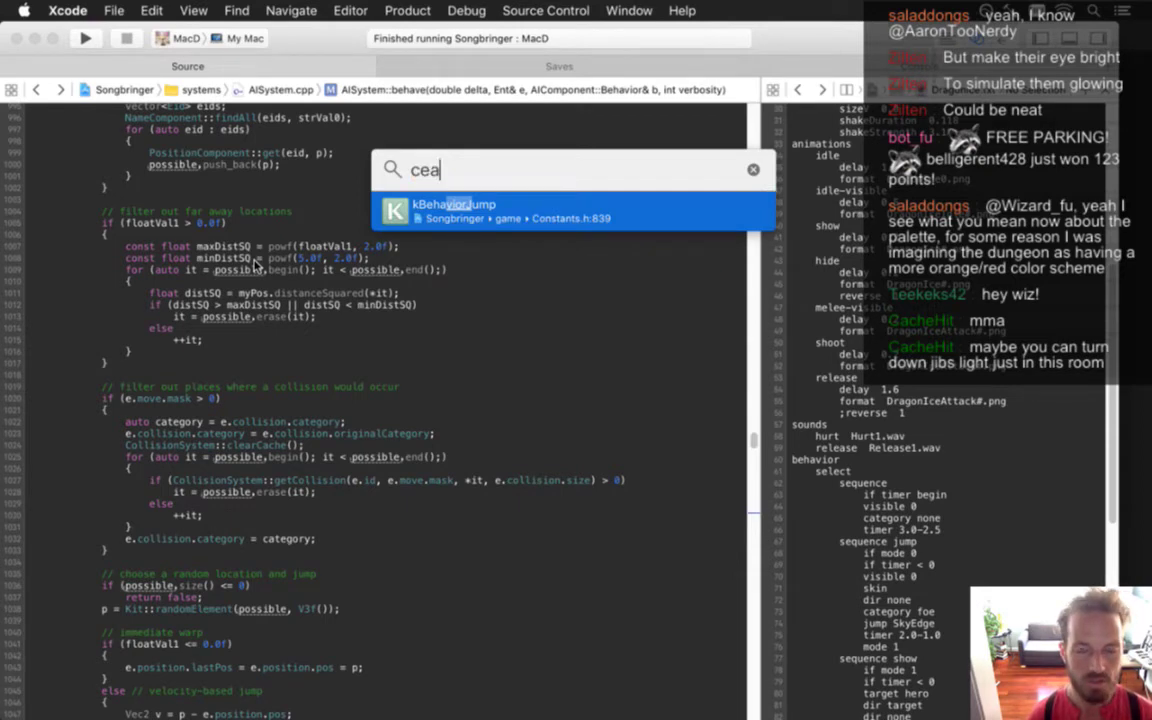
key("BackSpace")
key("BackSpace")
type("reateher")
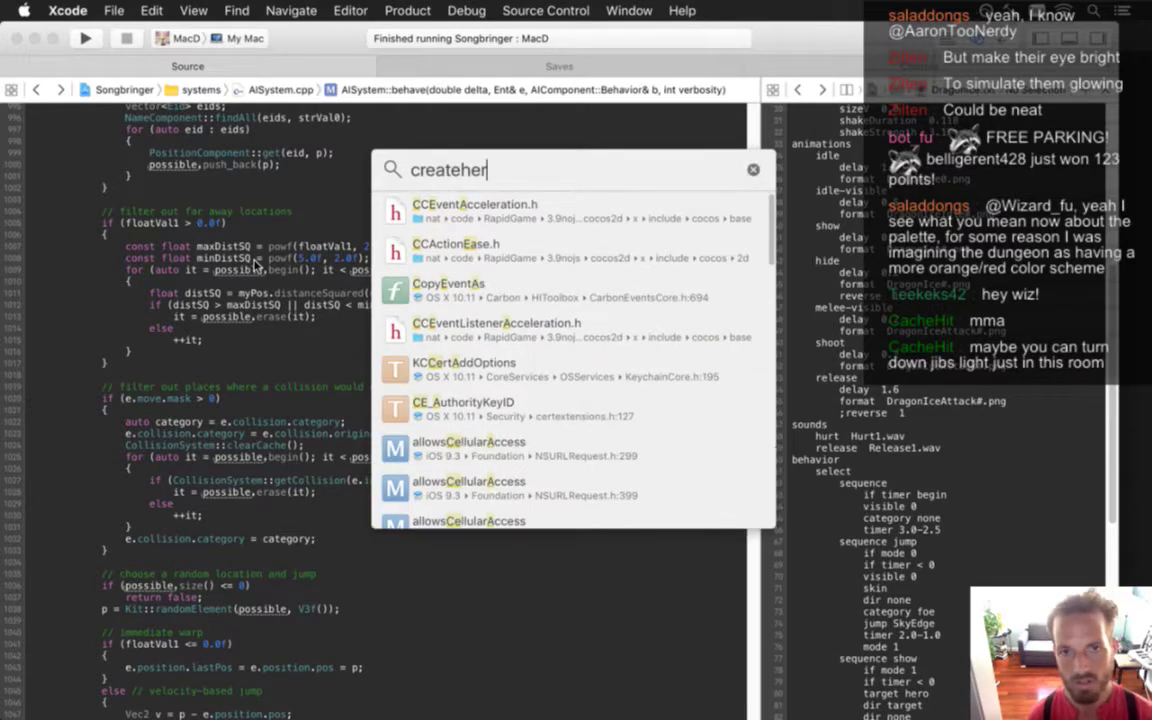
key("Return")
scroll(254, 265, "down", 6)
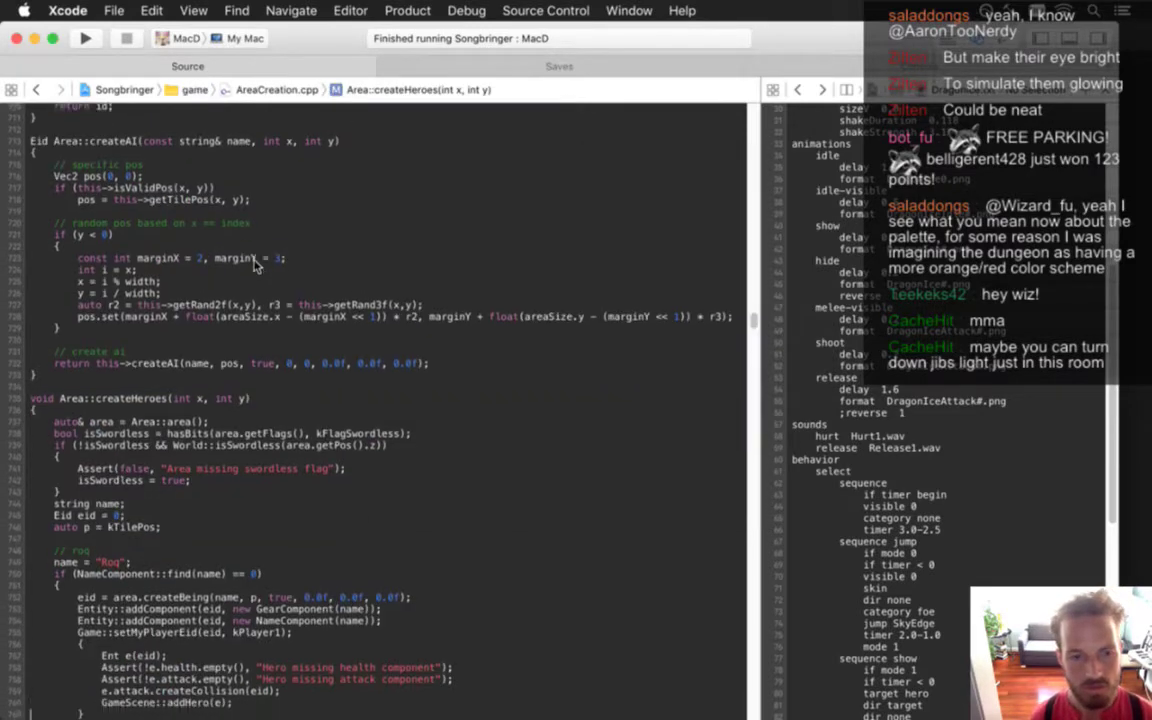
scroll(254, 265, "down", 6)
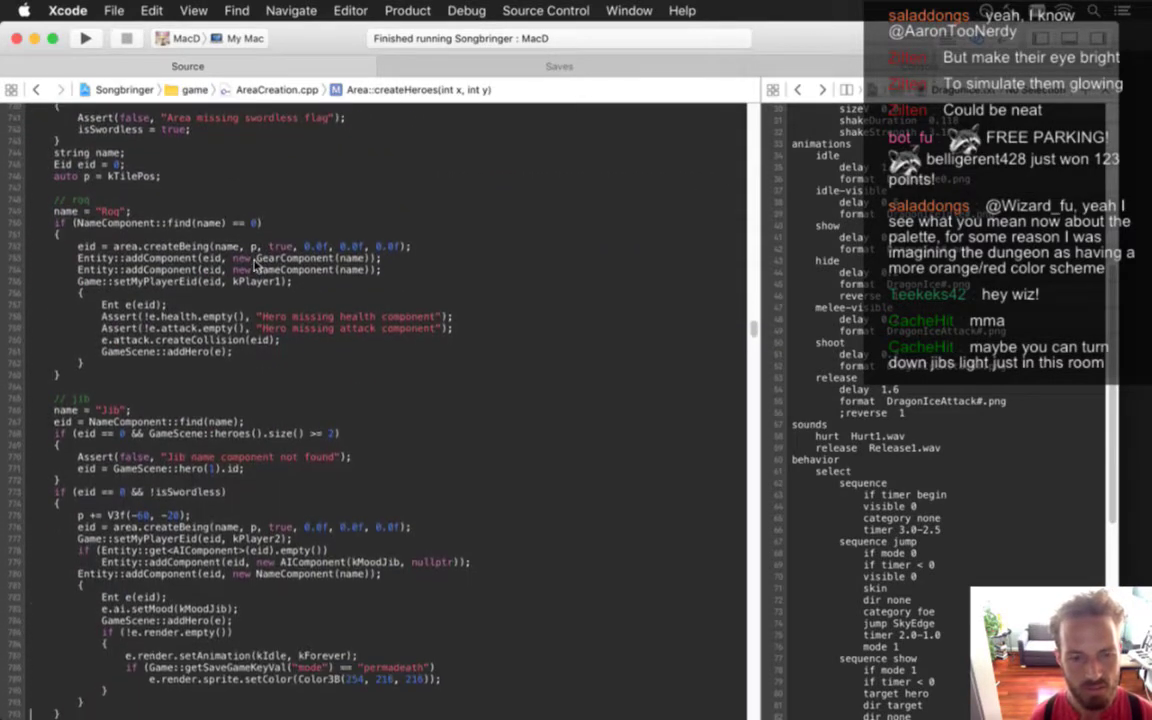
scroll(254, 265, "down", 2)
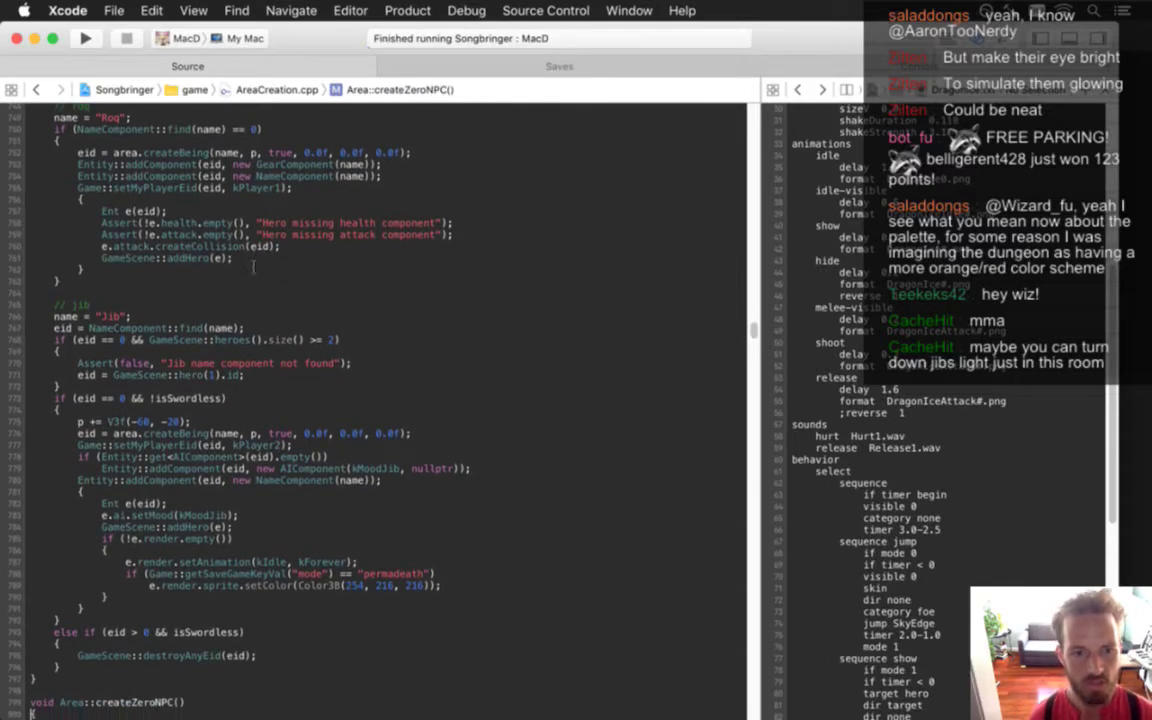
Open the RenderSystem setSkin function and go to its automatic light setup for Jib
key("super+shift+o")
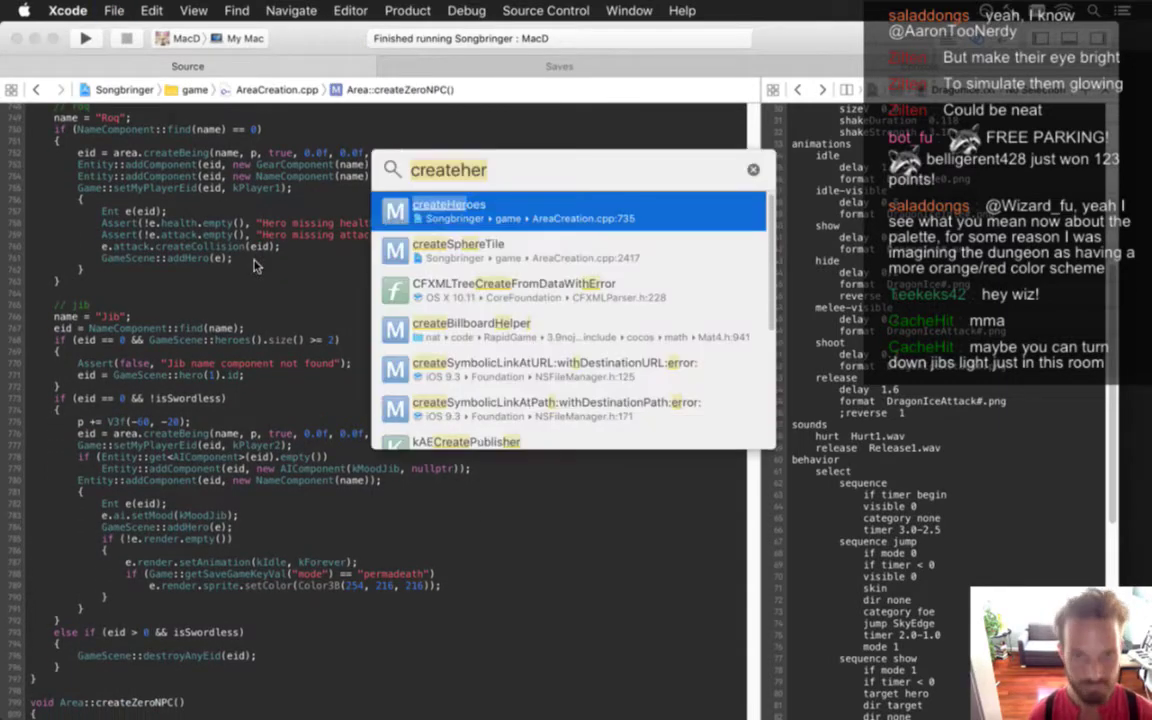
type("setskin")
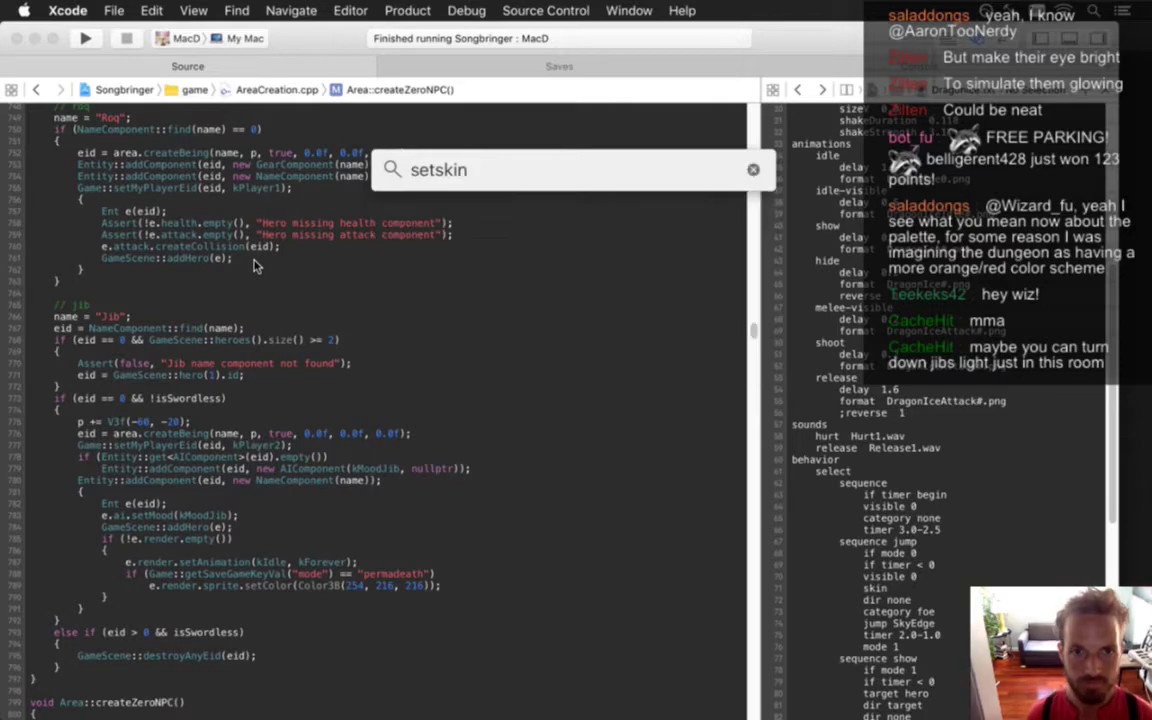
key("Return")
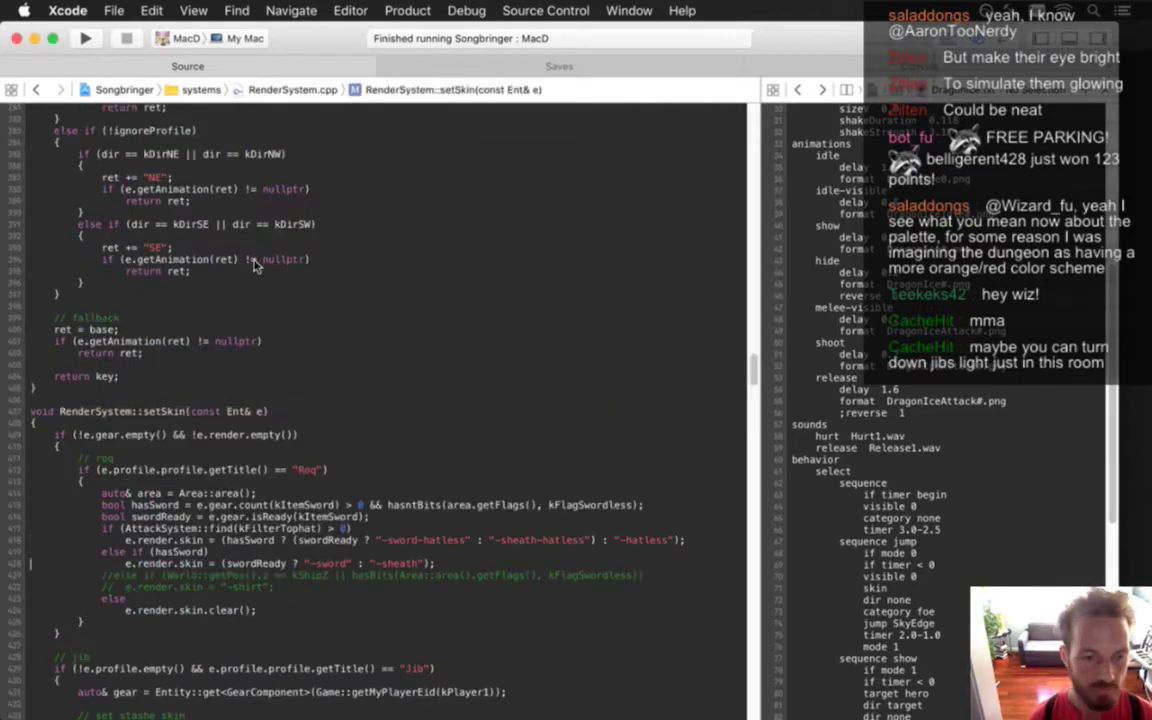
scroll(254, 265, "down", 5)
scroll(254, 265, "down", 6)
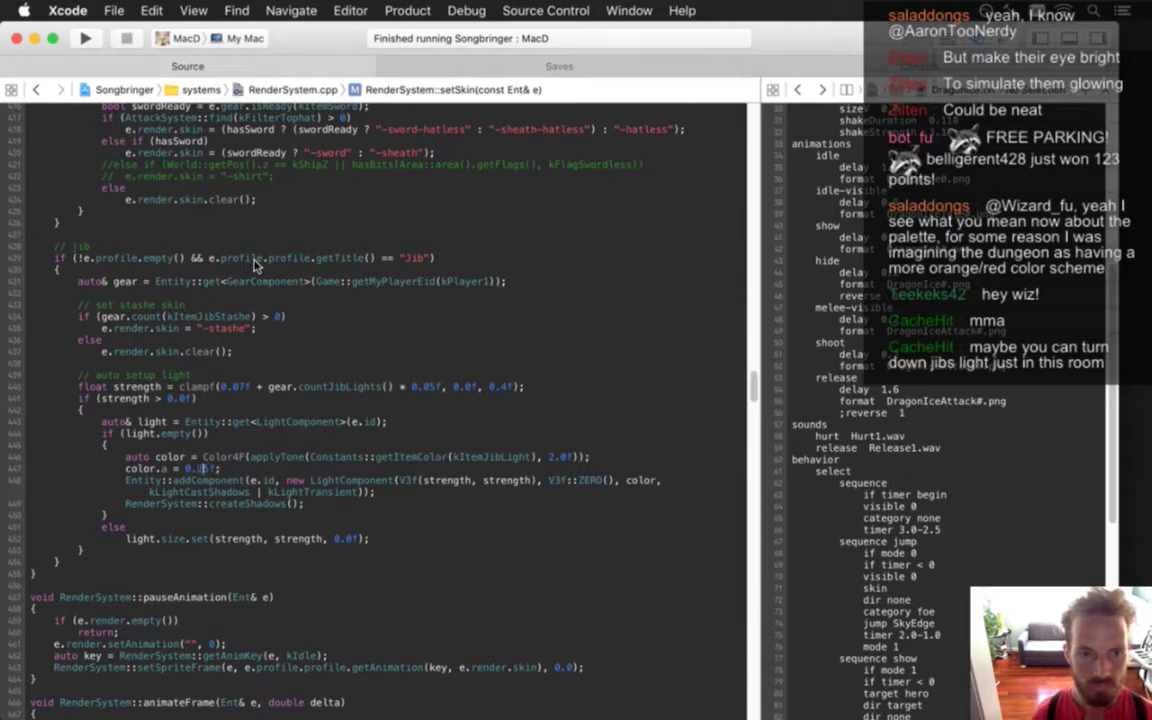
Set the alpha of Jib's light color to 0.25f, save the file and run the game
type("25")
key("cmd+s")
key("cmd+r")
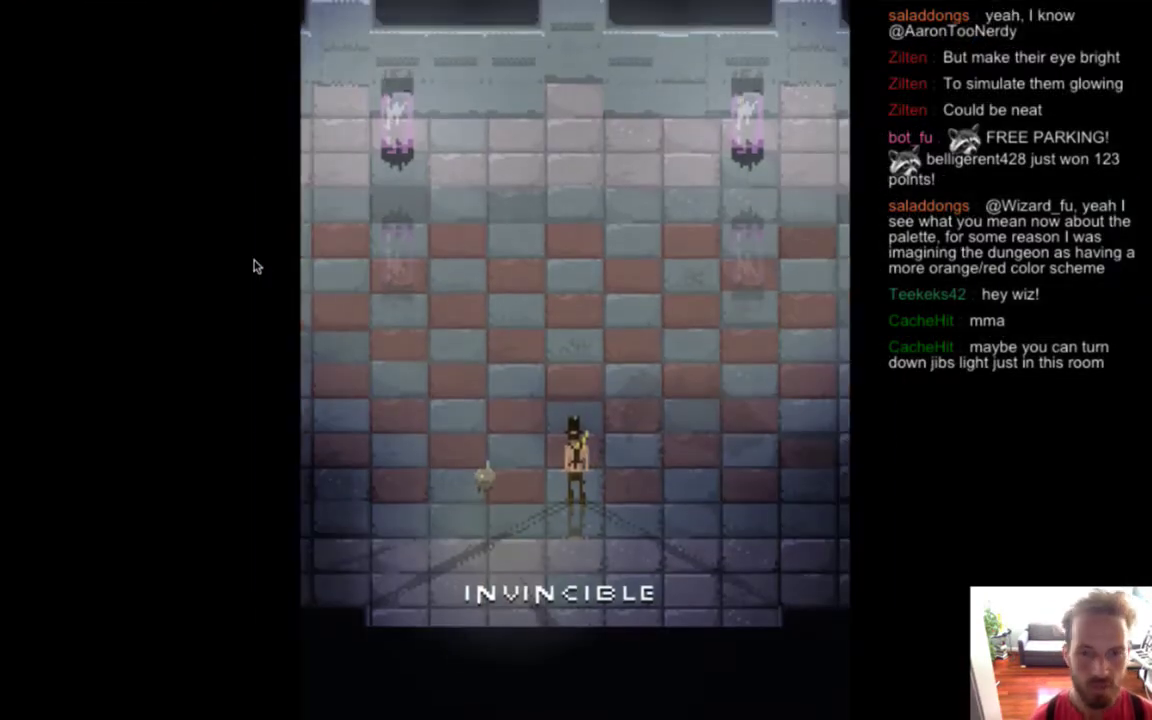
Walk the hero around the dungeon room near the ice dragons to check their sprites and Jib's light
key("Left")
key("Up")
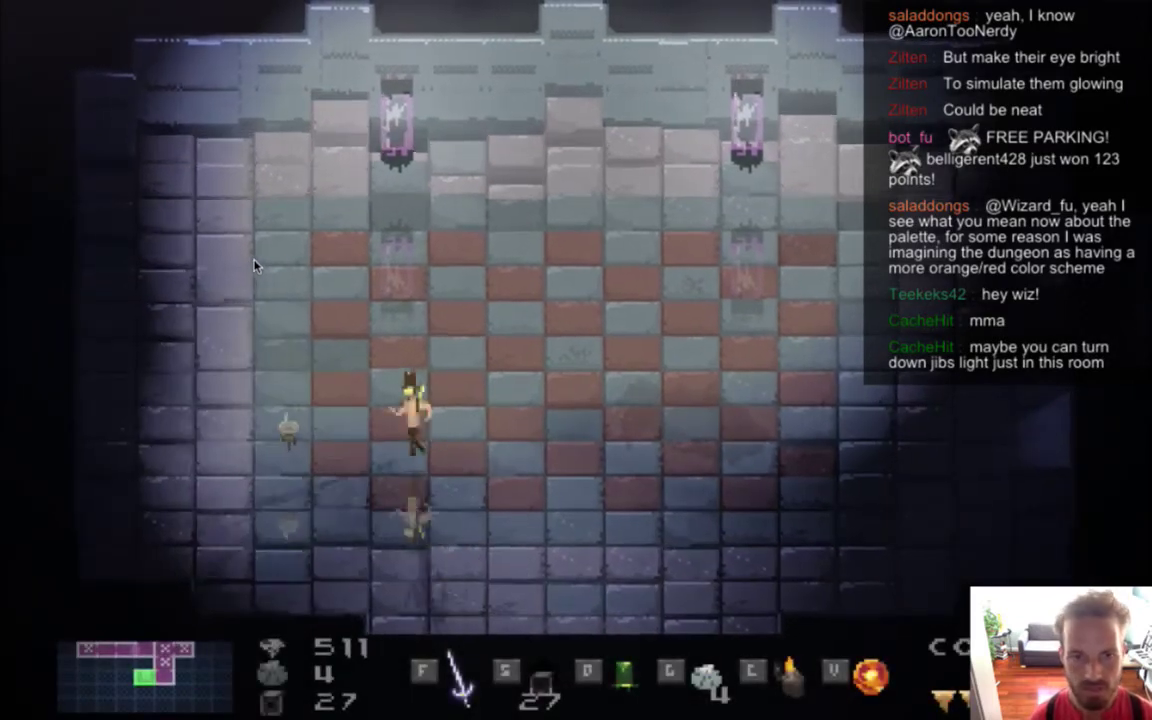
key("Left")
key("Down")
key("Right")
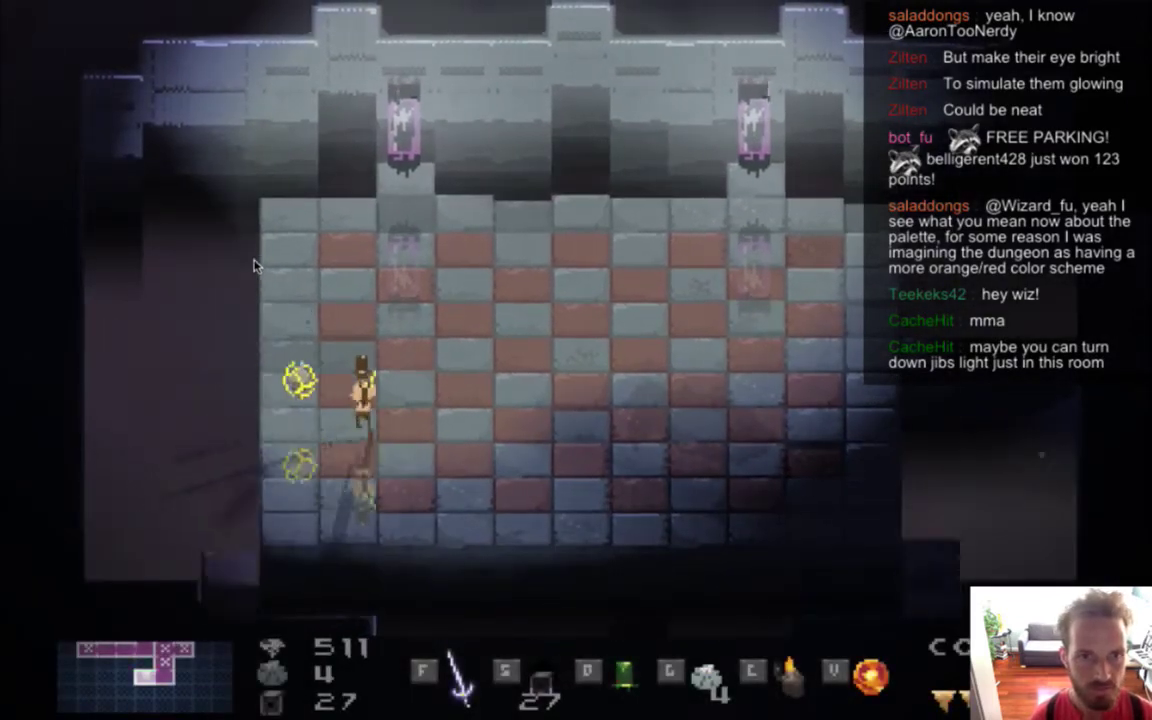
key("Up")
key("Right")
key("Up")
key("Left")
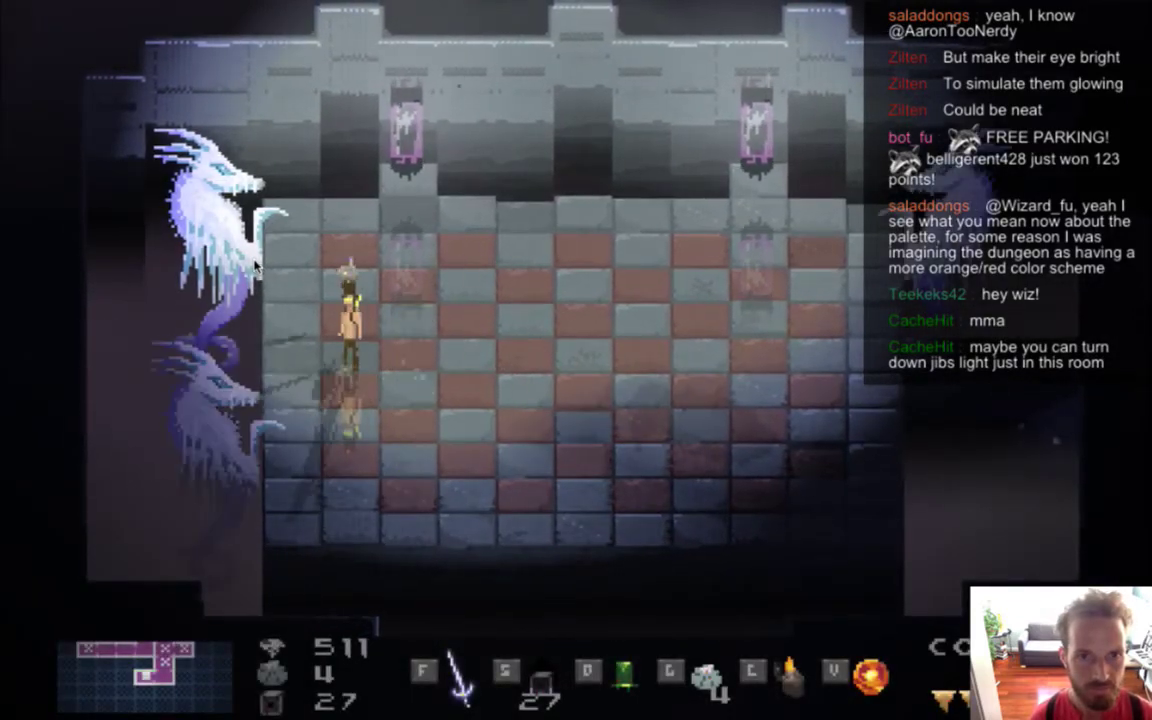
key("Up")
key("Right")
key("Down")
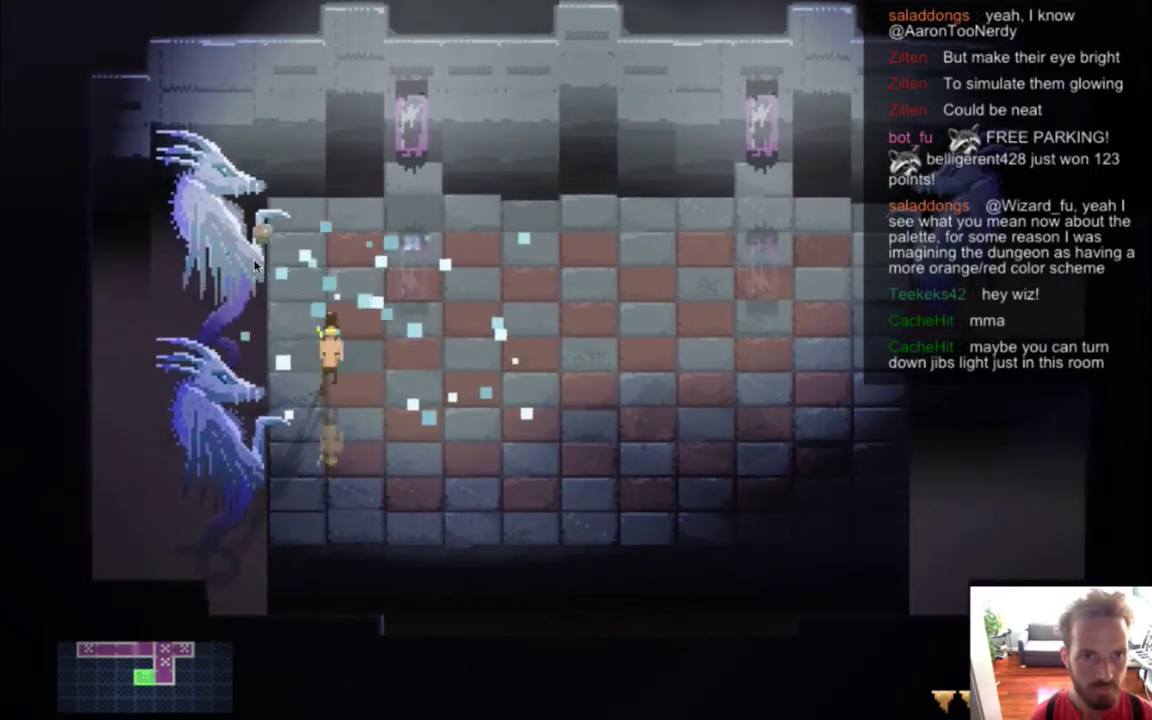
key("Down")
key("Left")
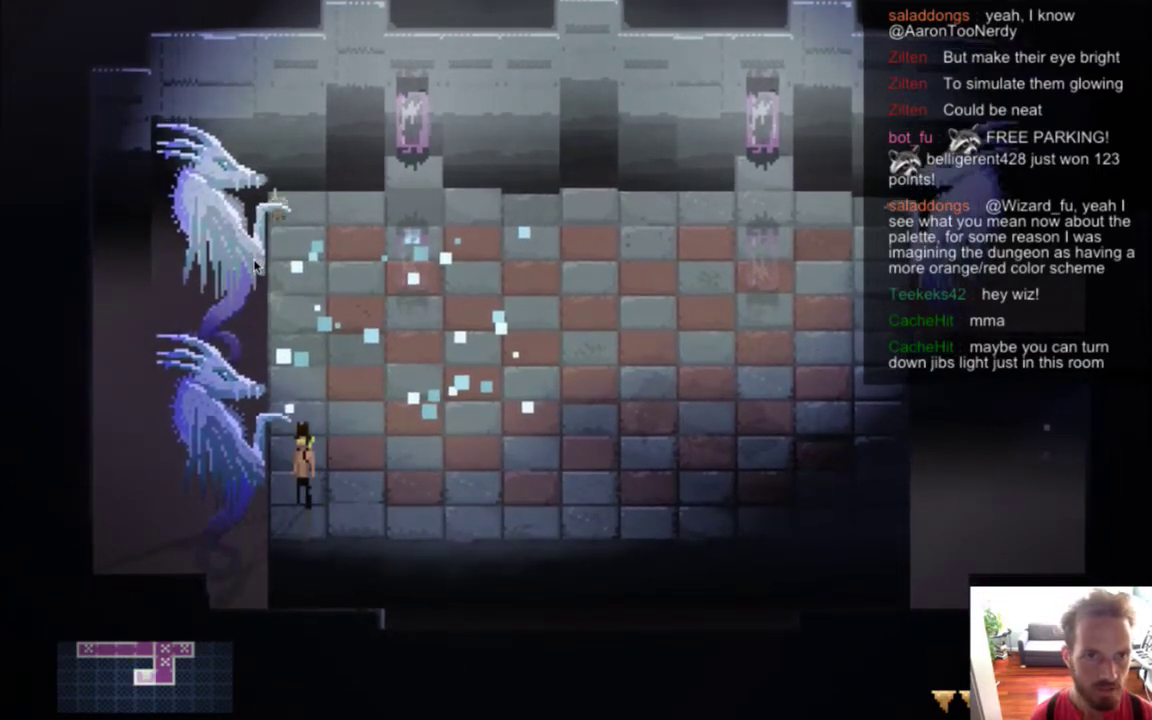
key("Right")
key("Up")
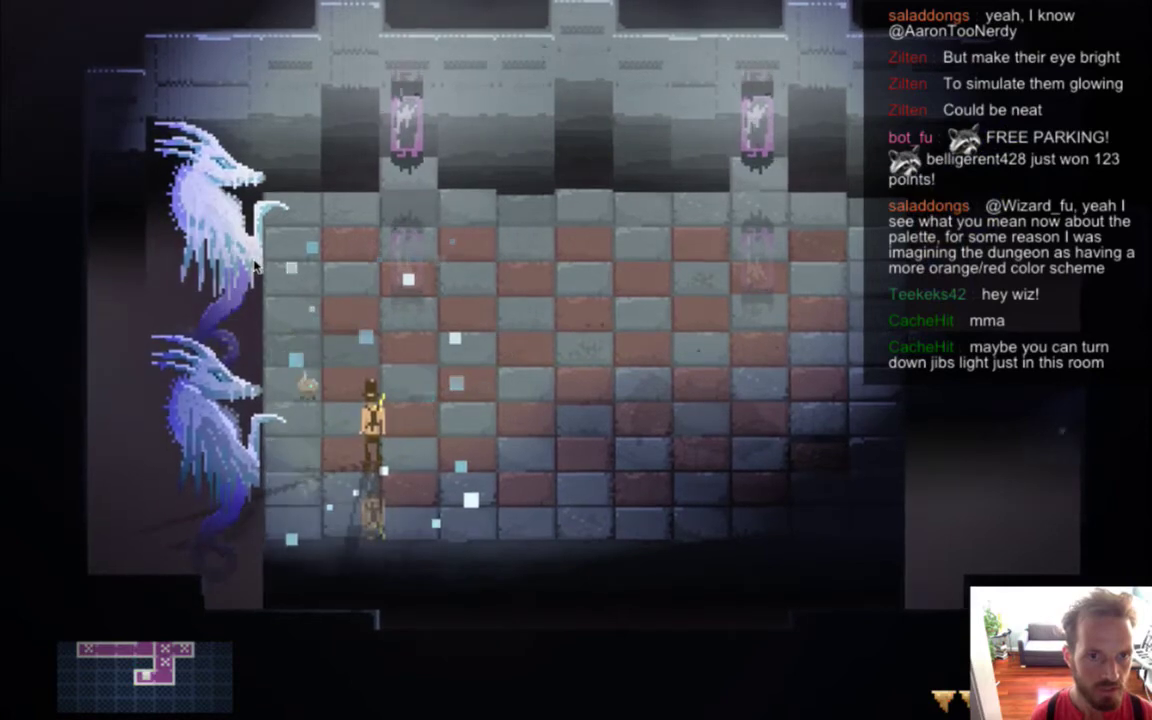
Walk the hero from the left-hand ice dragons across the dungeon room to check how the sprites look as Jib's light moves
key("Left")
key("w")
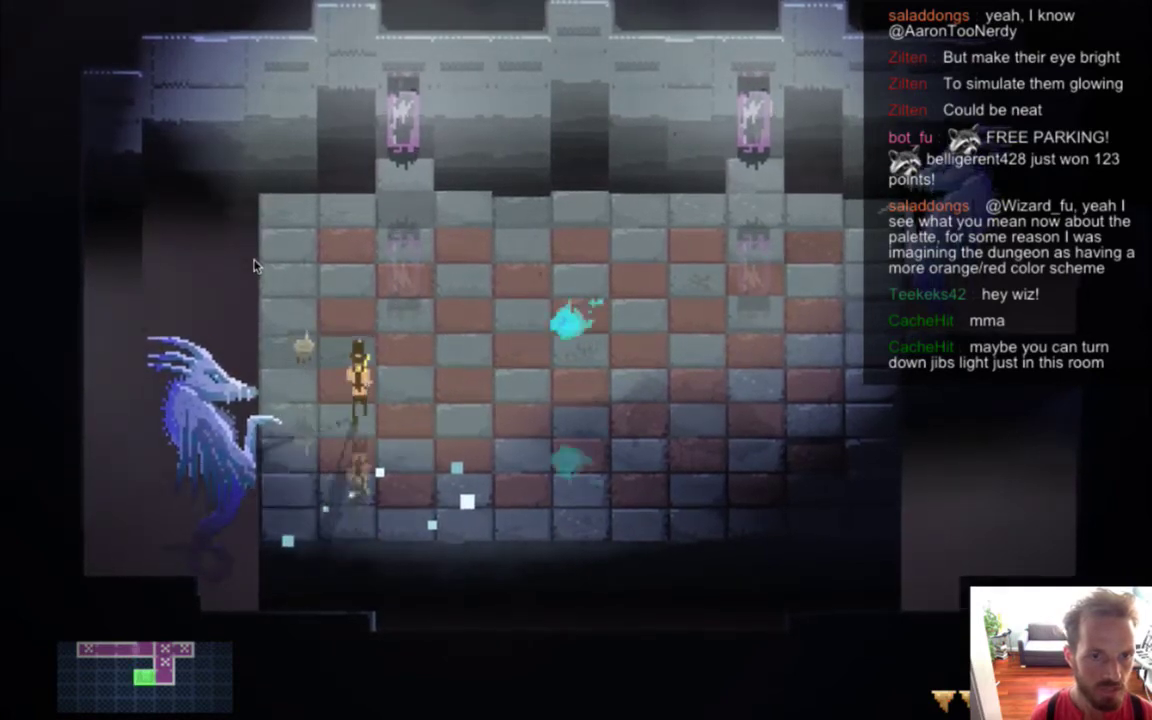
key("Left")
key("Right")
key("Left")
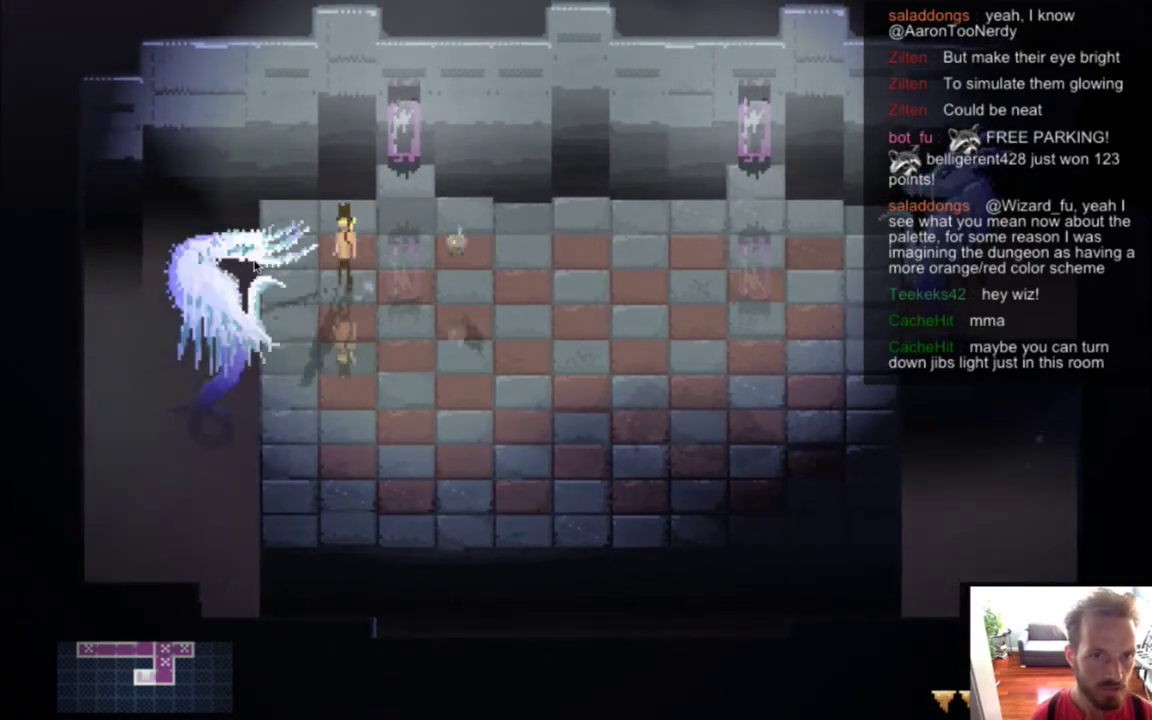
key("d")
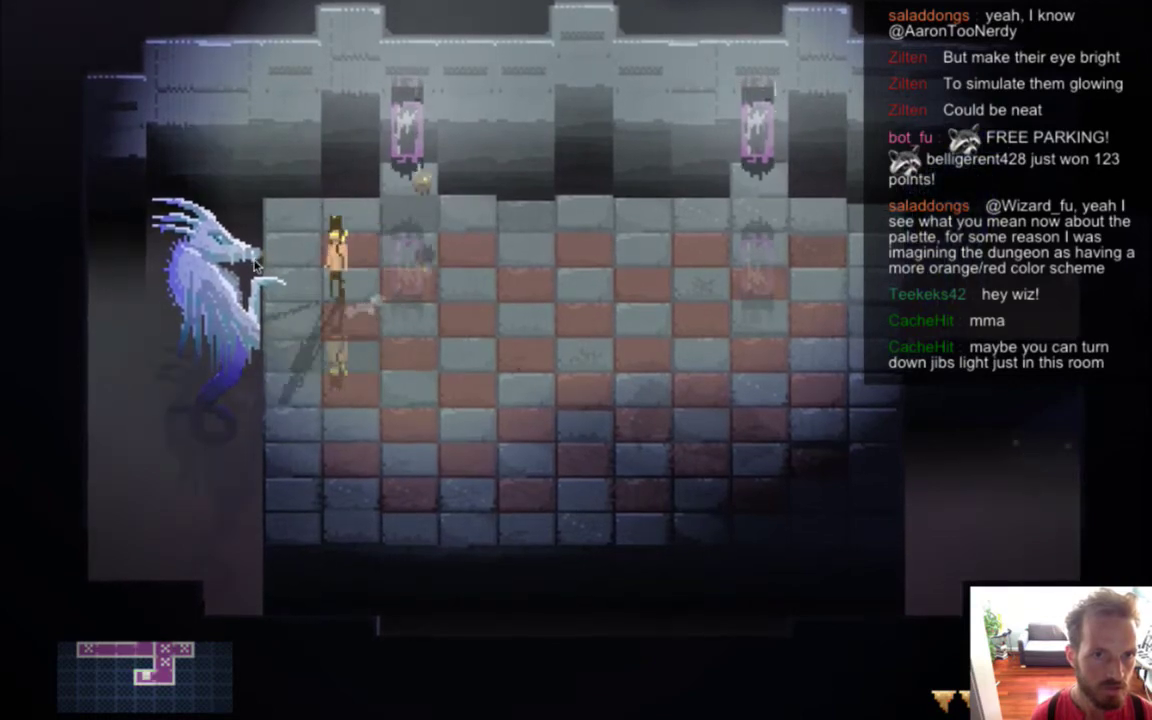
key("s")
key("d")
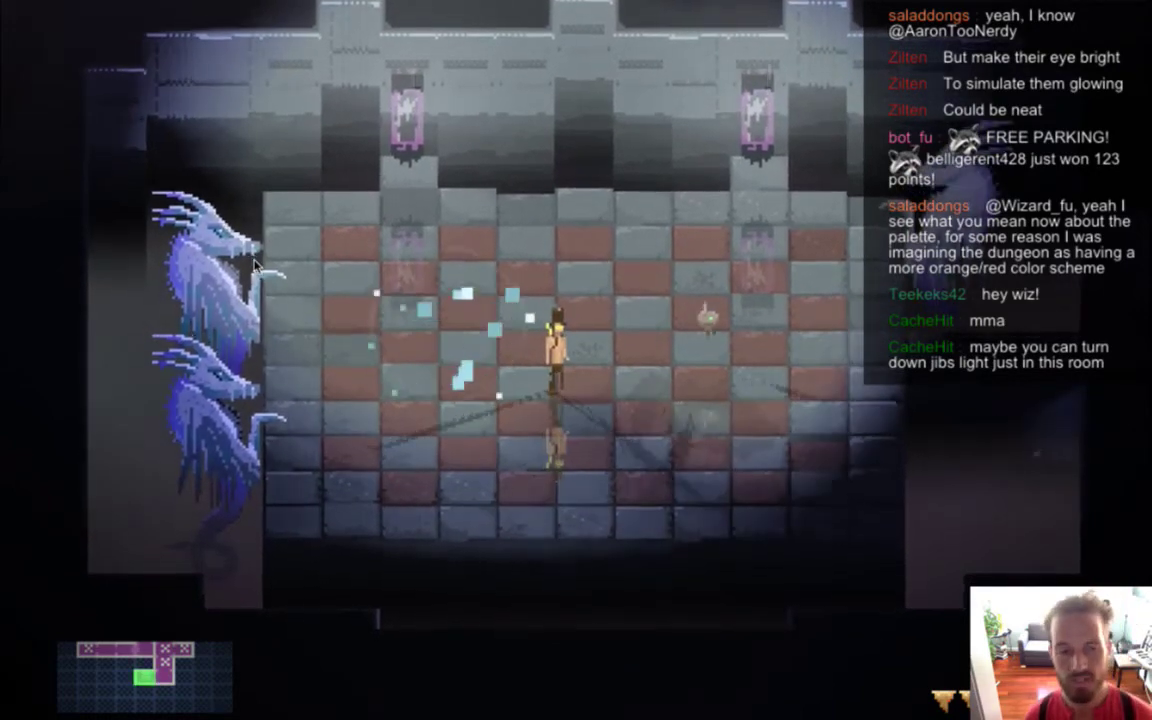
key("d")
key("s")
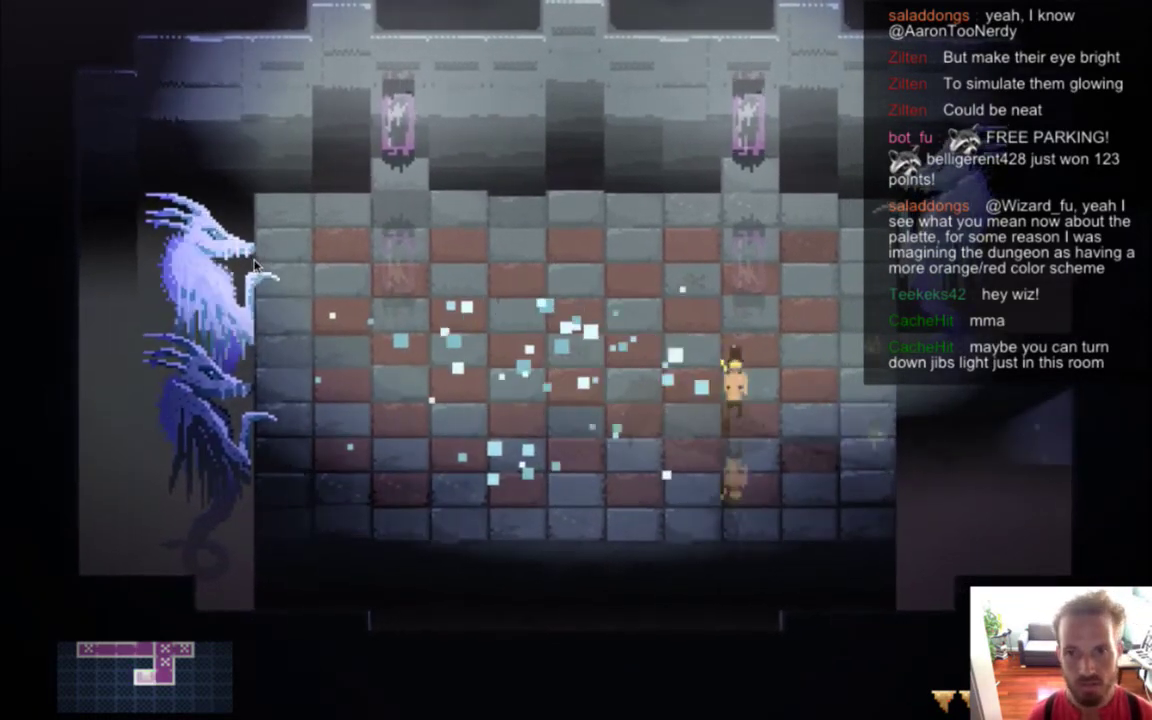
key("d")
key("w")
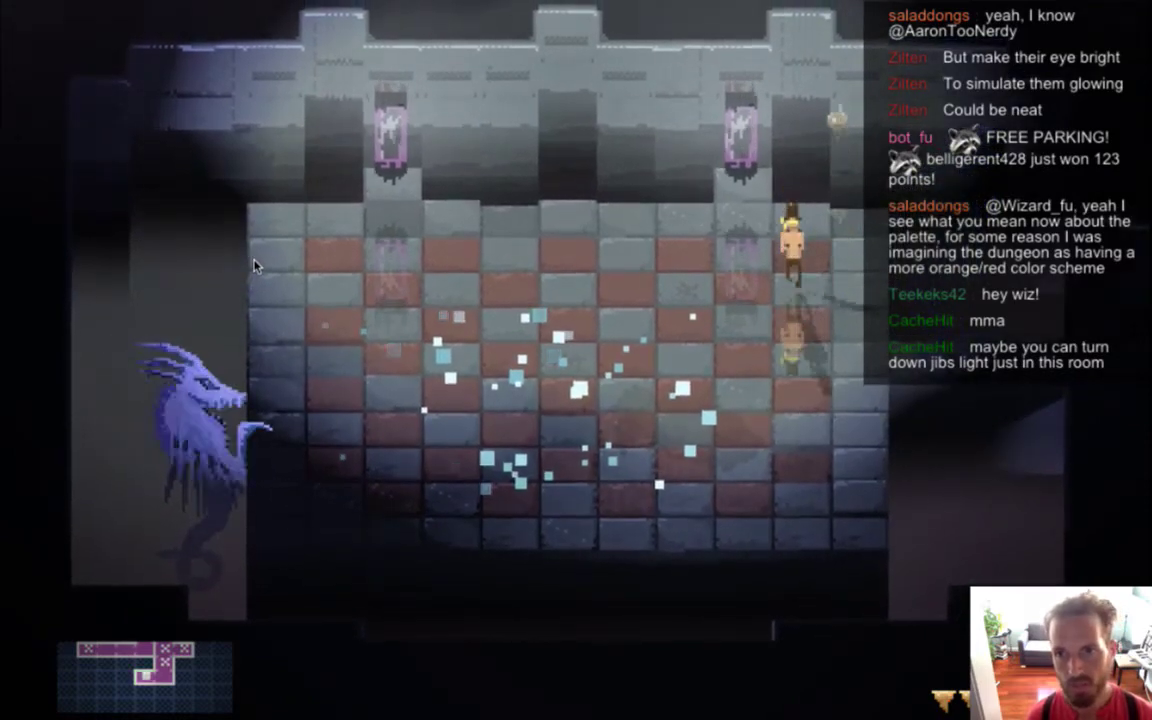
key("s")
key("a")
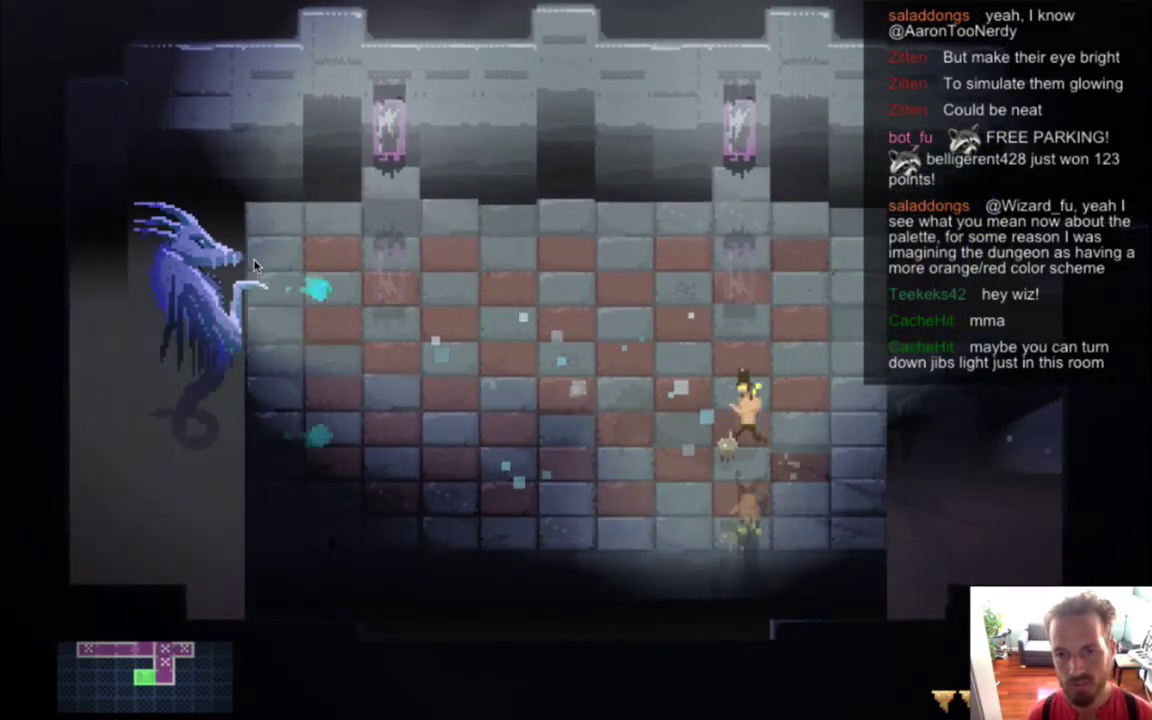
Playtest the fight close to the left-hand ice dragons to judge their shading under Jib's light and quit the game
key("a")
key("w")
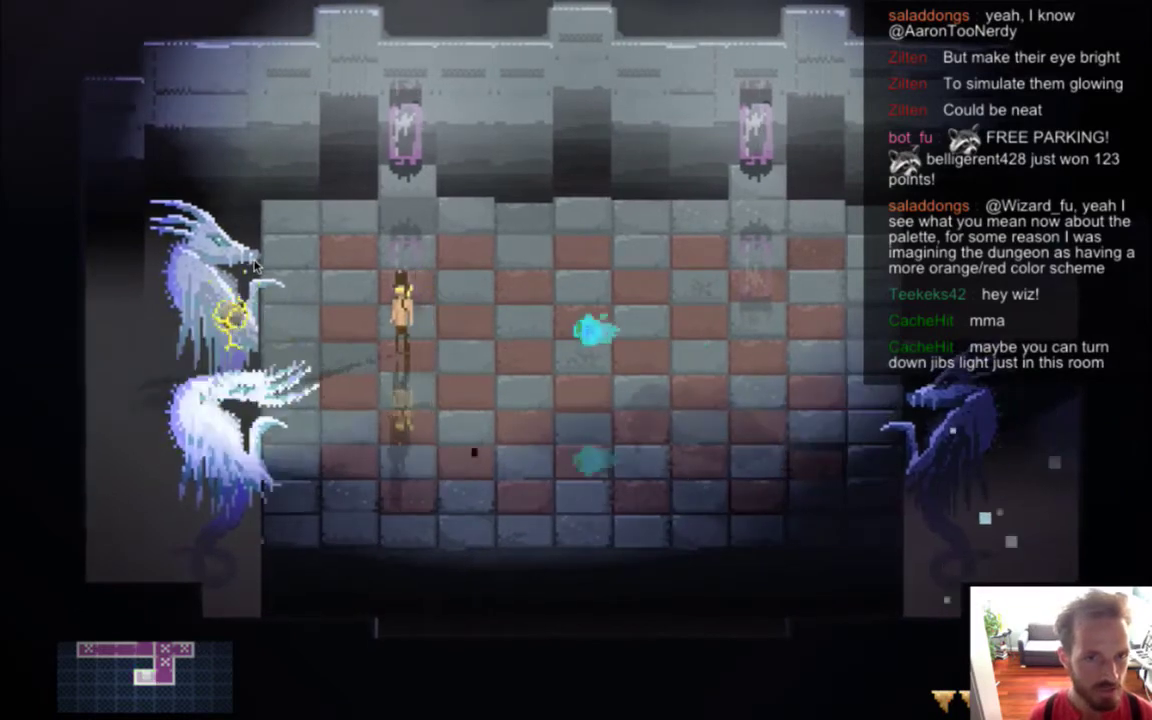
key("w")
key("s")
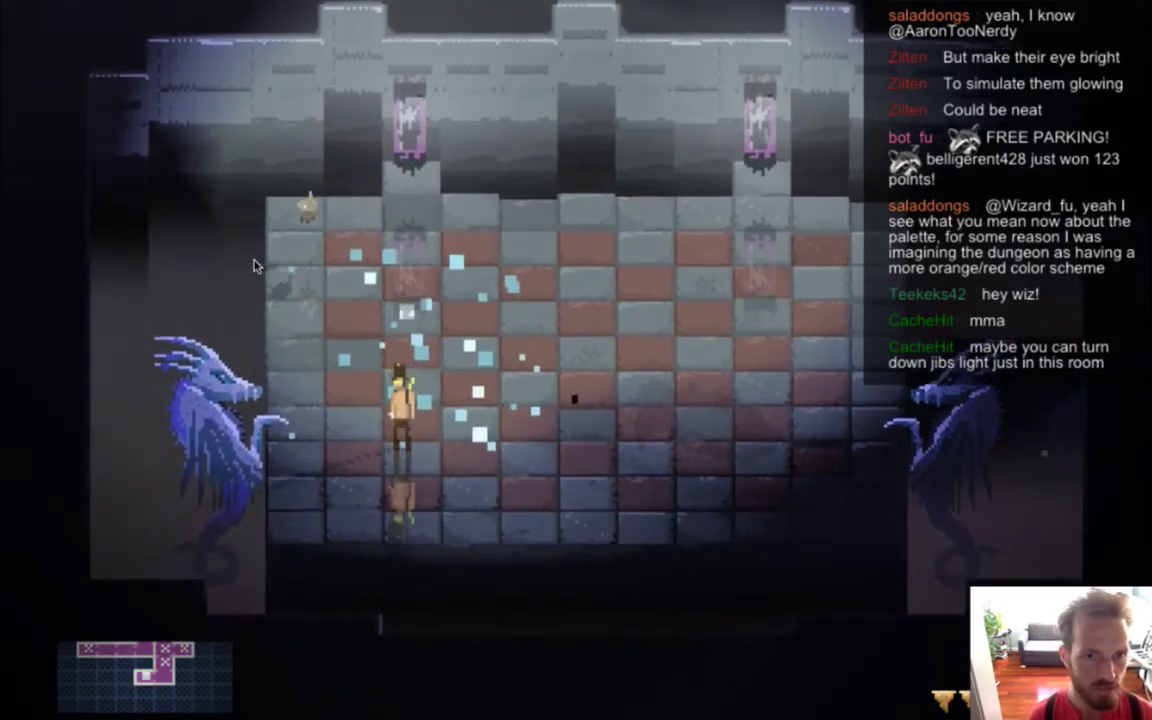
key("s")
key("d")
key("a")
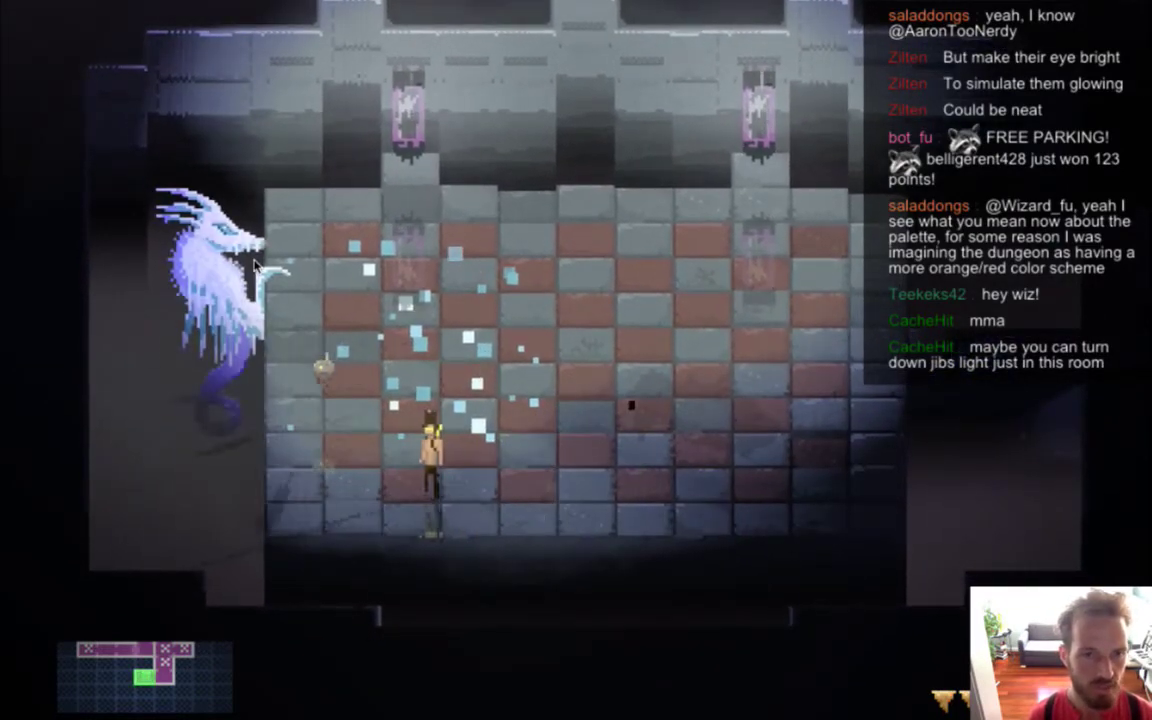
key("a")
key("w")
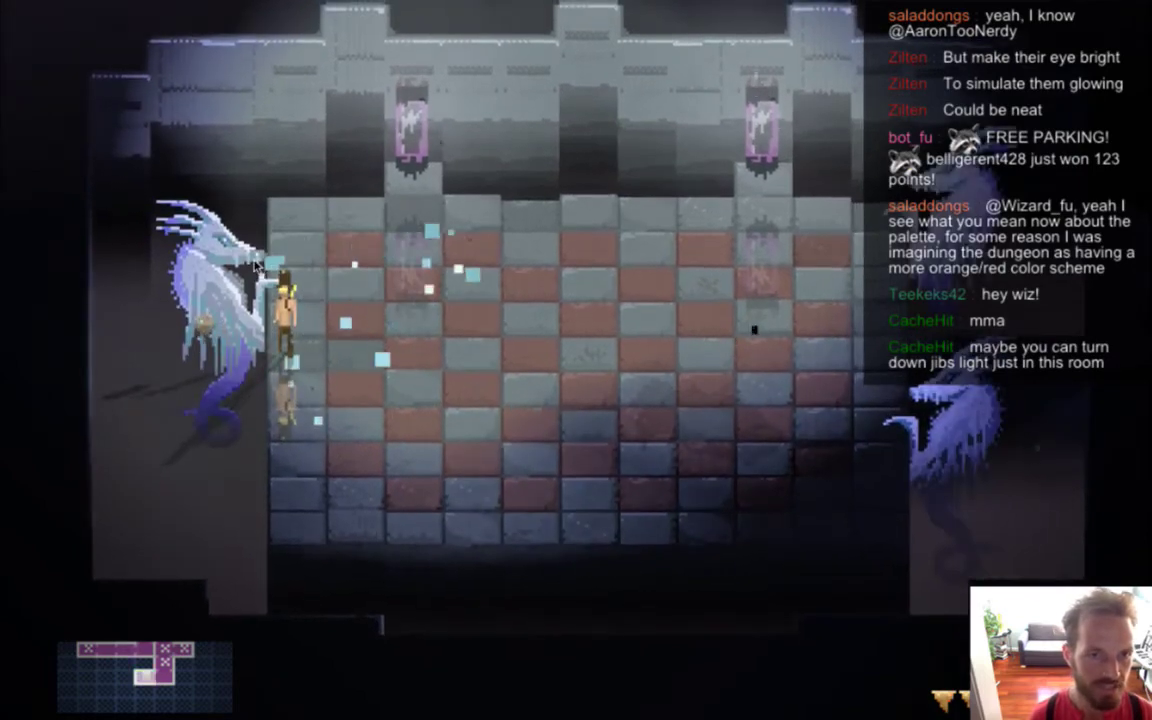
key("d")
key("s")
key("d")
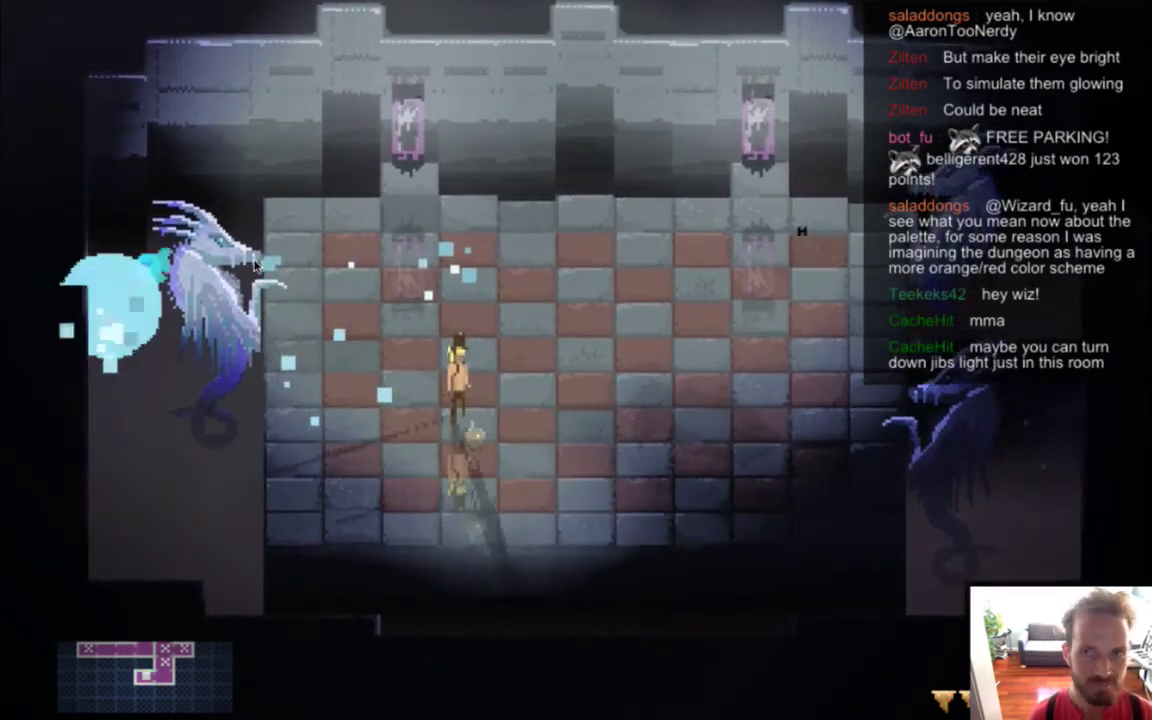
key("w")
key("d")
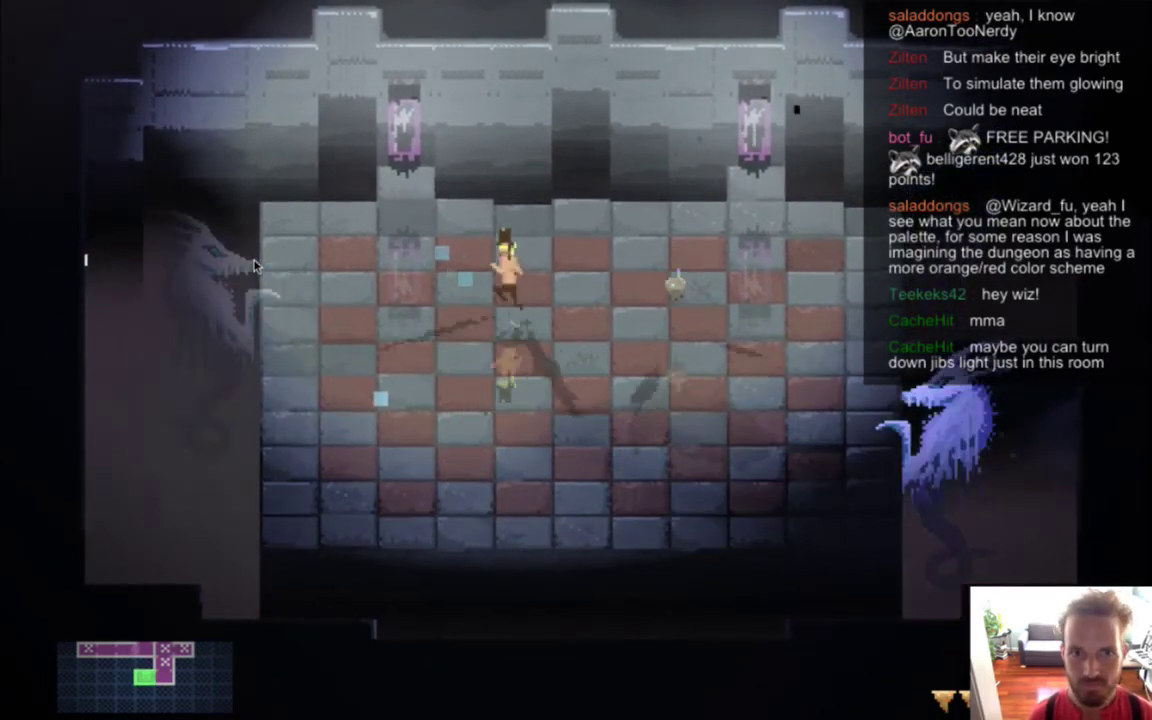
key("a")
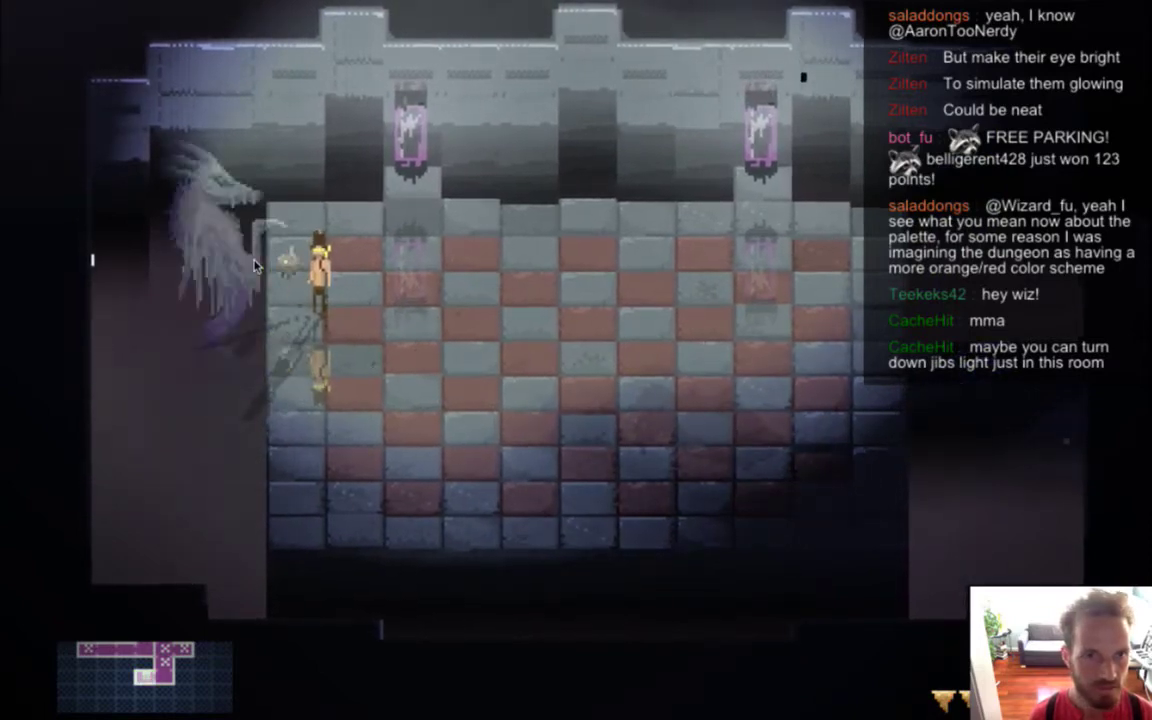
key("w")
key("a")
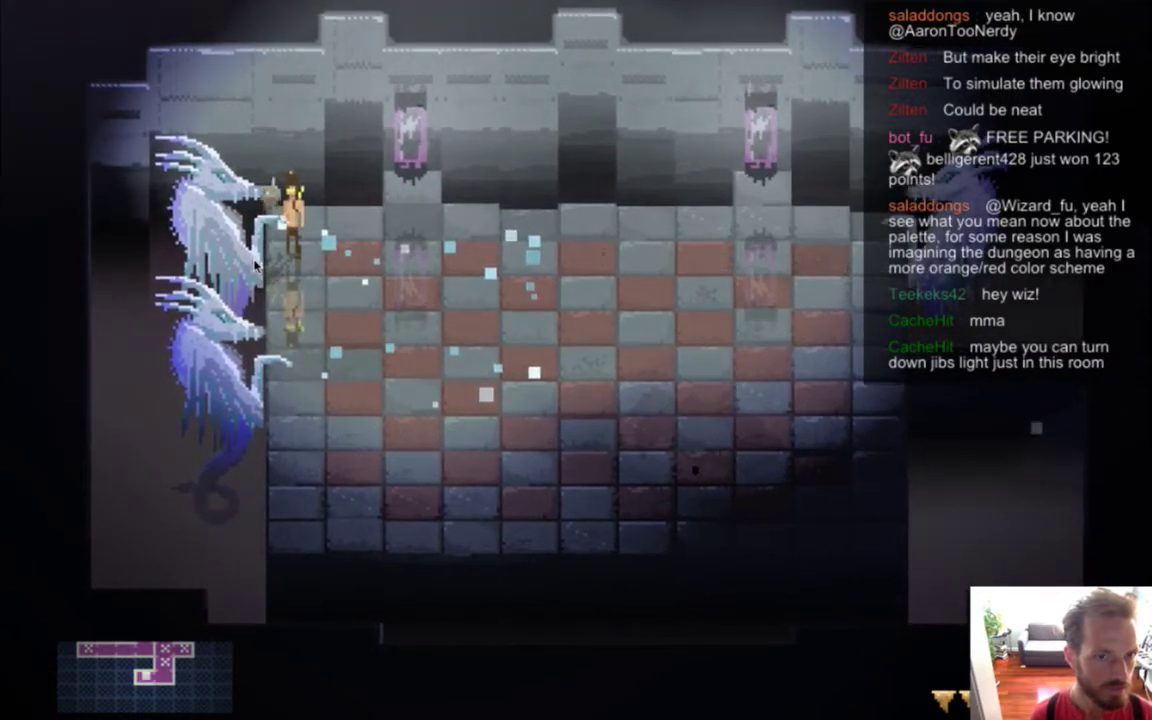
key("super+q")
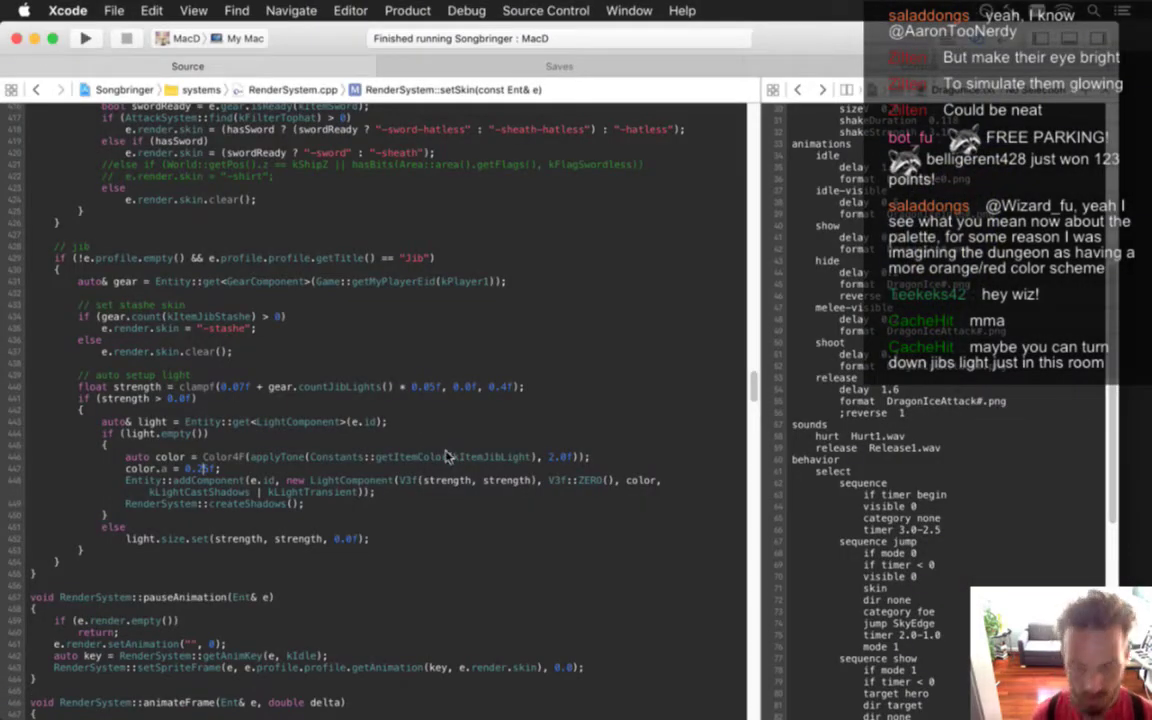
Set the color.a = 0.25f line in setSkin apart with two blank lines above and two below, and select that line
key("super+Left")
key("Return")
key("Return")
key("Down")
key("Return")
key("Return")
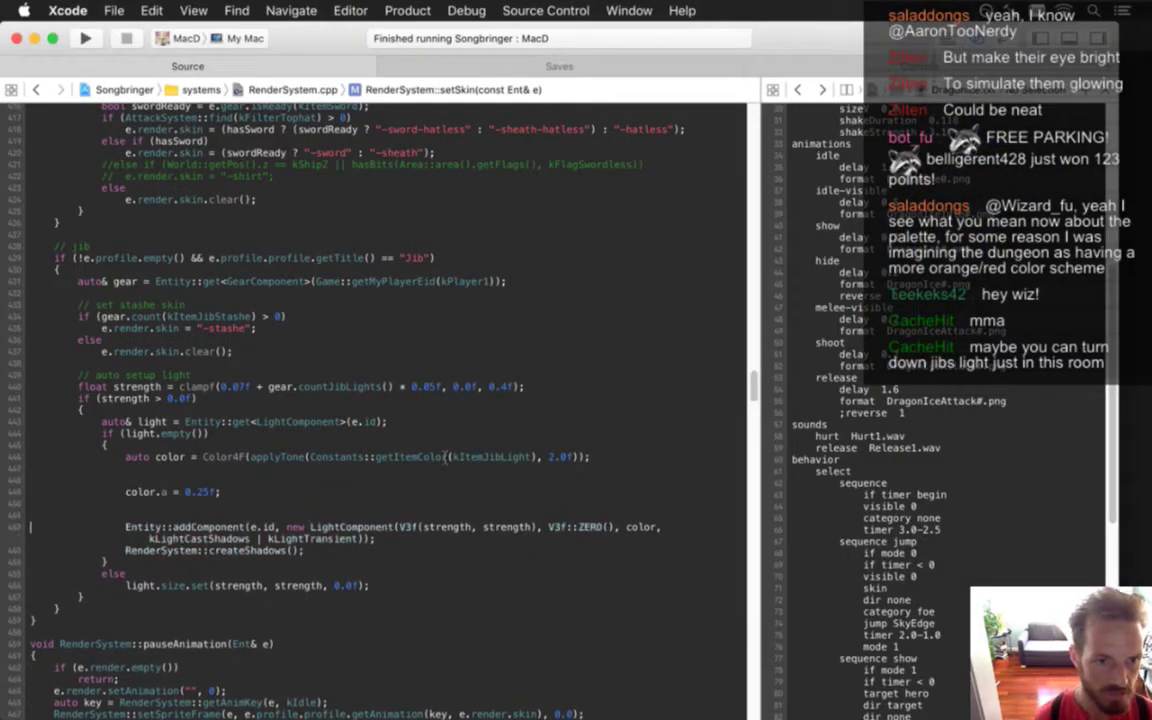
key("Up")
key("Up")
key("Up")
key("shift+Down")
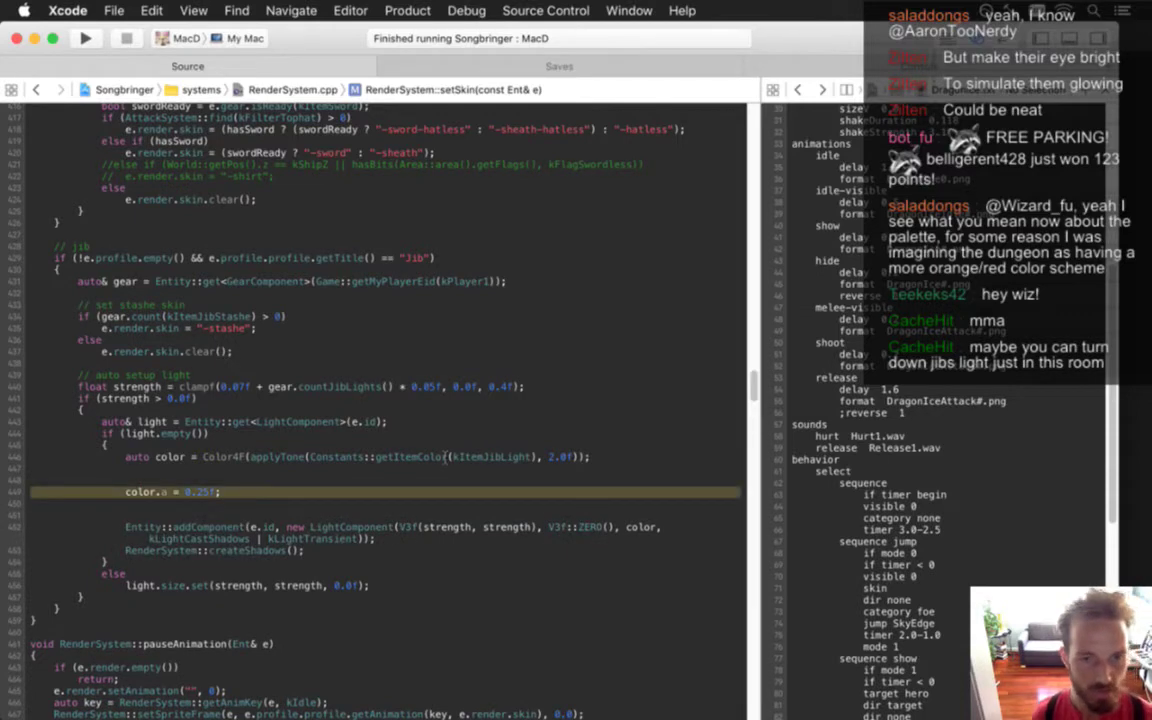
Switch to Photoshop, sample the dragon's darker grey-blue body shade, activate Layer 5 and set the foreground color to 8693ae
key("super+Tab")
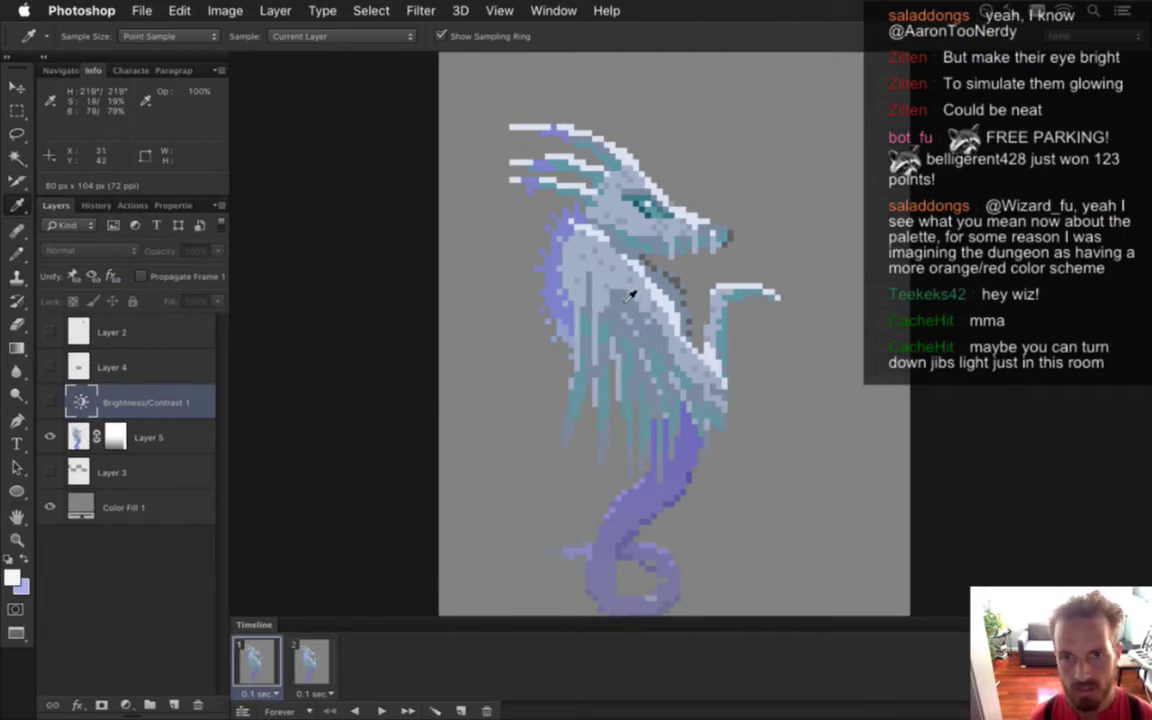
left_click(561, 259)
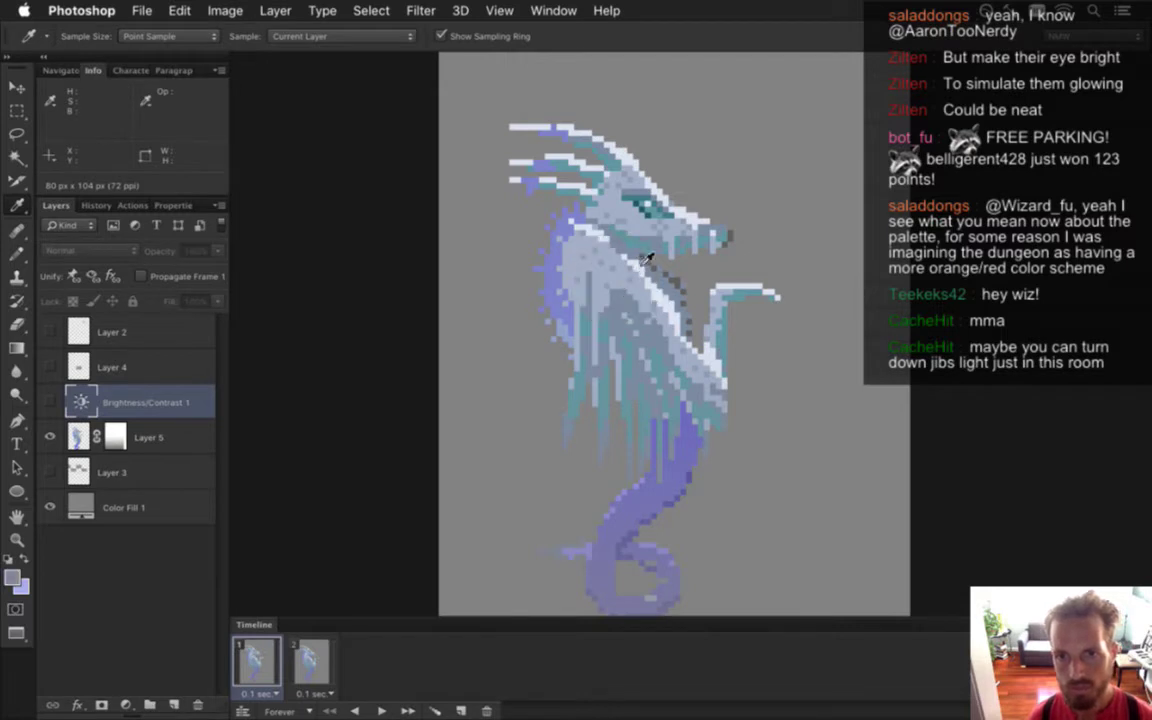
left_click(80, 438)
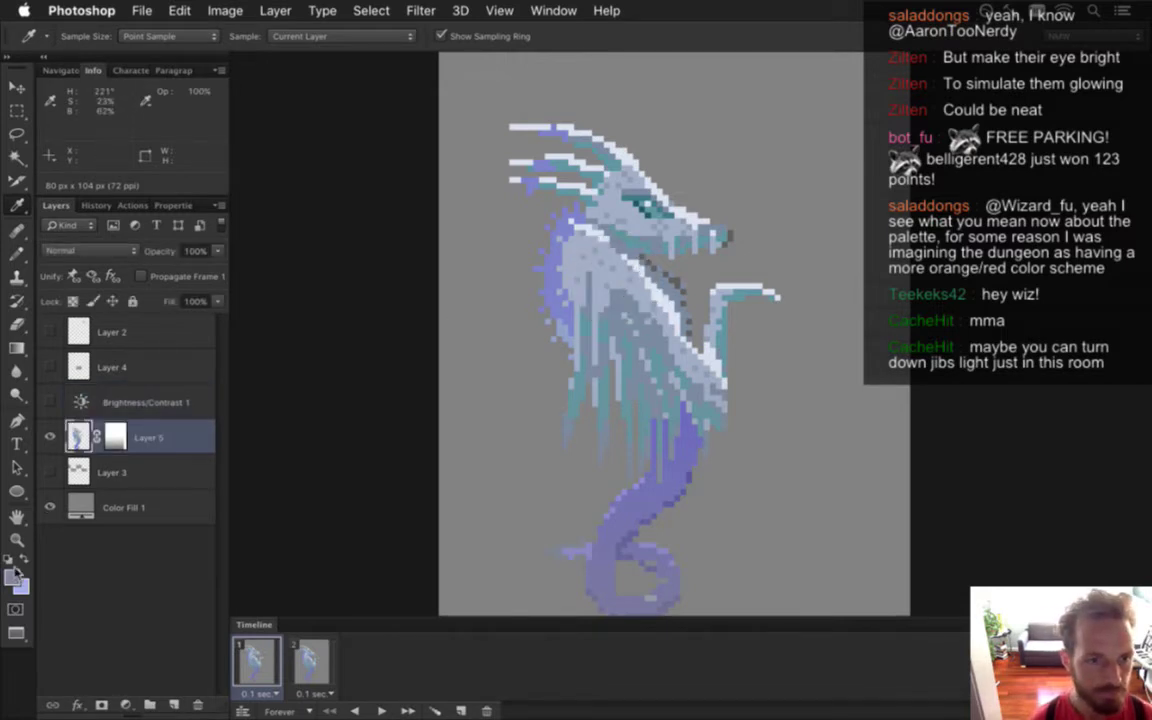
left_click(13, 577)
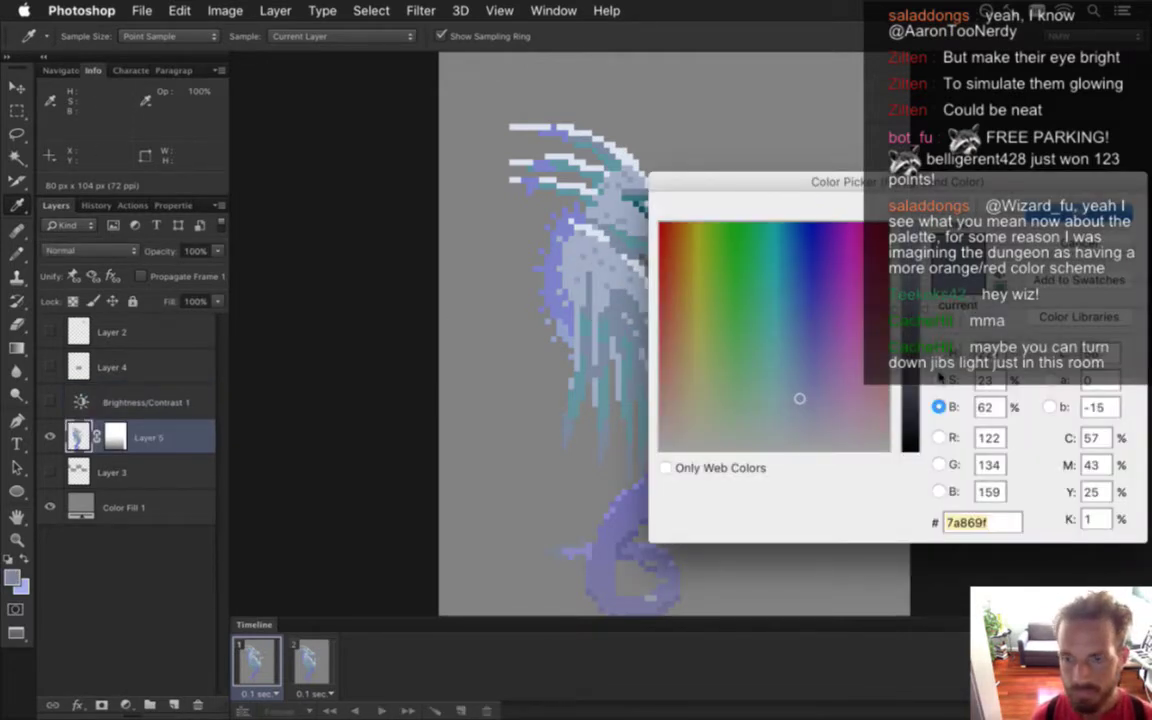
left_click_drag(927, 312, 926, 300)
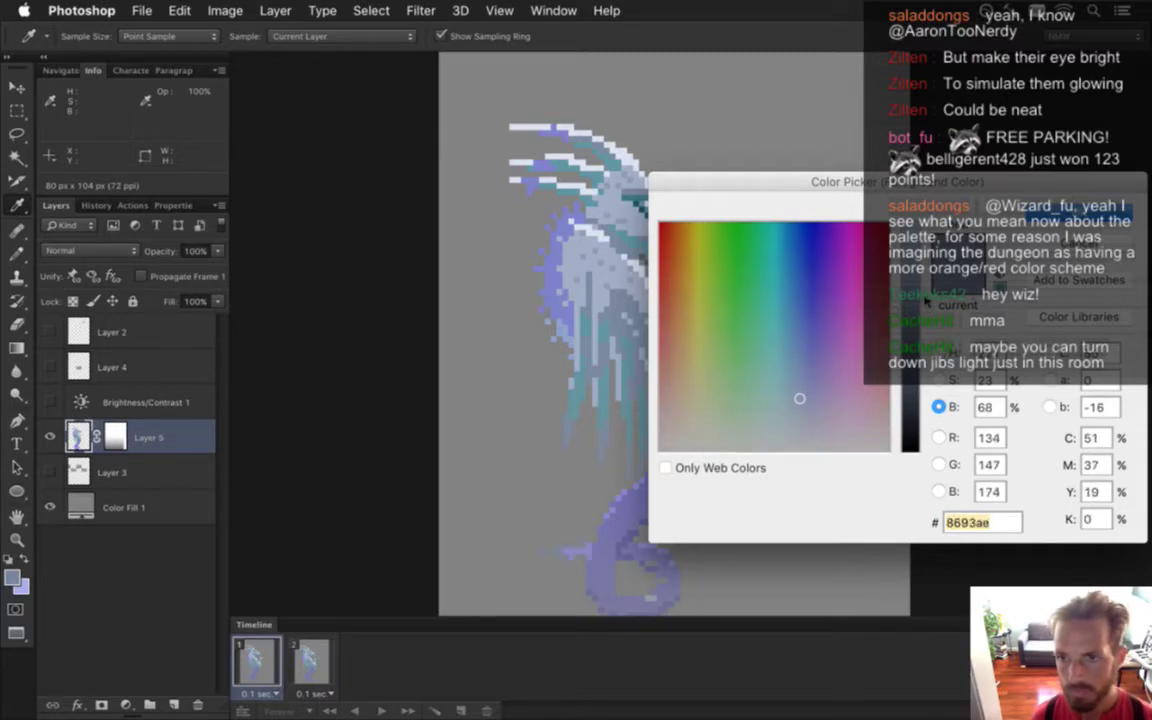
key("Return")
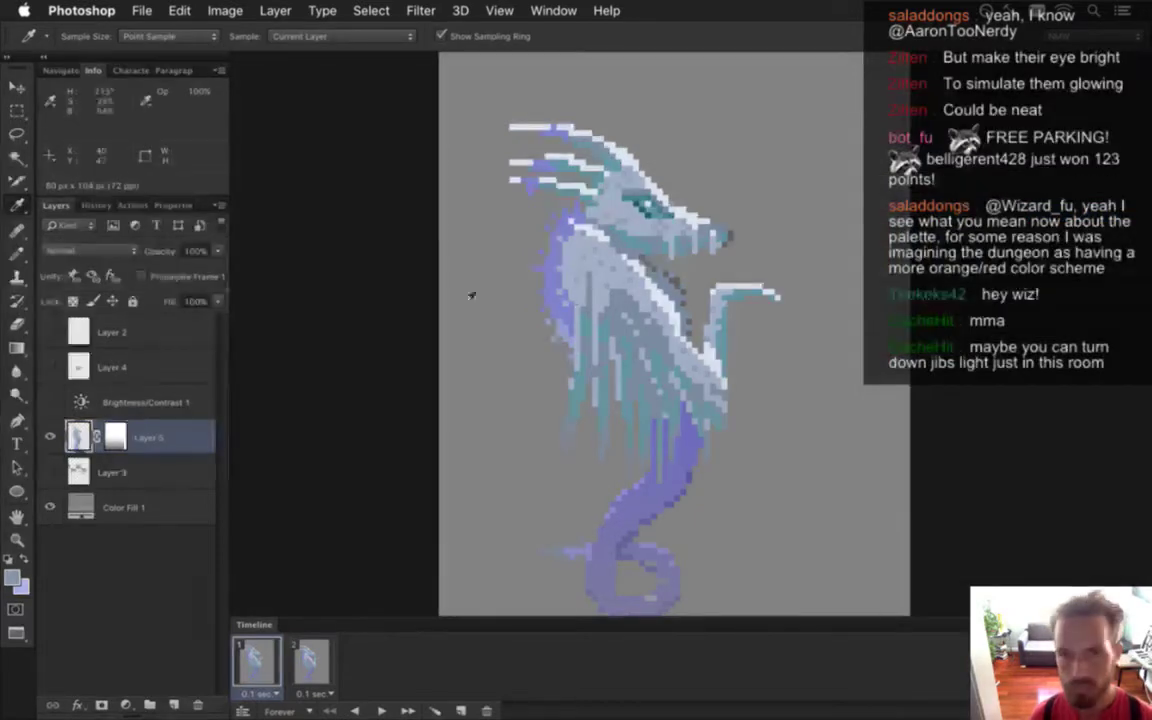
Select the dragon's light body pixels with the Magic Wand and raise their sampled color to 86% brightness
left_click(15, 156)
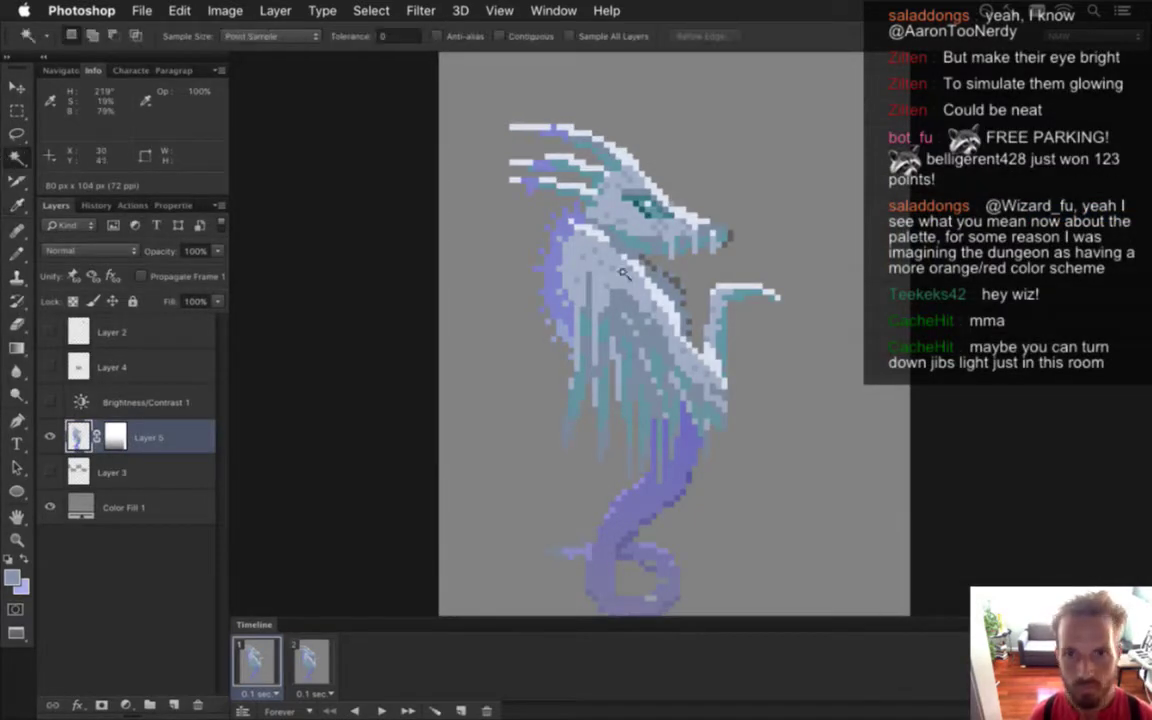
key("b")
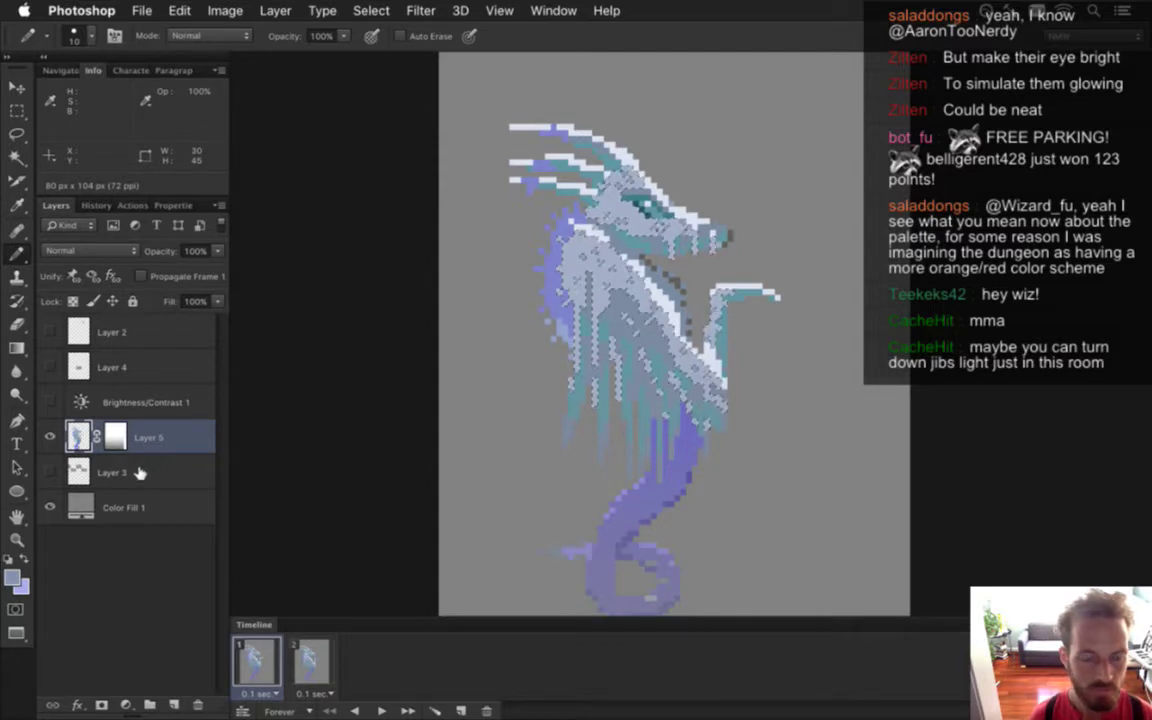
key("i")
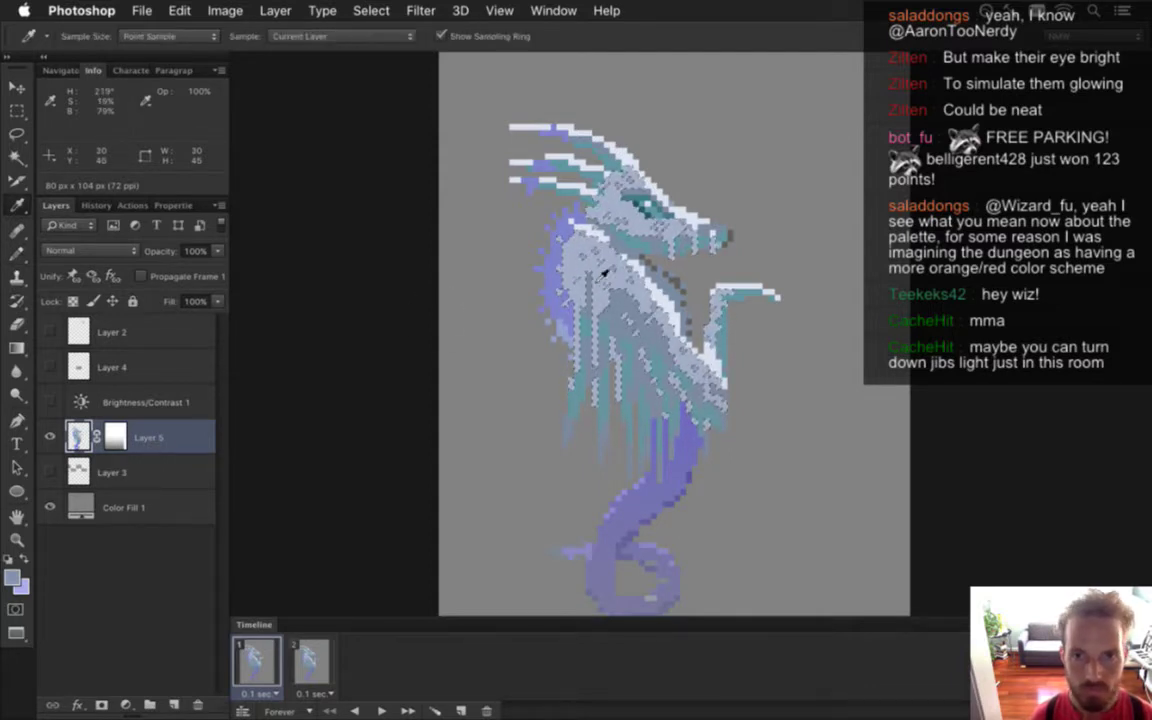
left_click(12, 576)
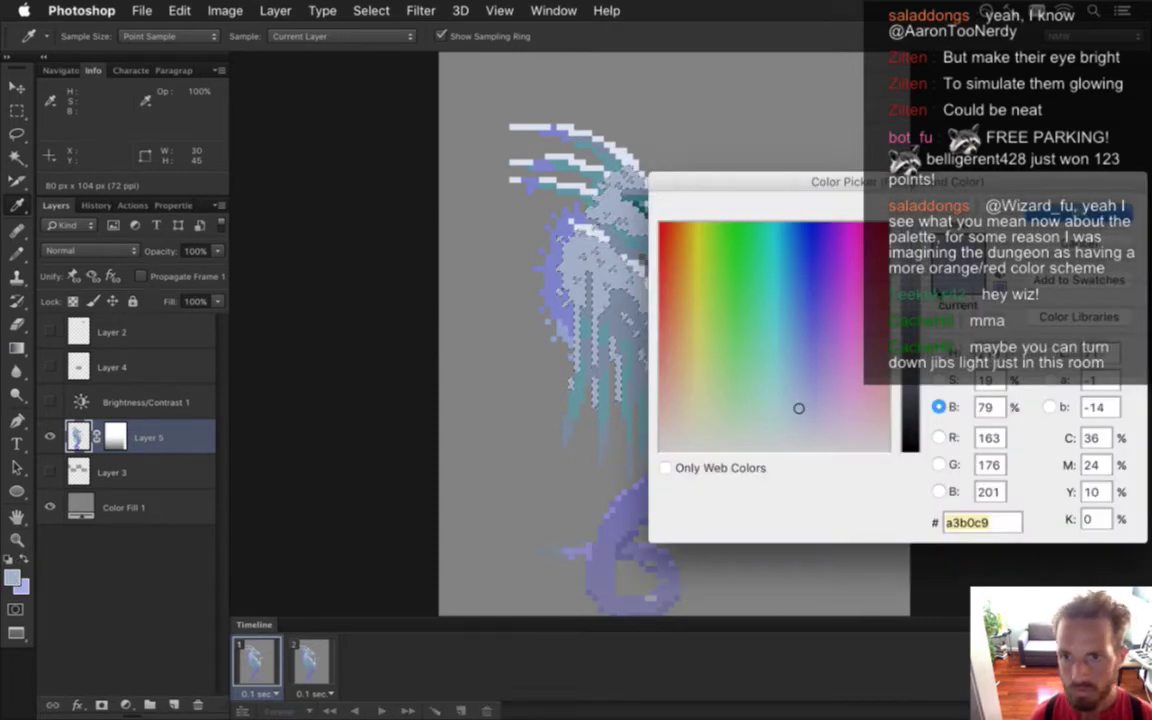
left_click_drag(925, 273, 925, 256)
key("Return")
Paint the selected body pixels with the brighter color using the Pencil and clear the selection
key("b")
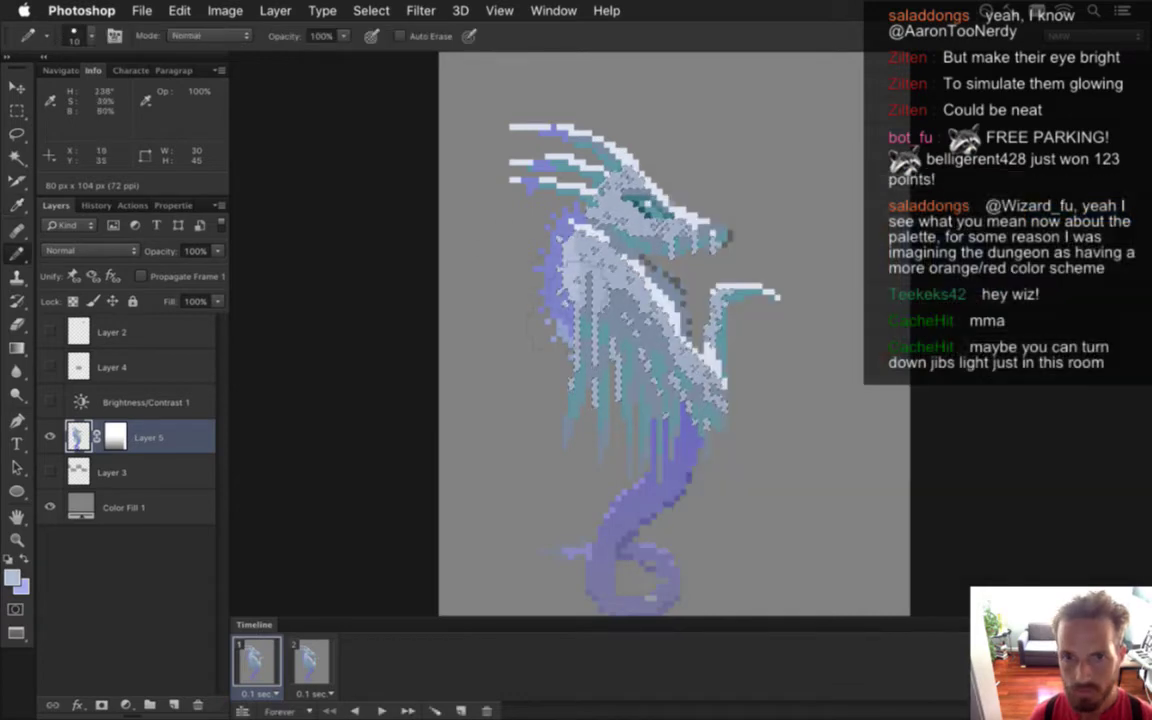
left_click_drag(598, 308, 634, 326)
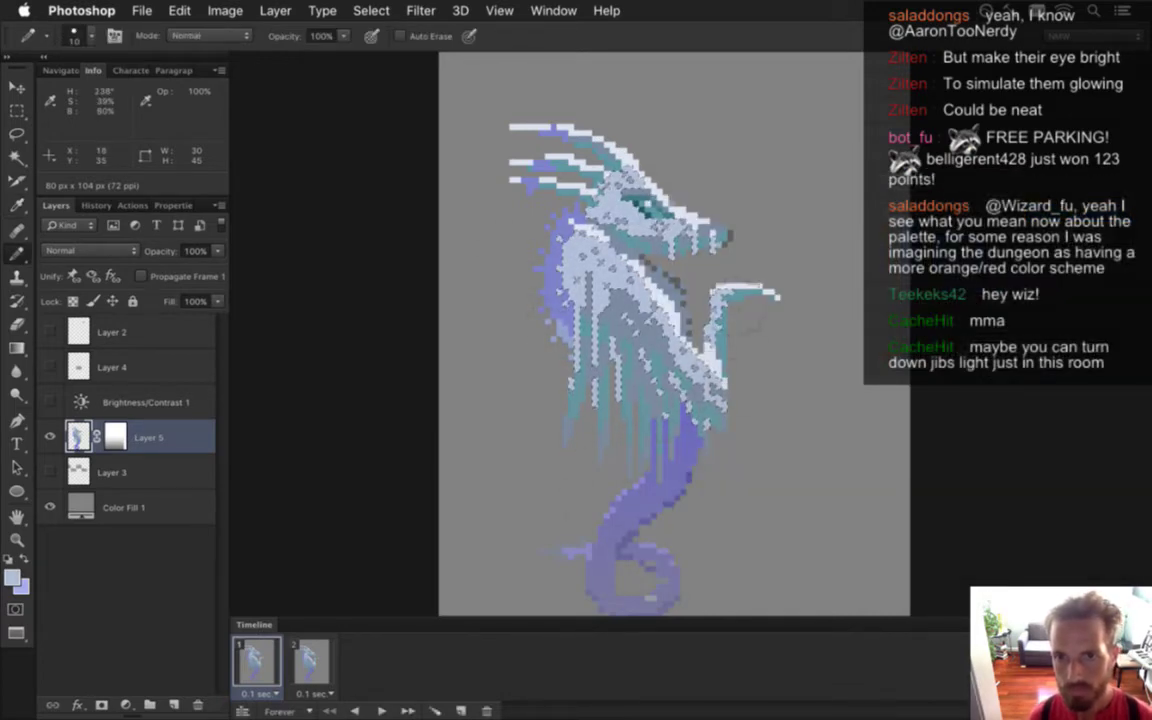
key("m")
left_click(777, 242)
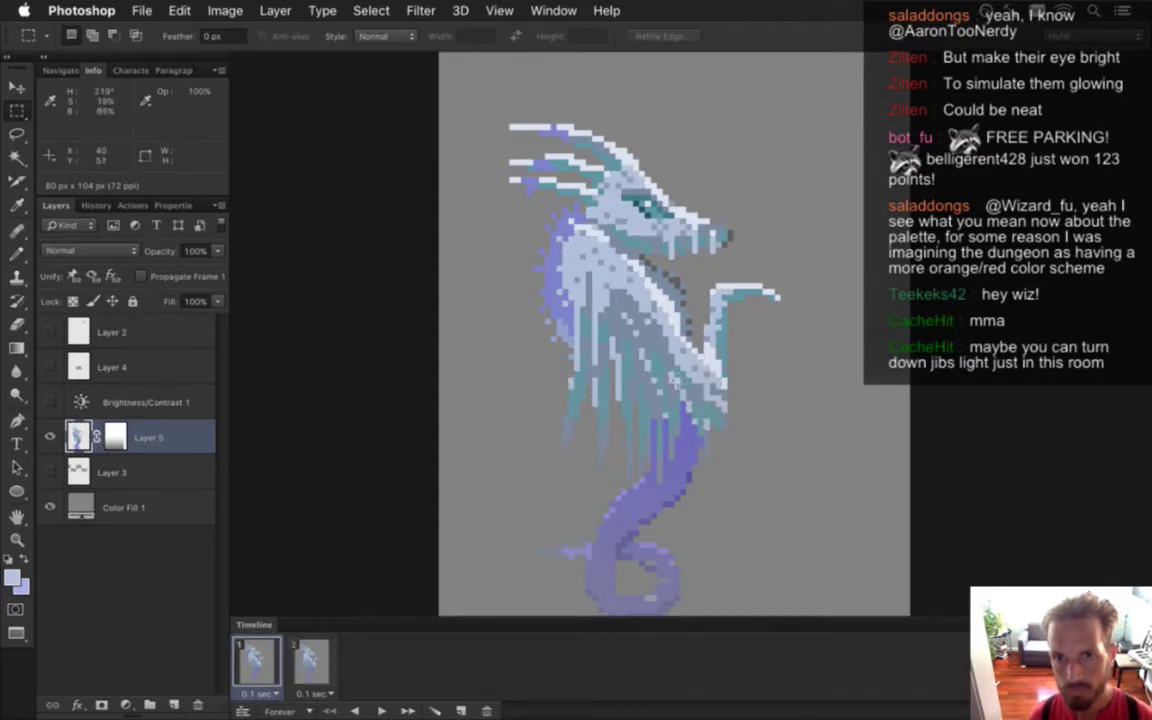
Sample the light body color, shrink the Pencil to 1 px and paint out the speckles on the dragon's body
key("i")
left_click(526, 244)
key("b")
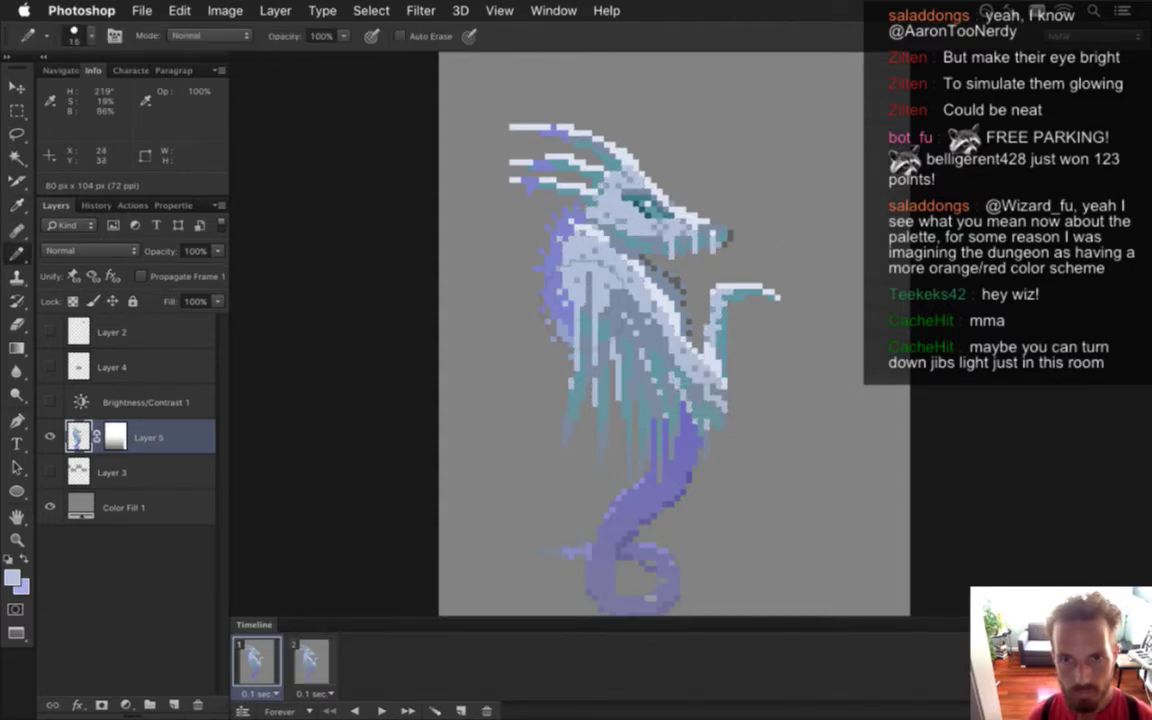
key("bracketleft")
key("bracketleft")
key("bracketleft")
key("bracketleft")
key("bracketleft")
key("bracketleft")
key("bracketleft")
key("bracketleft")
key("bracketleft")
key("bracketleft")
key("bracketleft")
key("bracketleft")
key("bracketleft")
key("bracketleft")
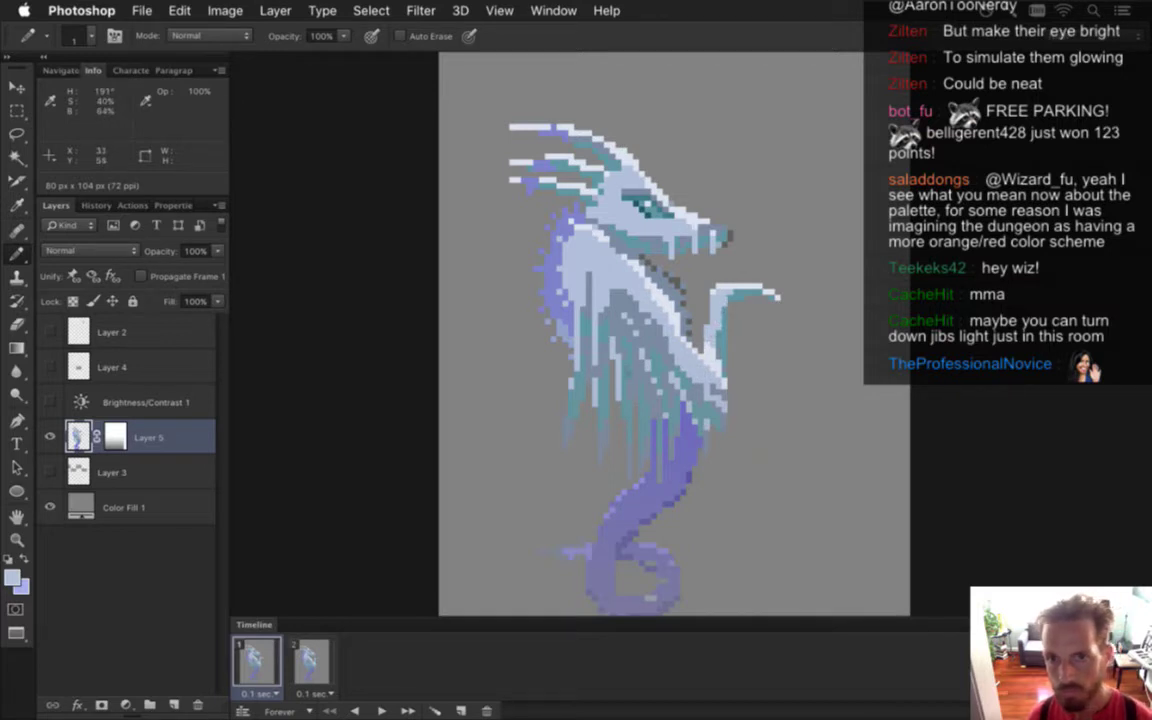
Compare animation frames 1 and 2 to check the recolored dragon in both
left_click(315, 659)
left_click(261, 658)
left_click(317, 663)
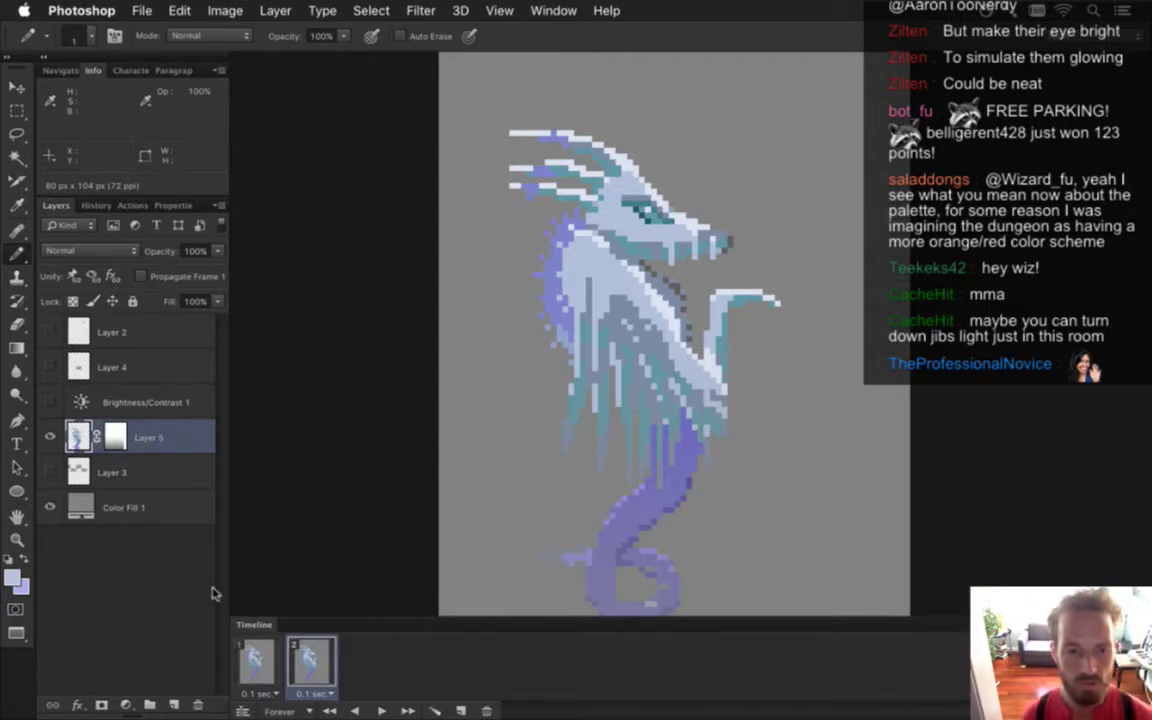
Hide the Color Fill 1 background and render all frames over the existing DragonIceIdle.png PNG image sequence
left_click(50, 507)
key("super+s")
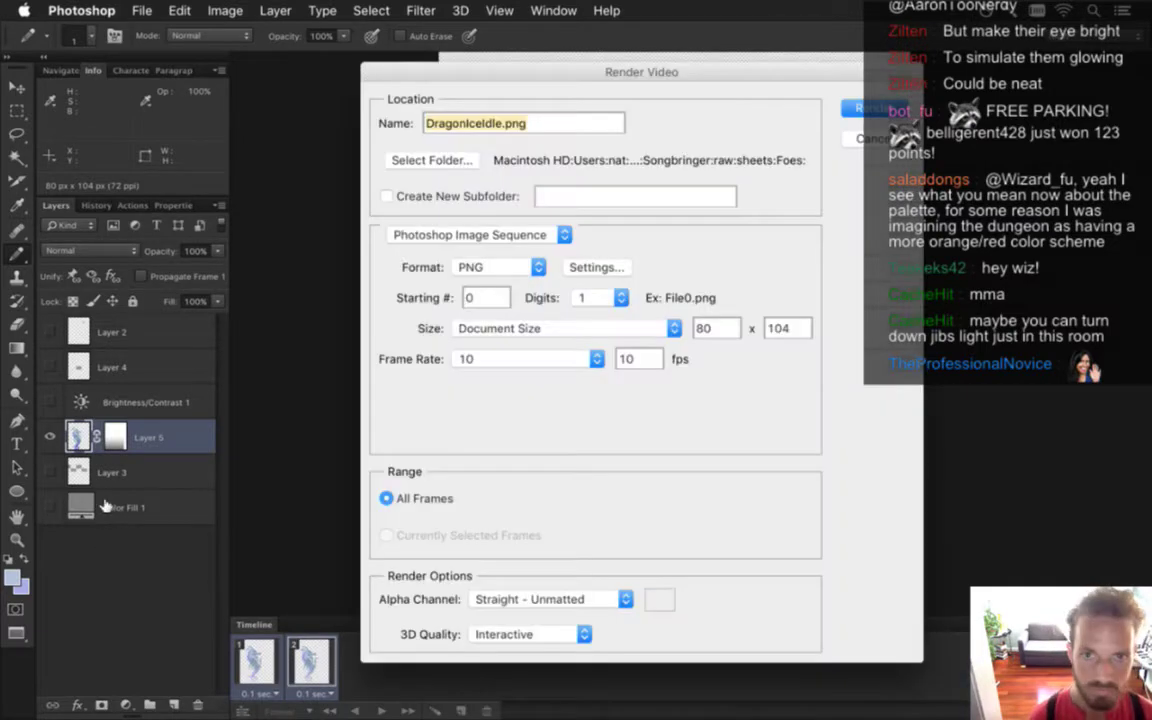
key("Return")
key("Return")
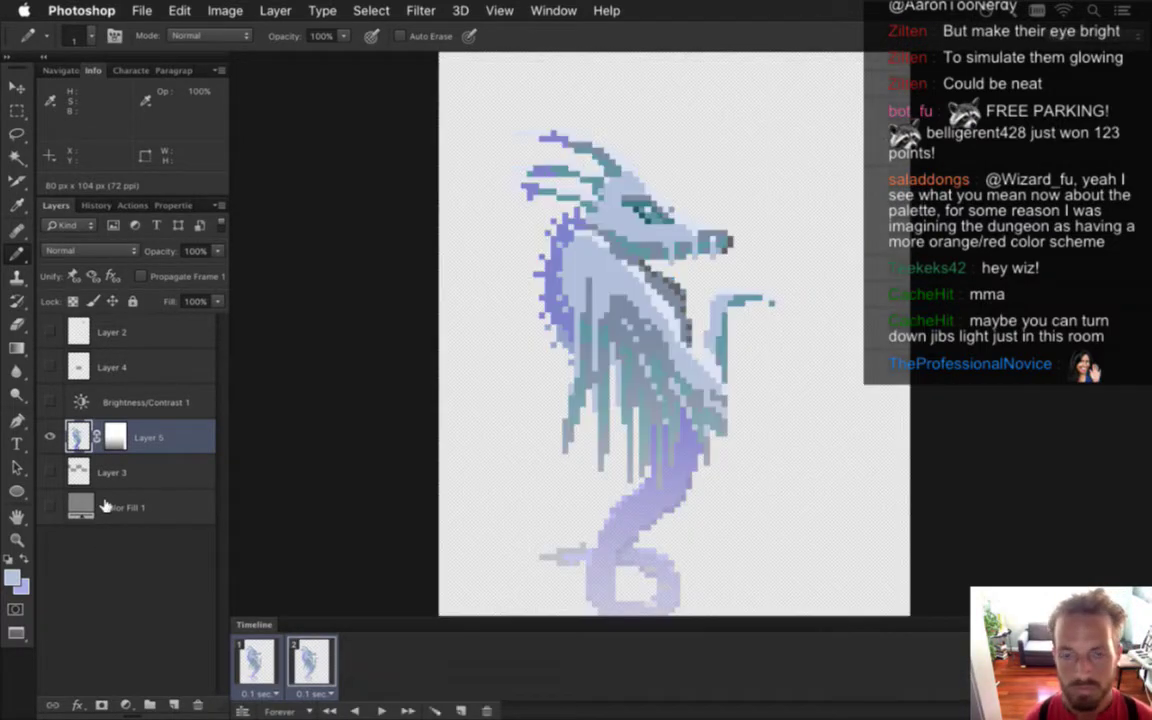
Switch to Xcode to build and run the game, and back in Photoshop show Color Fill 1 and animation frame 1
key("super+Tab")
key("super+r")
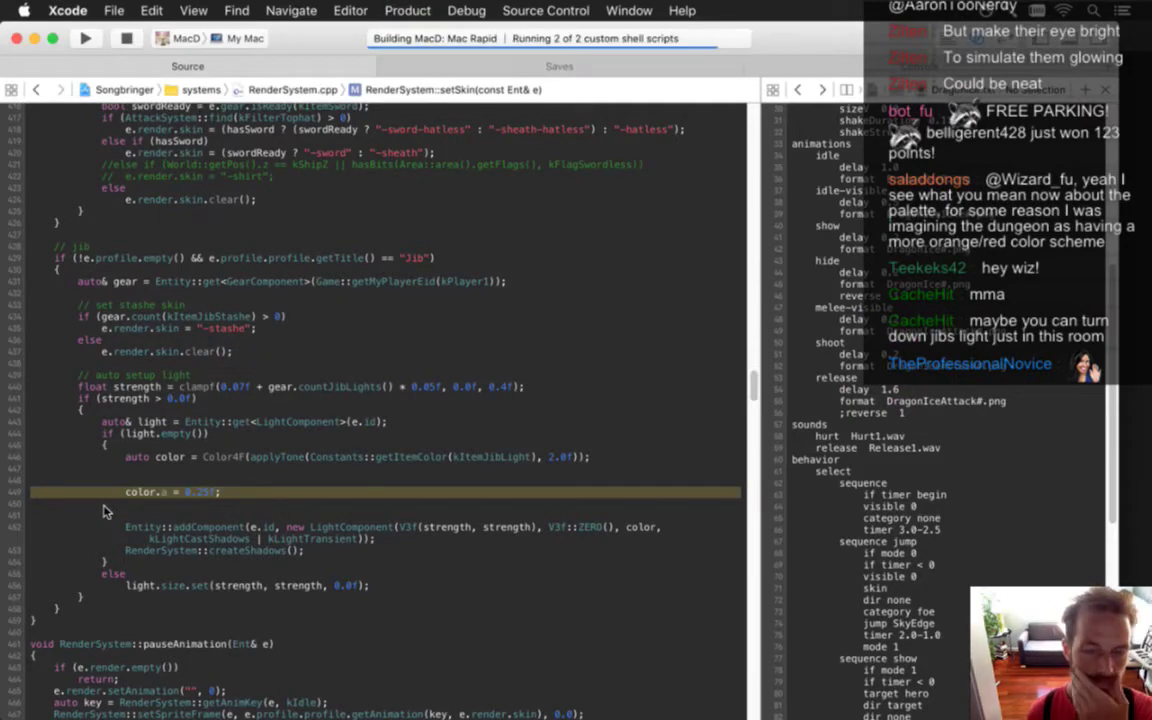
key("super+Tab")
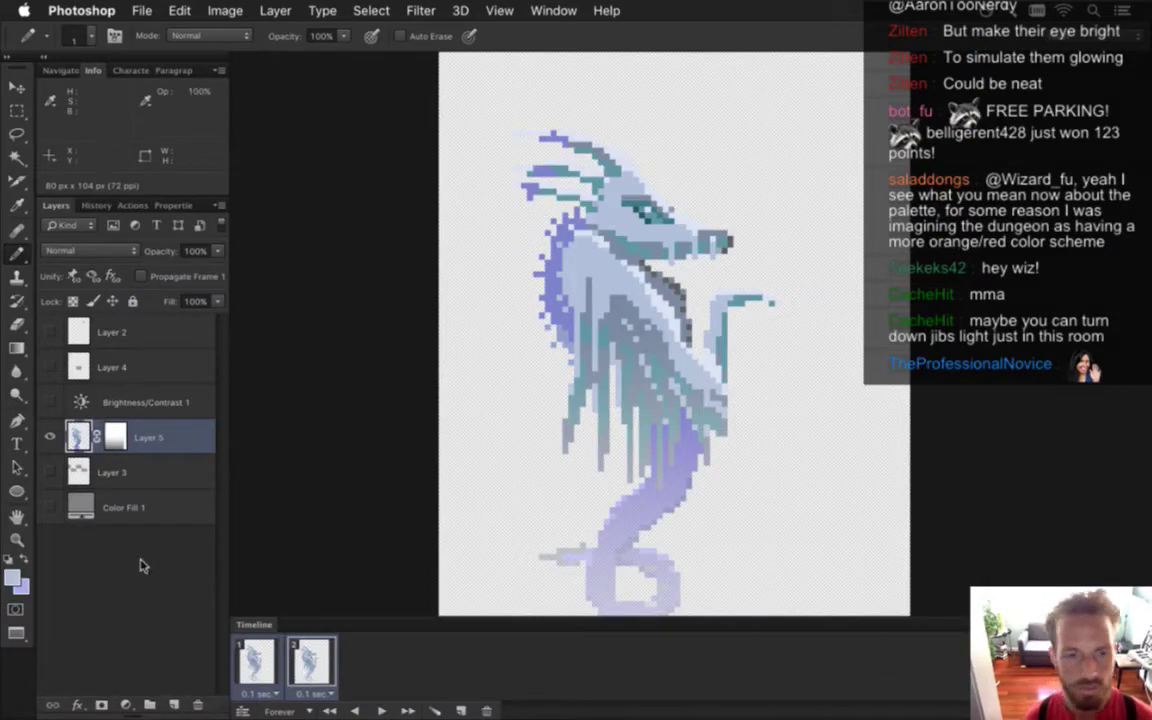
left_click(50, 507)
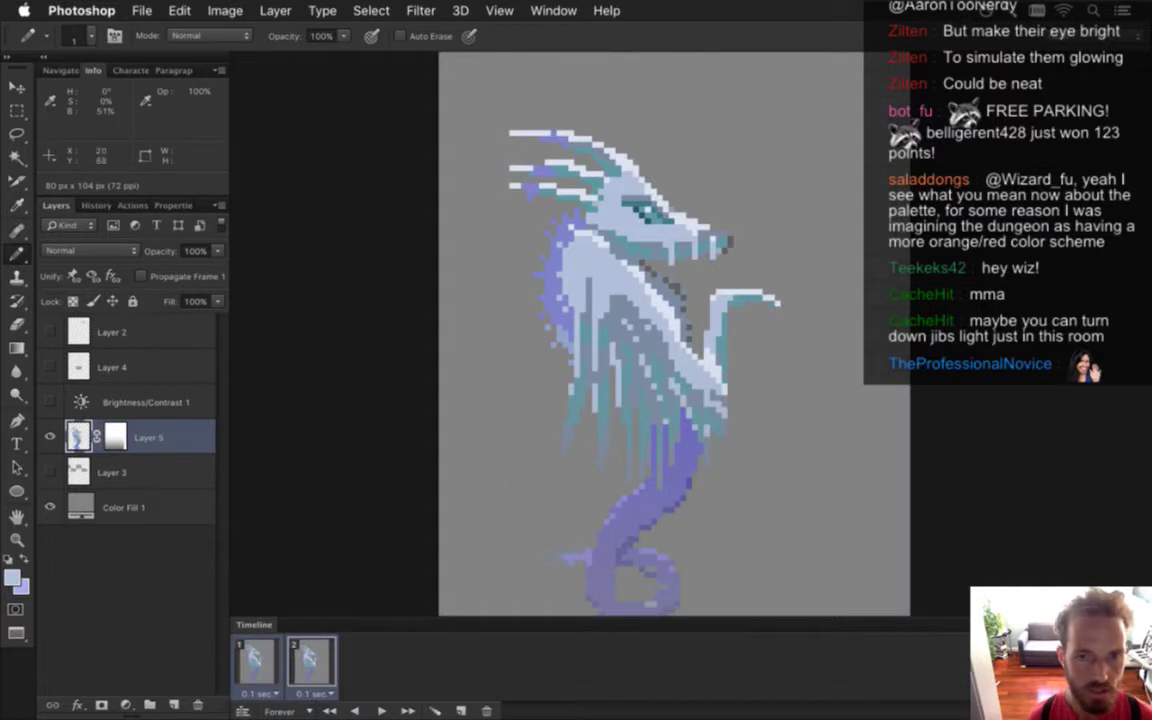
left_click(256, 660)
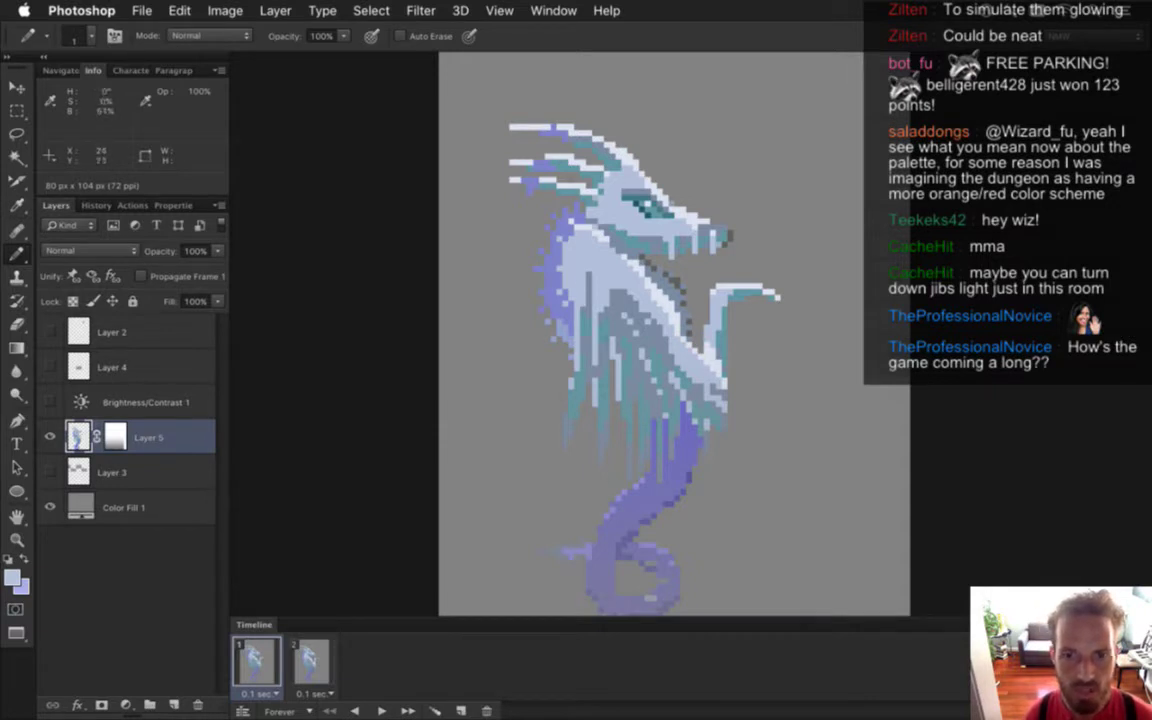
Switch to Xcode, run the game, move the hero around the dragon room and attack beside the ice dragon, and quit the game
key("super+Tab")
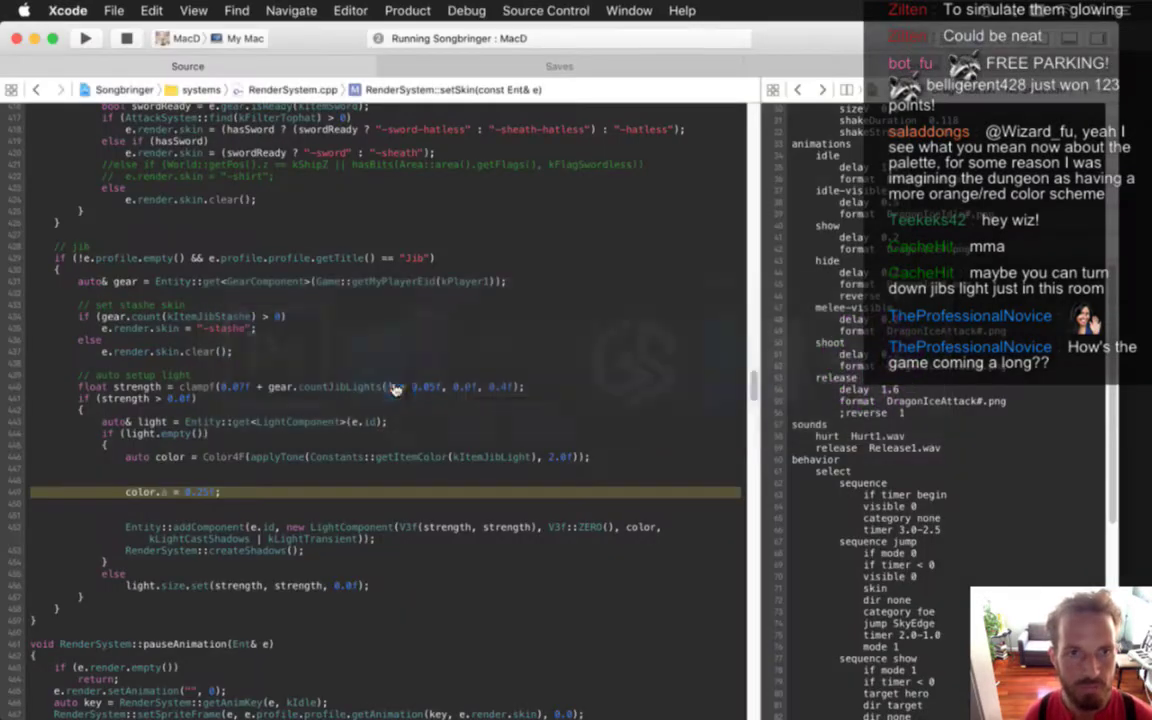
key("super+r")
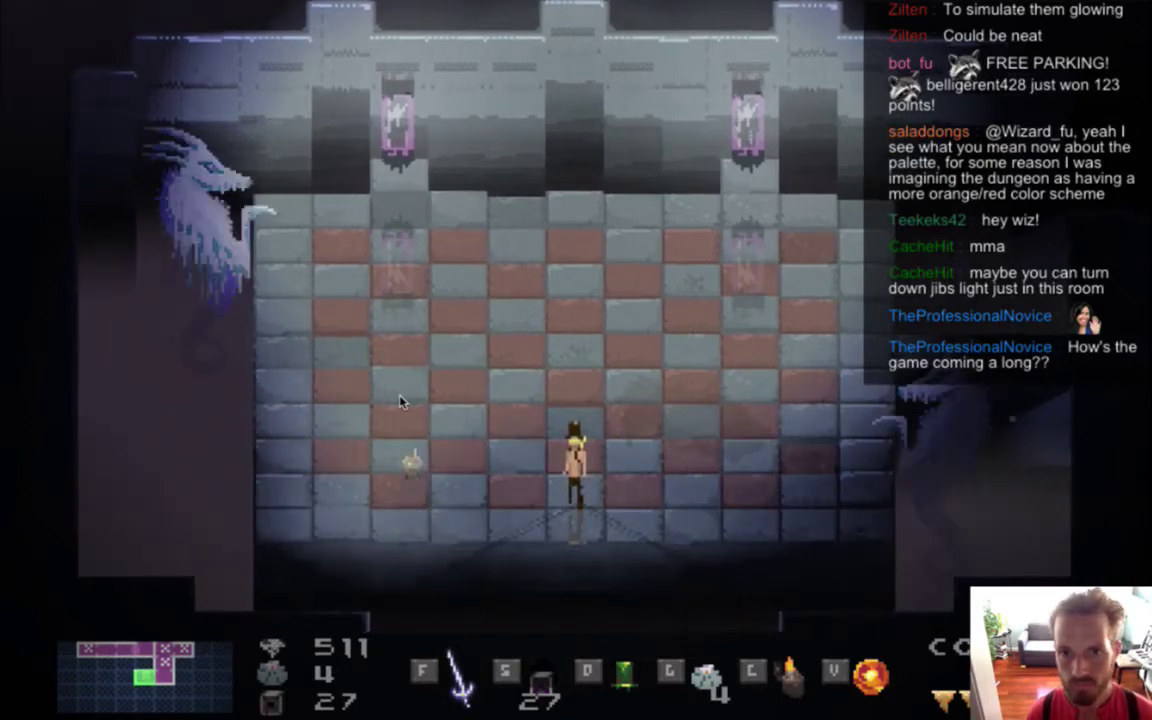
key("Left")
key("Up")
key("f")
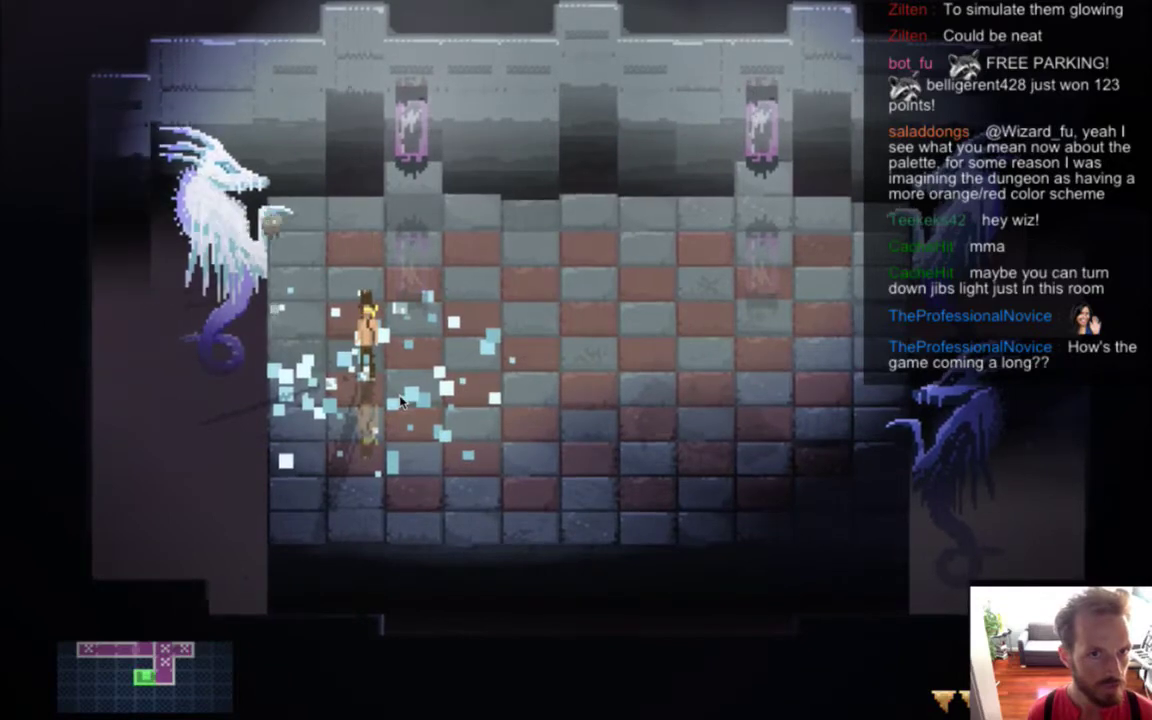
key("Right")
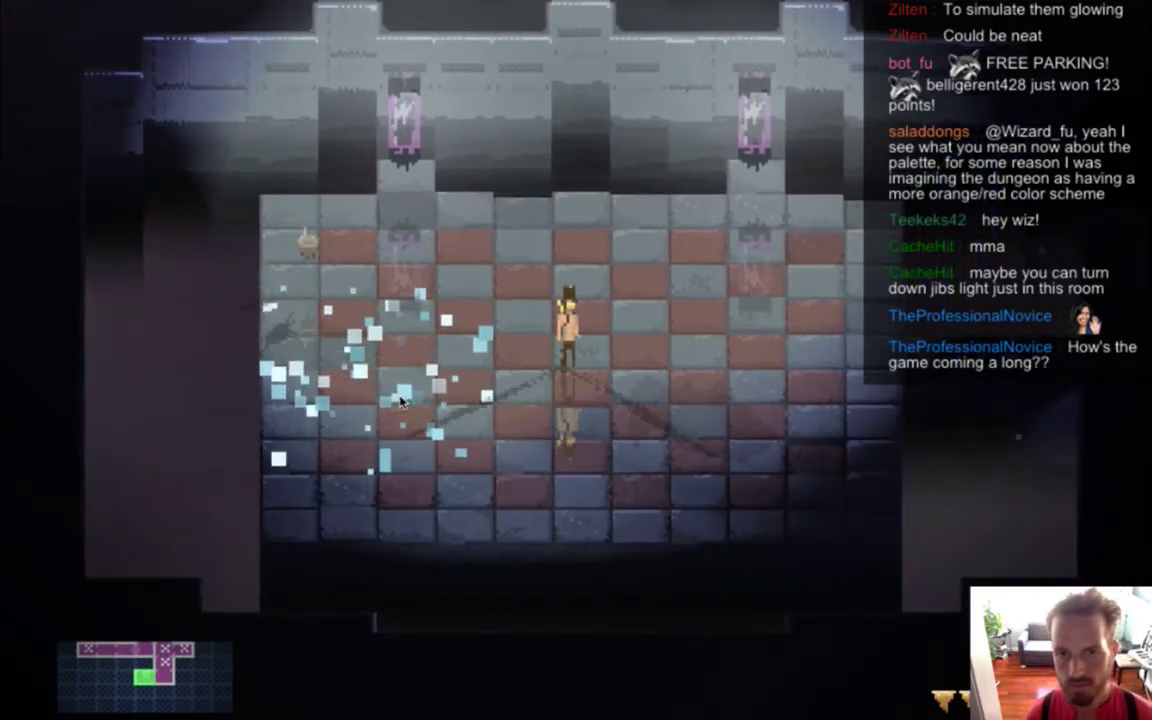
key("super+q")
Switch to Photoshop, disable Layer 5's mask on frame 1 and compare the dragon with frame 2
key("super+Tab")
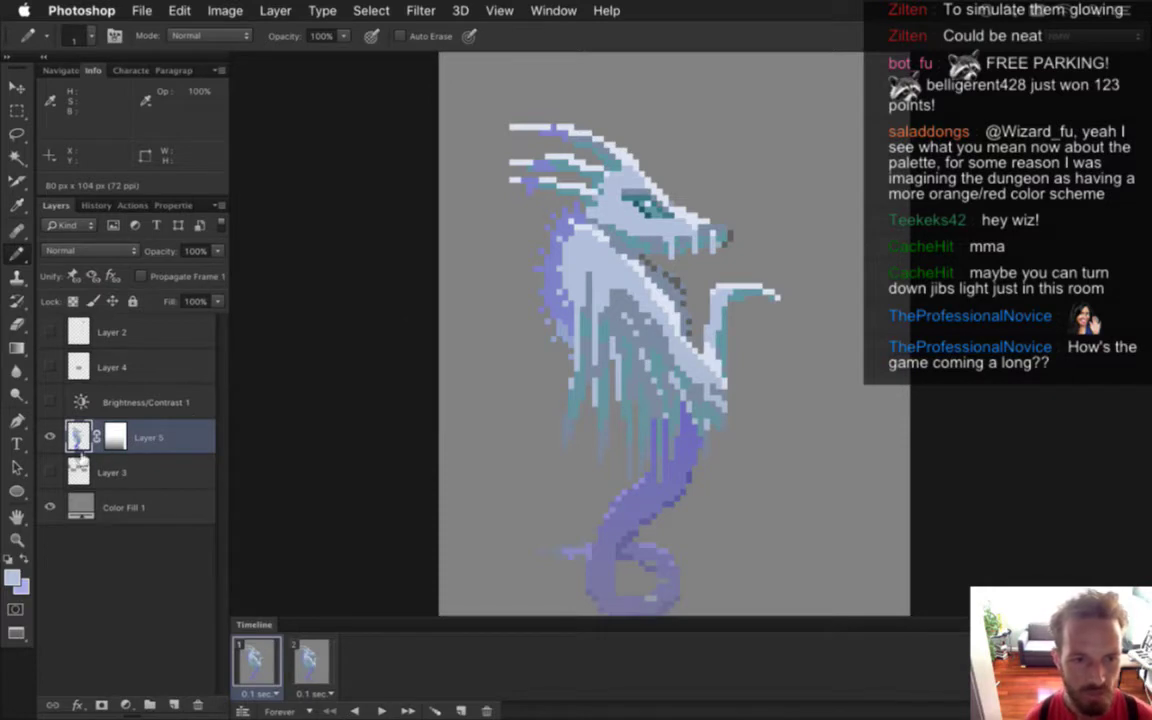
left_click(116, 437)
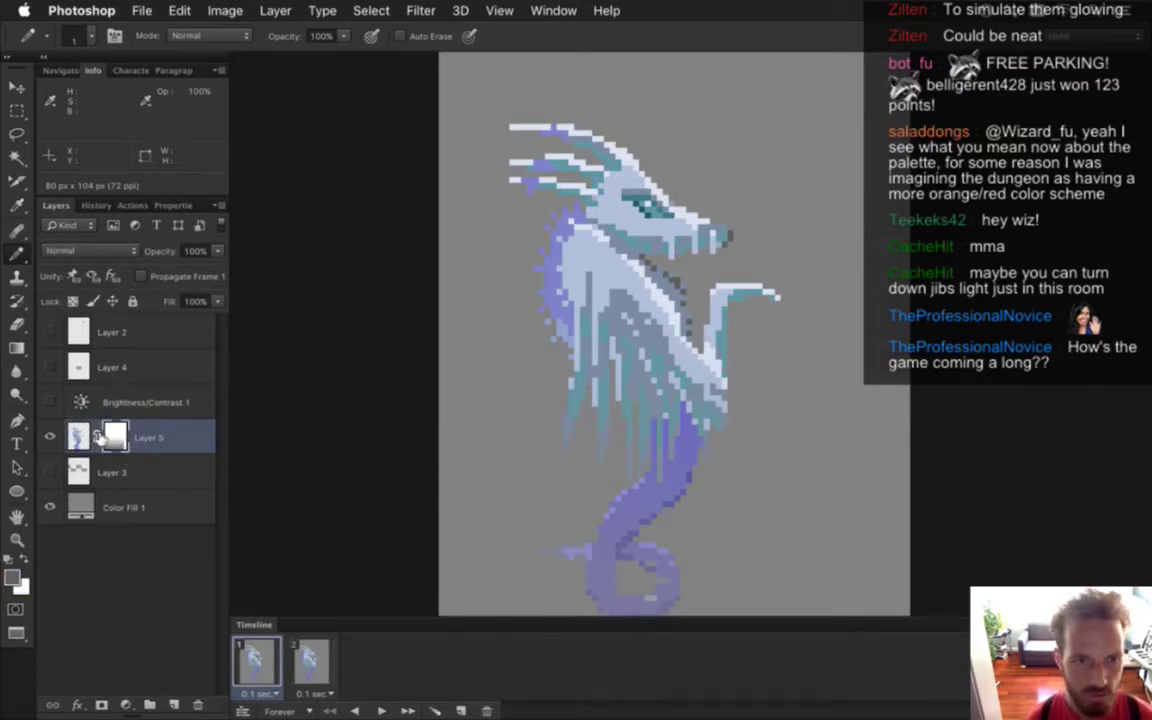
right_click(116, 434)
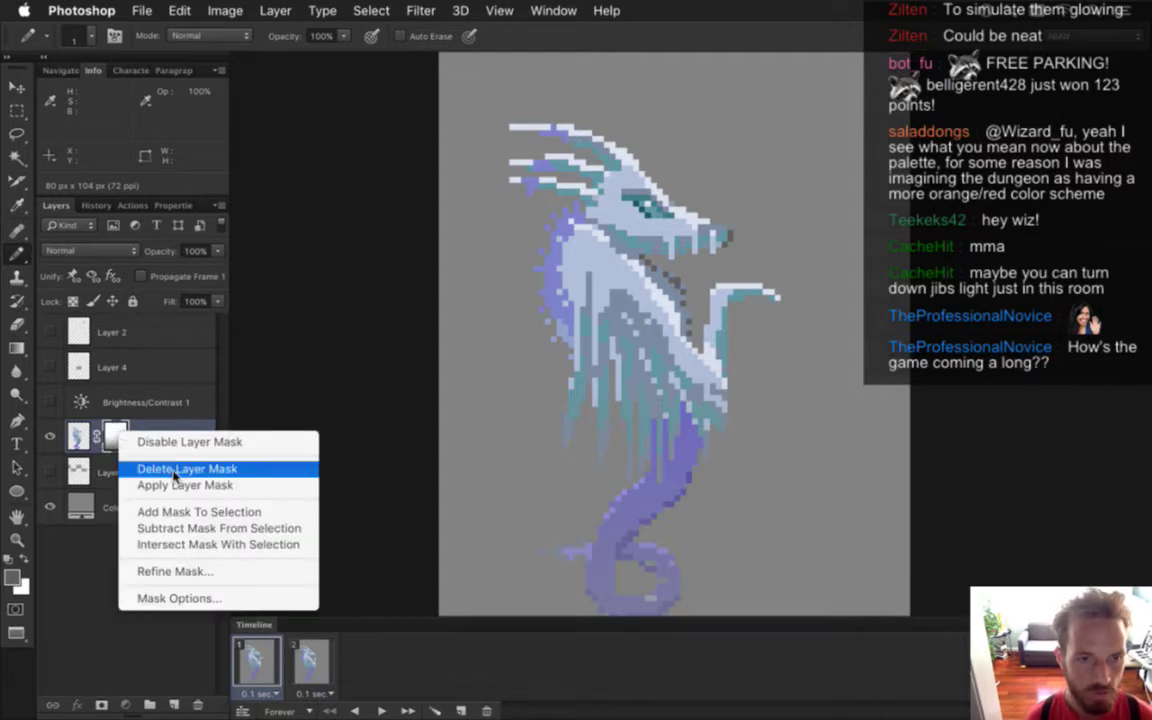
left_click(160, 441)
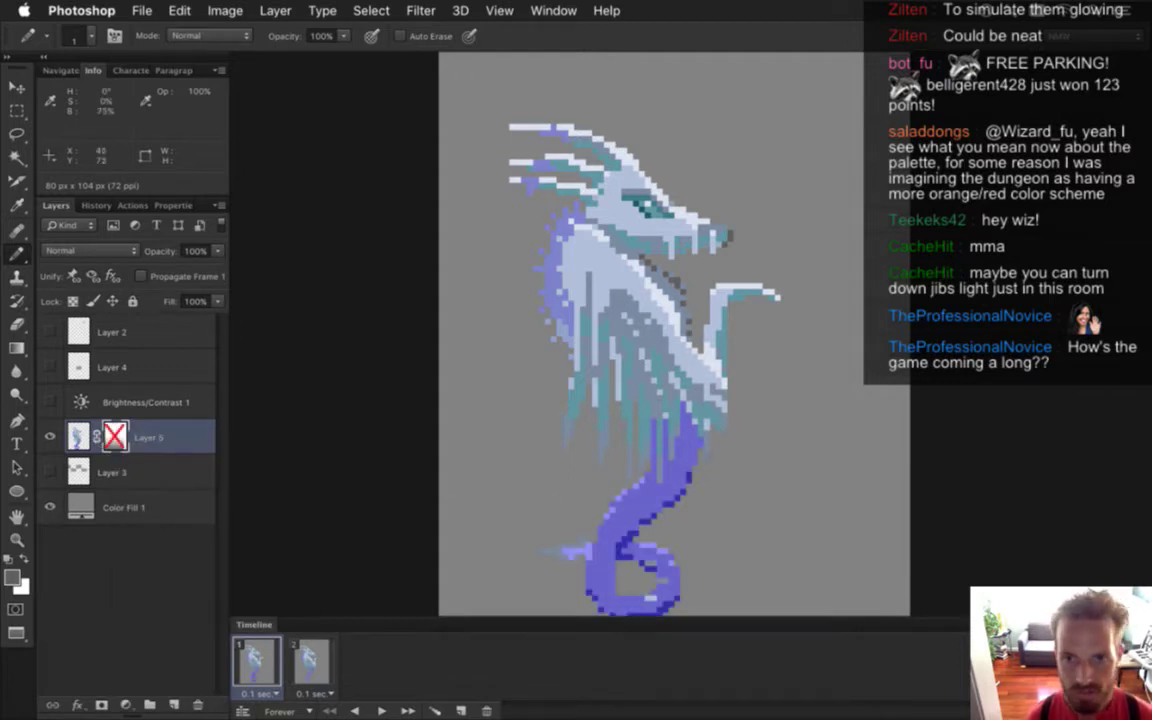
key("Right")
key("super+minus")
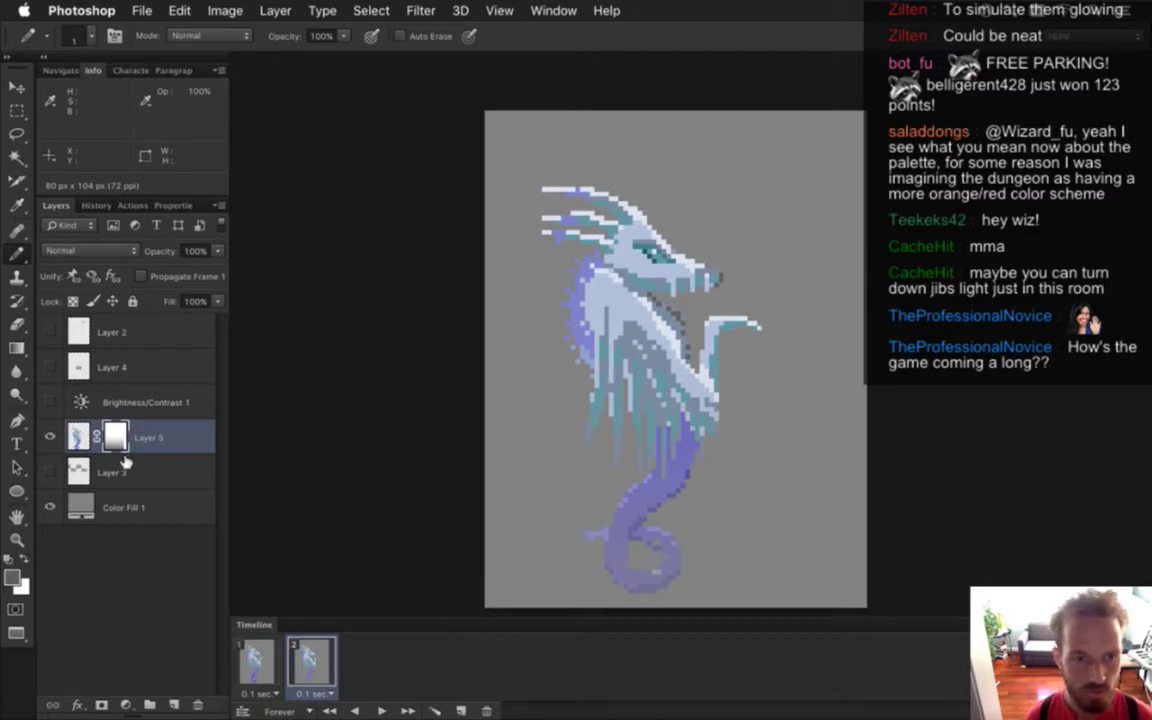
left_click(252, 660)
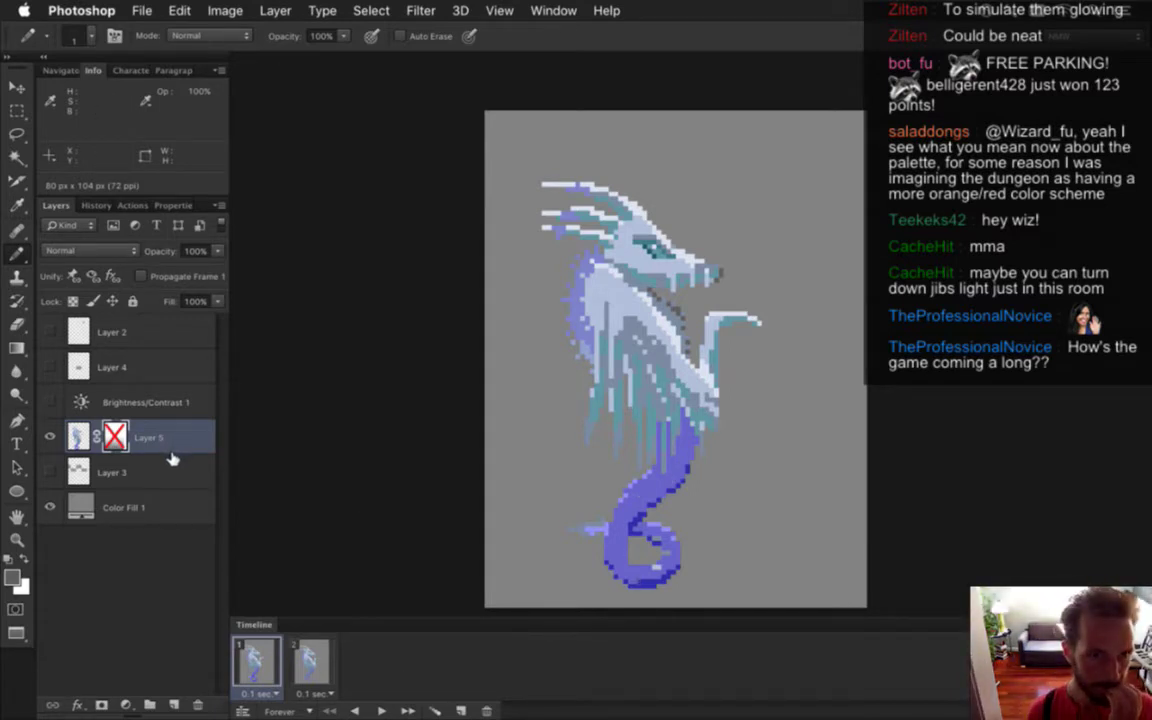
Delete the Brightness/Contrast 1 adjustment layer
left_click(82, 433)
left_click(114, 395)
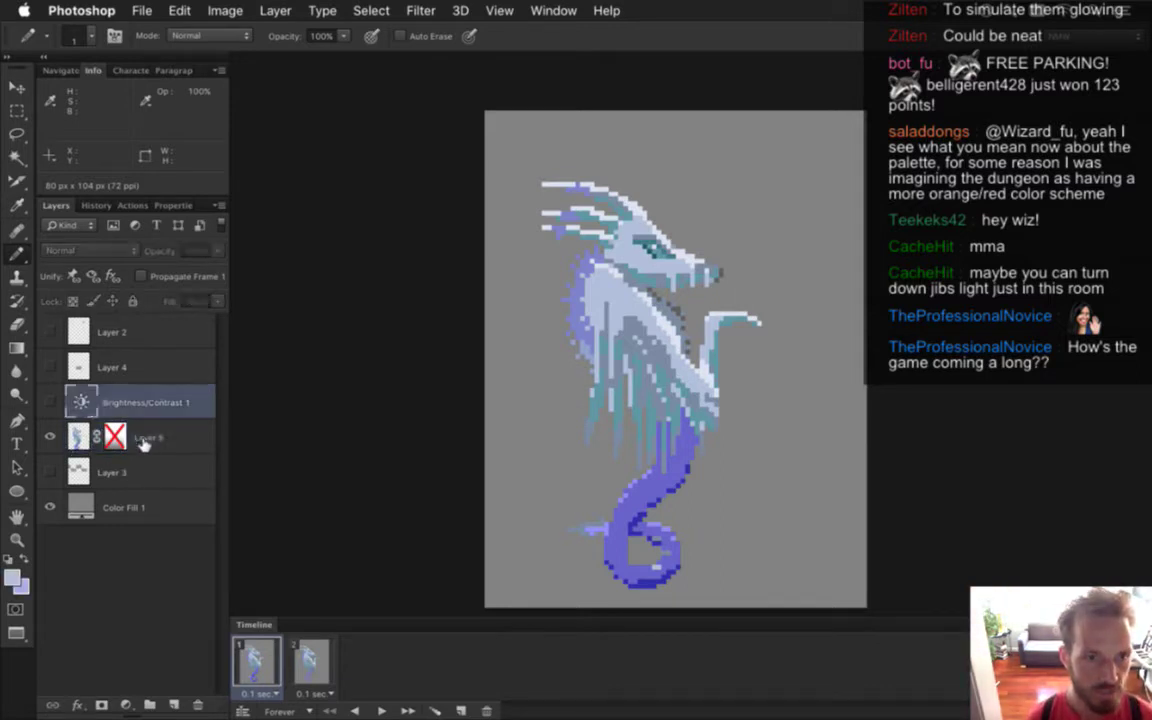
key("BackSpace")
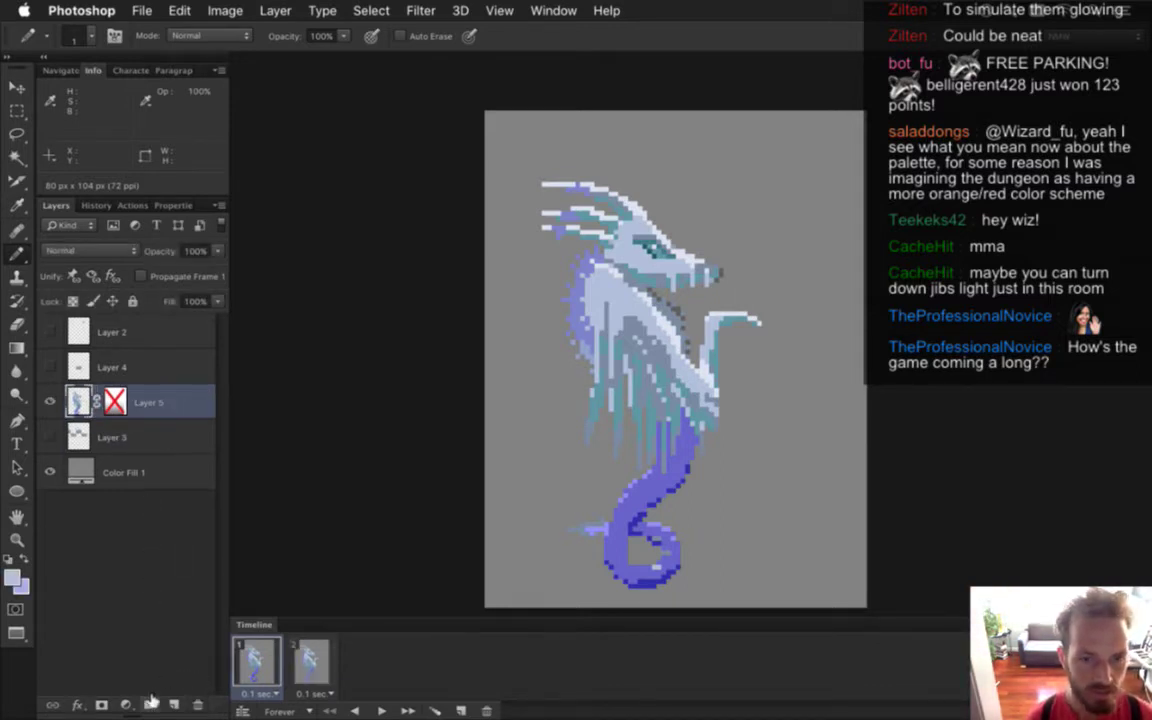
Create a new layer group above Layer 5, move Layer 5 into it and select the group
left_click(150, 704)
left_click(82, 423)
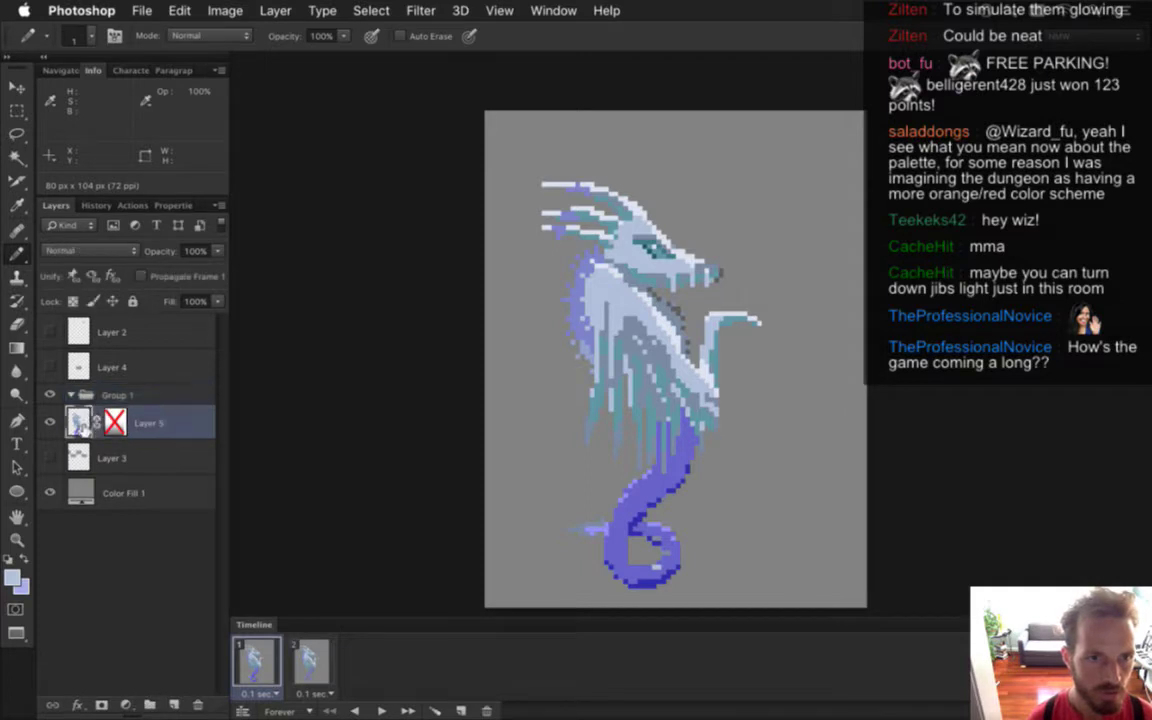
left_click_drag(84, 428, 102, 400)
left_click(117, 396)
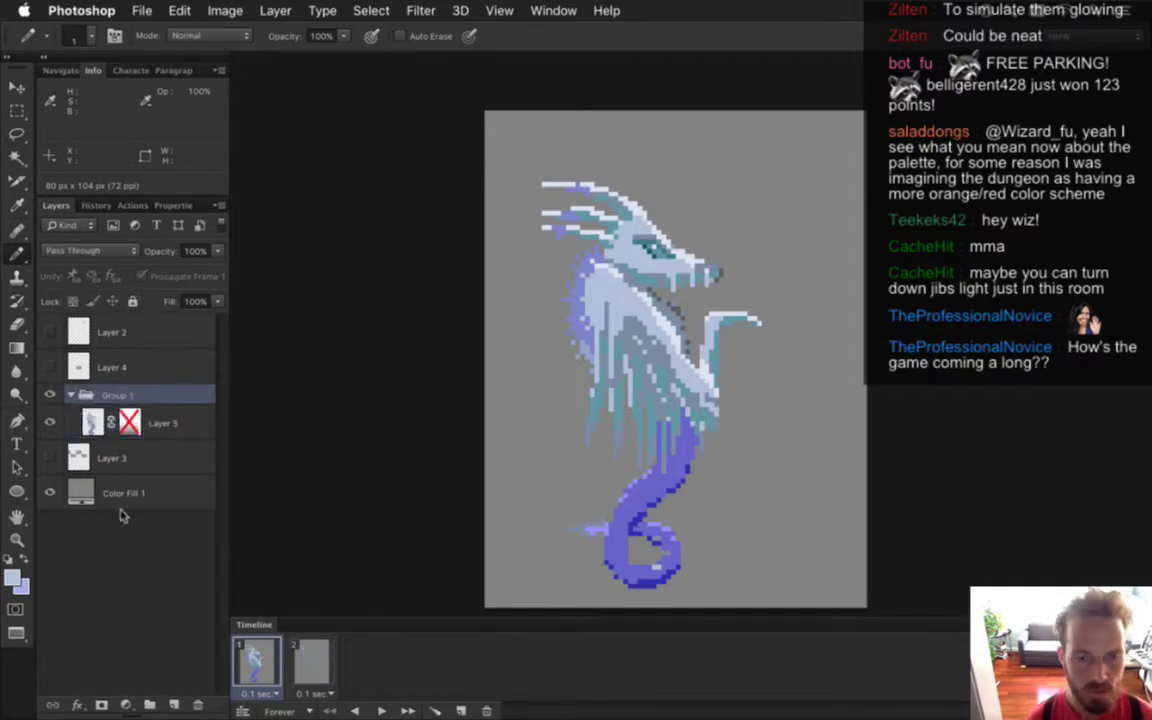
Re-enable Layer 5's mask, view the mask on its own and sample the dark gray at its lower edge with the Eyedropper
left_click(138, 424, "shift")
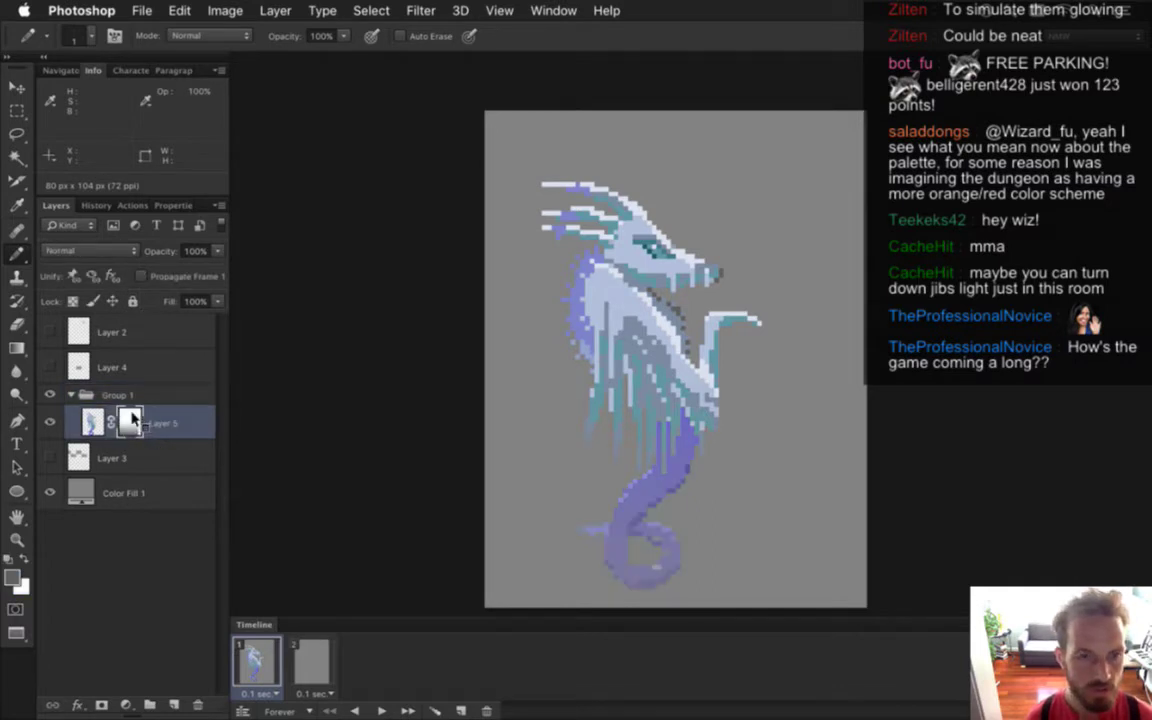
right_click(133, 420)
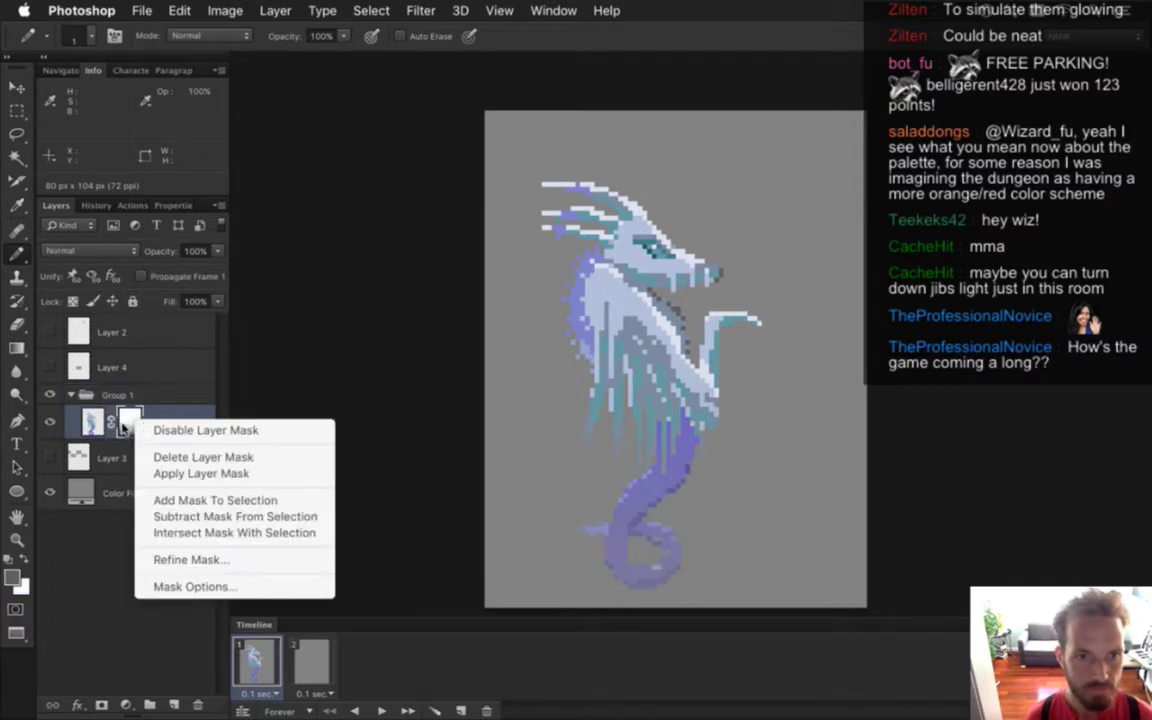
double_click(133, 422)
left_click(56, 205)
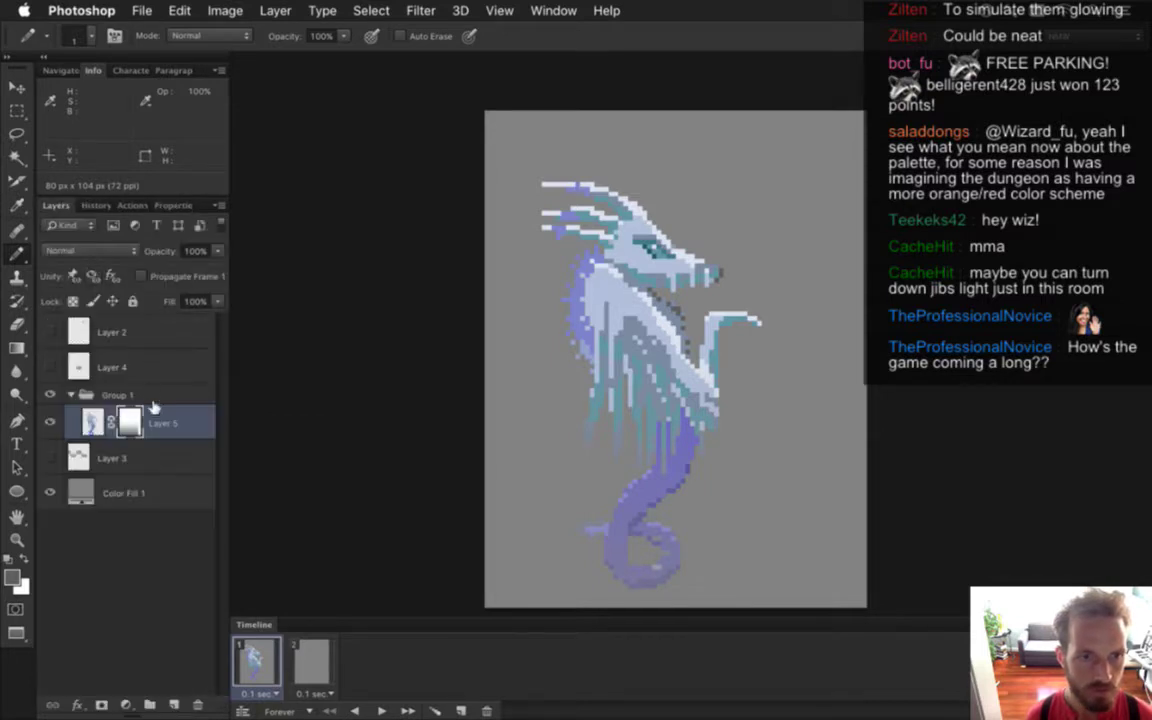
left_click(130, 421, "alt")
key("i")
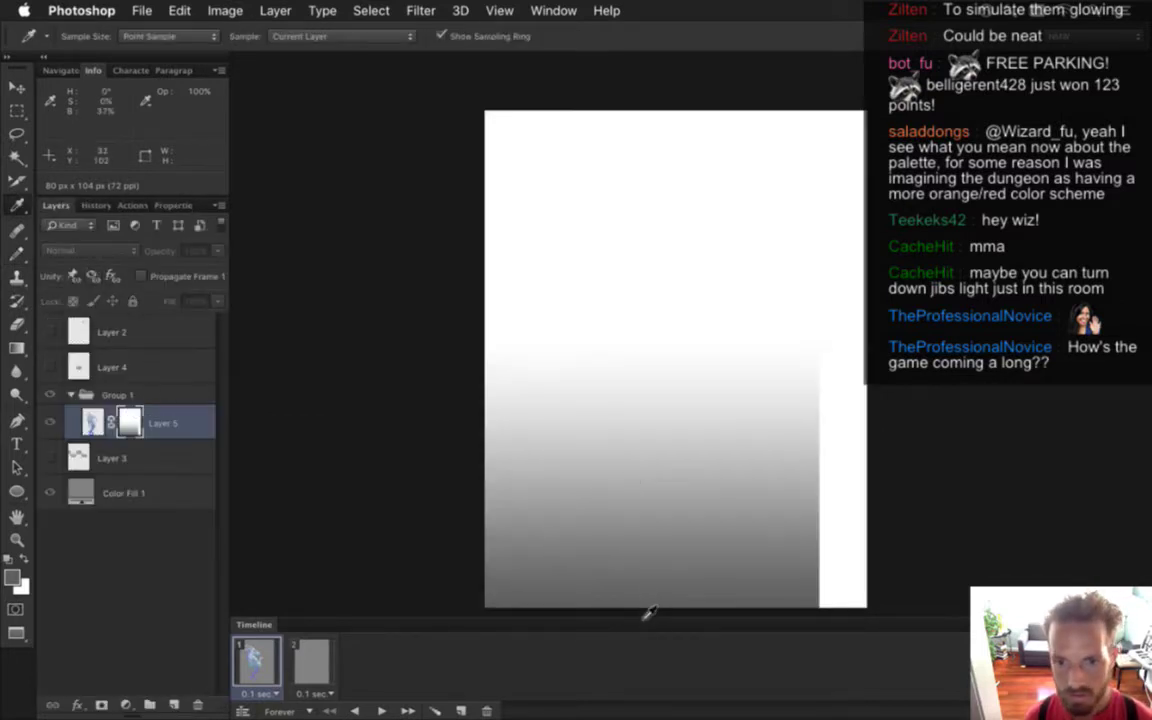
left_click_drag(646, 615, 648, 617)
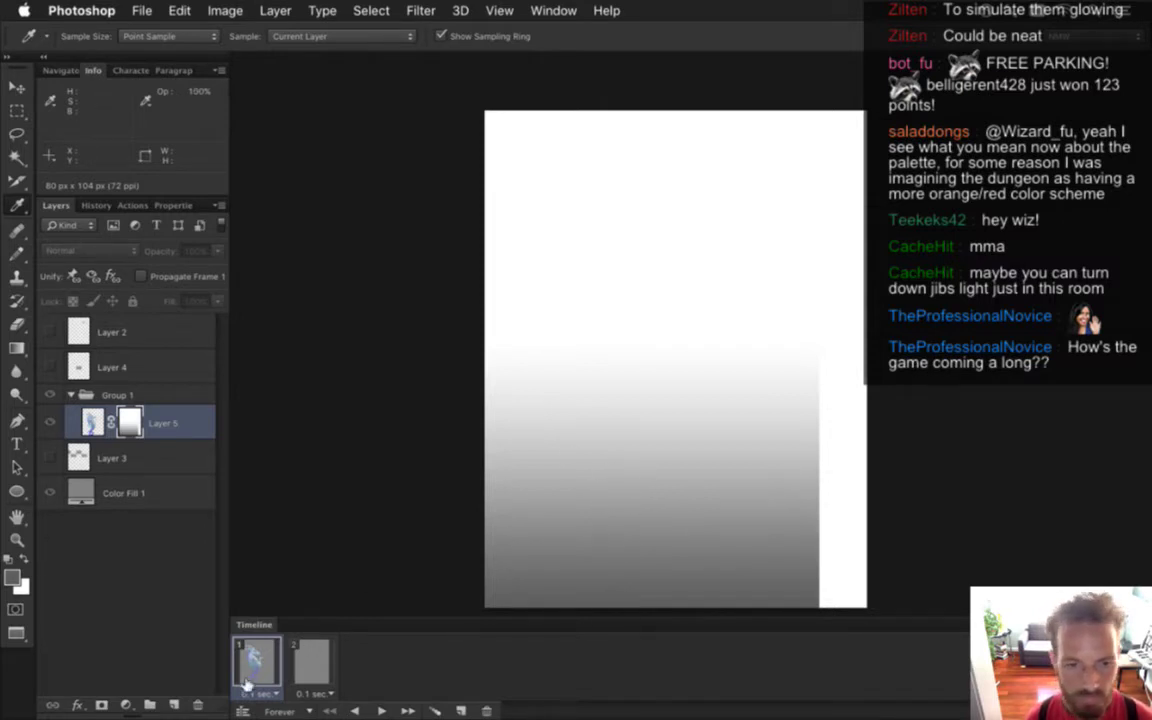
Add a Reveal All layer mask to Group 1 and view that mask on its own
left_click(140, 394)
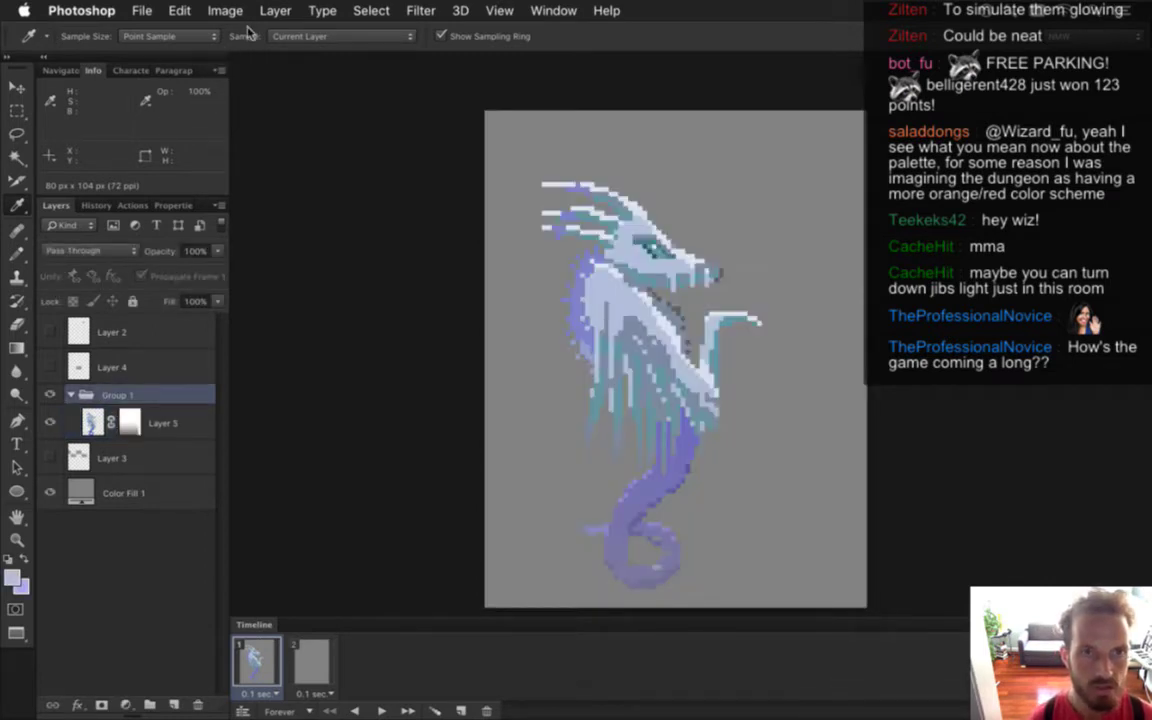
left_click(275, 10)
mouse_move(358, 235)
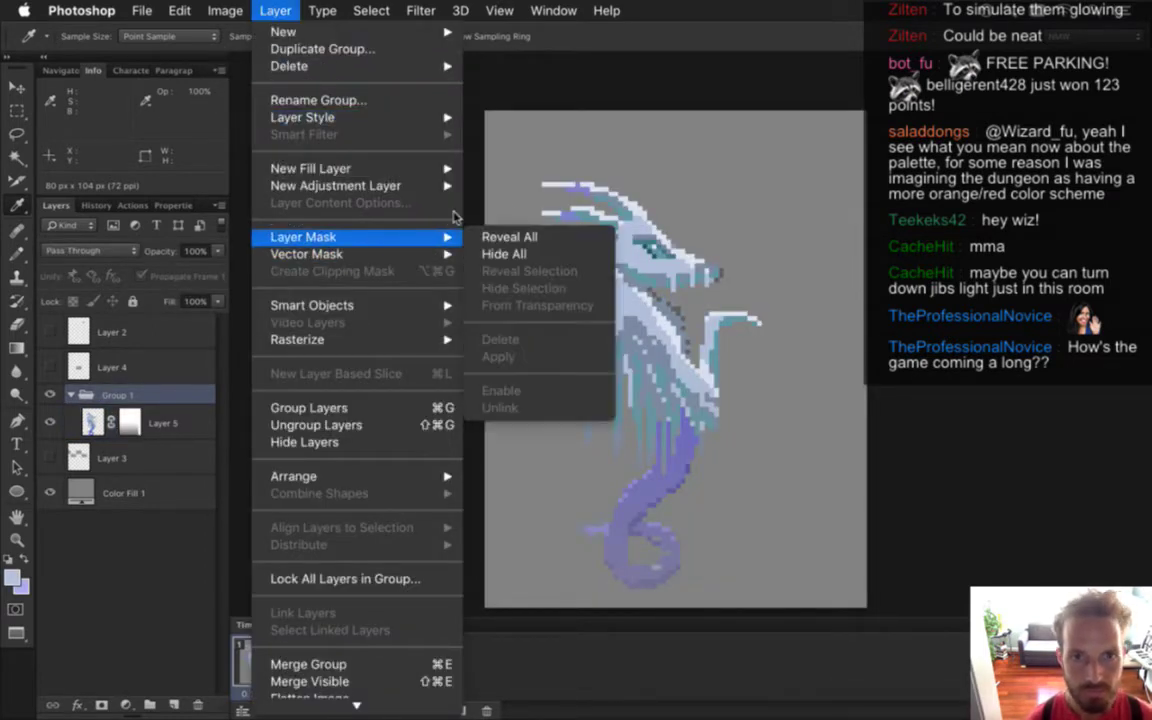
left_click(510, 236)
left_click(120, 401, "alt")
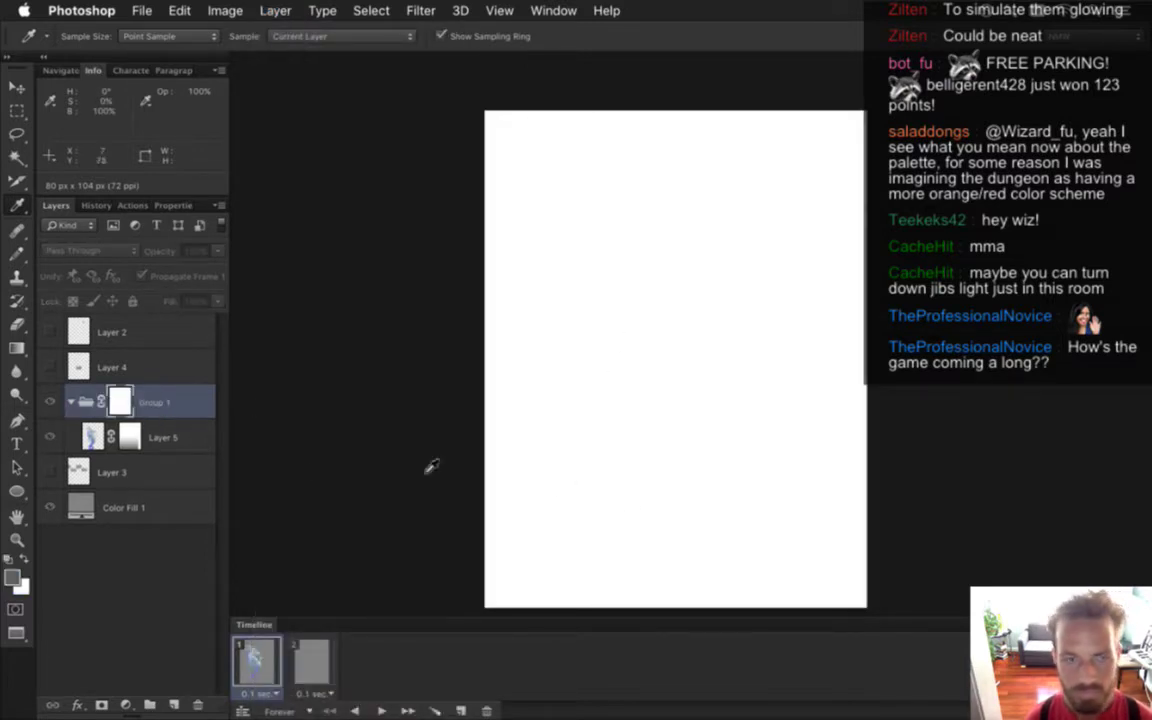
Draw a gray fade on Group 1's mask with the Gradient tool, from near the lower edge up to about mid-height, and return to the artwork view
left_click(16, 348)
left_click_drag(661, 601, 640, 383)
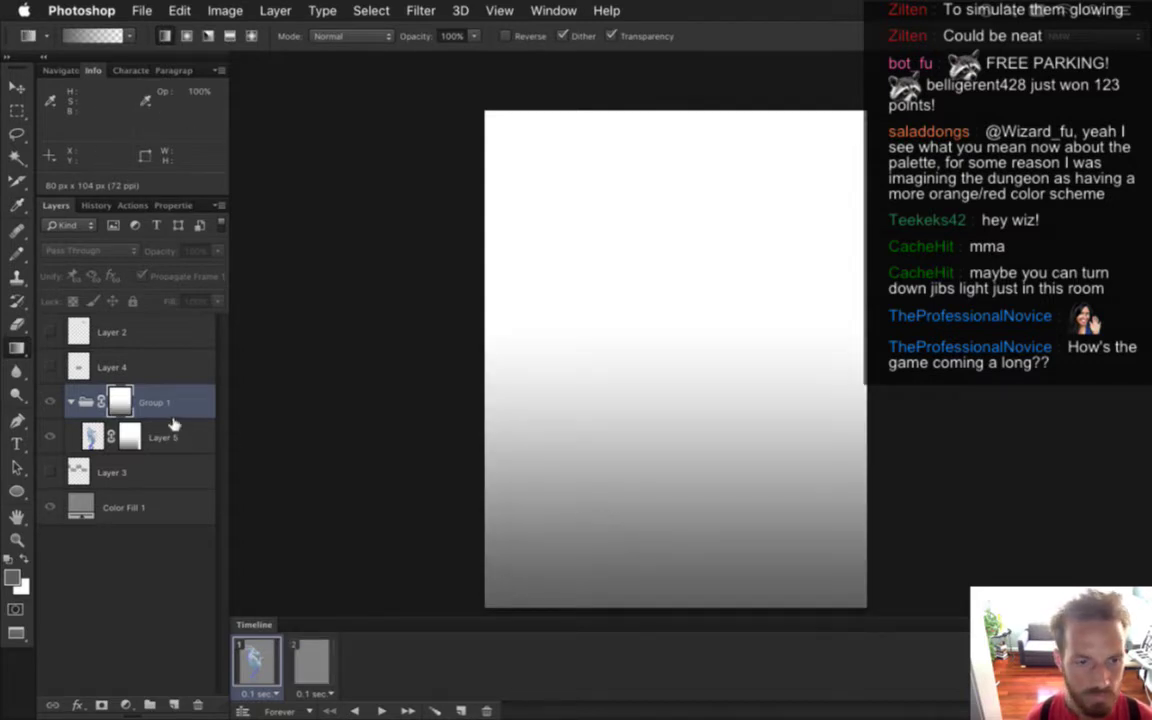
left_click(86, 401)
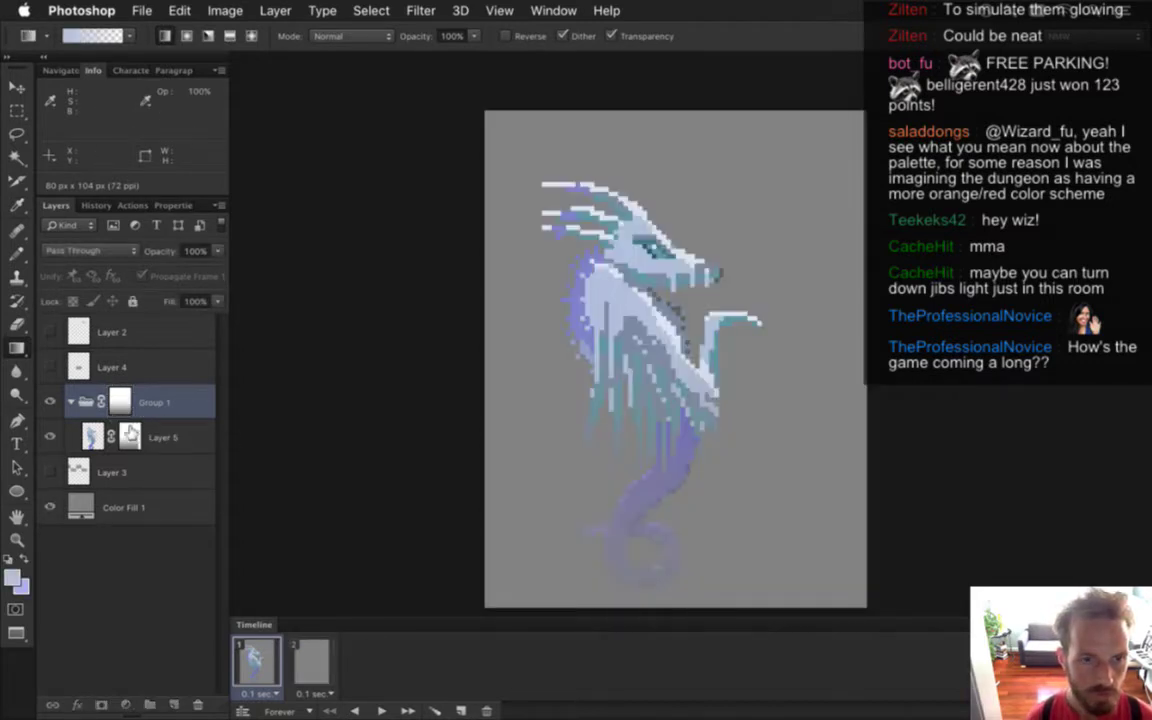
Delete Layer 5's own mask and switch Group 1's mask off and on to check the tail fade
right_click(134, 432)
left_click(201, 468)
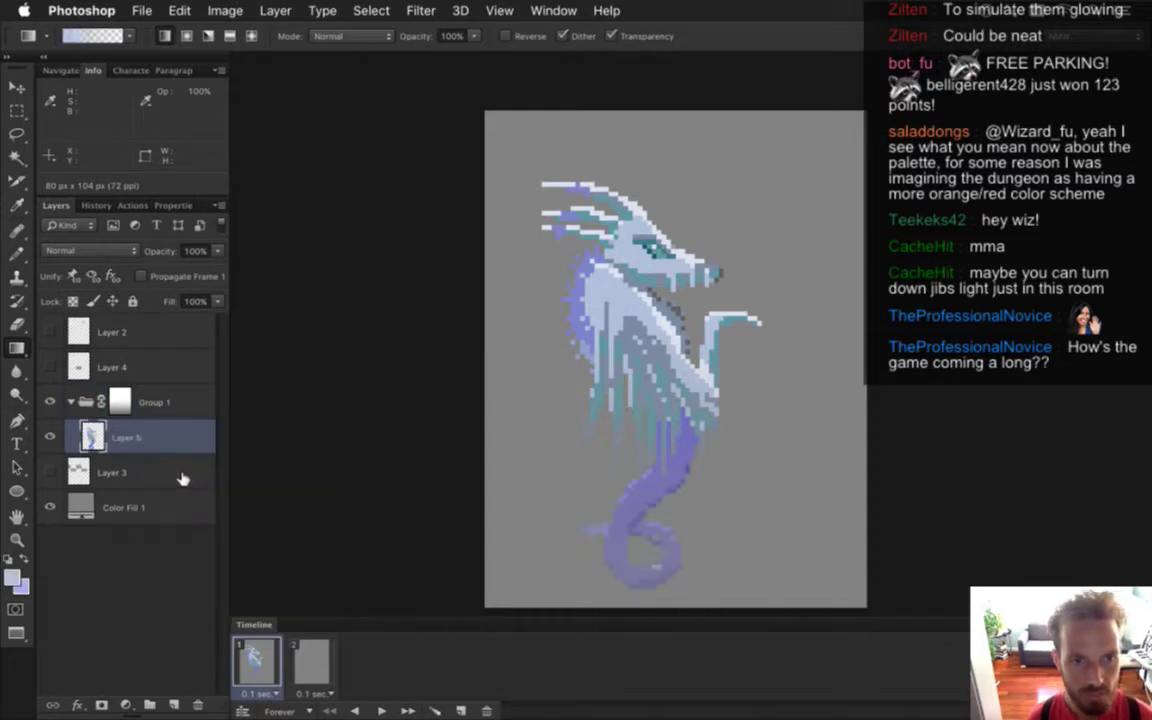
left_click(120, 402)
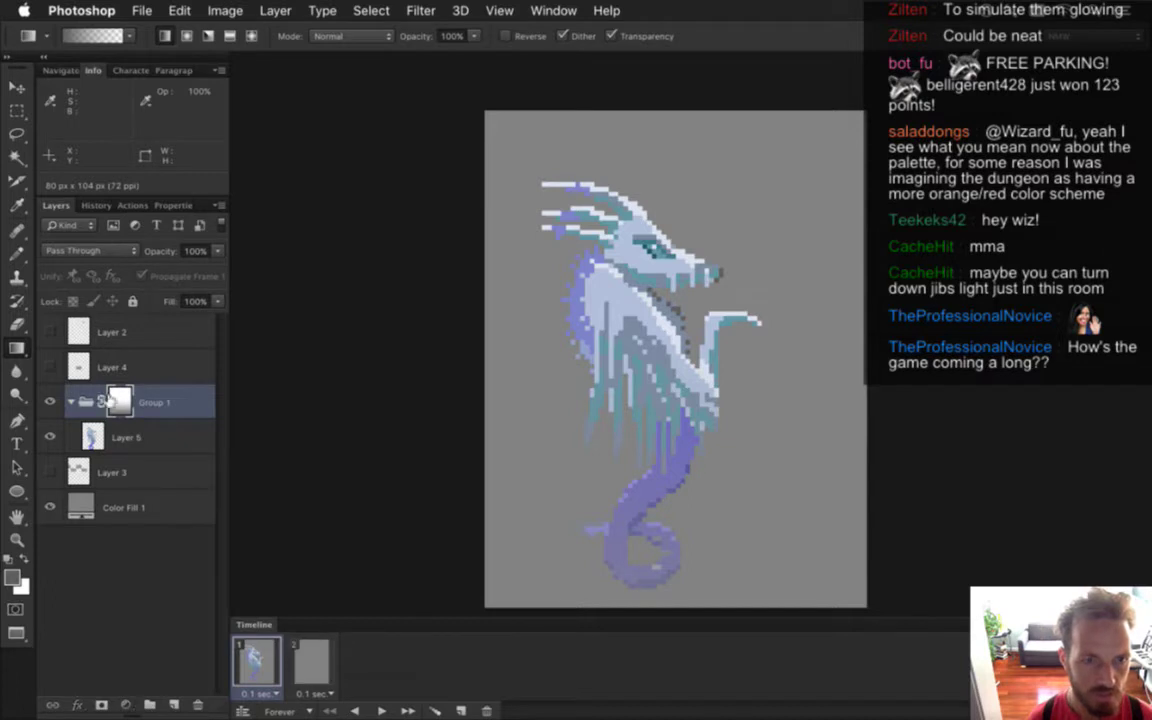
right_click(120, 400)
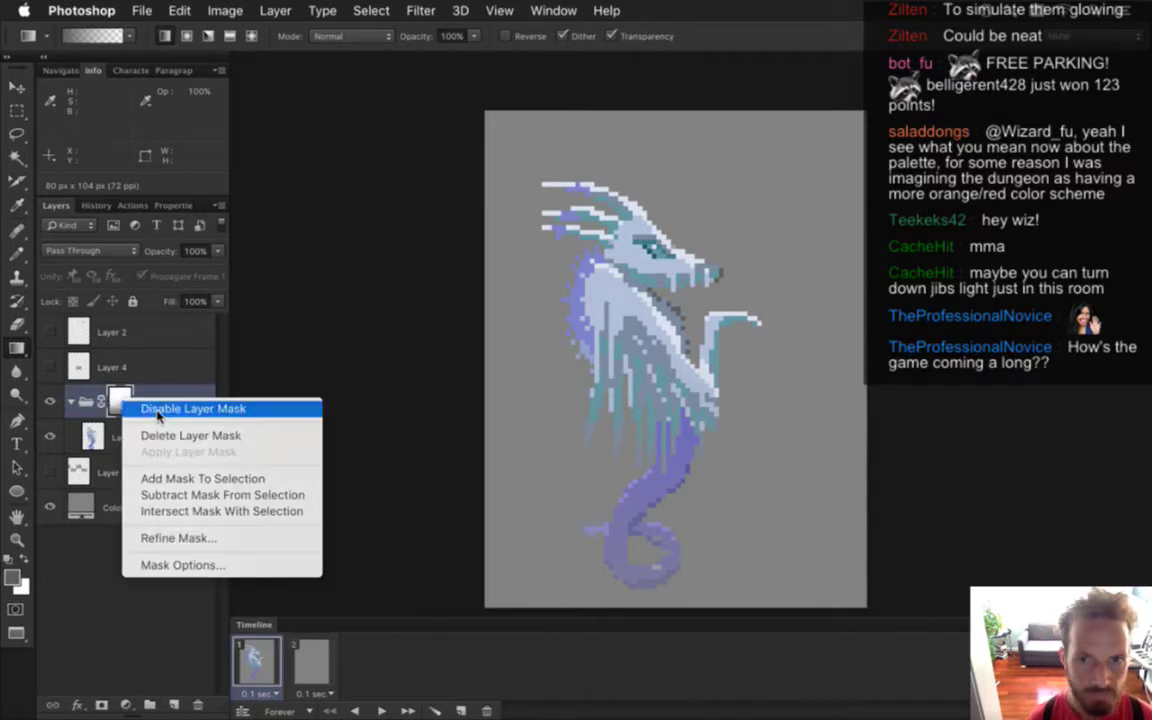
left_click(156, 411)
right_click(118, 401)
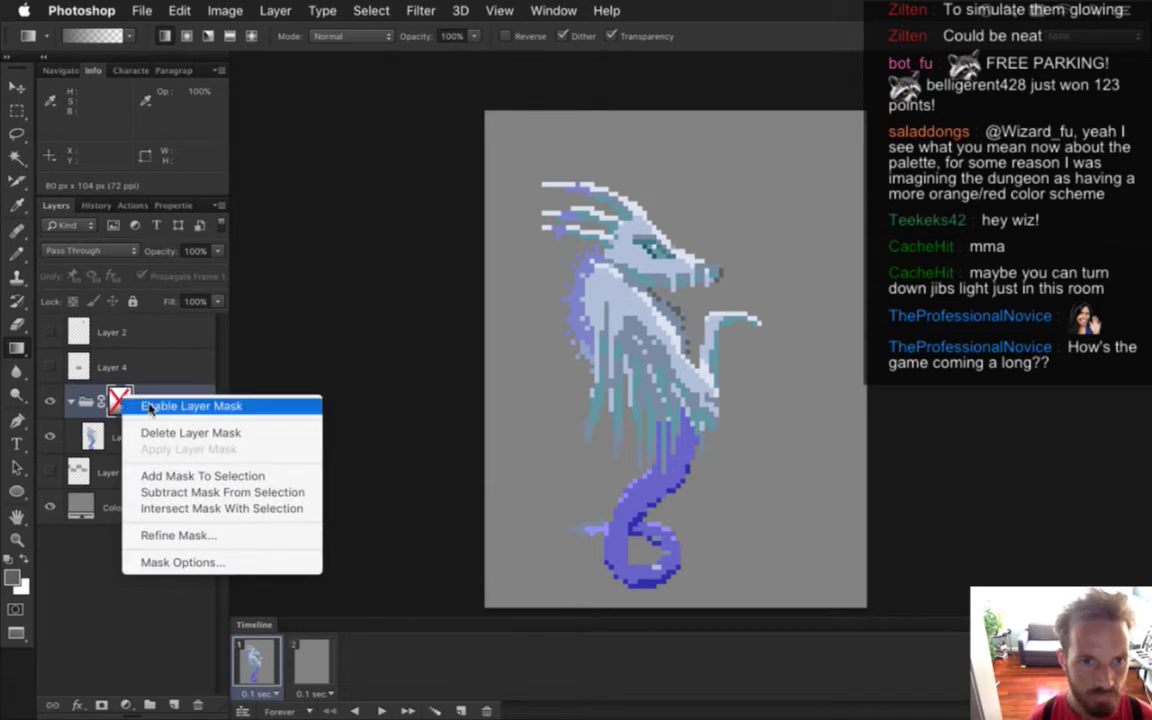
left_click(150, 476)
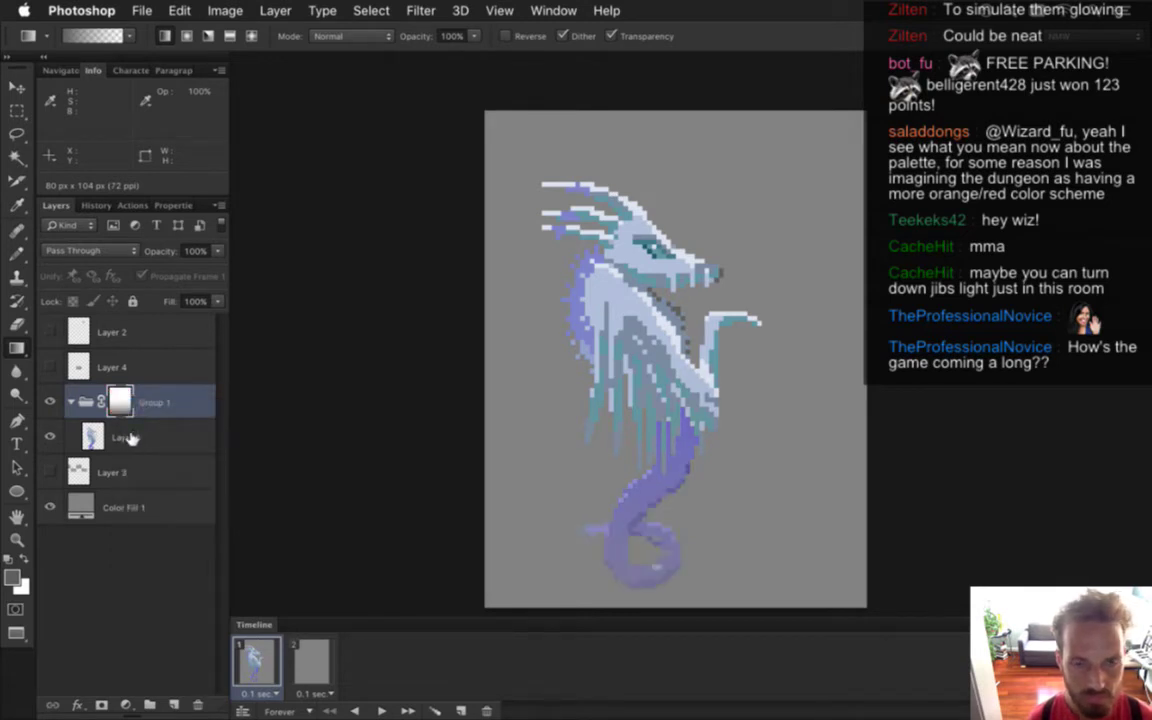
Select Layer 5 and replace the empty second timeline frame with a duplicate of the first frame
left_click(160, 438)
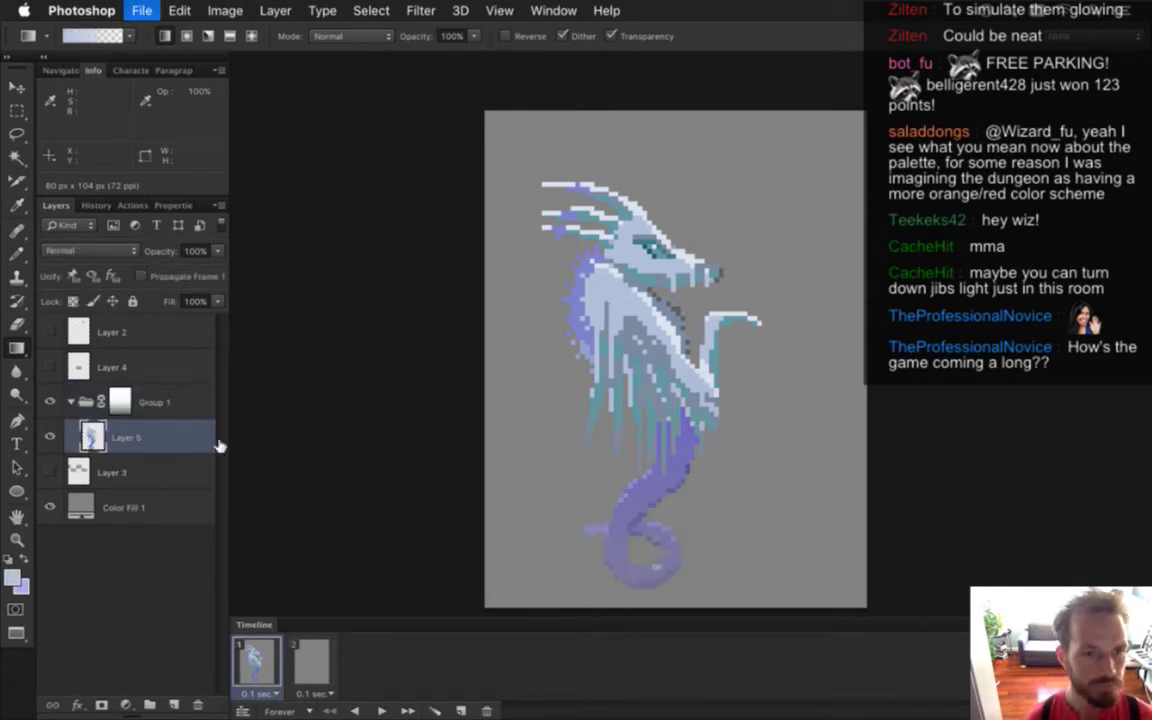
mouse_move(675, 319)
left_mouse_down()
mouse_move(705, 314)
mouse_move(672, 319)
left_mouse_up()
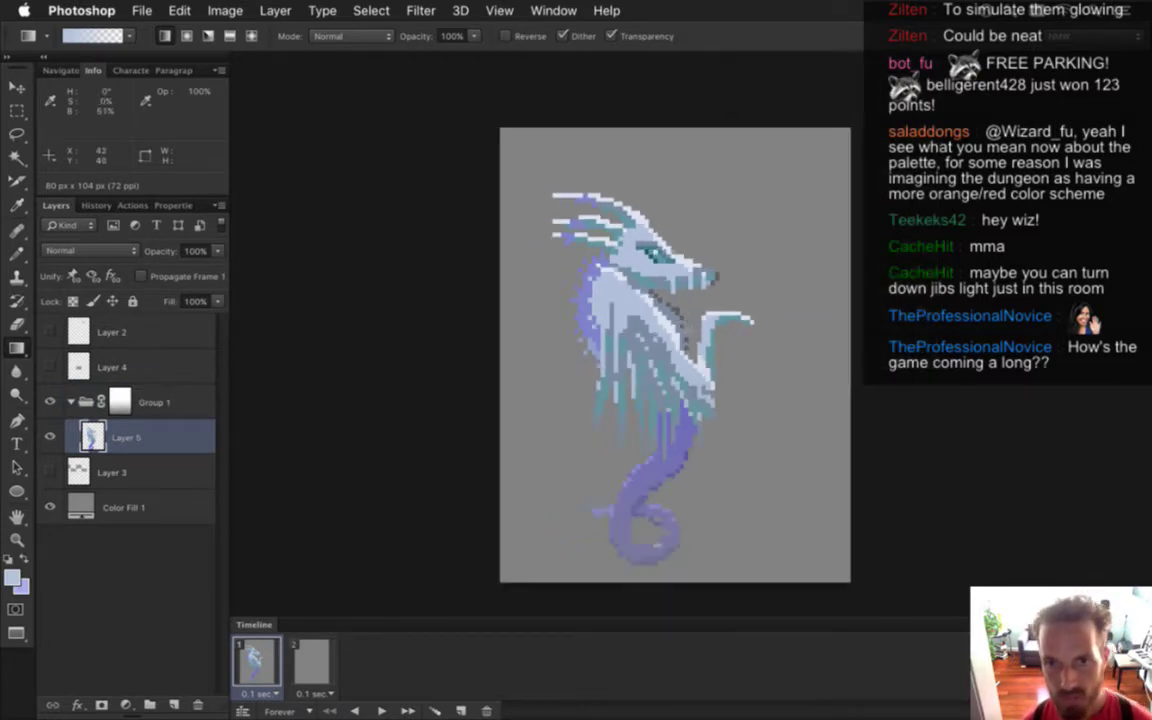
left_click(305, 660)
left_click(490, 710)
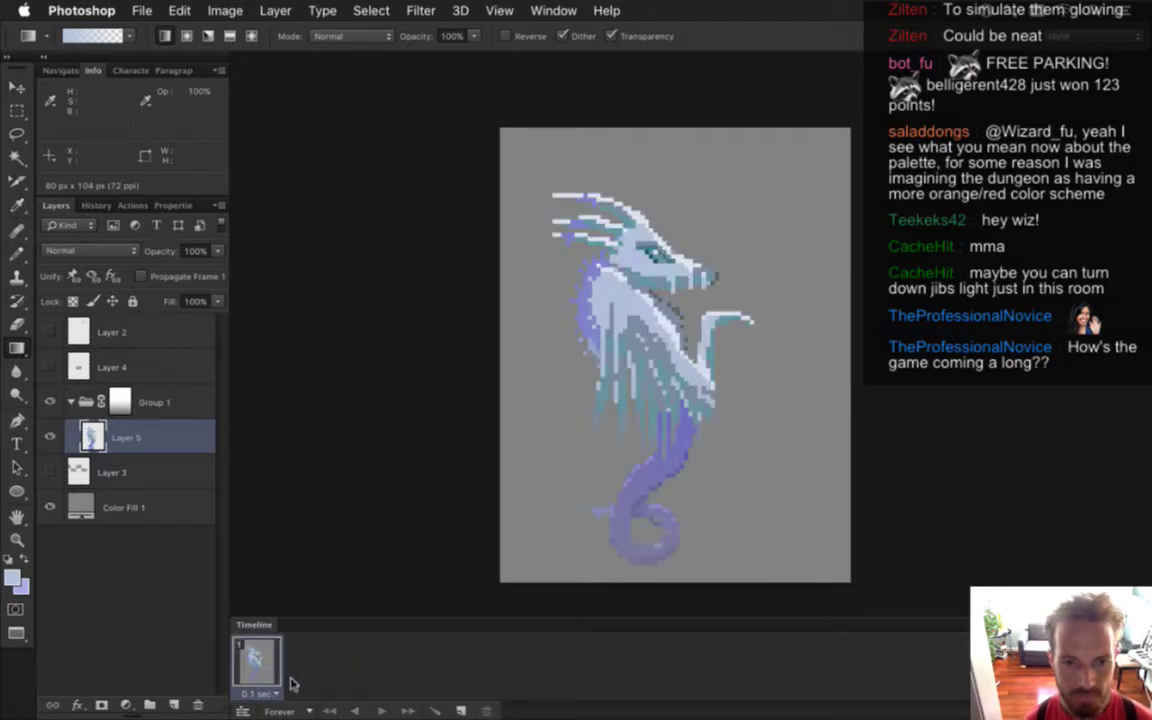
left_click(463, 708)
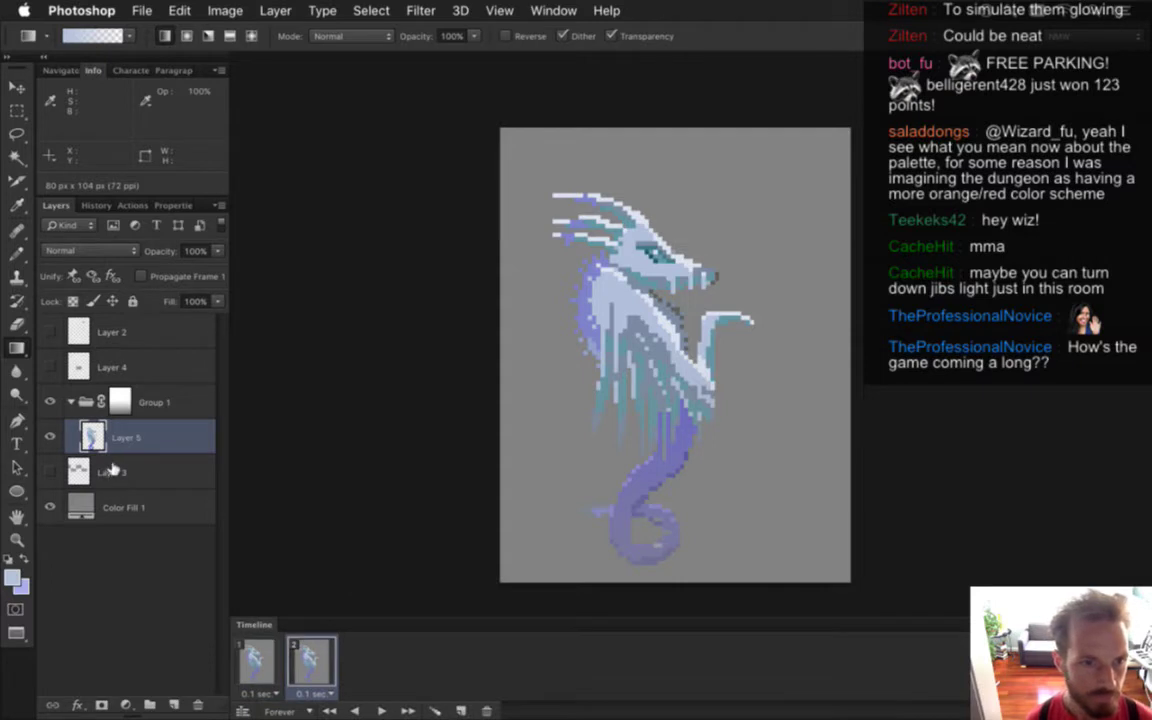
Duplicate Layer 5 and hide the original layer in the second frame
key("super+j")
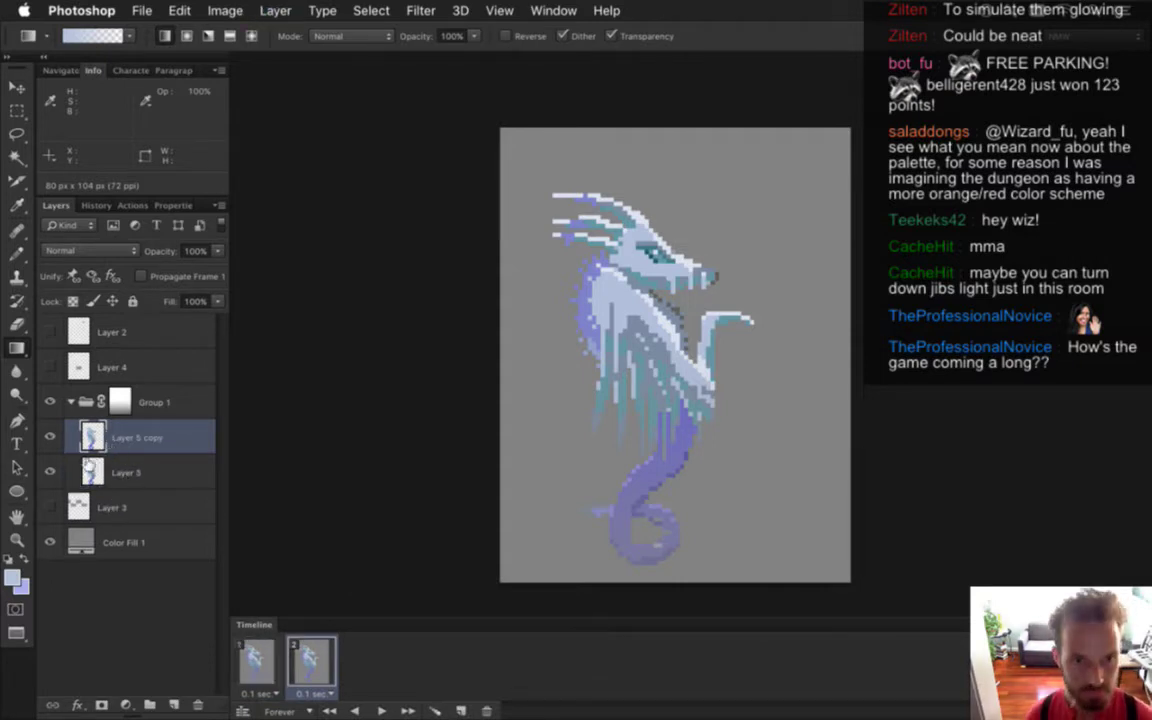
left_click(48, 472)
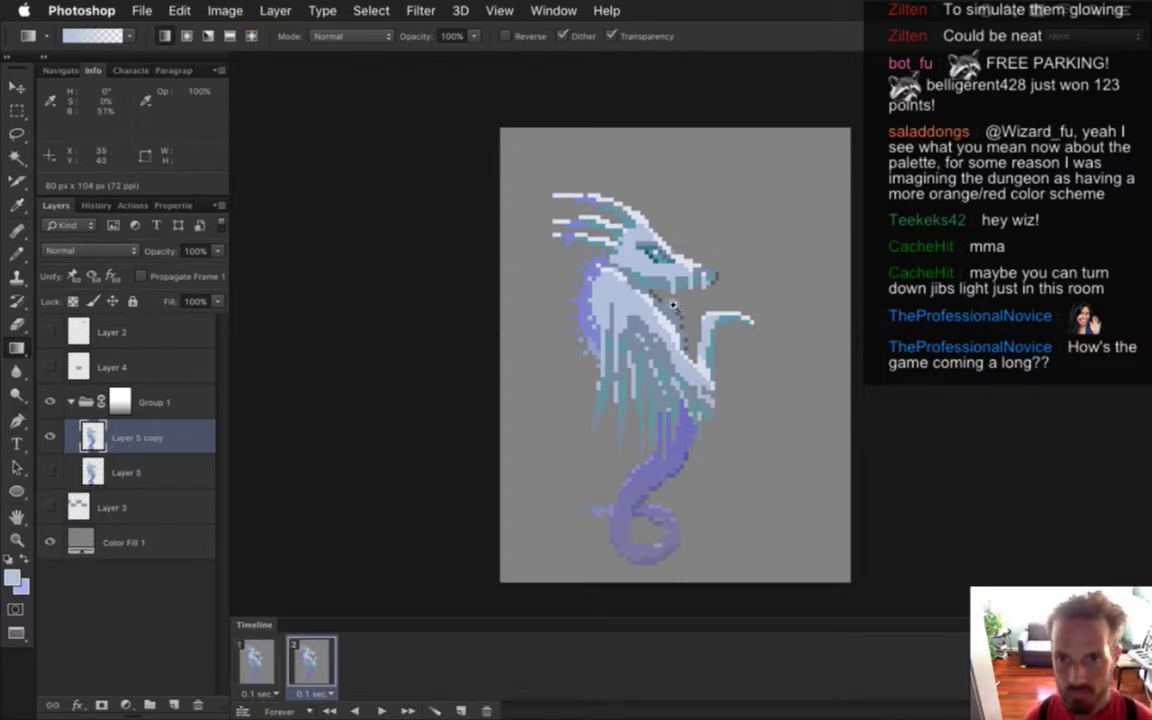
left_click_drag(674, 297, 702, 303)
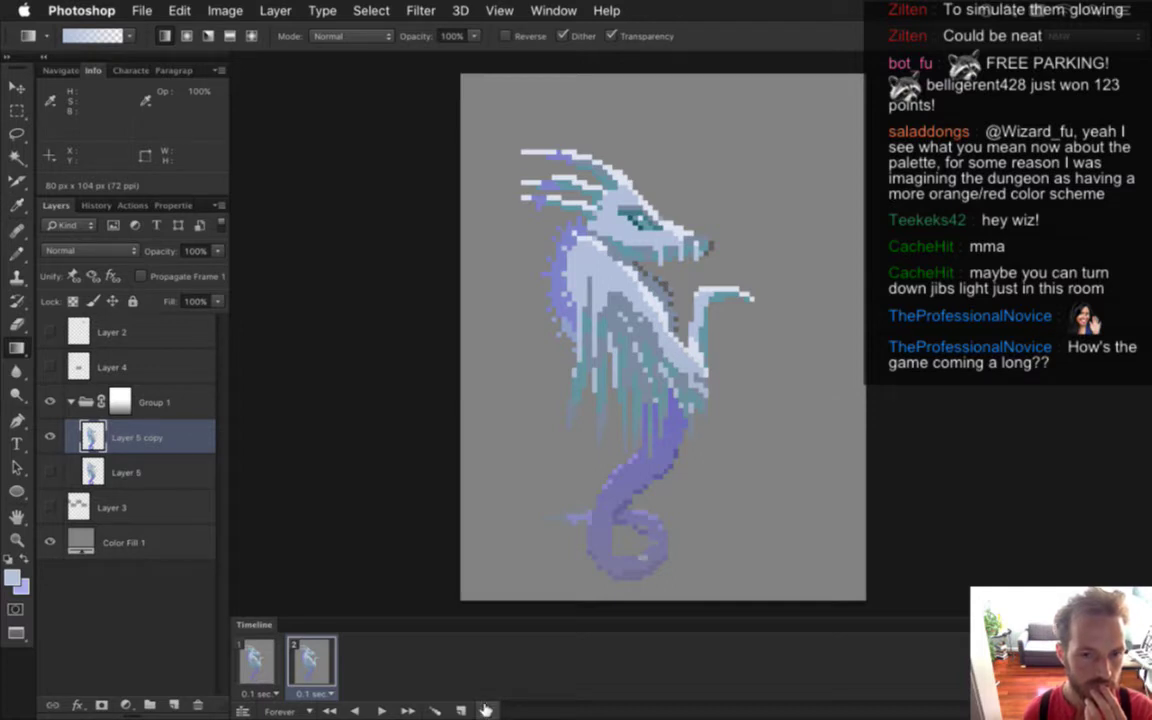
Delete the second timeline frame and add a new empty layer above Layer 5 copy
left_click(485, 710)
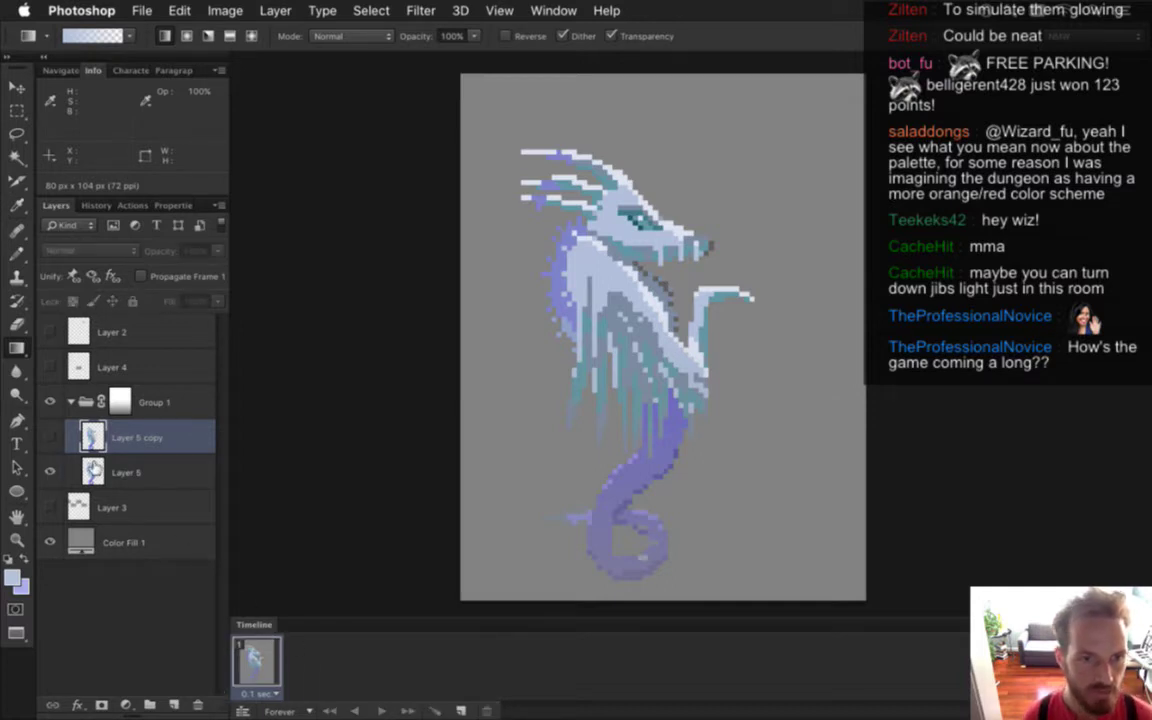
left_click(92, 471)
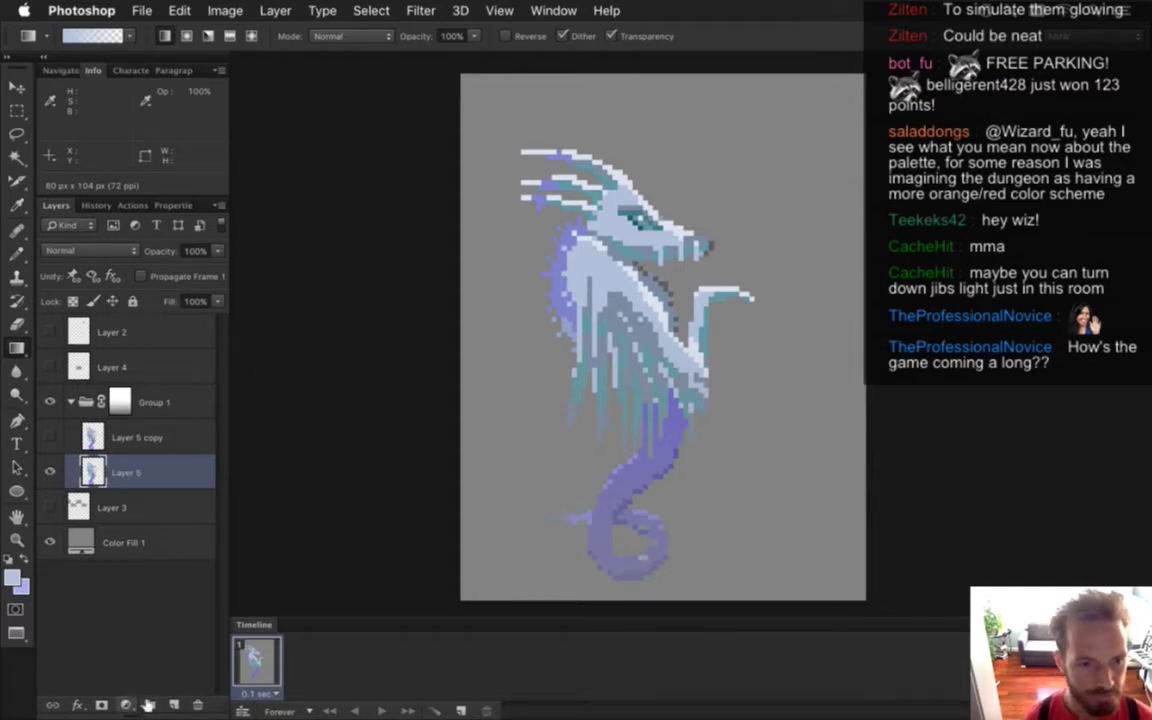
left_click(118, 438)
left_click(173, 704)
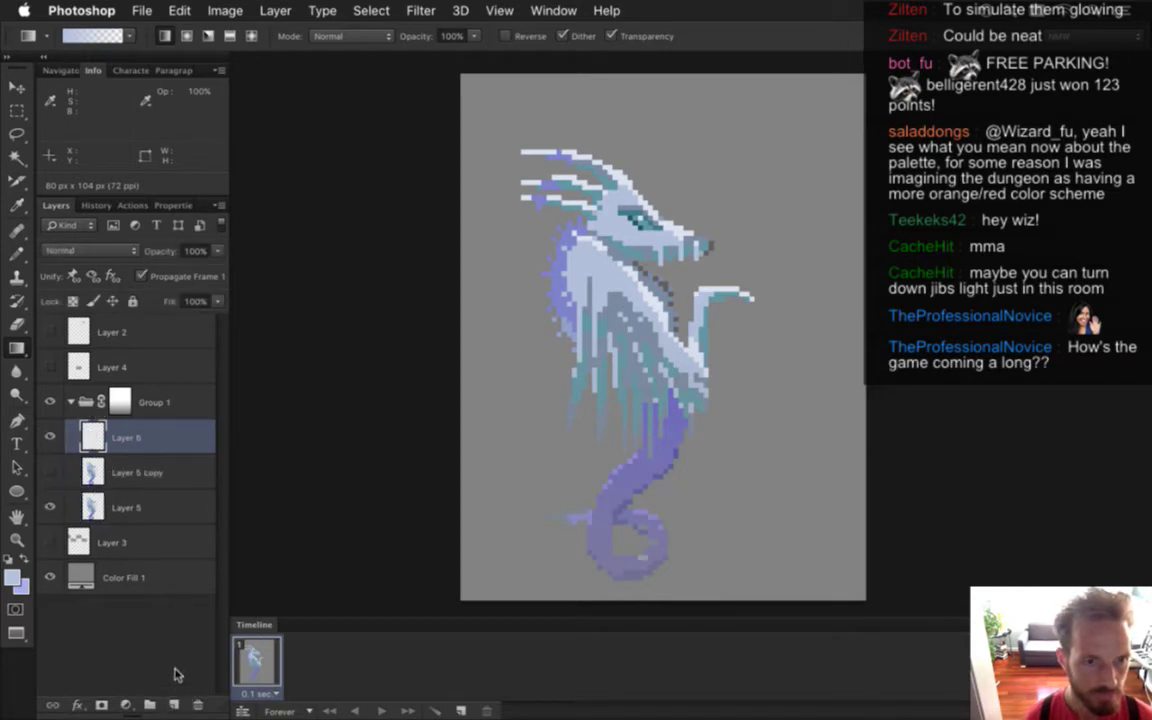
Make the new layer a clipping mask on Group 1, placed directly above the group, and turn off Propagate Frame 1
left_click(125, 459, "alt")
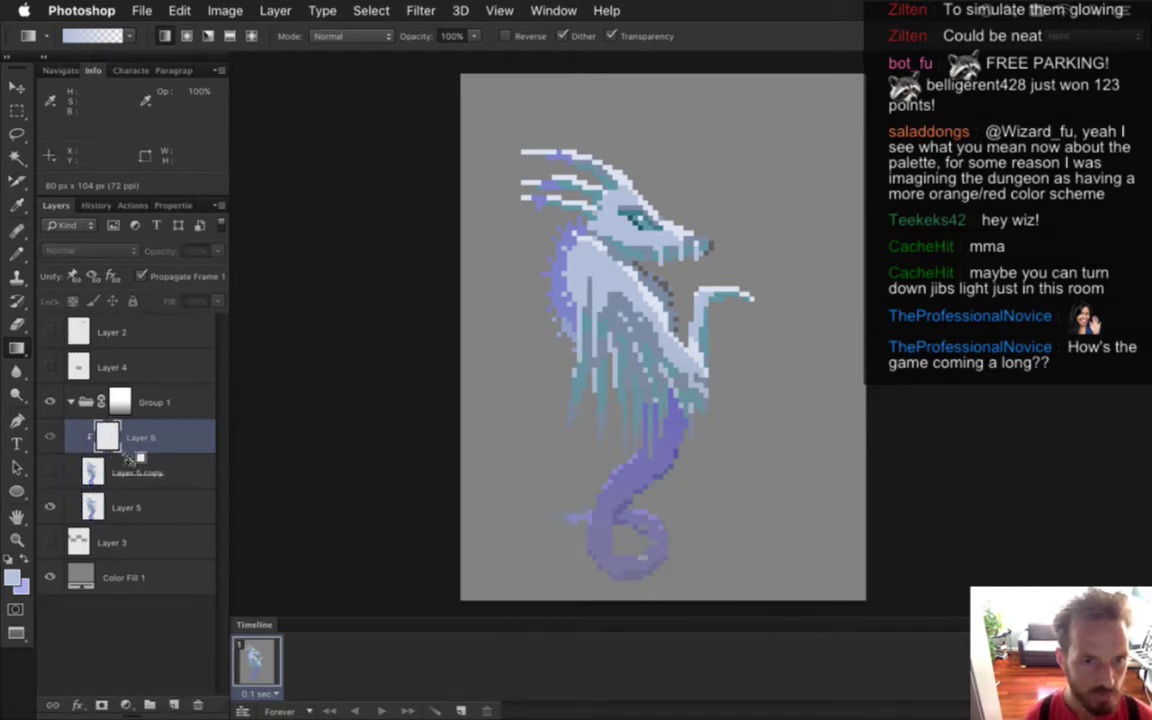
left_click_drag(109, 438, 115, 390)
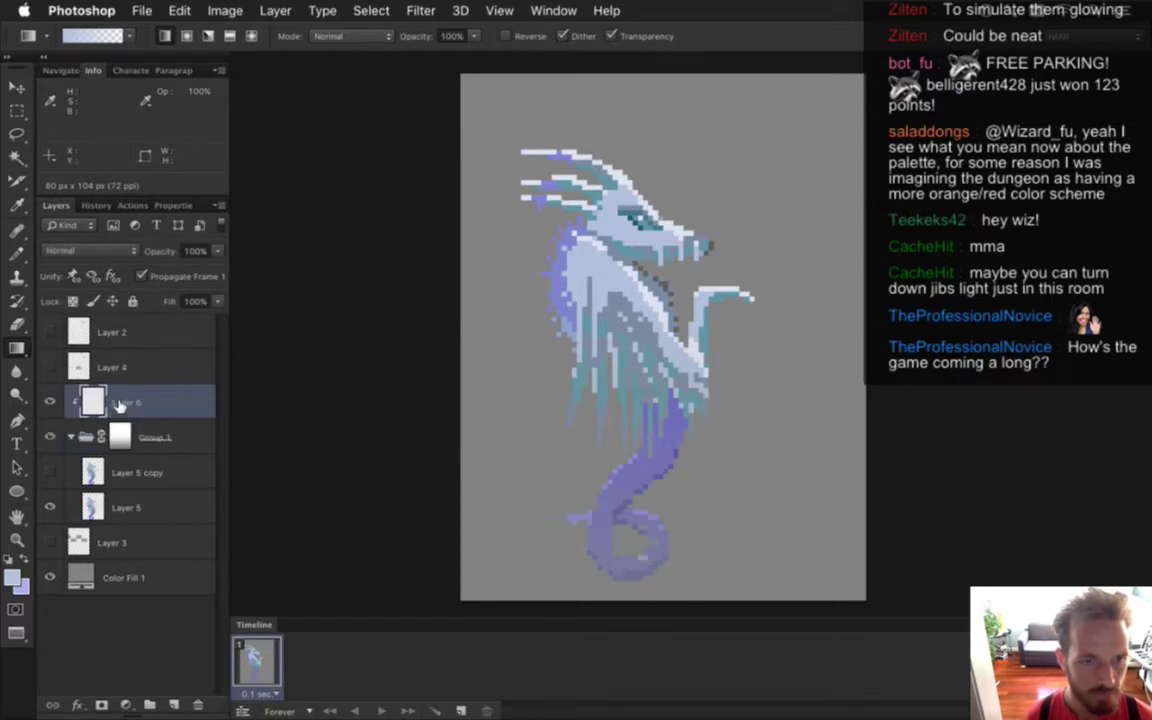
left_click(142, 275)
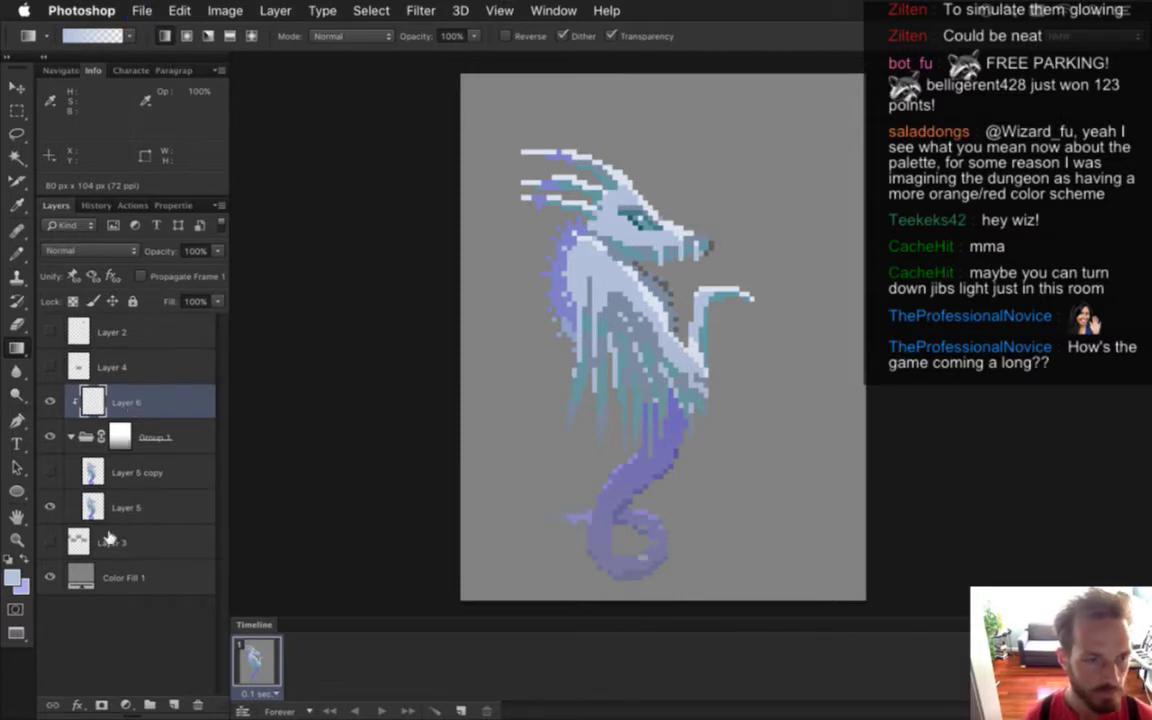
Set the foreground color to the very dark blue-gray 202227
left_click(13, 576)
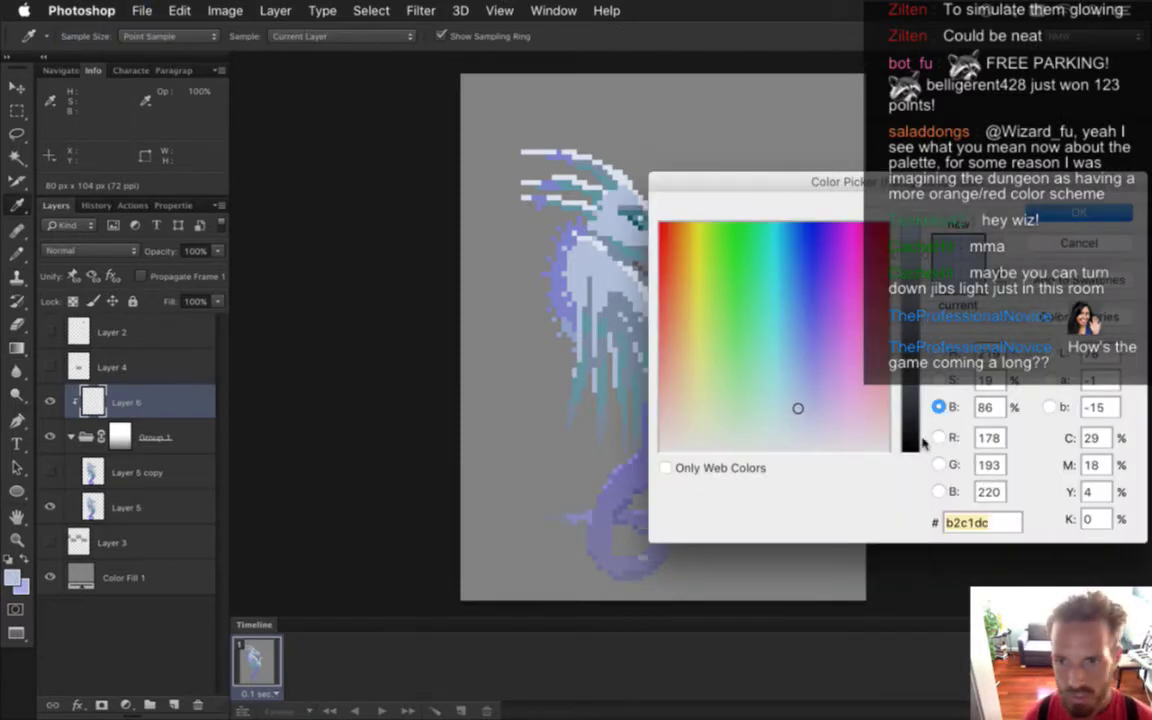
left_click_drag(923, 443, 916, 417)
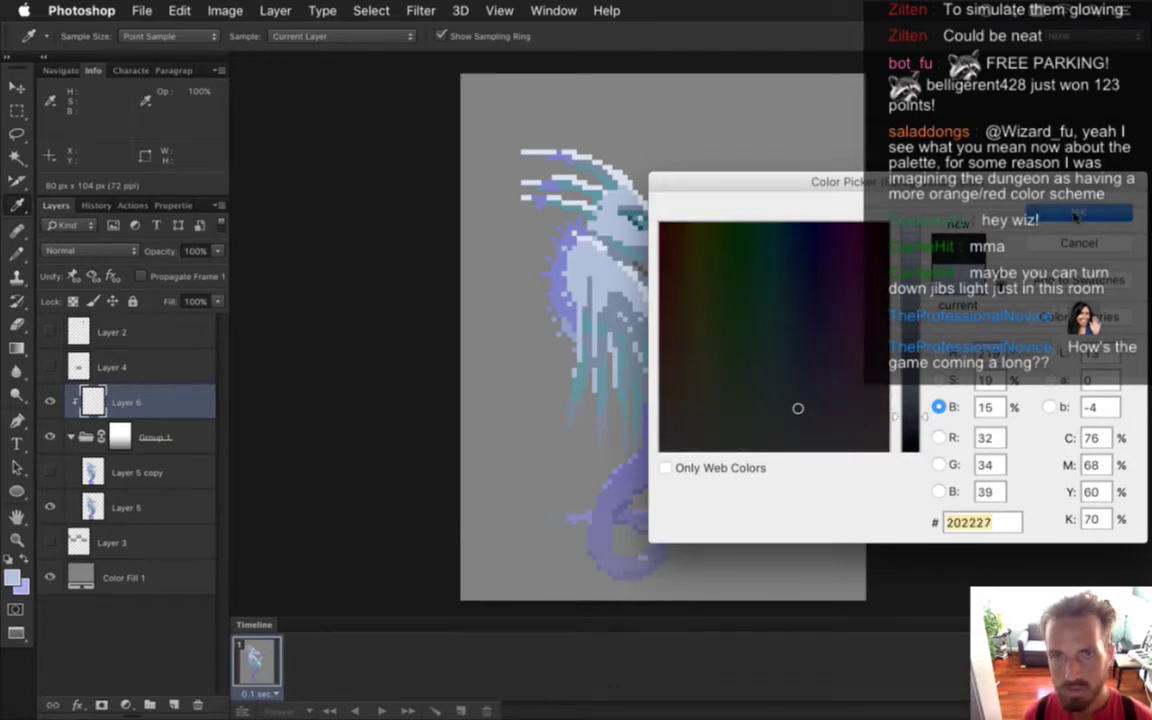
left_click(1077, 214)
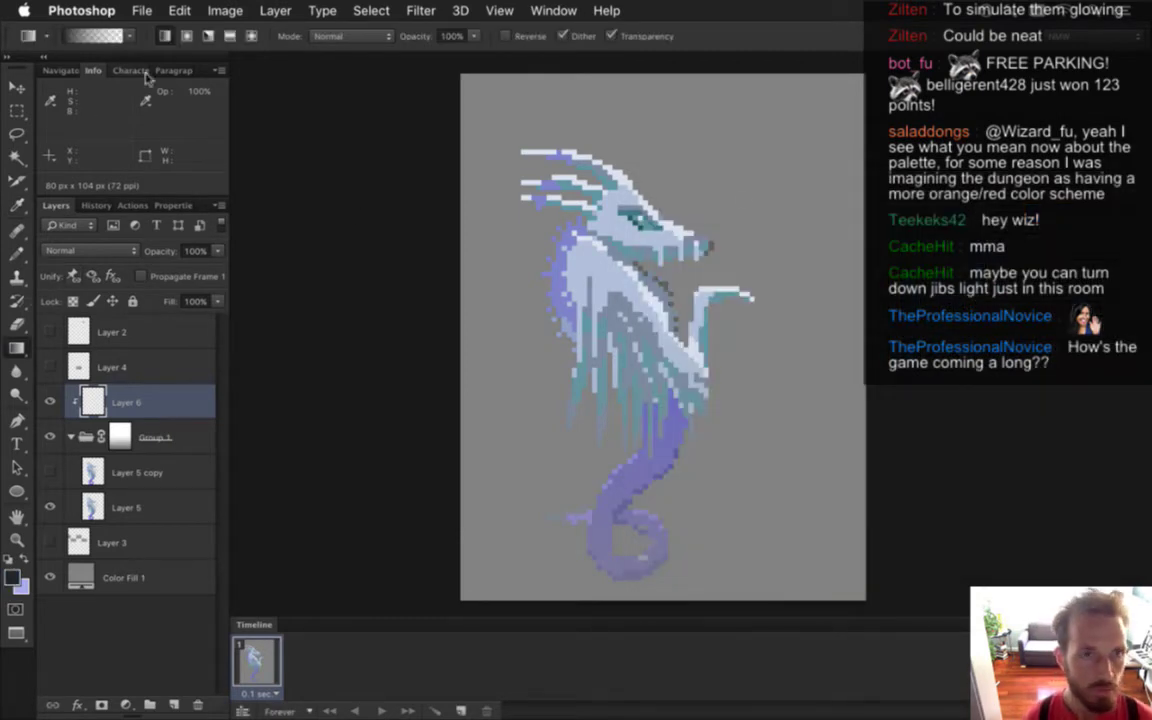
key("b")
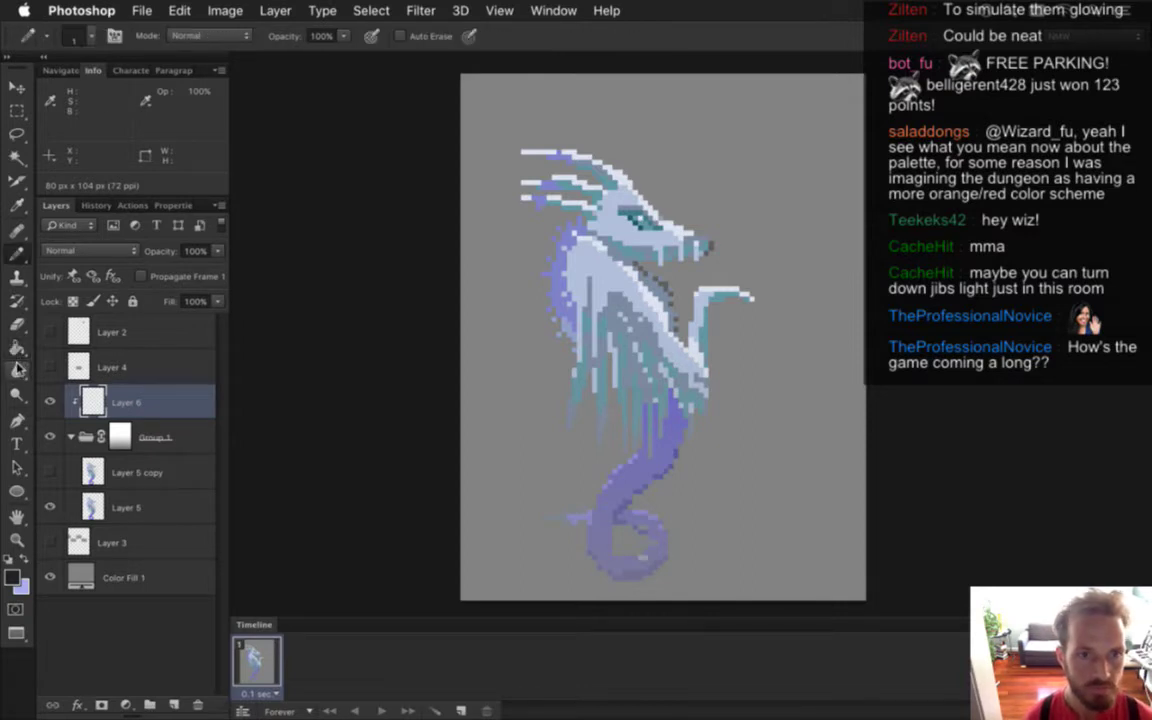
left_click(16, 258)
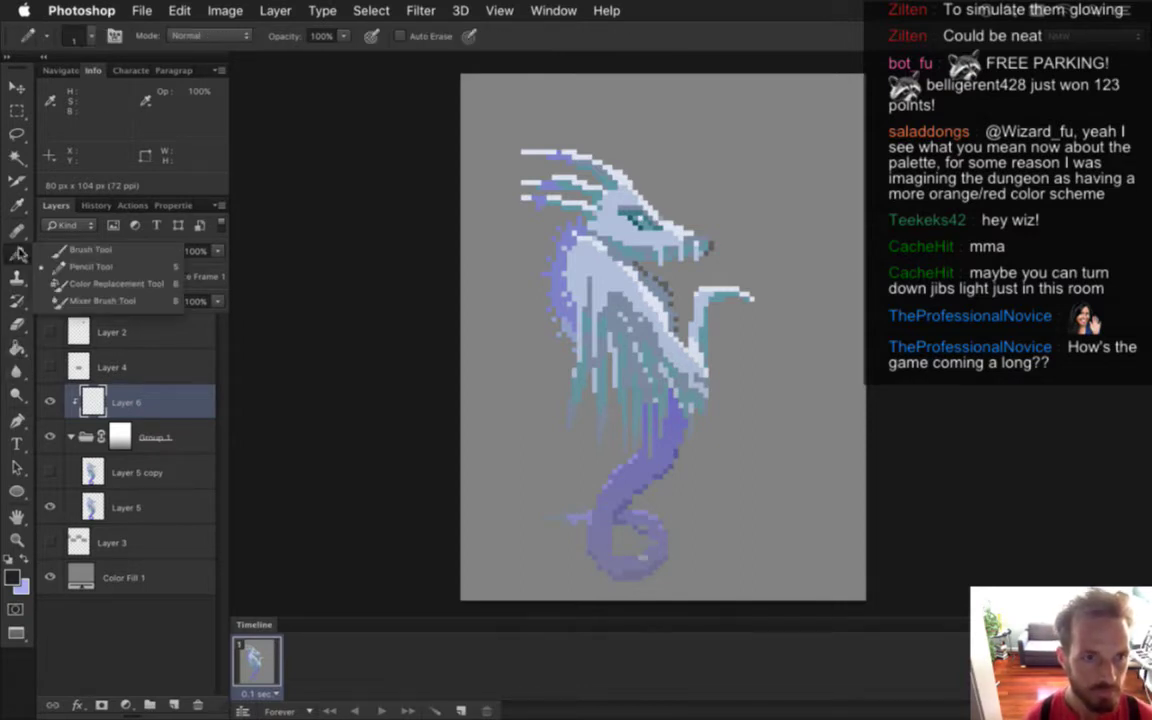
left_click(58, 225)
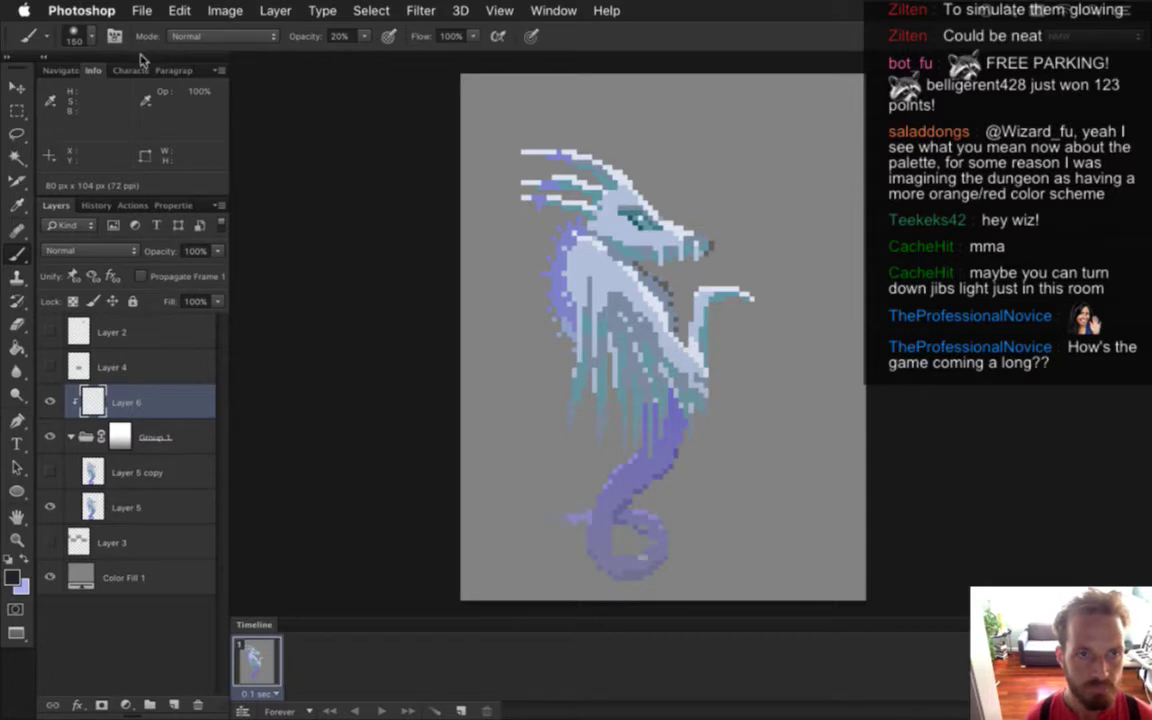
key("shift+b")
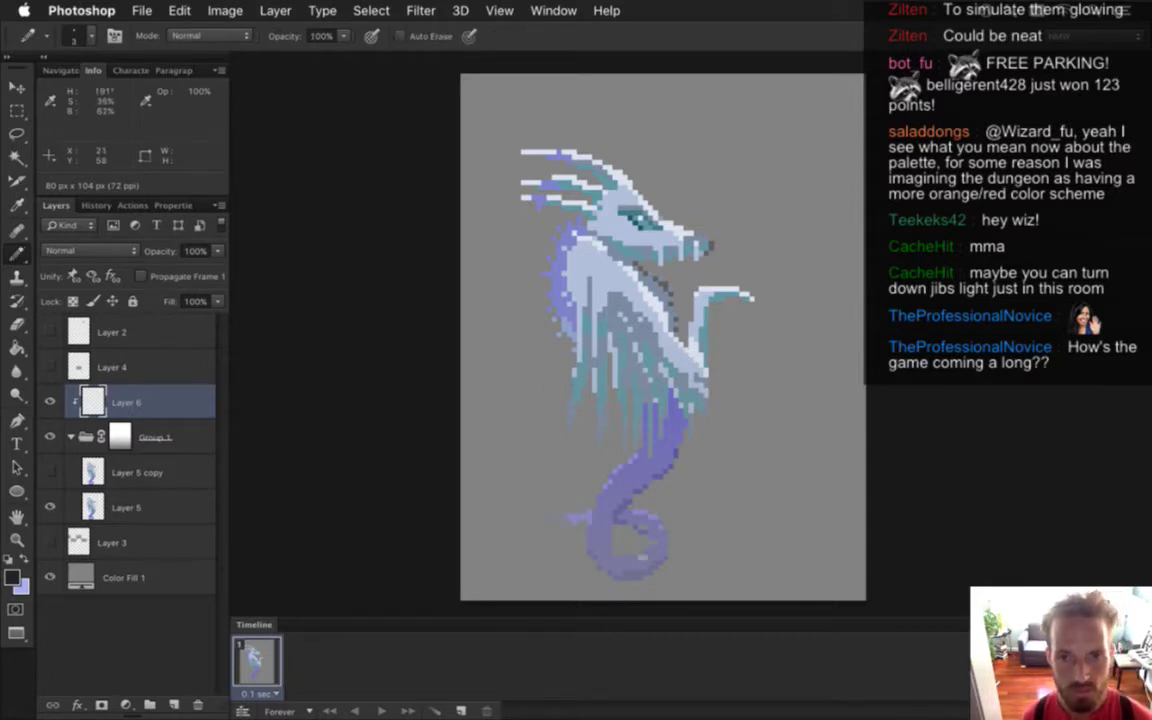
key("]")
key("]")
key("]")
key("]")
key("]")
key("]")
key("]")
key("]")
key("]")
key("]")
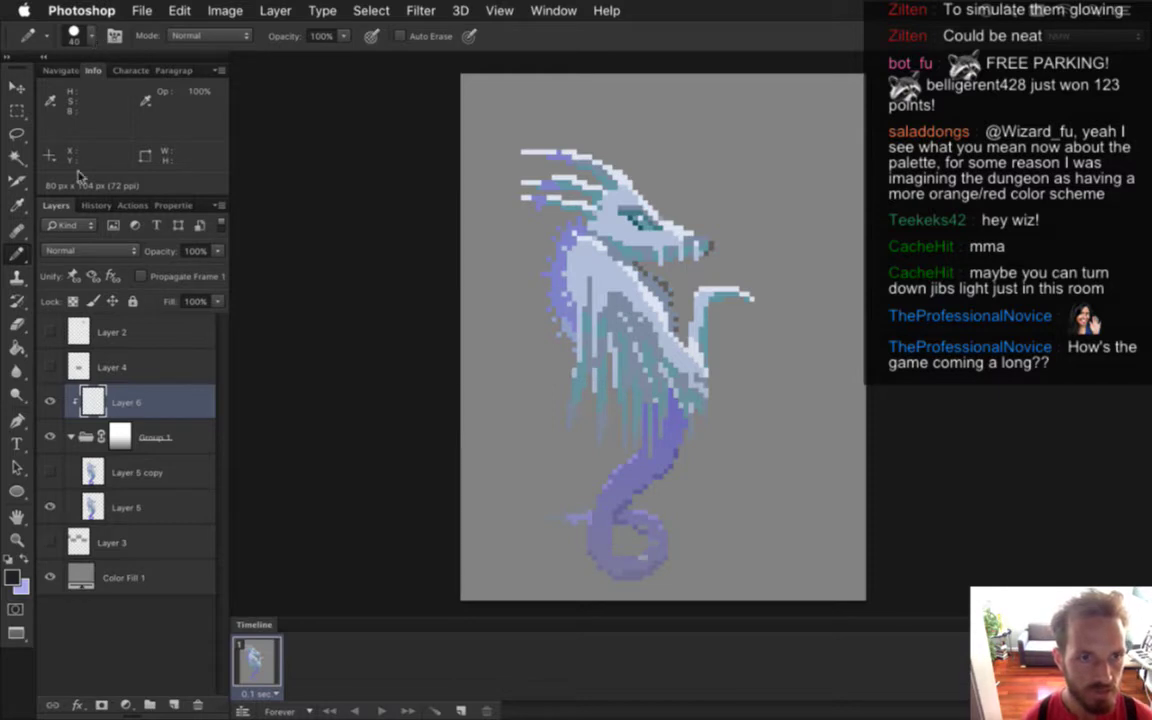
Switch to the Brush tool, shrink it to 30 px and set its opacity to 4%
left_click_drag(17, 253, 52, 226)
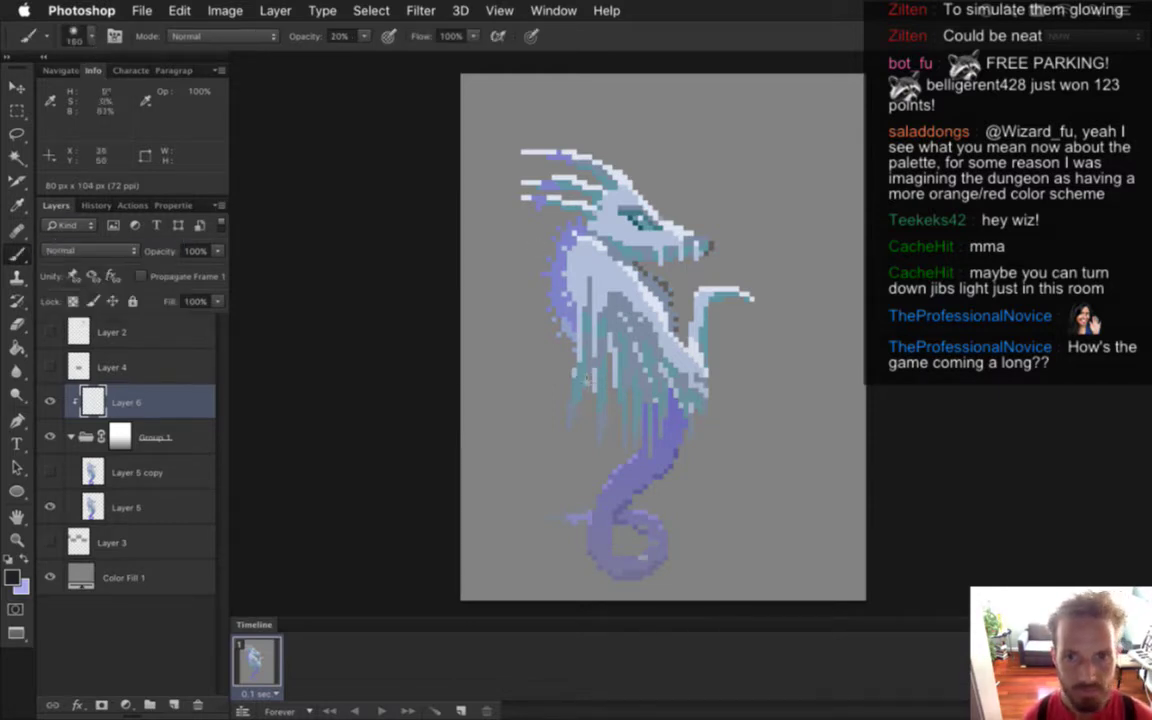
key("bracketleft")
key("bracketleft")
key("bracketleft")
key("bracketleft")
key("bracketleft")
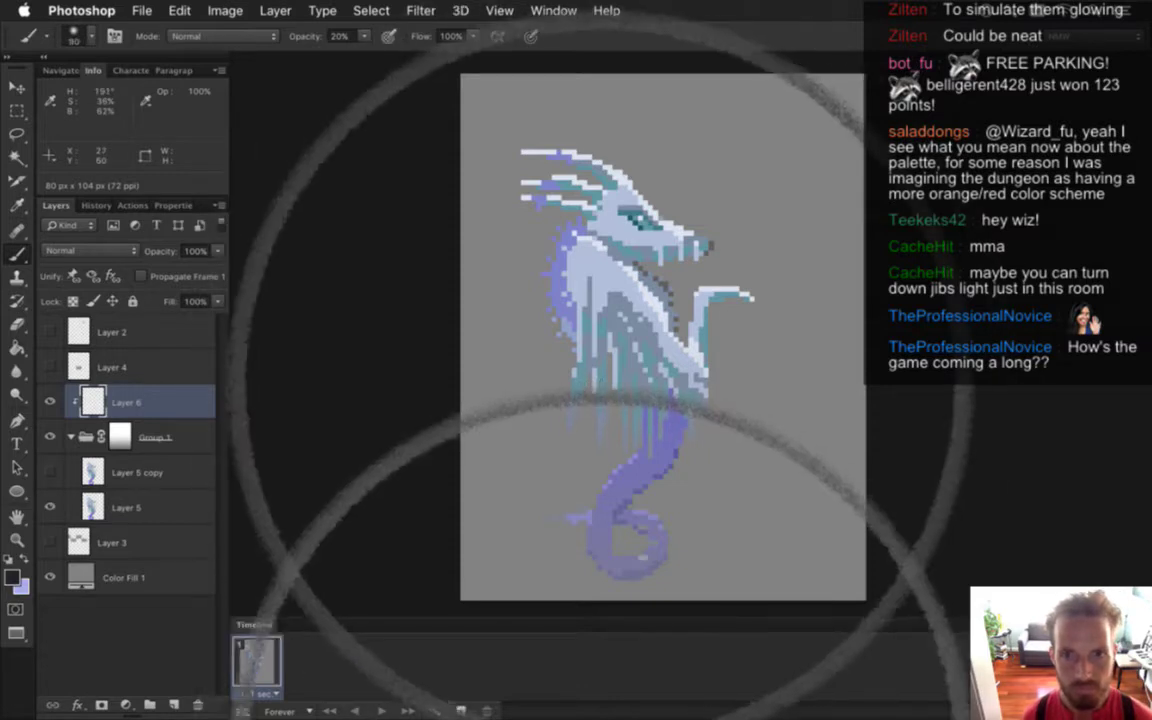
key("bracketleft")
key("bracketleft")
key("bracketleft")
key("bracketleft")
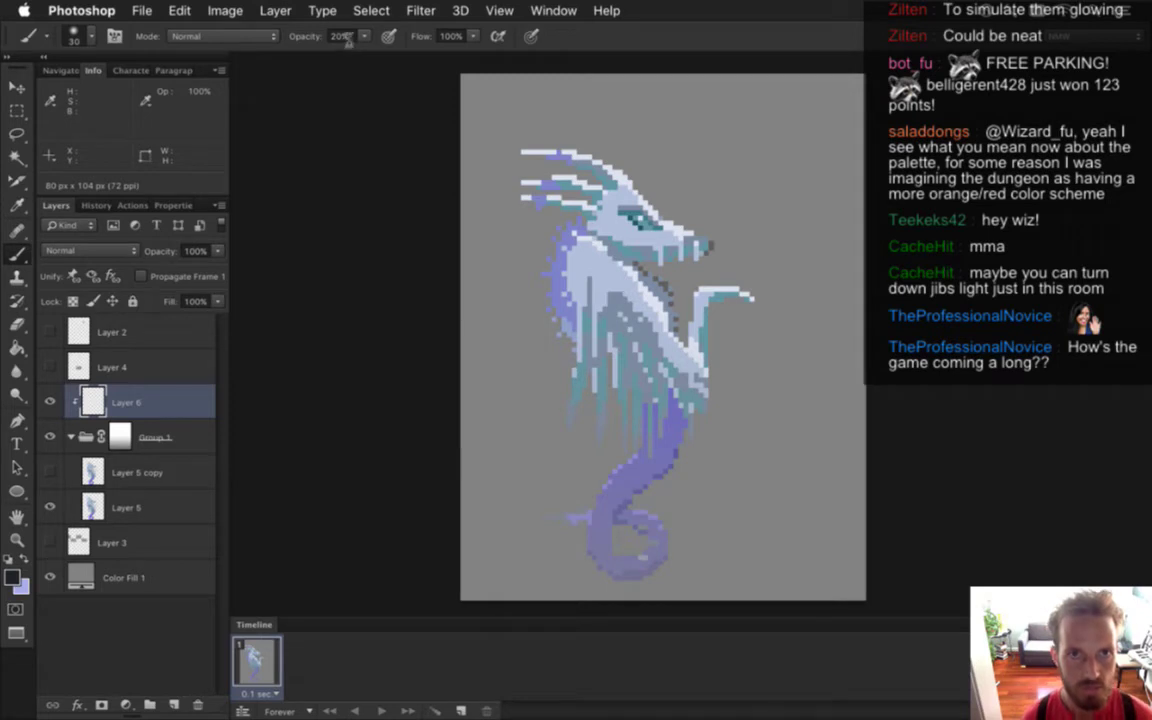
left_click_drag(348, 39, 269, 36)
type("4")
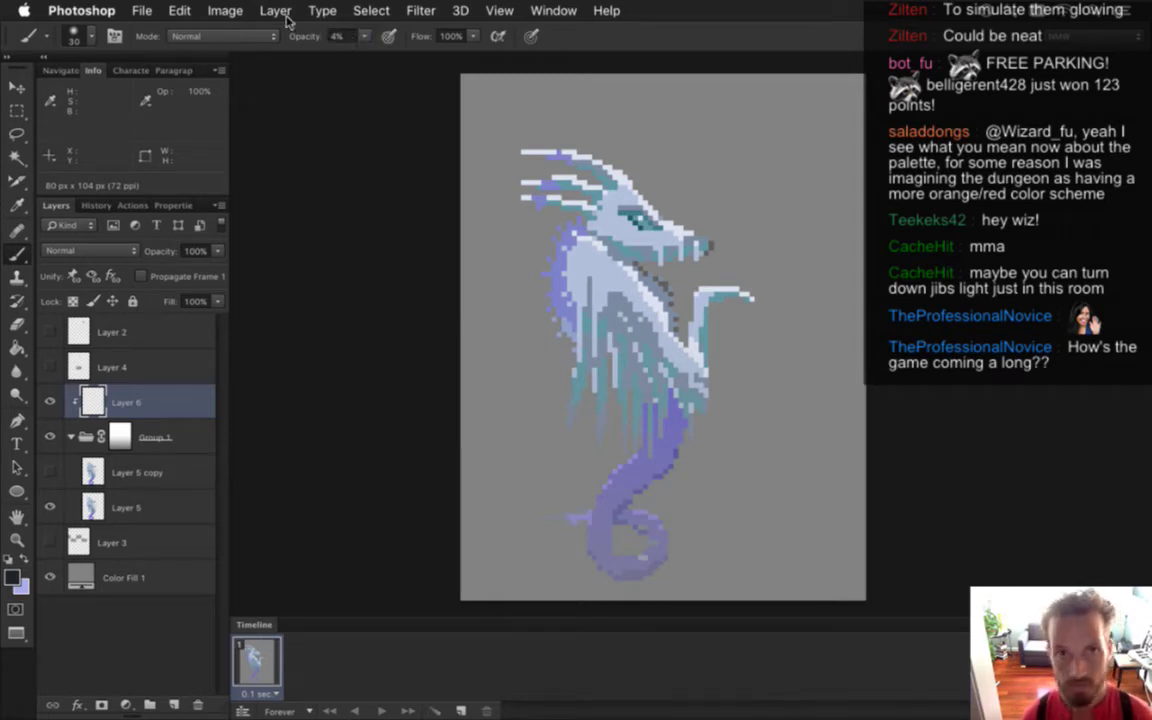
Reduce the brush to 8 px and paint soft dark shading over the dragon's shoulder, wing and body on Layer 6
key("bracketleft")
key("bracketleft")
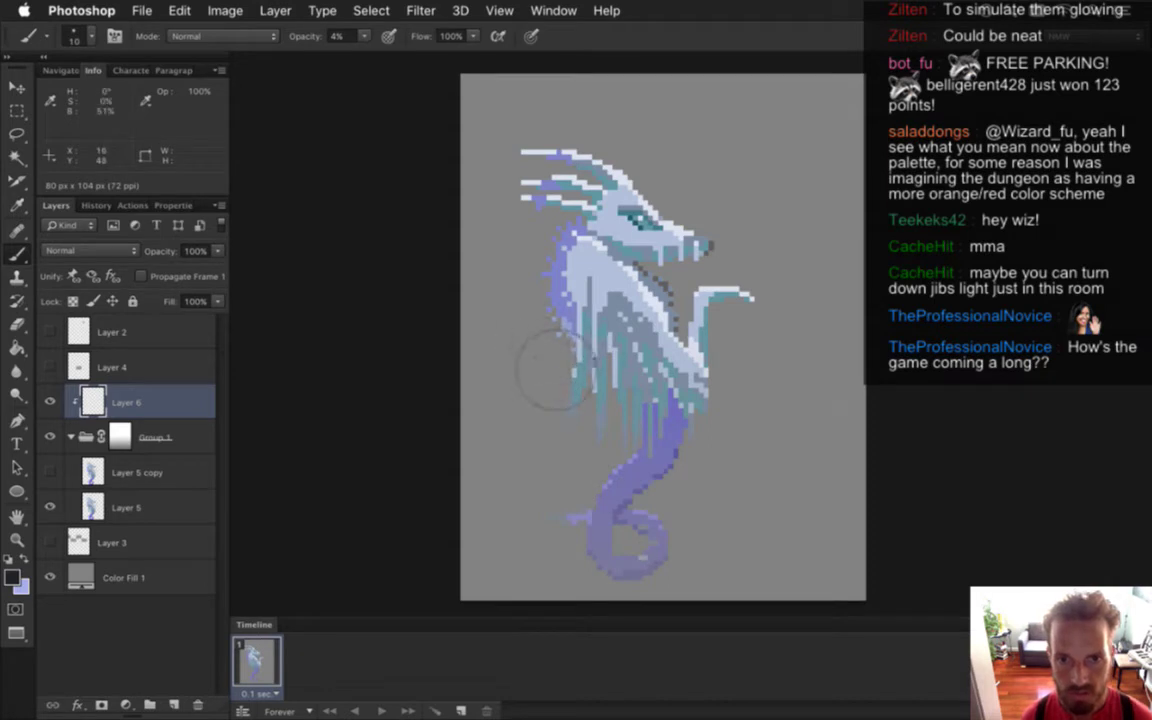
key("bracketleft")
key("bracketleft")
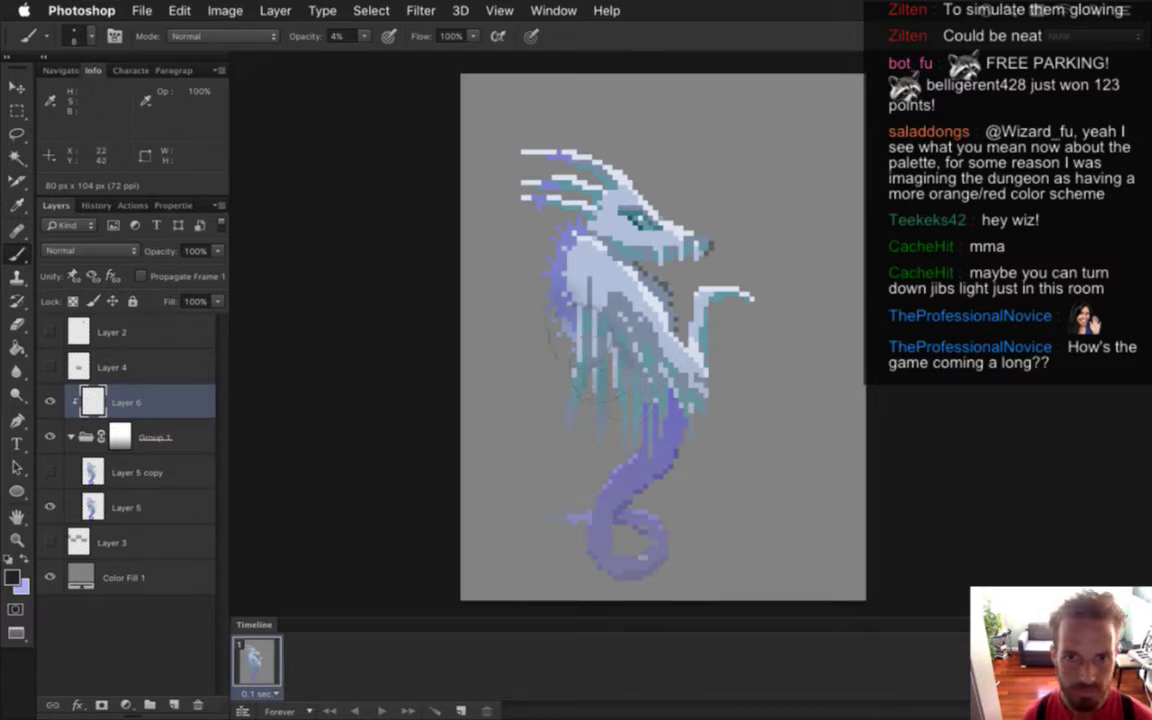
mouse_move(574, 296)
left_mouse_down()
mouse_move(574, 328)
mouse_move(566, 312)
mouse_move(594, 326)
mouse_move(592, 314)
mouse_move(612, 335)
mouse_move(595, 330)
mouse_move(619, 380)
mouse_move(612, 352)
mouse_move(639, 340)
left_mouse_up()
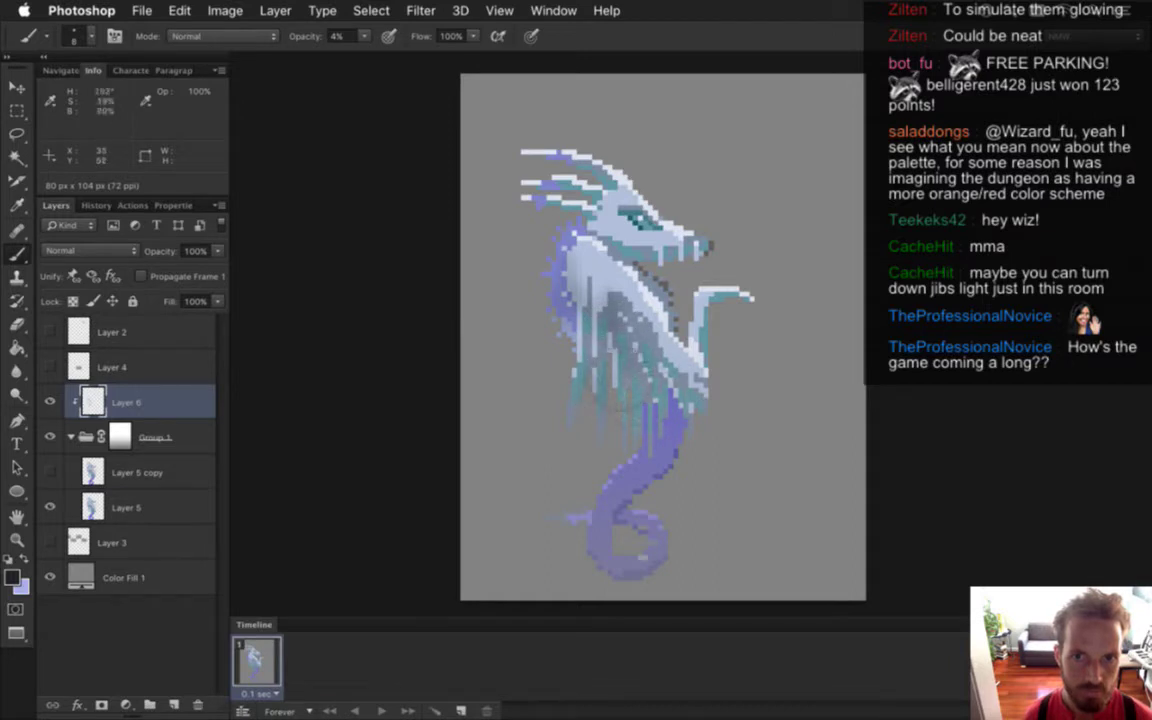
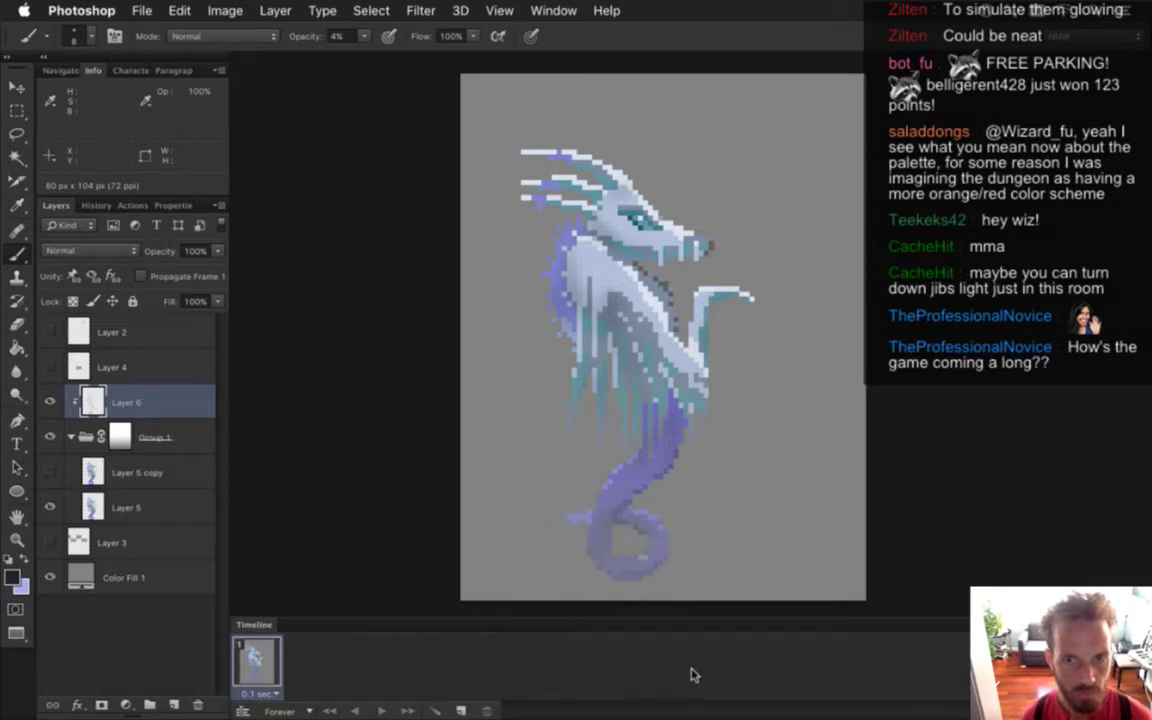
Toggle Layer 6's visibility repeatedly to compare the dragon with and without the painted shading
left_click(52, 401)
left_click(52, 401)
left_click(52, 401)
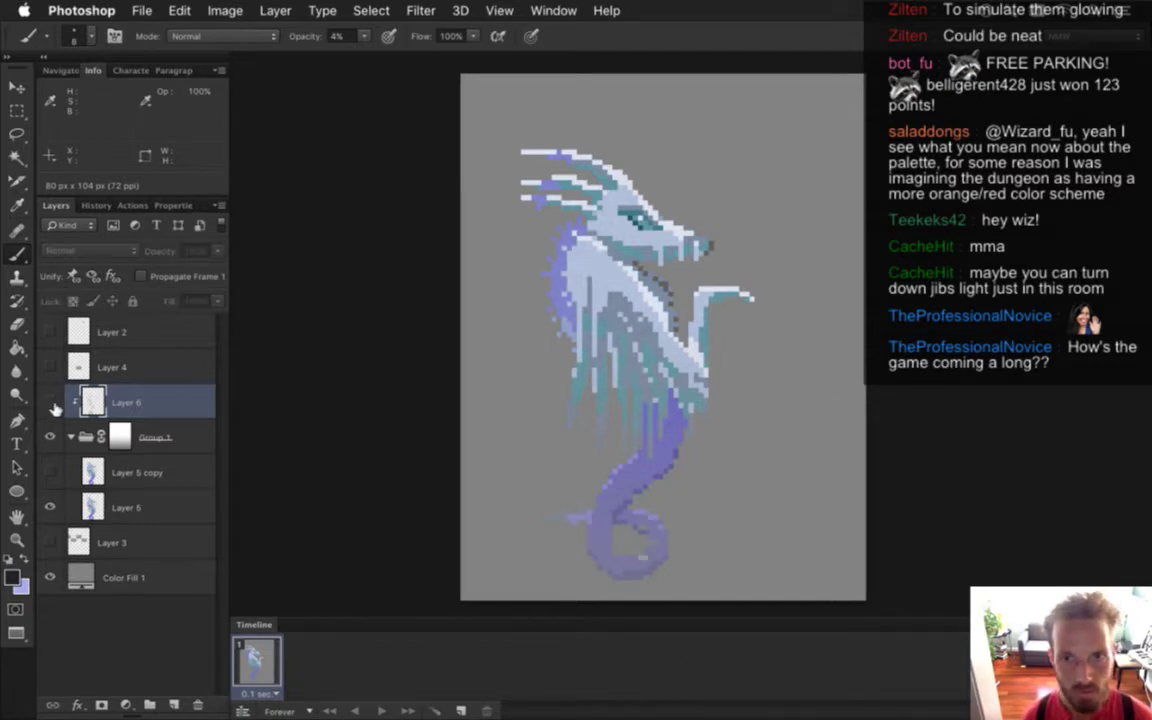
left_click(53, 402)
left_click(54, 401)
left_click(55, 402)
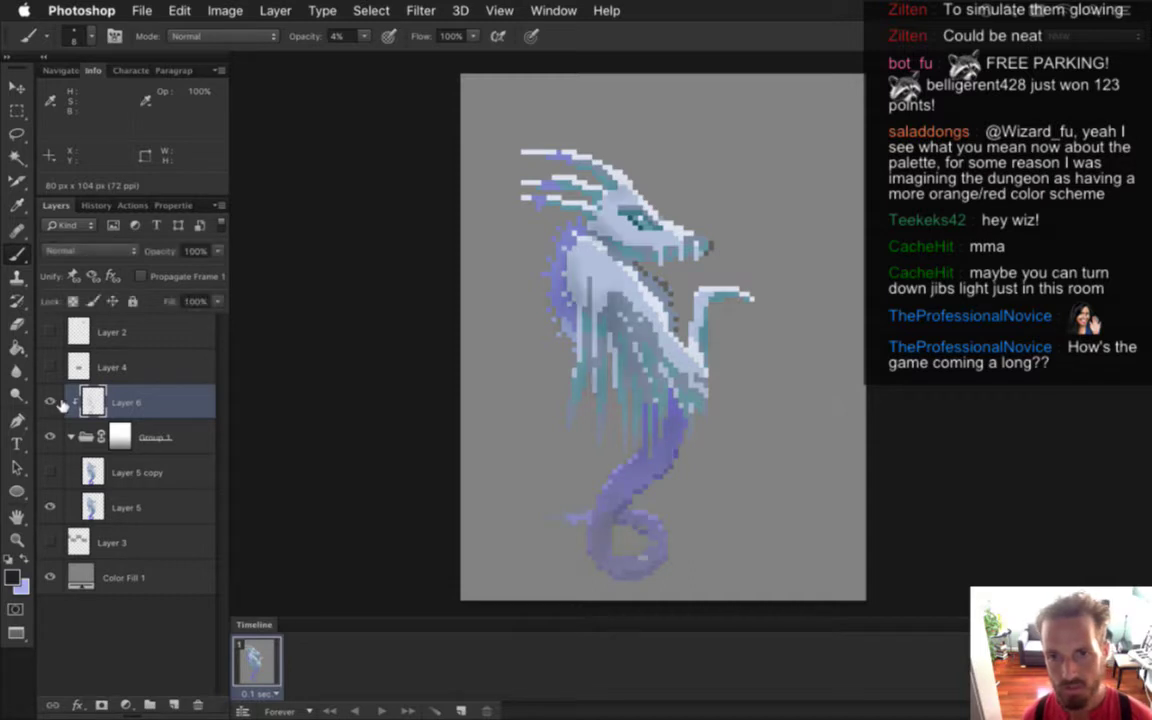
left_click(52, 402)
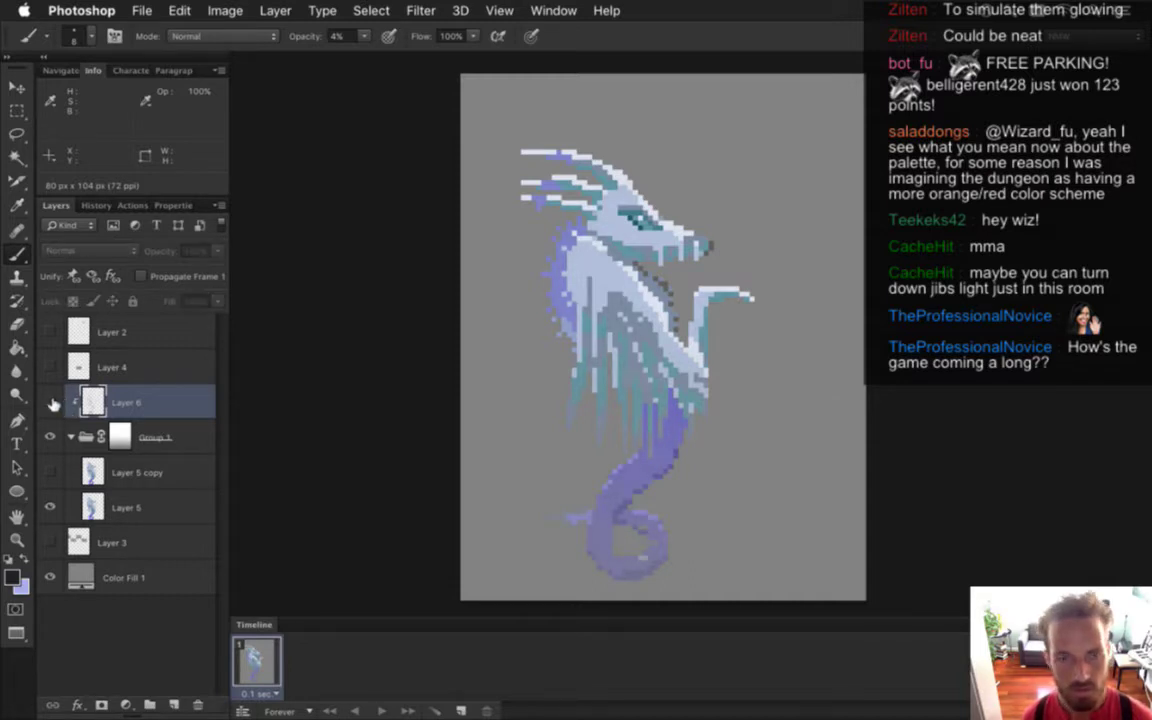
left_click(52, 402)
left_click(53, 403)
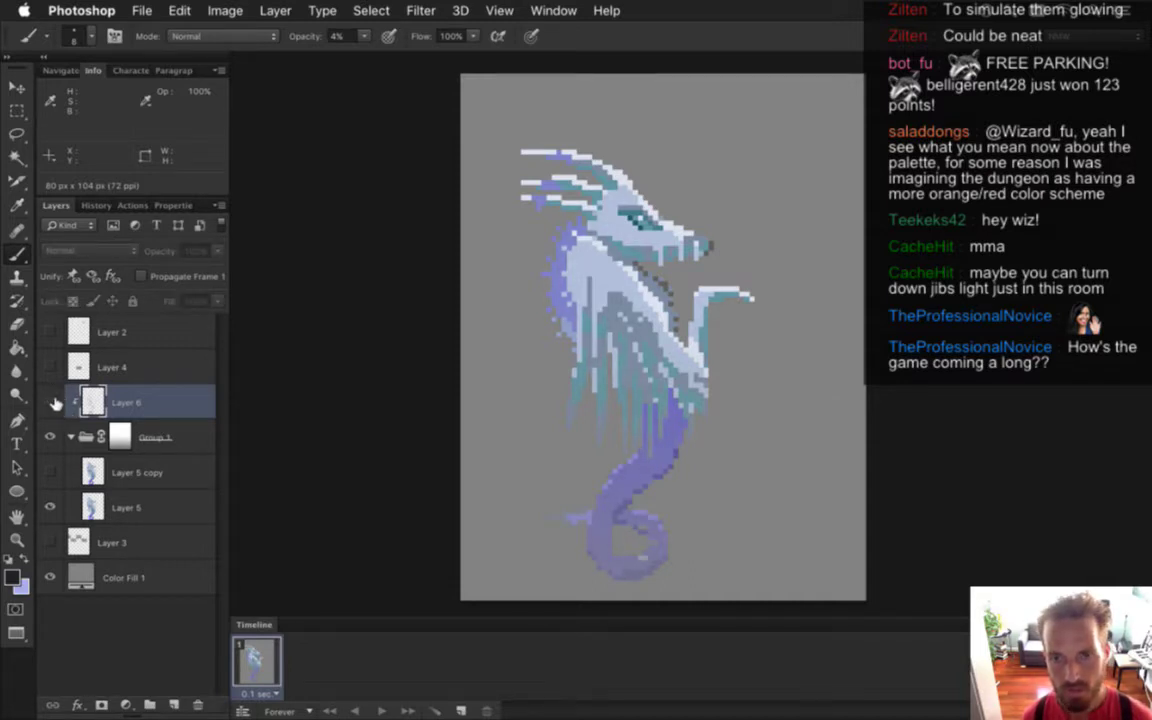
left_click(54, 402)
left_click(54, 401)
left_click(54, 401)
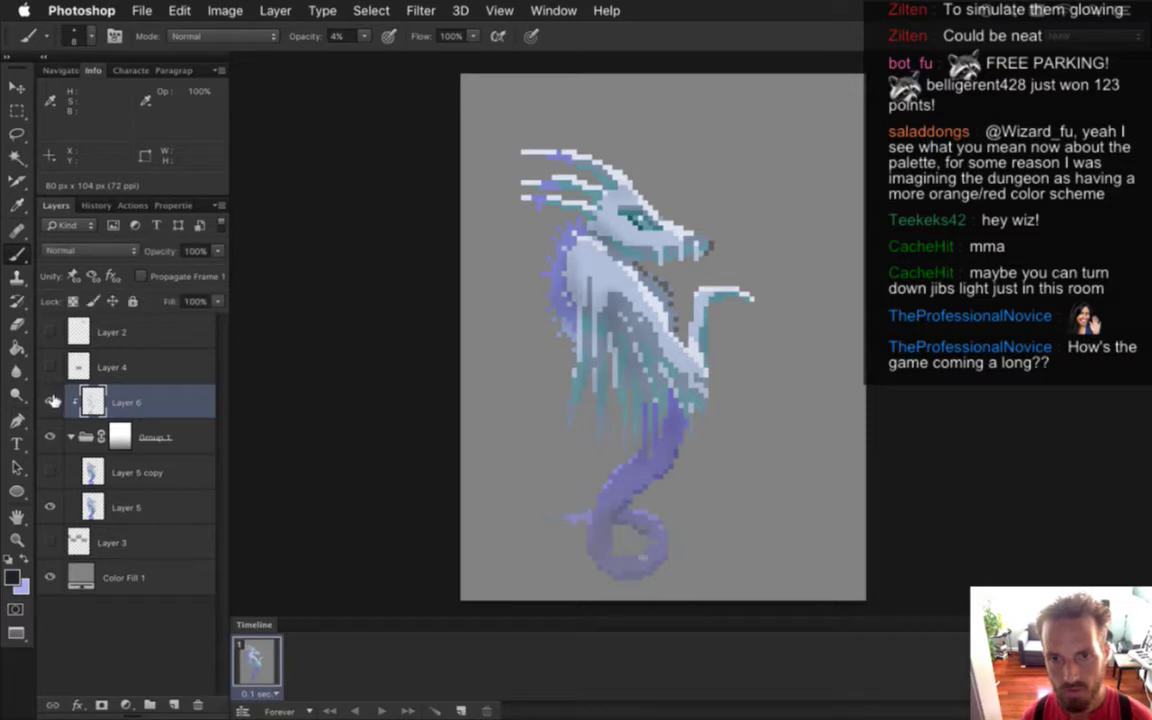
left_click(53, 401)
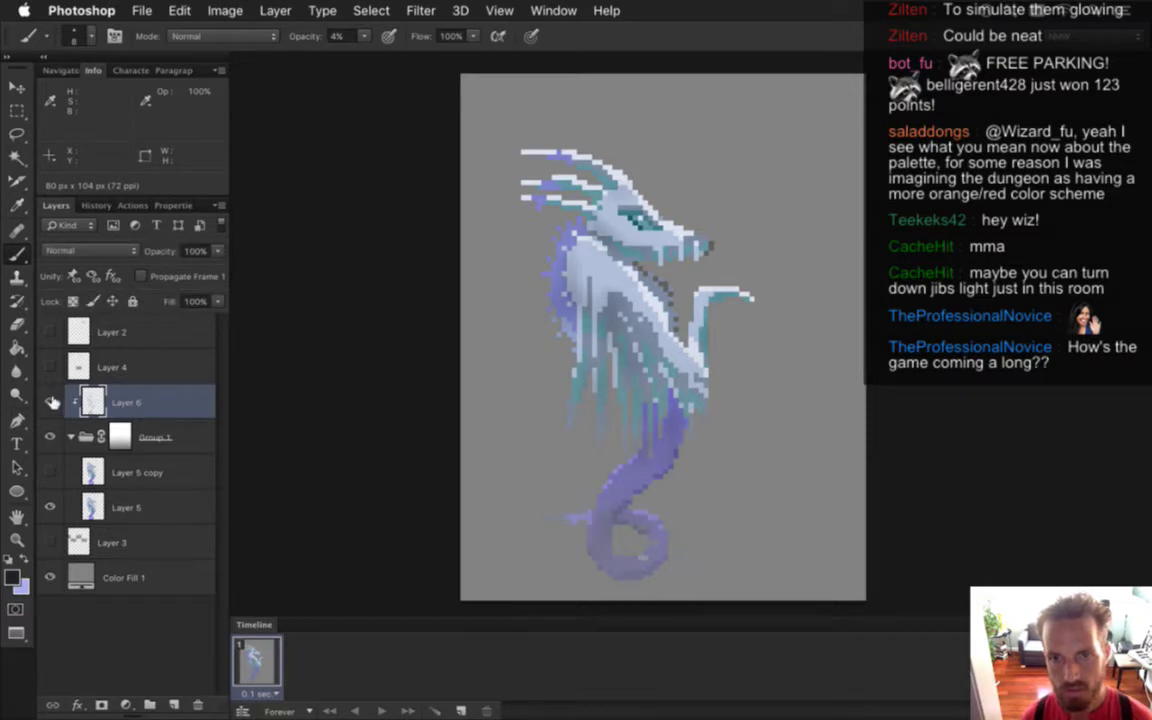
Keep comparing the dragon's wing, shoulder and tail with Layer 6's shading shown and hidden
left_click(53, 402)
left_click(53, 402)
left_click(51, 402)
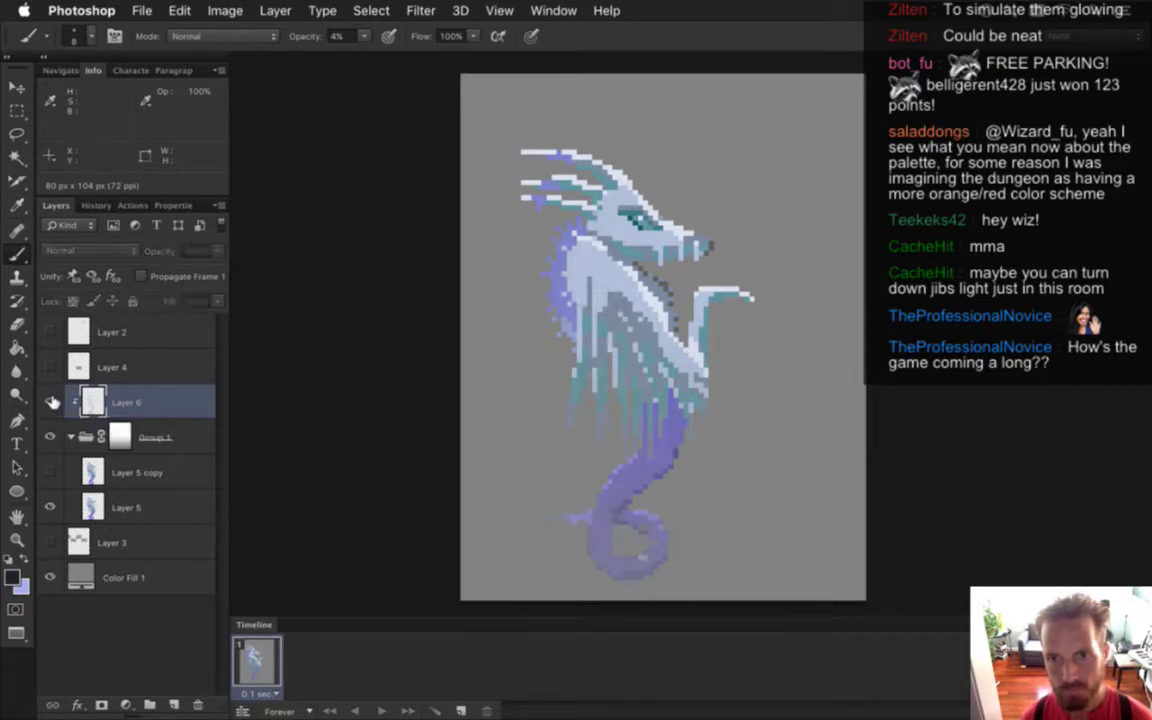
left_click(51, 402)
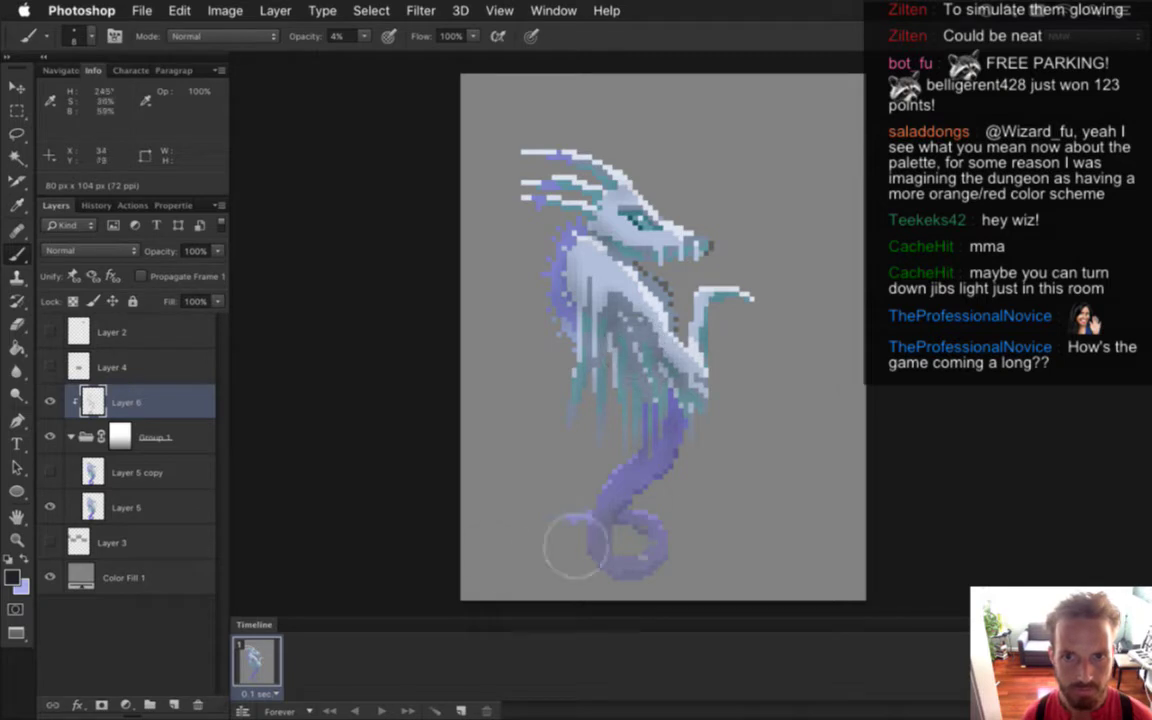
left_click(51, 397)
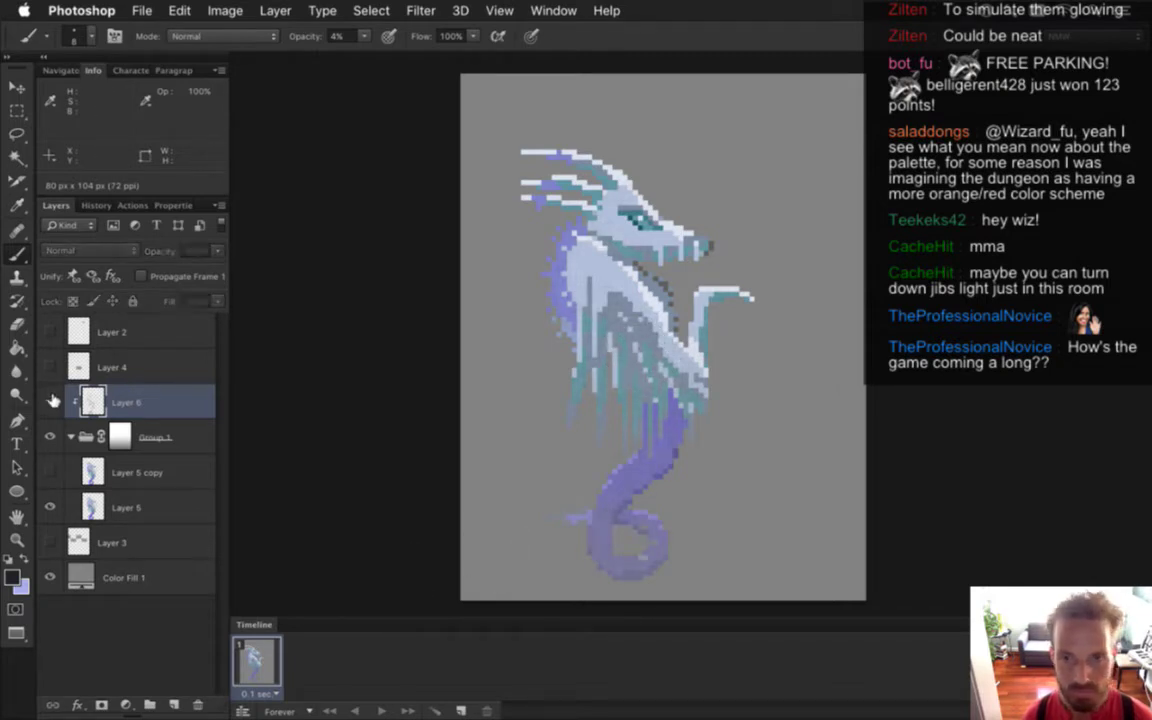
left_click(52, 397)
left_click(52, 398)
left_click(52, 398)
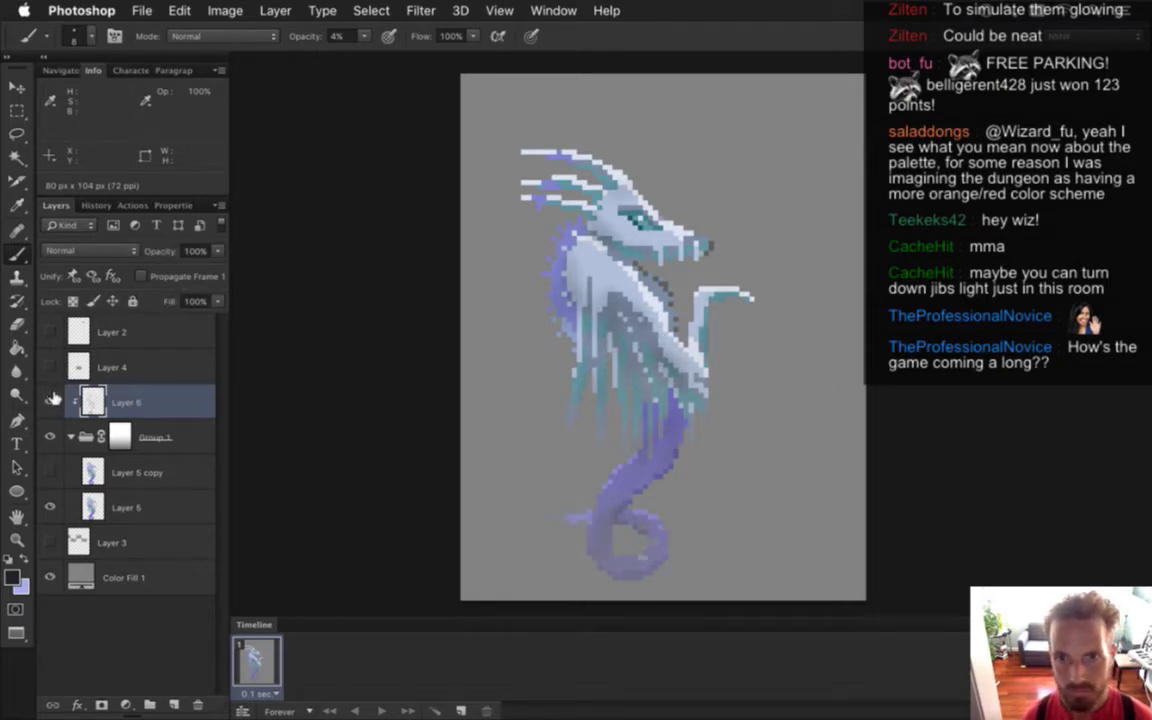
left_click(53, 399)
left_click(54, 399)
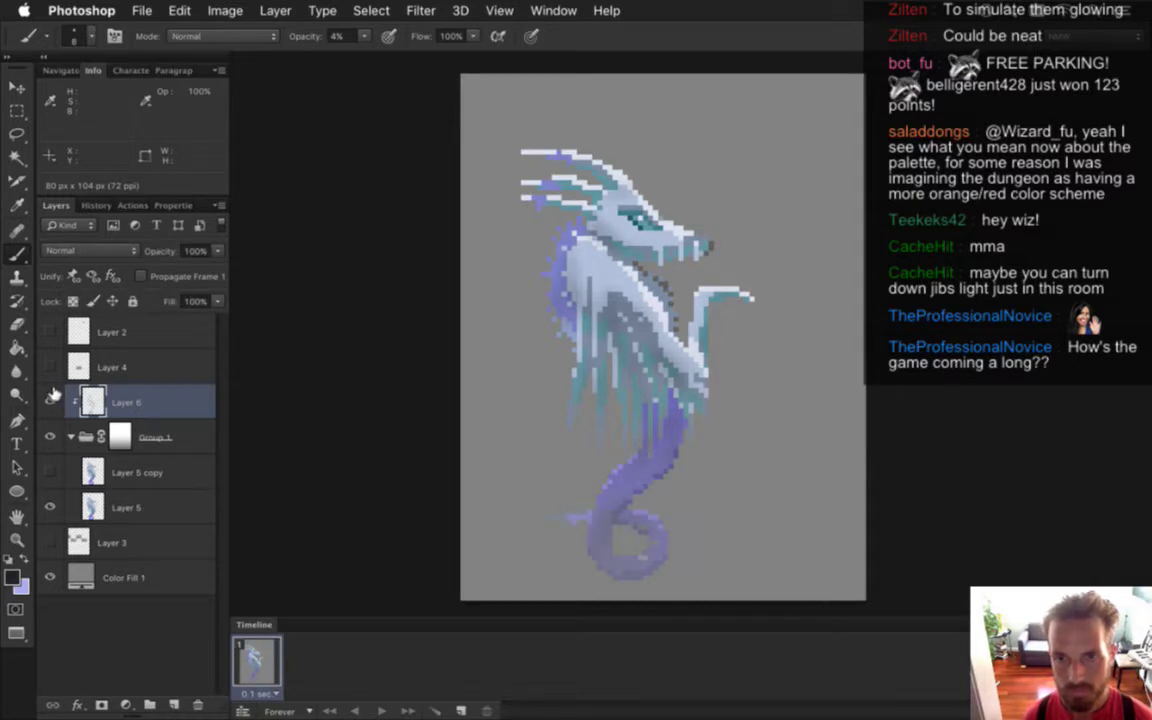
left_click(52, 397)
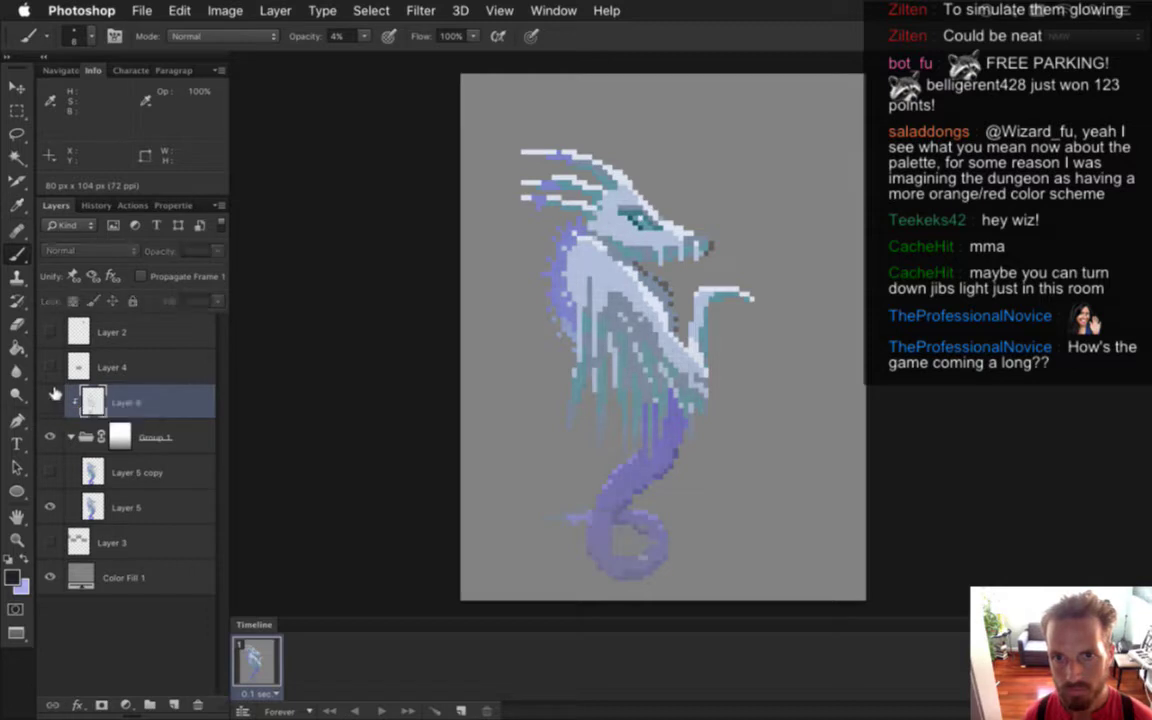
left_click(53, 399)
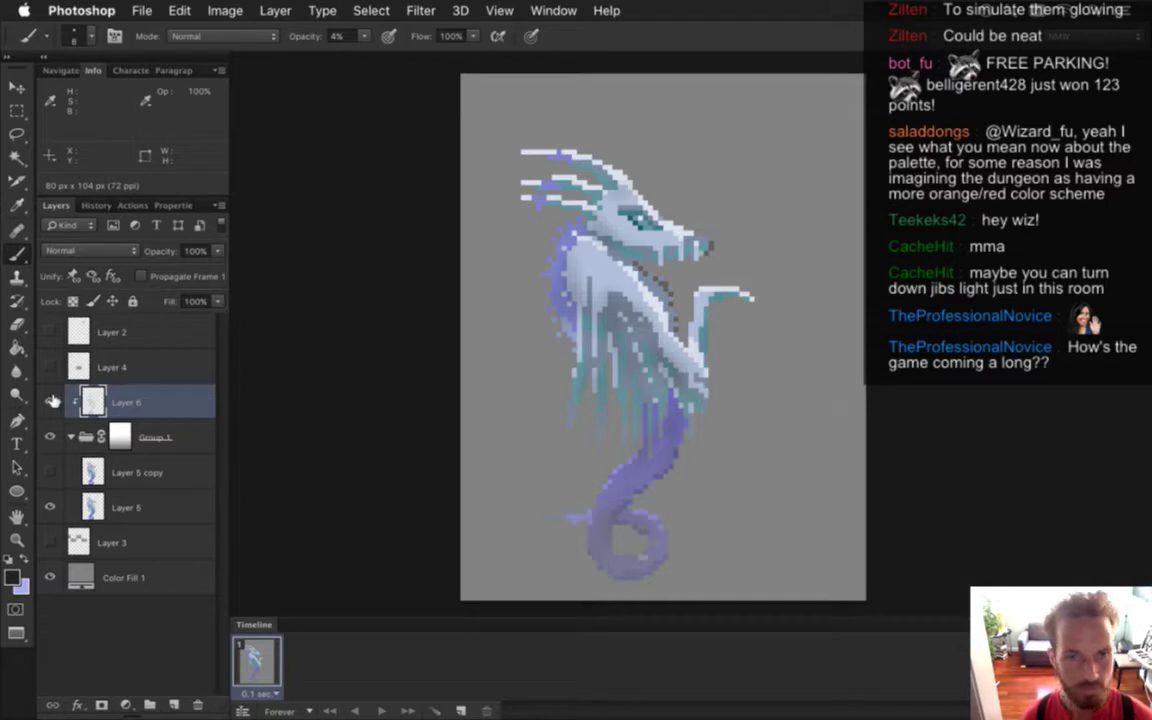
left_click(52, 398)
left_click(52, 398)
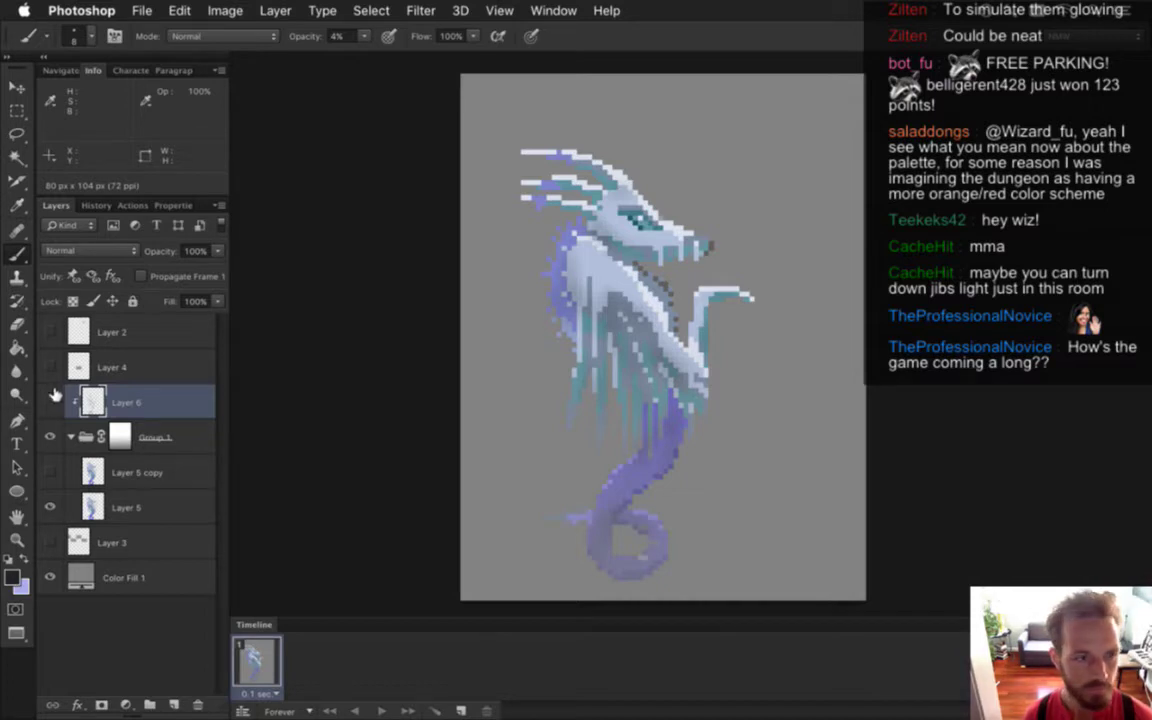
Hide Layer 6, select Layer 5 and sample the near-white highlight color on the dragon's snout ridge
left_click(52, 398)
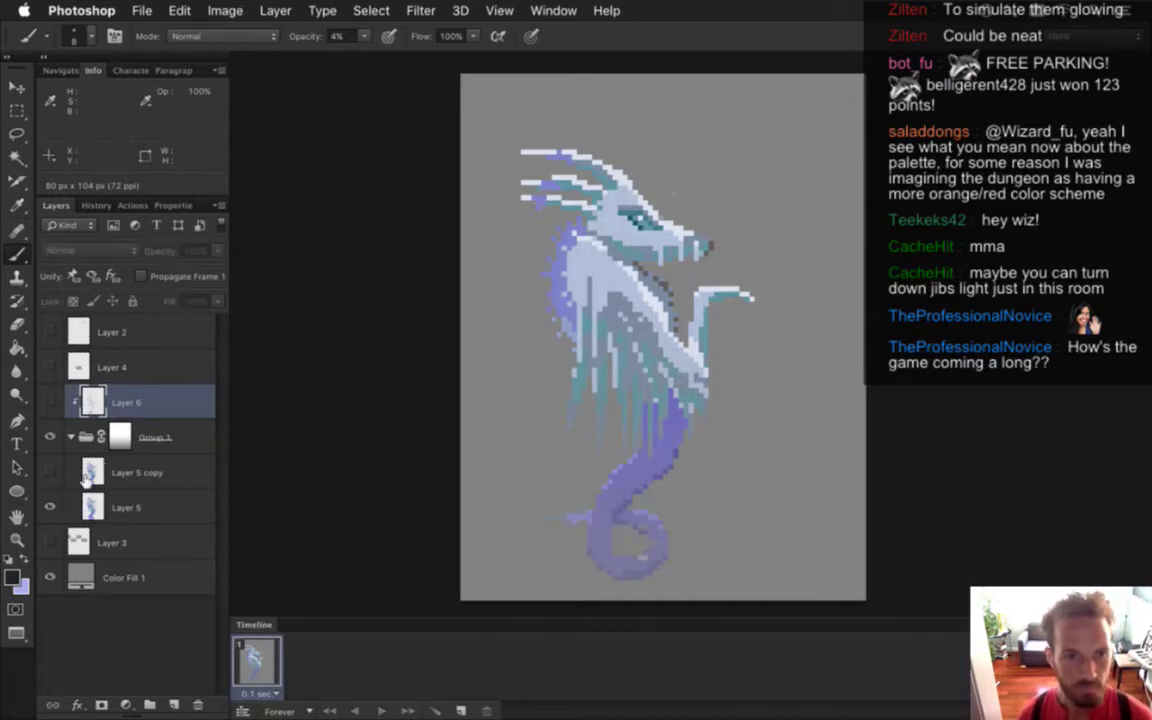
left_click(115, 508)
key("i")
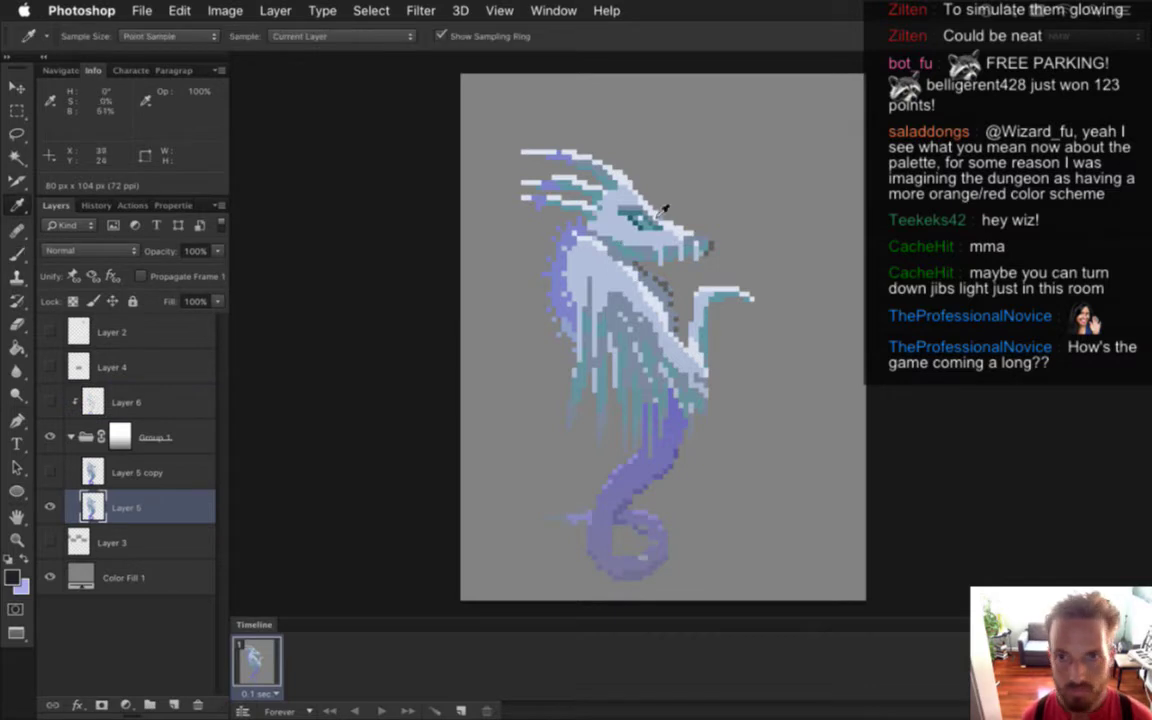
scroll(663, 207, "up", 2)
left_click(664, 231)
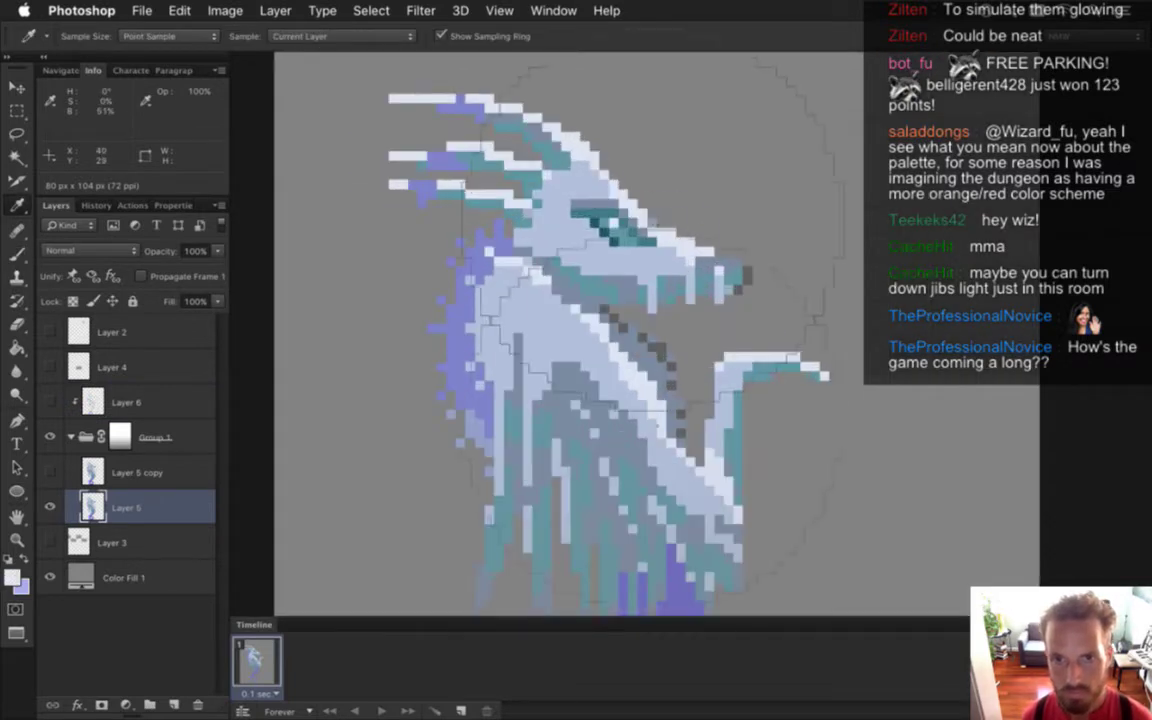
Switch to the Pencil tool, undo the oversized stroke, shrink the tip to 1 px and reselect Layer 5
key("b")
left_click(652, 221)
key("super+z")
key("bracketleft")
key("bracketleft")
key("bracketleft")
key("bracketleft")
key("bracketleft")
key("bracketleft")
key("bracketleft")
key("bracketleft")
key("bracketleft")
key("bracketleft")
key("bracketleft")
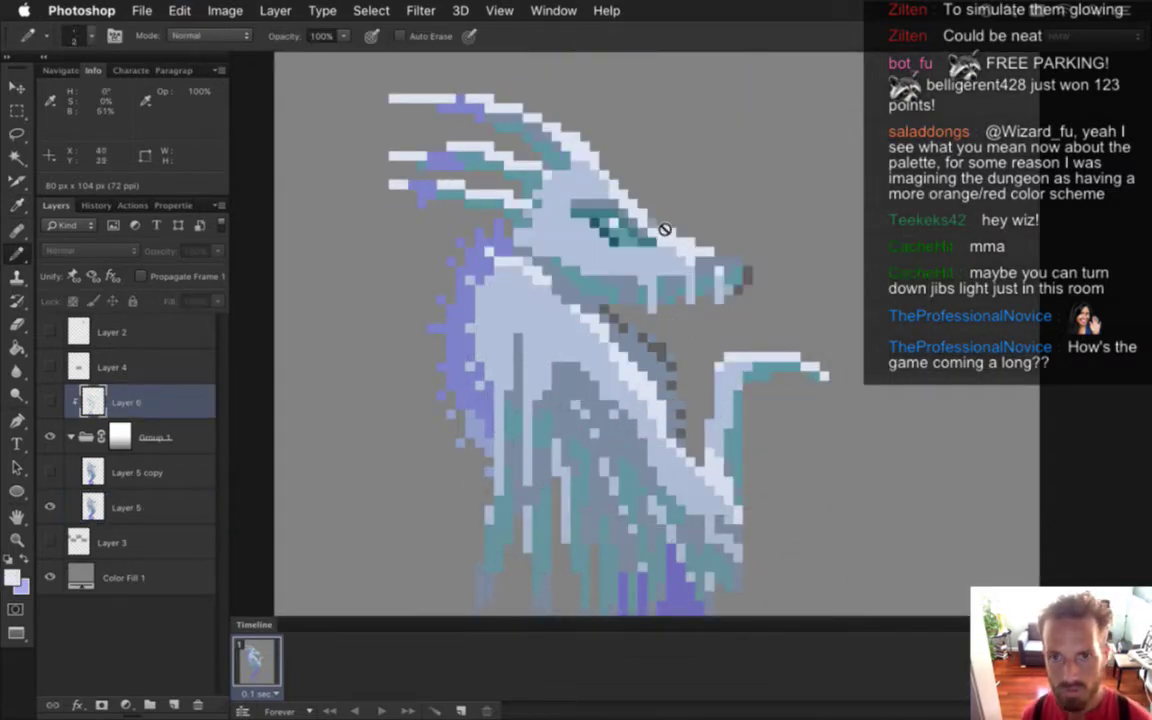
left_click(110, 507)
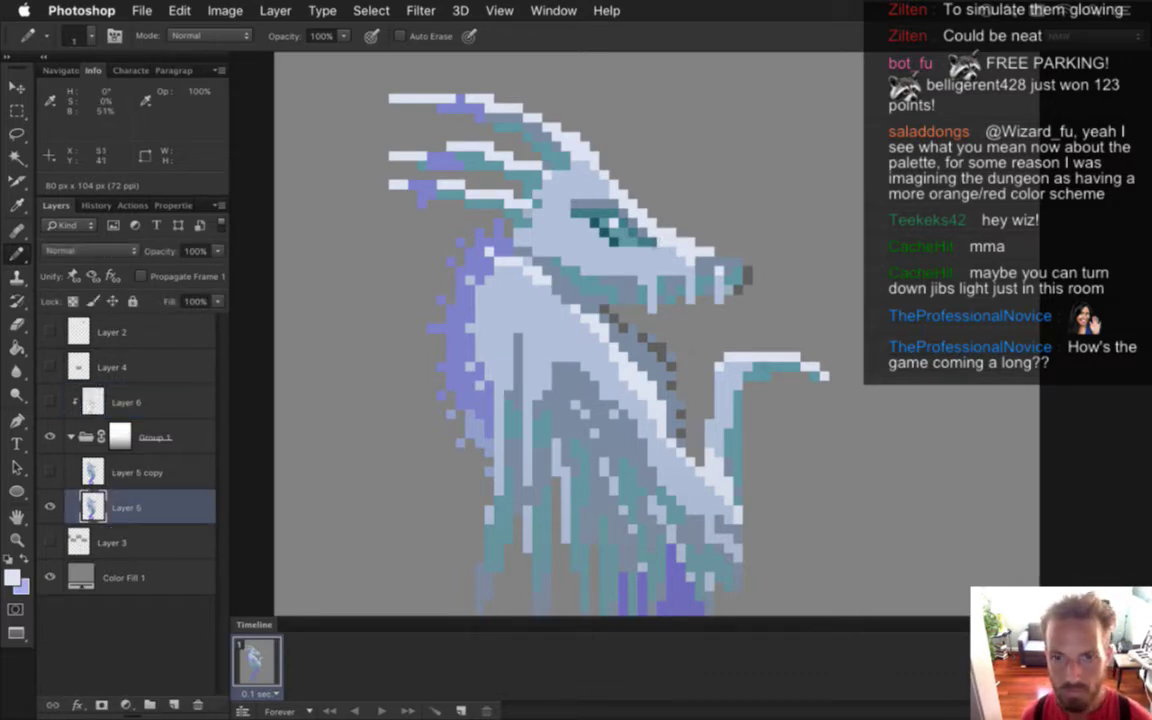
Sample the light blue-gray of the dragon's forehead and retouch the pixels around its brow with the Pencil
key("i")
left_click(603, 200)
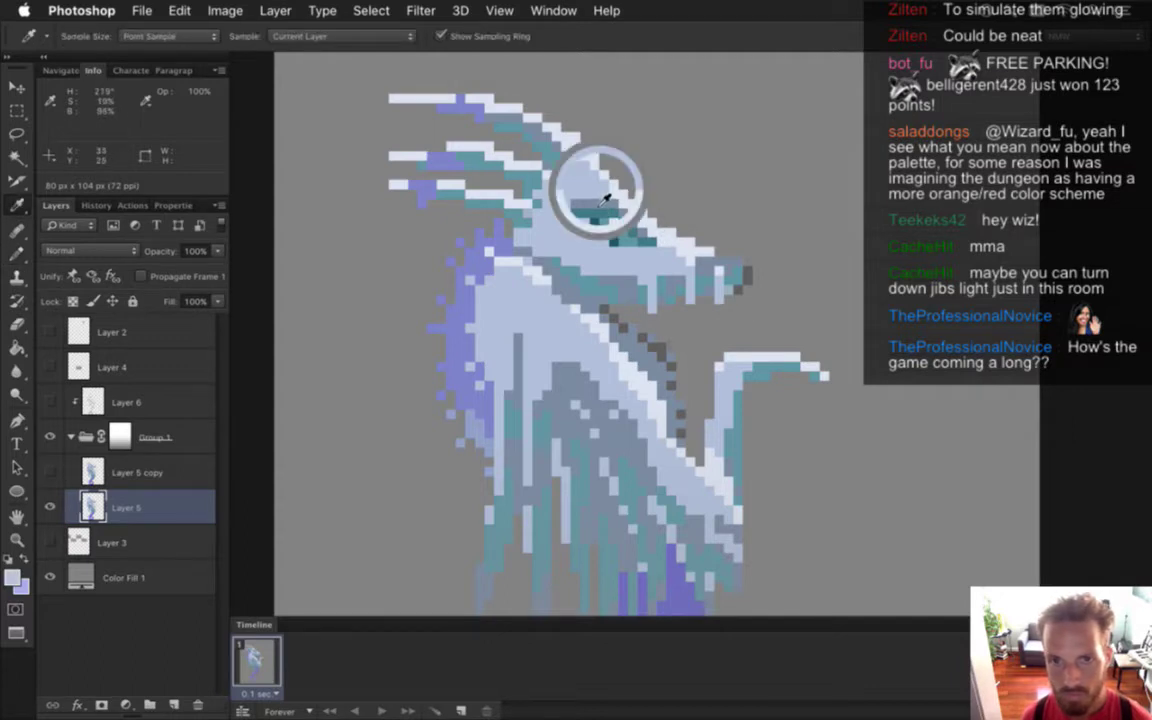
key("b")
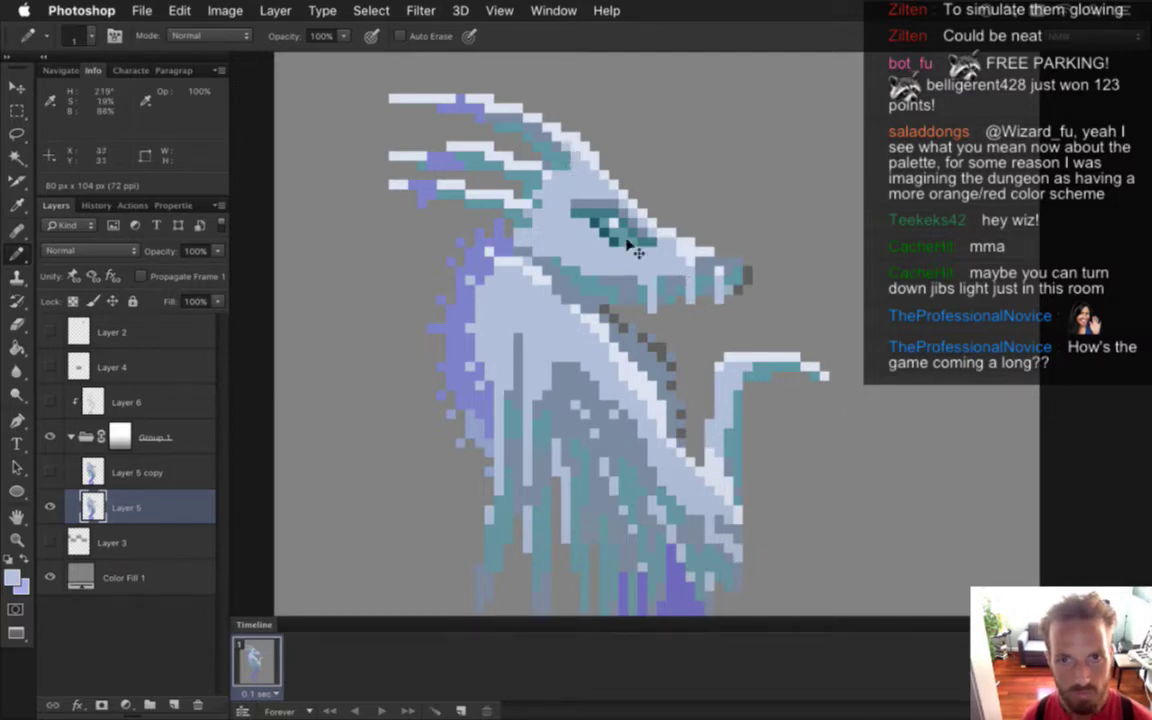
scroll(608, 251, "down", 3)
scroll(563, 249, "up", 3)
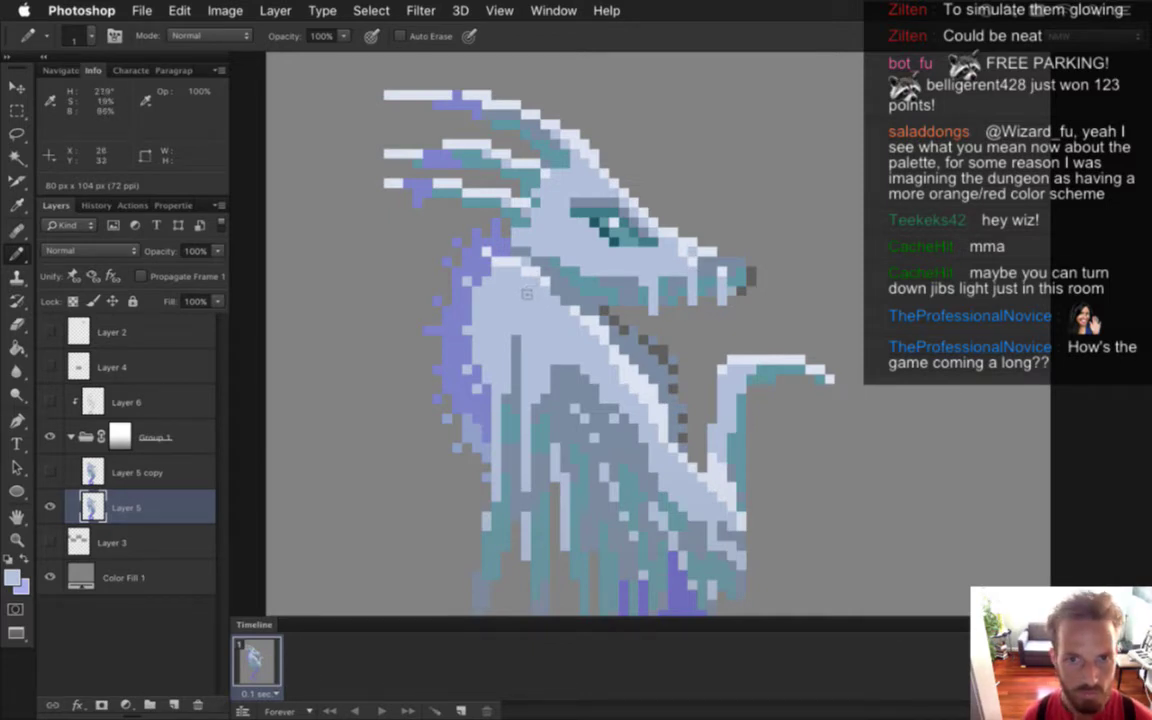
Retouch the dragon's wing and lower body on Layer 5 with tones sampled from the sprite, and save the file
left_click(486, 240, "alt")
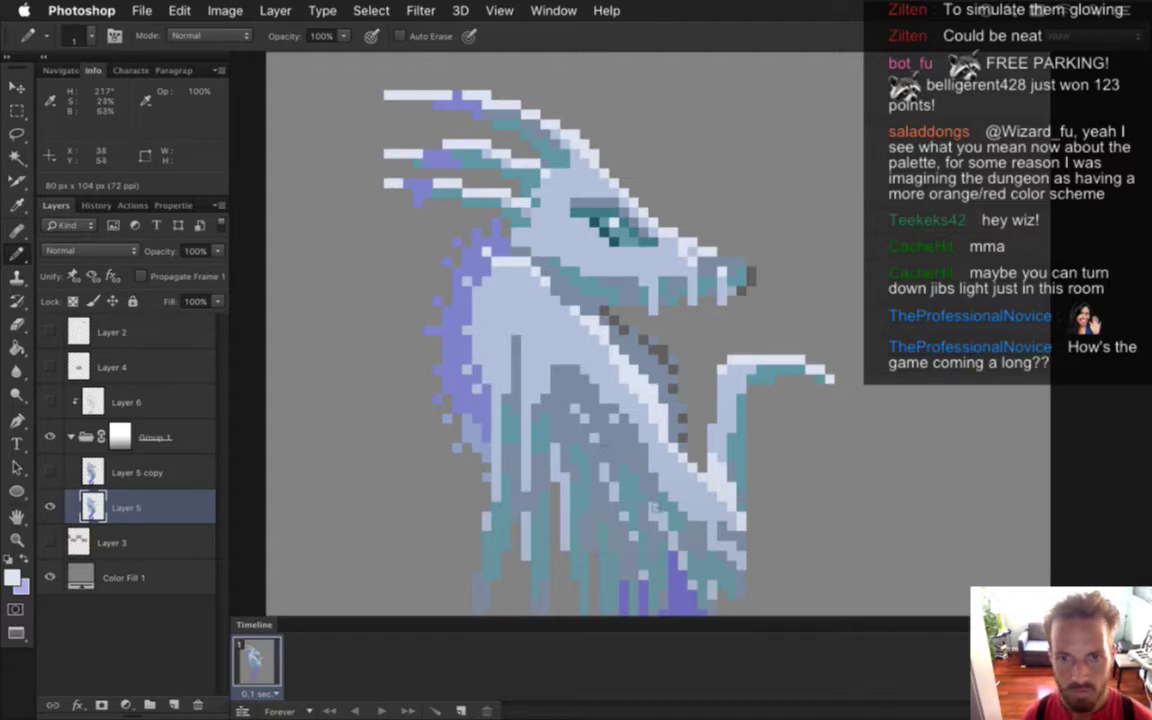
scroll(590, 450, "down", 5)
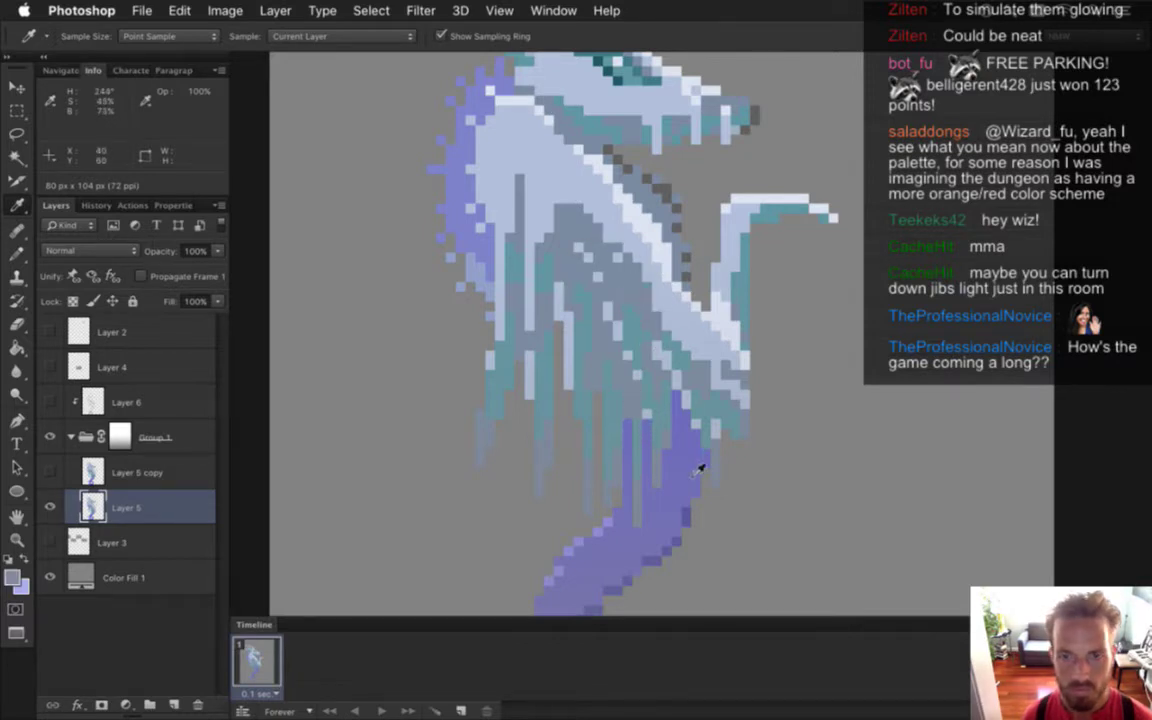
key("super+minus")
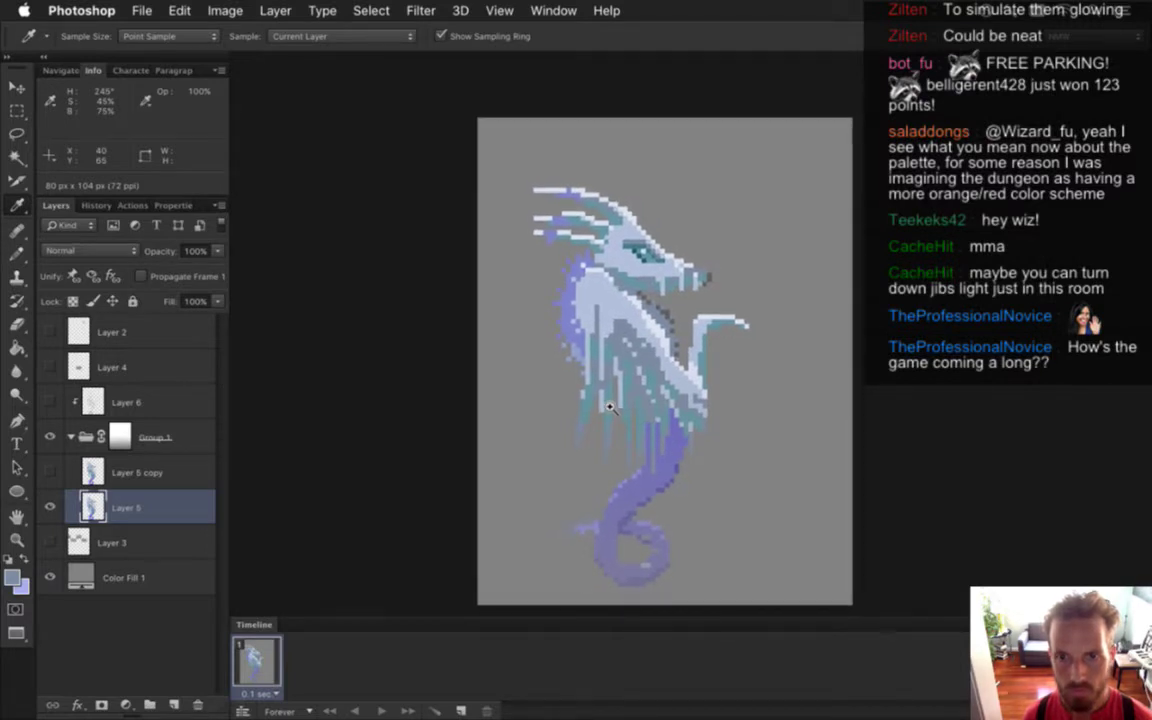
key("super+plus")
left_click(653, 412, "alt")
key("super+s")
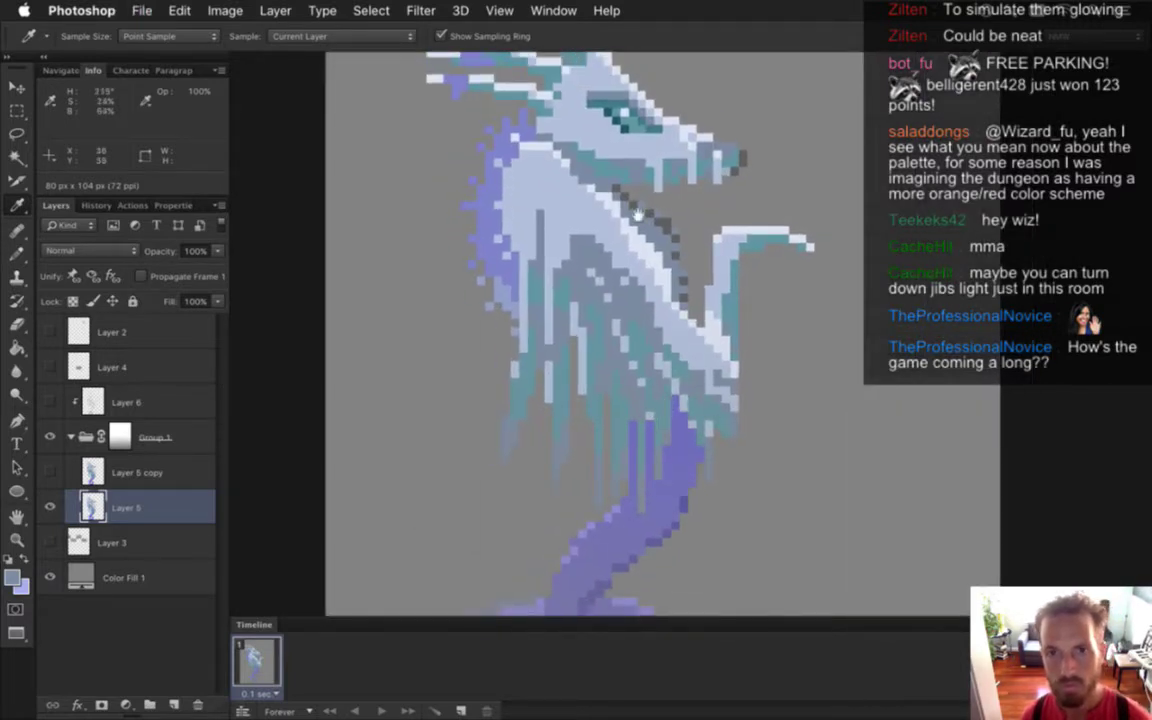
Sample the teal on the dragon's lower jaw as the Pencil color
left_click_drag(635, 228, 665, 293)
scroll(685, 249, "up", 2)
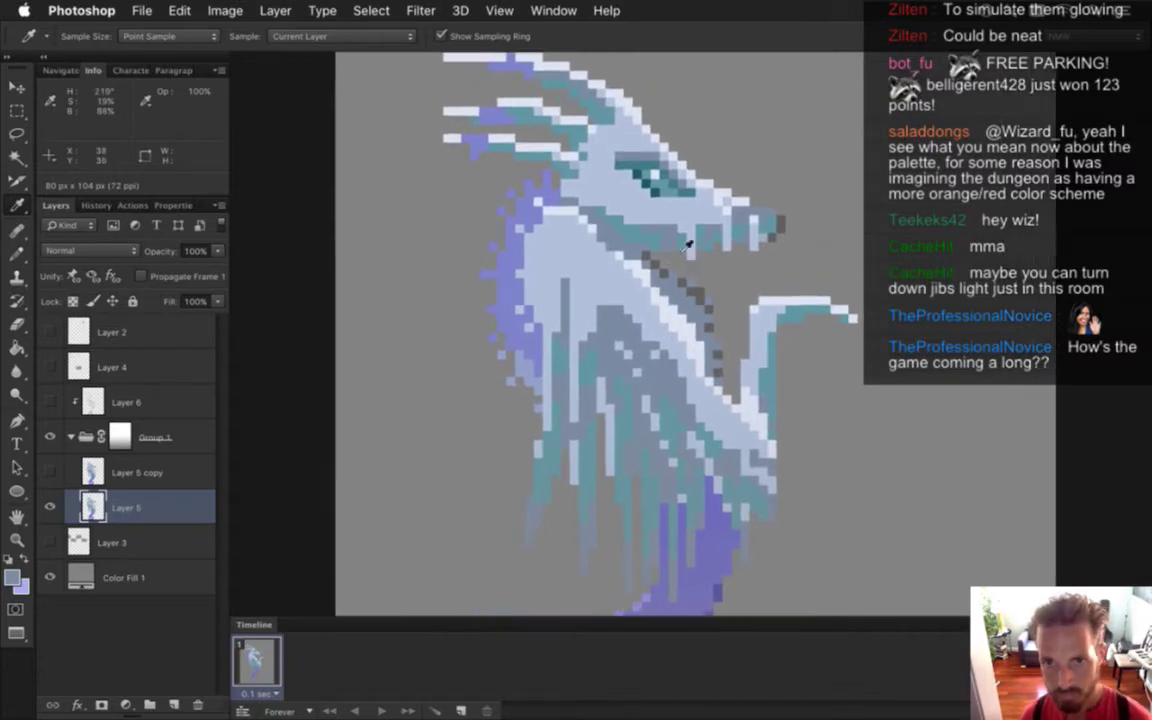
left_click(648, 235)
key("b")
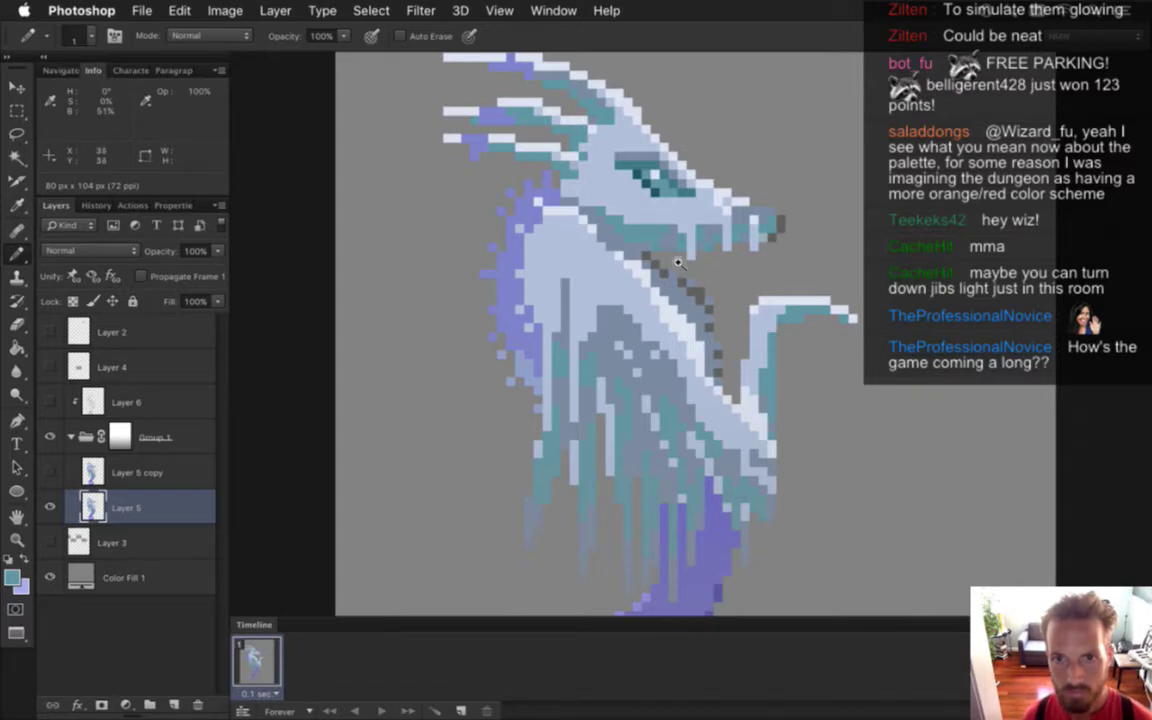
Examine the dragon's head, neck and shoulder pixels both close up and at full-figure size
key("super+minus")
key("super+plus")
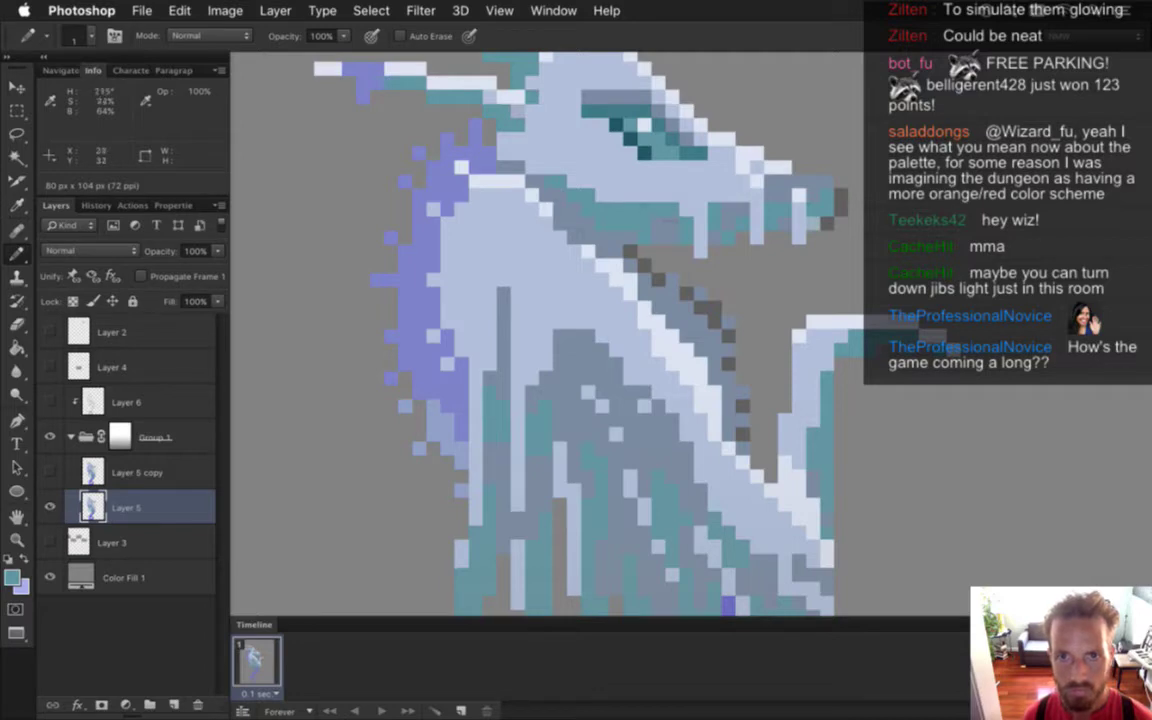
key("super+minus")
key("super+minus")
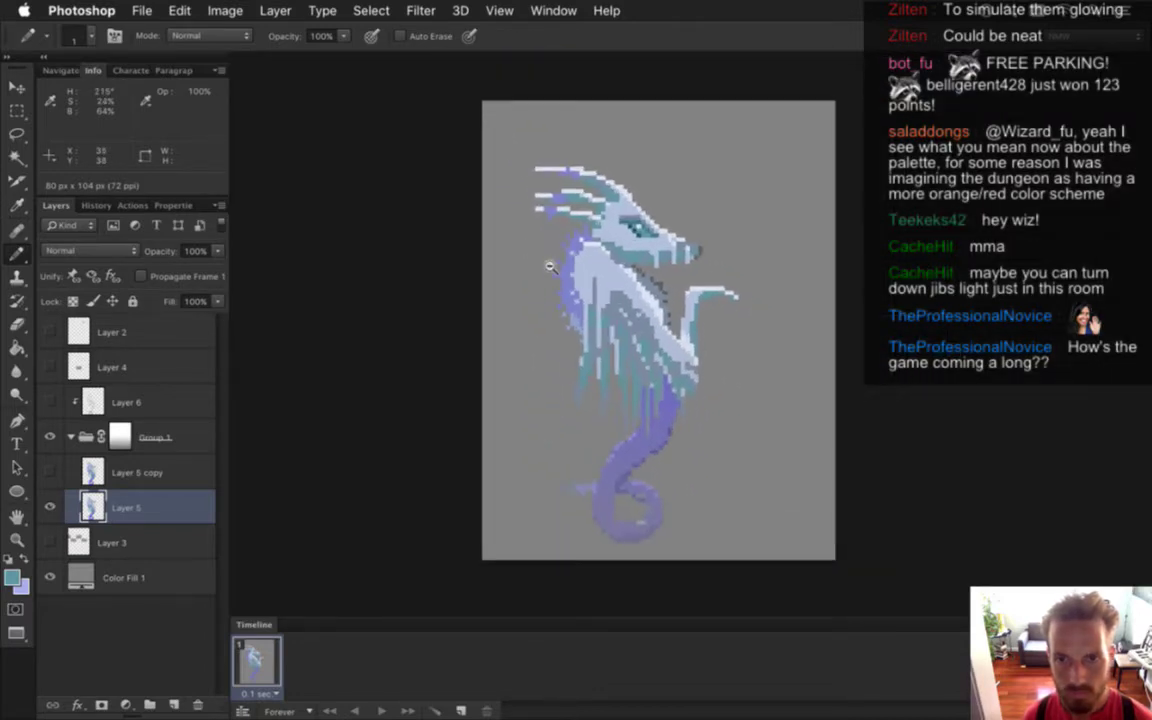
left_click_drag(615, 257, 671, 237)
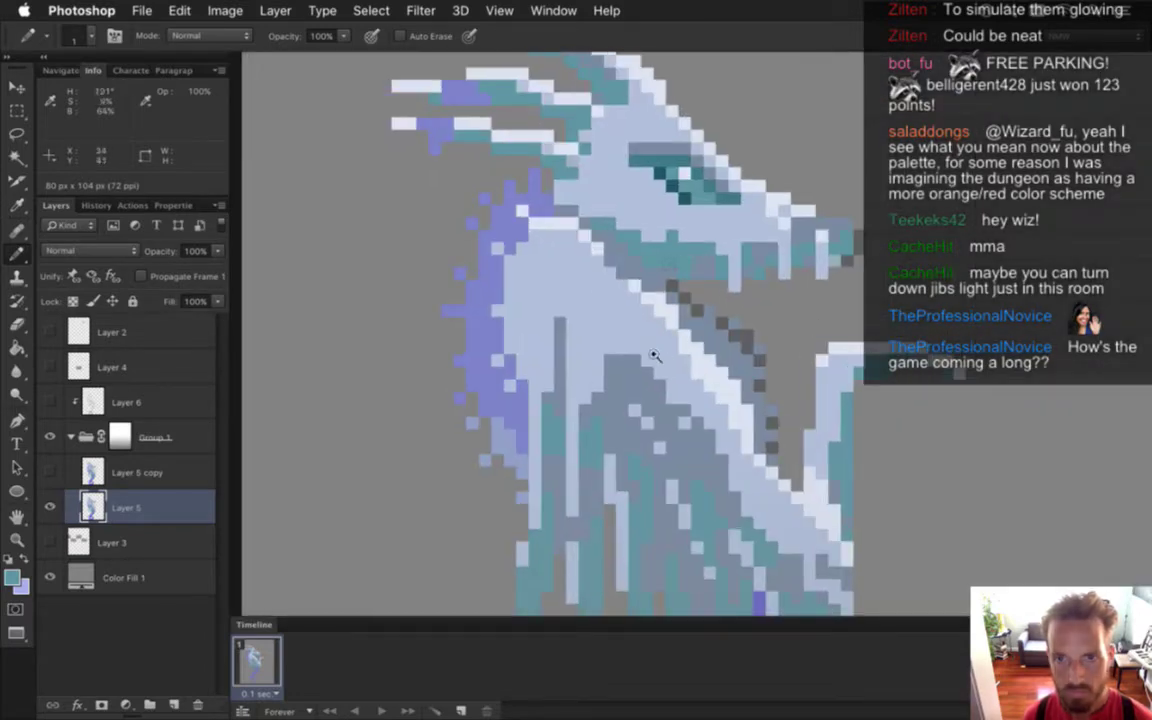
key("super+minus")
key("super+minus")
key("super+plus")
key("super+plus")
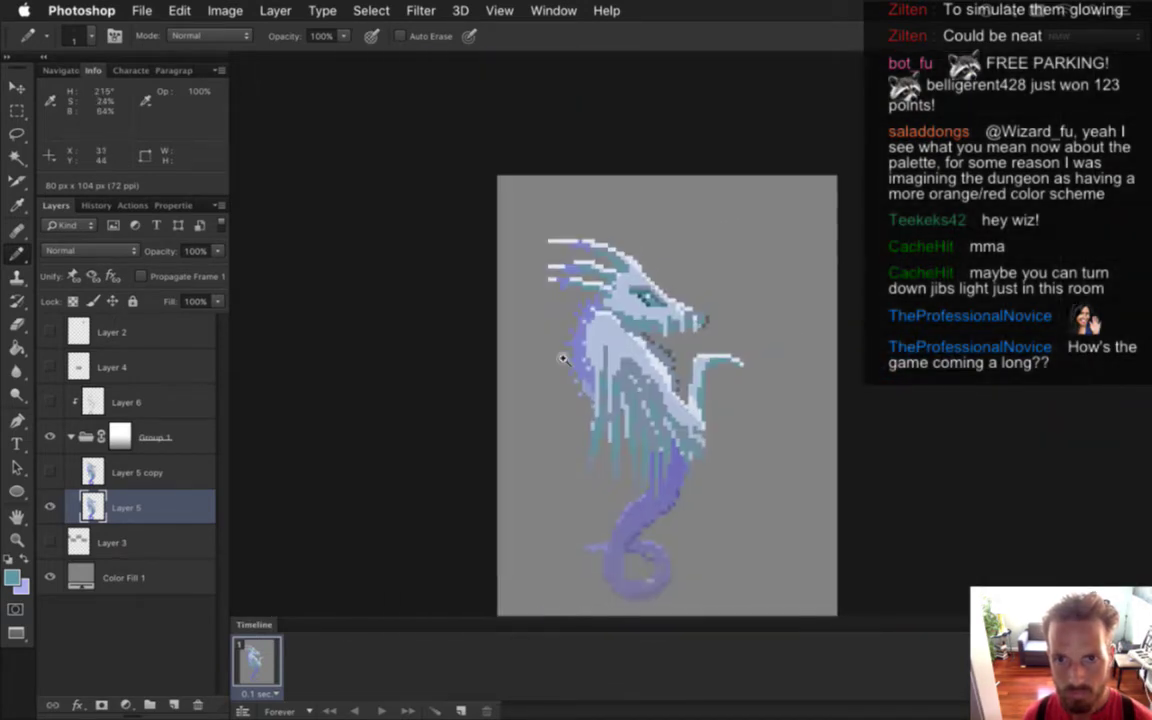
key("super+minus")
key("super+minus")
key("super+plus")
key("super+plus")
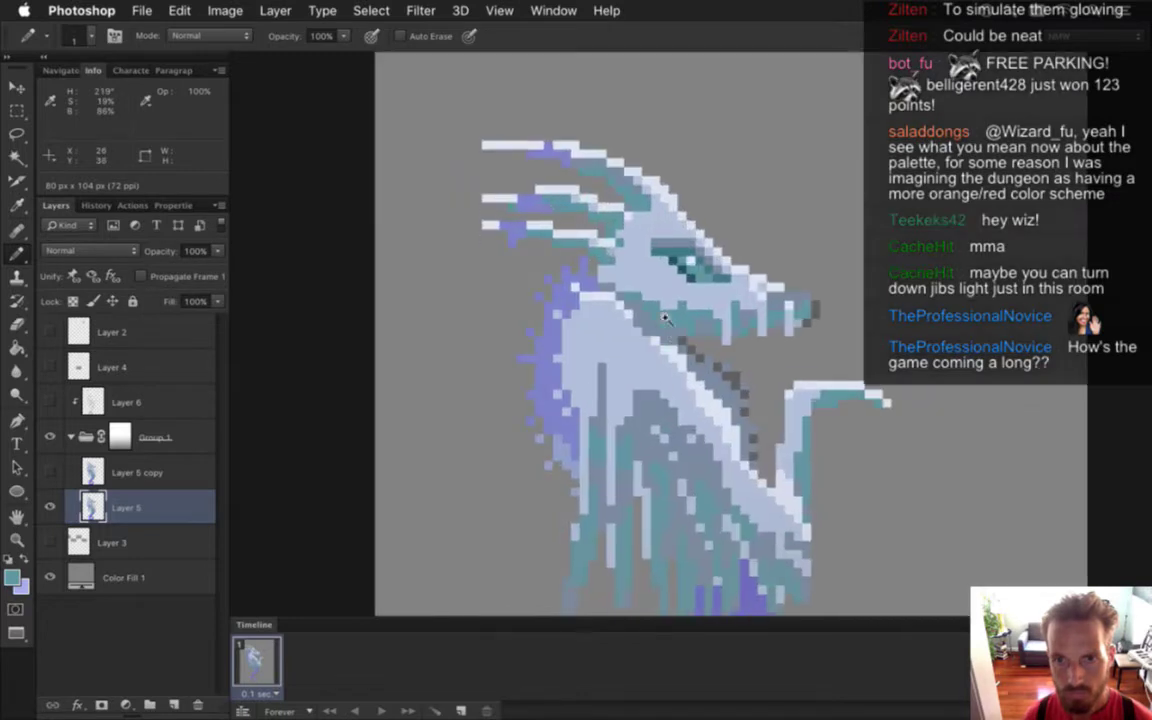
key("super+minus")
key("super+minus")
key("super+minus")
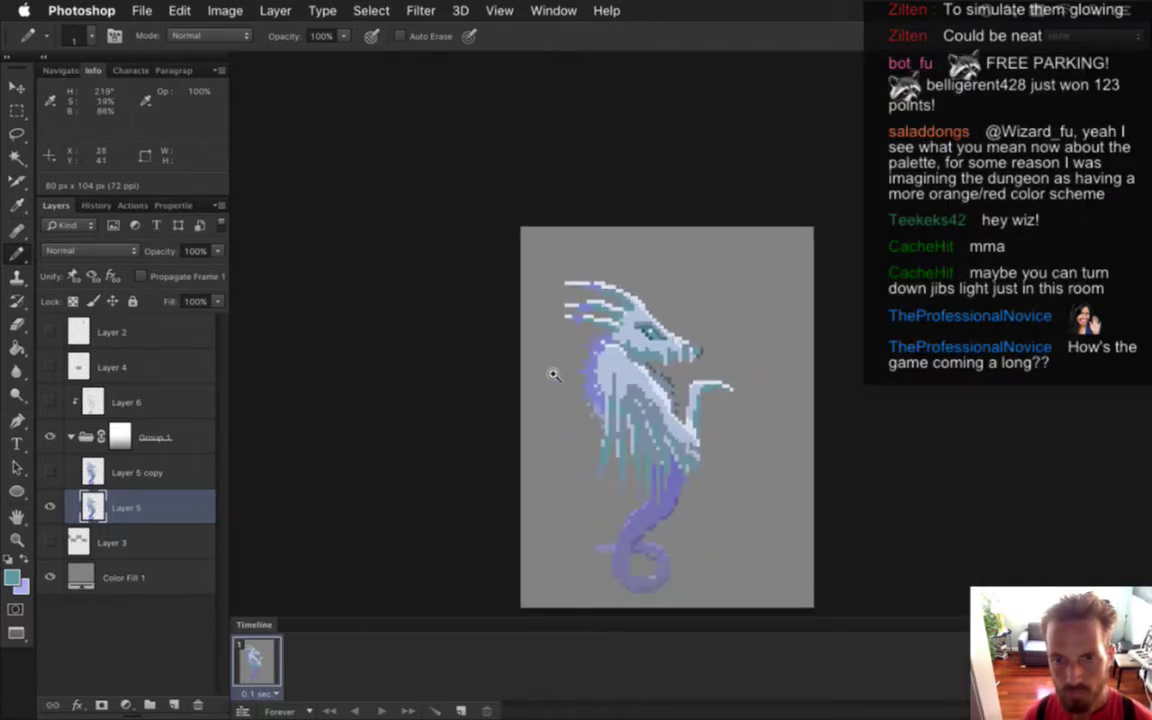
key("super+equal")
key("super+equal")
key("super+equal")
Sample a color from the dragon's eye, set the foreground to e8efff and brighten the eye's highlight pixels
key("i")
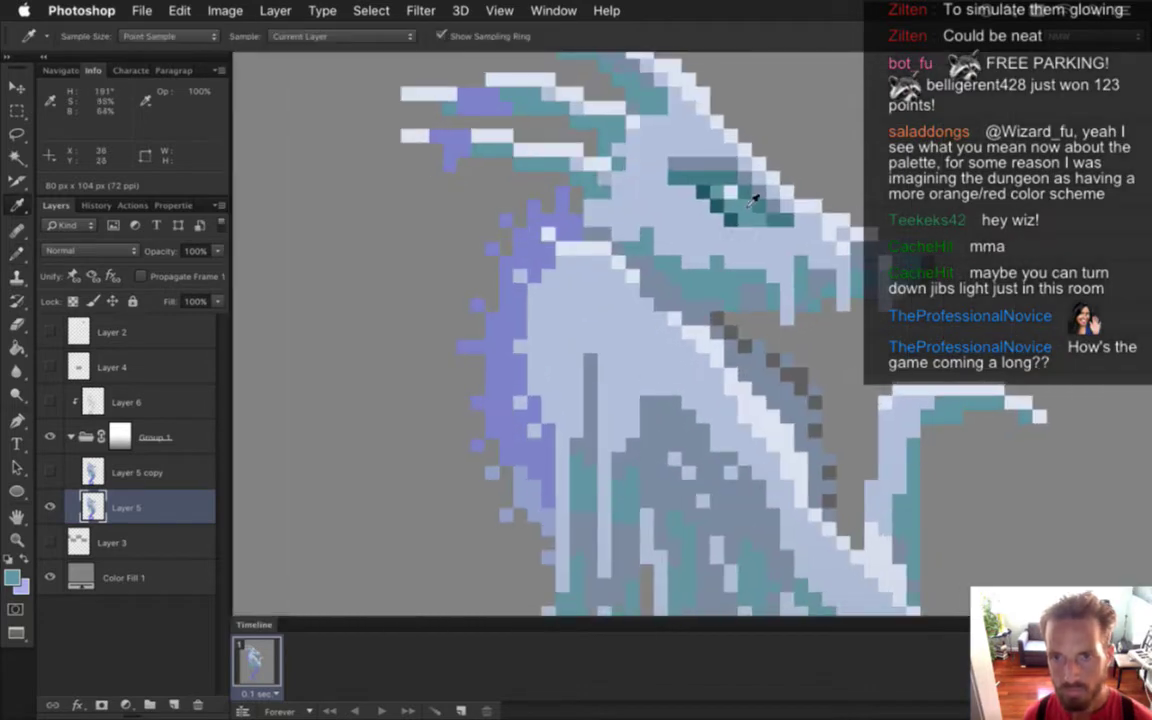
left_click(740, 207)
key("b")
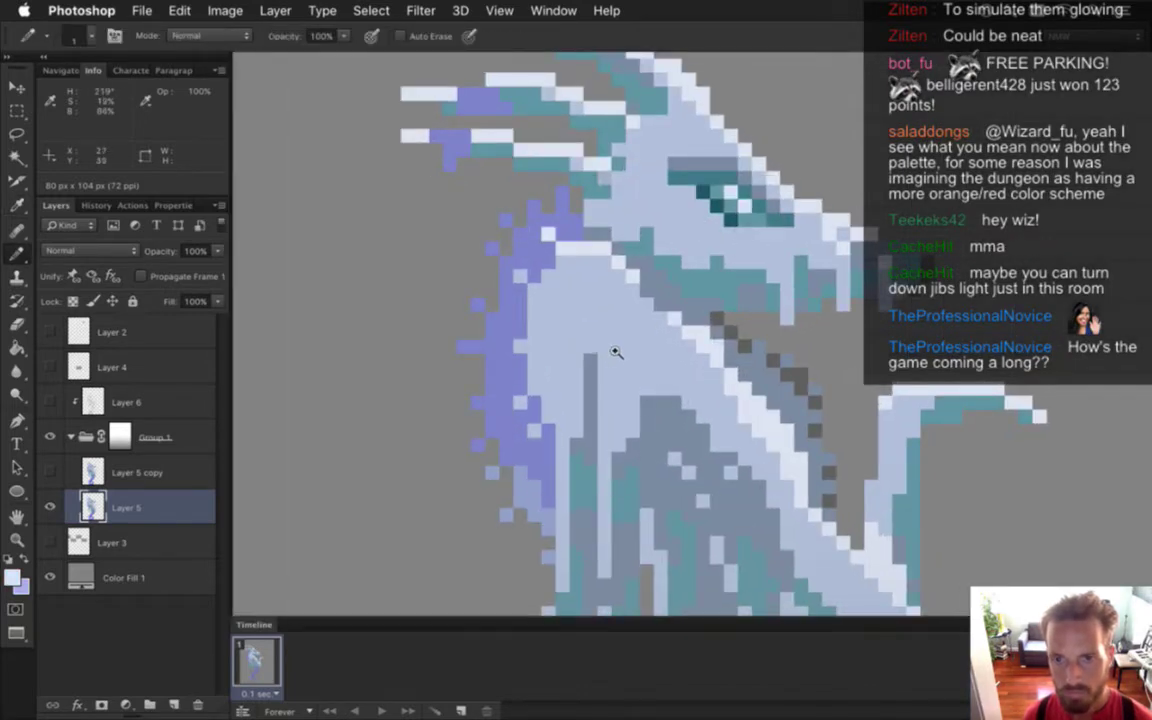
left_click(13, 577)
left_click_drag(914, 236, 914, 214)
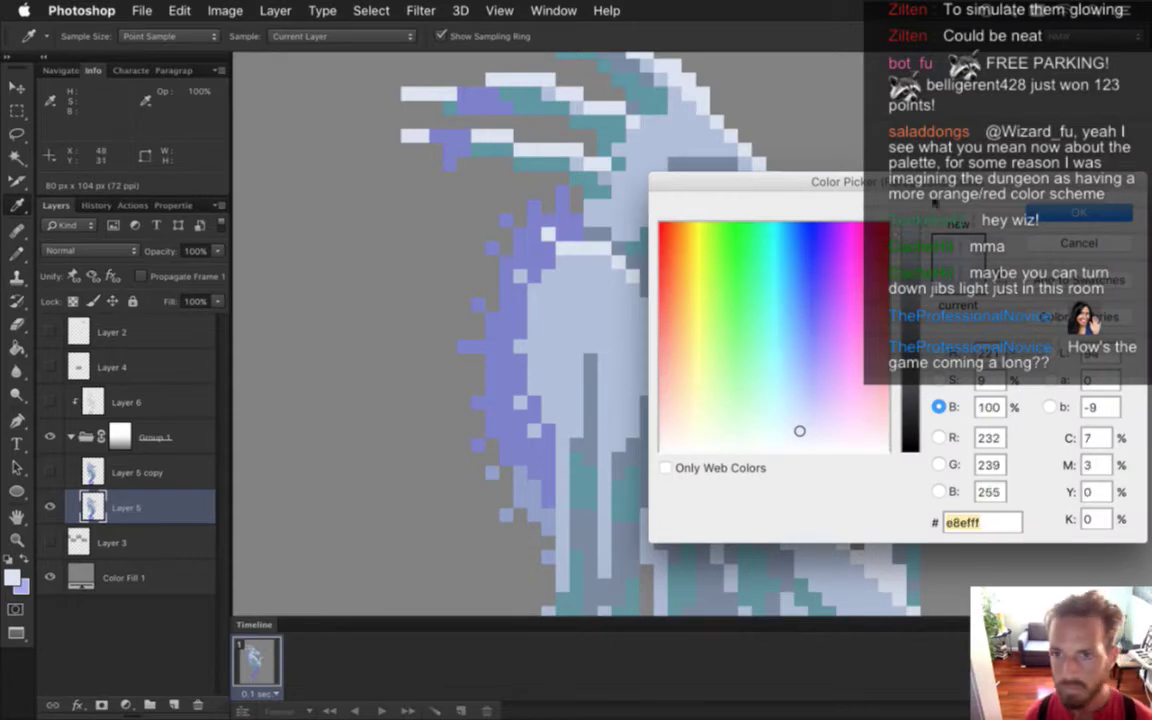
left_click(1074, 215)
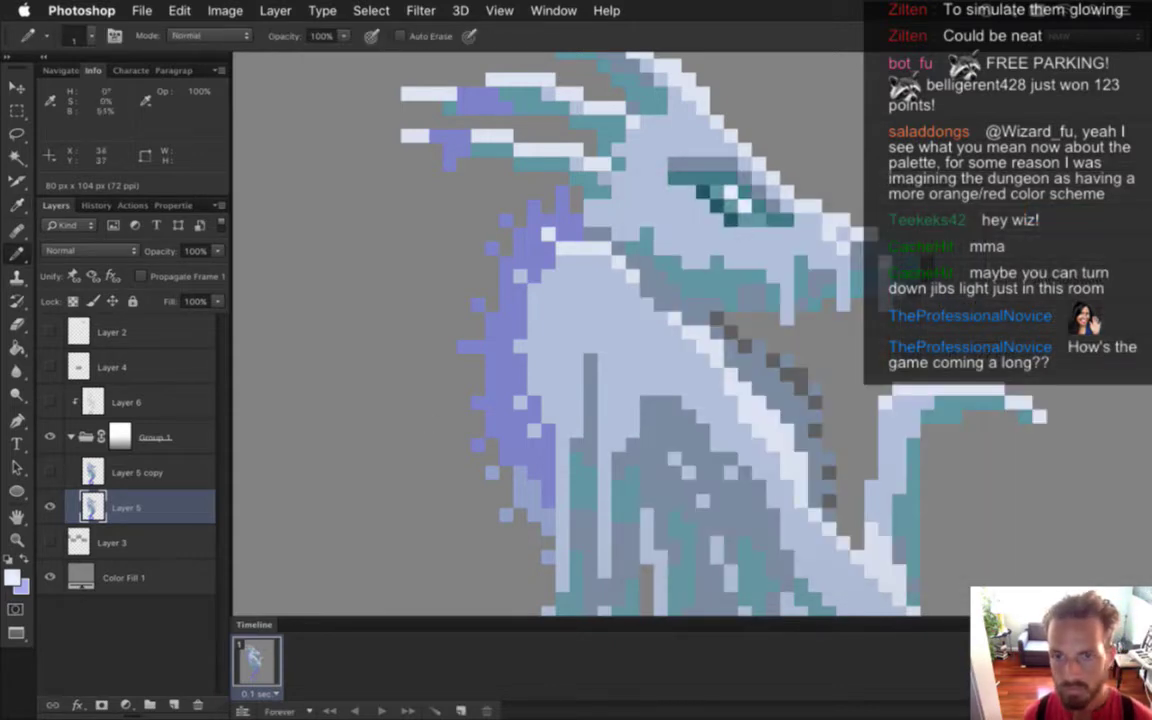
left_click_drag(686, 271, 613, 273)
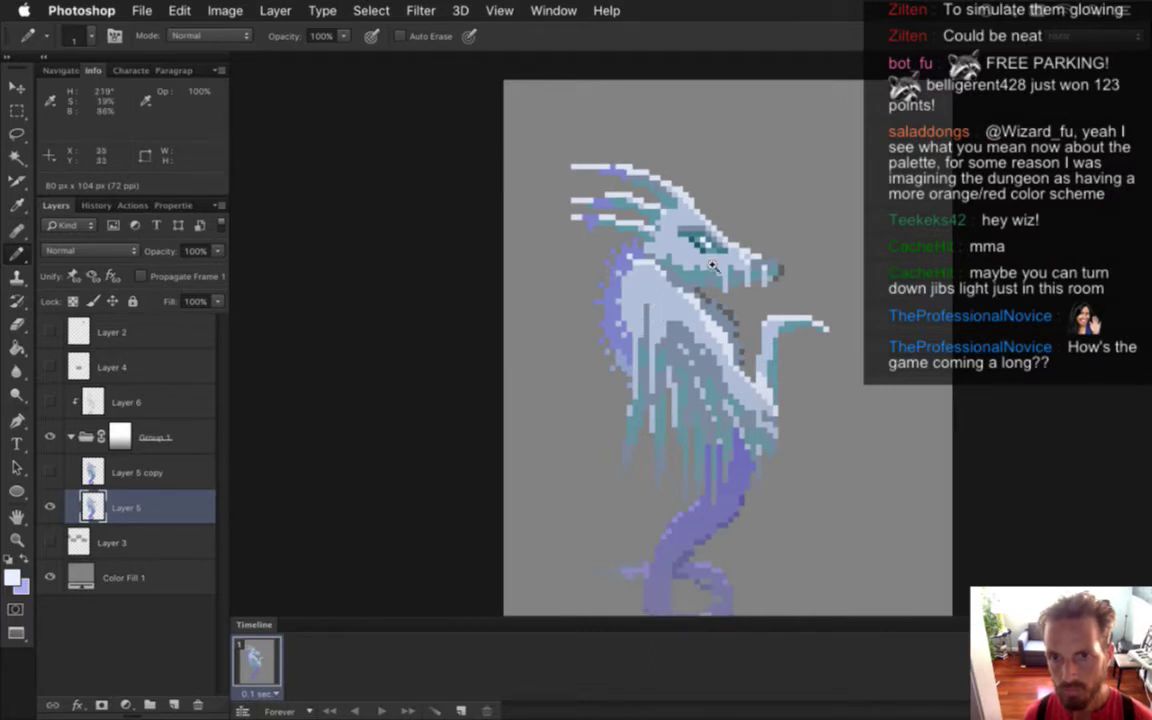
Sample the teal from the dragon's eye, set the foreground to a460a2 and recolor the eye's mid-tone pixels magenta
key("super+plus")
key("super+plus")
key("i")
left_click(634, 218)
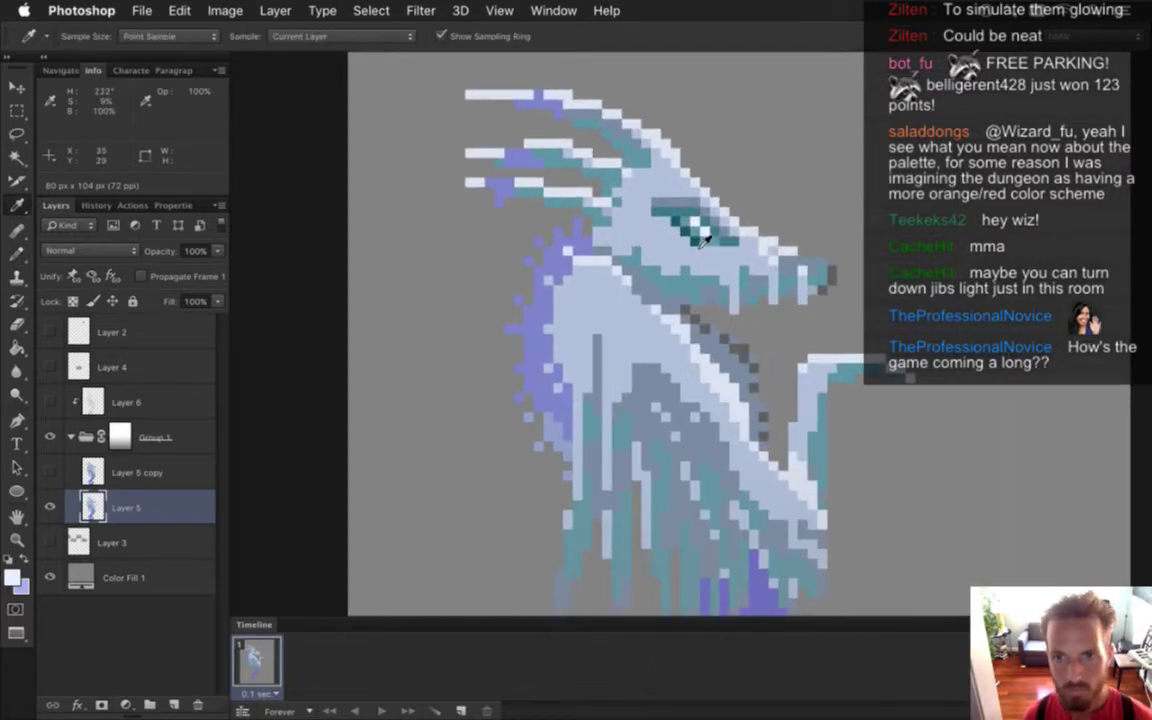
left_click(12, 578)
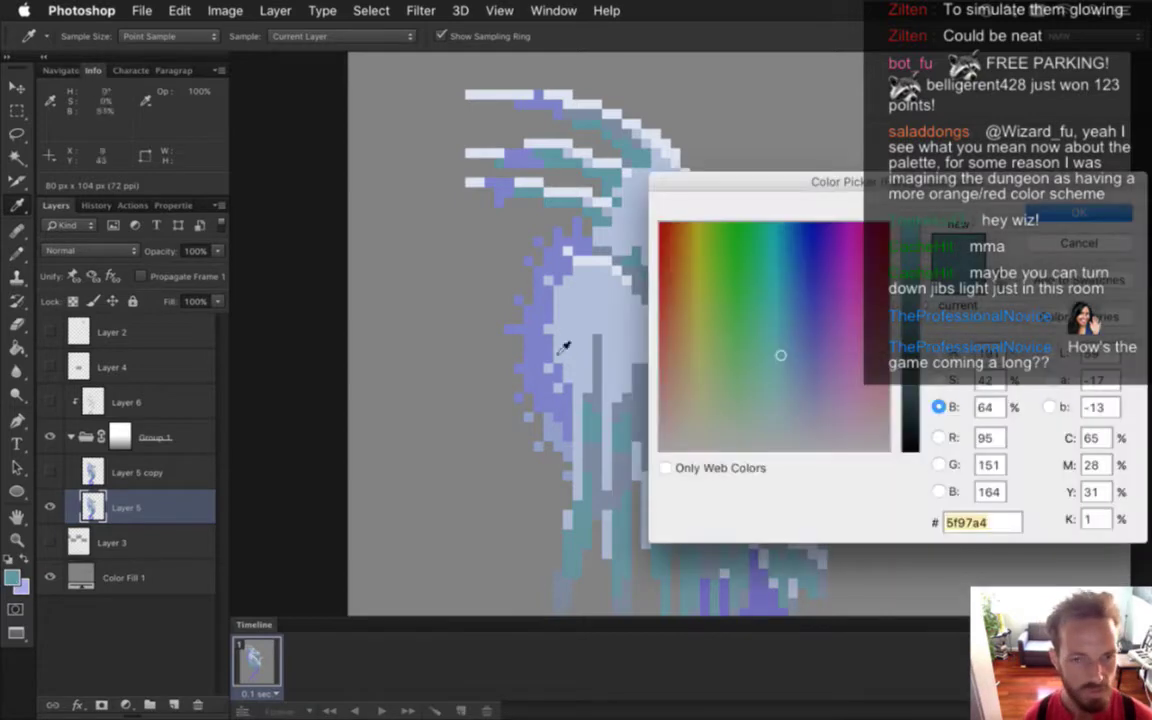
left_click_drag(943, 183, 368, 199)
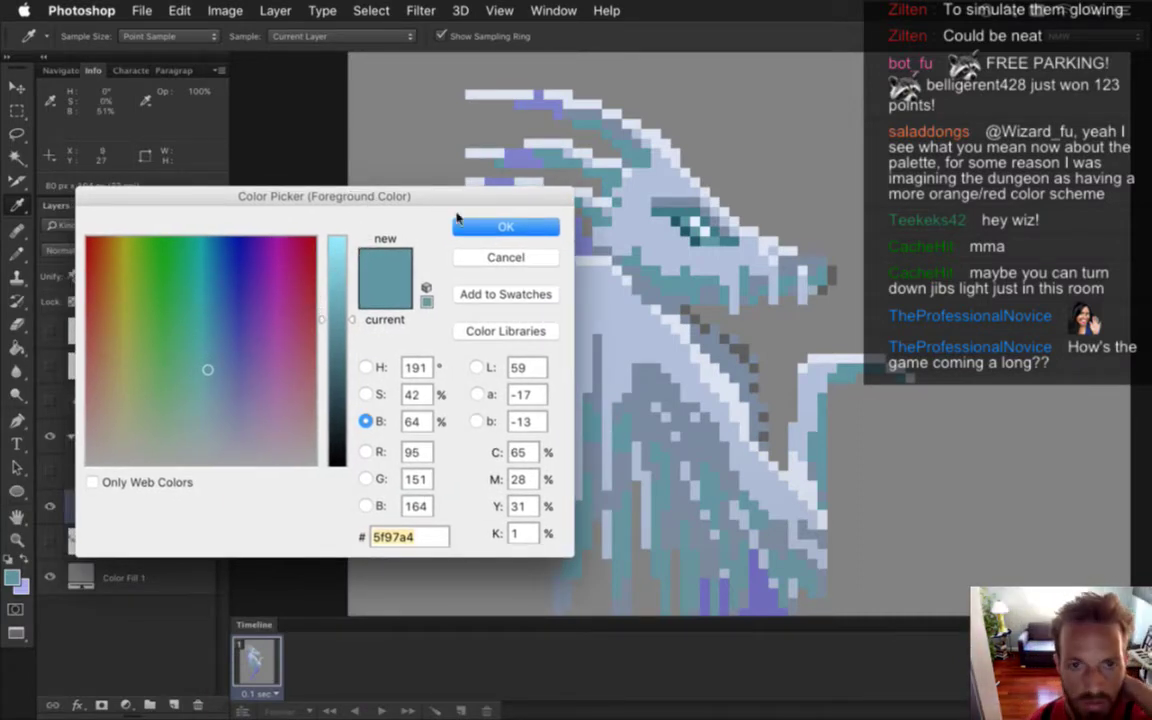
mouse_move(447, 200)
left_mouse_down()
mouse_move(422, 337)
mouse_move(432, 211)
left_mouse_up()
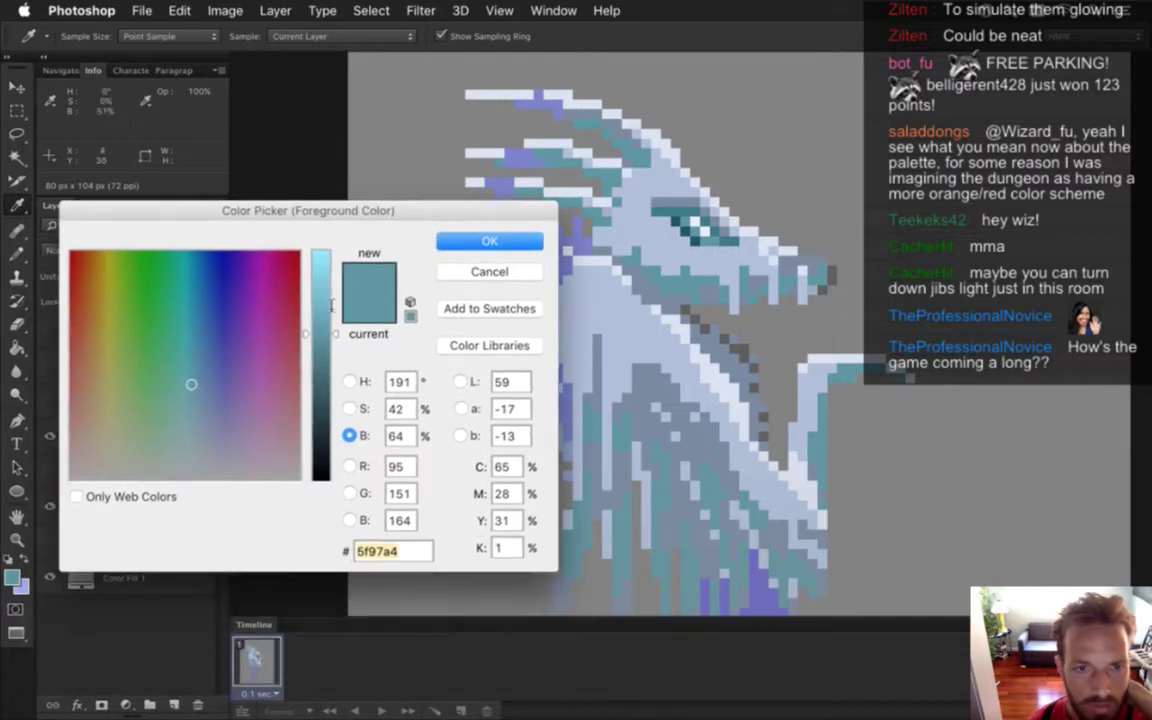
left_click(263, 388)
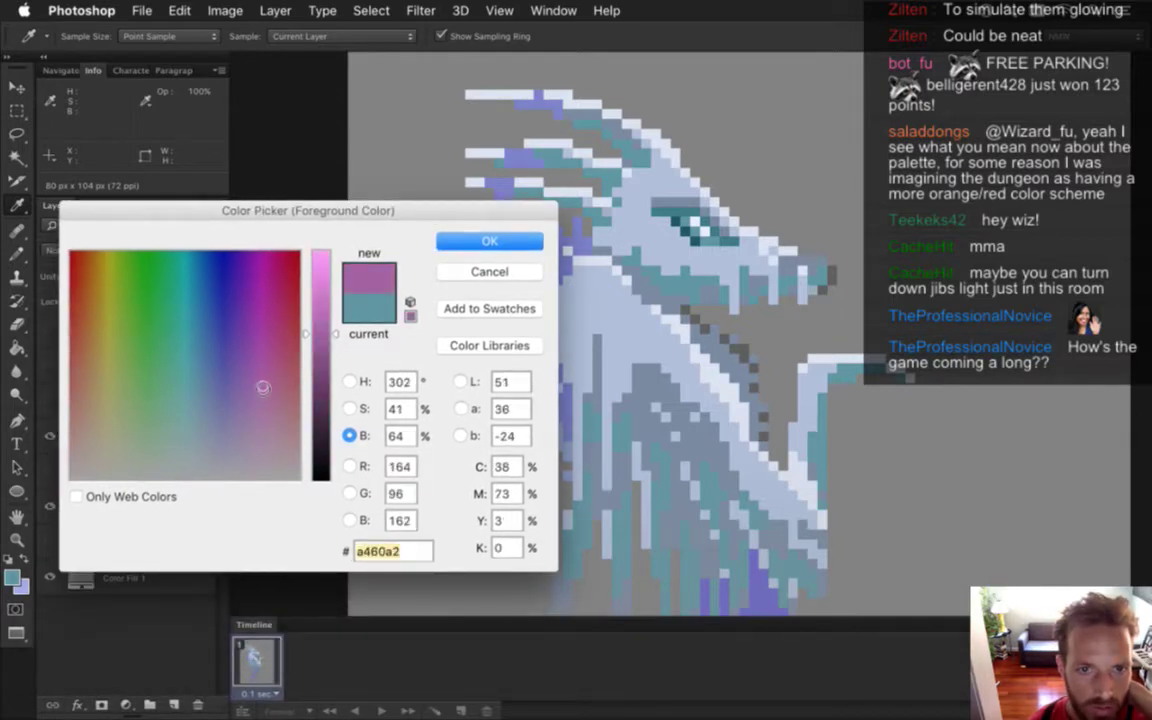
left_click(478, 240)
key("b")
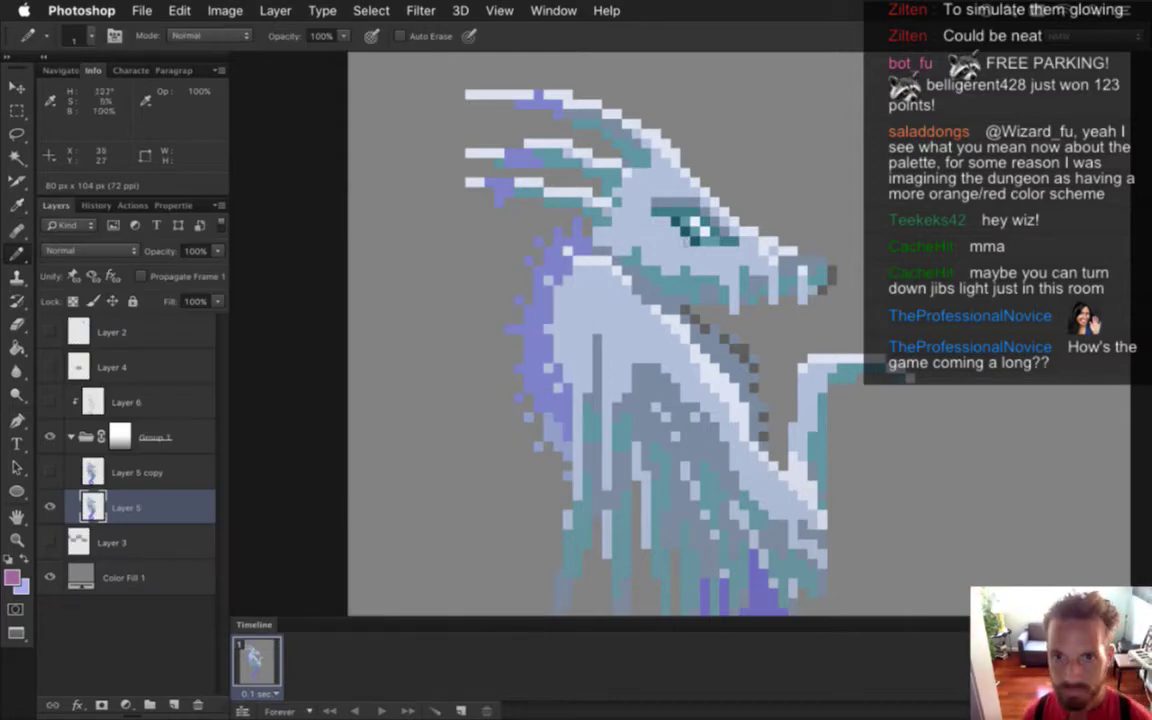
left_click(691, 228)
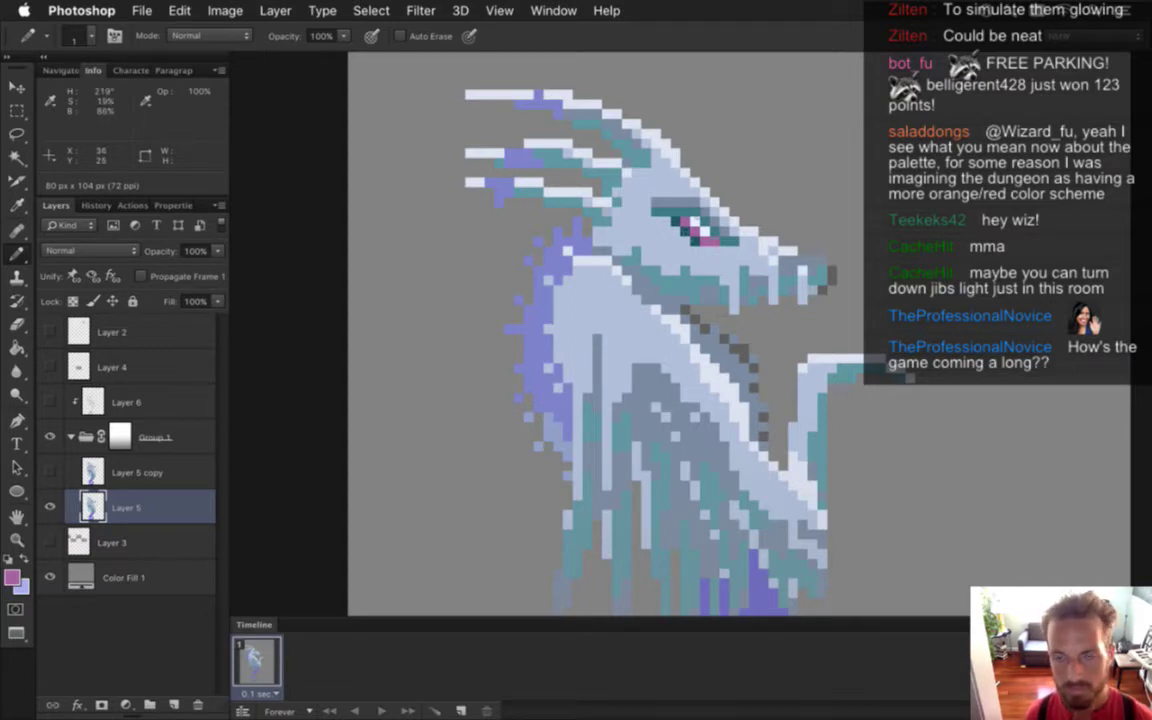
Sample the eye's dark teal, set its hue to 300 and repaint the eye's dark outline and brow pixels purple
left_click(13, 577)
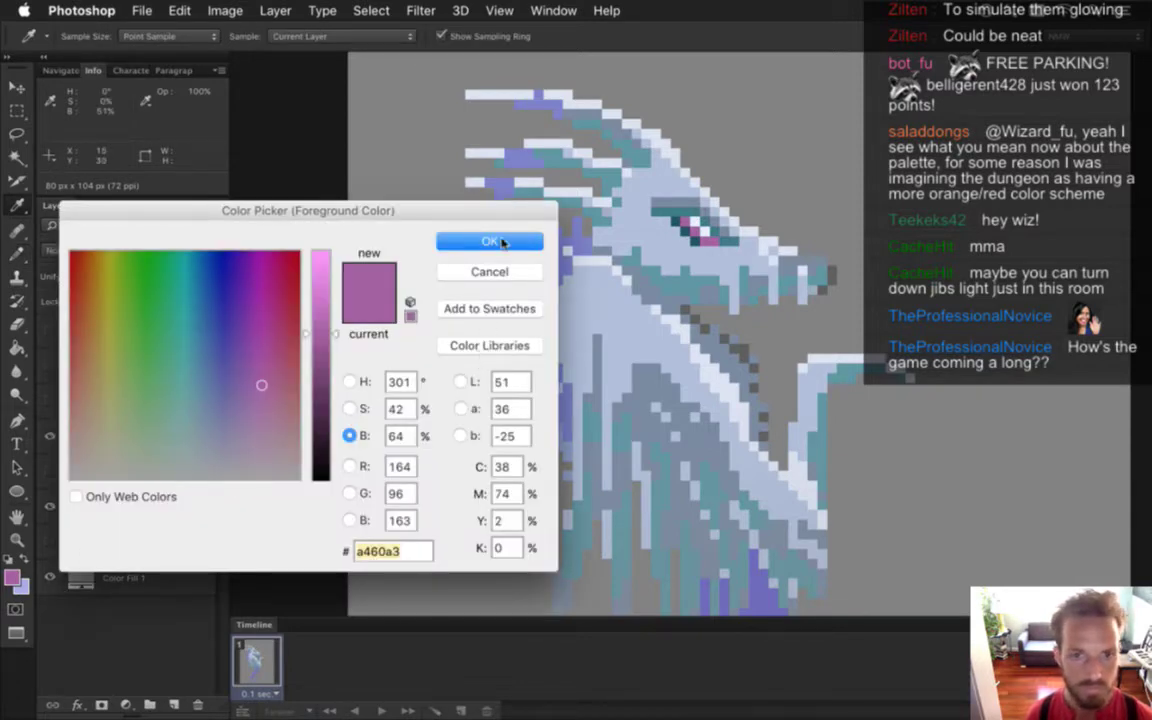
left_click(455, 238)
key("i")
left_click(683, 234)
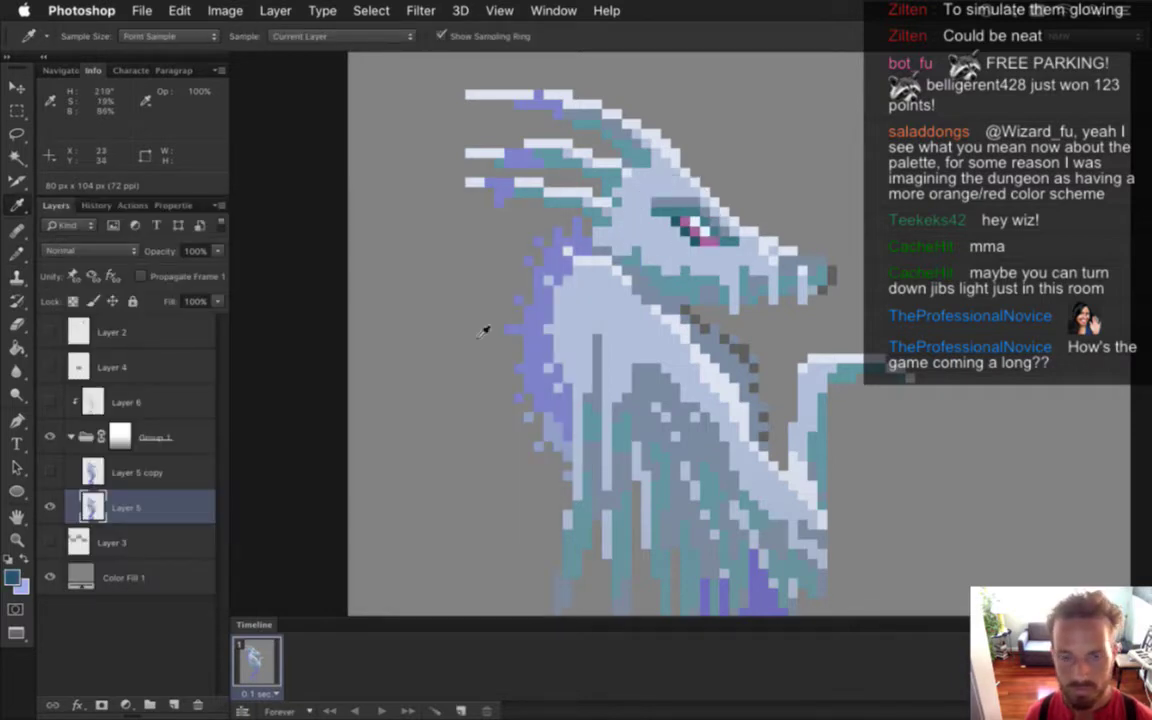
left_click(12, 578)
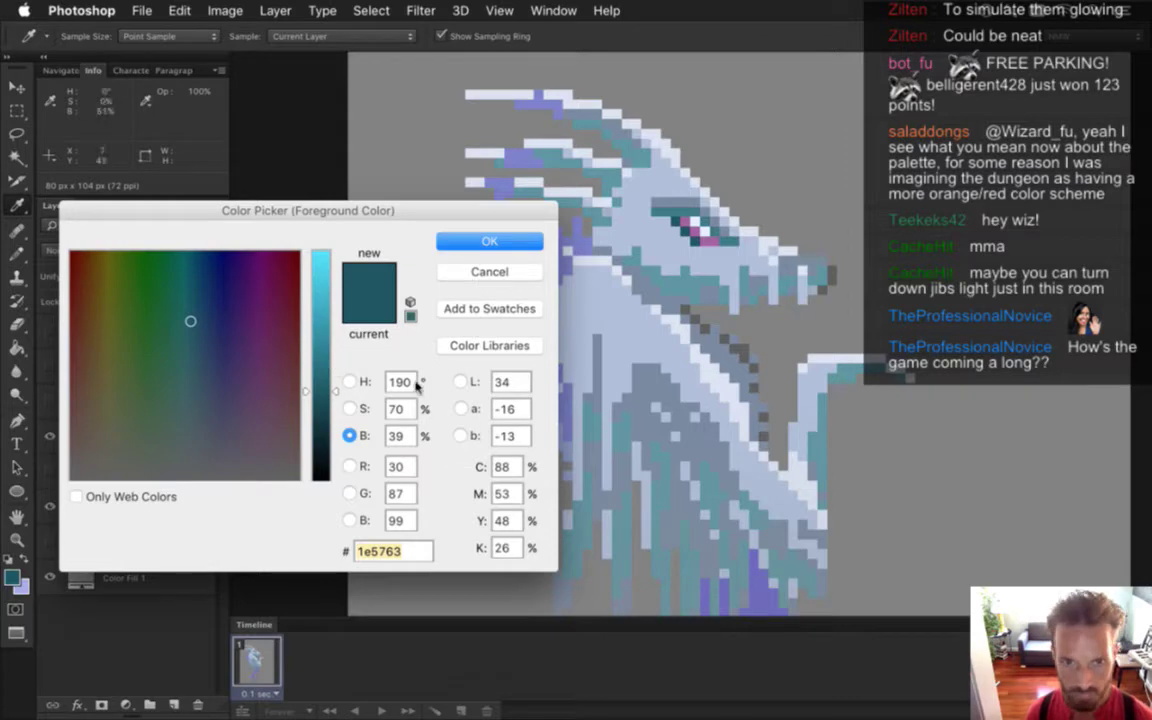
left_click_drag(412, 385, 347, 377)
type("300")
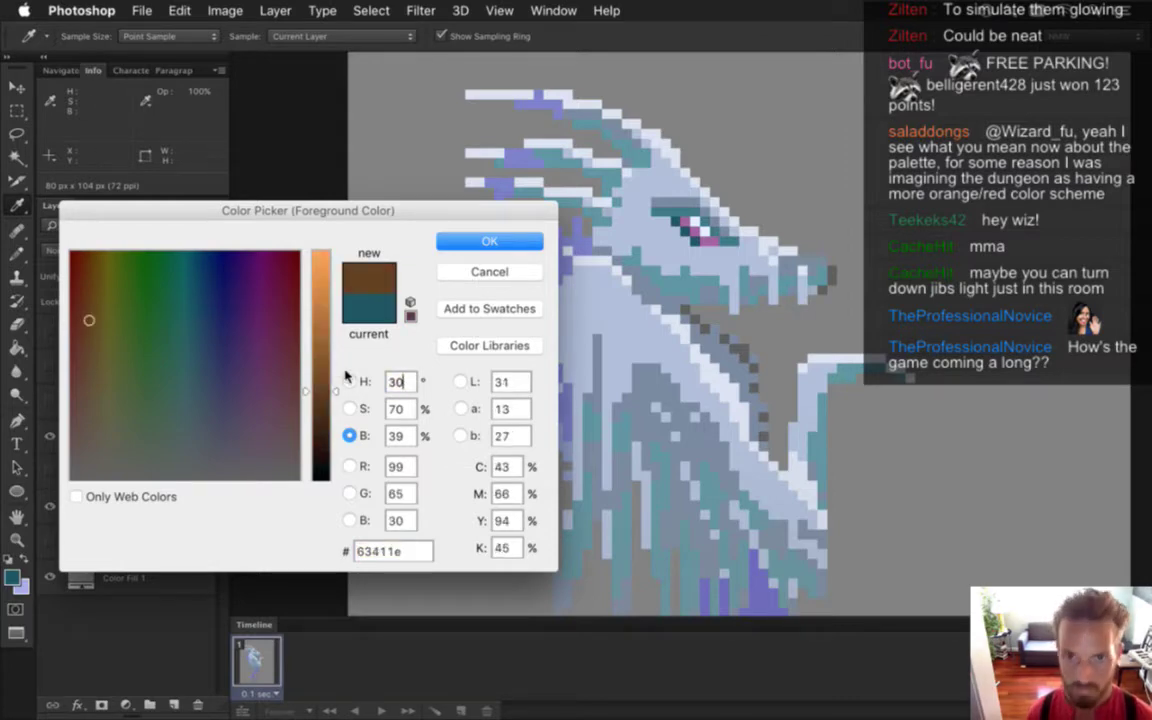
key("Return")
key("b")
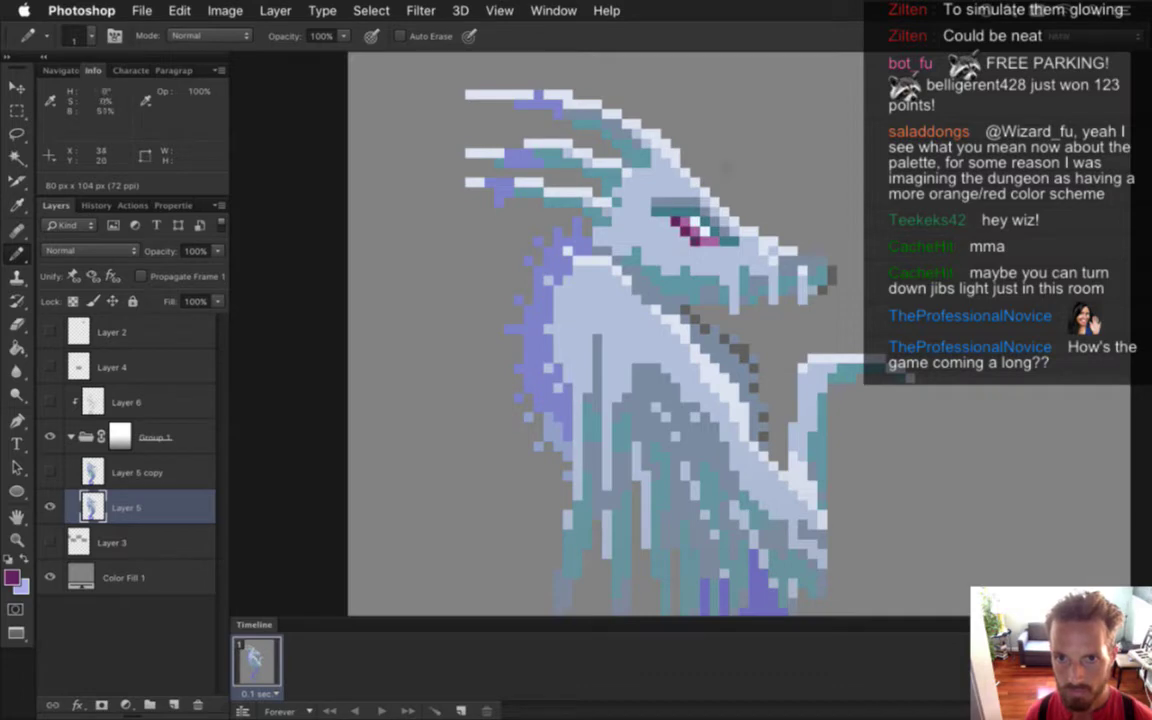
left_click_drag(656, 212, 695, 212)
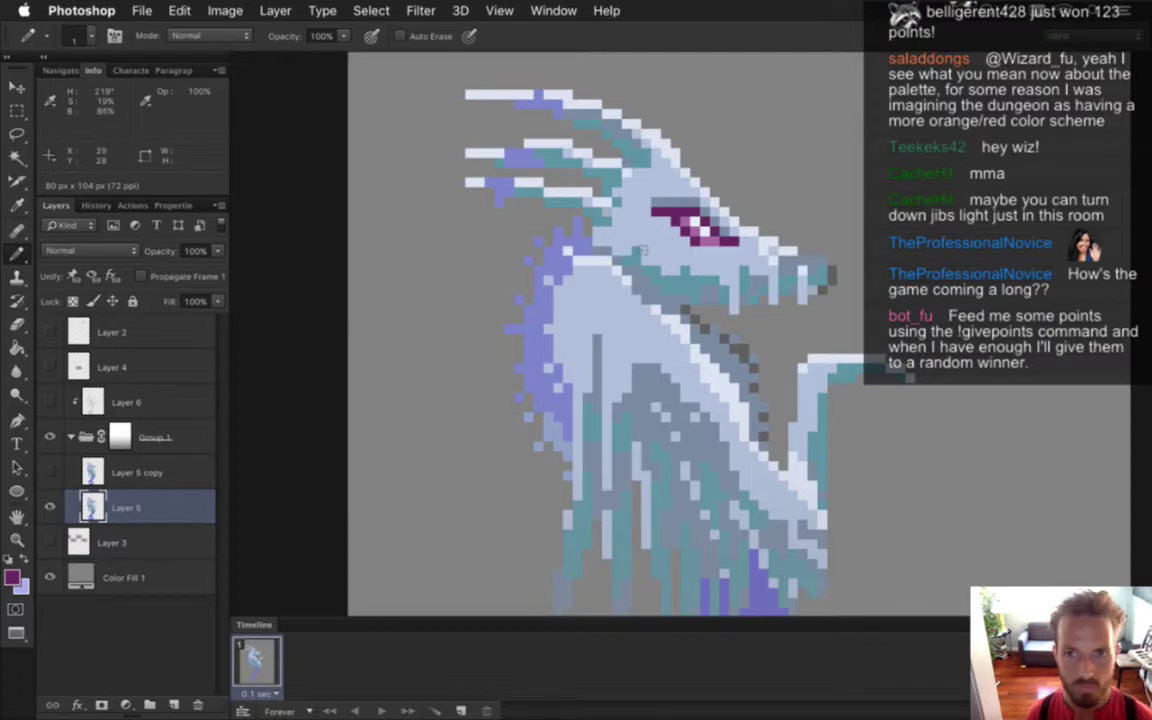
Sample the eye's highlight color, set its hue to 301 and tint the highlight pixels pale pink
key("i")
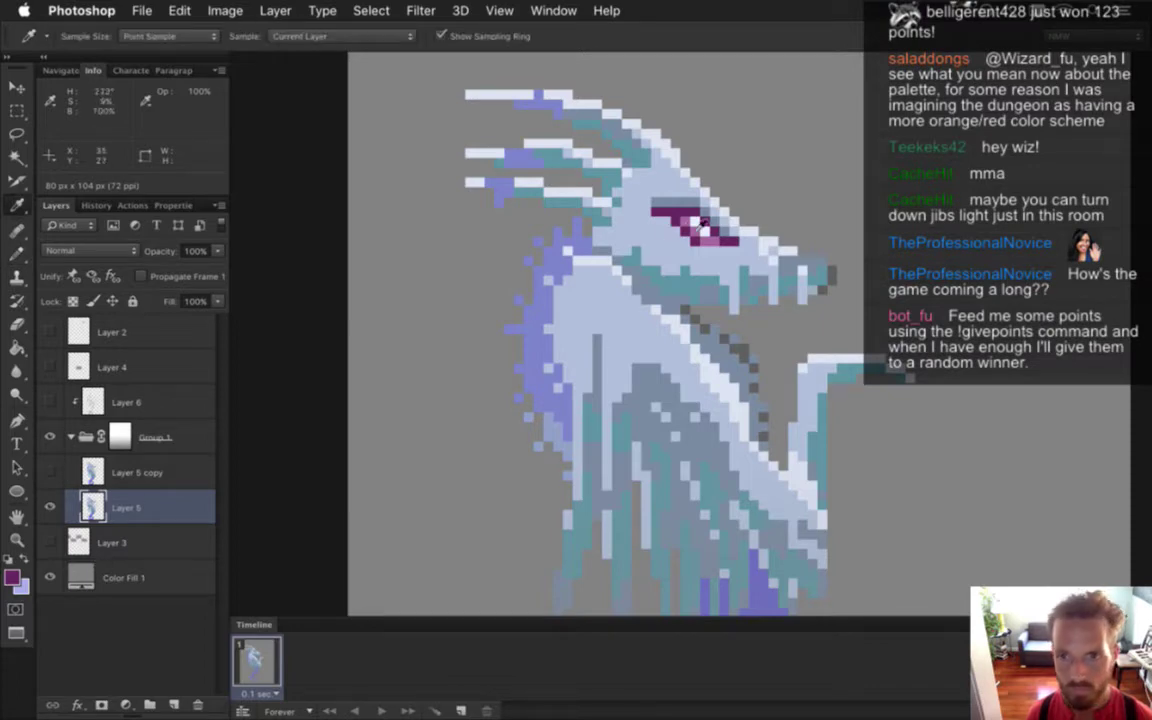
left_click(705, 232)
left_click(13, 579)
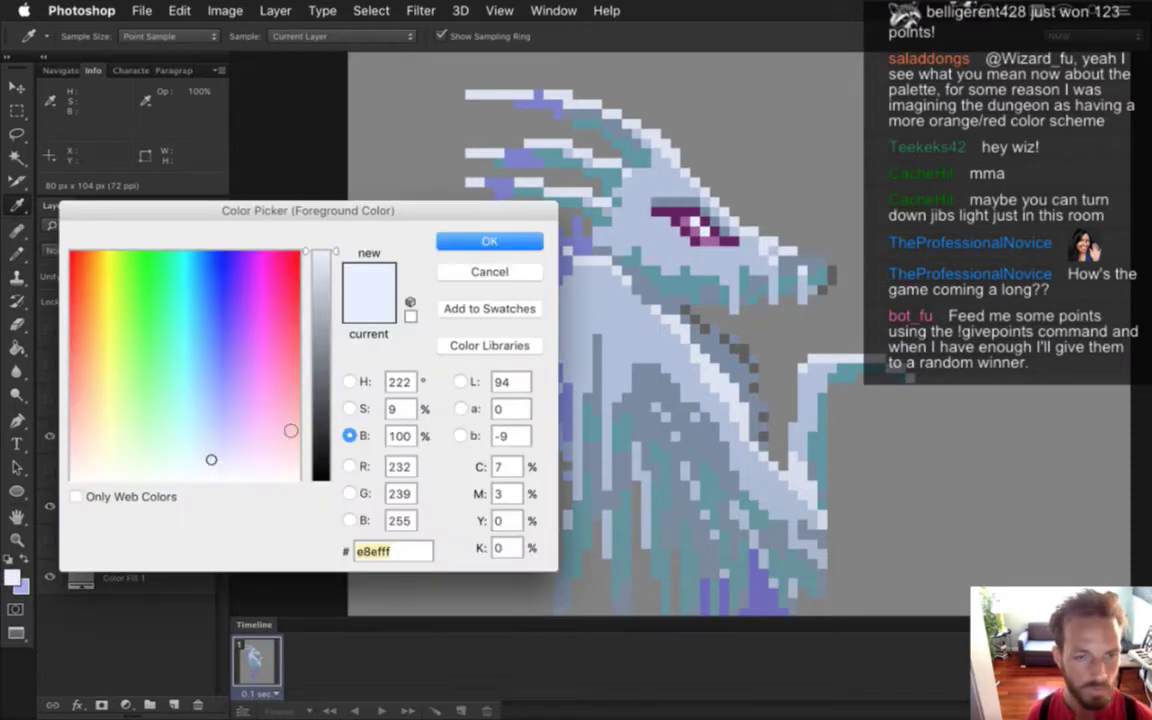
key("Tab")
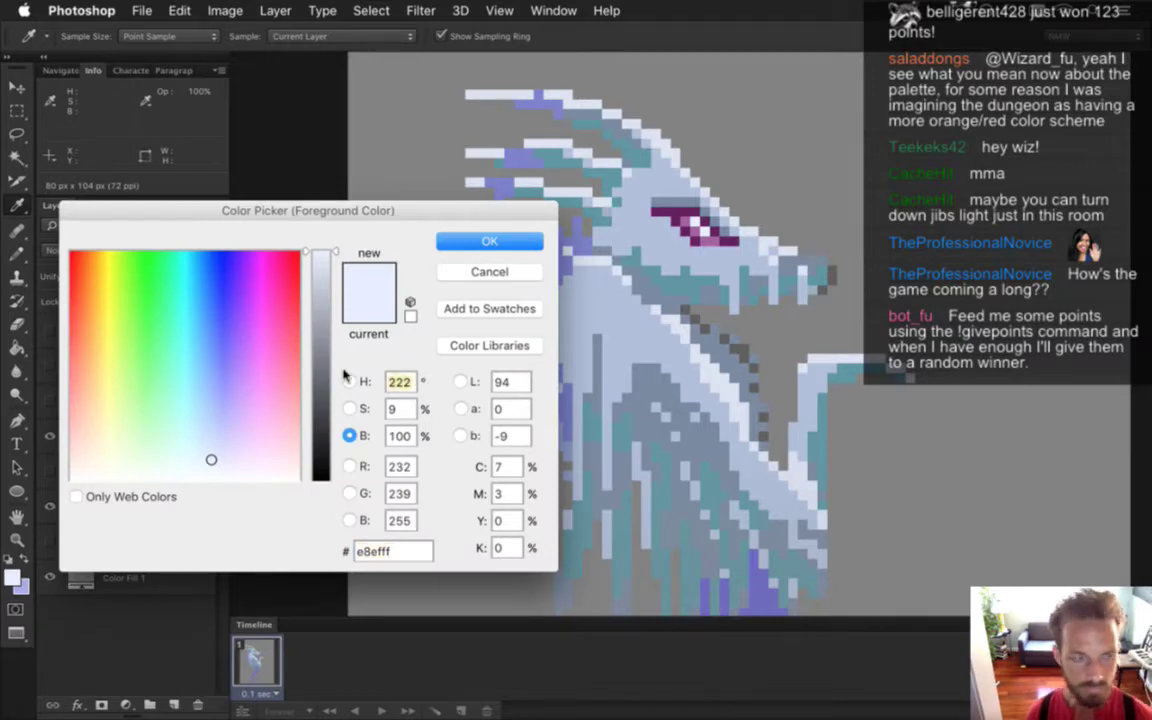
type("305")
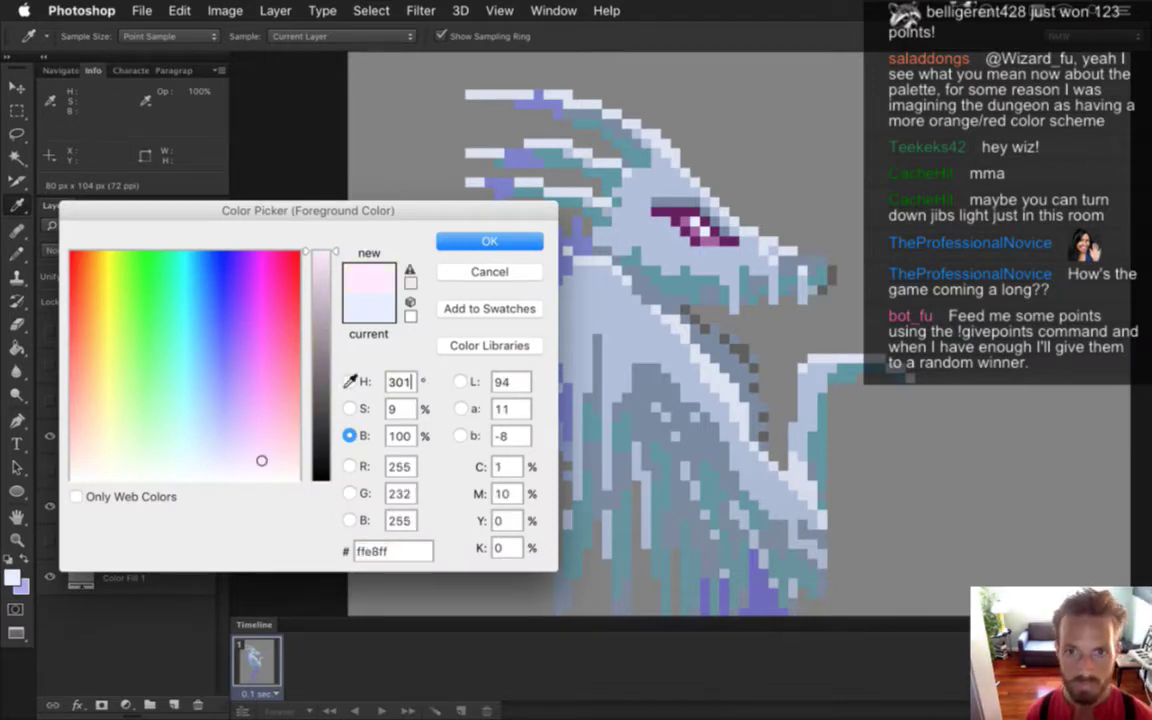
key("Return")
key("b")
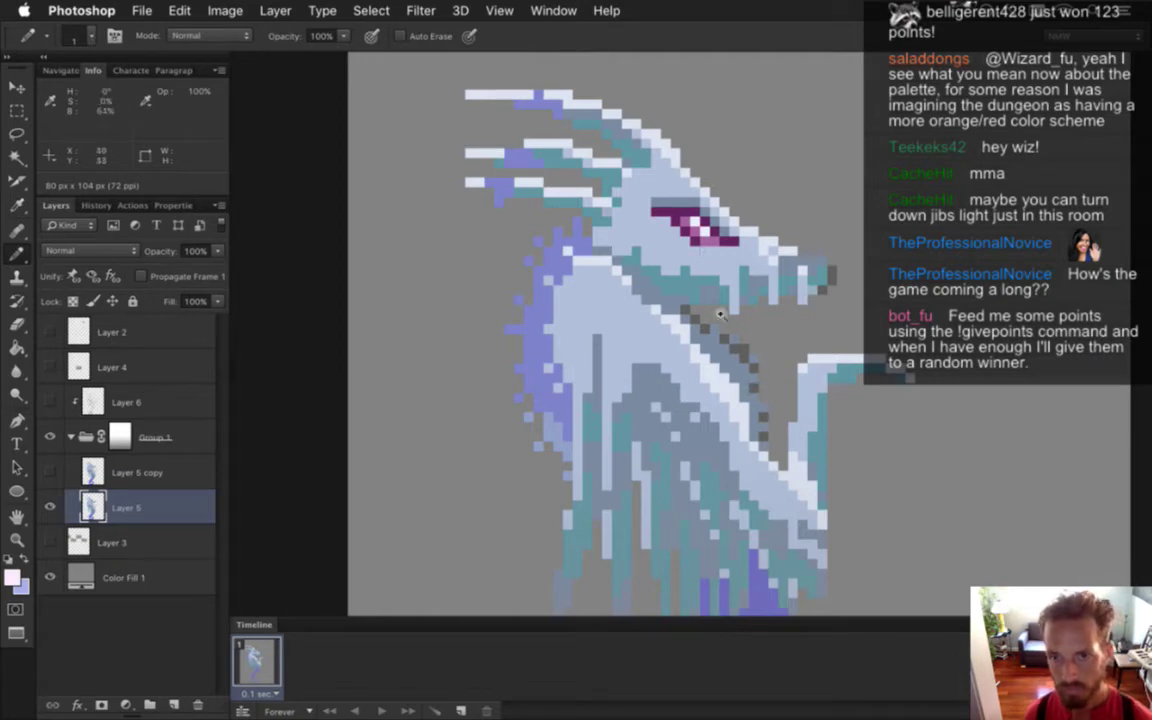
left_click_drag(719, 314, 701, 420)
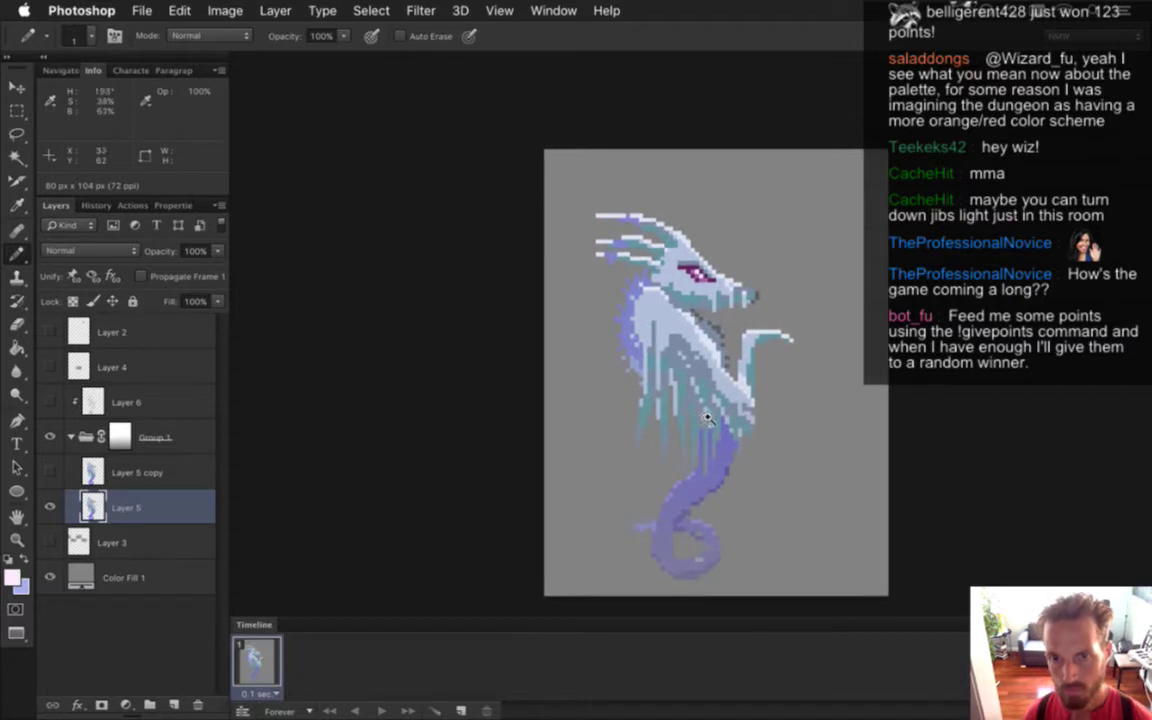
left_click_drag(692, 341, 774, 318)
Try retouching the edge of the dragon's neck with a gray-blue sampled from the sprite, and undo the strokes
key("i")
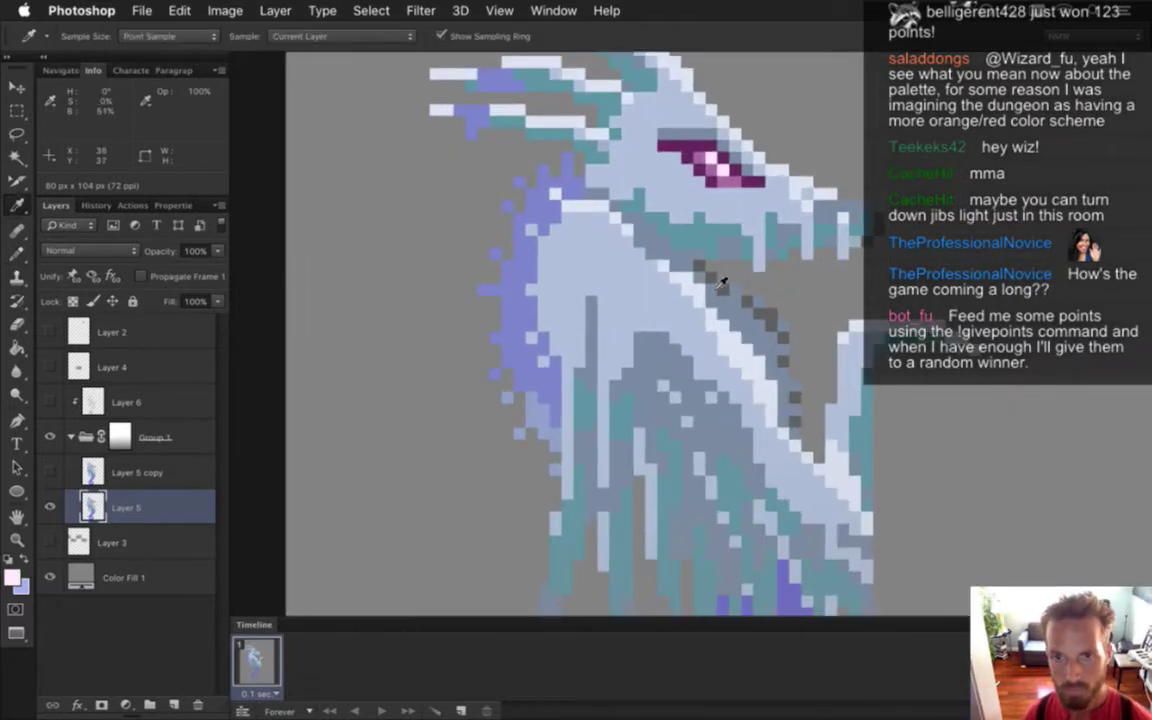
left_click(682, 265, "alt")
left_click_drag(687, 278, 702, 309)
left_click_drag(671, 366, 622, 365)
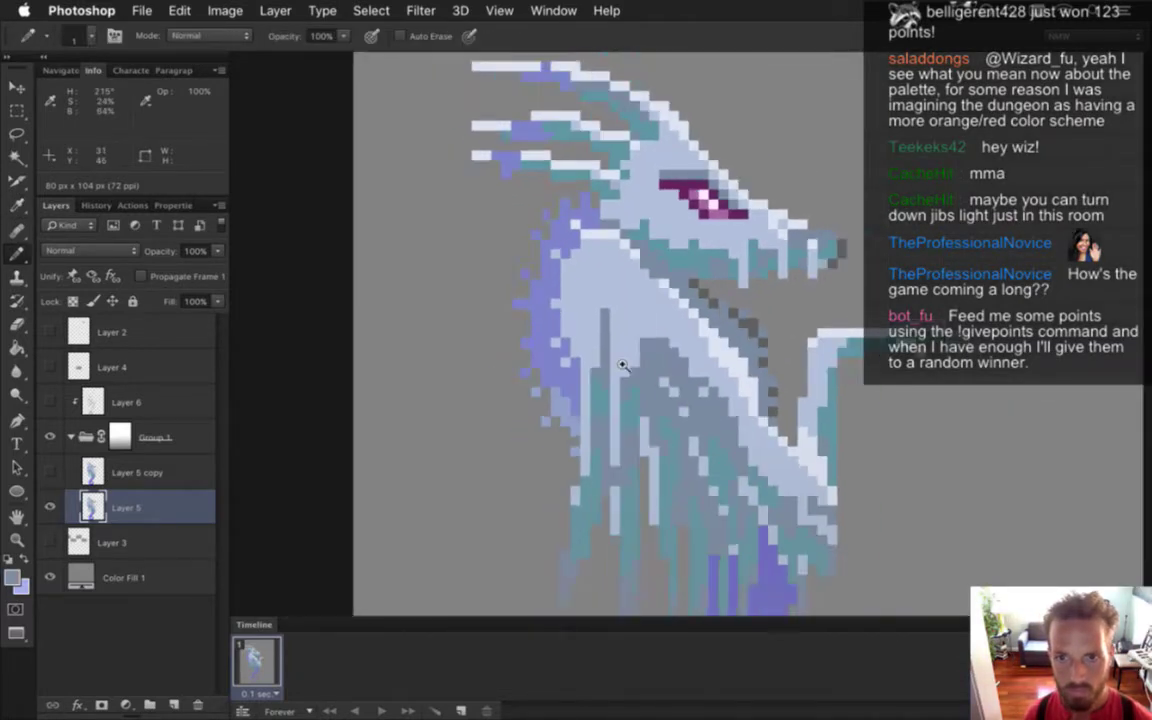
scroll(554, 357, "down", 4)
left_click_drag(554, 357, 668, 368)
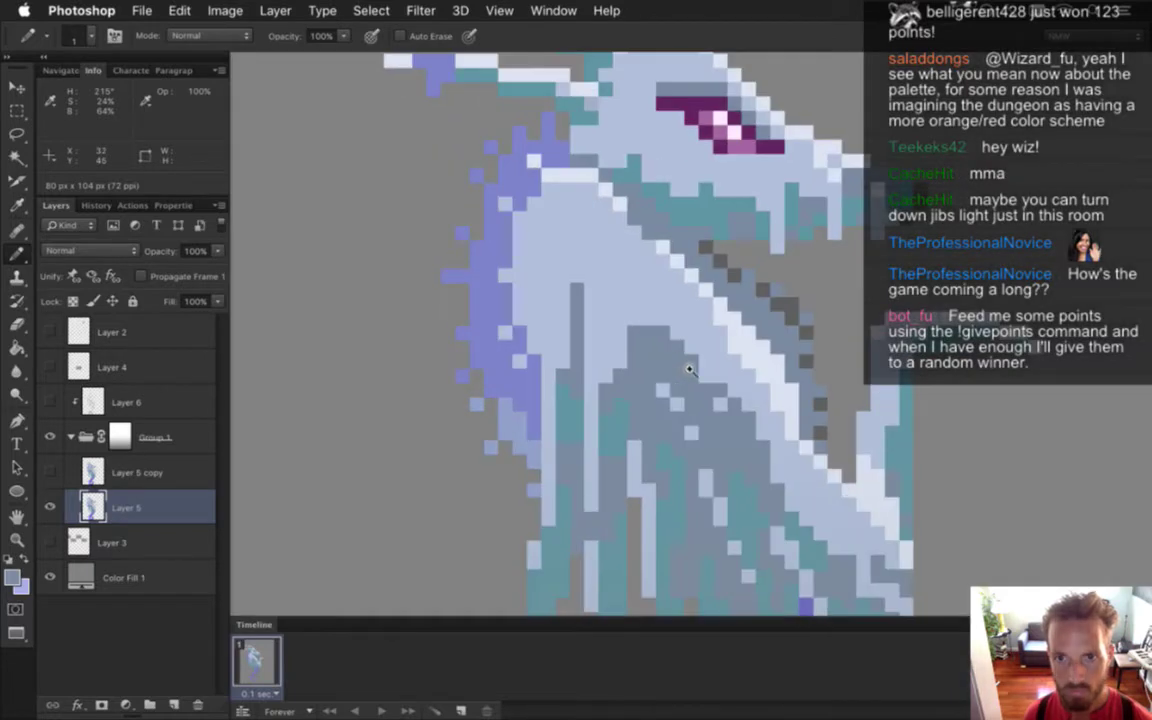
key("alt+super+z")
key("alt+super+z")
Retouch the dragon's neck edge with light blue and gray-blue tones sampled from the neck and lower jaw
left_click(689, 289, "alt")
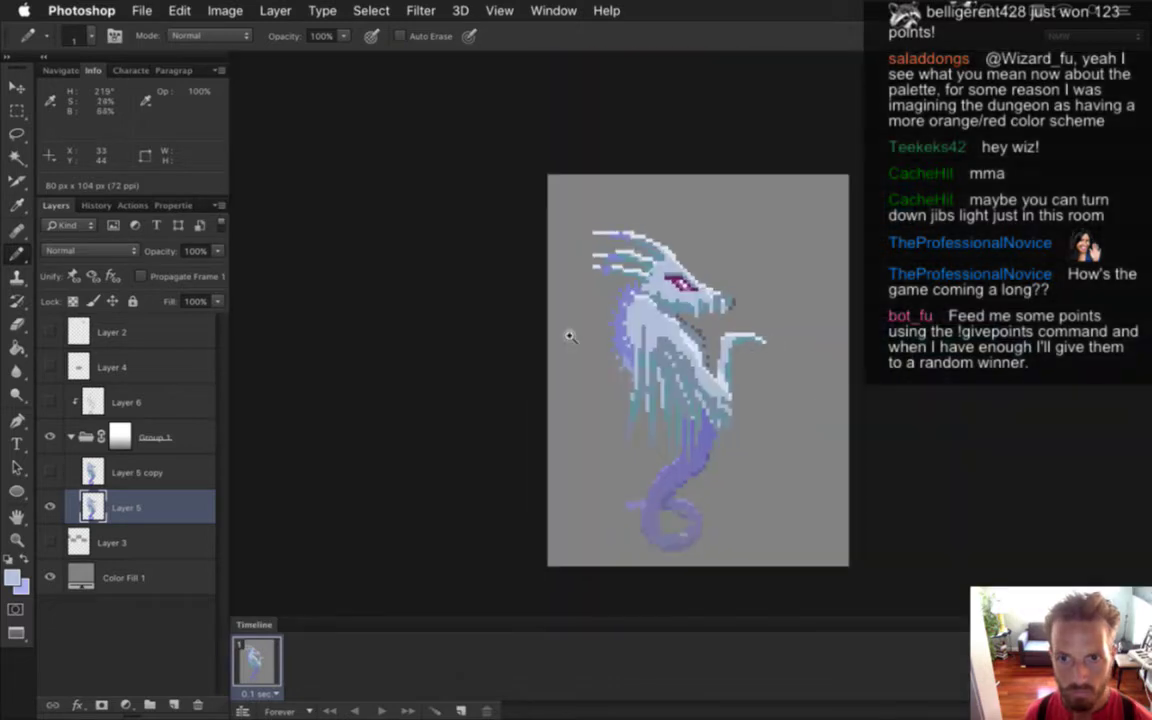
scroll(568, 334, "down", 4)
scroll(580, 338, "up", 4)
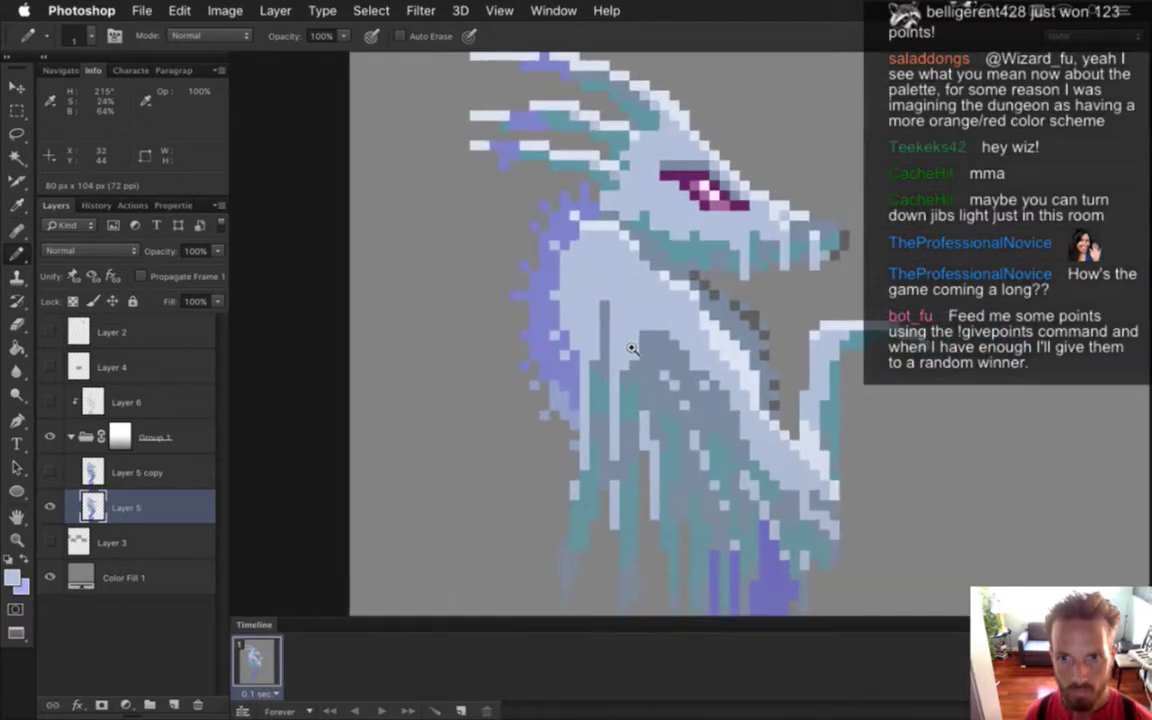
scroll(580, 345, "down", 3)
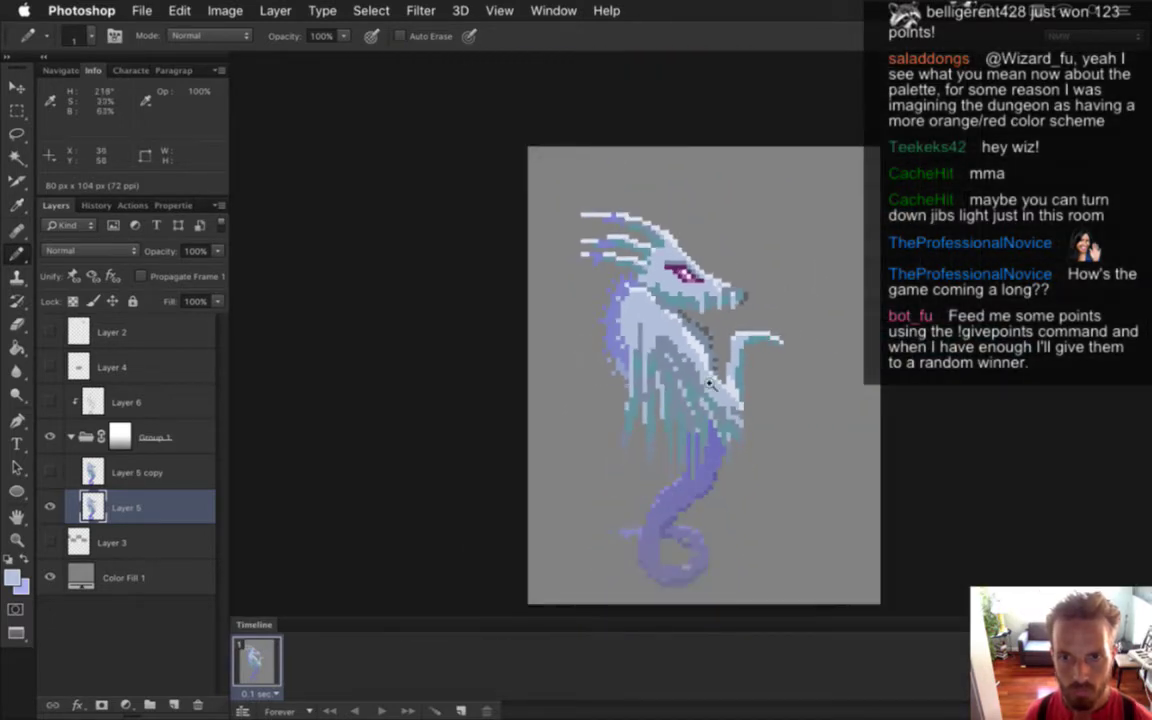
scroll(670, 365, "up", 4)
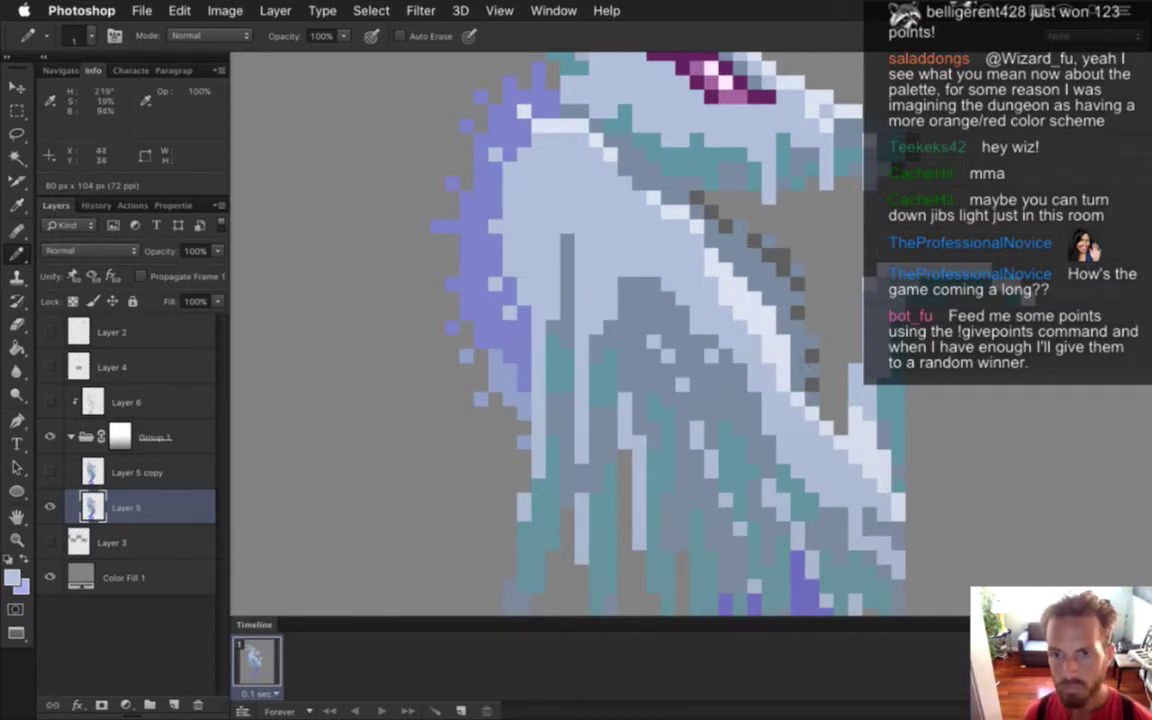
left_click(776, 160, "alt")
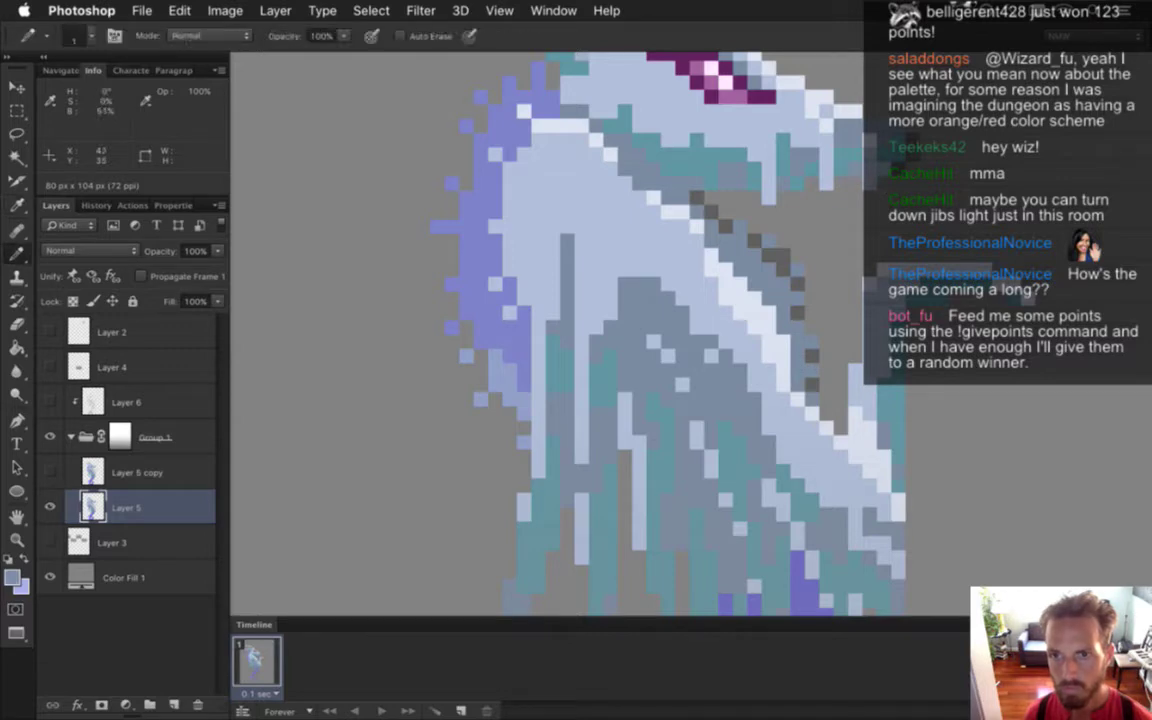
scroll(768, 238, "down", 4)
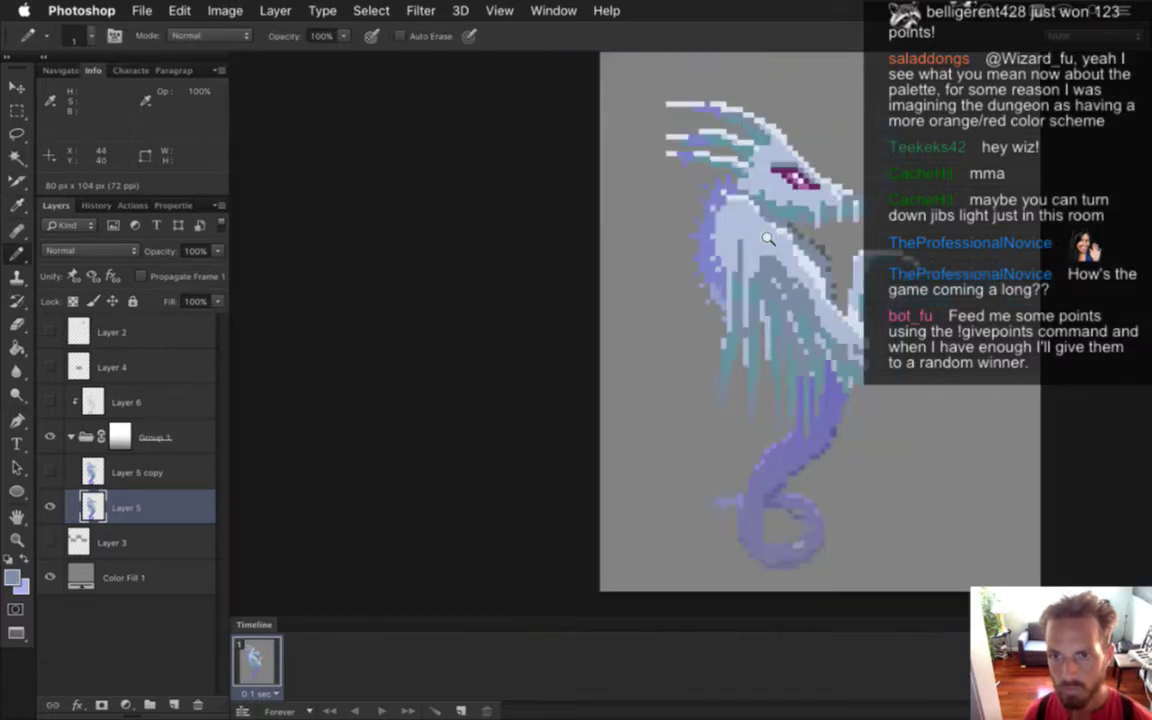
scroll(768, 238, "up", 4)
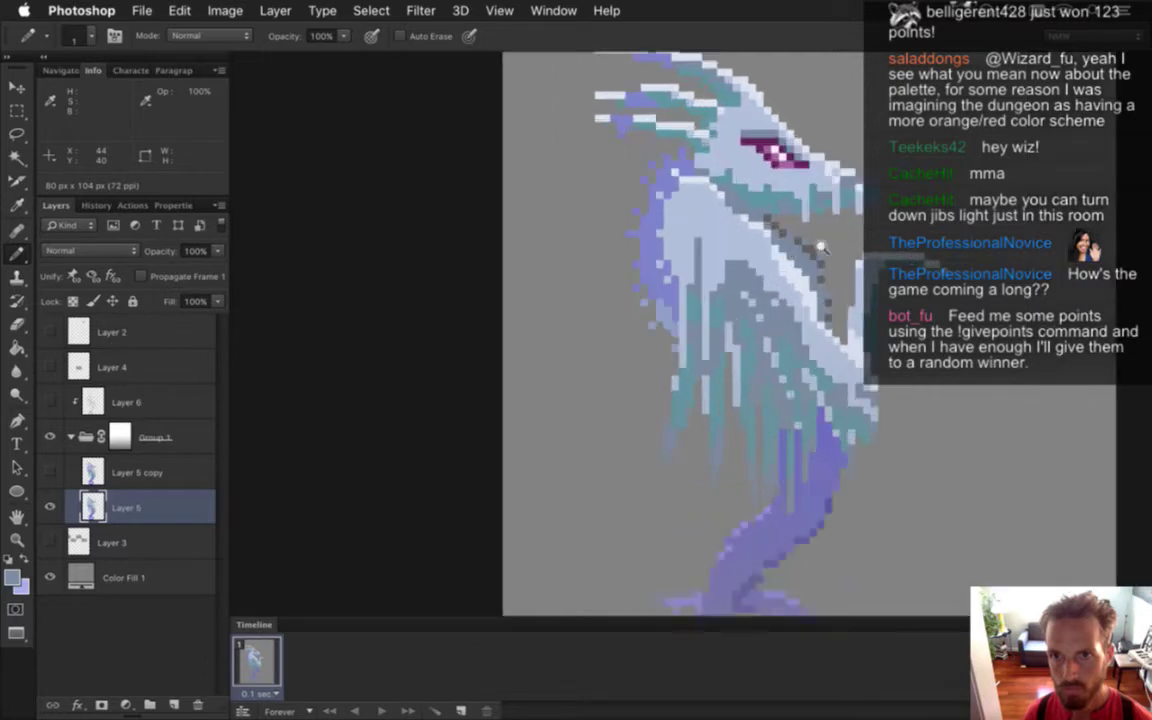
left_click_drag(826, 247, 820, 244)
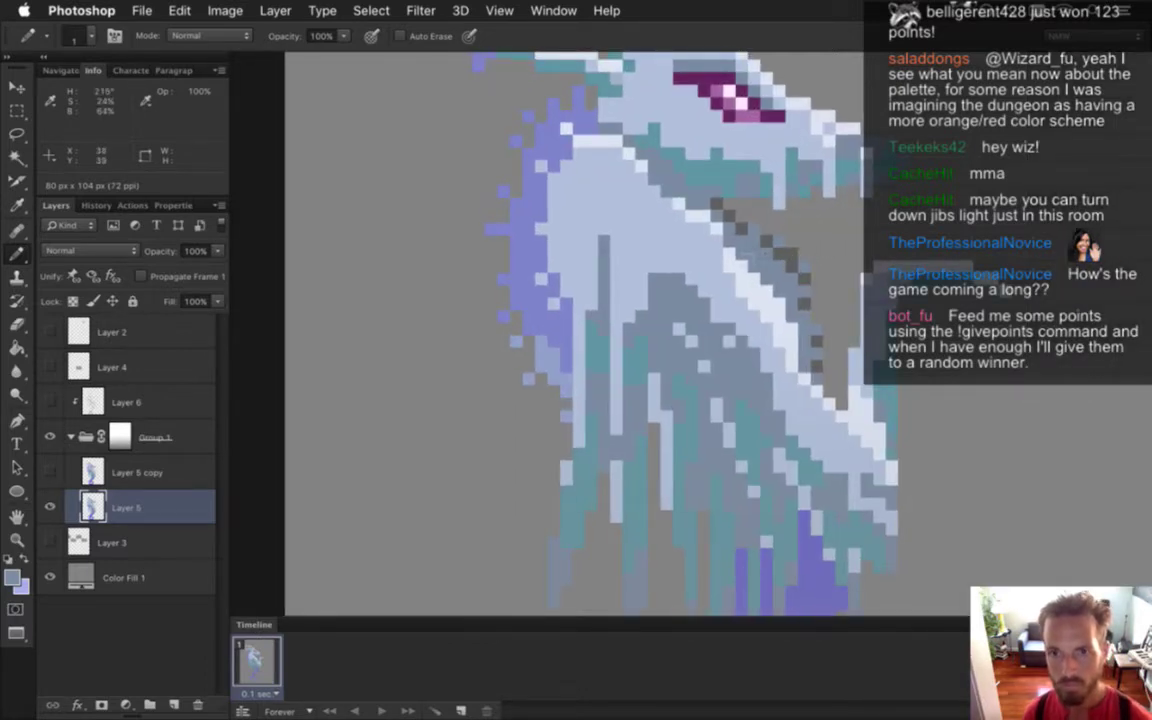
Sample the throat's gray-blue, darken it to 606d7f and recolor the brown outline pixels along the throat's front edge
key("i")
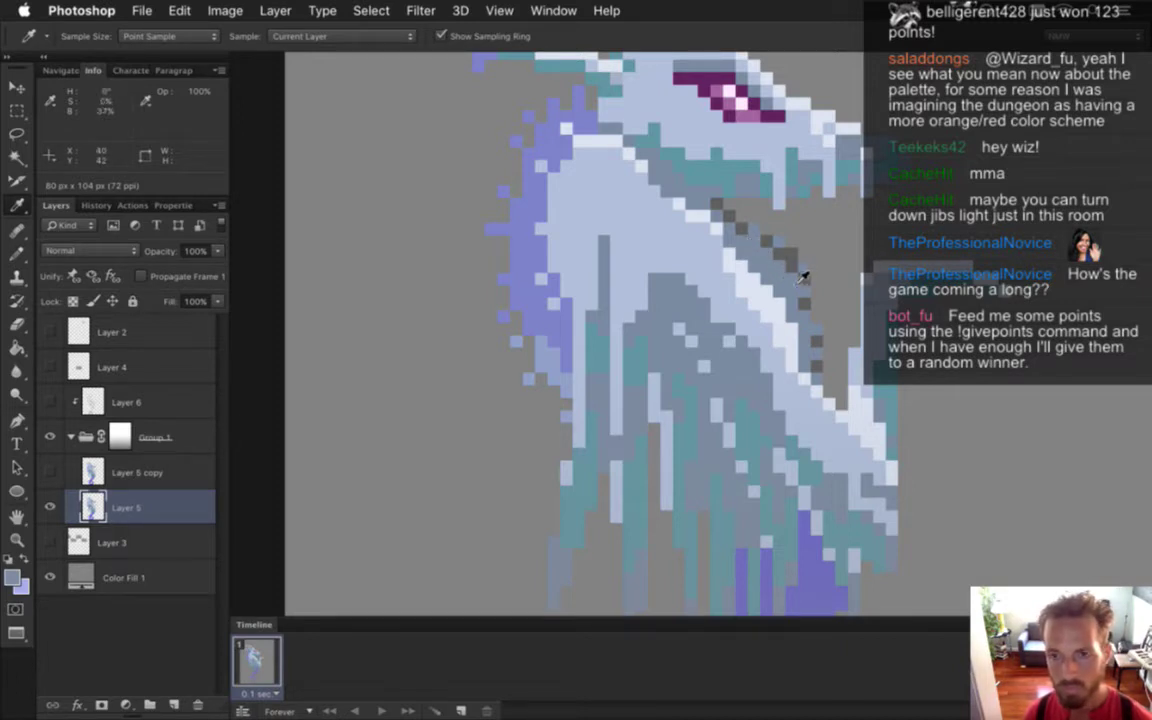
left_click(760, 258)
left_click(14, 578)
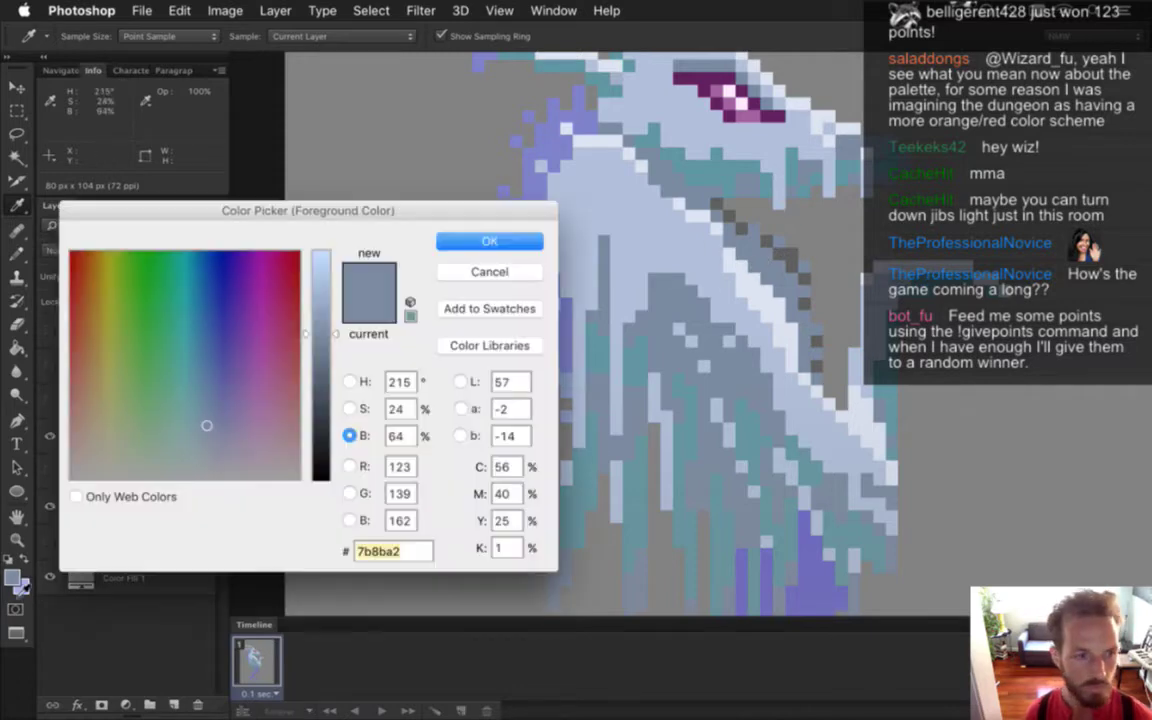
left_click_drag(321, 336, 321, 369)
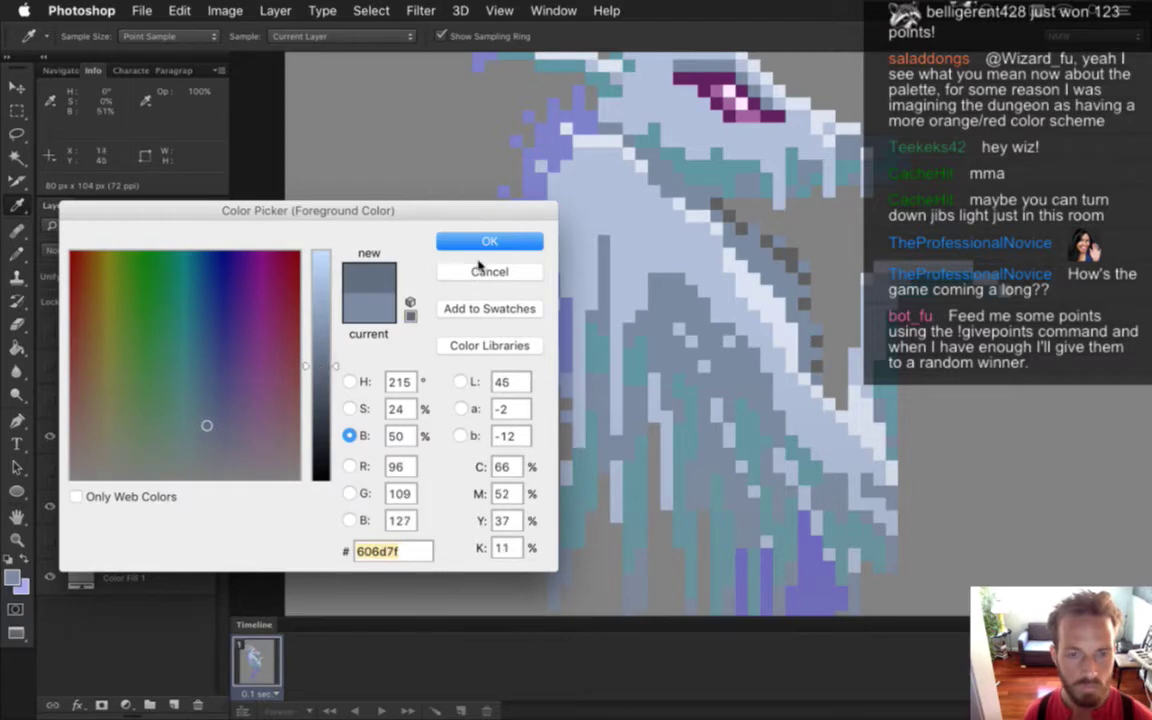
left_click(492, 244)
key("b")
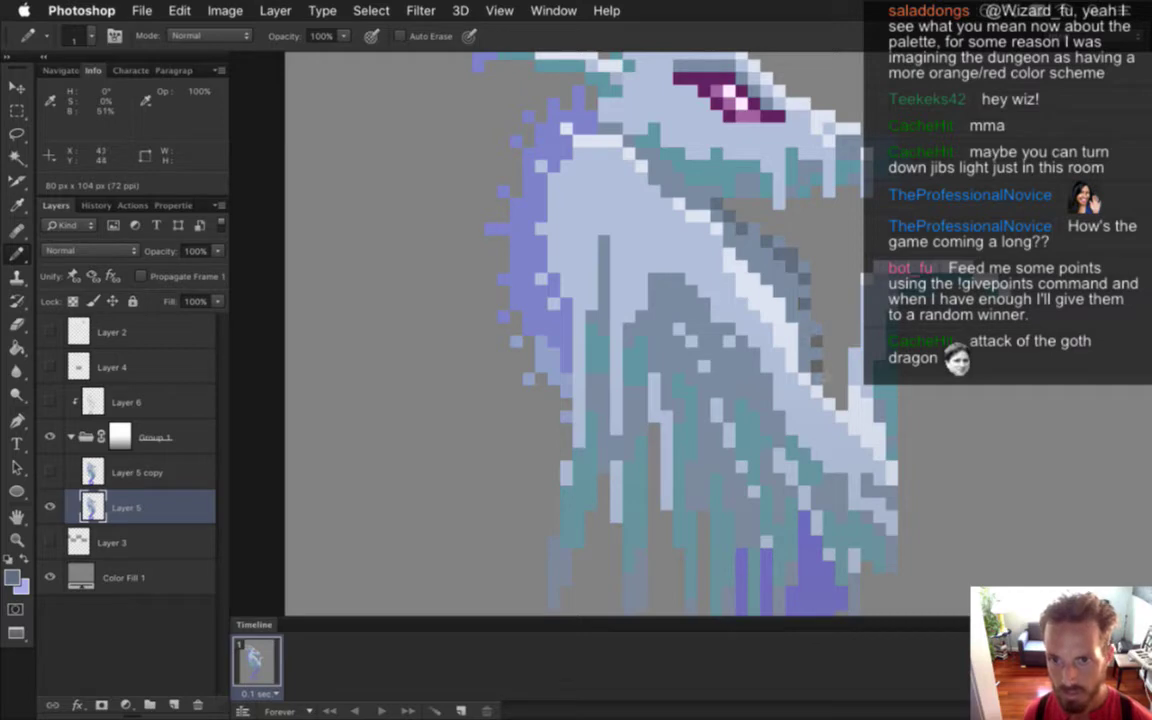
left_click_drag(692, 368, 640, 358)
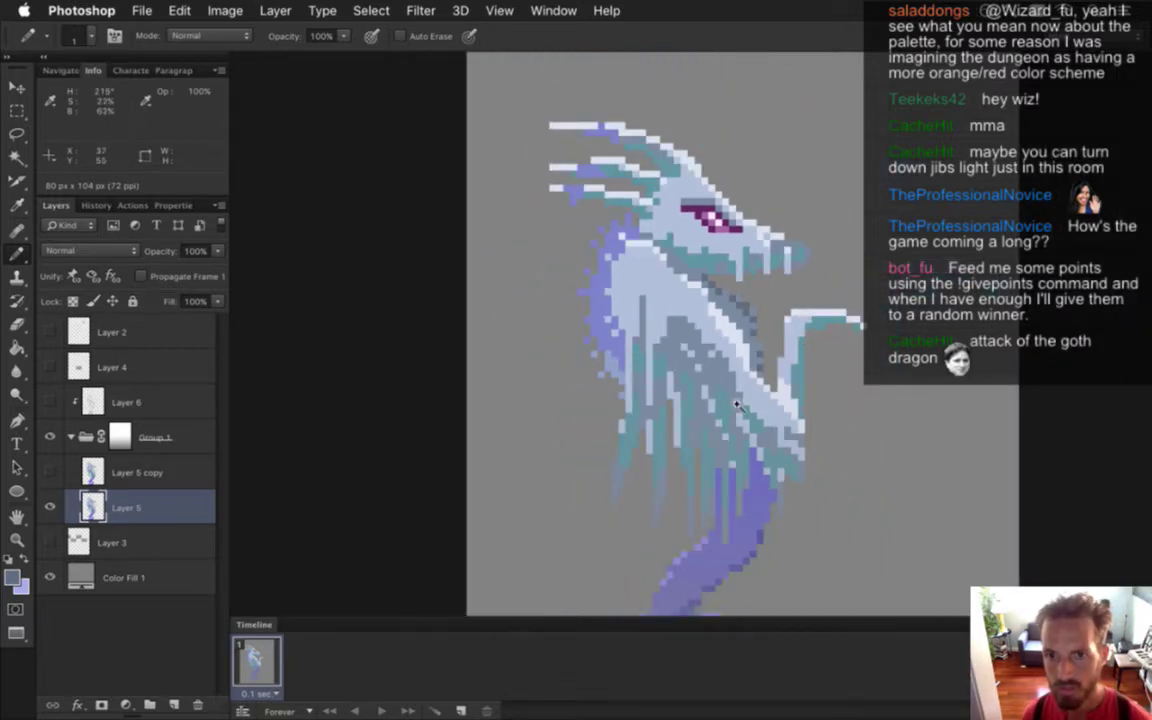
Examine the retouched neck and throat edge of the dragon both up close and at full-sprite size
scroll(662, 288, "up", 2)
key("e")
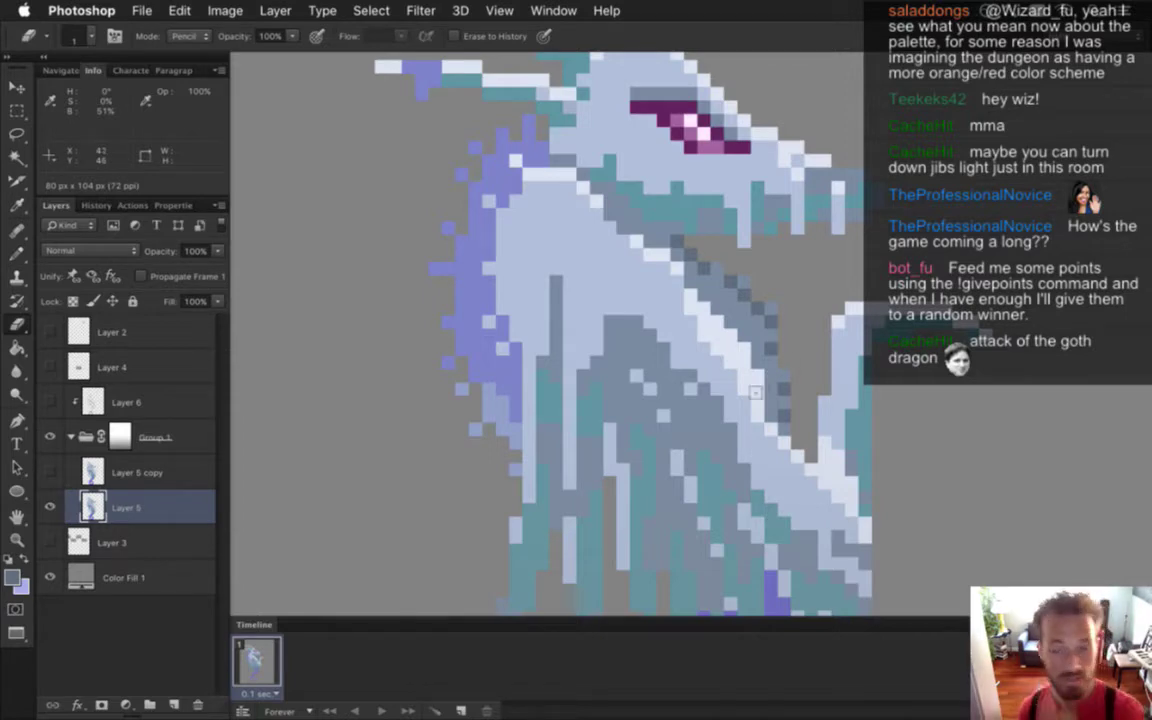
scroll(680, 313, "down", 1)
scroll(680, 313, "down", 2)
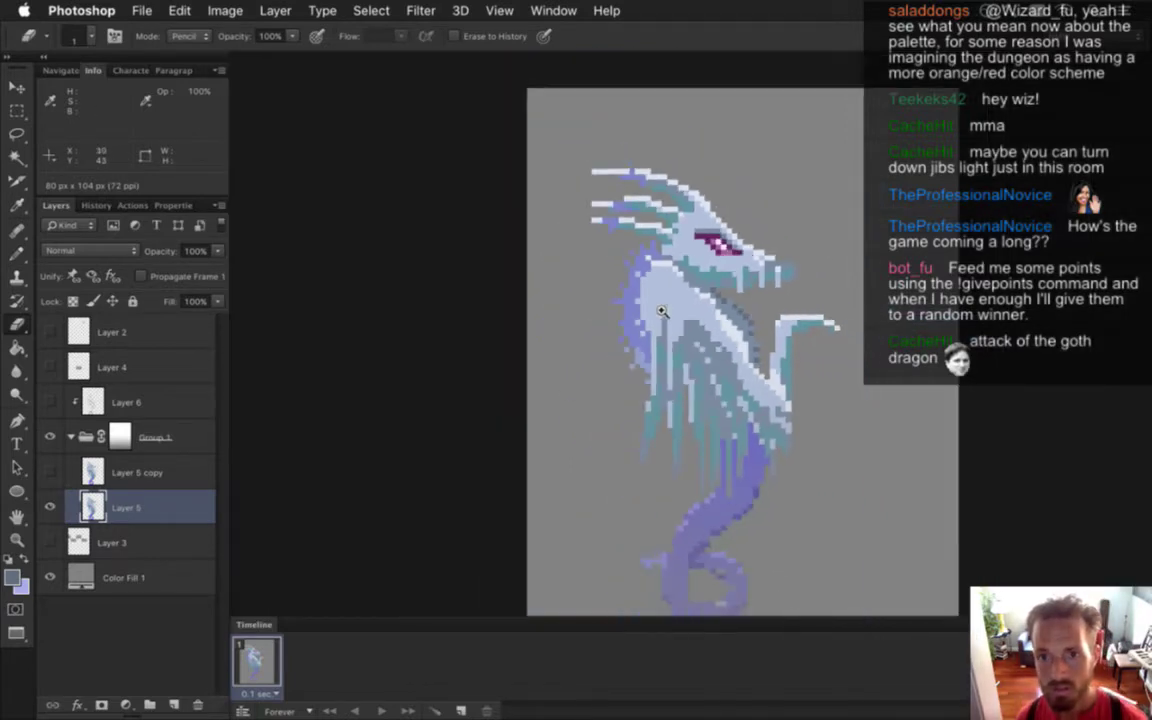
scroll(674, 316, "up", 1)
scroll(674, 316, "up", 3)
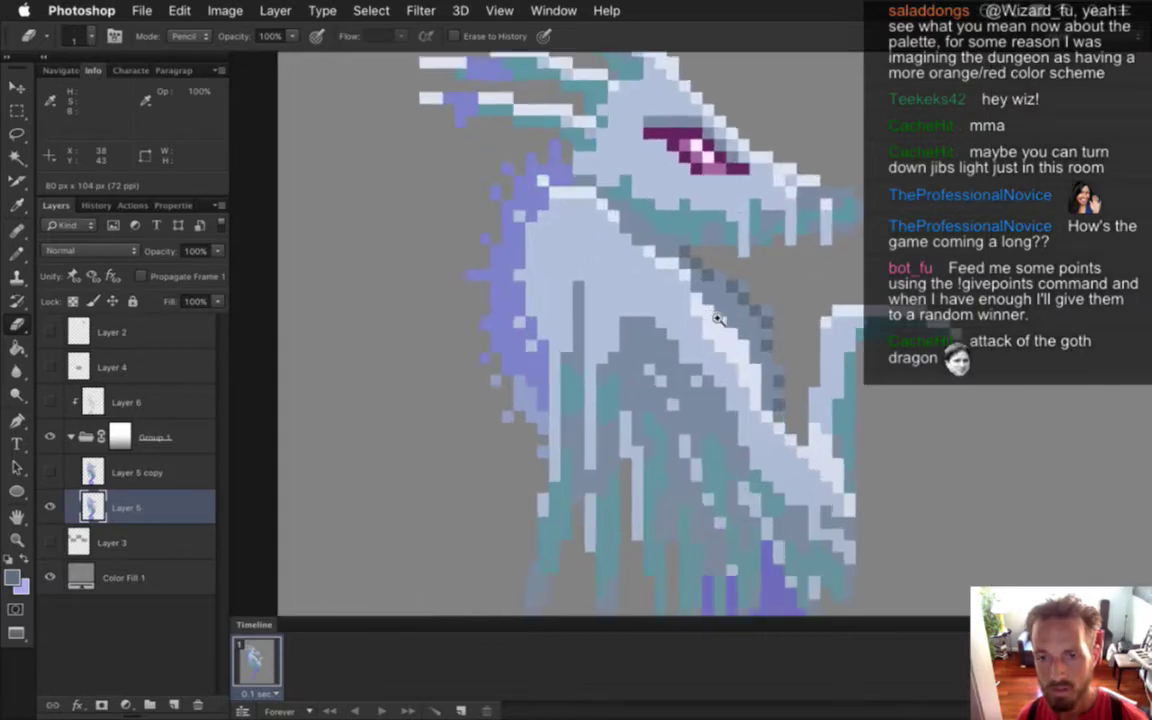
scroll(700, 360, "down", 3)
scroll(706, 376, "down", 2)
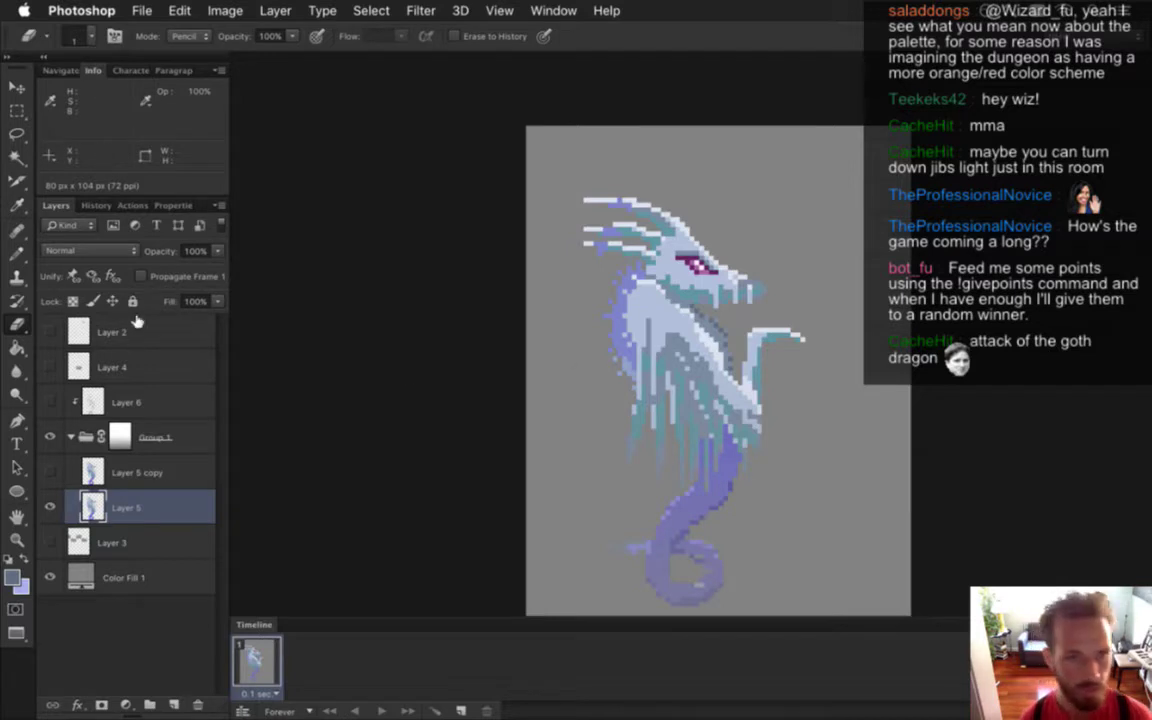
Compare the sprite with and without the shading on Layer 6, and leave that layer visible
left_click(51, 401)
left_click(55, 400)
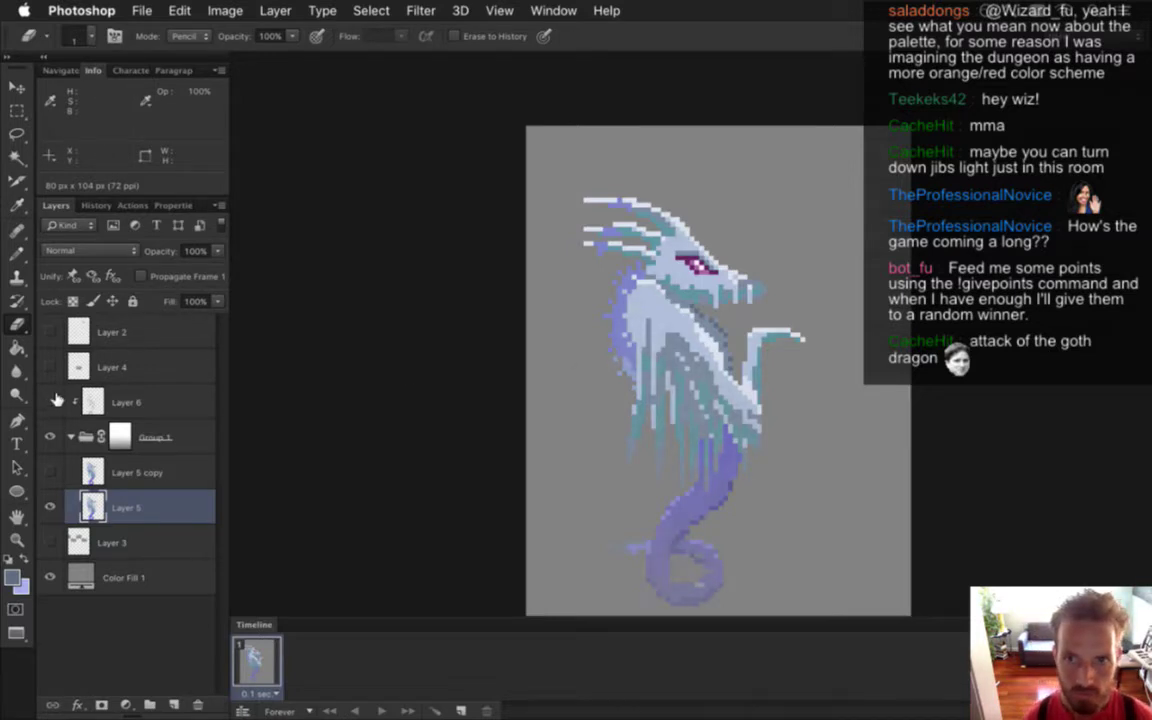
left_click(55, 400)
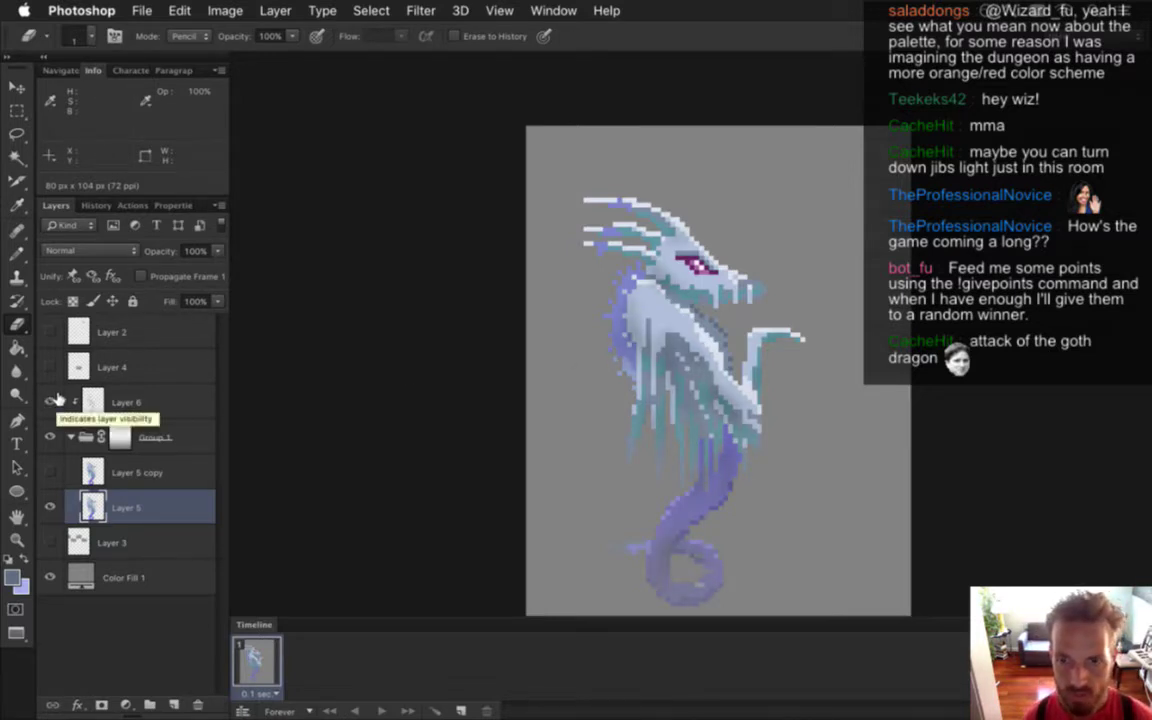
left_click(57, 399)
left_click(57, 399)
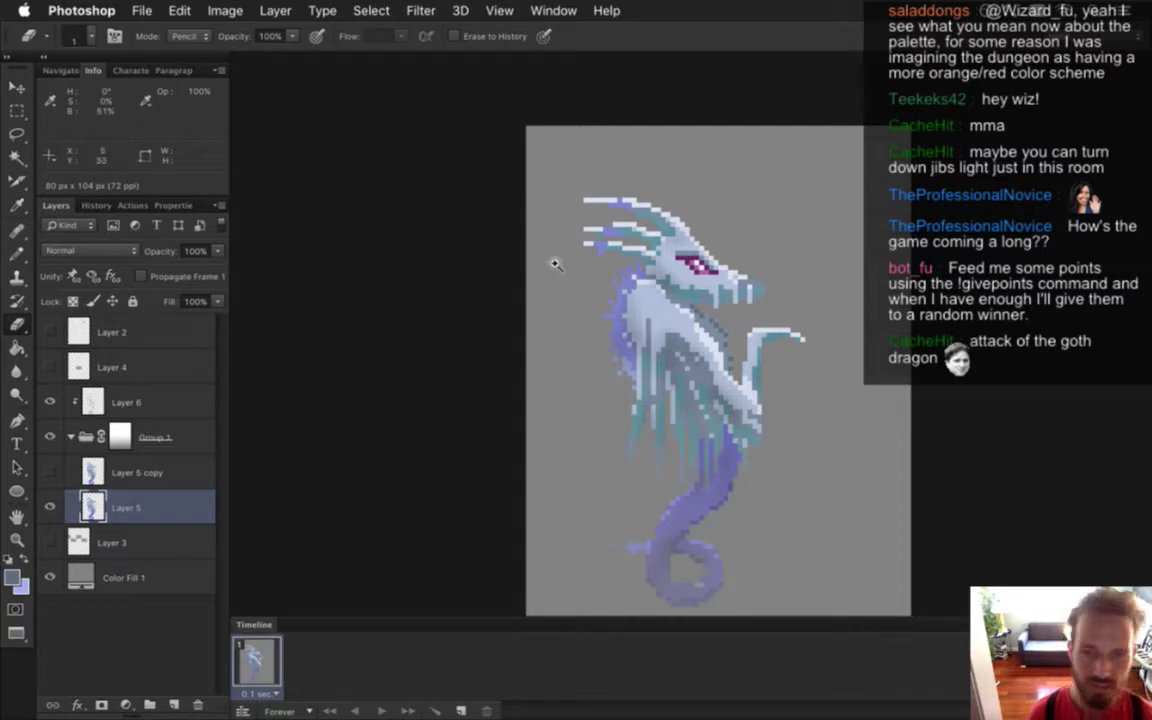
Recolor the white tips of the head spikes with a sampled light blue, extending the middle spike by a pixel
left_click_drag(619, 223, 681, 239)
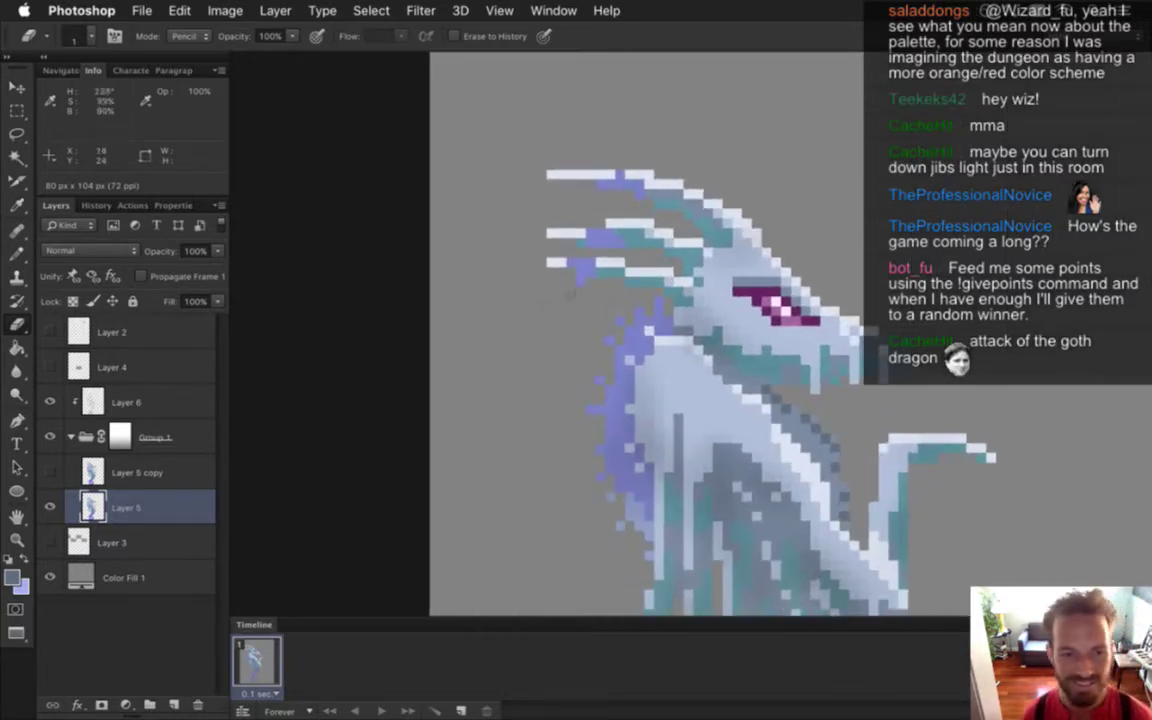
key("b")
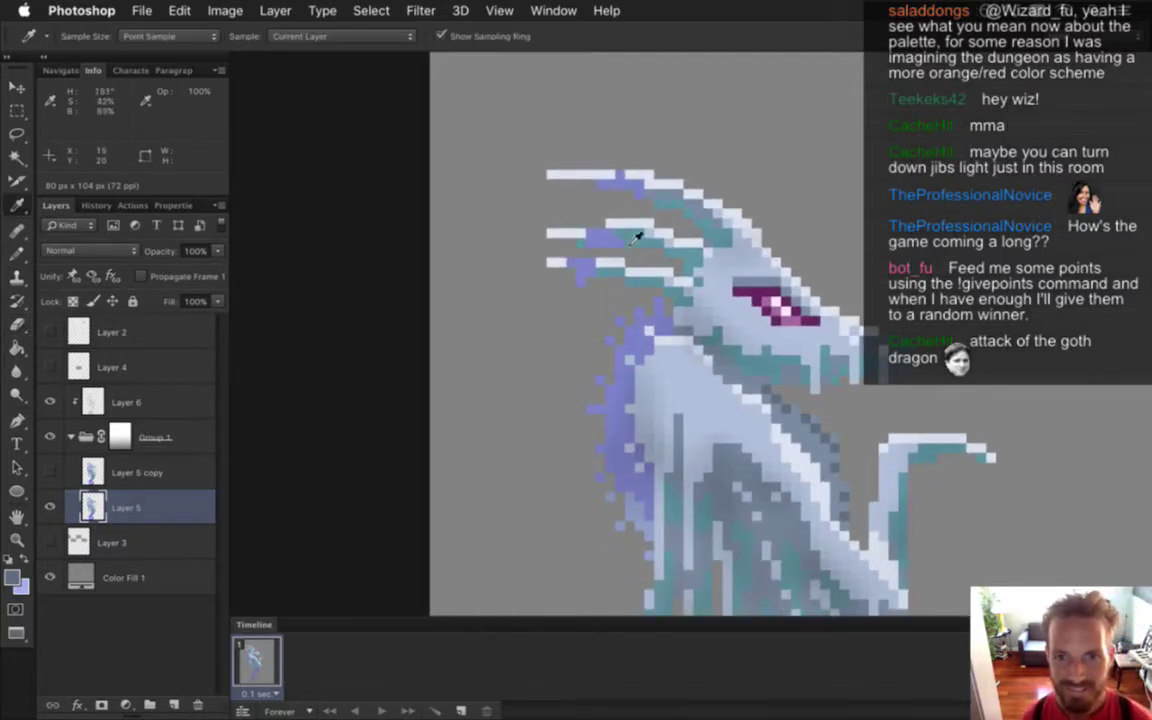
left_click(589, 216, "alt")
left_click_drag(590, 235, 542, 234)
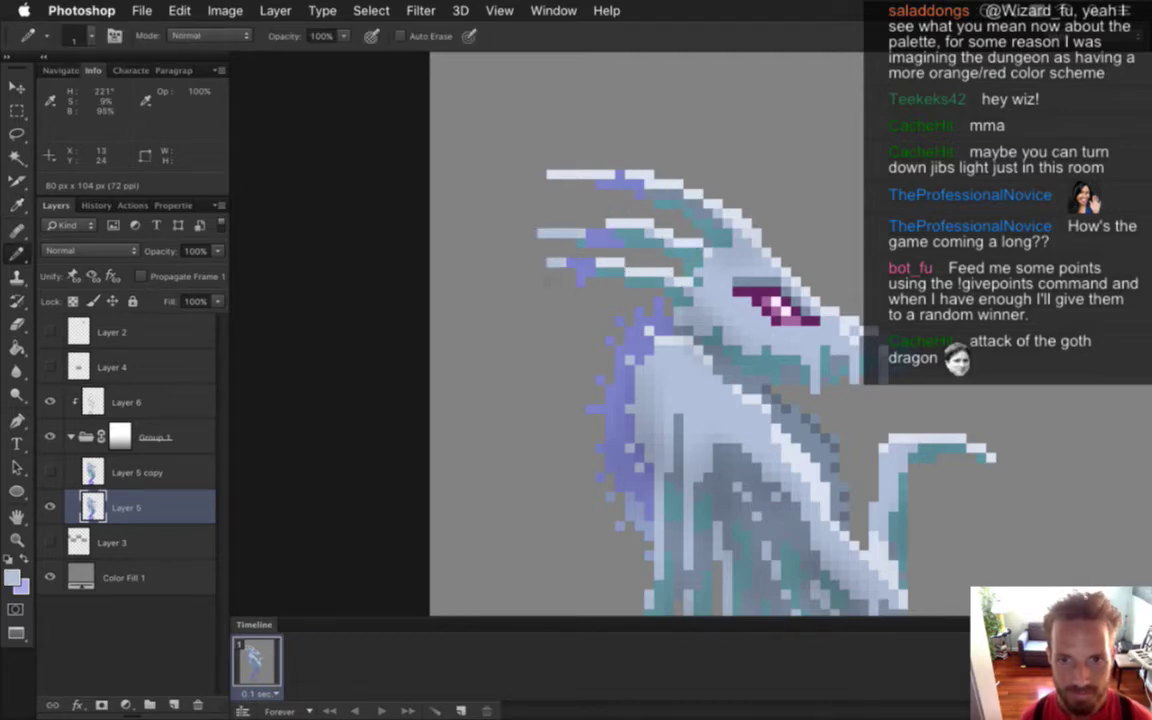
mouse_move(609, 315)
left_mouse_down()
mouse_move(528, 311)
mouse_move(597, 308)
left_mouse_up()
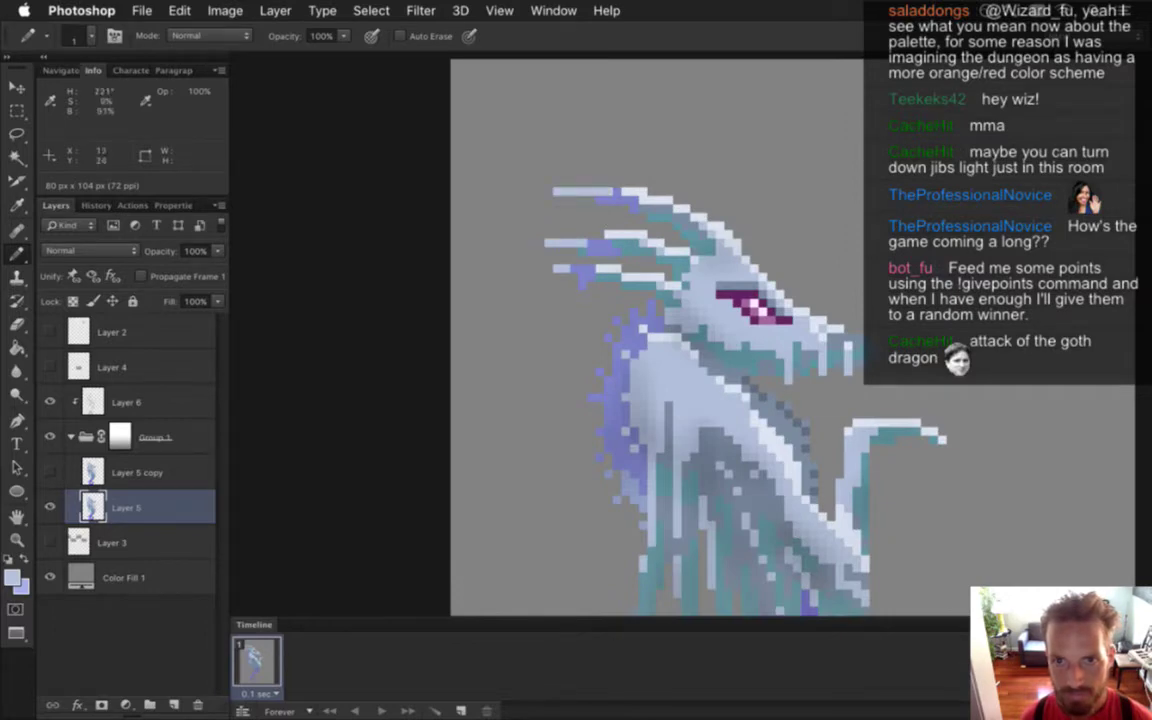
scroll(560, 262, "down", 3)
scroll(545, 275, "up", 3)
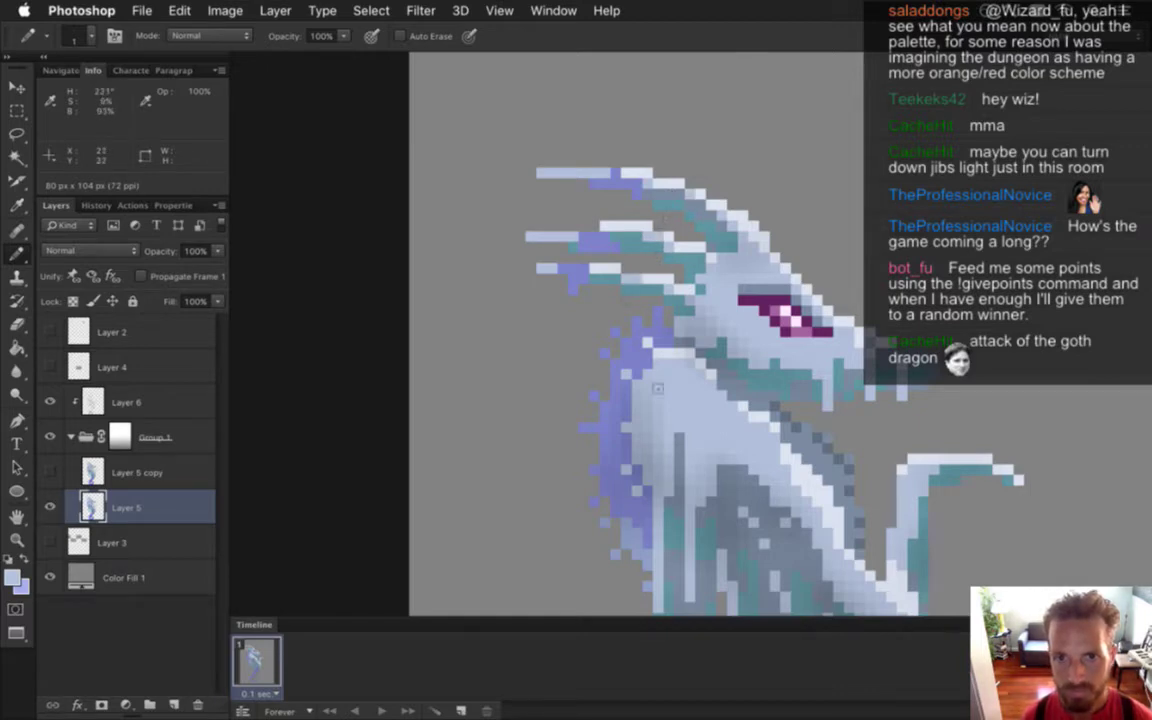
Sample the eye's pale pink highlight color and add a new layer directly above Layer 6
scroll(580, 297, "down", 5)
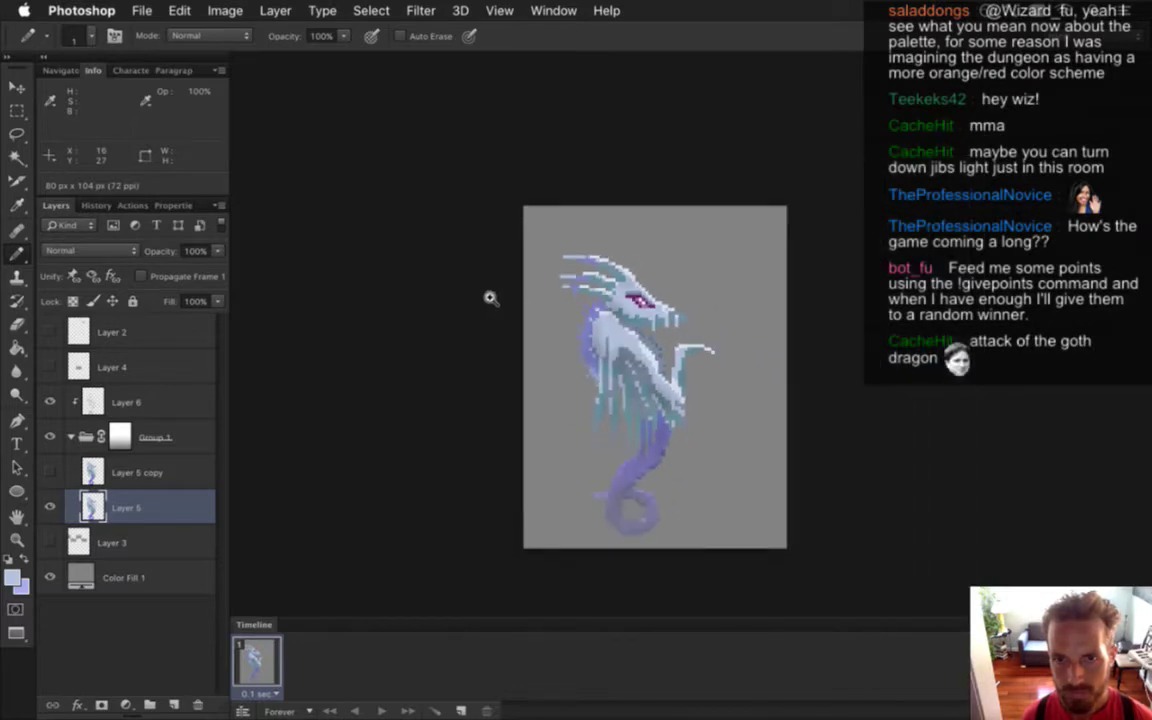
scroll(584, 281, "up", 4)
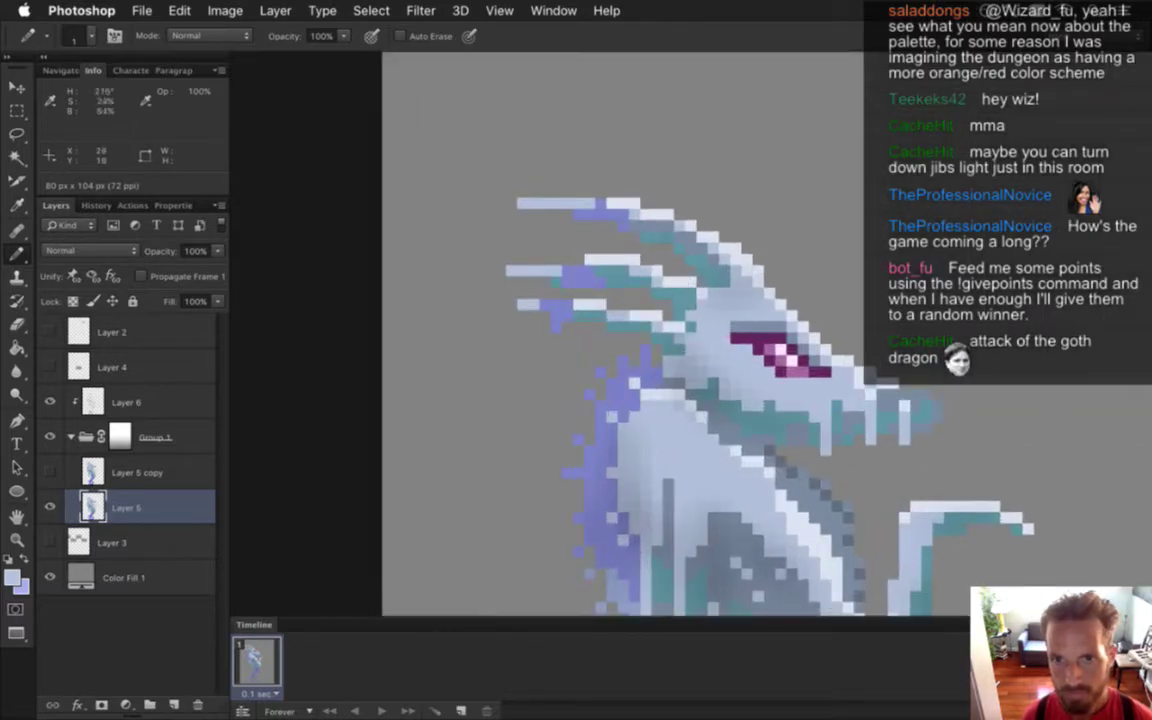
scroll(524, 273, "down", 4)
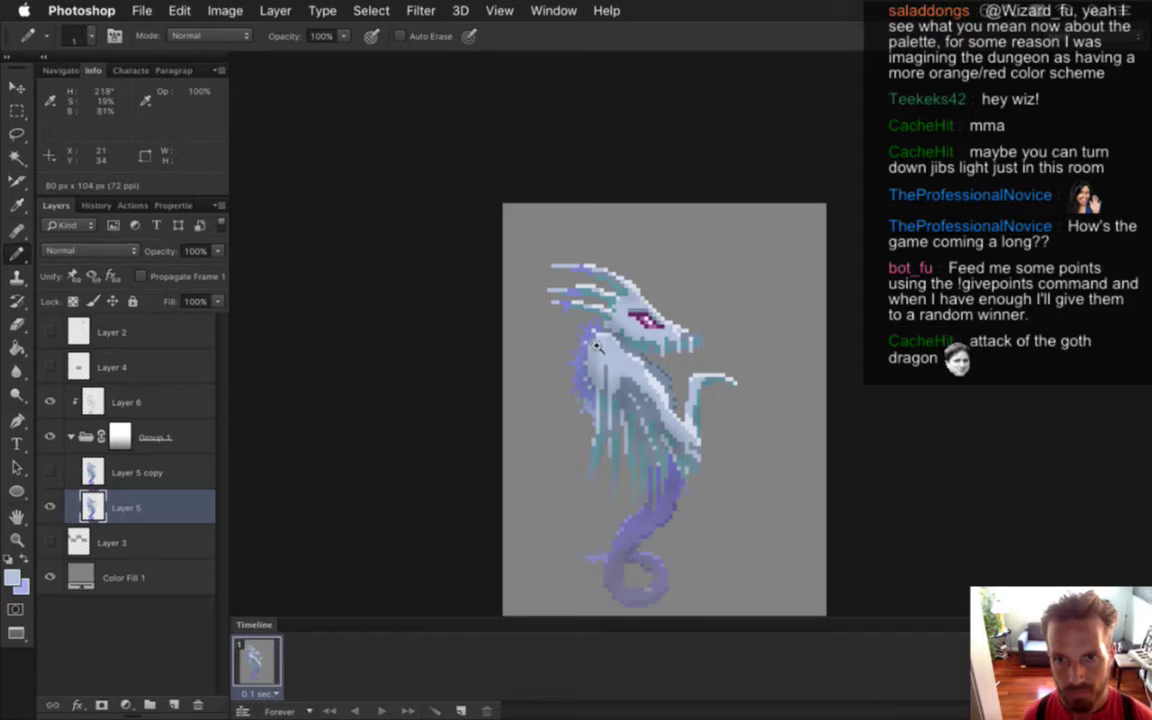
scroll(634, 337, "up", 1)
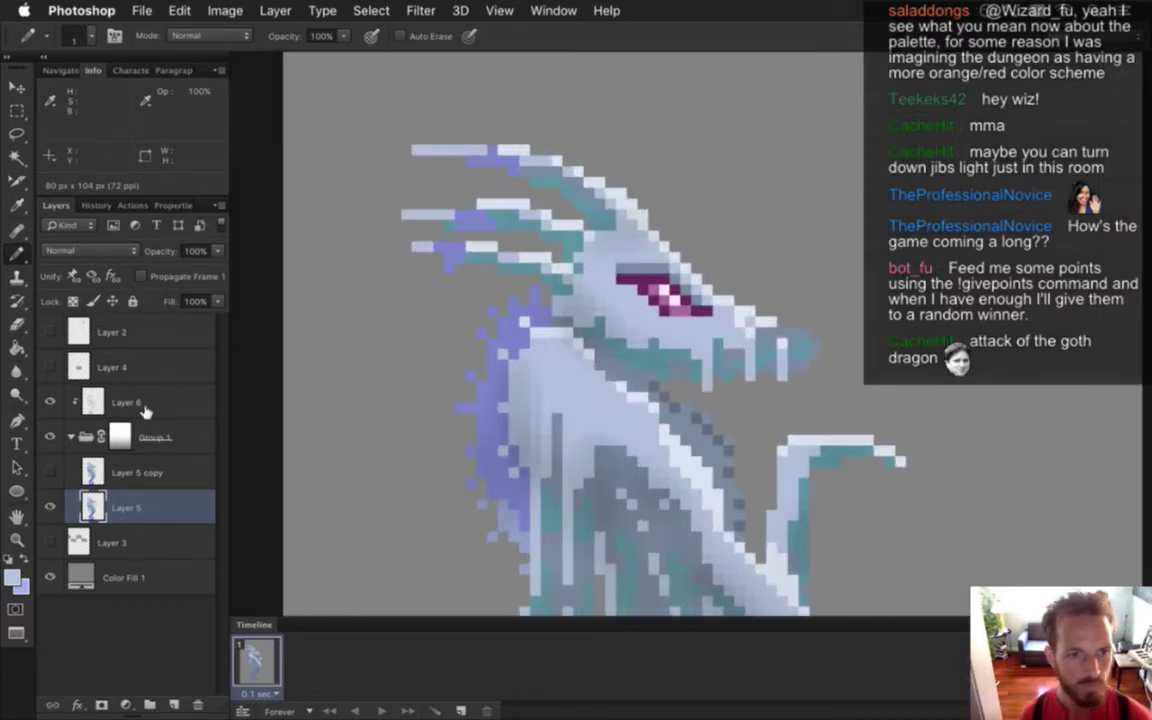
key("i")
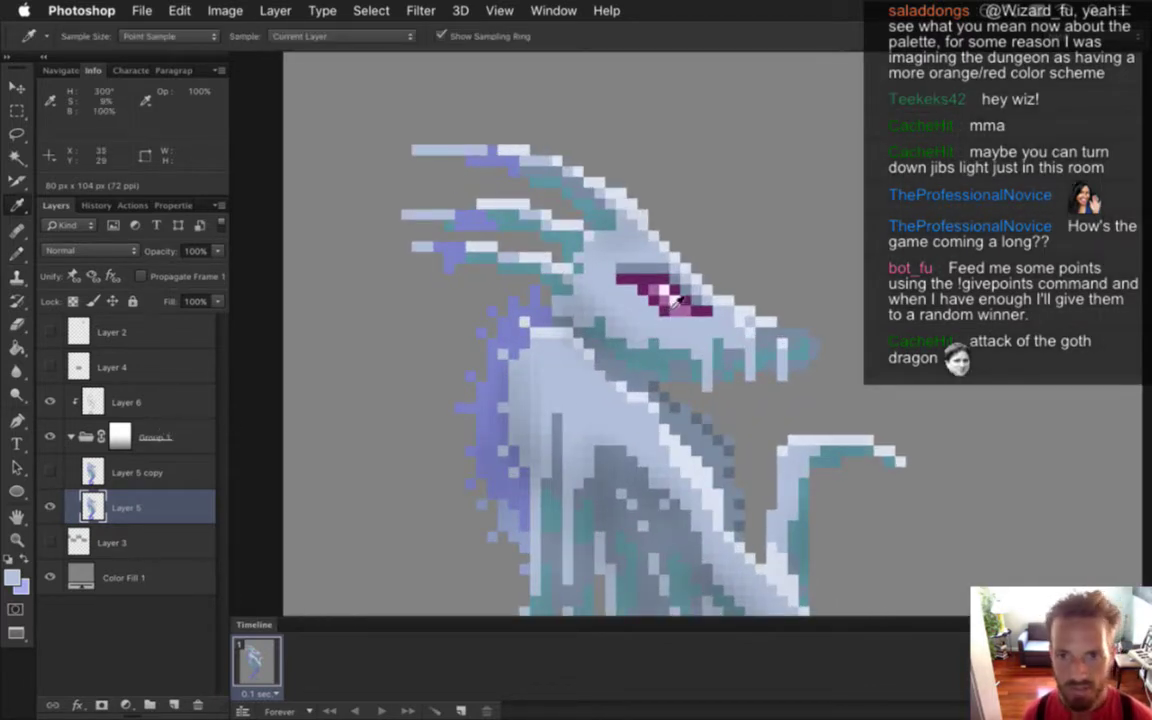
left_click(601, 256)
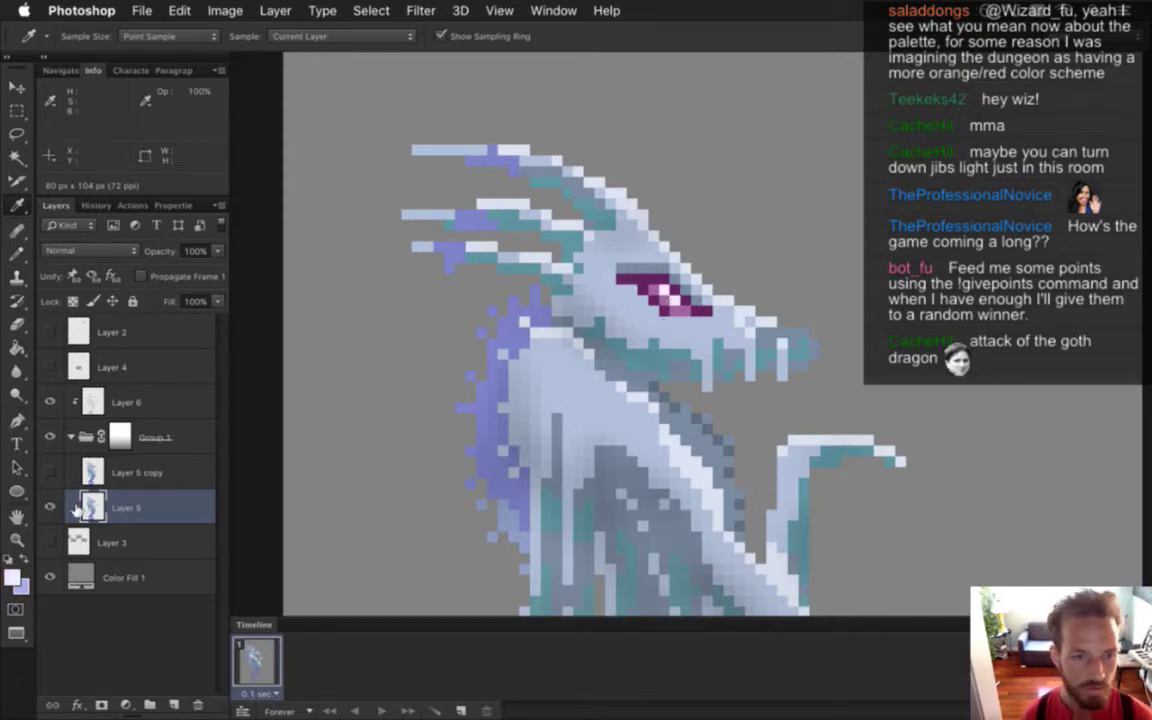
left_click(94, 405)
left_click(175, 705)
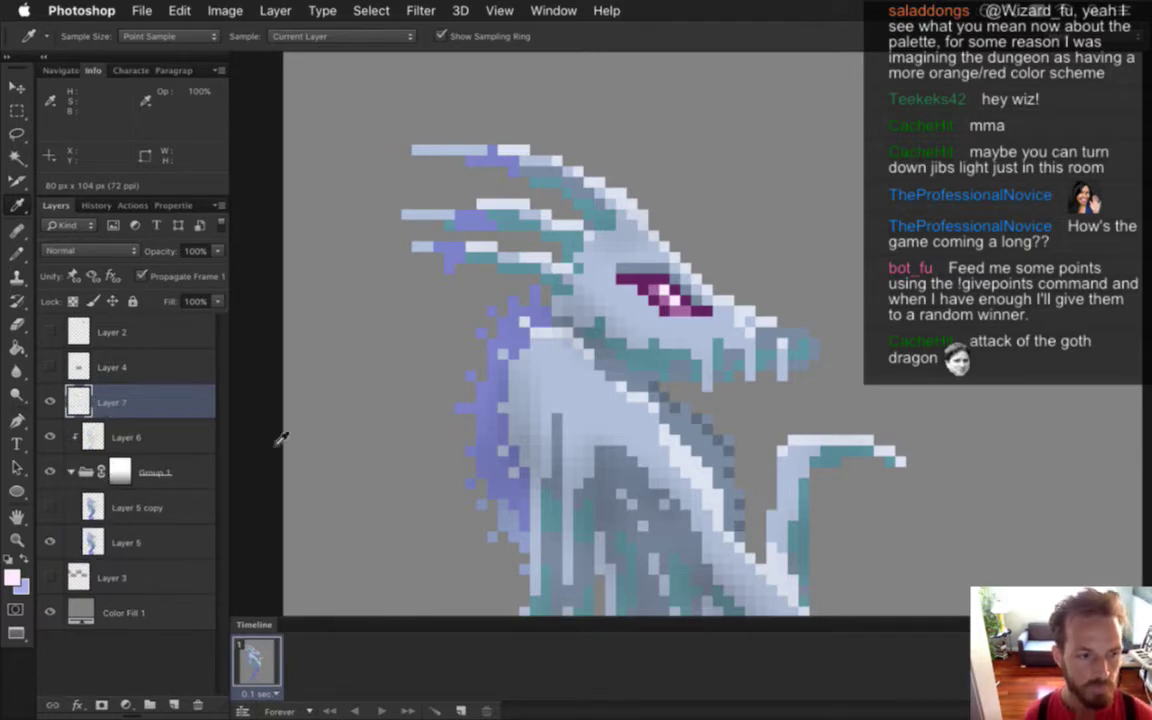
Paint pale pink pixels over the highlight and iris area of the eye on Layer 7
key("b")
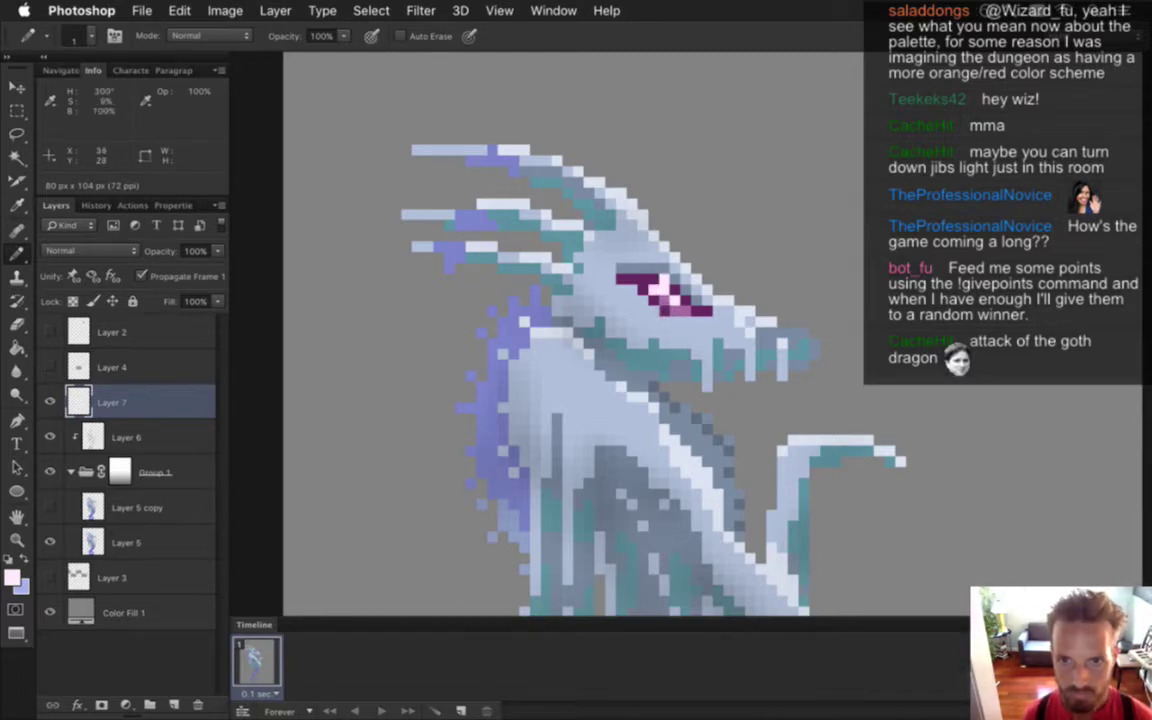
left_click(675, 290)
left_click(664, 301)
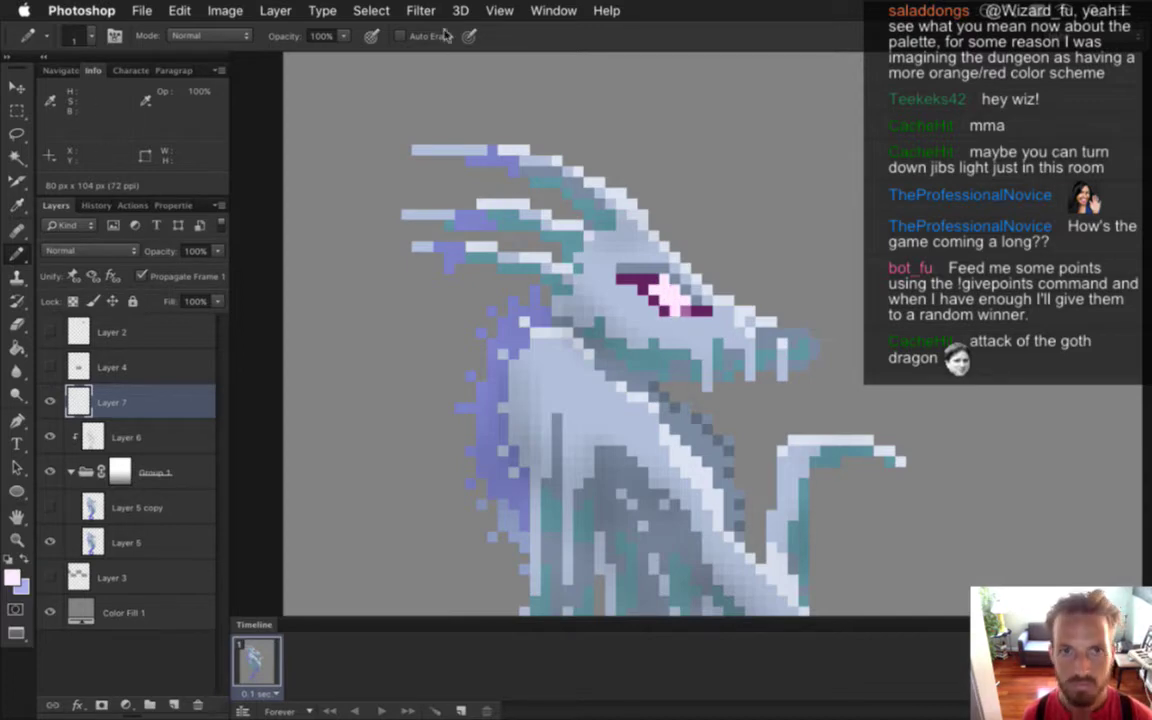
Apply a Gaussian Blur with a 2.1 pixel radius to the pink eye pixels on Layer 7
left_click(412, 11)
mouse_move(481, 221)
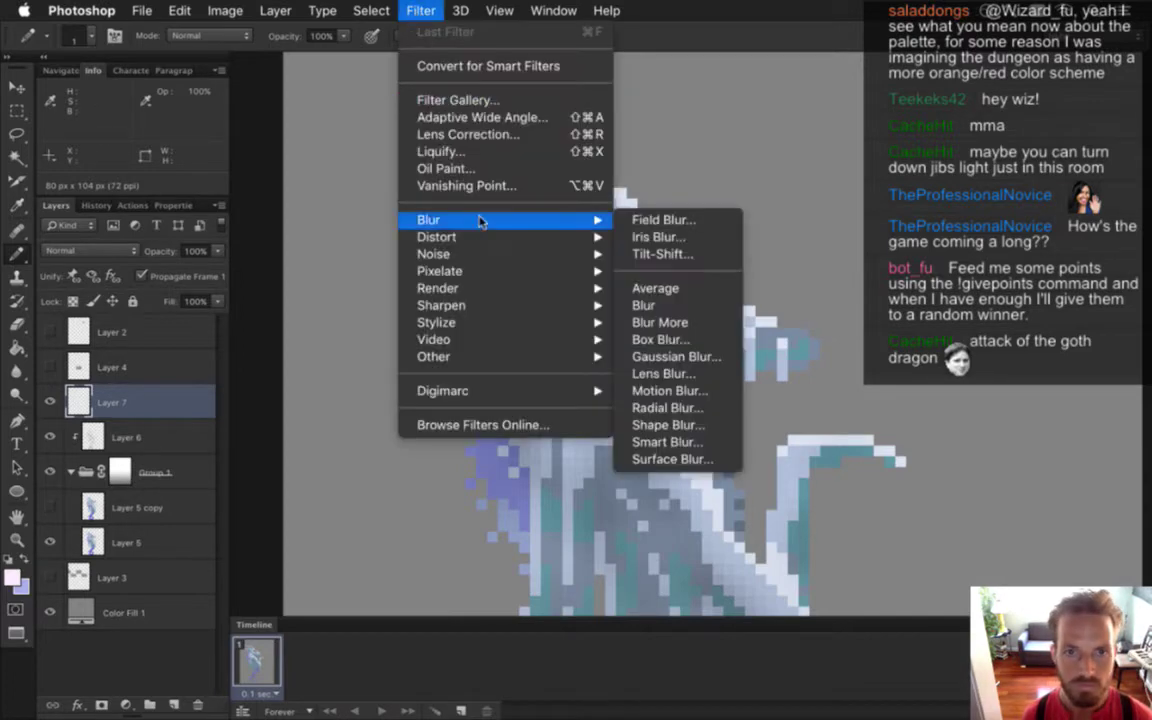
left_click(663, 357)
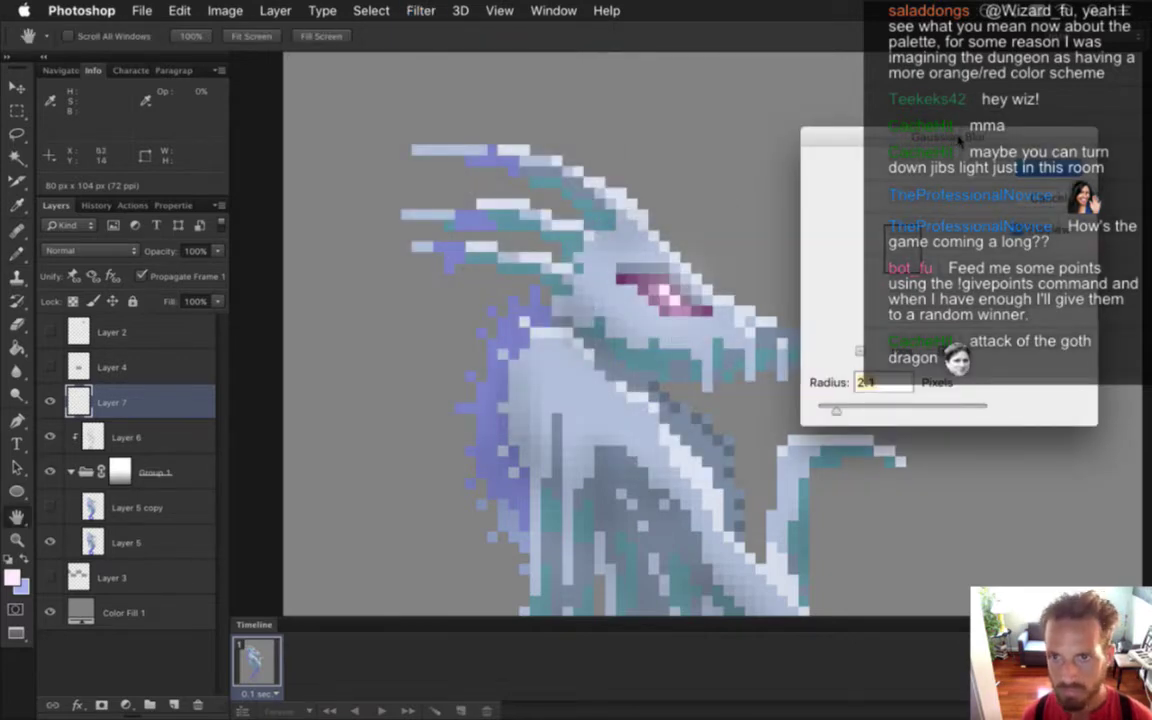
left_click_drag(958, 140, 980, 115)
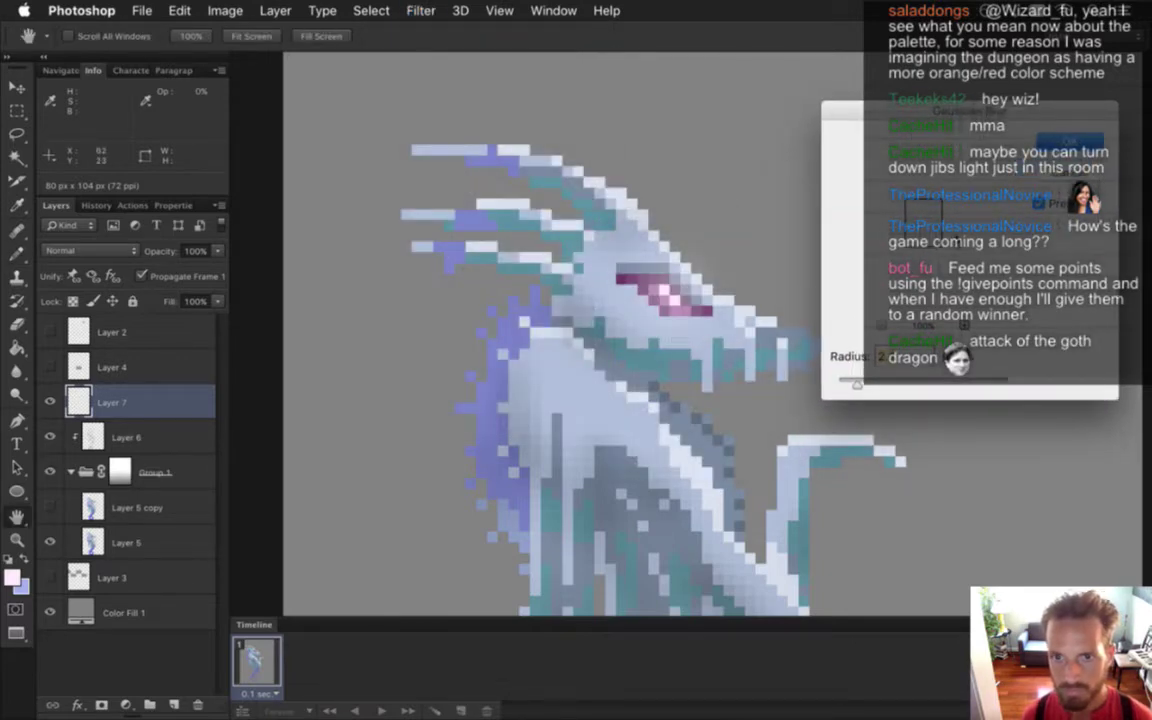
key("Return")
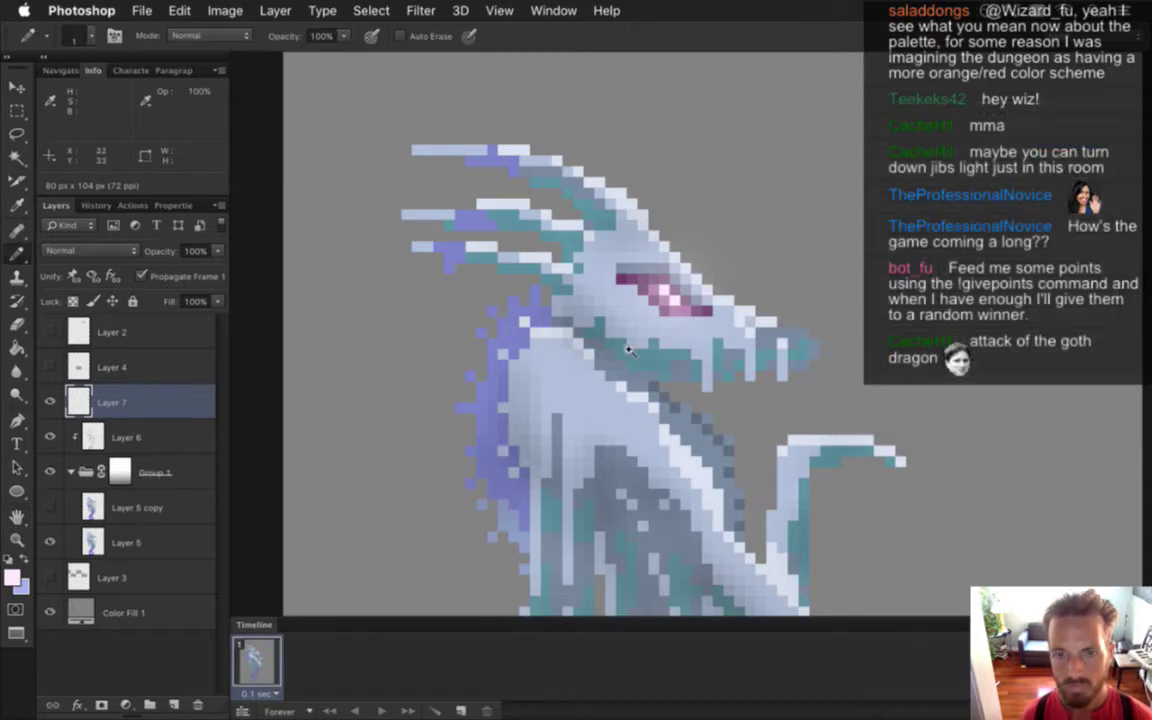
Compare the whole sprite with and without the blurred eye glow, and leave Layer 7 hidden
key("super+0")
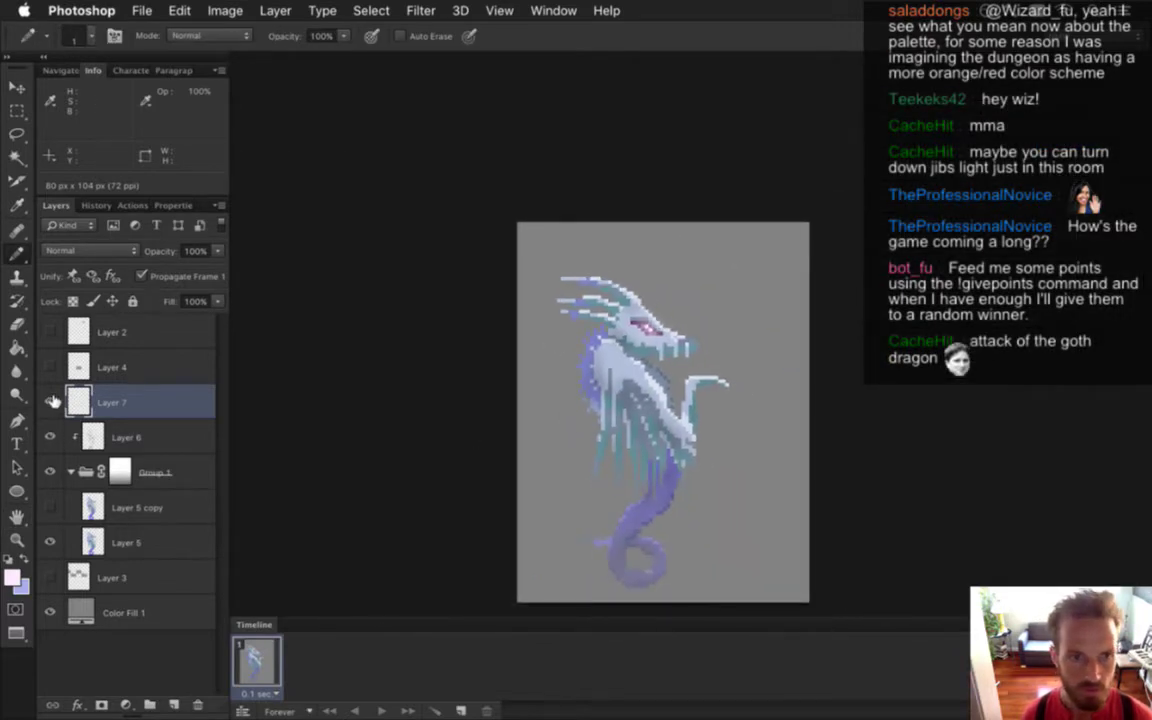
left_click(51, 402)
left_click(51, 402)
left_click(51, 402)
left_click(51, 402)
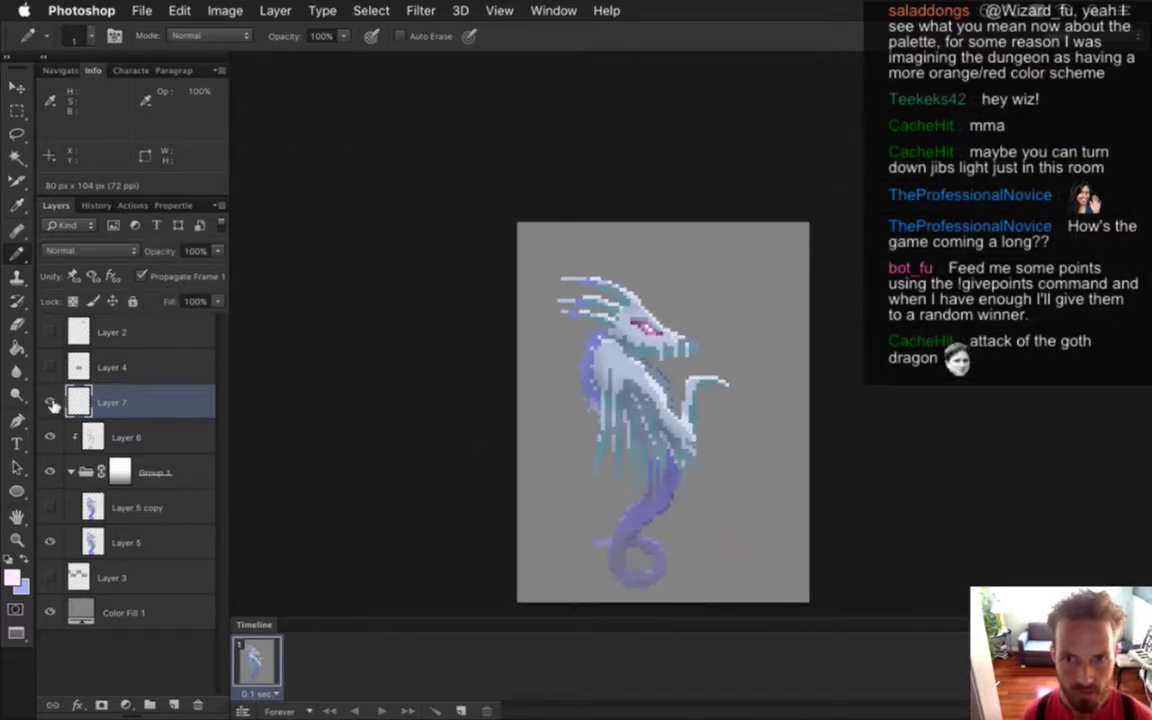
left_click(51, 402)
left_click(52, 401)
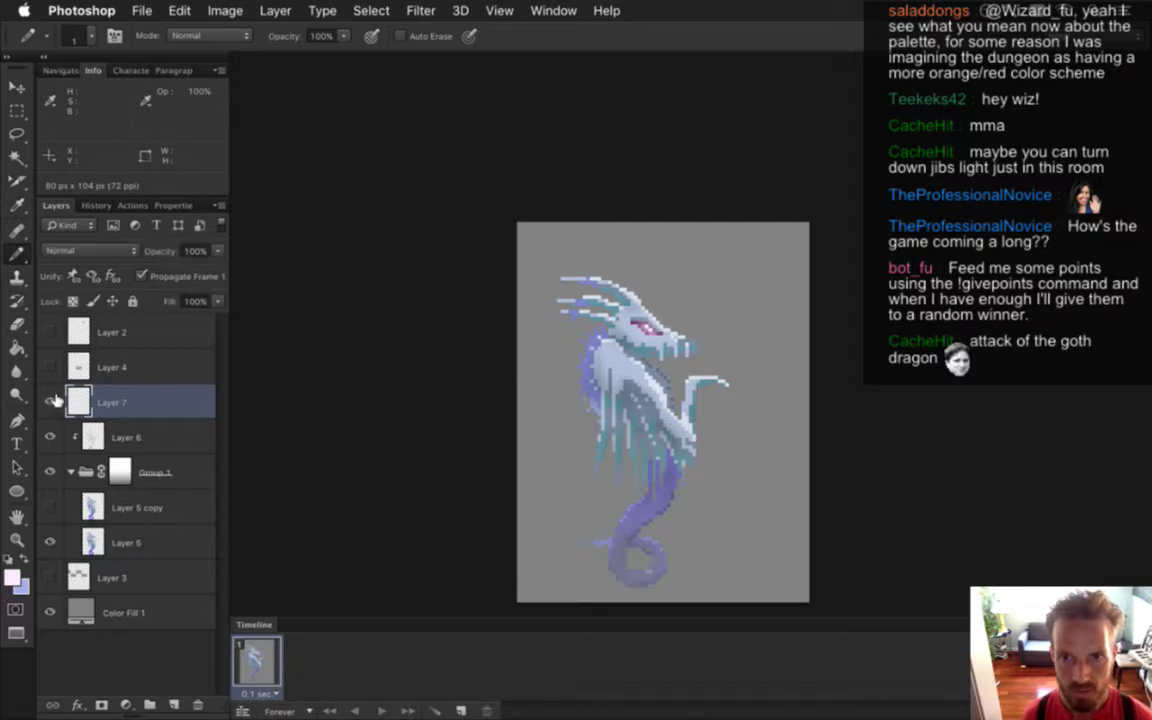
left_click(52, 400)
left_click(52, 401)
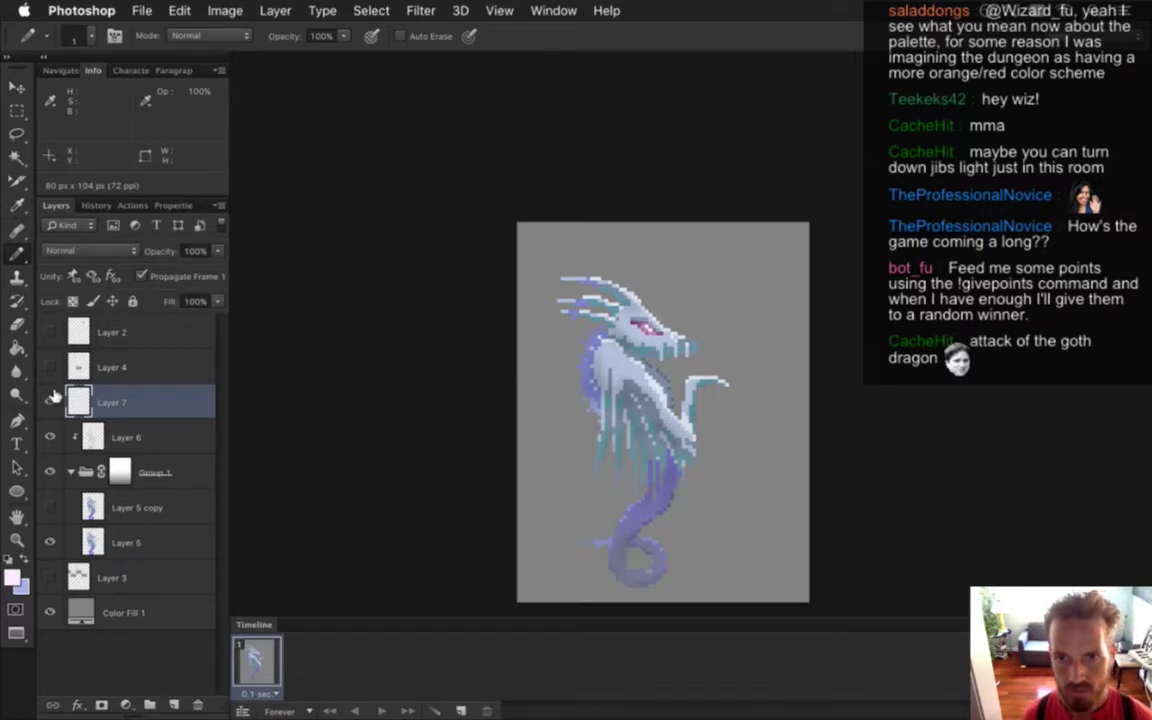
left_click(52, 400)
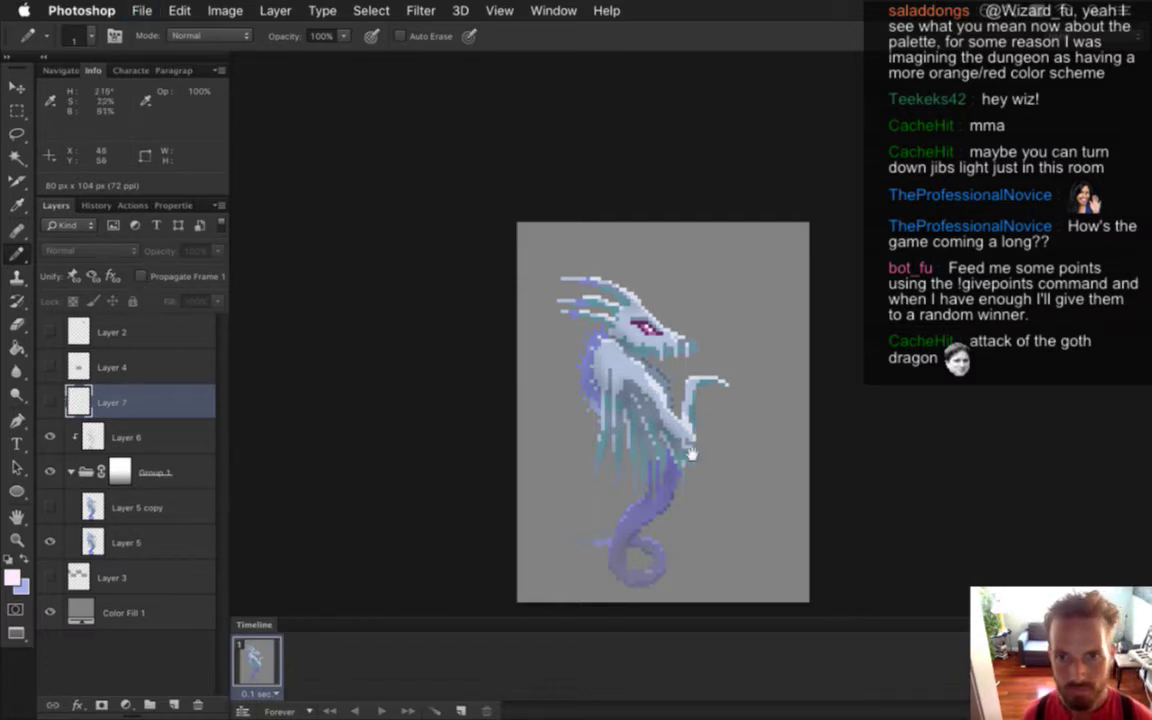
Add a second animation frame and move the dragon on Layer 5 down one pixel in it
left_click_drag(692, 472, 710, 332)
left_click_drag(688, 253, 721, 350)
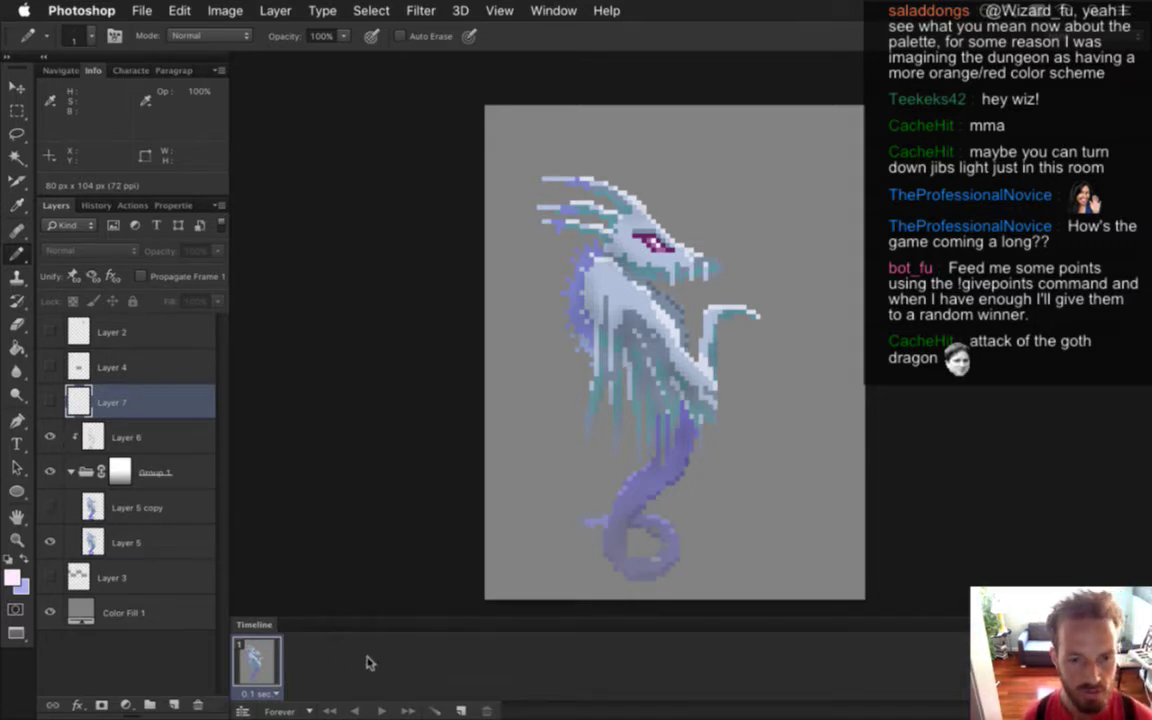
left_click(461, 710)
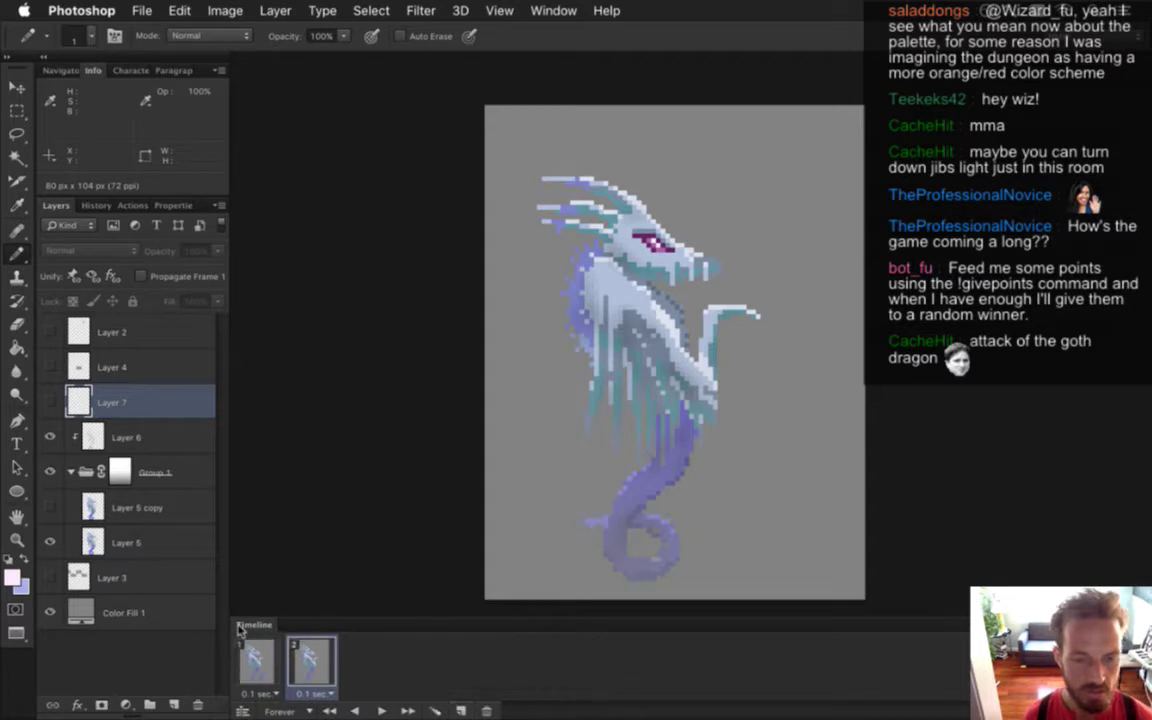
key("v")
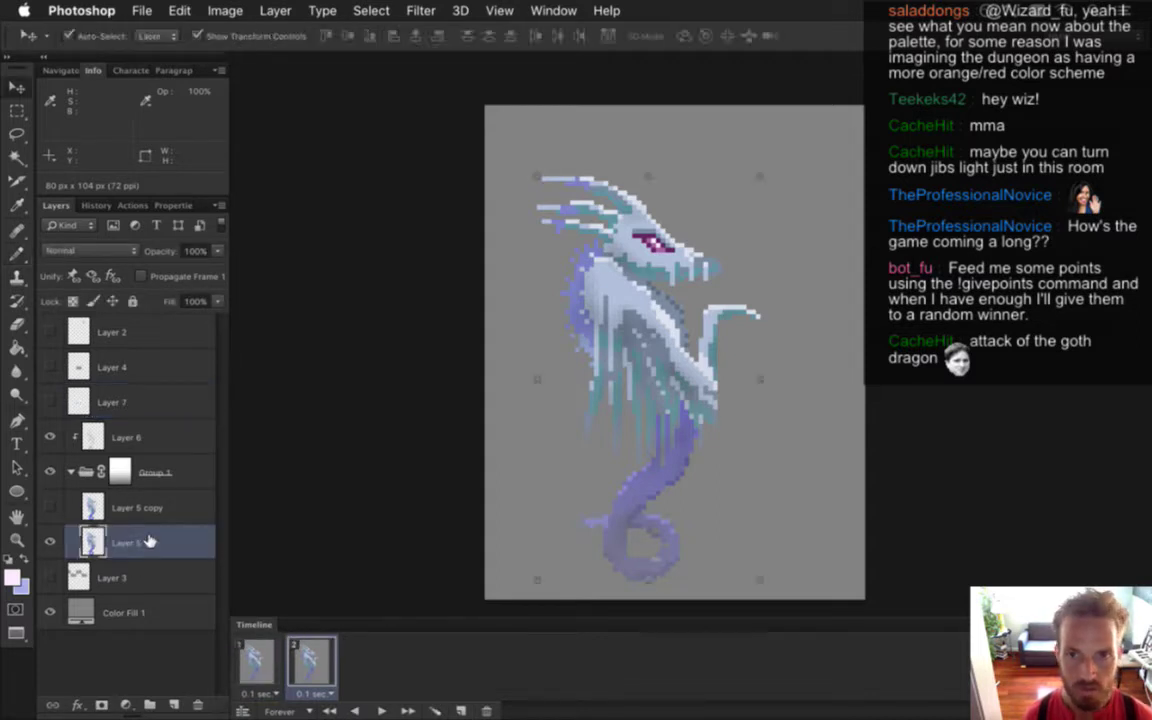
key("Down")
Hide the gray Color Fill 1 background layer for both animation frames
key("m")
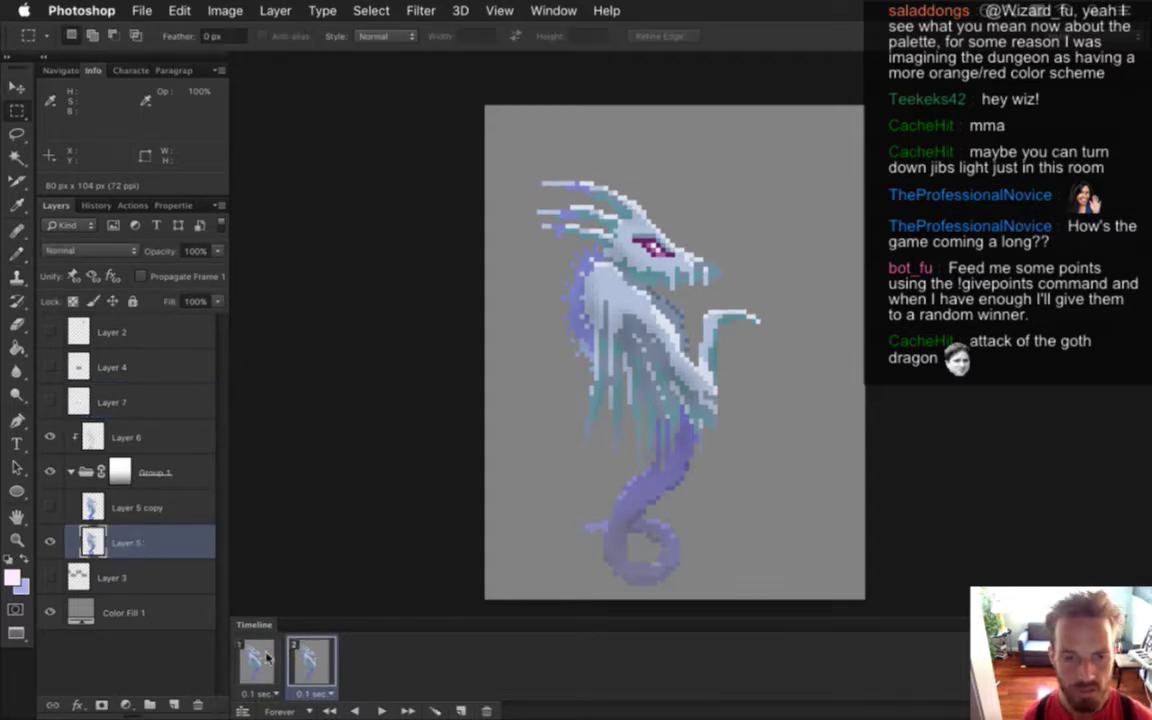
left_click(50, 612)
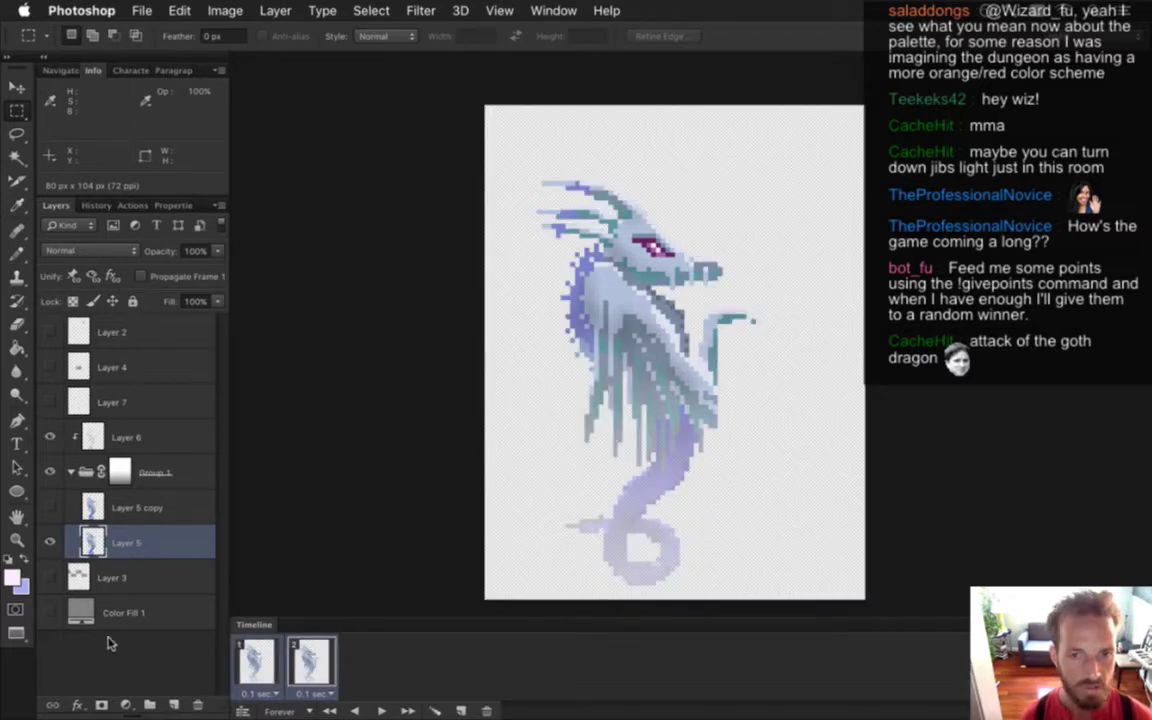
Render all frames of the dragon animation as the PNG image sequence DragonIceIdle.png at 10 fps
key("alt+shift+super+r")
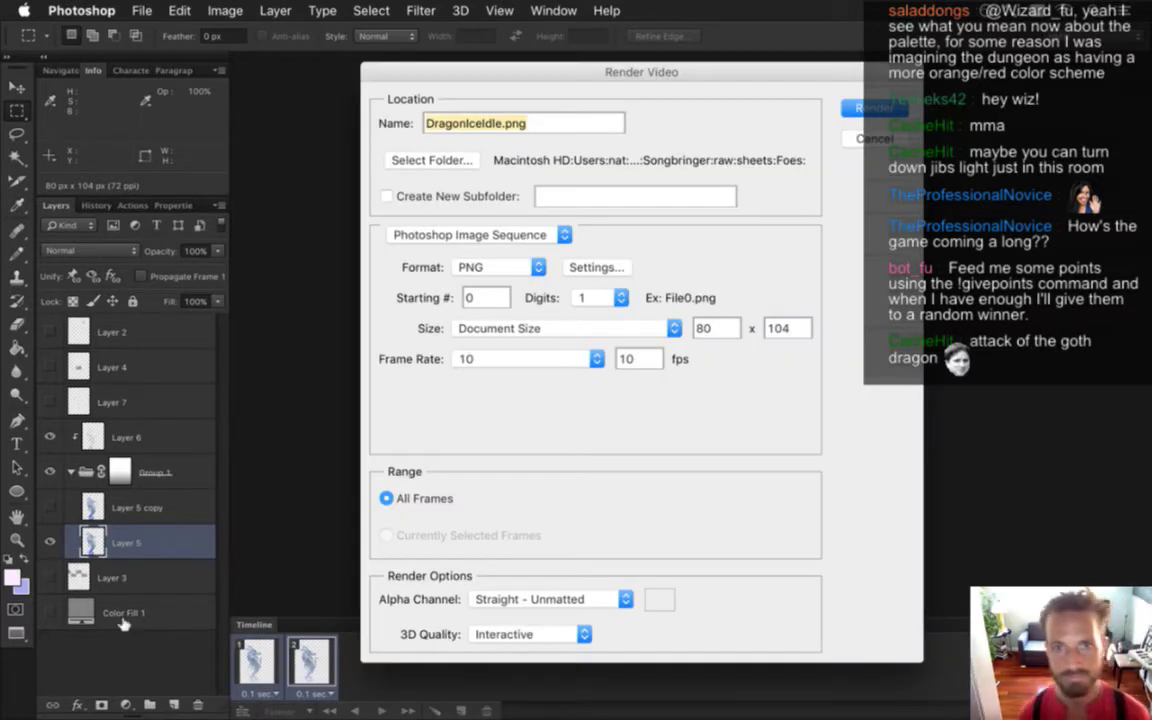
key("Return")
key("Return")
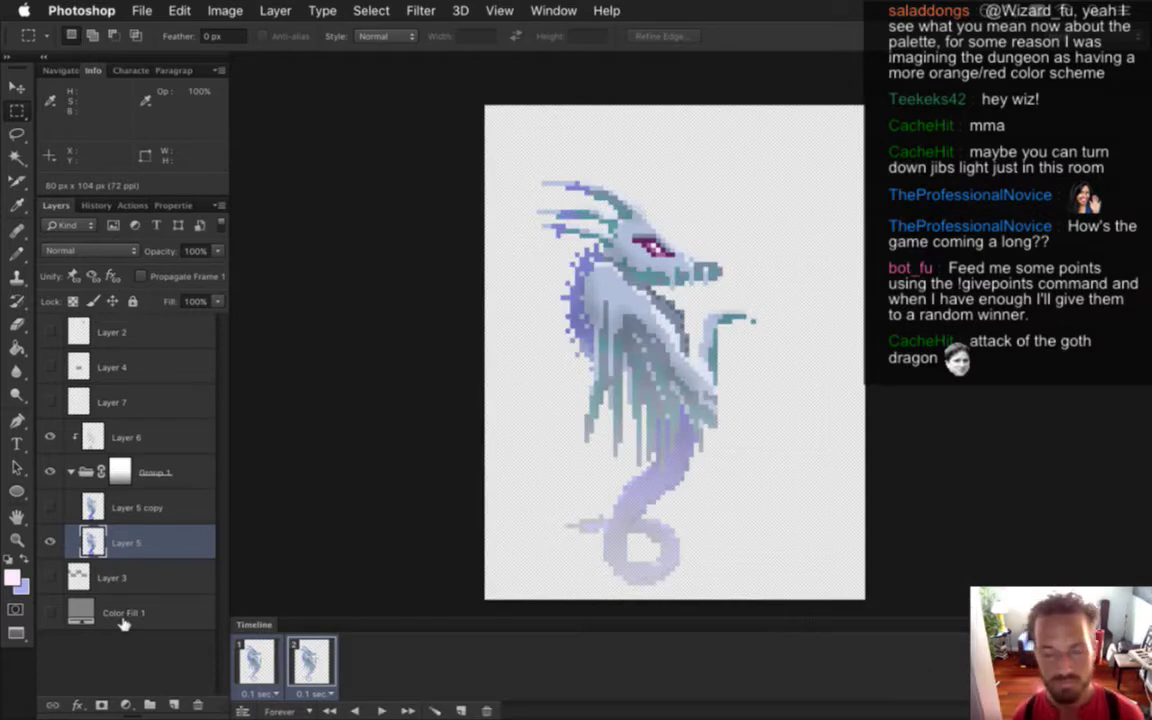
Switch to Xcode, run the Songbringer project, and set graphicsPerformance to 0 in Saves.txt
key("super+Tab")
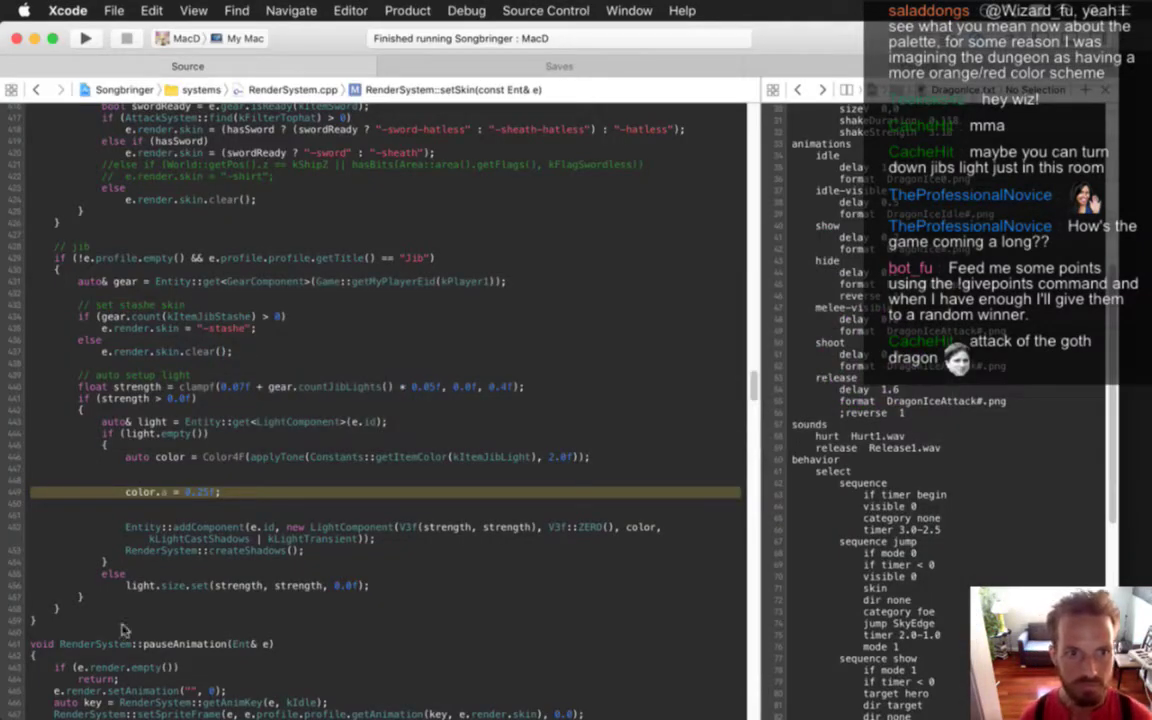
key("super+r")
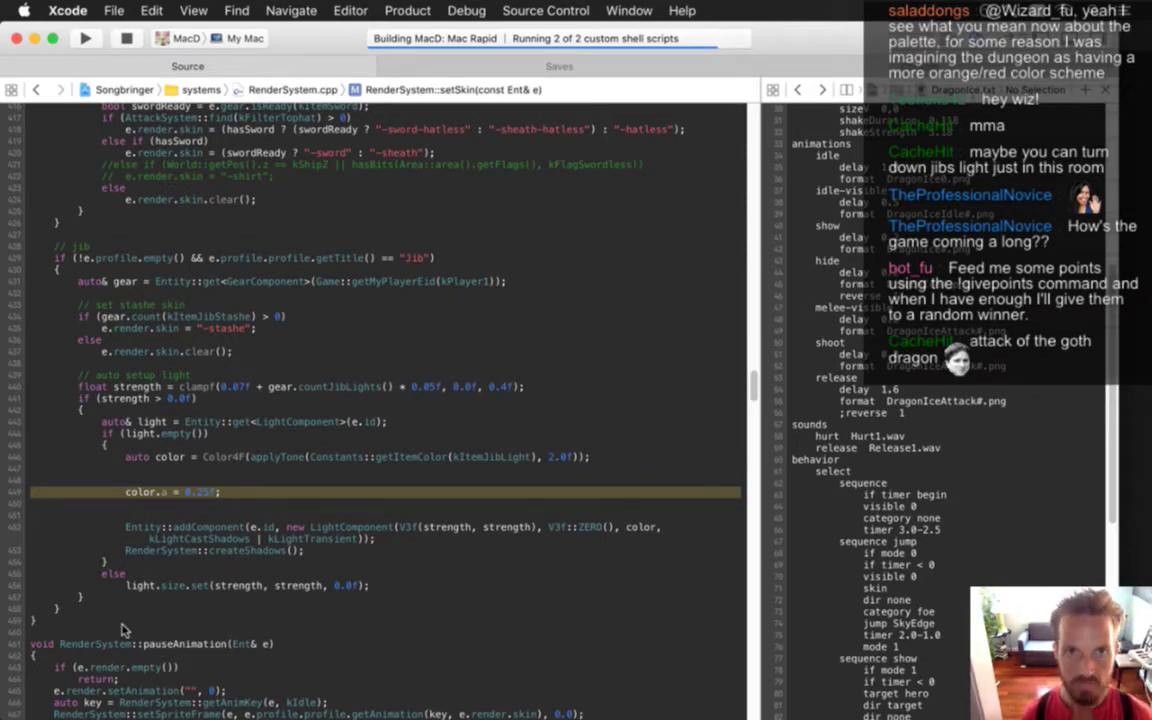
left_click(546, 67)
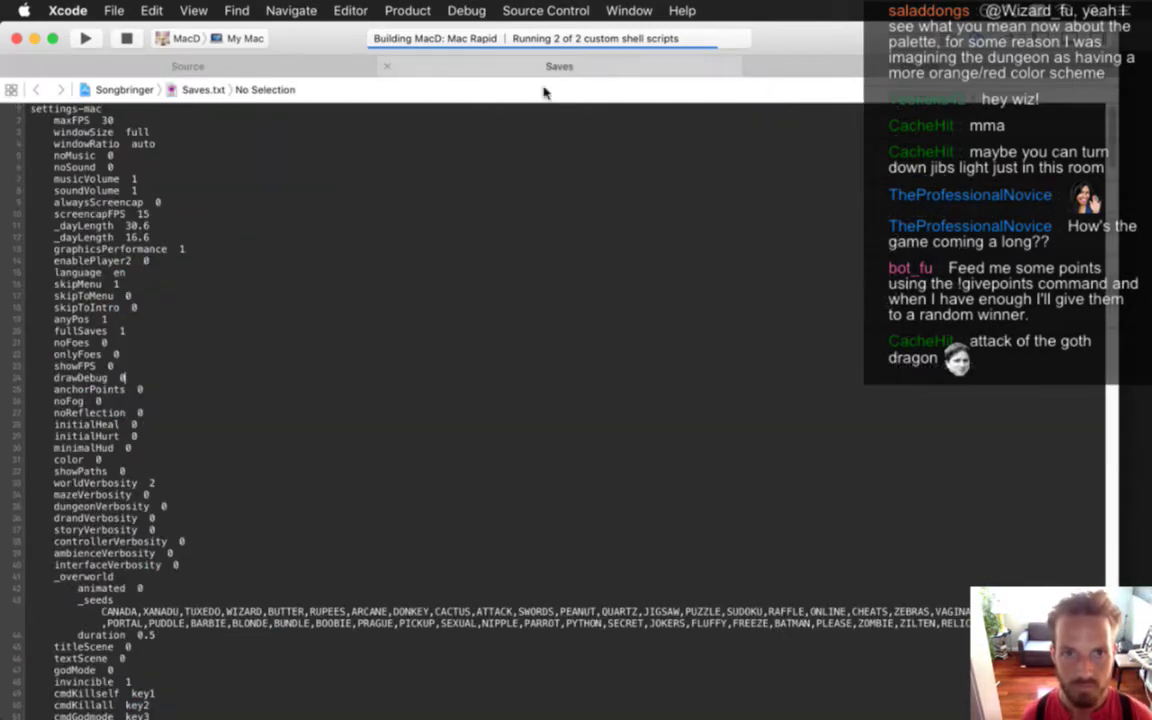
key("BackSpace")
type("0")
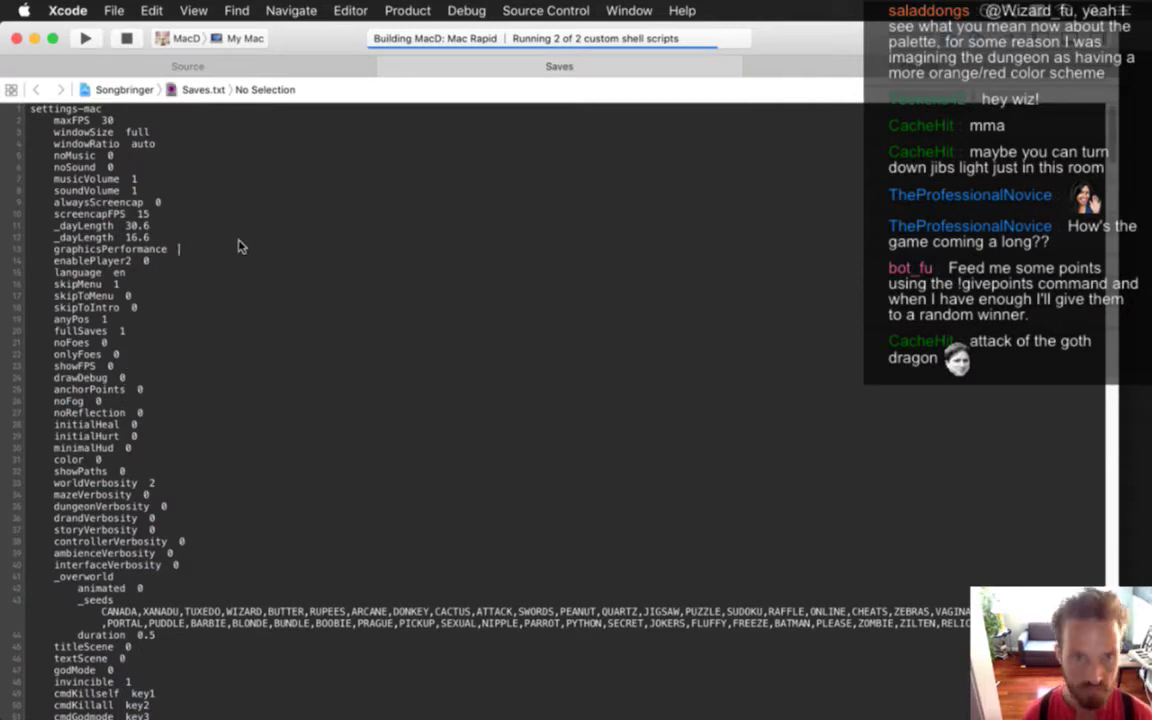
left_click(291, 66)
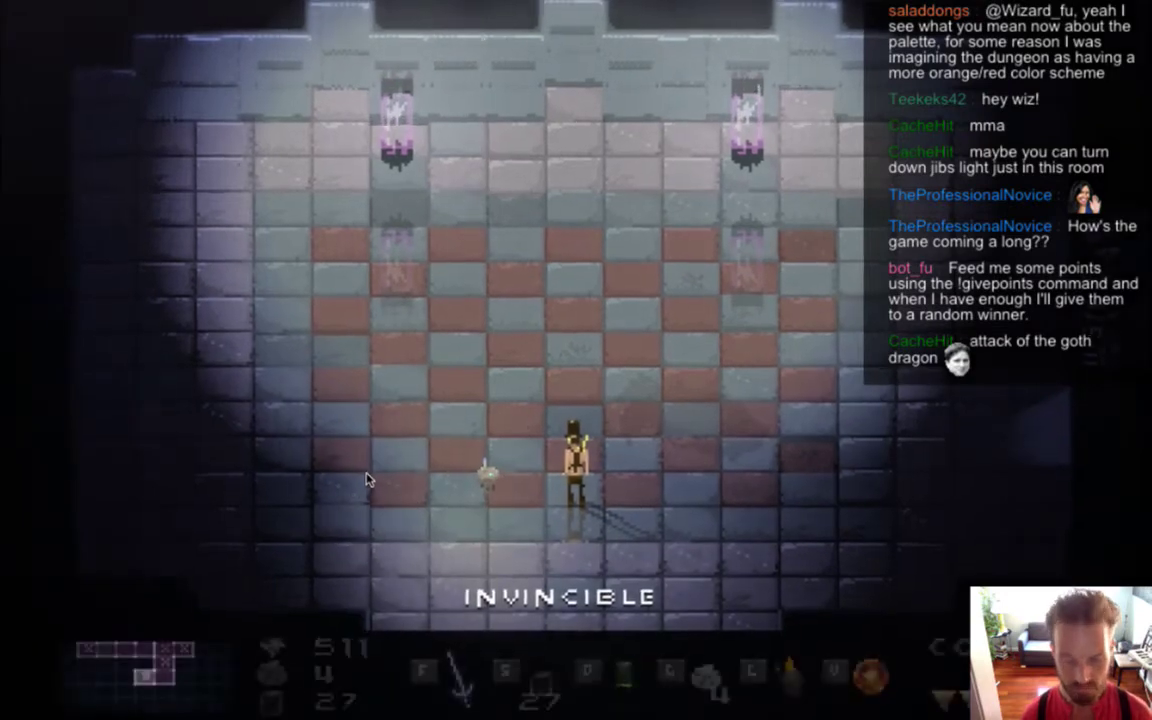
Walk the character around the checkered dungeon room to examine the ice dragon sprites and their bobbing in the running game
key("Right")
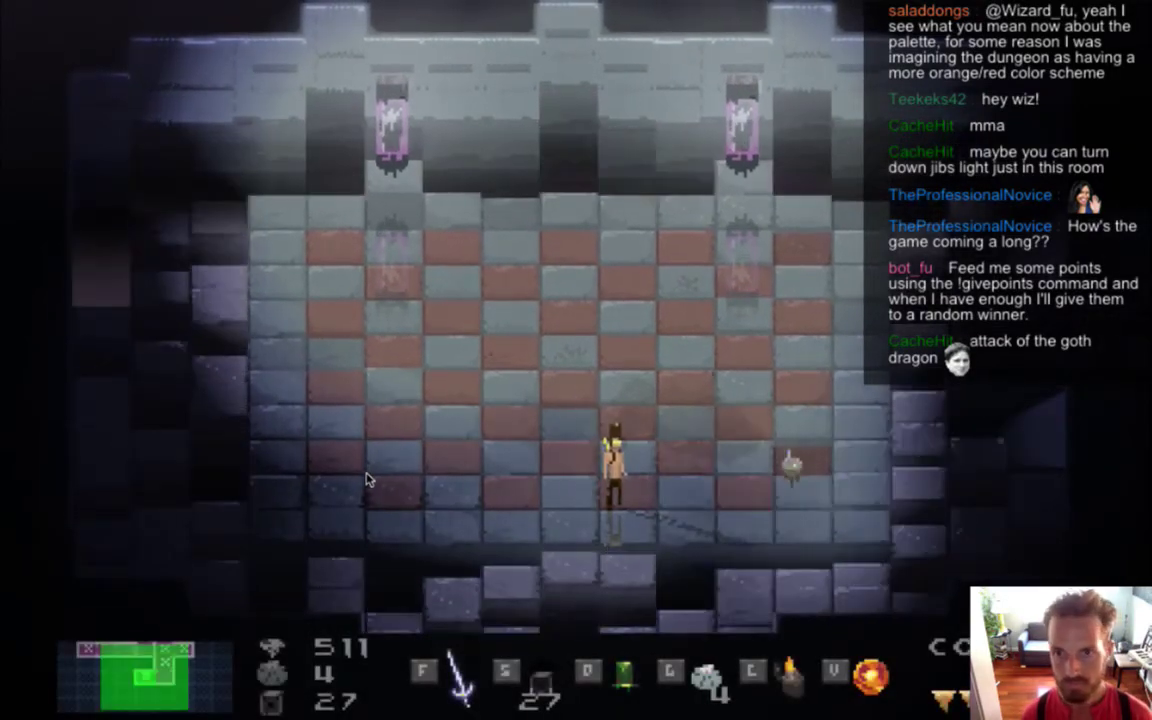
key("Left")
key("Up")
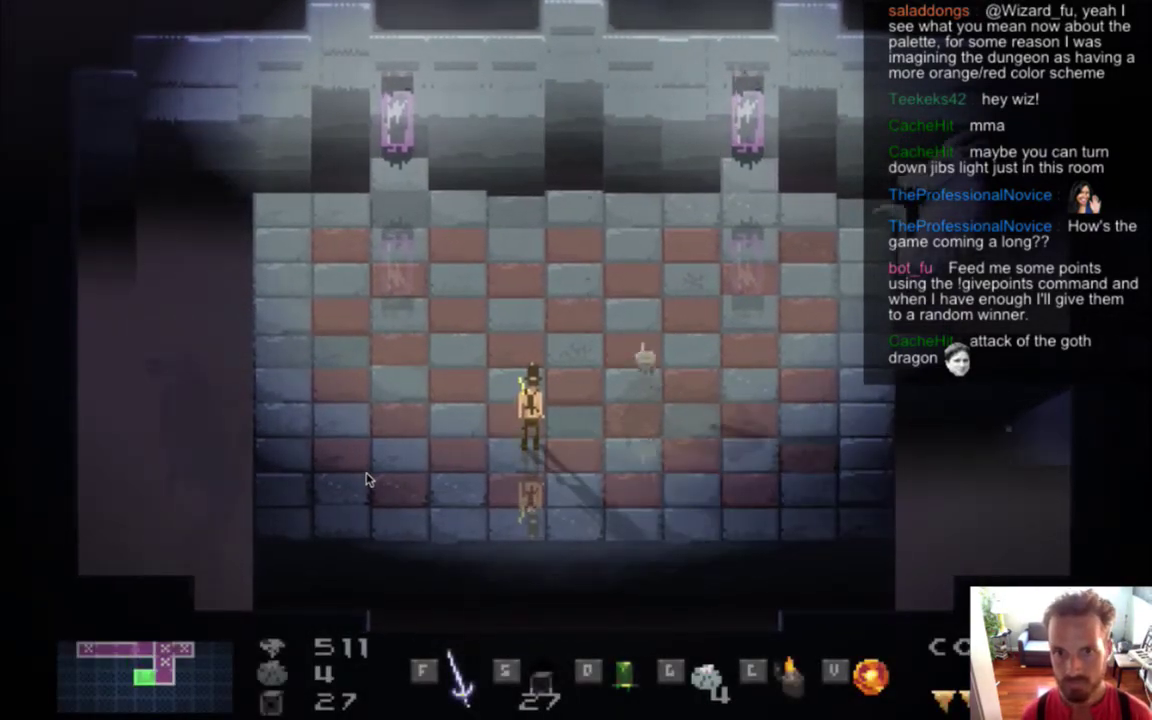
key("a")
key("w")
key("Left")
key("Up")
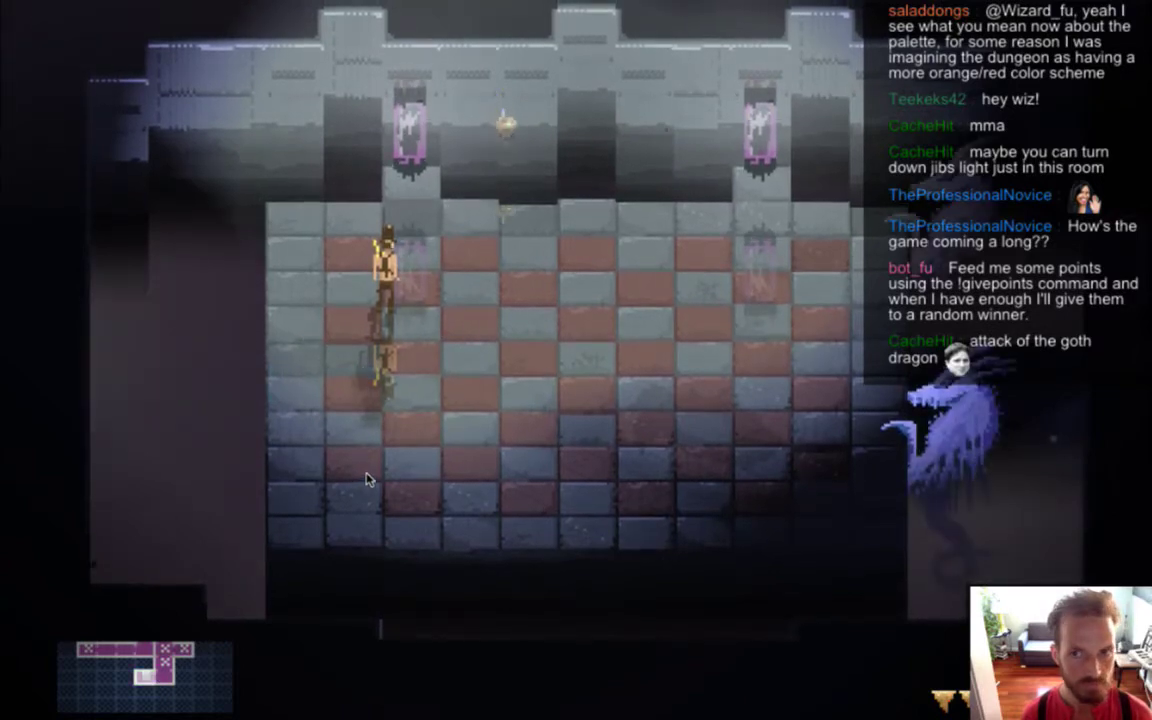
key("Down")
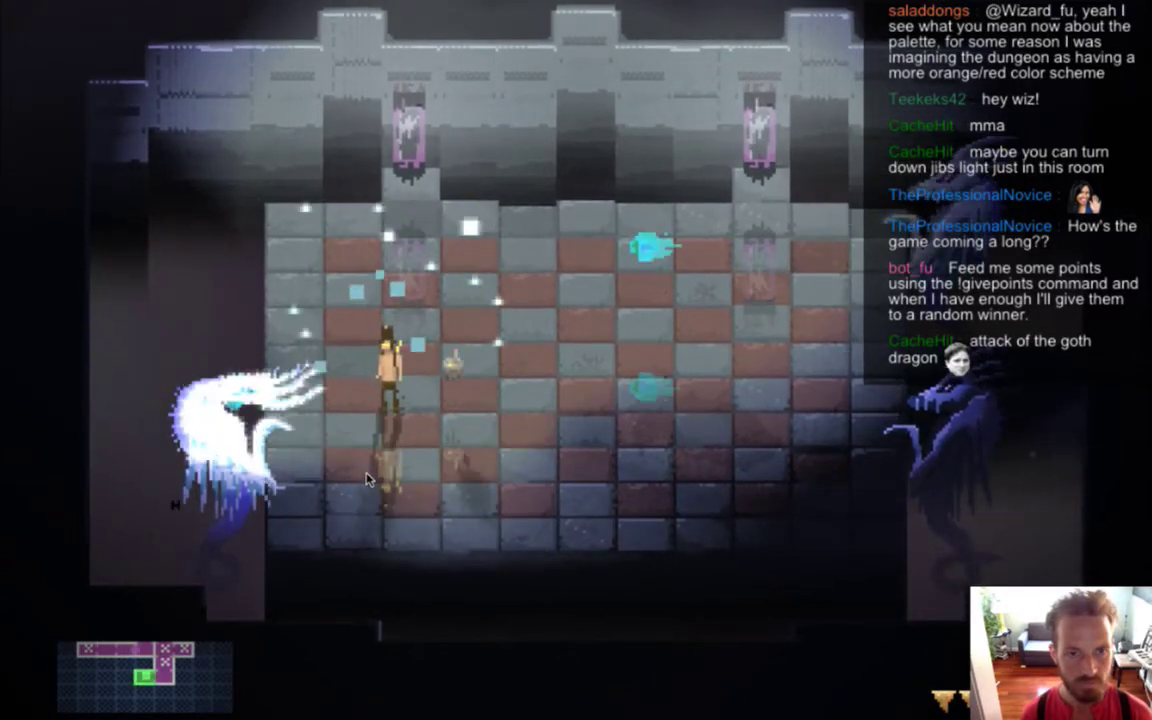
key("Down")
key("Left")
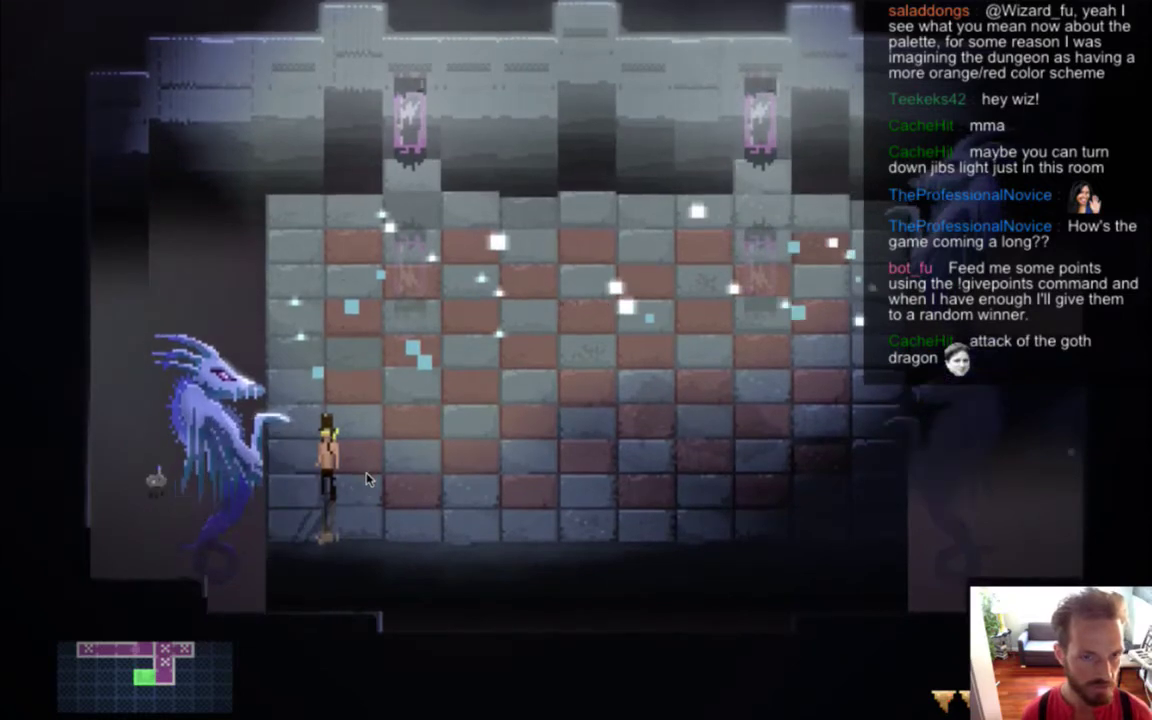
key("Up")
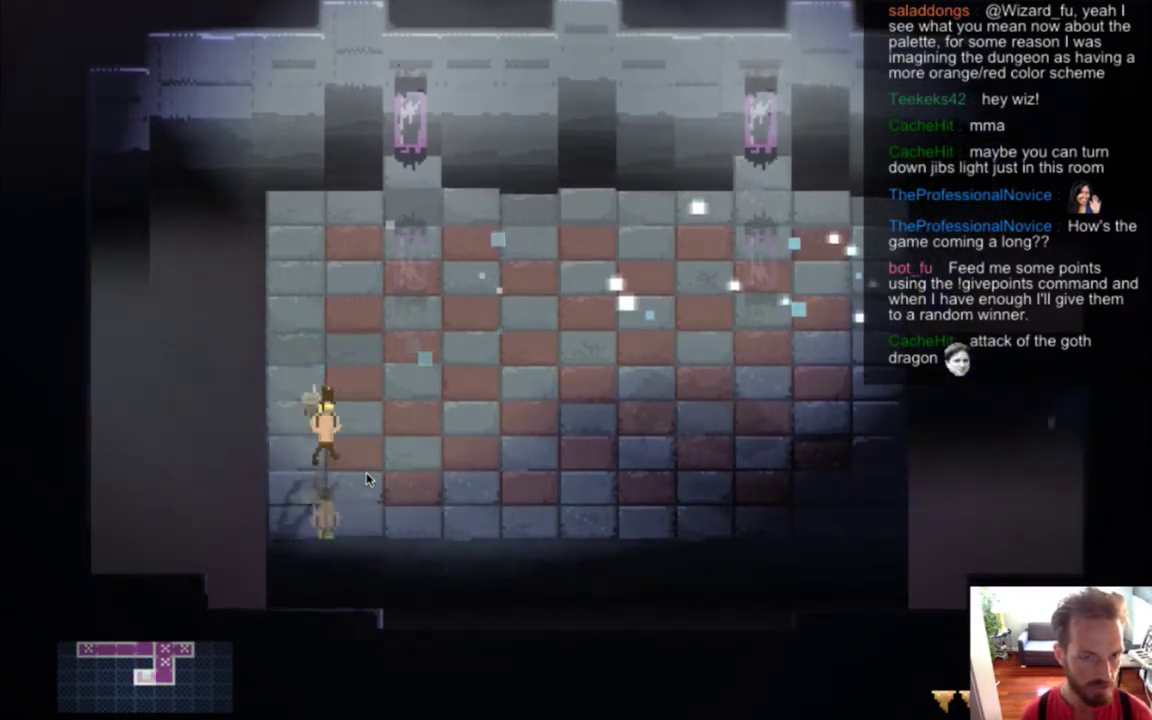
key("Right")
key("Down")
Leave the game, return to Photoshop, and show the gray Color Fill 1 background in both animation frames
key("super+Tab")
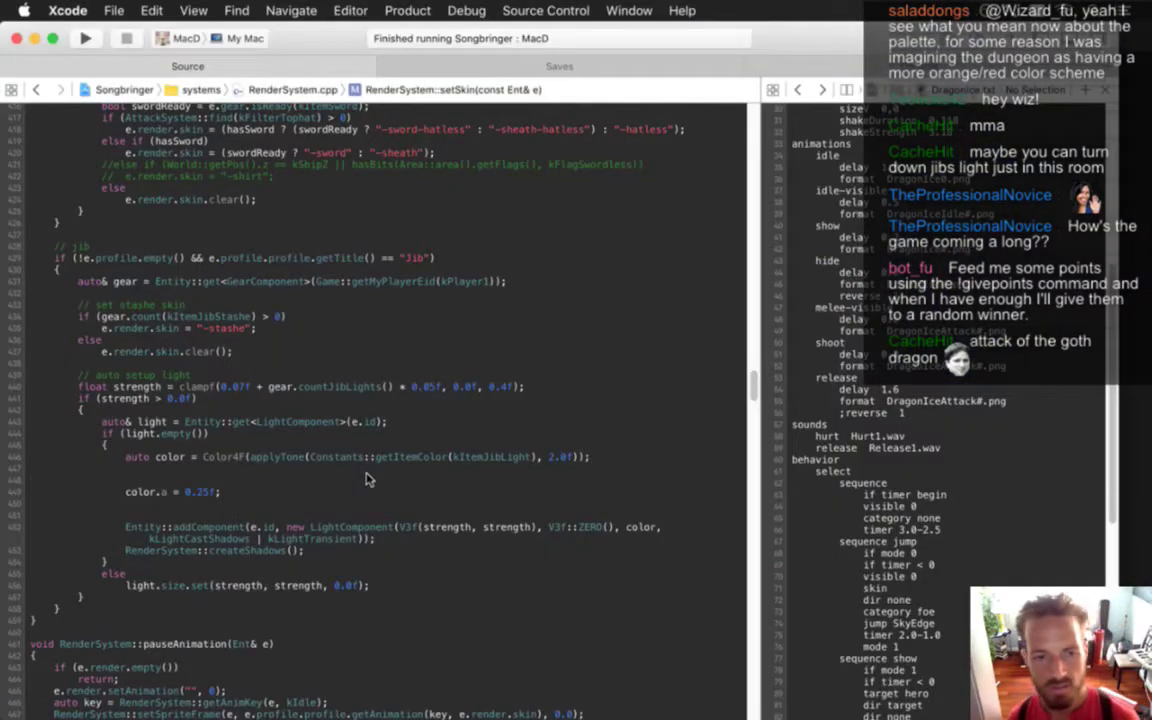
key("super+Tab")
left_click(370, 358)
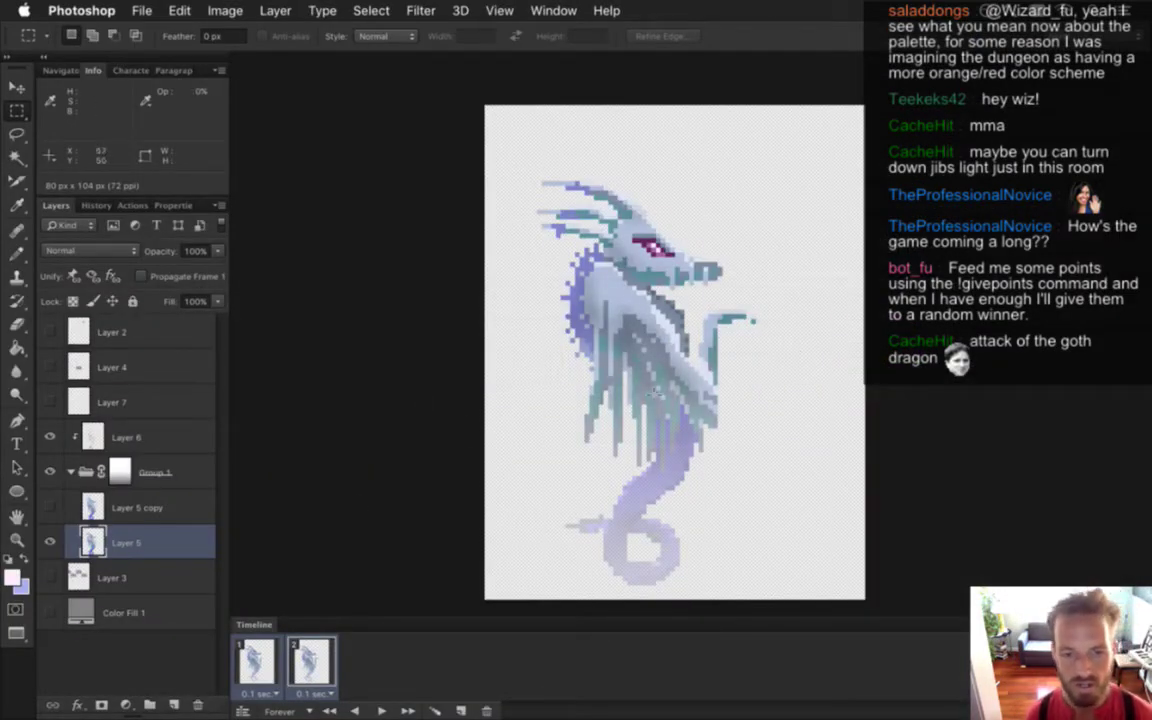
left_click(50, 612)
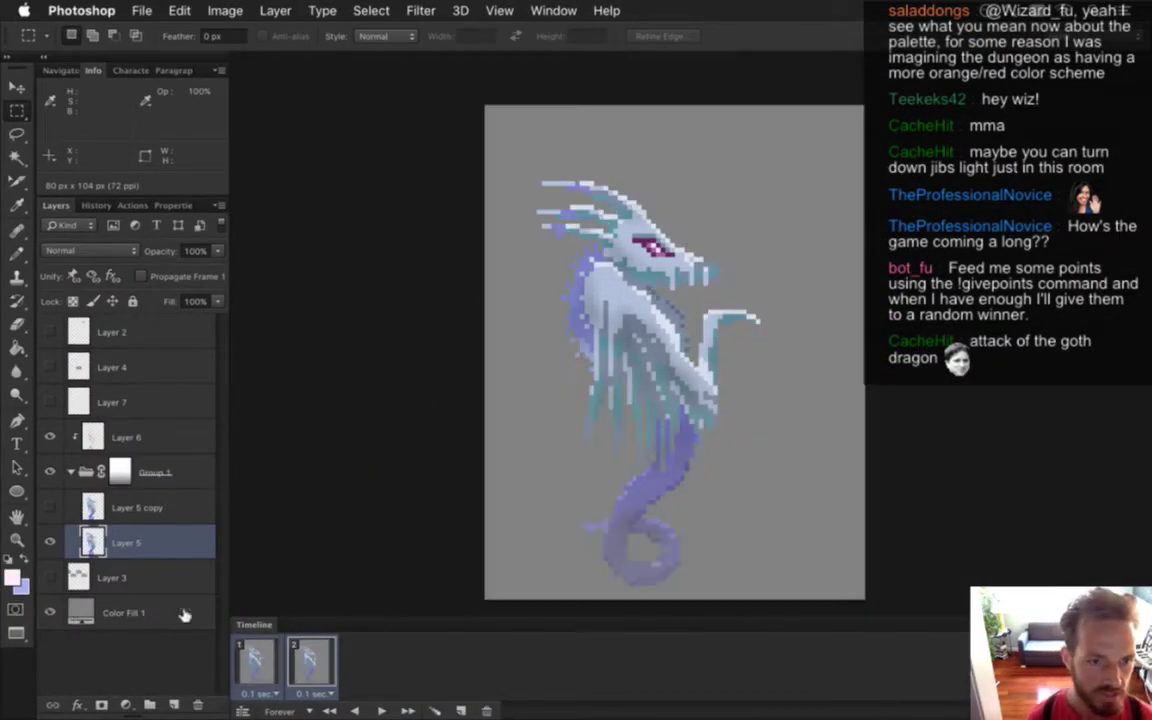
Compare the two animation frames by alternating between them, and delete the second frame
left_click(256, 668)
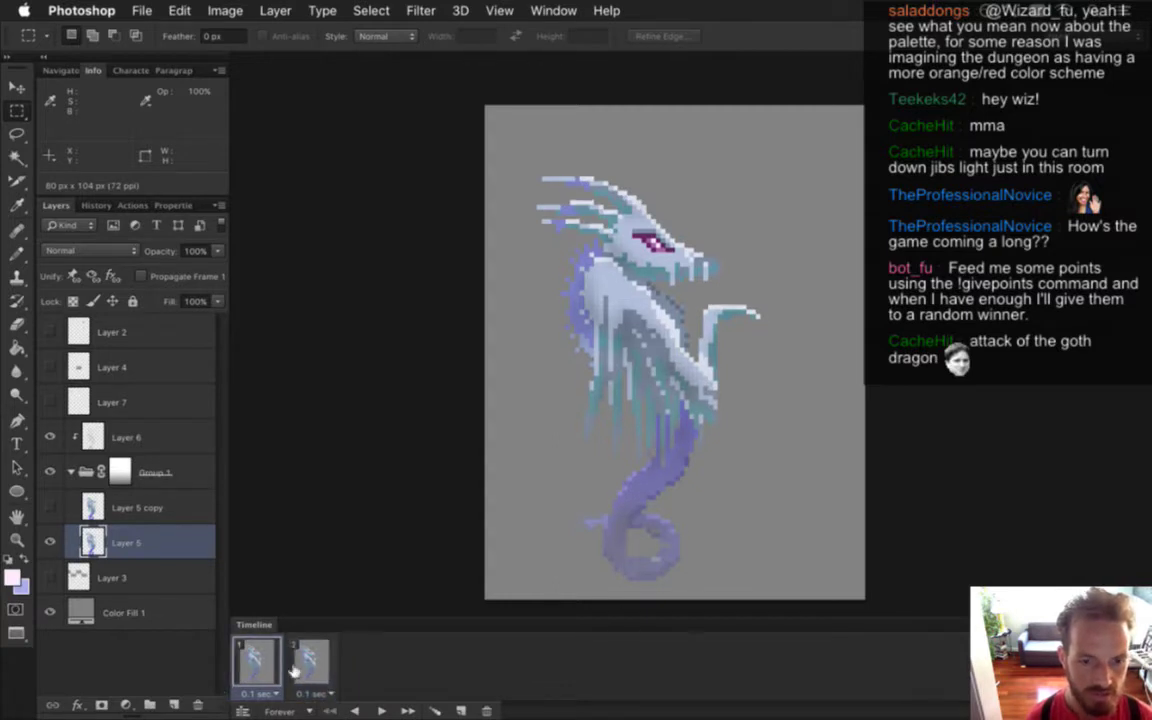
left_click(300, 670)
left_click(256, 668)
left_click(305, 668)
left_click(256, 668)
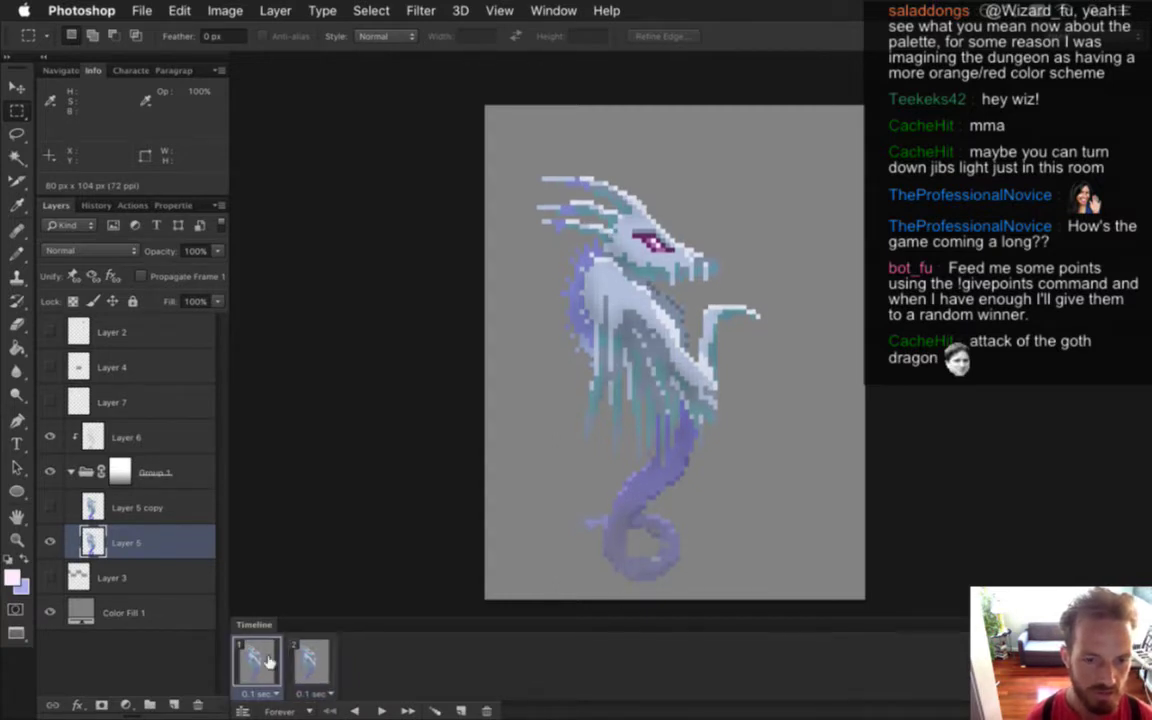
left_click(305, 668)
left_click(487, 709)
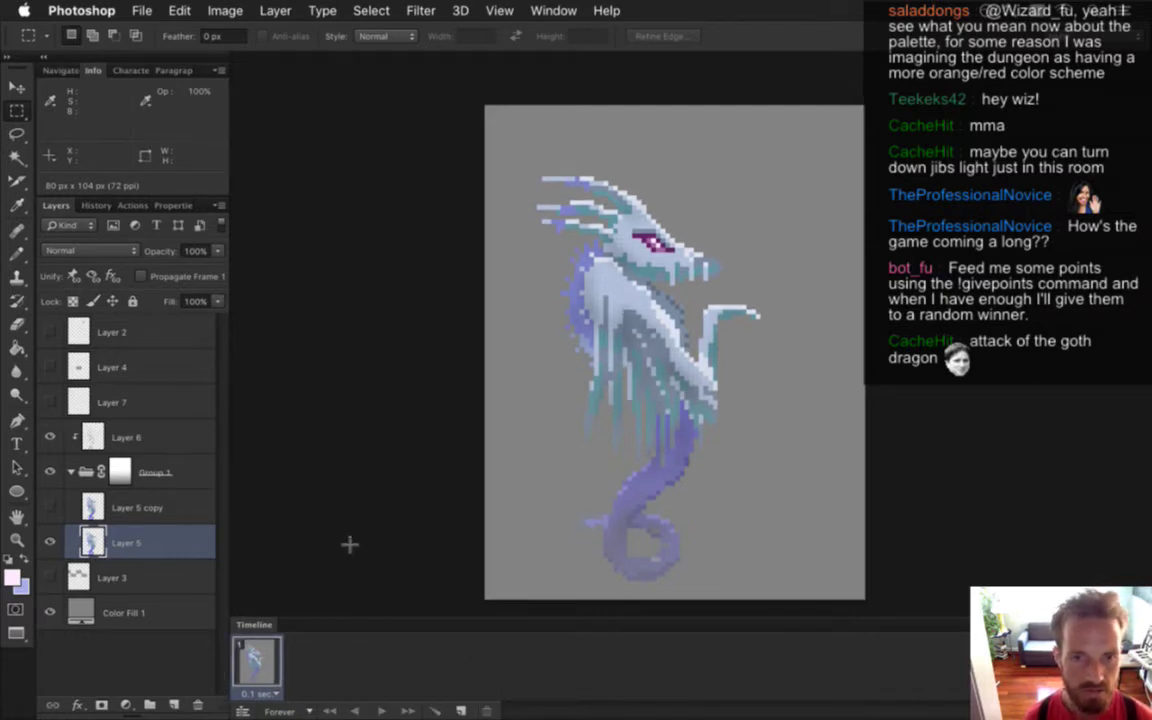
left_click(100, 444)
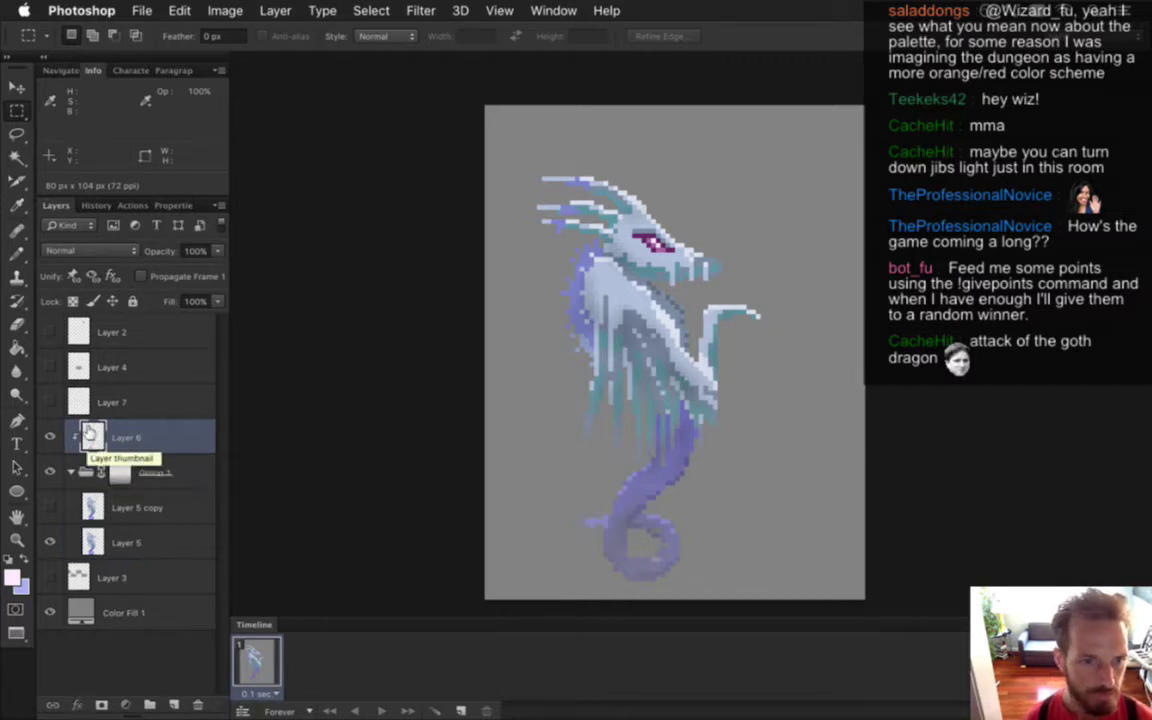
mouse_move(92, 438)
left_mouse_down()
mouse_move(96, 524)
mouse_move(100, 395)
mouse_move(108, 420)
left_mouse_up()
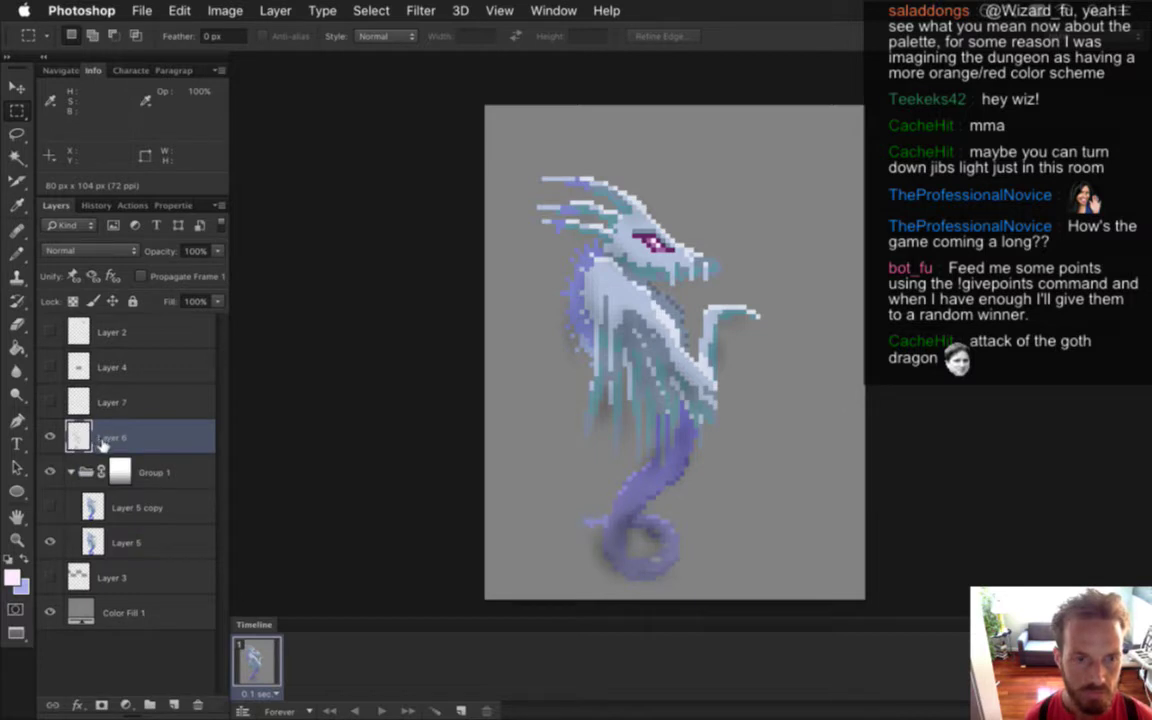
left_click(100, 447, "alt")
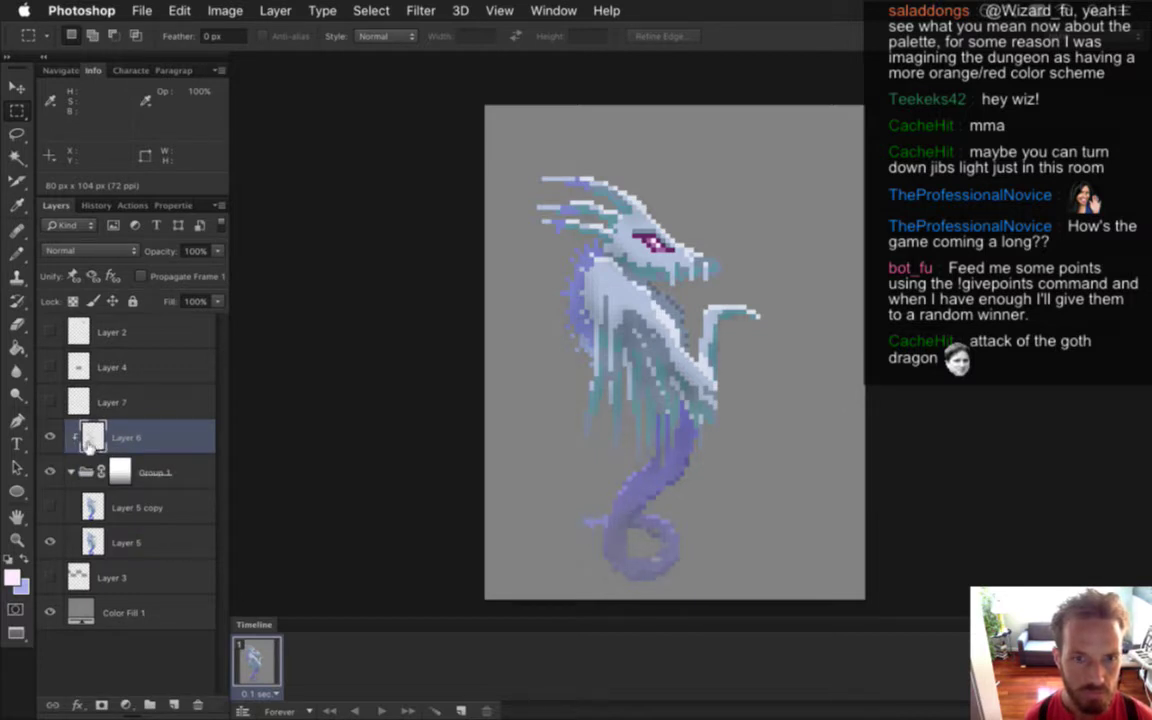
Move the Layer 6 shading into Group 1 directly above Layer 5 and clip it to Layer 5
left_click_drag(100, 447, 115, 525)
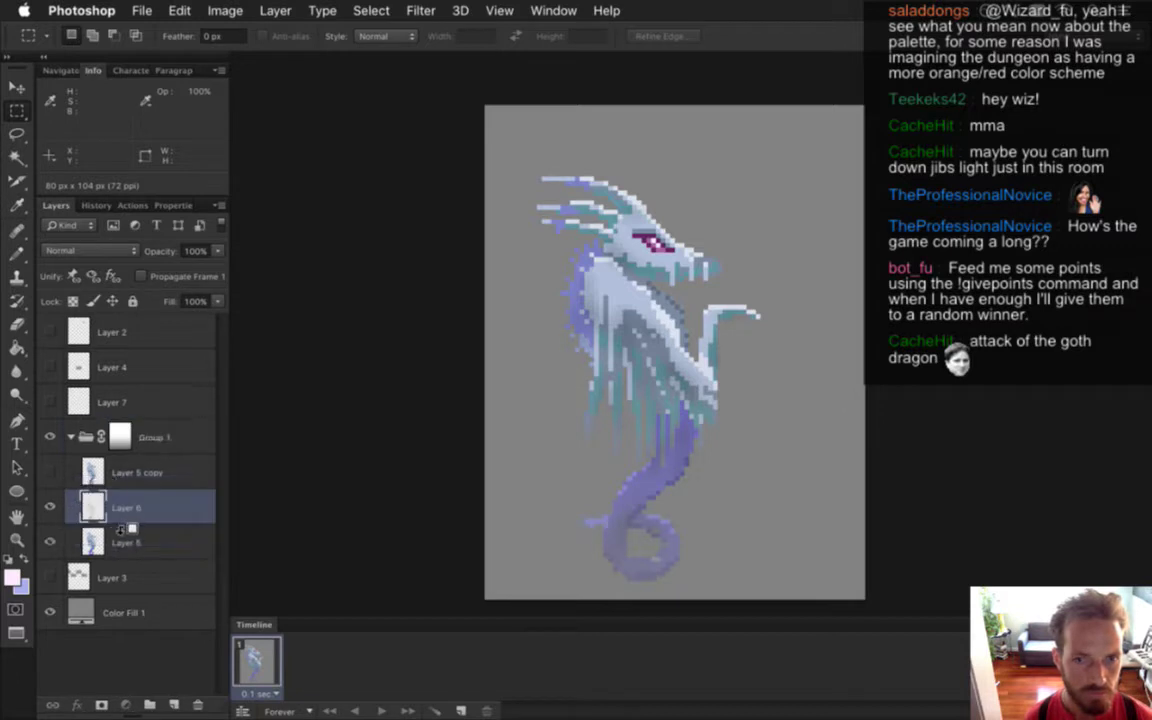
left_click(124, 527, "alt")
left_click_drag(119, 529, 122, 510)
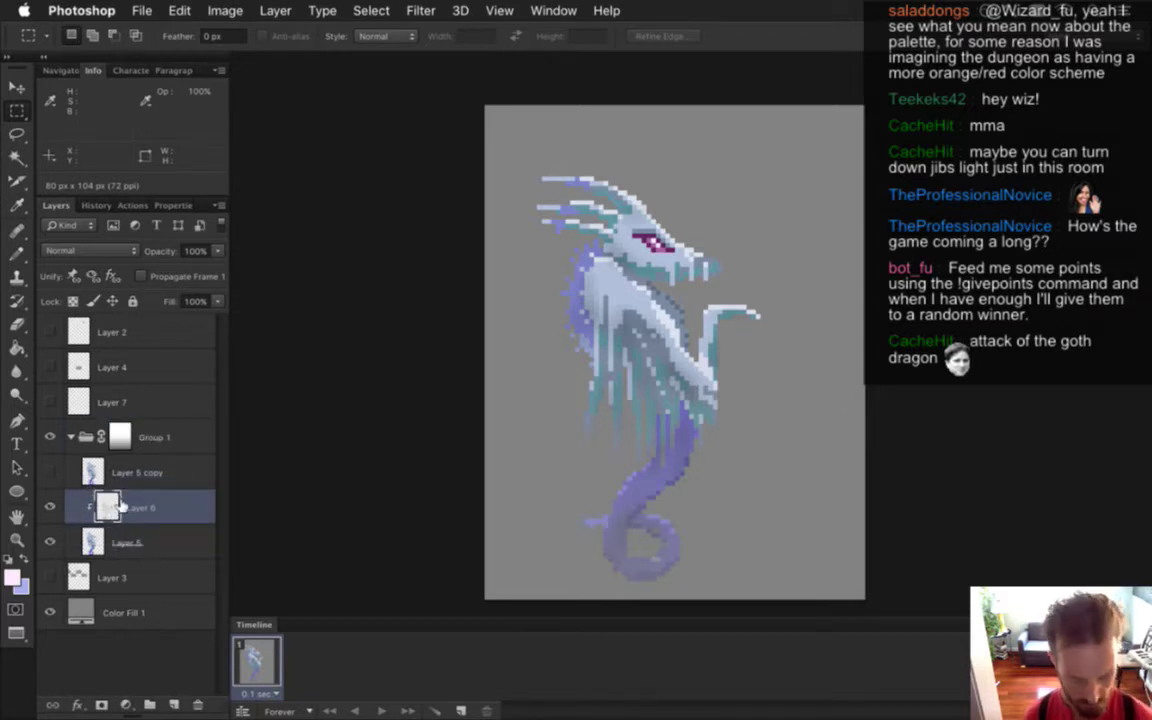
Duplicate Layer 6, move the copy above Group 1, and clip it to the group
key("super+j")
left_click_drag(99, 507, 106, 421)
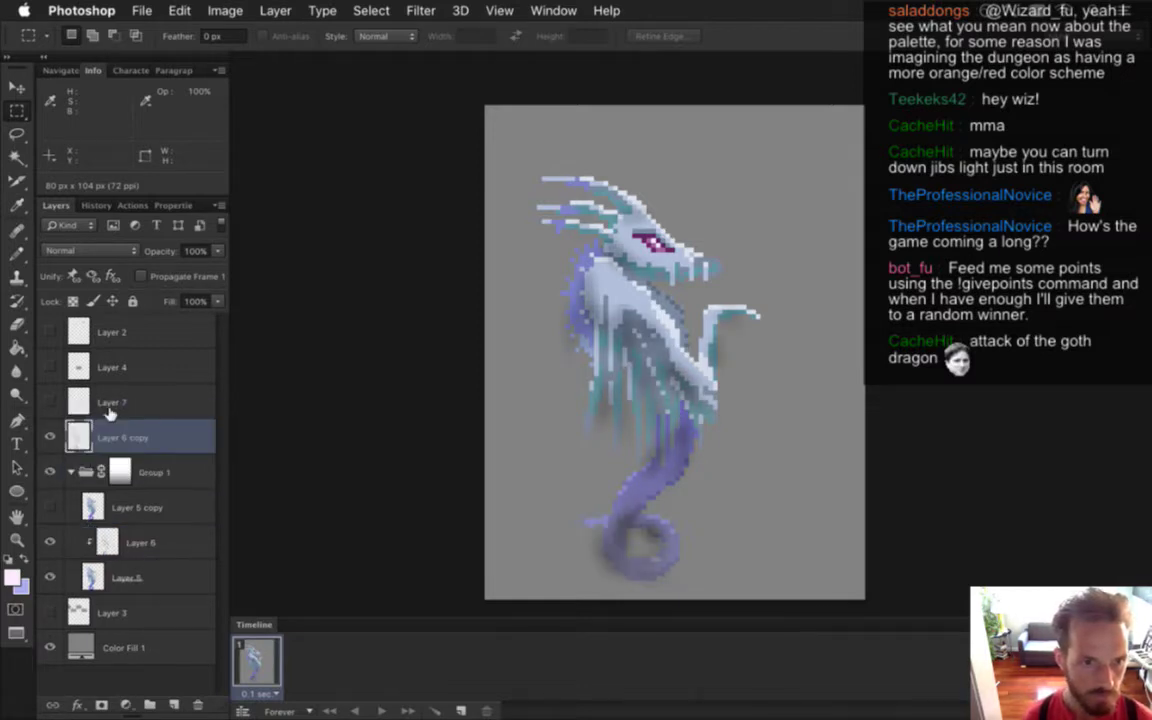
left_click(116, 455, "alt")
Compare the shading of Layer 6 clipped to Layer 5 with that of Layer 6 copy clipped to Group 1
left_click(51, 437)
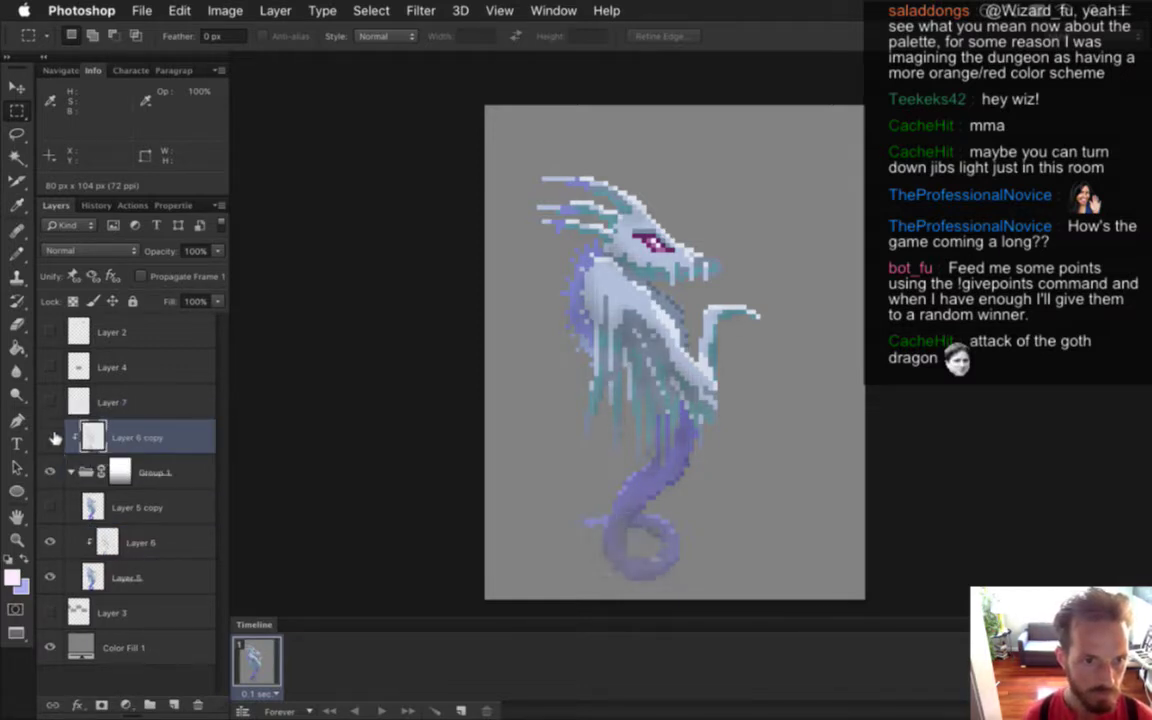
left_click(51, 539)
left_click(52, 541)
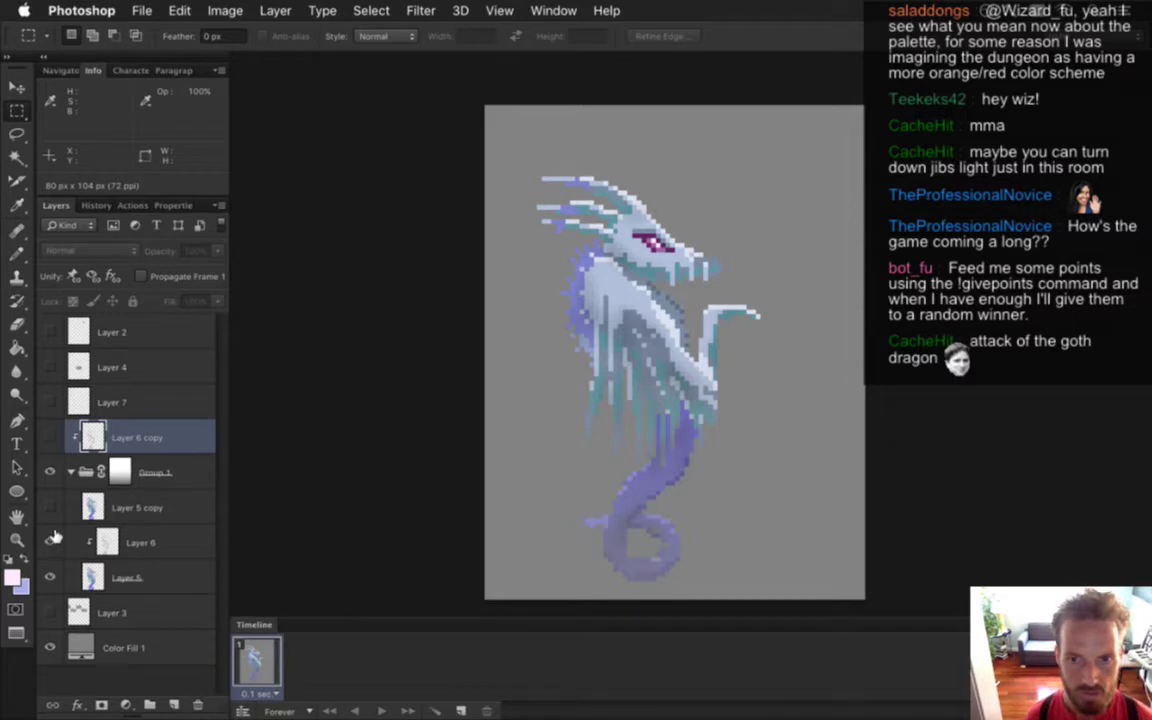
left_click(52, 541)
left_click(50, 437)
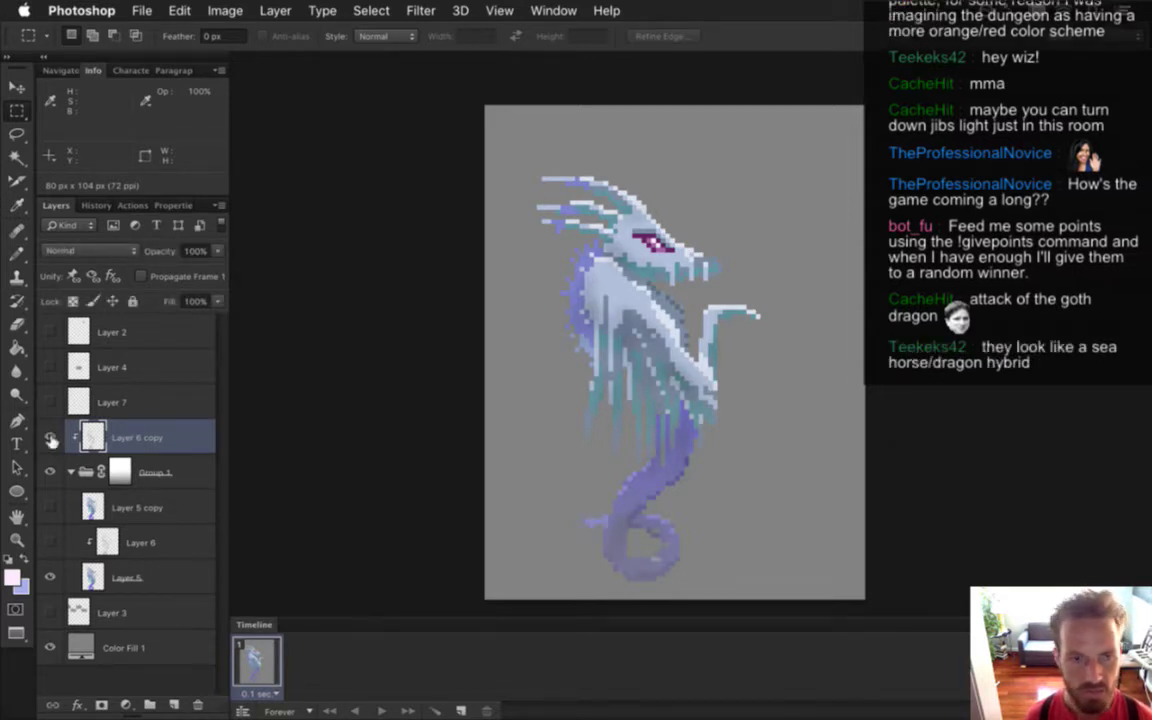
left_click(50, 437)
left_click(52, 541)
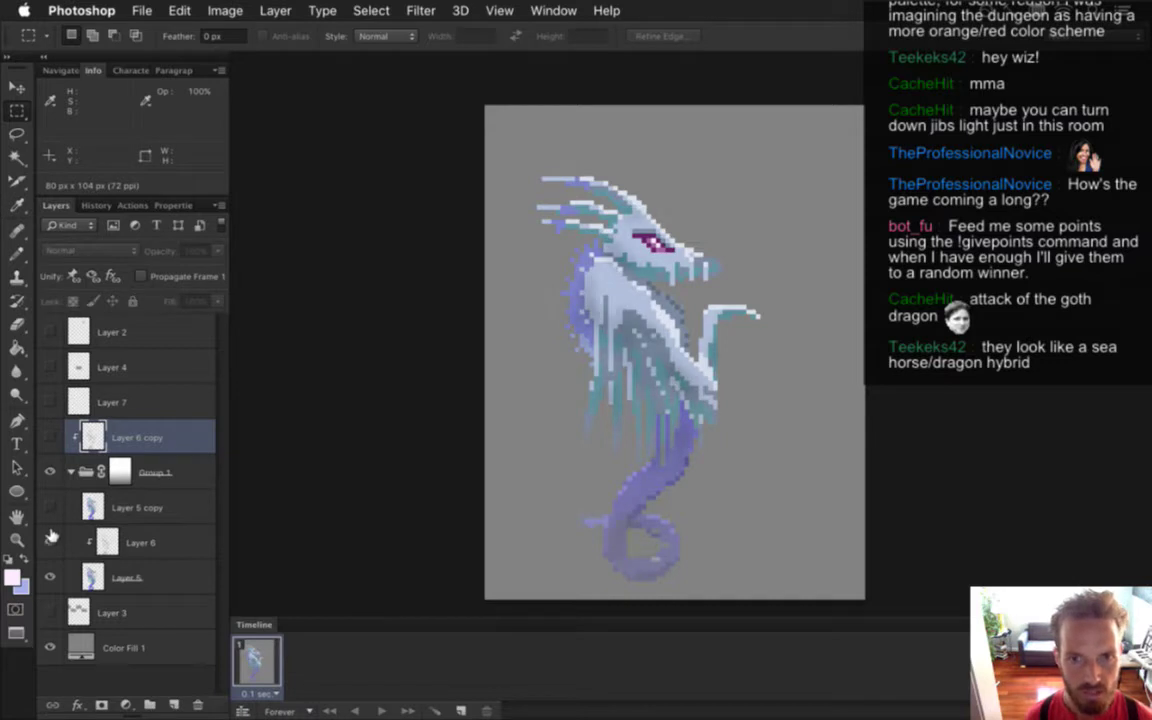
left_click(52, 541)
left_click(52, 541)
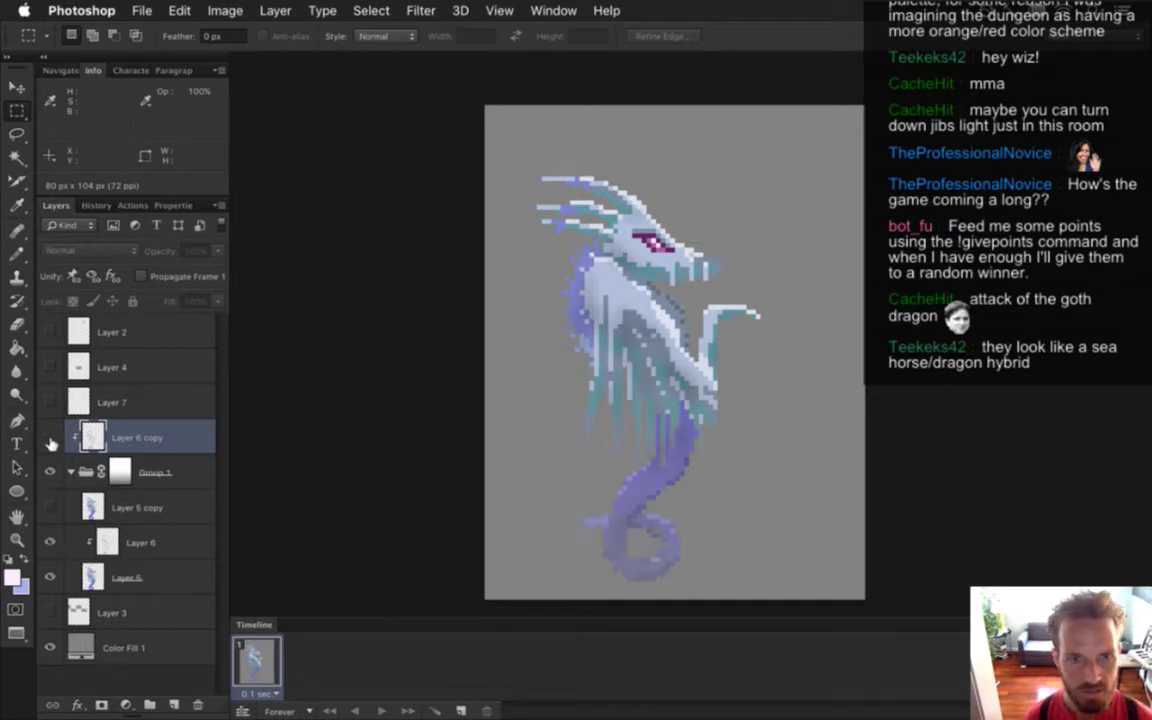
Compare the dragon with and without the extra Layer 6 copy shading over Layer 6, and leave the copy hidden
left_click(51, 438)
left_click(51, 438)
left_click(52, 437)
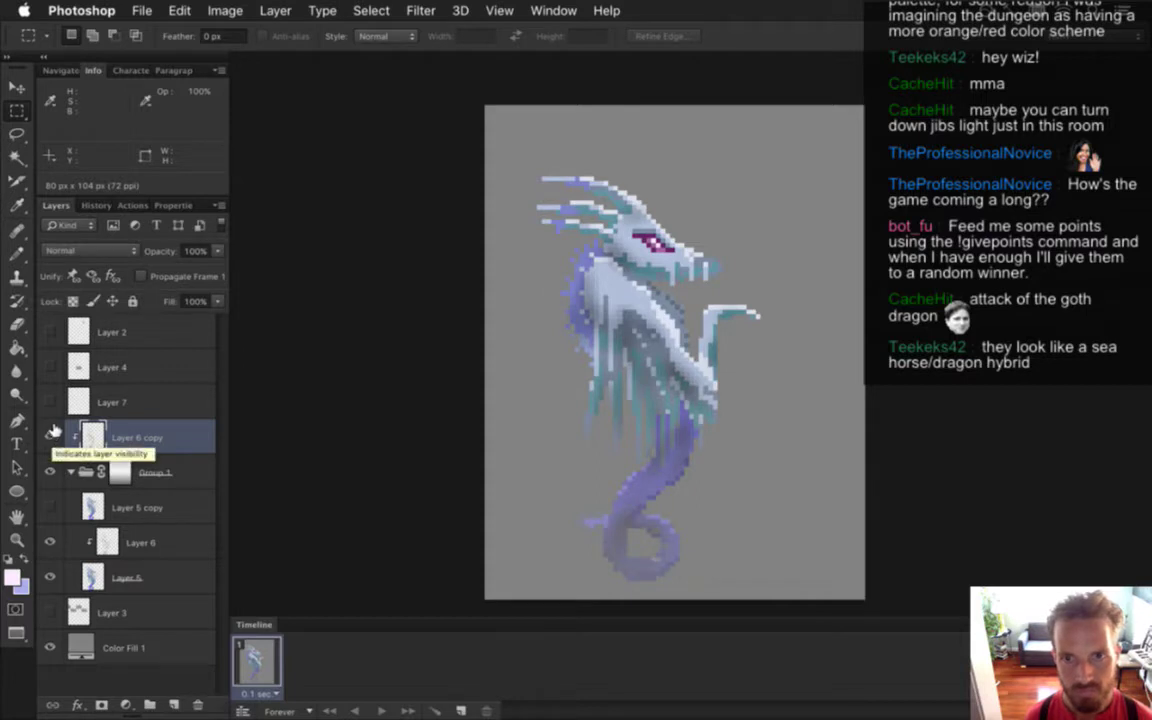
left_click(52, 437)
left_click(52, 437)
left_click(52, 437)
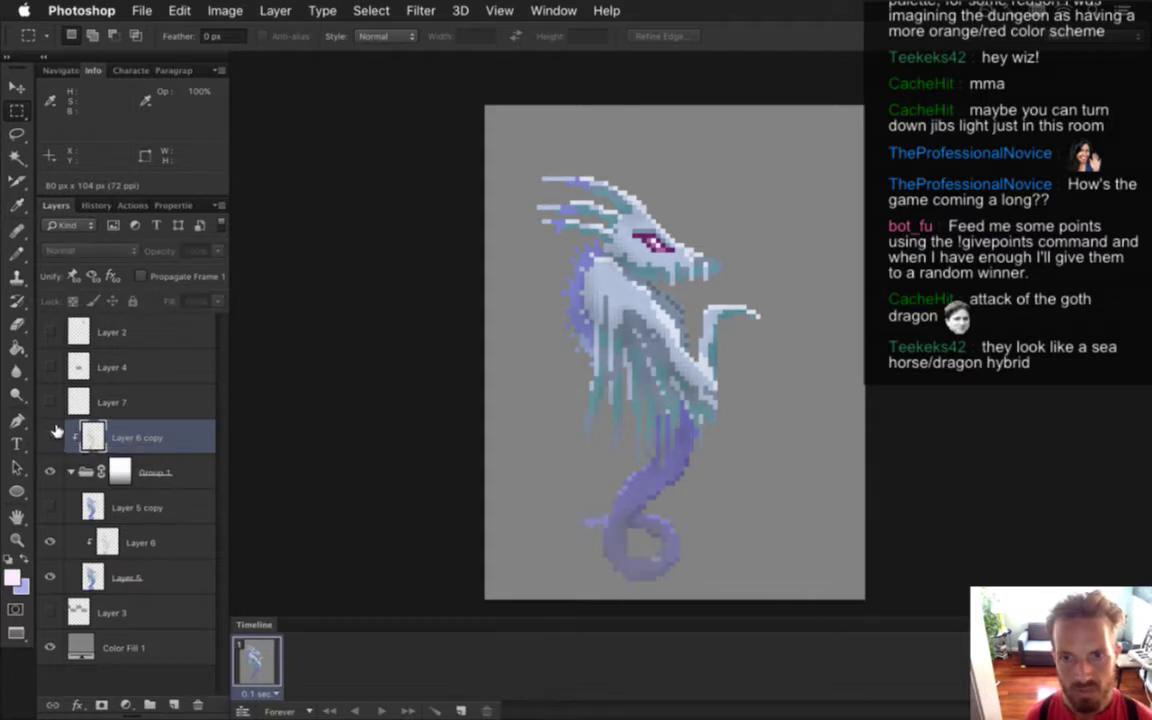
left_click(52, 437)
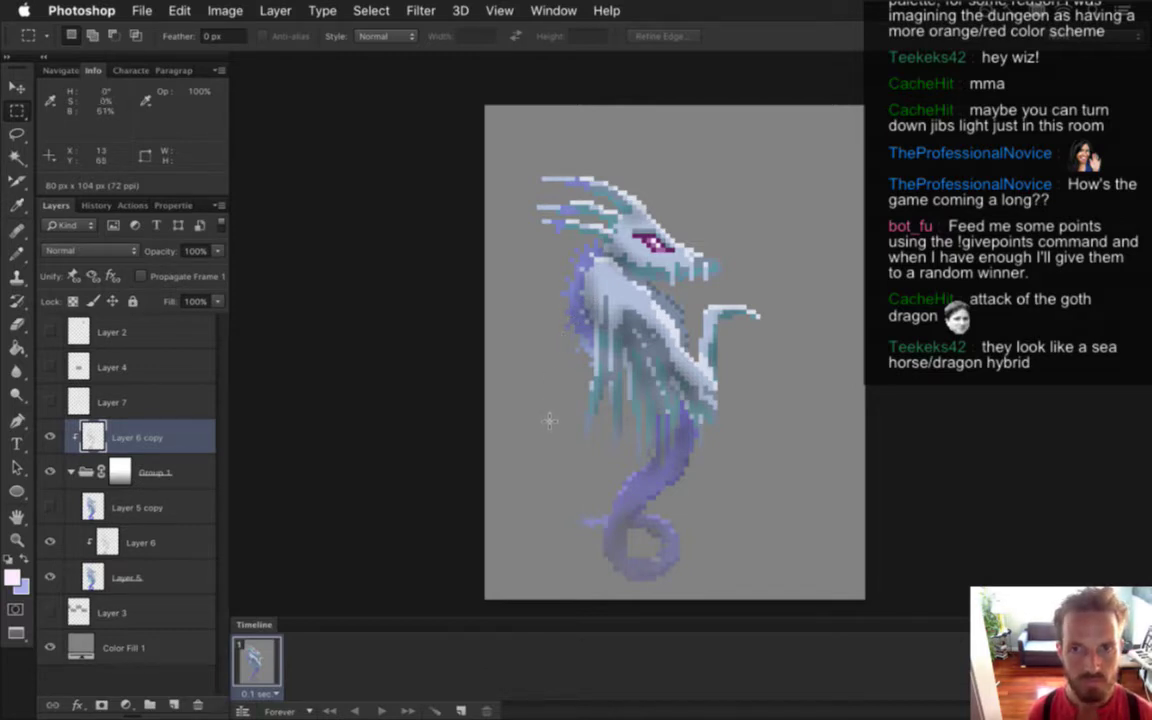
left_click(50, 436)
left_click(51, 436)
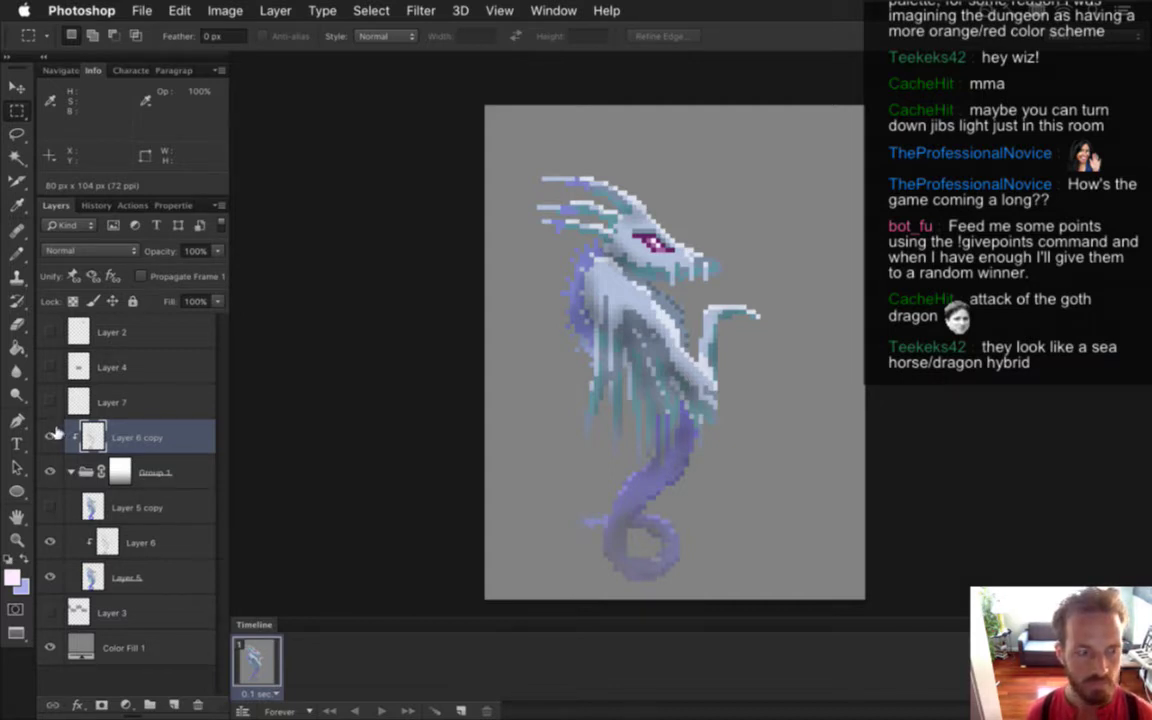
left_click(51, 437)
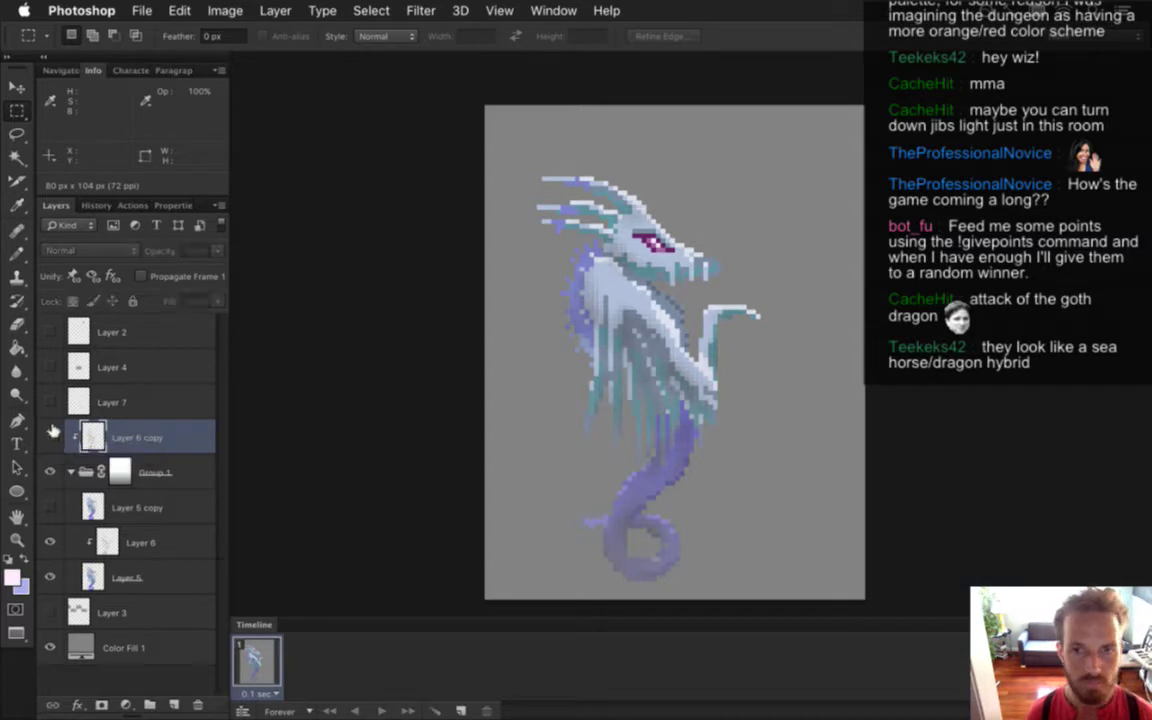
Merge the clipped Layer 6 shading with Layer 5 into a single layer
left_click(98, 535)
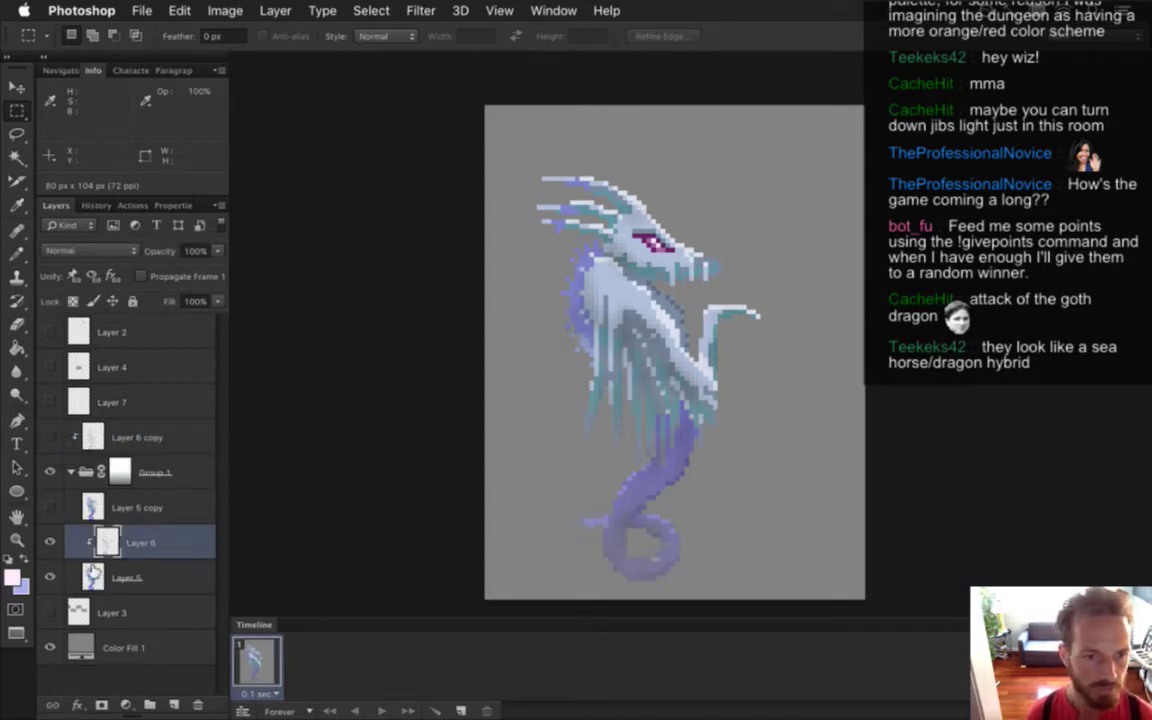
right_click(93, 510)
key("Escape")
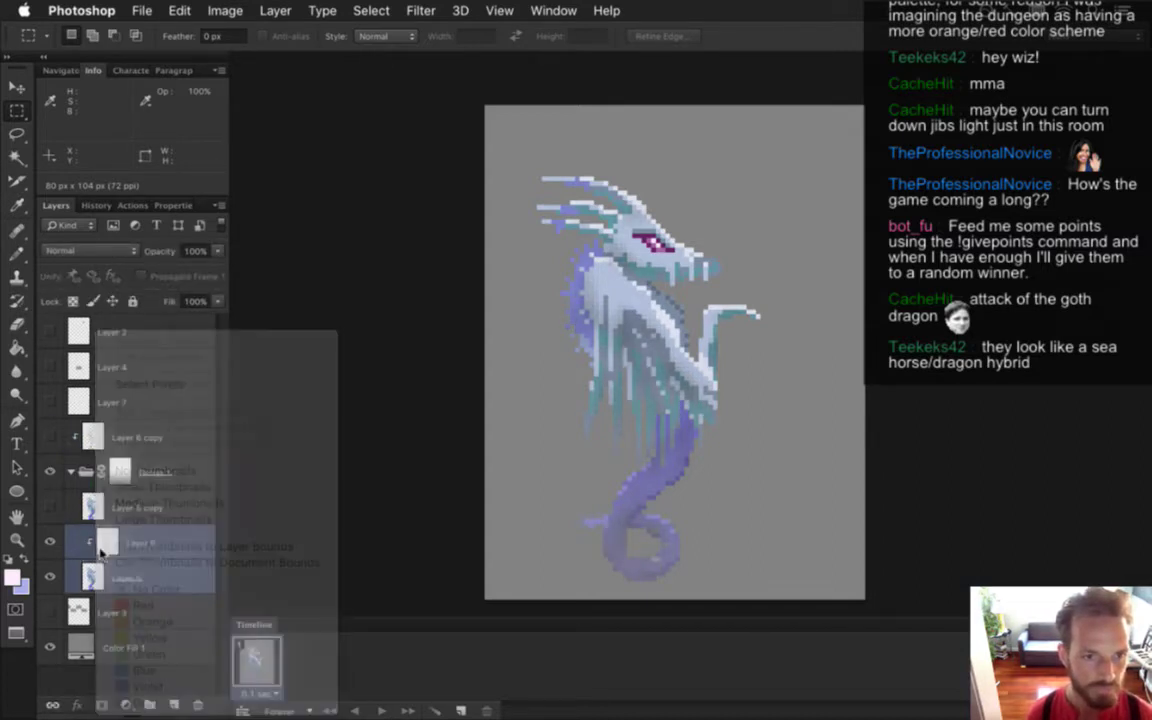
right_click(175, 562)
left_click(224, 471)
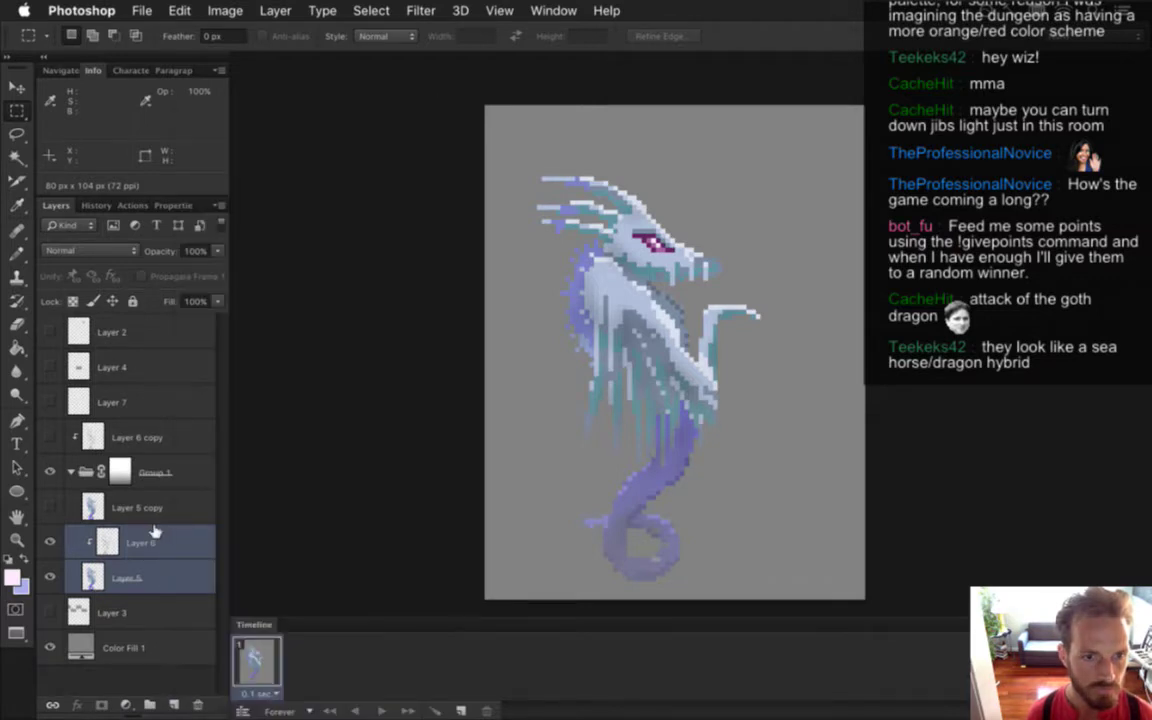
Rename the merged layer as dragon and delete the hidden Layer 5 copy
double_click(125, 541)
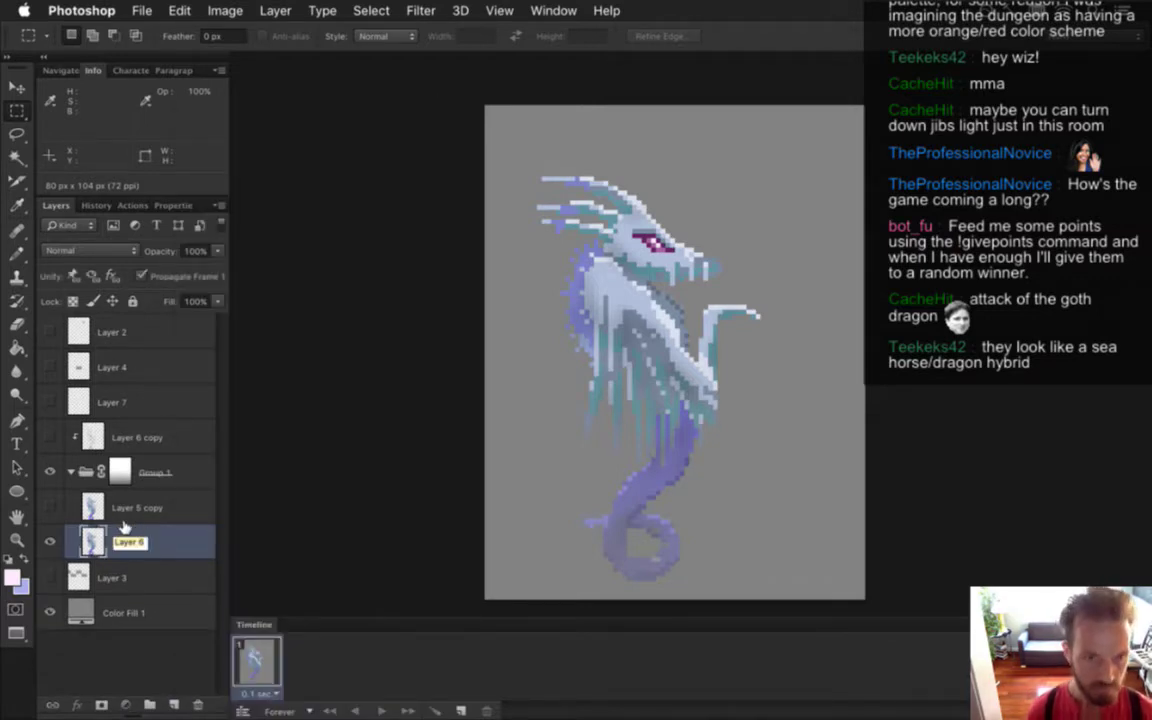
type("drag")
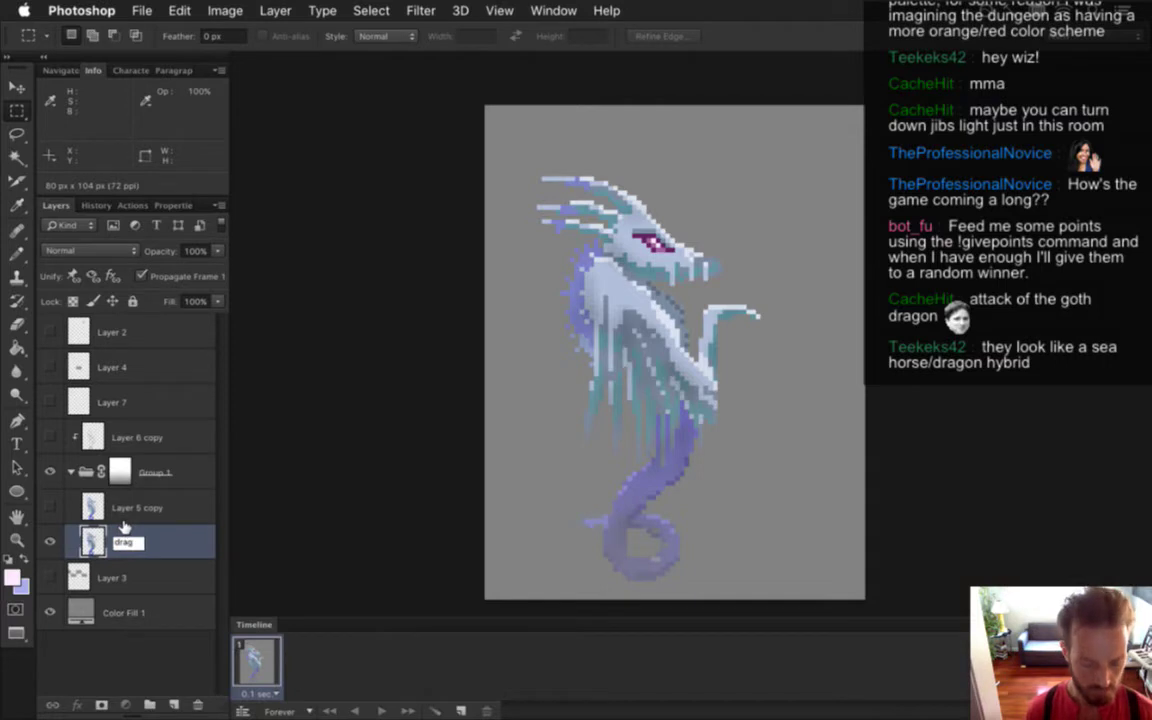
type("on")
key("Return")
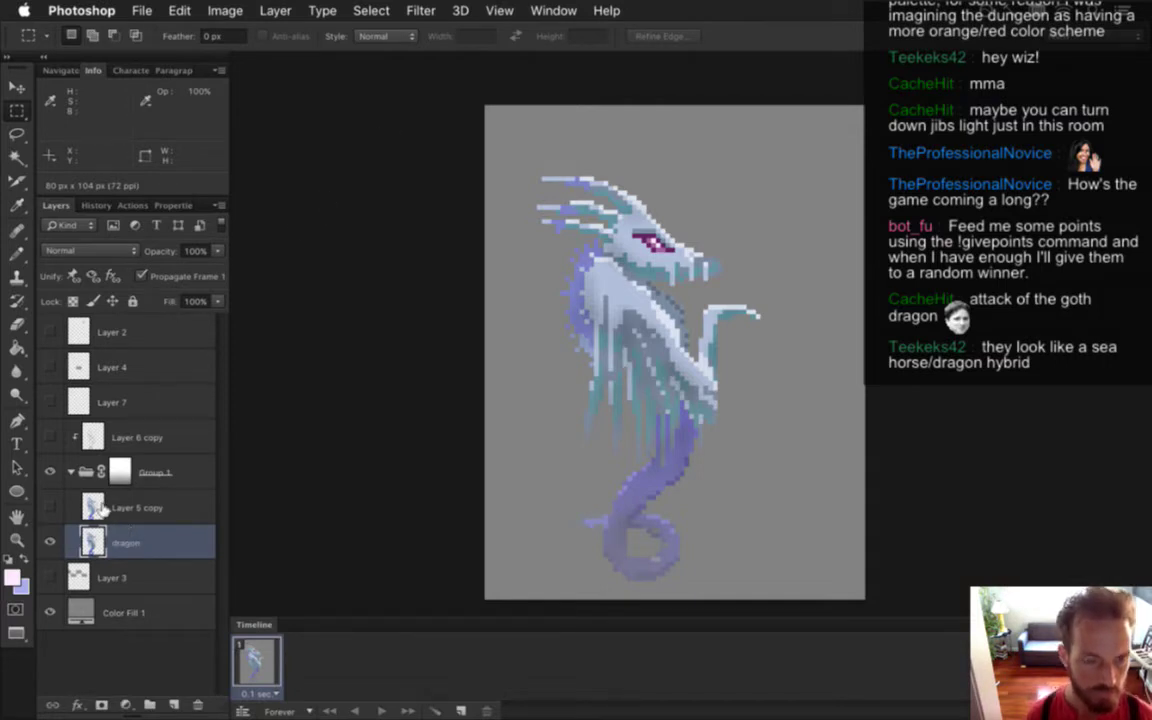
left_click(128, 505)
left_click(199, 703)
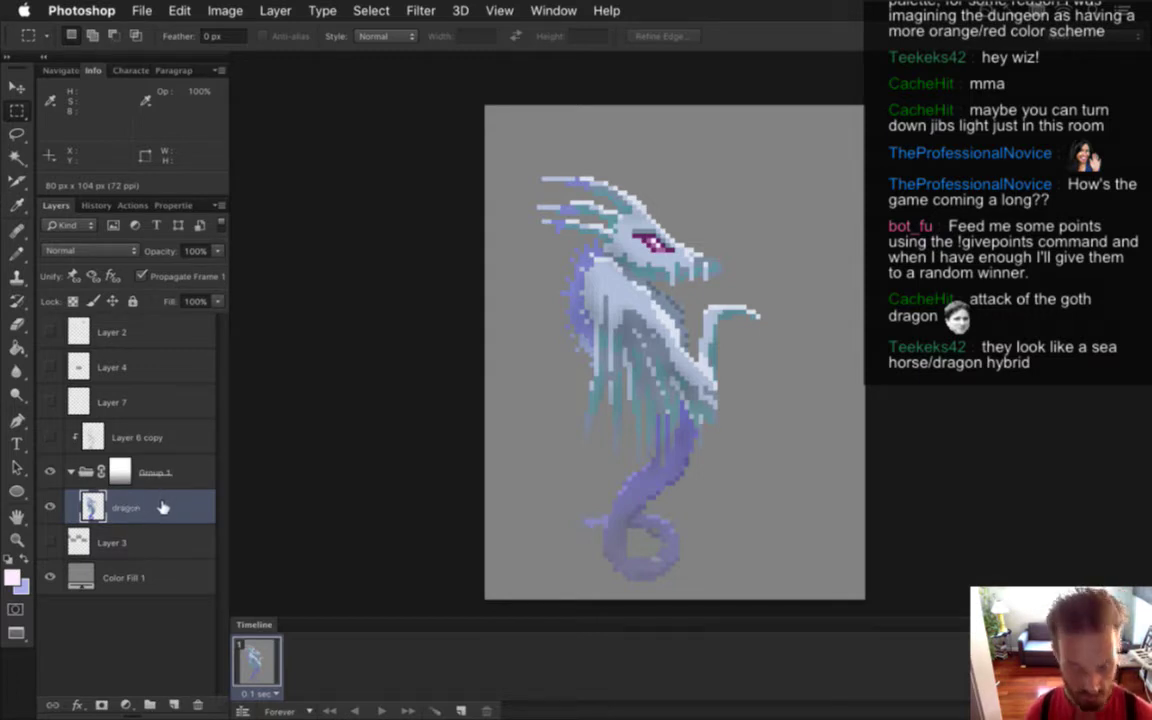
Duplicate the dragon layer and add a second animation frame, showing only dragon in frame 1 and only dragon copy in frame 2
key("super+j")
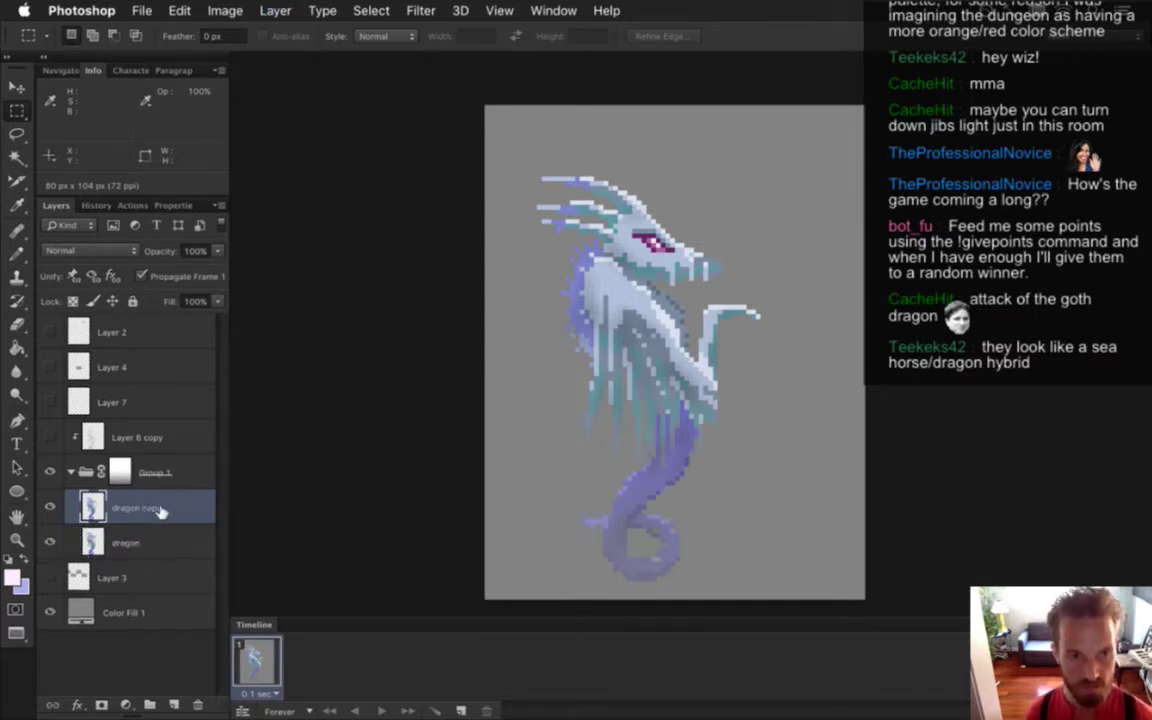
left_click(462, 709)
left_click(250, 652)
left_click(50, 507)
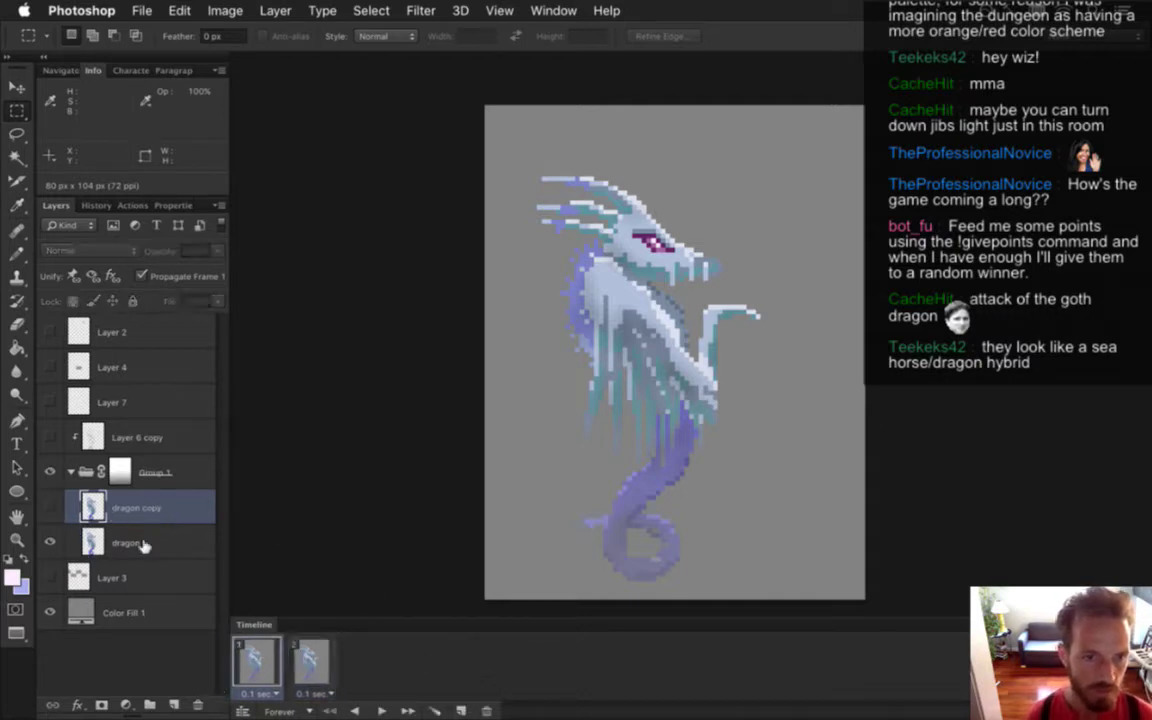
left_click(311, 662)
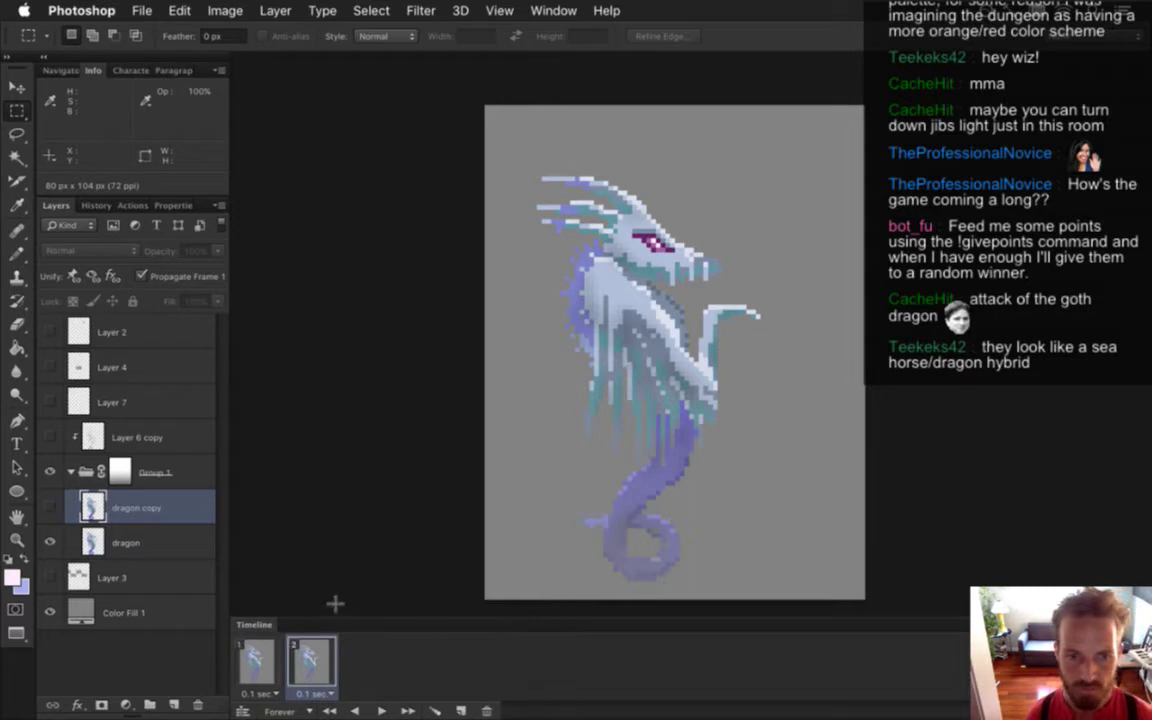
left_click(50, 542)
left_click(50, 507)
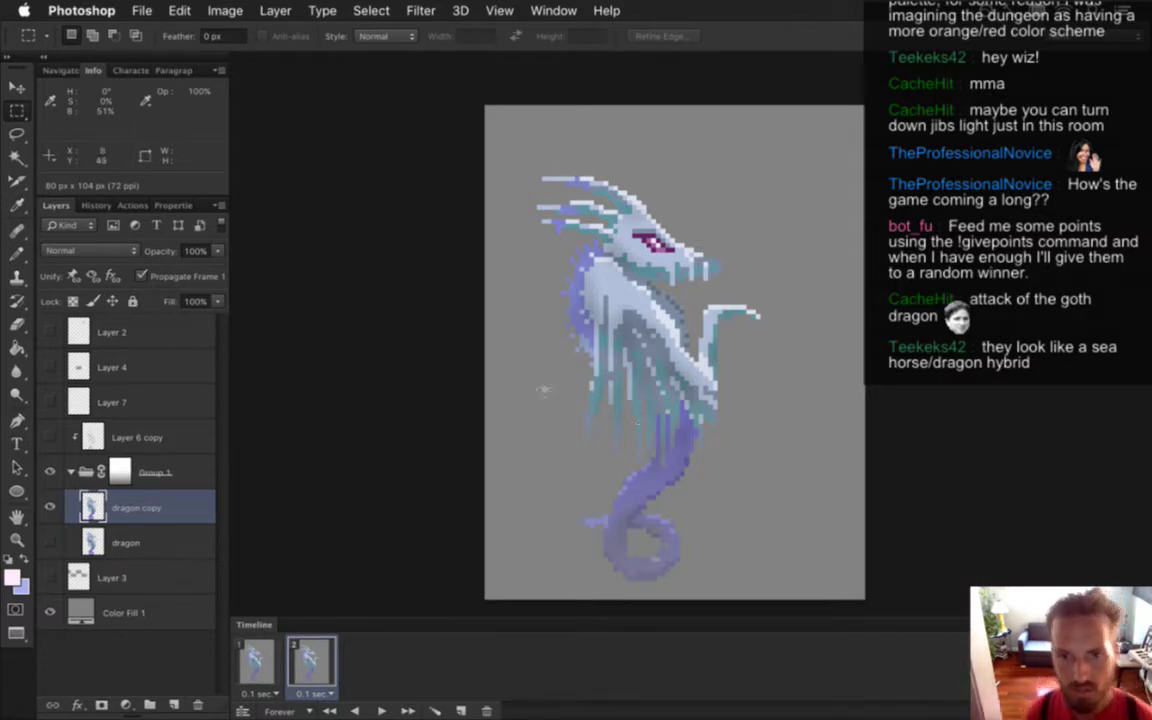
Try to stretch a lassoed area around the wing and back on dragon copy horizontally to 107.14% in frame 2
left_click_drag(638, 384, 521, 457)
left_click(256, 664)
left_click(313, 662)
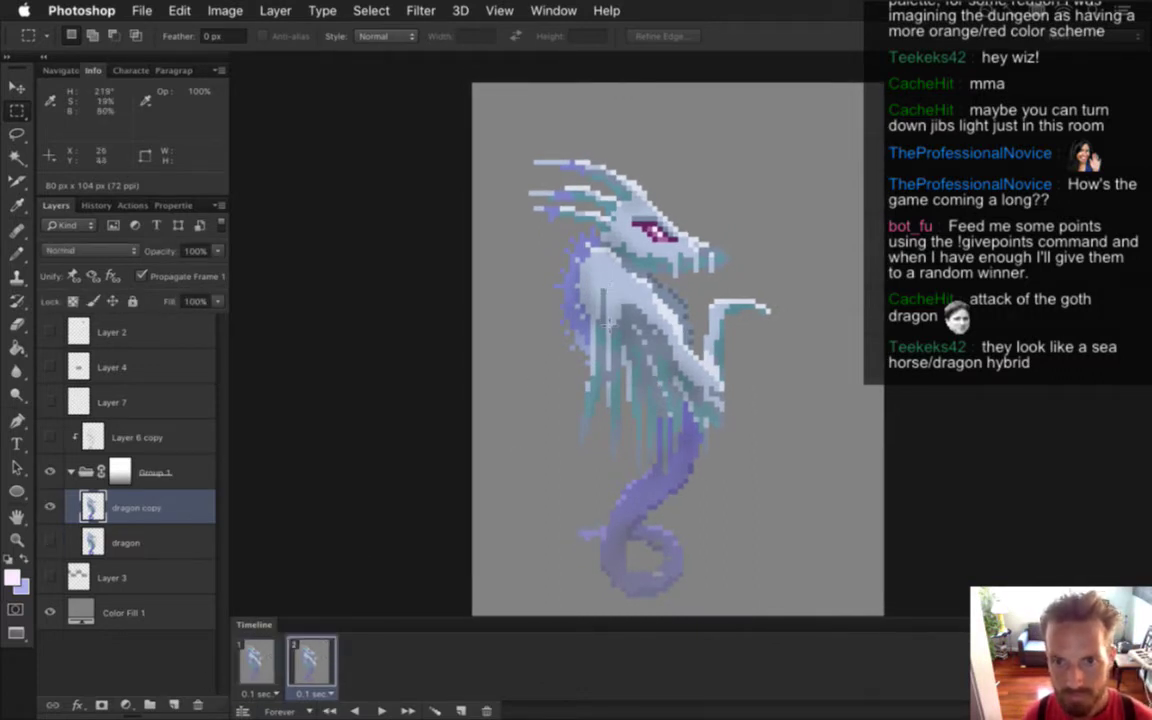
key("l")
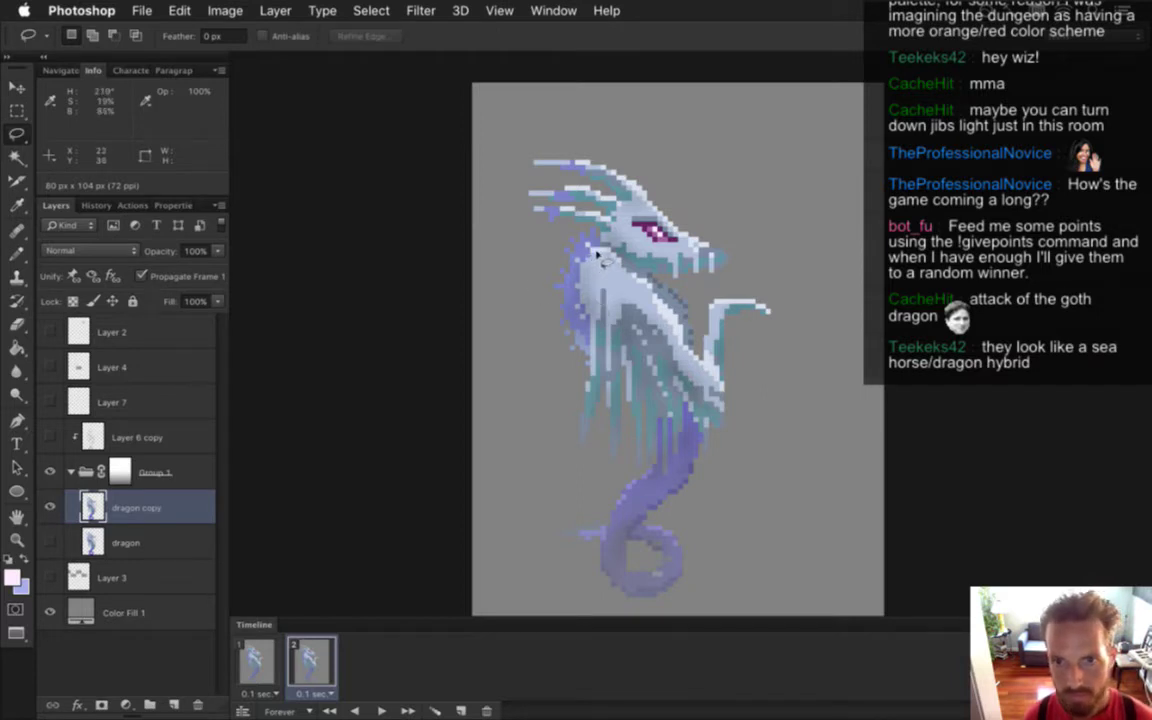
mouse_move(597, 258)
left_mouse_down()
mouse_move(550, 267)
mouse_move(542, 365)
mouse_move(614, 465)
mouse_move(667, 470)
mouse_move(684, 375)
mouse_move(605, 285)
left_mouse_up()
key("v")
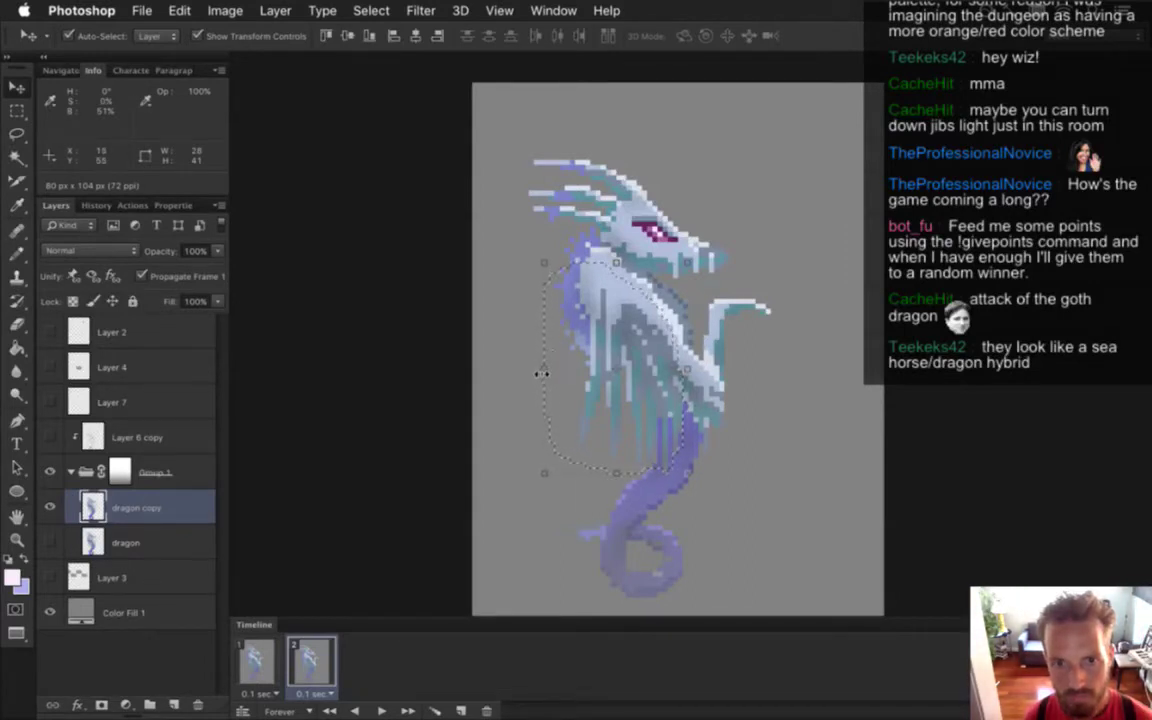
left_click_drag(541, 373, 531, 369)
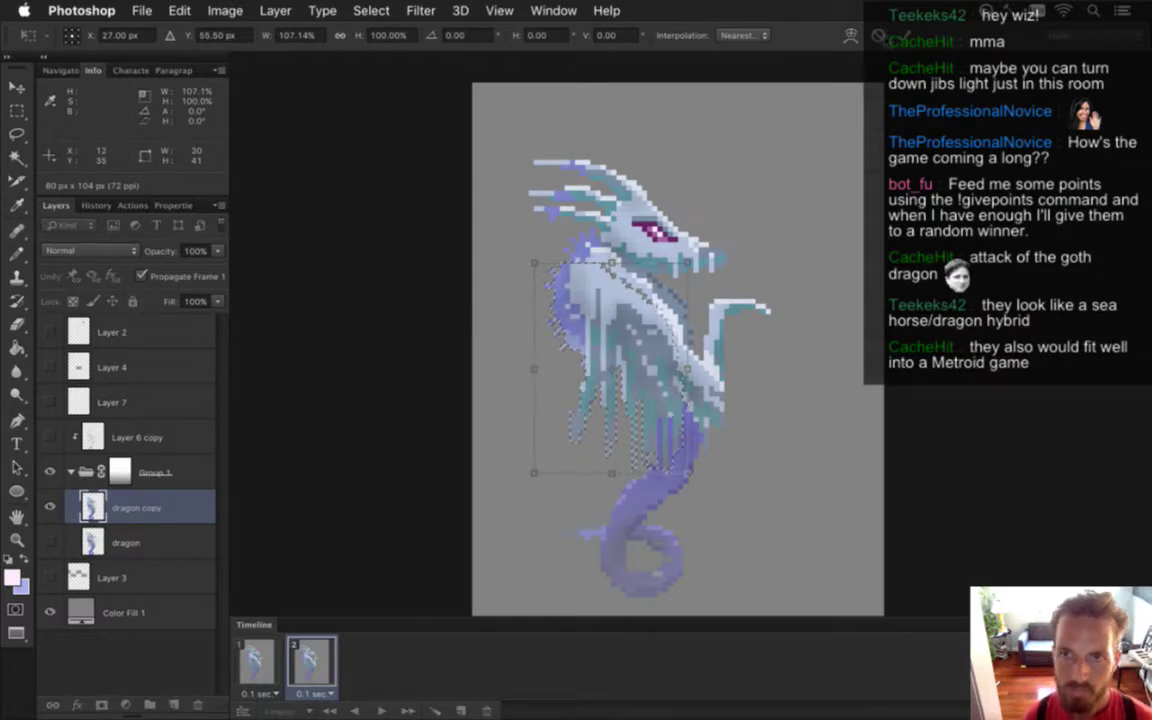
key("Return")
key("m")
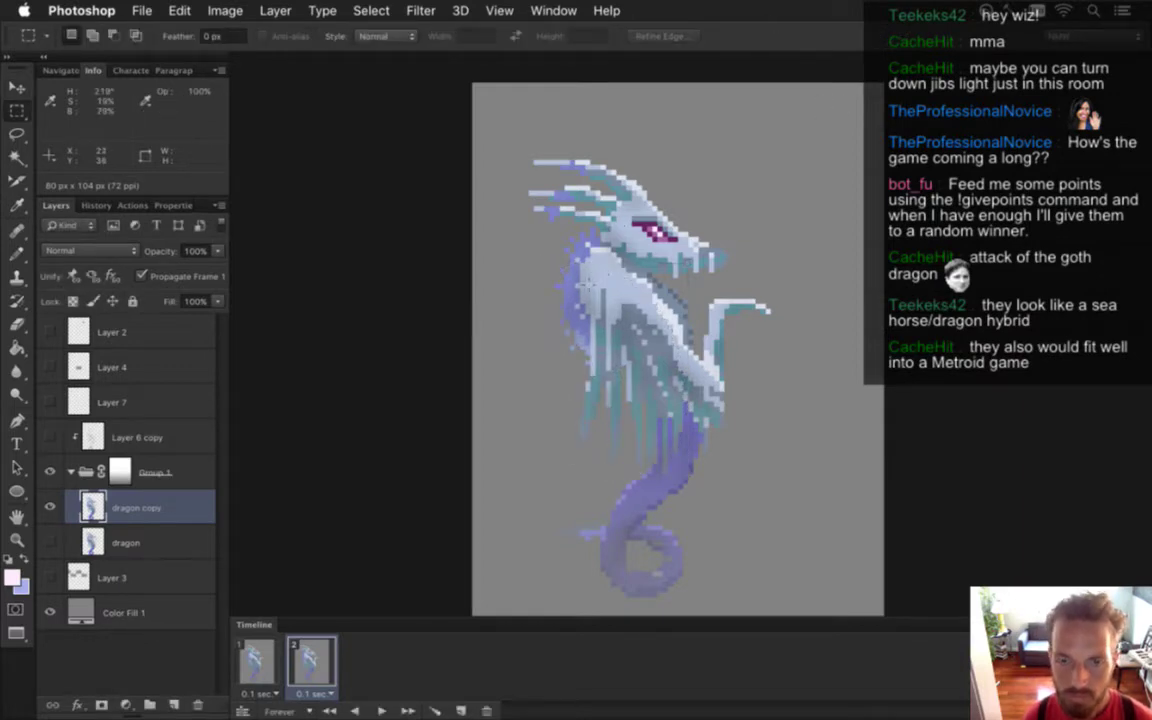
Select the wing feathers on dragon copy with a lasso and trim the selection around the outermost feather tips
key("l")
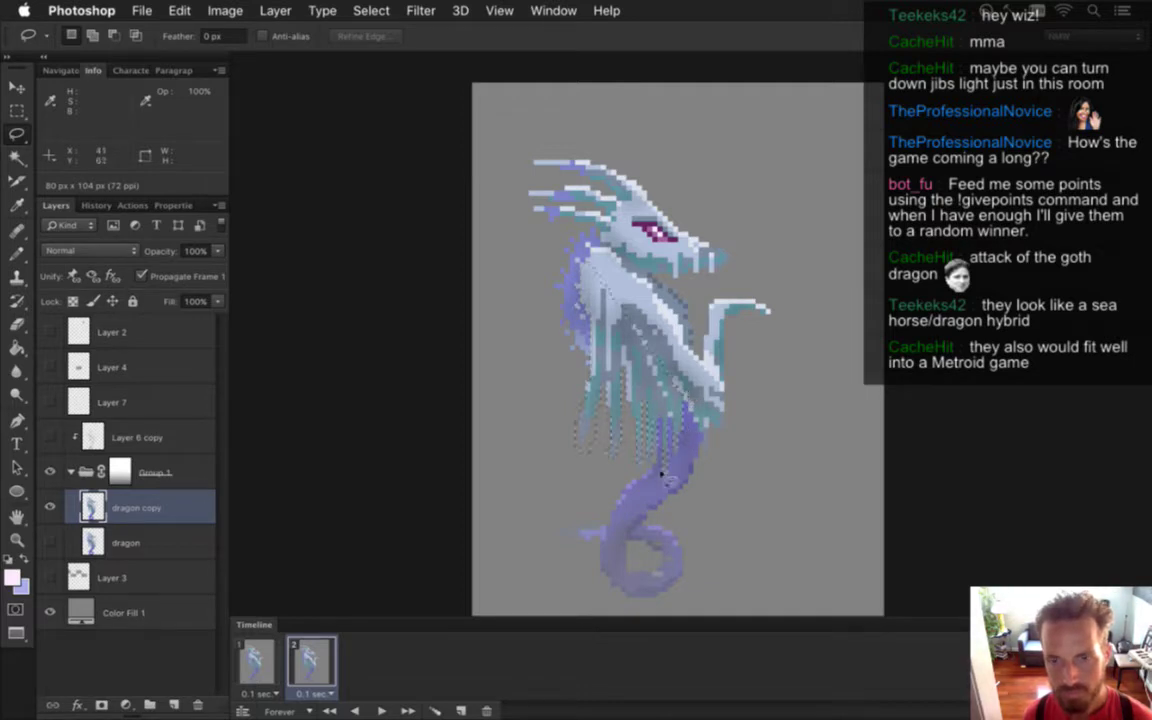
left_click_drag(641, 473, 636, 468)
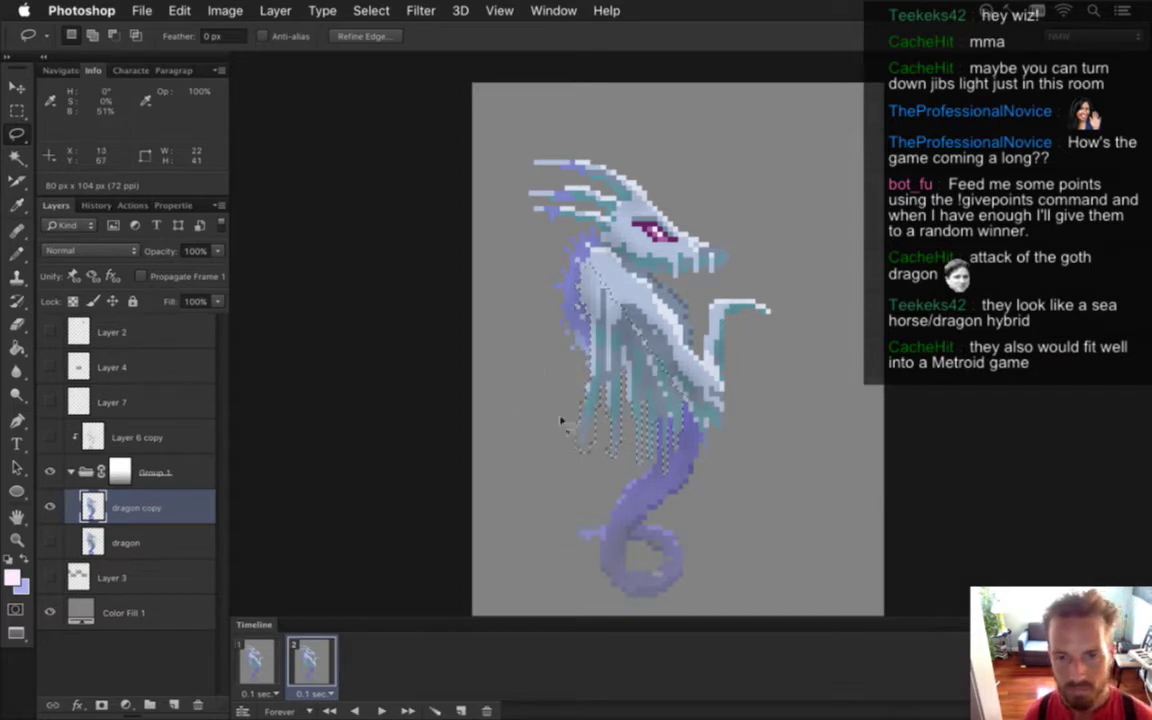
key("m")
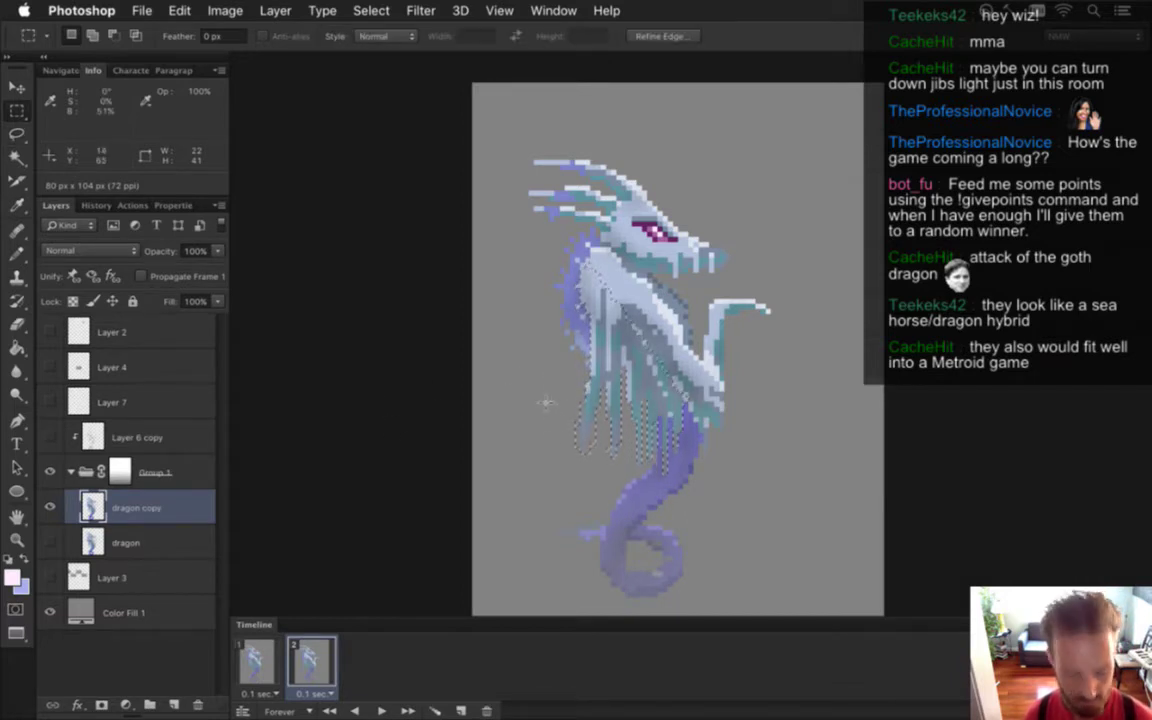
left_click_drag(575, 443, 585, 452)
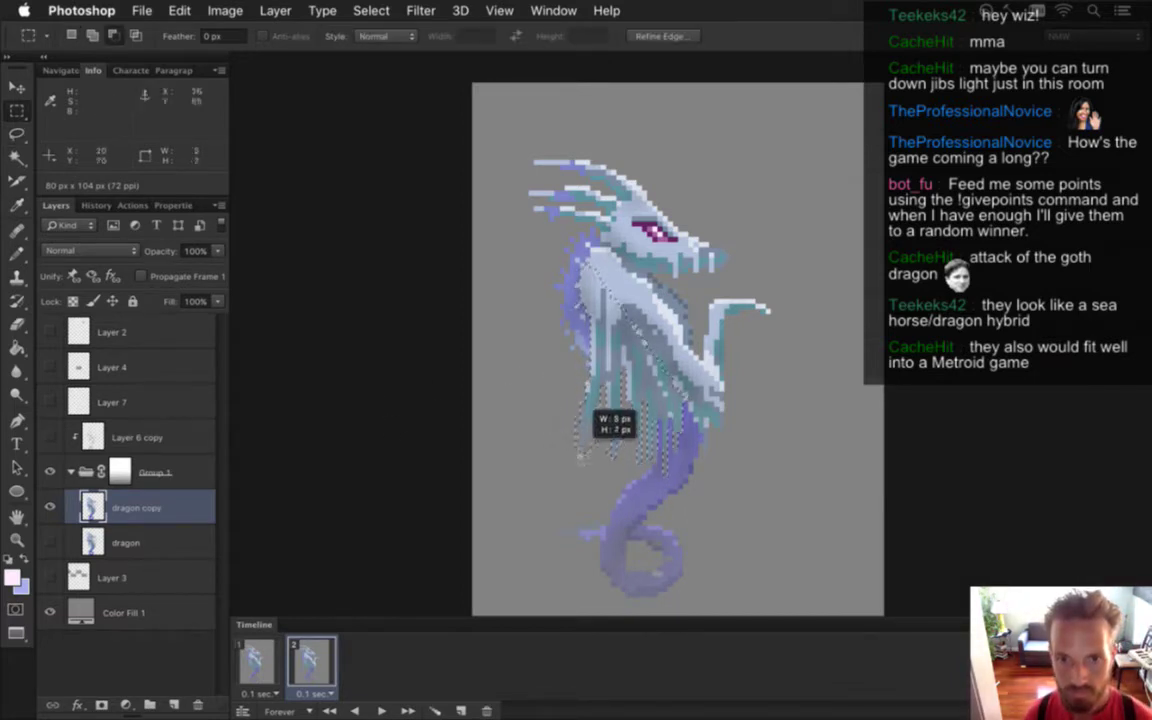
left_click_drag(568, 392, 582, 407)
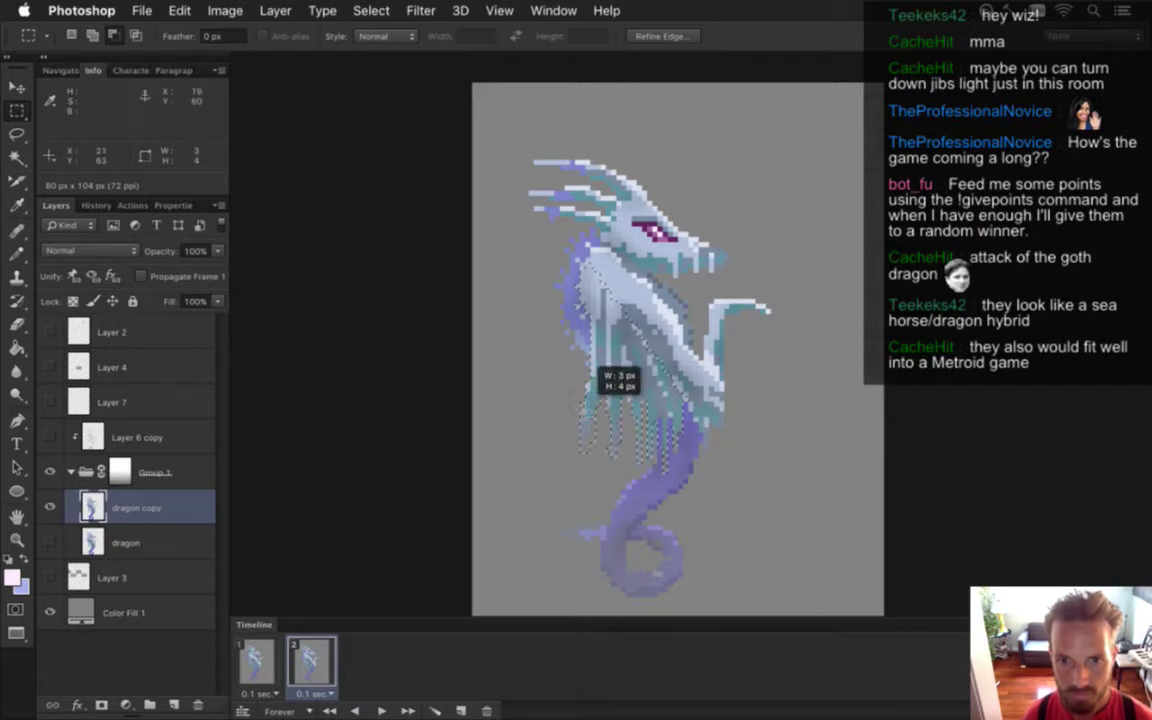
left_click_drag(615, 476, 618, 506)
left_click_drag(578, 460, 612, 397)
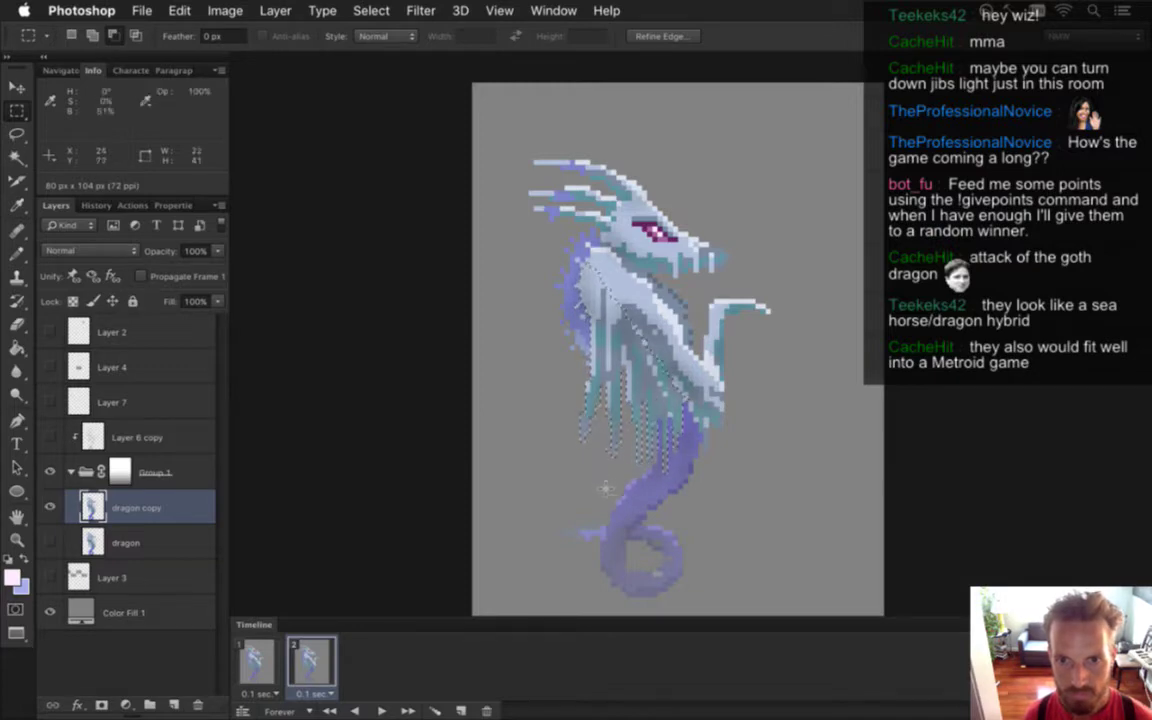
left_click_drag(602, 455, 618, 477)
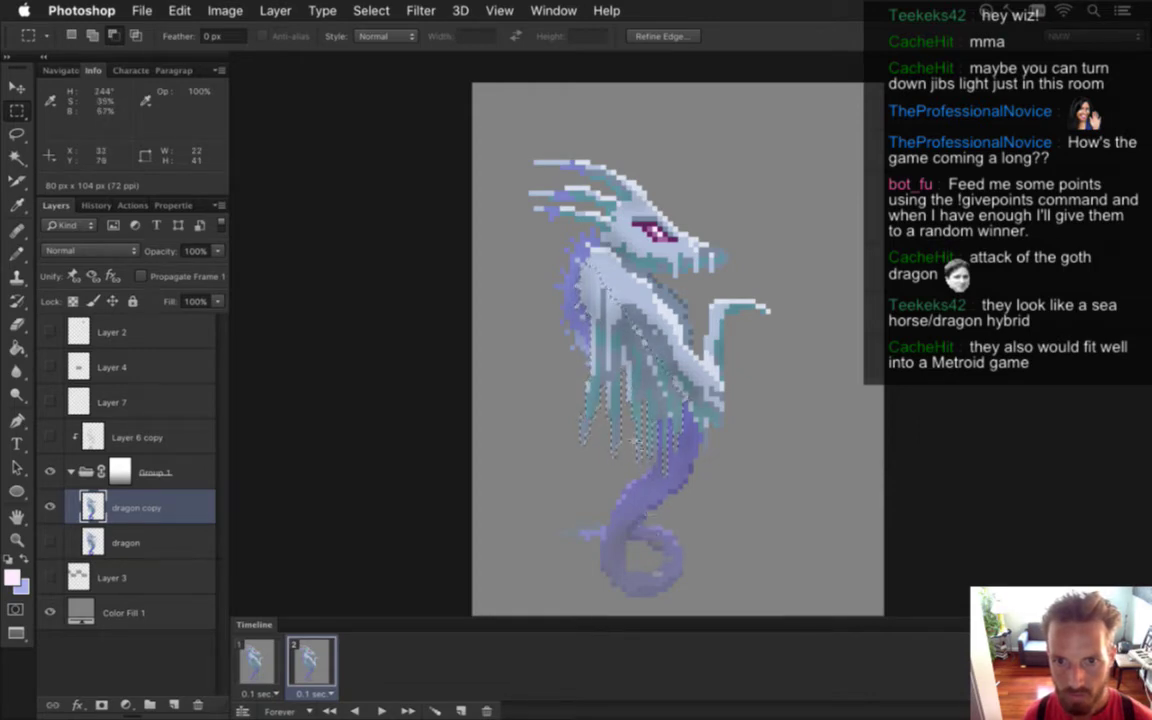
Refine the wing selection around the inner feathers over the tail and along the underside of the arm
left_click_drag(624, 373, 662, 430)
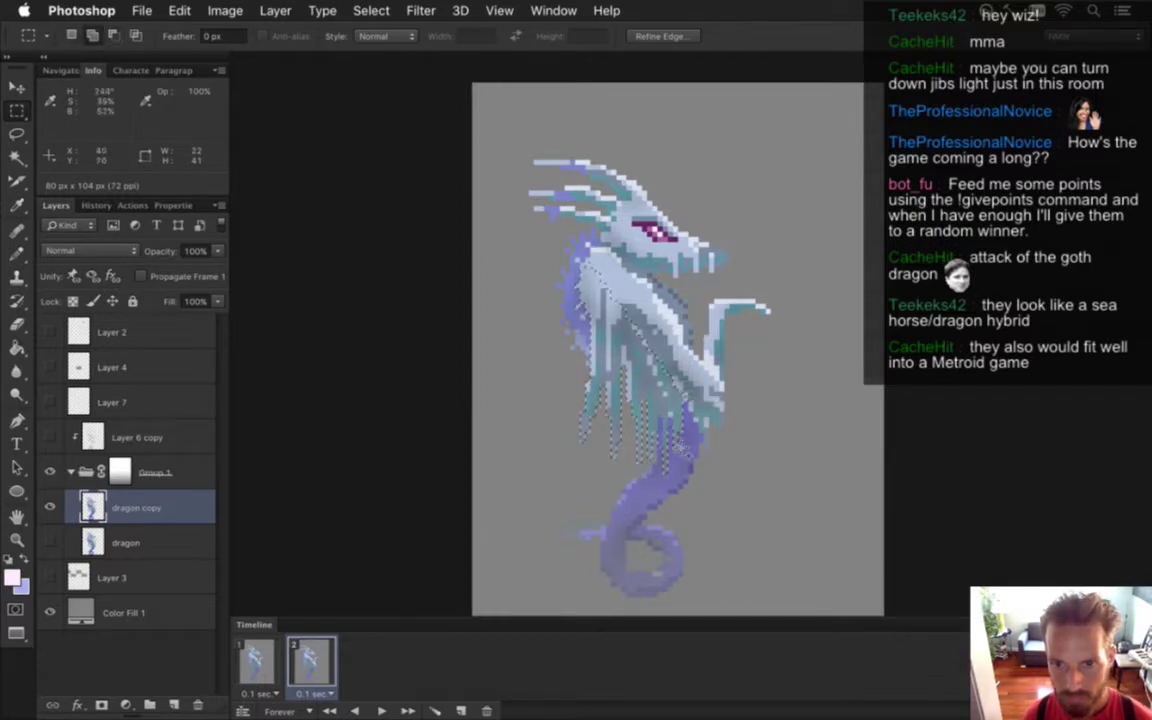
mouse_move(641, 460)
left_mouse_down()
mouse_move(645, 470)
mouse_move(662, 460)
left_mouse_up()
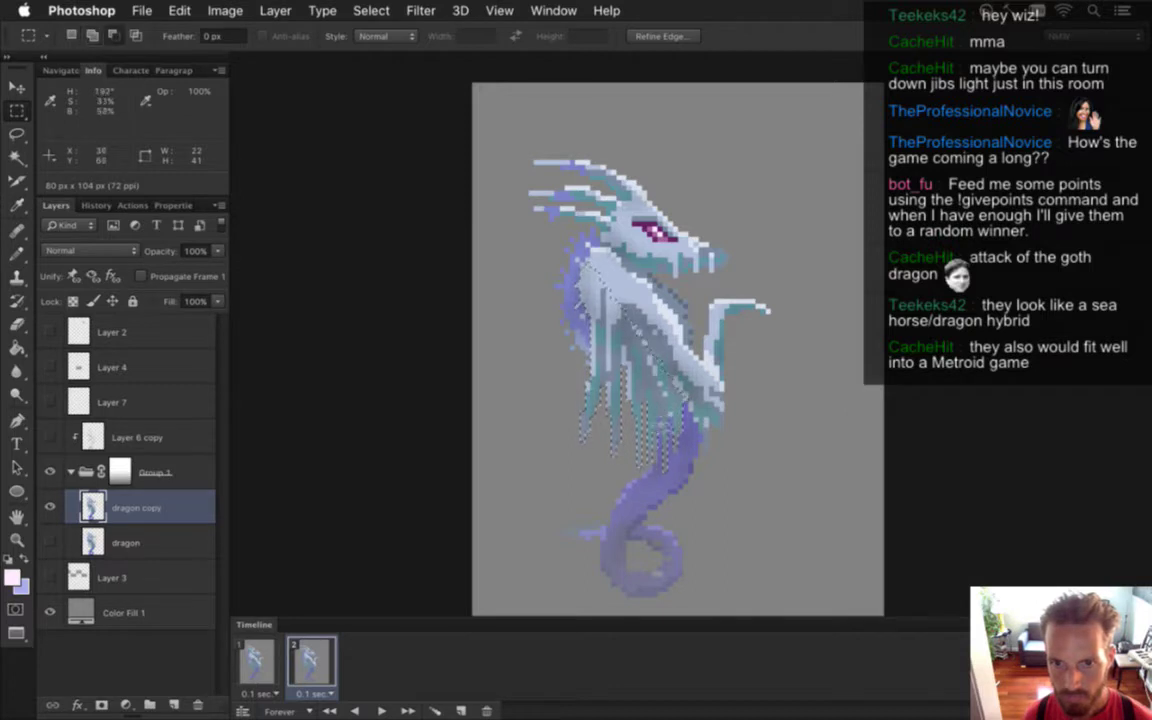
left_click_drag(657, 443, 678, 457)
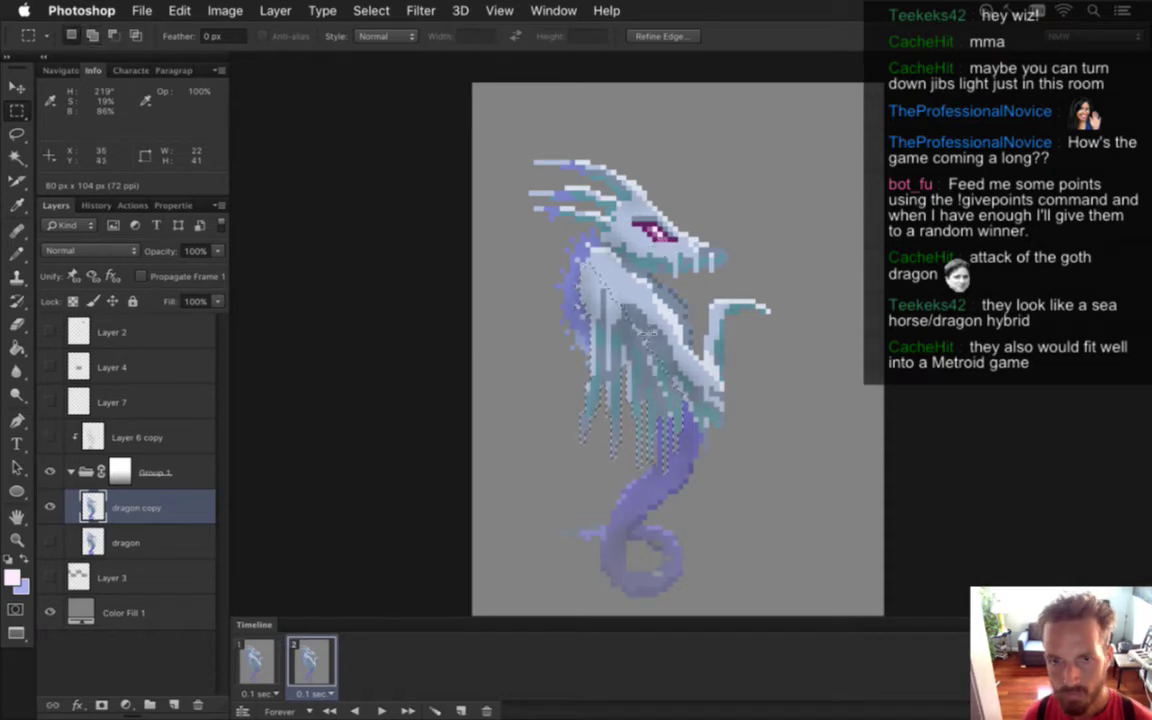
left_click_drag(652, 359, 686, 408)
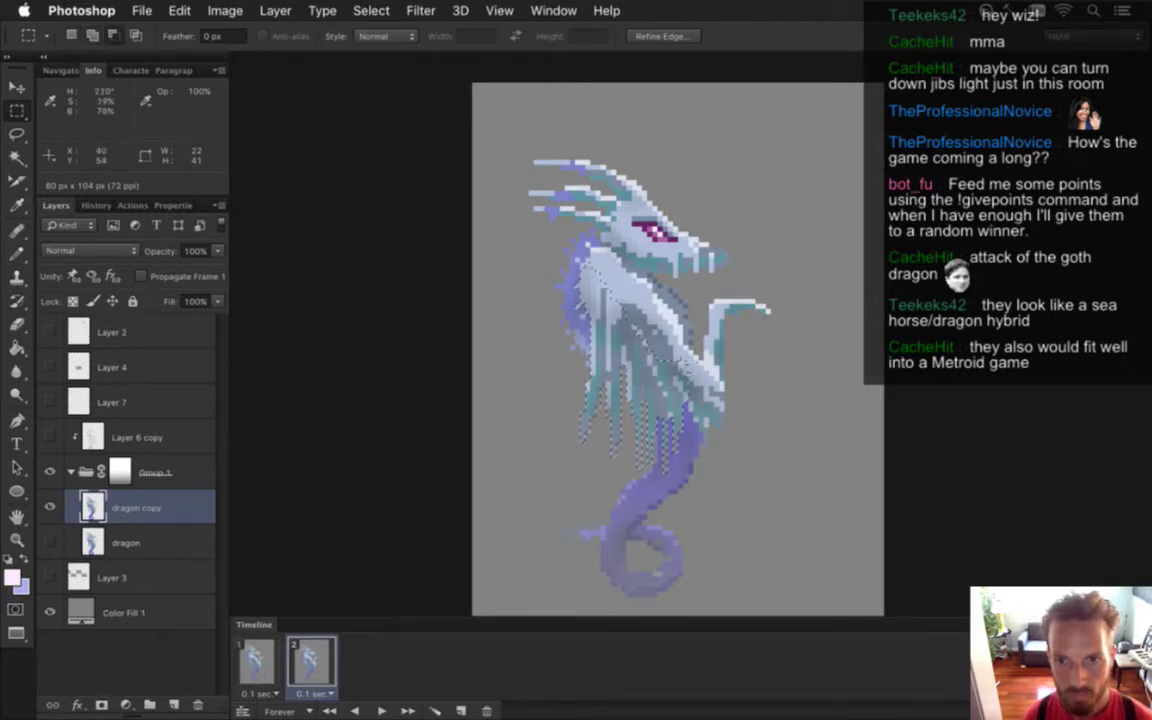
left_click_drag(677, 345, 695, 361)
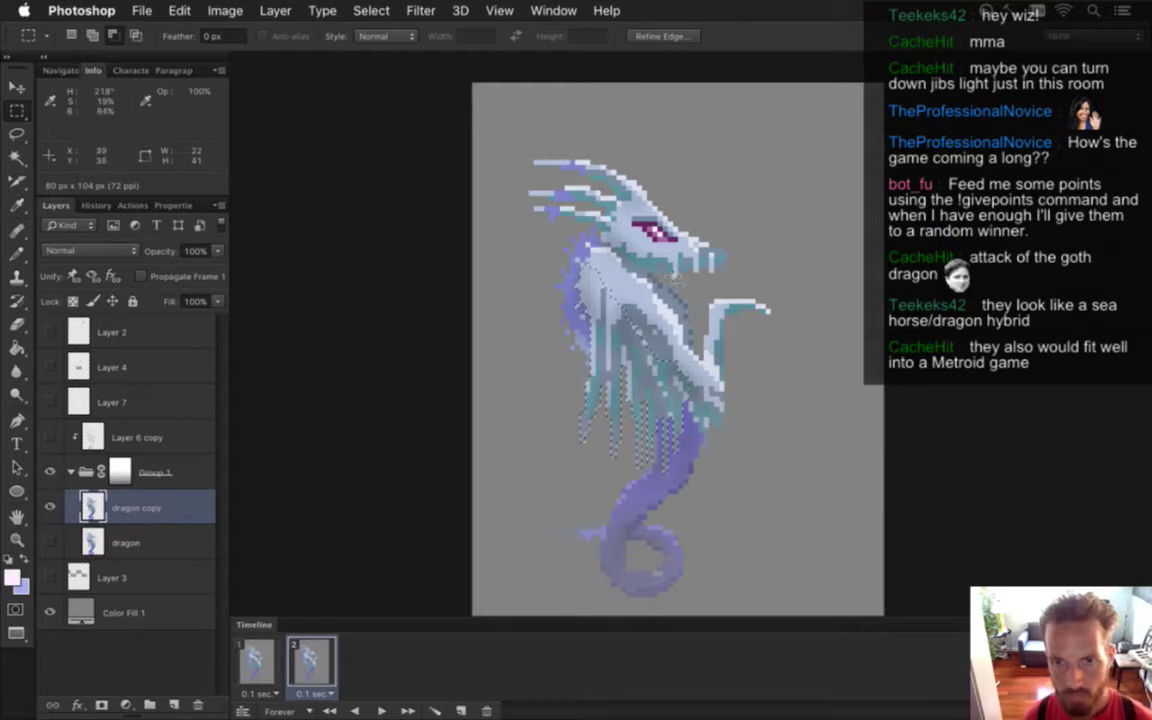
Save the wing selection in DragonIceIdle.psd as a new channel named wing
left_click(374, 12)
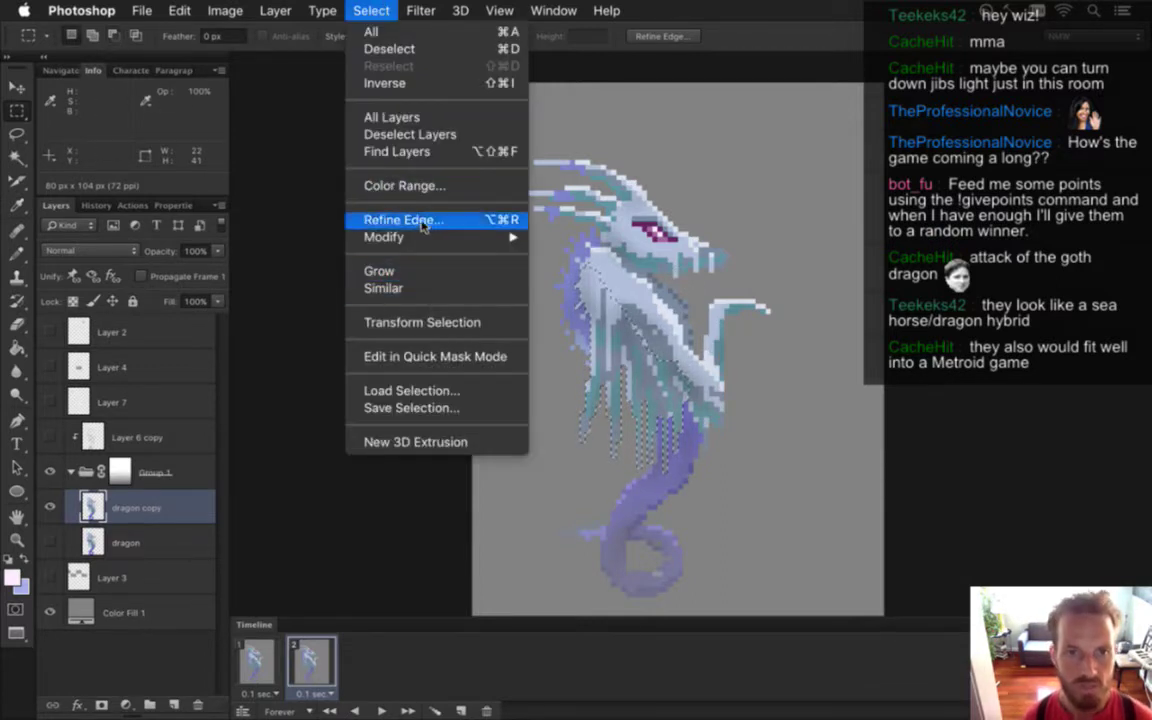
left_click(450, 407)
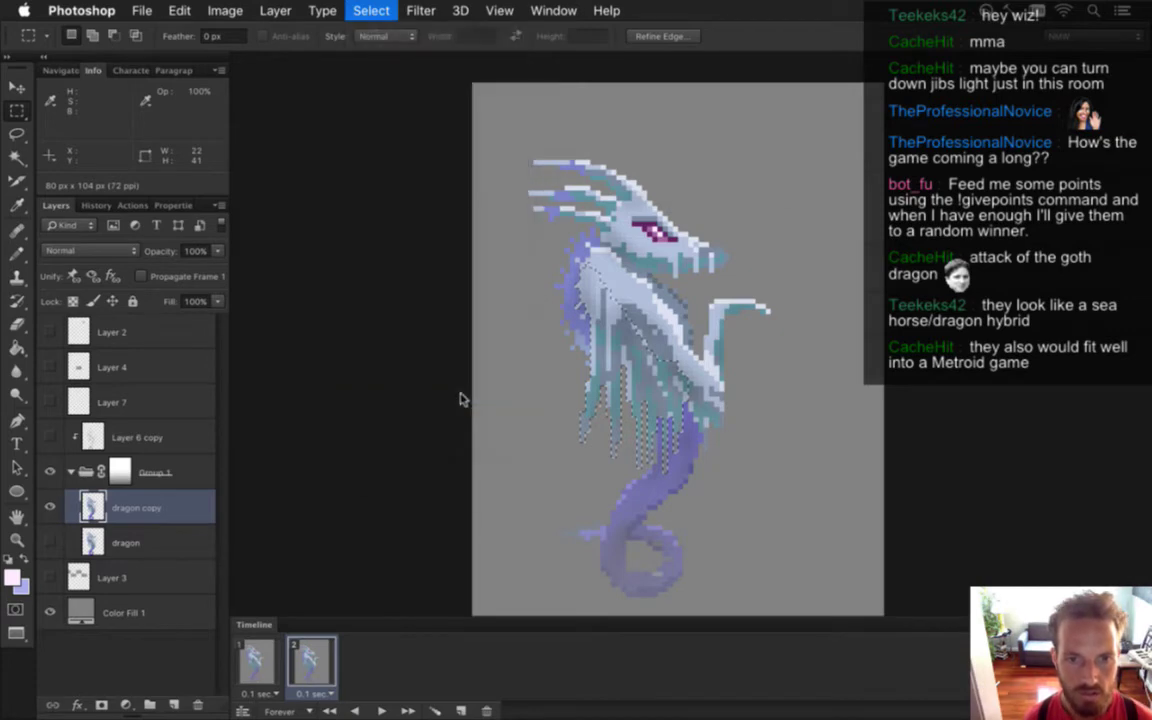
key("Escape")
left_click(376, 9)
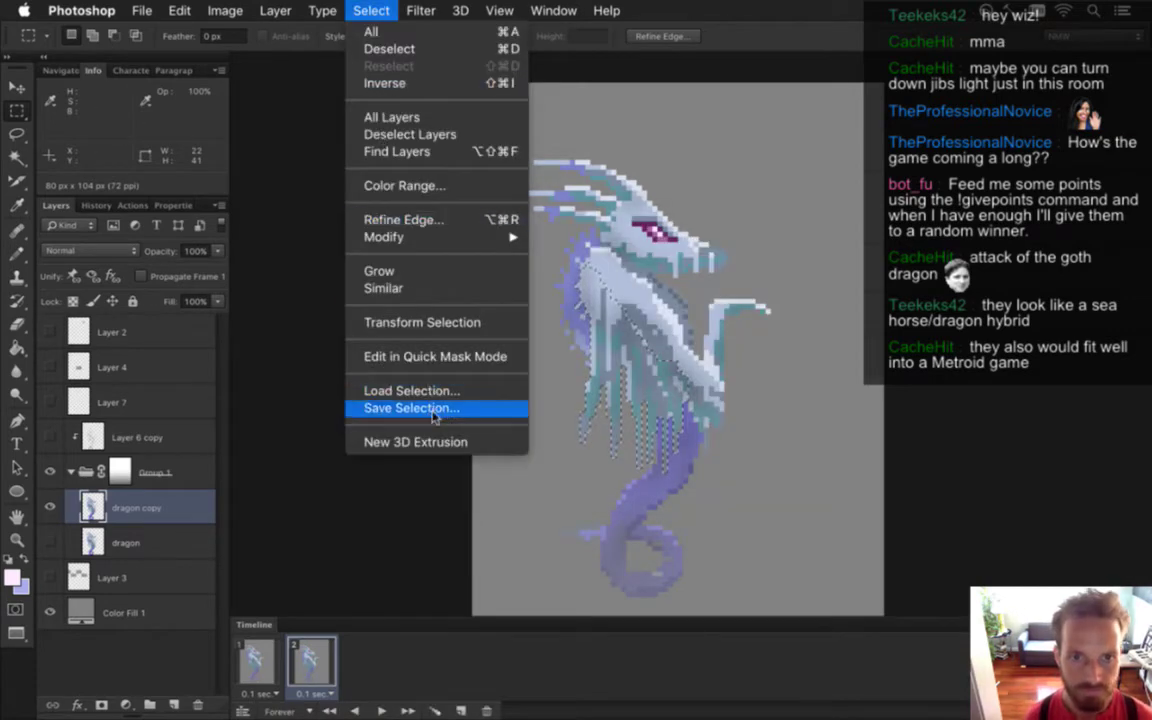
left_click(434, 410)
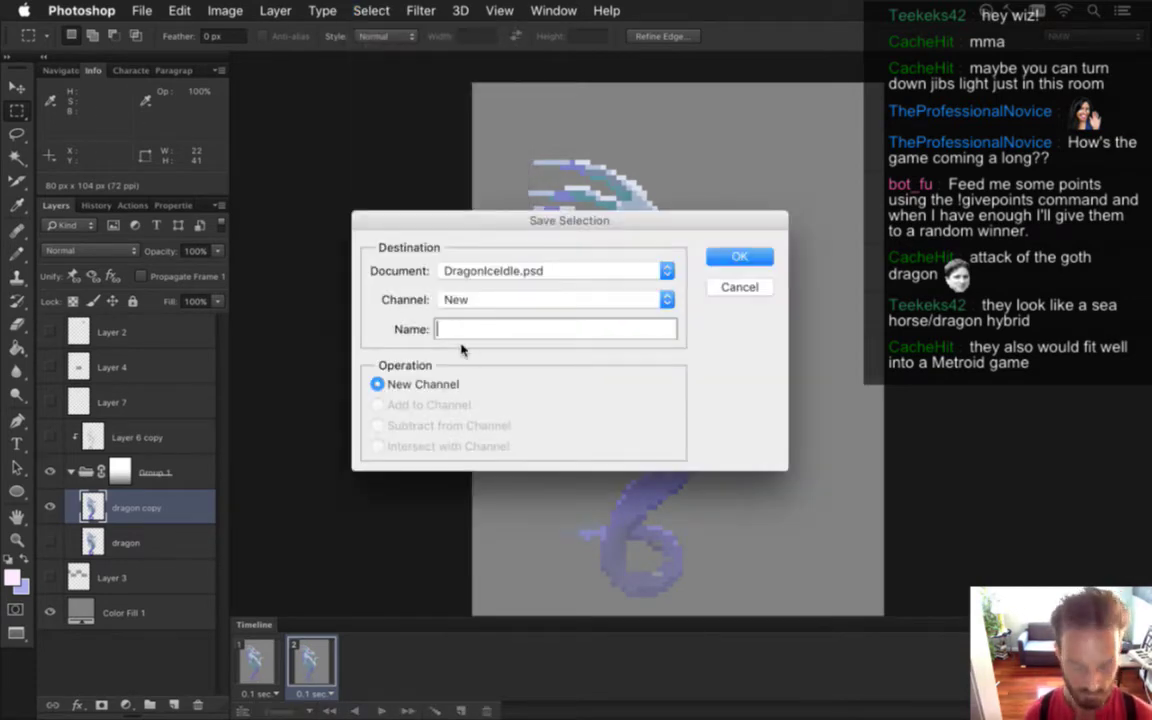
type("wing")
key("Return")
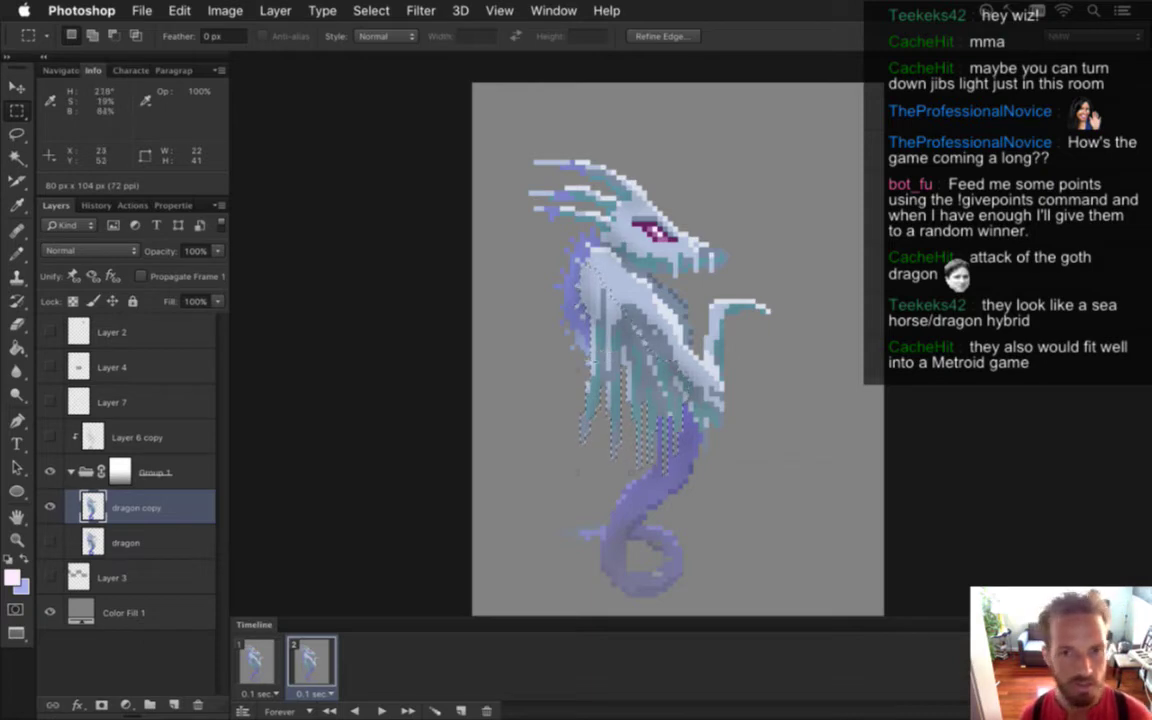
Stretch the selected wing horizontally to 104.55% in frame 2, apply the transform, and clear the selection
key("v")
mouse_move(573, 372)
left_mouse_down()
mouse_move(560, 373)
mouse_move(569, 371)
left_mouse_up()
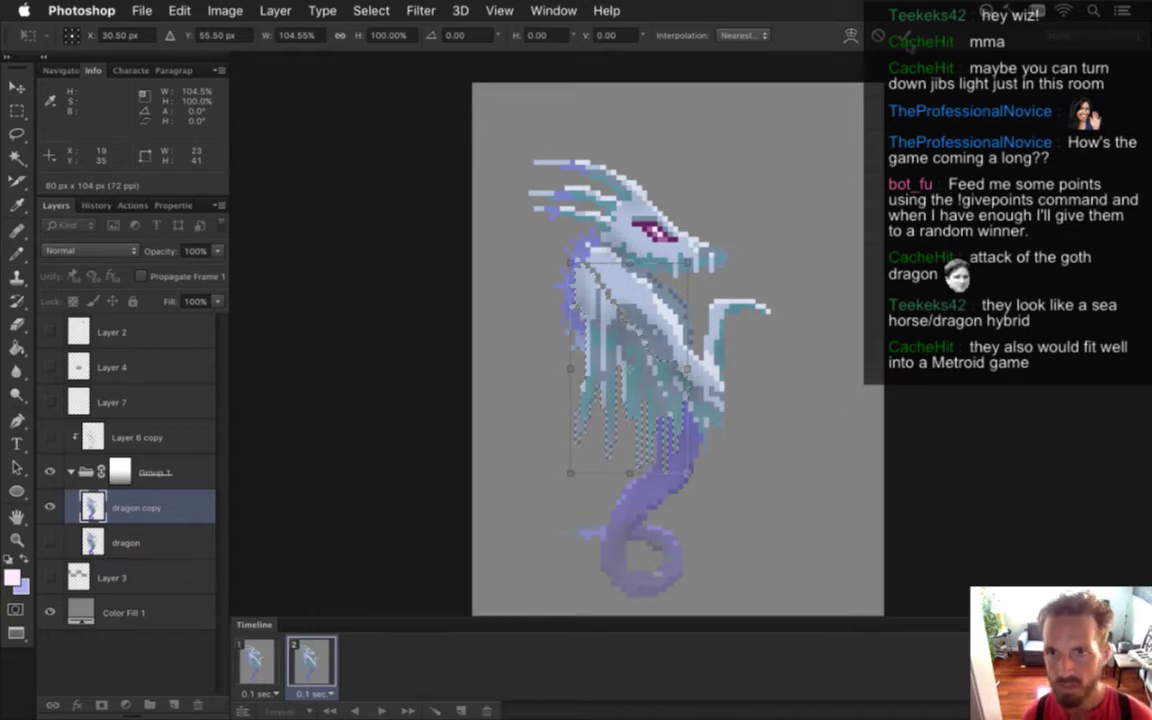
key("Return")
key("m")
key("super+d")
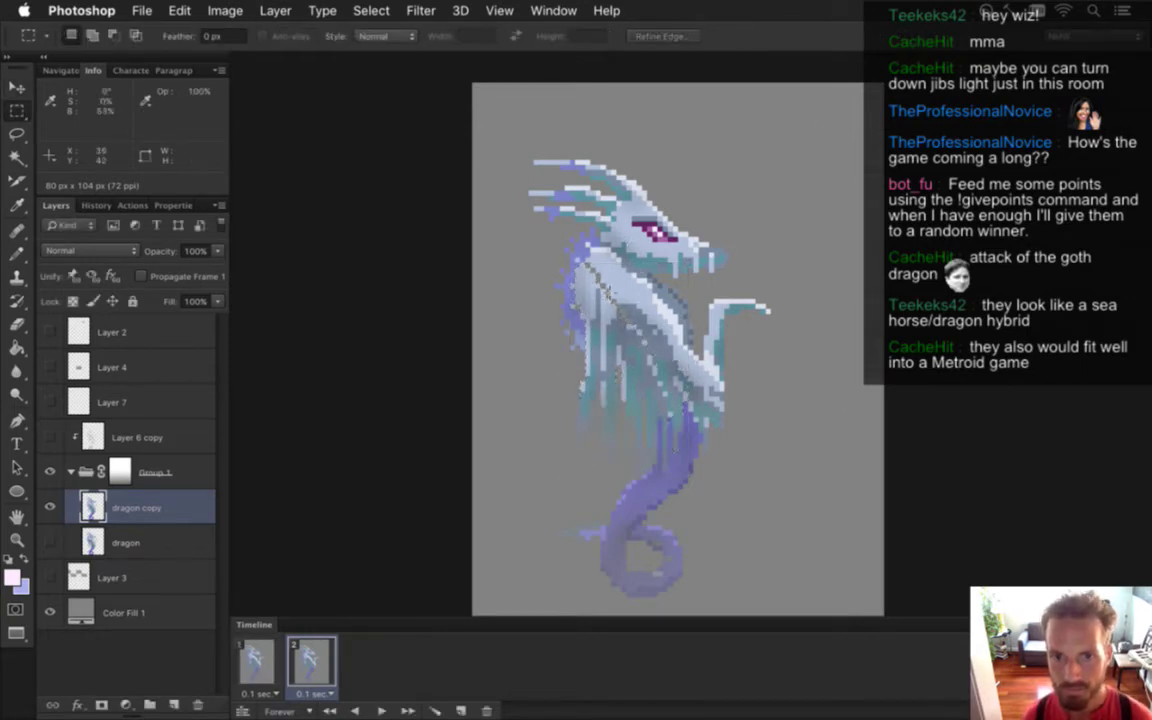
Retouch the stretched wing's shading on dragon copy, repainting stray pixels below the shoulder with light and dark blue-grey sampled from the wing
key("i")
left_click(598, 275)
key("b")
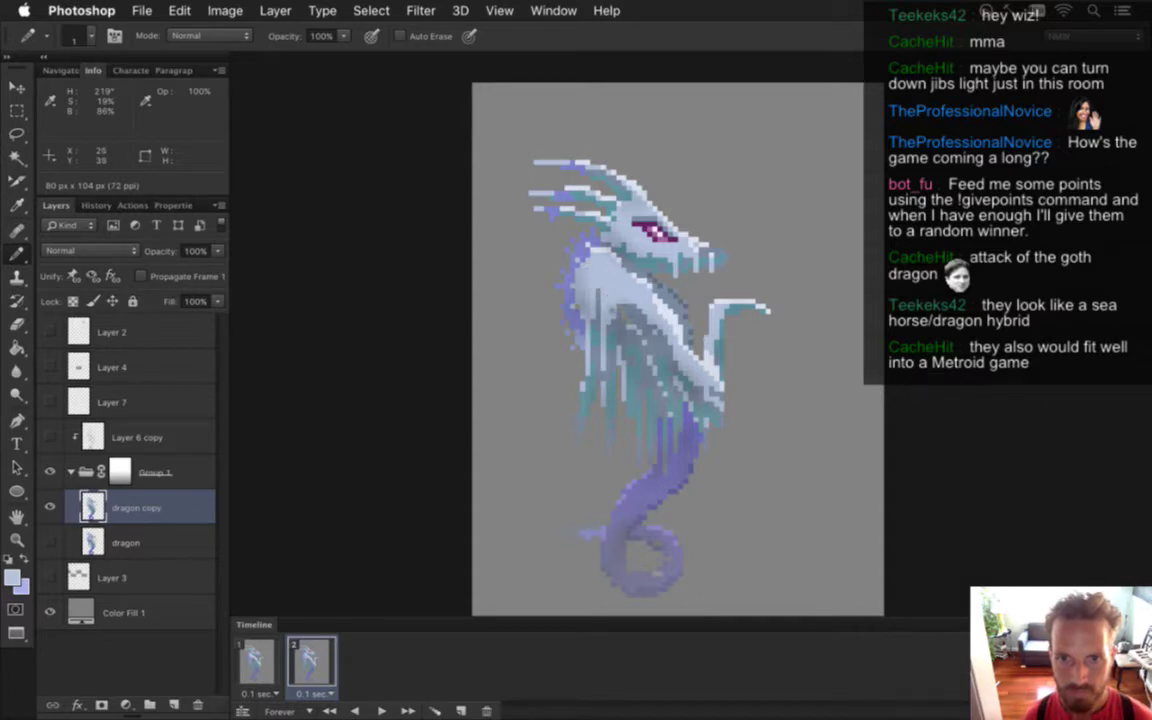
scroll(568, 302, "up", 4)
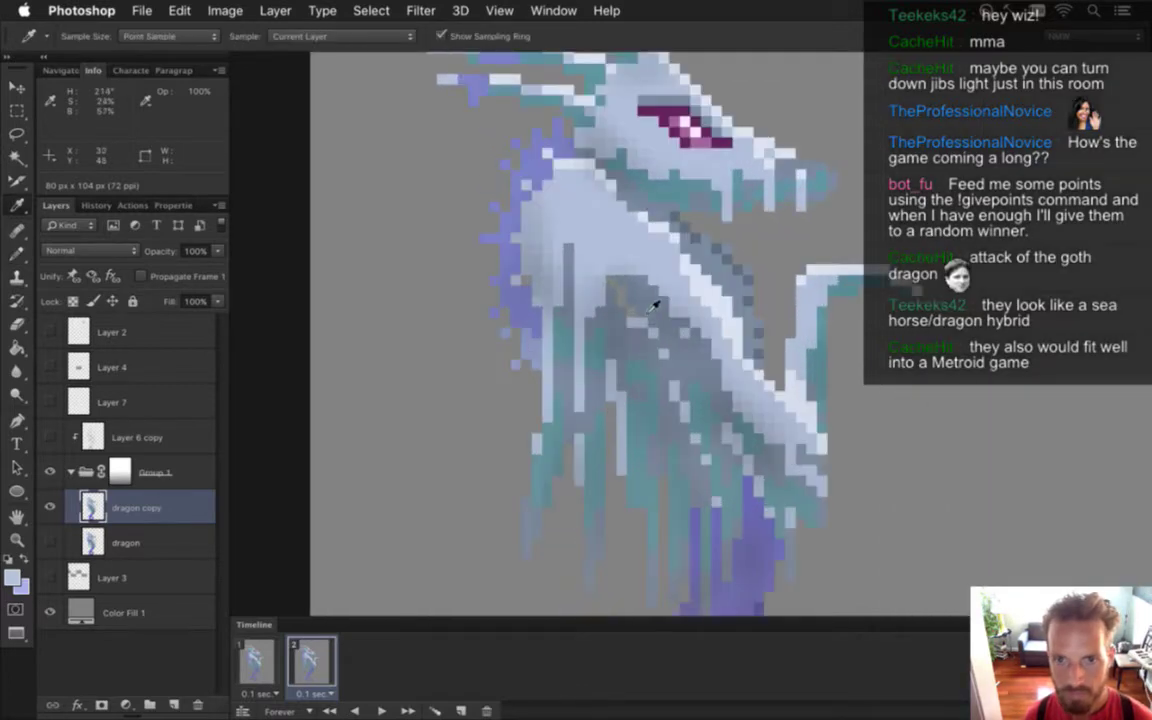
left_click(565, 266, "alt")
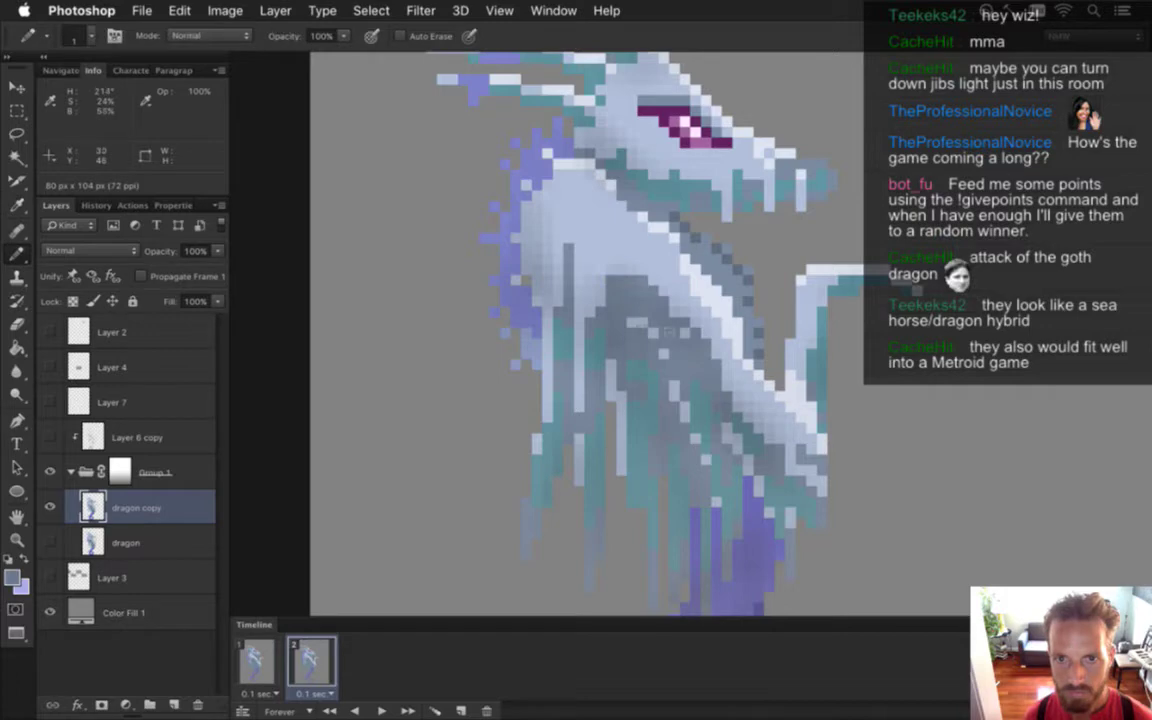
scroll(707, 404, "down", 6)
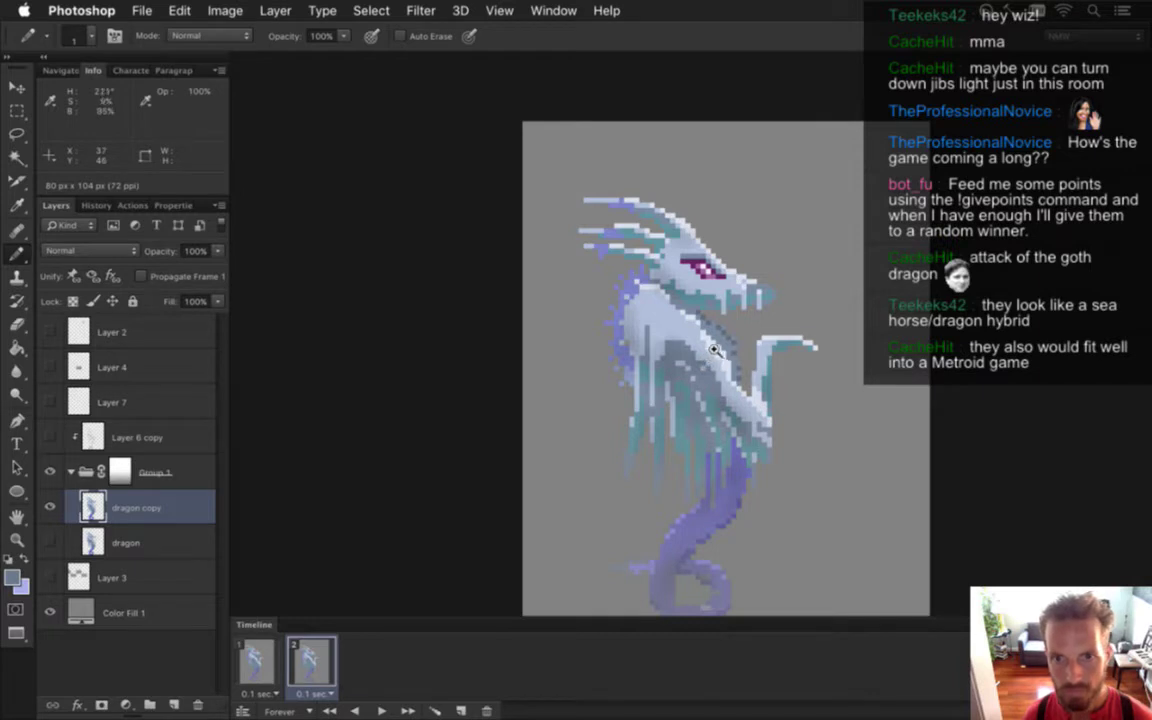
Try to shift the tip of the dragon's lowest rear horn on dragon copy using a rectangular selection
key("m")
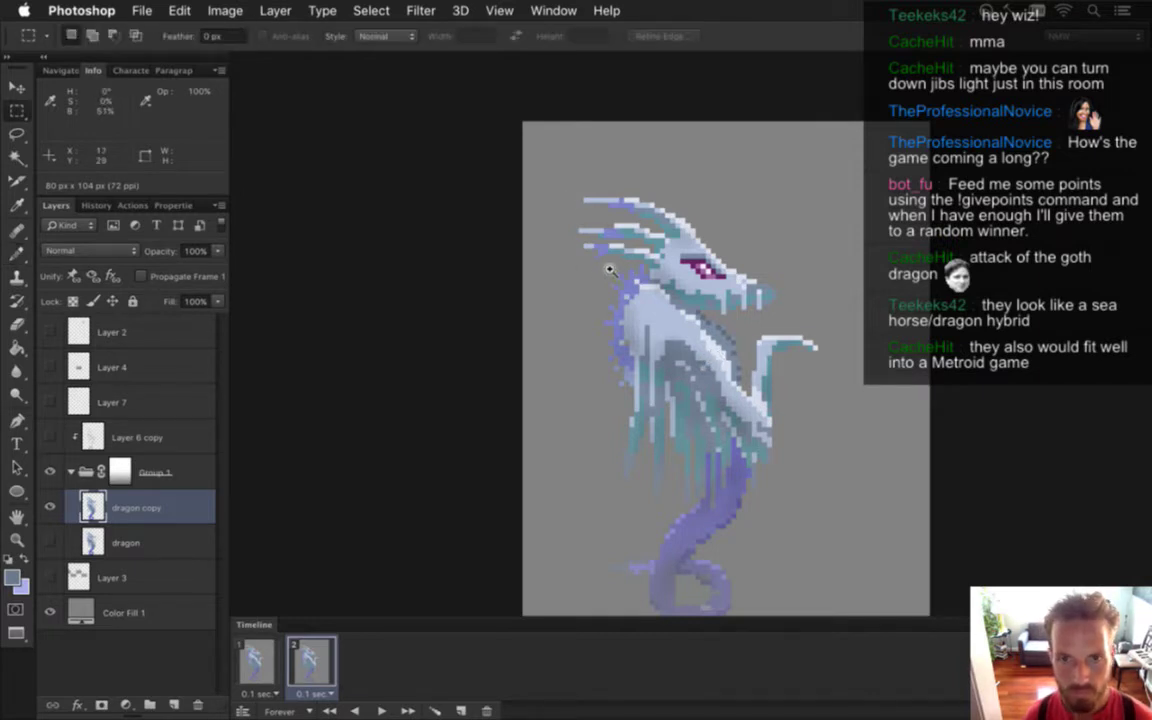
left_click_drag(610, 269, 652, 270)
left_click_drag(551, 220, 633, 262)
key("v")
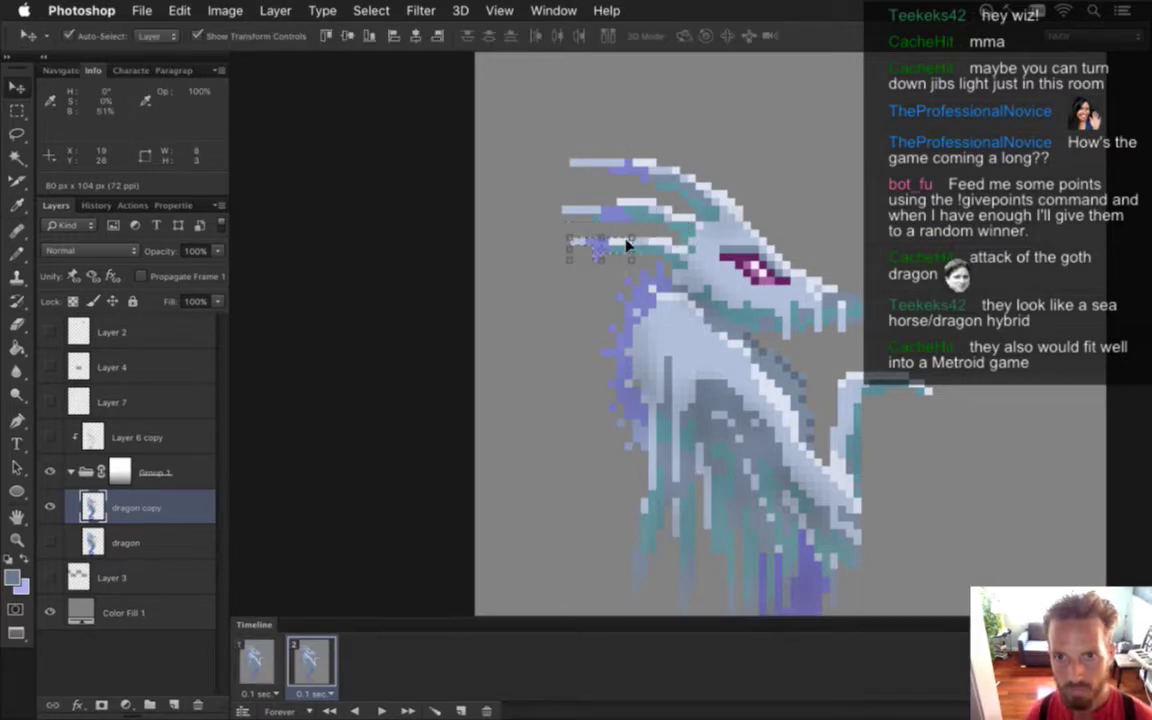
key("ctrl+d")
key("m")
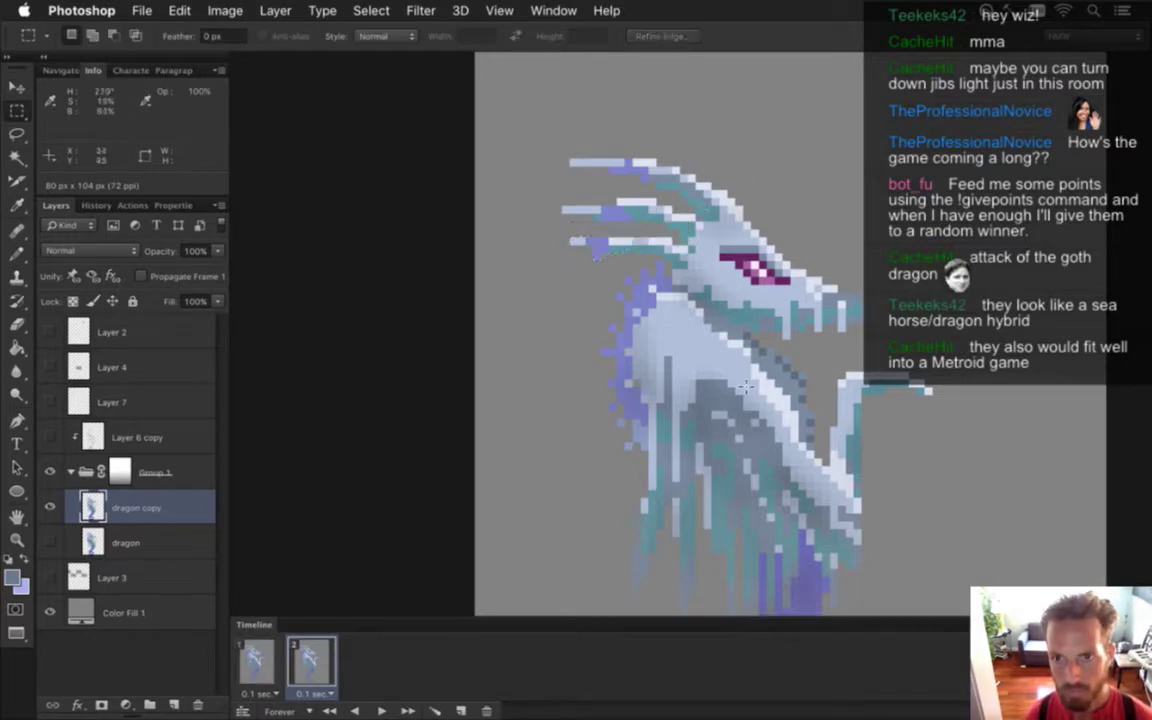
Compare frame 2 with frame 1 and undo the last two edits on dragon copy
scroll(733, 411, "down", 2)
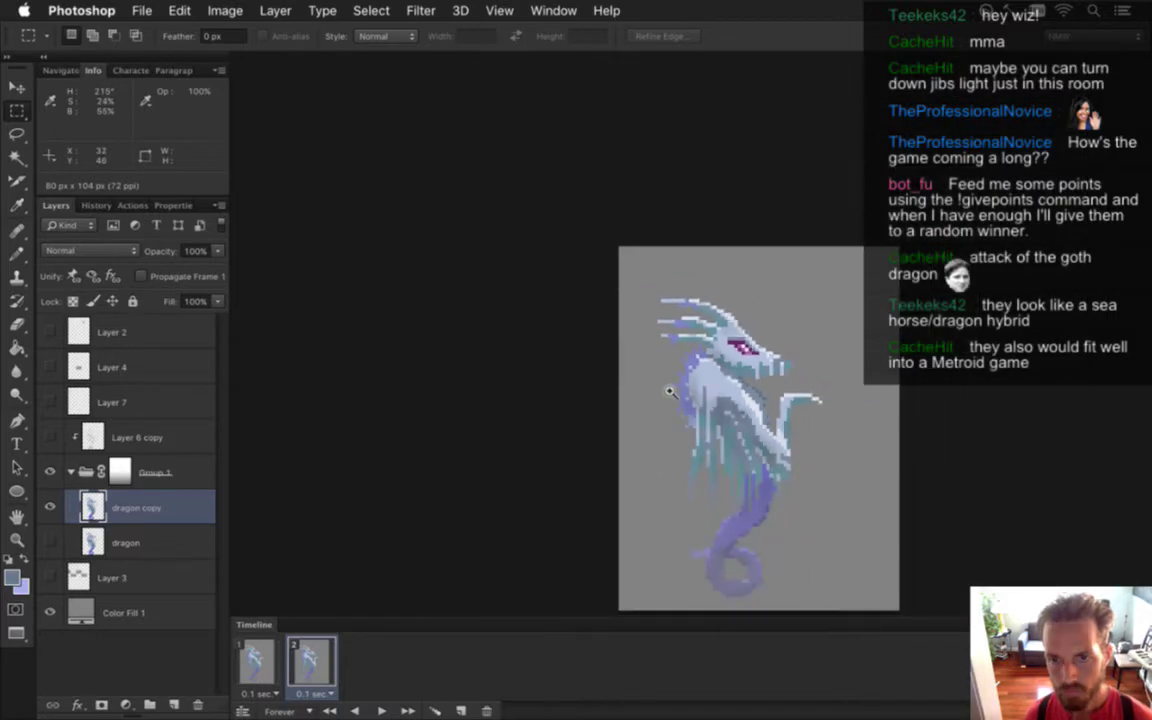
left_click(251, 671)
left_click(314, 670)
left_click(256, 658)
left_click(312, 663)
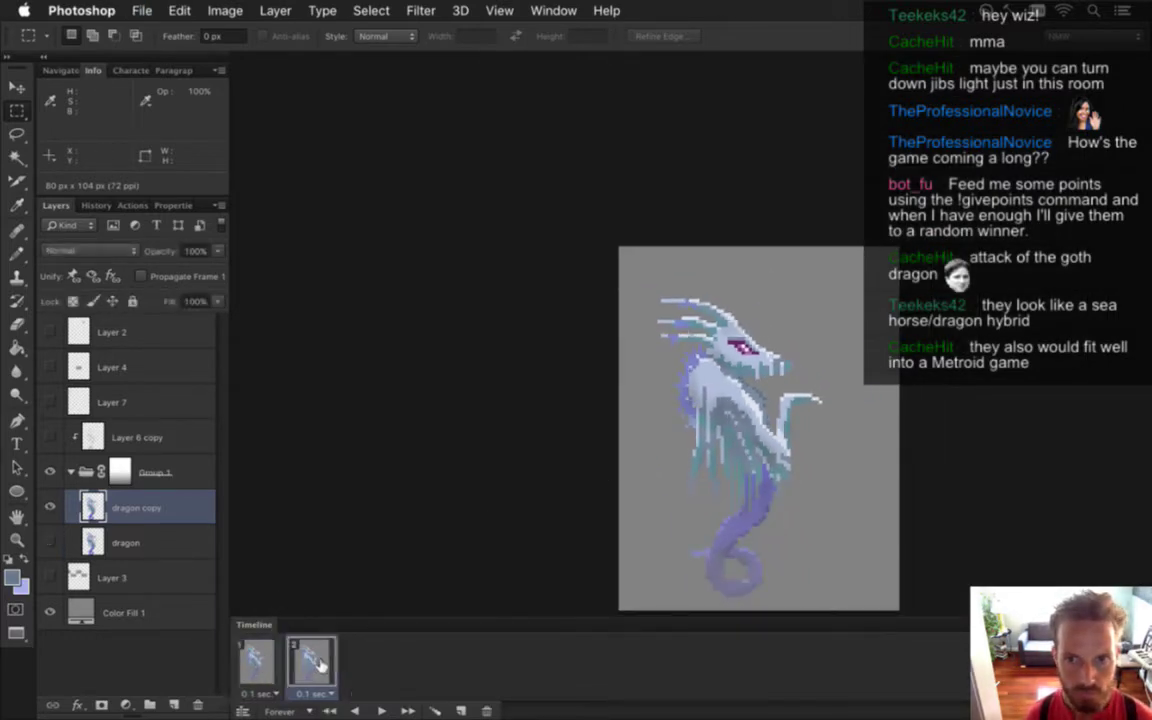
left_click(257, 658)
left_click(311, 658)
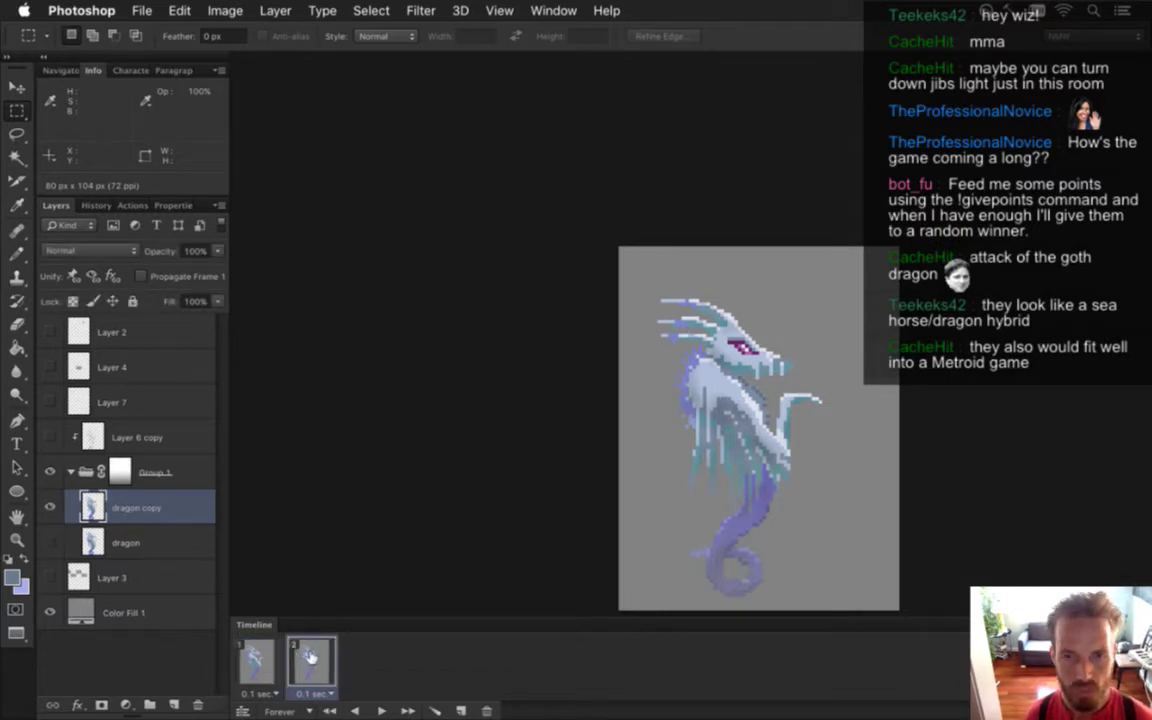
key("alt+super+z")
key("alt+super+z")
key("super+d")
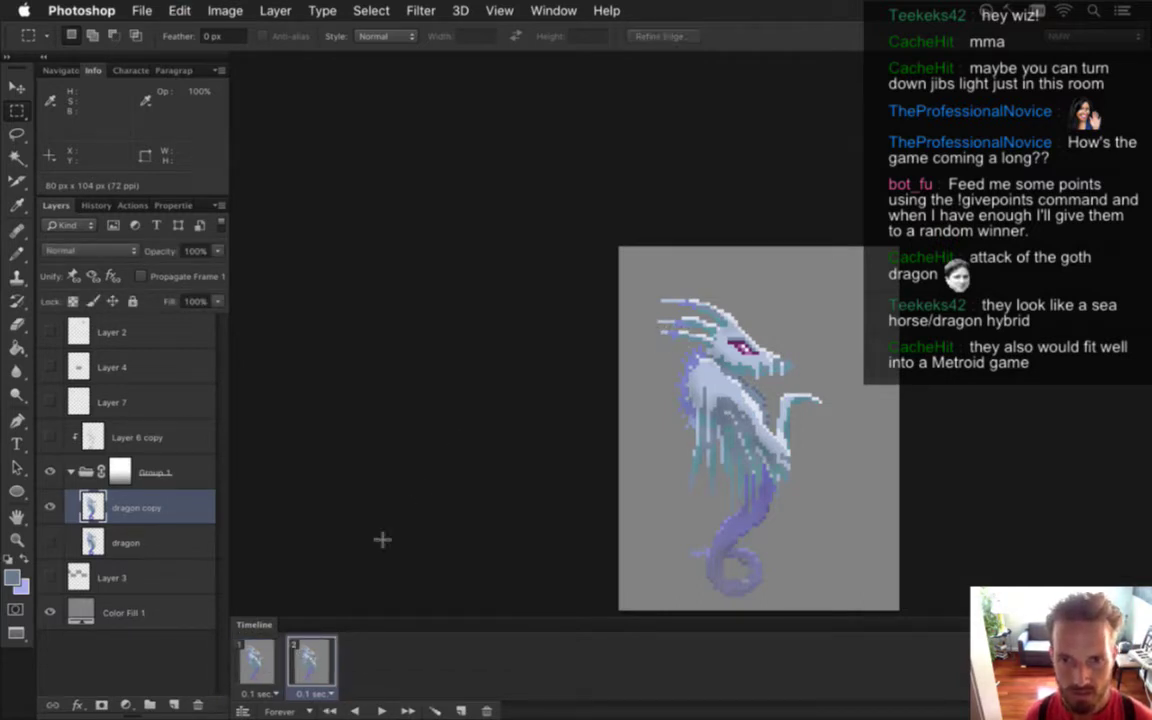
Alternate between frames 1 and 2 to examine how the wing moves between the two poses
left_click(256, 662)
left_click(316, 665)
left_click(256, 662)
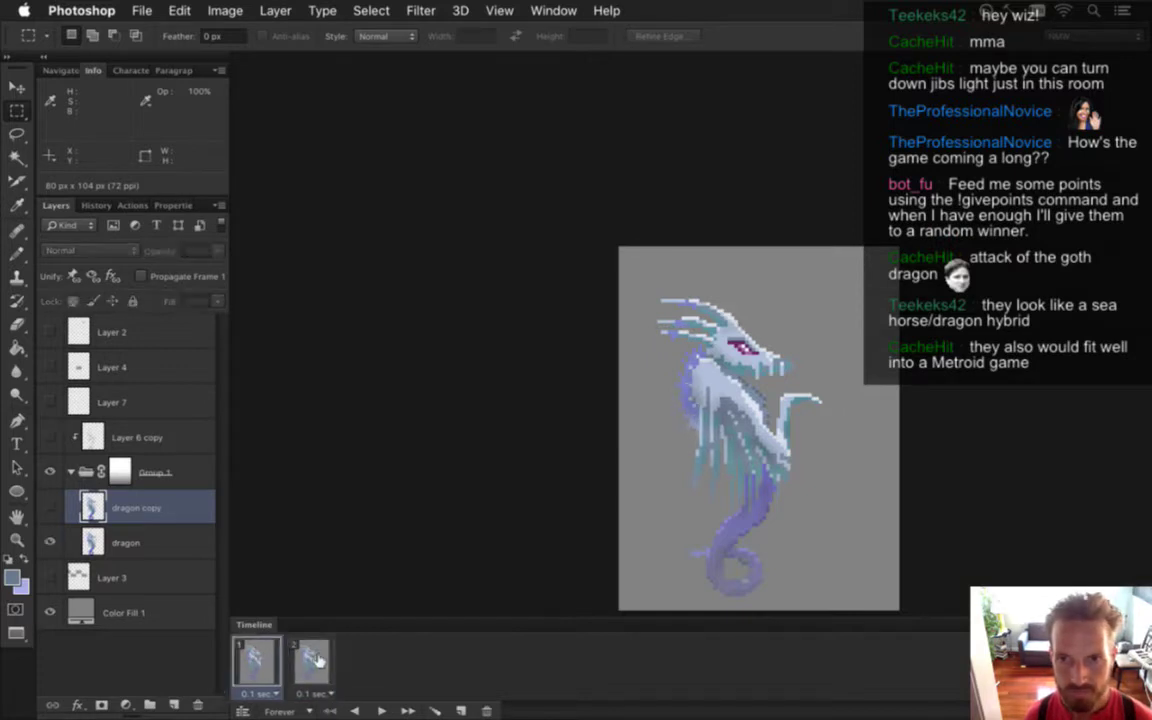
left_click(330, 658)
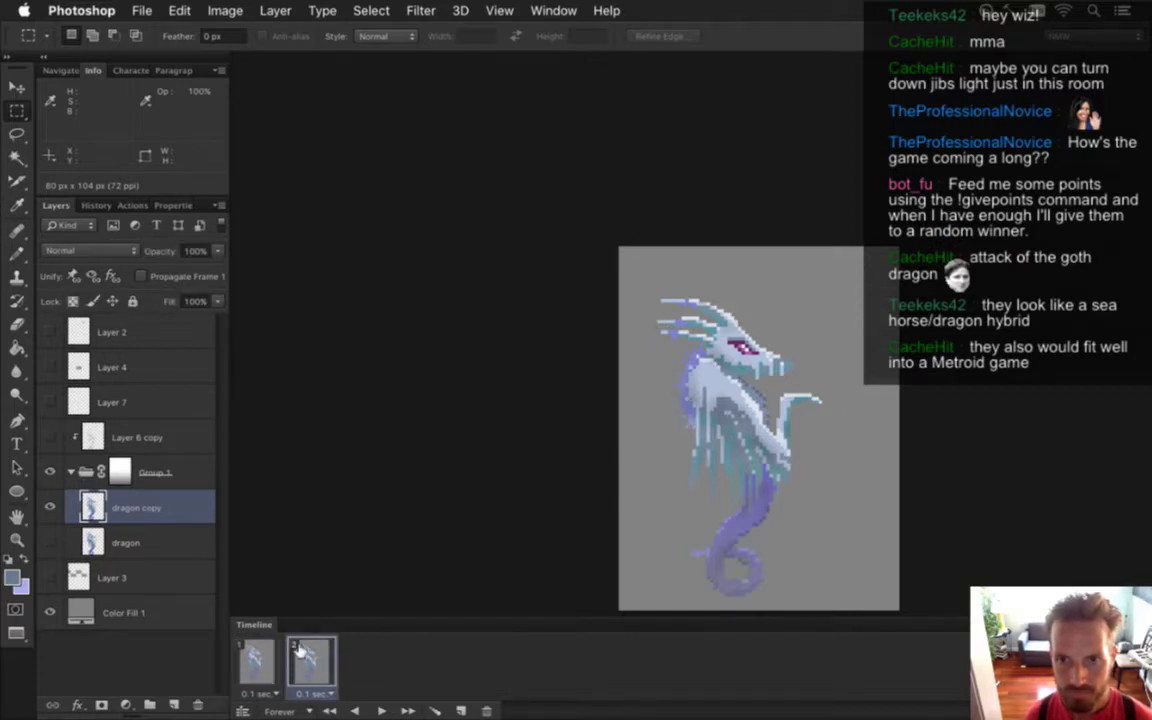
left_click(255, 656)
left_click(317, 664)
left_click(256, 662)
left_click(318, 665)
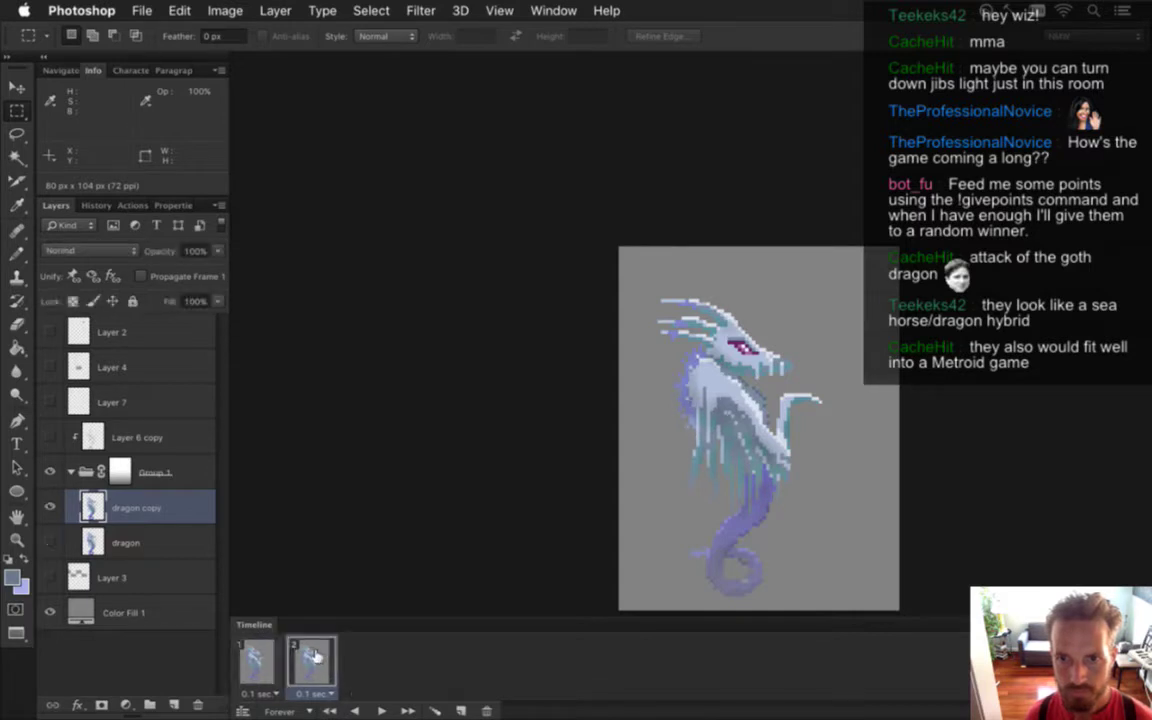
left_click(258, 662)
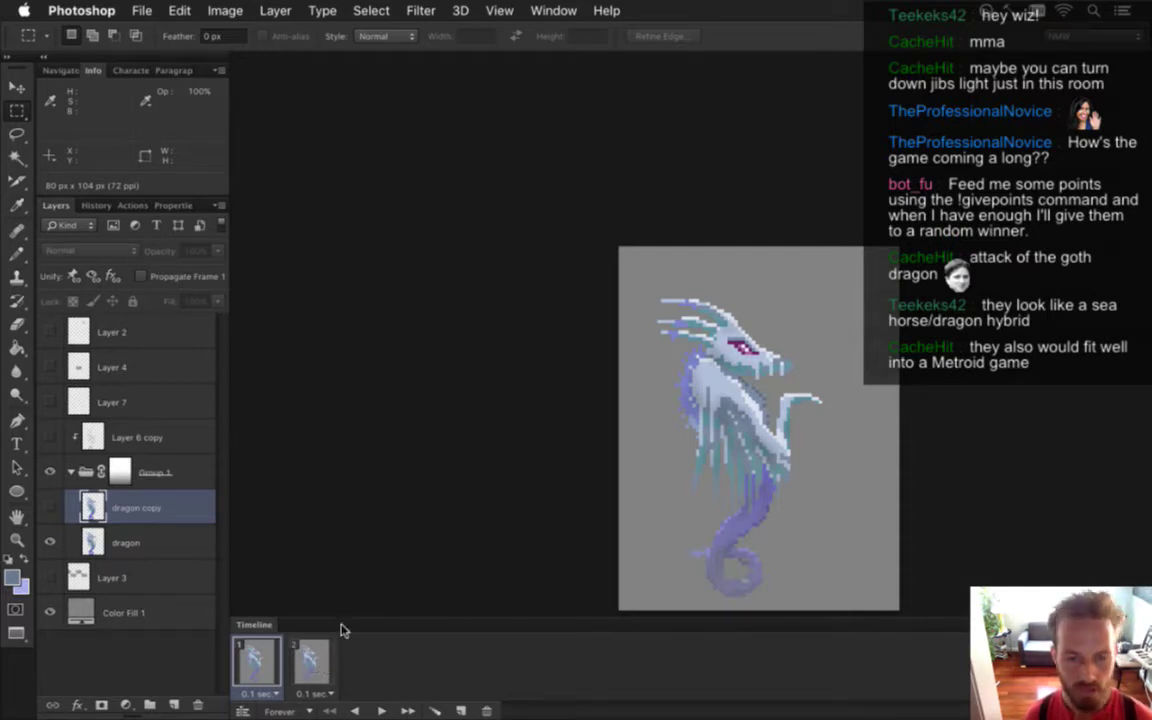
scroll(717, 440, "up", 2)
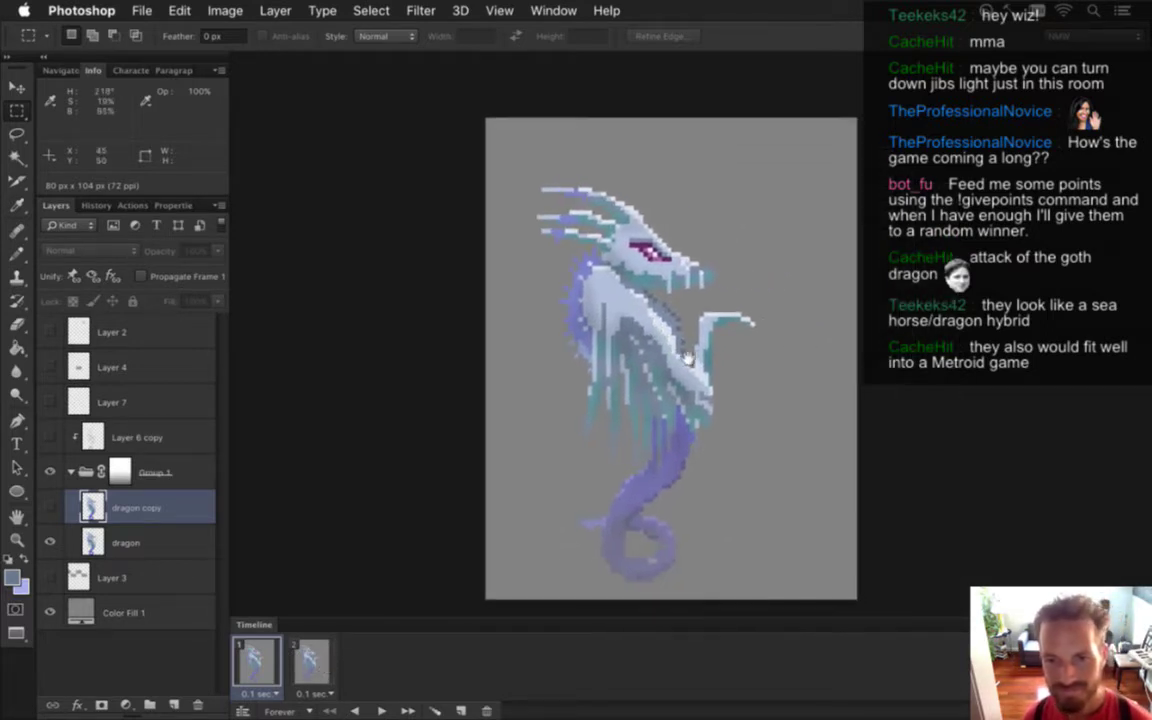
Delete frame 2 from the animation and duplicate the dragon layer as dragon copy 2
left_click(316, 672)
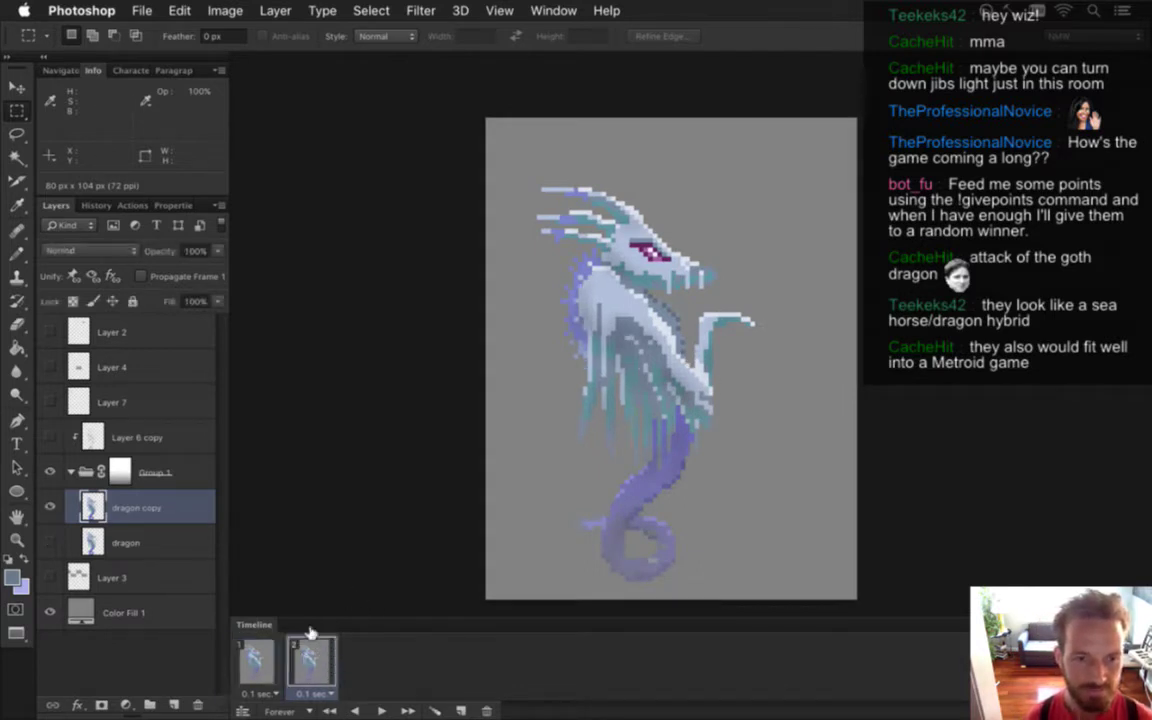
left_click(487, 711)
left_click(128, 542)
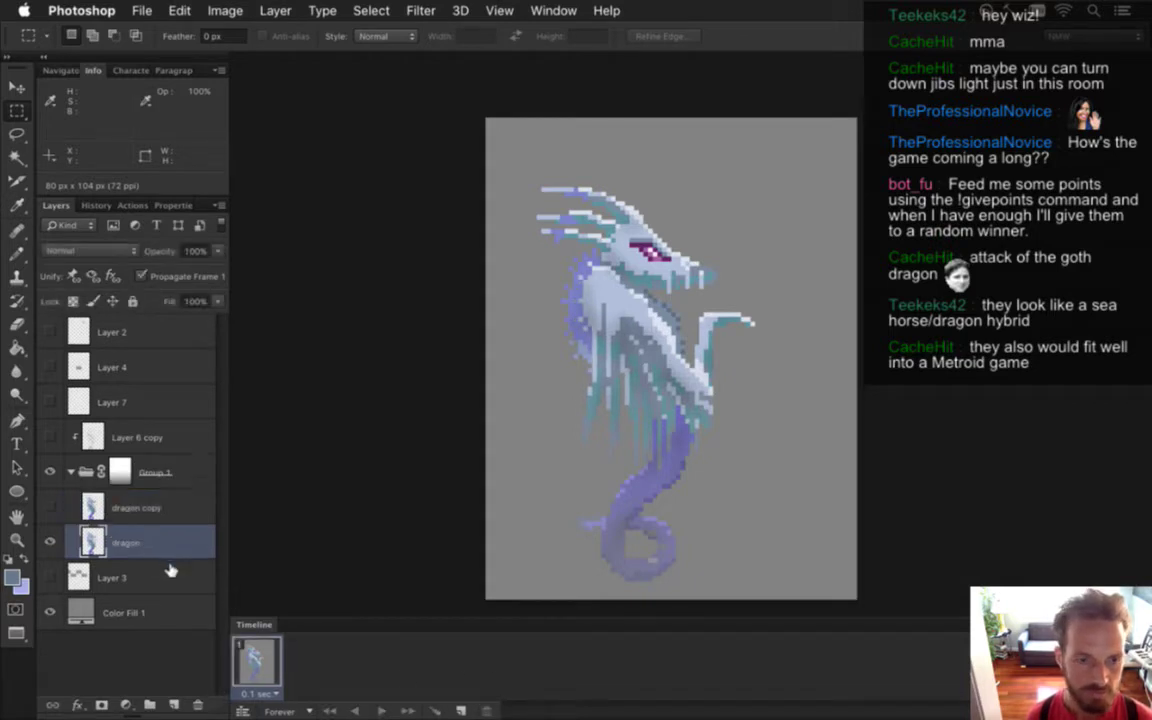
right_click(166, 550)
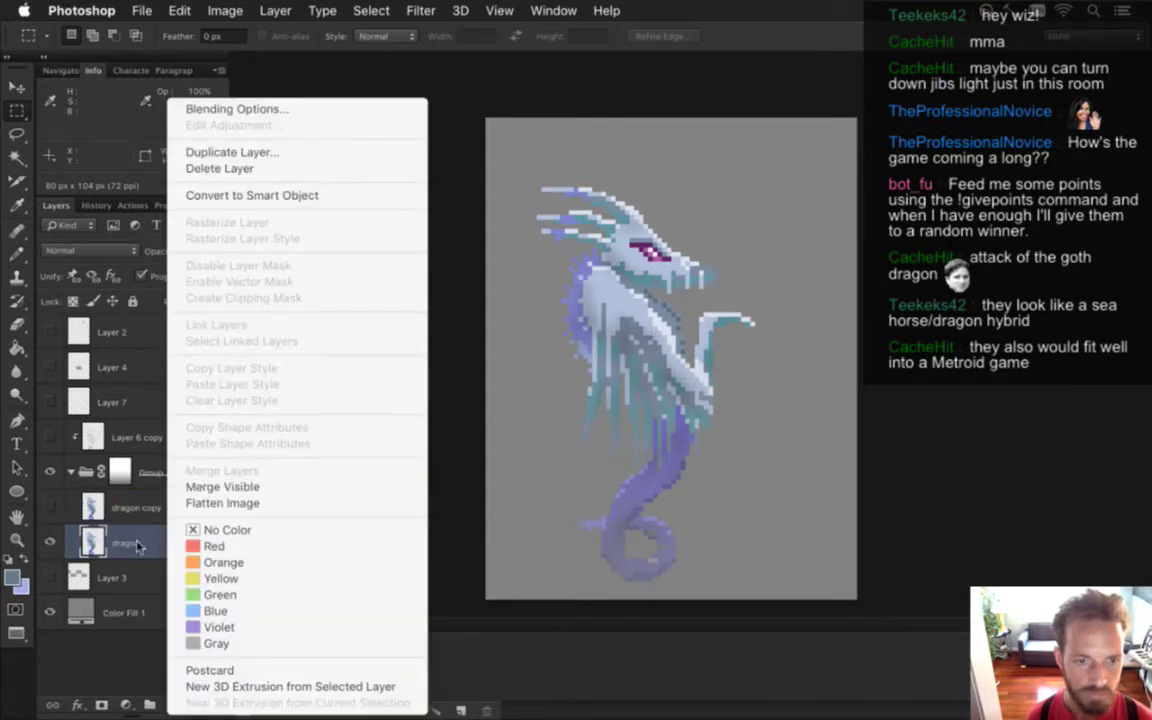
key("Escape")
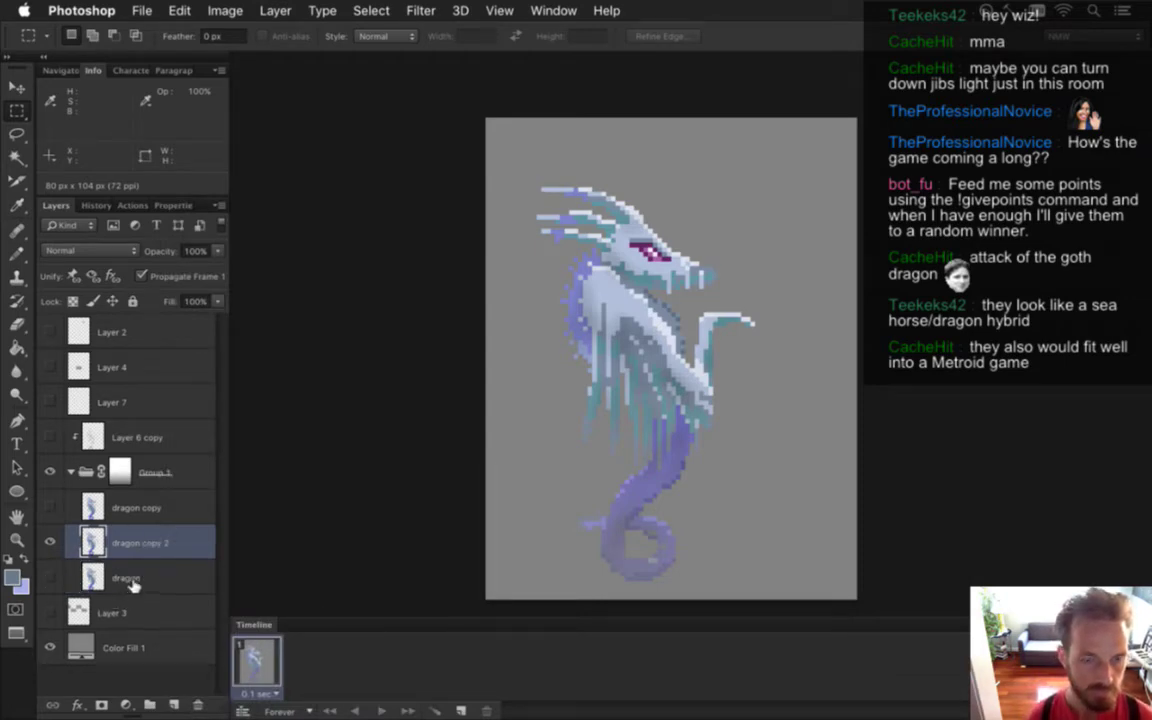
Show the original dragon layer in frame 1, add a second frame, and show dragon copy 2 instead of dragon in it
left_click_drag(50, 542, 50, 577)
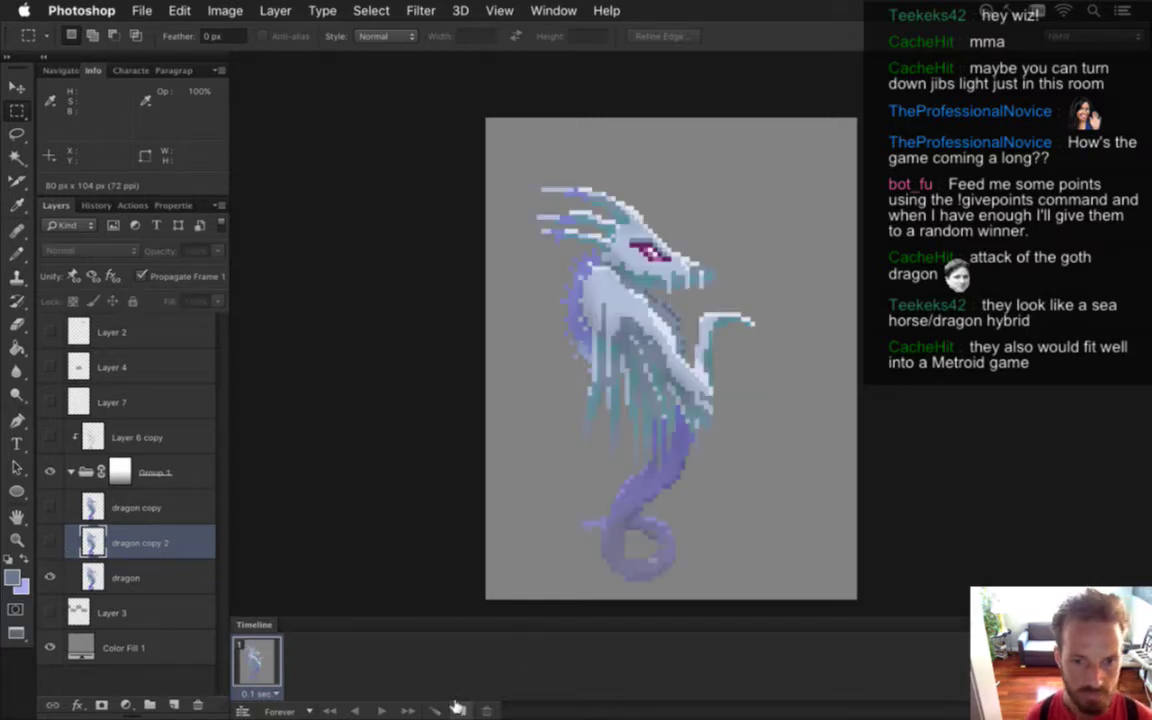
left_click(461, 710)
left_click(50, 577)
left_click(50, 542)
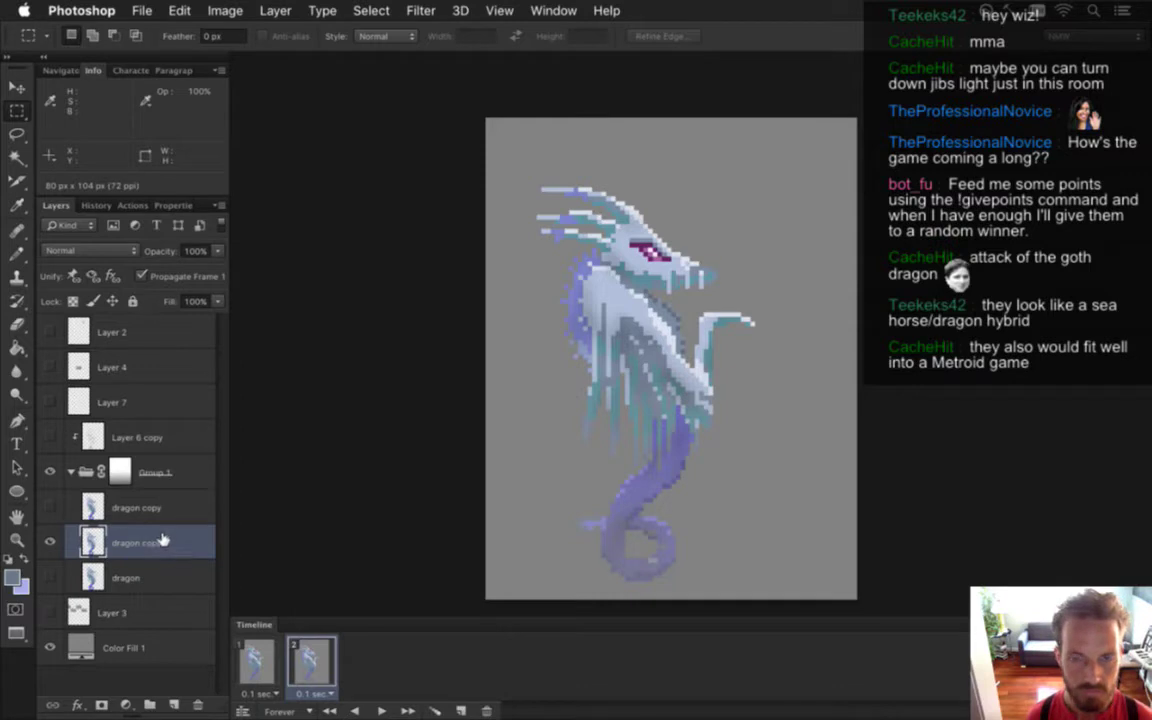
Load the saved wing channel of DragonIceIdle.psd as a new selection on dragon copy 2
left_click(378, 10)
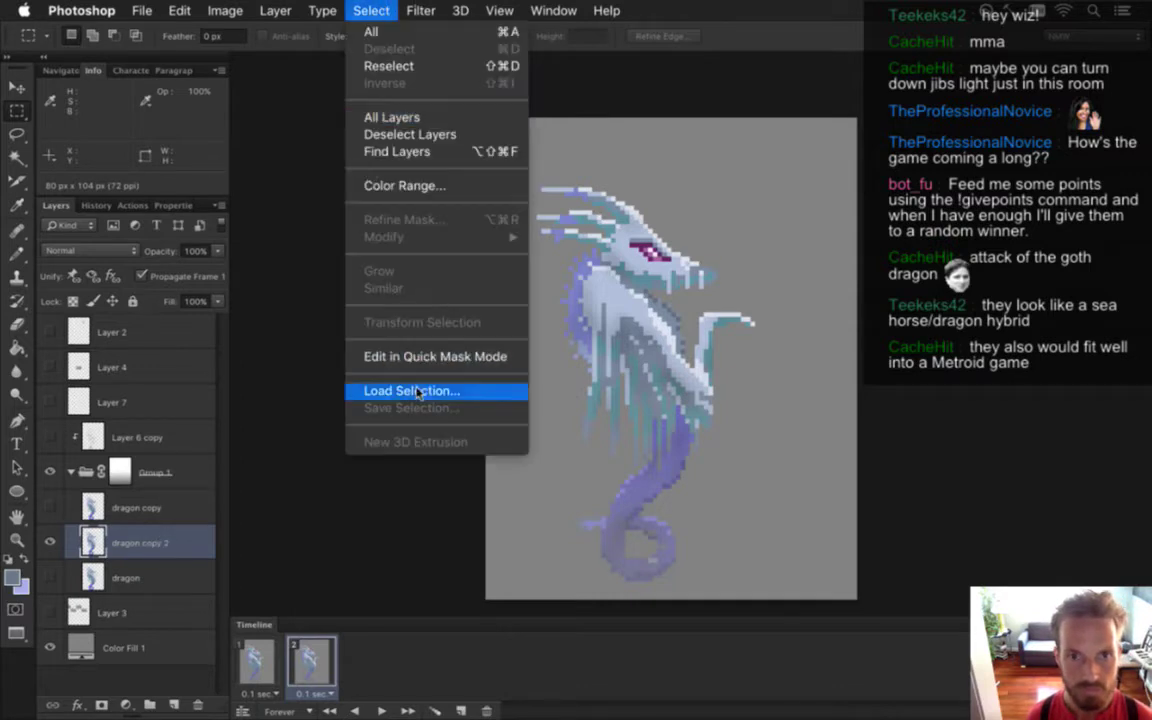
left_click(400, 391)
left_click(570, 293)
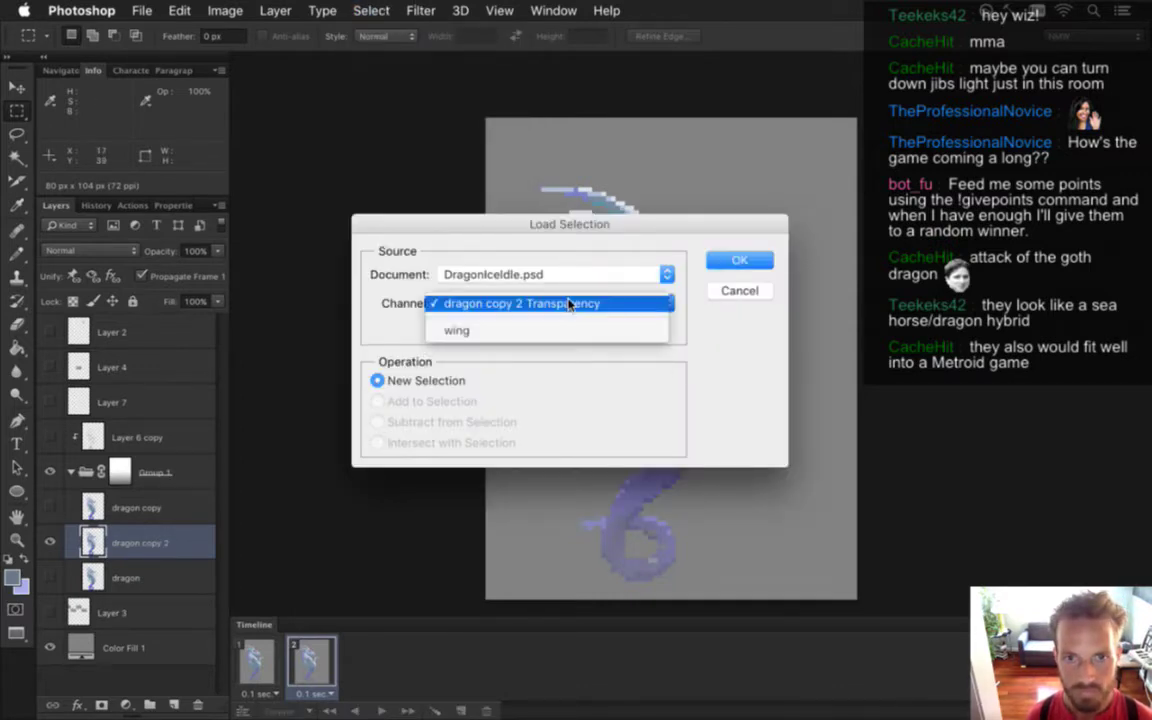
left_click(555, 327)
left_click(740, 261)
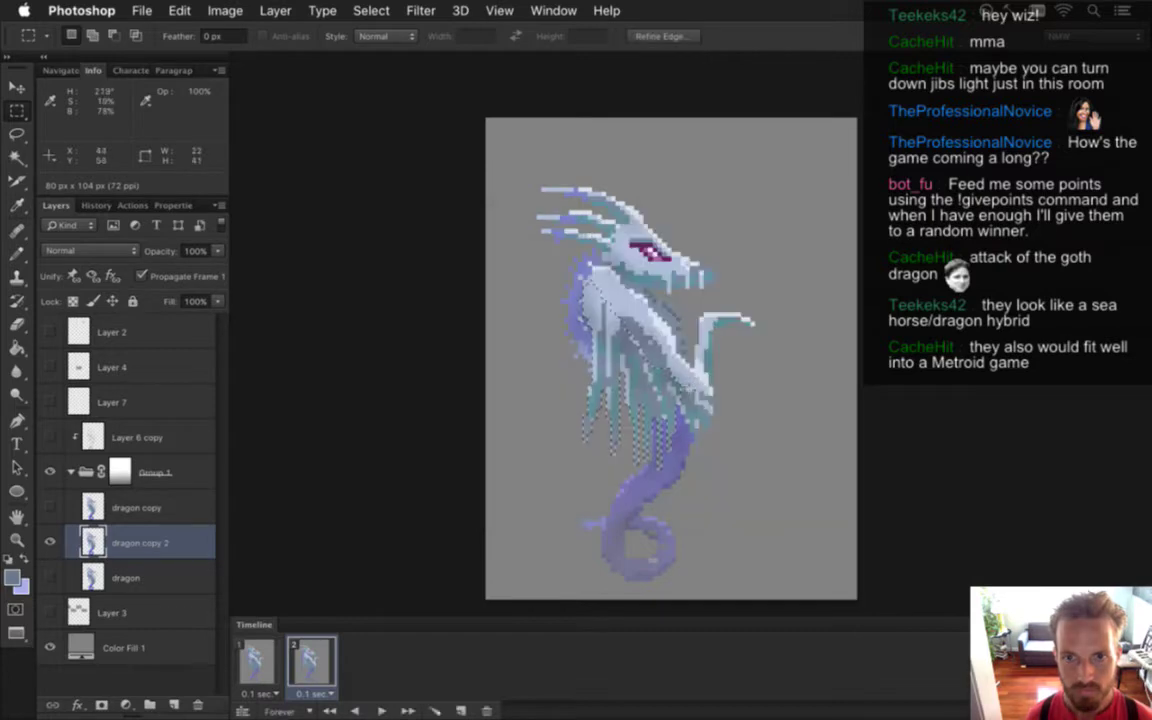
Subtract the upper shoulder area beside the back spikes from the loaded wing selection with the rectangular marquee
key("i")
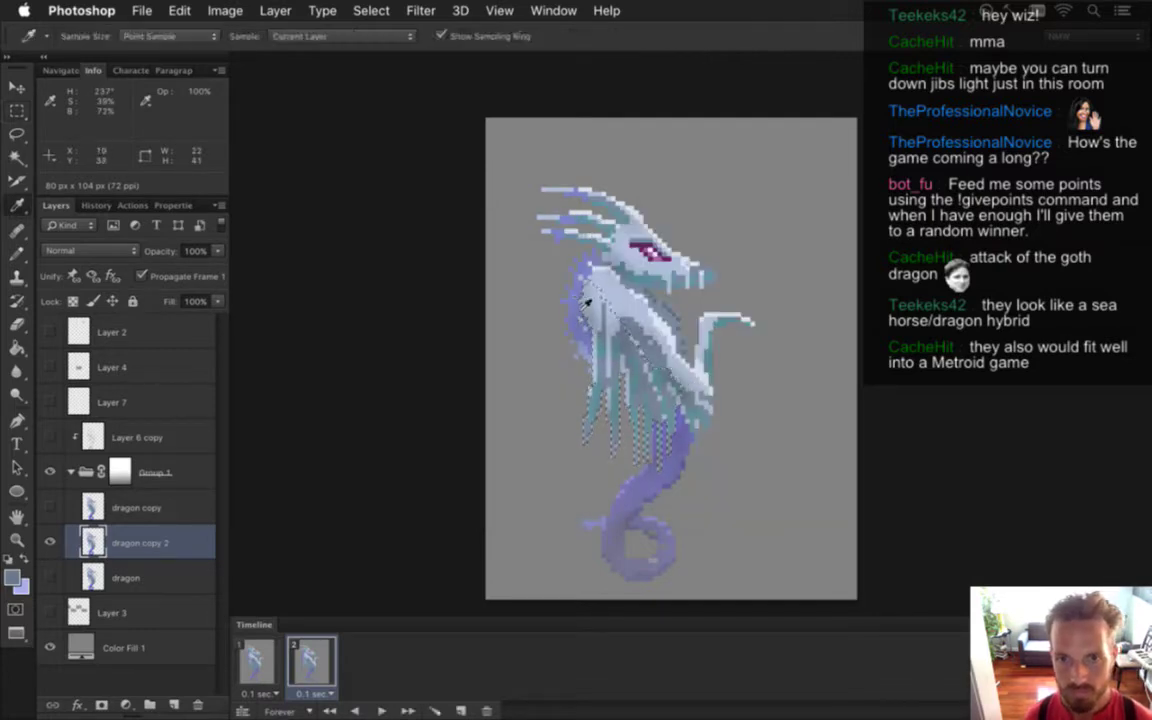
key("m")
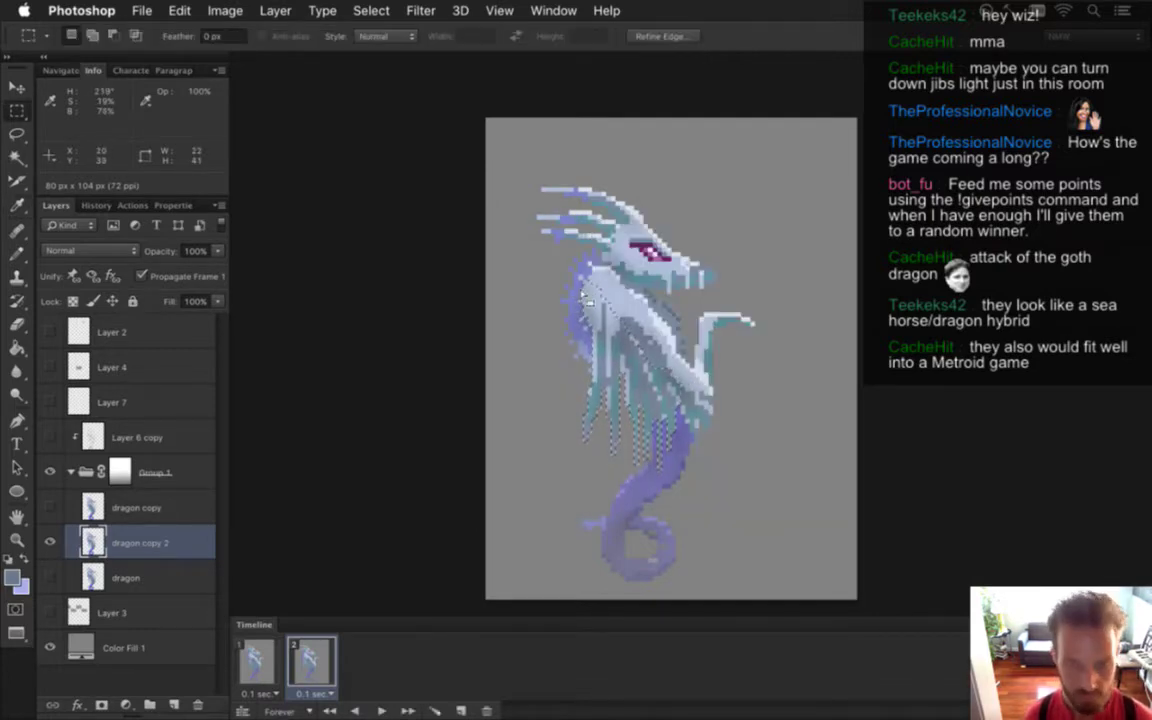
left_click_drag(556, 262, 599, 339)
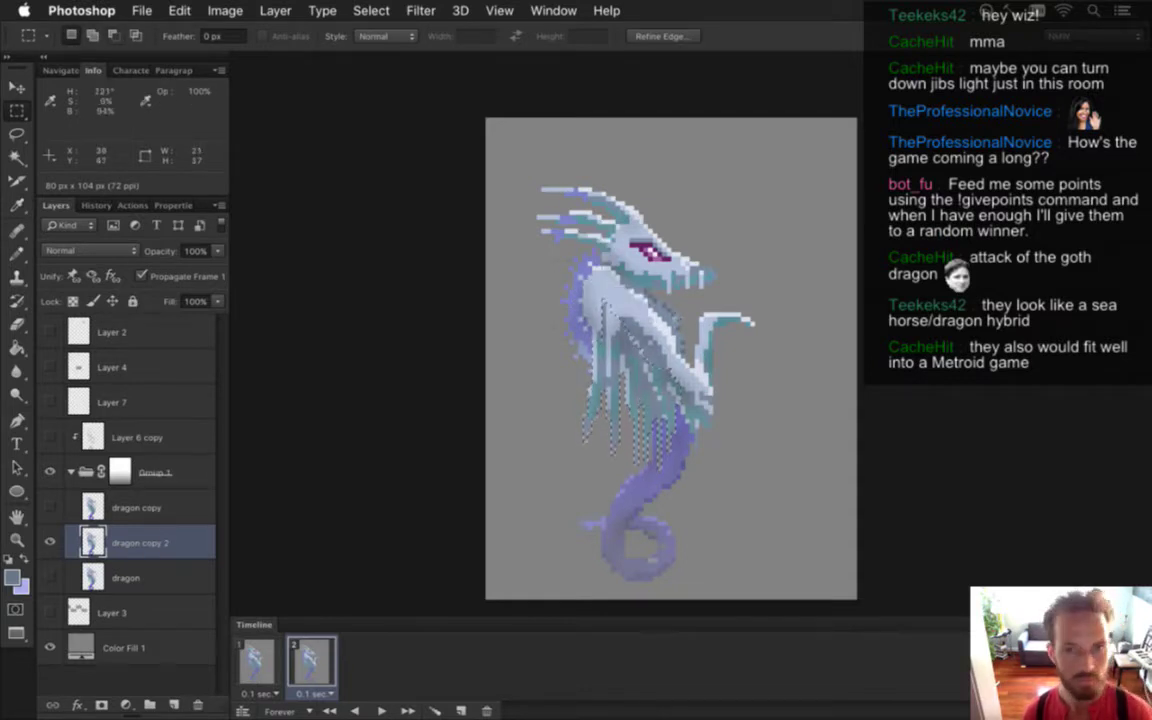
Stretch the selected wing area horizontally to 104.76% width towards the dragon's back, and deselect it
key("v")
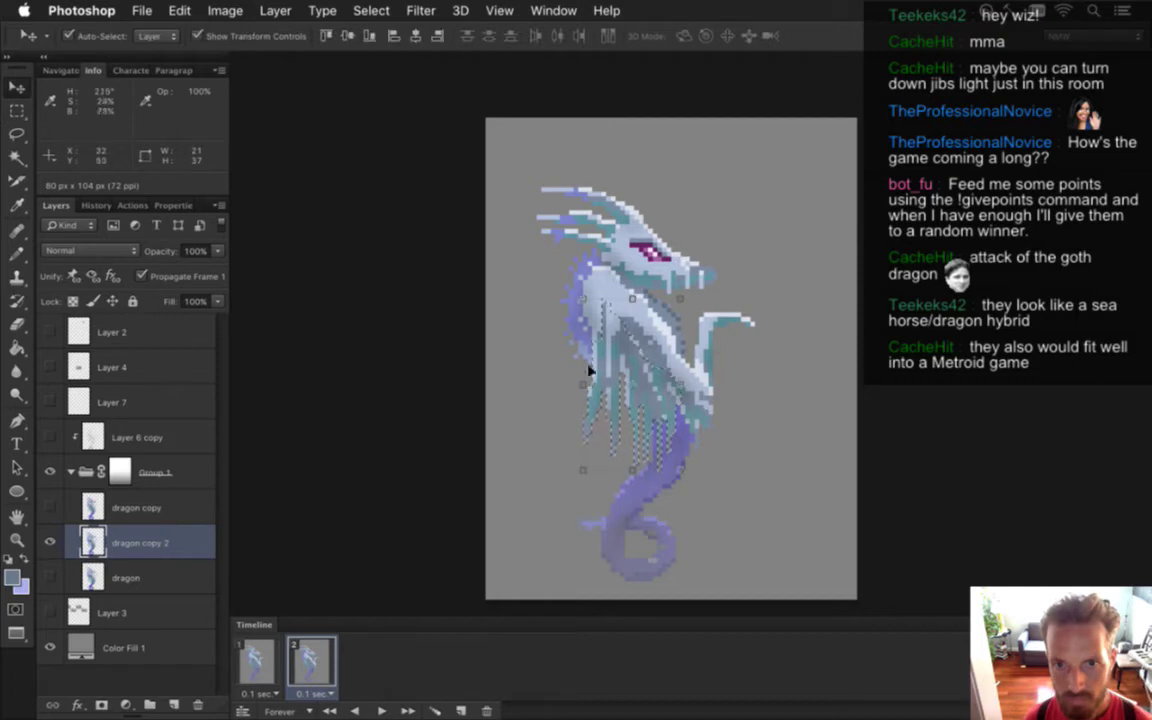
key("super+t")
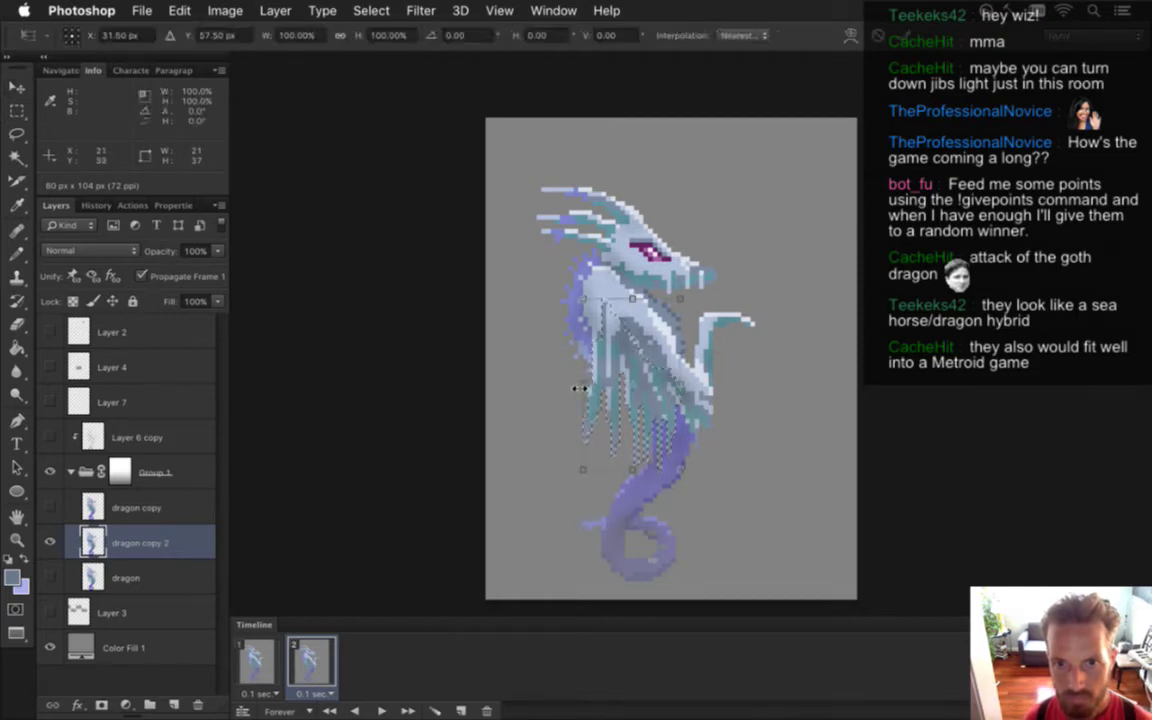
left_click_drag(579, 388, 576, 389)
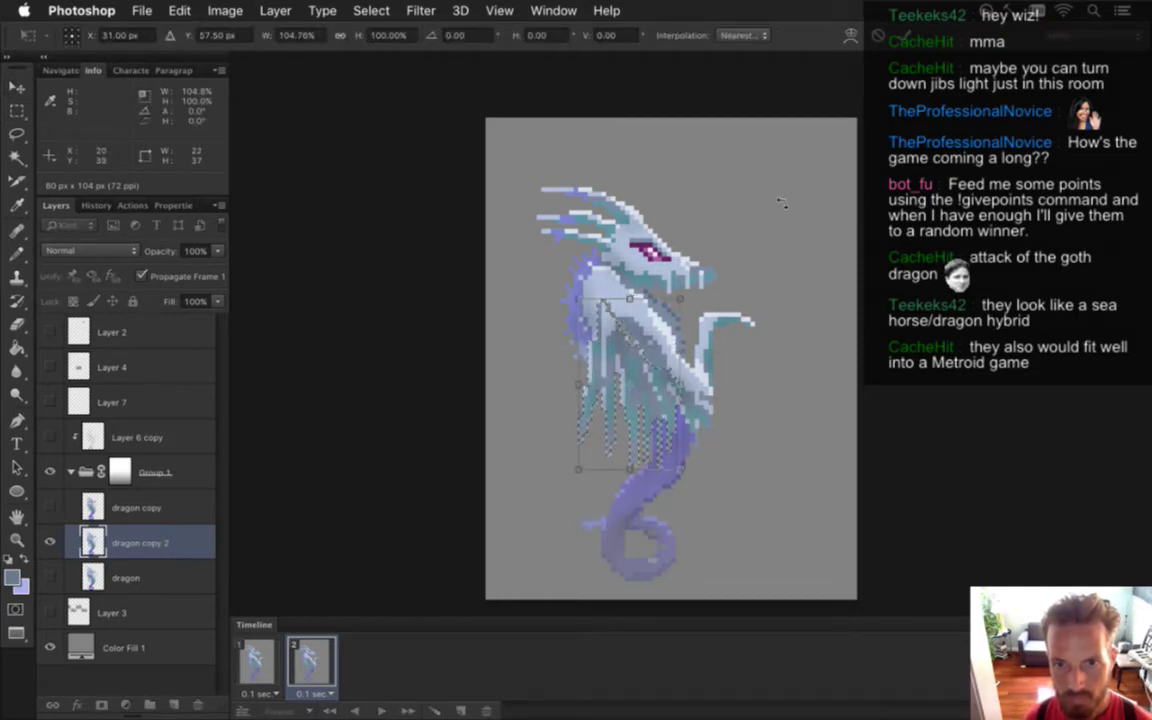
key("Return")
key("m")
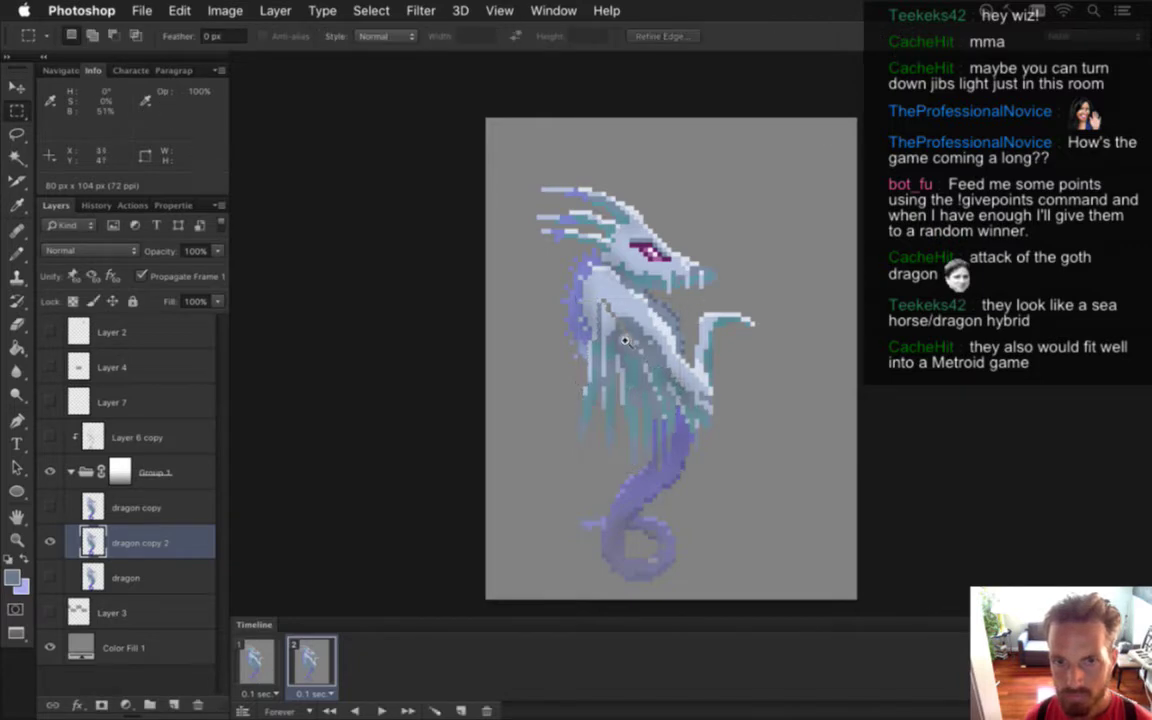
Fill the gaps around the dragon's shoulder and upper wing with pencil pixels in sampled grey-blue and light blue shades
scroll(625, 342, "up", 4)
key("i")
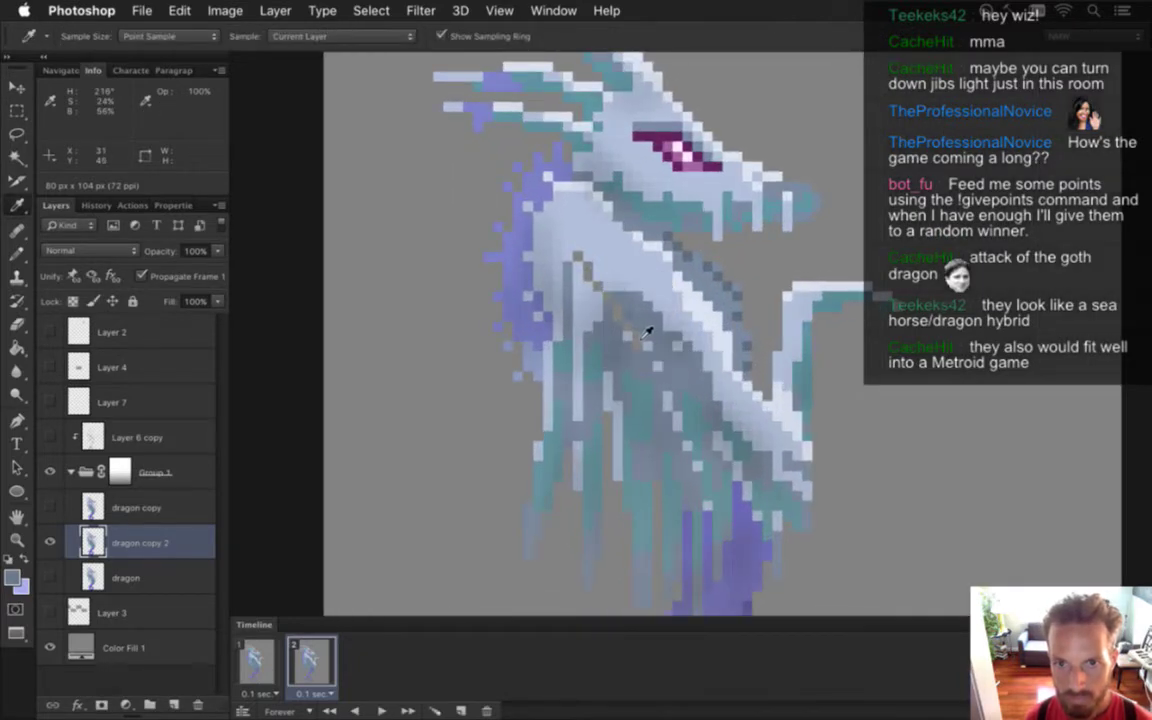
key("b")
left_click(625, 318, "alt")
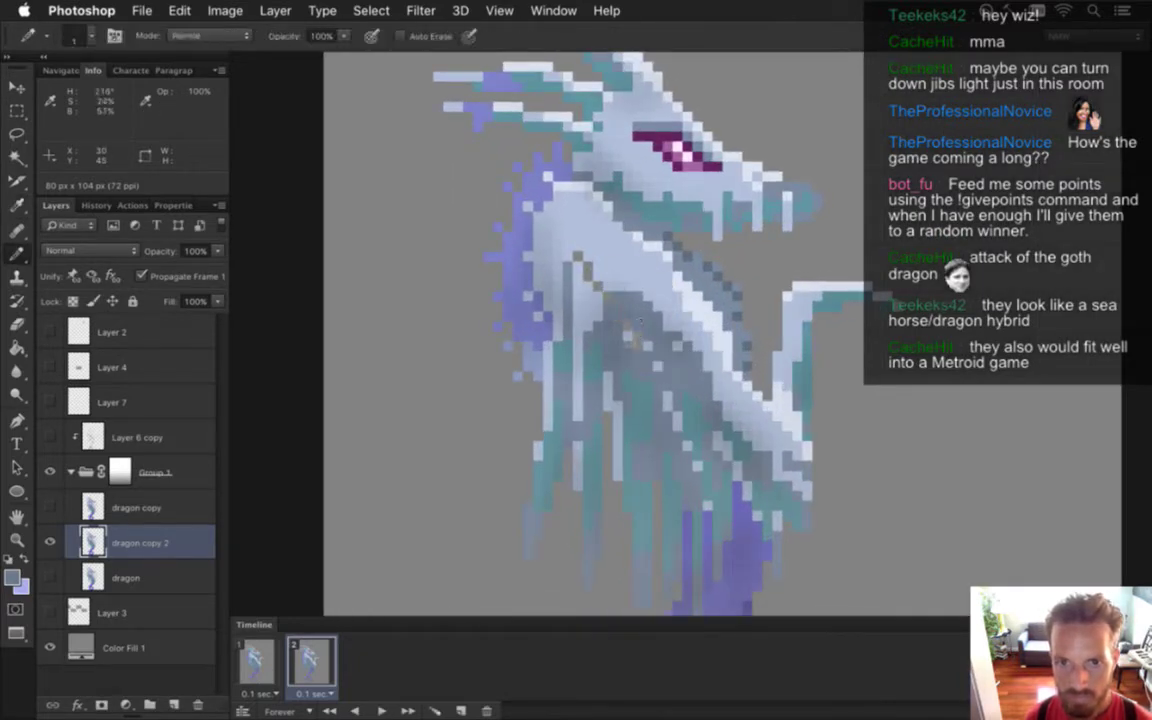
left_click(643, 318, "alt")
left_click(640, 347)
left_click(602, 287, "alt")
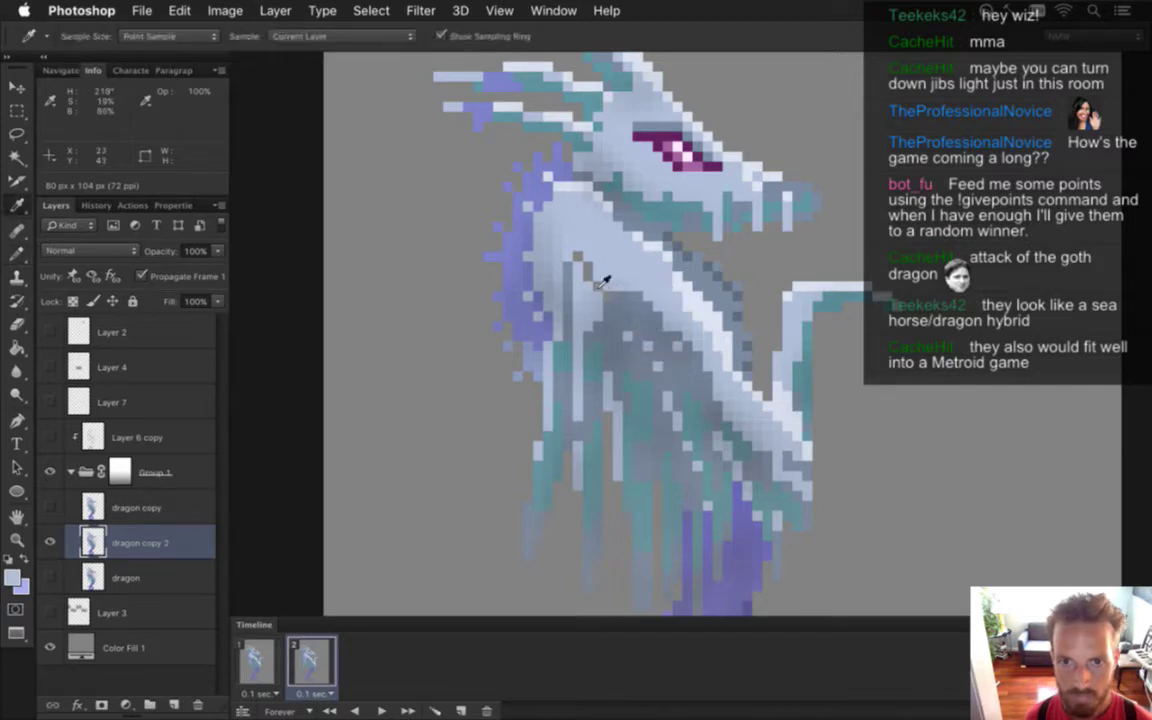
left_click_drag(588, 266, 588, 293)
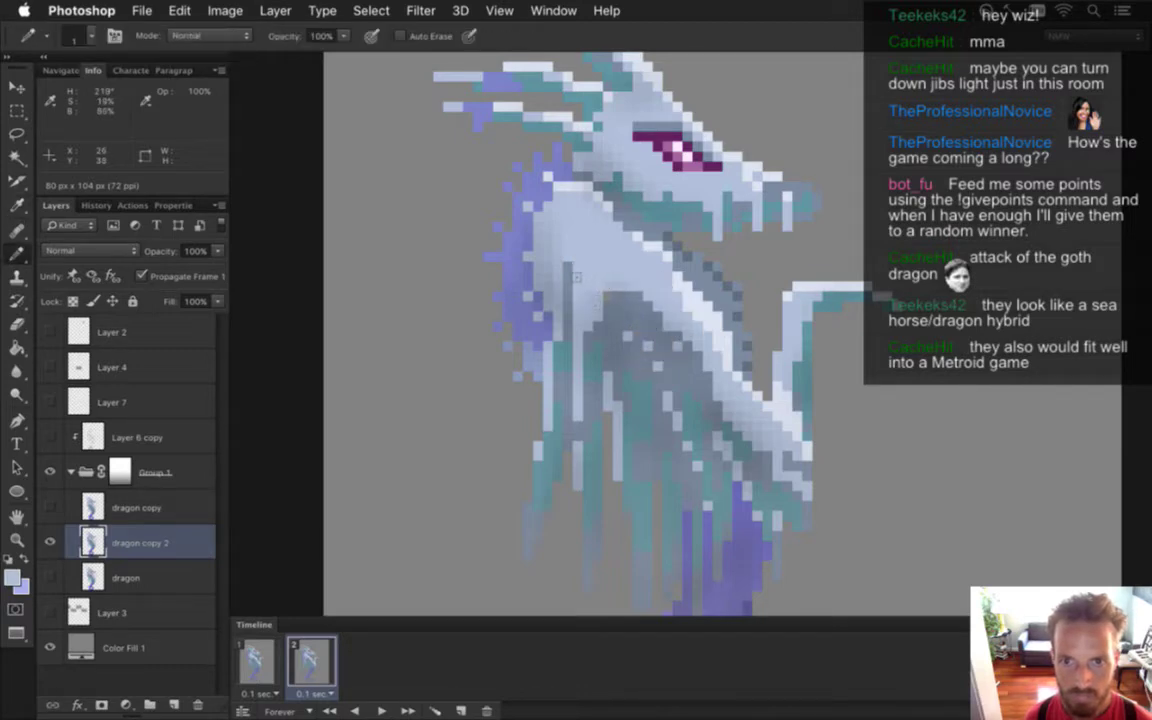
left_click(561, 271, "alt")
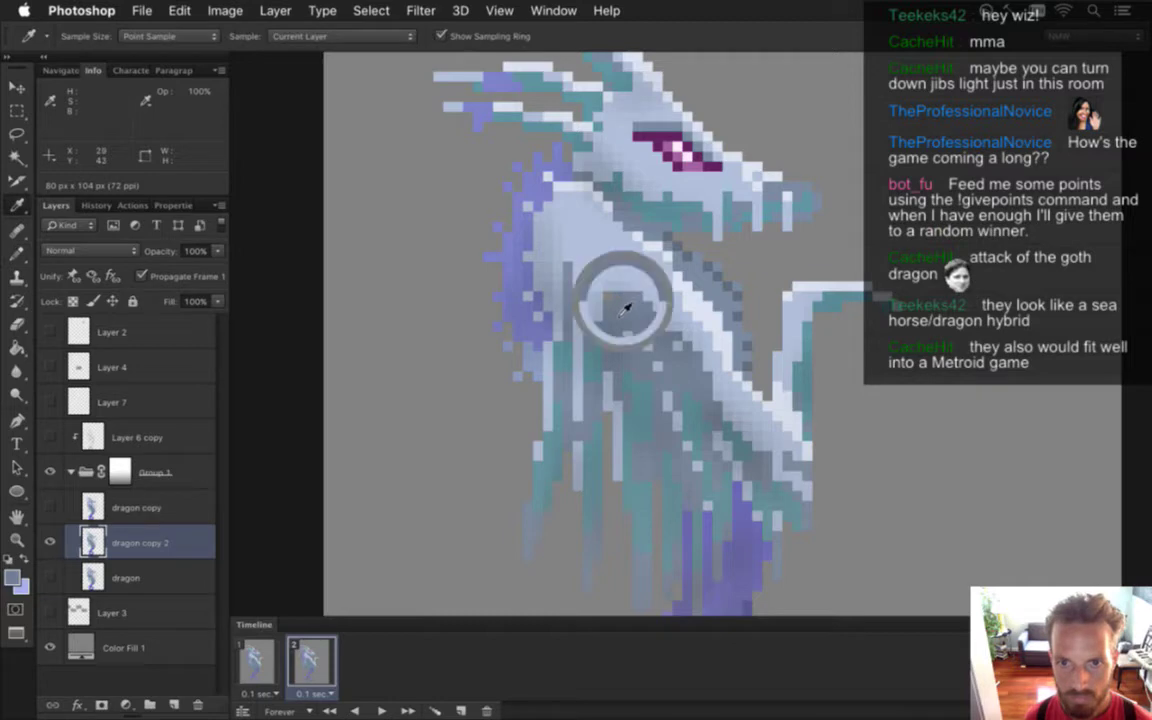
Alternate between animation frames 1 and 2 to compare the wing's movement across the whole dragon
scroll(606, 412, "down", 1)
left_click_drag(606, 412, 560, 396)
left_click_drag(636, 450, 642, 313)
left_click(252, 658)
left_click(313, 662)
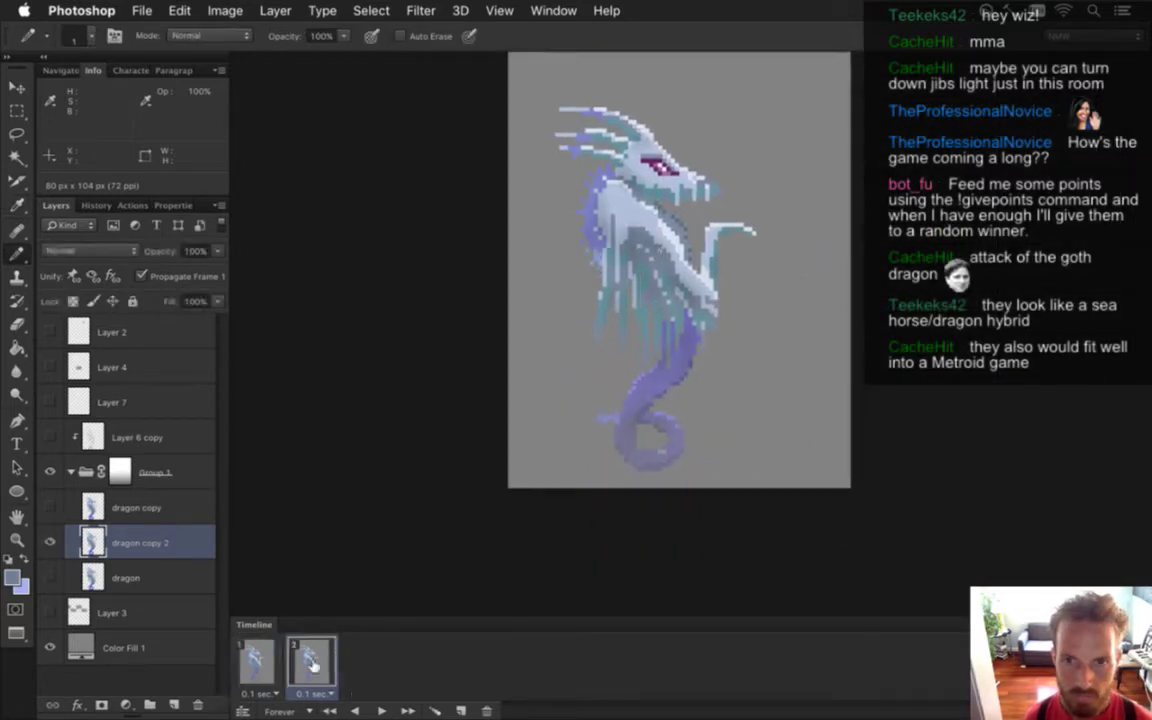
left_click(265, 658)
left_click(320, 662)
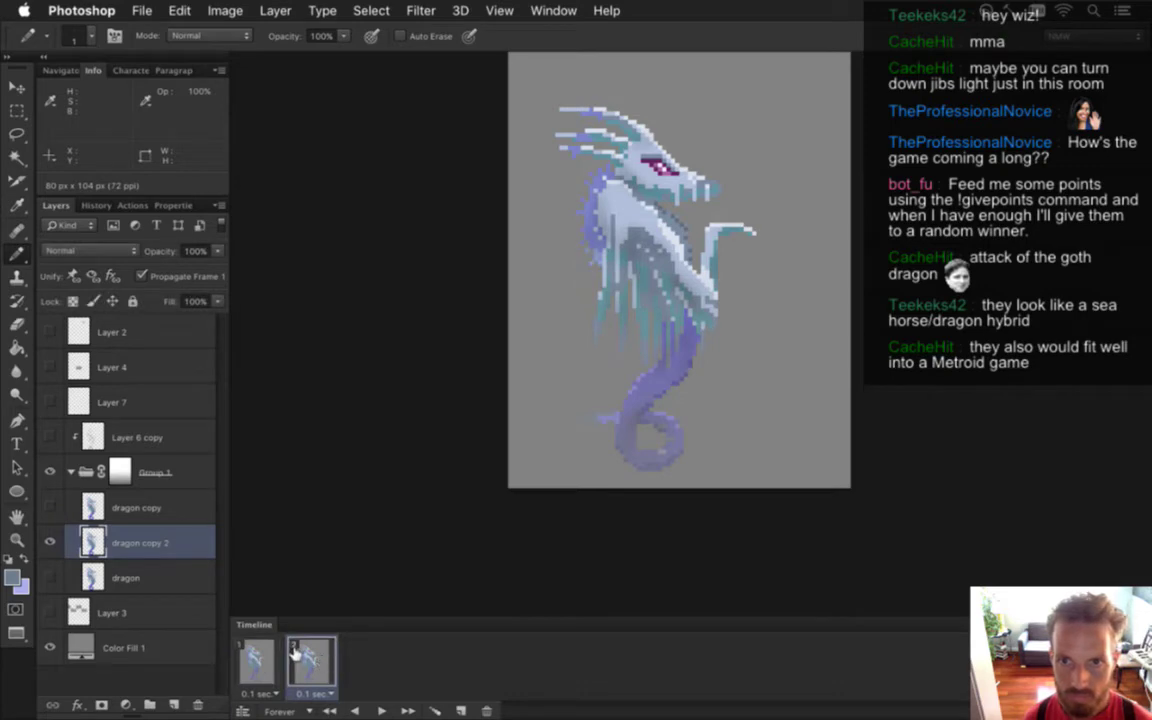
left_click(268, 656)
left_click(318, 657)
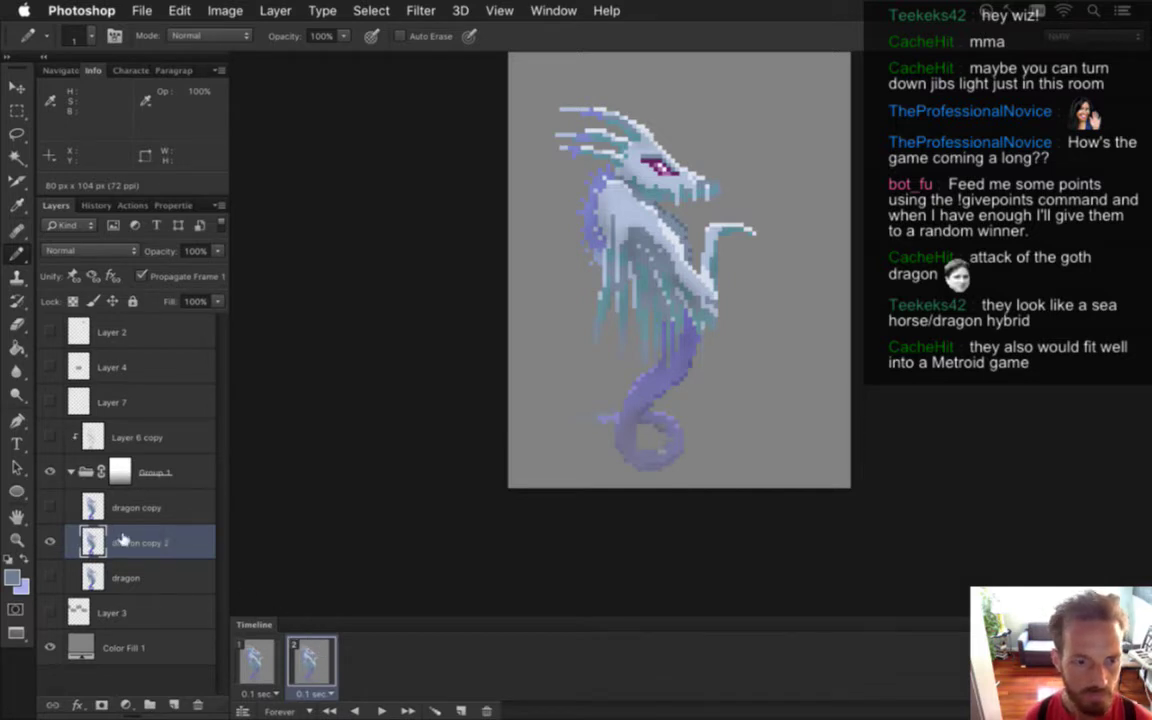
Select the dragon's head and horns on frame 2, move them up one pixel, and deselect
left_click_drag(665, 194, 657, 293)
scroll(657, 292, "up", 1)
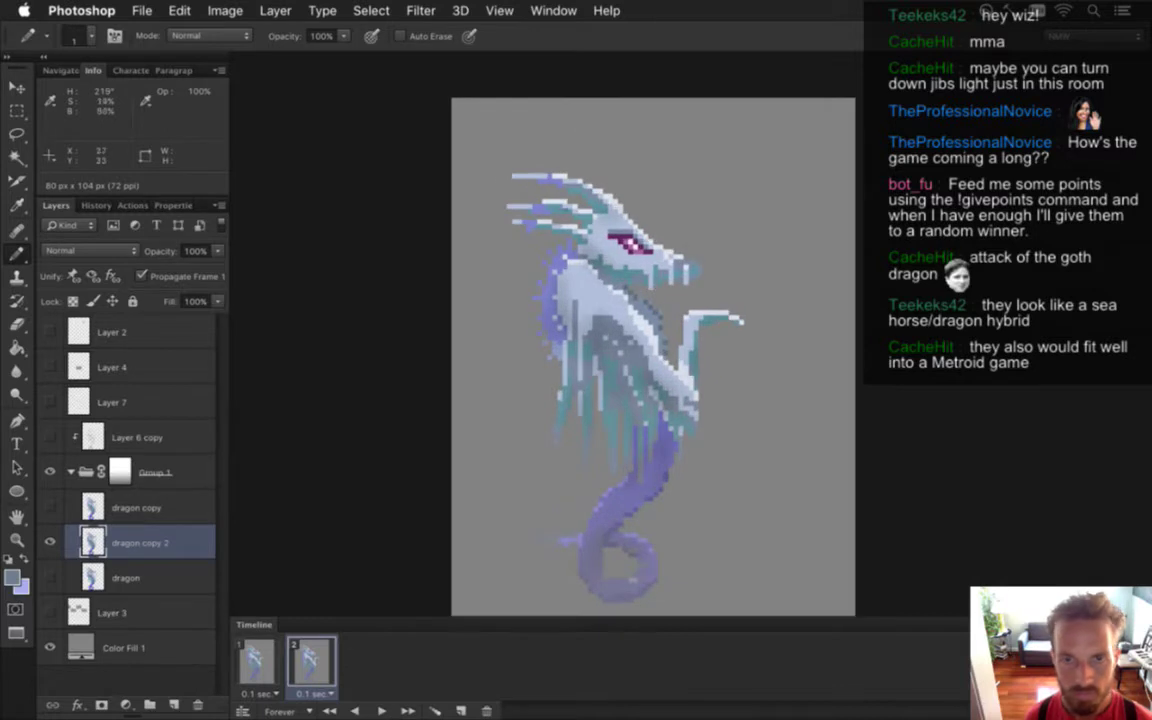
key("m")
left_click_drag(485, 156, 669, 243)
left_click_drag(603, 219, 718, 286)
left_click_drag(639, 282, 662, 293)
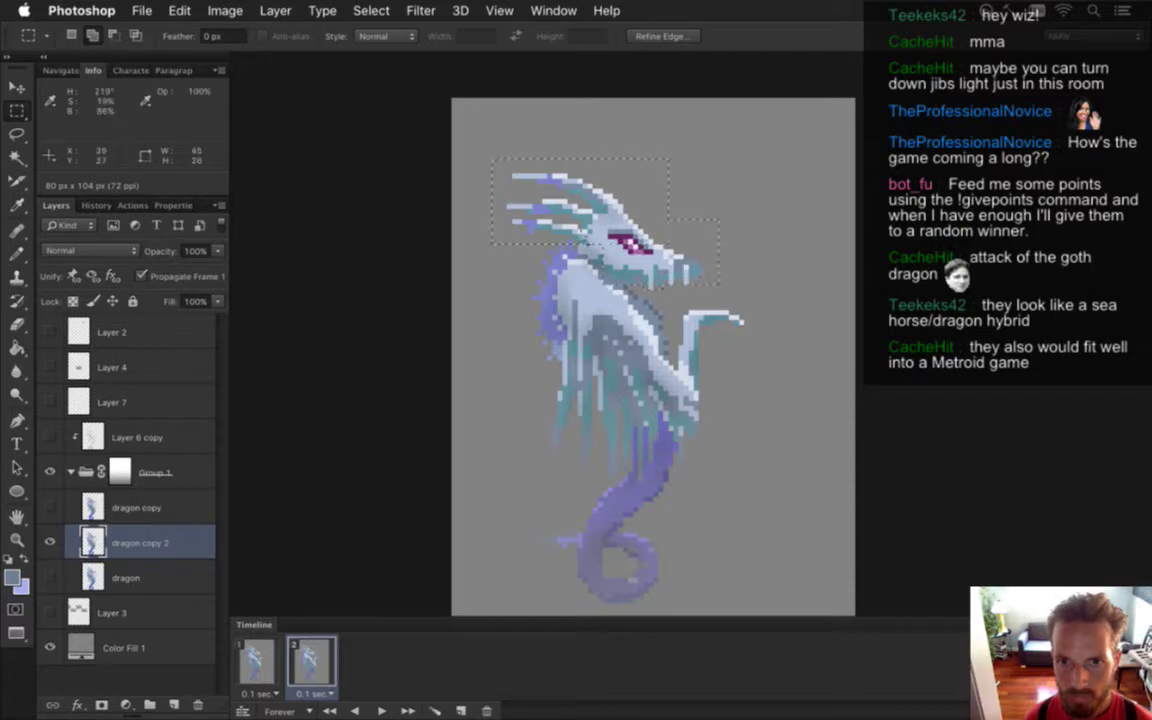
left_click_drag(576, 238, 604, 257)
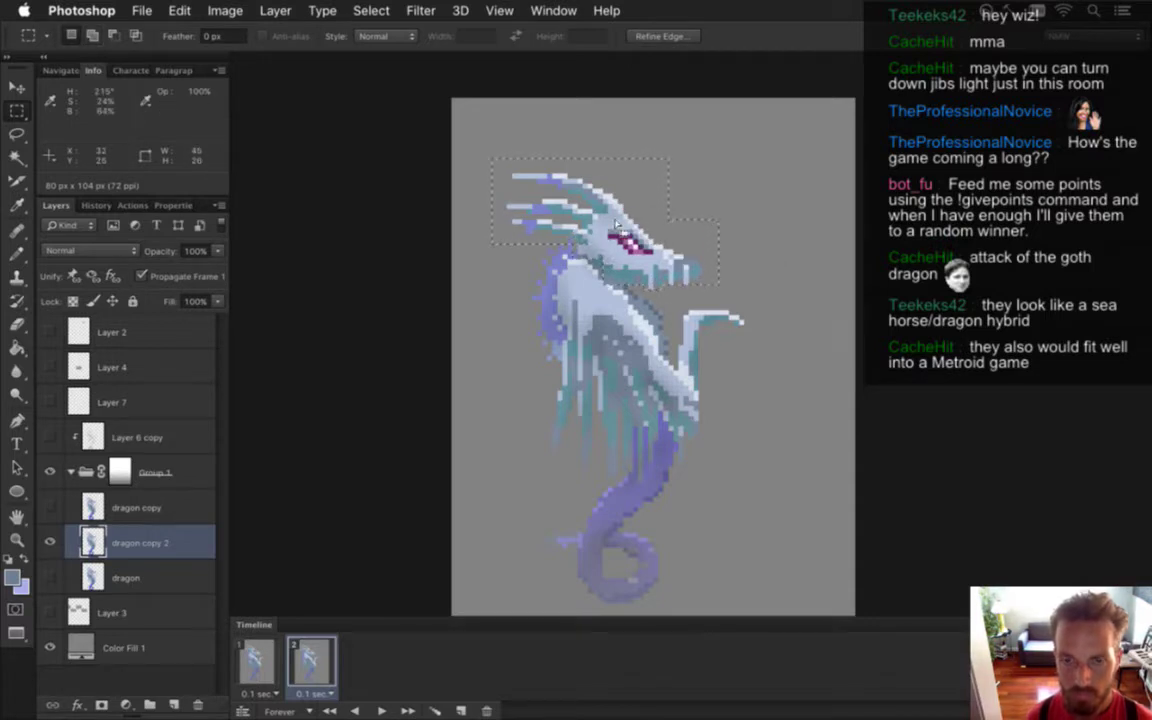
key("v")
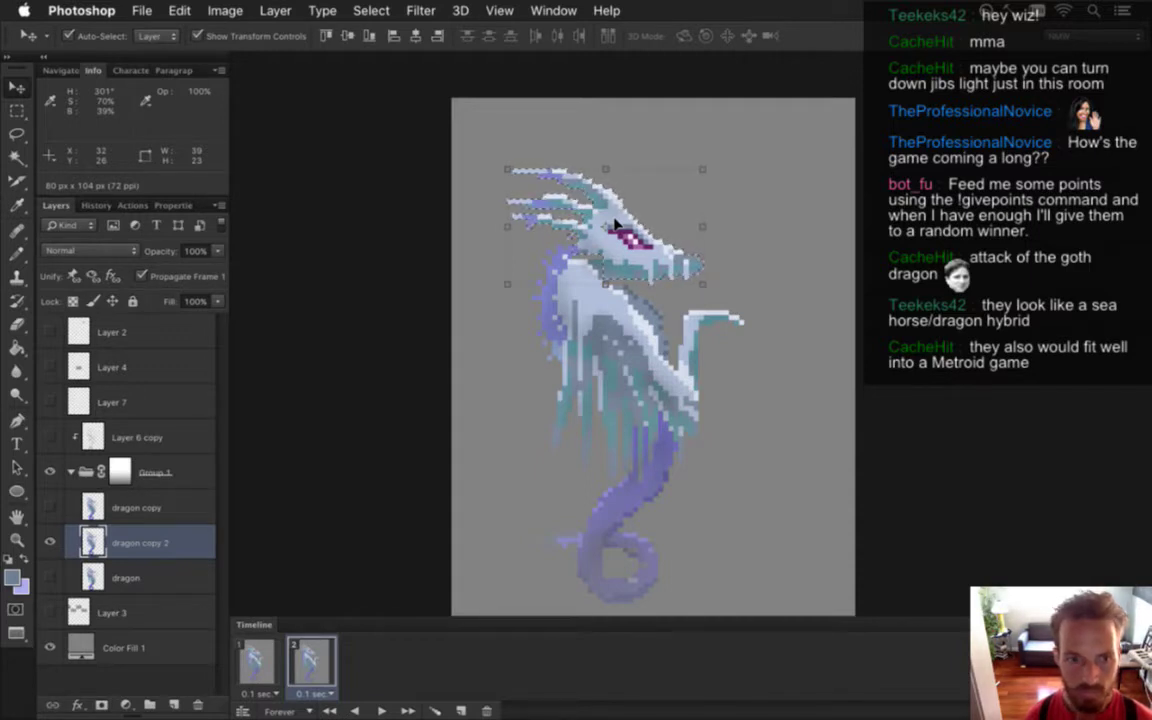
key("m")
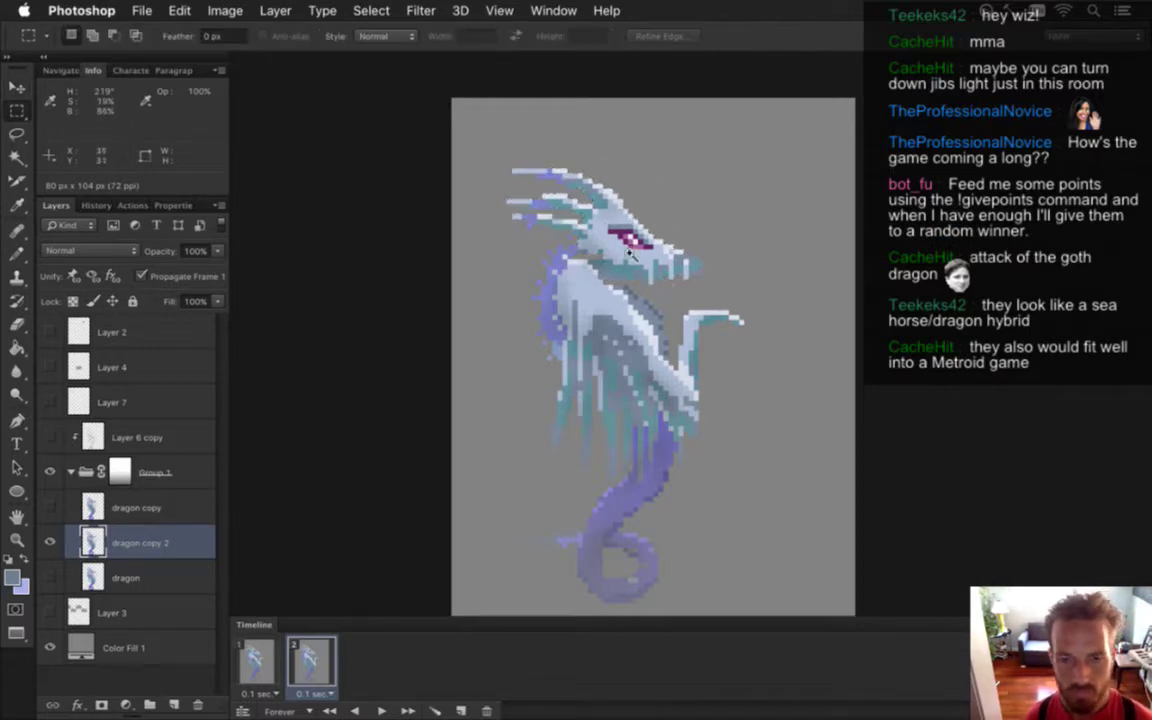
Fill the gap between the dragon's jaw and neck with pencil pixels in sampled teal and blue shades
left_click_drag(604, 250, 676, 272)
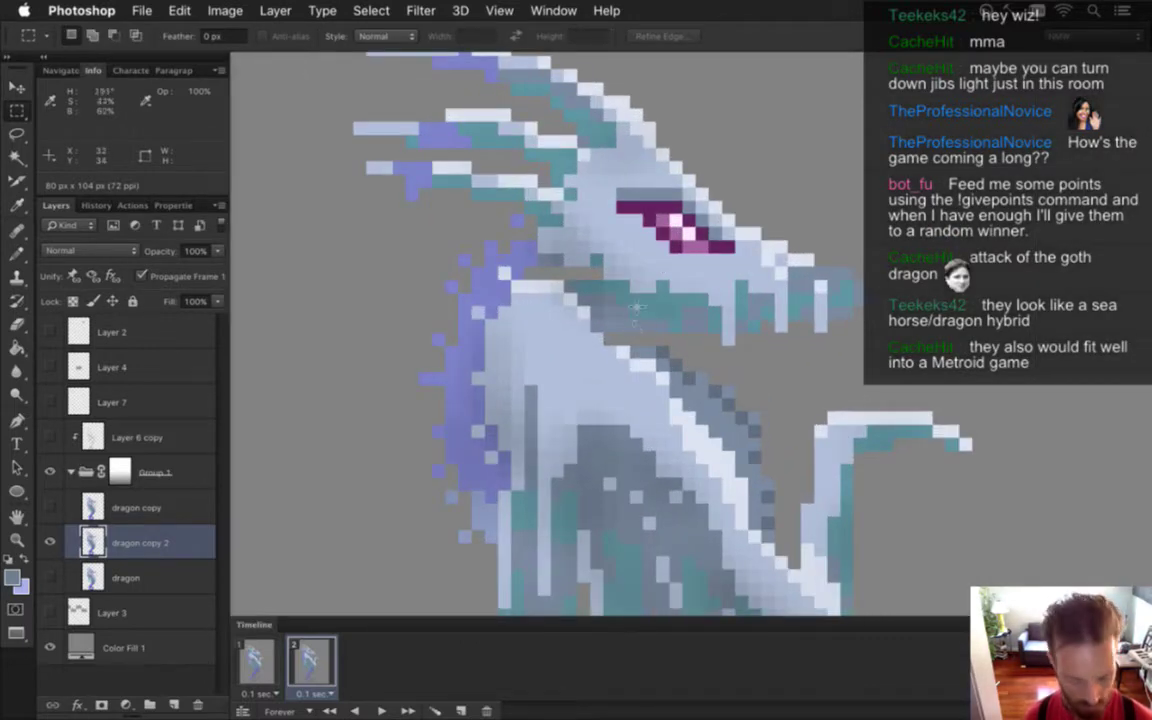
key("i")
key("b")
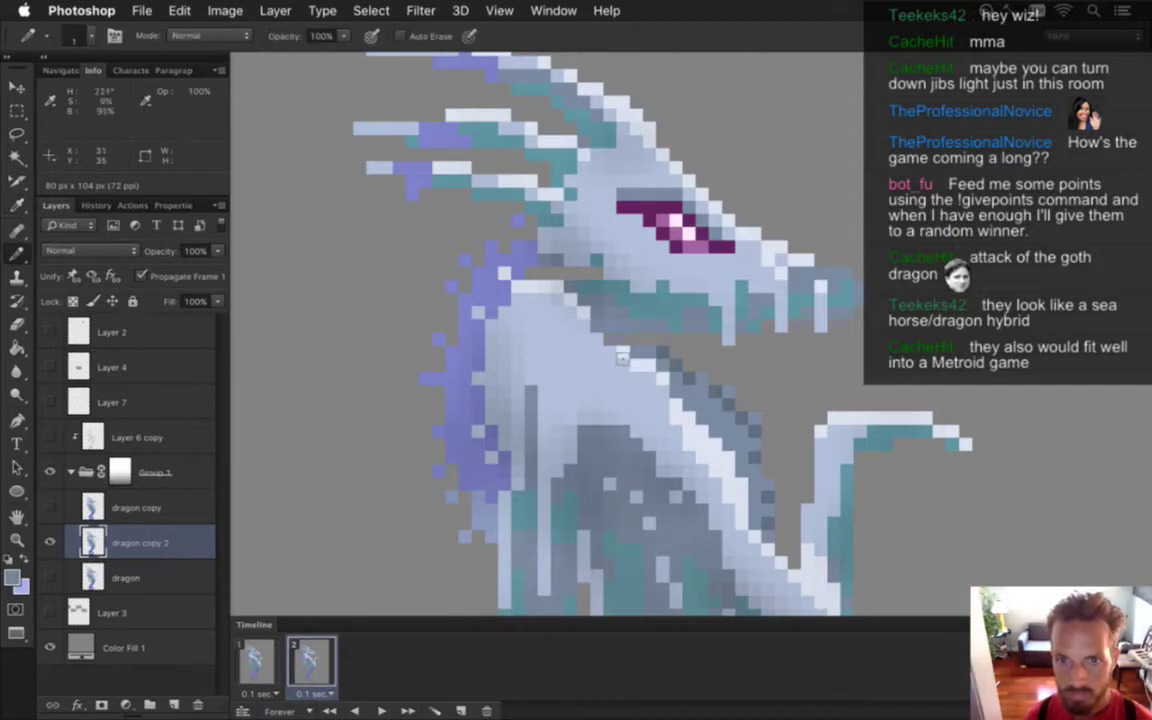
key("i")
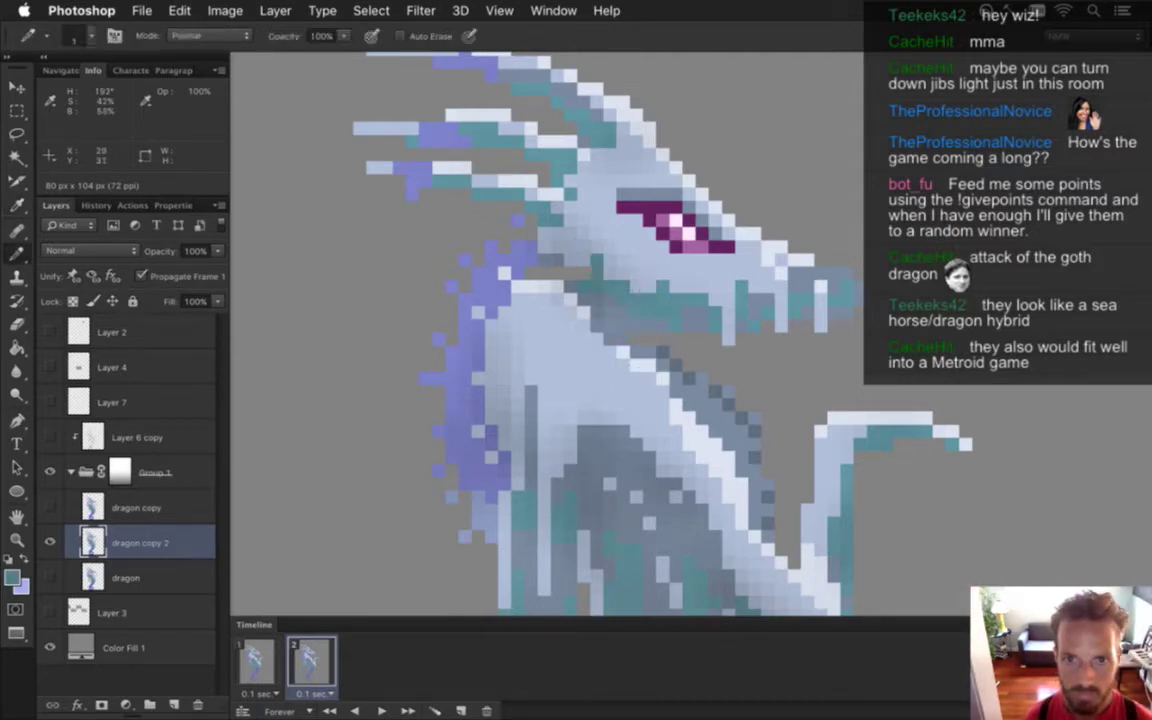
key("b")
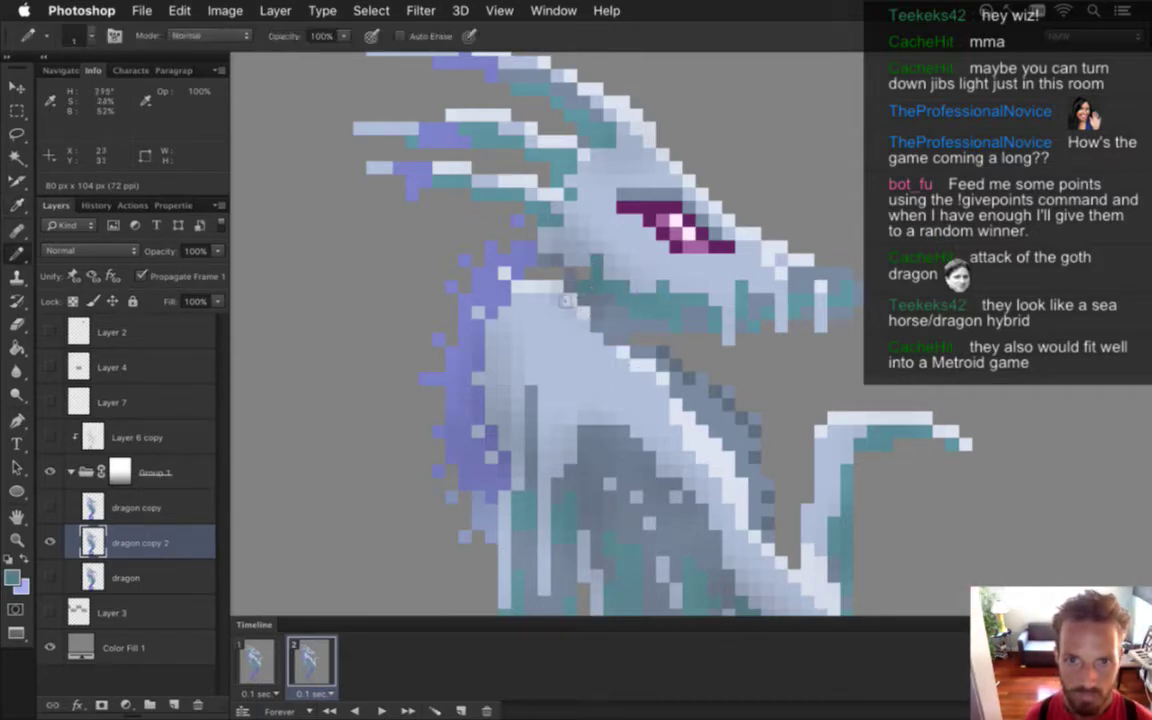
key("i")
left_click(530, 265)
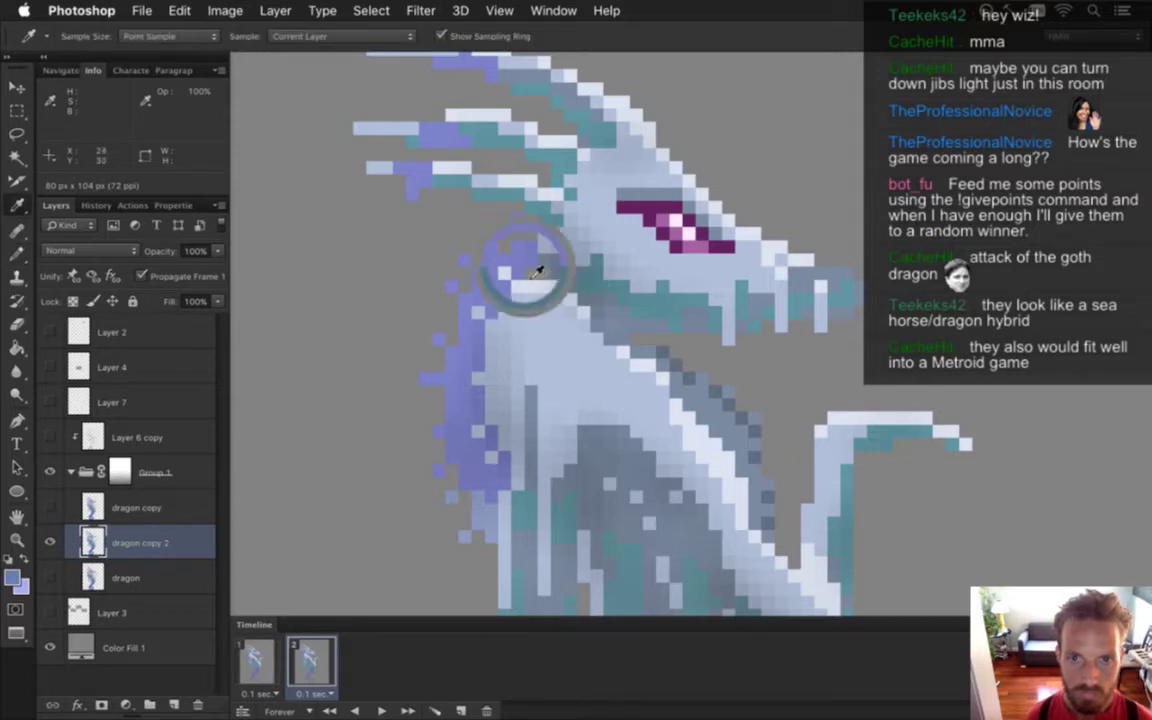
key("b")
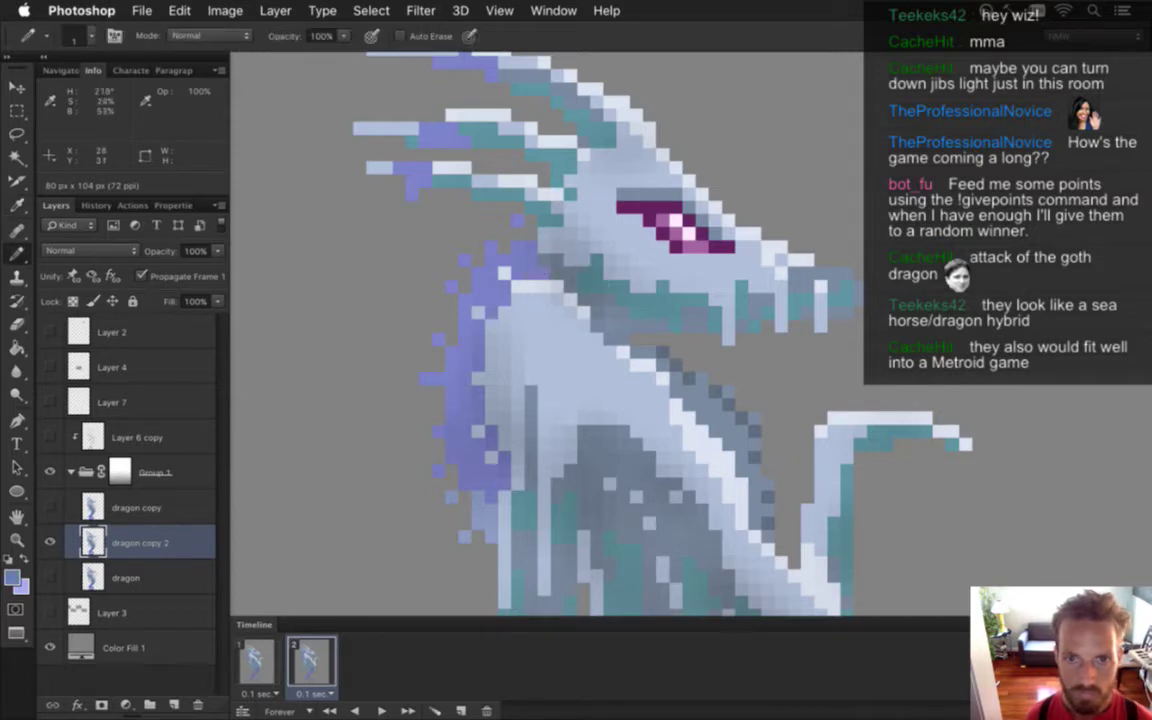
Touch up the purple mane spikes behind the dragon's head by adding and erasing single pixels
key("e")
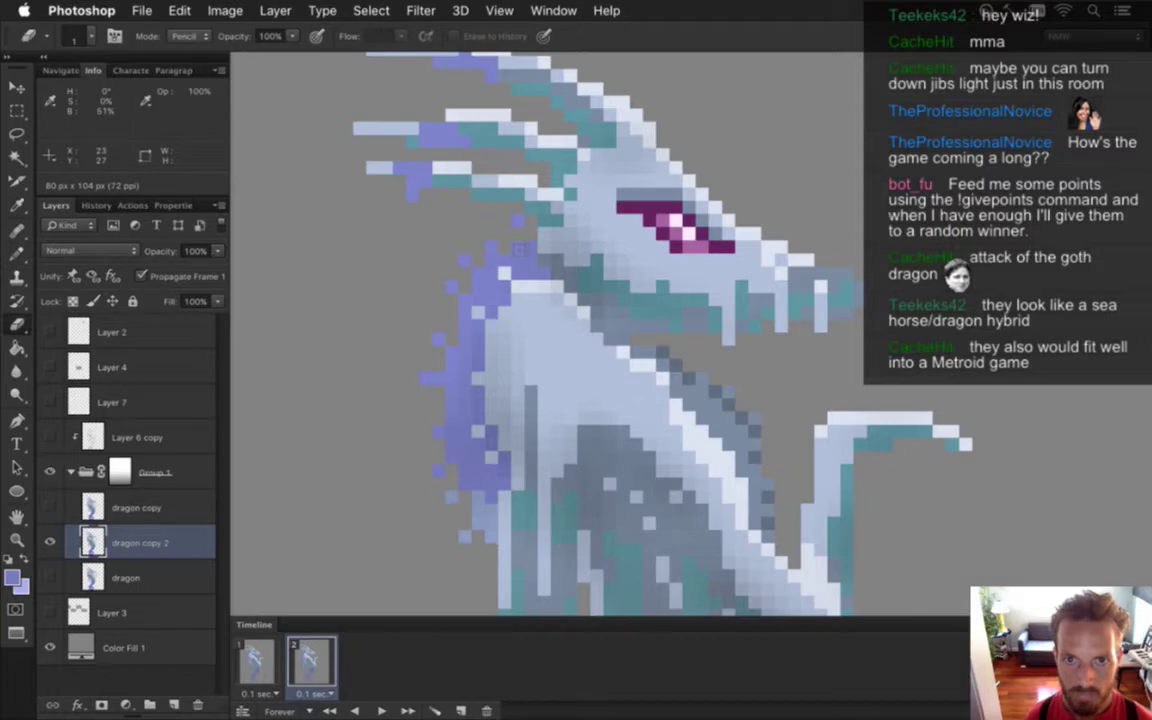
key("i")
key("b")
left_click(517, 236)
key("e")
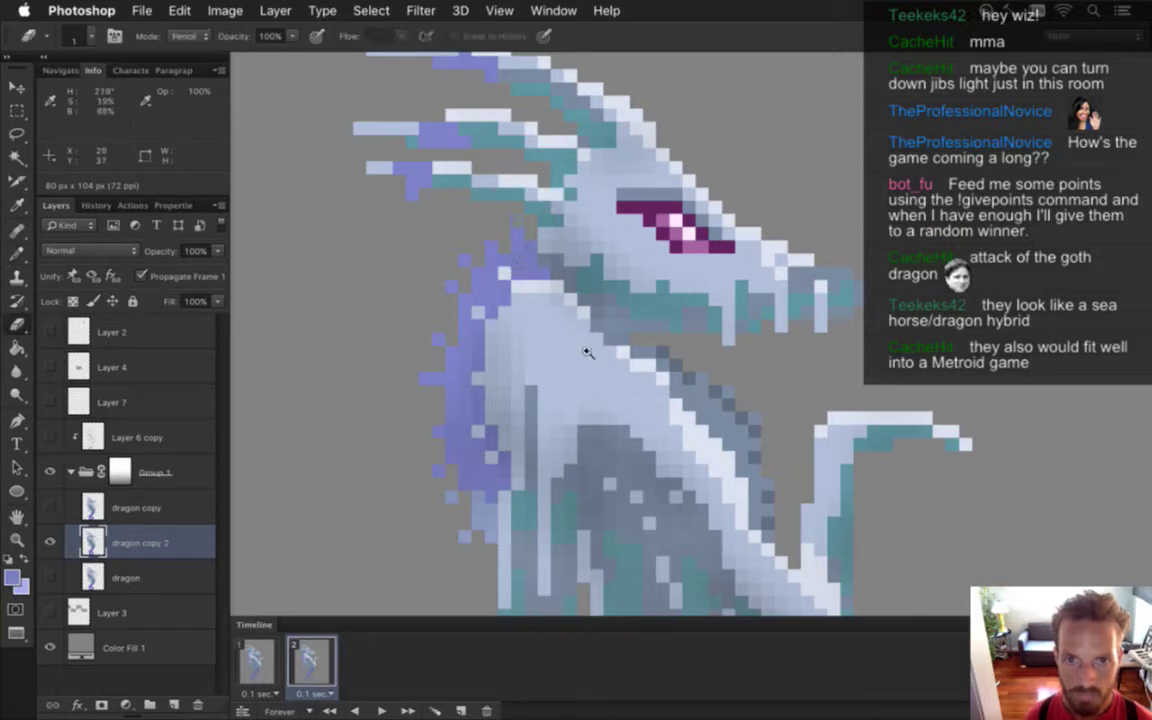
left_click_drag(587, 352, 522, 327)
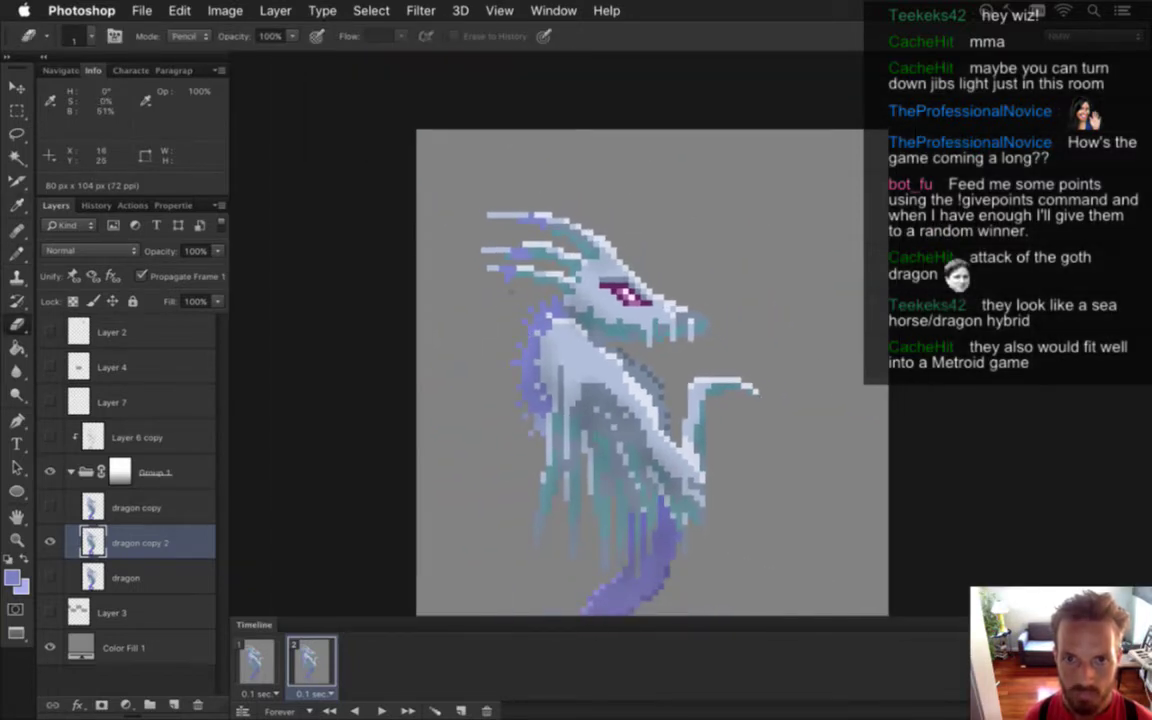
Compare frames 1 and 2, and play the looping animation to check the dragon's head and wing motion
left_click(272, 655)
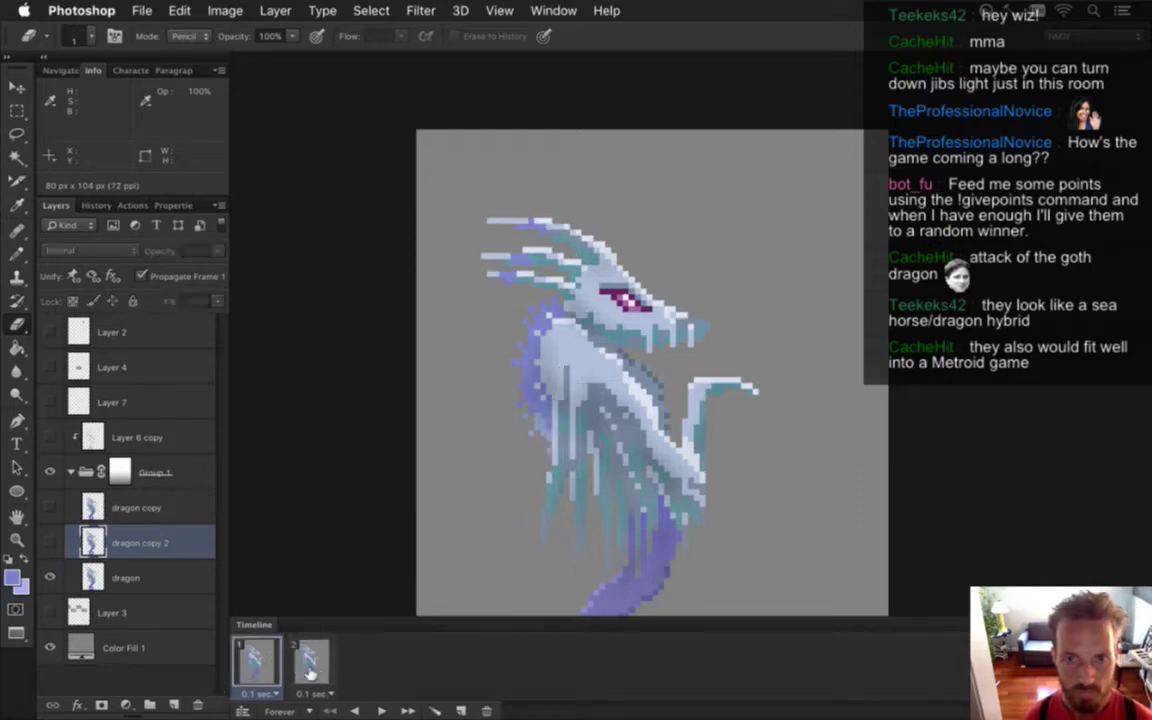
left_click(292, 655)
left_click(279, 653)
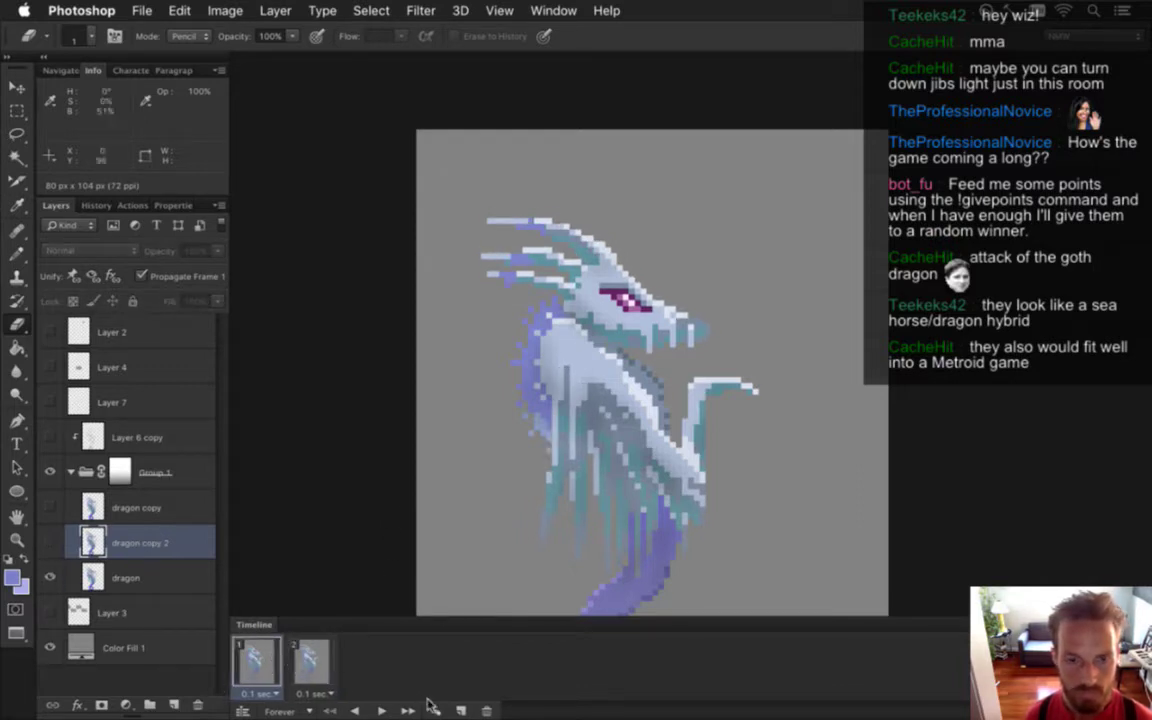
left_click_drag(492, 475, 457, 460)
left_click_drag(542, 503, 545, 403)
left_click(381, 710)
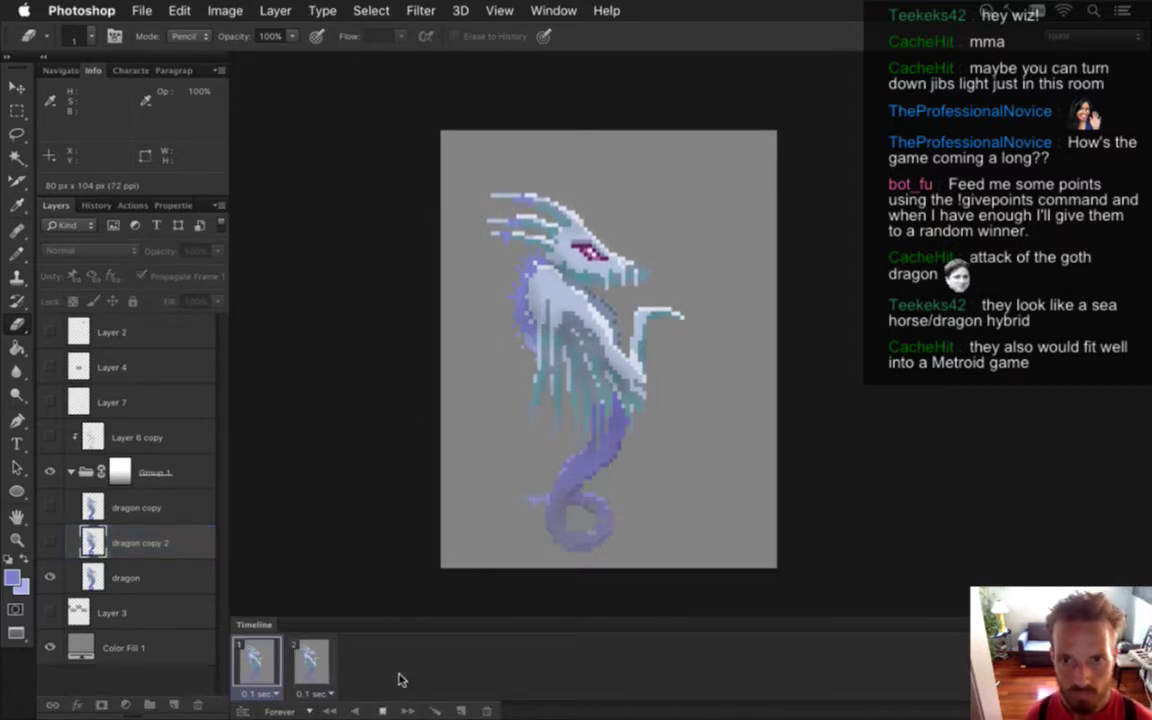
left_click(385, 708)
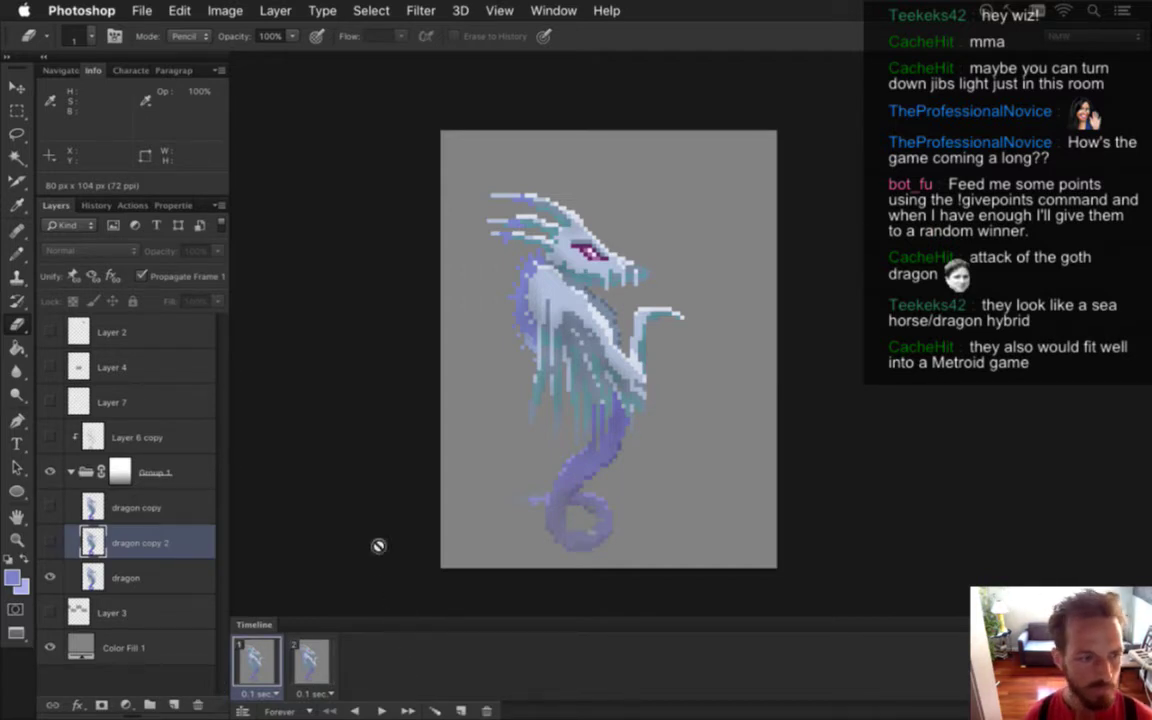
Duplicate frame 2 as a third animation frame
left_click(316, 657)
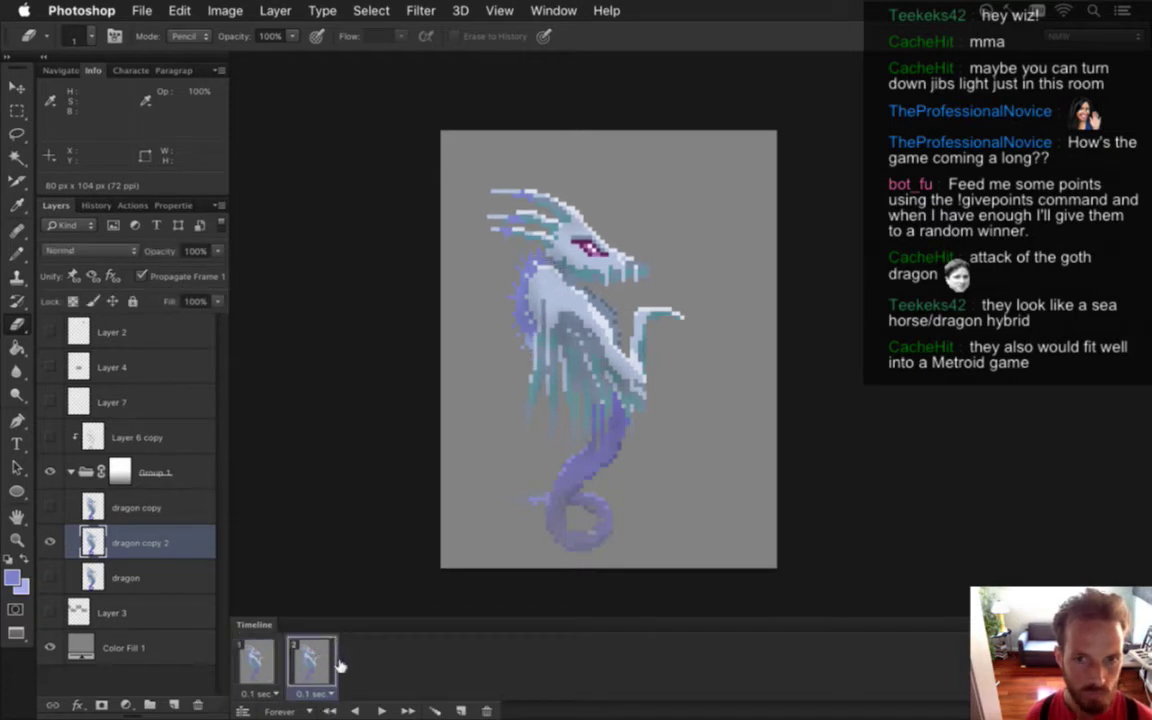
left_click(461, 708)
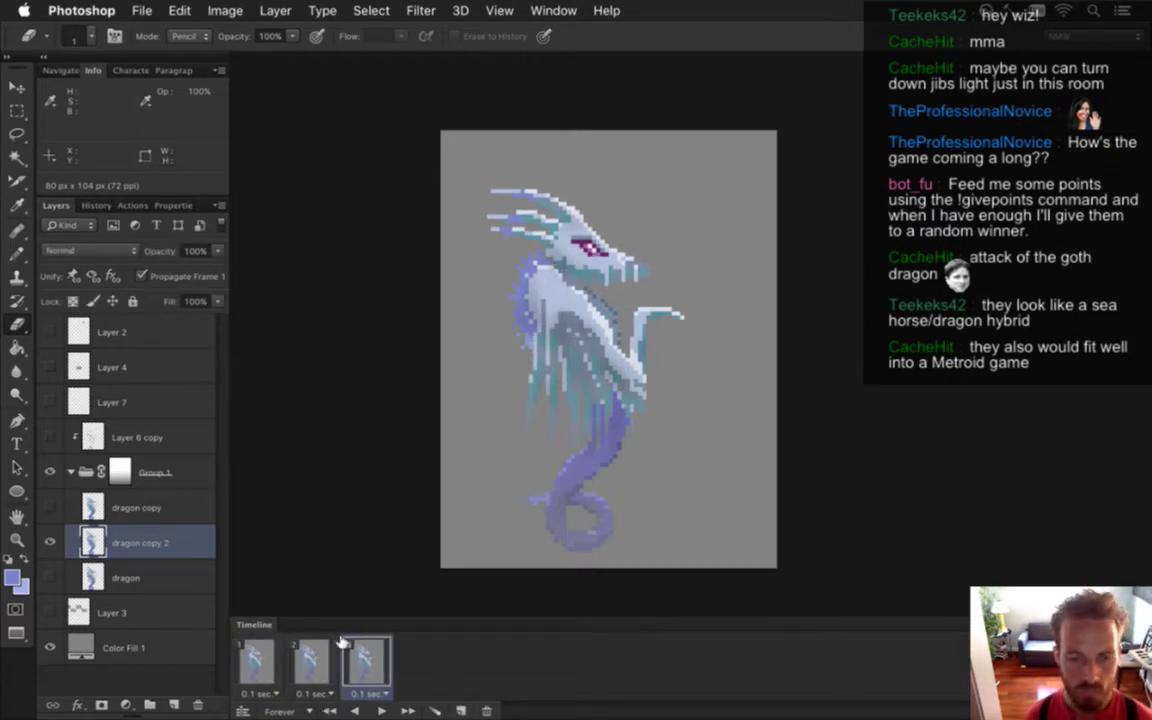
Delete the "dragon copy" layer and duplicate the "dragon copy 2" layer for the third frame
left_click(105, 503)
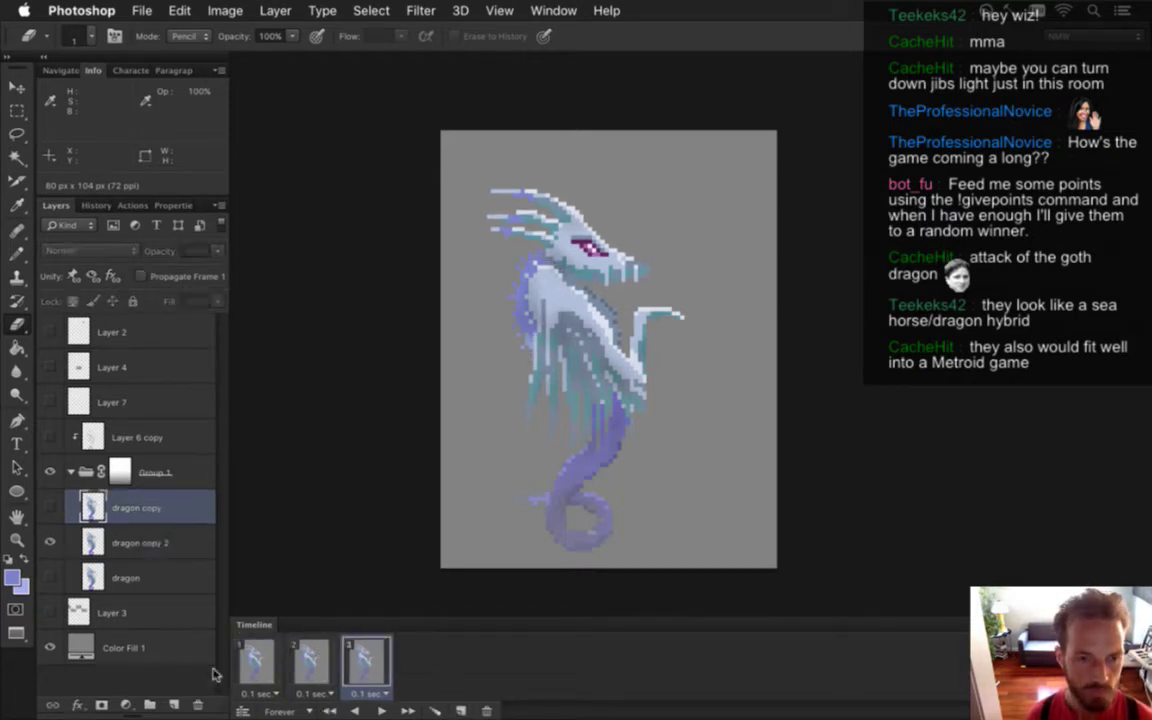
left_click(199, 705)
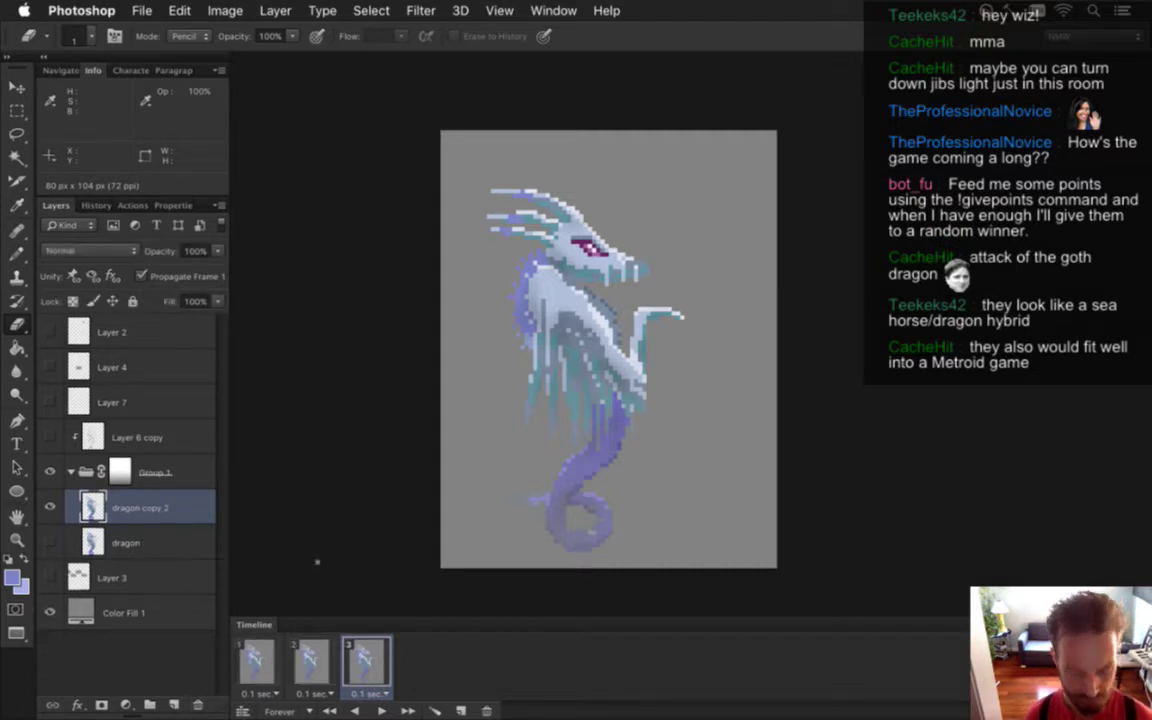
key("super+j")
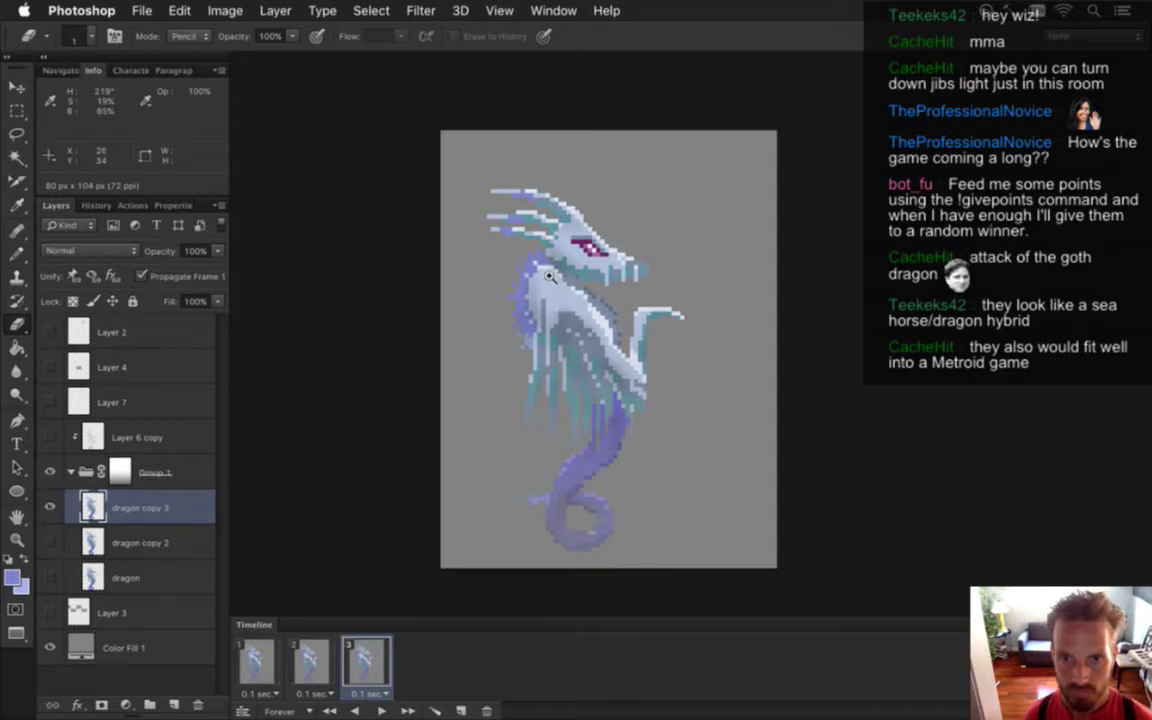
Select the dragon's head and horns with the Lasso on the "dragon copy 3" layer, rotate them by -1.74°, and deselect
scroll(549, 277, "up", 3)
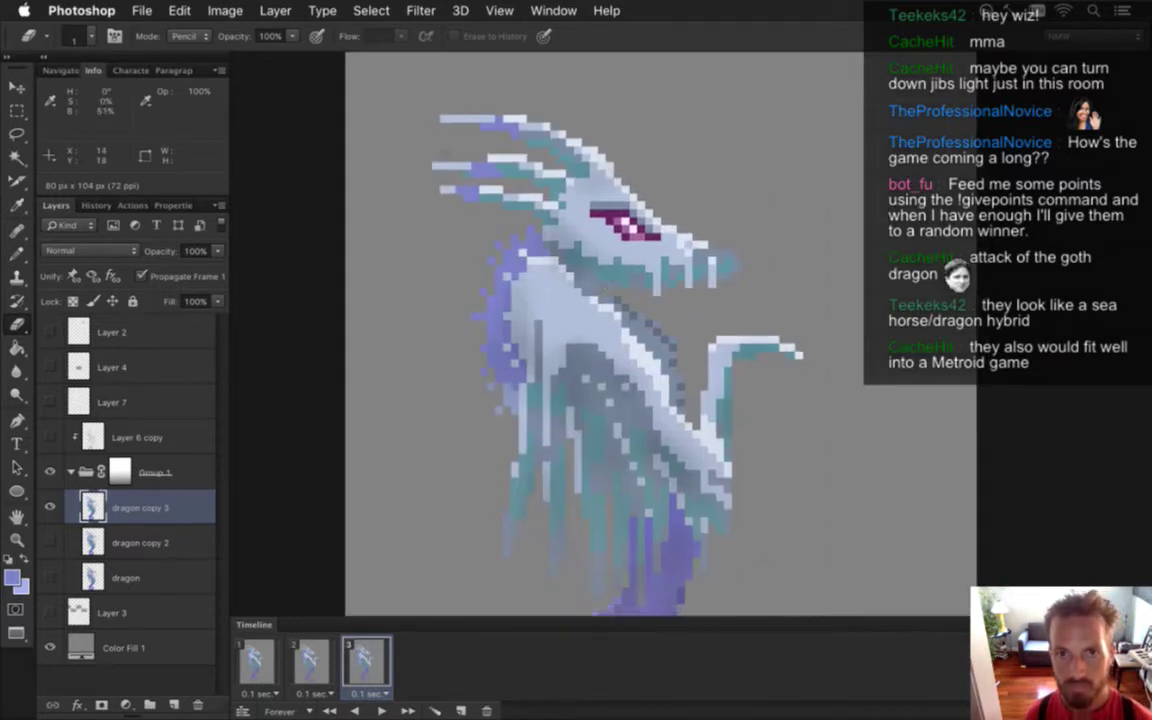
key("m")
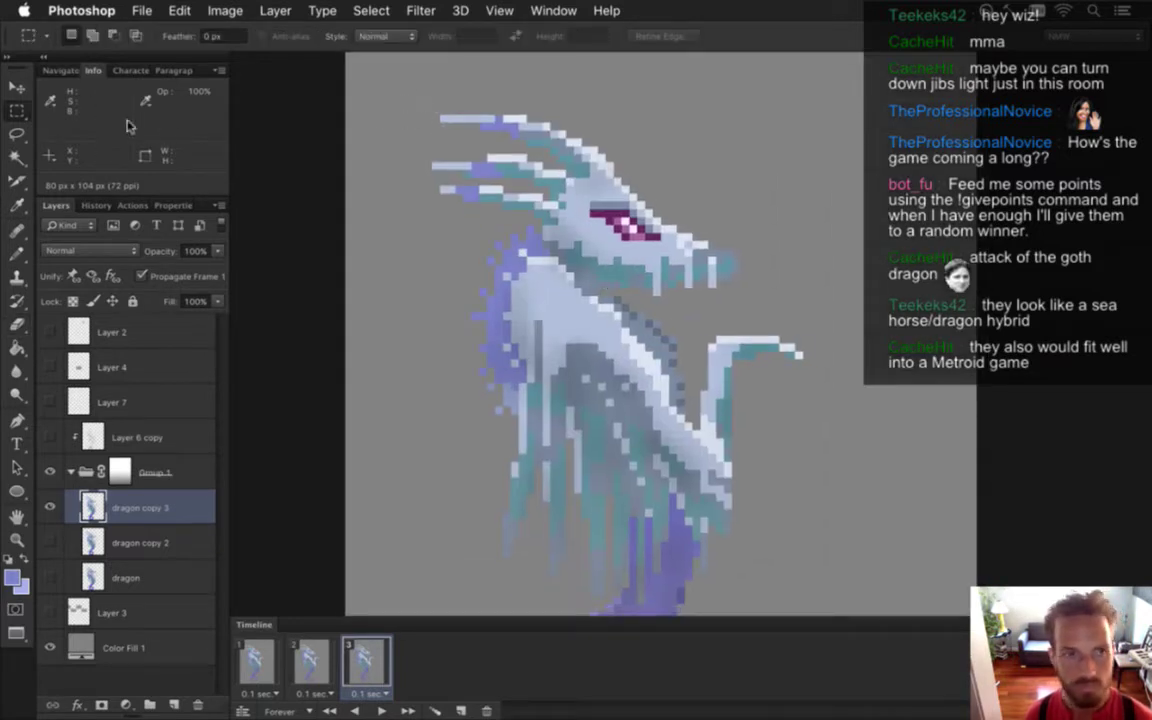
left_click(16, 133)
mouse_move(492, 70)
left_mouse_down()
mouse_move(412, 173)
mouse_move(450, 217)
mouse_move(494, 217)
left_mouse_up()
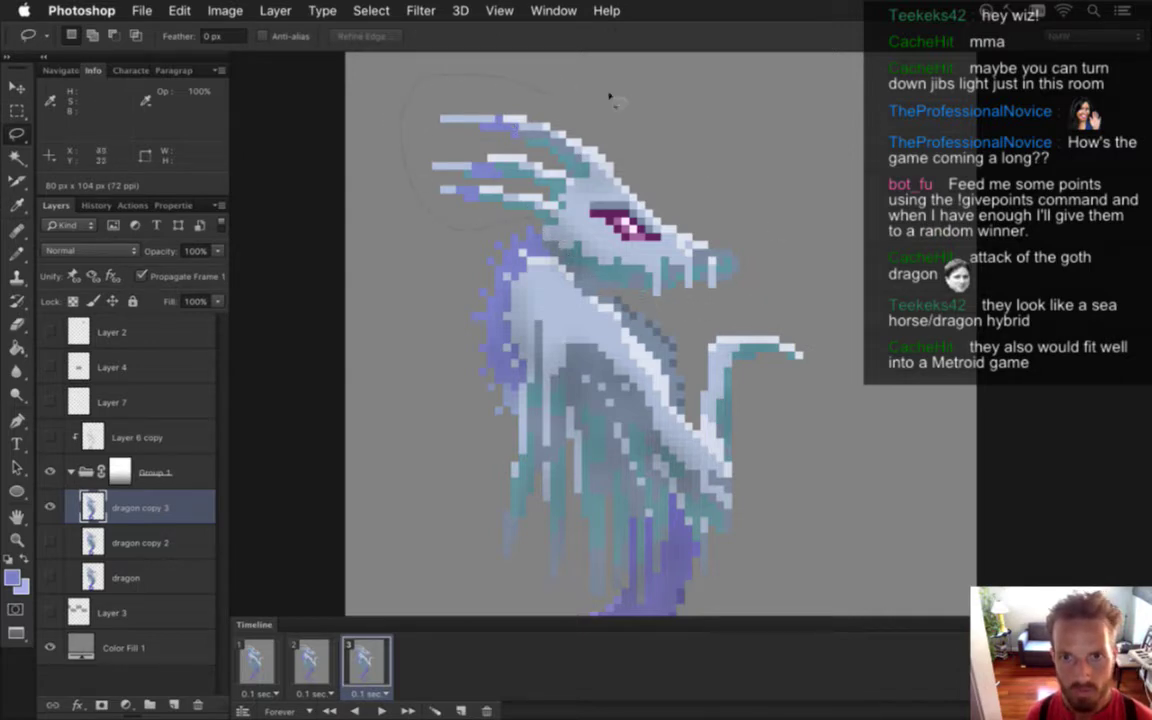
key("ctrl+t")
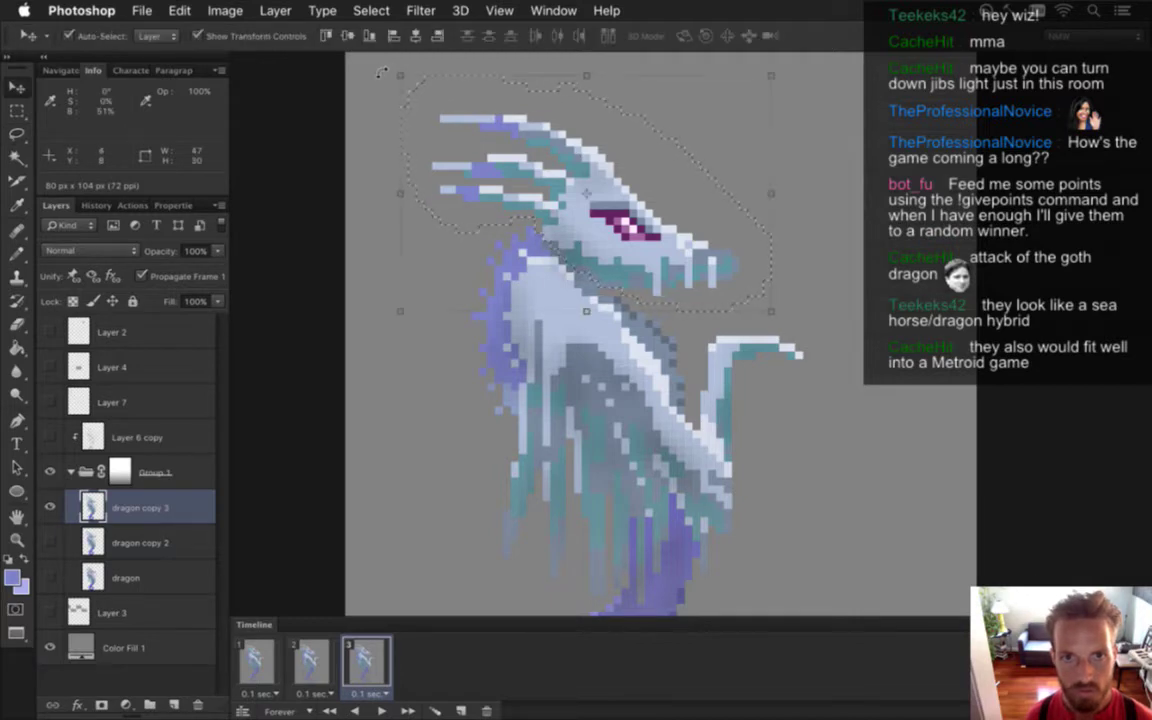
left_click_drag(389, 72, 368, 86)
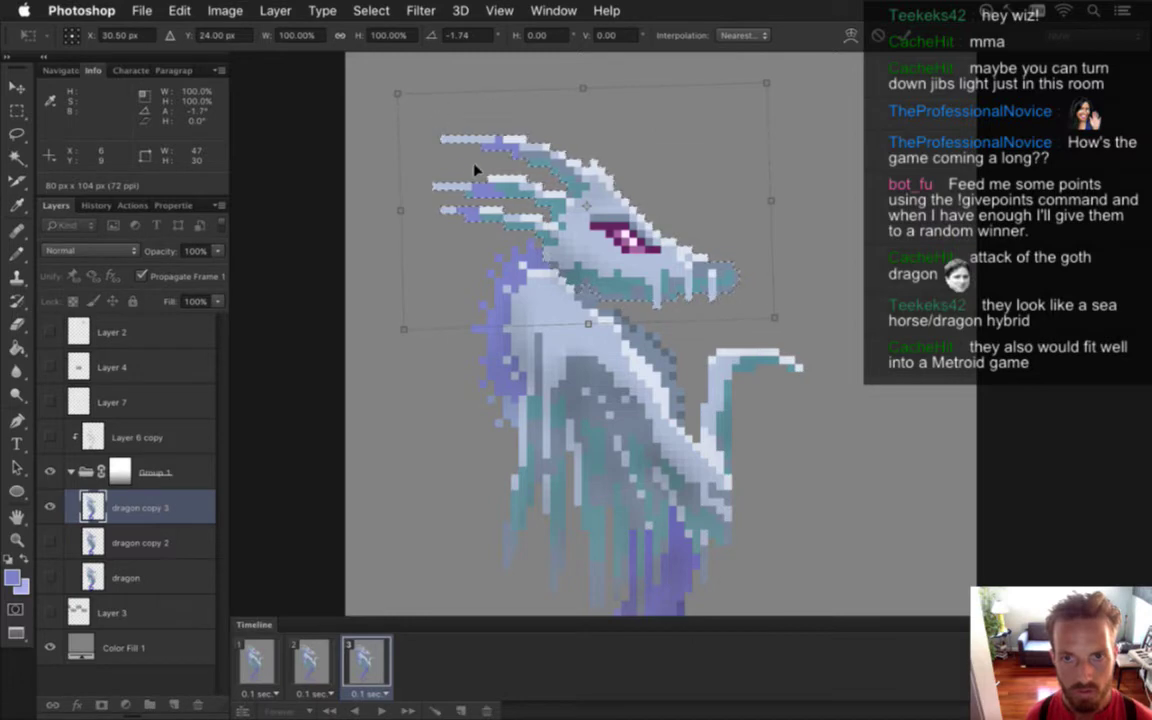
key("Return")
key("m")
key("ctrl+d")
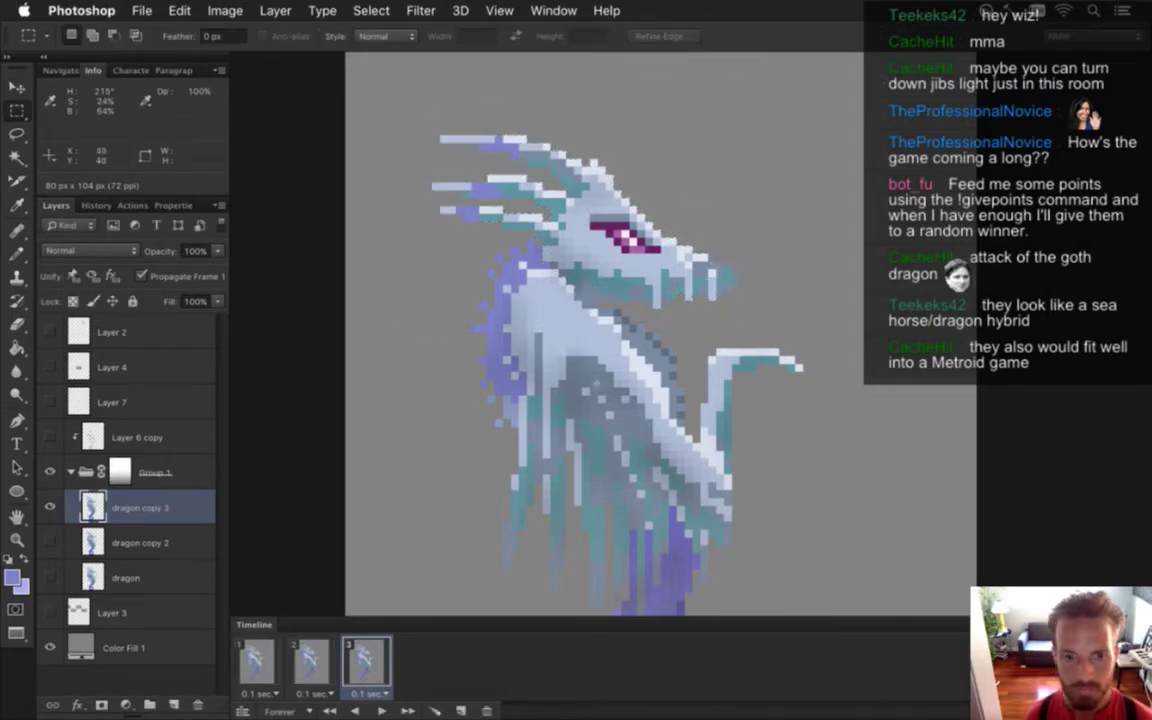
Play the looping three-frame animation from frame 1 to check the dragon's head movement
left_click(262, 660)
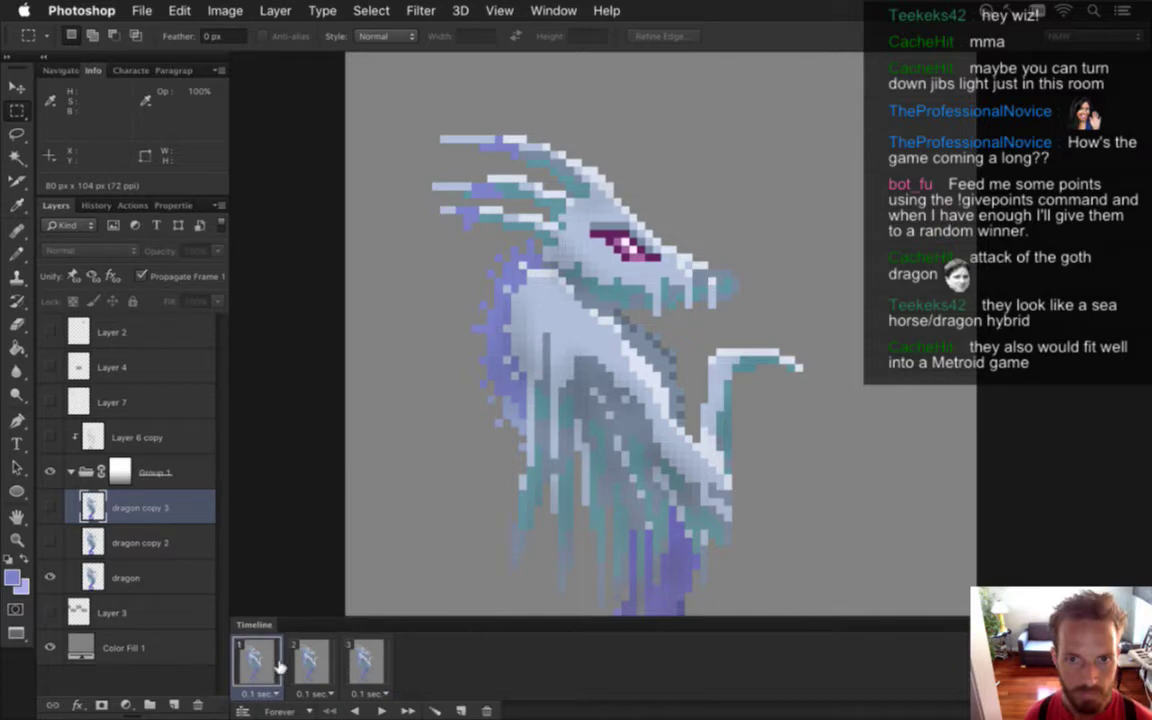
left_click(384, 710)
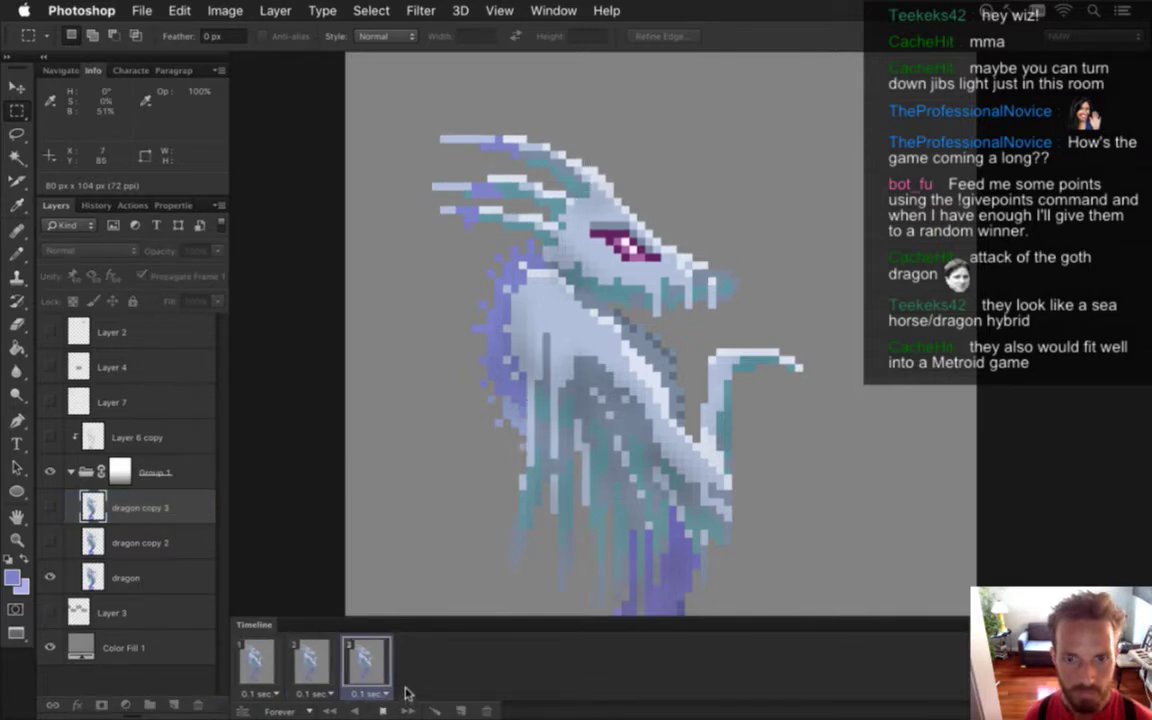
left_click(385, 710)
left_click_drag(504, 465, 458, 447)
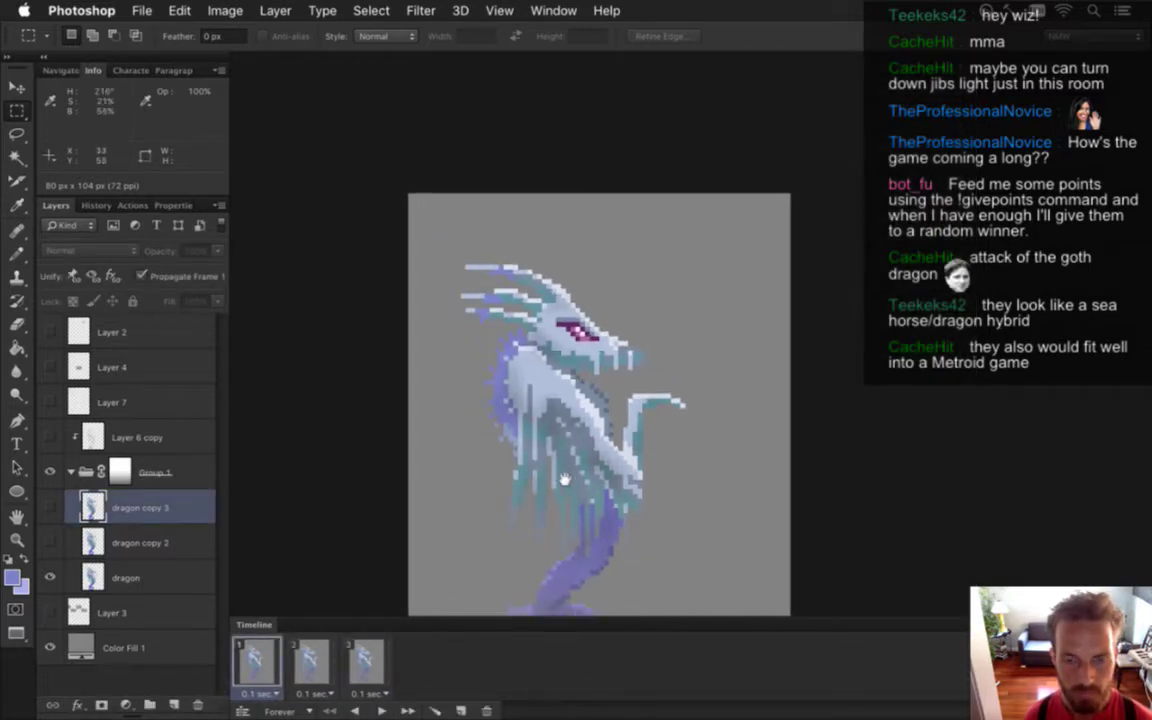
scroll(565, 480, "down", 3)
left_click(384, 710)
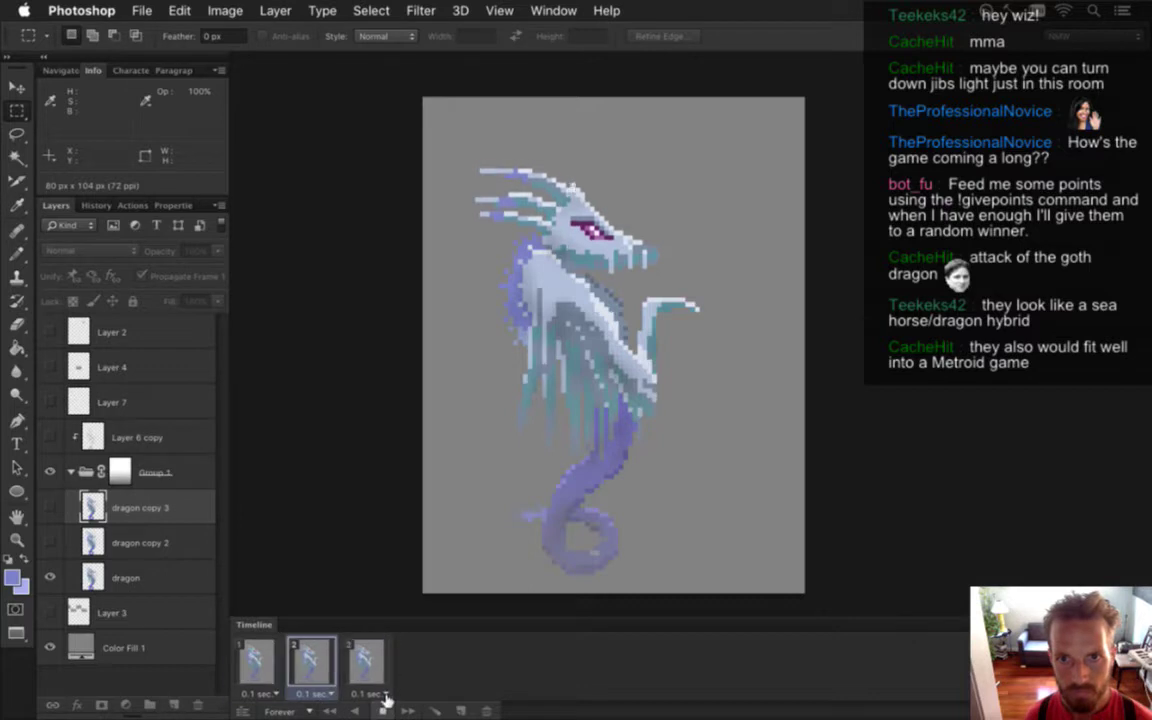
left_click(384, 710)
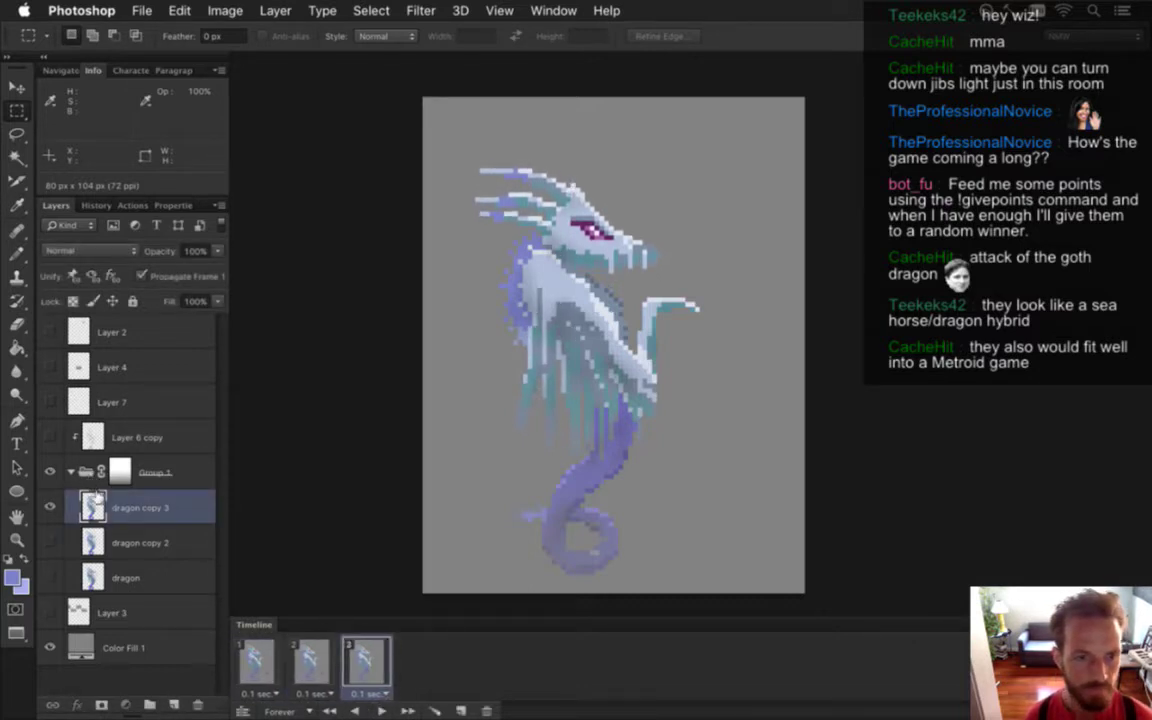
Step through frames 1, 2 and 3 to compare the dragon's head and wing poses
key("b")
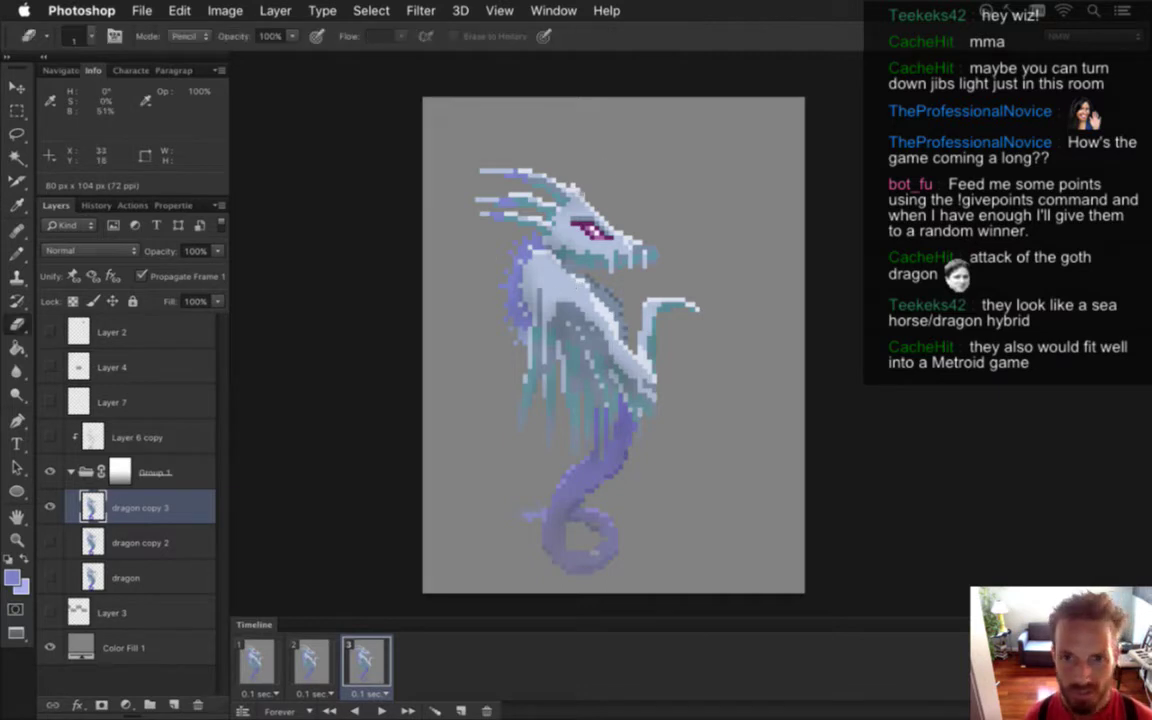
scroll(577, 191, "up", 2)
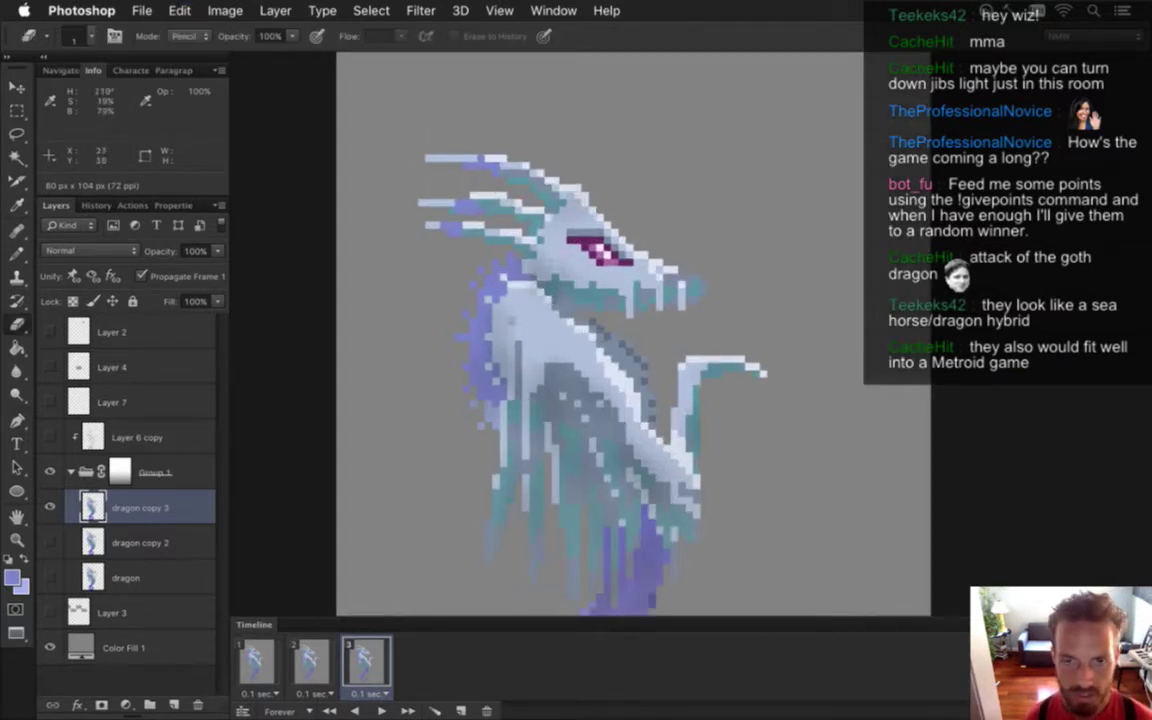
scroll(445, 368, "down", 2)
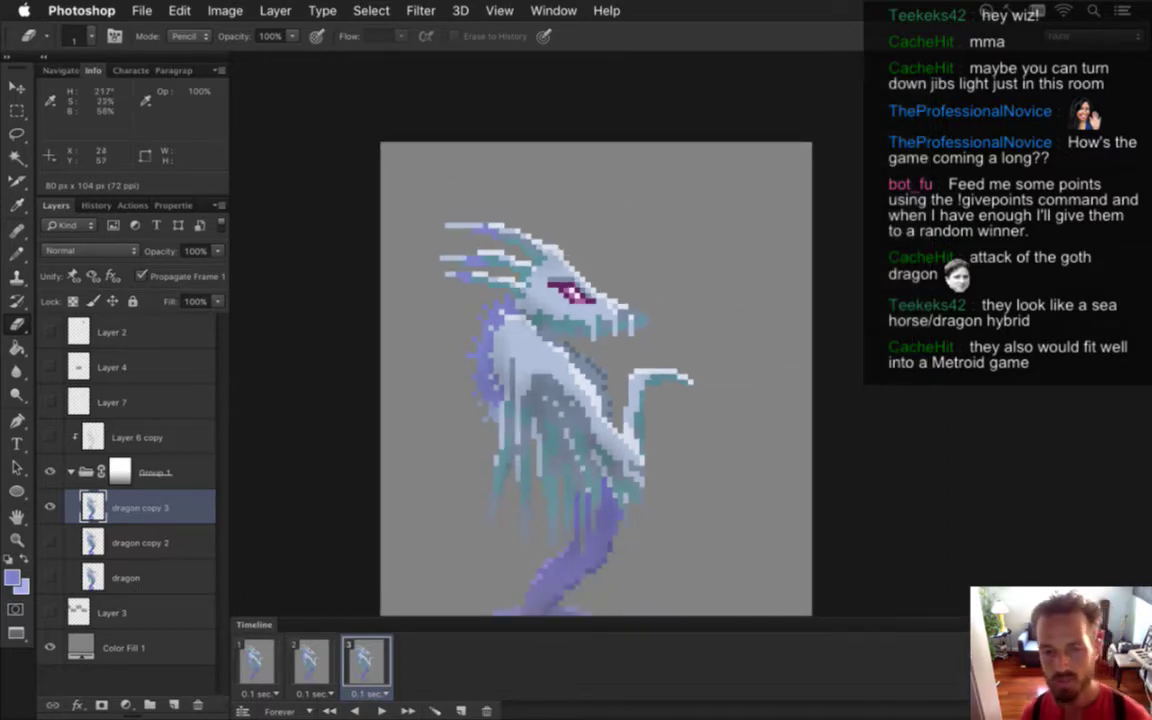
left_click(255, 668)
left_click(315, 658)
left_click(365, 660)
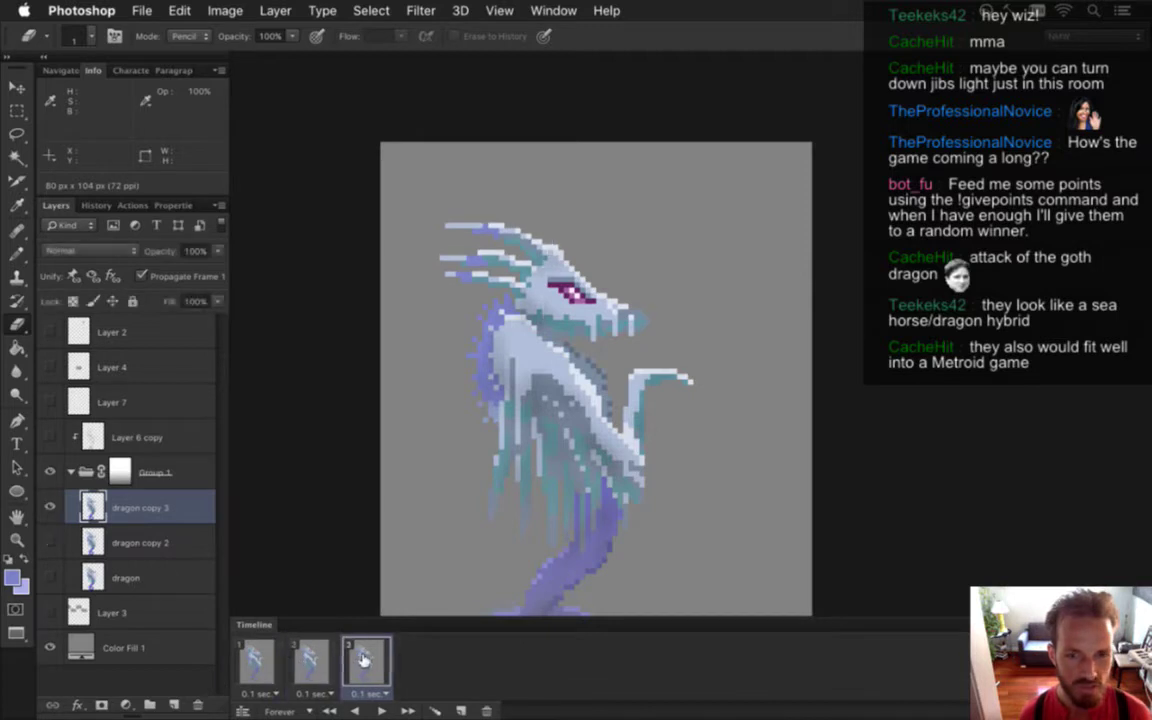
Duplicate frame 2 as a fourth frame at the end of the animation
left_click(315, 660)
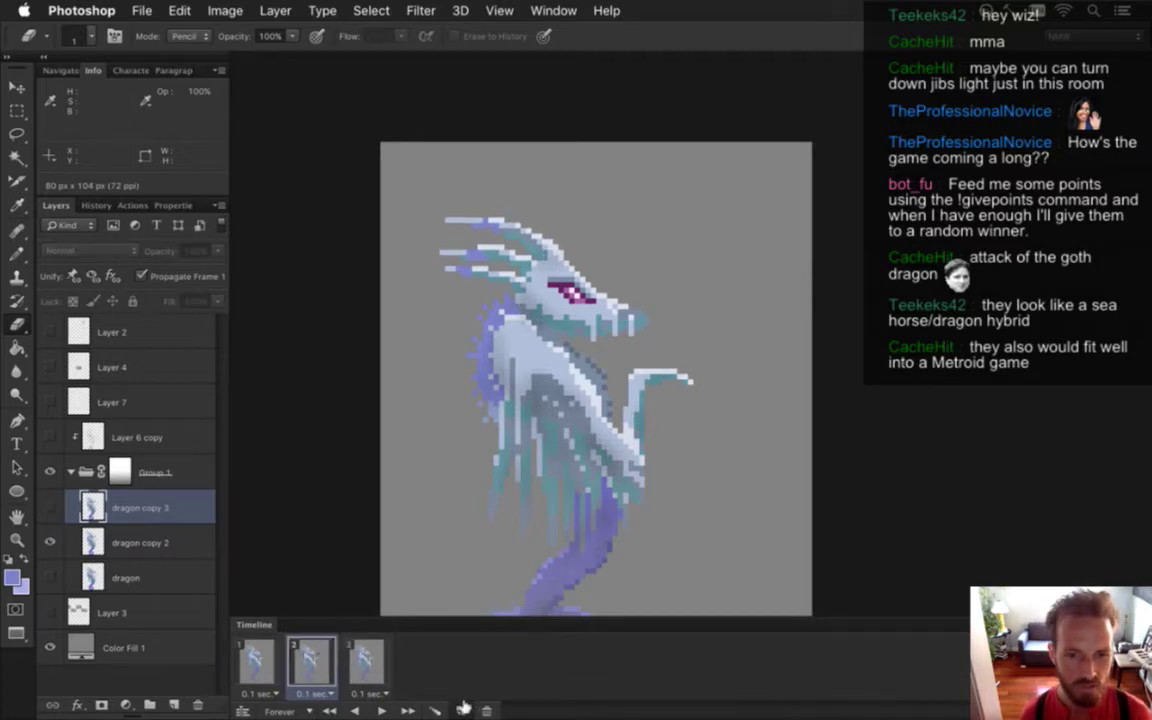
left_click(435, 710)
left_click(425, 668)
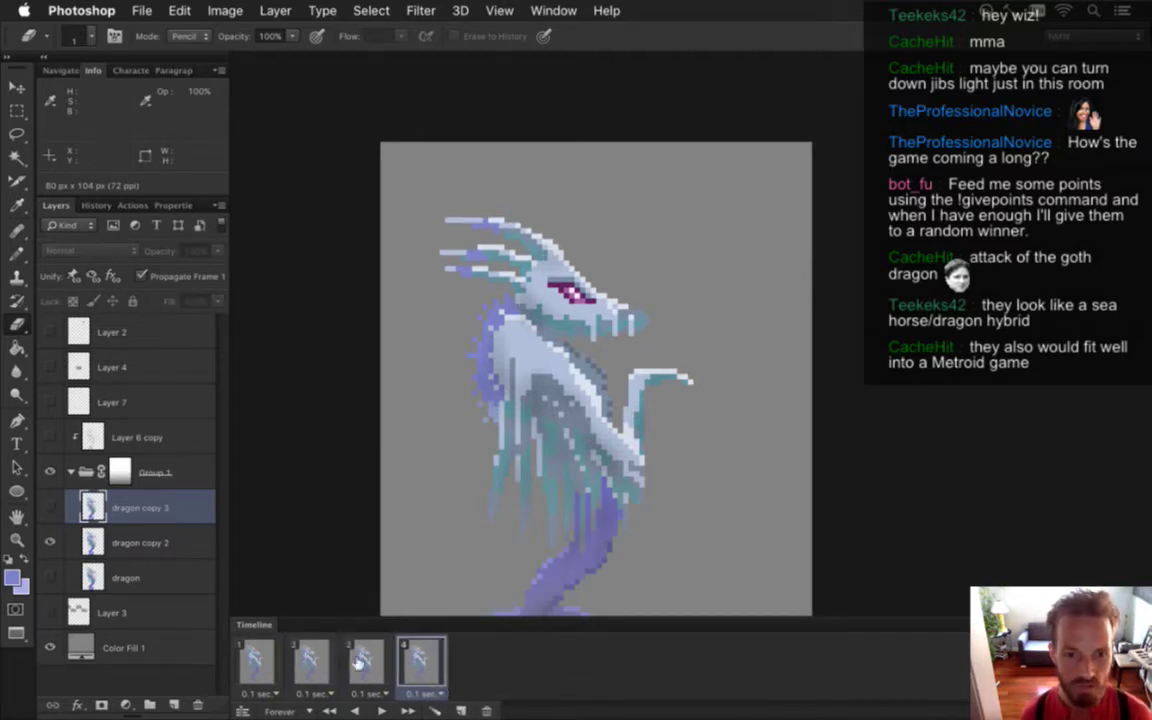
Compare all four frames and play the loop to check how the added end frame affects the motion
left_click(305, 655)
left_click(370, 657)
left_click(311, 665)
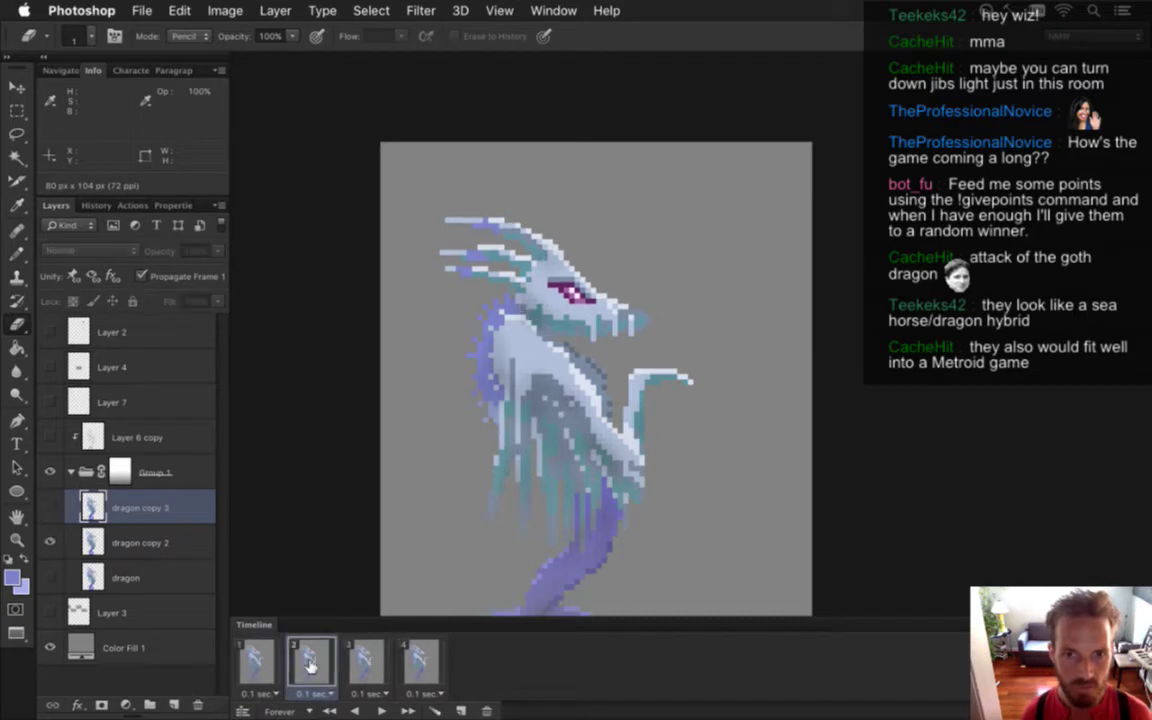
left_click(362, 668)
left_click(438, 665)
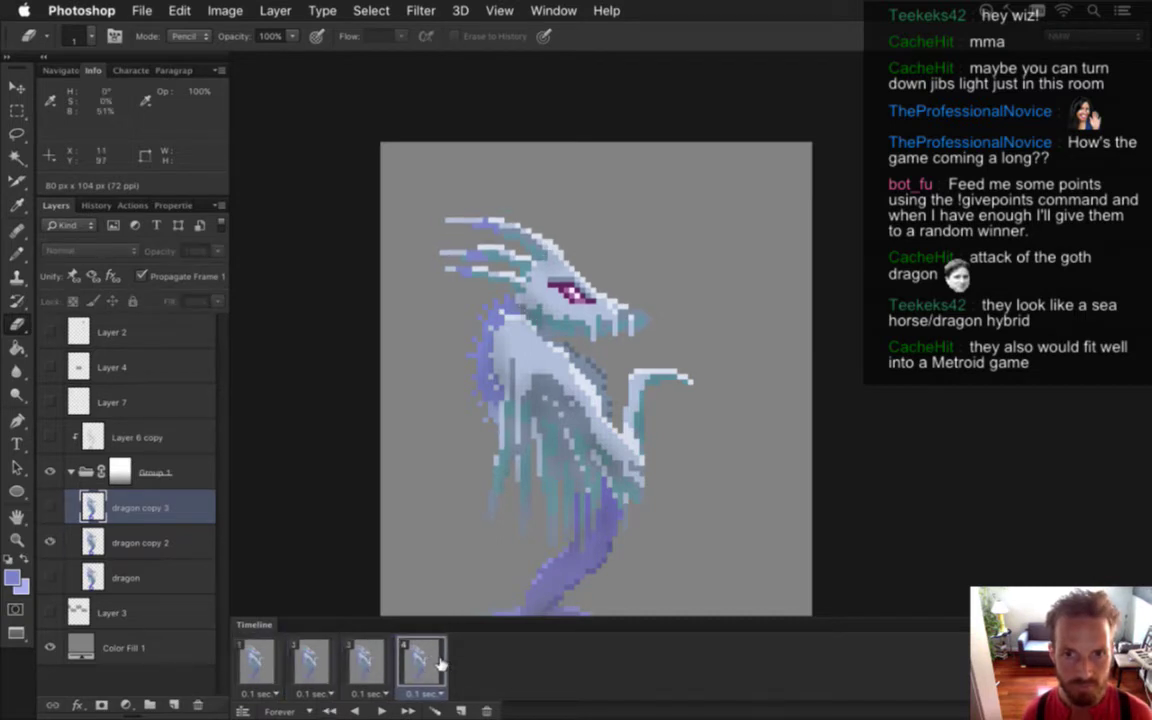
left_click(265, 657)
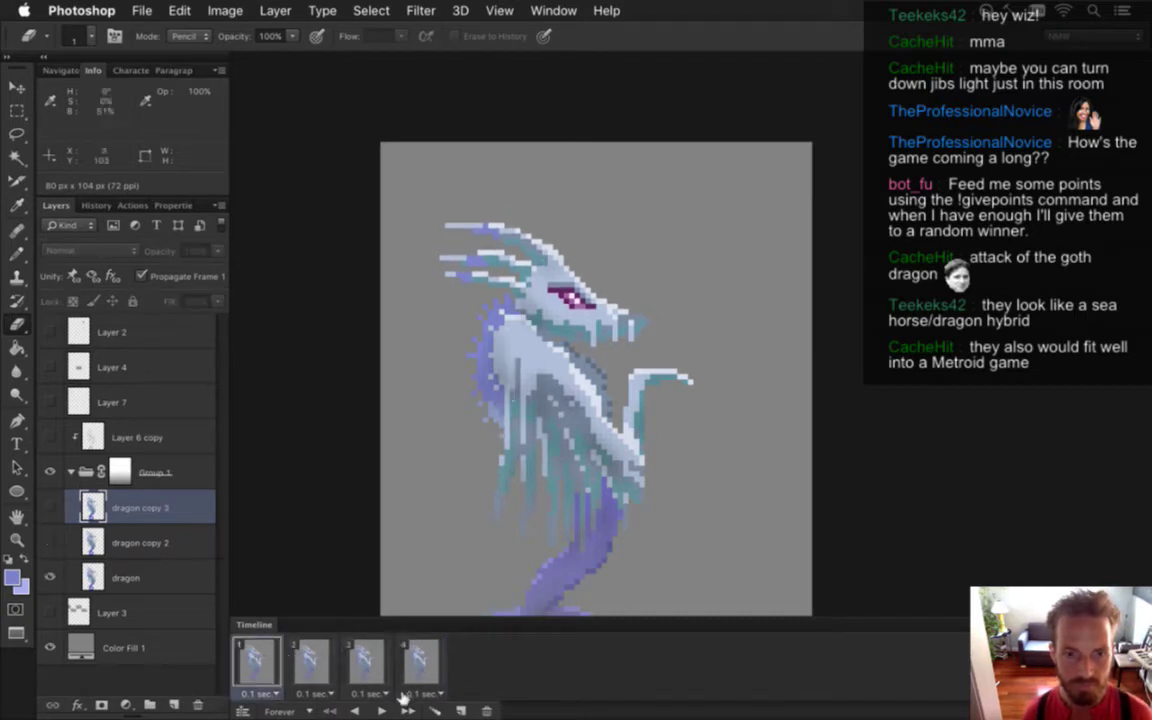
left_click(381, 711)
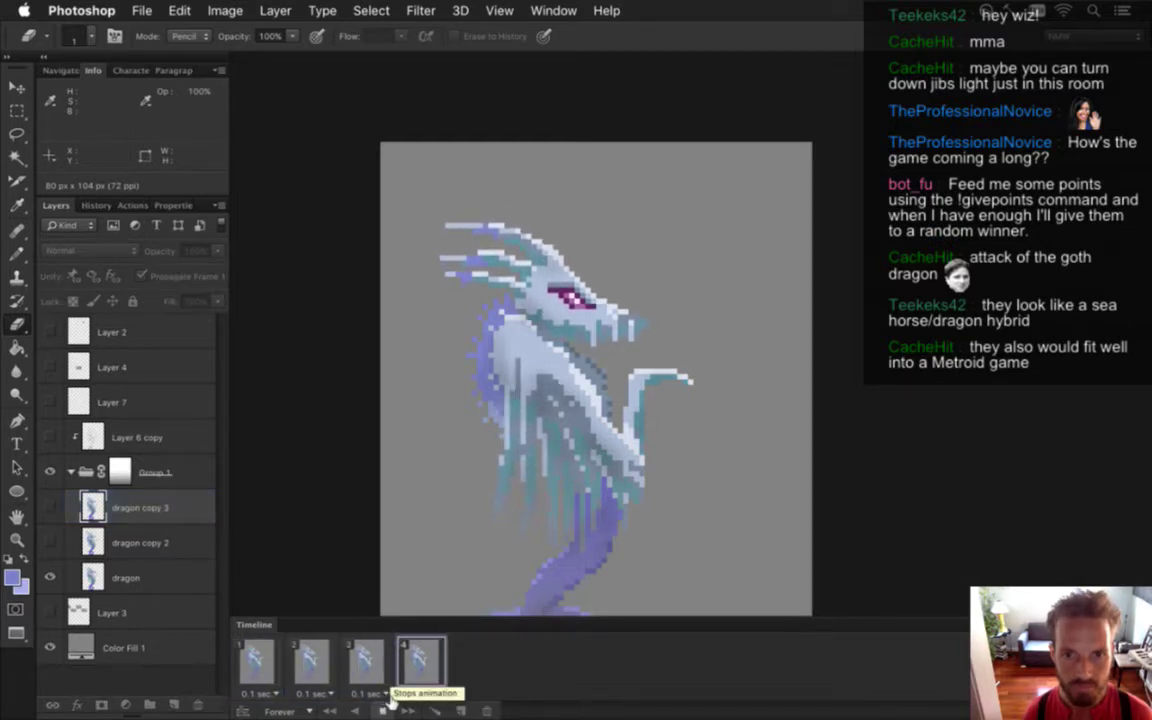
left_click(382, 709)
left_click(363, 662)
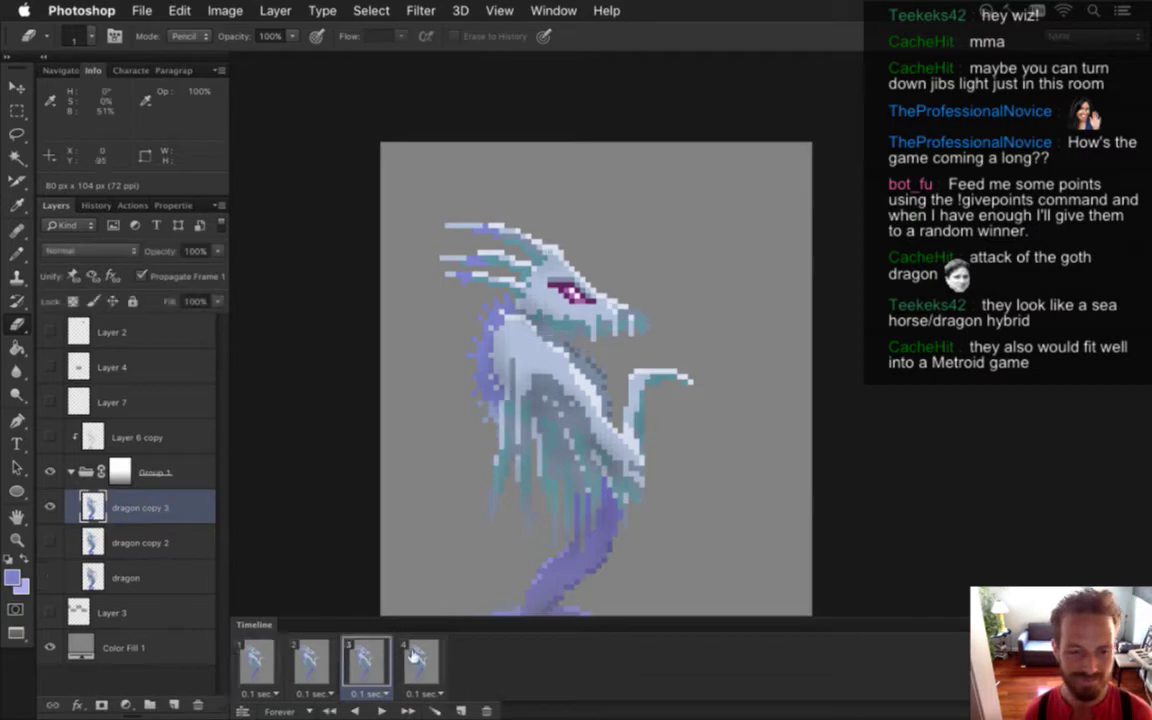
Delete the fourth frame from the animation
left_click(413, 657)
left_click(488, 711)
Select all three animation frames and hide the "Color Fill 1" background layer
left_click(268, 660)
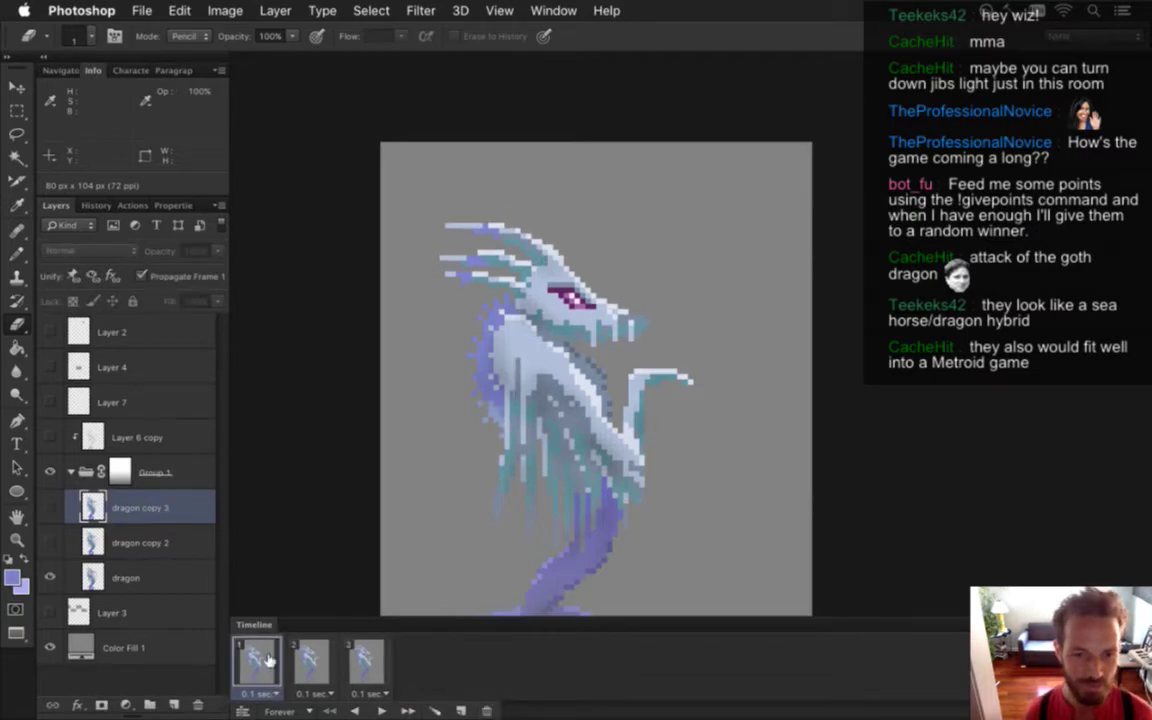
left_click(363, 663, "shift")
left_click(50, 648)
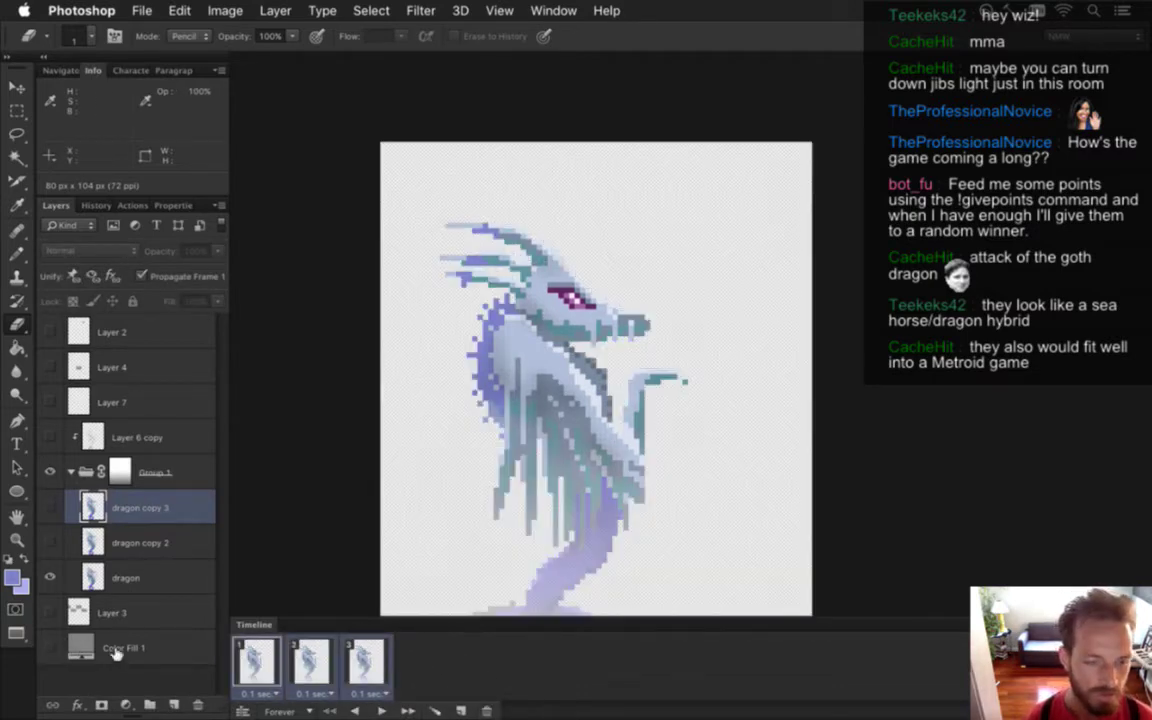
left_click_drag(589, 449, 602, 385)
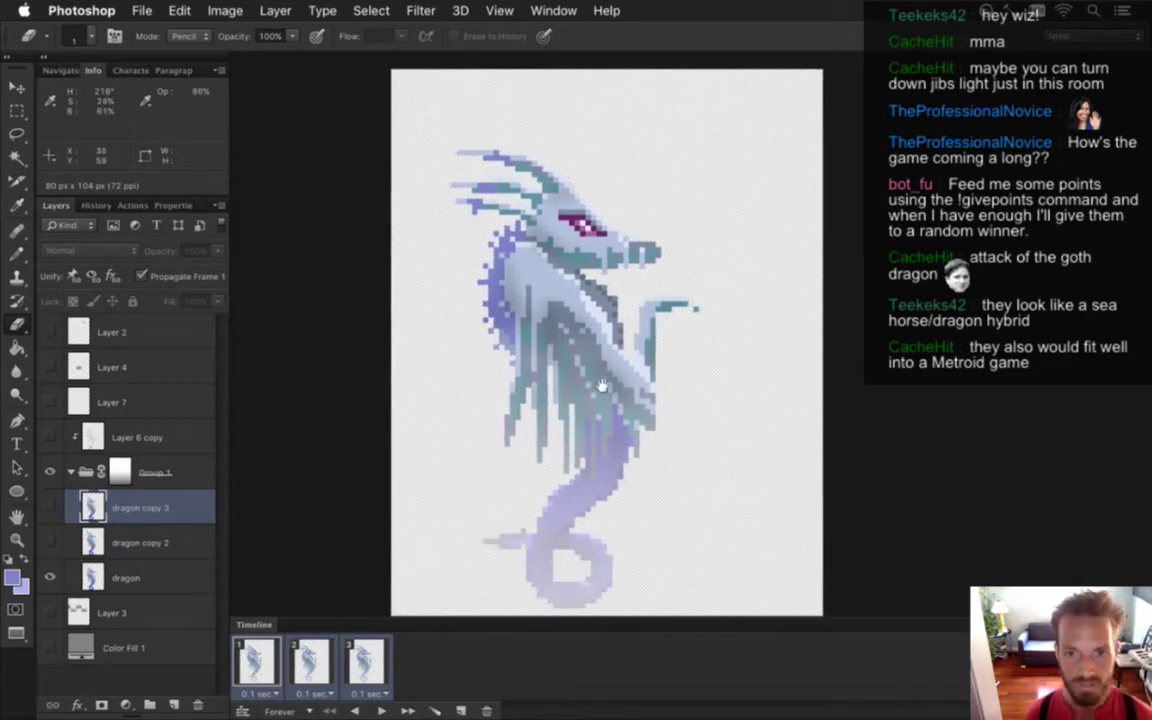
Render all frames as a PNG image sequence named DragonIceIdle.png at document size and 10 fps
key("alt+shift+super+r")
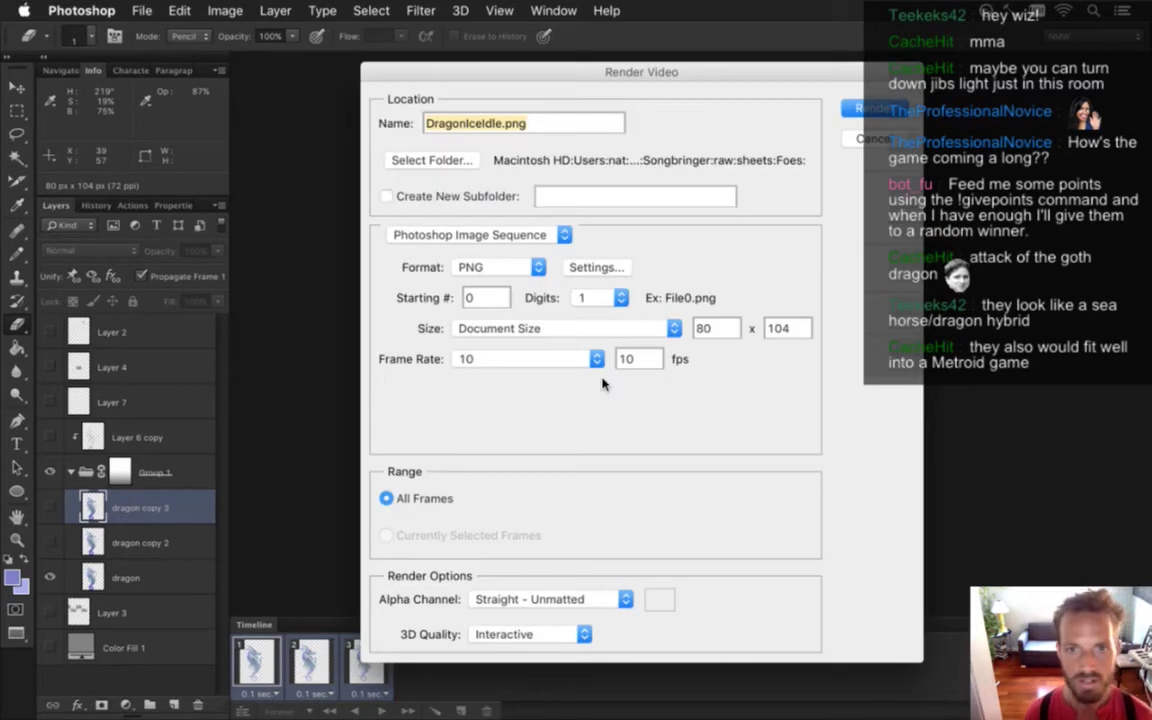
key("Return")
key("Return")
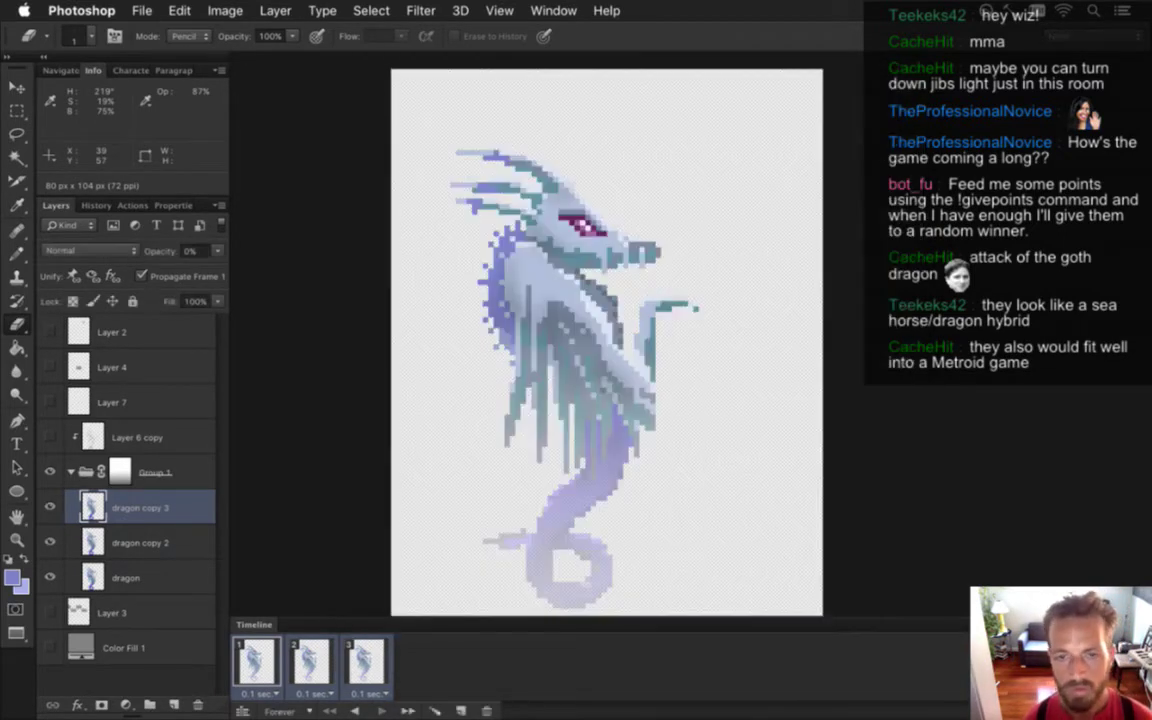
Switch to Xcode, then build and run the Songbringer project
key("super+Tab")
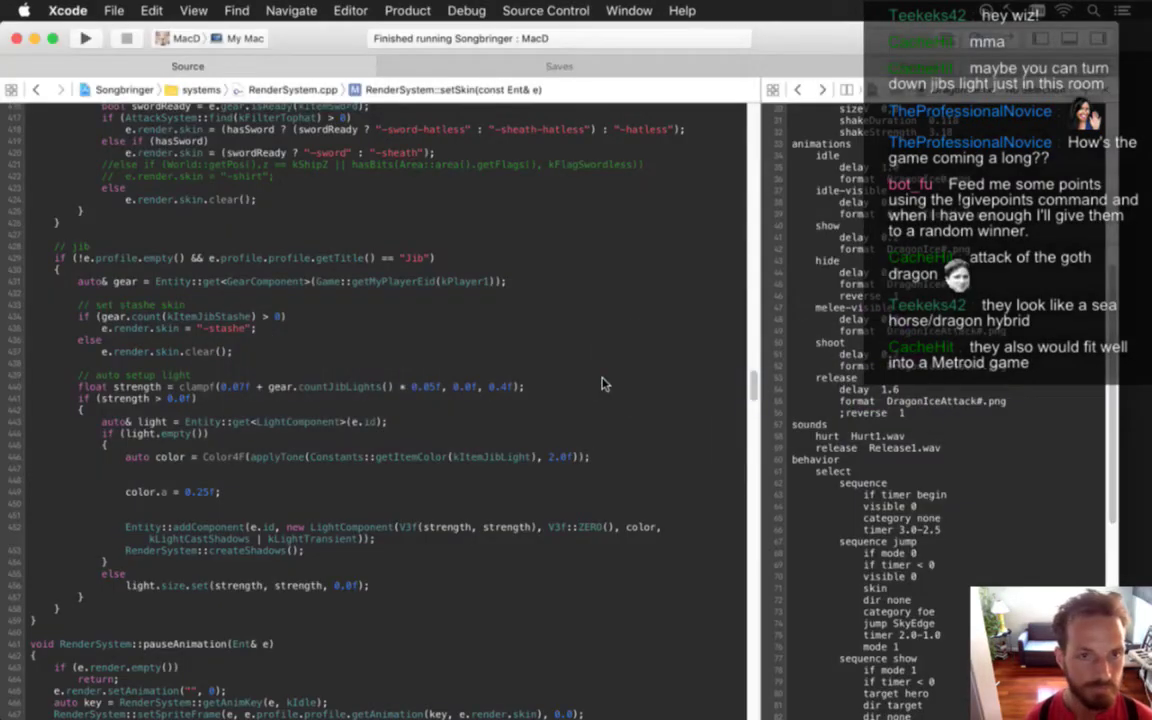
key("super+r")
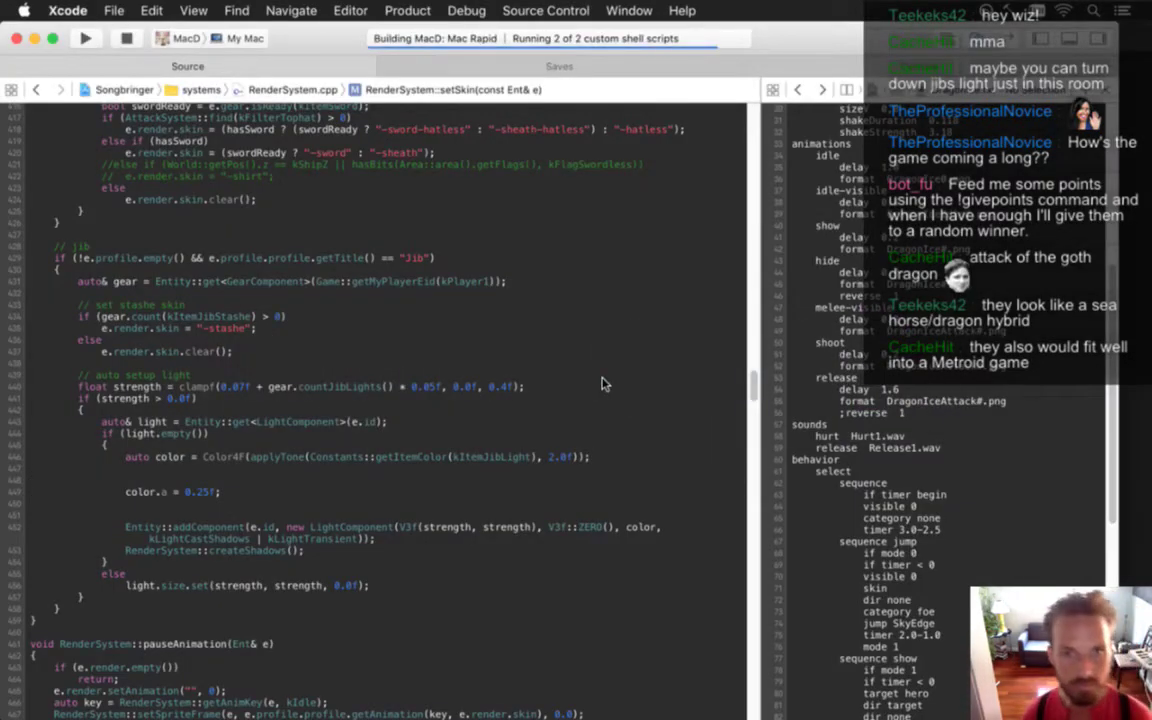
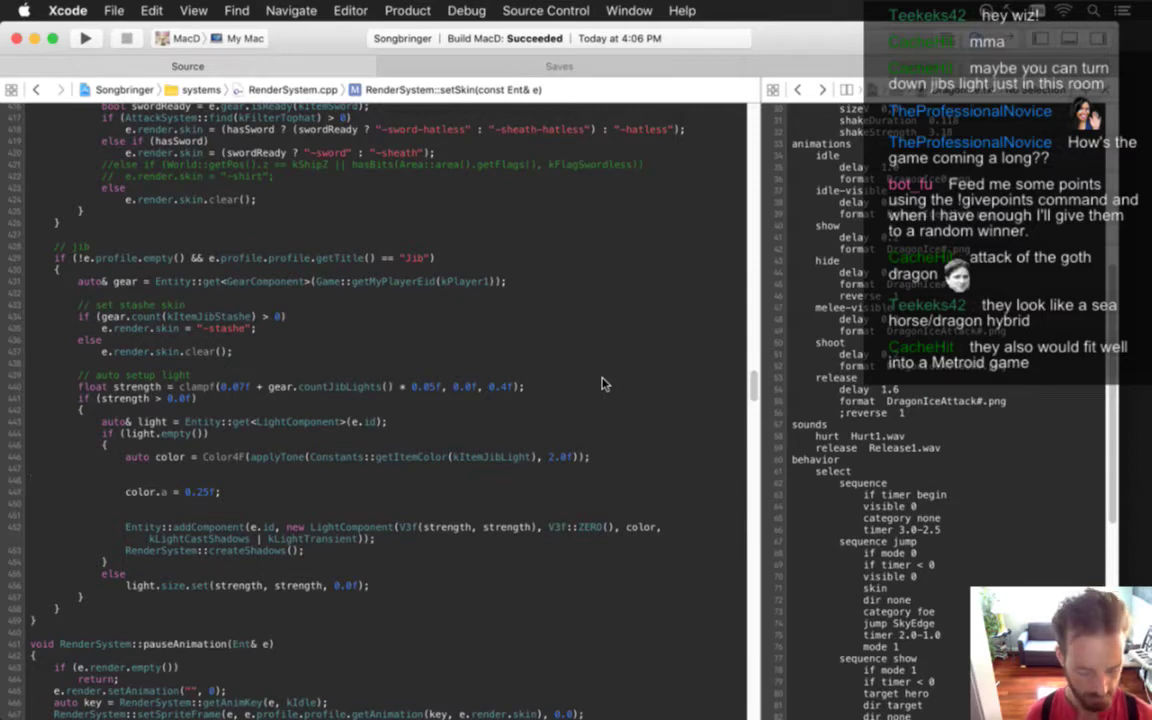
key("super+r")
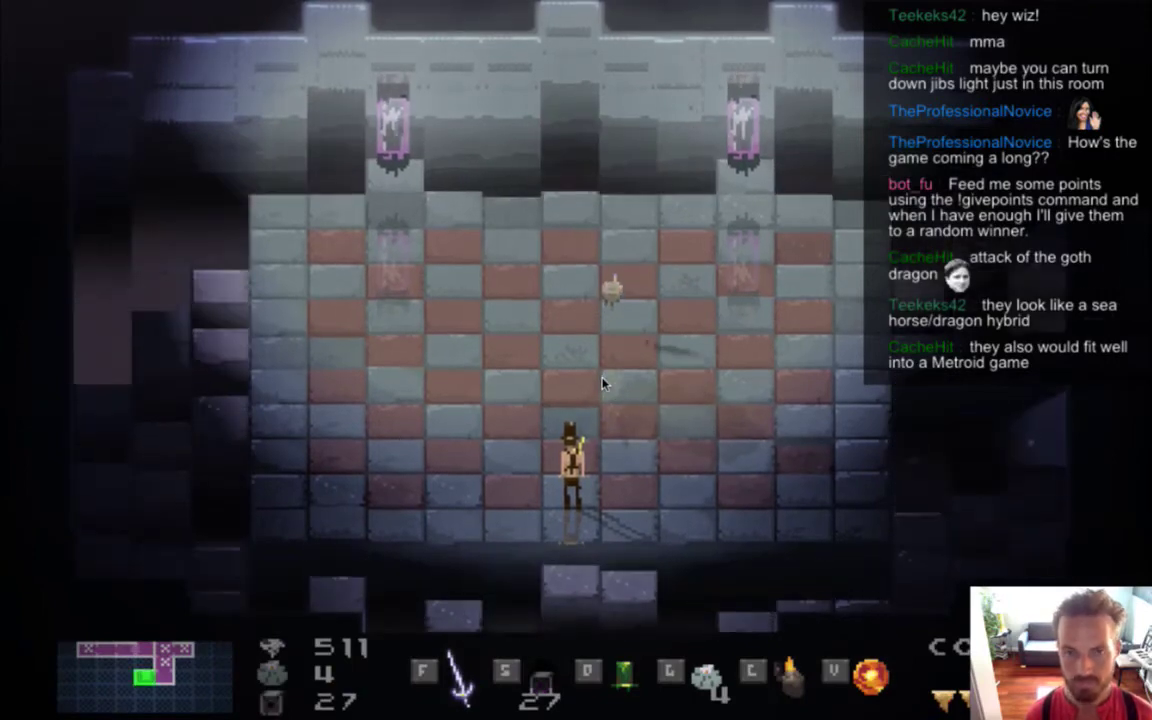
Walk the hero around the checkered room to examine the ice dragons' idle animation in the running game
key("Up")
key("Left")
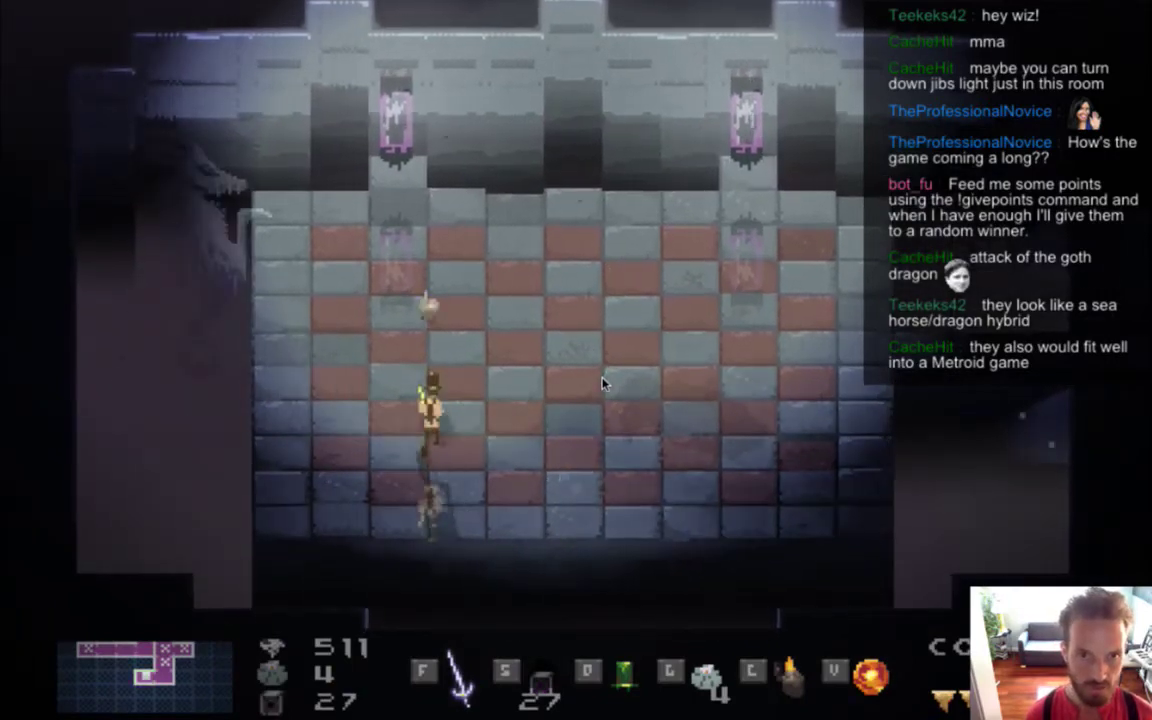
key("Up")
key("Left")
key("Up")
key("Up")
key("Left")
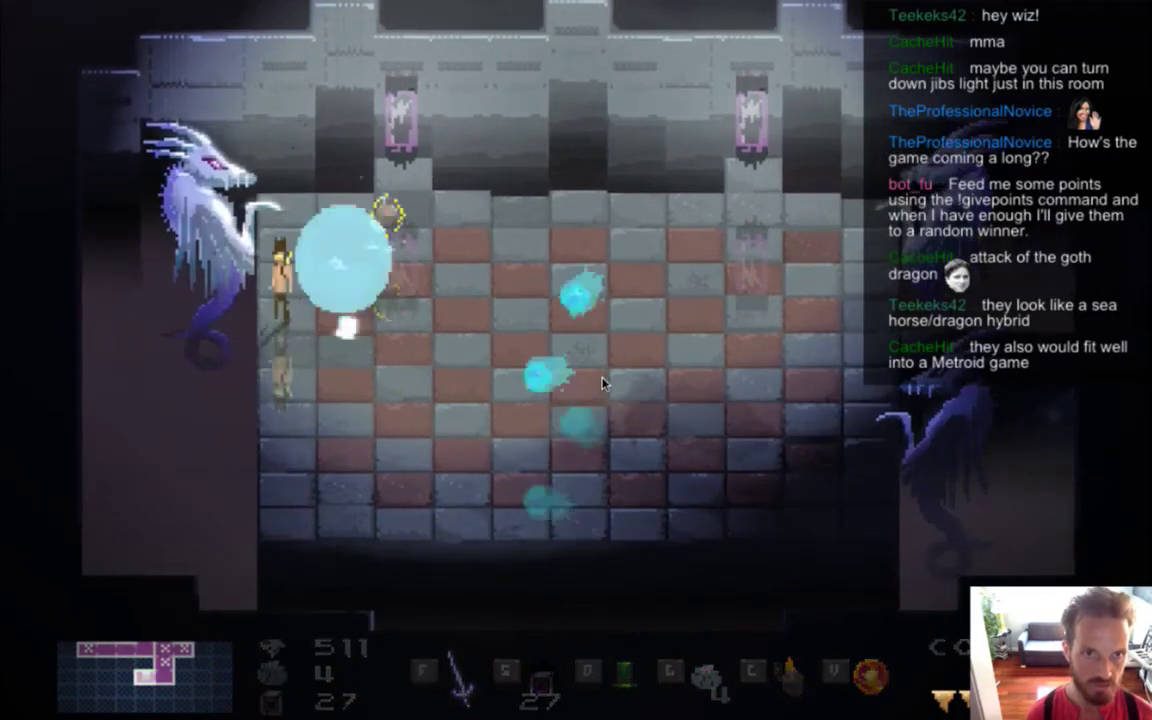
key("Right")
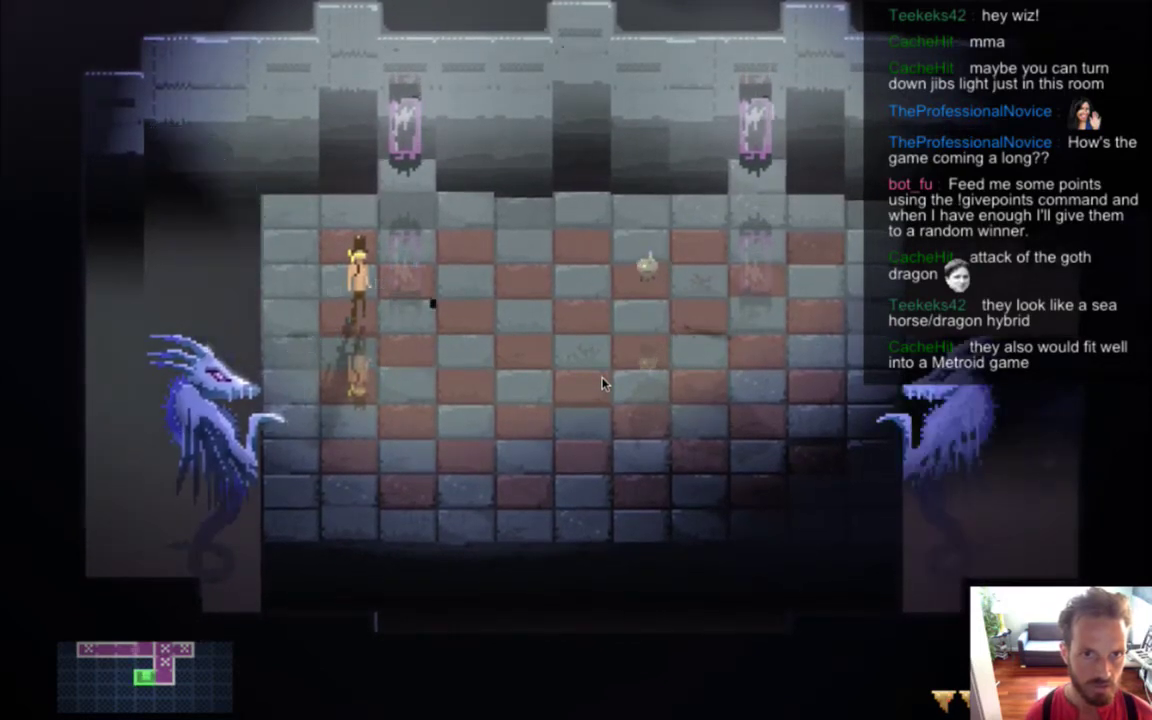
key("Right")
key("Down")
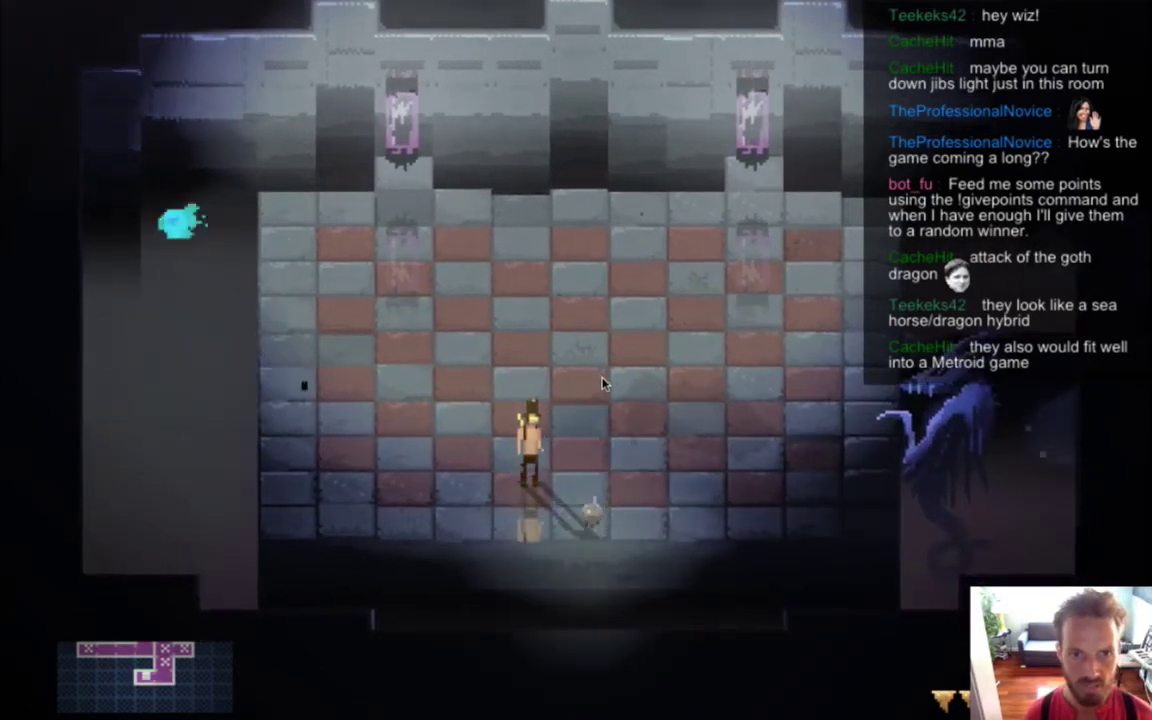
Move the hero between both sides of the checkered room to study the ice dragons' idle frames, and quit the game
key("Right")
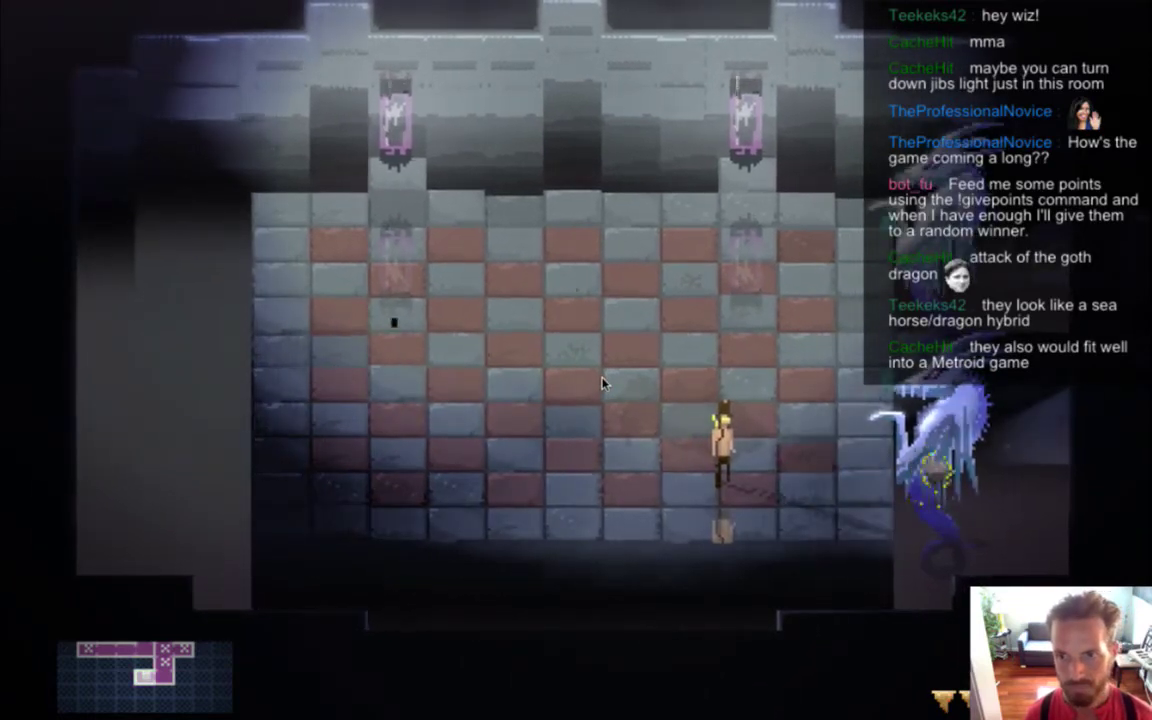
key("Left")
key("Up")
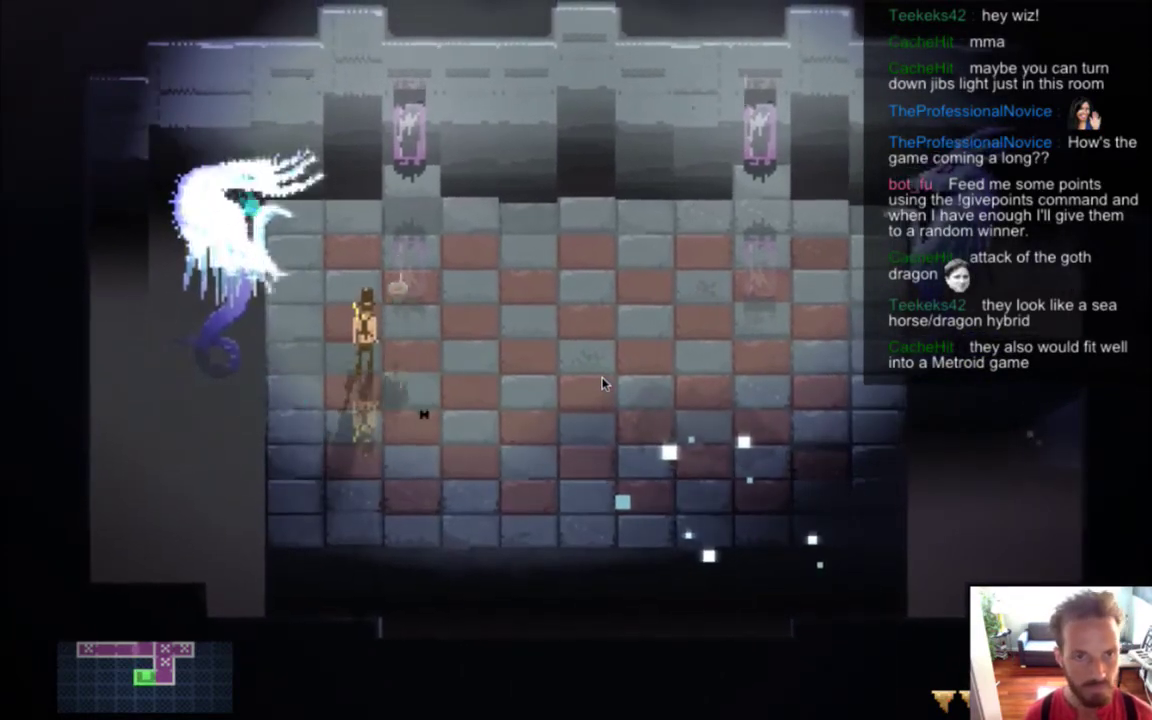
key("Down")
key("Left")
key("Up")
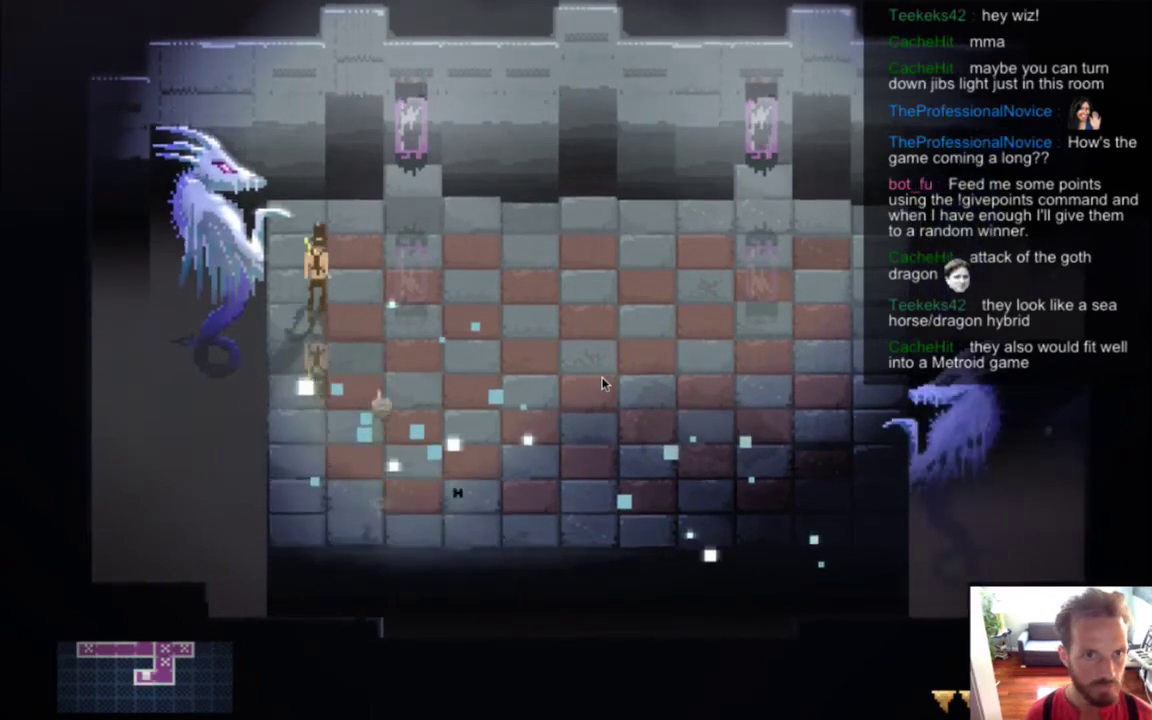
key("Right")
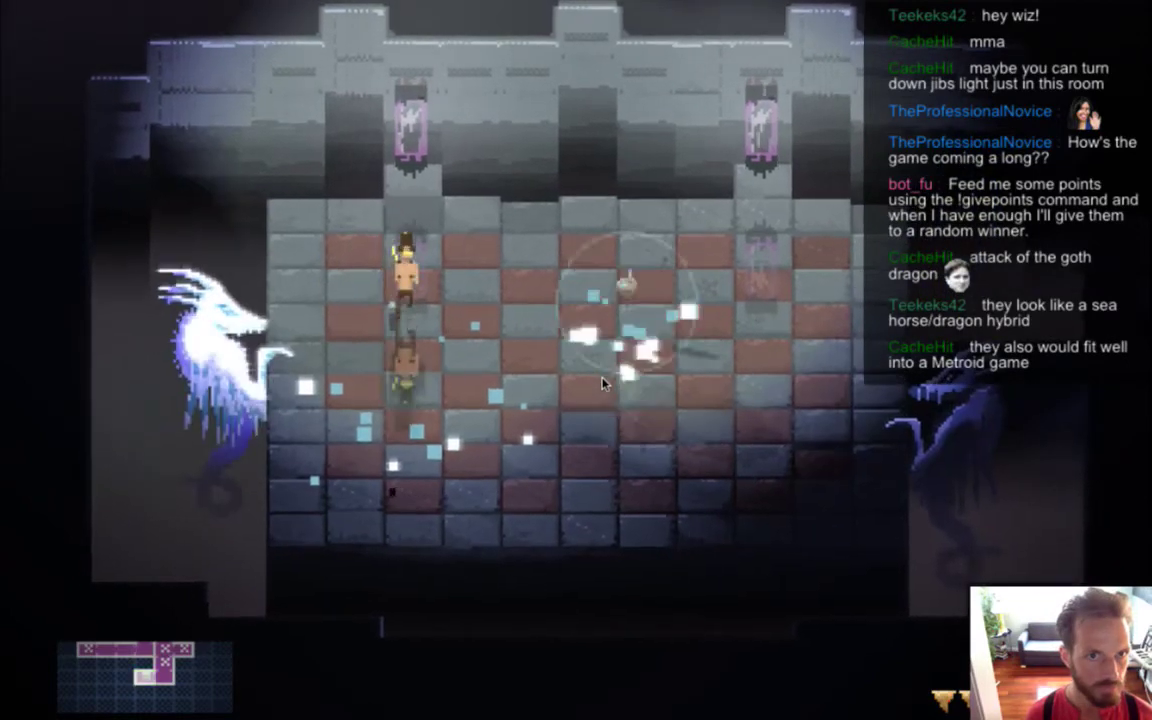
key("Down")
key("Right")
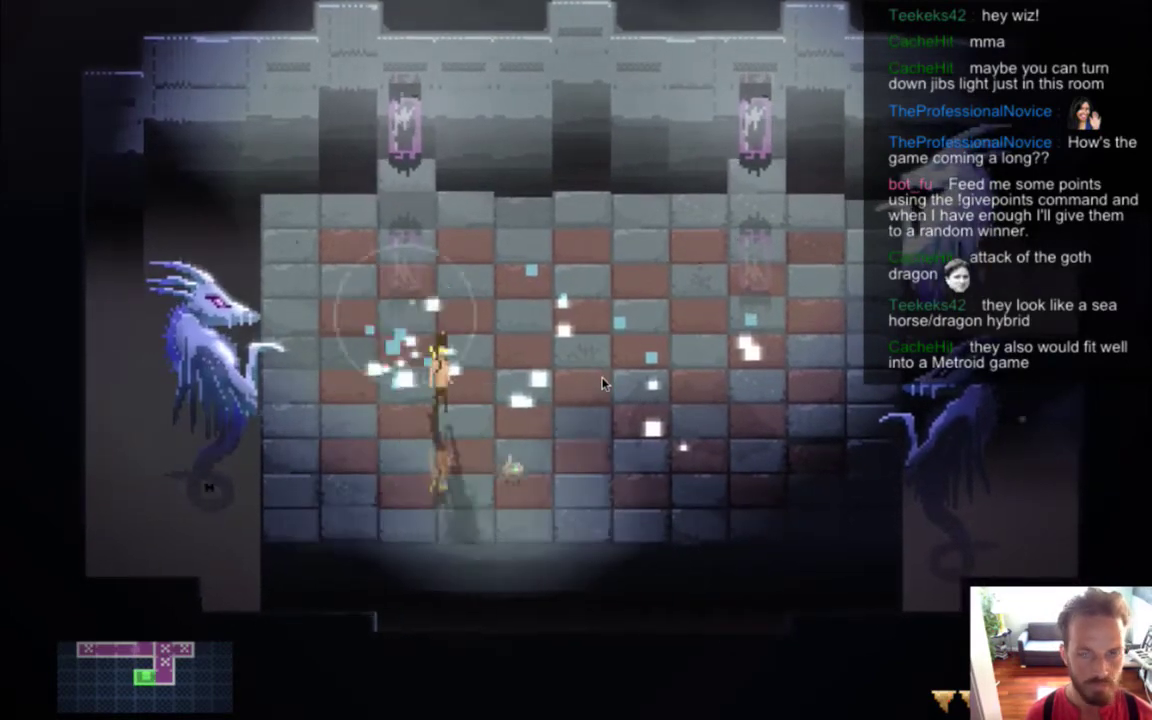
key("super+q")
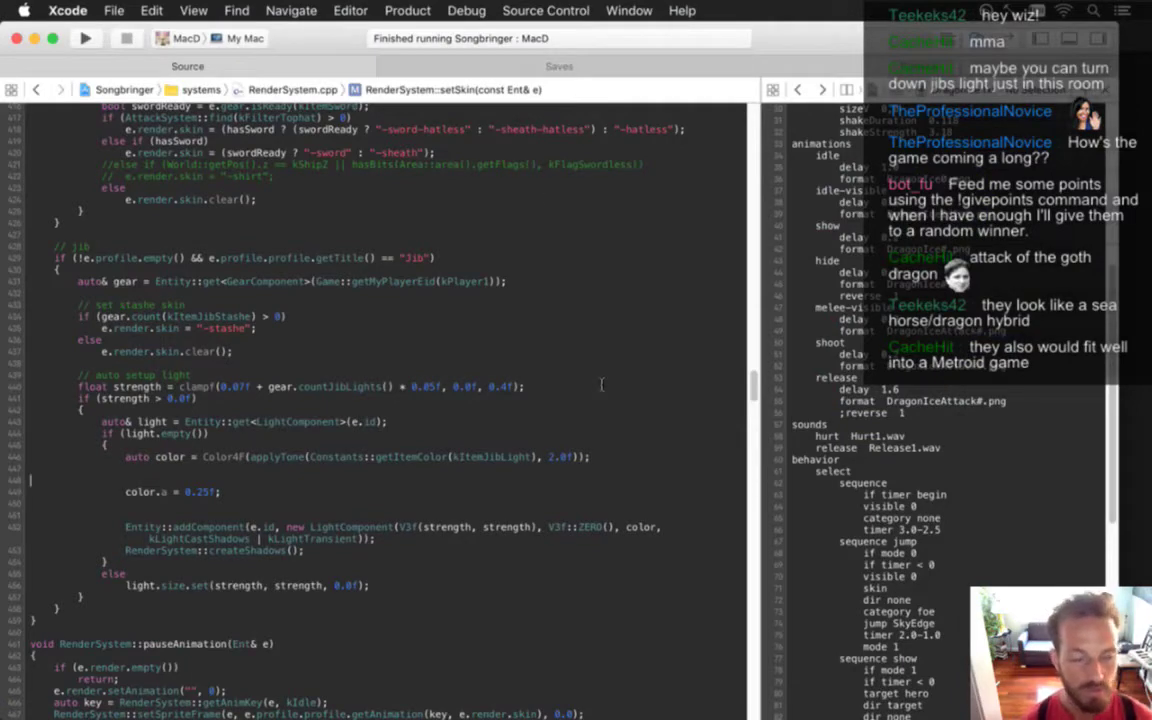
Switch to Photoshop and compare the ice dragon's three idle animation frames against each other
key("super+Tab")
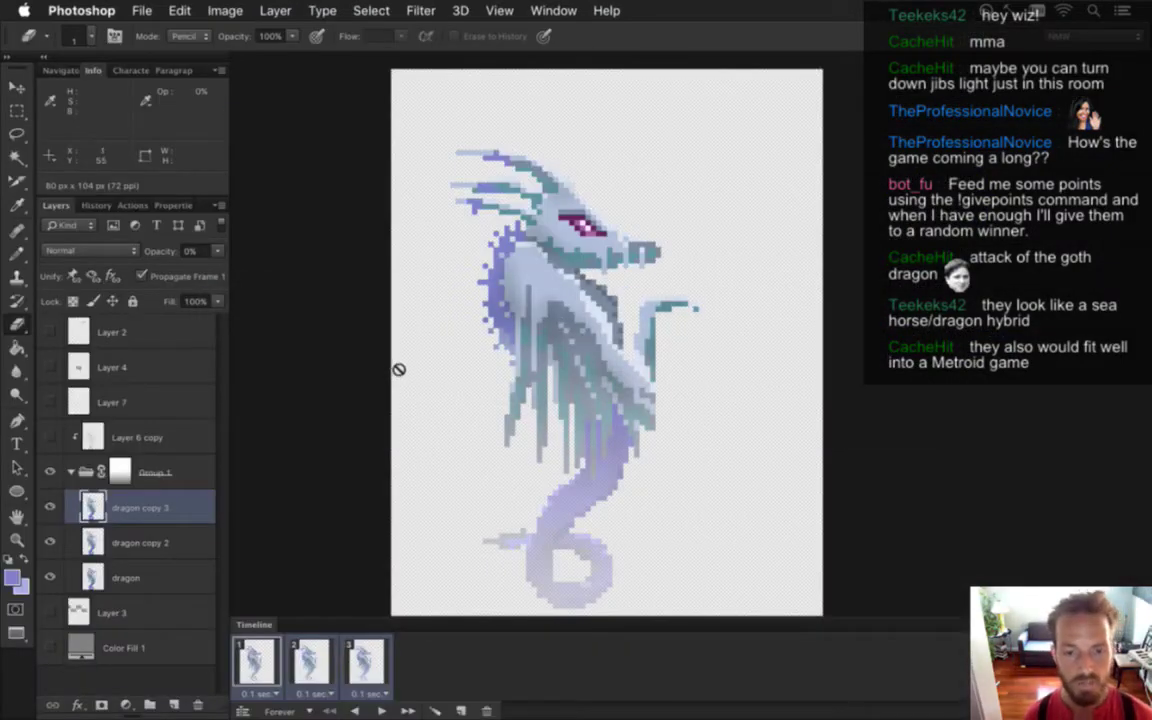
left_click(288, 658)
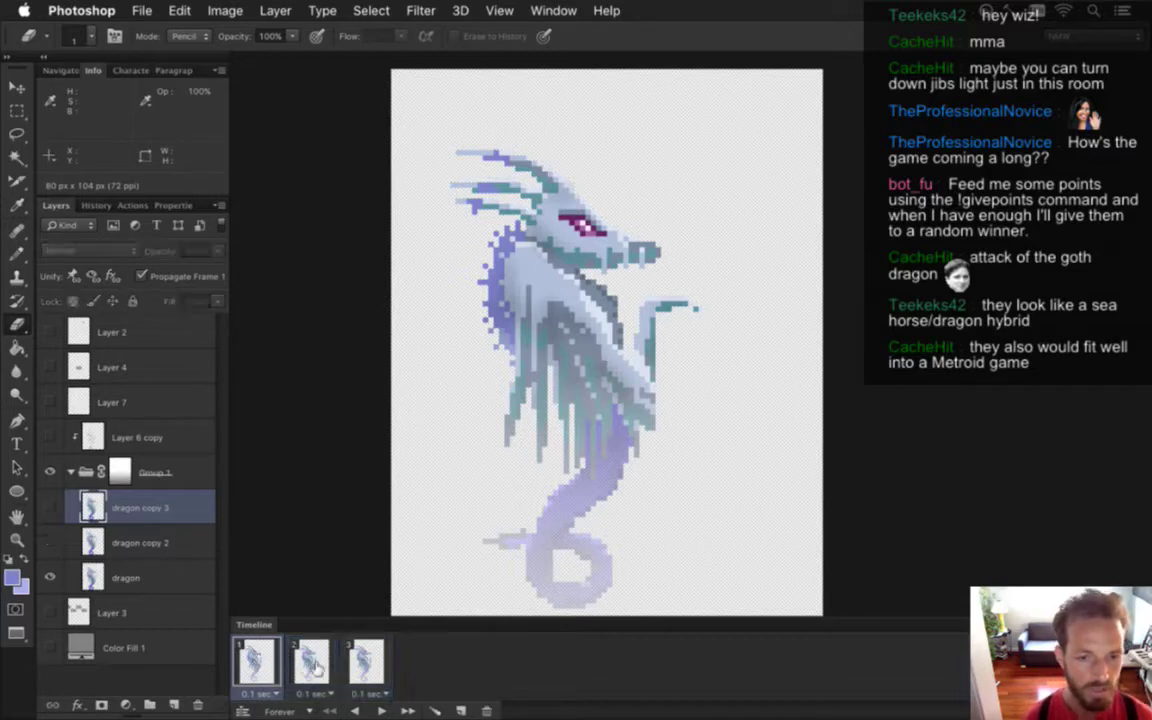
left_click(364, 658)
left_click(312, 660)
left_click(258, 660)
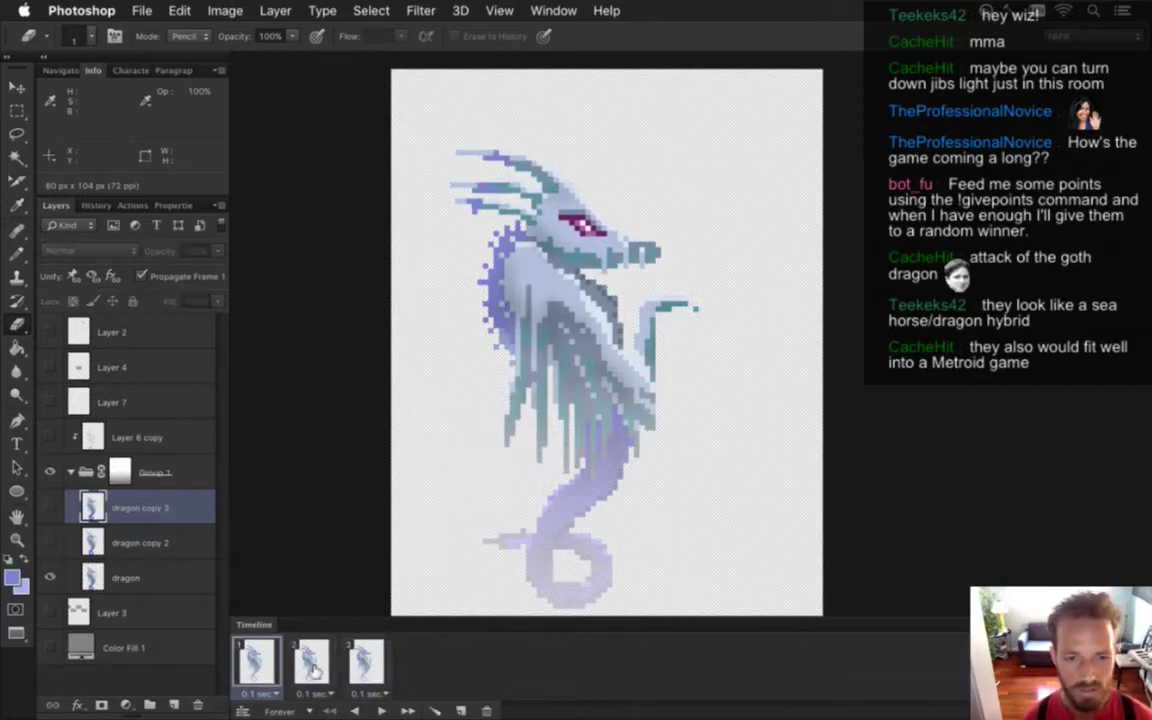
left_click(368, 661)
left_click(257, 660)
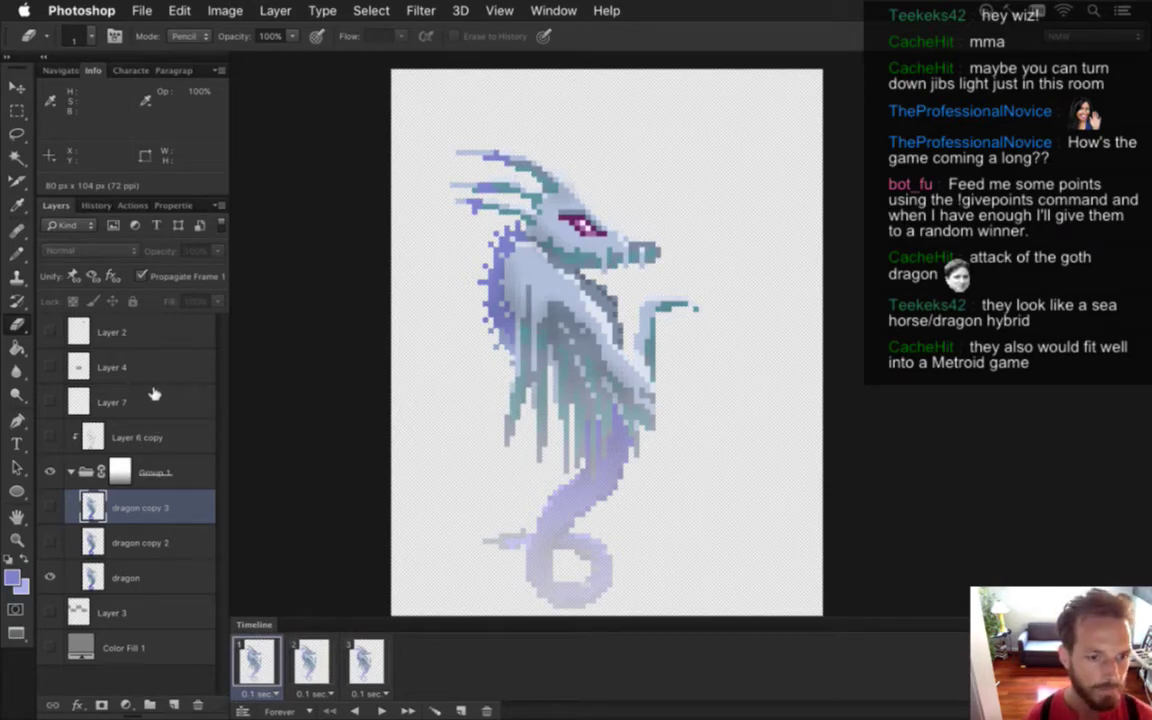
Turn off Propagate Frame 1 for the dragon, dragon copy 2 and dragon copy 3 layers
left_click(165, 332)
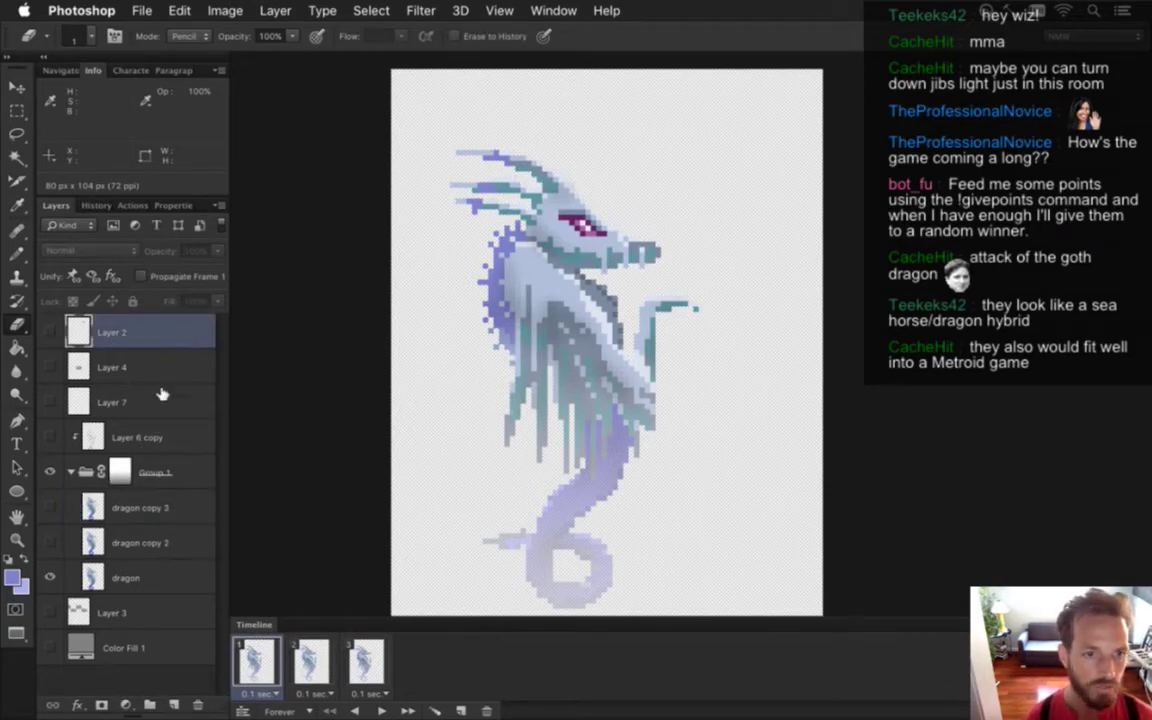
left_click(150, 576)
left_click(141, 276)
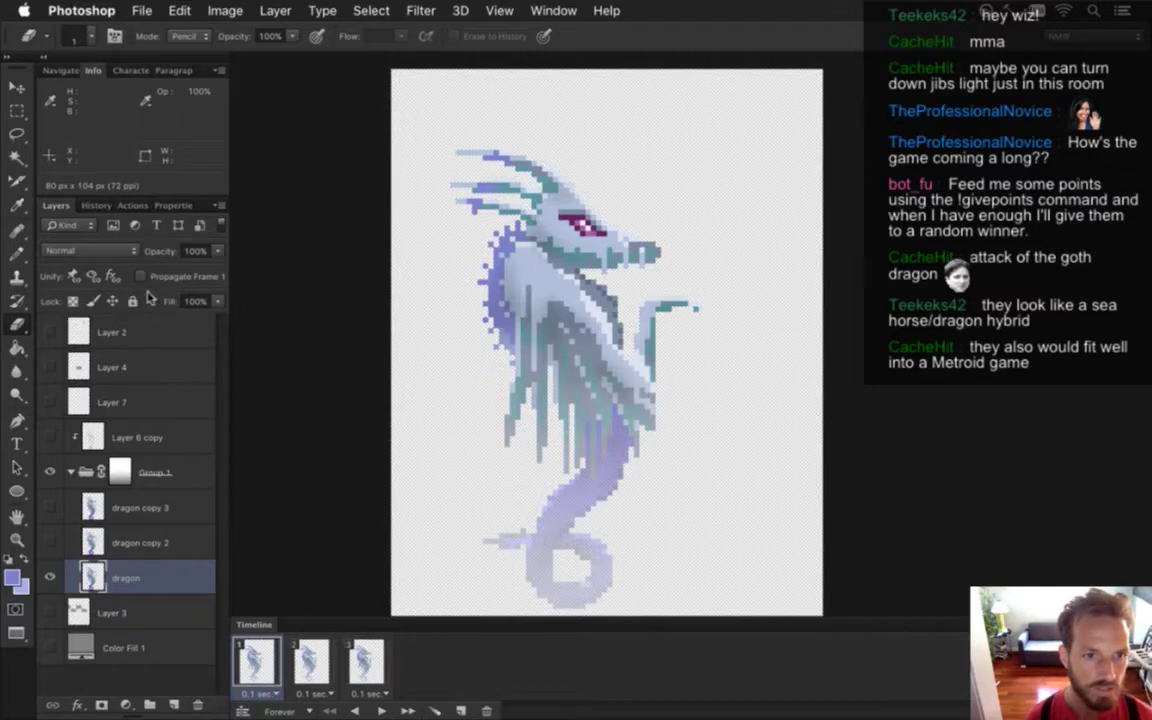
left_click(150, 542)
left_click(158, 508)
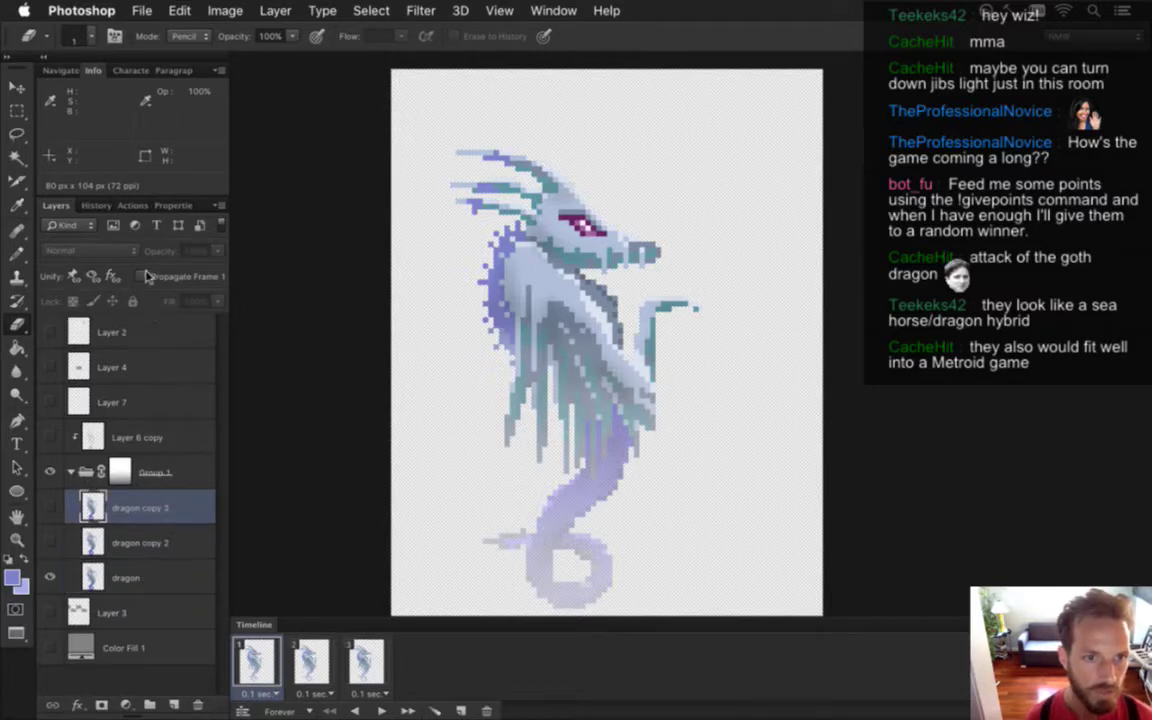
Make the "Layer 6 copy" layer visible in all three animation frames and check each frame
left_click(162, 428)
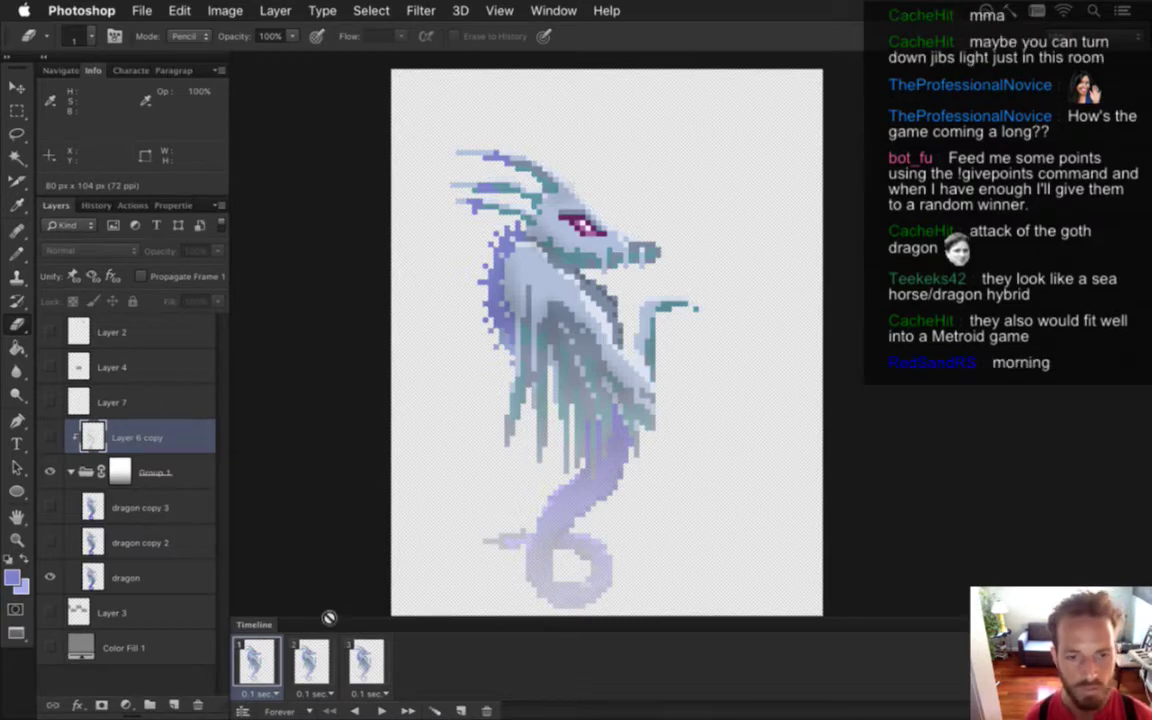
left_click(50, 437)
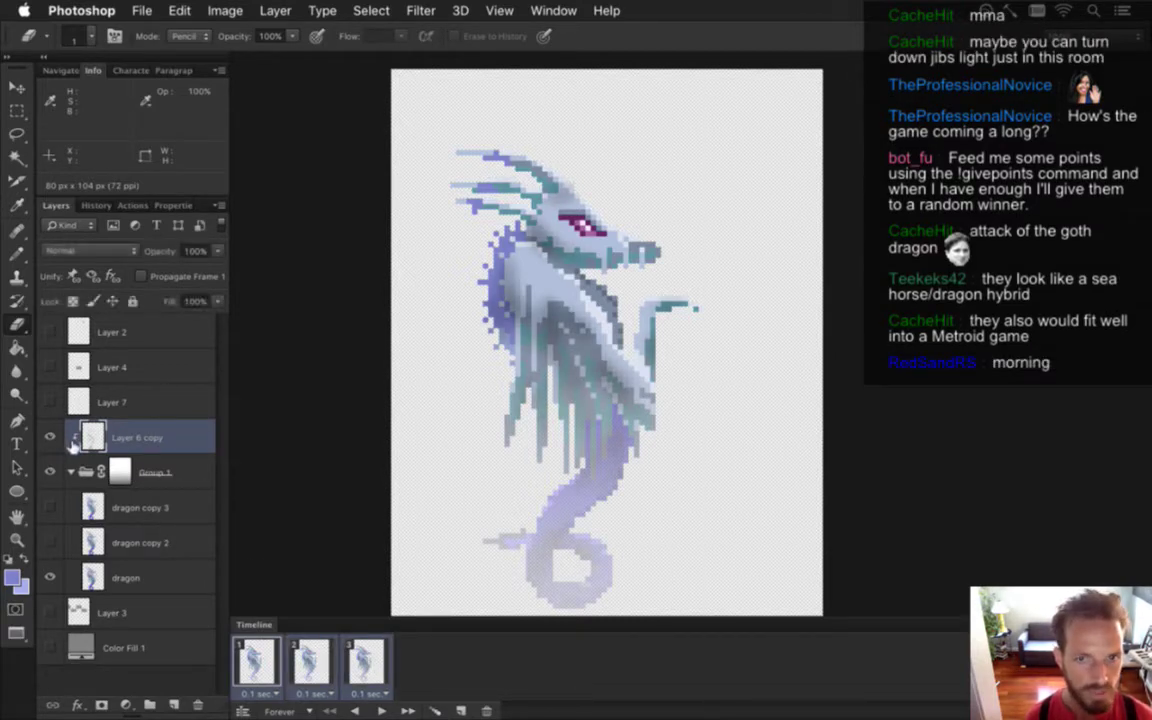
left_click(269, 658)
left_click(318, 671)
left_click(370, 680)
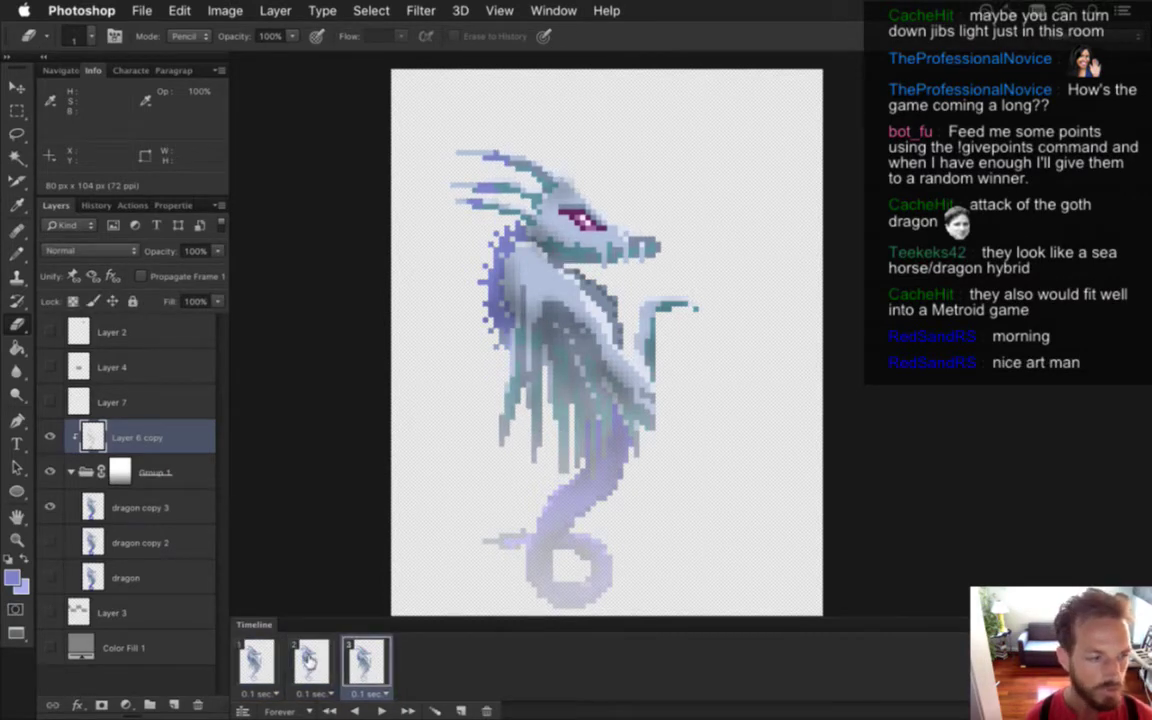
key("Right")
key("Right")
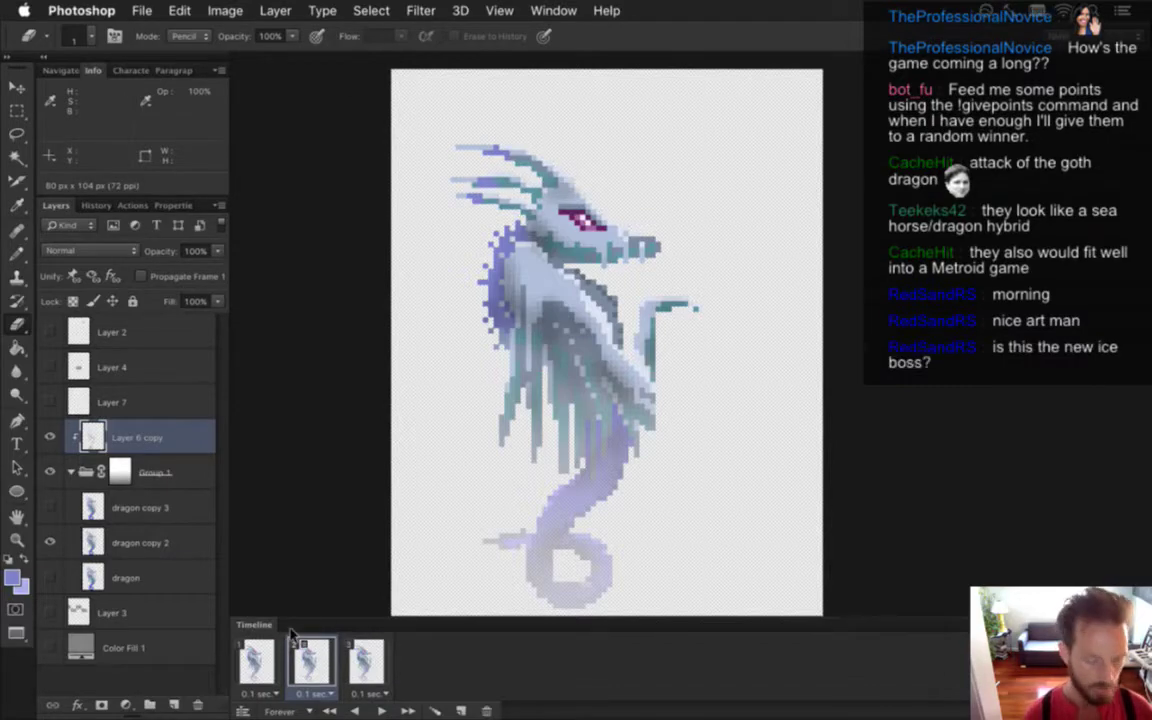
Render the animation frames with "Layer 6 copy" visible, and build and run the Songbringer project in Xcode
key("alt+shift+super+r")
key("Return")
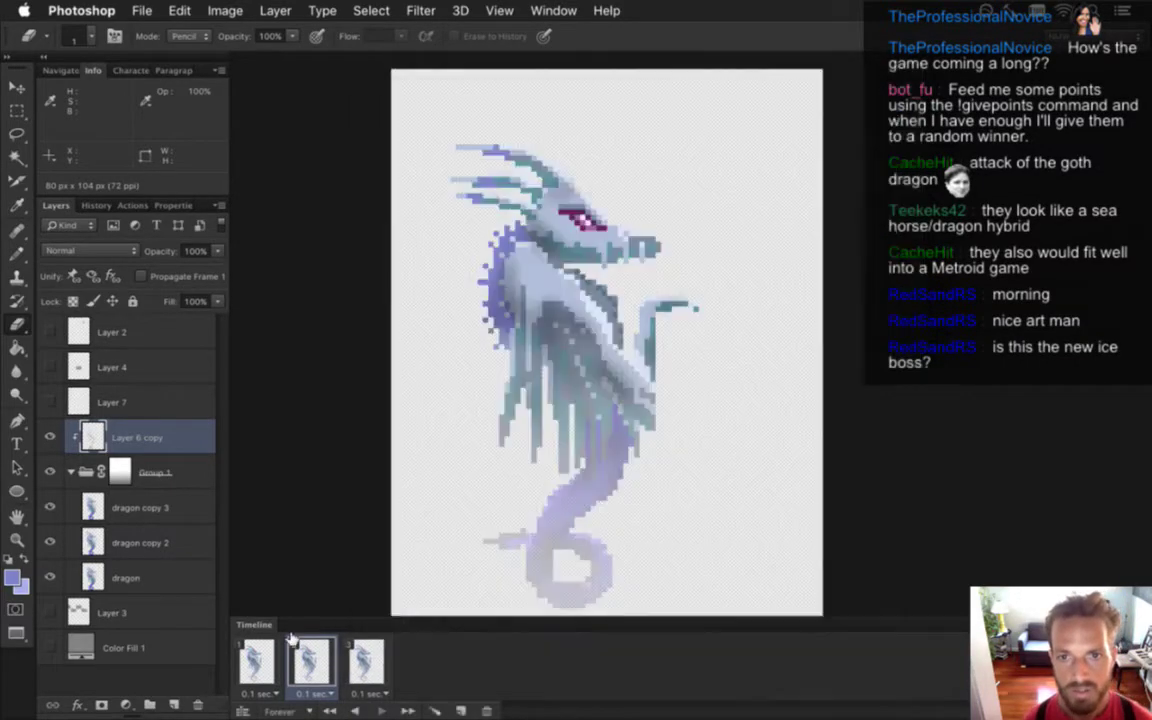
key("super+Tab")
key("super+r")
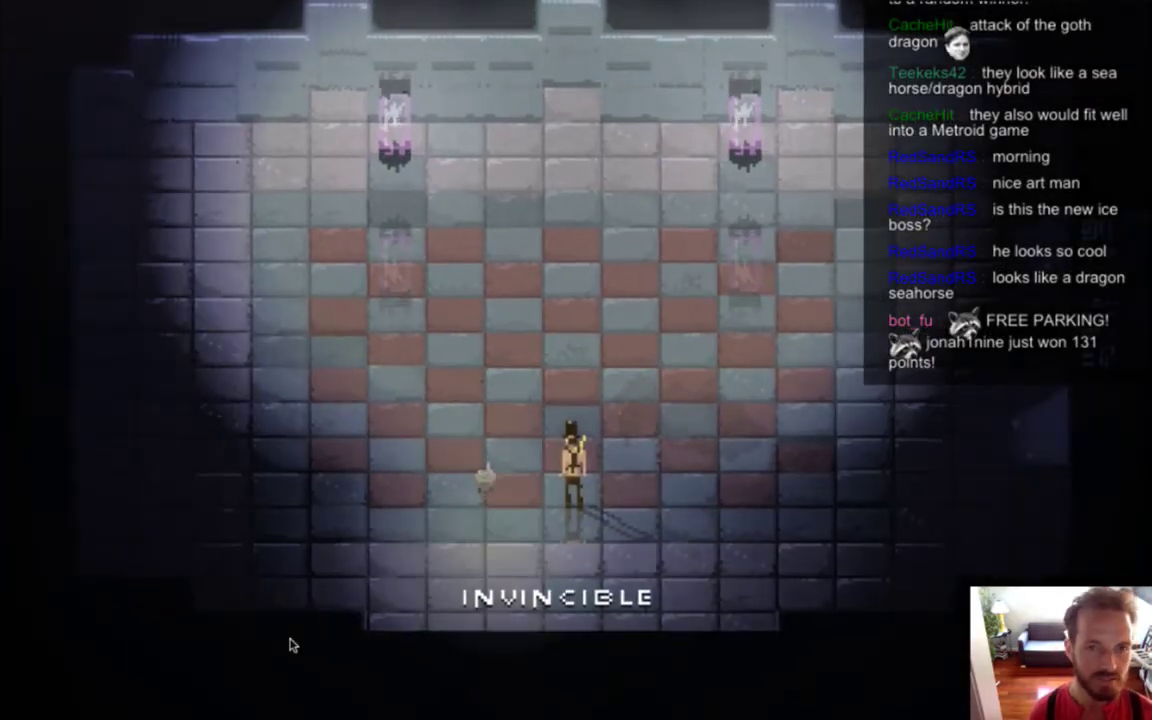
Walk the hero up to the ice dragons to examine the re-rendered idle animation, and quit the game
key("Right")
key("Left")
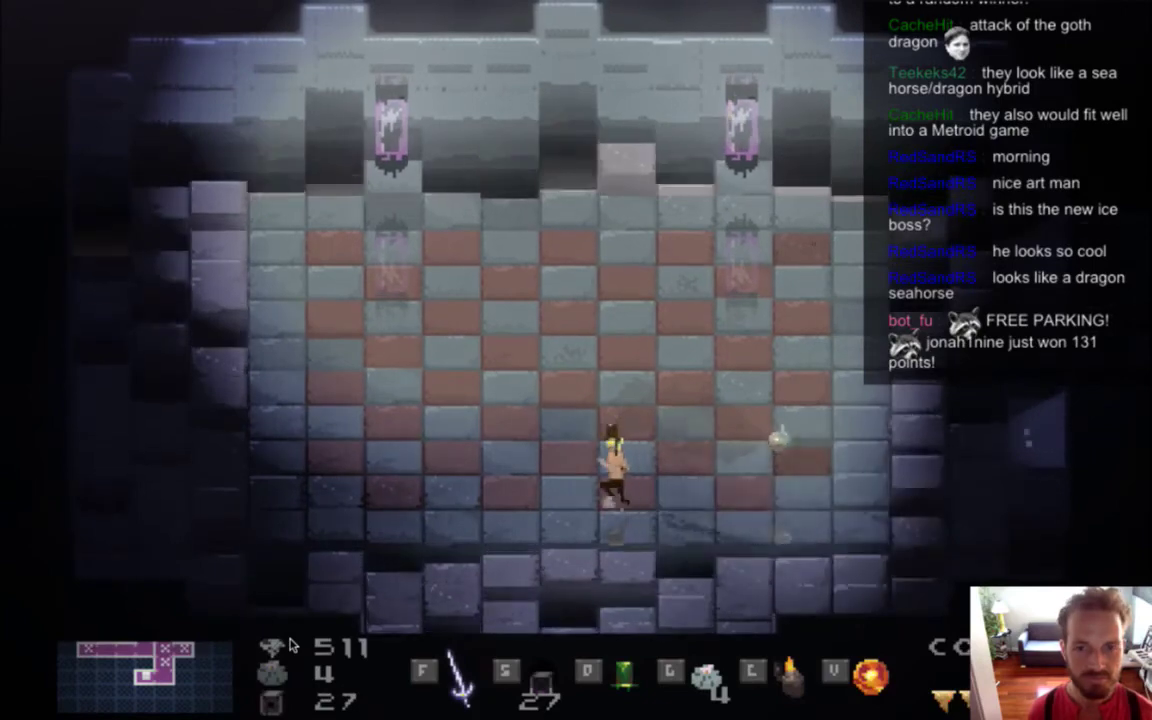
key("Left")
key("Up")
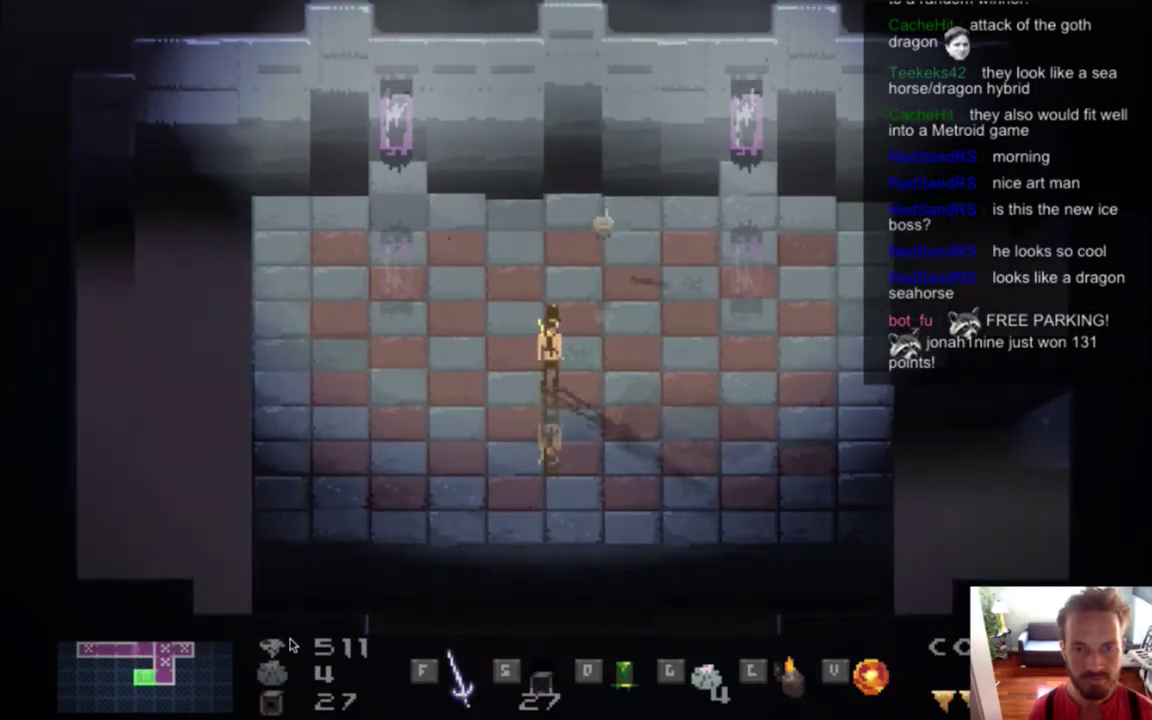
key("Left")
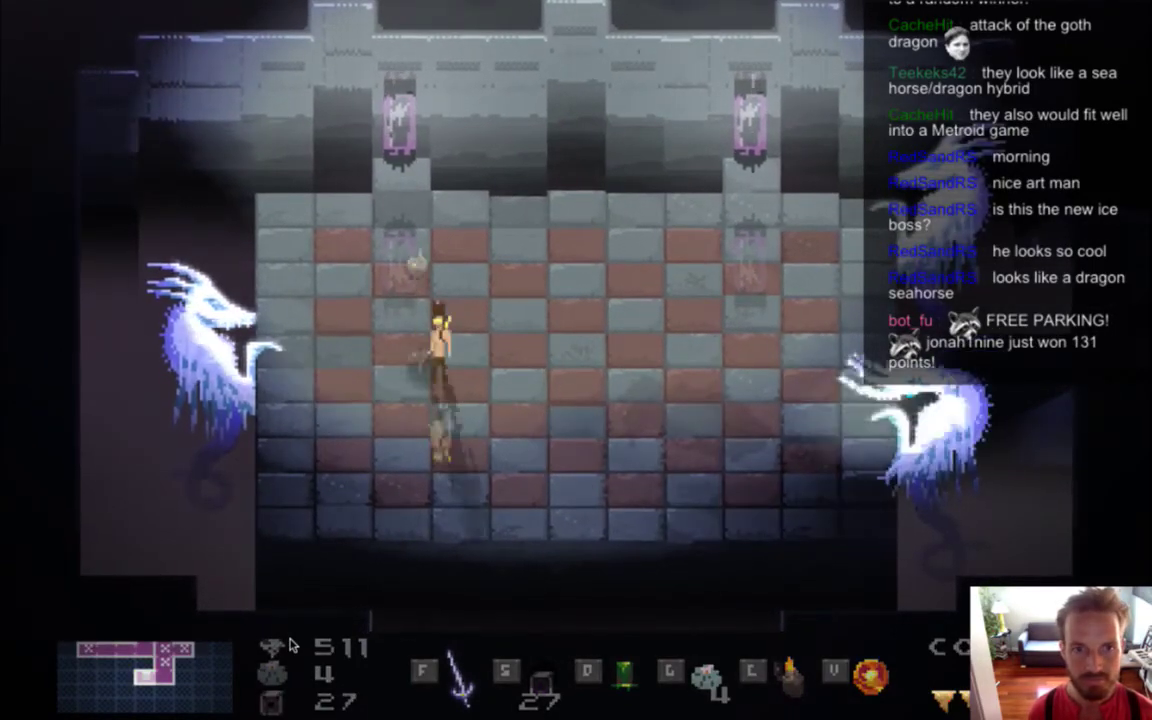
key("Left")
key("Right")
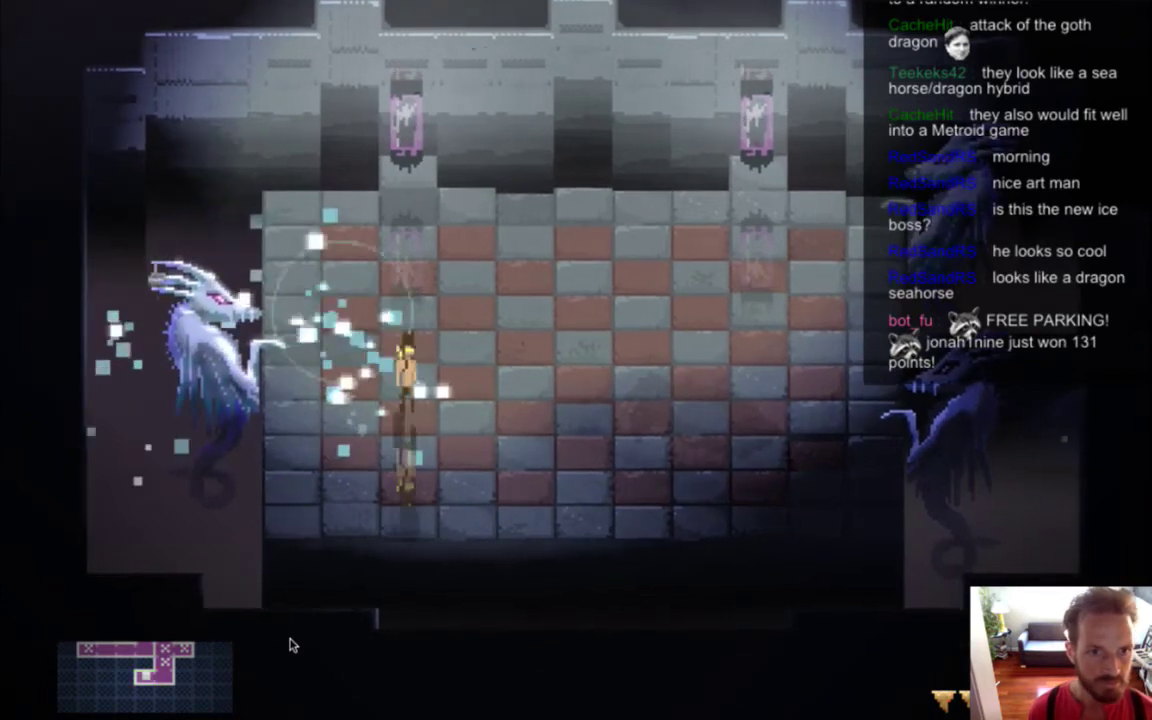
key("Left")
key("Right")
key("Down")
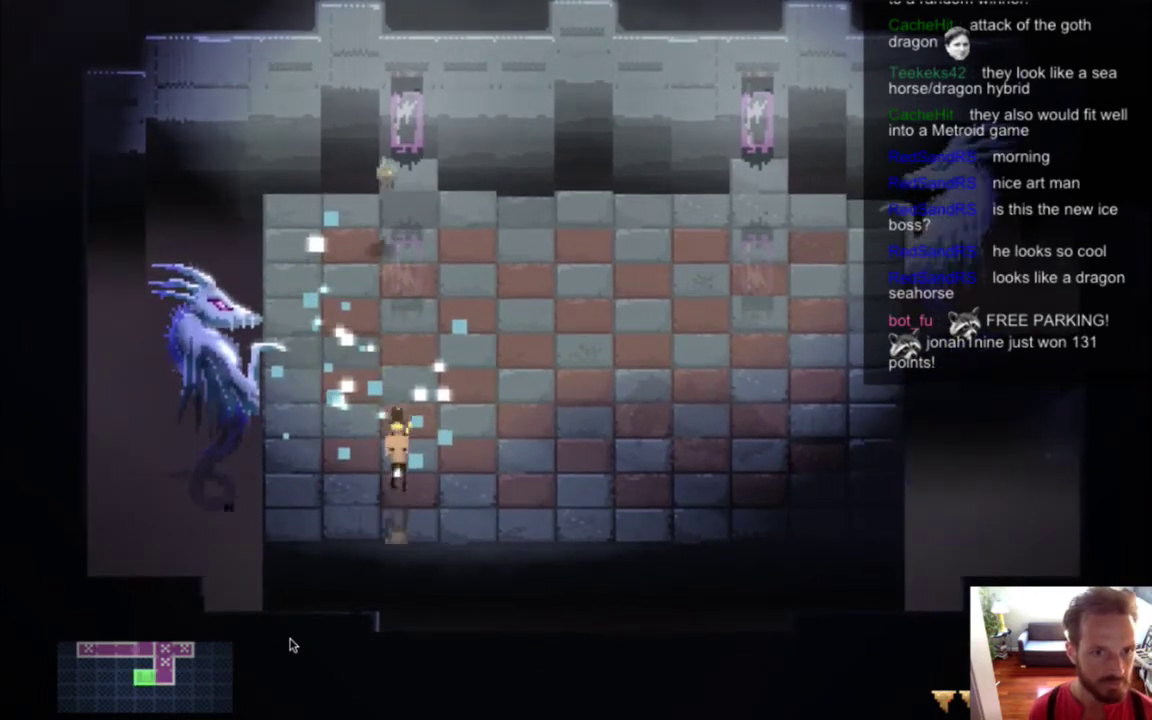
key("Down")
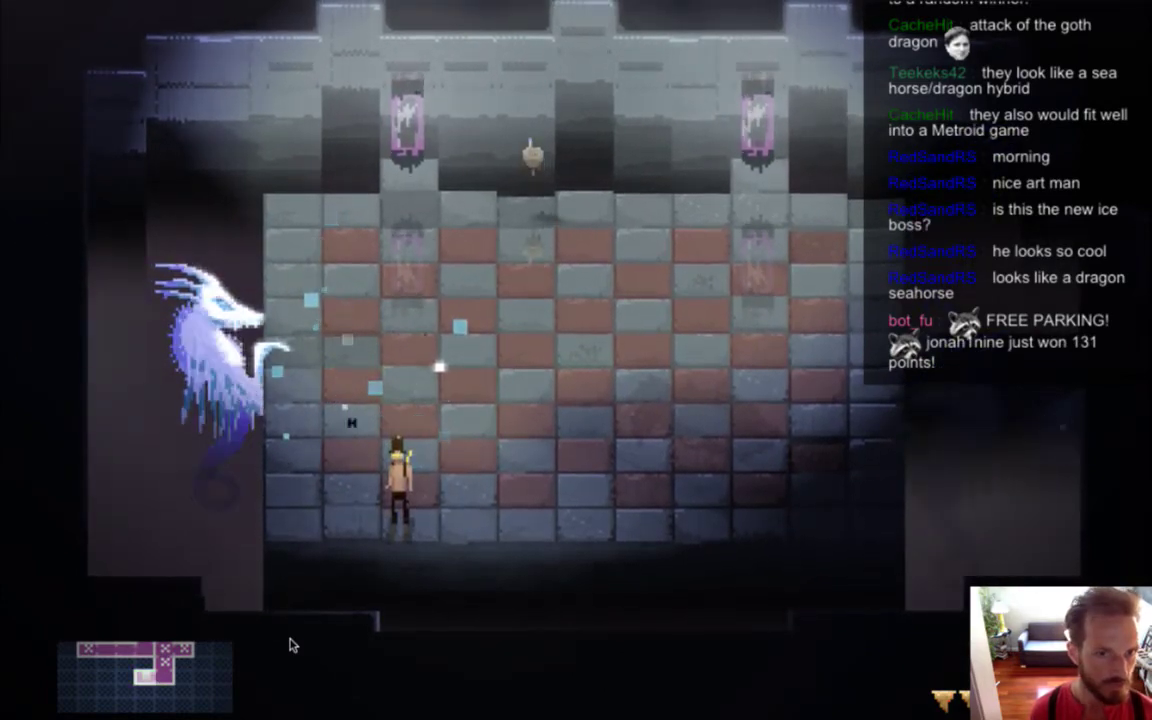
key("Up")
key("Right")
key("super+q")
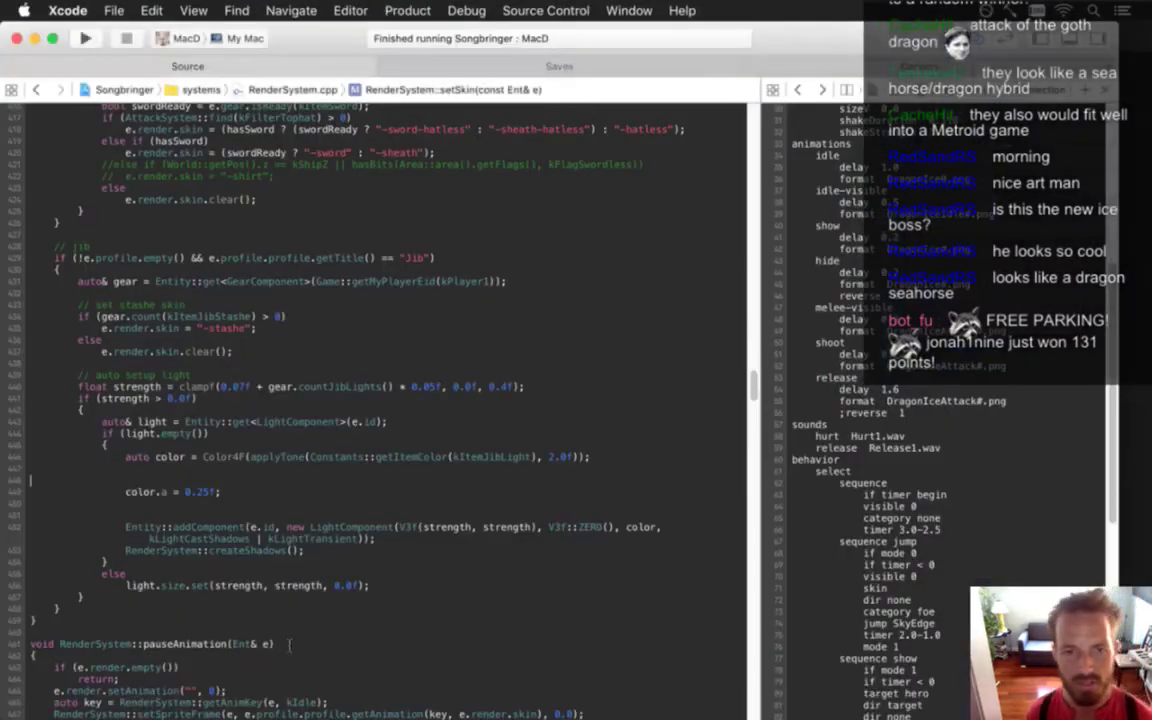
Switch to Photoshop, hide the "Layer 6 copy" layer in each of the three frames, and compare the frames
key("super+Tab")
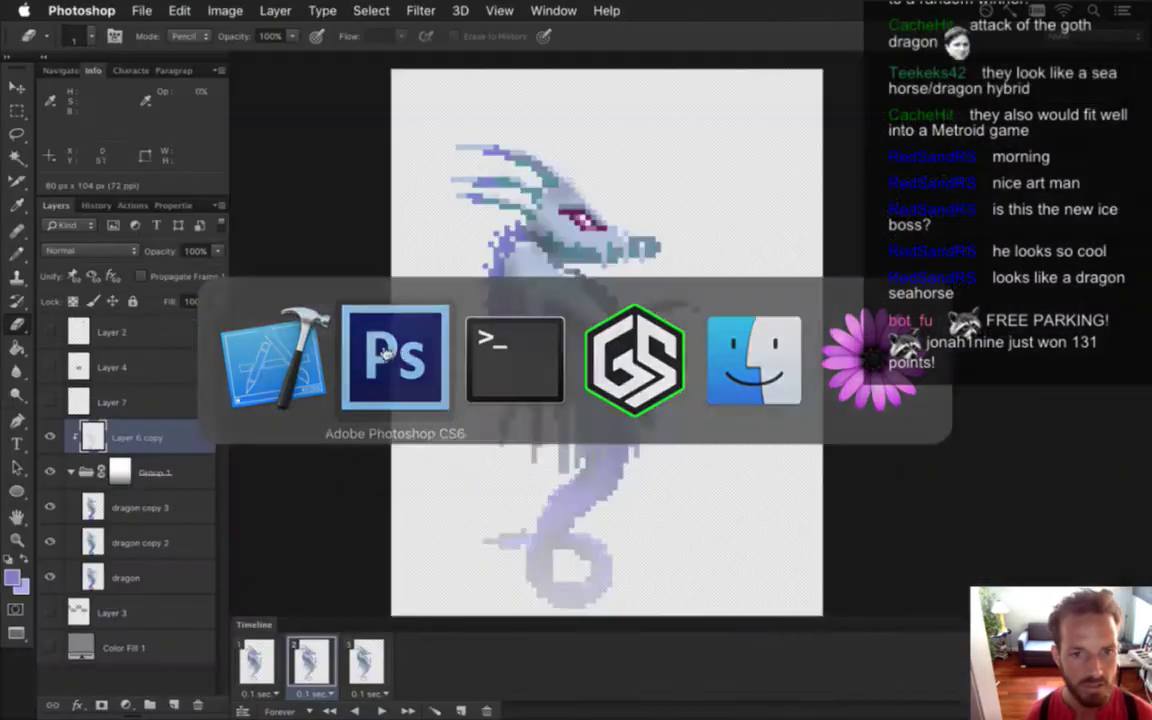
left_click(51, 438)
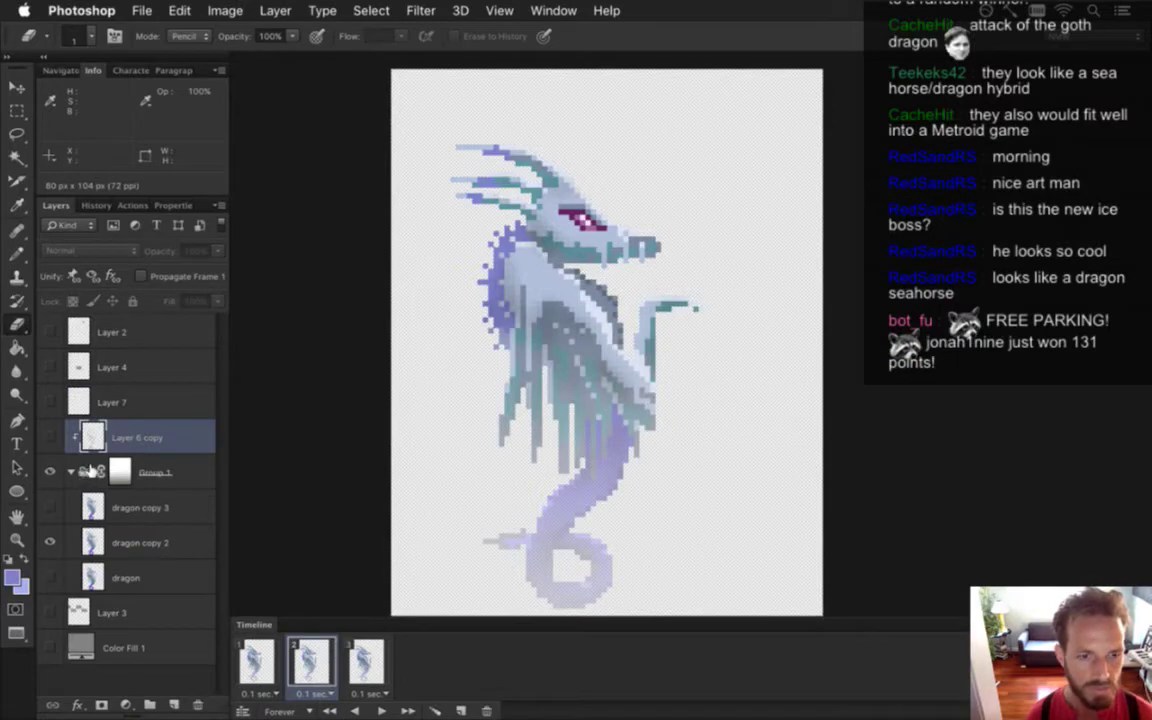
left_click(256, 662)
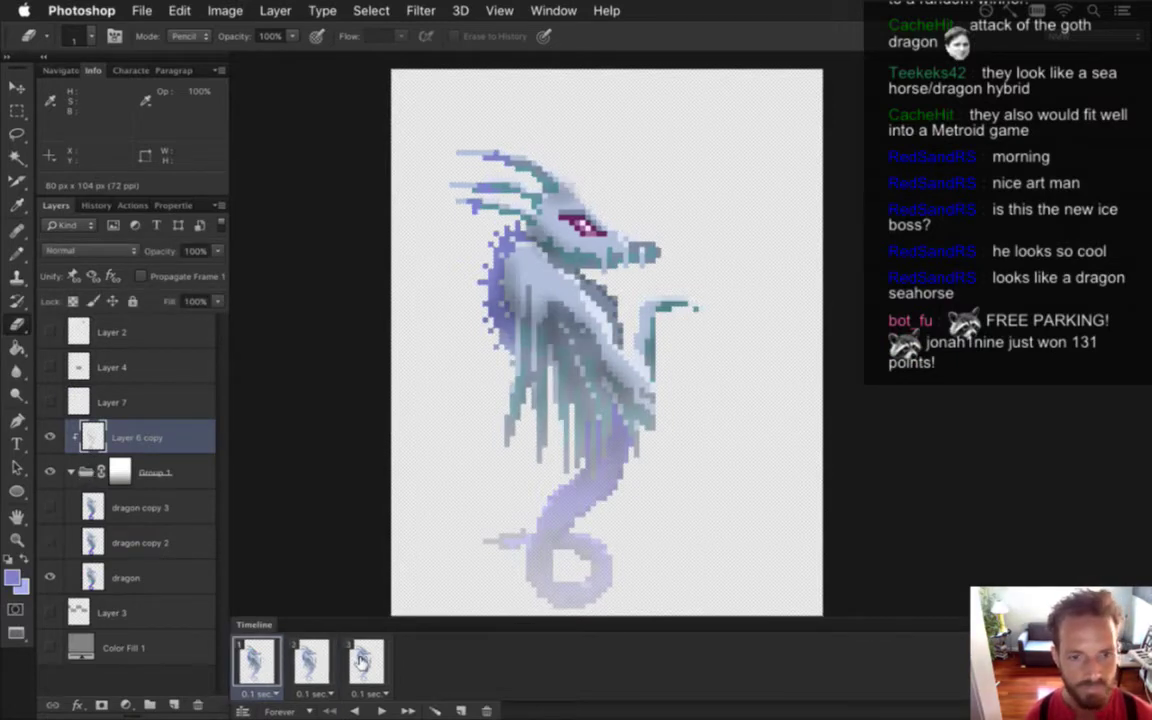
left_click(51, 438)
left_click(311, 662)
left_click(365, 662)
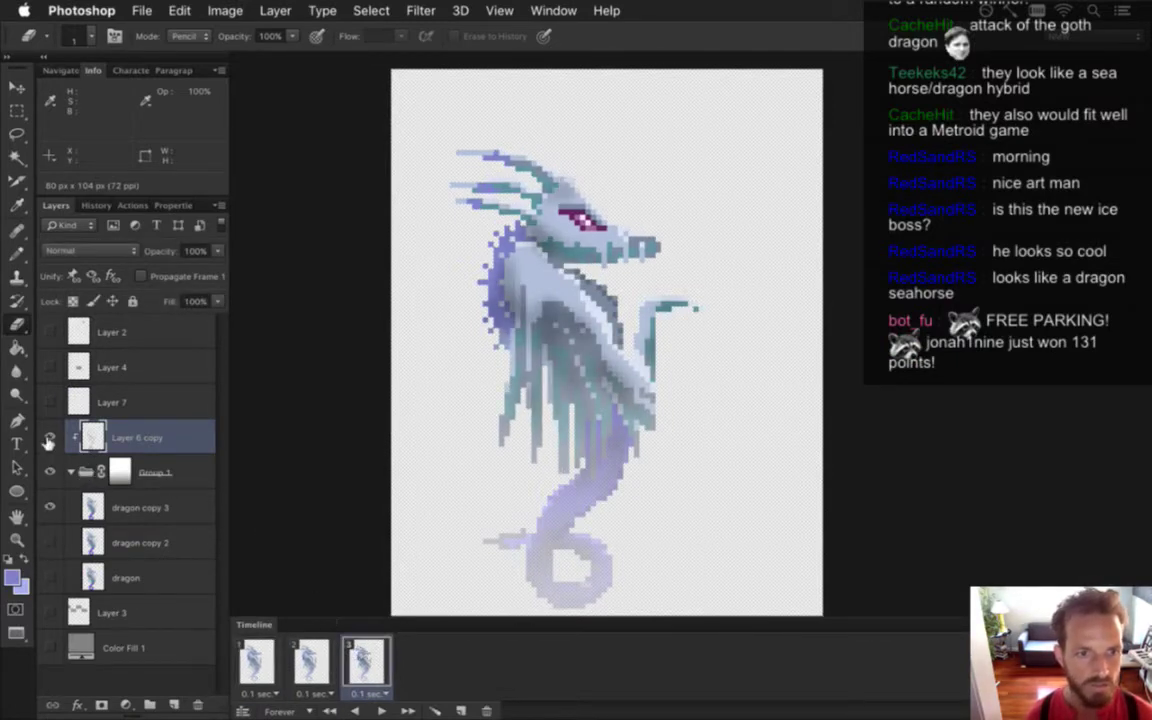
left_click(49, 438)
left_click(262, 662)
left_click(311, 663)
left_click(362, 663)
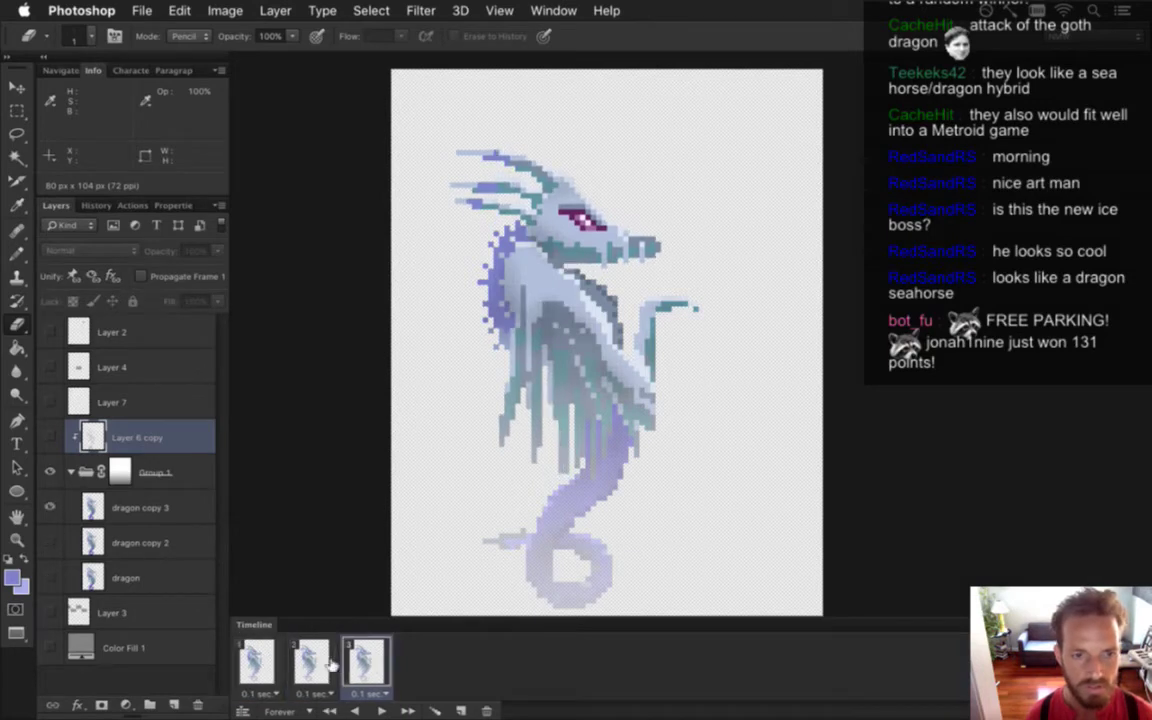
left_click(315, 661)
left_click(264, 661)
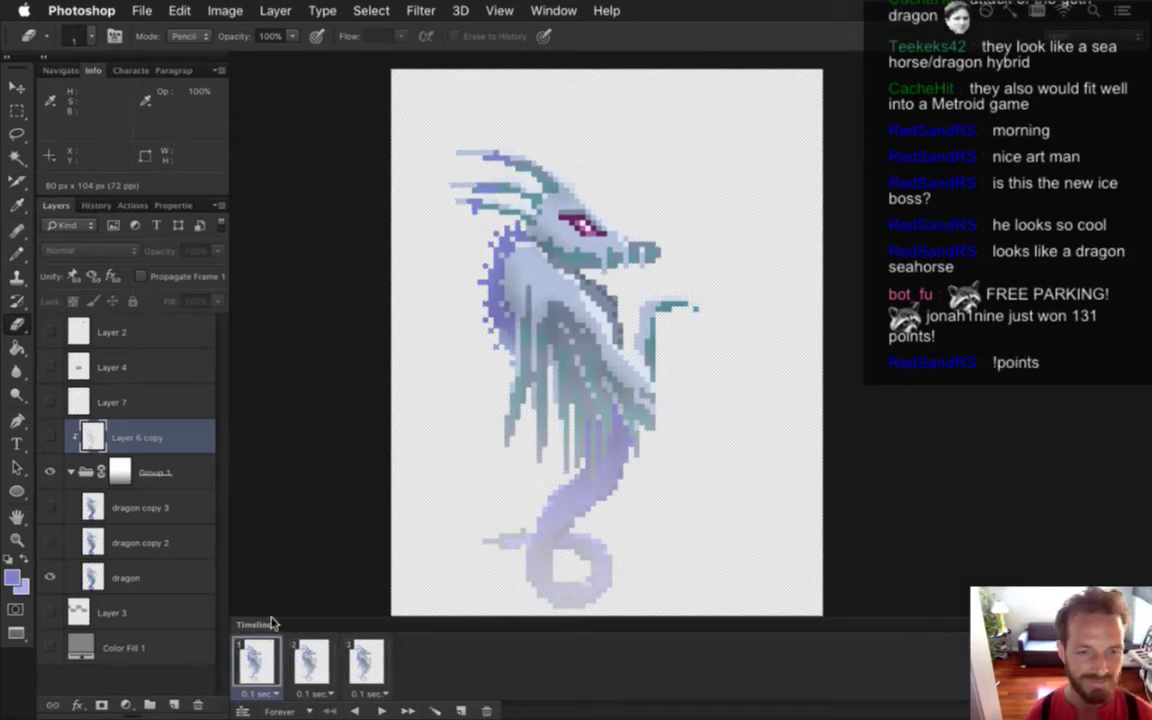
Render all frames as the PNG image sequence DragonIceIdle.png at document size and 10 fps, and select the second frame
key("alt+shift+super+r")
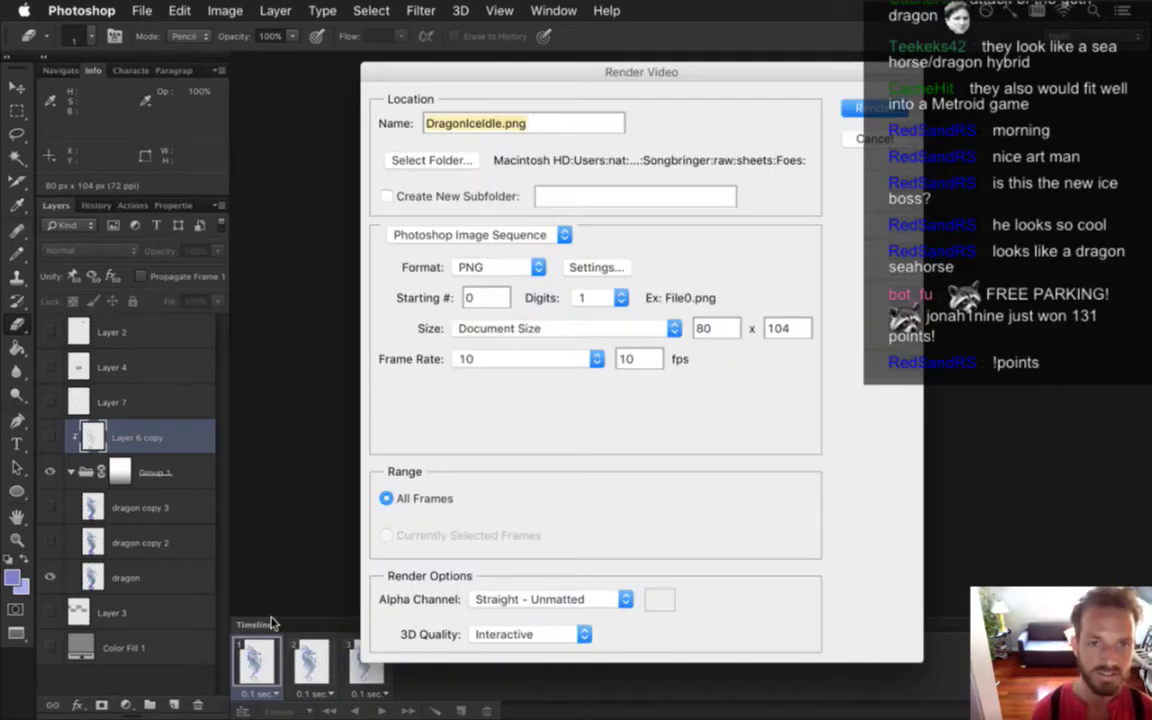
key("Return")
key("Return")
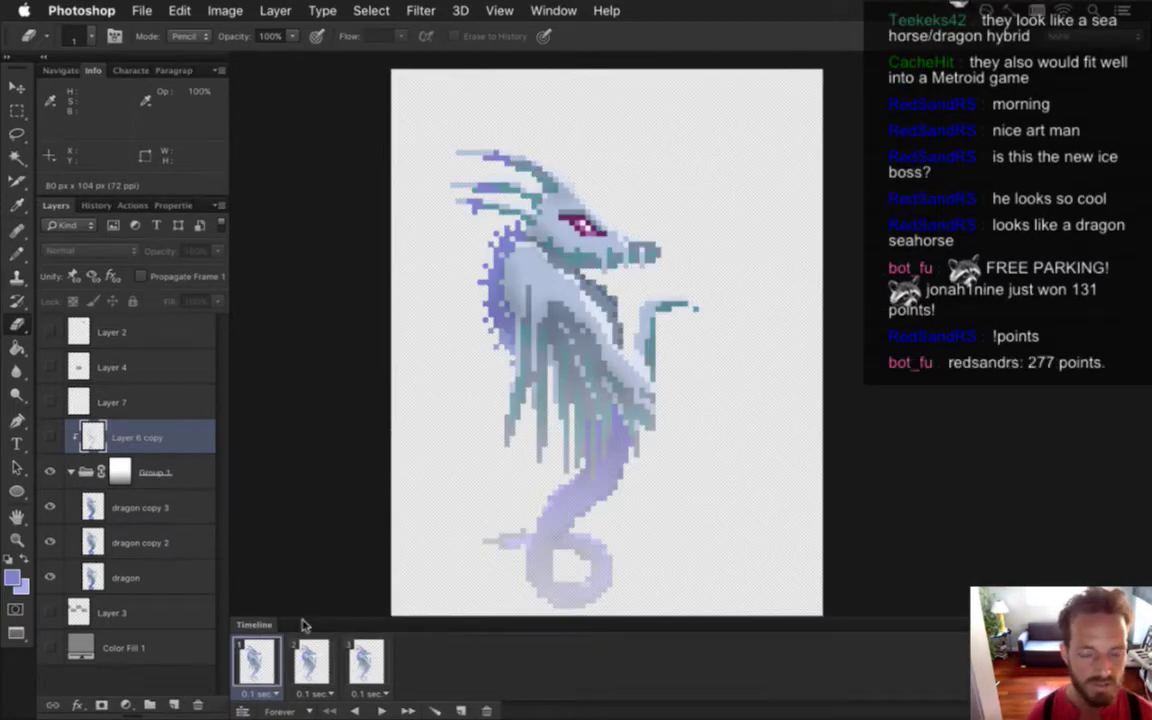
left_click(311, 667)
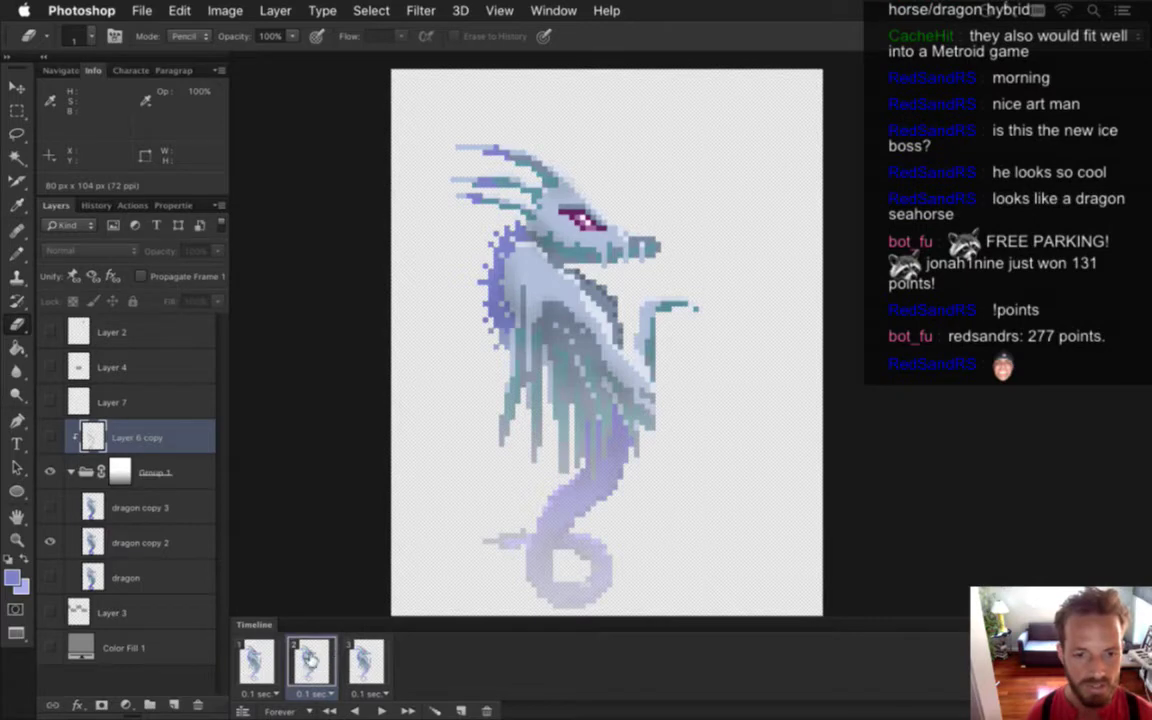
Switch to the older open document DragonIce.psd and close it without saving its changes
left_click(663, 292)
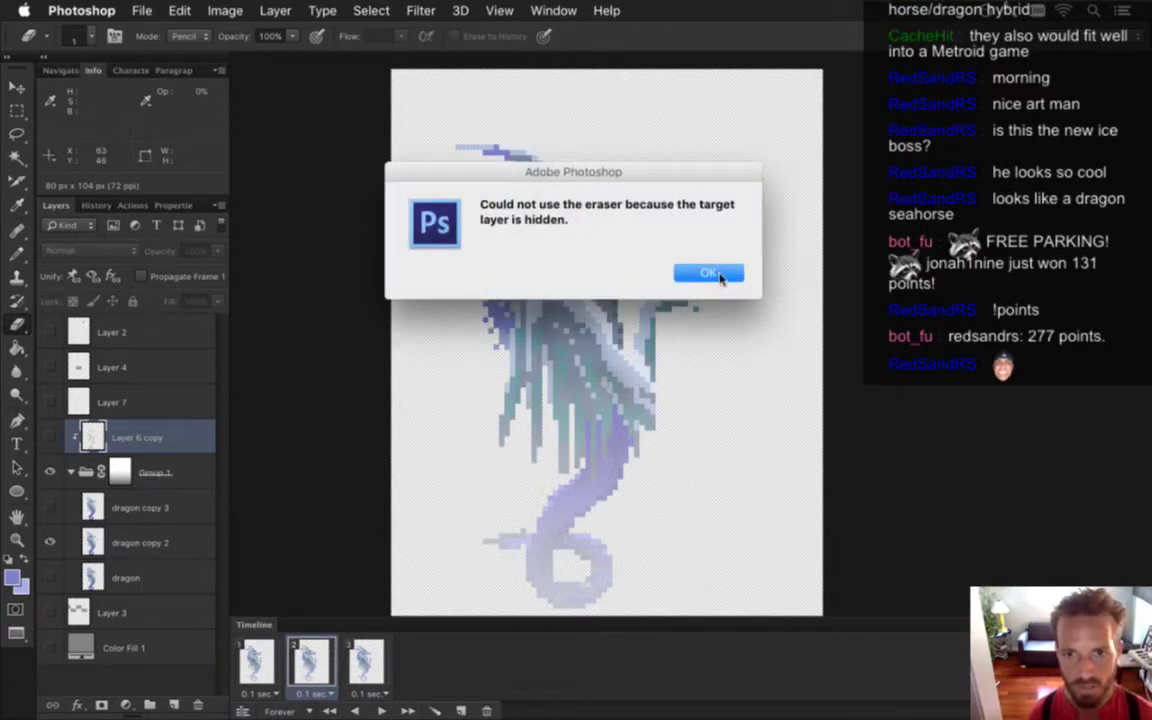
left_click(708, 273)
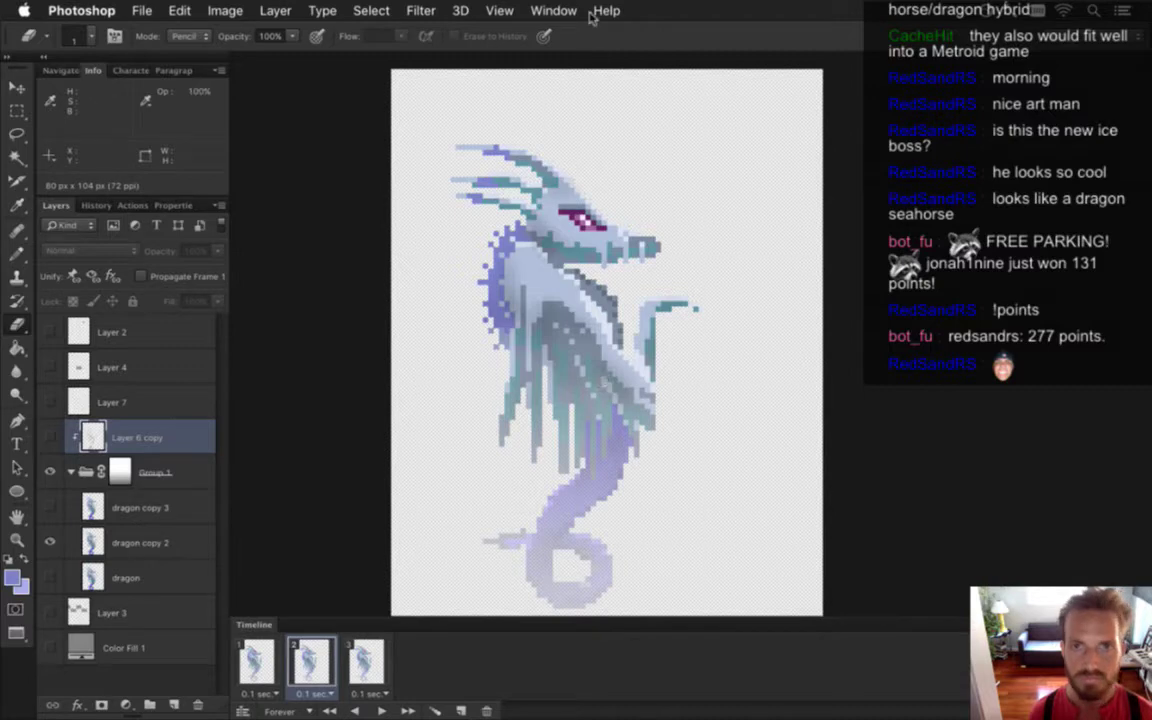
left_click(553, 10)
left_click(585, 664)
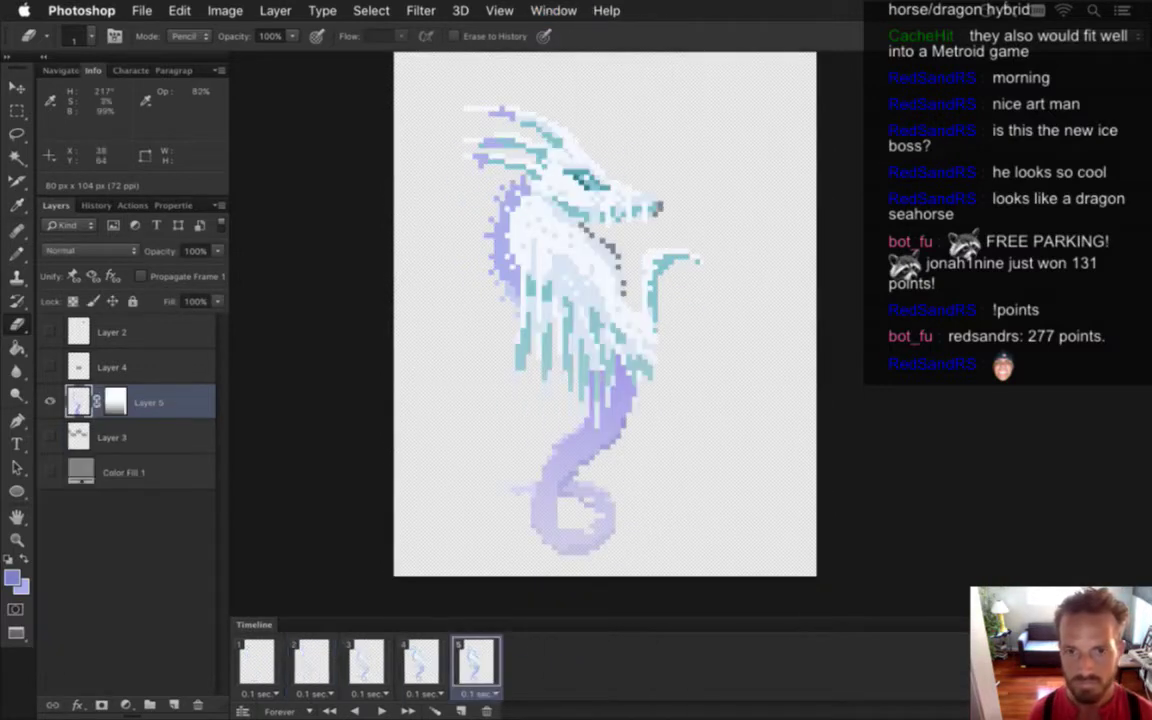
key("super+w")
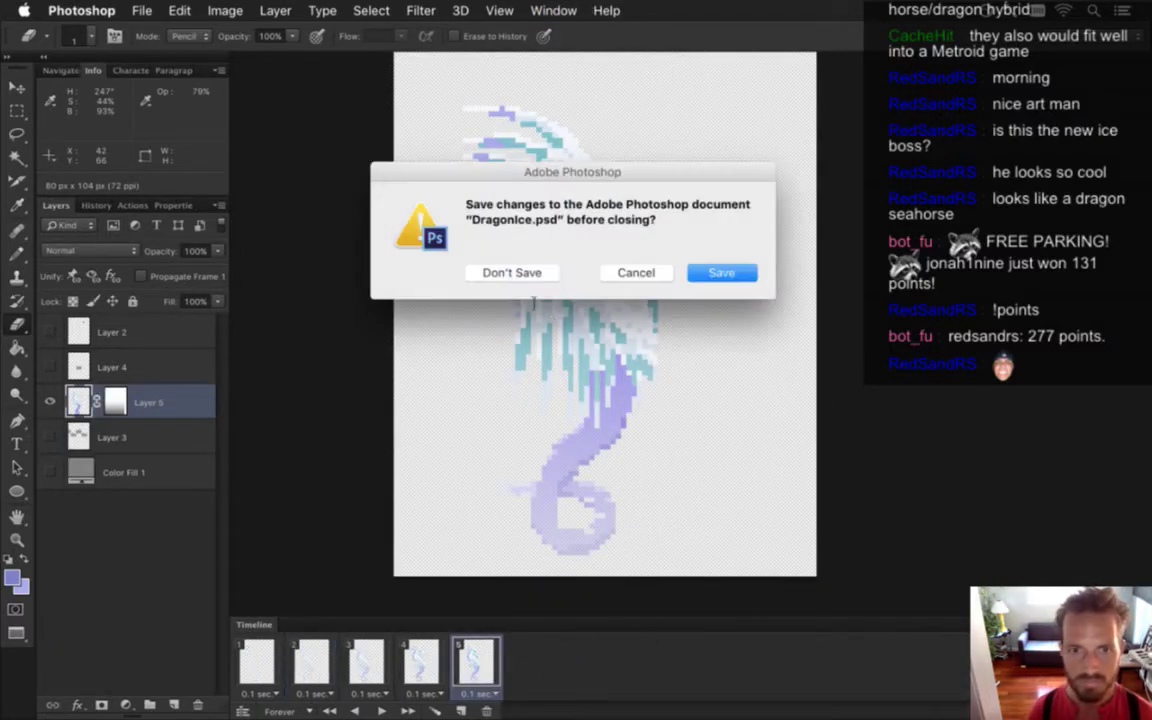
left_click(505, 270)
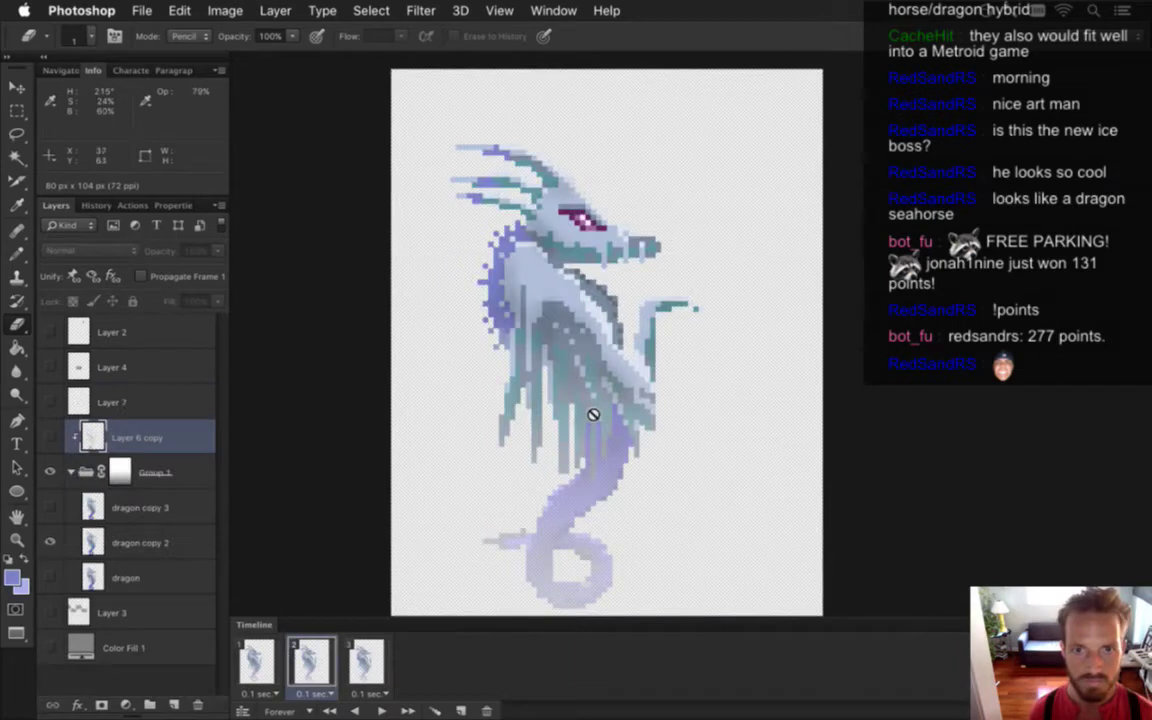
Save the dragon document as DragonIce.psd in the Foes folder, replacing the existing file
left_click(141, 10)
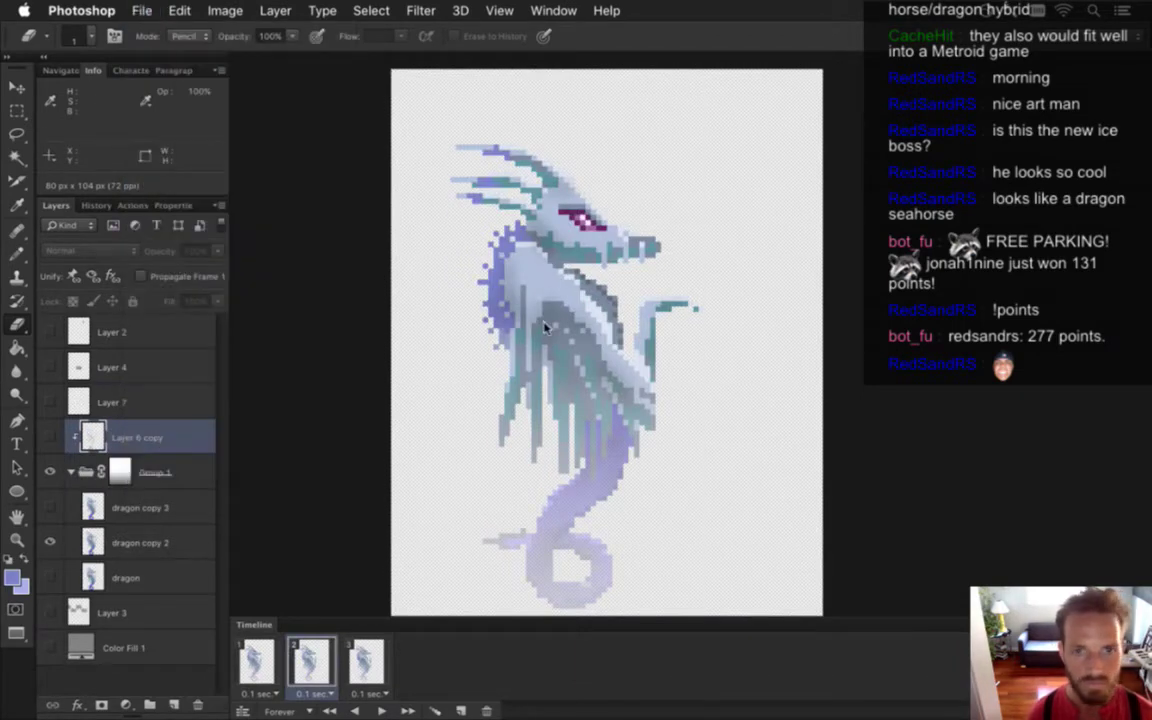
key("super+shift+s")
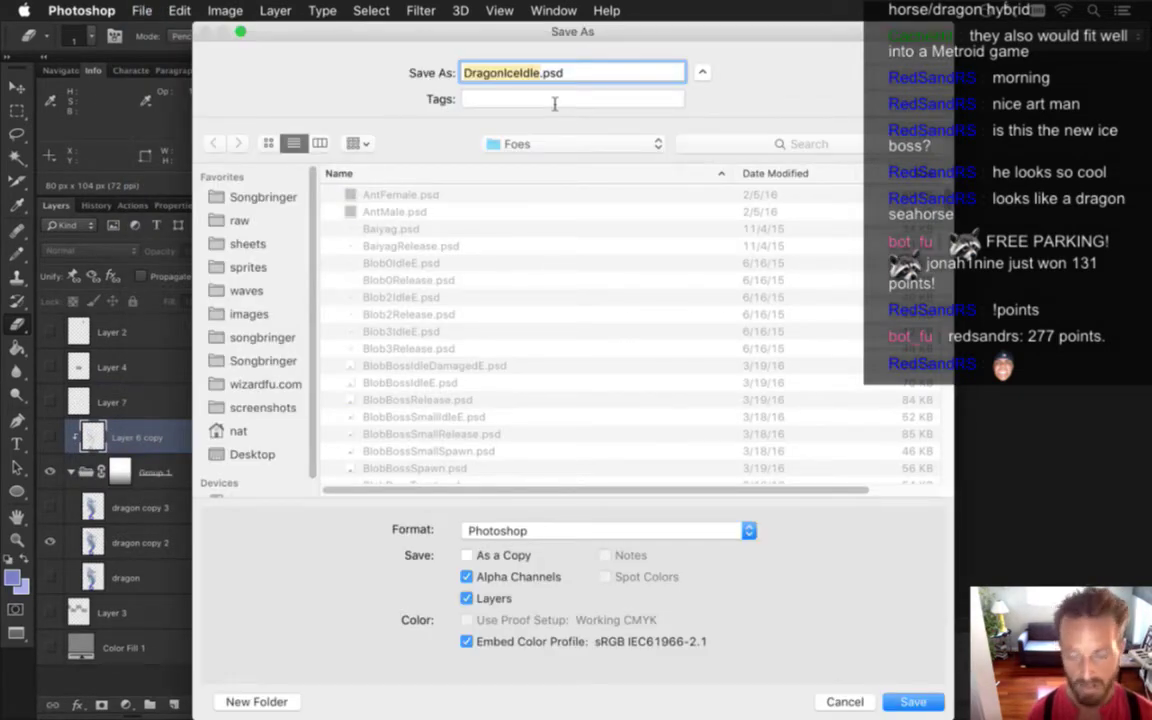
key("Right")
key("BackSpace")
key("BackSpace")
key("BackSpace")
key("BackSpace")
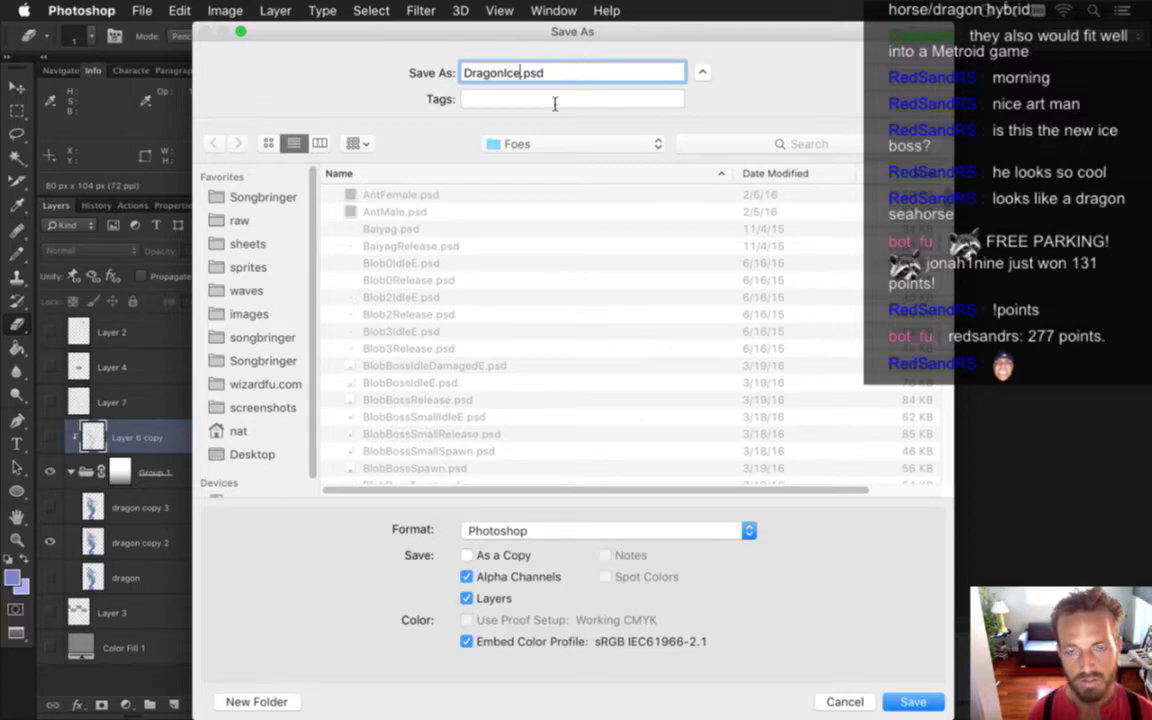
key("Return")
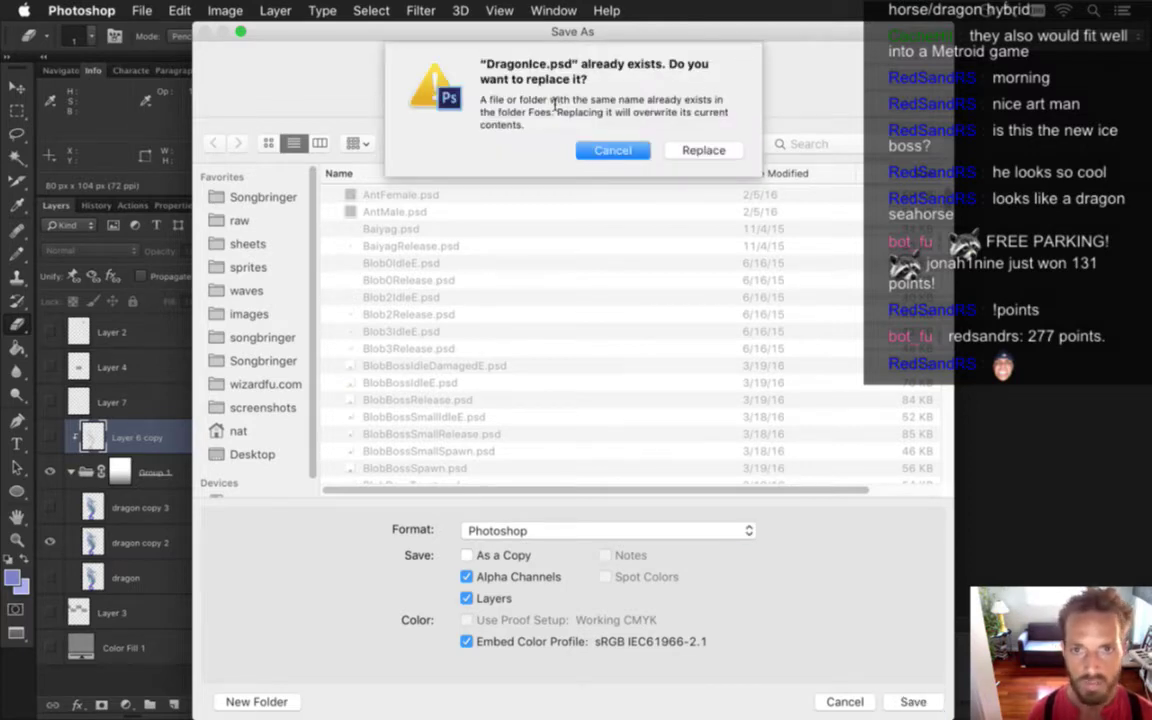
left_click(688, 150)
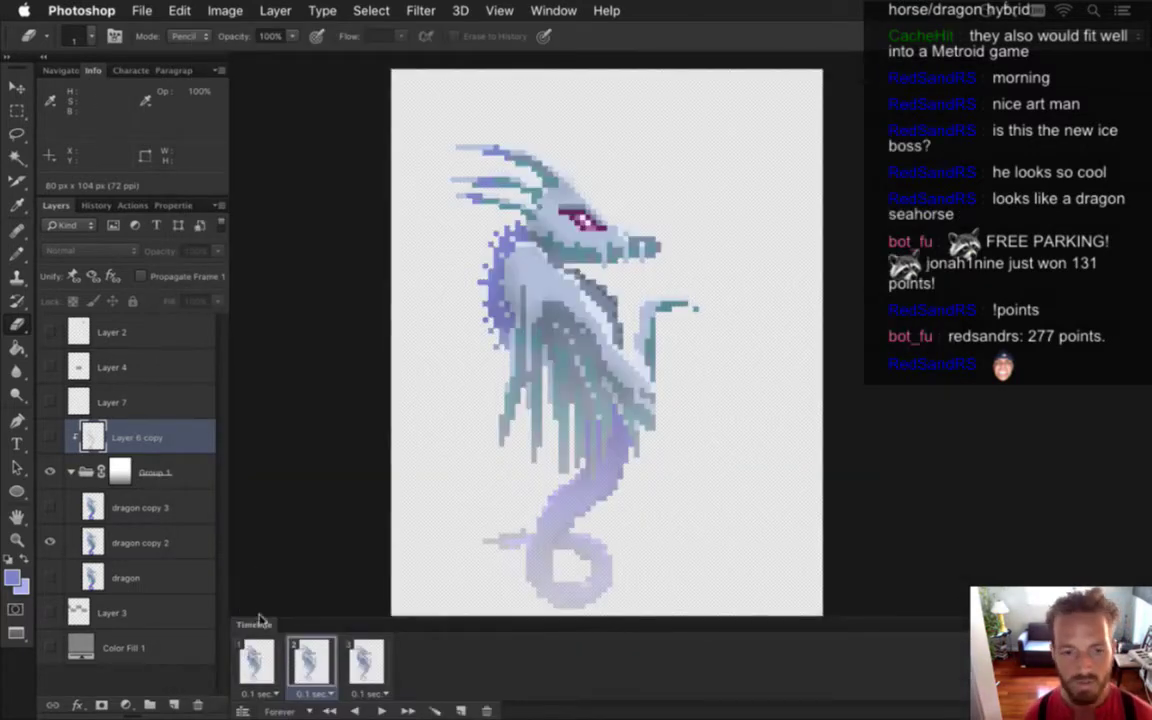
Compare the three animation frames and delete the second and third, keeping only the first
left_click(255, 660)
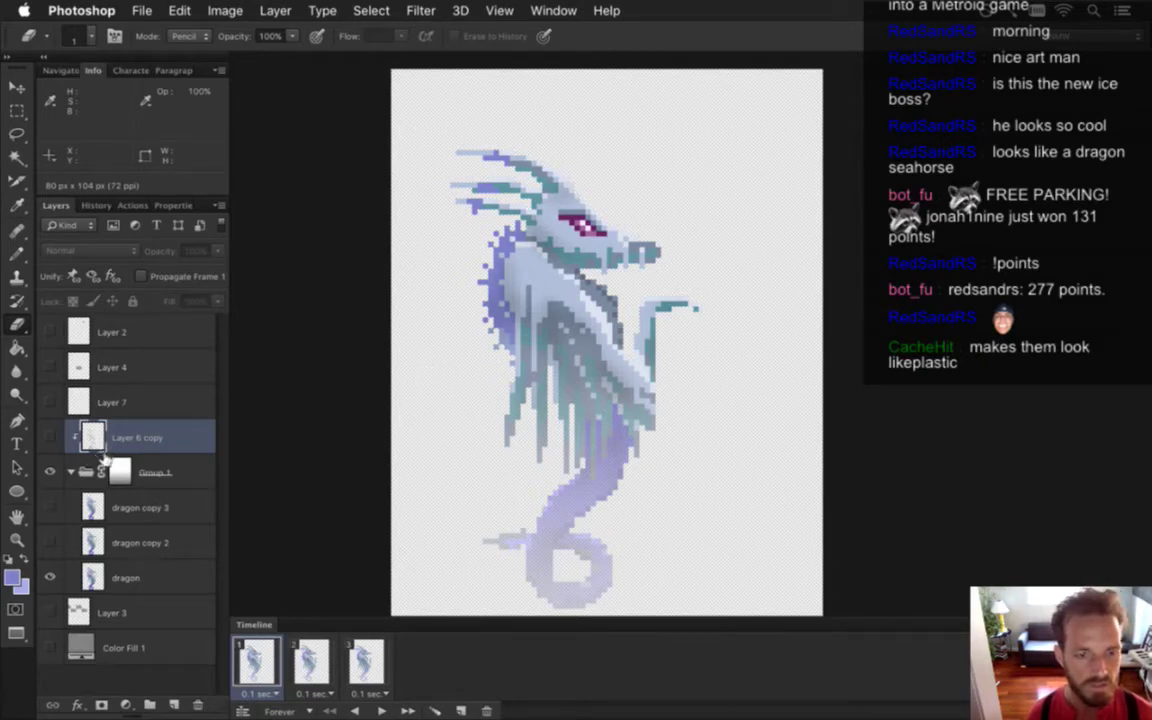
left_click(310, 662)
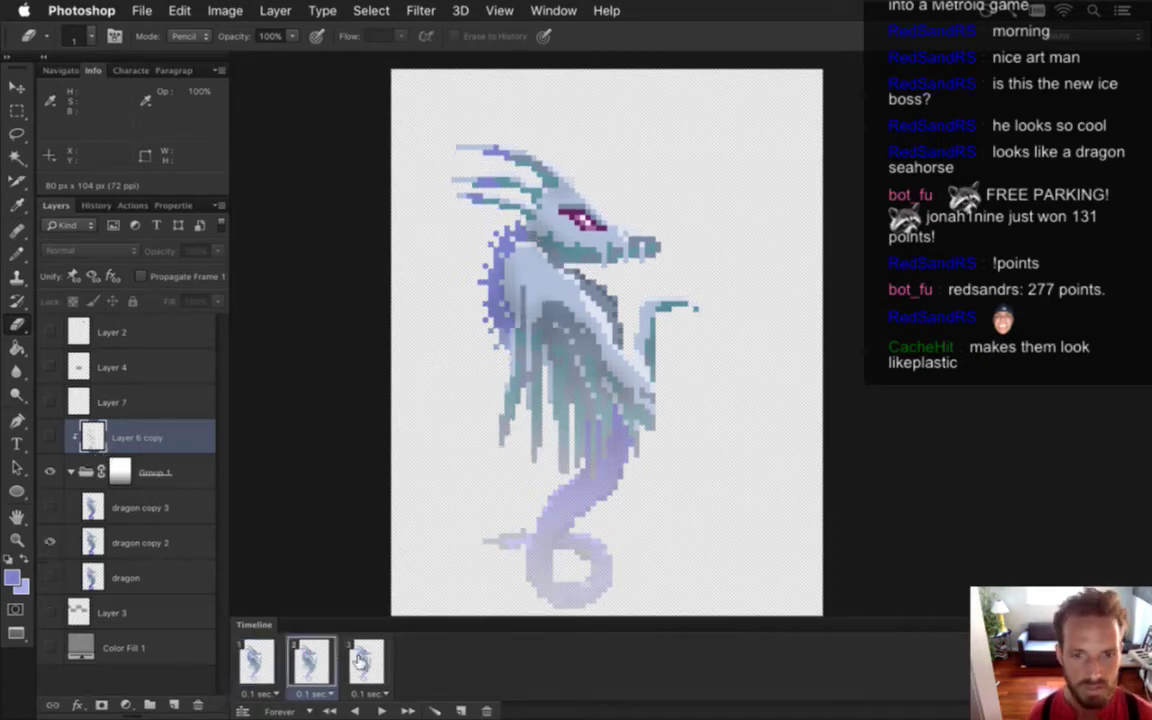
left_click(262, 660)
left_click(321, 660)
left_click(366, 677)
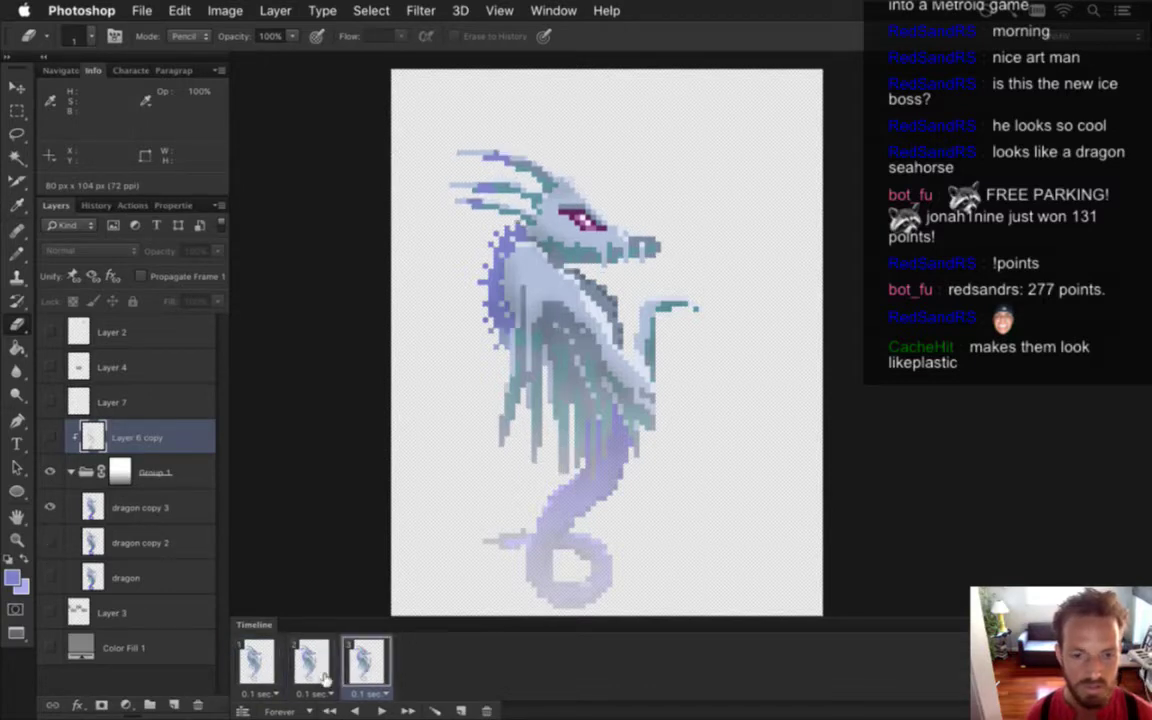
left_click(268, 670)
left_click(352, 666)
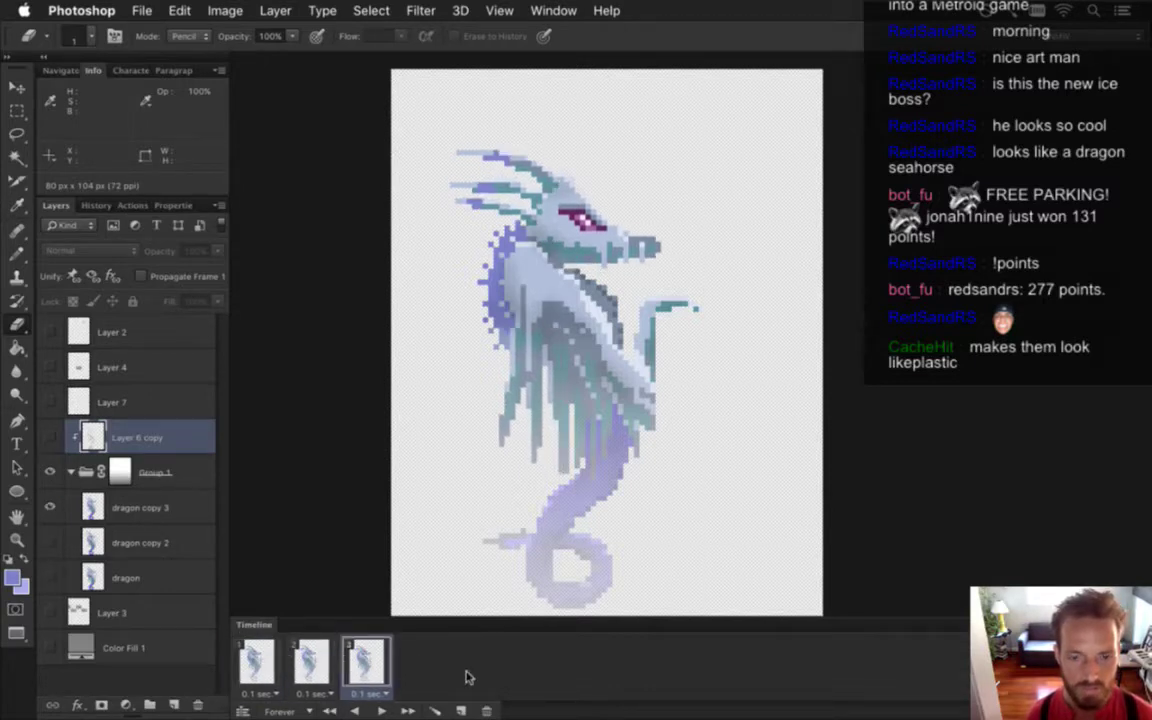
left_click(487, 707)
left_click(487, 707)
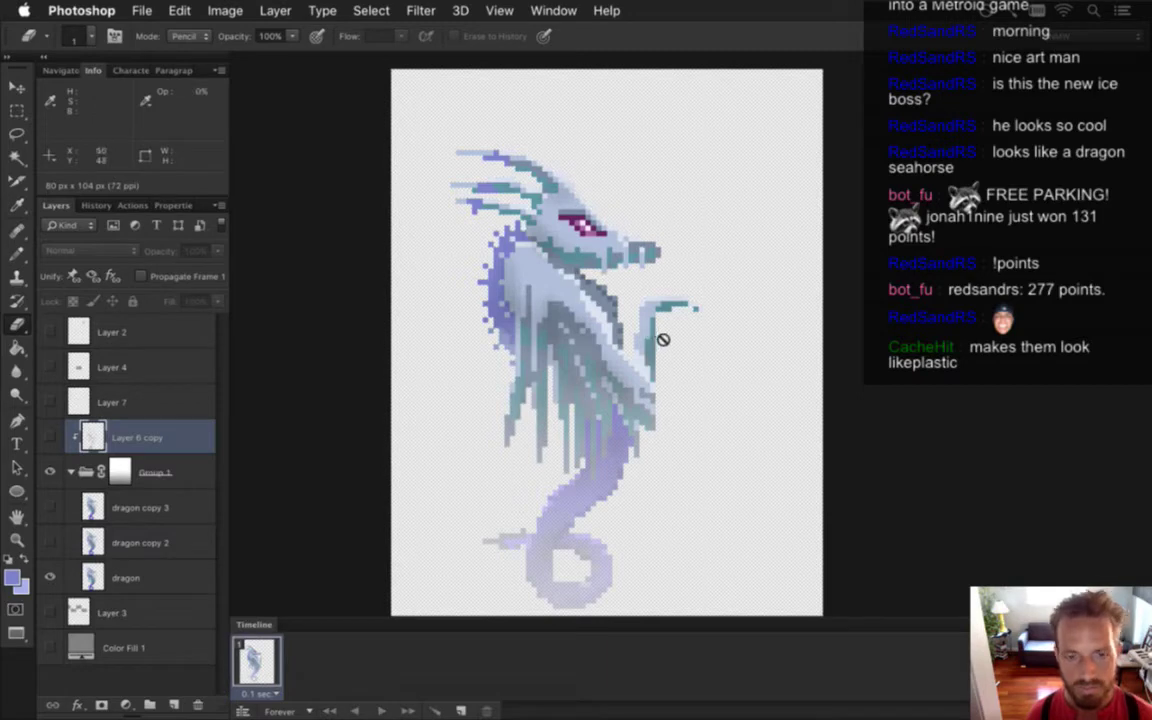
Delete the layers "dragon copy 3" and "dragon copy 2" from Group 1
left_click(120, 507)
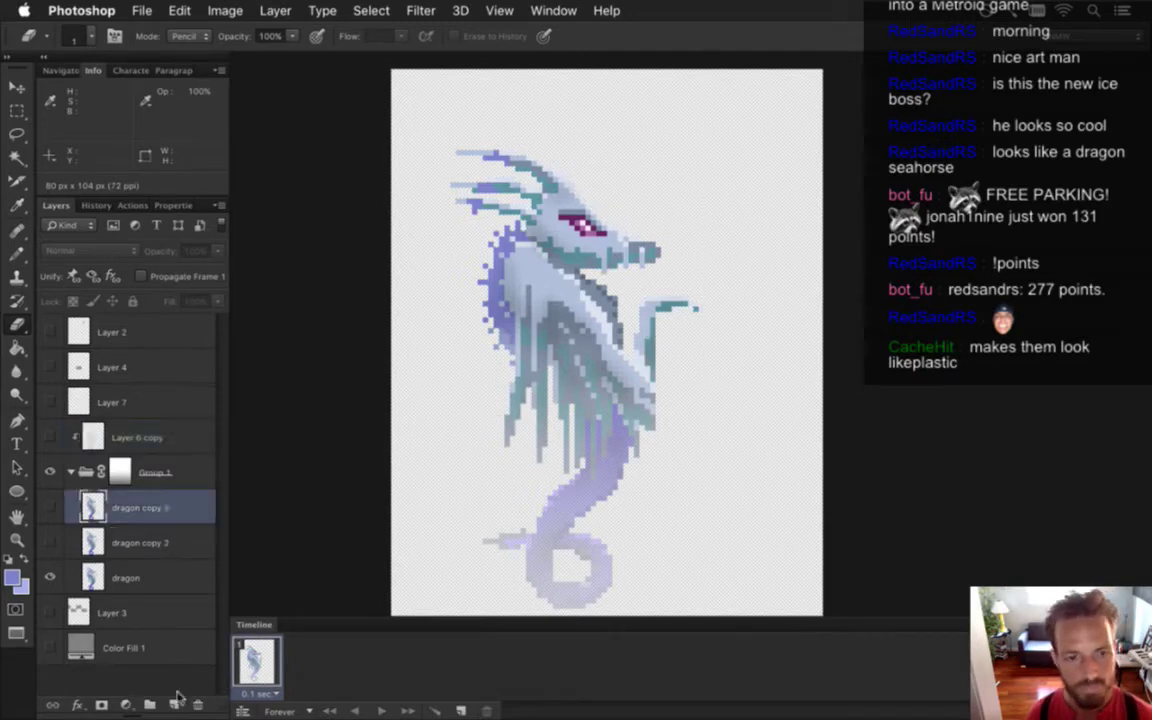
left_click(197, 705)
left_click(197, 705)
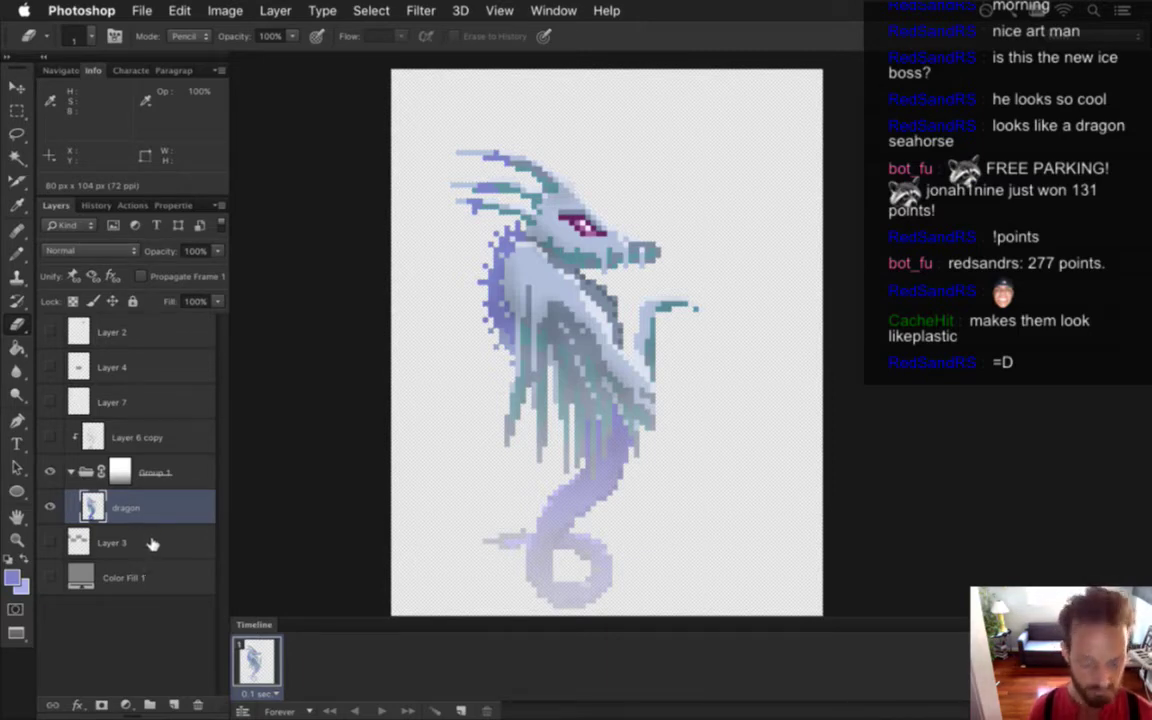
Show the "Color Fill 1" background, duplicate the "dragon" layer, hide the copy, and select the original
left_click(50, 577)
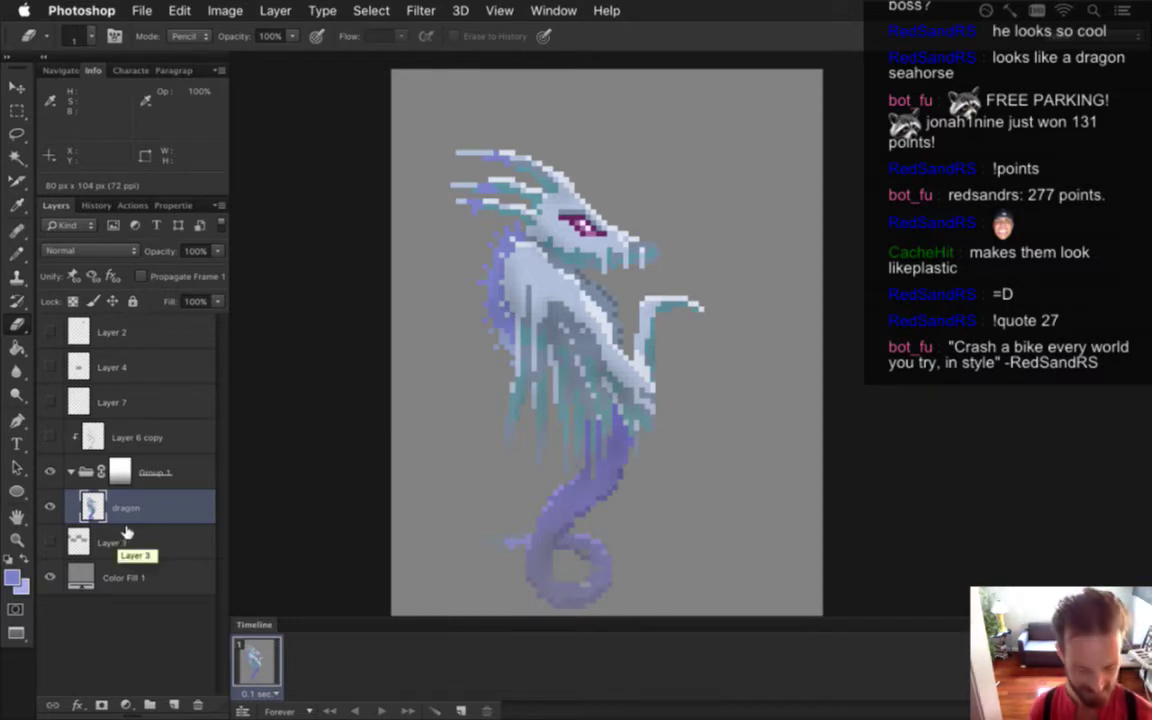
key("super+j")
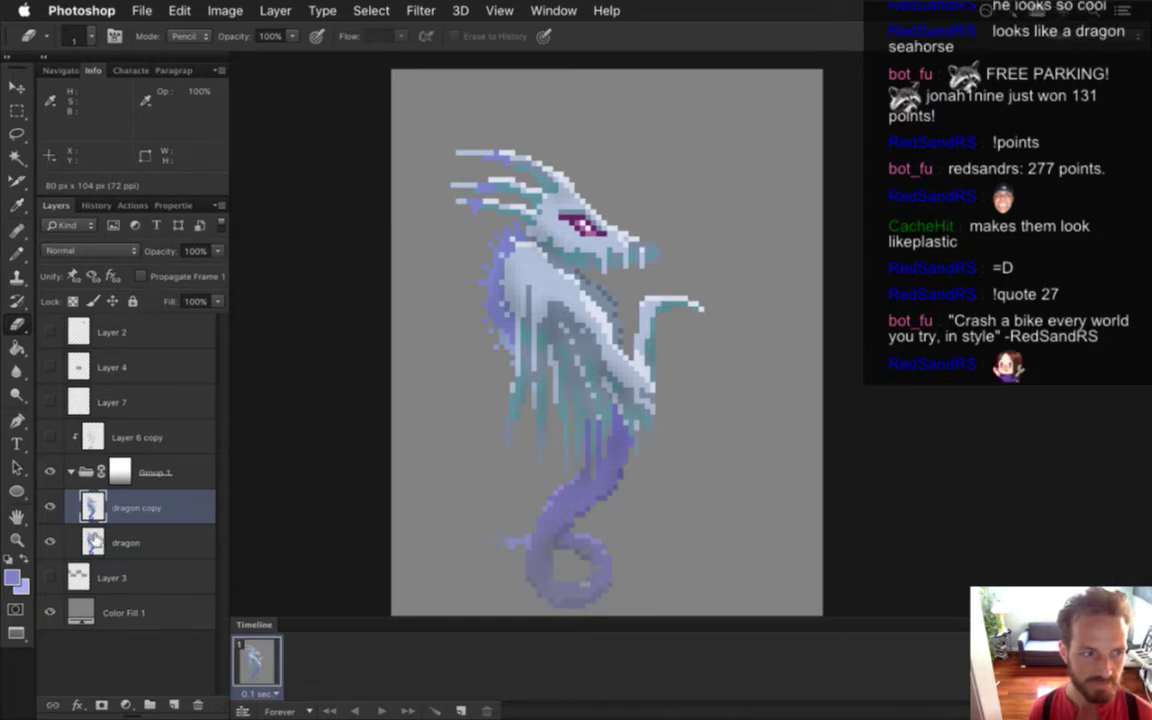
left_click(110, 542)
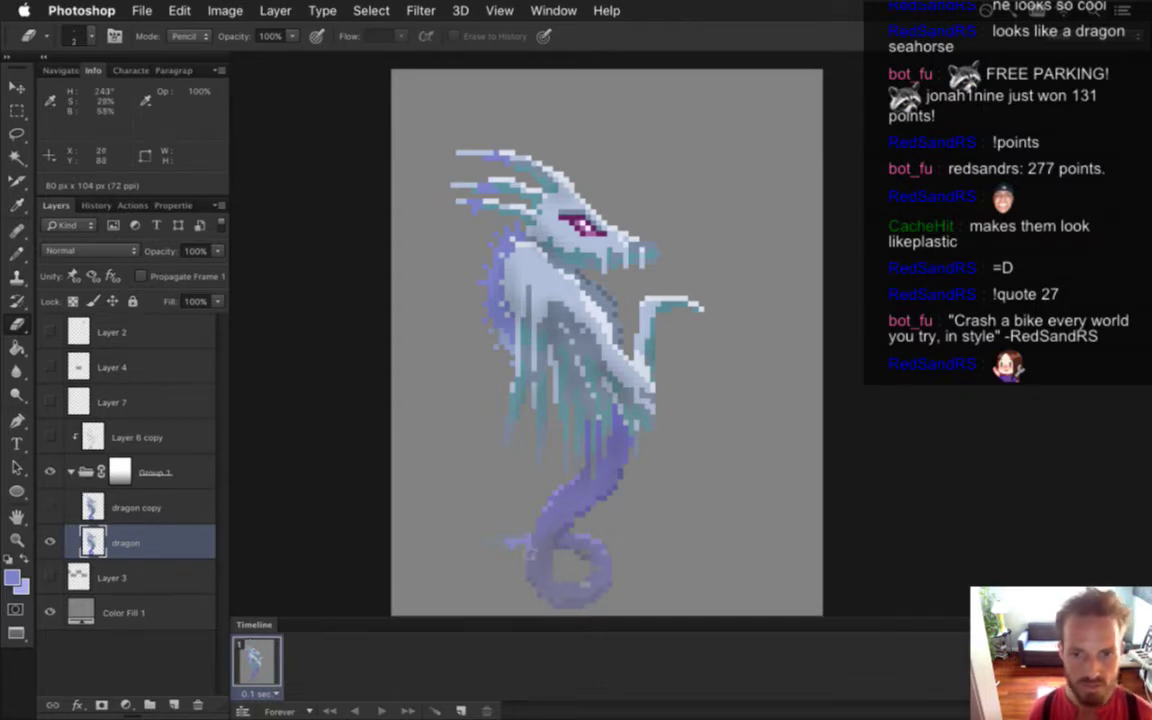
Enlarge the eraser to 8 px and erase the dragon's coiled tail on the "dragon" layer
key("bracketright")
key("bracketright")
key("bracketright")
key("bracketright")
key("bracketright")
key("bracketright")
key("bracketright")
mouse_move(480, 537)
left_mouse_down()
mouse_move(579, 620)
mouse_move(564, 625)
mouse_move(564, 540)
mouse_move(592, 547)
mouse_move(594, 536)
mouse_move(590, 503)
mouse_move(577, 541)
mouse_move(587, 482)
mouse_move(579, 521)
mouse_move(597, 481)
mouse_move(599, 540)
left_mouse_up()
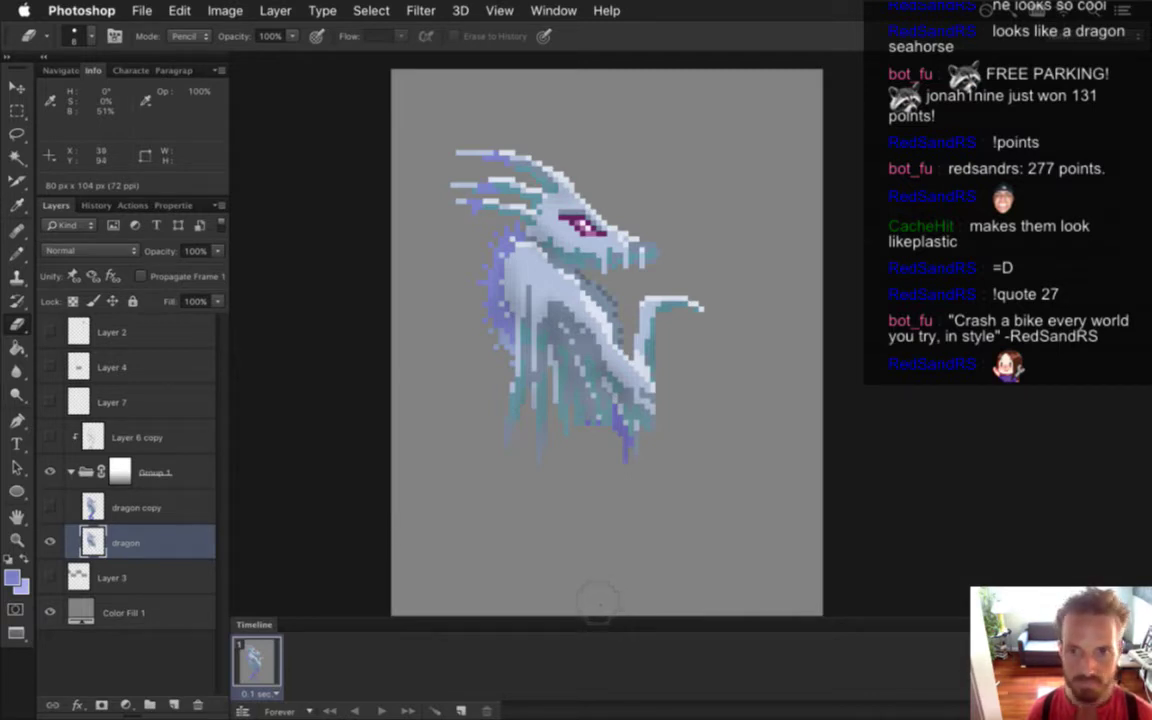
Lasso the dragon's head and body without the curved front limb, rotate them to about -102°, move them below the limb, and deselect
left_click(29, 130)
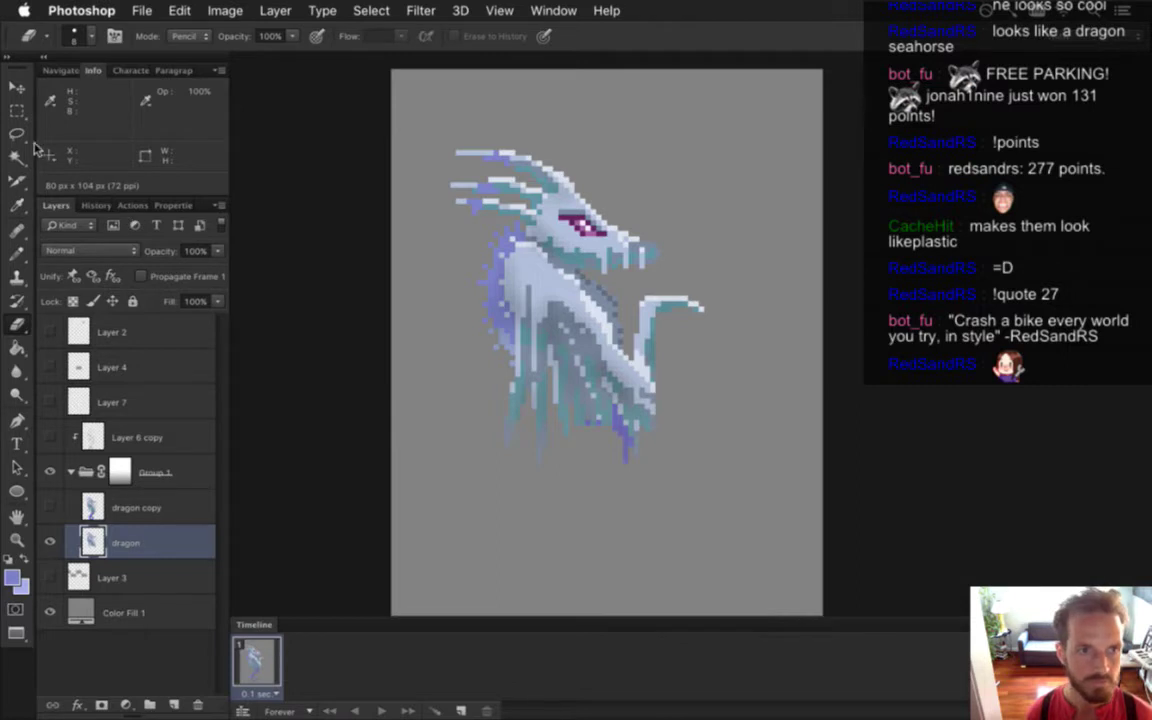
mouse_move(652, 269)
left_mouse_down()
mouse_move(638, 178)
mouse_move(488, 101)
mouse_move(418, 247)
left_mouse_up()
mouse_move(490, 480)
left_mouse_down()
mouse_move(609, 514)
mouse_move(648, 496)
mouse_move(679, 435)
mouse_move(637, 355)
left_mouse_up()
left_click_drag(630, 288, 650, 226)
key("v")
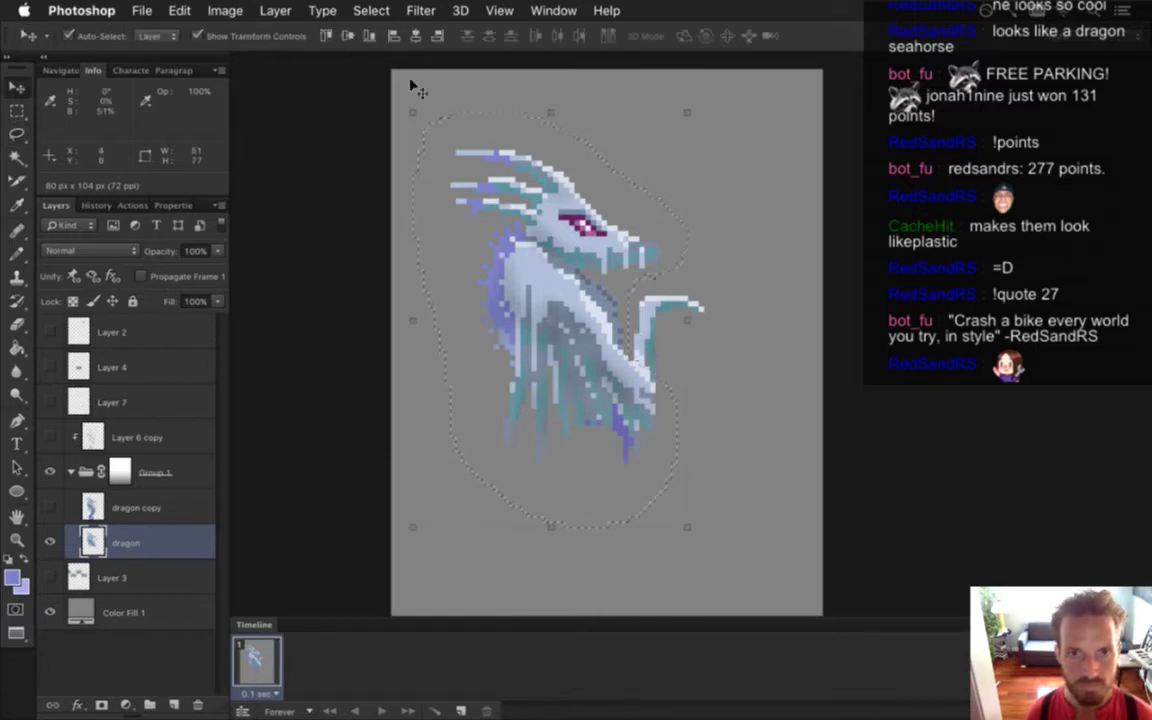
left_click_drag(410, 88, 354, 297)
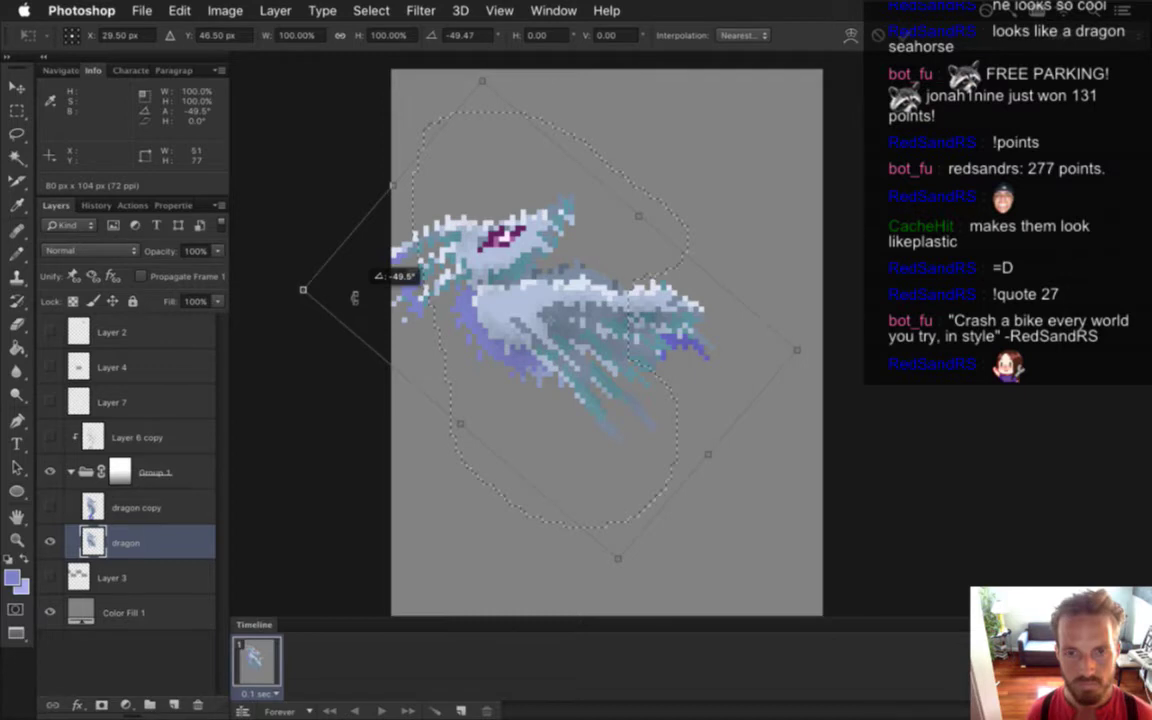
left_click_drag(354, 297, 500, 425)
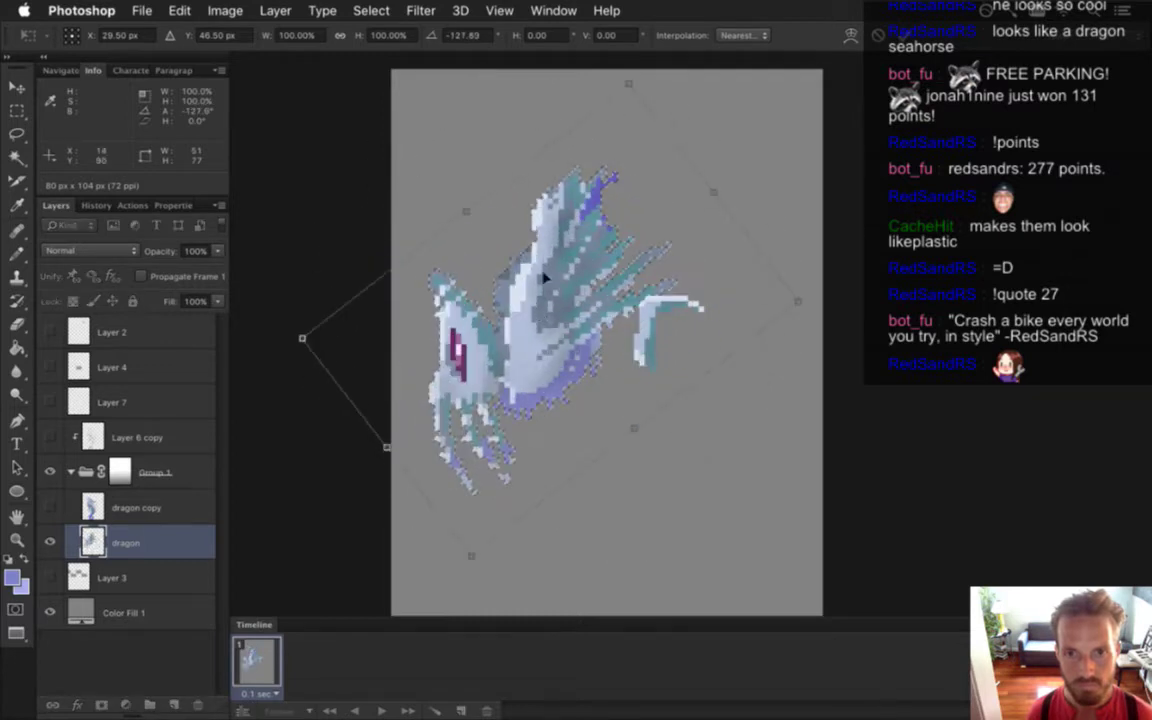
left_click_drag(688, 96, 700, 150)
left_click_drag(608, 220, 665, 390)
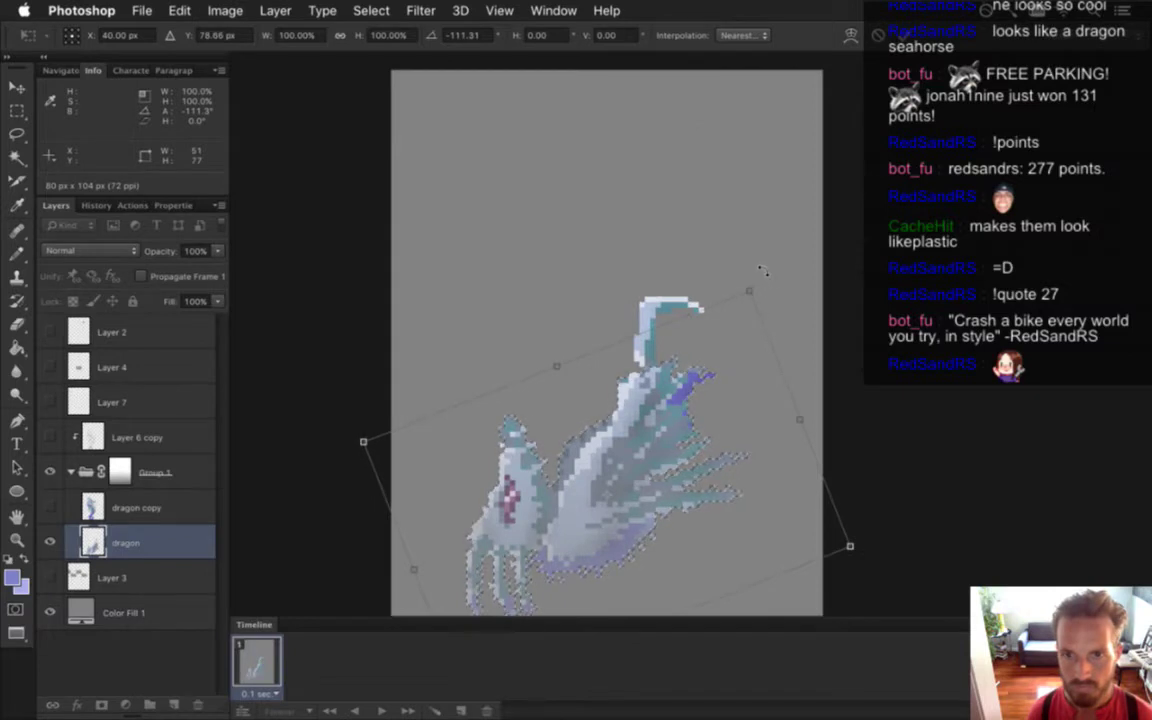
left_click_drag(753, 291, 781, 319)
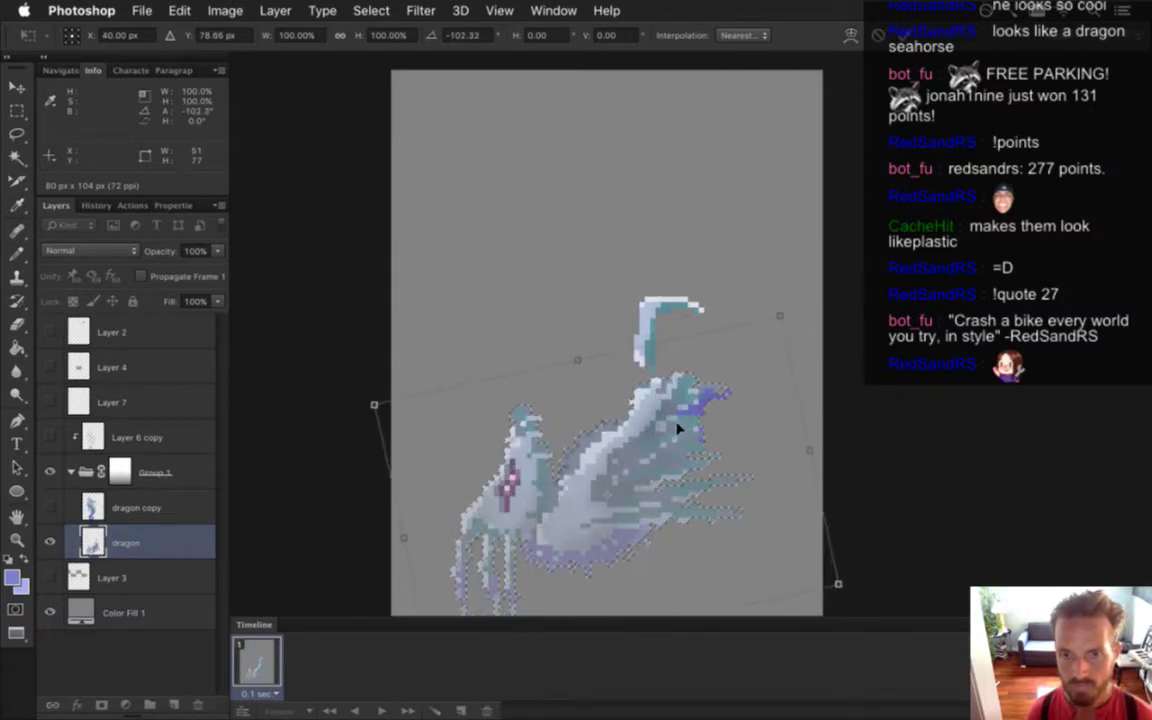
left_click_drag(676, 429, 668, 412)
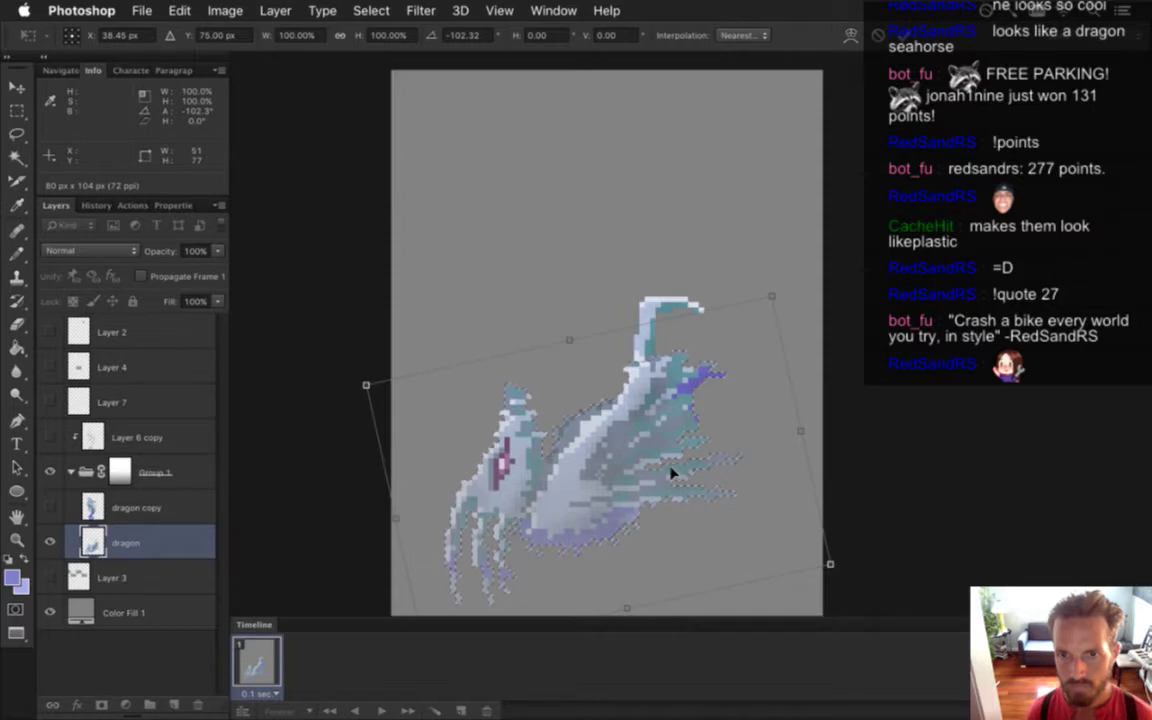
key("Return")
key("m")
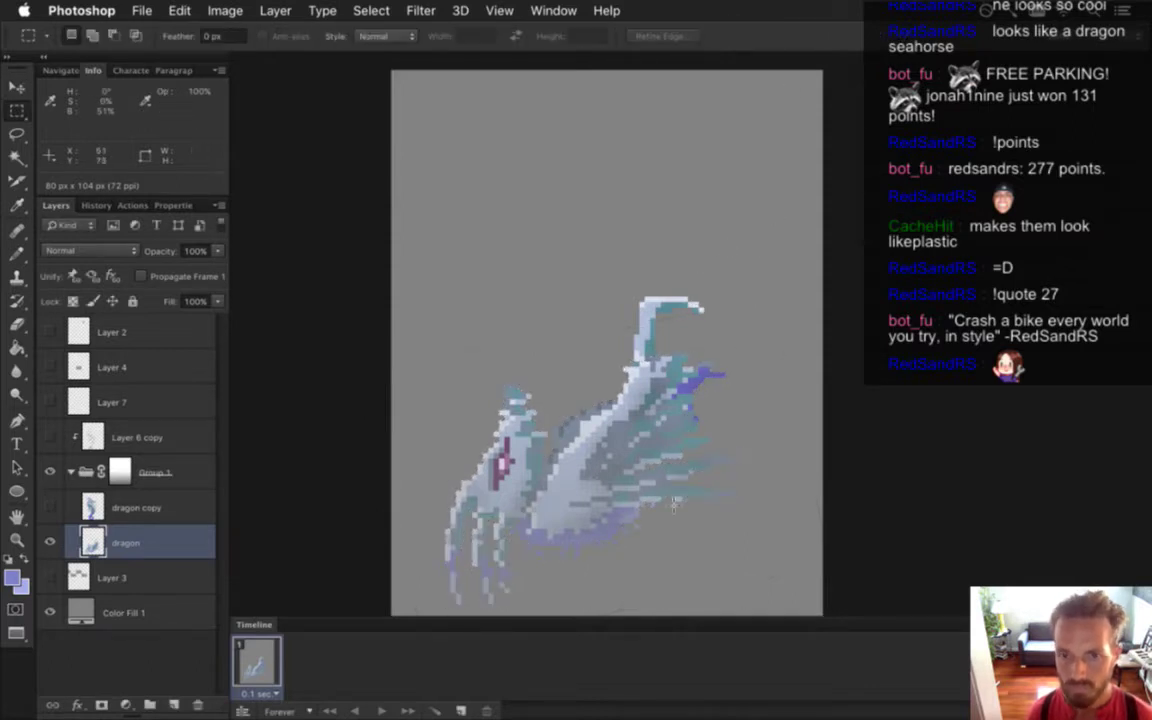
Erase the purple tail stub and trailing fringe tips beside the rotated body, and duplicate the "dragon" layer with the original hidden
key("b")
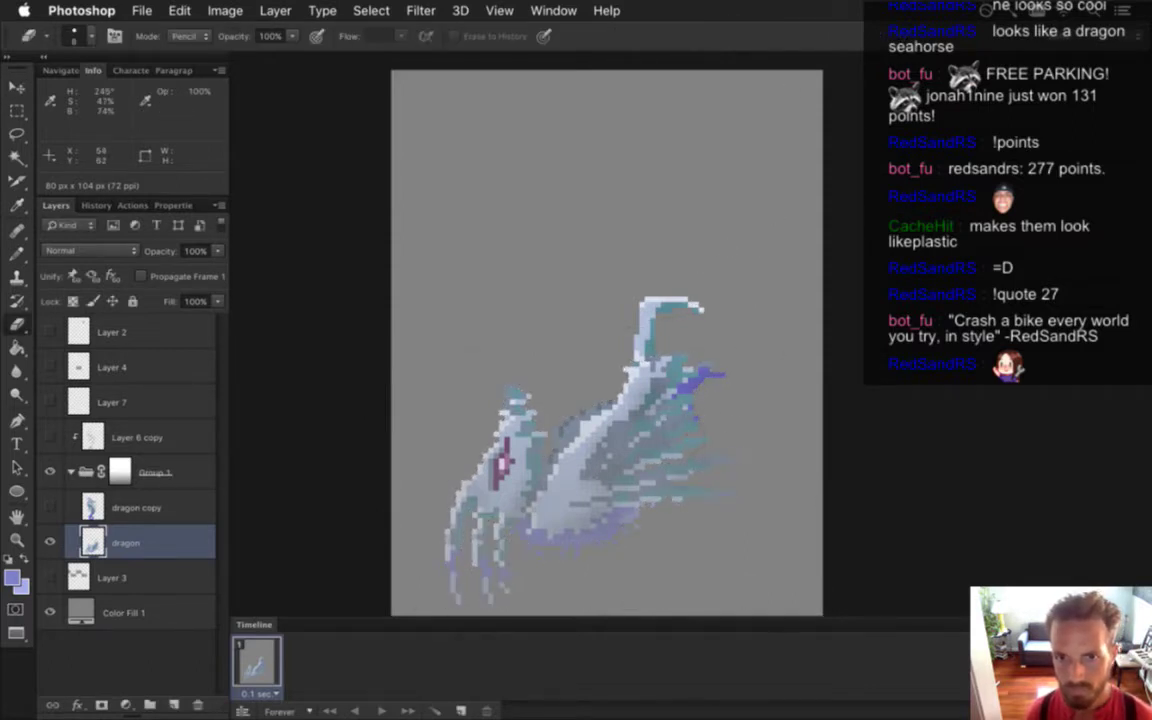
left_click_drag(684, 355, 712, 447)
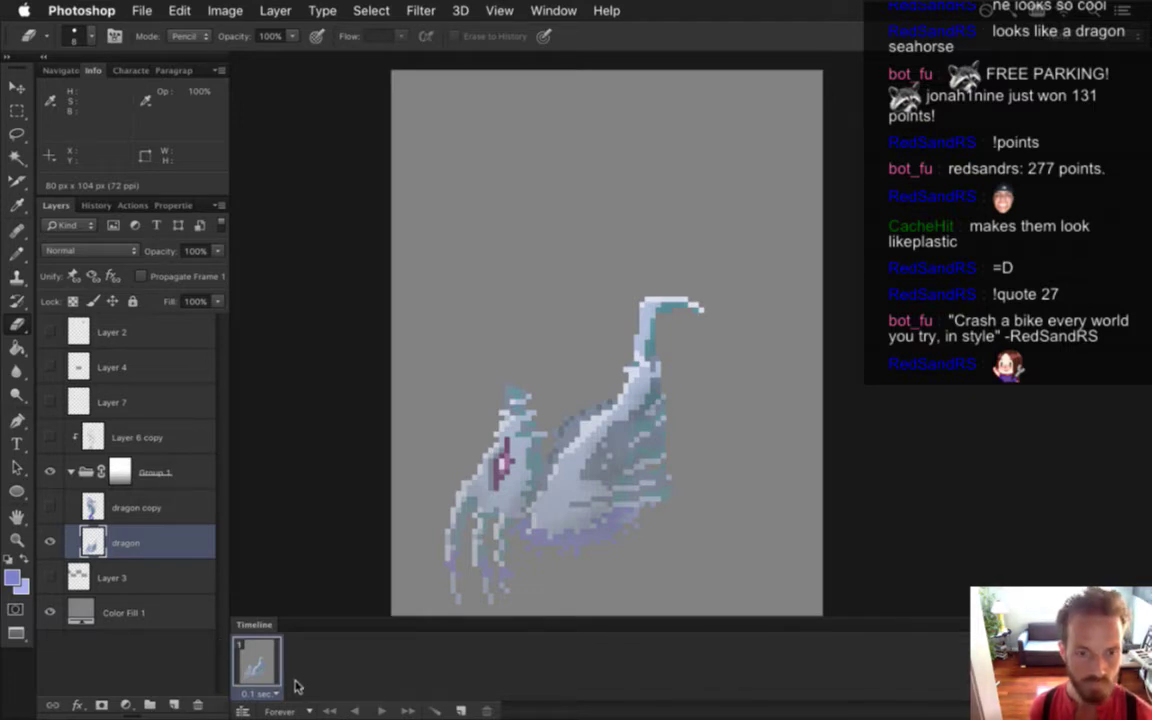
key("super+j")
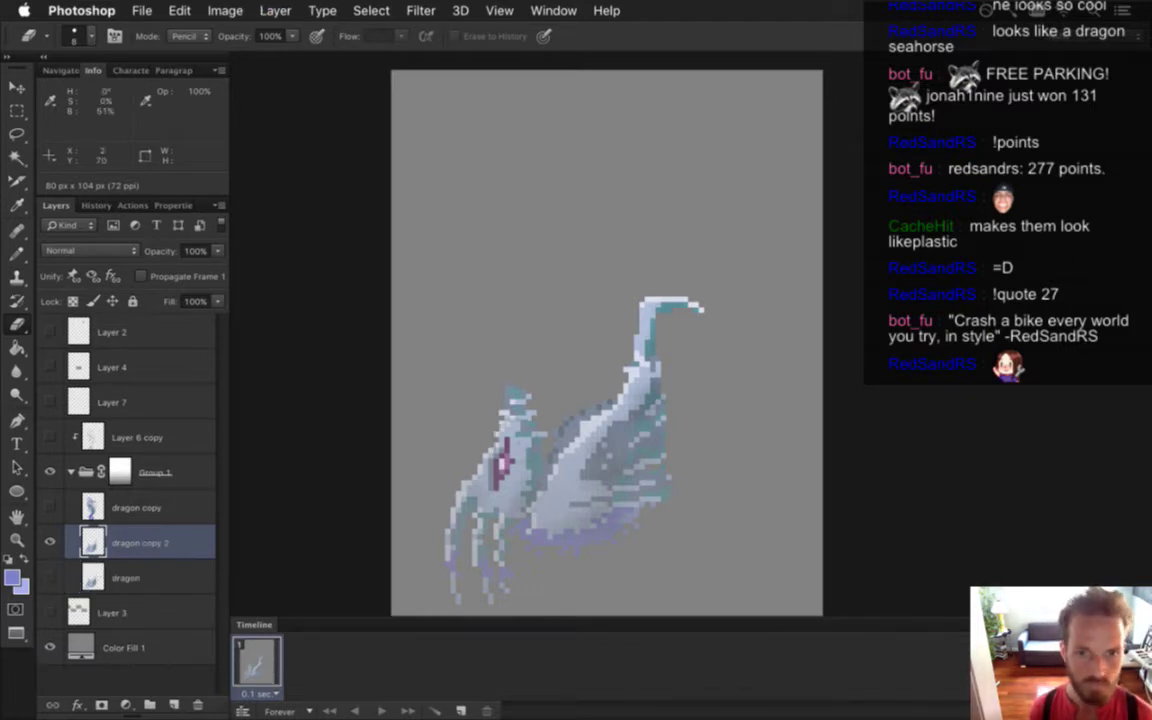
Lasso the head and body below the curved limb on "dragon copy 2", rotate them to about 21.7°, and move them against the limb
key("l")
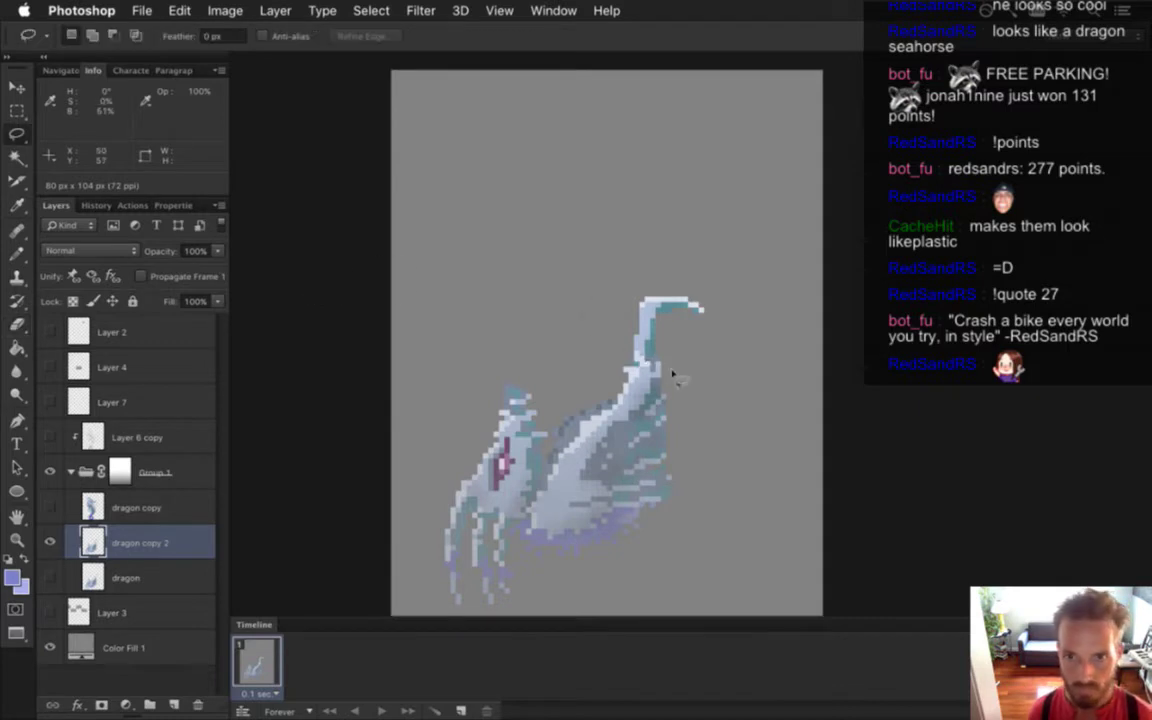
mouse_move(683, 387)
left_mouse_down()
mouse_move(499, 360)
mouse_move(440, 596)
mouse_move(601, 564)
mouse_move(699, 437)
mouse_move(681, 386)
mouse_move(510, 388)
left_mouse_up()
key("v")
left_click_drag(443, 348, 490, 300)
left_click_drag(610, 431, 635, 476)
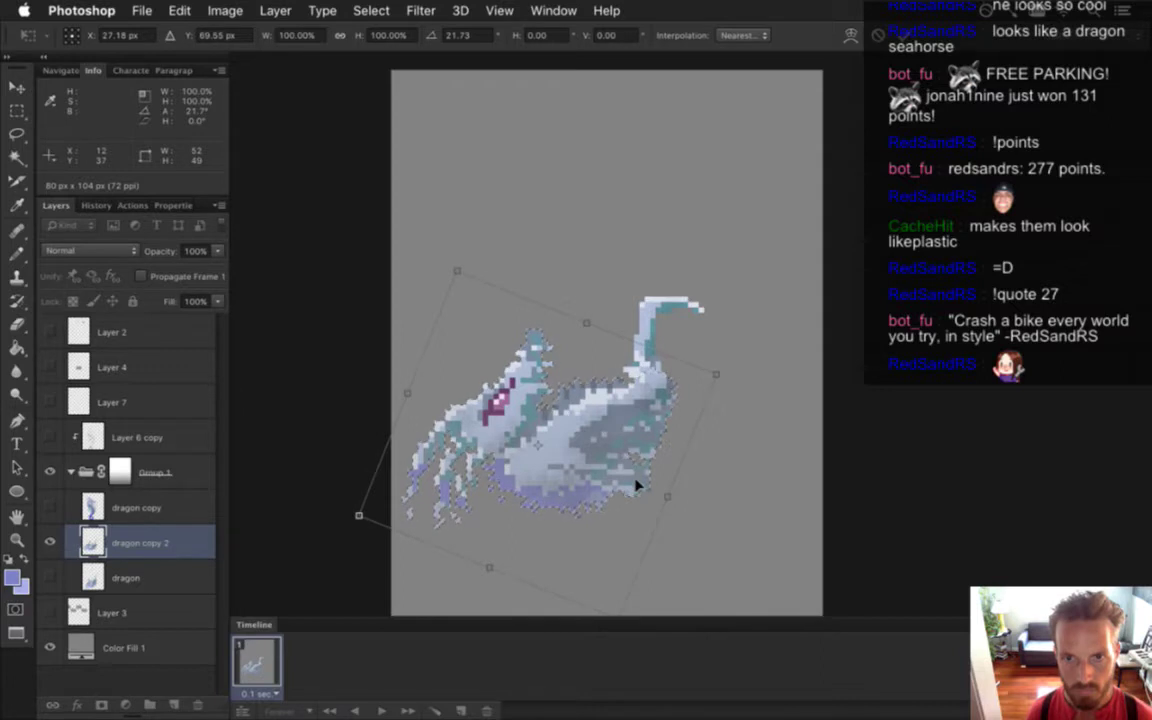
mouse_move(655, 408)
left_mouse_down()
mouse_move(643, 408)
mouse_move(645, 395)
mouse_move(647, 409)
left_mouse_up()
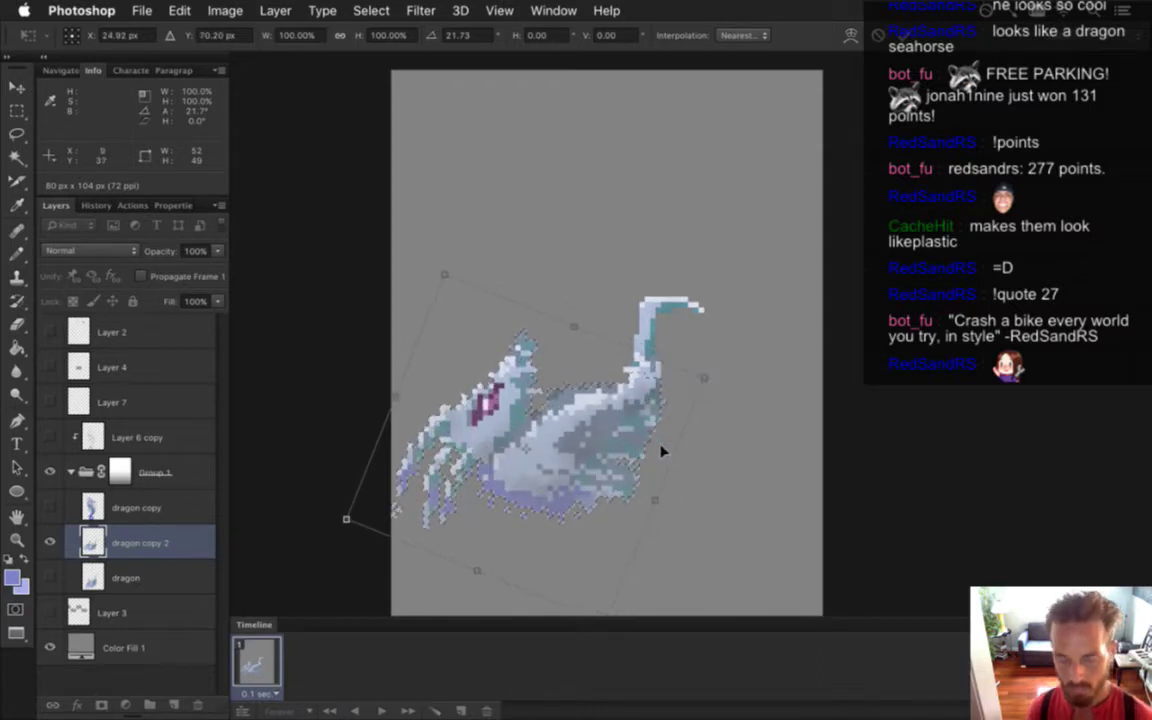
key("Return")
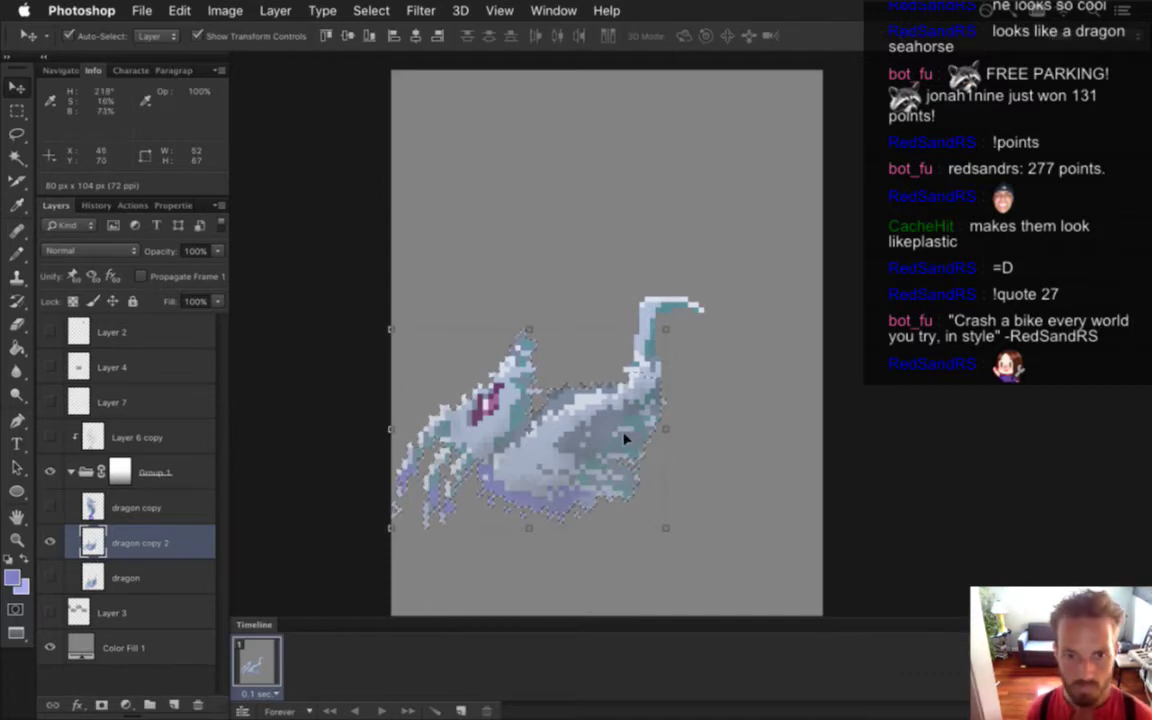
Copy the selected head and body to a new layer and hide "dragon copy 2"
key("m")
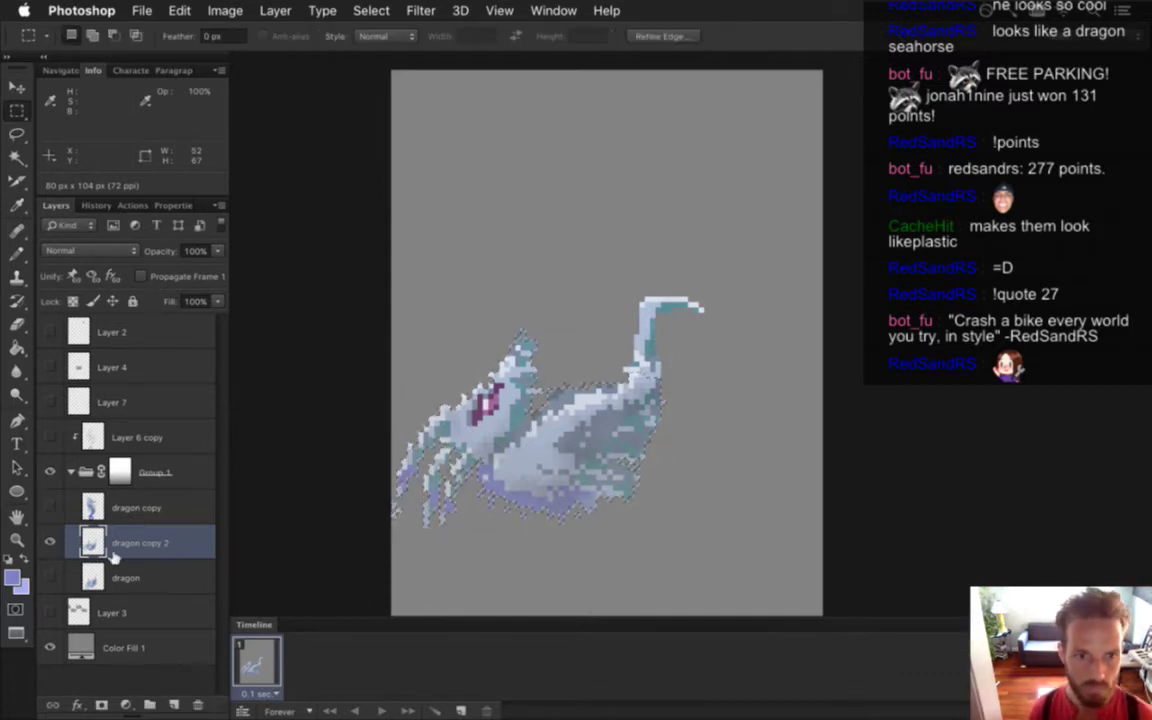
left_click(97, 508)
left_click(98, 540)
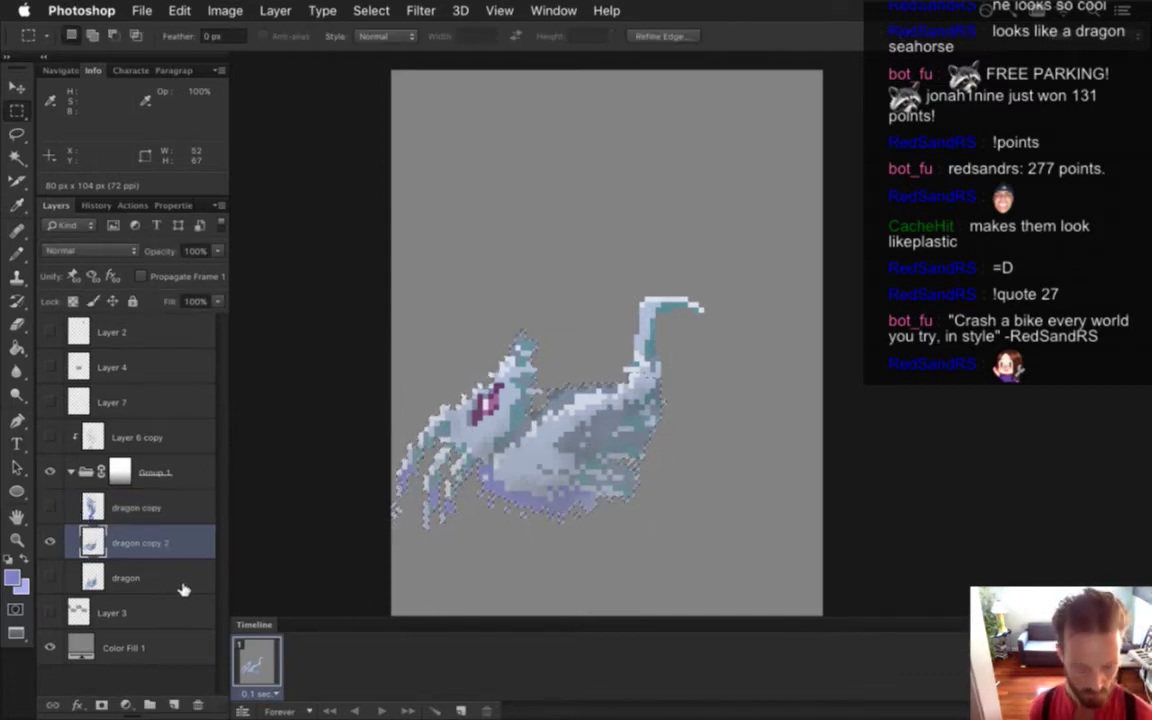
key("super+j")
left_click(50, 578)
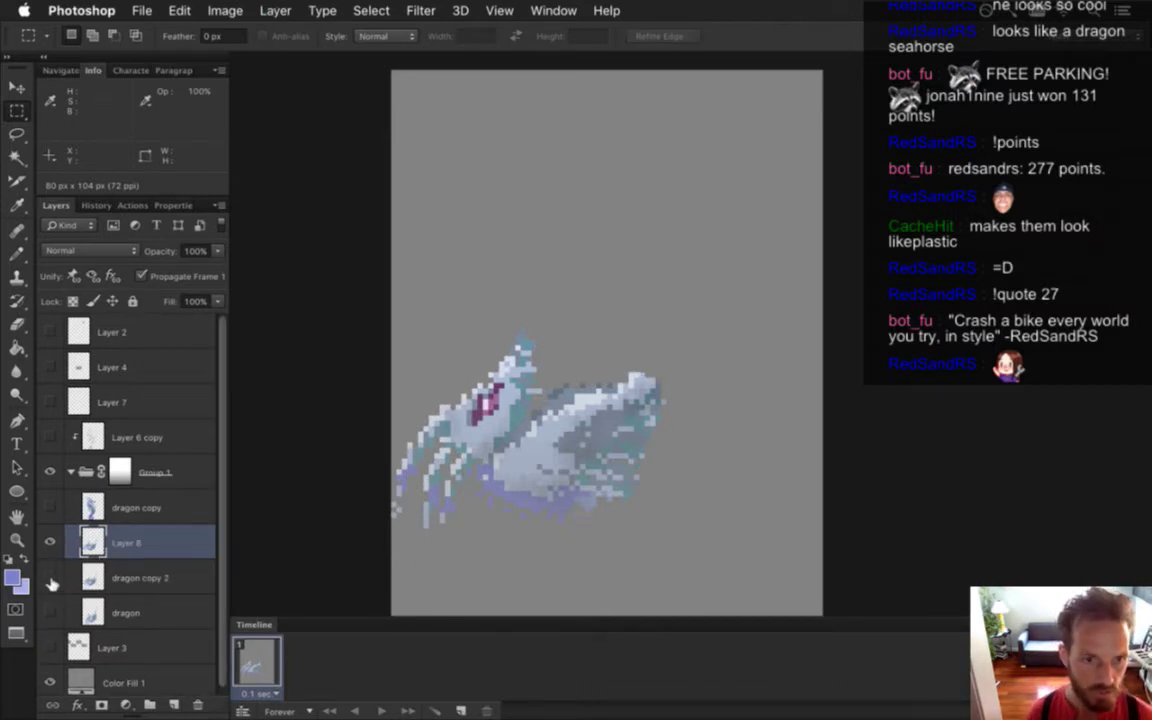
Undo the layer copy and the body rotation on "dragon copy 2", and clear the selection
key("super+alt+z")
key("super+alt+z")
key("super+alt+z")
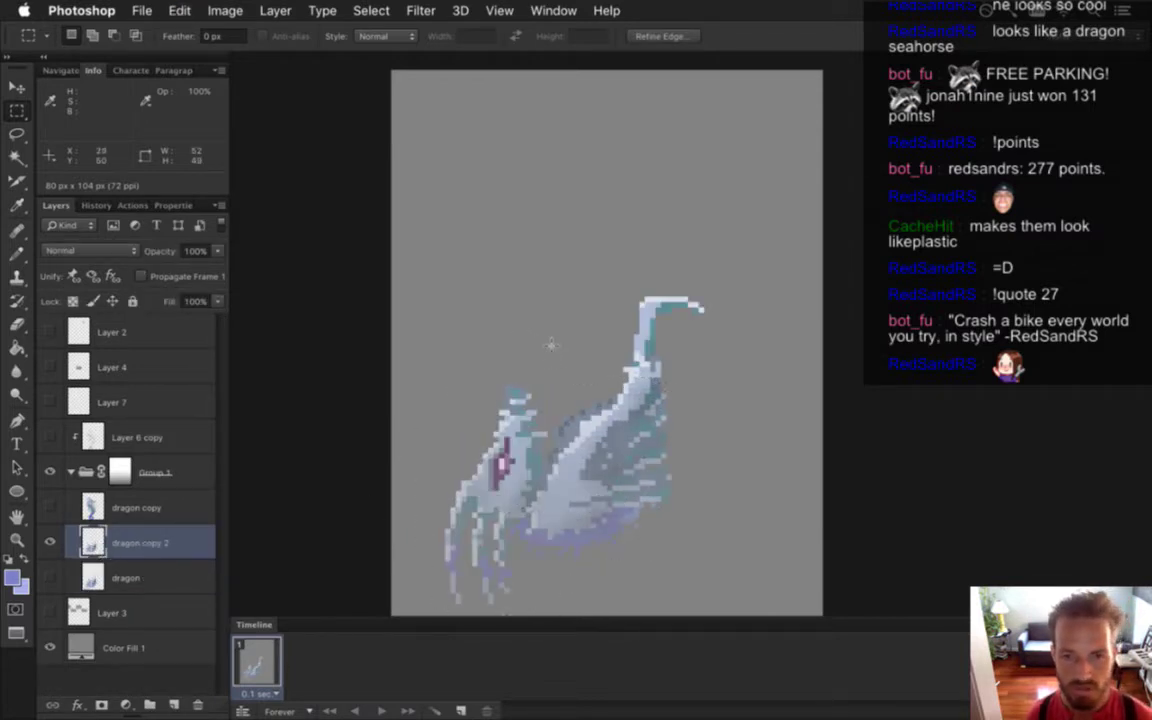
key("ctrl+d")
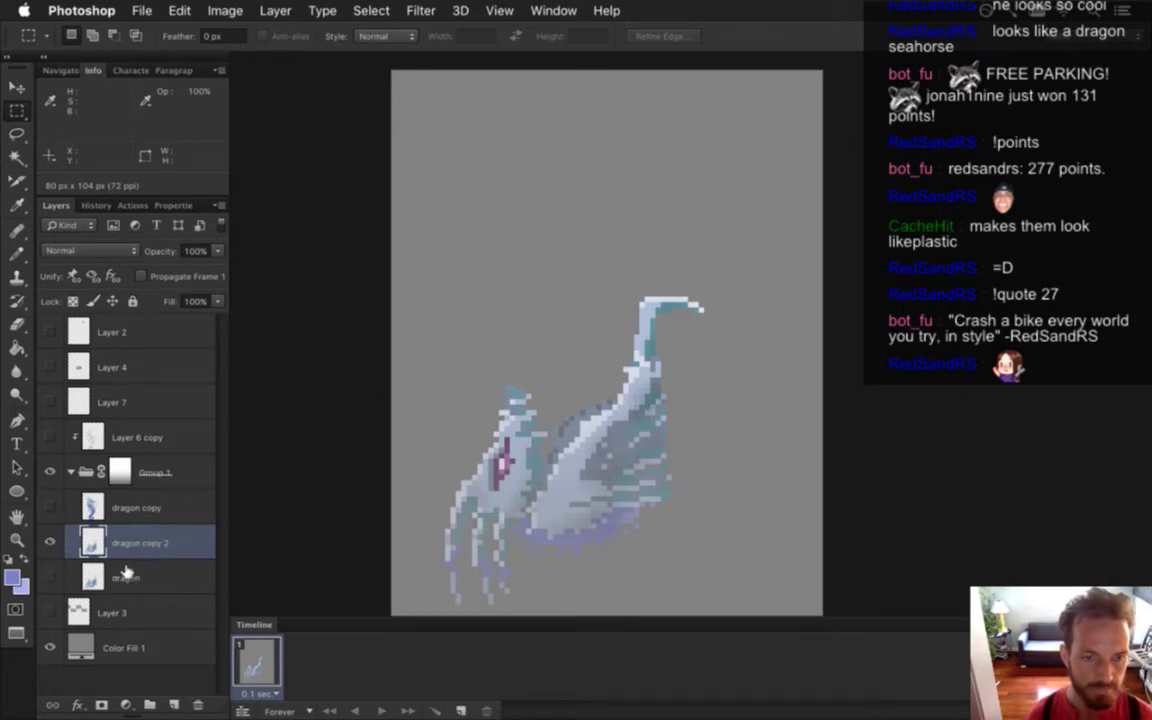
Lasso the head and body on "dragon copy 2", rotate them to about 34.7°, move them up to meet the curved limb, and deselect
key("l")
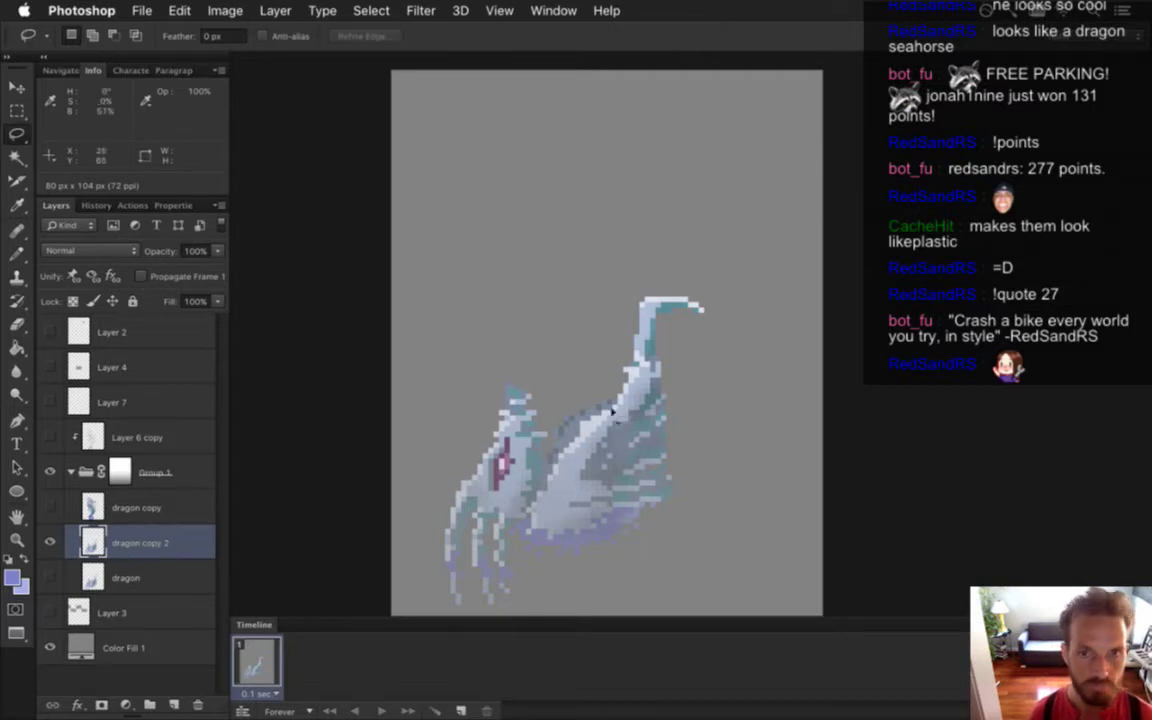
mouse_move(406, 473)
left_mouse_down()
mouse_move(532, 617)
mouse_move(689, 509)
mouse_move(689, 375)
mouse_move(430, 395)
left_mouse_up()
key("ctrl+t")
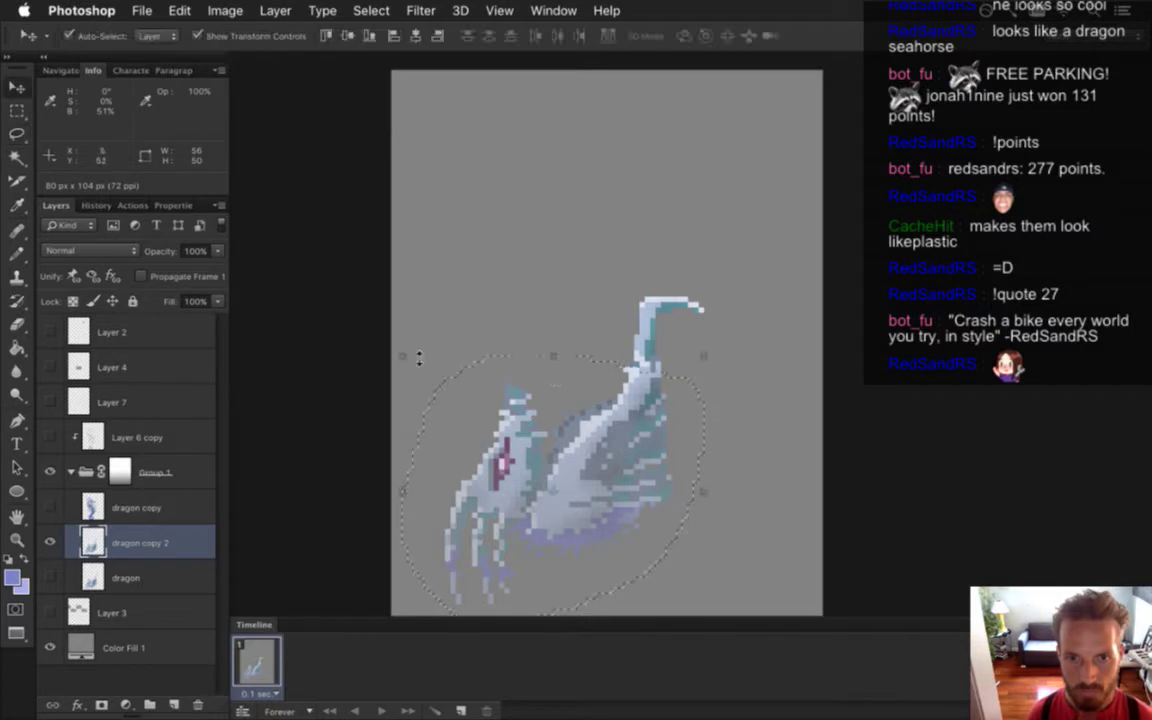
left_click_drag(386, 347, 440, 268)
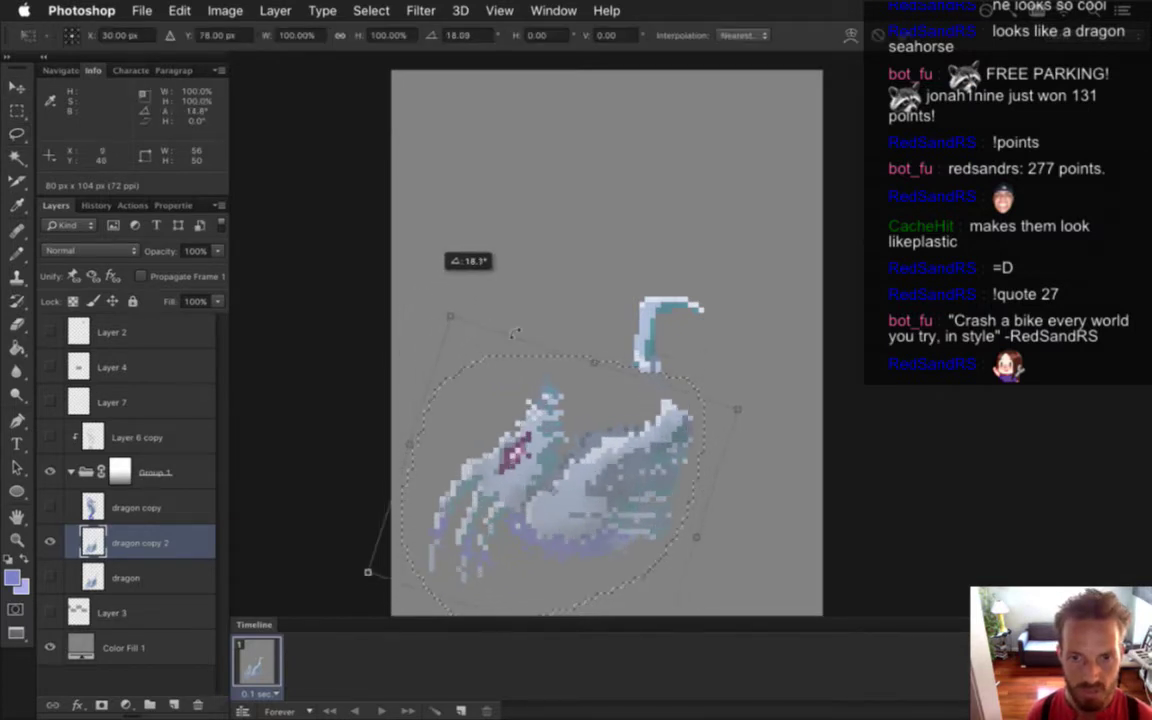
left_click_drag(615, 436, 582, 427)
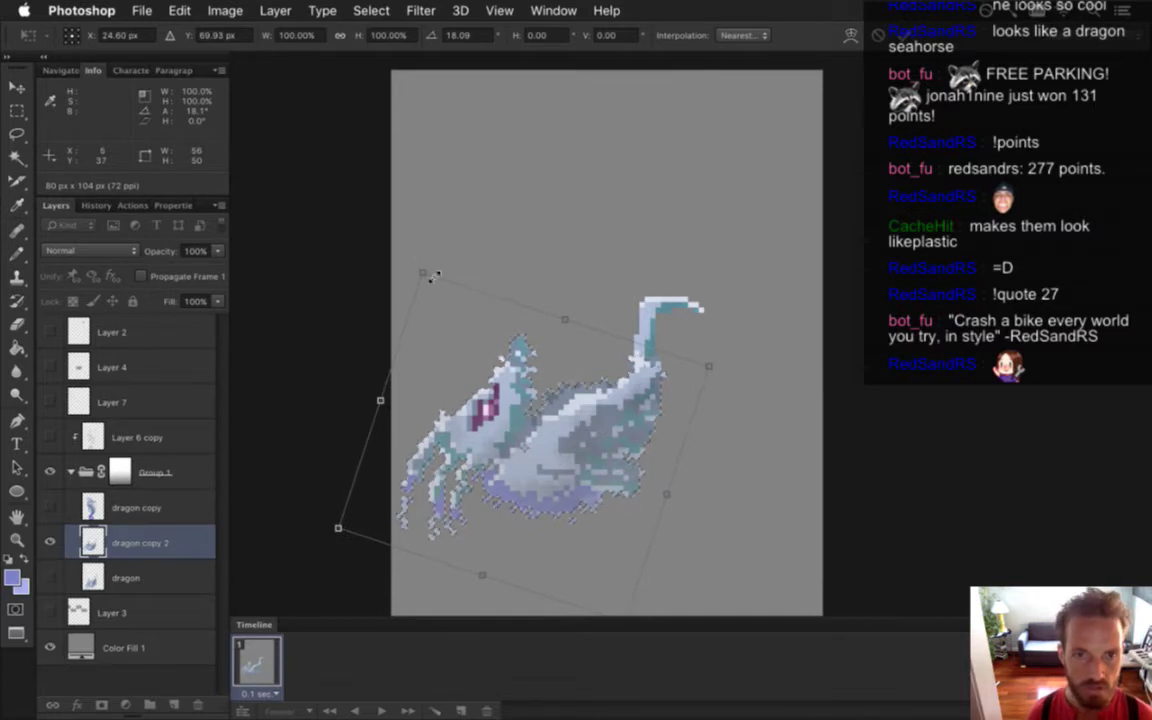
left_click_drag(406, 249, 466, 222)
left_click_drag(567, 335, 605, 405)
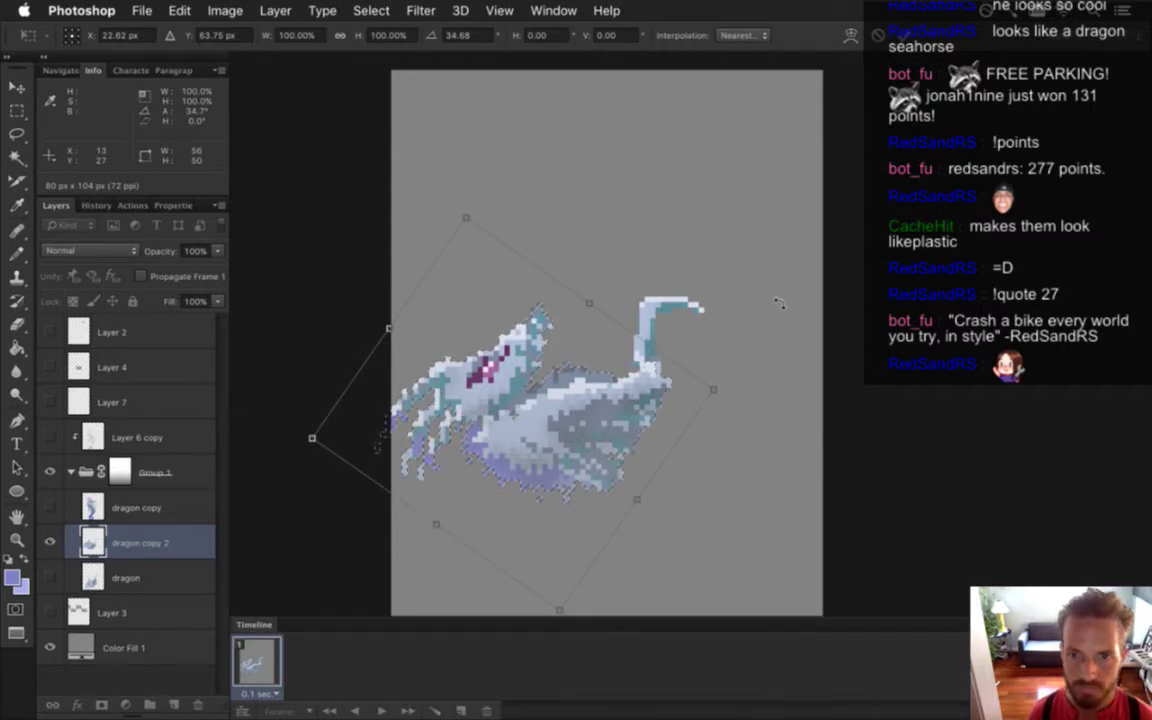
key("Left")
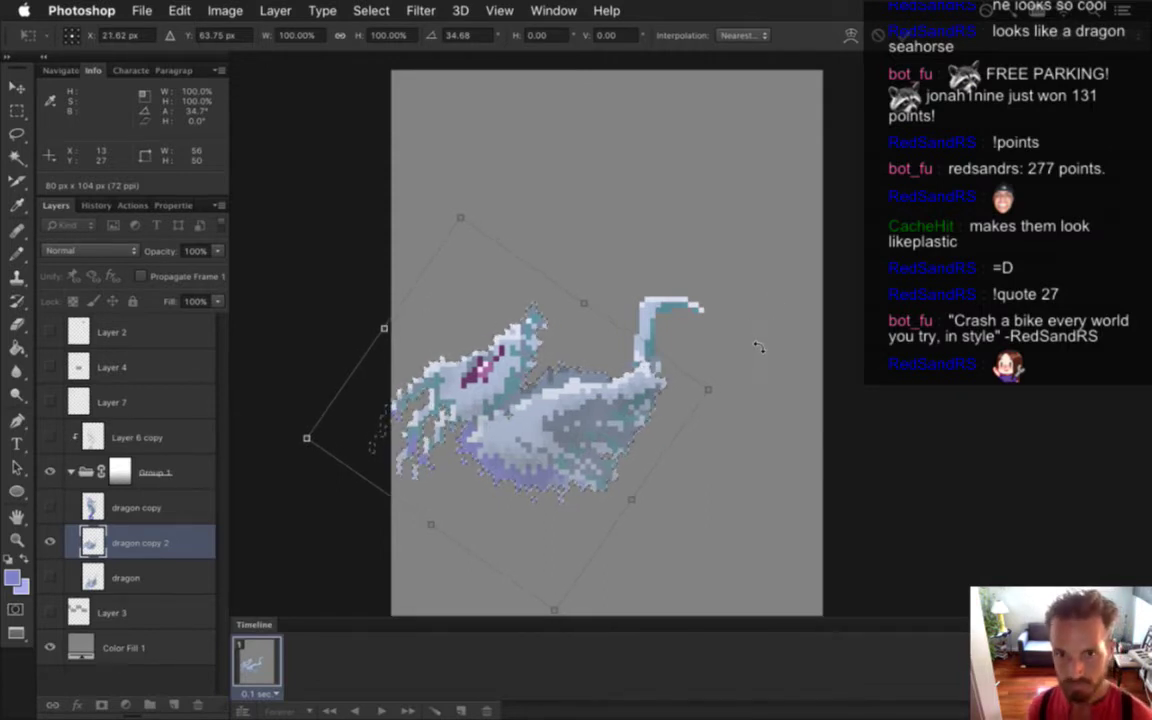
key("Return")
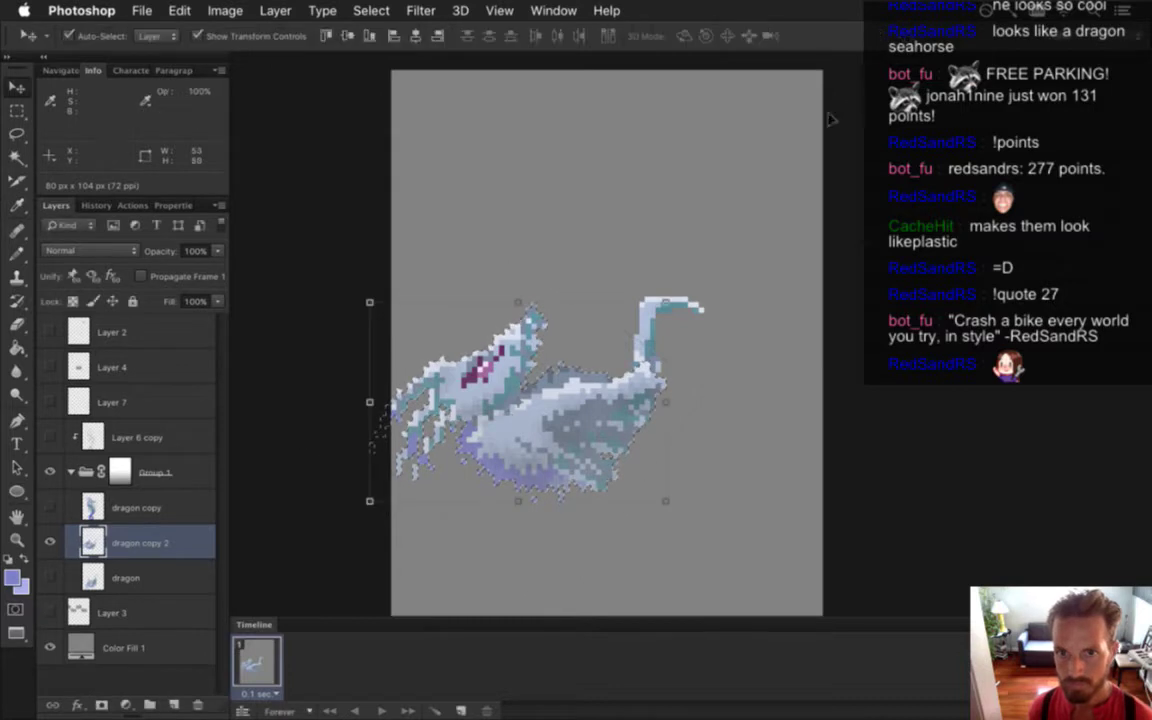
key("m")
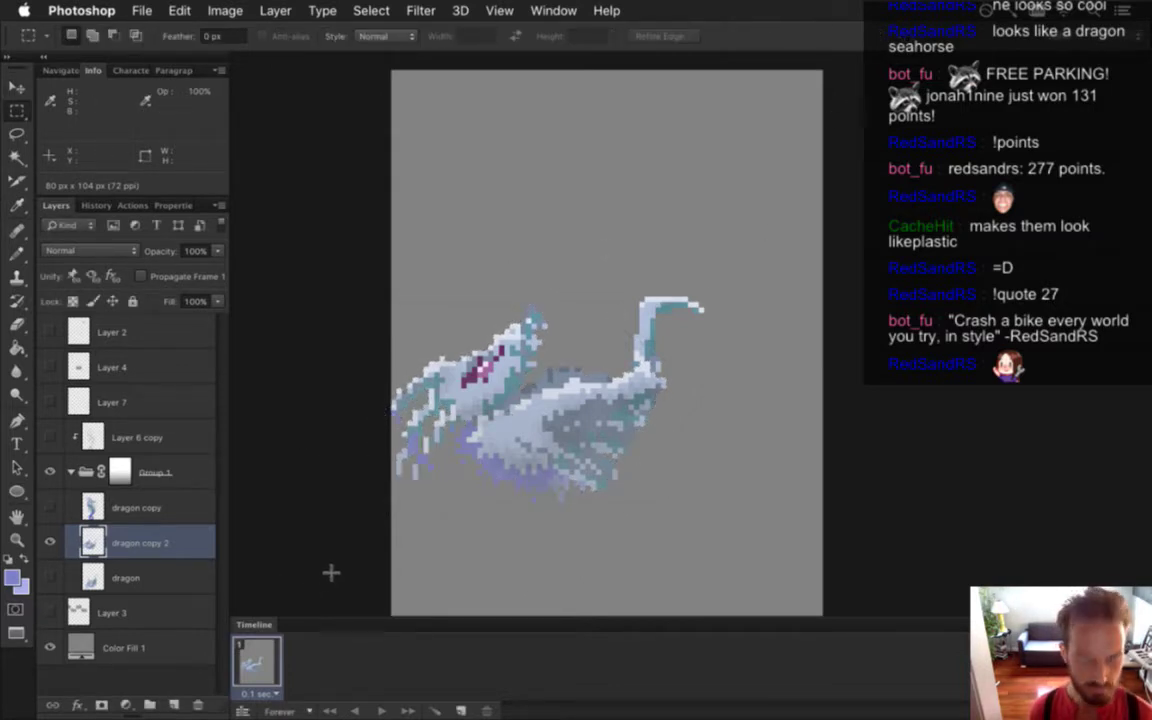
Duplicate "dragon copy 2", hide the original, and lasso the head and body below the curved limb on the copy
key("super+j")
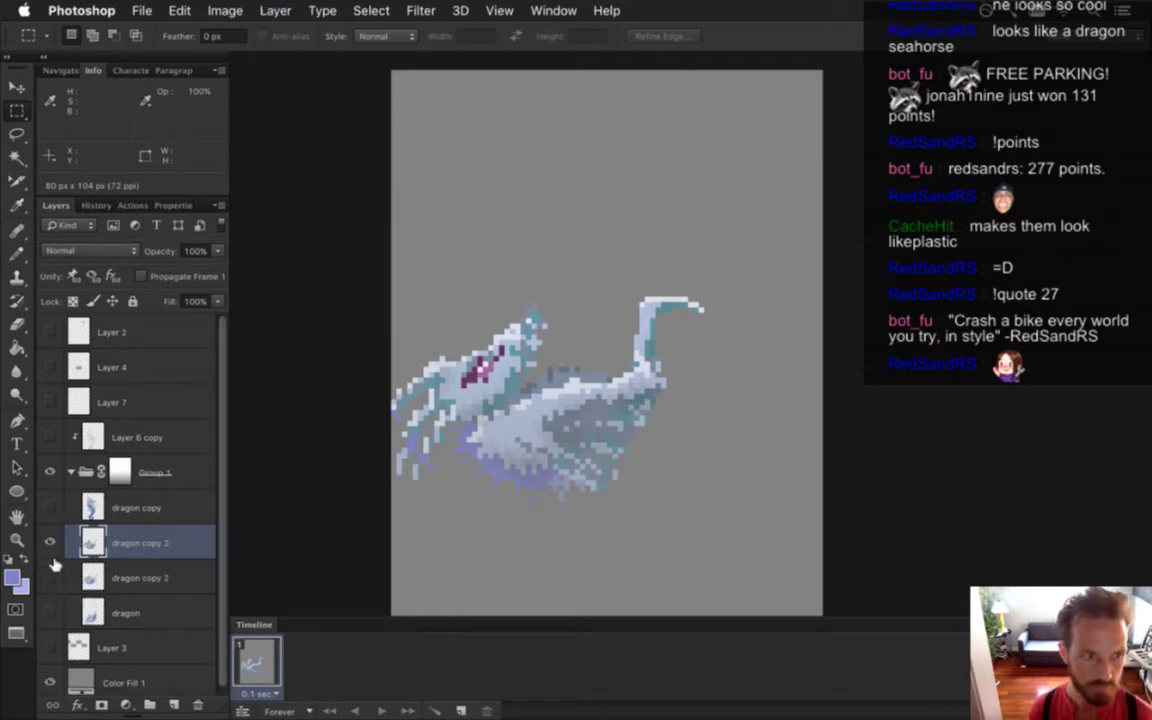
key("l")
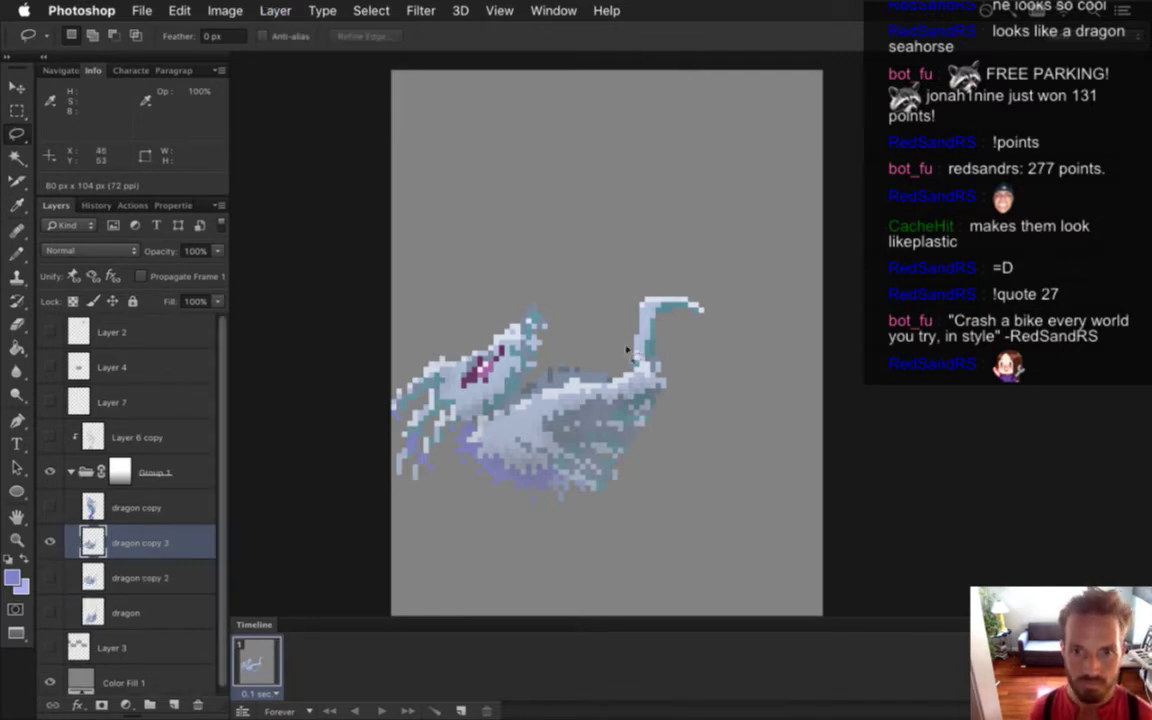
mouse_move(420, 311)
left_mouse_down()
mouse_move(391, 504)
mouse_move(643, 535)
mouse_move(679, 350)
mouse_move(485, 292)
left_mouse_up()
Reselect the "dragon copy 3" layer and turn off Auto-Select for the Move tool
key("v")
left_click_drag(370, 274, 476, 206)
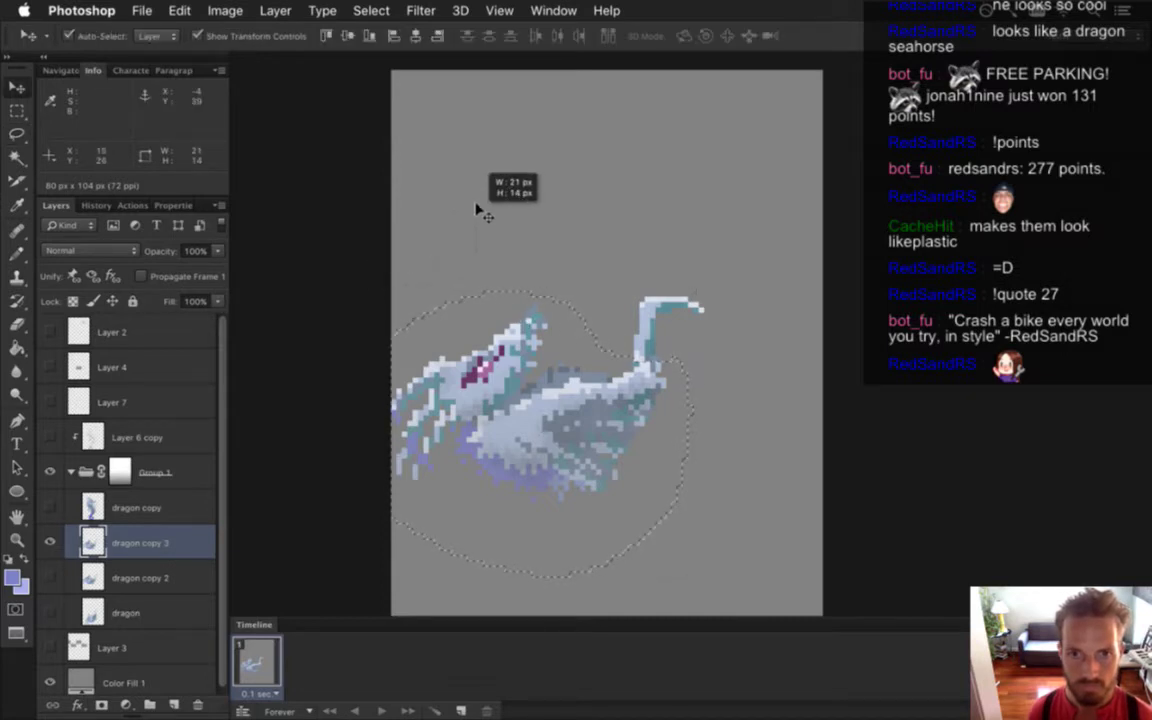
left_click_drag(497, 262, 500, 270)
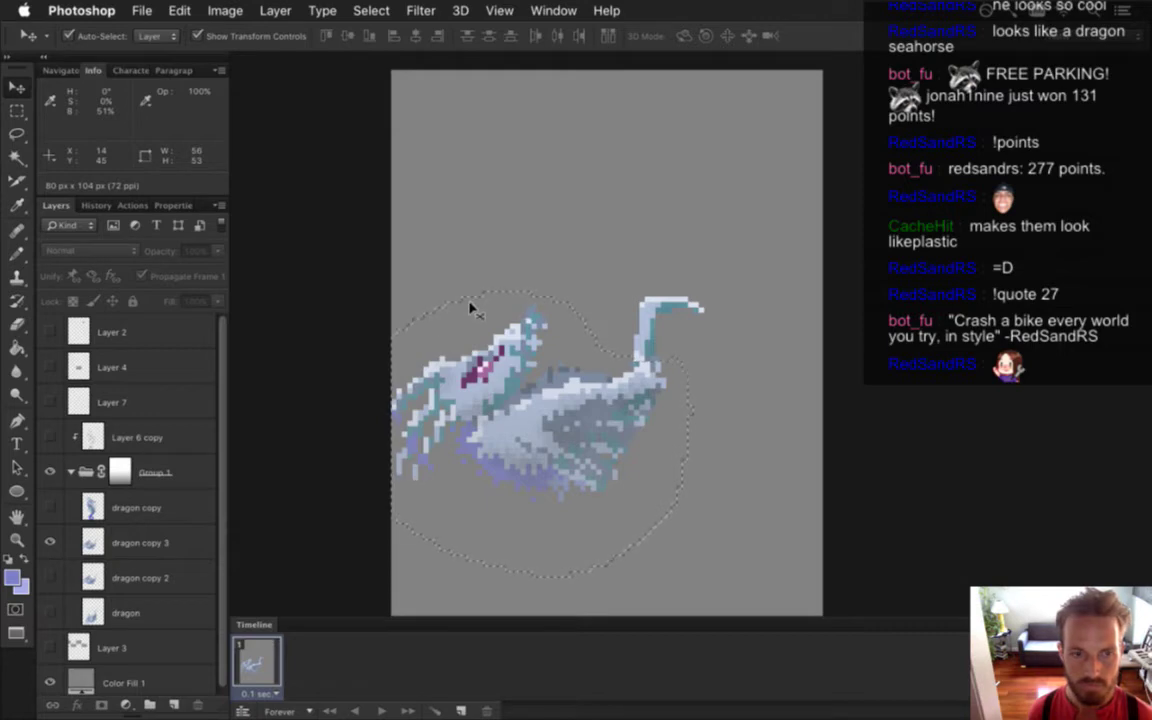
left_click(140, 542)
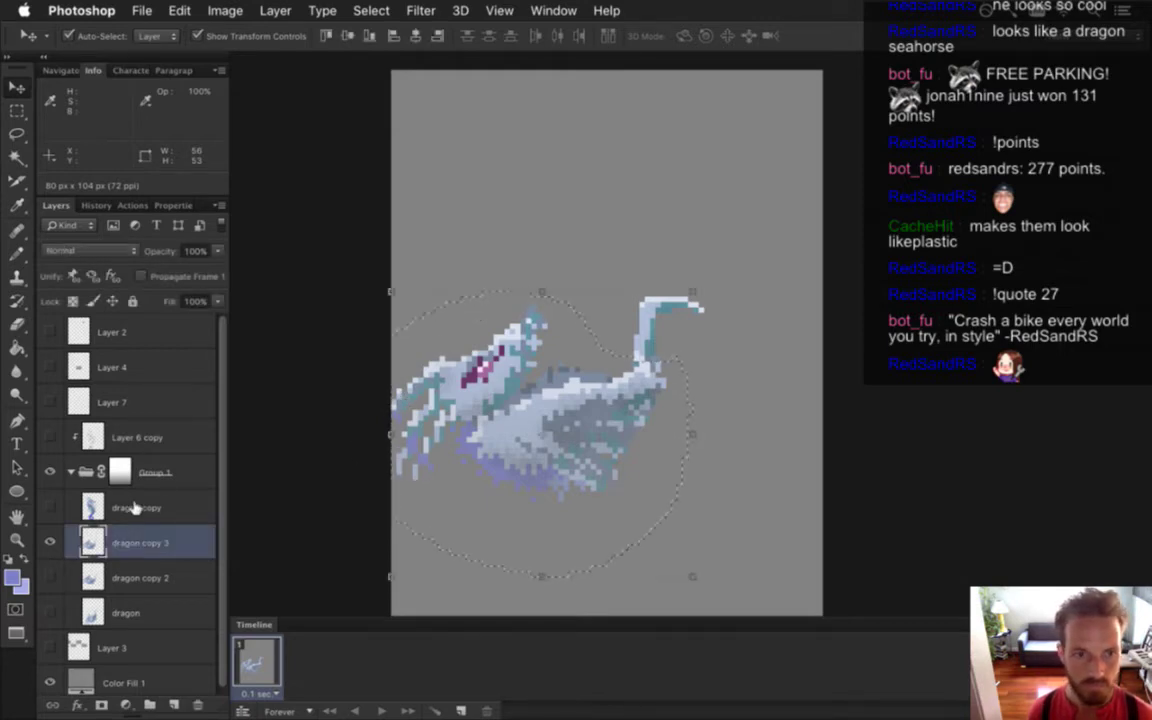
left_click(97, 37)
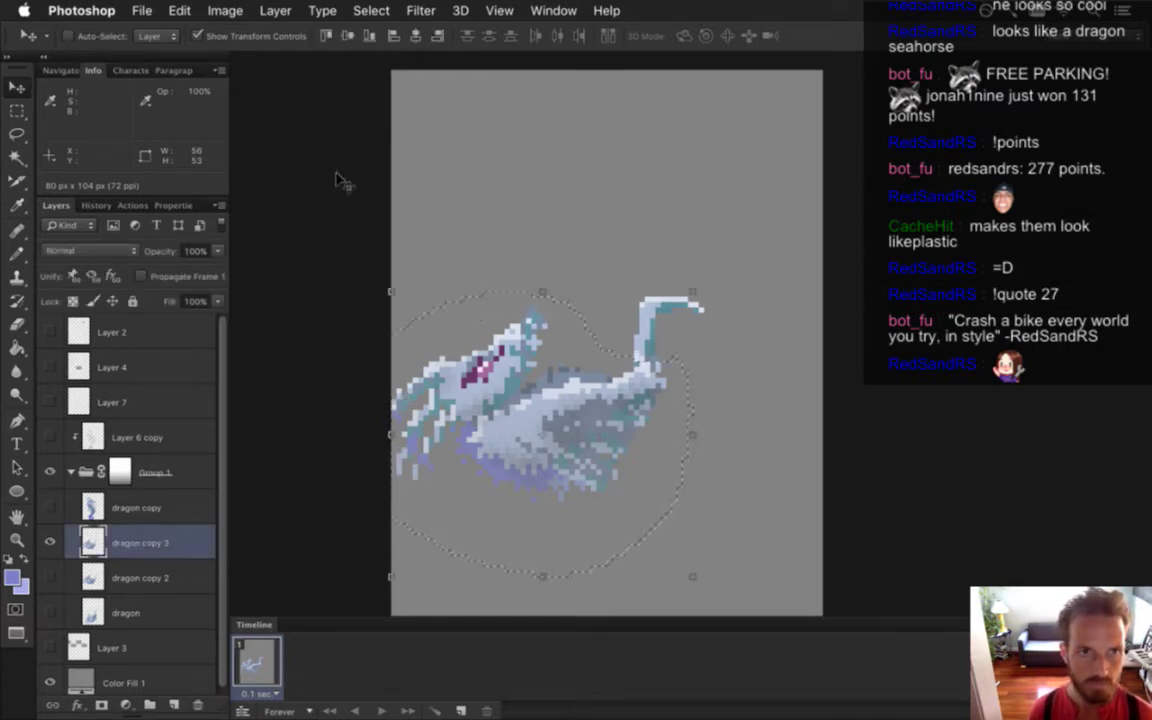
Rotate the lassoed head and body on "dragon copy 3" to about 31.2°, move them up to join the limb, and deselect
left_click_drag(368, 275, 512, 280)
left_click_drag(538, 402, 512, 332)
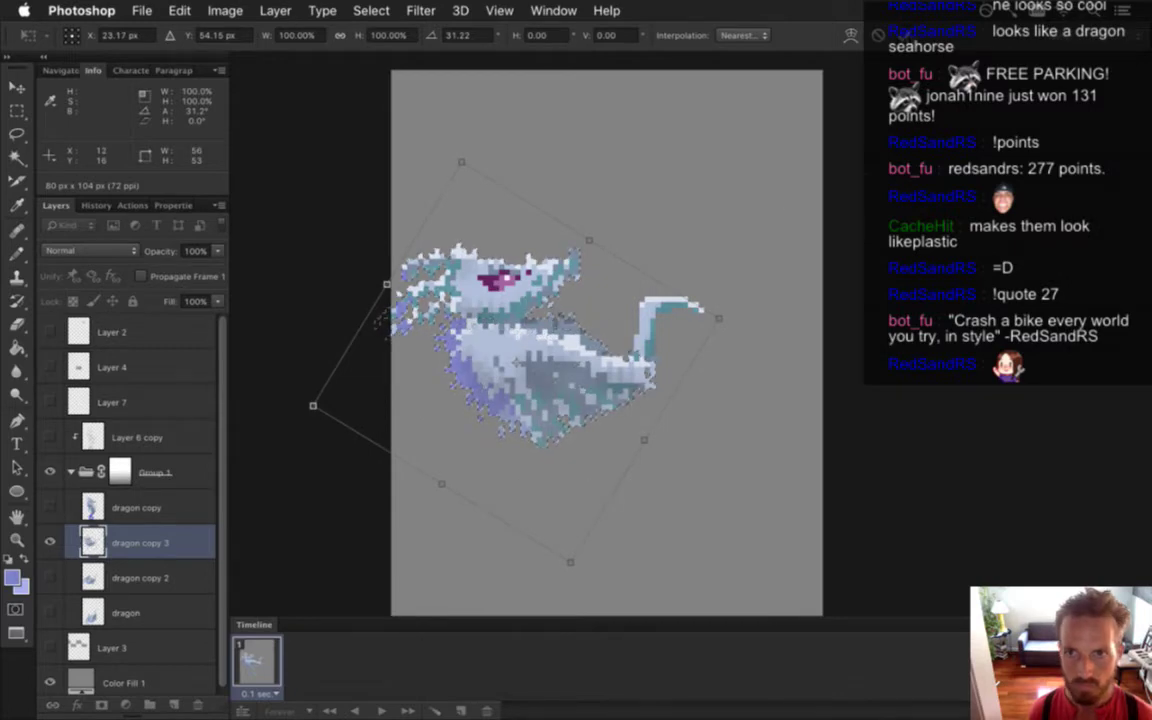
key("Return")
key("m")
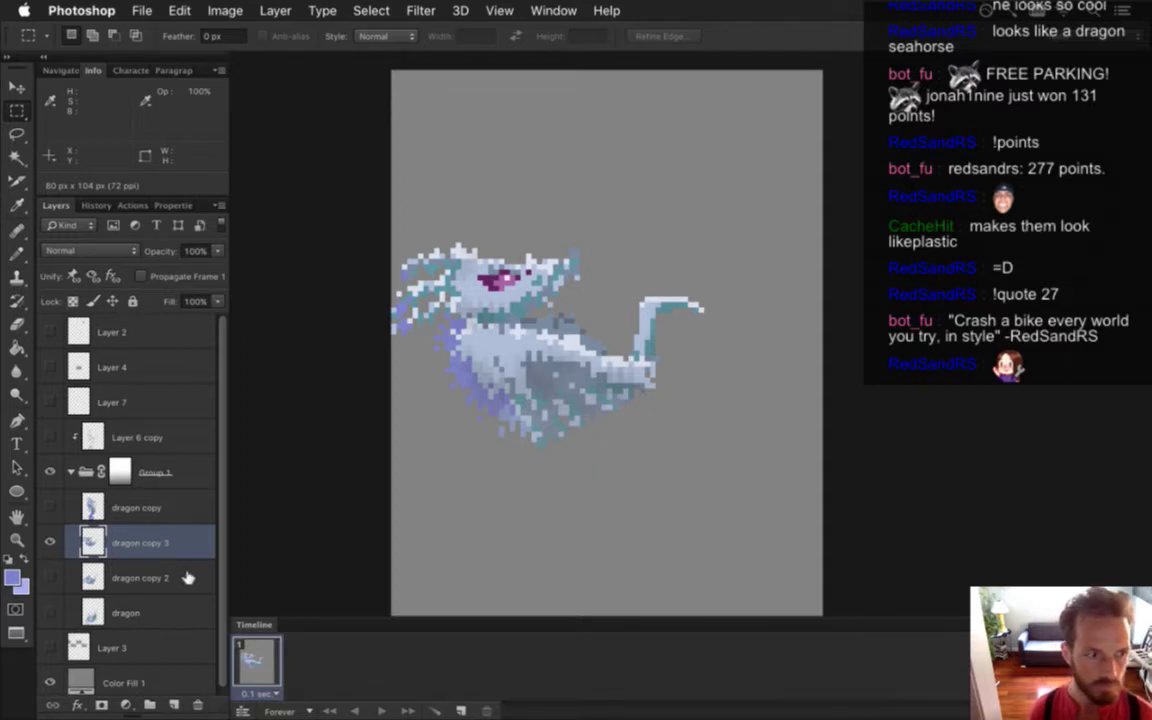
Hide "dragon copy 3", show and duplicate the "dragon" layer, place the duplicate beneath it, and hide the original
left_click(51, 539)
left_click(50, 612)
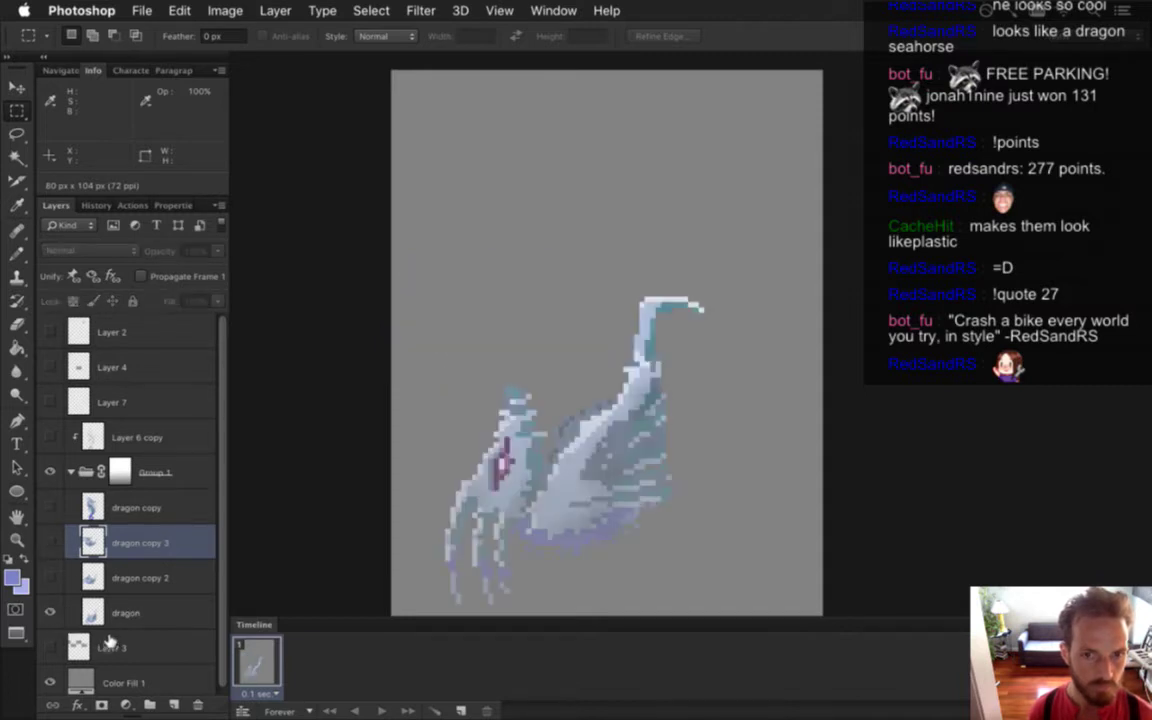
left_click(145, 610)
key("super+j")
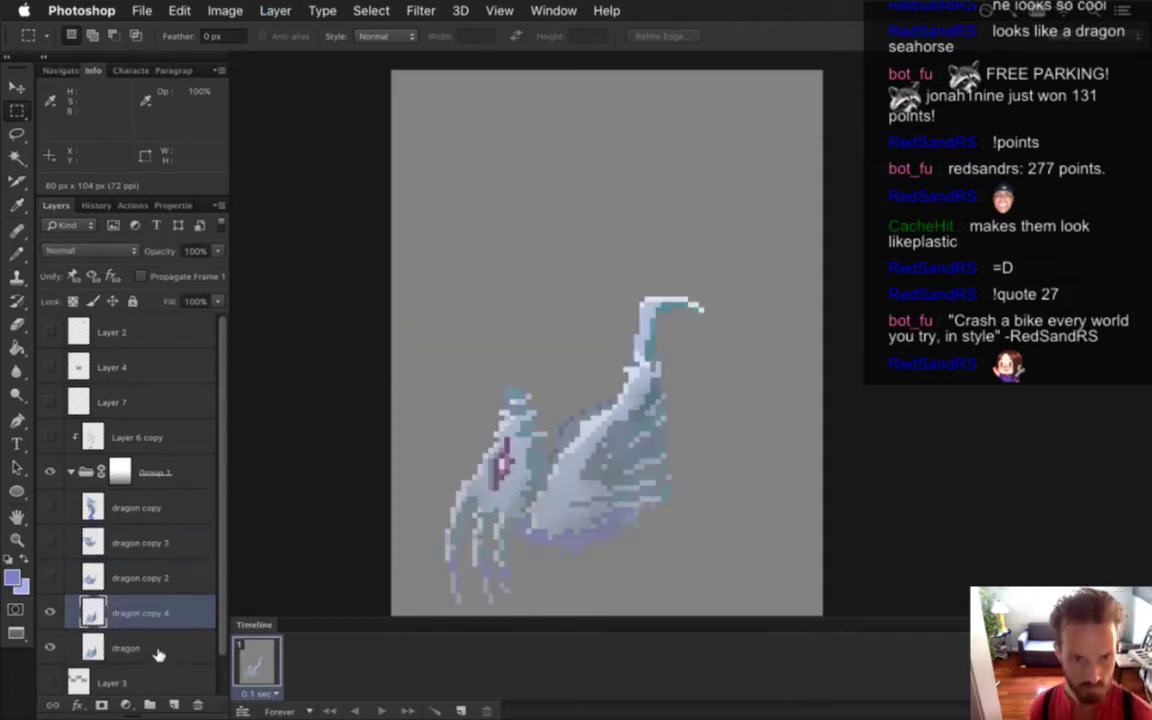
mouse_move(91, 612)
left_mouse_down()
mouse_move(102, 667)
mouse_move(101, 629)
left_mouse_up()
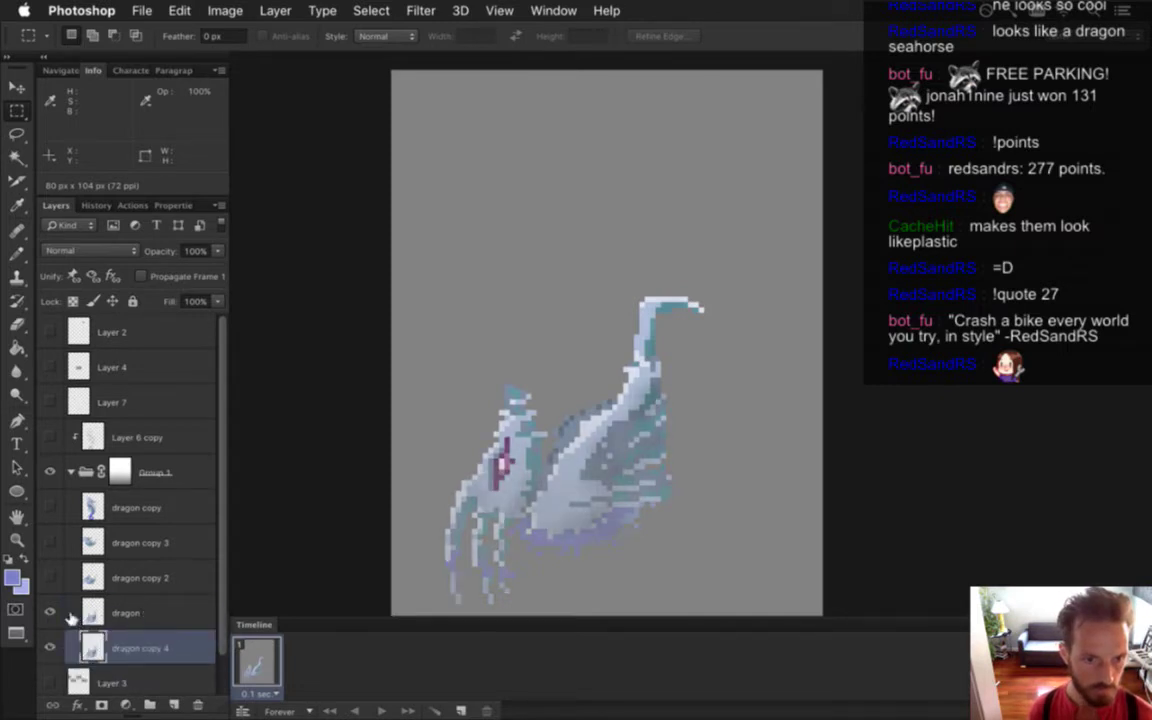
left_click(50, 612)
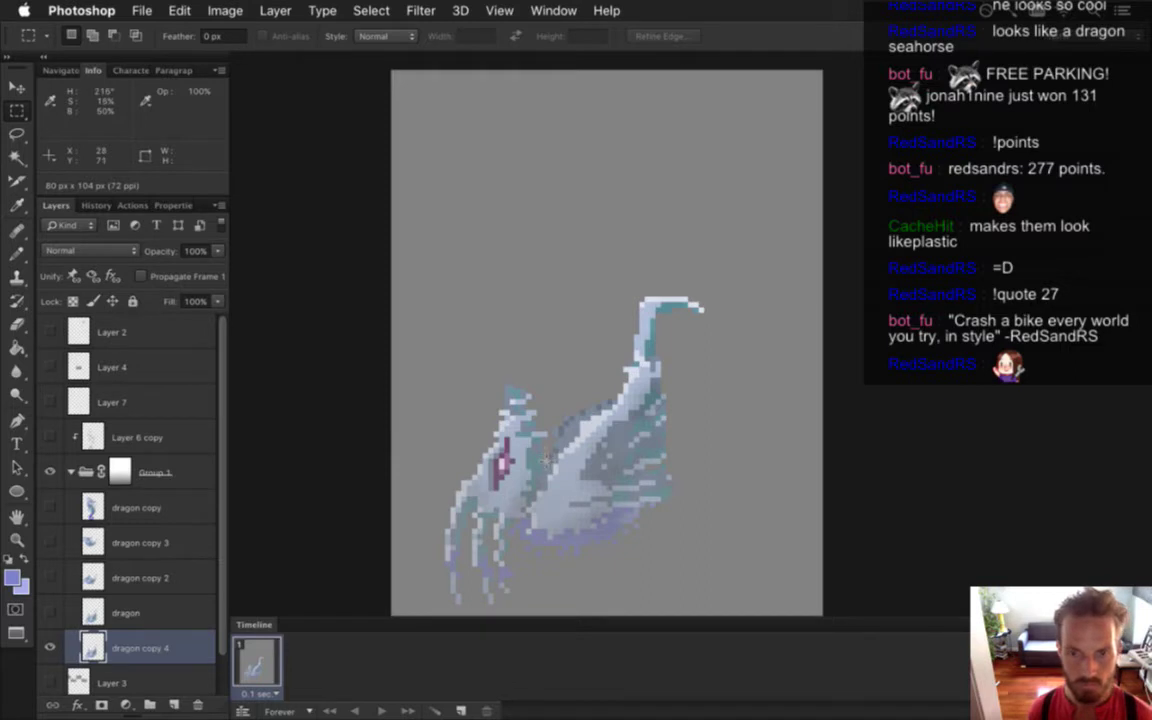
Enlarge the eraser to 20 px and erase the head, claws and lower body fringe on "dragon copy 4"
key("b")
key("bracketright")
mouse_move(457, 604)
left_mouse_down()
mouse_move(472, 479)
mouse_move(558, 601)
mouse_move(600, 599)
mouse_move(663, 533)
mouse_move(664, 566)
mouse_move(680, 551)
mouse_move(601, 569)
left_mouse_up()
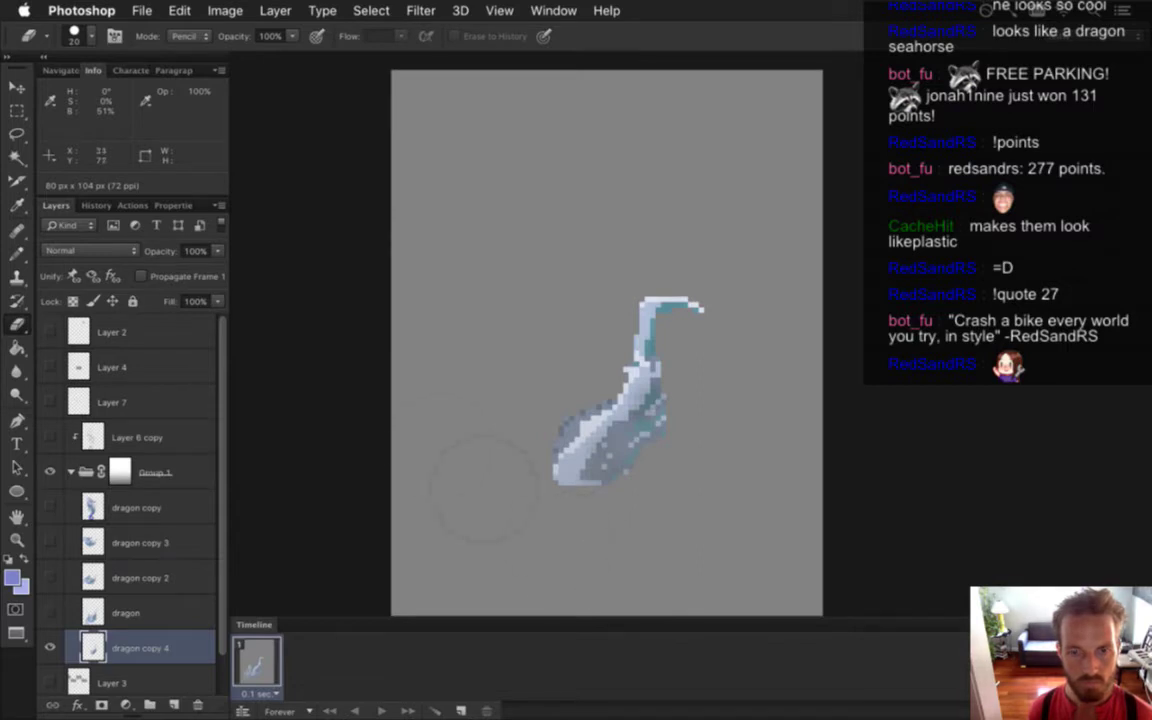
Marquee-select the curved limb tip, about 21 by 16 px, rotate it to about -31°, rejoin it to the limb, and deselect
key("m")
left_click_drag(608, 272, 719, 355)
key("v")
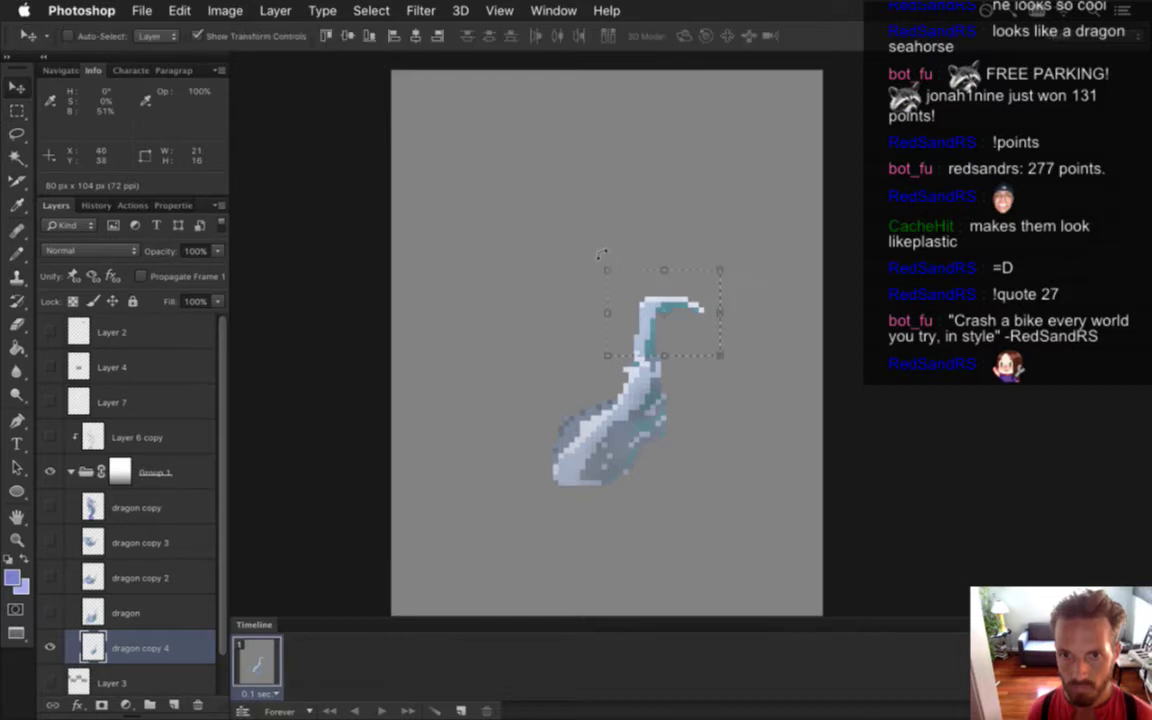
left_click_drag(590, 250, 505, 283)
mouse_move(656, 334)
left_mouse_down()
mouse_move(657, 322)
mouse_move(643, 336)
left_mouse_up()
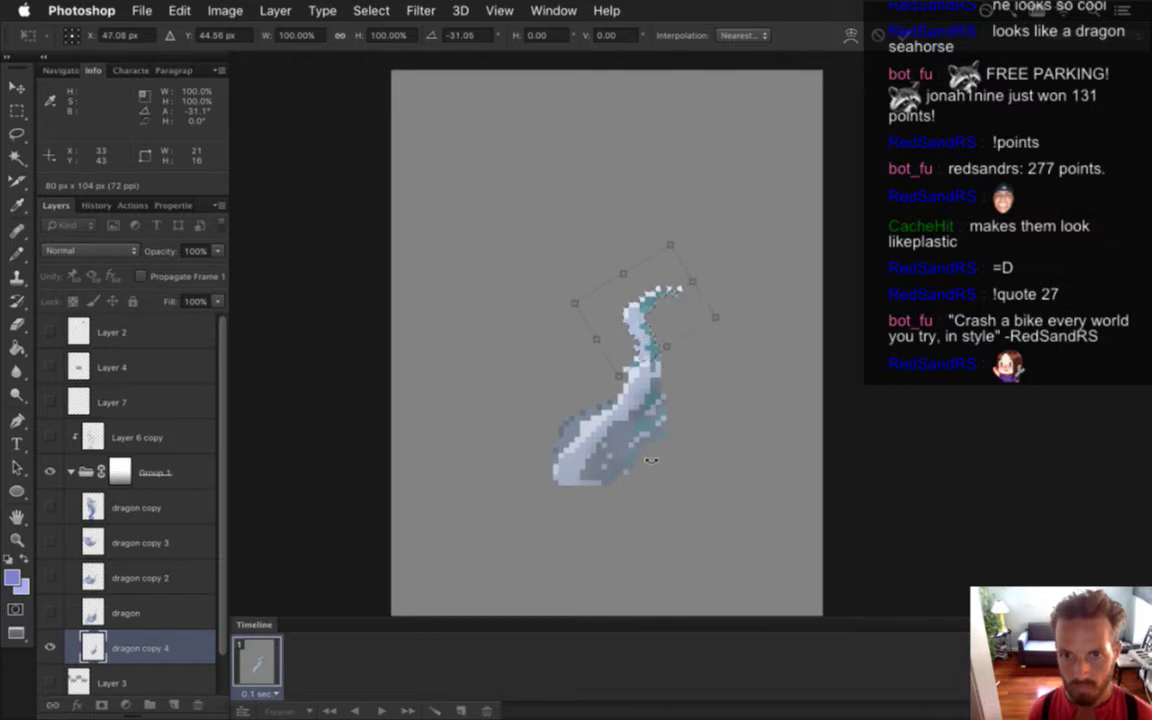
key("Return")
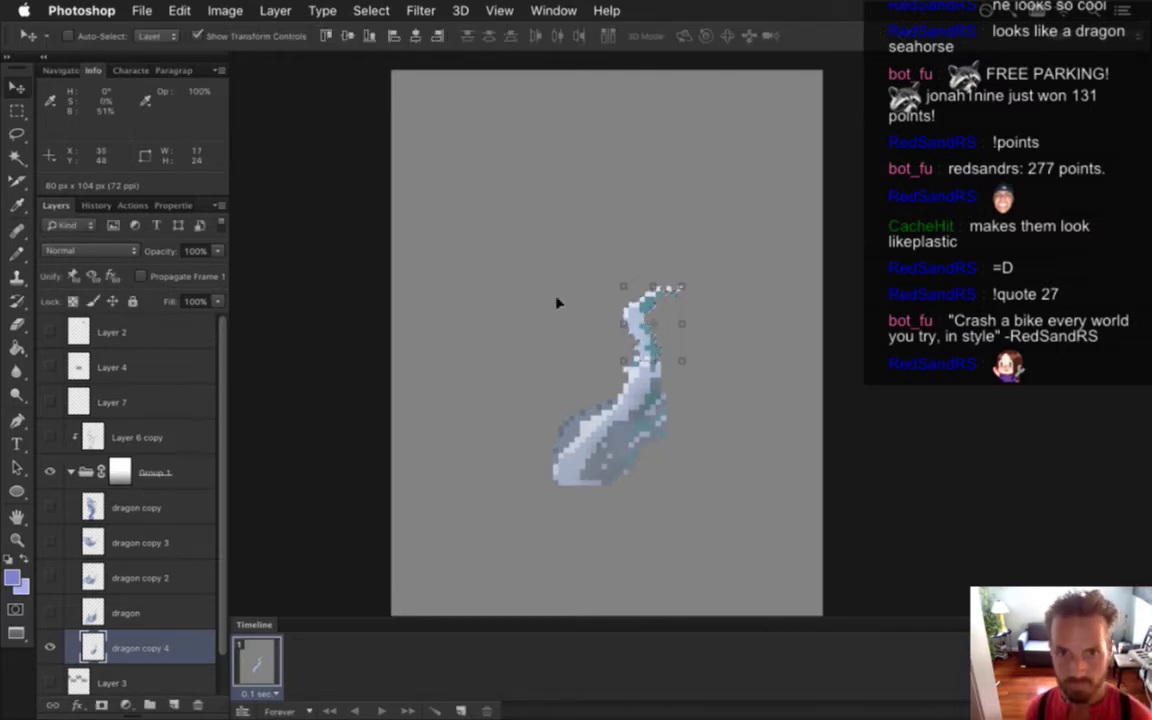
key("m")
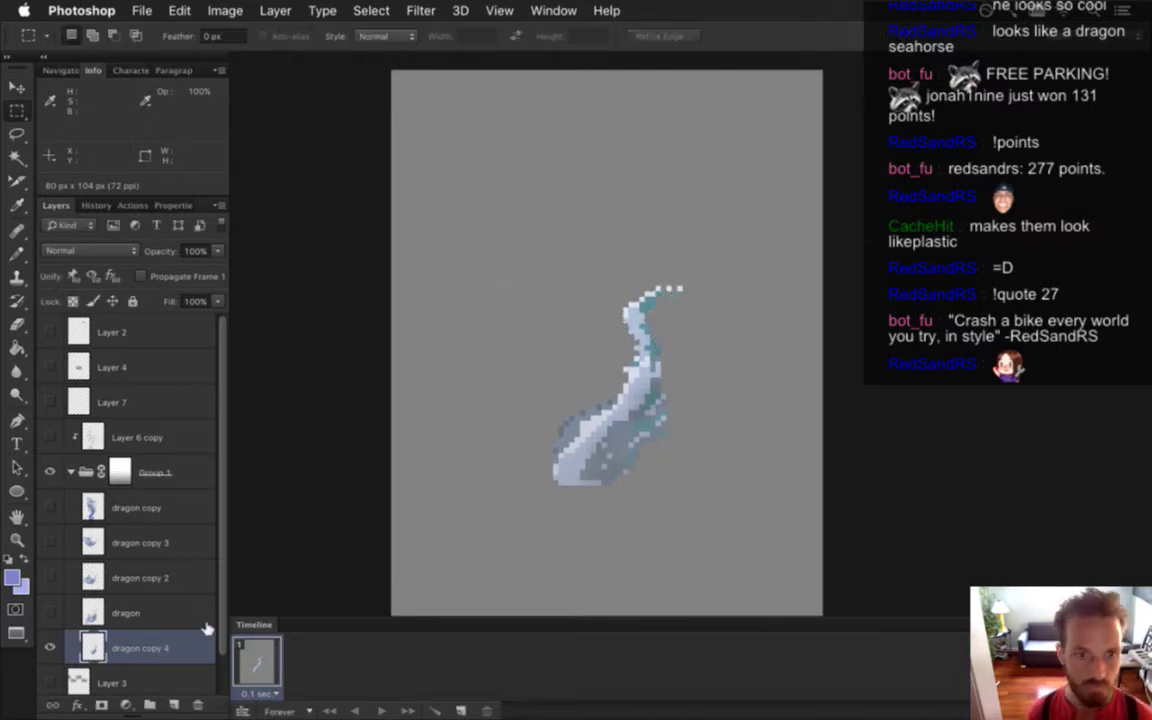
Duplicate the "dragon copy 4" layer, place the duplicate beneath it, and hide "dragon copy 4"
key("super+j")
left_click_drag(102, 650, 112, 692)
scroll(203, 530, "down", 2)
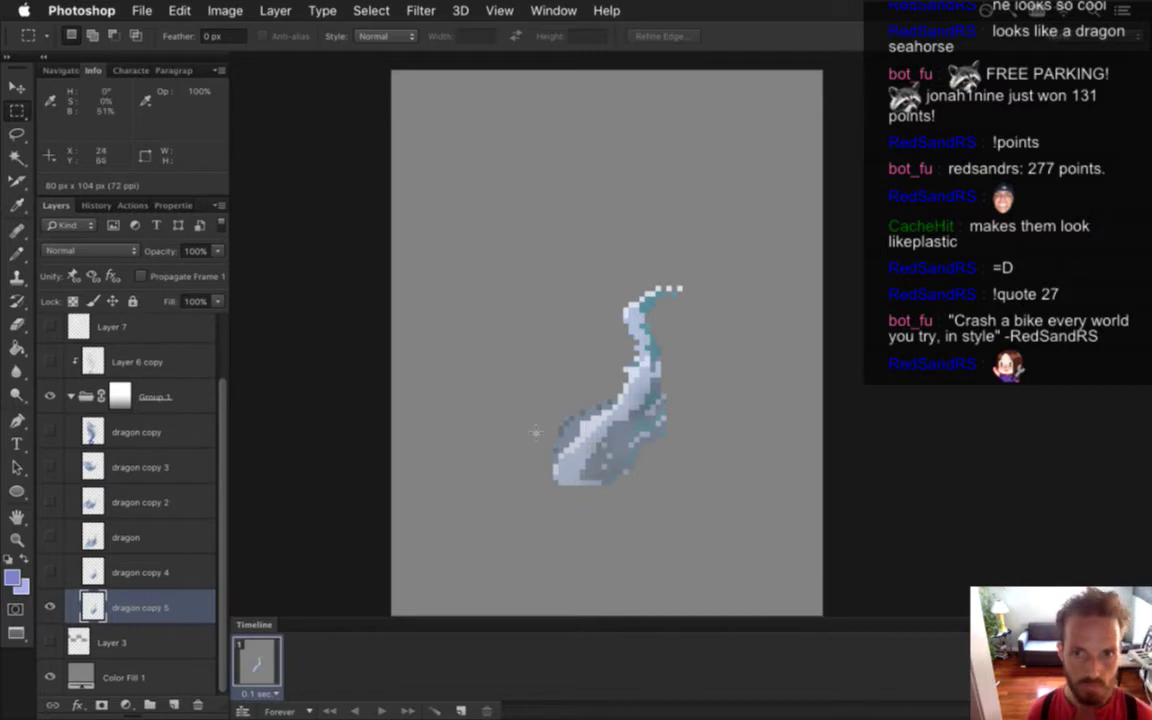
Lasso-select the limb tip on "dragon copy 5", about 22 by 18 px, rotate it to about -17.7°, rejoin it to the limb, and deselect
key("l")
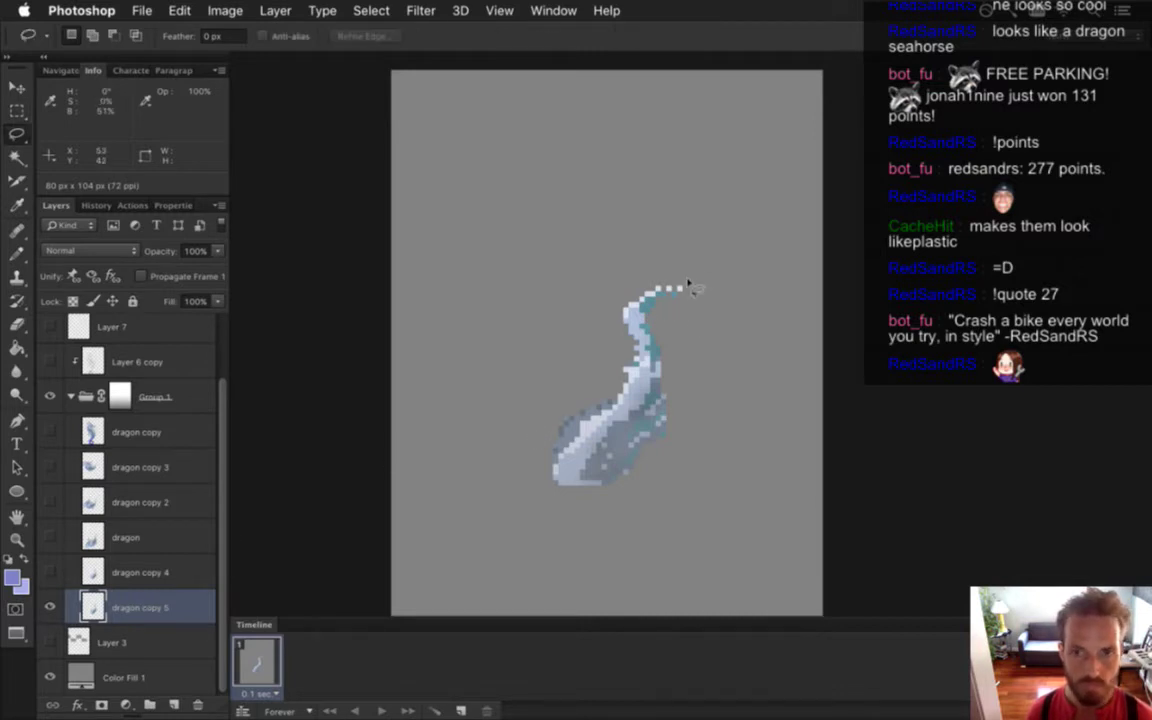
mouse_move(690, 272)
left_mouse_down()
mouse_move(662, 258)
mouse_move(593, 291)
mouse_move(607, 332)
mouse_move(677, 349)
mouse_move(690, 270)
left_mouse_up()
key("ctrl+t")
left_click_drag(520, 225, 545, 265)
left_click_drag(659, 334, 641, 338)
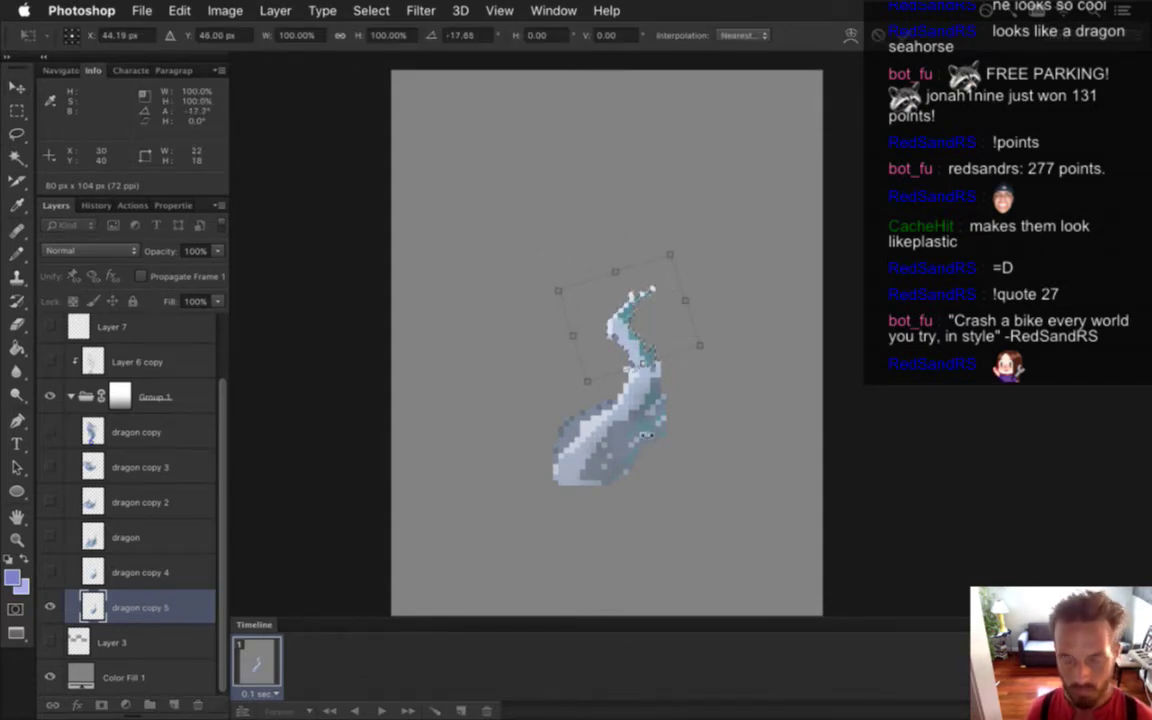
key("Return")
key("m")
left_click(480, 355)
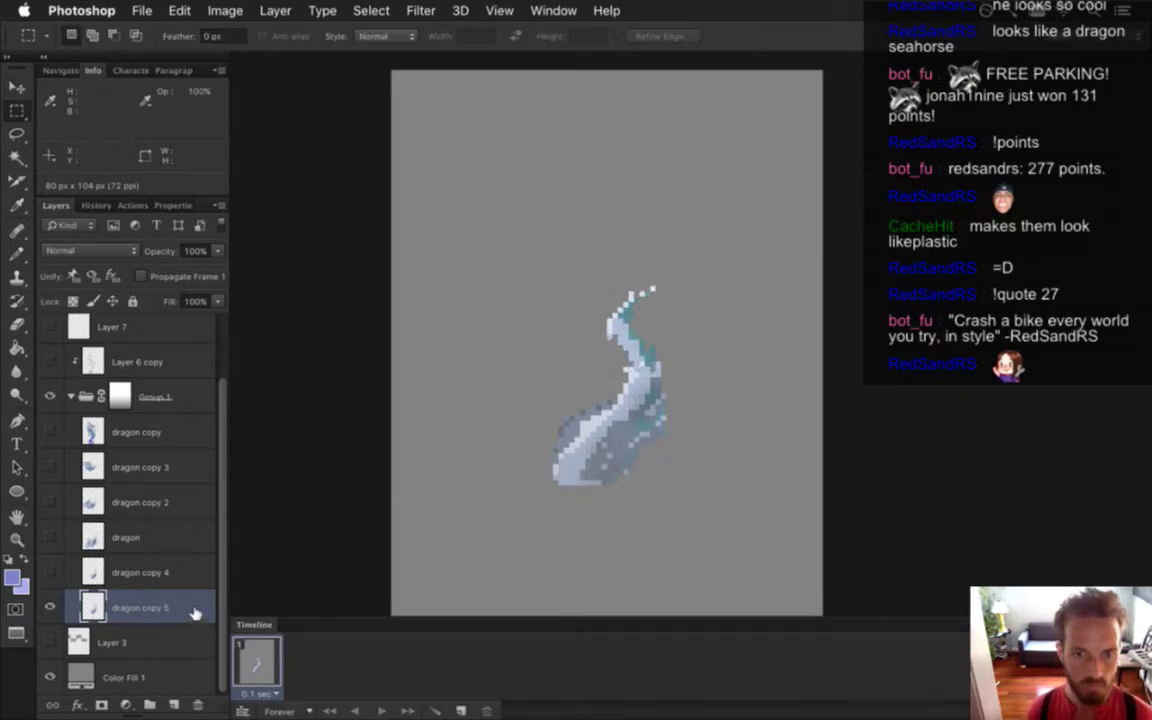
Duplicate the "dragon copy 5" layer, place the duplicate beneath it, and hide "dragon copy 5"
key("super+j")
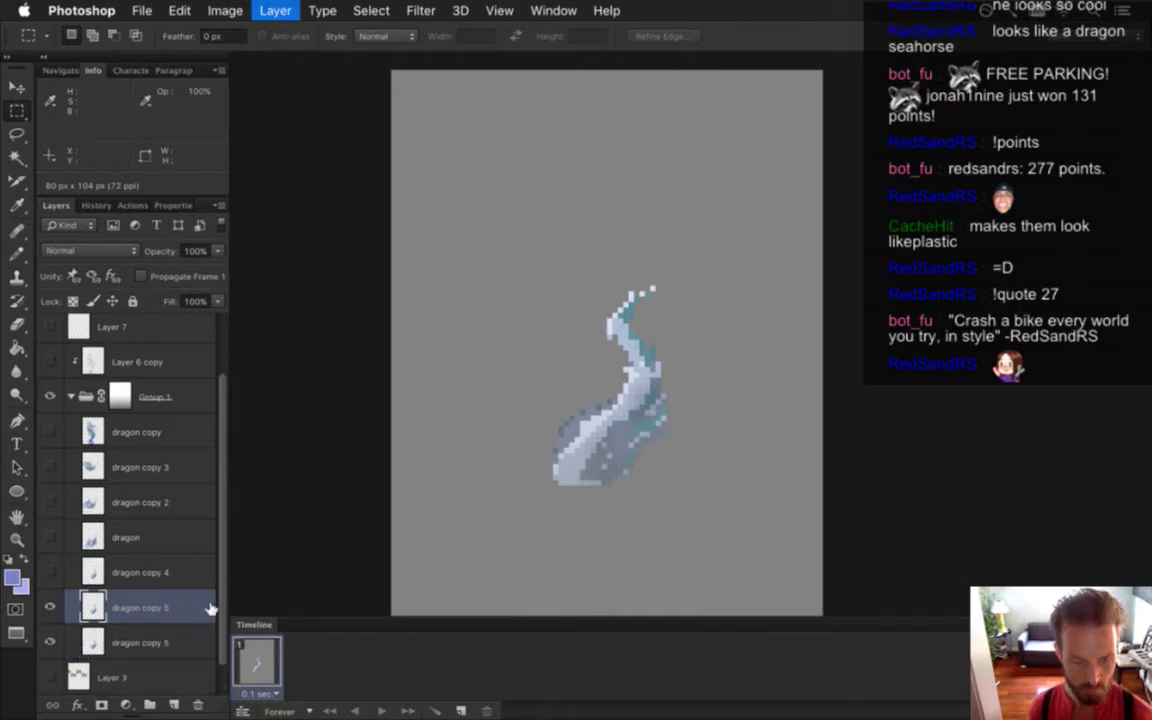
left_click_drag(93, 607, 90, 655)
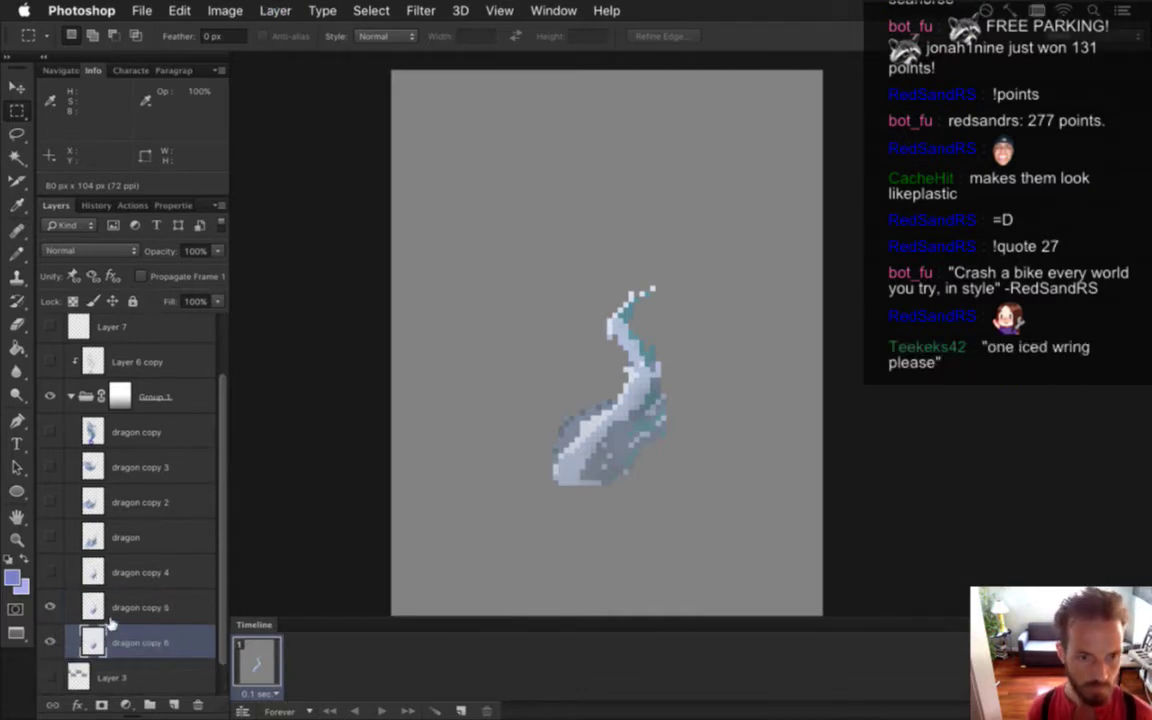
key("e")
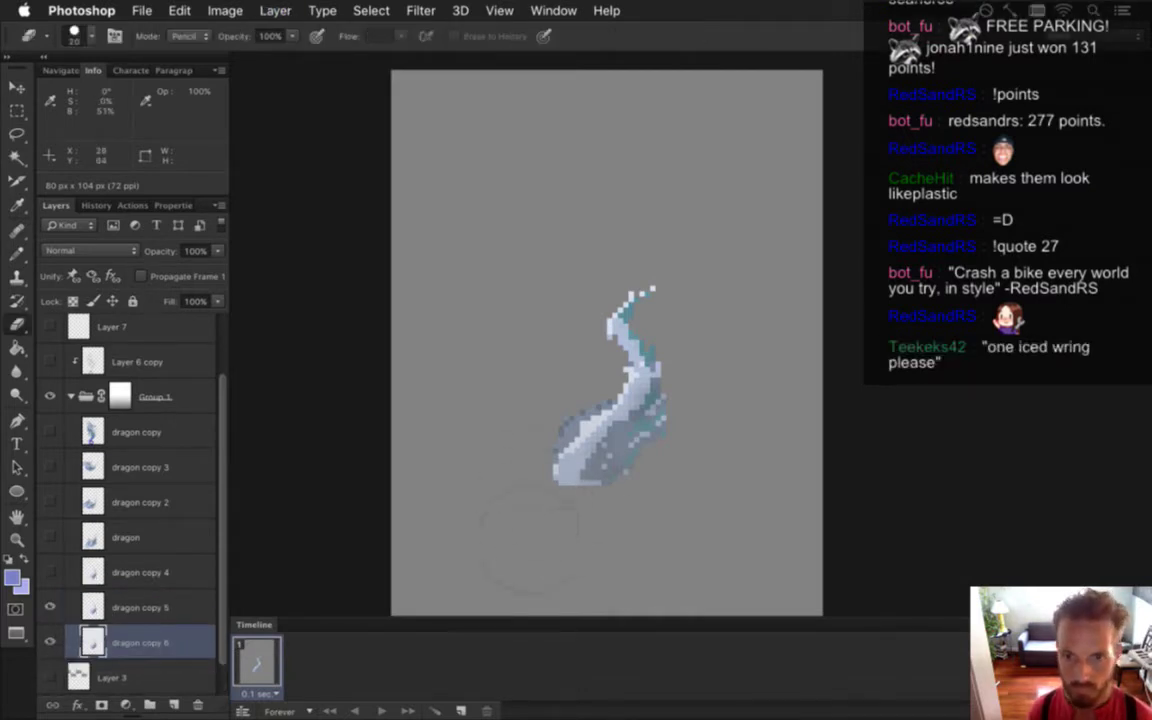
left_click(52, 607)
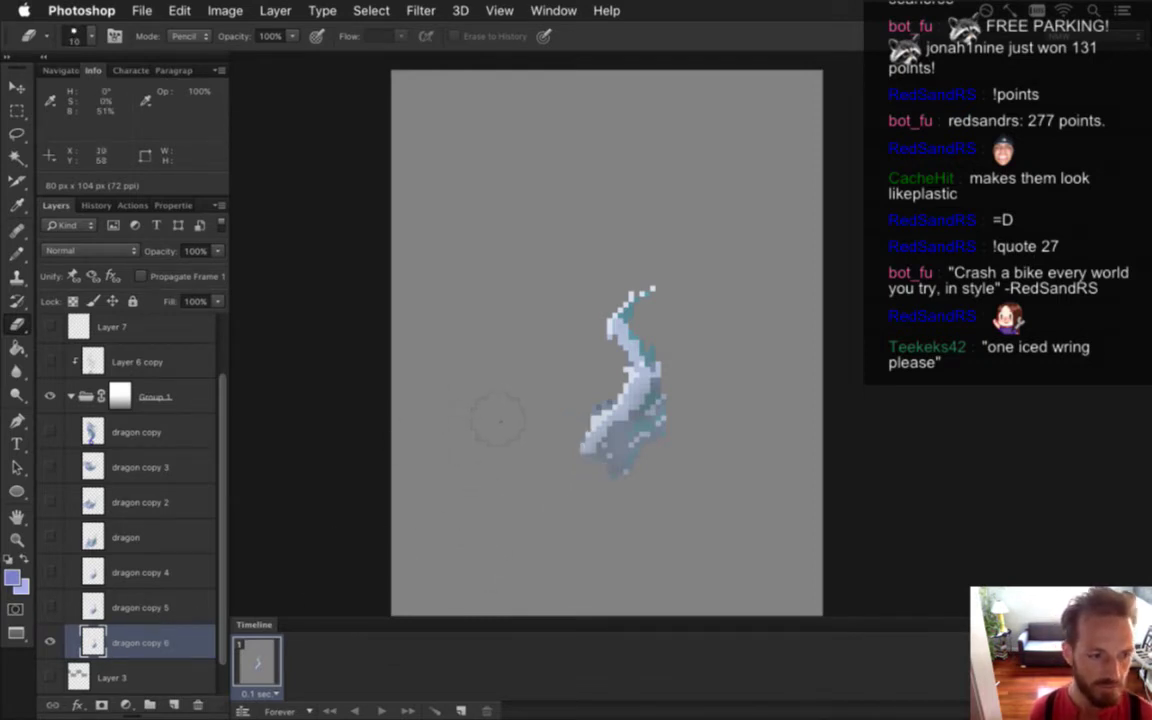
Erase the lower body on "dragon copy 6" down to a narrow S-shaped limb and shift it 4 px down and 1 px left
key("b")
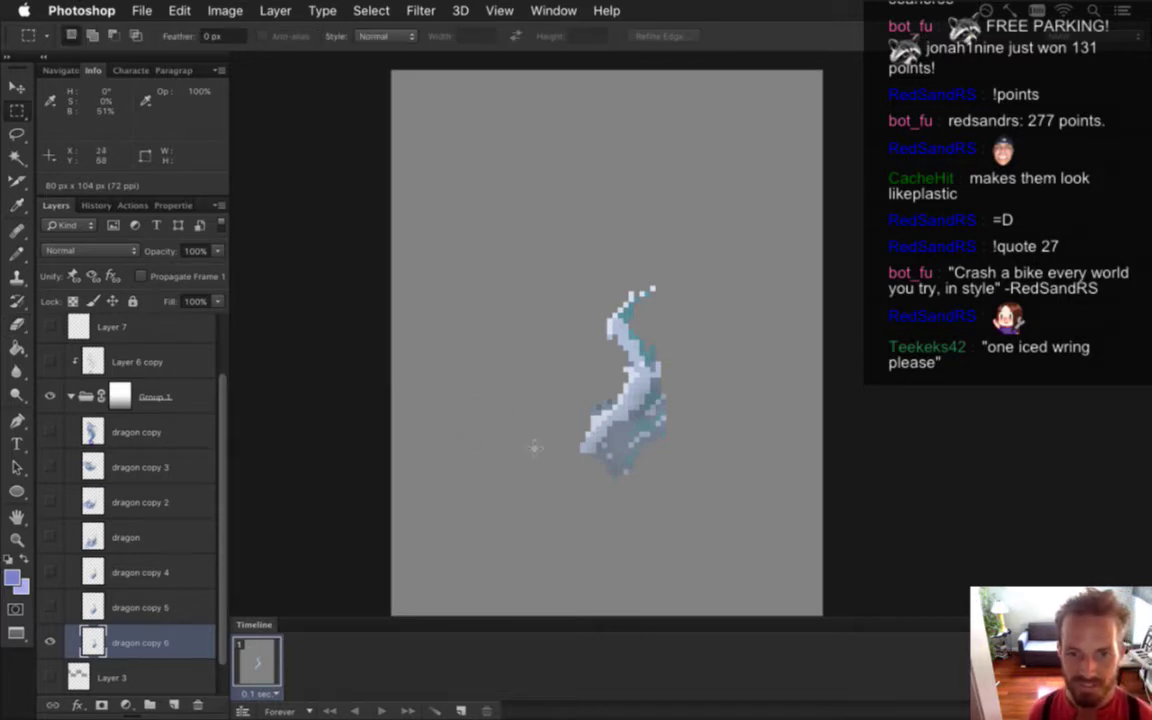
key("e")
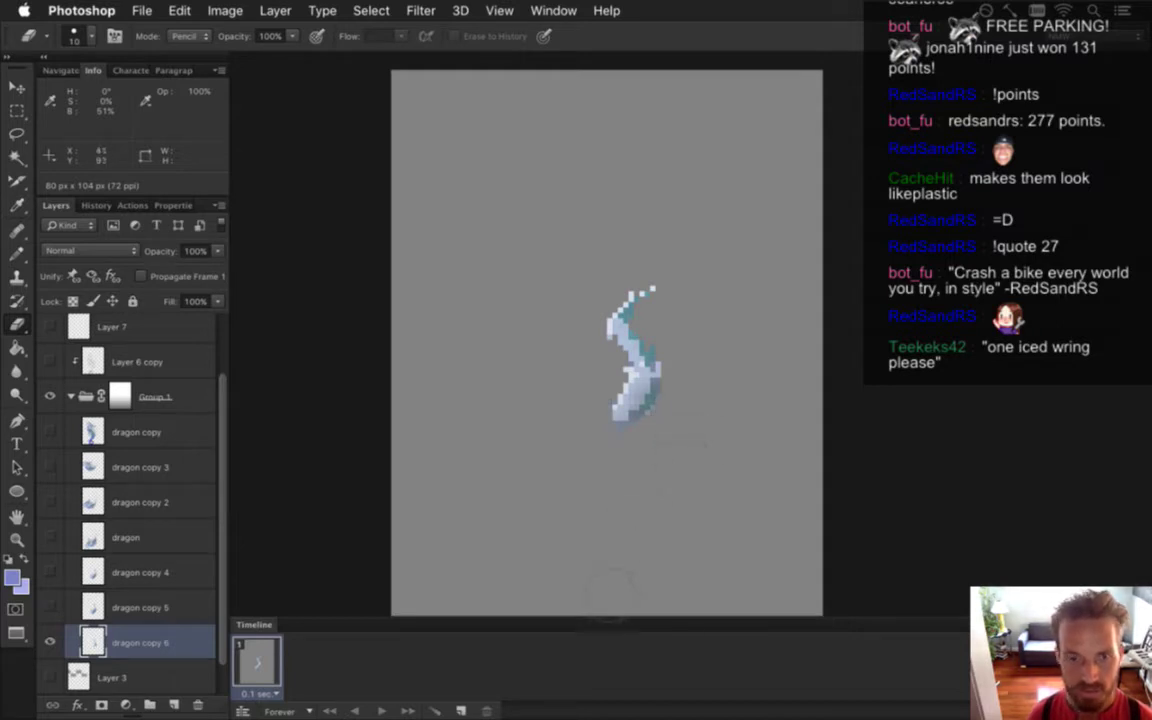
key("v")
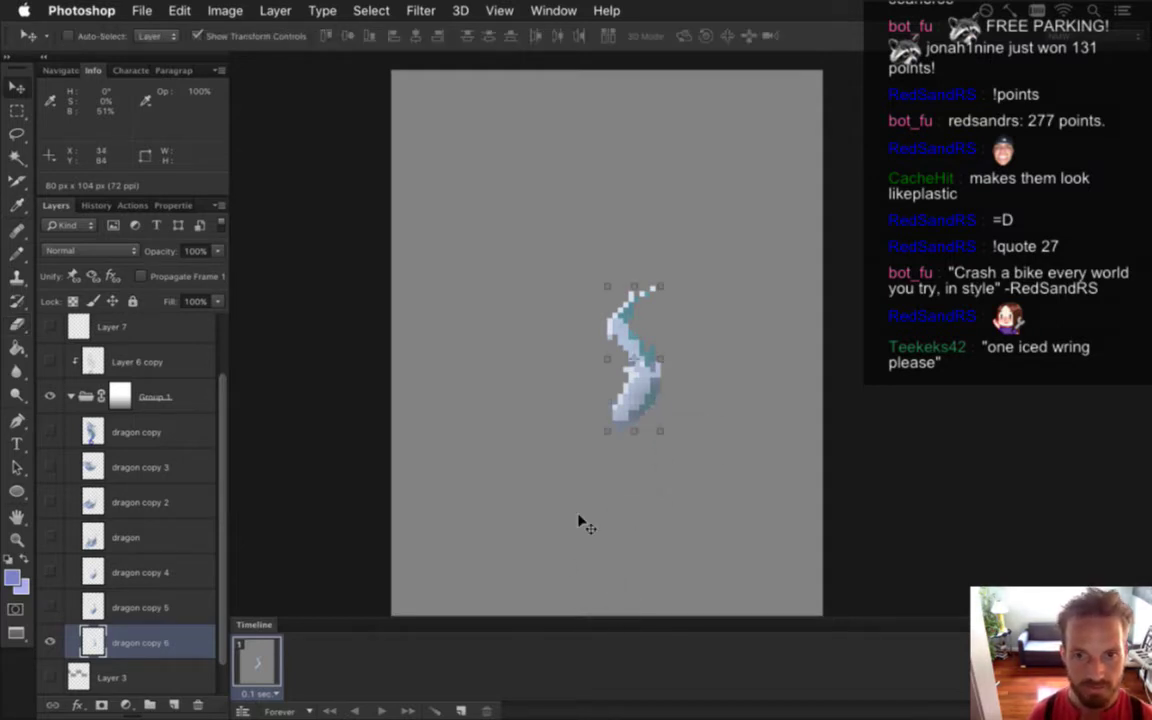
key("Down")
key("Down")
key("Down")
key("Down")
key("Left")
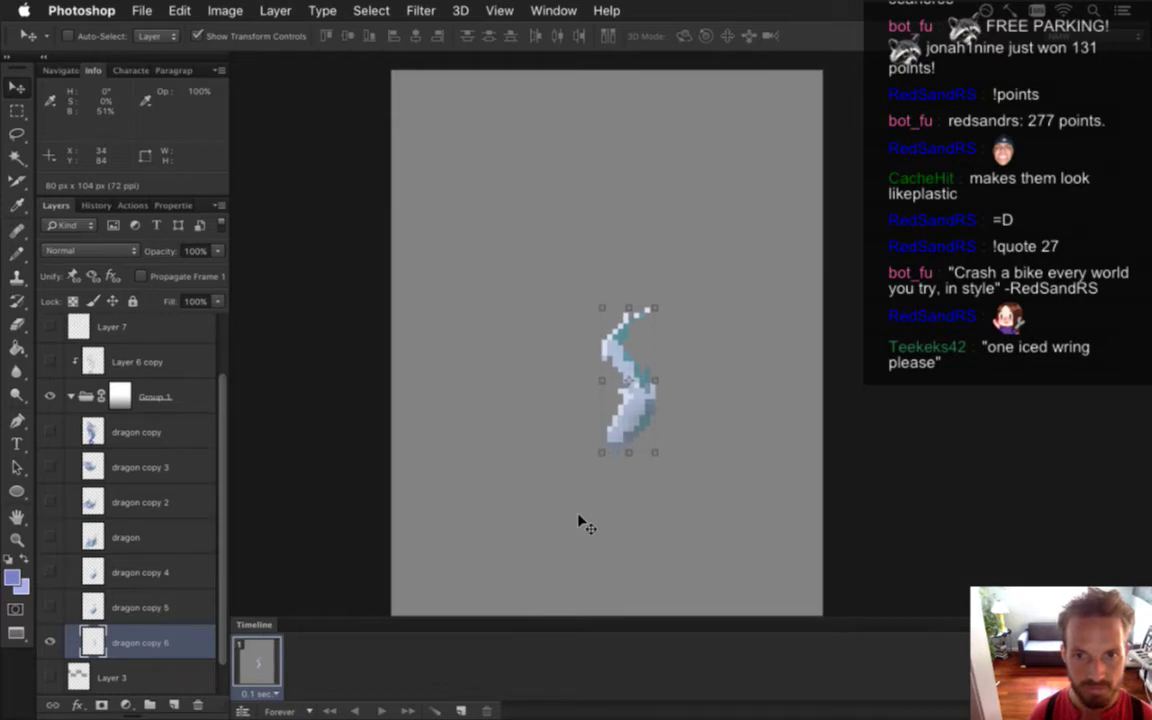
key("m")
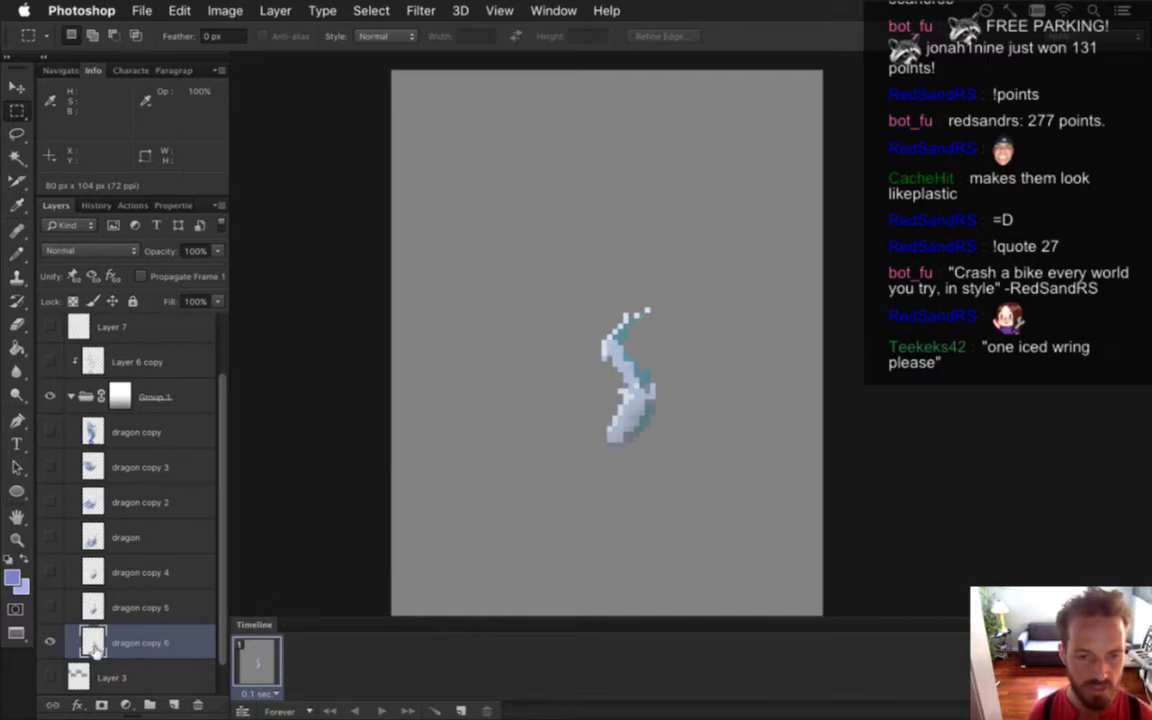
Add animation frames 2 and 3, showing only "dragon copy 5" in frame 2 and only "dragon copy 4" in frame 3
left_click(463, 711)
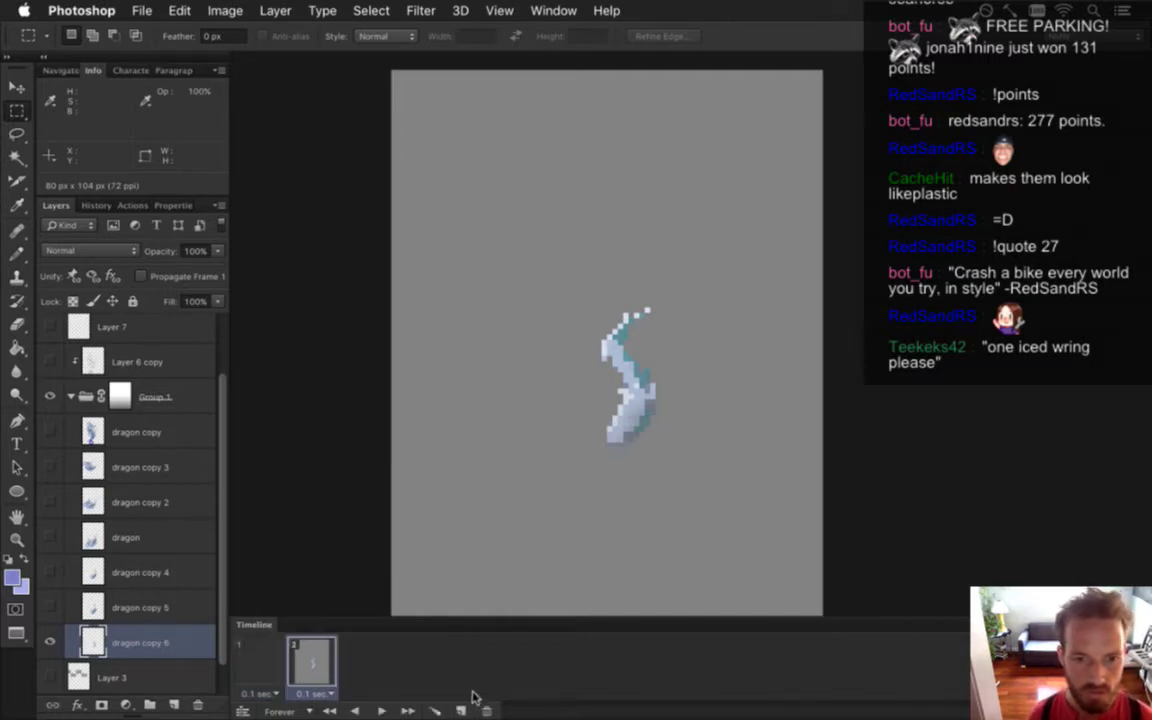
left_click(50, 642)
left_click(50, 607)
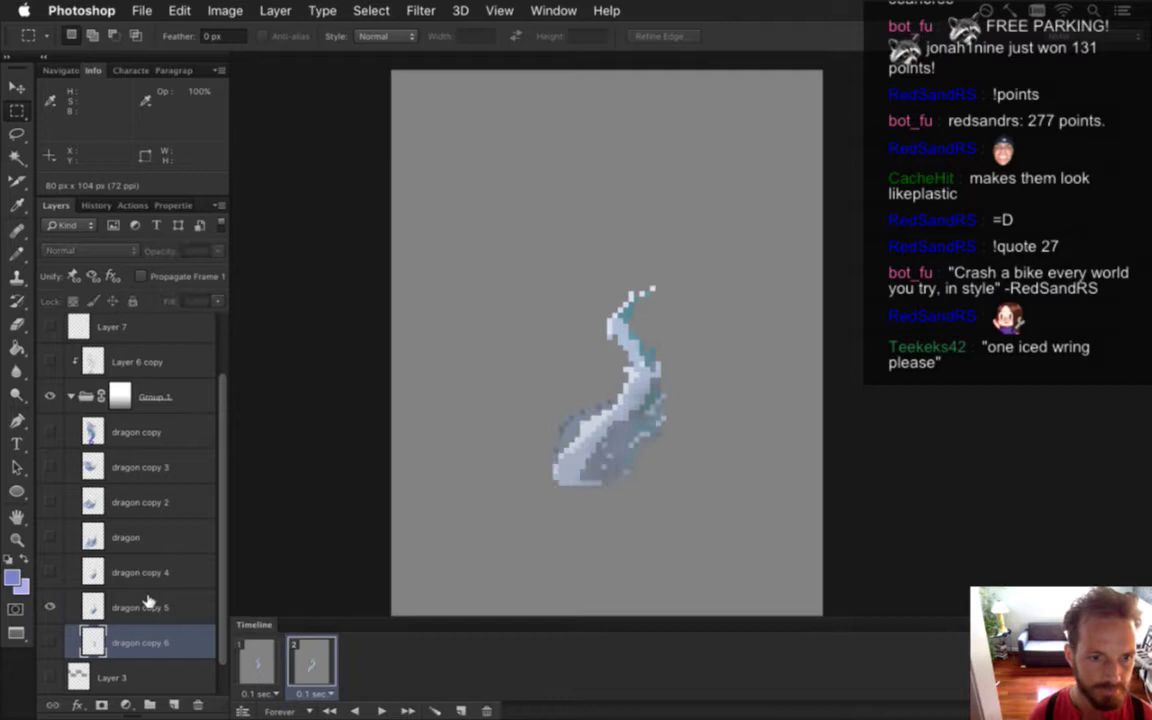
left_click(463, 711)
left_click(50, 607)
left_click(50, 572)
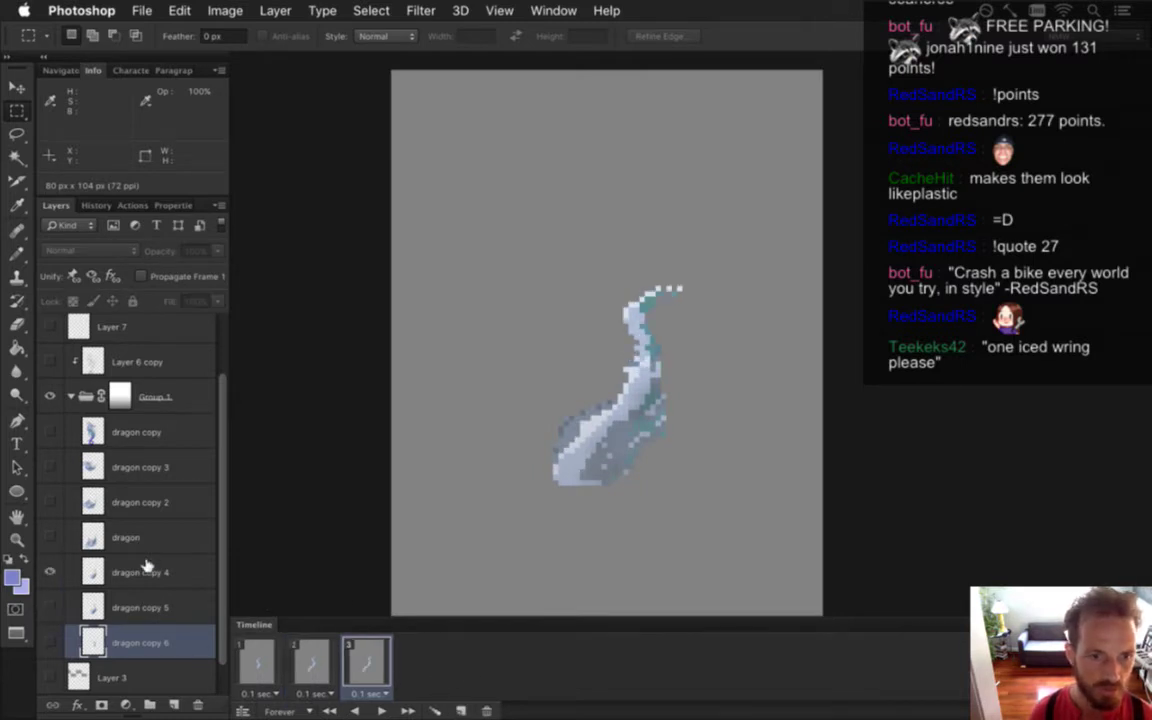
Add animation frames 4 and 5, showing only "dragon" in frame 4 and only "dragon copy 2" in frame 5
left_click(463, 711)
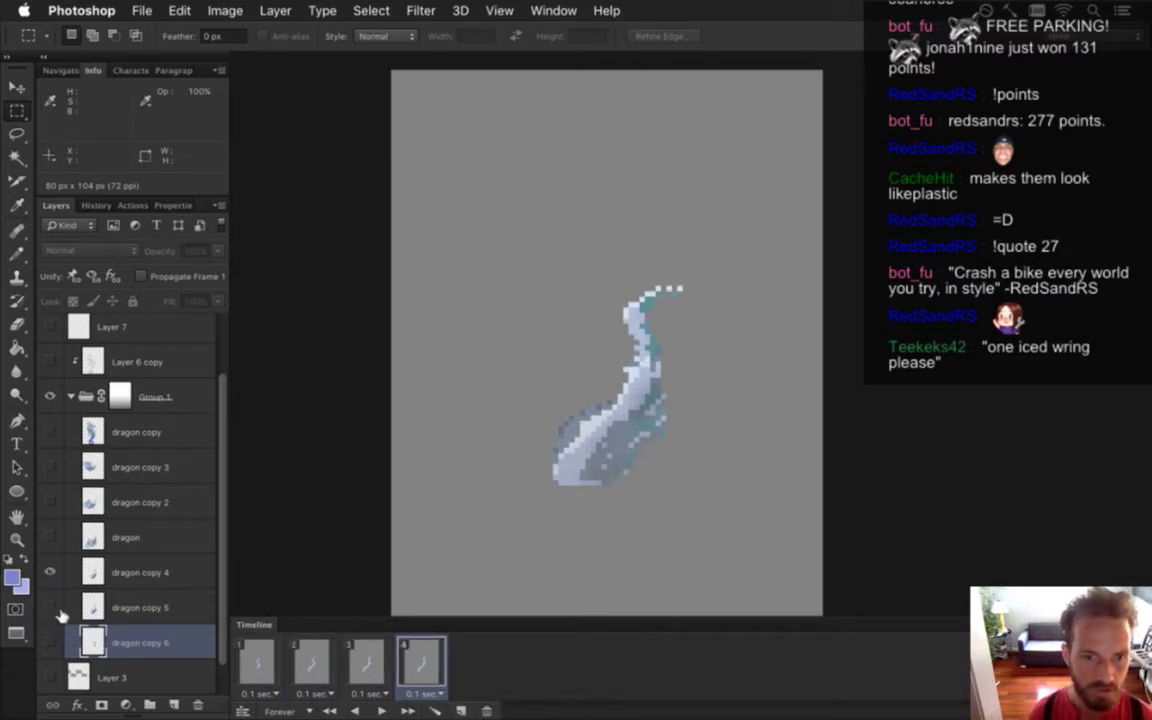
left_click(50, 572)
left_click(50, 537)
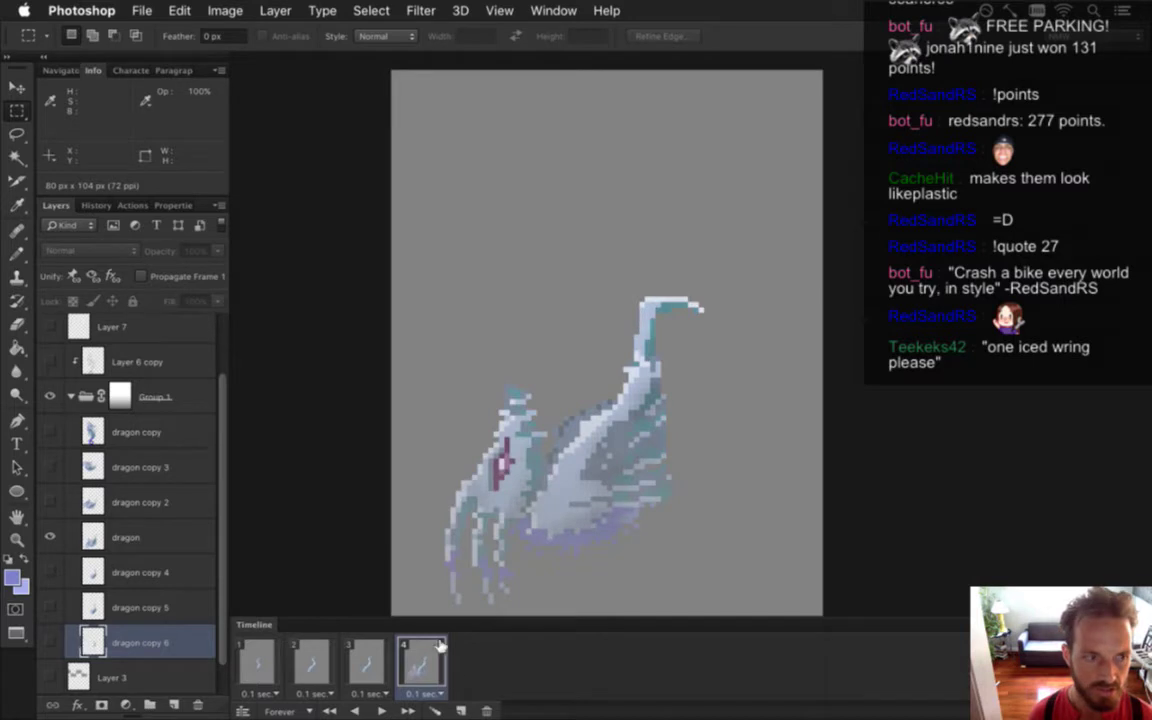
left_click(463, 711)
left_click(50, 537)
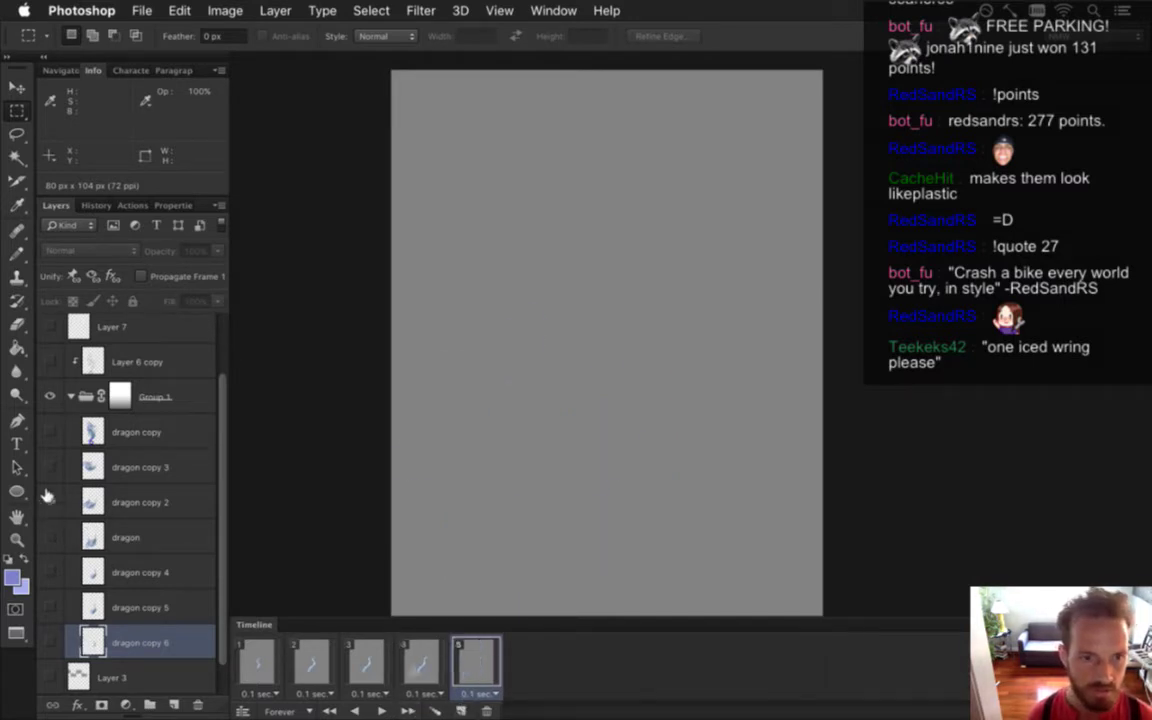
left_click(50, 502)
Add animation frames 6 and 7, showing only "dragon copy 3" in frame 6 and only "dragon copy" in frame 7
left_click(463, 711)
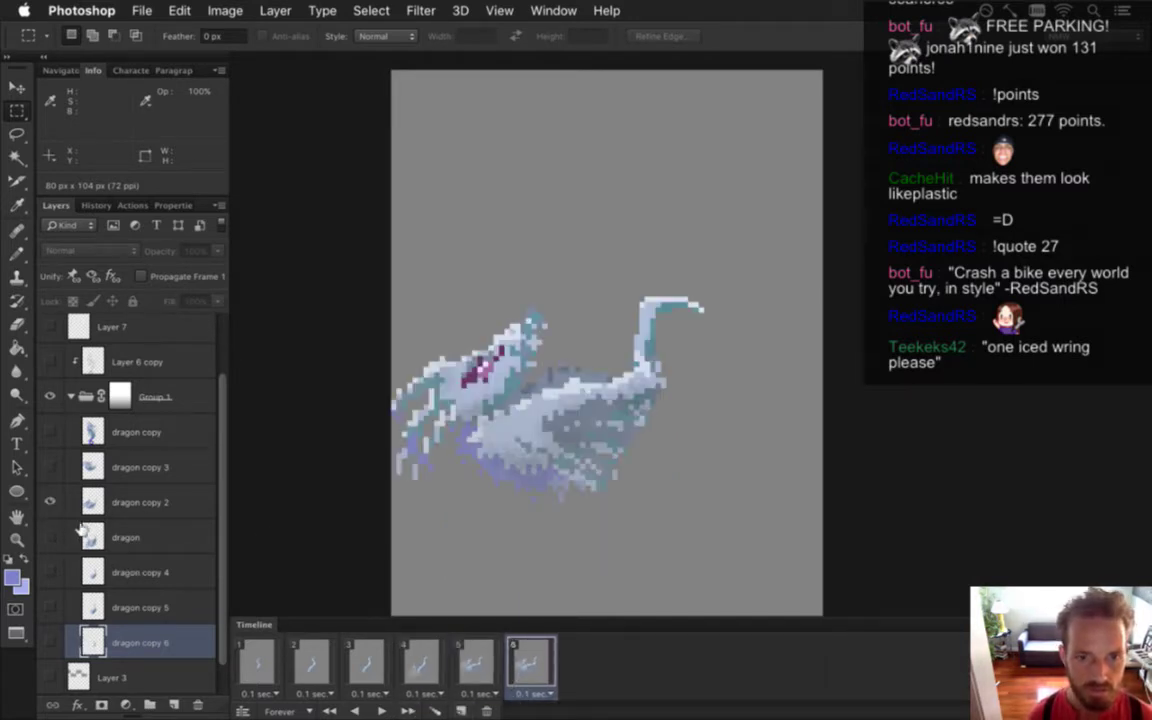
left_click(50, 502)
left_click(50, 467)
left_click(463, 711)
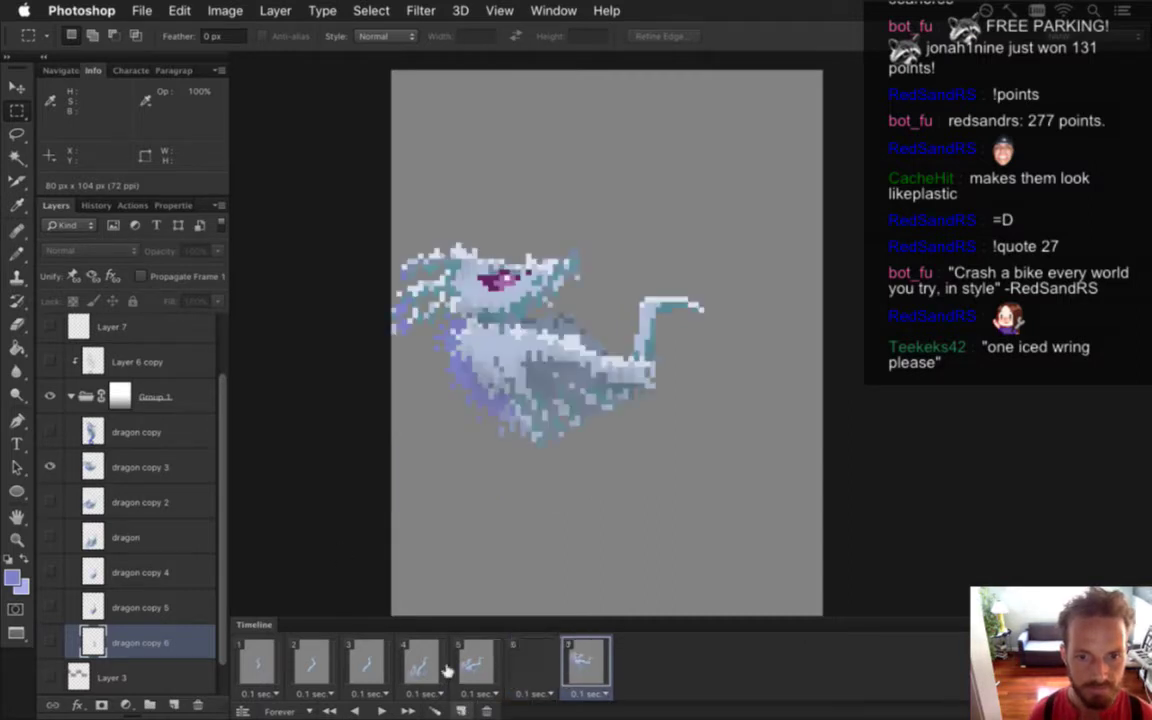
left_click(50, 467)
left_click(50, 432)
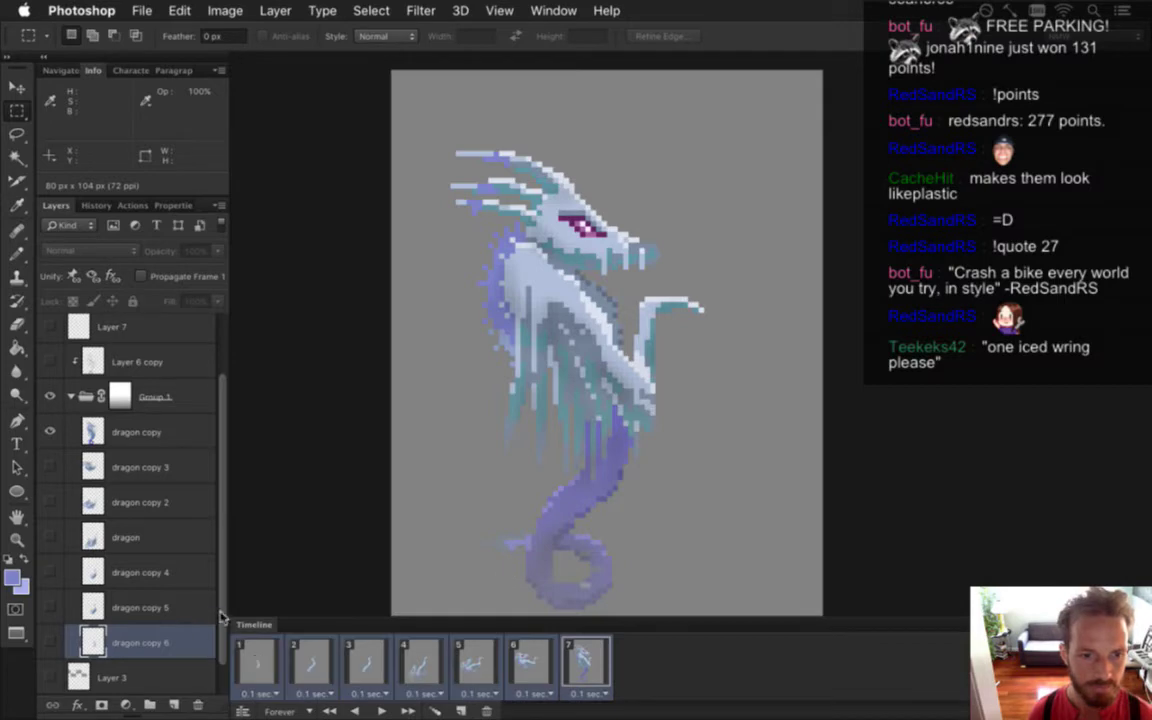
Hide the "Color Fill 1" background layer for the animation and save the document
scroll(172, 670, "down", 1)
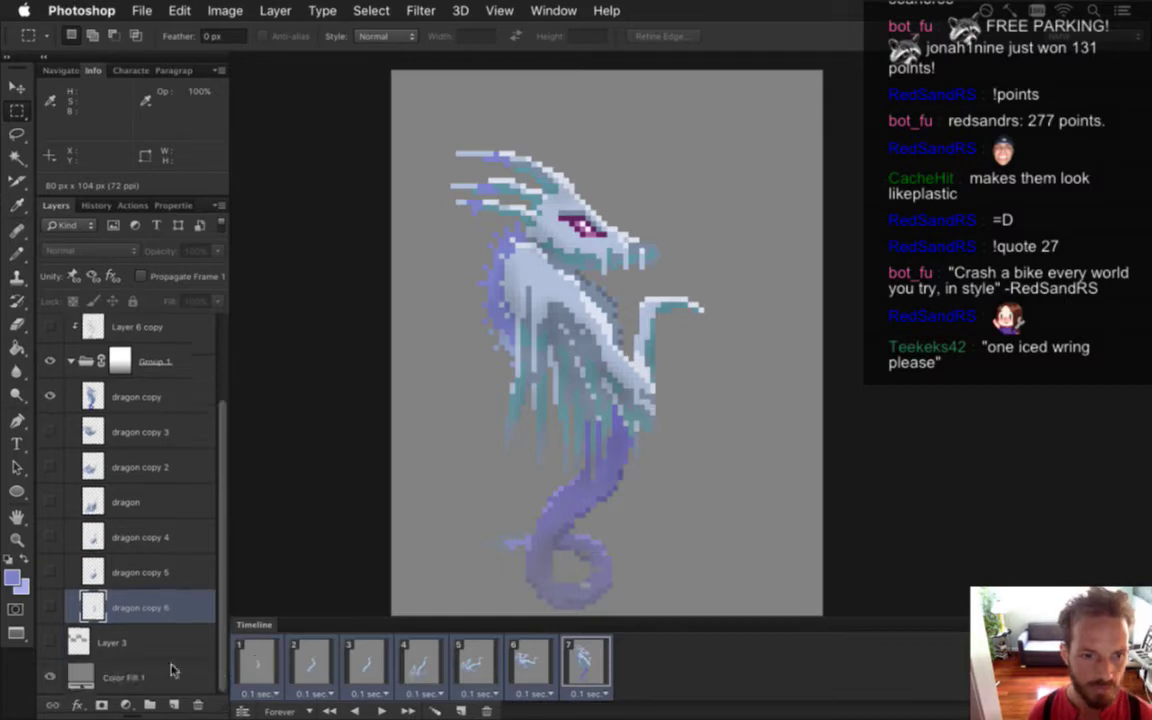
left_click(50, 677)
key("super+s")
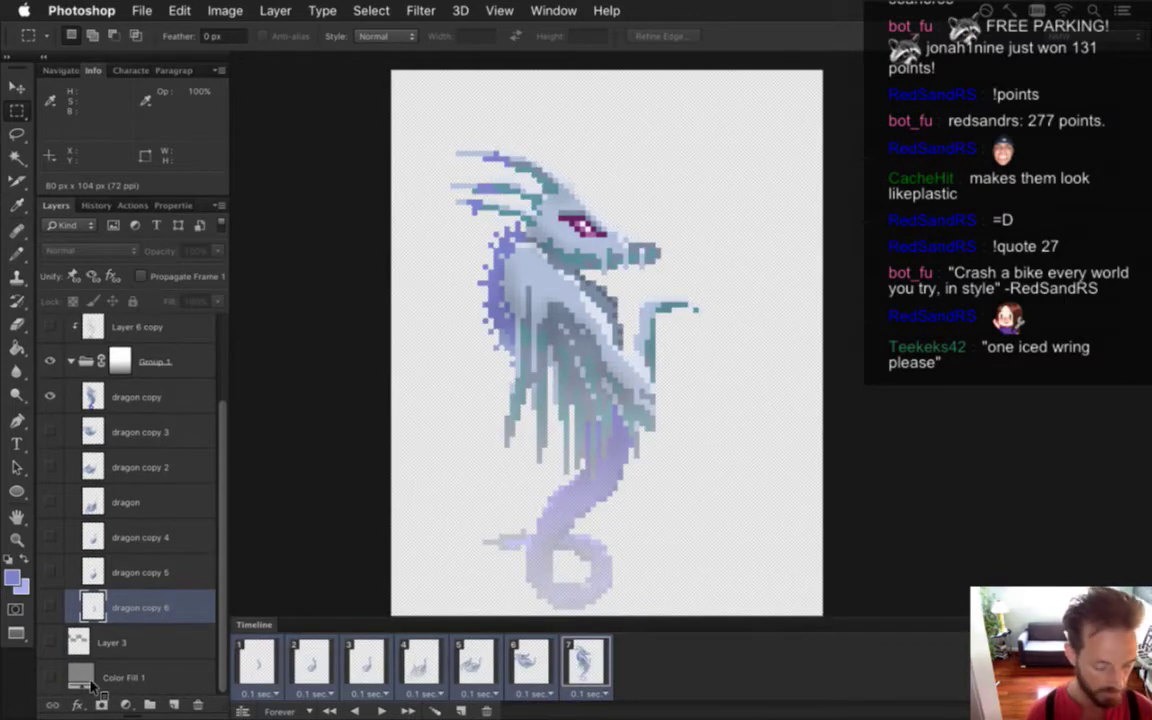
Render all frames as an 80 x 104 PNG image sequence named DragonIce.png at 10 fps, replacing the existing files
key("super+alt+shift+r")
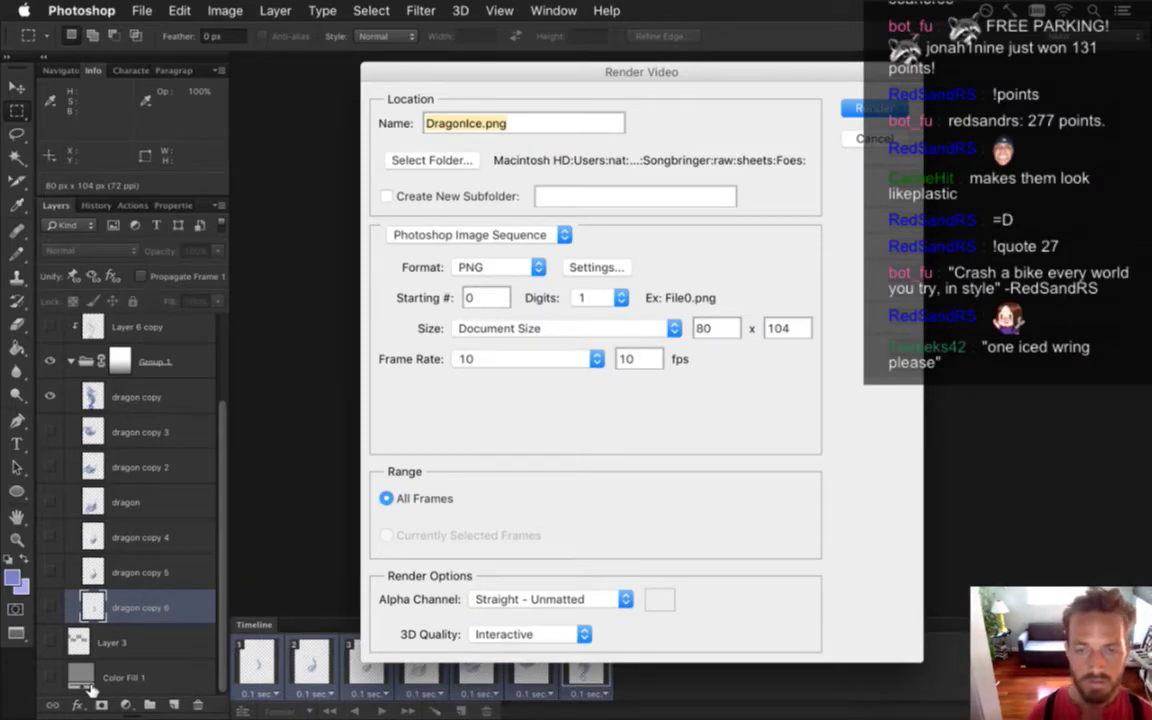
key("Return")
key("Return")
Switch to Xcode and run Songbringer to examine the ice dragons' emerging animation in the dragon room, quitting the game when done
key("super+Tab")
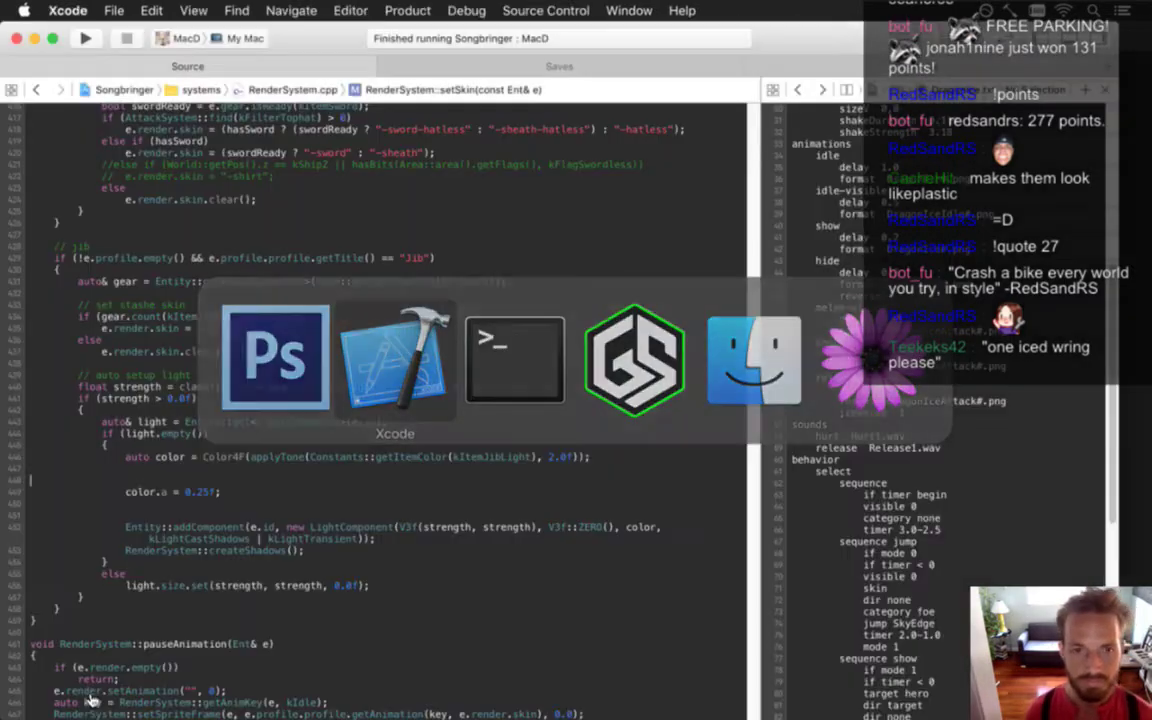
key("super+r")
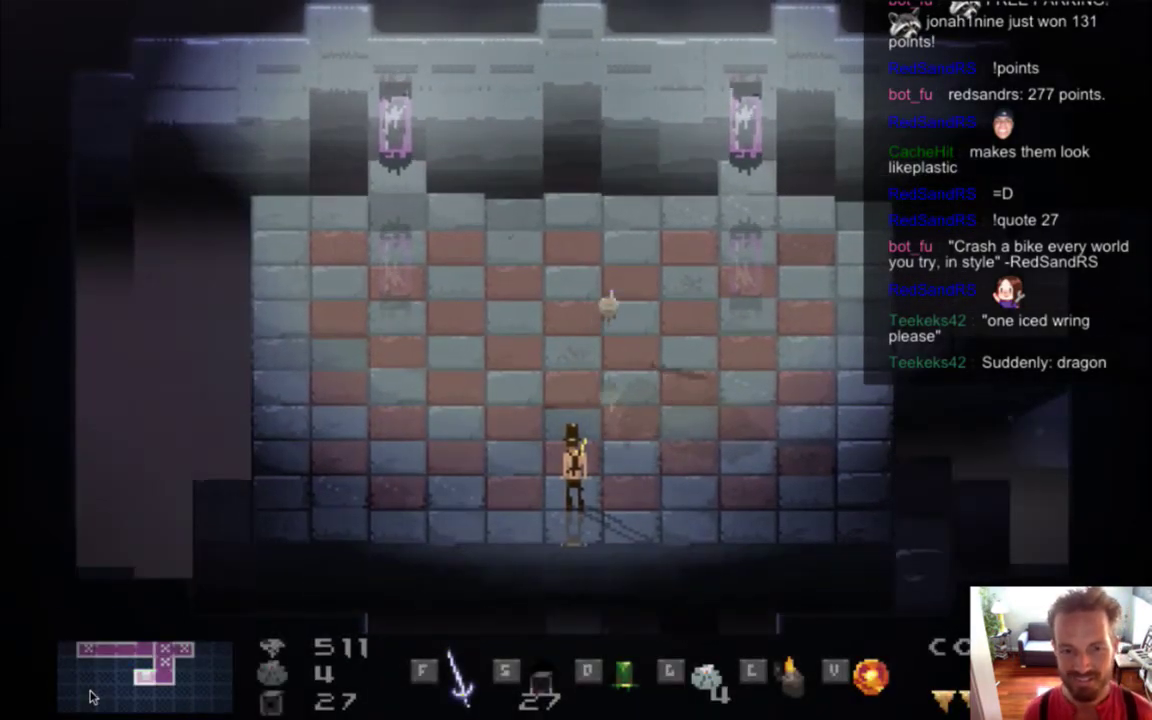
key("Left")
key("Right")
key("Left")
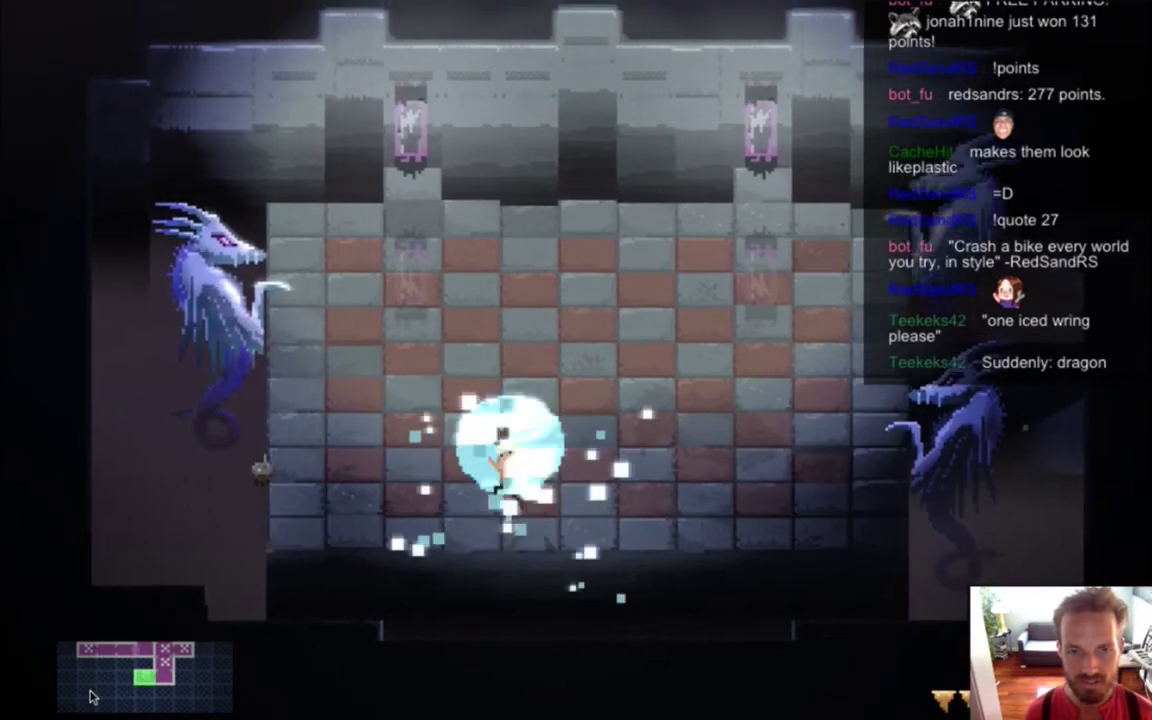
key("Left")
key("Down")
key("w")
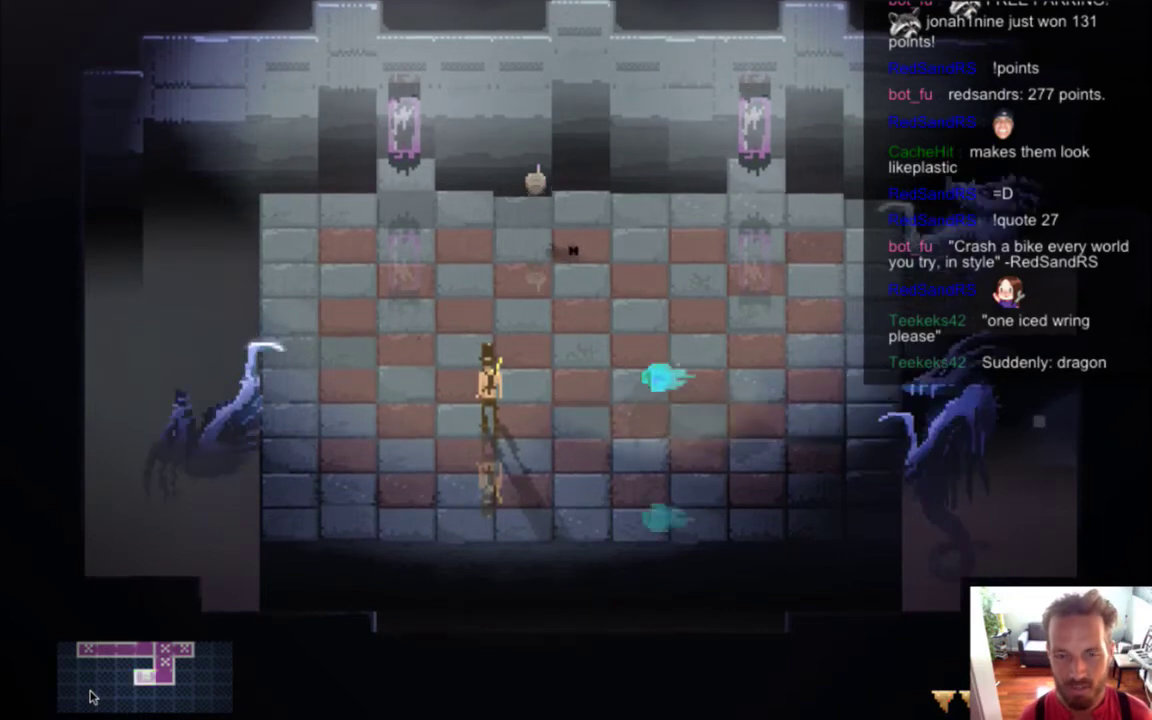
key("Right")
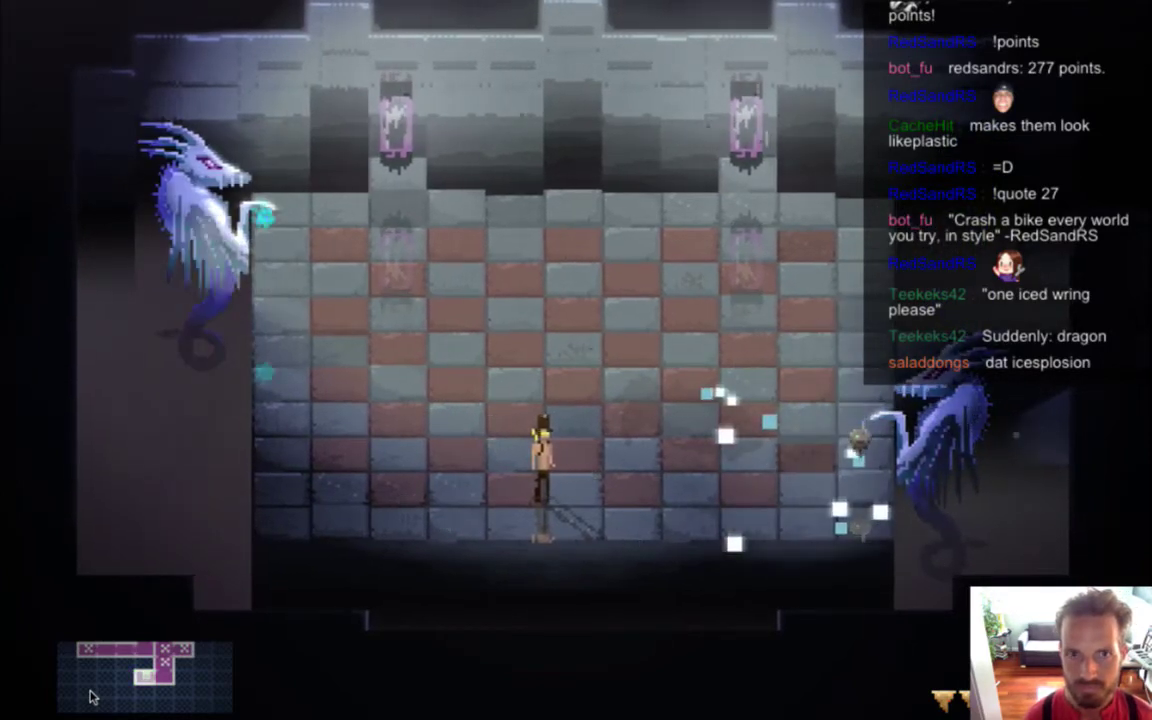
key("Left")
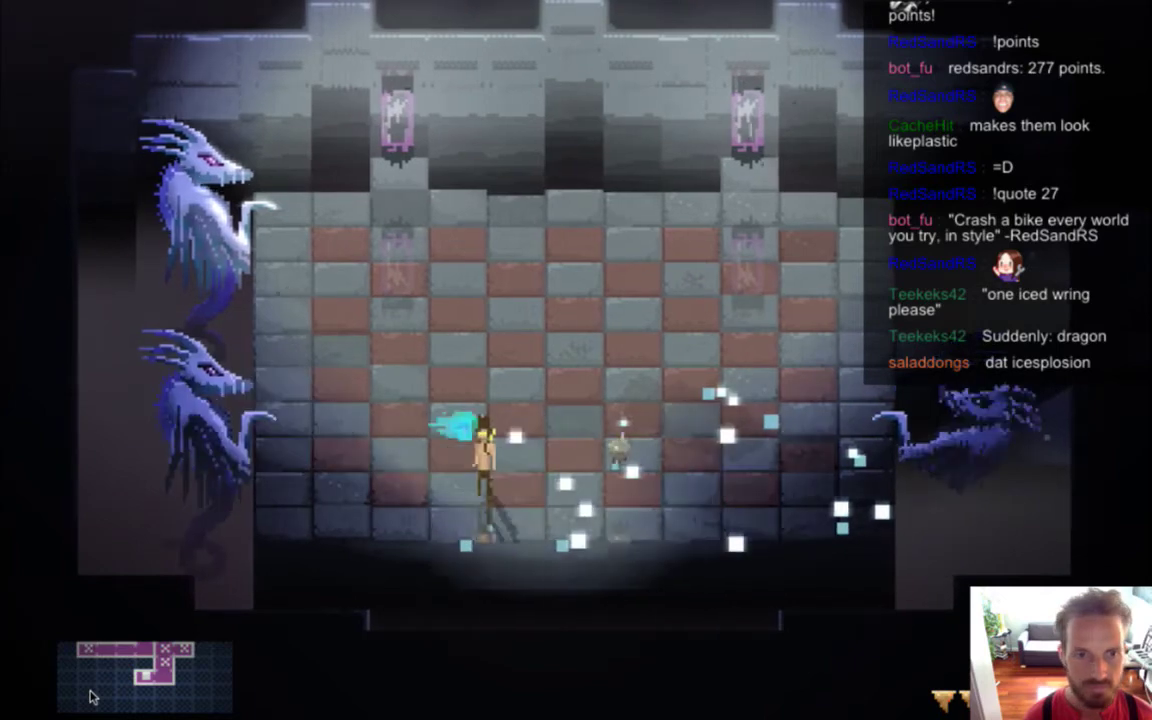
key("space")
key("Left")
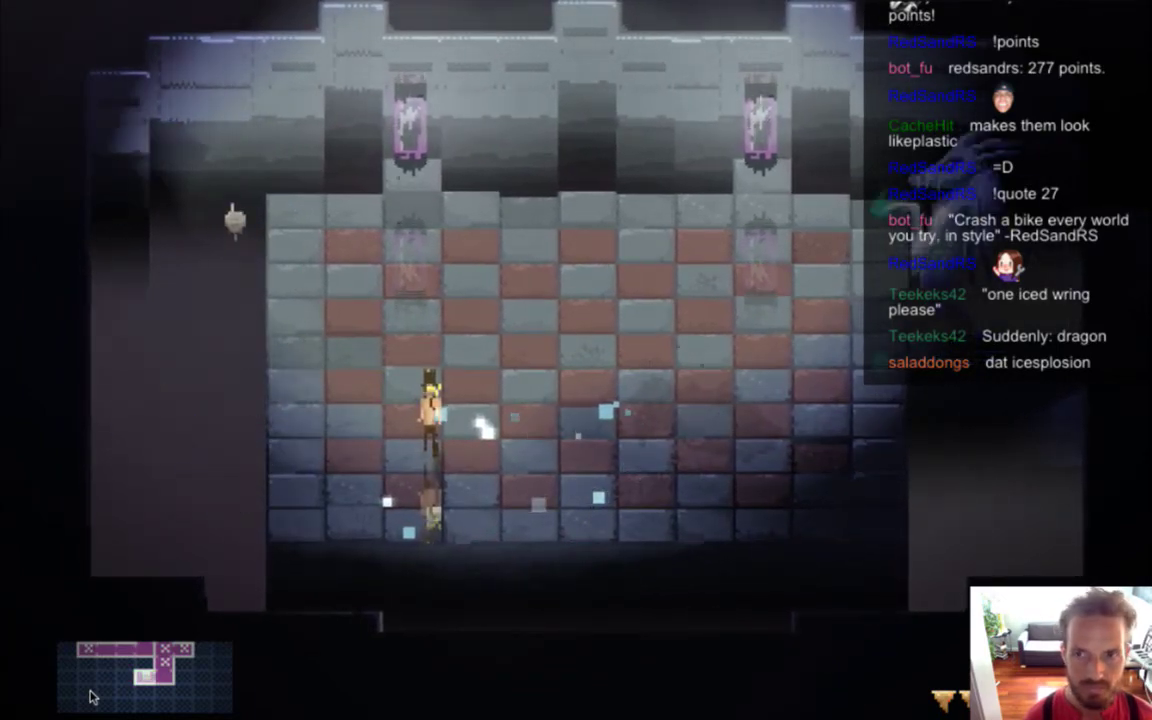
key("Right")
key("Up")
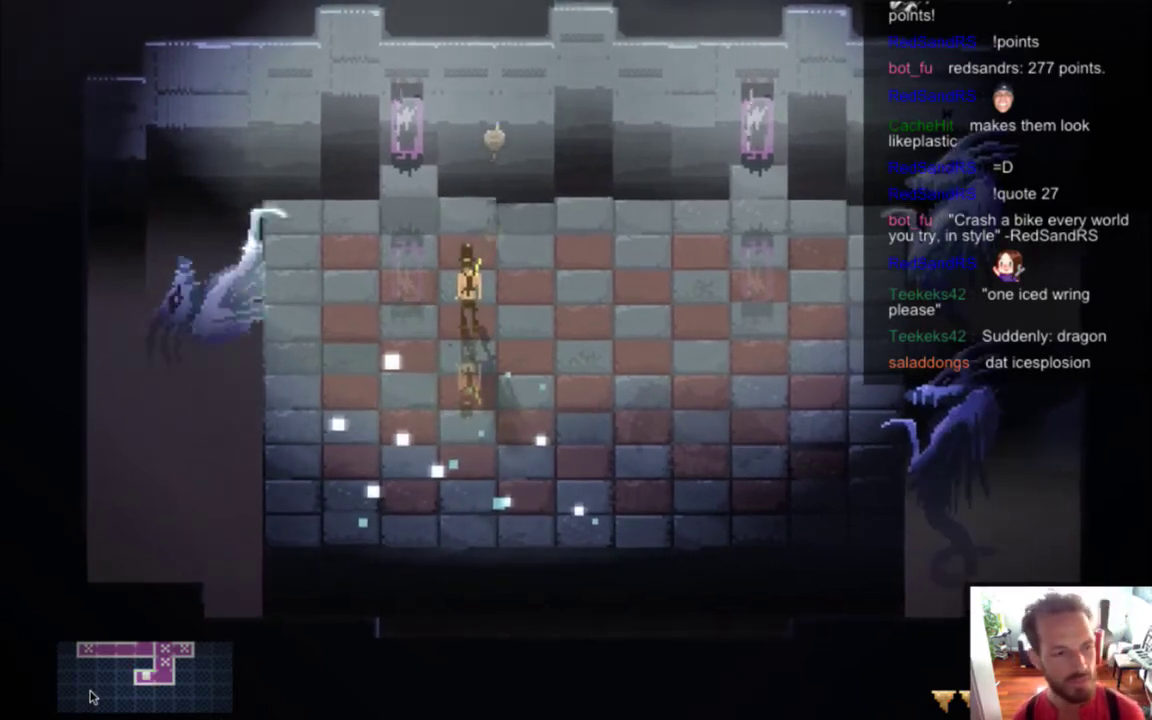
key("super+q")
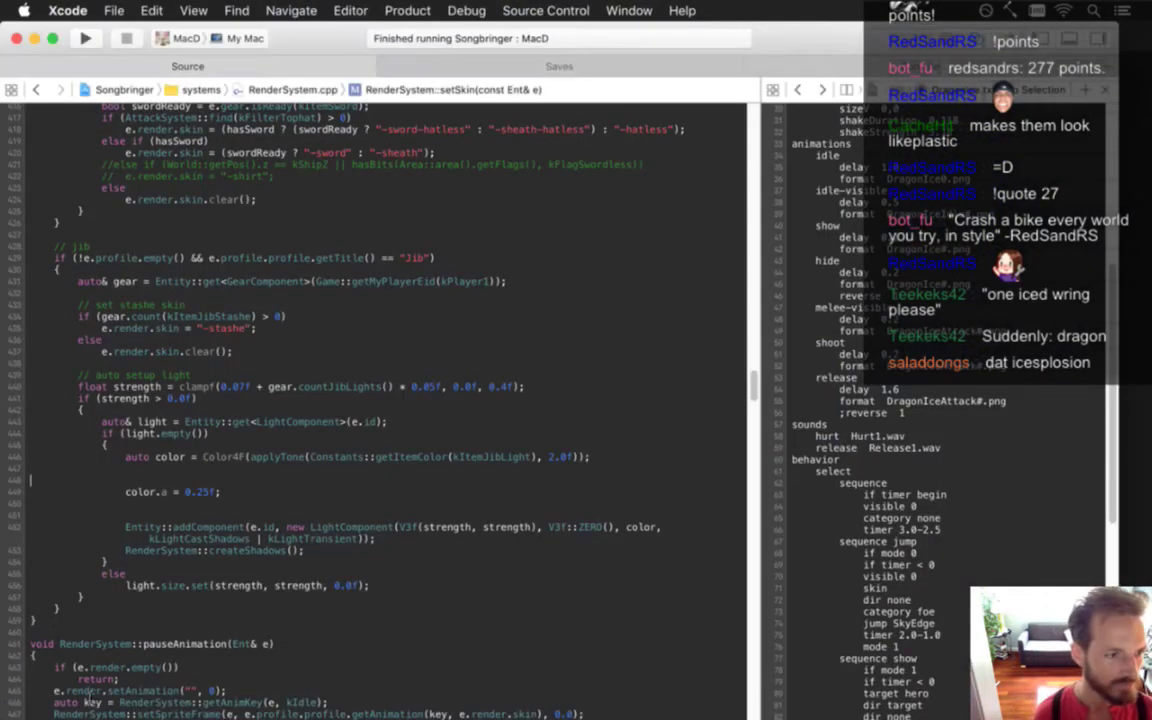
Switch to Terminal, check the repository with git status, and stage raw/sprites/Foes/DragonIceIdle.psd with git add
key("super+Tab")
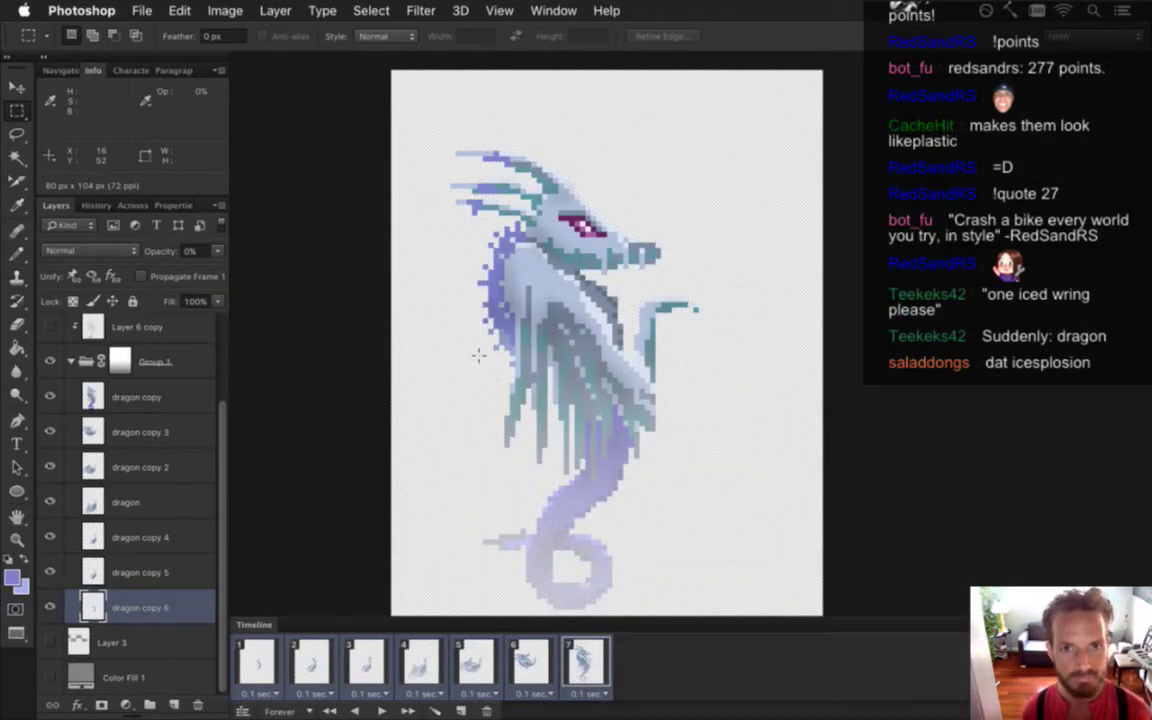
key("super+Tab")
key("super+Tab")
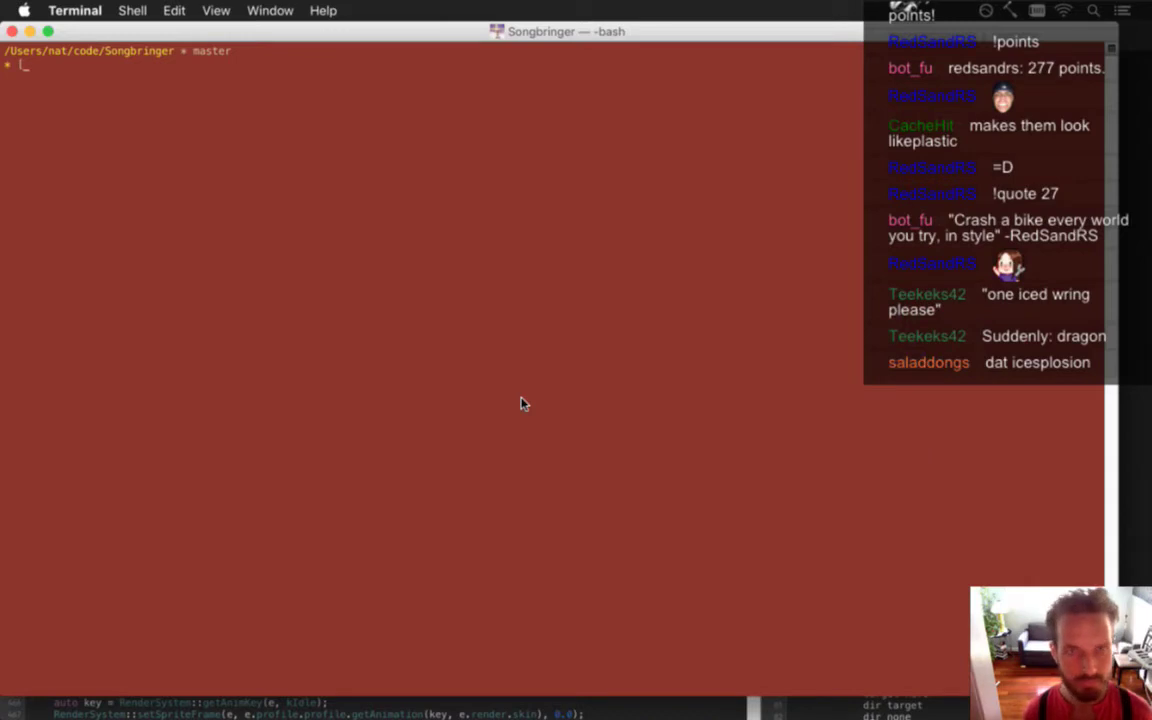
type("git status")
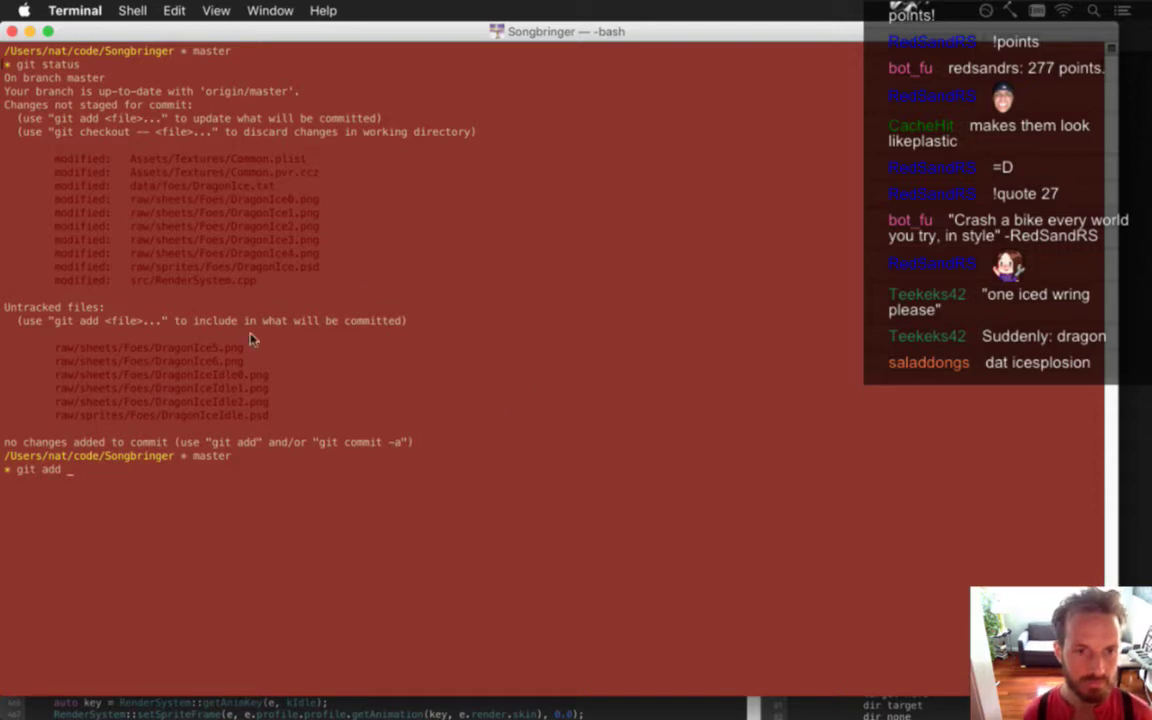
left_click_drag(60, 418, 277, 419)
type("raw/sprites/Foes/DragonIceIdle.psd")
key("Return")
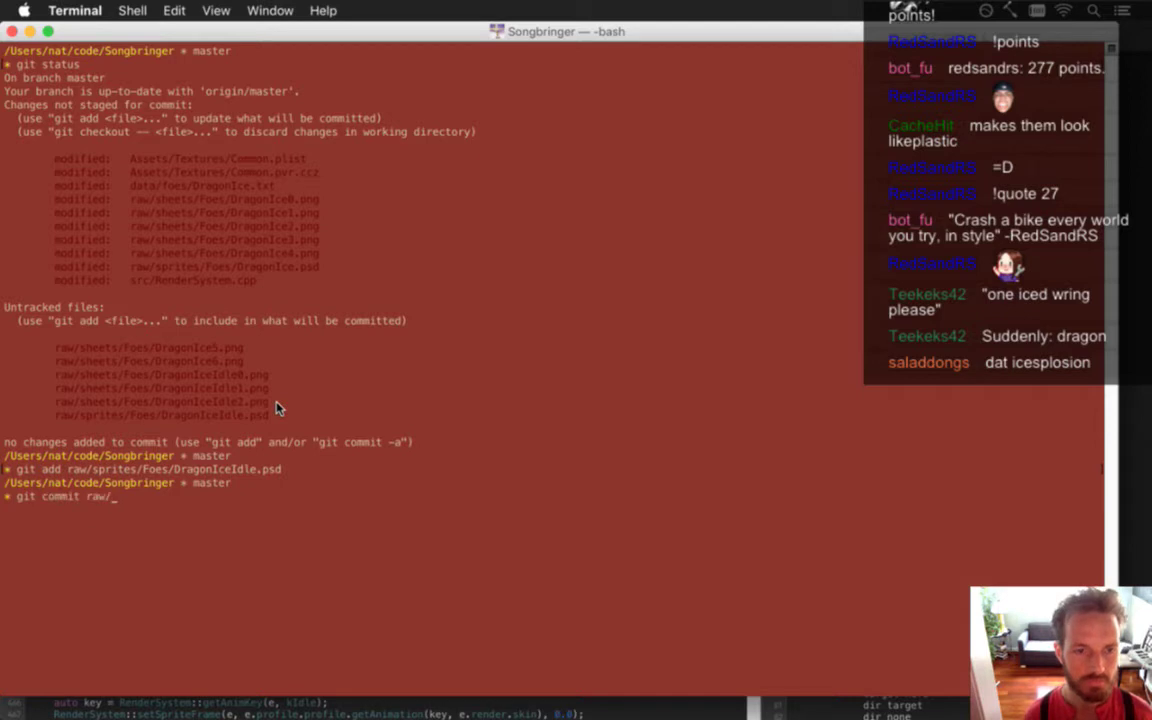
Commit the raw/ folder with the message "cflskdjfl;skdjf" and clear the terminal
key("Return")
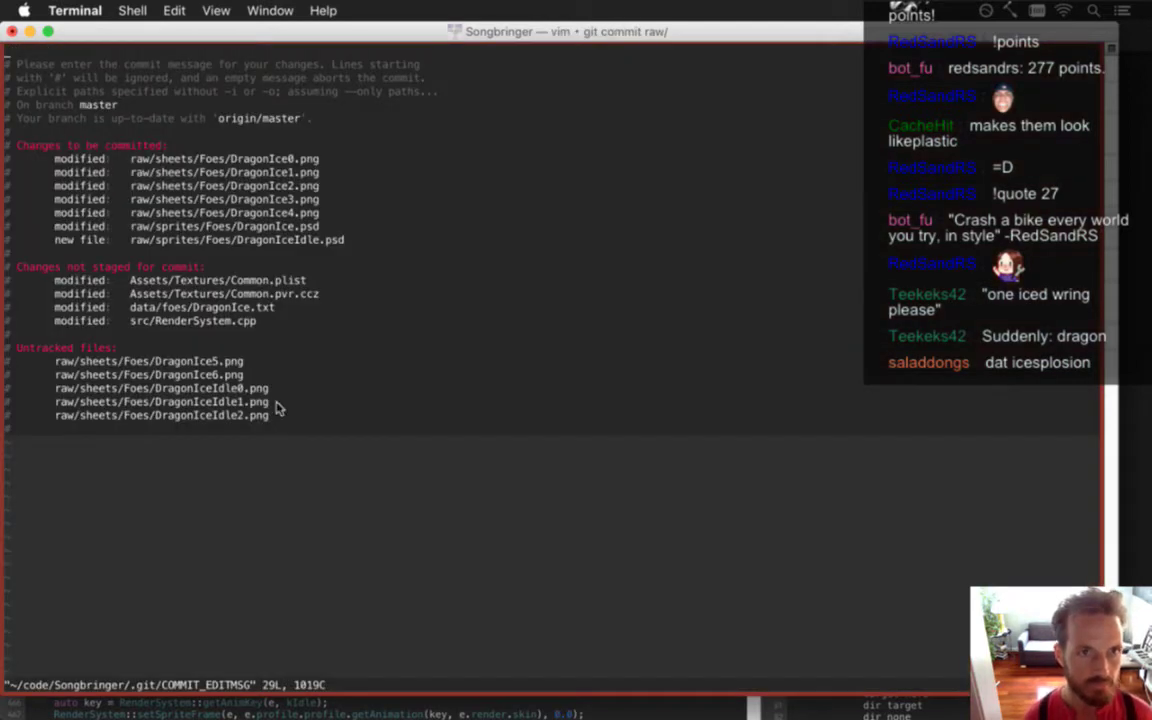
key("i")
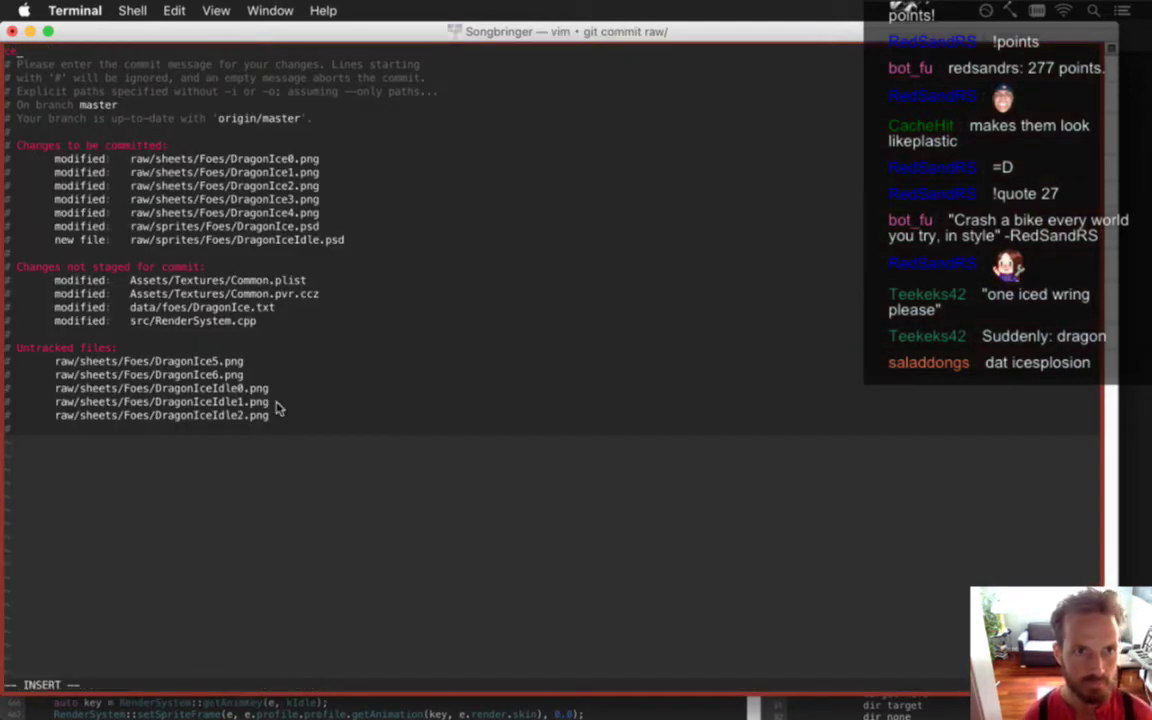
type("ce")
key("BackSpace")
type("flskdjfl;skdjf")
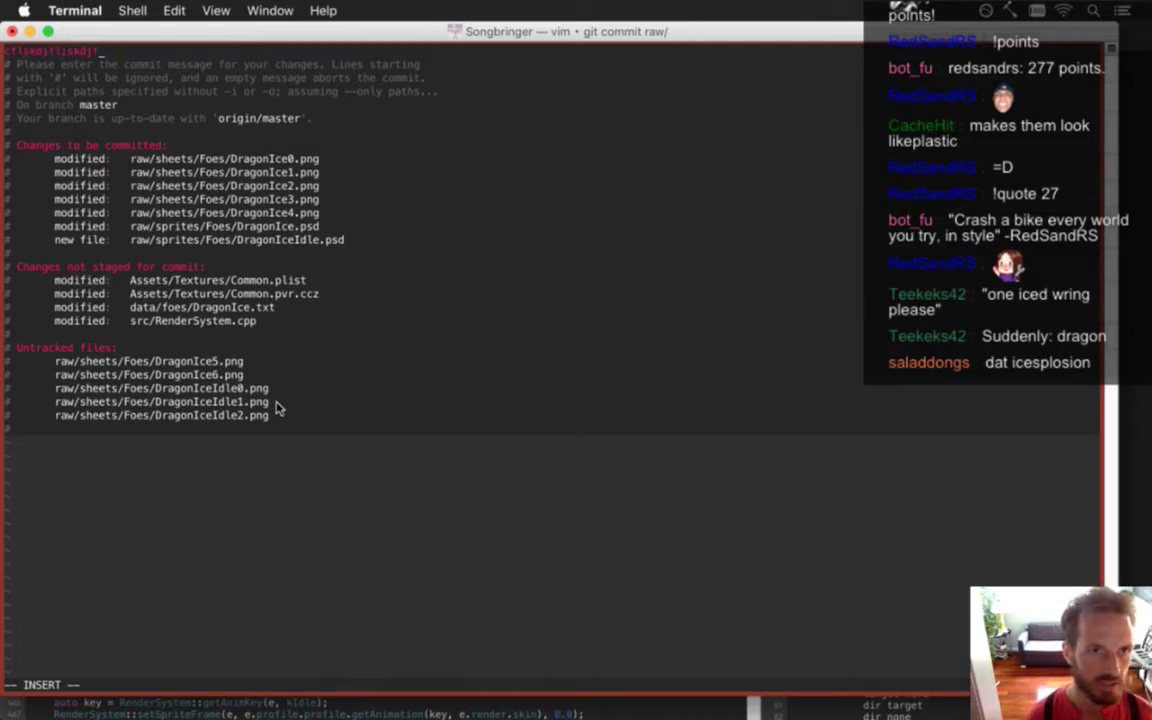
key("Escape")
type(":w")
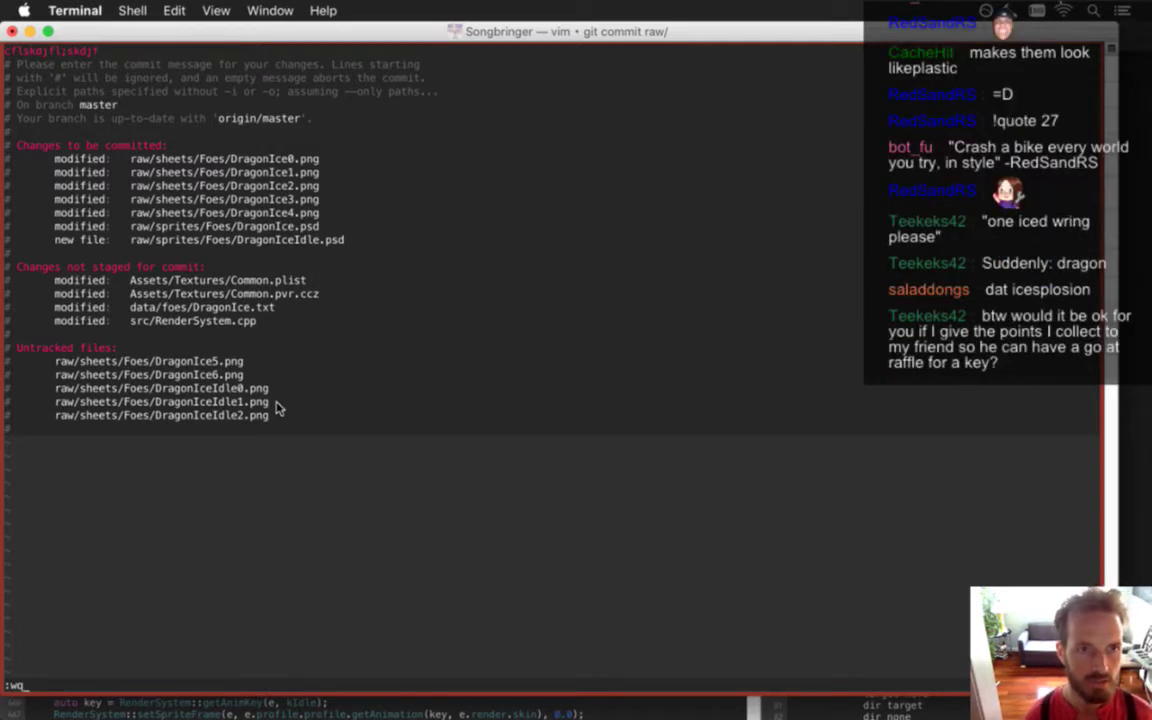
type("q")
key("Return")
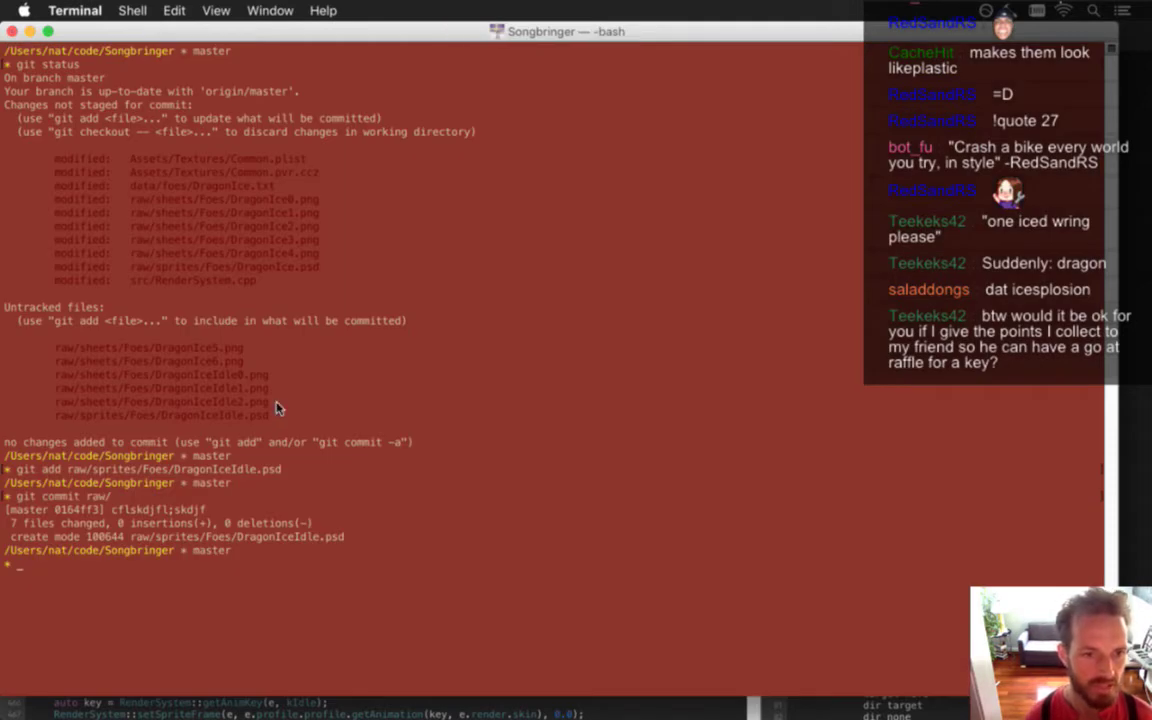
type("clear")
key("Return")
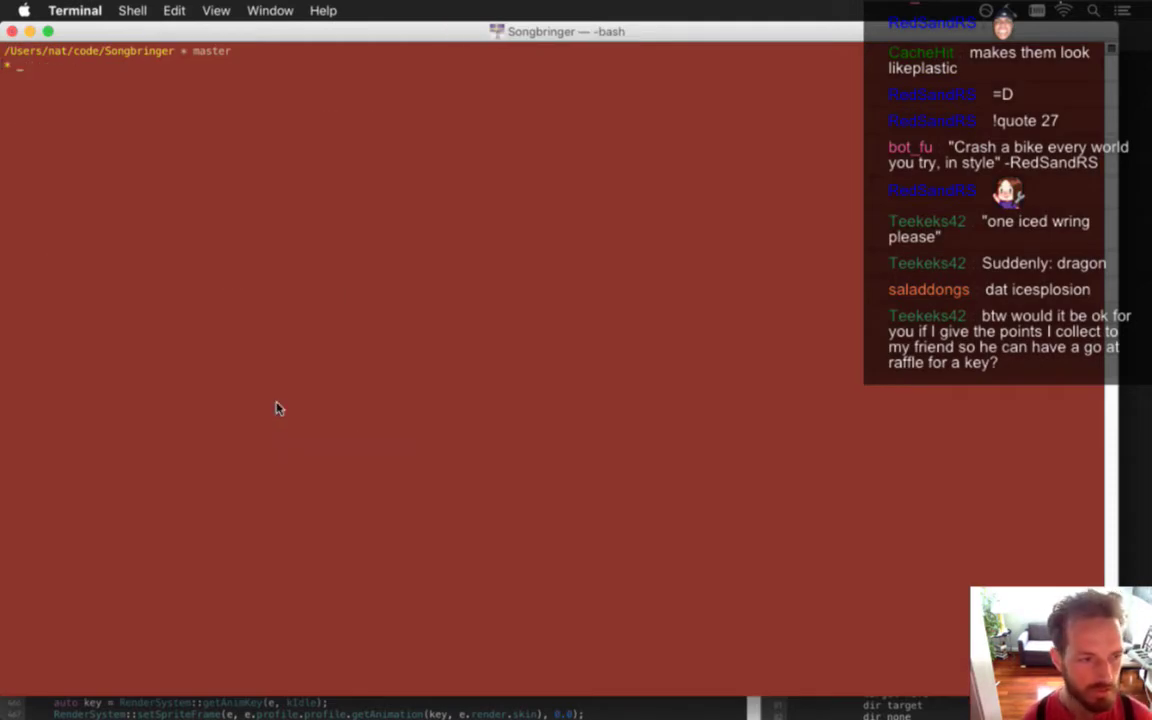
Switch to Photoshop, show the "Color Fill 1" background in all frames, and review animation frames 1, 6 and 7
key("super+Tab")
key("Tab")
key("shift+Tab")
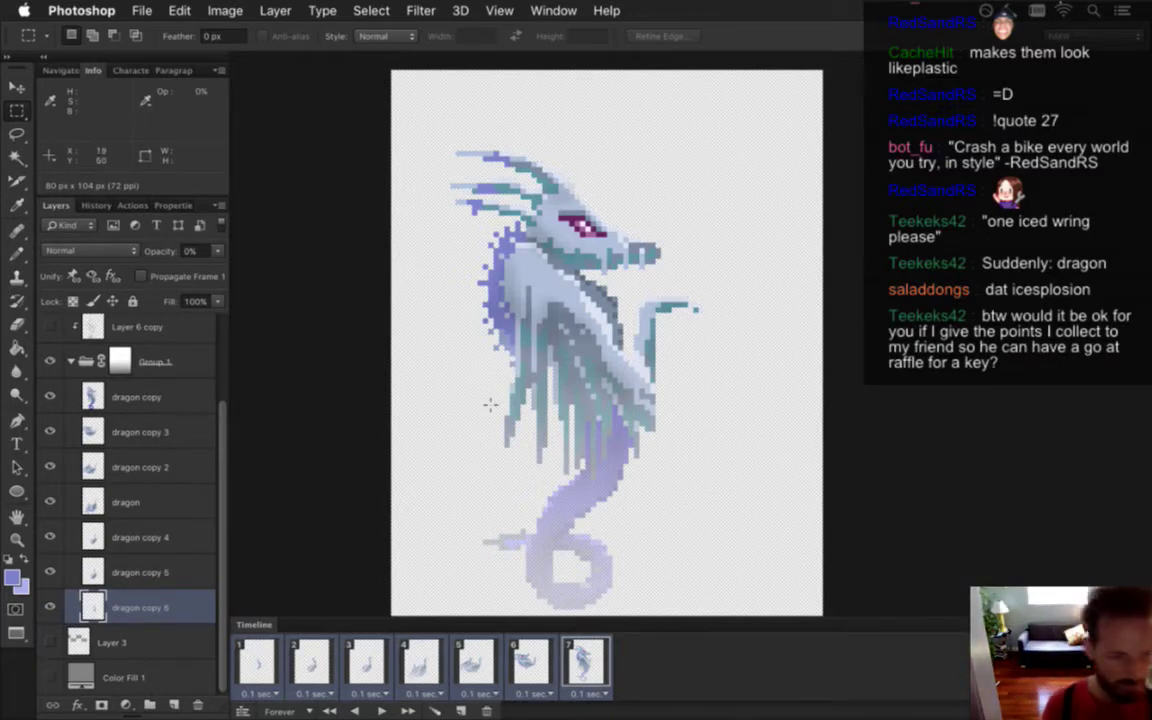
left_click(276, 668)
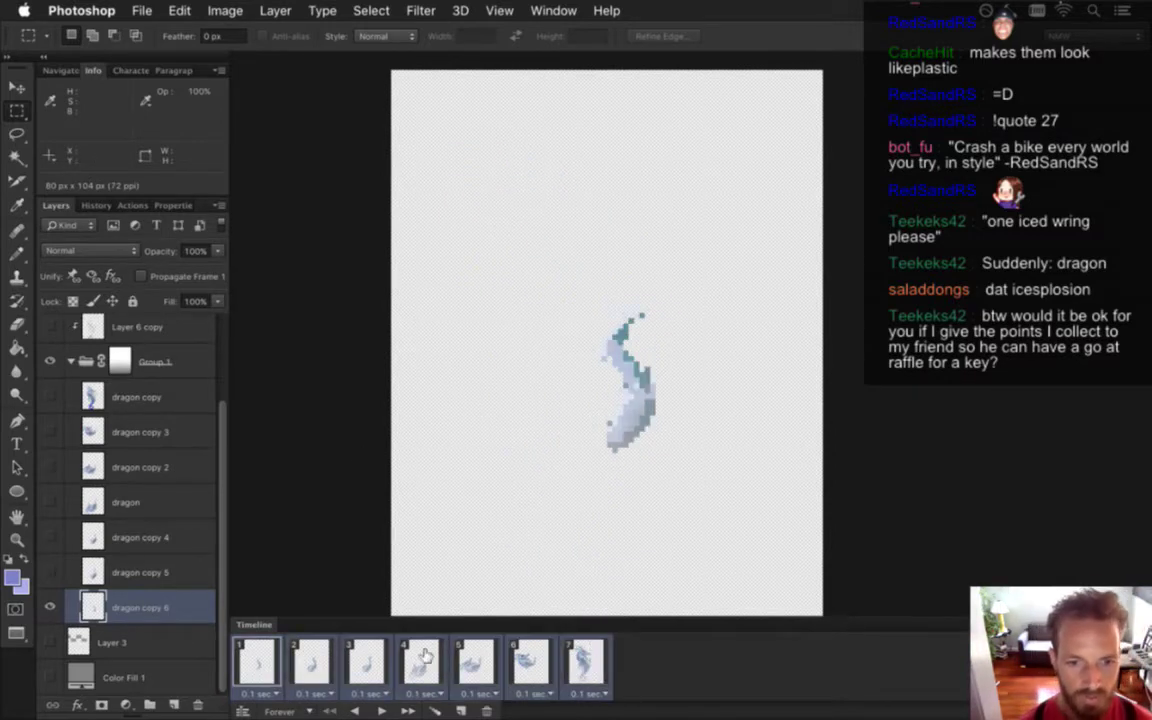
left_click(50, 677)
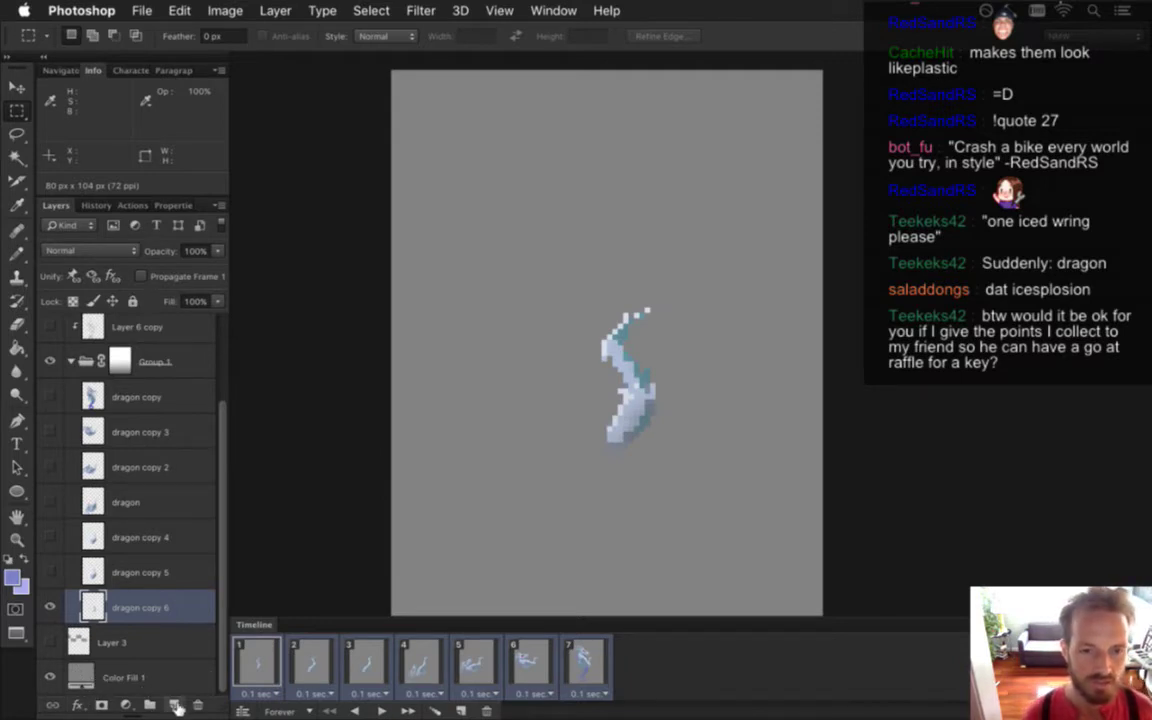
left_click(252, 661)
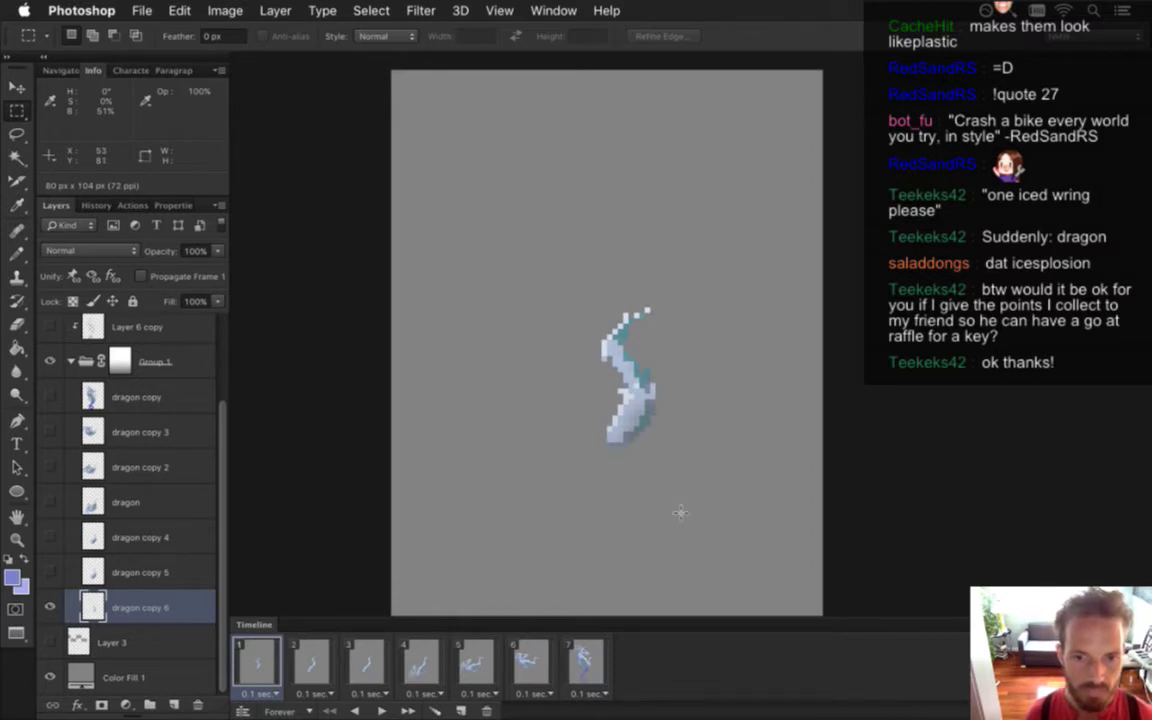
left_click(530, 662)
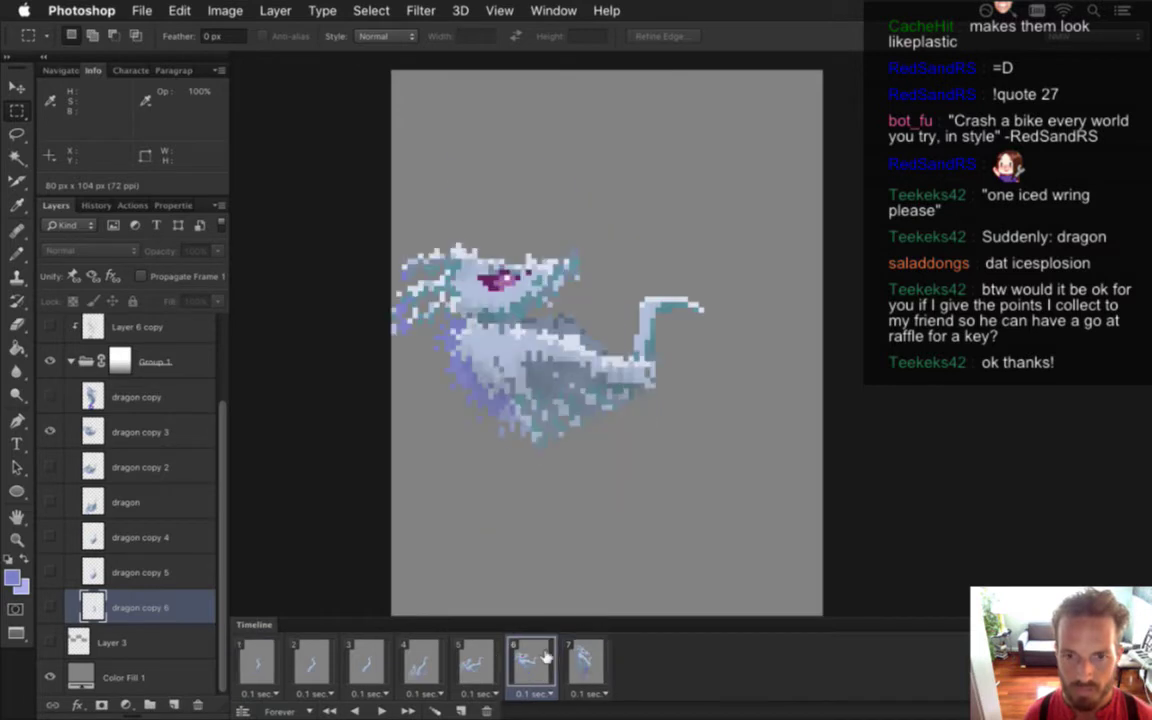
left_click(588, 660)
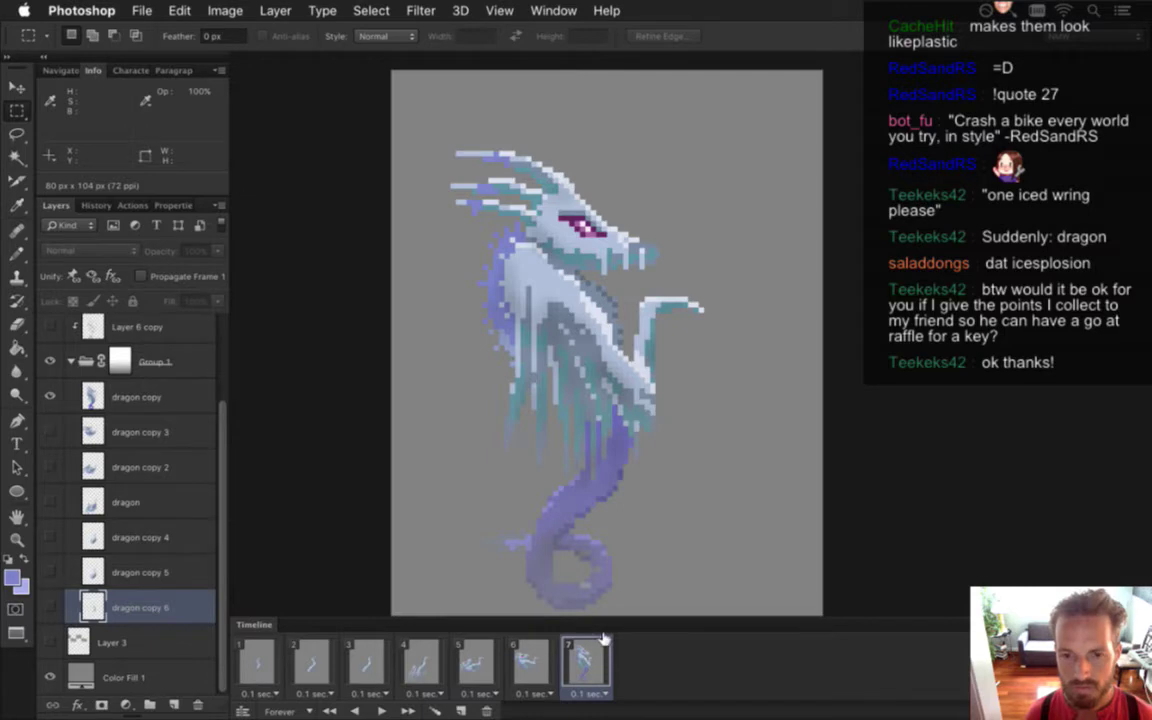
Switch to Xcode, run Songbringer to watch how the ice dragons appear in the dragon room, and quit the game
key("super+Tab")
key("super+Tab")
key("super+Tab")
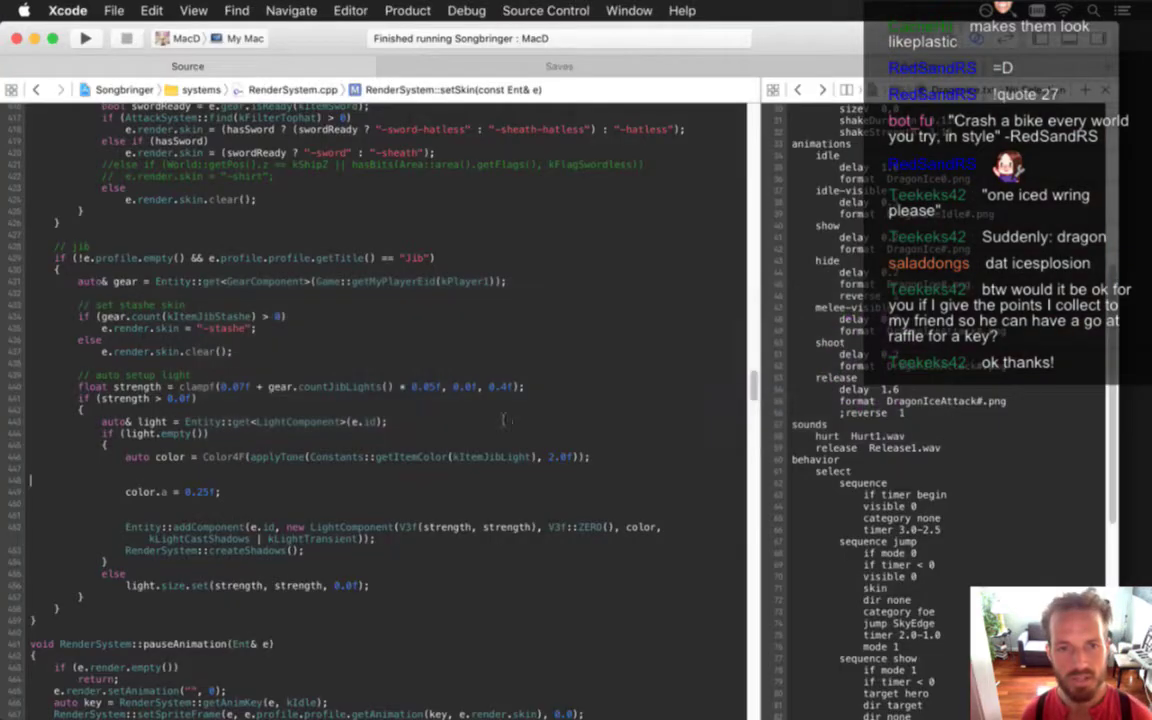
key("super+r")
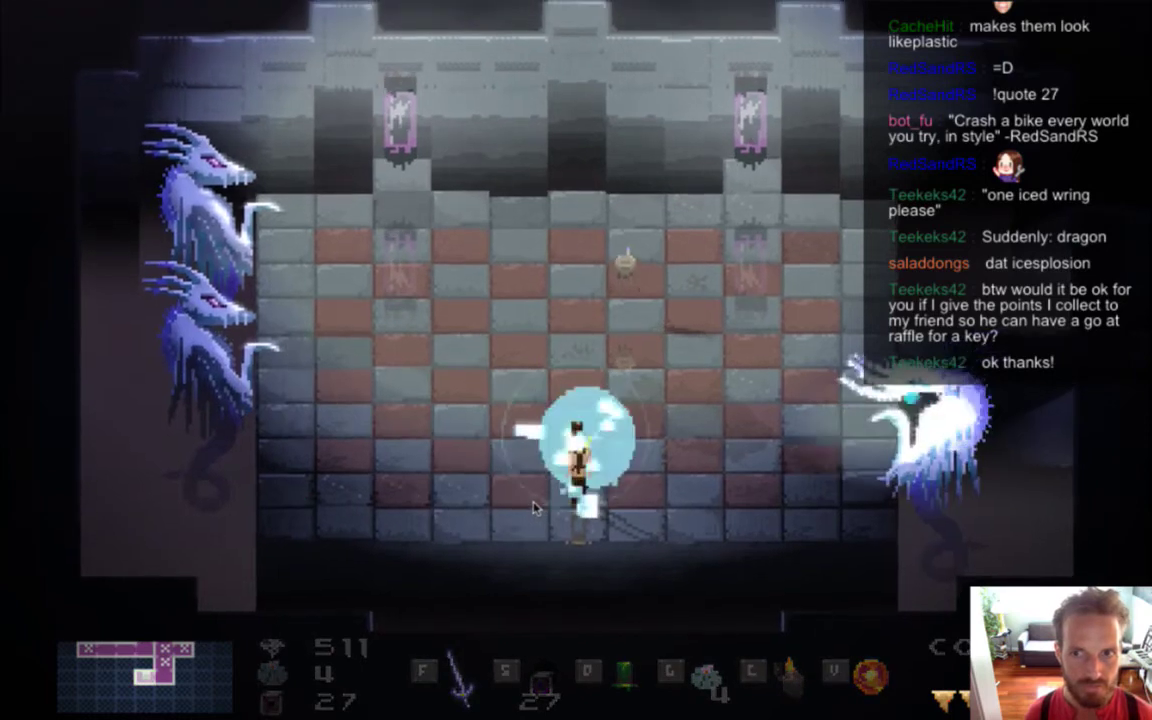
key("super+q")
Switch to Photoshop, duplicate animation frame 1, and hide "dragon copy 6" in the first frame to leave it empty
key("super+Tab")
key("super+Tab")
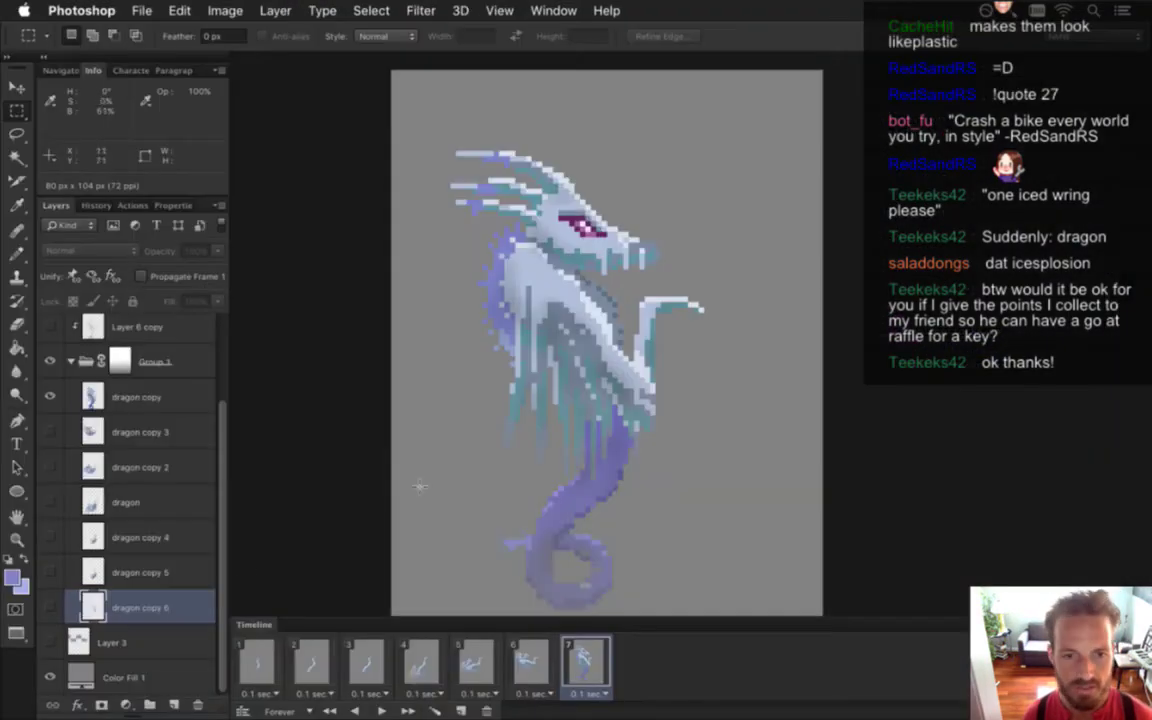
left_click(272, 664)
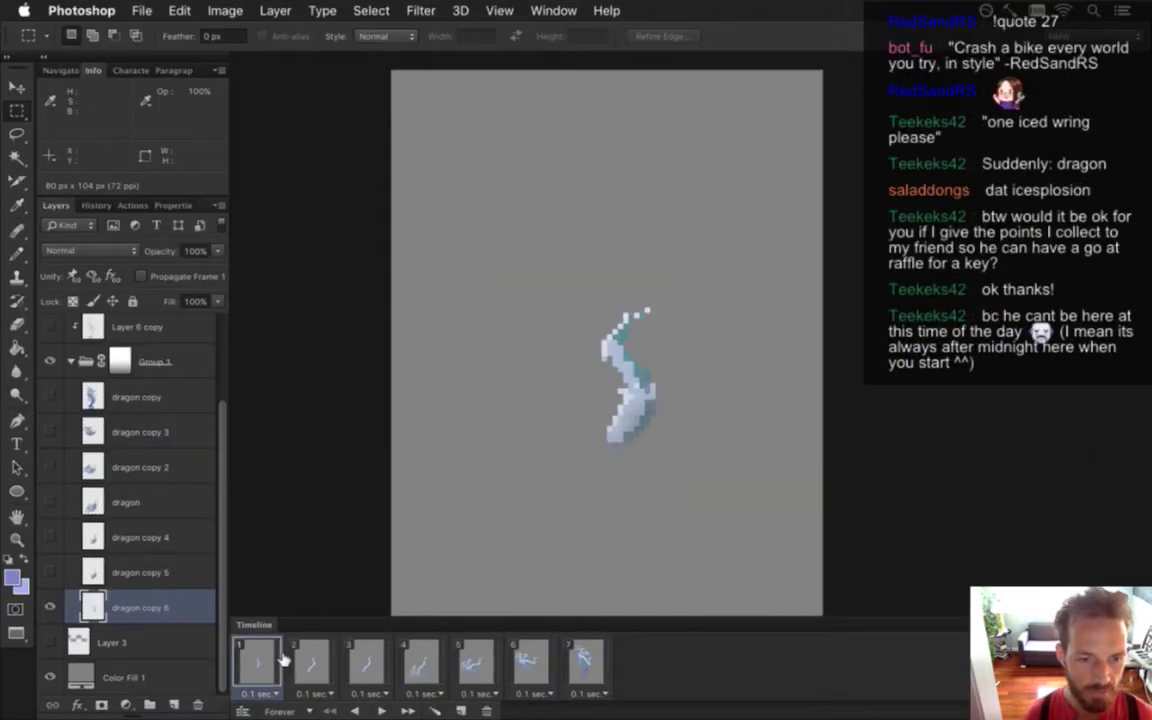
left_click(462, 708)
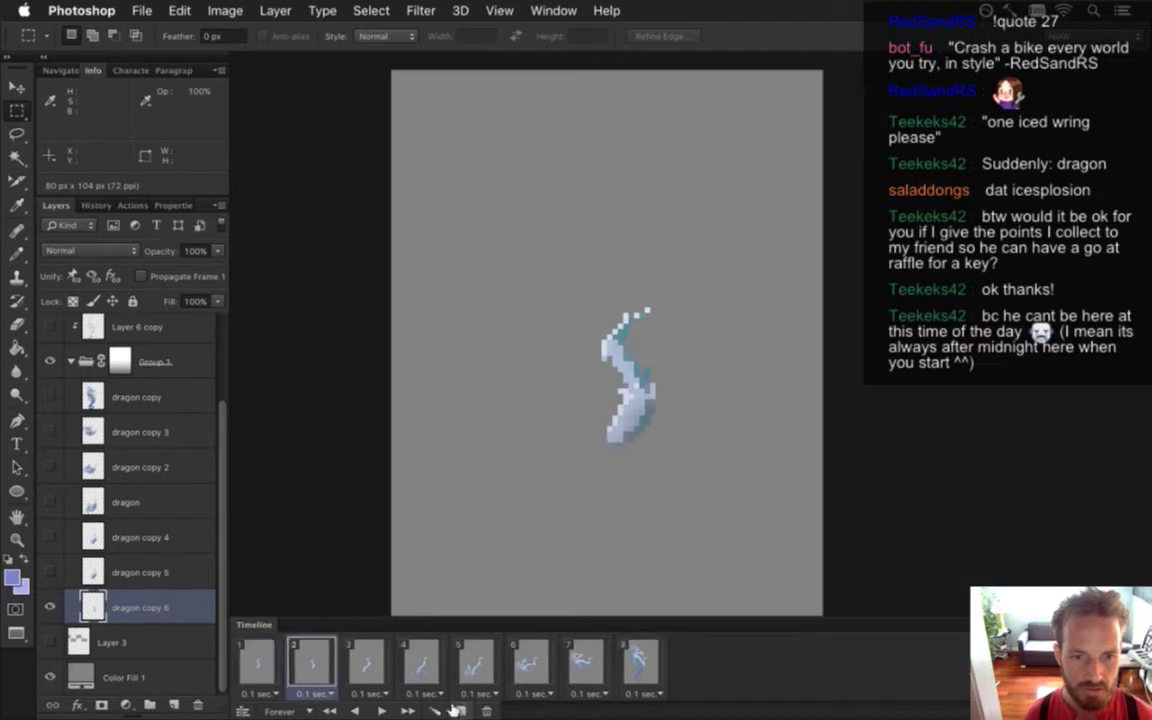
left_click(51, 607)
Hide "Color Fill 1" in all eight frames and render them as an 80 x 104 PNG sequence named DragonIce.png at 10 fps, replacing the existing files
left_click(640, 648, "shift")
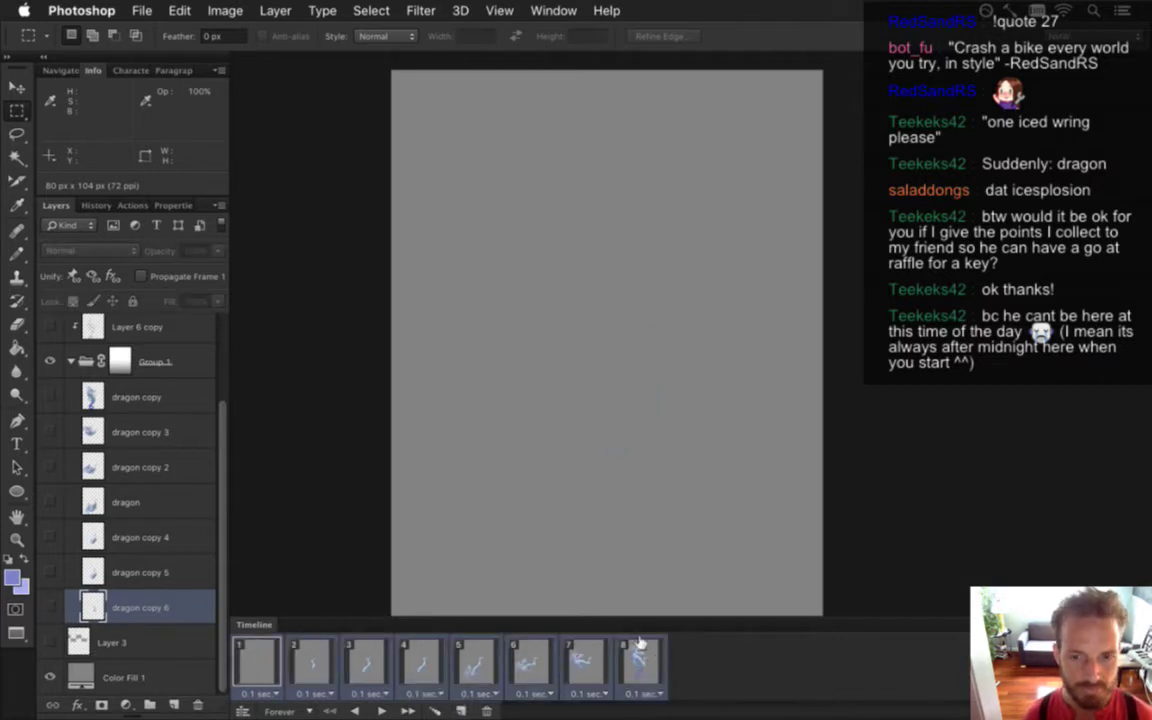
left_click(50, 677)
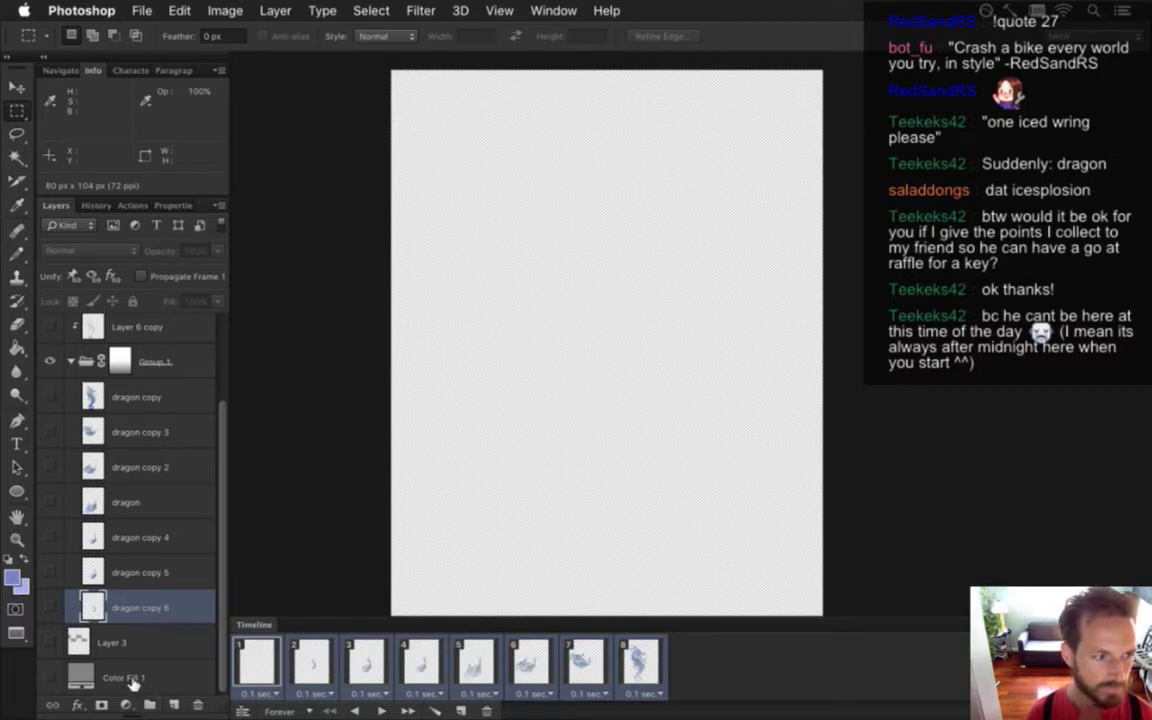
key("alt+shift+super+r")
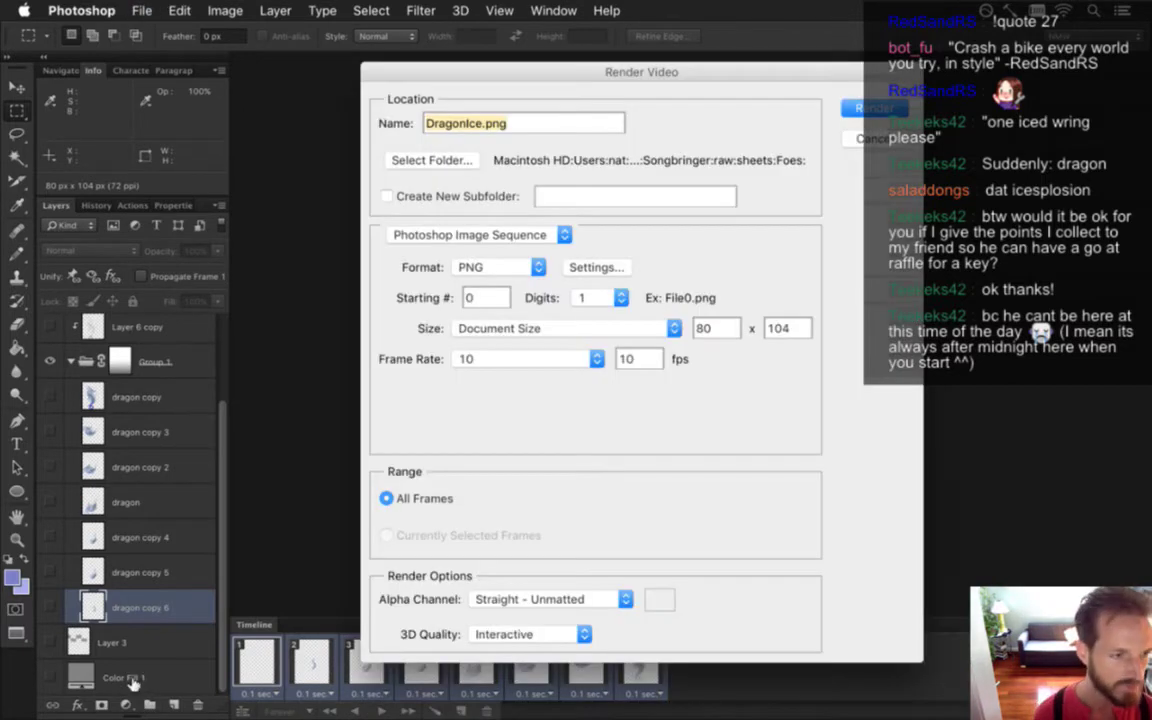
key("Return")
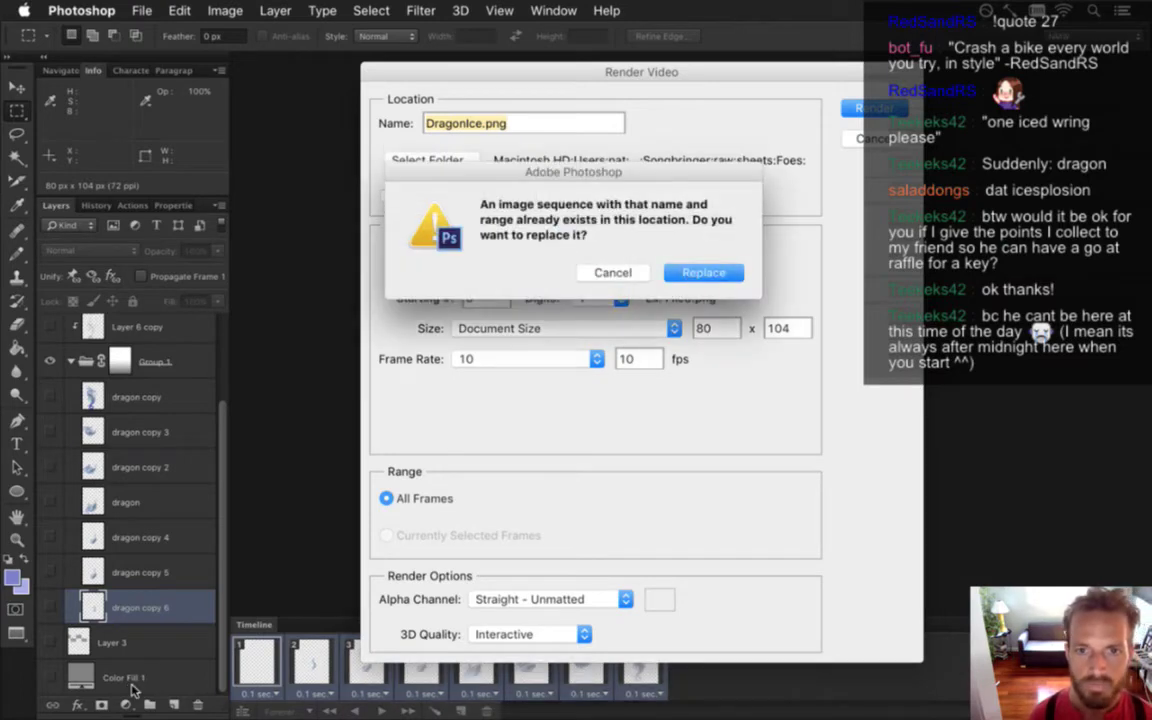
key("Return")
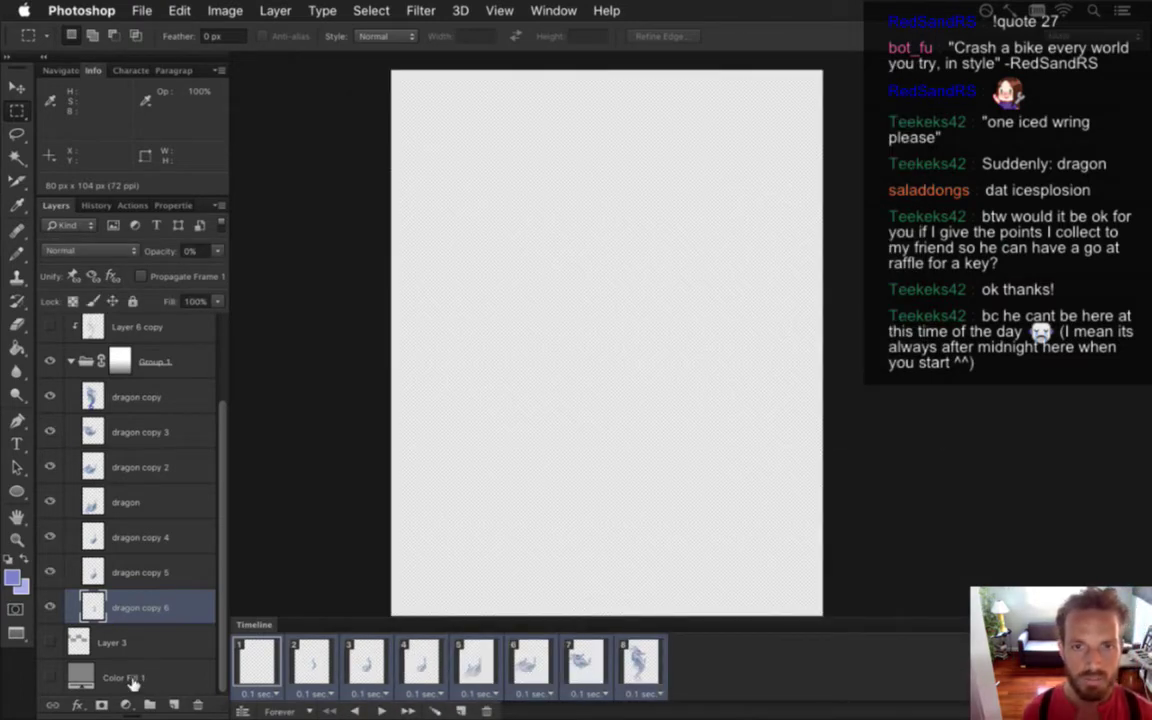
Switch to Xcode, then build and run Songbringer with the newly rendered dragon frames
key("super+Tab")
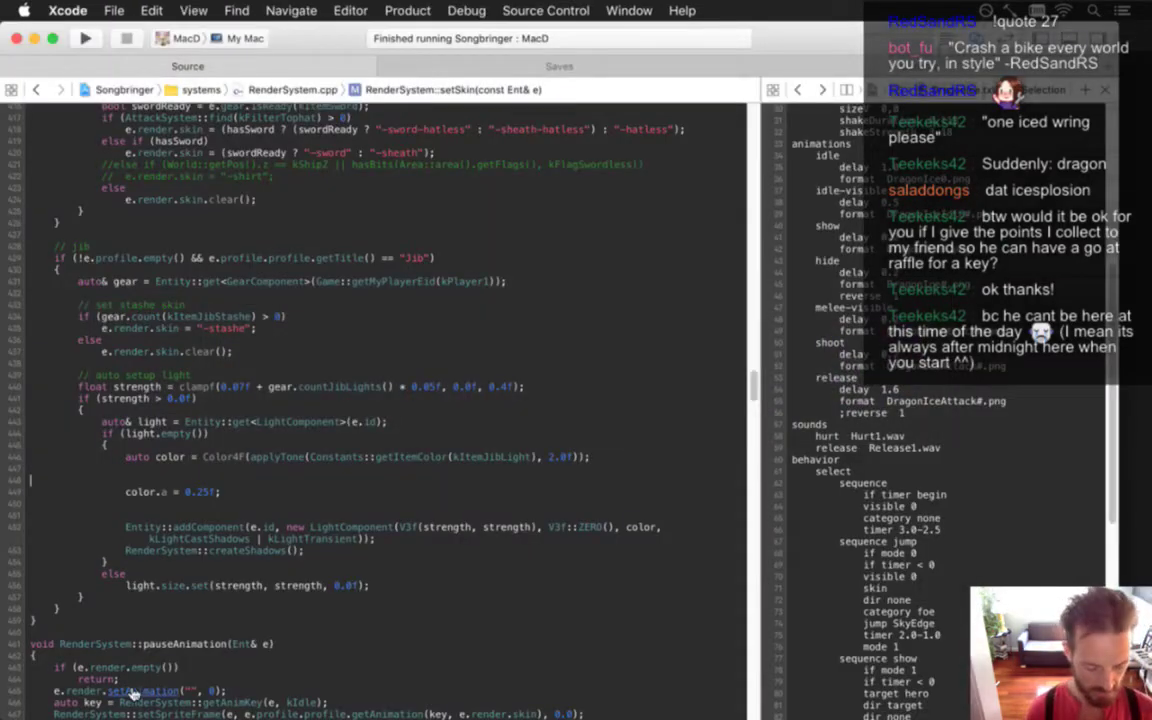
key("super+r")
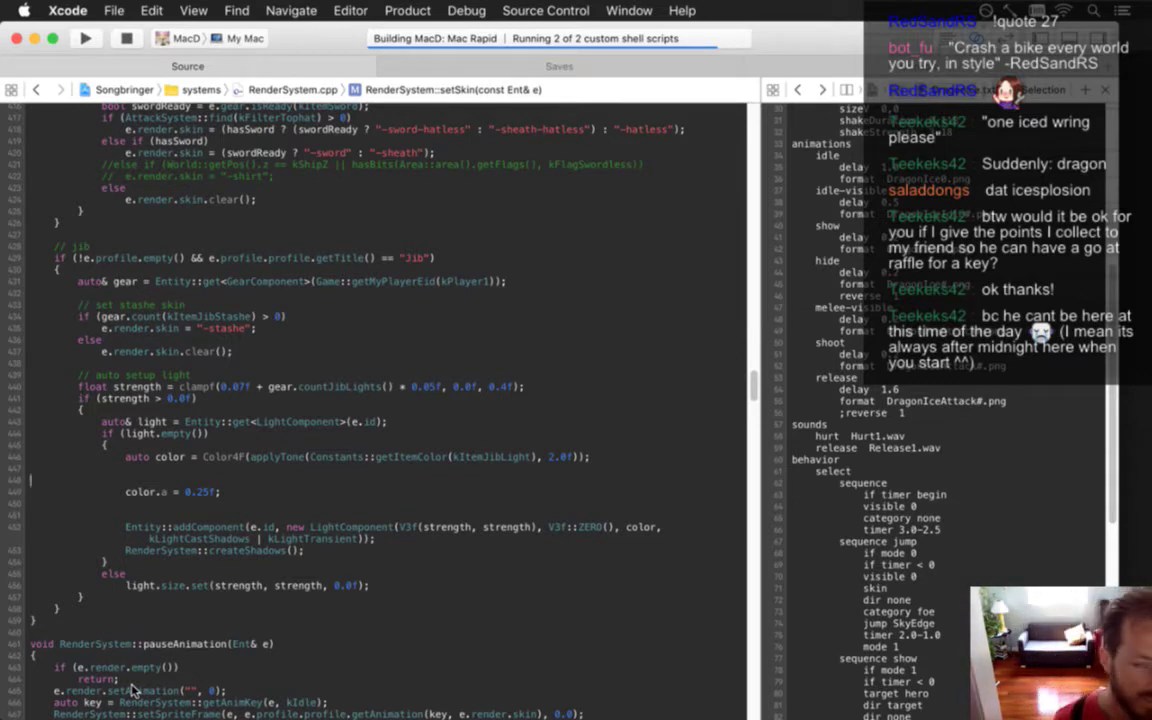
key("Down")
key("Down")
key("Down")
key("Down")
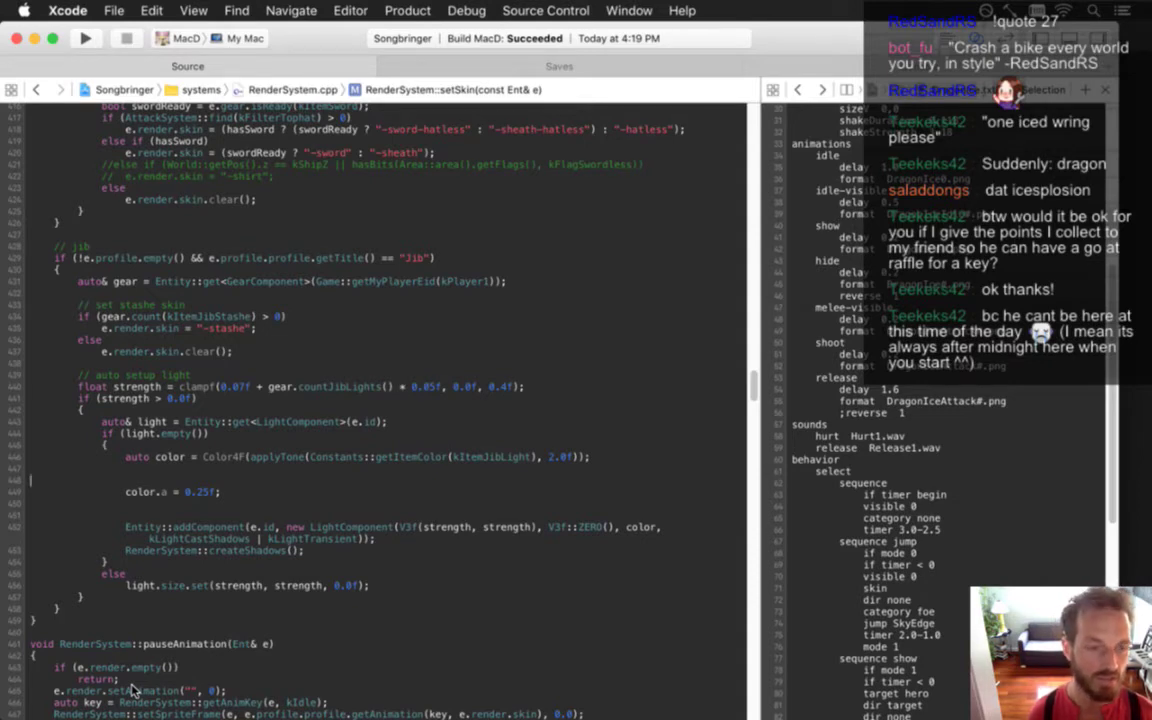
key("super+r")
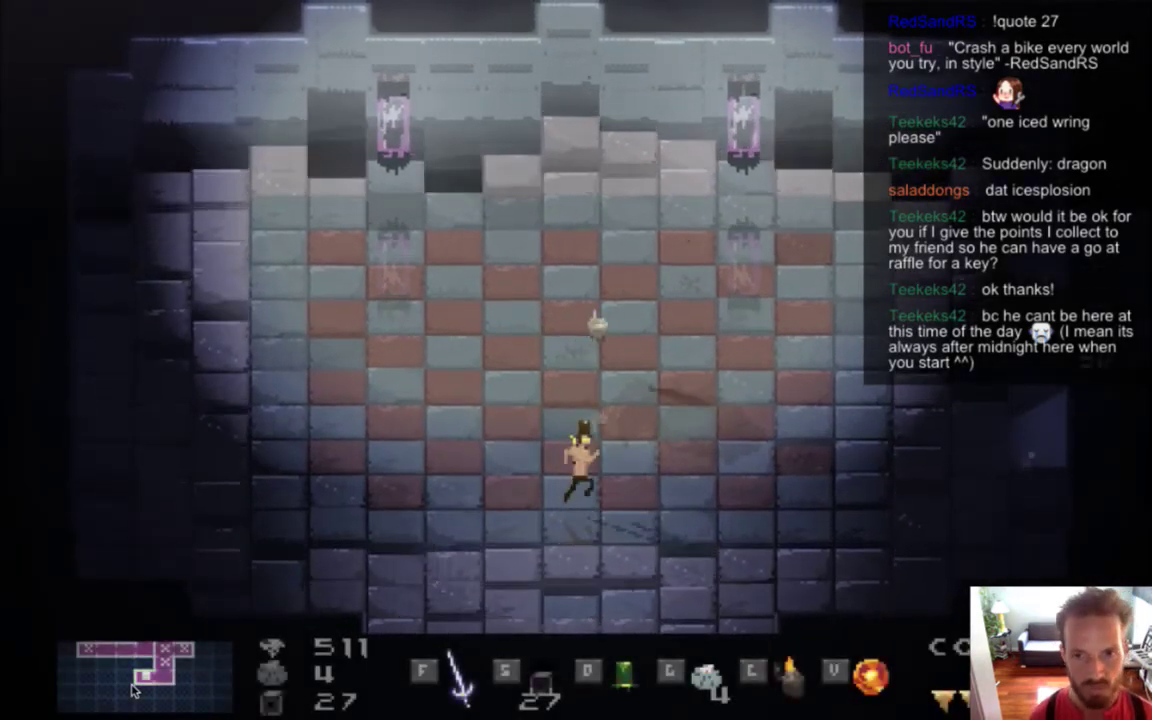
Move the hero around the dragon room to examine the ice dragons' emerging and hiding animation
key("Left")
key("Up")
key("Right")
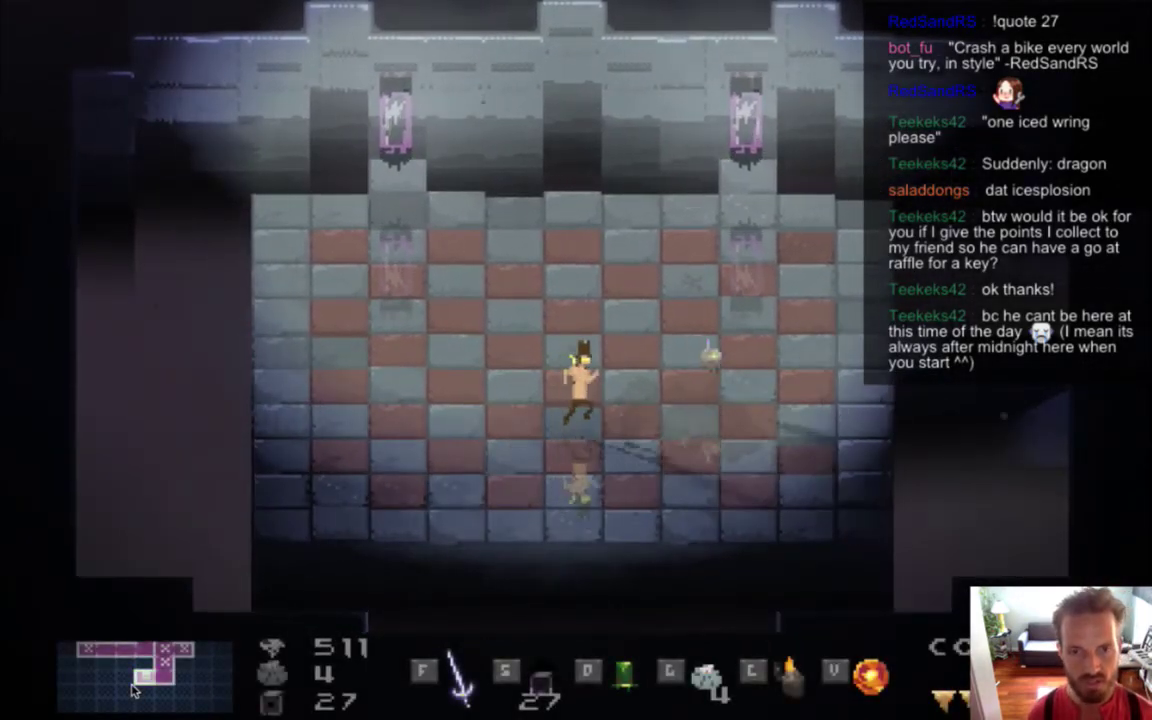
key("Right")
key("Left")
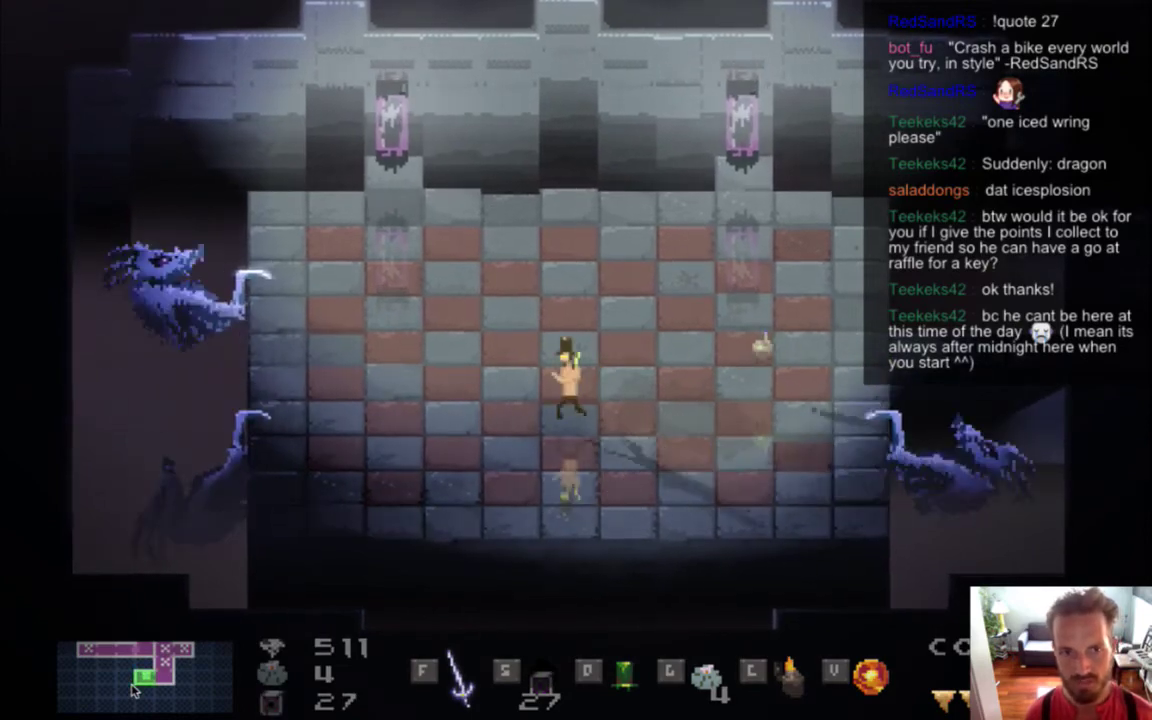
key("Down")
key("Right")
key("d")
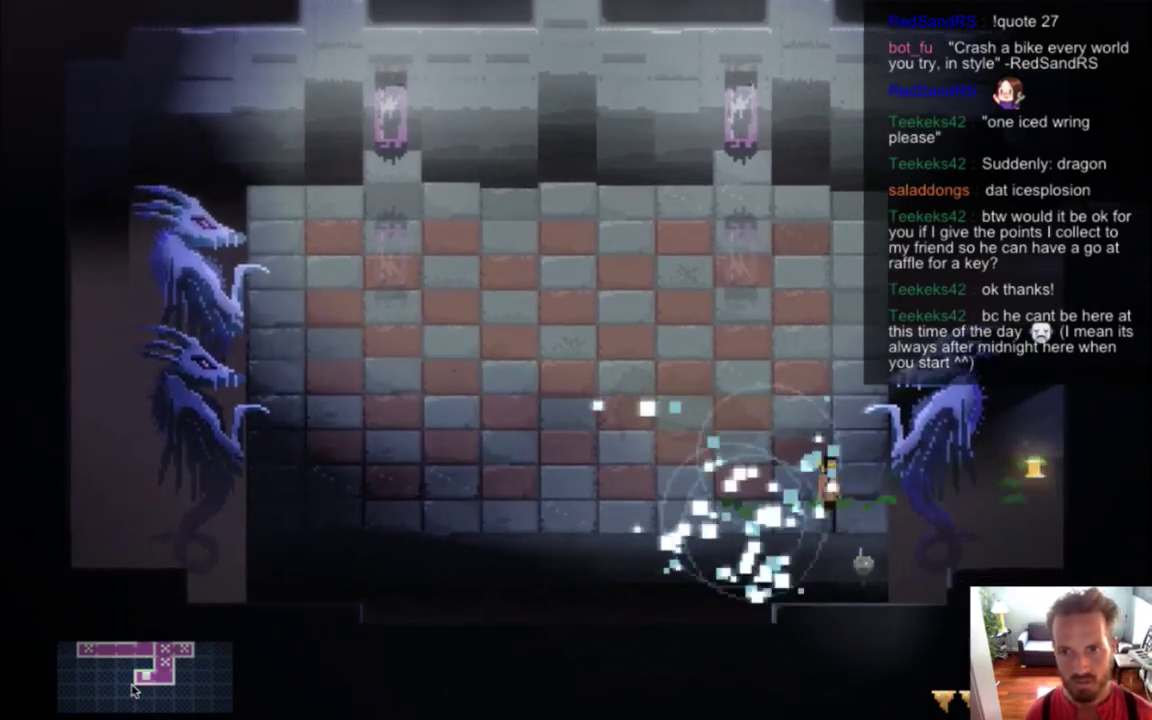
key("Left")
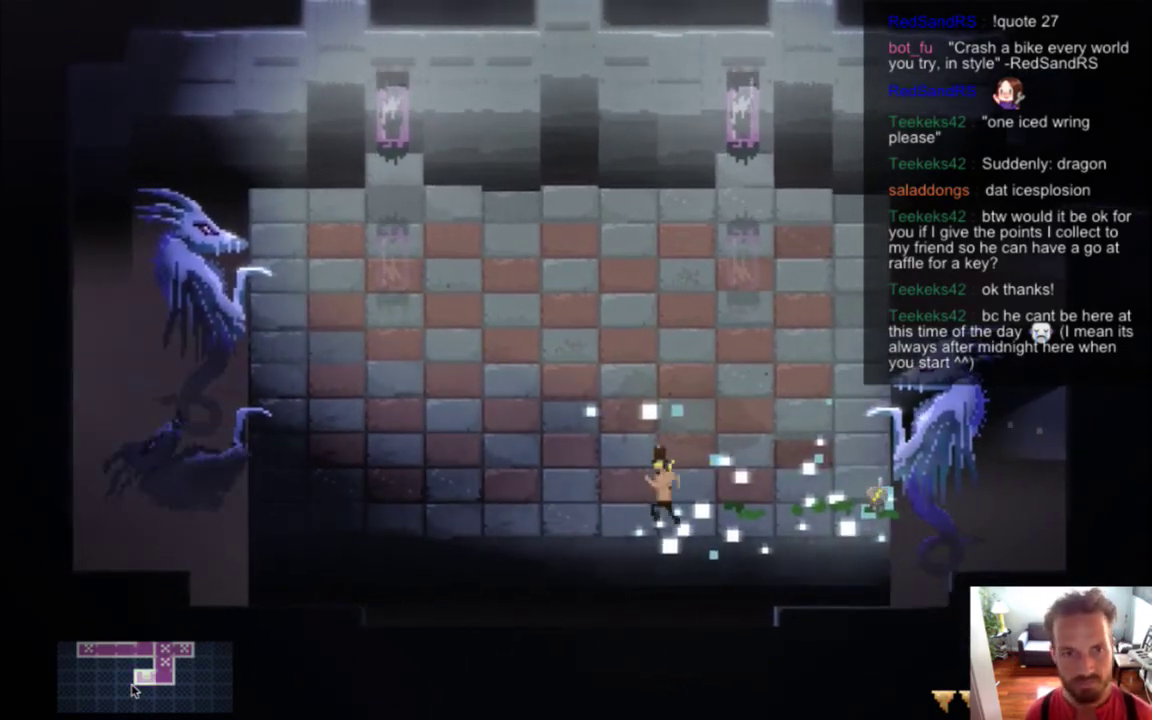
key("Left")
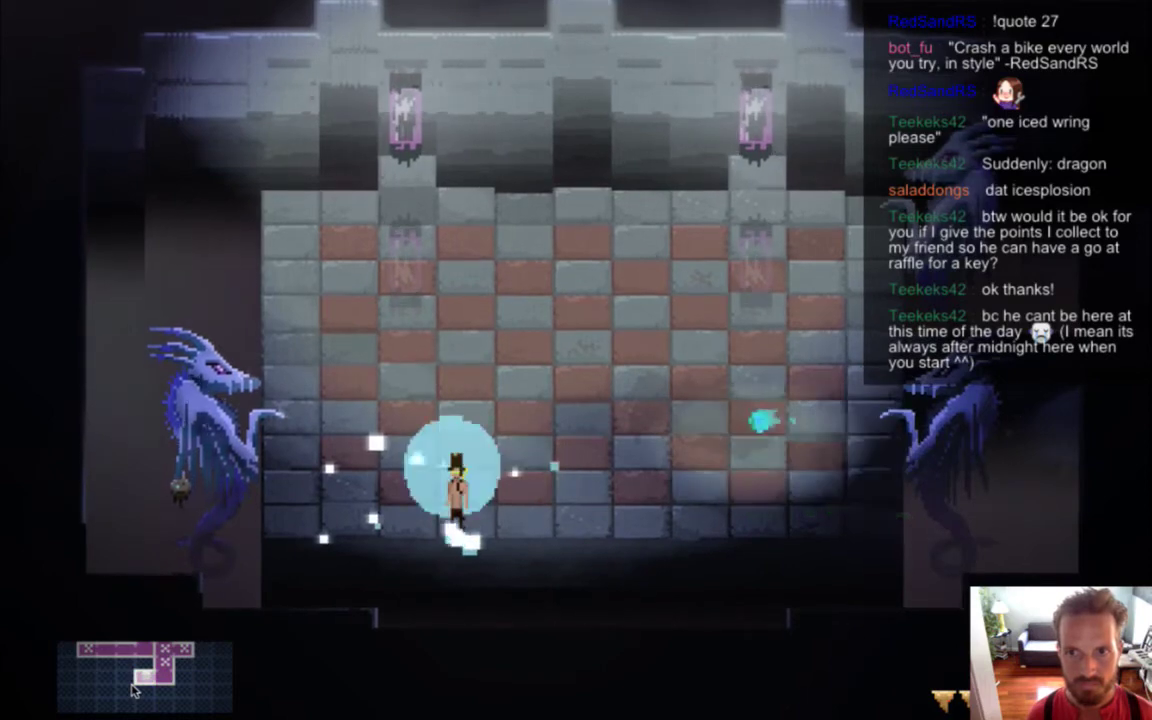
Quit the game test, switch to Photoshop, and show "Color Fill 1" in all eight animation frames
key("Right")
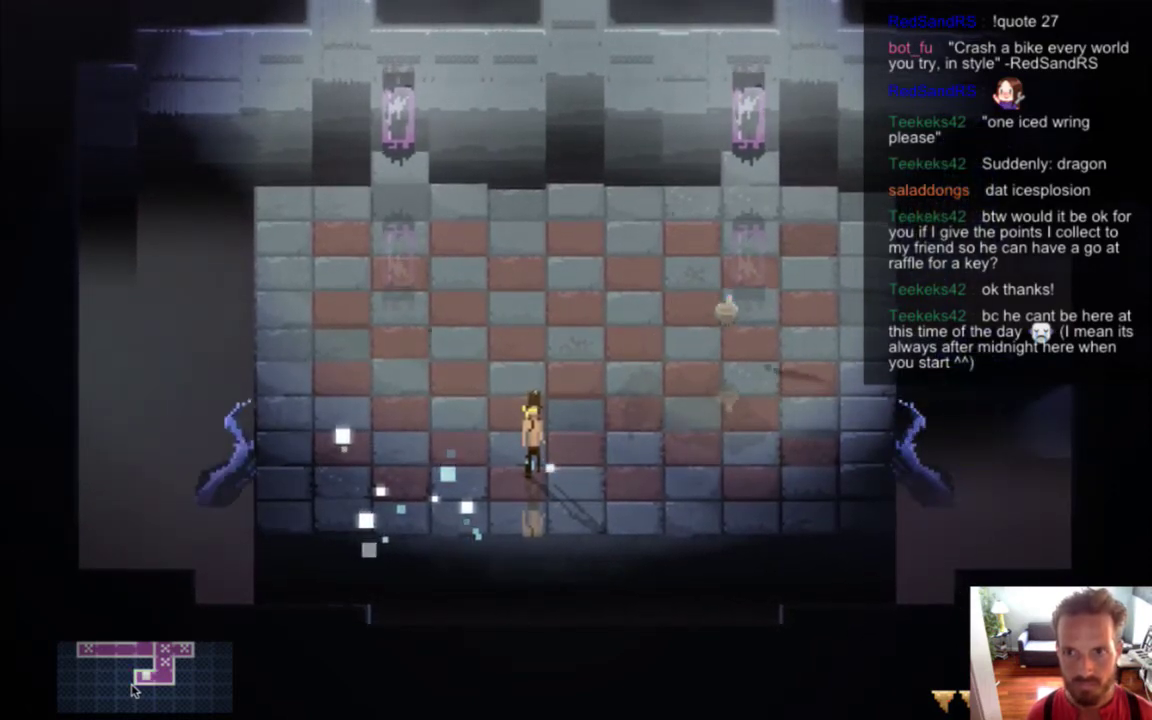
key("super+q")
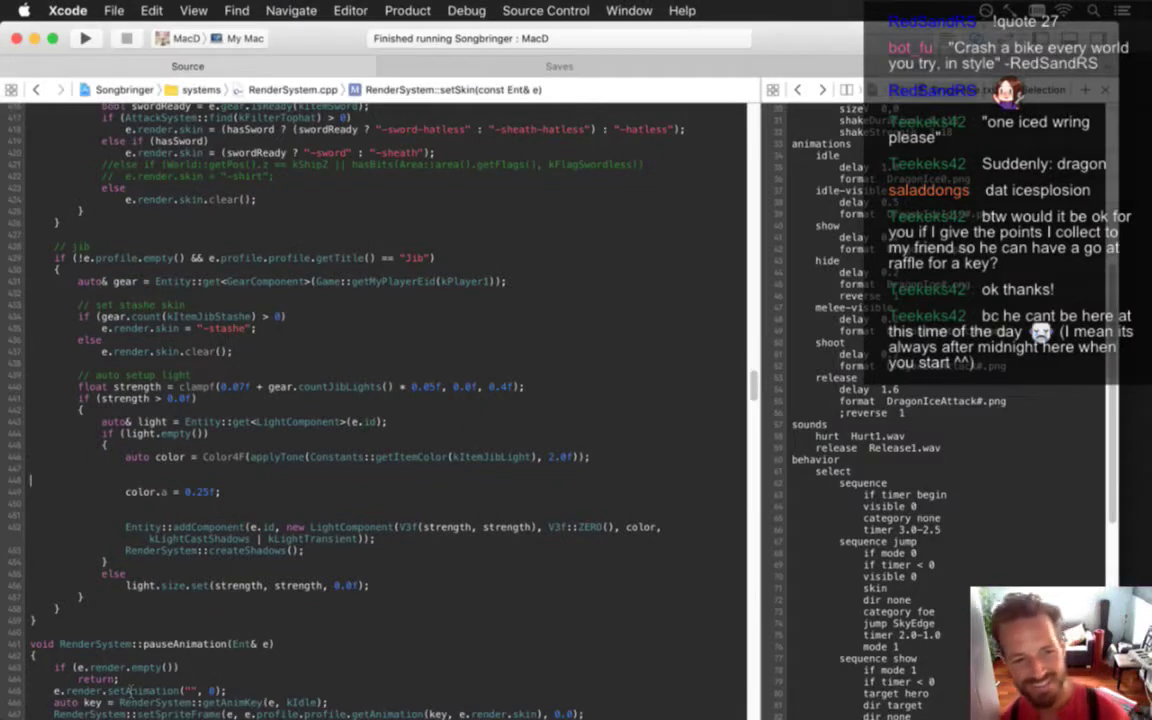
key("super+Tab")
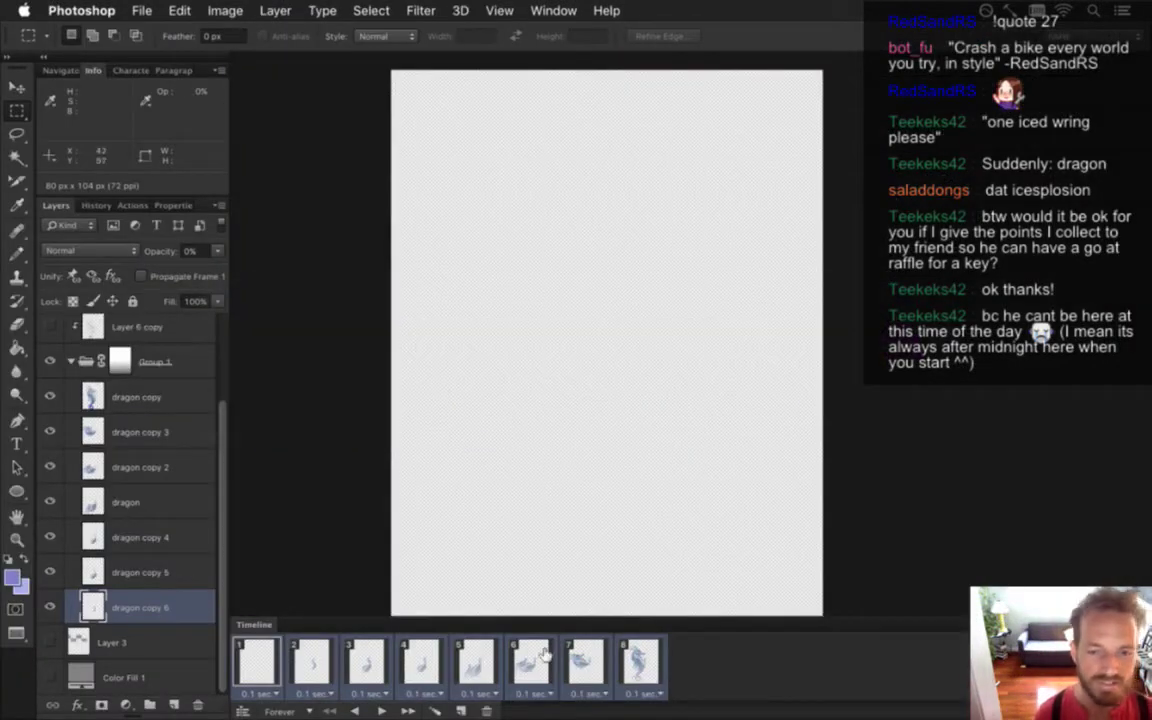
left_click(257, 662)
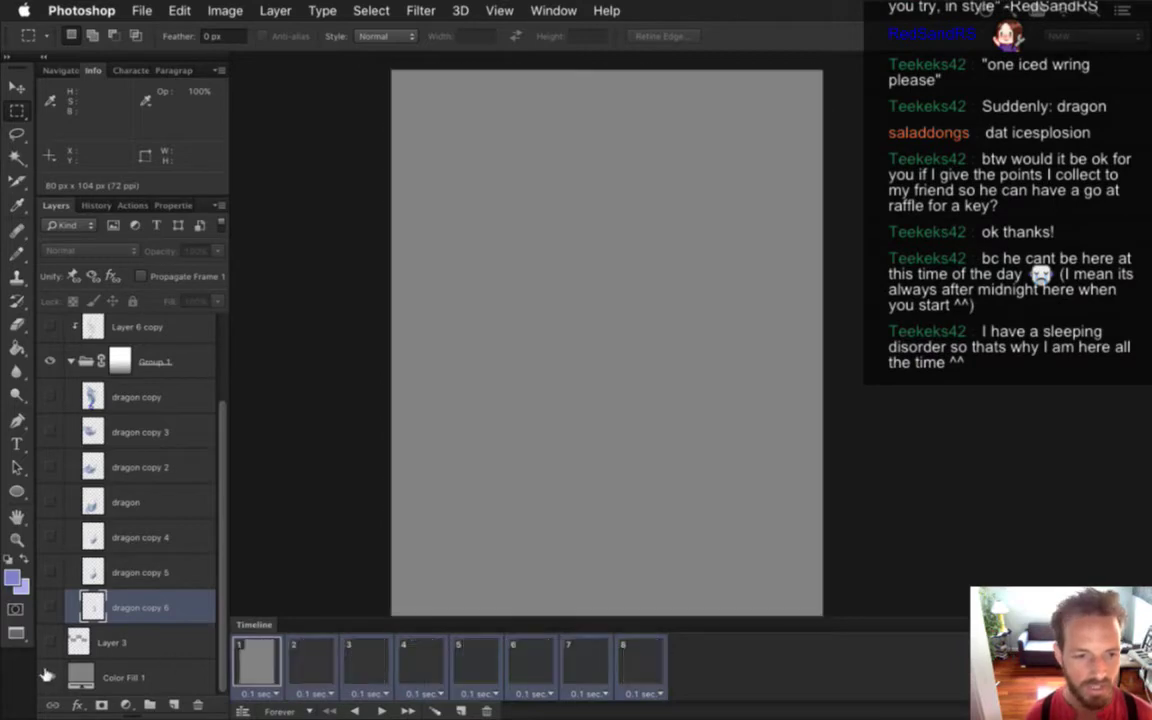
left_click(50, 677)
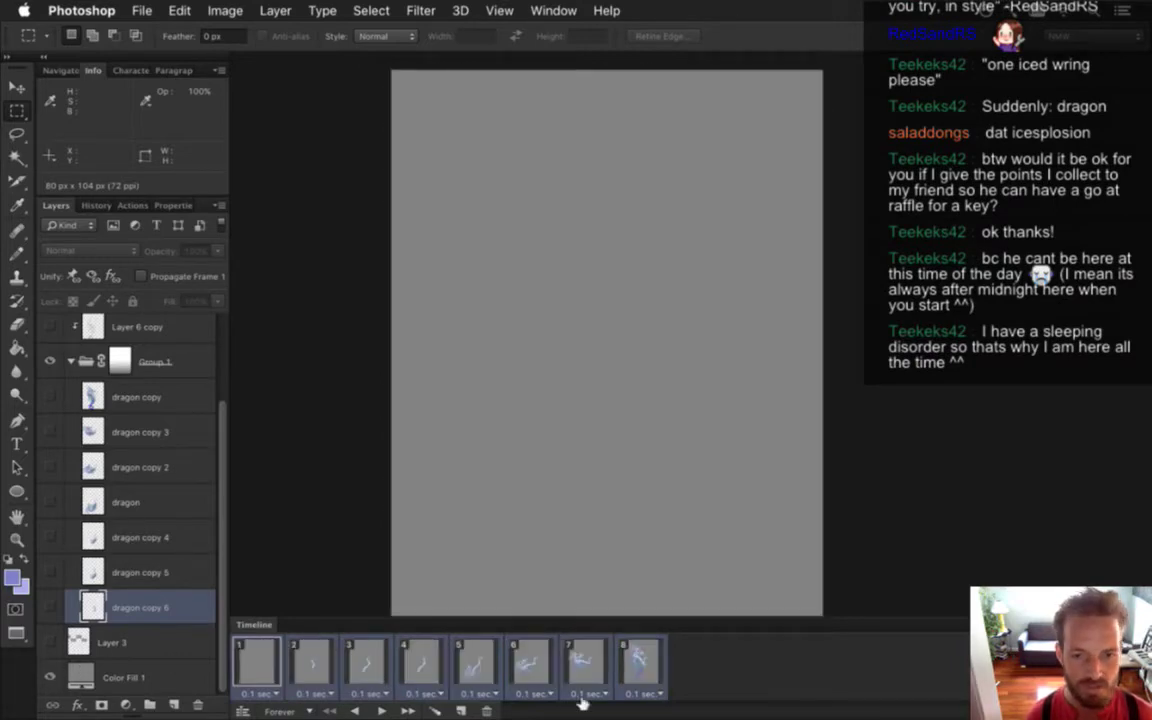
Compare the dragon's poses in frames 6, 7 and 8 of the emerging animation
left_click(648, 653)
left_click(581, 661)
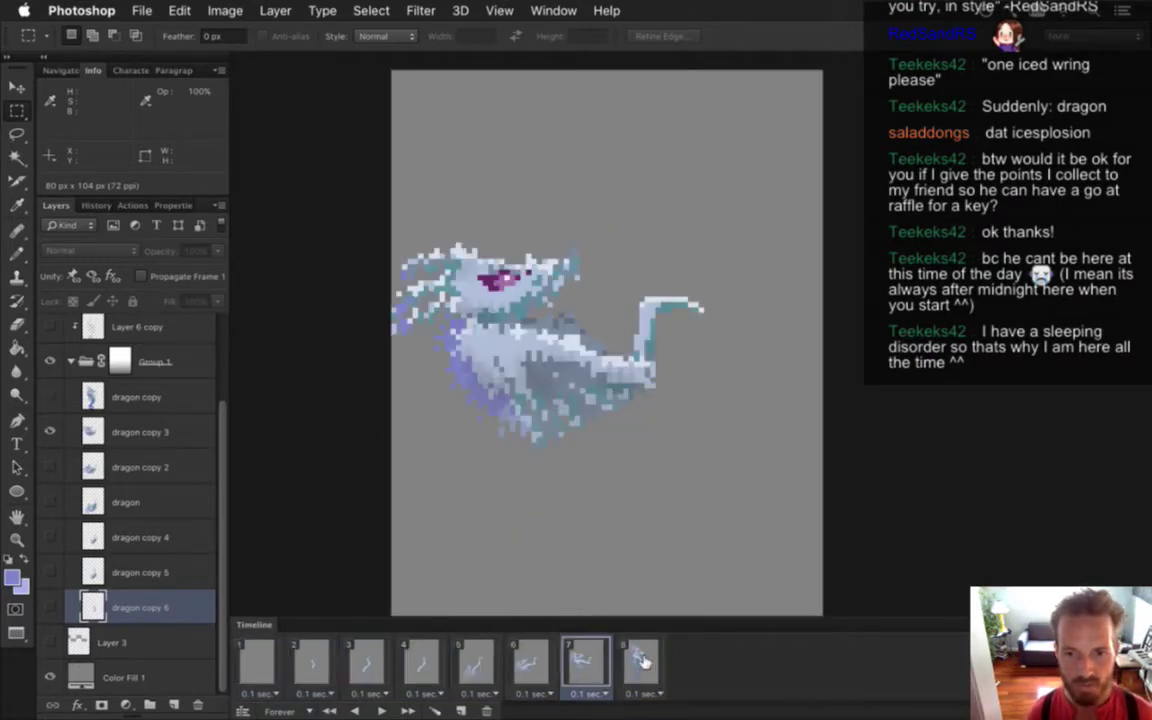
left_click(642, 662)
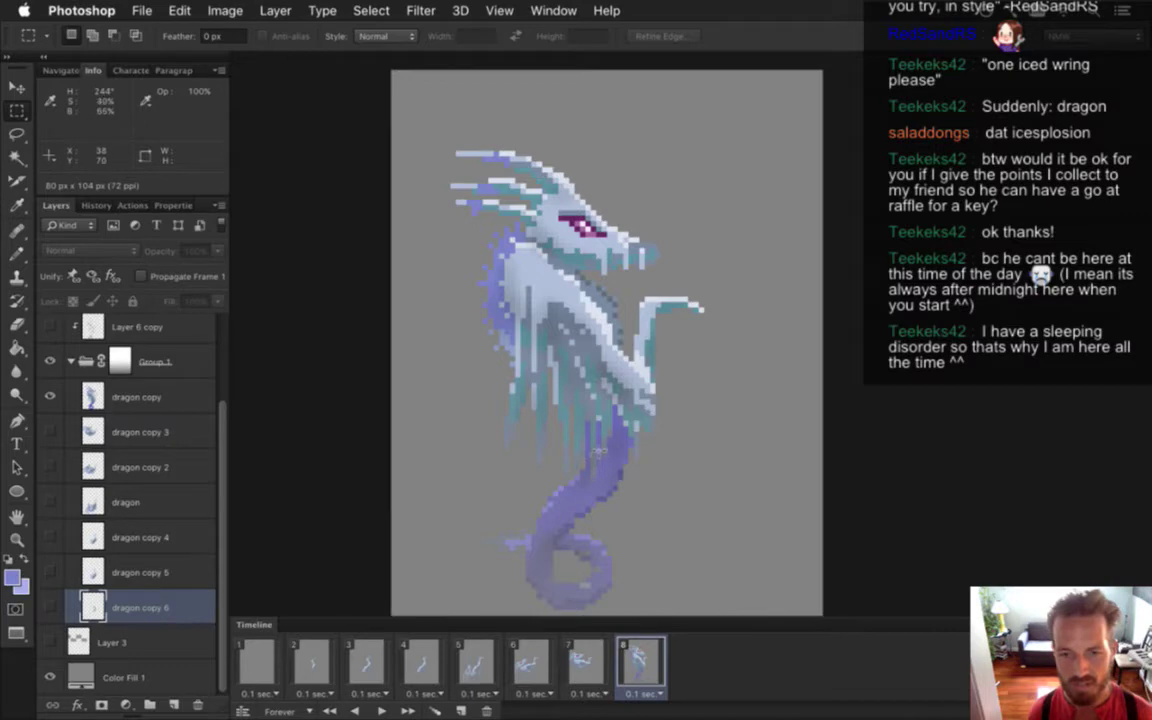
left_click(588, 661)
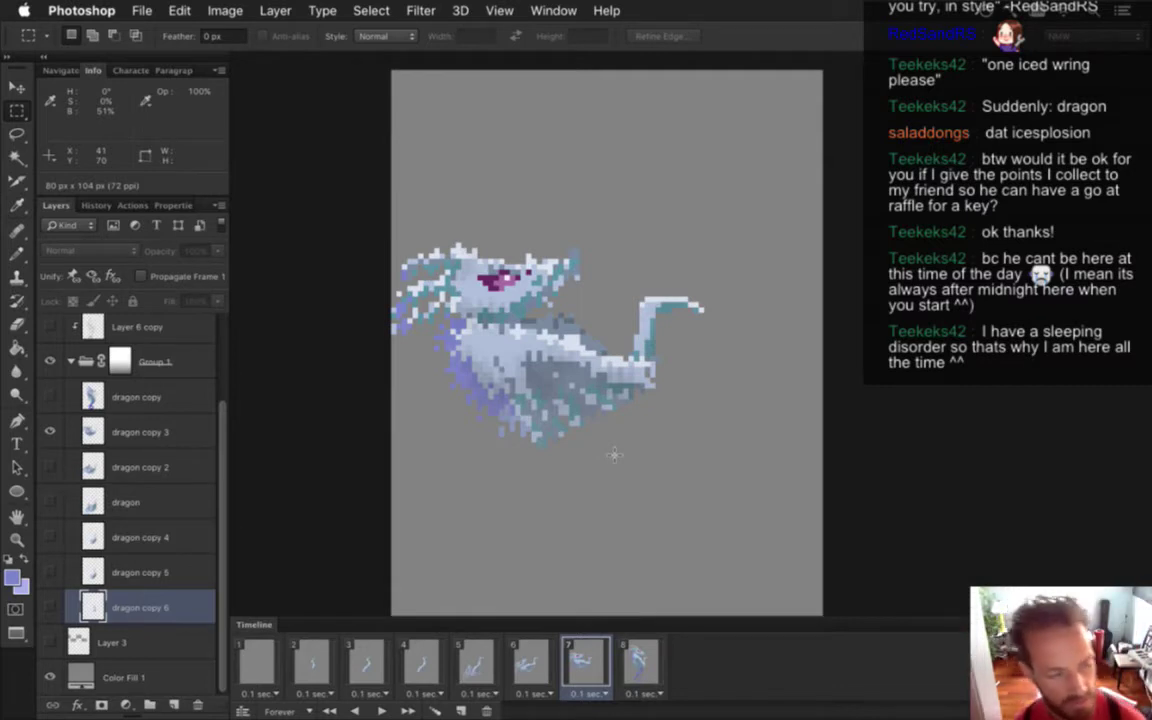
left_click(540, 662)
left_click(641, 657)
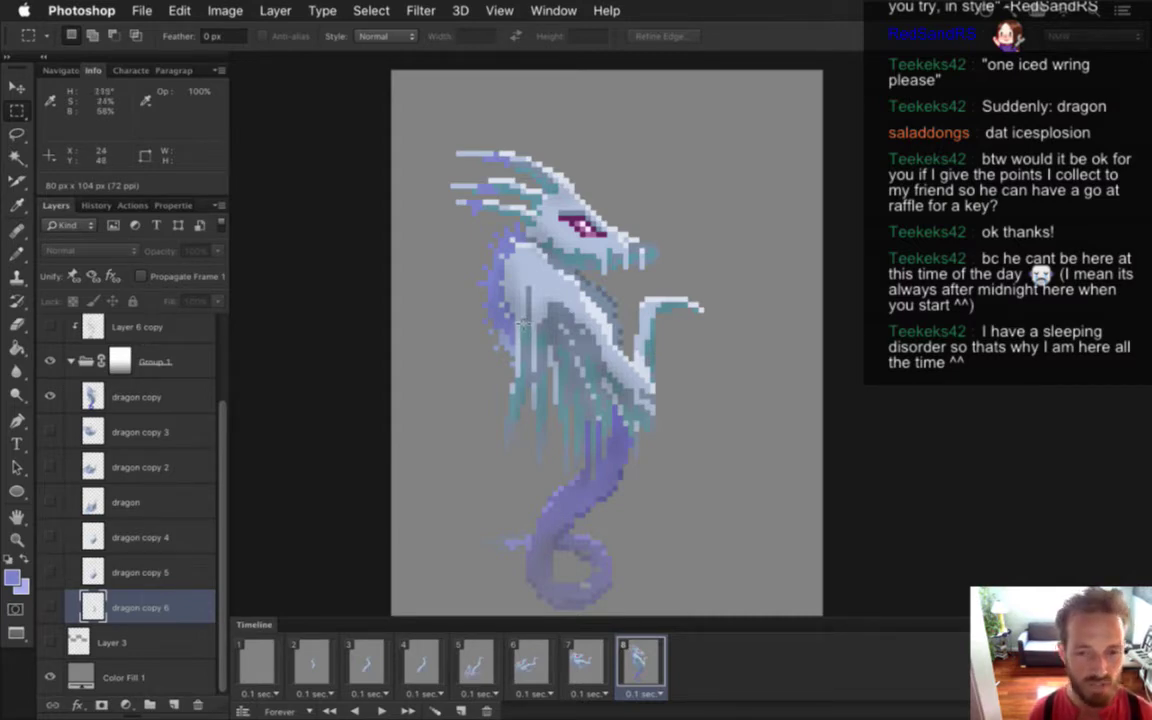
left_click(600, 636)
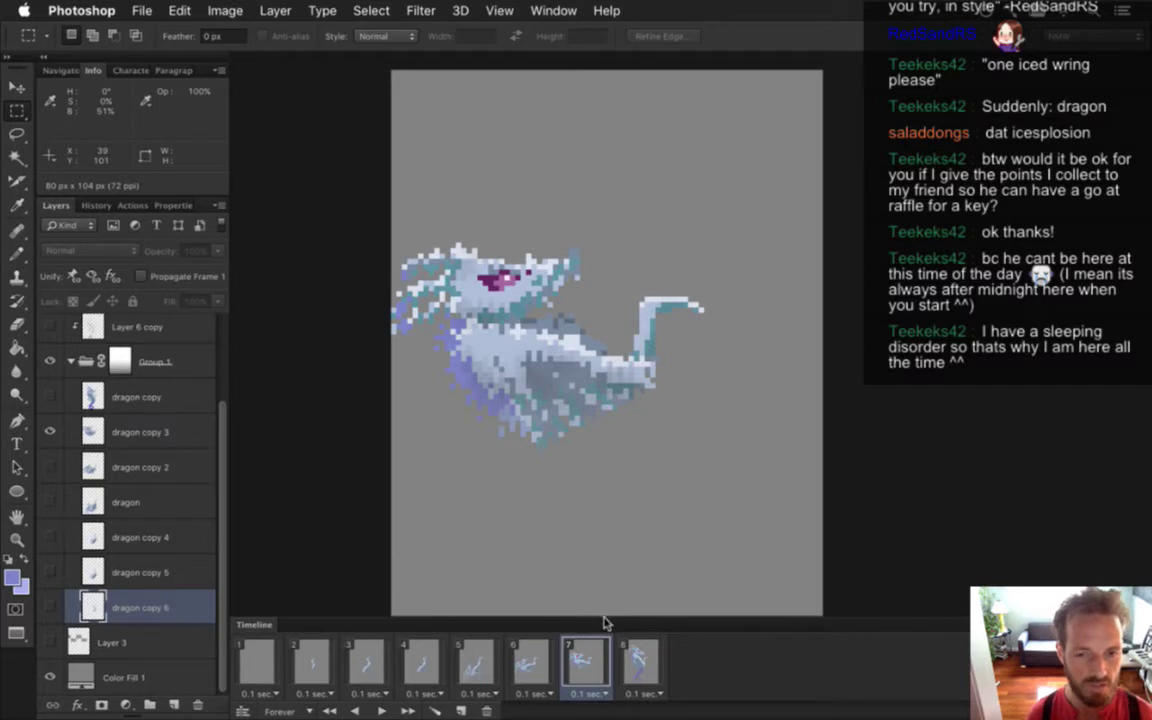
left_click(641, 662)
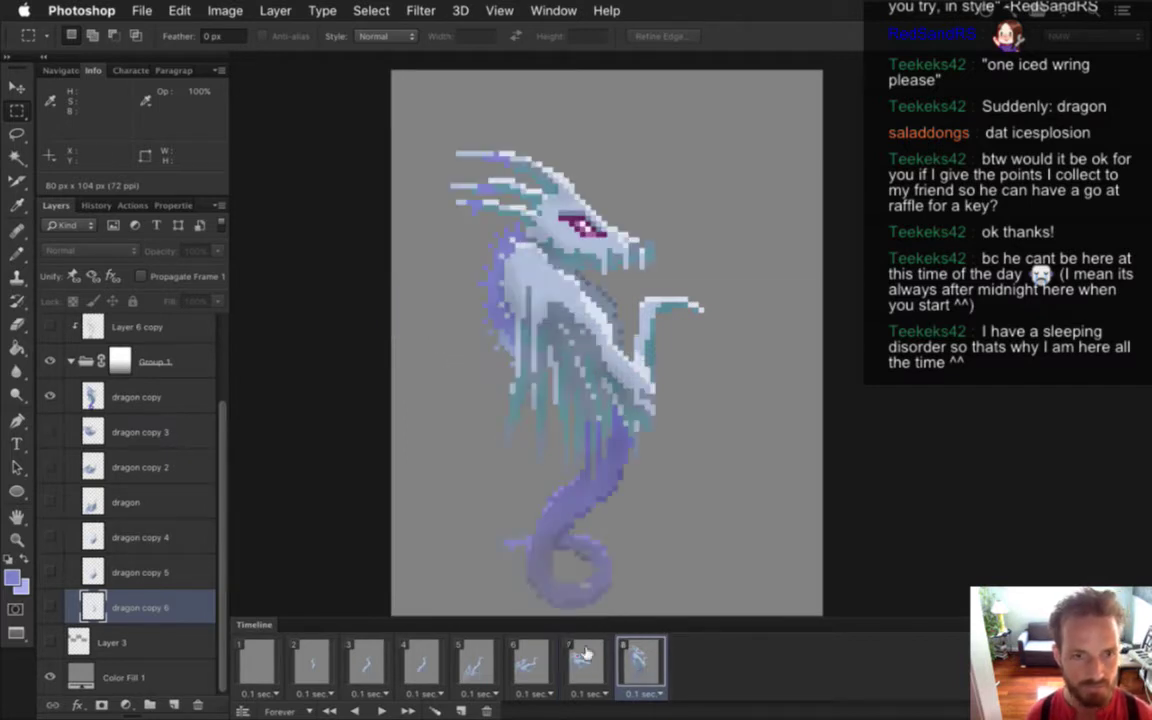
Duplicate the "dragon copy" layer, place the duplicate directly above "dragon copy 3", and show it in frame 7
left_click(116, 385)
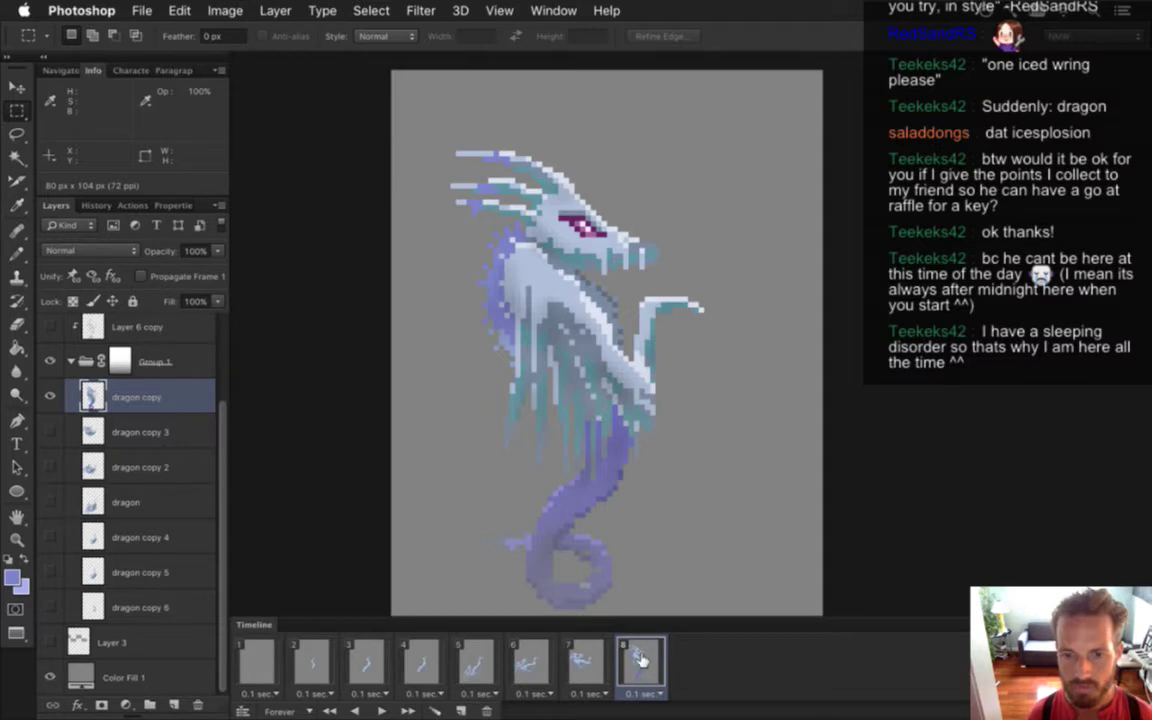
left_click(585, 660)
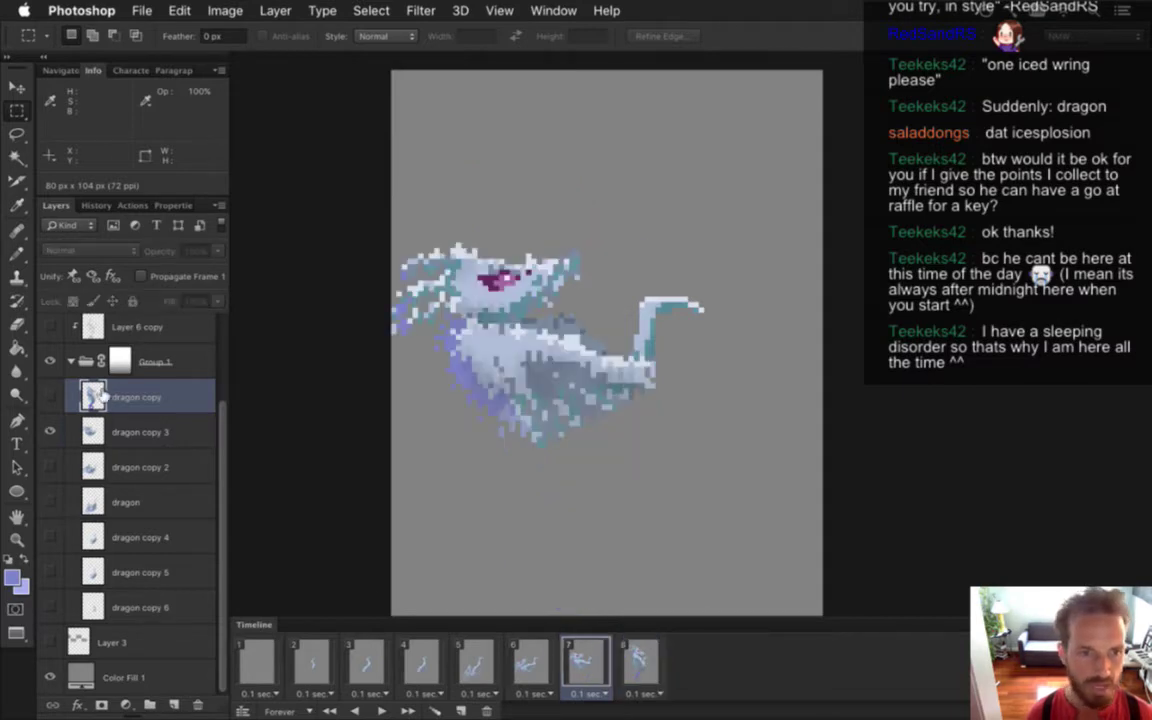
key("super+j")
left_click_drag(94, 400, 103, 462)
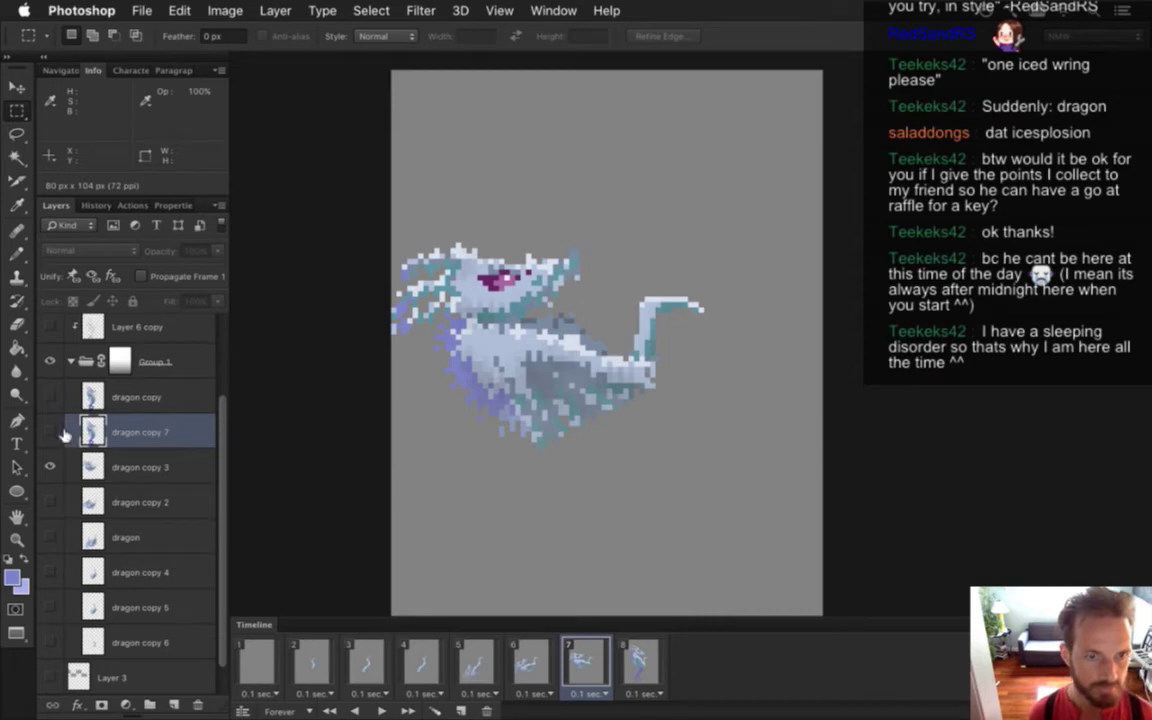
left_click(51, 432)
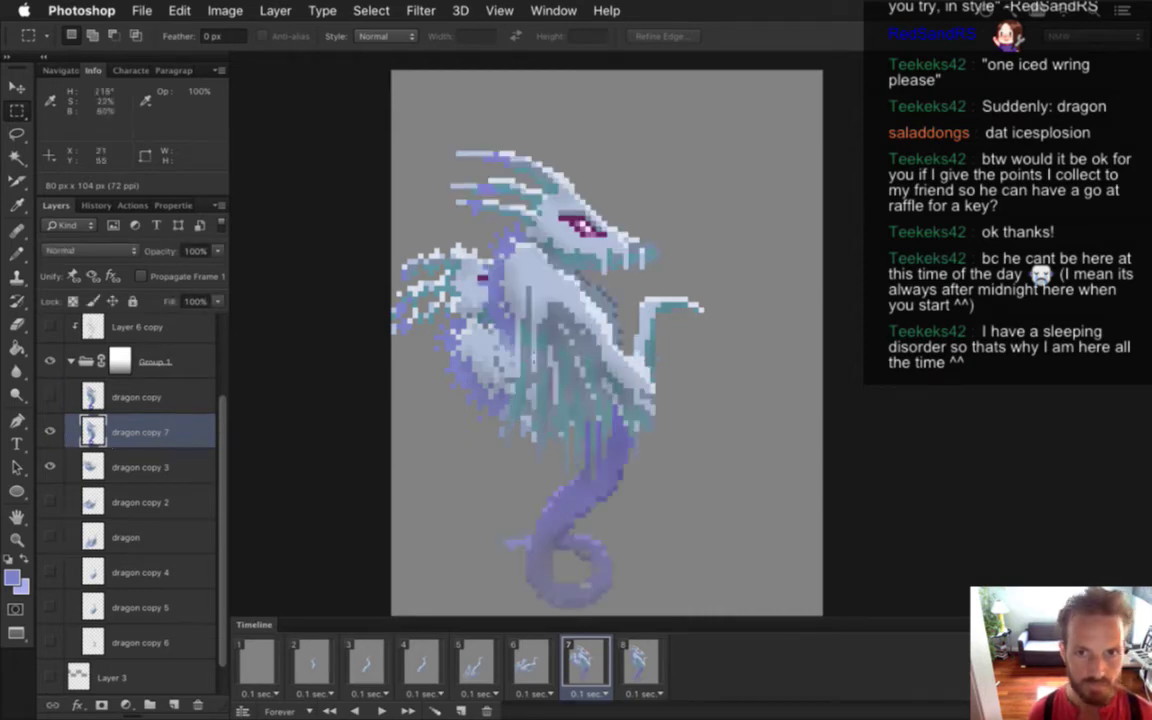
left_click(17, 133)
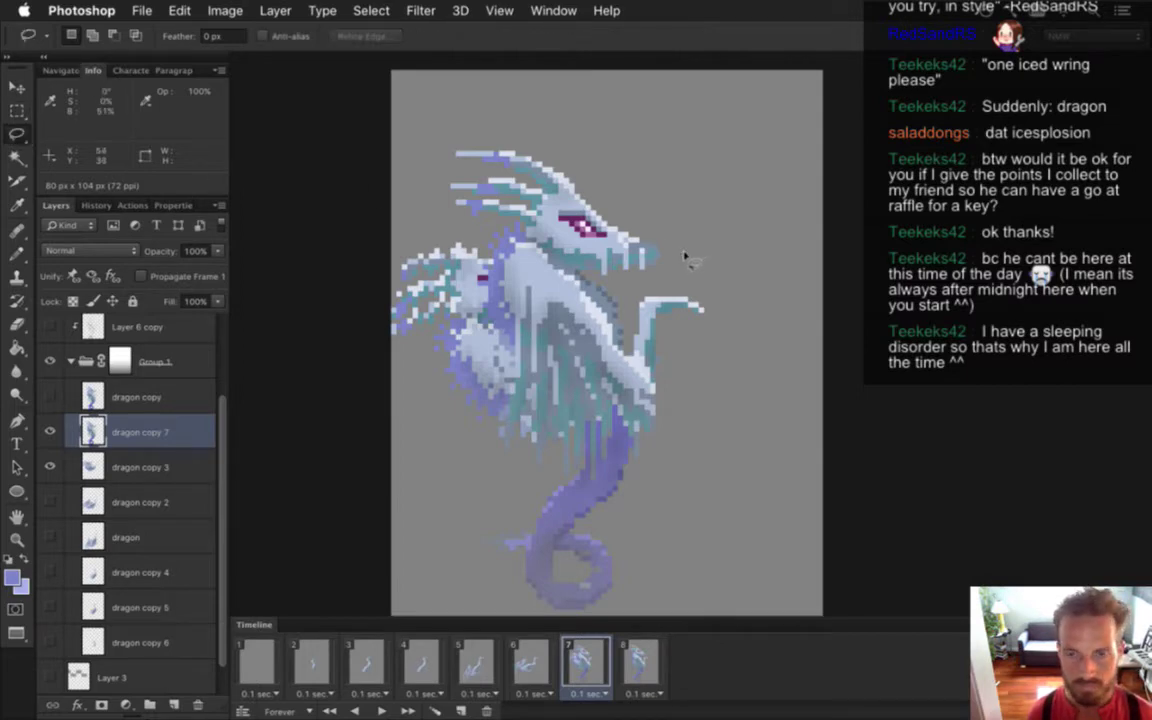
mouse_move(683, 254)
left_mouse_down()
mouse_move(671, 205)
mouse_move(547, 108)
mouse_move(469, 102)
mouse_move(434, 120)
mouse_move(414, 195)
mouse_move(414, 262)
mouse_move(474, 432)
mouse_move(597, 474)
mouse_move(665, 443)
mouse_move(718, 316)
mouse_move(710, 271)
mouse_move(686, 252)
left_mouse_up()
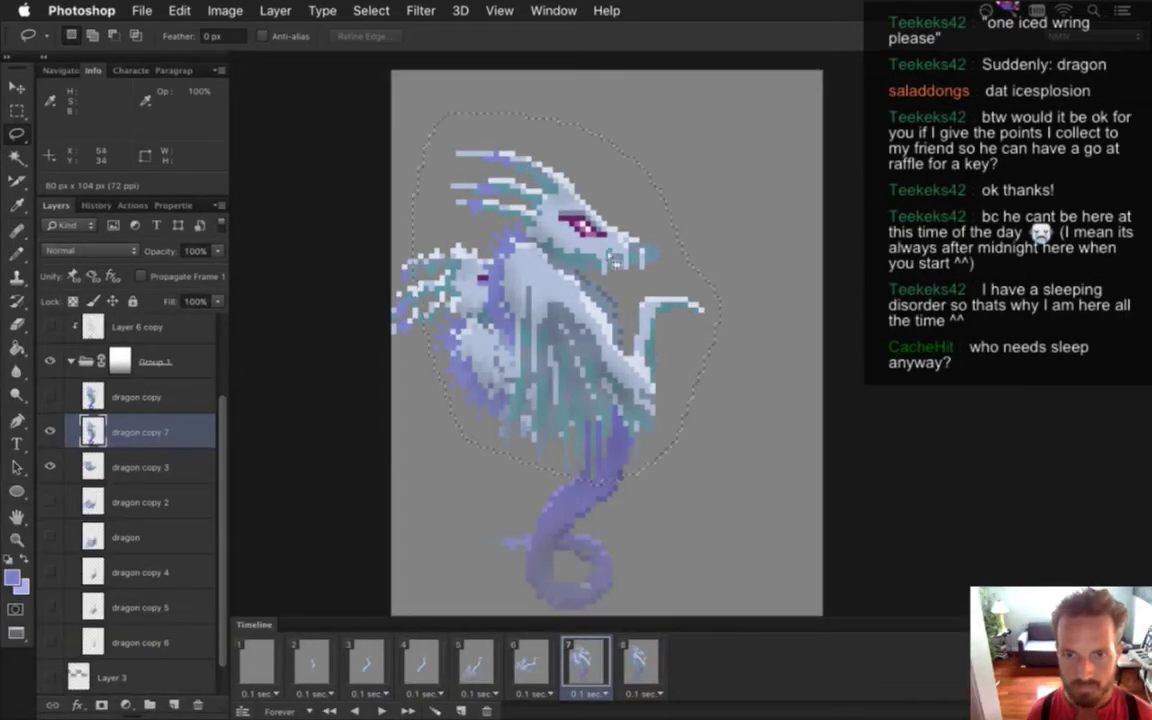
key("v")
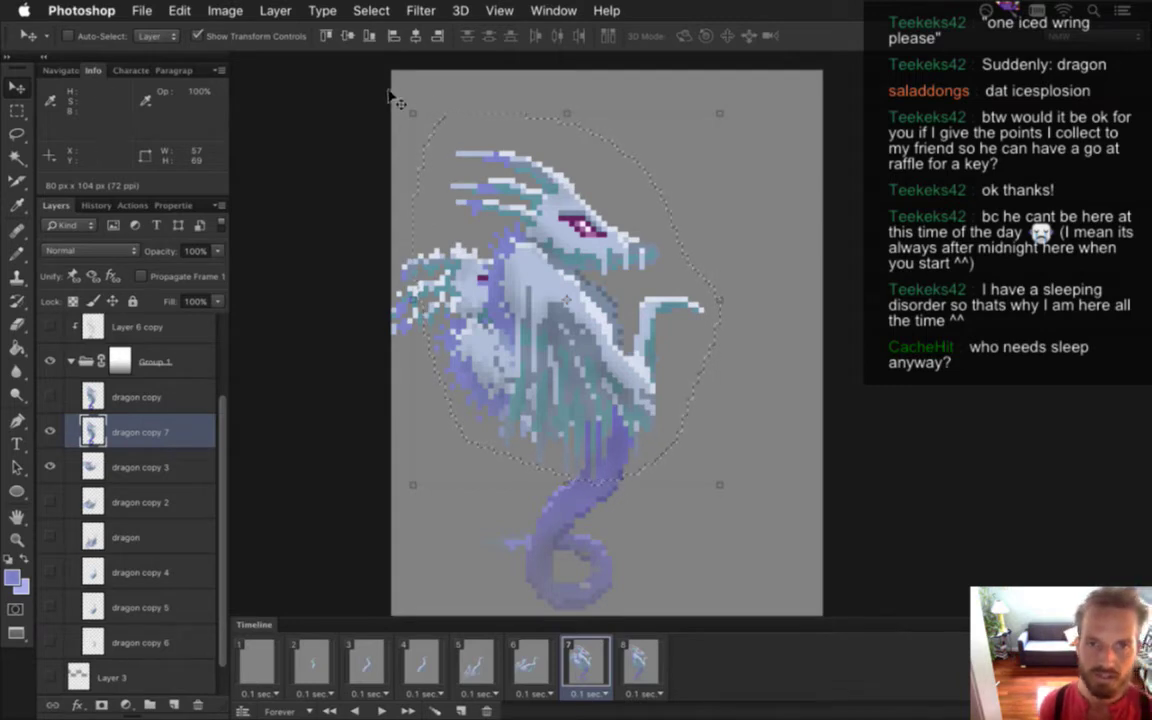
left_click_drag(358, 92, 304, 246)
left_click_drag(530, 287, 532, 327)
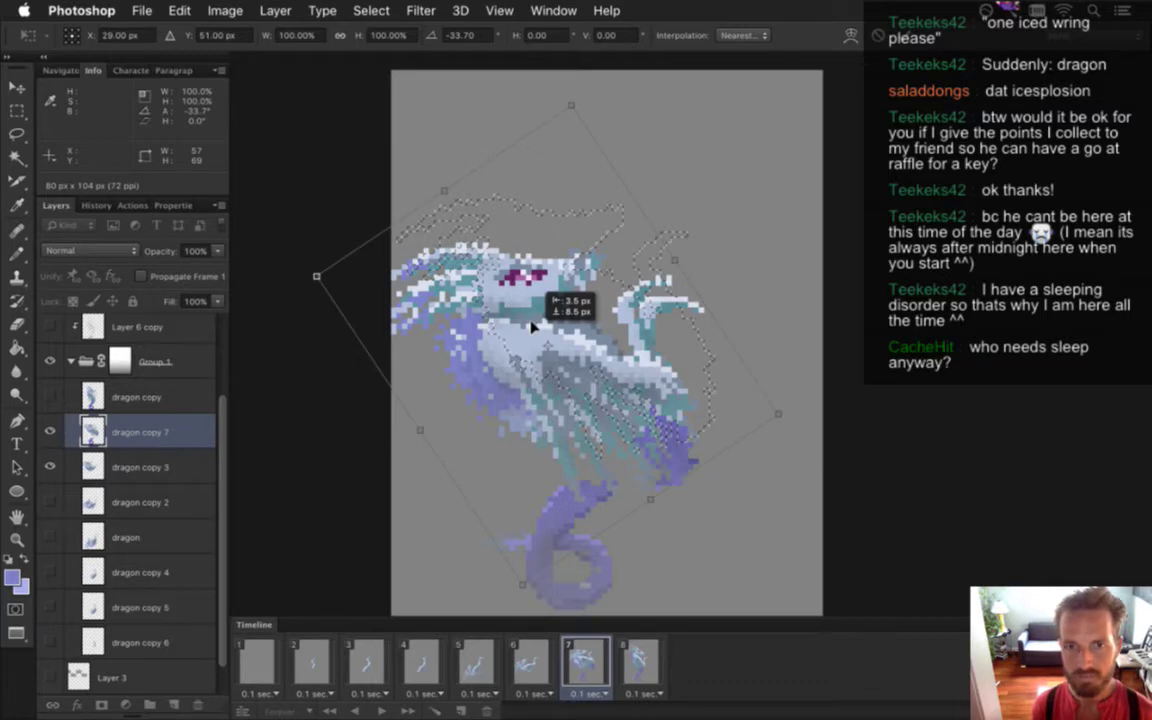
left_click_drag(532, 327, 532, 327)
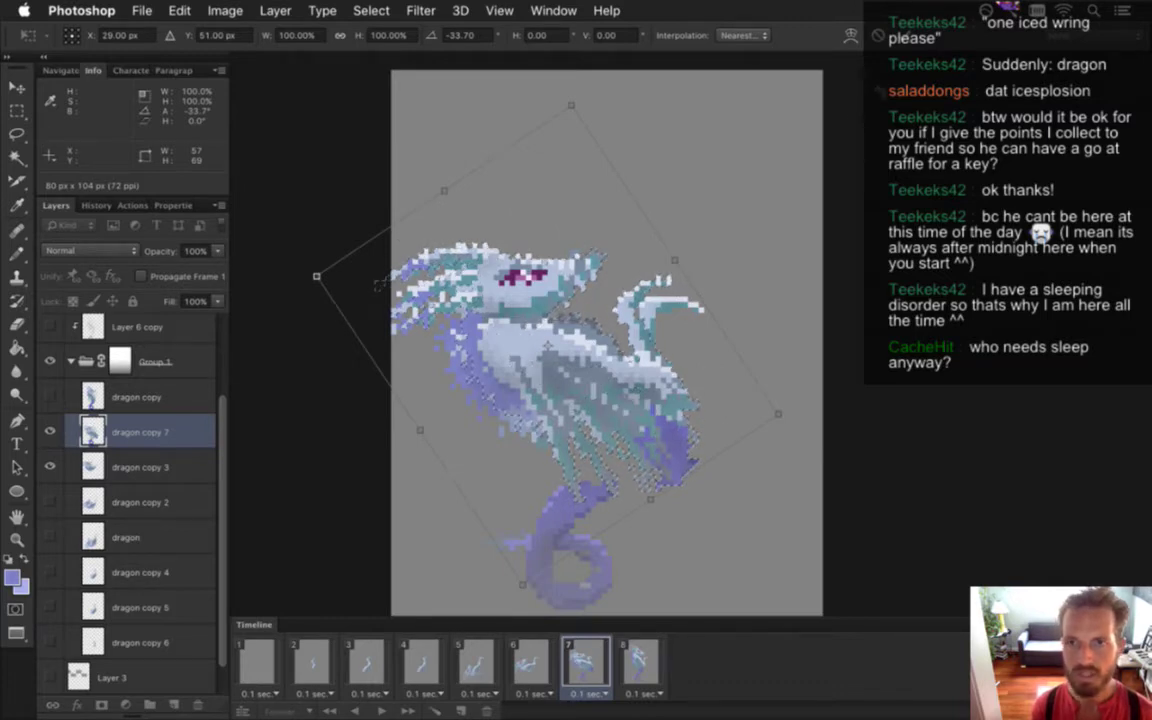
key("Escape")
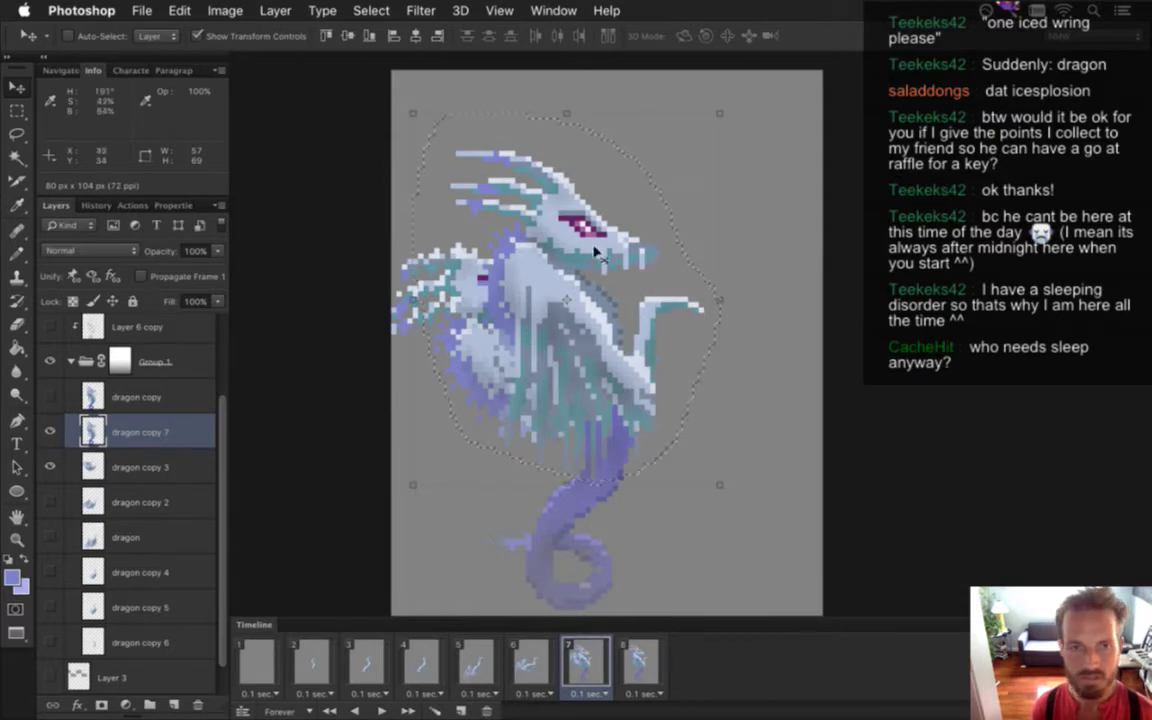
key("m")
key("ctrl+d")
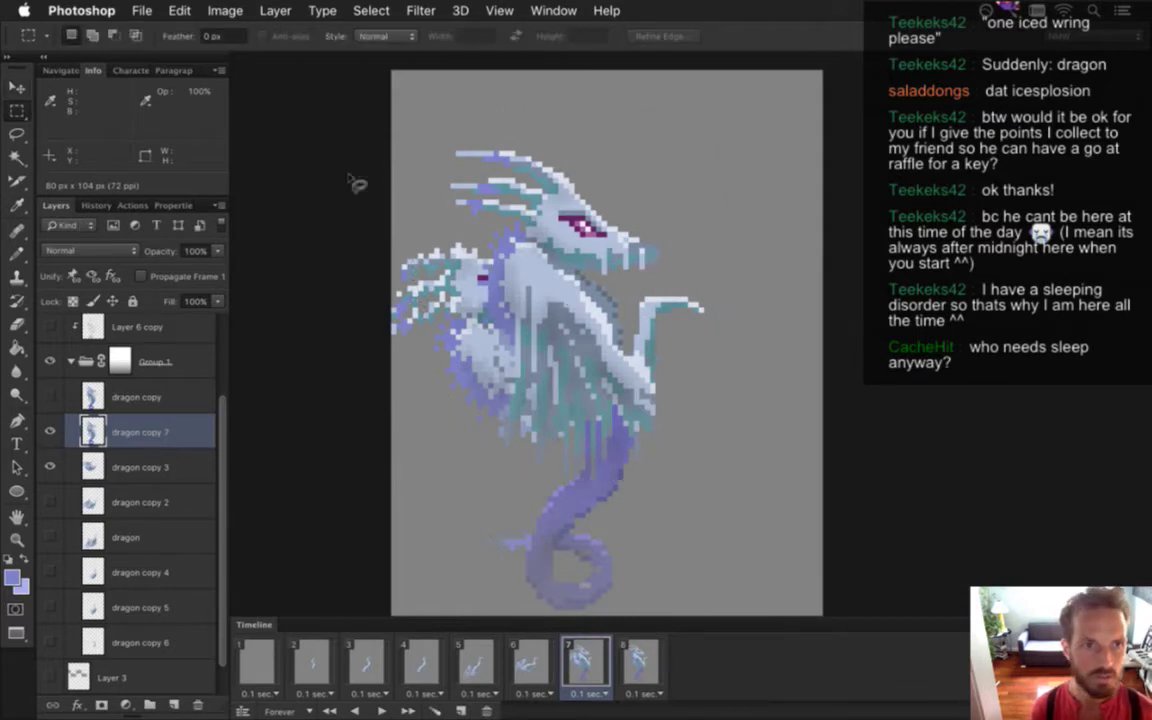
Lasso the dragon's upper body without the raised claw, rotate it about -30.8° onto the "dragon copy 3" pose, and hide "dragon copy 3"
key("l")
mouse_move(653, 185)
left_mouse_down()
mouse_move(411, 195)
mouse_move(449, 384)
mouse_move(520, 449)
mouse_move(589, 469)
mouse_move(642, 451)
mouse_move(660, 388)
mouse_move(628, 342)
left_mouse_up()
mouse_move(628, 296)
left_mouse_down()
mouse_move(664, 258)
mouse_move(676, 217)
mouse_move(640, 180)
left_mouse_up()
key("v")
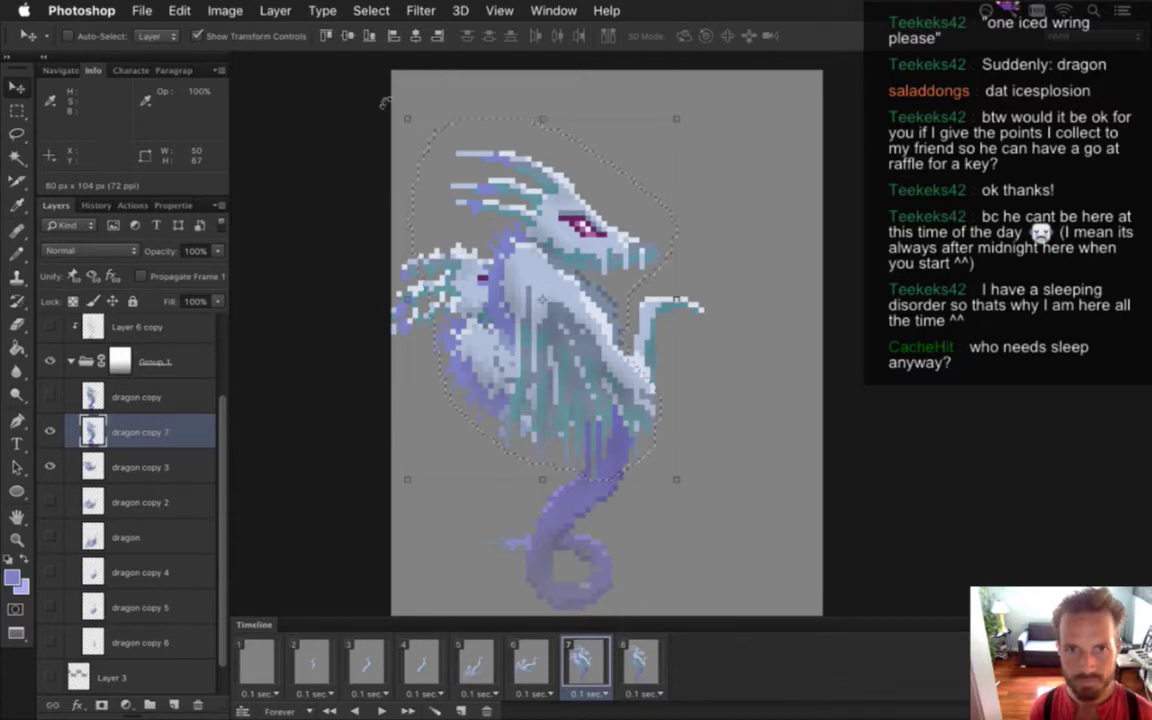
left_click_drag(352, 94, 334, 228)
left_click_drag(586, 322, 546, 371)
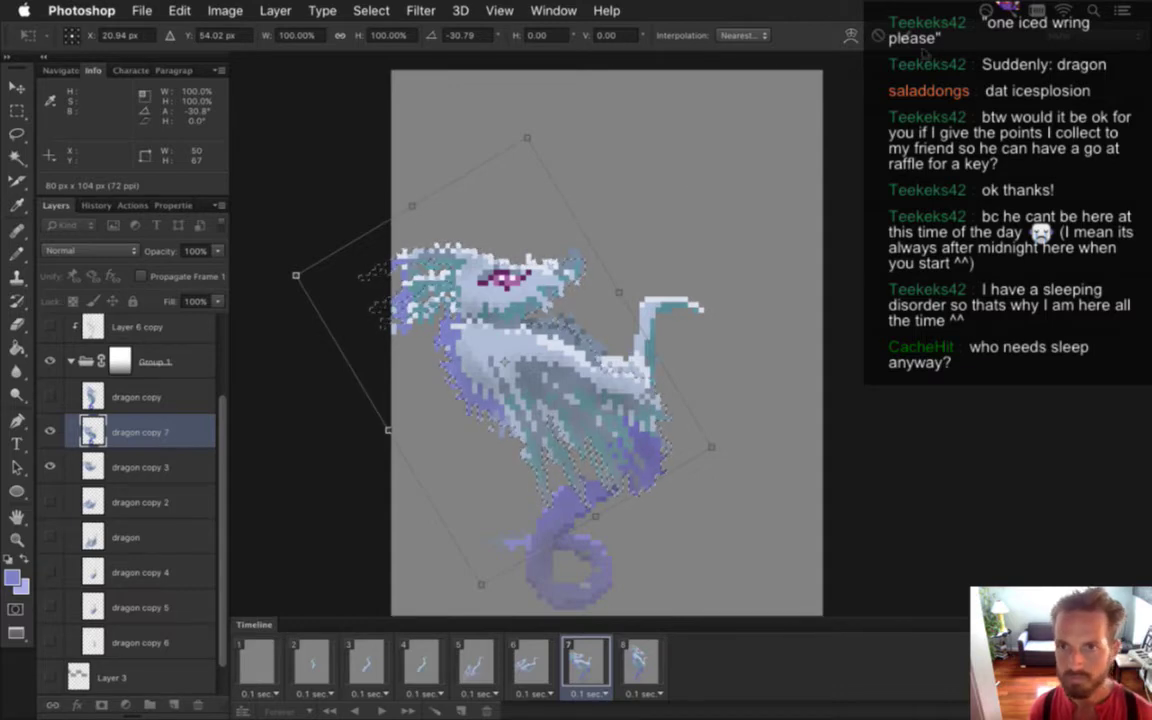
key("Return")
key("m")
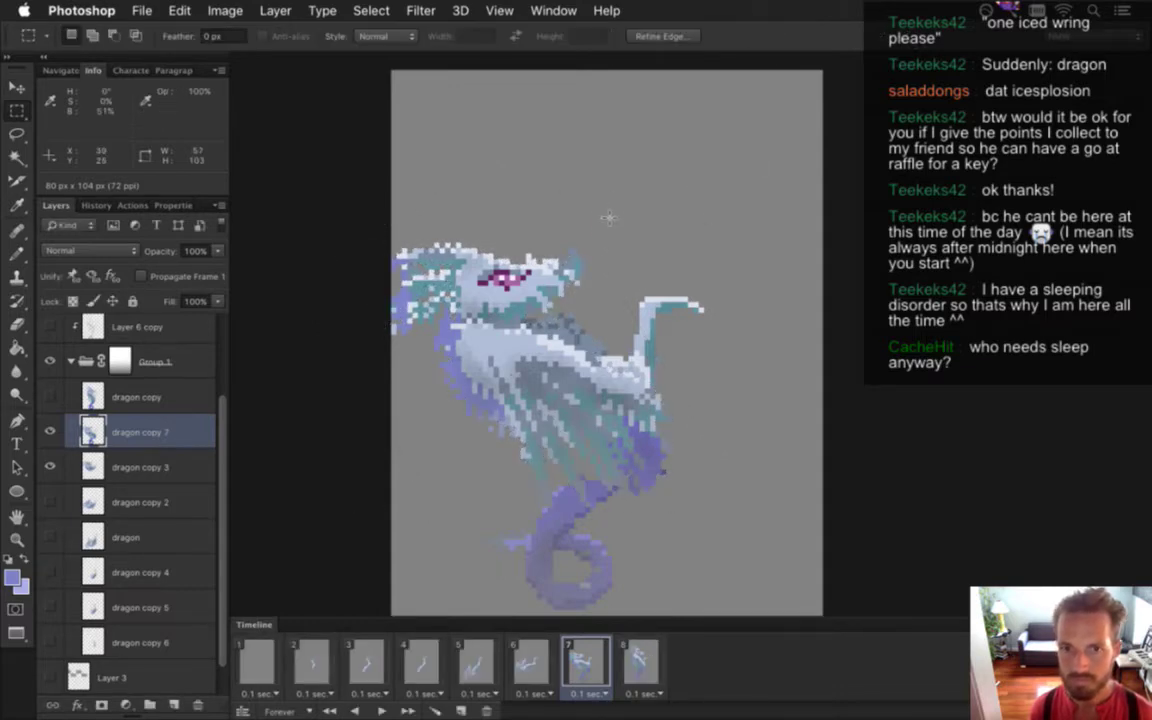
key("ctrl+d")
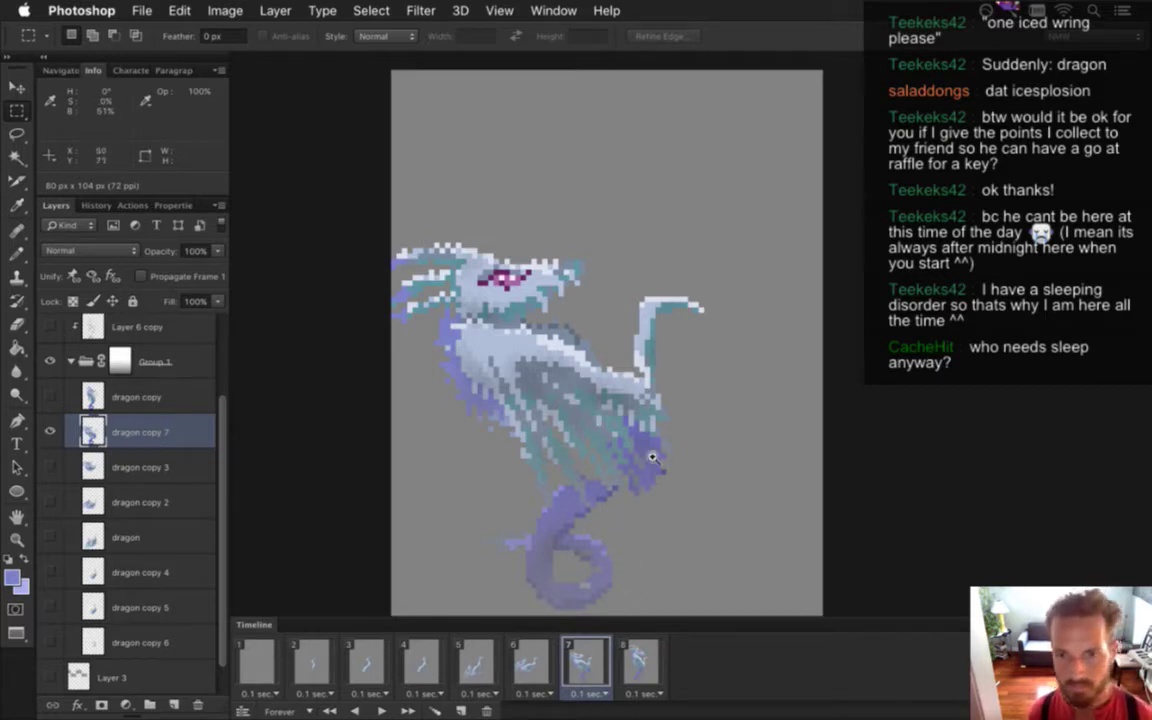
Retouch the joint between the wing and the raised claw on "dragon copy 7" with sampled pale blue pencil pixels
left_click_drag(650, 456, 657, 428)
scroll(660, 424, "up", 3)
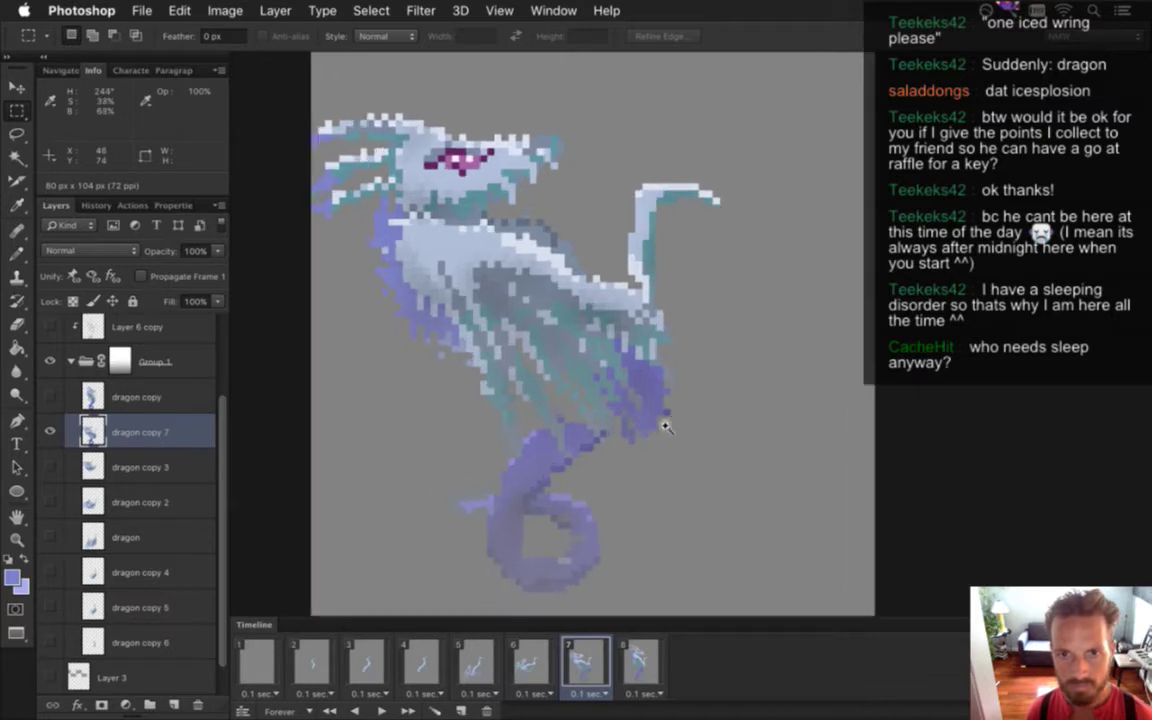
key("i")
left_click(645, 285)
key("b")
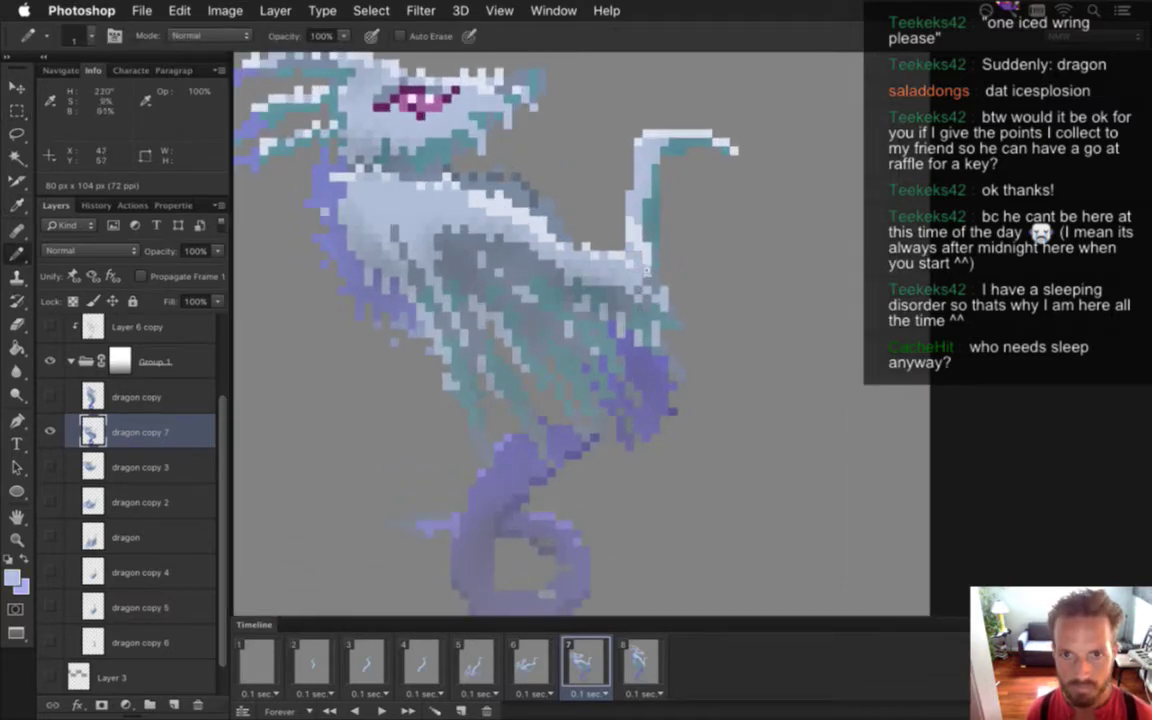
left_click(641, 249, "alt")
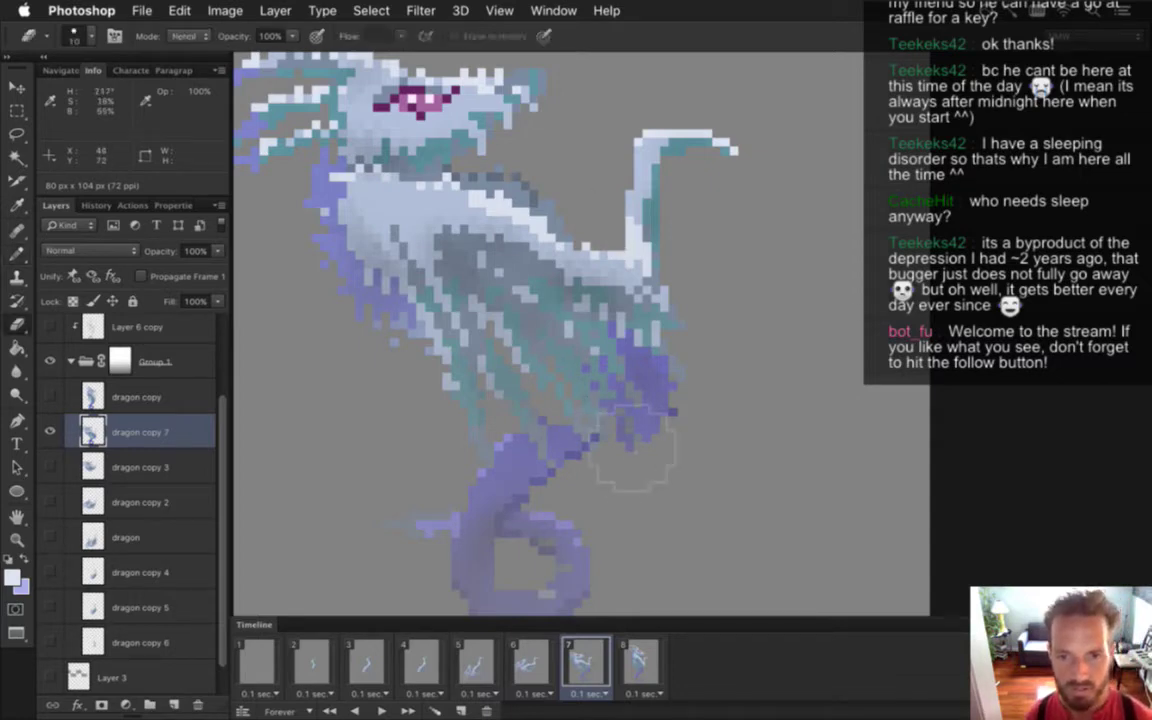
Pencil sampled purple pixels between the rotated body and the tail, and outline the tail's new lower edge in darker blue
key("i")
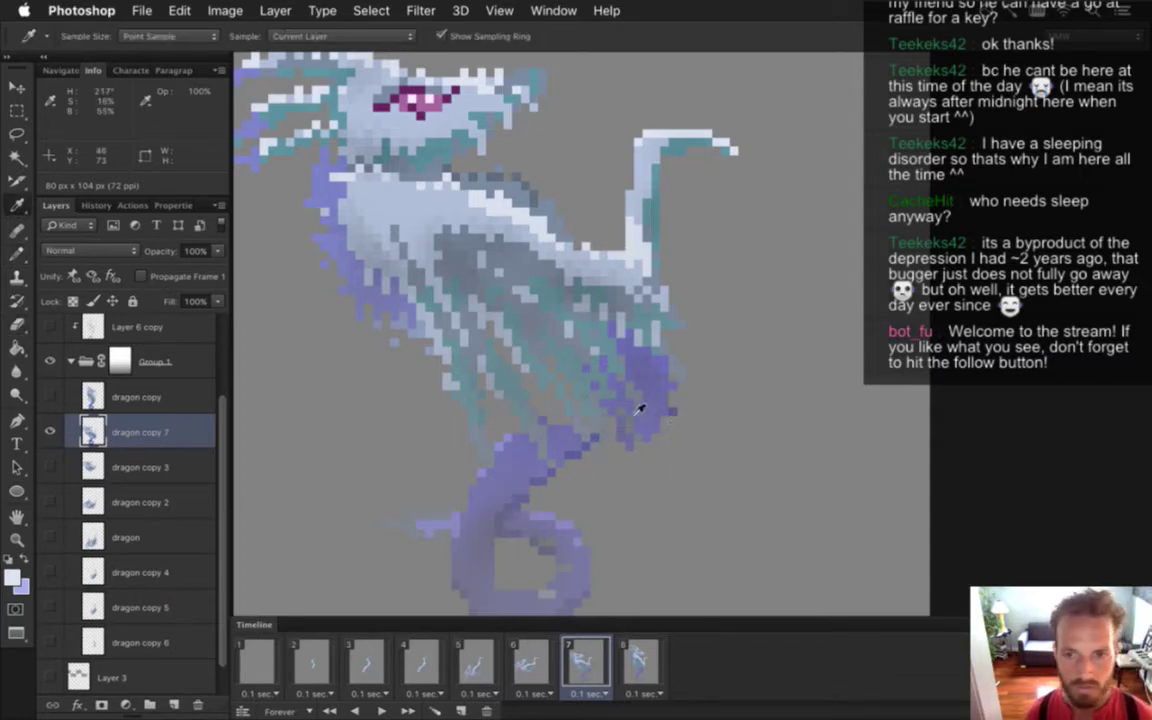
left_click(558, 363)
key("b")
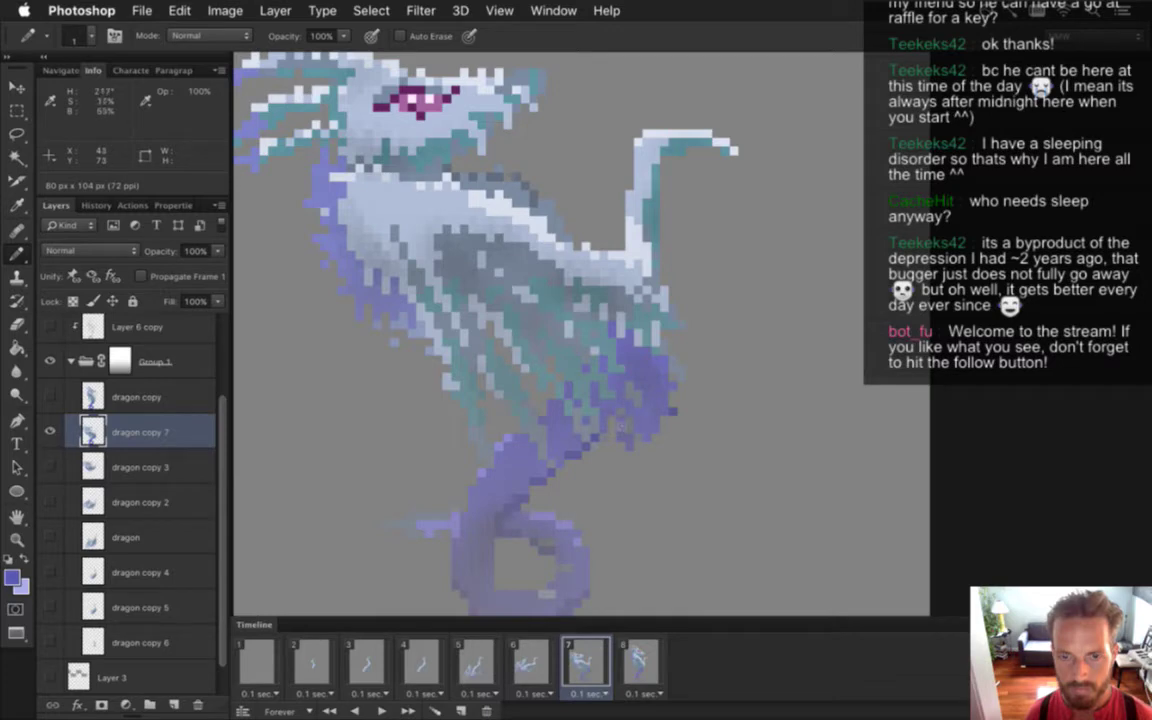
key("i")
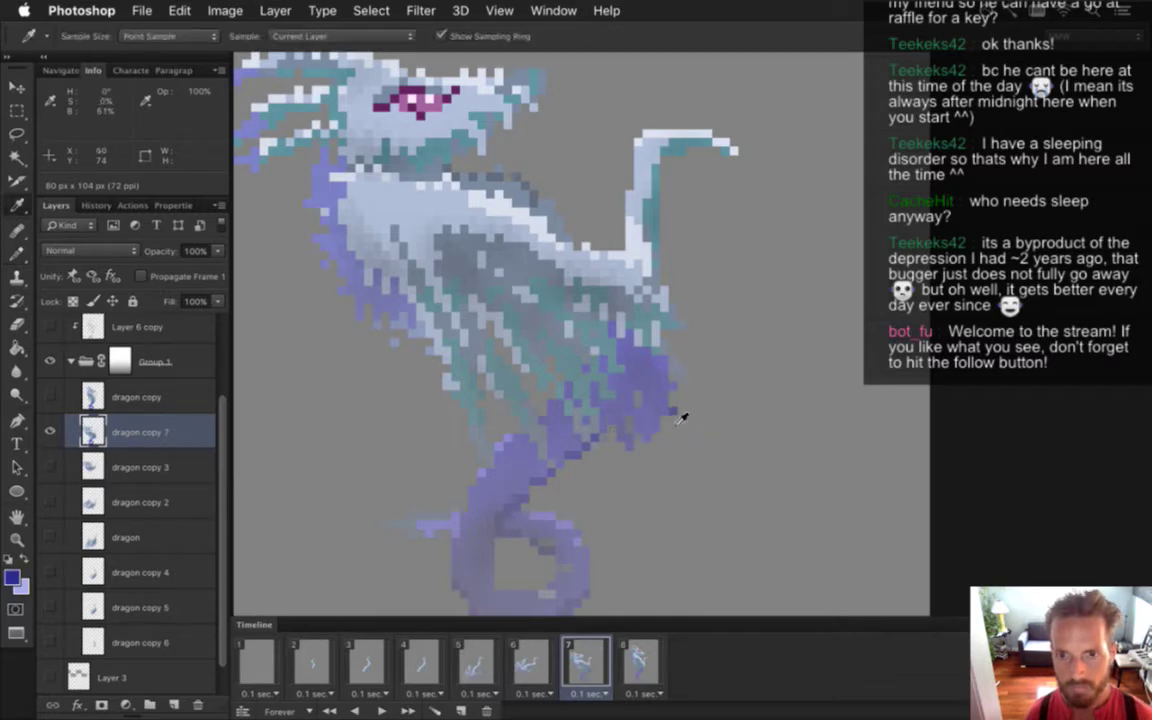
key("b")
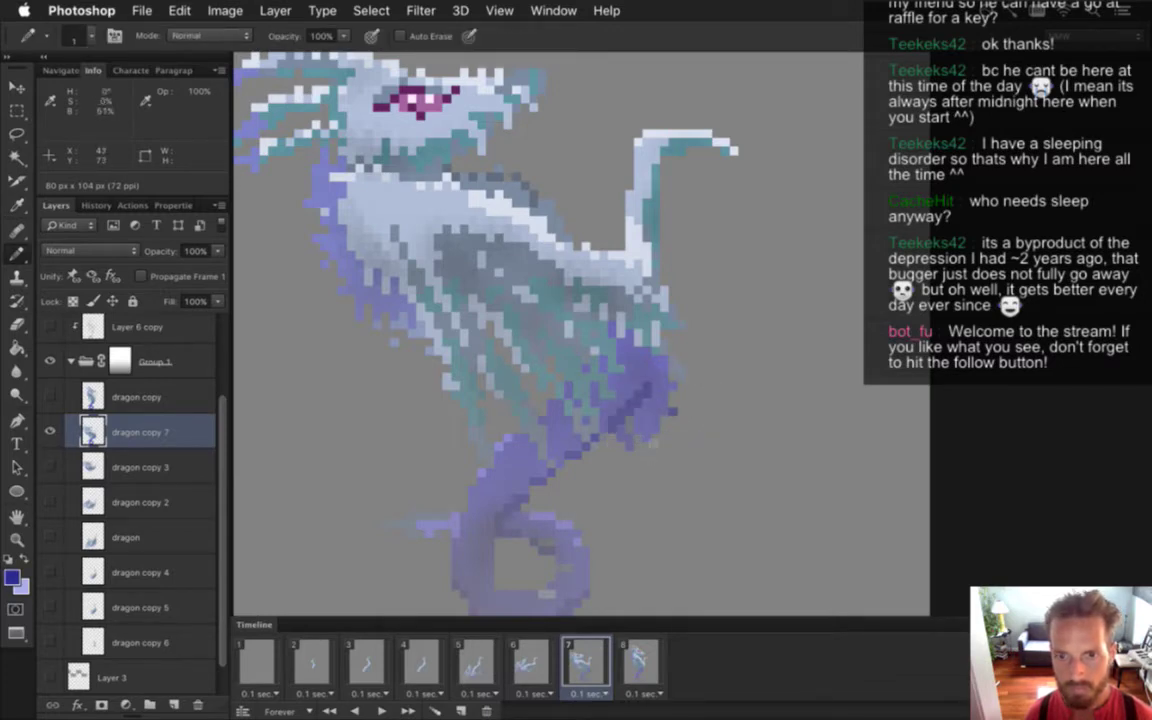
Erase the stray purple pixels outside the darker lower edge of the tail base on "dragon copy 7"
key("e")
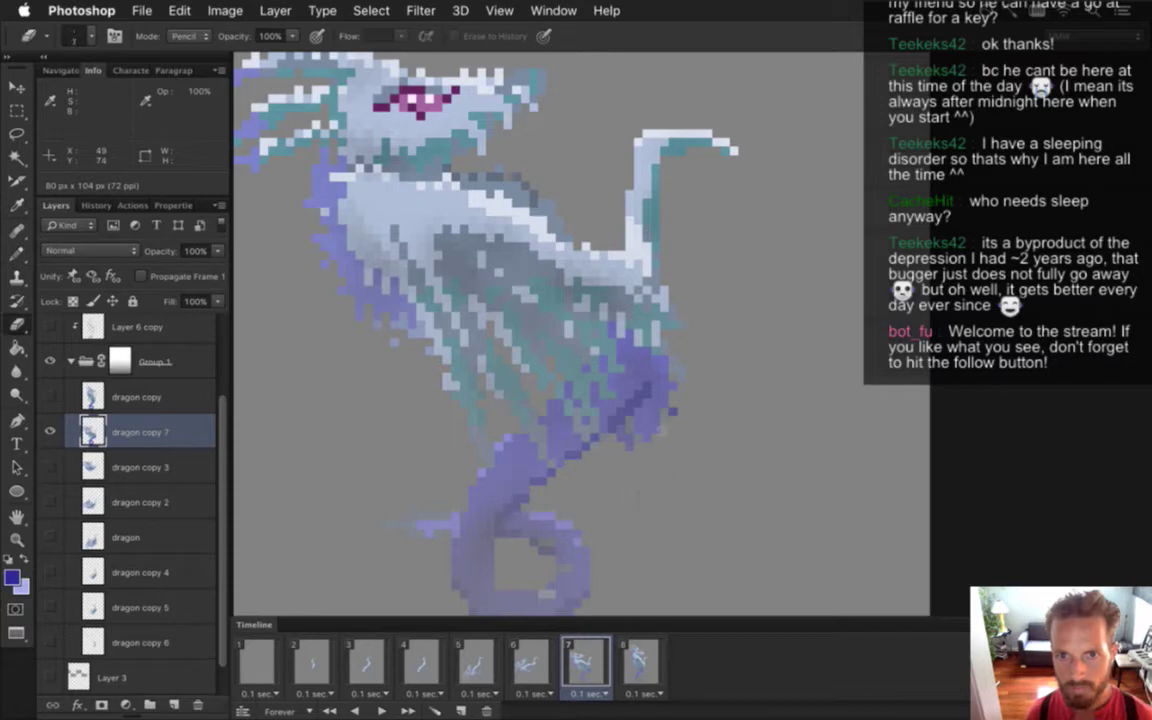
mouse_move(662, 432)
left_mouse_down()
mouse_move(619, 452)
mouse_move(634, 462)
mouse_move(654, 403)
left_mouse_up()
key("[")
key("[")
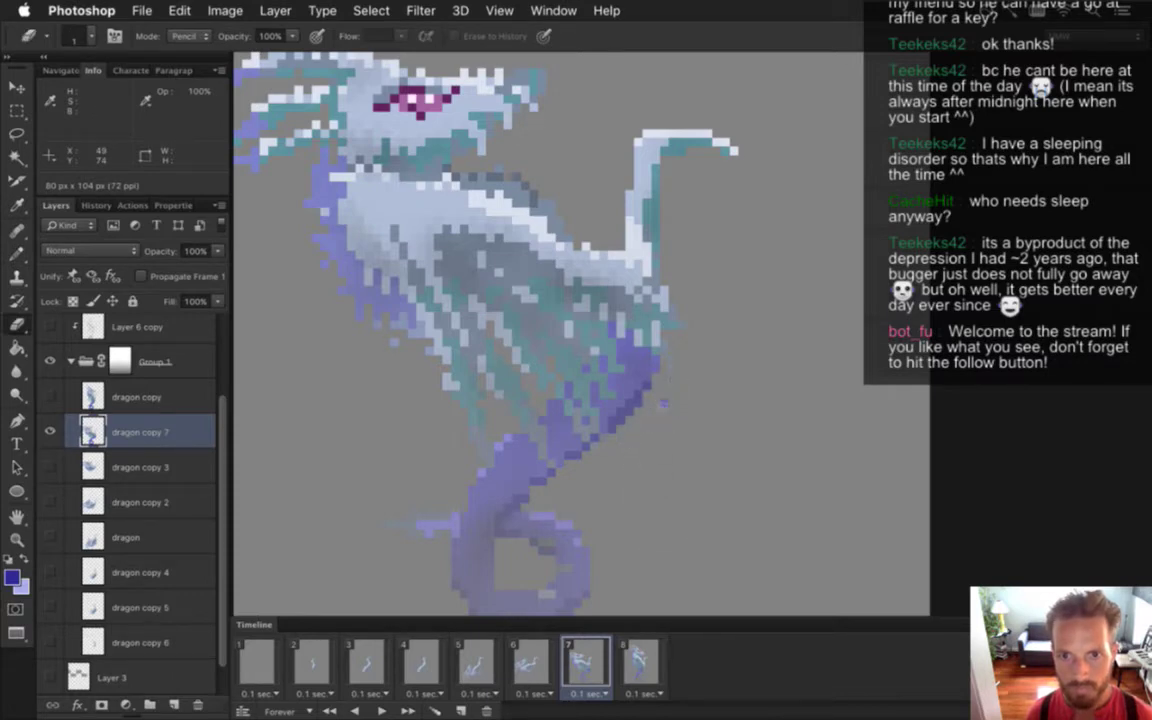
key("super+0")
scroll(590, 502, "up", 1)
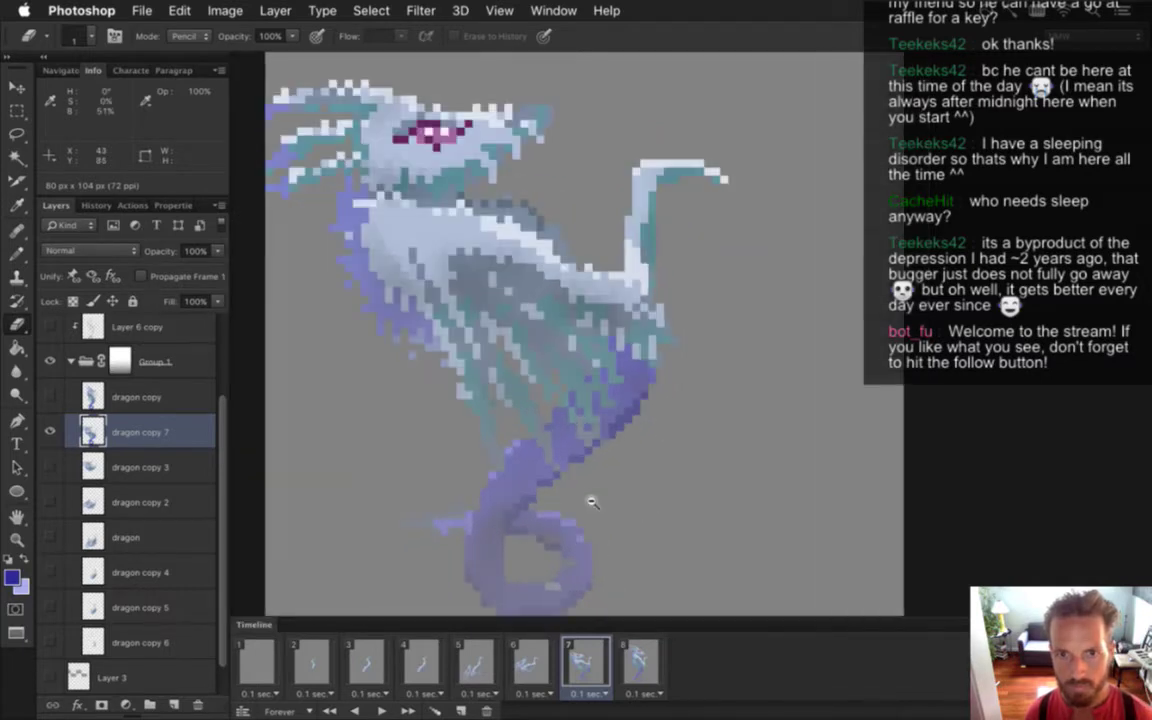
scroll(600, 488, "down", 1)
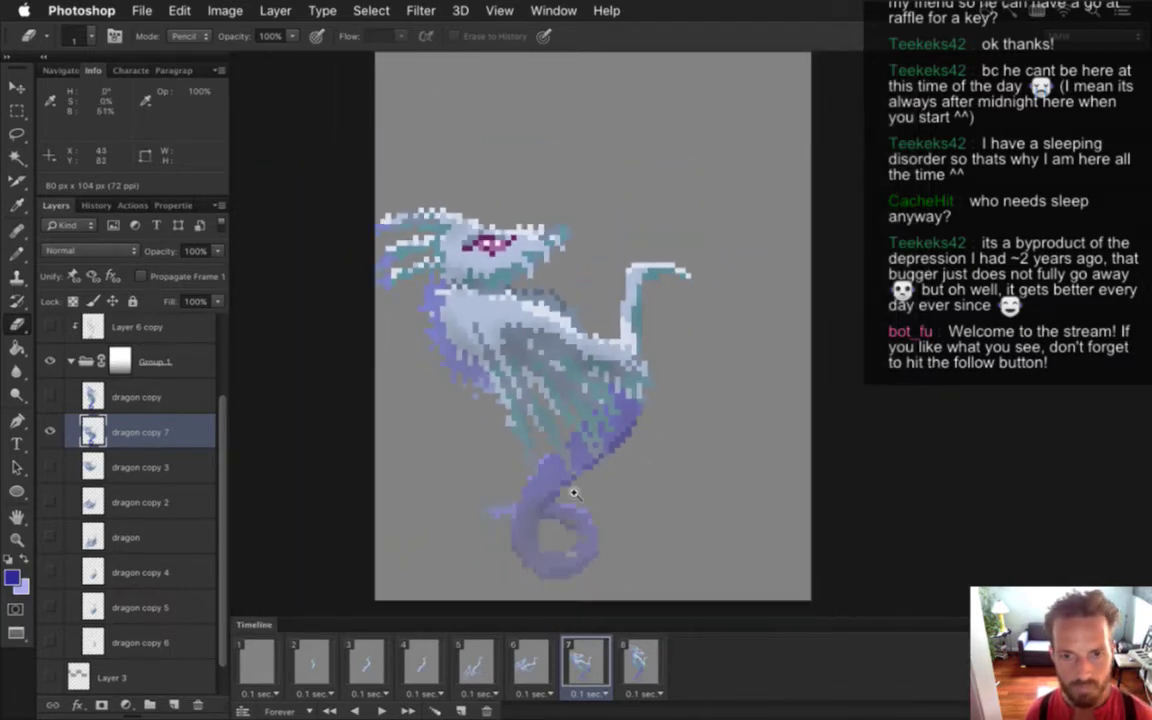
scroll(575, 395, "up", 2)
scroll(597, 381, "up", 1)
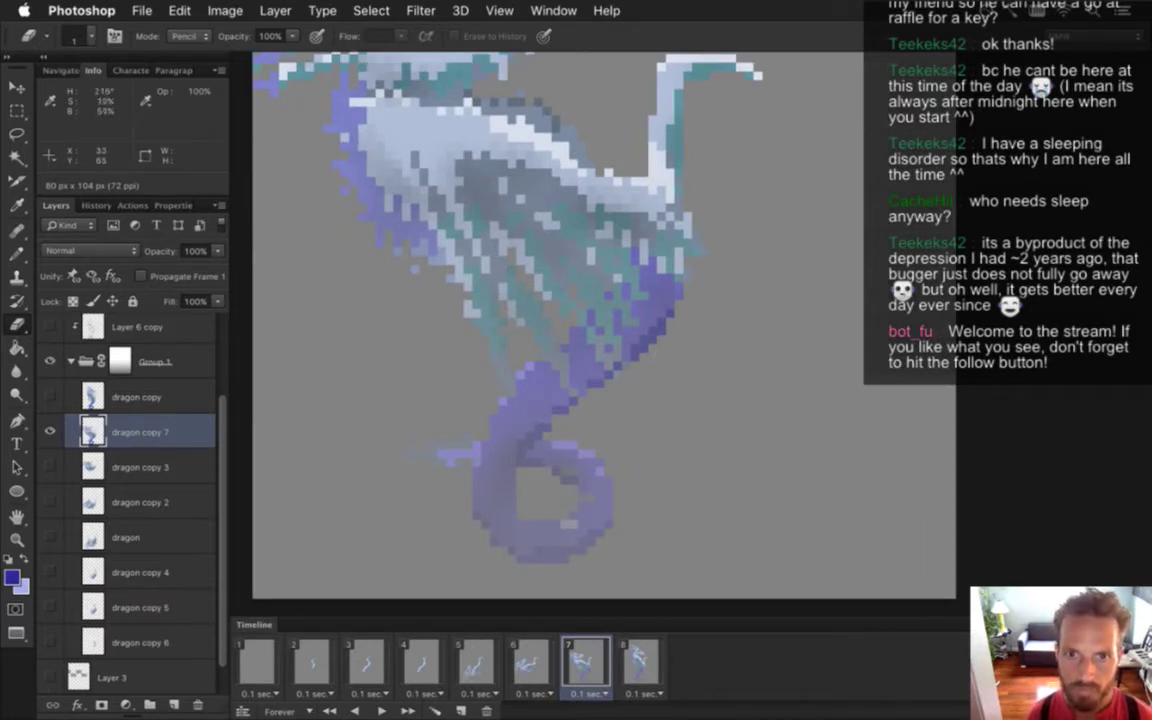
Pencil purple pixels into the gaps between the lower wing feathers, and erase the outer side of the tail base to narrow it
key("b")
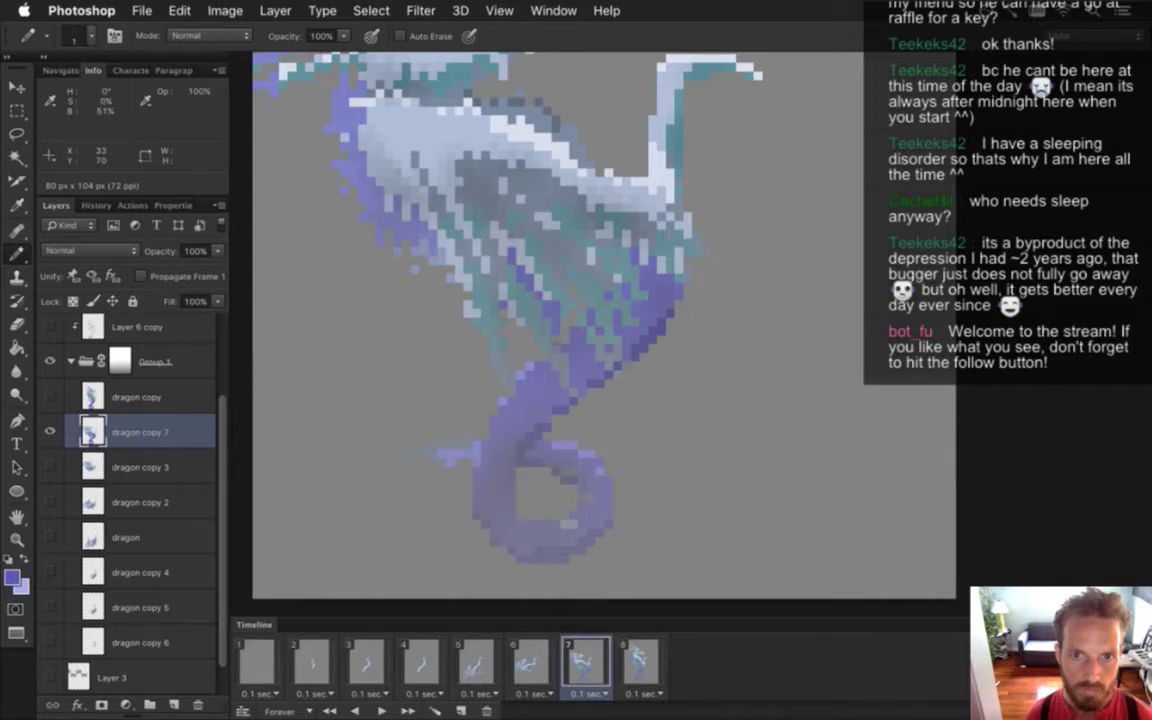
left_click_drag(560, 317, 572, 332)
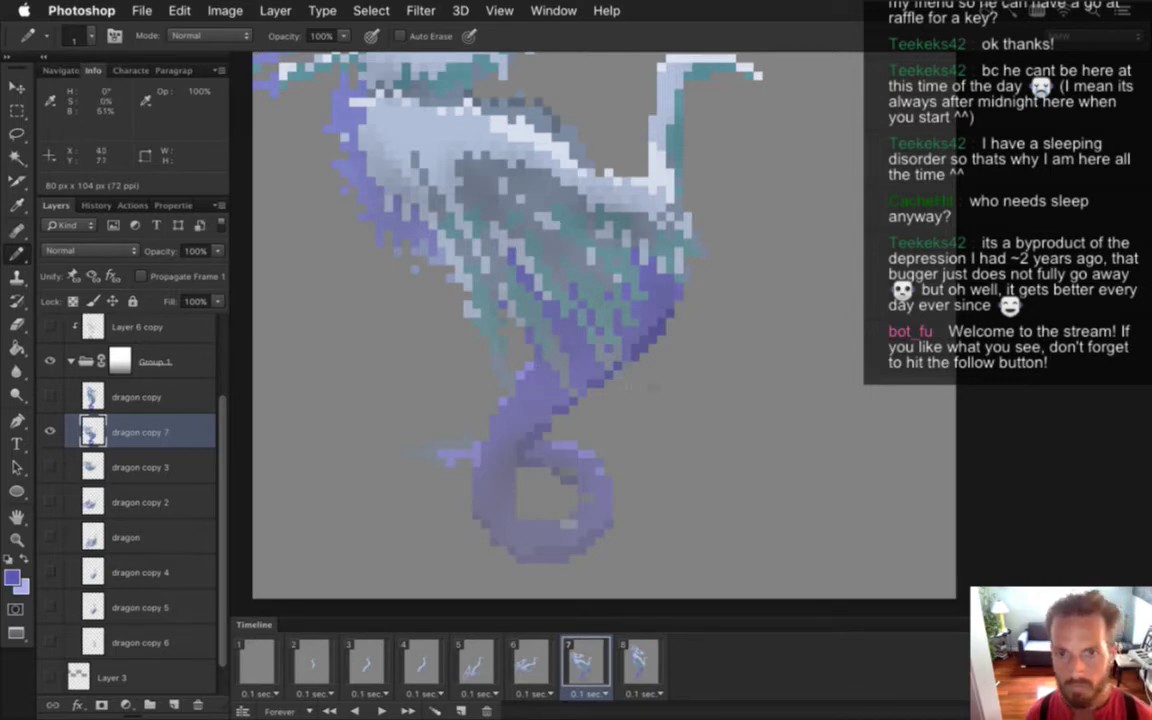
key("e")
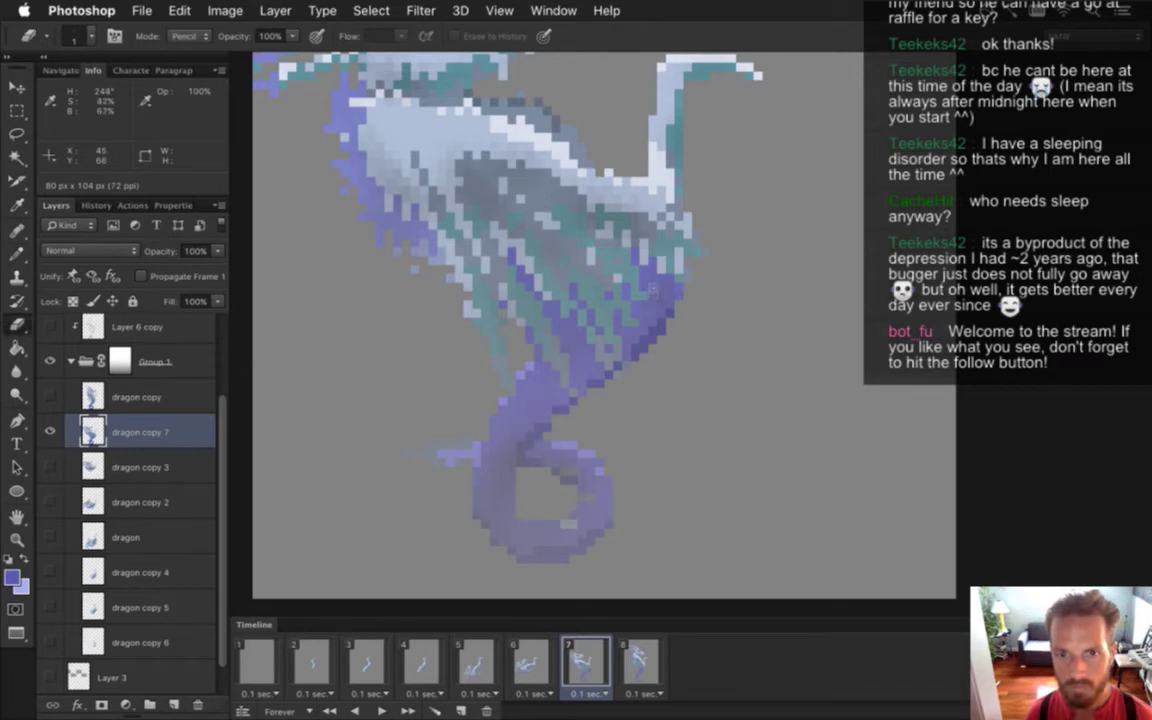
mouse_move(652, 293)
left_mouse_down()
mouse_move(664, 338)
mouse_move(676, 308)
left_mouse_up()
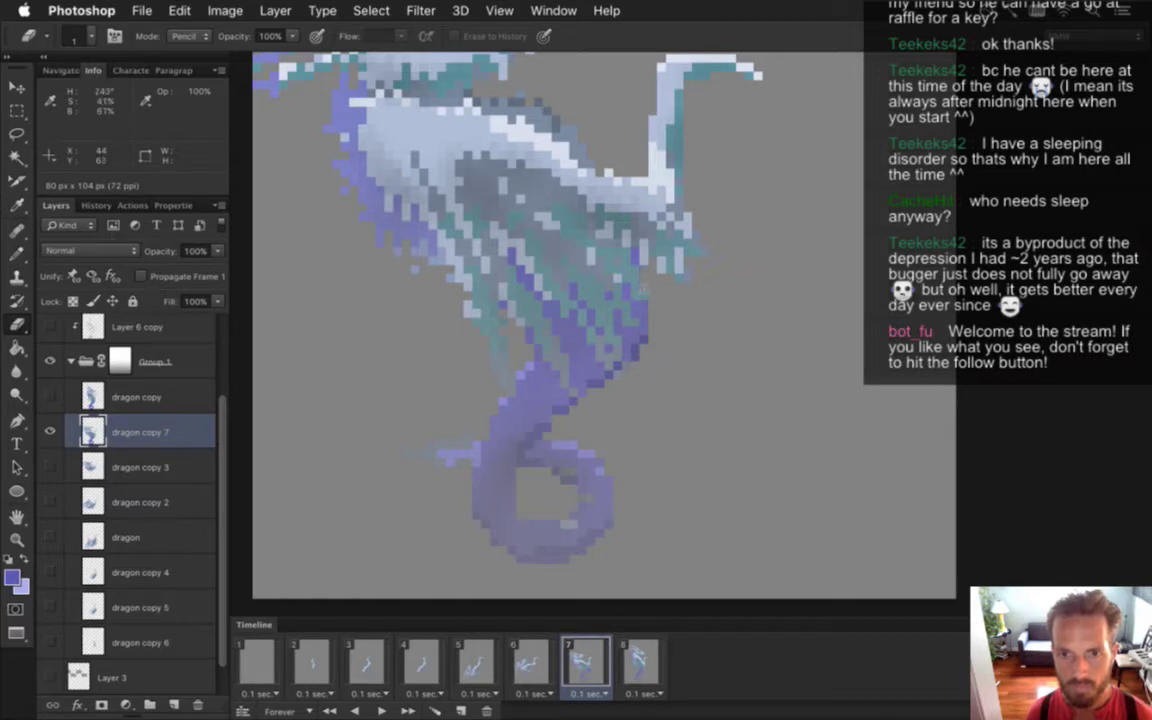
Retouch the trimmed outer edge of the tail base with purple pencil pixels
key("b")
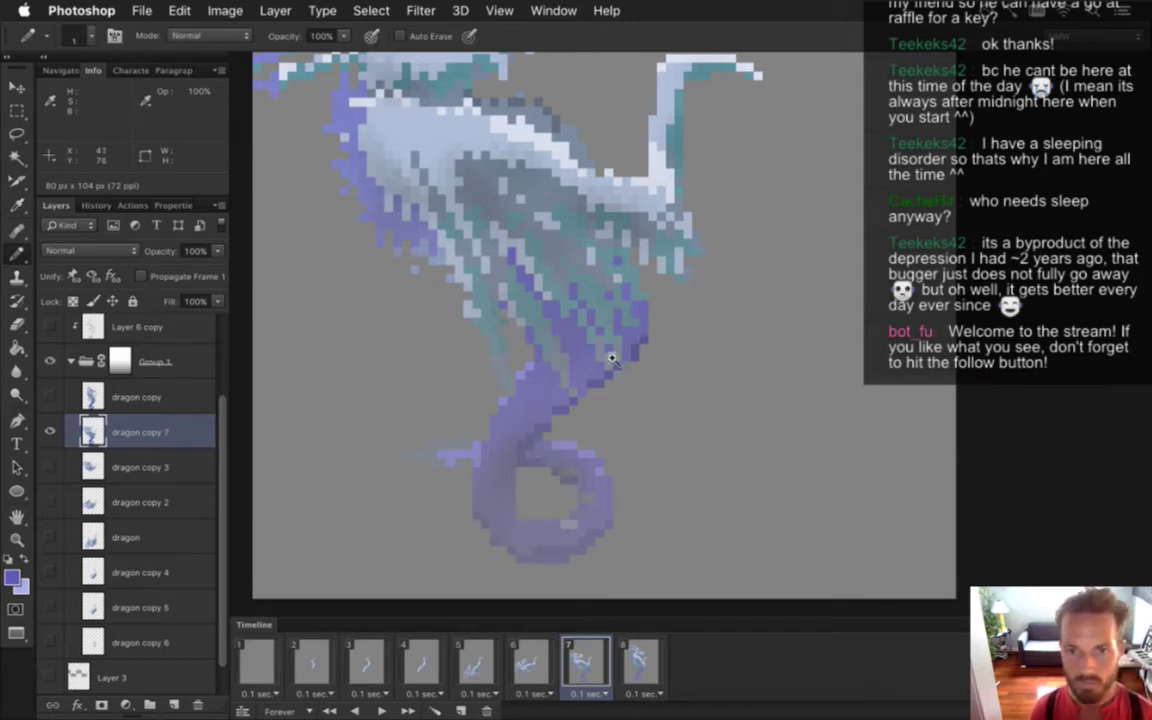
mouse_move(612, 358)
left_mouse_down()
mouse_move(563, 358)
mouse_move(590, 361)
left_mouse_up()
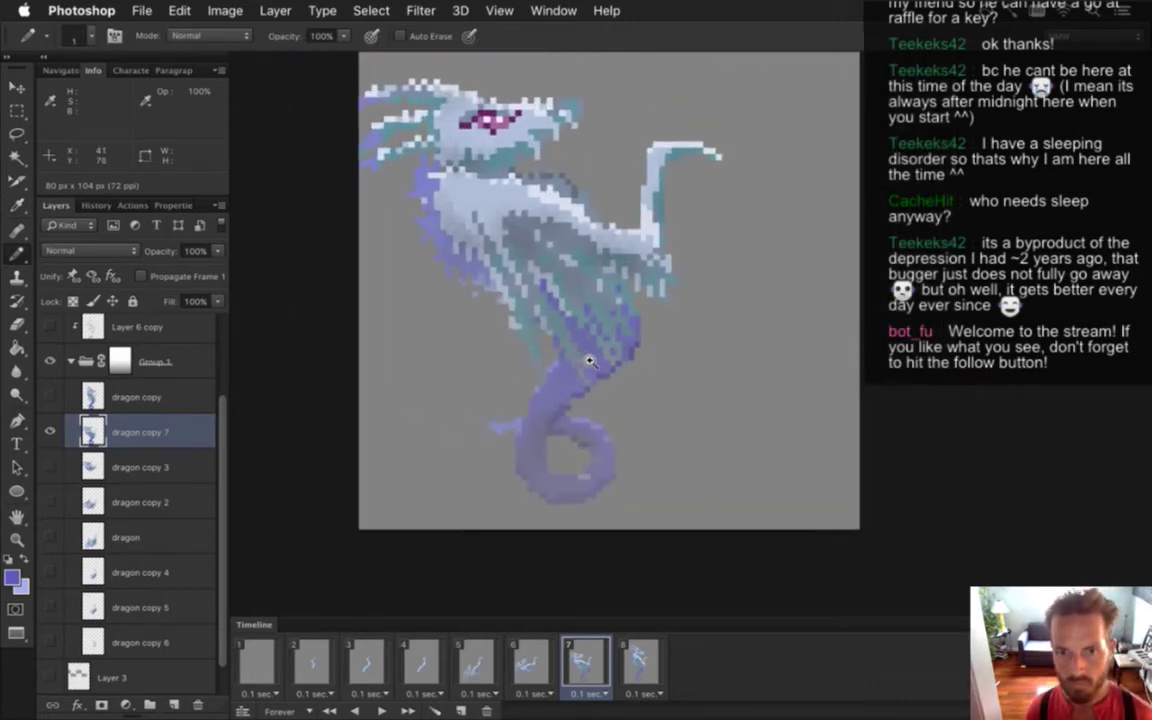
scroll(597, 360, "up", 3)
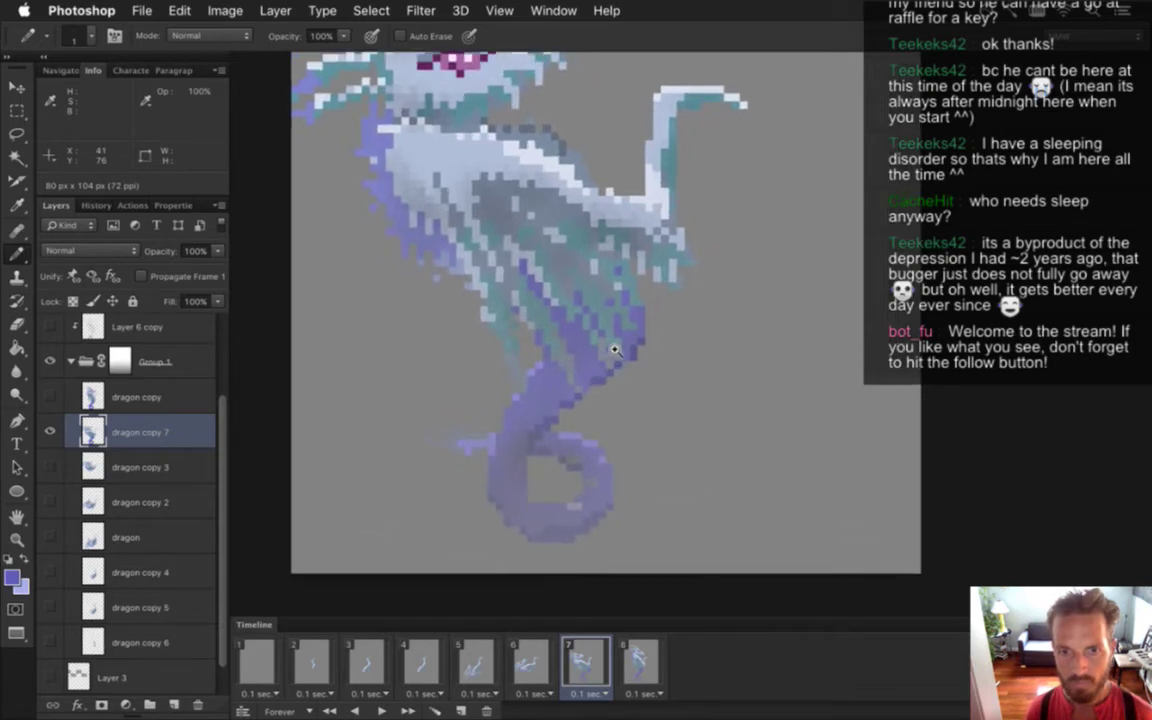
scroll(635, 338, "up", 2)
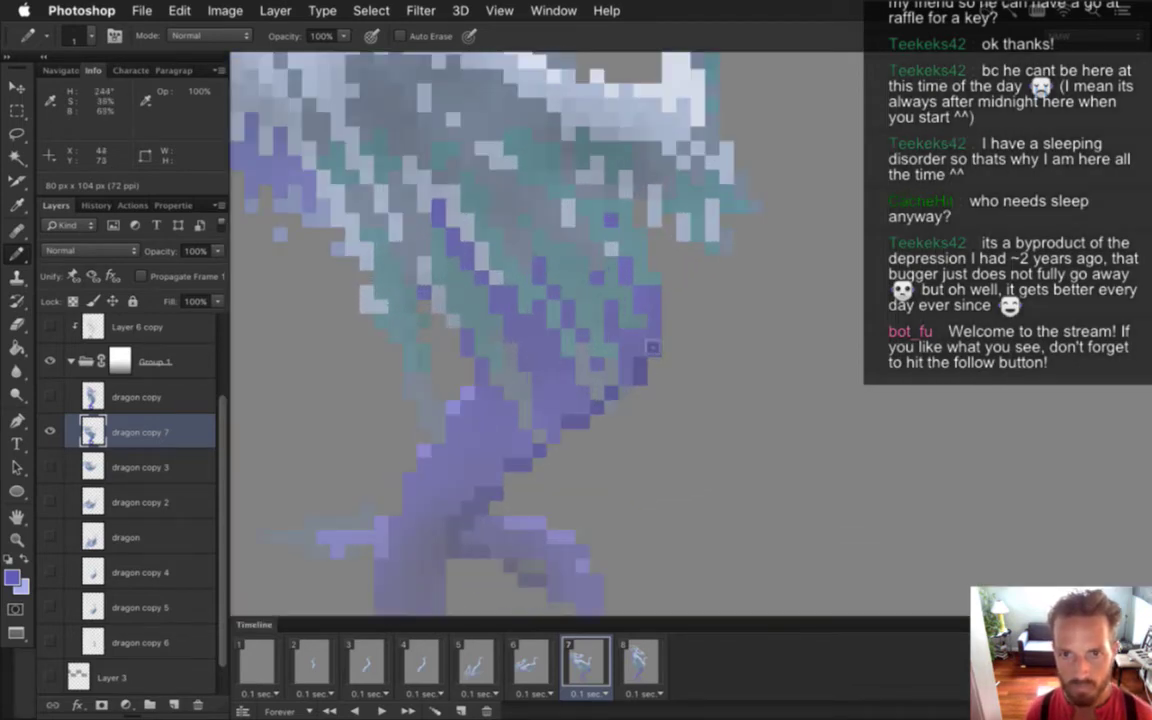
scroll(589, 365, "down", 4)
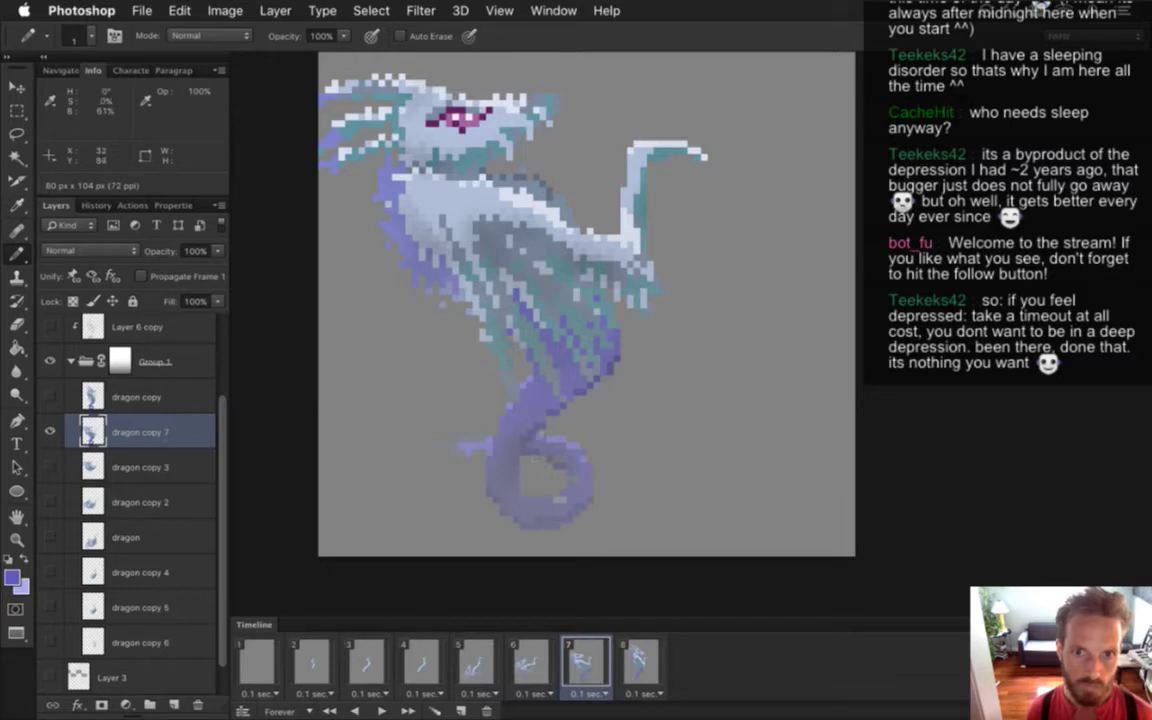
Erase the tail's curled end and side spike with a 3-pixel eraser, leaving a short stub below the body
scroll(540, 483, "up", 2)
key("e")
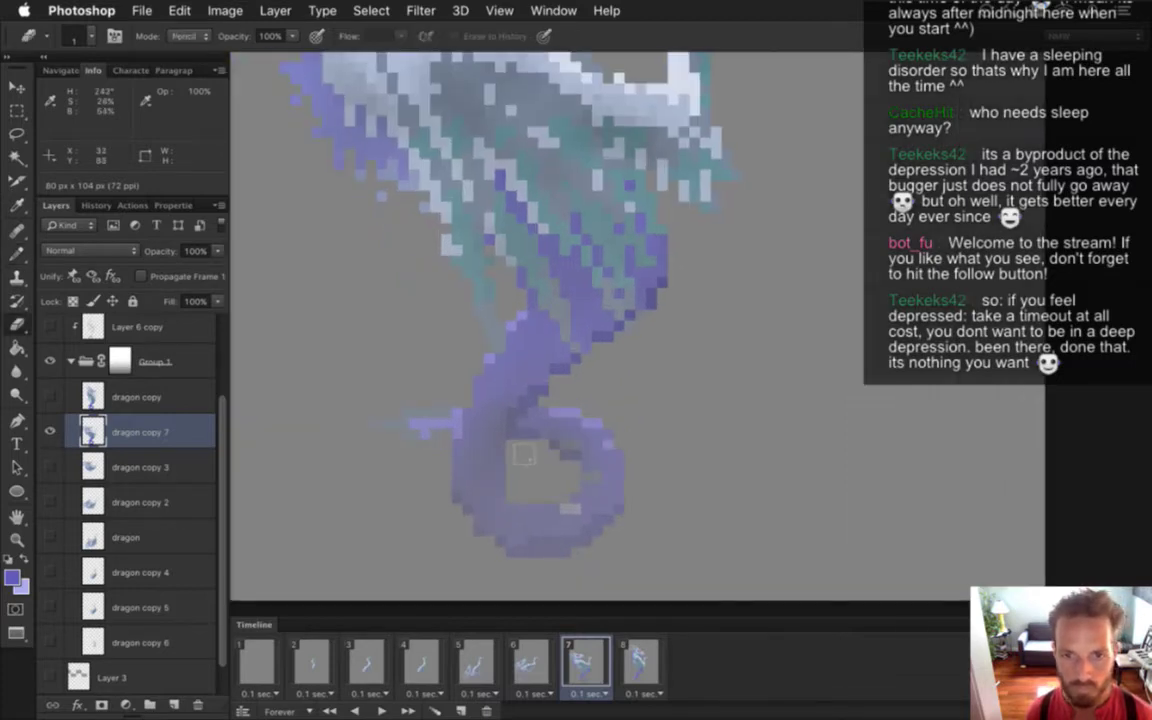
mouse_move(541, 459)
left_mouse_down()
mouse_move(515, 430)
mouse_move(555, 425)
mouse_move(587, 445)
left_mouse_up()
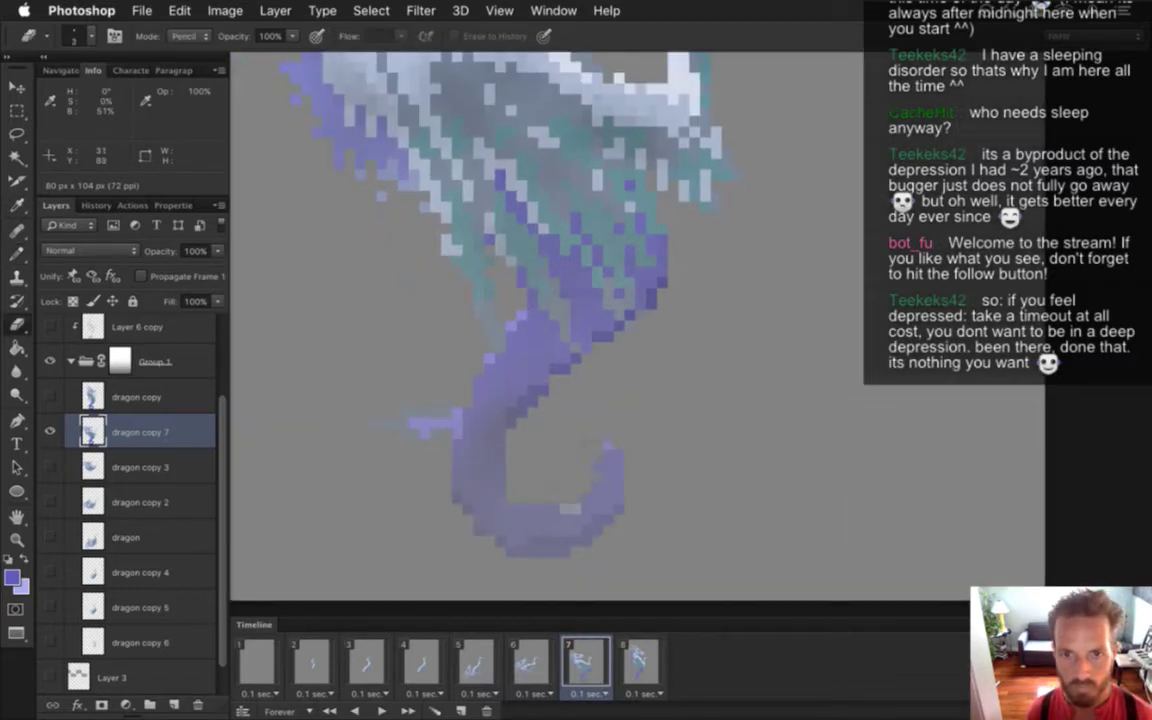
left_click_drag(598, 522, 596, 501)
left_click(447, 423)
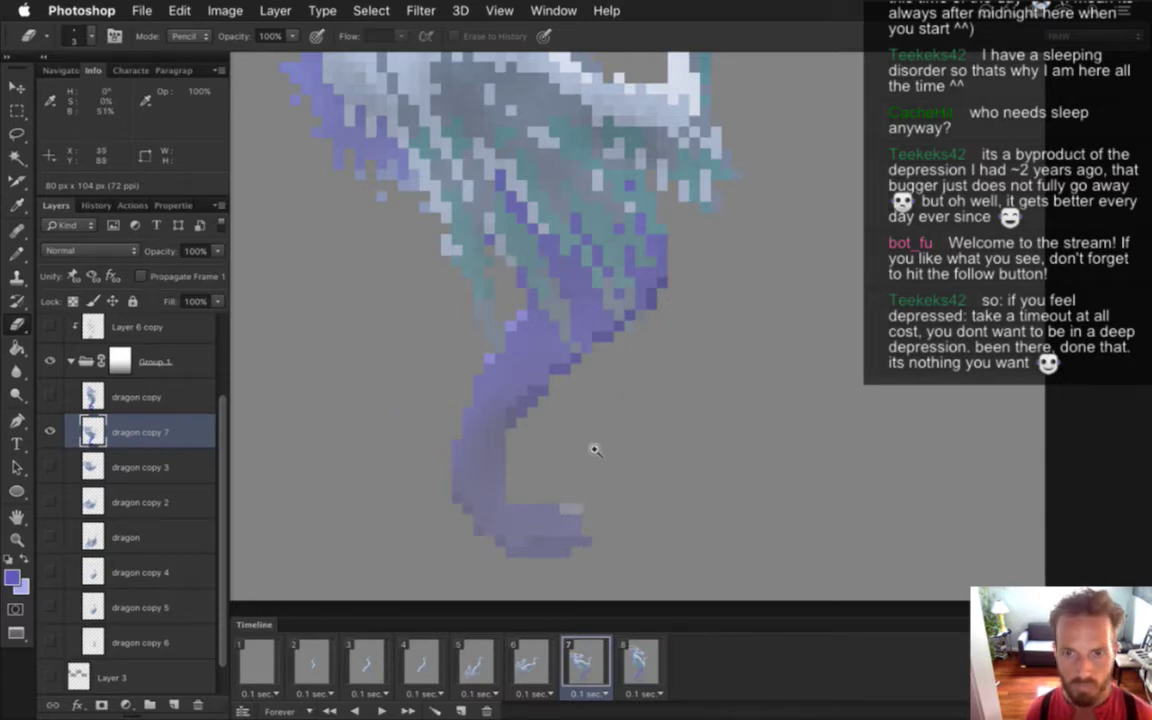
key("super+0")
mouse_move(583, 482)
left_mouse_down()
mouse_move(584, 495)
mouse_move(532, 474)
left_mouse_up()
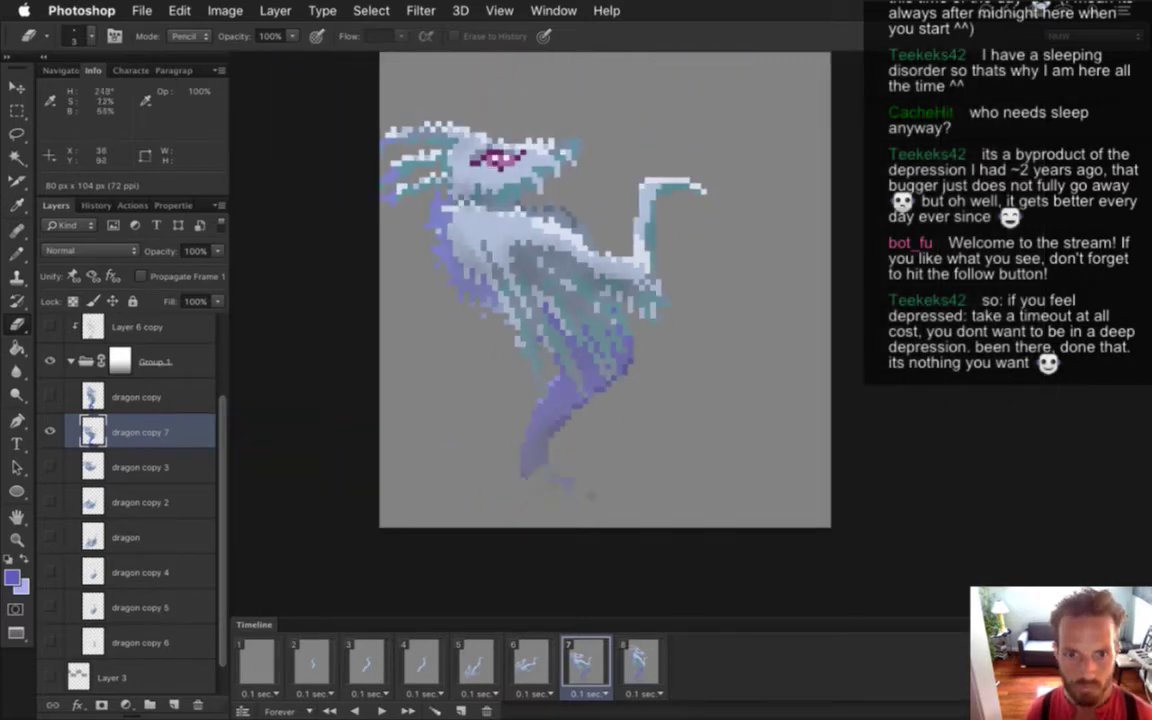
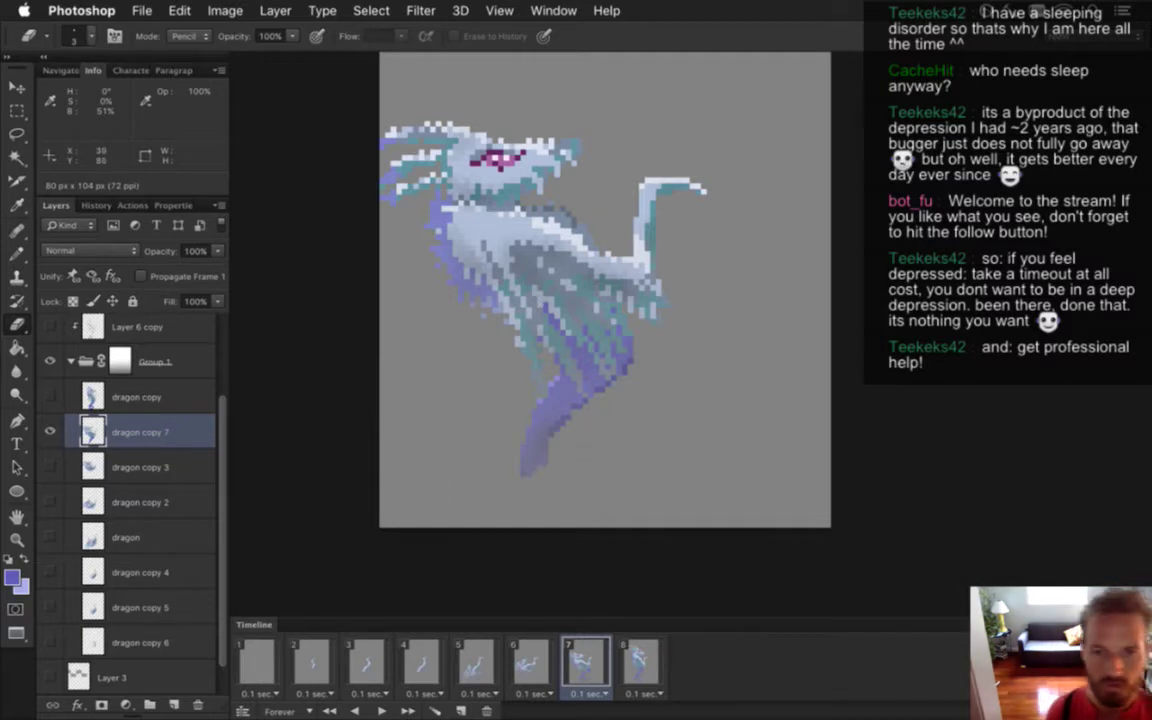
Select the tail stub with a rectangular marquee, shift it about 2 pixels right, and deselect it
key("i")
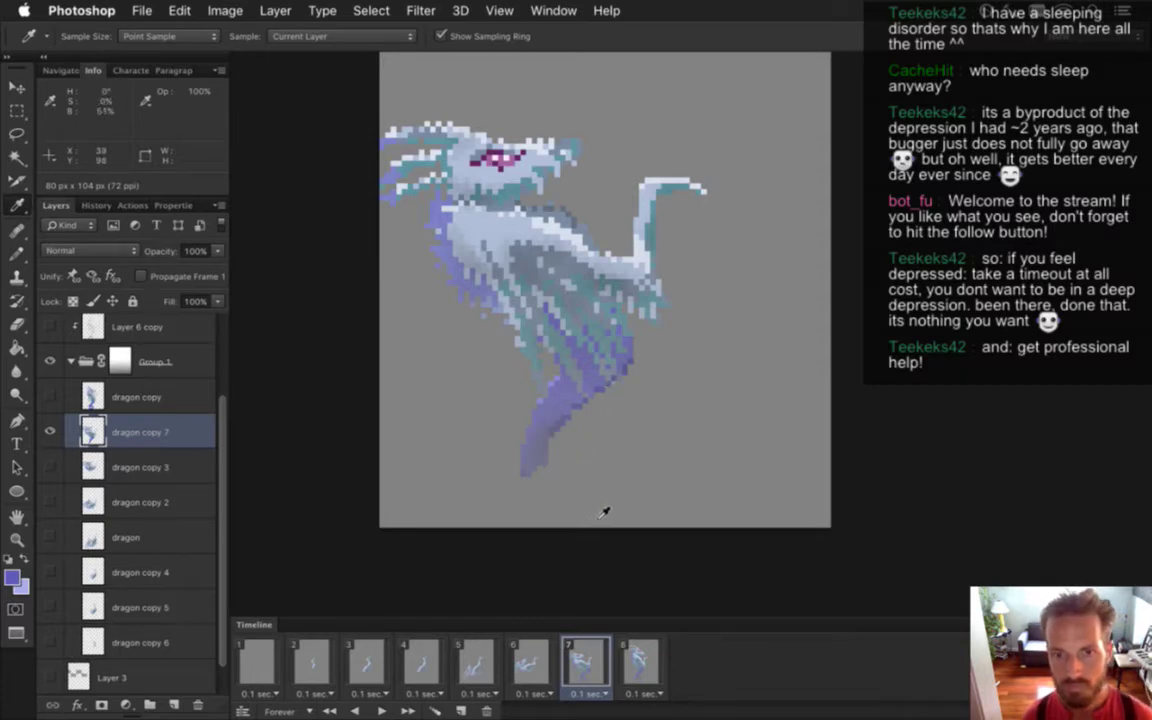
key("super+equal")
key("super+equal")
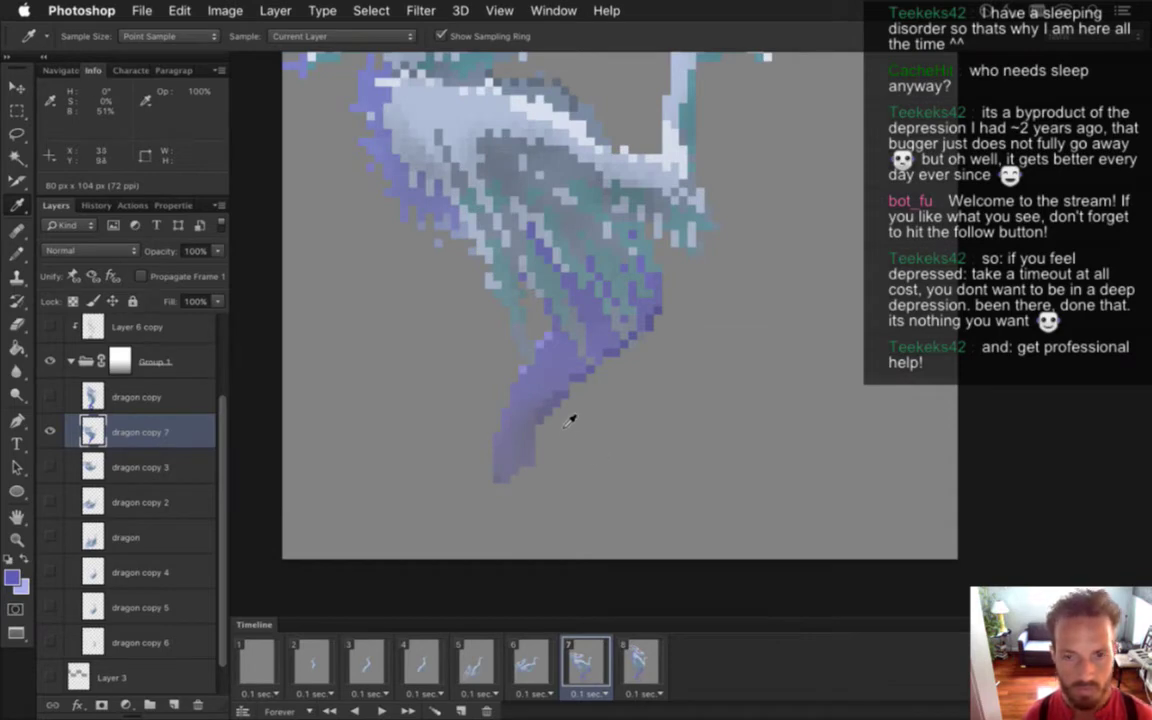
key("m")
left_click_drag(492, 354, 590, 480)
left_click_drag(548, 400, 615, 487)
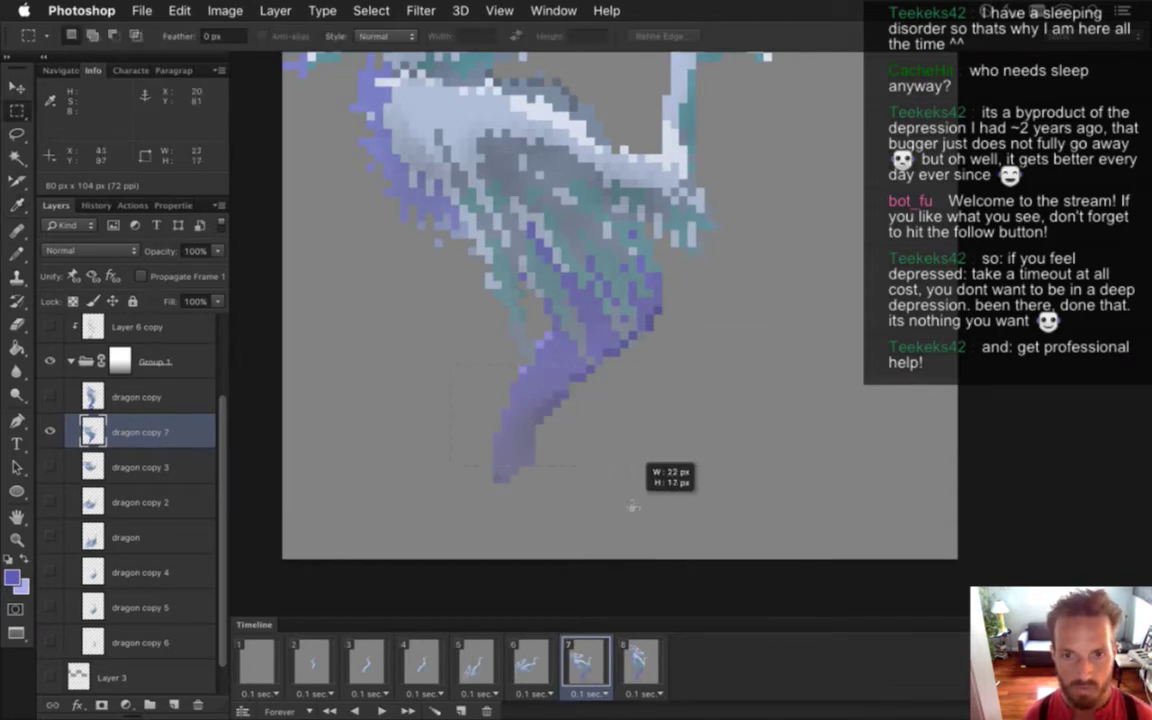
key("v")
key("Right")
key("Right")
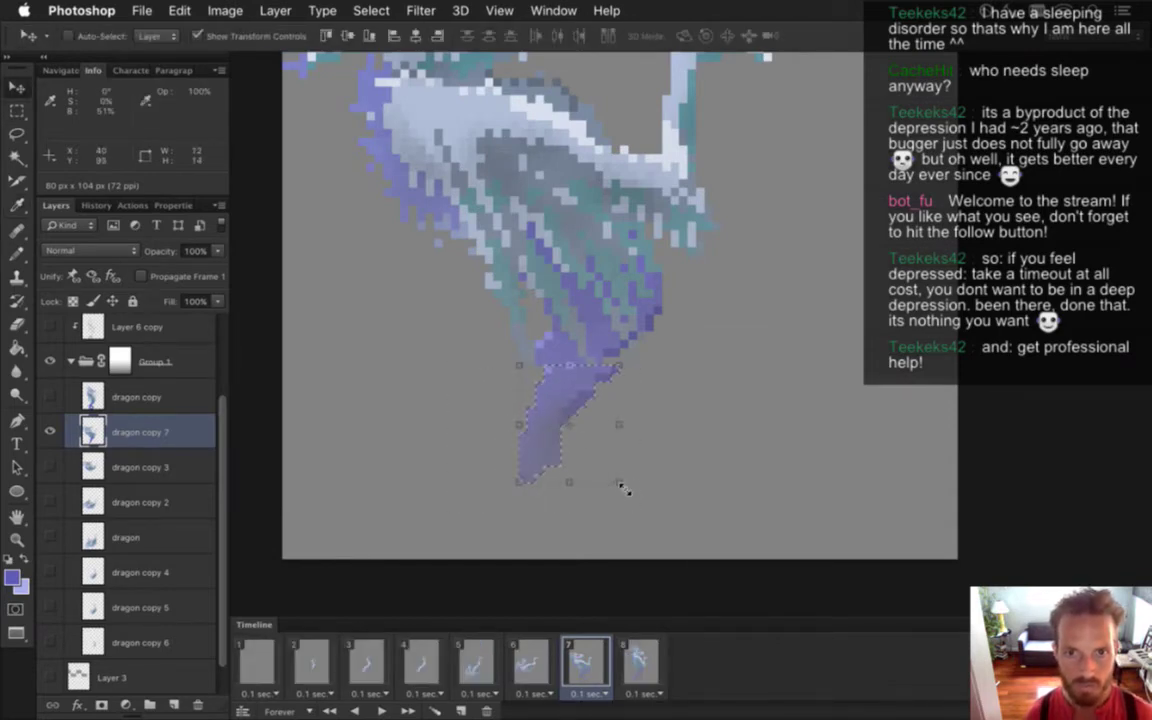
key("Left")
key("ctrl+d")
Smooth the joint between the shifted tail and the body by erasing protruding edge pixels and penciling sampled light purple
key("e")
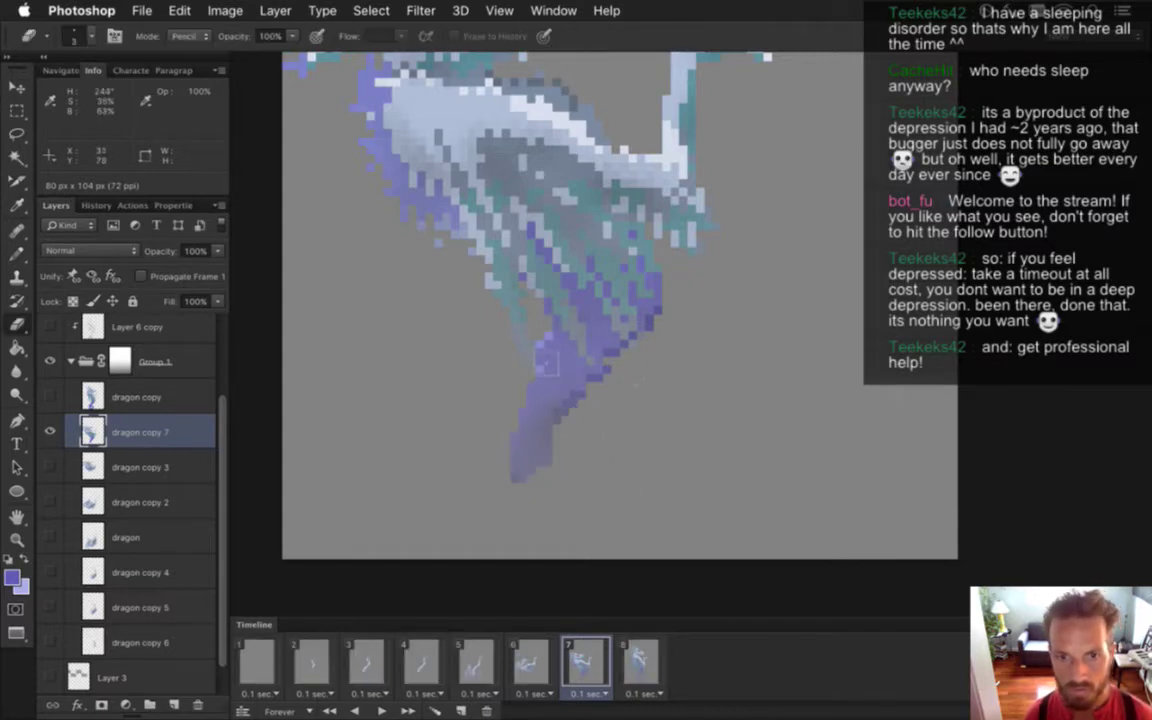
key("b")
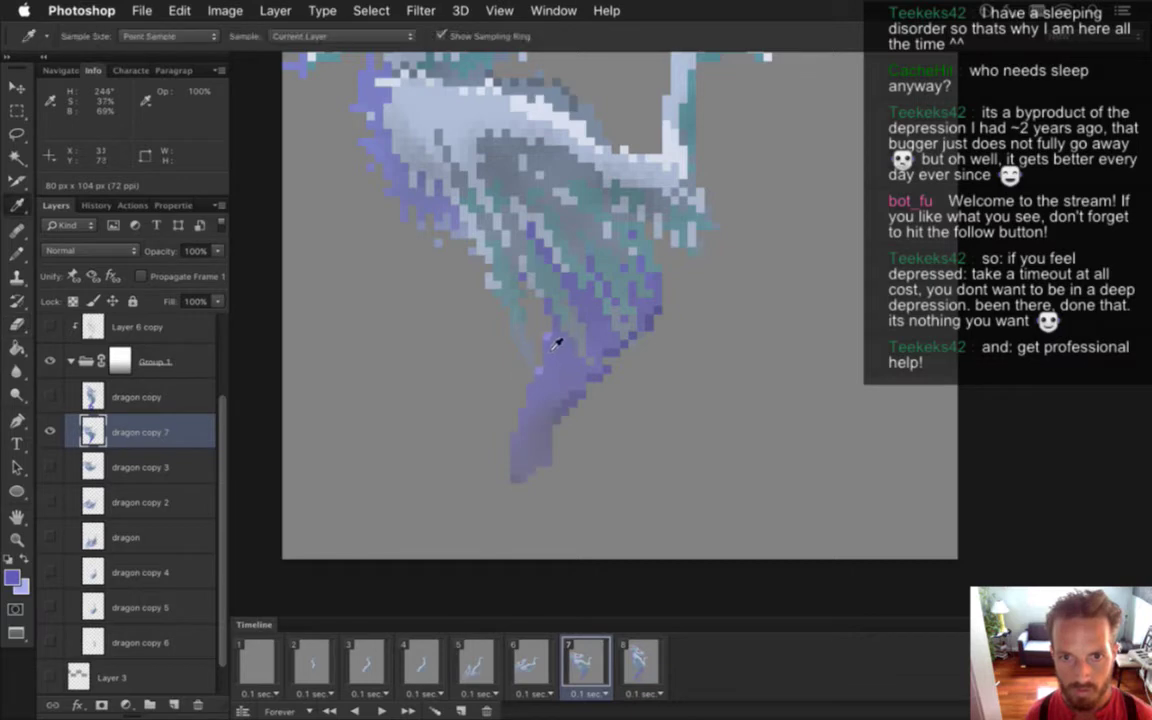
left_click(552, 351, "alt")
left_click_drag(548, 339, 540, 368)
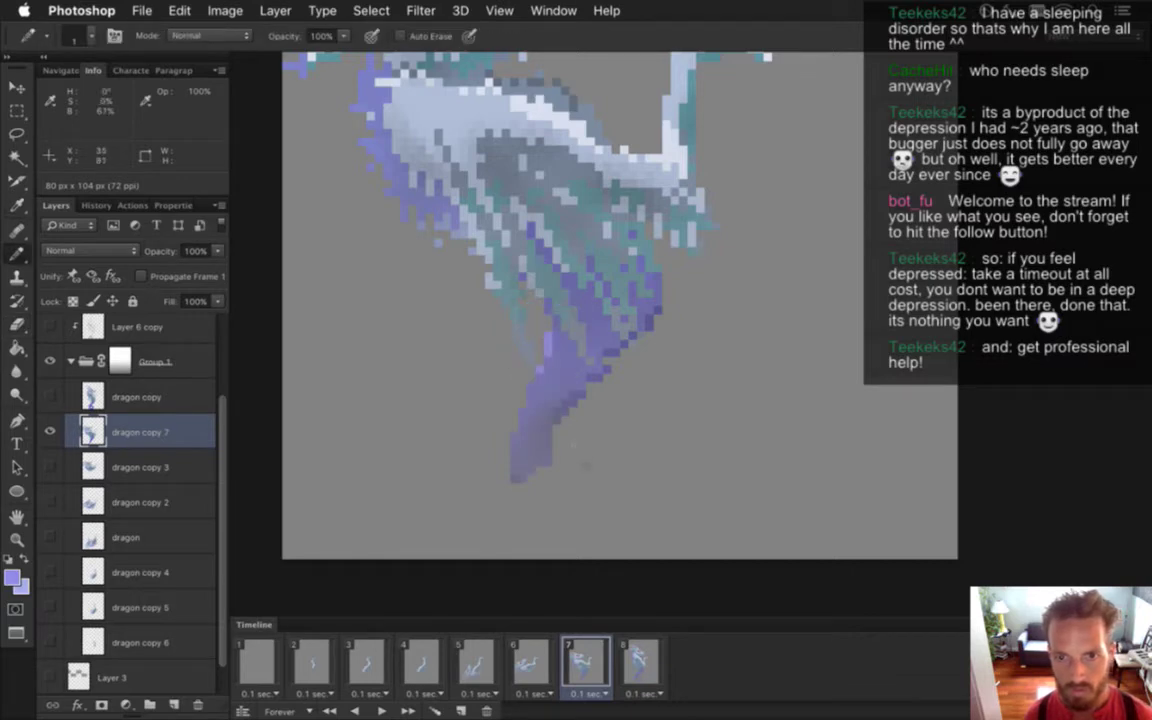
key("e")
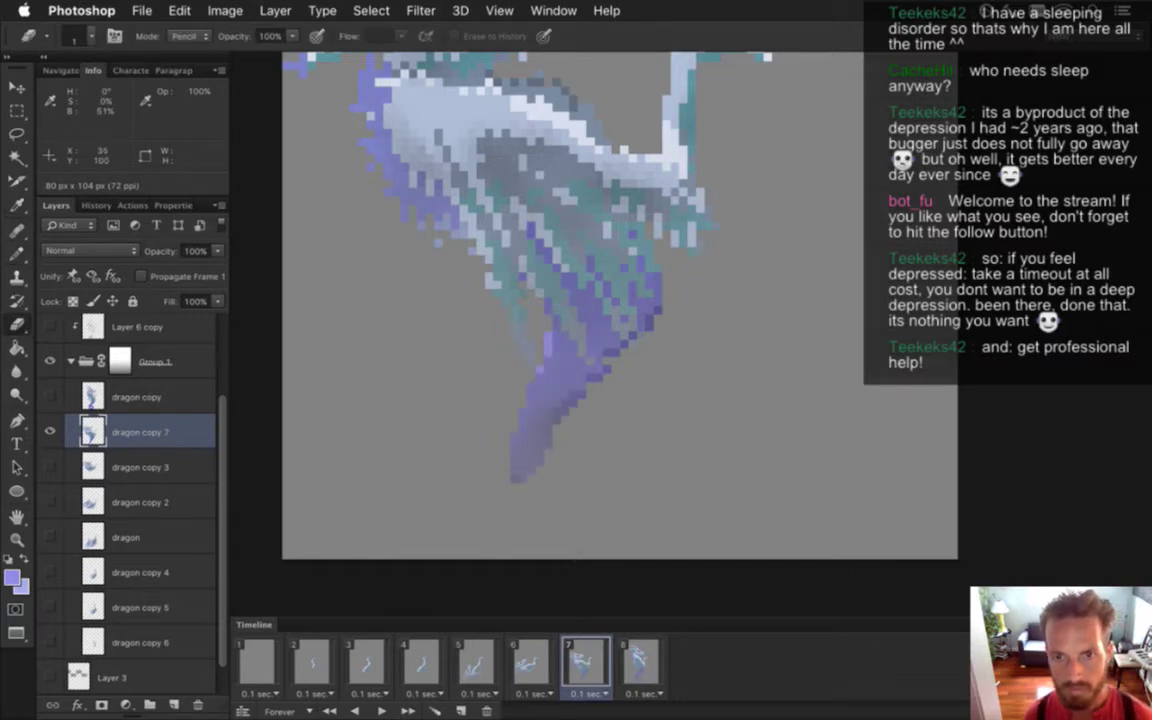
Compare the dragon's pose in frame 7 with frames 8 and 6
left_click_drag(616, 353, 553, 371)
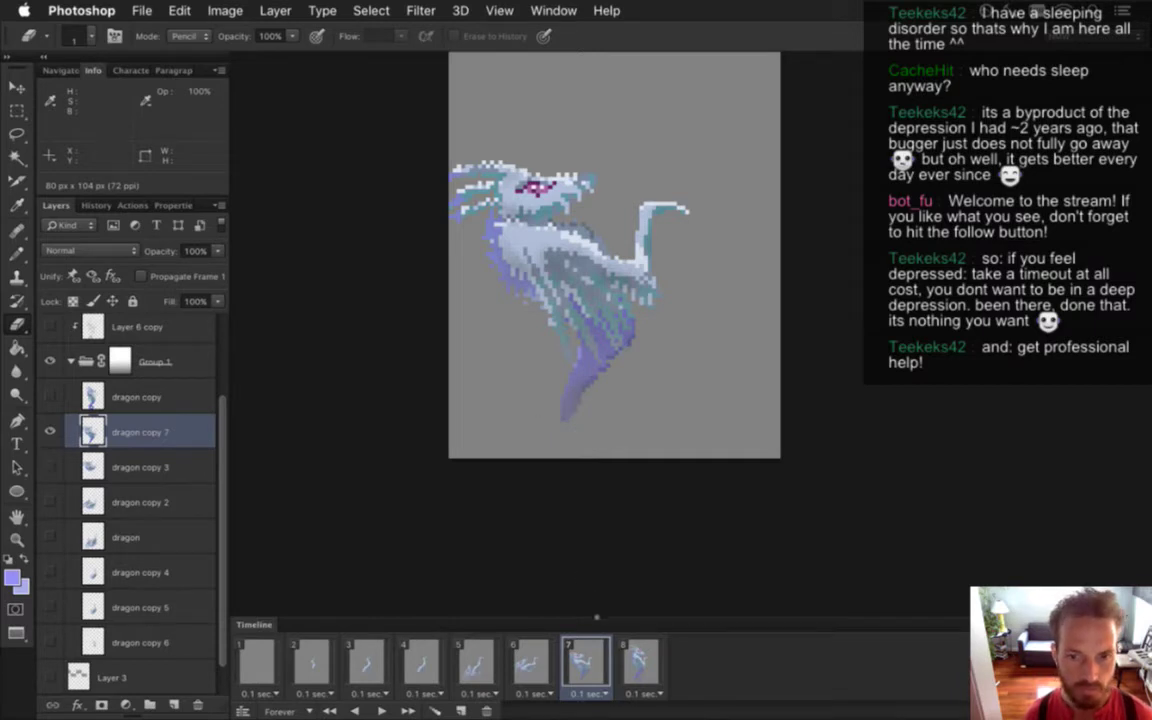
left_click(641, 660)
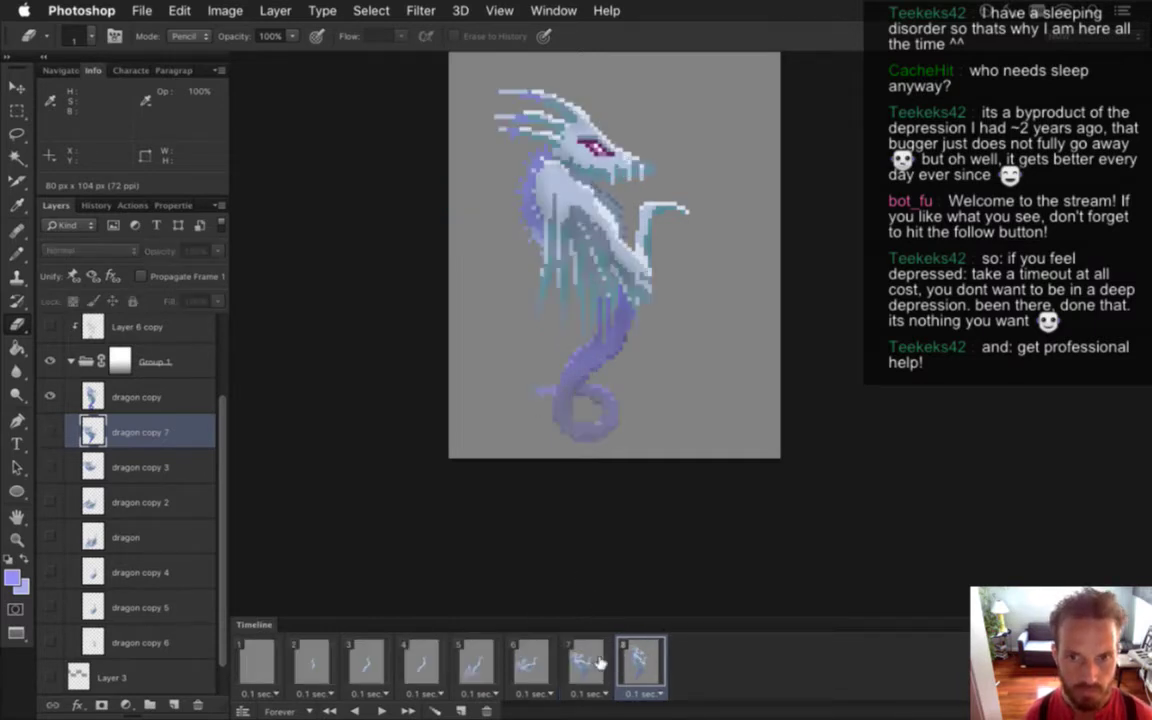
left_click(598, 662)
left_click(642, 663)
left_click(598, 662)
left_click(632, 662)
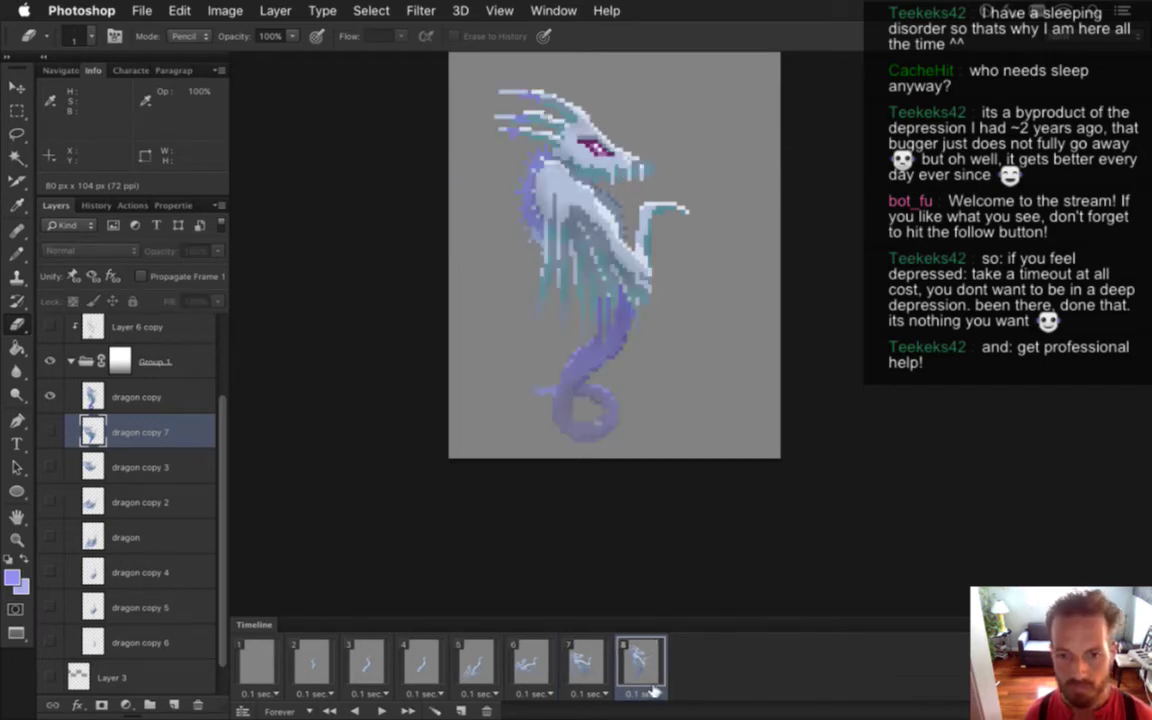
left_click(586, 660)
left_click(531, 660)
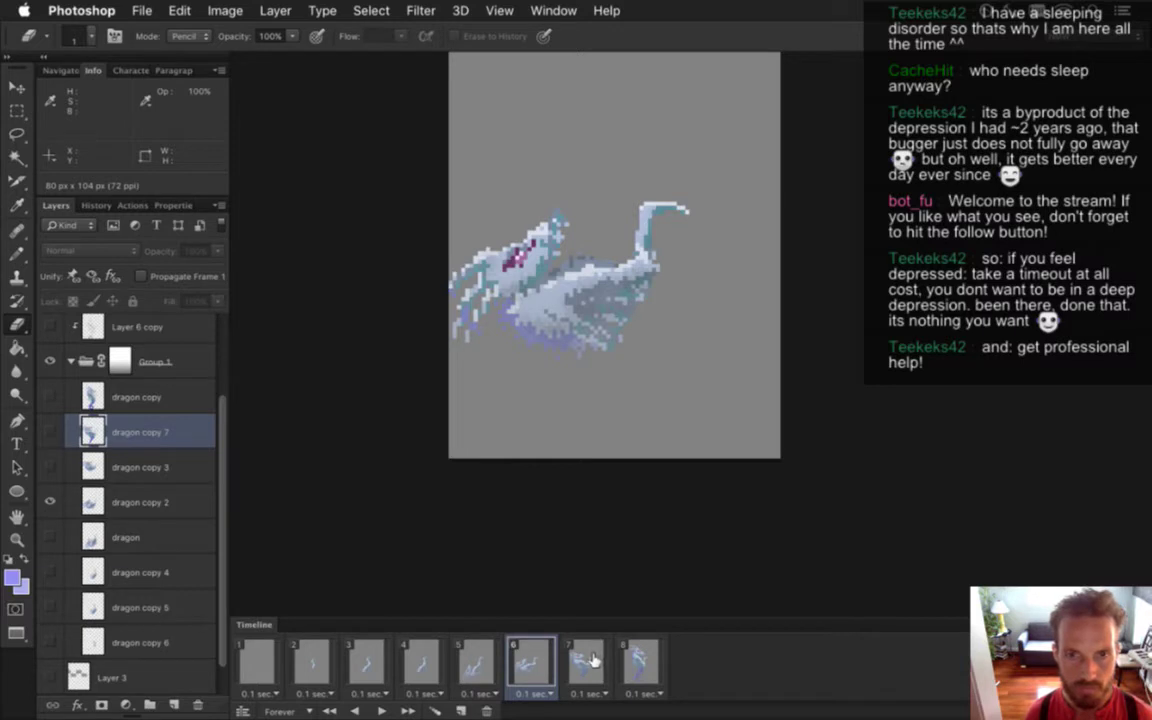
left_click(596, 661)
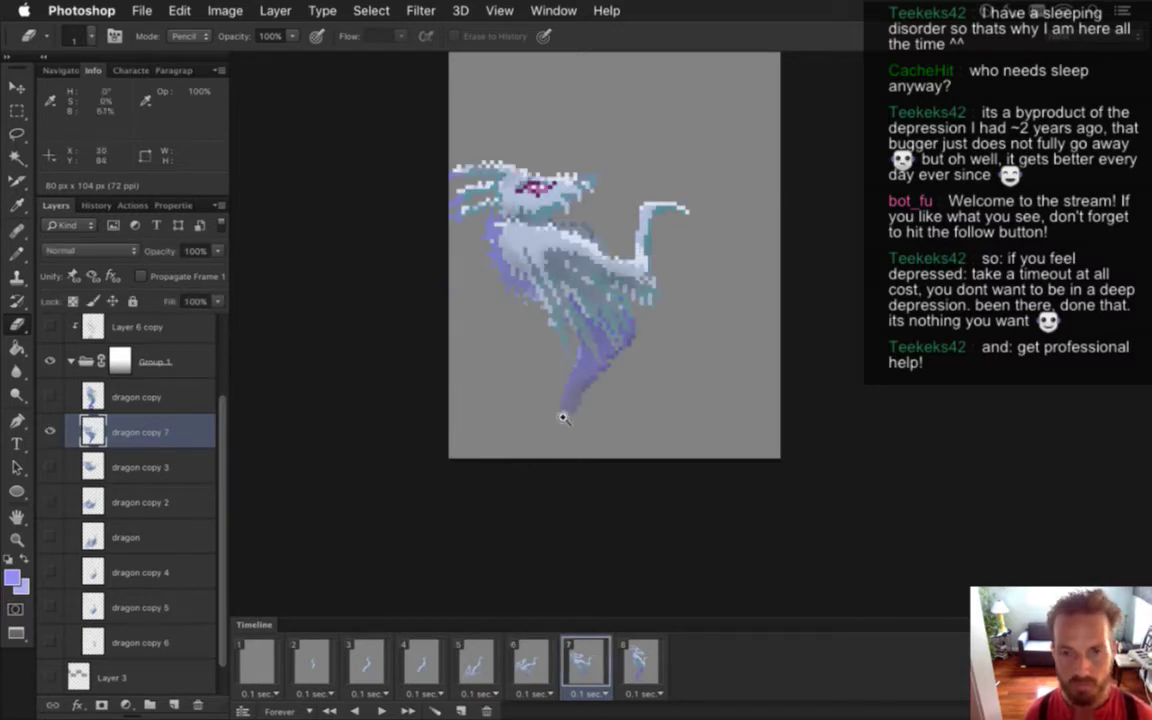
Fade out the lower end of frame 7's tail using the eraser at 20% opacity, sized 5 and 3 pixels
left_click_drag(563, 417, 625, 428)
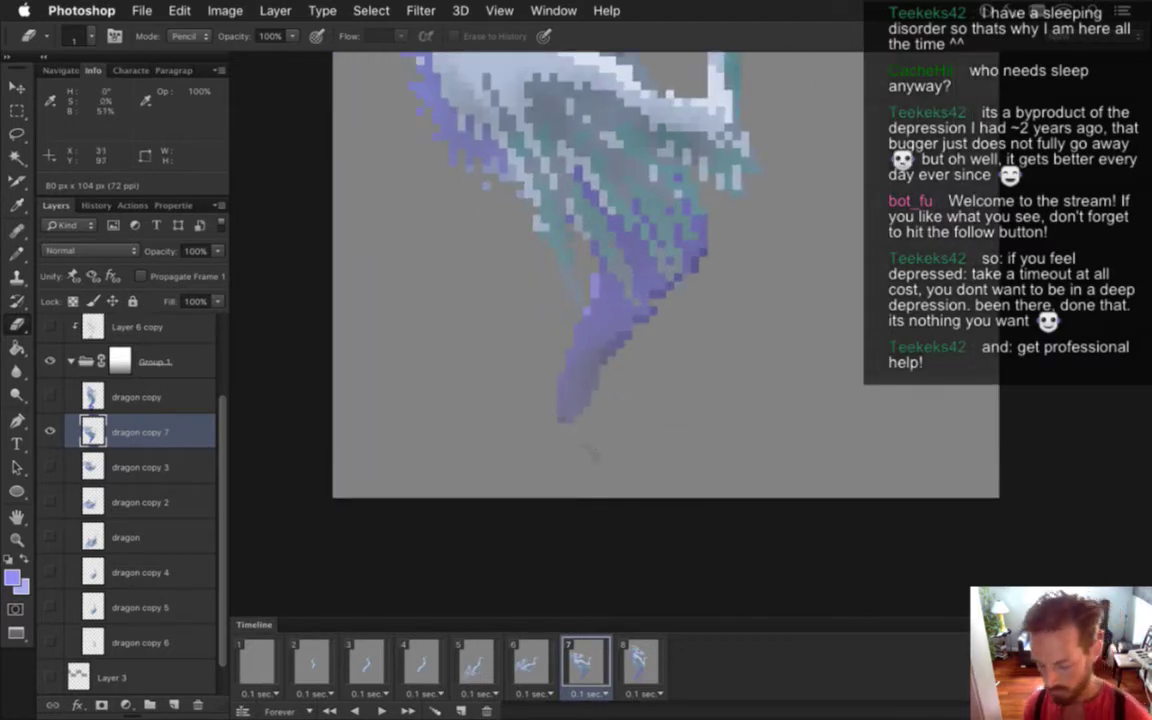
key("i")
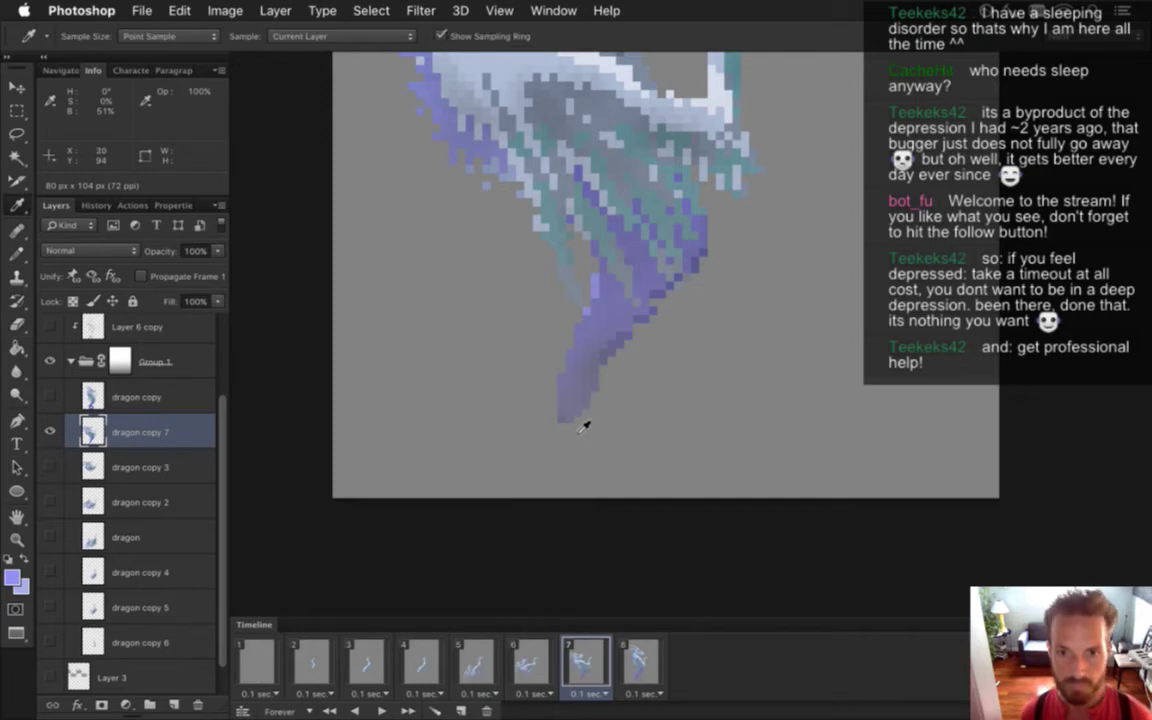
key("b")
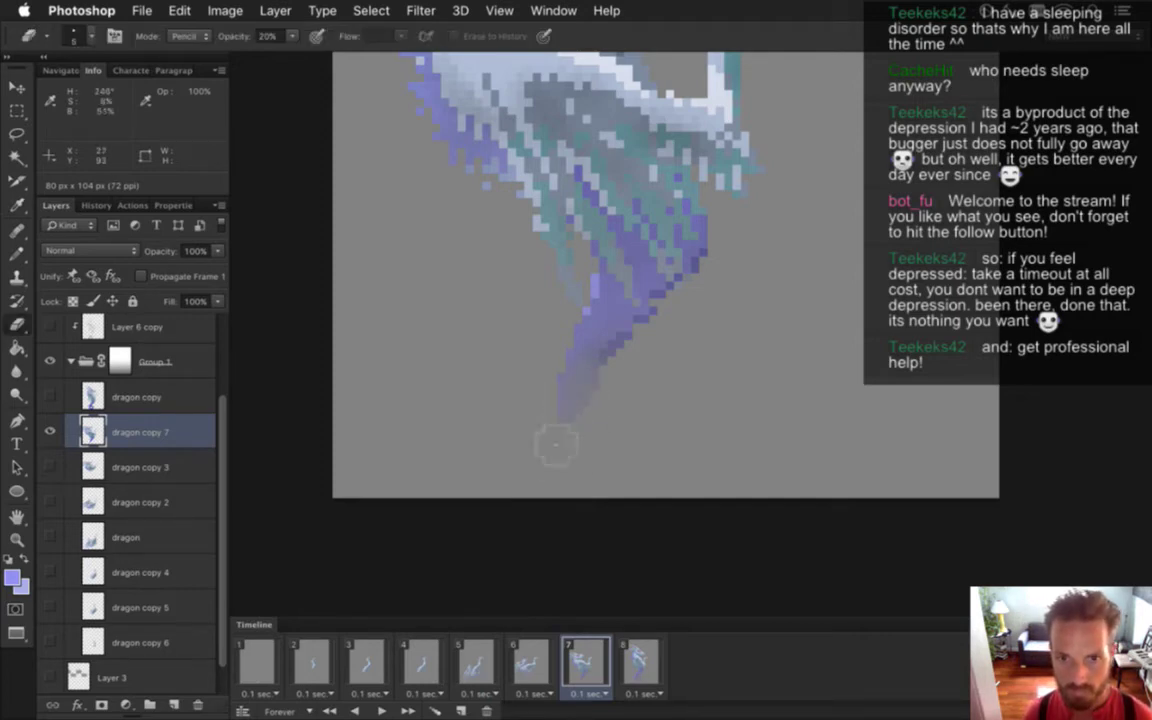
mouse_move(573, 455)
left_mouse_down()
mouse_move(592, 389)
mouse_move(587, 346)
mouse_move(541, 445)
mouse_move(574, 433)
mouse_move(574, 461)
mouse_move(594, 395)
mouse_move(562, 430)
left_mouse_up()
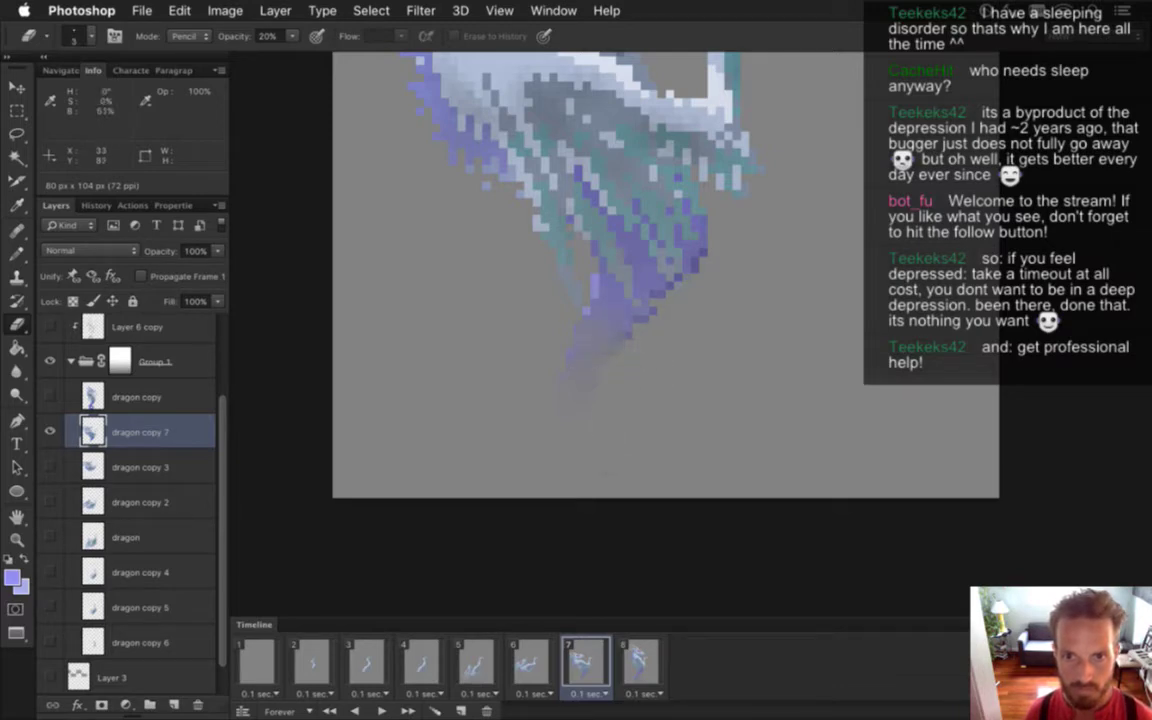
left_click_drag(525, 424, 461, 410)
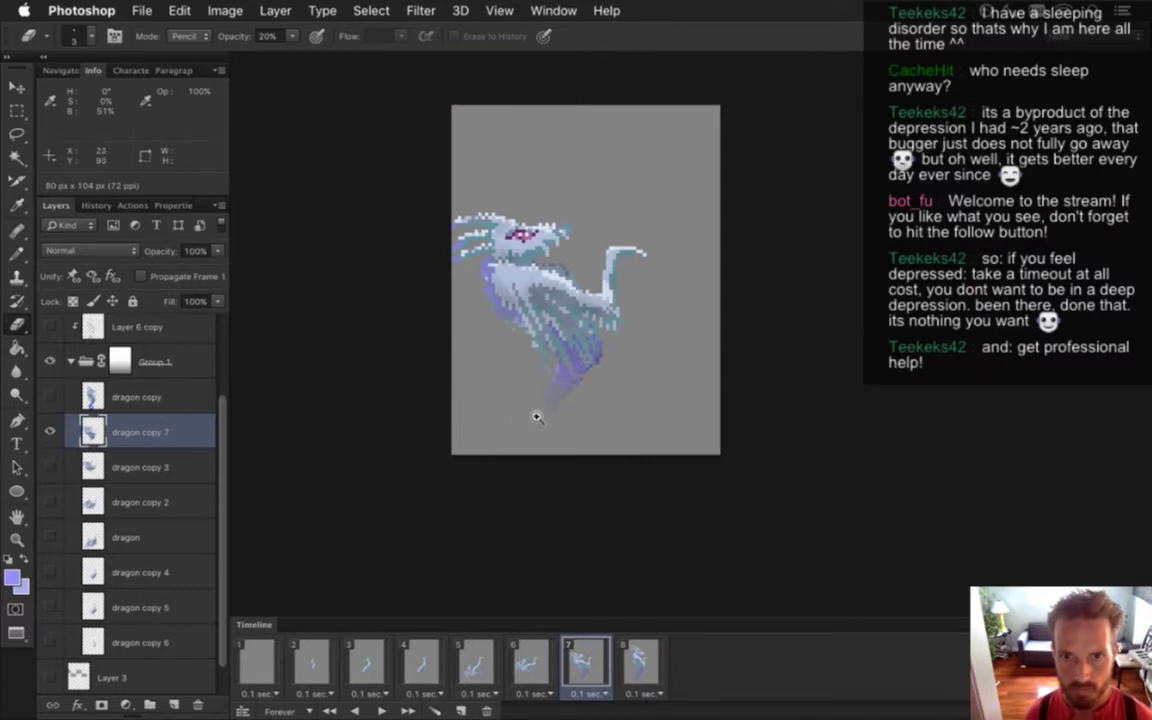
left_click_drag(572, 394, 610, 388)
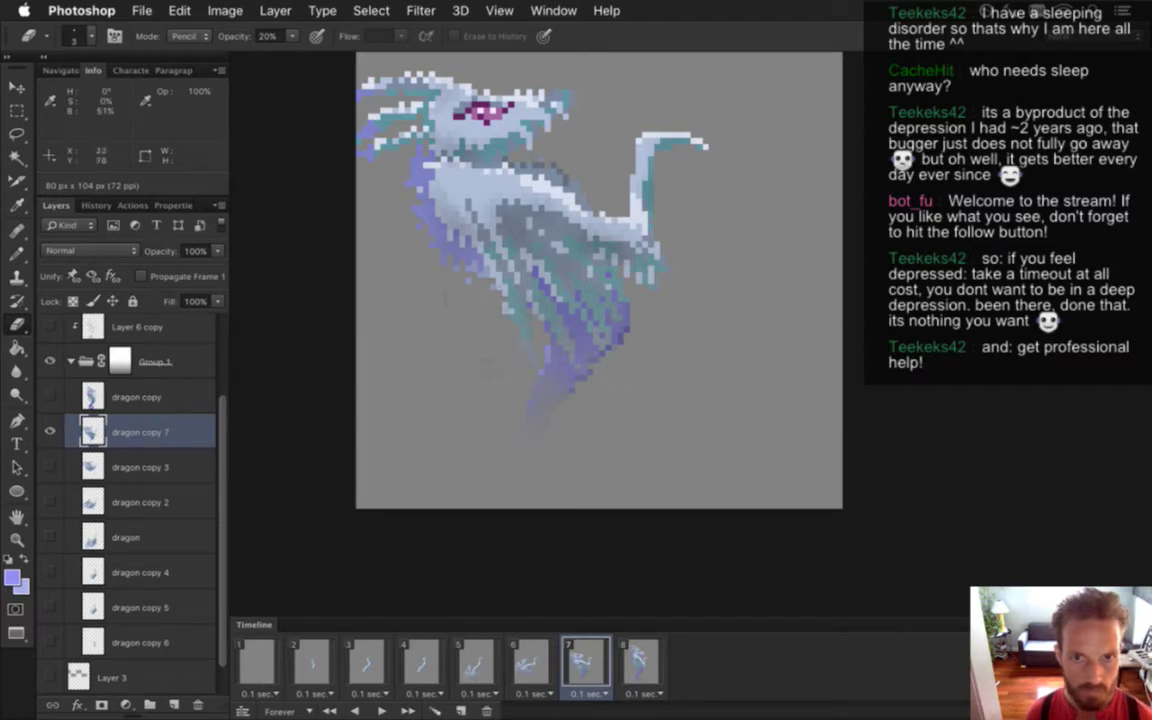
scroll(543, 440, "down", 5)
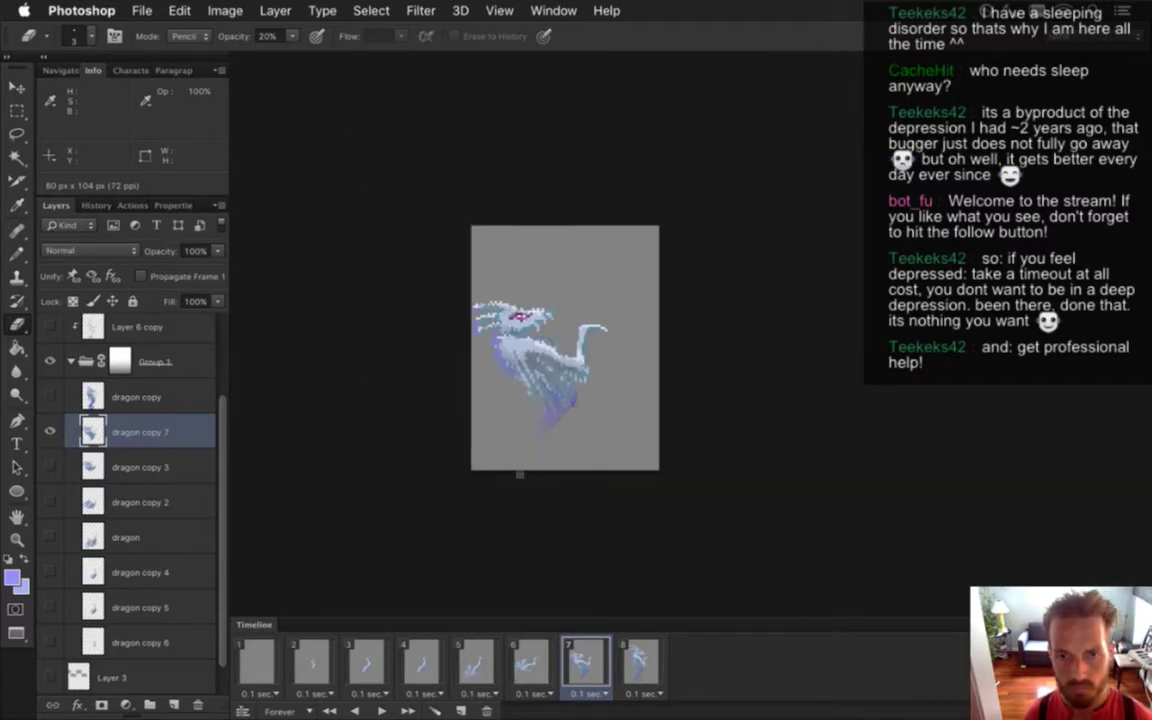
scroll(542, 400, "up", 3)
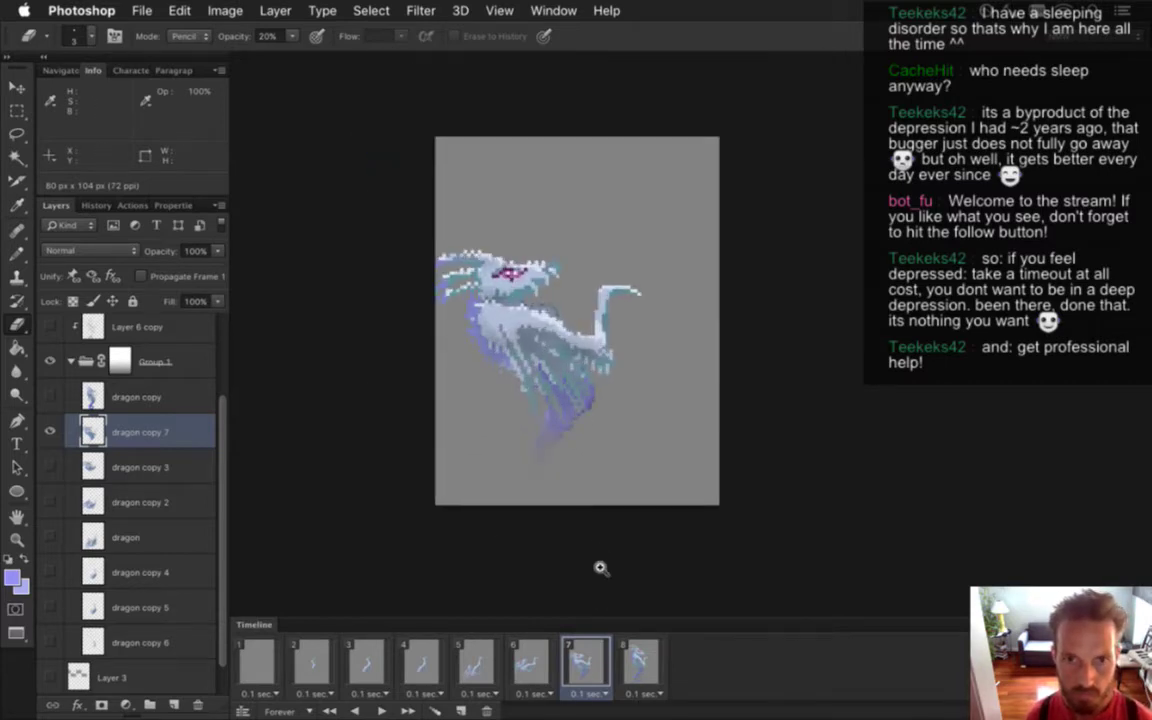
Pencil a tapering tail below the rear body in frame 6, on layer dragon copy 2, using sampled purple
left_click(548, 668)
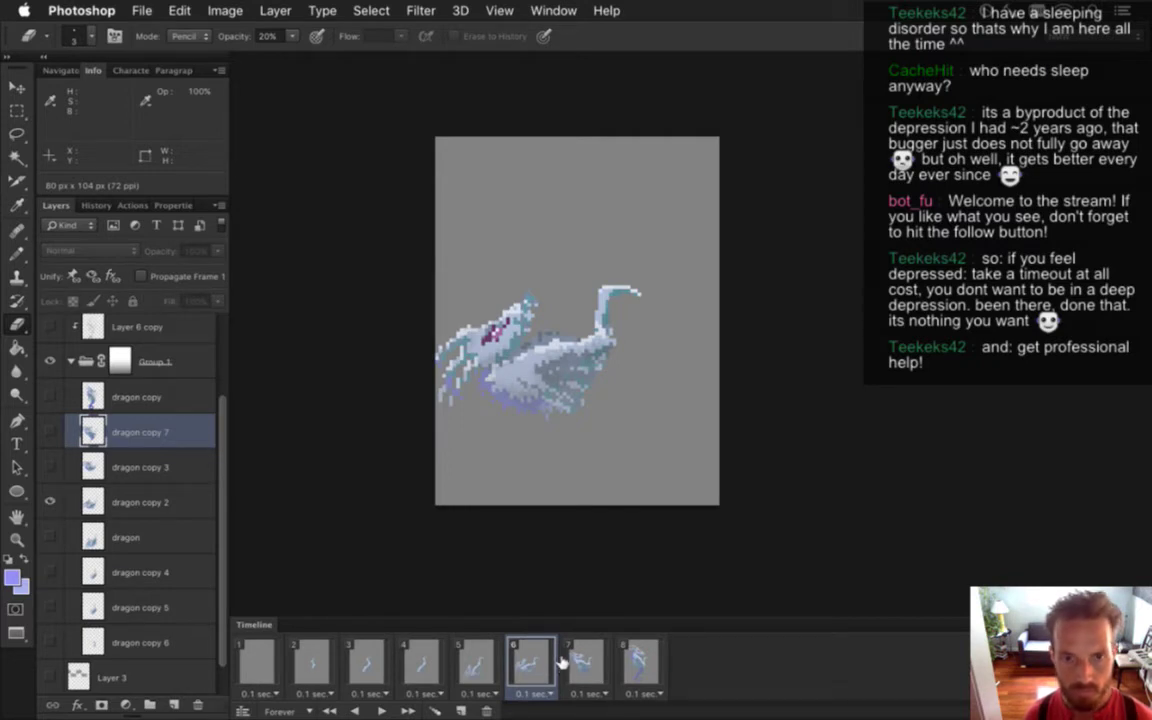
key("super+equal")
key("super+equal")
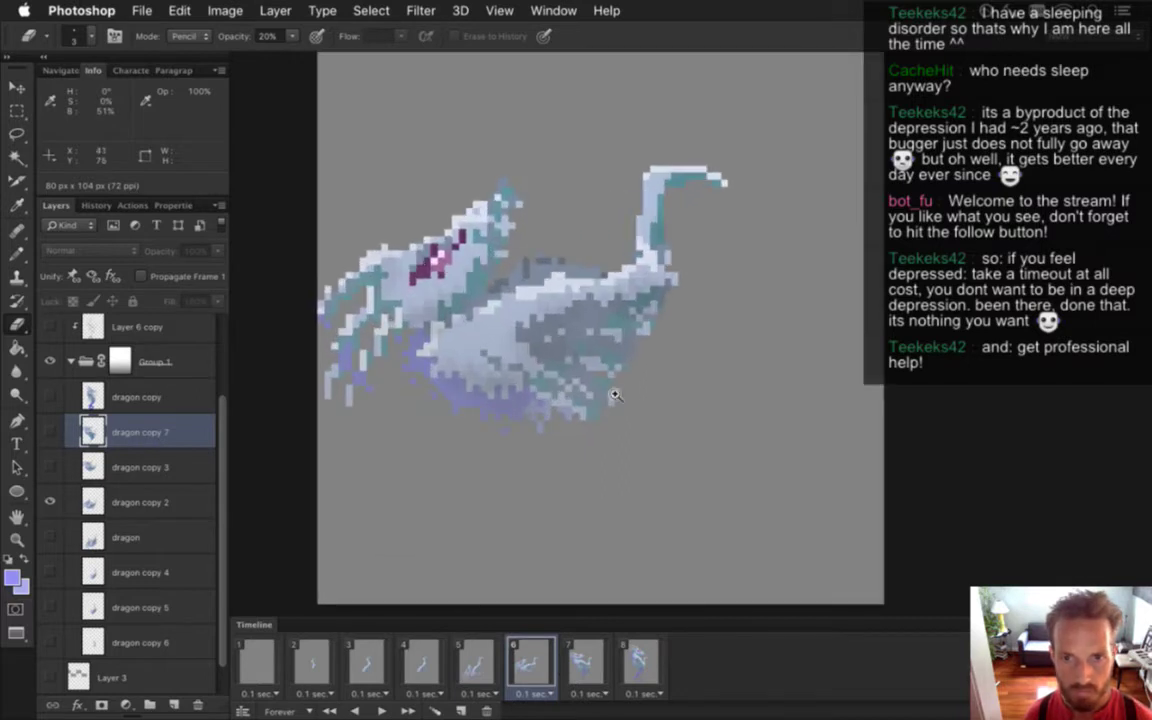
key("i")
left_click(529, 405)
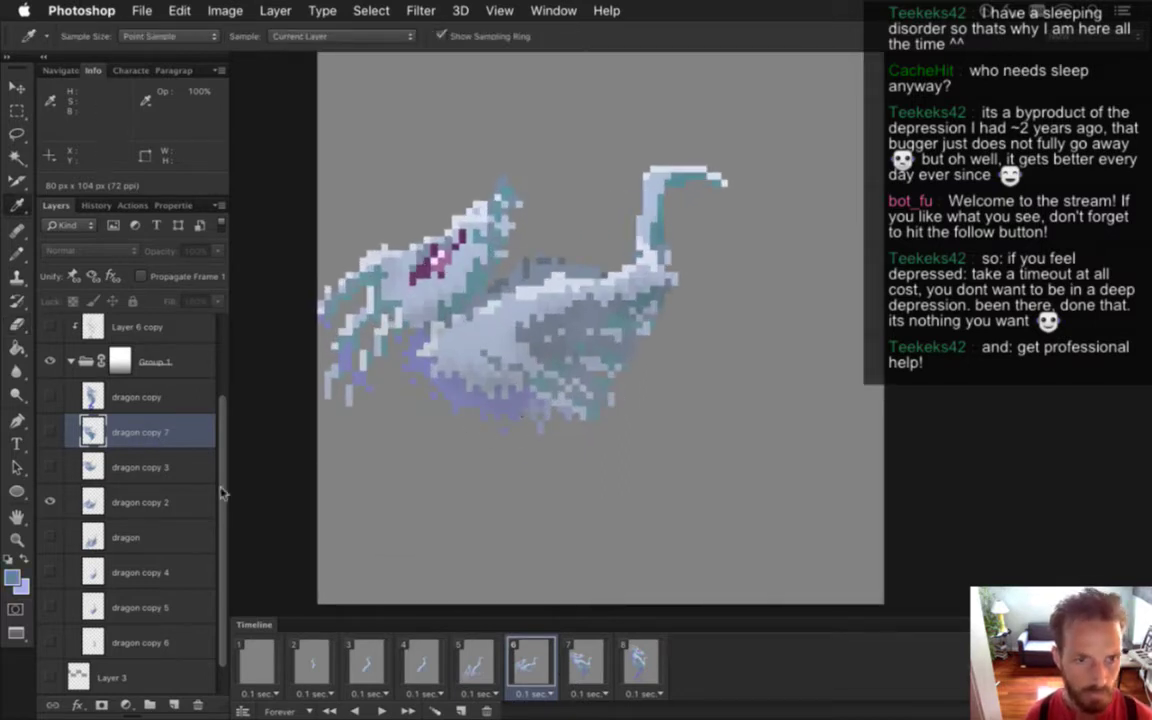
left_click(130, 500)
key("b")
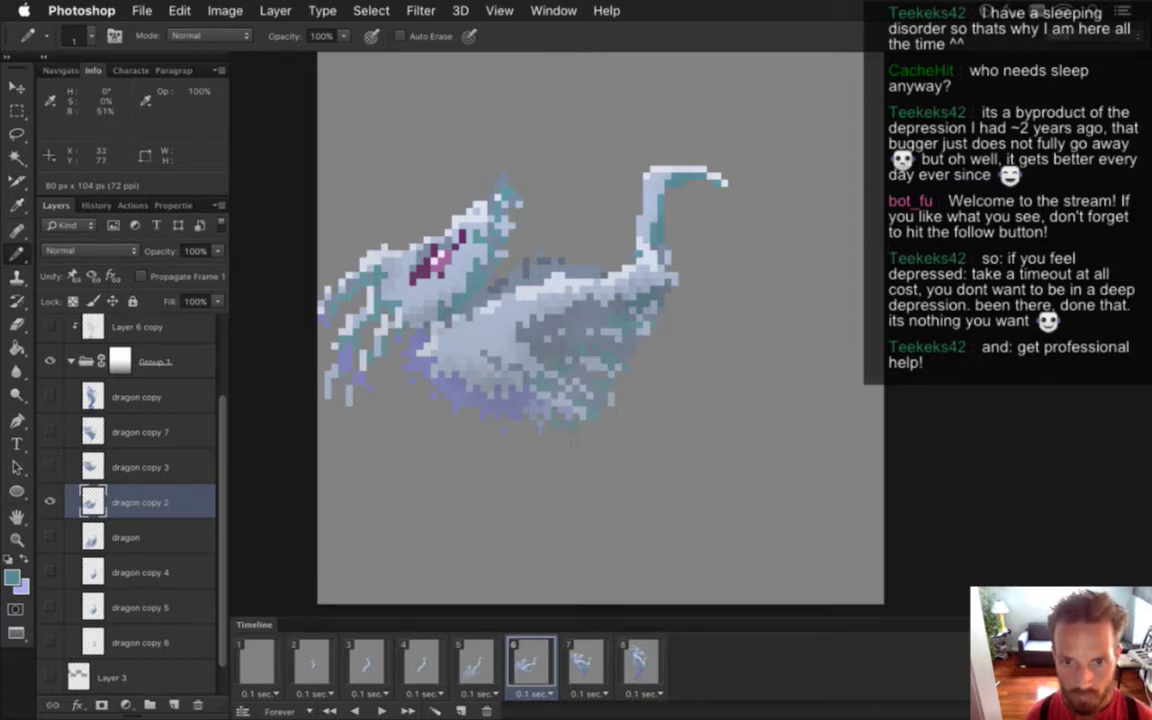
left_click(475, 377, "alt")
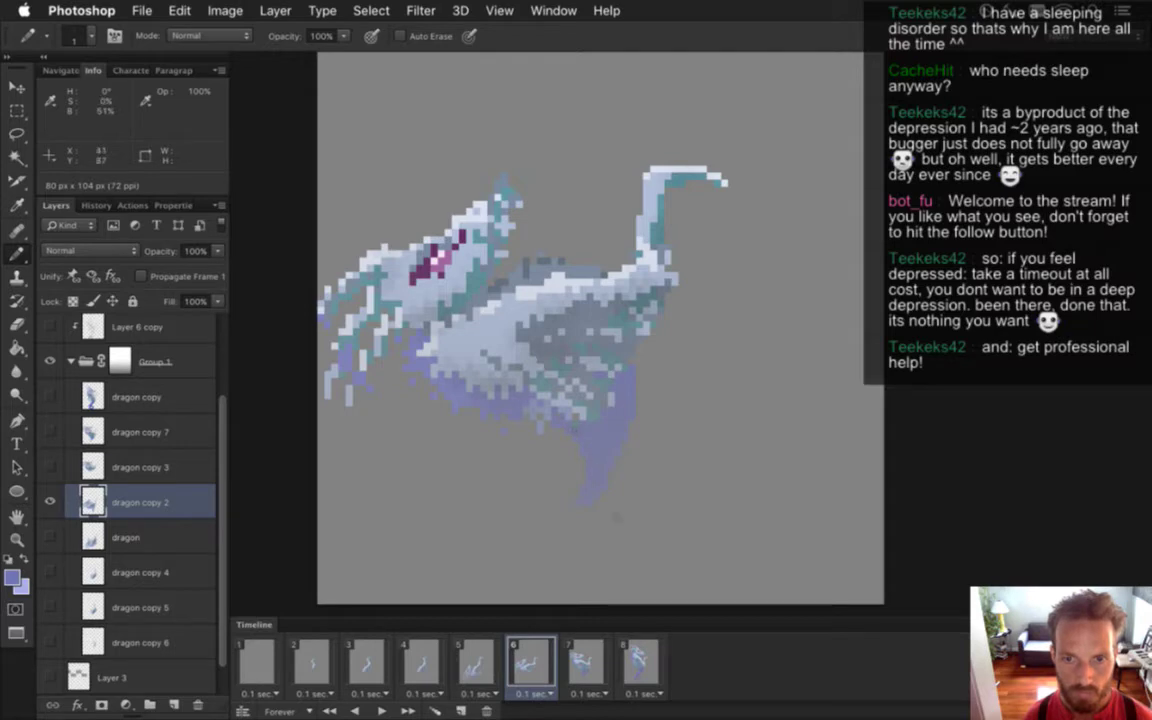
mouse_move(577, 479)
left_mouse_down()
mouse_move(512, 460)
mouse_move(560, 463)
left_mouse_up()
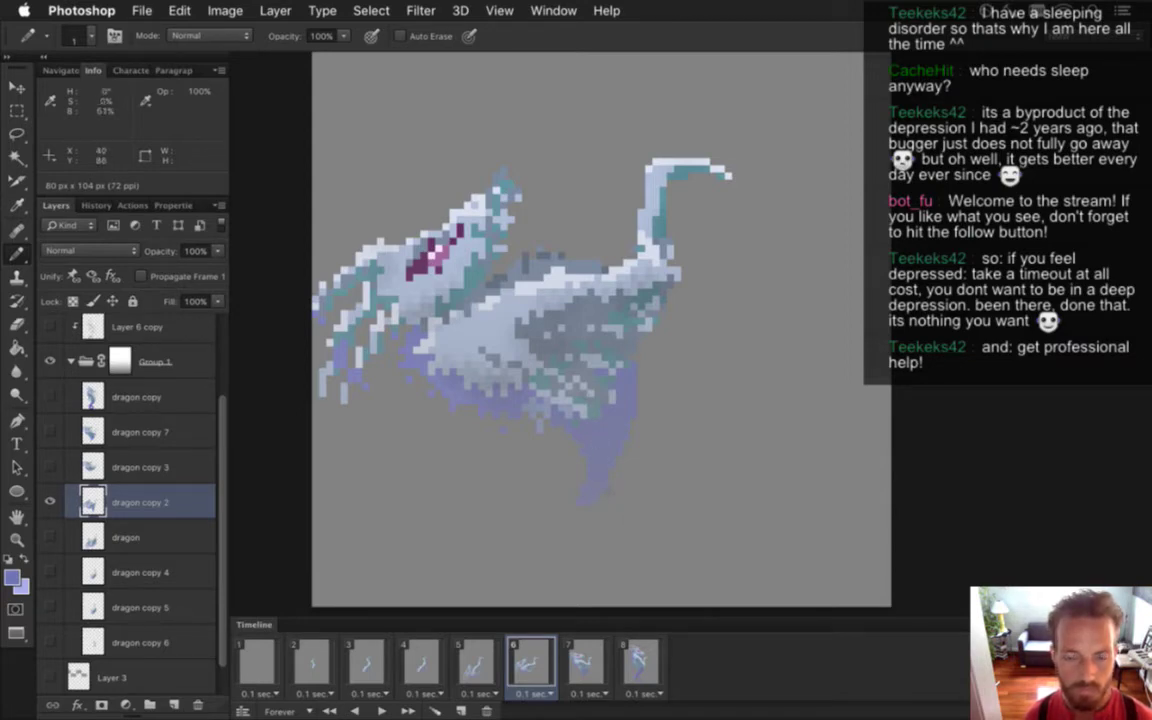
left_click_drag(583, 420, 490, 408)
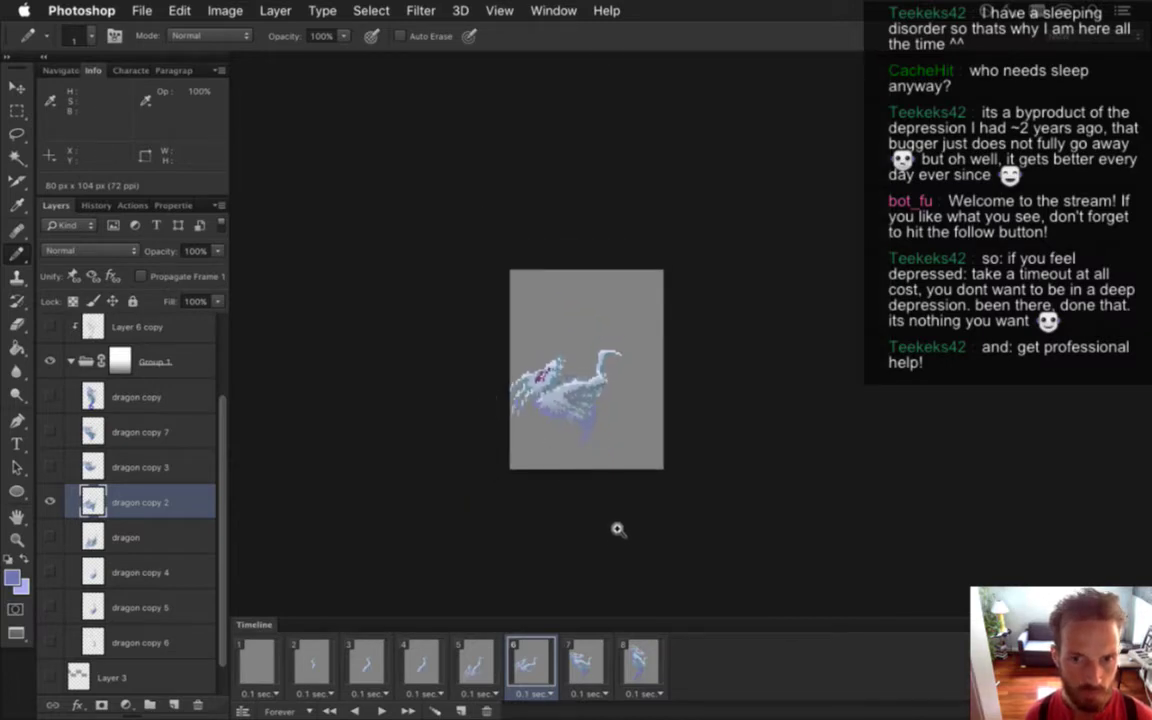
Fade frame 6's new tail toward its tip with a 5-pixel eraser at 20% opacity
scroll(591, 442, "up", 3)
scroll(663, 445, "up", 2)
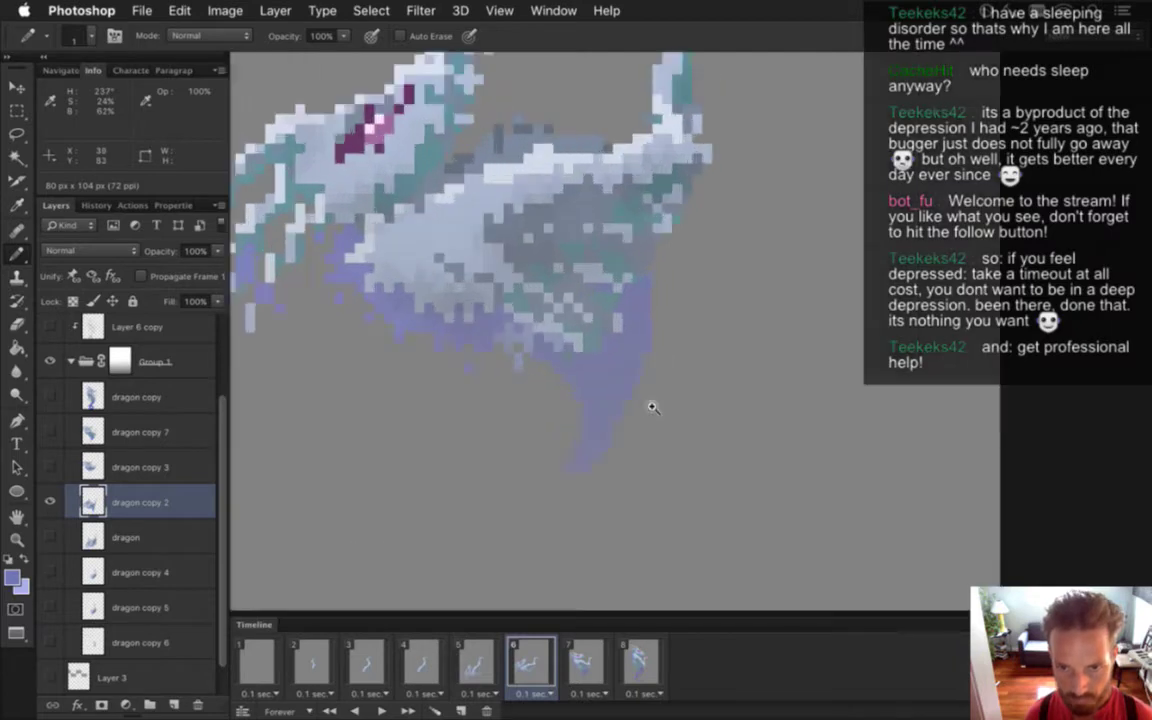
scroll(652, 407, "up", 2)
key("e")
mouse_move(571, 506)
left_mouse_down()
mouse_move(606, 484)
mouse_move(548, 536)
mouse_move(585, 477)
mouse_move(597, 517)
mouse_move(644, 447)
mouse_move(670, 367)
mouse_move(648, 415)
mouse_move(575, 407)
mouse_move(539, 404)
left_mouse_up()
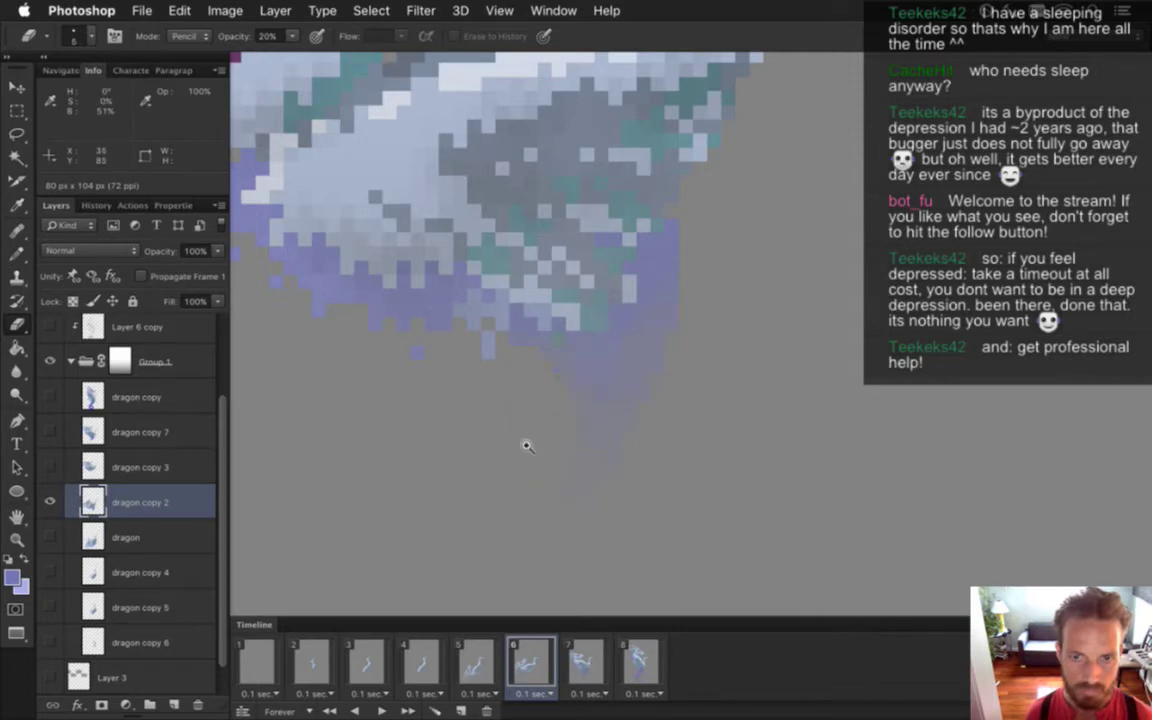
scroll(524, 442, "down", 3)
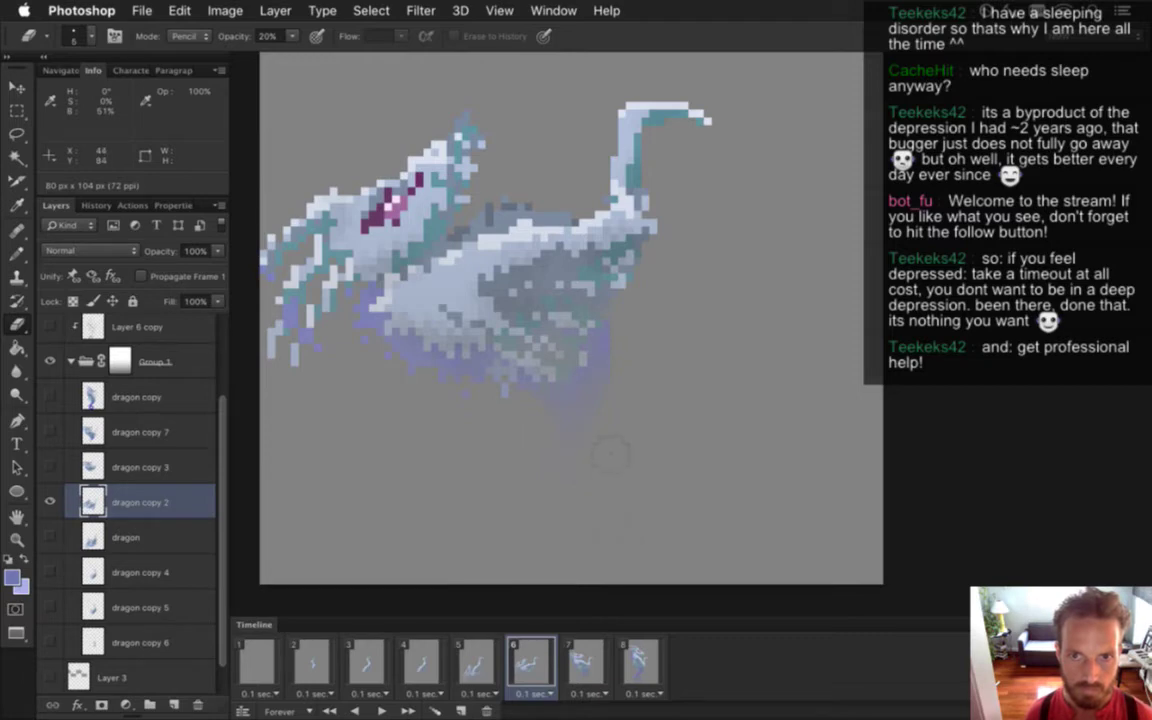
Compare the dragon's pose and tail fade across frames 5, 6, 7 and 8
left_click(586, 660)
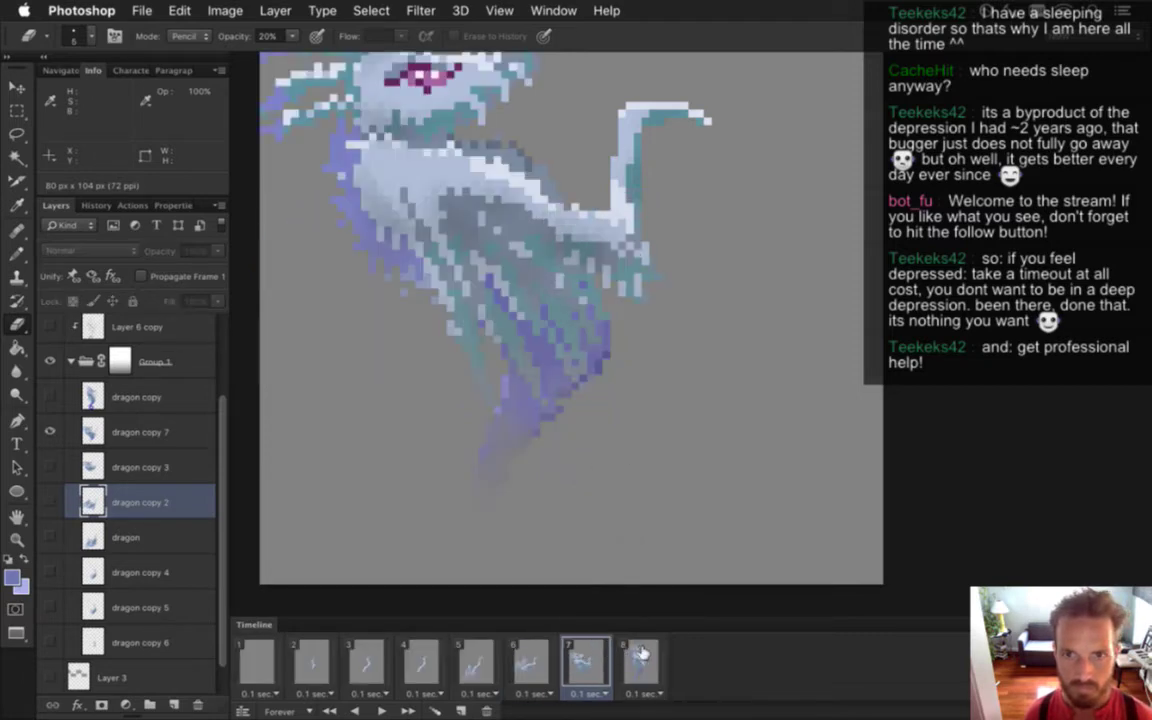
left_click(650, 652)
left_click(586, 660)
left_click(532, 660)
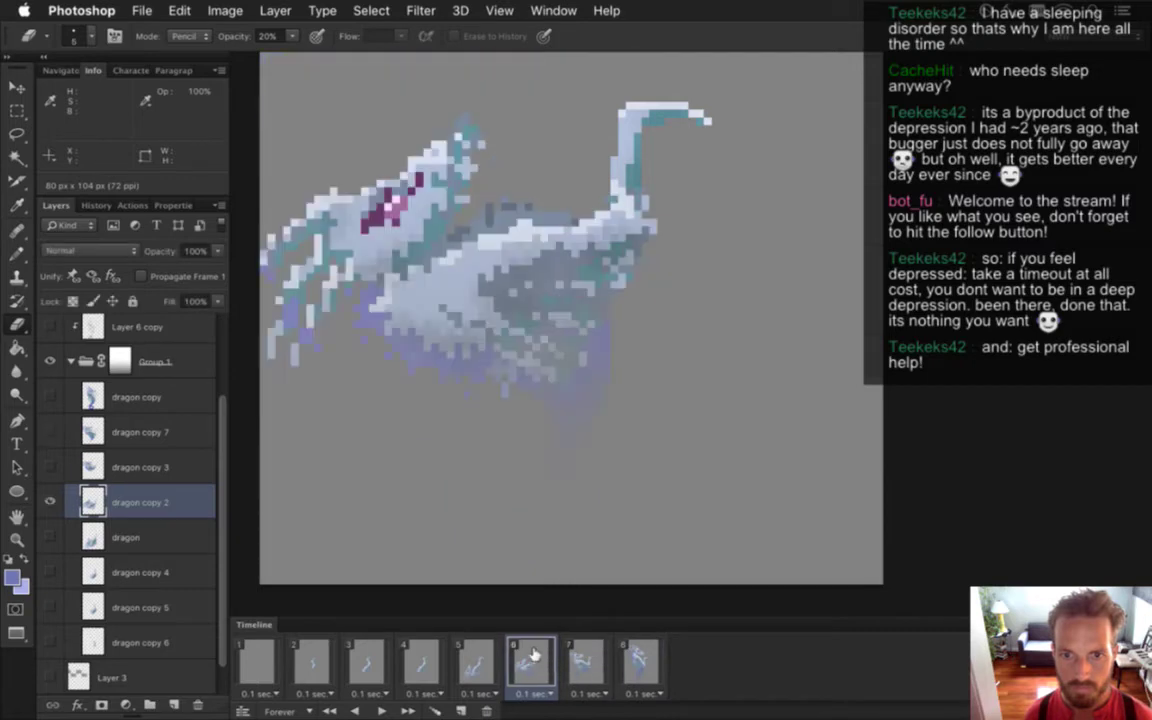
left_click(476, 660)
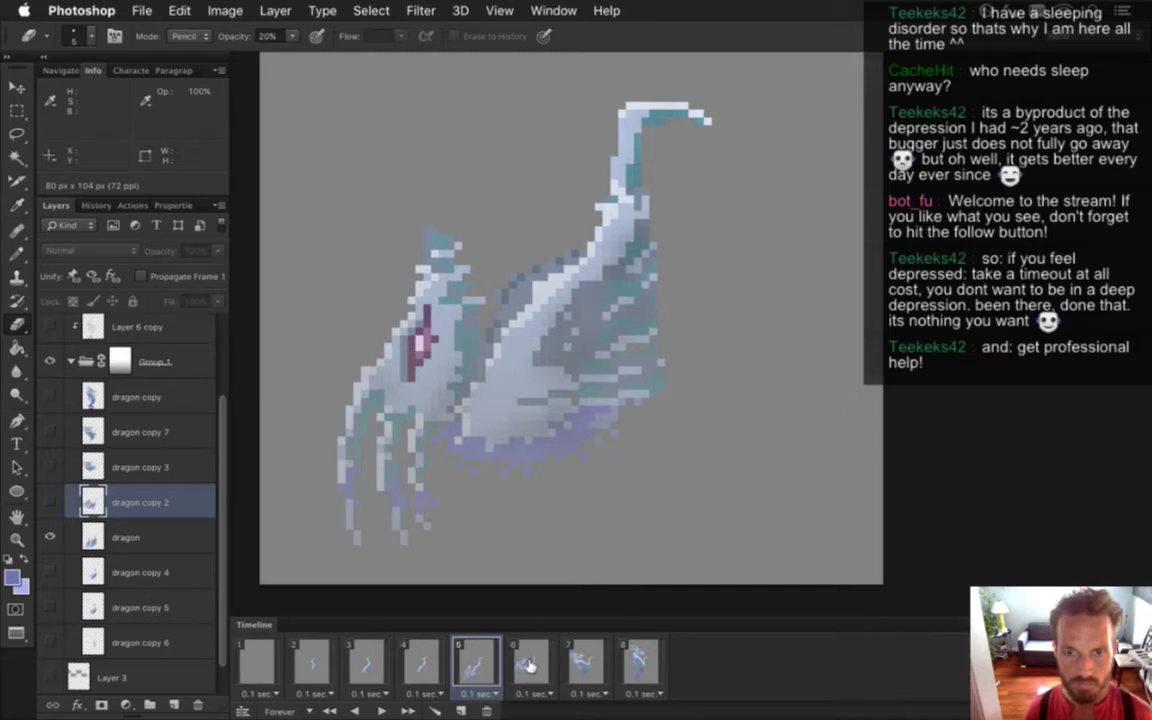
left_click(533, 663)
left_click(586, 662)
left_click(640, 662)
left_click(586, 662)
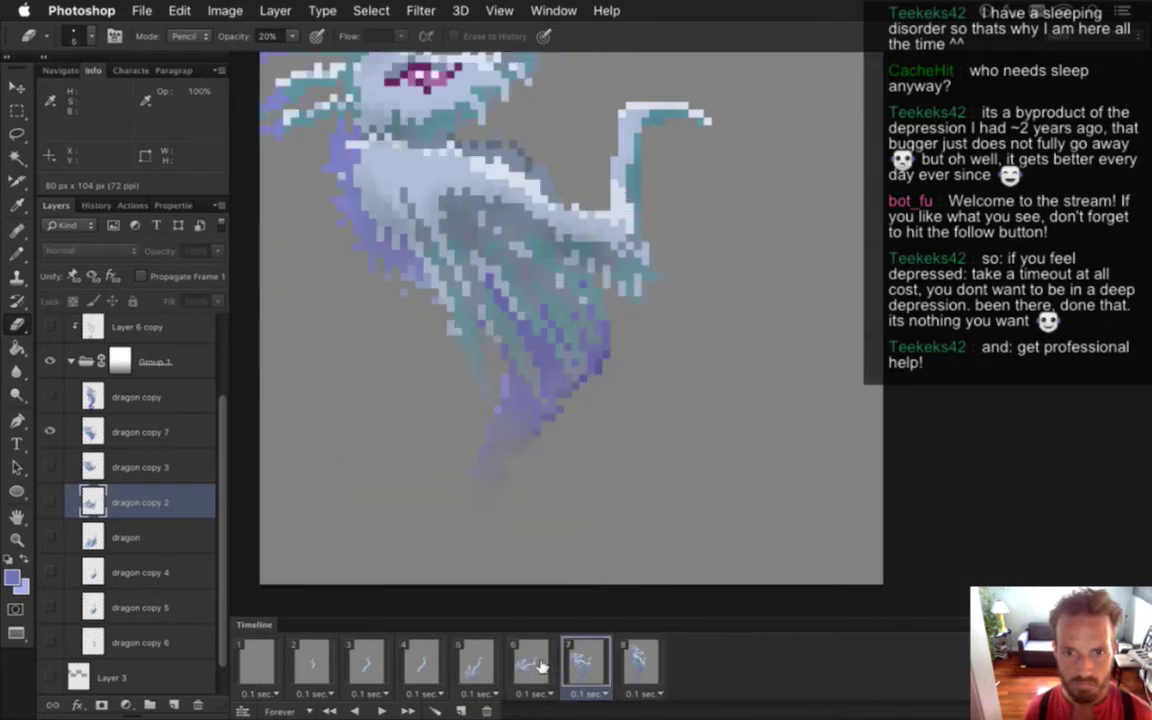
Fade the hanging head tendrils and lower body in frame 5, on the dragon layer, with the 20% opacity eraser
left_click(476, 660)
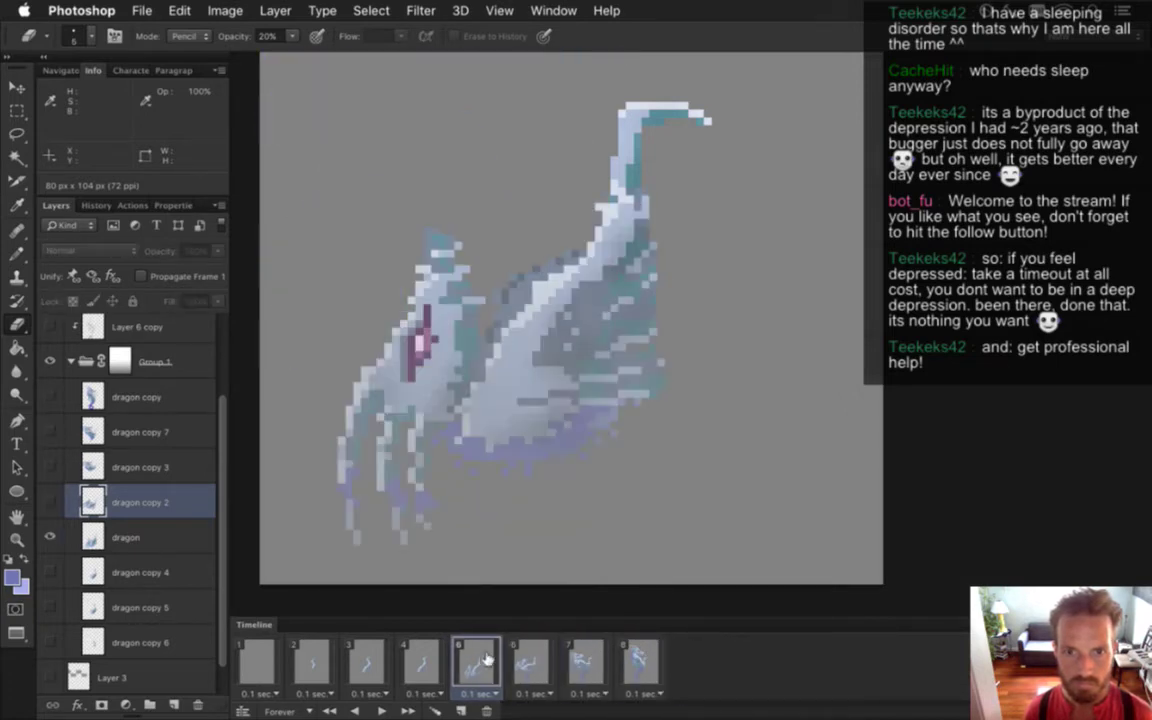
left_click(142, 532)
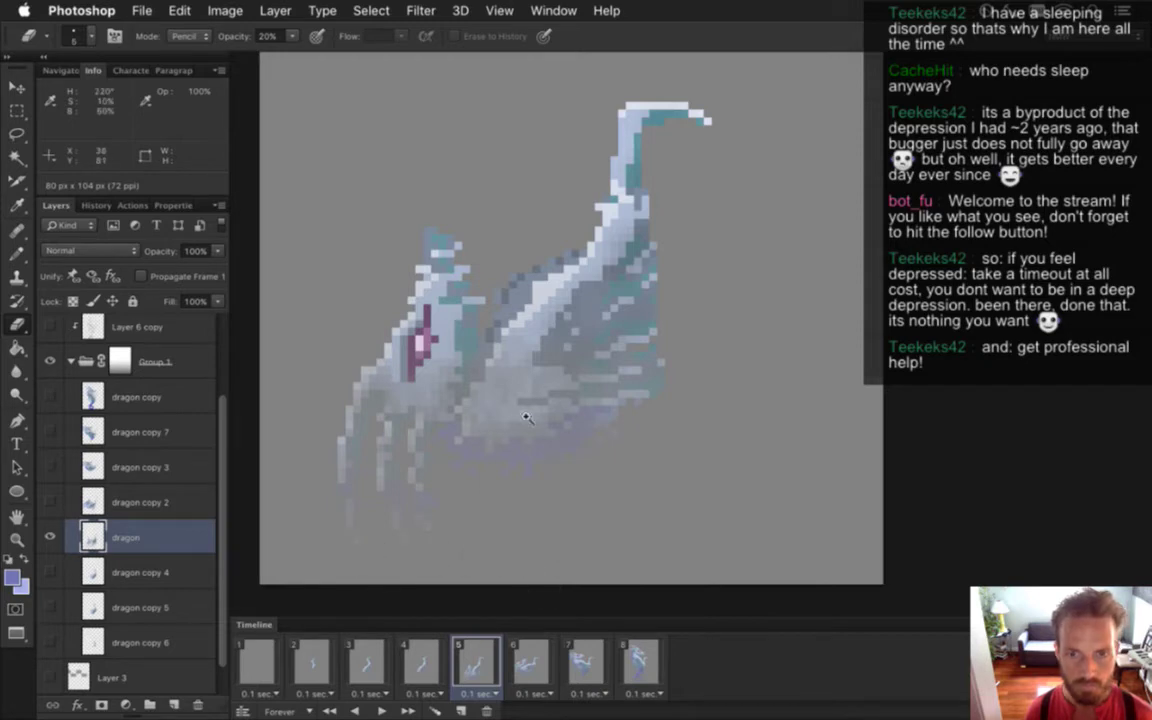
left_click_drag(528, 414, 454, 420)
left_click(456, 419)
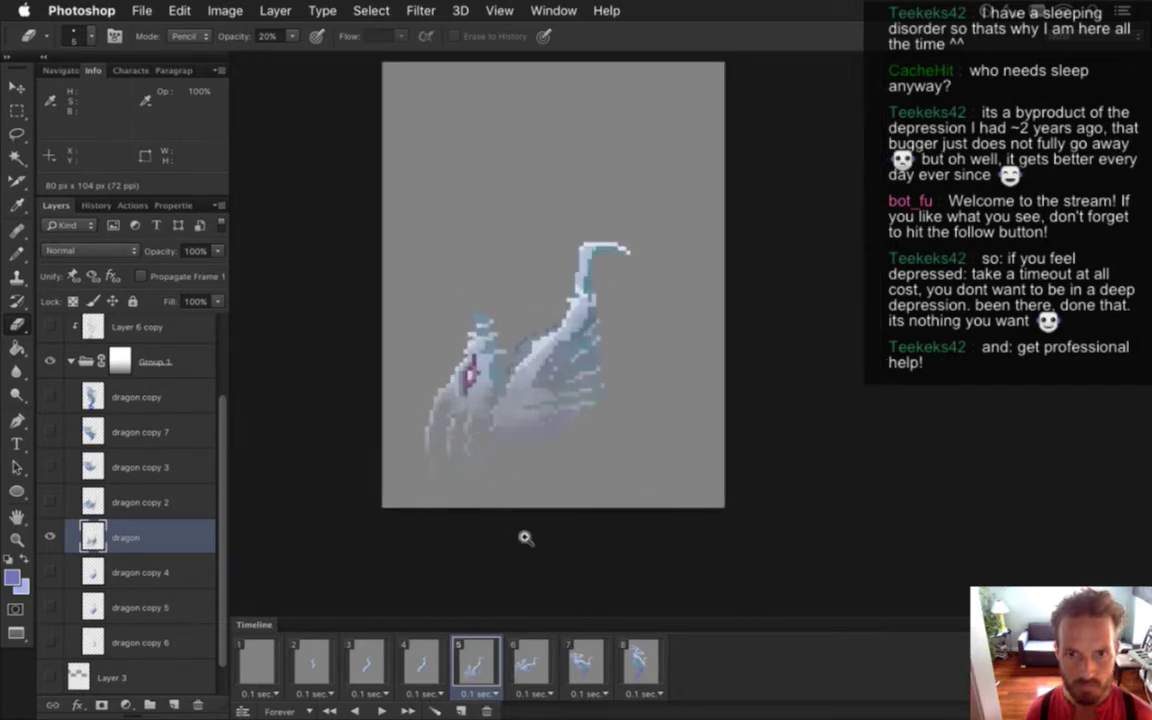
Fade the belly and hanging head tendrils in frame 6, on layer dragon copy 2, with the 20% opacity eraser
left_click(530, 662)
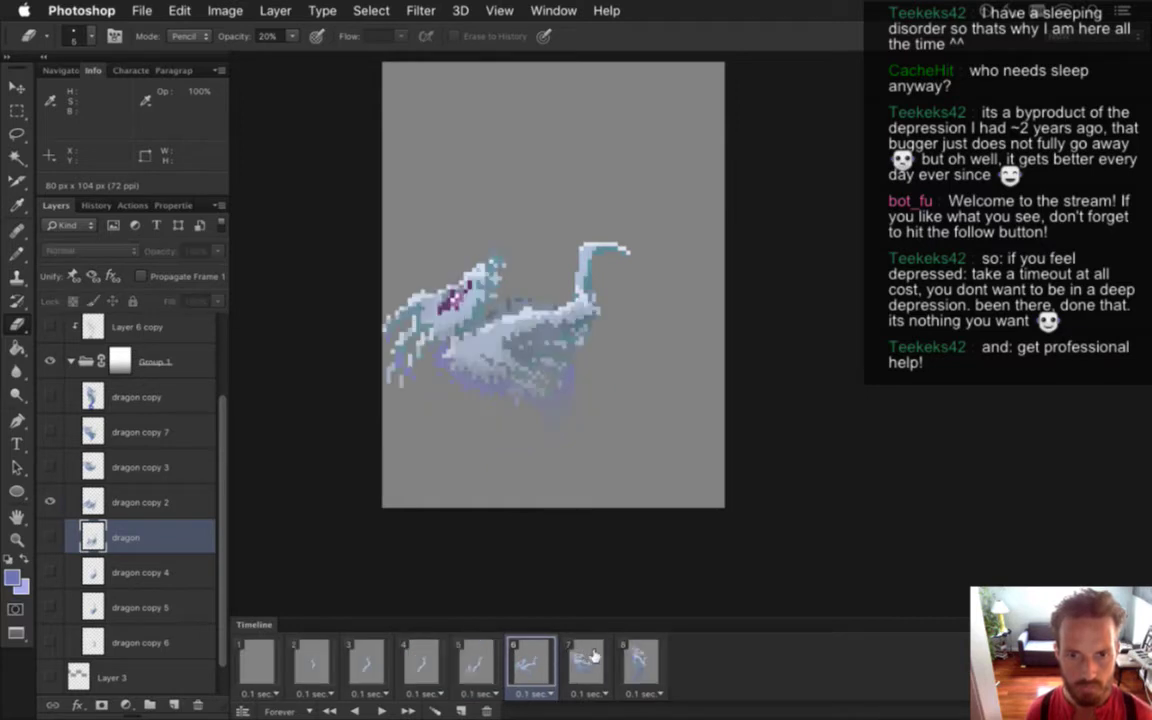
left_click(92, 500)
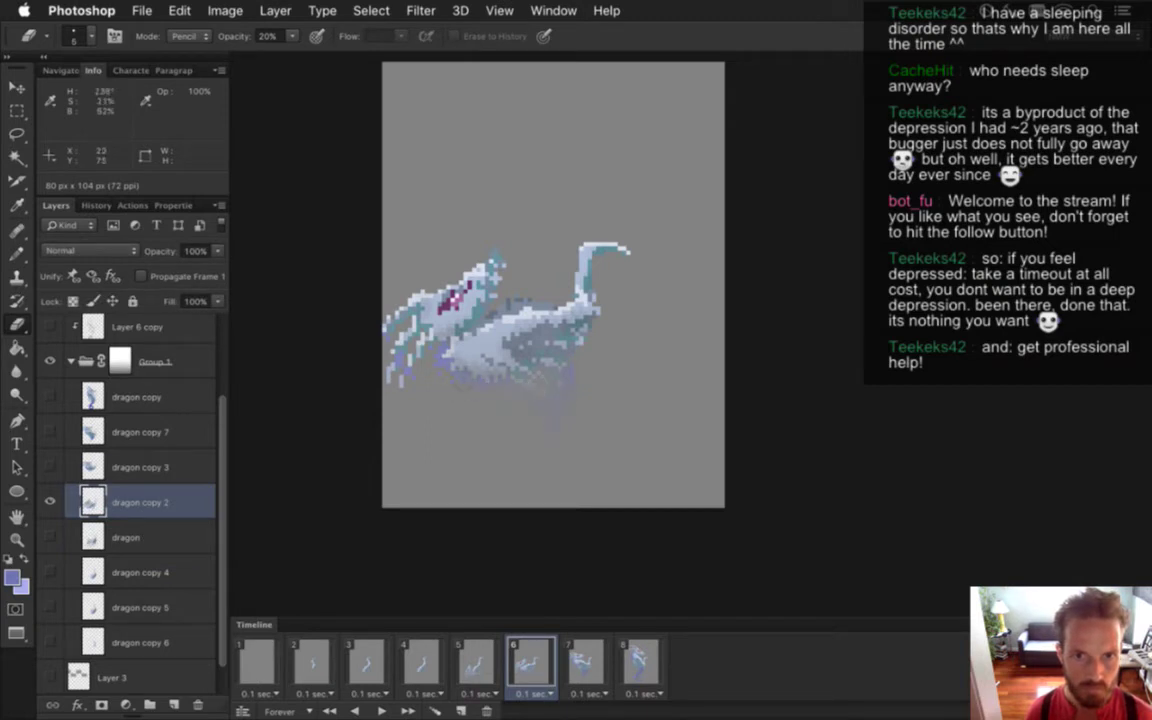
left_click_drag(482, 384, 419, 327)
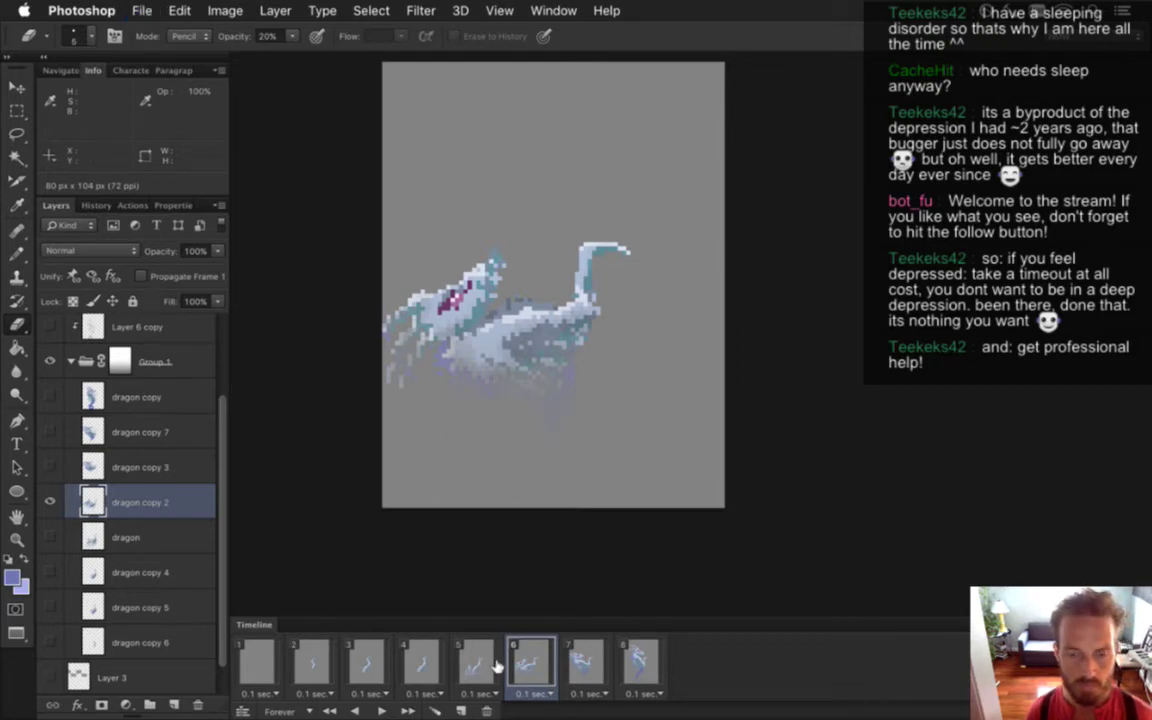
Retouch the snout tip in frame 6 with sampled blue-grey and erase stray jaw-edge pixels with a 1-pixel eraser at 100% opacity
left_click_drag(470, 328, 532, 334)
key("i")
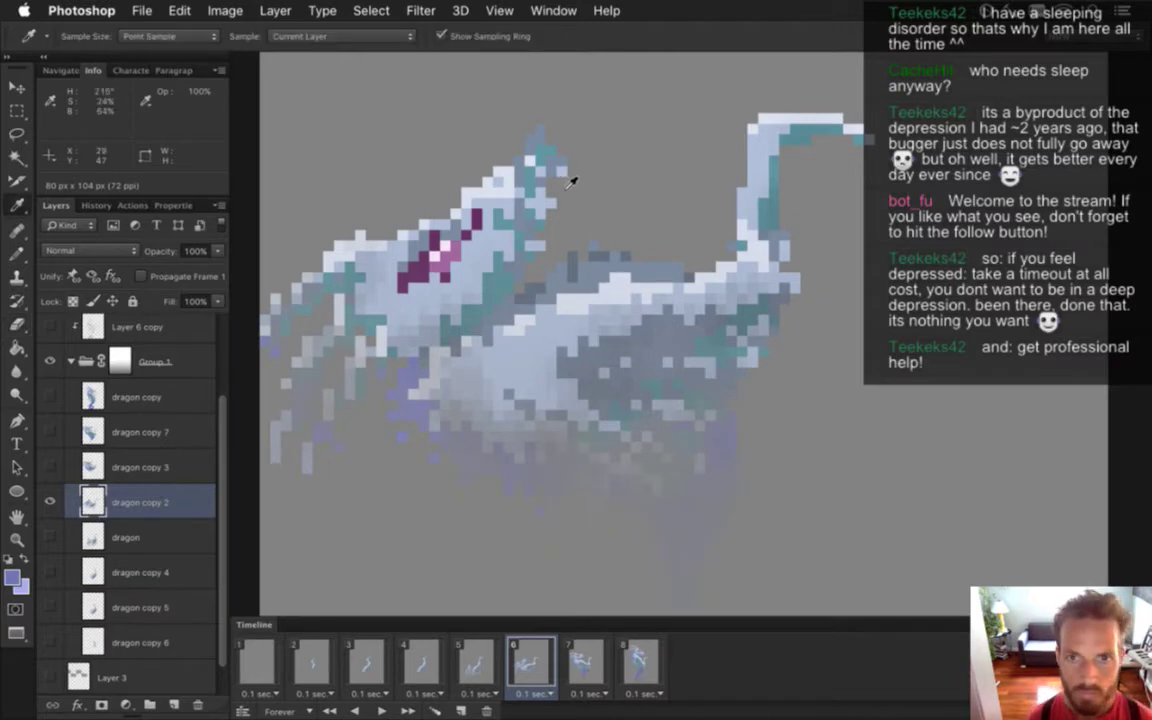
left_click(566, 182)
key("b")
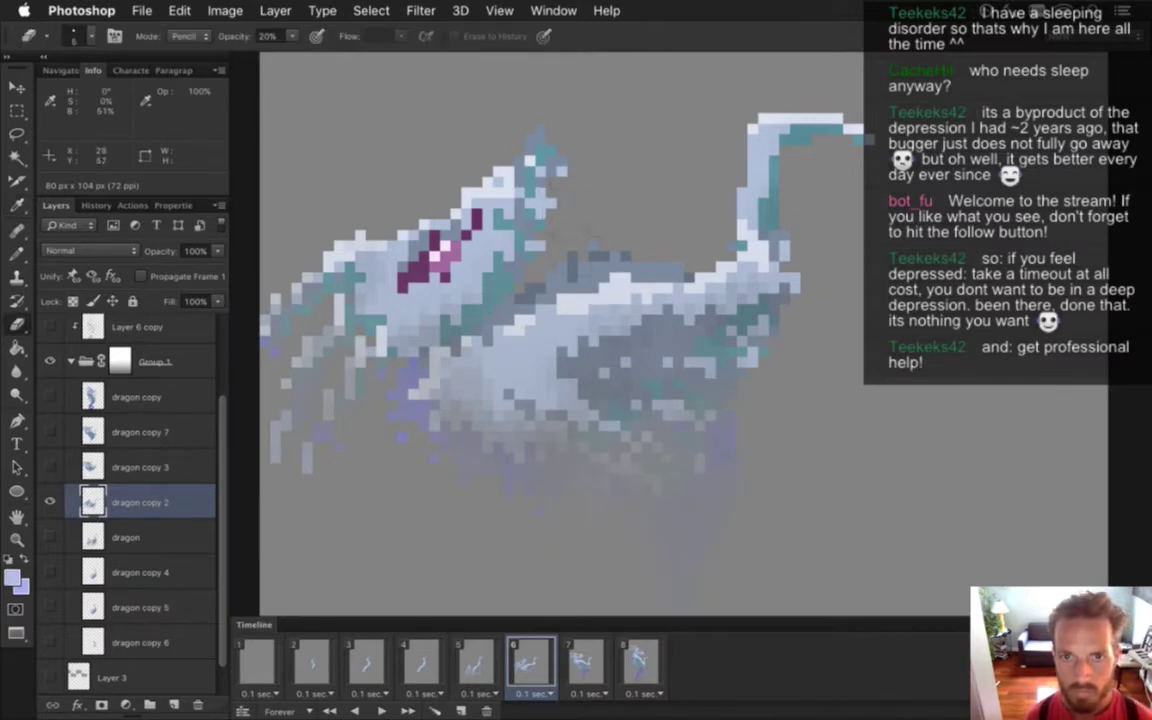
key("i")
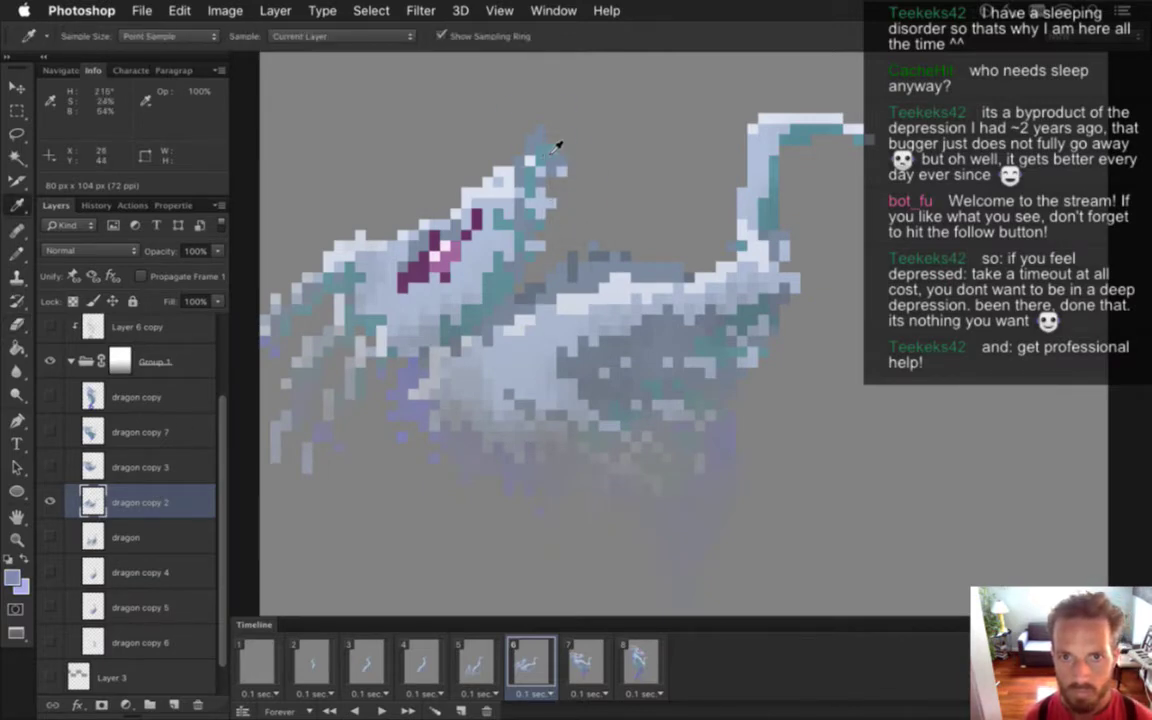
key("e")
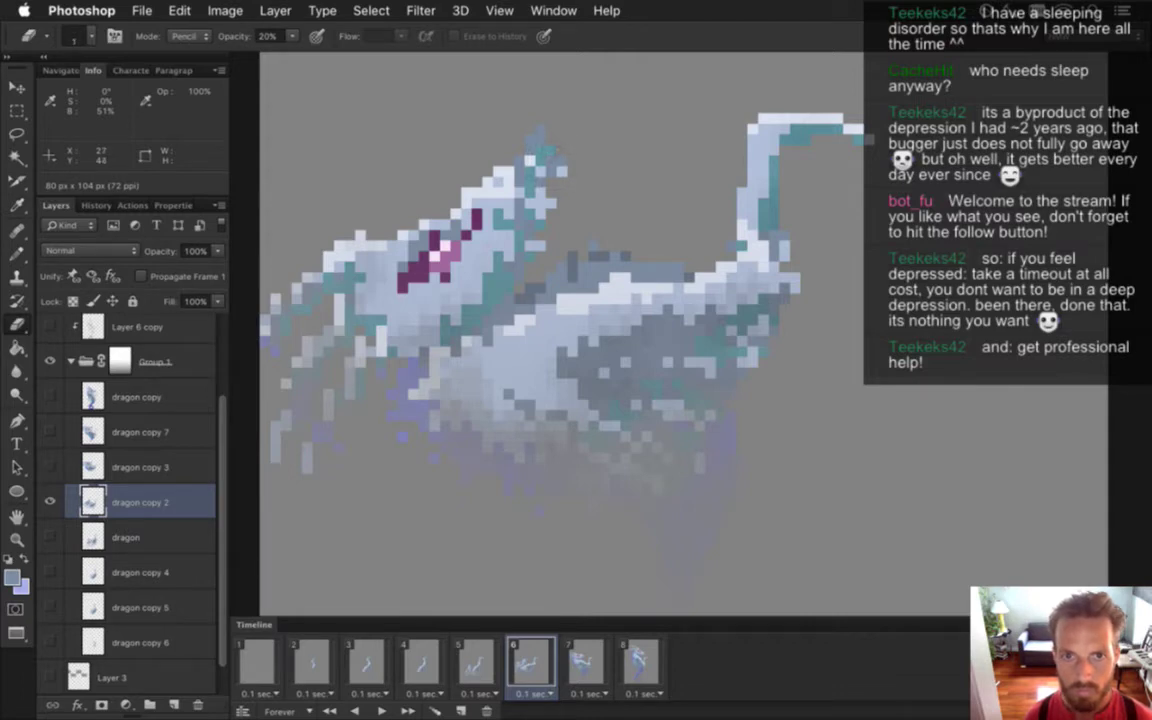
key("i")
key("b")
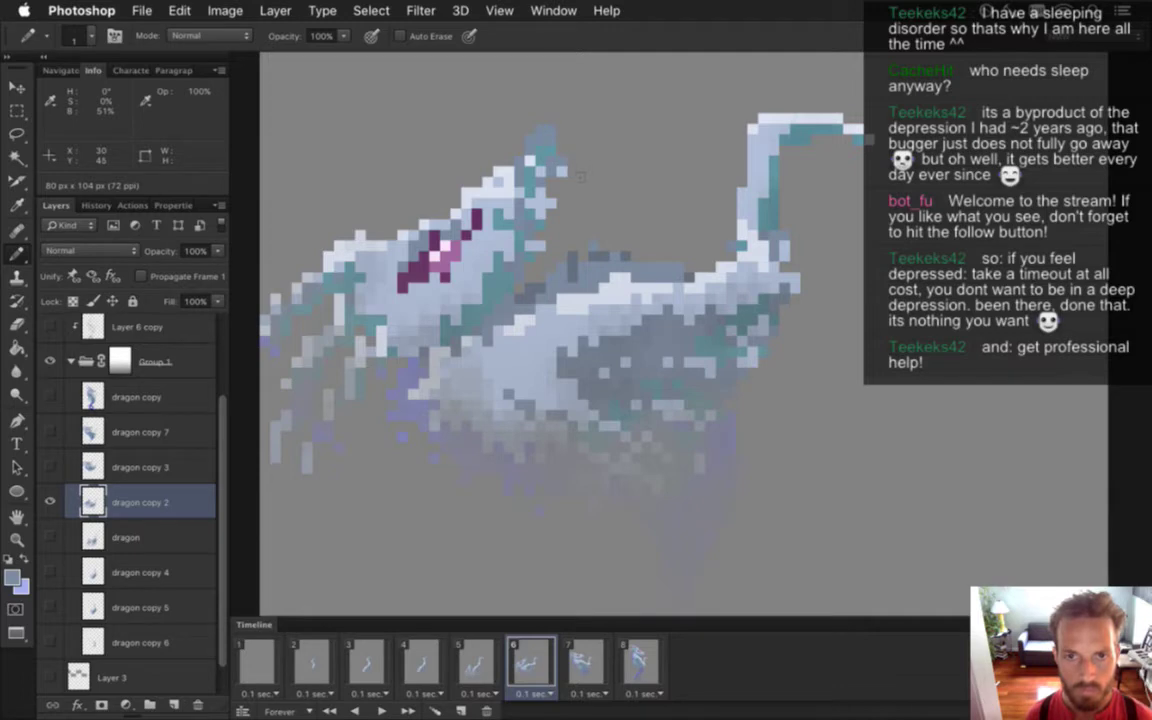
key("e")
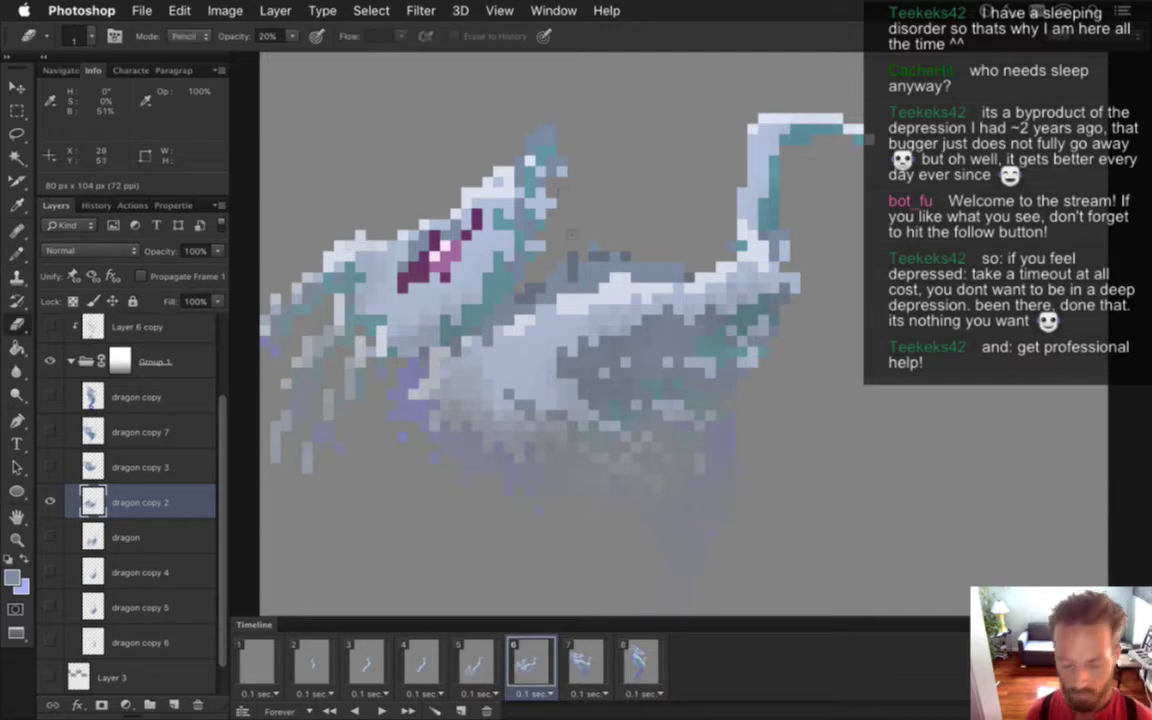
key("0")
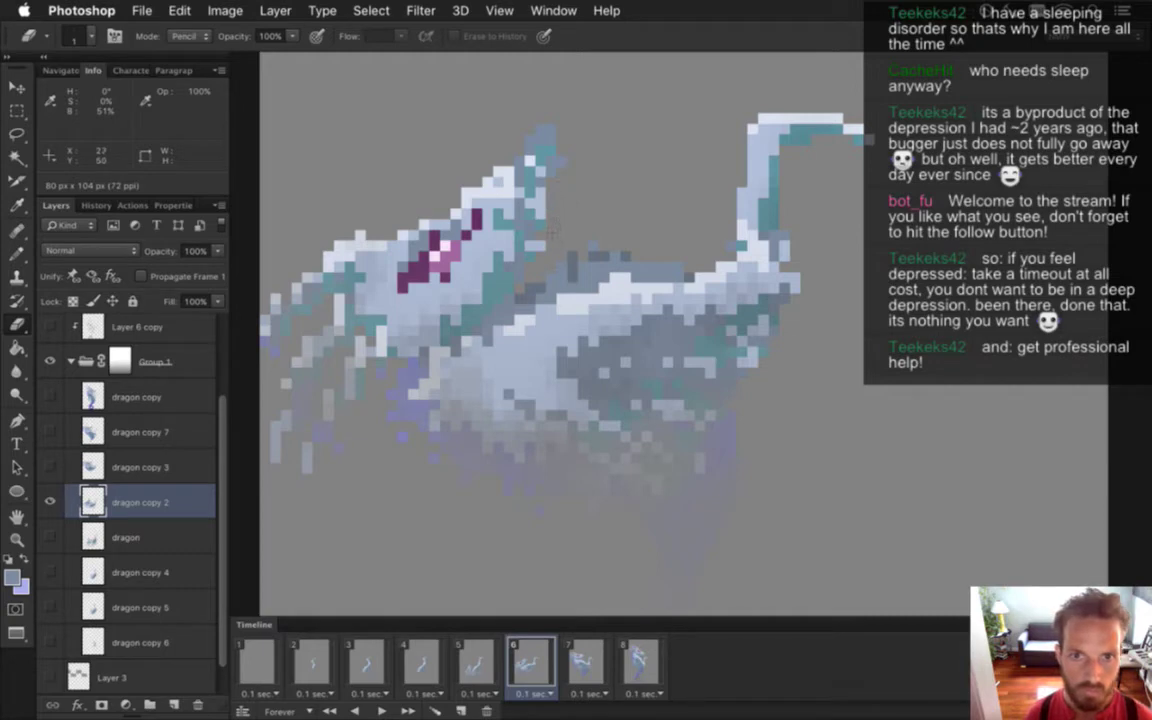
Retouch the jaw edge and the back of the head in frame 6 with sampled light blues, and erase stray edge and tendril pixels
key("i")
key("b")
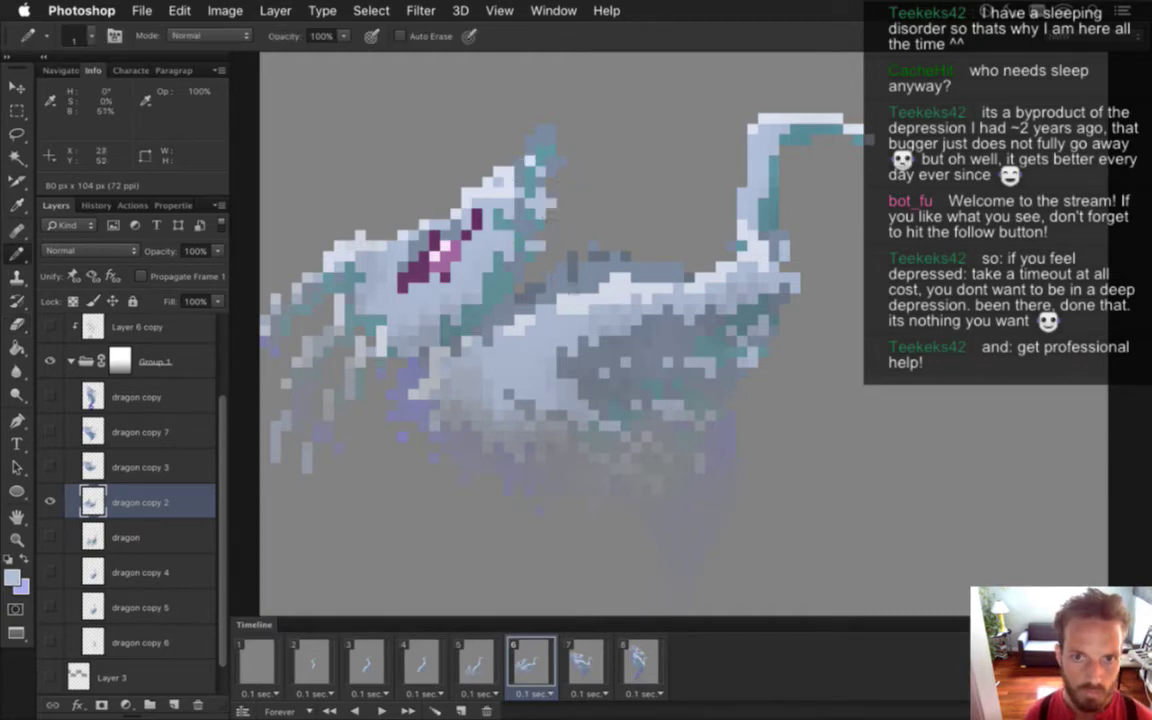
left_click(451, 210, "alt")
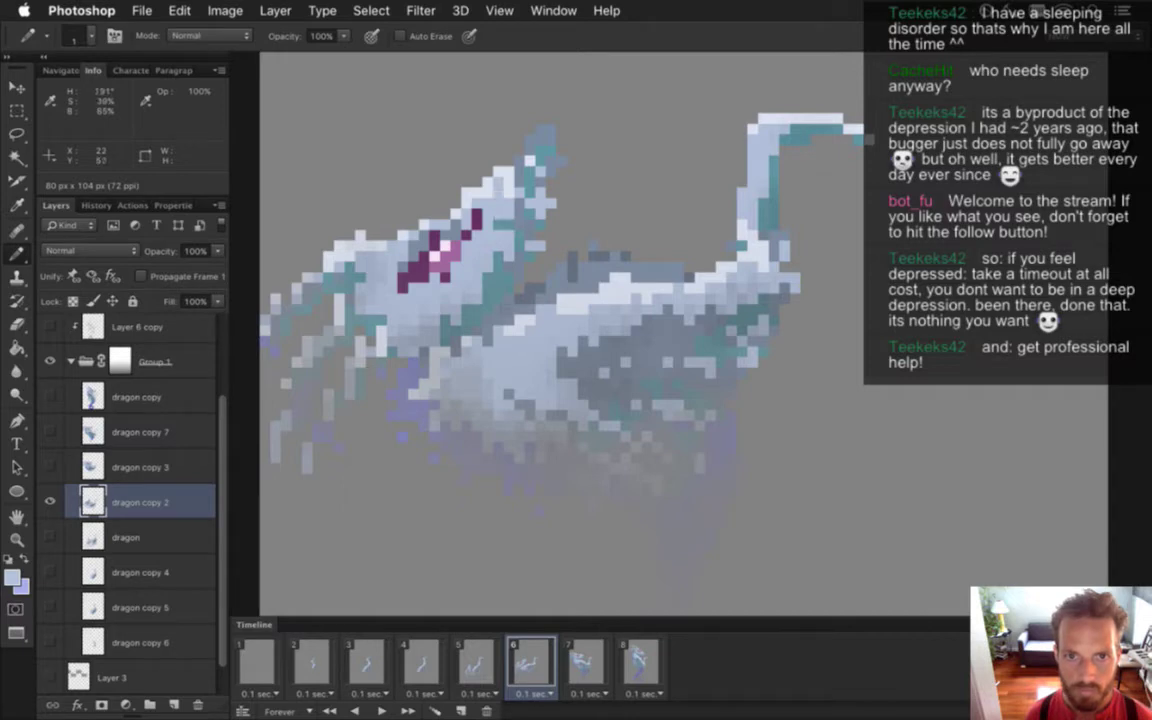
key("e")
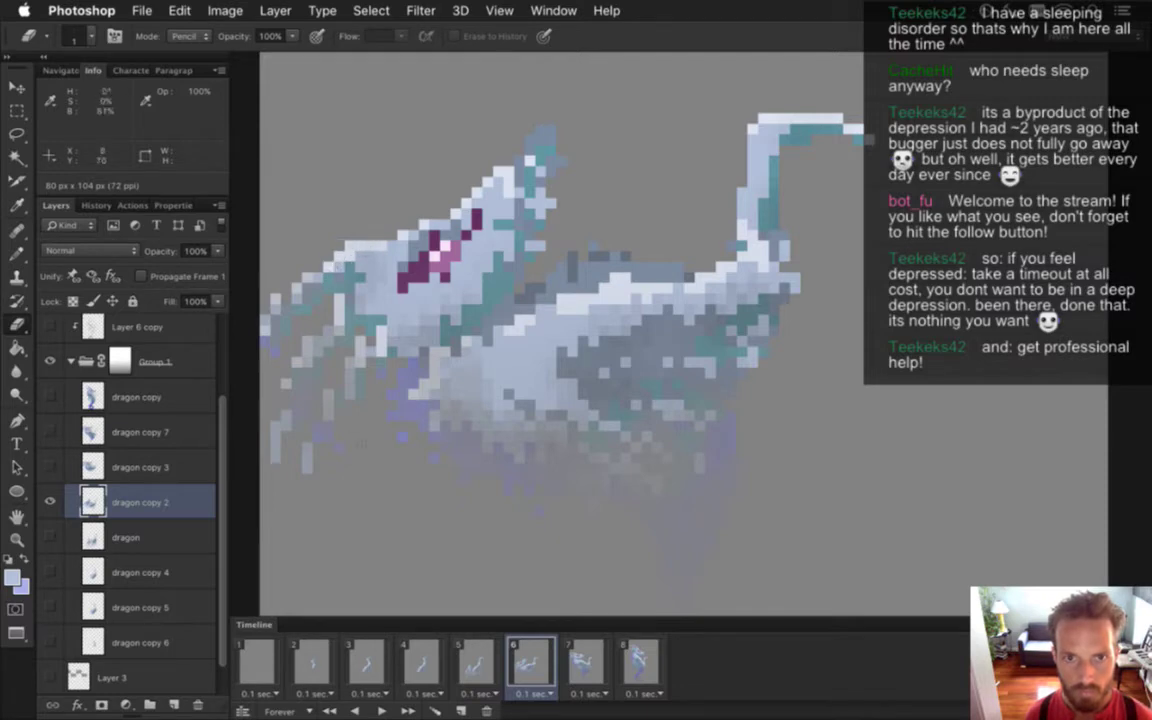
key("i")
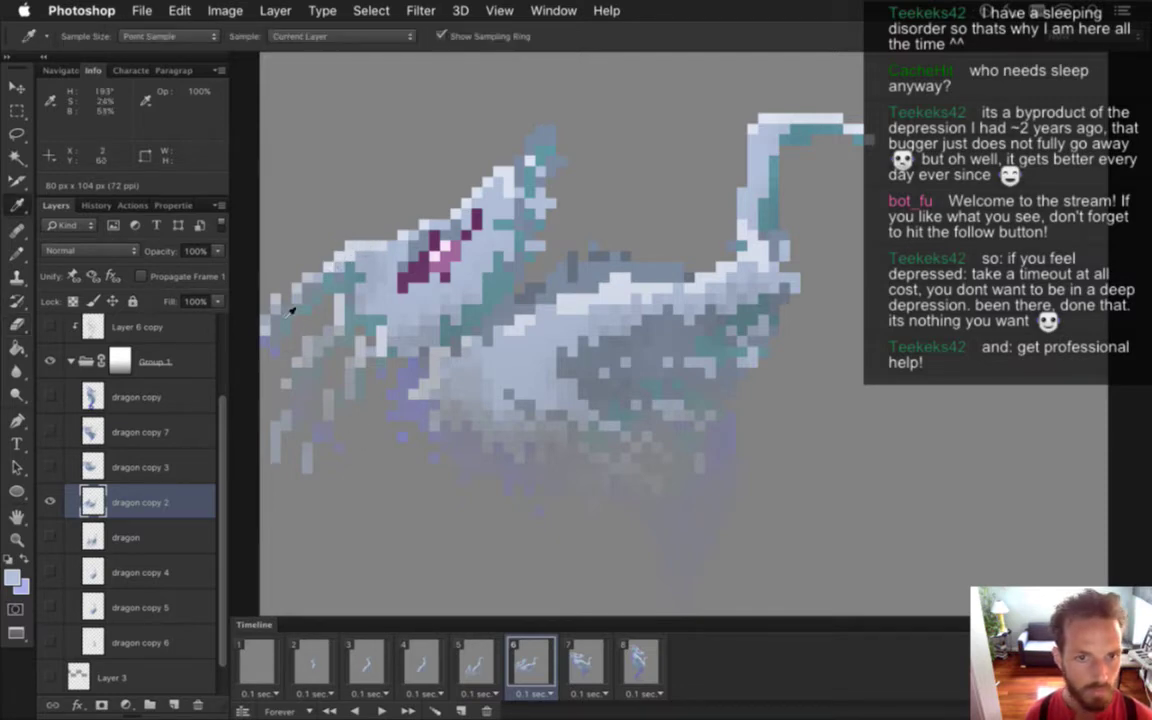
left_click(252, 274)
key("b")
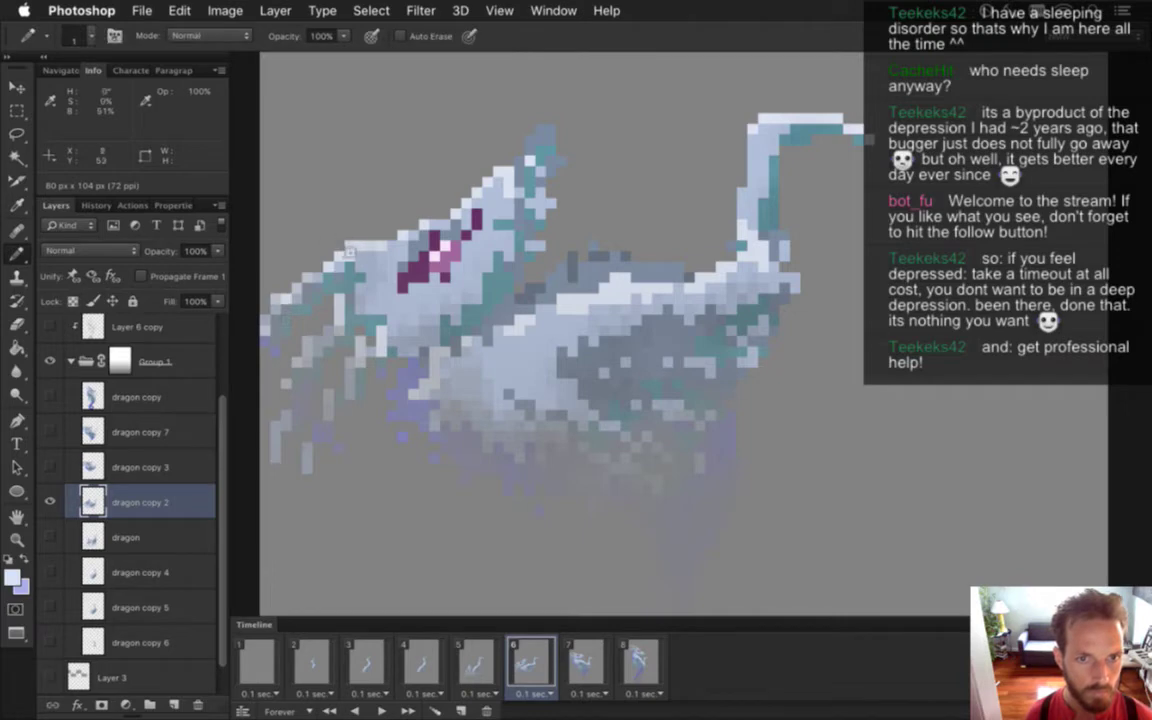
key("e")
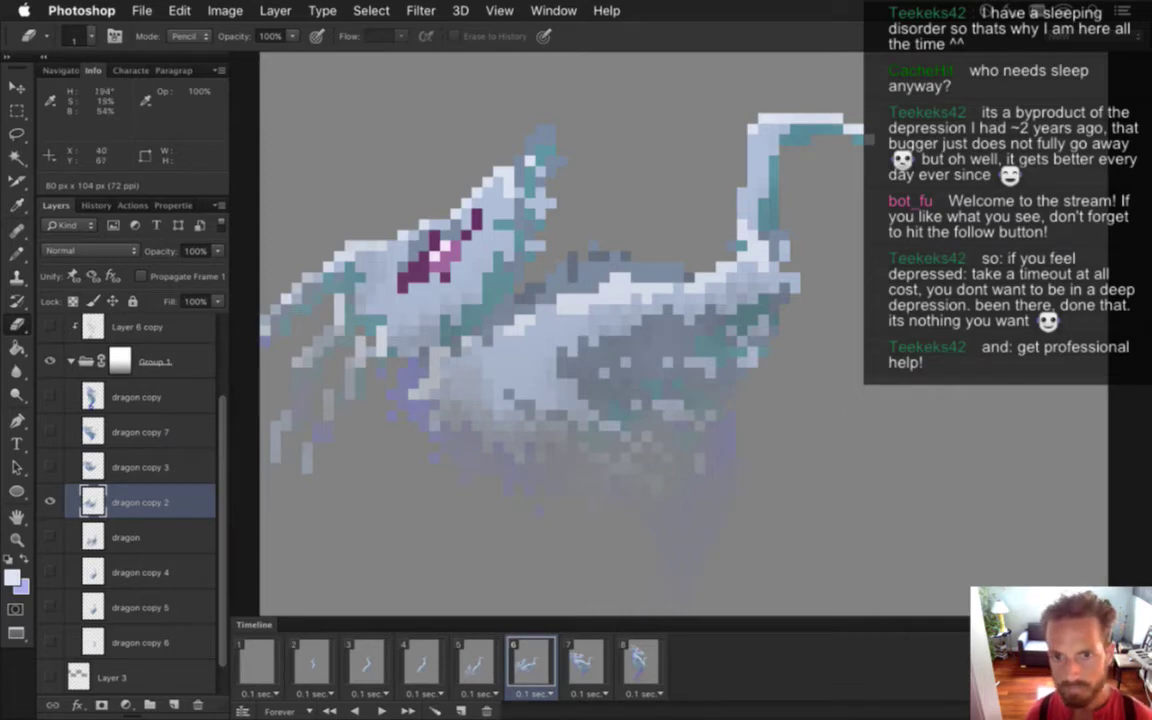
Smooth the dark shading on the body below the back in frame 6 with sampled blue-grey tones and the 1-pixel Pencil
key("b")
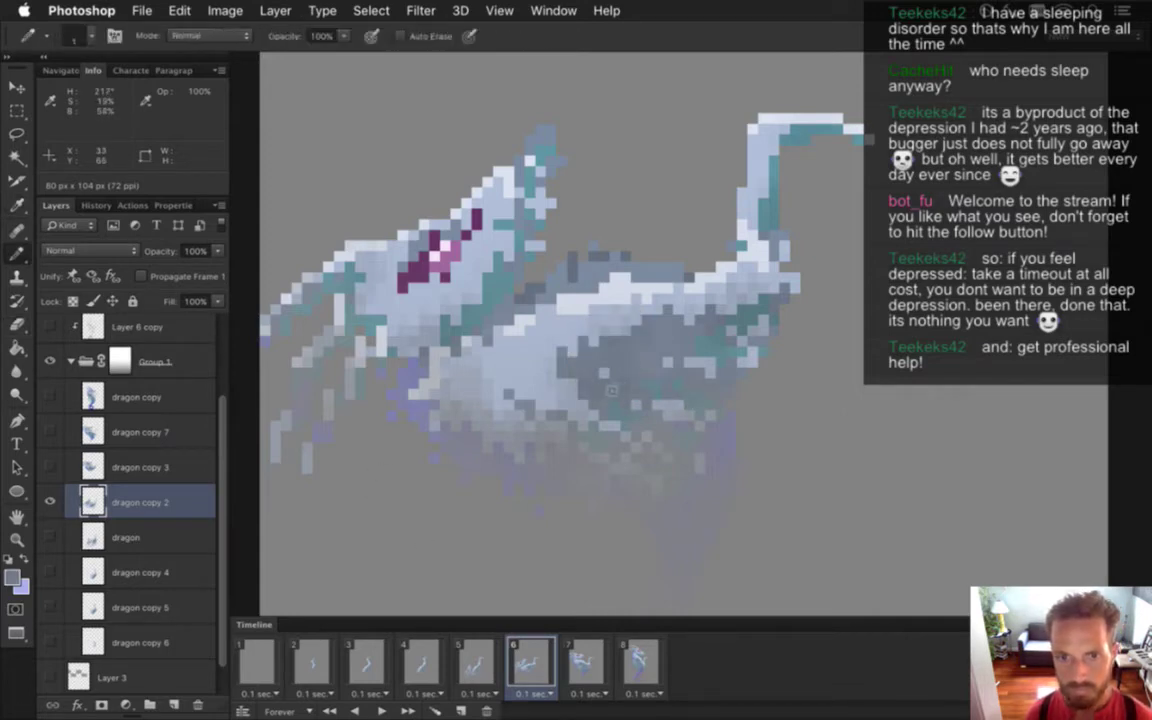
key("i")
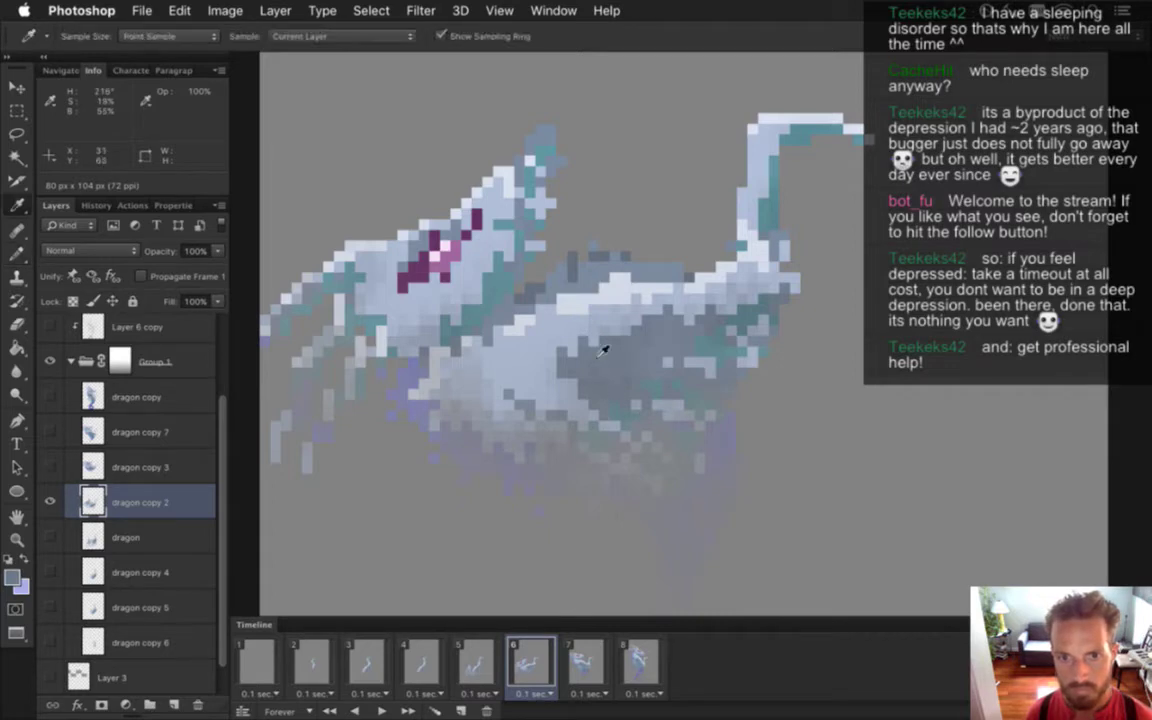
left_click(603, 347)
key("b")
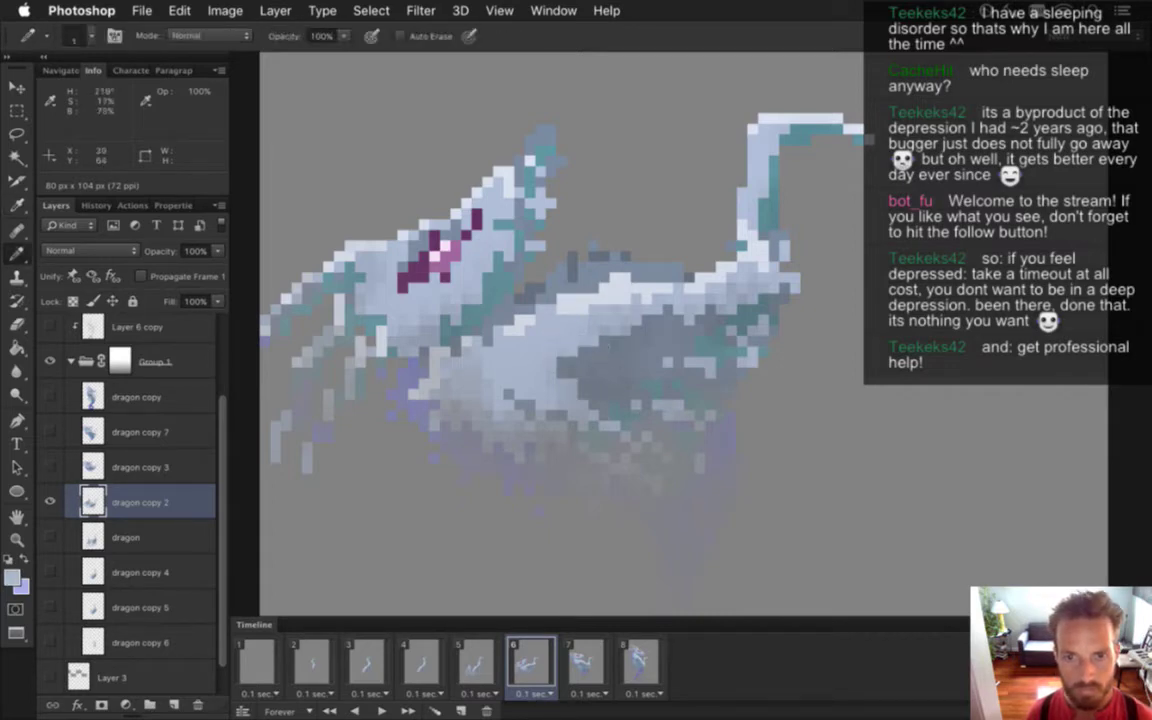
left_click(693, 326, "alt")
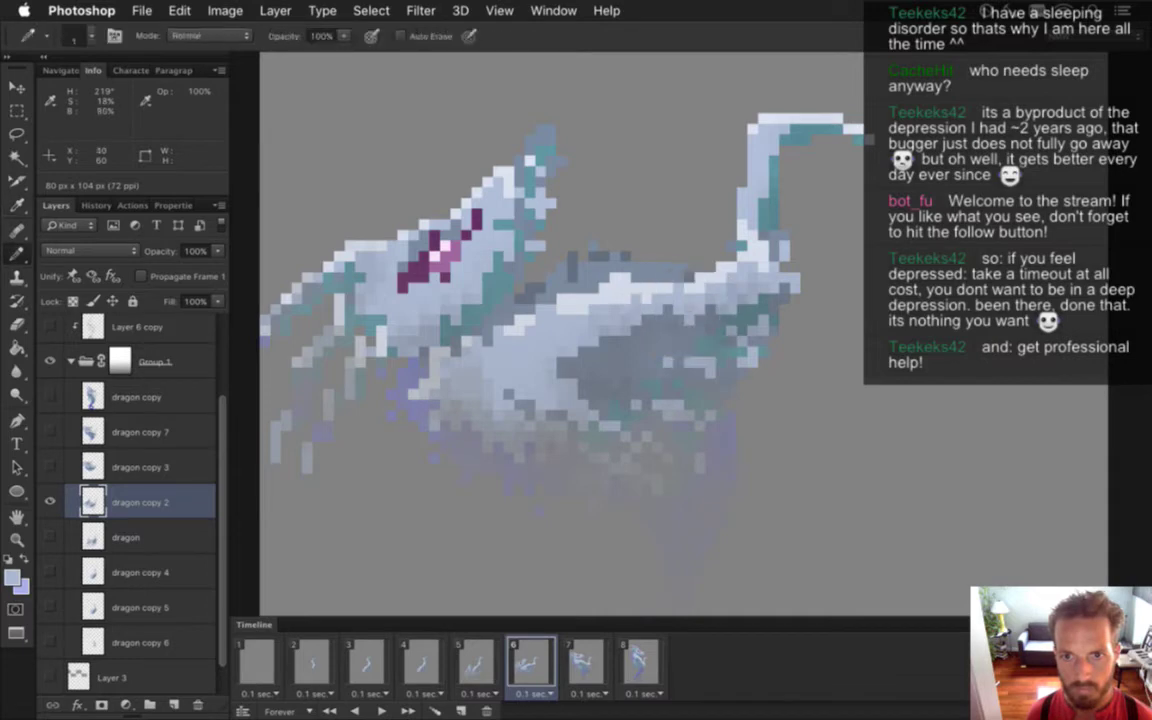
left_click(668, 311)
left_click(693, 332)
key("b")
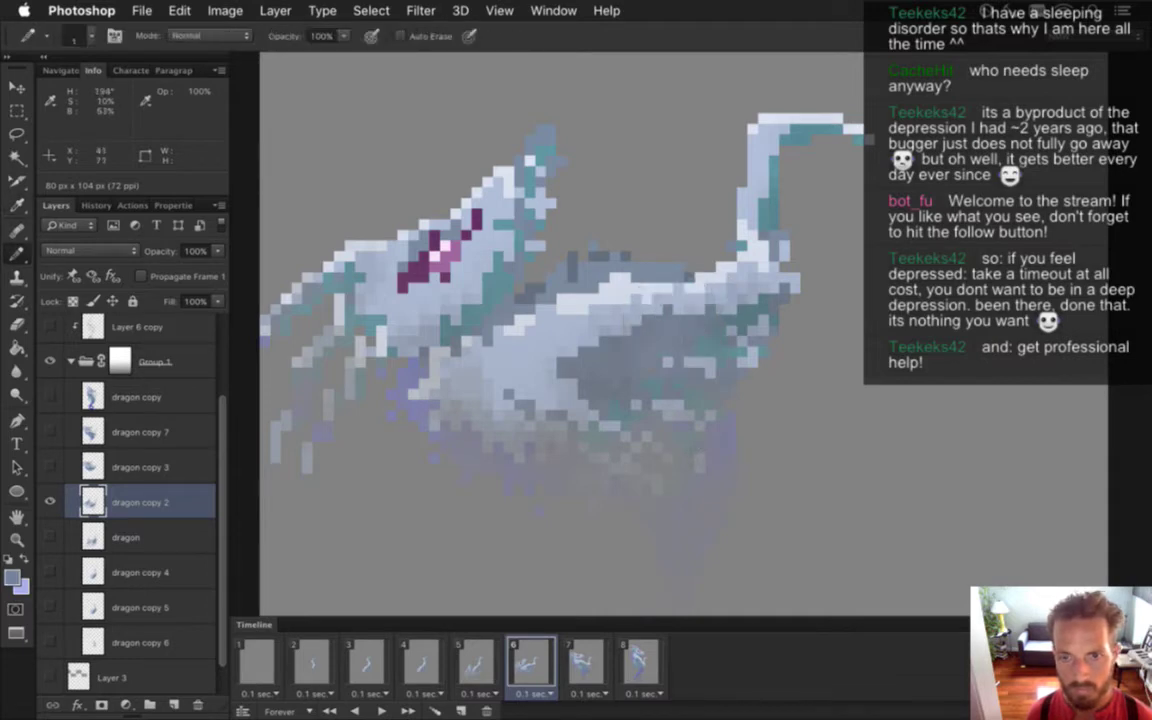
scroll(600, 417, "down", 3)
scroll(560, 404, "up", 5)
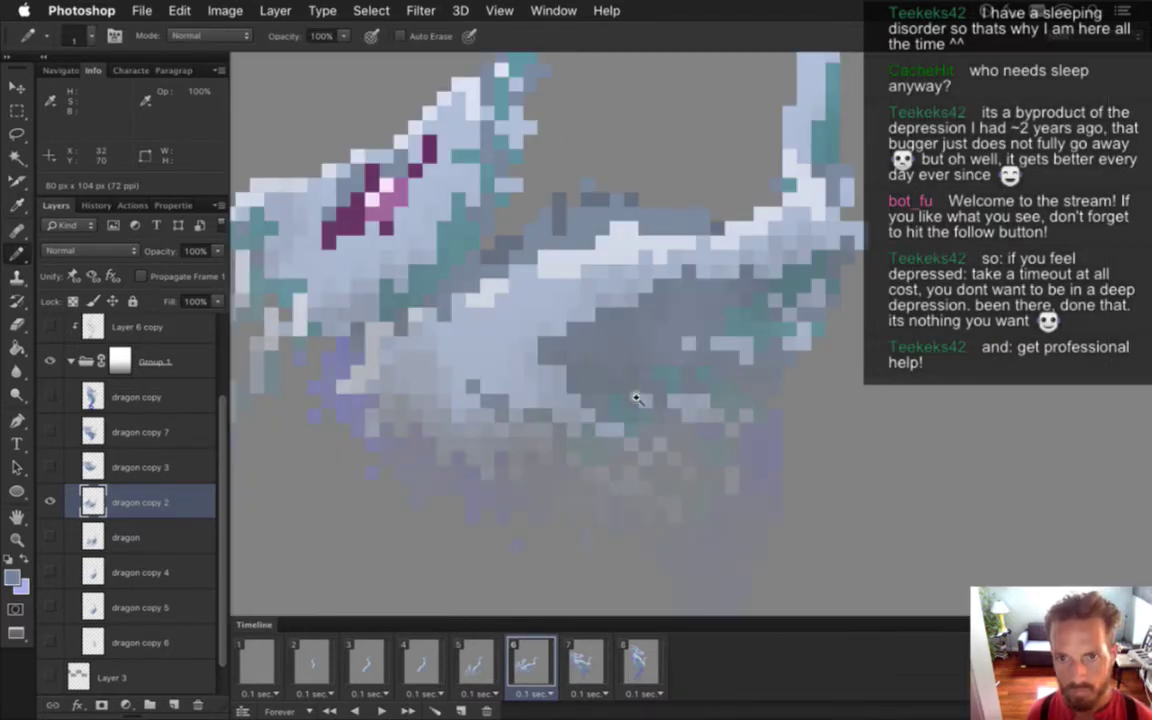
left_click(767, 285, "alt")
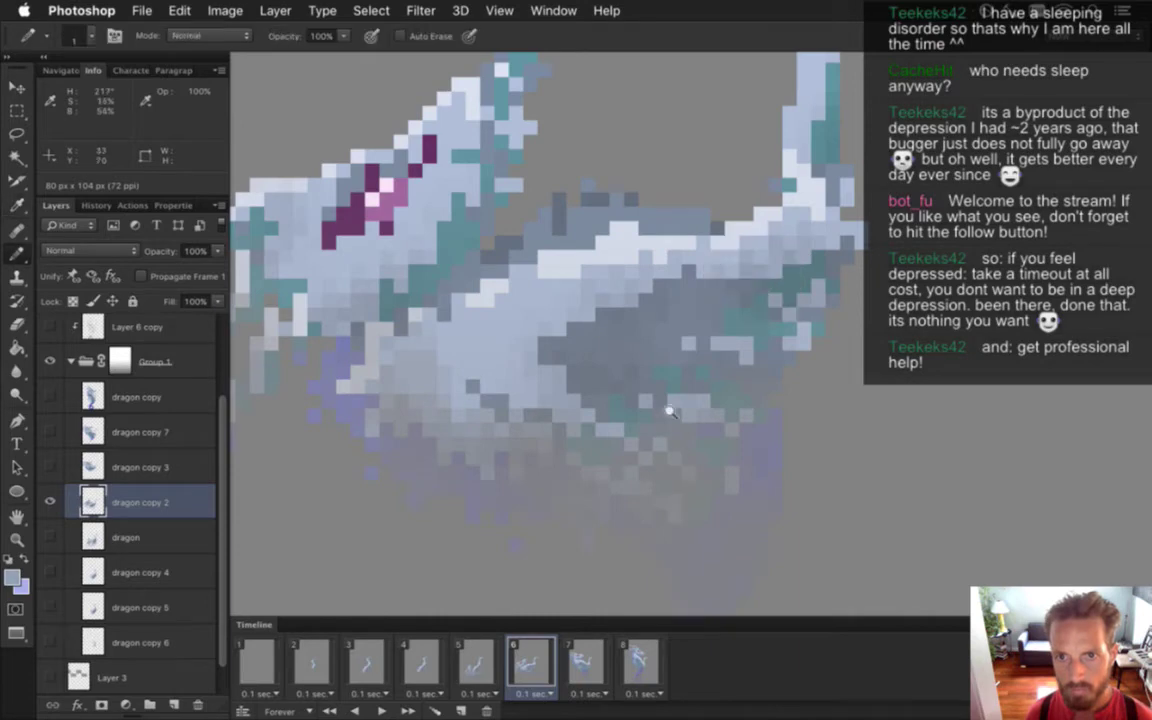
key("i")
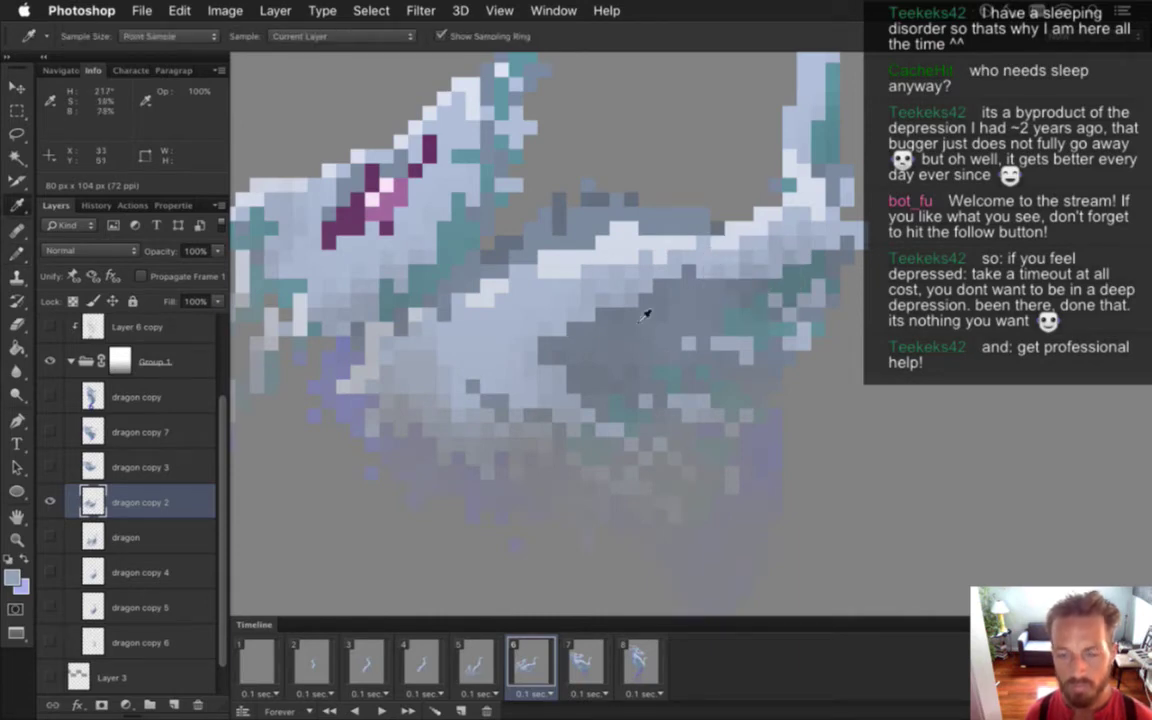
Connect the dark outline along the upper edge of the eye in frame 6 with sampled dark magenta
scroll(645, 315, "down", 5)
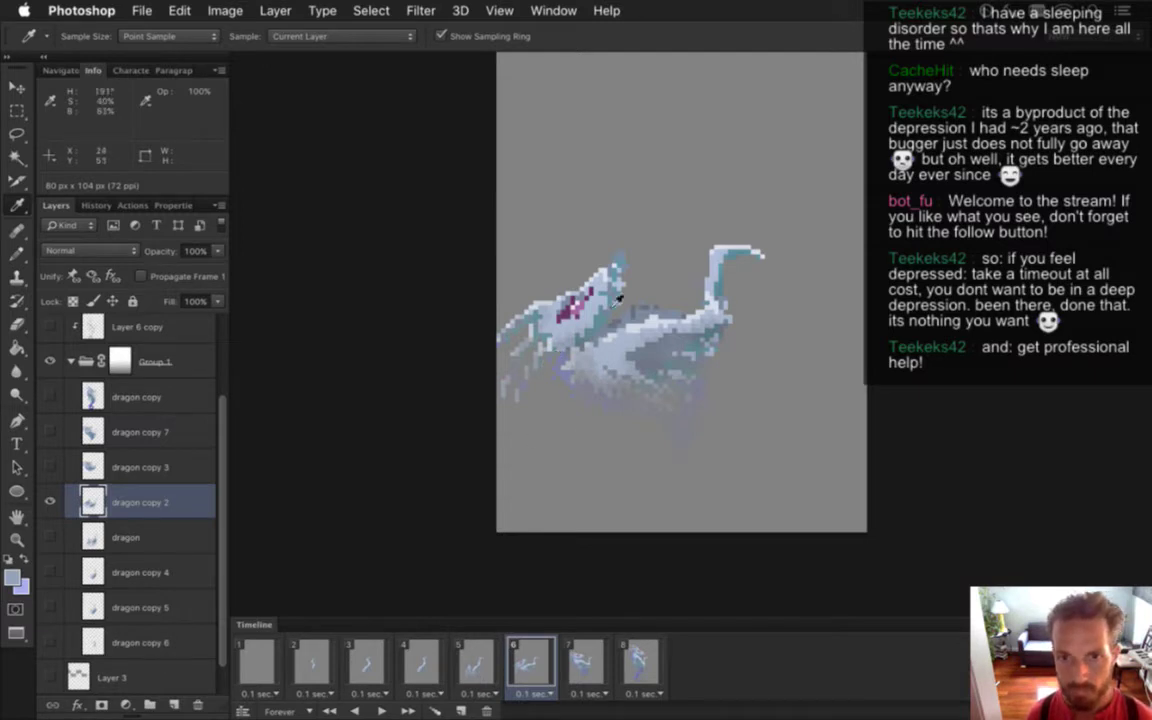
scroll(580, 290, "up", 5)
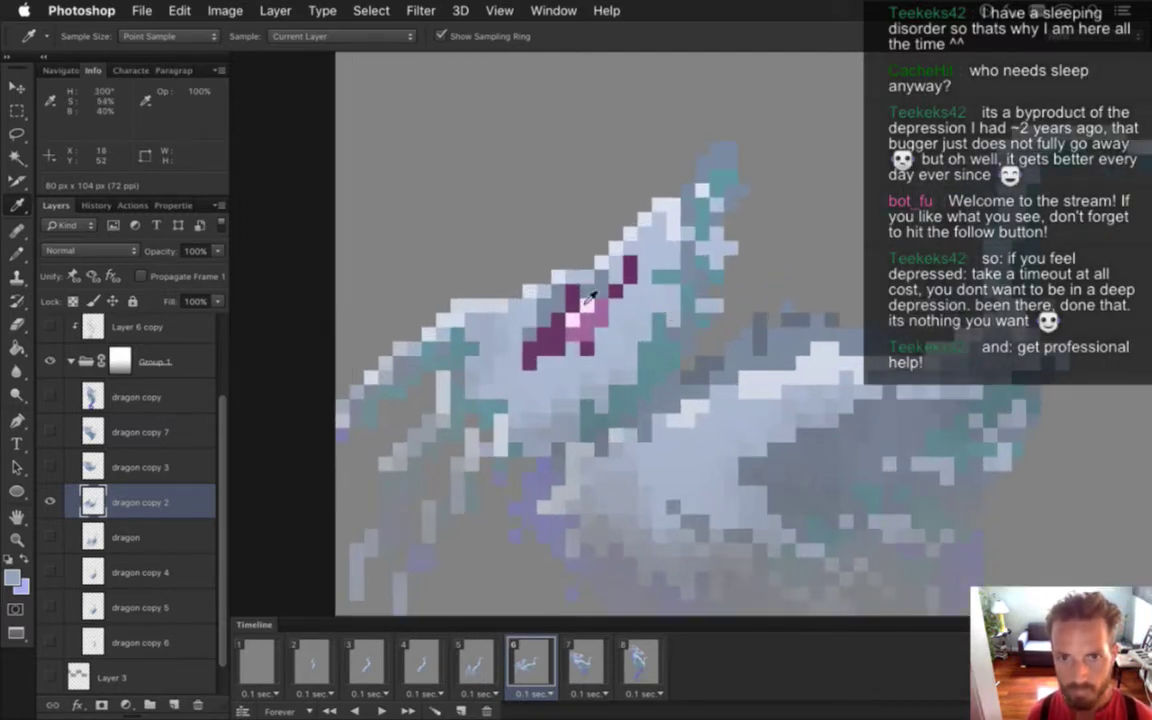
left_click(556, 275)
key("b")
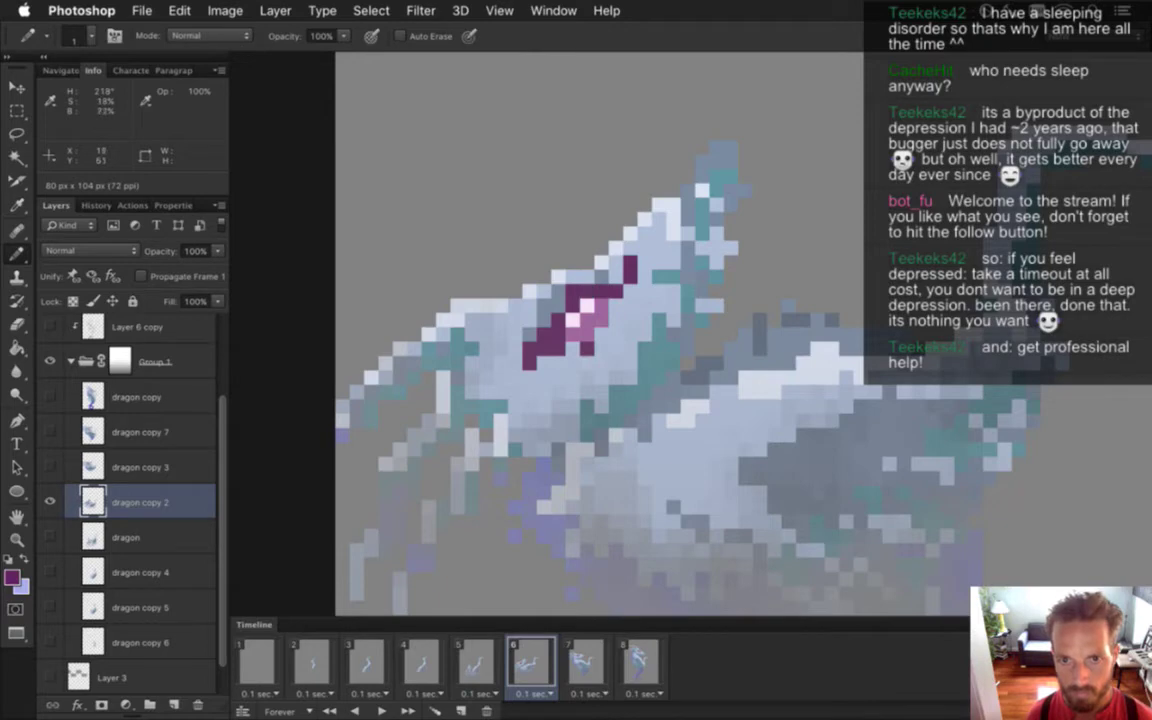
key("i")
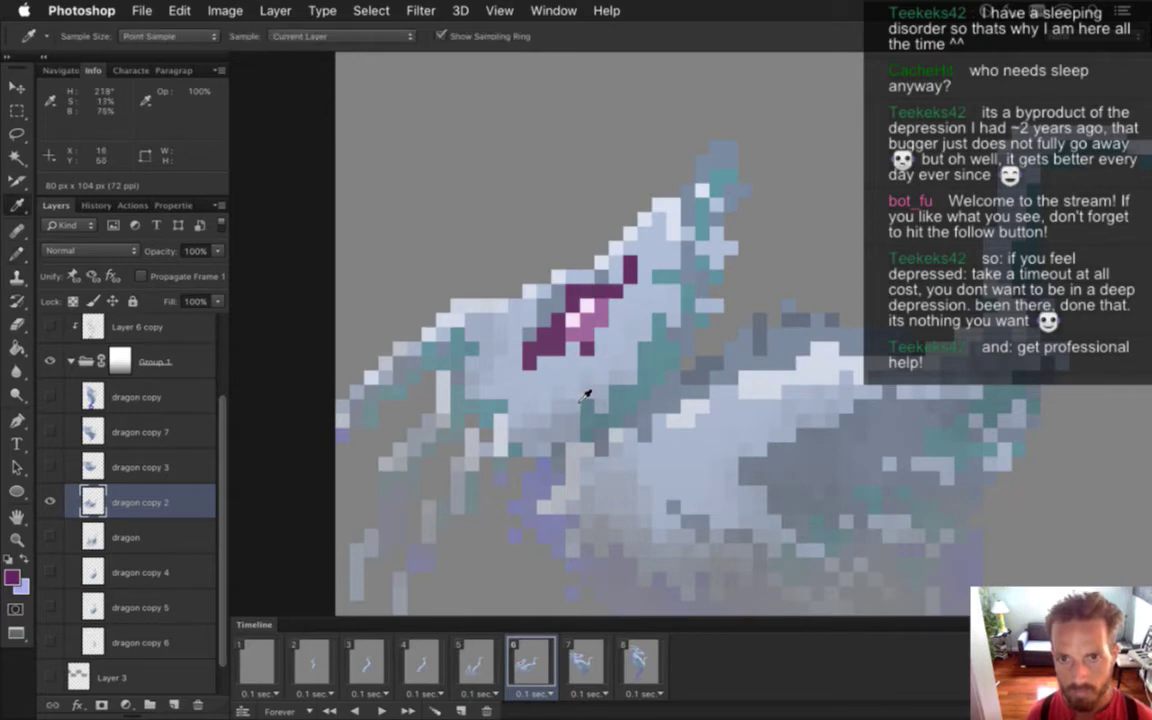
left_click_drag(561, 326, 592, 350)
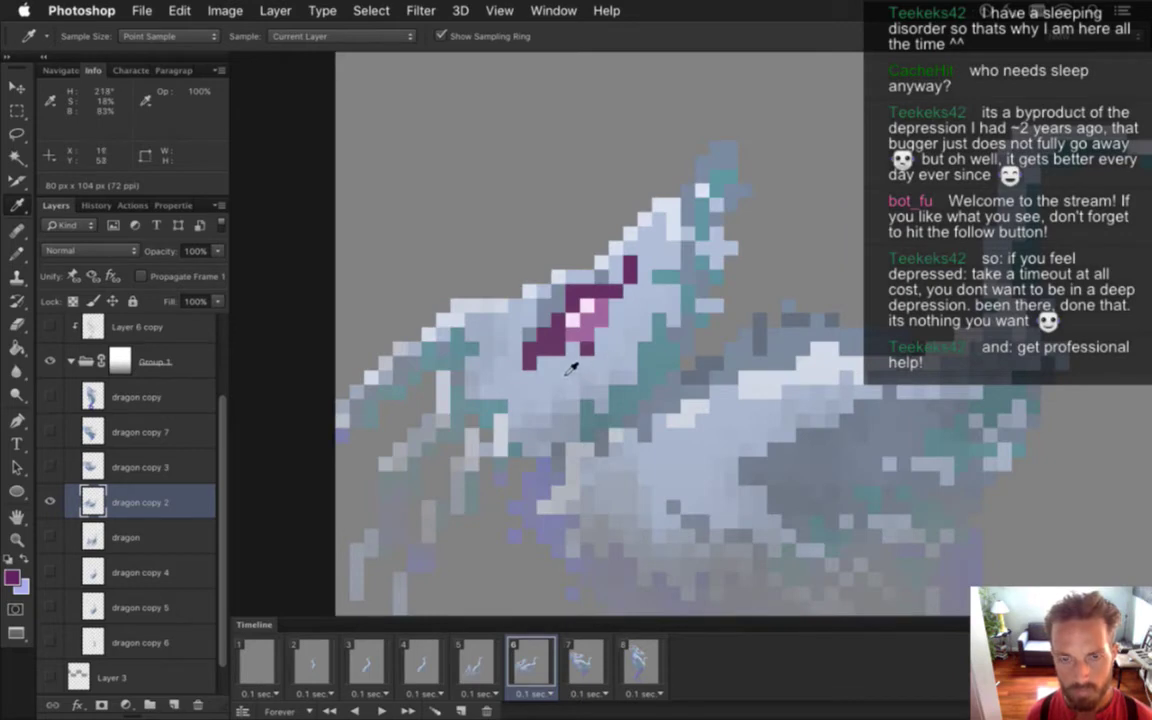
Reshape the rear corner and lower edge of the eye in frame 6, covering excess magenta pixels with sampled light blue
left_click(535, 343)
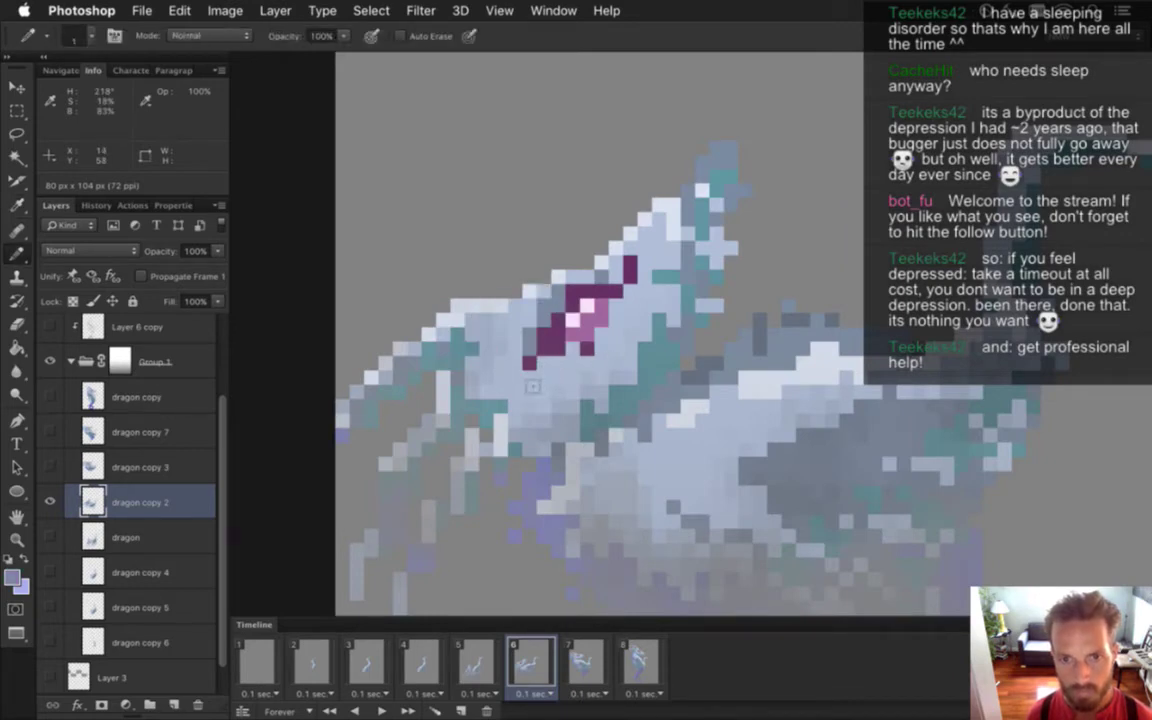
left_click(573, 357, "alt")
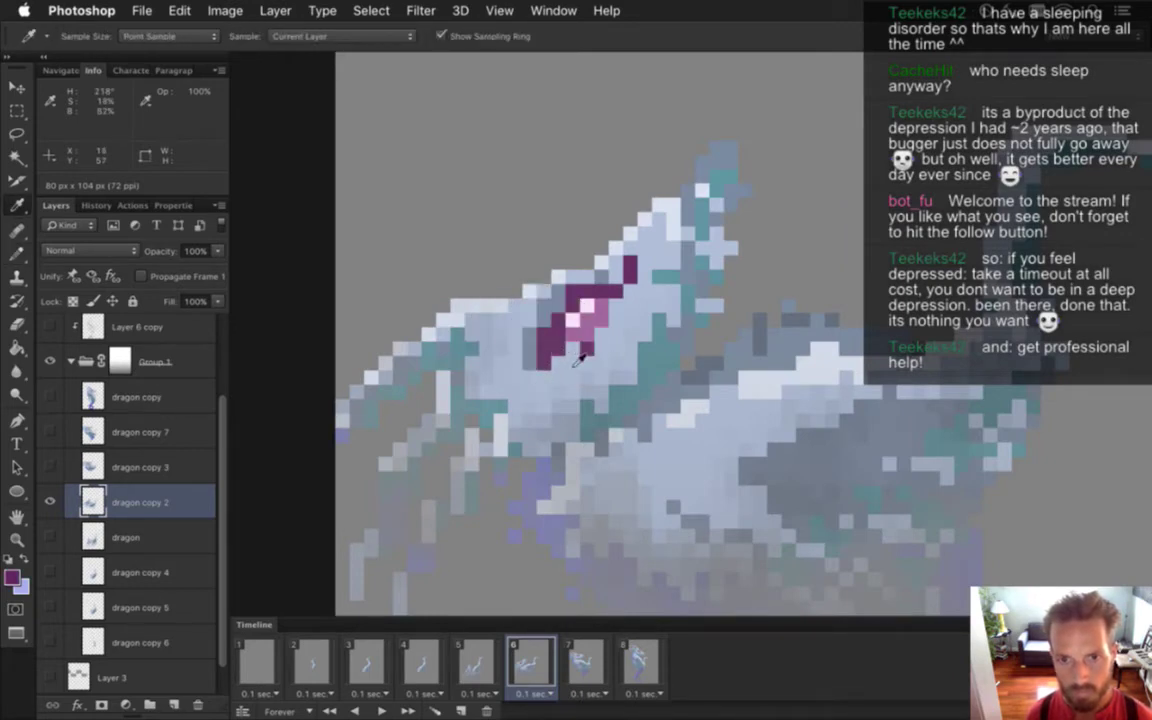
left_click(576, 368, "alt")
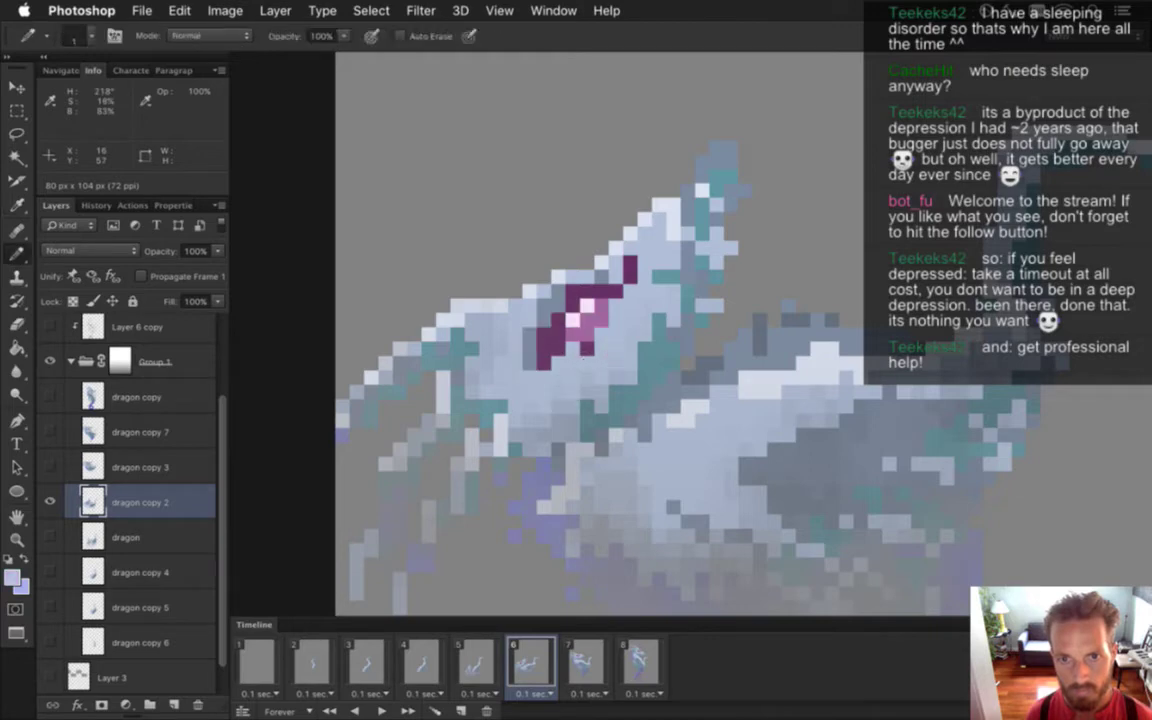
left_click(587, 349)
left_click_drag(600, 364, 525, 364)
scroll(523, 365, "up", 3)
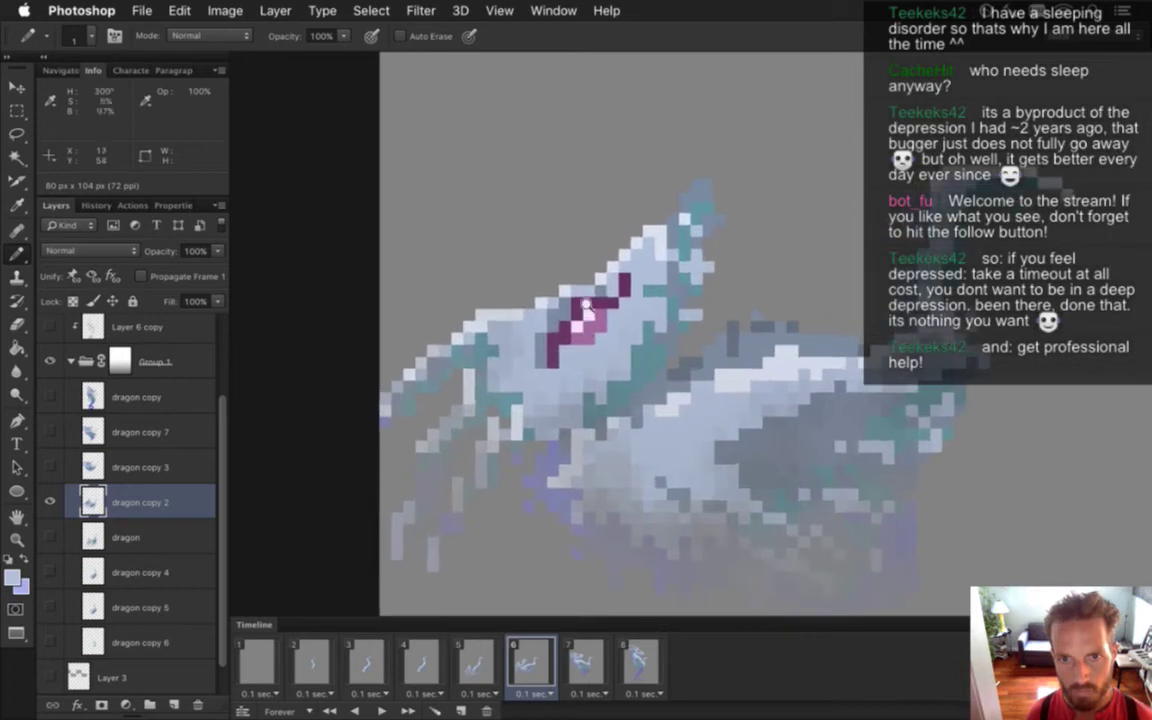
left_click(515, 287, "alt")
scroll(588, 380, "down", 3)
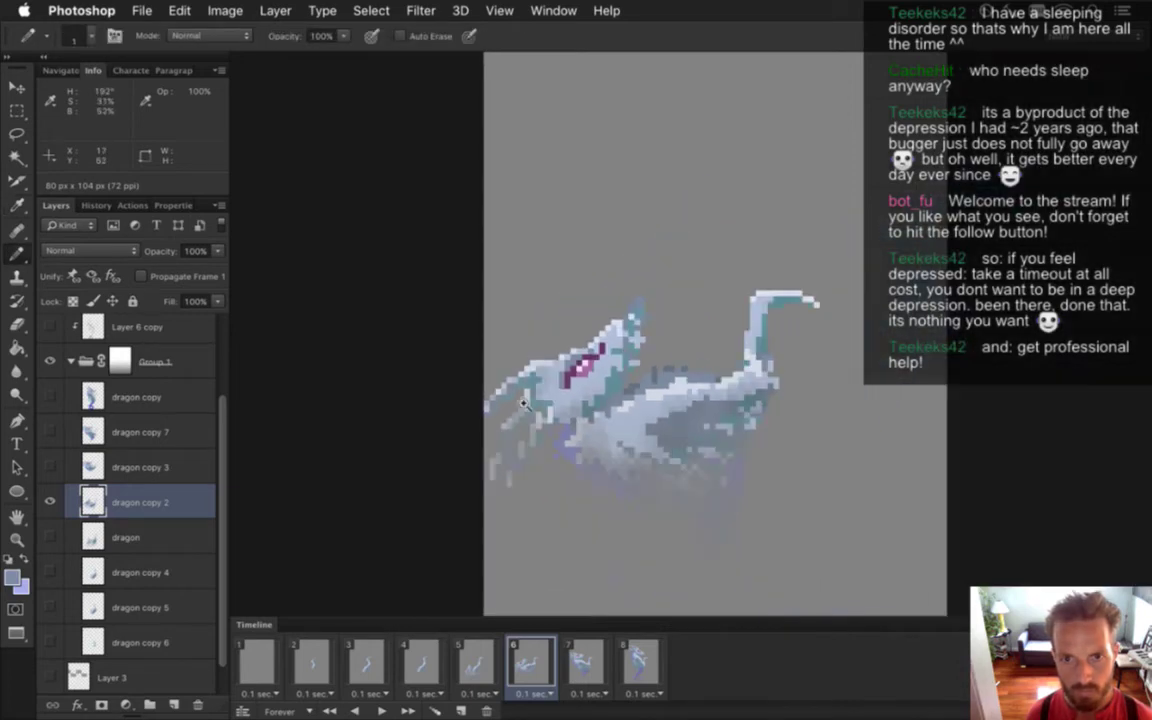
scroll(598, 366, "up", 2)
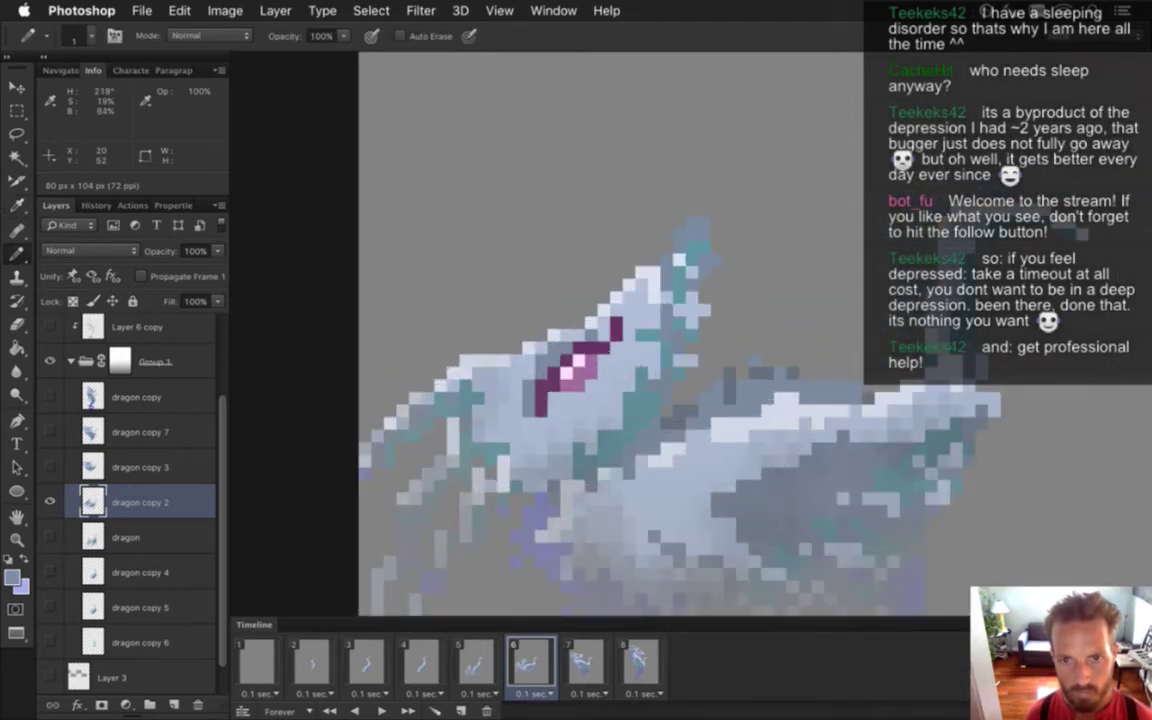
Thicken the eye's front upper outline in frame 6 with dark magenta and shorten its tip with the surrounding light blue
left_click(615, 336, "alt")
left_click(604, 338)
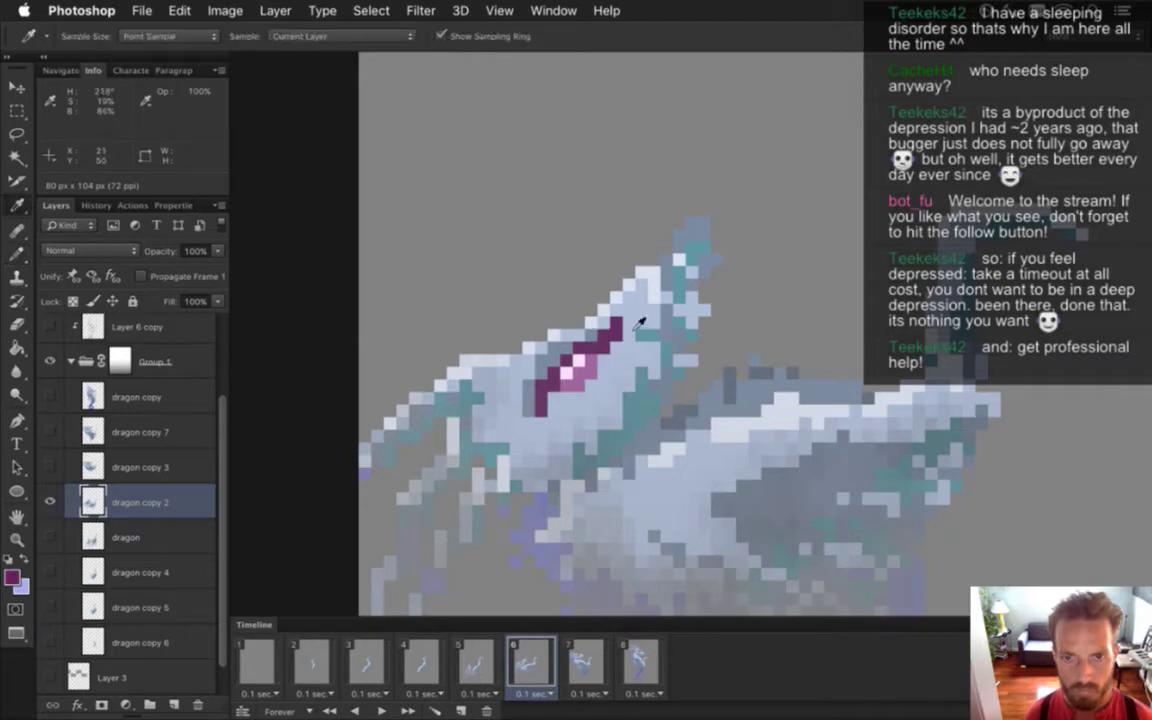
left_click(635, 329, "alt")
left_click_drag(617, 324, 615, 337)
left_click_drag(585, 425, 499, 425)
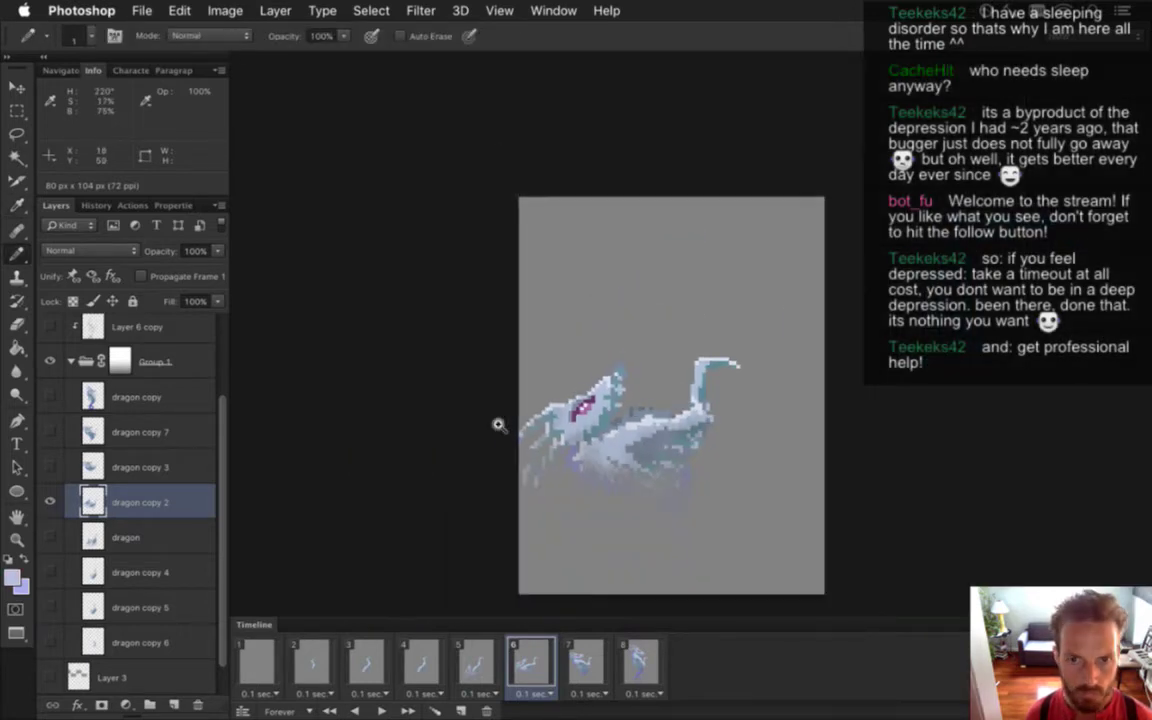
scroll(498, 425, "up", 3)
left_click(506, 366, "alt")
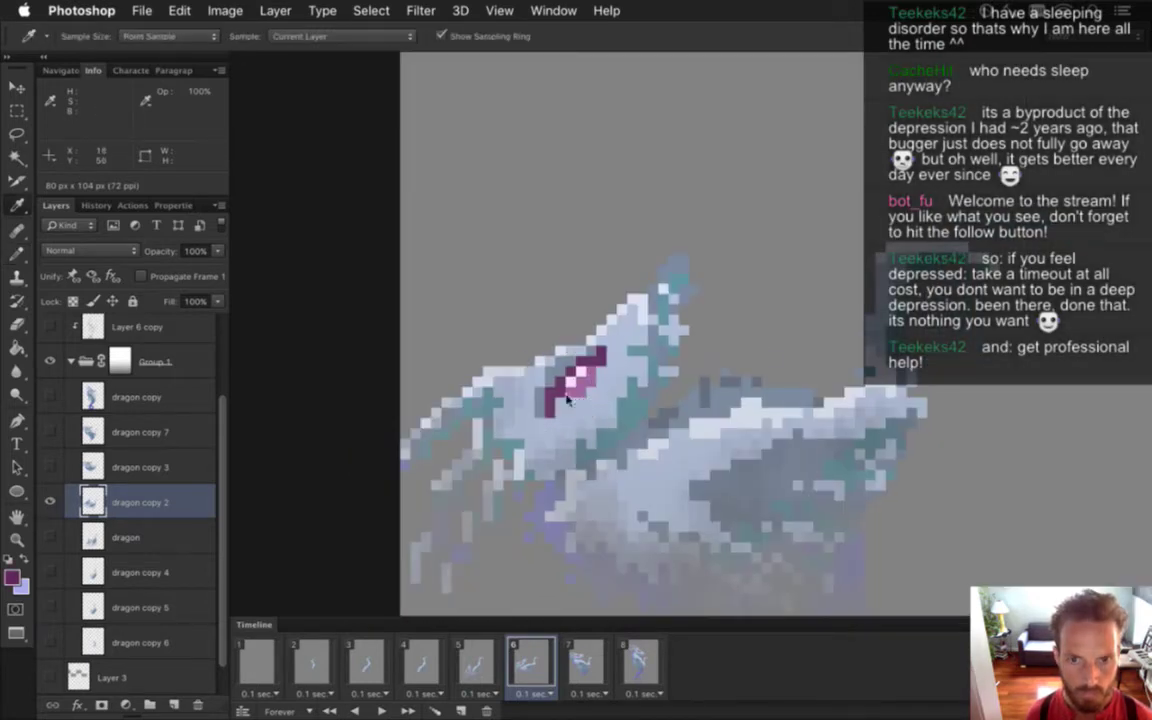
scroll(561, 437, "down", 3)
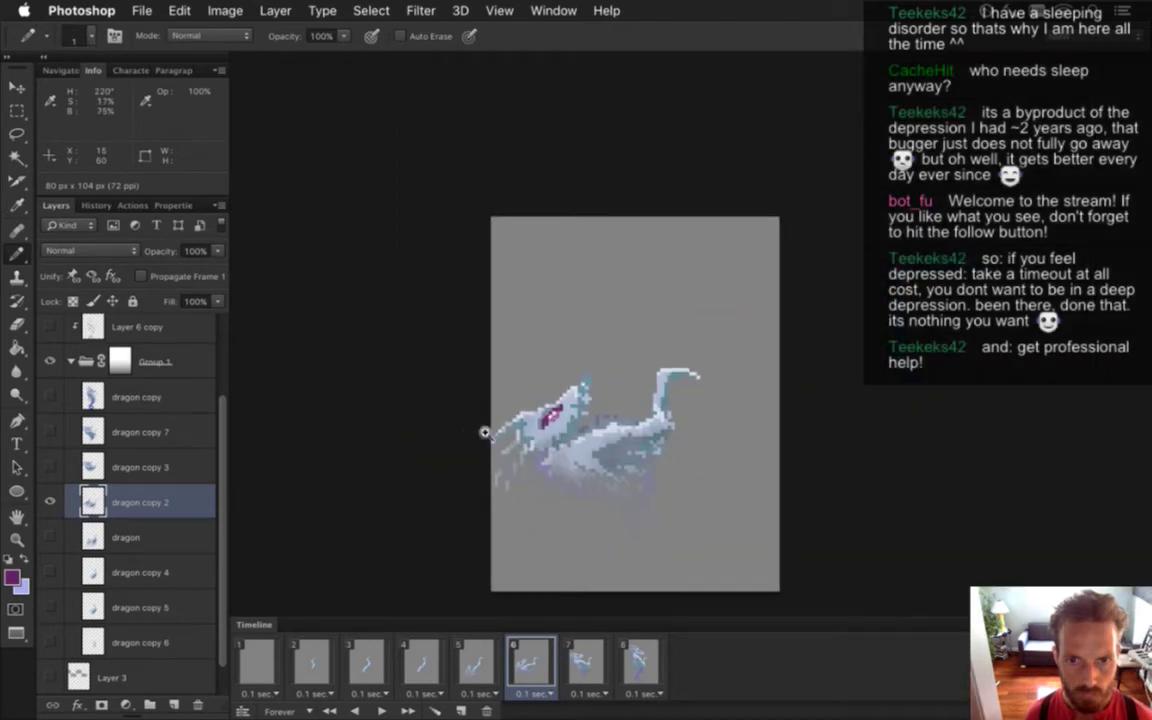
Compare the dragon's eye, head and body shading across frames 4, 5 and 6
left_click_drag(563, 507, 558, 424)
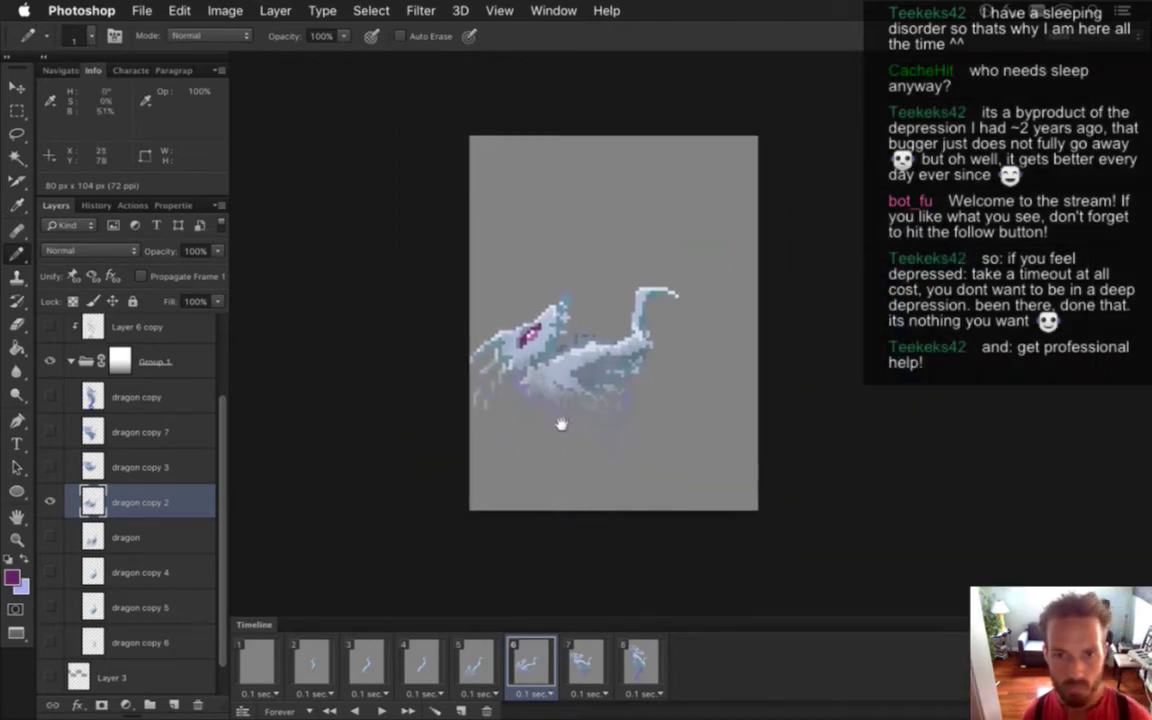
left_click(478, 663)
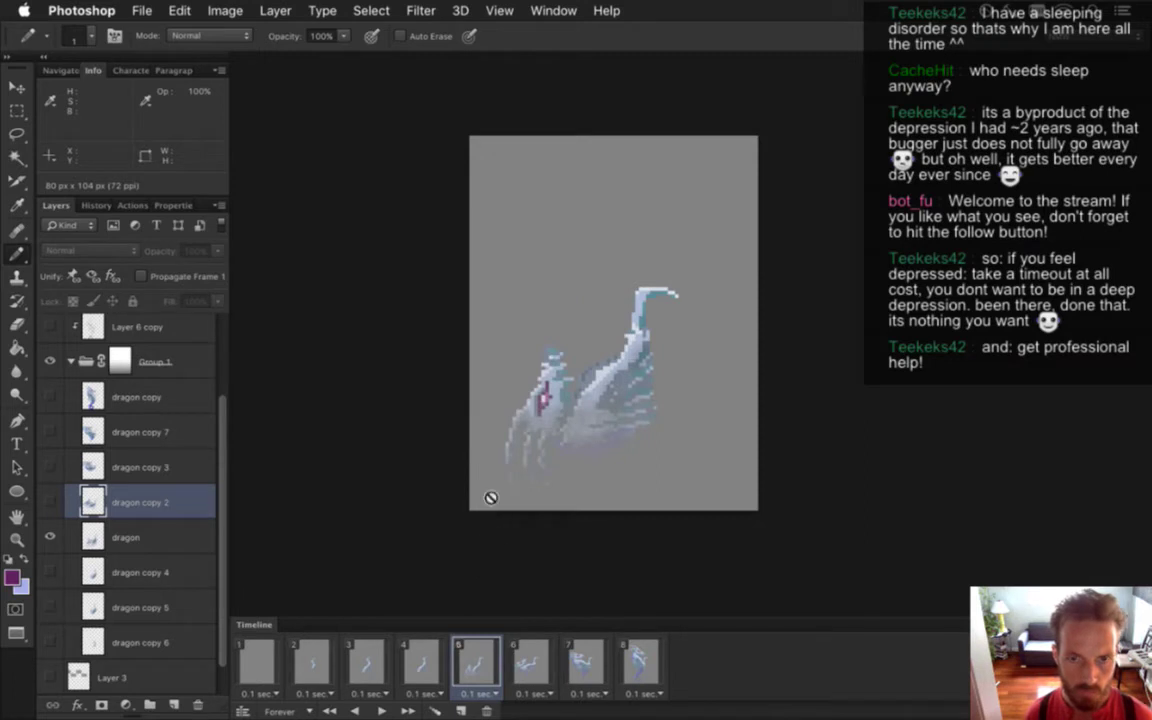
scroll(572, 416, "up", 3)
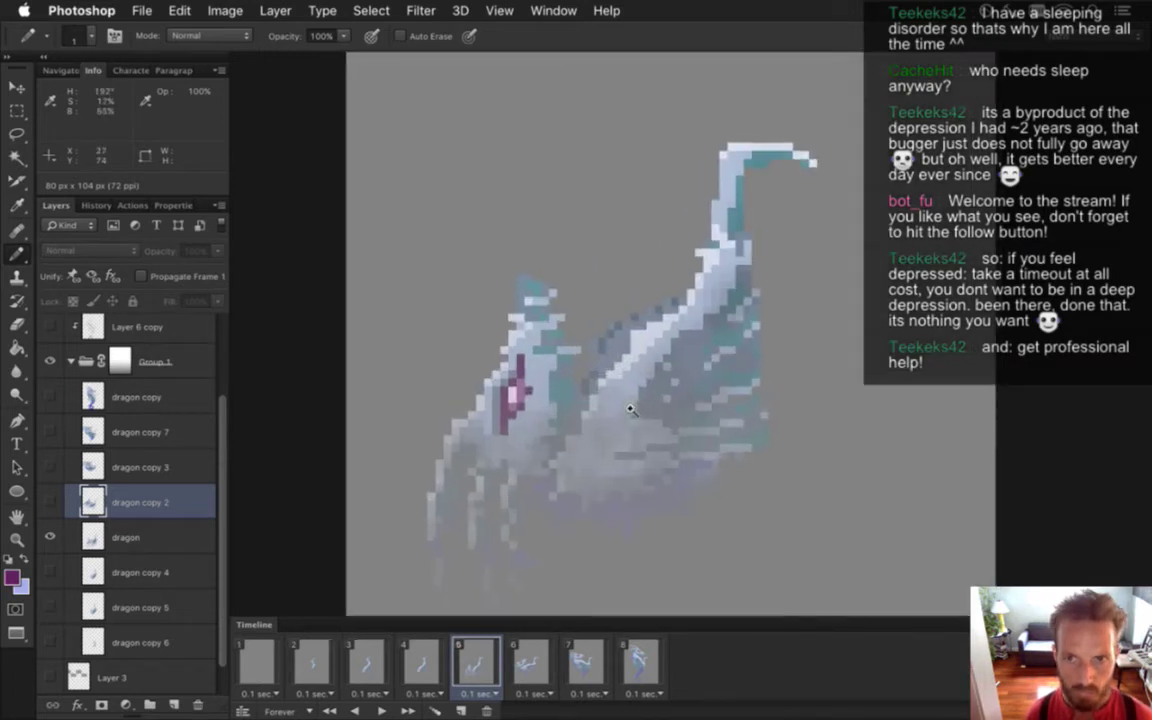
scroll(632, 404, "down", 1)
left_click(425, 655)
left_click(487, 655)
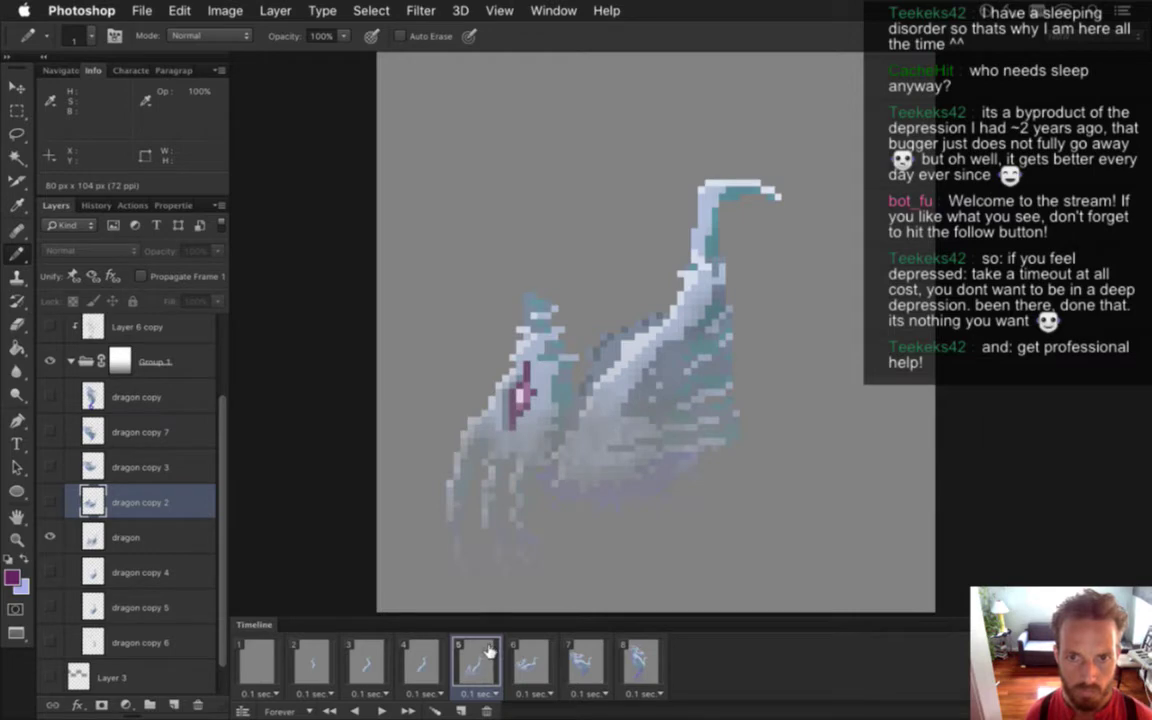
left_click(532, 656)
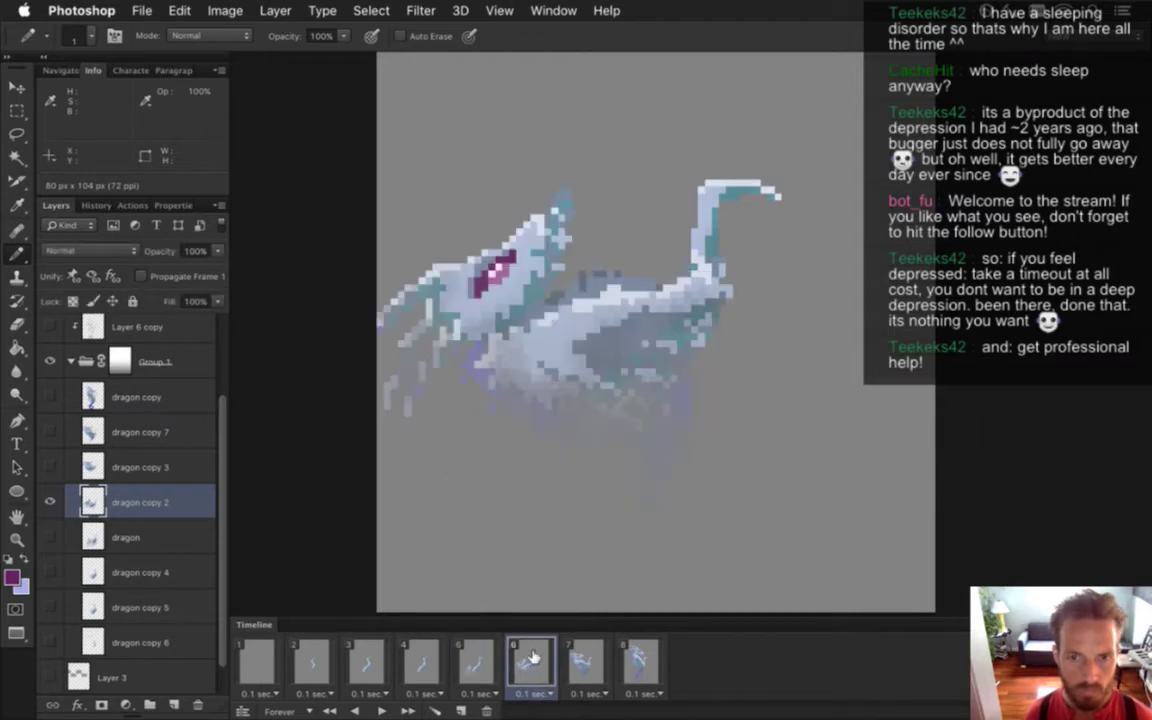
left_click(489, 660)
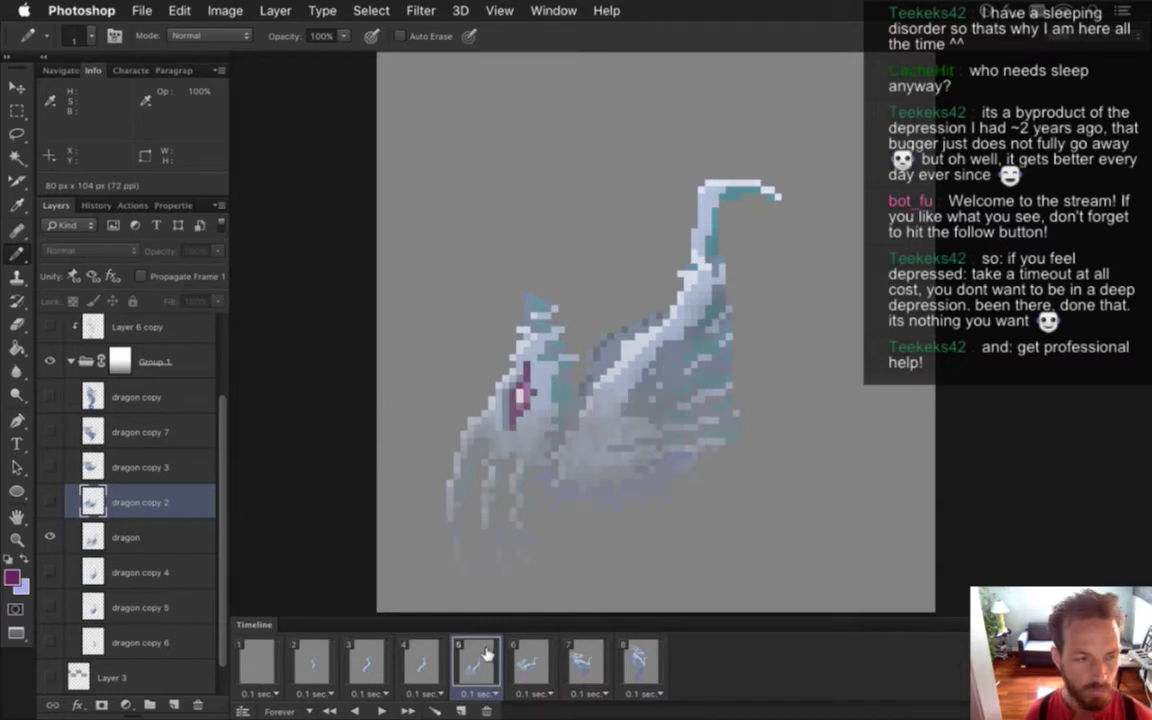
key("Left")
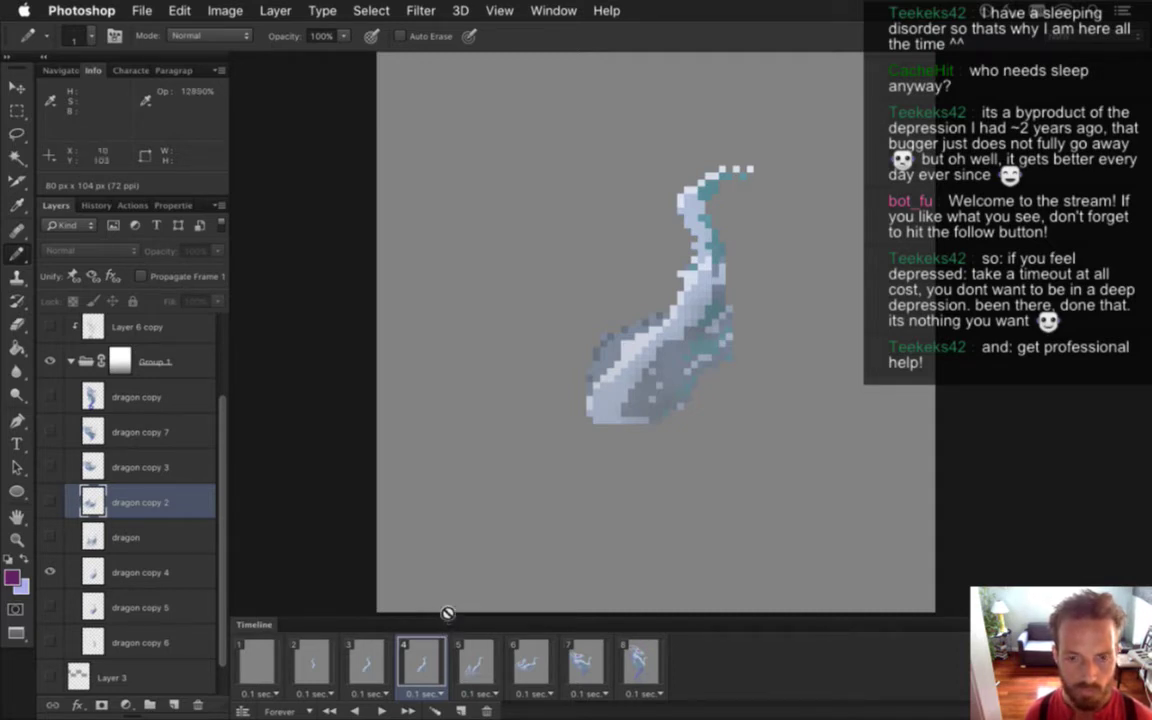
Compare the dragon's poses across animation frames 4, 5 and 6
left_click(479, 652)
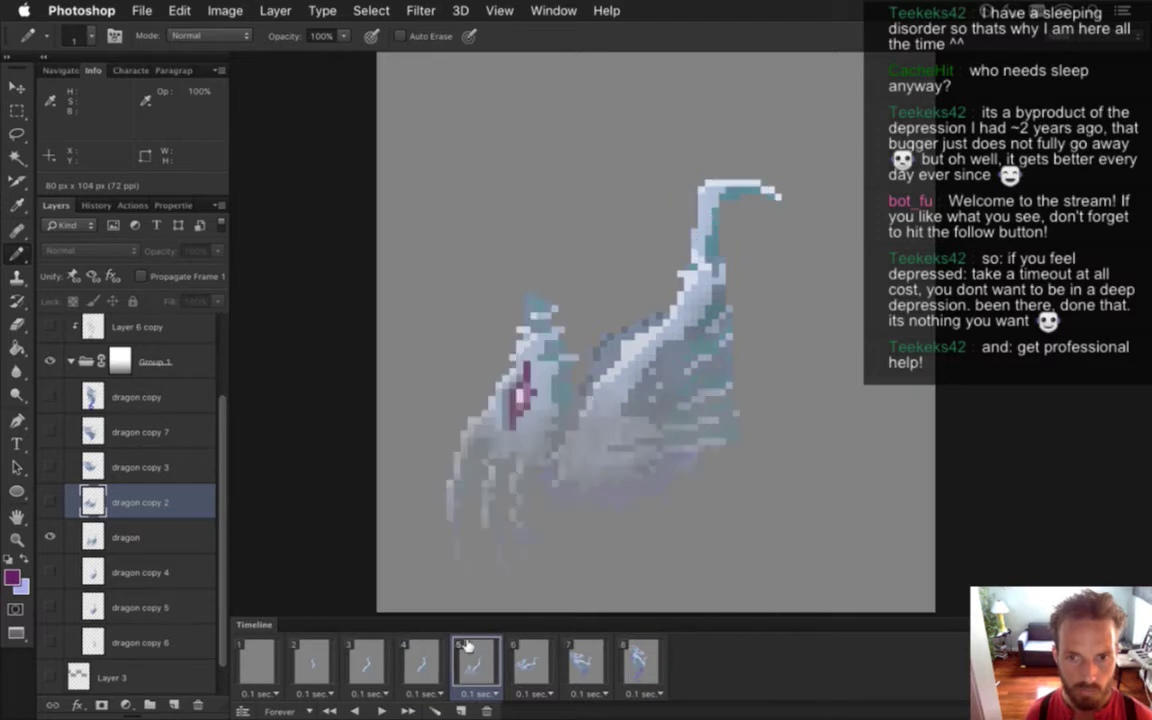
left_click(429, 650)
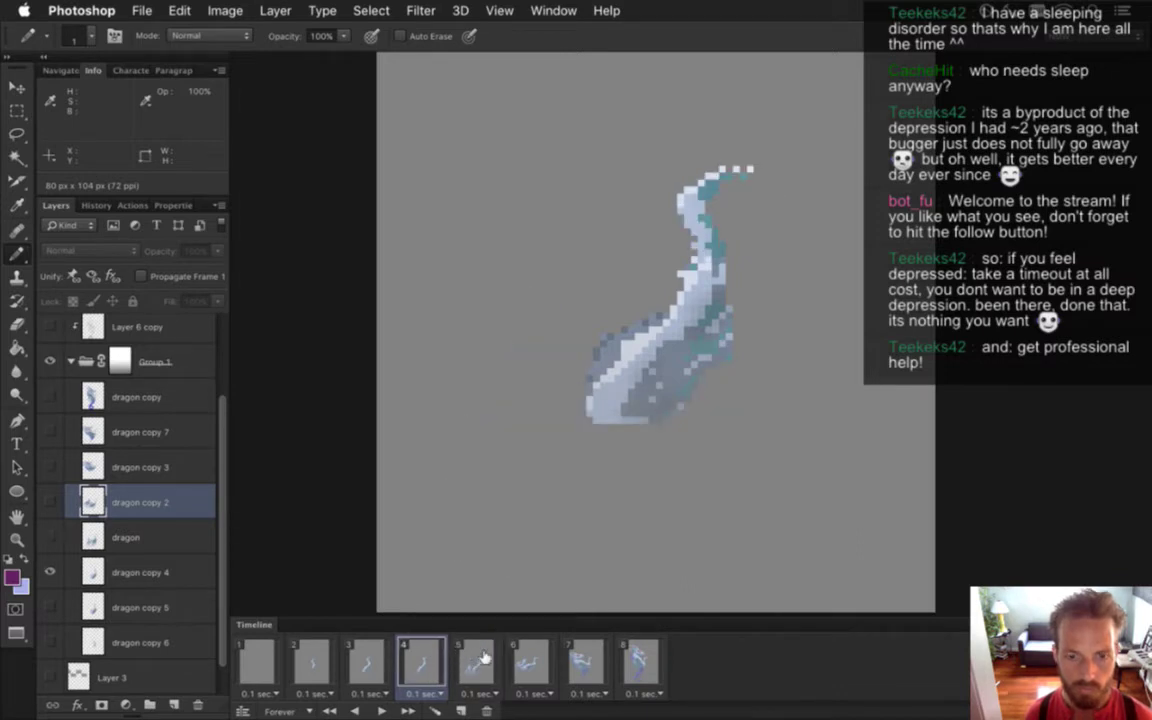
left_click(476, 660)
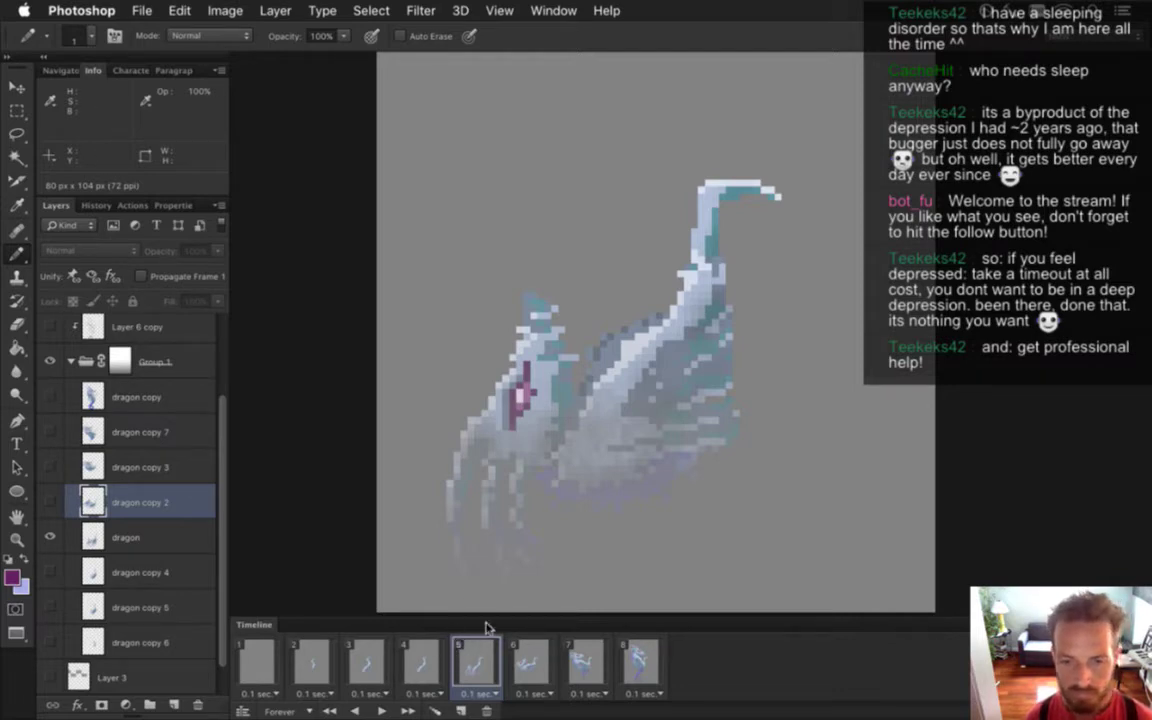
left_click(532, 665)
left_click(481, 668)
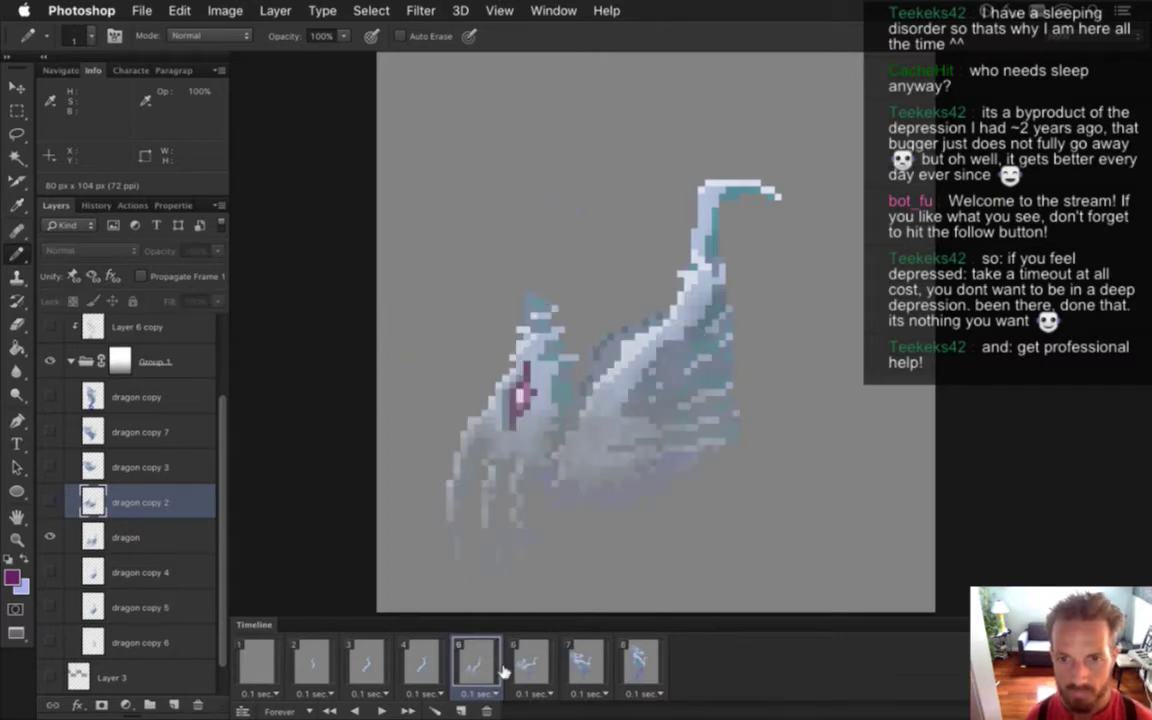
left_click(521, 670)
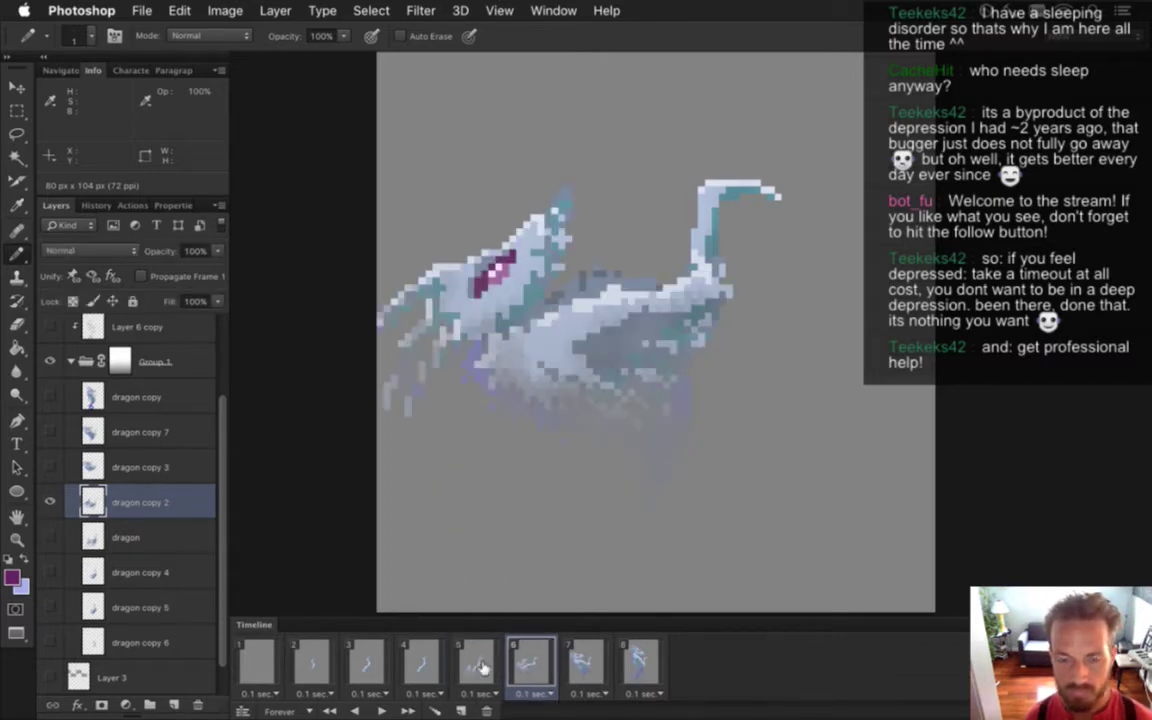
left_click(479, 665)
left_click(526, 661)
left_click(474, 665)
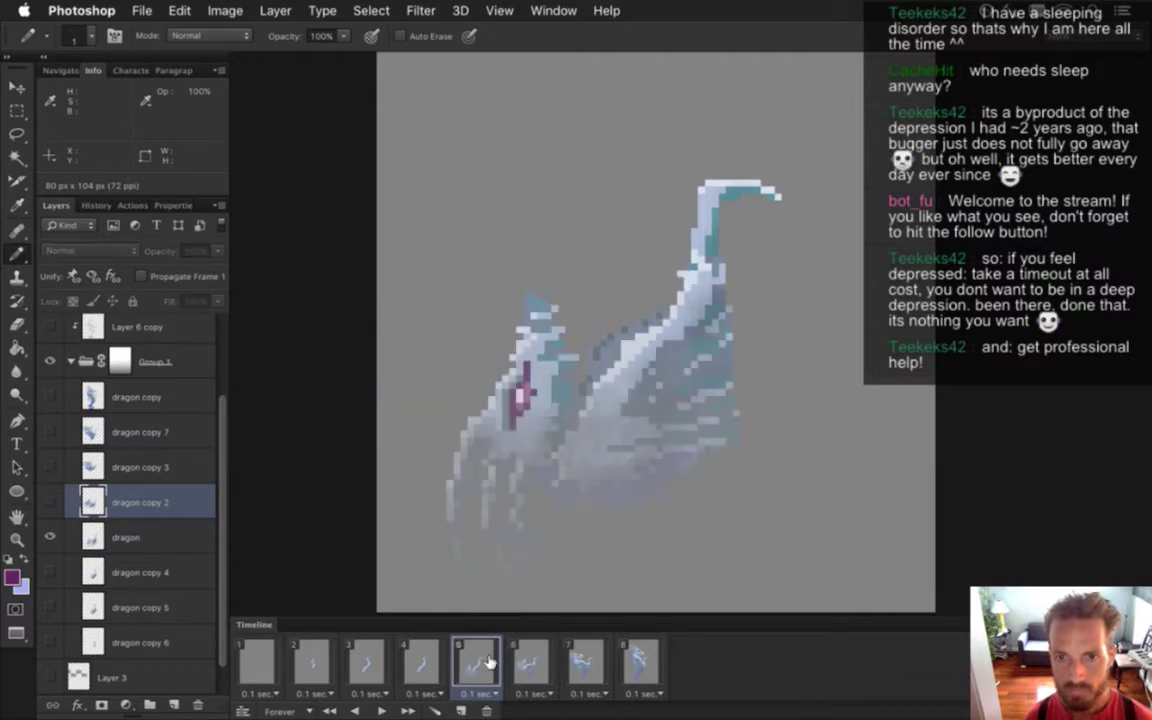
left_click(528, 665)
left_click(477, 664)
left_click(528, 663)
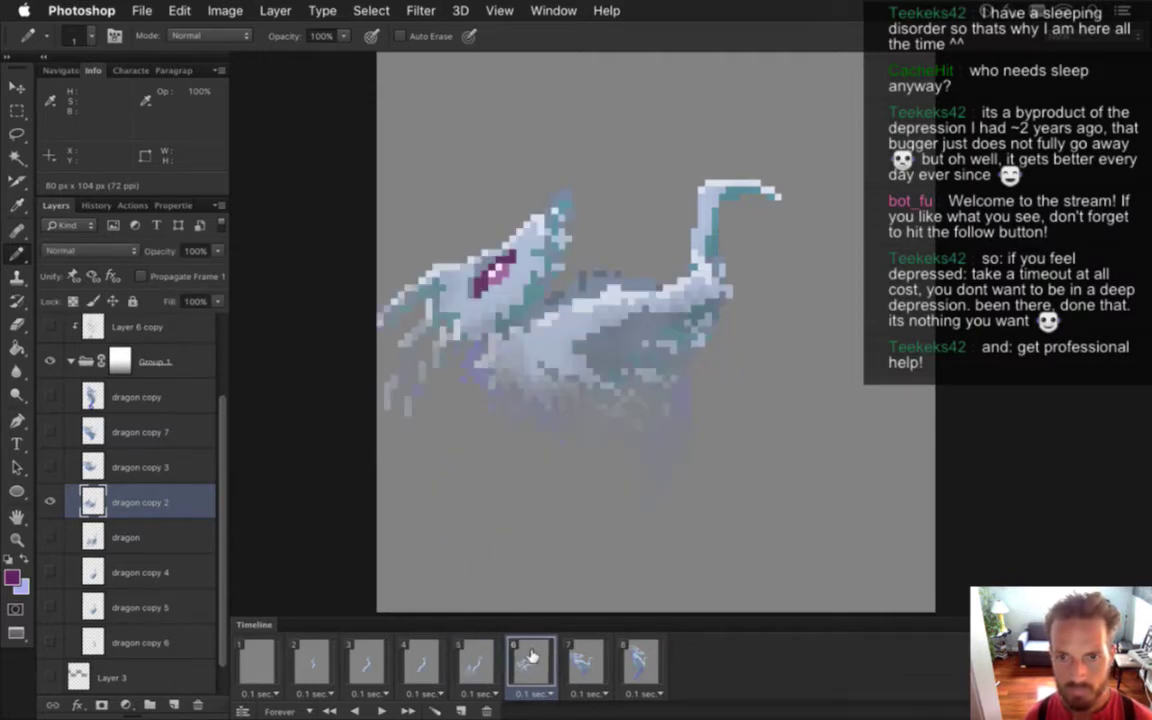
left_click(476, 660)
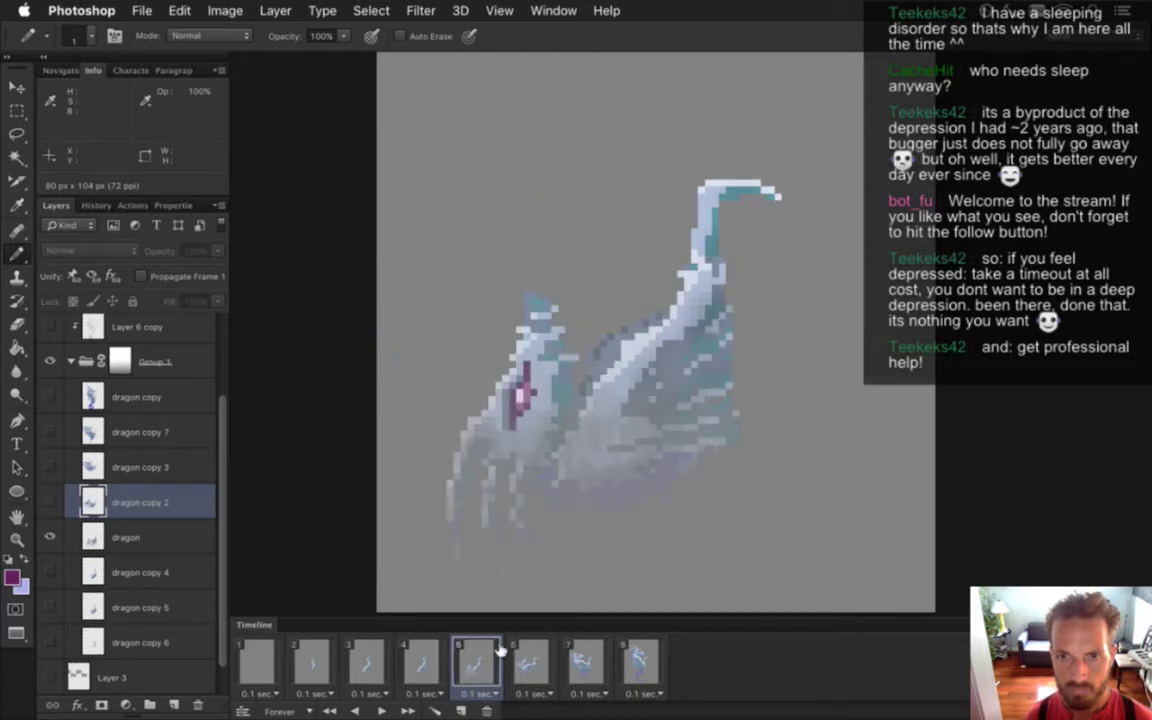
Duplicate the dragon layer, place the copy directly above dragon copy 4 and make it visible in frame 4
left_click(108, 530)
key("e")
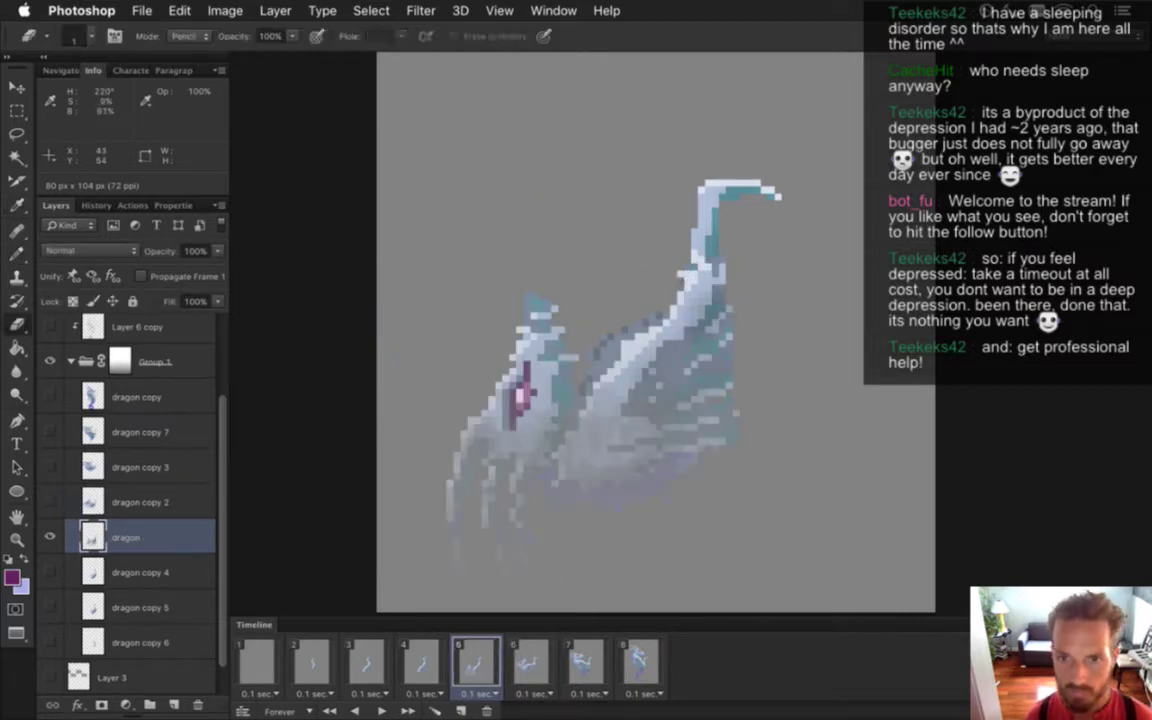
left_click(421, 663)
left_click(478, 652)
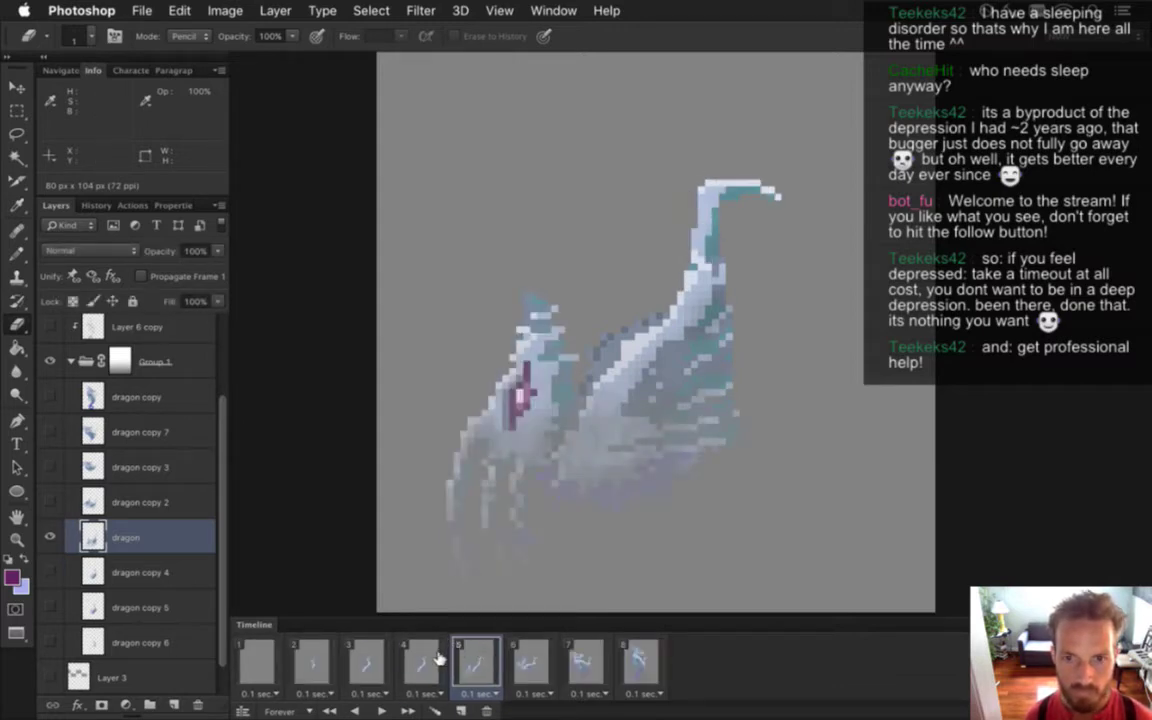
left_click(421, 663)
left_click(476, 660)
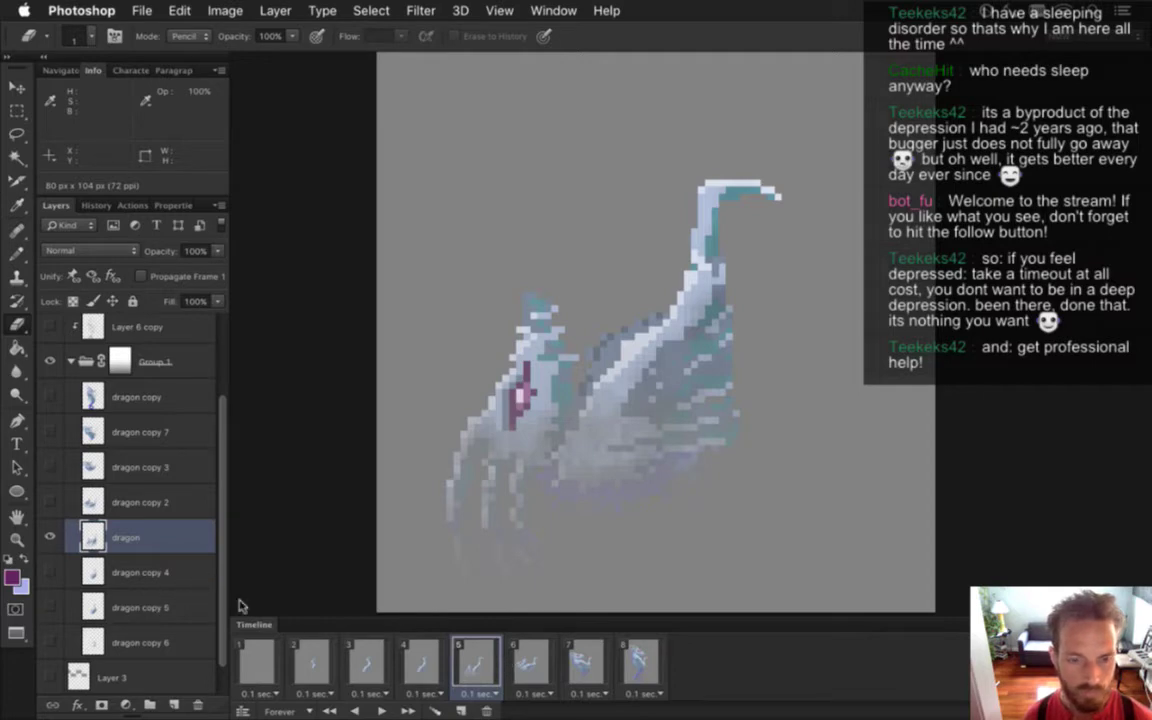
left_click(421, 660)
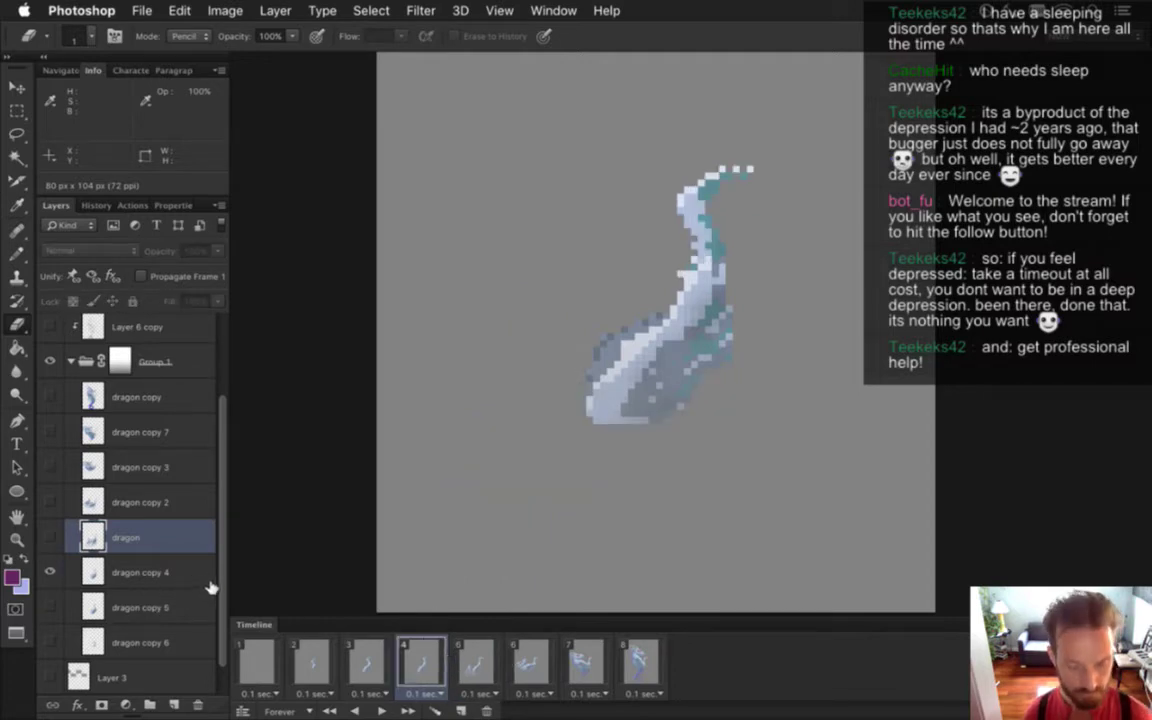
key("super+j")
left_click_drag(98, 540, 102, 590)
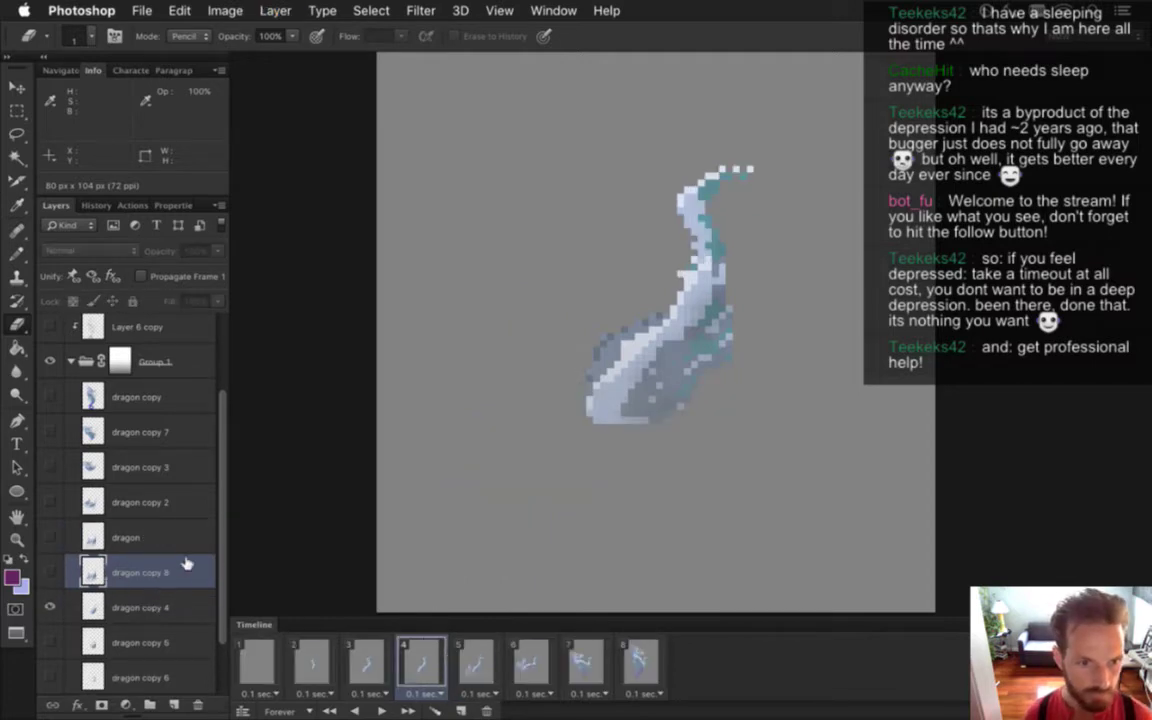
scroll(215, 560, "down", 2)
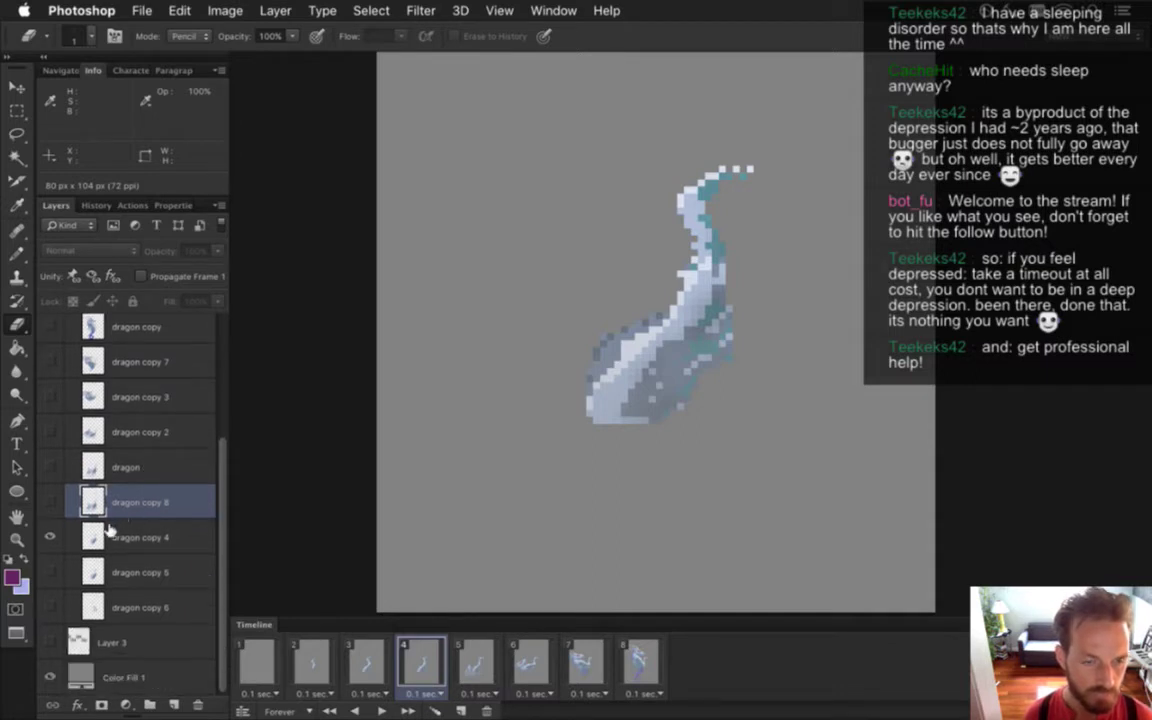
left_click(50, 501)
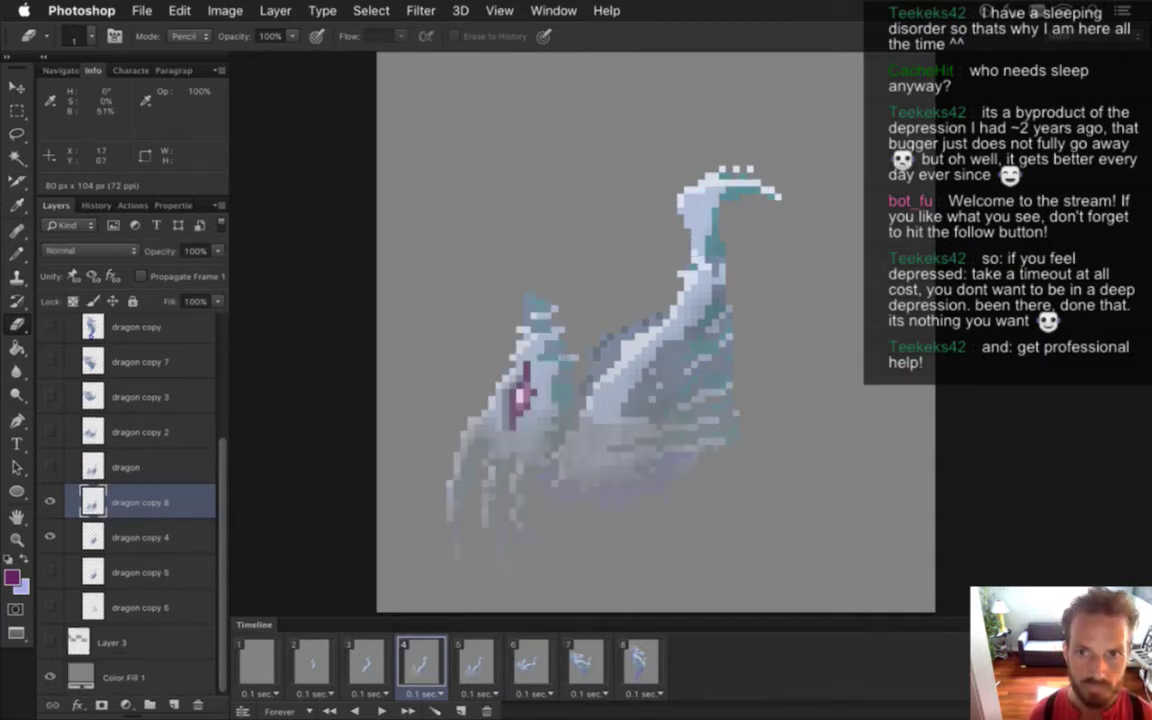
Rotate the tail tip on the duplicated layer about -19.4° and shift it onto the underlying tail from dragon copy 4
key("m")
left_click_drag(641, 146, 803, 256)
key("ctrl+t")
left_click_drag(630, 129, 571, 150)
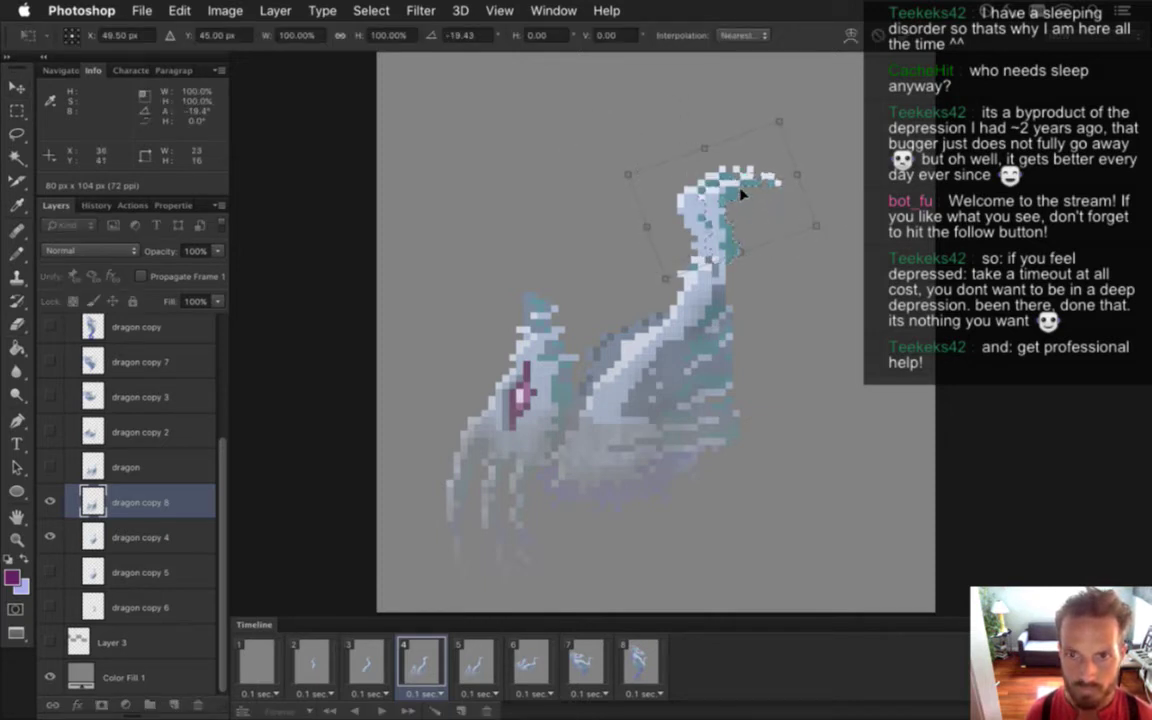
key("Left")
key("Left")
key("Left")
key("Left")
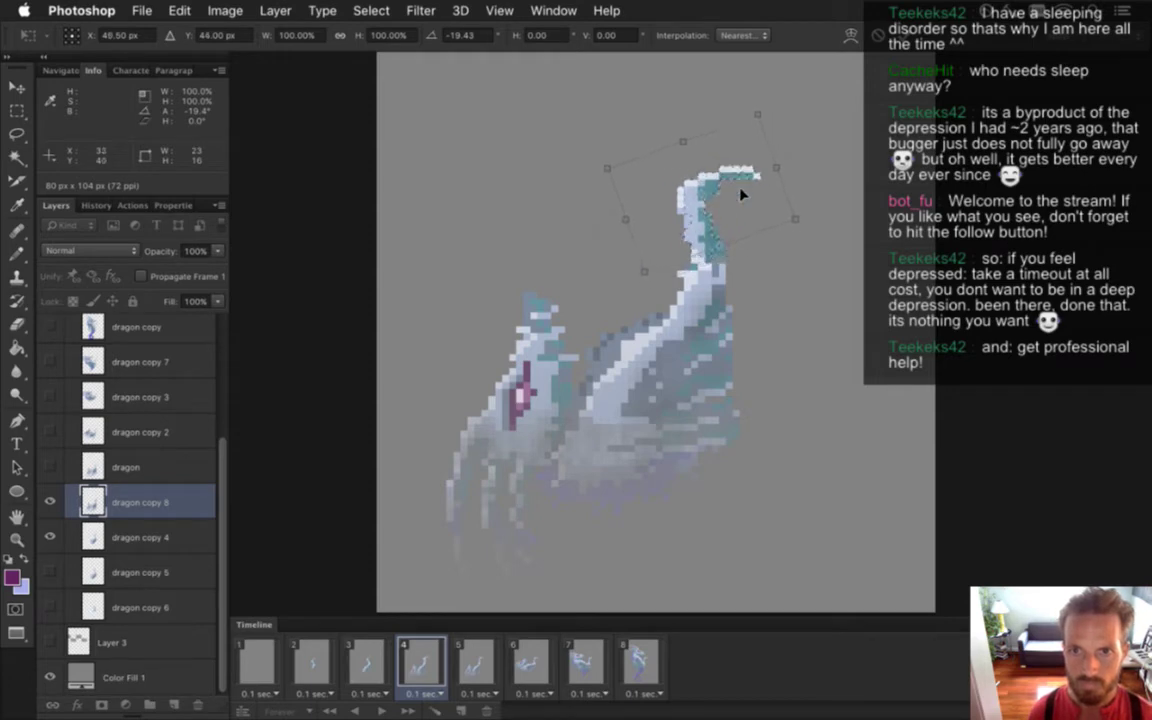
key("Right")
key("Up")
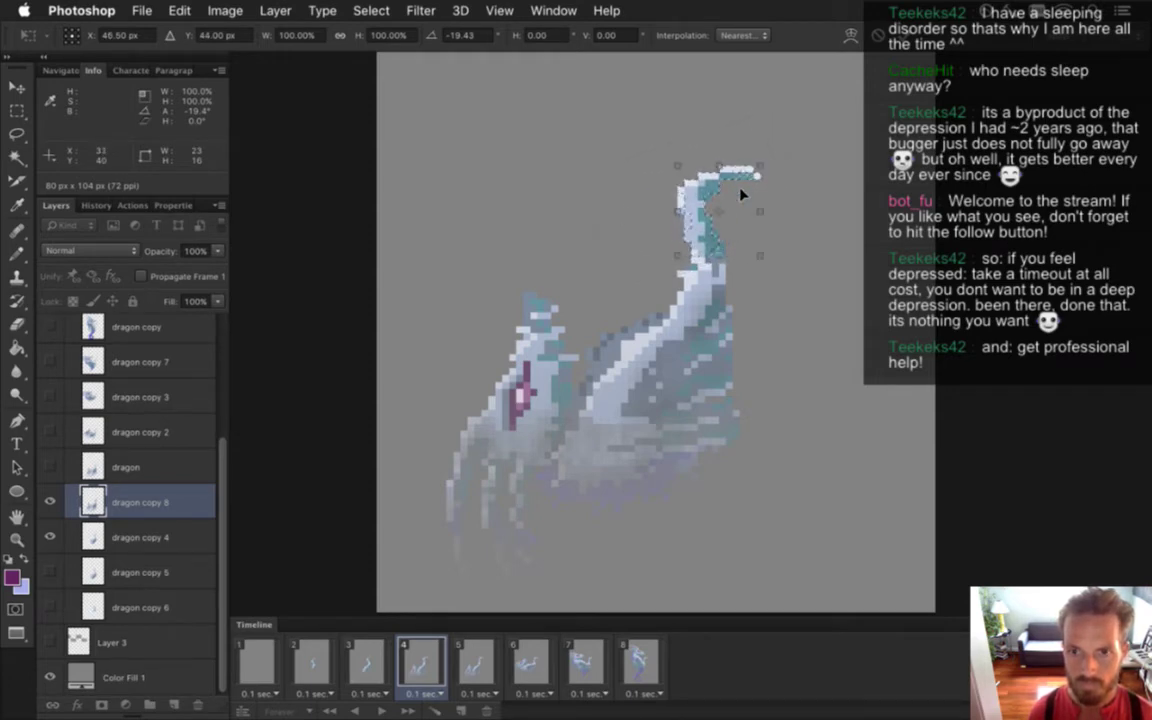
key("Return")
key("m")
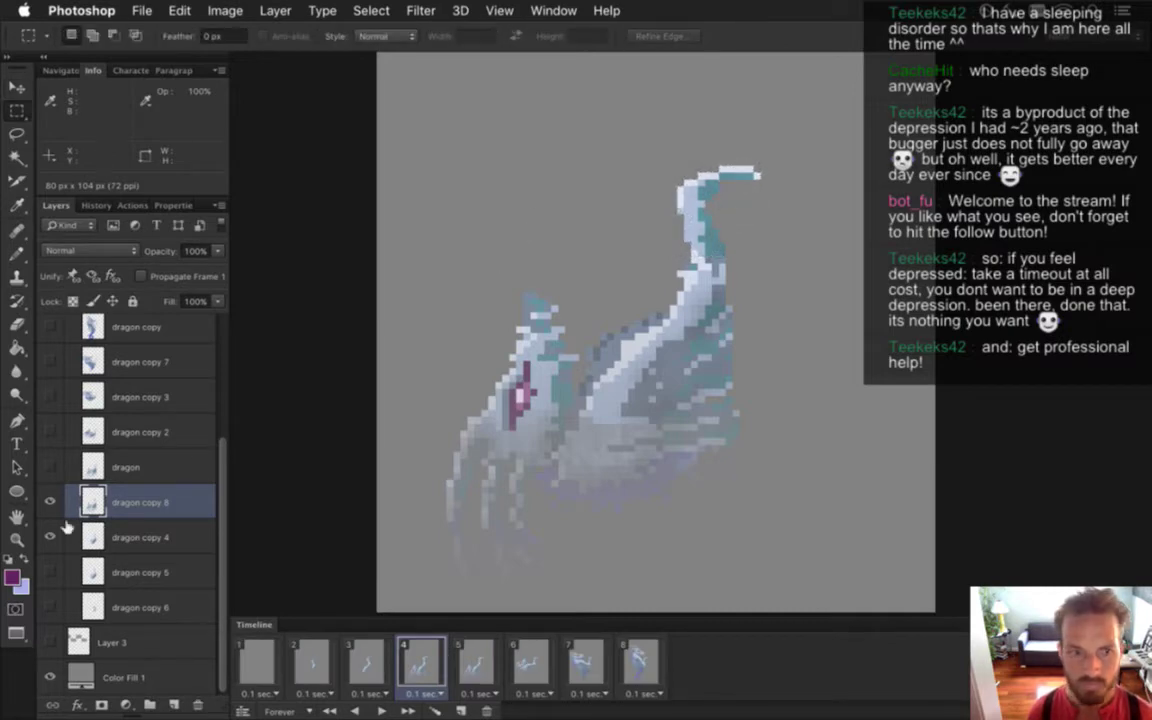
Hide the dragon copy 4 layer in frame 4, leaving the duplicated dragon layer showing
left_click(56, 531)
left_click(57, 531)
left_click(59, 530)
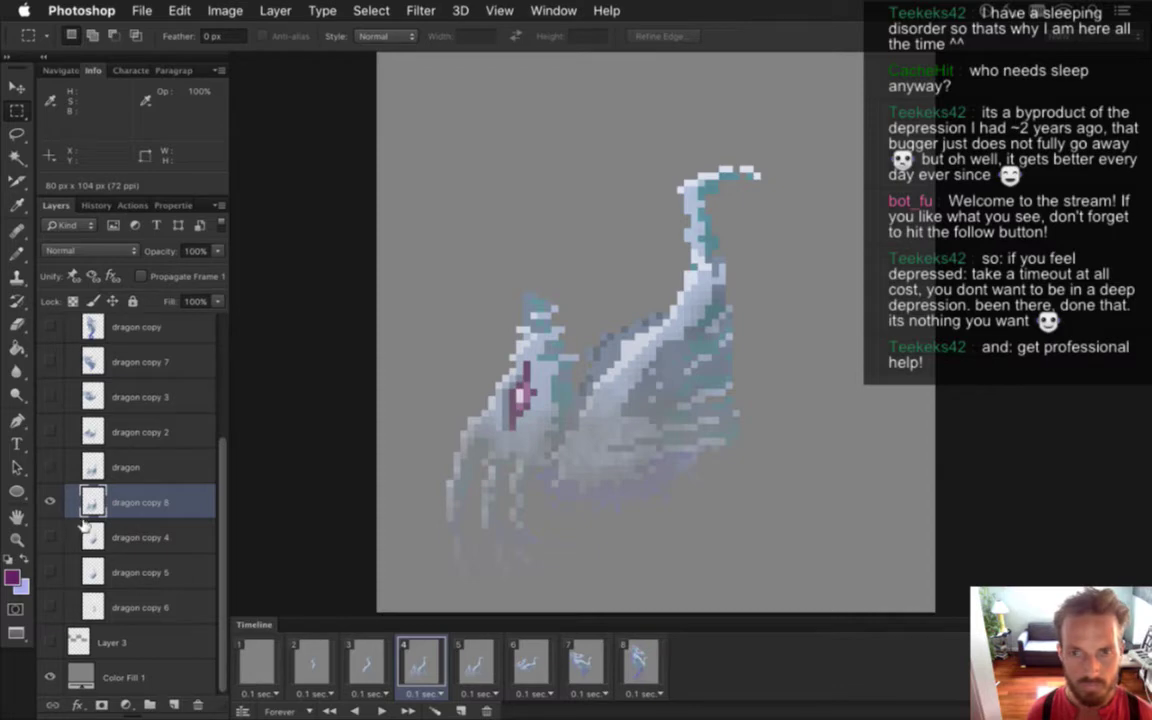
Clean up the tail tip with pixels in sampled light and teal colours, closing the gap and erasing the outermost pixels
key("i")
left_click(742, 175)
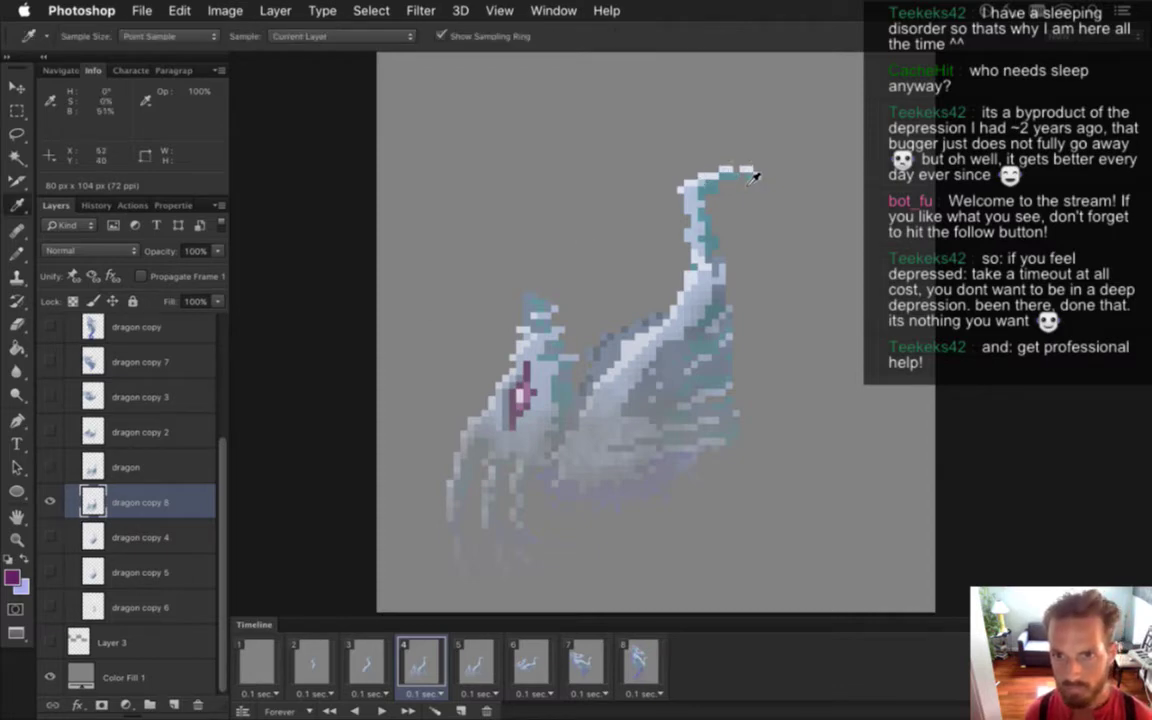
key("b")
key("e")
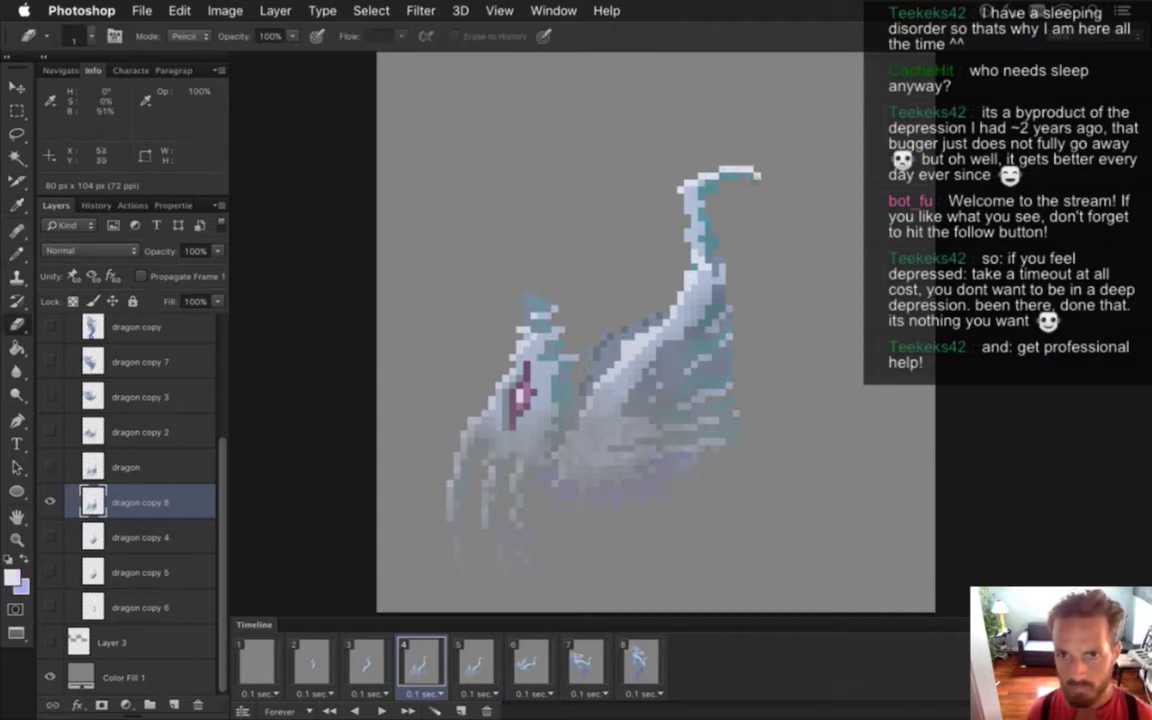
key("i")
key("b")
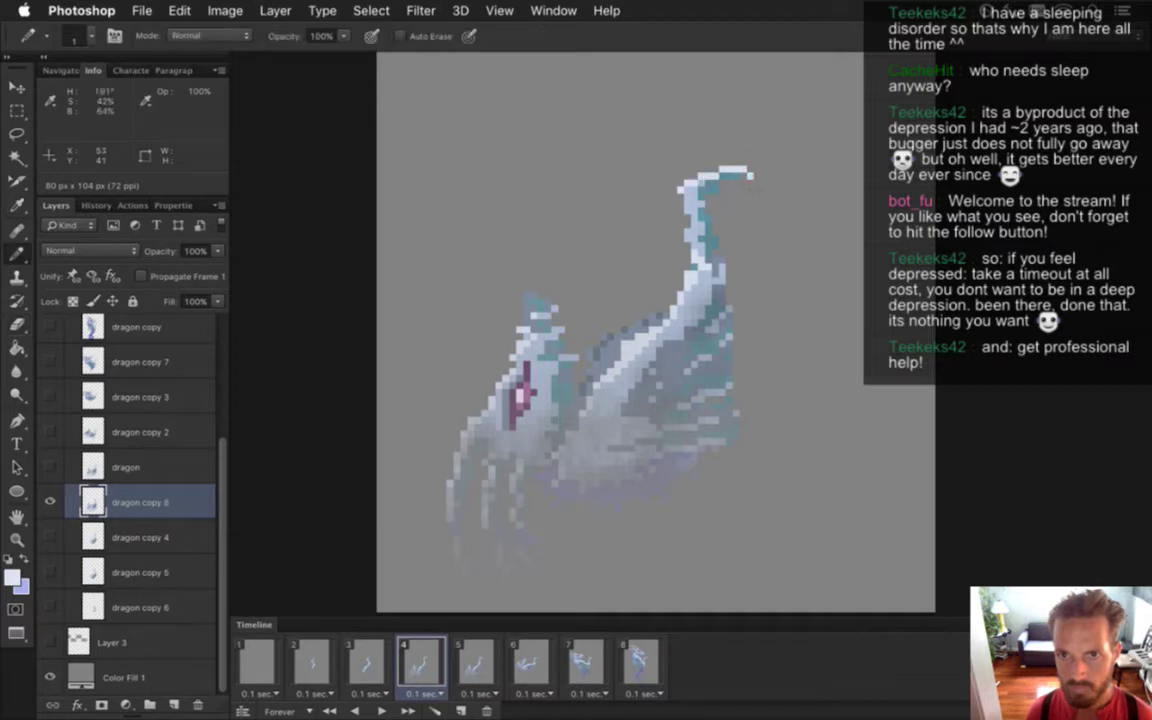
key("i")
left_click(742, 187)
key("b")
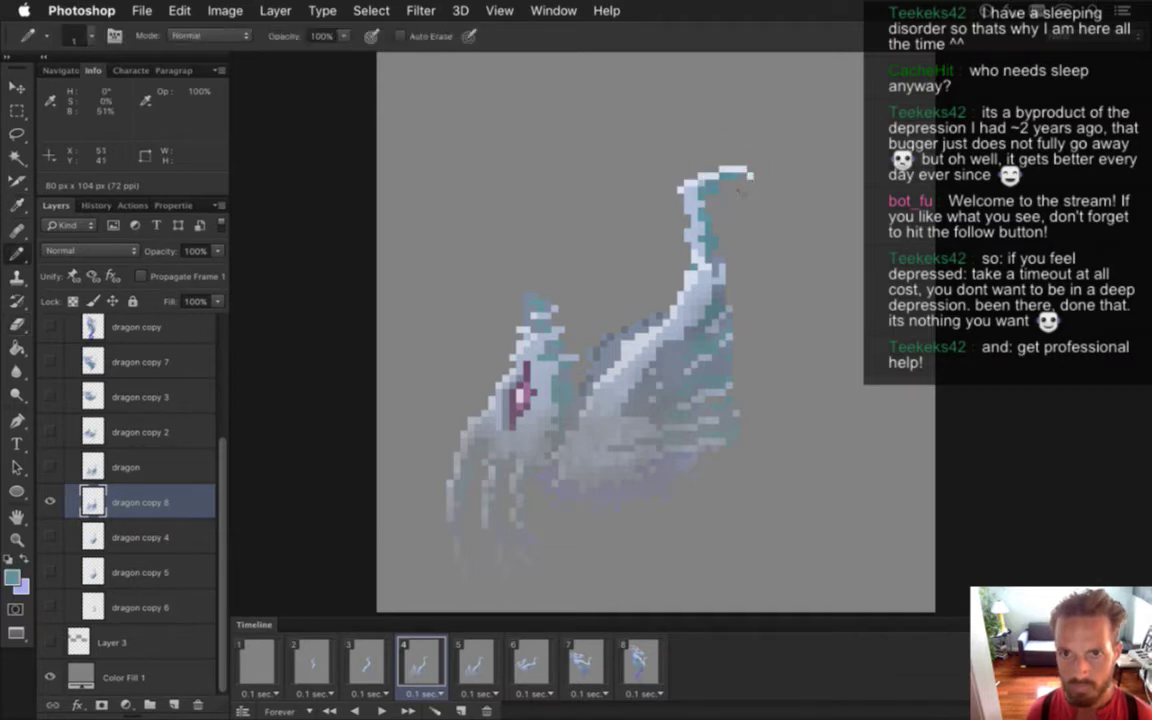
Smooth the tail's upper curve by erasing the stray corner pixel and repainting its edge with sampled light and teal tones
left_click(685, 211, "alt")
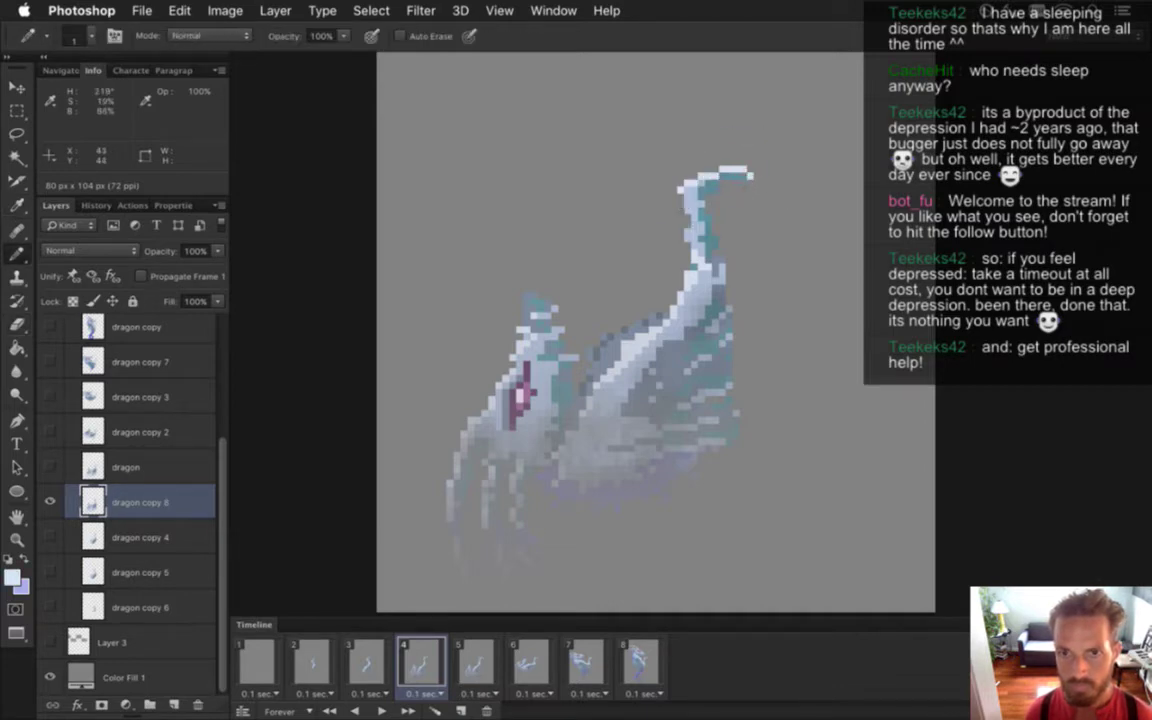
key("e")
key("i")
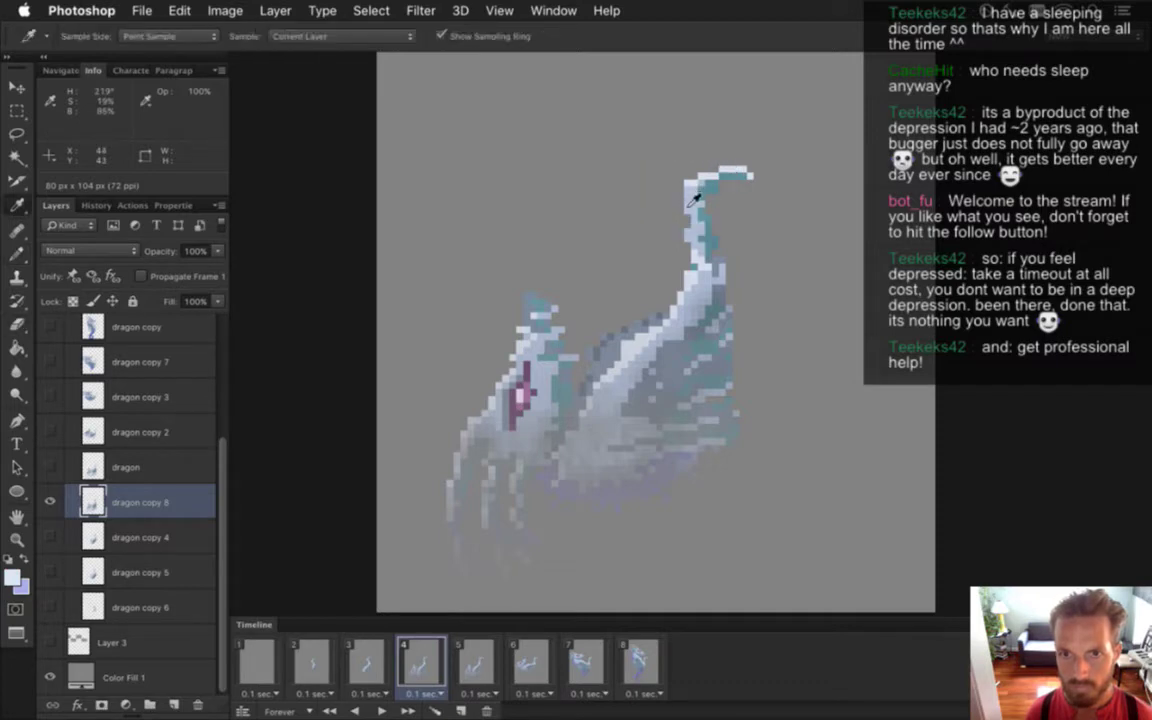
left_click(619, 188)
key("b")
key("i")
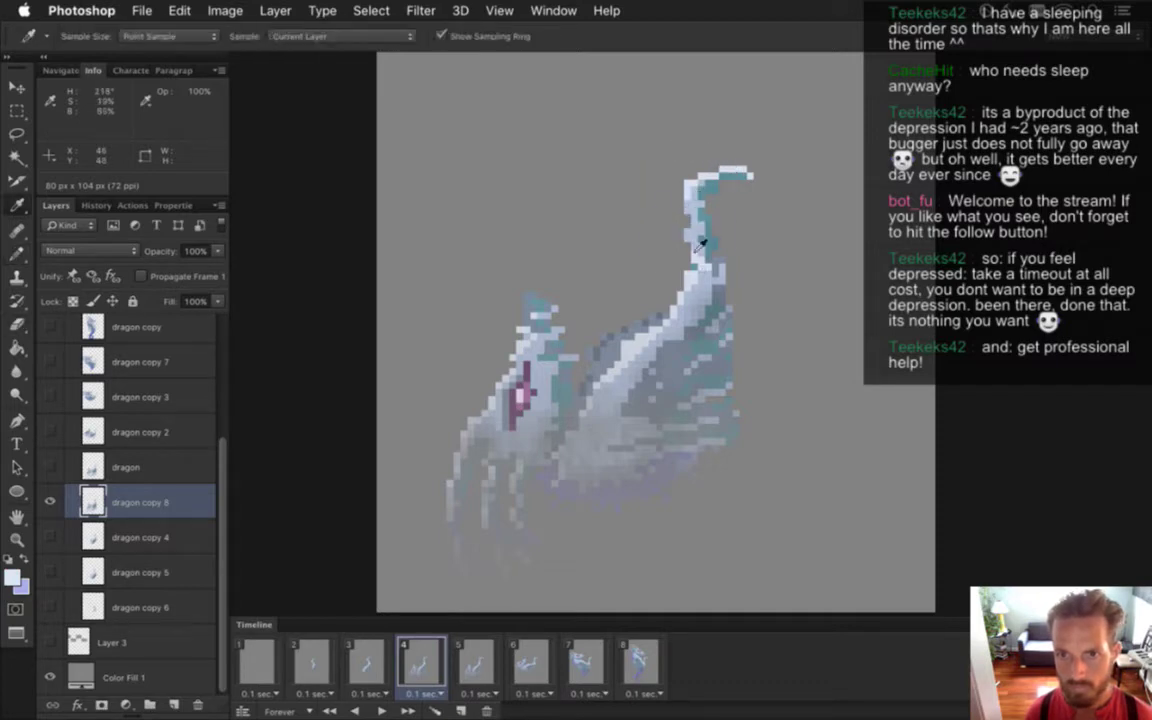
left_click(620, 198)
key("b")
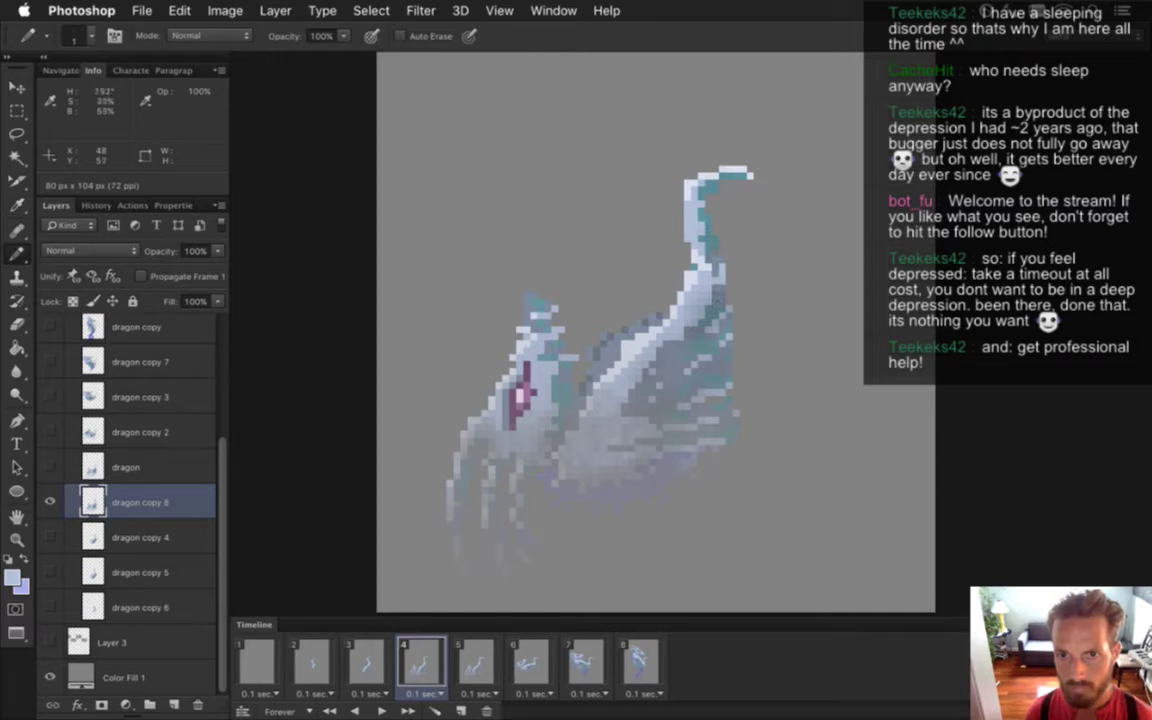
key("i")
left_click(650, 232)
key("b")
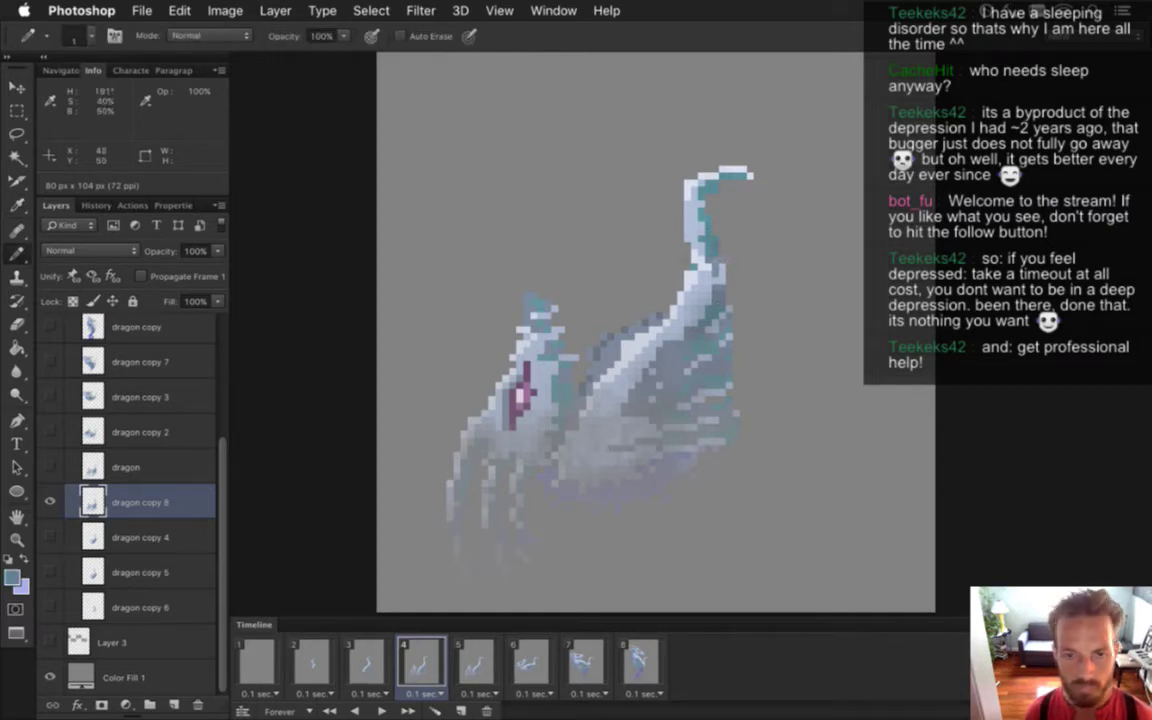
Save the document and compare frame 4 with frame 3
key("super+s")
left_click(388, 668)
left_click(427, 664)
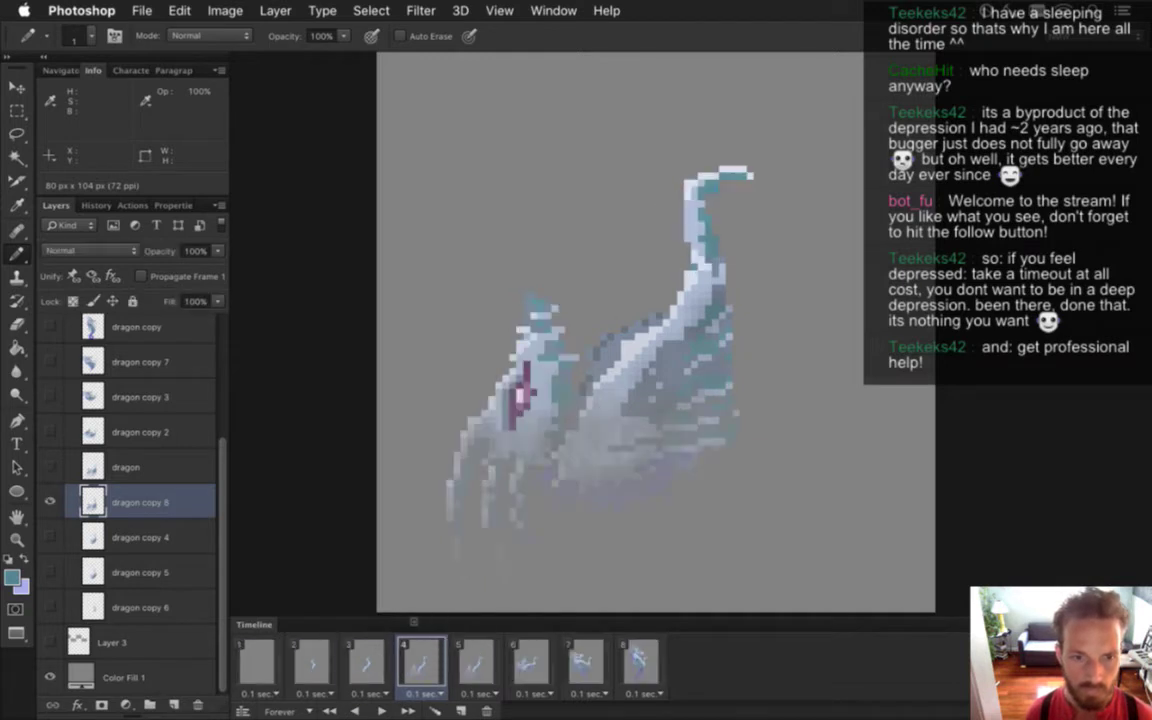
Try to fade the dragon's front claws in frame 4 with a 15 px Pencil at 10% opacity and compare against frame 3
key("e")
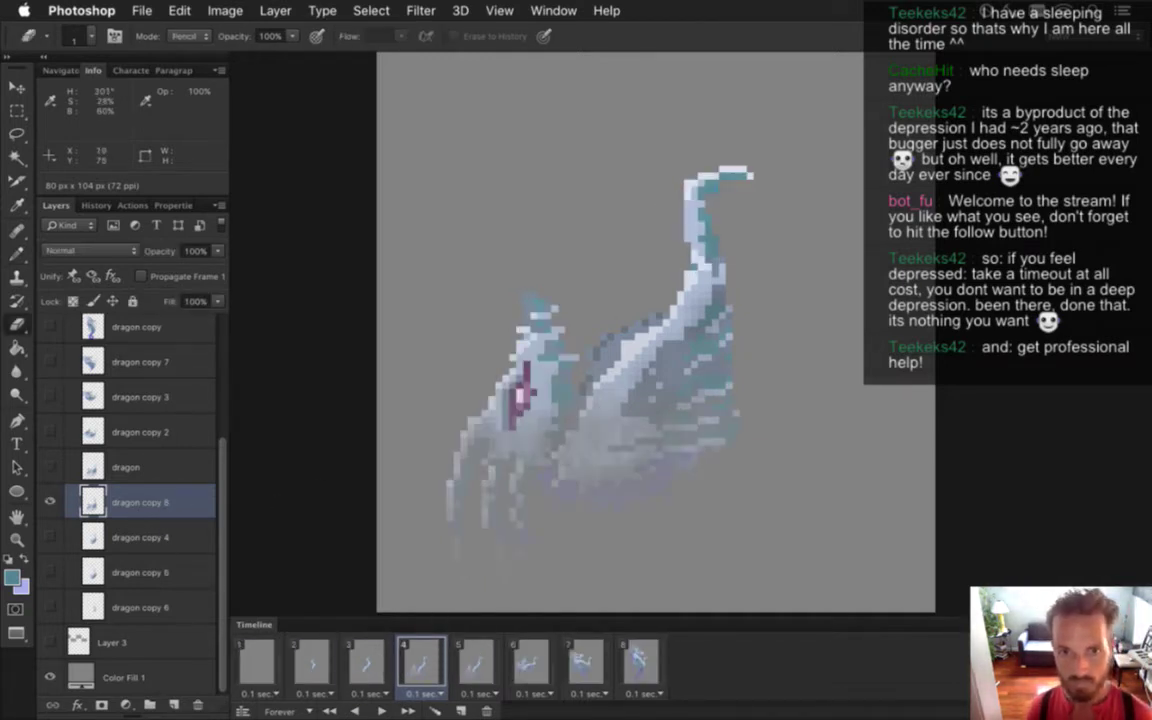
key("i")
key("e")
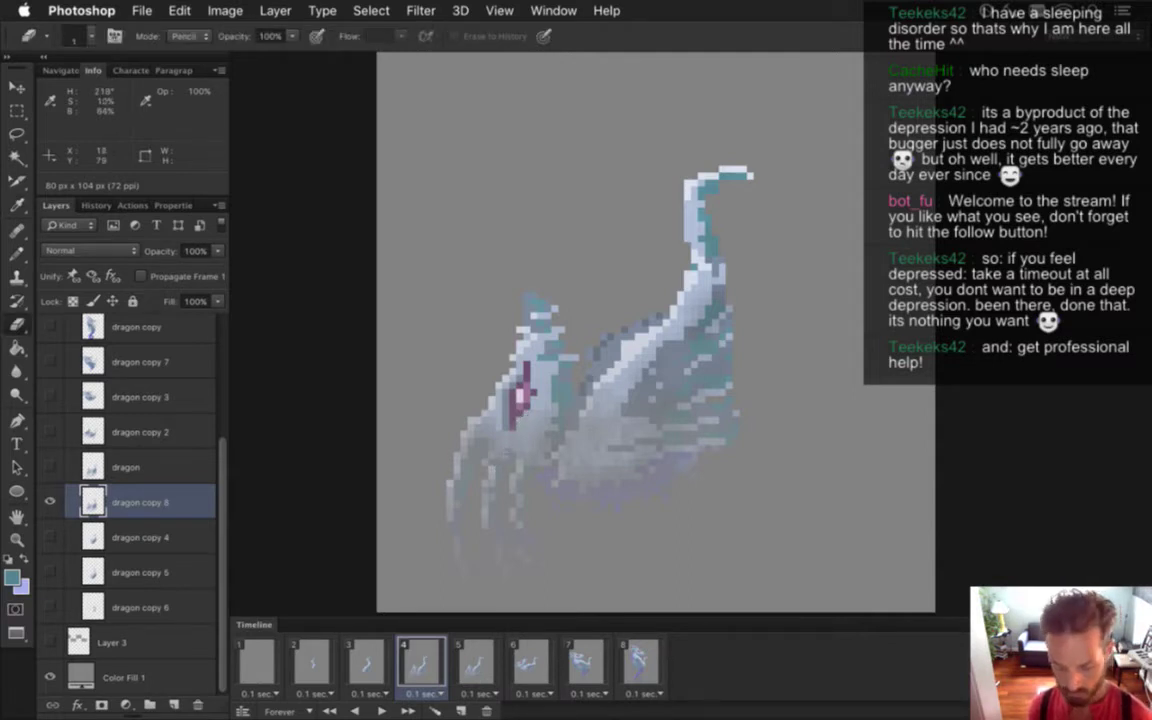
key("i")
left_click(455, 400)
key("b")
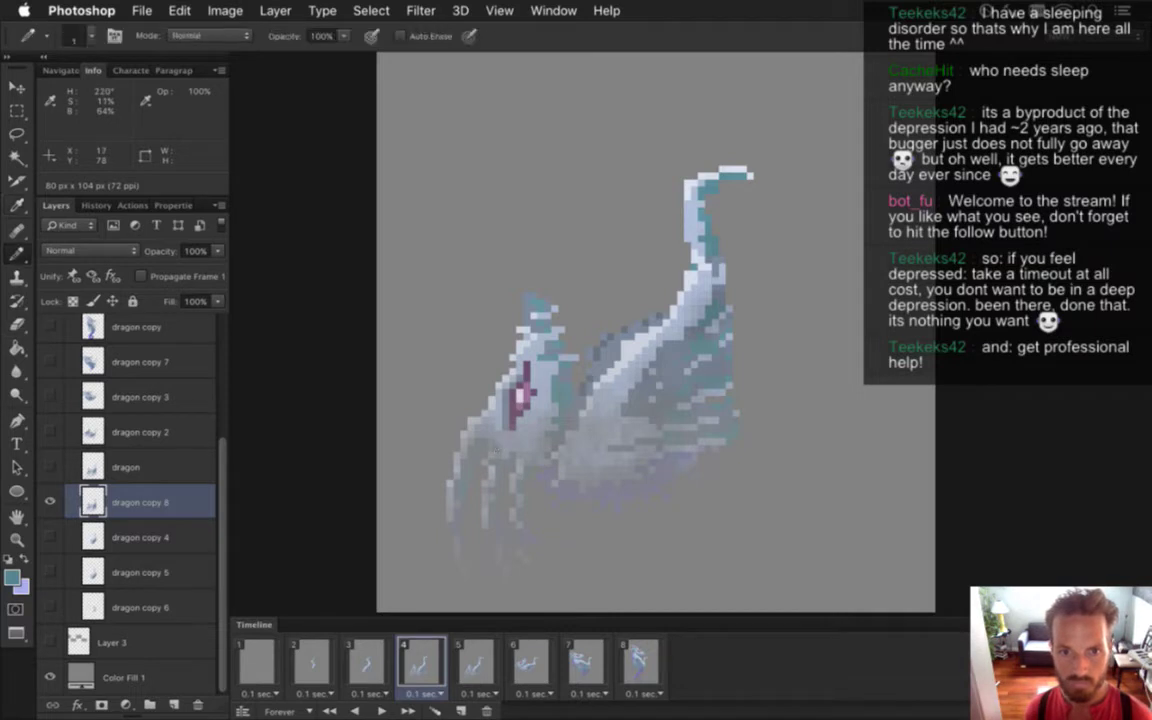
key("i")
key("b")
key("]")
key("]")
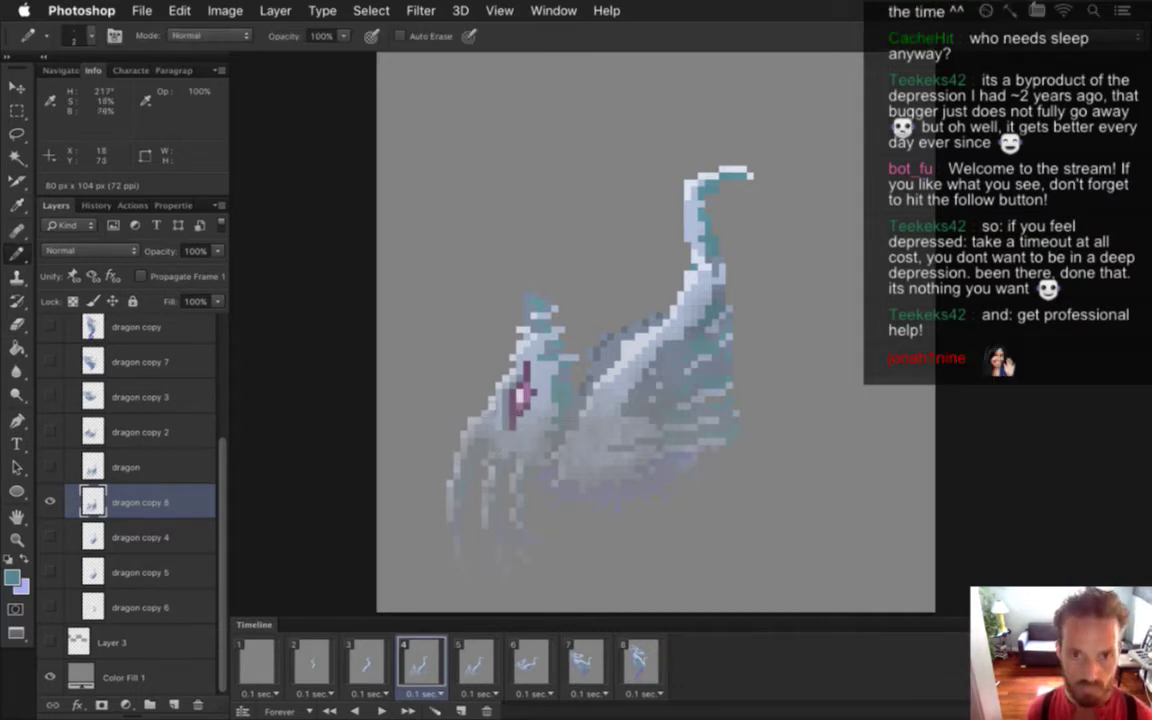
key("]")
key("]")
key("]")
key("]")
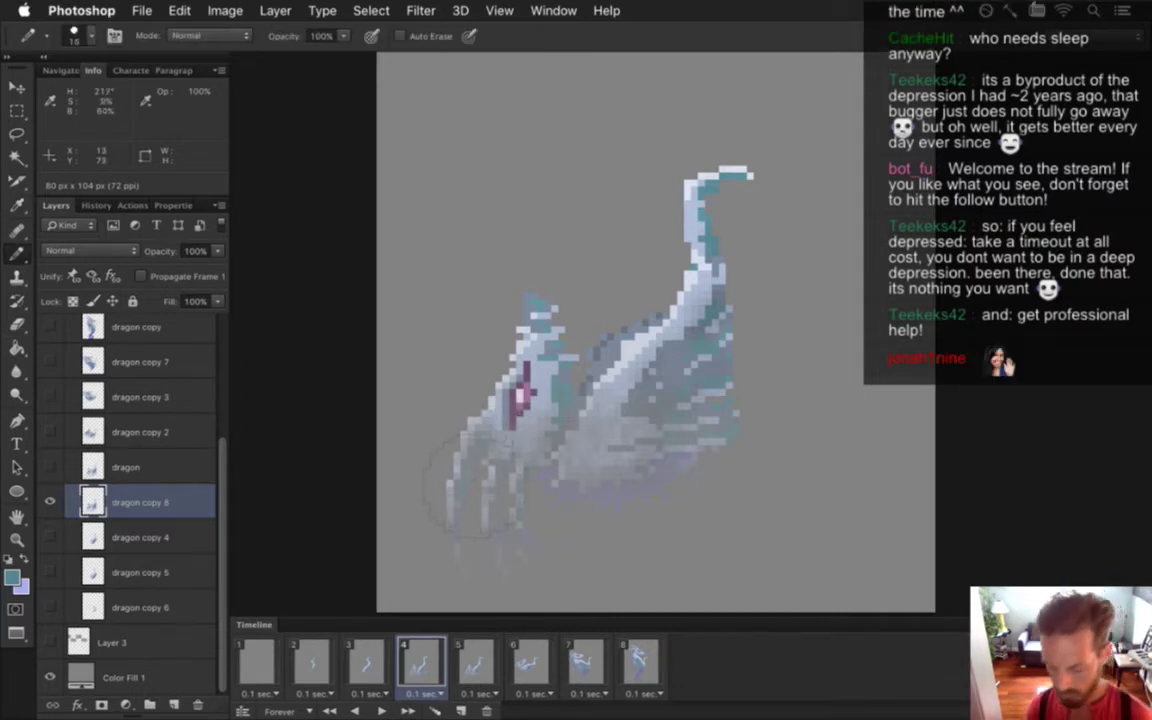
mouse_move(485, 481)
left_mouse_down()
mouse_move(455, 520)
mouse_move(485, 530)
mouse_move(546, 629)
left_mouse_up()
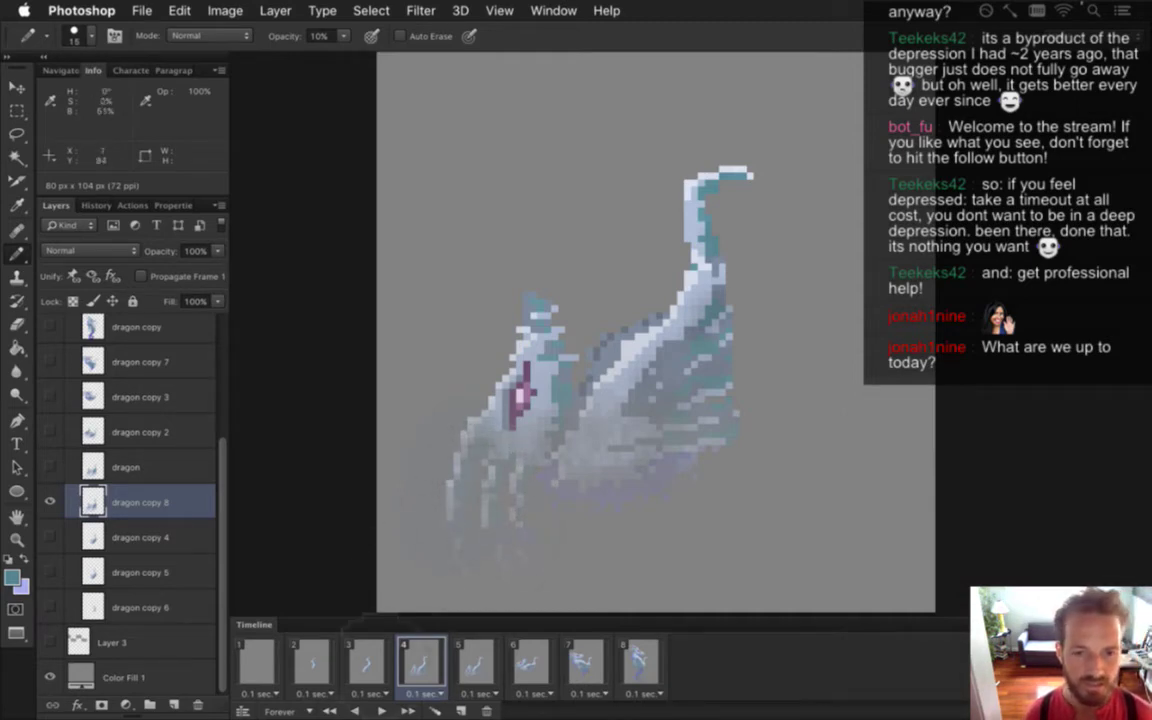
left_click(379, 671)
left_click(431, 663)
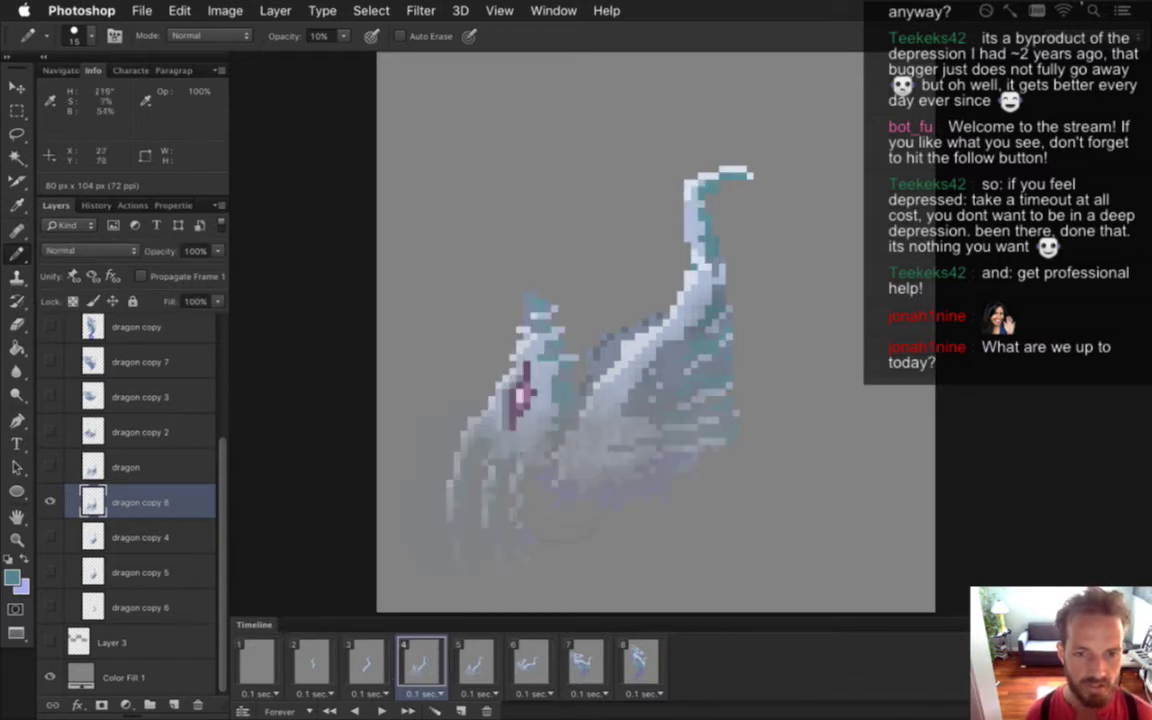
Fade the head, claws and lower body in frame 4 with a 15 px Eraser at 10% opacity, leaving the tail solid
key("e")
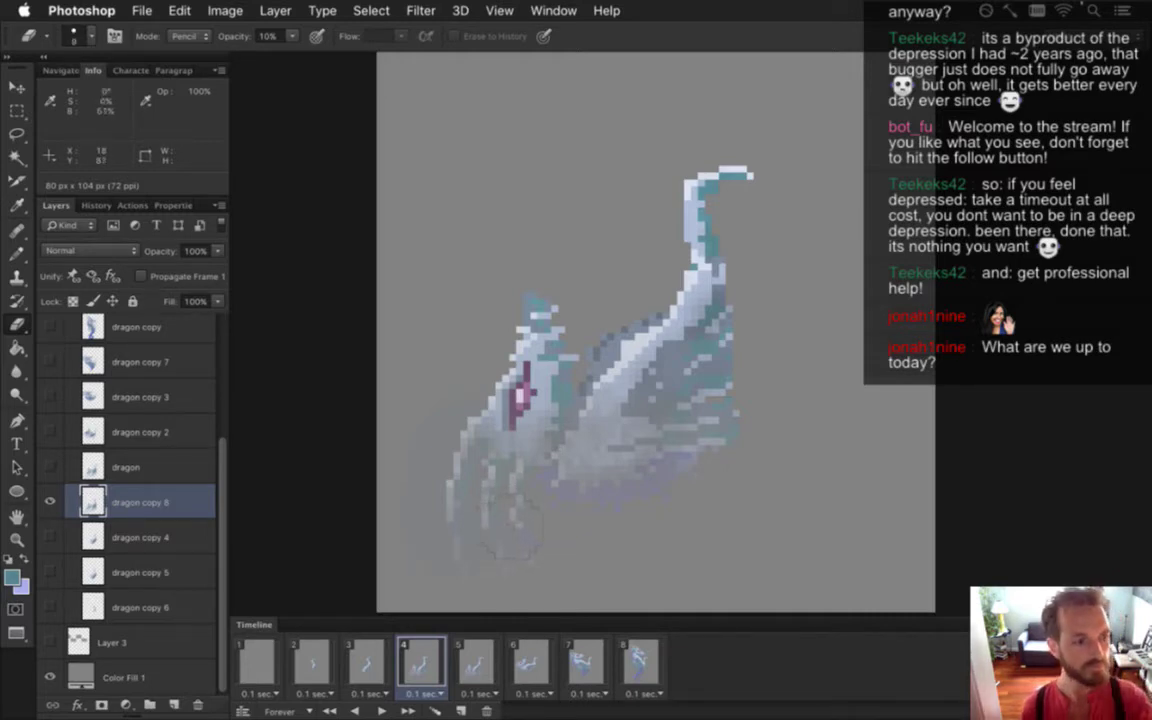
key("bracketright")
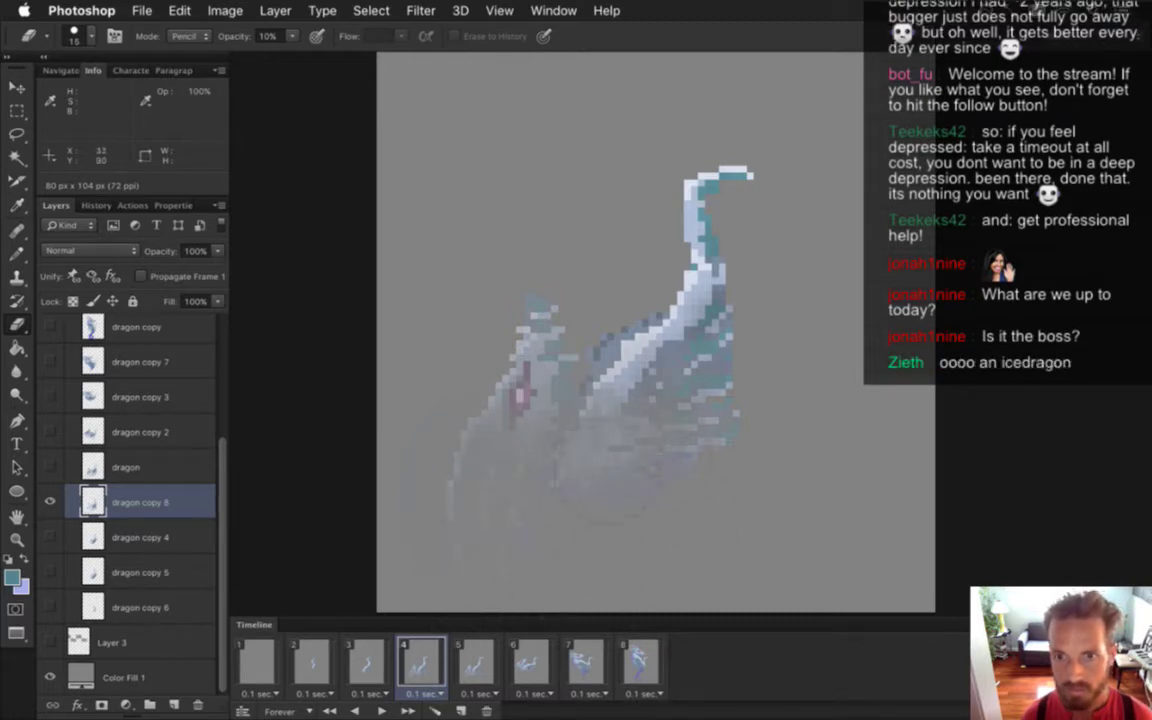
left_click_drag(604, 515, 541, 482)
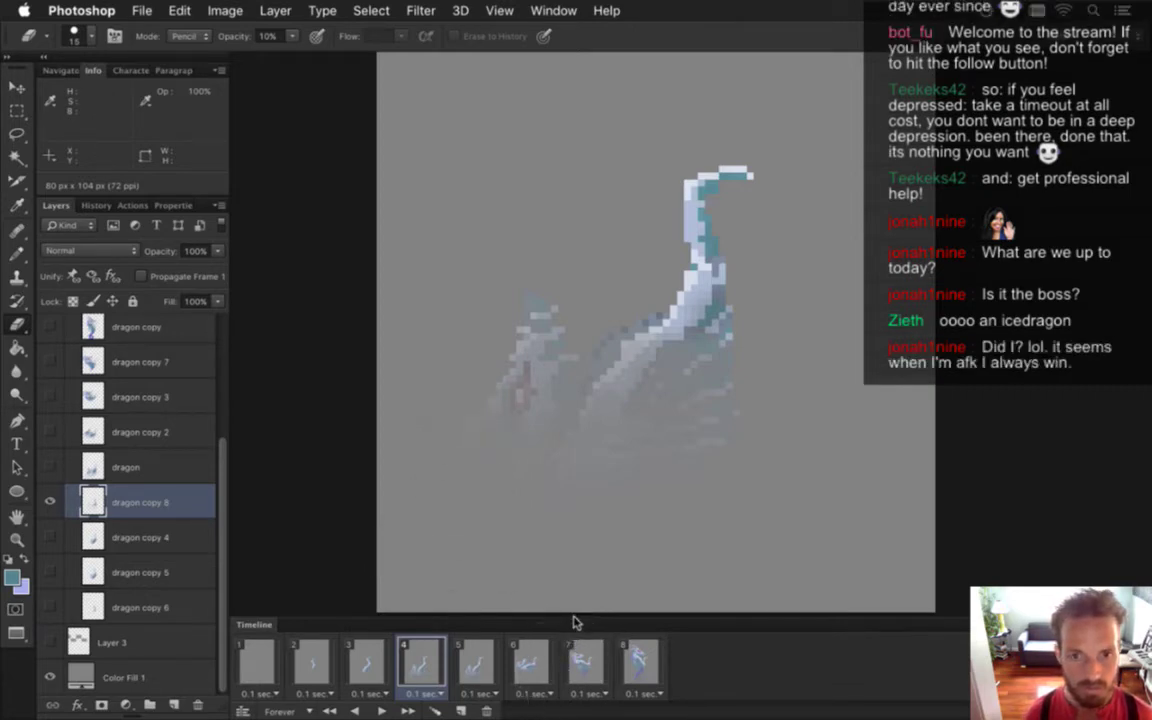
mouse_move(532, 460)
left_mouse_down()
mouse_move(445, 447)
mouse_move(463, 452)
left_mouse_up()
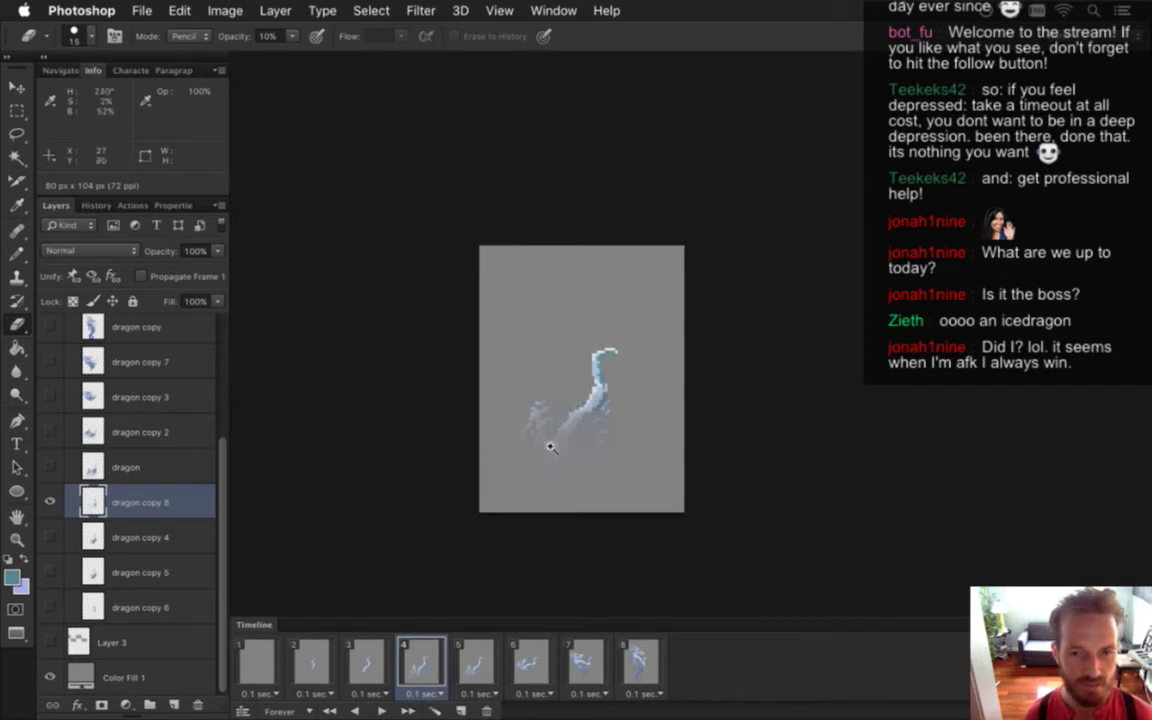
left_click_drag(550, 438, 615, 444)
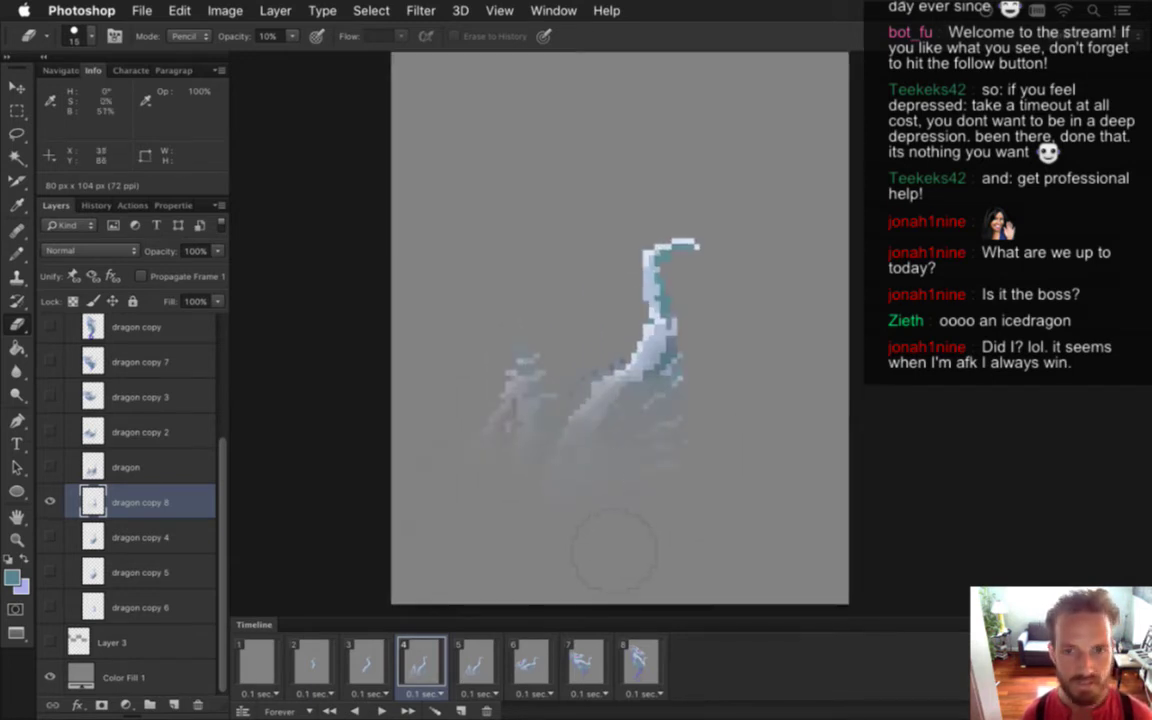
Compare the faded frame 4 repeatedly with frame 3, and examine the motion through frames 5 to 8
left_click(368, 660)
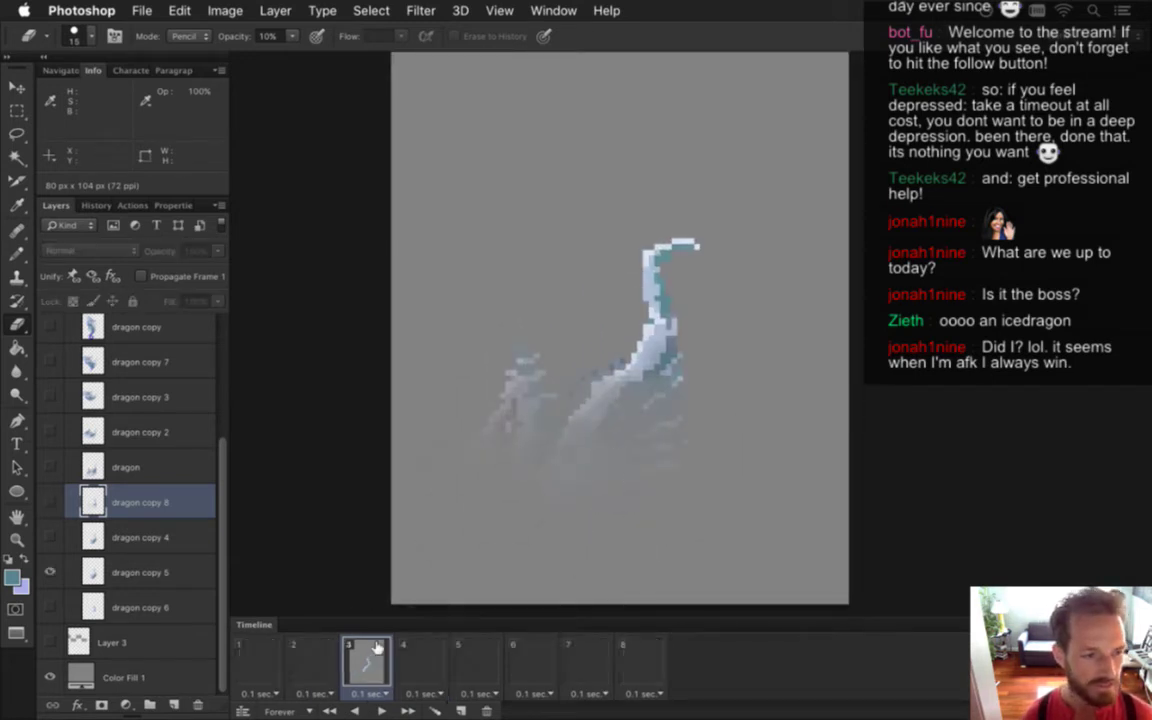
left_click(423, 650)
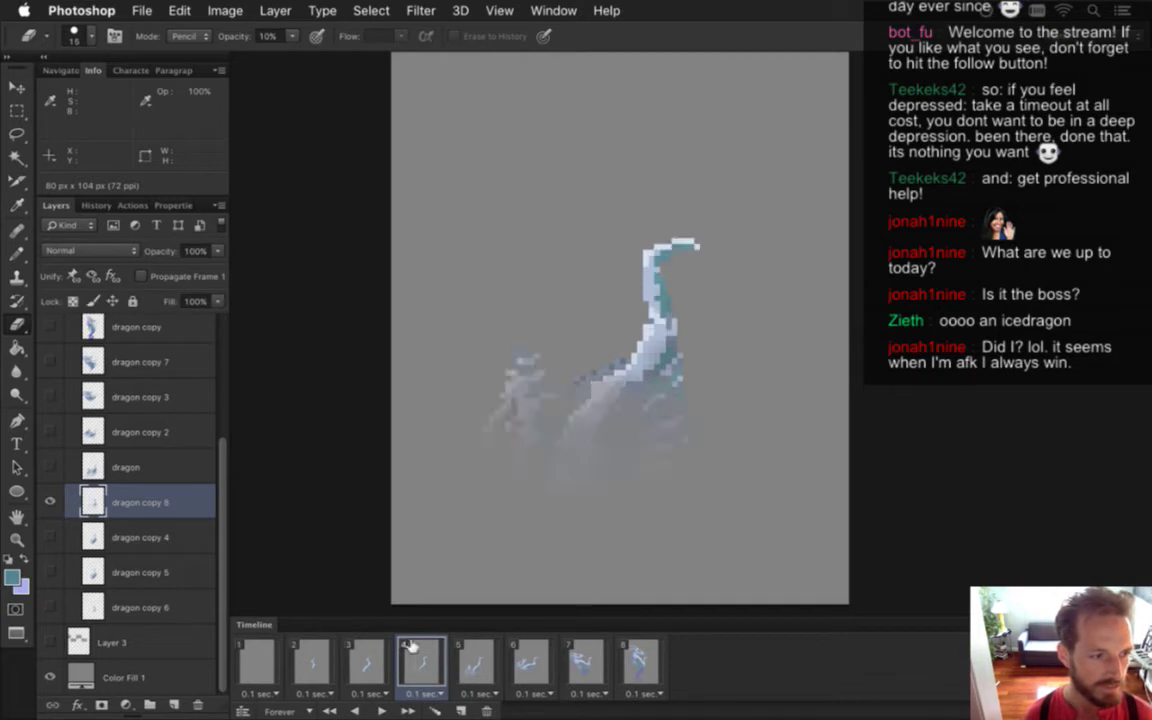
left_click(384, 640)
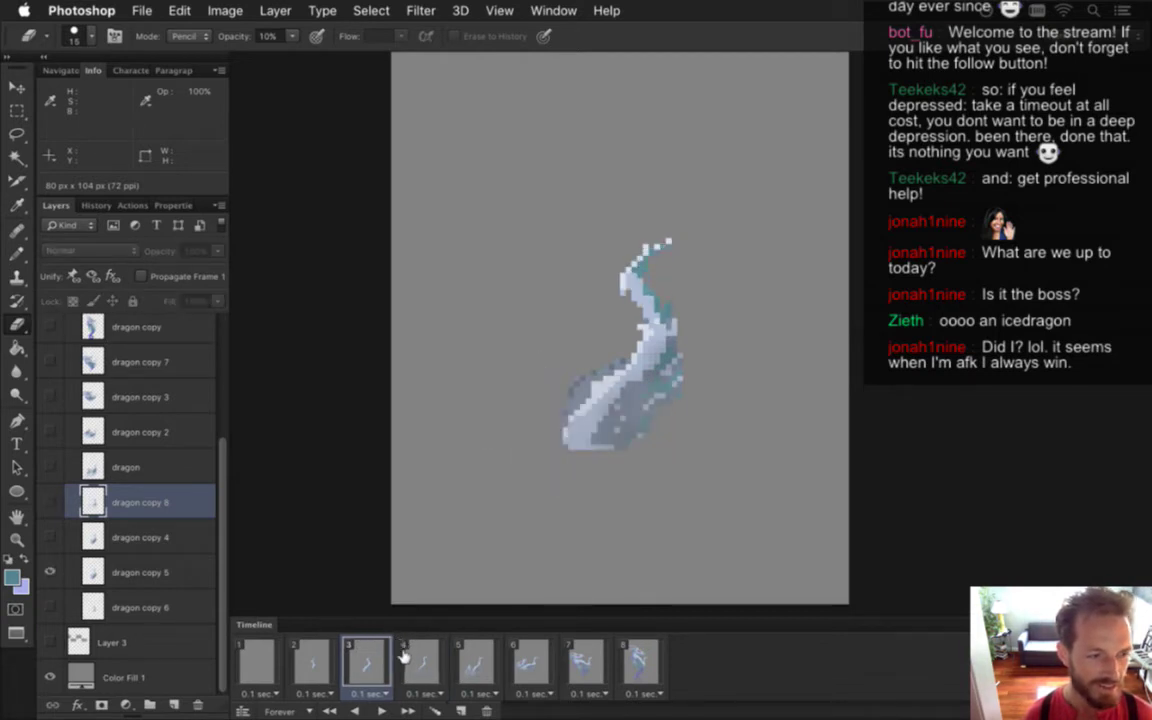
left_click(404, 658)
left_click(388, 666)
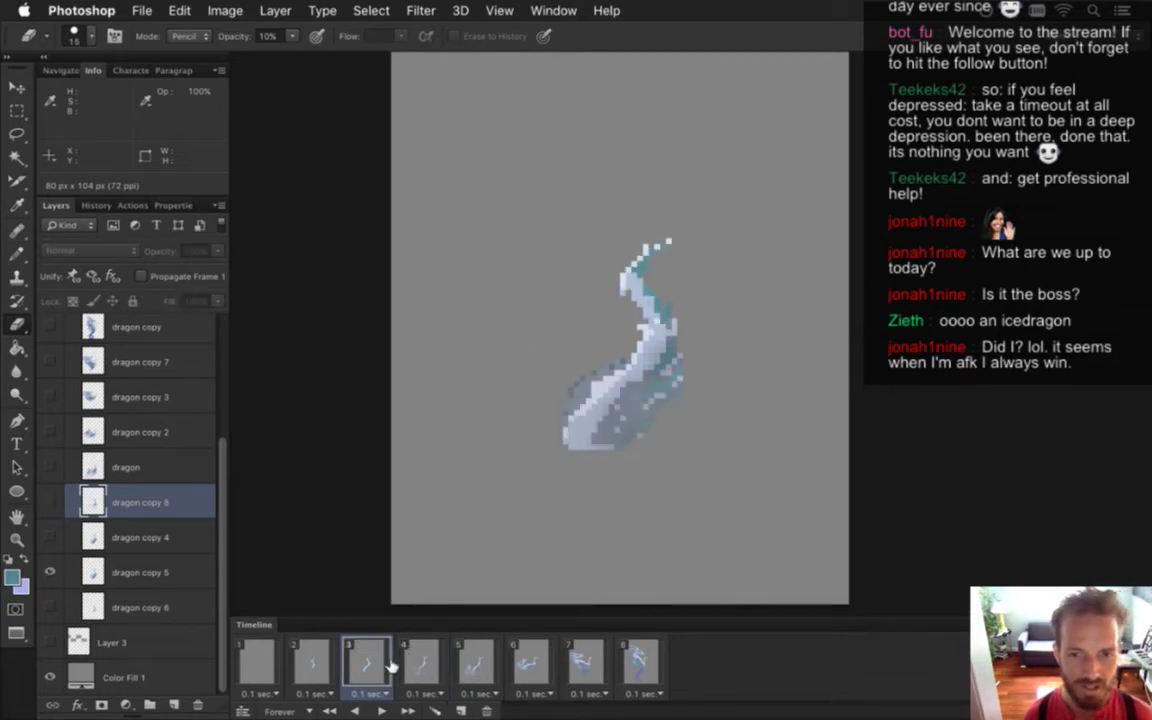
left_click(428, 672)
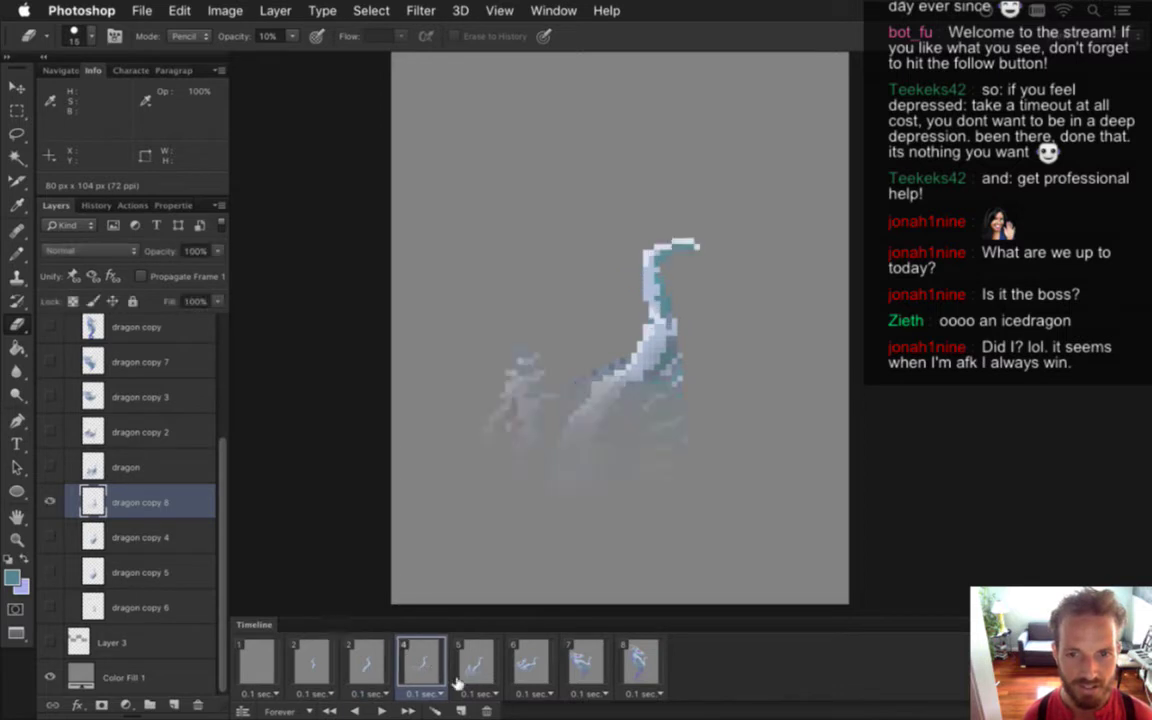
left_click(366, 664)
left_click(429, 668)
left_click(491, 664)
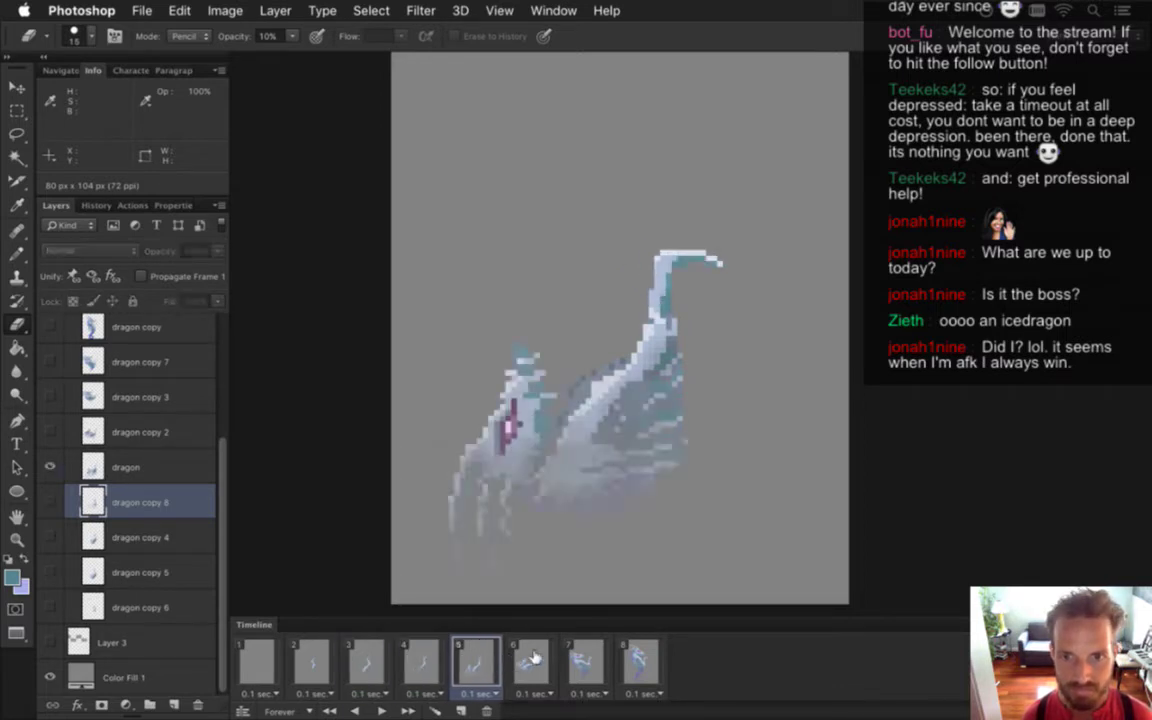
left_click(530, 662)
left_click(586, 662)
left_click(640, 662)
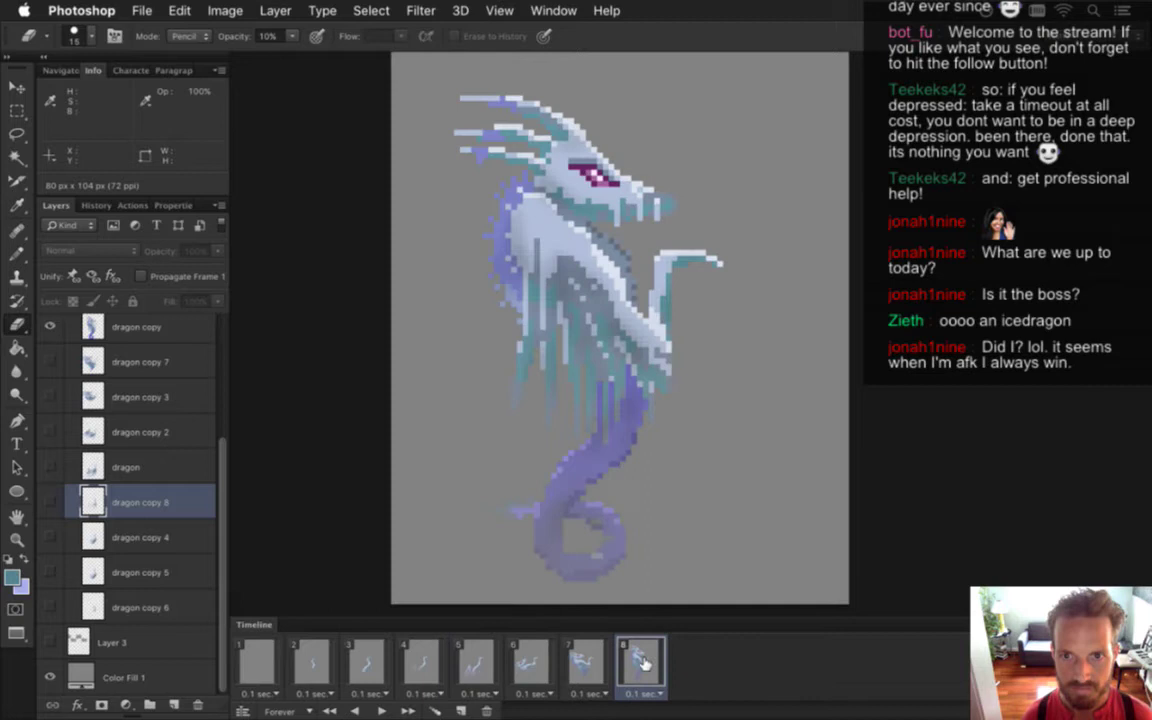
Erase the stray pixels beside the tail base on dragon copy 7 in frame 7 and dragon copy 2 in frame 6 at 1 px, 100% opacity
left_click(585, 659)
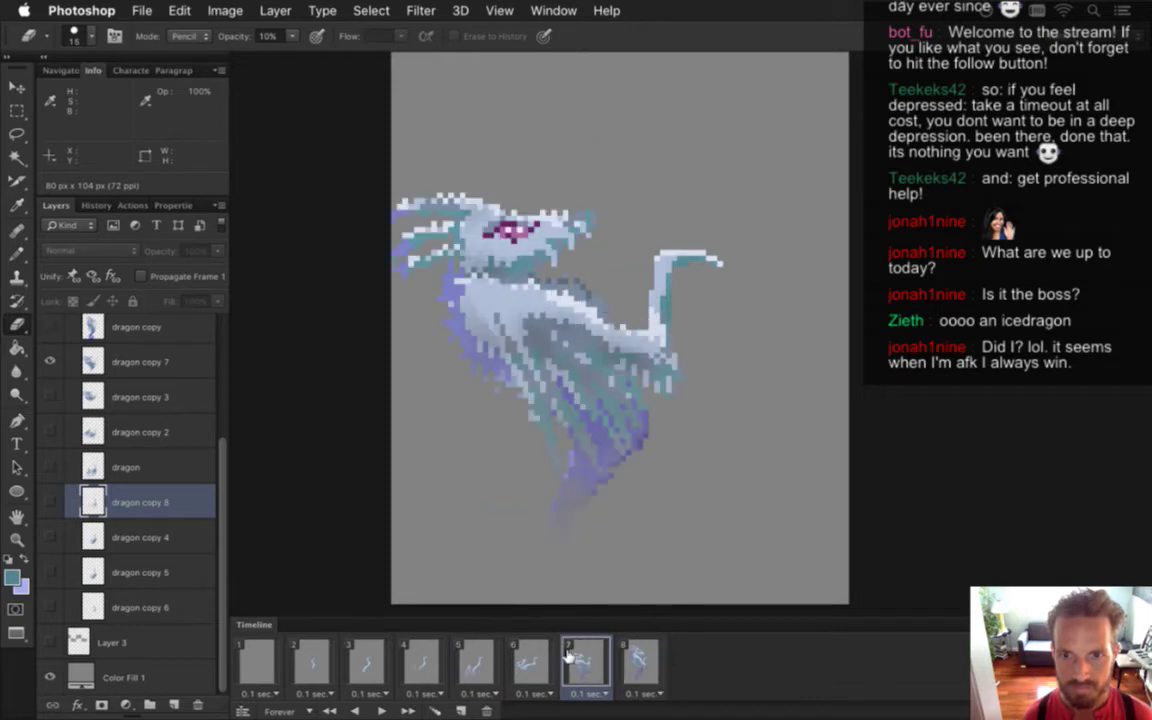
left_click(130, 360)
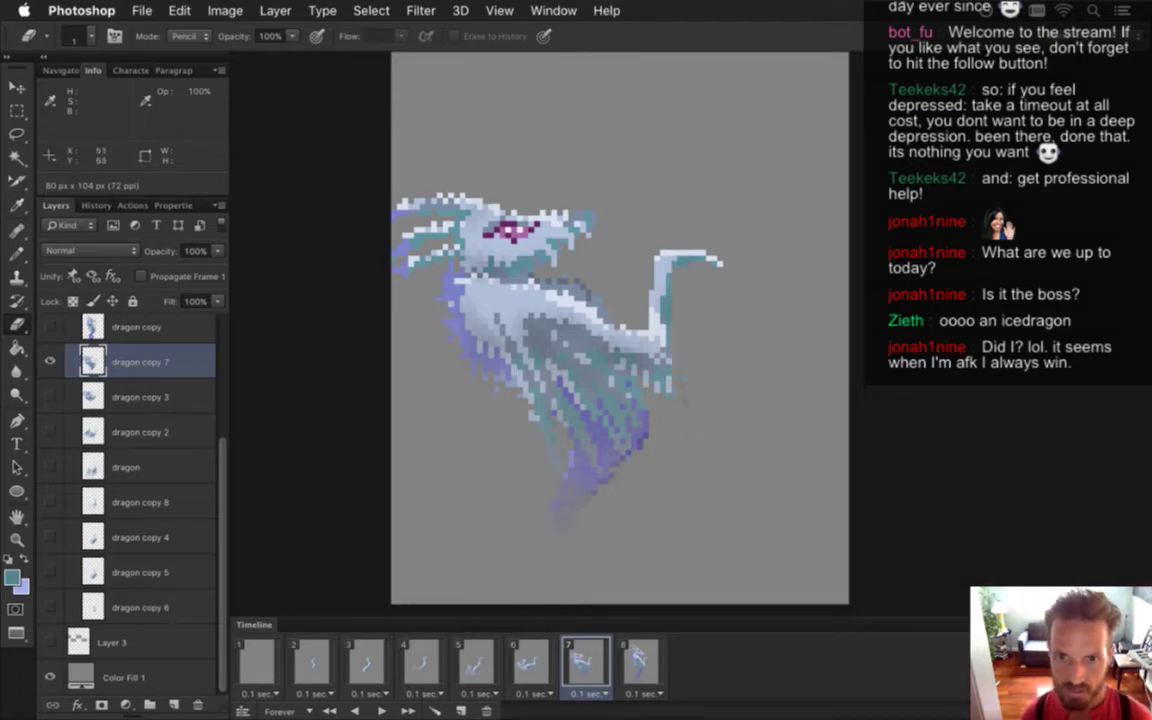
left_click(535, 665)
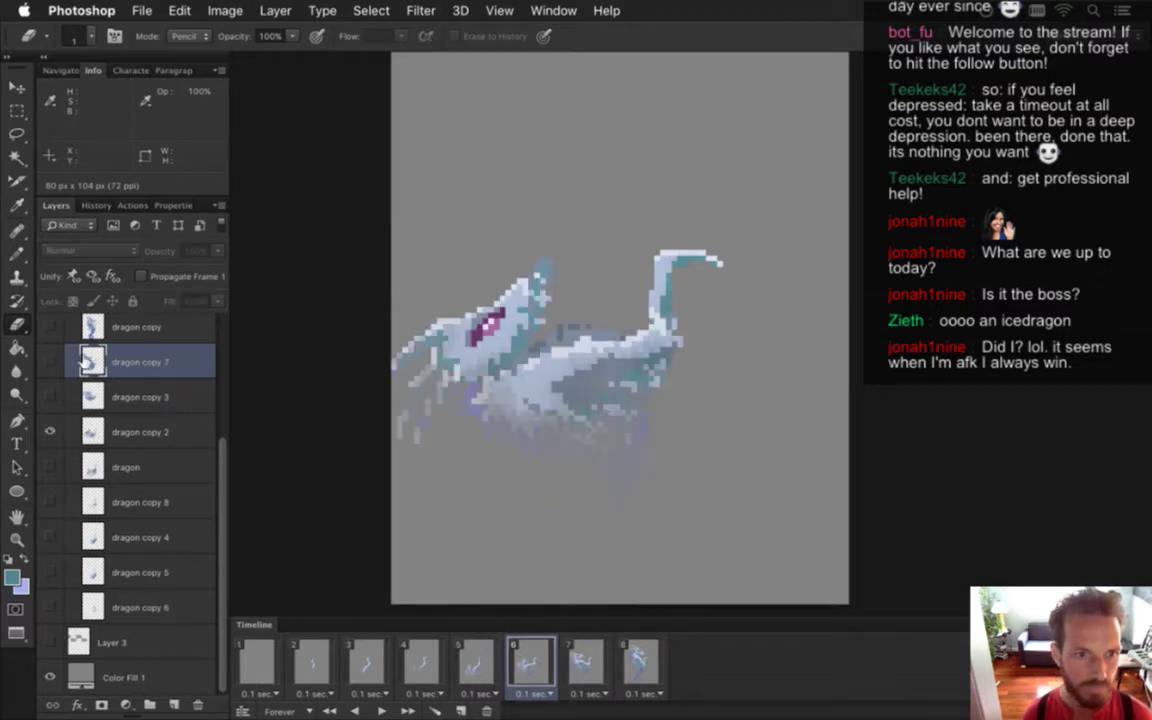
left_click(118, 432)
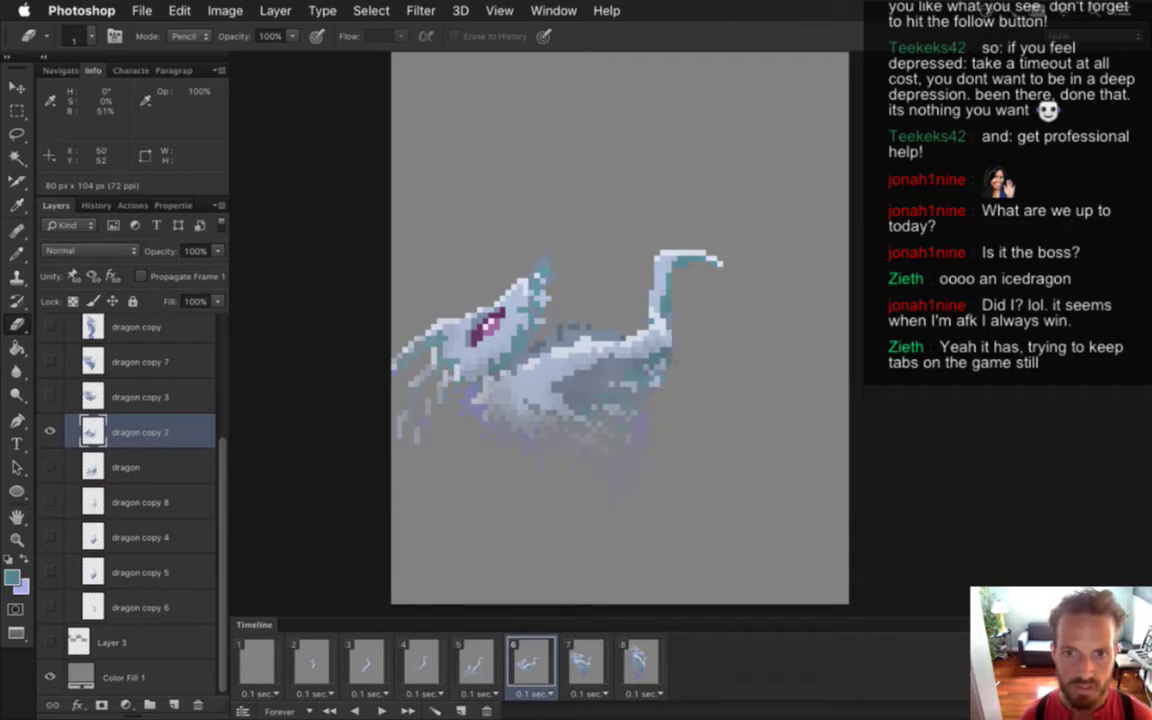
Check the transitions between frames 4 to 8, comparing how much of the dragon's lower body shows in each
left_click(473, 670)
left_click(428, 664)
left_click(482, 660)
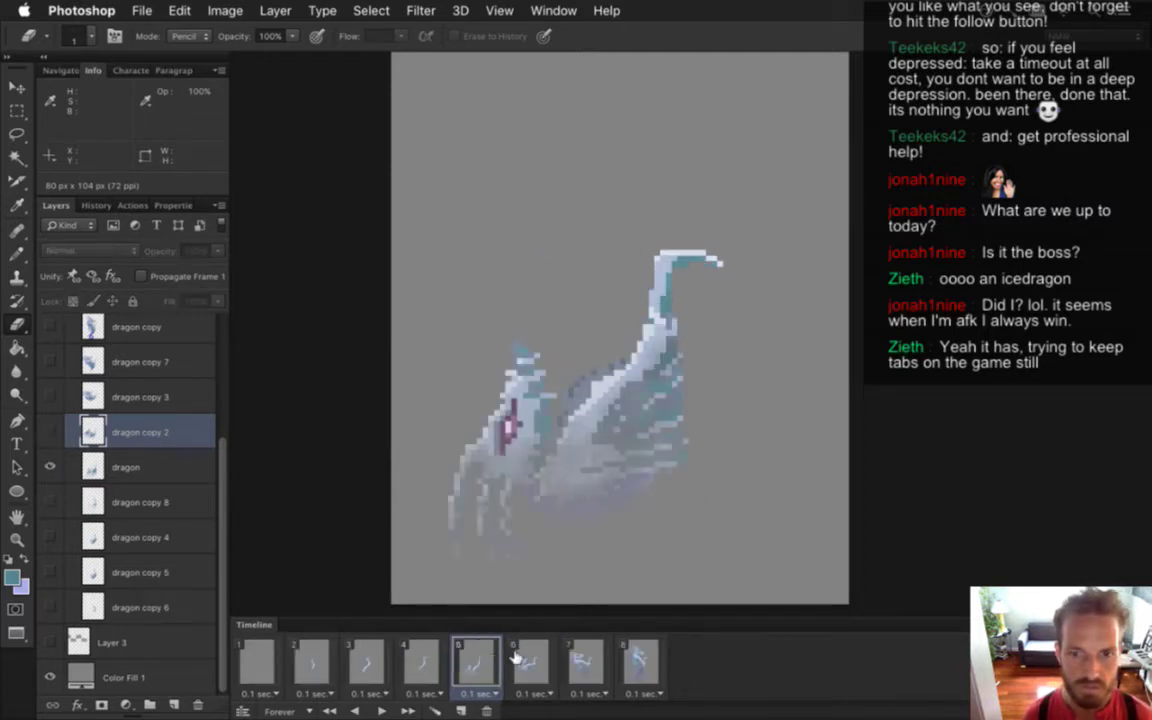
left_click(530, 656)
left_click(478, 665)
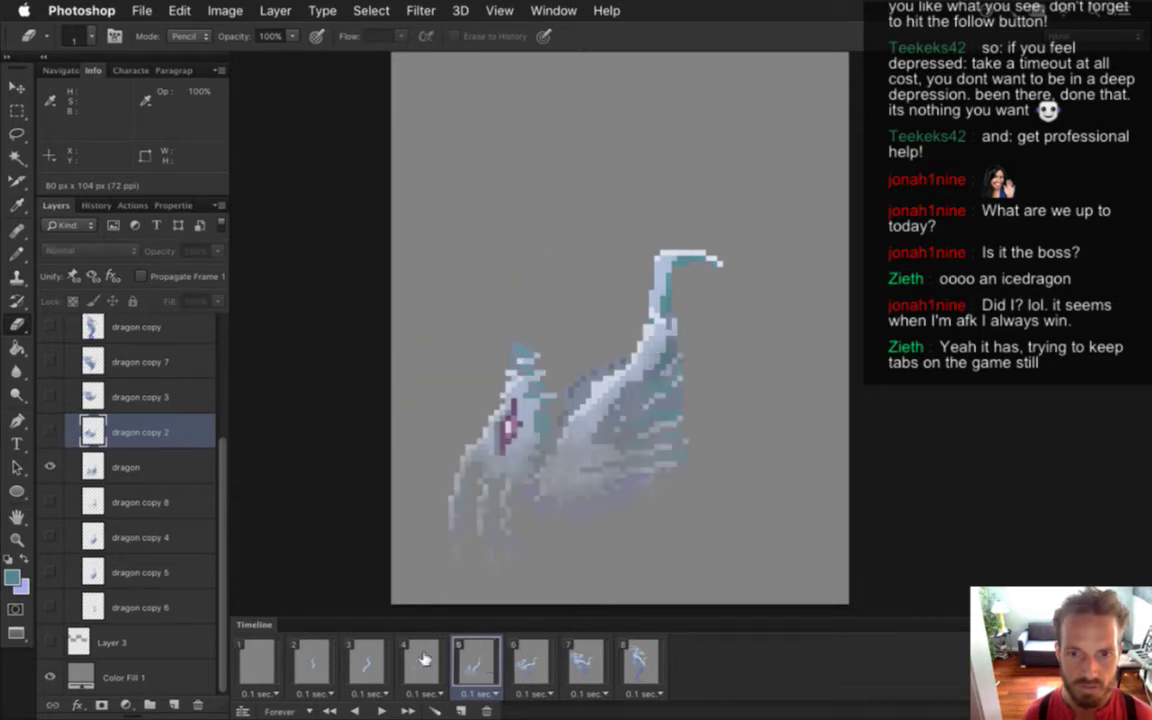
left_click(422, 665)
left_click(490, 660)
left_click(530, 656)
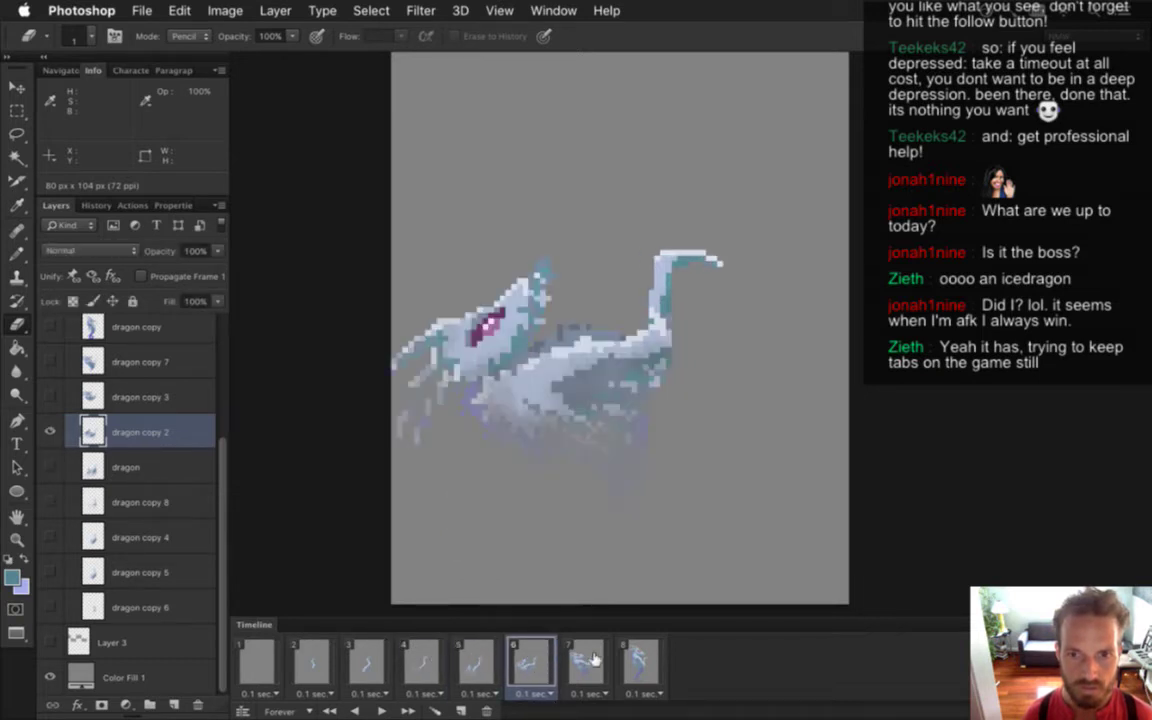
left_click(582, 658)
left_click(623, 665)
left_click(584, 660)
left_click(535, 660)
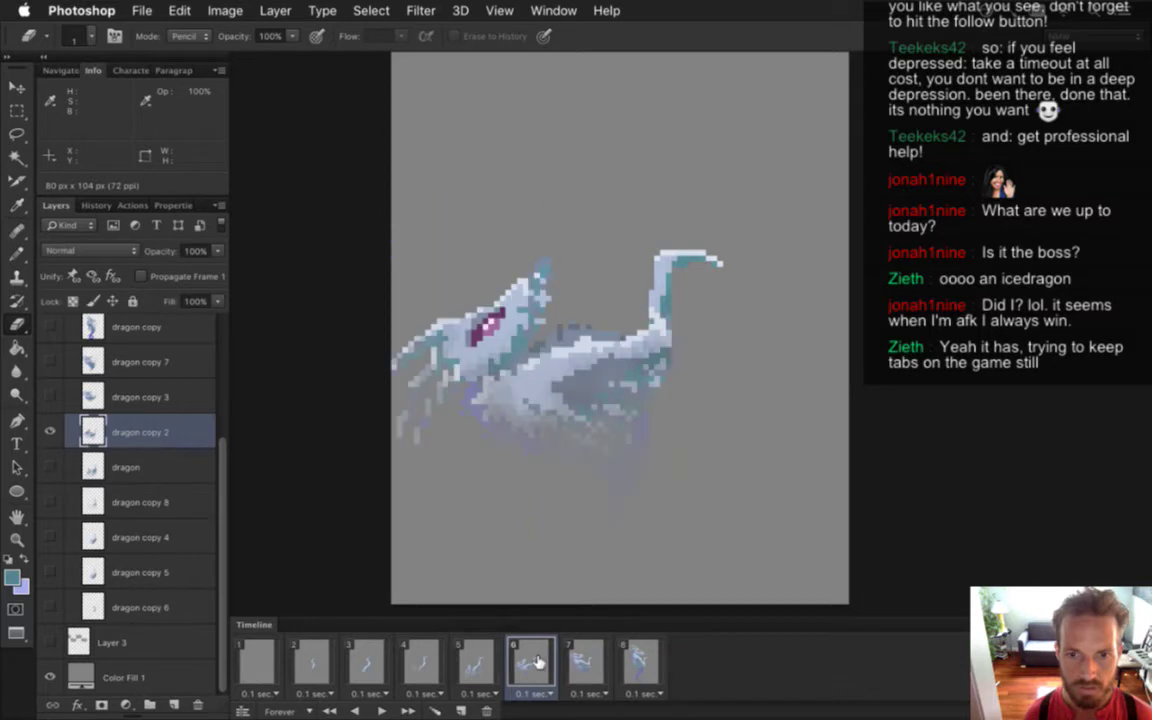
left_click(476, 665)
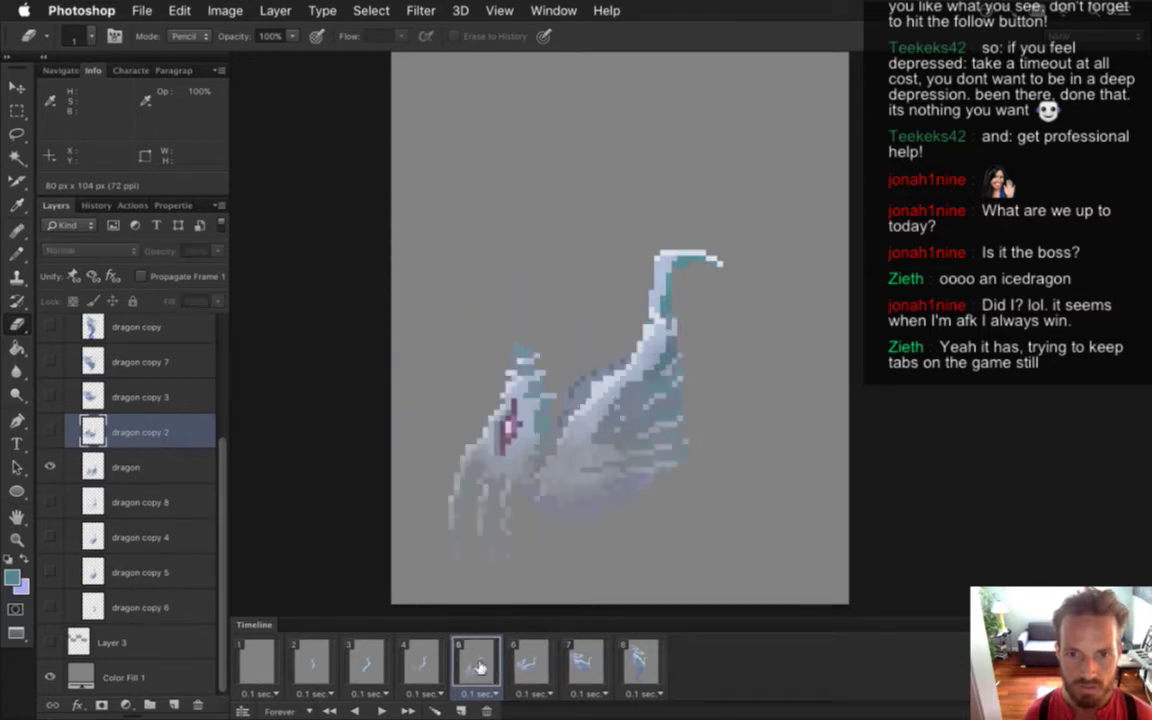
left_click(430, 658)
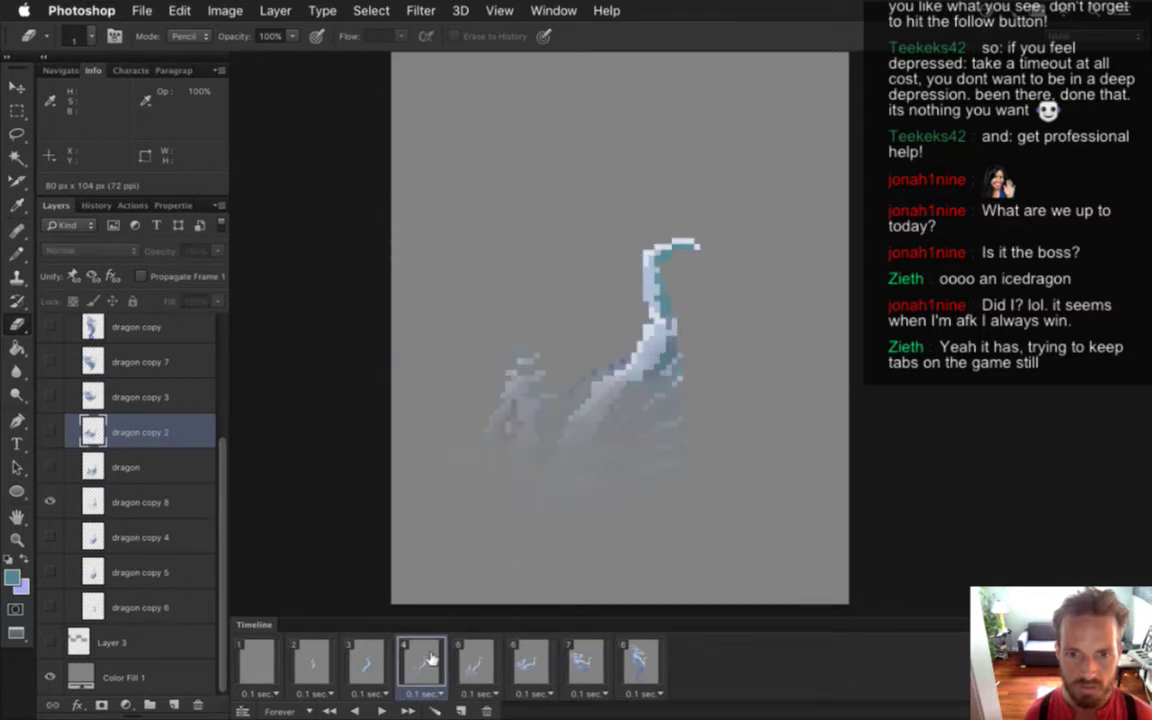
Fade the claws and lower body on the dragon layer in frame 5 with a 10 px Eraser at 10% opacity, comparing with frame 4
left_click(482, 655)
left_click(158, 467)
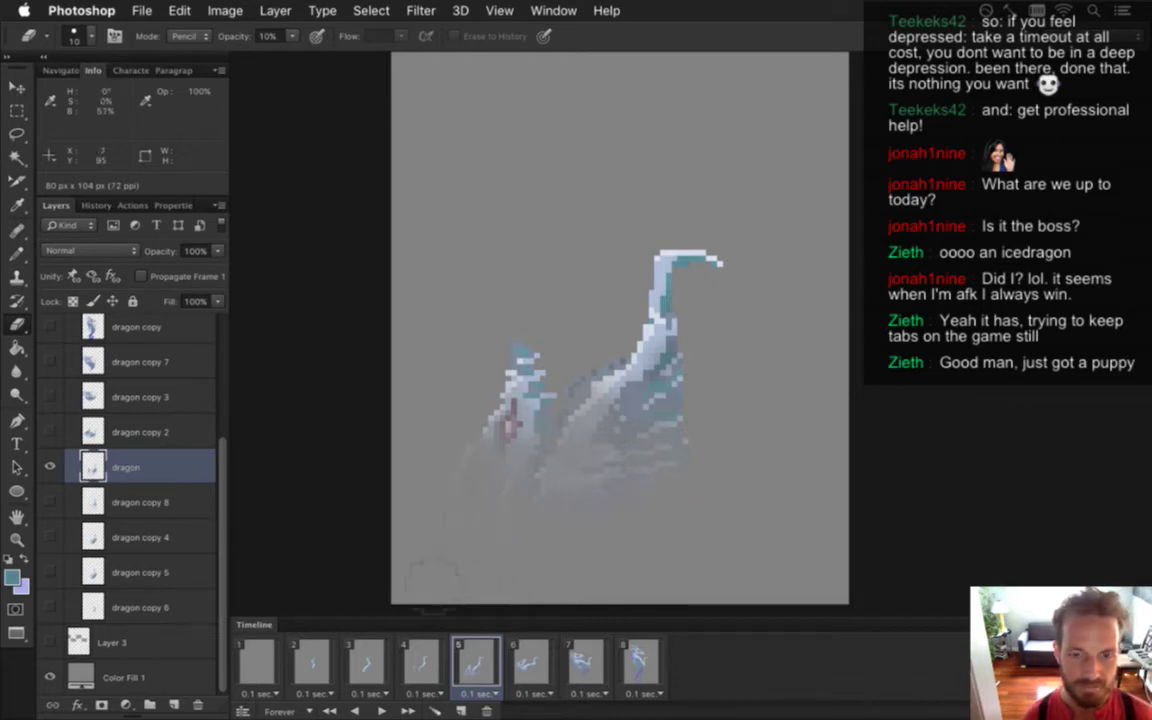
left_click(435, 663)
left_click(476, 663)
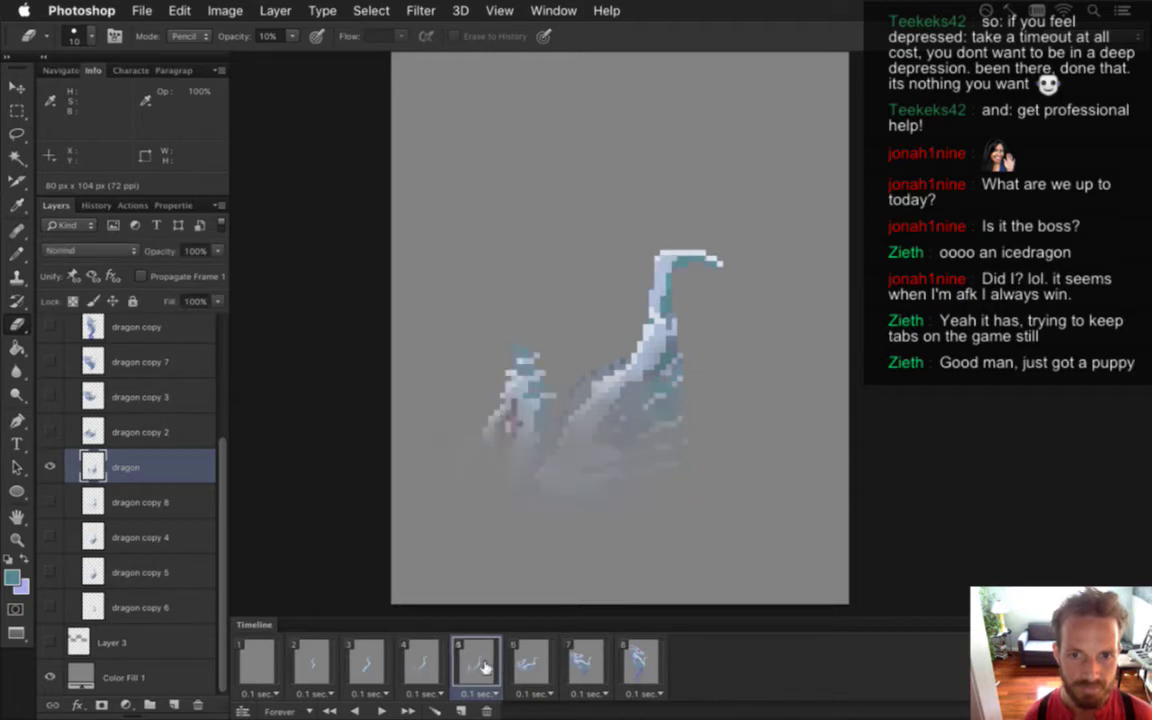
Fade the lower body on dragon copy 2 in frame 6 and dragon copy 7 in frame 7 with a 10 px Eraser at 10% opacity
left_click(535, 657)
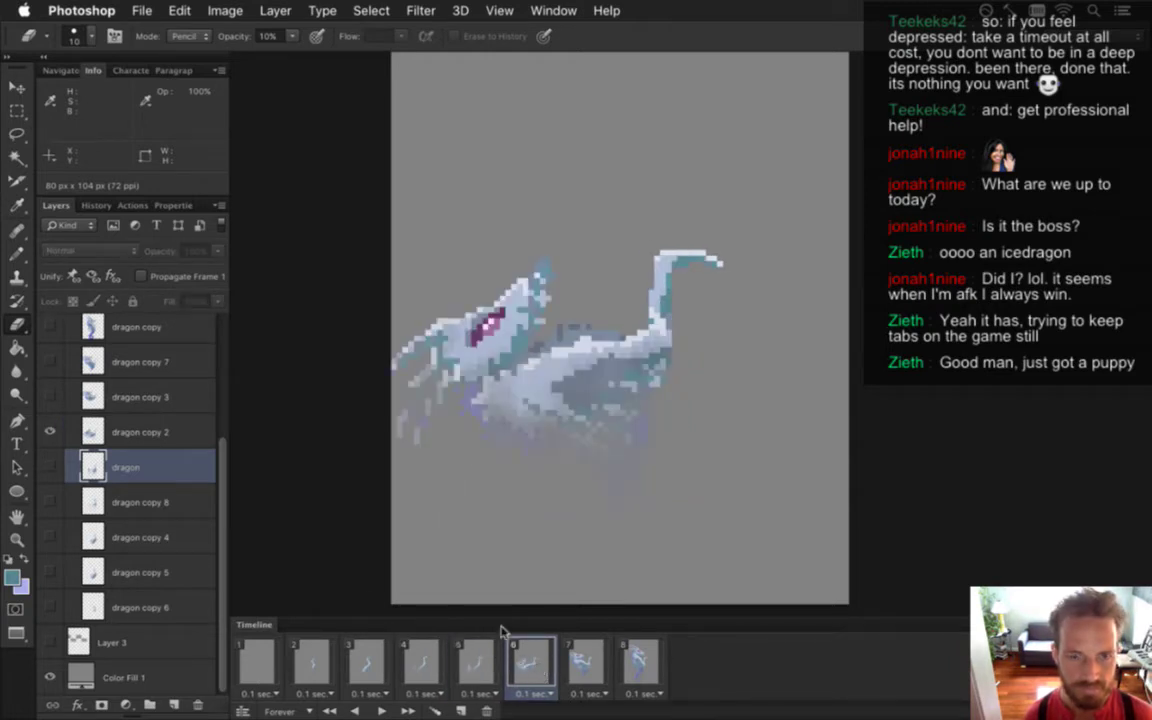
left_click(165, 432)
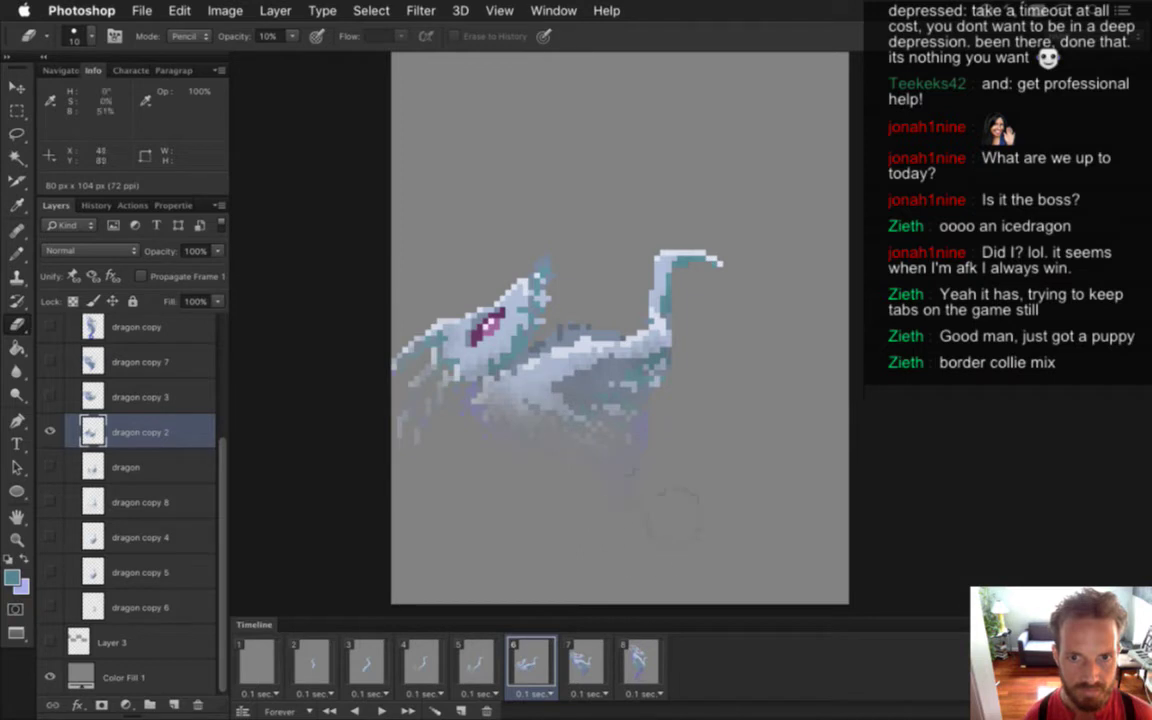
left_click(586, 668)
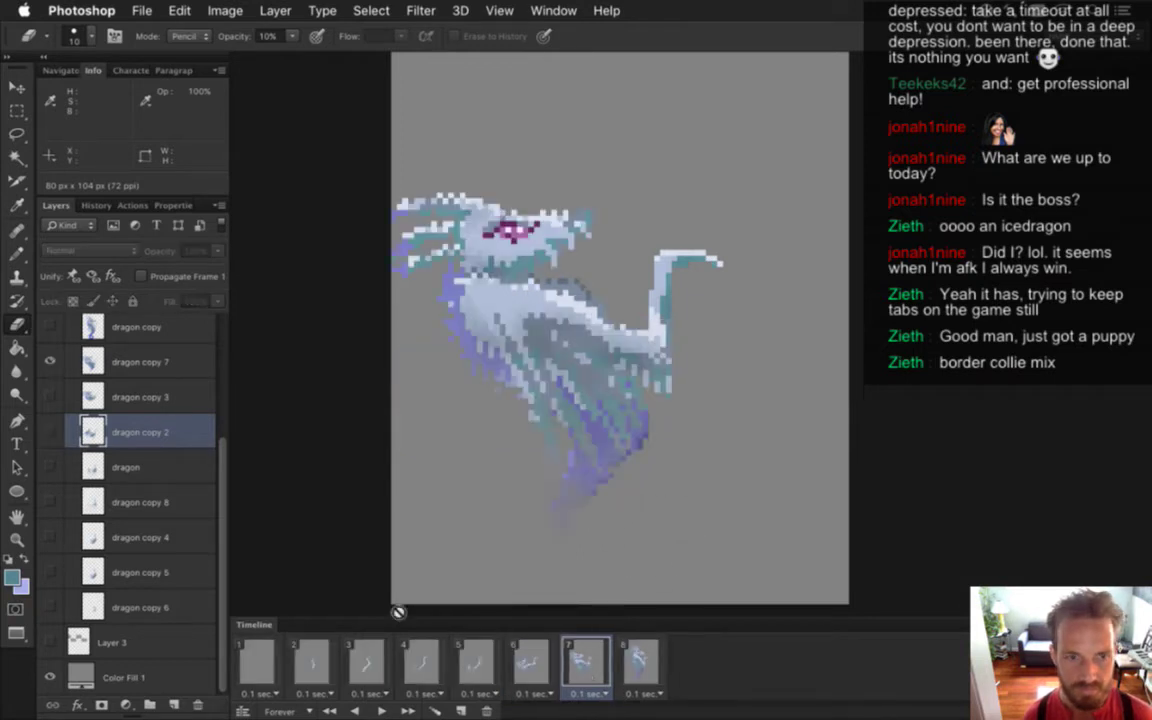
left_click(100, 352)
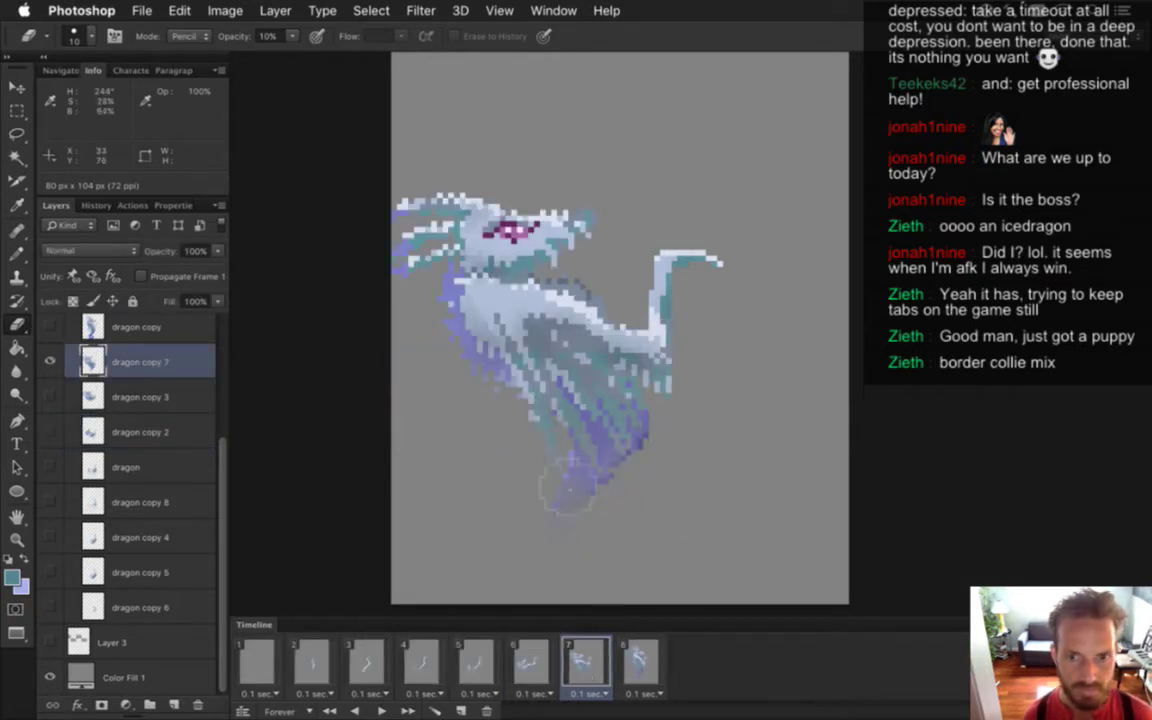
mouse_move(568, 488)
left_mouse_down()
mouse_move(617, 503)
mouse_move(613, 513)
mouse_move(634, 498)
mouse_move(619, 455)
left_mouse_up()
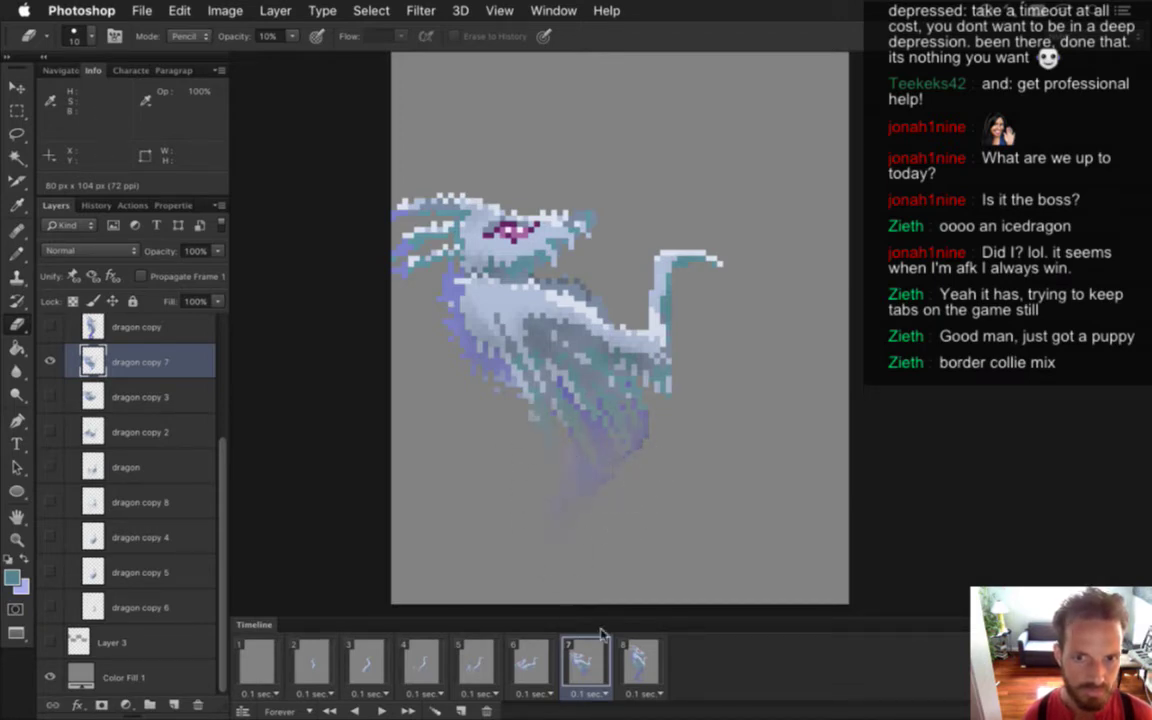
Check the fade of the dragon's lower body by stepping backward through the frames from 8 to 3
left_click(640, 662)
left_click(590, 654)
left_click(522, 661)
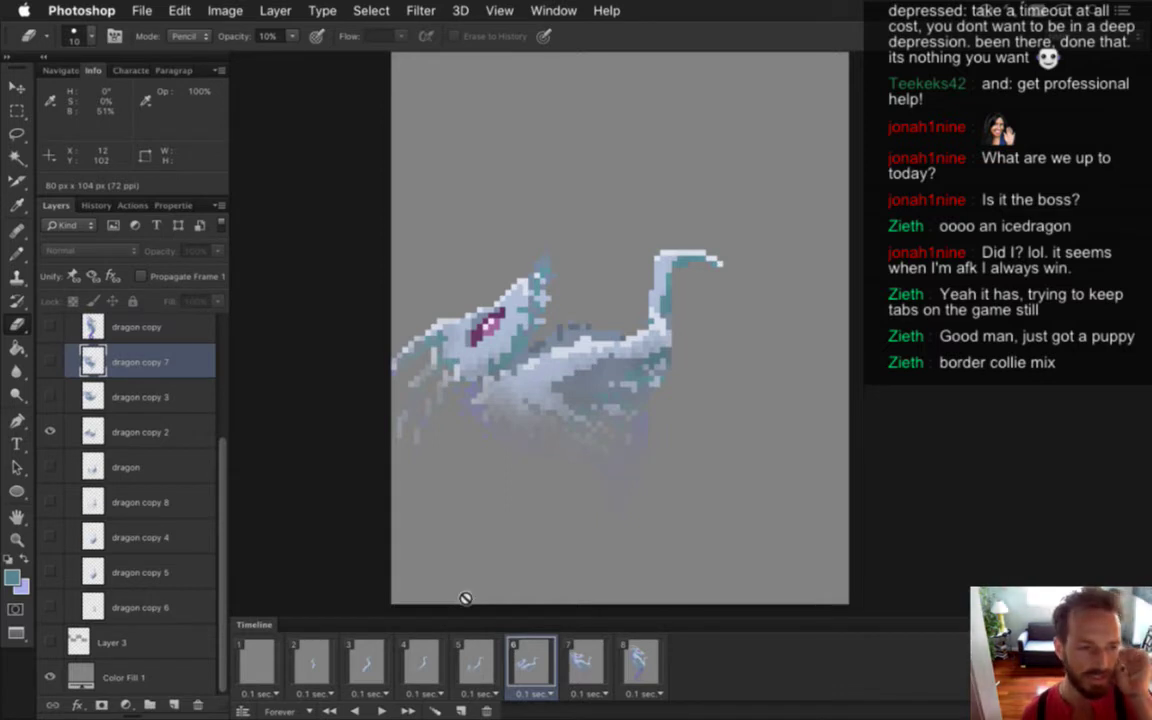
left_click(424, 661)
left_click(373, 665)
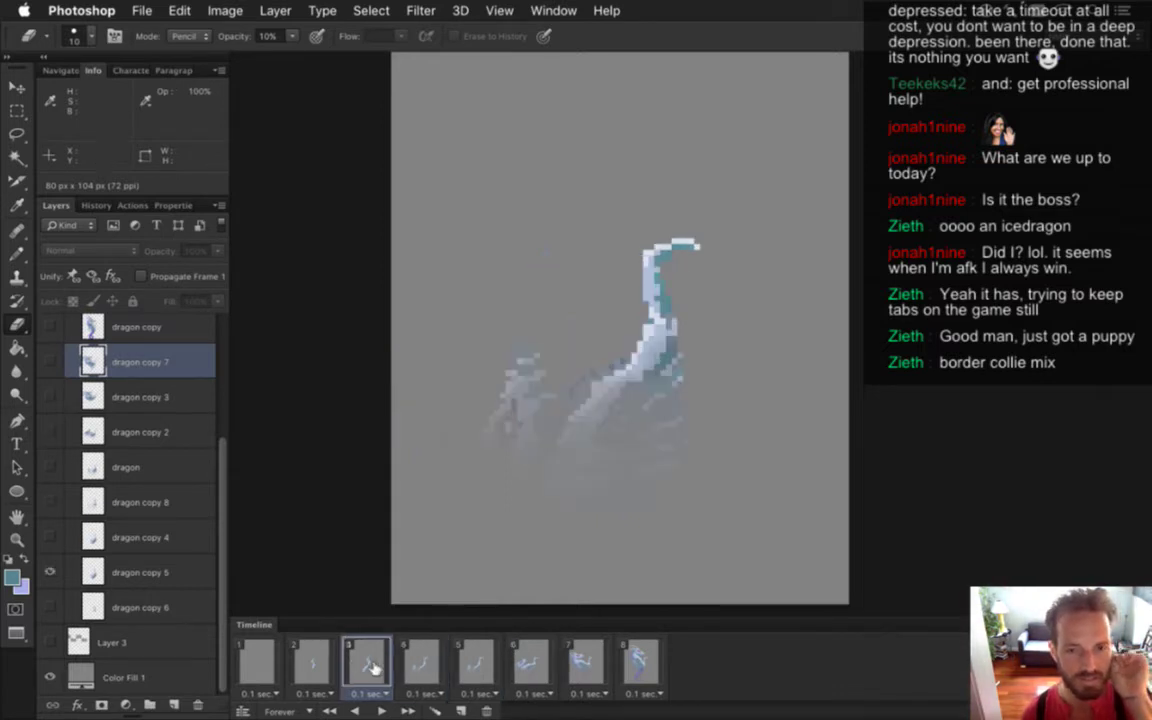
Compare frame 4's pose and fade repeatedly with frame 3, and check its transition to frame 5
left_click(434, 665)
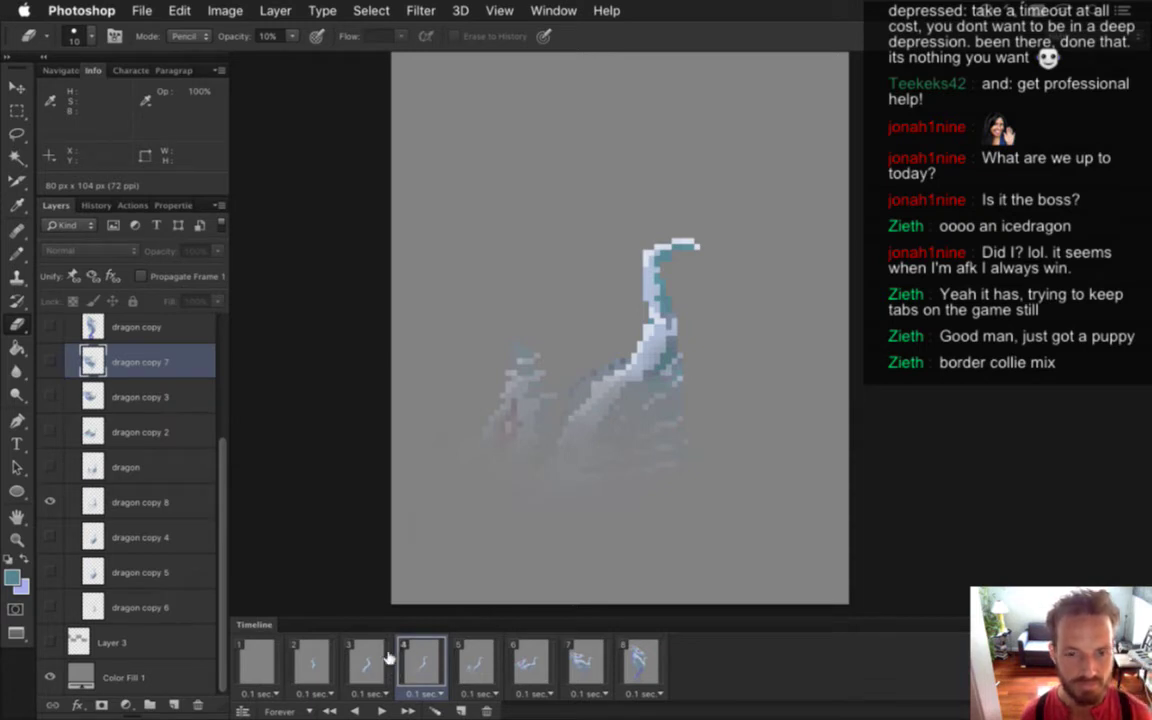
left_click(372, 662)
left_click(428, 658)
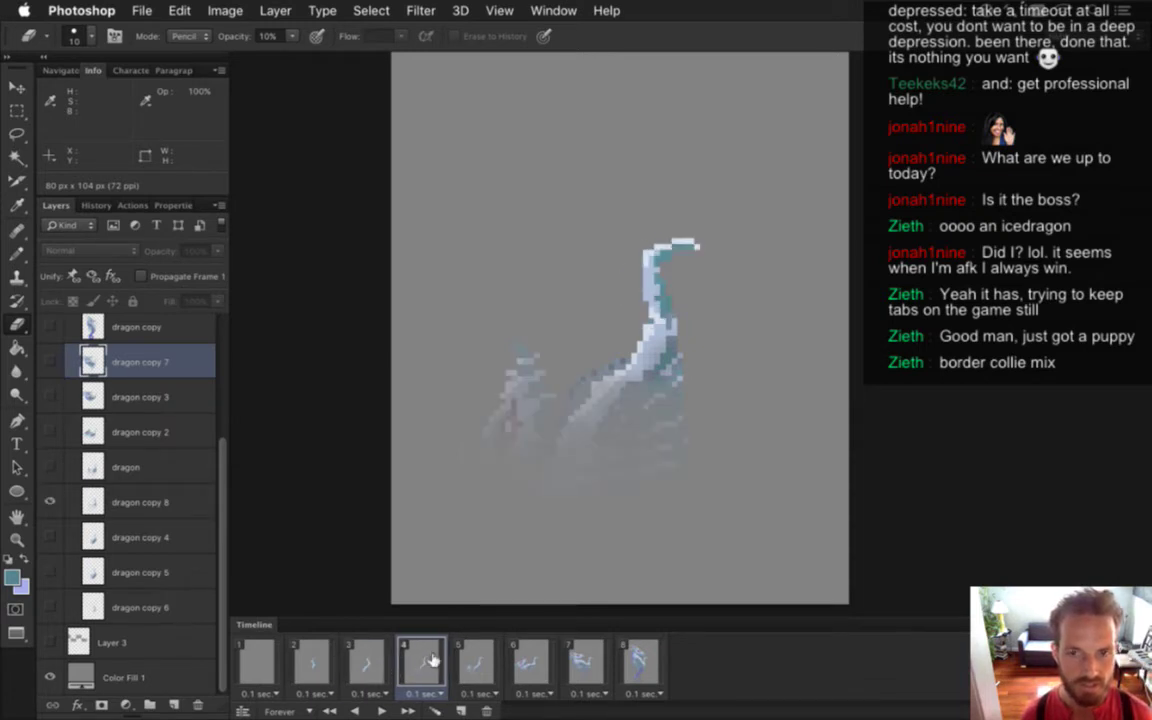
left_click(370, 662)
left_click(122, 572)
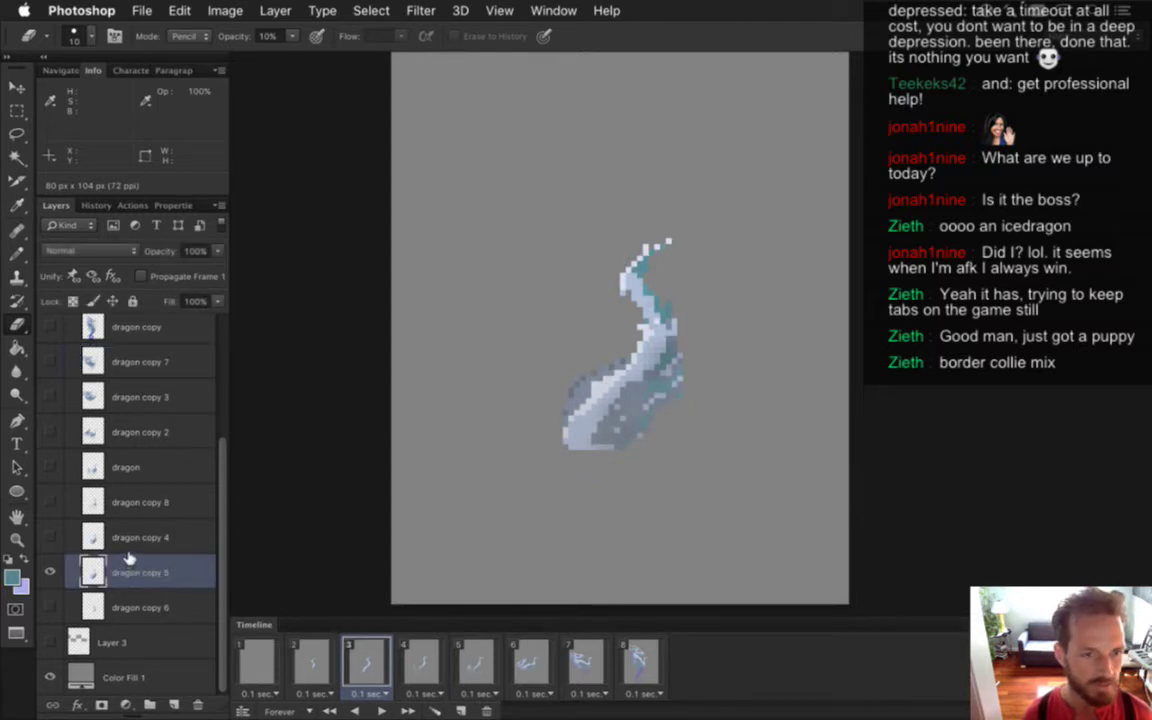
left_click(425, 669)
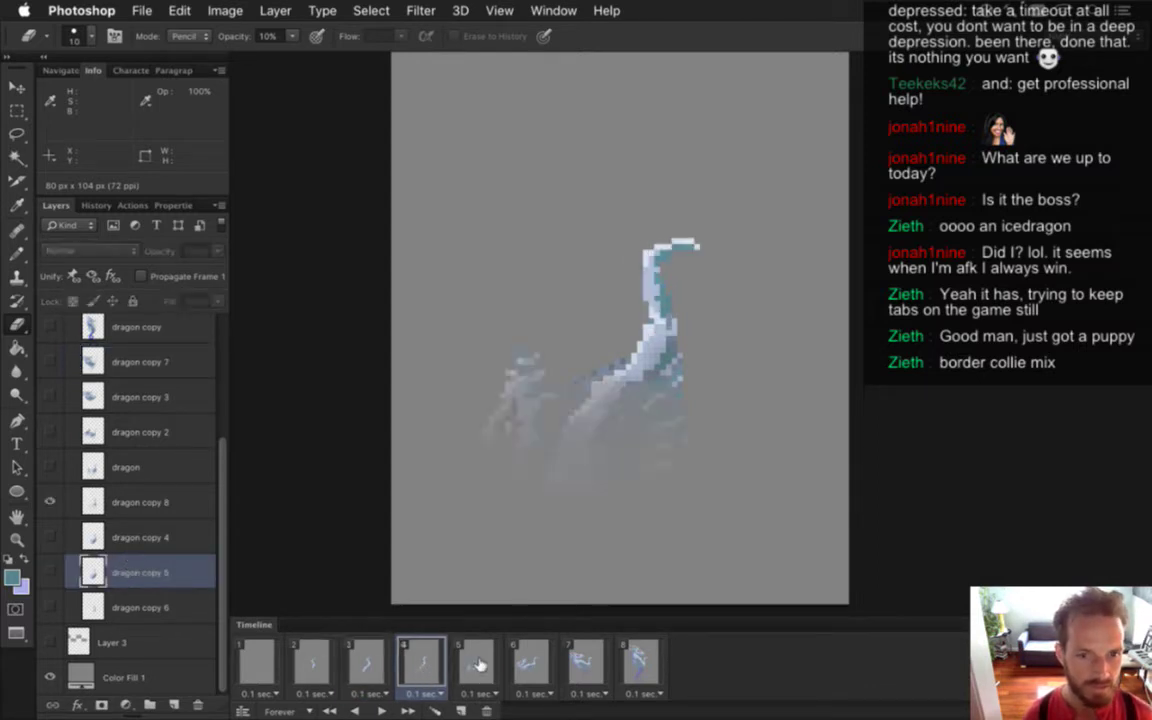
left_click(480, 664)
left_click(432, 664)
left_click(376, 663)
left_click(424, 663)
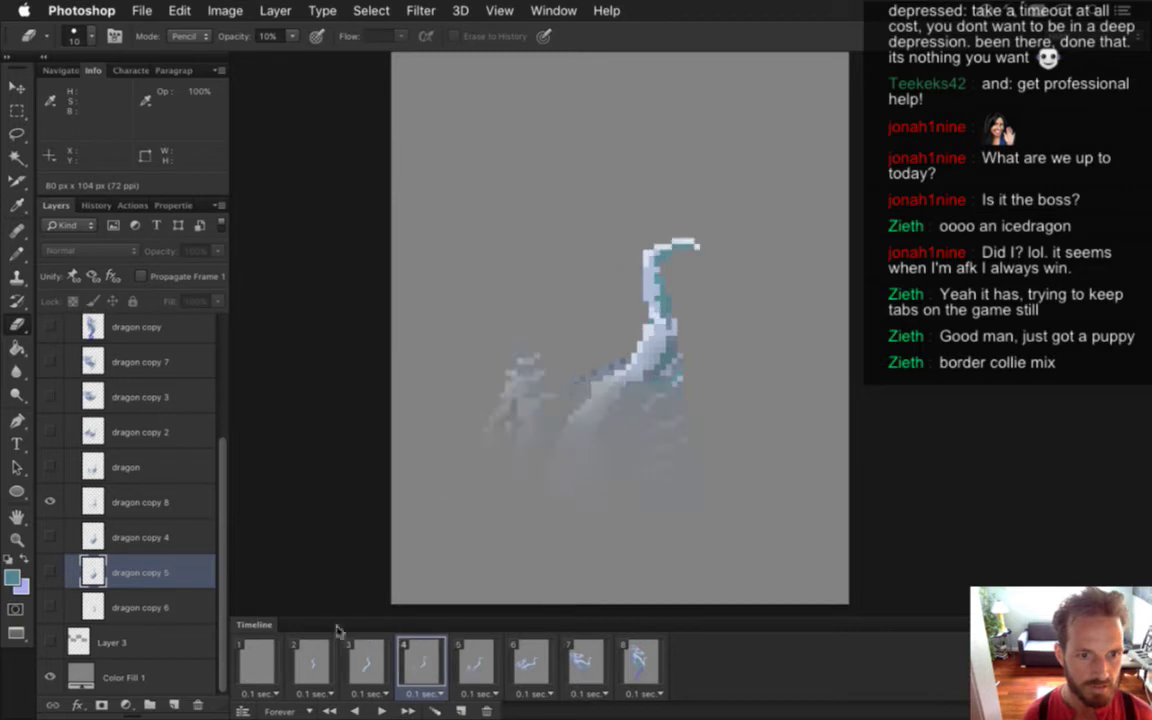
Delete the unused dragon copy 4 layer, and check that frames 3 and 4 still show their own dragon layers
left_click(136, 534)
left_click(198, 702)
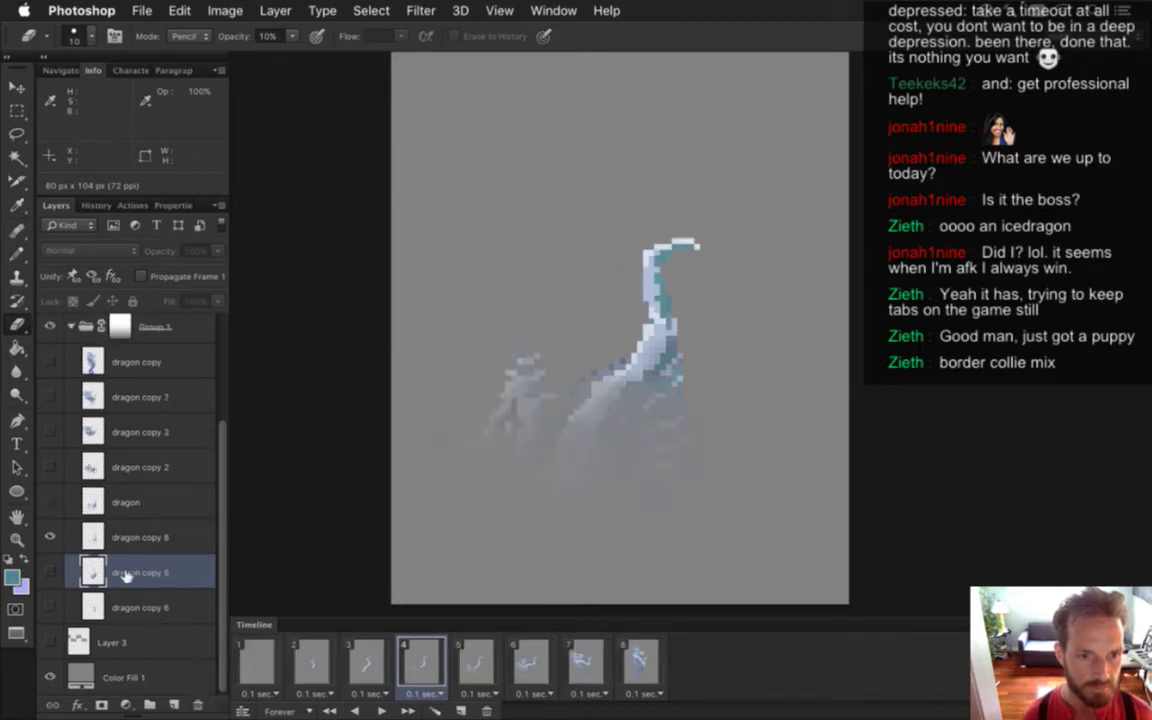
left_click(152, 539)
left_click(377, 655)
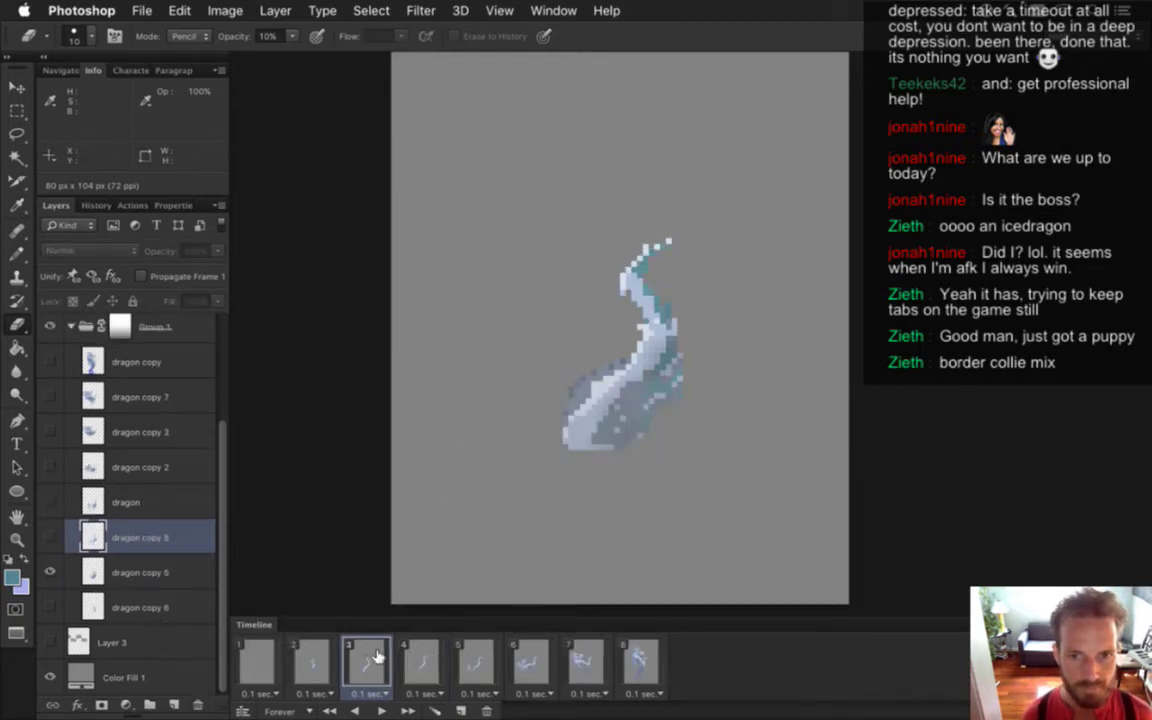
left_click(423, 655)
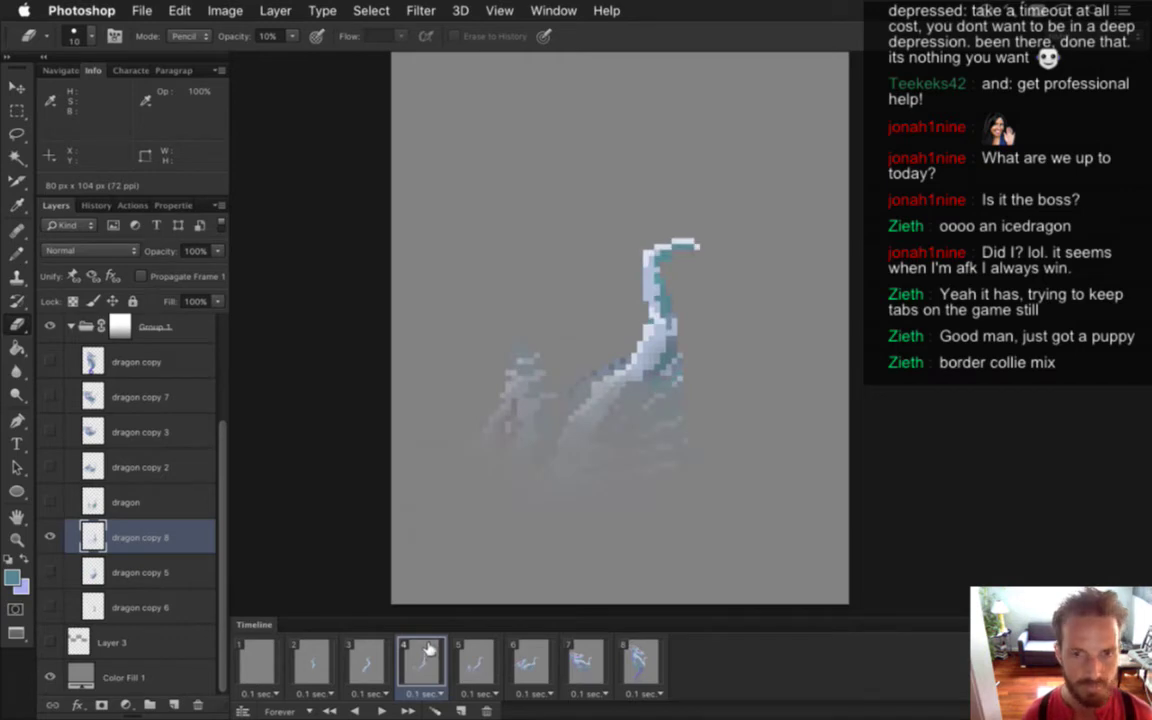
Switch to Xcode, run the game, and turn off invincibility in the boss room
key("super+Tab")
key("super+Tab")
key("super+shift+Tab")
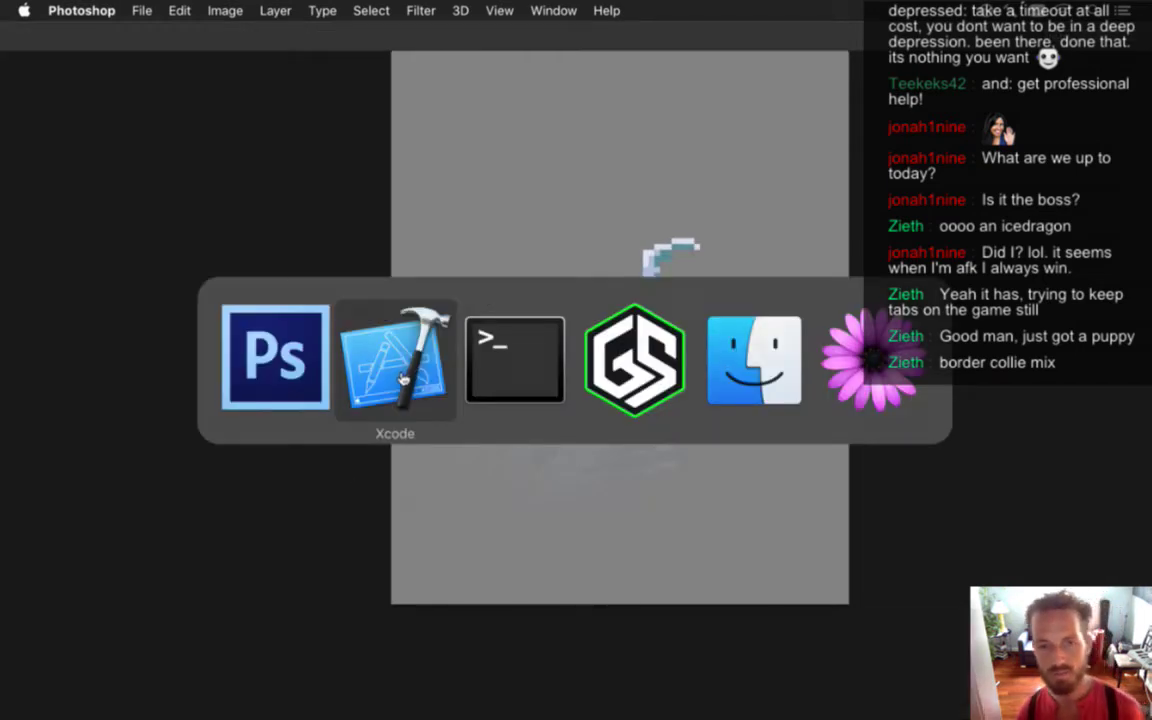
left_click(417, 358)
key("super+r")
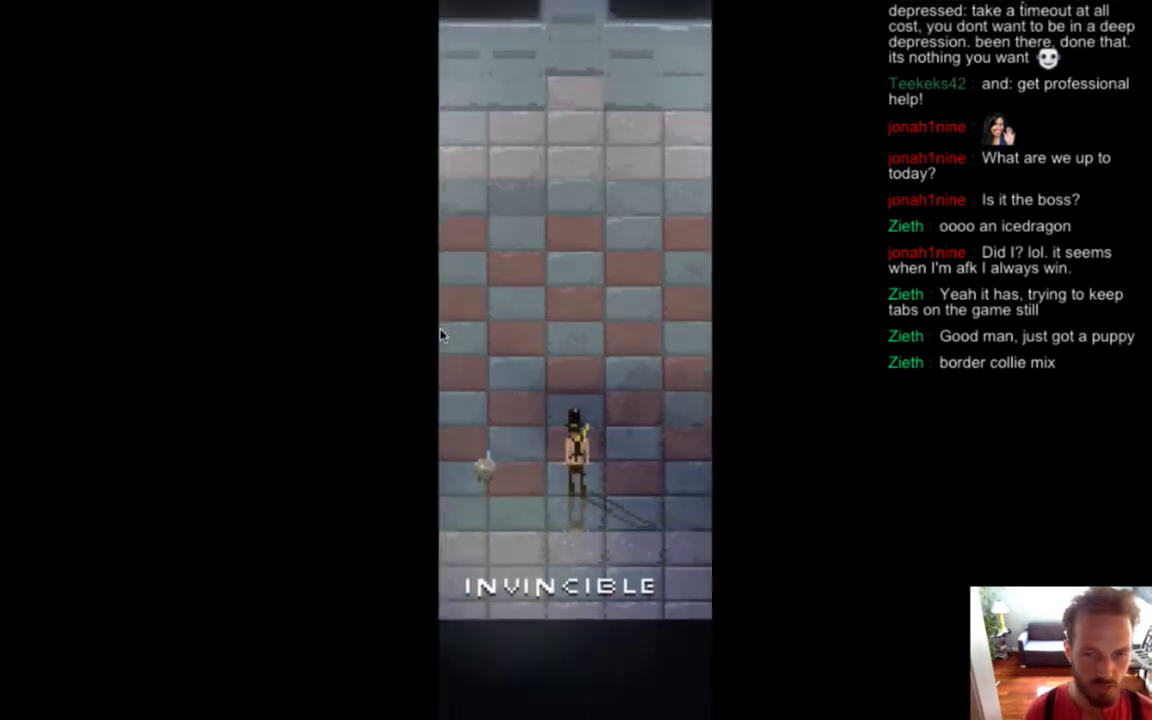
key("i")
key("Up")
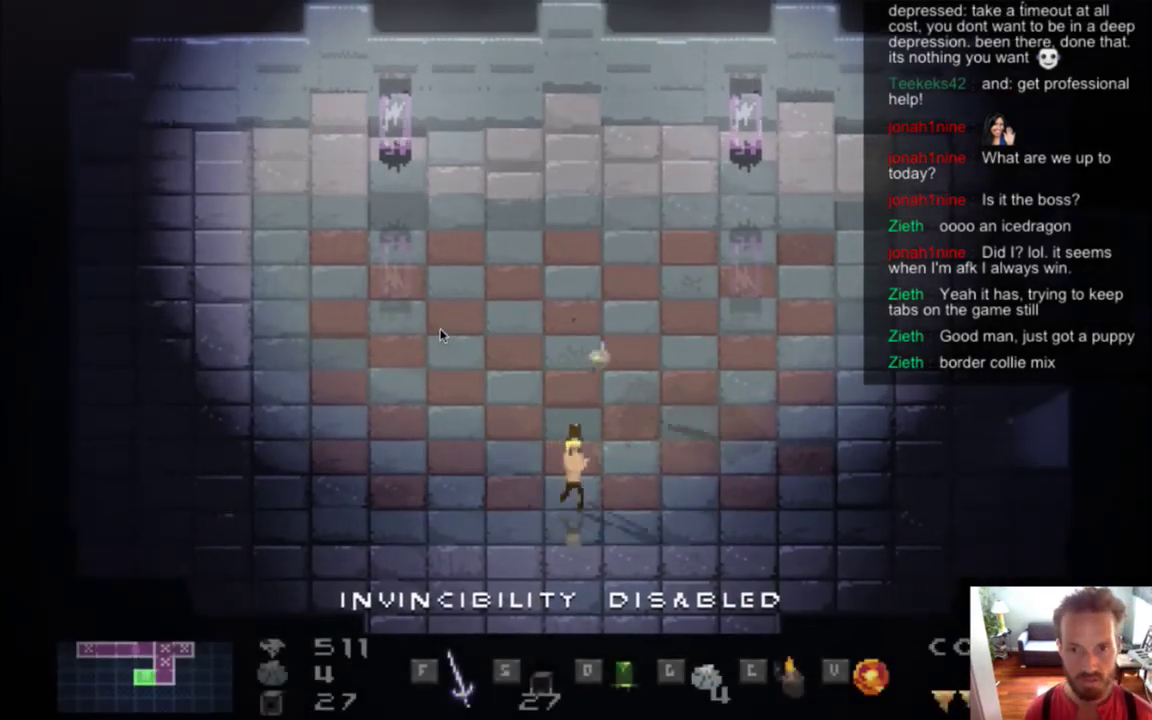
Move the hero around the boss room with sword swings to watch the ice dragons emerge from the side pits
key("Left")
key("f")
key("Right")
key("f")
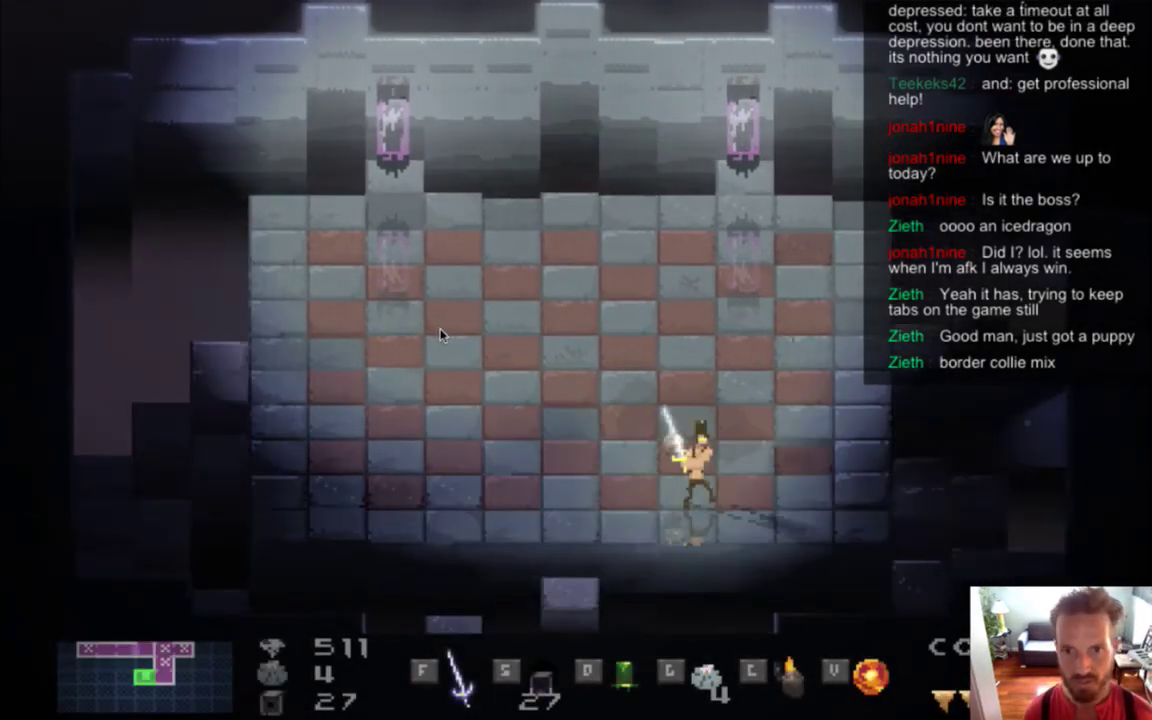
key("Left")
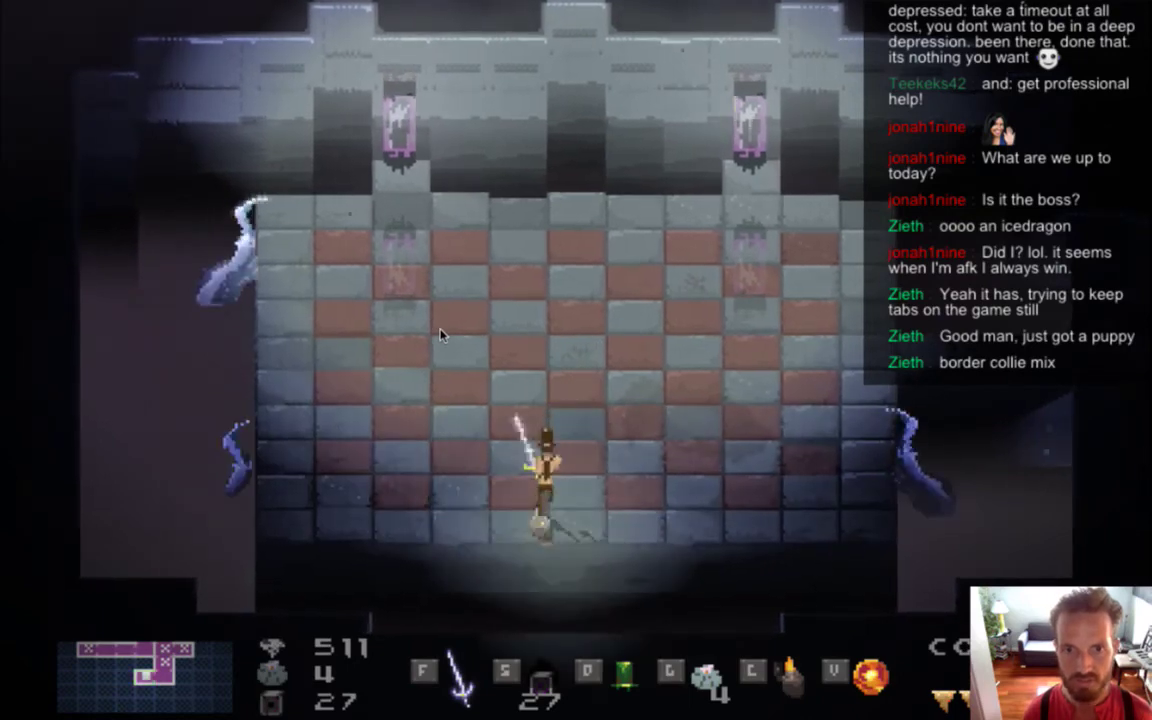
key("Up")
key("Right")
key("Left")
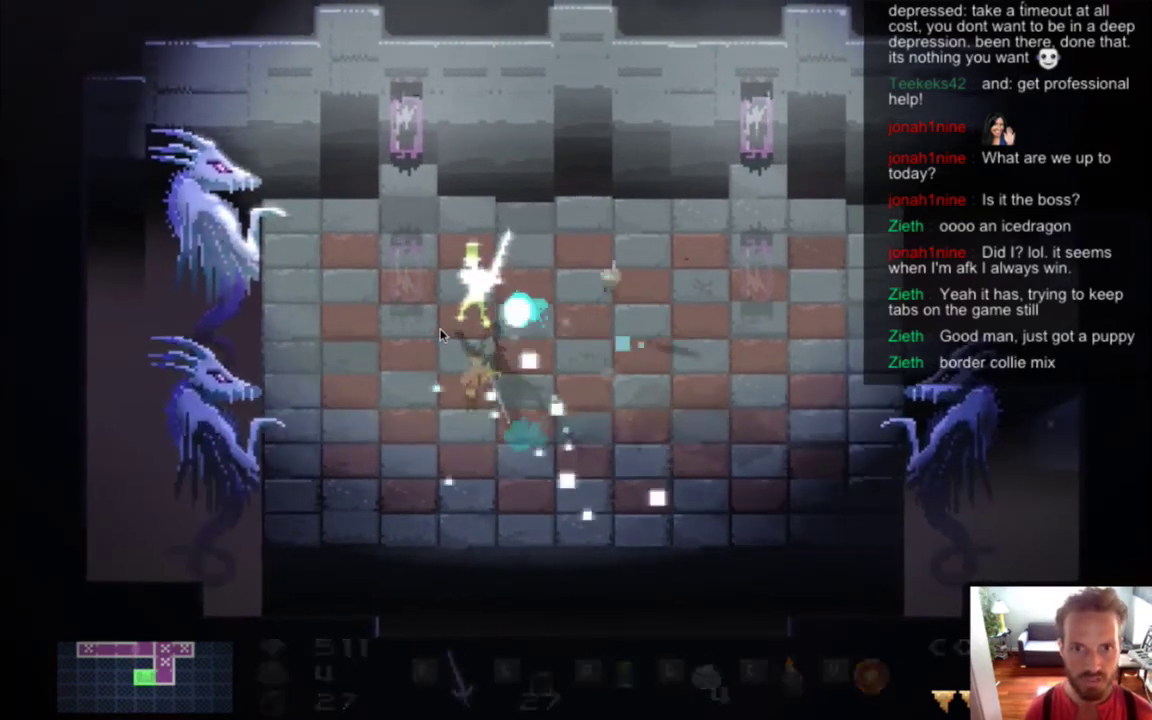
key("f")
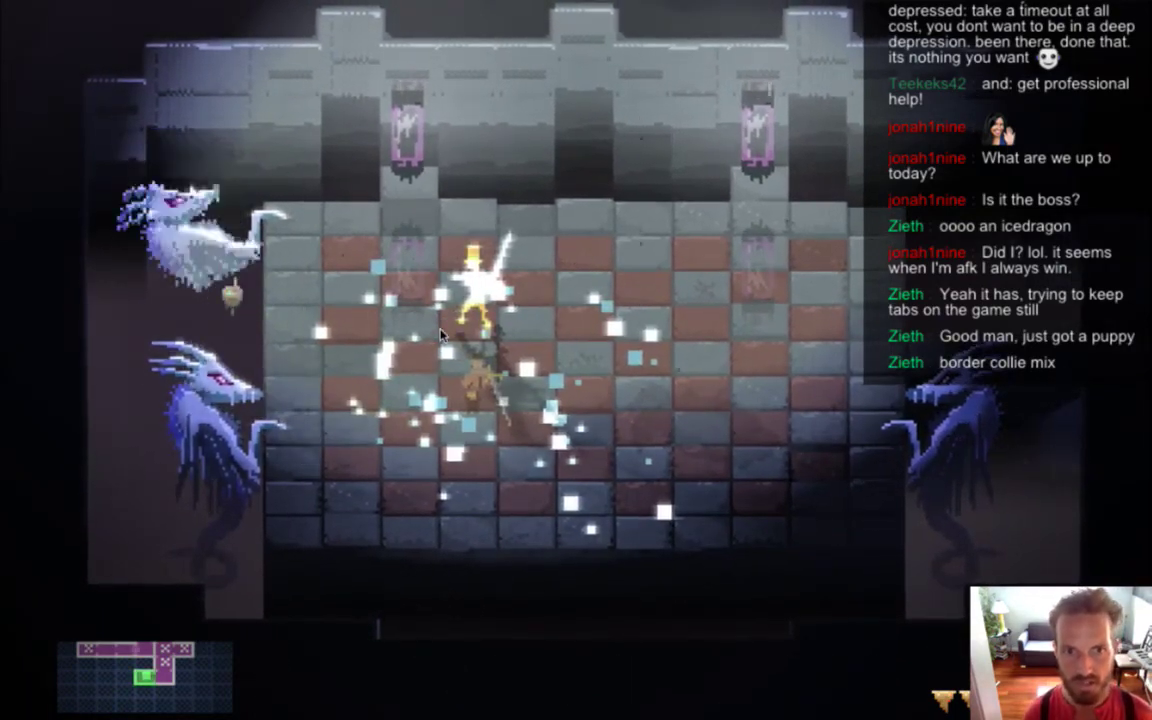
Dodge the ice projectiles across the room while examining how the dragons sink and rise again
key("Right")
key("Down")
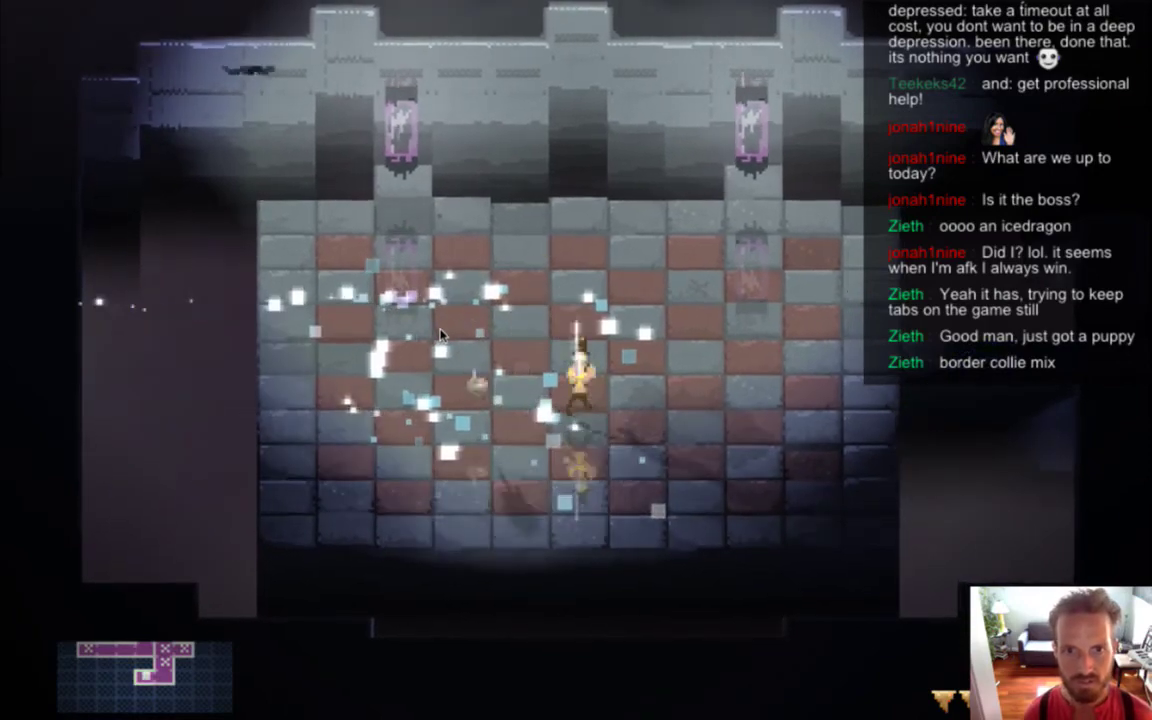
key("Right")
key("Left")
key("Up")
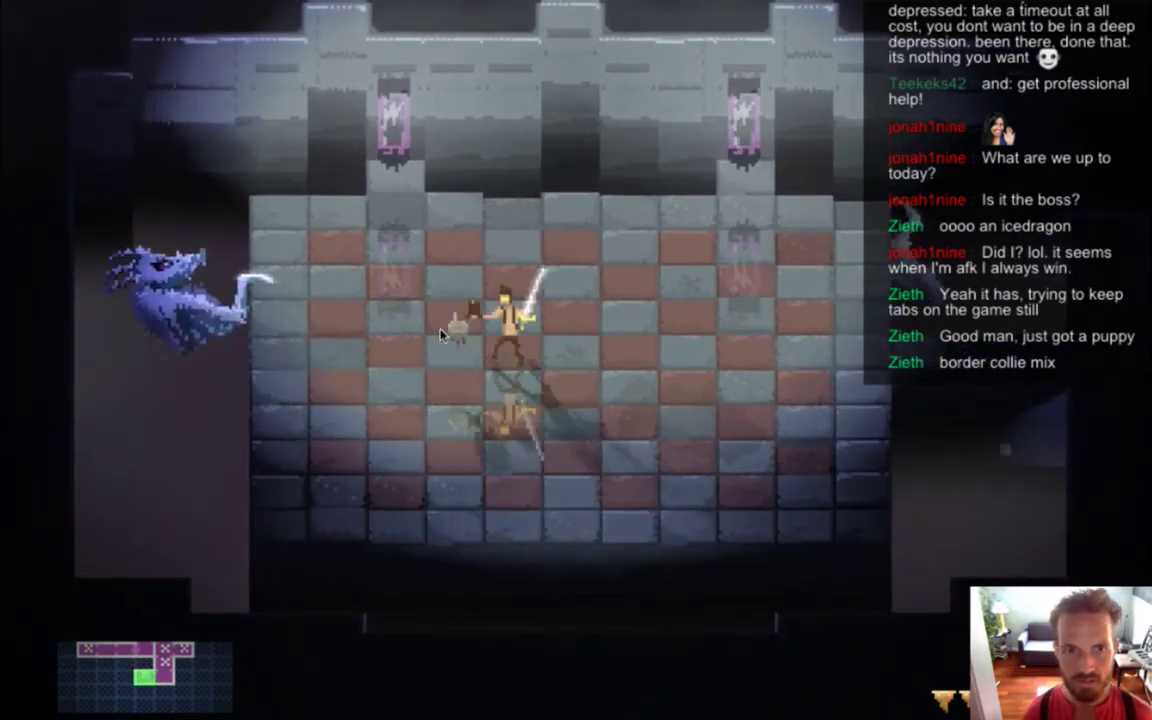
key("Down")
key("Right")
key("Up")
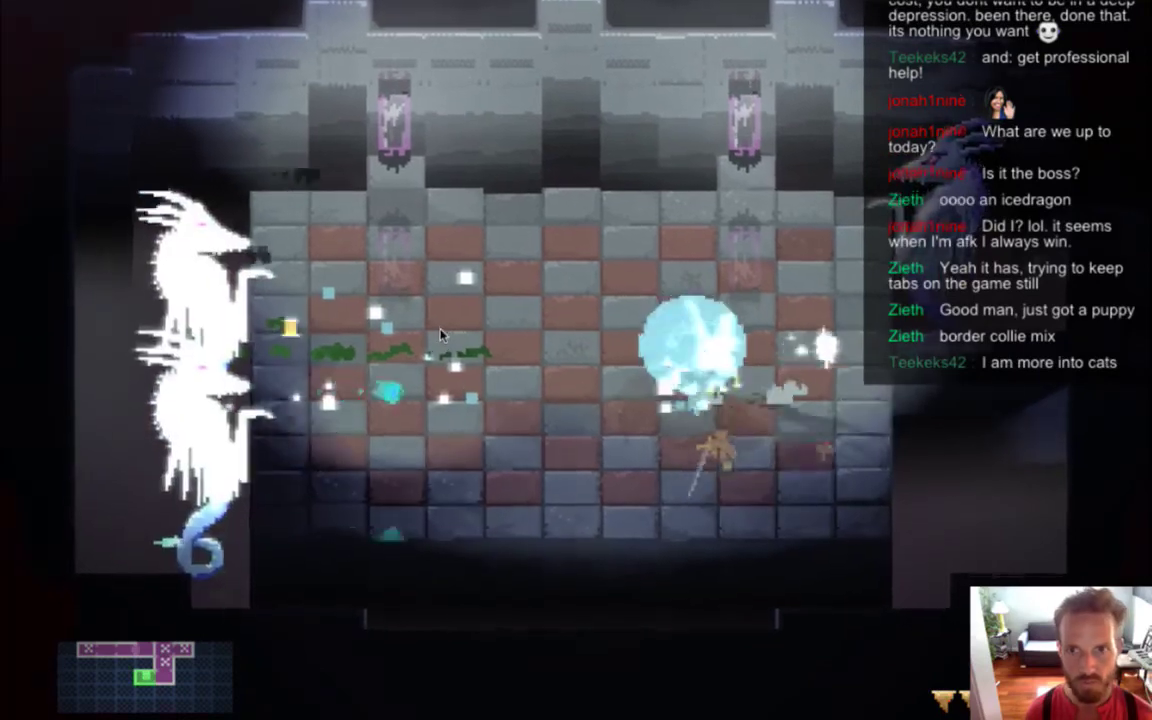
key("Right")
key("Up")
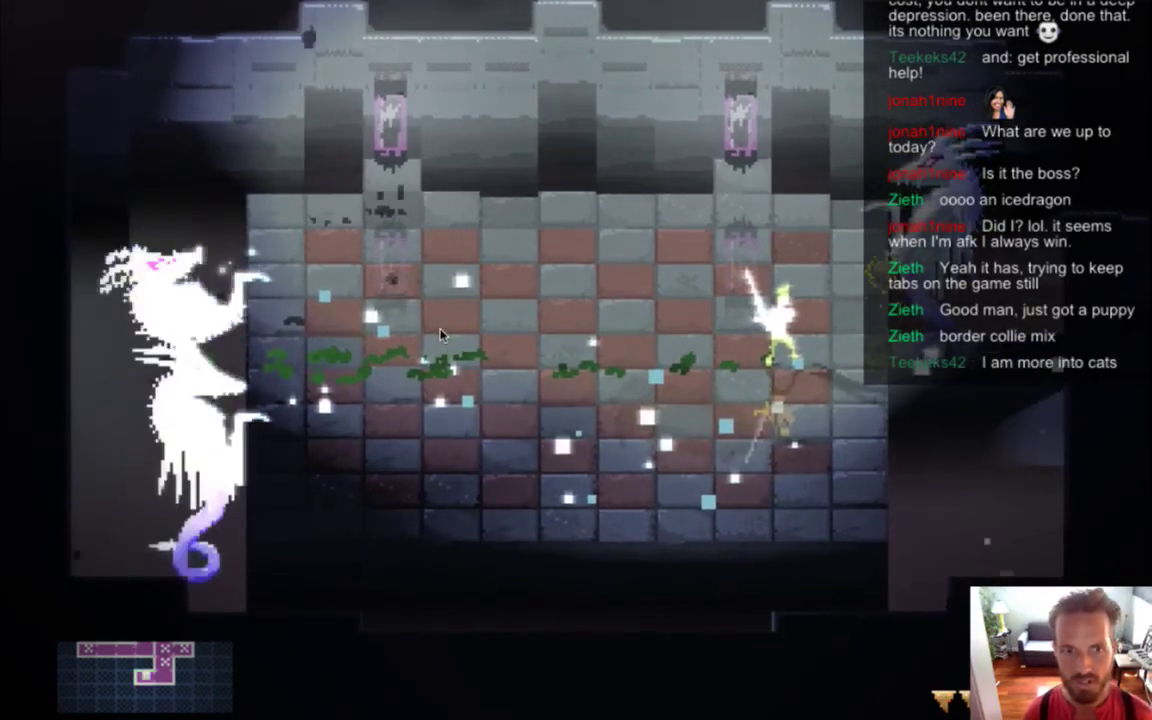
Run from the right edge to the upper-left dragon and back, examining the emergence animation on both sides
key("Right")
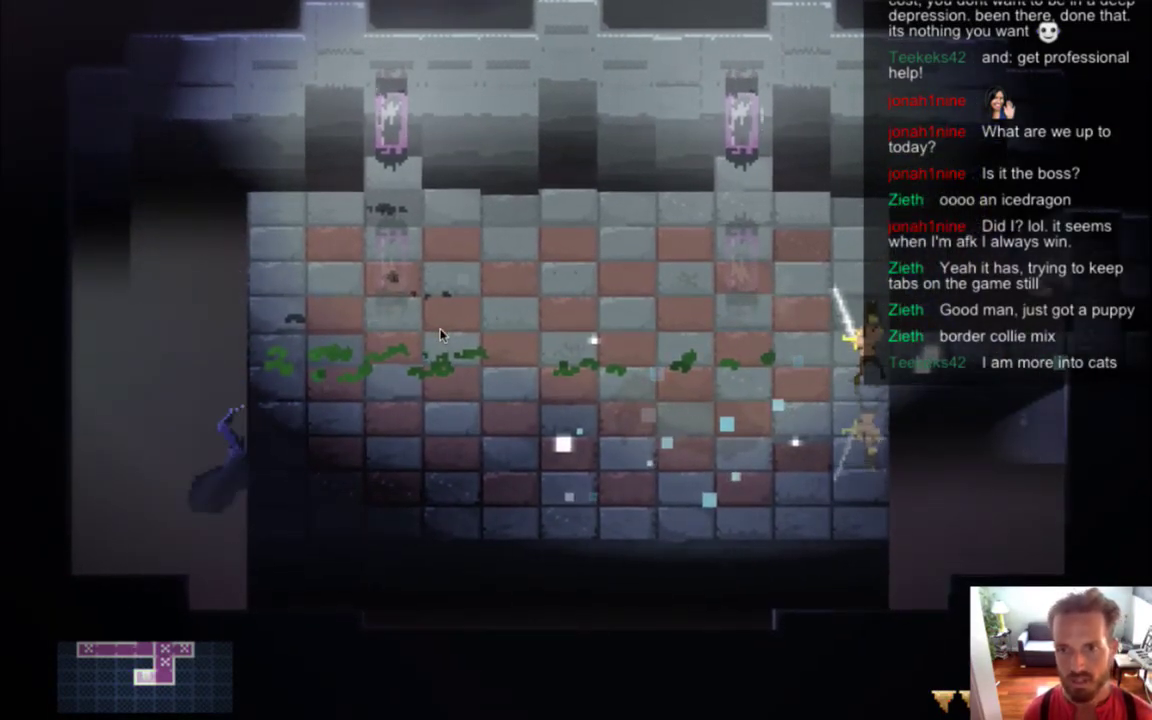
key("Up")
key("Left")
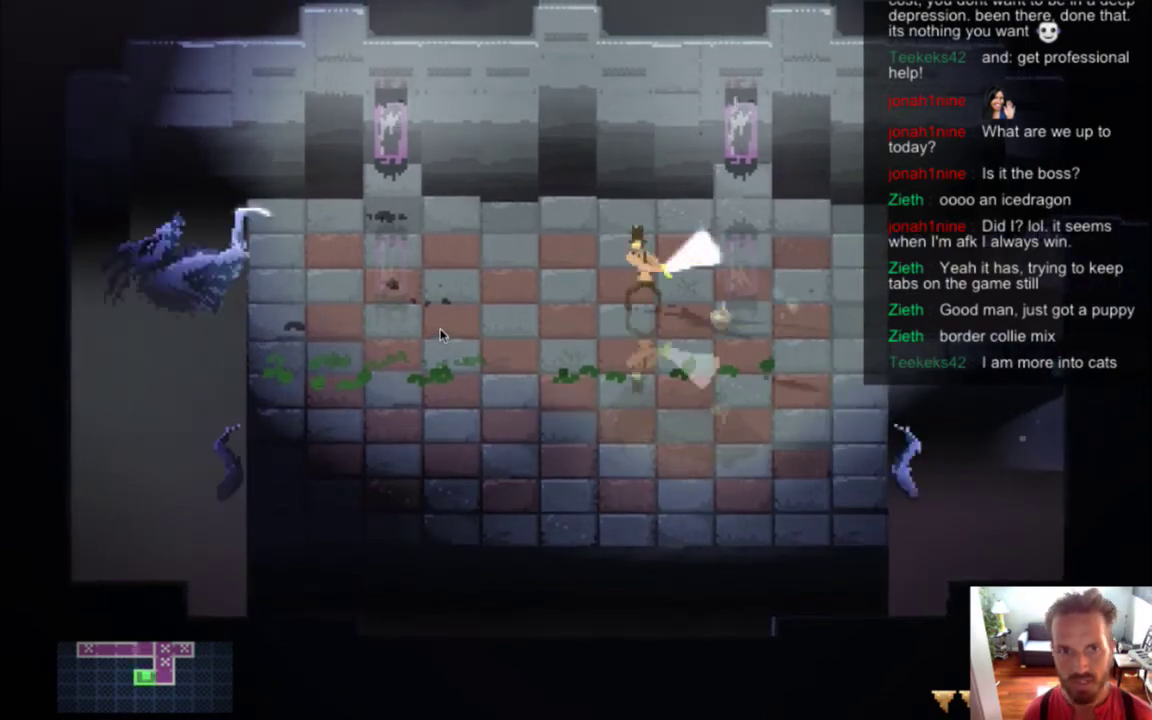
key("Left")
key("Down")
key("a")
key("w")
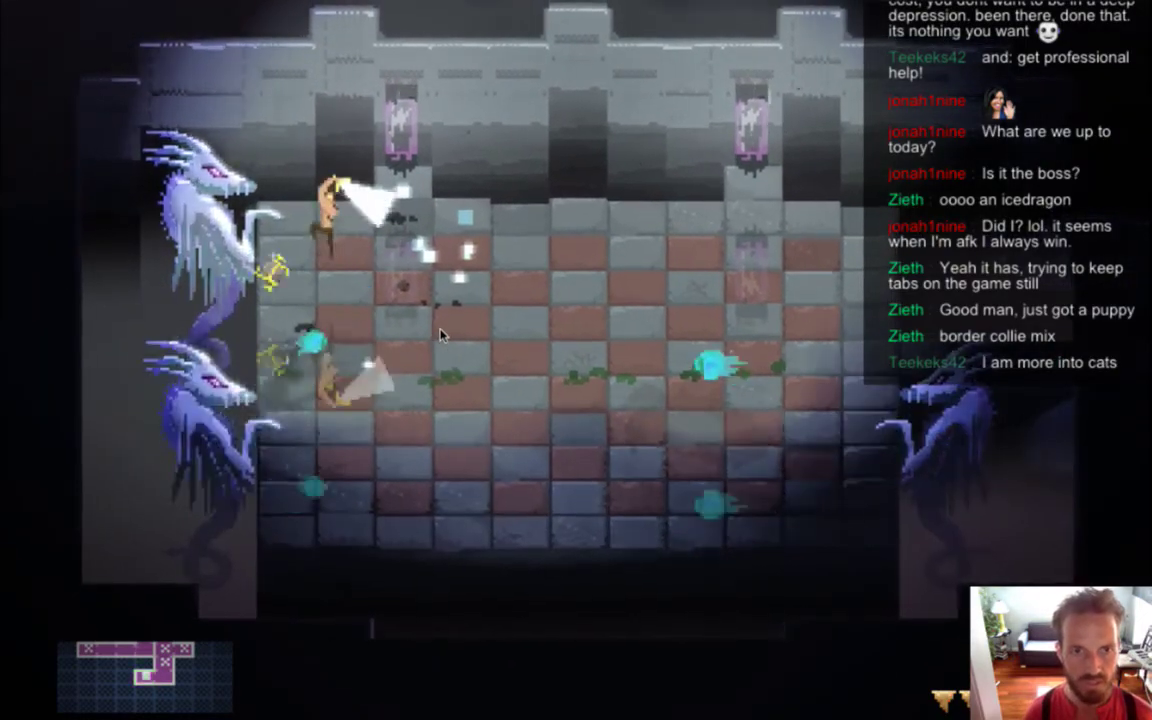
key("d")
key("s")
key("d")
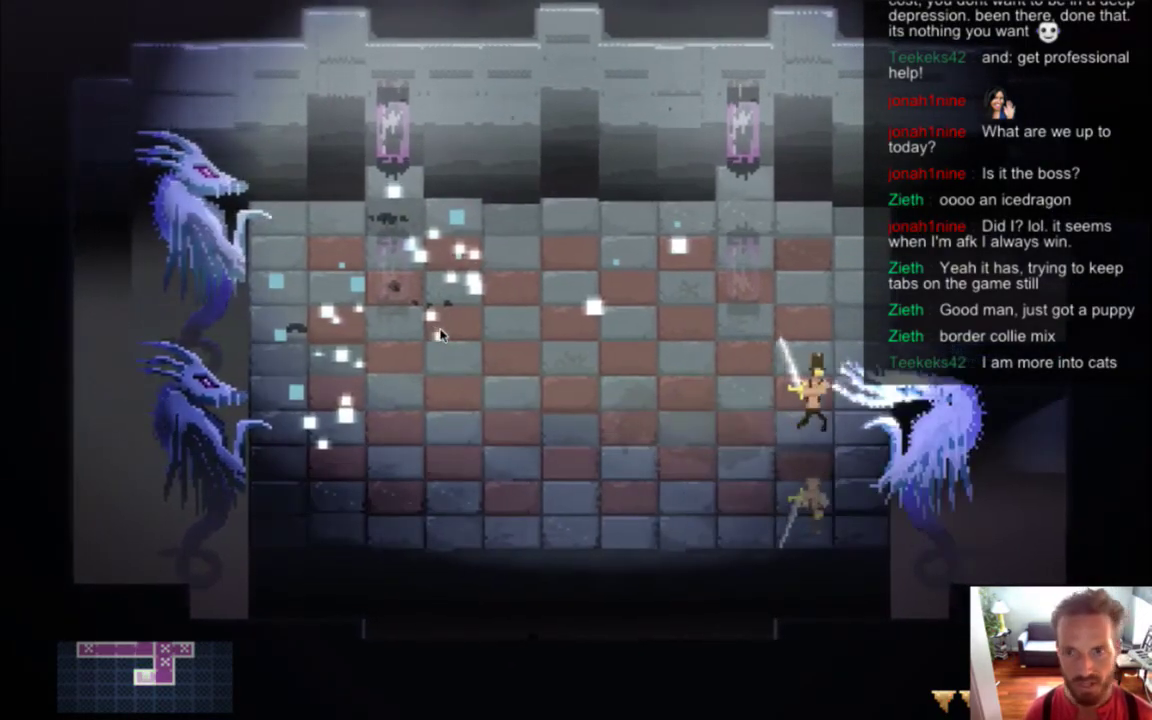
Move the hero from the right-hand dragon across the boss room to examine how the dragons sink and re-emerge
key("a")
key("s")
key("d")
key("a")
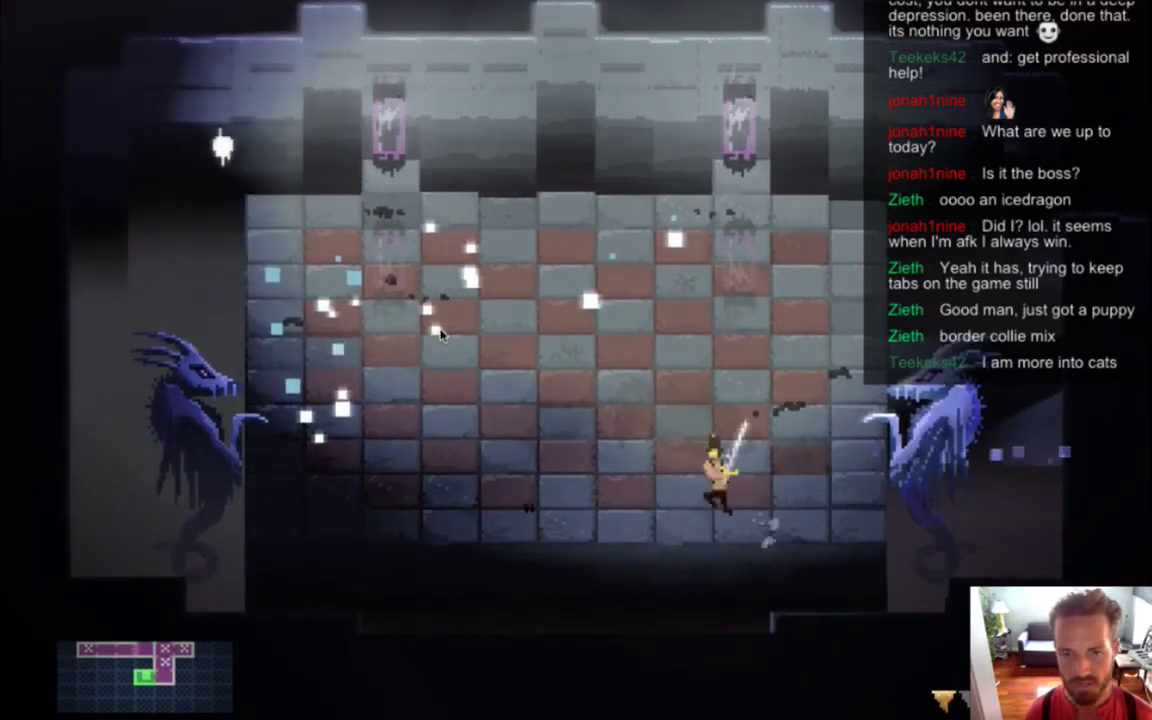
key("w")
key("d")
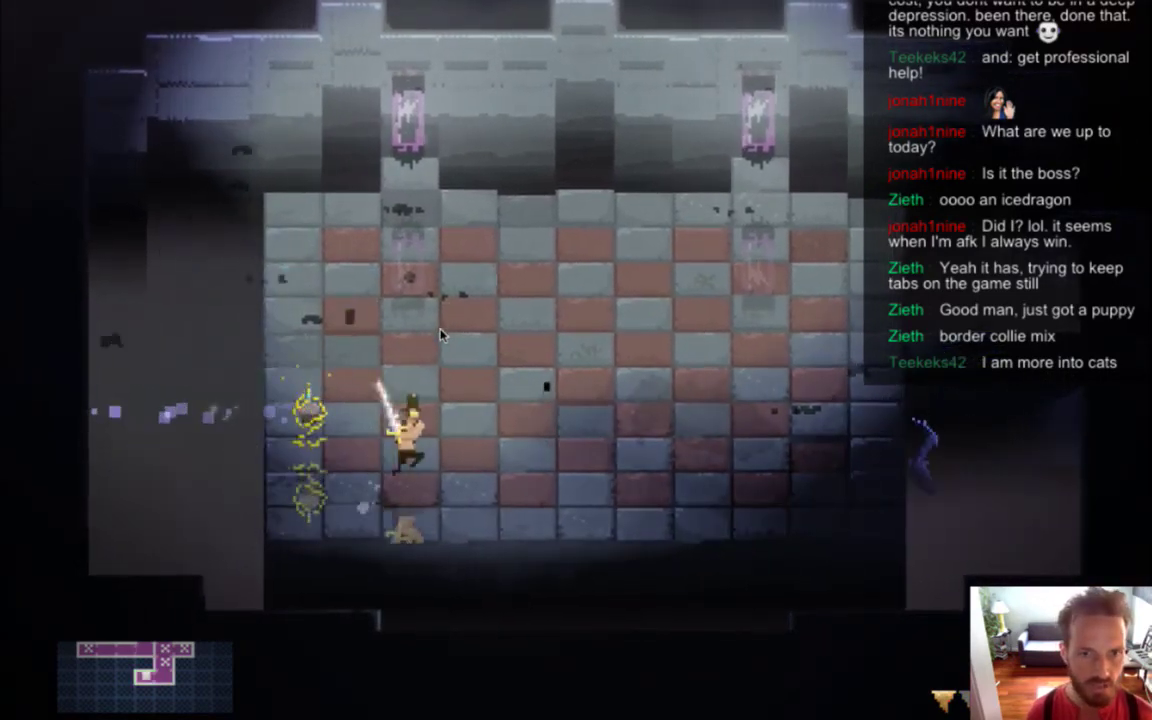
Run to the upper right side of the boss room, observe the dragons' attack and emergence animations, and quit the game
key("w")
key("d")
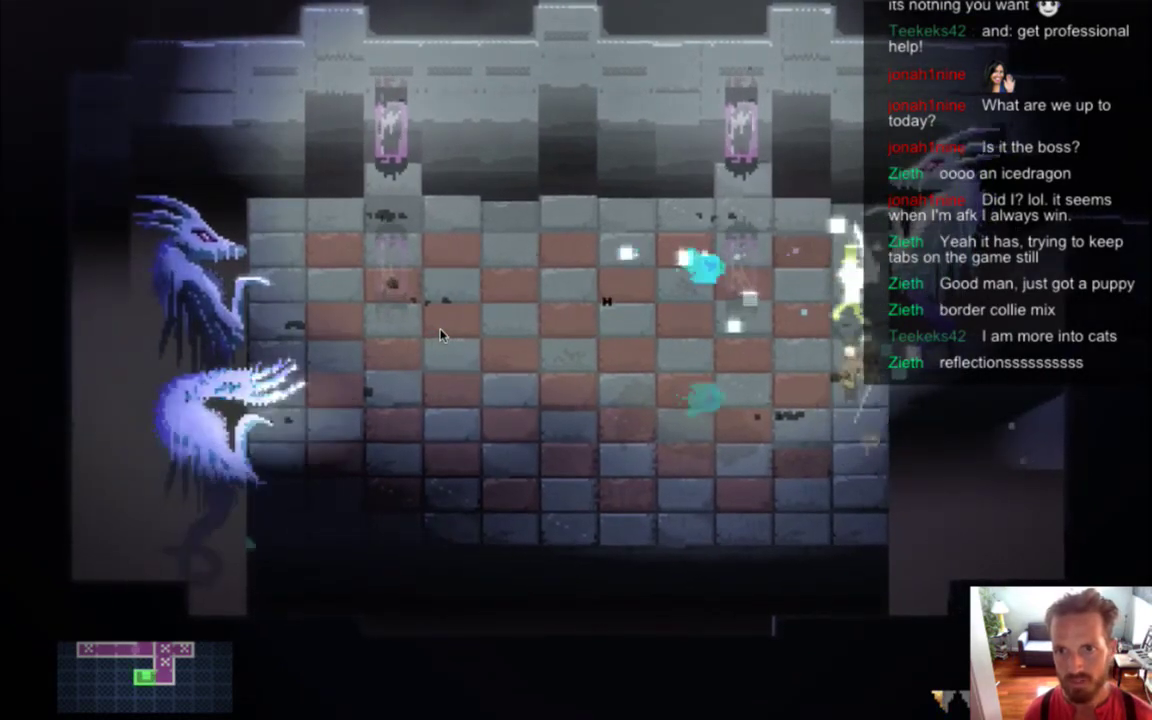
key("d")
key("a")
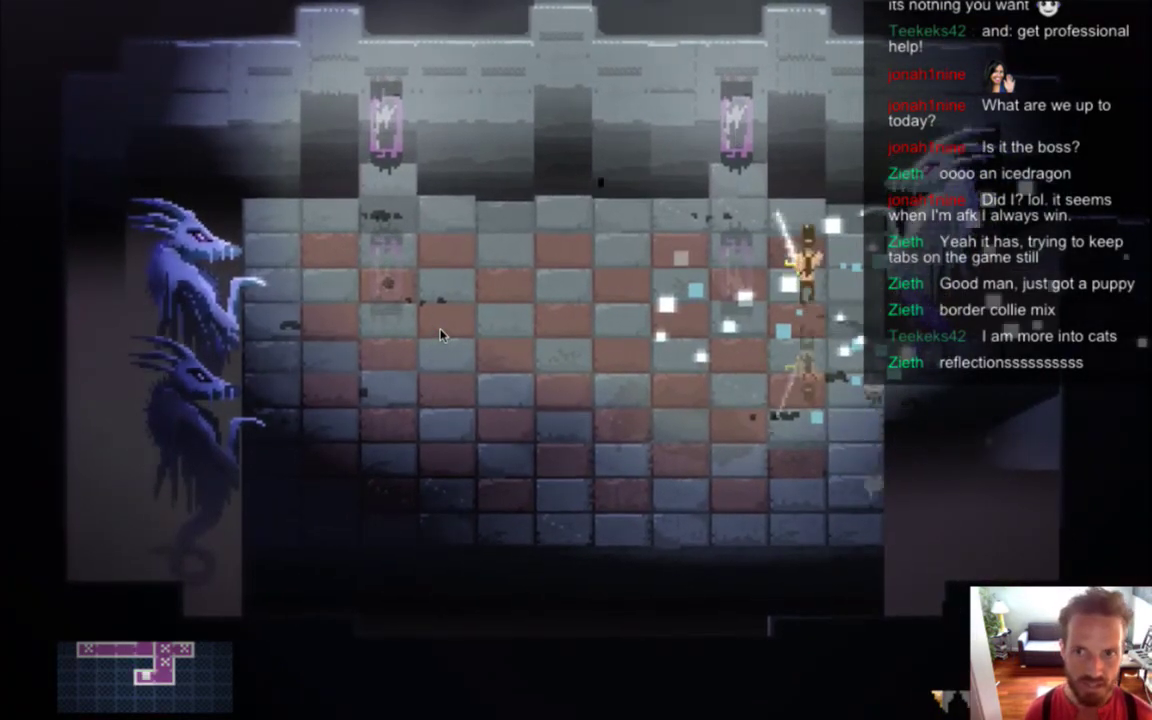
key("d")
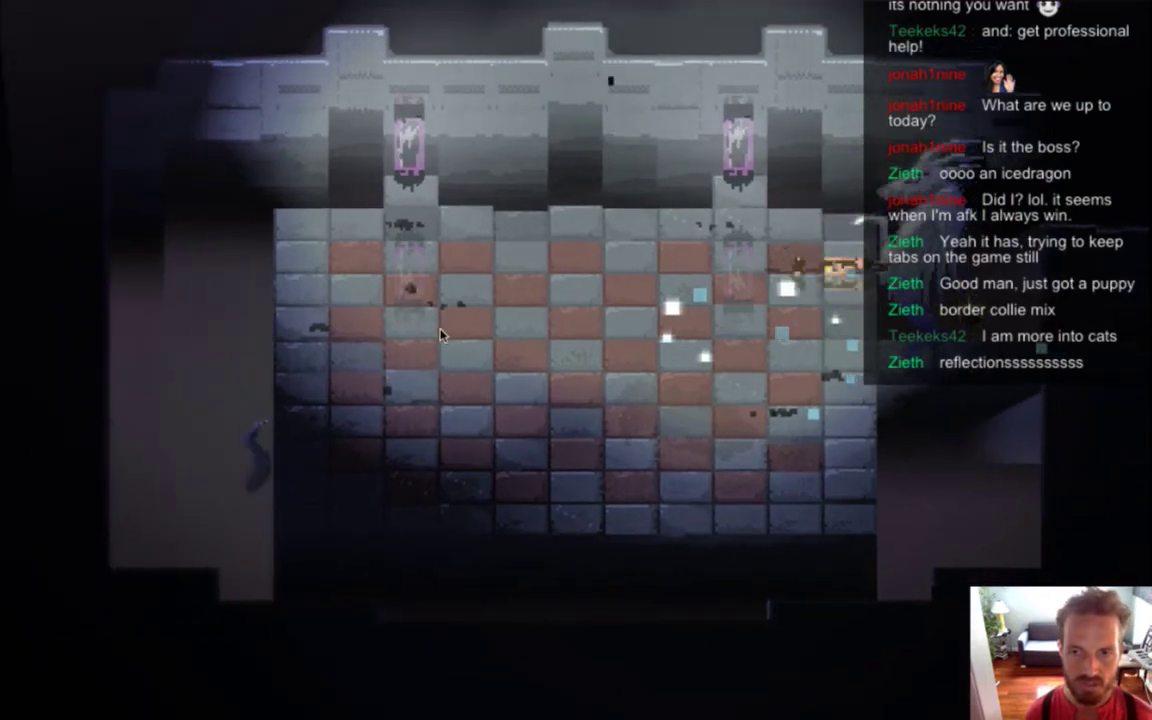
key("super+q")
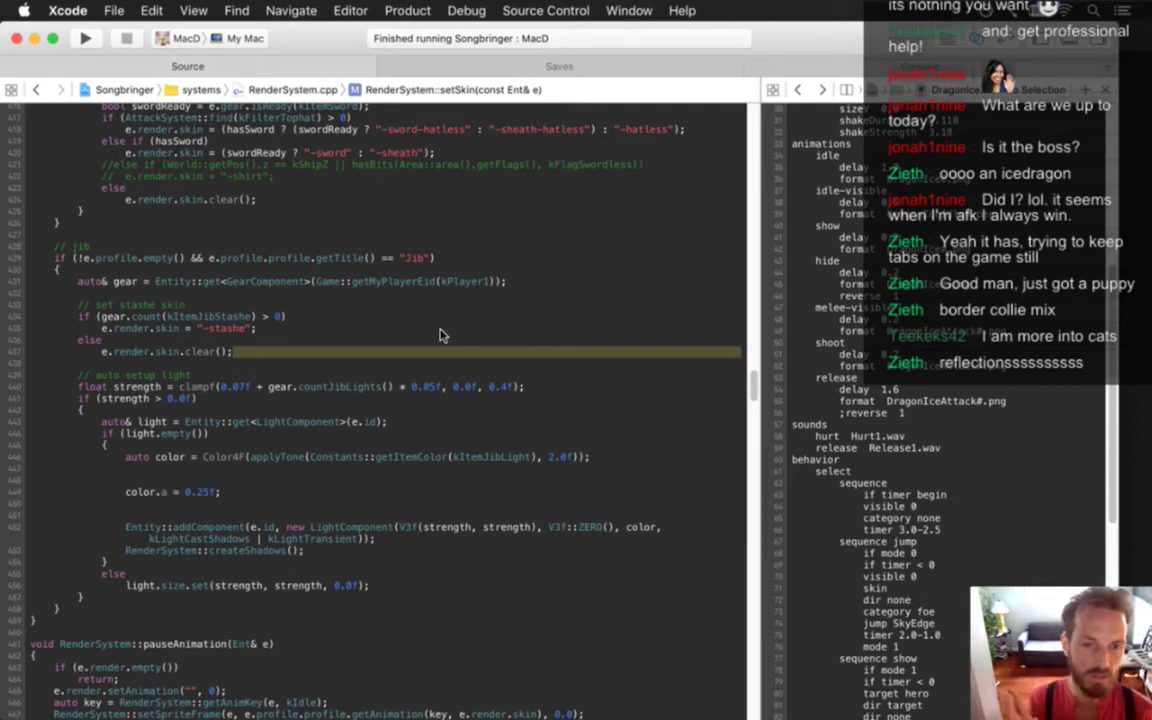
Switch to Photoshop and compare animation frames 3 and 4 of the emerging dragon
key("super+Tab")
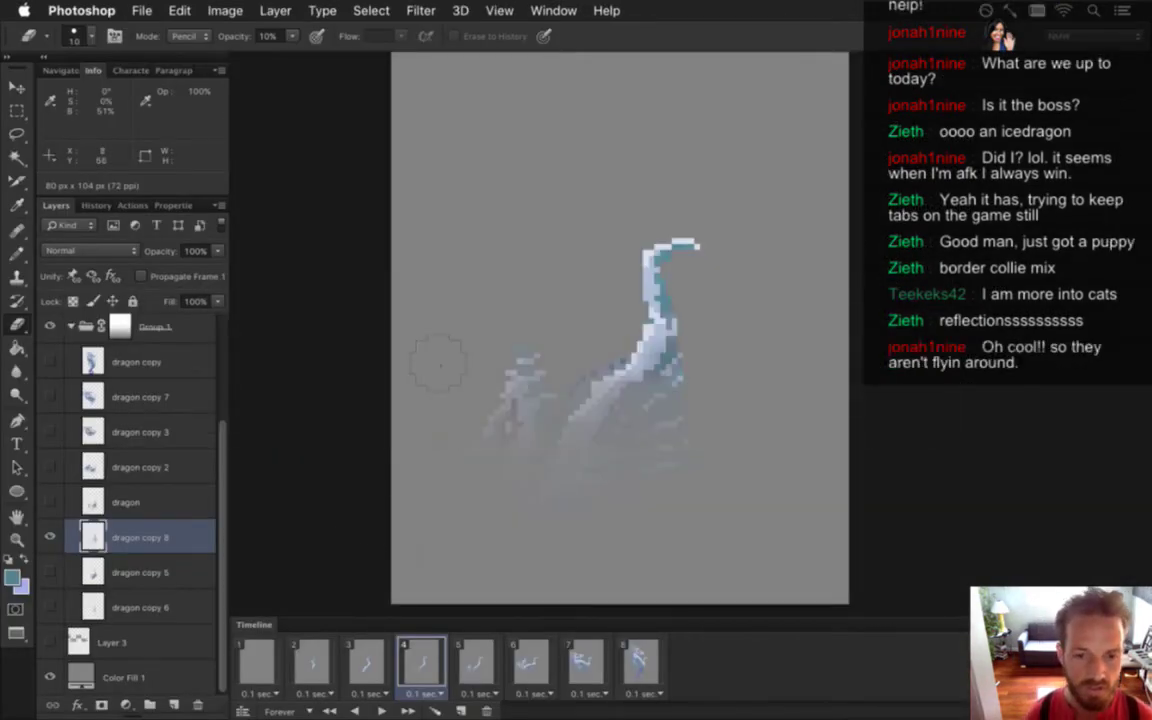
left_click(388, 665)
left_click(401, 667)
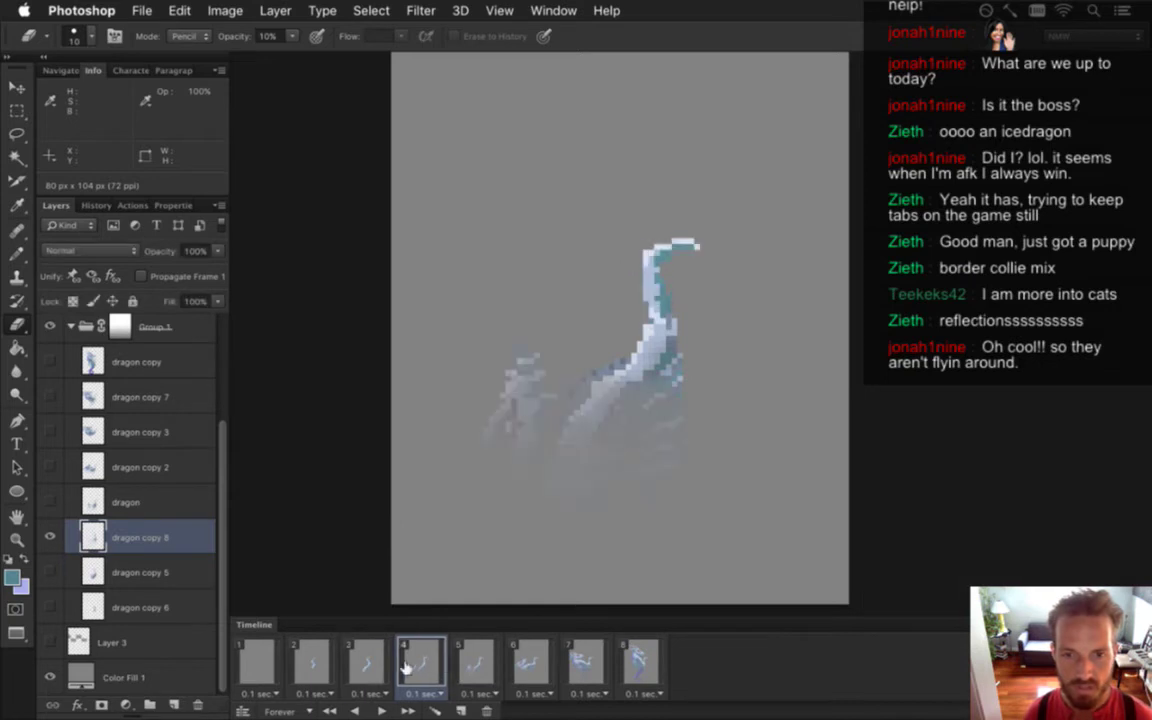
left_click(388, 665)
left_click(400, 668)
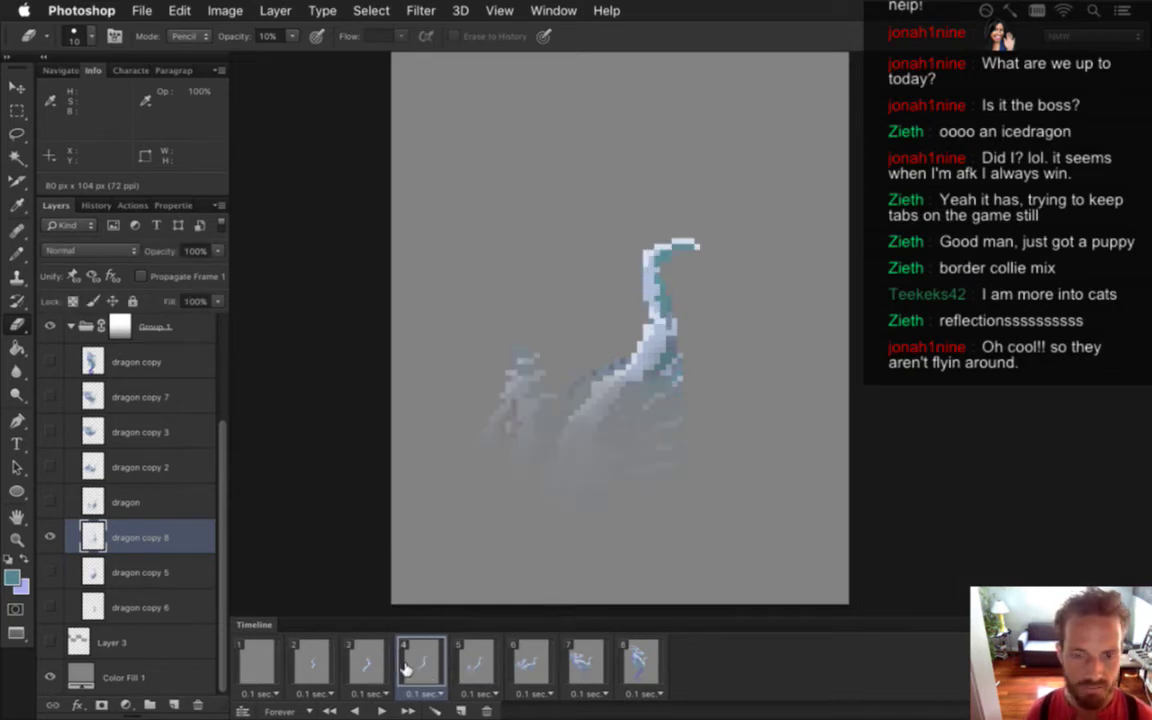
left_click(380, 668)
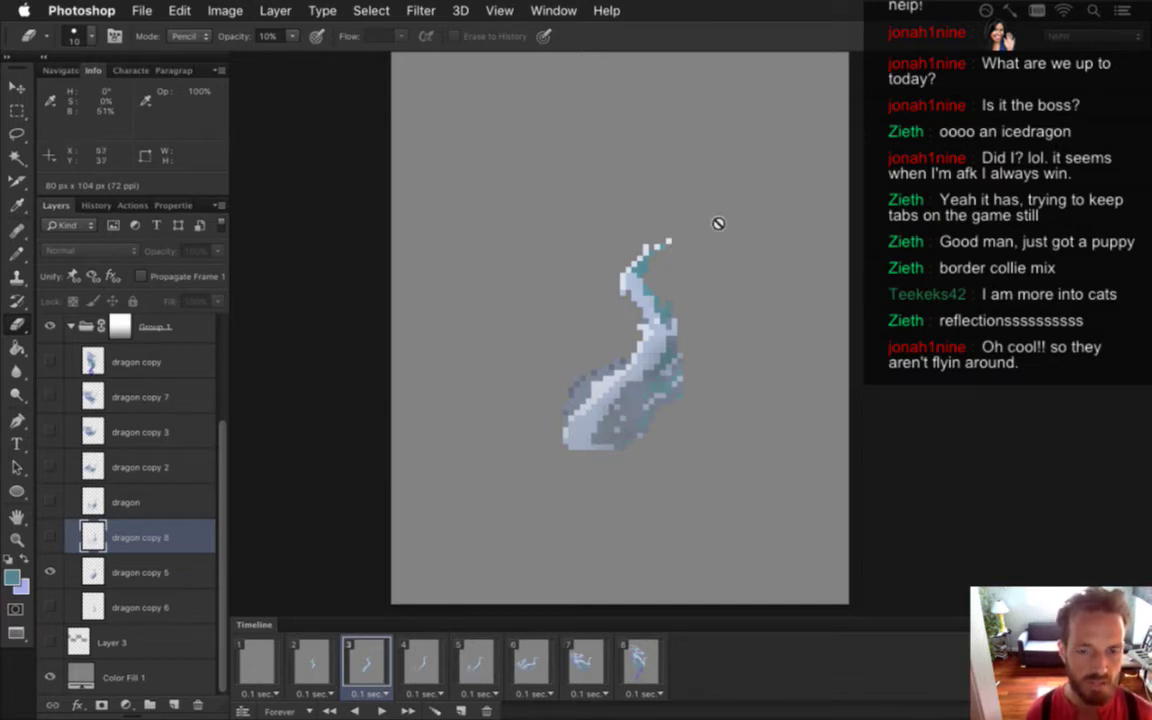
left_click(410, 663)
left_click(372, 663)
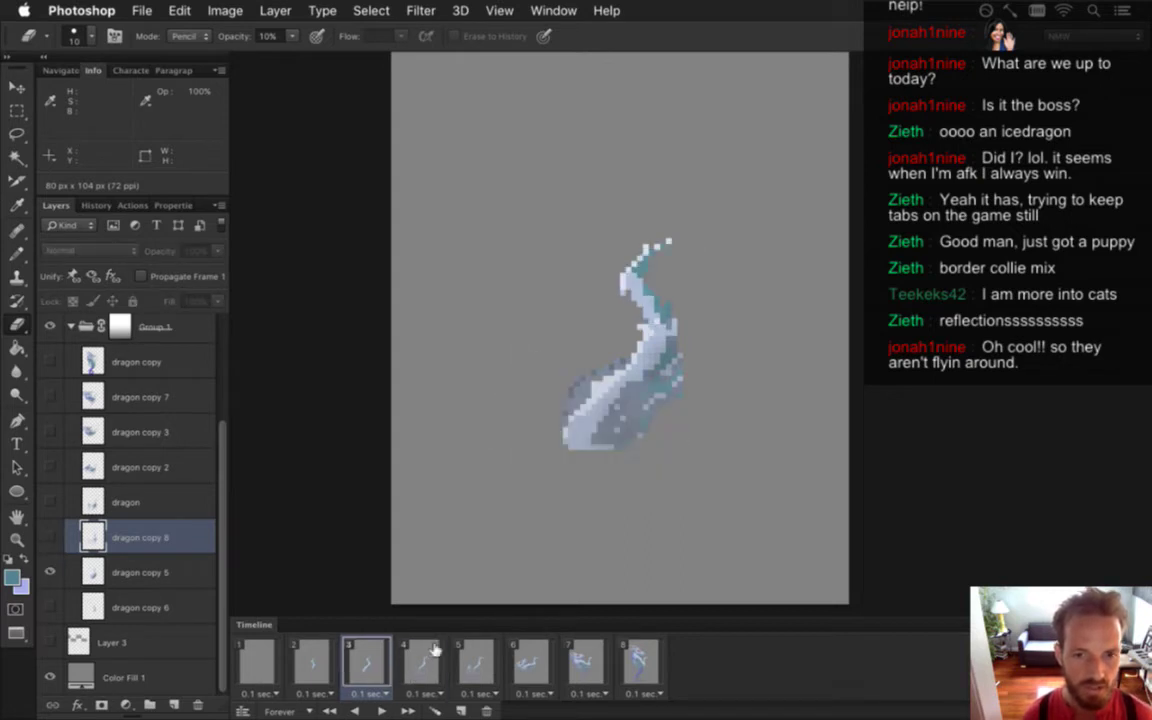
Check frames 3 and 4 against the fully emerged dragon in frame 8
left_click(438, 658)
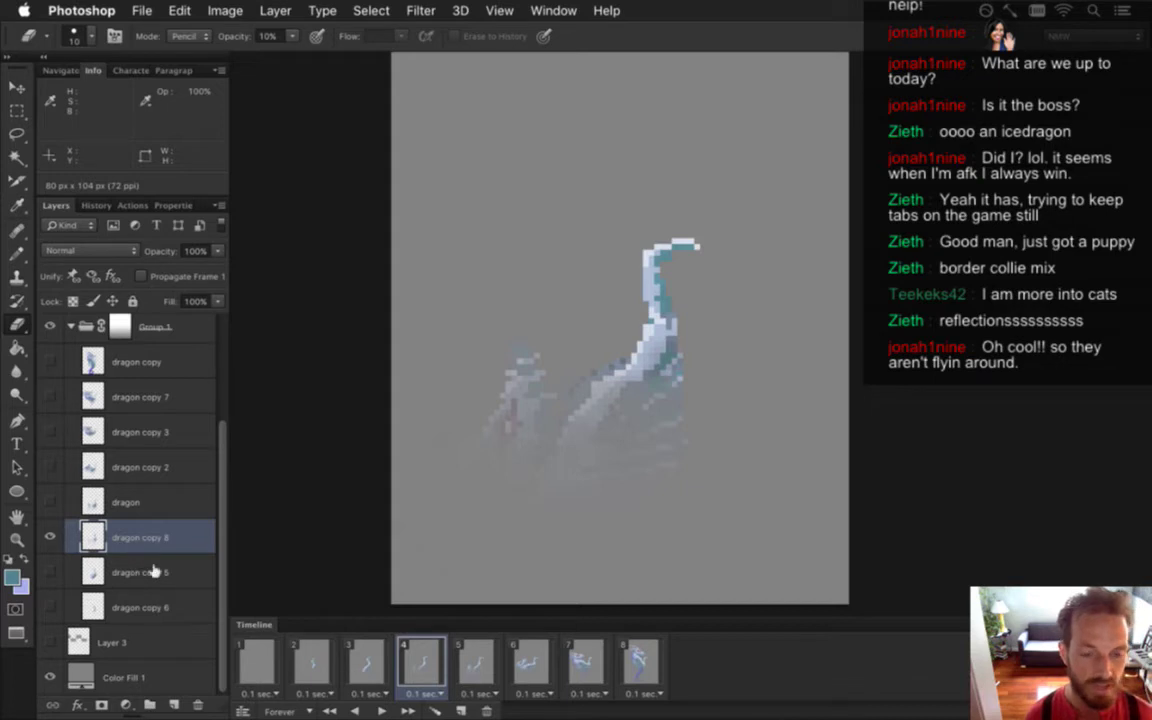
left_click(372, 663)
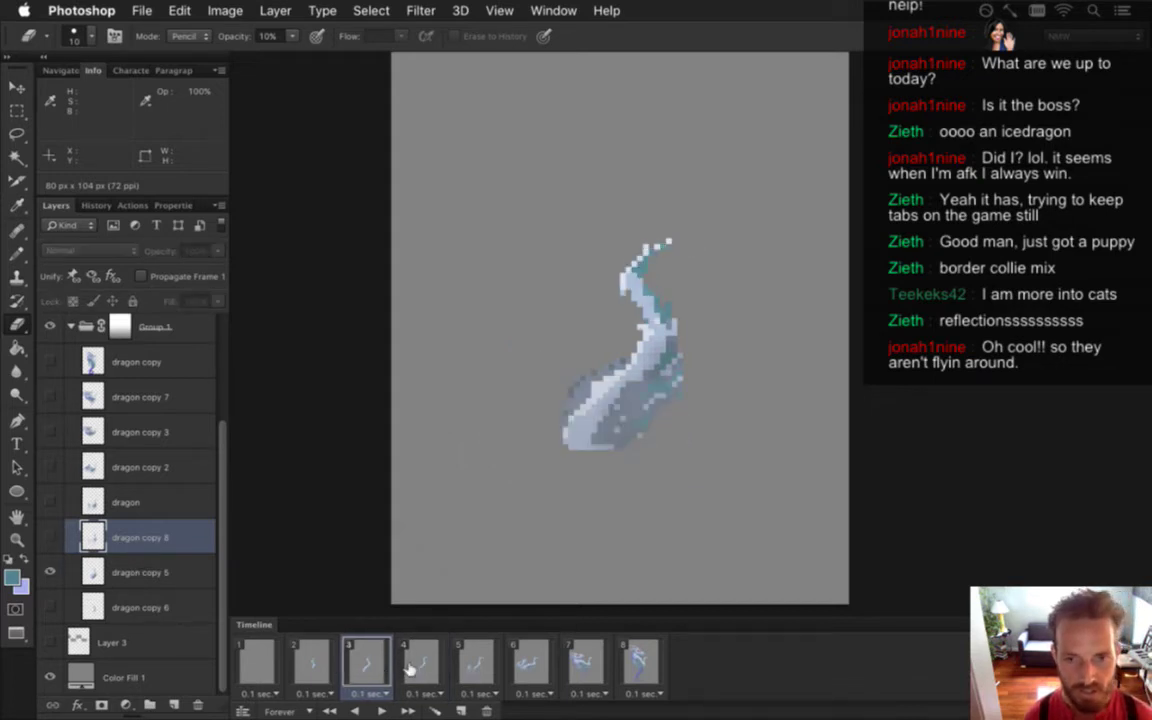
left_click(440, 665)
left_click(640, 663)
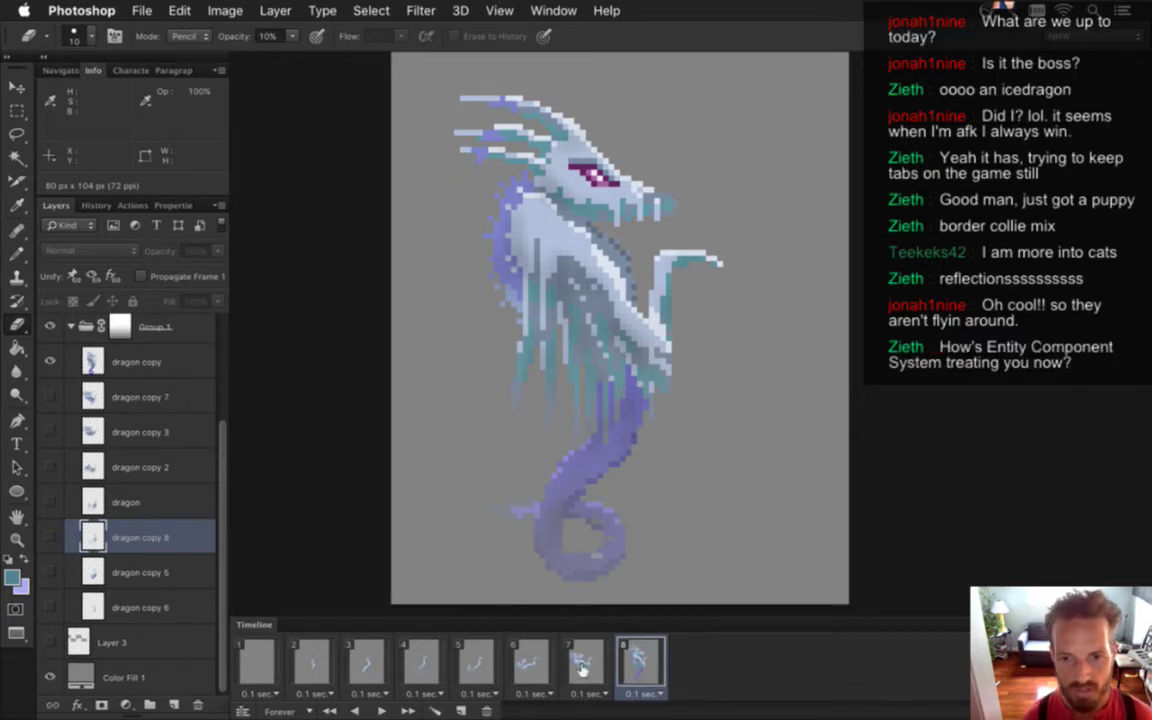
left_click(420, 663)
left_click(366, 663)
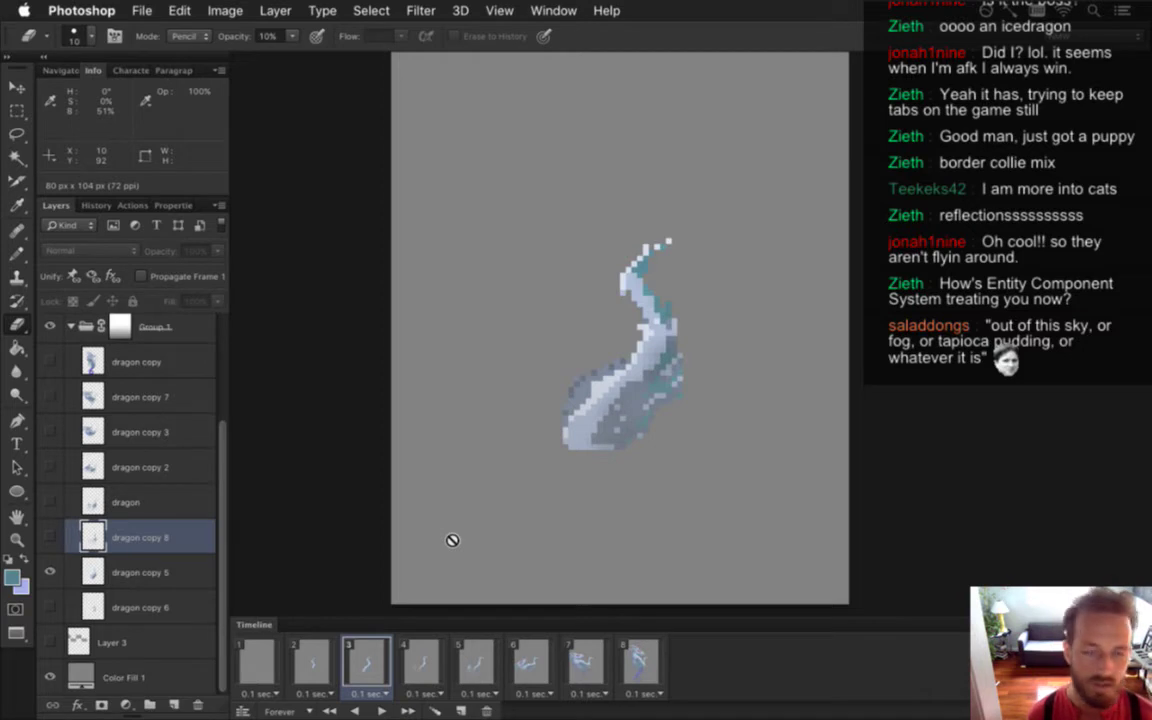
mouse_move(1150, 172)
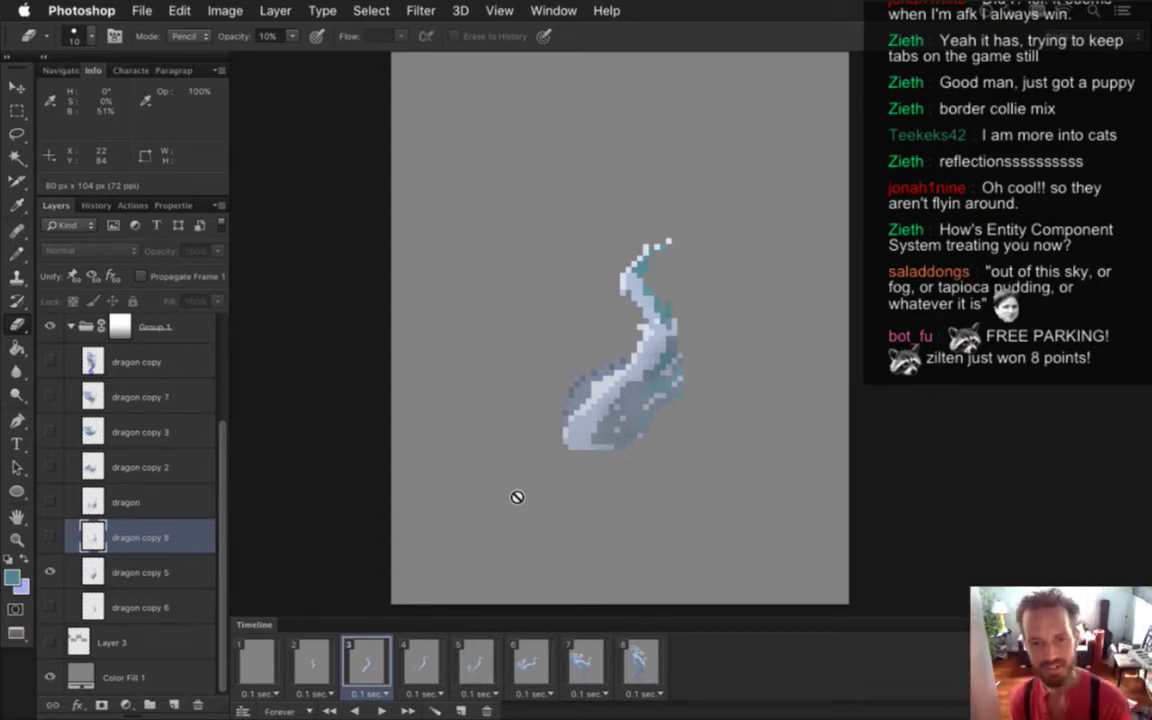
Flip repeatedly between frames 3 and 4 to examine how the claw and body change, ending on frame 3
left_click(426, 662)
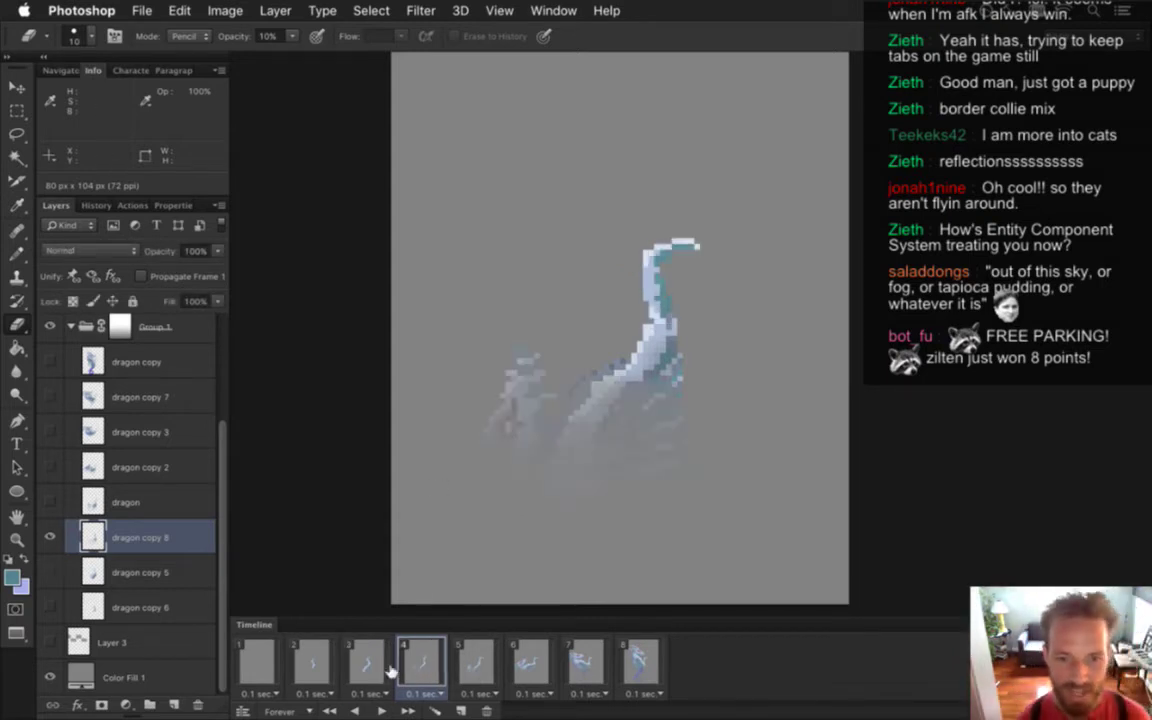
left_click(380, 664)
left_click(424, 656)
left_click(381, 660)
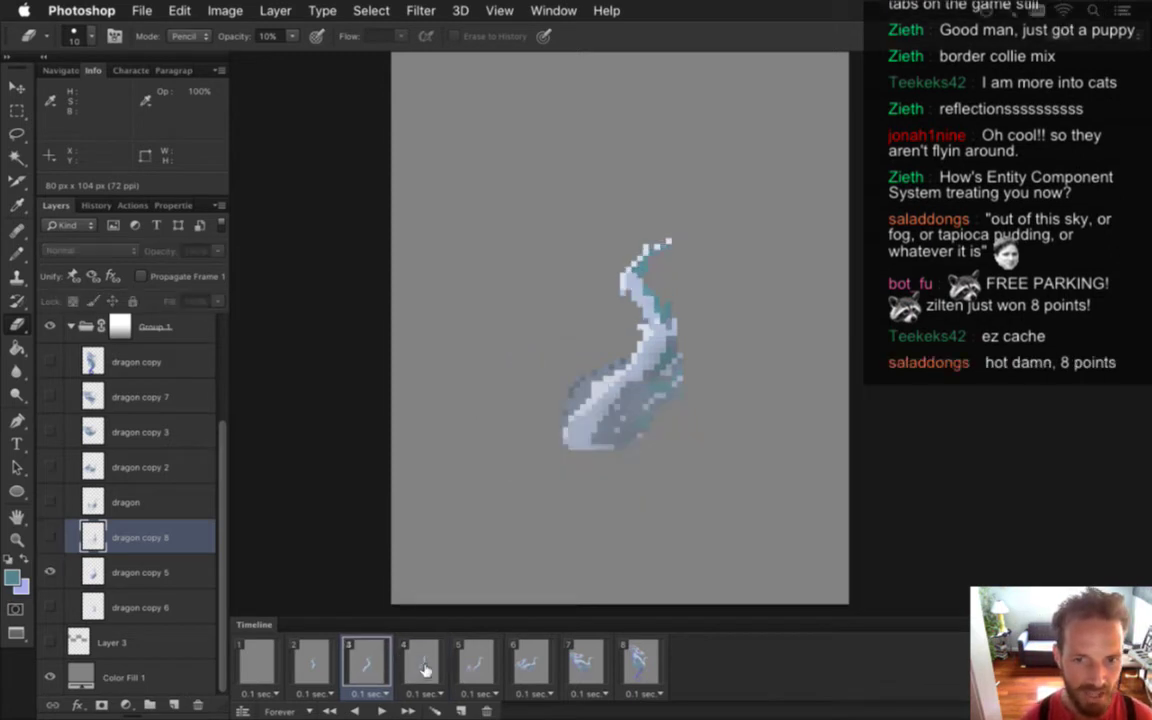
left_click(428, 665)
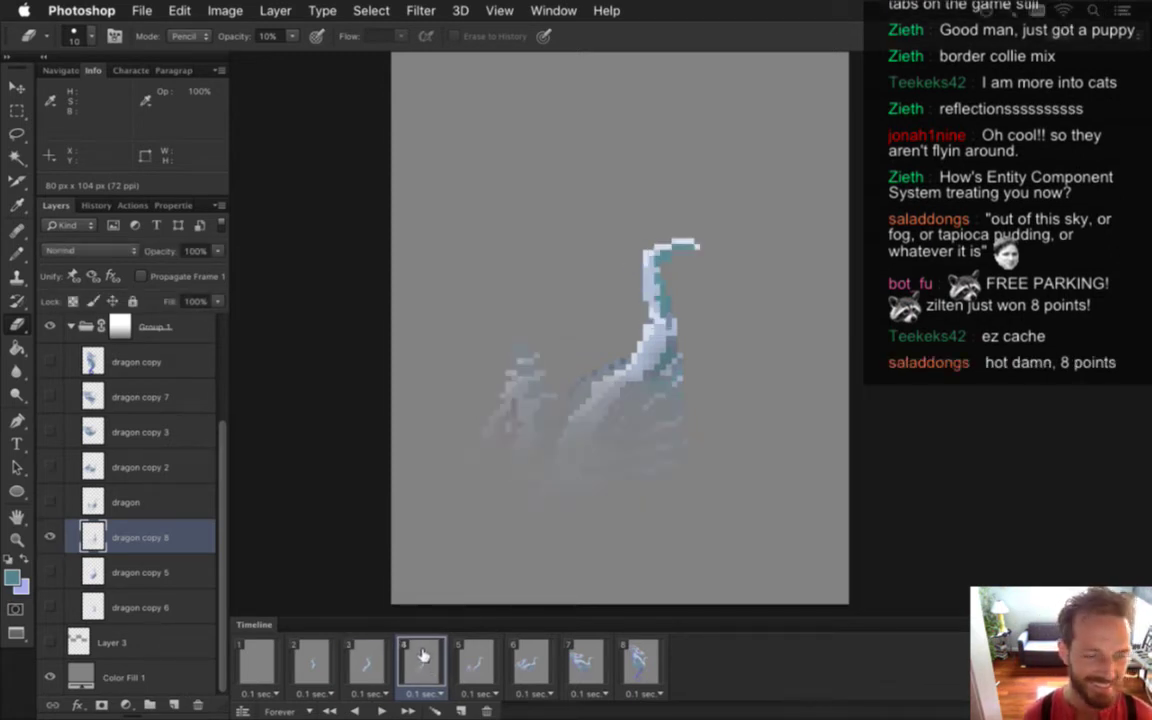
left_click(375, 667)
left_click(425, 671)
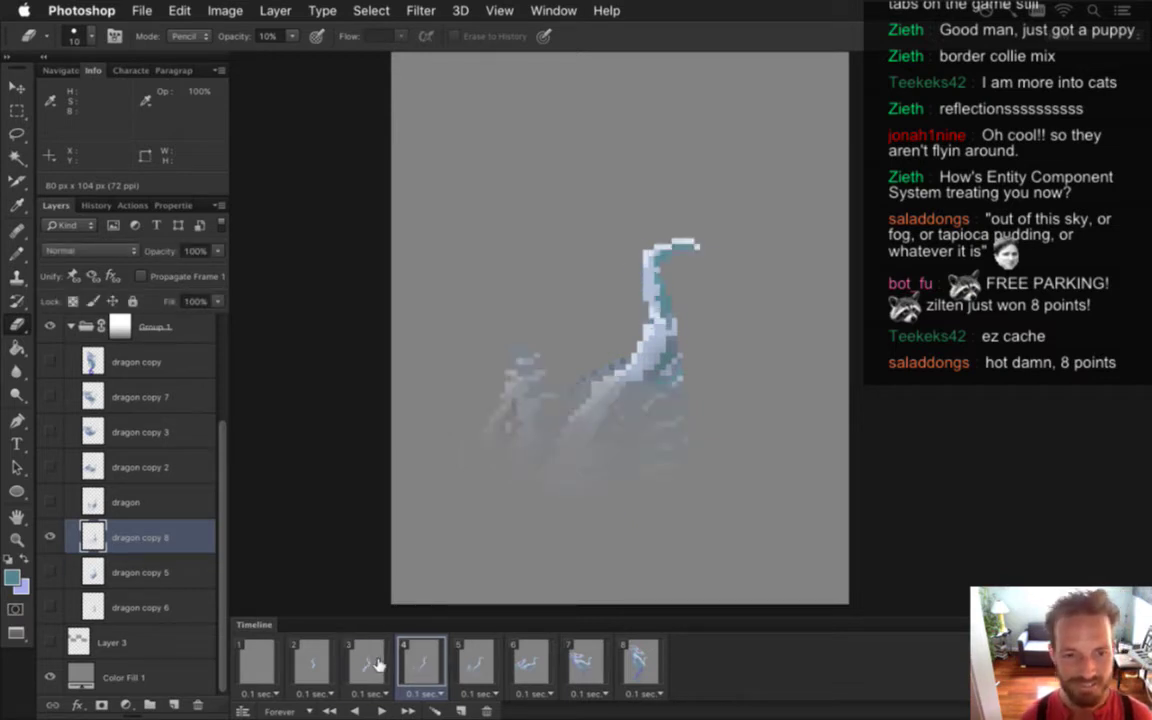
left_click(384, 667)
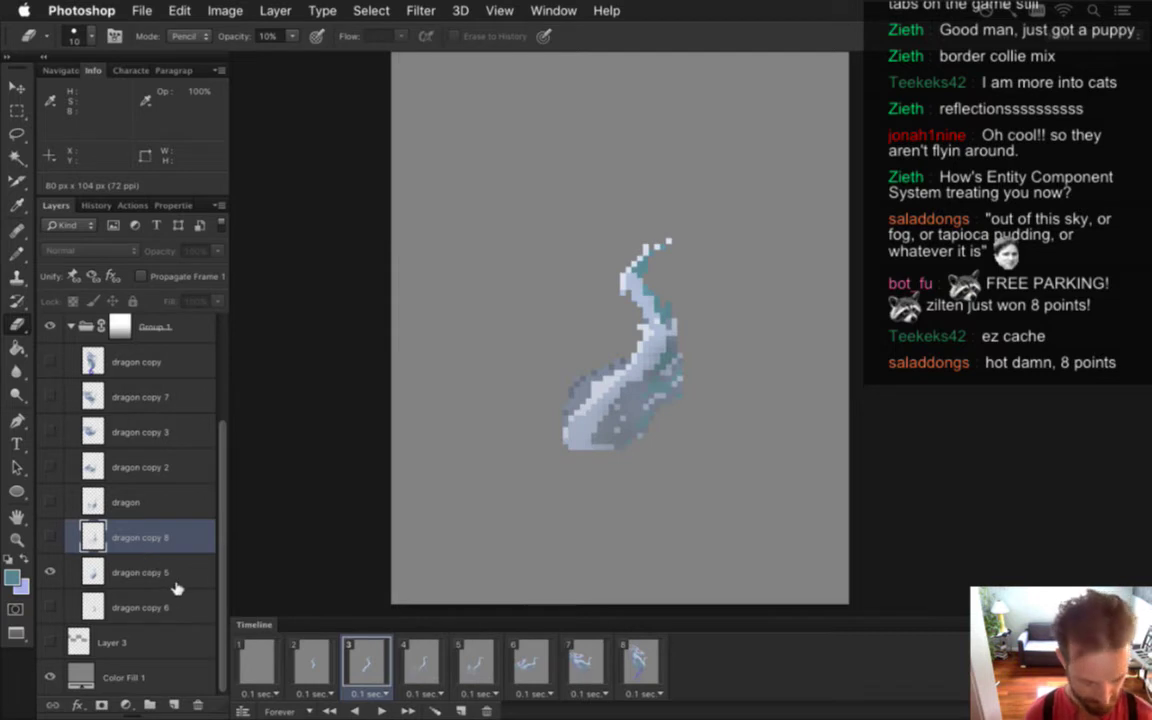
Duplicate the dragon copy 8 layer, place the duplicate directly above dragon copy 5, and show it in frame 3
key("super+j")
left_click_drag(90, 537, 89, 608)
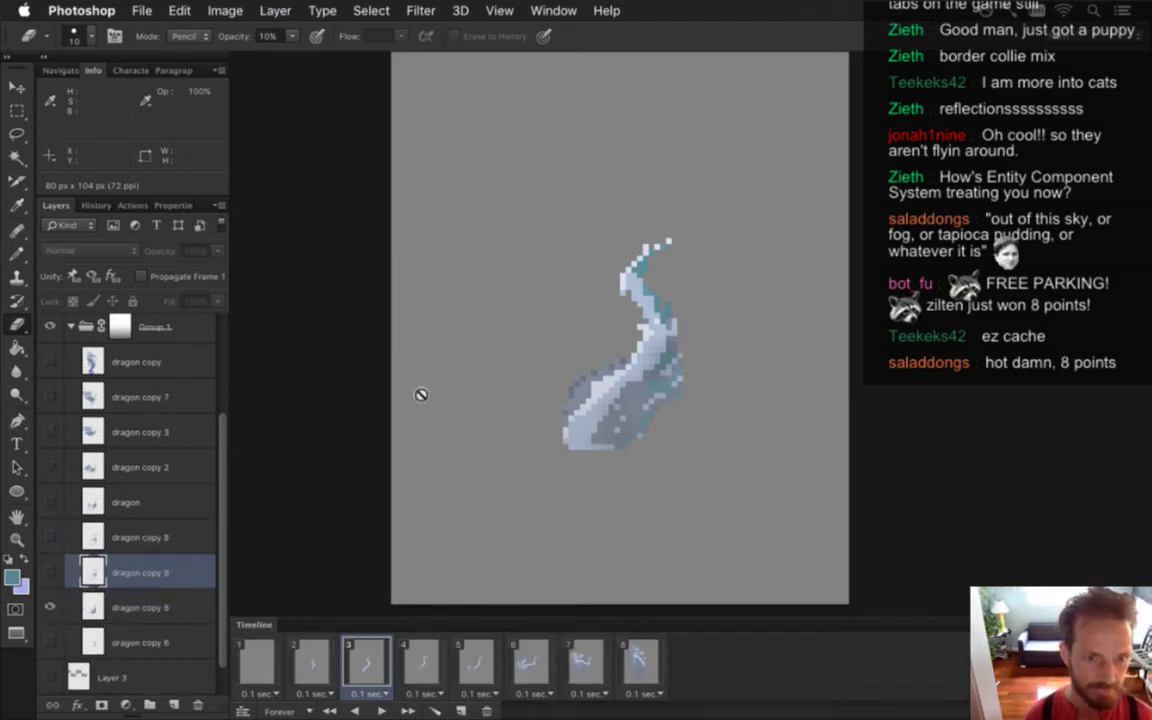
left_click(50, 572)
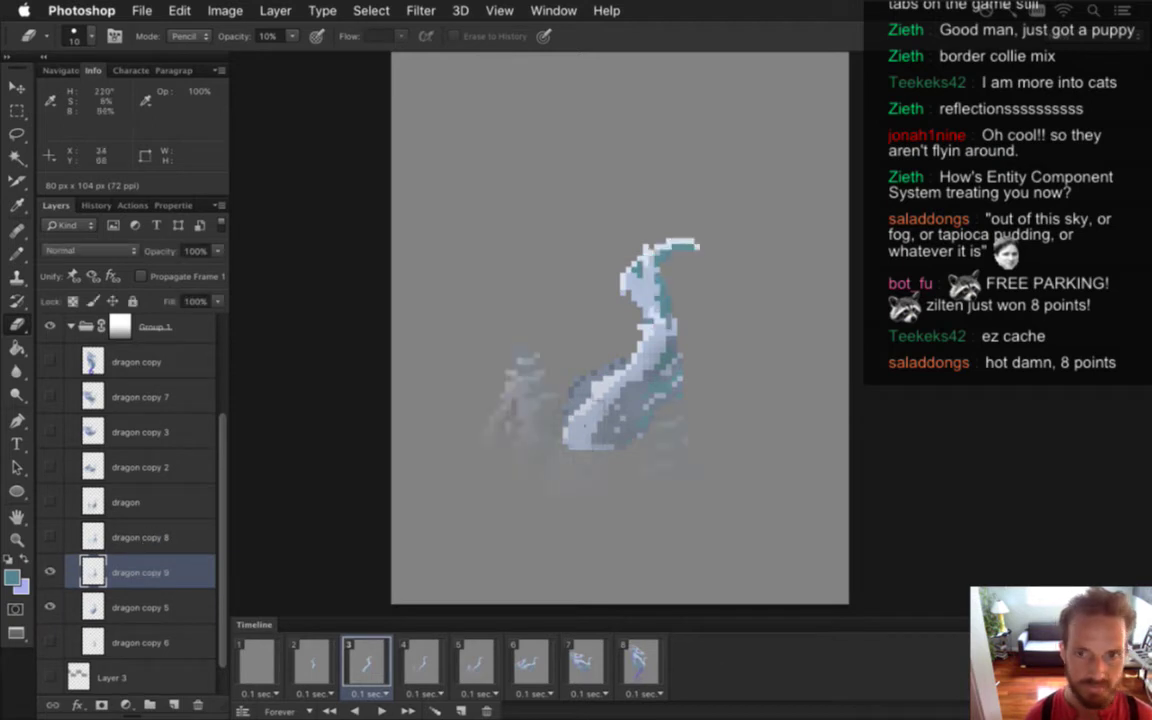
Select the raised claw on the duplicated layer, rotate it about -26.5 degrees, and align it with the claw on dragon copy 5
key("m")
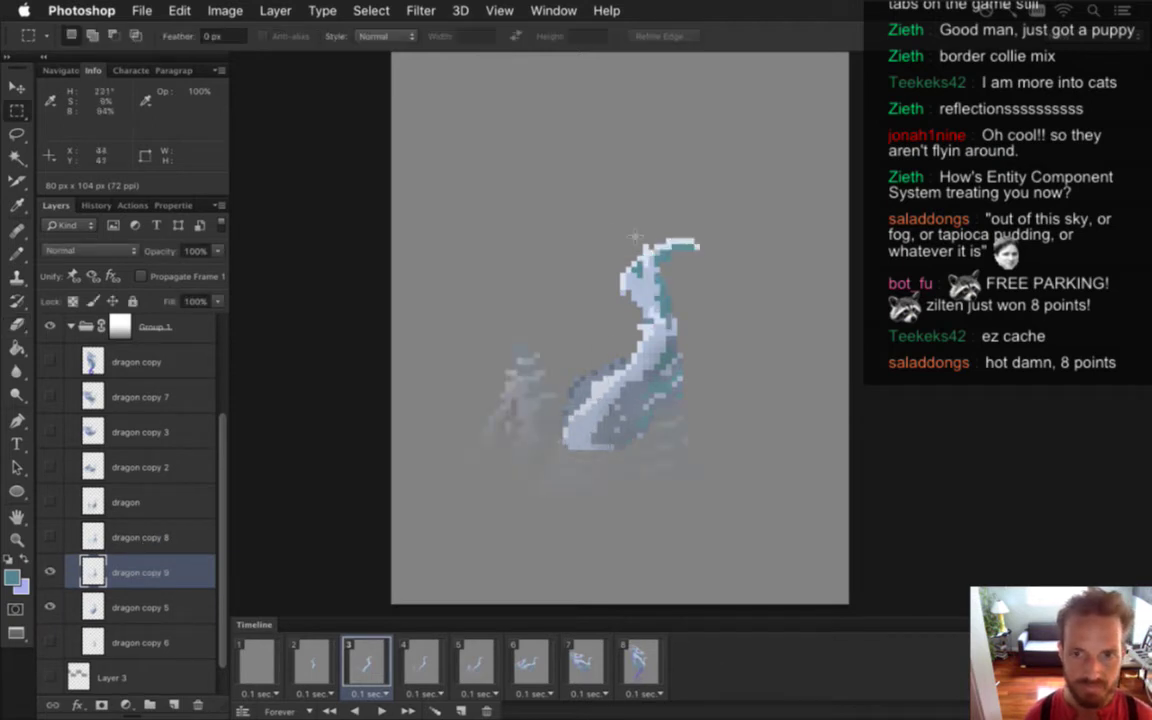
left_click_drag(597, 204, 735, 335)
key("v")
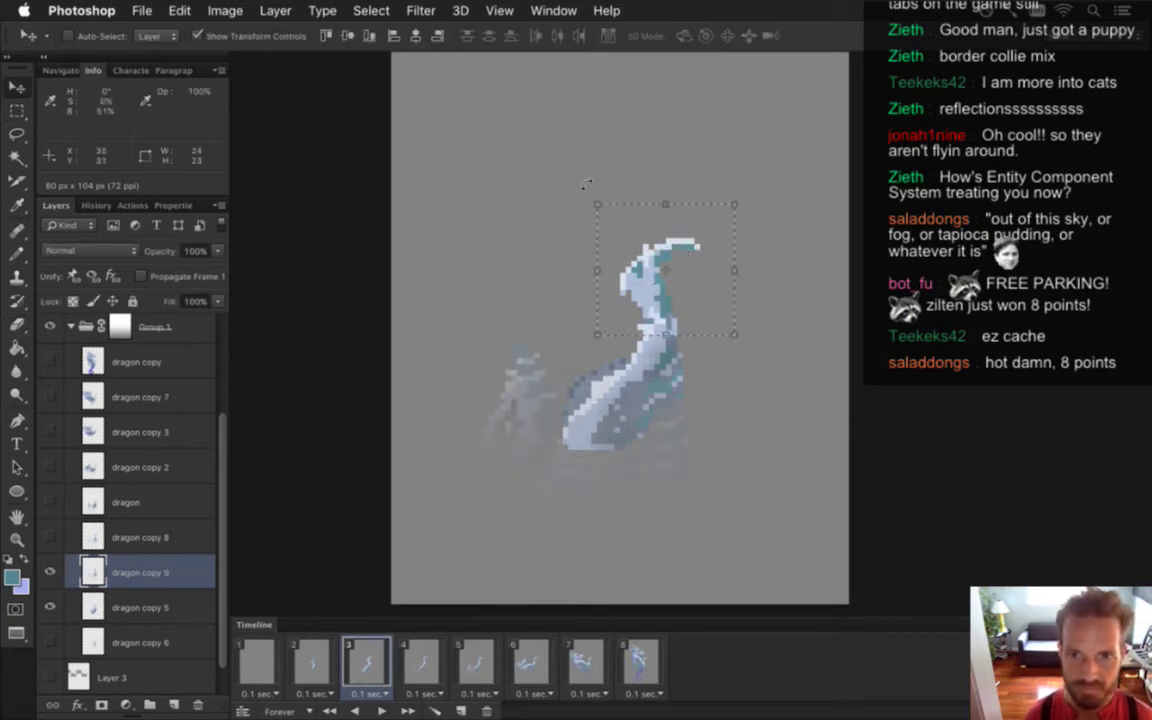
left_click_drag(578, 190, 512, 218)
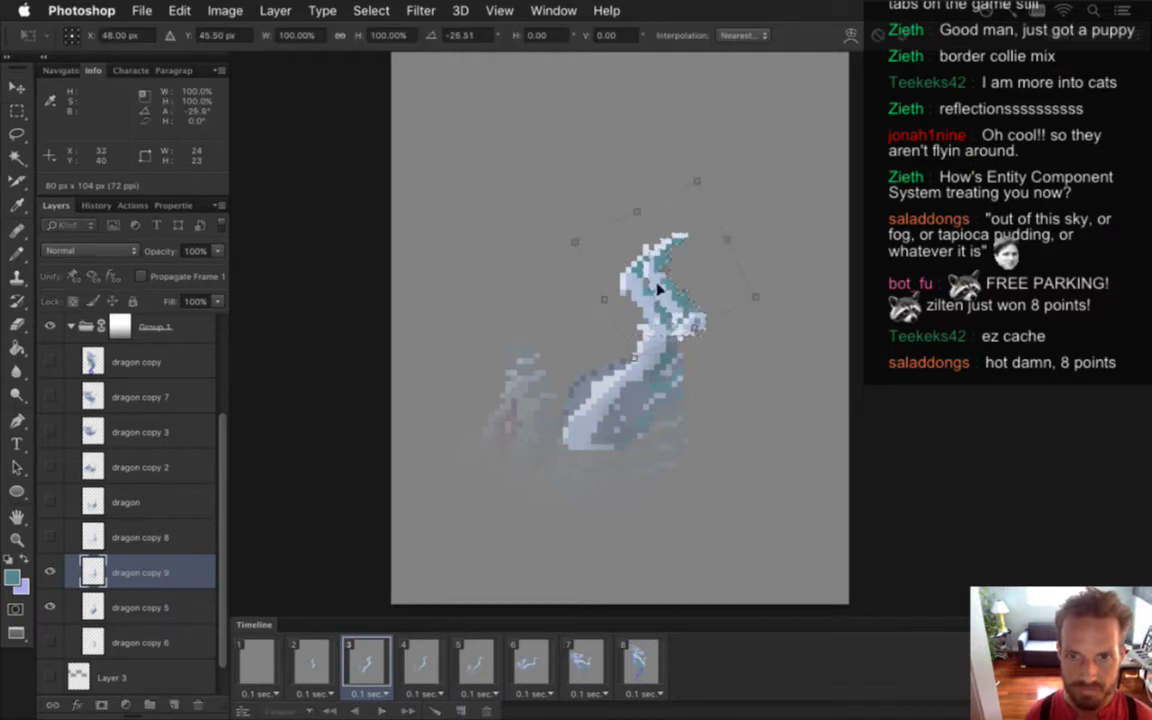
left_click_drag(633, 277, 632, 266)
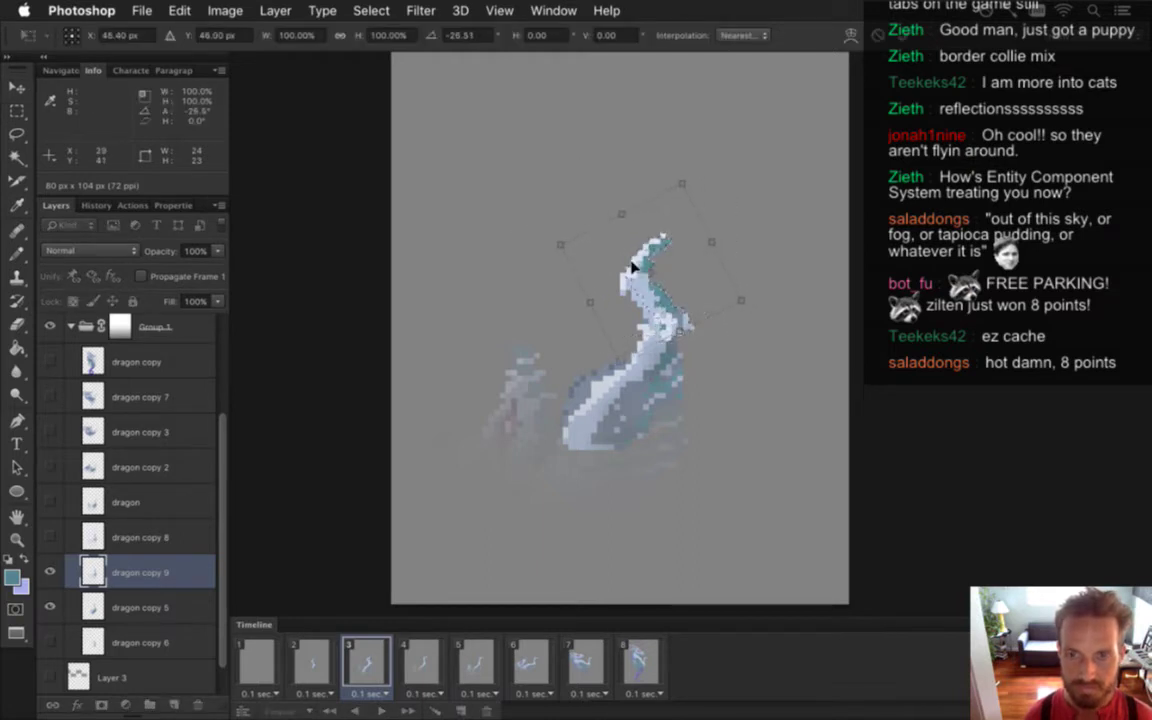
key("Left")
key("Down")
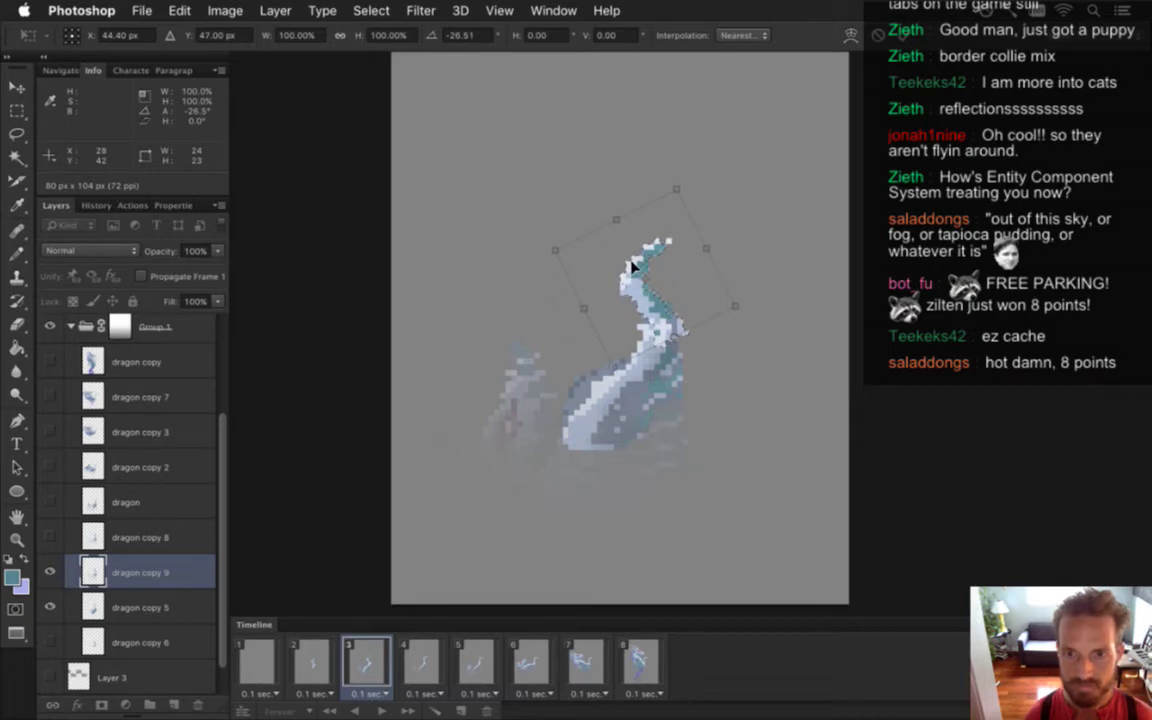
key("Return")
key("m")
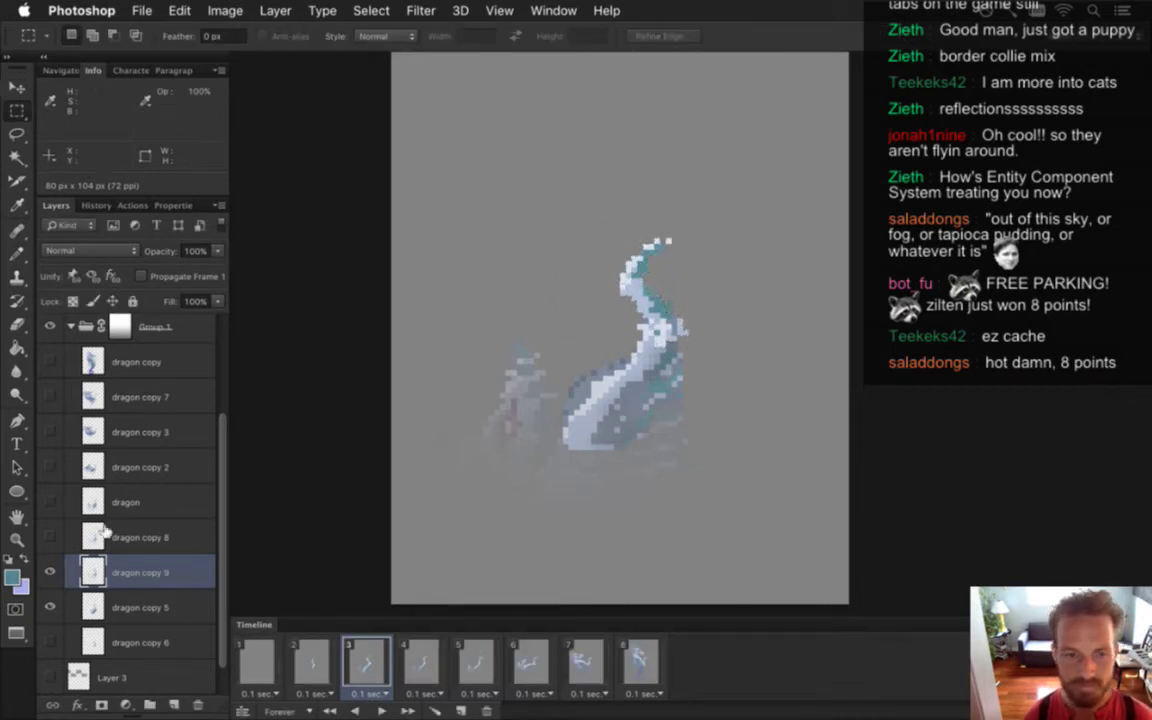
Compare frame 3 with and without dragon copy 5, delete that layer, and make the dragon copy 9 layer active
left_click(50, 607)
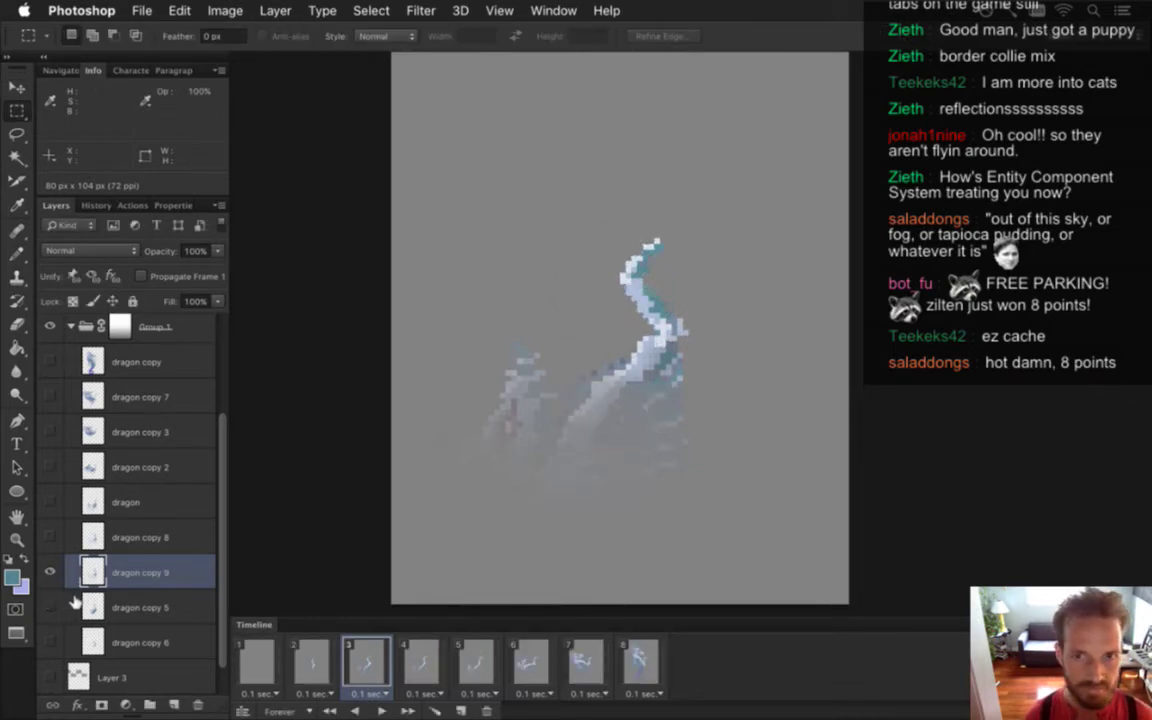
left_click(52, 605)
left_click(53, 604)
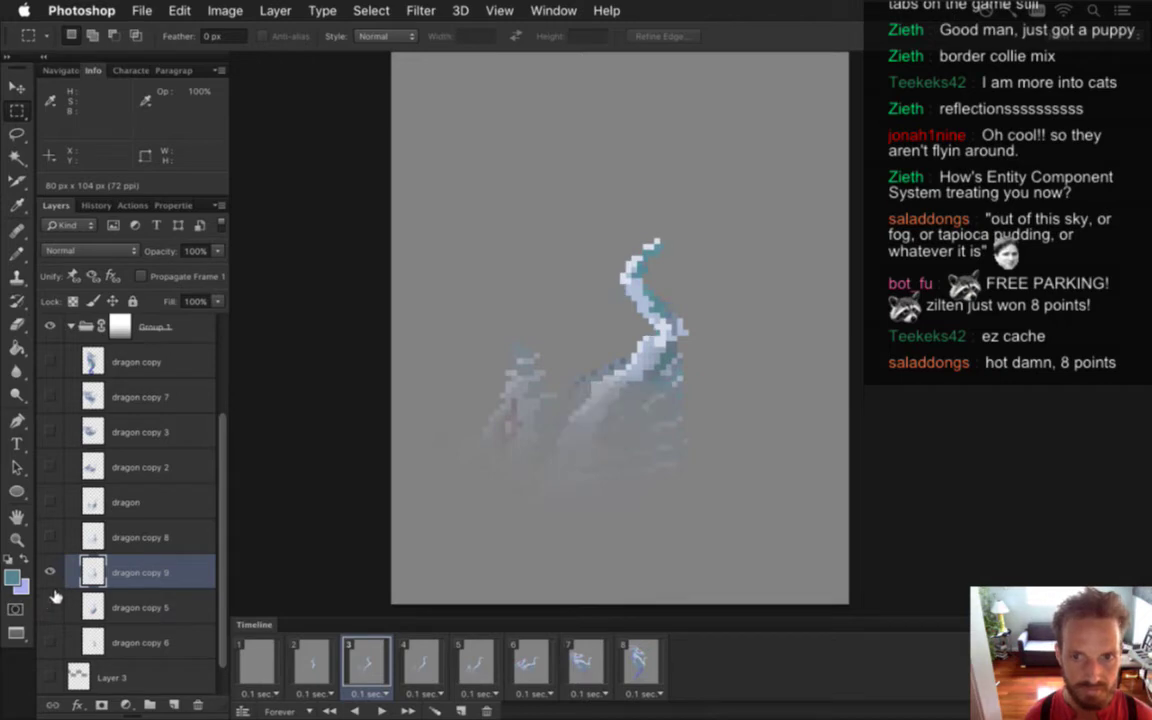
left_click(54, 598)
left_click(54, 598)
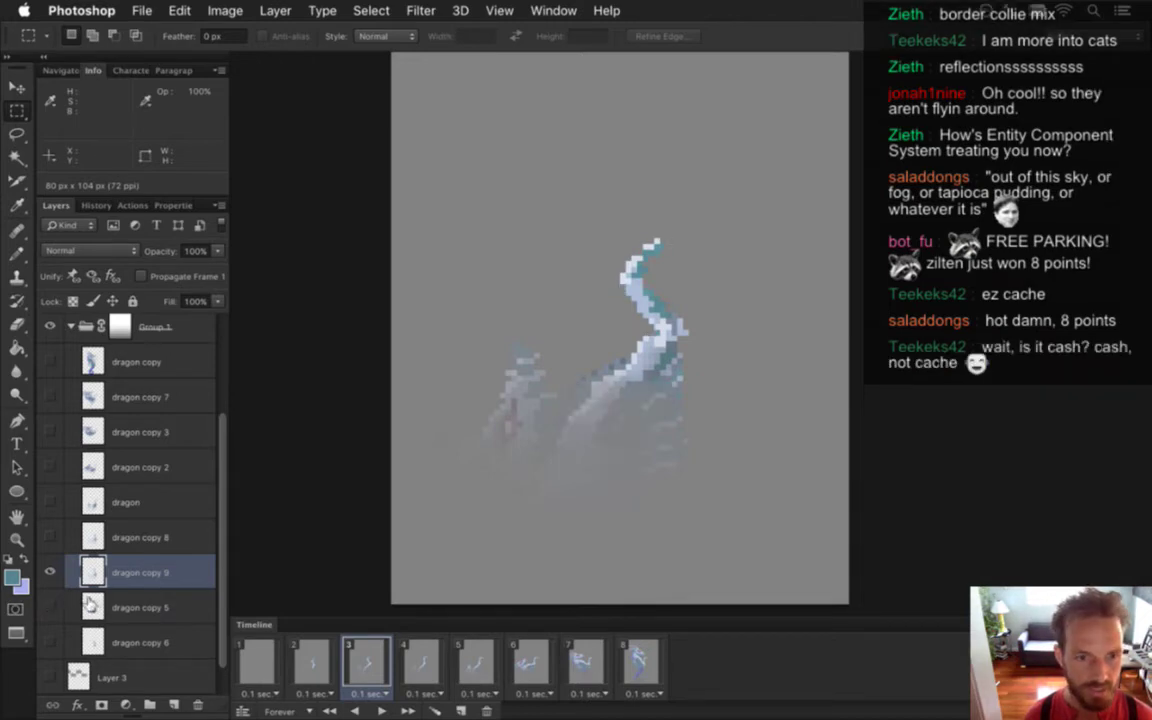
left_click(90, 603)
left_click(200, 704)
left_click(118, 573)
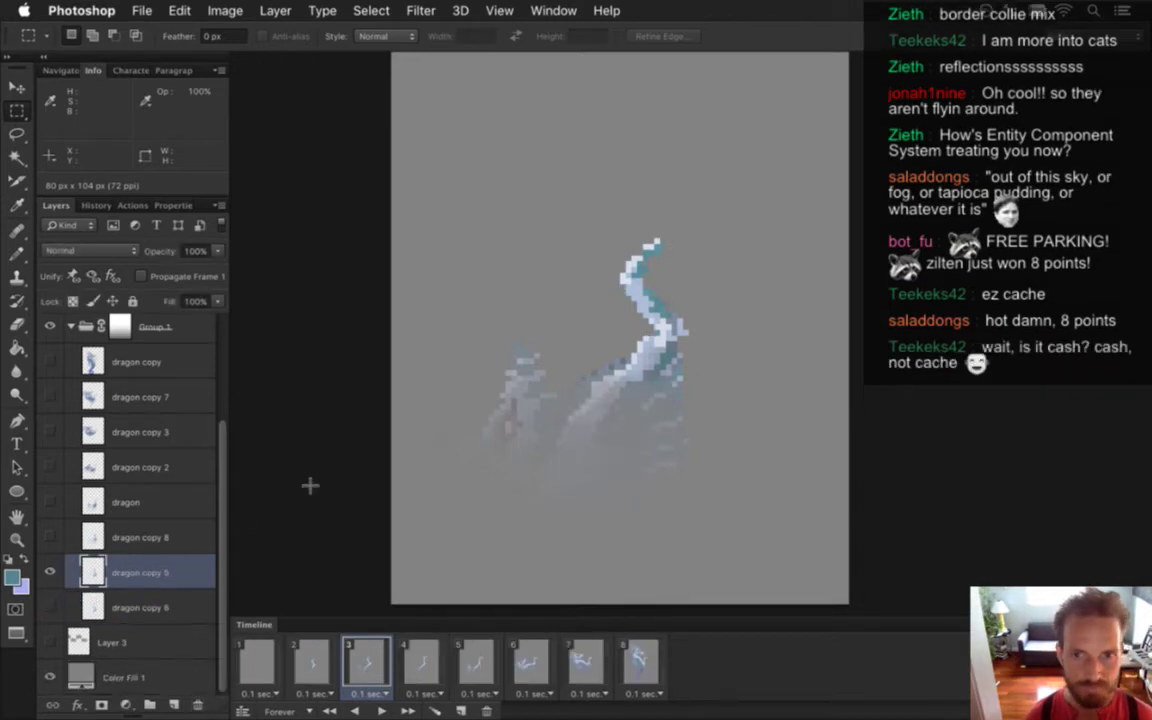
Extend the claw's light tip by one pixel, using its sampled highlight colour and a 1 px pencil at 100% opacity
scroll(658, 268, "up", 3)
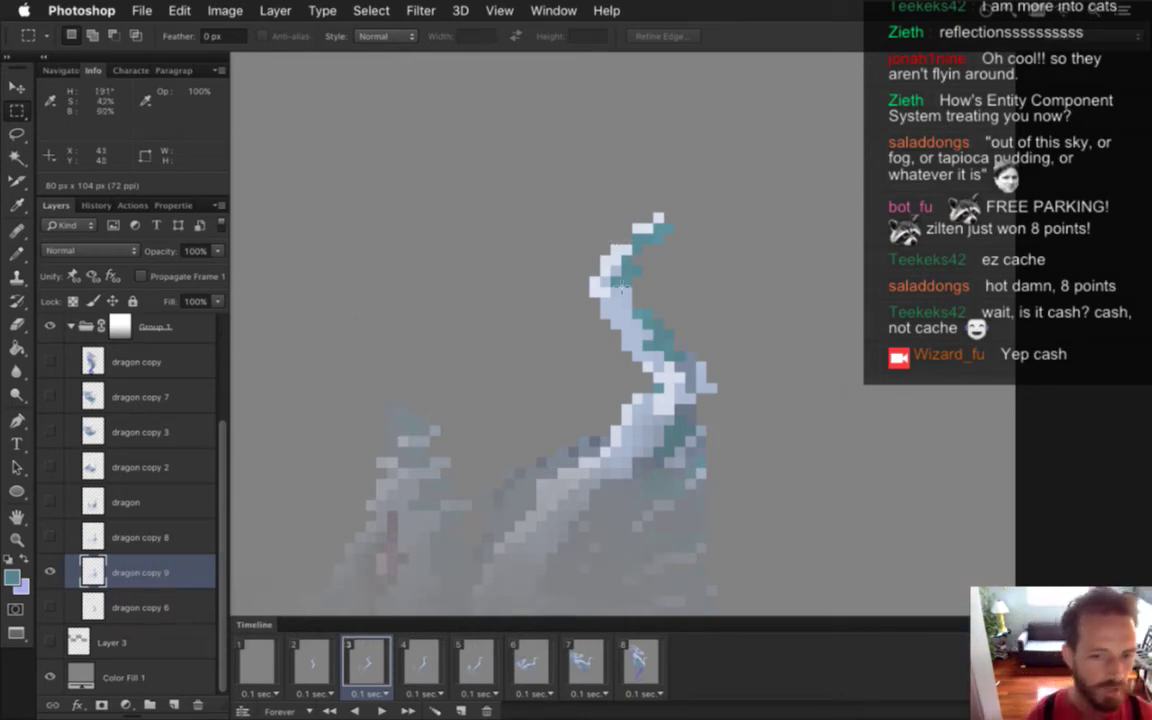
key("i")
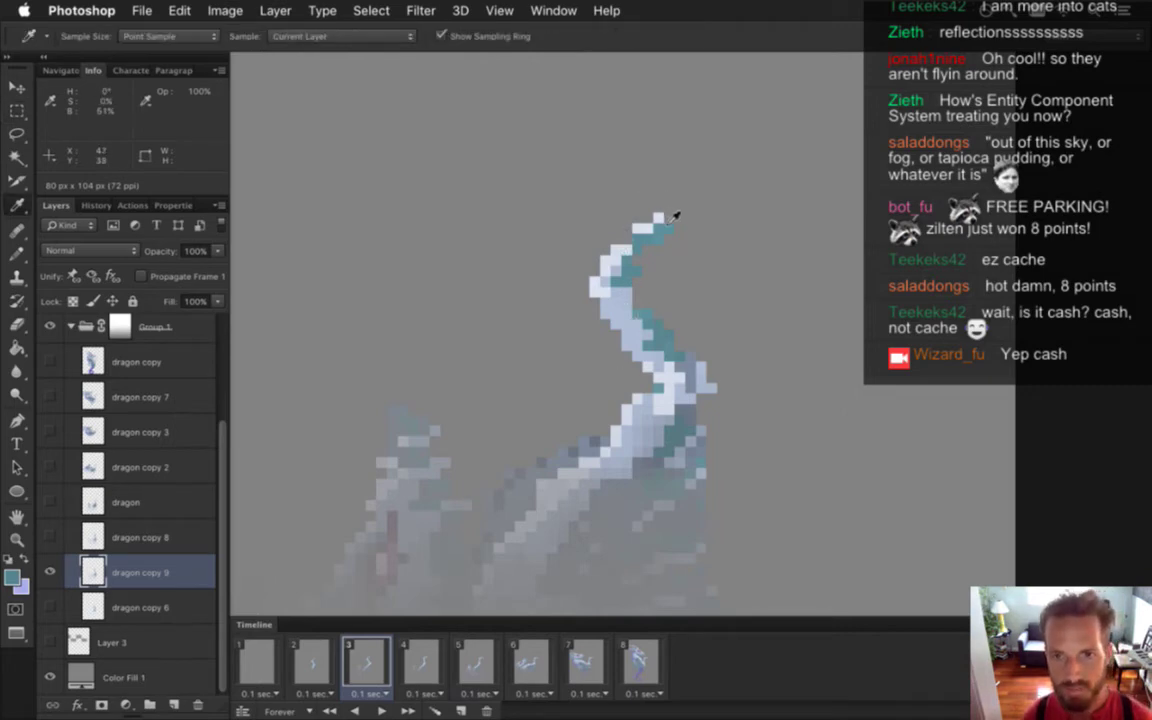
left_click(661, 222)
key("b")
key("bracketleft")
key("bracketleft")
key("bracketleft")
key("bracketleft")
key("bracketleft")
key("bracketleft")
key("bracketleft")
key("bracketleft")
key("bracketleft")
key("bracketleft")
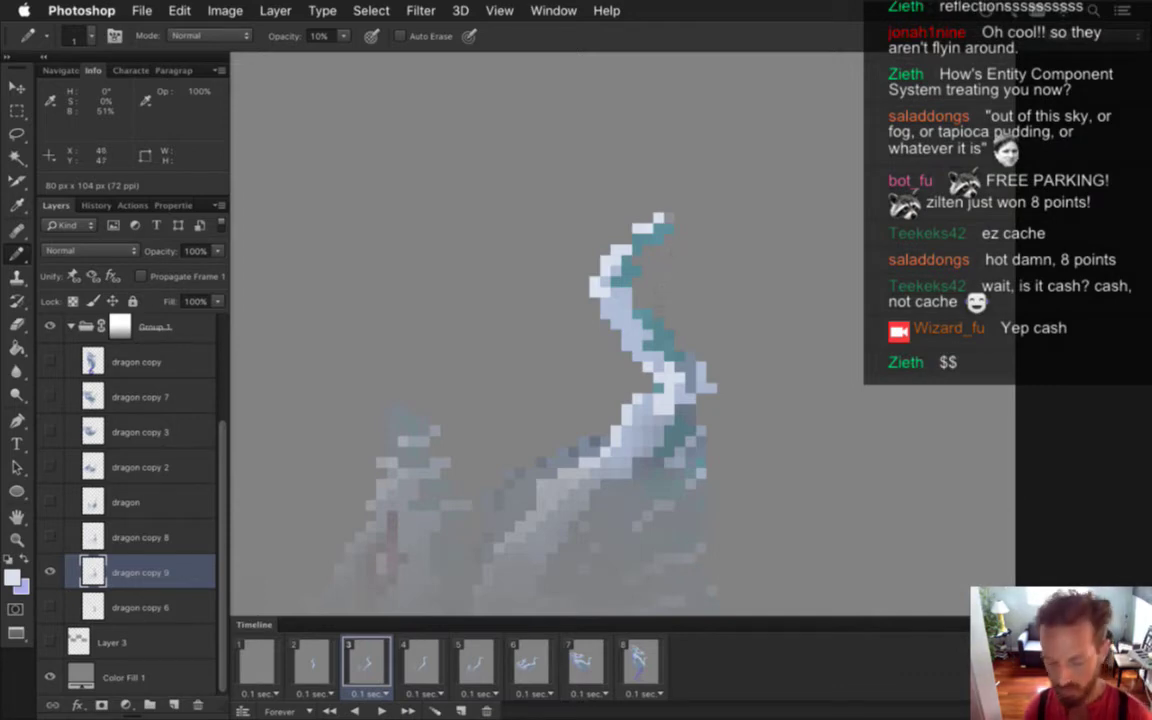
key("0")
left_click(670, 218)
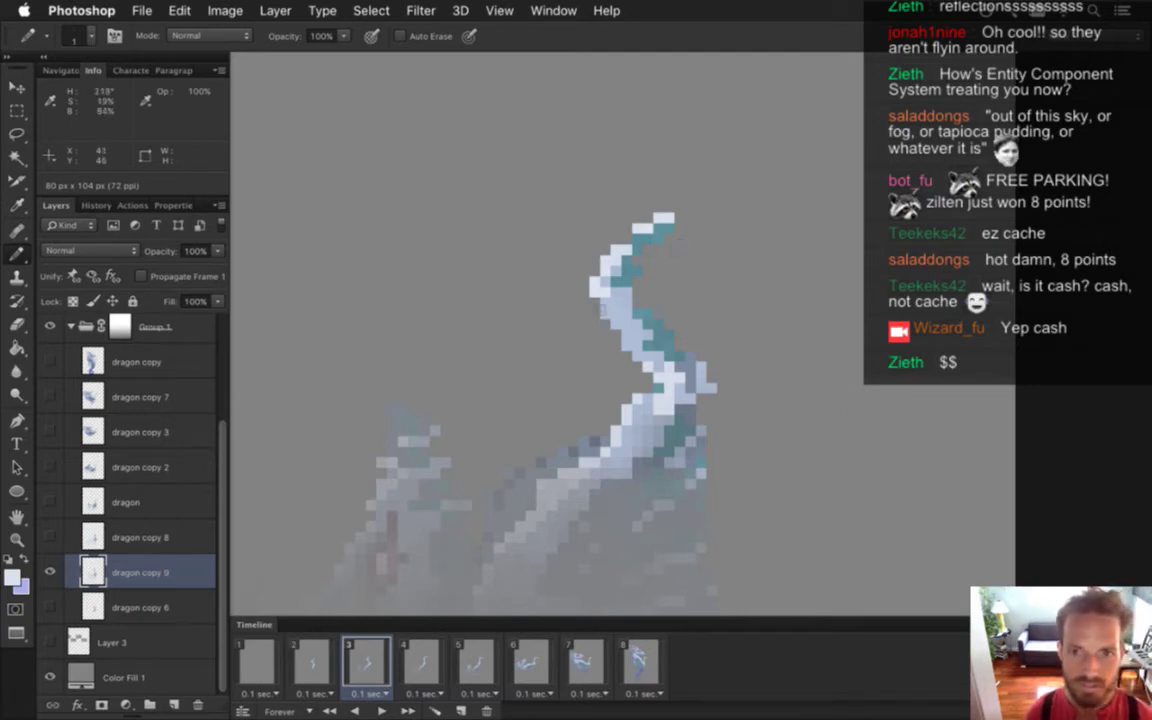
Sample the claw's highlight colour, fill the notch on its upper outer edge with a light pixel, and save the file
key("i")
left_click(648, 236)
key("b")
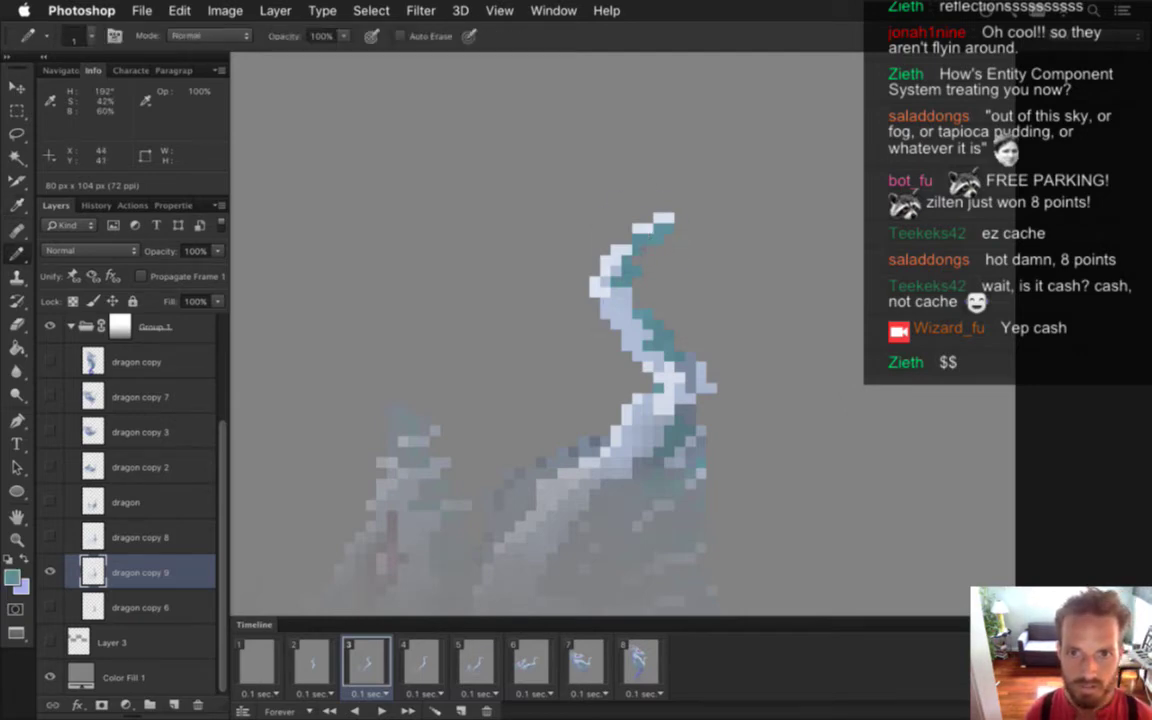
key("i")
left_click(643, 230)
key("b")
left_click(627, 239)
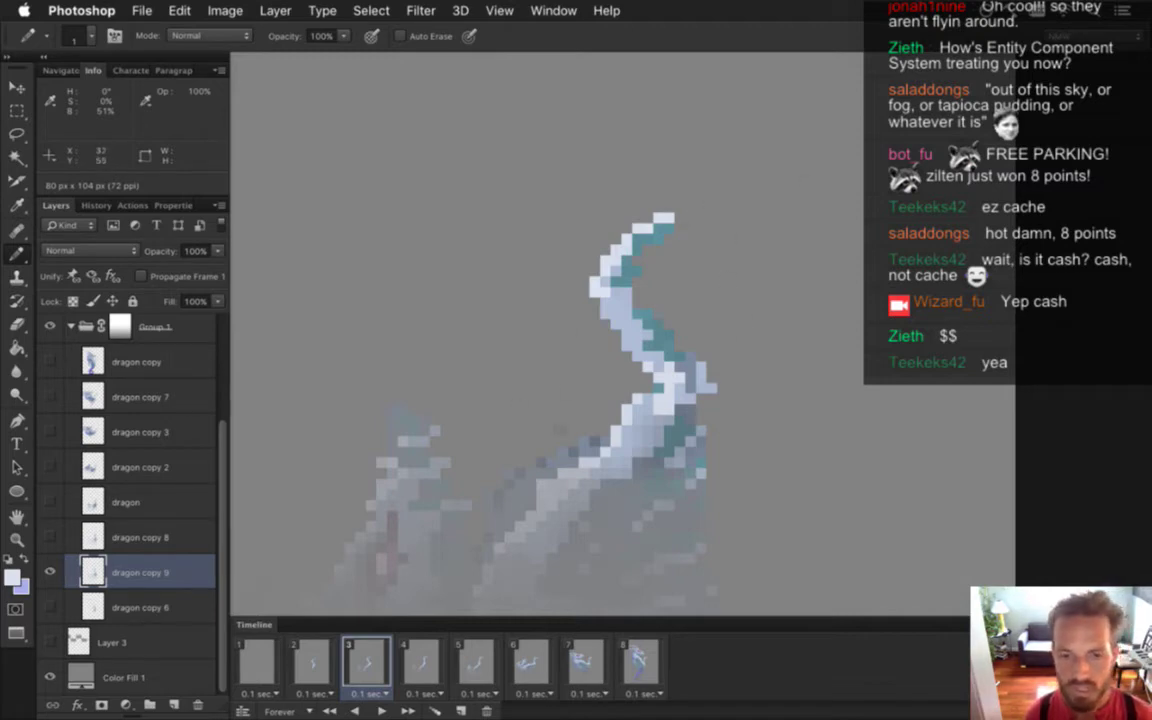
key("super+s")
Flip between frames 2, 3 and 4 to examine how the retouched claw moves, ending on frame 3
left_click(417, 663)
left_click(386, 661)
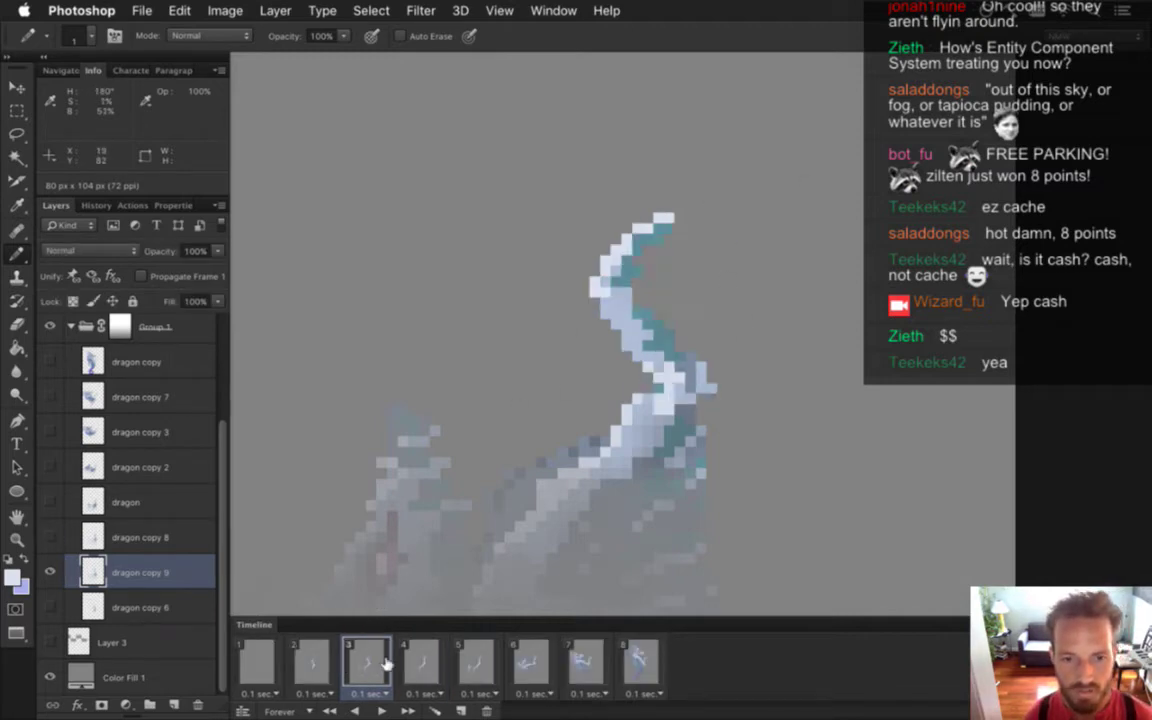
left_click(431, 666)
left_click(372, 664)
left_click(412, 662)
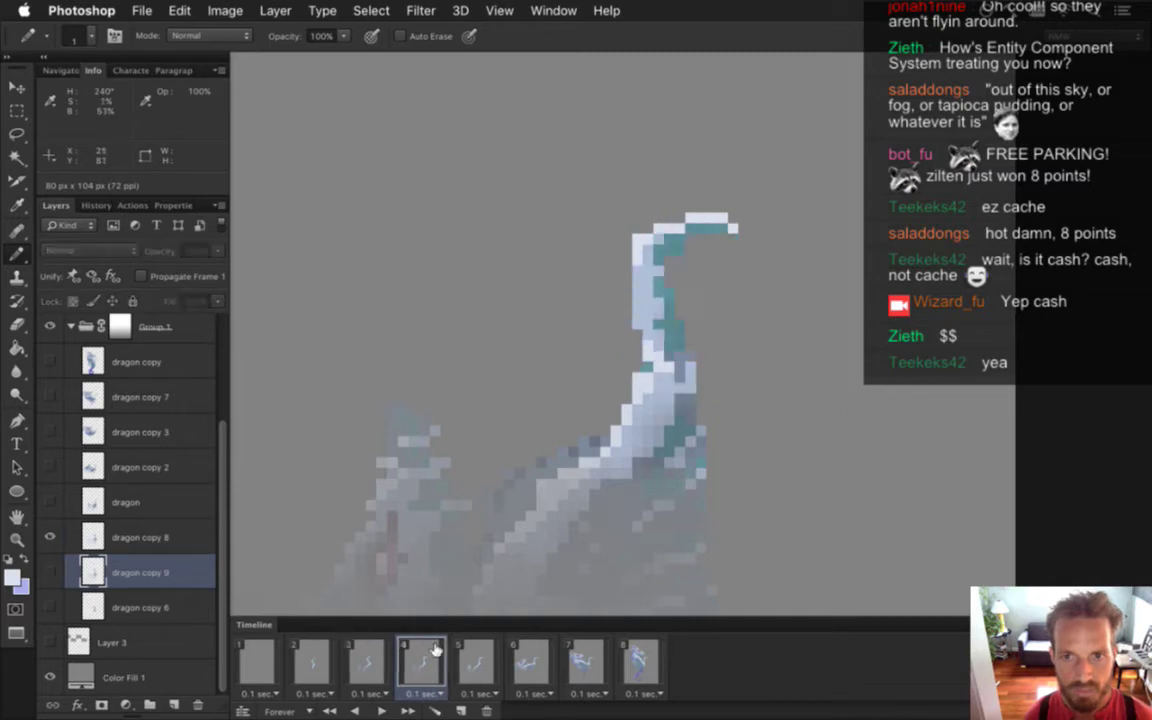
left_click(385, 655)
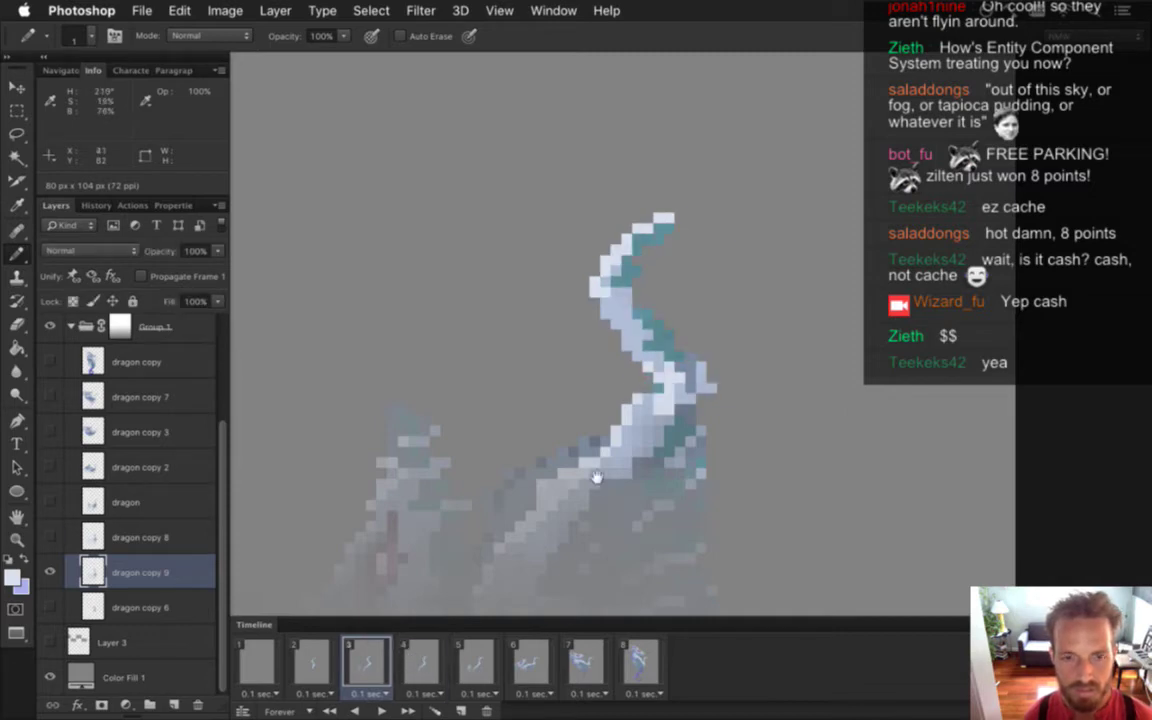
left_click_drag(578, 492, 561, 410)
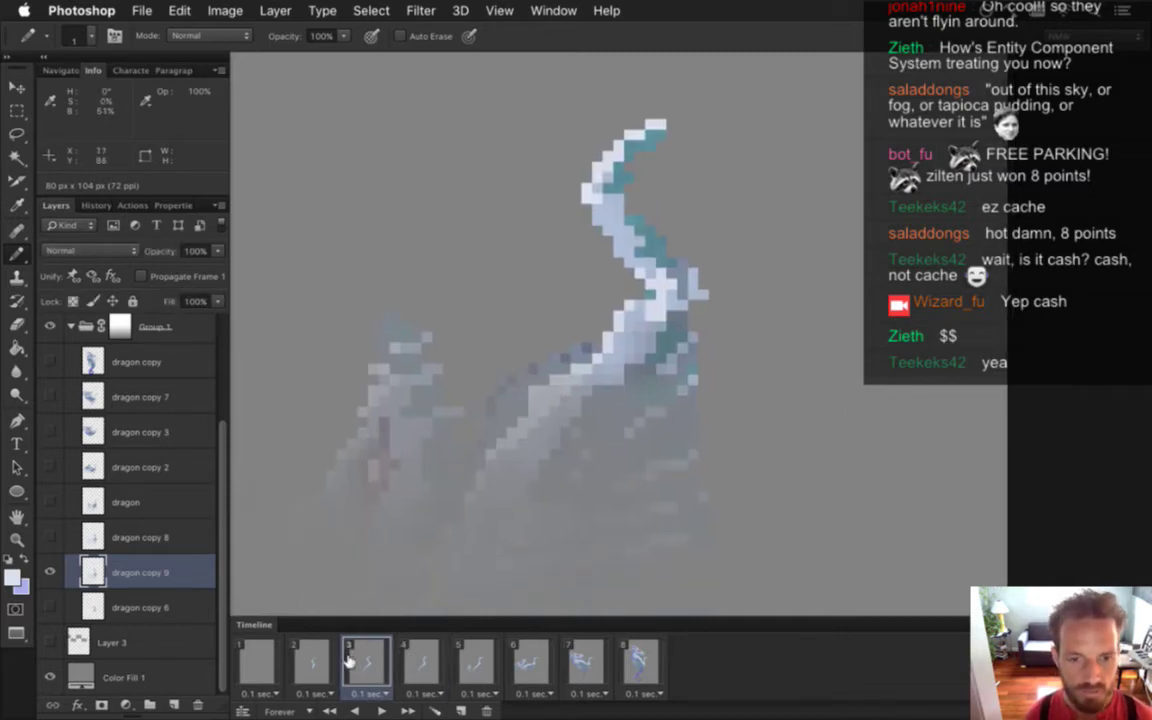
left_click(312, 662)
left_click(376, 665)
left_click(412, 663)
left_click(366, 662)
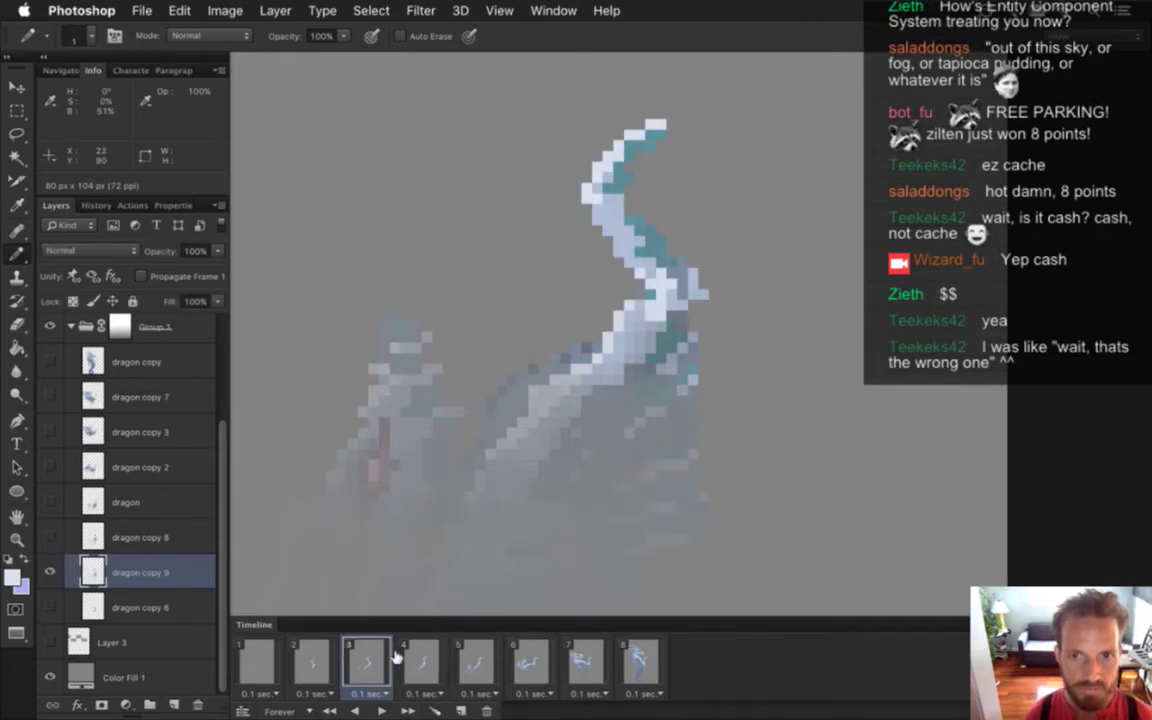
Select the raised claw down to its base on dragon copy 9, shift it one pixel left, and deselect
key("m")
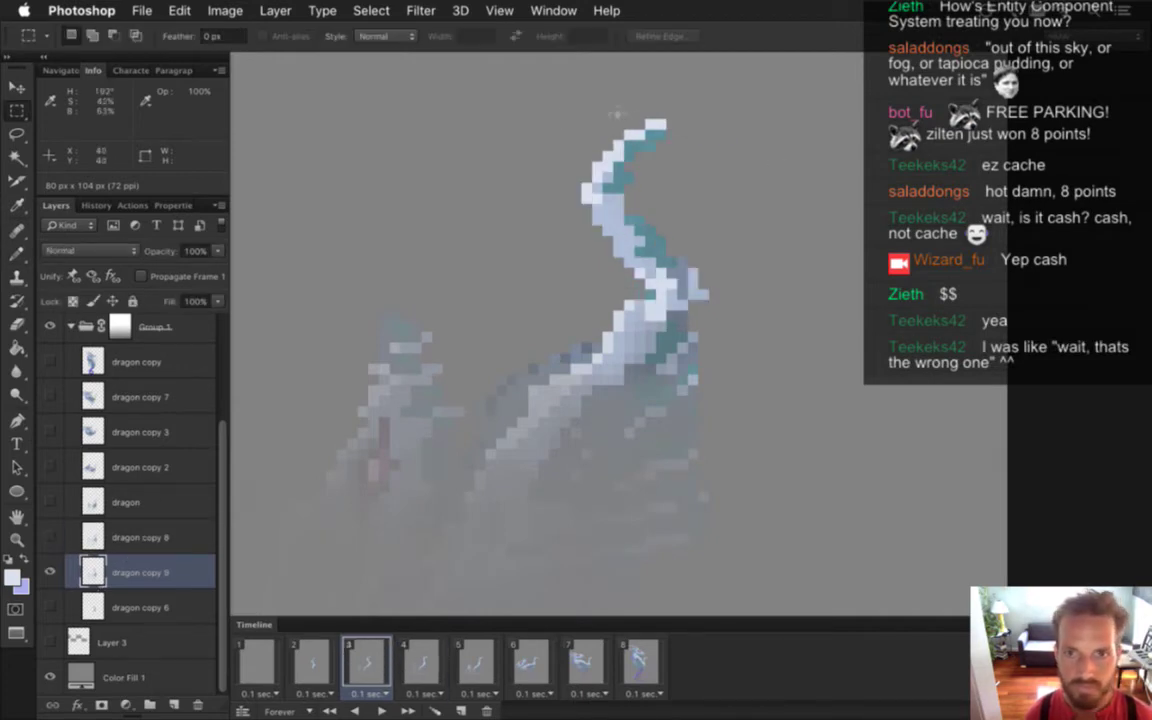
mouse_move(549, 107)
left_mouse_down()
mouse_move(718, 273)
mouse_move(740, 288)
mouse_move(753, 278)
left_mouse_up()
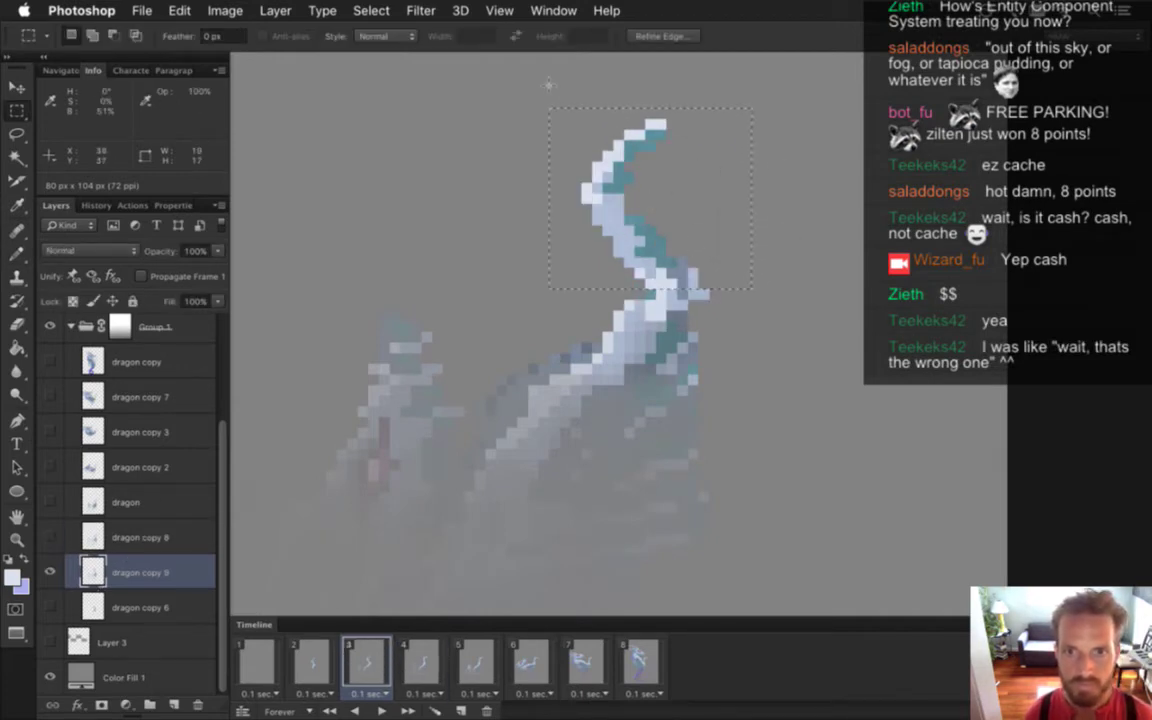
left_click_drag(507, 87, 752, 298)
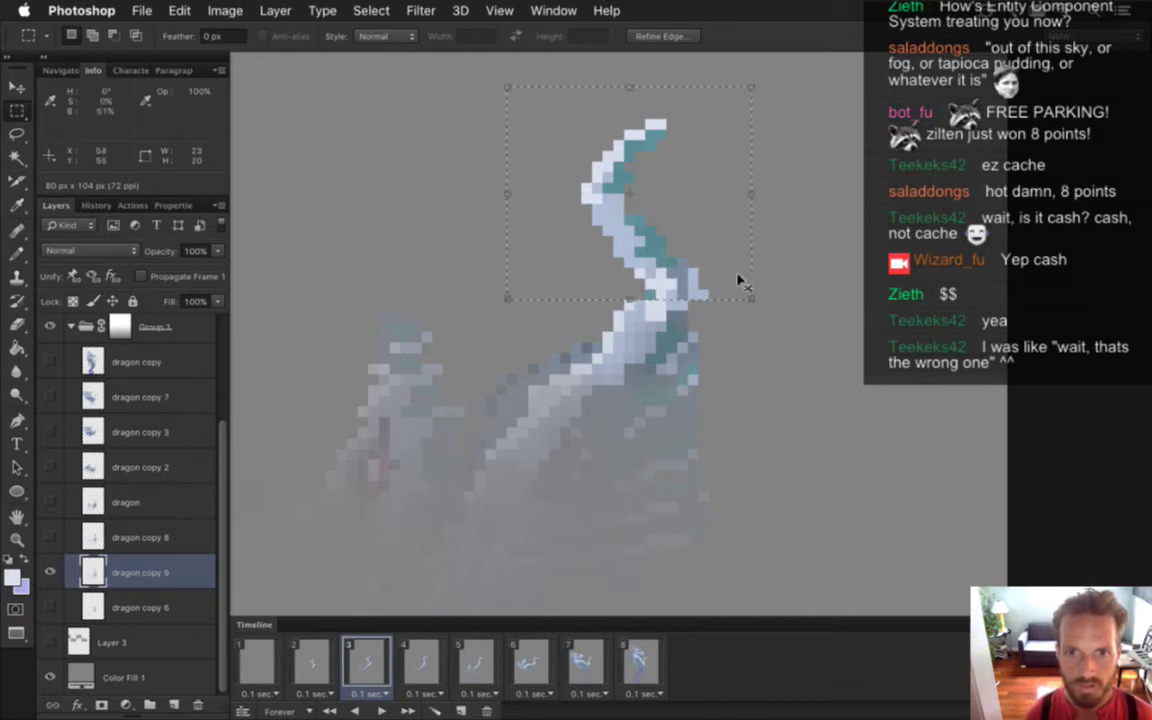
key("v")
key("Left")
key("super+d")
key("m")
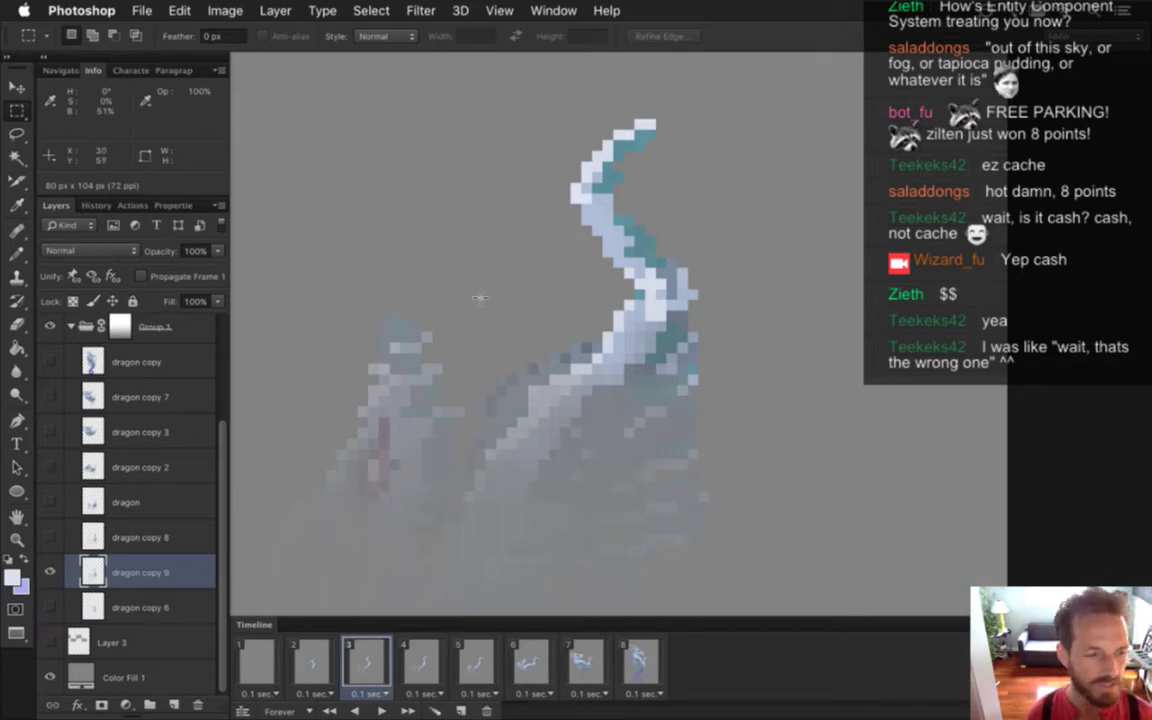
Compare frames 2 and 3, and fade the lower body and head on dragon copy 9 with a size 10 eraser at 10% opacity
left_click(320, 666)
left_click(366, 666)
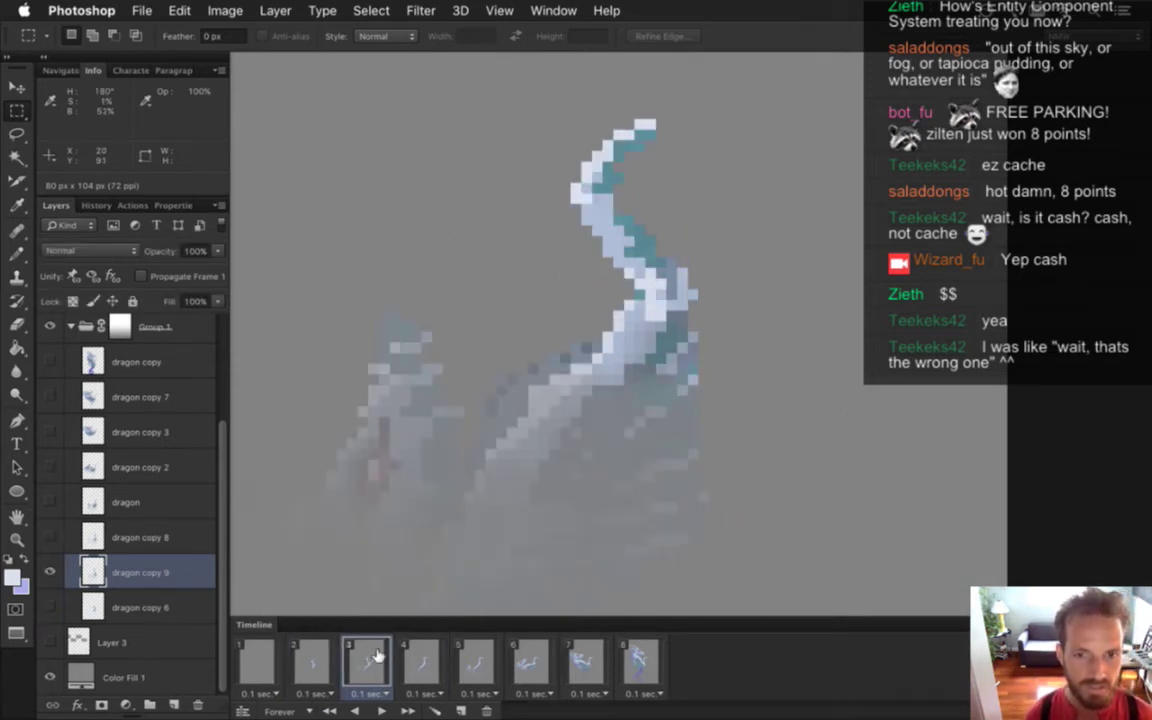
scroll(543, 434, "down", 2)
scroll(488, 423, "up", 1)
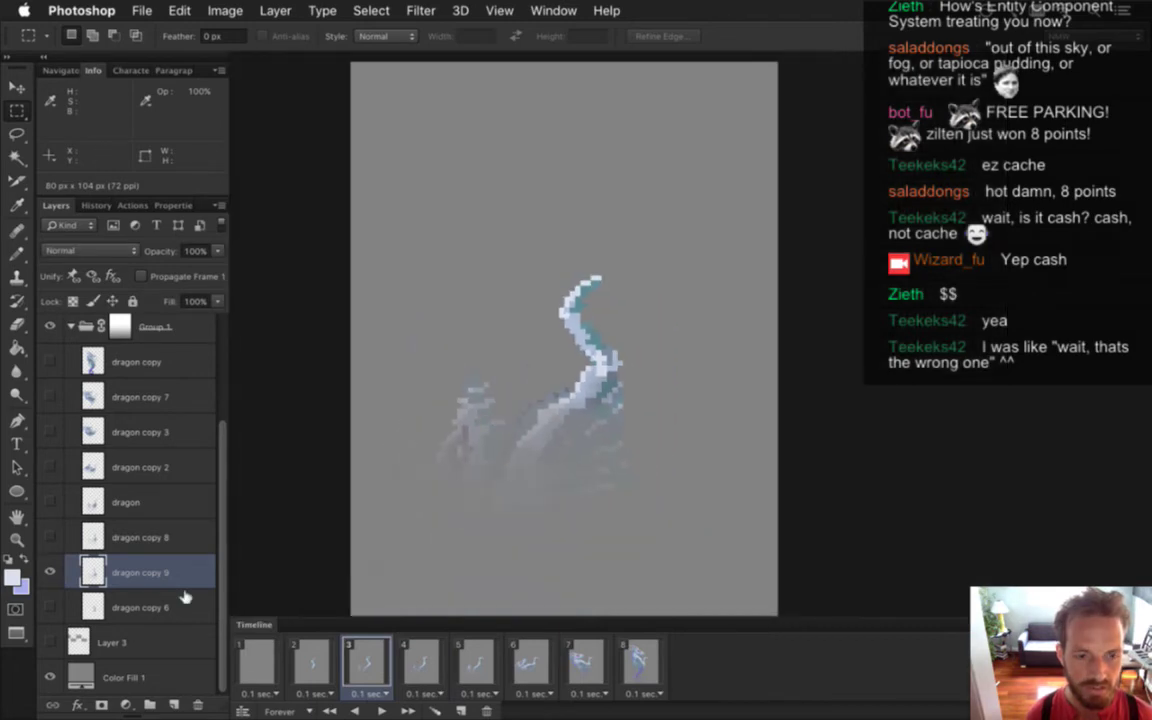
left_click(312, 662)
left_click(358, 663)
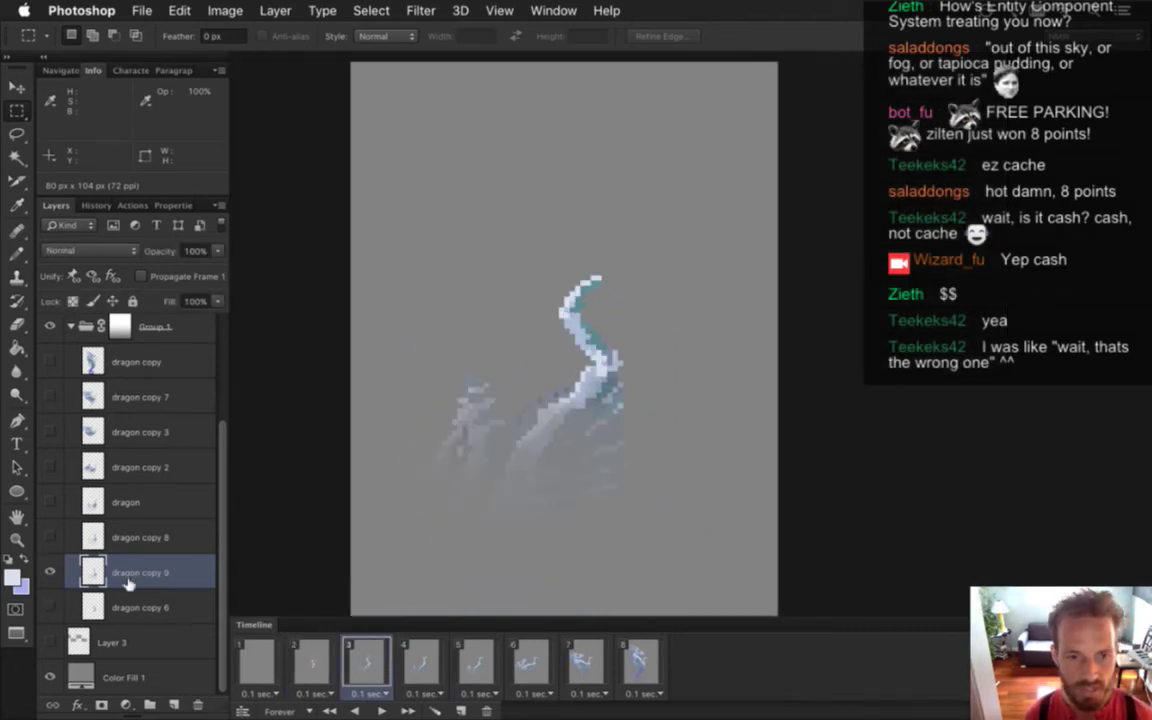
key("e")
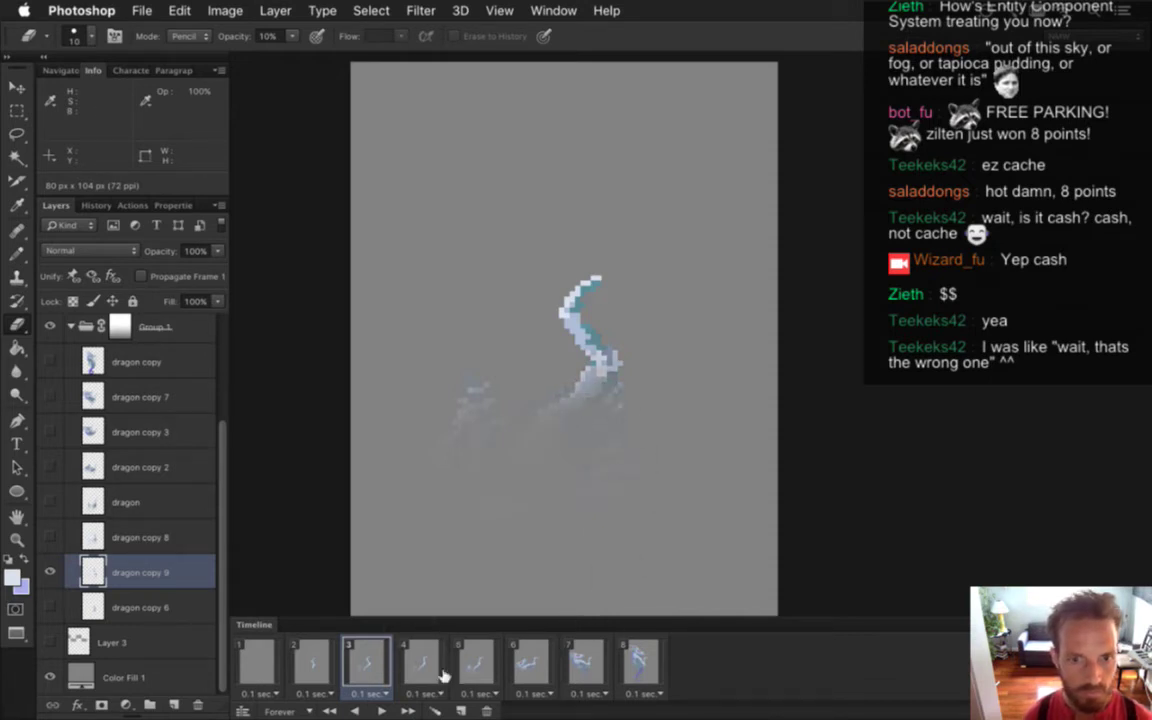
Flip between frames 2, 3 and 4 to examine how the faded body fits the transition, ending on frame 3
left_click(322, 650)
left_click(380, 651)
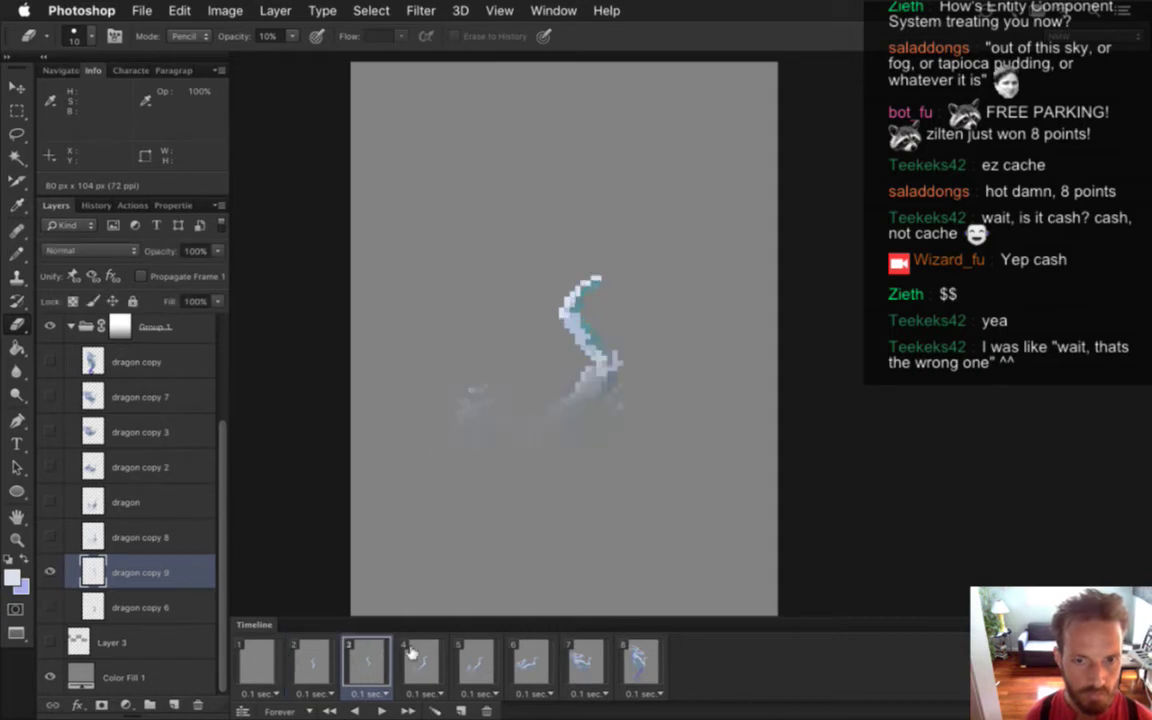
left_click(432, 652)
left_click(358, 655)
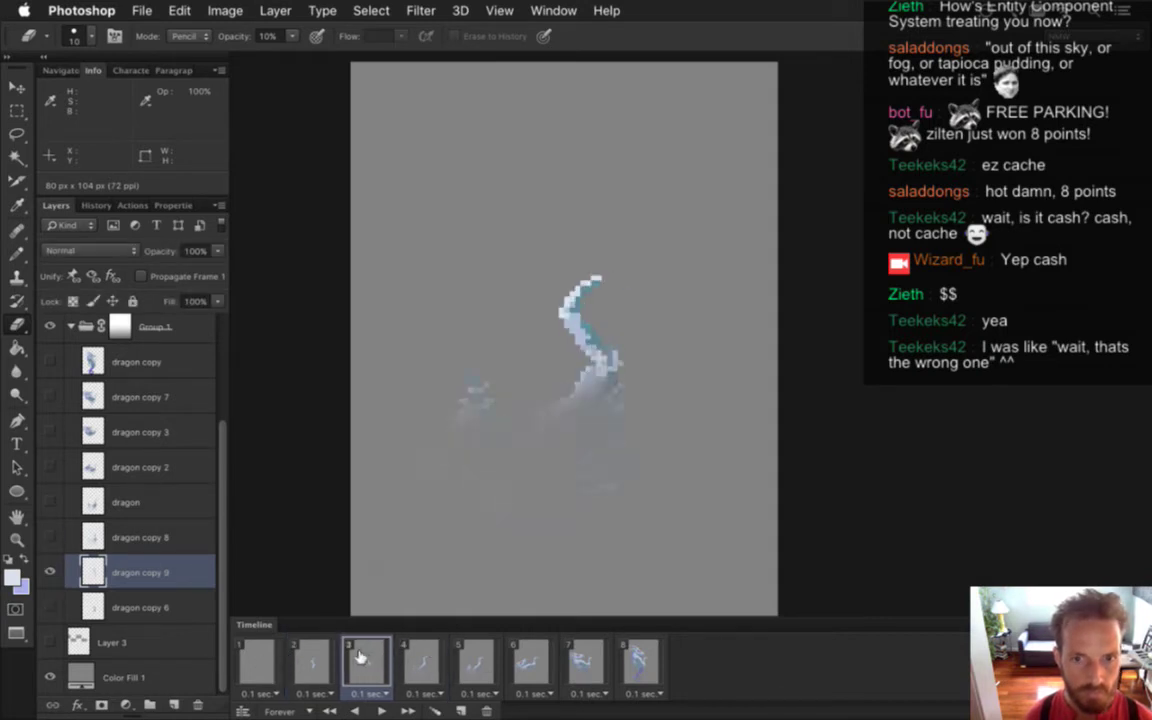
left_click(322, 658)
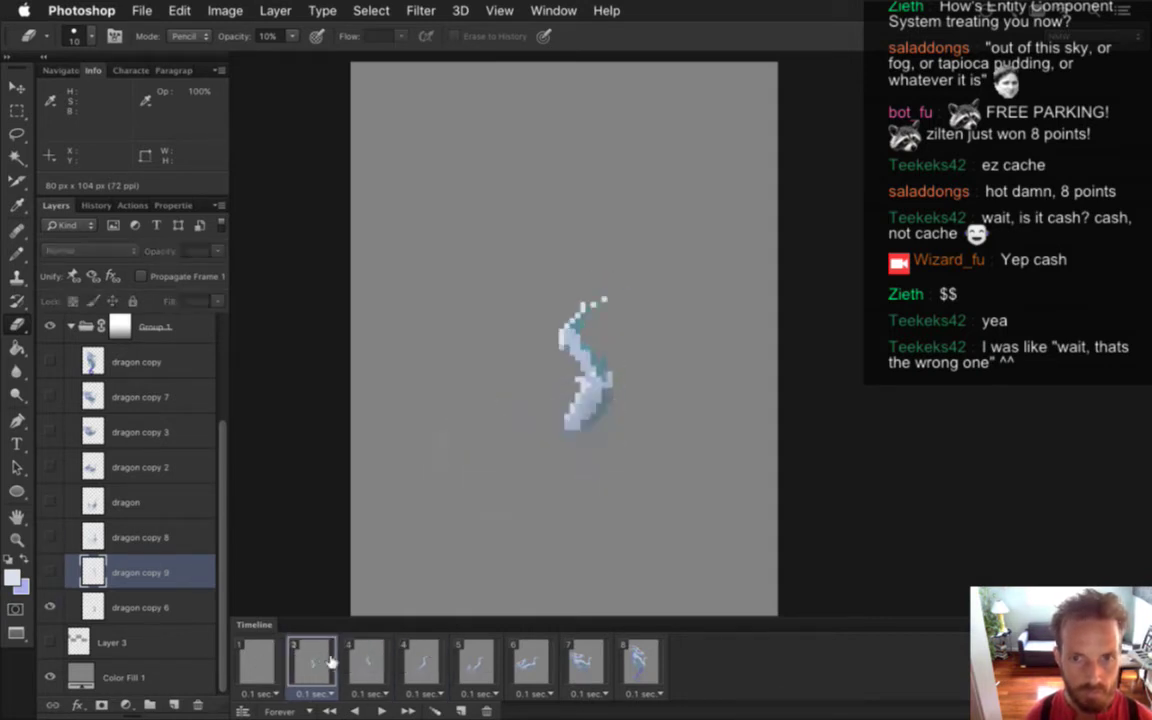
left_click(372, 658)
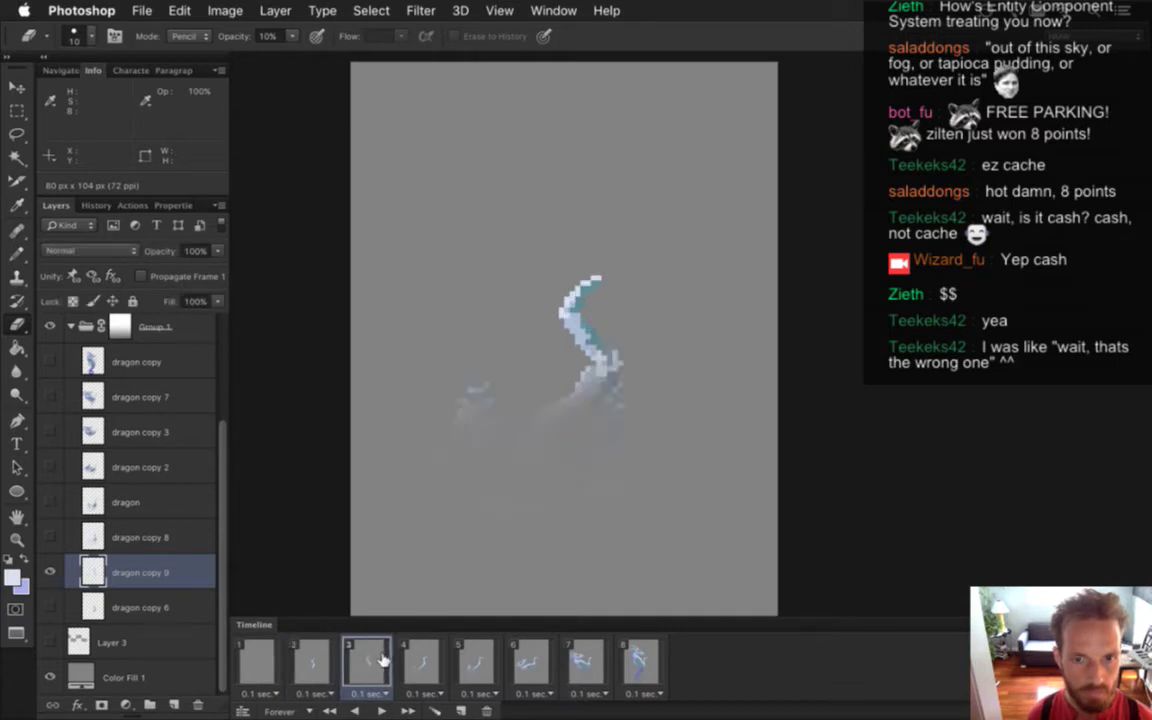
left_click(330, 667)
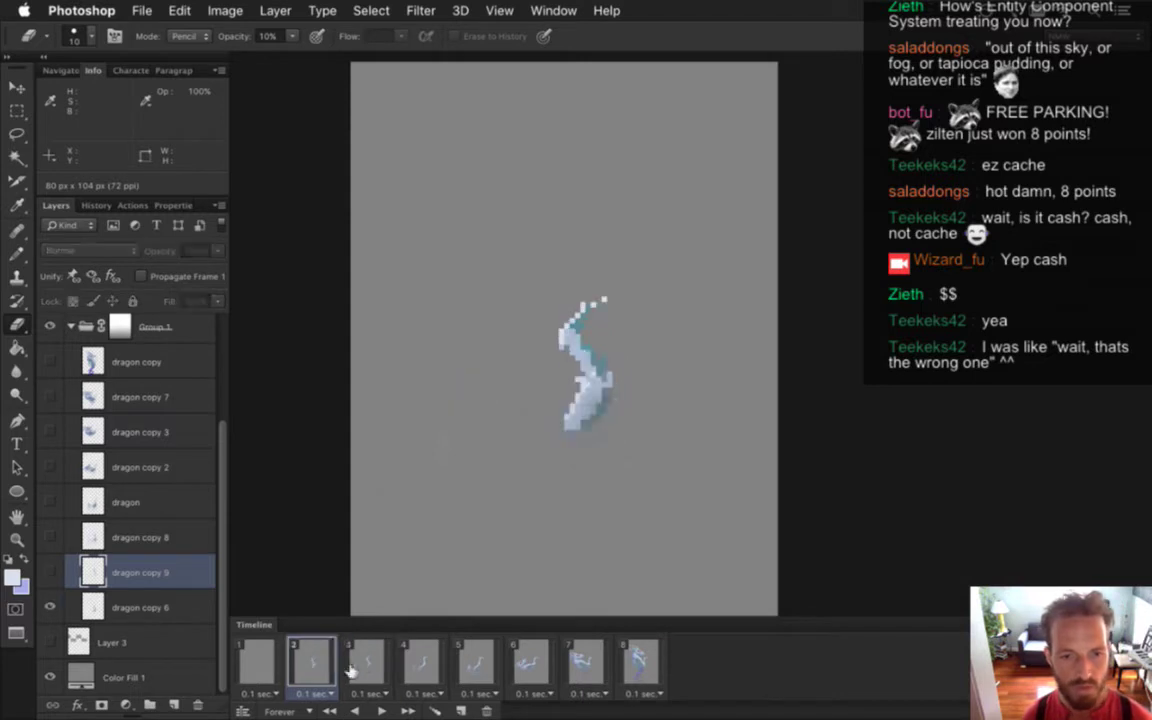
left_click(352, 668)
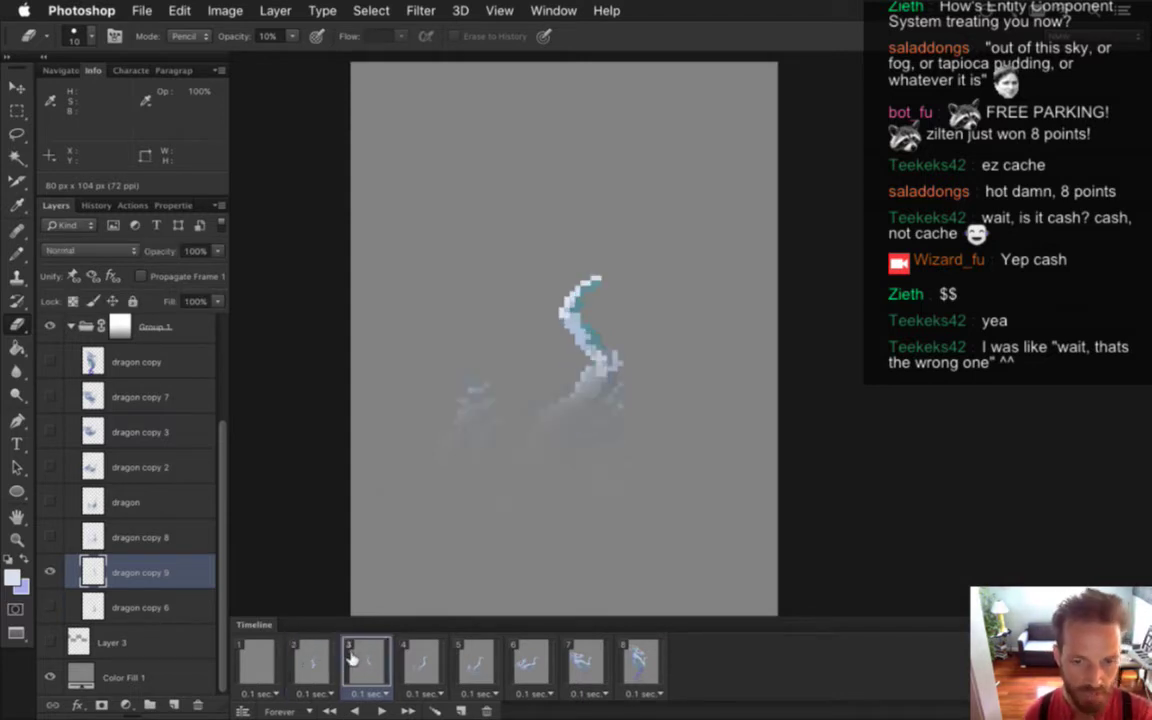
Step back and forth through frames 6, 7 and 8 to examine how the head and body rise
left_click(532, 662)
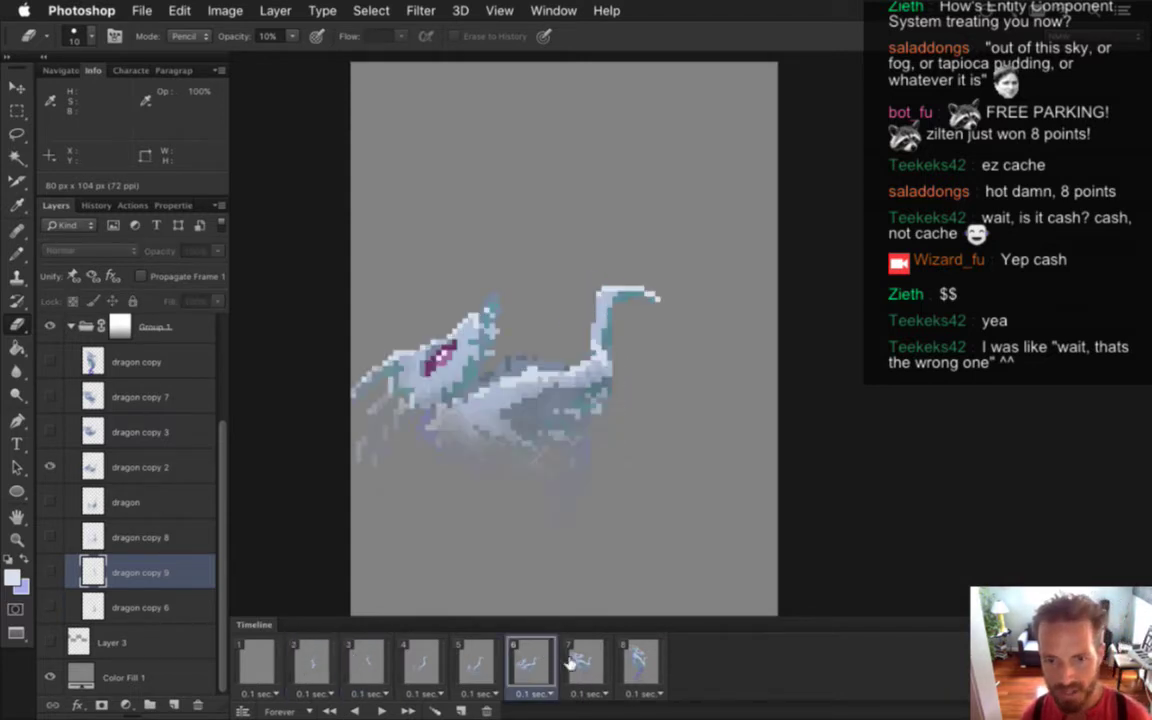
left_click(584, 663)
left_click(642, 659)
left_click(591, 661)
left_click(545, 657)
left_click(596, 657)
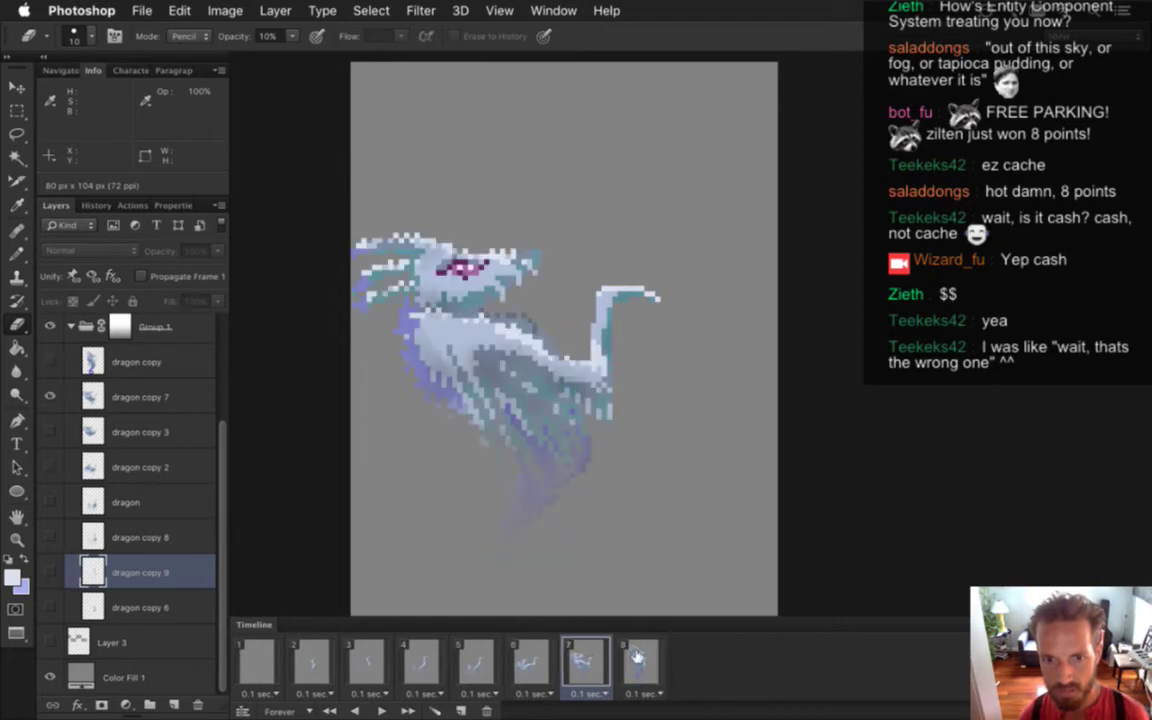
left_click(638, 660)
left_click(531, 662)
left_click(585, 662)
left_click(640, 662)
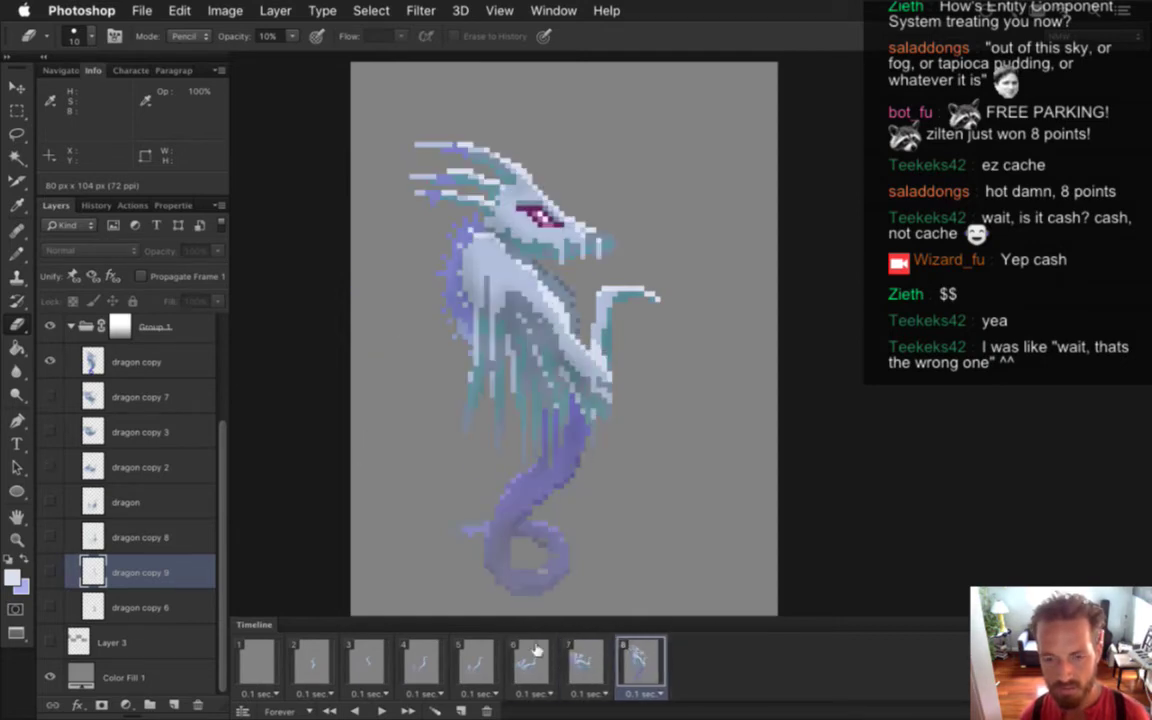
left_click(585, 662)
left_click(531, 662)
left_click(640, 660)
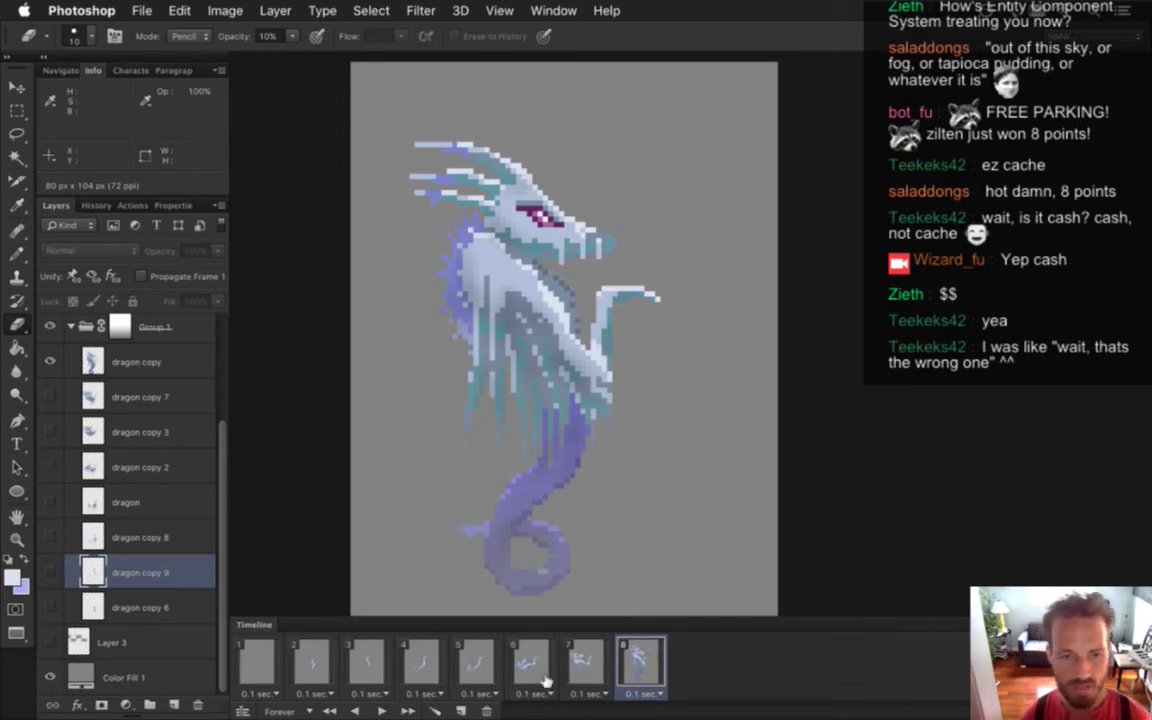
Compare frames 2 and 3, and, on frame 2, duplicate dragon copy 9 and place the copy directly above dragon copy 6
left_click(367, 662)
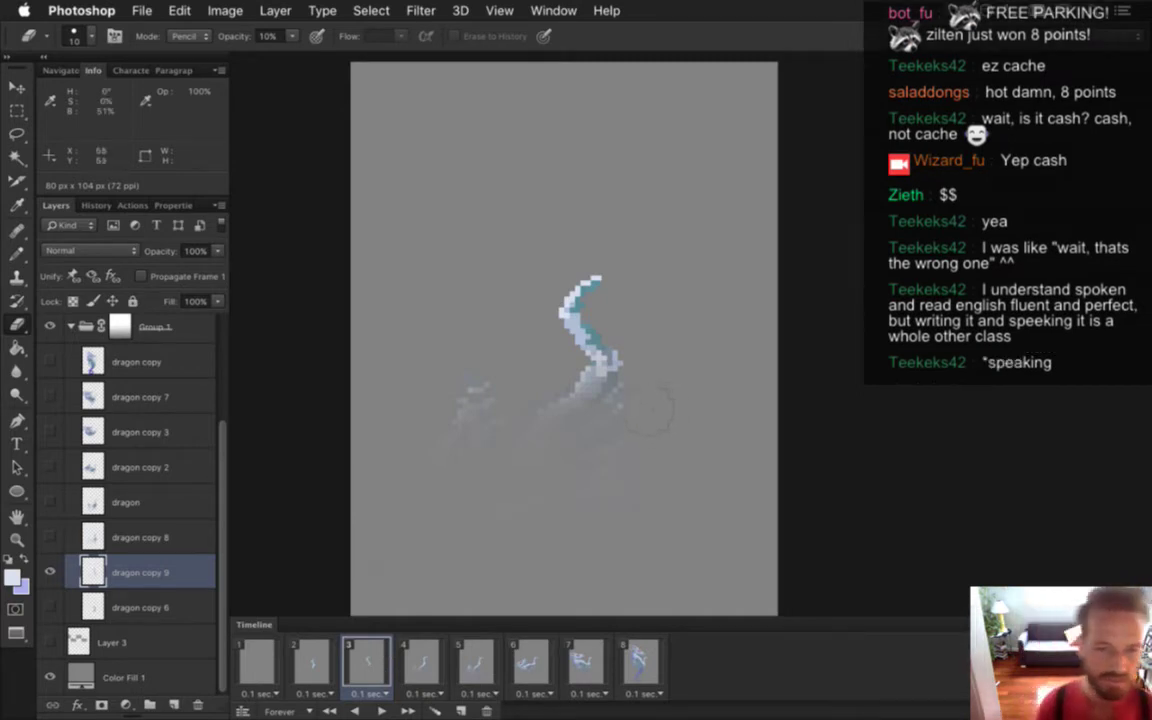
left_click(316, 651)
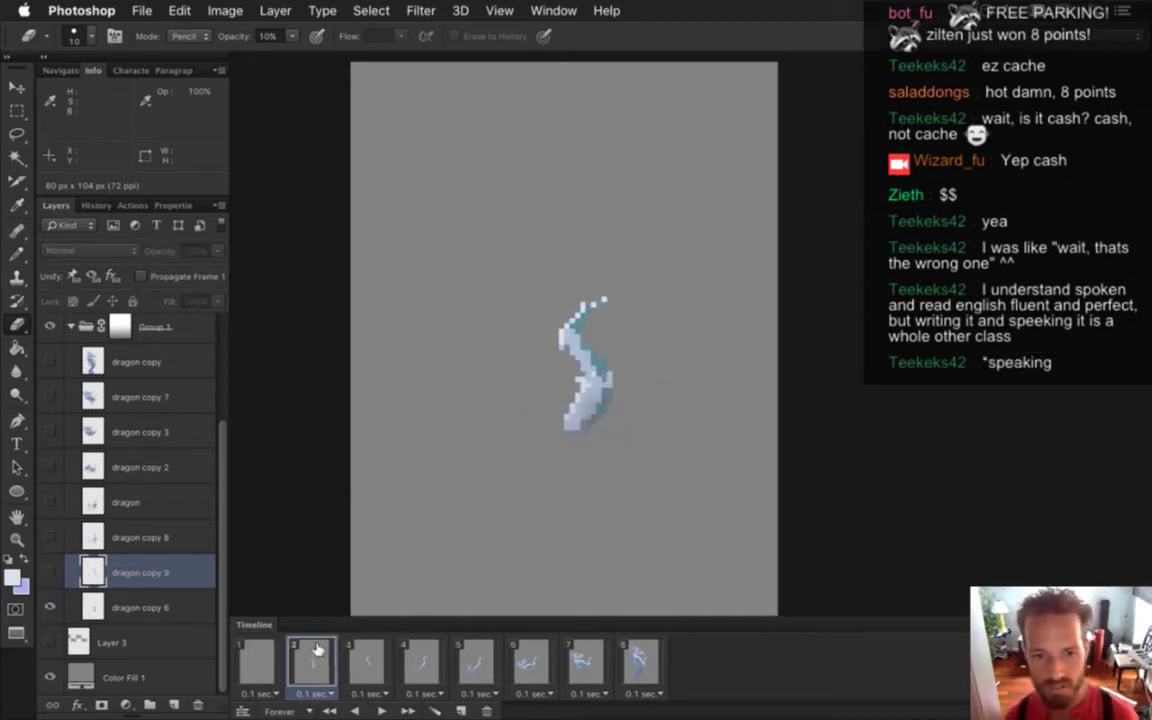
left_click(374, 656)
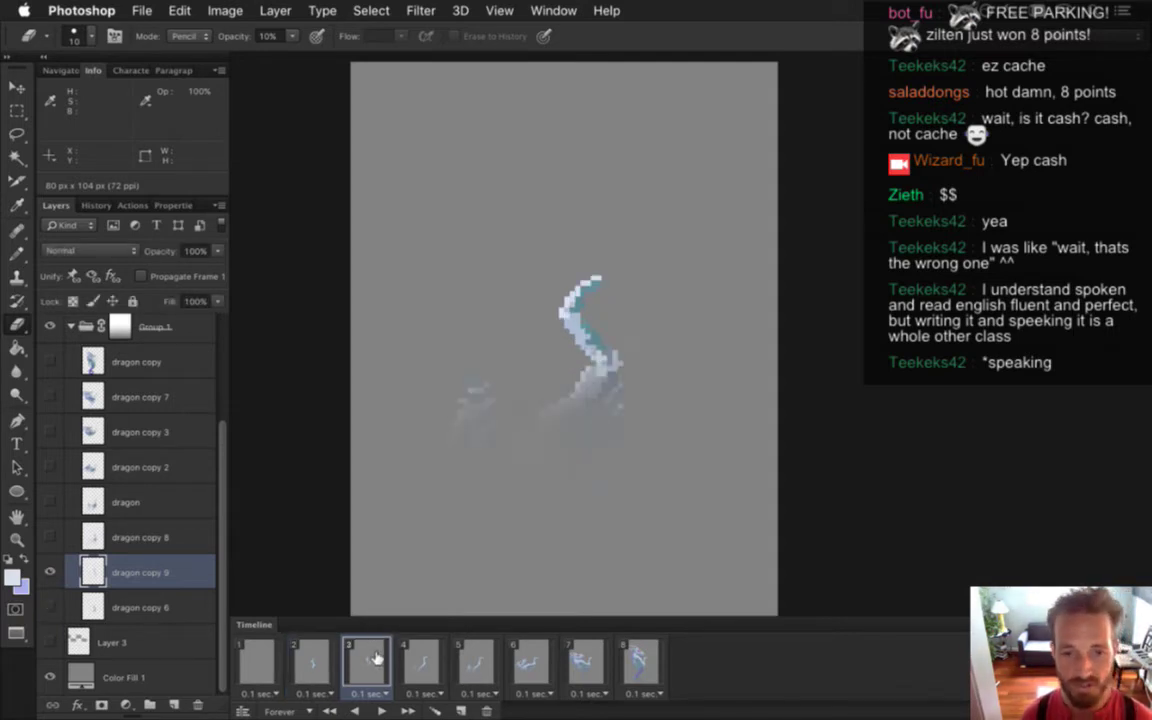
left_click(310, 658)
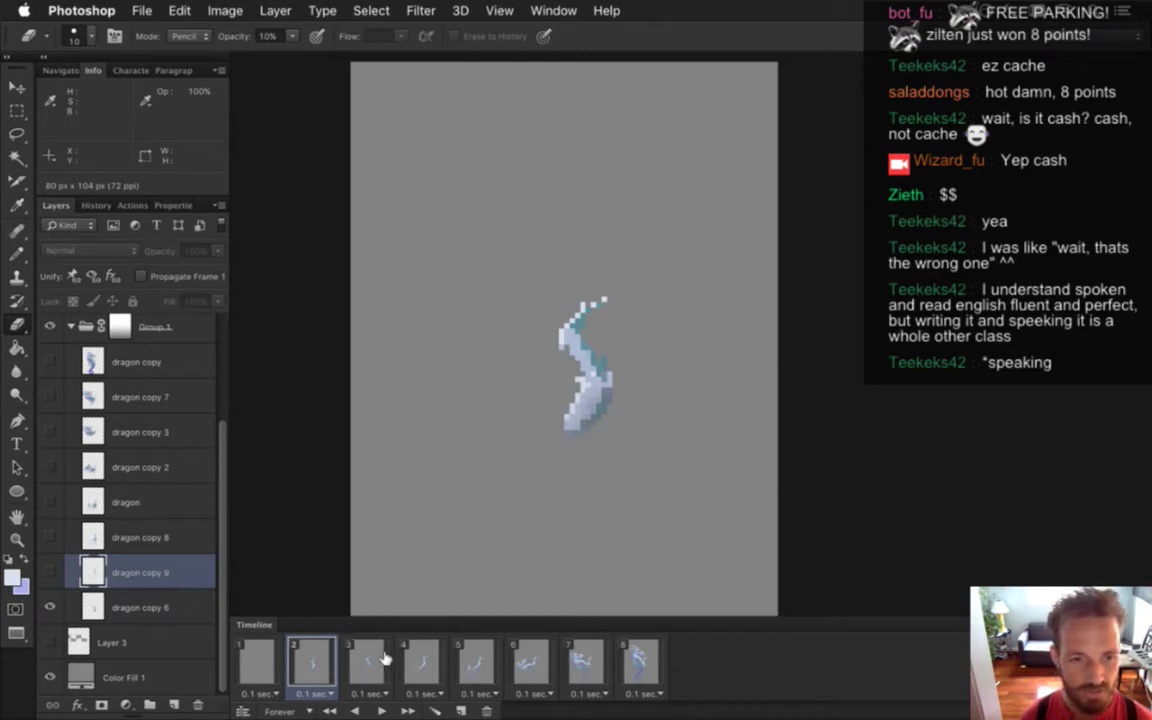
left_click(369, 655)
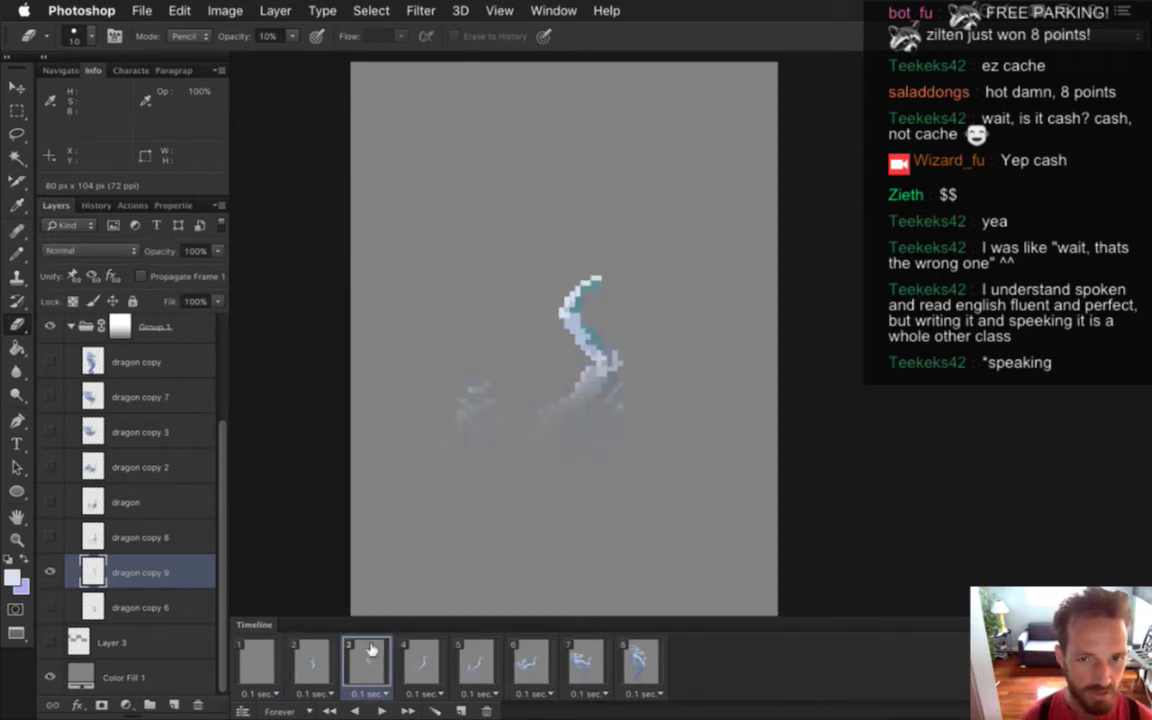
left_click(319, 670)
key("super+j")
left_click_drag(89, 566, 96, 616)
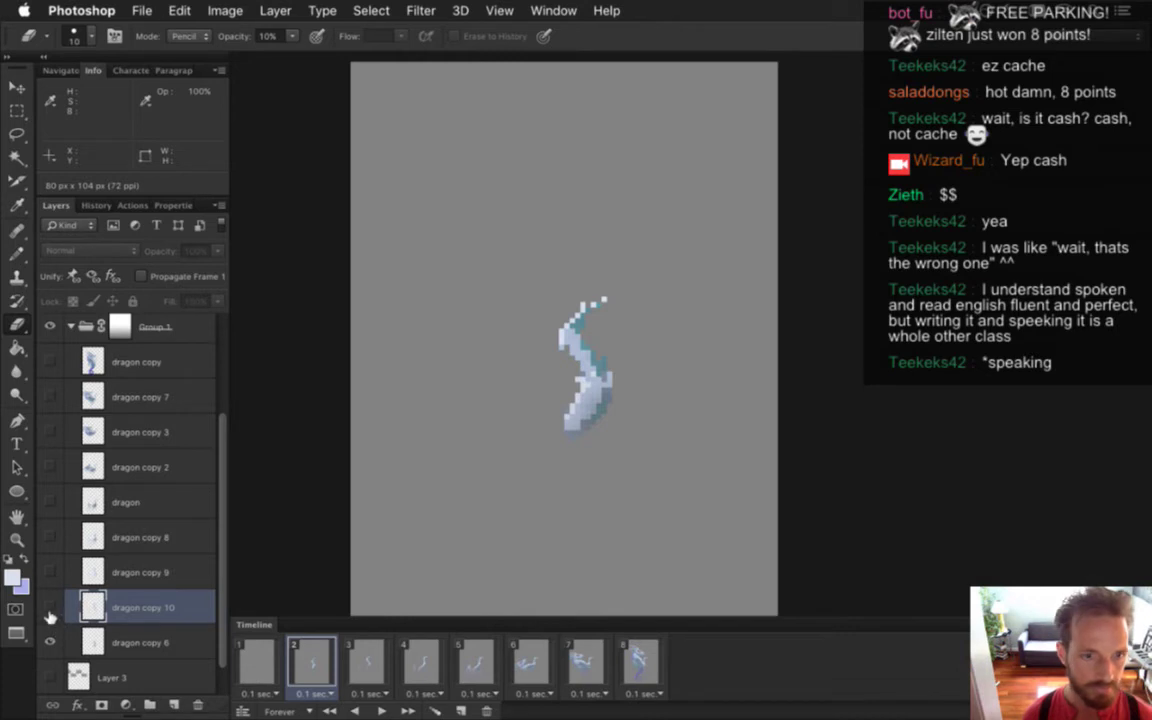
Show dragon copy 10 on frame 2 and move it down 4 pixels over dragon copy 6
left_click(50, 607)
key("v")
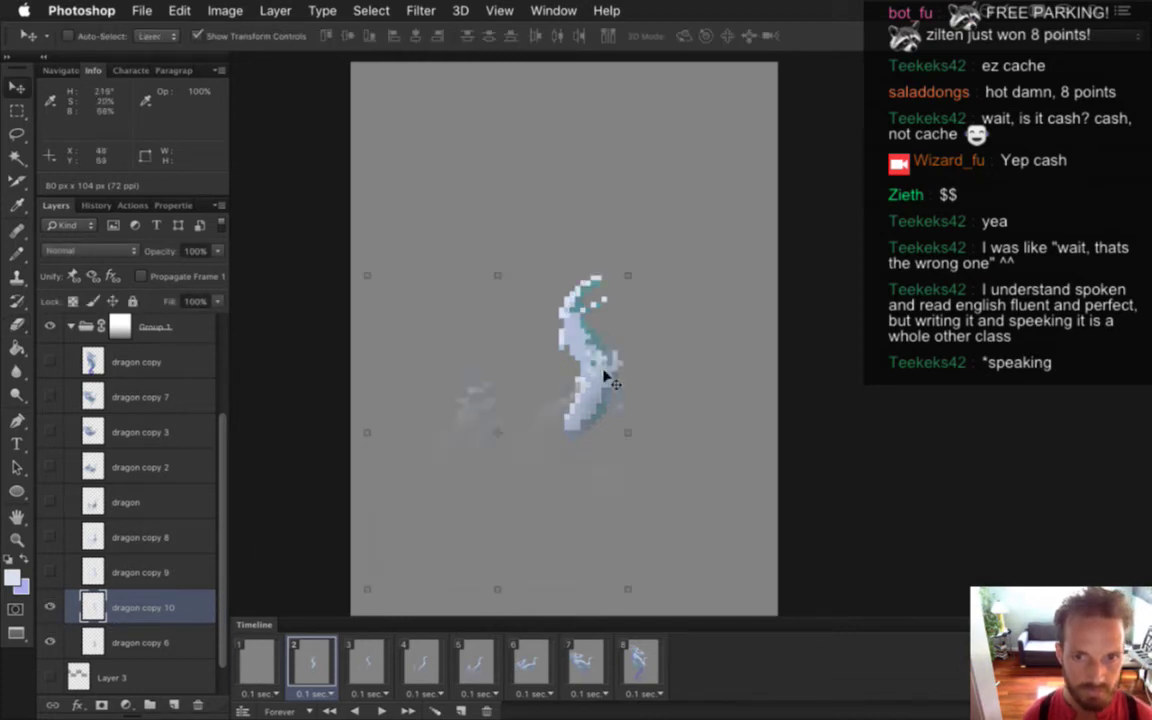
key("Down")
key("Down")
key("Down")
key("Down")
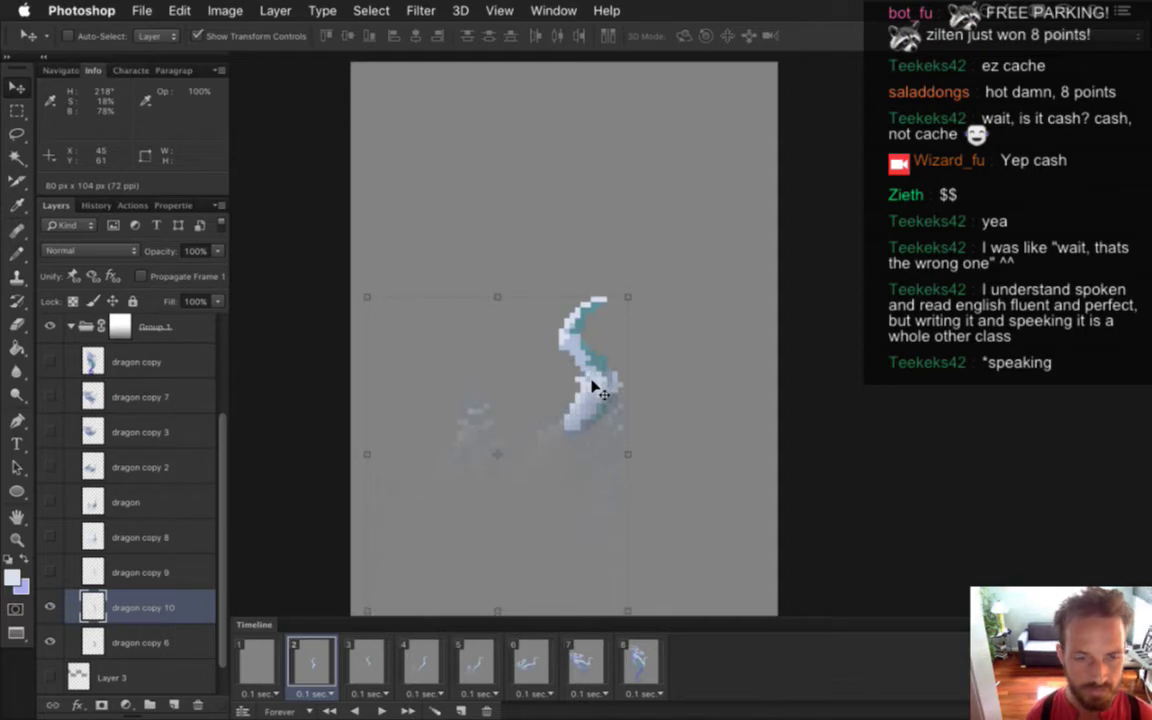
Hide dragon copy 6 to check the repositioned dragon copy 10 alone, and delete the dragon copy 6 layer
key("m")
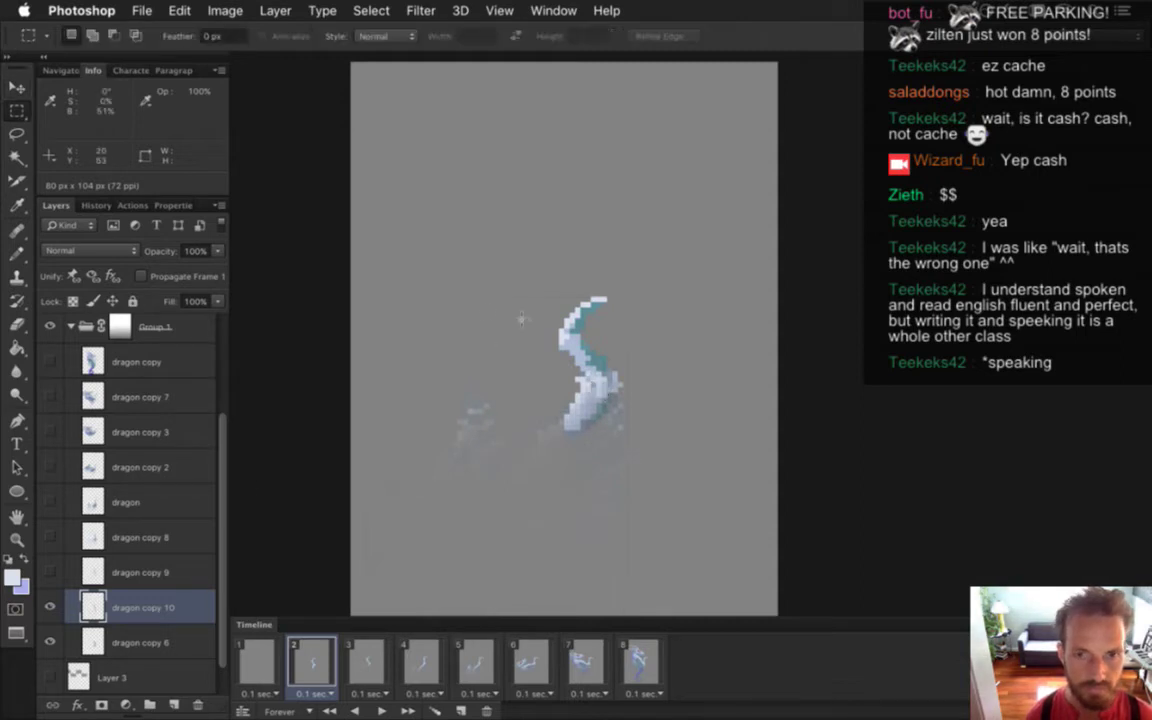
left_click(50, 642)
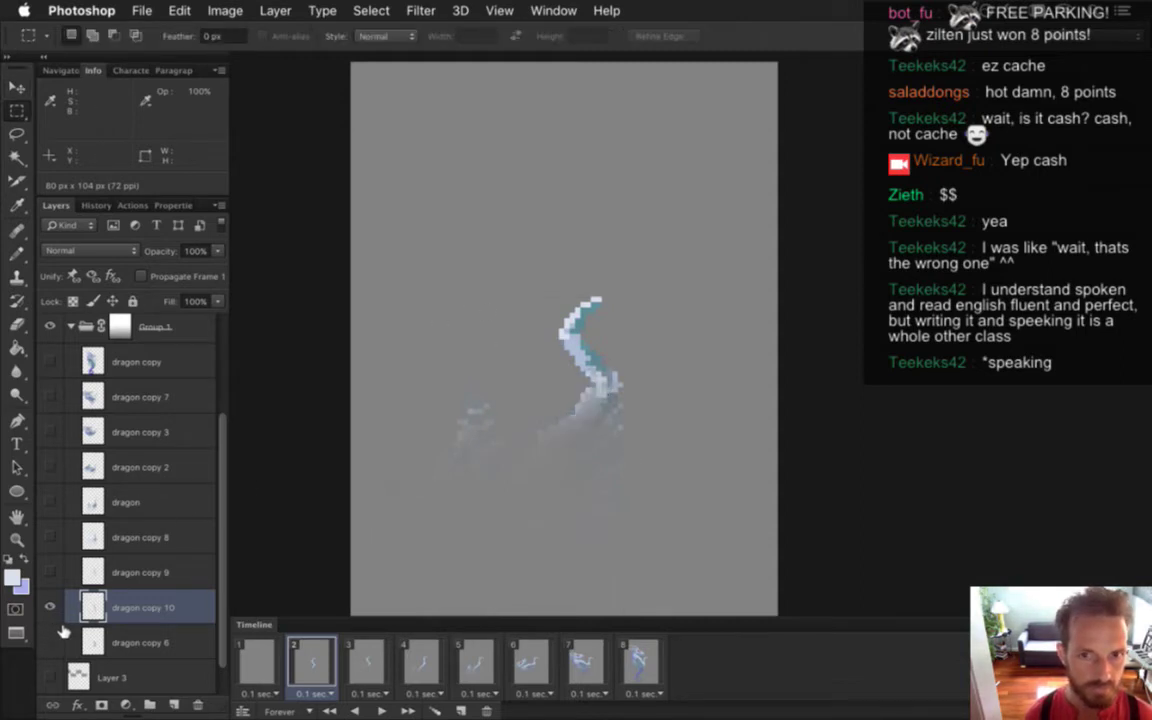
left_click(126, 644)
left_click(198, 704)
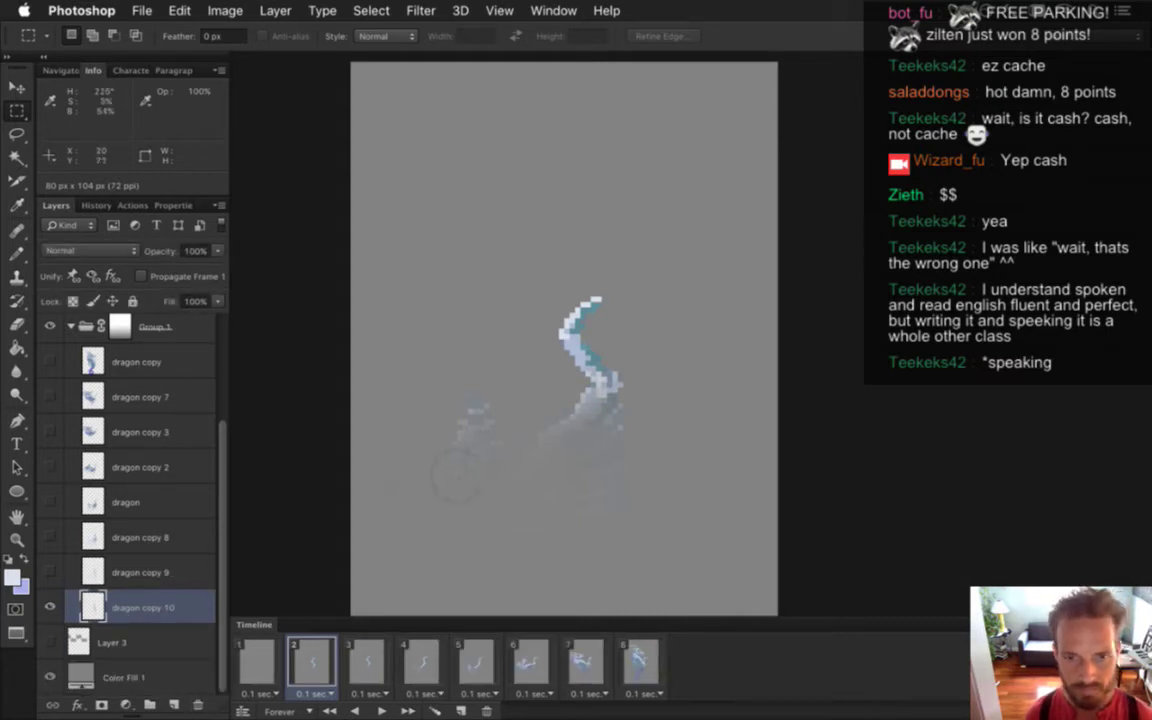
Fade the head and lower body on dragon copy 10 with a size 10 eraser at 10% opacity, compare frames 1 to 3, and save the document
key("e")
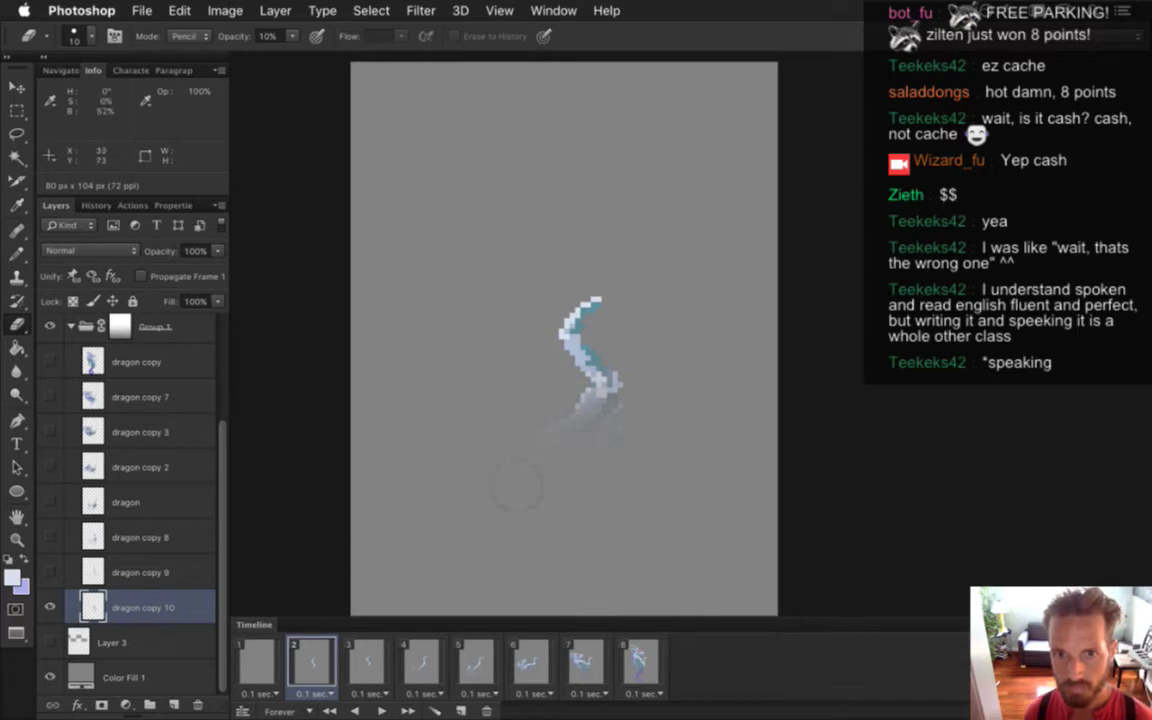
left_click(268, 661)
left_click(314, 664)
left_click(362, 664)
left_click(298, 662)
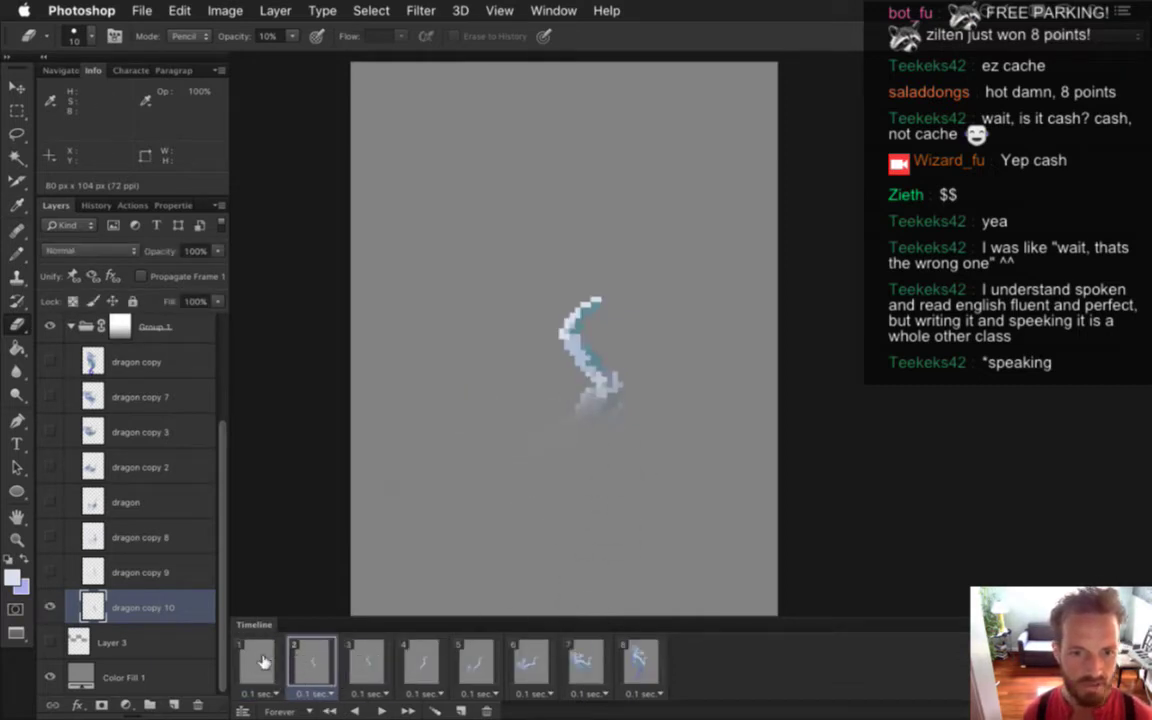
left_click(263, 661)
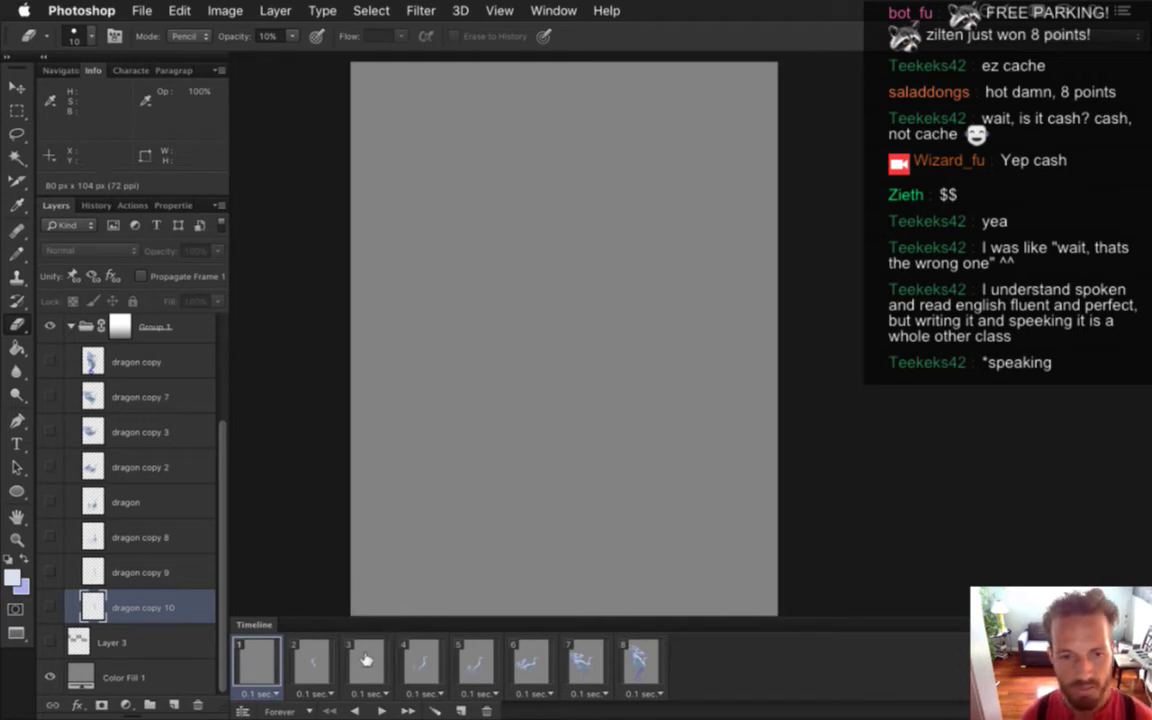
key("super+s")
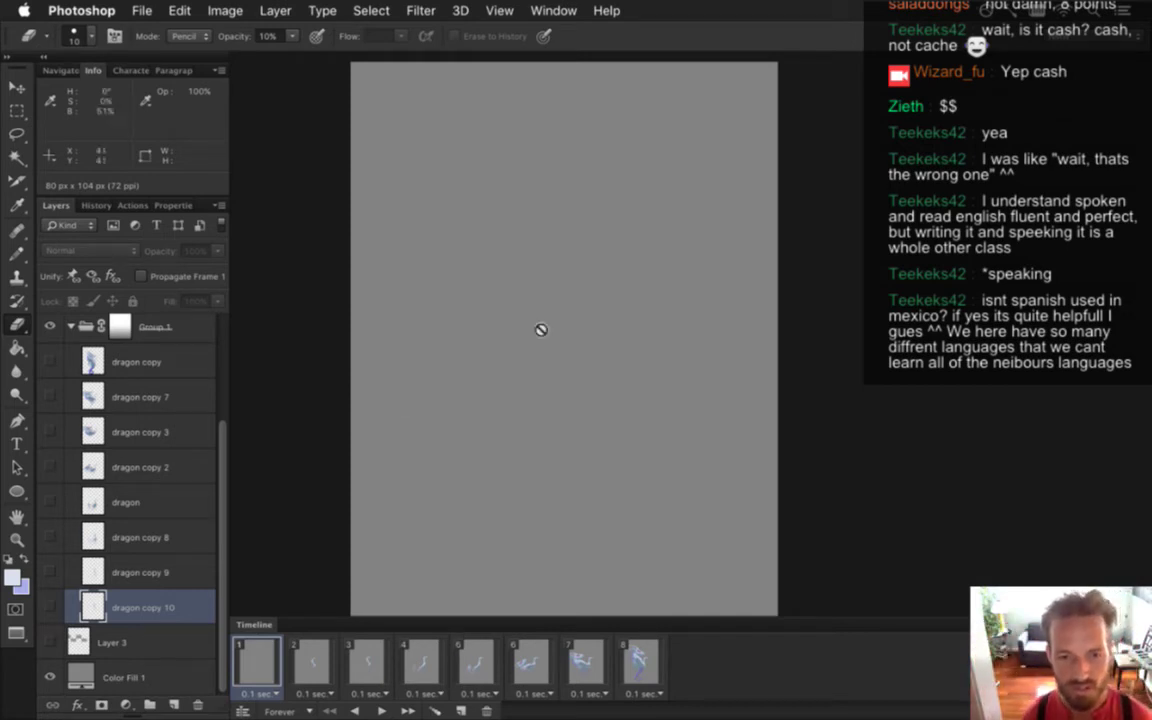
Step through frames 2 to 8 to examine how the reworked frame 2 leads into the dragon's emergence
left_click(312, 660)
left_click(370, 658)
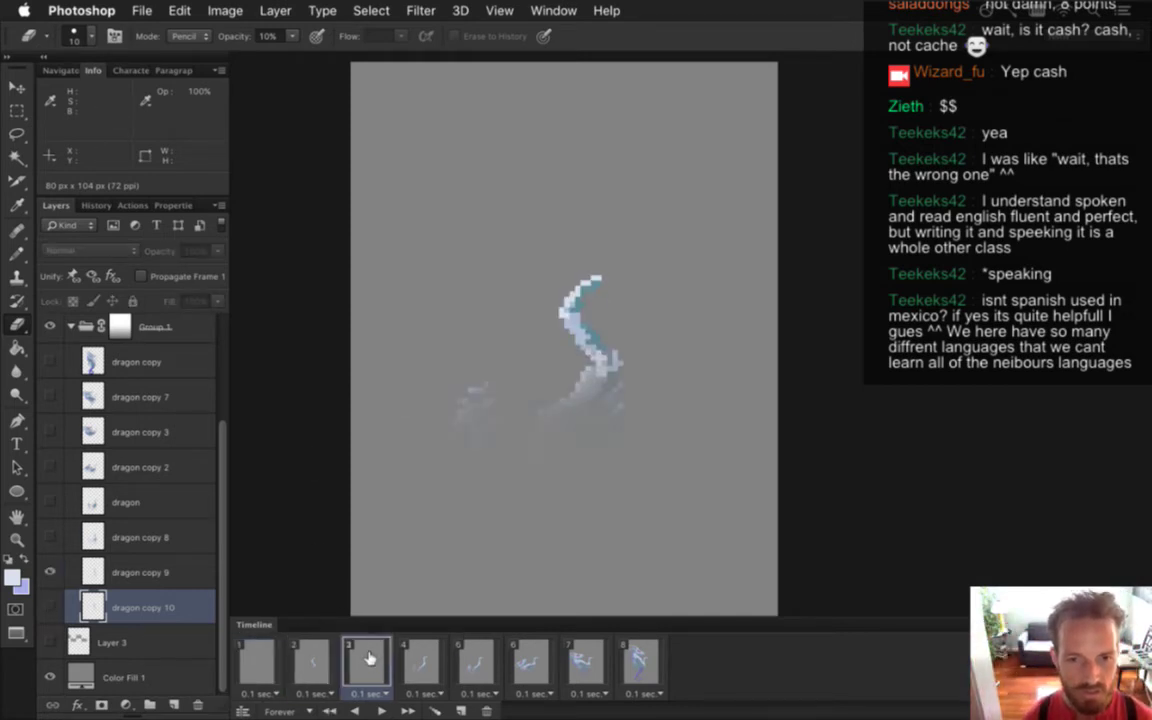
left_click(314, 665)
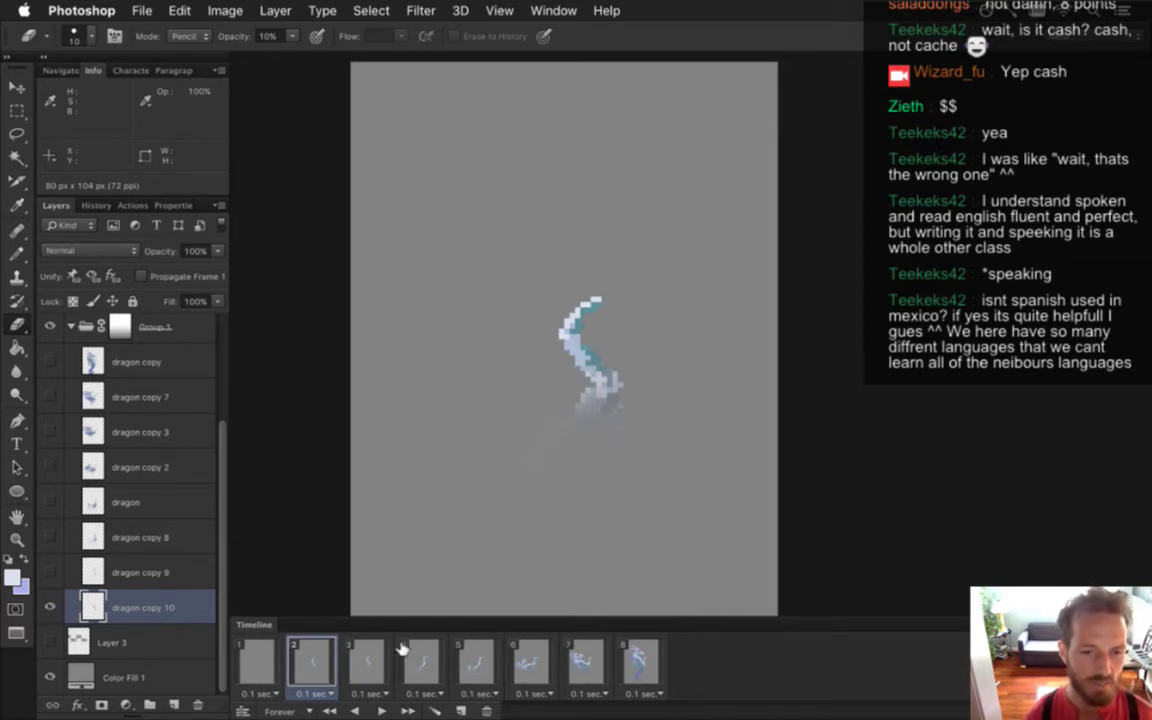
left_click(380, 670)
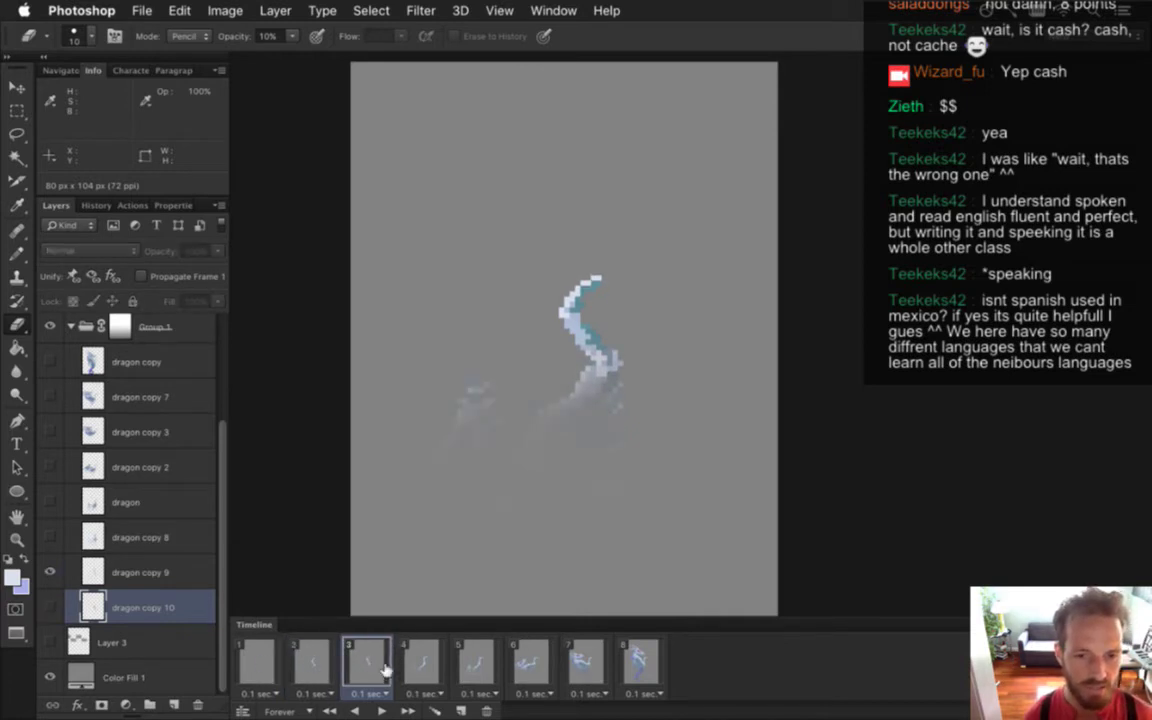
left_click(437, 665)
left_click(490, 665)
left_click(530, 665)
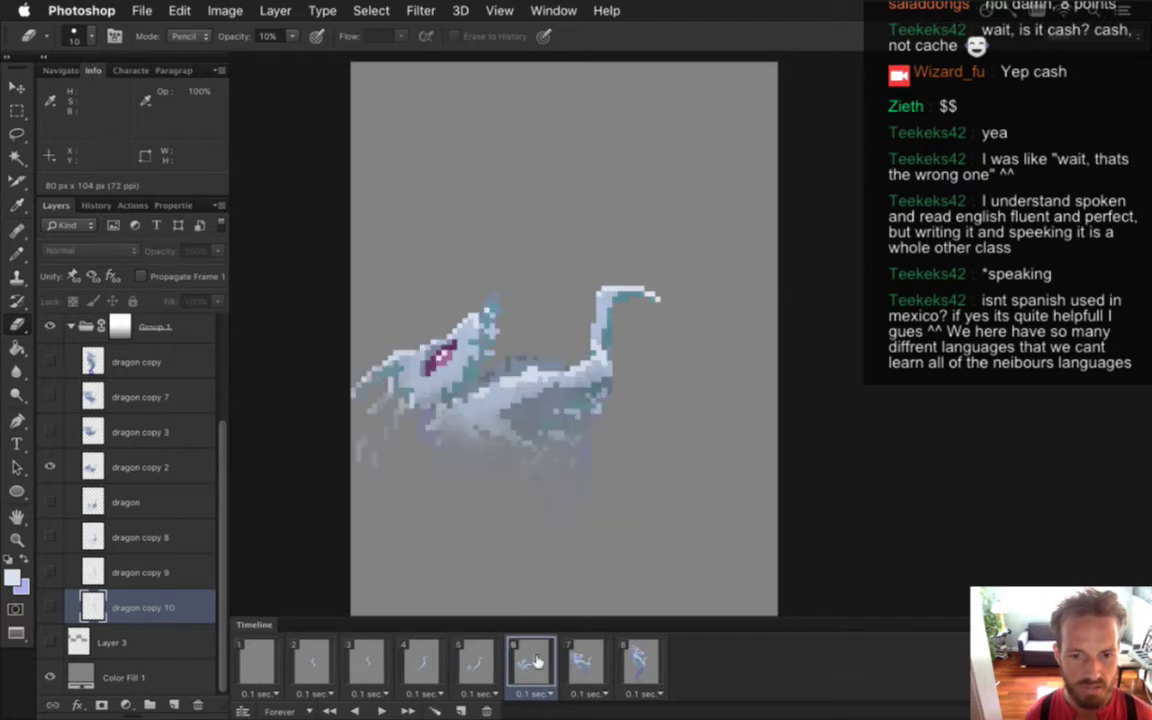
left_click(578, 662)
left_click(627, 664)
left_click(571, 665)
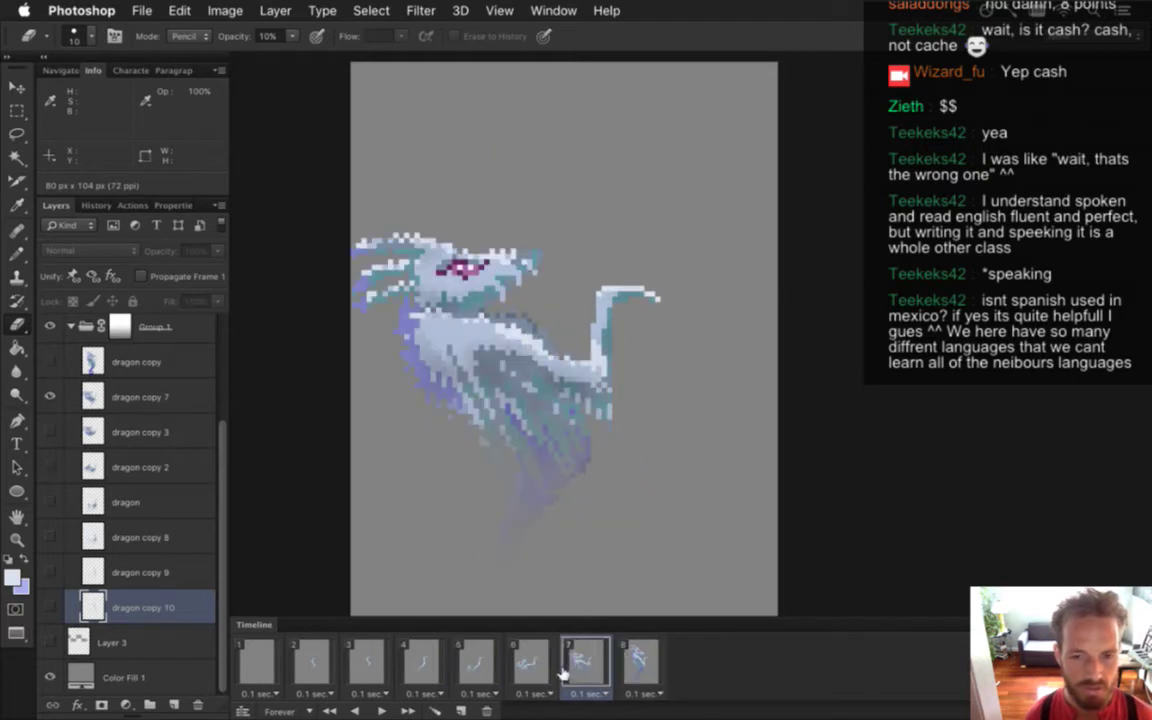
Hide the grey Color Fill 1 background on all eight frames at once
left_click(265, 660)
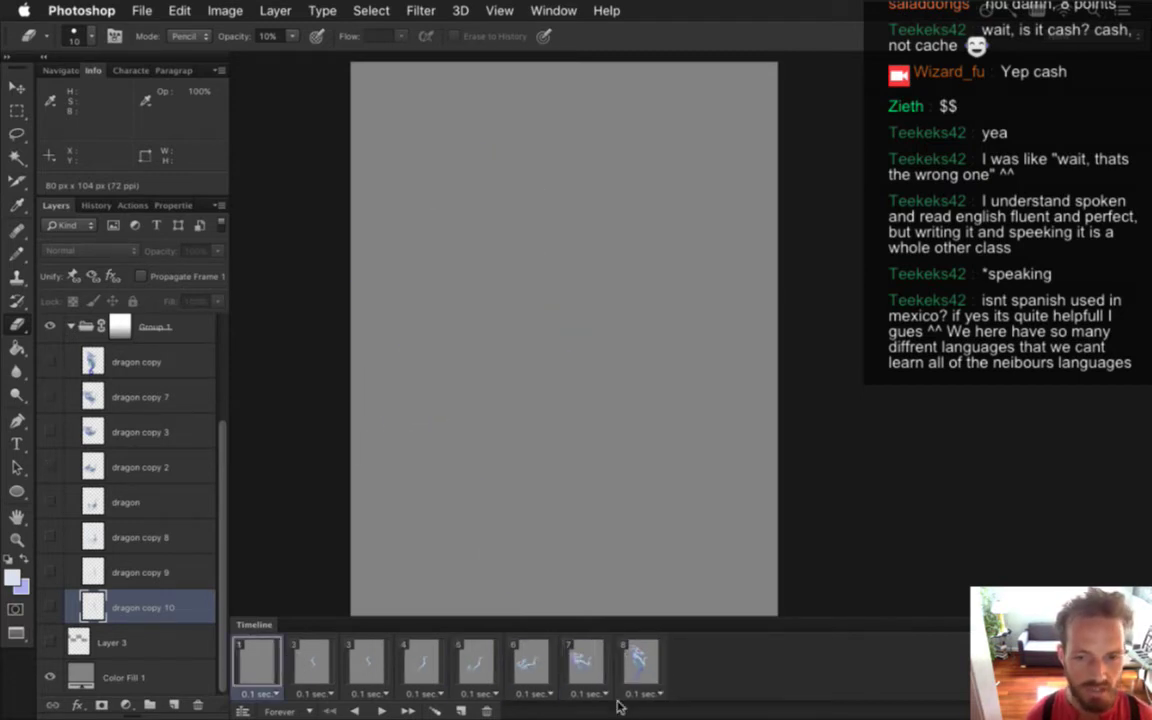
left_click(648, 665, "shift")
left_click(52, 679)
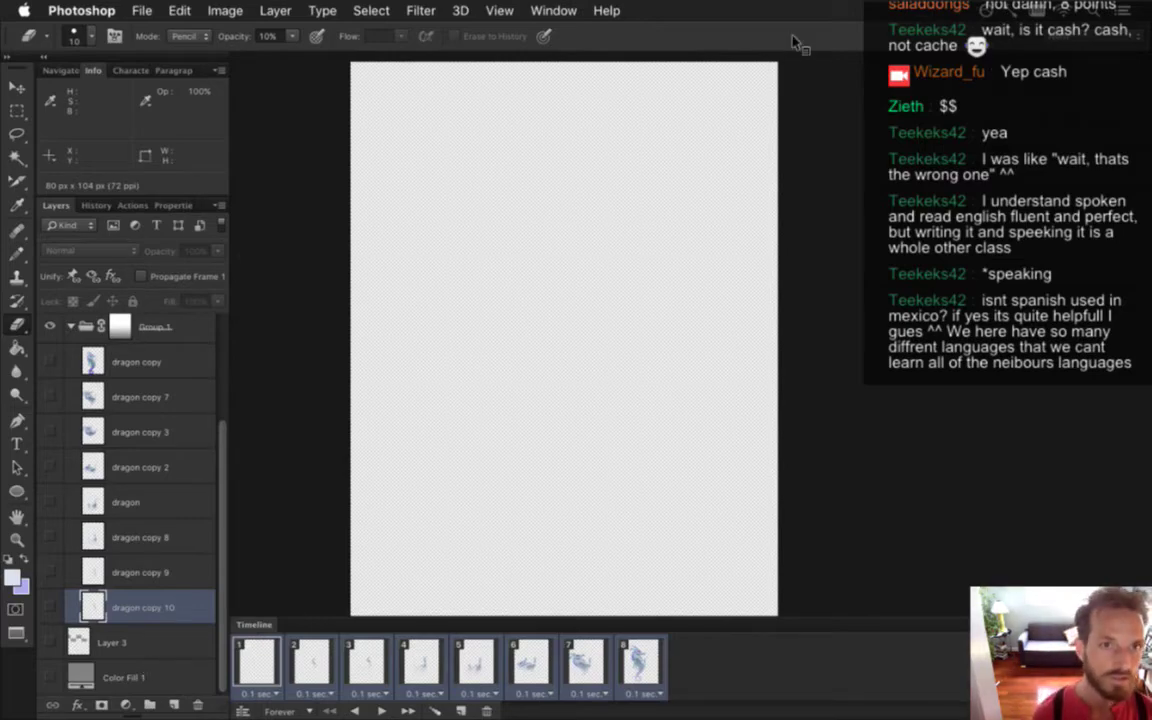
Render all frames as the PNG image sequence DragonIce.png, and switch to Xcode to build and run the game
key("alt+shift+super+r")
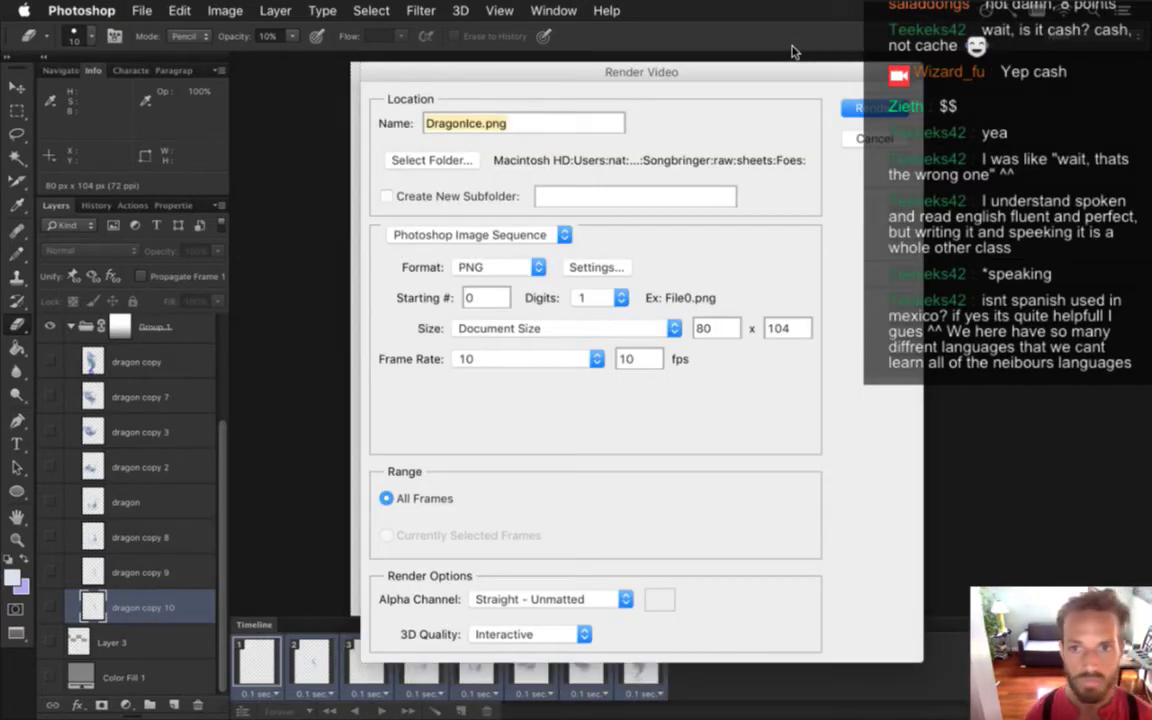
key("Return")
key("Return")
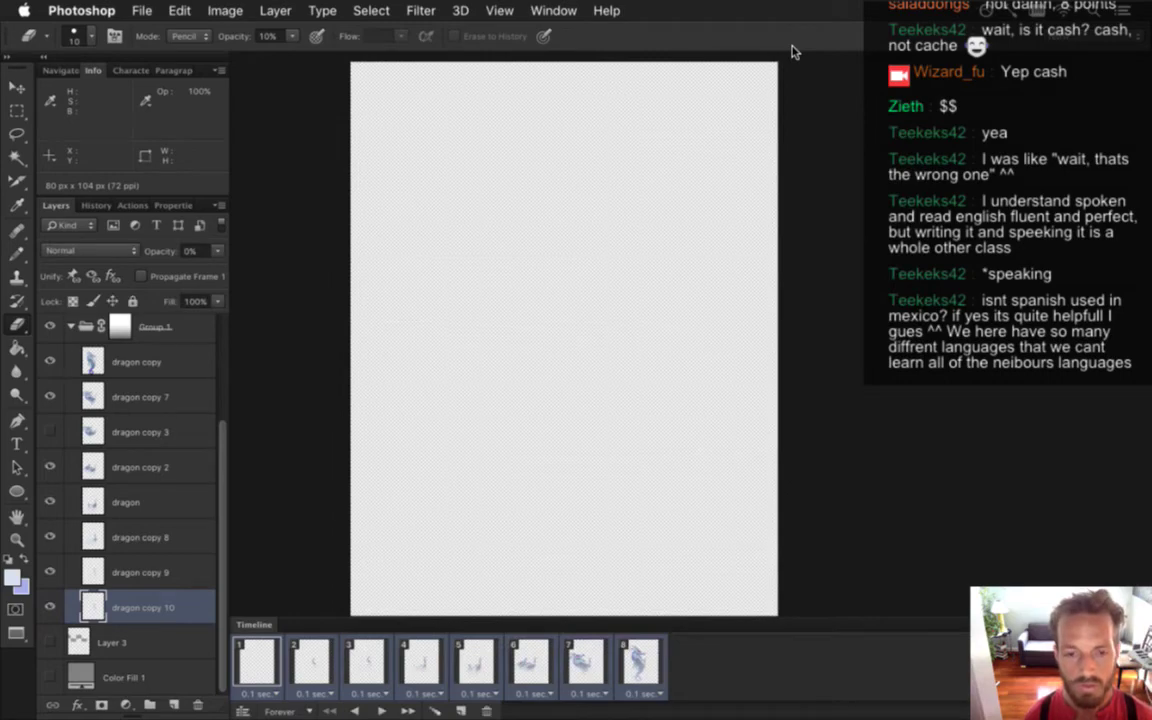
key("super+Tab")
key("super+r")
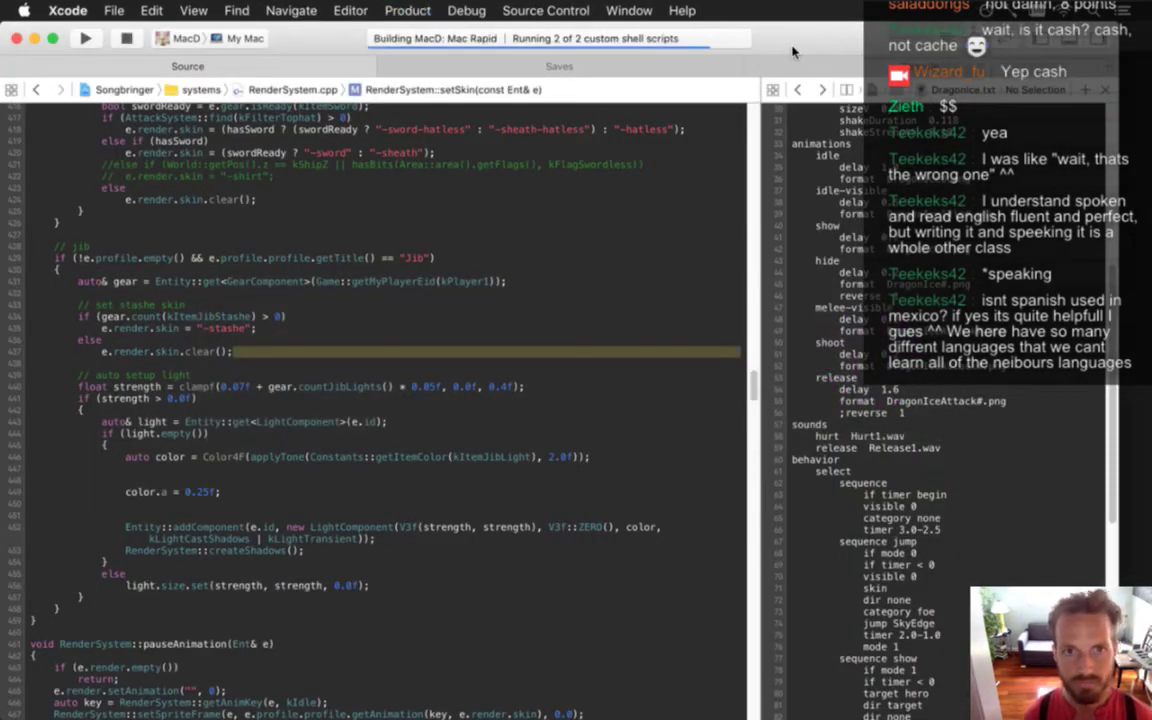
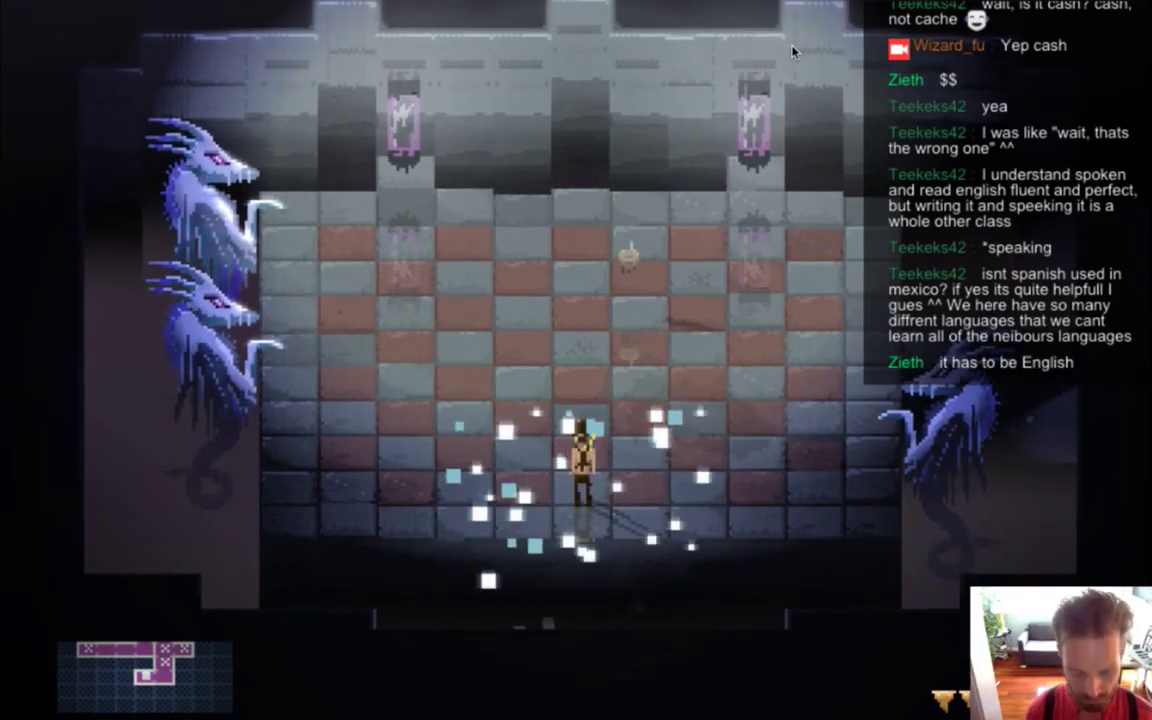
key("Right")
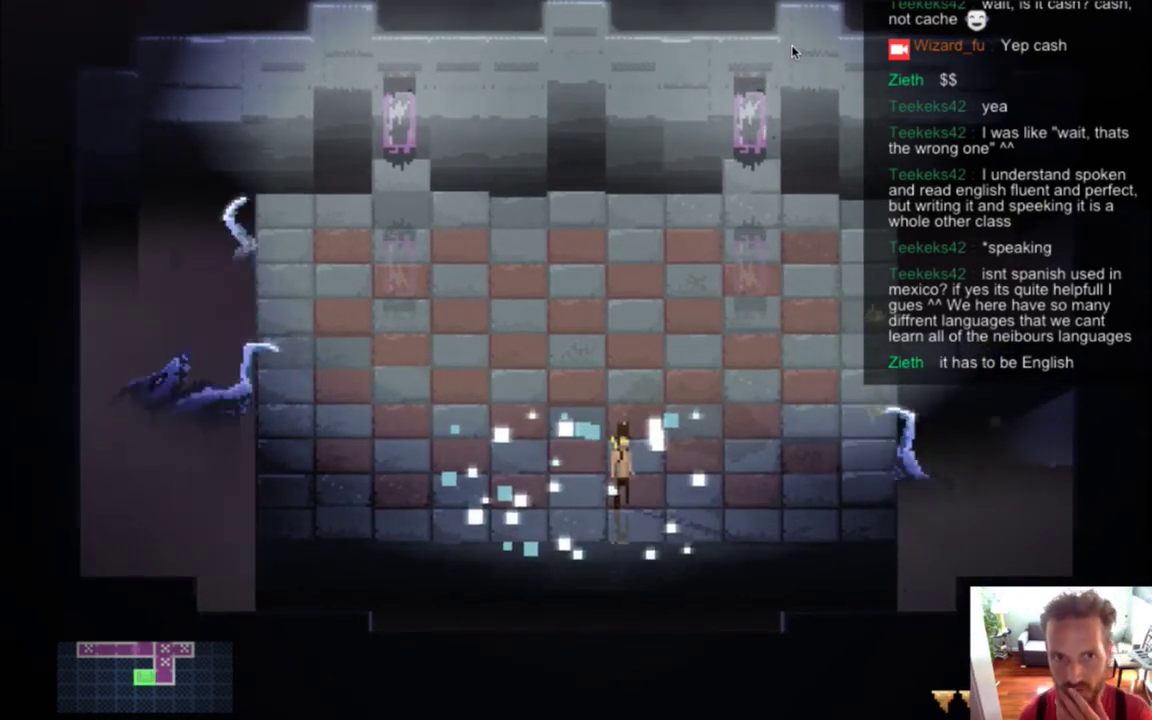
key("Left")
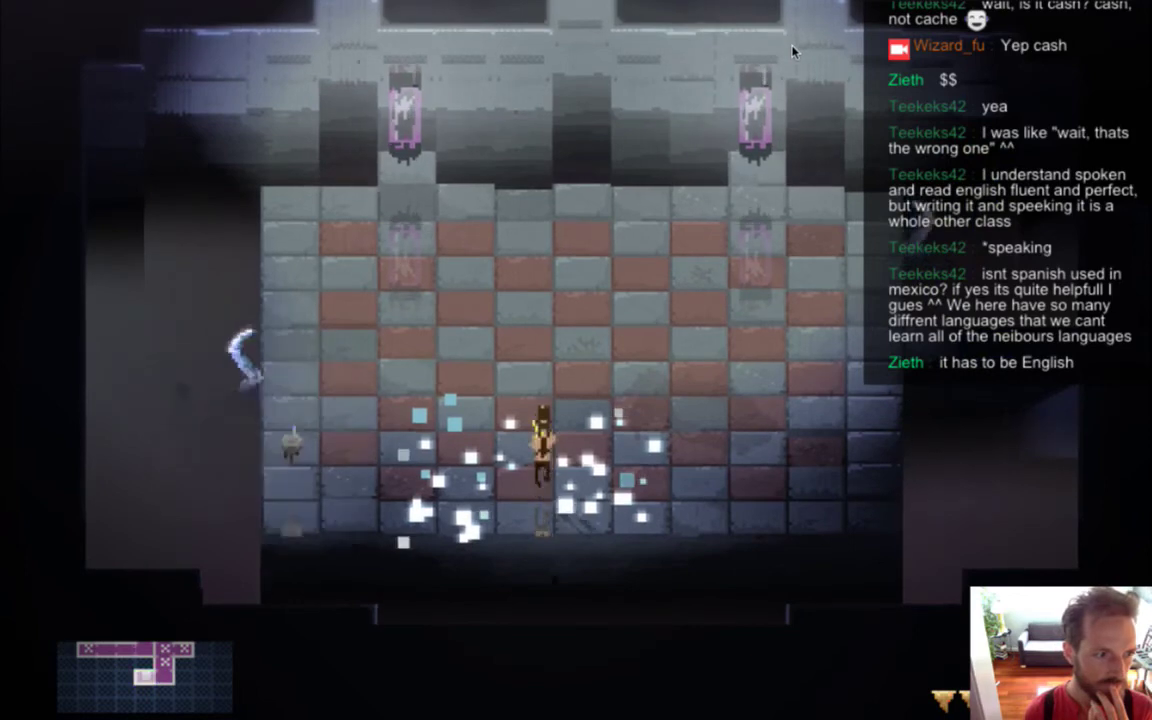
key("Right")
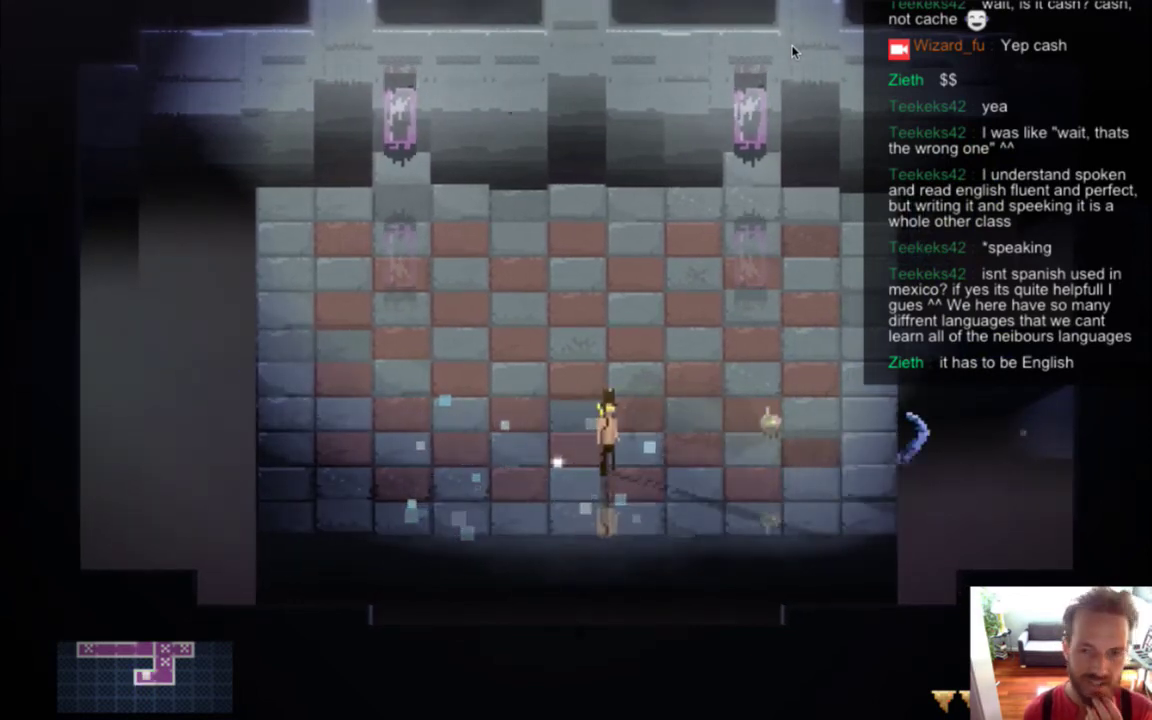
key("Up")
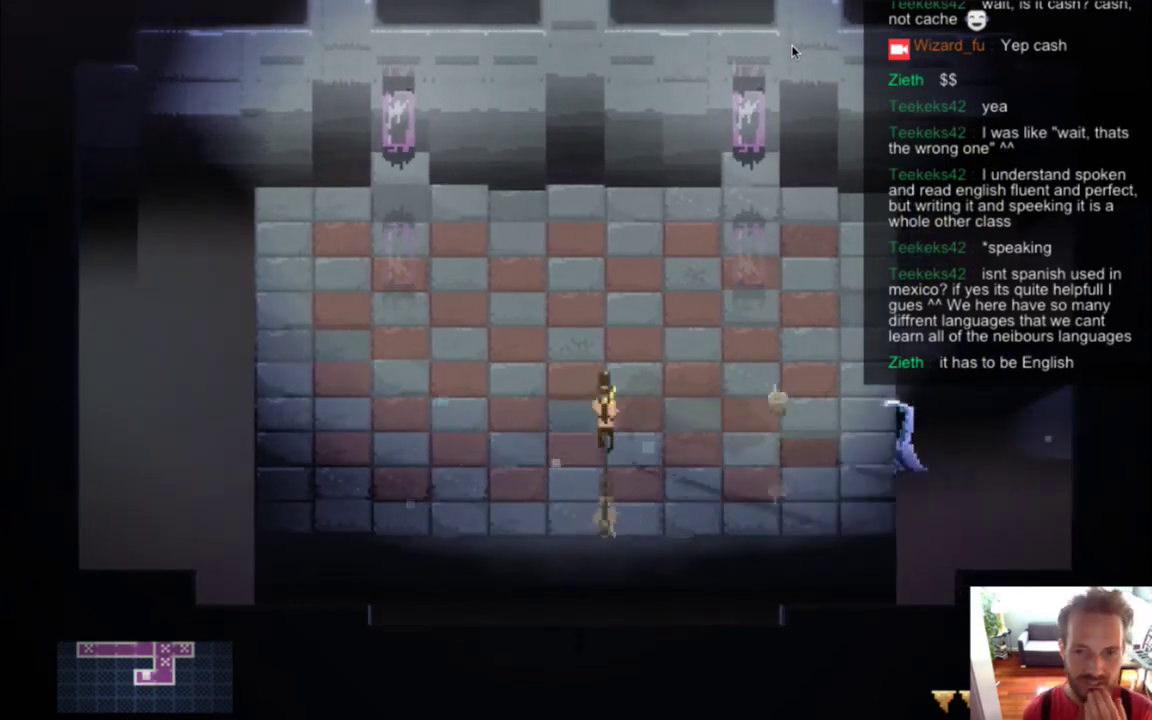
key("Down")
key("Left")
key("Left")
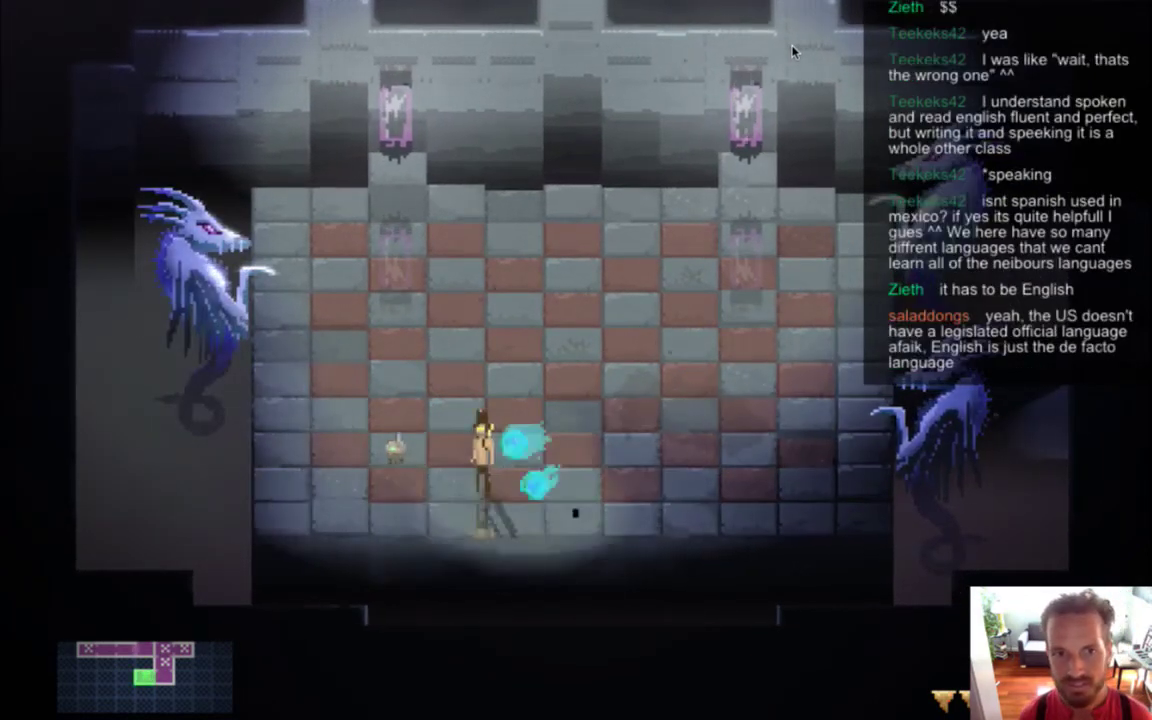
key("Right")
key("Up")
key("Left")
key("Left")
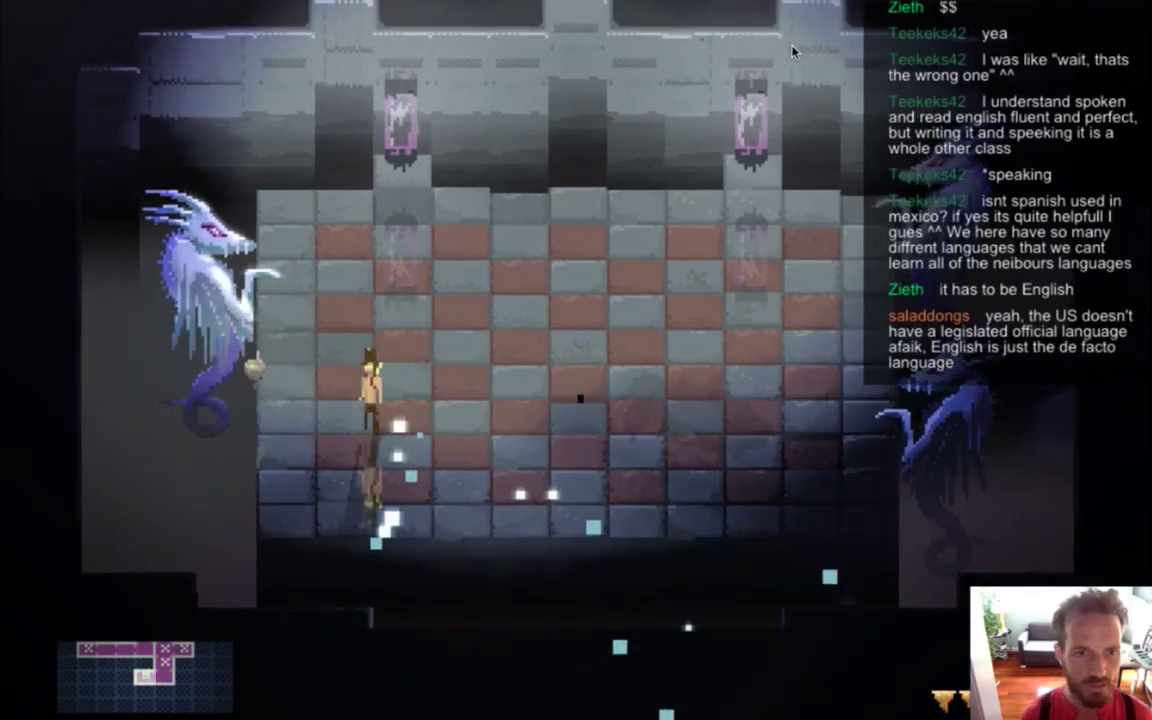
key("Right")
key("Down")
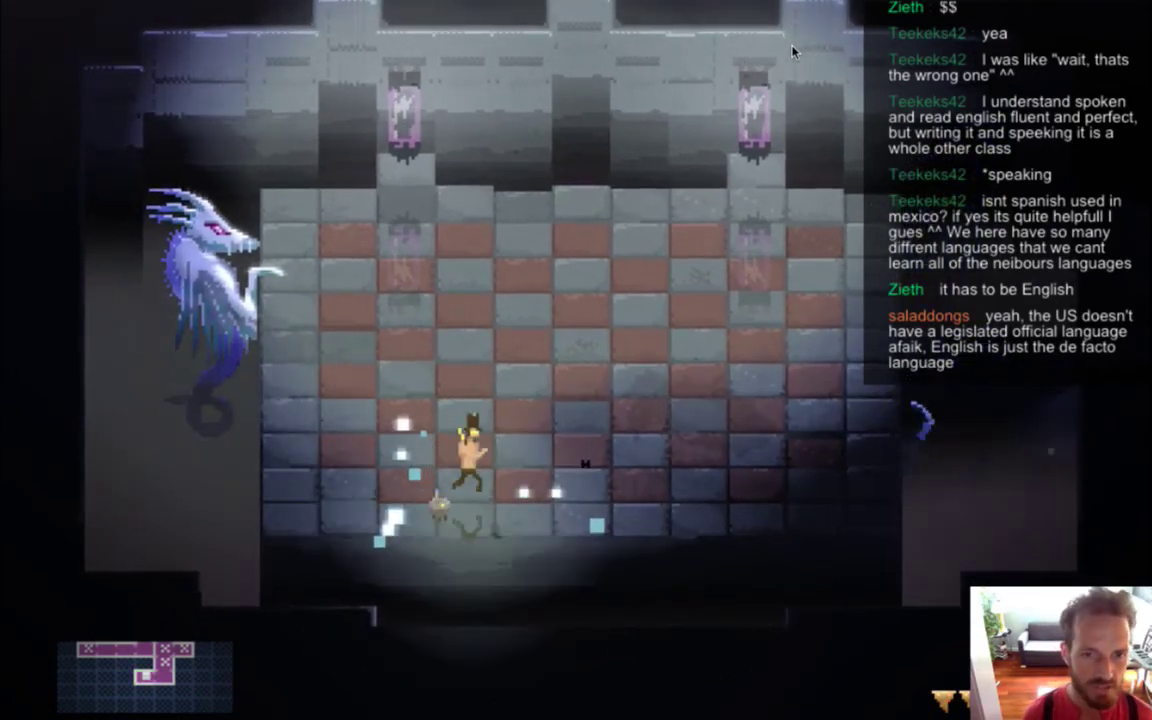
key("Right")
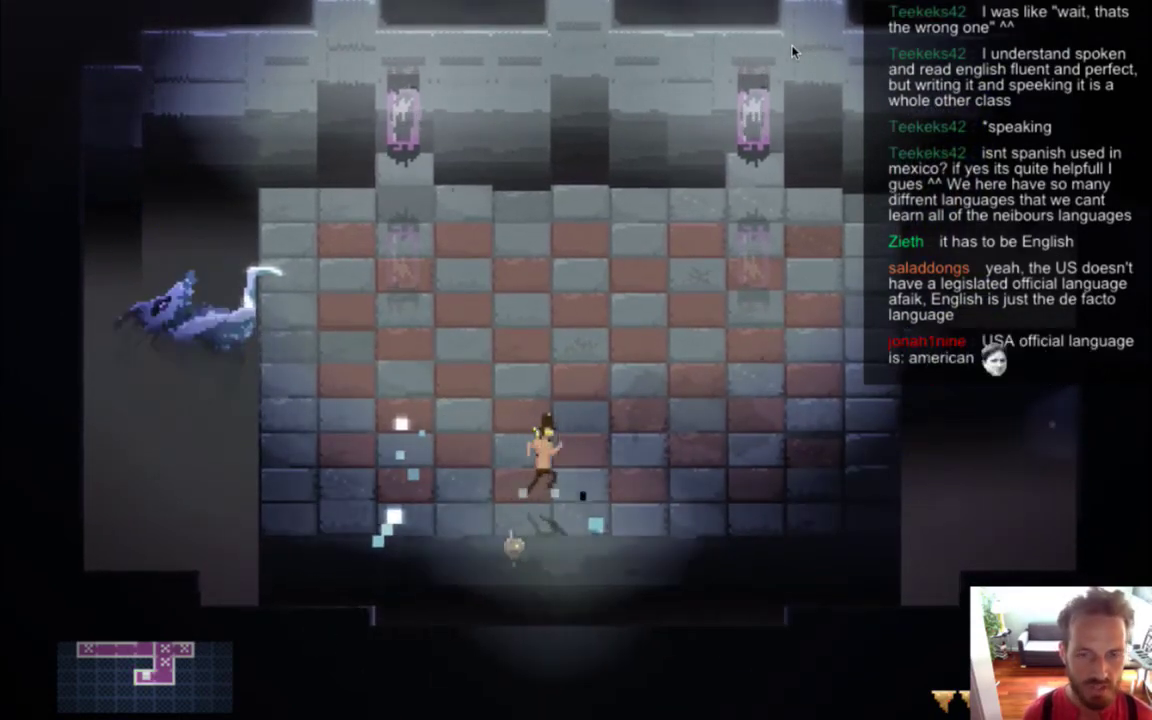
key("Left")
key("Up")
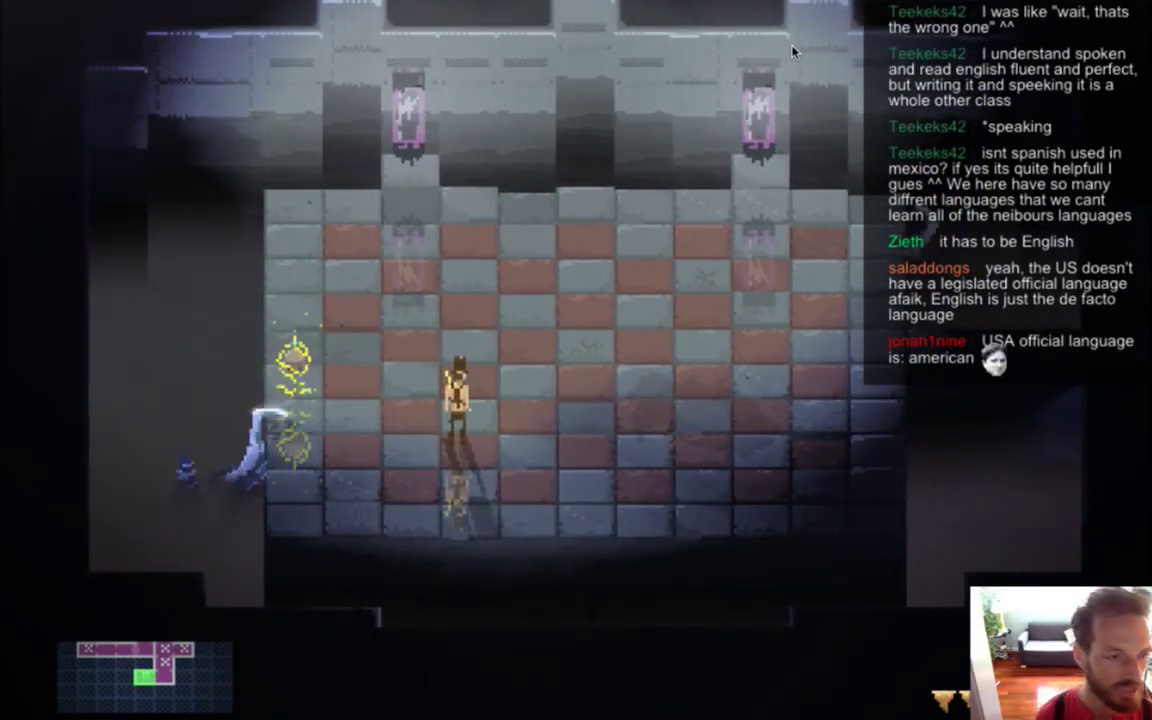
key("Right")
key("Down")
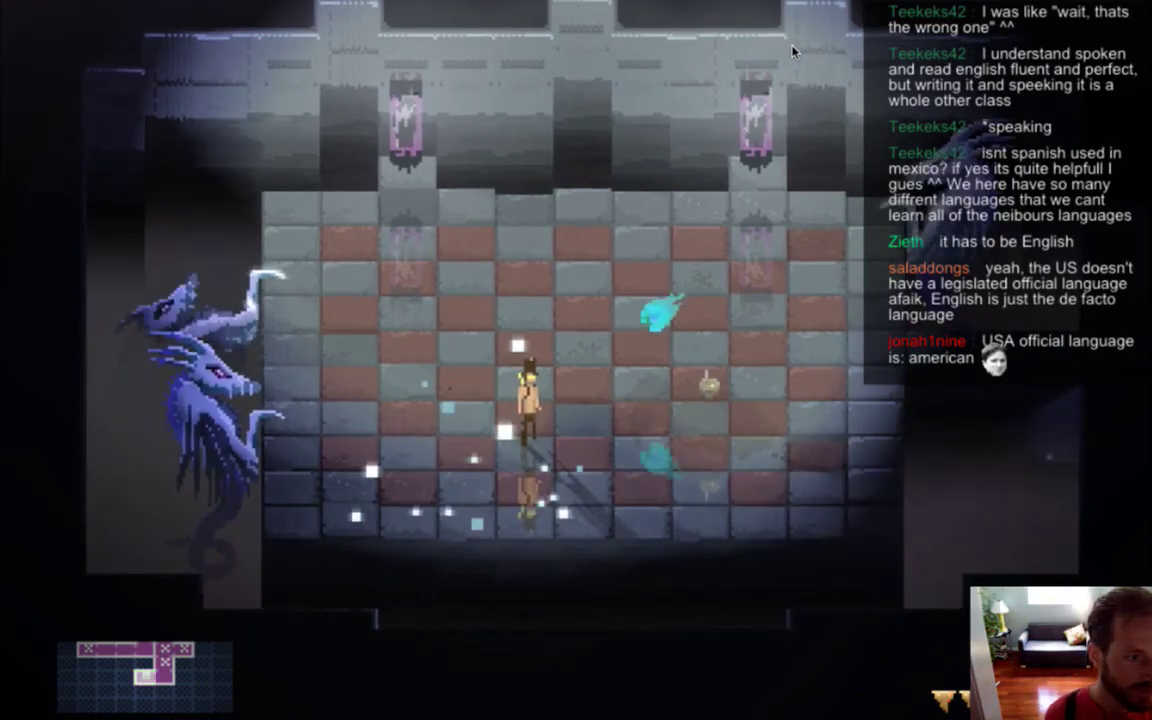
key("Up")
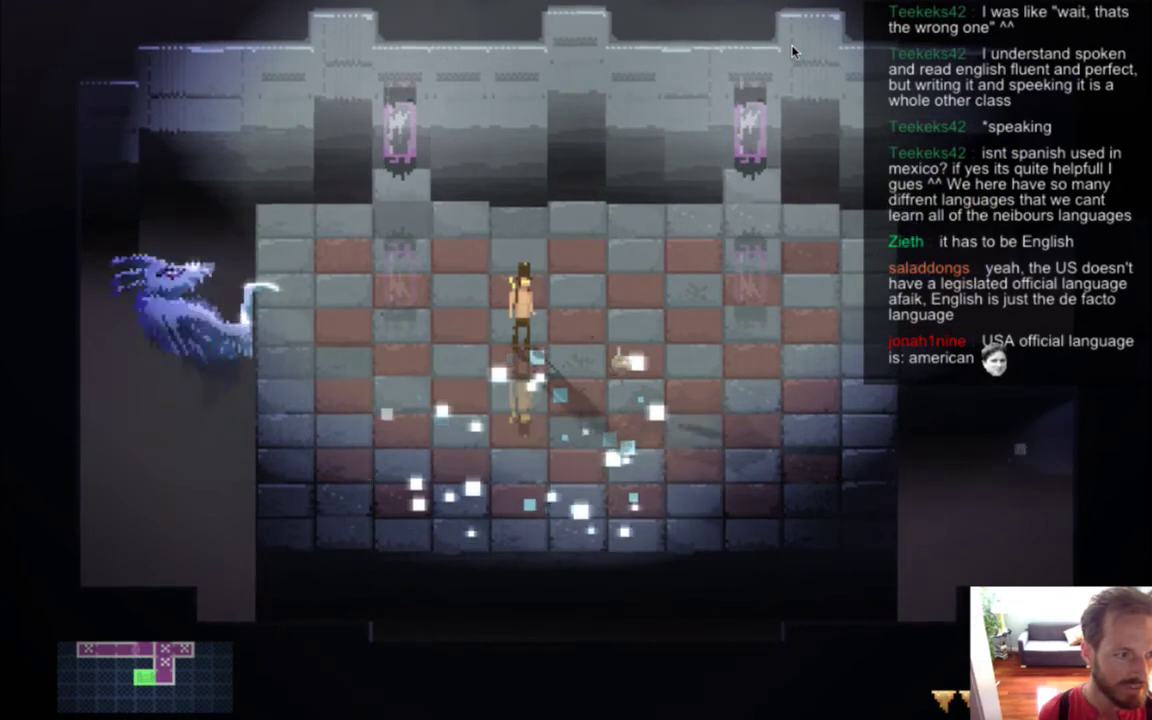
key("Right")
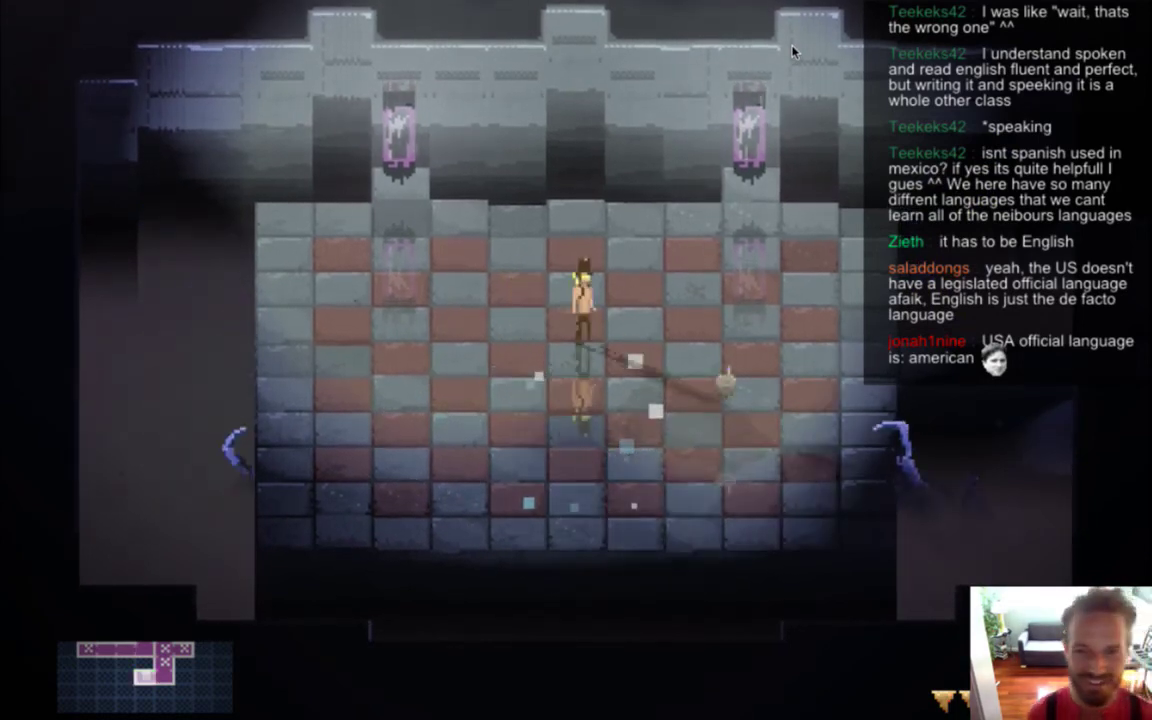
key("Down")
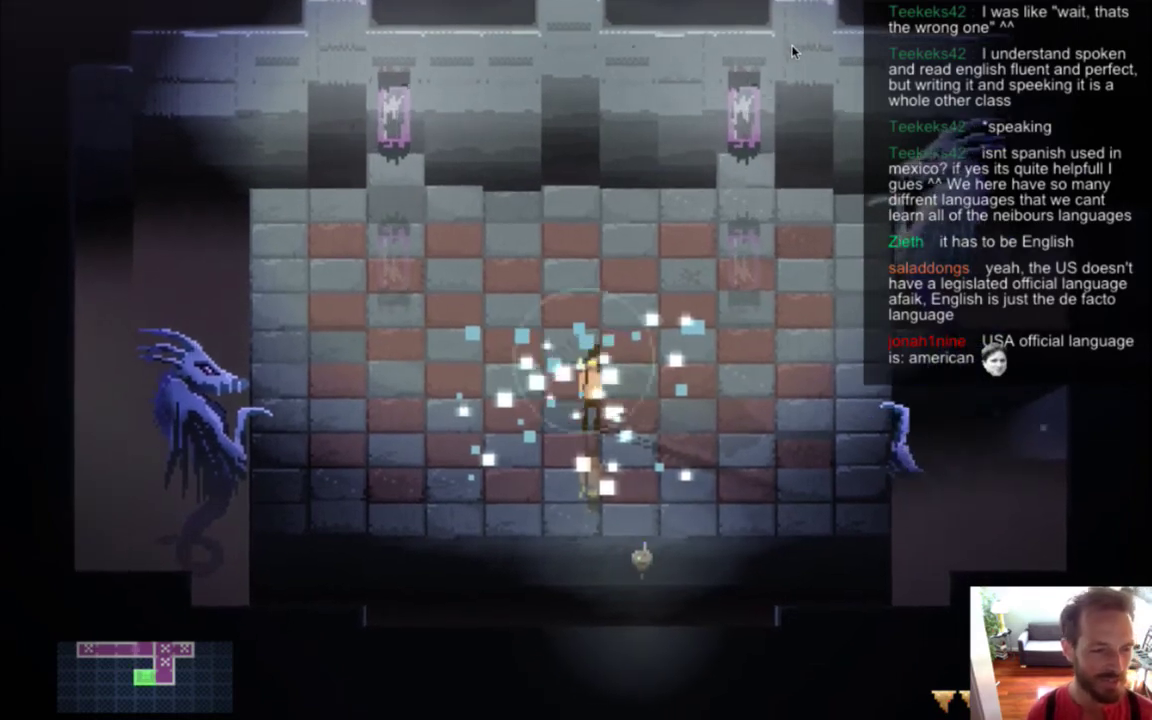
key("Right")
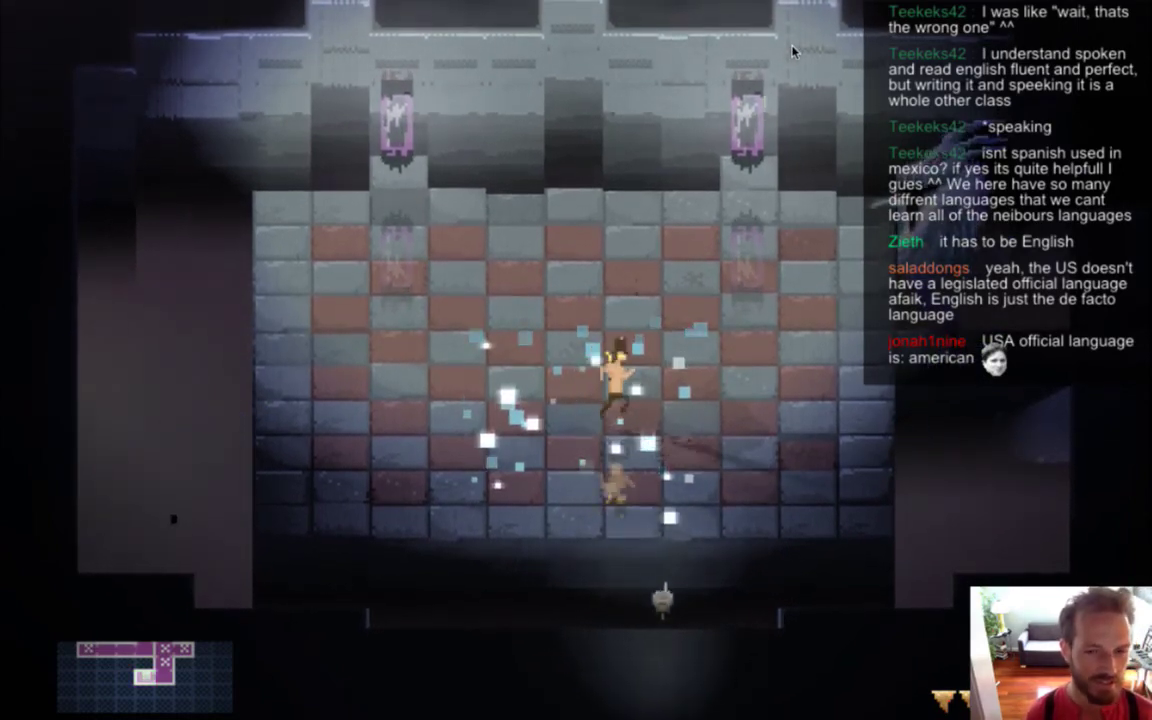
key("Left")
key("Left")
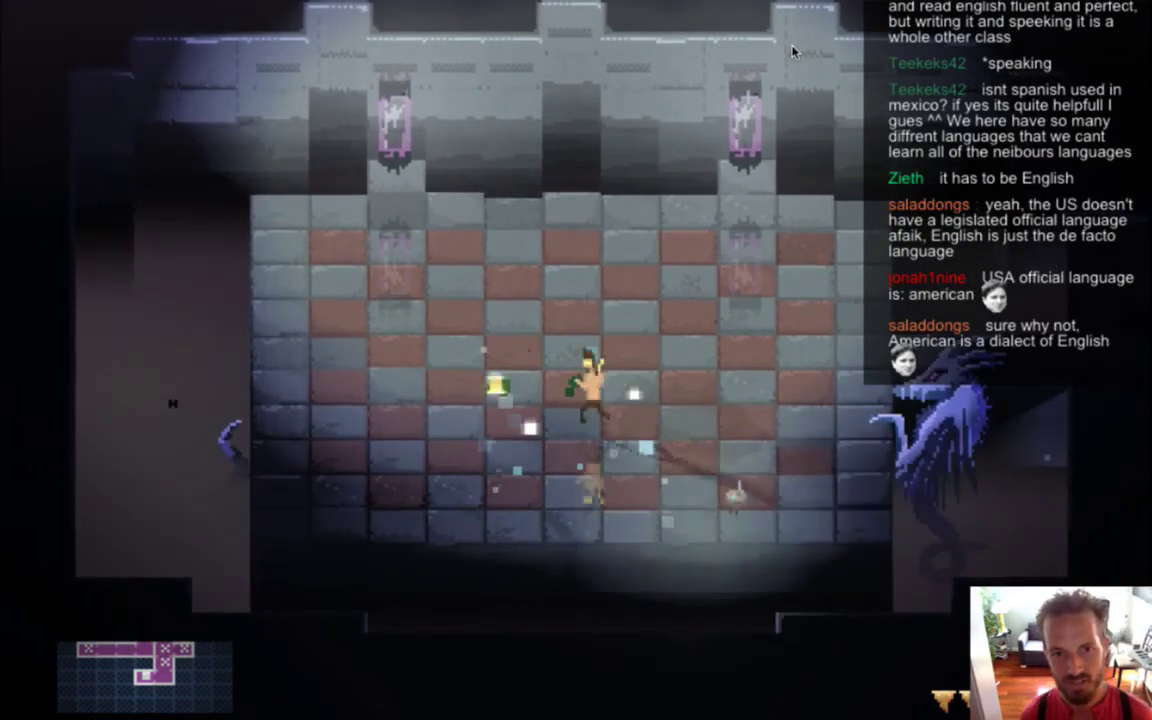
Move the hero around the ice dragon room to examine the dragons' emerging and shooting animations in play, and quit the game
key("Down")
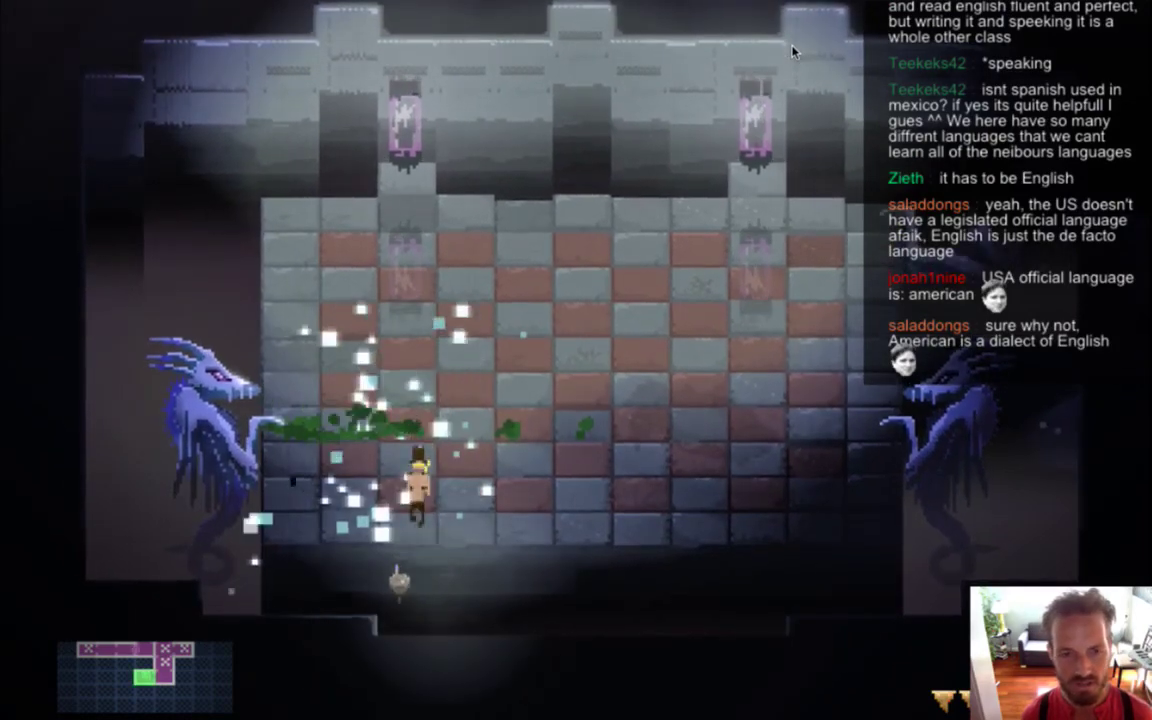
key("Right")
key("Up")
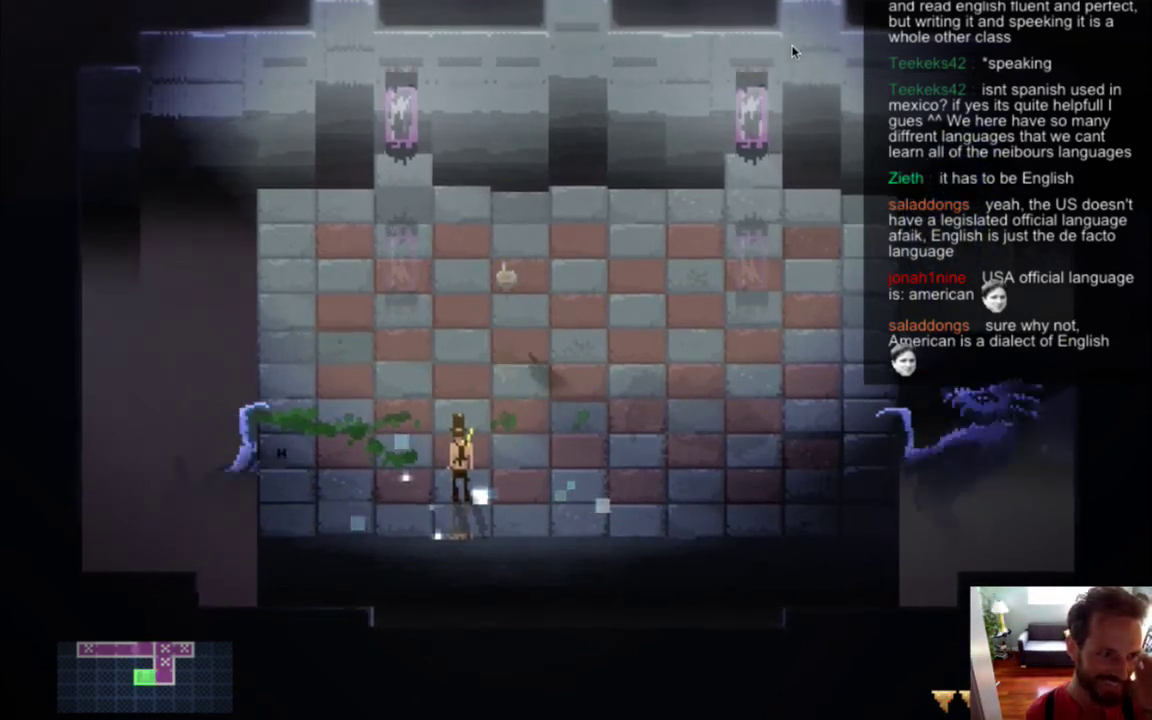
key("Right")
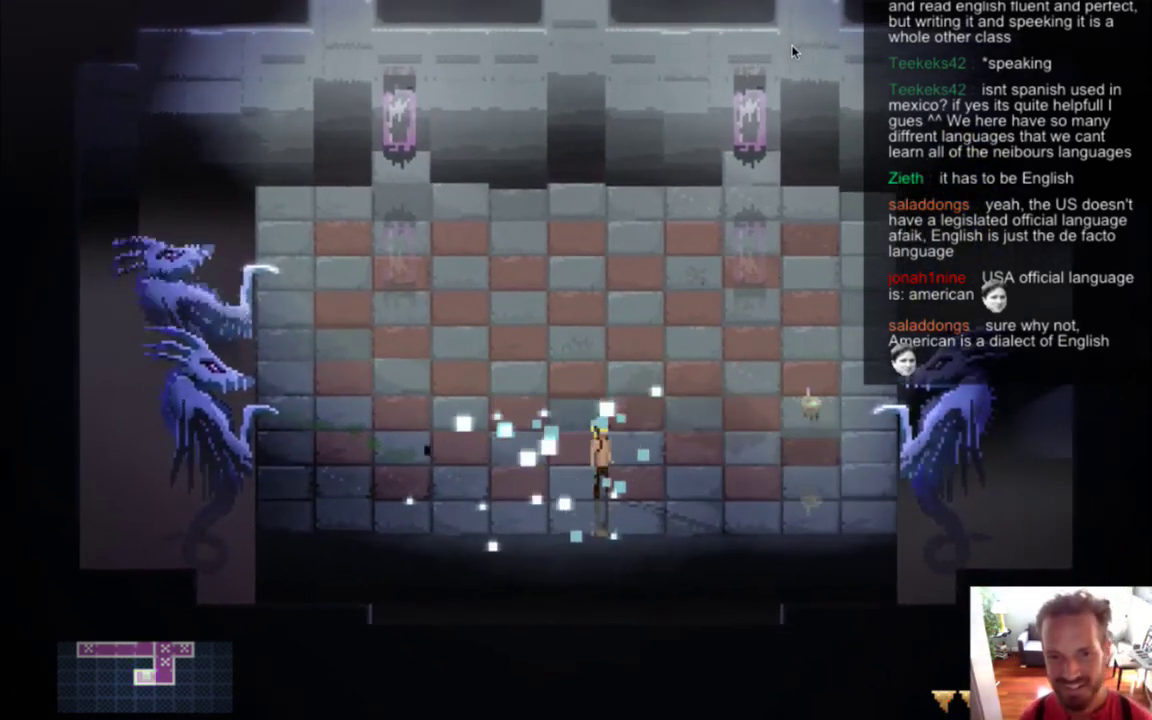
key("Left")
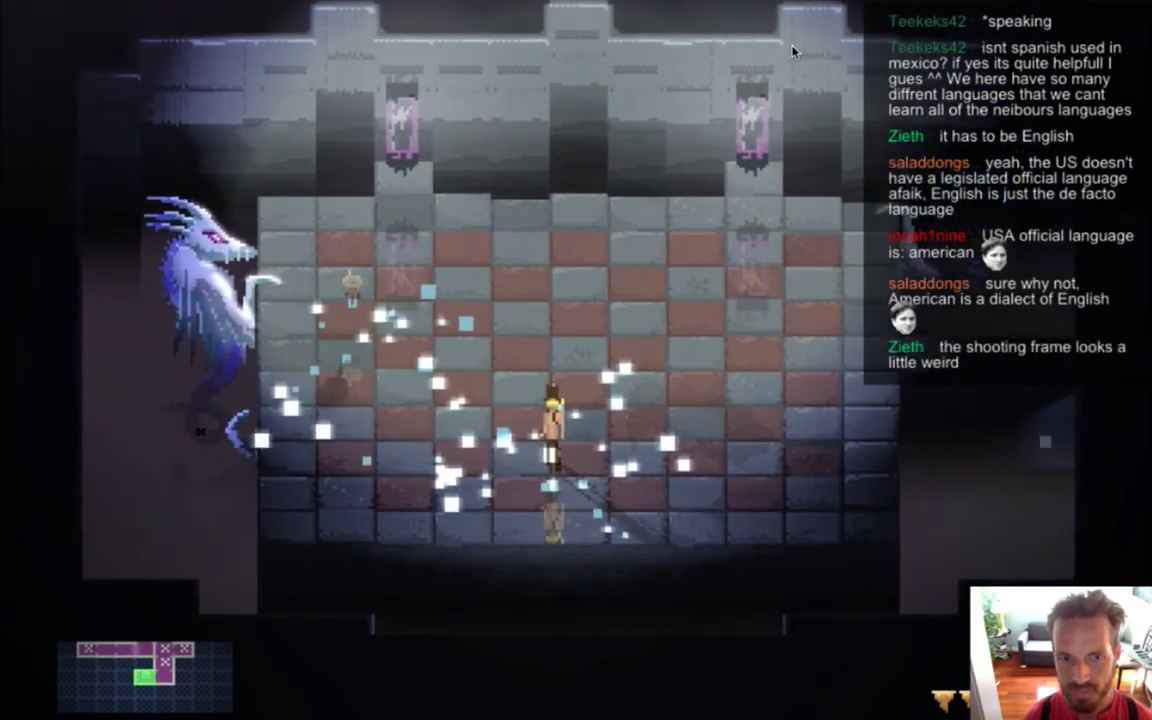
key("Right")
key("Up")
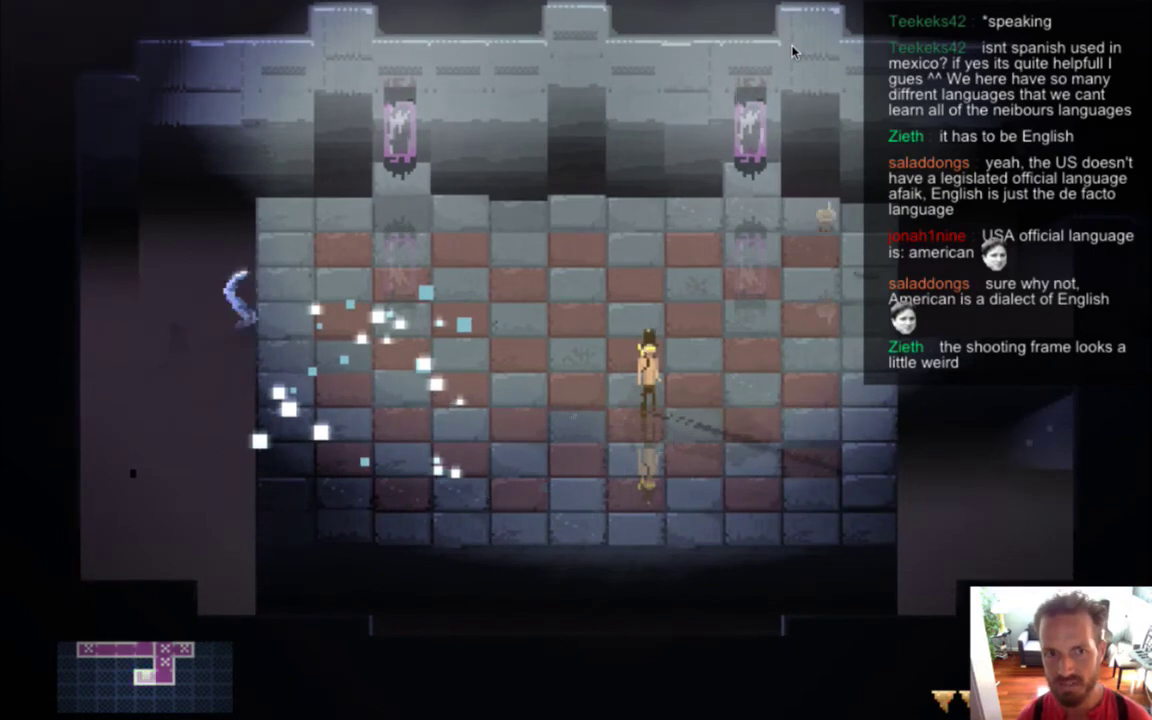
key("Left")
key("Right")
key("Up")
key("Right")
key("Up")
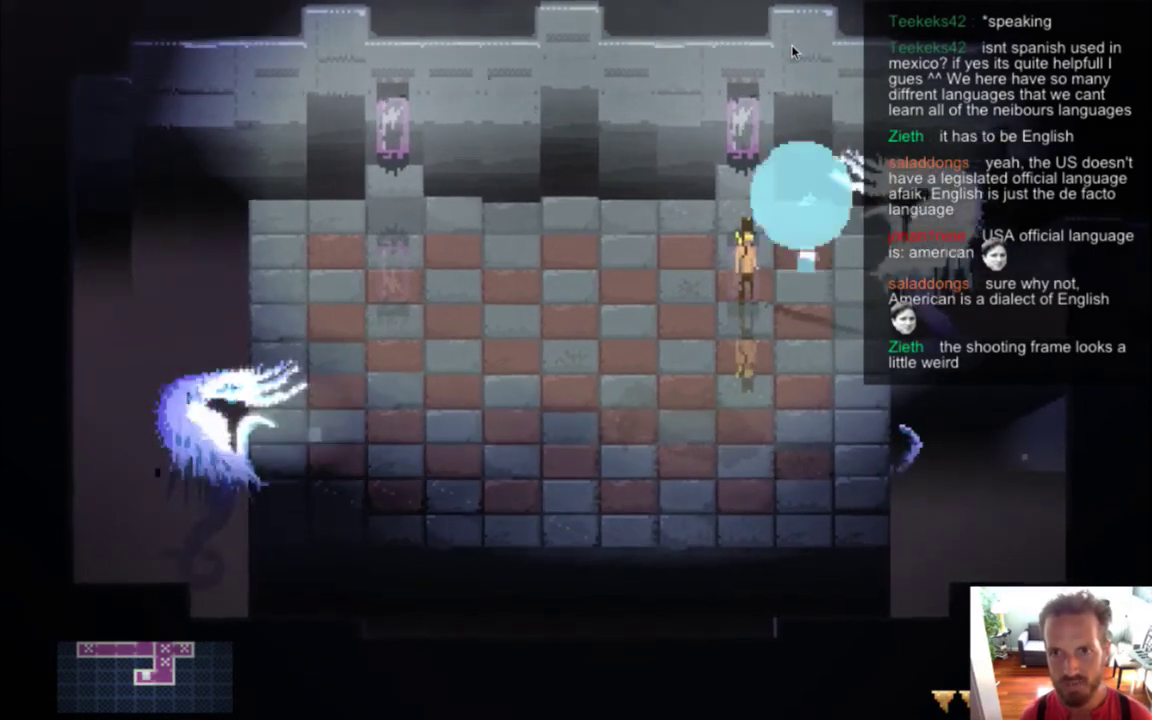
key("Left")
key("Left")
key("Down")
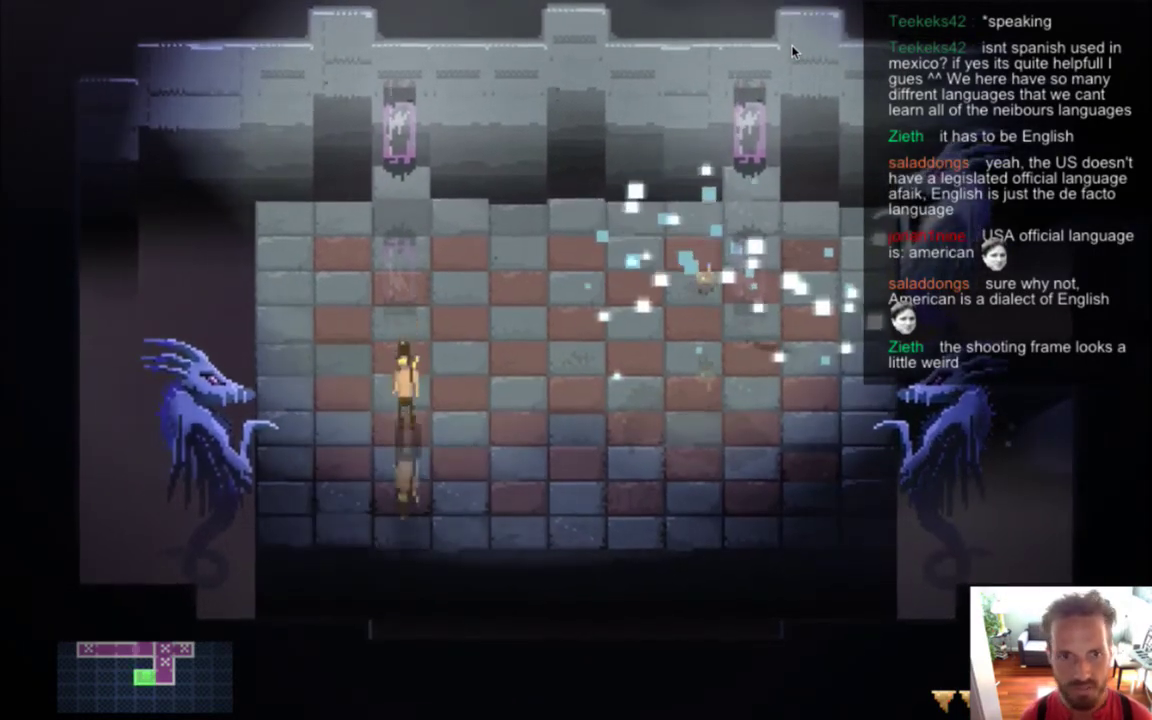
key("Left")
key("Up")
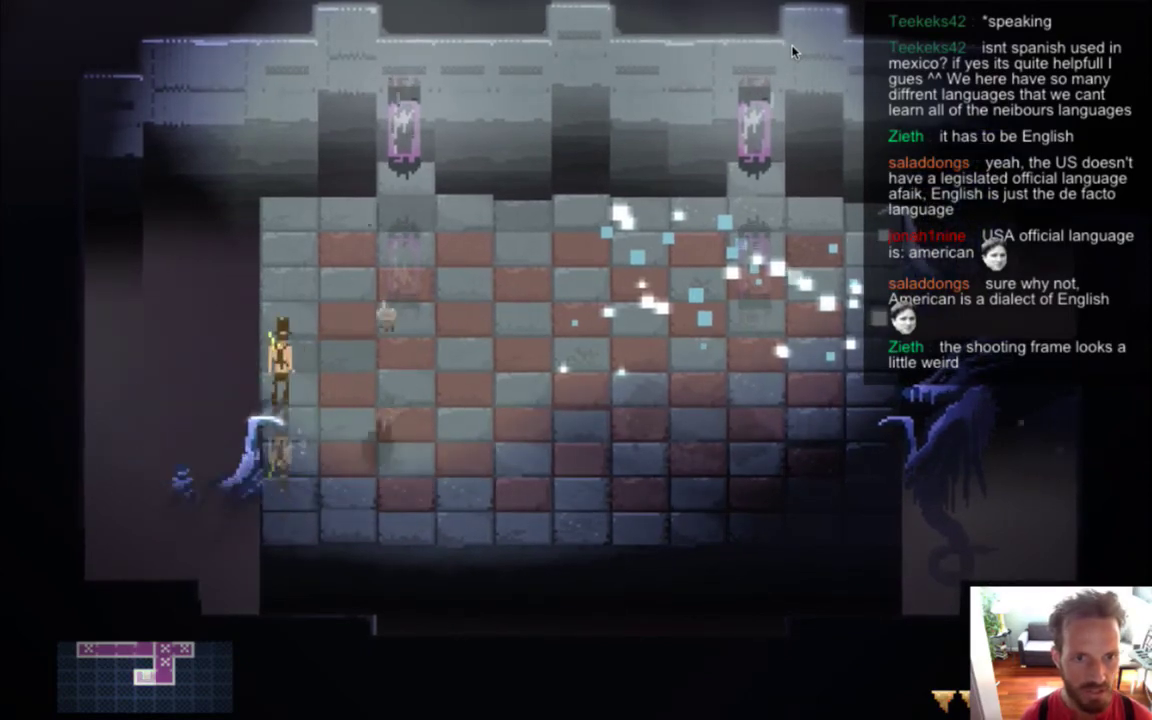
key("Down")
key("Right")
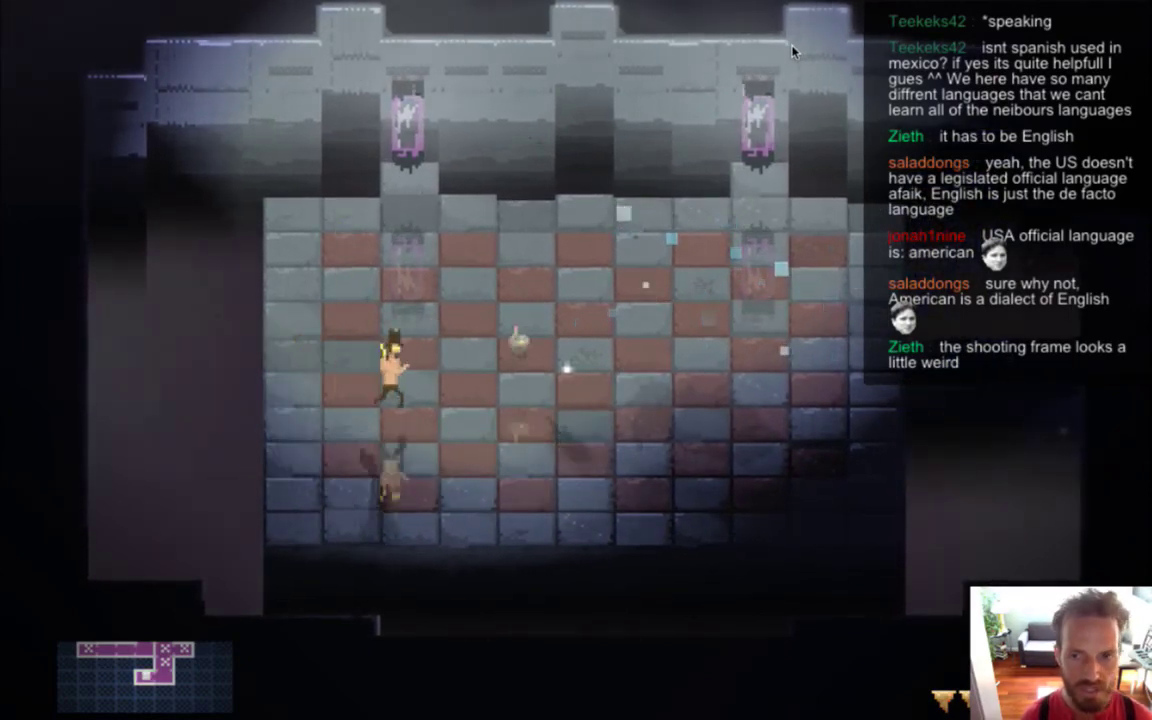
key("Left")
key("Right")
key("Up")
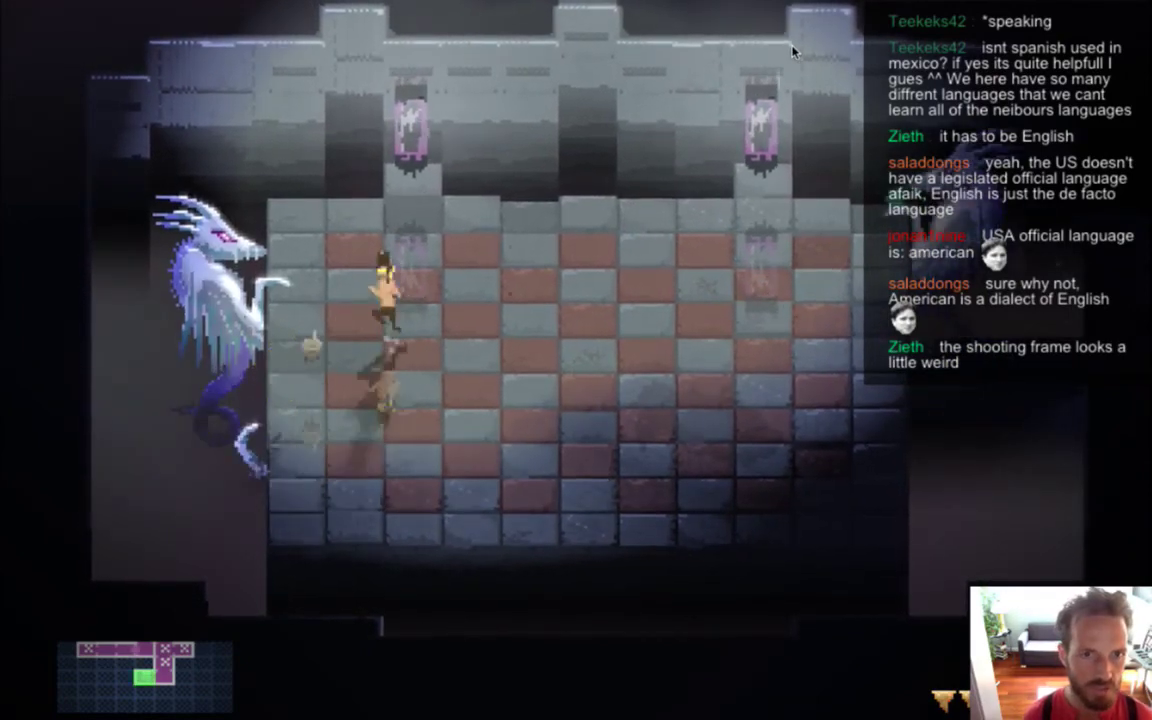
key("Left")
key("Down")
key("Right")
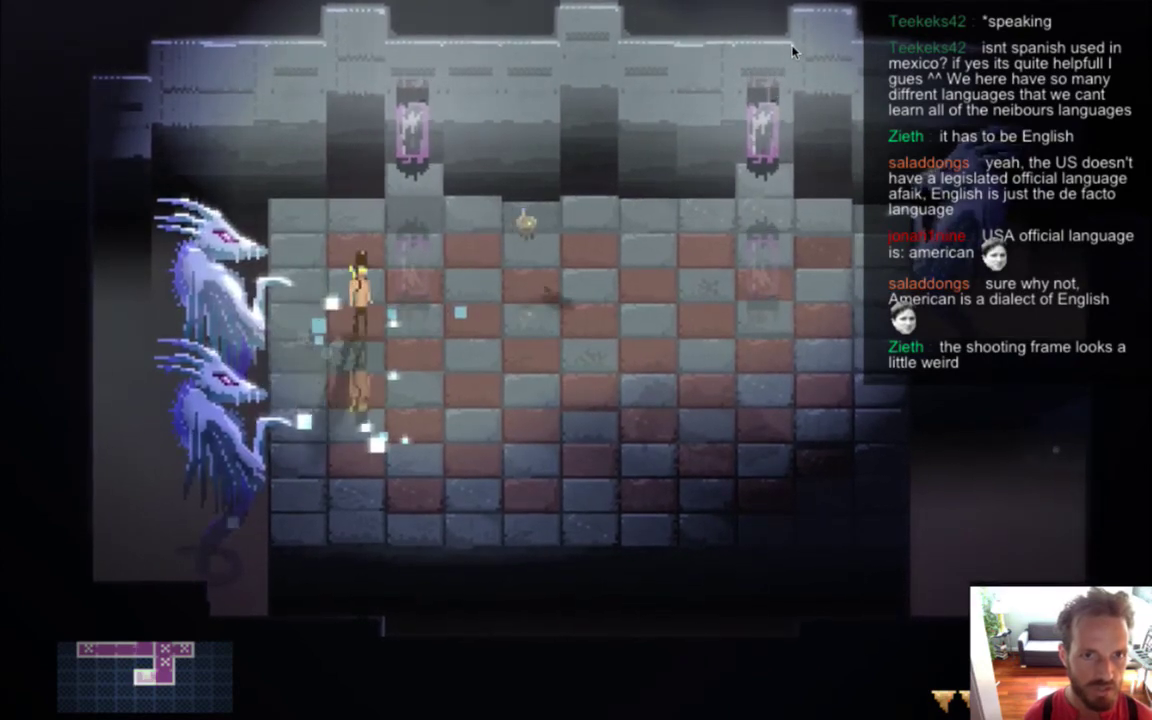
key("Up")
key("Left")
key("Right")
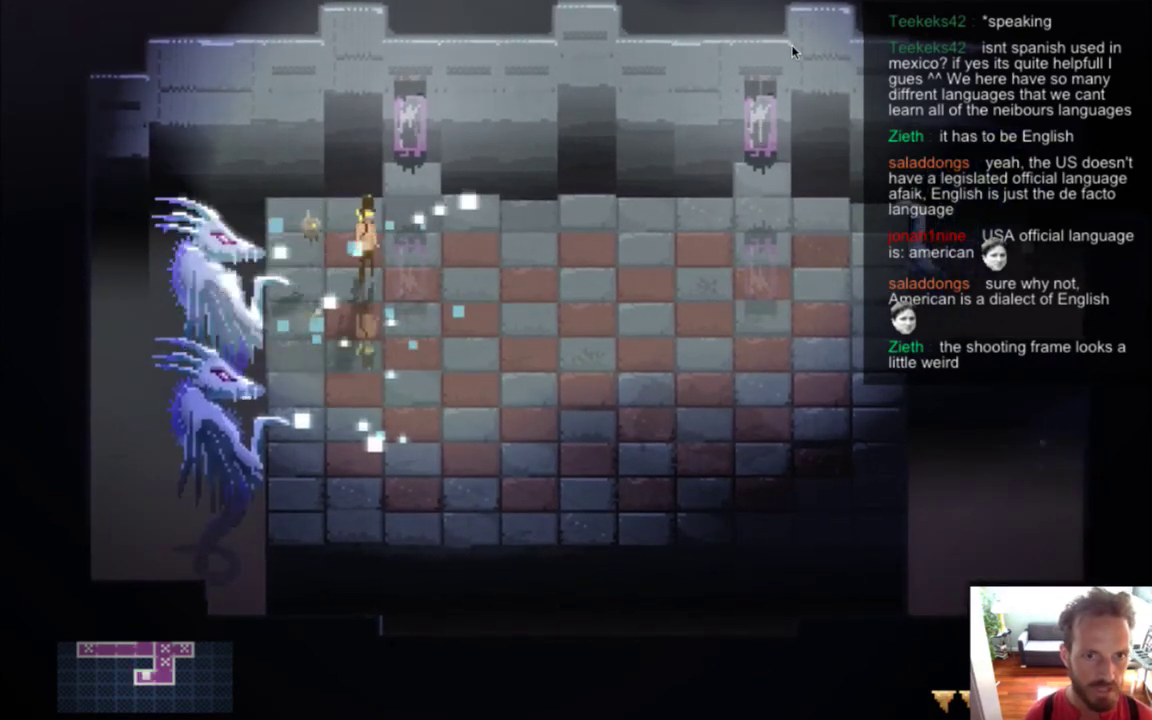
key("super+q")
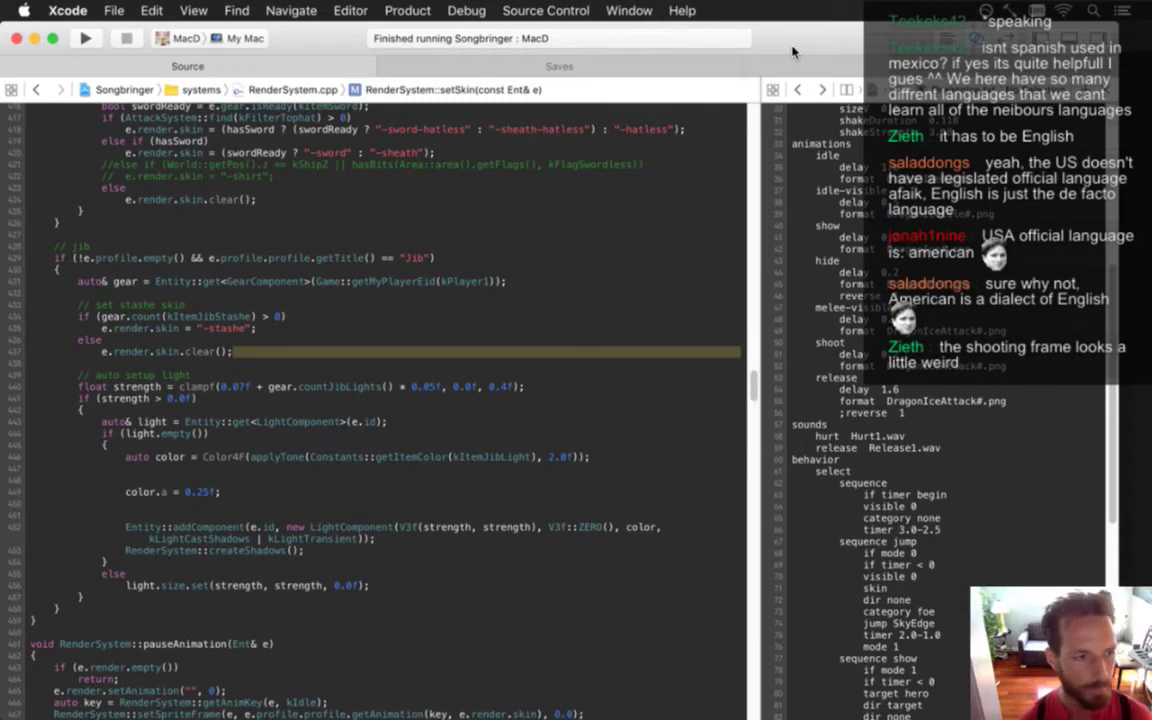
Switch to Photoshop and compare frames 6, 7 and 8 of the dragon's emergence animation
key("super+Tab")
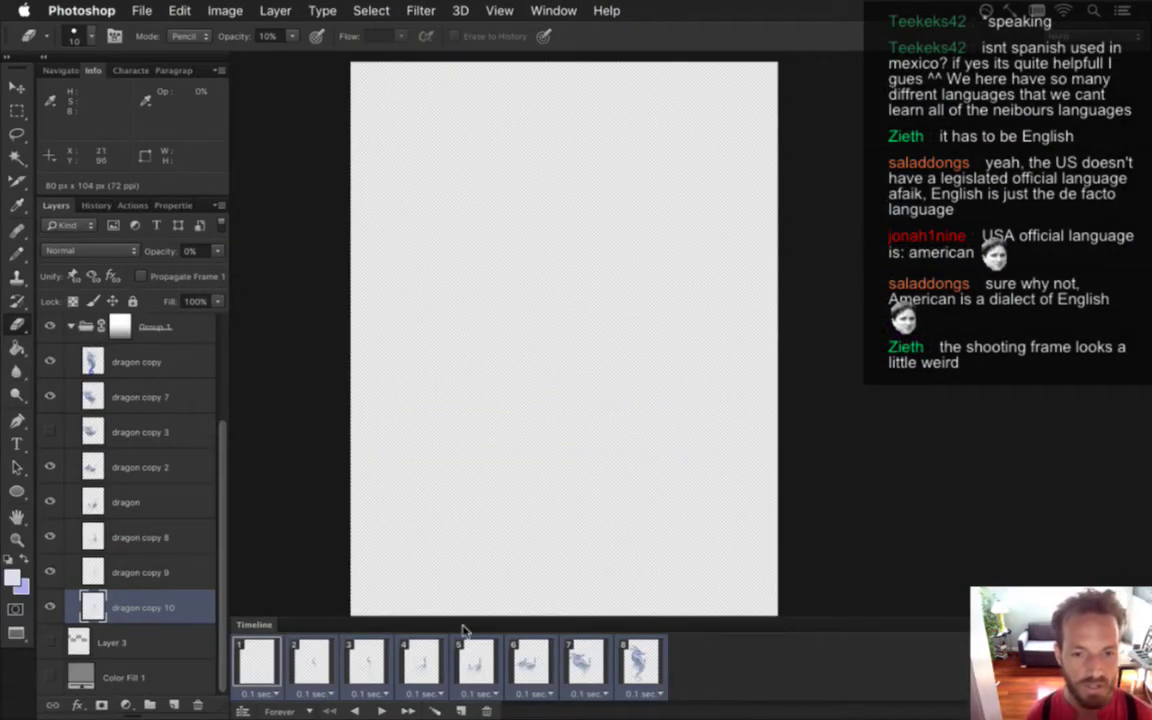
left_click(544, 662)
left_click(598, 659)
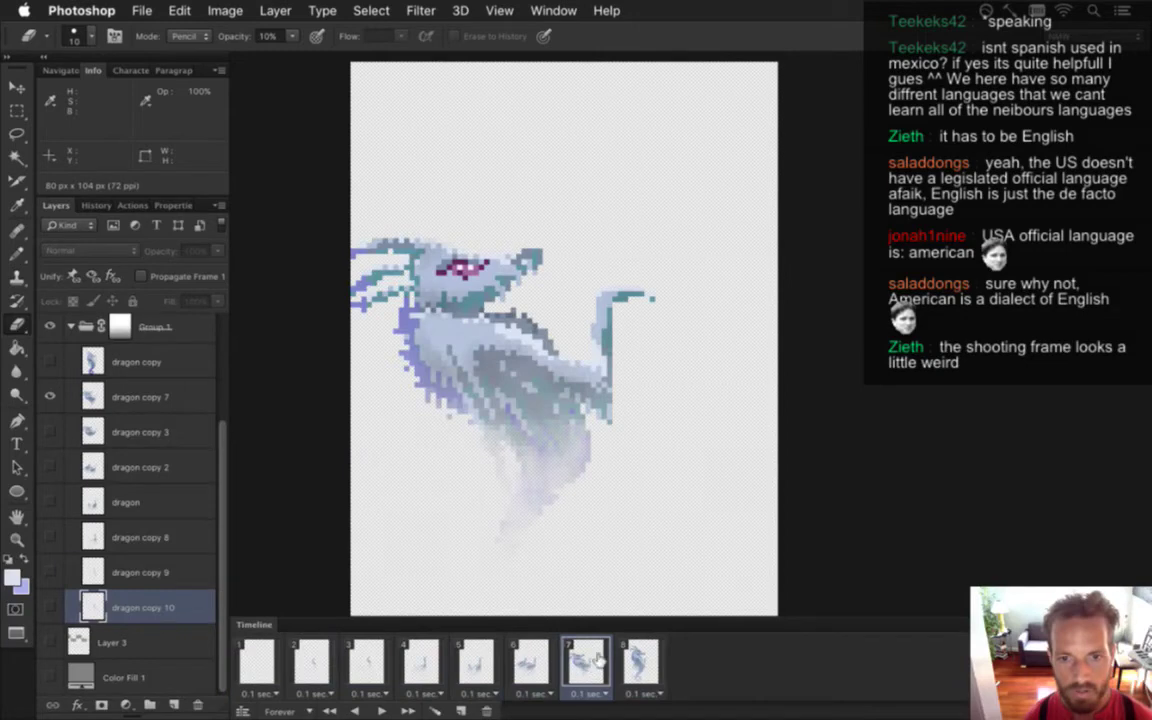
left_click(648, 652)
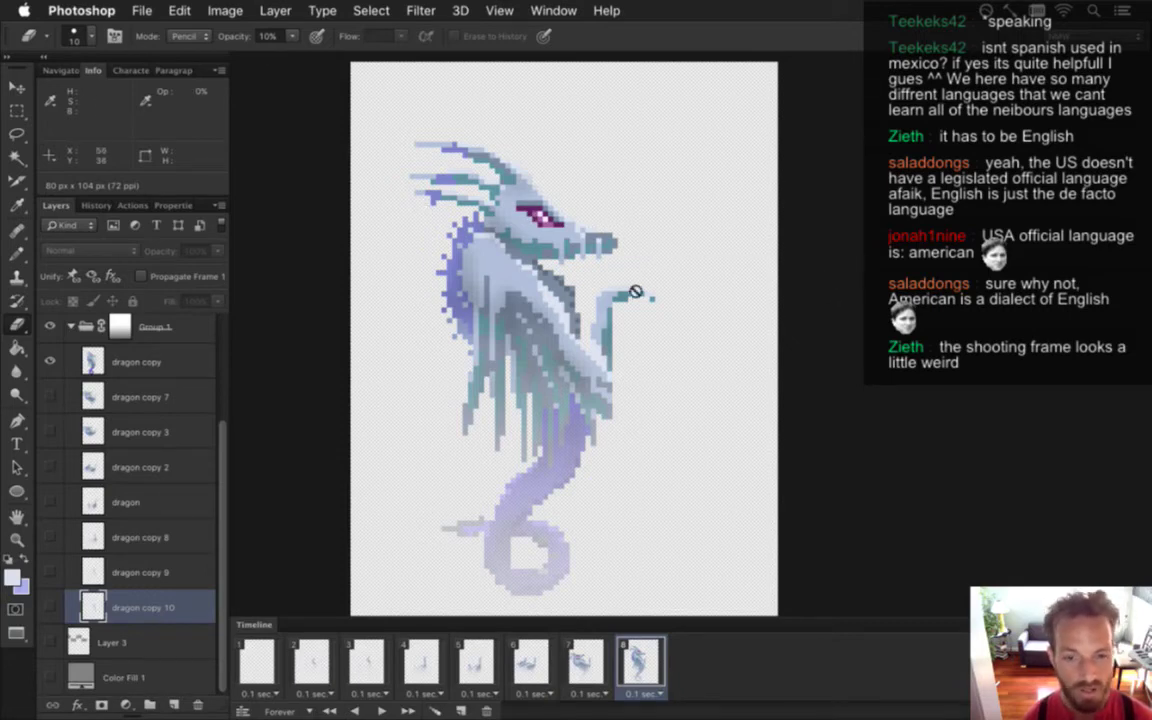
left_click(597, 682)
left_click(542, 663)
left_click(588, 661)
left_click(645, 660)
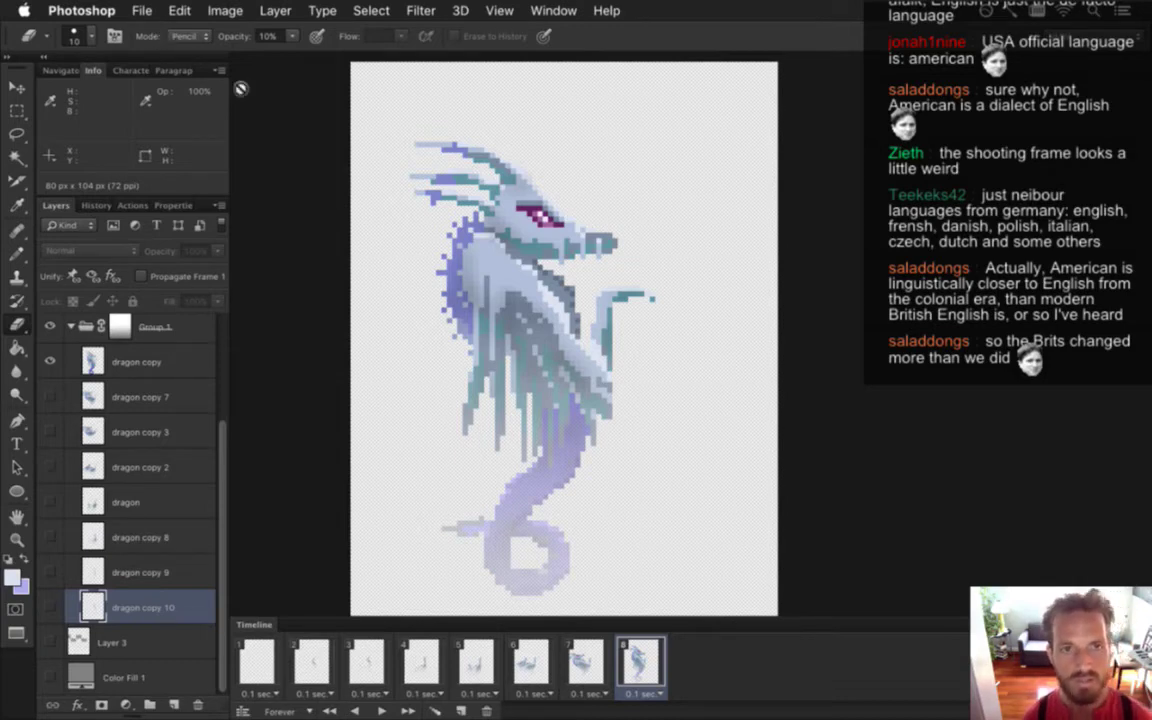
Open the recently used document DragonIceIdle.psd
left_click(563, 9)
left_click(562, 10)
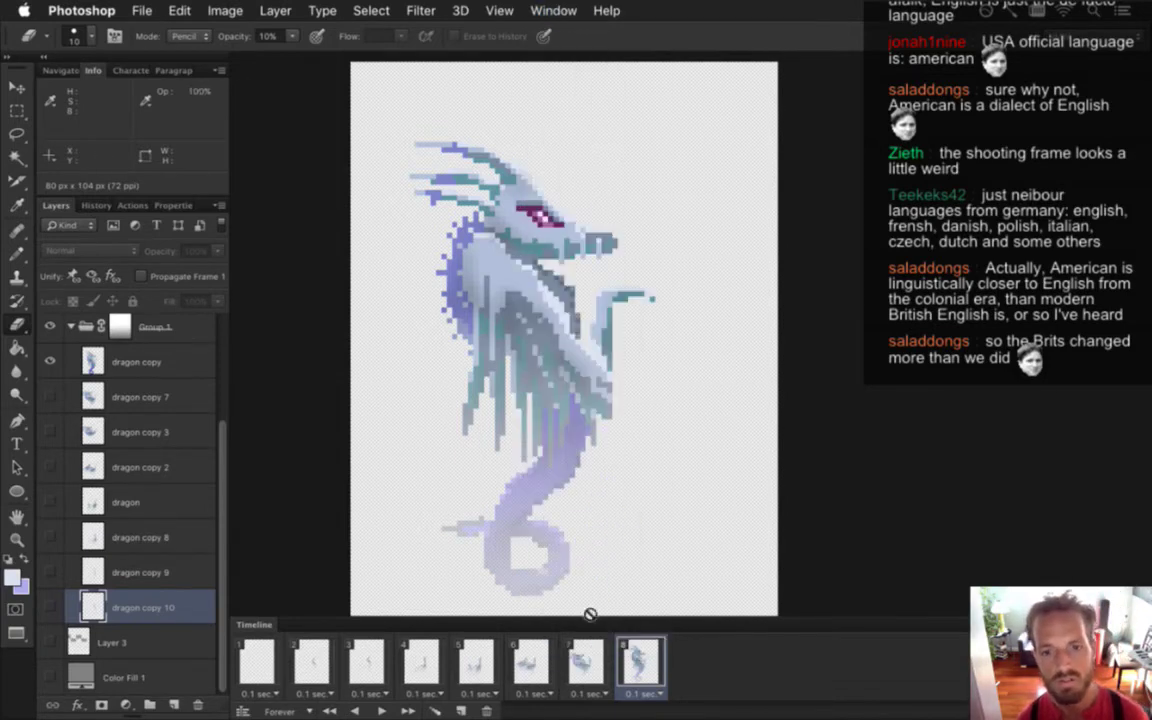
left_click(547, 9)
left_click(280, 201)
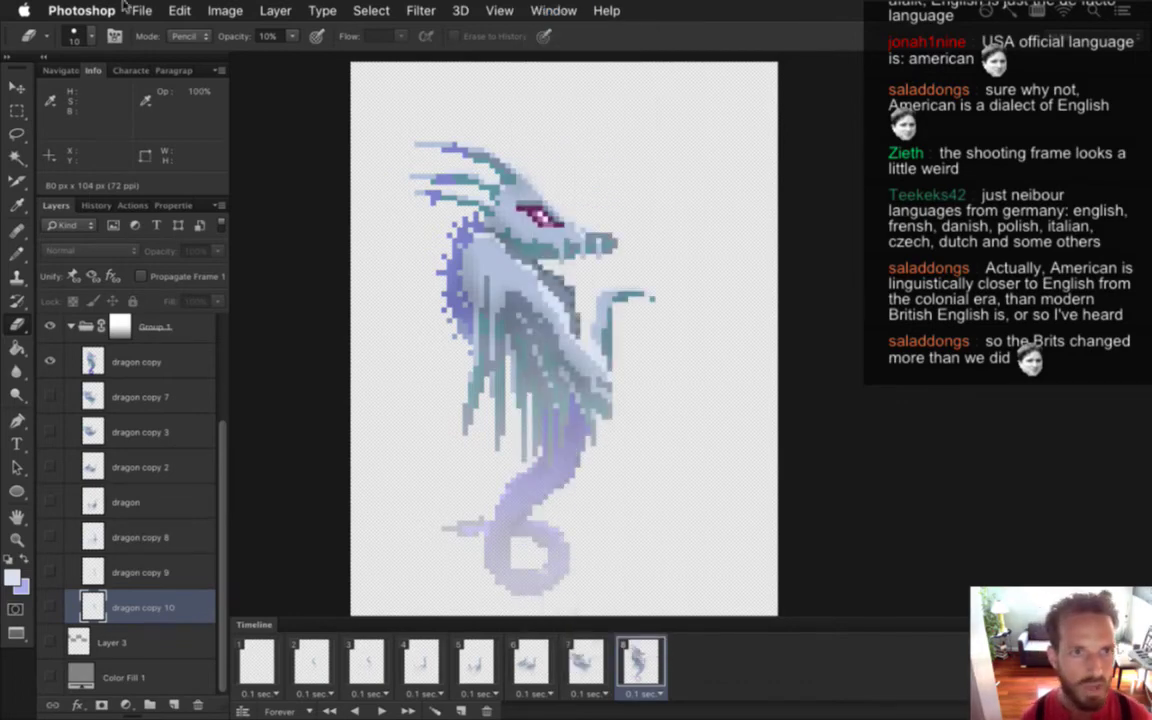
left_click(142, 10)
mouse_move(216, 118)
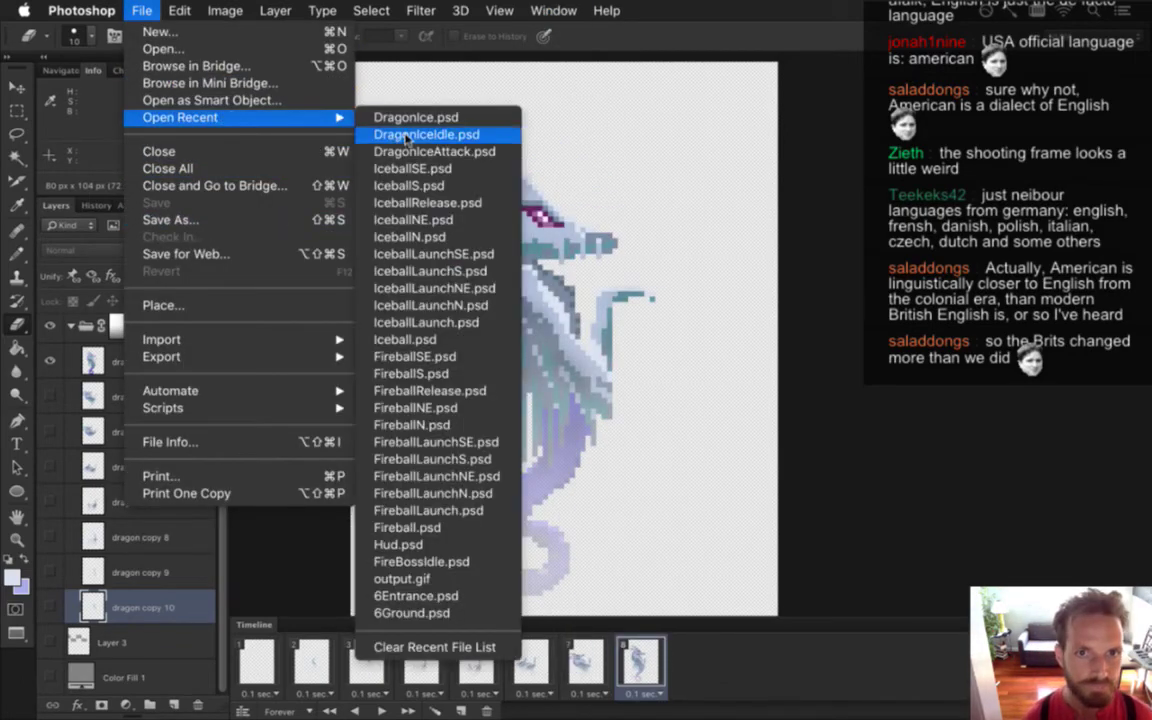
left_click(408, 135)
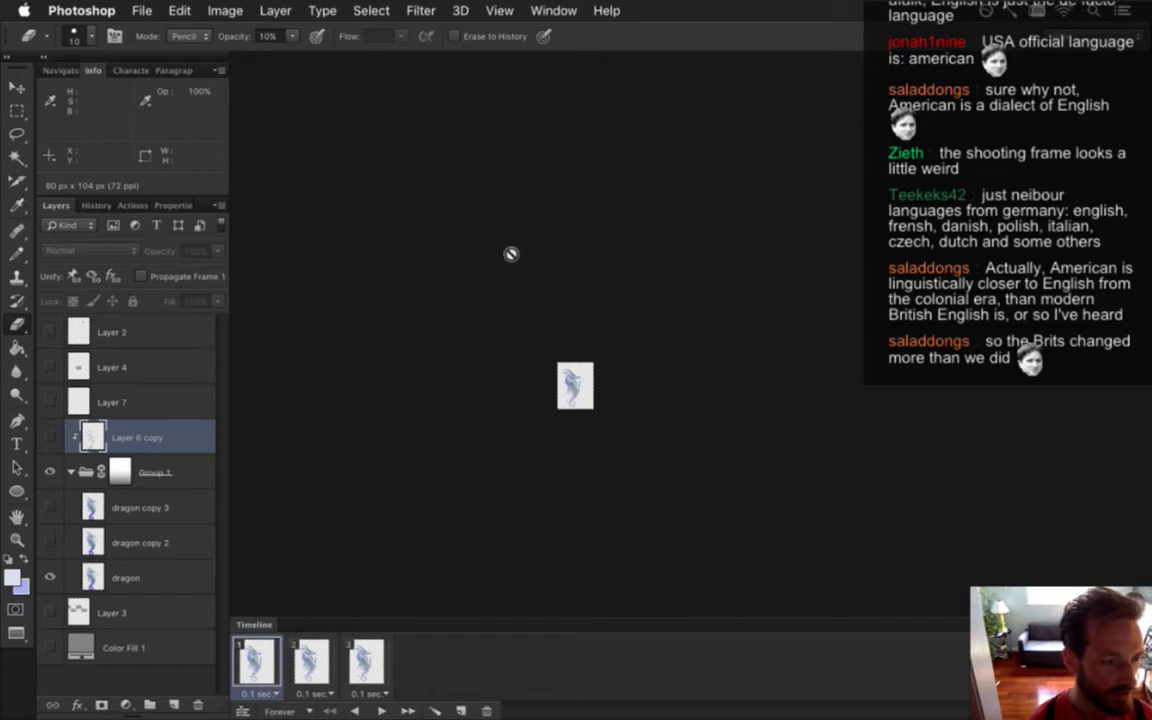
Examine the idle dragon at an enlarged size and preview its three-frame animation
left_click_drag(579, 390, 722, 428)
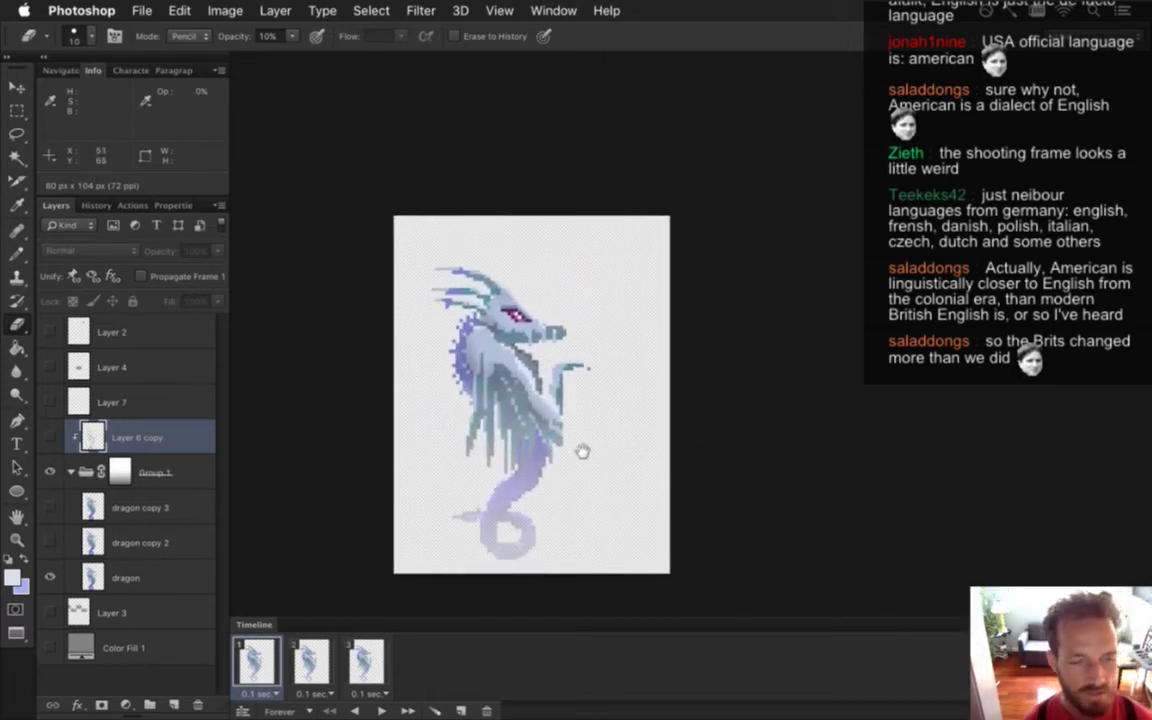
left_click_drag(582, 452, 666, 424)
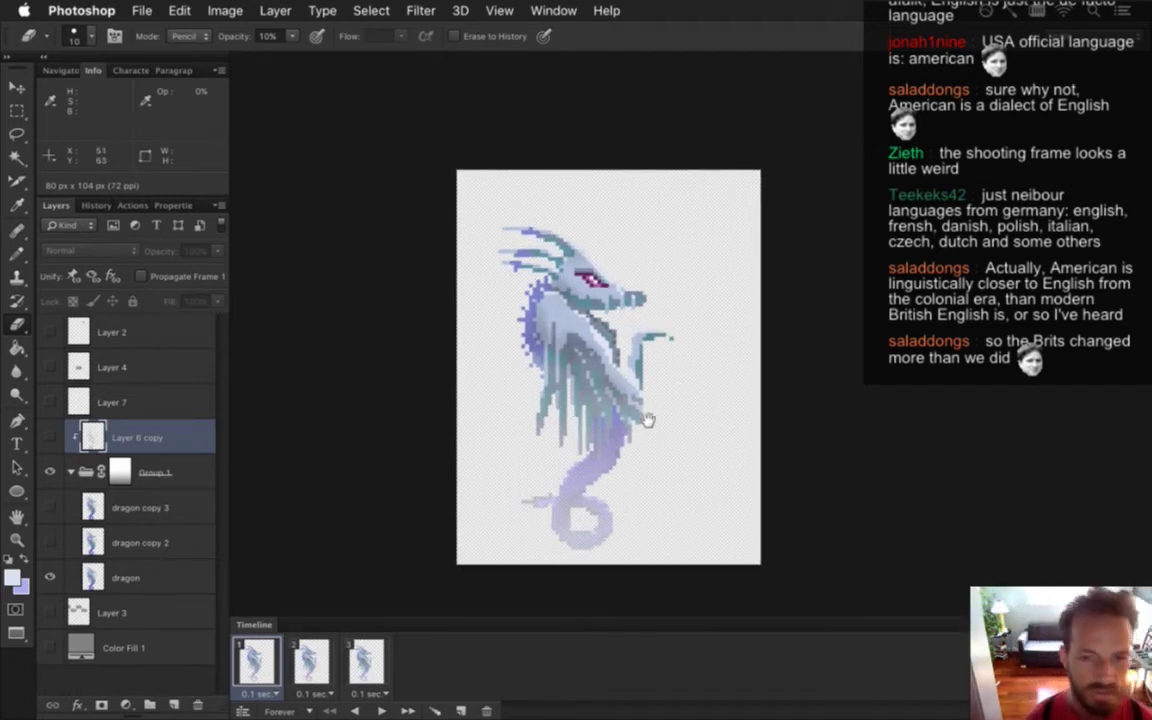
left_click_drag(635, 425, 648, 417)
scroll(630, 432, "up", 1)
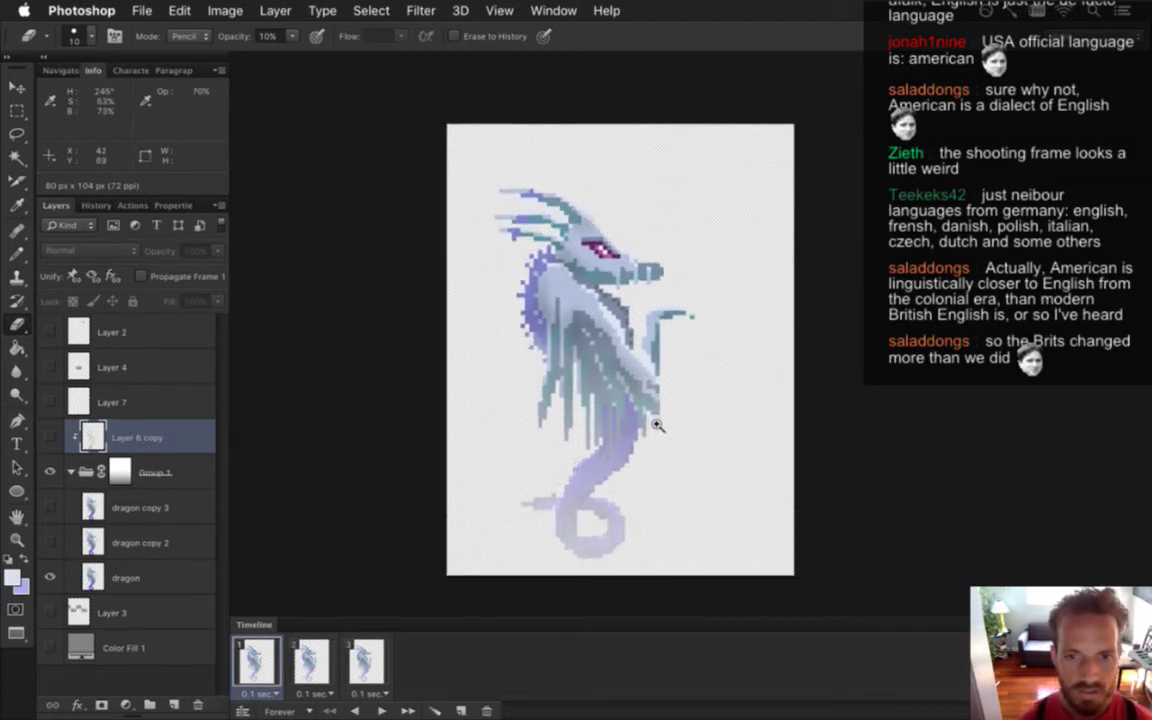
left_click(310, 657)
key("space")
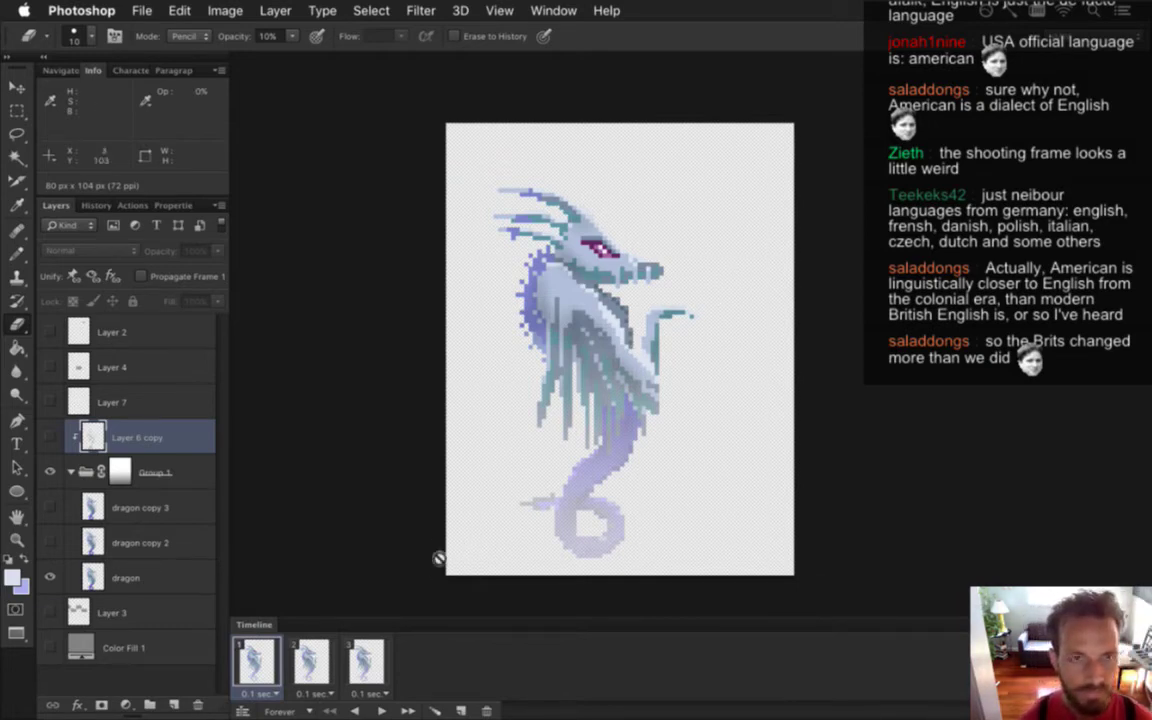
Save the idle dragon document under the new name DragonIceShoot.psd in the Foes folder
left_click(142, 9)
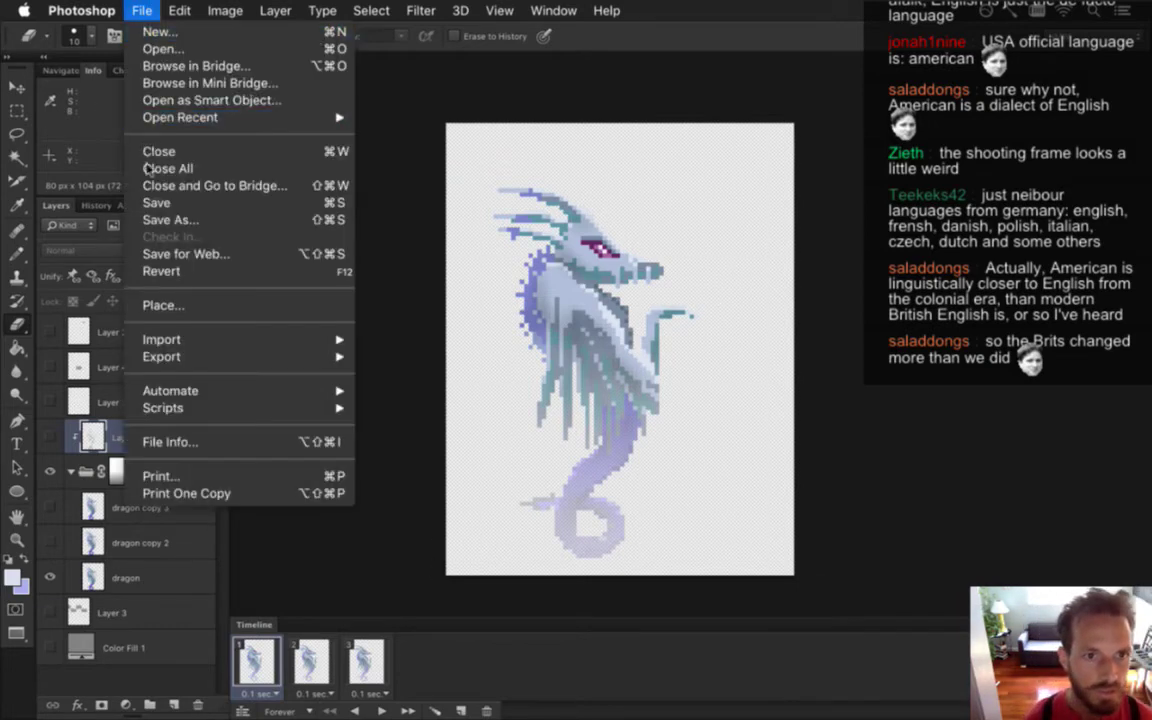
left_click(232, 221)
key("Right")
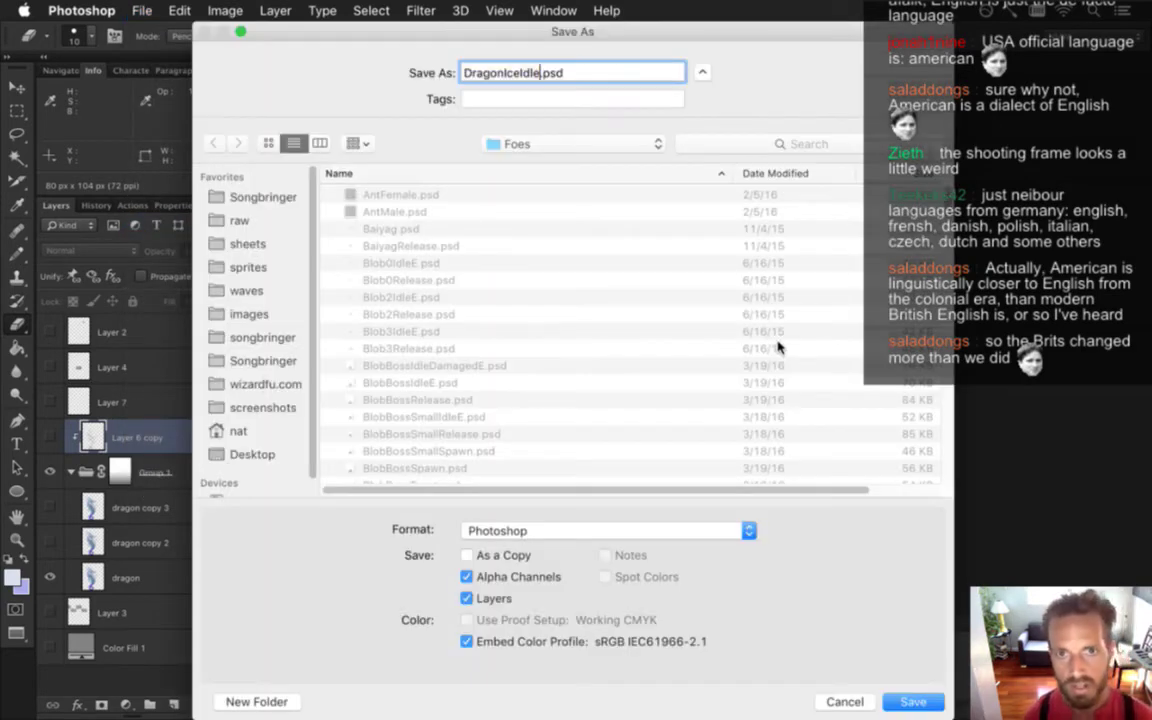
key("BackSpace")
key("BackSpace")
key("BackSpace")
key("BackSpace")
type("S")
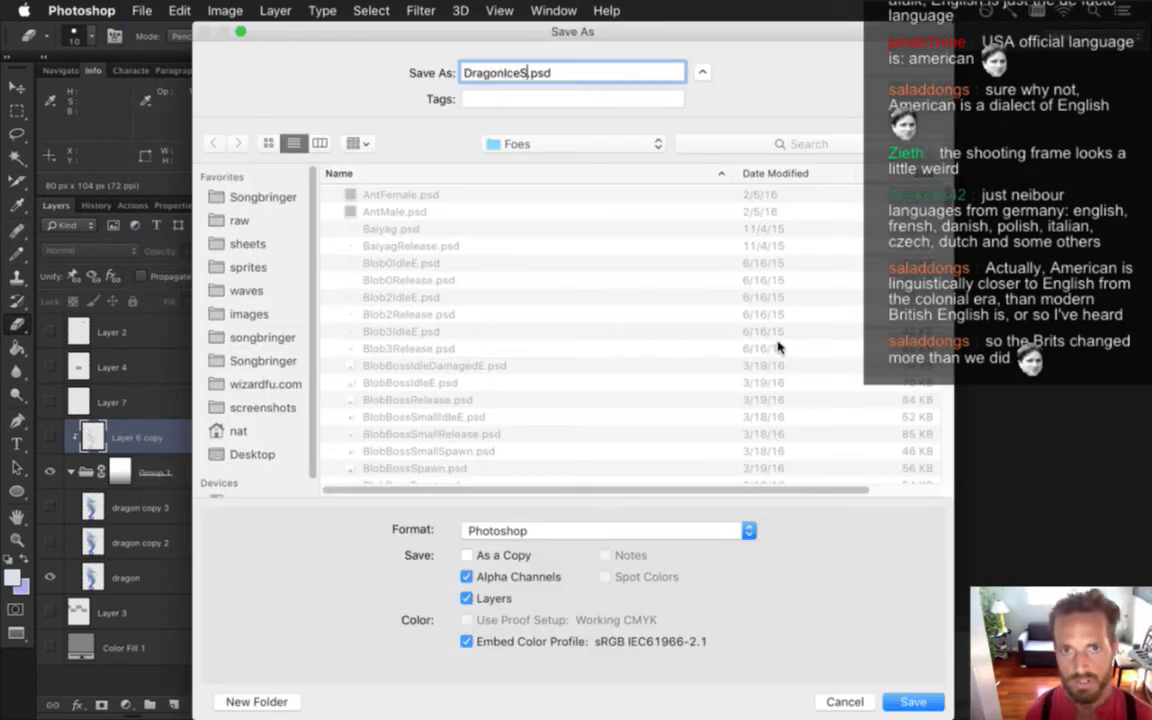
type("hott")
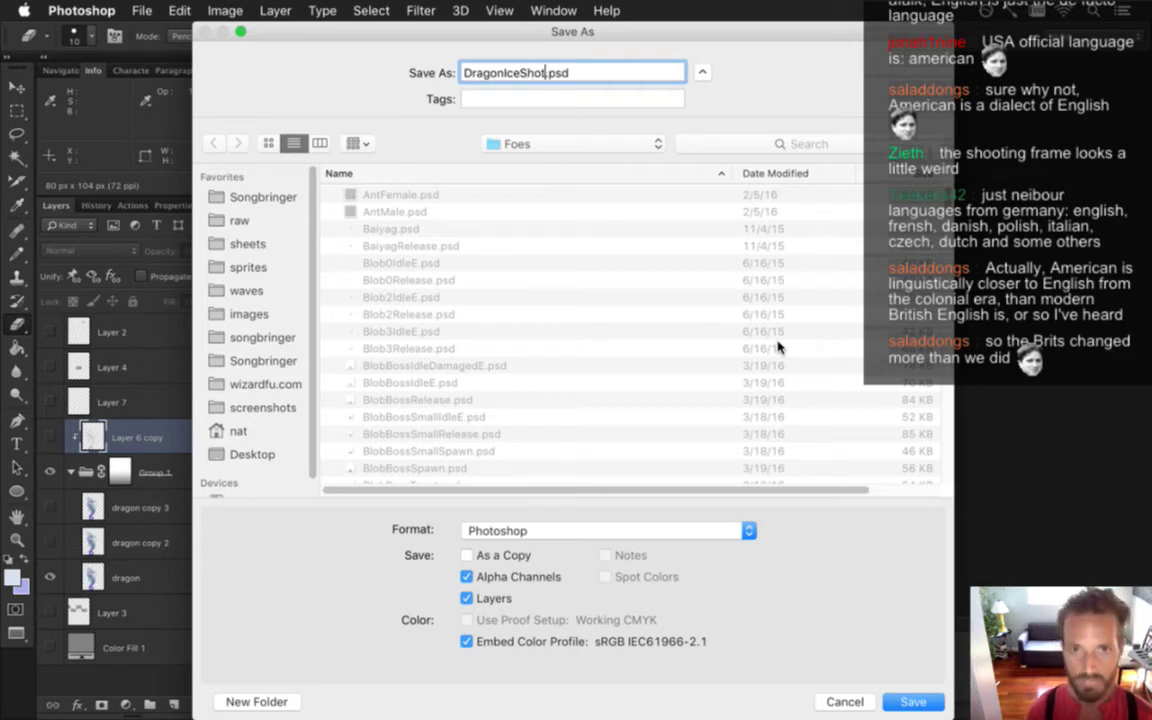
key("BackSpace")
key("BackSpace")
type("ot")
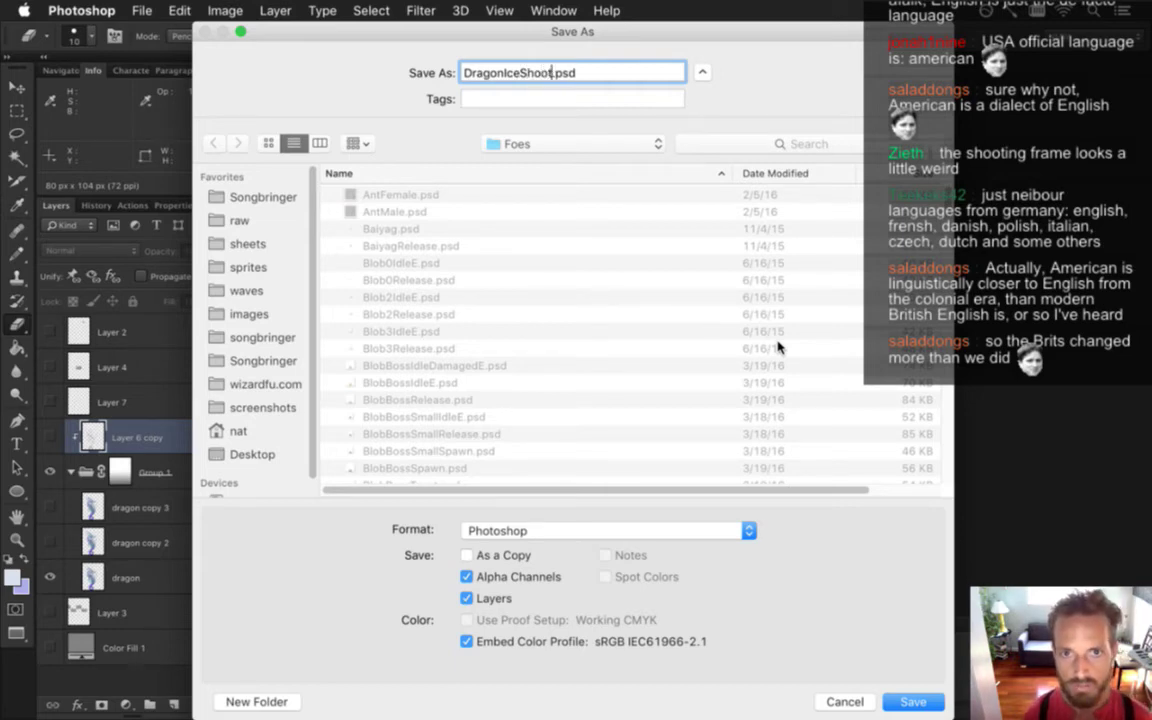
key("Return")
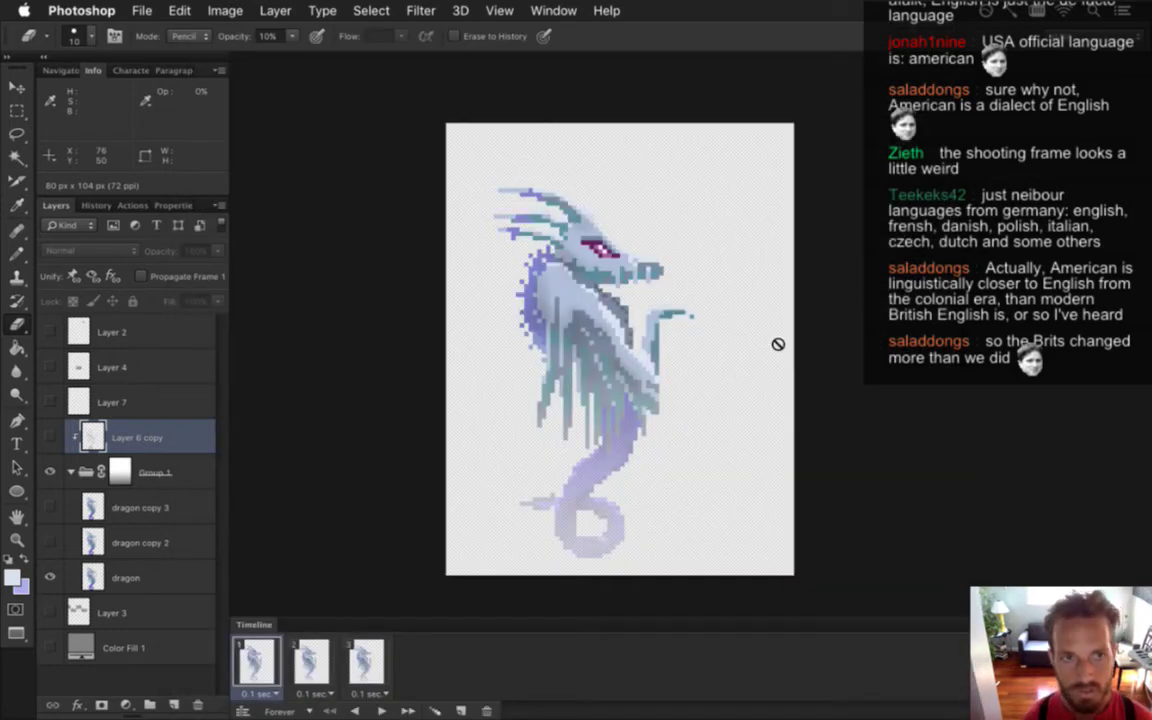
Show the grey Color Fill 1 background on all three frames, and delete the clipped layer Layer 6 copy
left_click(60, 72)
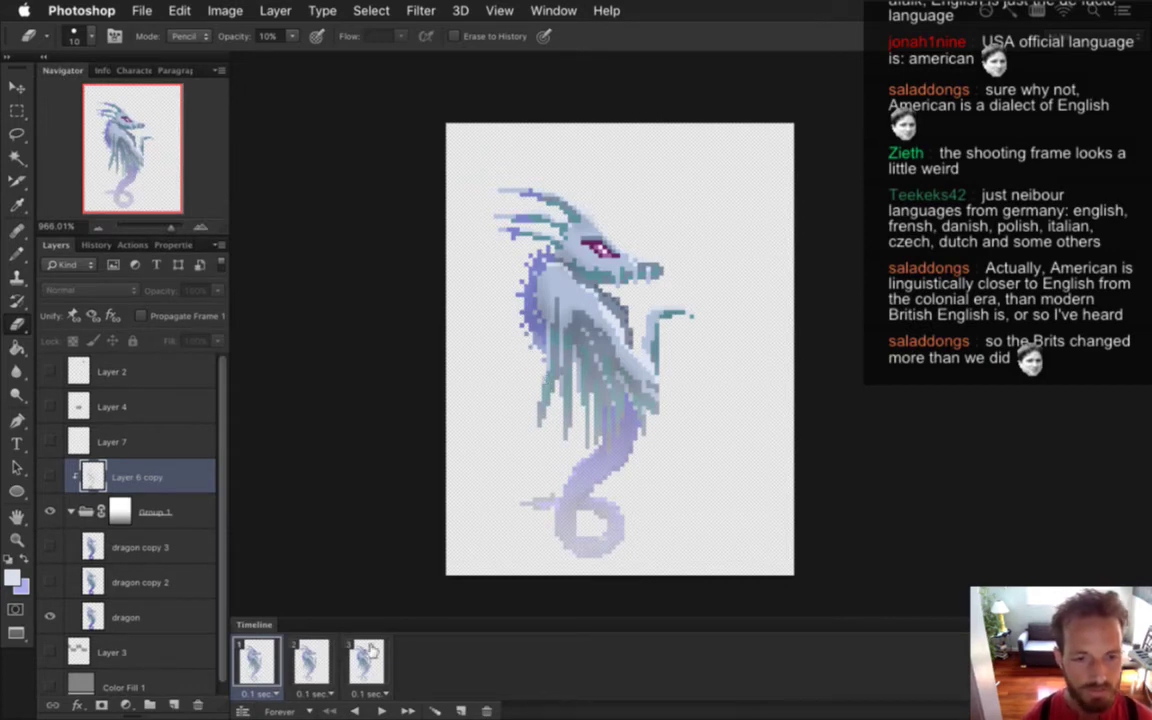
left_click(50, 687)
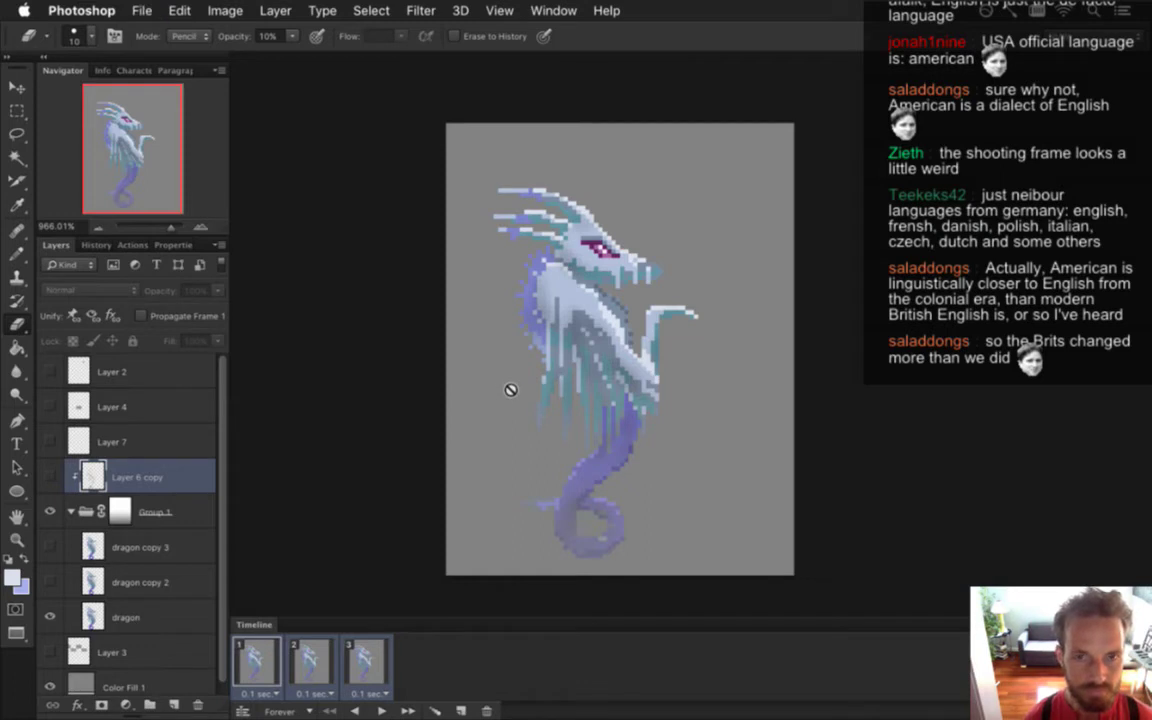
key("Delete")
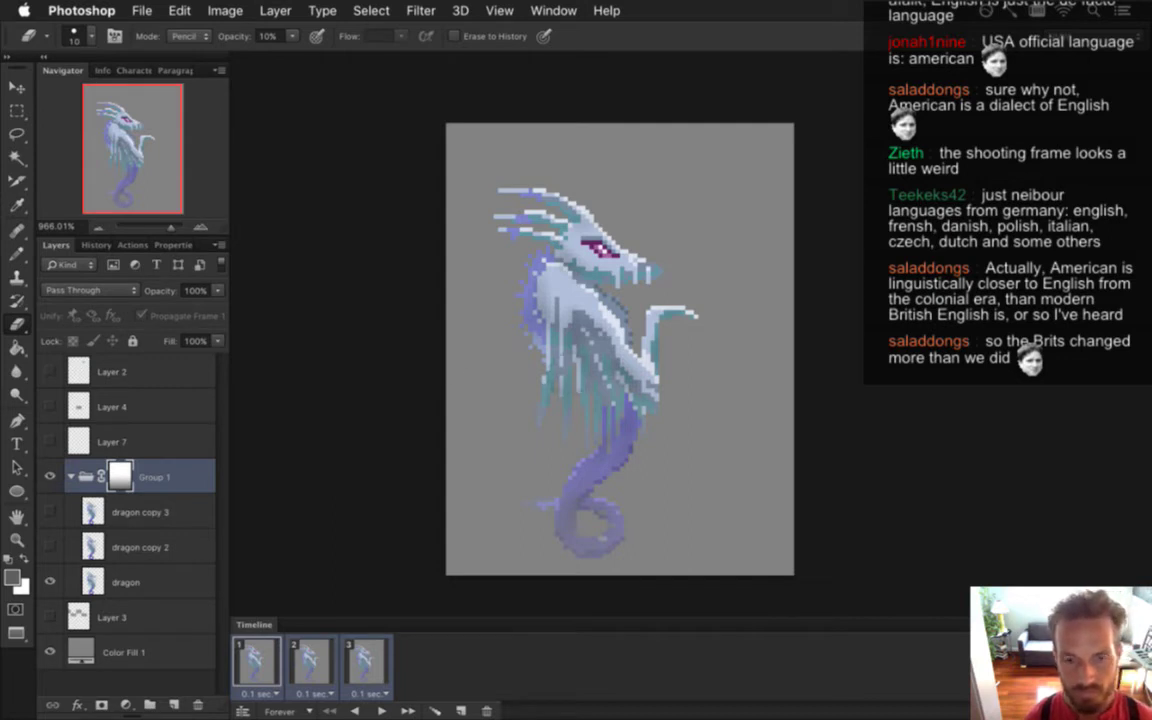
left_click(312, 660)
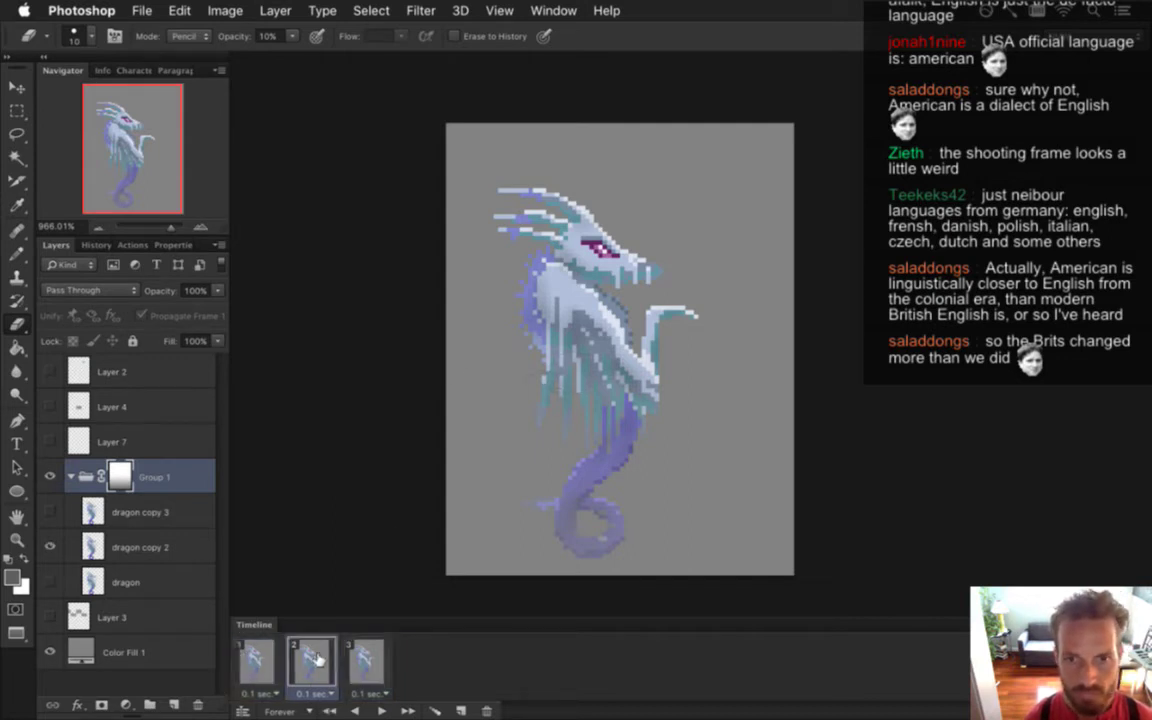
Delete the first and last animation frames, keep the one showing dragon copy 2, and duplicate it as a second frame
left_click(370, 658)
left_click(256, 660)
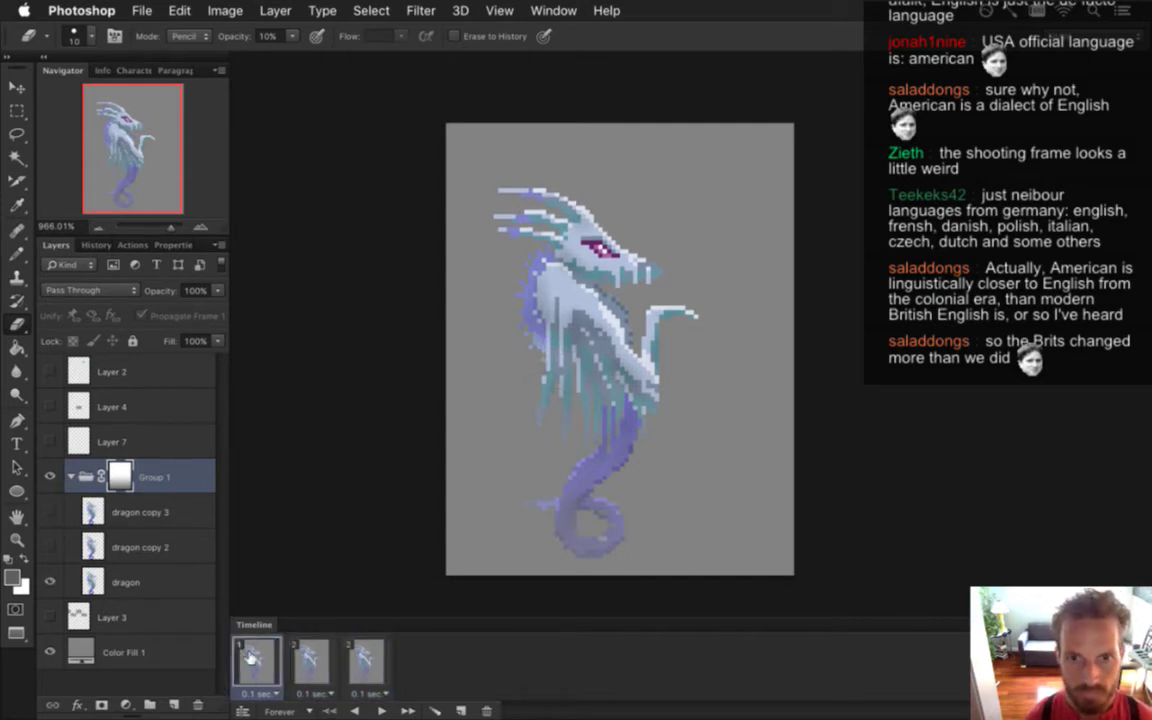
left_click(318, 658)
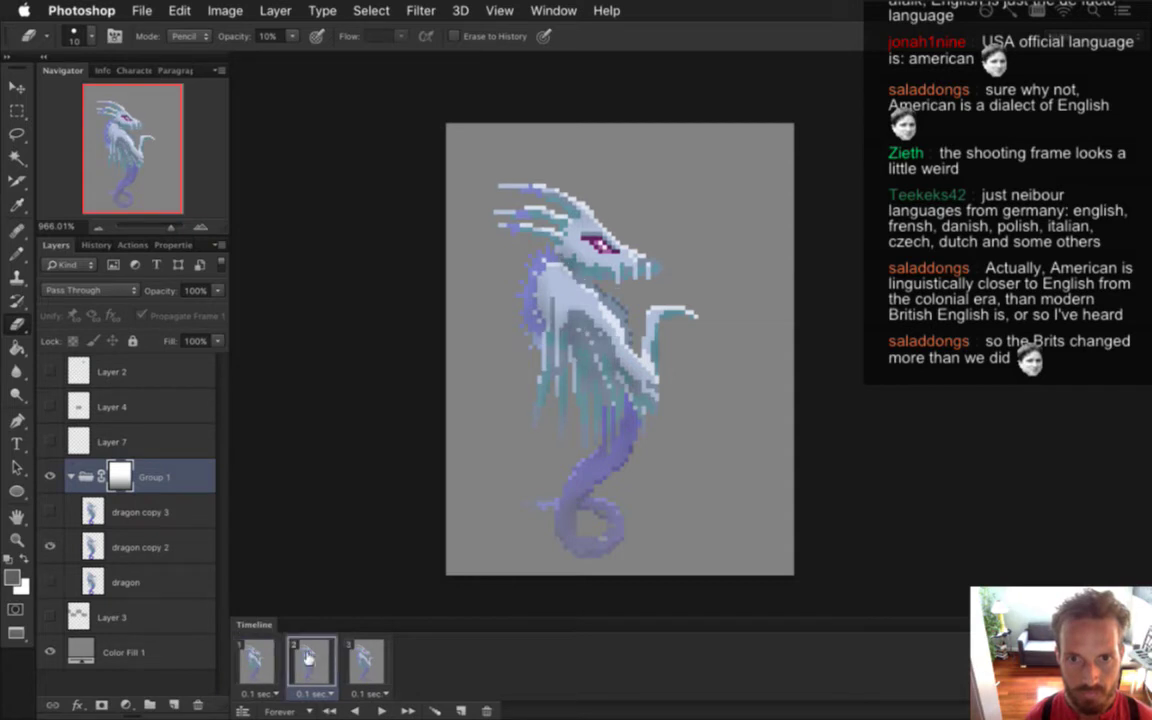
left_click(256, 660)
key("Delete")
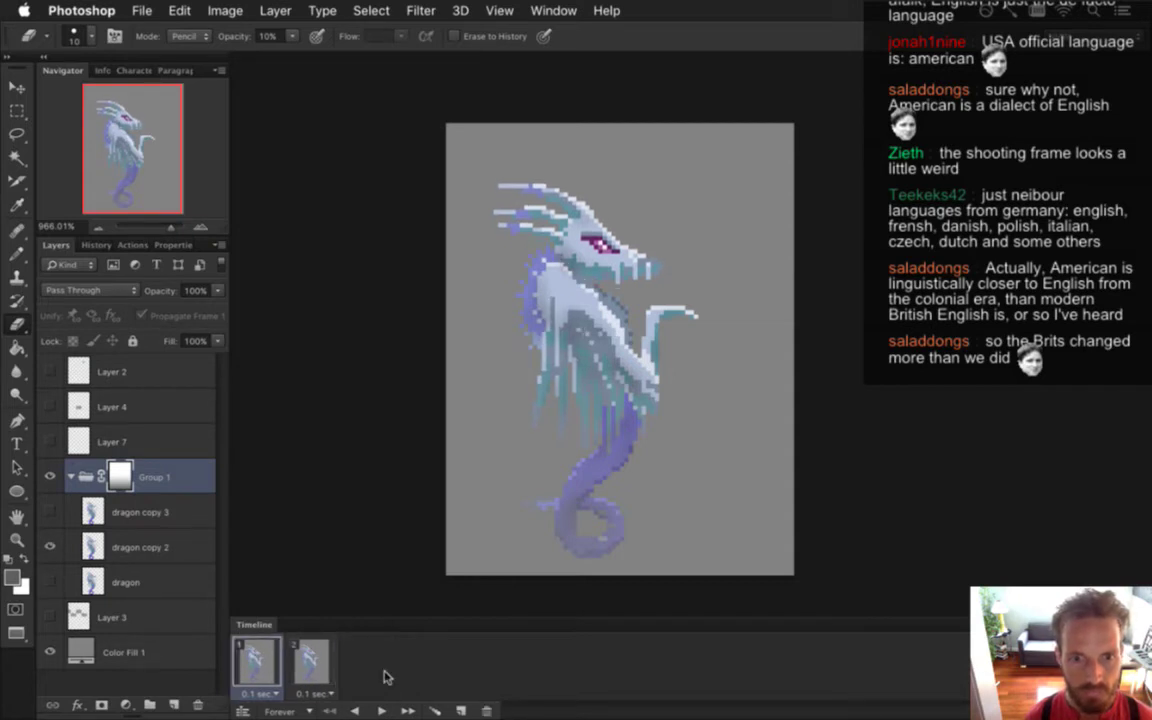
left_click(311, 662)
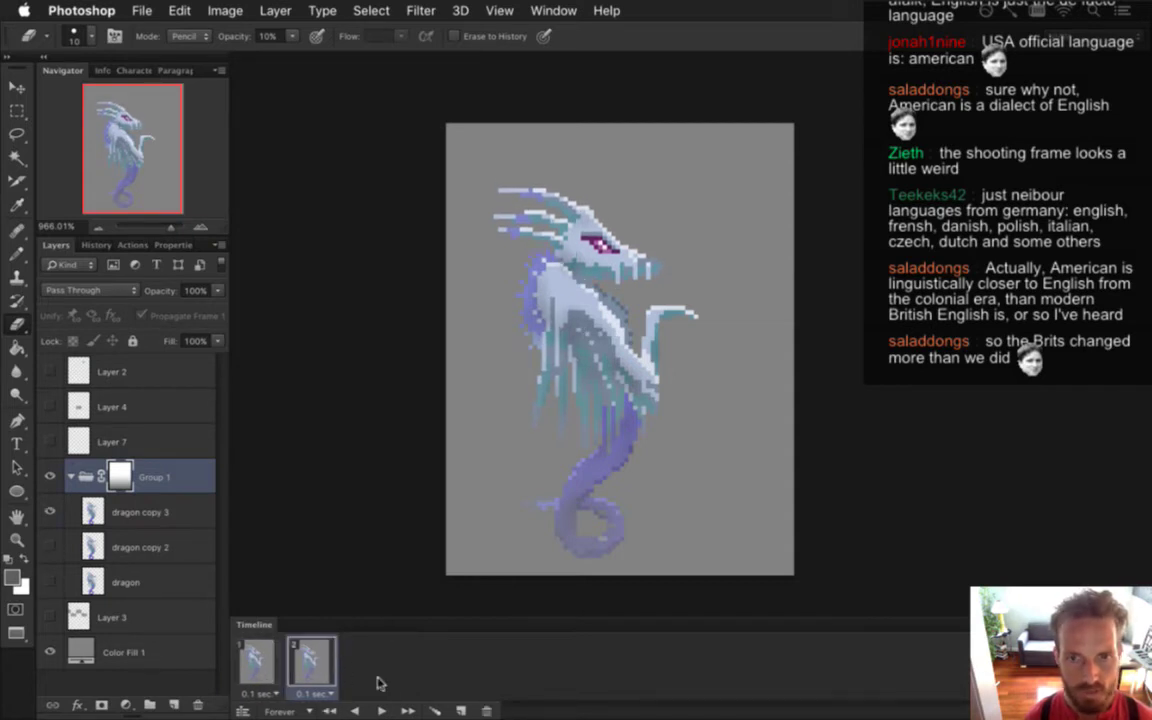
left_click(489, 708)
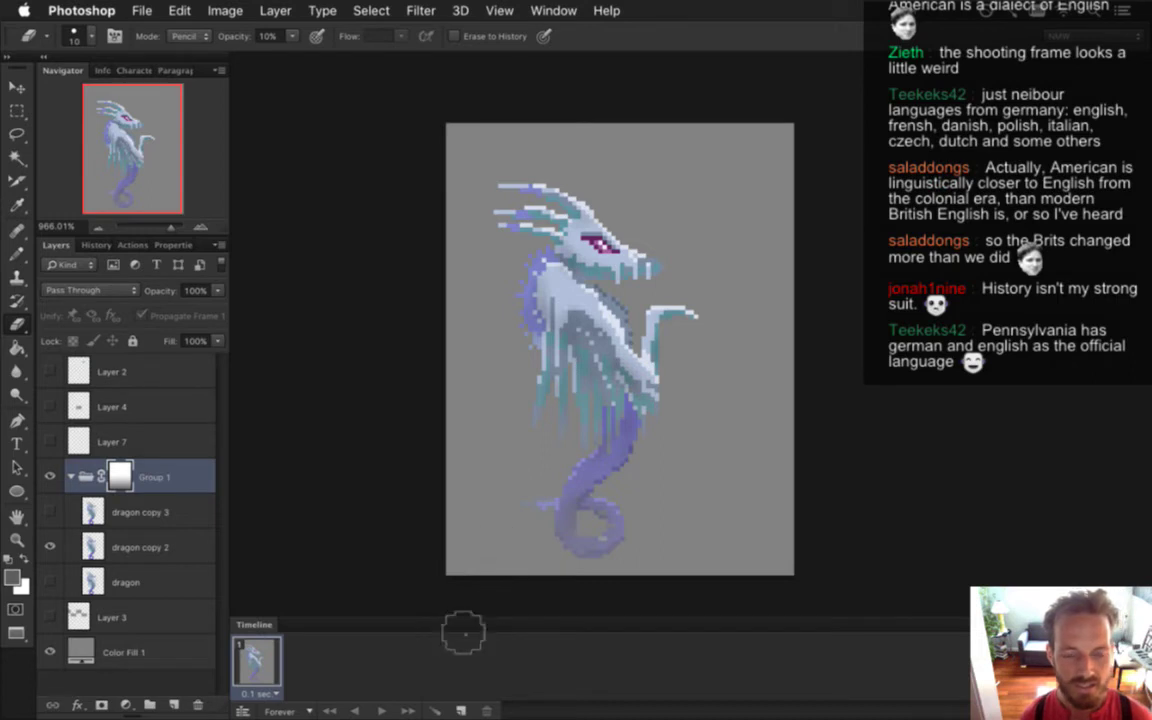
left_click(462, 709)
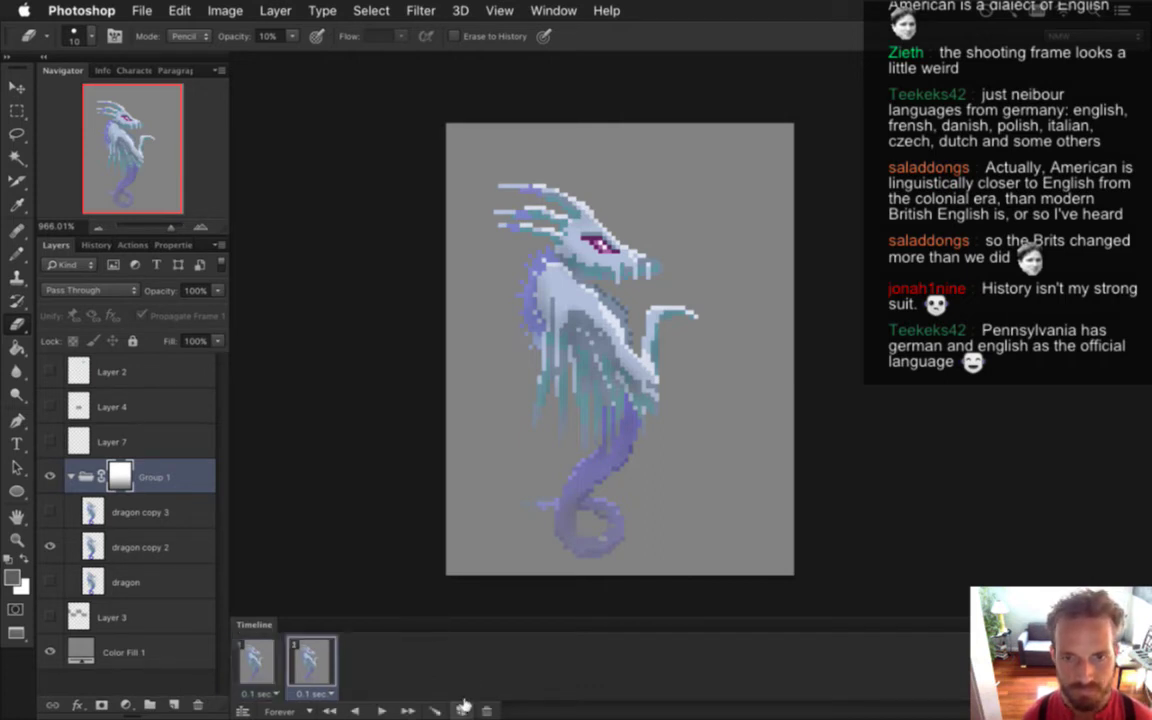
Delete the layers dragon copy 3 and dragon from Group 1, and duplicate the remaining layer dragon copy 2
left_click(93, 547)
left_click(99, 516)
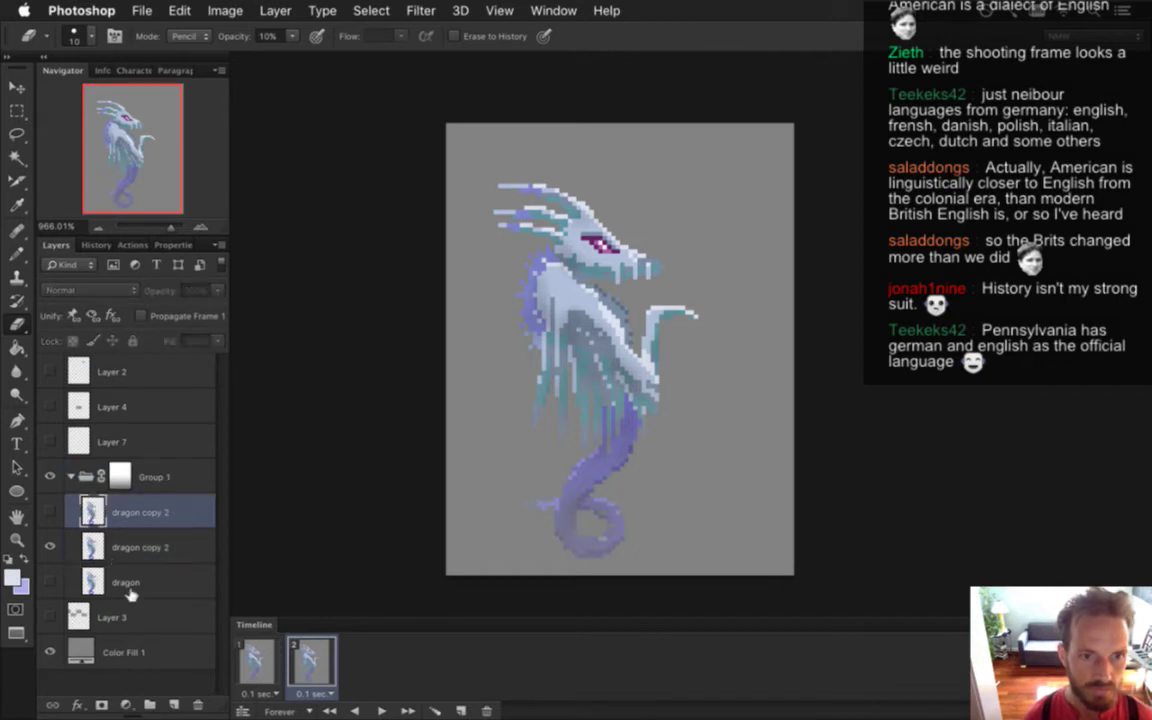
left_click(197, 704)
left_click(98, 549)
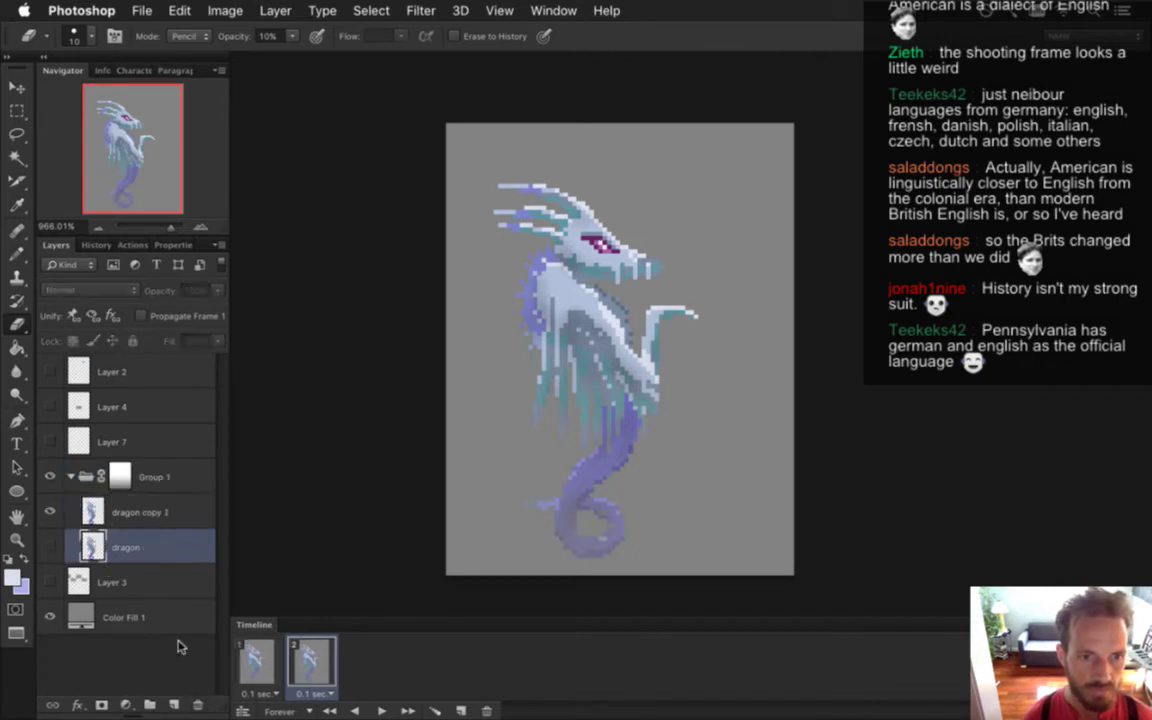
left_click(197, 705)
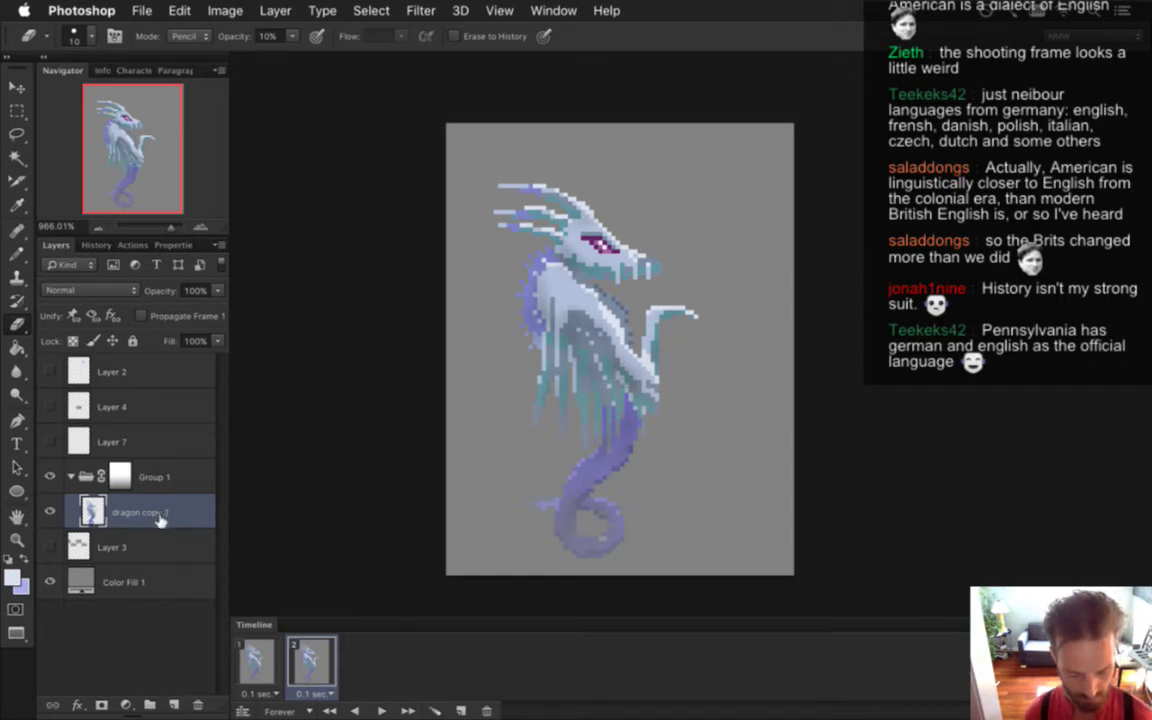
key("ctrl+j")
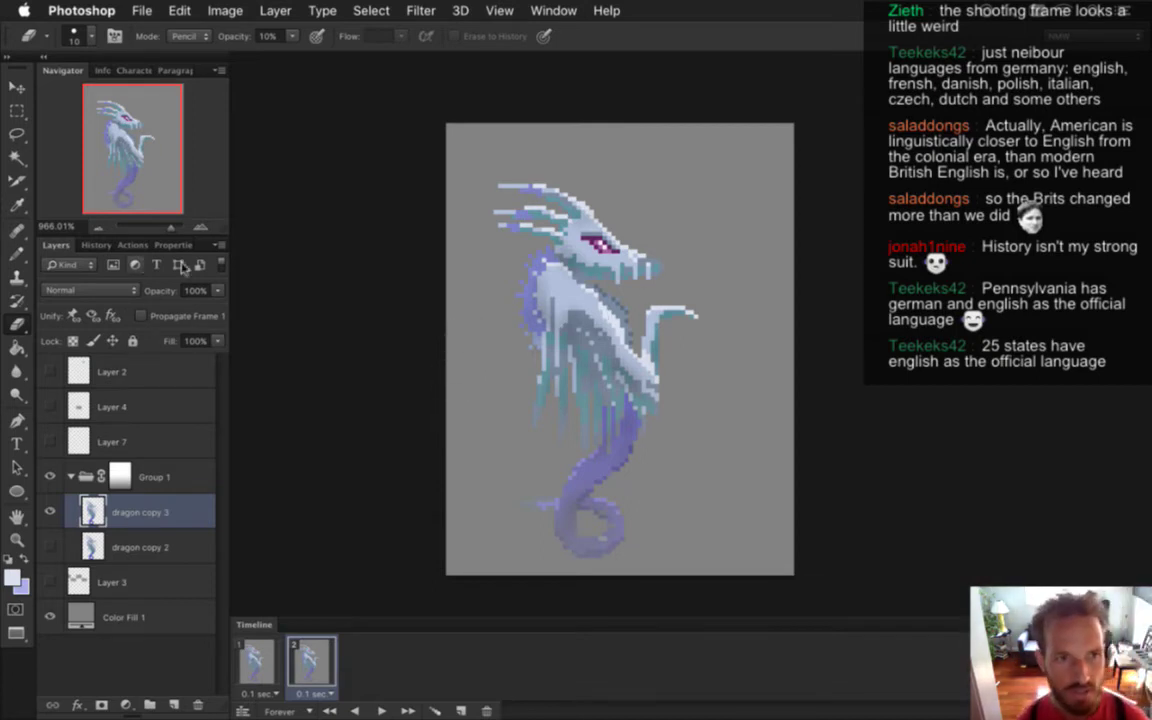
key("l")
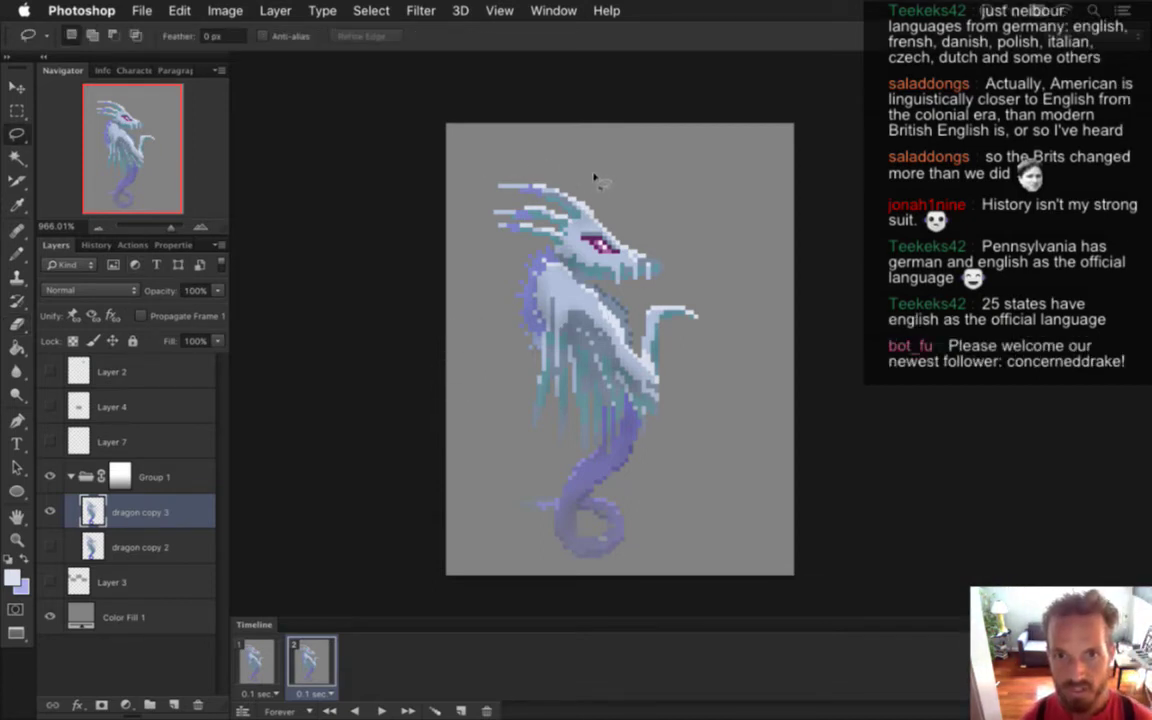
mouse_move(594, 178)
left_mouse_down()
mouse_move(493, 151)
mouse_move(478, 203)
mouse_move(612, 279)
mouse_move(656, 284)
mouse_move(647, 251)
left_mouse_up()
key("super+d")
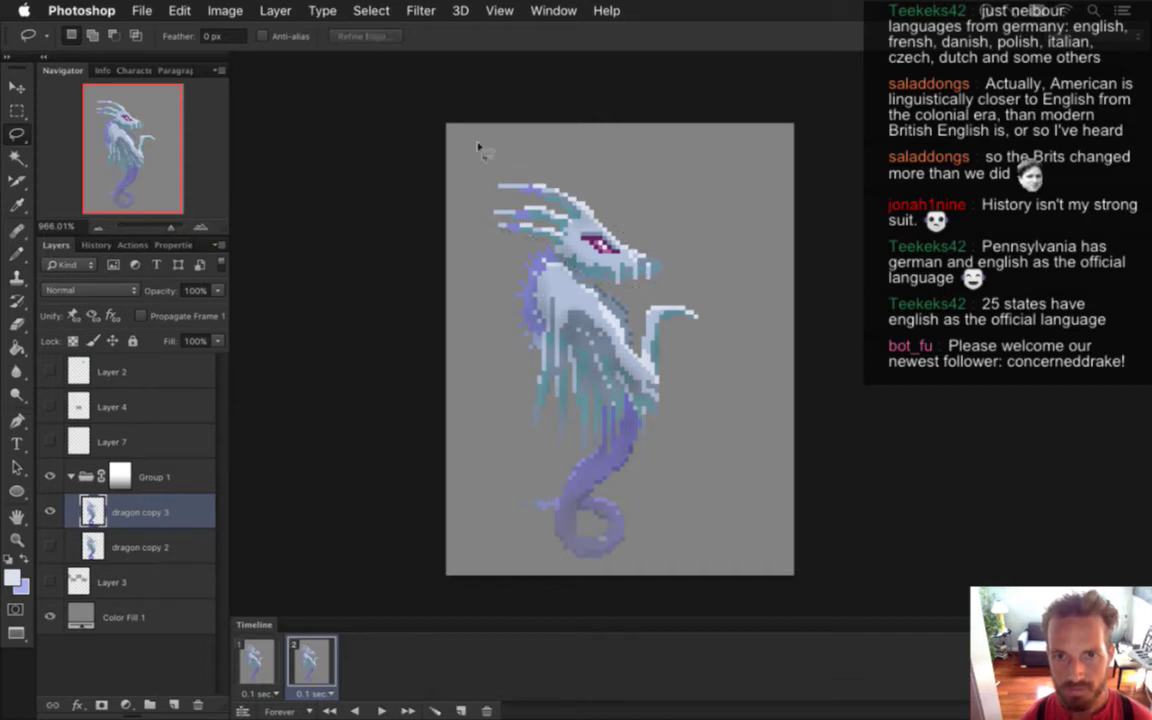
mouse_move(478, 148)
left_mouse_down()
mouse_move(460, 188)
mouse_move(483, 215)
left_mouse_up()
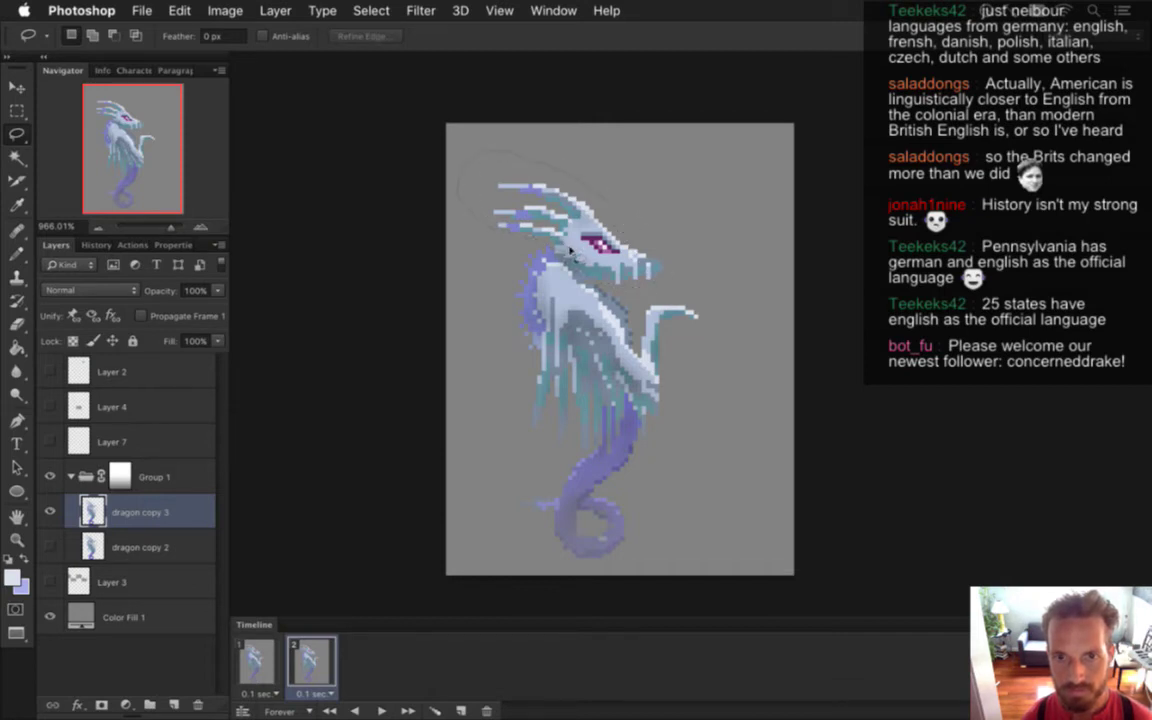
mouse_move(570, 250)
left_mouse_down()
mouse_move(619, 274)
mouse_move(655, 250)
mouse_move(656, 226)
mouse_move(604, 187)
mouse_move(640, 228)
left_mouse_up()
key("m")
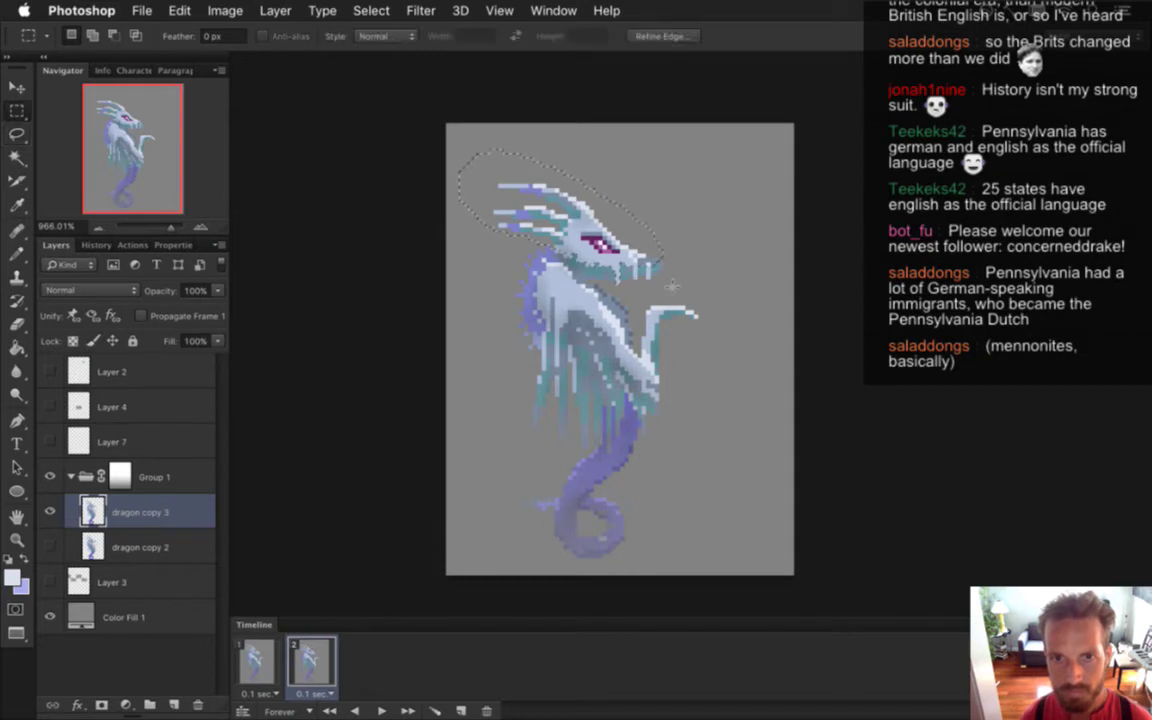
key("super+d")
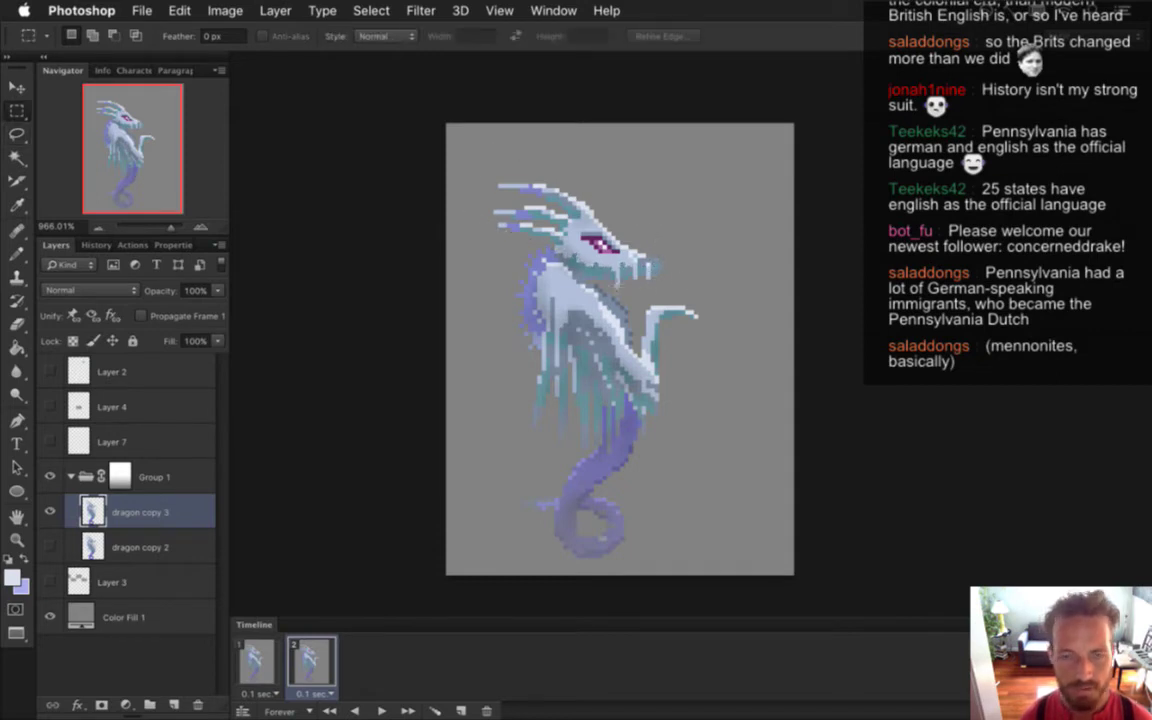
Select the dragon's upper head with its horns and upper teeth on dragon copy 3, leaving out the lower jaw
key("l")
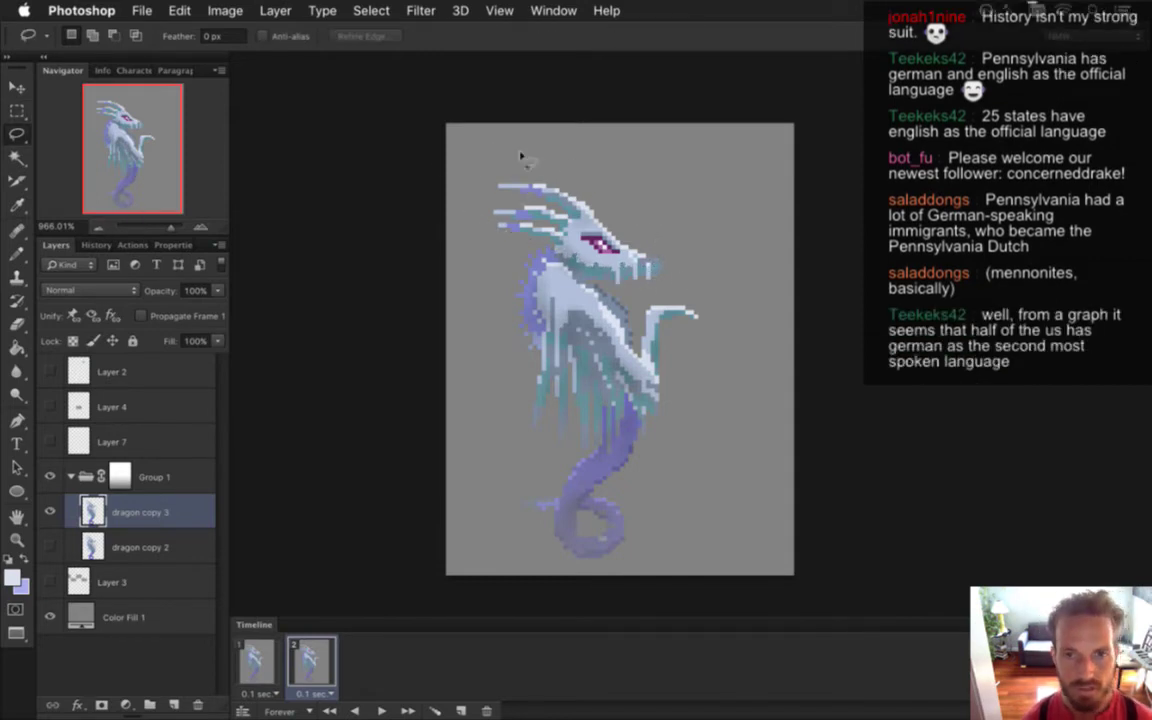
left_click_drag(480, 216, 622, 276)
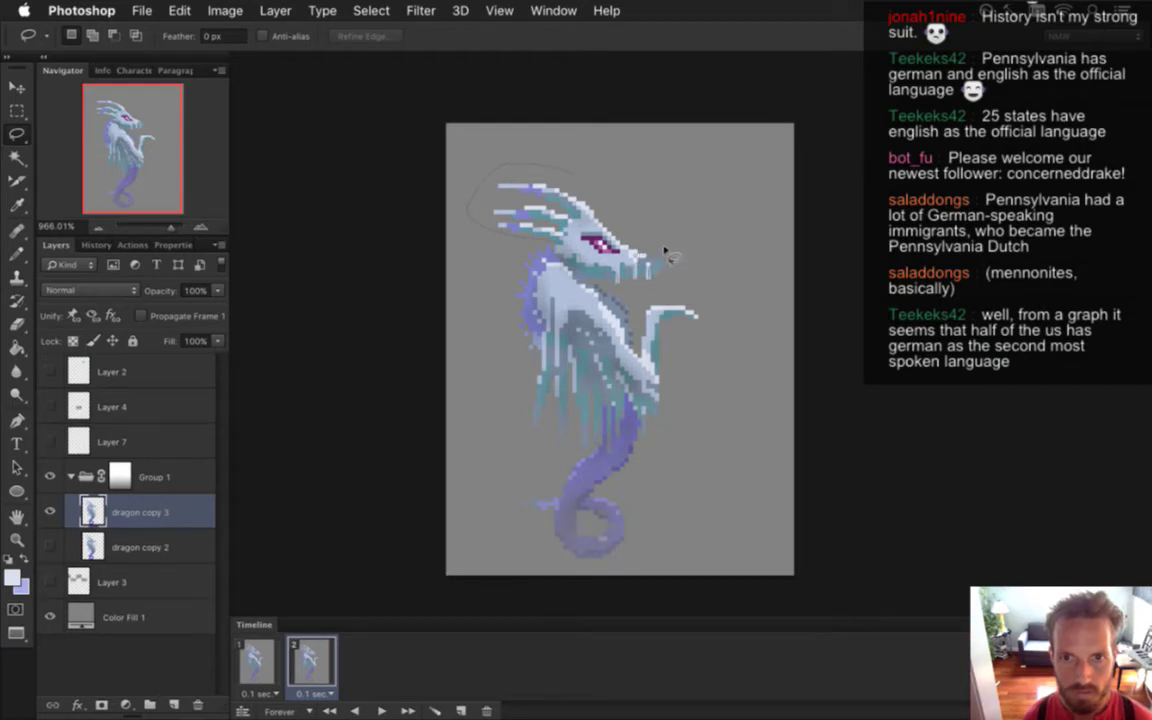
left_click_drag(597, 183, 591, 203)
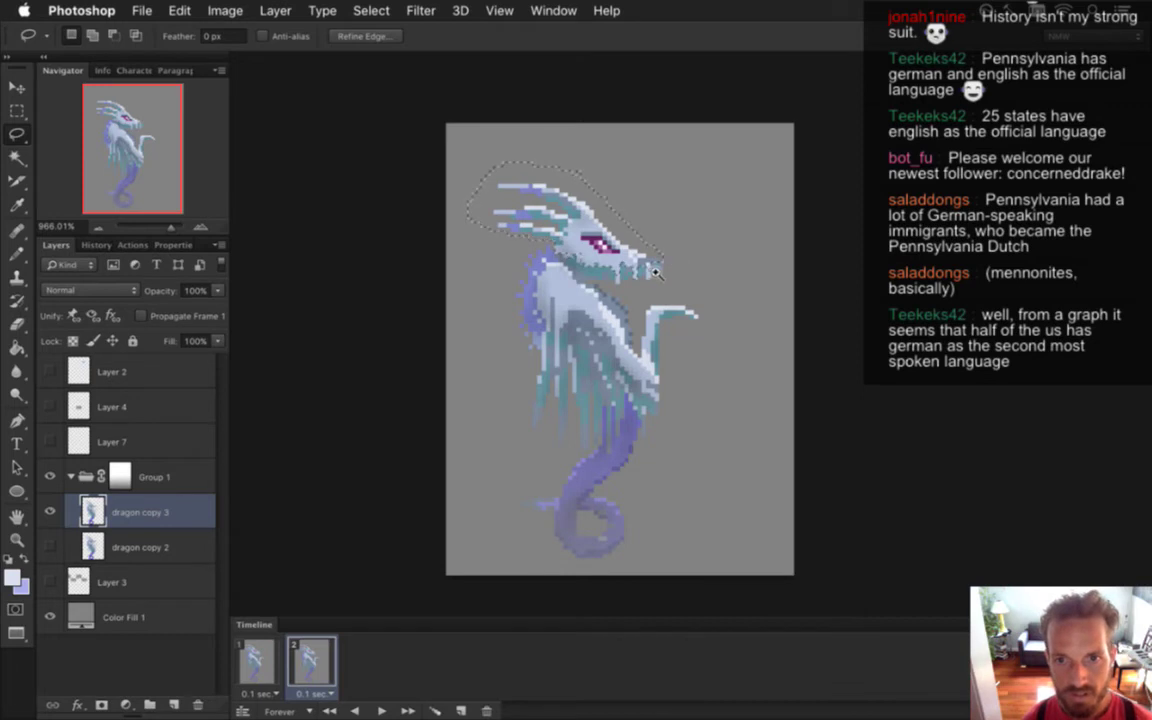
scroll(655, 270, "up", 3)
key("m")
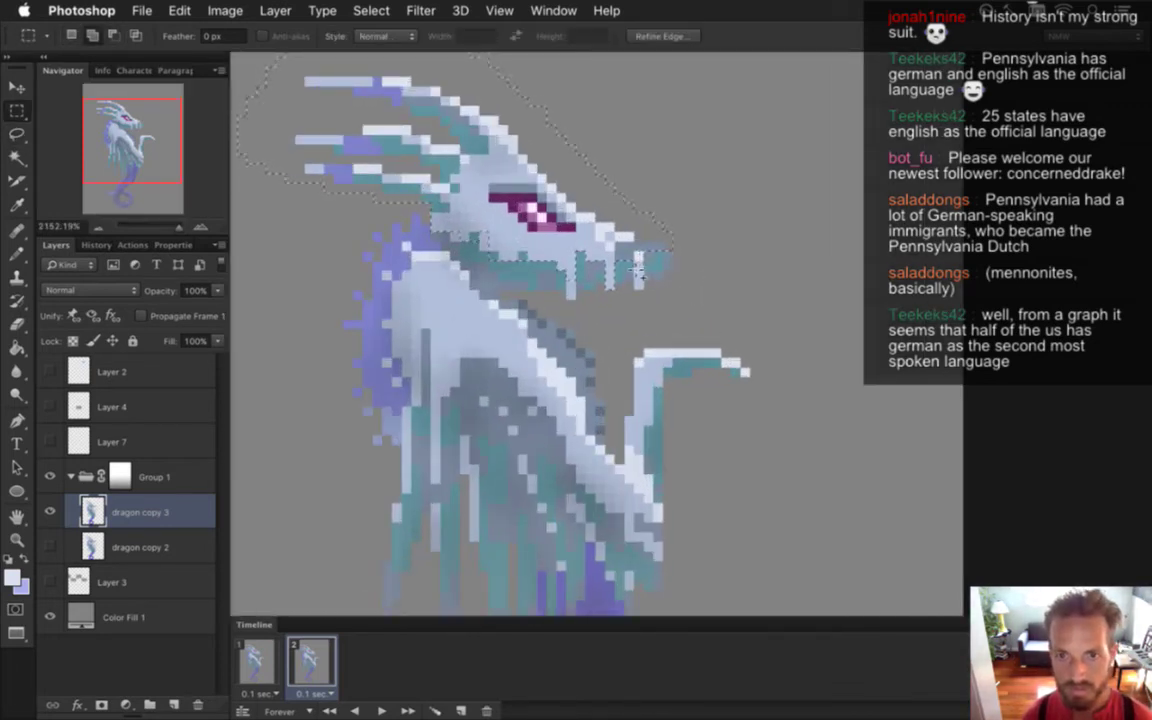
scroll(620, 330, "down", 3)
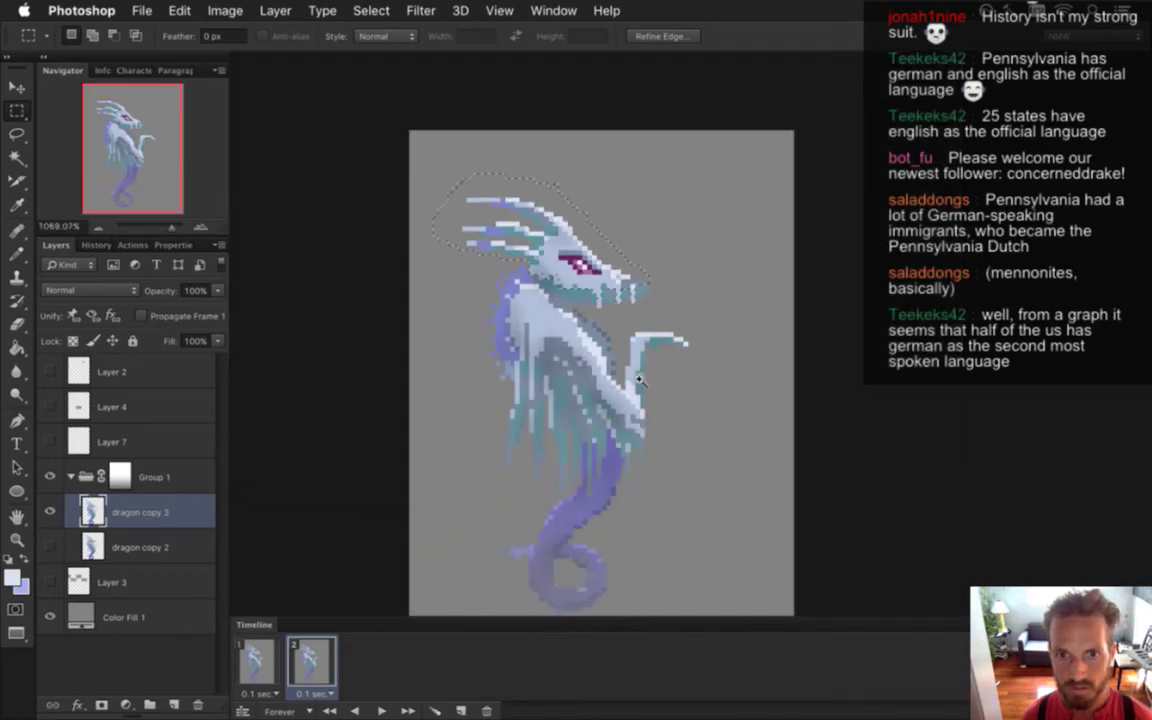
scroll(617, 327, "up", 3)
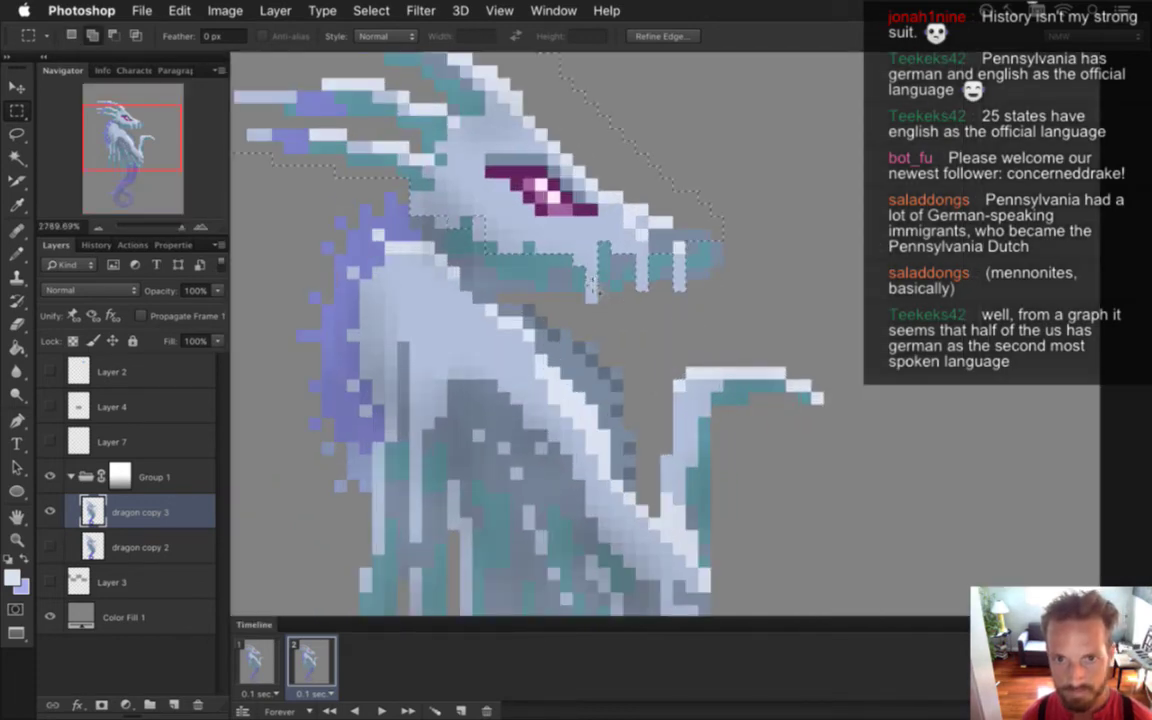
left_click_drag(589, 280, 597, 300)
left_click_drag(651, 338, 607, 337)
scroll(606, 336, "down", 3)
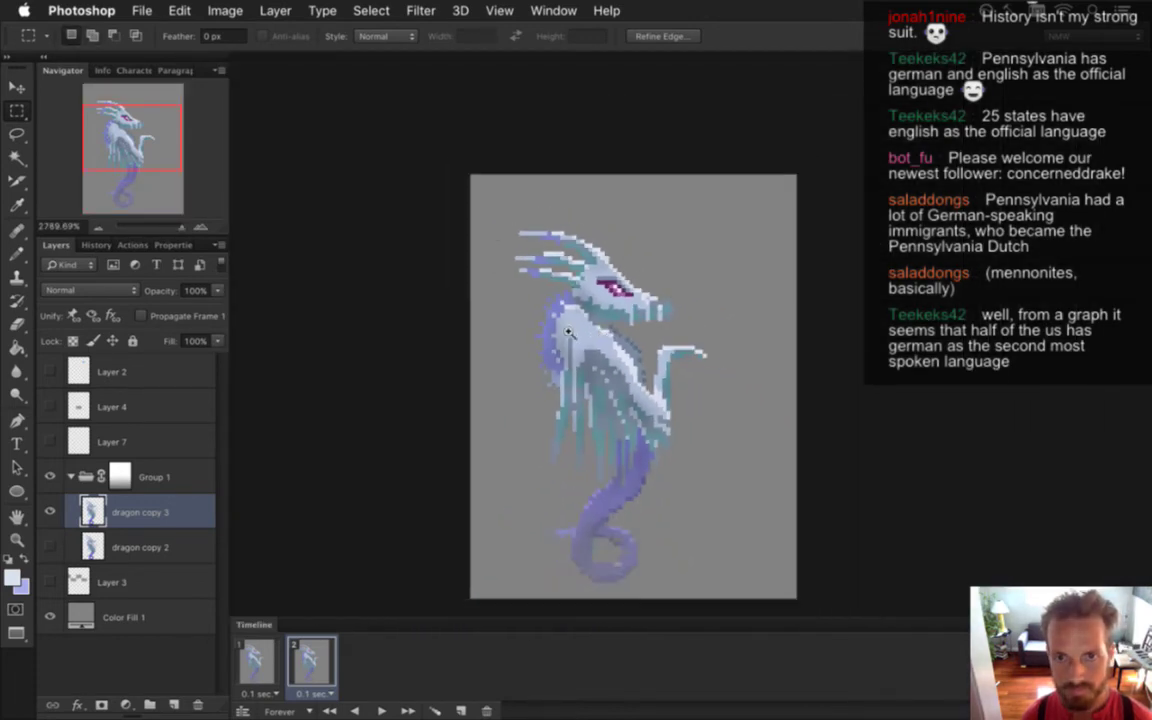
scroll(647, 357, "up", 2)
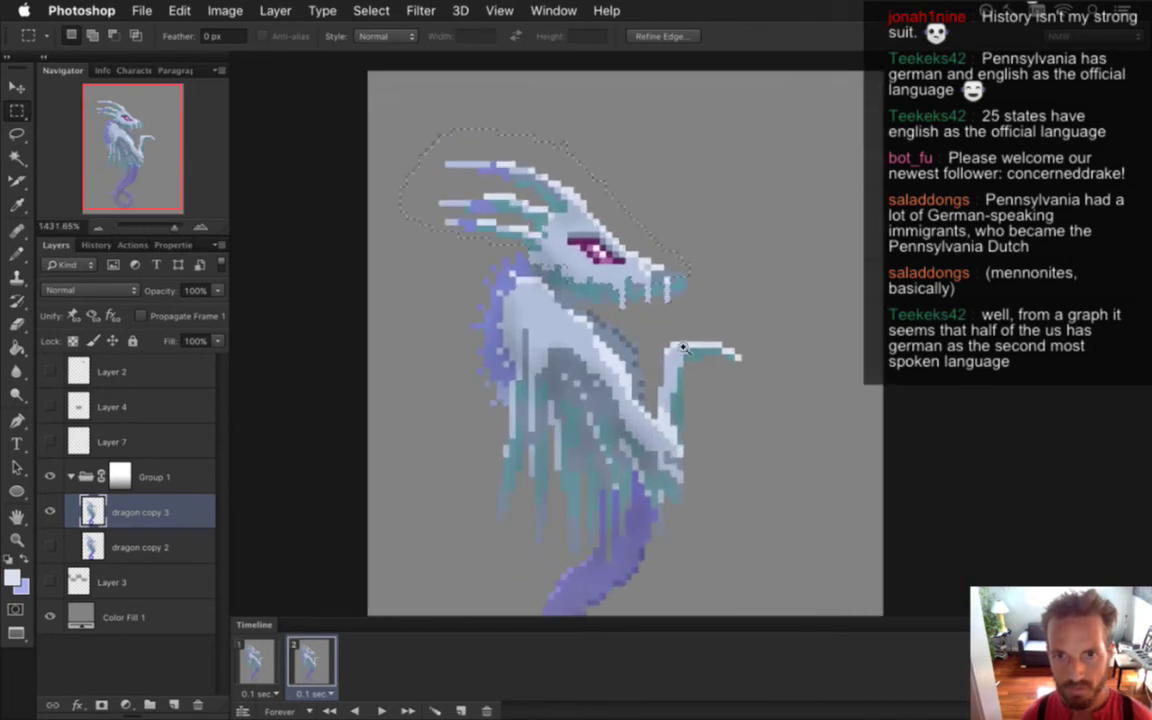
key("v")
left_click_drag(587, 212, 575, 146)
key("super+z")
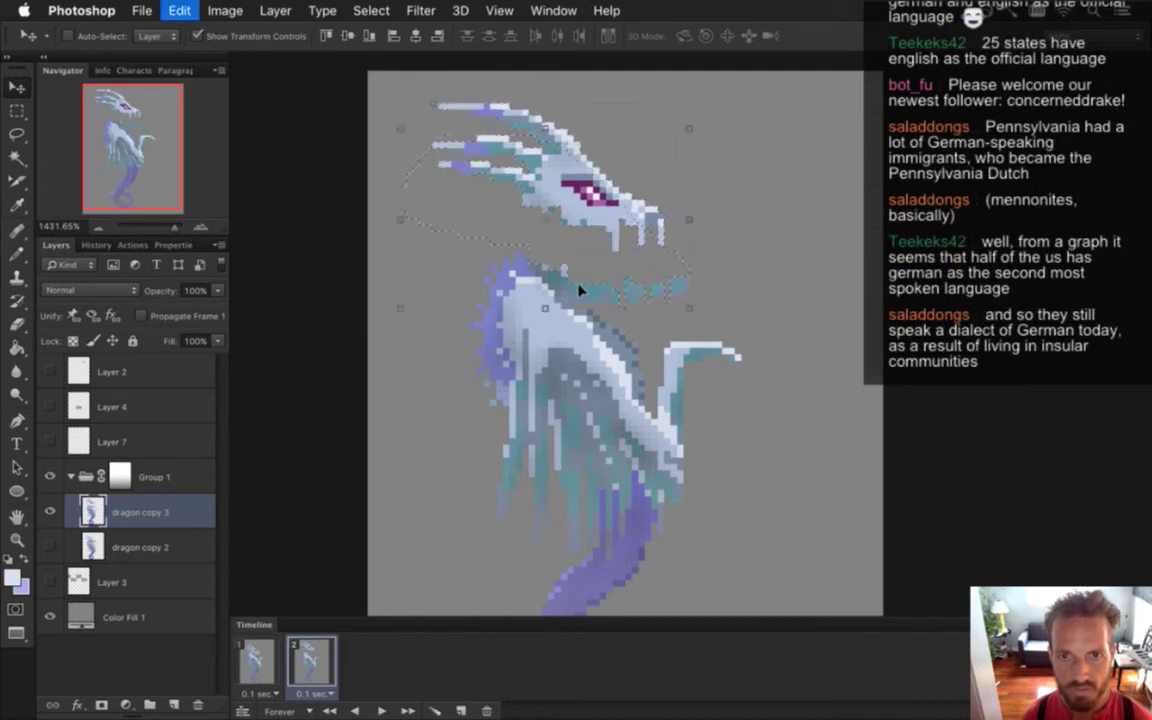
Refine the selection at the back of the jaw and move the upper head up, clear of the lower jaw
scroll(600, 245, "up", 1)
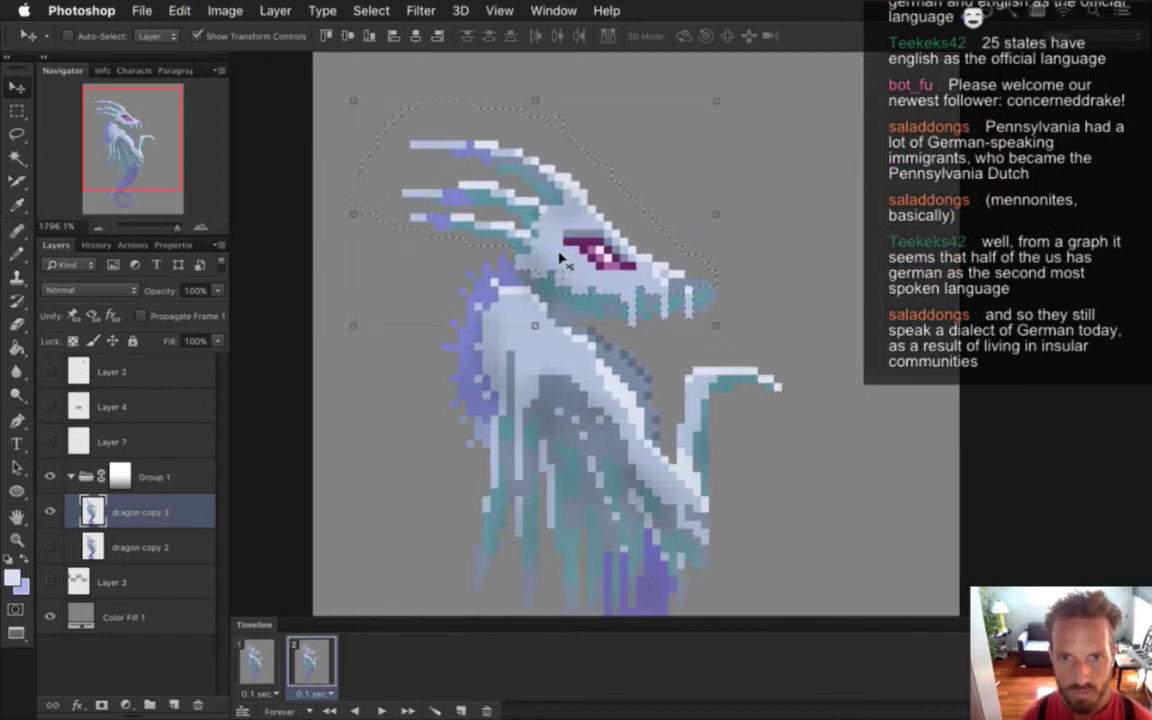
key("m")
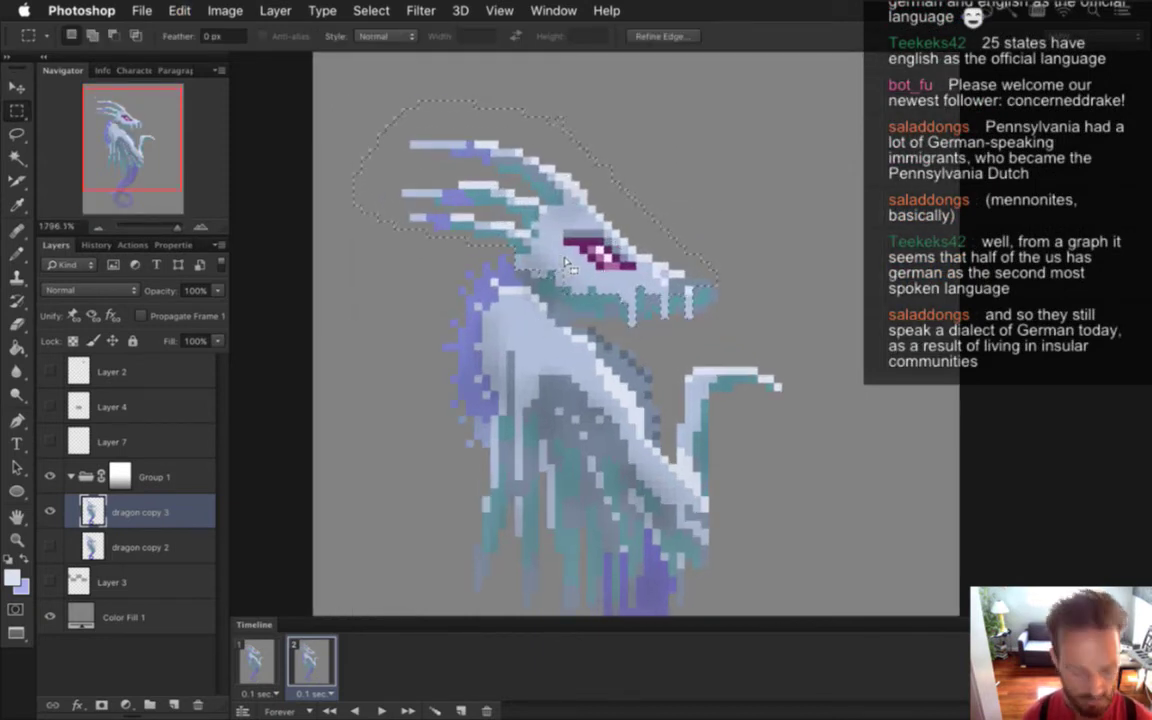
left_click_drag(554, 267, 512, 266)
key("v")
left_click_drag(604, 223, 594, 186)
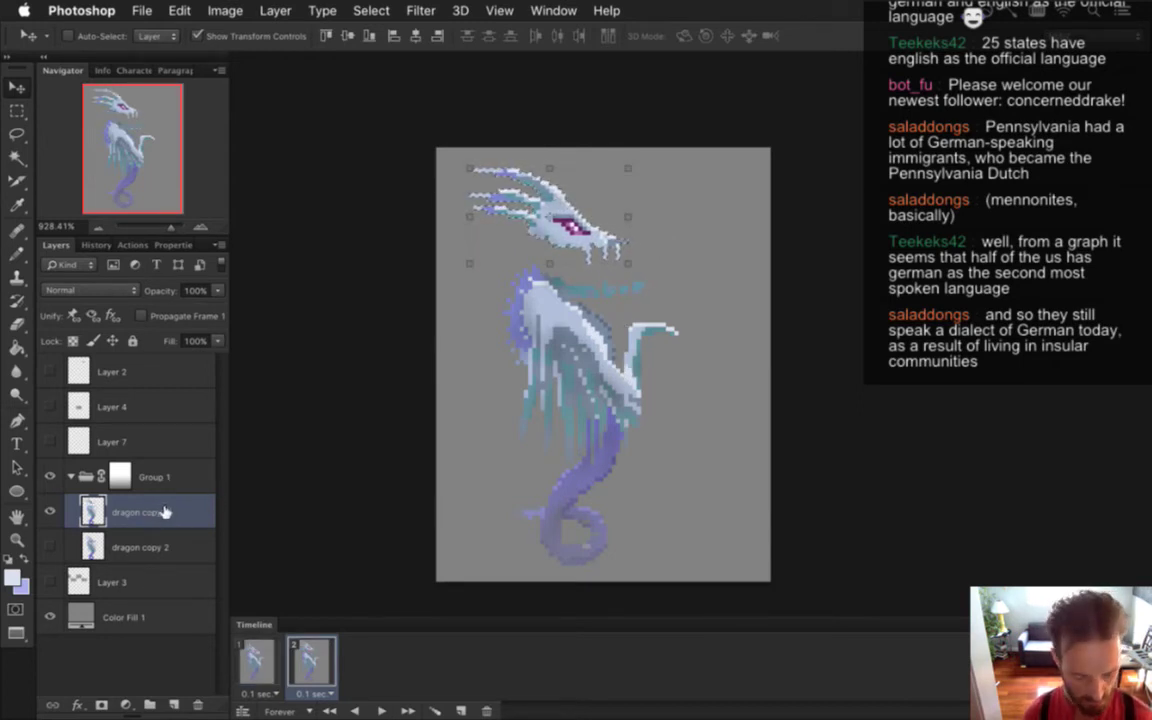
Duplicate the layer dragon copy 3 with its detached head, and hide the duplicate
key("super+alt+shift+n")
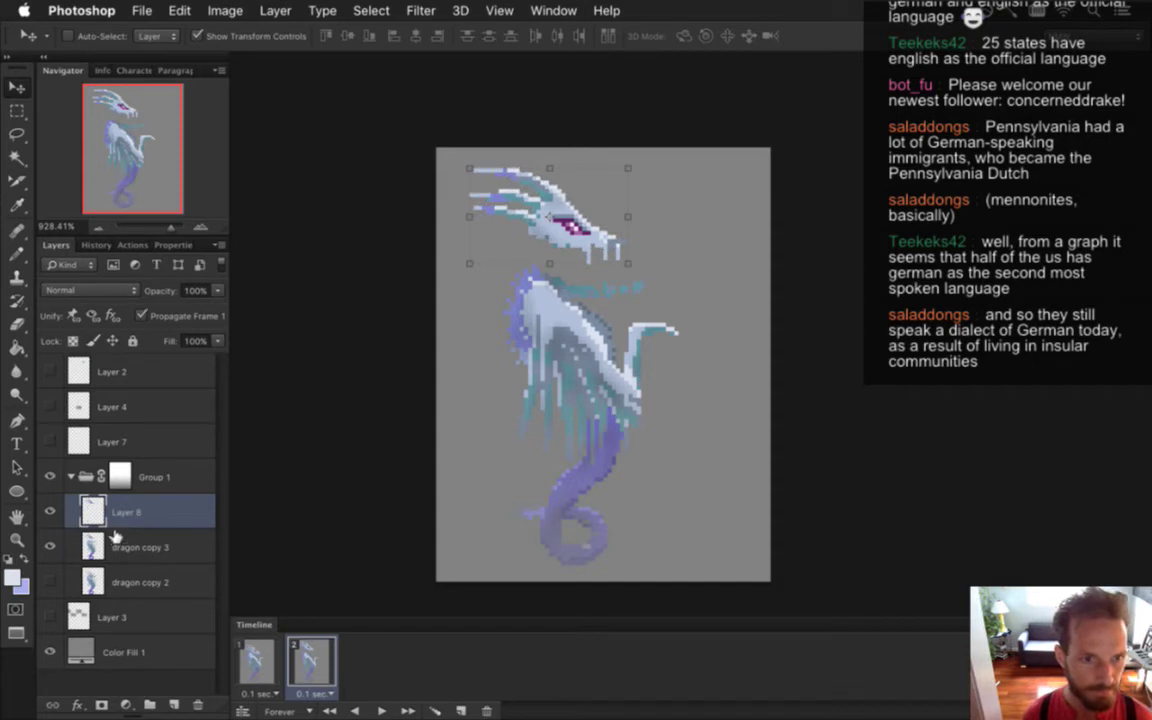
key("super+z")
key("m")
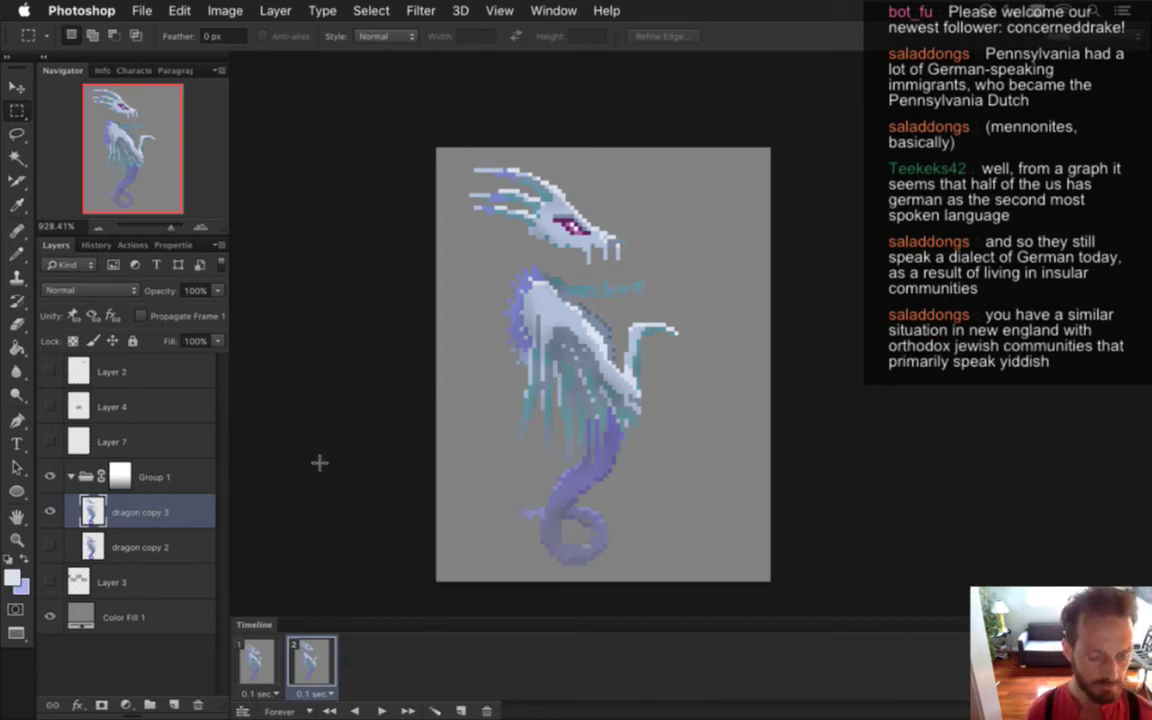
key("super+j")
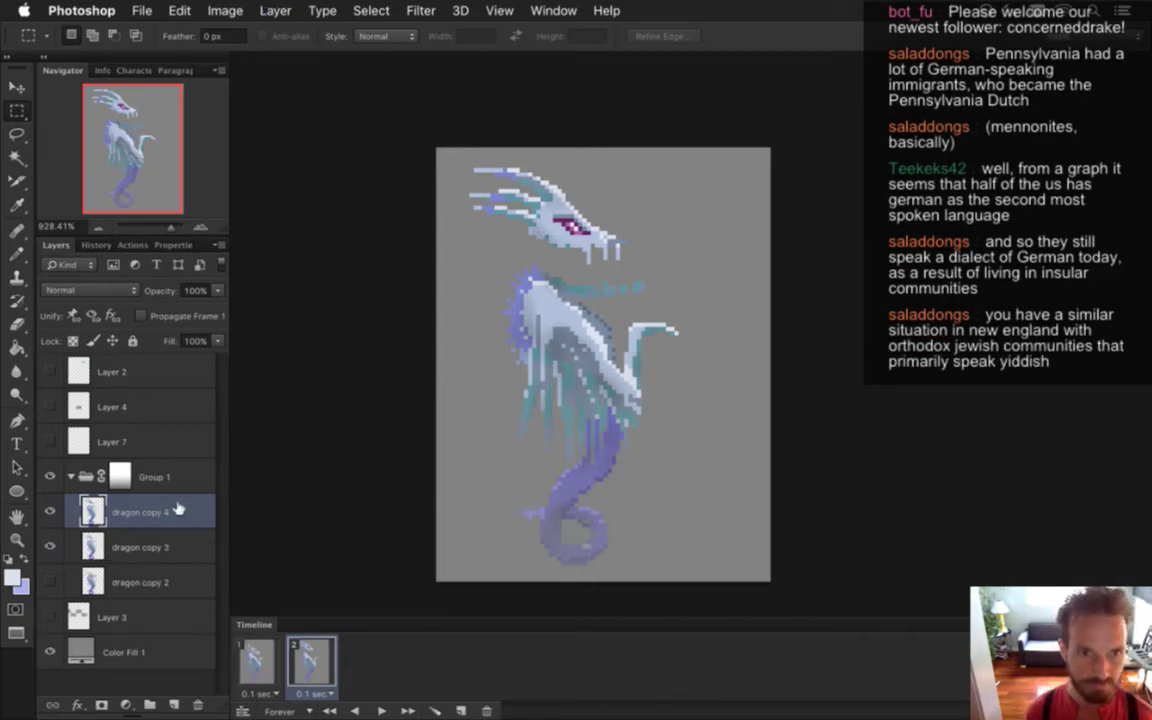
left_click(50, 511)
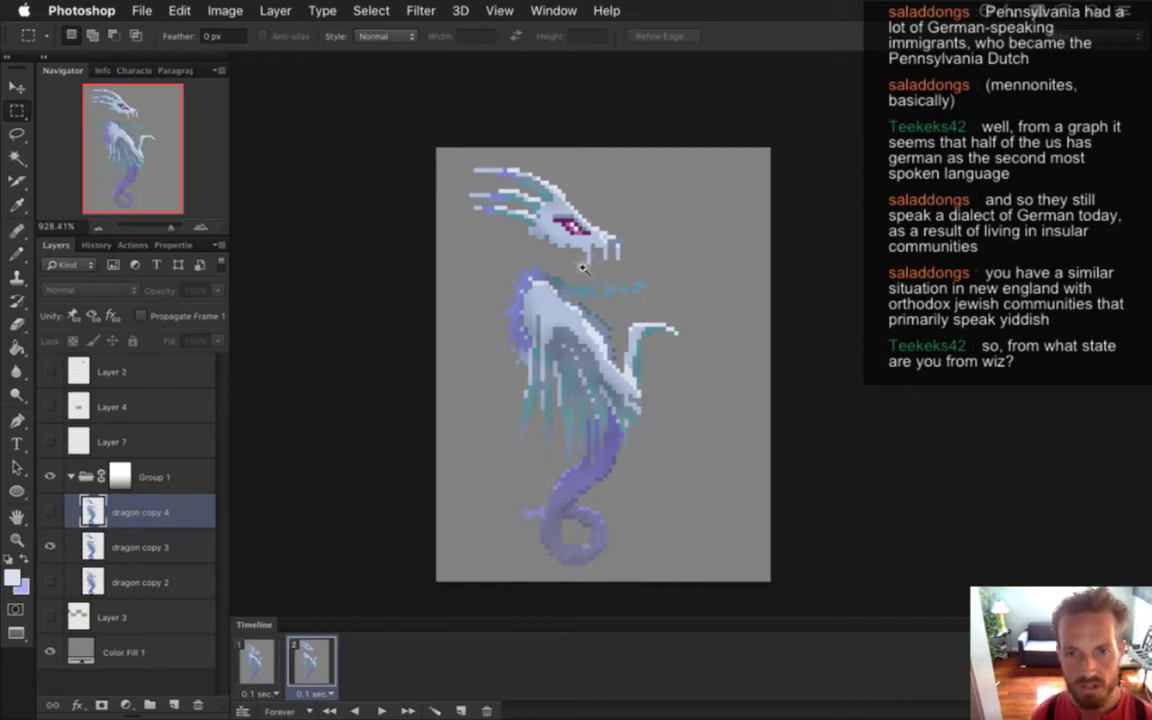
Rotate the detached upper head on dragon copy 3 by about -17° and move it down onto the neck, leaving the mouth open
scroll(586, 275, "up", 1)
scroll(617, 330, "down", 2)
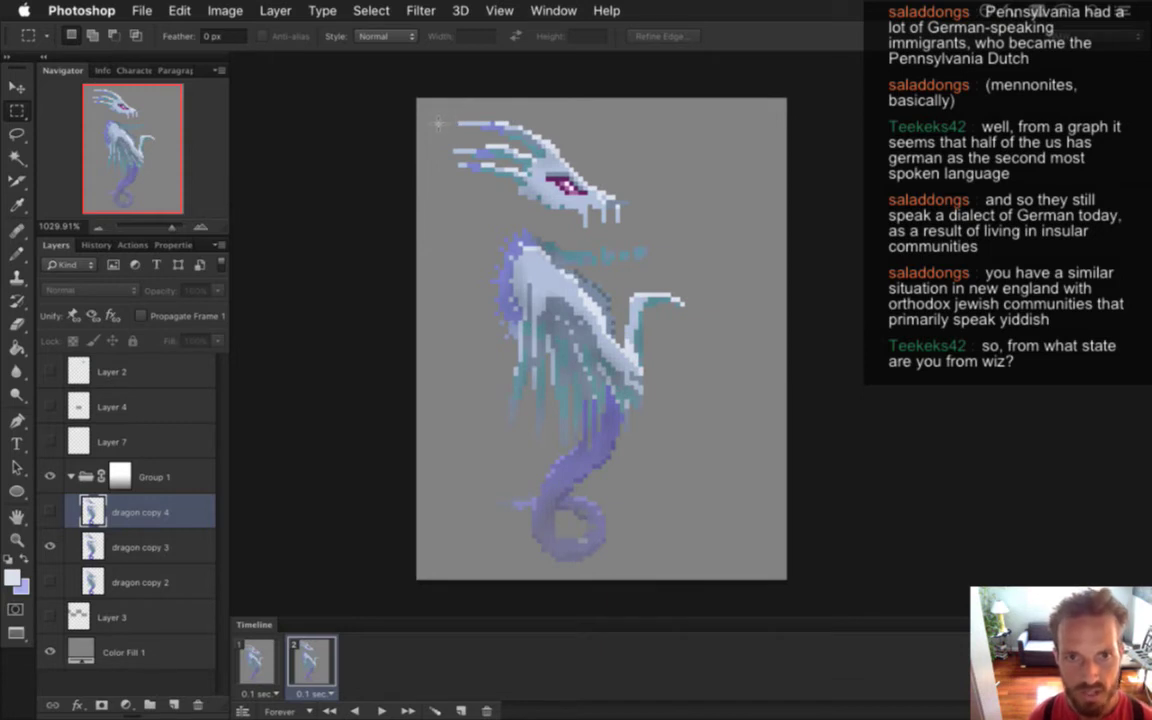
left_click_drag(437, 123, 642, 228)
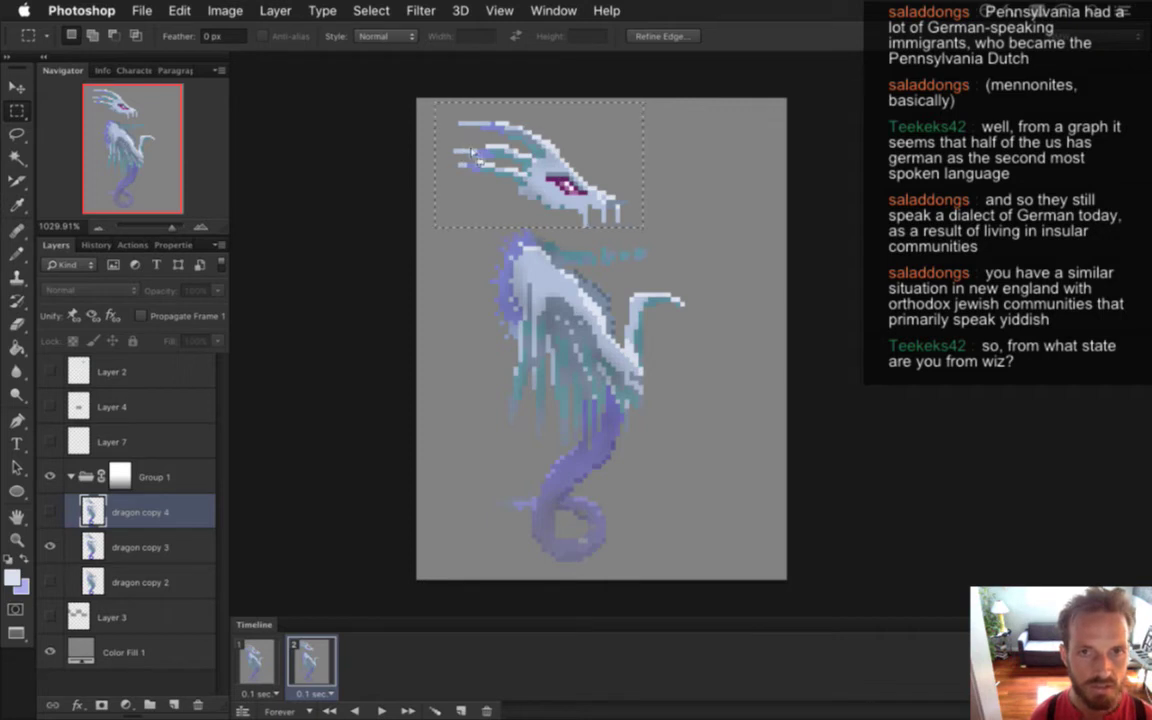
key("v")
key("m")
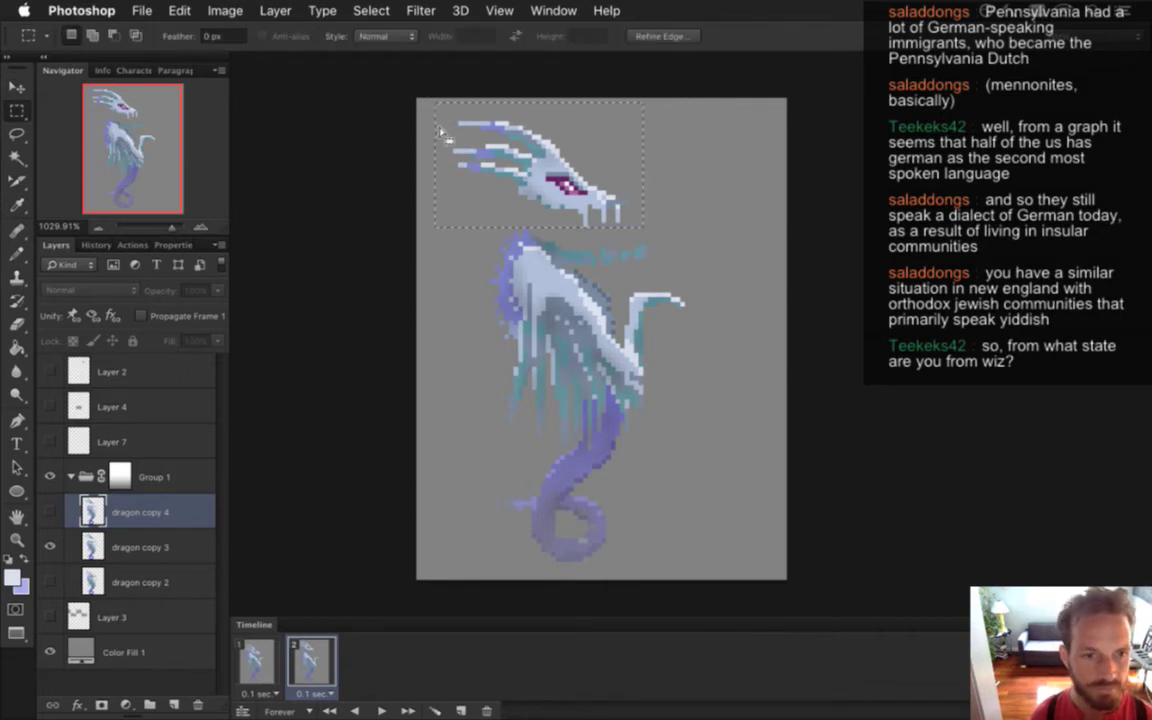
left_click(97, 540)
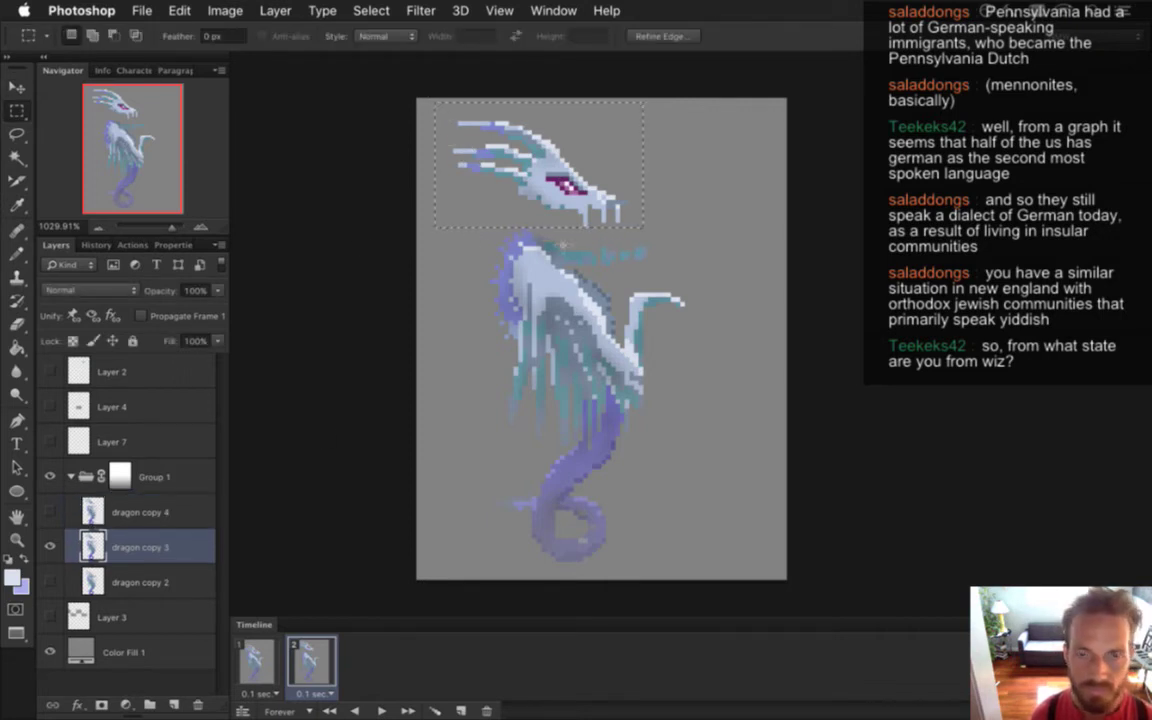
key("v")
left_click_drag(423, 92, 418, 132)
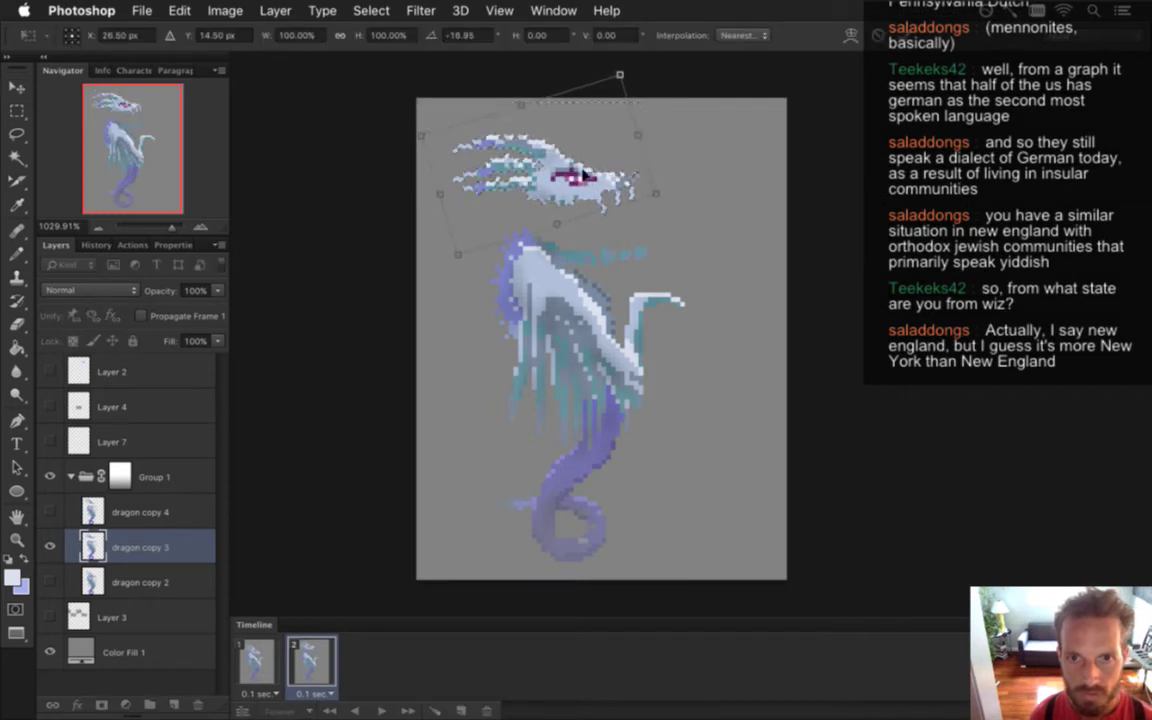
left_click_drag(589, 170, 591, 210)
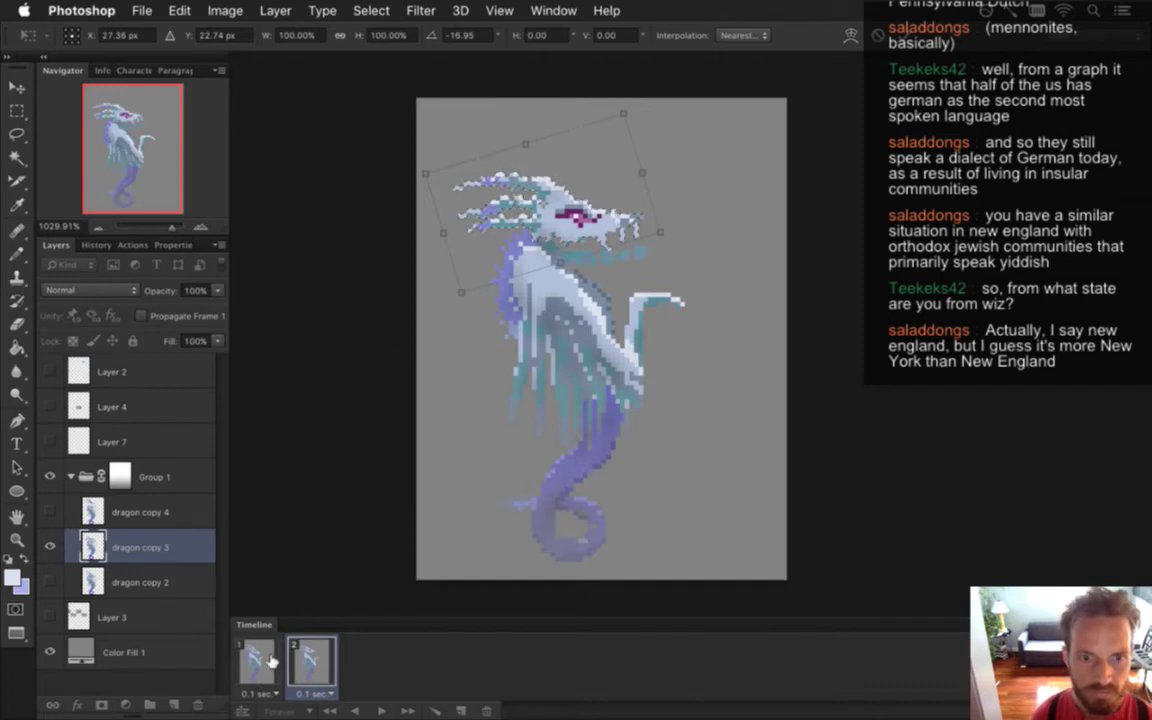
left_click(904, 39)
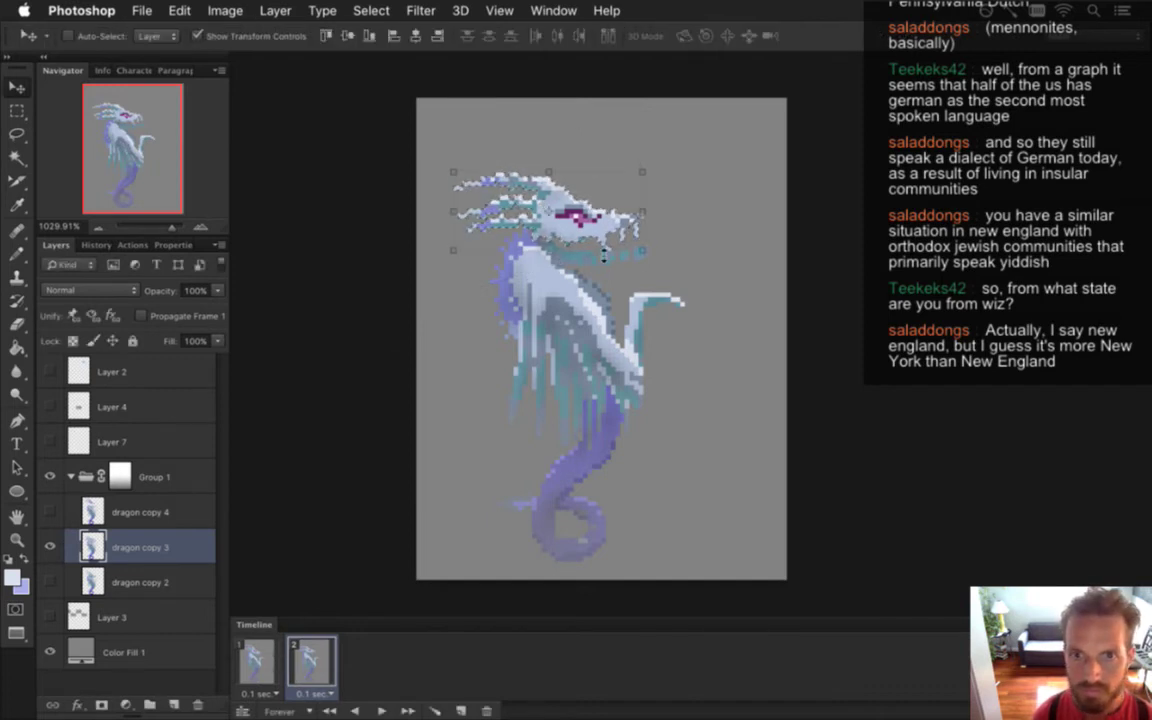
Switch repeatedly between frames 1 and 2 to compare the closed-mouth pose with the open-mouth pose
left_click(253, 656)
left_click(313, 664)
left_click(257, 660)
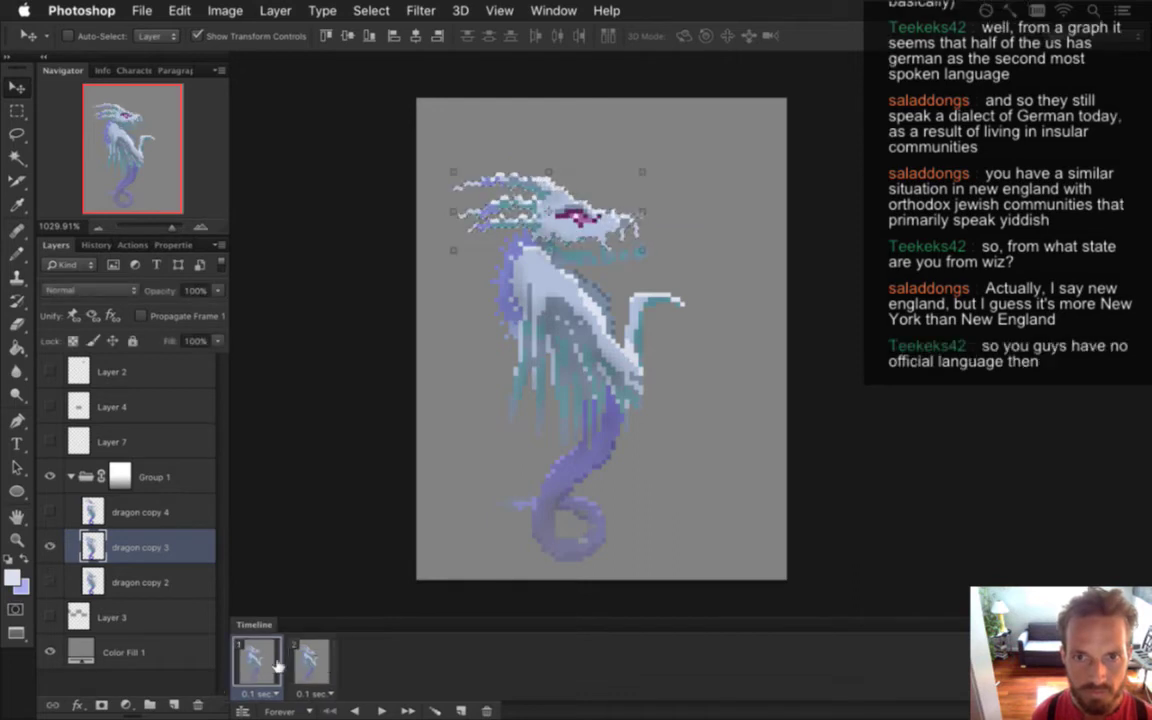
left_click(315, 657)
left_click(257, 660)
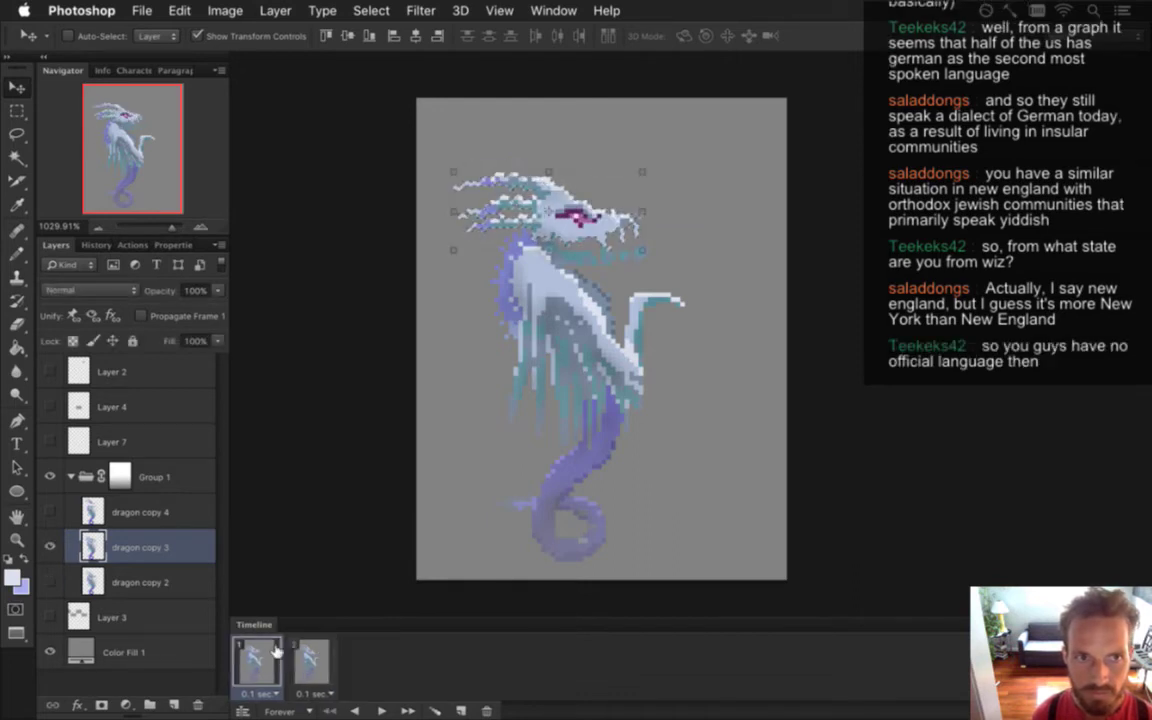
left_click(308, 660)
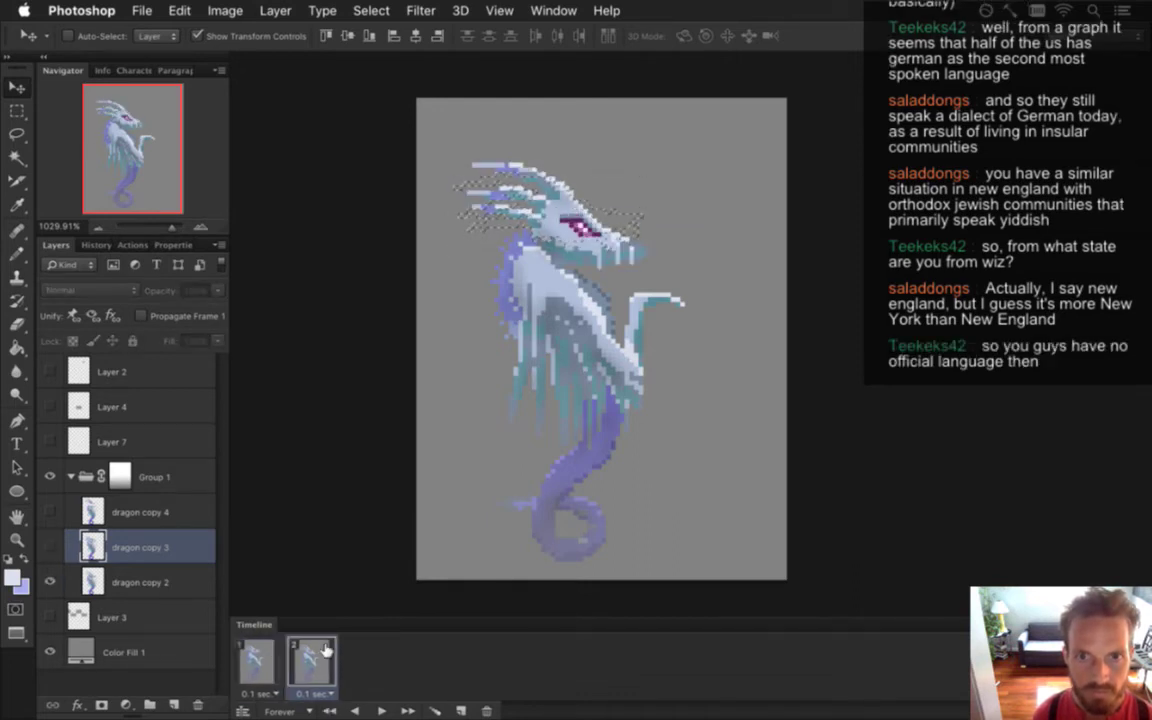
left_click(262, 660)
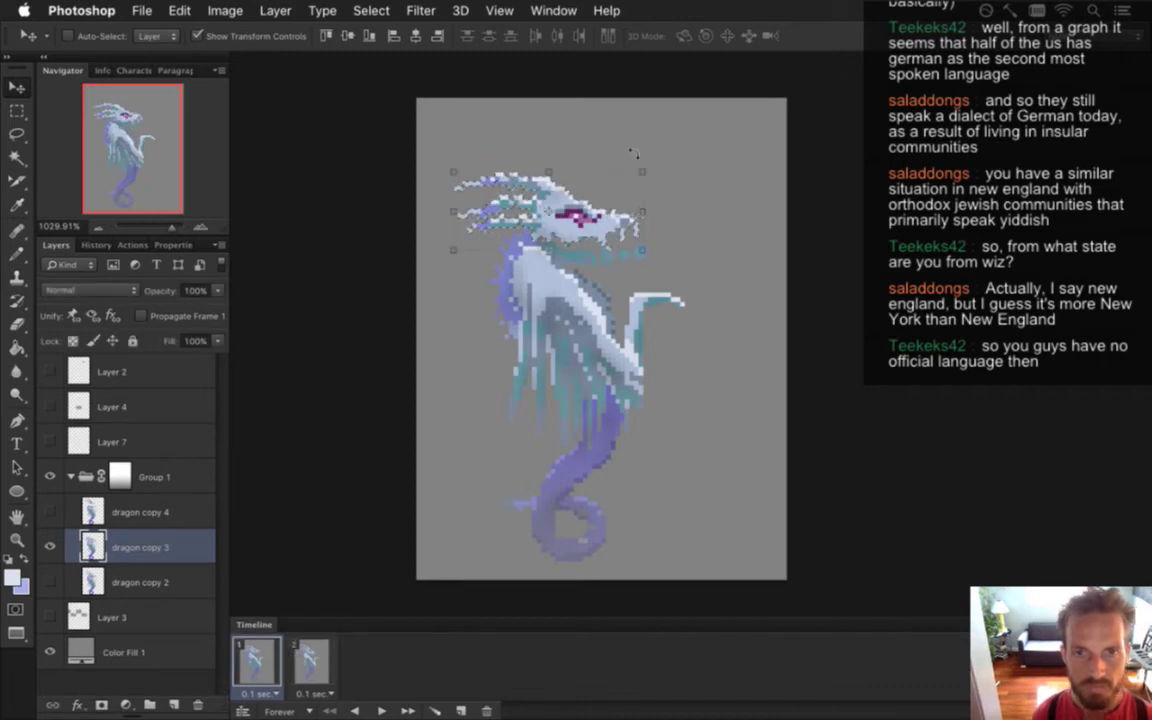
key("m")
left_click(308, 660)
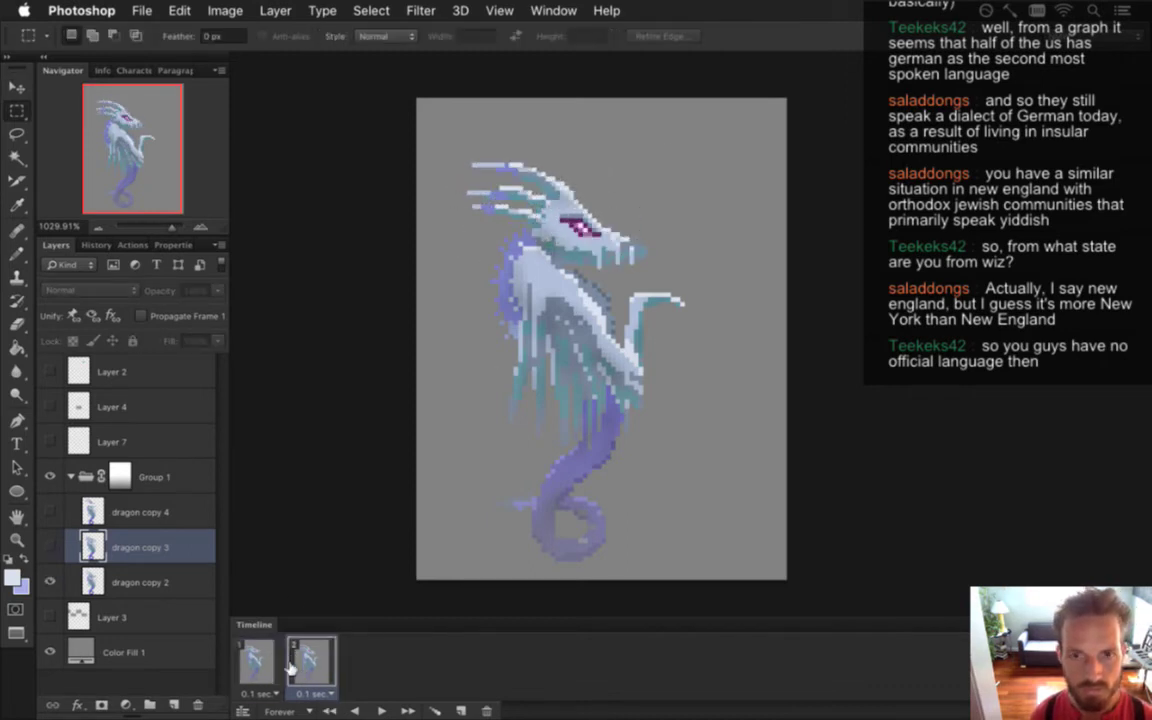
left_click(260, 662)
left_click(308, 660)
left_click(268, 667)
left_click(308, 662)
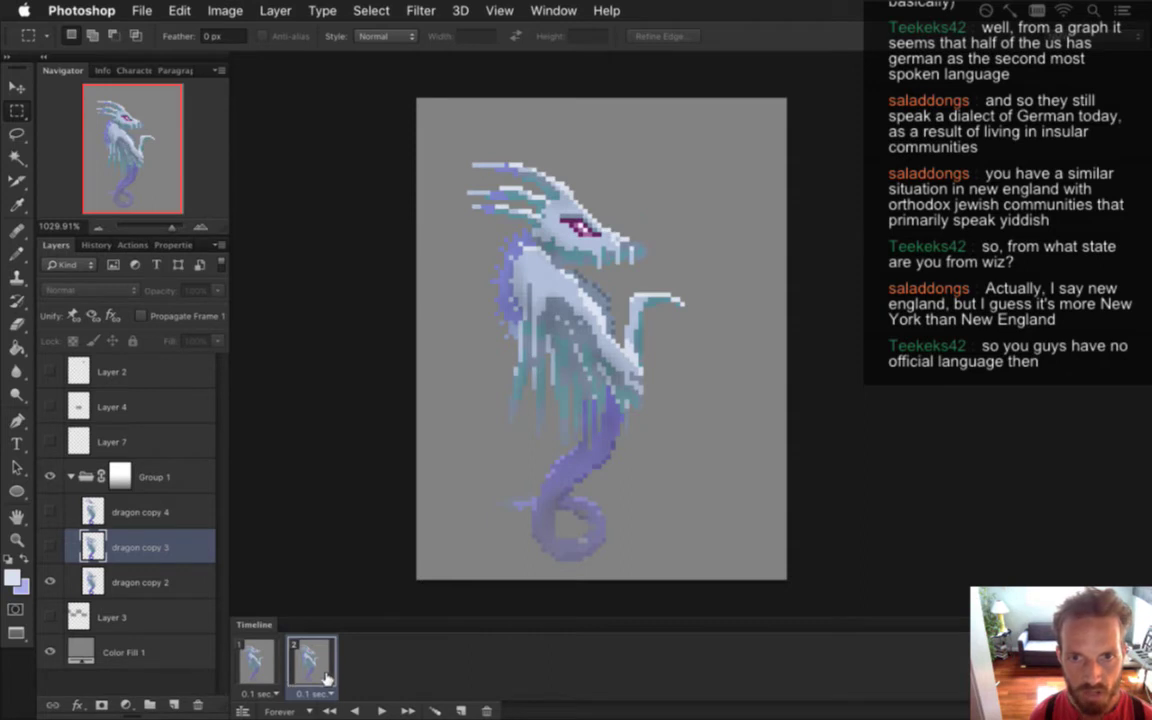
left_click(258, 665)
left_click(318, 670)
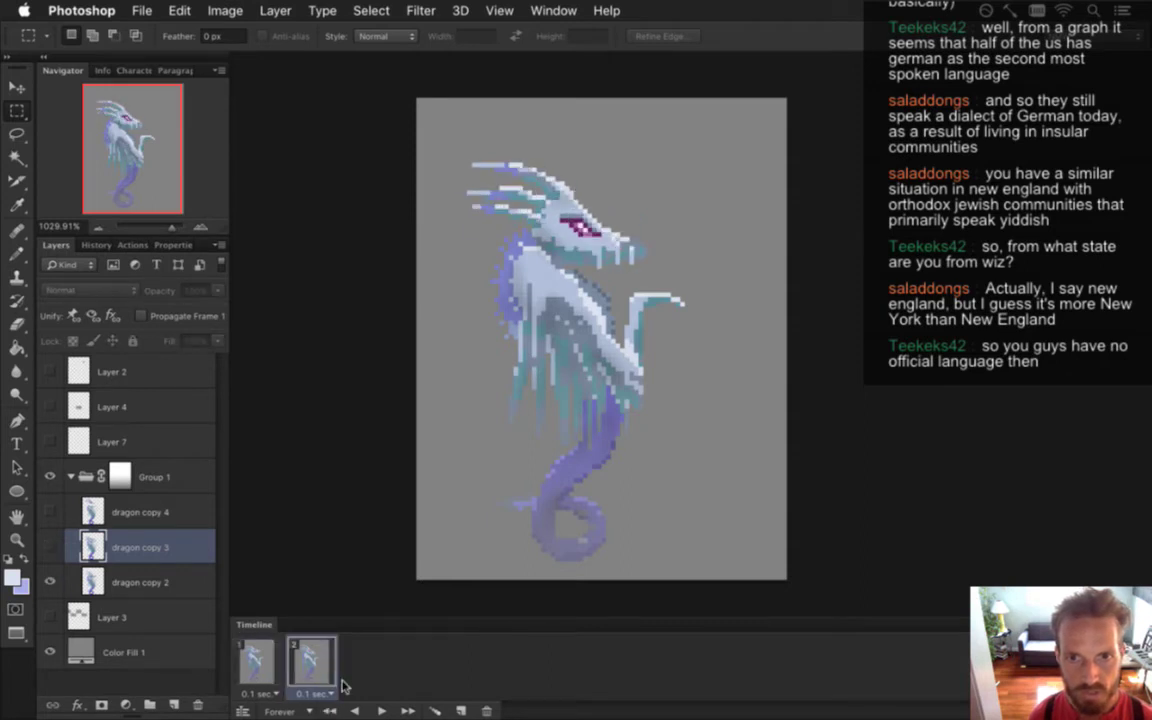
left_click(258, 663)
left_click(308, 662)
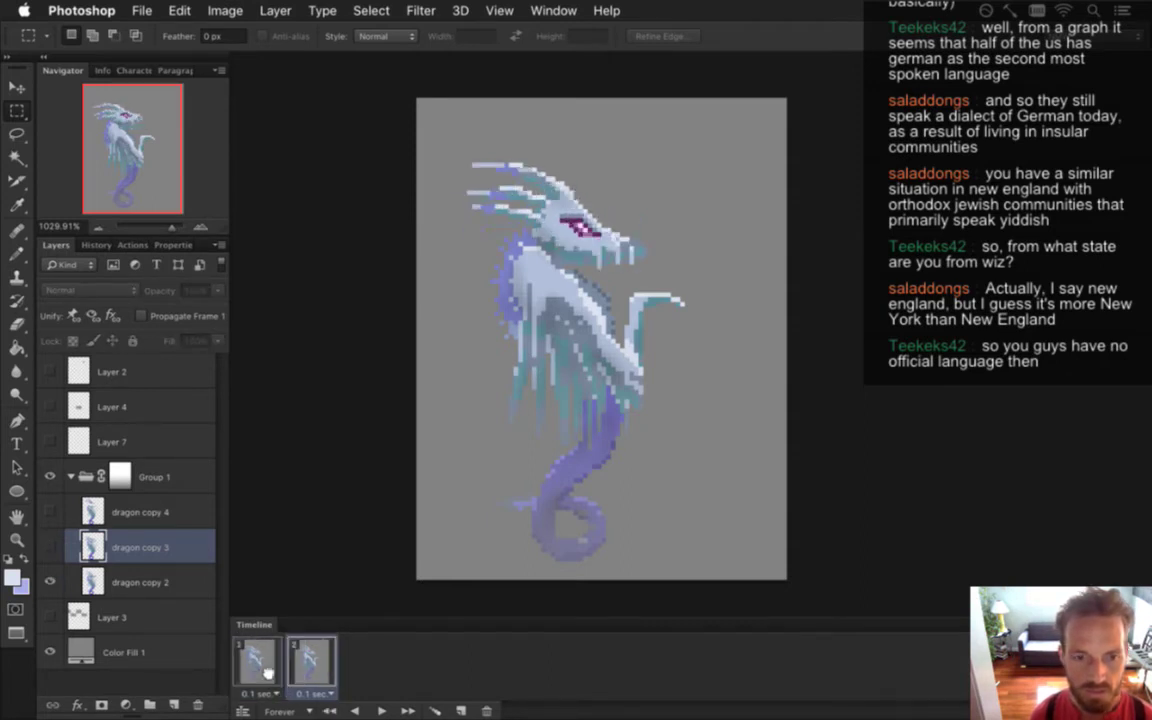
left_click(260, 664)
left_click(333, 650)
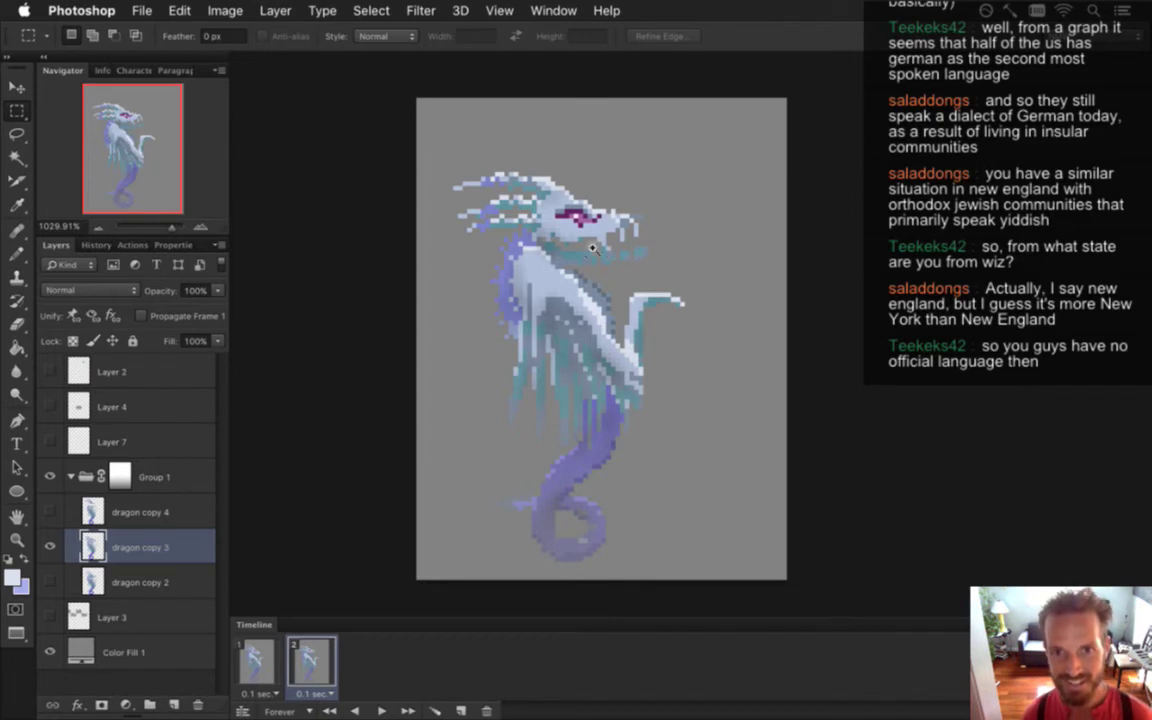
Sample the slate grey from the neck shadow and pencil dark shading into the open mouth and around the teeth on dragon copy 3
left_click_drag(589, 251, 618, 278)
key("i")
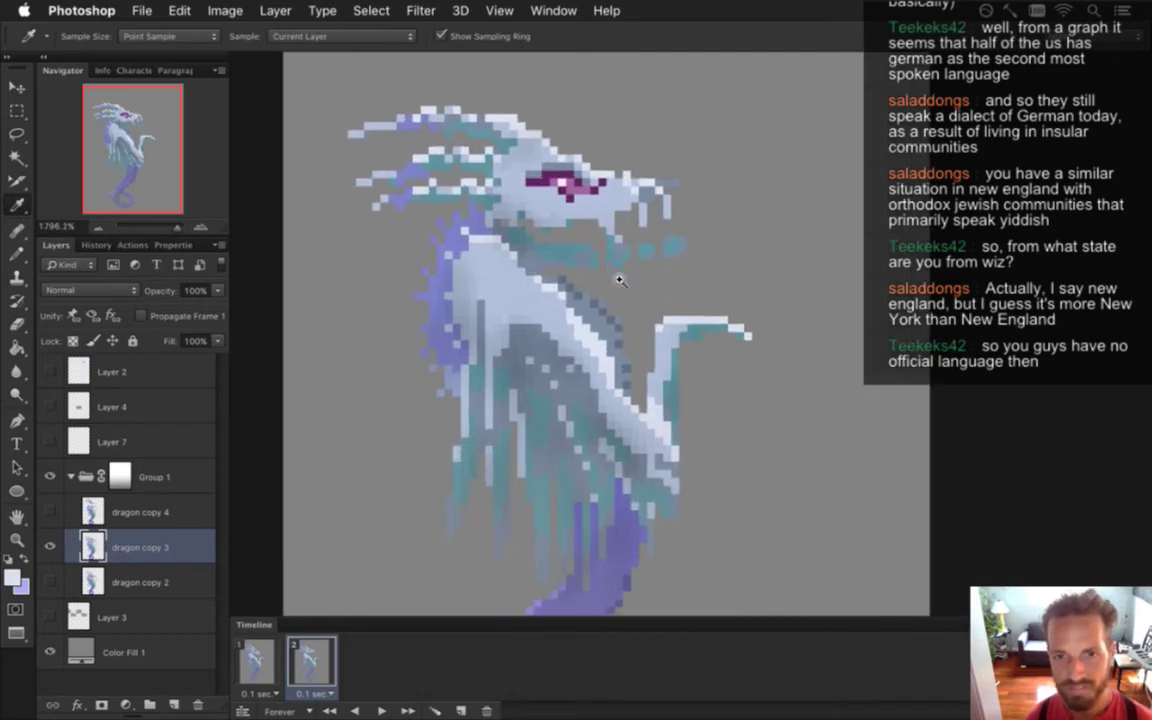
left_click(583, 301)
key("b")
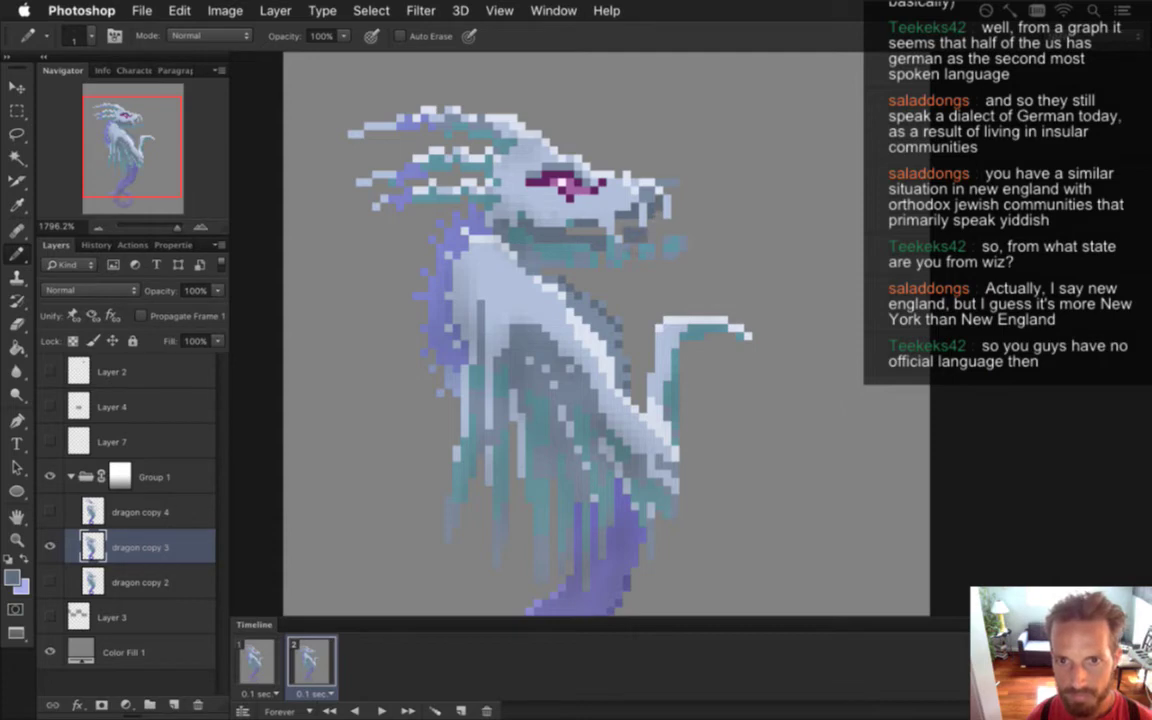
Fill the gaps along the lower jaw with sampled teal pixels and compare the retouched frame 2 with frame 1
key("i")
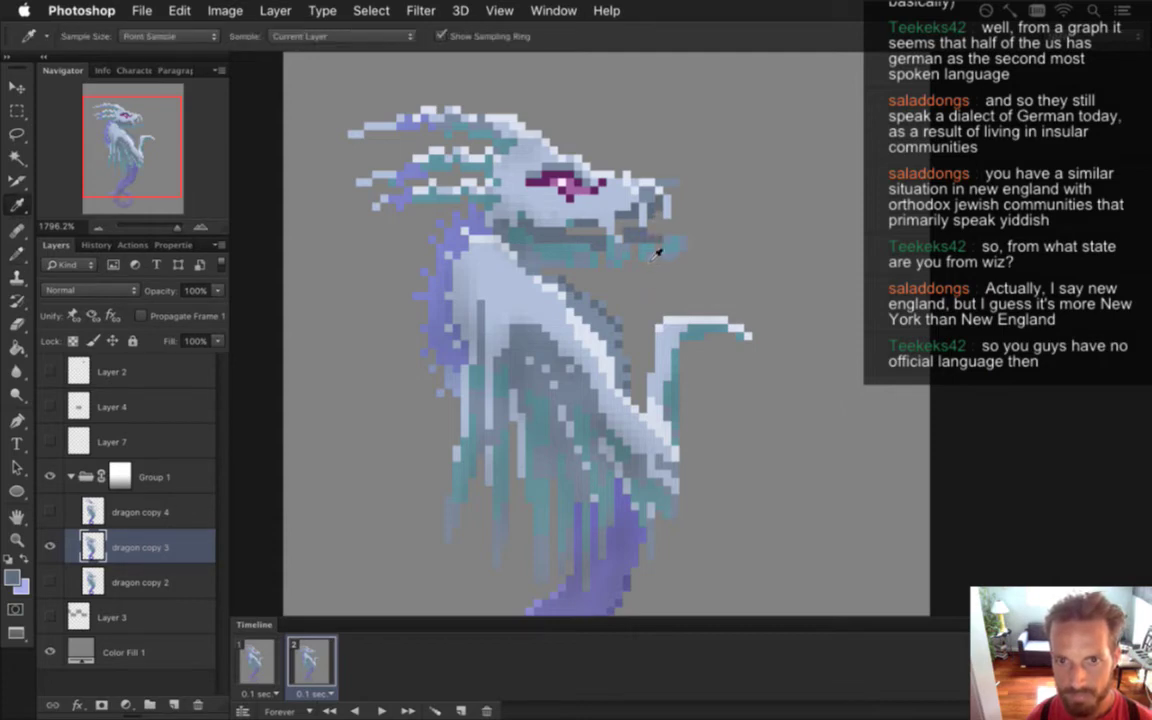
left_click(580, 226)
key("b")
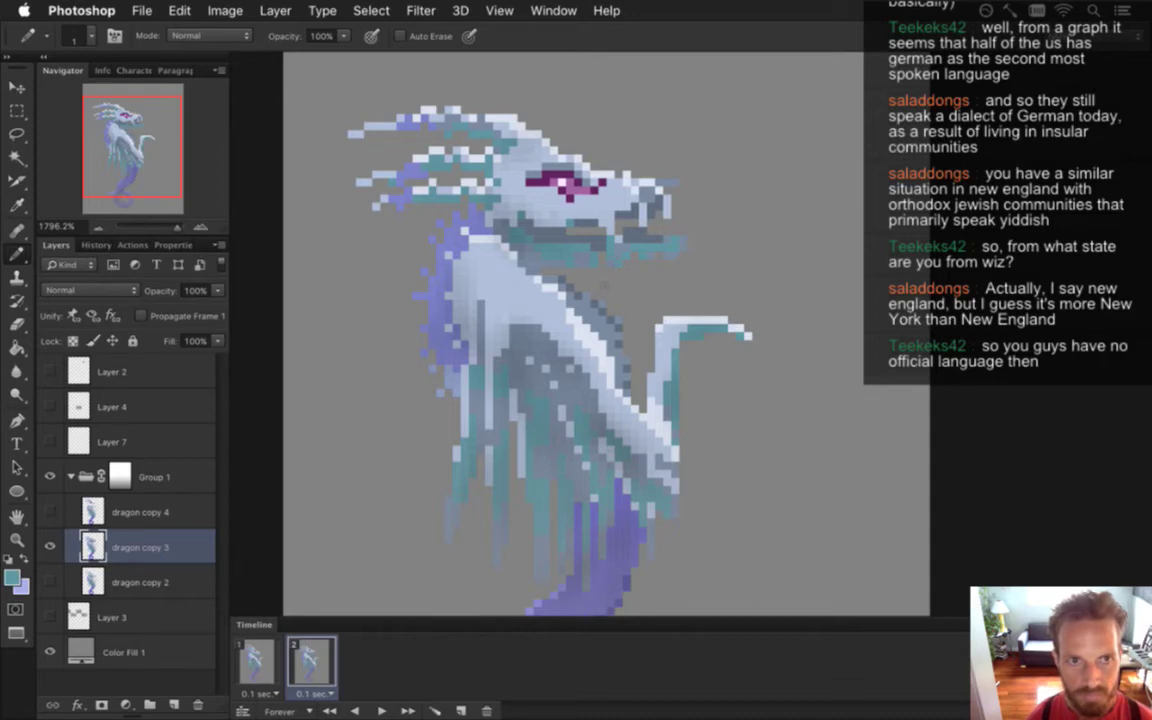
left_click(255, 662)
left_click(316, 661)
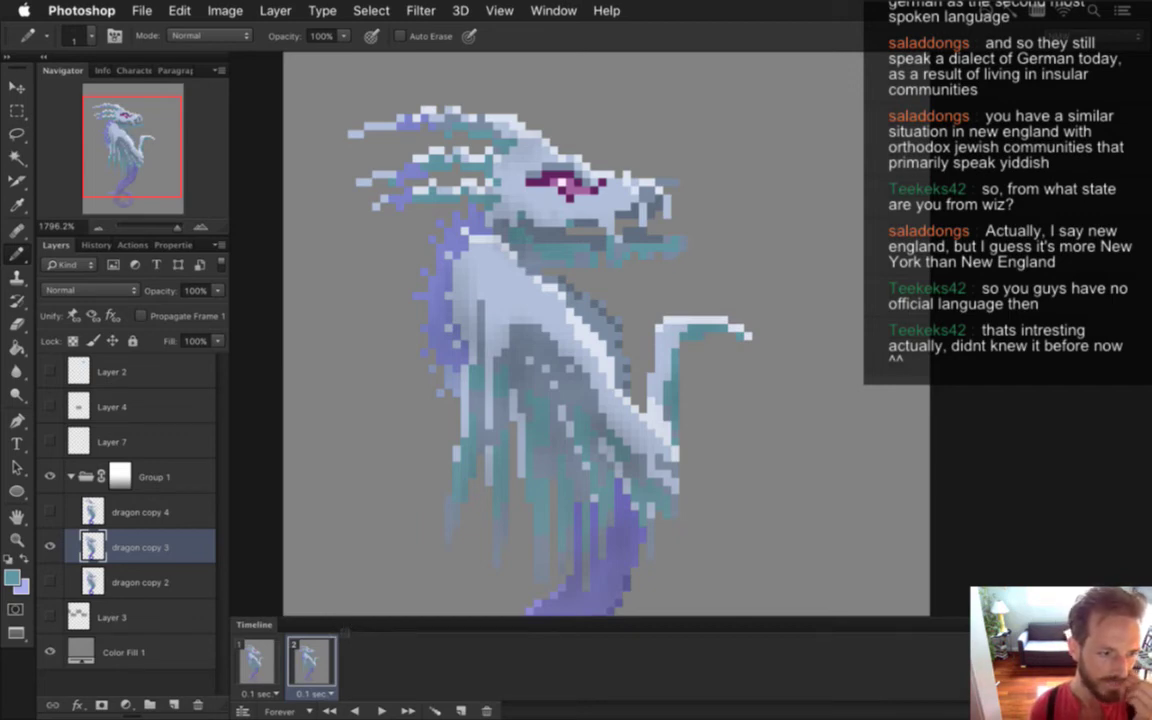
left_click(257, 662)
left_click(296, 664)
left_click(256, 662)
left_click(305, 663)
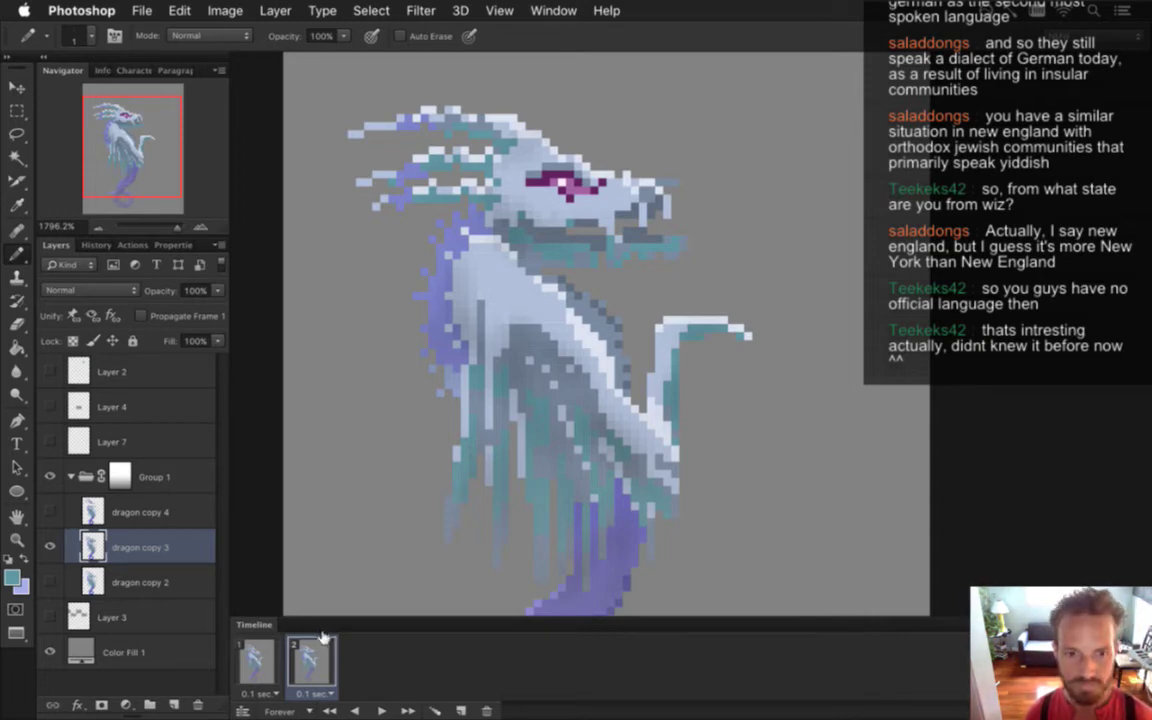
Add a third frame showing a duplicate of dragon copy 4 placed beneath the original, with dragon copy 3 and dragon copy 4 hidden
left_click(462, 711)
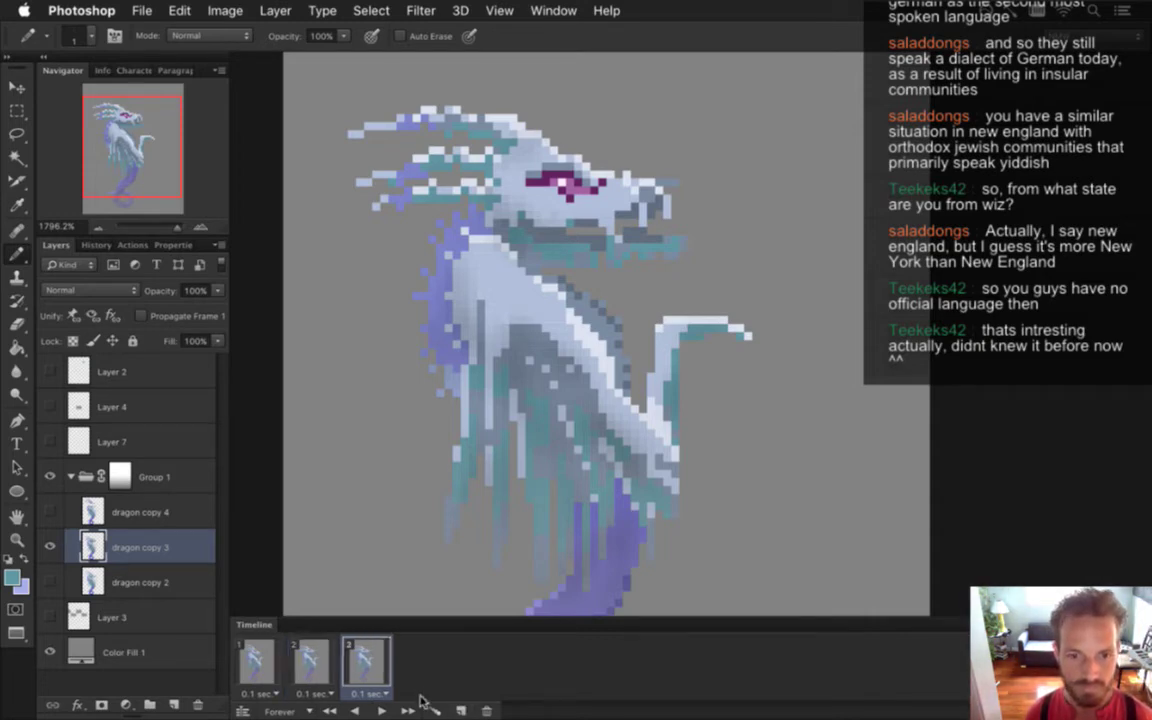
left_click(52, 546)
left_click(51, 512)
left_click(114, 513)
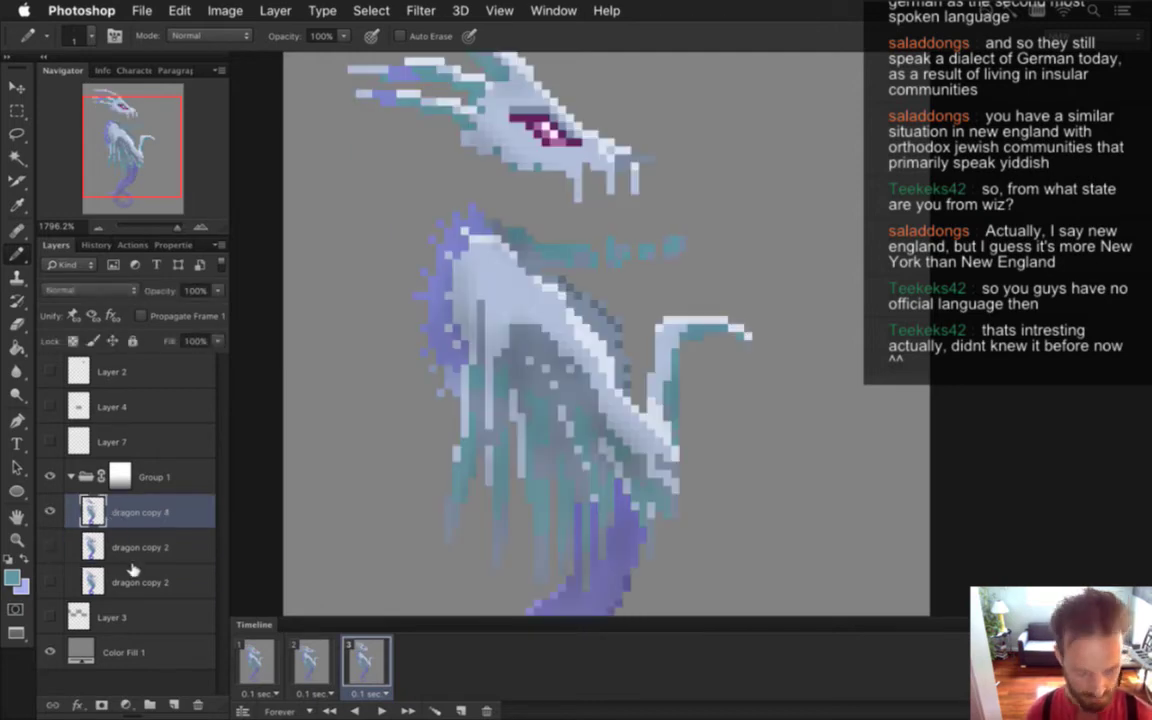
key("super+j")
left_click_drag(93, 514, 94, 567)
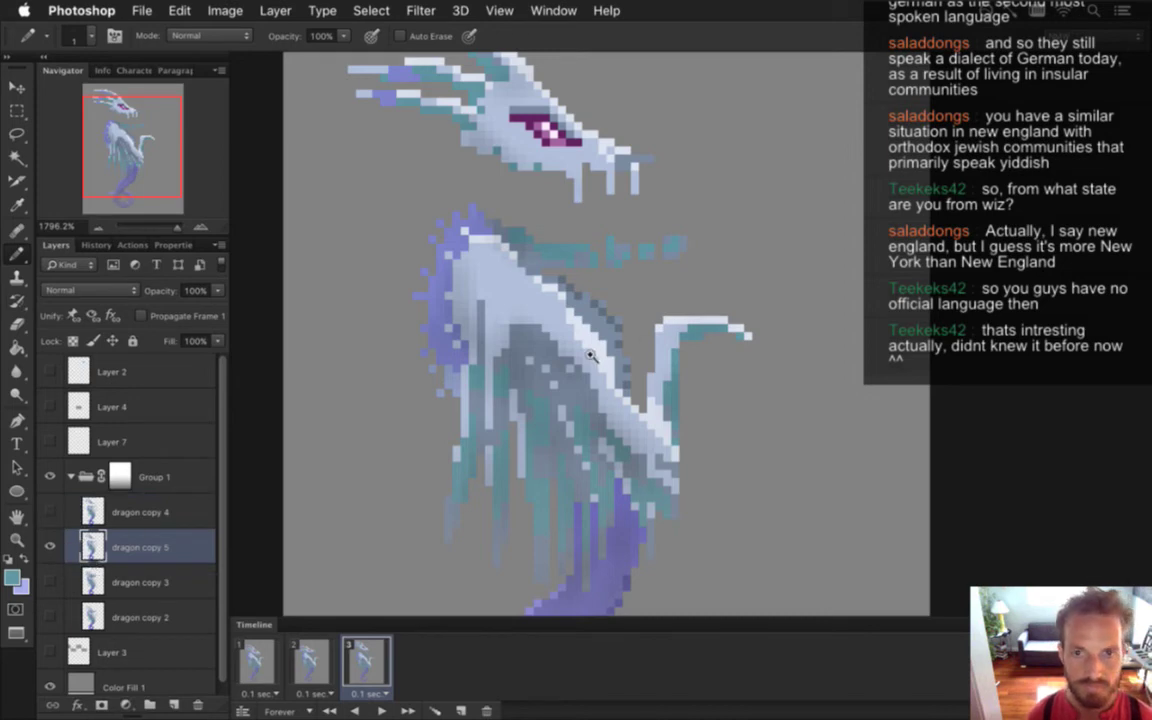
Select the detached upper head on dragon copy 5, rotate it by about -48.6° and move it down onto the neck
left_click_drag(590, 355, 556, 353)
key("m")
mouse_move(421, 135)
left_mouse_down()
mouse_move(666, 233)
mouse_move(655, 260)
left_mouse_up()
key("v")
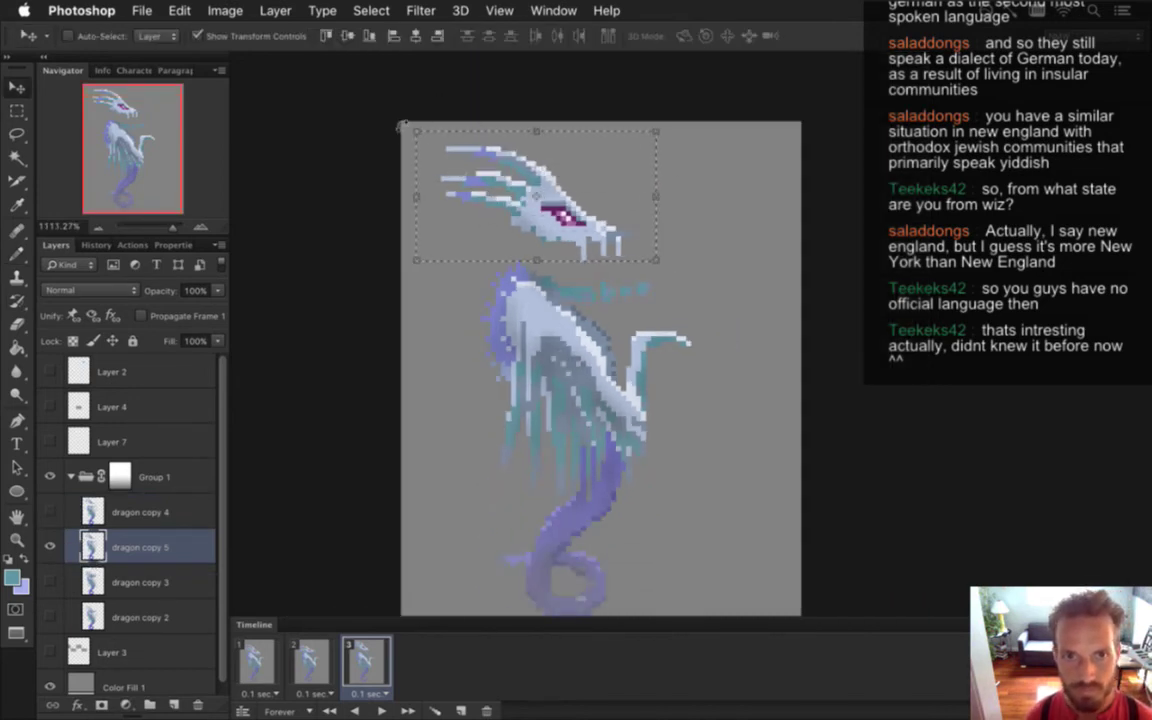
key("super+t")
left_click_drag(400, 125, 399, 264)
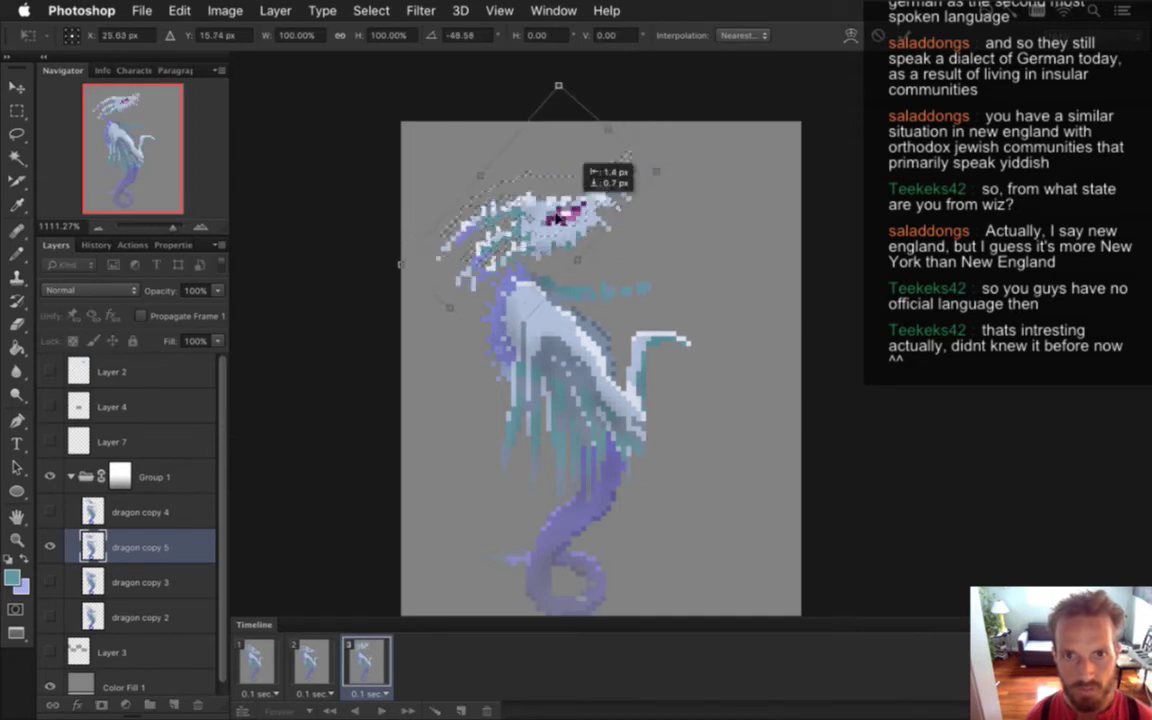
mouse_move(558, 213)
left_mouse_down()
mouse_move(547, 231)
mouse_move(558, 232)
left_mouse_up()
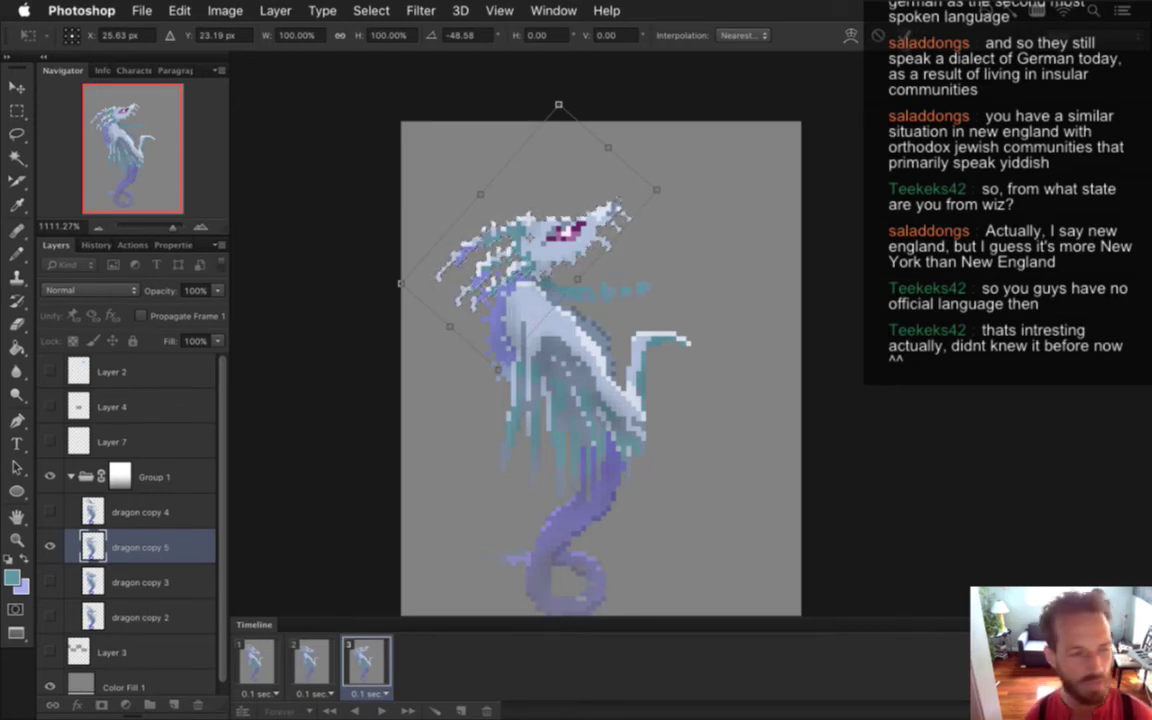
key("Escape")
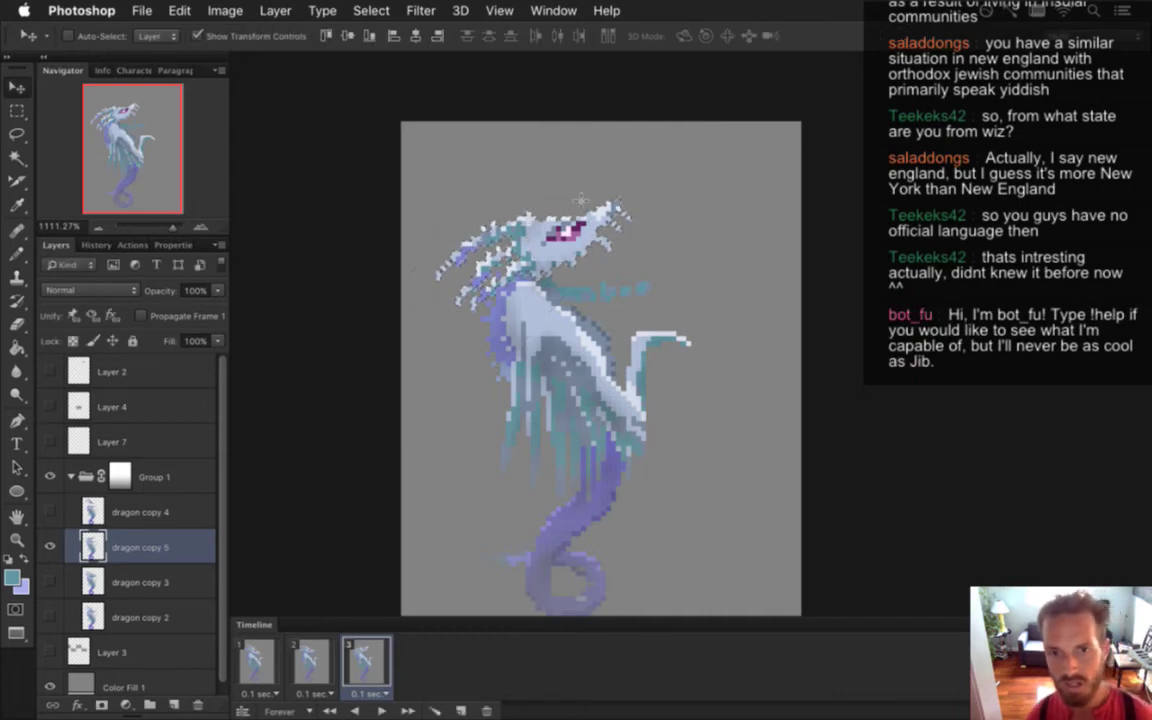
key("m")
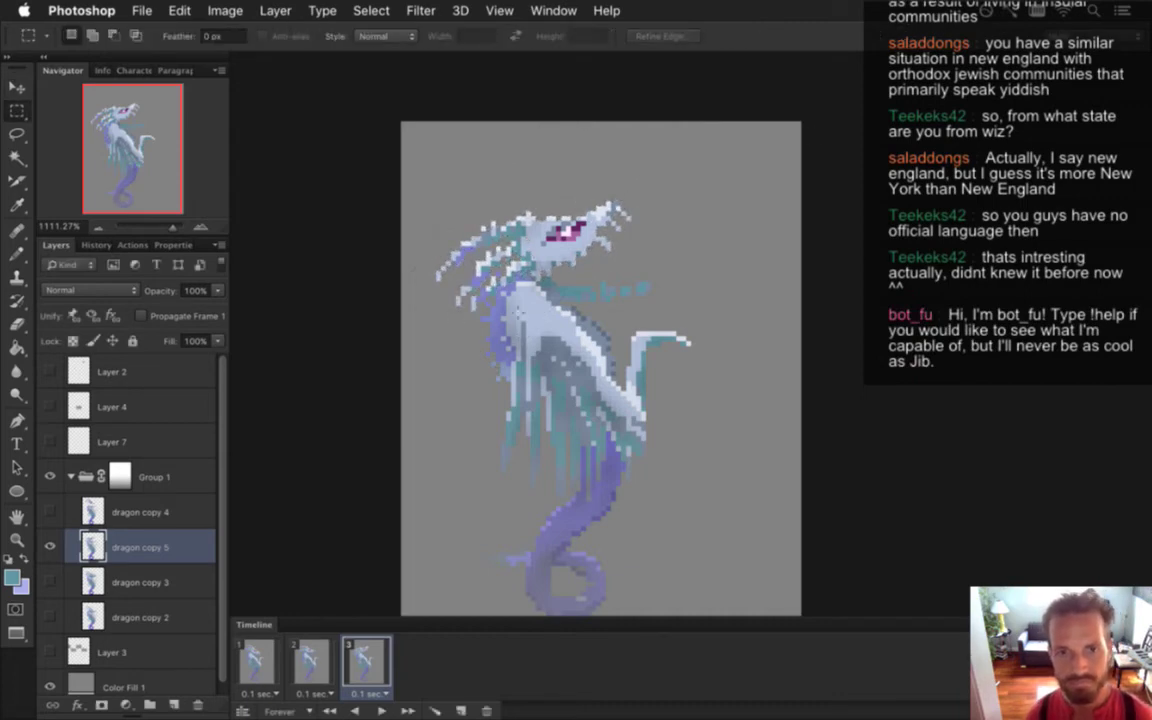
Sample pale blue from the dragon on dragon copy 5 and set the eraser to a 1 px tip at 100% opacity
left_click_drag(481, 256, 540, 271)
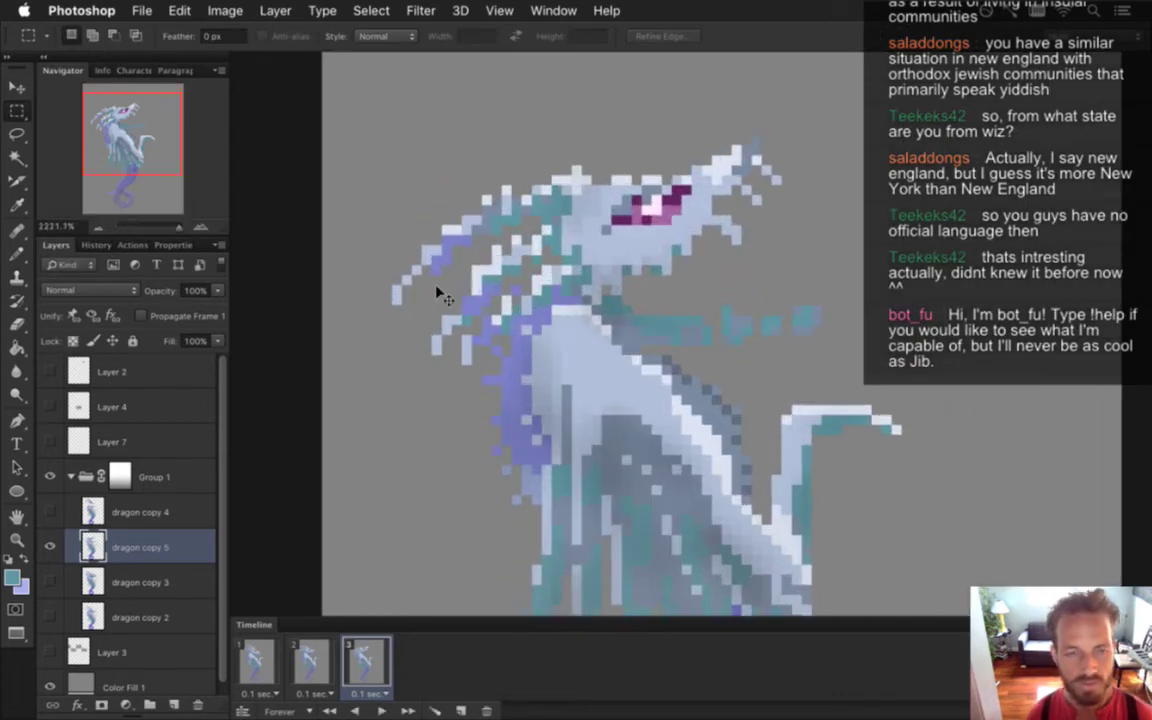
key("i")
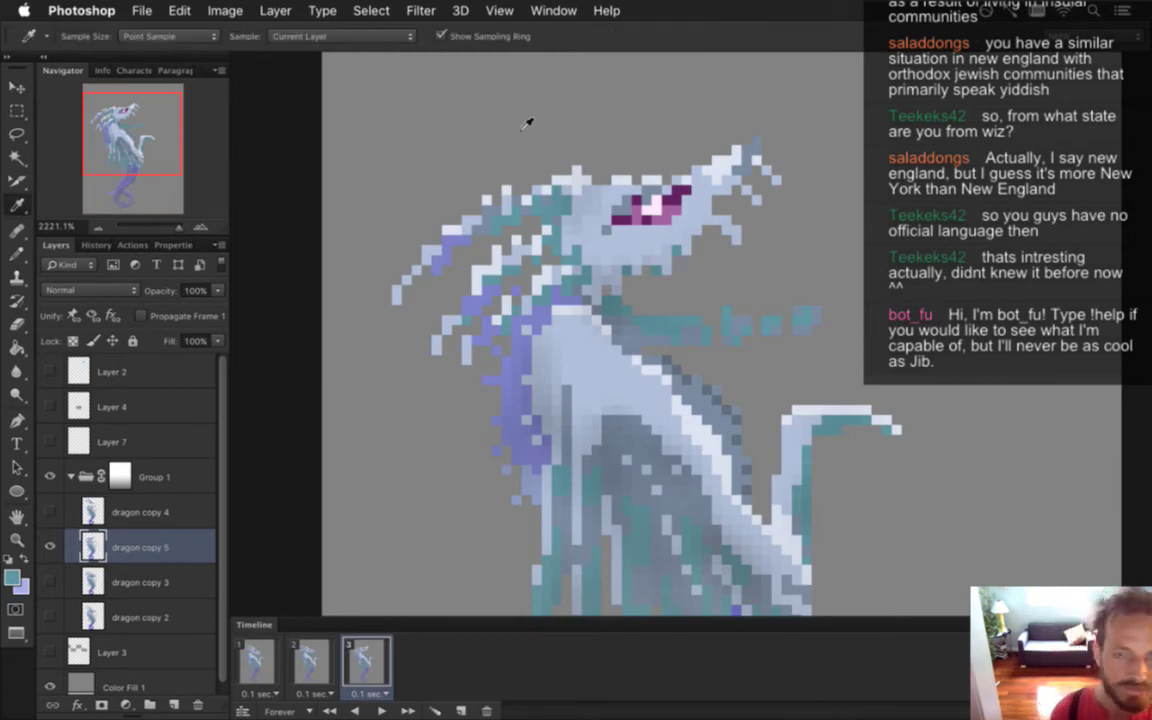
left_click(432, 248)
key("b")
key("[")
key("[")
key("[")
key("[")
key("[")
key("[")
key("[")
key("[")
key("[")
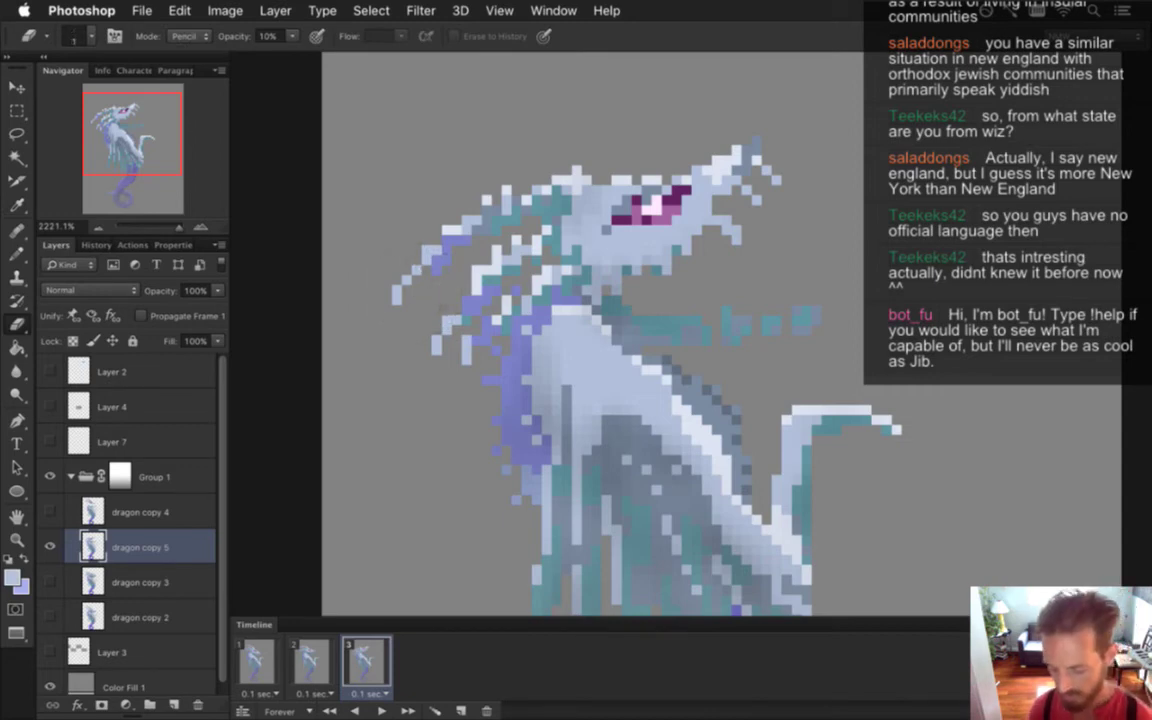
key("0")
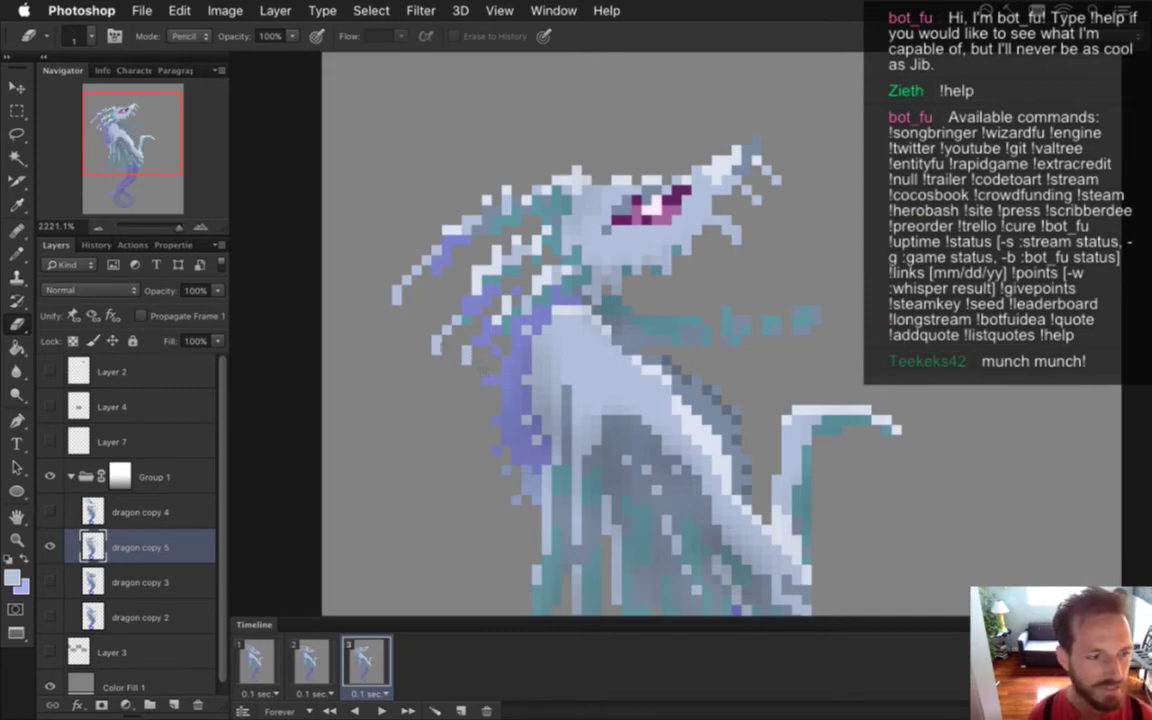
Sample the pale highlight for the pencil, replace it with a sampled slate grey and shade the tip of the snout
key("i")
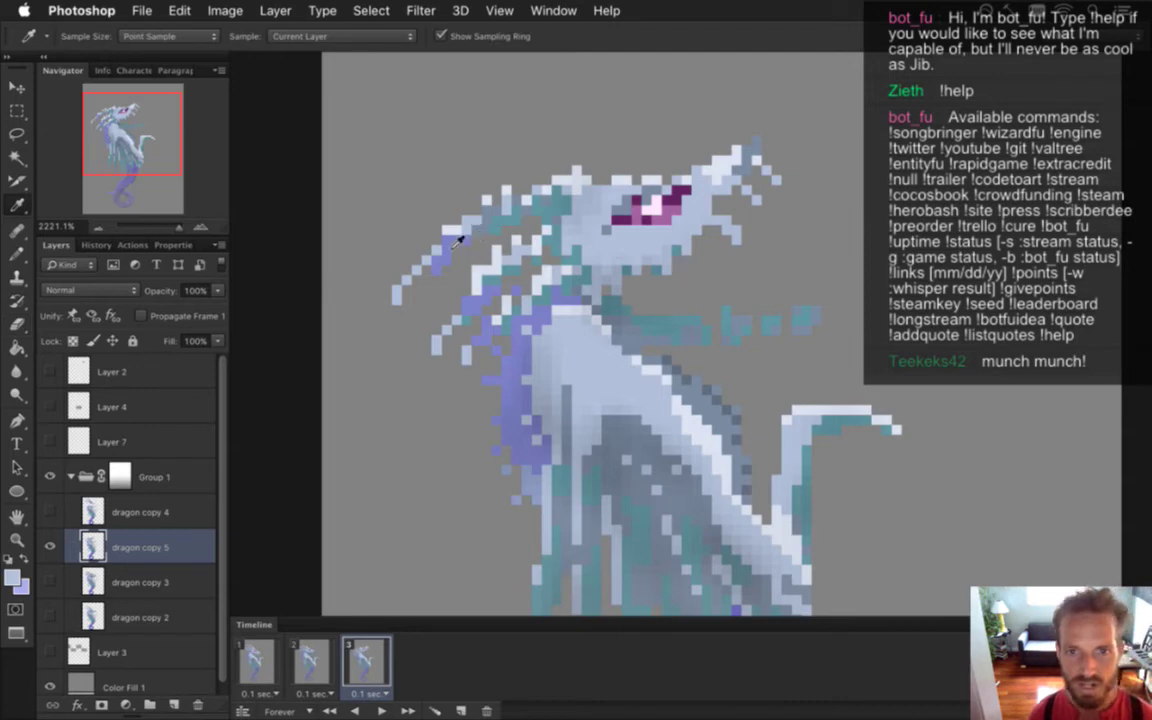
left_click(408, 204)
key("b")
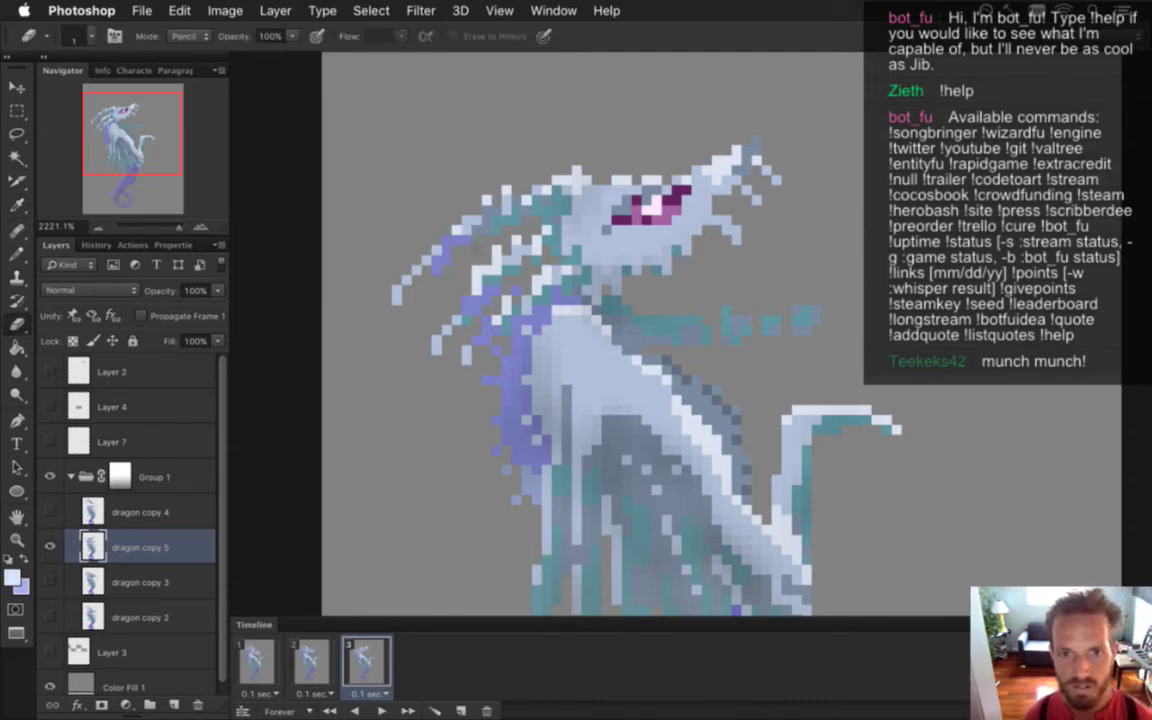
key("b")
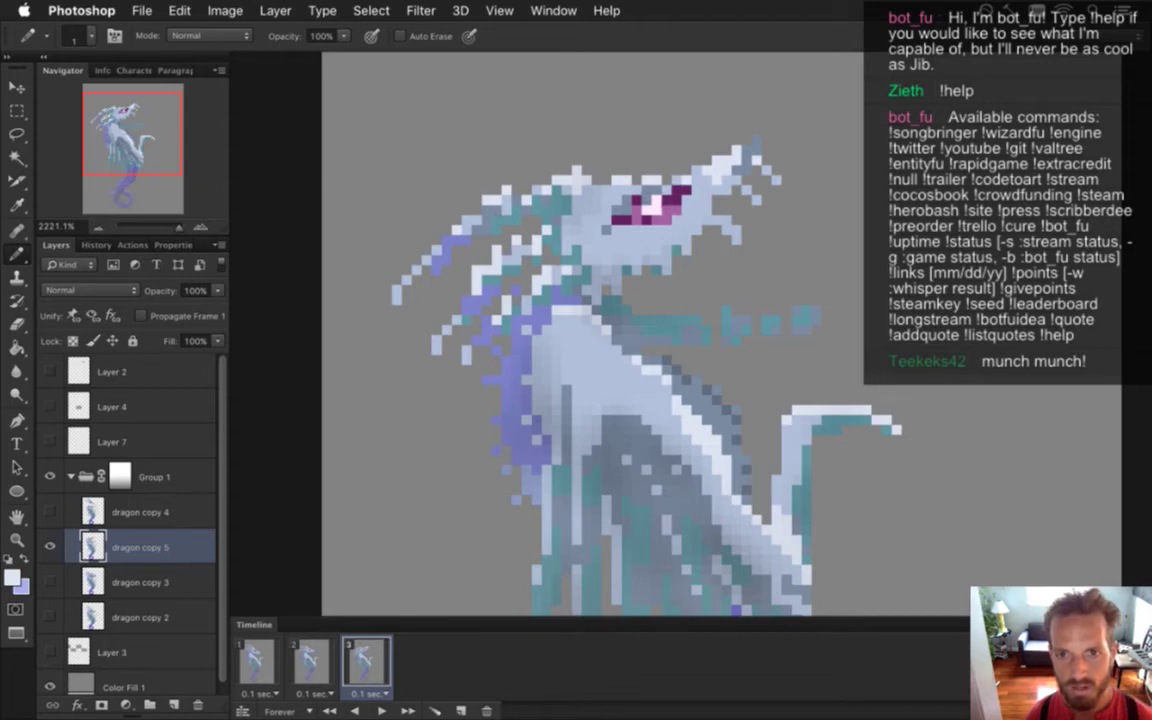
key("i")
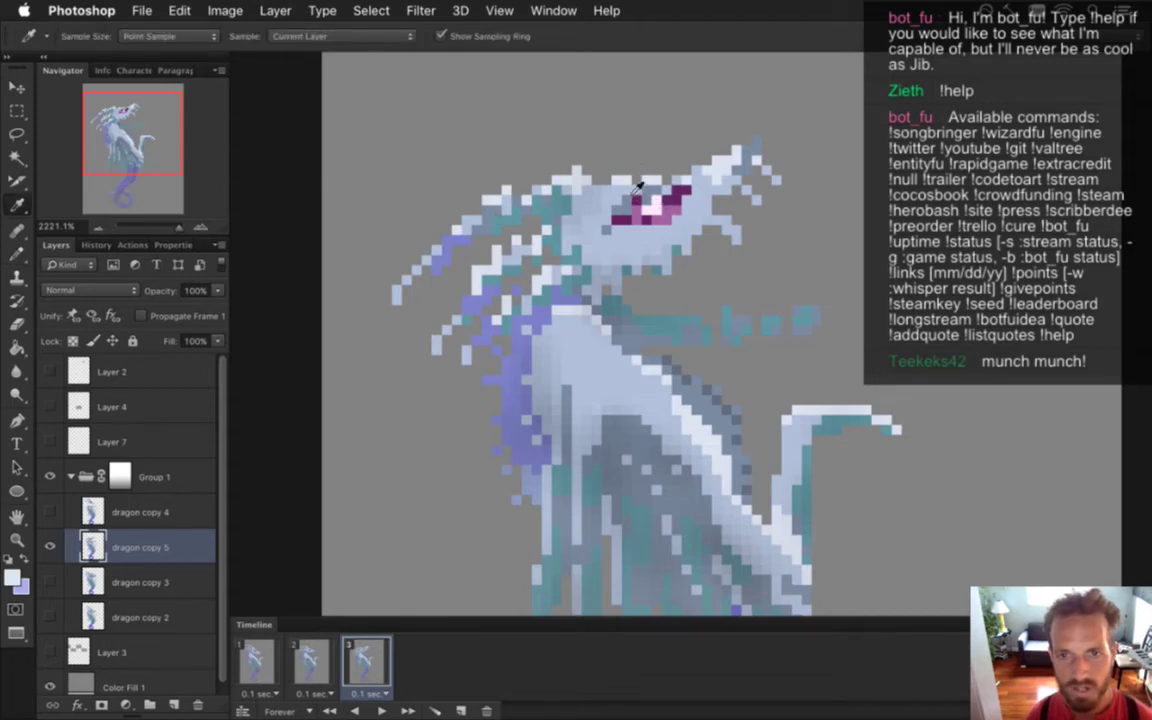
left_click(626, 191)
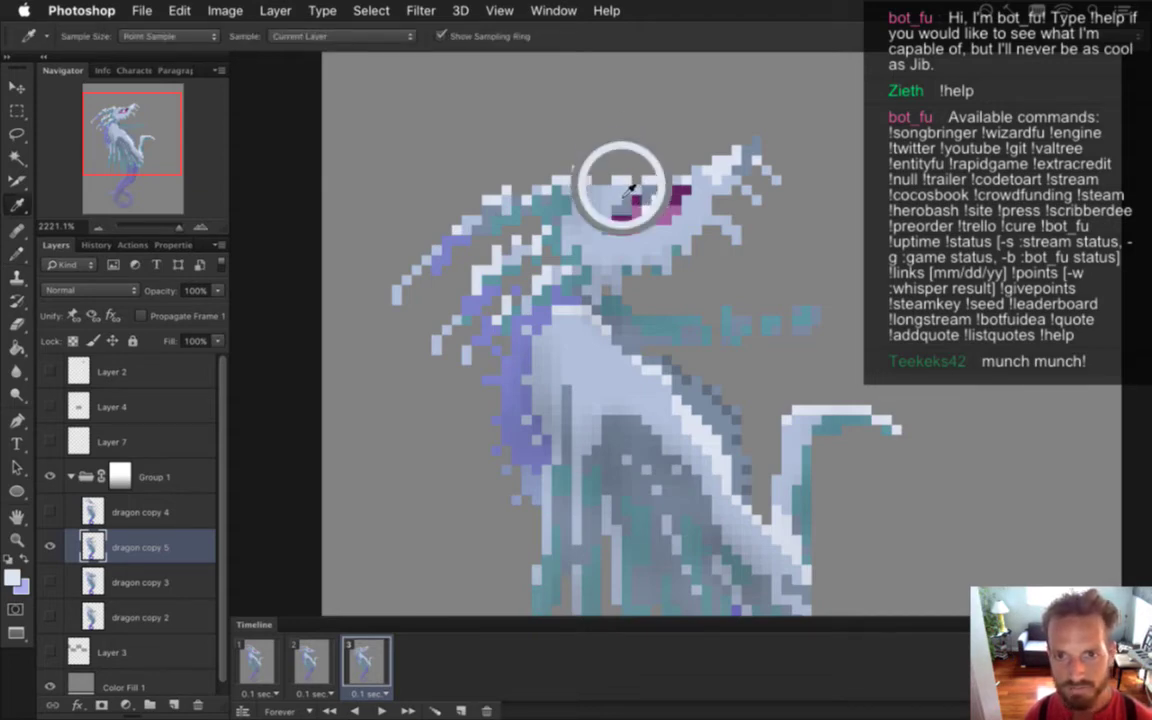
left_click(770, 155)
key("b")
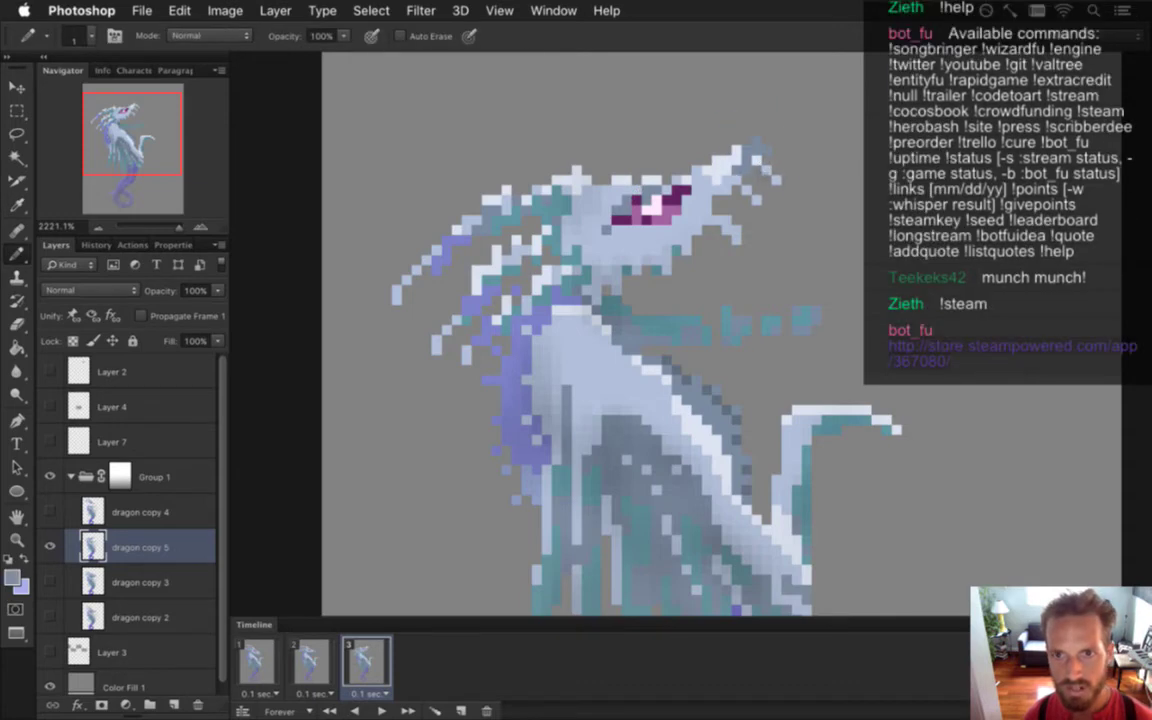
Pencil sampled slate greys along the lower jaw's upper edge and the underside of the raised upper jaw on dragon copy 5
key("i")
left_click(619, 341)
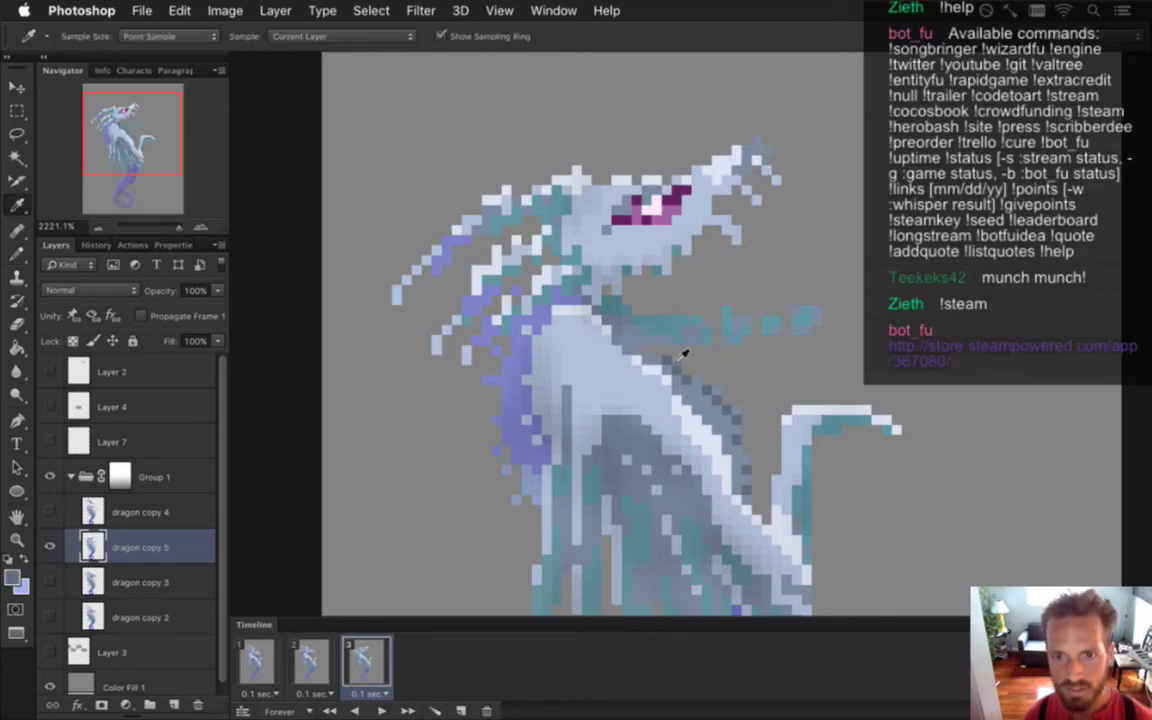
key("b")
mouse_move(626, 300)
left_mouse_down()
mouse_move(716, 320)
mouse_move(787, 310)
left_mouse_up()
left_click(606, 290)
left_click(707, 320)
left_click(757, 320)
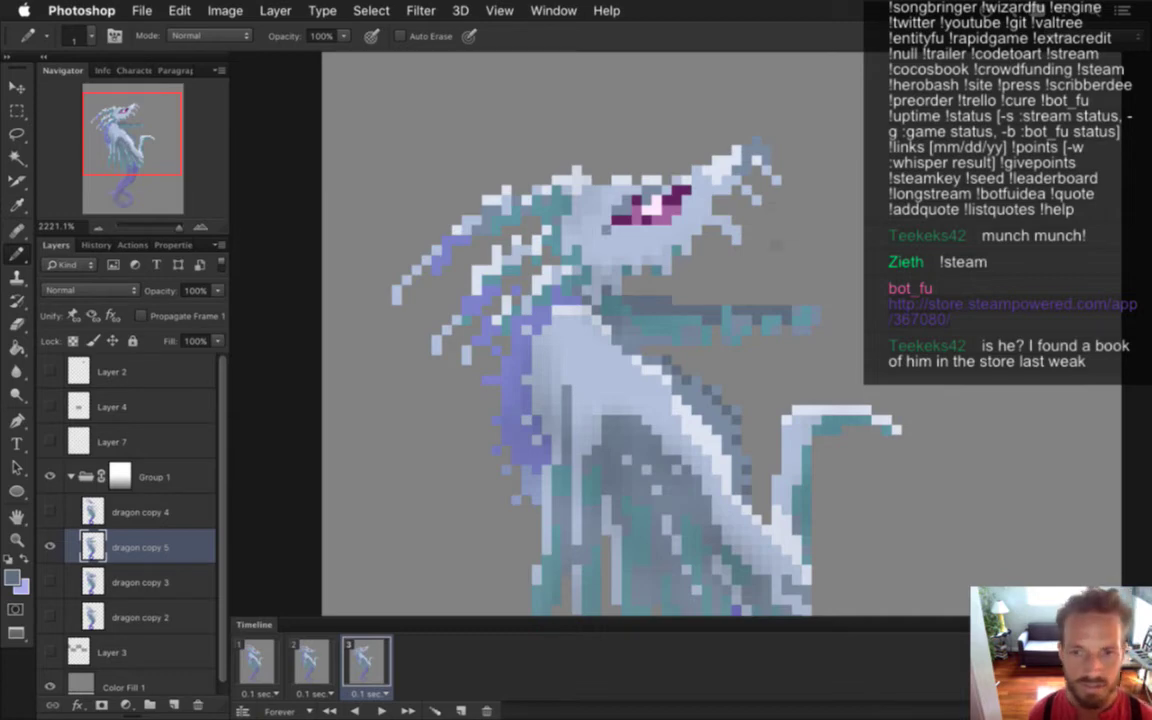
left_click(696, 342, "alt")
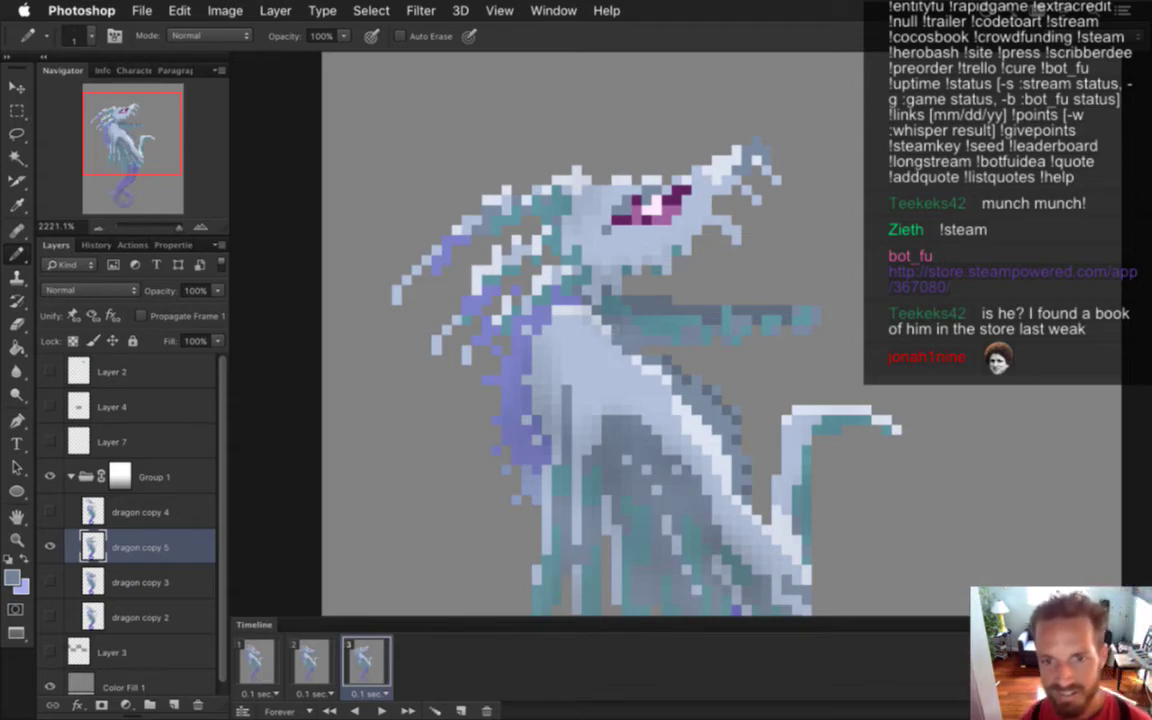
left_click(584, 266, "alt")
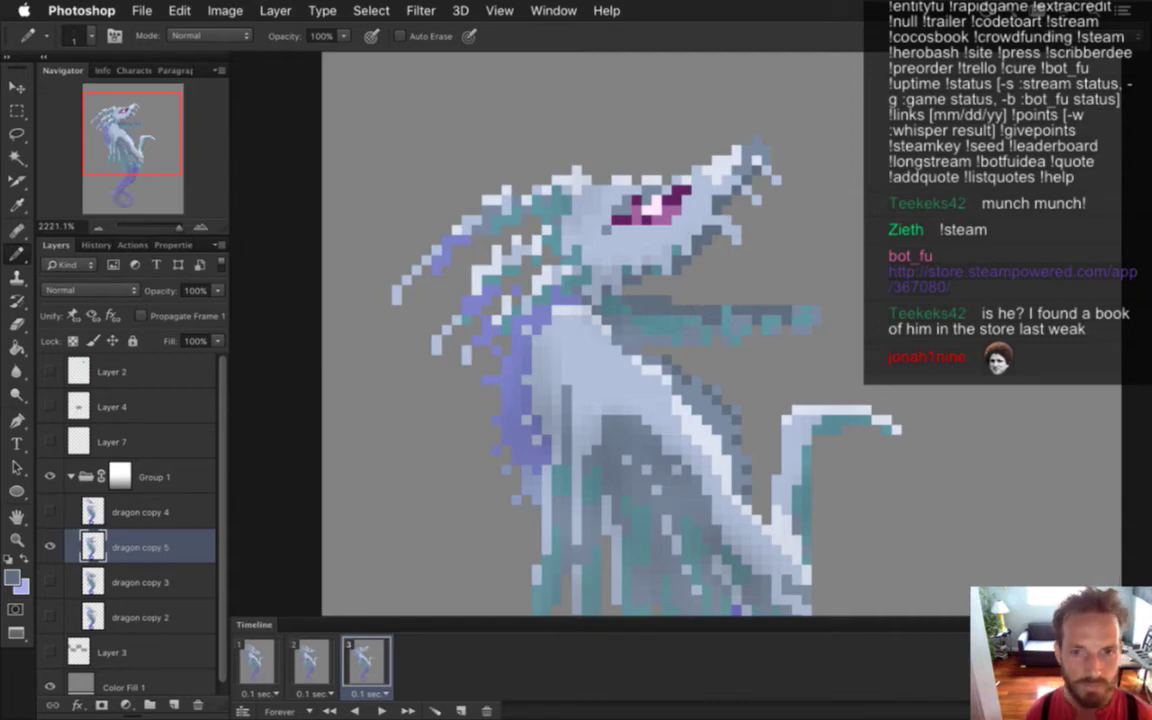
Clean up the horns and mane behind the head with the eraser and sampled pale highlight pixels
key("e")
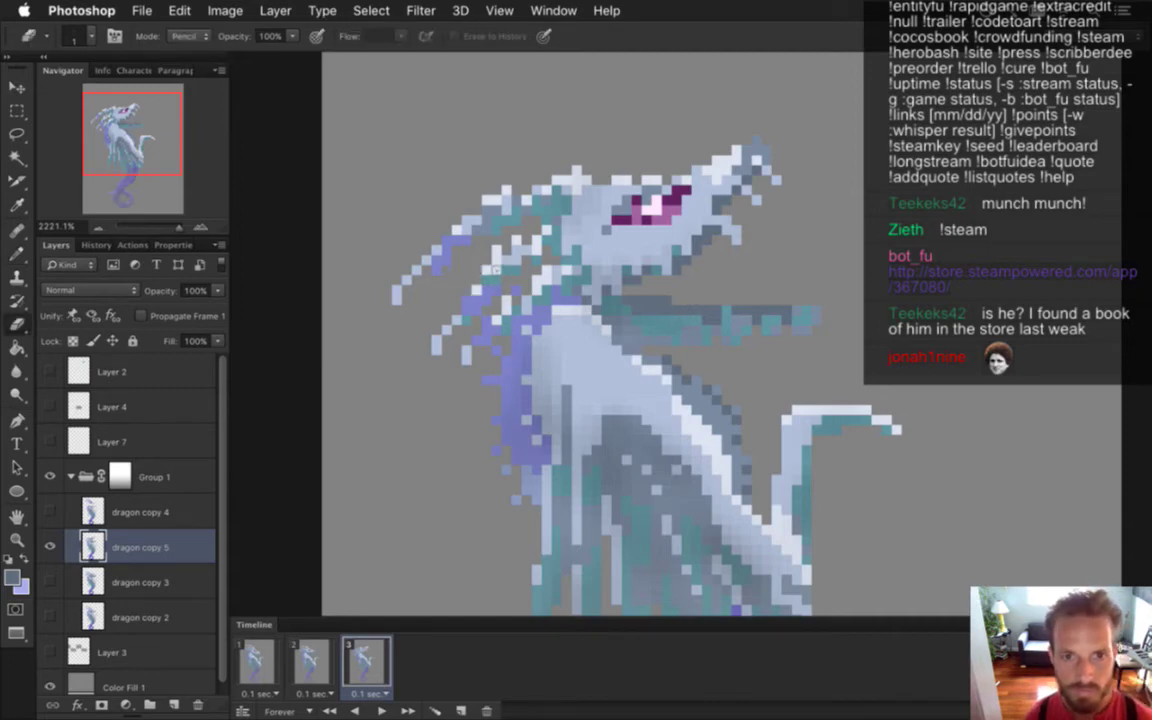
key("b")
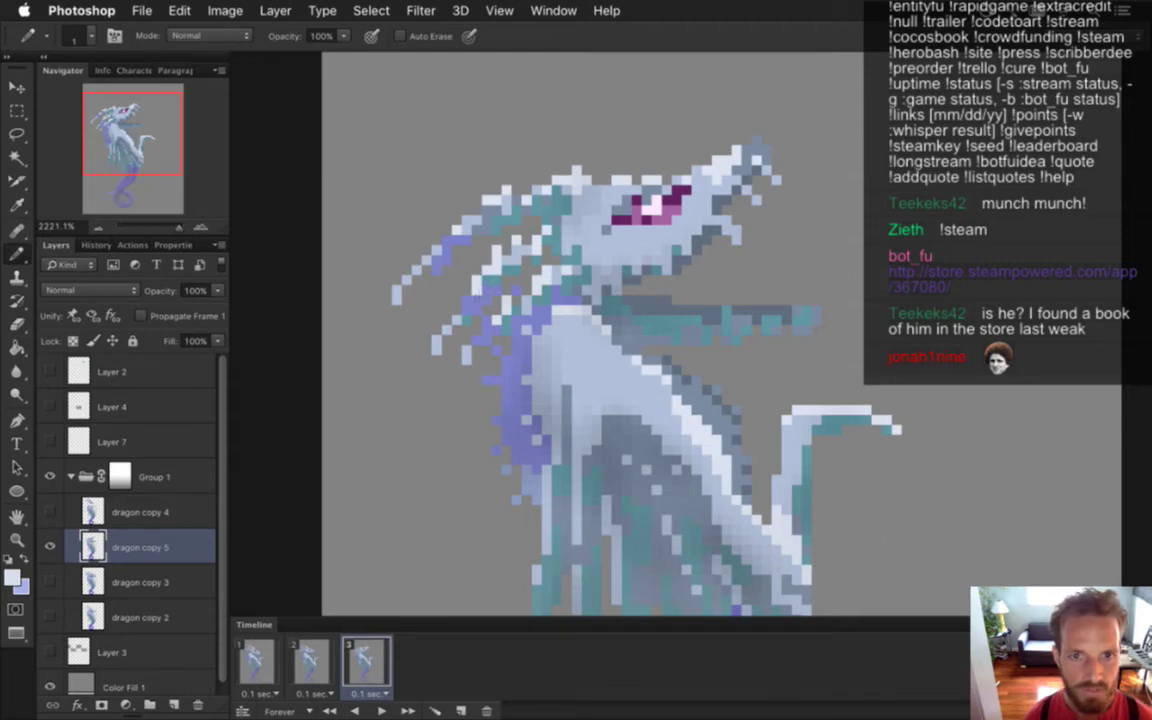
key("e")
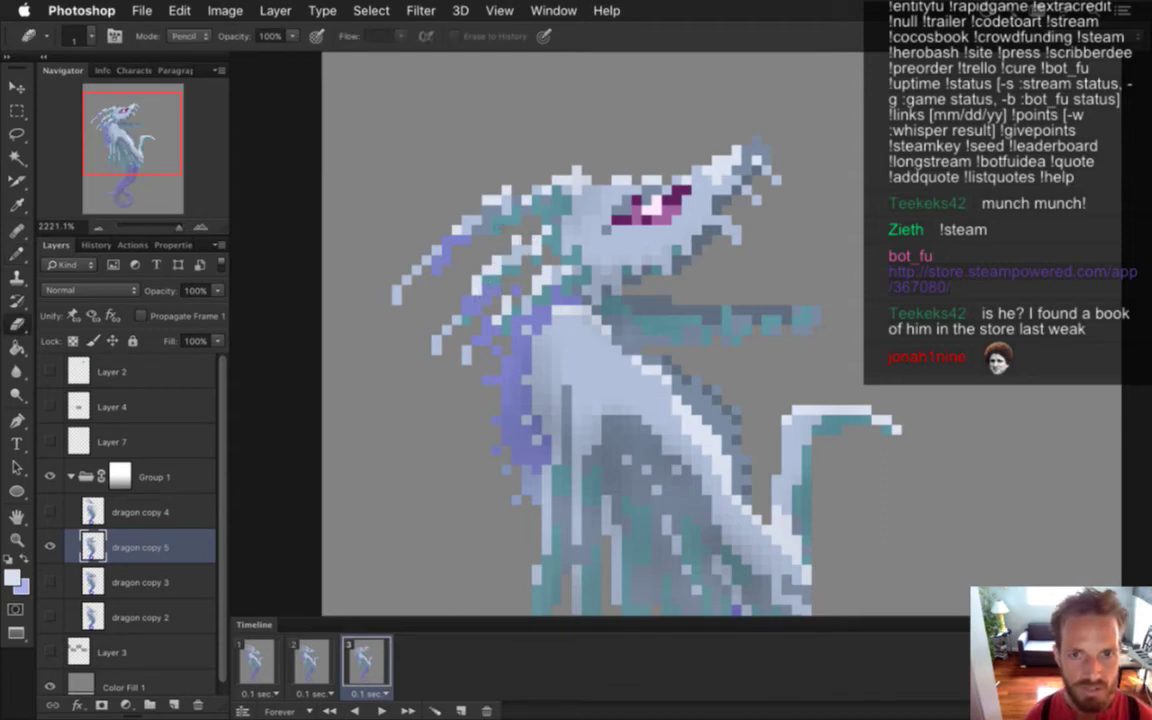
key("b")
left_click(524, 202, "alt")
left_click(516, 190)
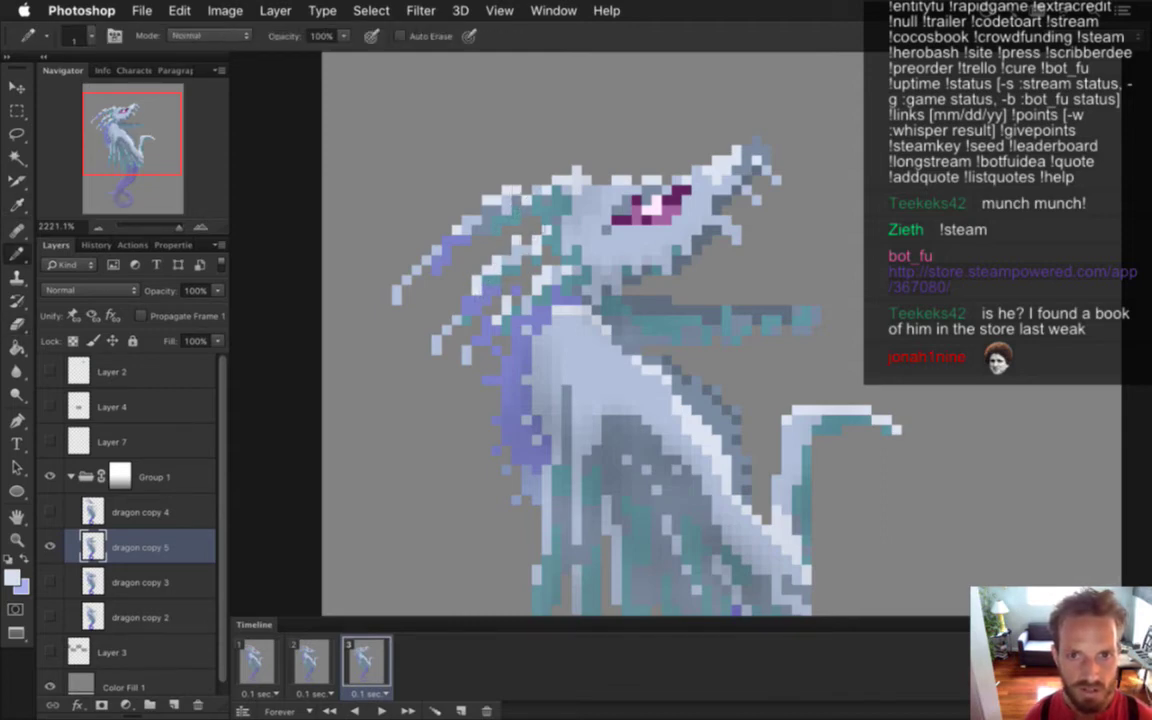
key("i")
left_click(427, 205)
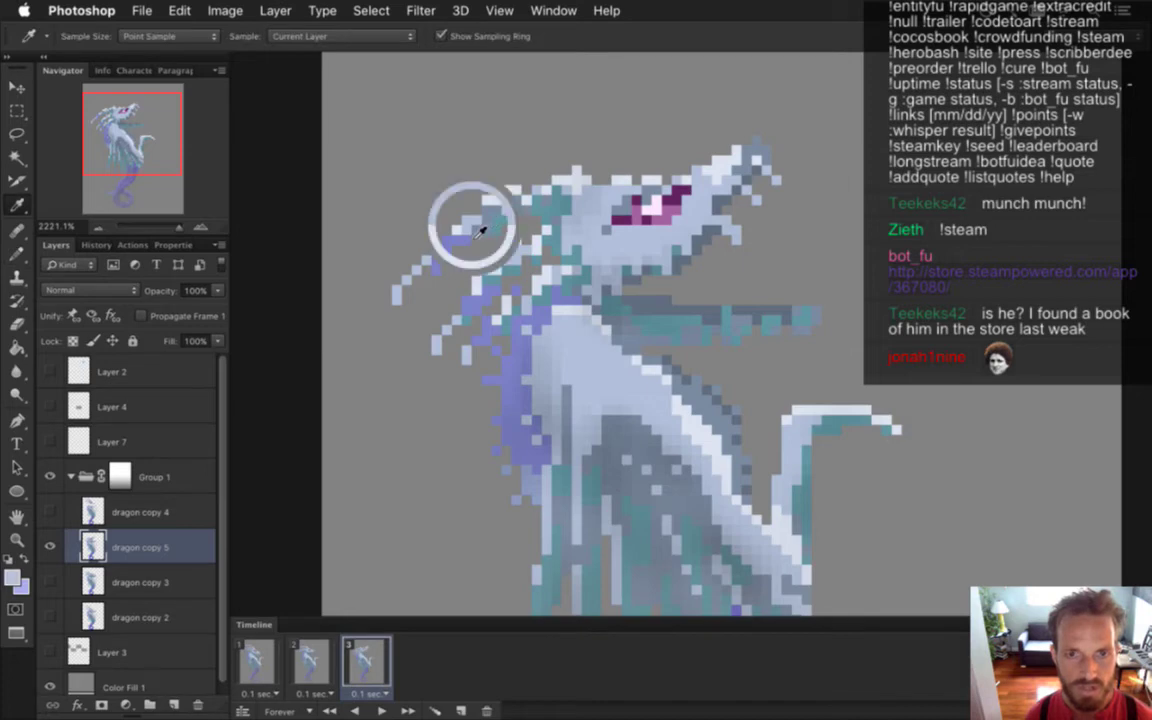
key("b")
Compare the retouched frame 3 with frames 1 and 2 to check the mouth-opening motion
scroll(522, 335, "down", 3)
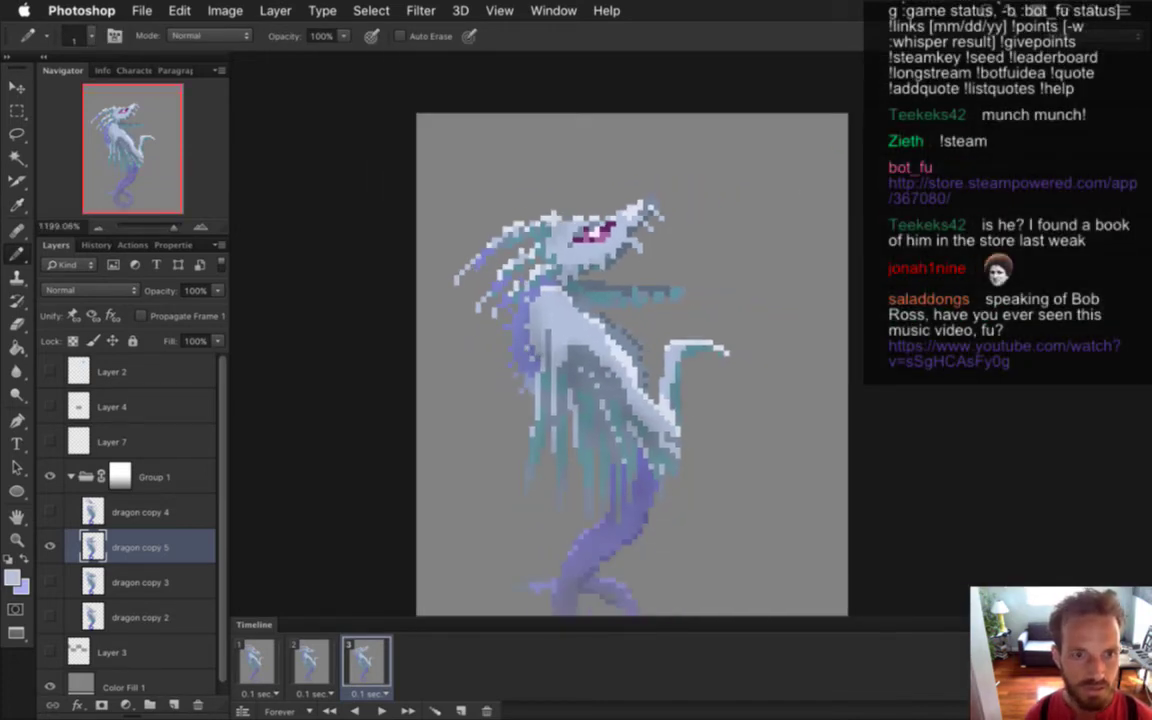
left_click(310, 660)
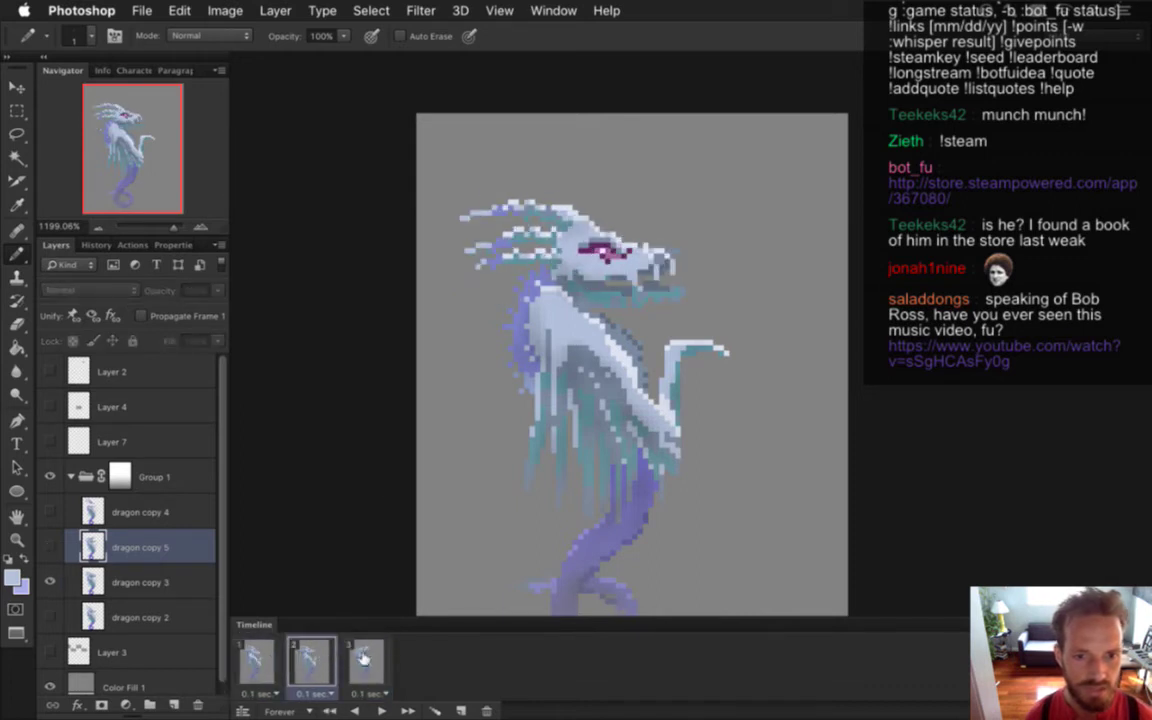
left_click(363, 658)
left_click(258, 661)
left_click(305, 663)
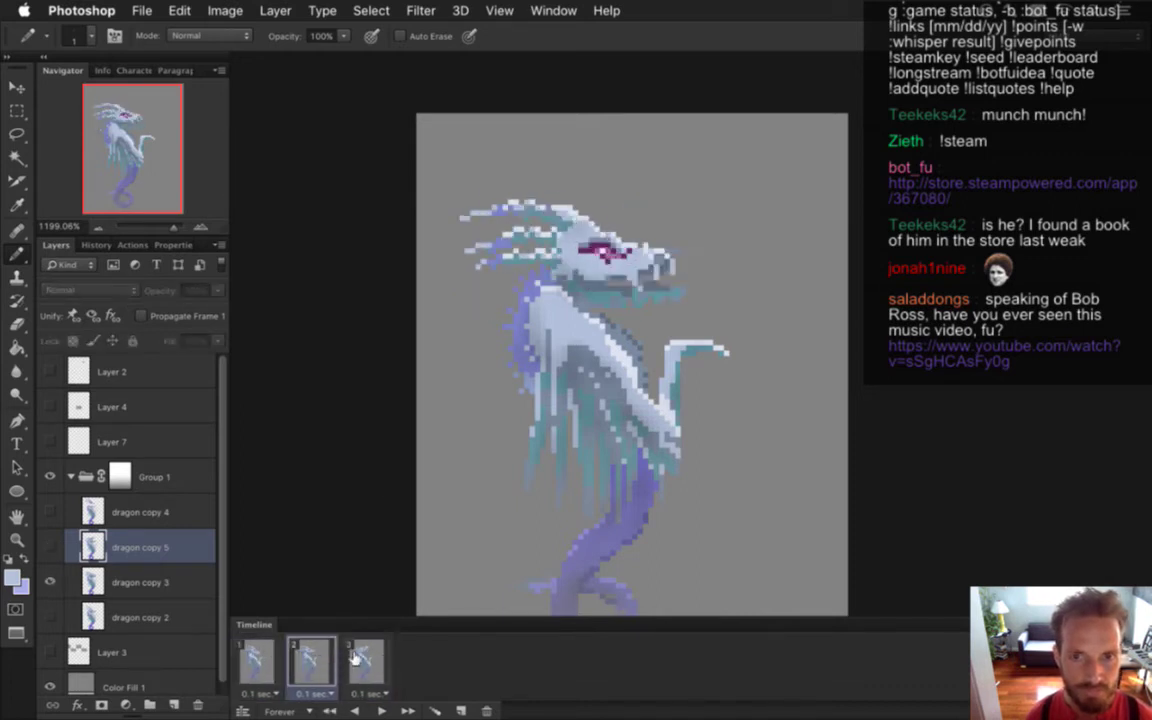
left_click(362, 659)
left_click(314, 657)
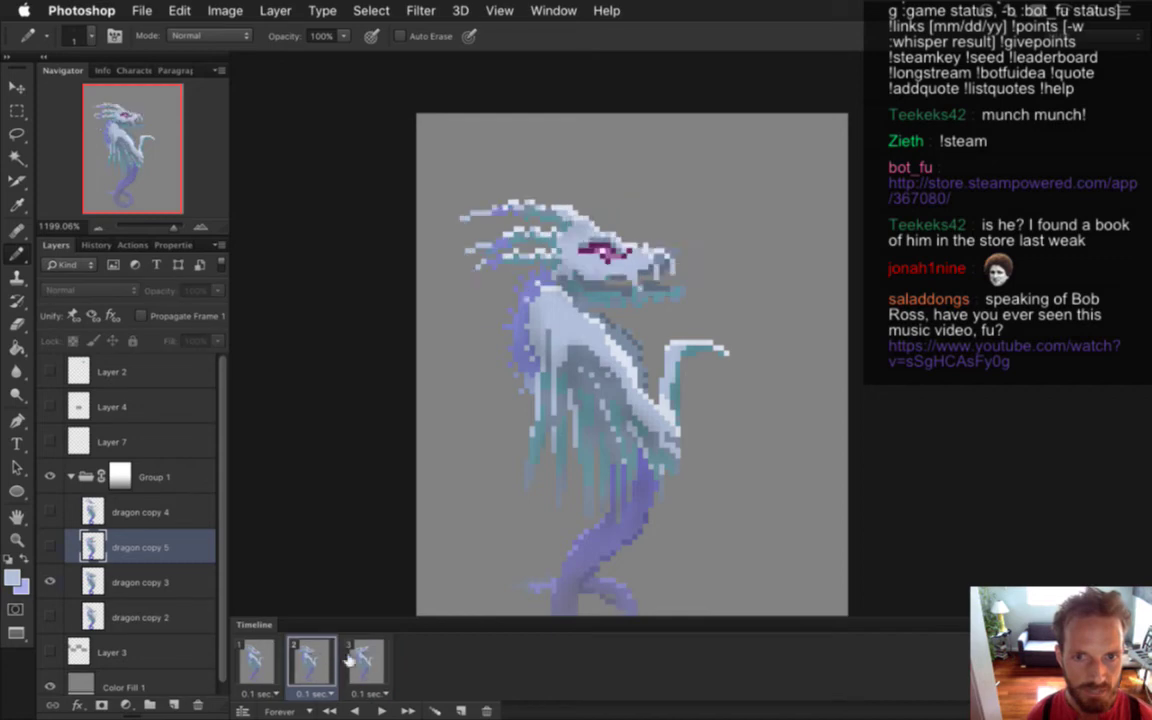
key("Left")
key("Right")
key("Right")
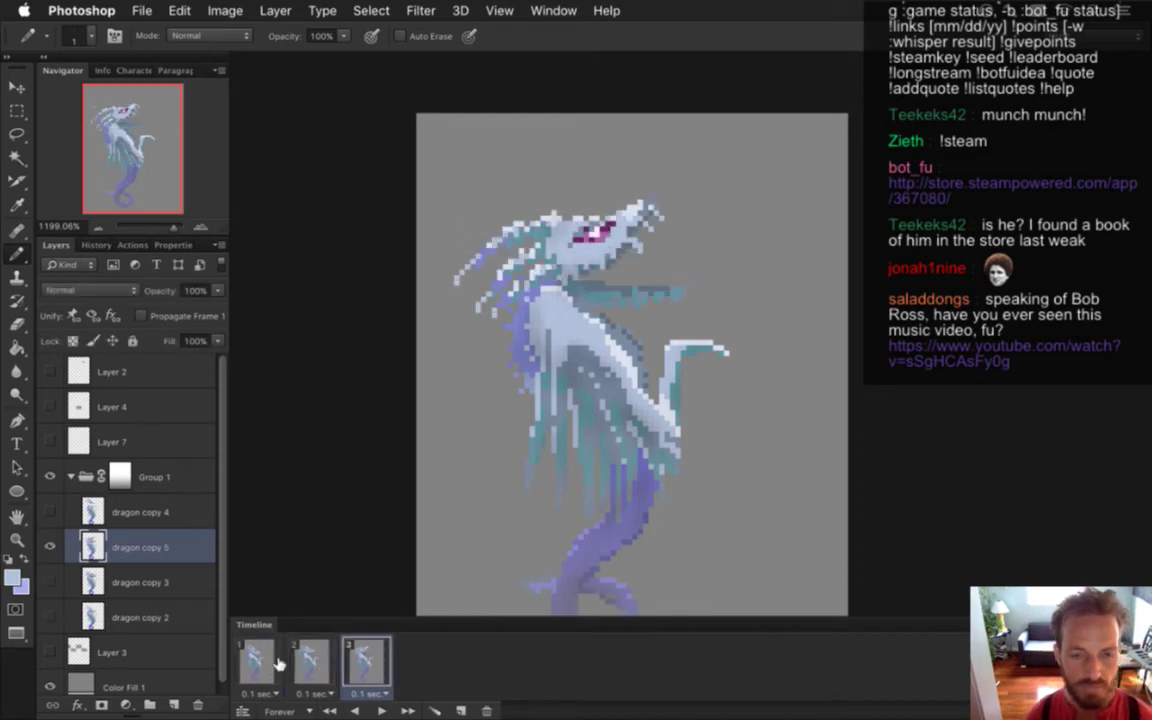
Hide the Color Fill 1 background and render all frames as a PNG image sequence named DragonIceShoot.png at 10 fps
left_click(50, 686)
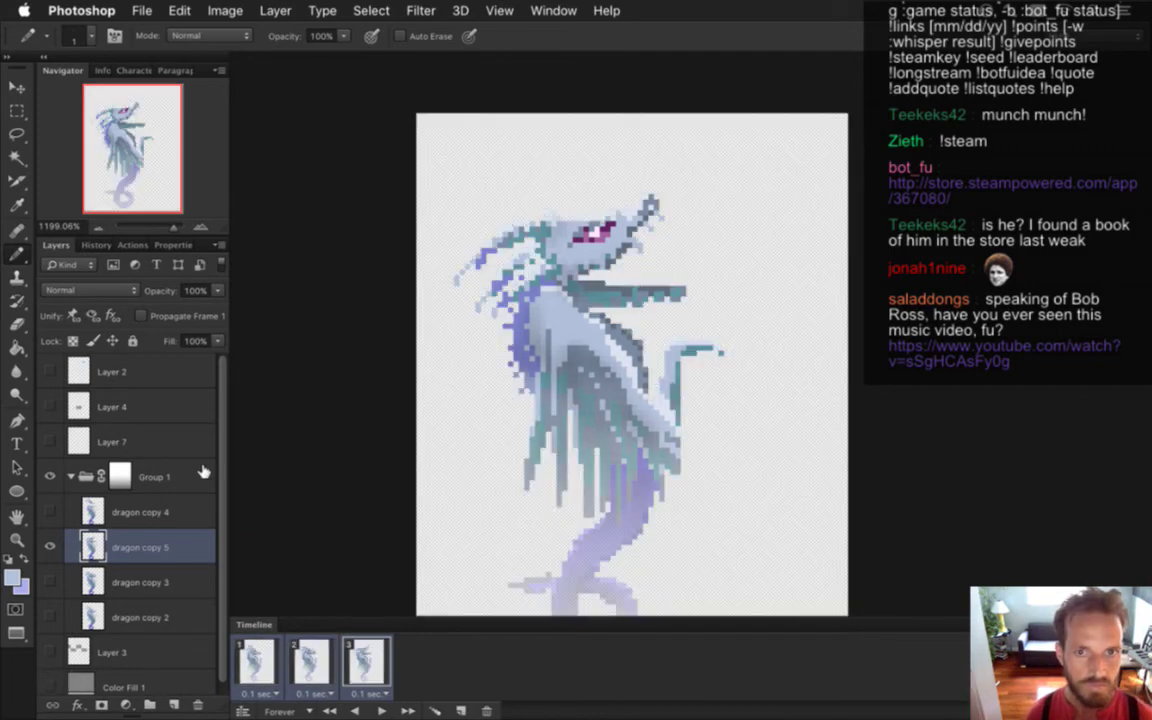
key("alt+shift+super+r")
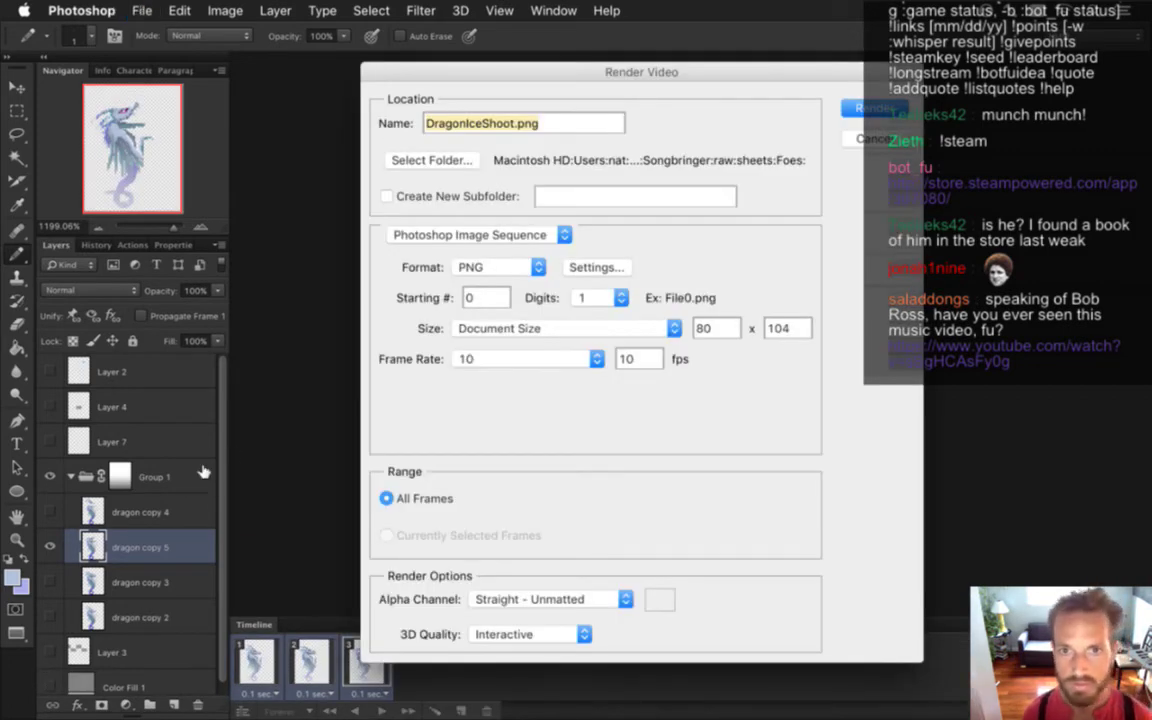
key("Return")
Switch to Xcode and build and run the Songbringer MacD target
key("super+Tab")
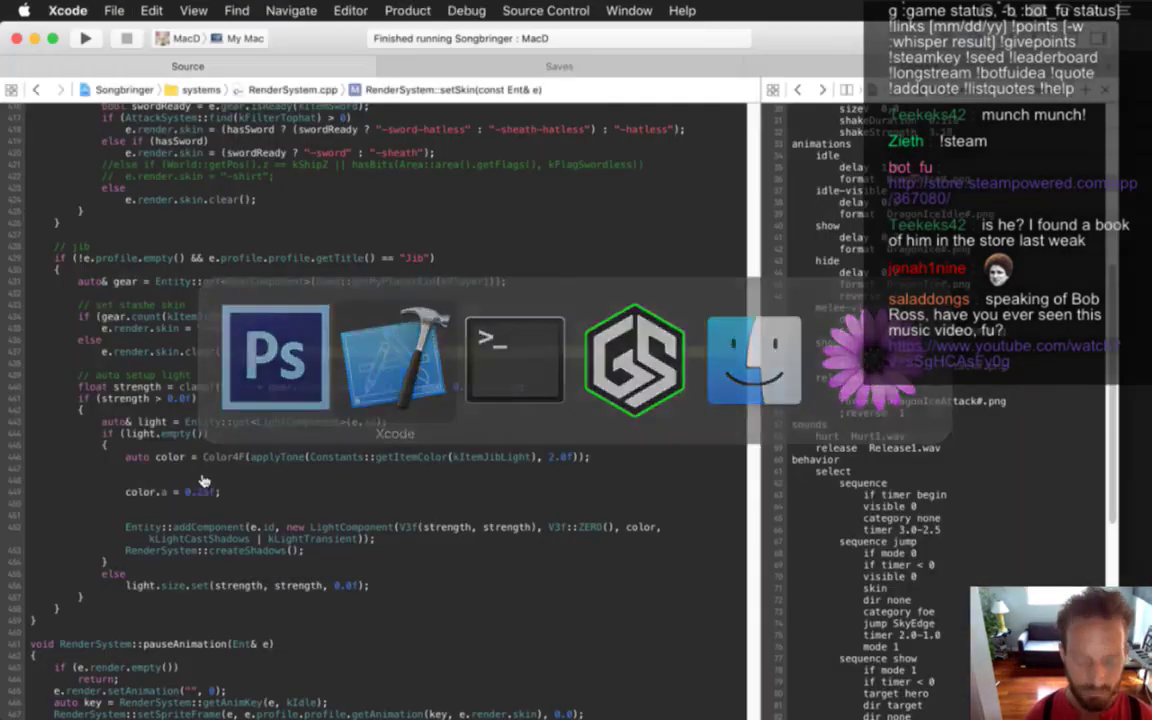
key("super+r")
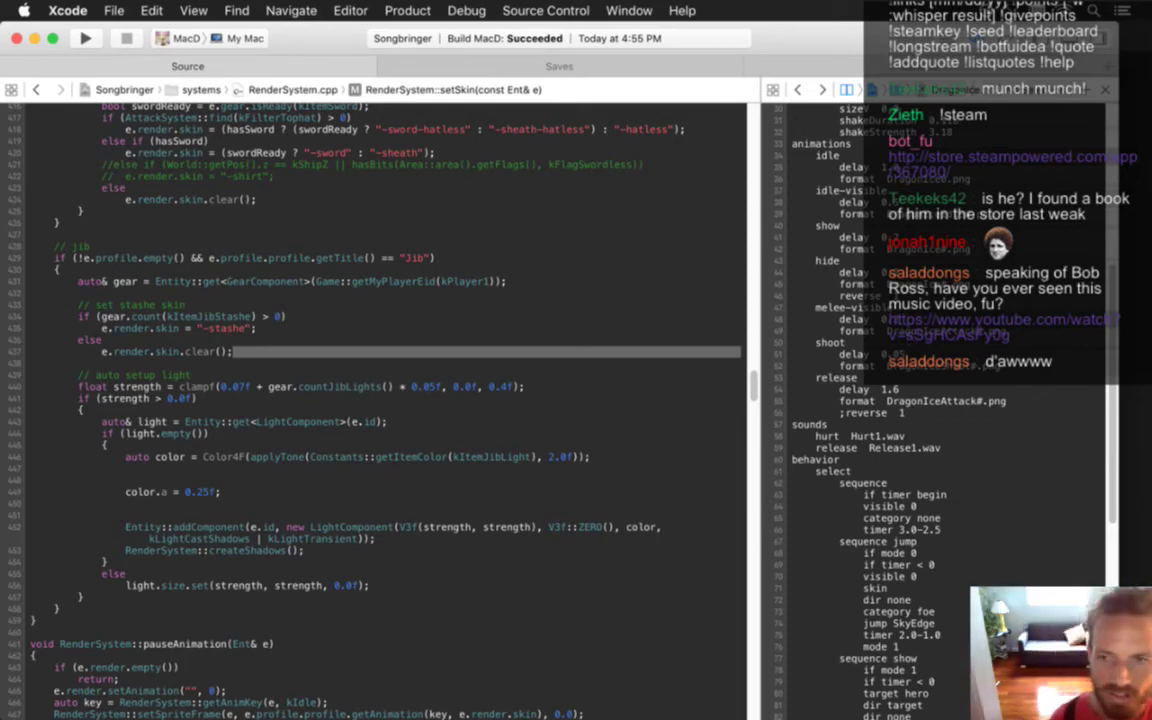
Switch to Safari, open a new window and load the Wizard Fu Twitch Chat bookmark
mouse_move(1150, 212)
left_click(1149, 168)
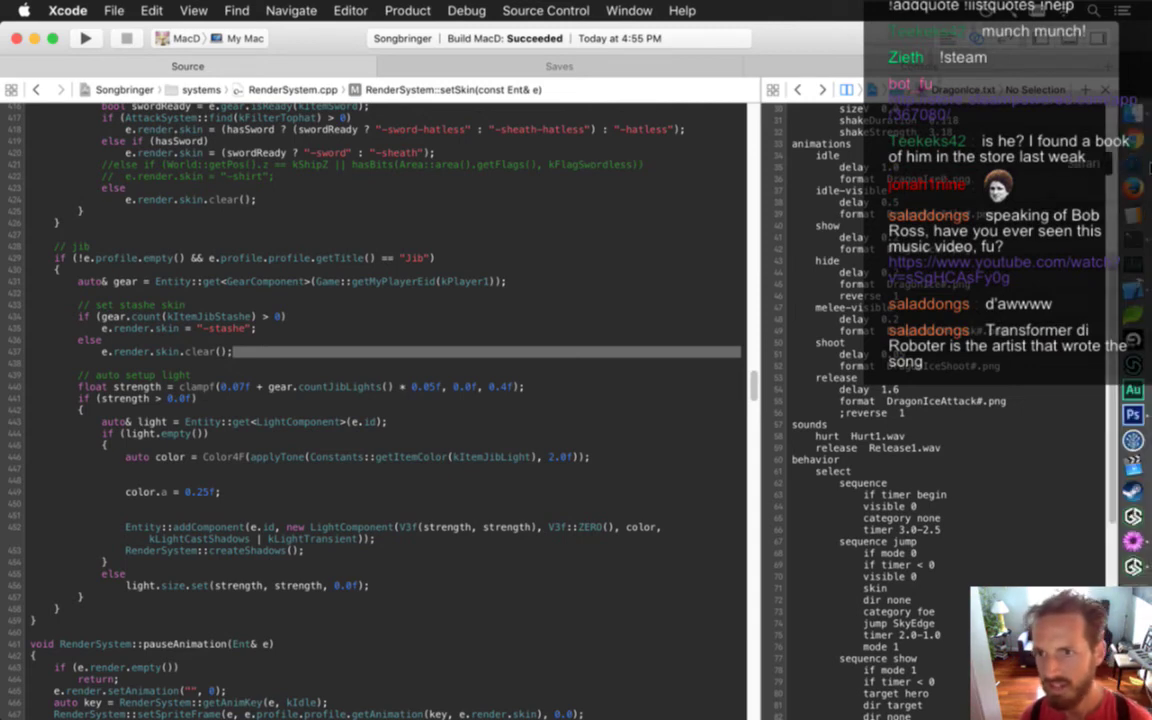
left_click(1148, 168)
key("super+n")
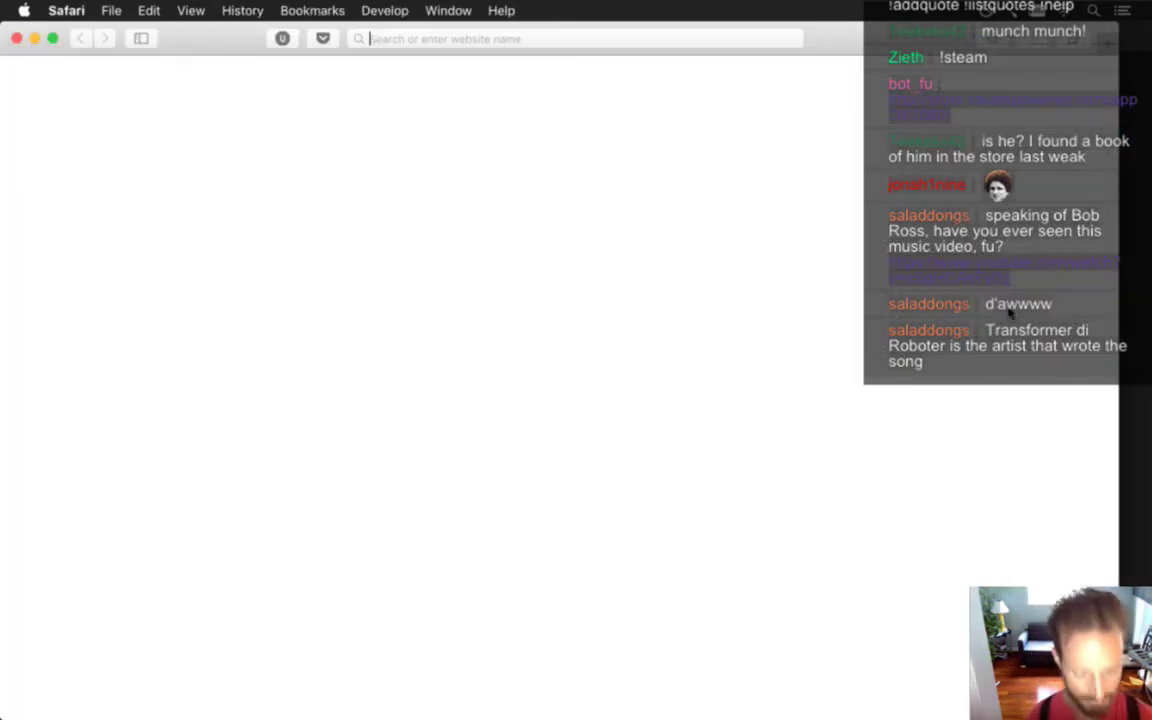
left_click(241, 10)
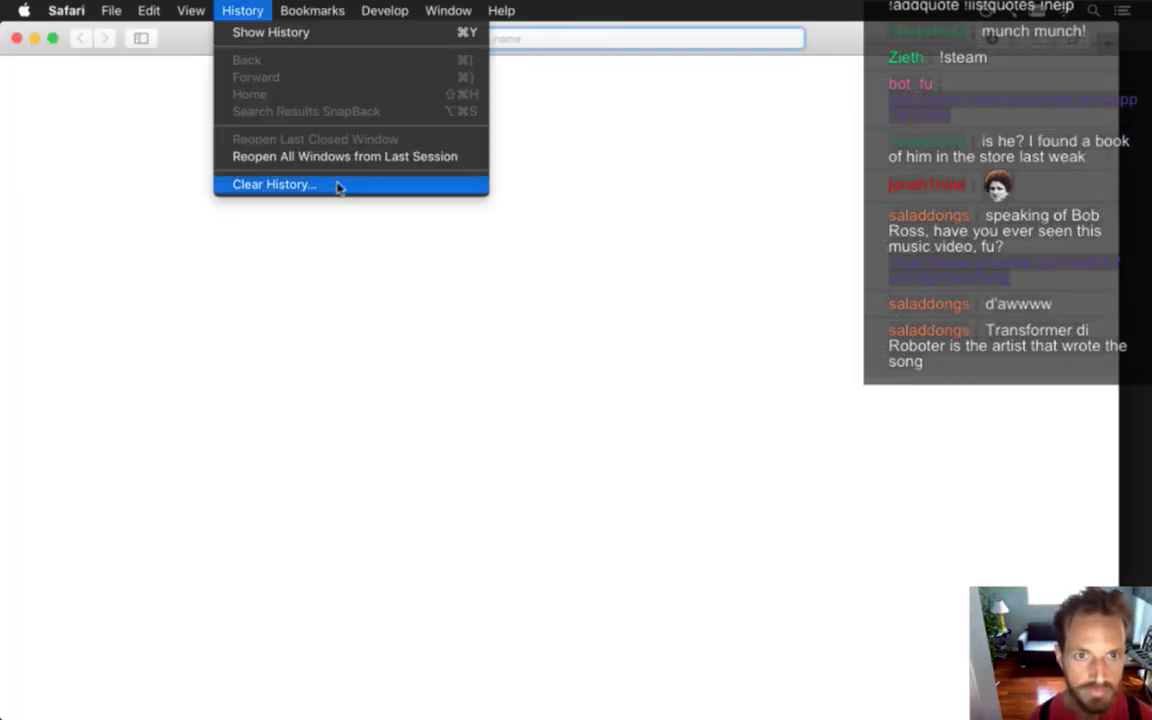
mouse_move(305, 10)
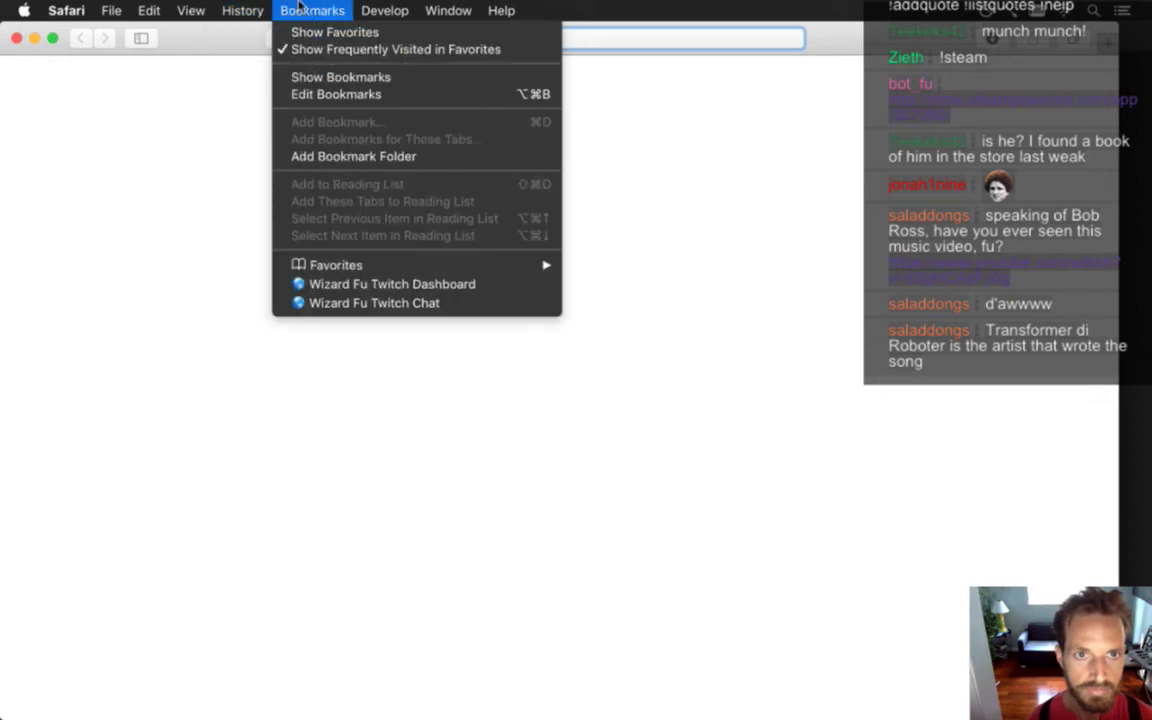
left_click(366, 303)
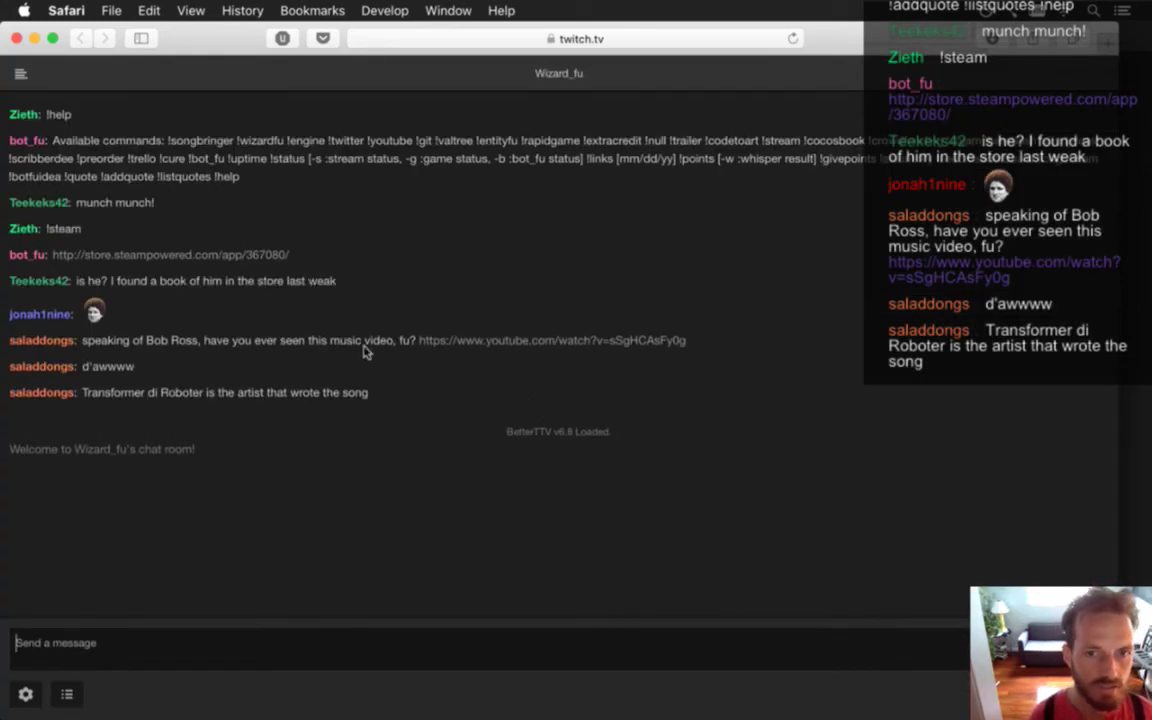
Save the YouTube music video link from the chat as a web shortcut on the desktop
left_click_drag(455, 342, 915, 480)
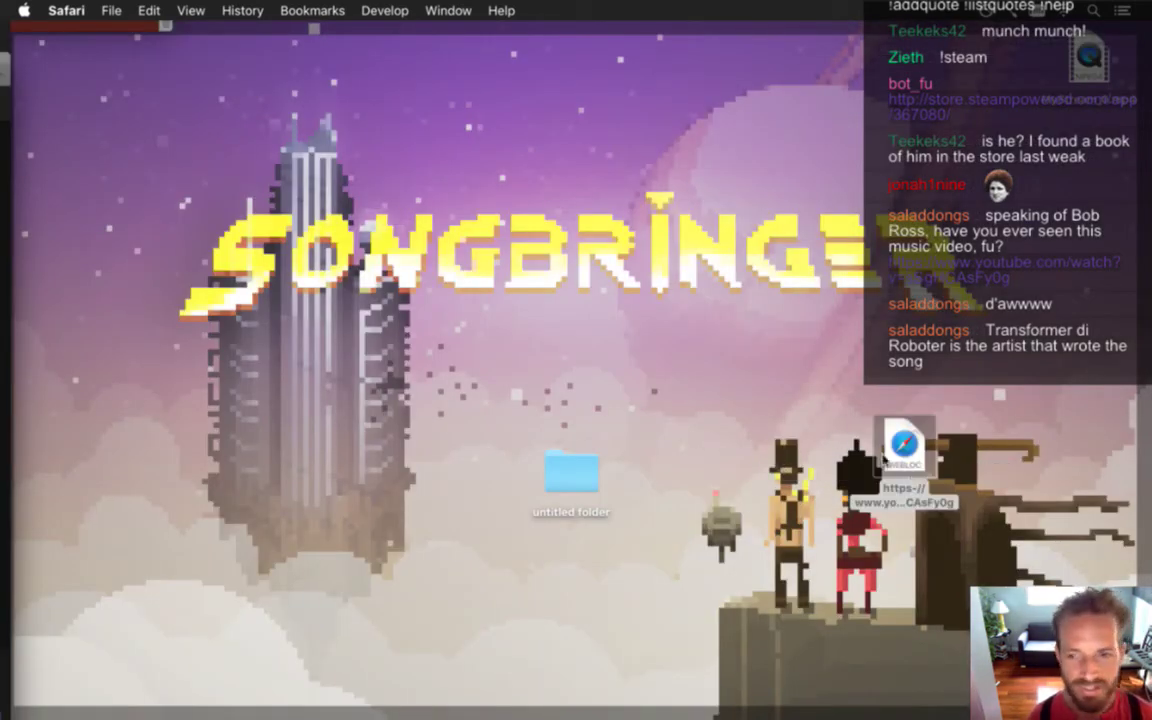
left_click(785, 443)
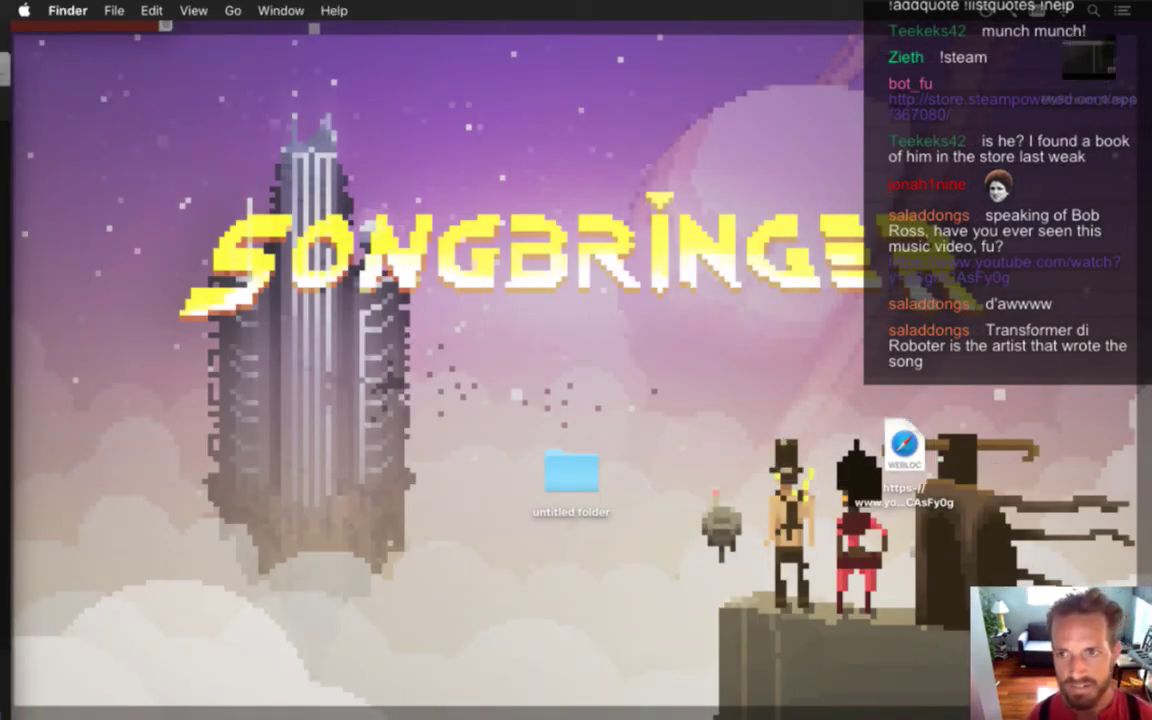
Open the saved YouTube link from the desktop, return to Xcode and run the Songbringer MacD target again
double_click(909, 457)
key("super+Tab")
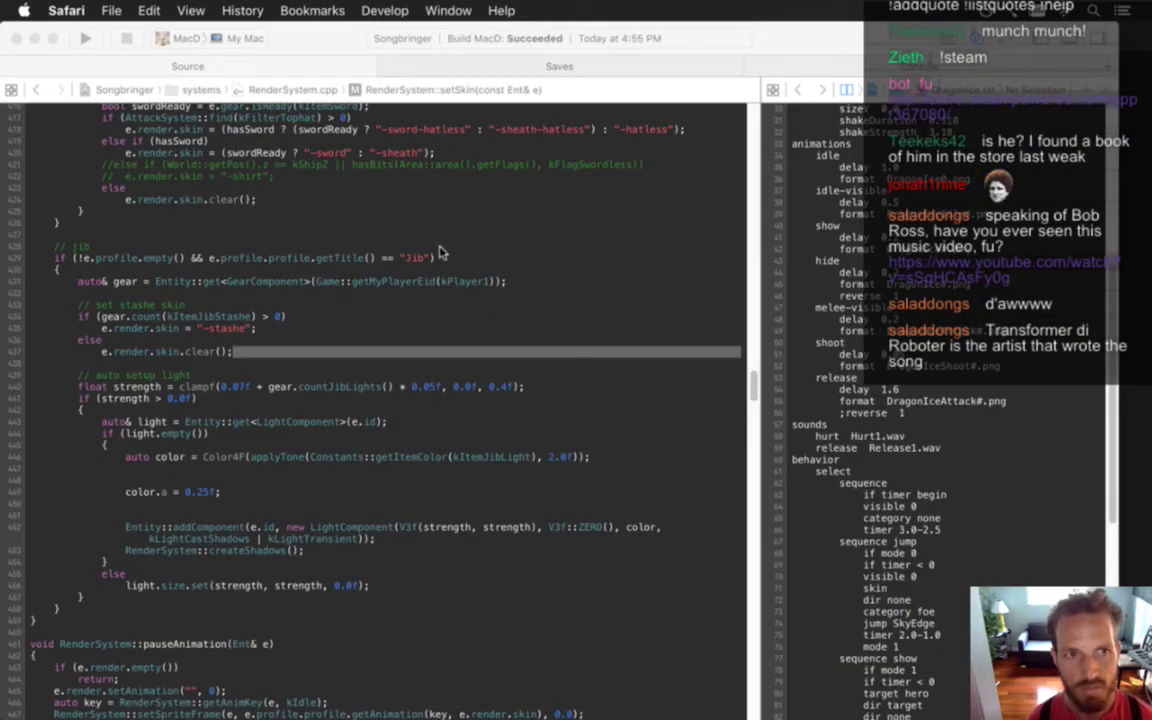
left_click(404, 387)
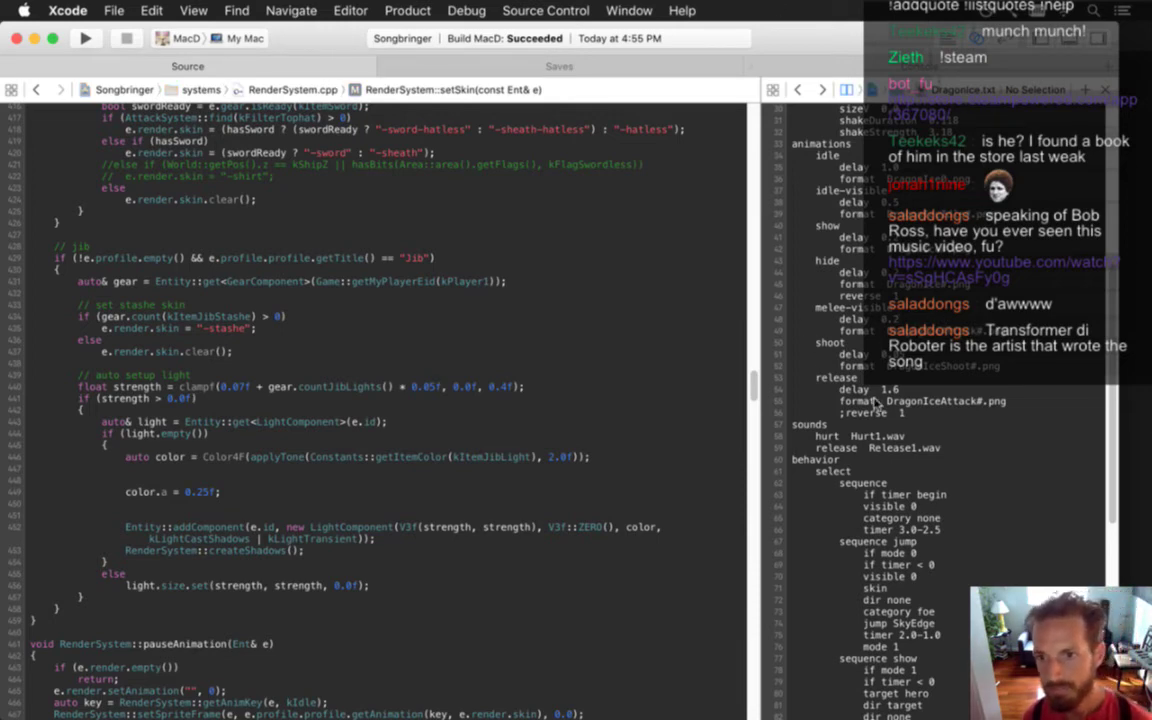
key("super+r")
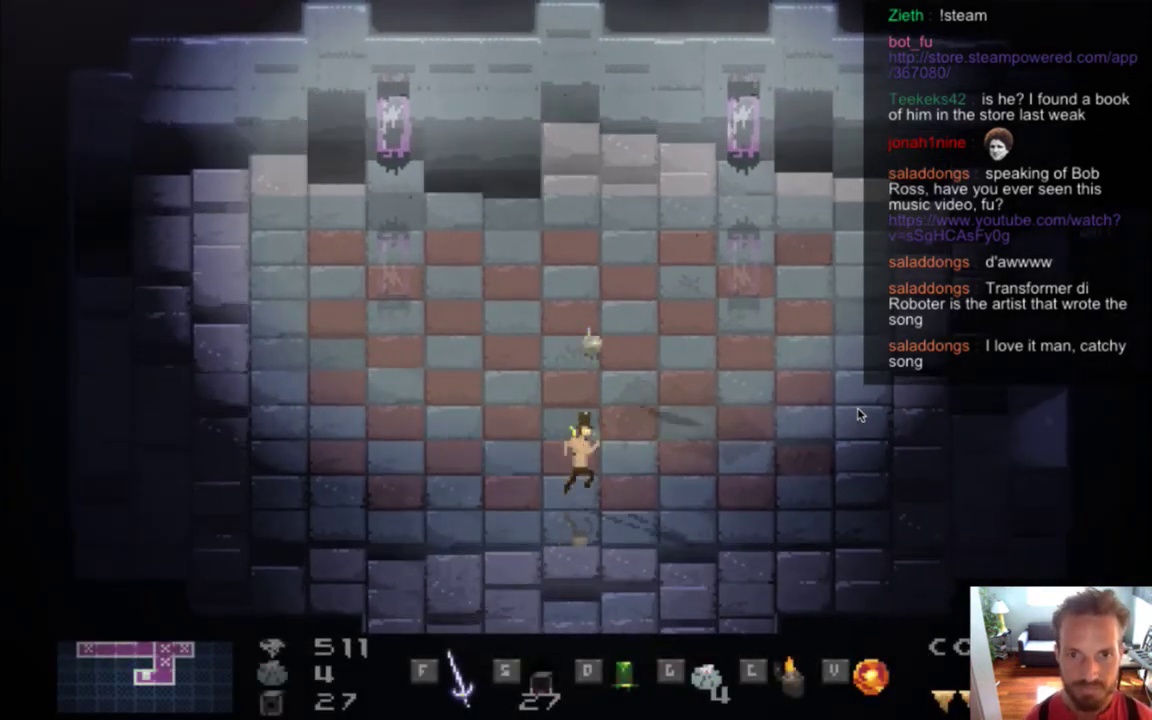
Steer the hero around the checkered arena to examine the ice dragons' emerging and shooting animations, and quit the game
key("Right")
key("Up")
key("Left")
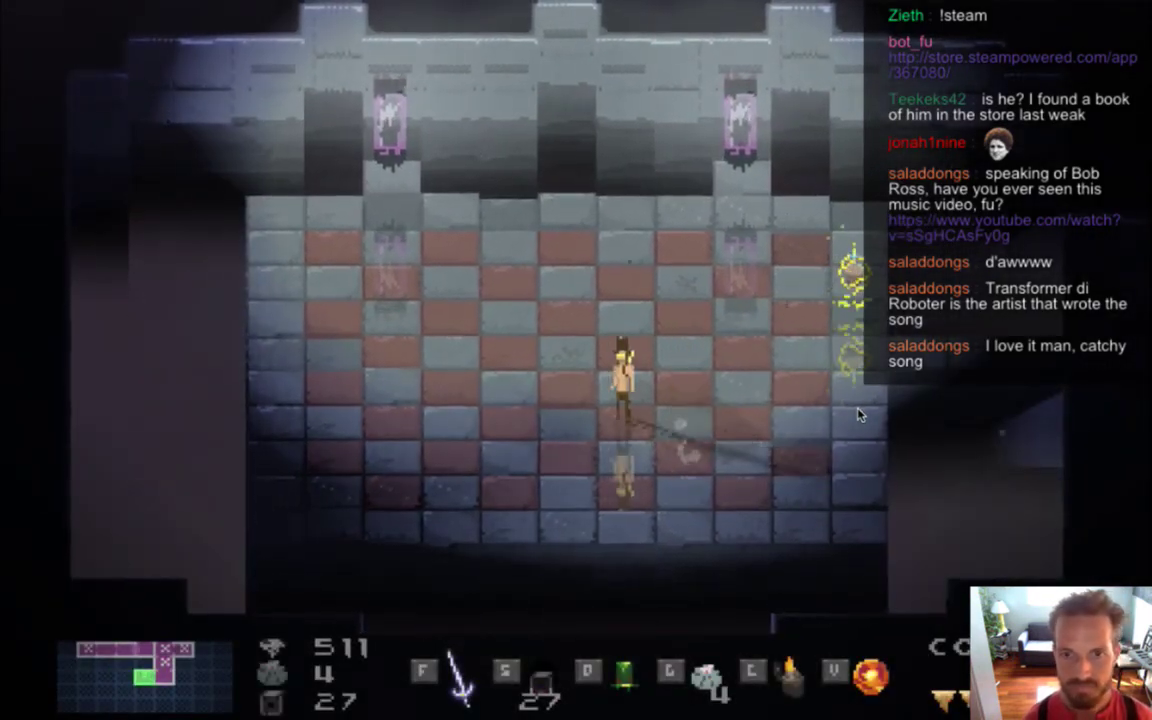
key("Left")
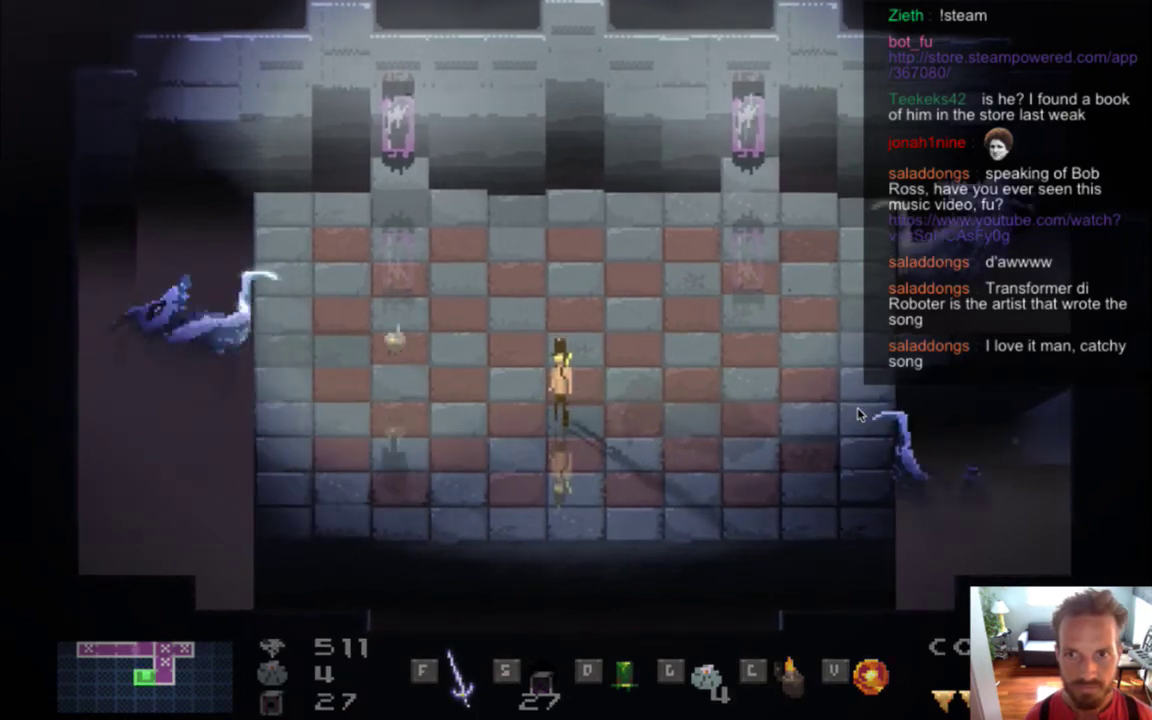
key("Down")
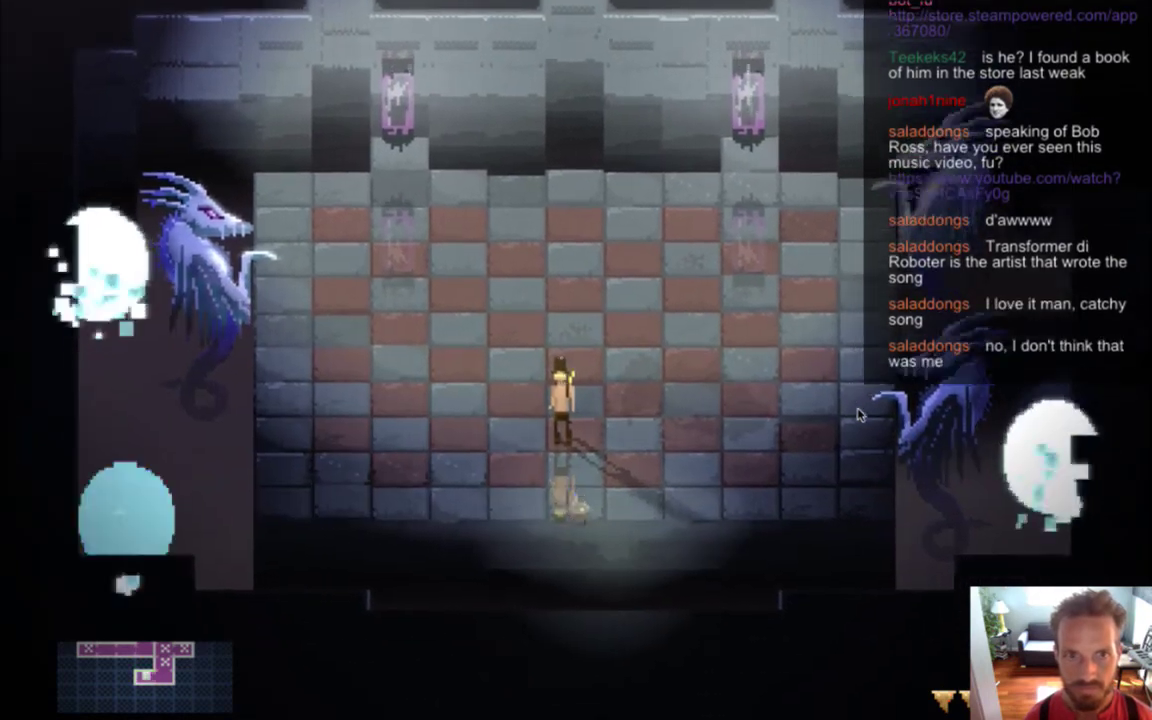
key("Right")
key("Up")
key("Left")
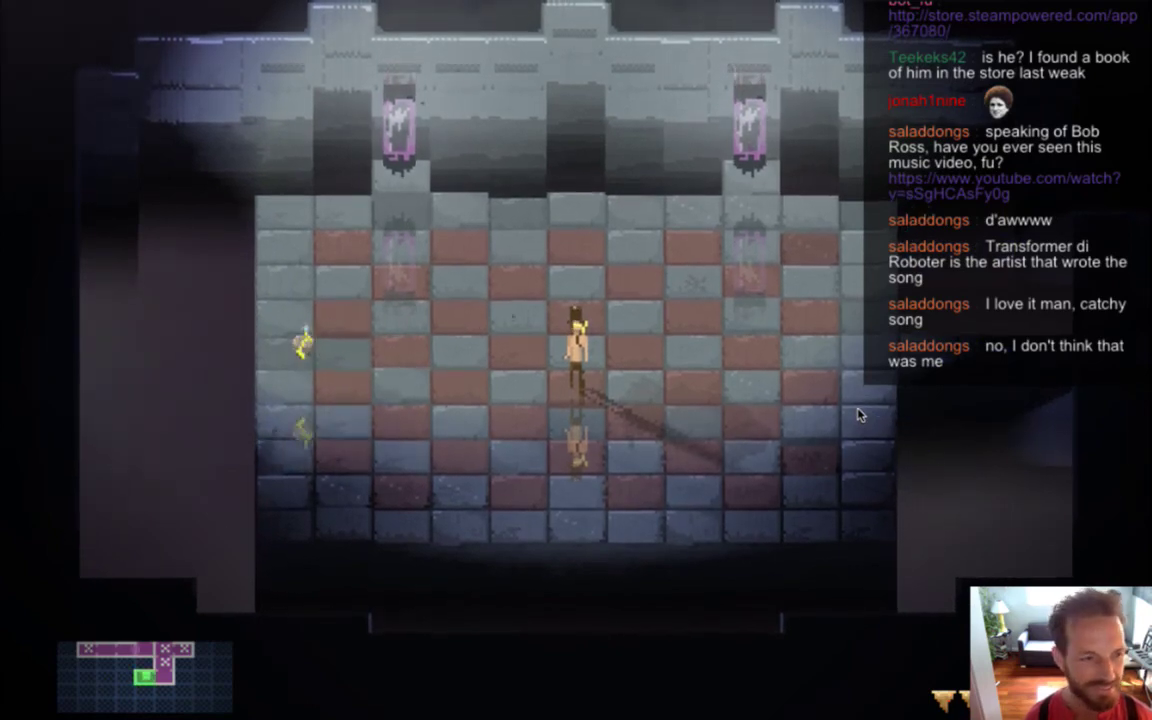
key("Left")
key("Right")
key("Down")
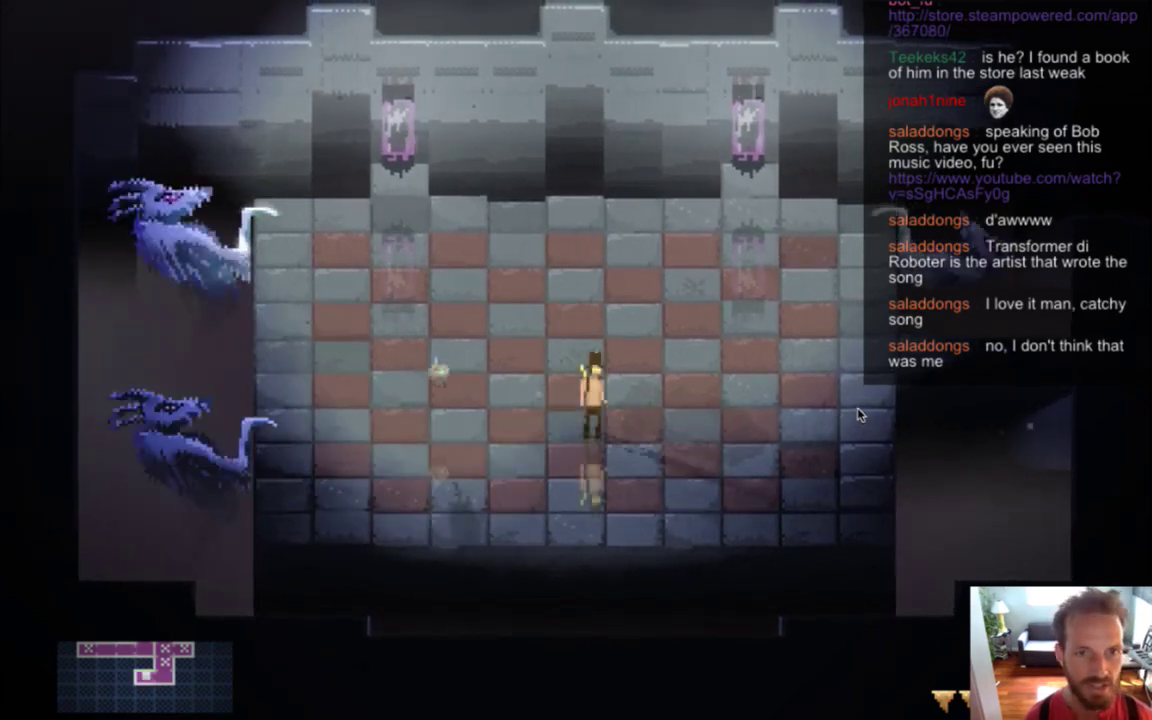
key("Down")
key("Right")
key("Up")
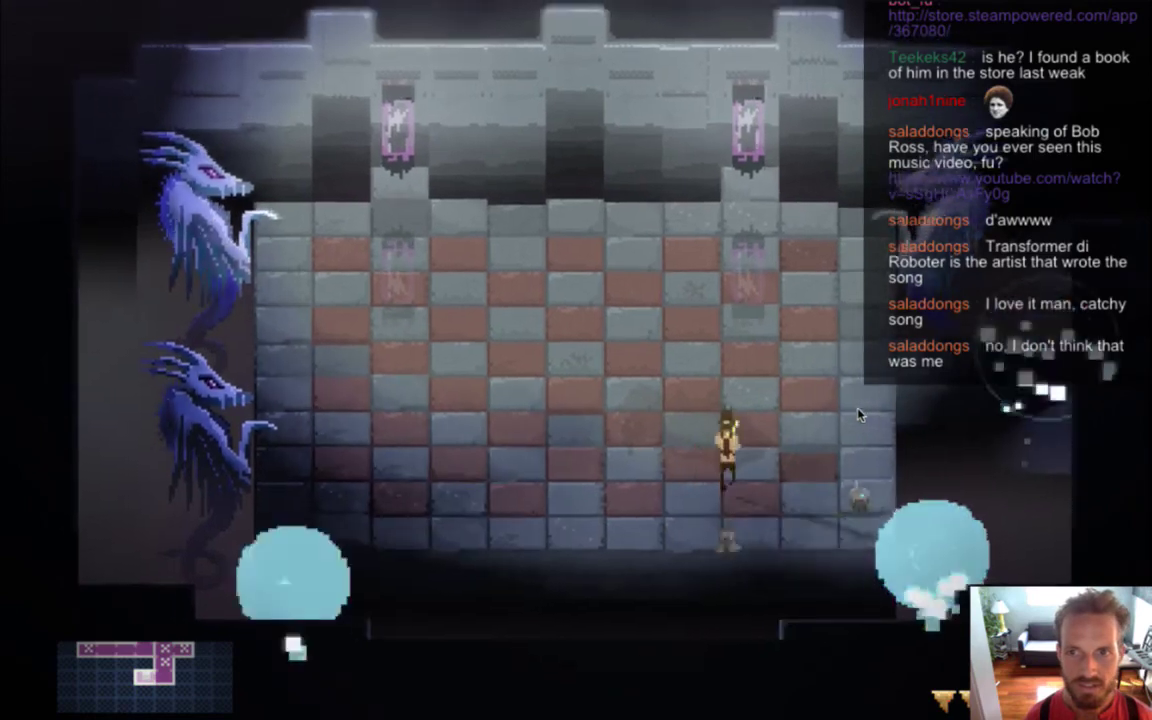
key("Up")
key("Left")
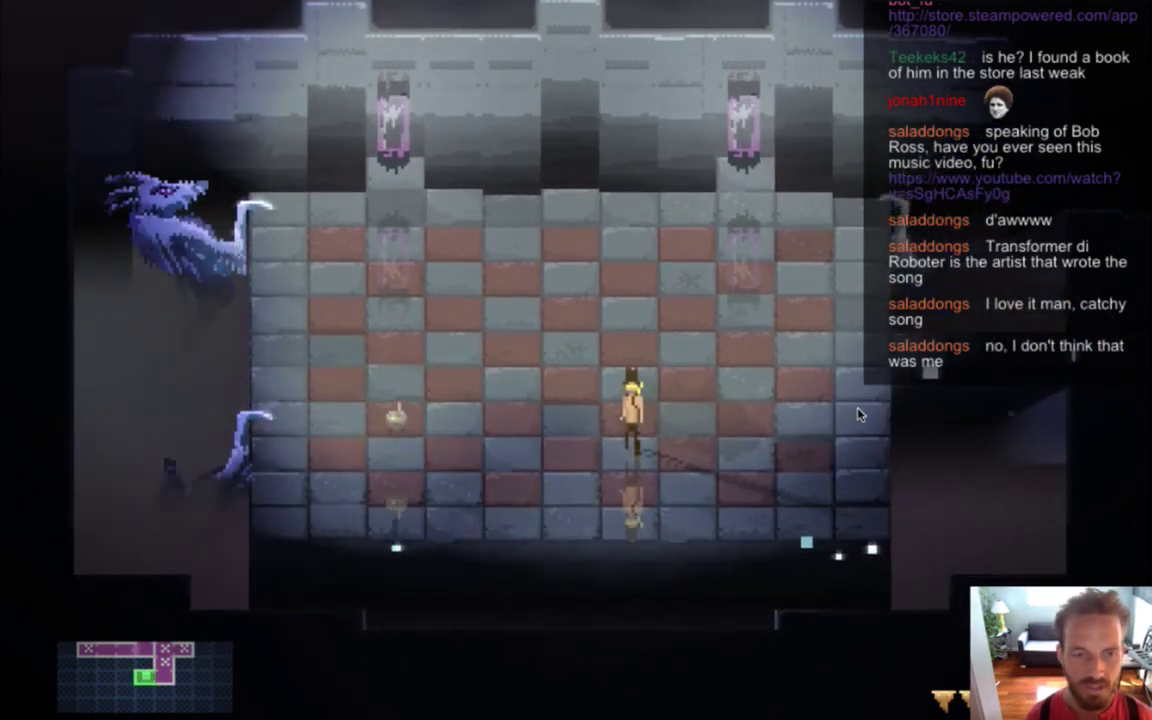
key("a")
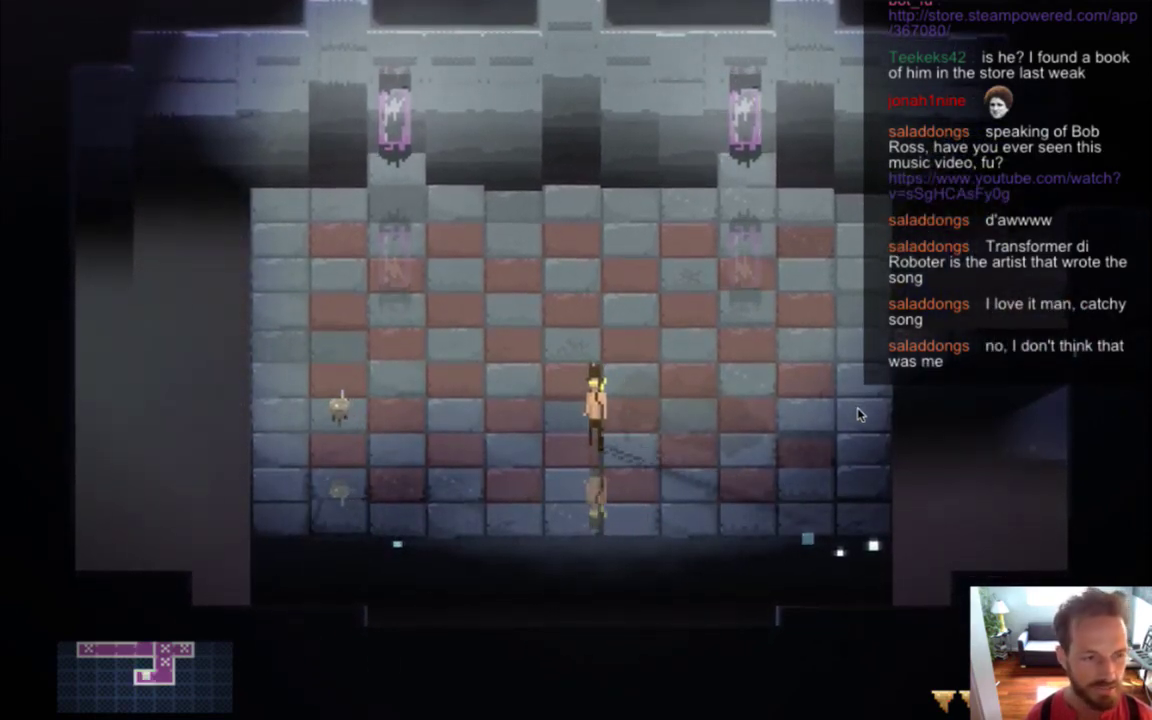
key("Right")
key("Up")
key("Left")
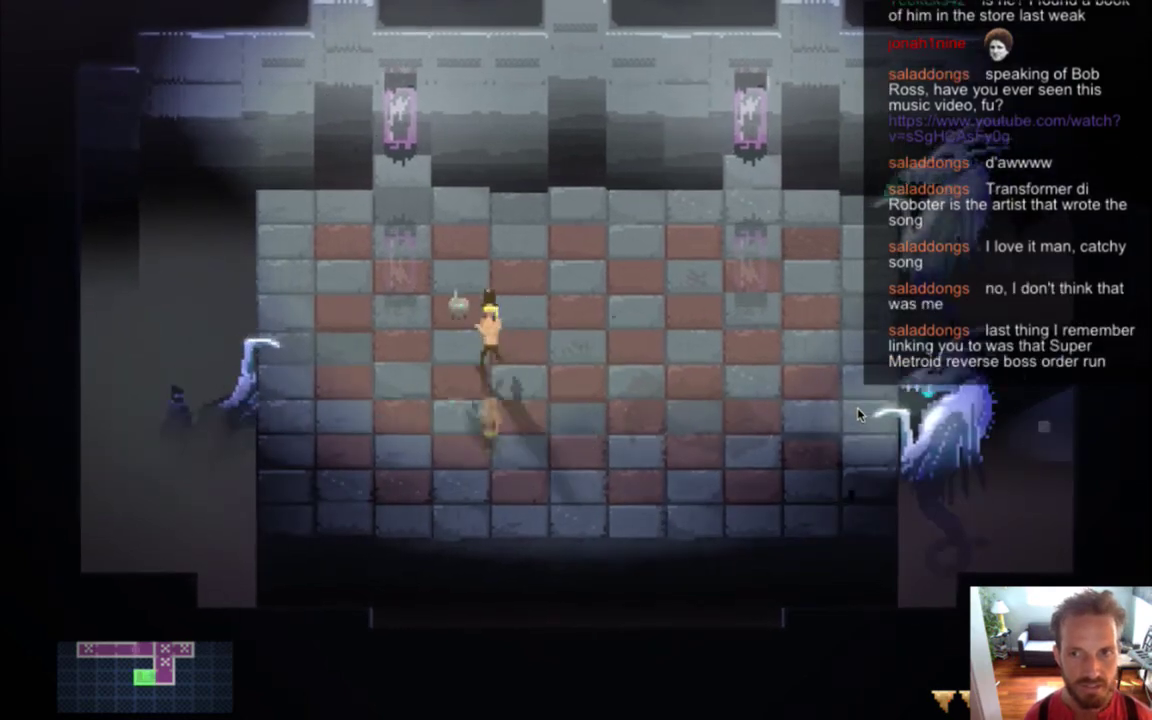
key("Down")
key("Right")
key("Left")
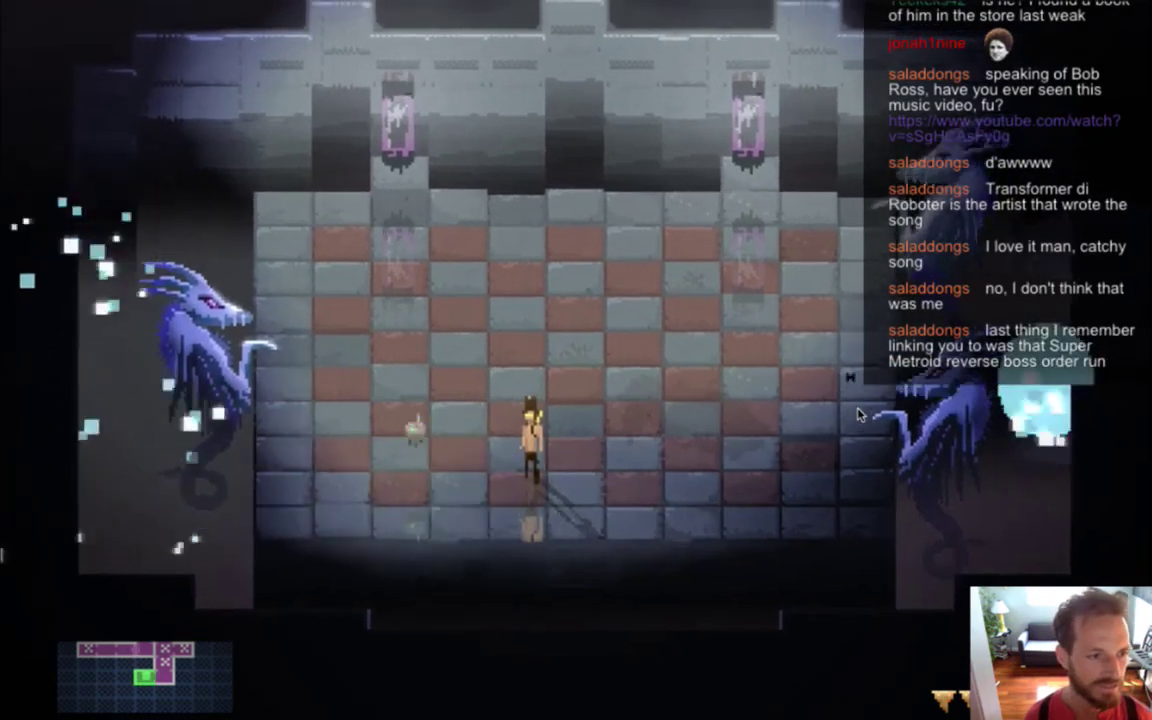
key("w")
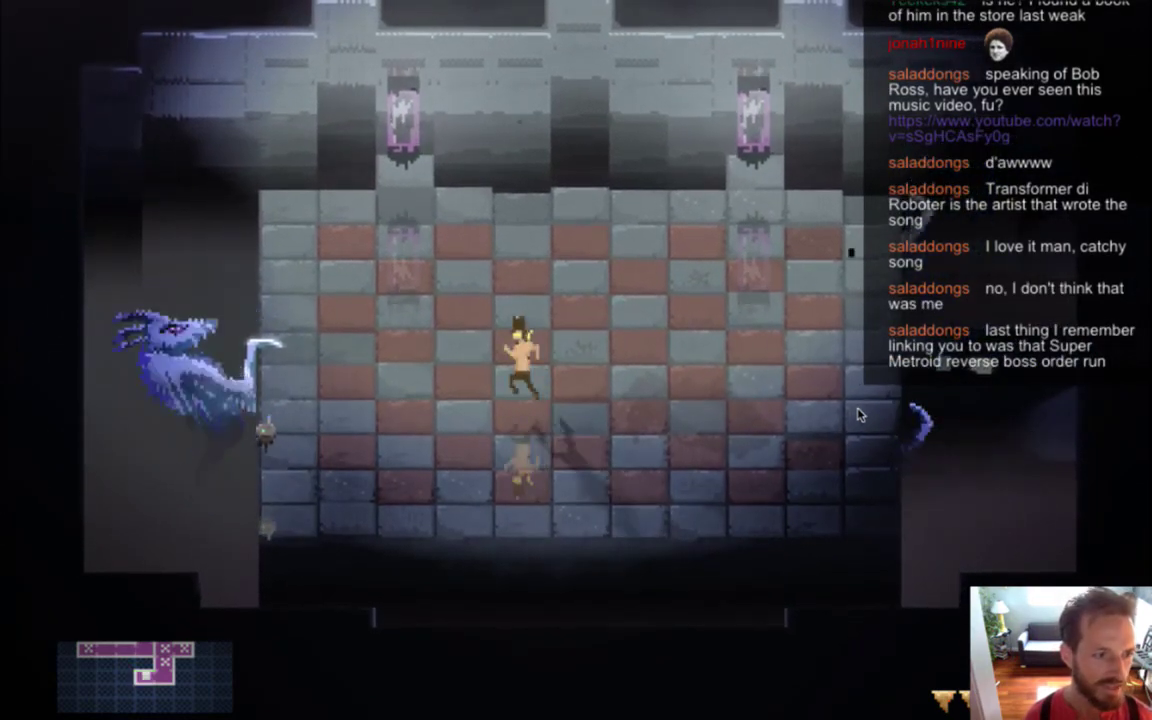
key("Left")
key("Down")
key("Right")
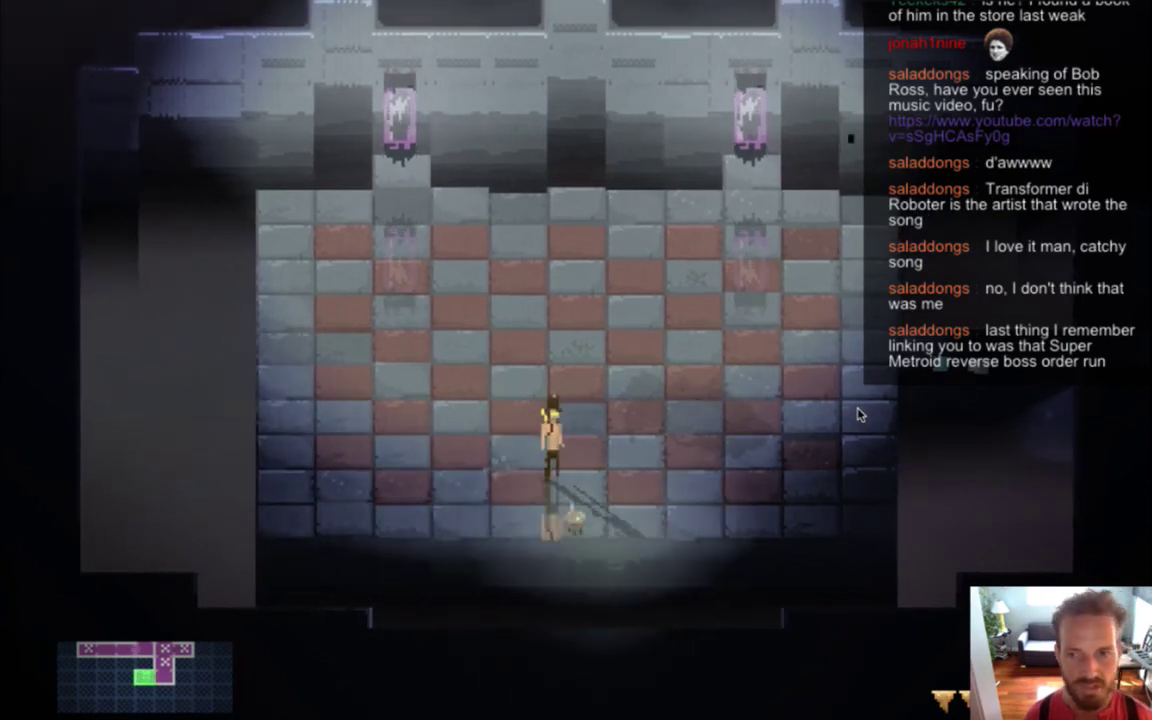
key("Right")
key("Up")
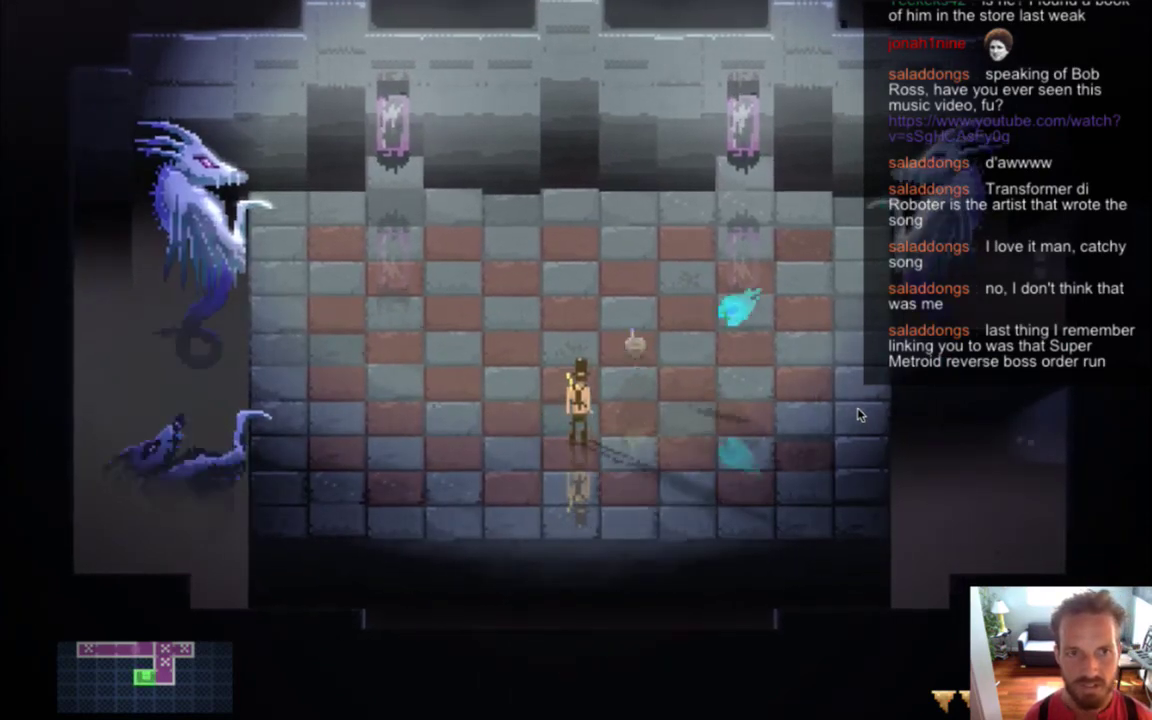
key("super+q")
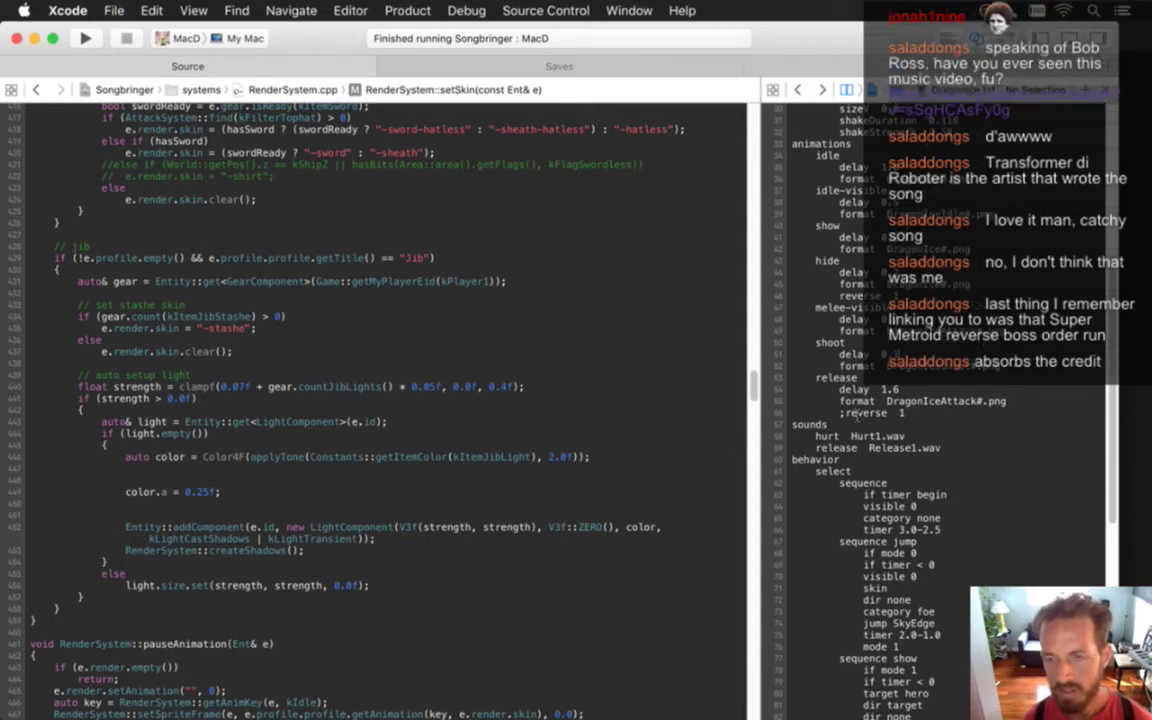
Switch from Xcode to Terminal and relaunch the Songbringer game for another test
key("super+Tab")
key("super+Tab")
key("super+Tab")
key("super+Tab")
key("super+Tab")
key("super+Tab")
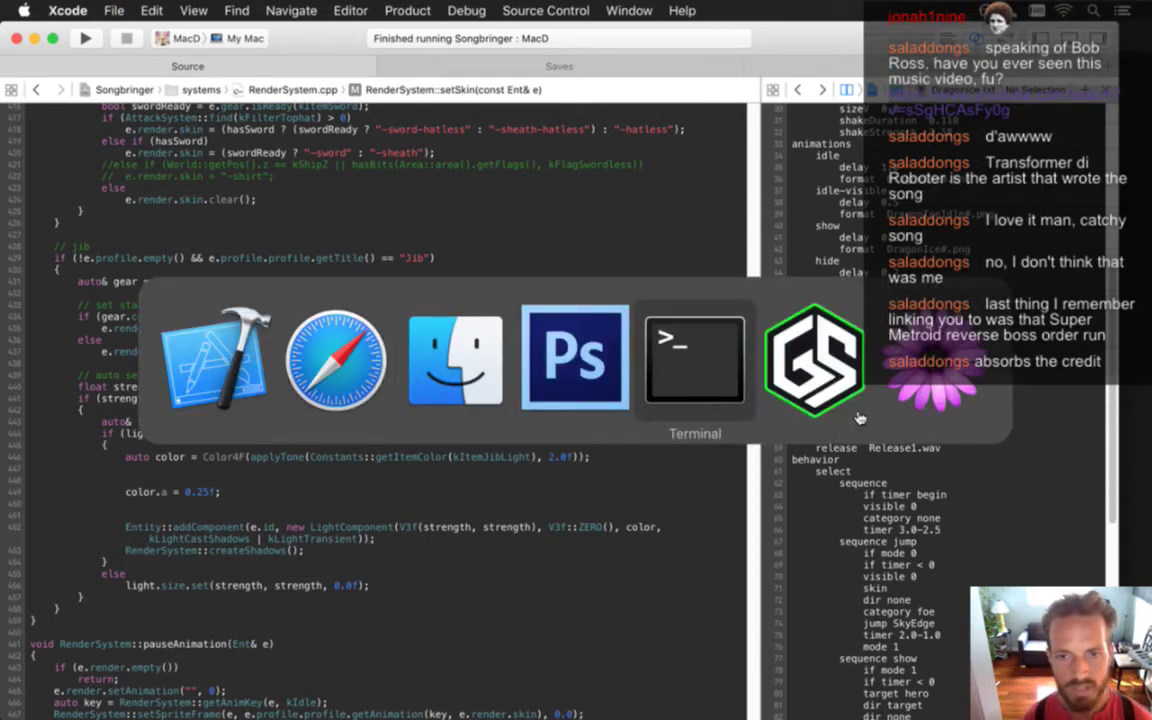
key("super+Tab")
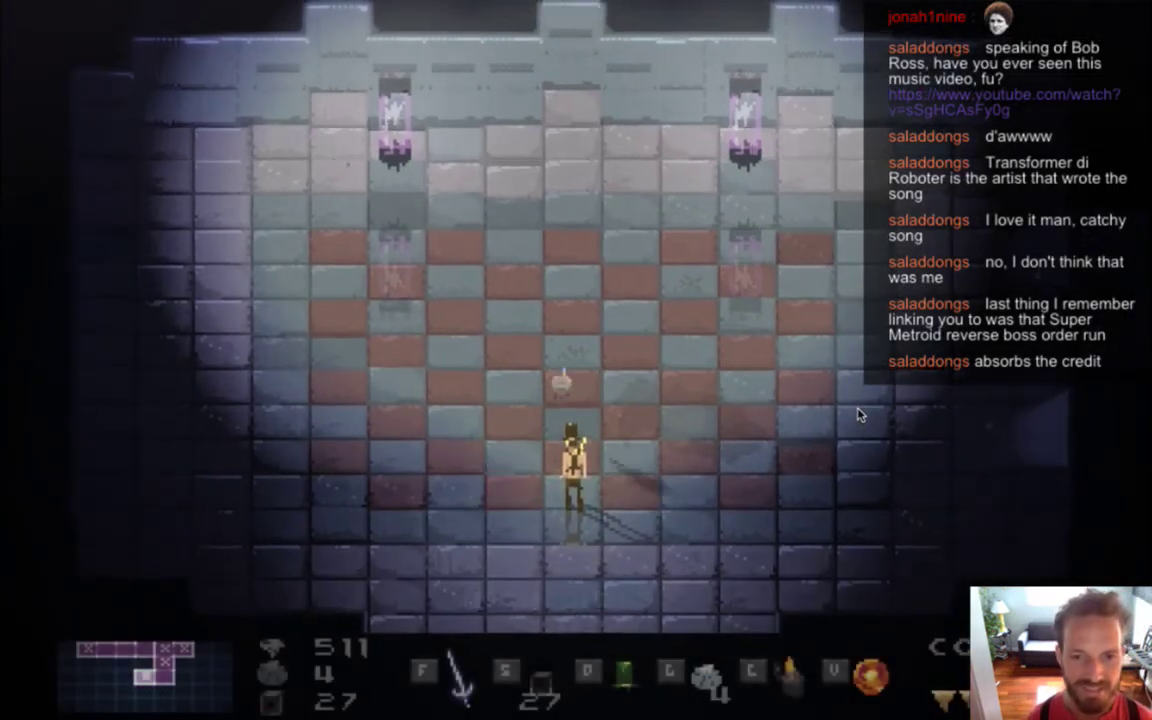
Lead the hero through the dragon room at normal speed to examine how the dragons fire their ice balls
key("Up")
key("Right")
key("Left")
key("d")
key("w")
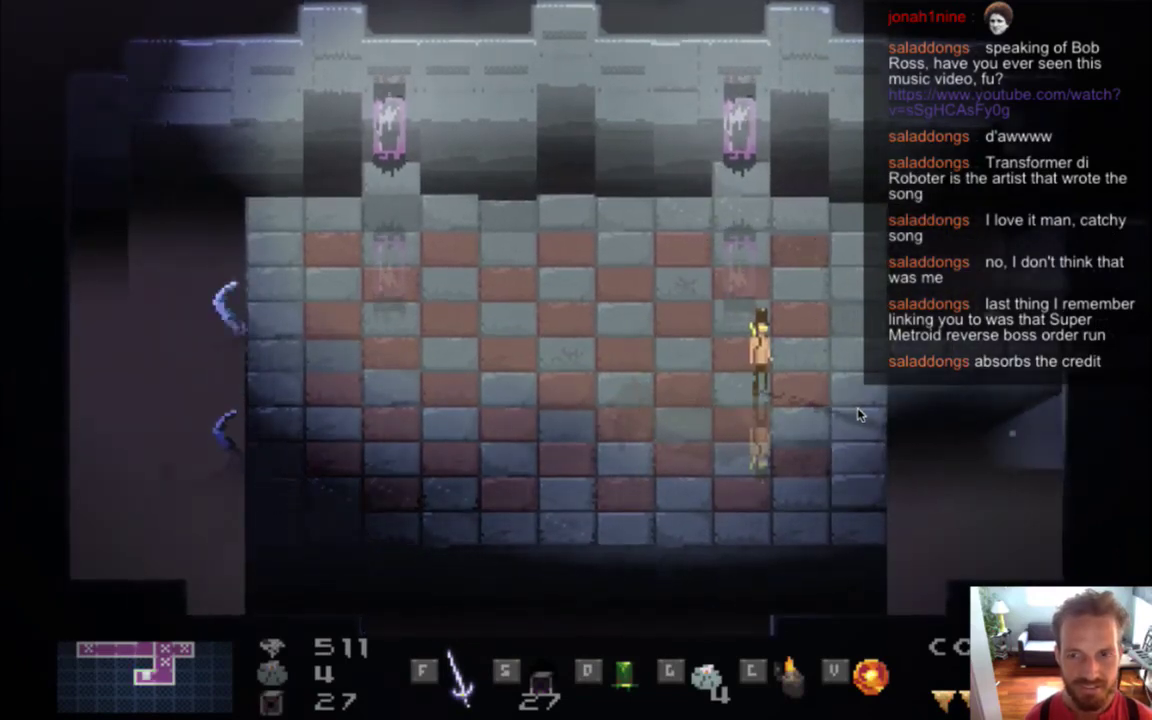
key("a")
key("Up")
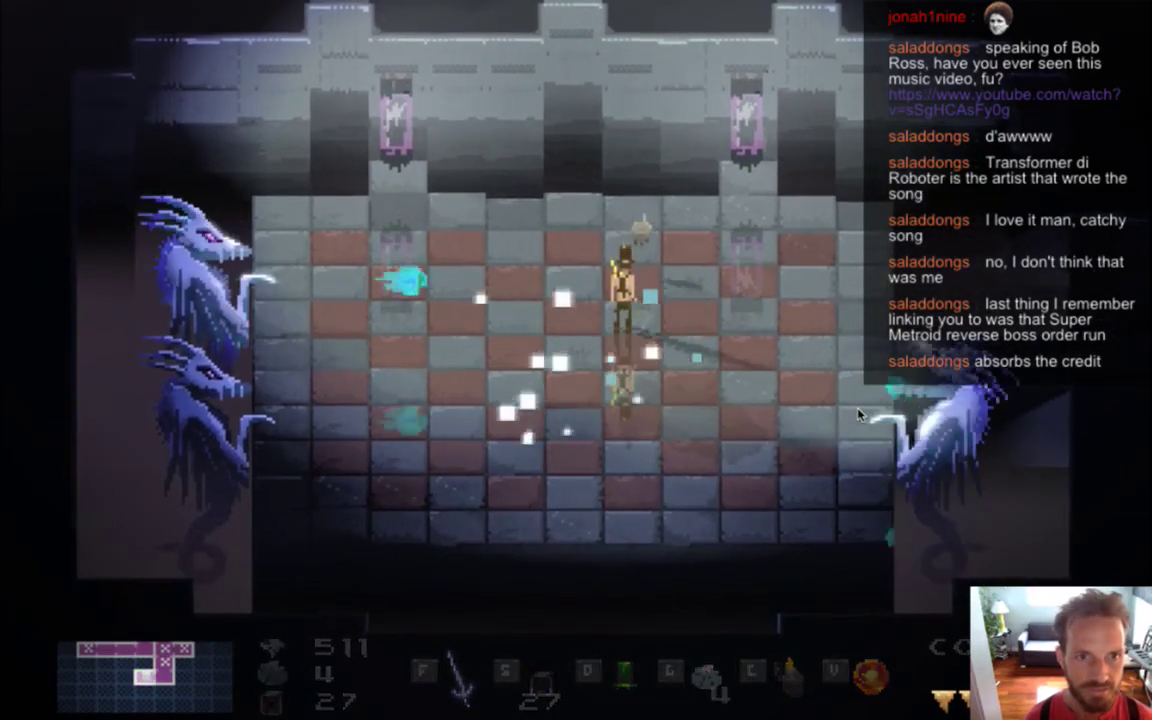
key("Left")
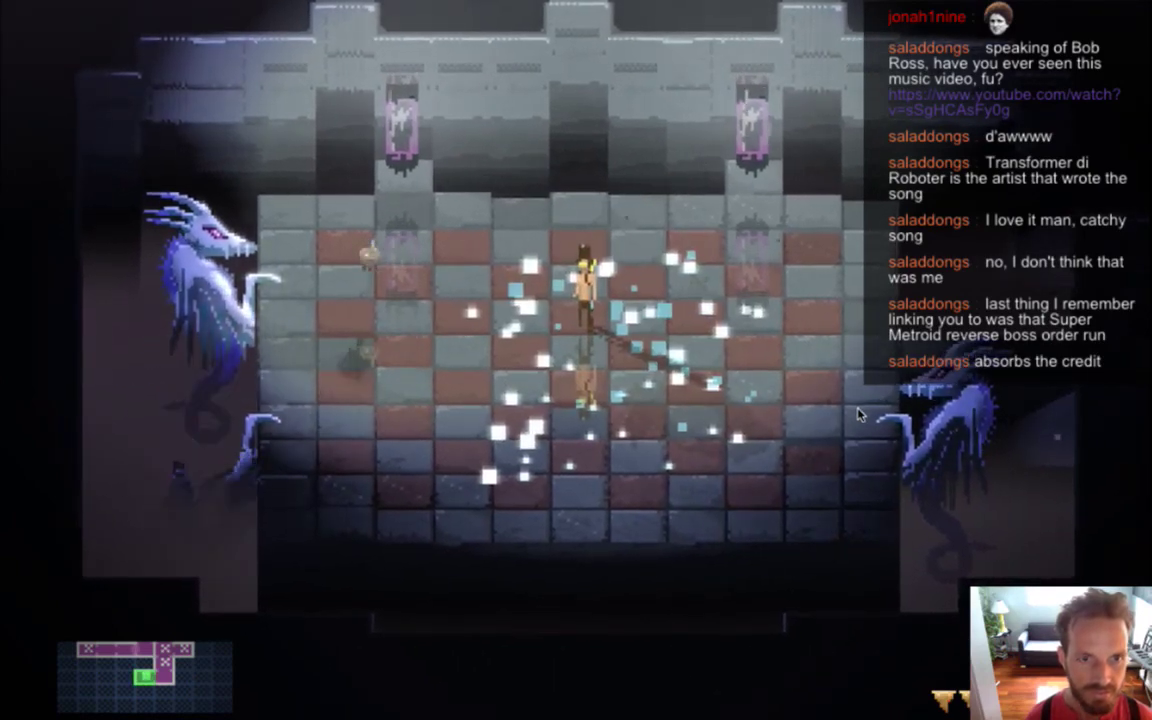
Slow the game to 0.2x and 0.1x to examine the dragons' shooting frames in slow motion, and quit the game
key("s")
key("s")
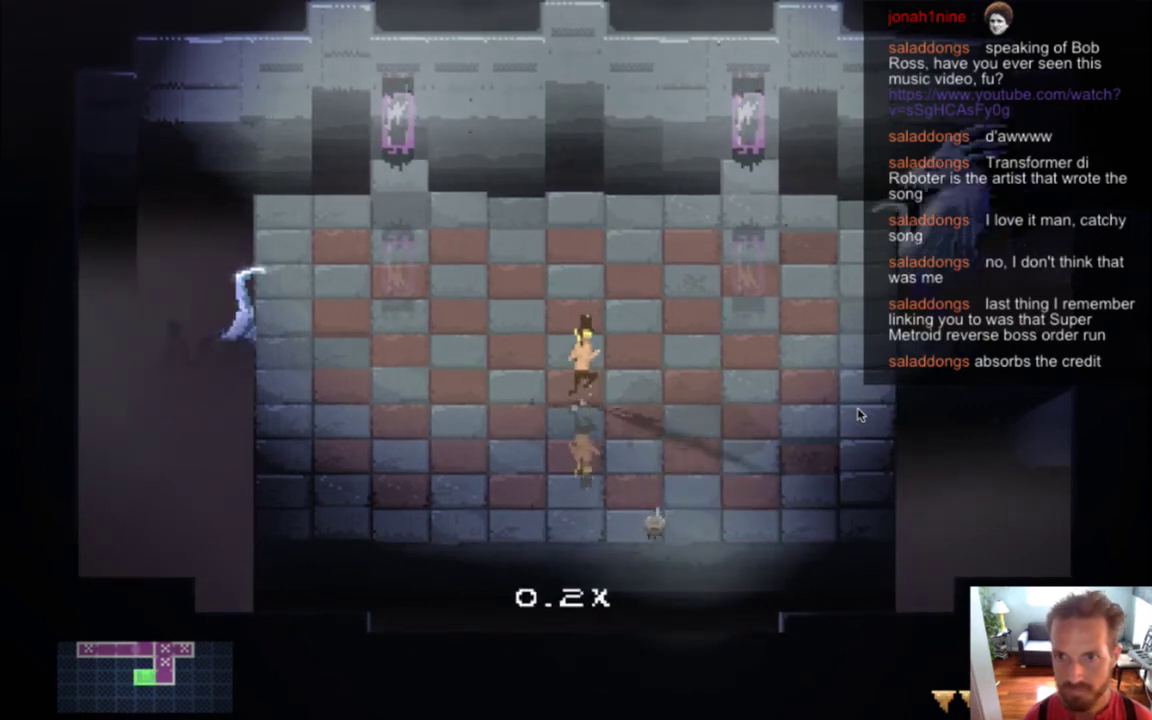
key("d")
key("w")
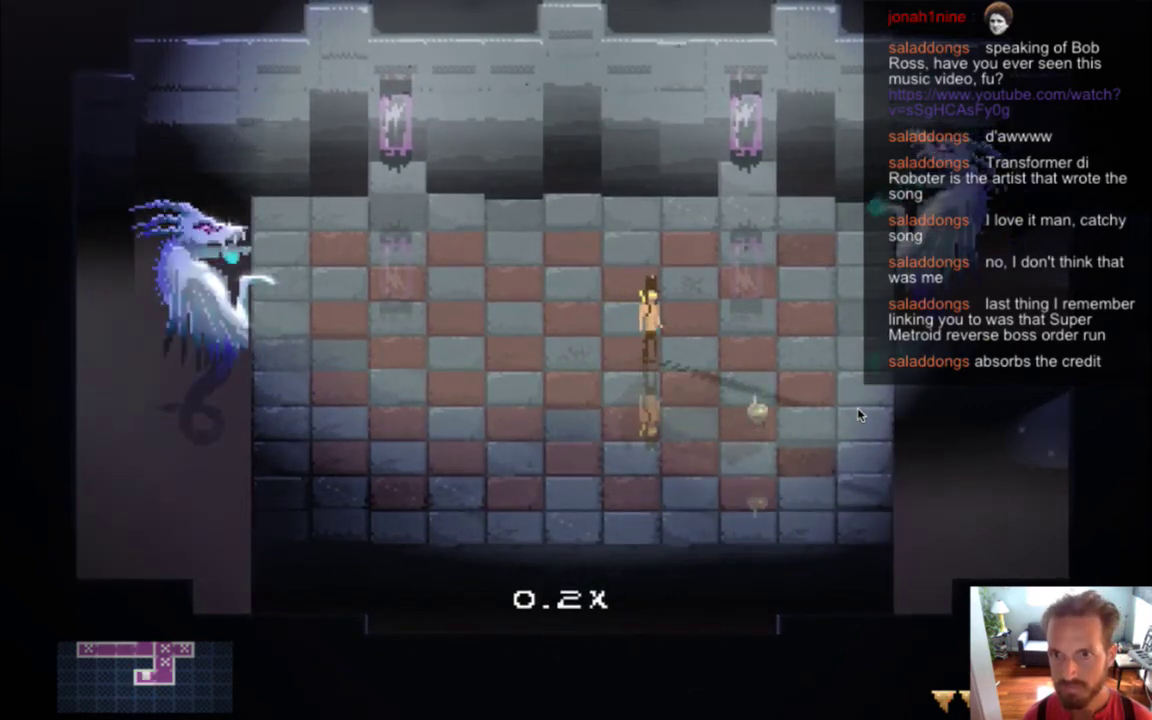
key("s")
key("s")
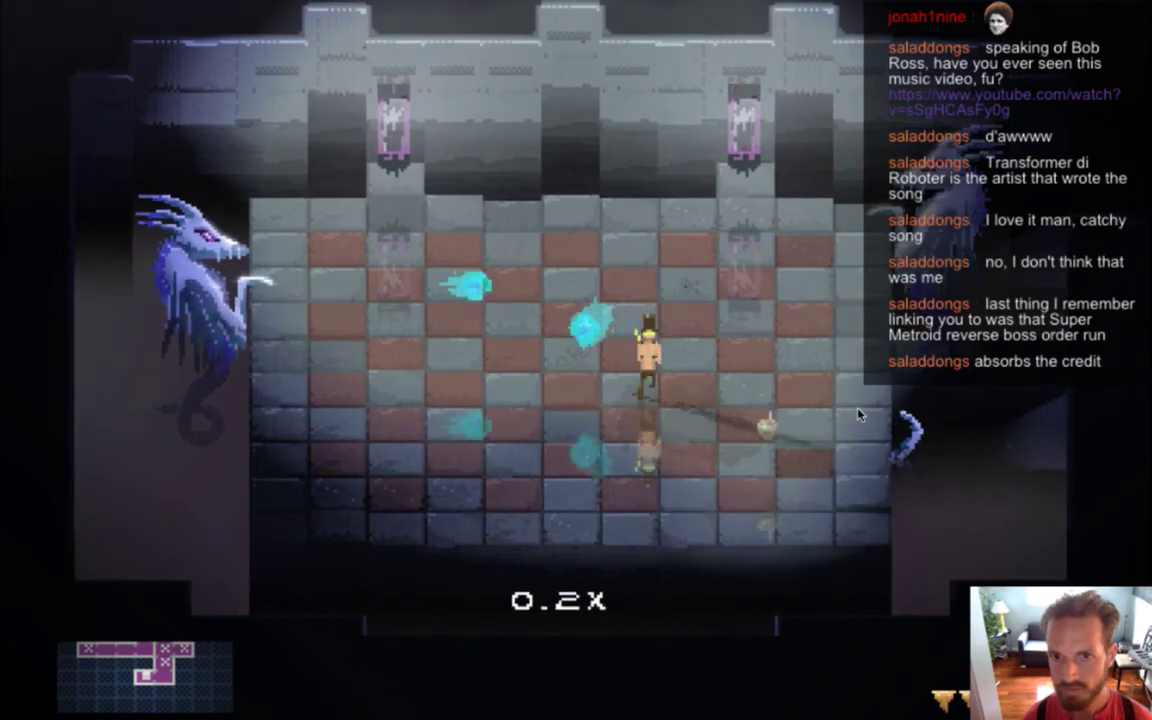
key("a")
key("Left")
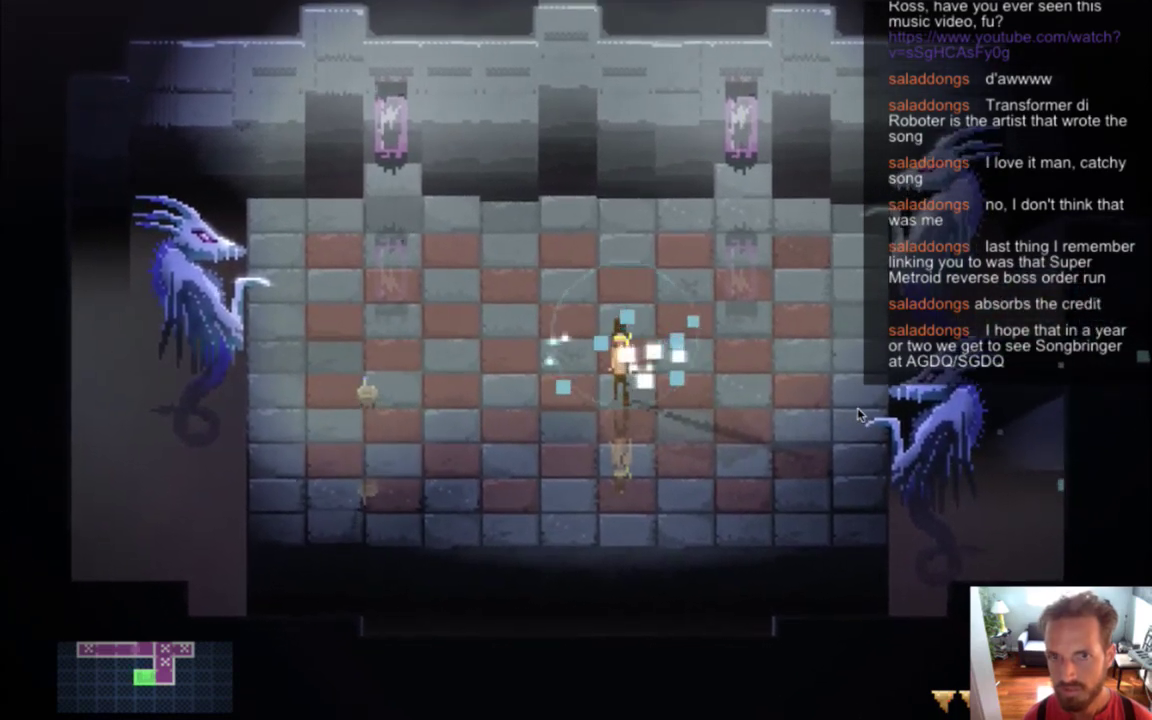
key("Left")
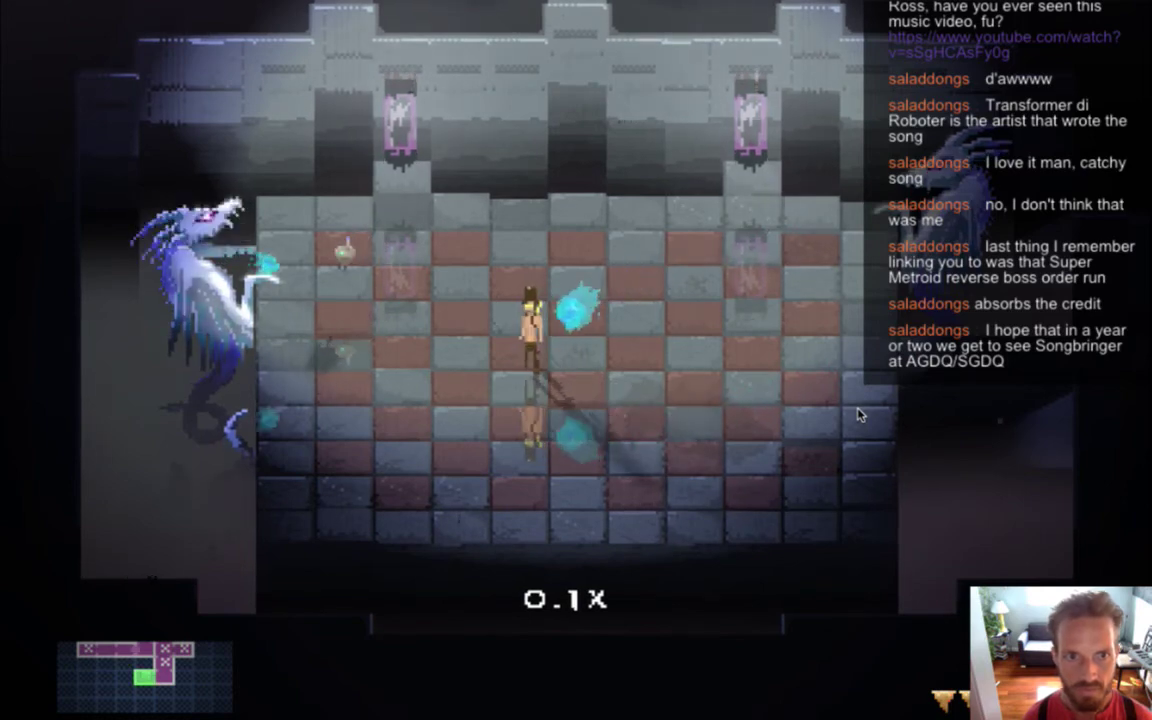
key("super+q")
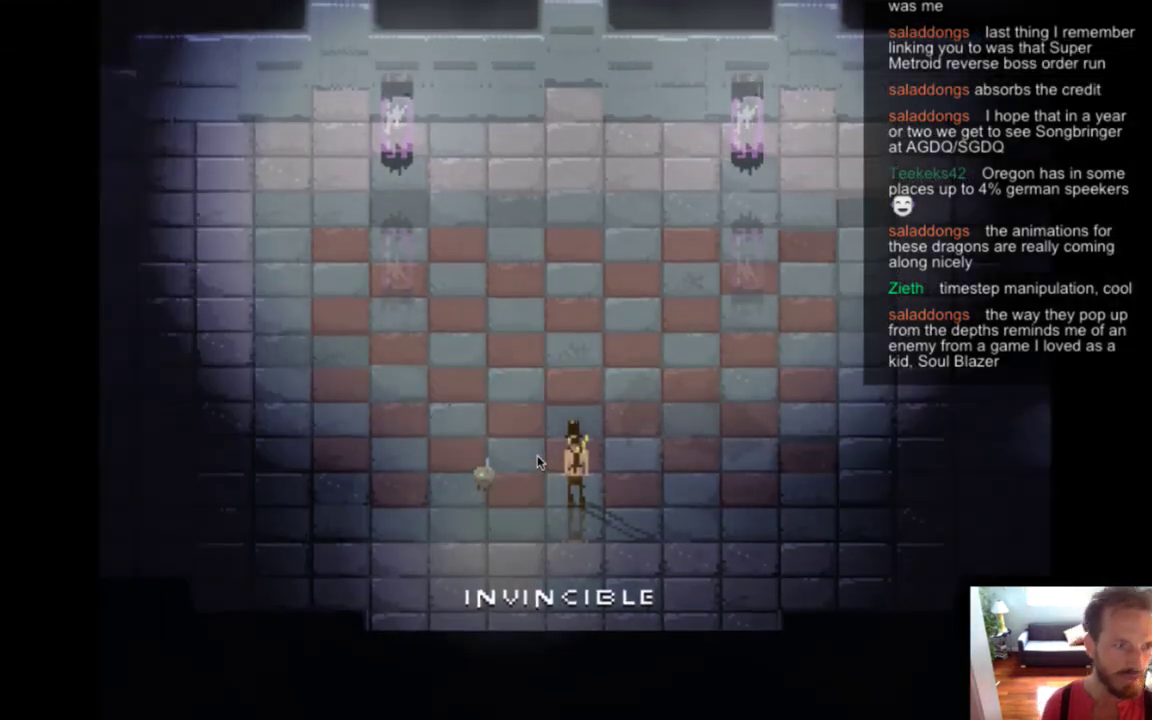
Move the hero up into the middle of the restarted arena to examine the dragons rising at both sides
key("Right")
key("Up")
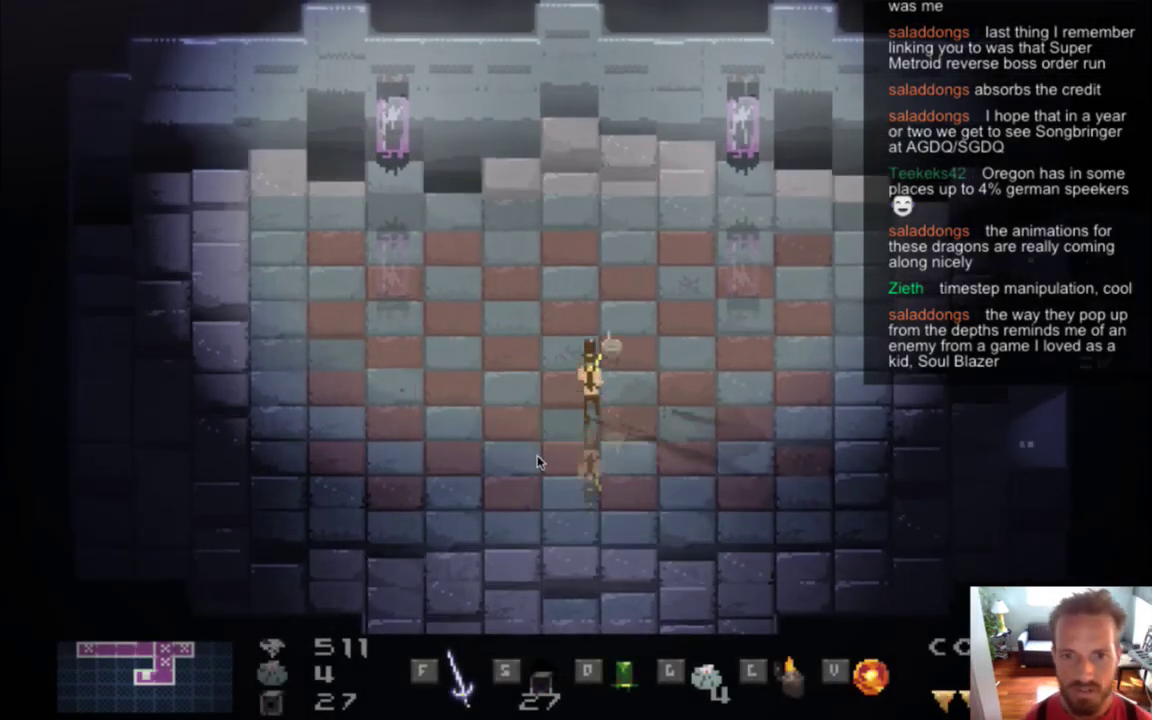
key("Left")
key("Up")
key("Right")
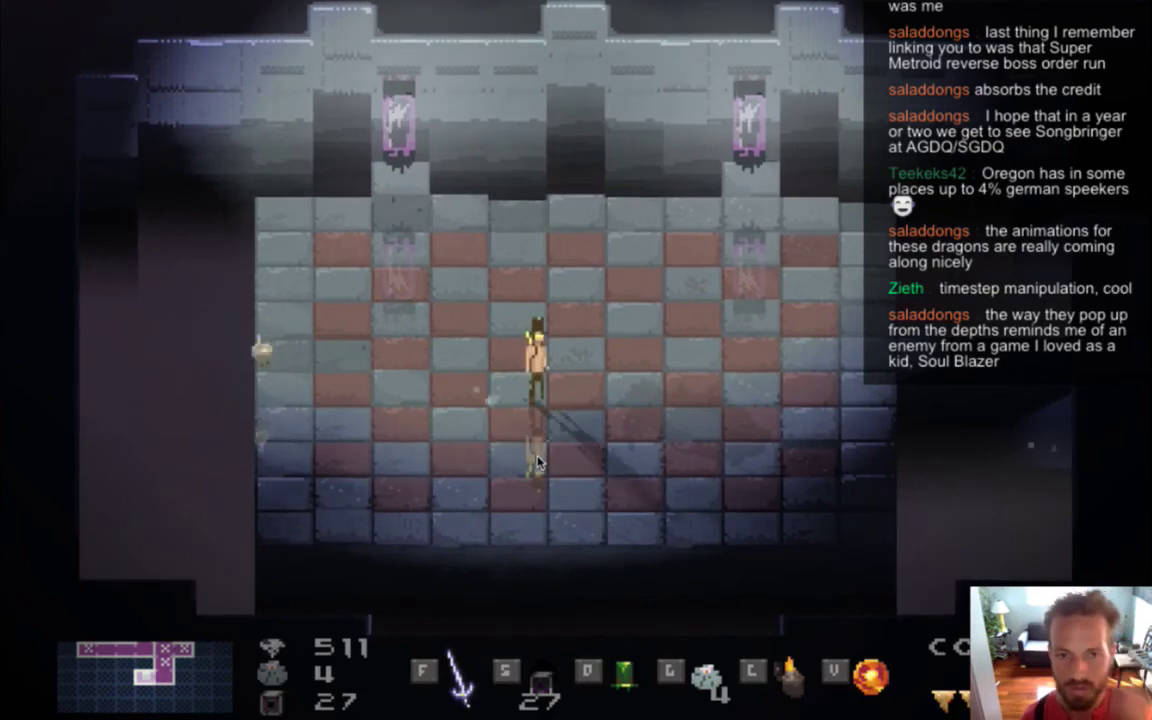
key("Left")
key("Right")
key("Left")
key("Right")
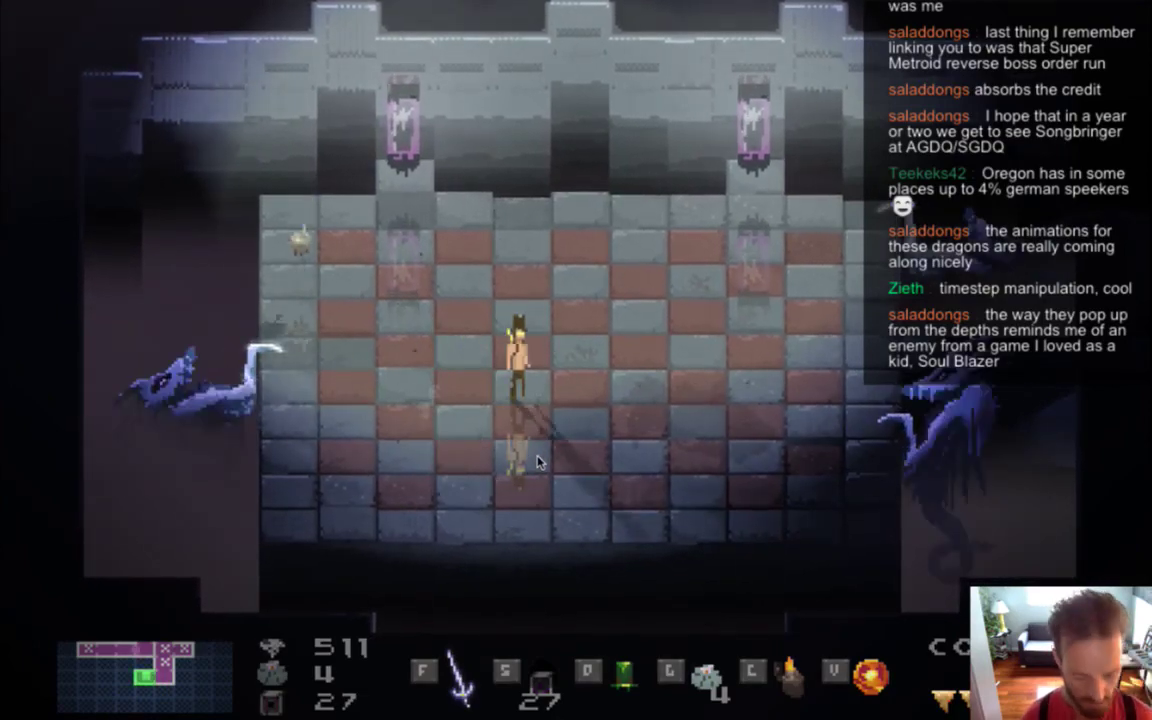
Turn on the debug overlay and circle the hero around the arena to examine the dragons' states, targets and collision areas
key("F1")
key("Right")
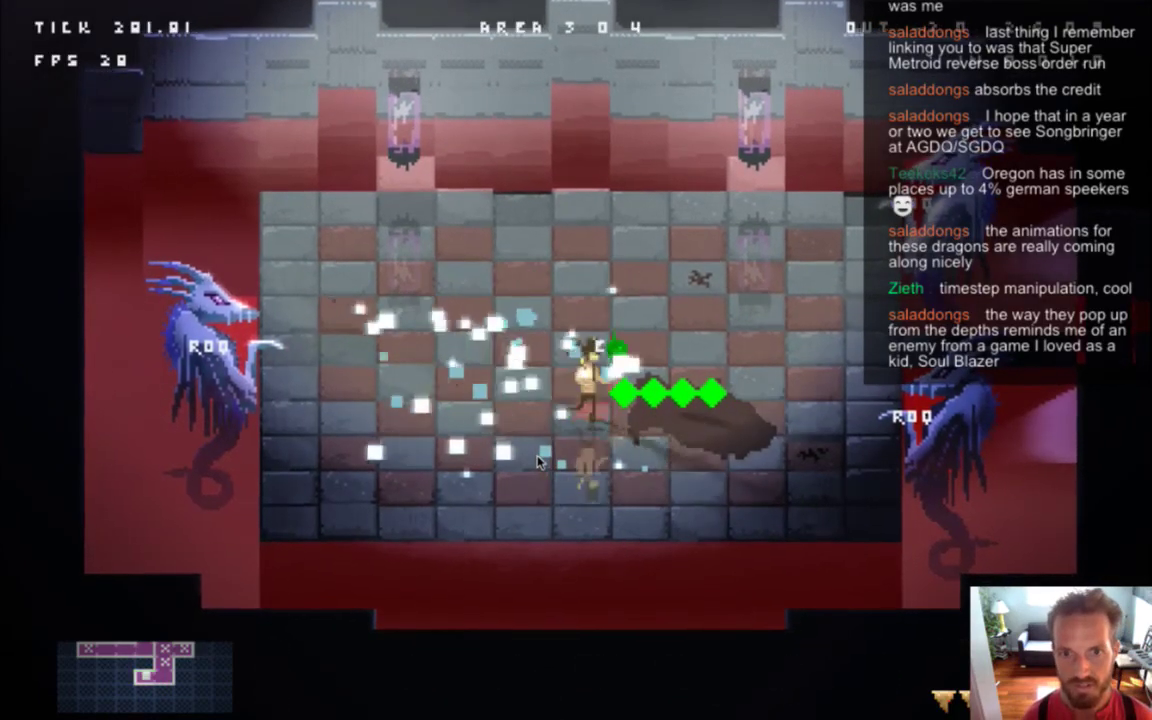
key("Right")
key("Down")
key("Left")
key("Up")
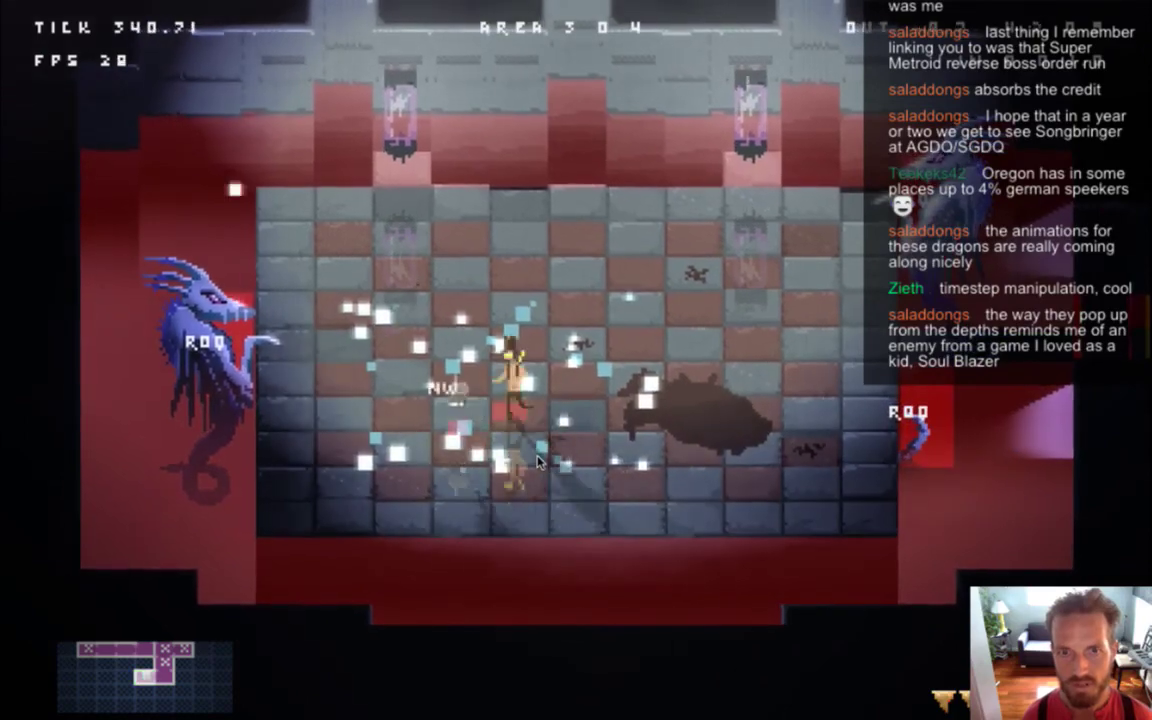
key("Left")
key("Right")
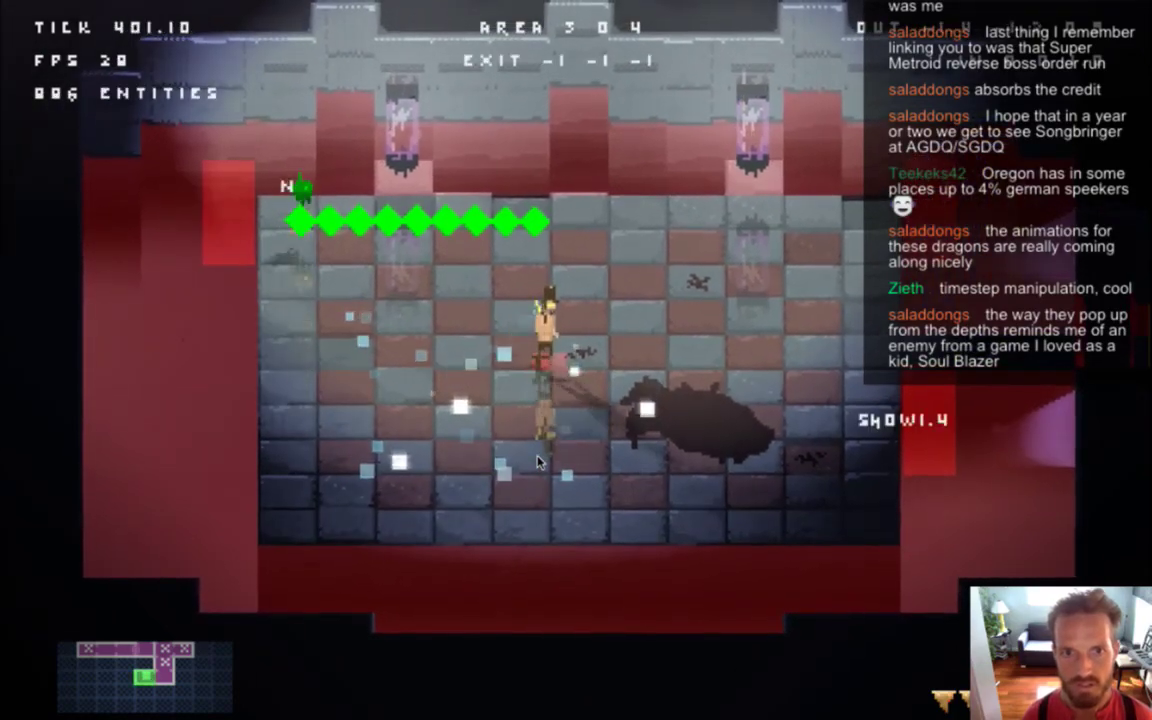
key("Down")
key("Right")
key("Right")
key("Down")
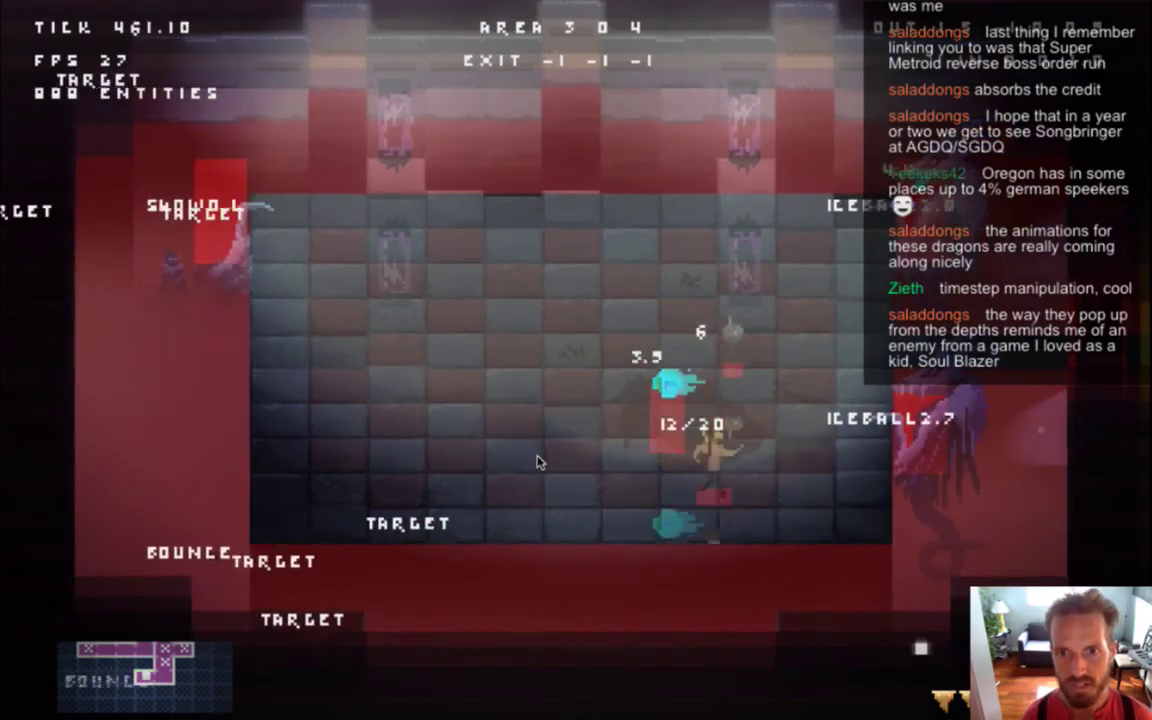
Guide the hero back and forth across the arena under the debug overlay to examine the ice balls' collision boxes and the dragons' hide, show and shoot states
key("Right")
key("Left")
key("Up")
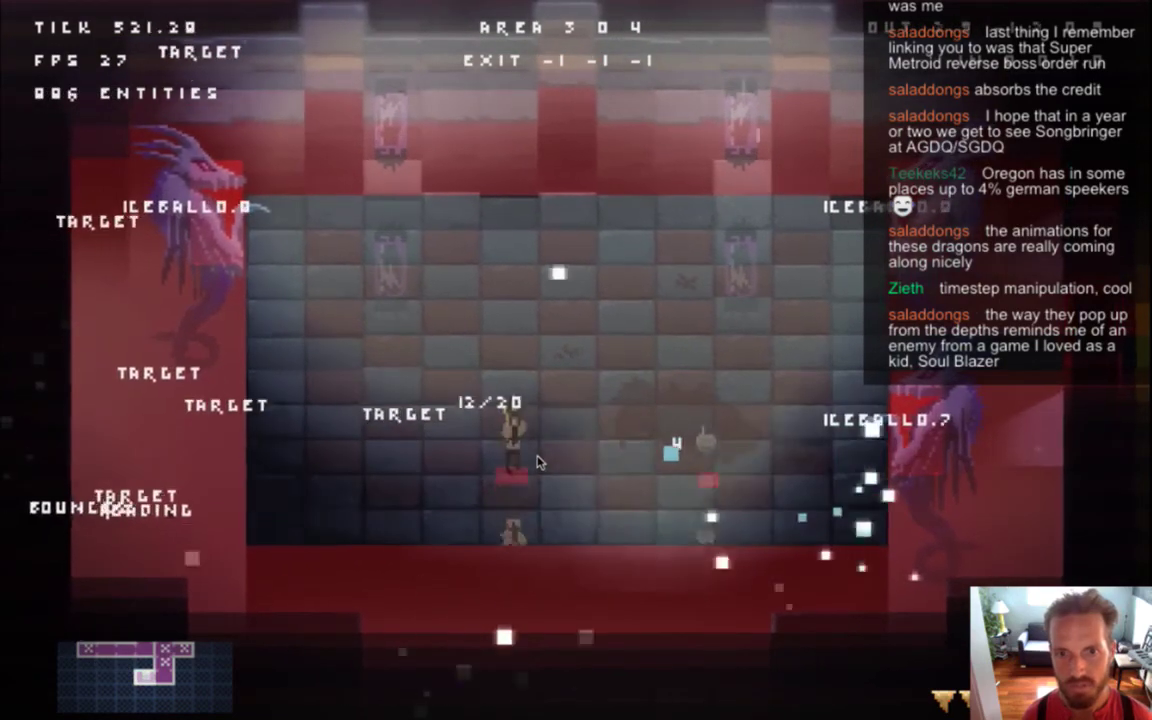
key("Up")
key("Left")
key("Right")
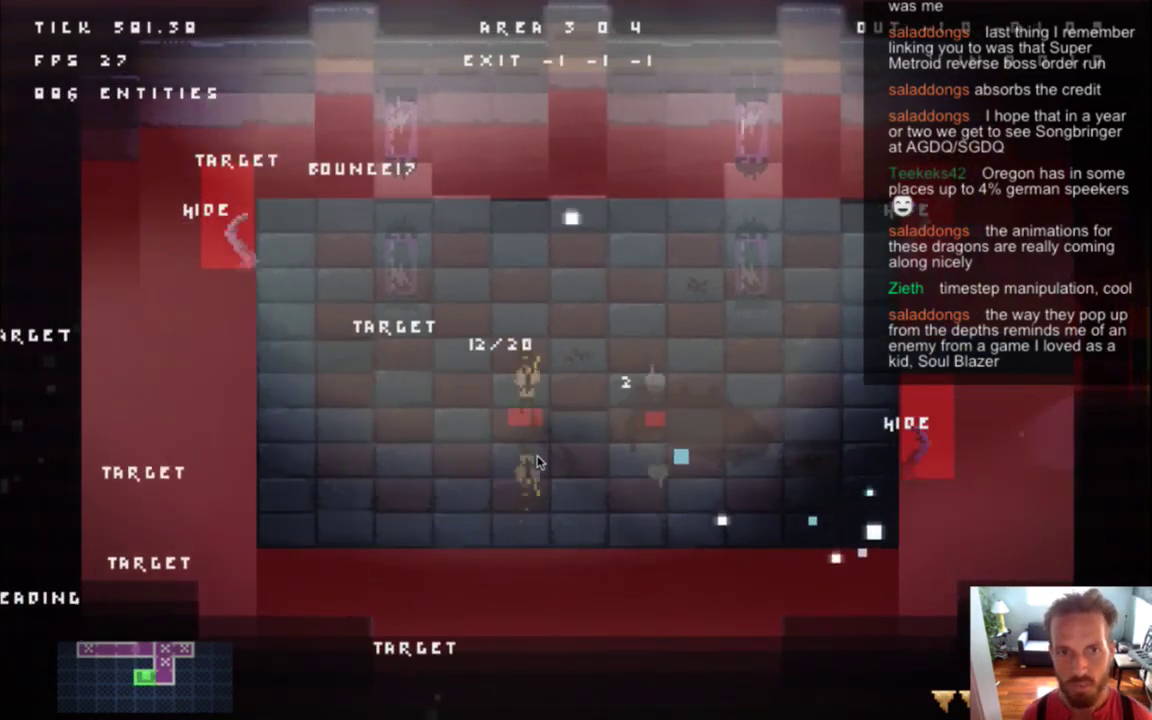
key("Up")
key("Left")
key("Down")
key("Right")
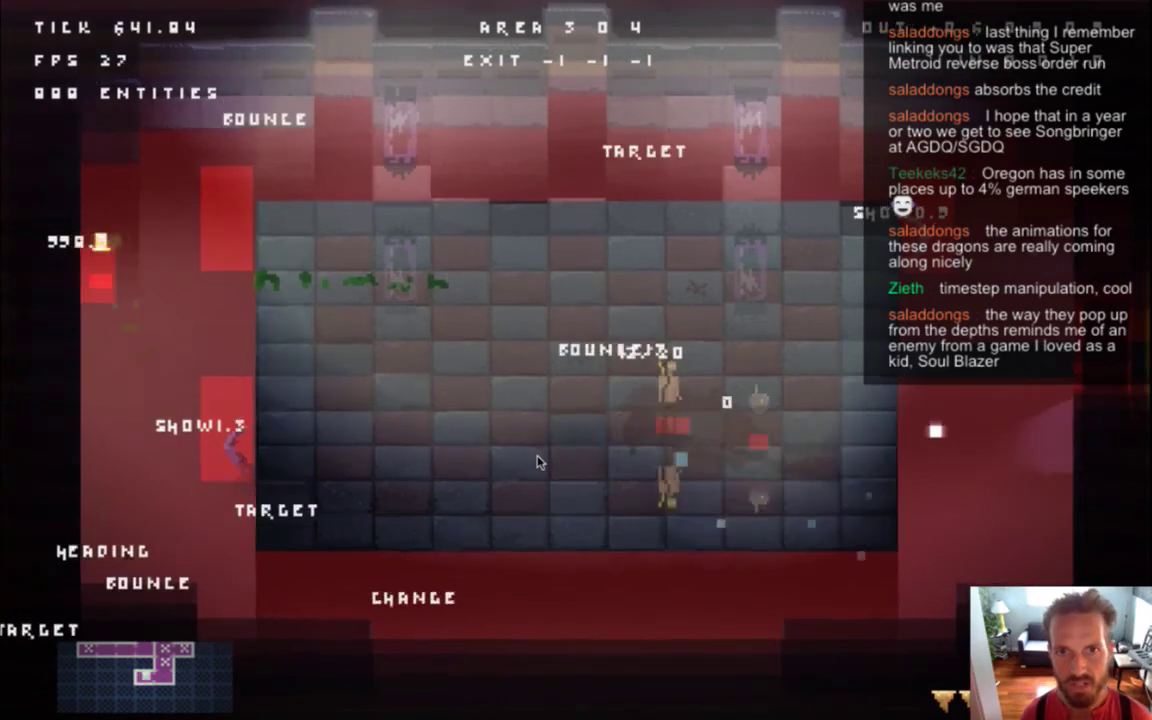
key("Right")
key("Up")
key("Left")
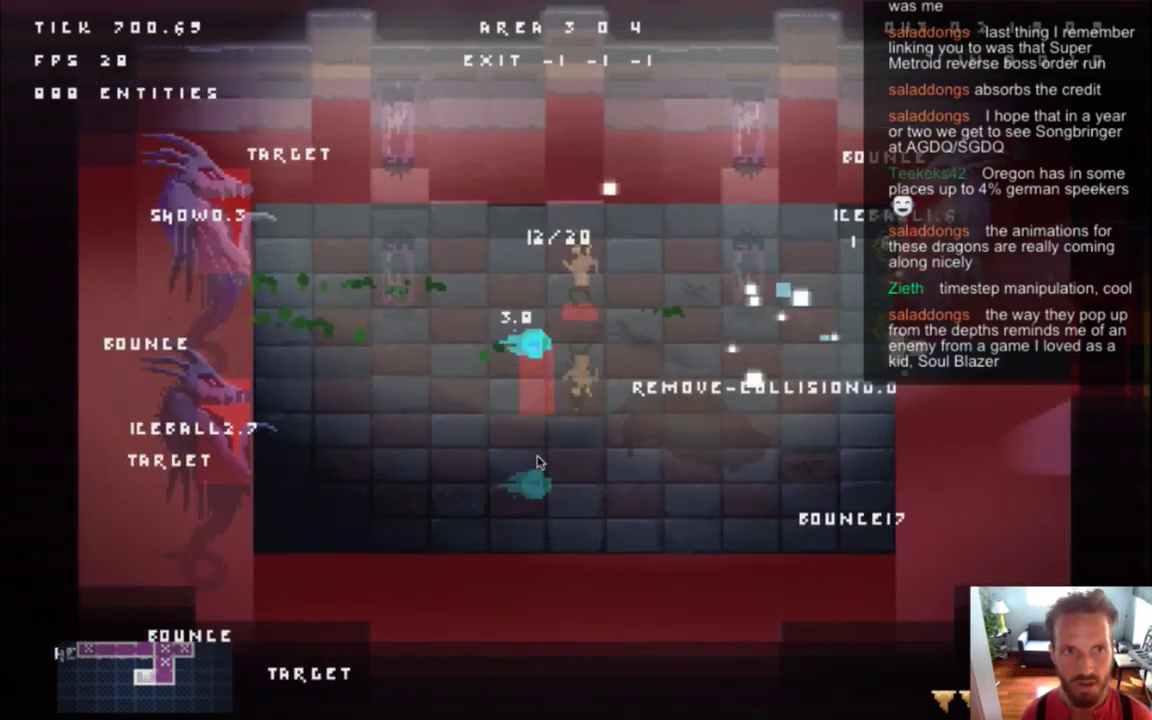
key("Down")
key("Right")
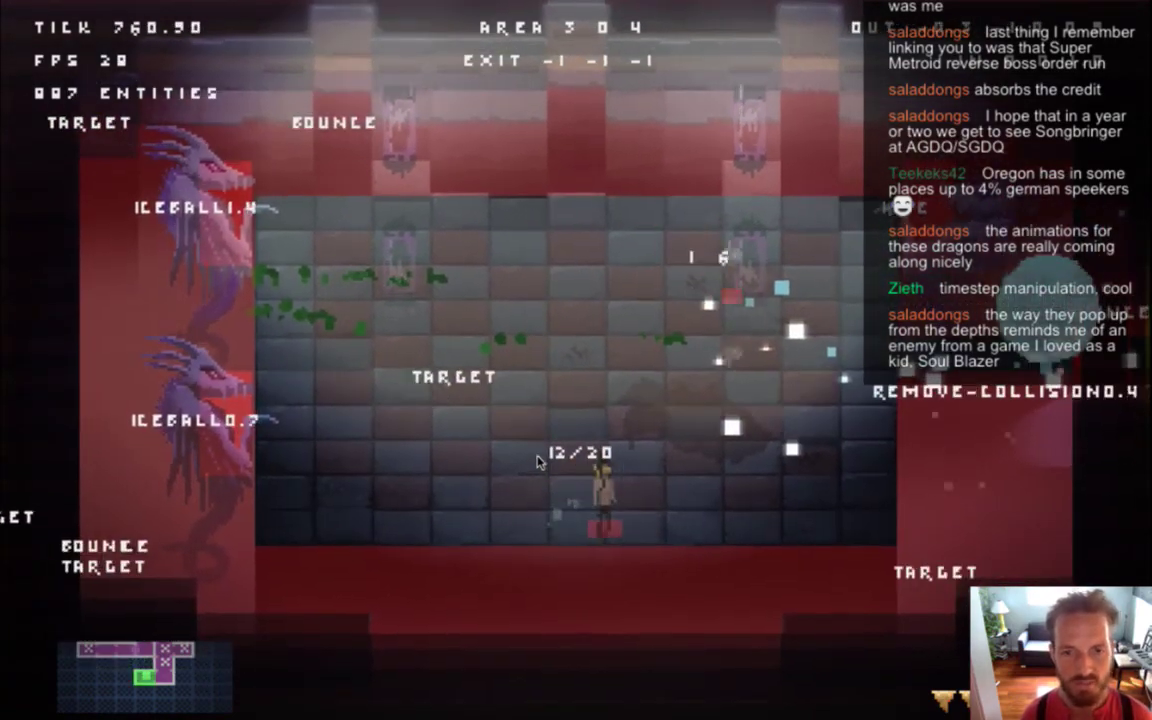
Turn off the debug overlay, raise the game speed and move the hero around the arena to examine the dragons' accelerated attacks
key("F1")
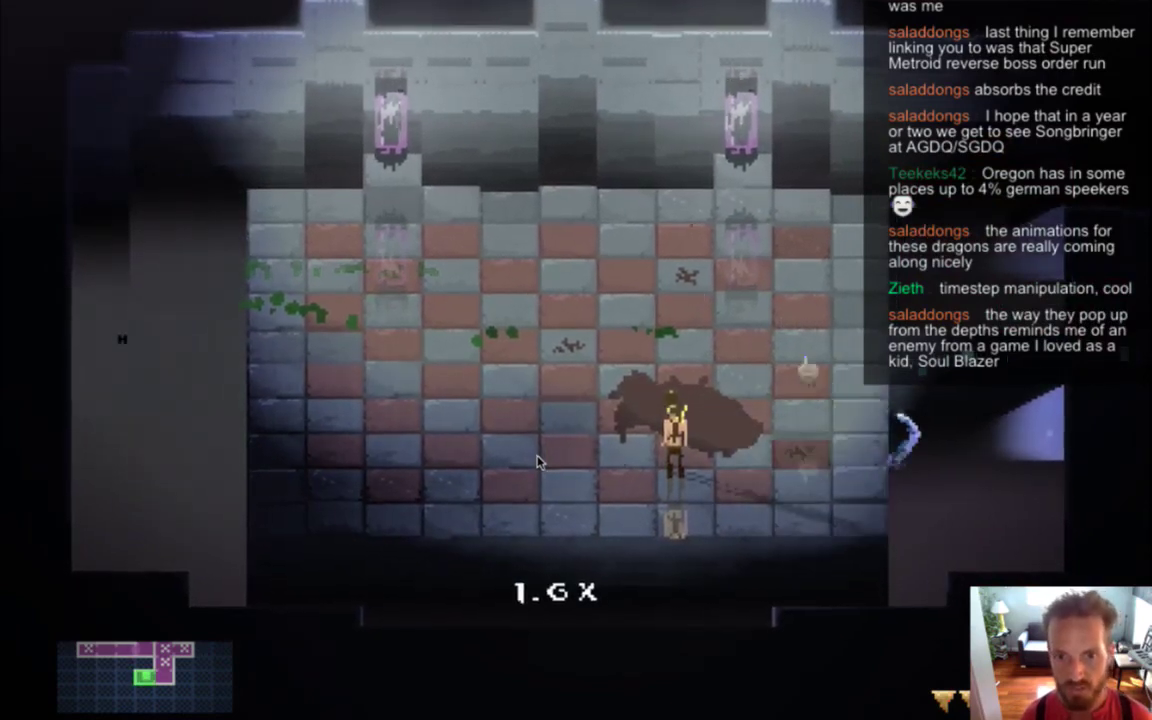
key("equal")
key("Up")
key("Left")
key("Right")
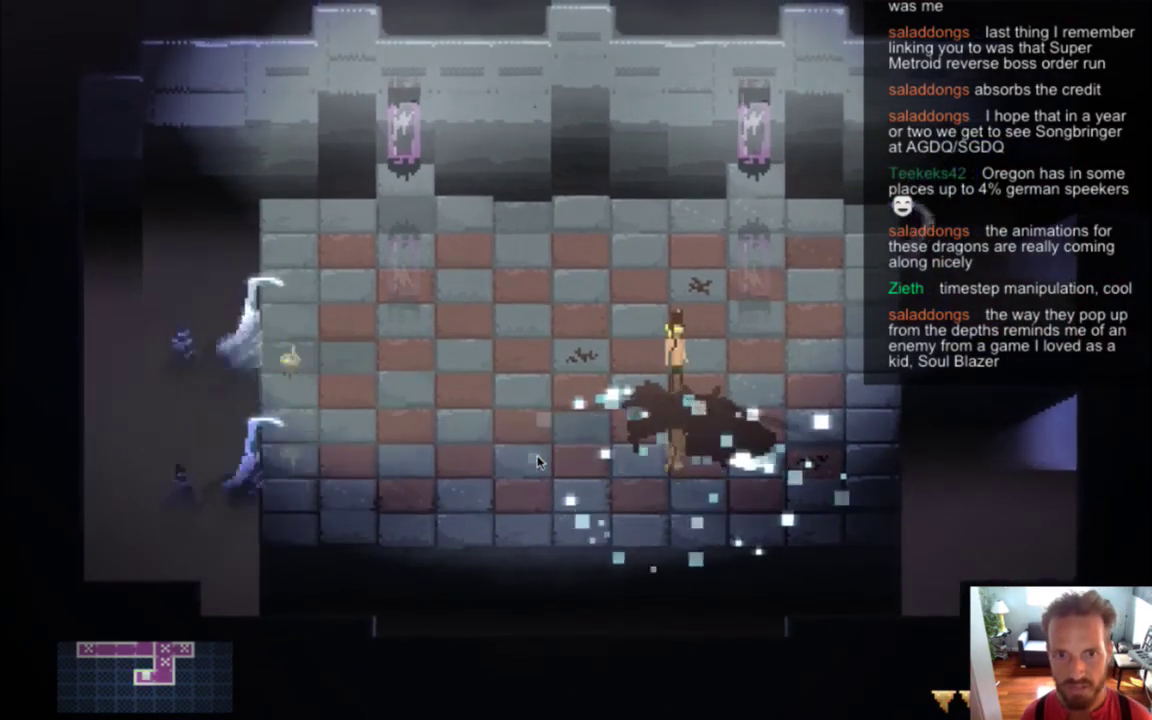
key("Left")
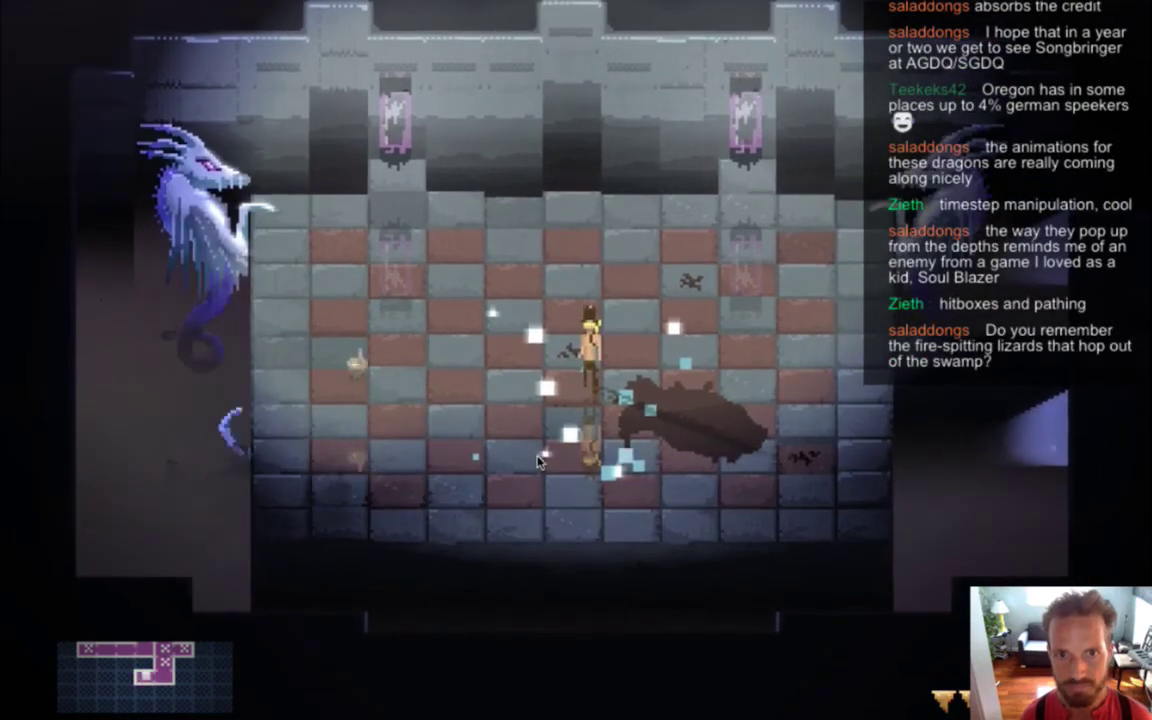
Trigger the hurt-foes cheat in the dragon arena and enable god mode
scroll(537, 461, "down", 4)
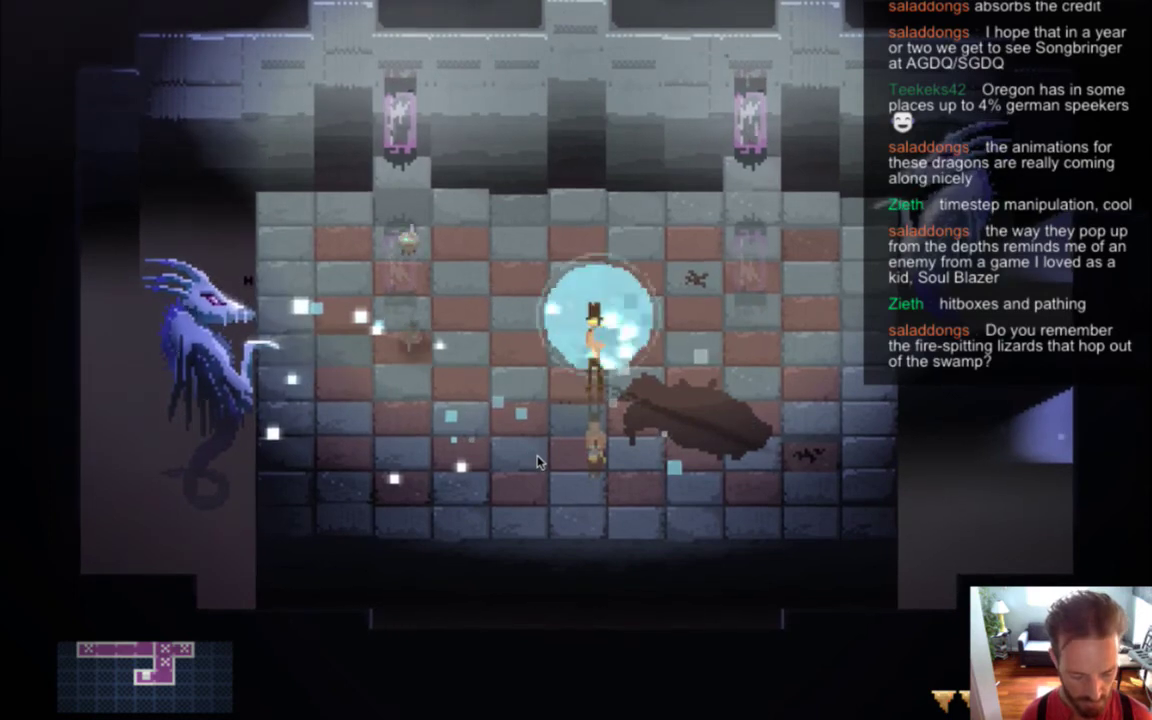
key("h")
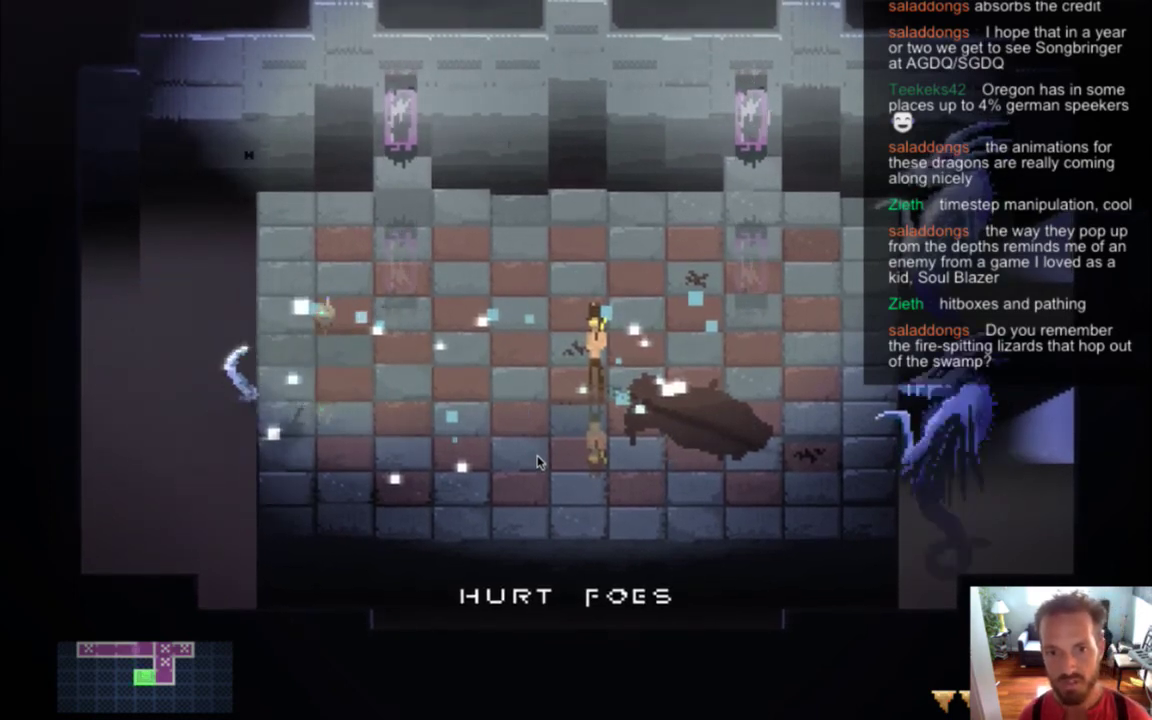
key("g")
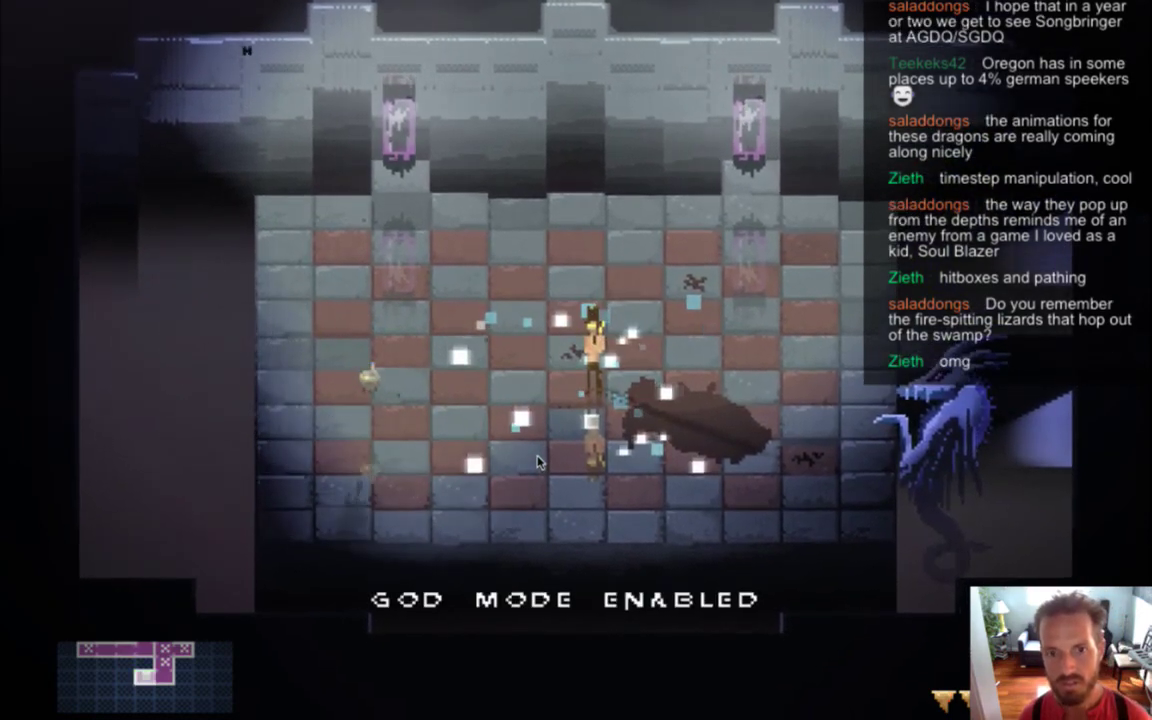
Lead the hero out of the dragon arena, north and east through the neighbouring enemy rooms, and disable invincibility on the way
key("Left")
key("Right")
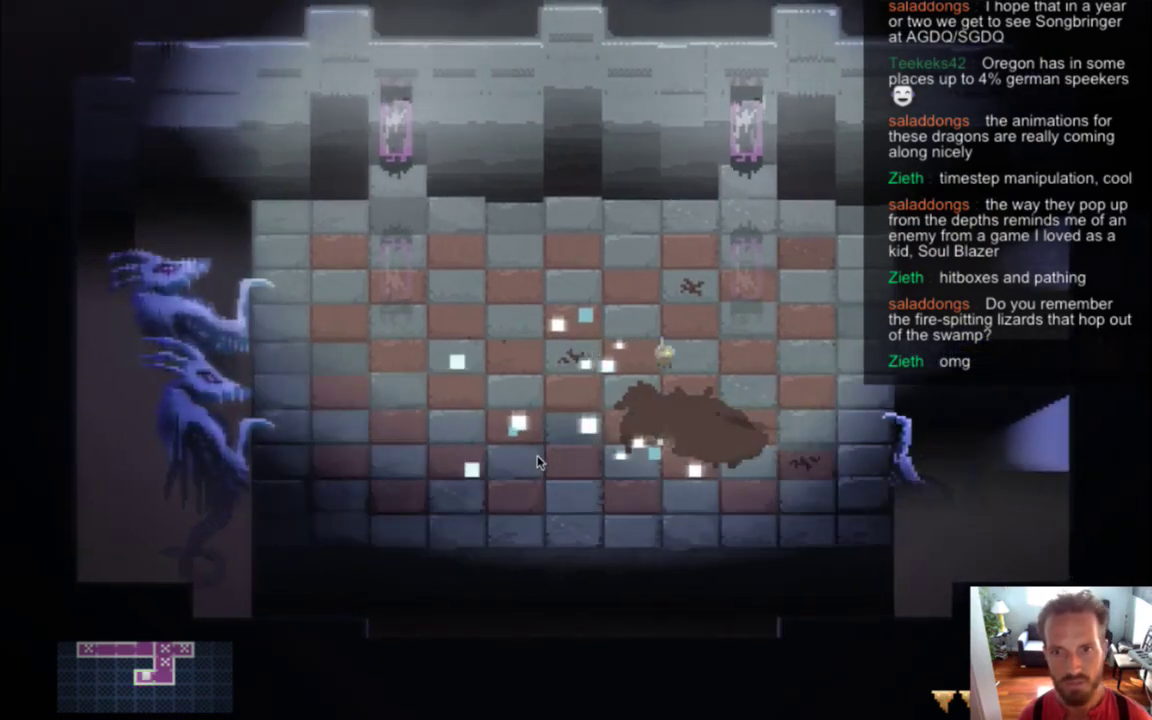
key("Up")
key("Up")
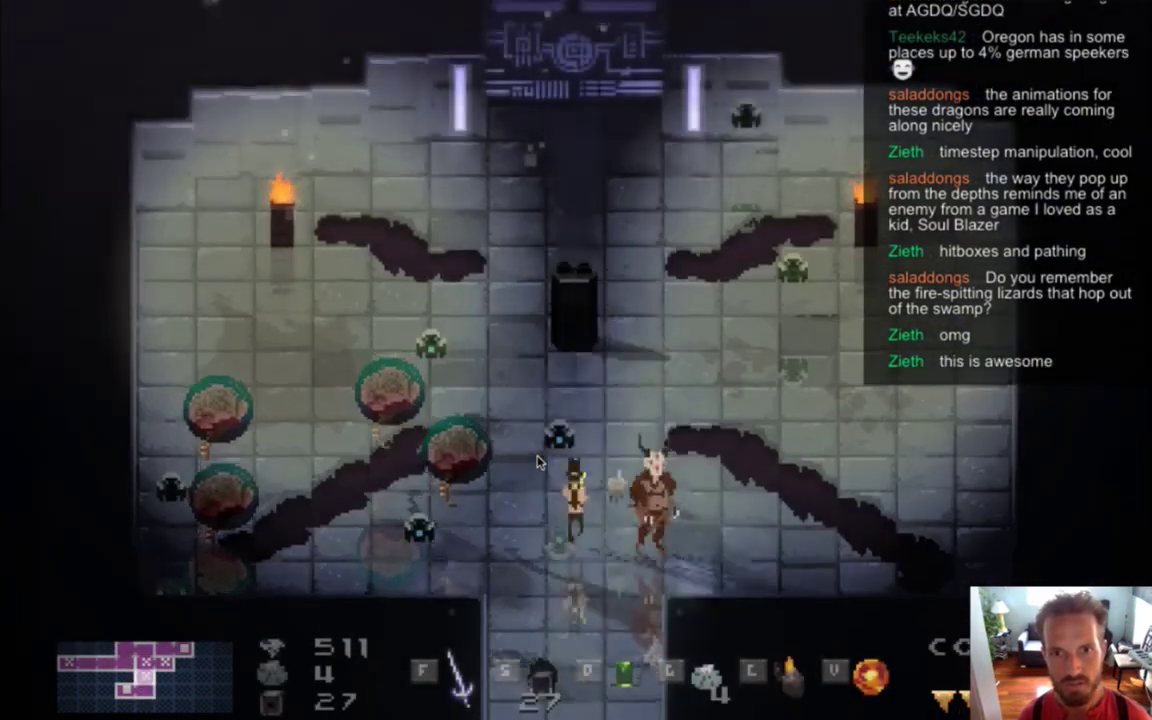
key("i")
key("Right")
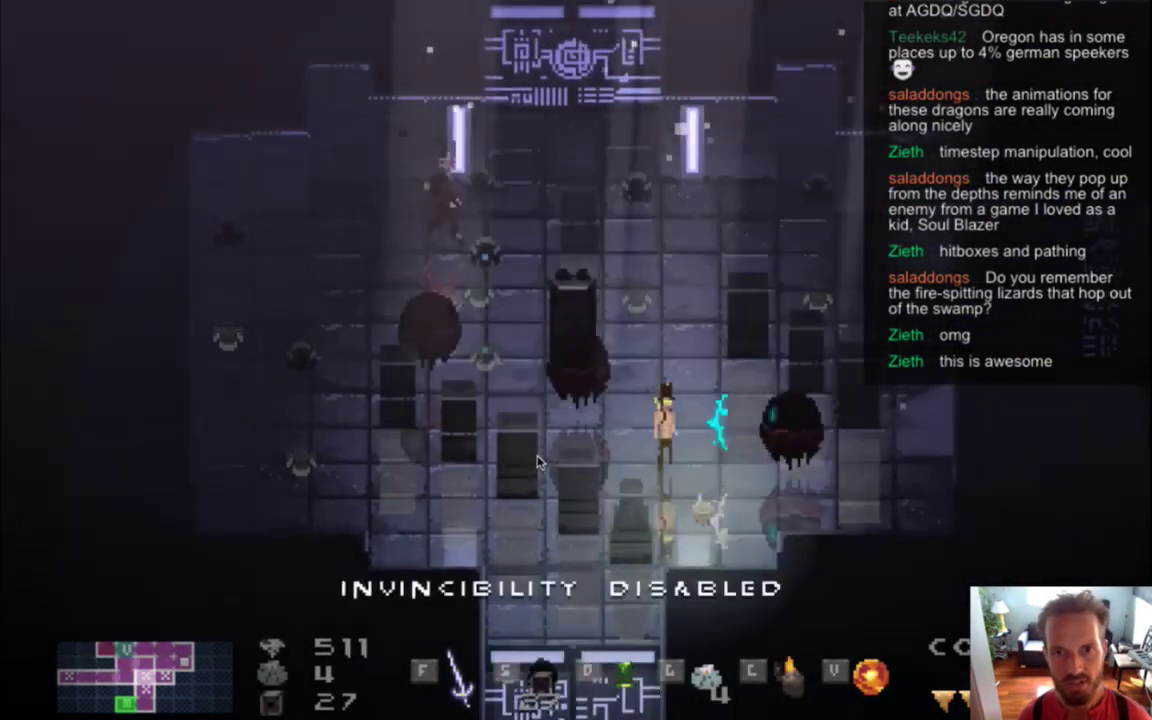
key("Right")
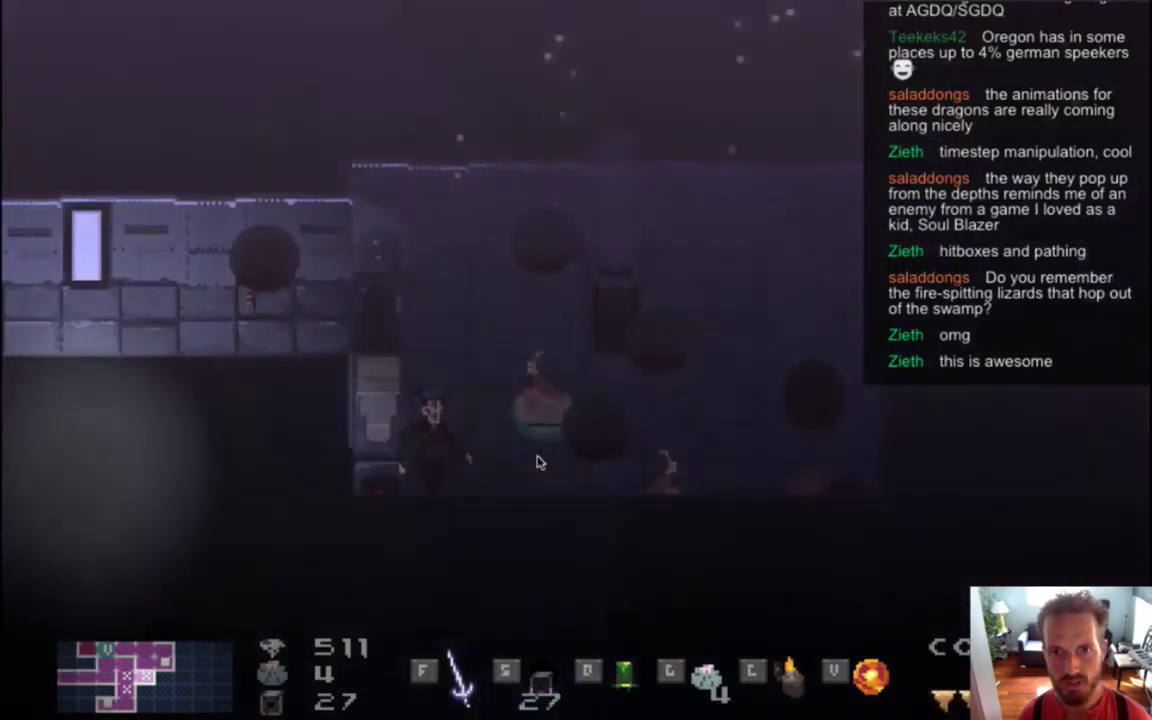
Playtest the game by walking the hero through the dark dungeon rooms and past the torch-lit chamber into the checkered-floor room
key("Left")
key("Left")
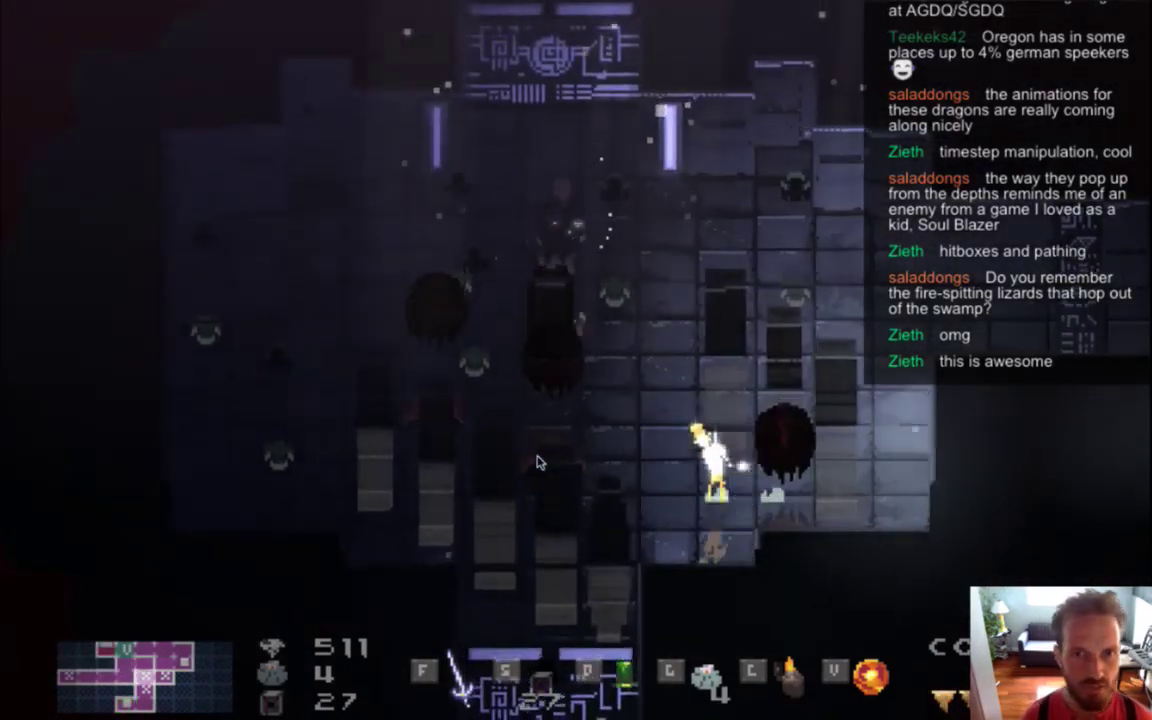
key("Down")
key("Down")
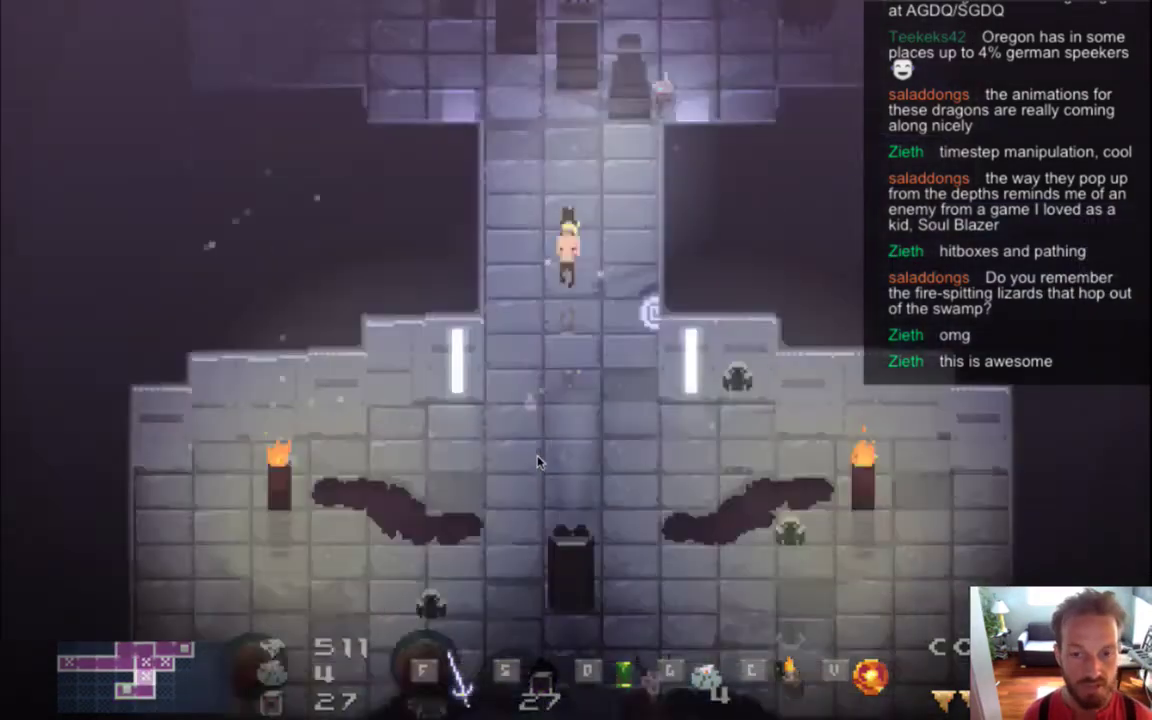
key("Right")
key("Down")
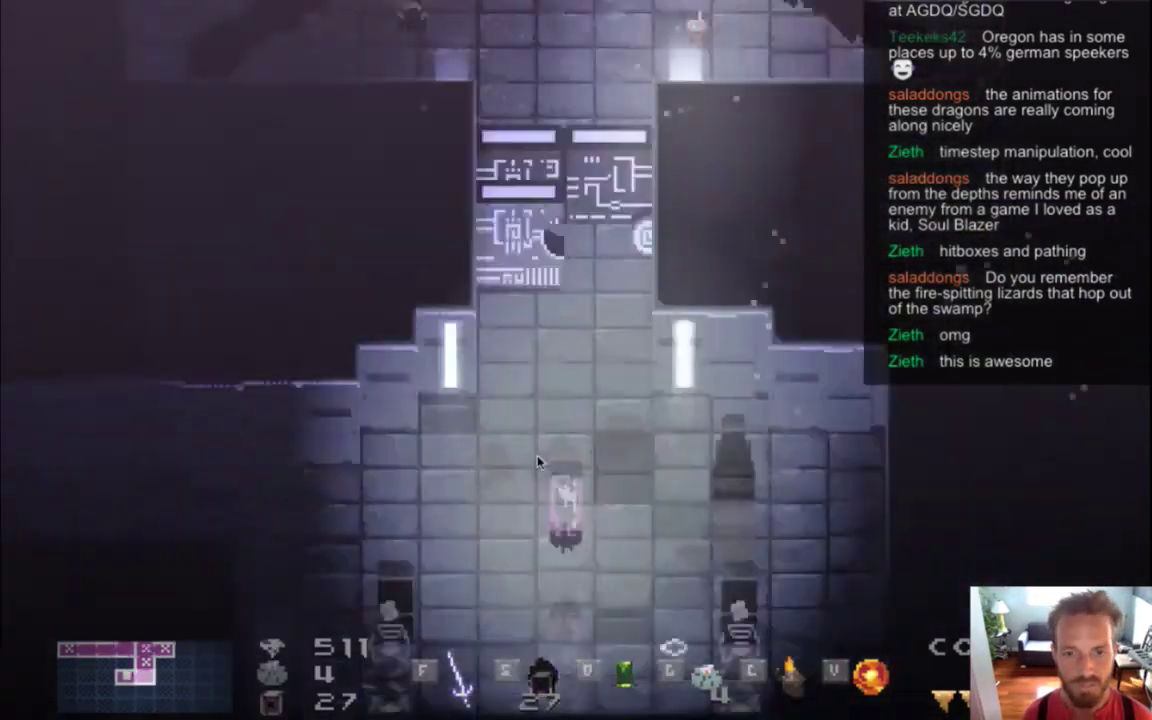
key("Left")
key("Up")
key("Down")
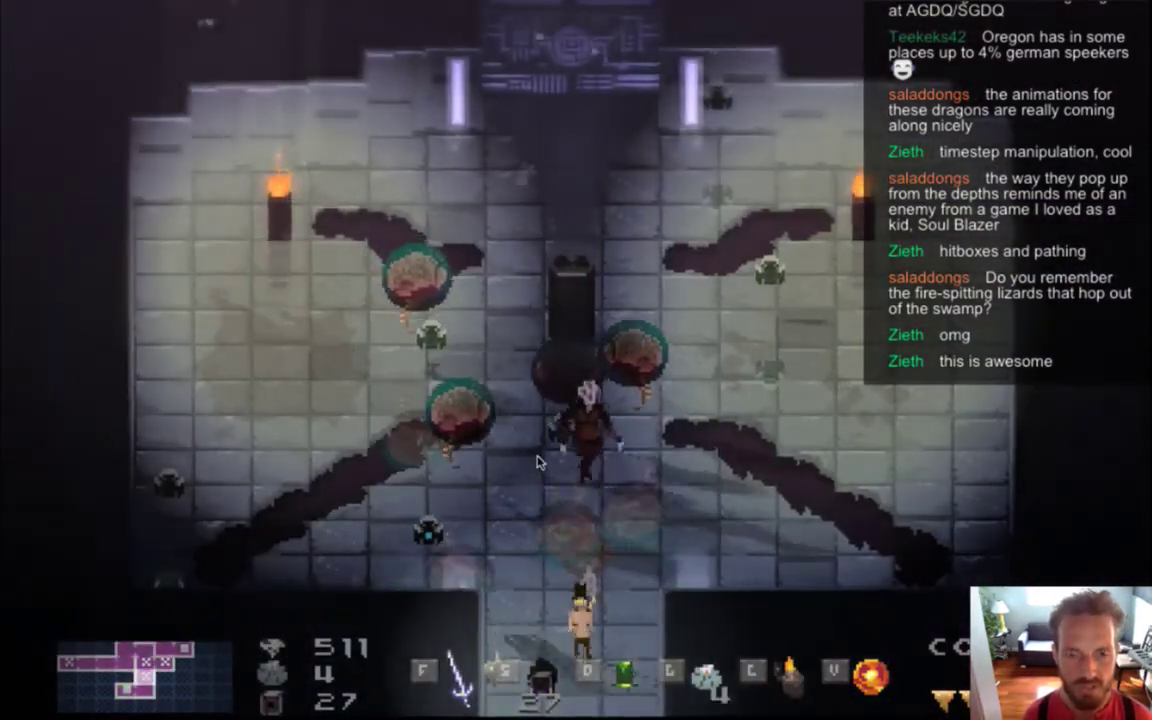
key("Left")
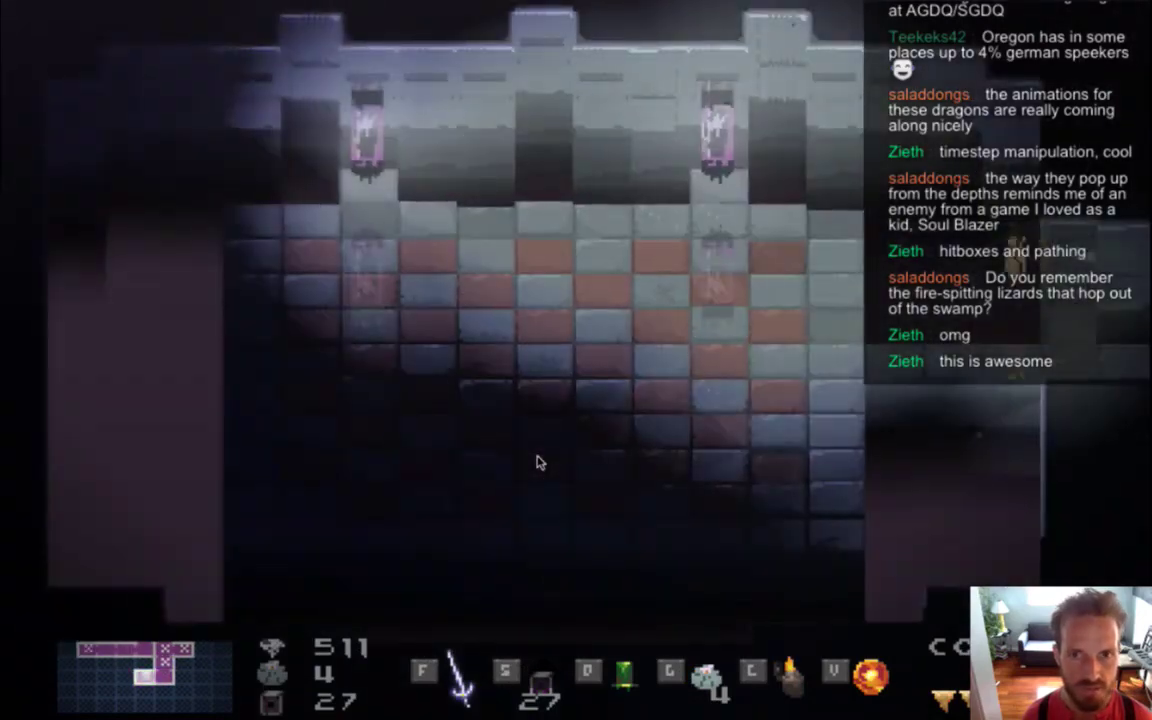
Switch to Xcode and select the ice dragon definition from the idle animation through the first behavior sequence's timer line
key("super+Tab")
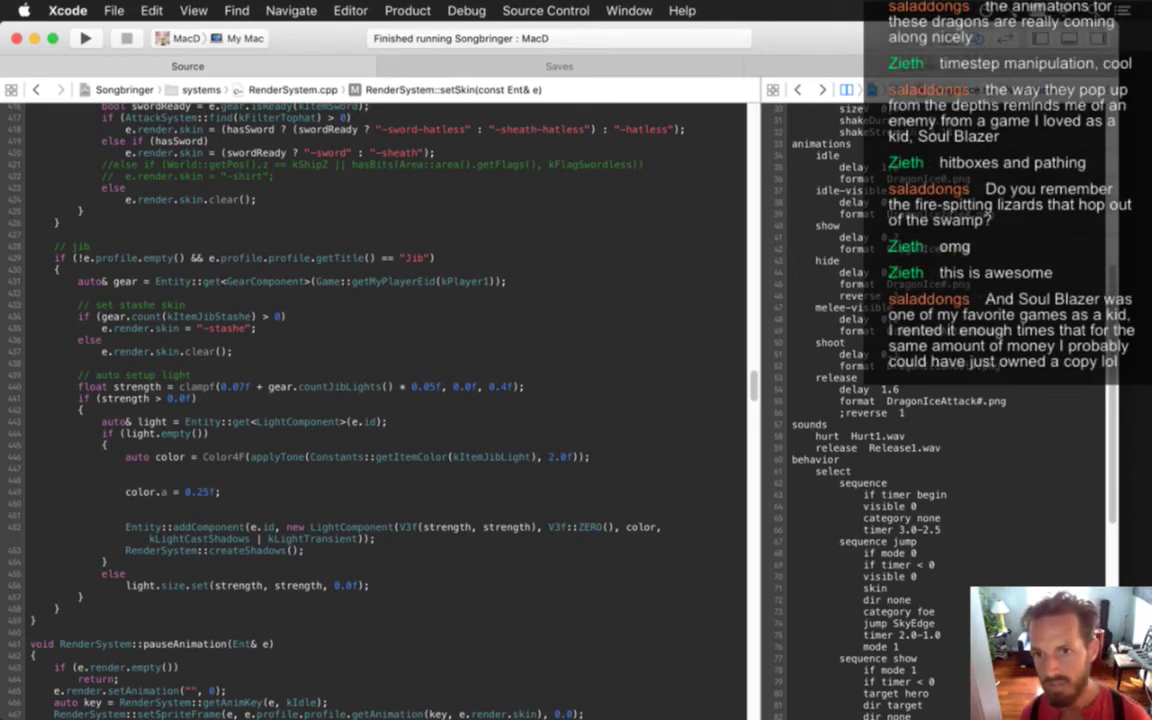
left_click_drag(795, 172, 940, 530)
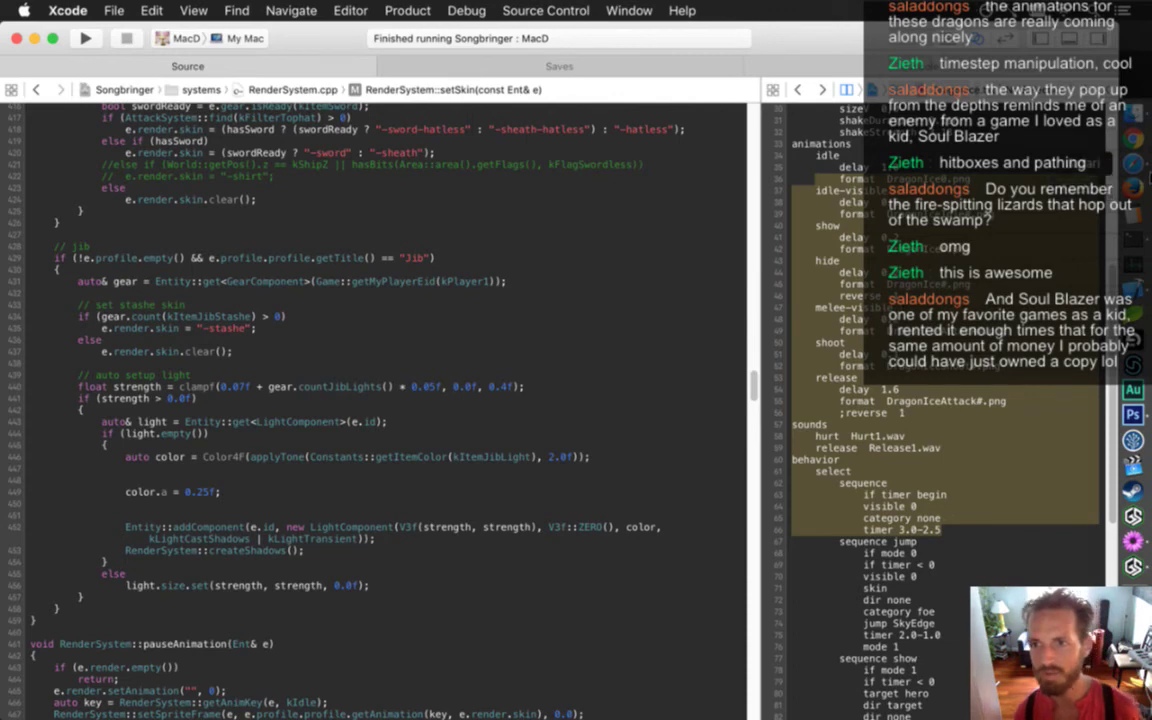
Switch to Safari, search Google for "soul blazer" and show the image results
left_click(1146, 167)
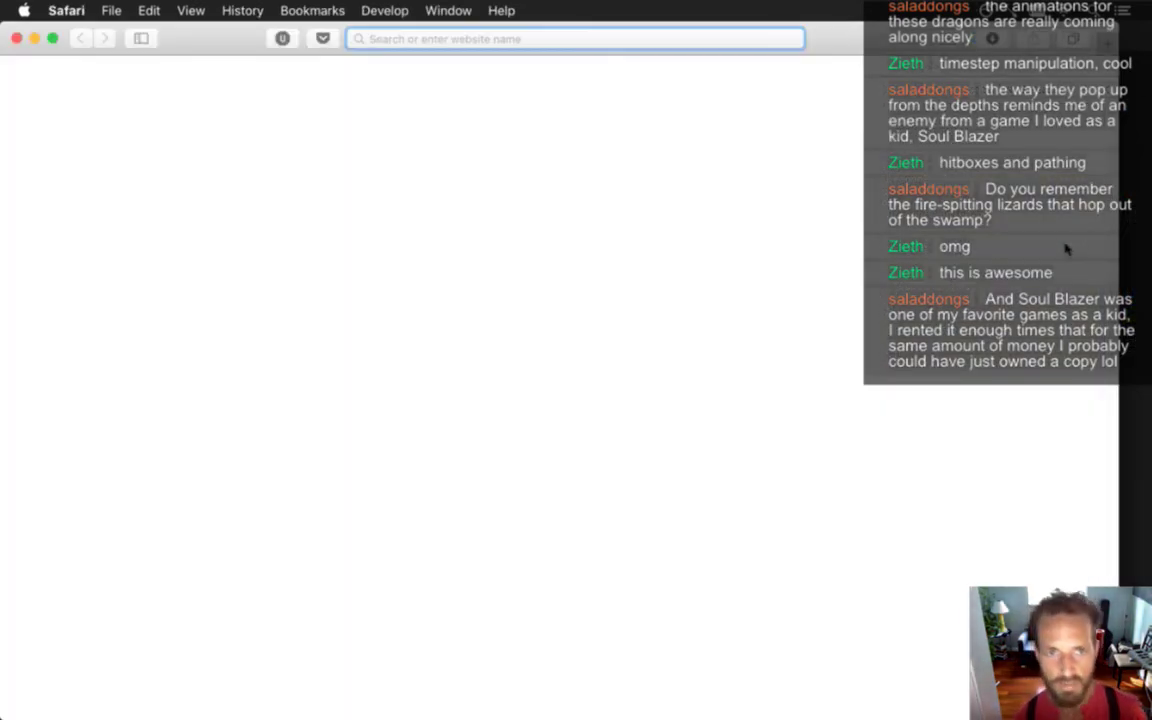
type("soul blazer")
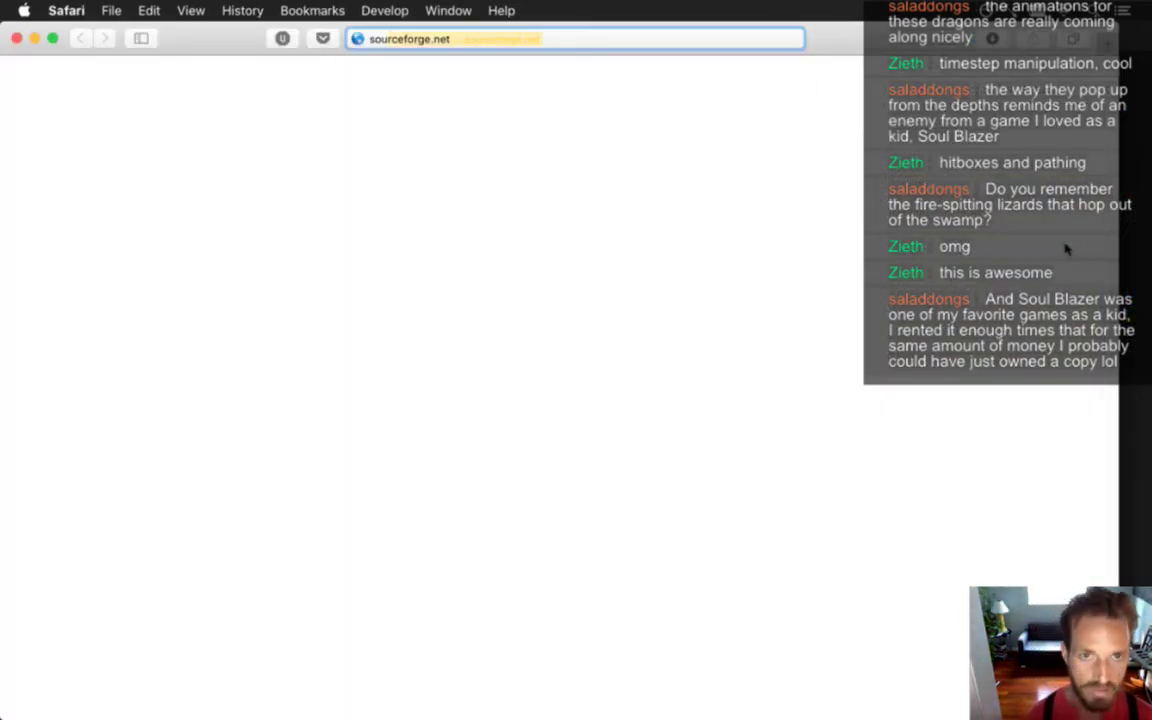
key("Return")
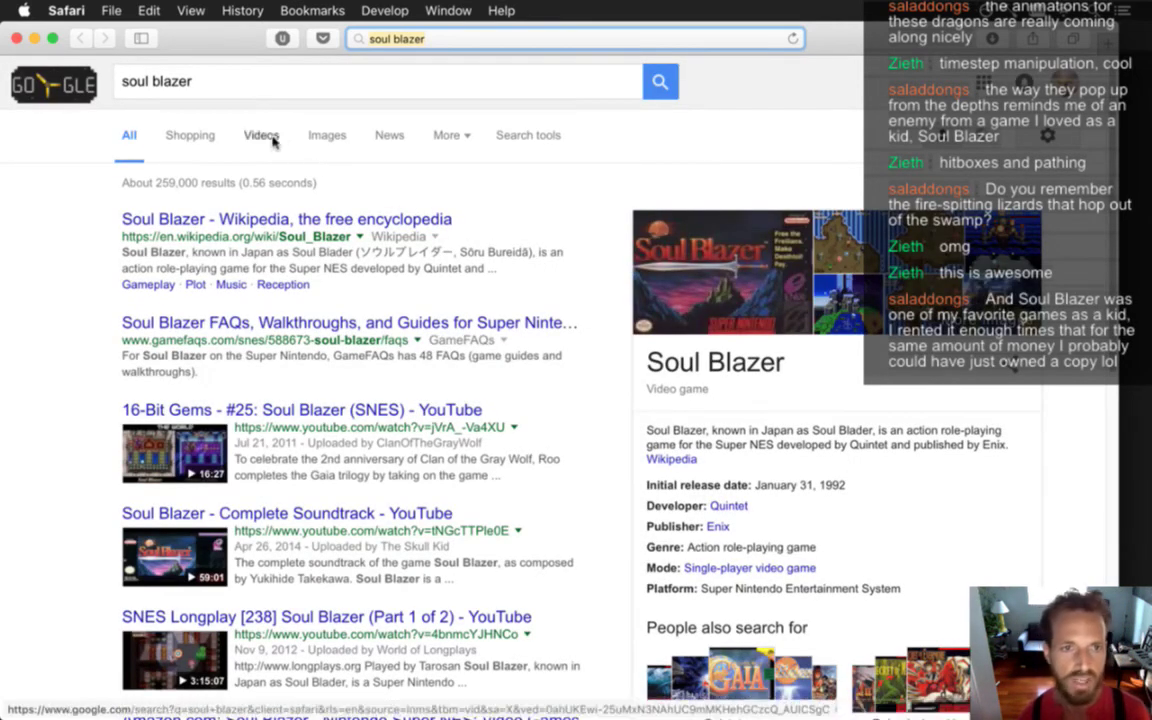
left_click(322, 141)
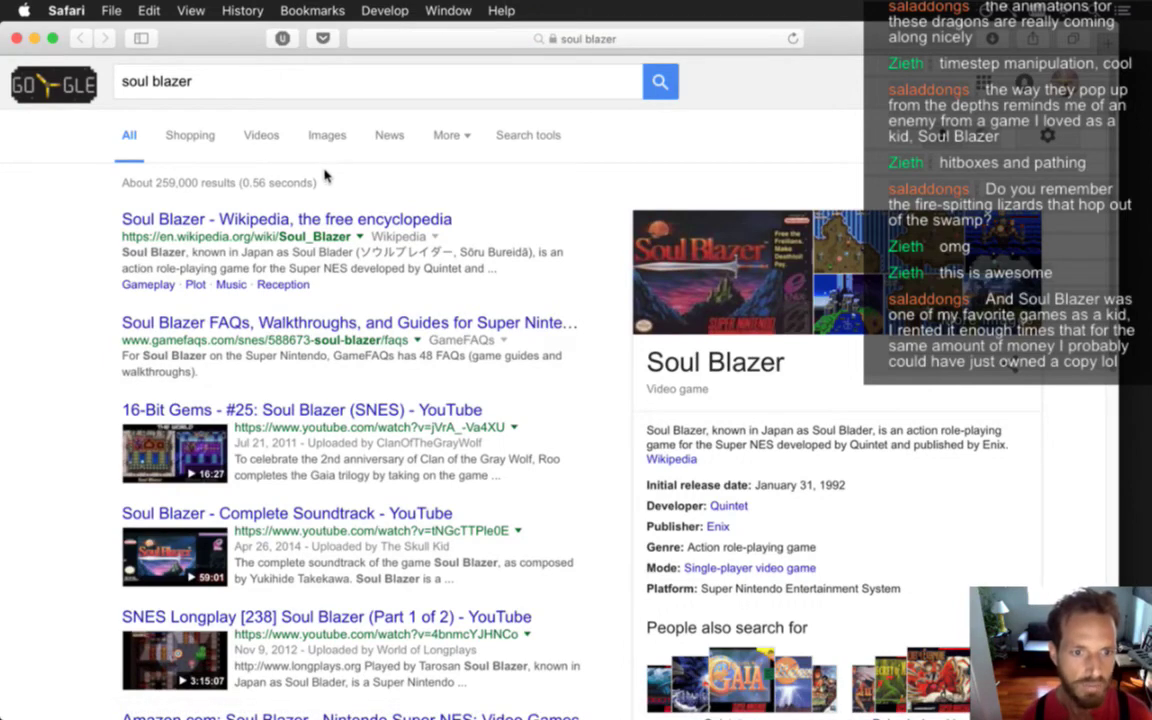
left_click(331, 135)
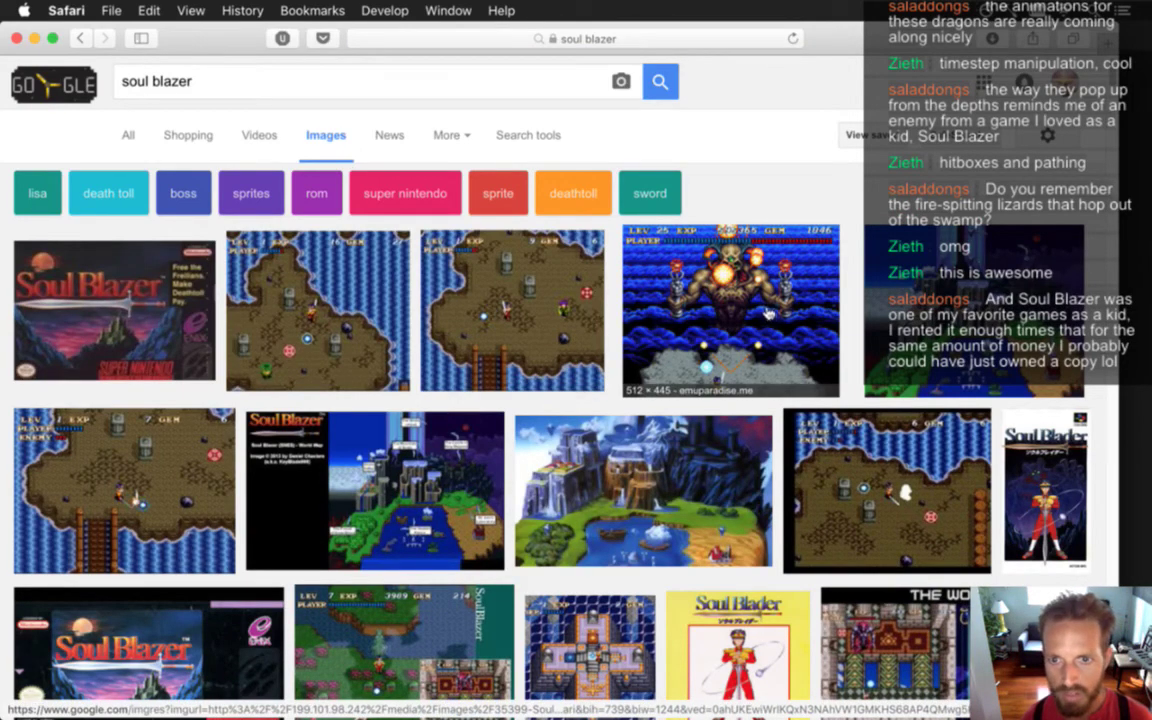
Preview the Soul Blazer world map image from Mike's RPG Center and close the preview
left_click(972, 385)
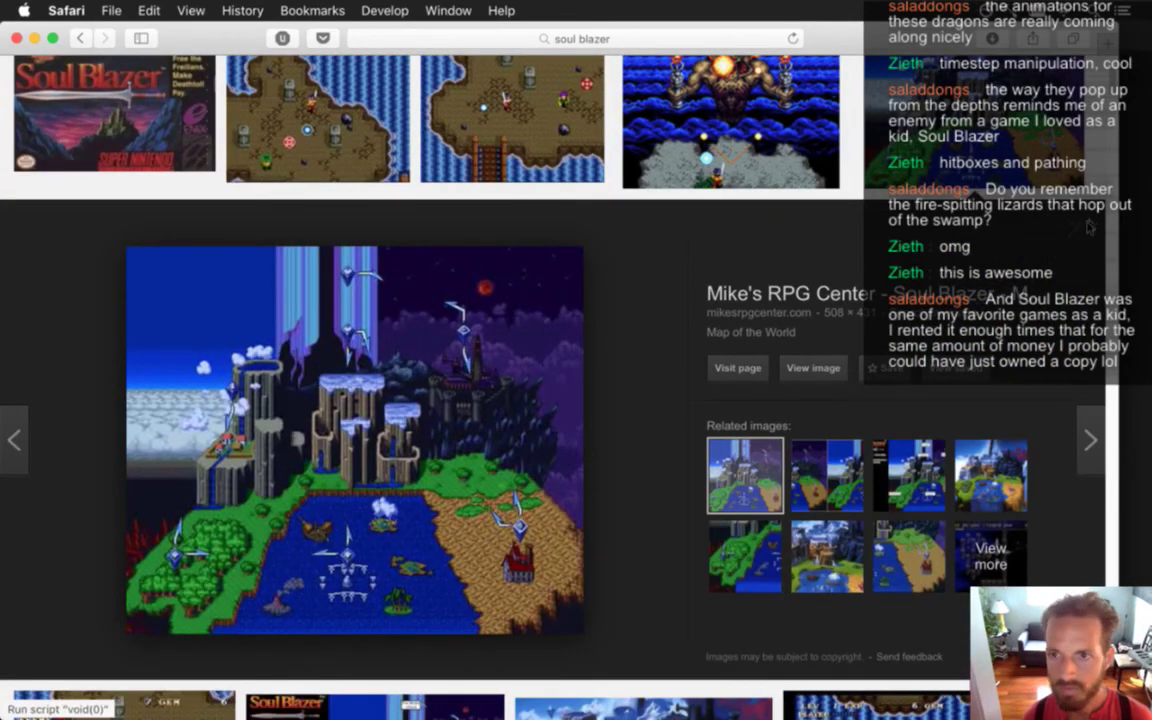
left_click(1082, 227)
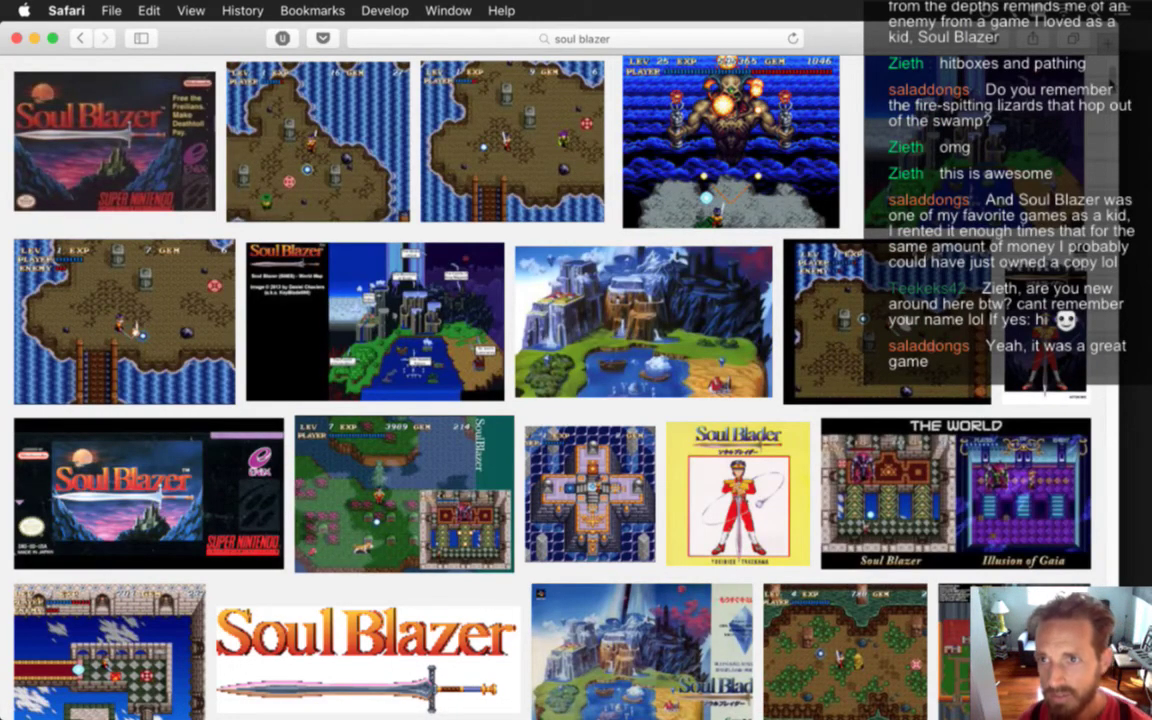
Examine further Soul Blazer image results, preview the GameFAQs screenshot of the hero above the dark staircase, and close it
scroll(500, 380, "up", 3)
scroll(500, 380, "down", 5)
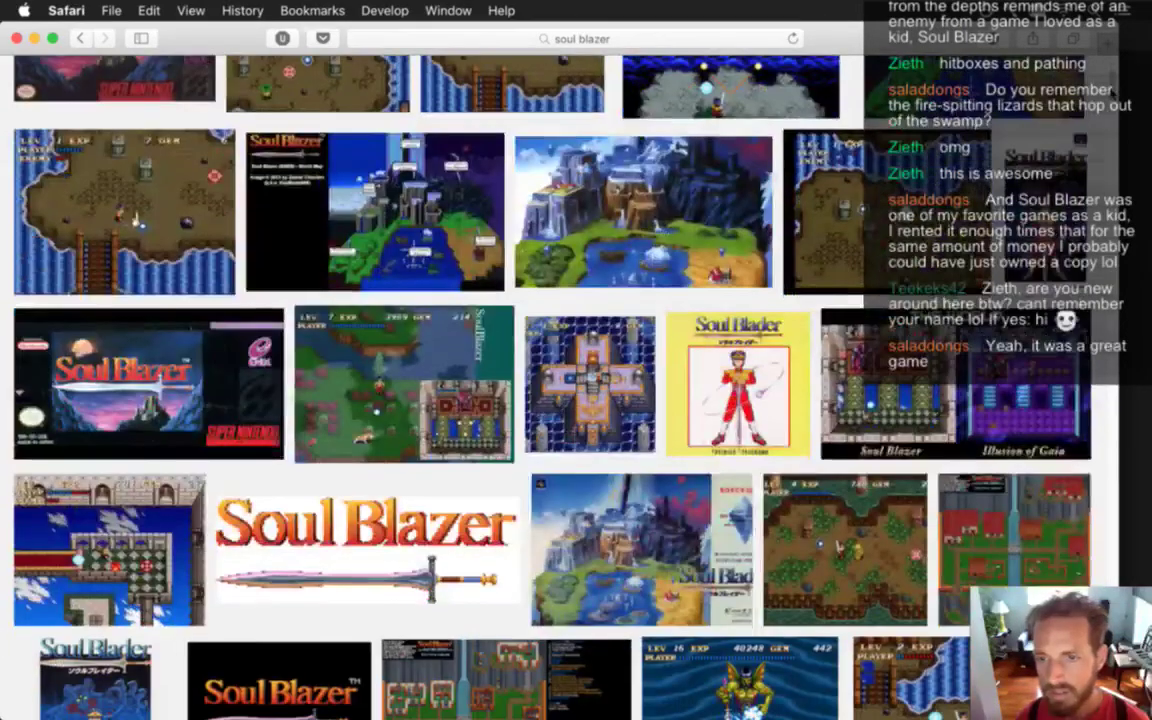
scroll(500, 380, "down", 10)
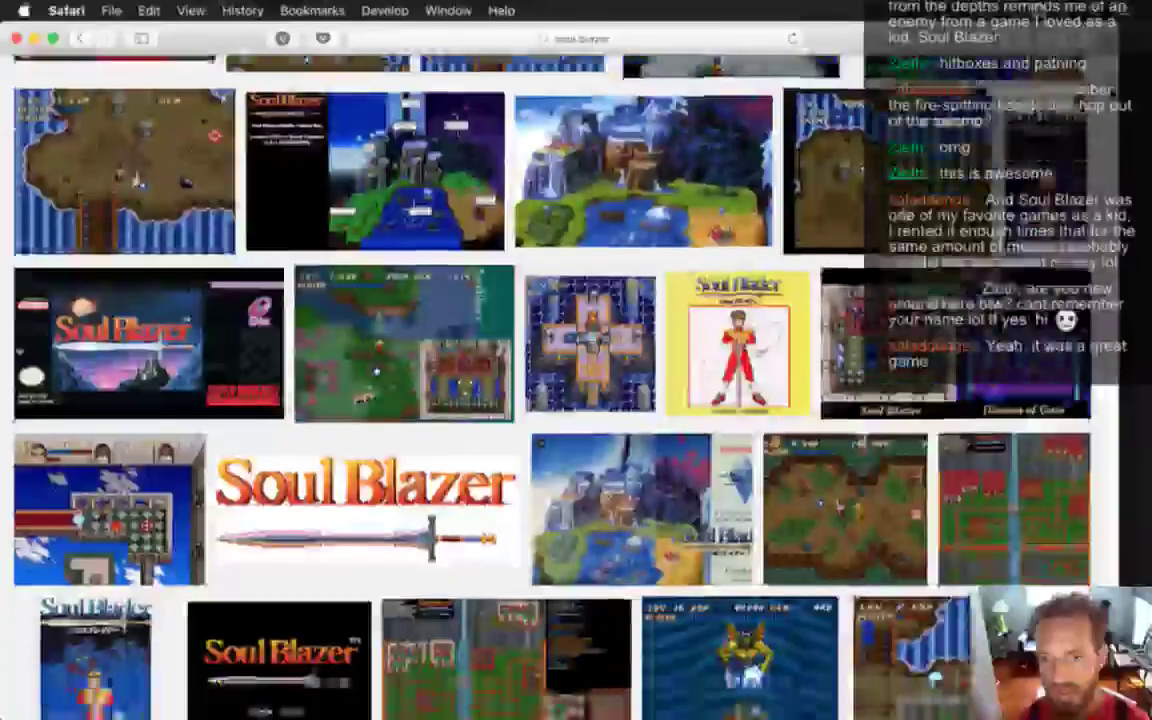
scroll(500, 380, "down", 8)
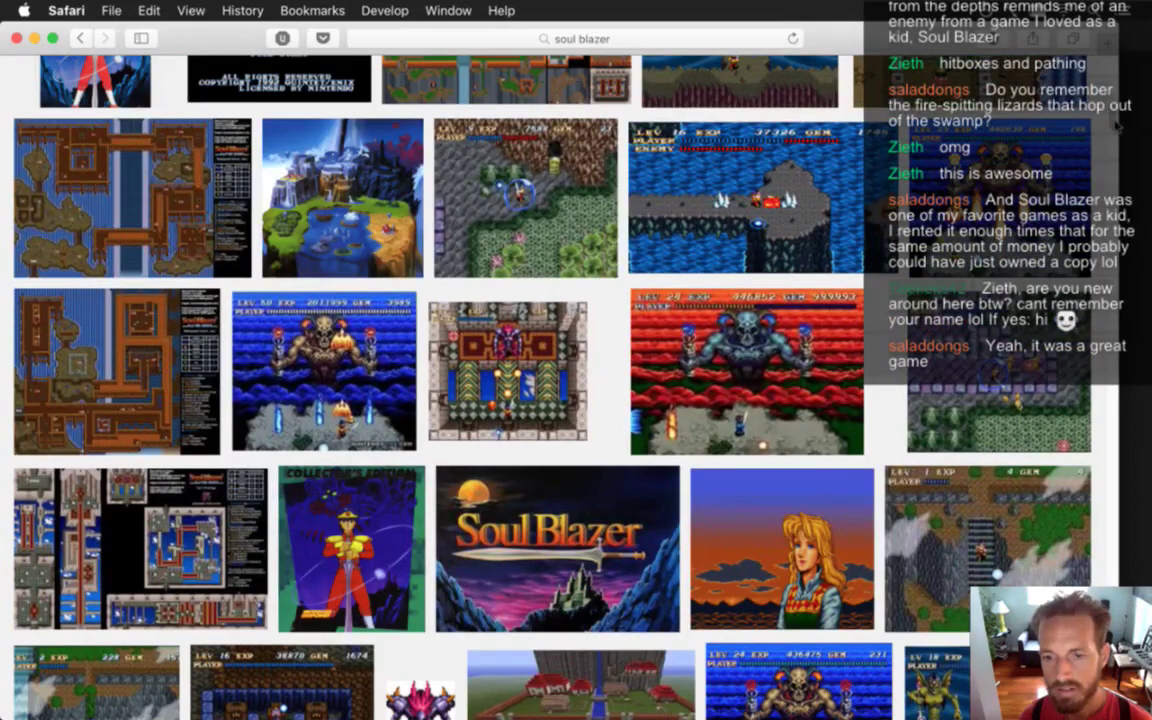
scroll(500, 380, "down", 8)
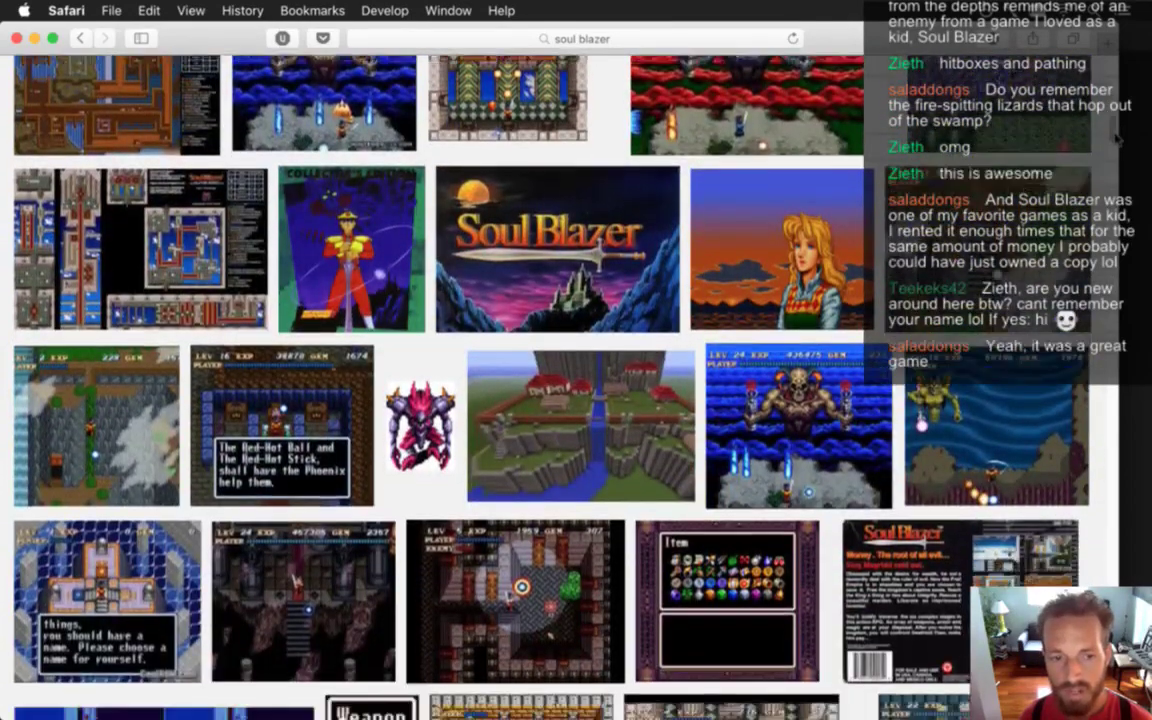
scroll(1117, 139, "down", 1)
scroll(300, 400, "down", 7)
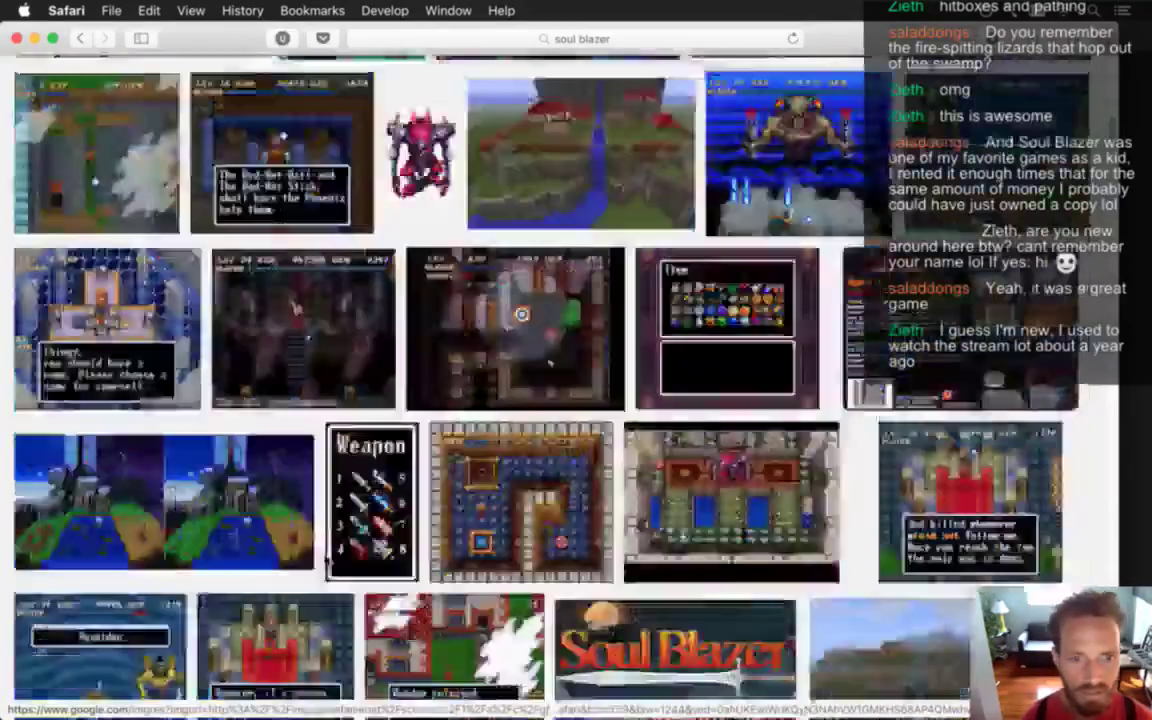
left_click(300, 330)
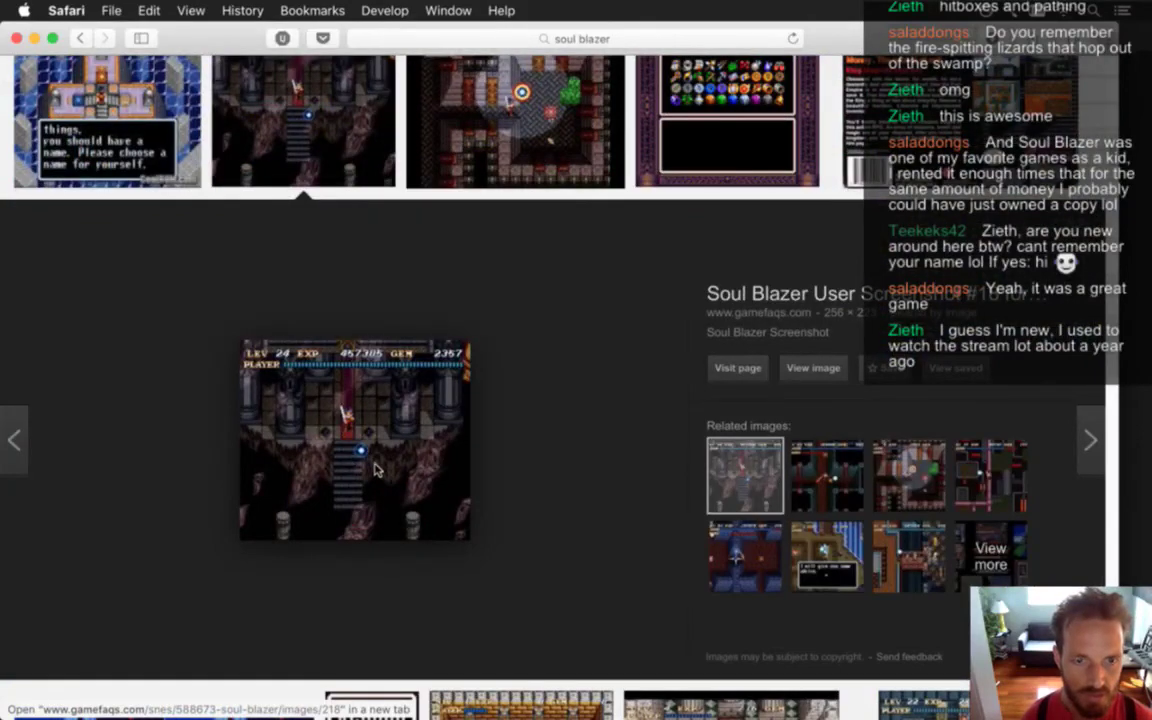
left_click(1082, 230)
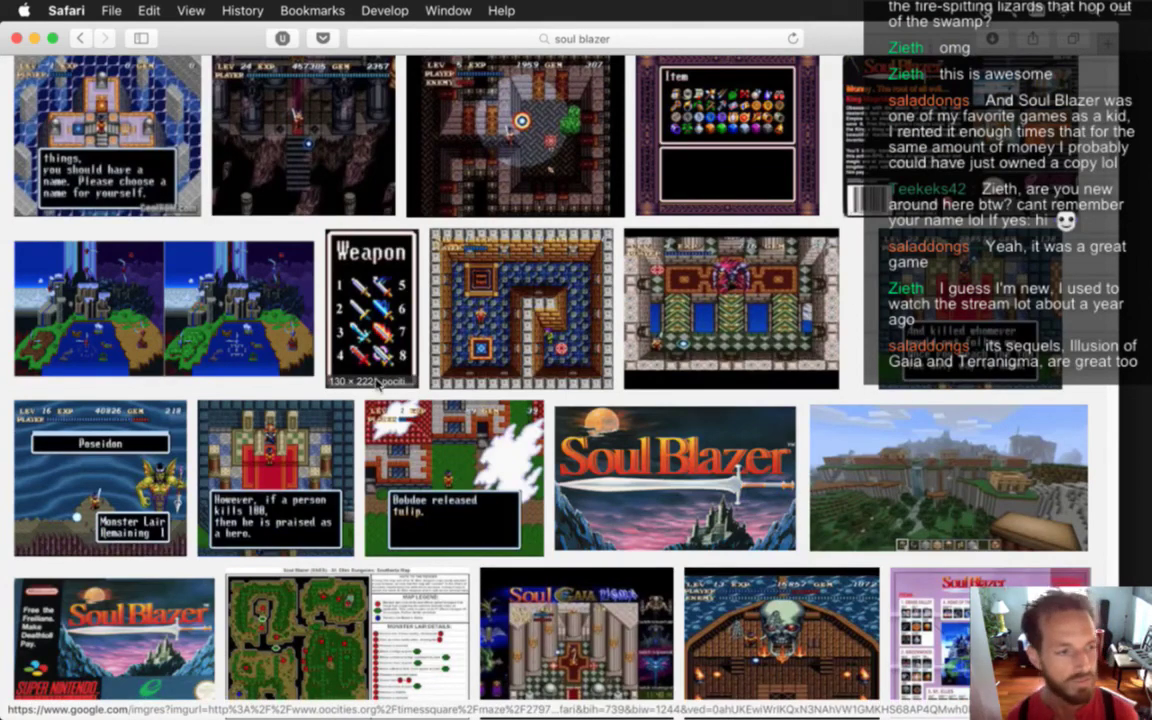
Switch back to Xcode and focus the RenderSystem.cpp source code
key("super+Tab")
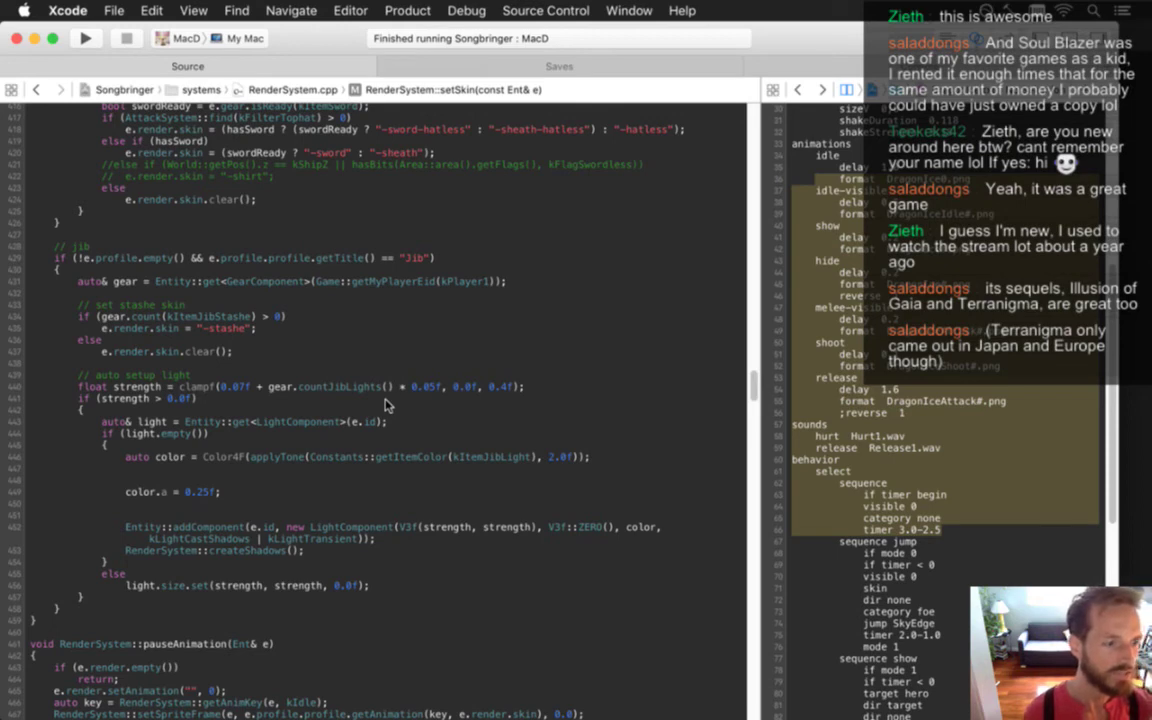
left_click(486, 336)
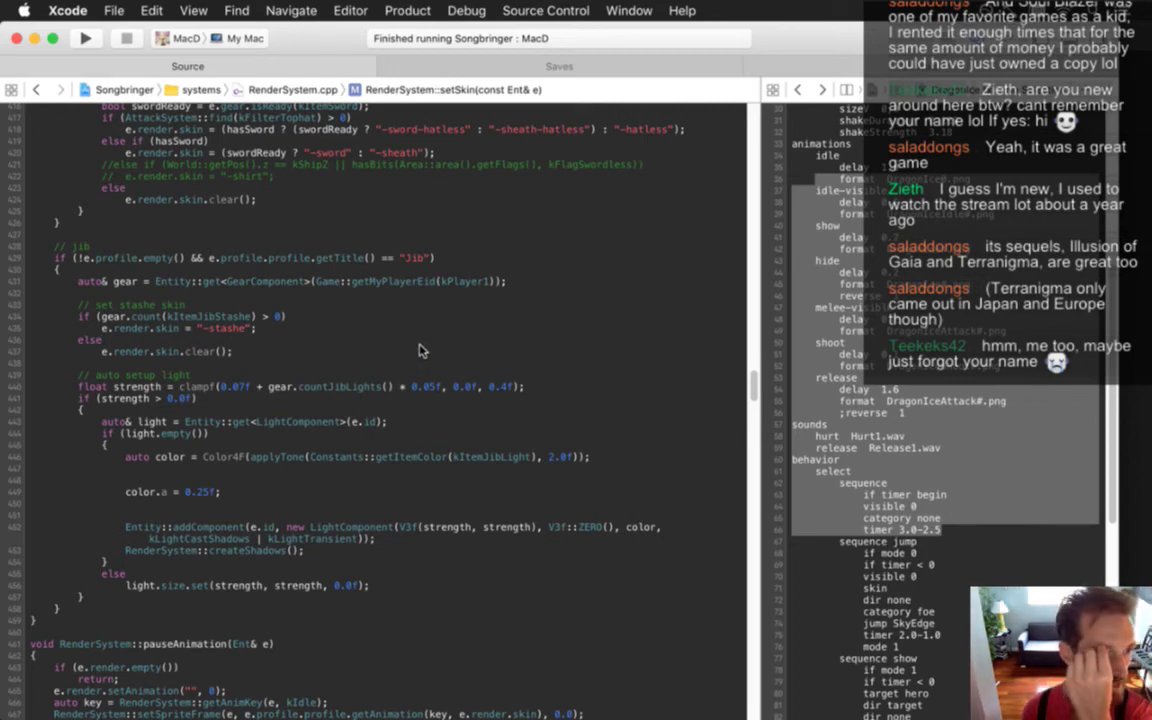
Open a new Safari window, search Google for "terranigma" and show the image results
left_click(1128, 165)
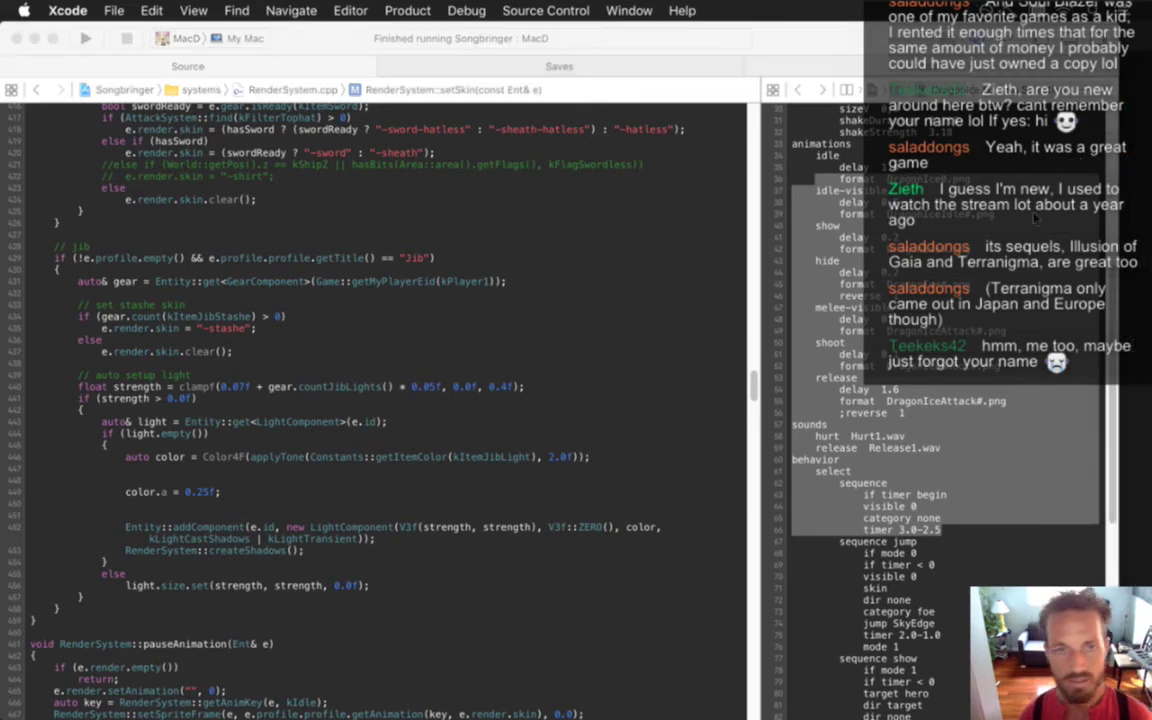
key("super+Tab")
key("super+n")
type("t")
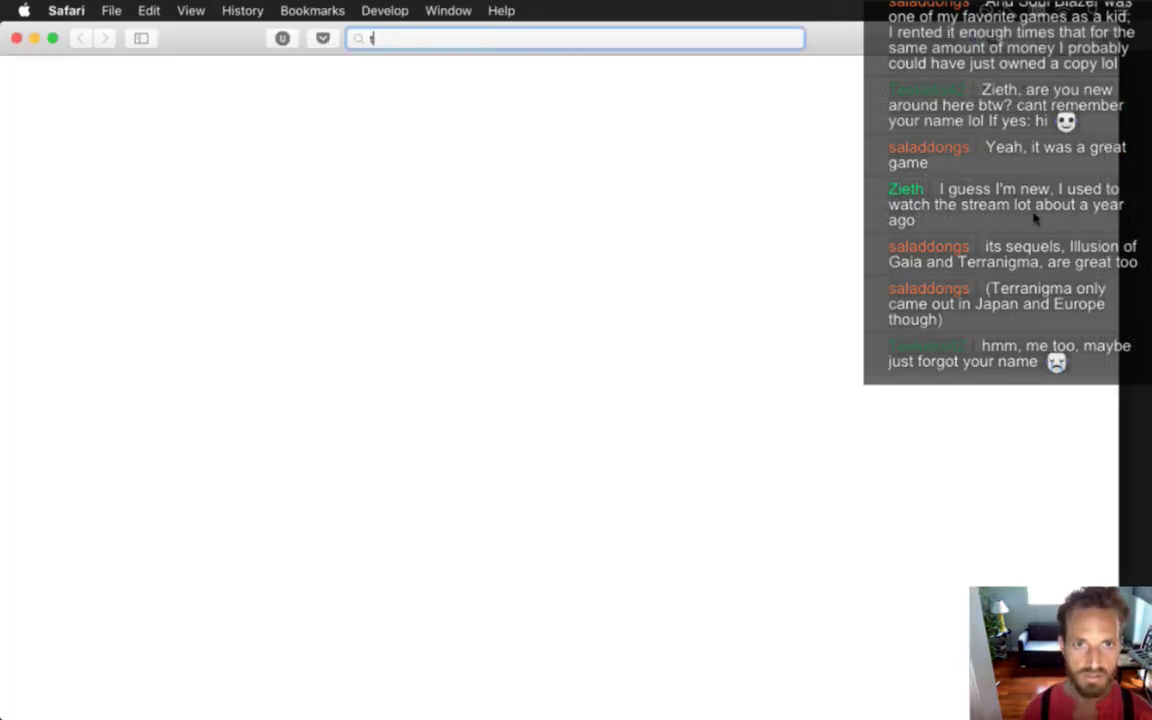
type("erra")
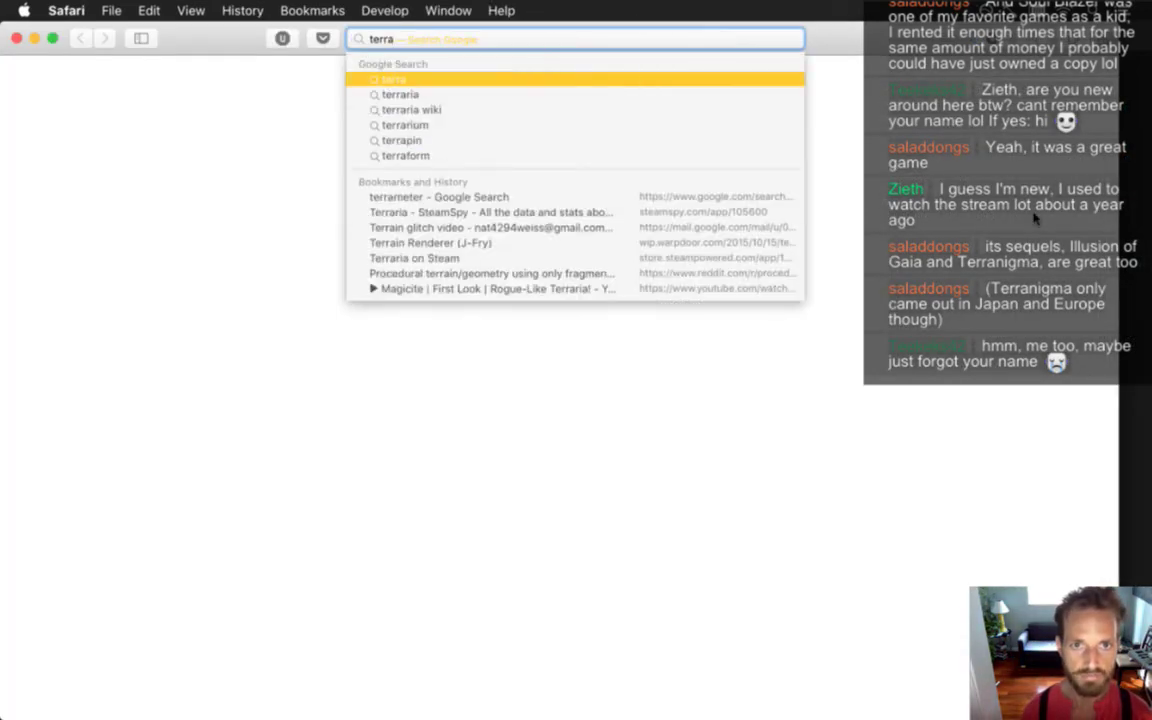
type("nigma")
key("Return")
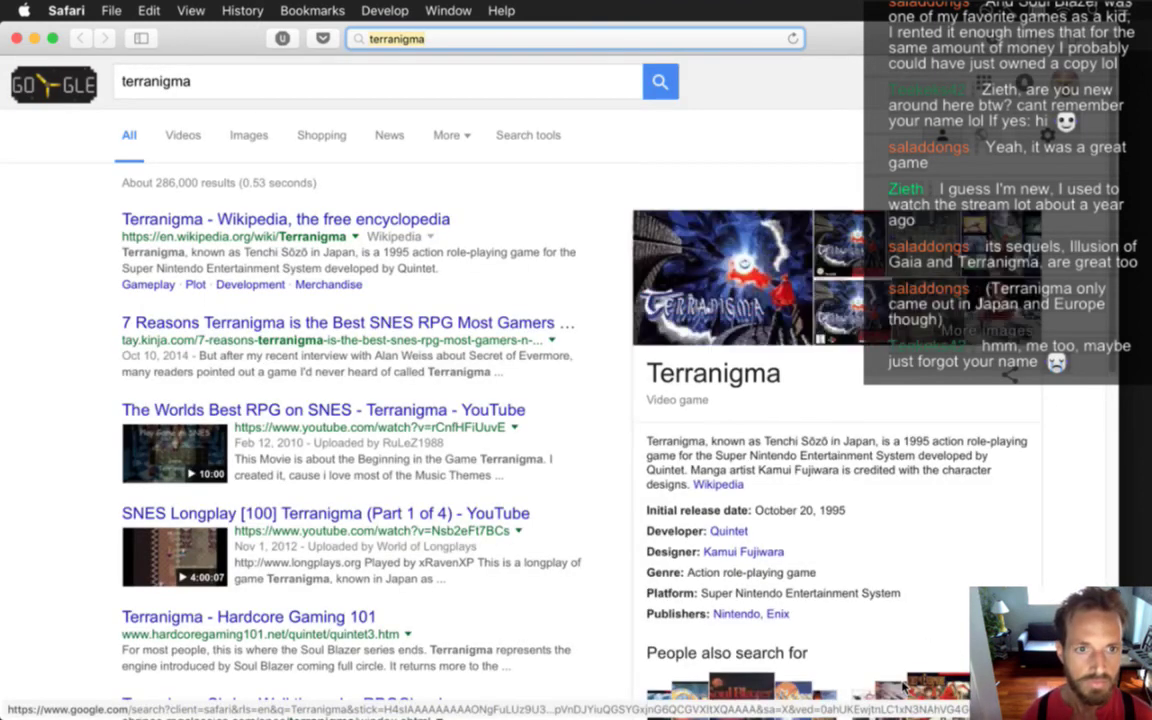
left_click(248, 140)
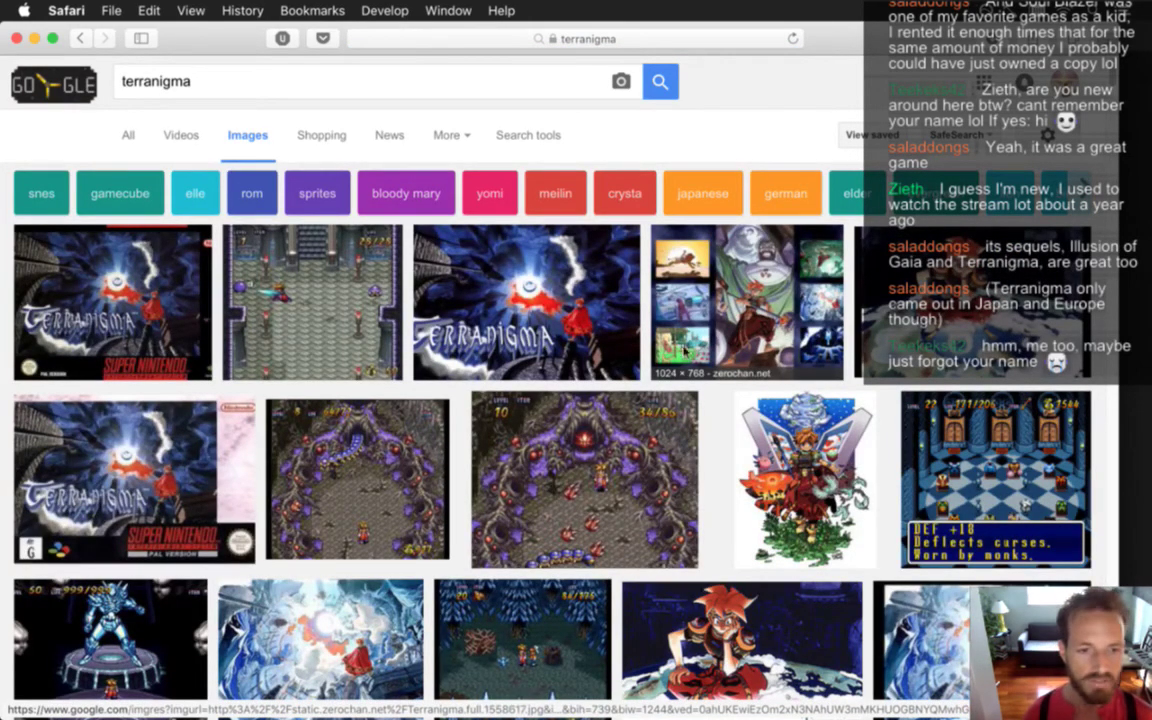
Examine the Terranigma screenshots and artwork in the image results, including the zerochan.net artwork, and return to the first results
left_click(668, 348, "super")
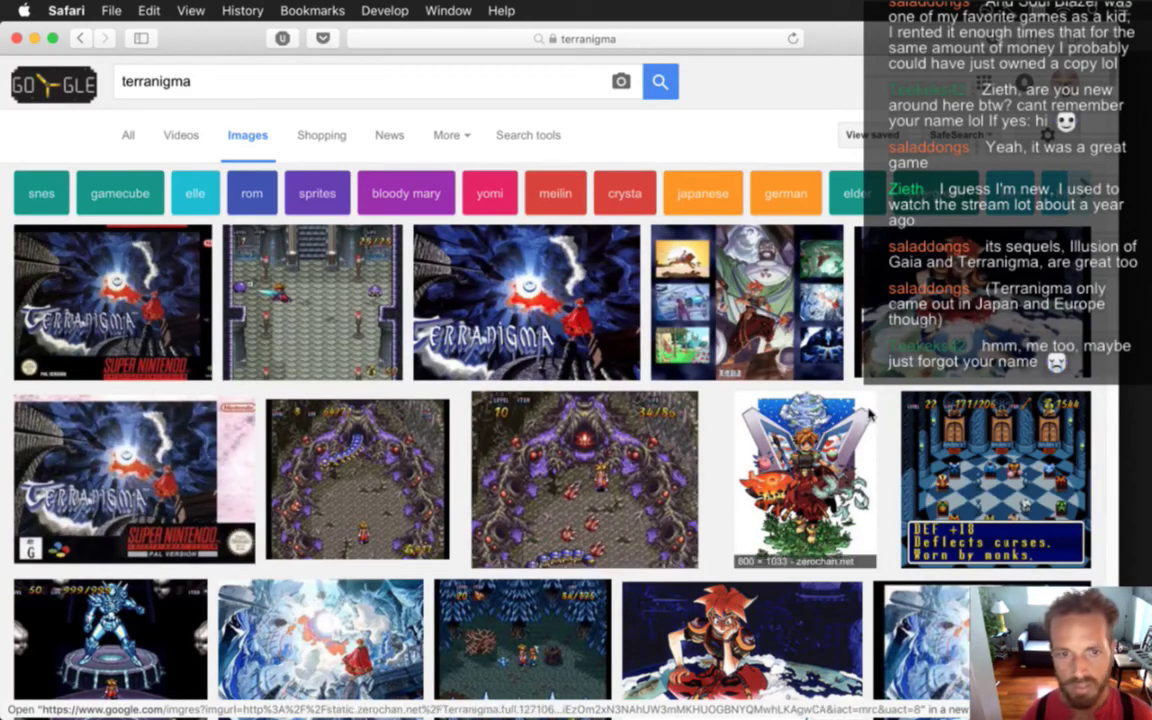
scroll(500, 380, "down", 15)
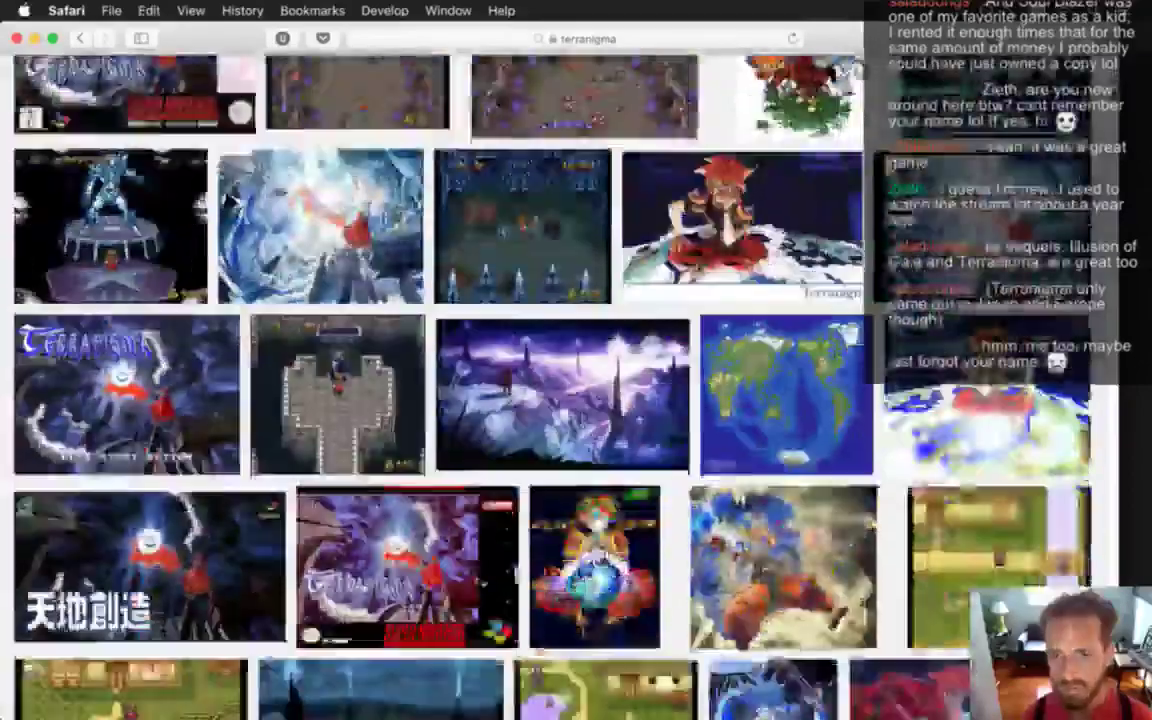
scroll(500, 380, "down", 4)
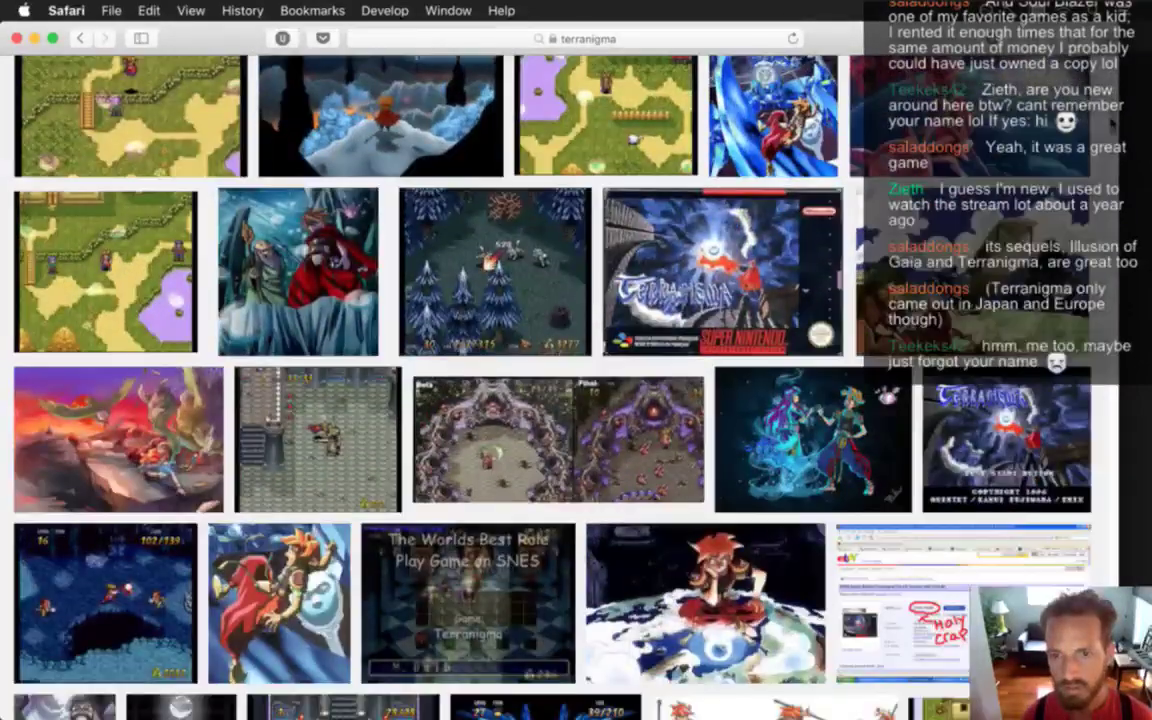
scroll(500, 380, "down", 1)
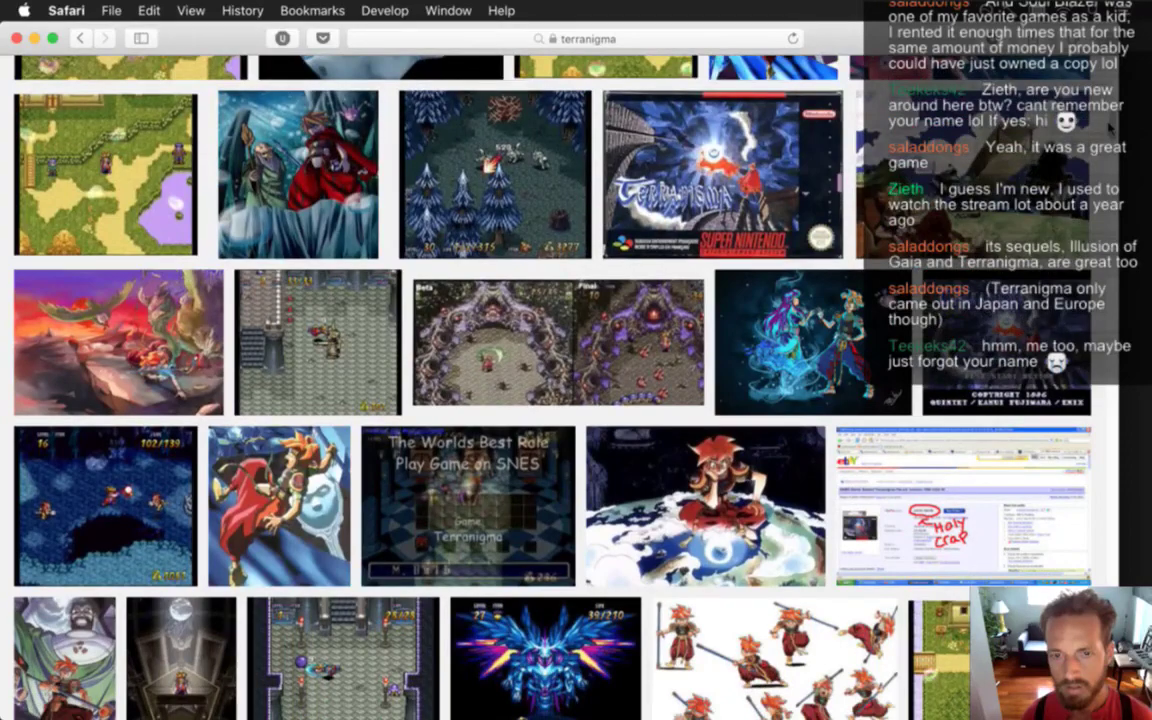
scroll(500, 380, "down", 5)
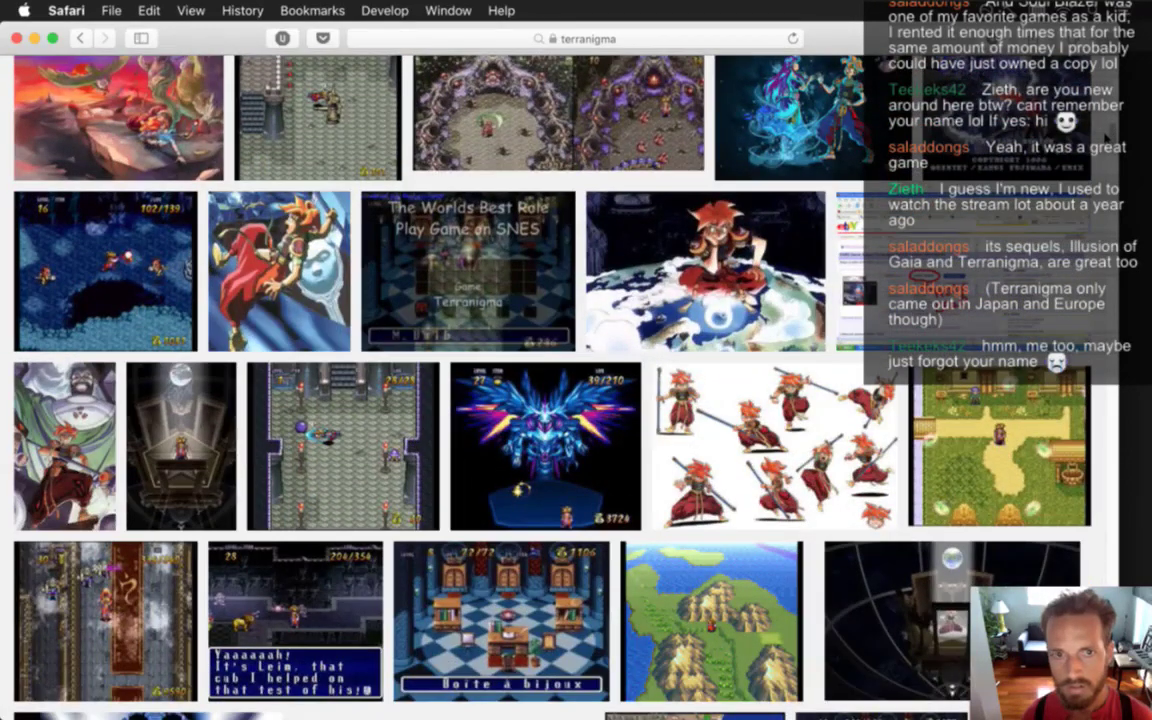
scroll(500, 380, "down", 3)
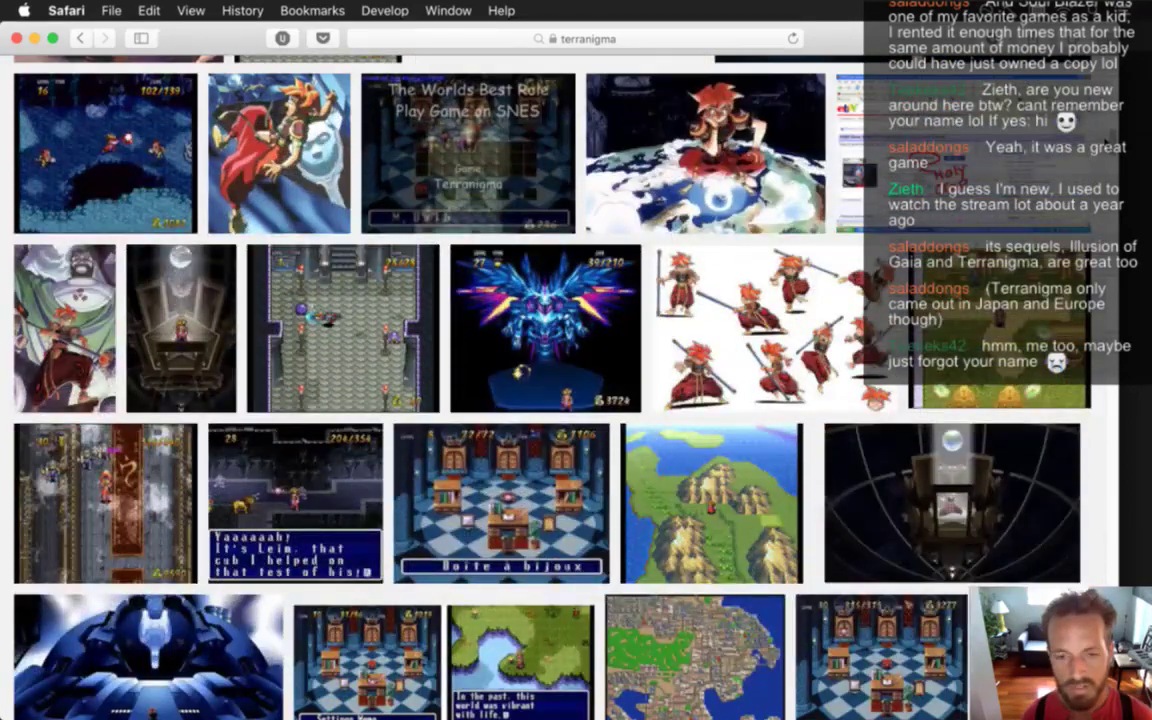
scroll(500, 380, "down", 10)
scroll(500, 380, "up", 20)
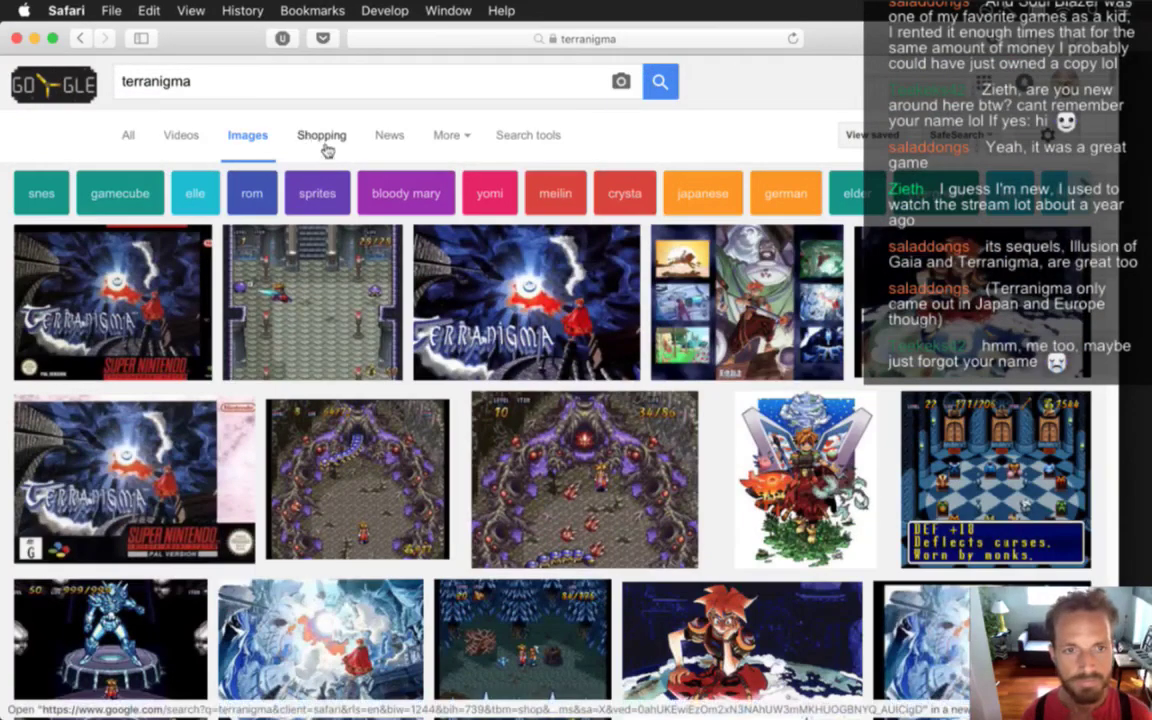
Preview Wikipedia's Terranigma gameplay screenshot from the image results and open the full image in its own tab
left_click(469, 41)
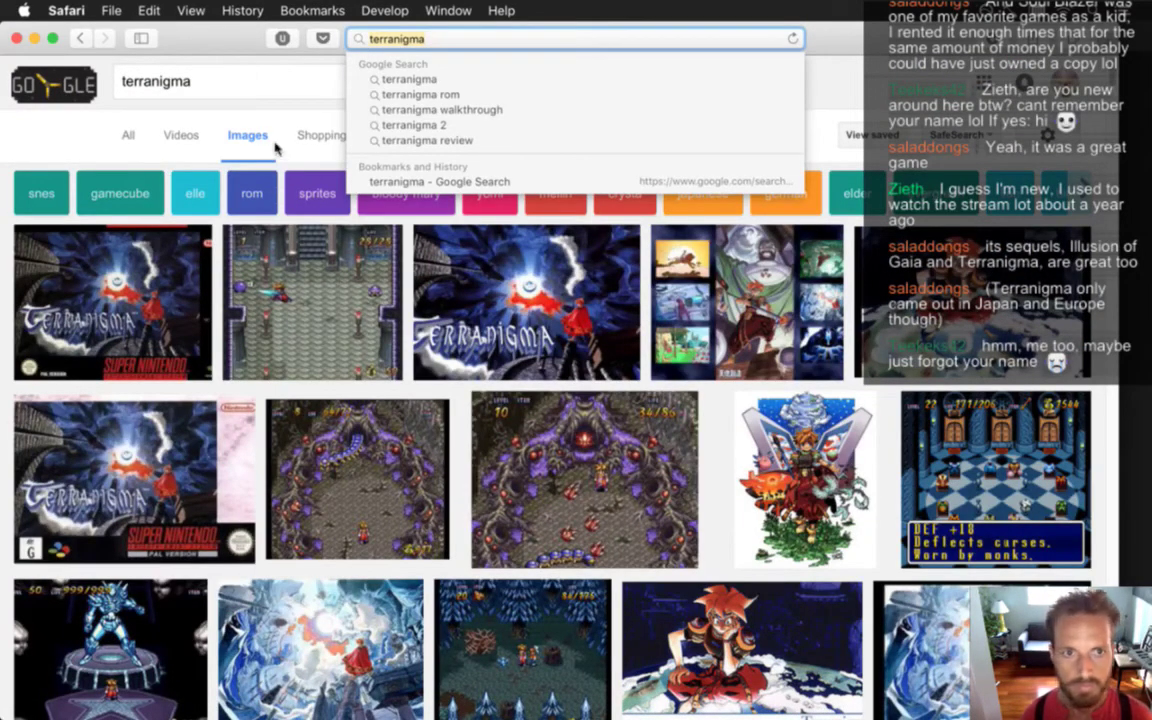
left_click(240, 85)
left_click(261, 257, "super")
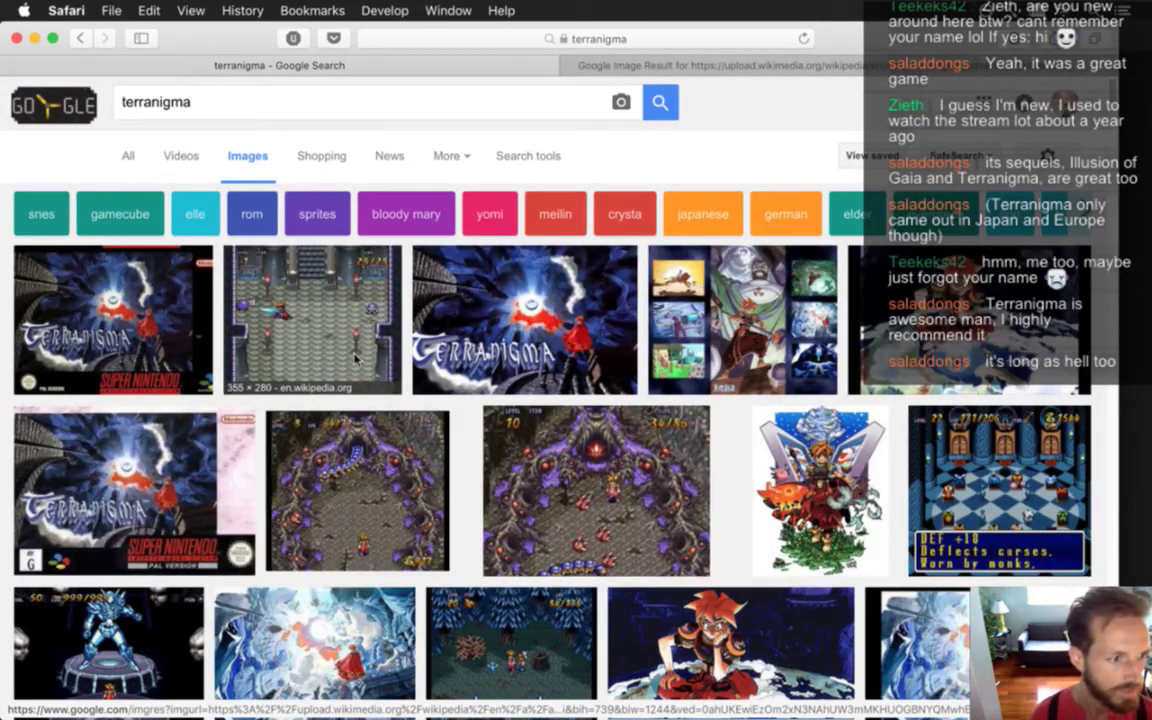
left_click(327, 333)
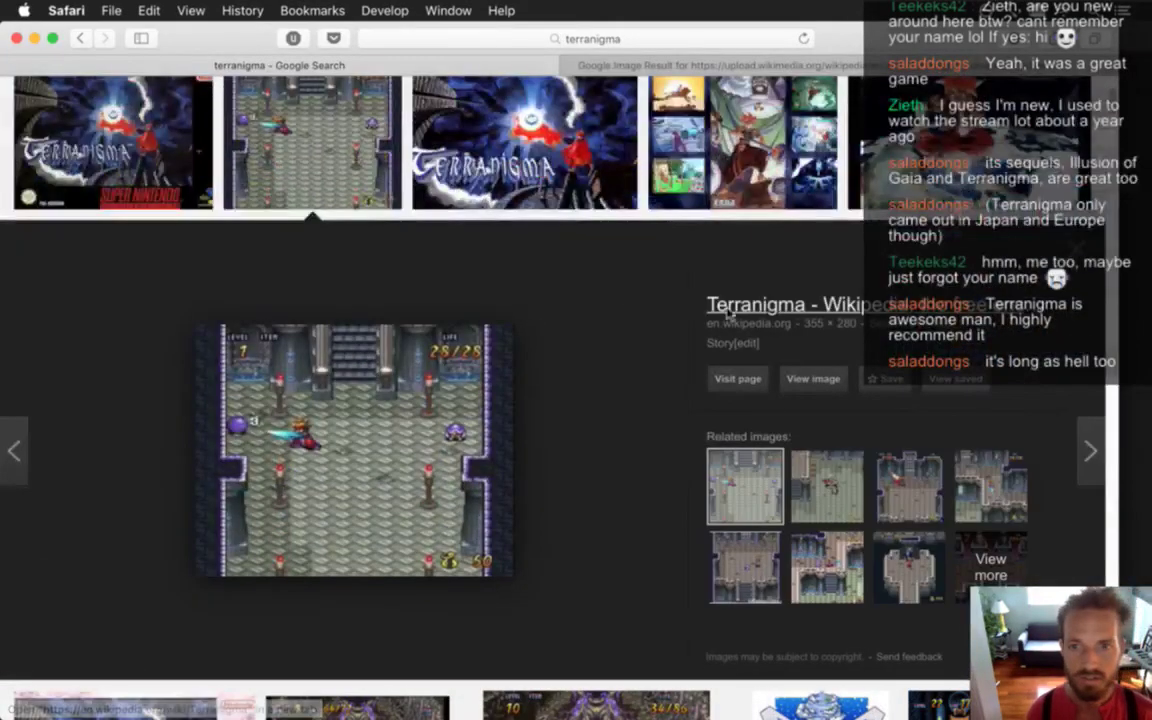
left_click(810, 380)
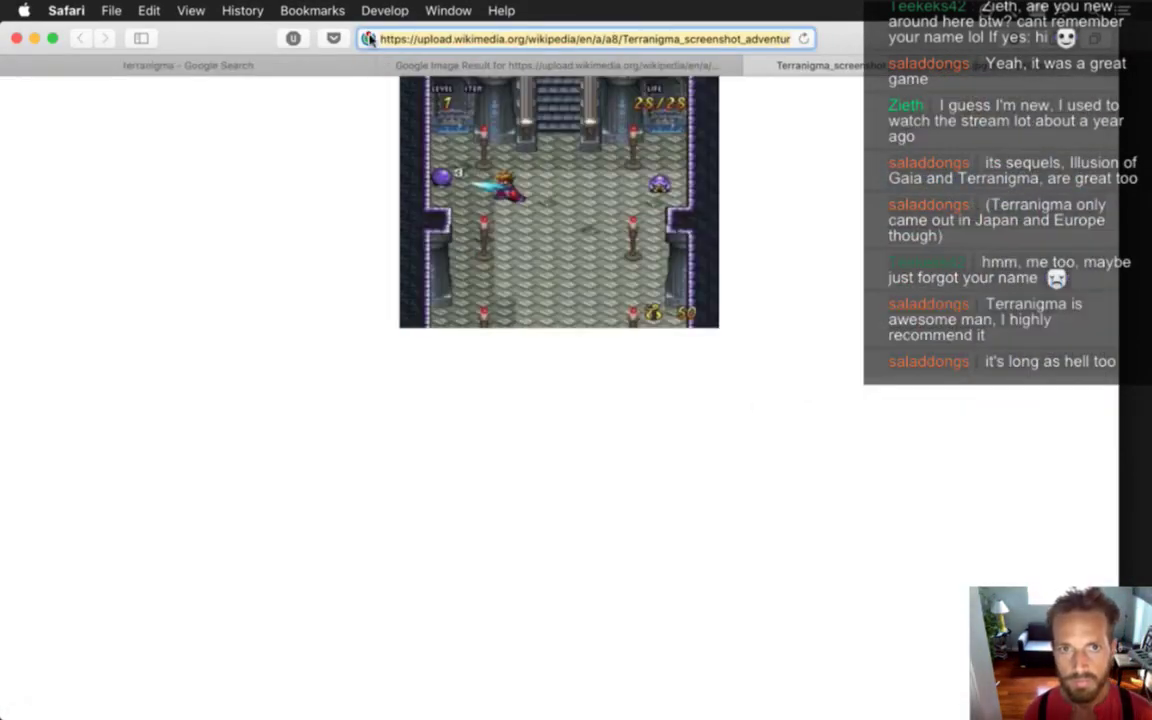
Save a shortcut to the Terranigma screenshot on the desktop, quit Safari and return to RenderSystem.cpp in Xcode
left_click_drag(369, 39, 866, 597)
left_click(769, 615)
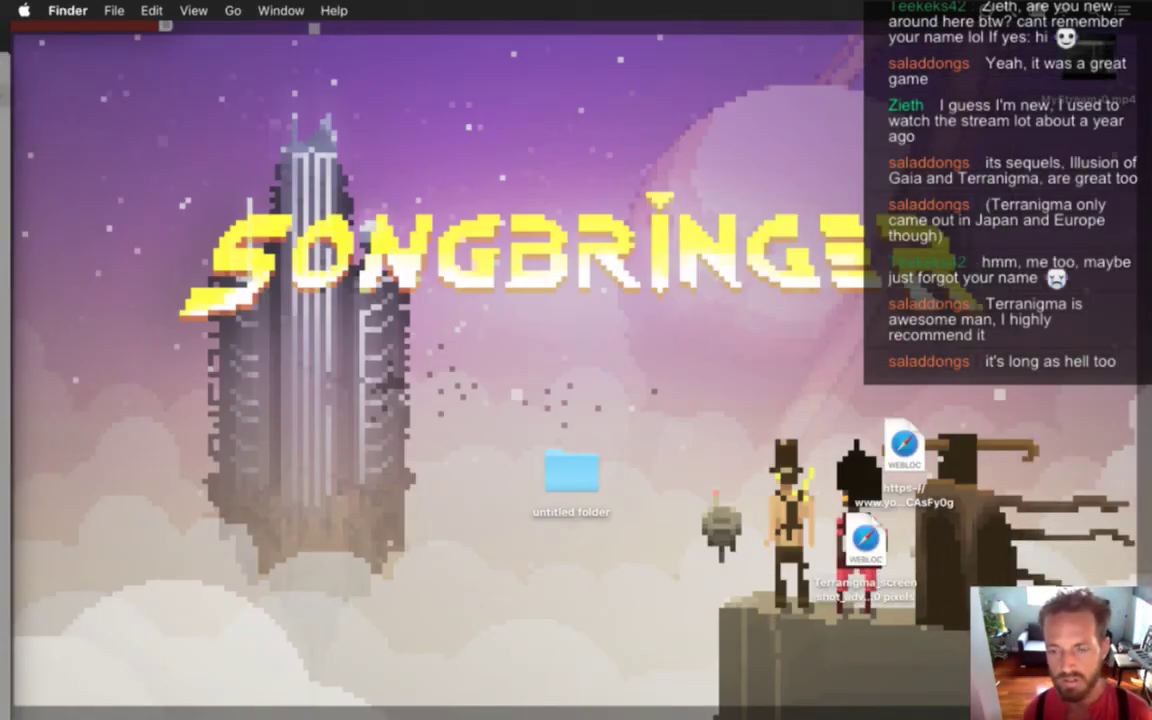
key("F11")
left_click(818, 344)
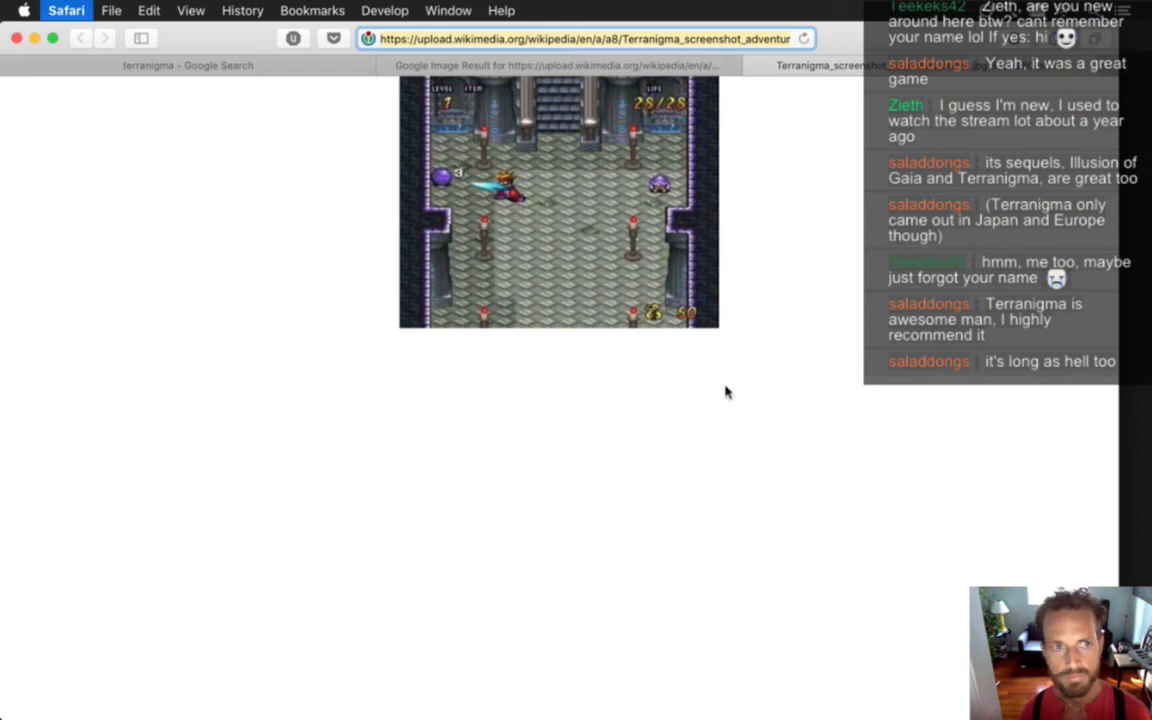
key("super+q")
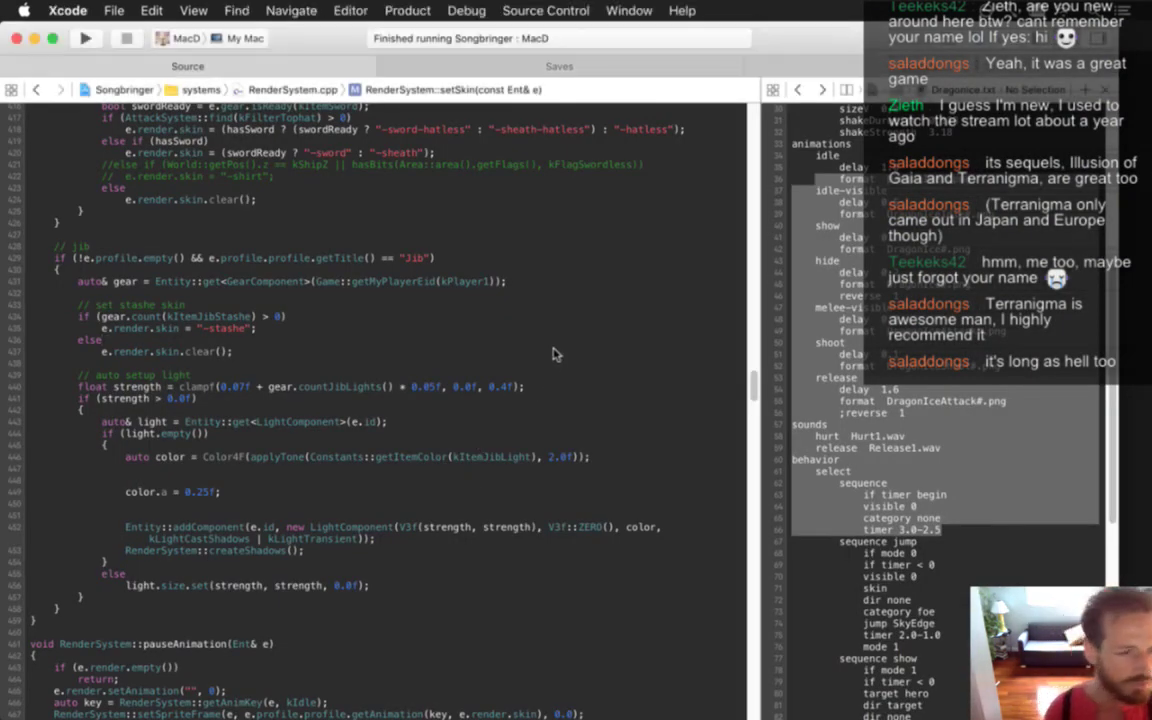
left_click(506, 437)
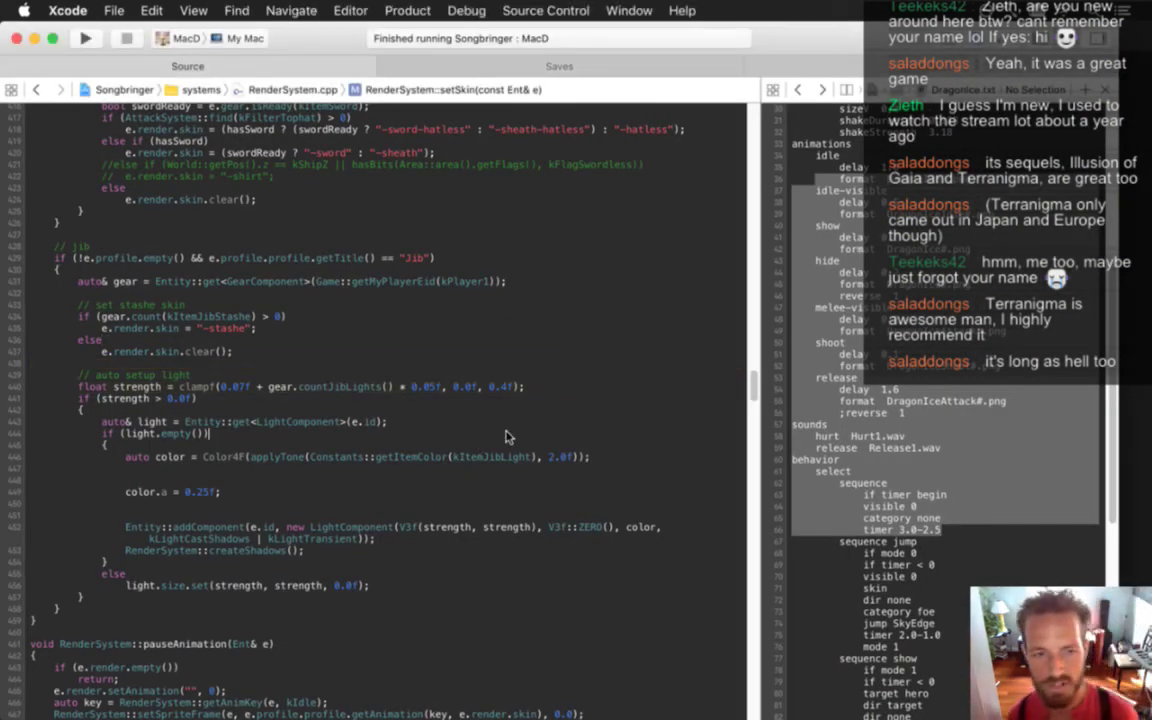
Switch to Photoshop and delete the first frame, with the closed-mouth dragon, from the animation timeline
key("super+Tab")
key("super+Tab")
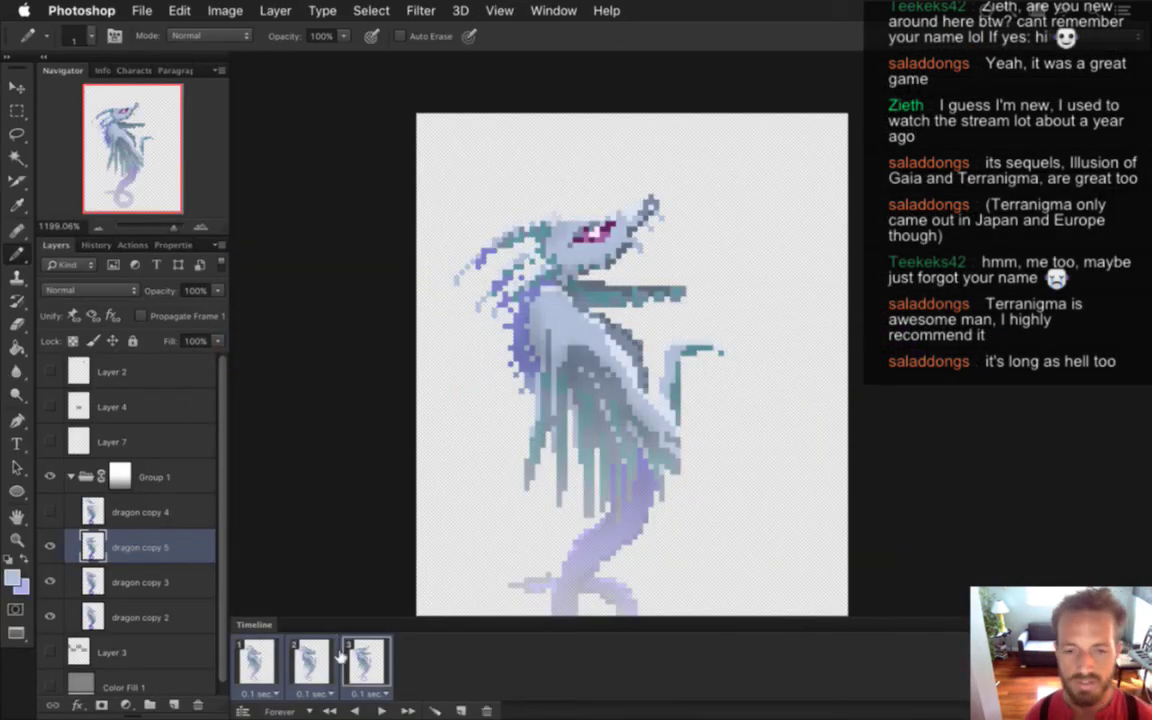
left_click(256, 660)
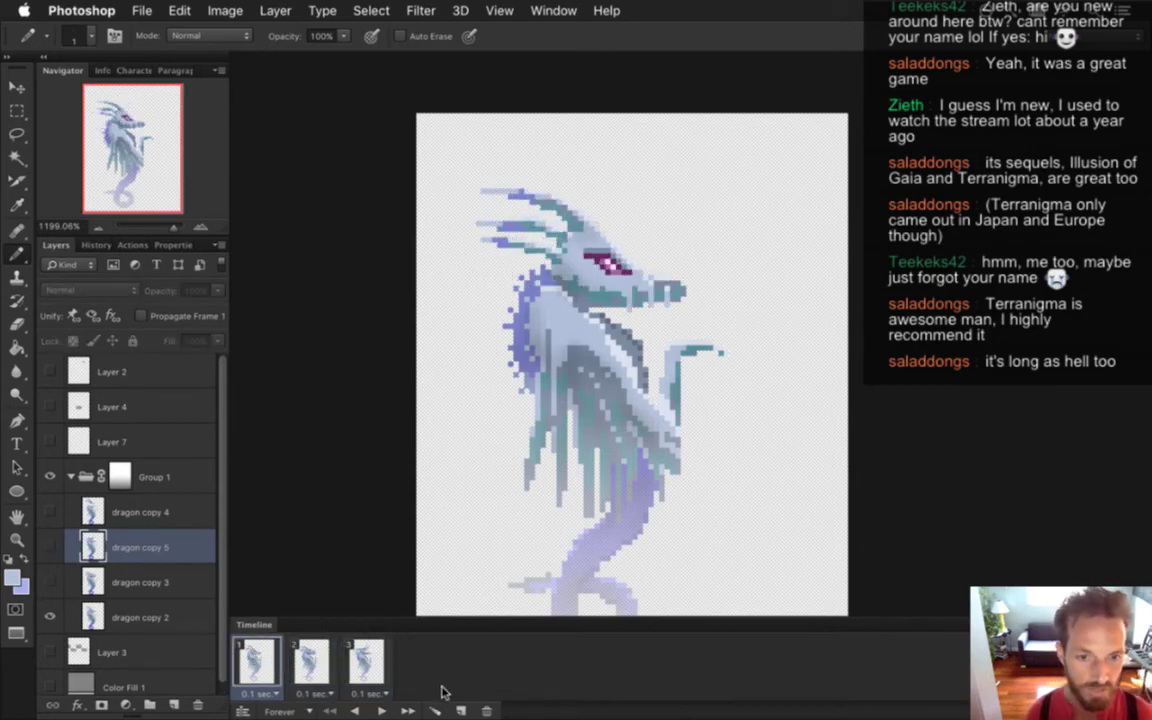
left_click(487, 710)
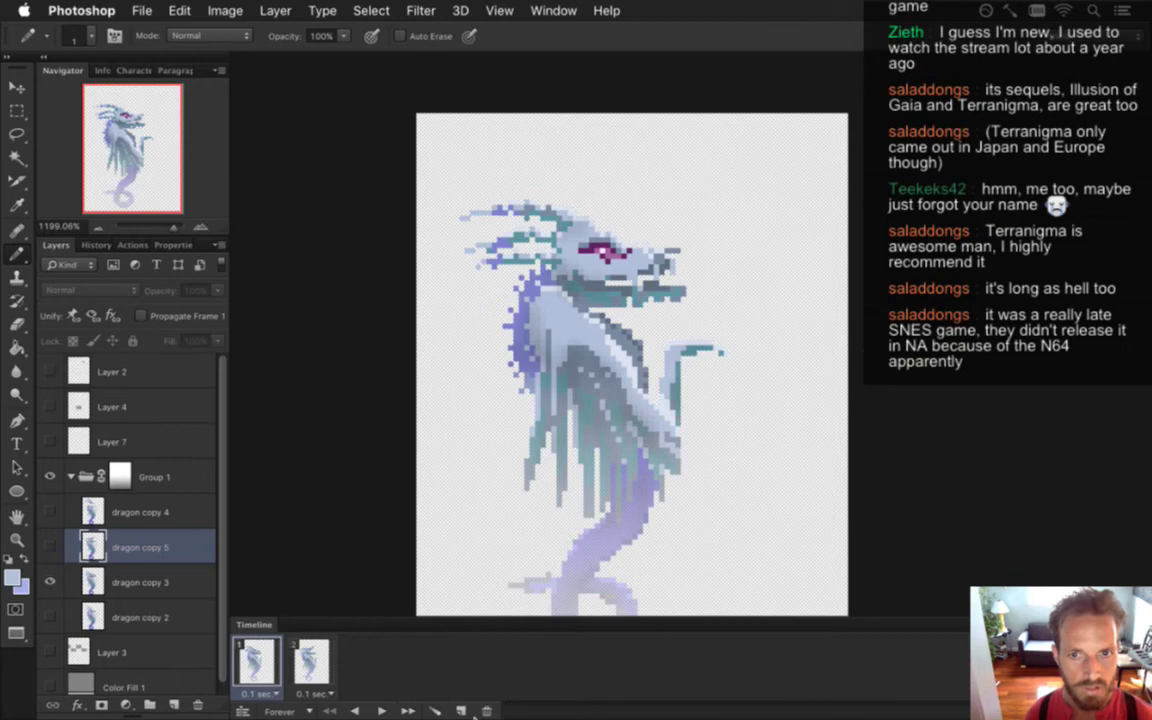
Duplicate the first half-open-mouth dragon frame, place the copy at the end of the timeline and check the three frames
left_click(314, 660)
left_click(258, 661)
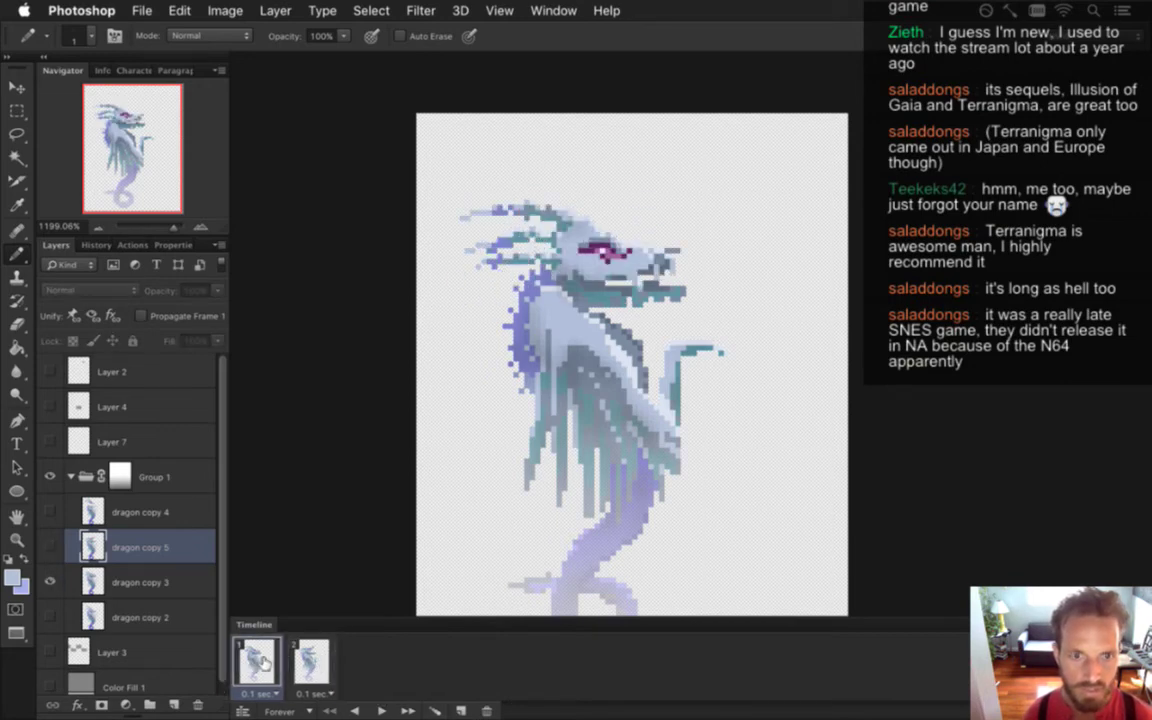
left_click(460, 711)
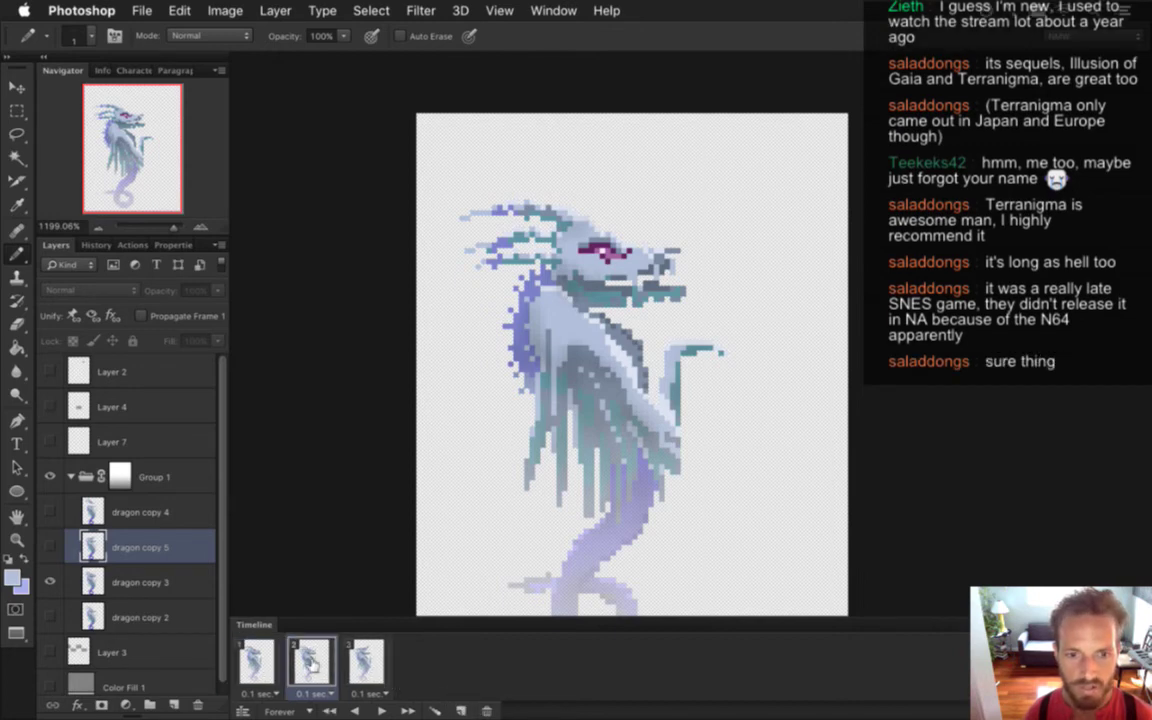
left_click_drag(388, 668, 405, 670)
left_click(262, 656)
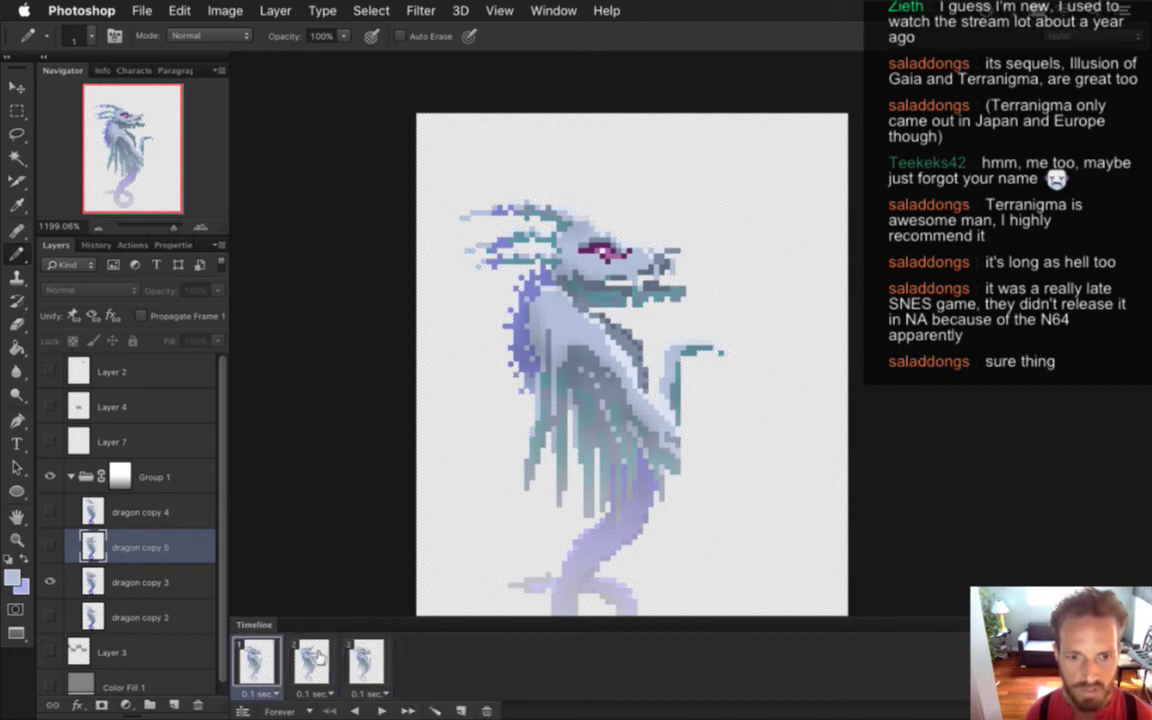
left_click(317, 659)
left_click(373, 663)
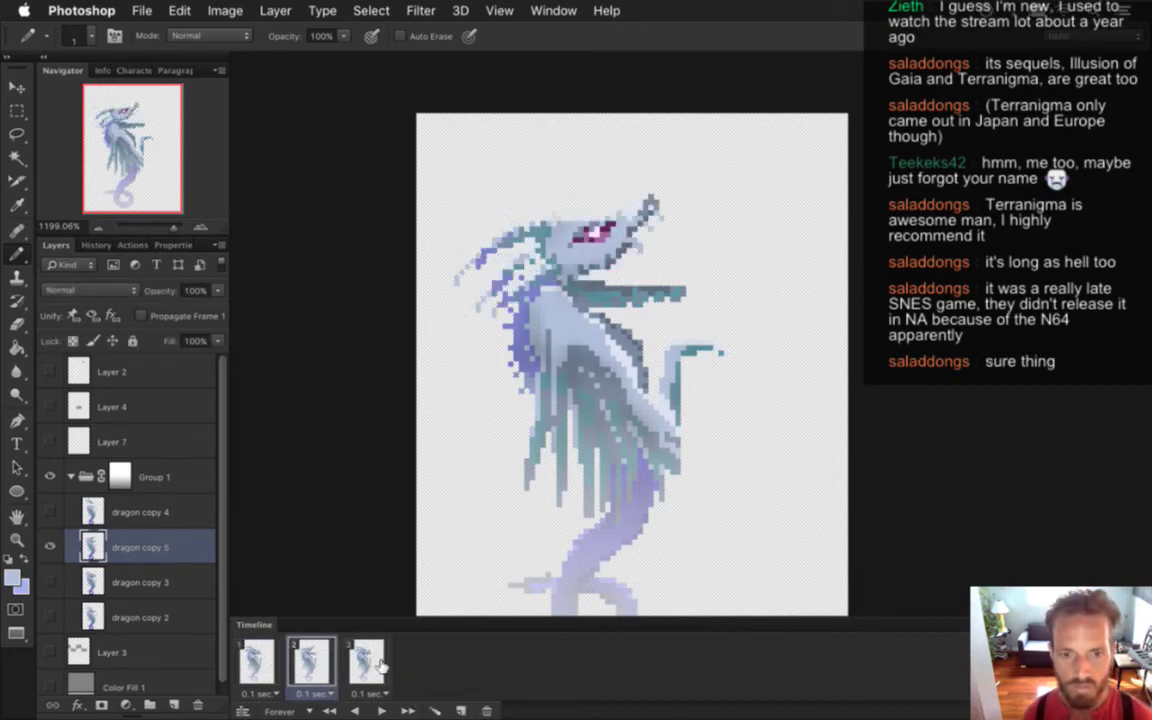
Save the dragon document and render all frames as the DragonIceShoot.png image sequence at 80 x 104 and 10 fps, replacing the existing files
key("super+s")
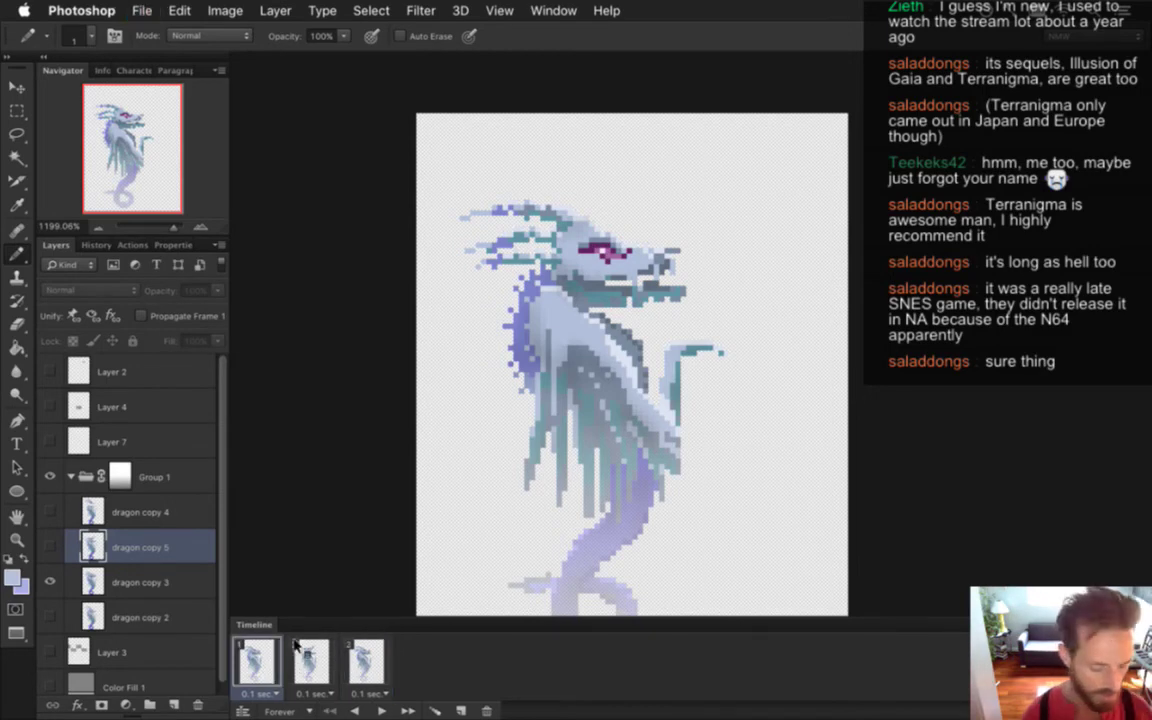
key("super+alt+shift+r")
key("Return")
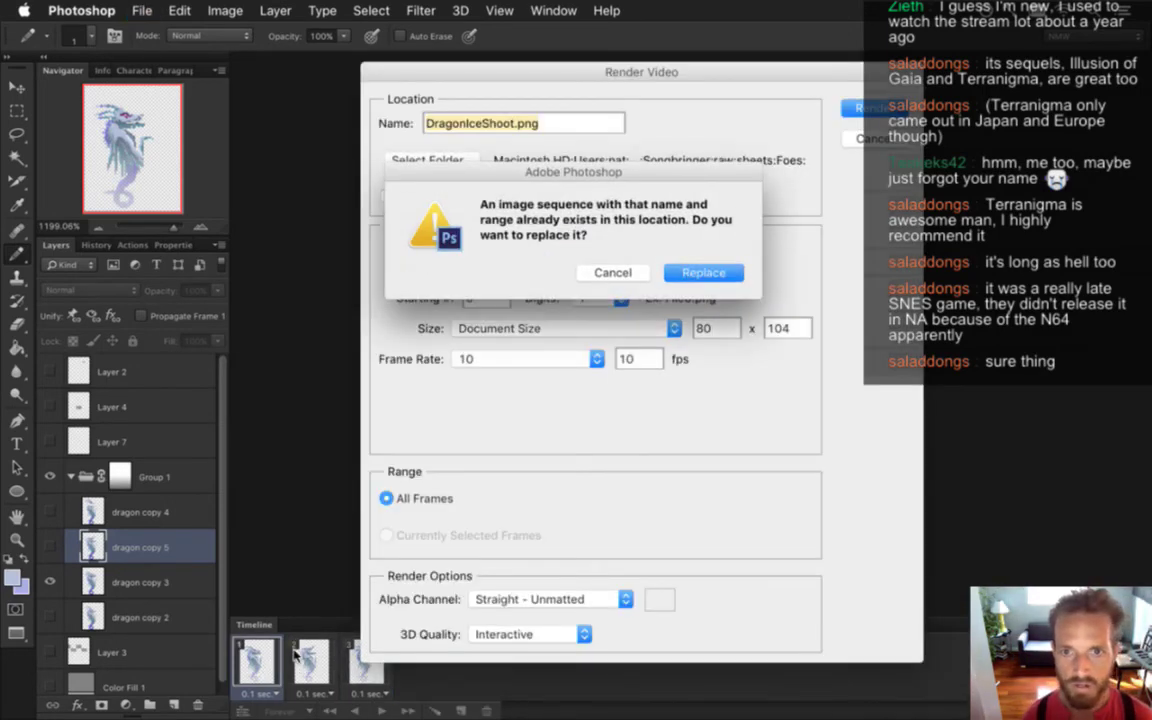
key("Return")
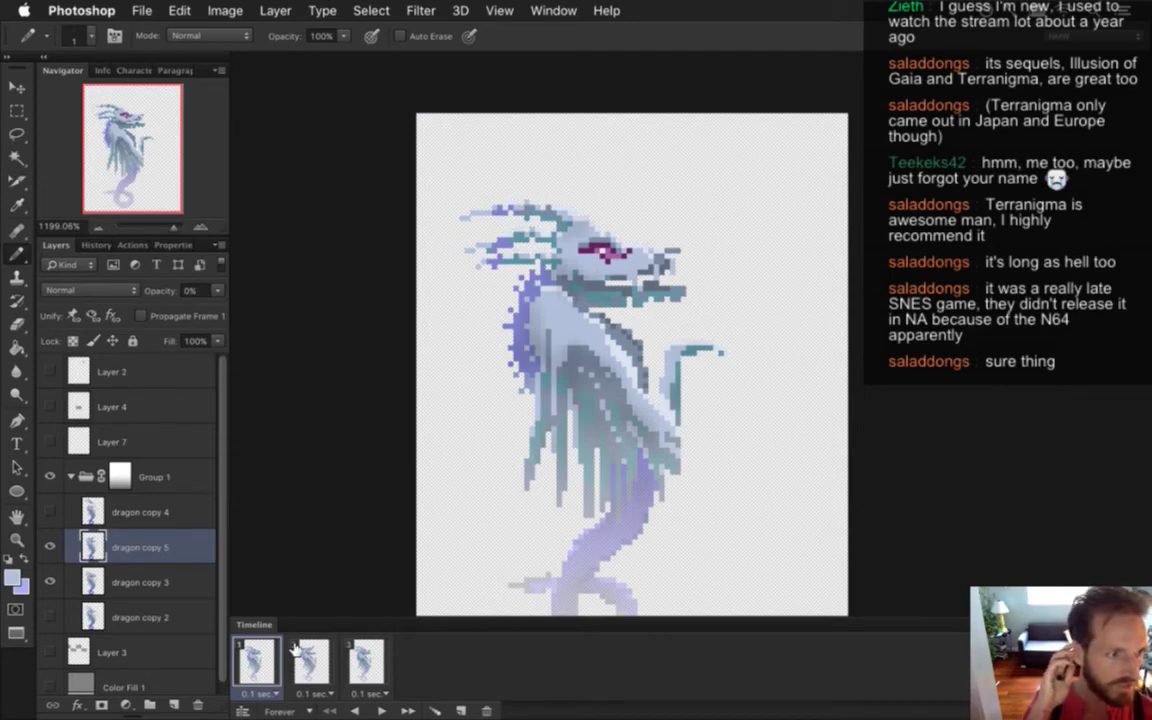
Switch to Xcode, build and run Songbringer, and walk the hero around the checkered dungeon room
key("super+Tab")
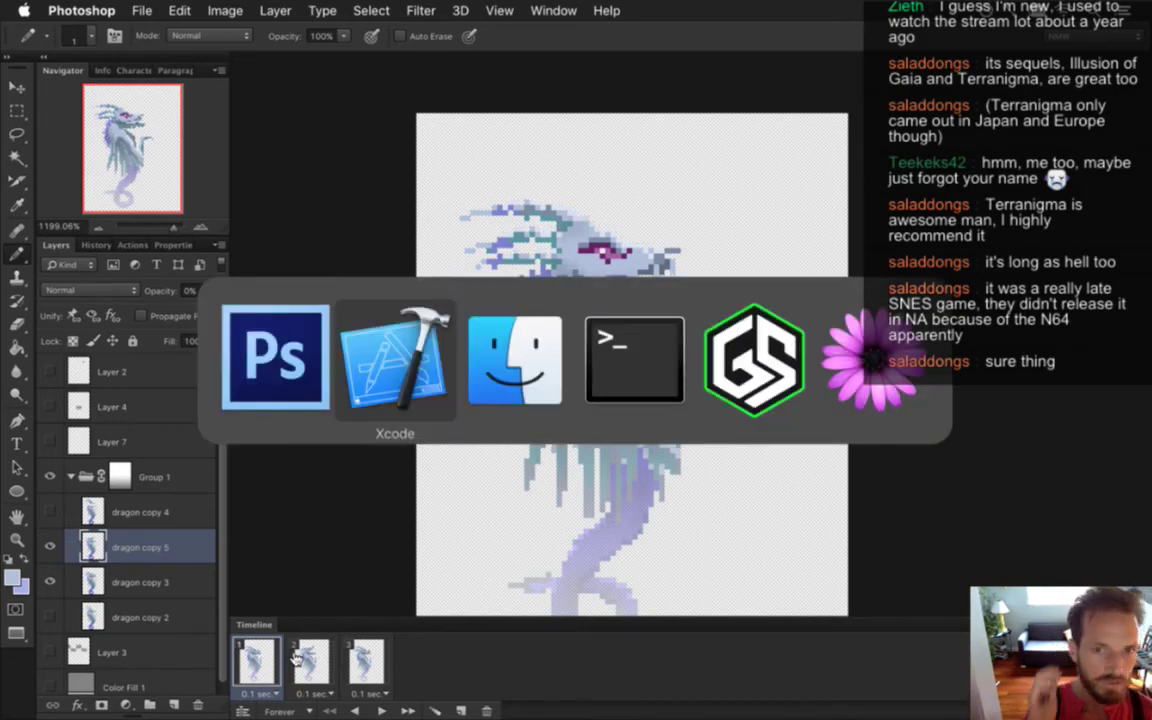
key("super+r")
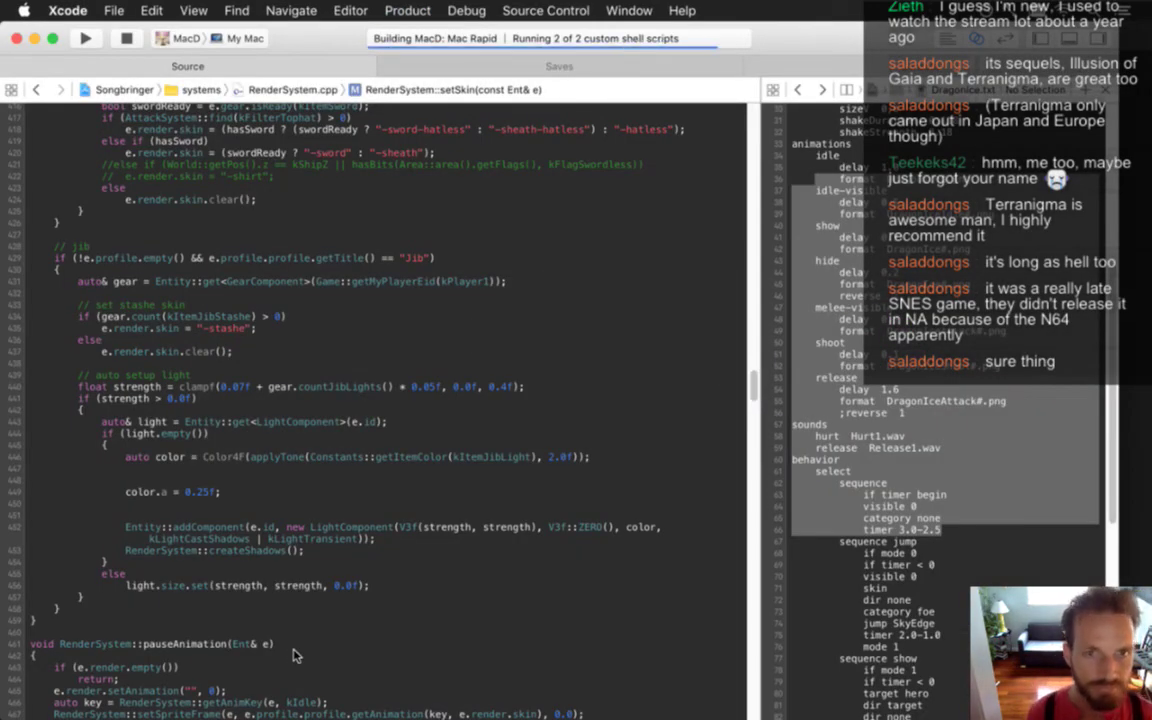
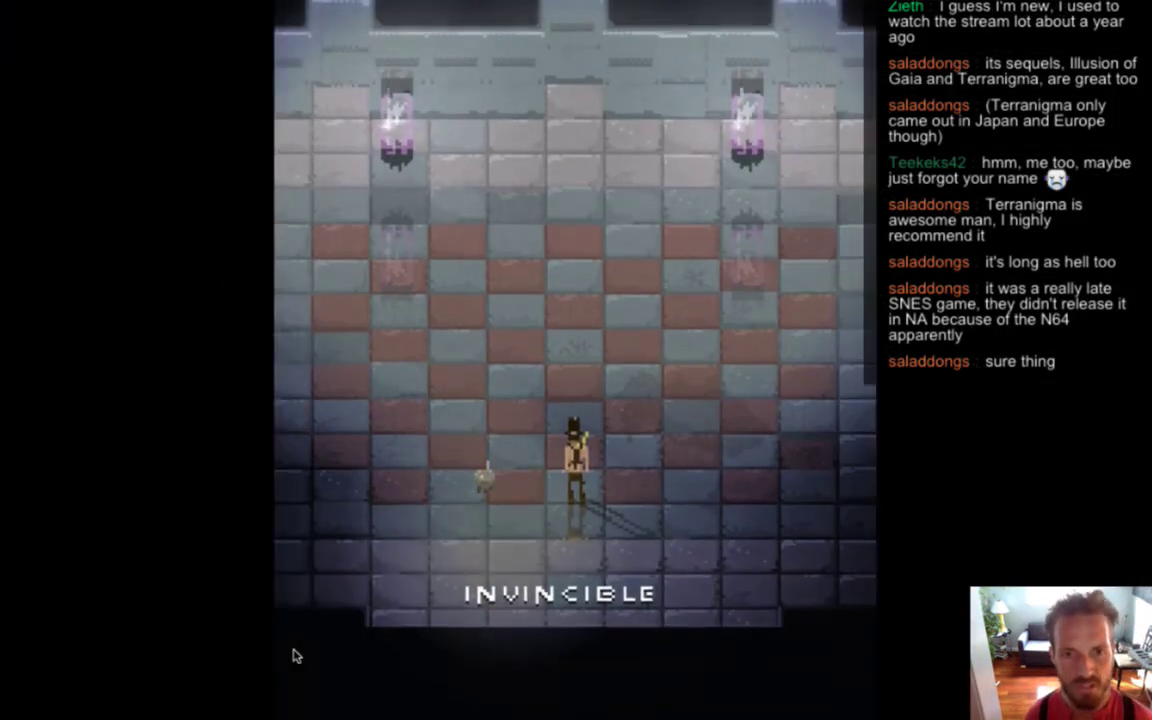
key("Right")
key("Up")
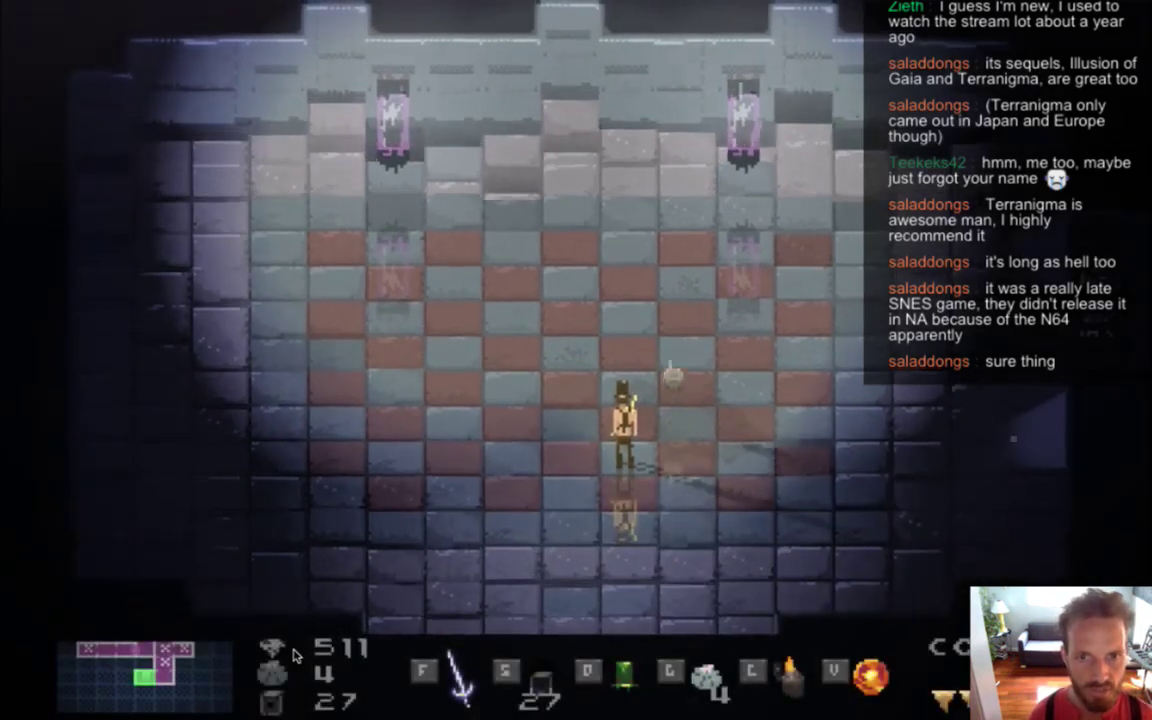
key("Down")
key("Right")
key("Left")
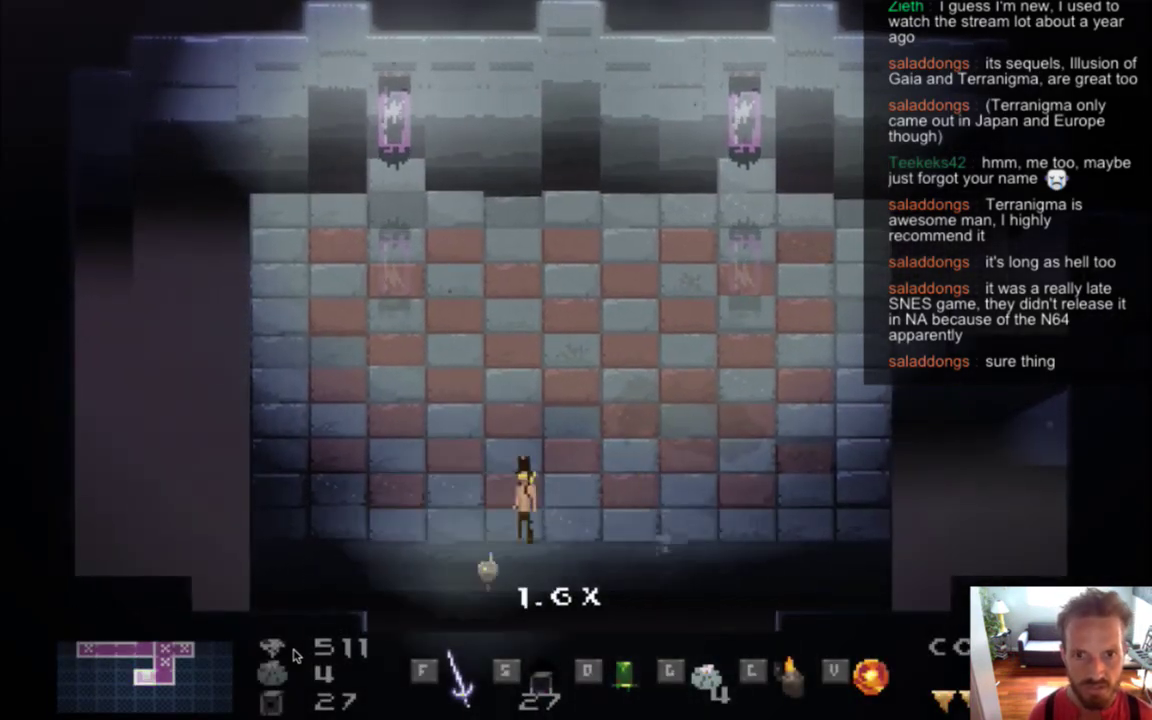
key("Up")
Playtest the ice dragons' shooting animation while moving the hero through the checkered room, and quit the game
key("minus")
key("minus")
key("minus")
key("minus")
key("minus")
key("minus")
key("minus")
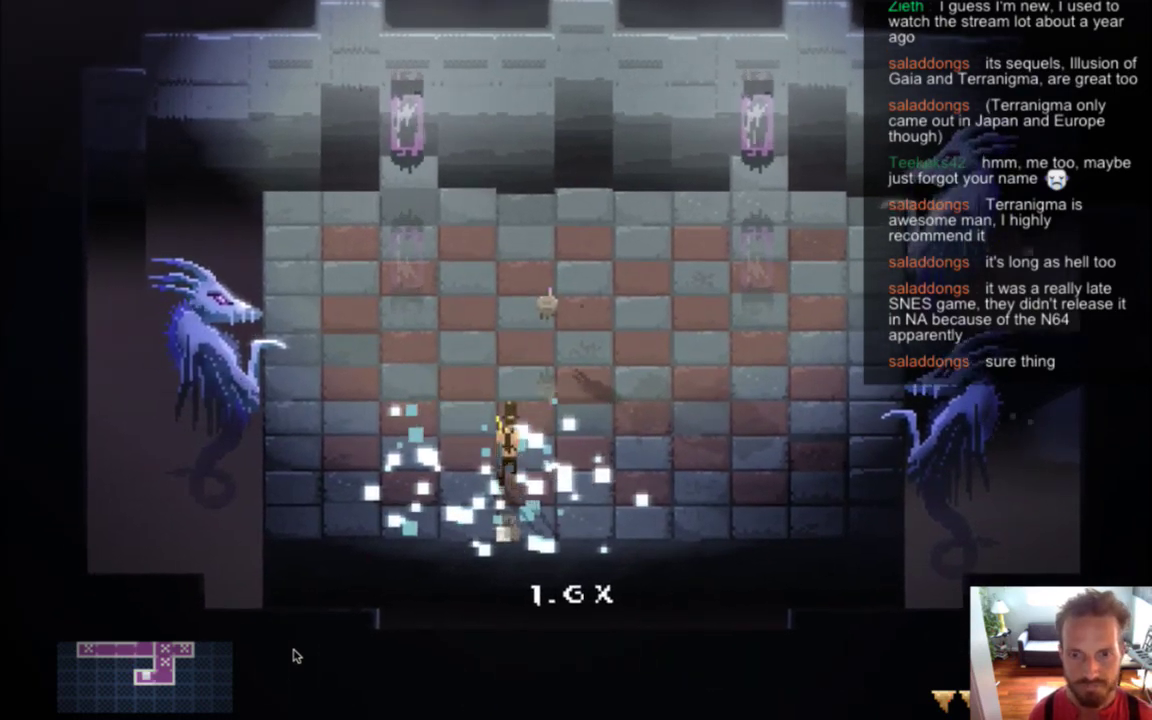
key("Right")
key("Up")
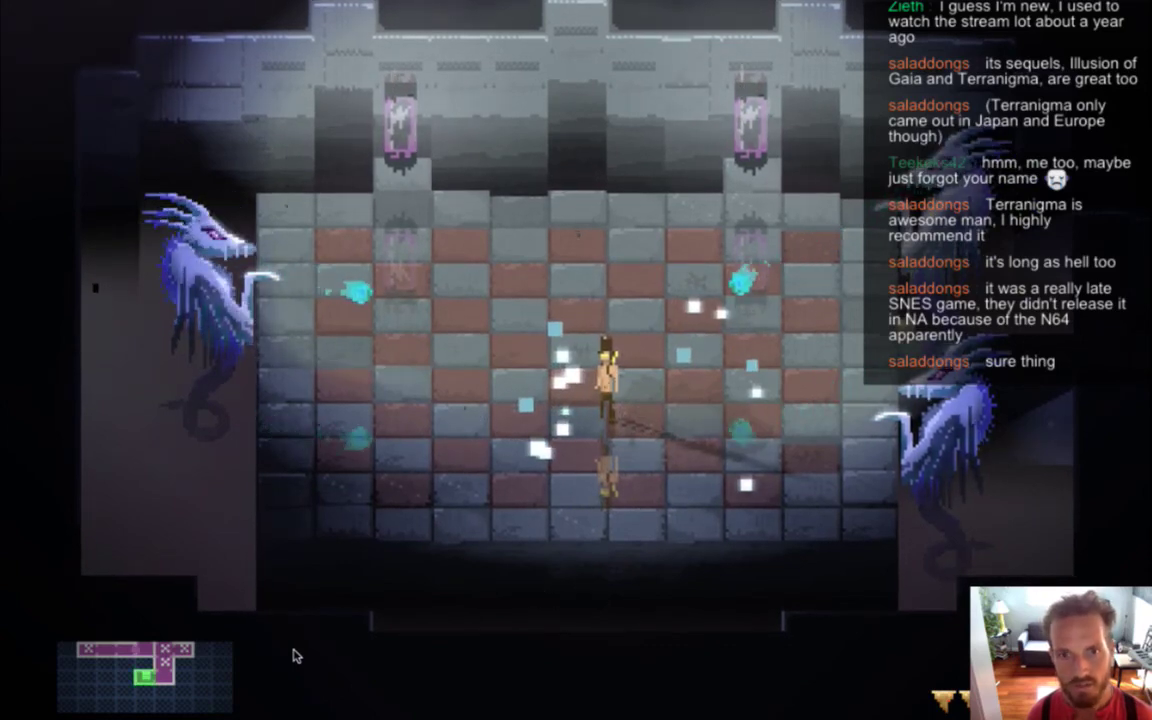
key("super+q")
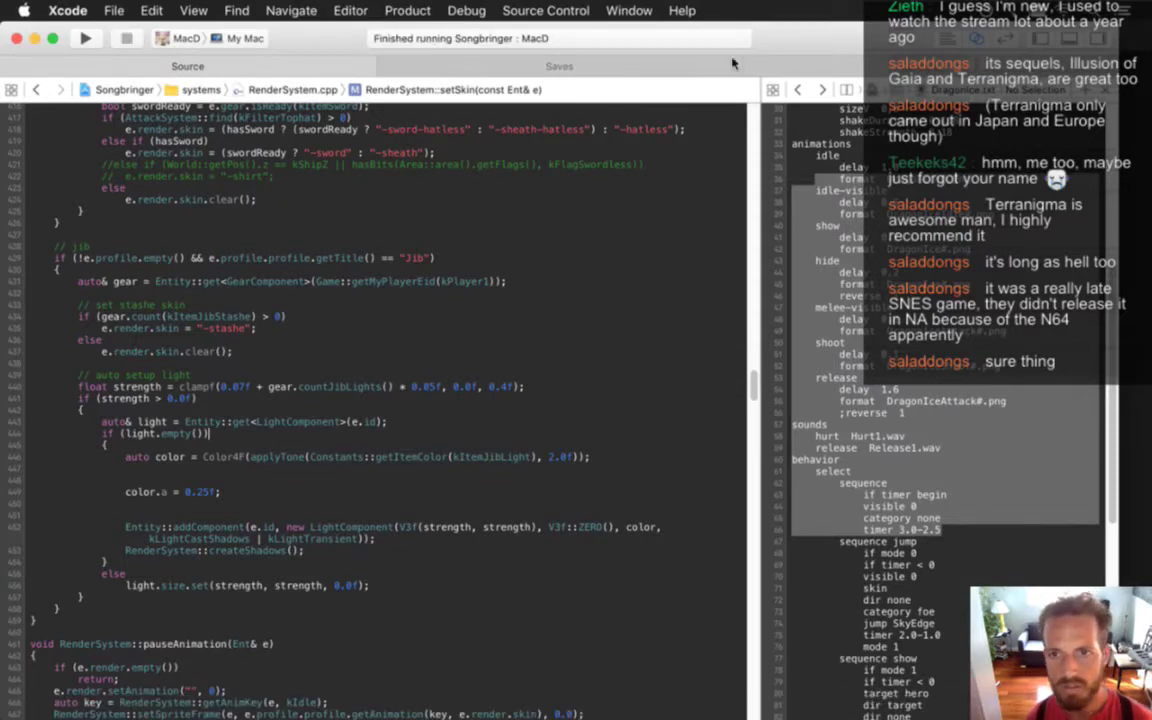
Review the iceball sequence in DragonIce.txt and select its "launch Iceball 4.5" line
left_click(976, 451)
left_click(975, 451)
scroll(963, 432, "down", 5)
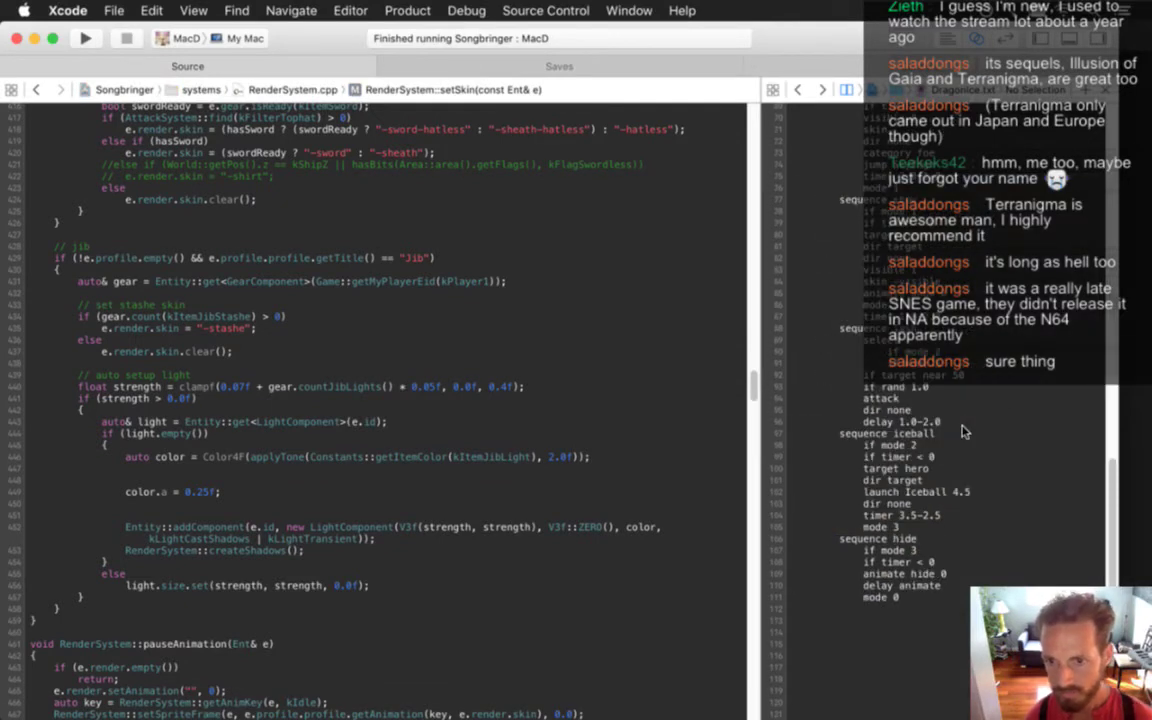
key("shift+Down")
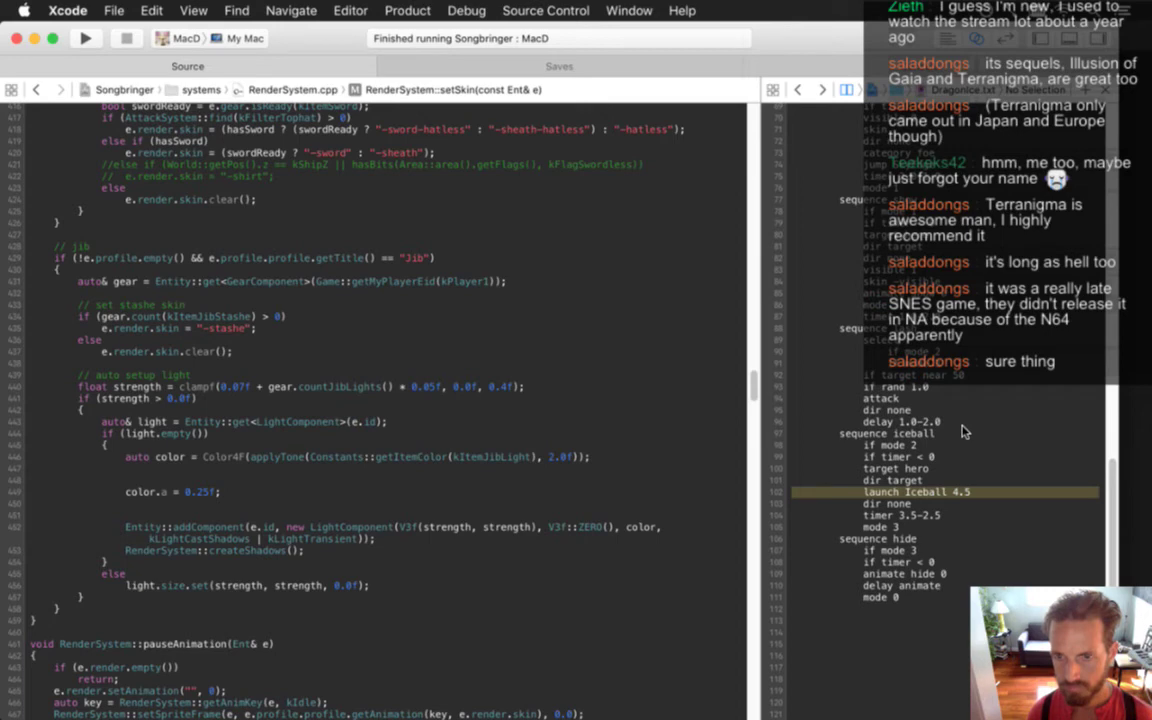
key("Up")
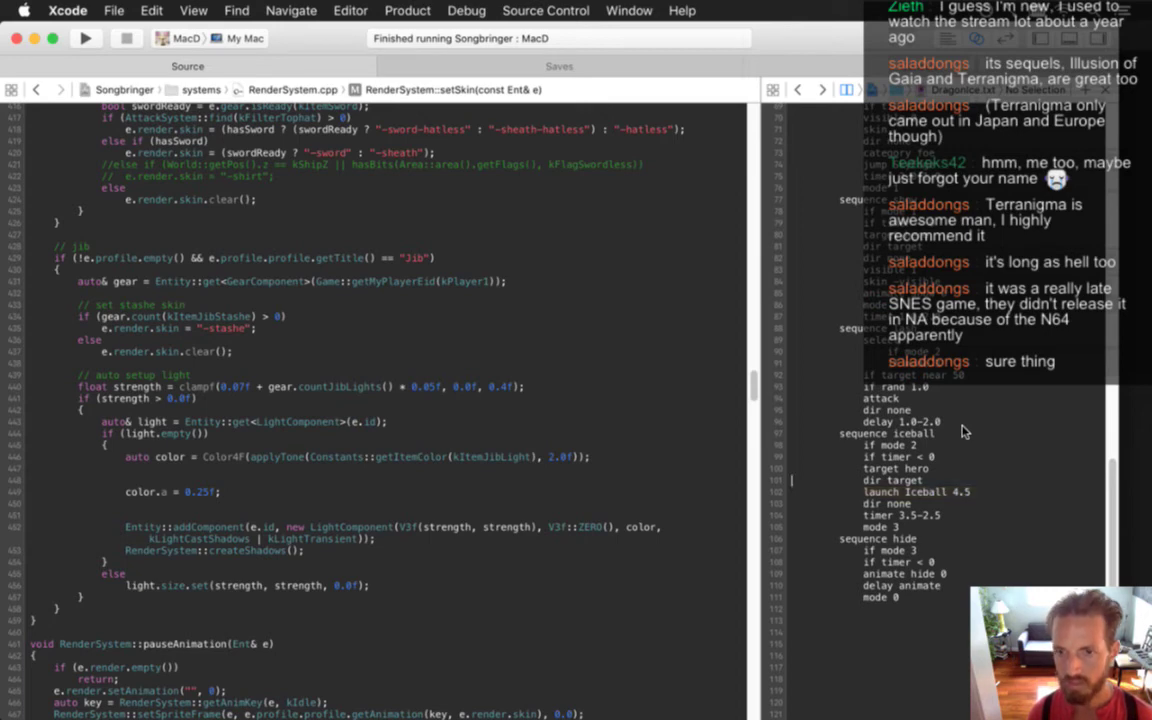
key("shift+Down")
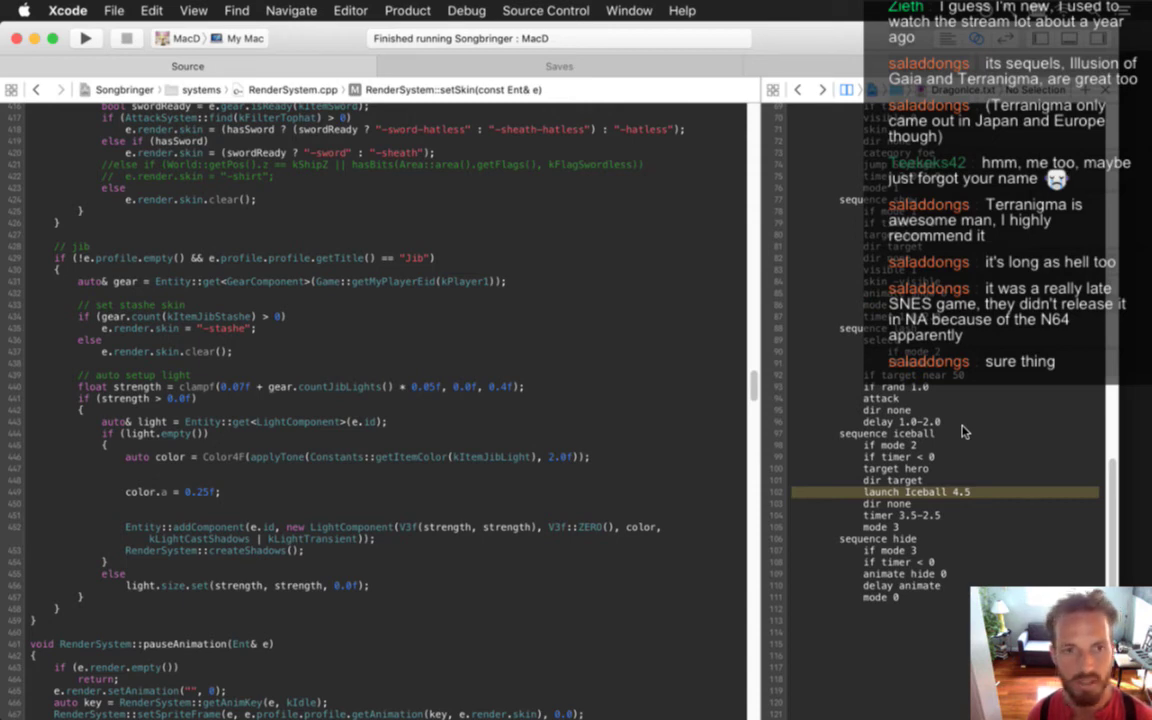
Start Instruments for the Songbringer build and enter "aisy" on the blank line above the jib comment in RenderSystem.cpp
left_click(275, 237)
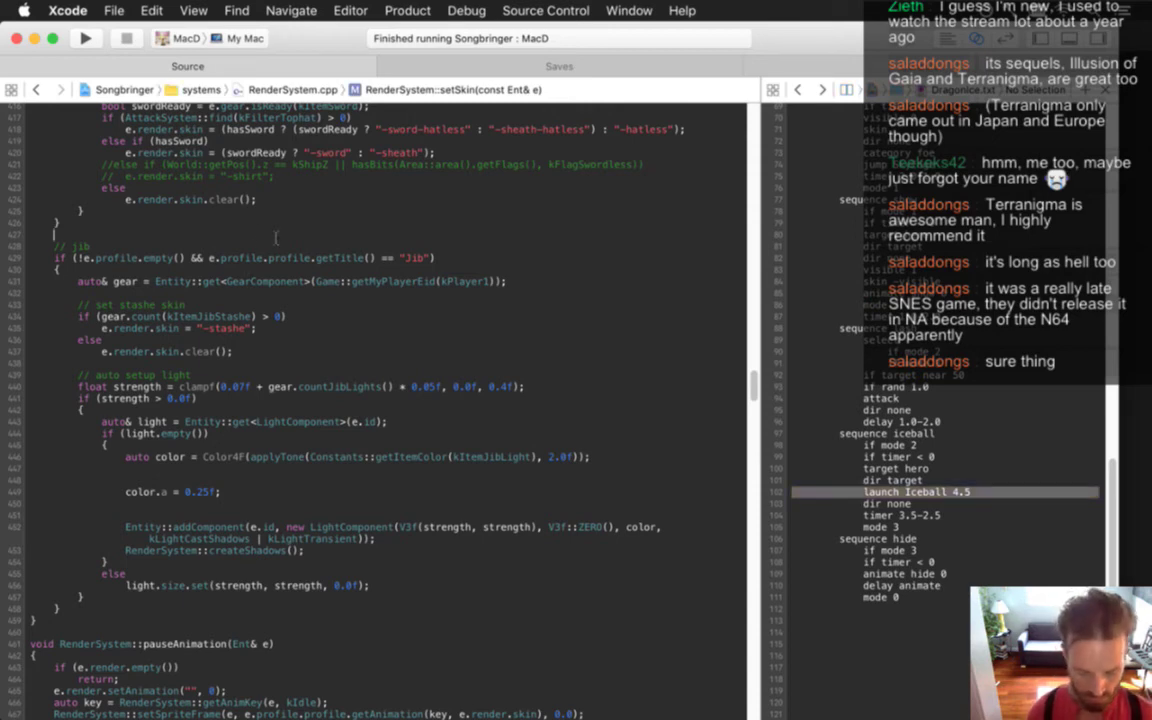
key("super+r")
type("aisy")
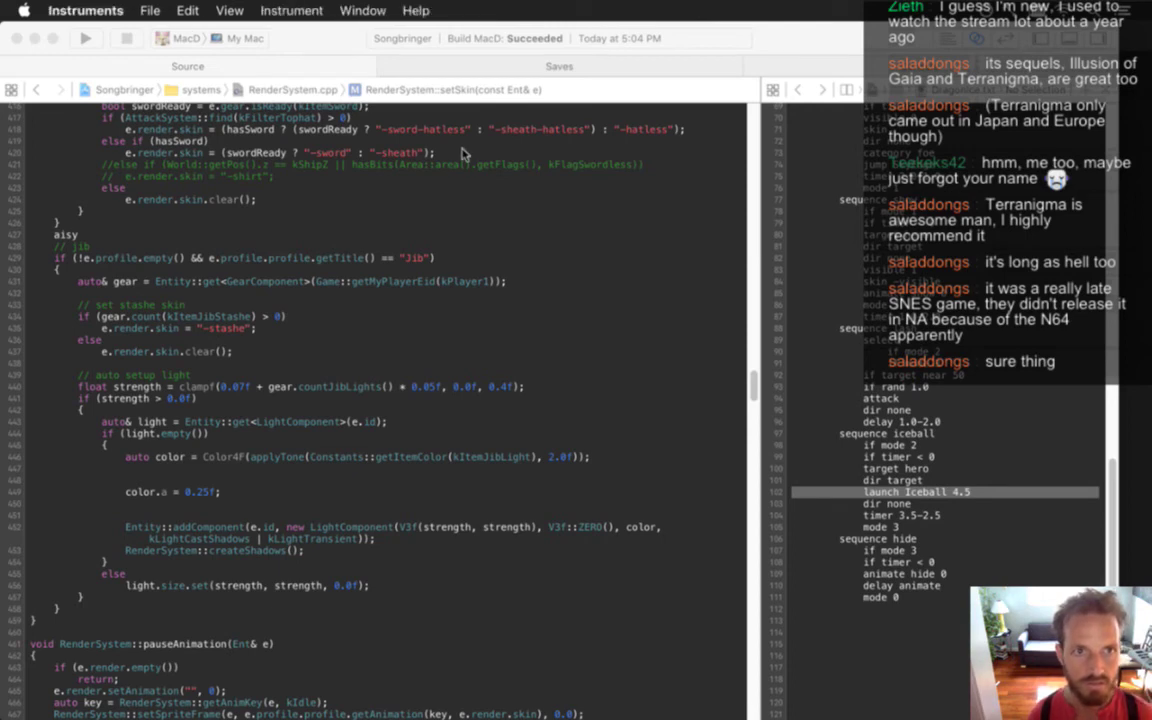
left_click(318, 232)
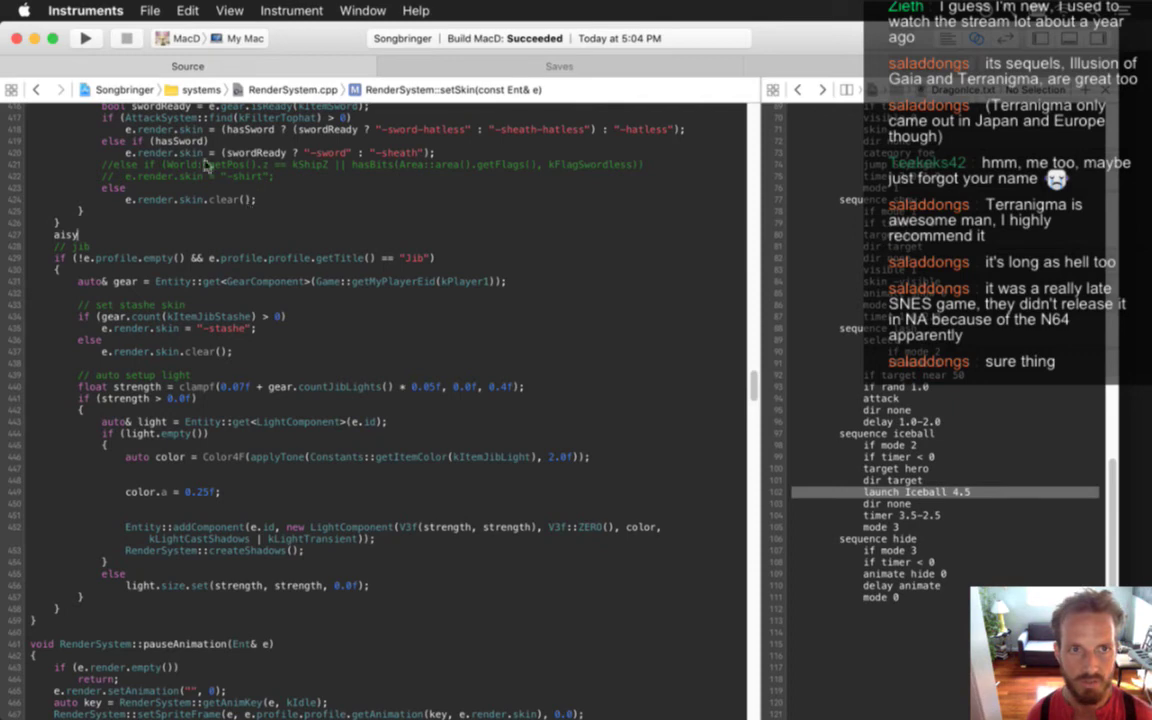
left_click(104, 12)
left_click(121, 180)
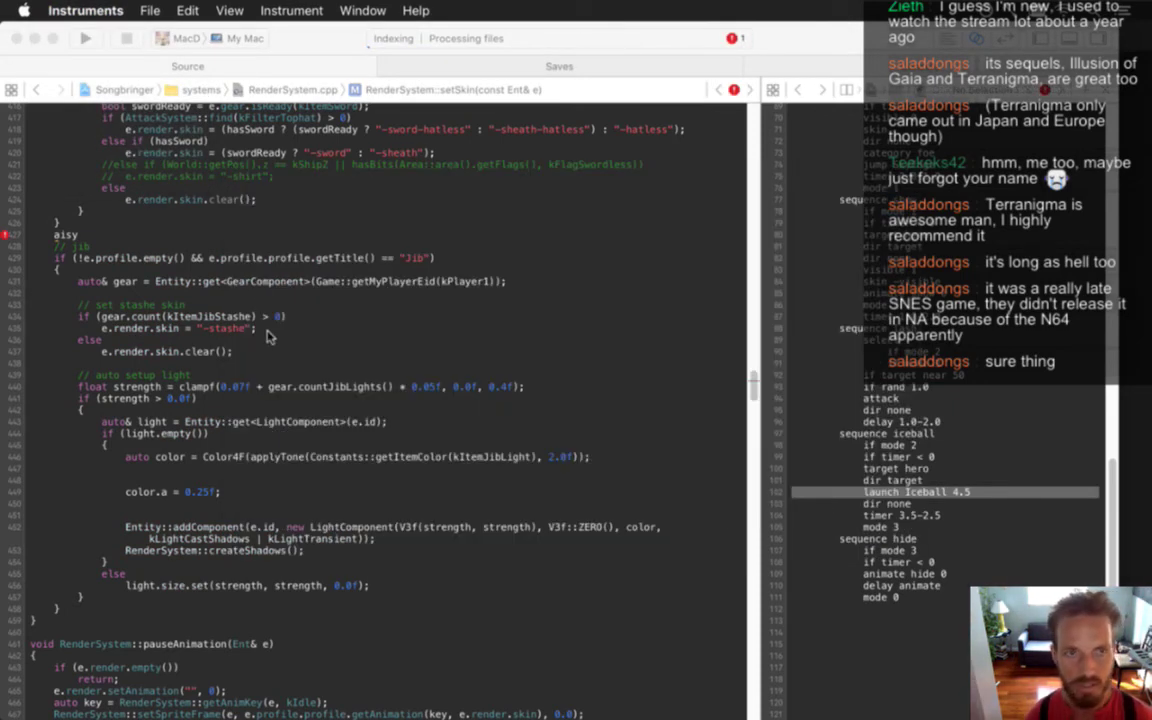
left_click(86, 8)
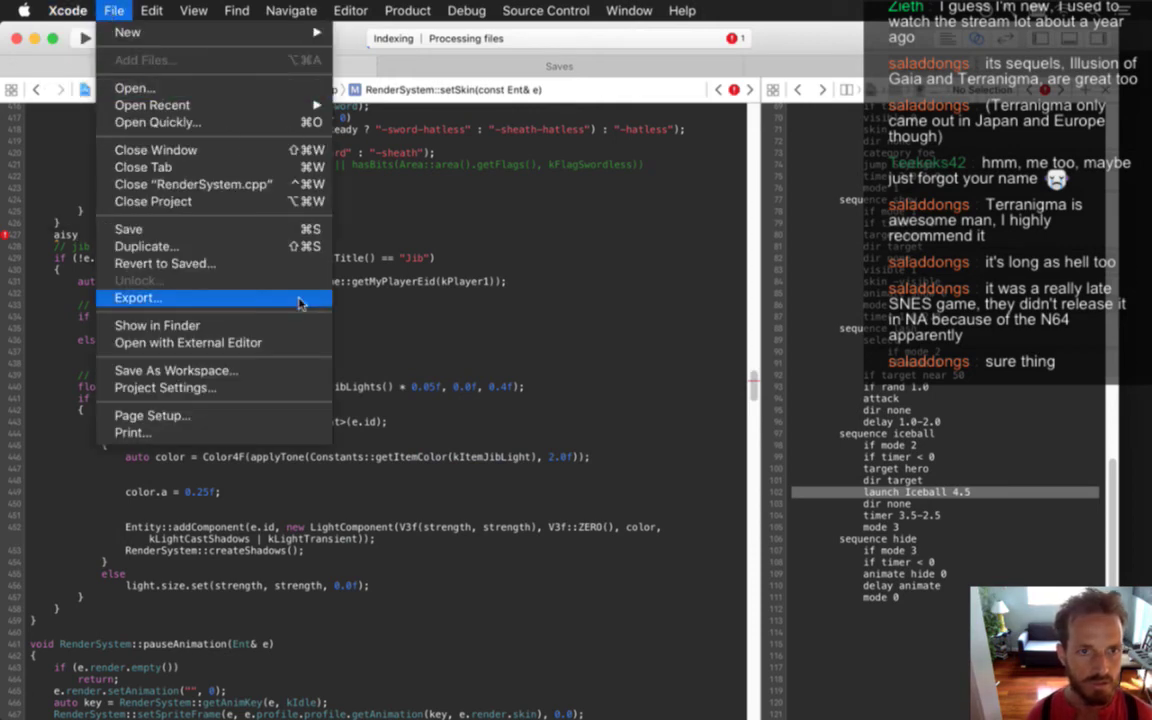
left_click(298, 296)
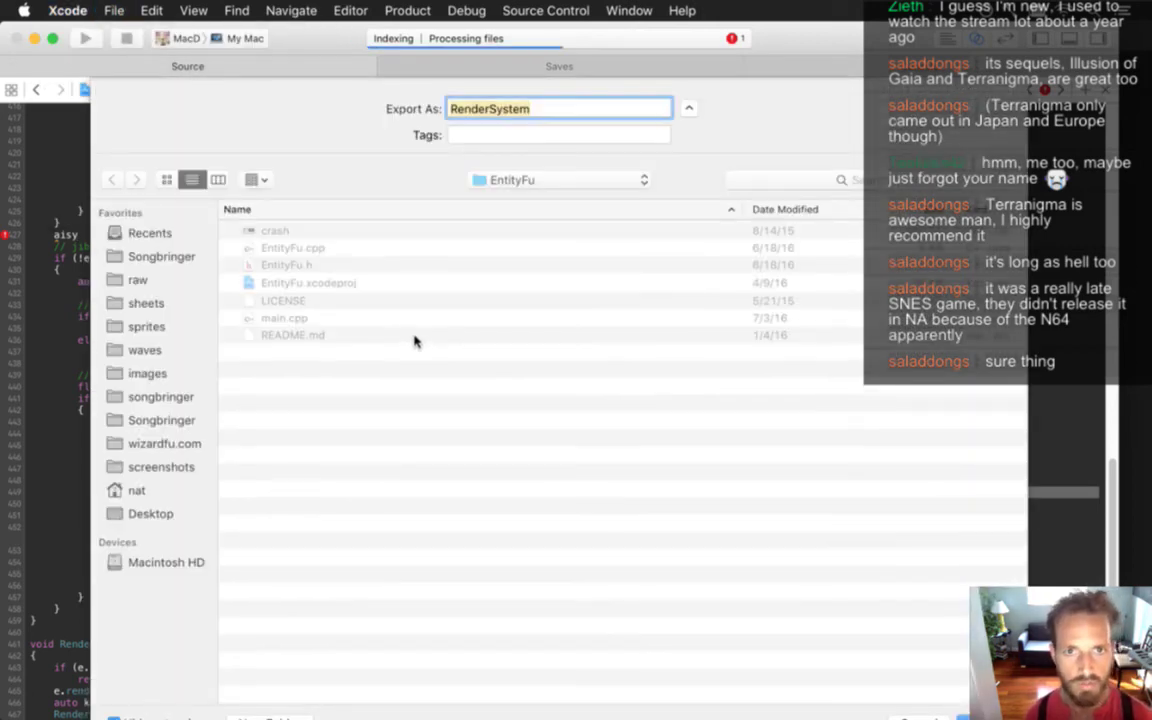
key("Escape")
key("super+Tab")
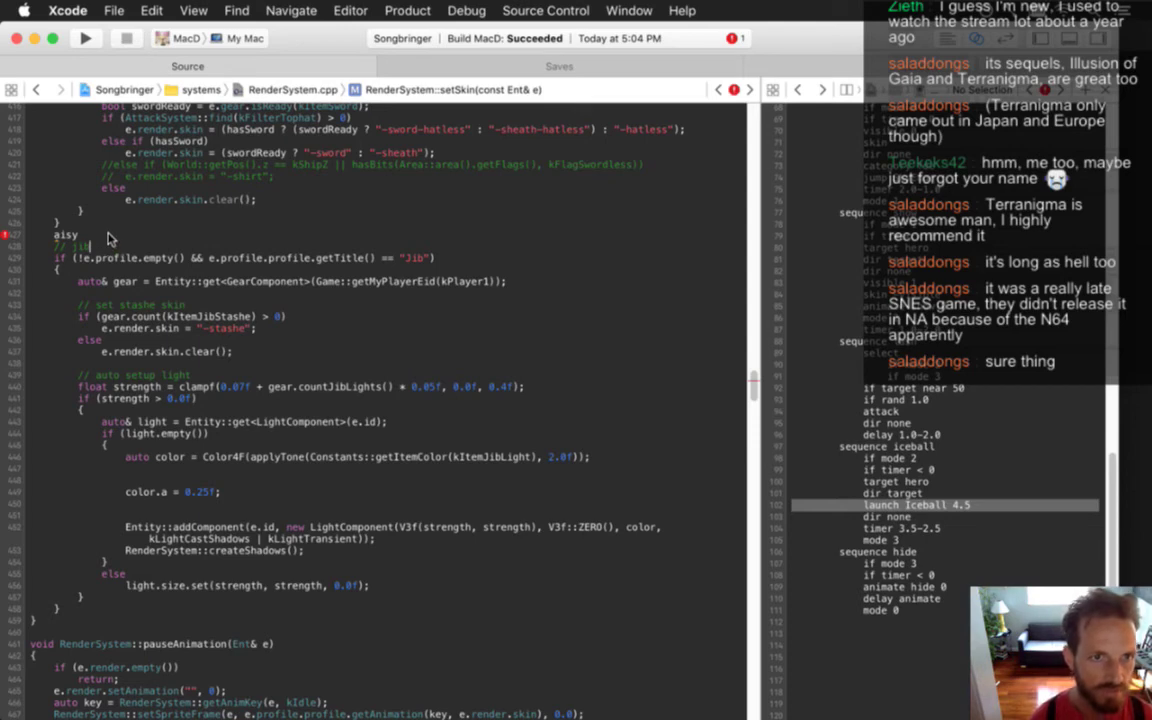
Delete the stray "aisy" text above the jib comment in RenderSystem.cpp and rebuild the project
key("BackSpace")
key("BackSpace")
key("BackSpace")
key("BackSpace")
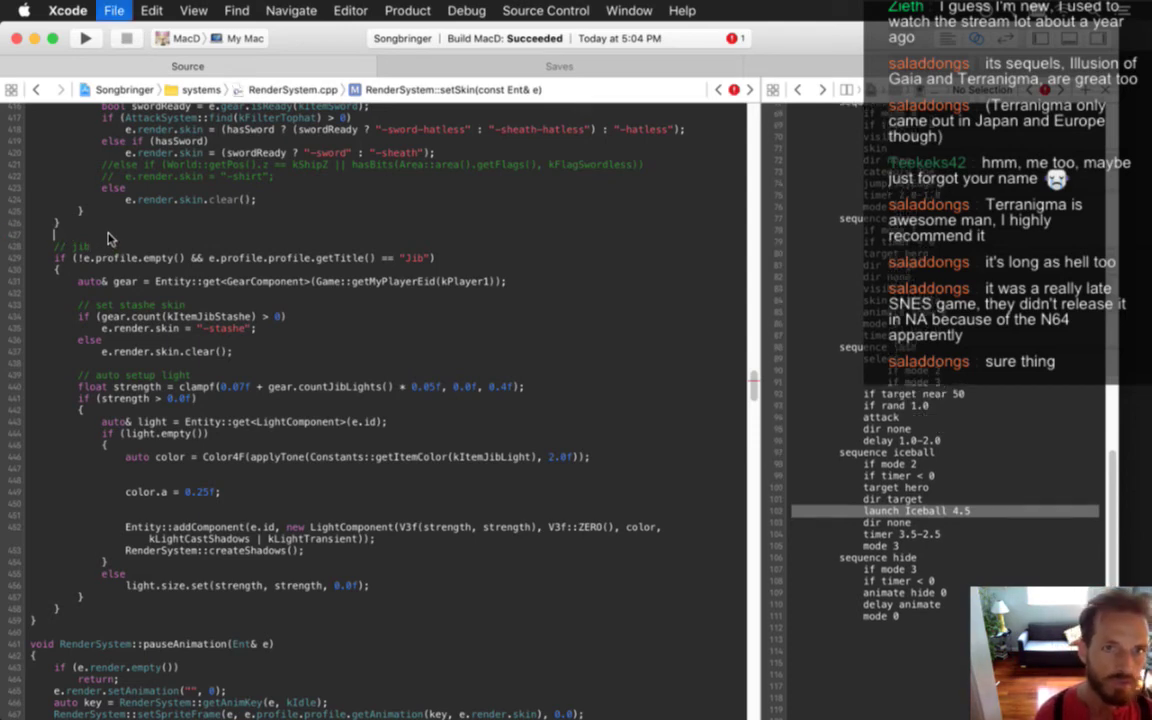
key("super+b")
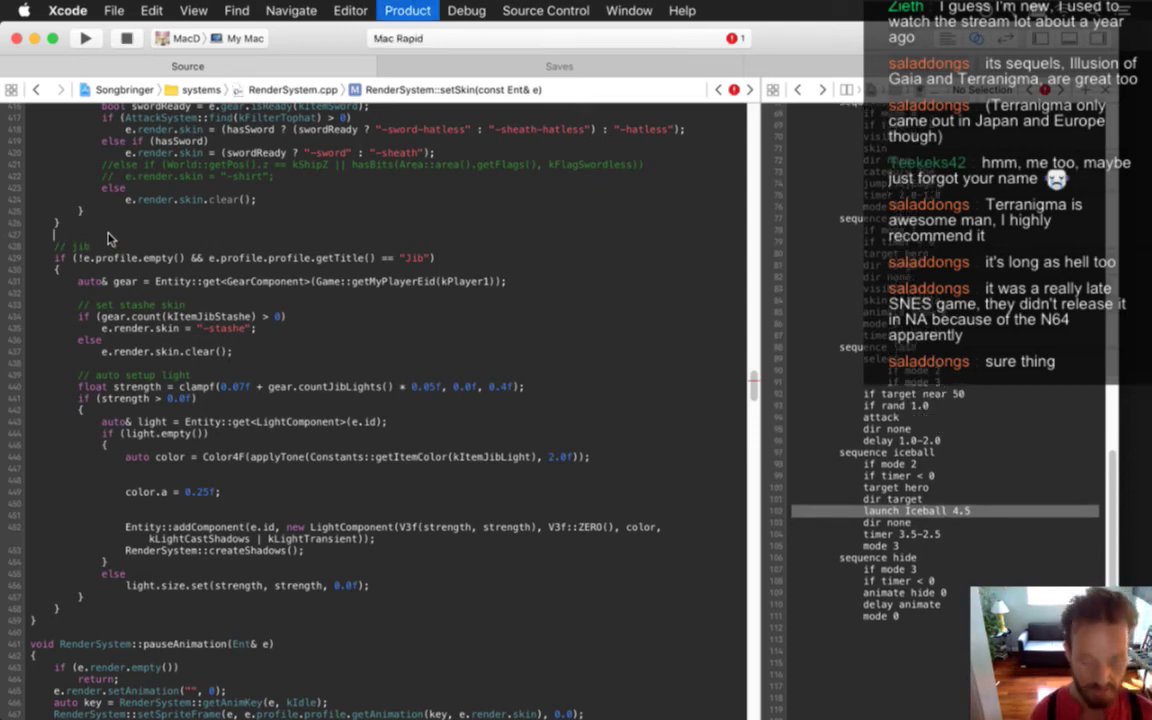
Open AISystem.cpp, find "viorlaun", and review the launch behavior's direction, lifetime and color handling
key("super+shift+o")
type("aisy")
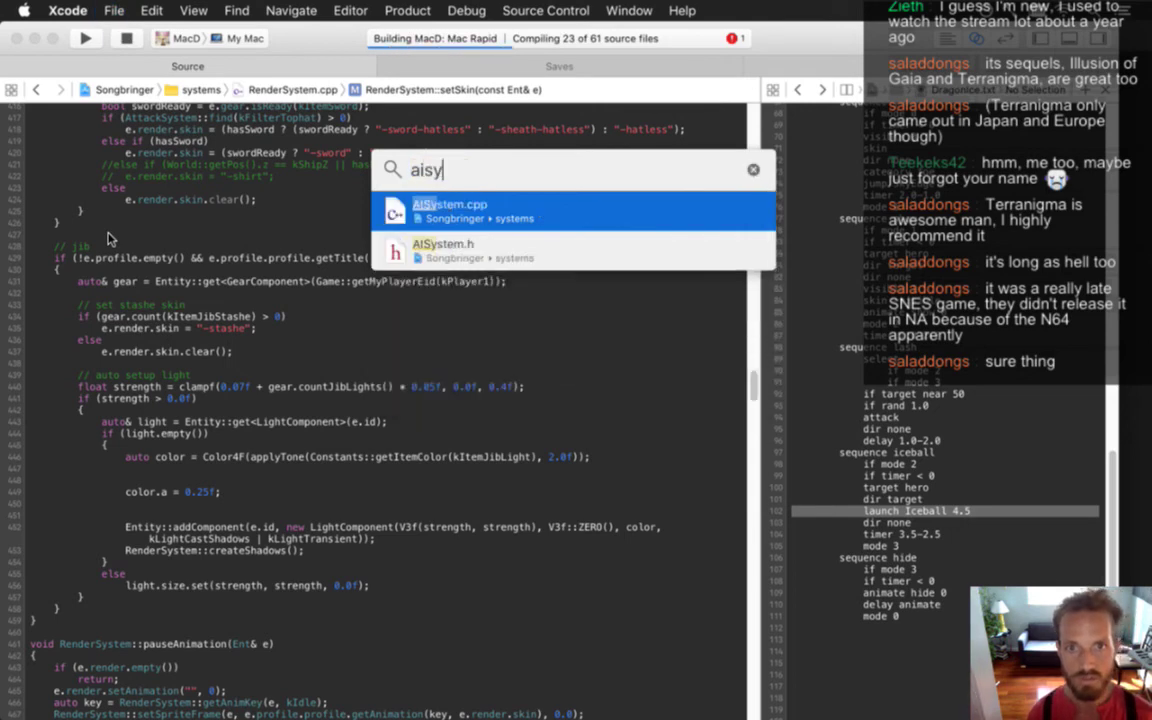
key("Return")
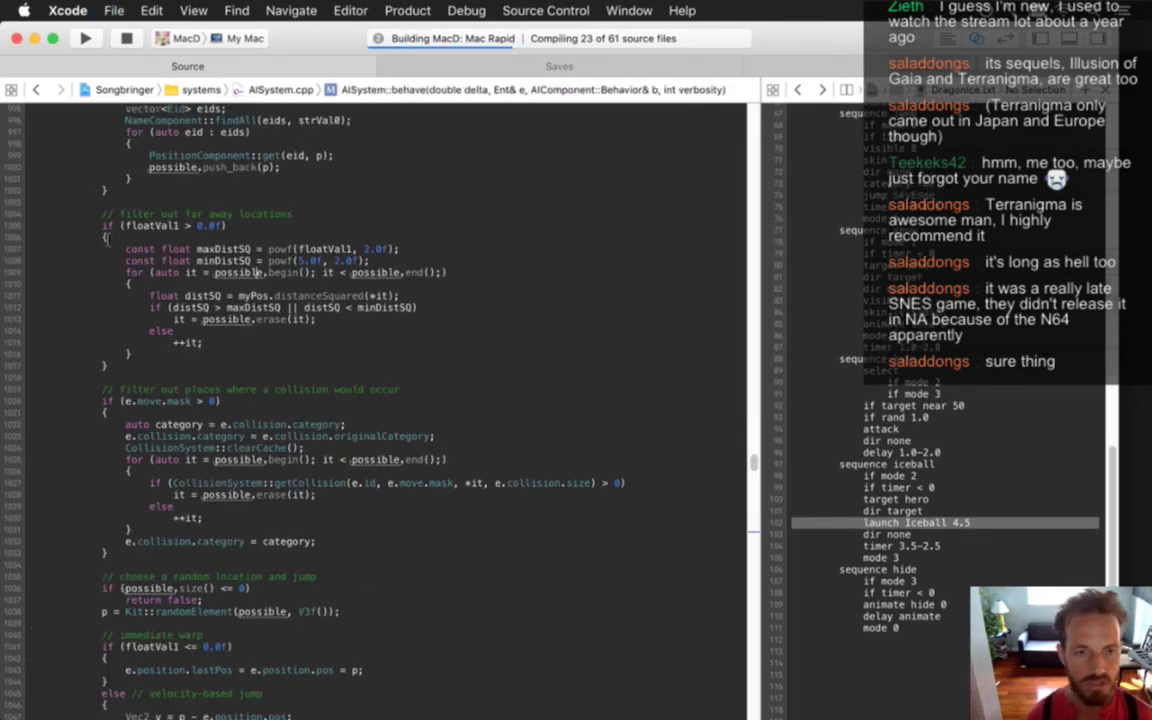
key("super+f")
type("viorlaun")
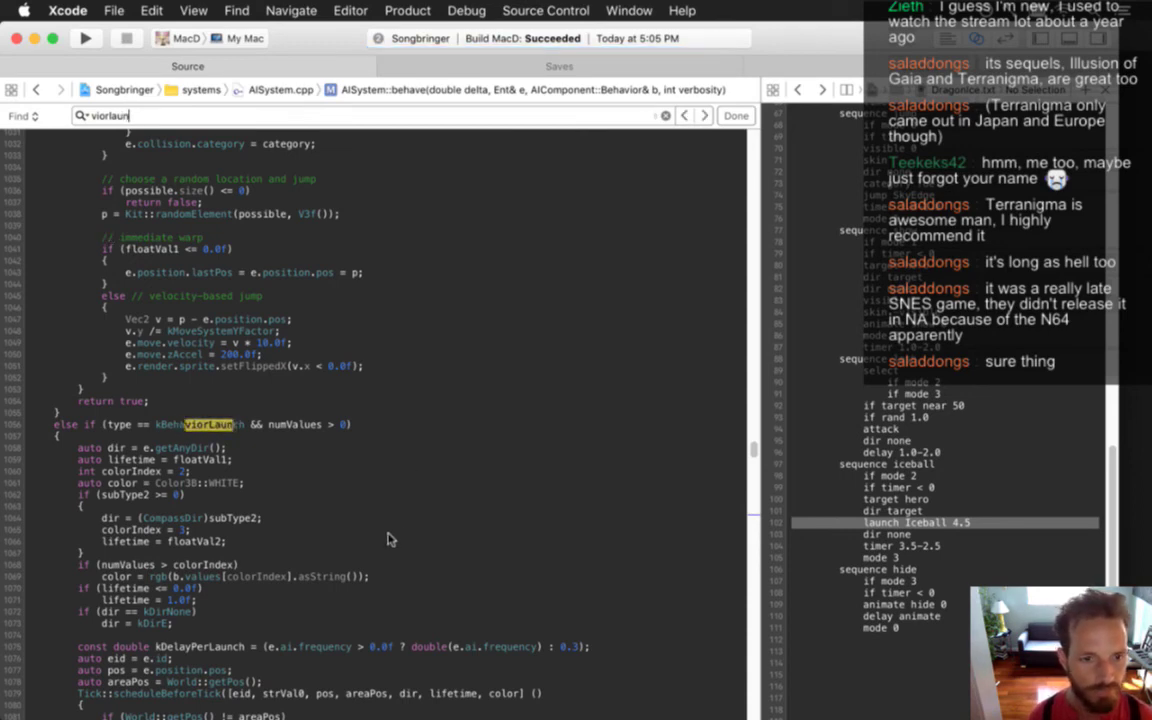
scroll(398, 527, "down", 5)
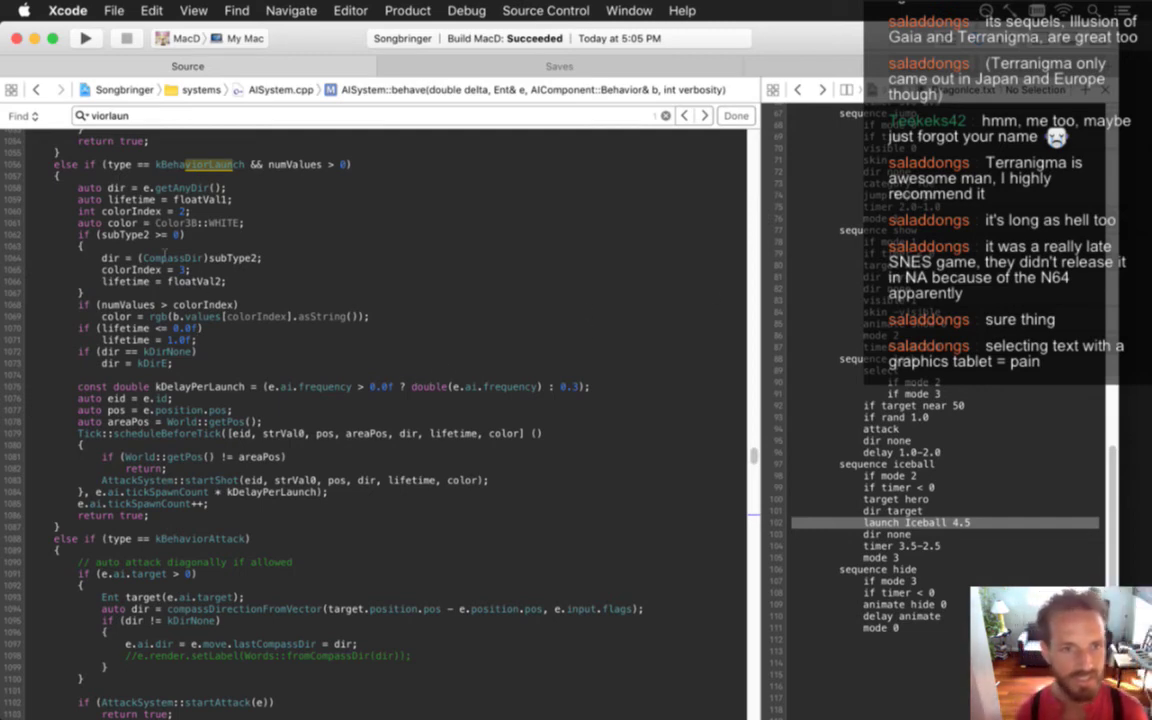
left_click_drag(160, 237, 190, 240)
left_click_drag(149, 203, 206, 248)
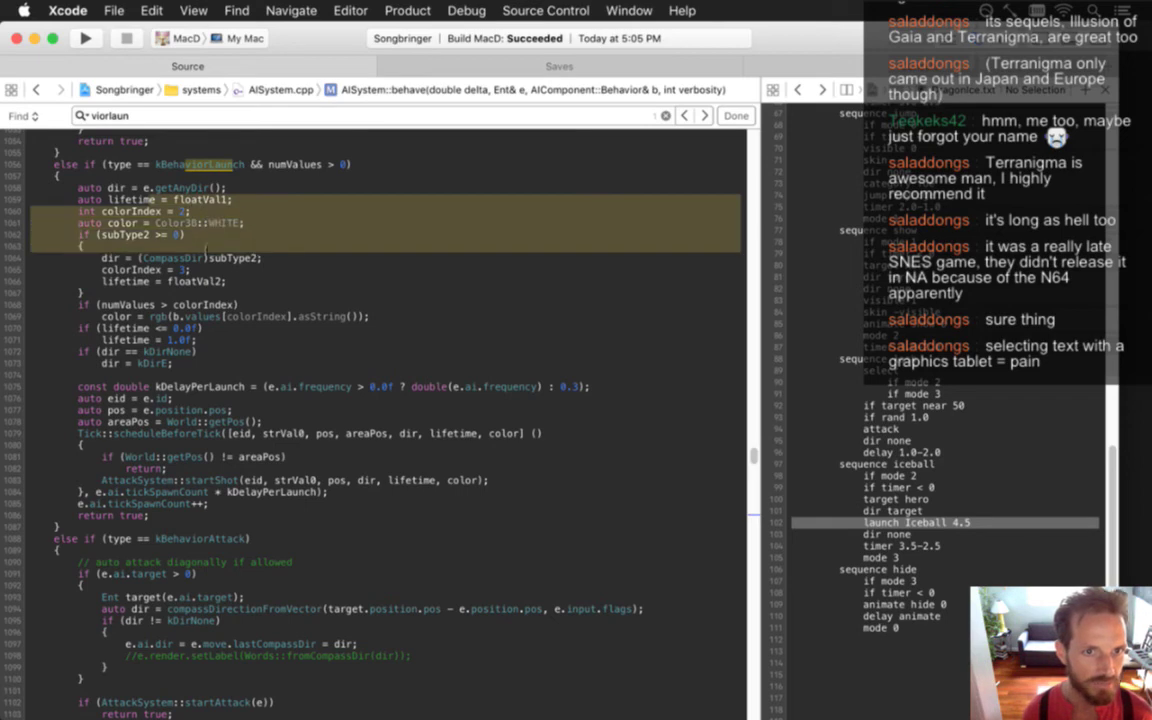
left_click_drag(205, 321, 322, 322)
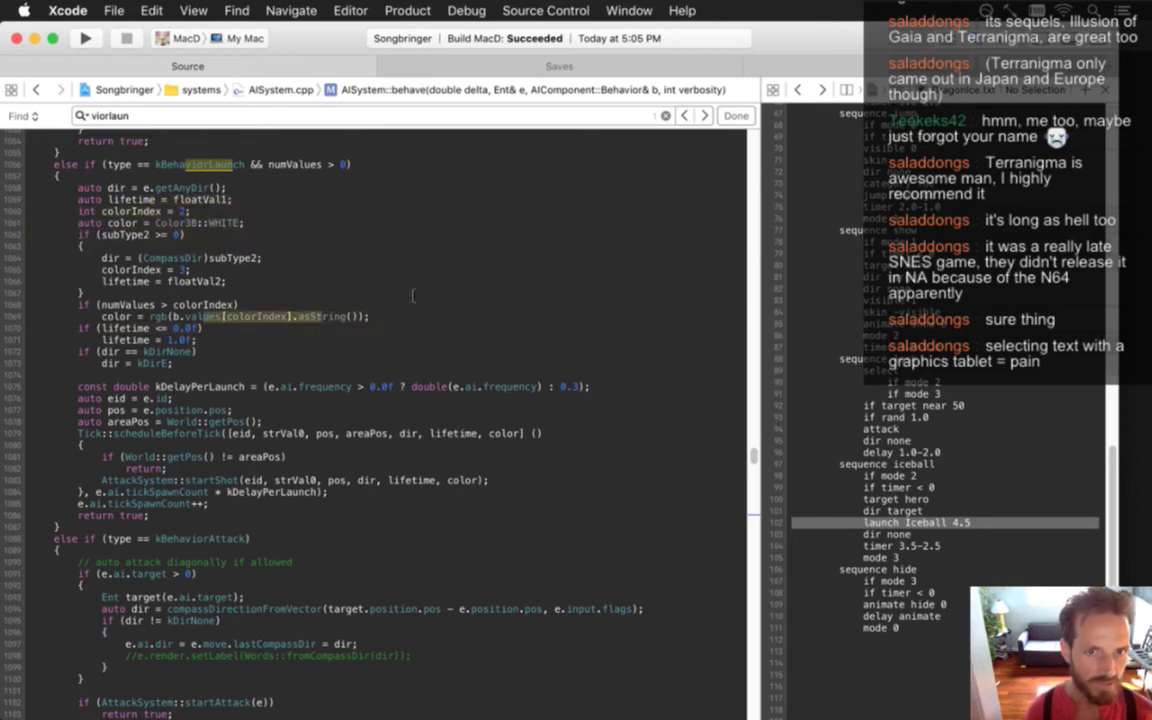
Switch to Photoshop and open the recently used DragonIceIdle.psd
key("super+Tab")
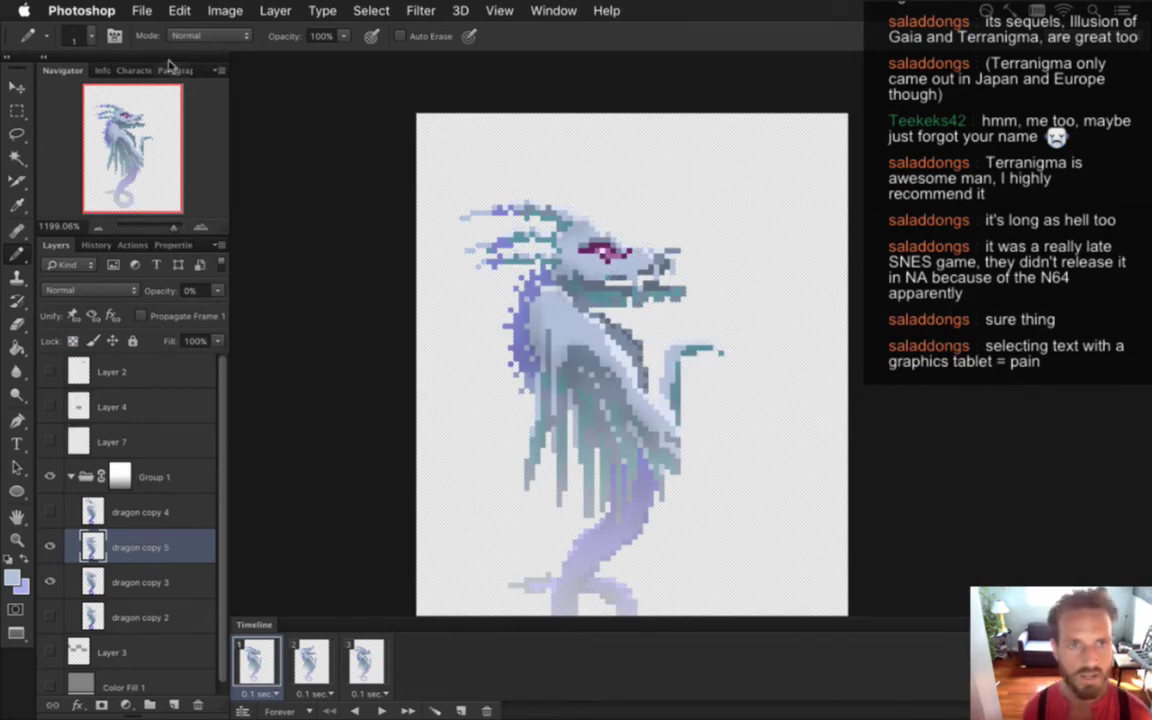
left_click(553, 11)
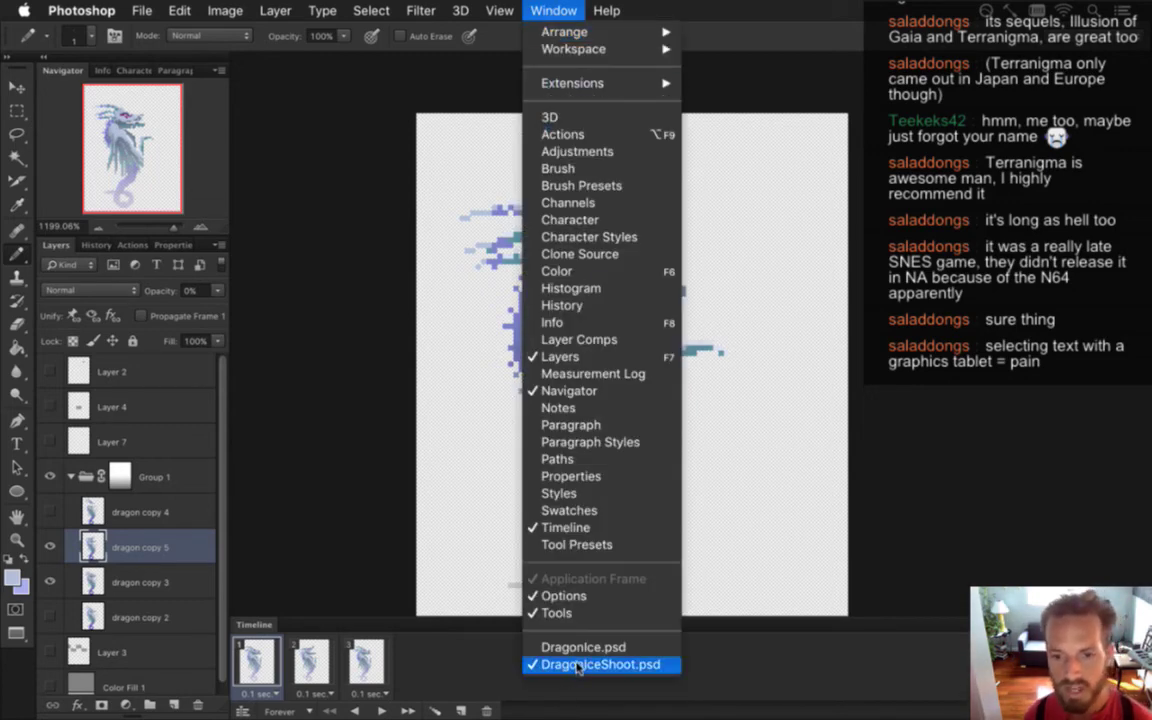
left_click(270, 245)
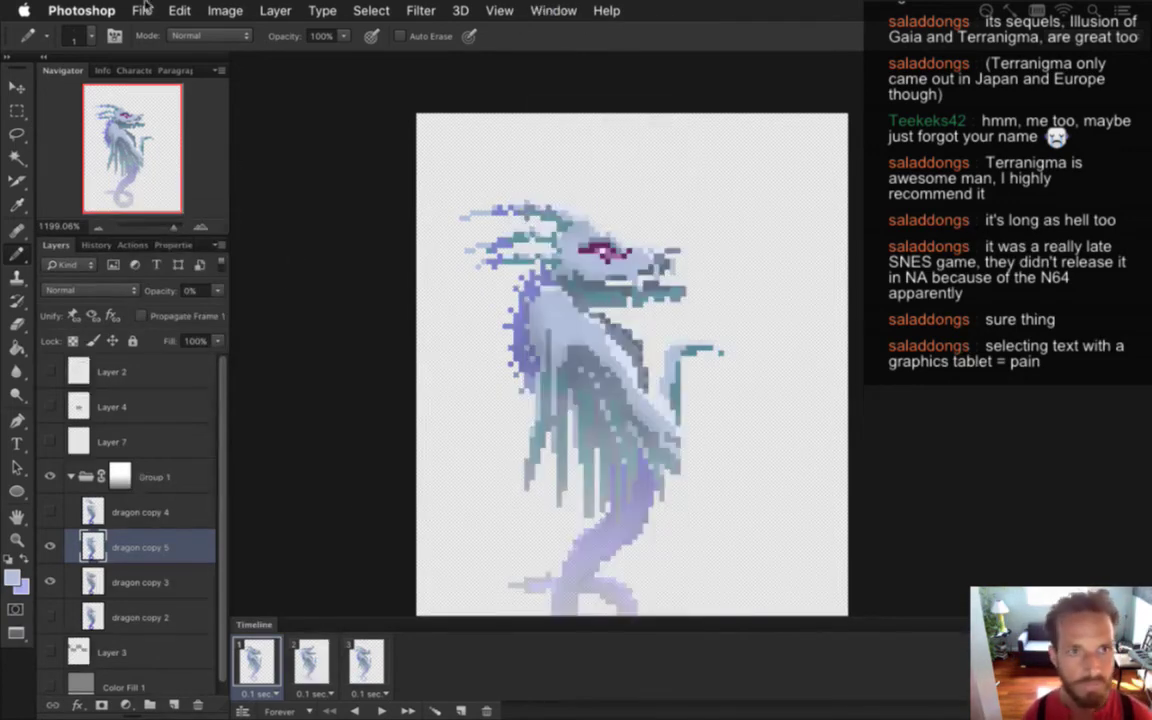
left_click(141, 10)
mouse_move(246, 125)
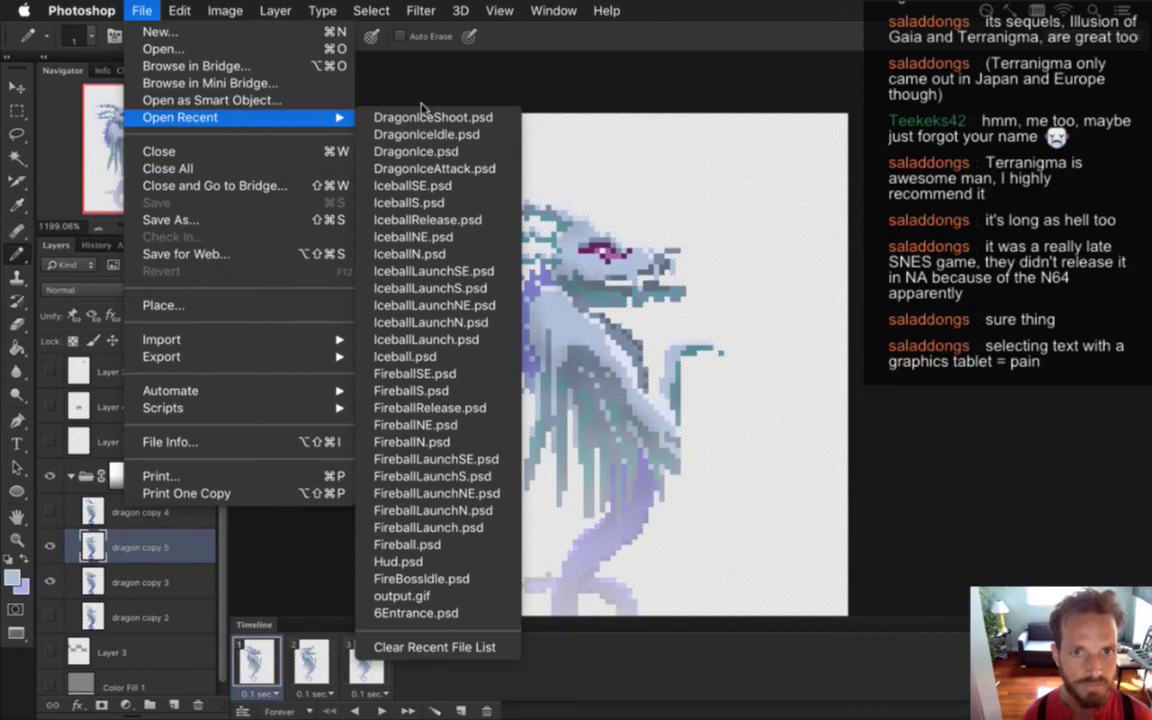
left_click(426, 134)
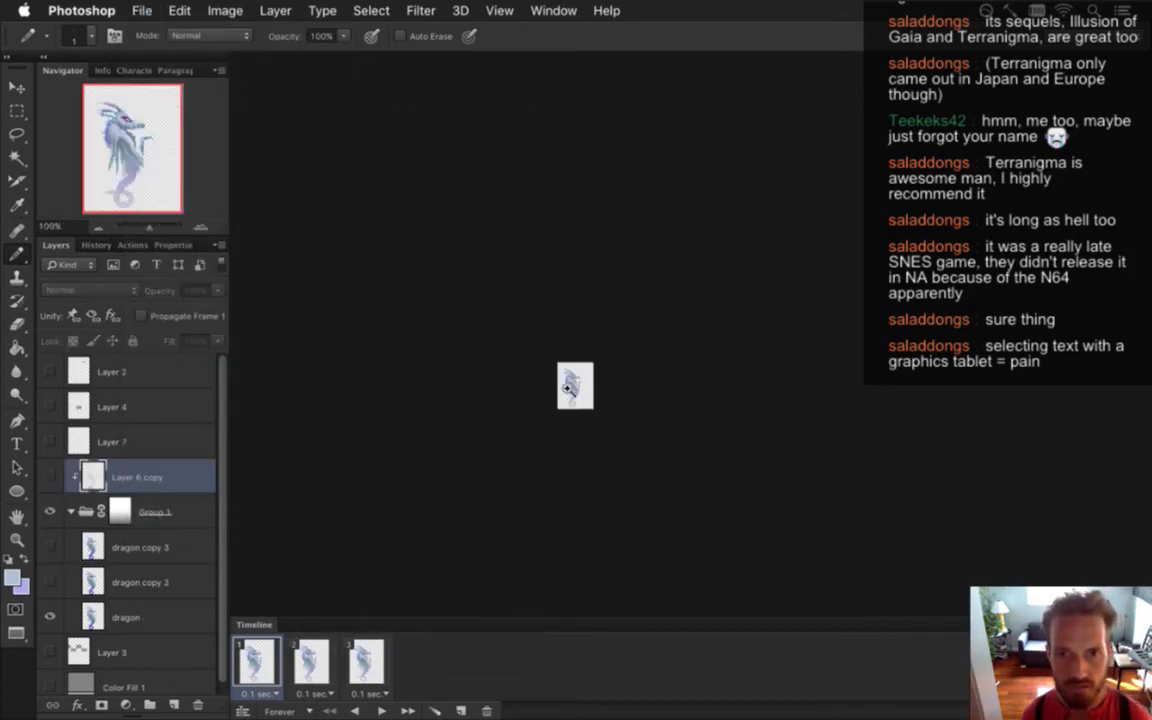
left_click_drag(568, 388, 741, 415)
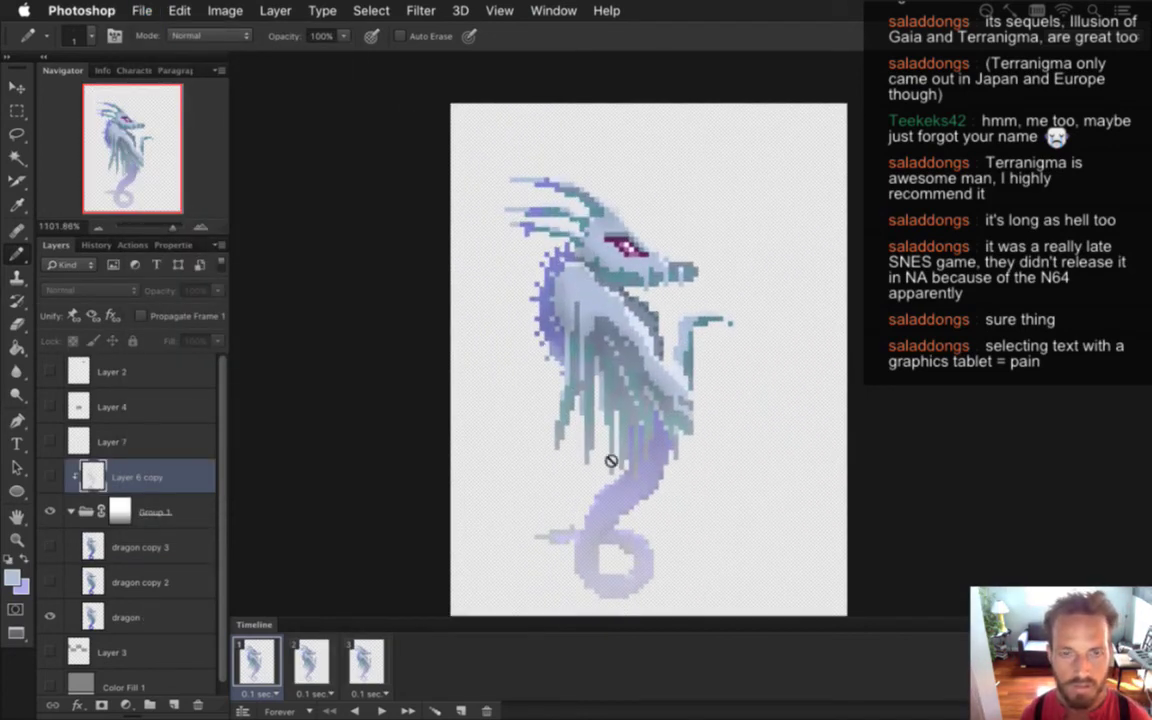
Save the idle dragon document under the name DragonIceAttack.psd in the Foes folder, keeping its layers
left_click(136, 9)
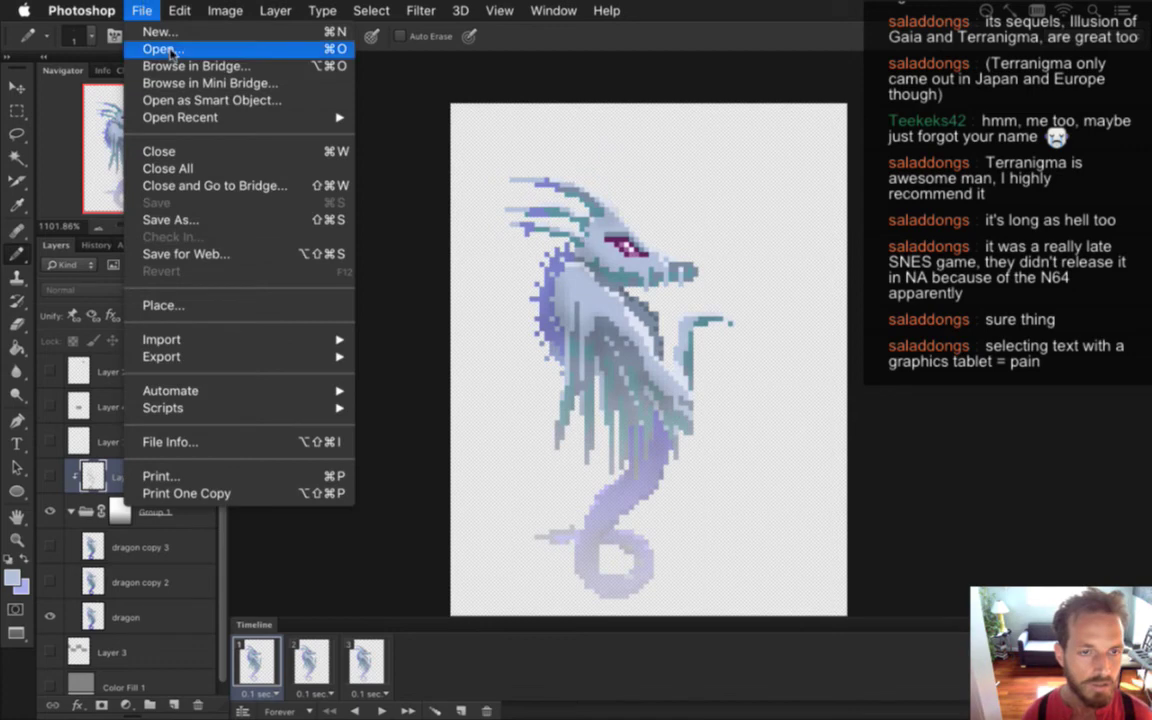
left_click(270, 222)
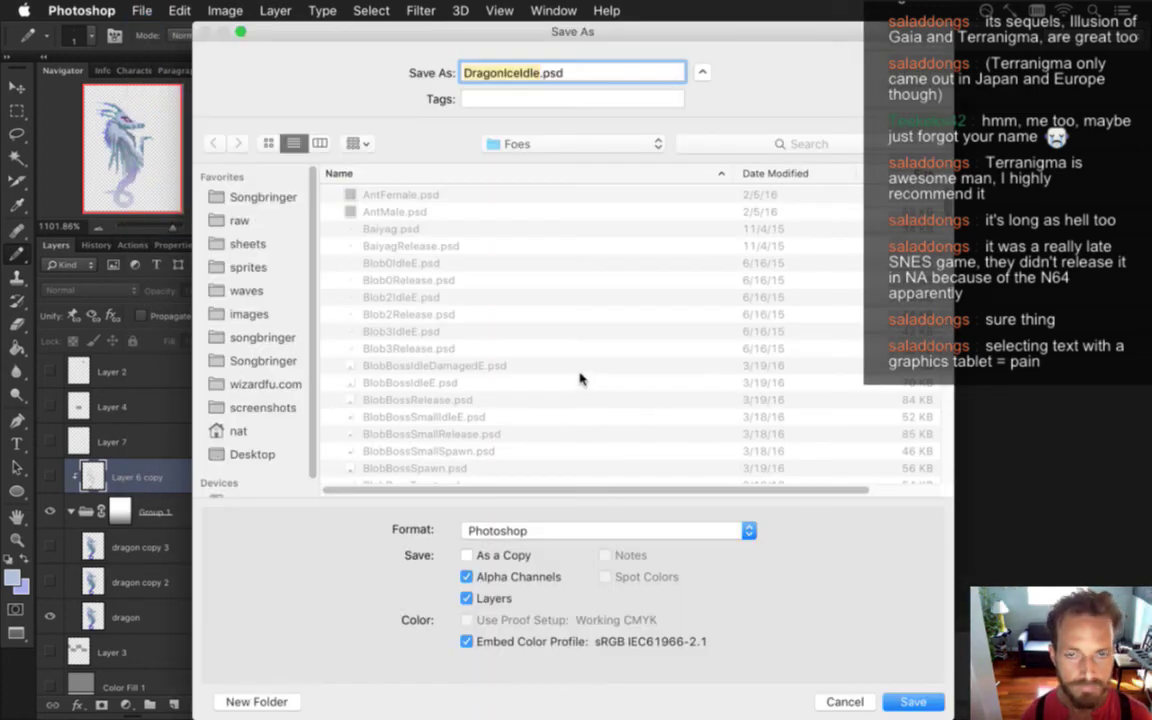
key("Right")
key("BackSpace")
key("BackSpace")
key("BackSpace")
key("BackSpace")
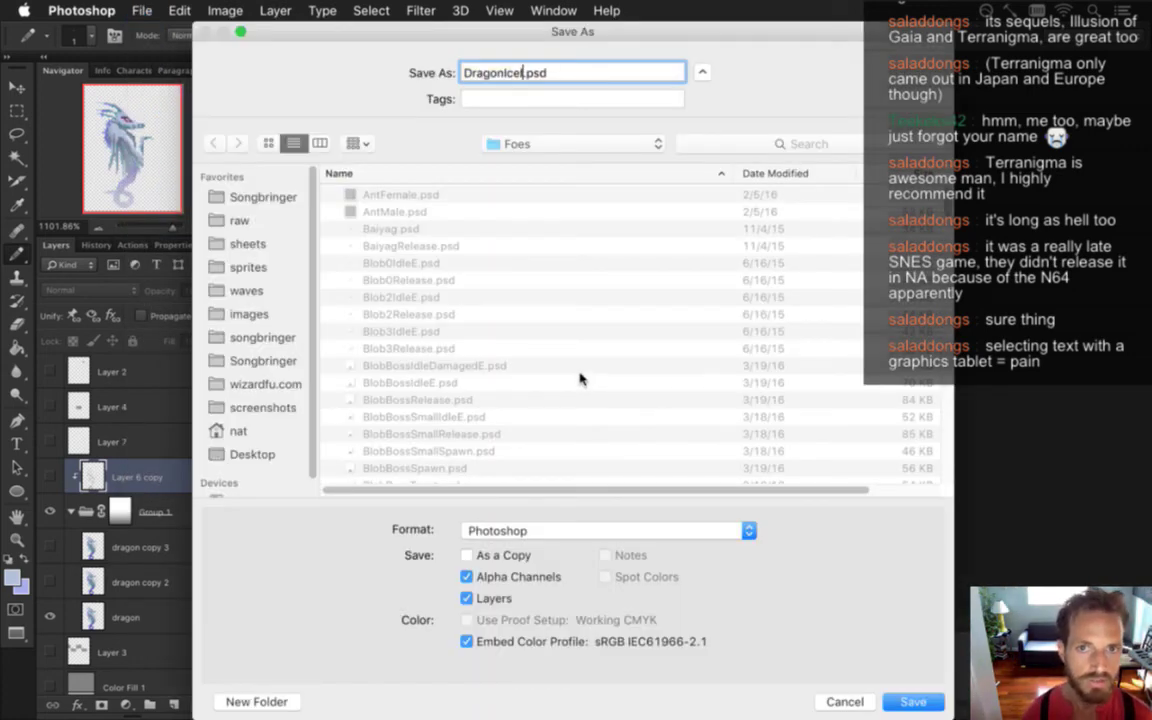
type("Attack")
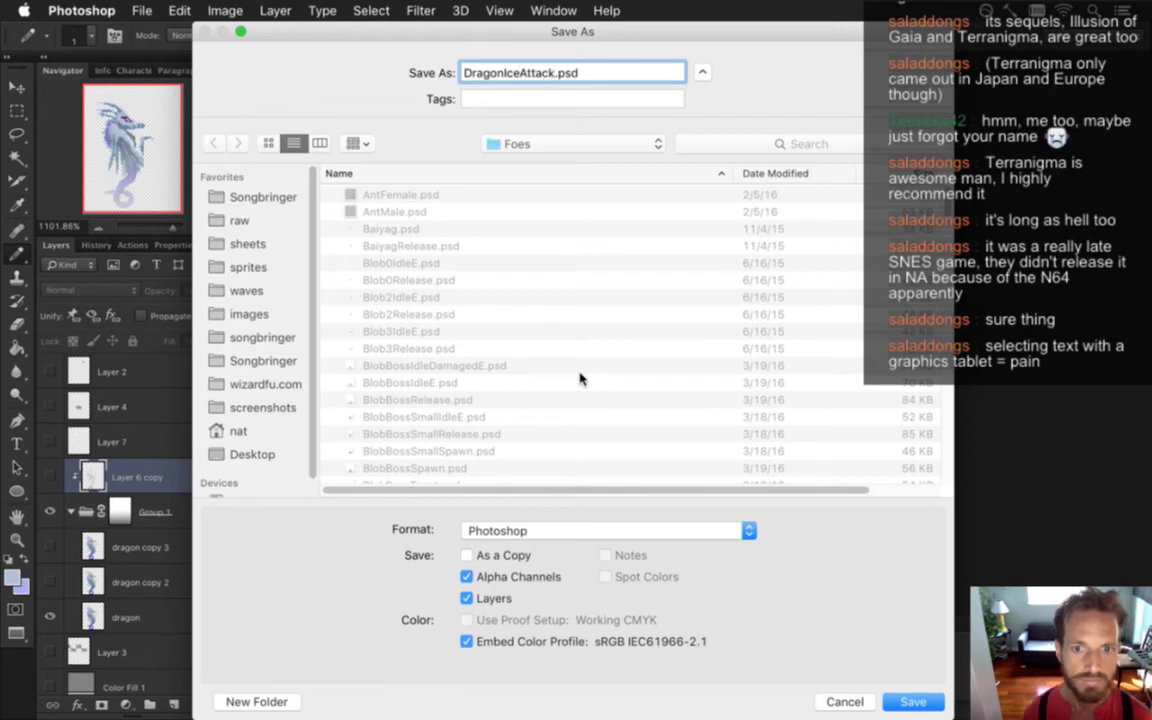
key("Return")
left_click(687, 155)
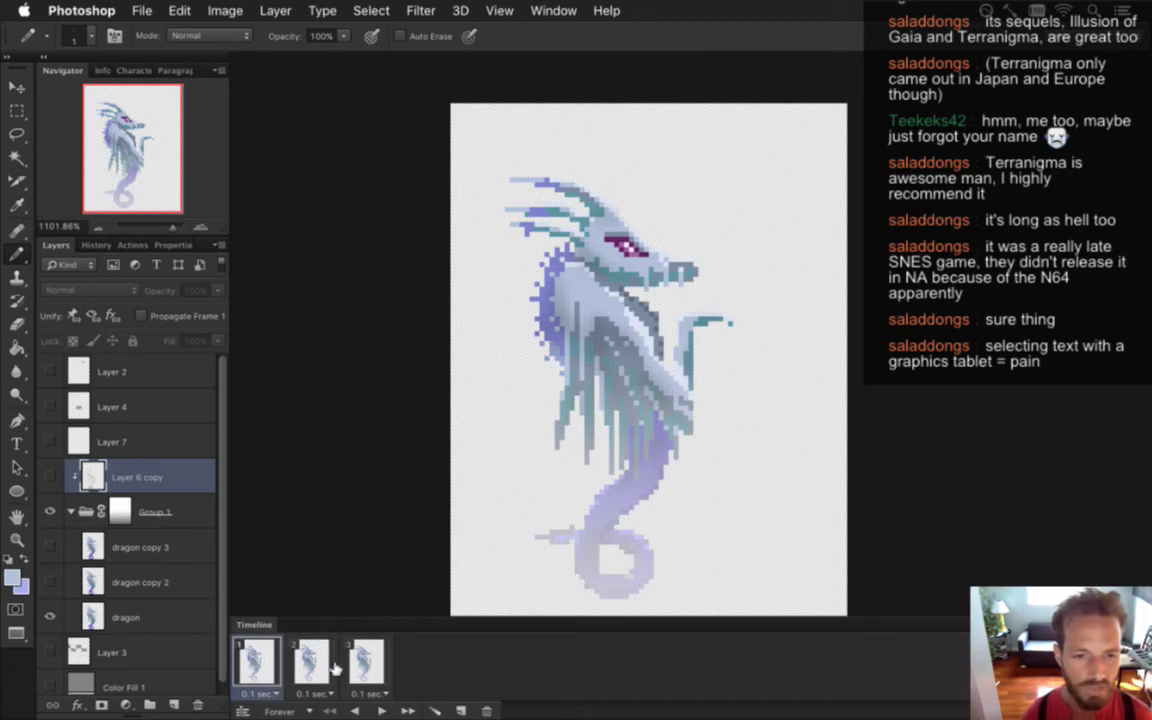
Delete the second and third animation frames and show the gray Color Fill 1 background layer
left_click(306, 660)
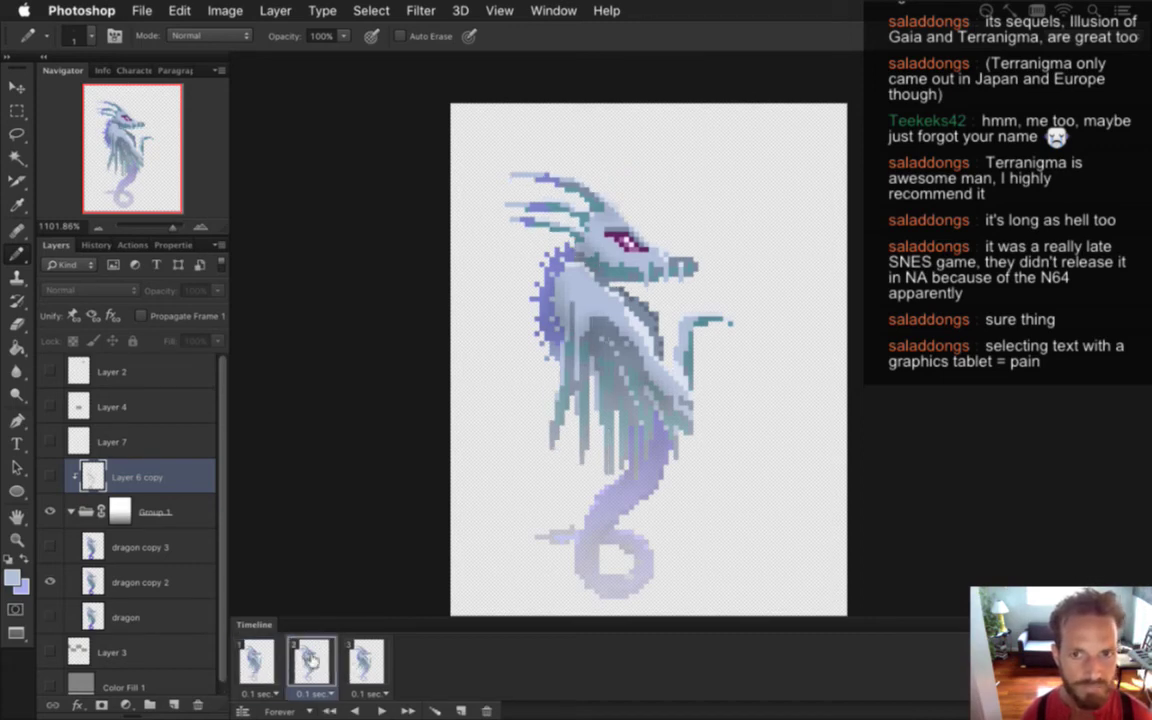
left_click(358, 661)
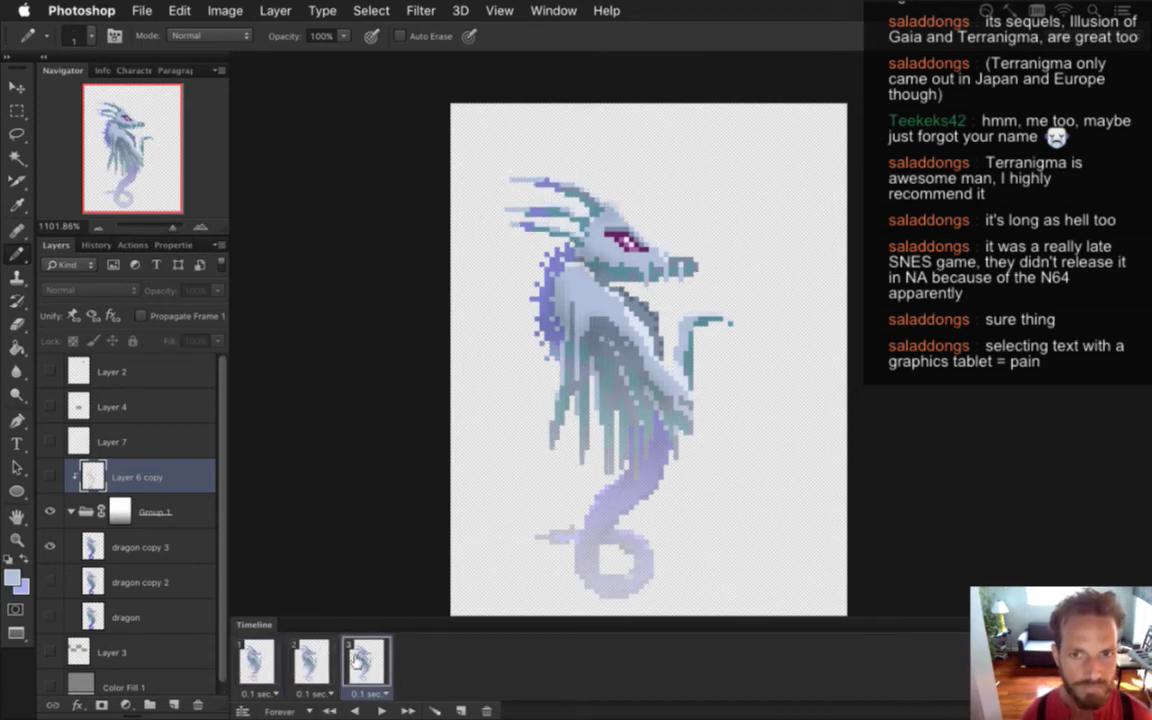
left_click(486, 710)
left_click(486, 710)
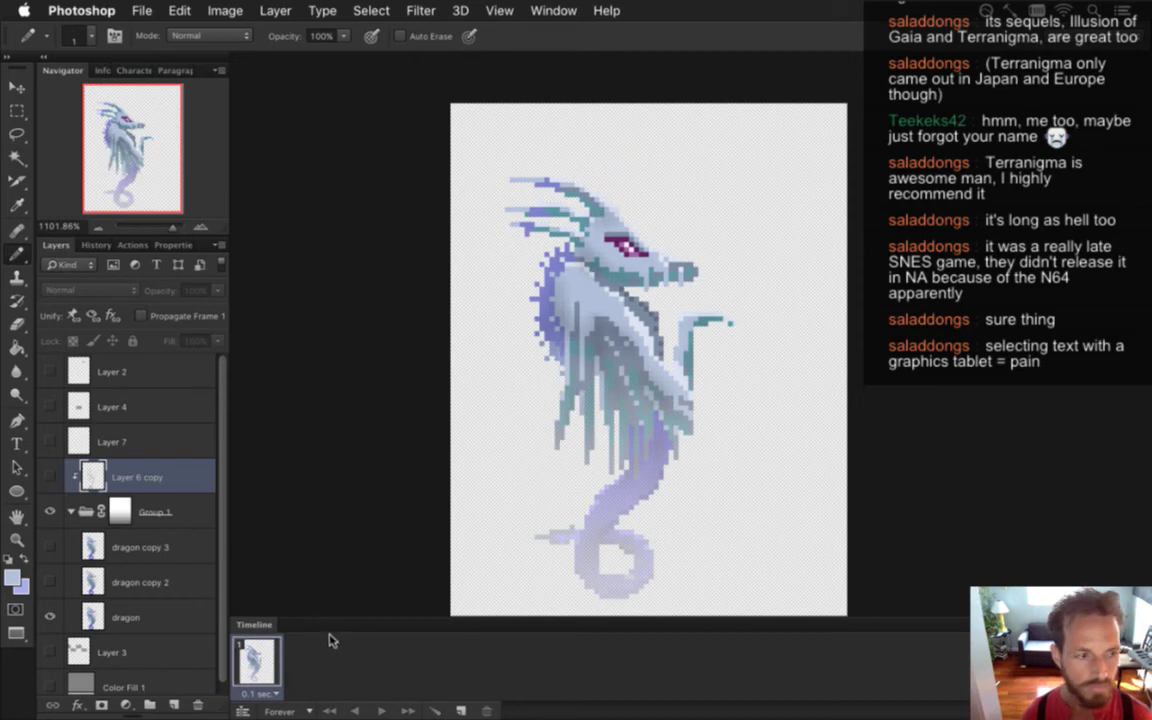
left_click(50, 687)
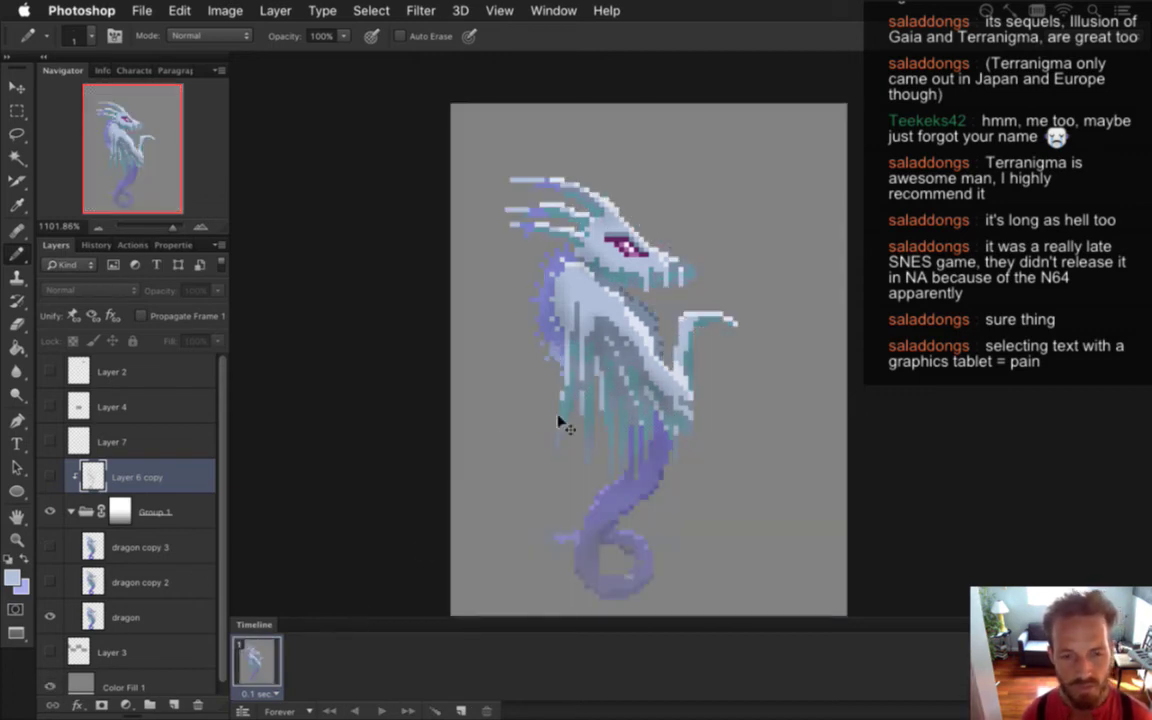
Duplicate the remaining animation frame and delete the "dragon copy 3" and "dragon copy 2" layers
left_click(461, 709)
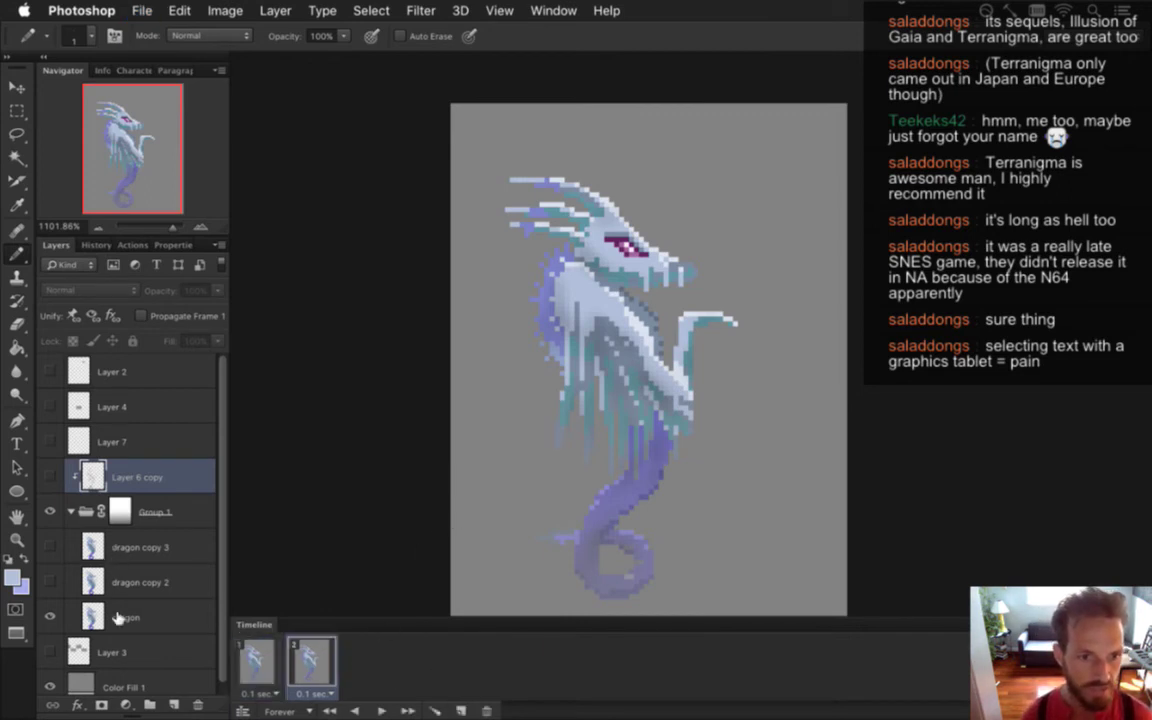
left_click(105, 552)
left_click(200, 703)
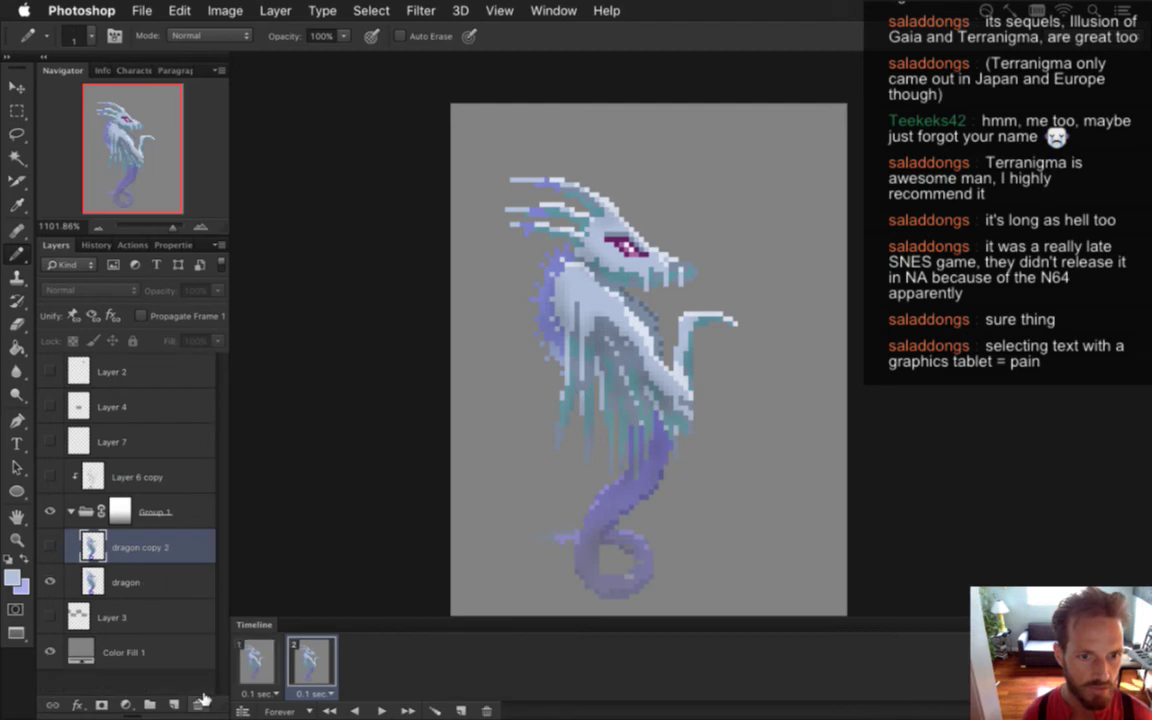
left_click(200, 703)
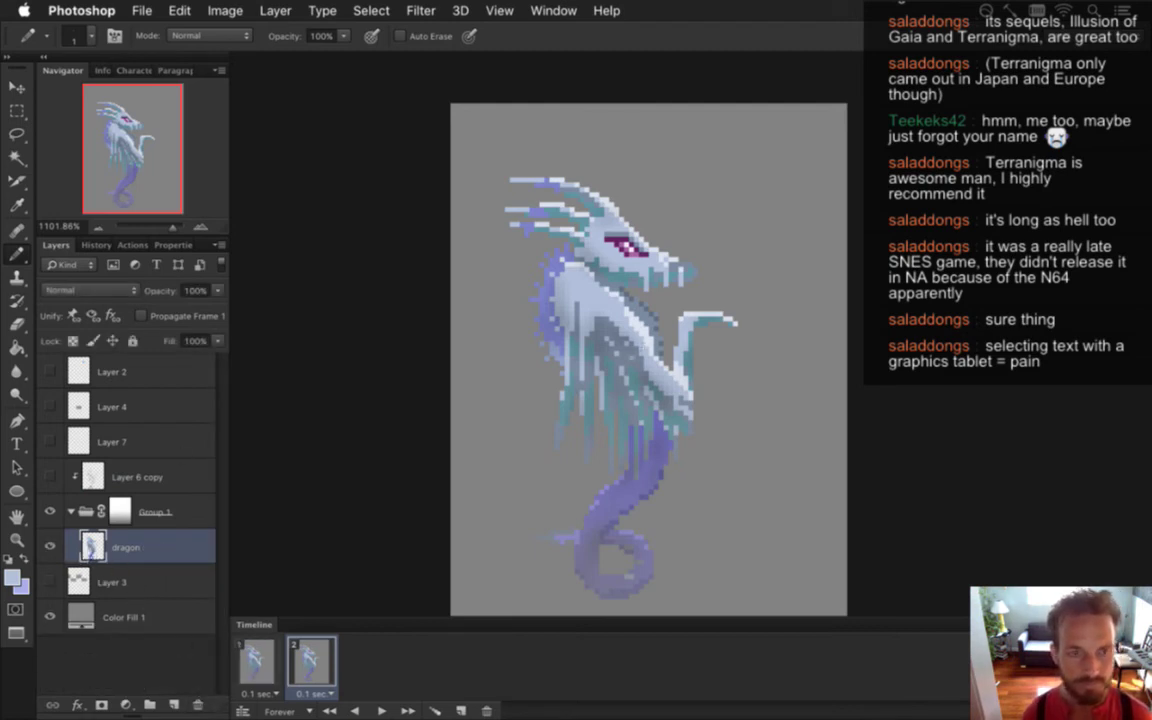
Lasso the dragon's head and horns on the dragon layer, move them straight up off the body, and deselect
key("l")
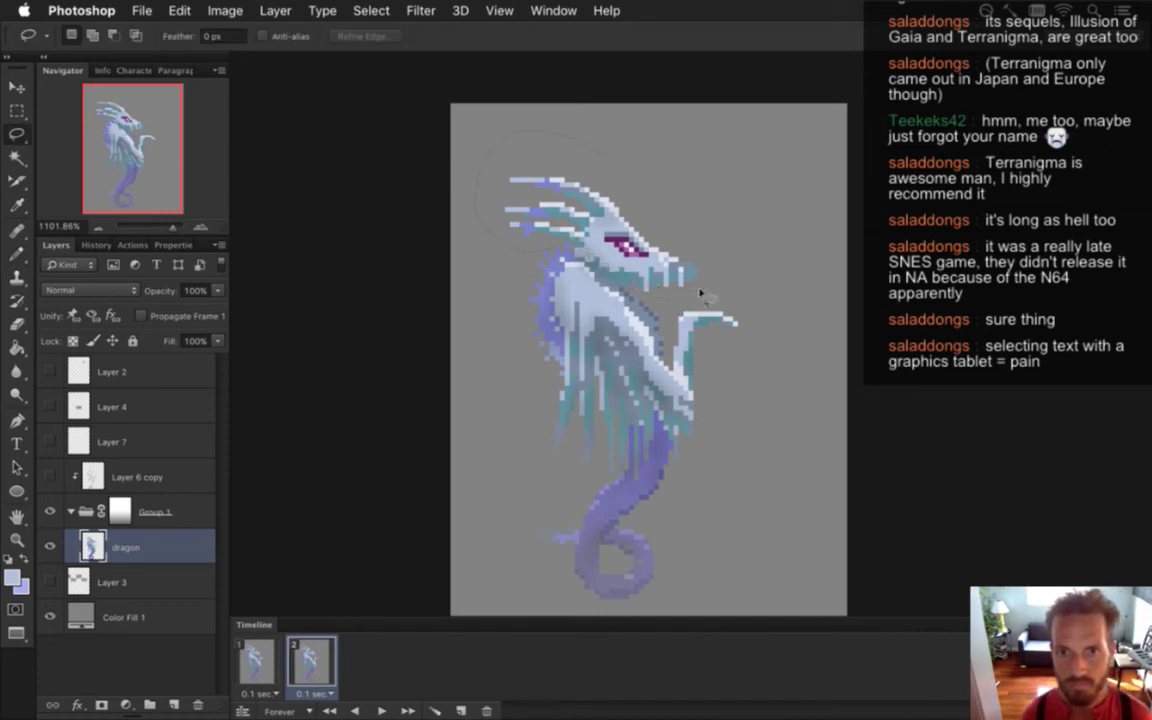
mouse_move(700, 293)
left_mouse_down()
mouse_move(720, 254)
mouse_move(638, 181)
left_mouse_up()
left_click_drag(633, 132, 656, 141)
key("v")
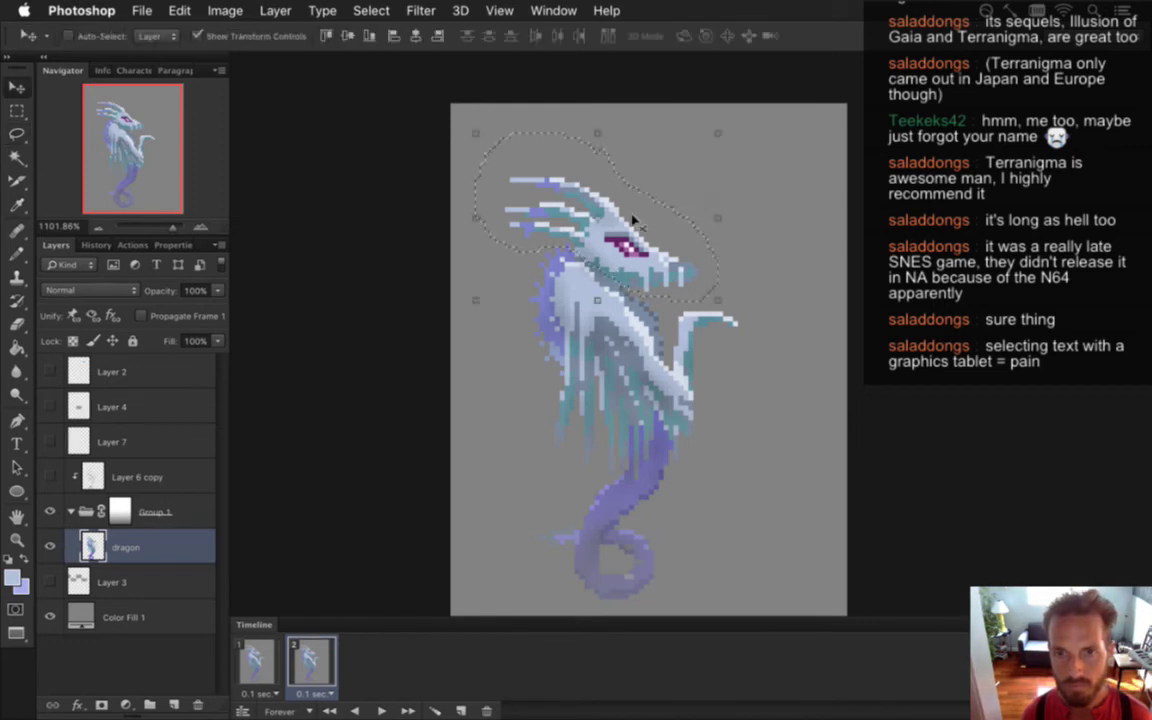
mouse_move(639, 212)
left_mouse_down()
mouse_move(652, 185)
mouse_move(638, 160)
left_mouse_up()
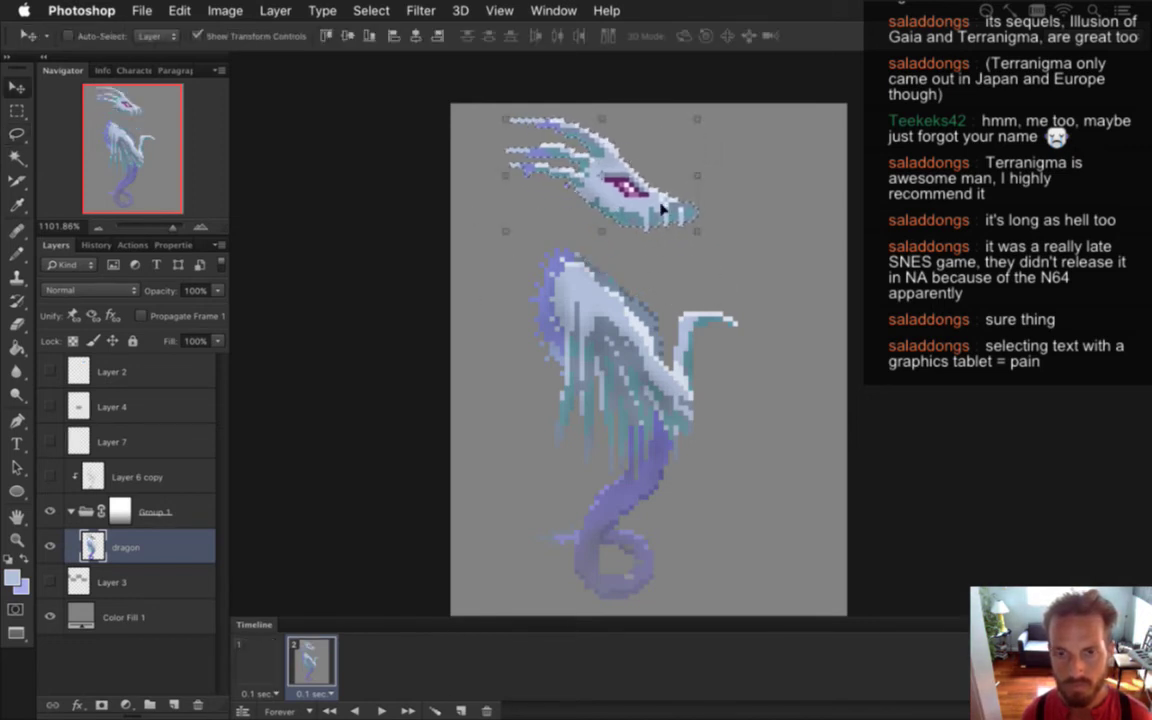
key("m")
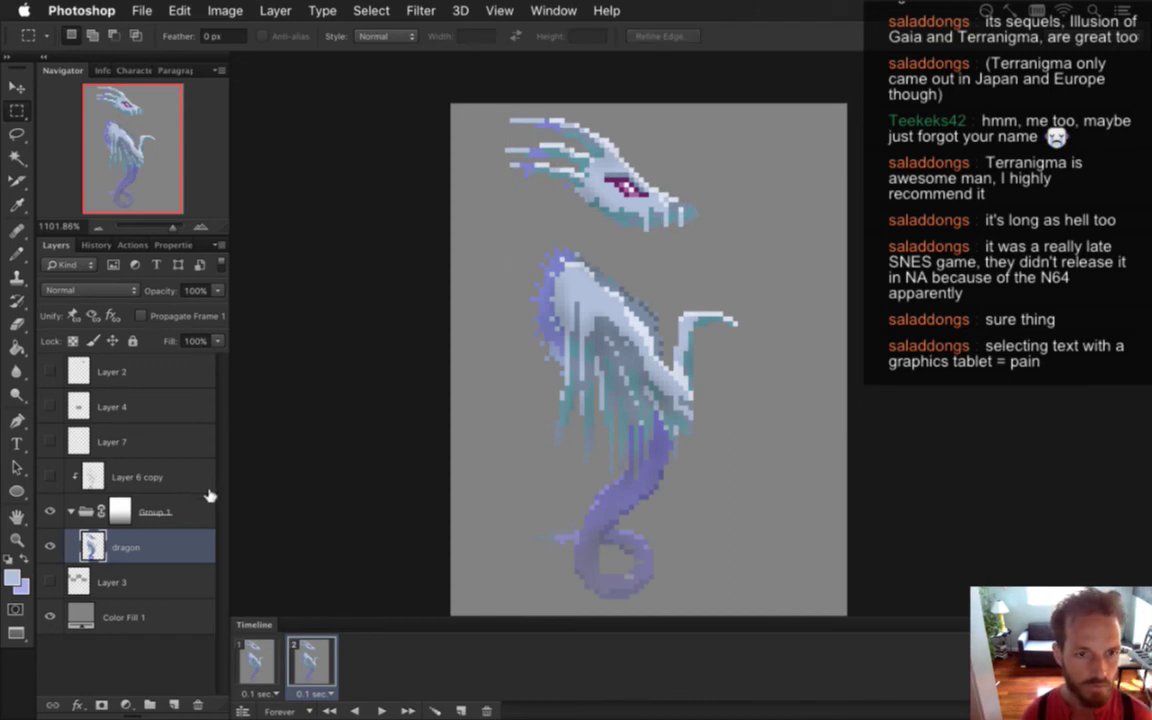
Undo the last head move and duplicate the intact dragon layer, leaving only the copy visible
key("super+z")
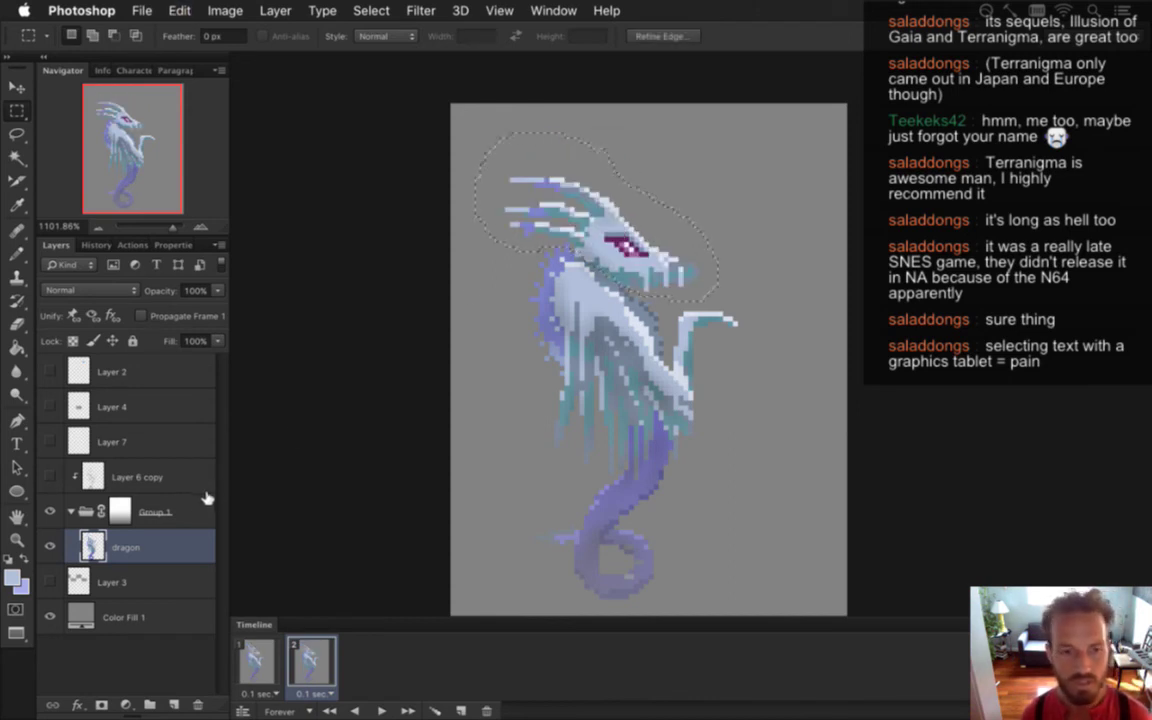
left_click(342, 352)
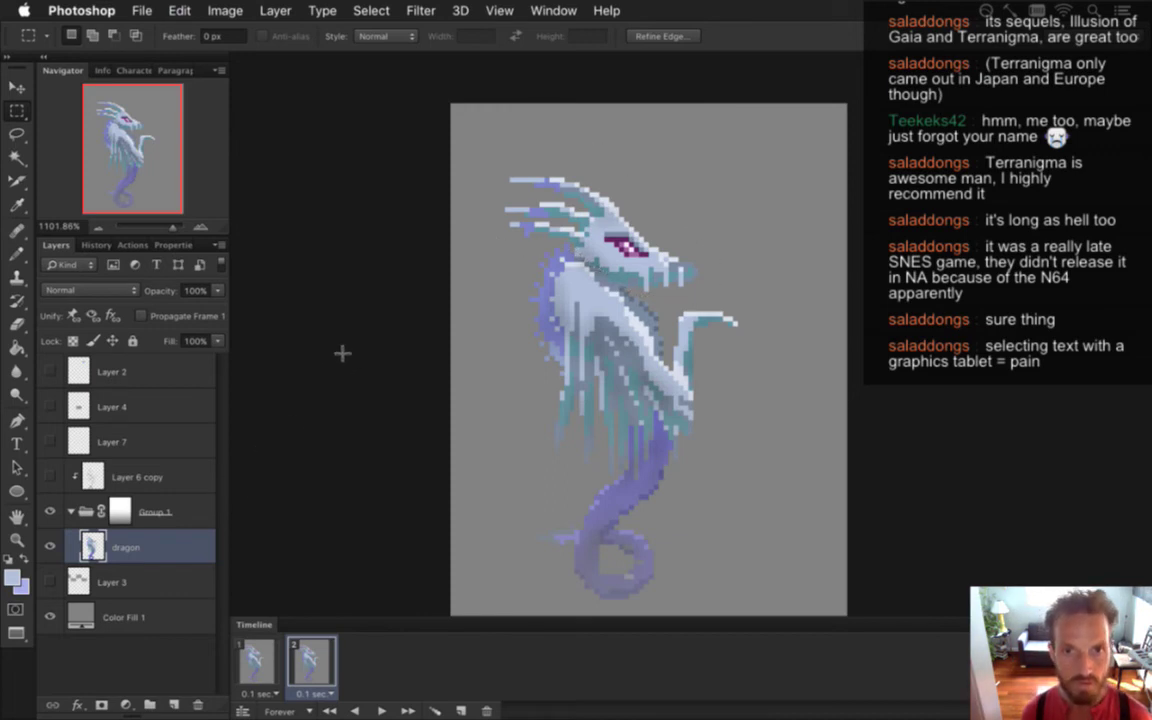
key("super+j")
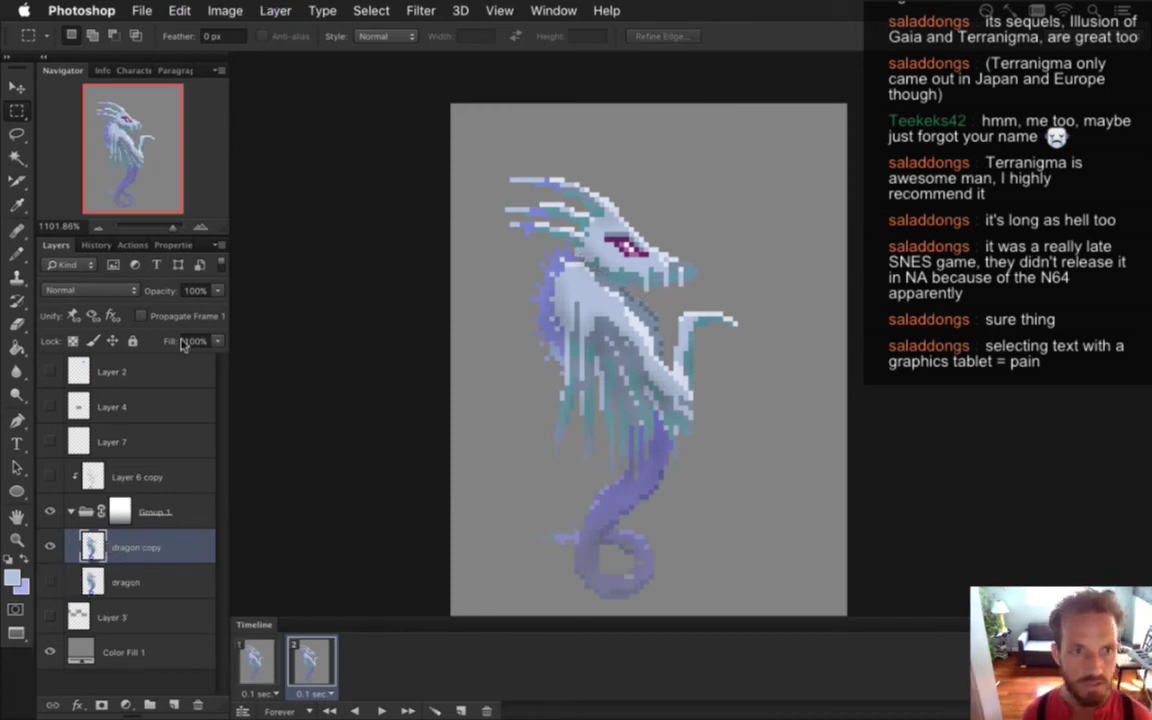
Lasso the dragon's head and horns on the "dragon copy" layer, move them straight up off the body, and deselect
left_click(17, 133)
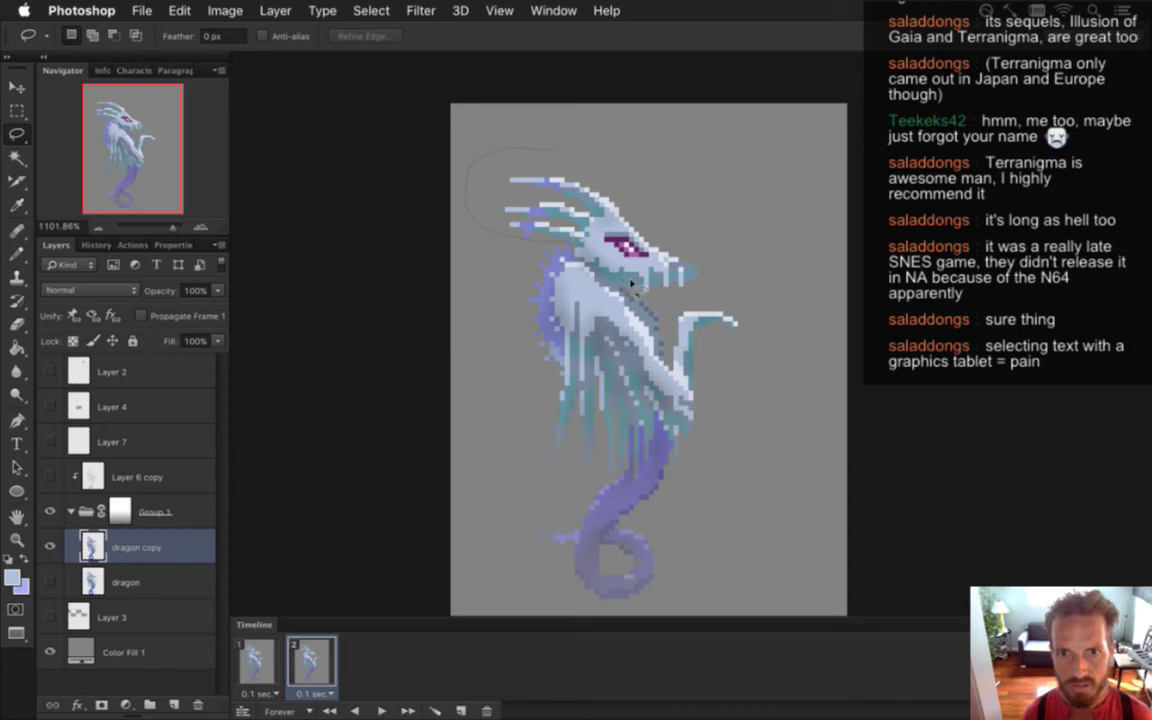
left_click_drag(643, 192, 495, 122)
key("v")
left_click_drag(605, 215, 608, 173)
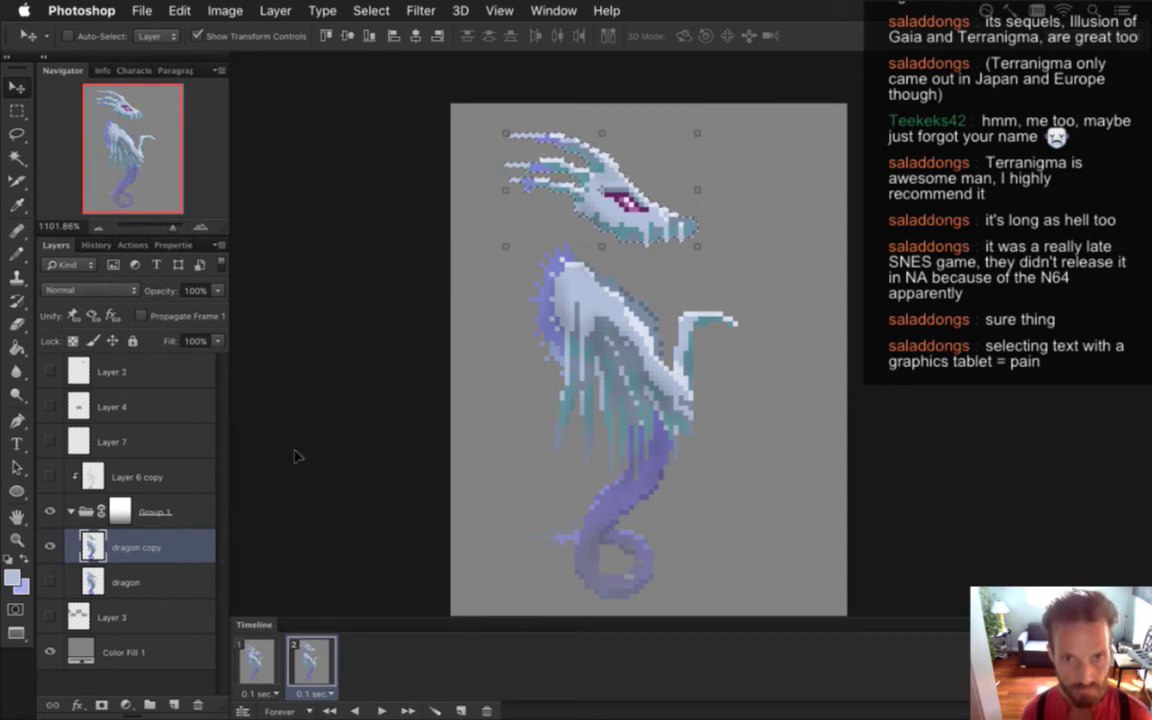
key("m")
key("ctrl+d")
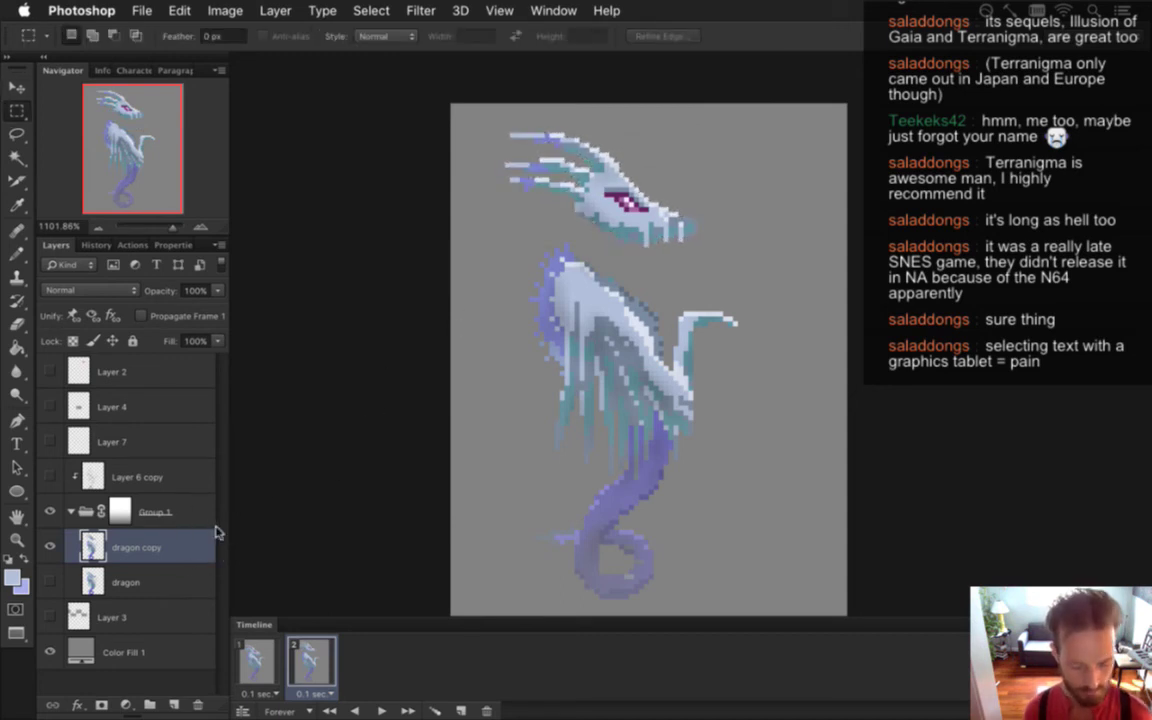
Duplicate the "dragon copy" layer, place the duplicate directly below it, and hide "dragon copy"
key("super+j")
left_click_drag(93, 547, 95, 598)
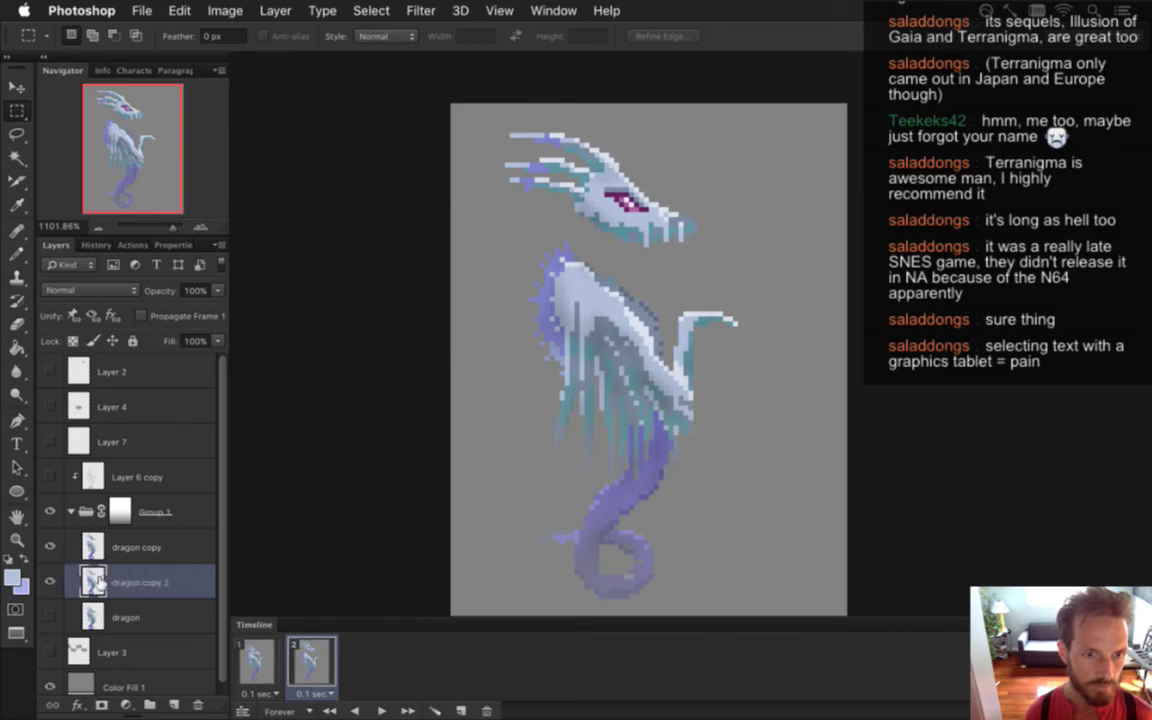
left_click(50, 547)
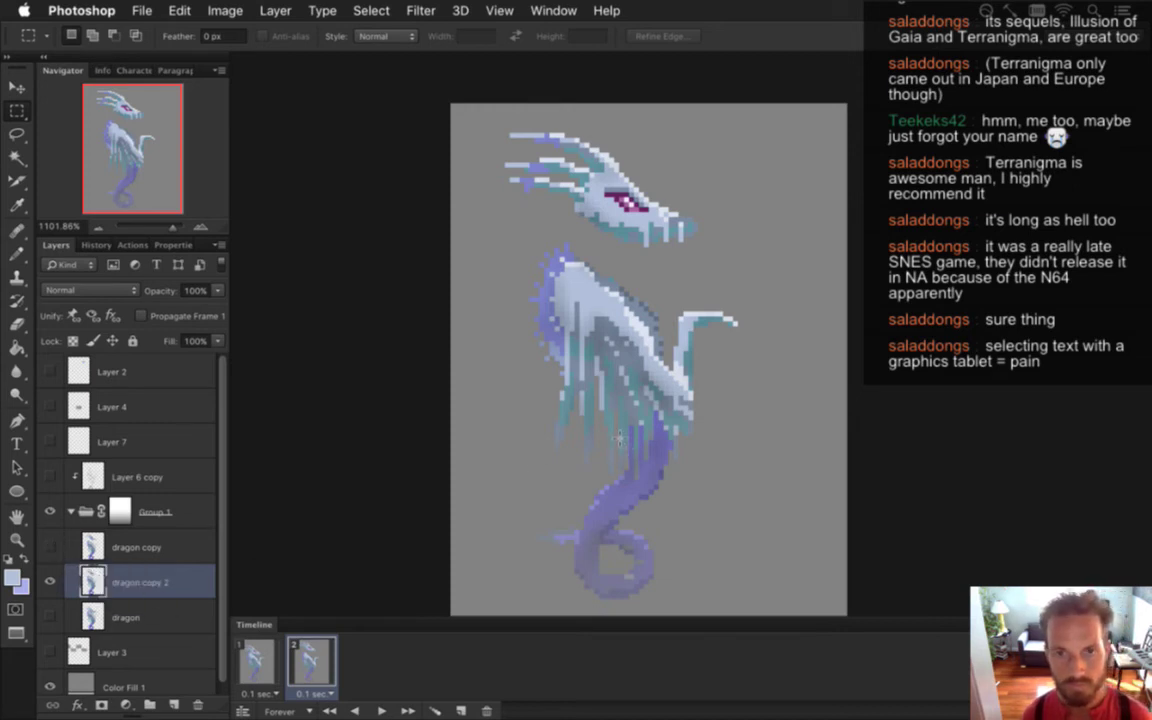
Select the head and horns on "dragon copy 2", excluding the body's spikes, and rotate them 137.68° so the snout faces left
left_click_drag(476, 118, 713, 256)
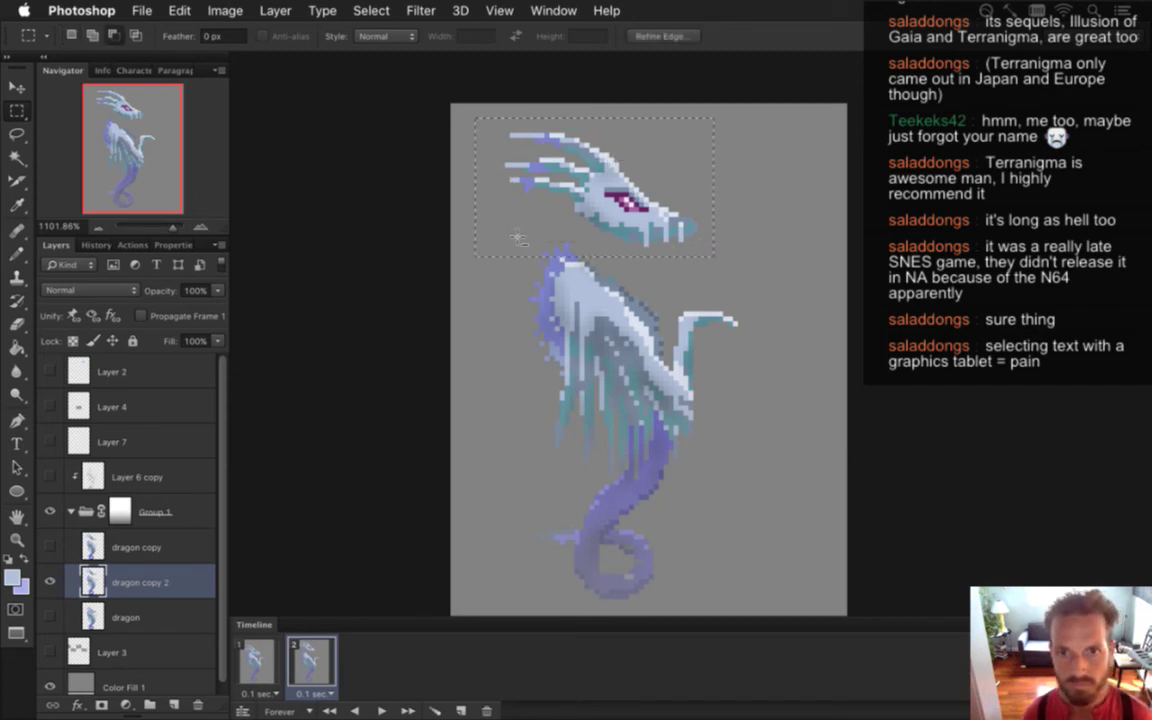
key("v")
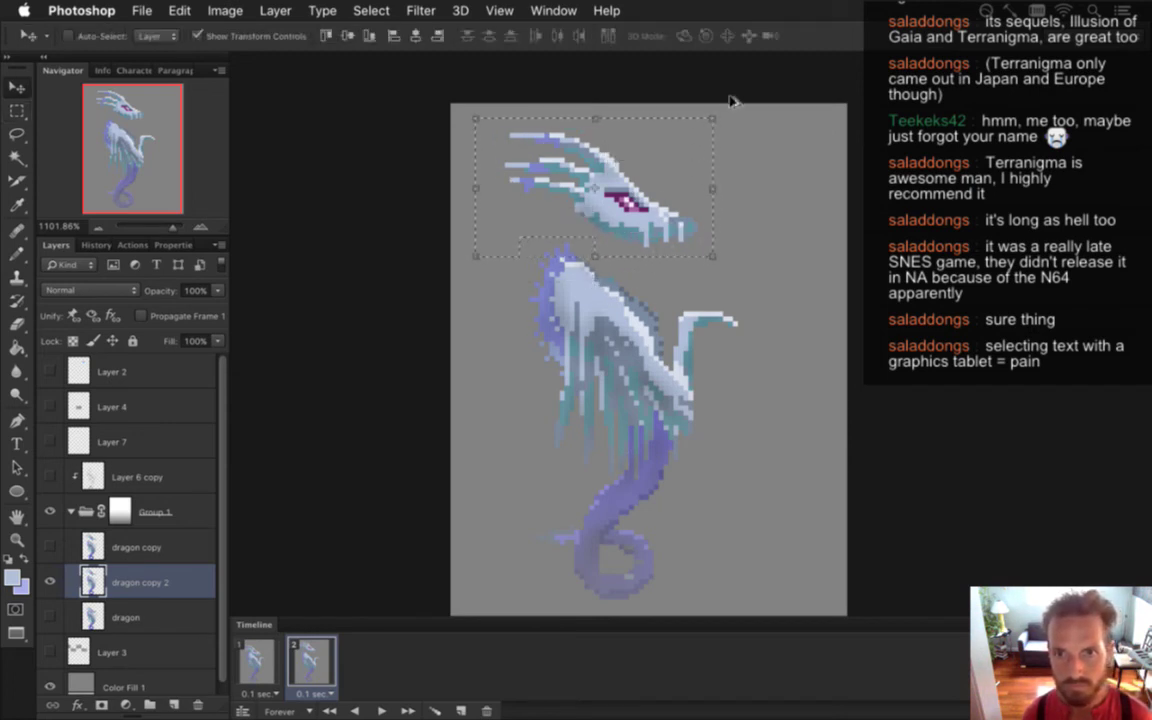
left_click_drag(727, 103, 606, 355)
left_click_drag(562, 198, 656, 232)
left_click_drag(766, 219, 698, 254)
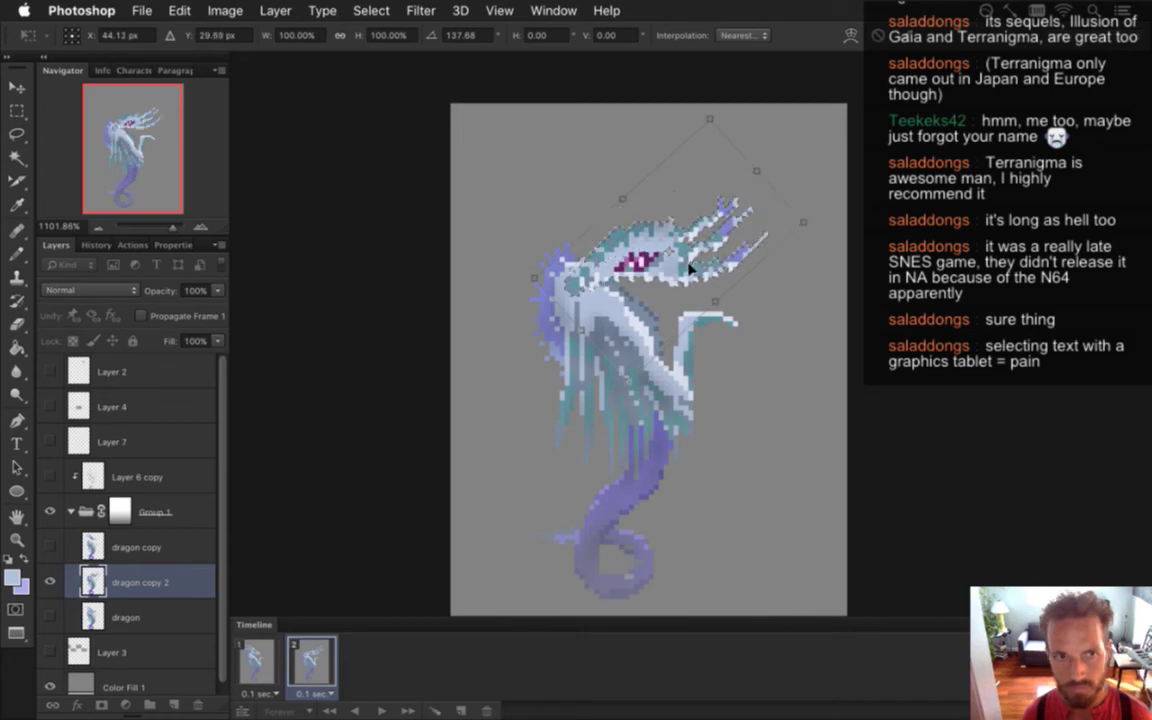
Shift the rotated head up and right of the body to X 58.12 px, Y 20.69 px, apply the transform, and deselect
key("Left")
key("Up")
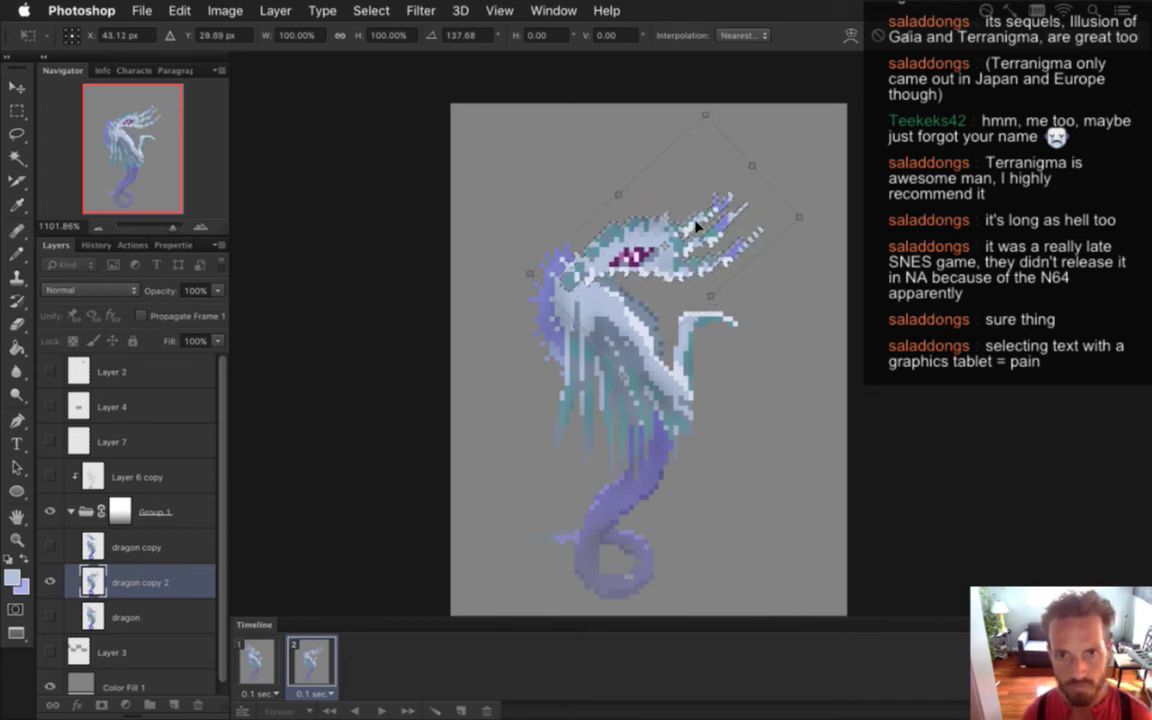
key("Right")
key("Right")
key("Right")
key("Down")
key("Down")
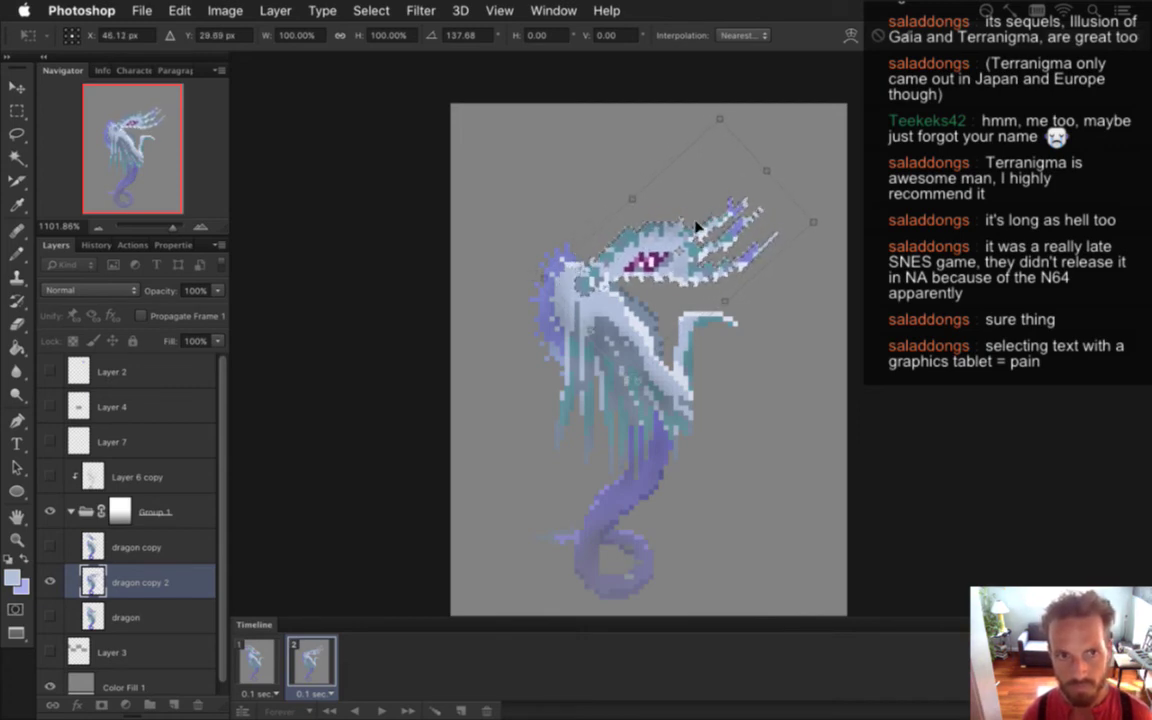
key("Right")
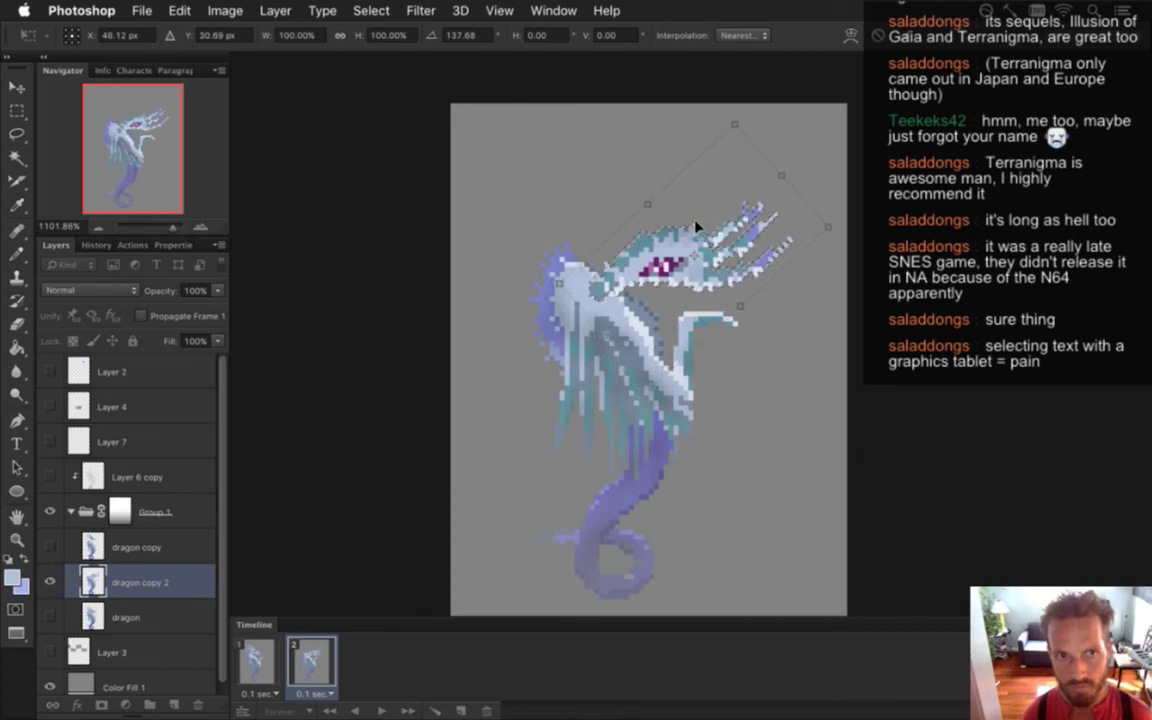
key("Up")
key("Right")
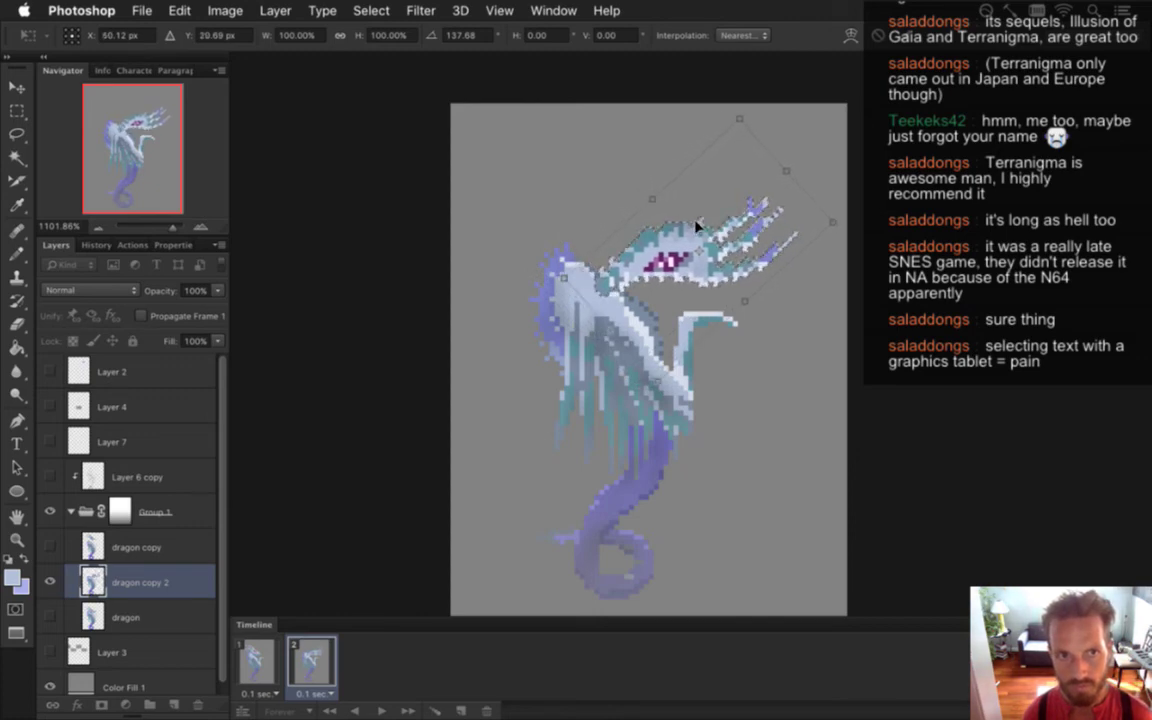
key("Left")
key("Left")
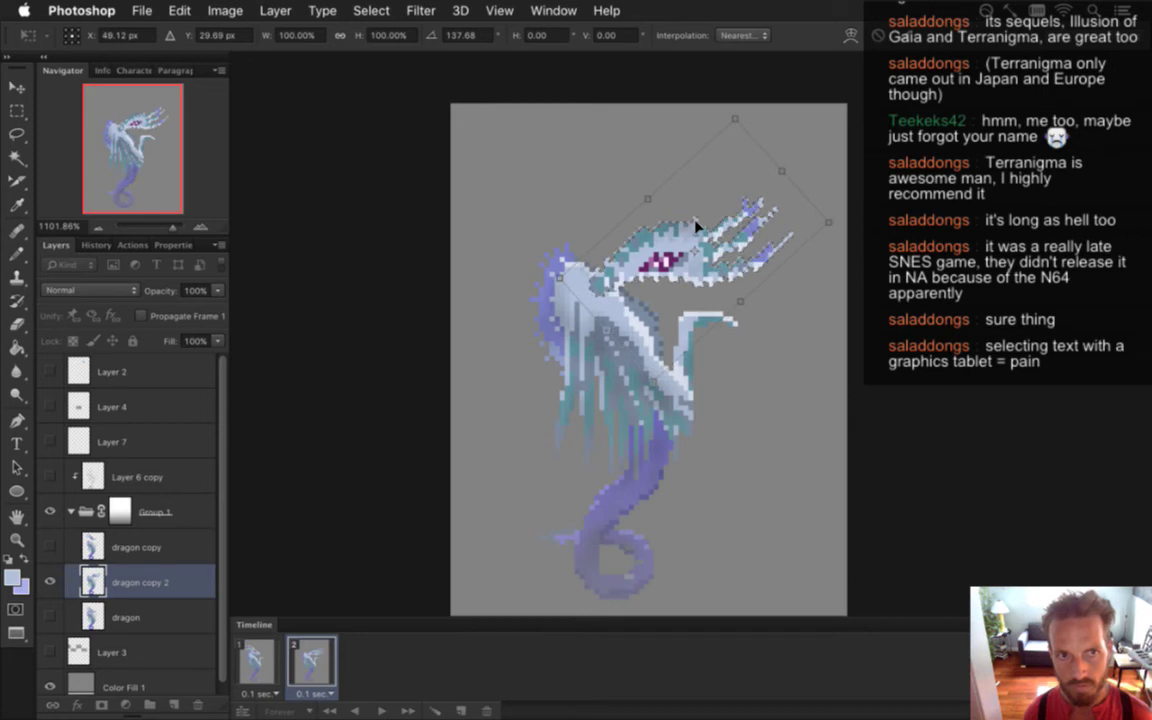
key("Up")
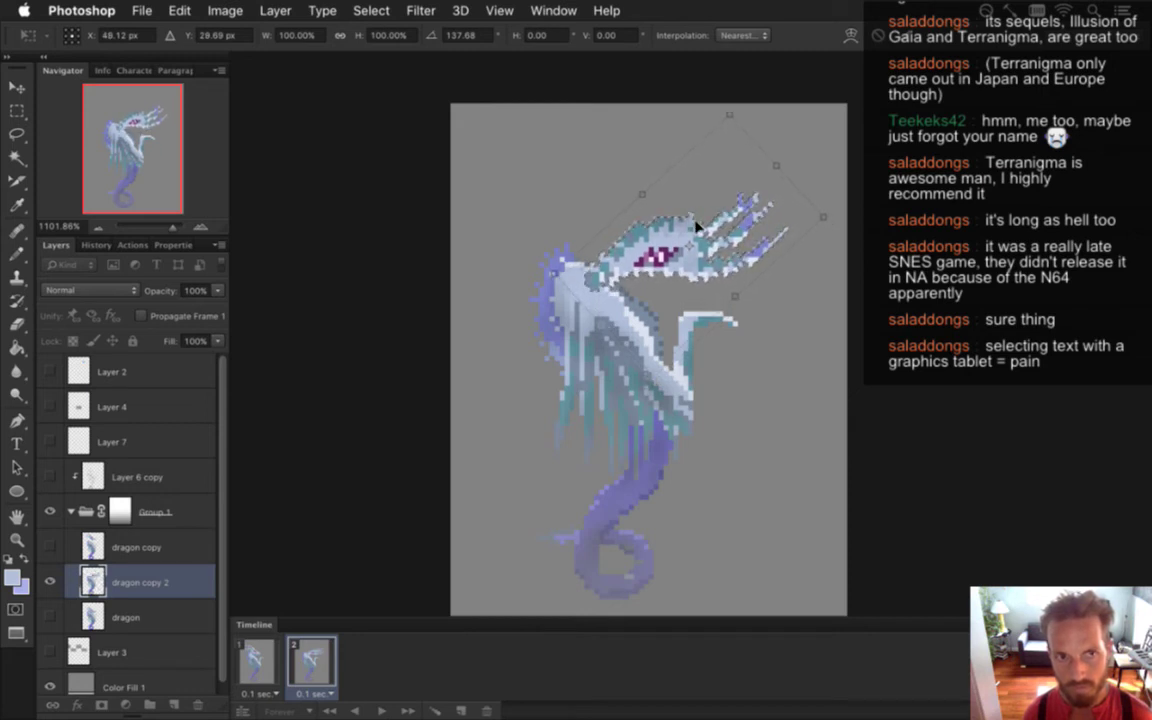
key("Right")
key("Right")
key("Right")
key("Right")
key("Right")
key("Up")
key("Up")
key("Up")
key("Up")
key("Up")
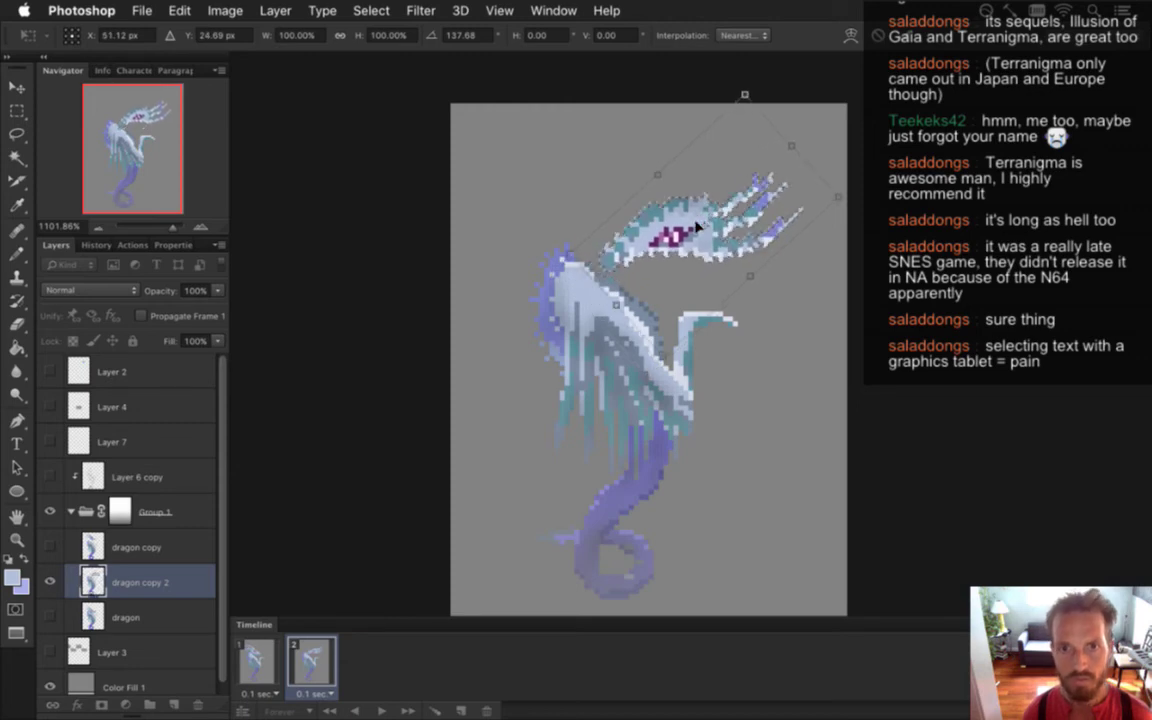
key("Up")
key("Up")
key("Up")
key("Right")
key("Right")
key("Right")
key("Right")
key("Right")
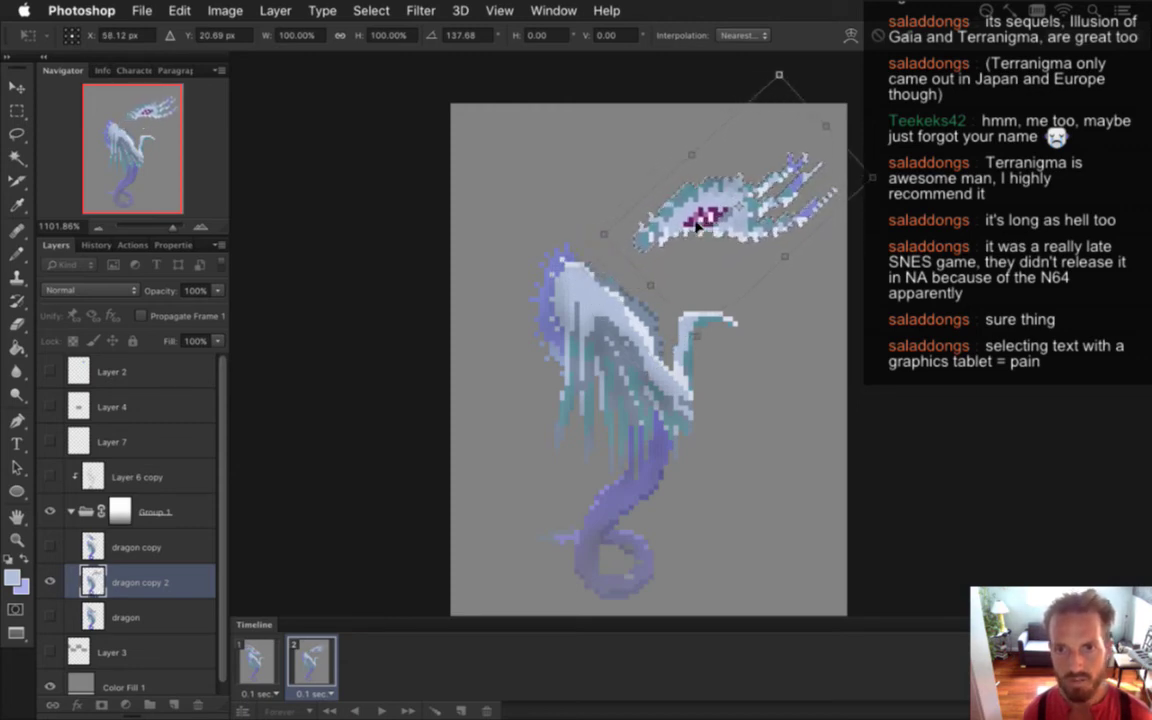
key("Return")
key("m")
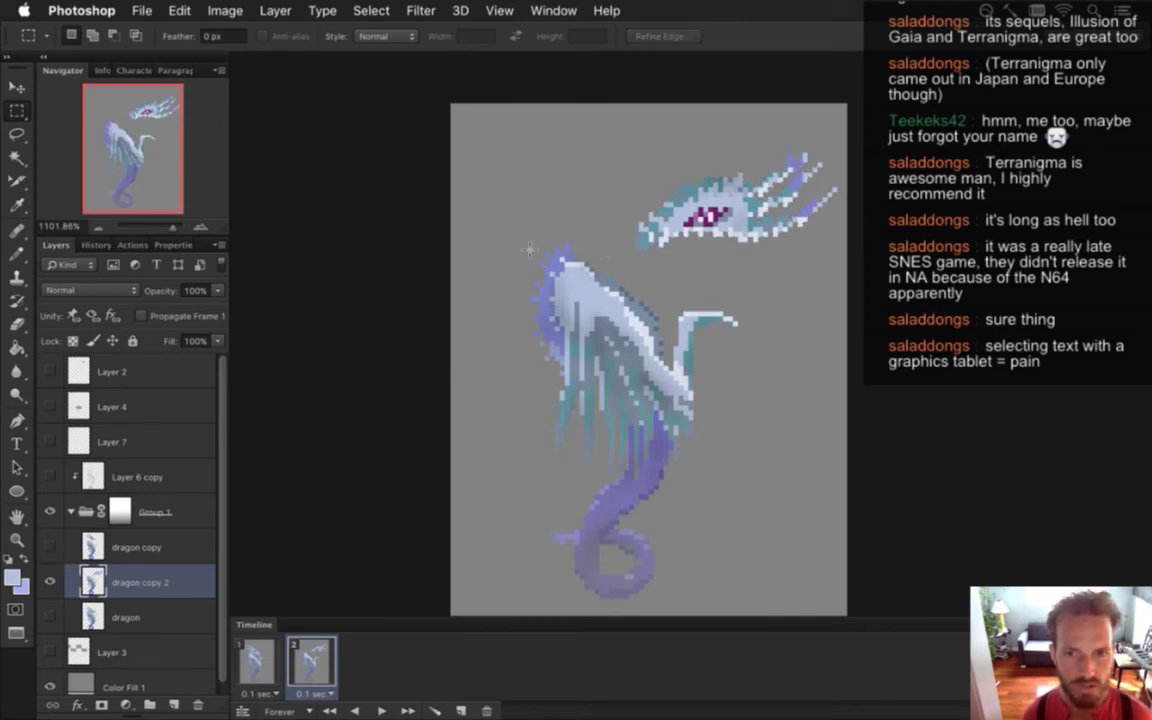
Try rotating the dragon's spiked upper back by 21.75° and nudging it against the body, and undo the attempt
left_click_drag(529, 249, 600, 336)
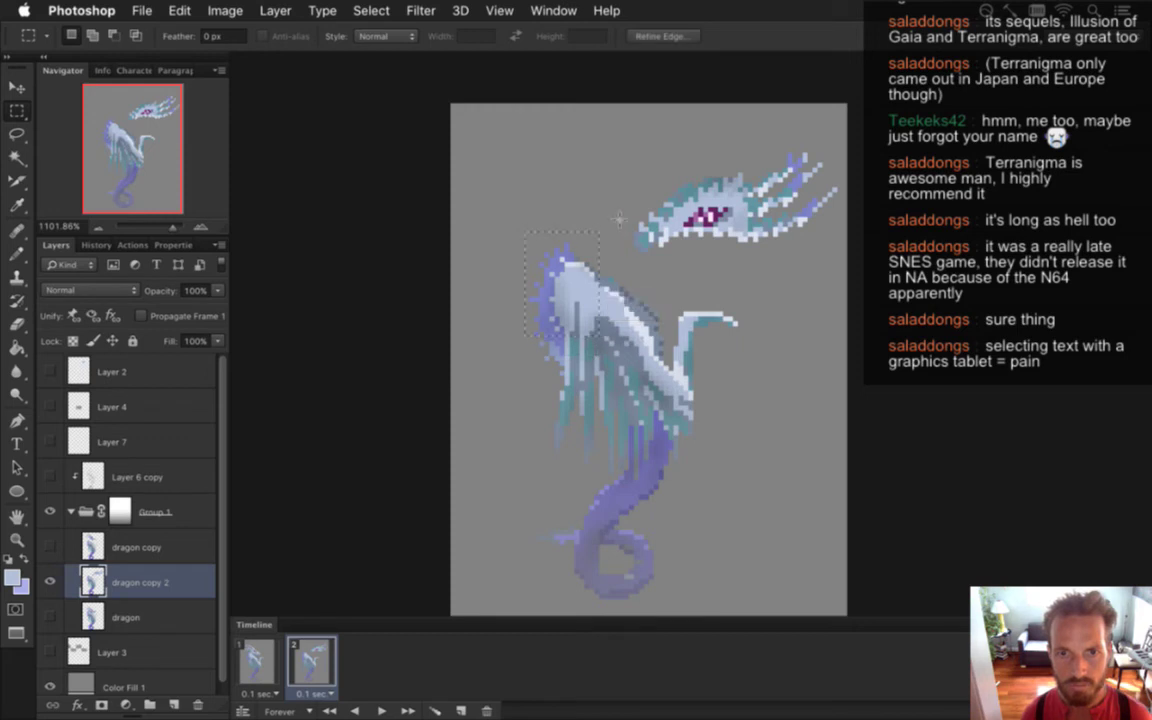
key("v")
left_click_drag(614, 218, 642, 236)
left_click_drag(586, 290, 588, 272)
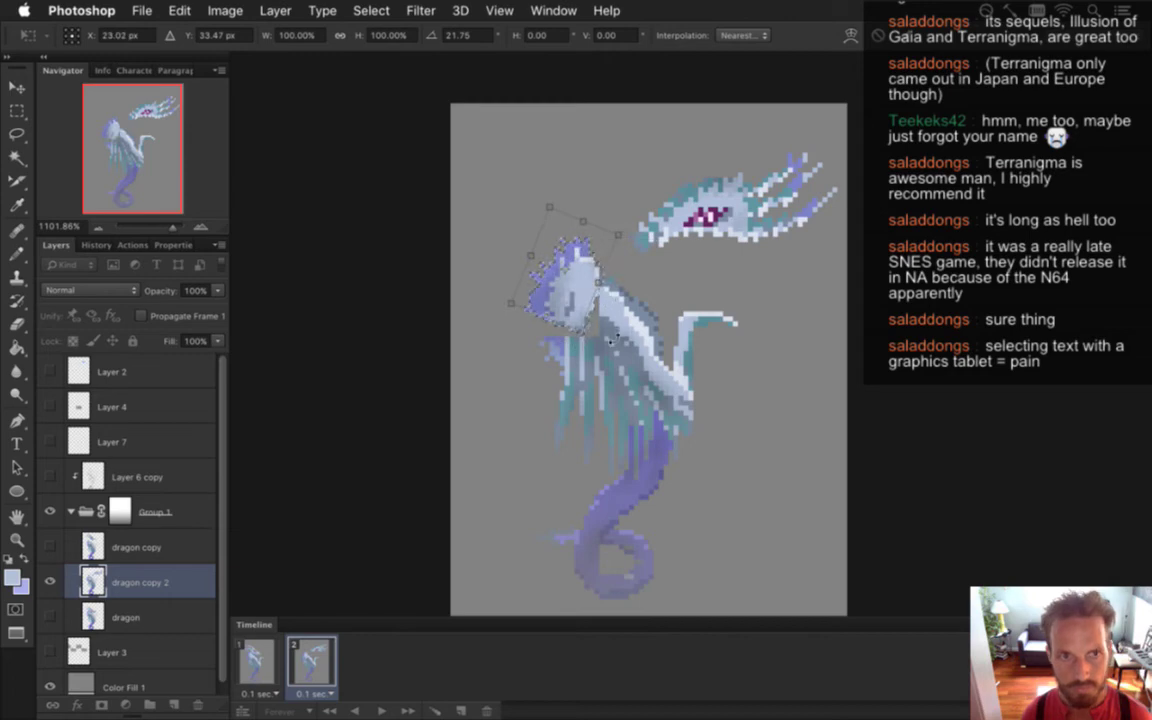
key("Down")
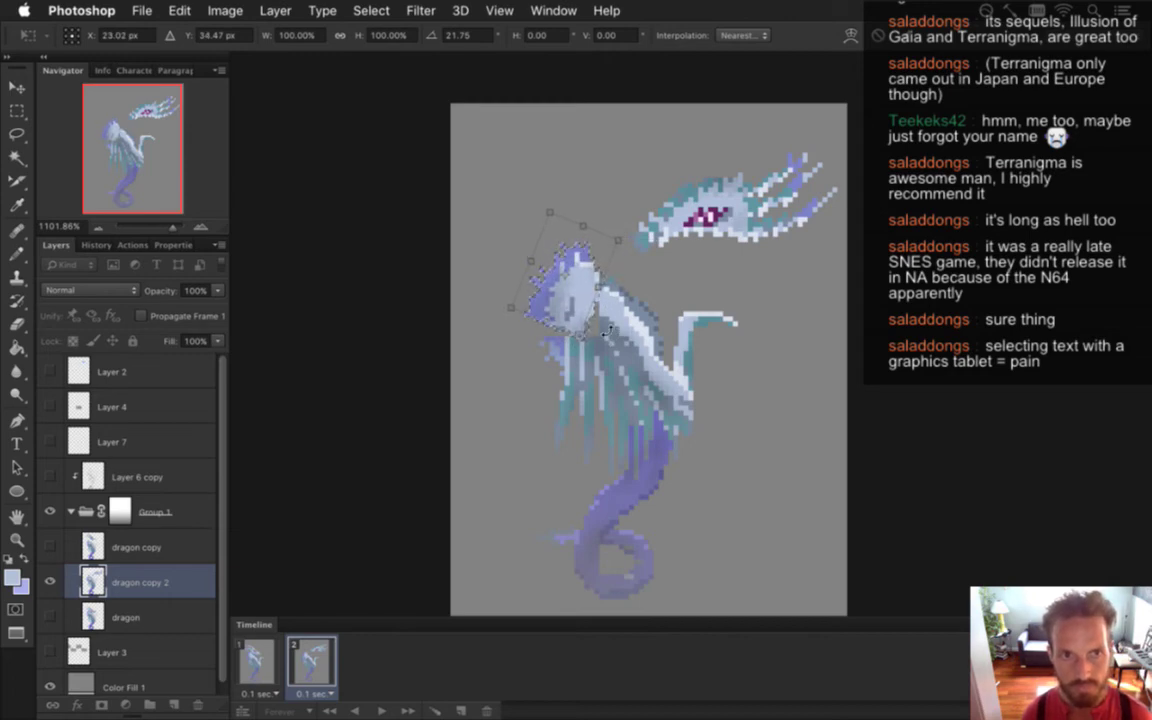
key("Up")
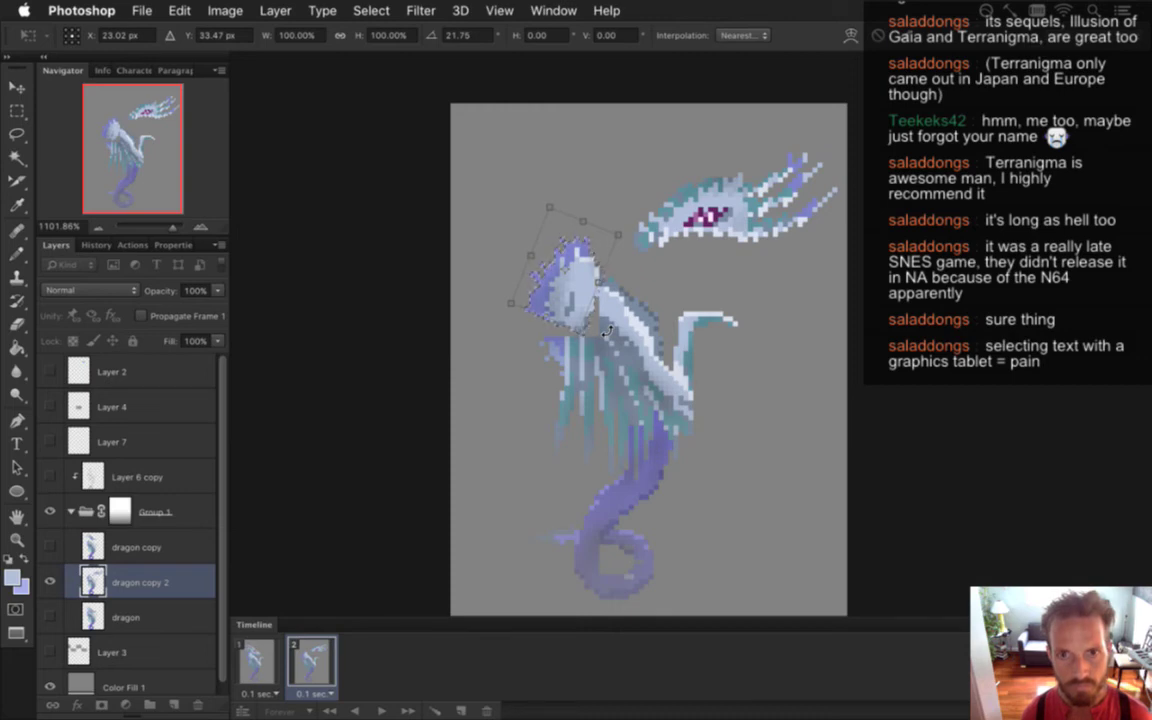
key("Right")
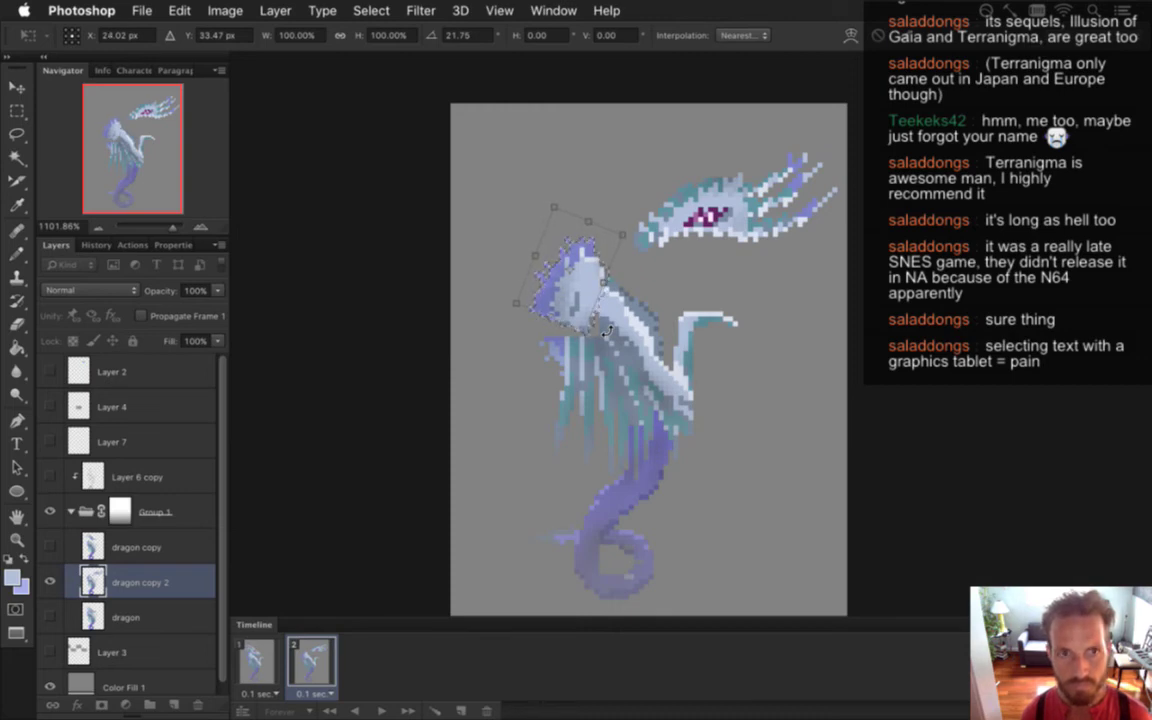
key("Return")
key("m")
key("super+d")
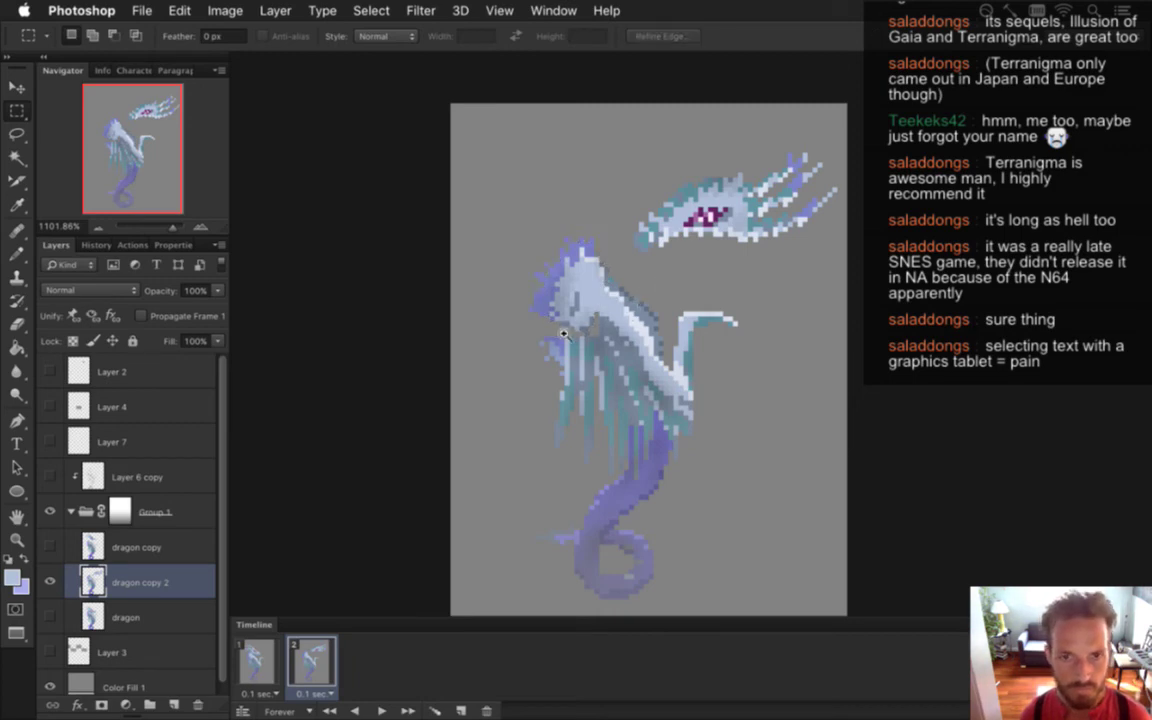
scroll(563, 334, "up", 3)
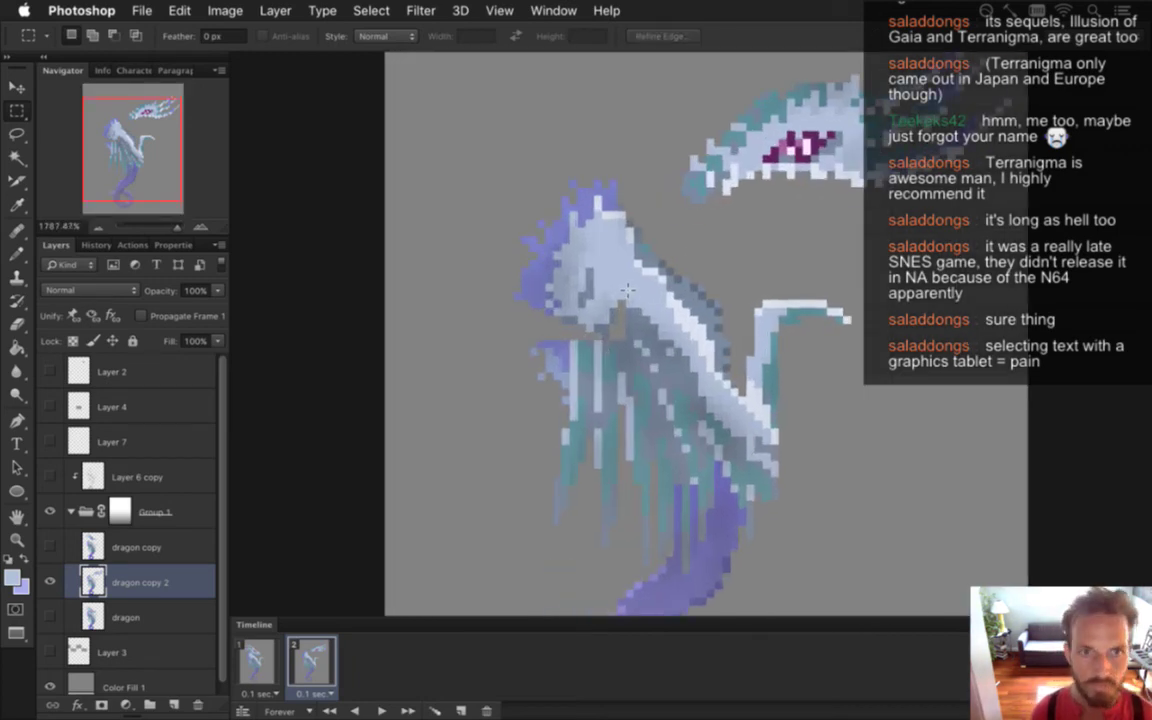
left_click_drag(647, 376, 620, 367)
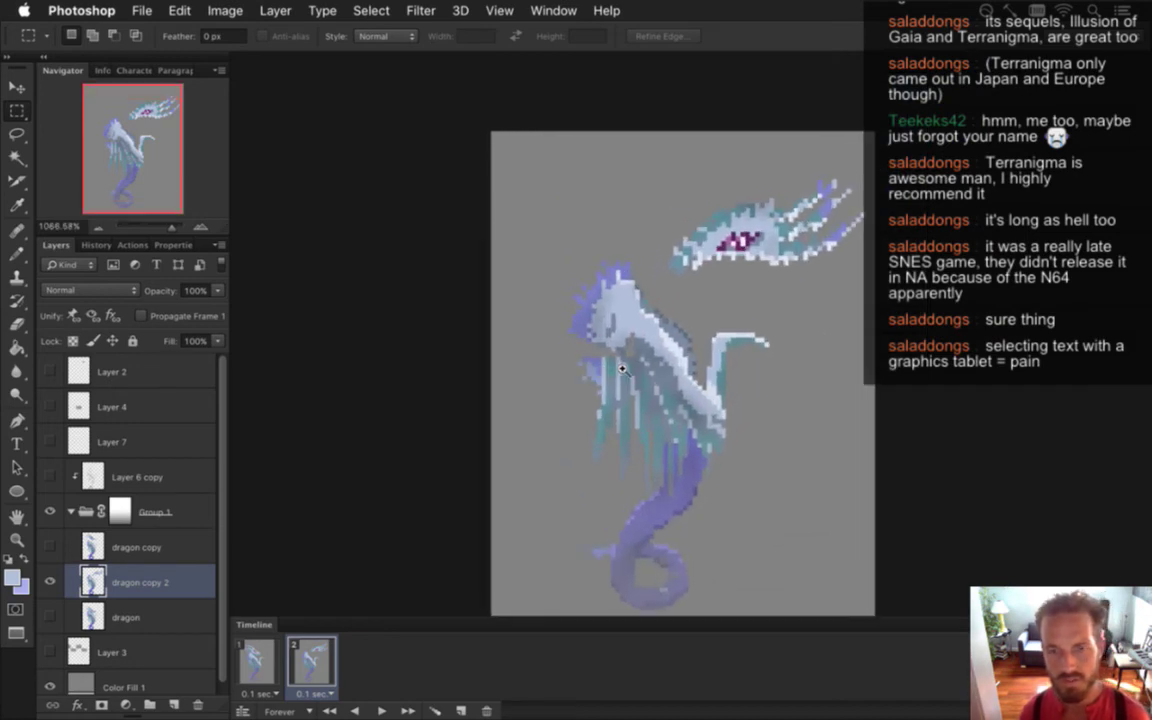
key("super+z")
key("super+z")
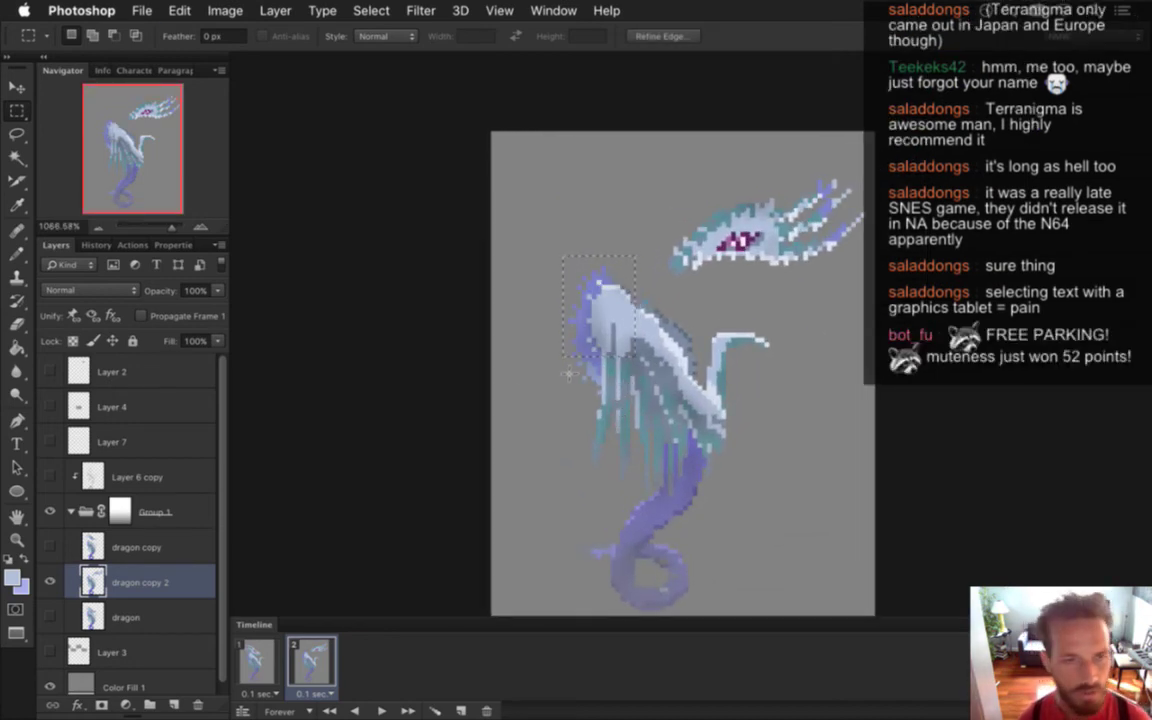
Extend the upper-back selection down over the left fins, narrow it to about 76% width, rotate it about 15° clockwise, and deselect
key("shift")
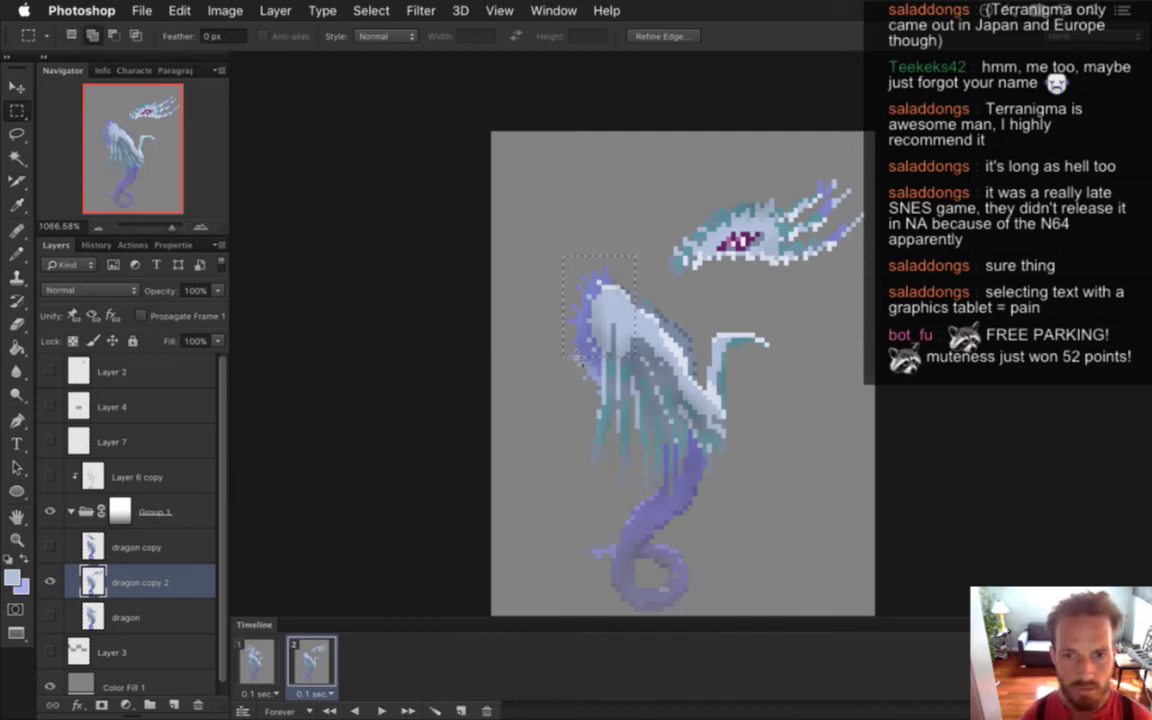
left_click_drag(559, 347, 634, 491)
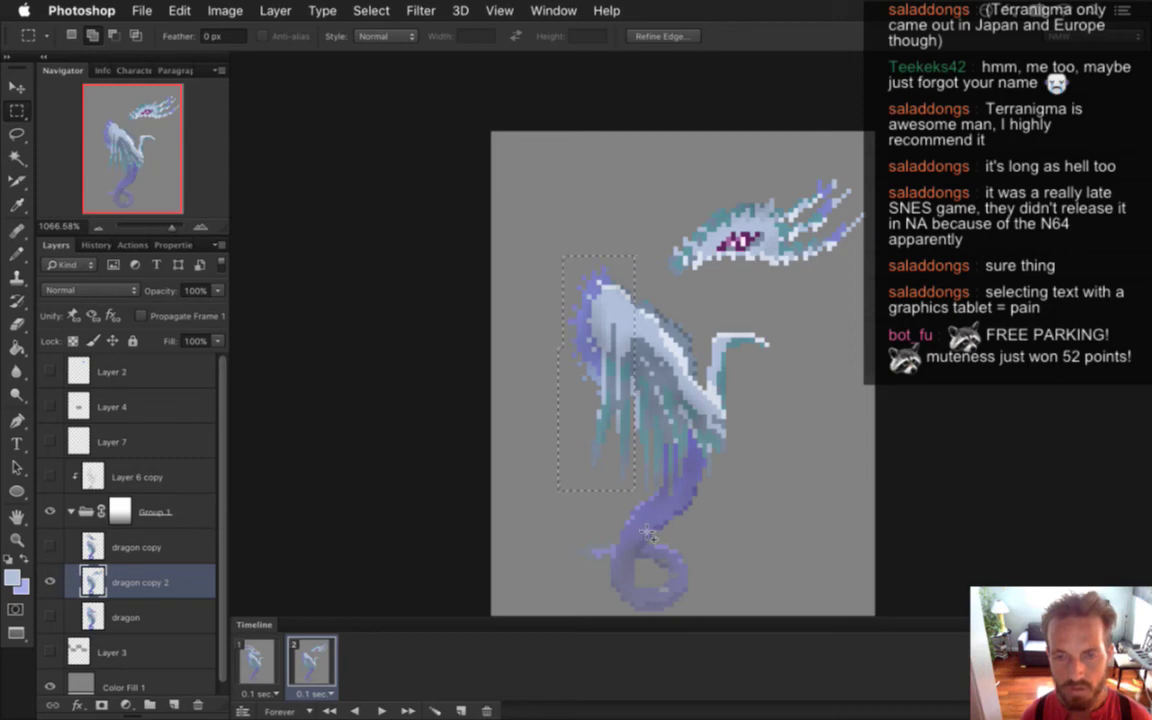
key("v")
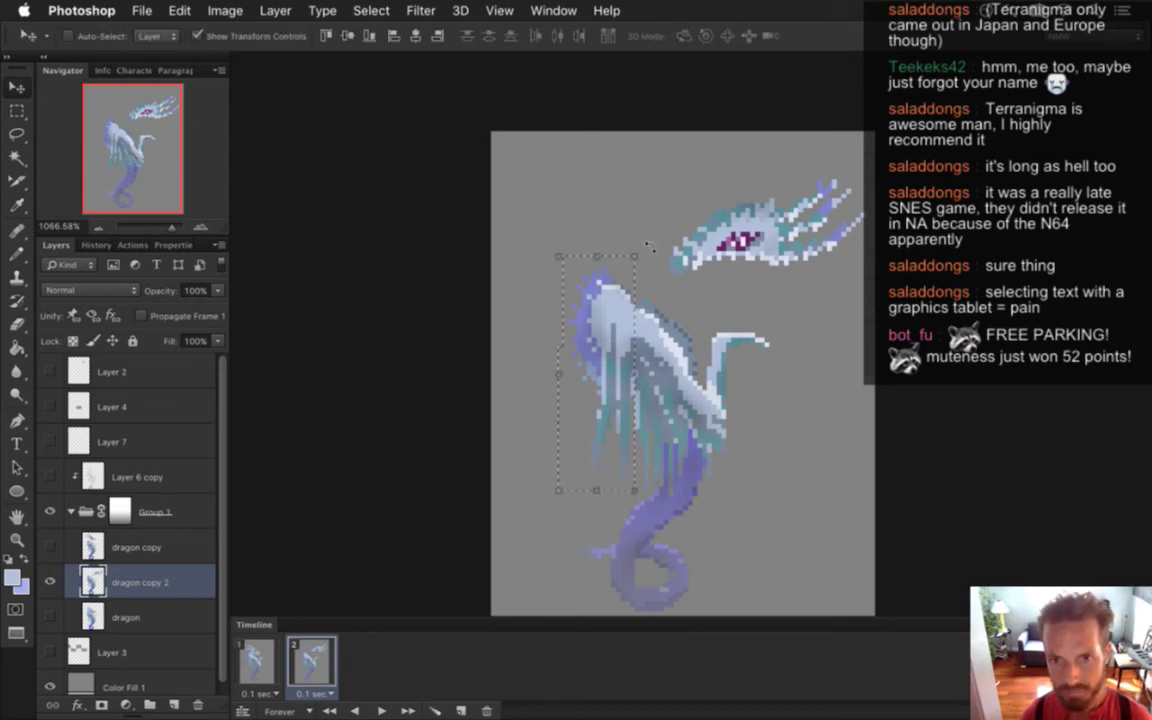
left_click_drag(648, 245, 639, 299)
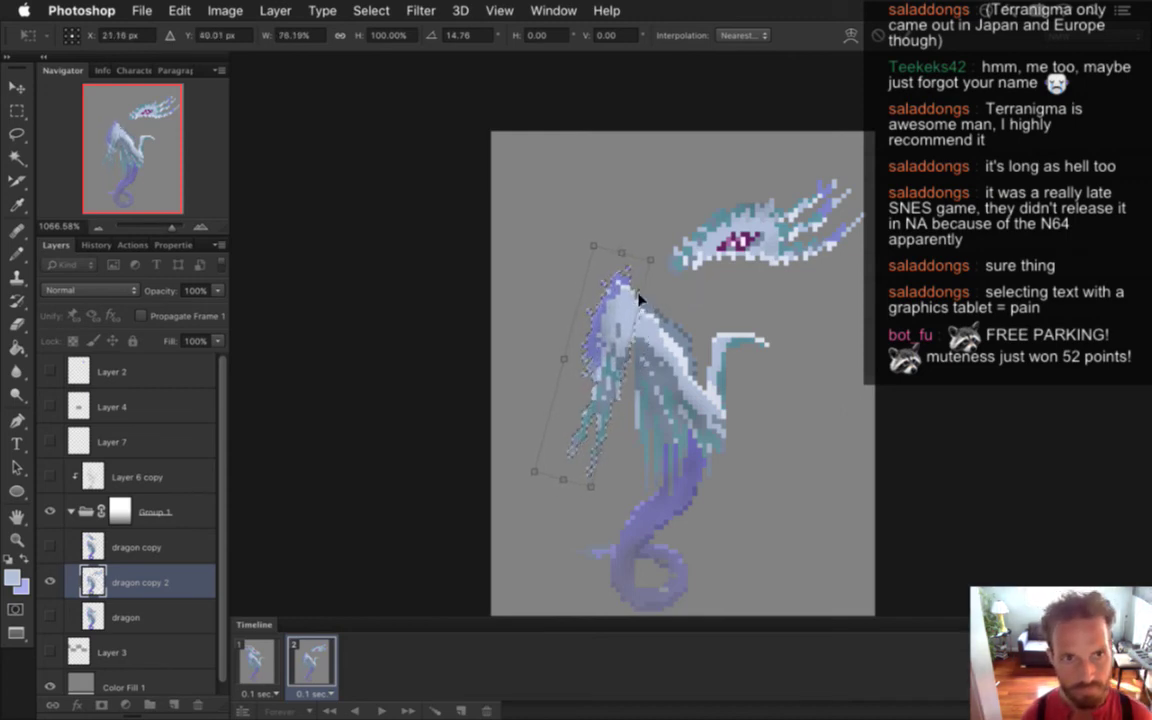
key("Down")
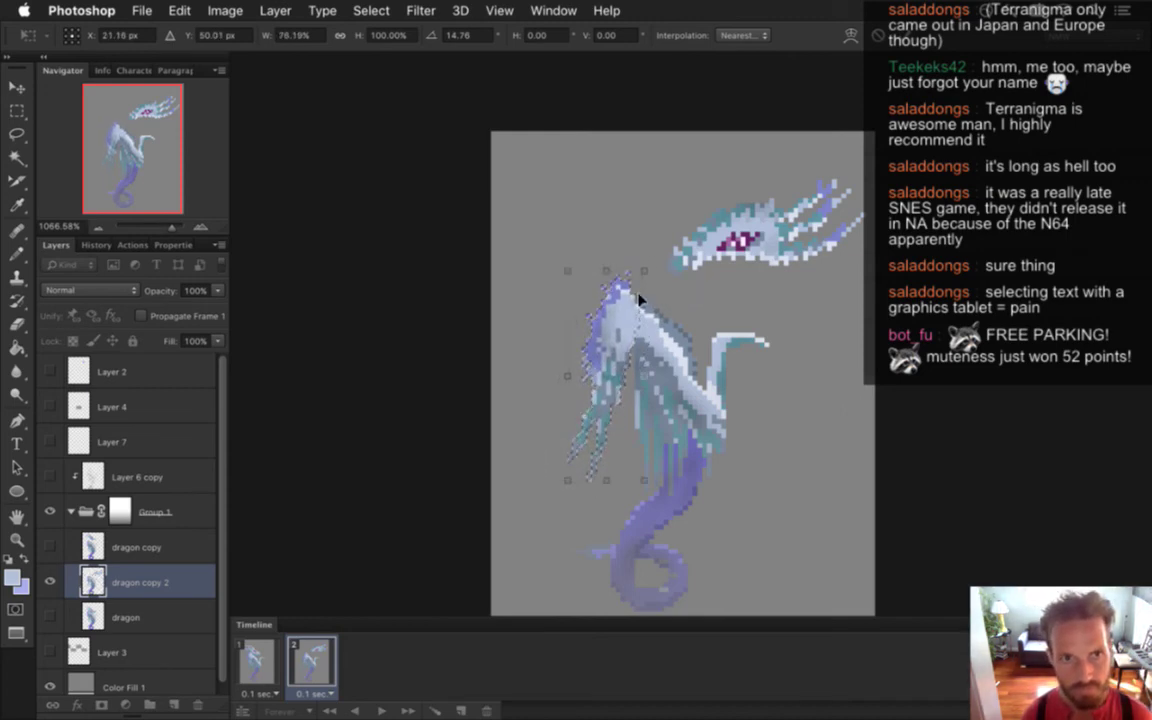
key("Return")
key("m")
left_click(632, 413)
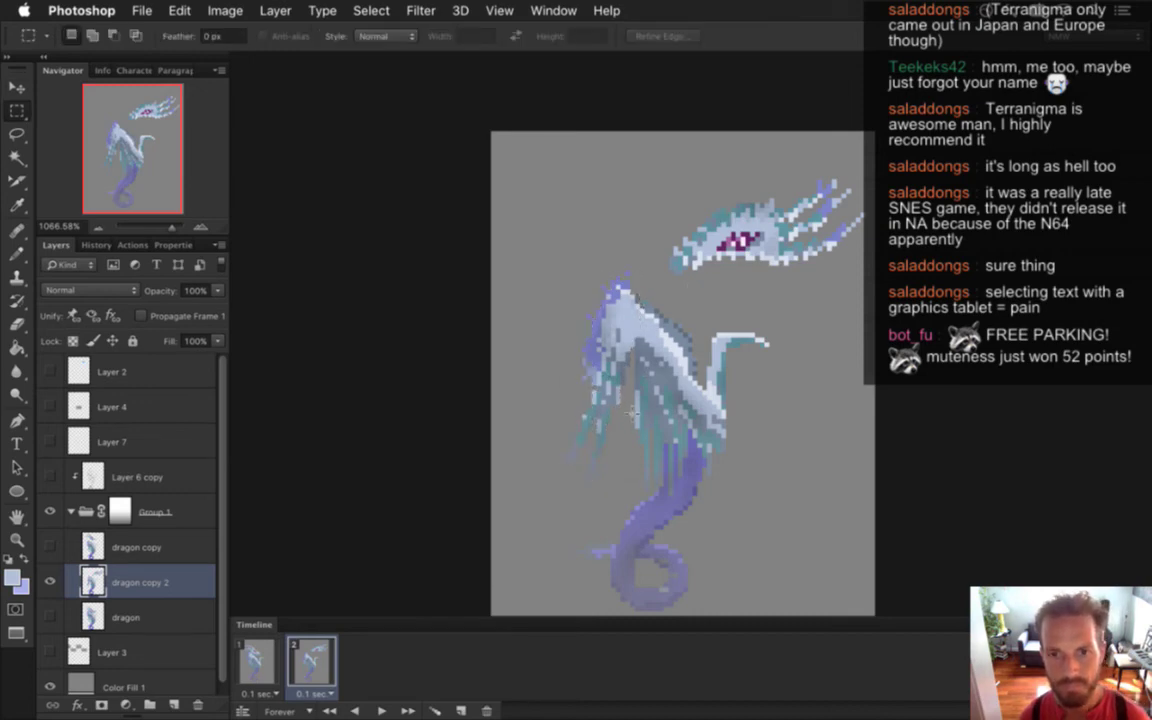
Select the narrow strip along the outer edge of the fins hanging below the torso, rotate it 9.49°, apply the transform, and deselect
left_click_drag(641, 380, 677, 399)
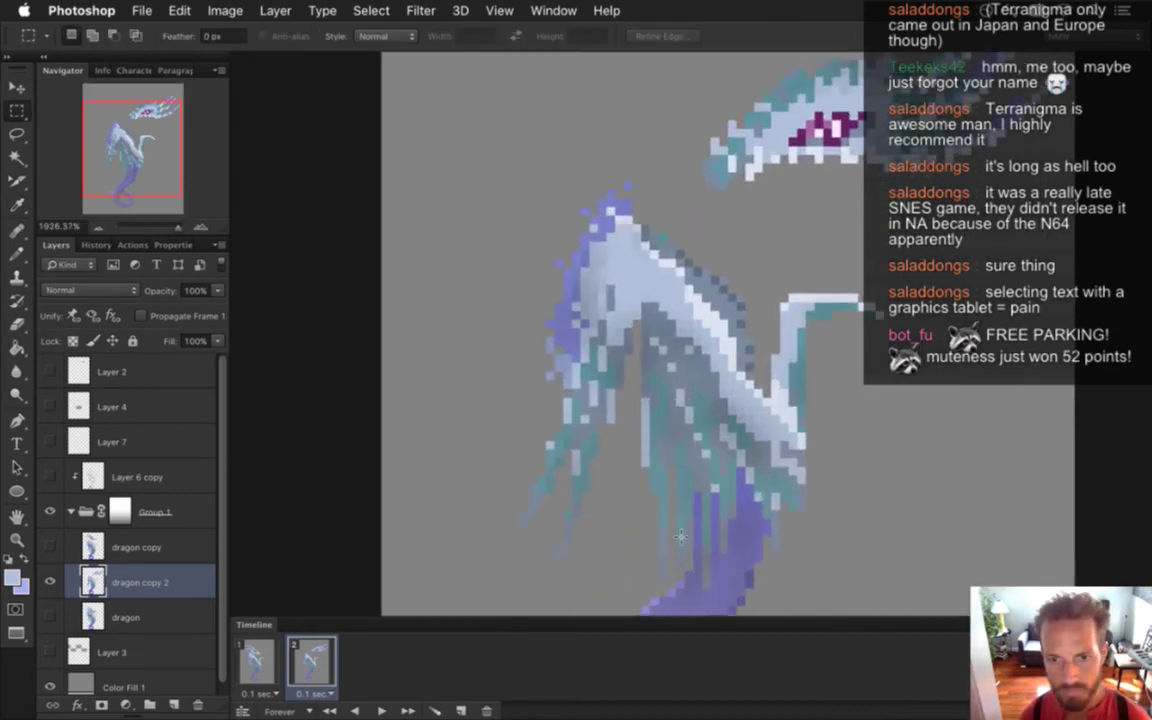
left_click_drag(679, 520, 658, 428)
left_click_drag(619, 247, 644, 488)
key("v")
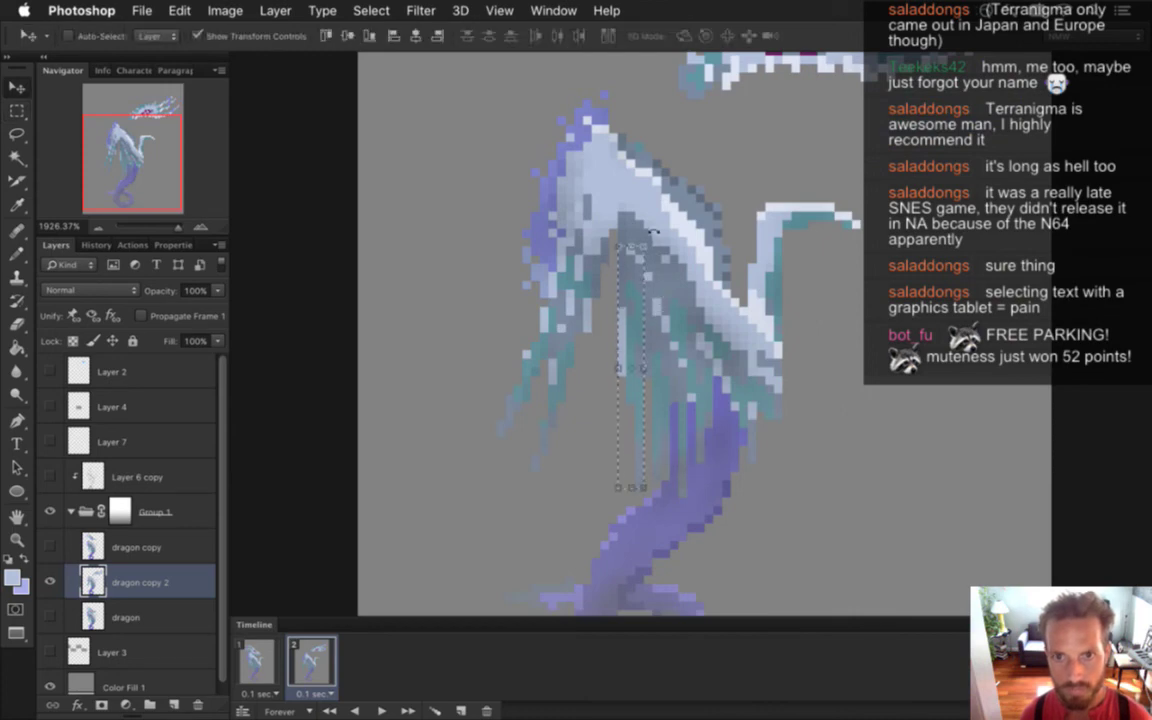
left_click_drag(652, 232, 606, 262)
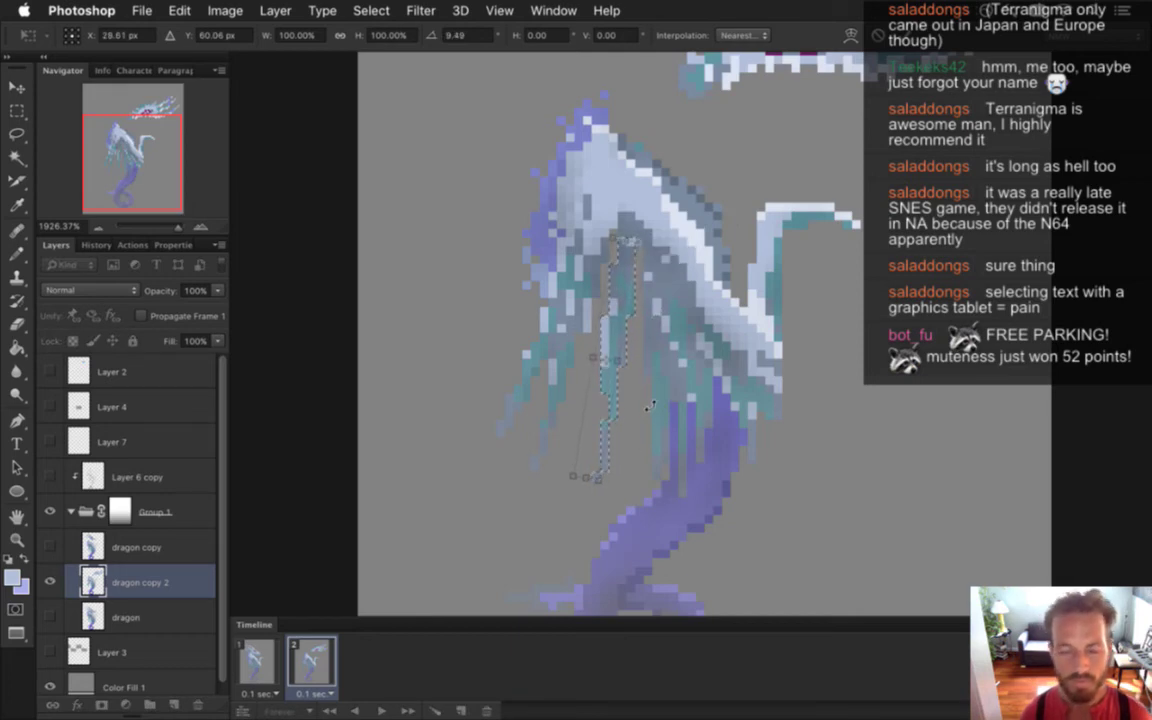
key("Return")
key("m")
key("super+d")
Select the adjacent hanging fin strip, rotate it 7.73° at 95.66% width around X 32.44 px, Y 62.49 px, apply, and deselect
left_click_drag(650, 288, 665, 452)
key("ctrl+t")
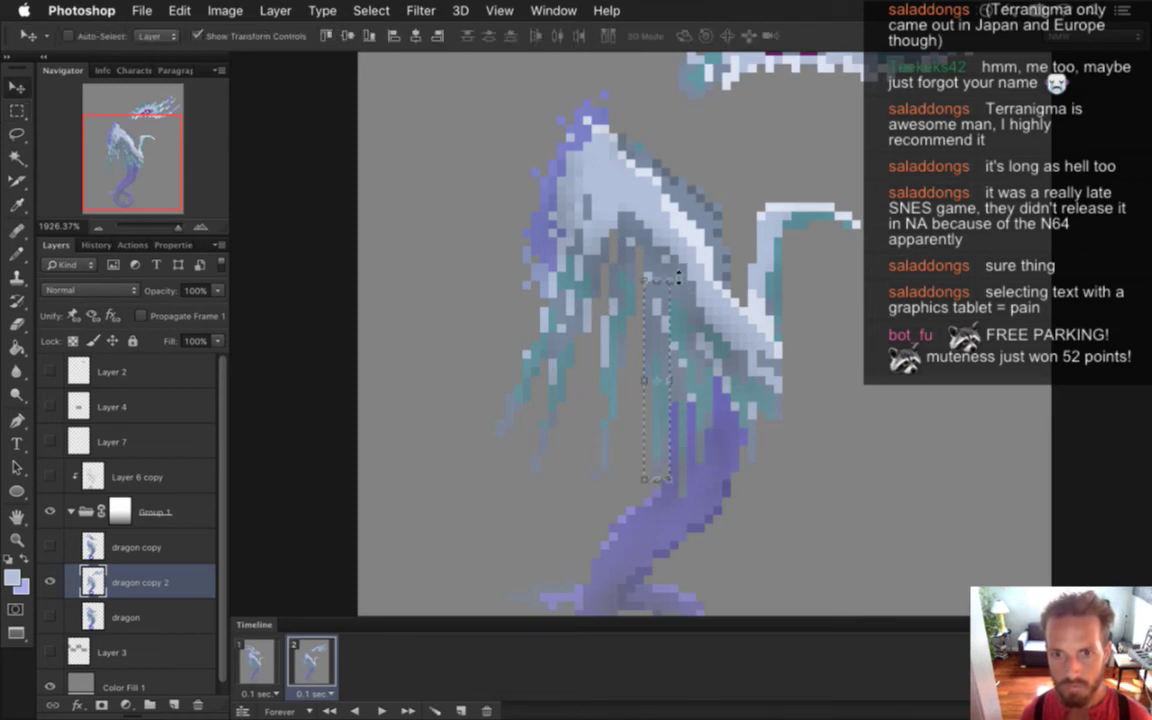
left_click_drag(688, 267, 697, 265)
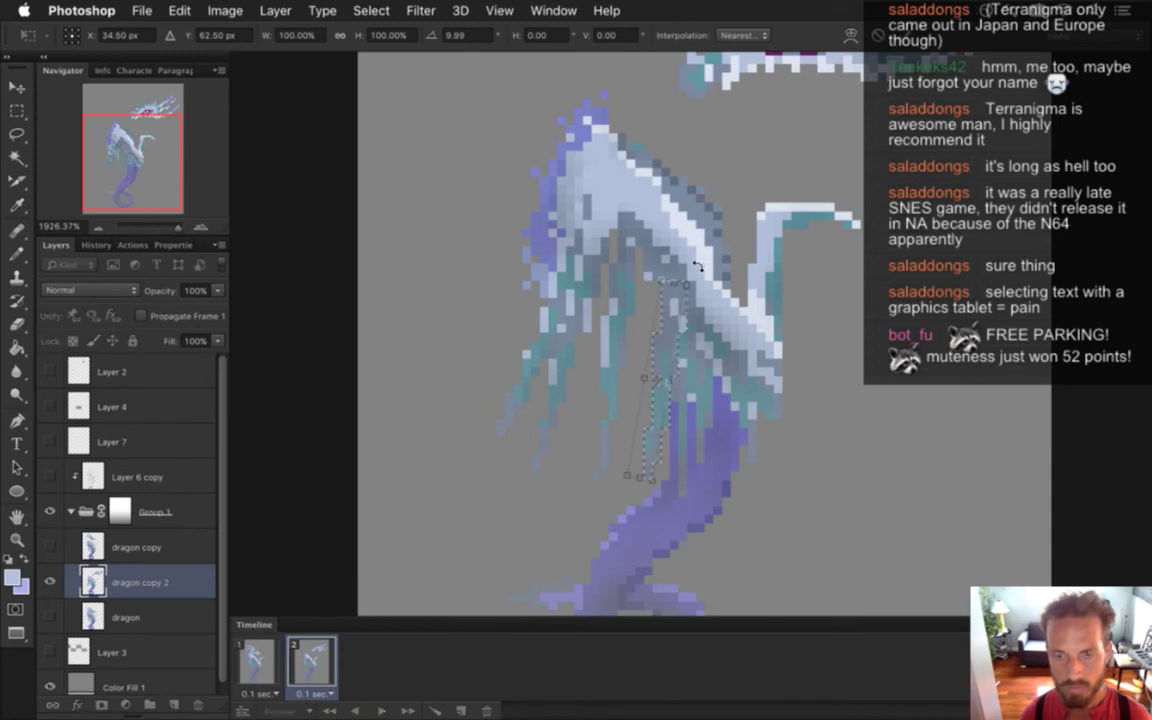
key("Right")
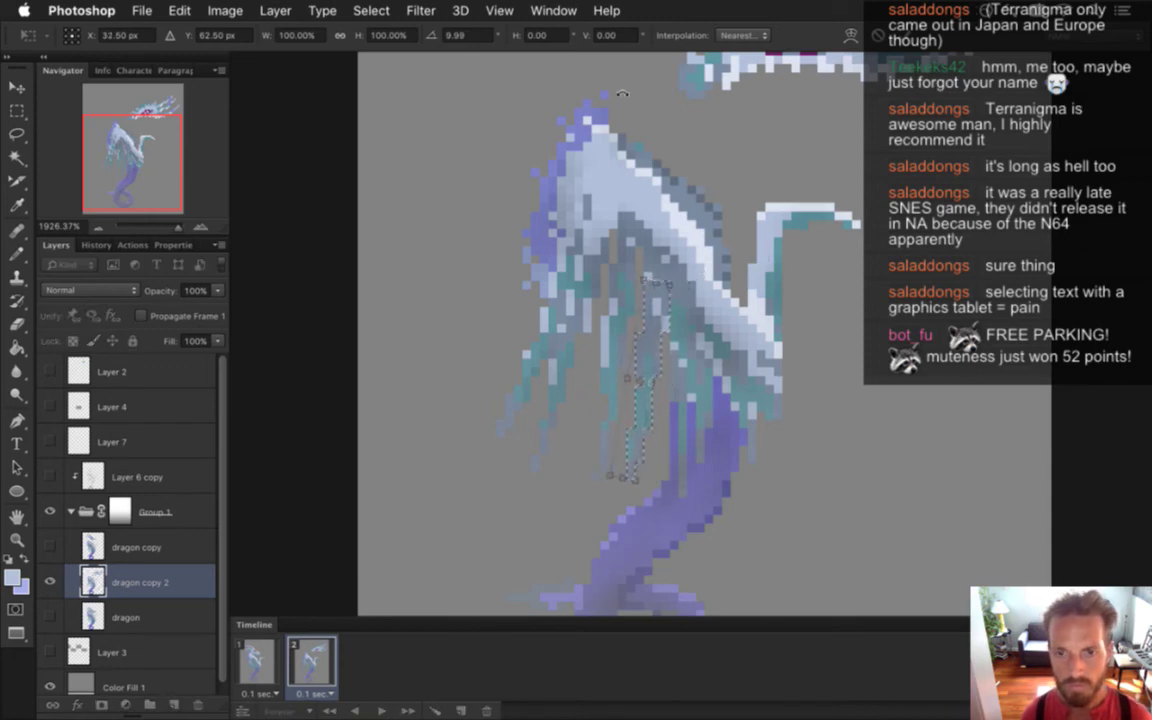
left_click_drag(678, 276, 680, 253)
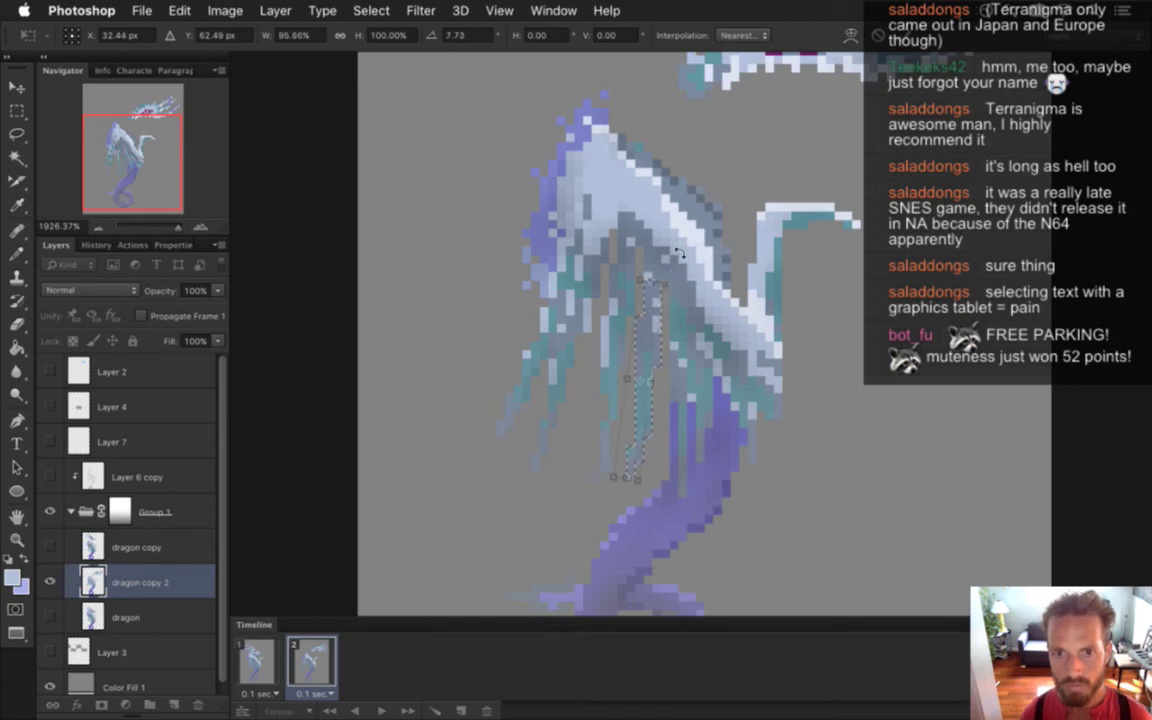
key("Return")
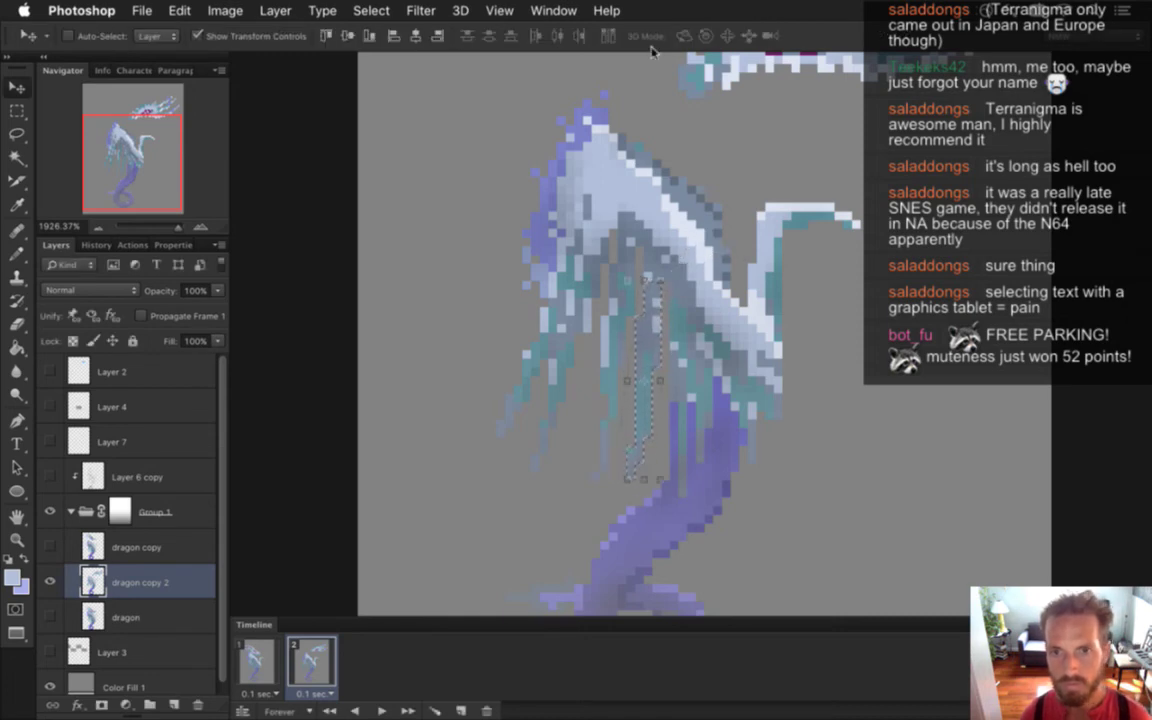
key("m")
key("super+d")
Fill the gaps where the rotated fin strips meet the torso with 1 px pencil strokes in sampled blue-grey body tones
key("i")
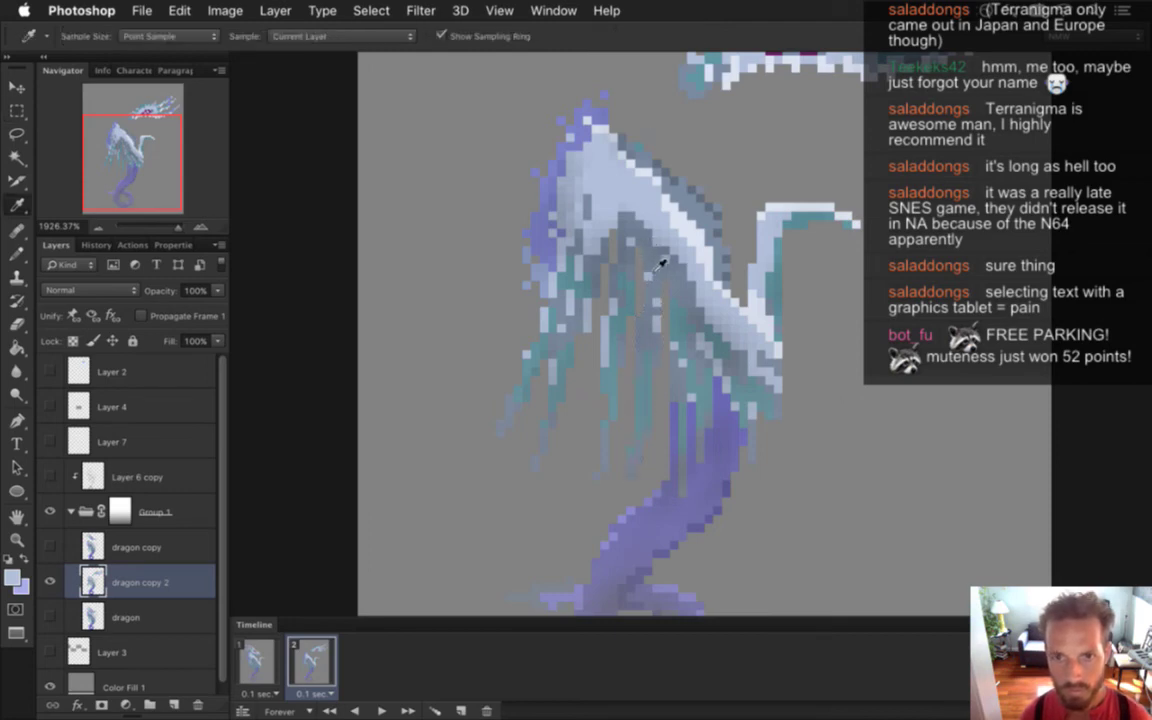
left_click(660, 260)
key("b")
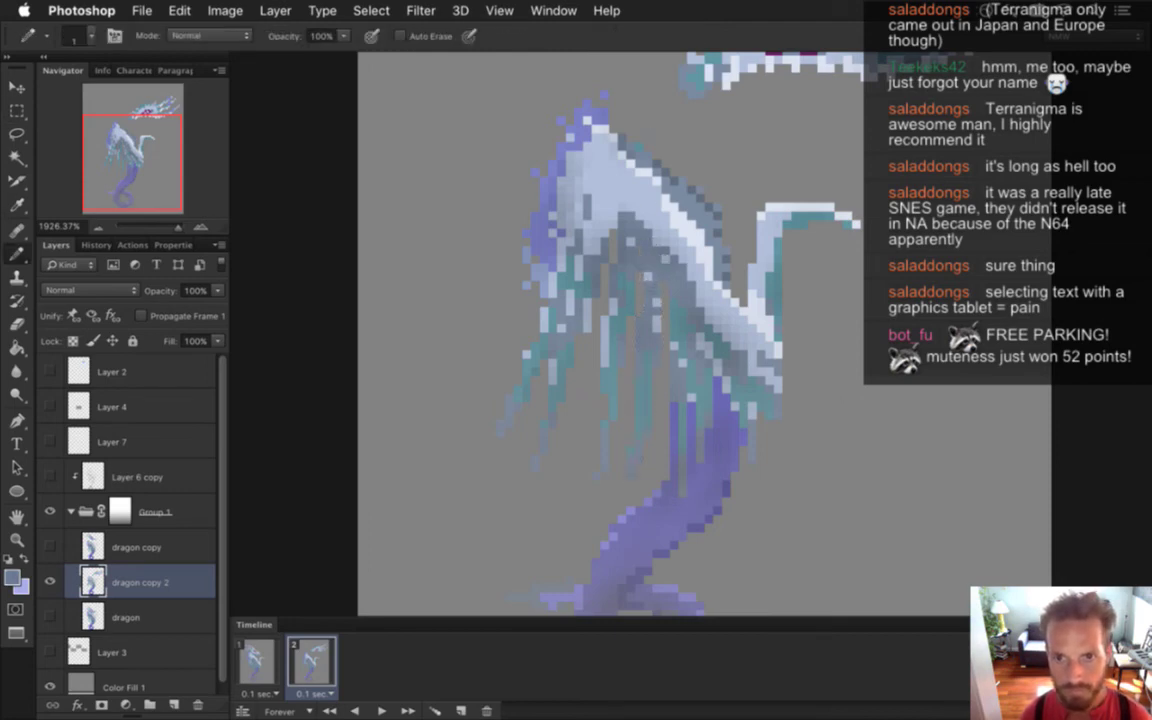
left_click(638, 283, "alt")
left_click_drag(657, 272, 662, 300)
left_click(684, 290, "alt")
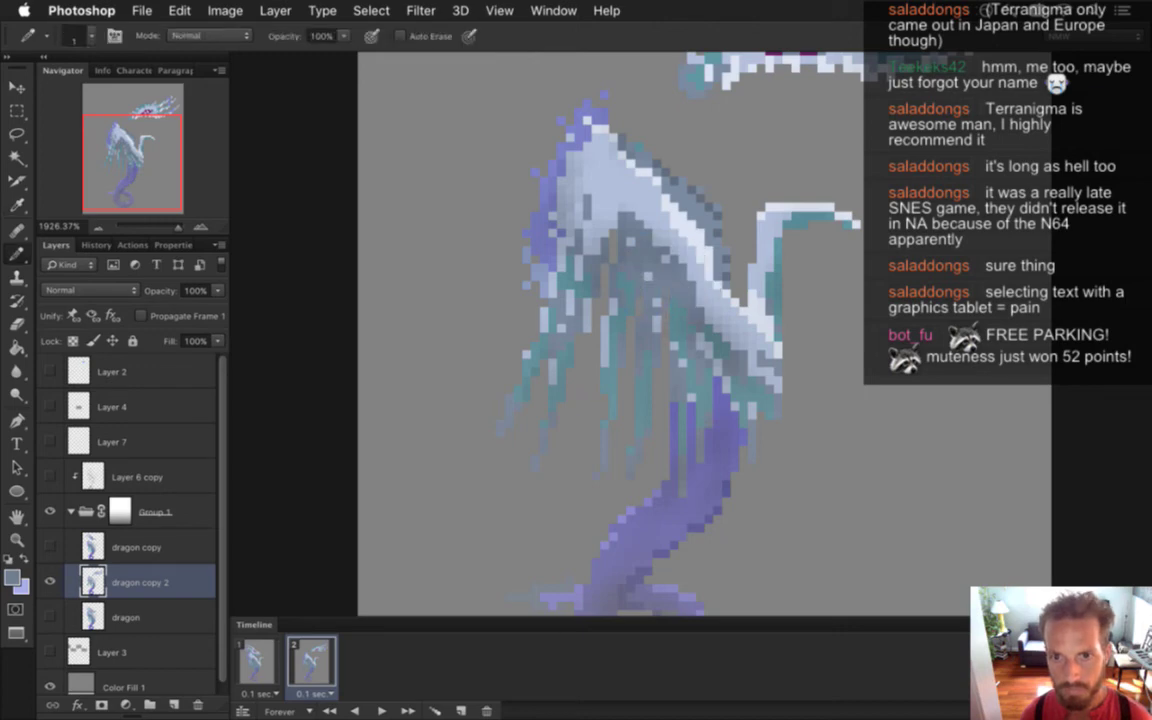
left_click(564, 226, "alt")
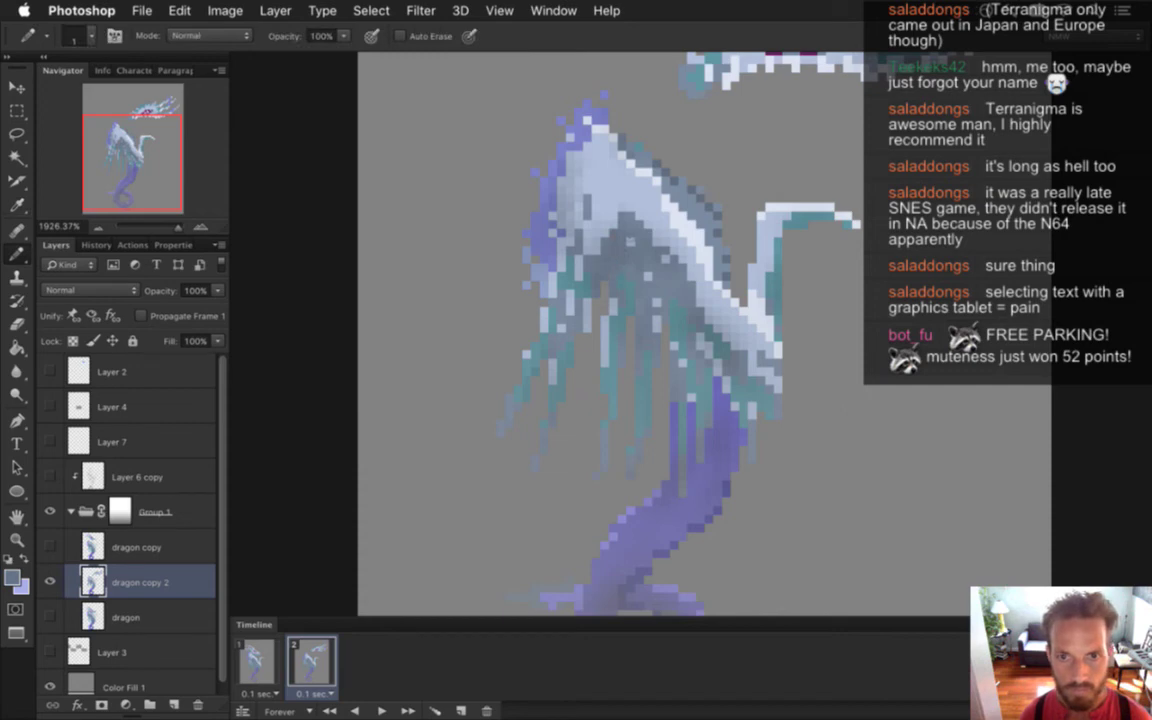
Select the whole head with its horns and move it down and left until the snout meets the upper back
left_click_drag(747, 205, 585, 288)
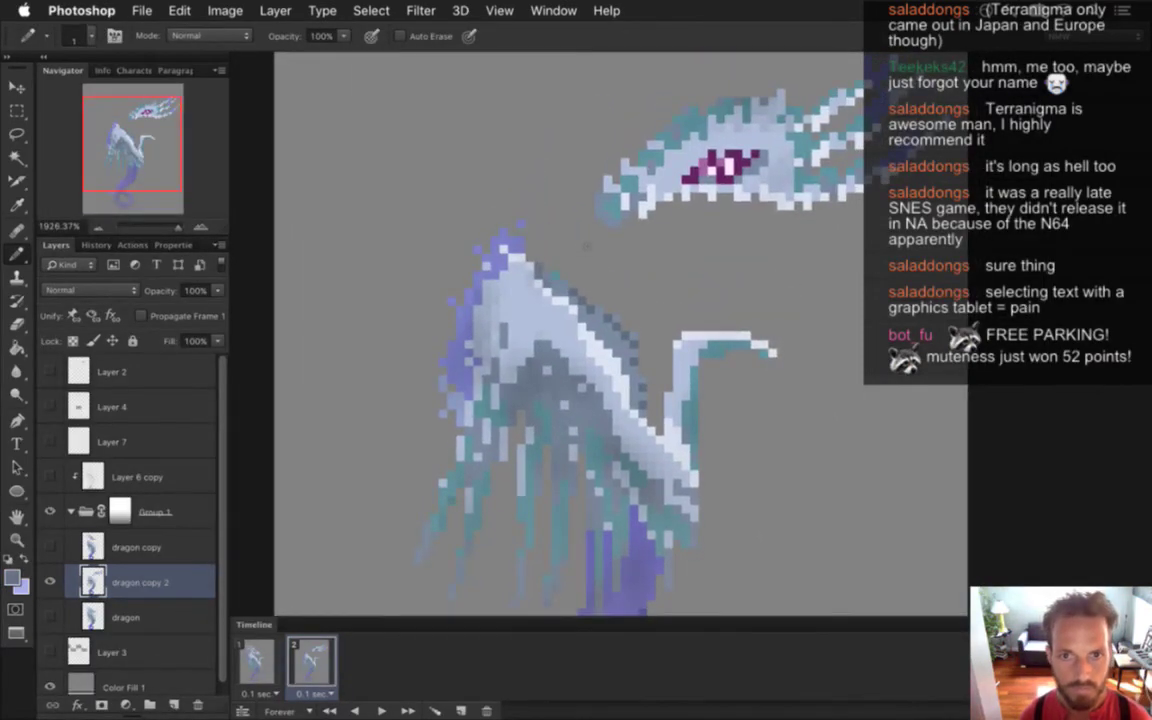
left_click_drag(762, 216, 690, 306)
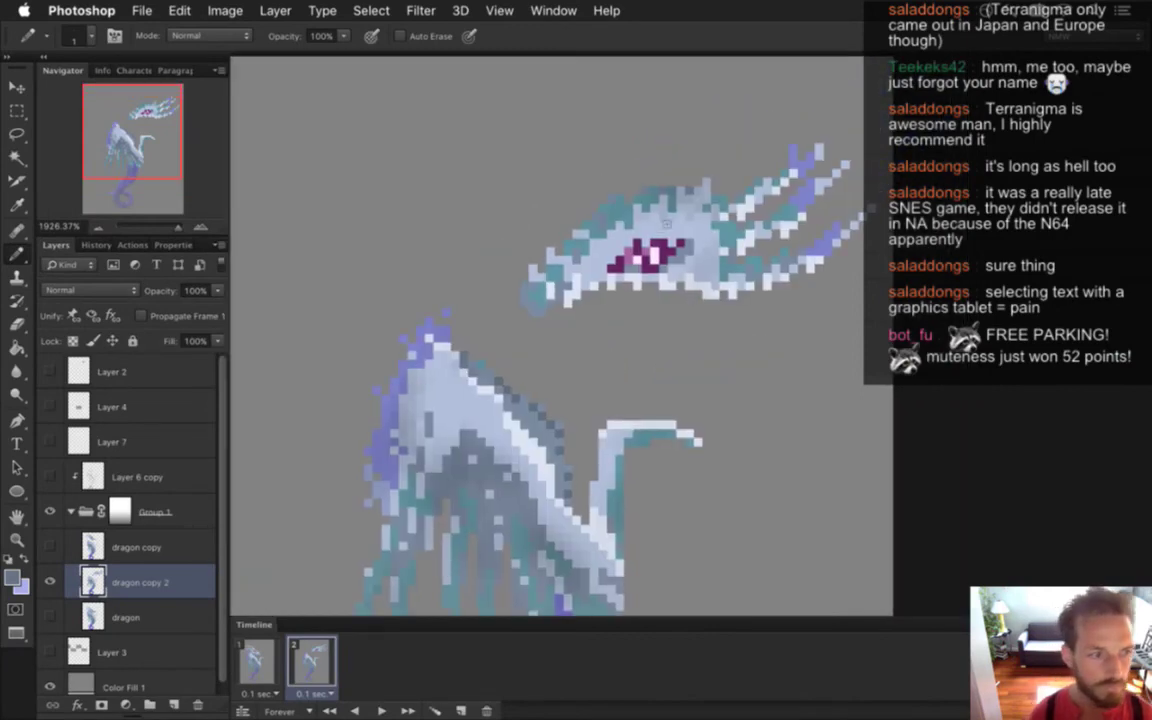
key("m")
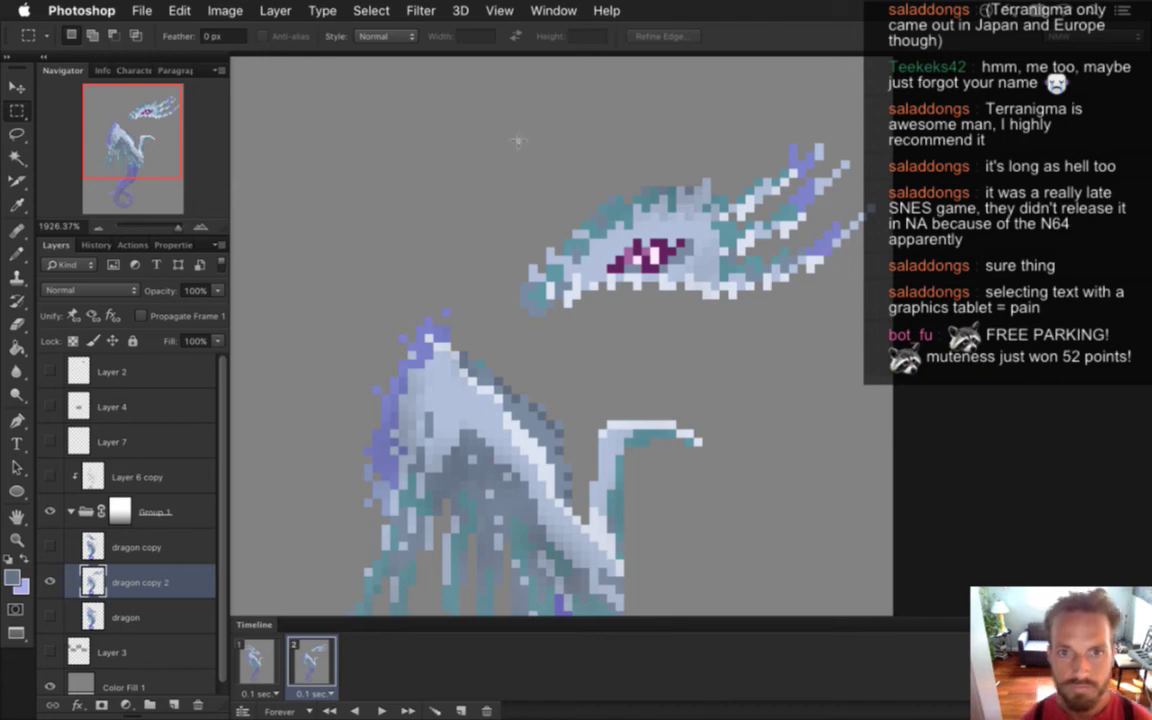
mouse_move(487, 106)
left_mouse_down()
mouse_move(813, 318)
mouse_move(862, 323)
left_mouse_up()
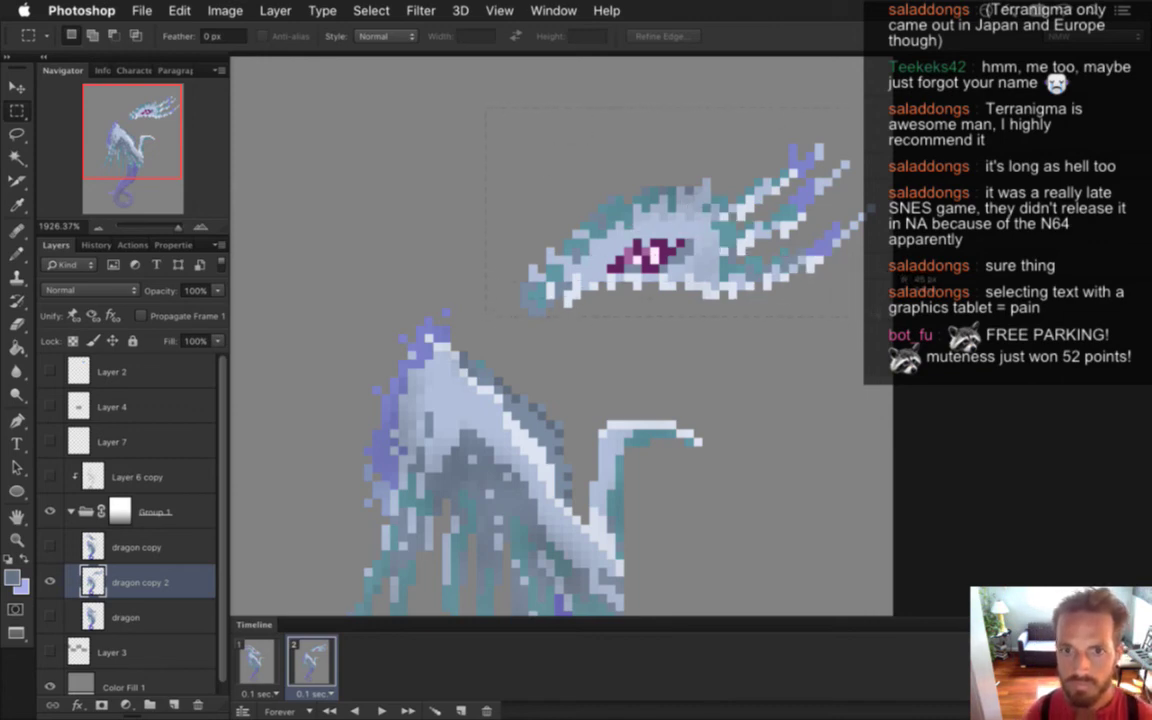
key("v")
left_click_drag(722, 230, 657, 270)
scroll(596, 379, "down", 4)
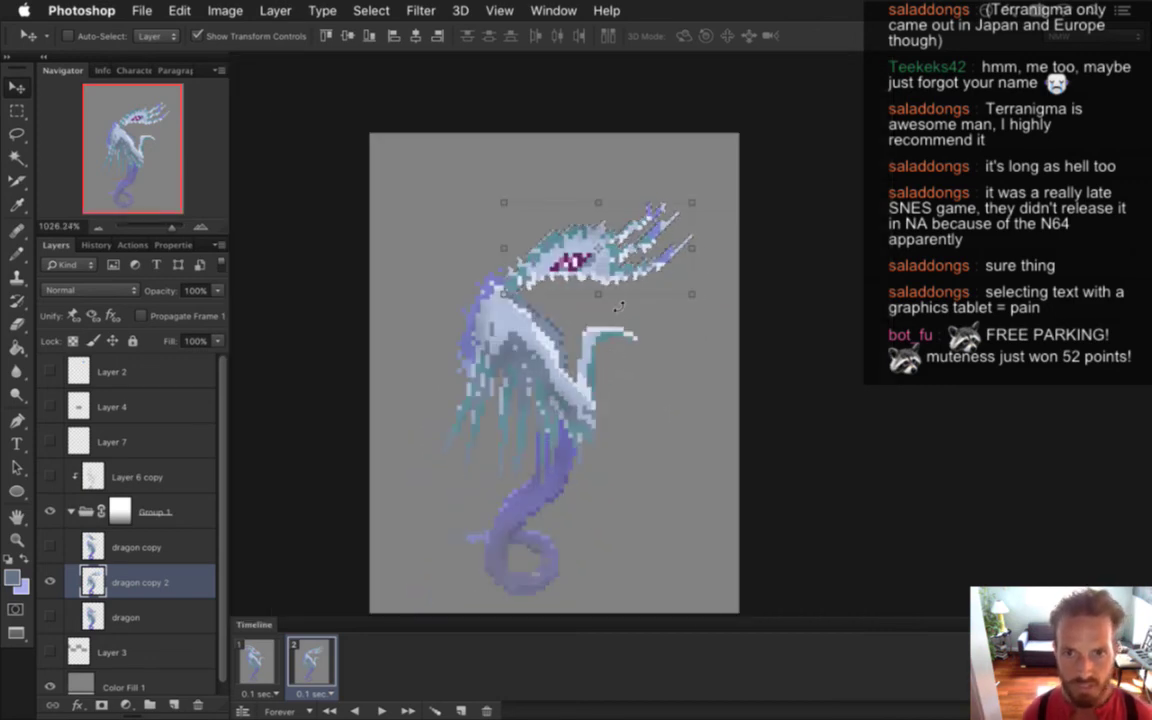
Fine-tune the selected head's position against the upper back, ending about 4 px lower and 3 px further right, and deselect
key("Down")
key("Down")
key("Down")
key("Down")
key("Down")
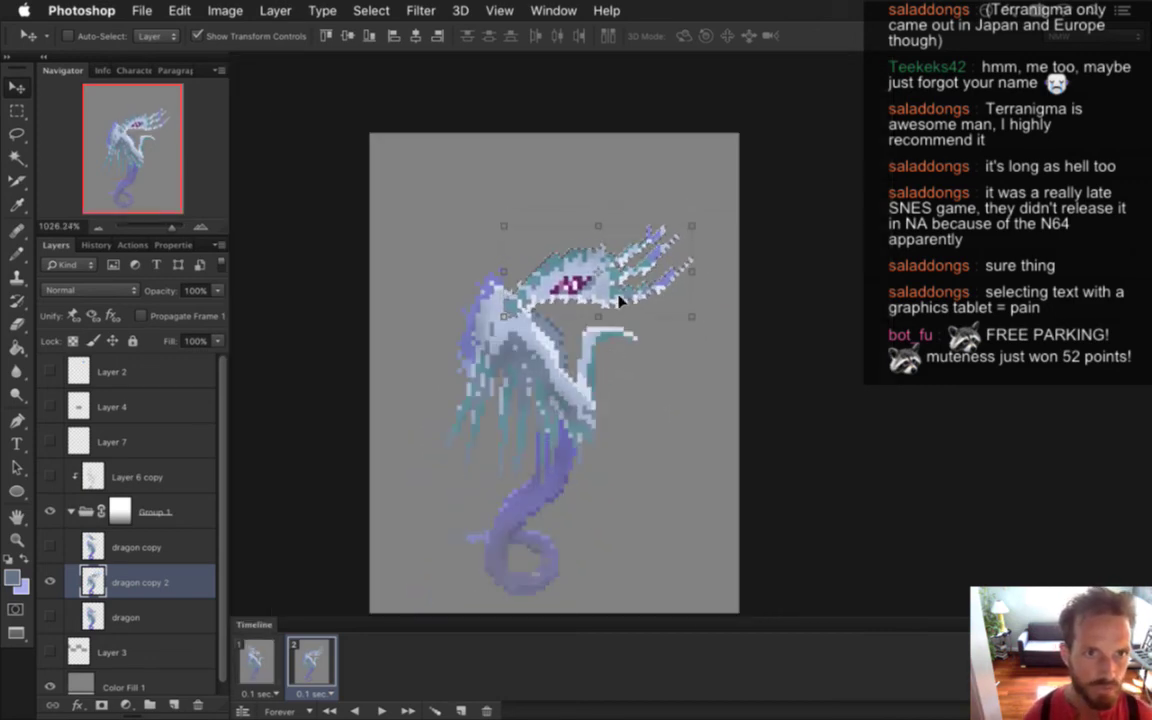
key("Up")
key("Right")
key("Left")
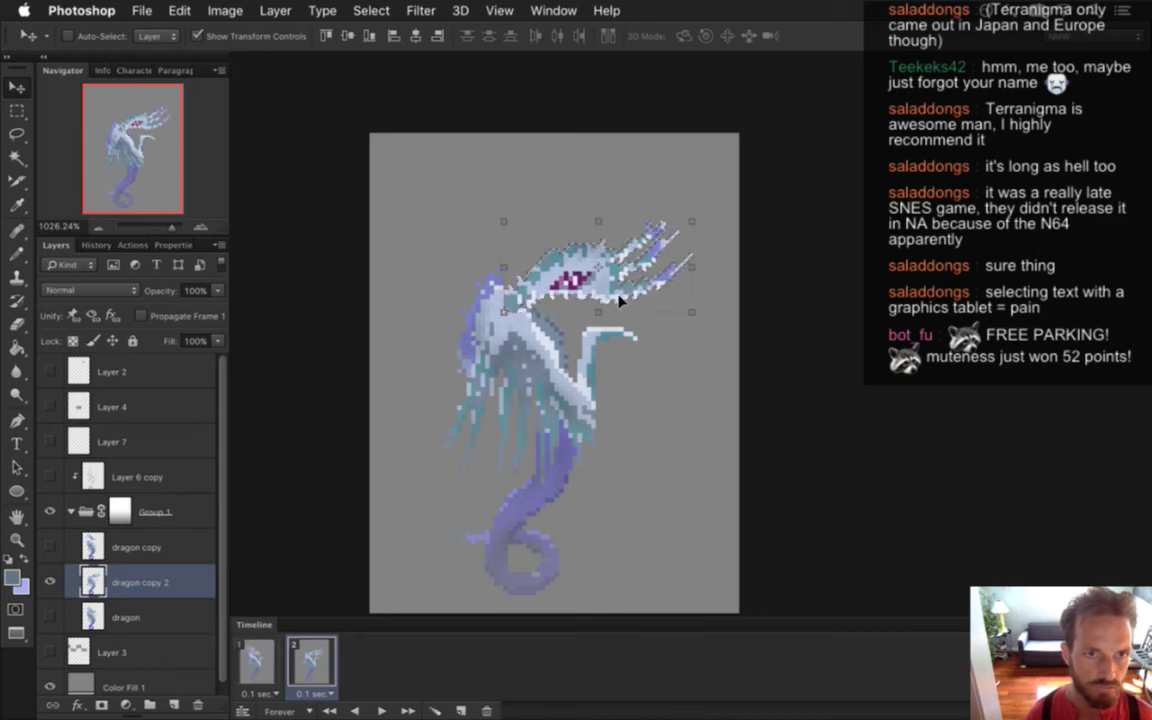
key("Right")
key("Right")
key("Left")
key("Left")
key("Down")
key("Down")
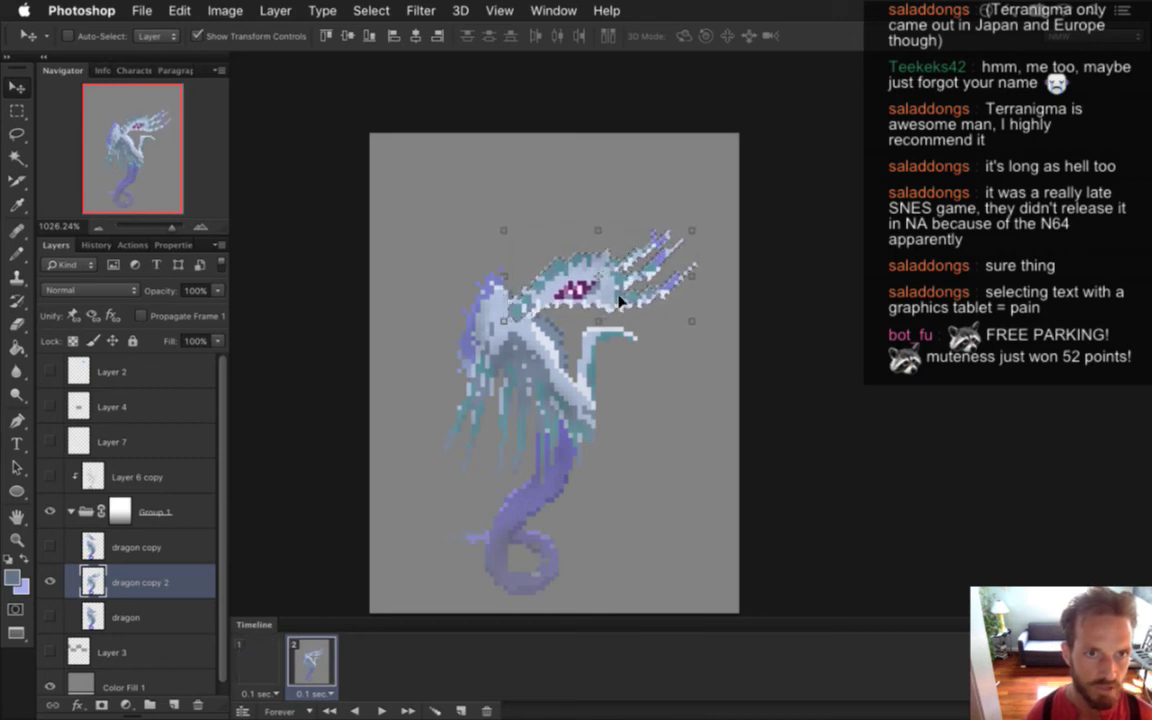
key("Up")
key("Up")
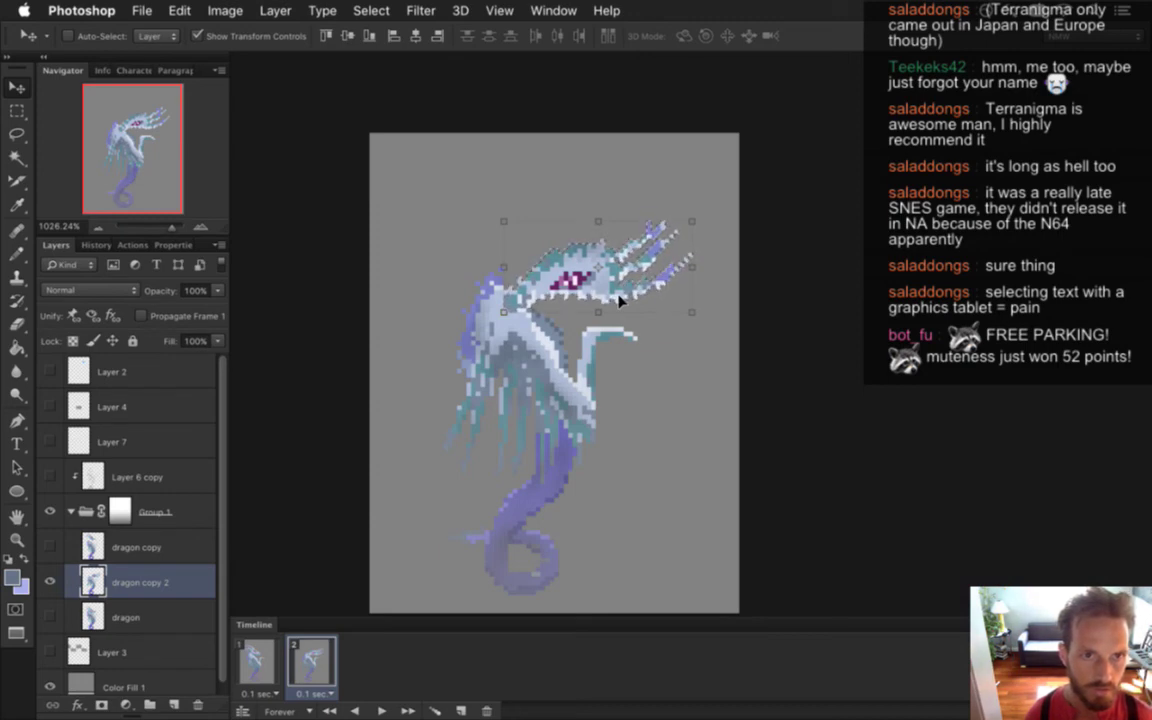
key("Right")
key("Right")
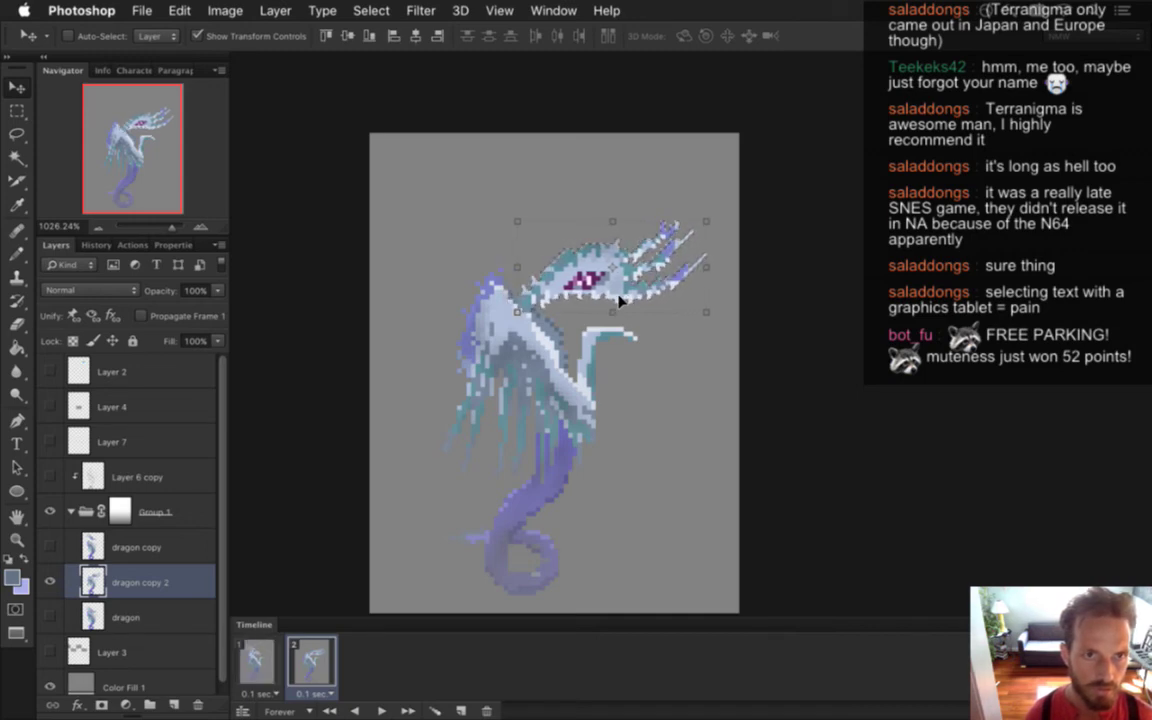
key("Left")
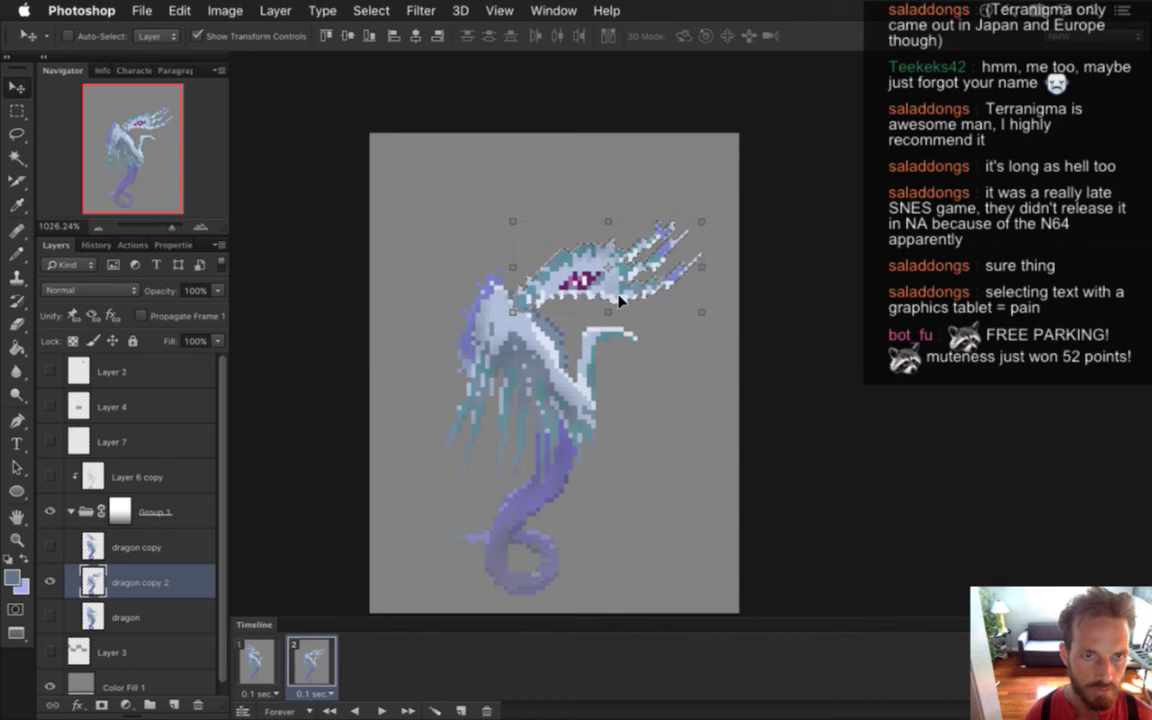
key("Right")
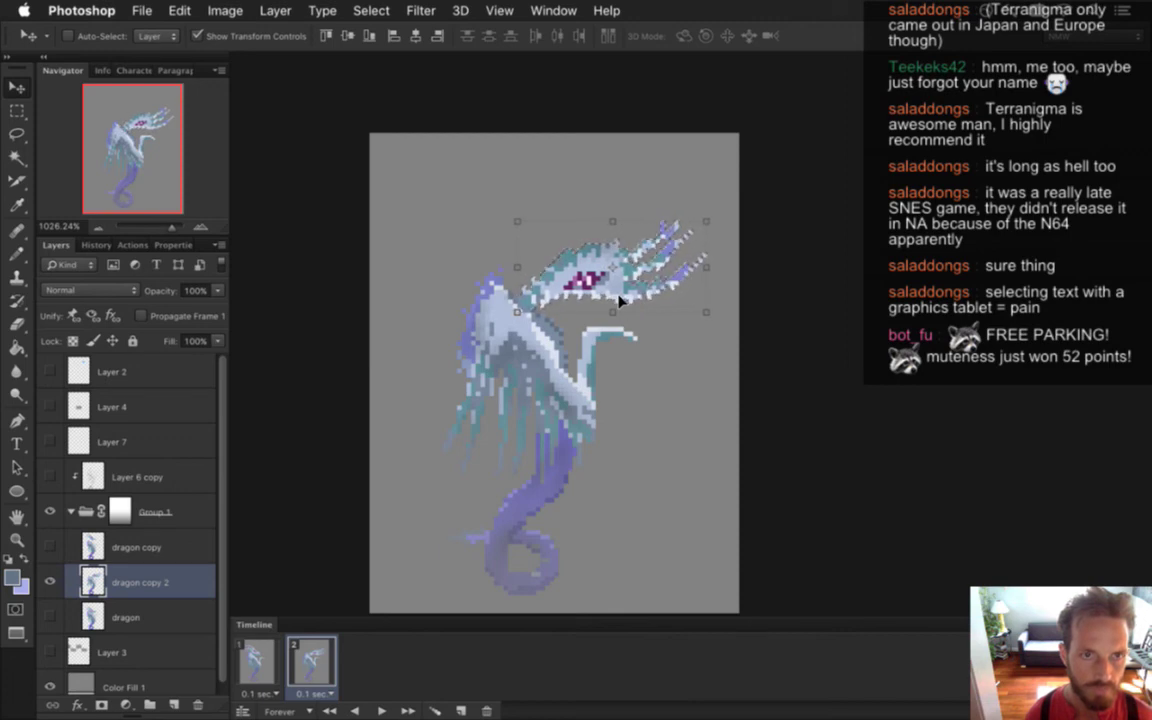
key("m")
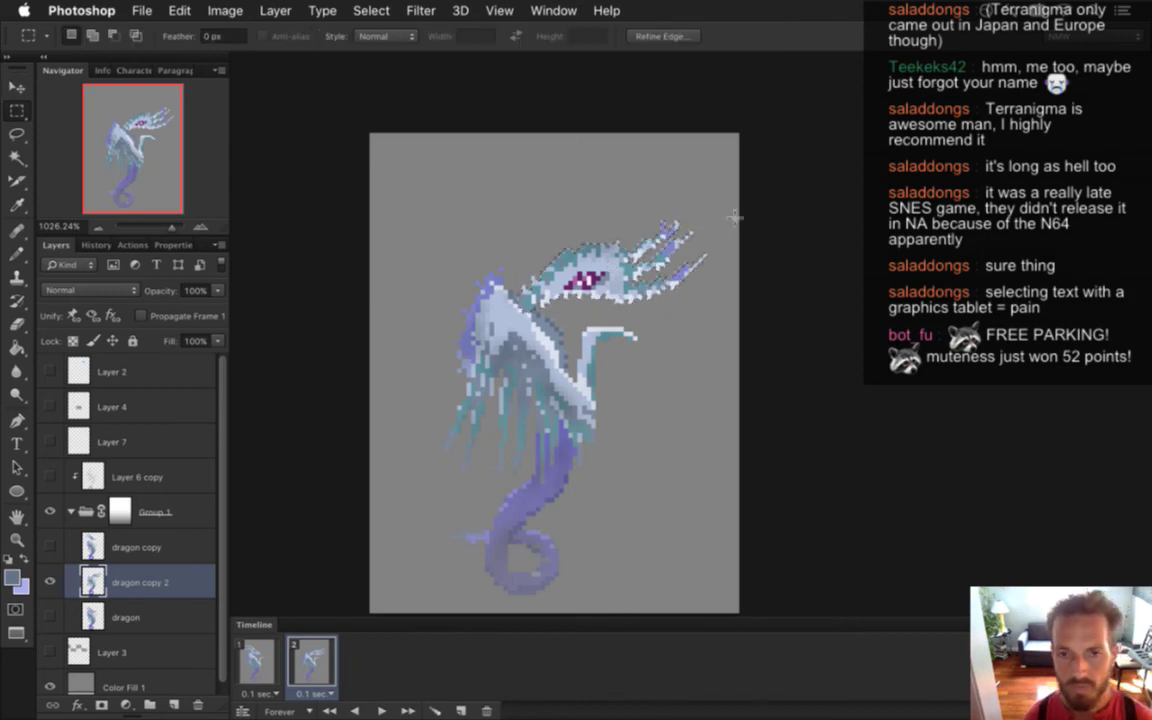
key("super+d")
Paint a solid neck in the sampled purple joining the upper back to the head, and preview it against the first frame
left_click_drag(531, 318, 595, 340)
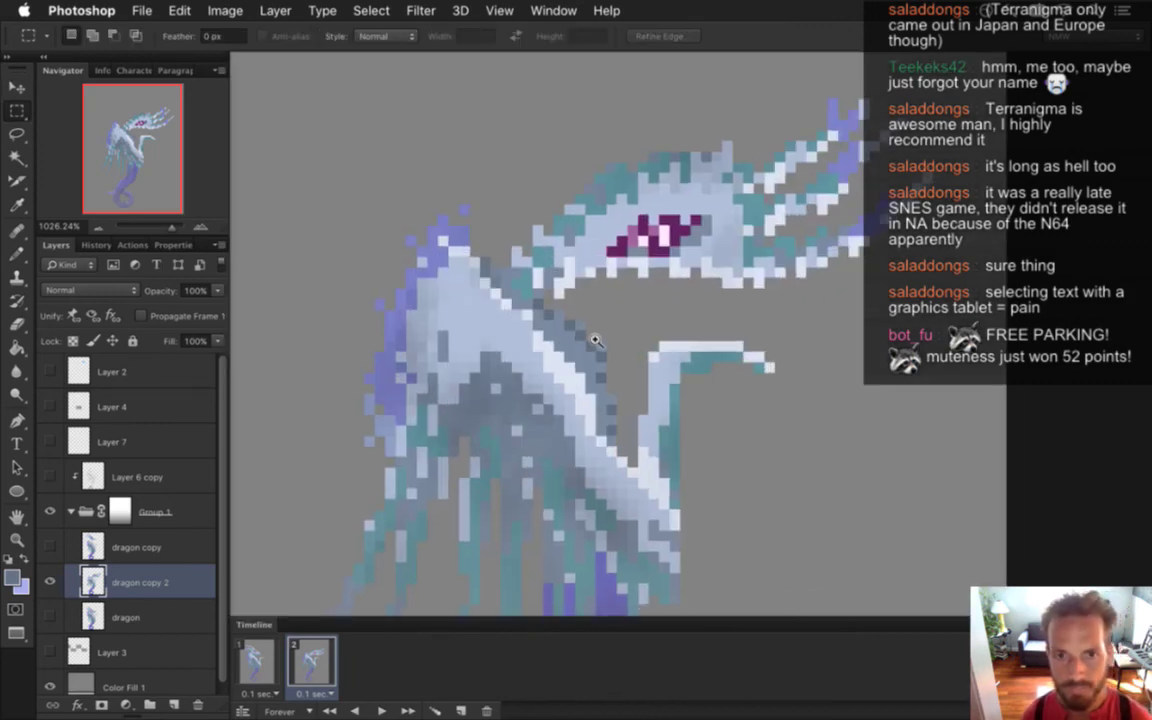
key("i")
left_click(480, 237)
key("b")
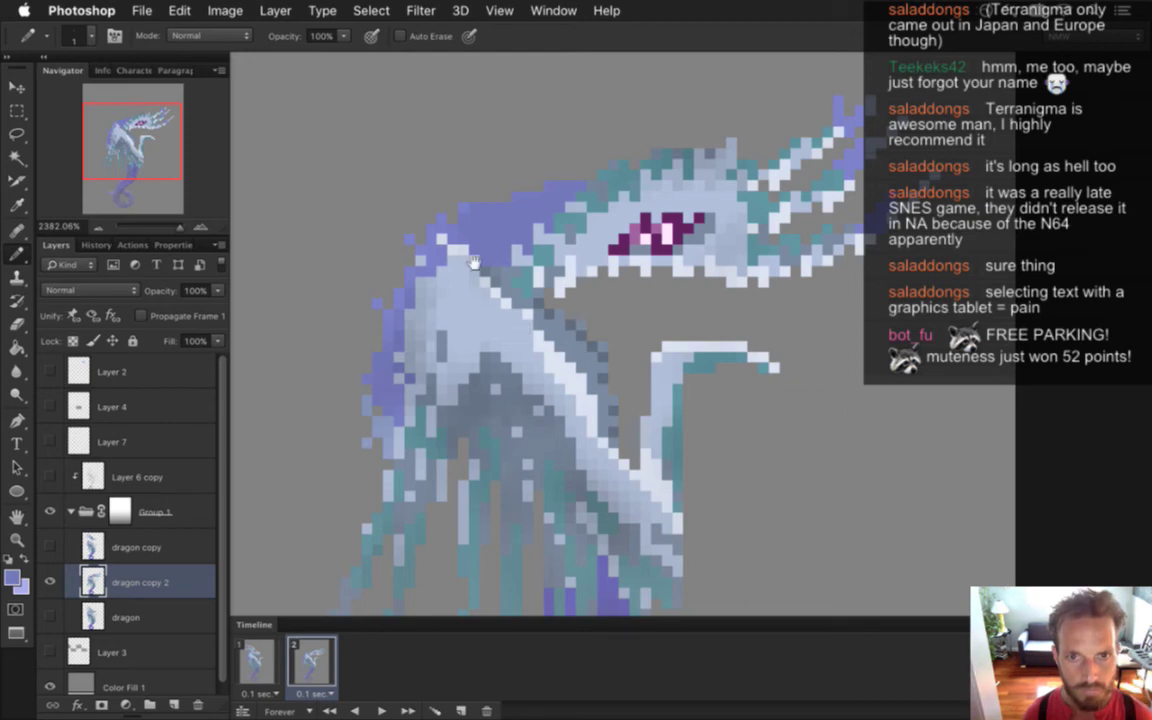
key("space")
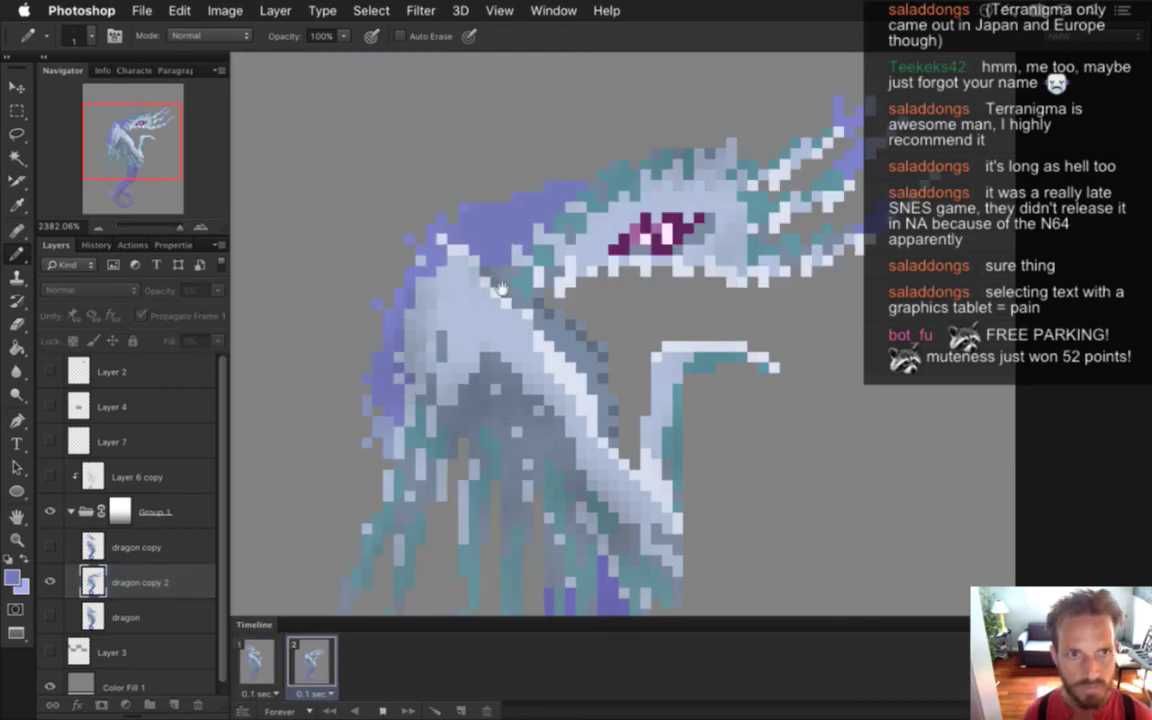
key("space")
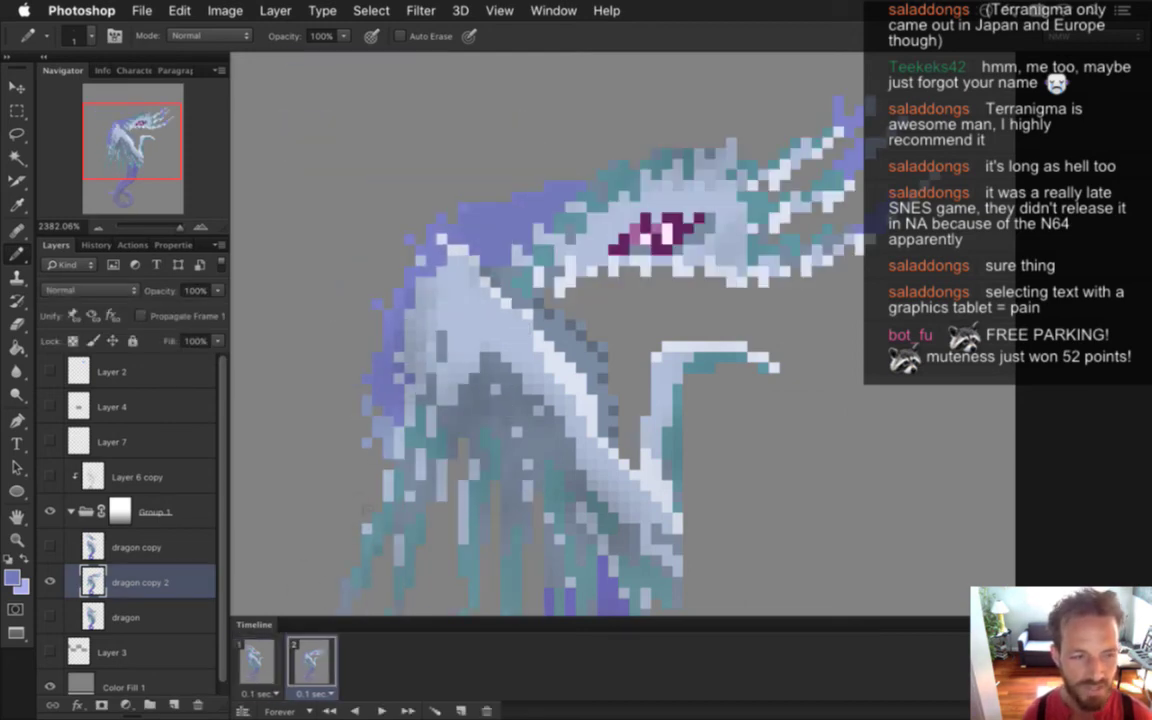
left_click(256, 662)
left_click(312, 662)
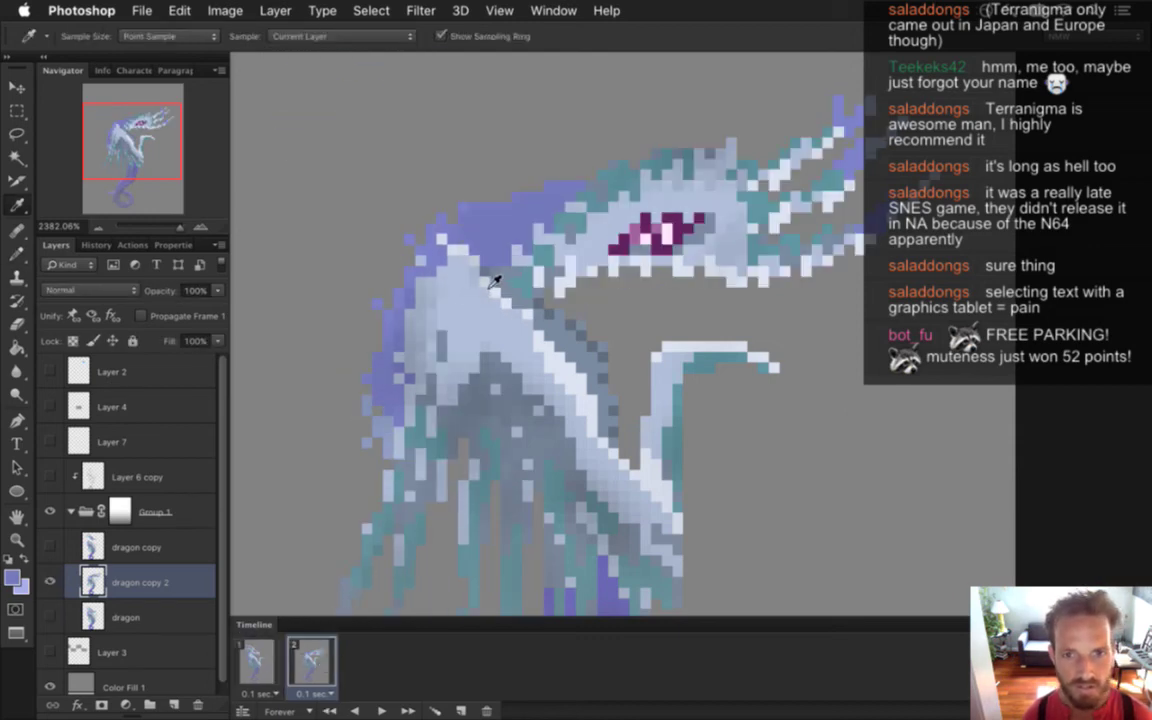
Shade the neck's inner area blue-grey with jagged purple spikes along its upper edge, and save the document
left_click(433, 257, "alt")
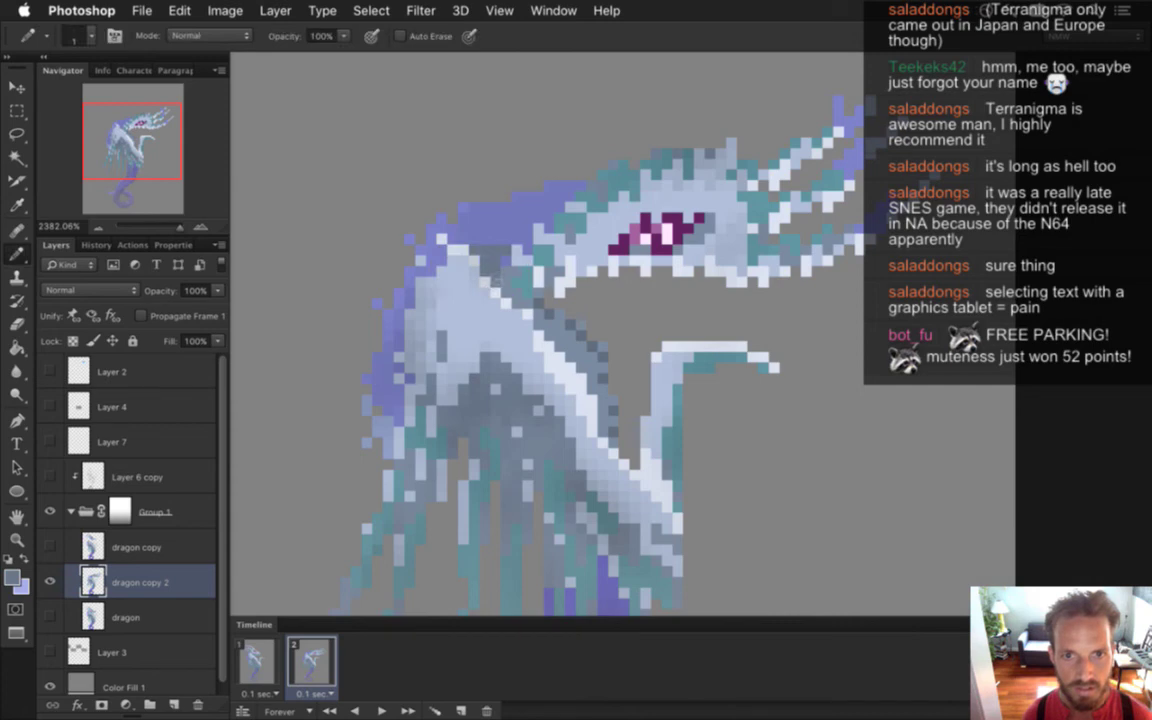
mouse_move(475, 241)
left_mouse_down()
mouse_move(498, 232)
mouse_move(506, 259)
left_mouse_up()
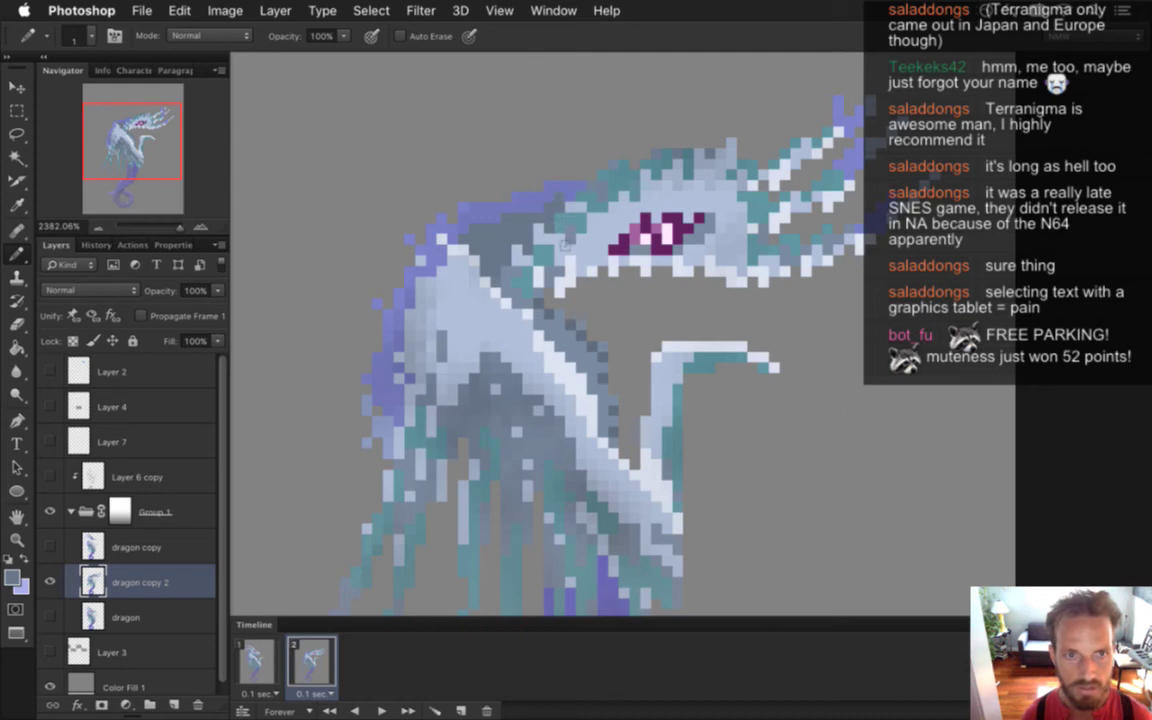
left_click(533, 212, "alt")
left_click_drag(508, 198, 476, 199)
left_click(466, 218, "alt")
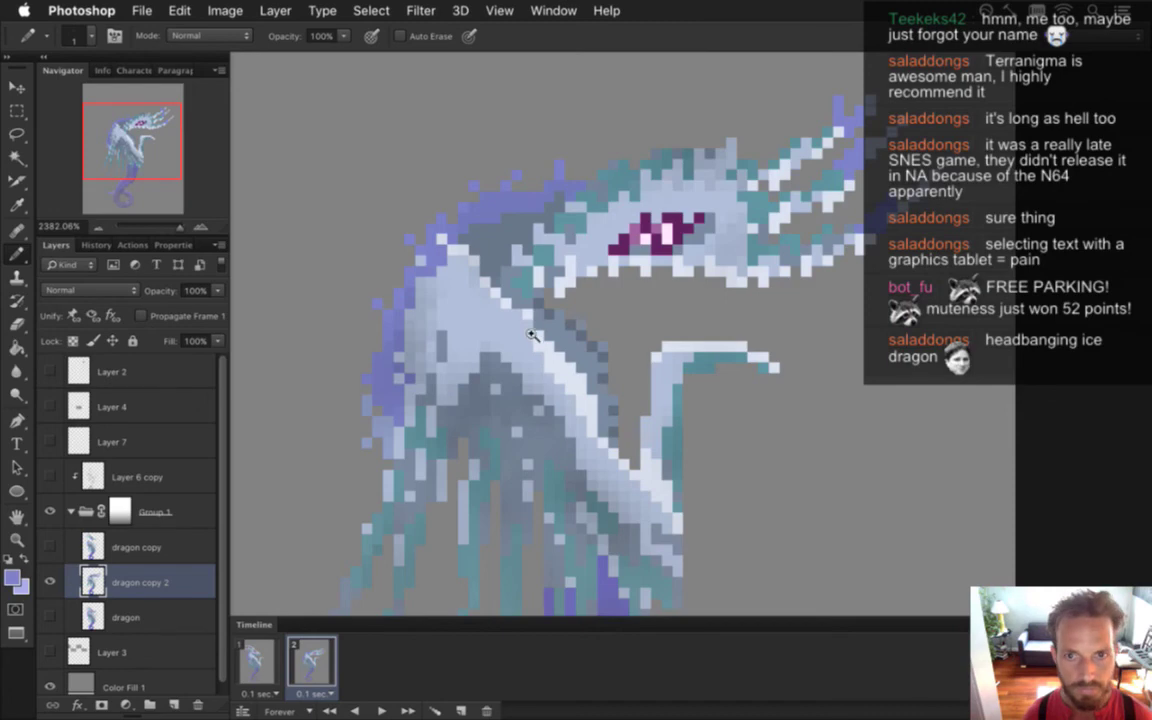
scroll(455, 319, "down", 5)
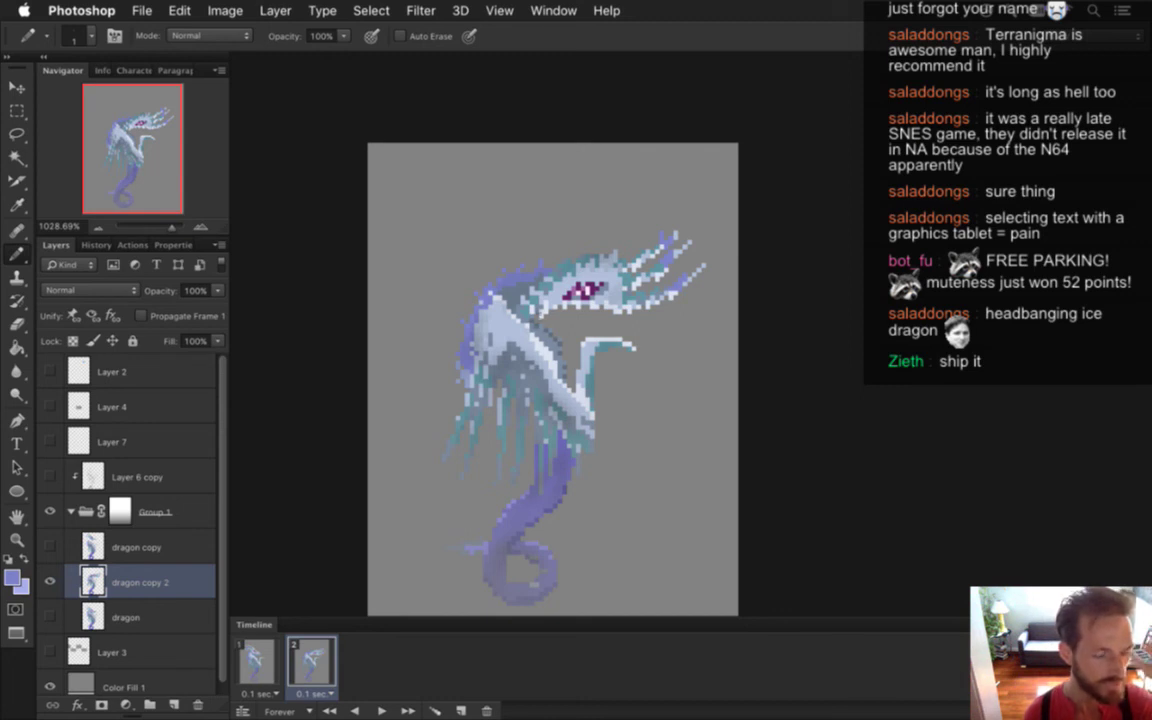
key("super+s")
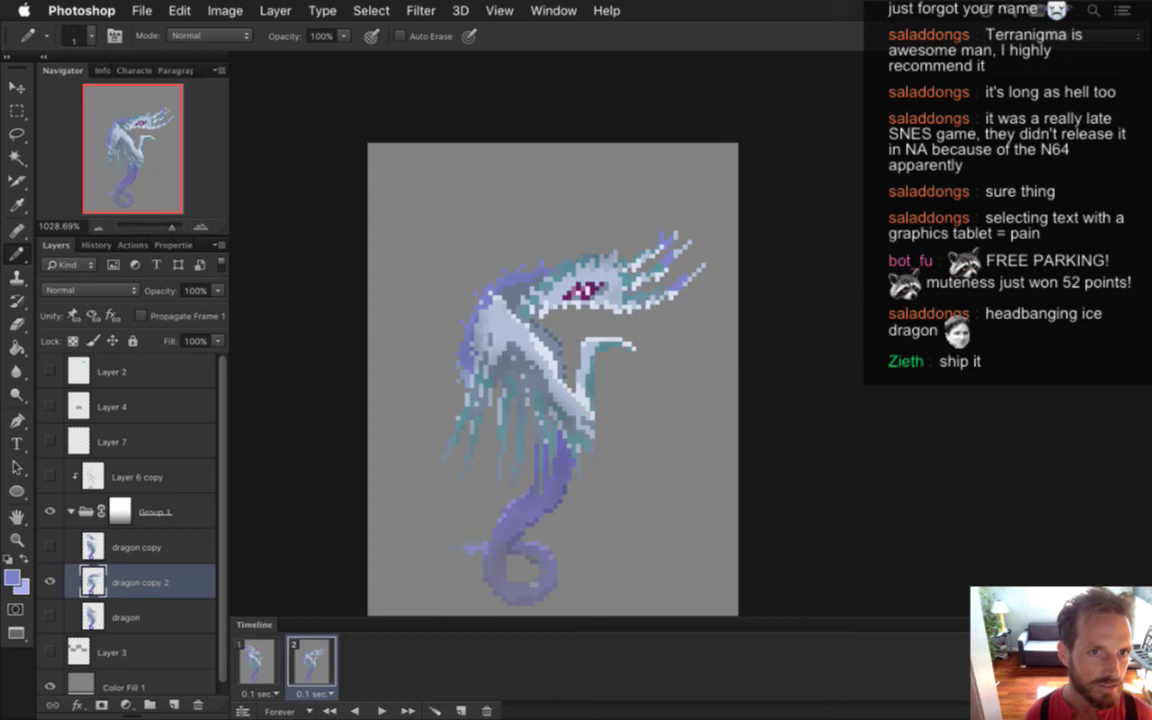
Select the pale shoulder tip below the neck, rotate it about 24° and shift it 1 px up and right, apply and deselect
scroll(505, 300, "up", 5)
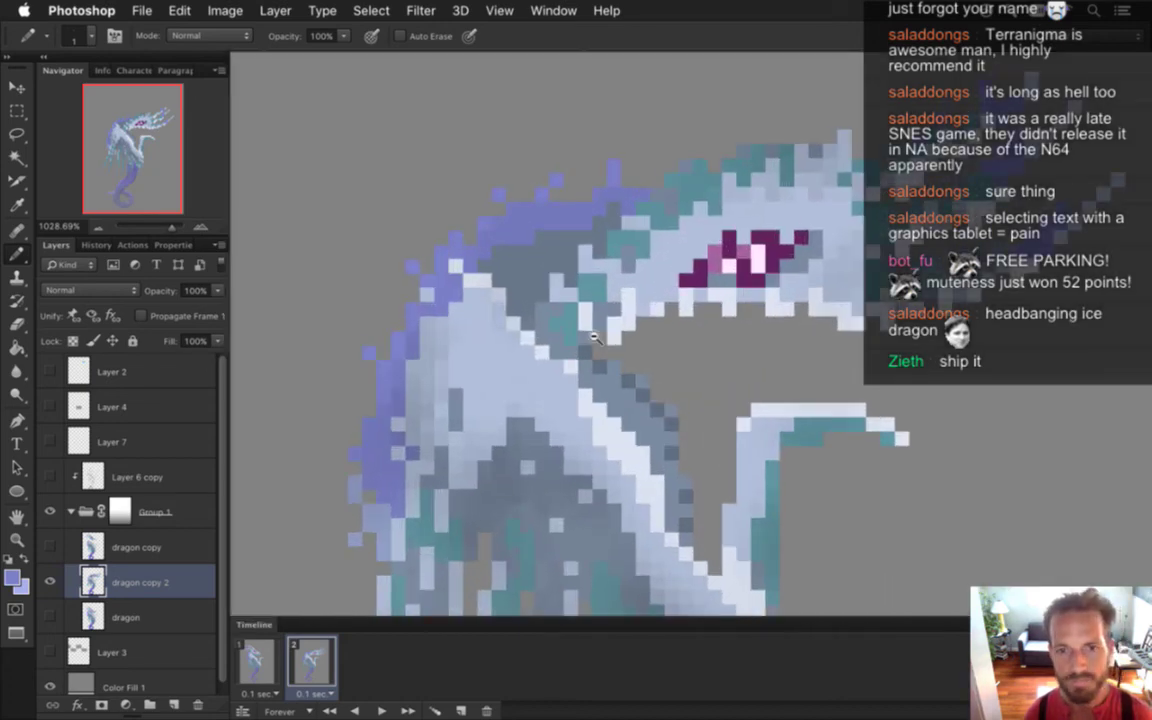
key("m")
left_click_drag(433, 255, 530, 340)
key("v")
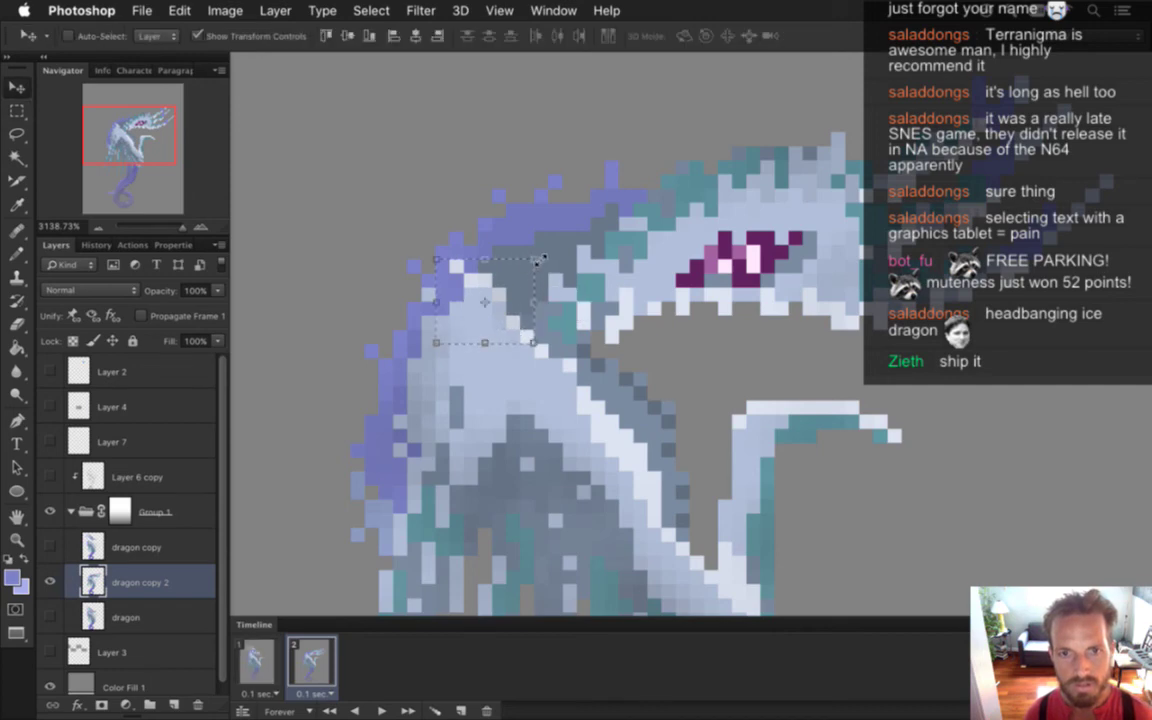
left_click_drag(548, 246, 571, 293)
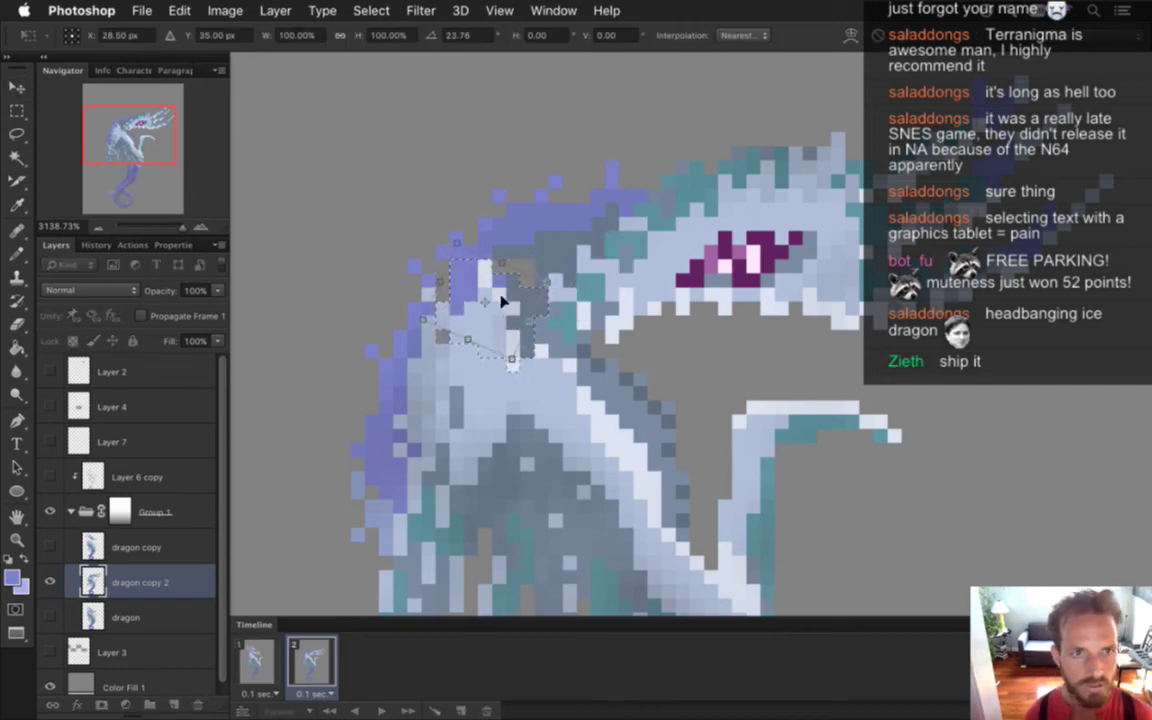
key("Up")
key("Up")
key("Right")
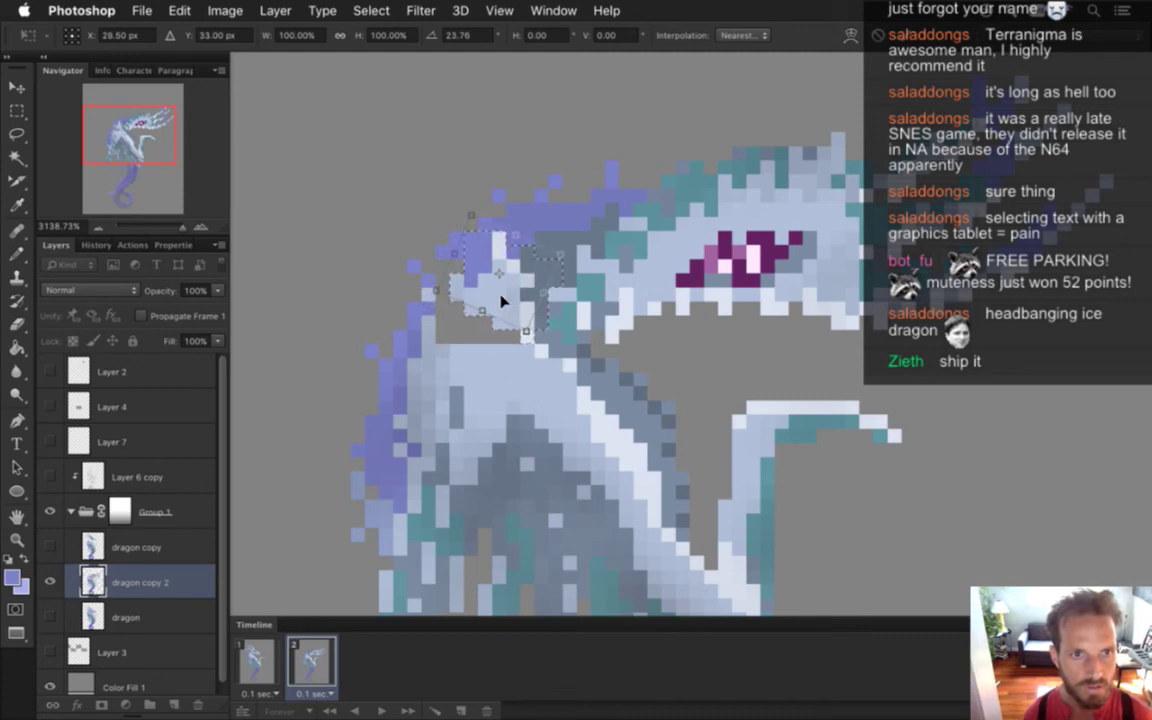
key("Down")
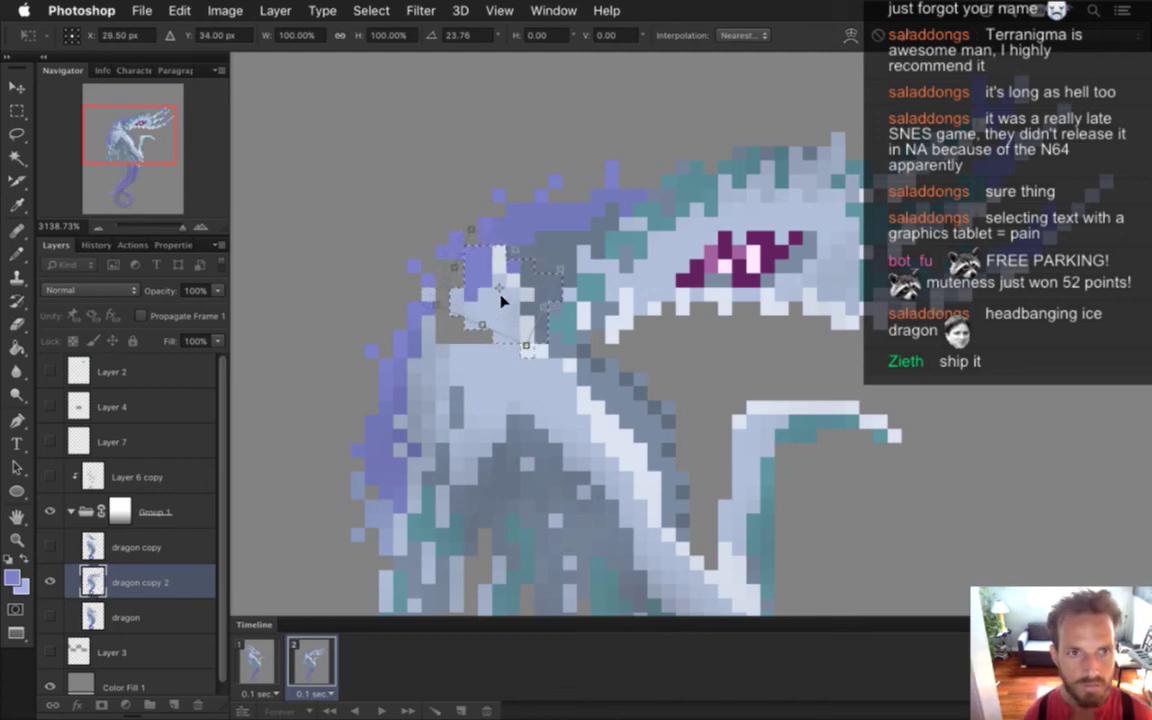
key("Right")
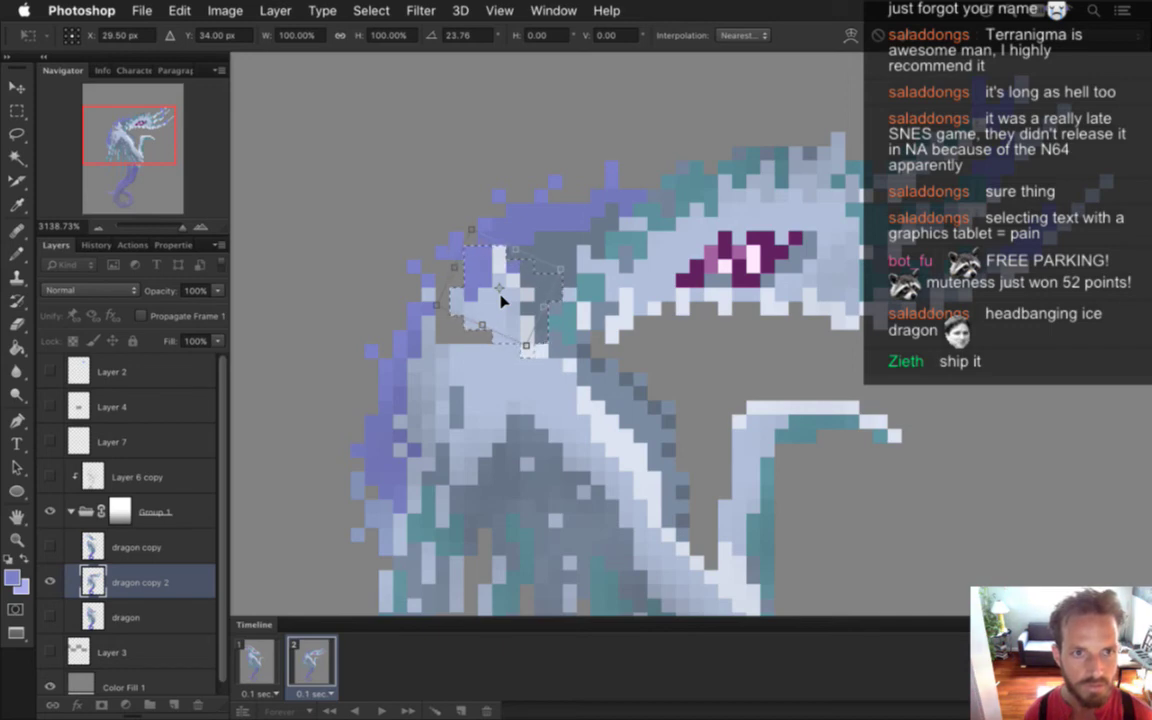
key("Return")
key("m")
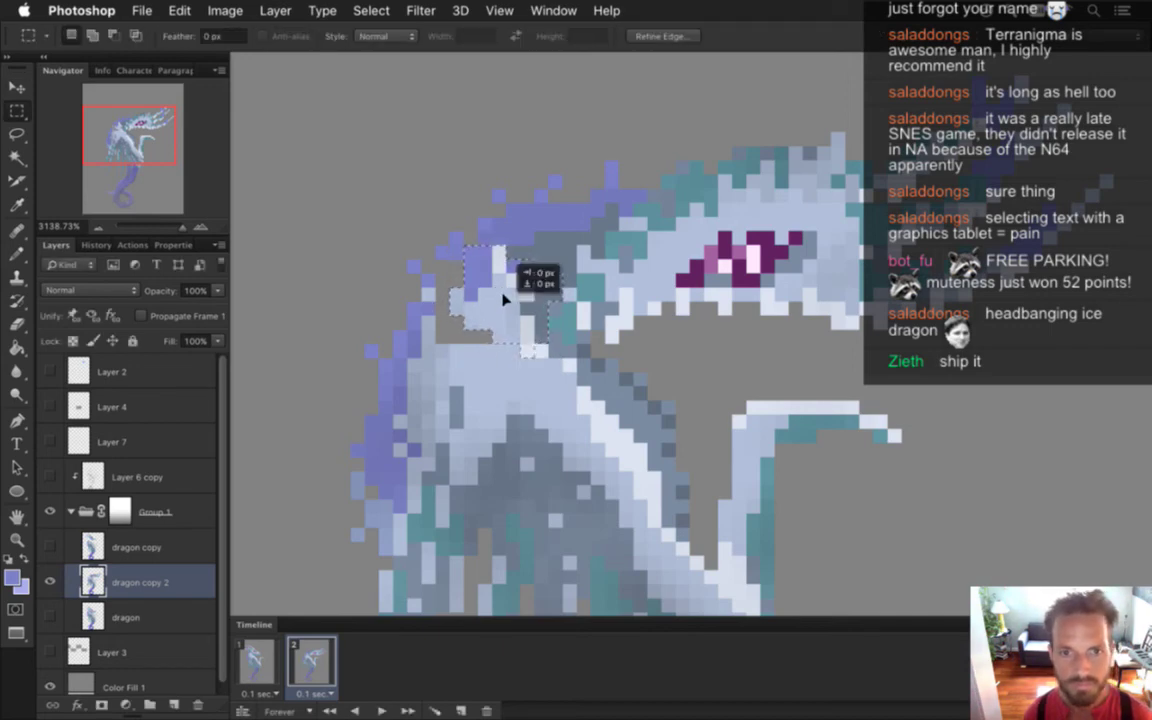
key("super+d")
Fill the gap left beneath the rotated shoulder tip with pale blue and grey-blue pixels sampled from the shoulder
key("b")
left_click(469, 320, "alt")
mouse_move(457, 323)
left_mouse_down()
mouse_move(444, 362)
mouse_move(472, 338)
left_mouse_up()
left_click(485, 337)
left_click(444, 327, "alt")
left_click_drag(442, 295, 443, 328)
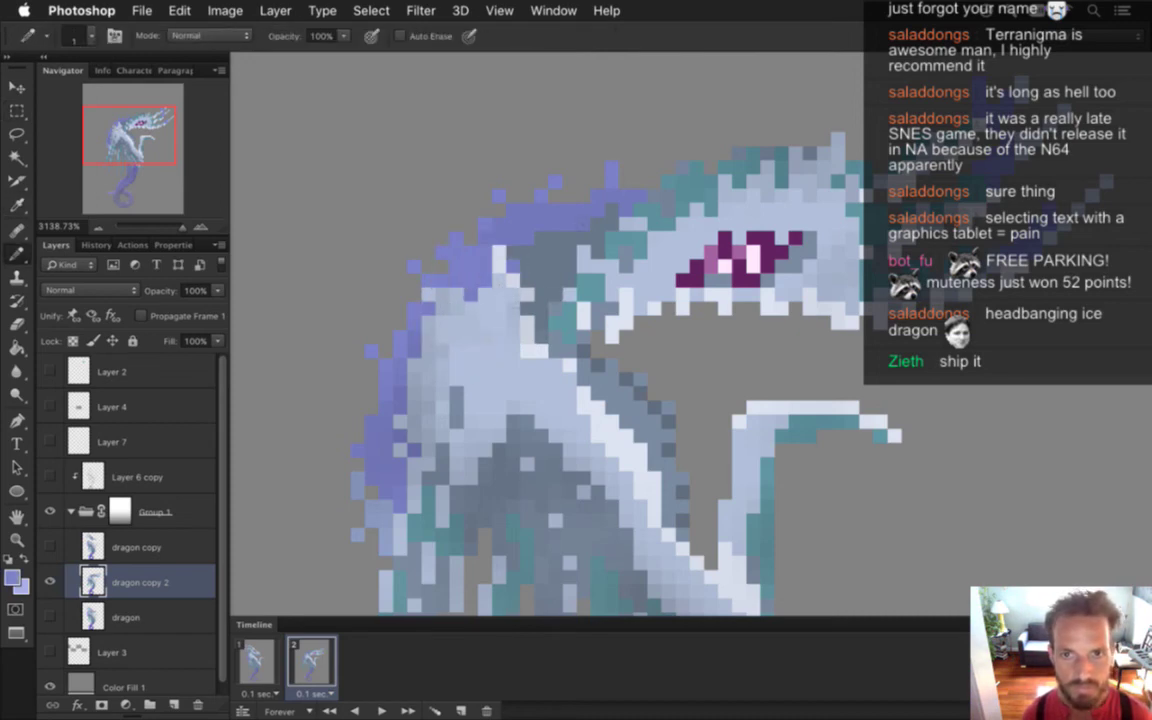
scroll(556, 296, "down", 5)
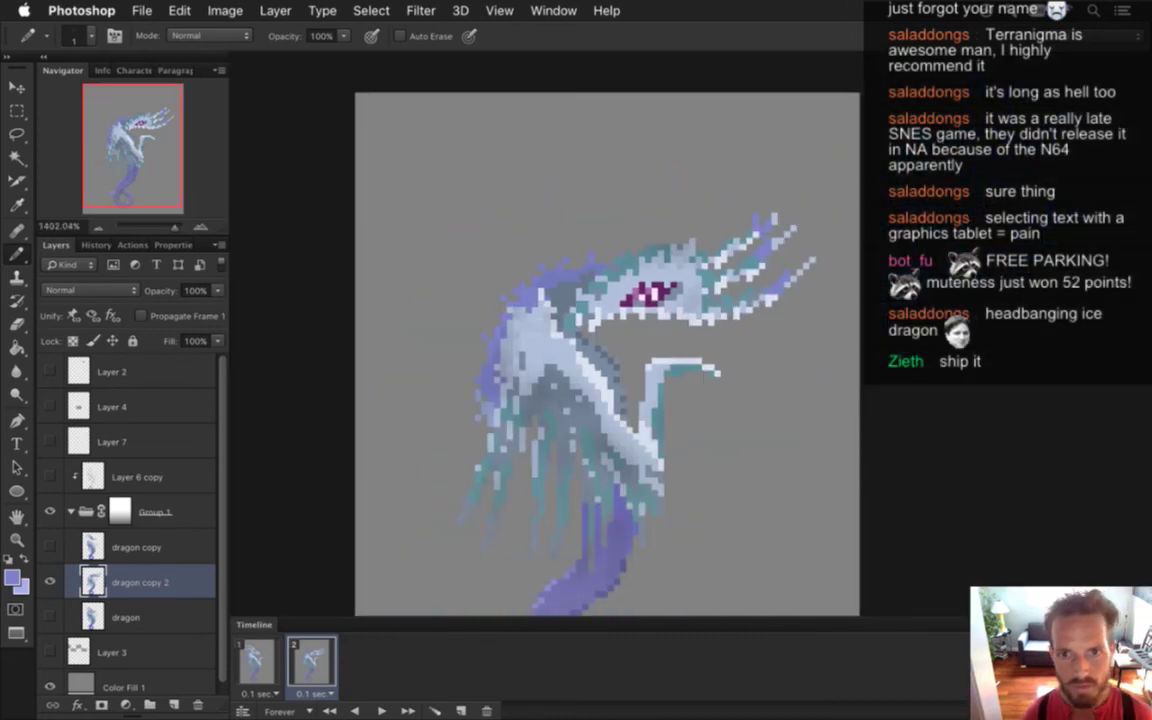
scroll(564, 389, "down", 4)
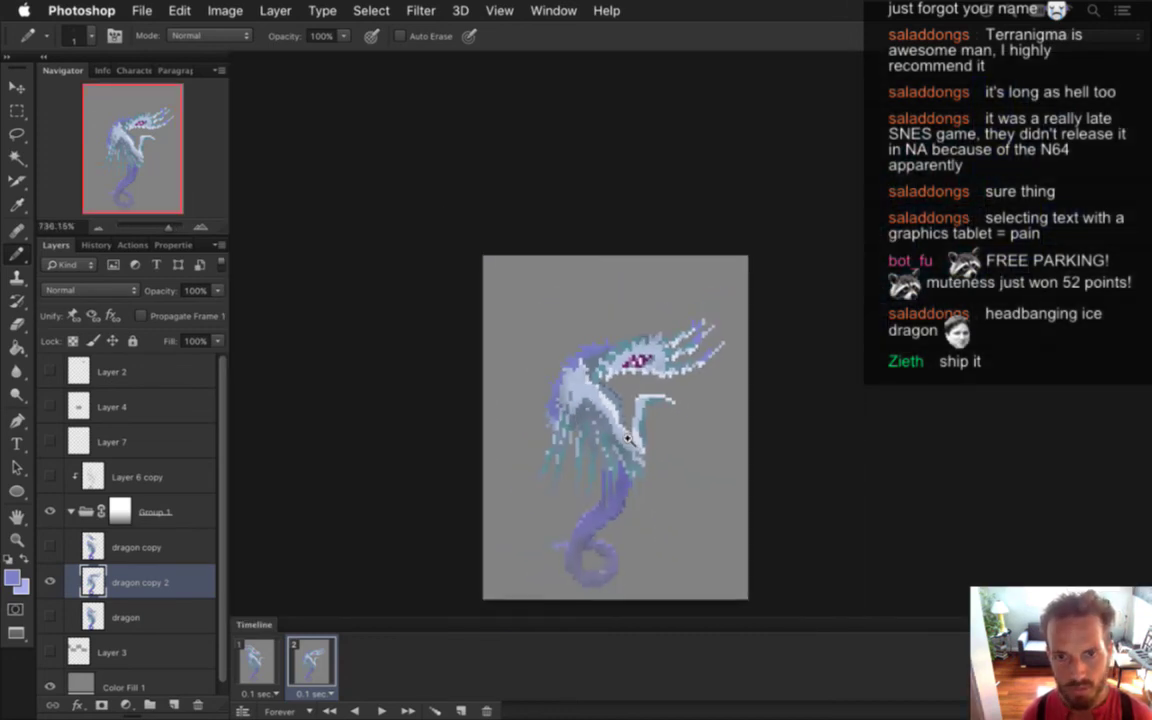
Trim the purple spikes along the neck's upper edge and extend the purple to the back of the head
scroll(596, 375, "up", 3)
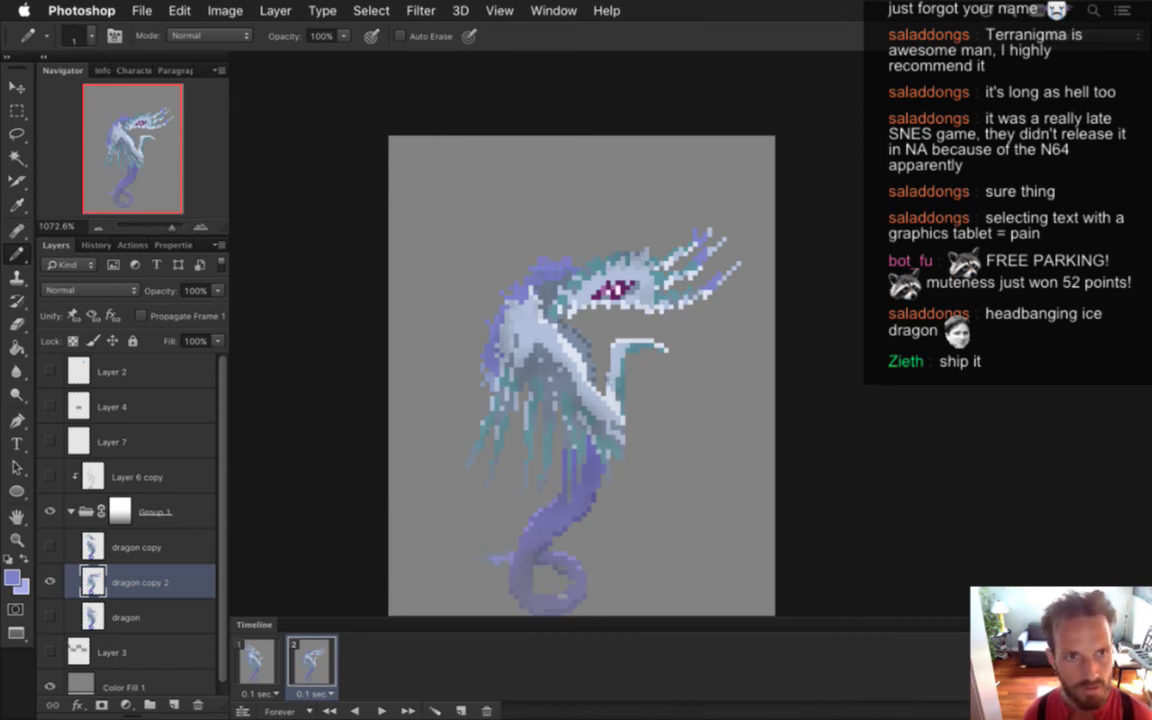
scroll(545, 285, "up", 3)
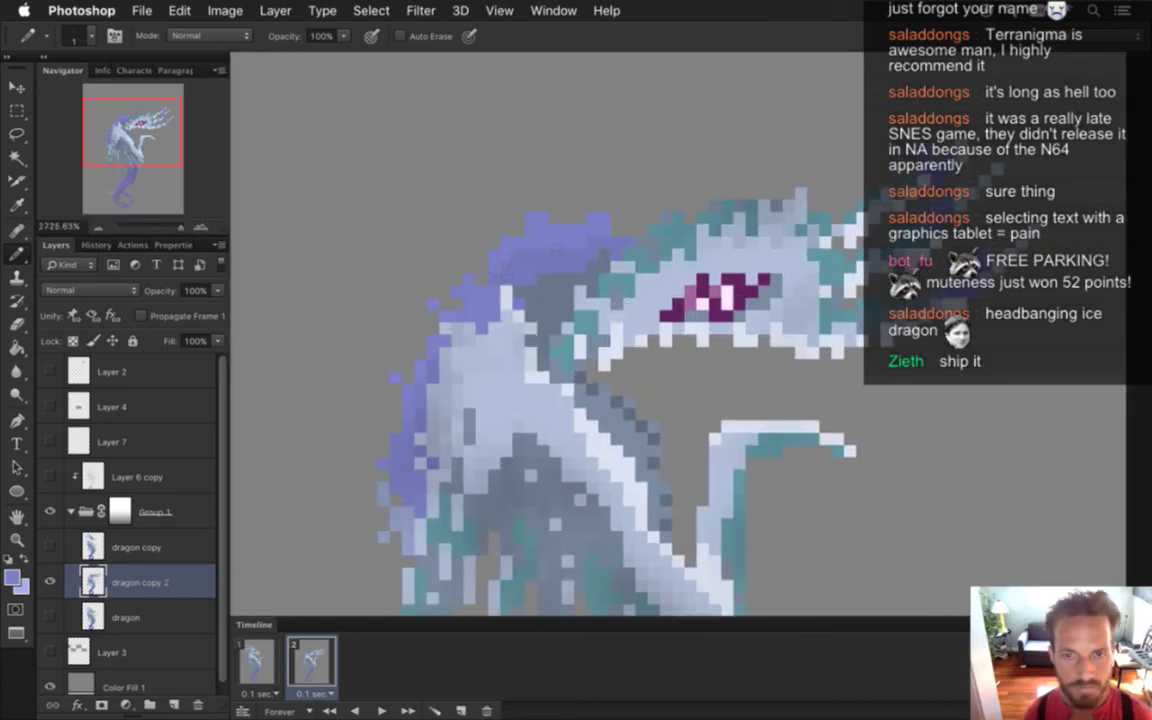
left_click(561, 270, "alt")
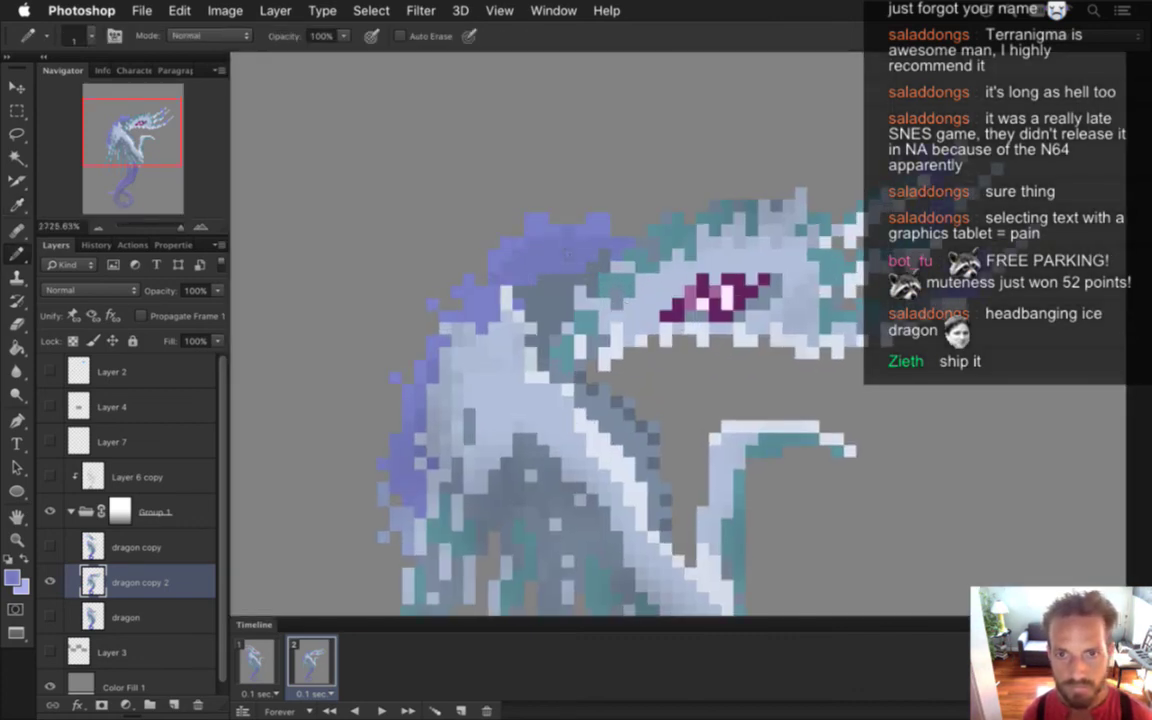
key("e")
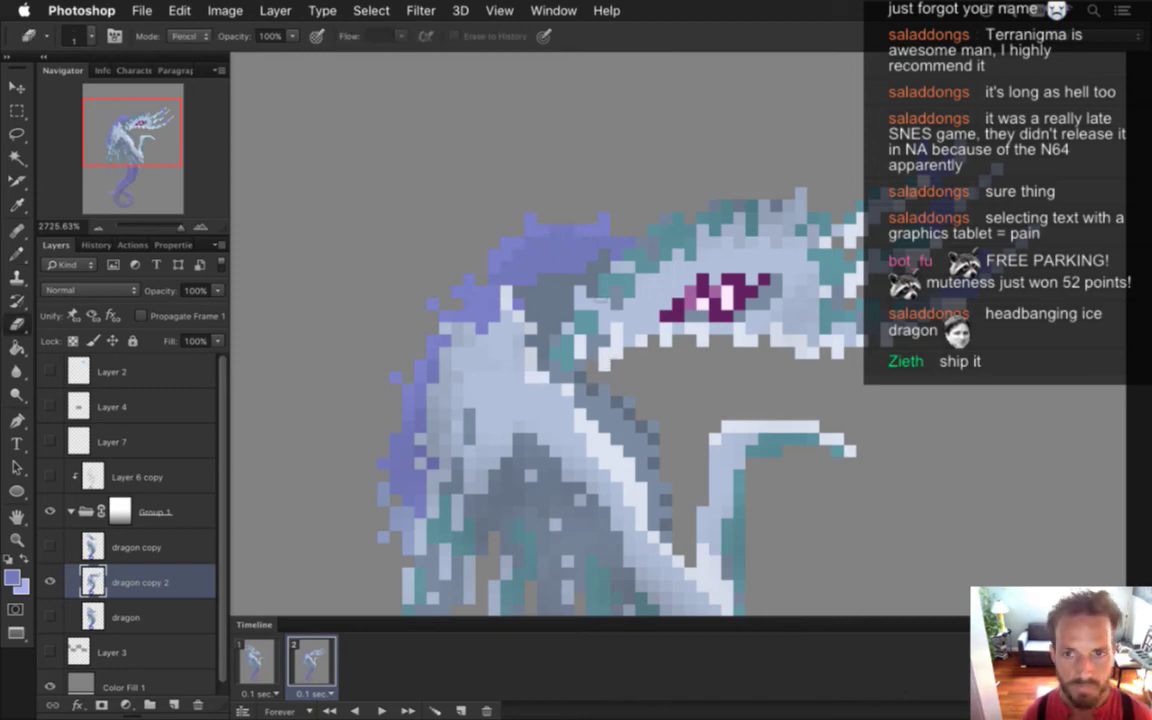
key("b")
left_click(576, 226, "alt")
left_click_drag(642, 230, 630, 235)
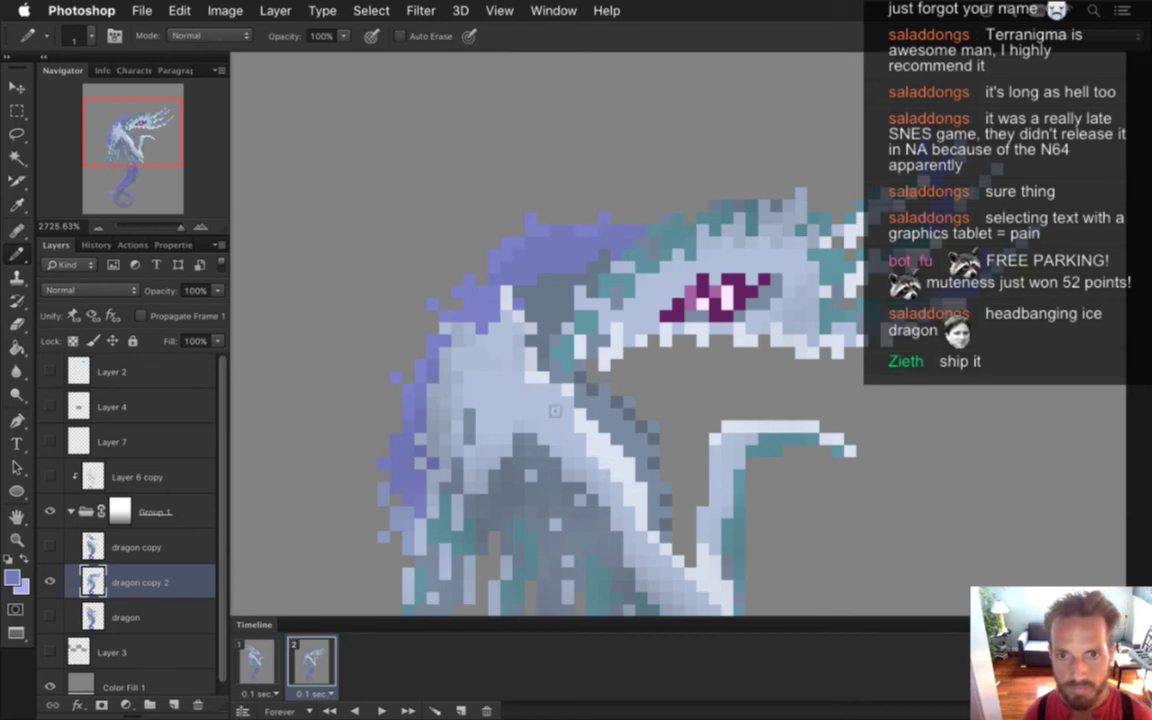
Play the two-frame animation and flip between both frames to compare the idle and attack poses
left_click_drag(606, 409, 508, 397)
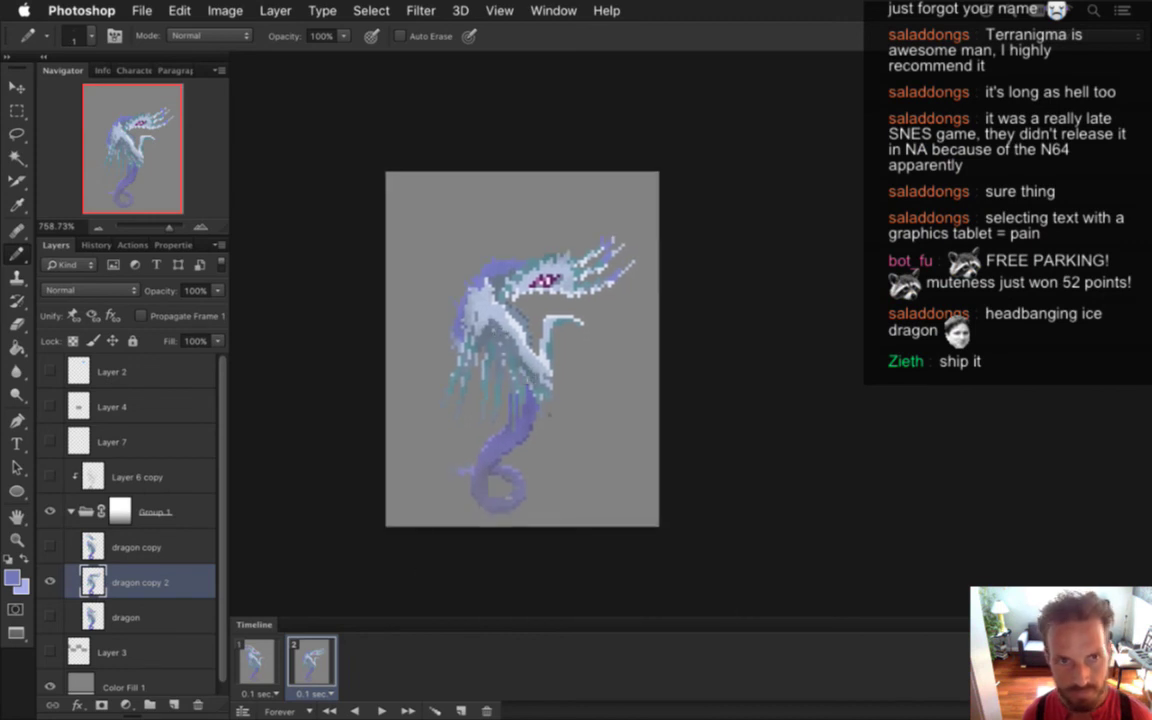
left_click(256, 662)
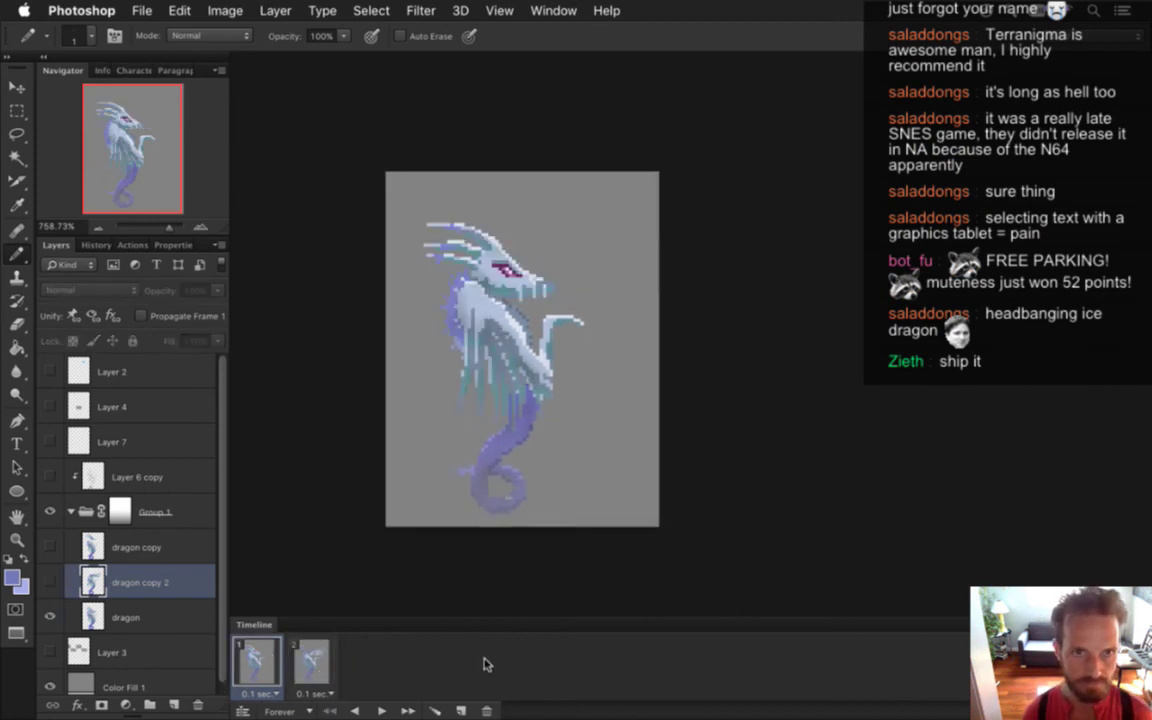
left_click(390, 709)
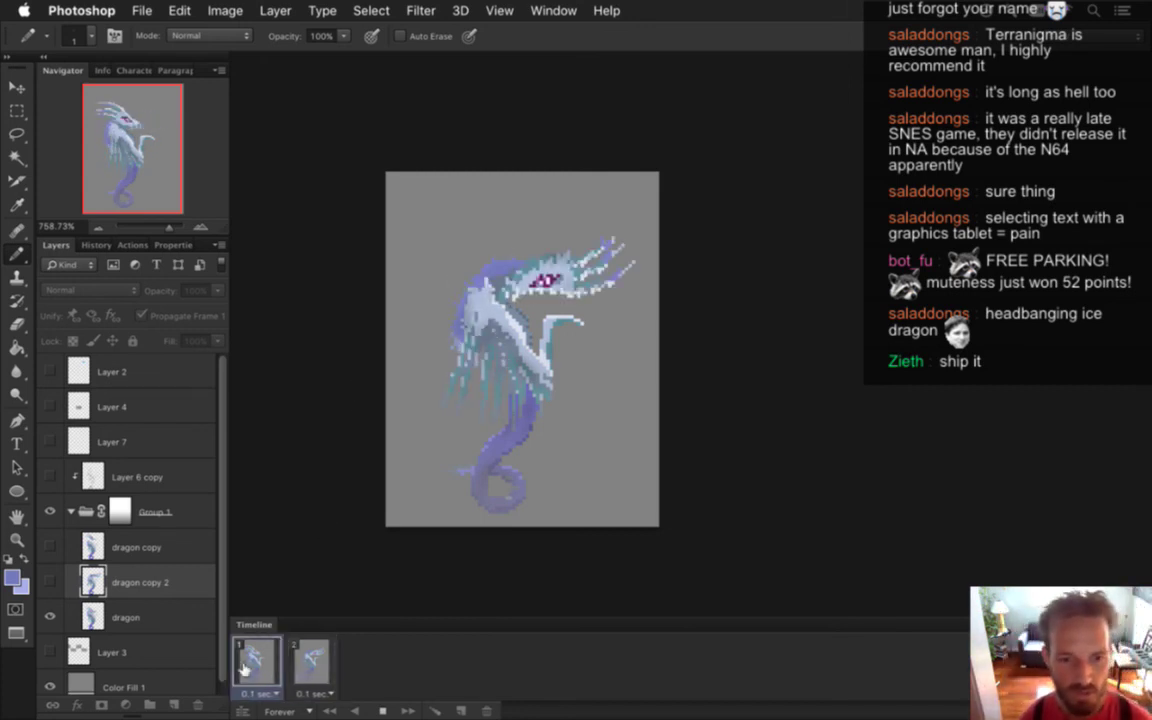
left_click(382, 711)
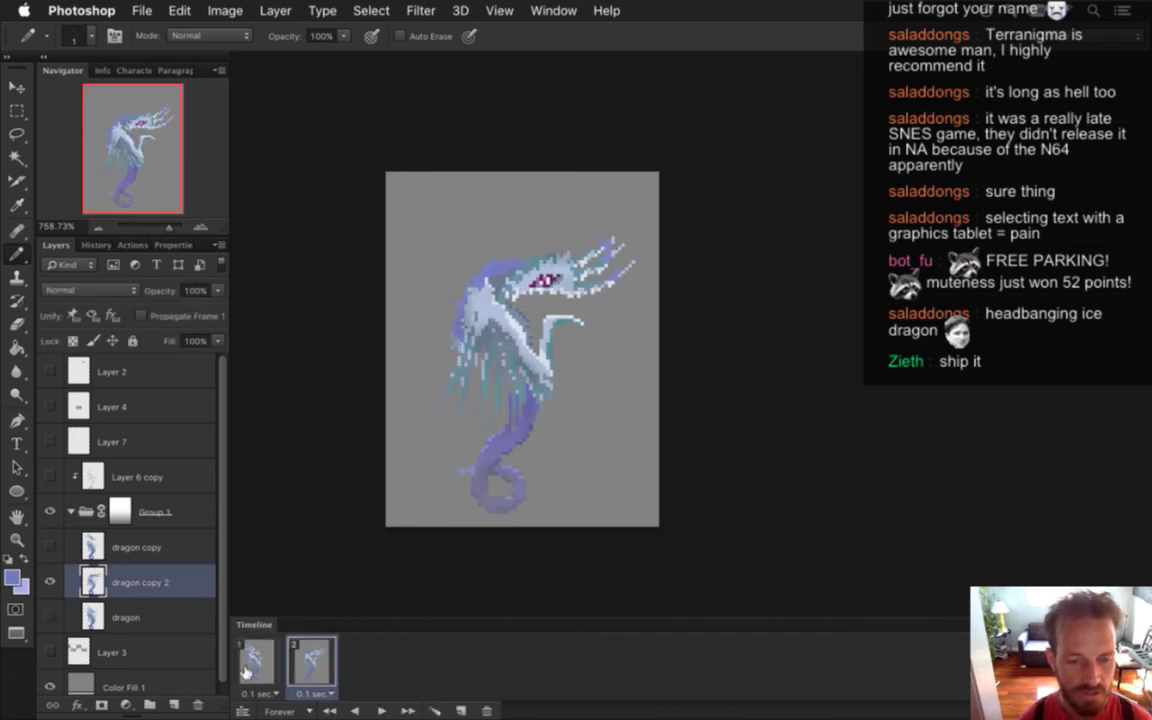
left_click(264, 664)
left_click(314, 665)
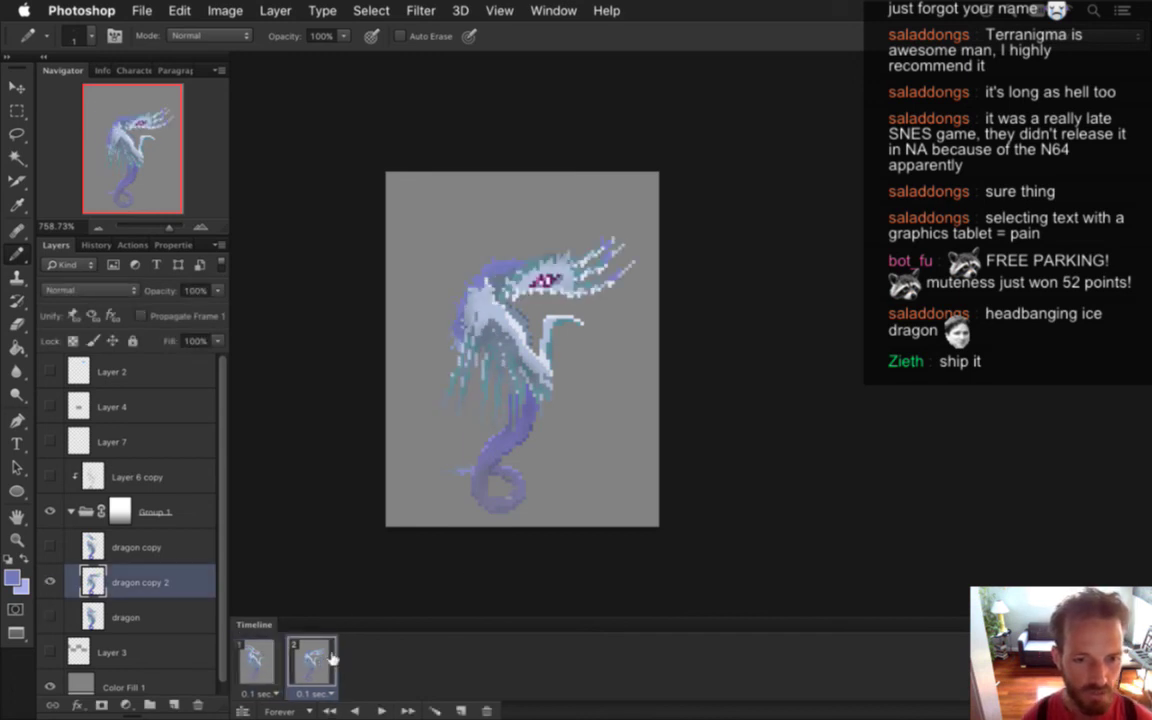
left_click(263, 666)
left_click(326, 670)
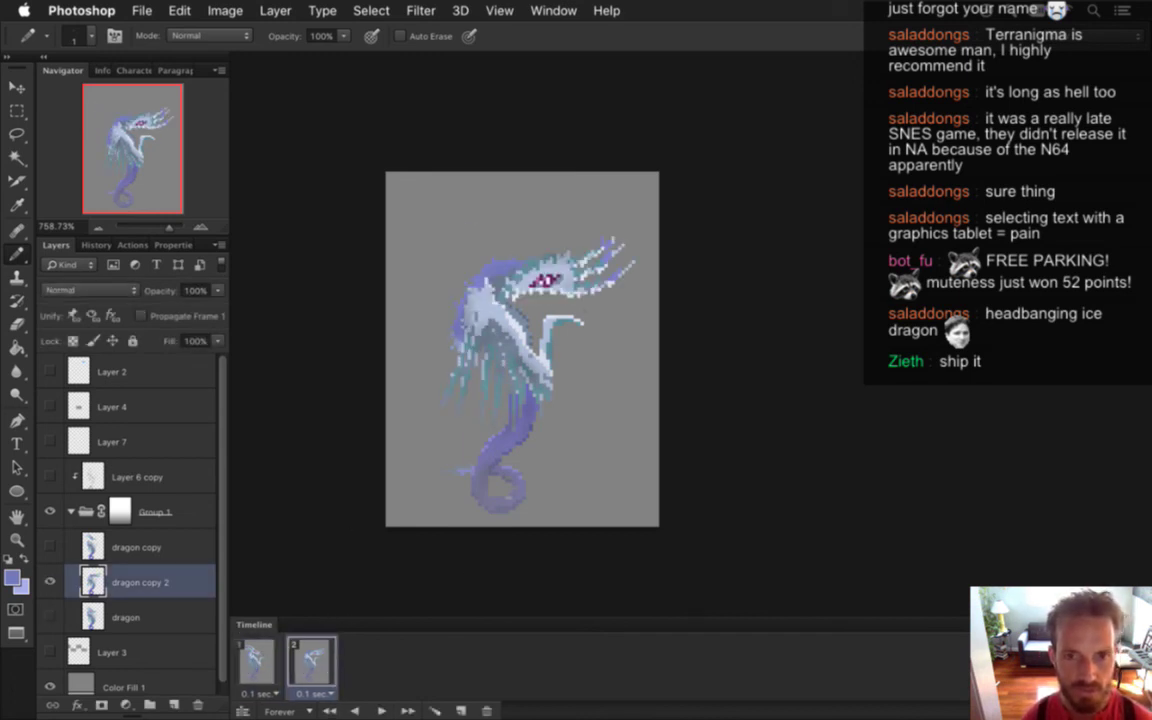
Compare with the first frame and add pale highlight pixels on the neck's blue-grey area above the shoulder tip
scroll(490, 315, "up", 6)
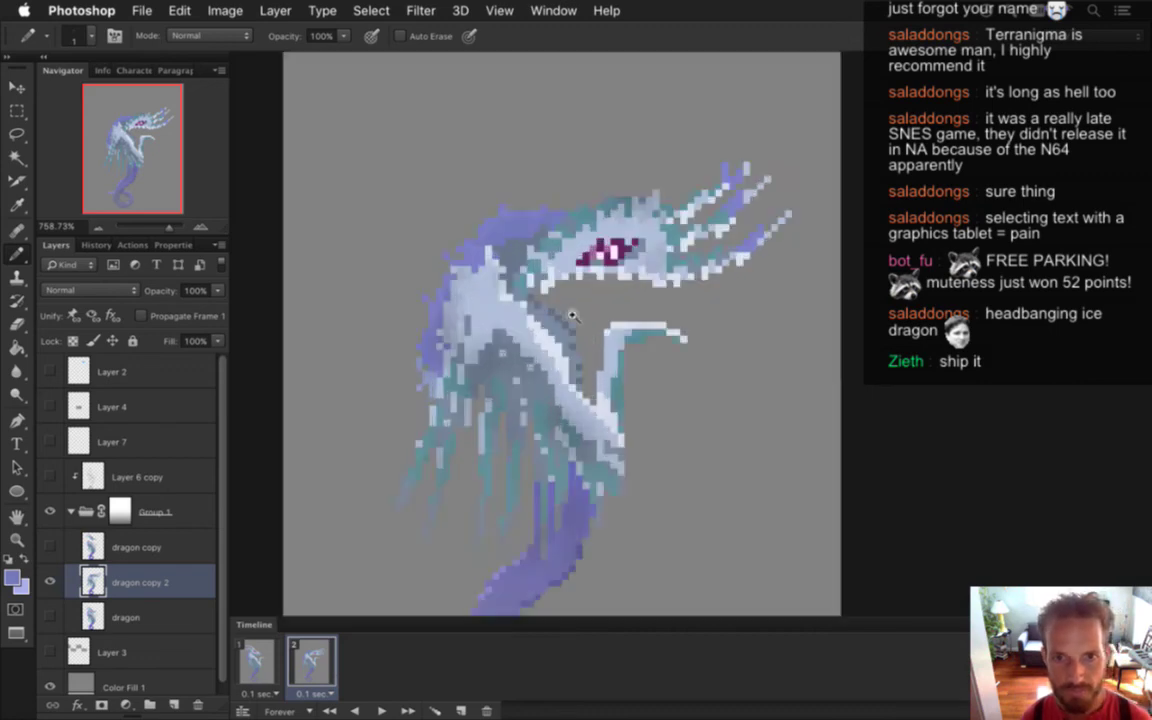
left_click(263, 664)
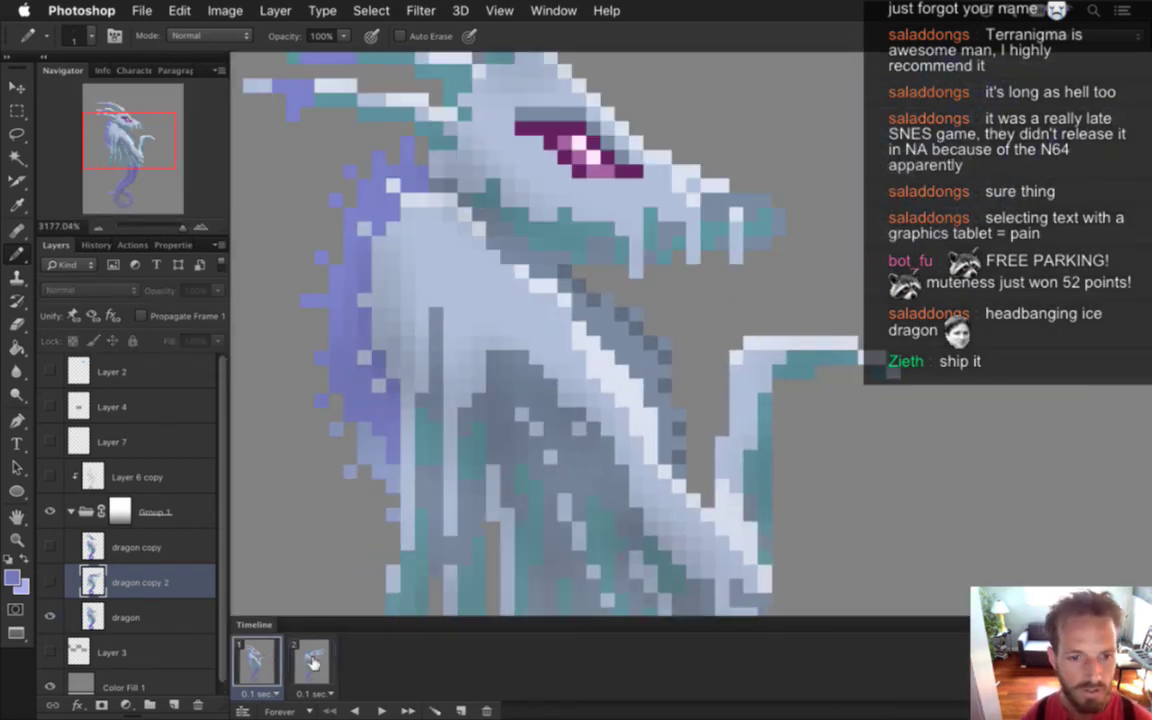
left_click(314, 664)
key("i")
left_click(527, 222)
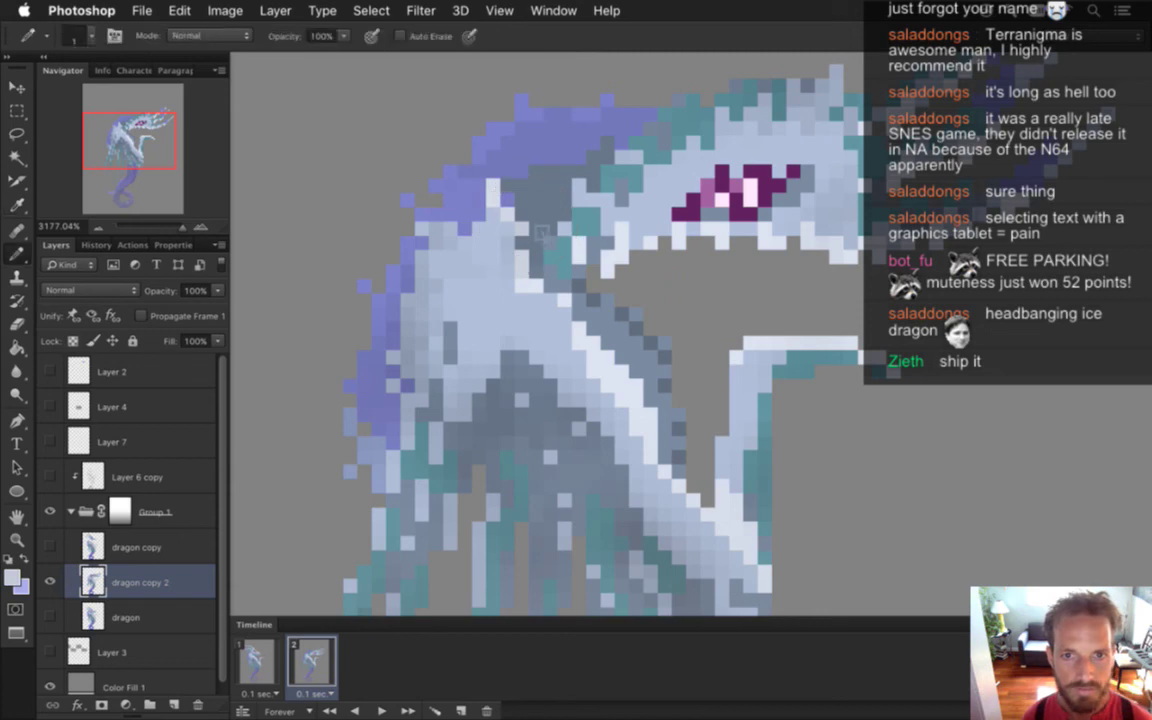
key("b")
left_click(501, 193, "alt")
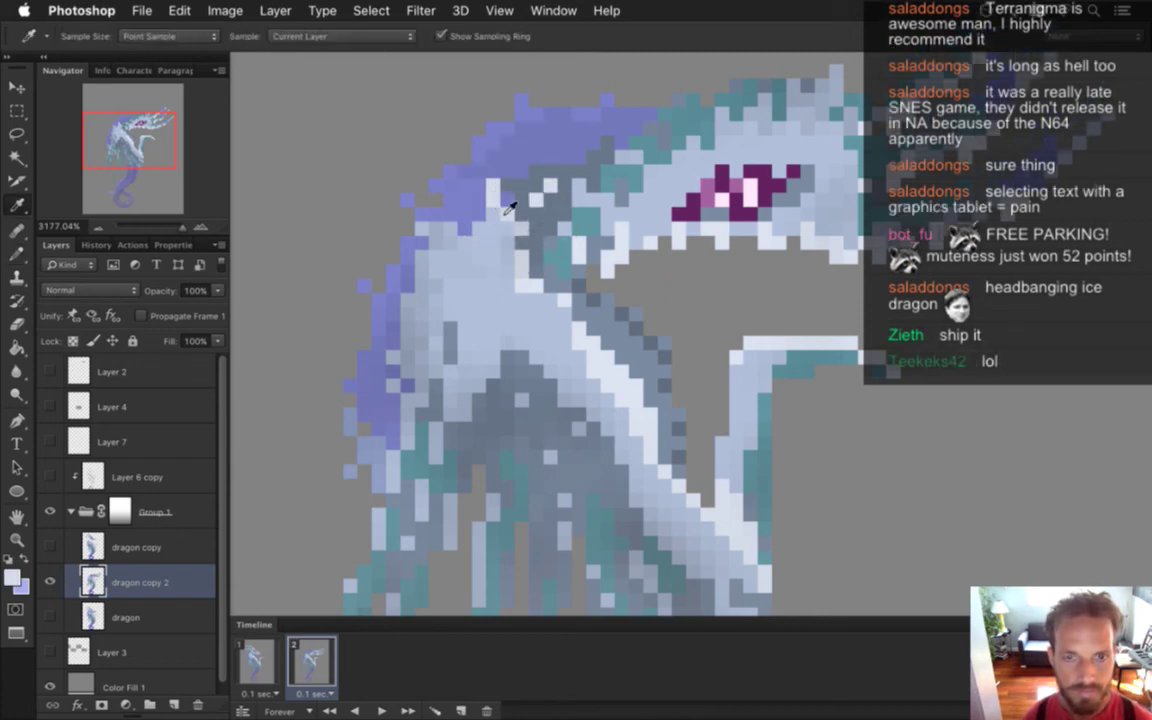
Cover the protruding white shoulder tip with purple and connect the shoulder to the new neck highlights in light blue
key("i")
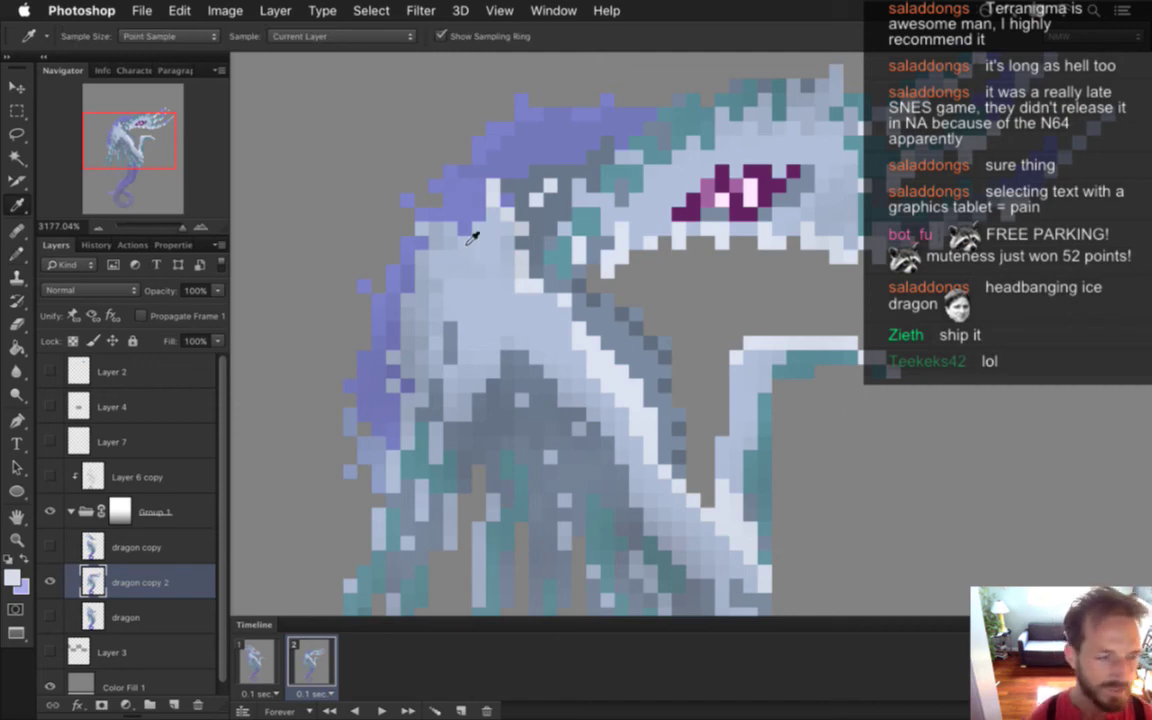
left_click(436, 168)
key("b")
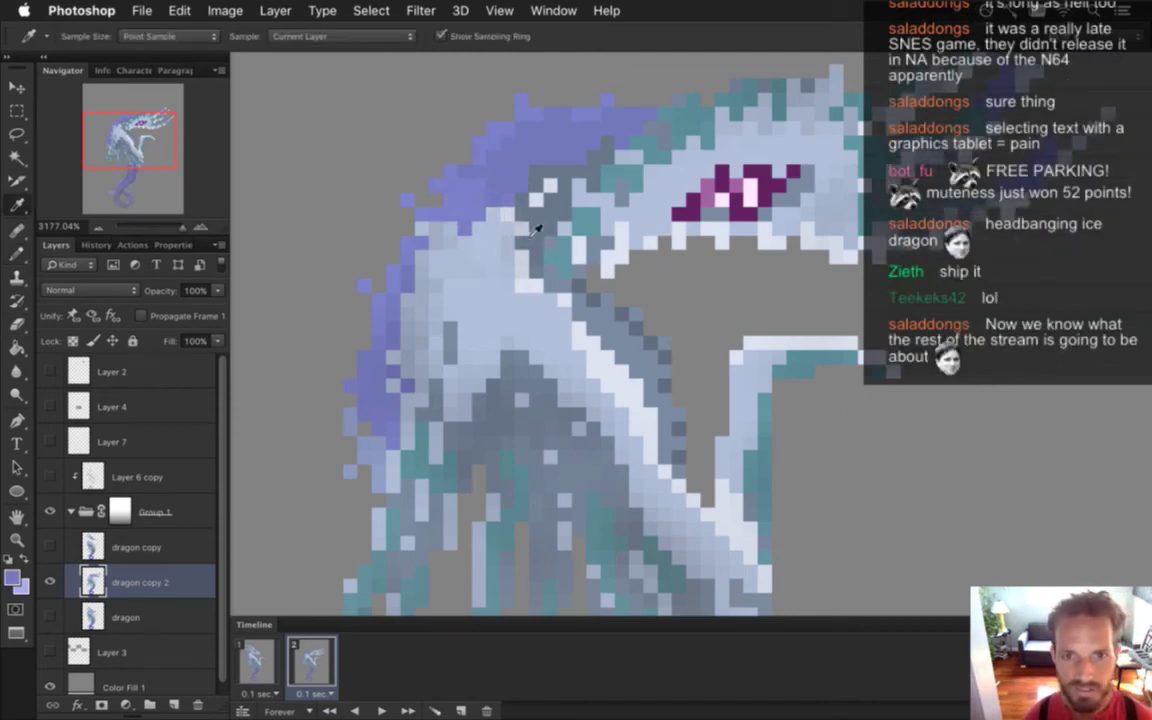
left_click(452, 216, "alt")
left_click(522, 214)
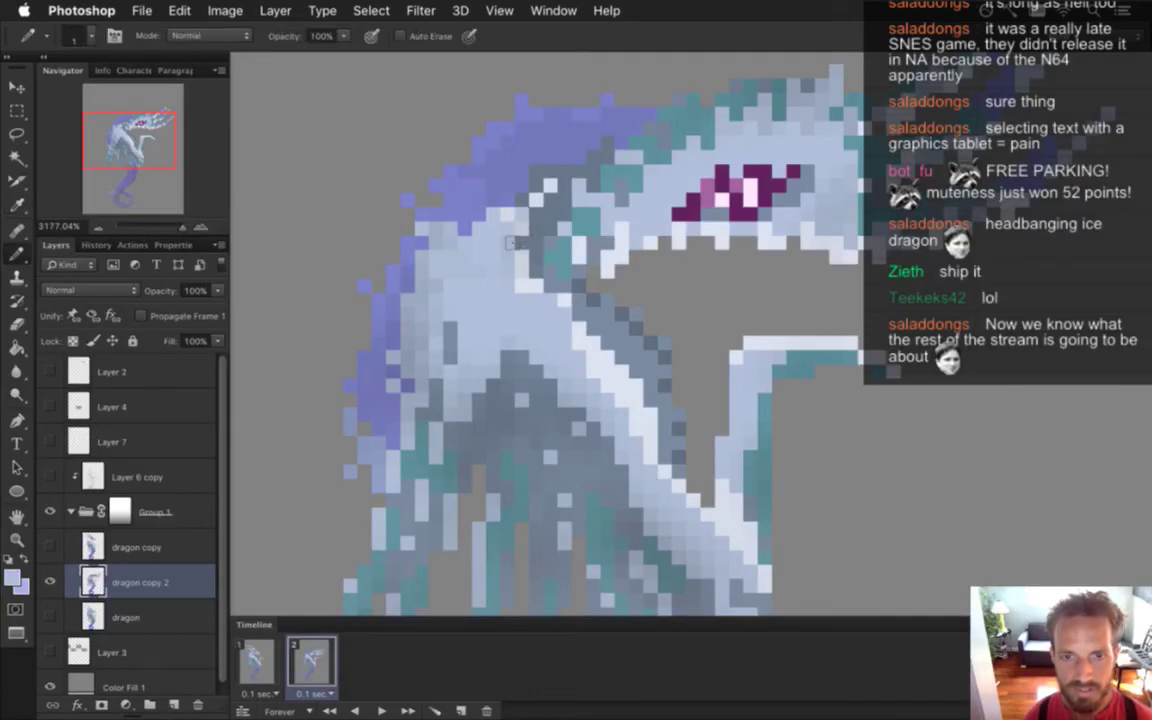
key("alt")
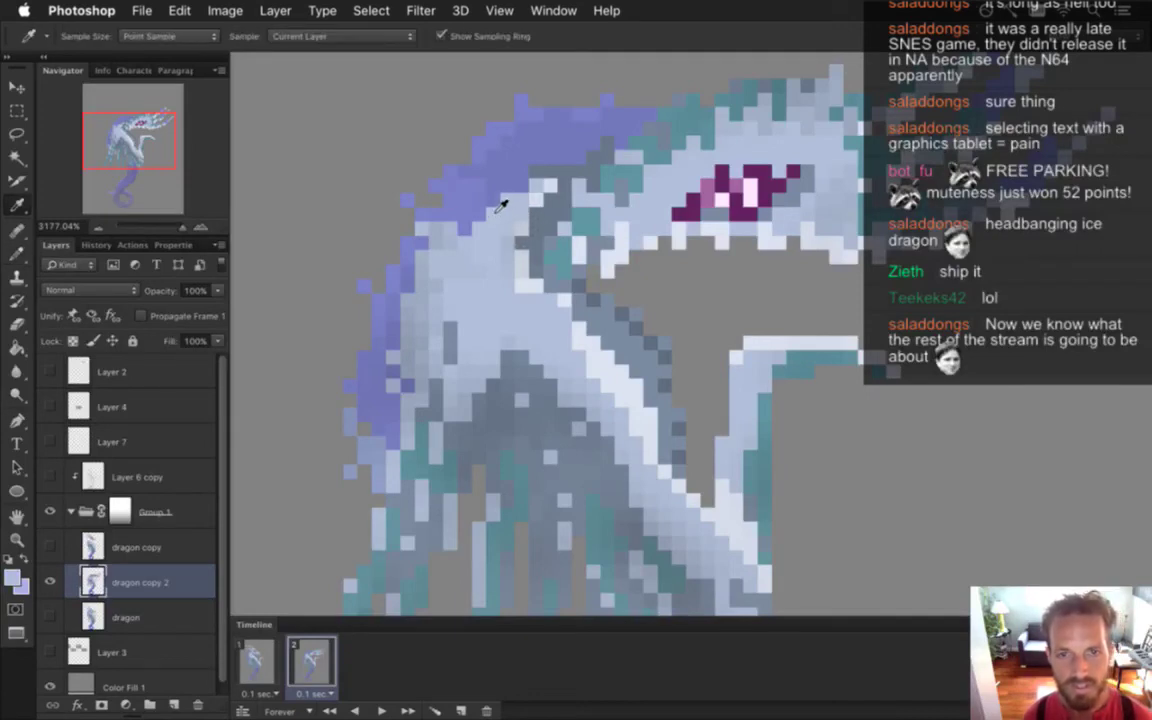
Blend the shoulder's upper border against the purple and soften the neck highlight with sampled light blue tones
left_click(447, 241, "alt")
left_click(436, 228)
left_click(464, 228)
left_click(479, 214)
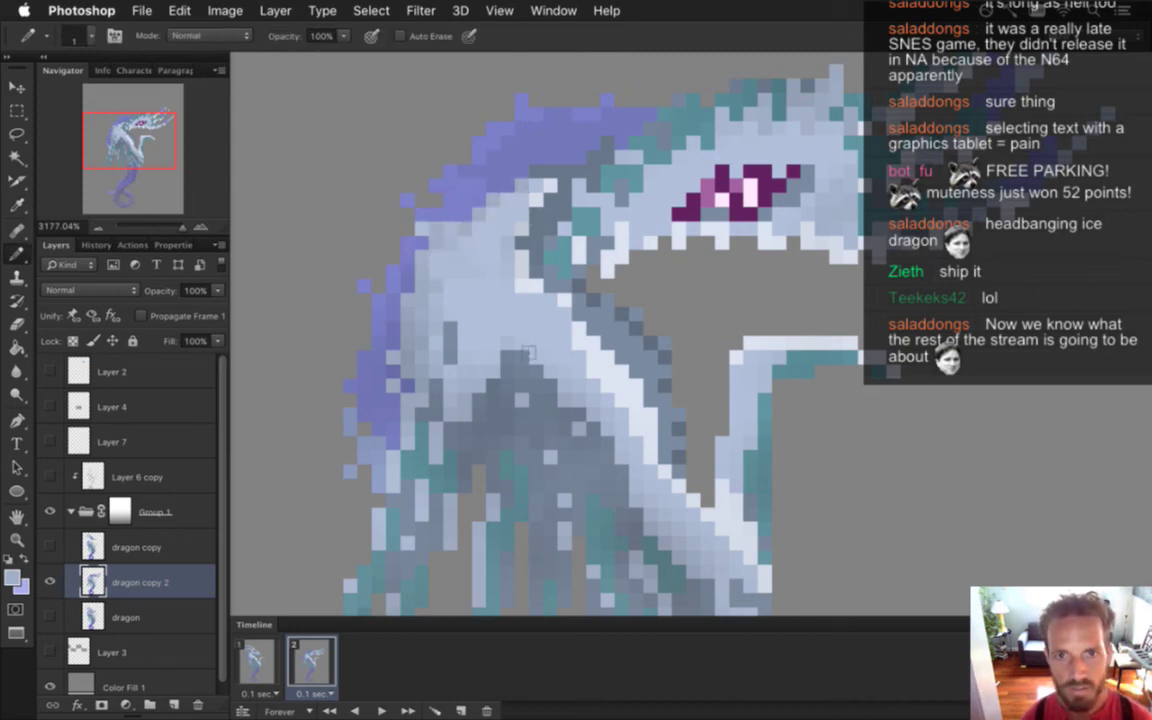
left_click(543, 195, "alt")
left_click_drag(537, 172, 538, 202)
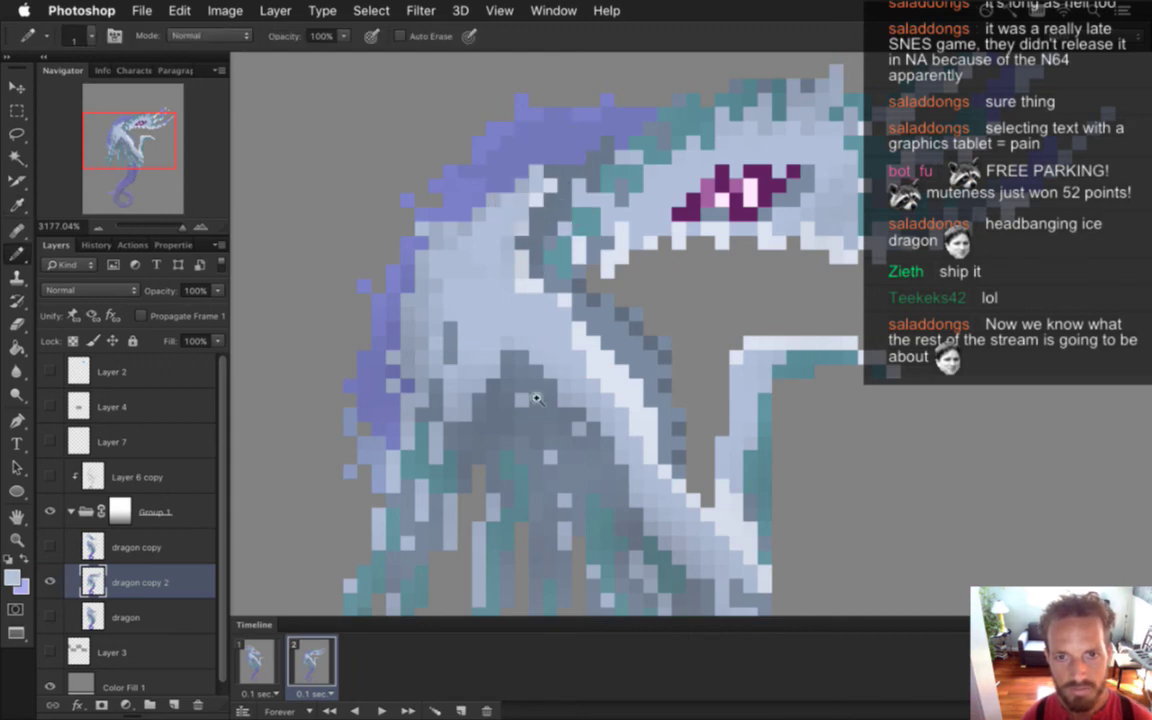
Paint the upper part of the neck's blue-grey area light blue so the shoulder joins the head
mouse_move(478, 397)
left_mouse_down()
mouse_move(370, 384)
mouse_move(463, 391)
left_mouse_up()
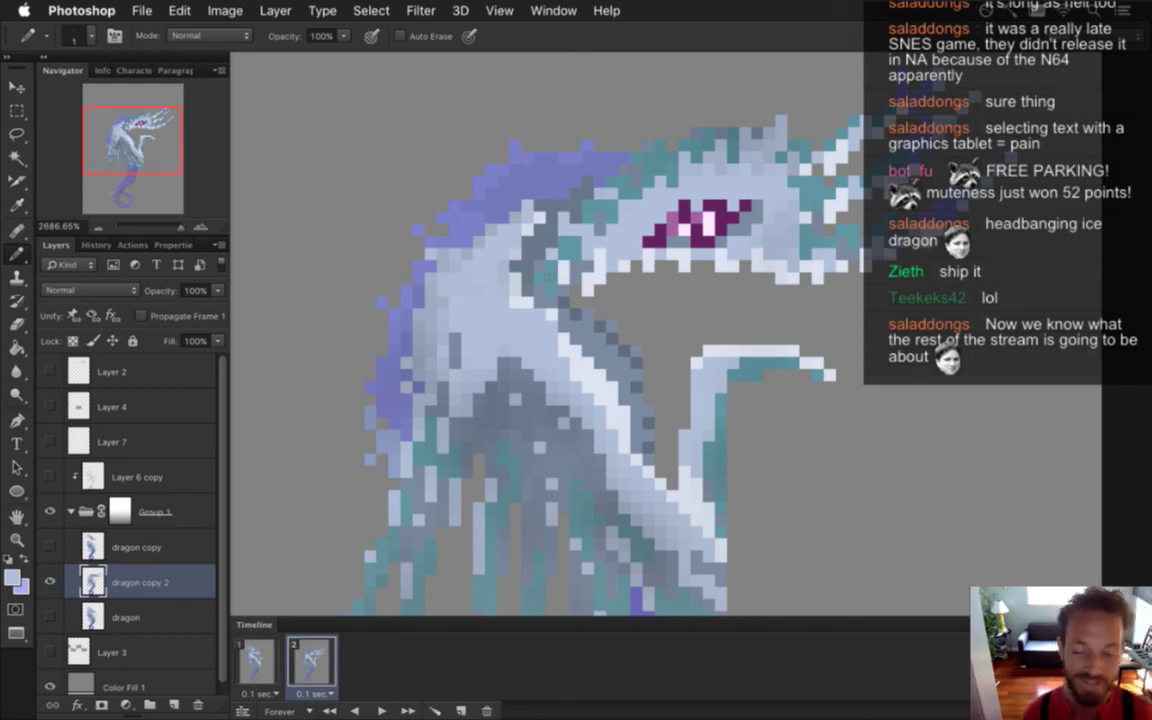
key("i")
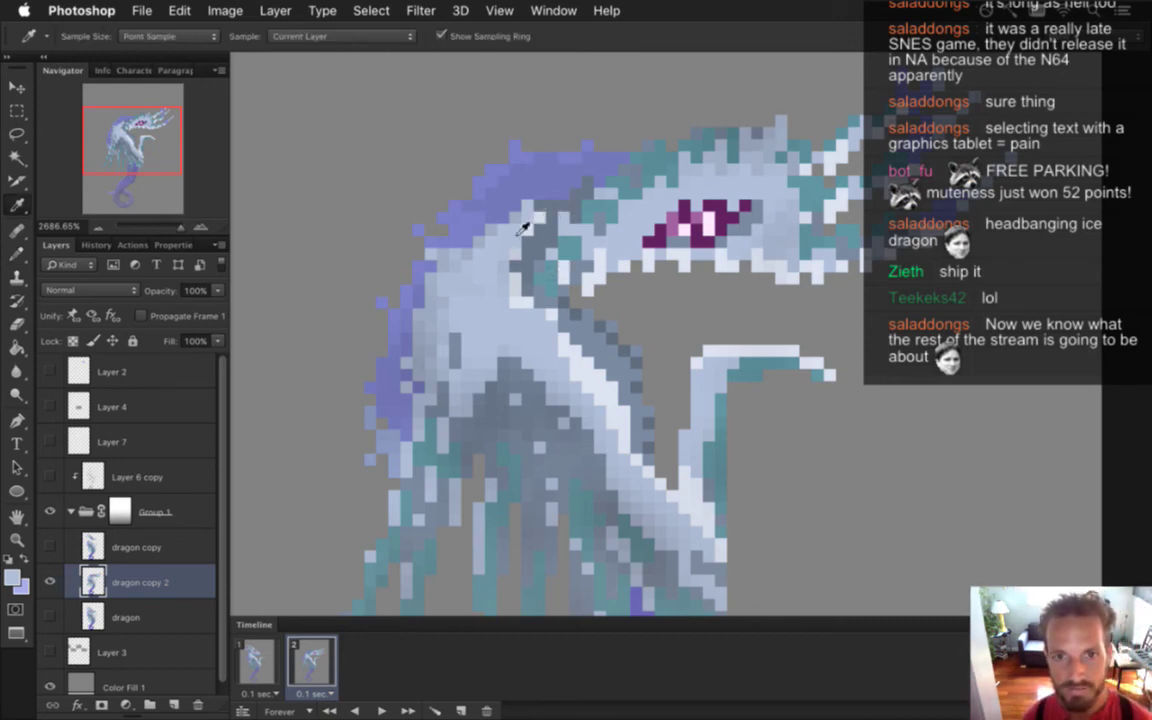
key("b")
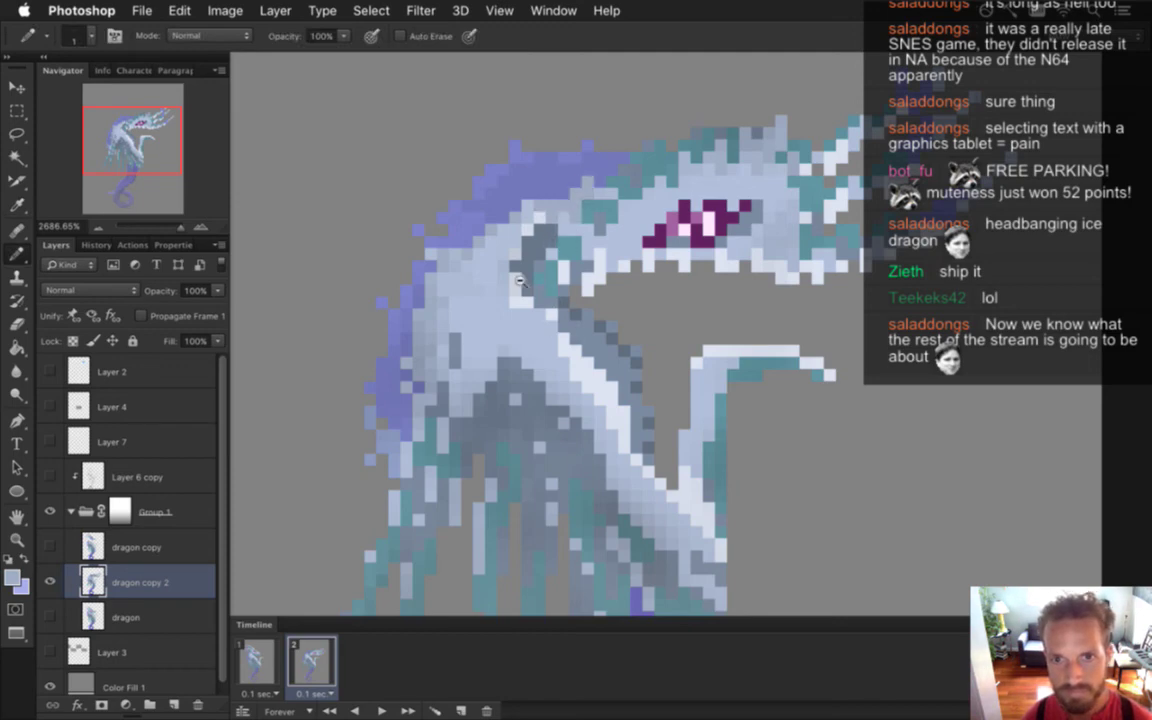
key("super+0")
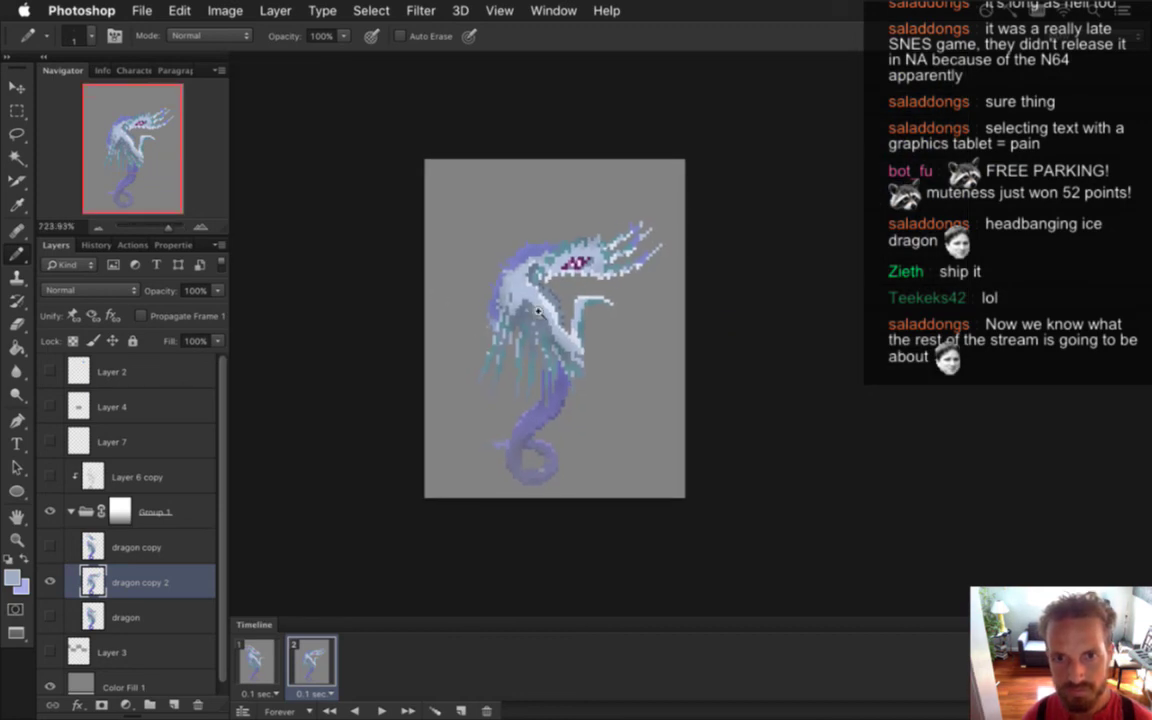
Compare the idle and attack frames, then duplicate the first frame to add an in-between frame
left_click_drag(593, 264, 698, 264)
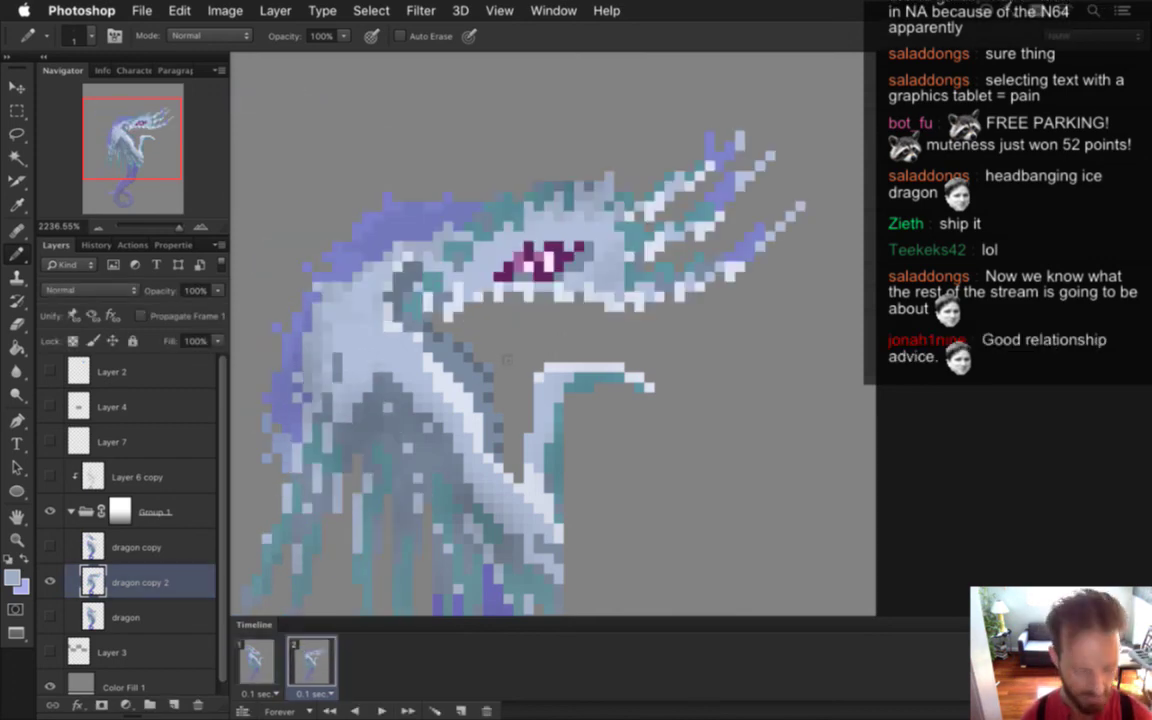
scroll(549, 270, "down", 5)
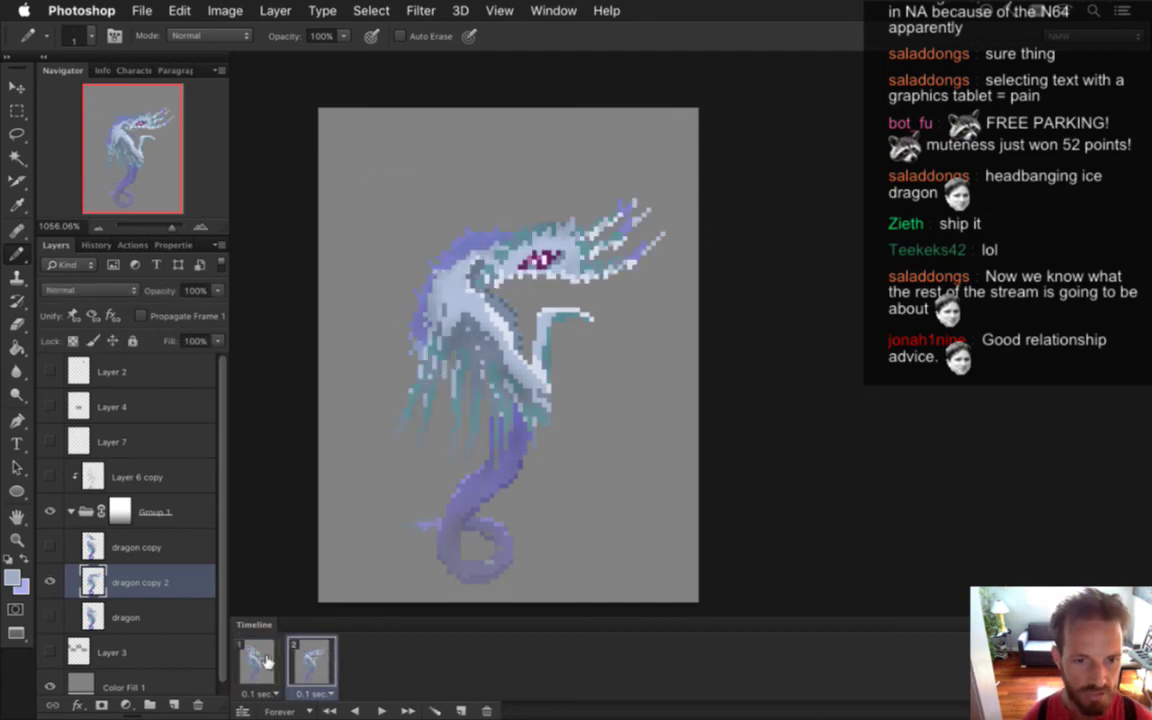
left_click(267, 662)
left_click(328, 662)
left_click(263, 663)
left_click(463, 710)
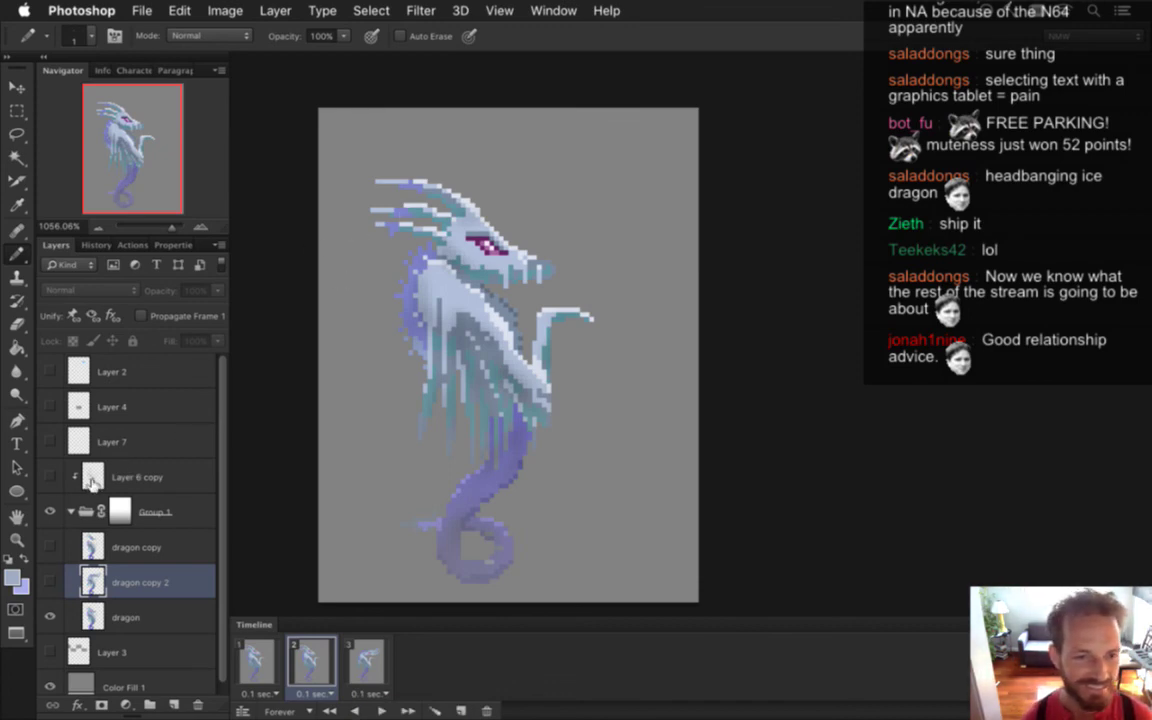
Duplicate the dragon copy layer, place it below dragon copy 2, and show it instead of the dragon layer in frame 2
left_click(89, 544)
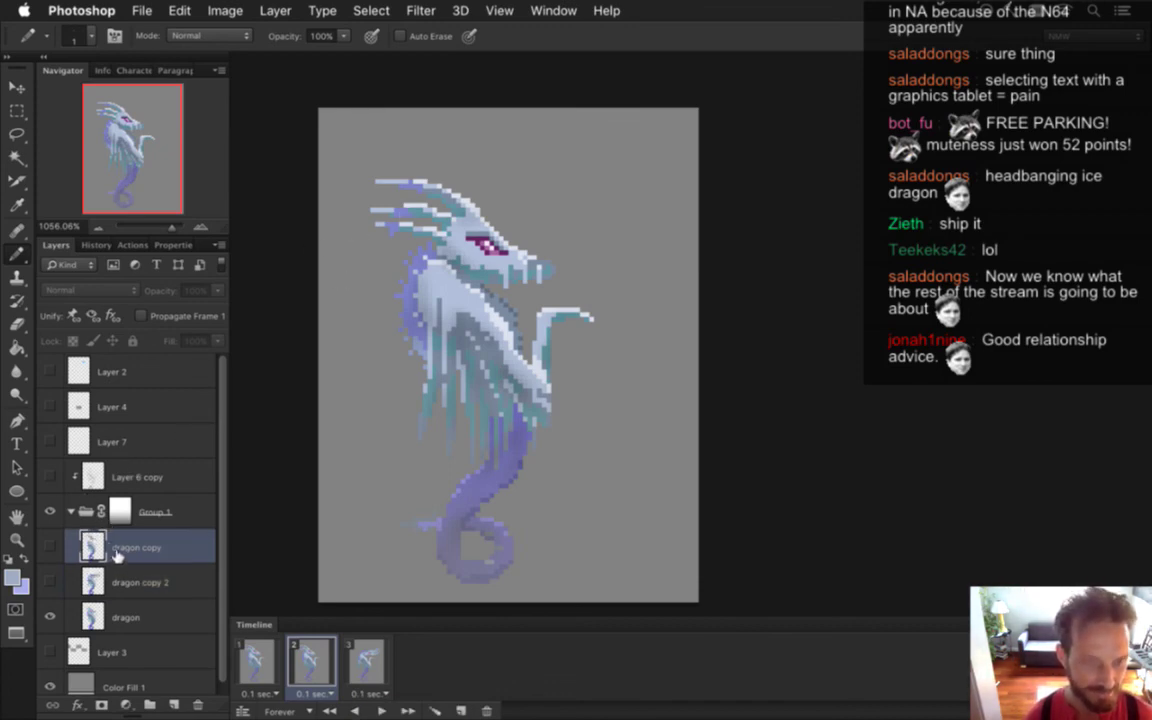
key("super+j")
left_click_drag(93, 545, 93, 637)
left_click(50, 652)
left_click(50, 617)
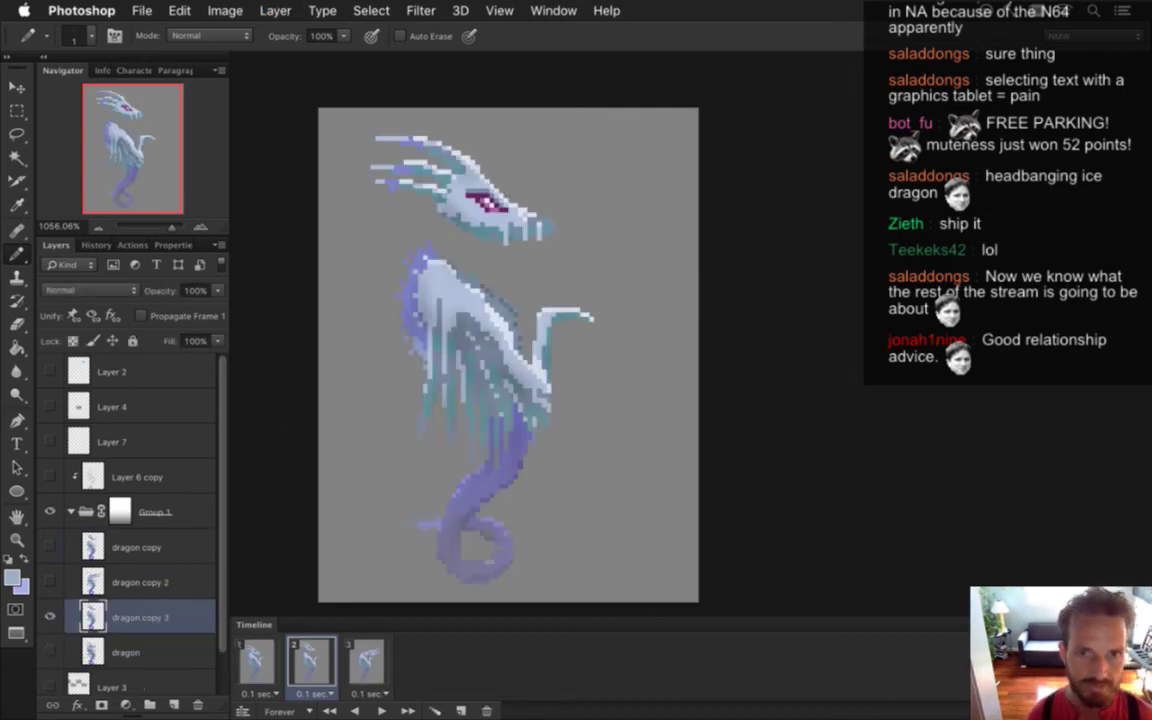
Select the detached head, rotate it about 37° clockwise, and lower it towards the neck with the snout pointing down
key("m")
left_click_drag(352, 124, 594, 245)
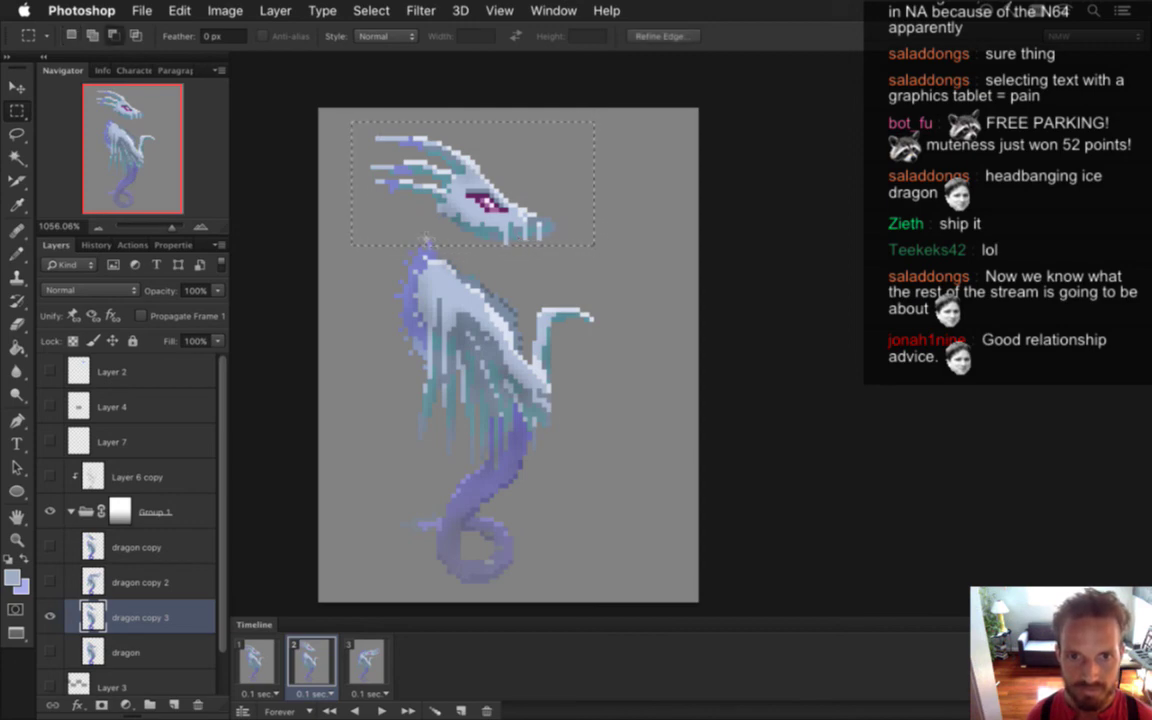
key("v")
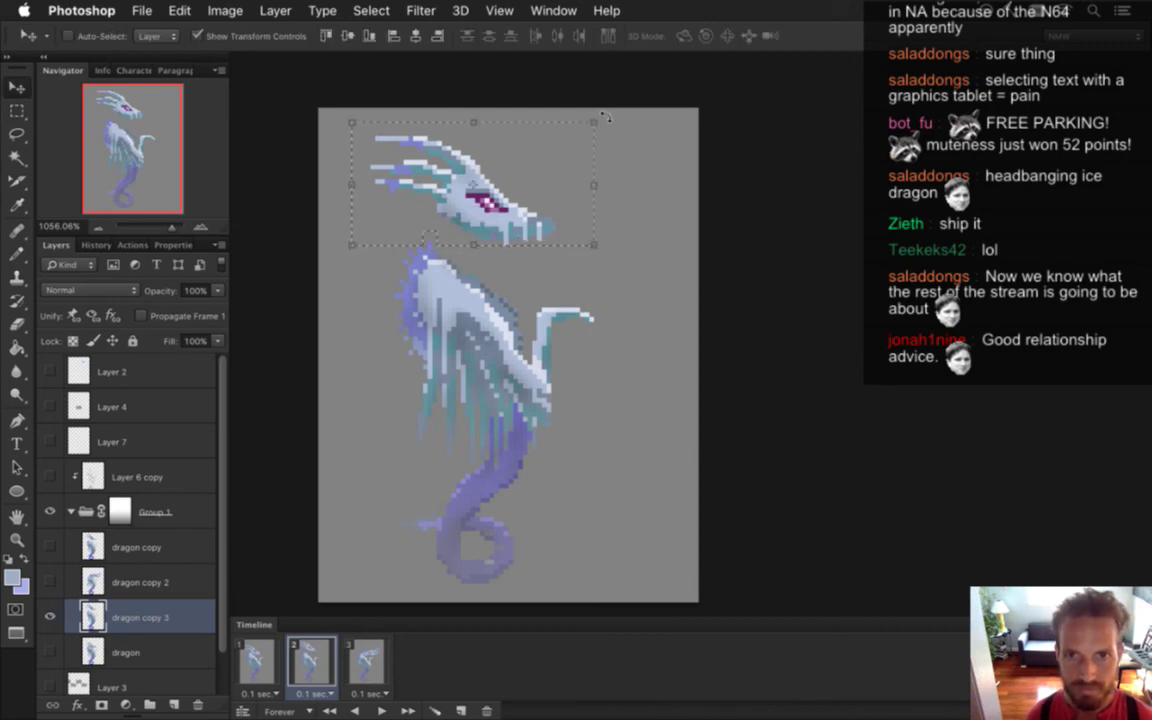
left_click_drag(604, 117, 659, 213)
left_click_drag(466, 188, 481, 215)
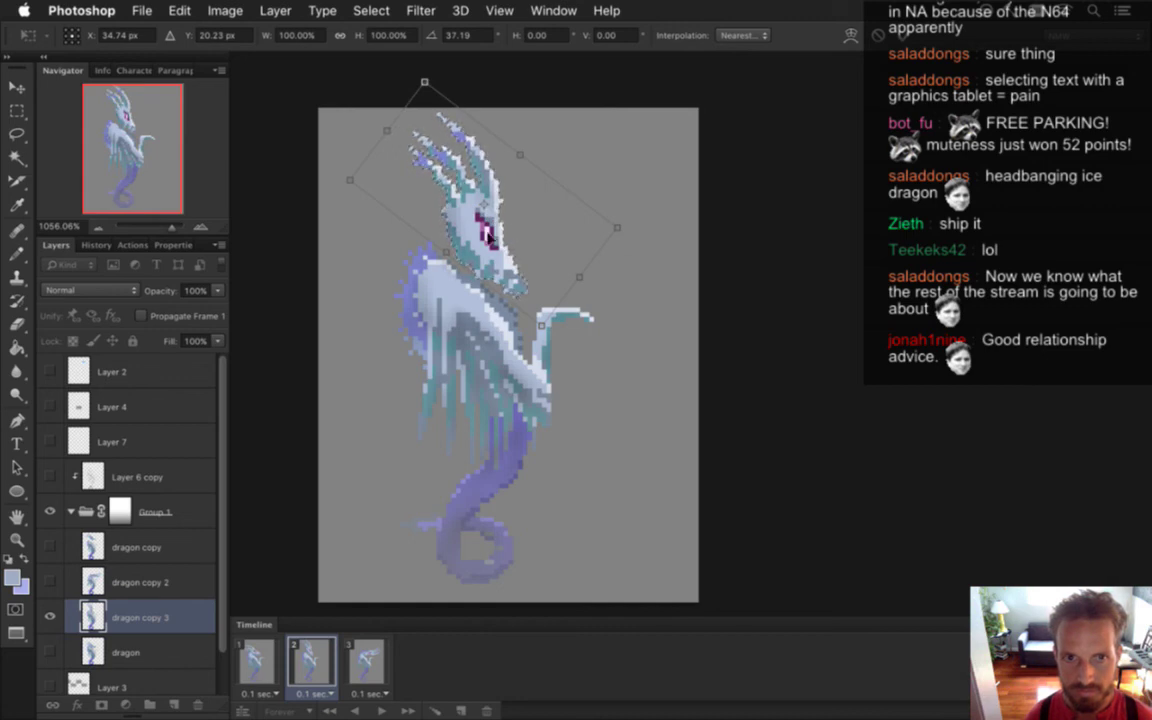
key("Return")
key("m")
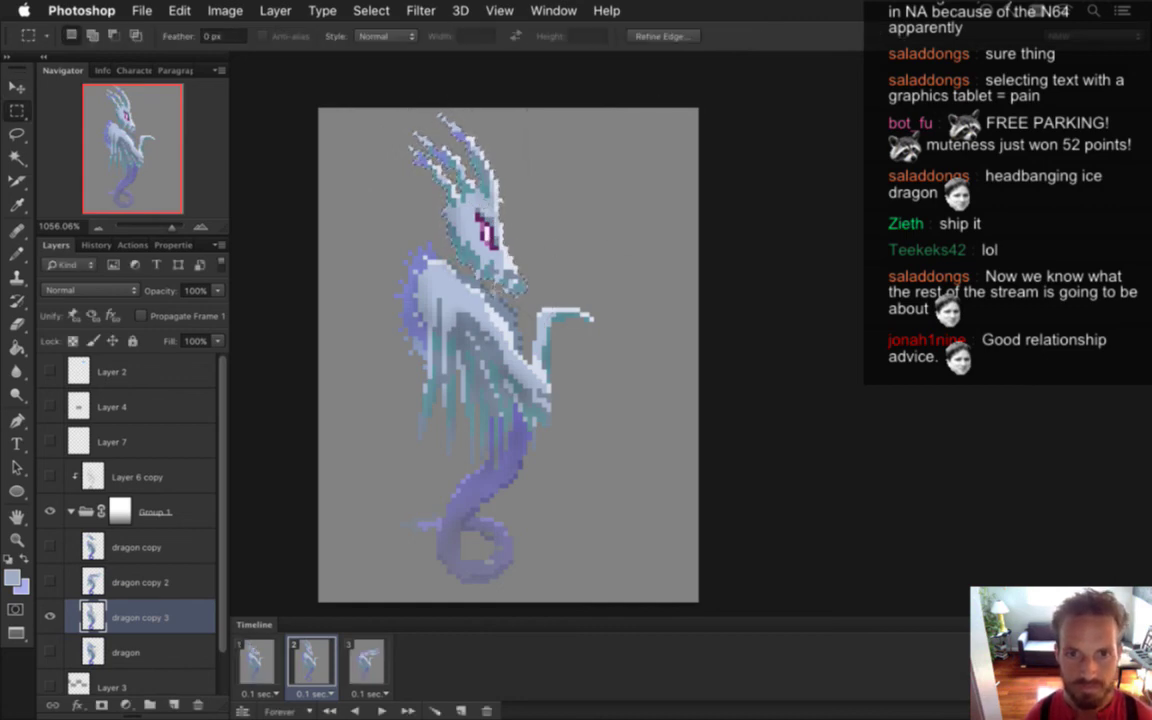
Paint a blue-grey neck joining the back of the tilted head to the shoulder, and save the document
scroll(461, 270, "up", 2)
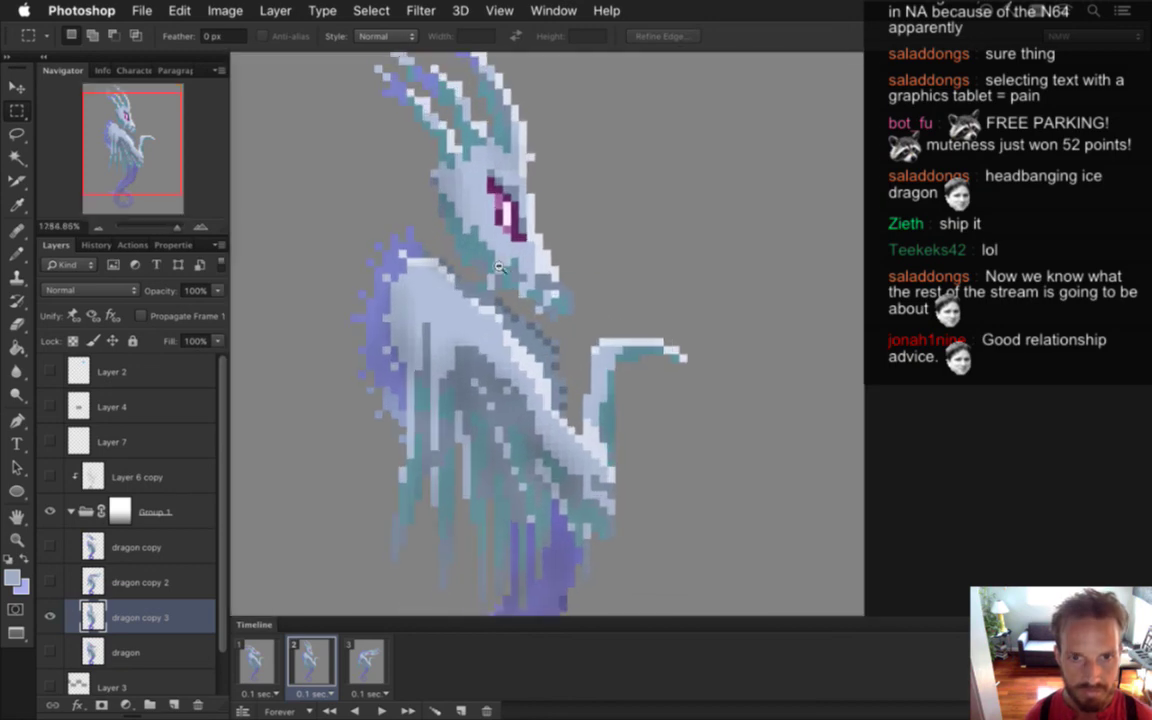
key("b")
mouse_move(419, 228)
left_mouse_down()
mouse_move(385, 212)
mouse_move(411, 259)
mouse_move(387, 256)
mouse_move(400, 241)
left_mouse_up()
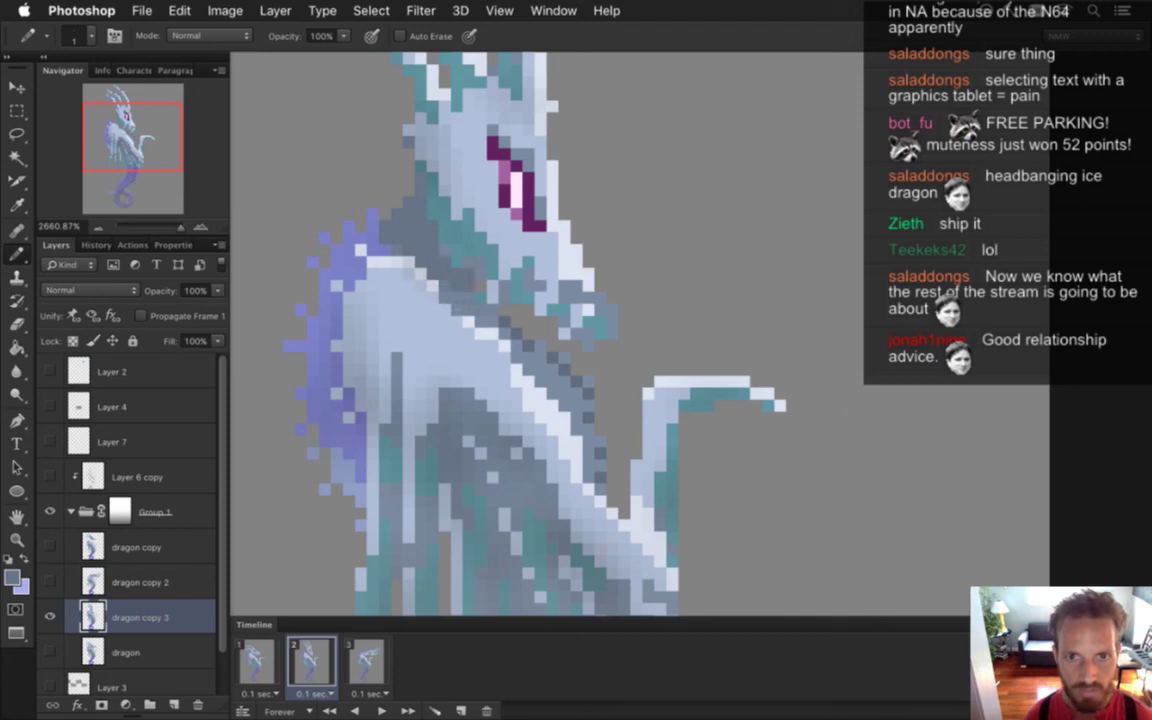
left_click_drag(508, 340, 378, 355)
key("super+s")
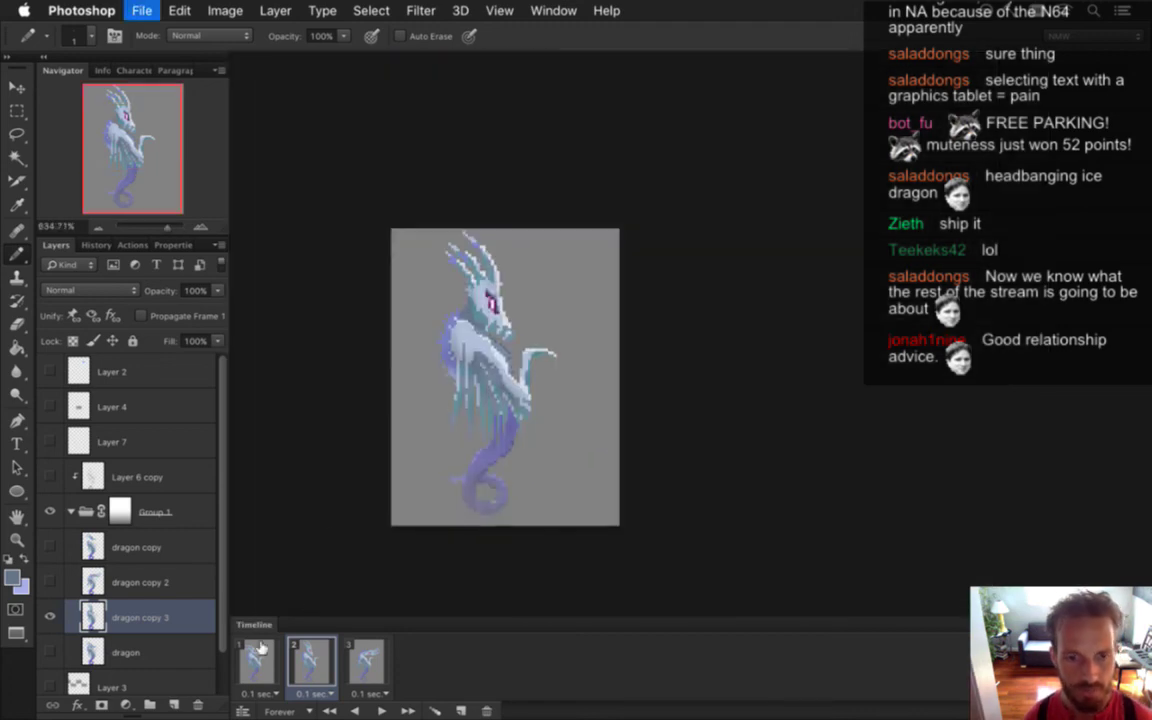
Step through all three frames and play the animation to check the head's movement
left_click(260, 652)
left_click(325, 667)
left_click(374, 670)
left_click(312, 665)
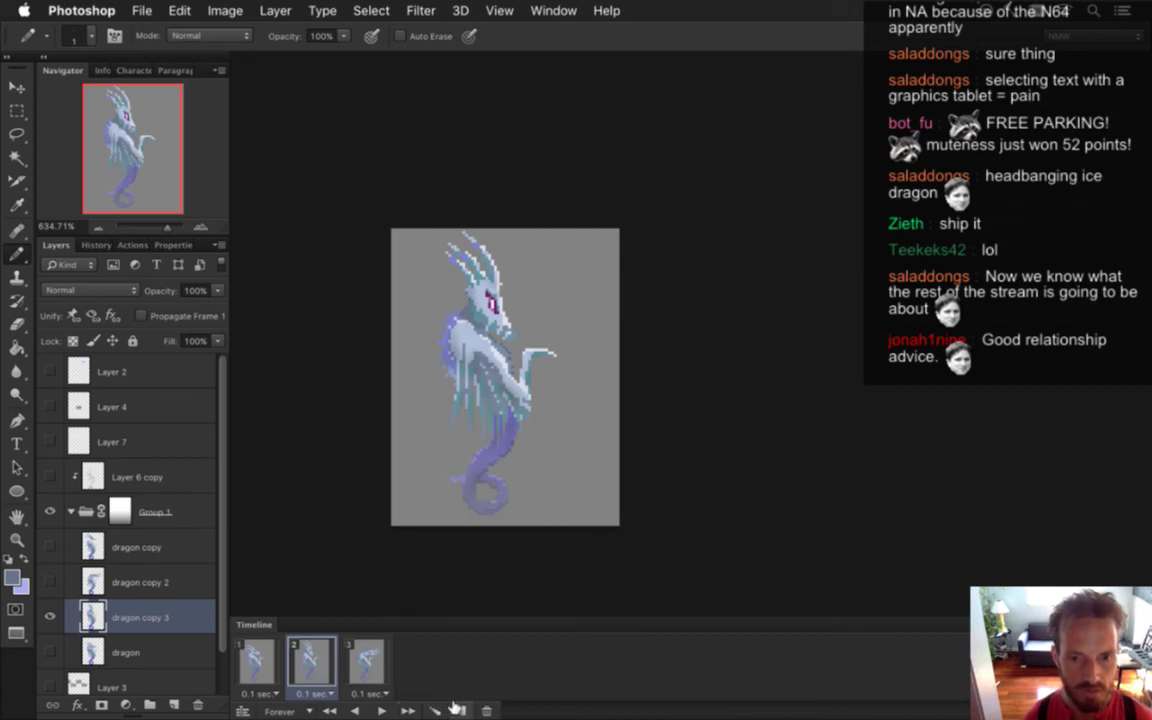
key("space")
key("space")
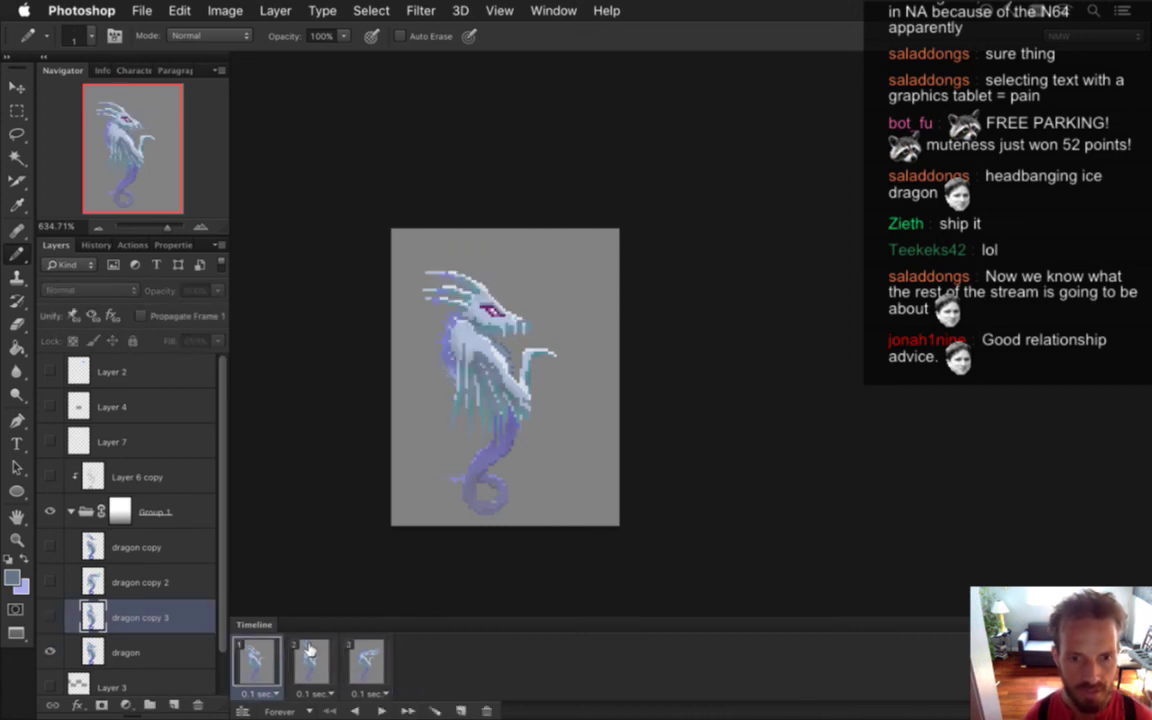
Duplicate the raised-head frame, place it last in the sequence, delete the first idle frame, and save
left_click(310, 656)
left_click(461, 711)
left_click_drag(361, 661, 458, 663)
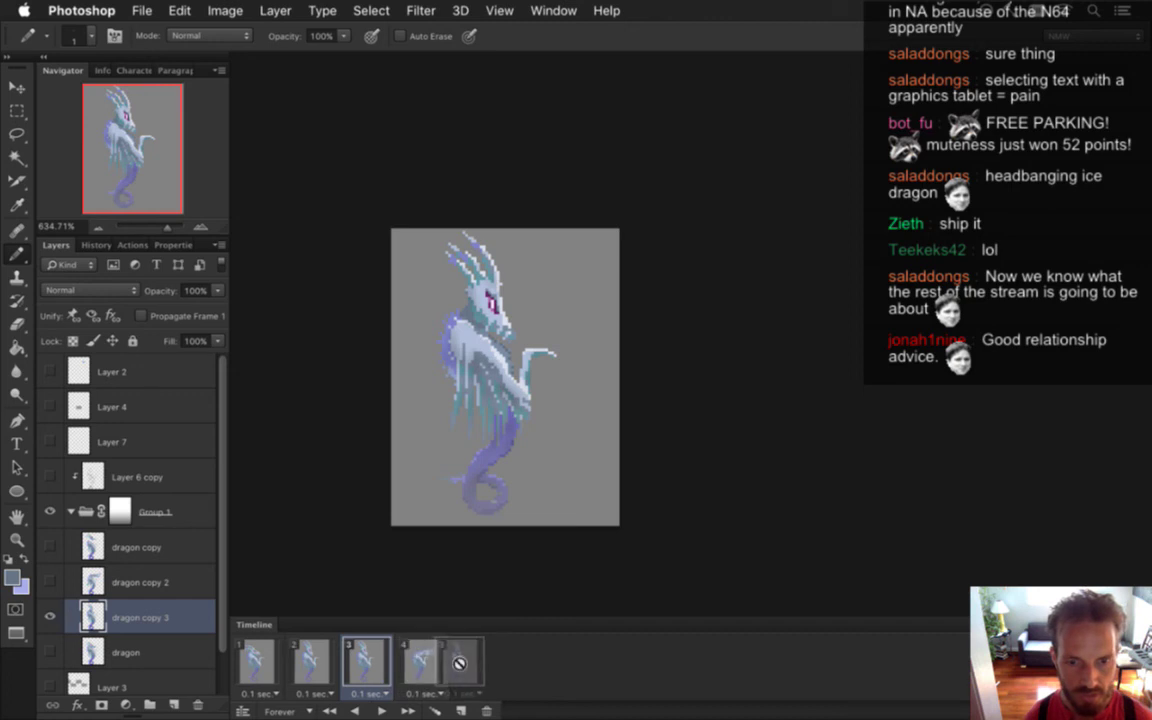
left_click(265, 657)
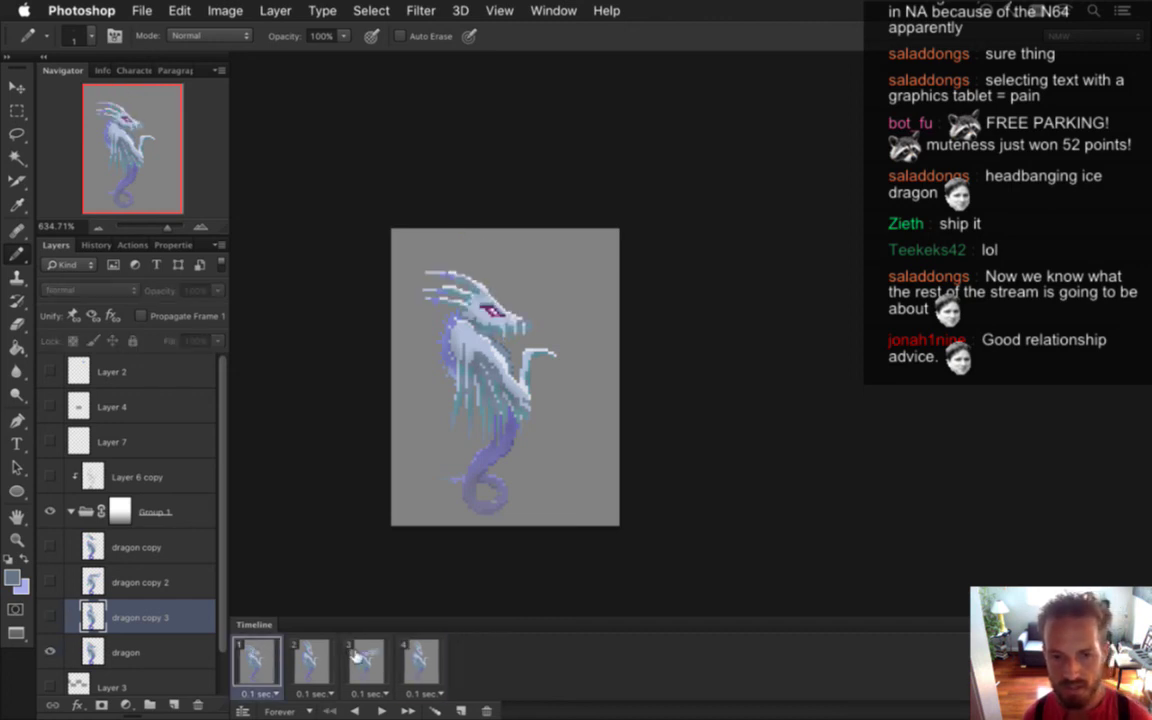
left_click(488, 709)
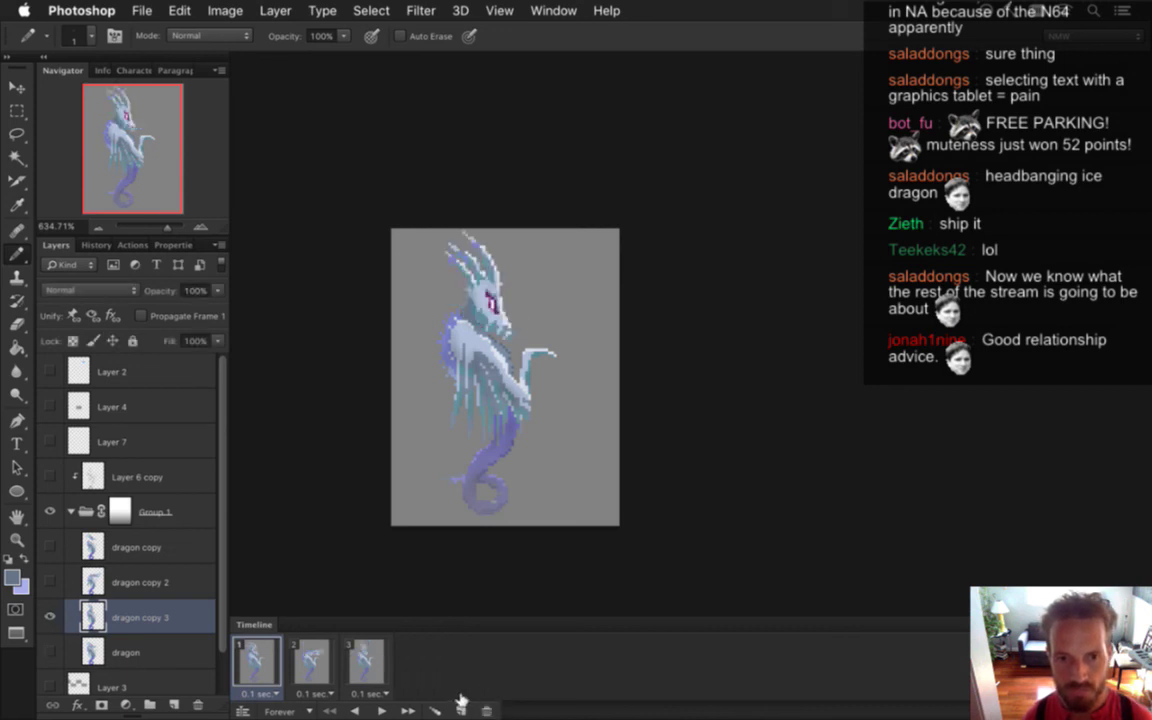
key("super+s")
Hide the Color Fill 1 background on all three frames and render them as the PNG image sequence DragonIceAttack.png
left_click(350, 668, "shift")
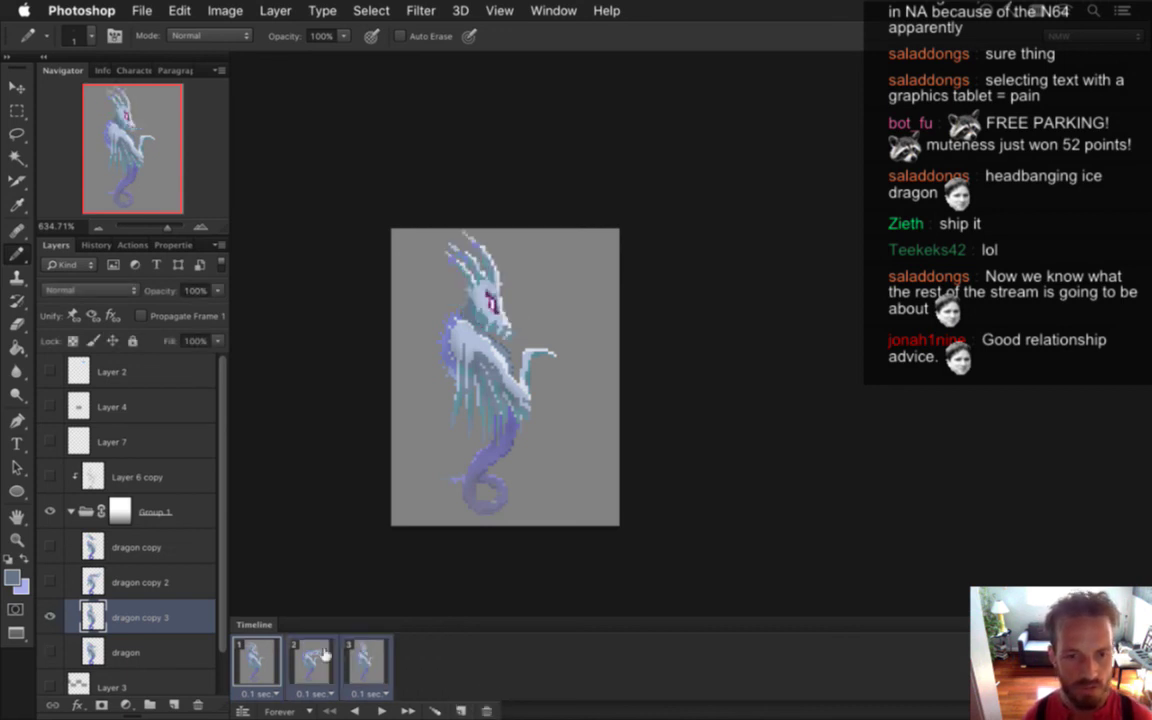
scroll(225, 585, "down", 1)
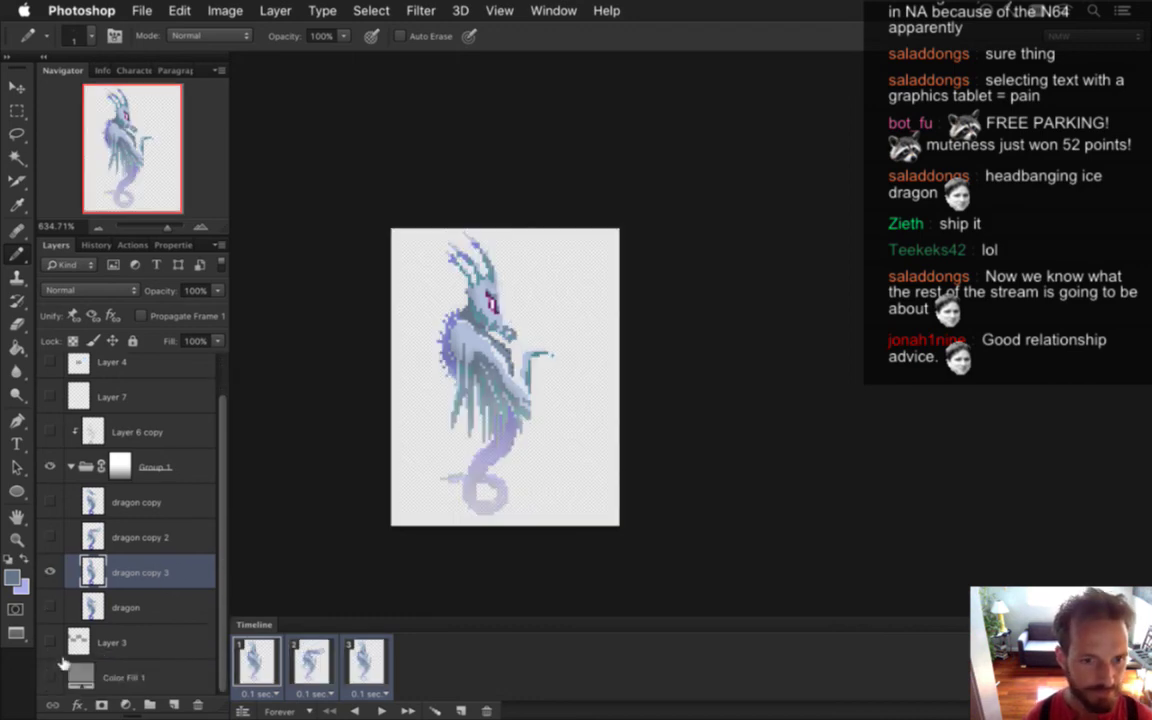
left_click(52, 676)
key("alt+shift+super+r")
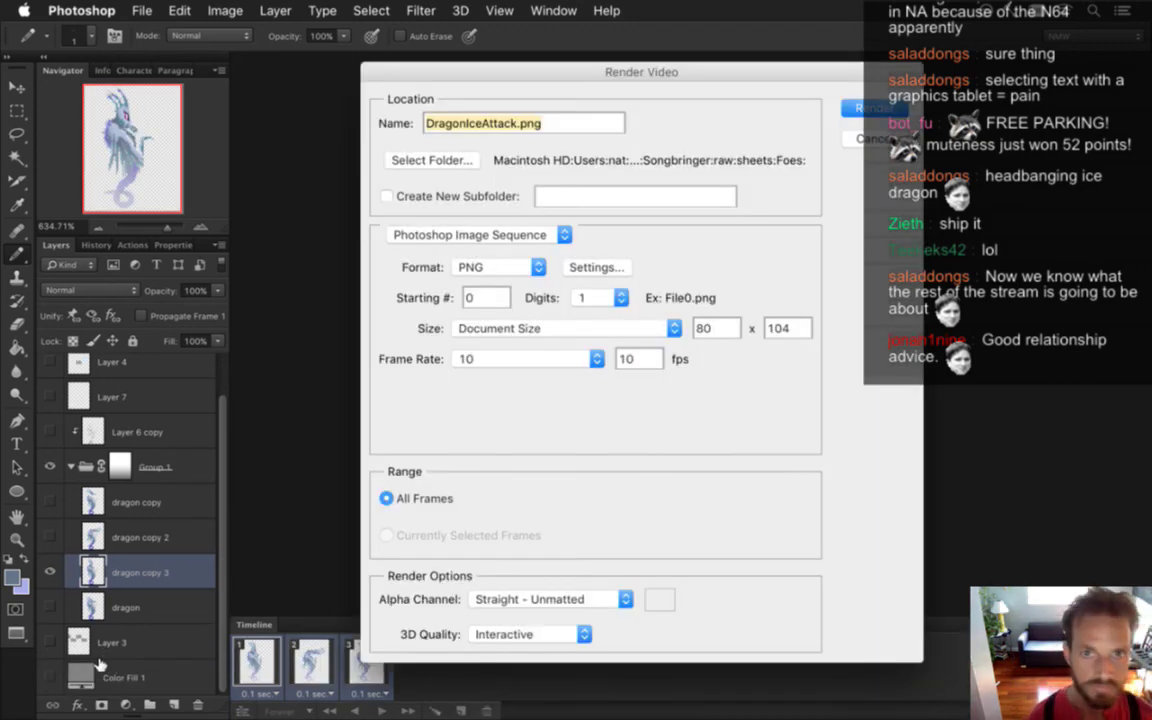
key("Return")
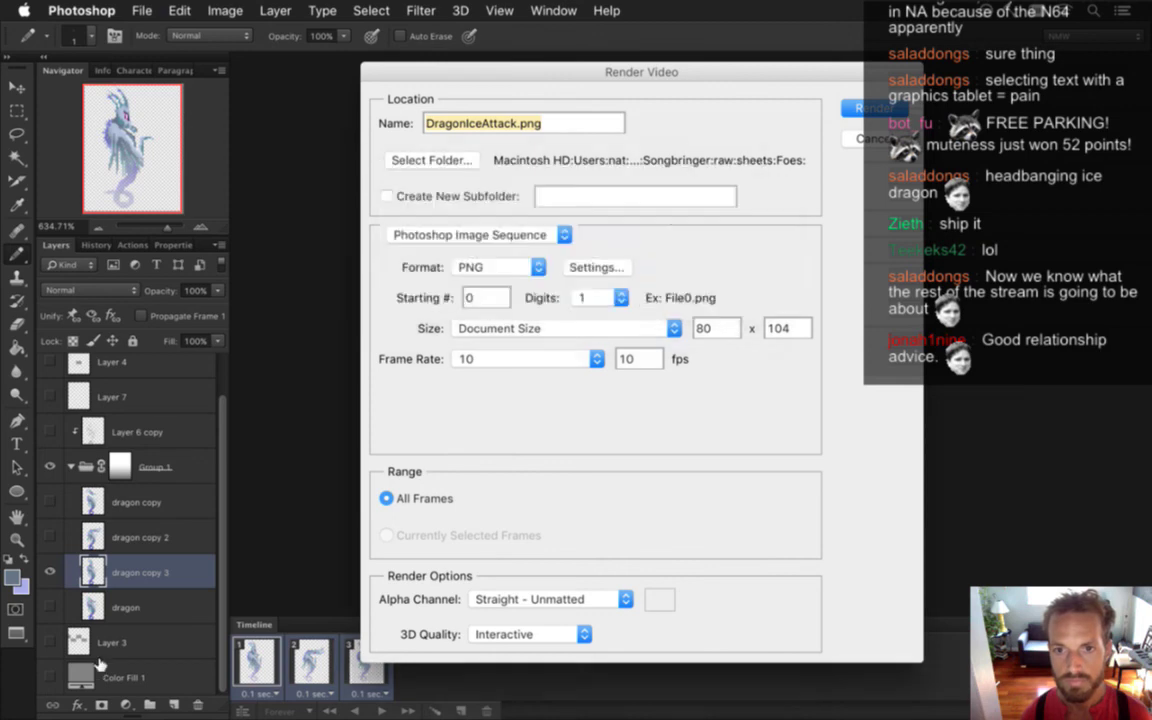
Switch to Xcode, build the MacD game target, and go to the melee-visible animation's delay in the dragon's definition file
key("super+Tab")
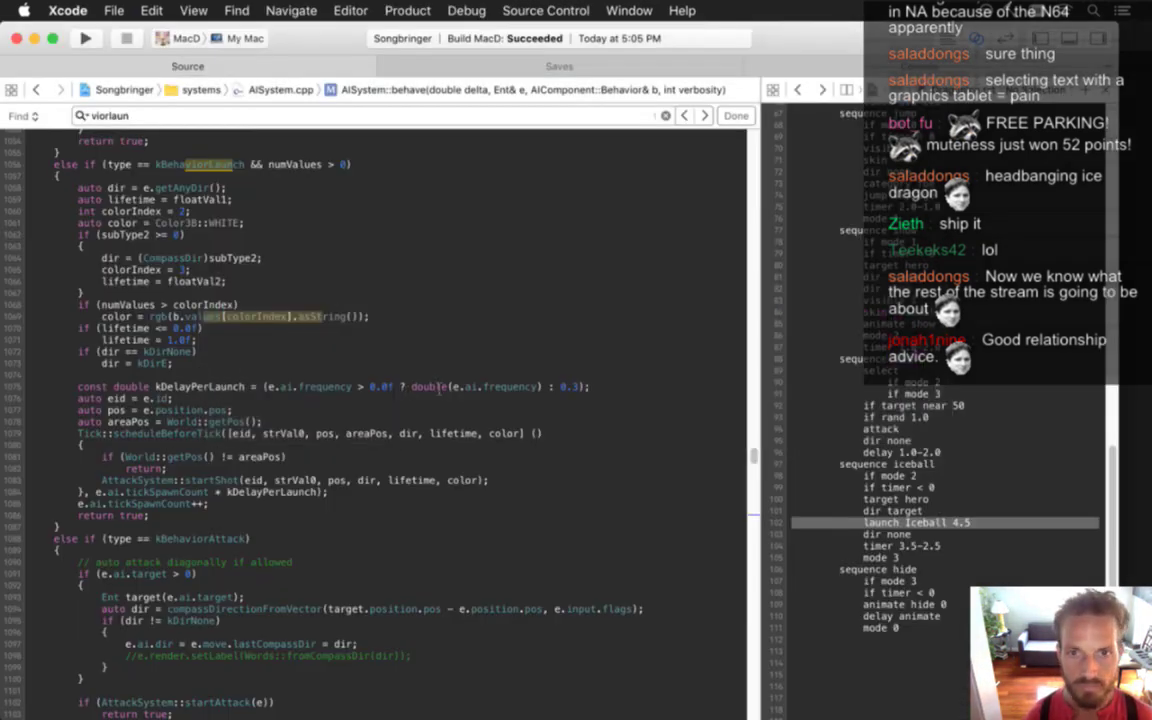
key("super+b")
key("Escape")
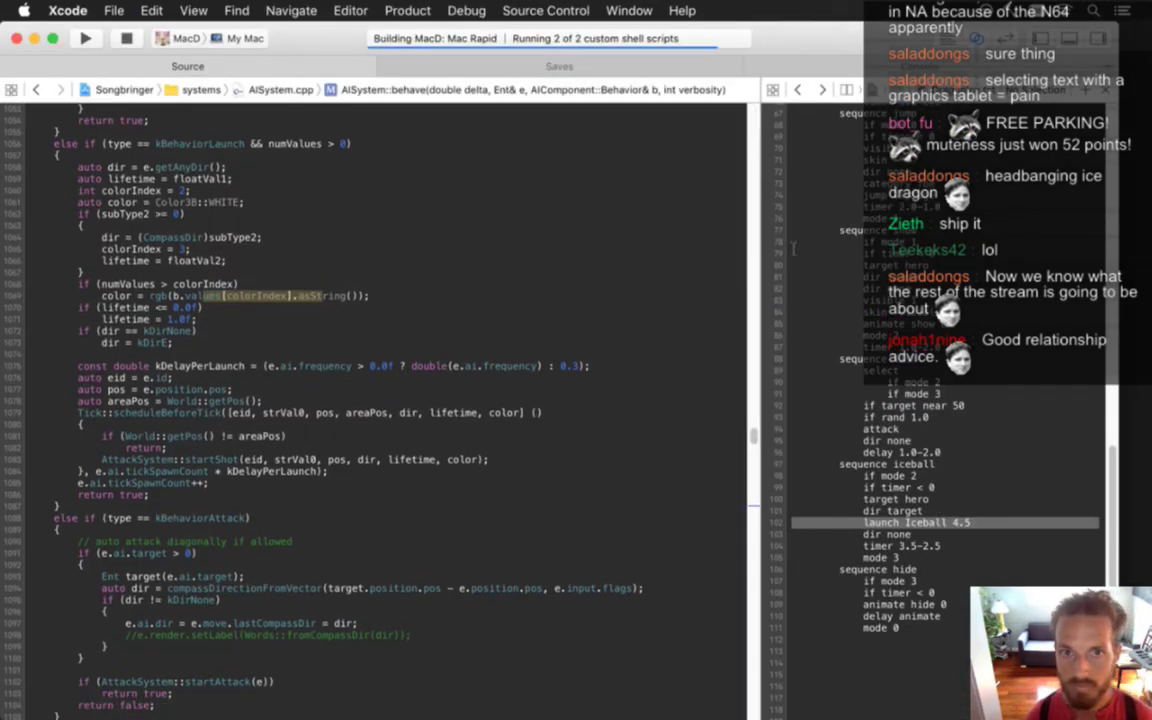
left_click(997, 470)
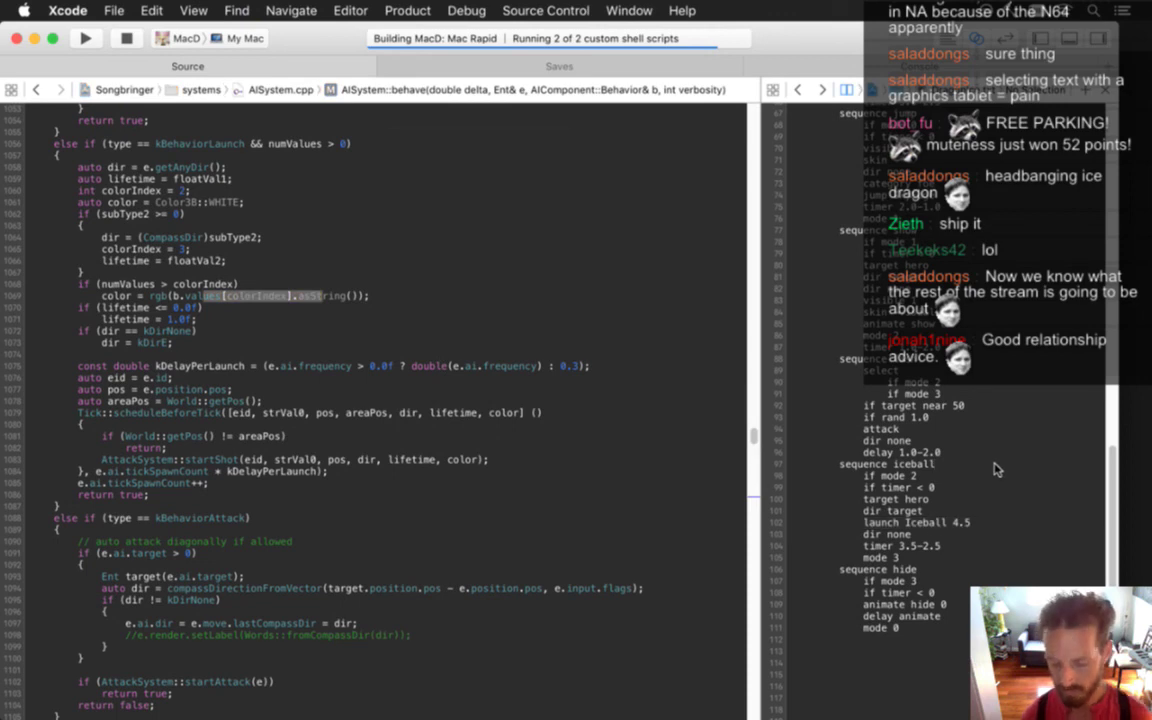
scroll(995, 469, "up", 10)
scroll(995, 469, "down", 5)
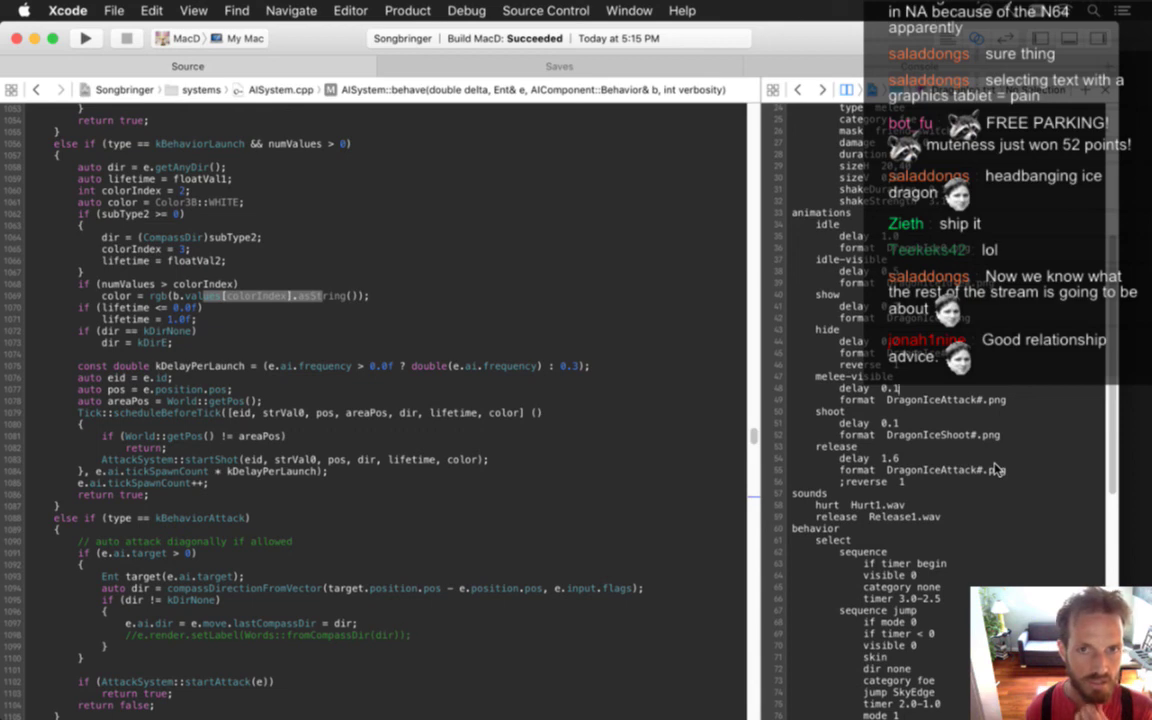
Run the game and walk the hero around the middle of the checkered room to wait for the ice dragons
key("super+r")
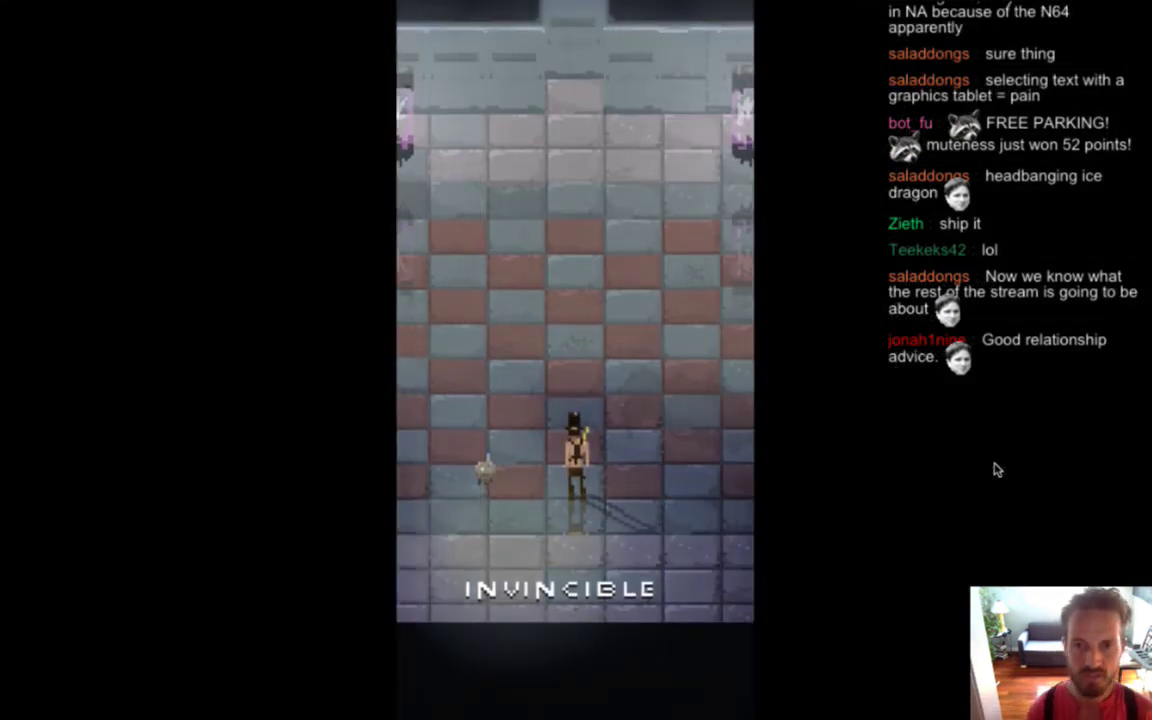
key("Right")
key("Up")
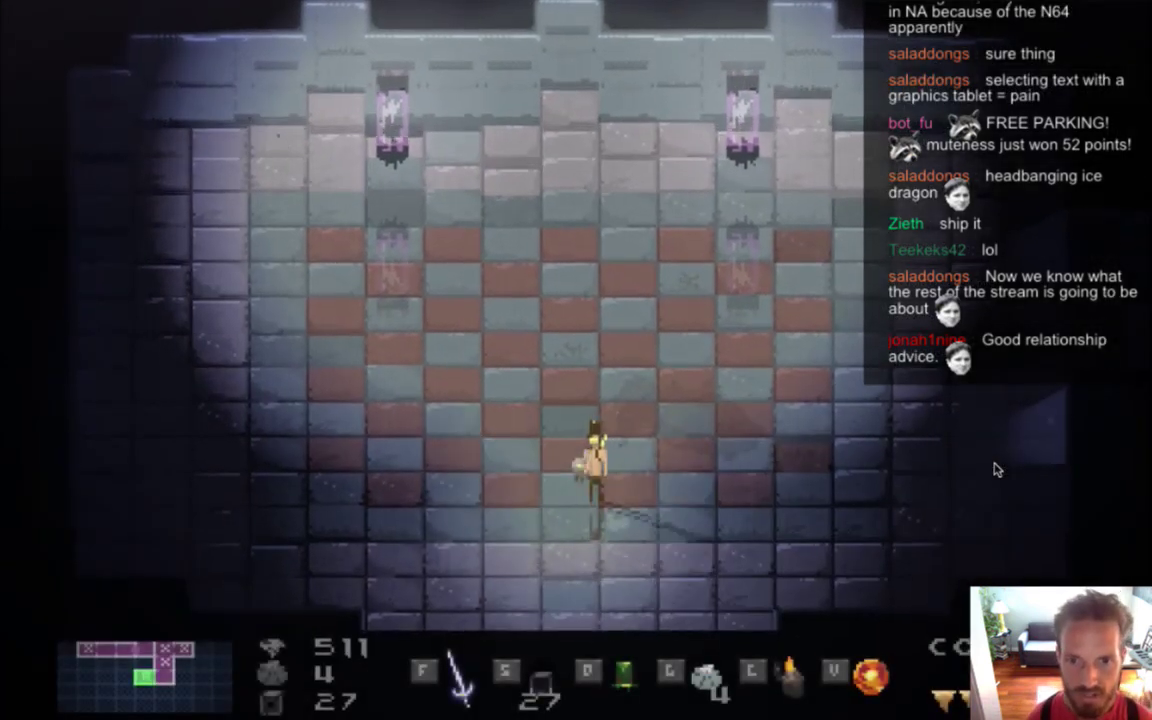
key("Down")
key("Left")
key("Right")
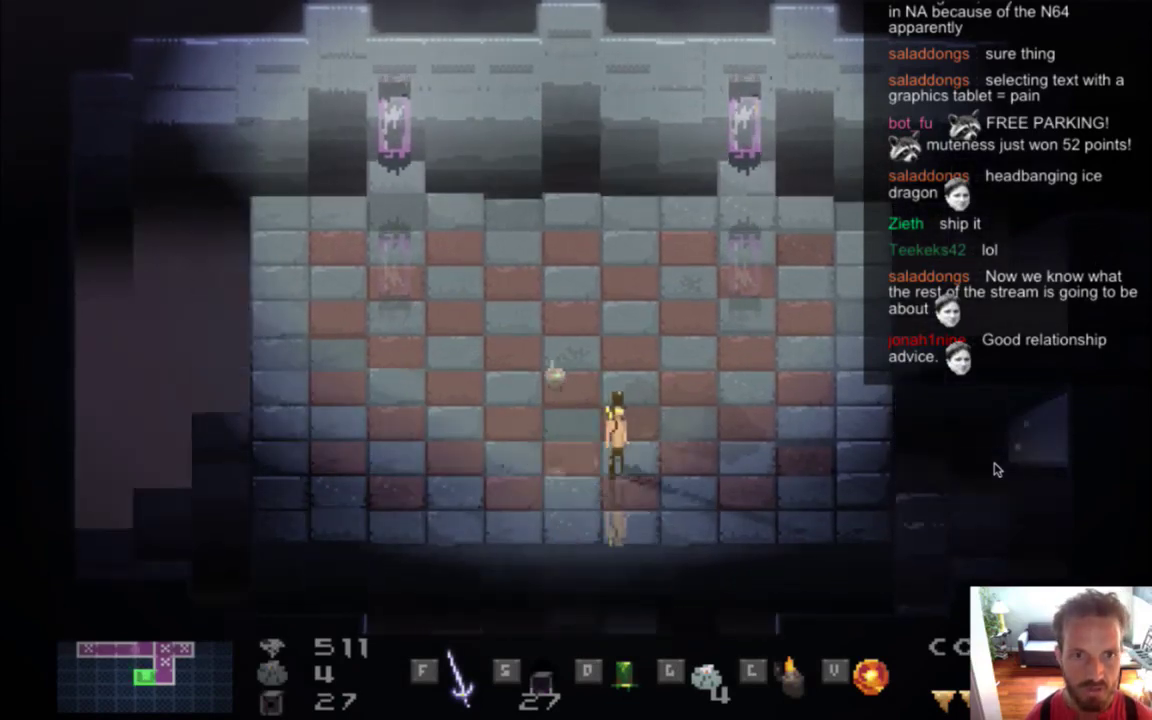
key("Right")
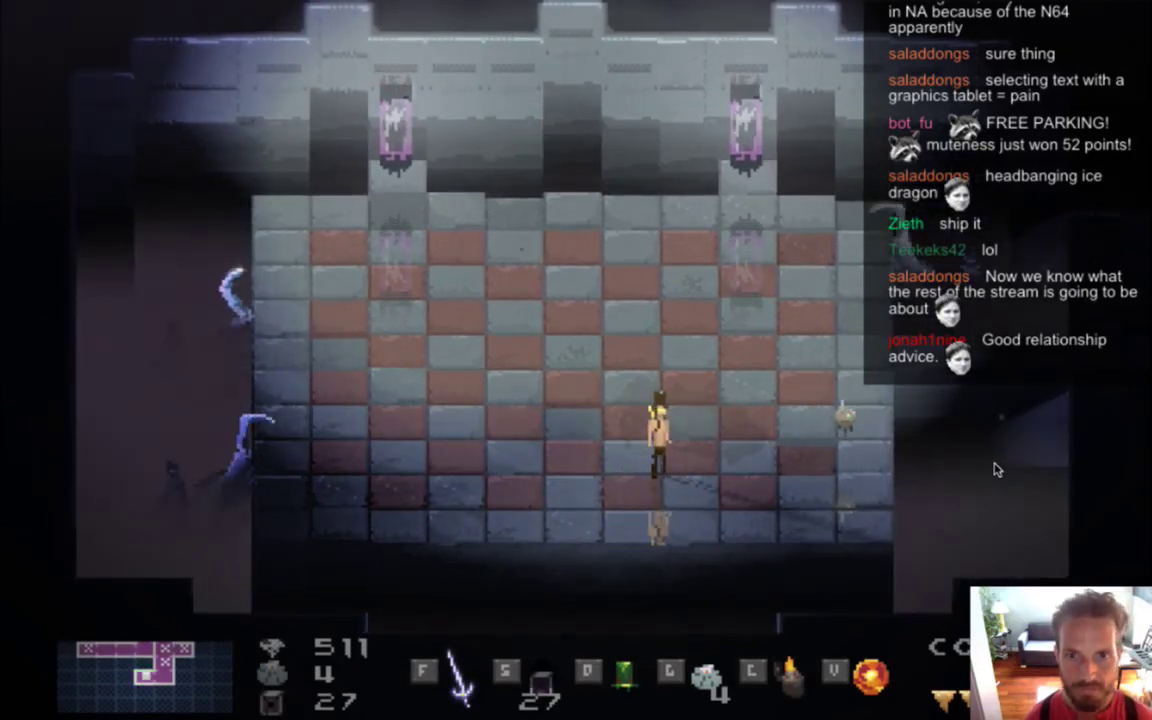
Move the hero across the room and up to its right edge while observing the dragons and their iceballs
key("Left")
key("Down")
key("Right")
key("Up")
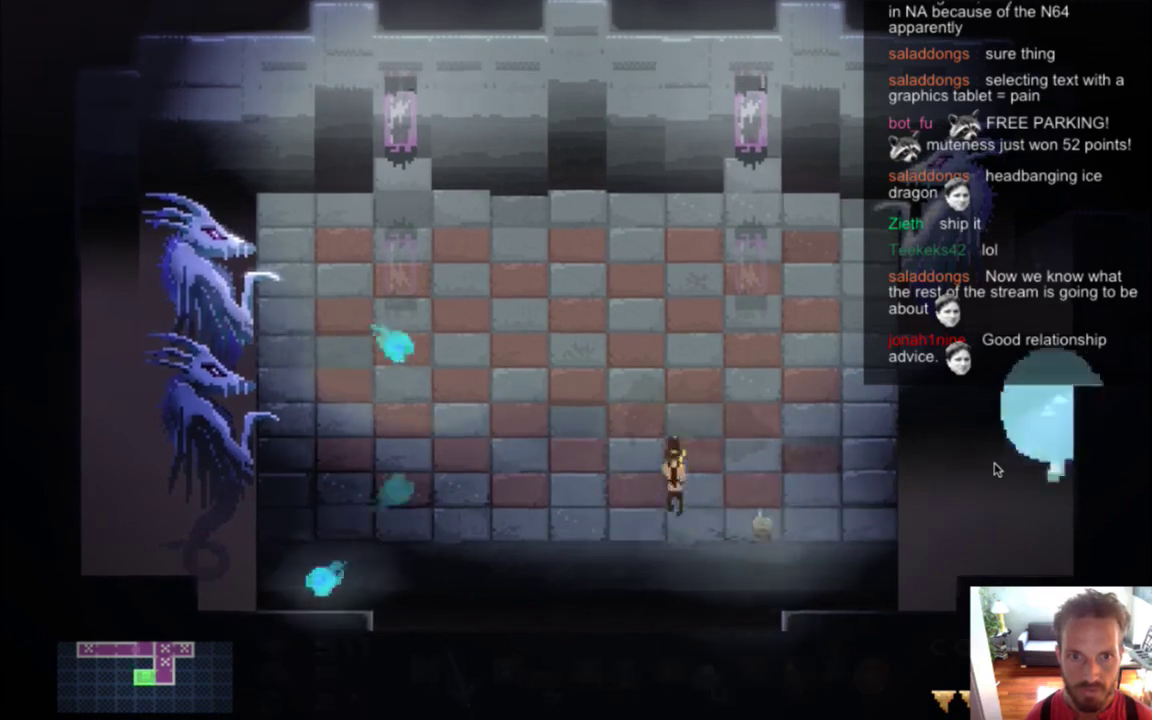
key("Right")
key("Up")
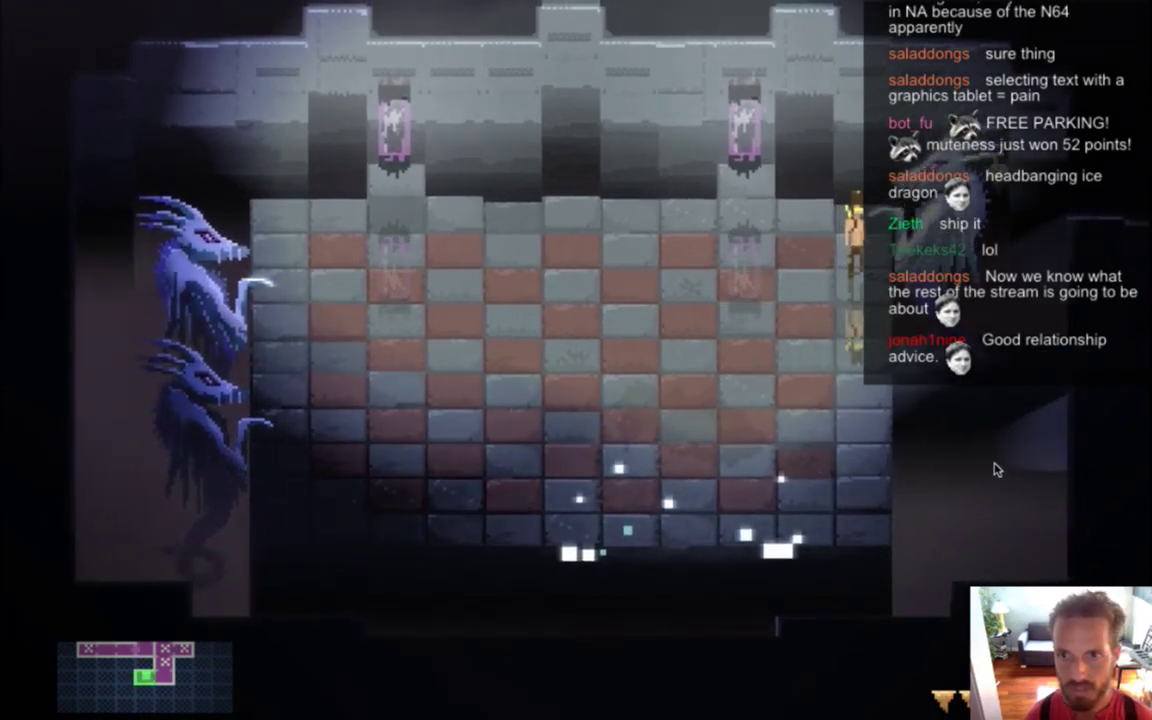
key("Left")
key("Down")
key("Left")
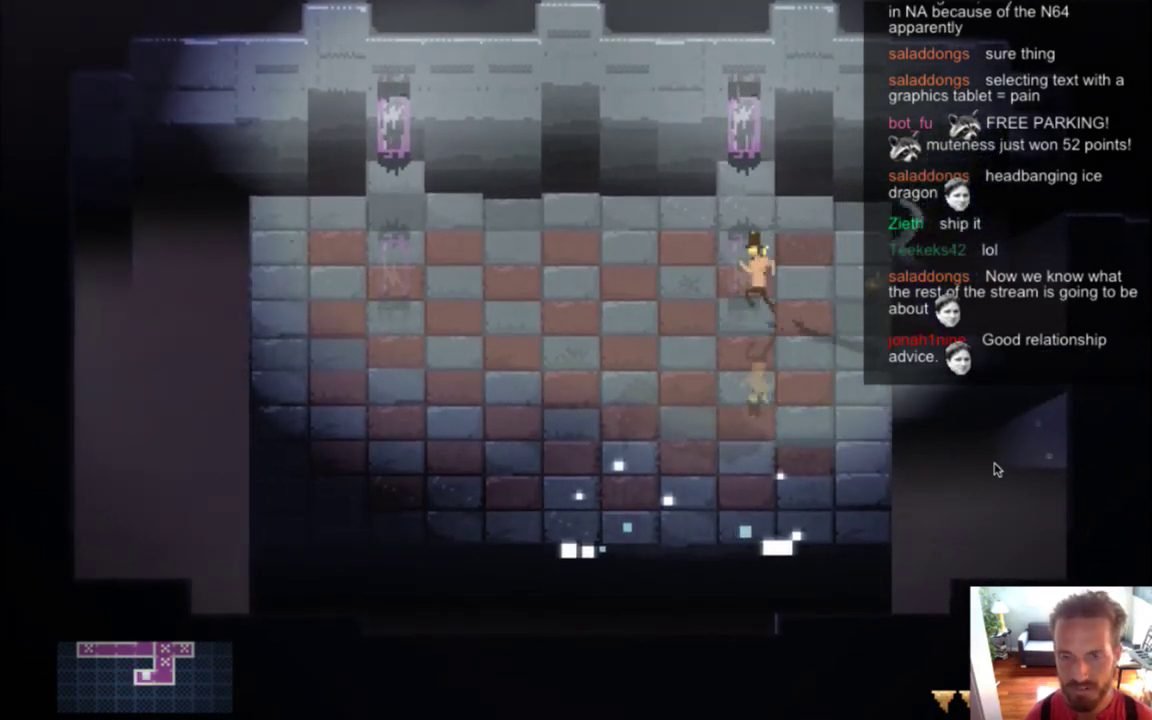
Move the hero close to the dragons along the room's left edge to test their melee attack animation
key("Down")
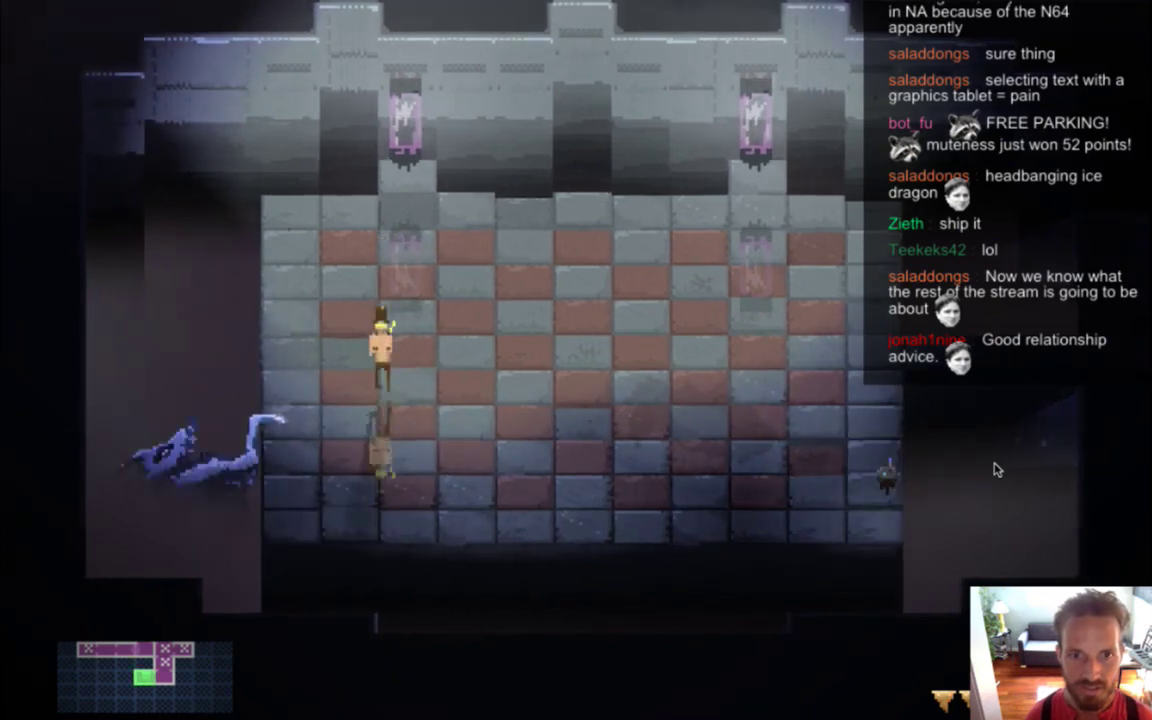
key("Left")
key("Right")
key("Up")
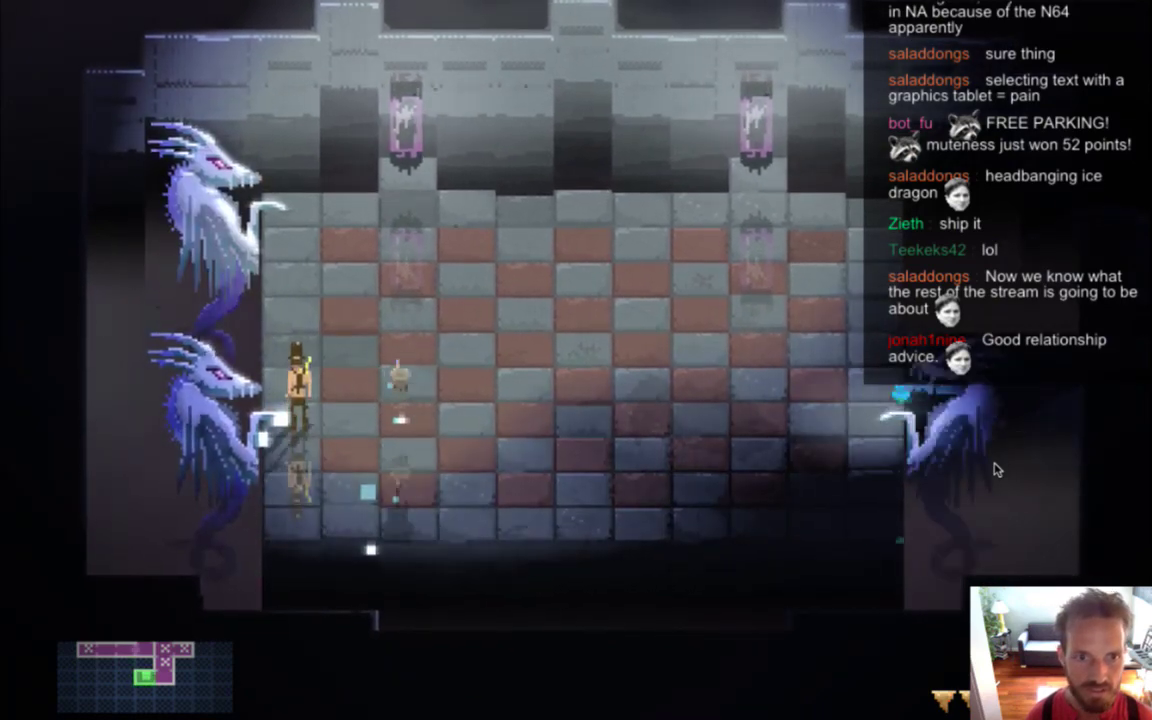
key("Left")
key("Right")
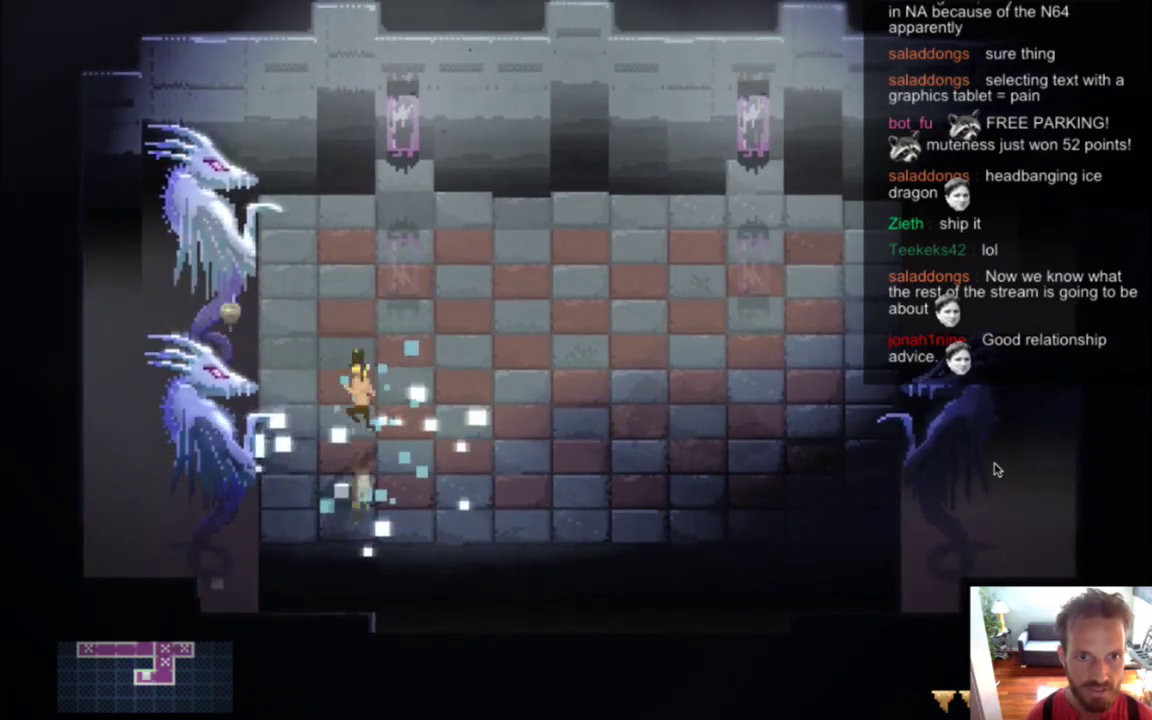
Move the hero in and out of the left-edge dragons' reach and run to the room's upper-right area to observe their attacks
key("Left")
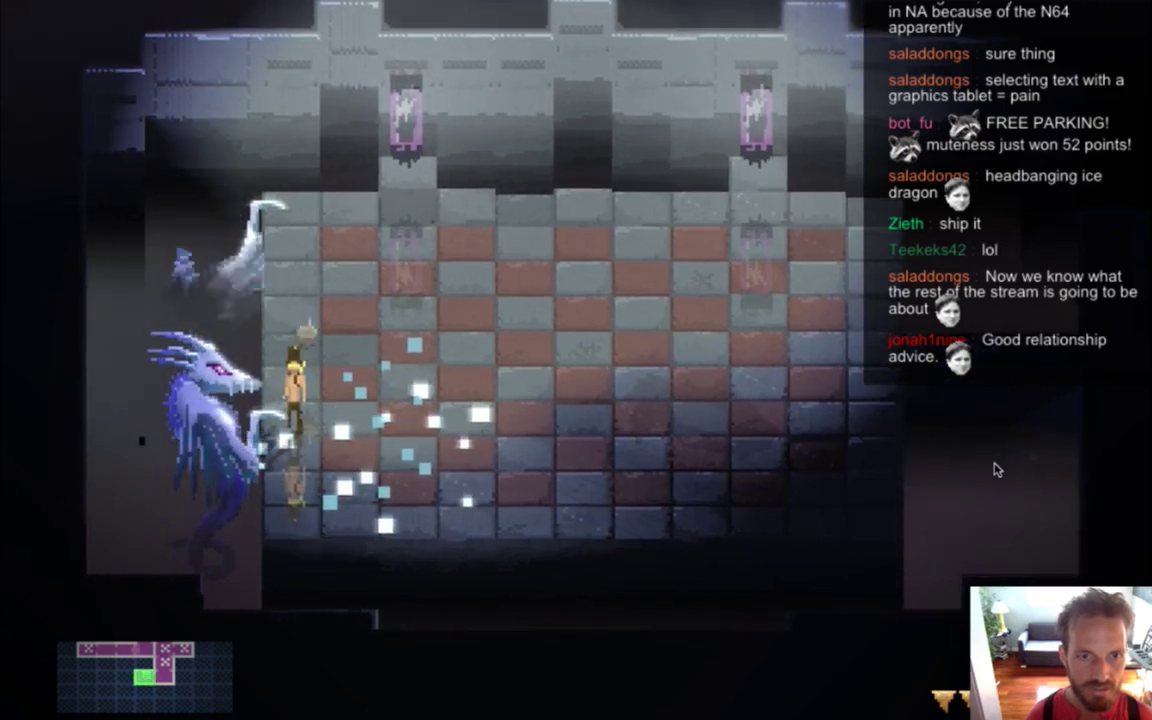
key("Right")
key("Left")
key("Right")
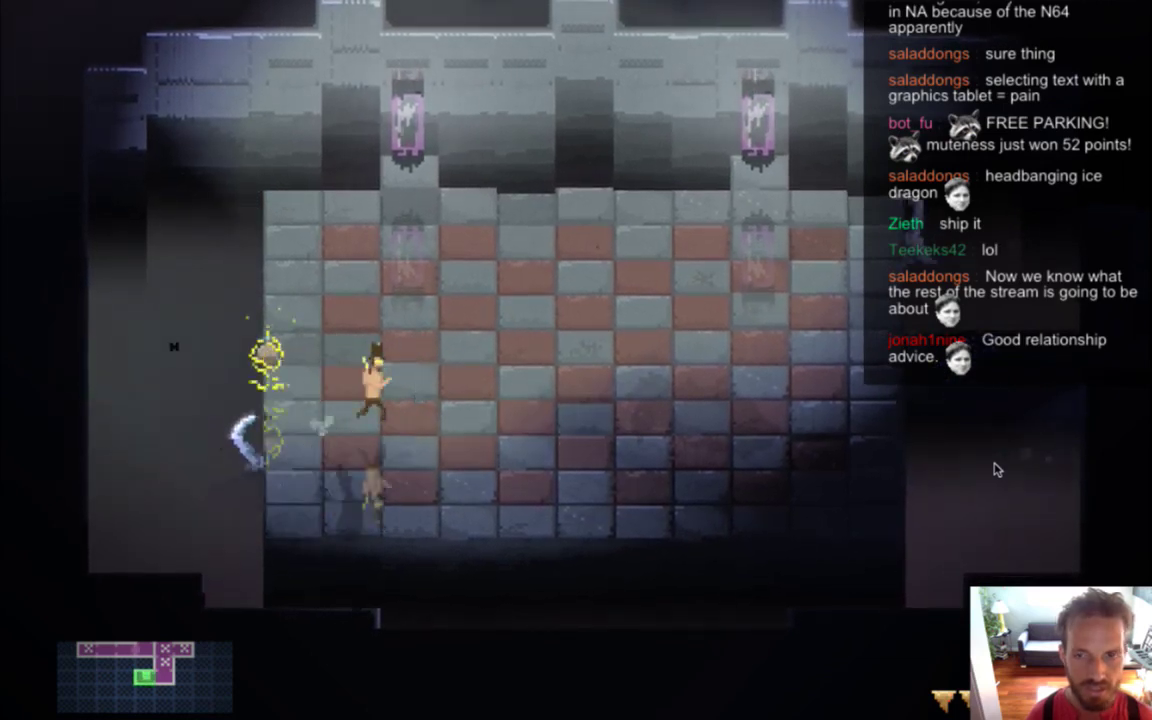
key("Up")
key("Up")
key("Right")
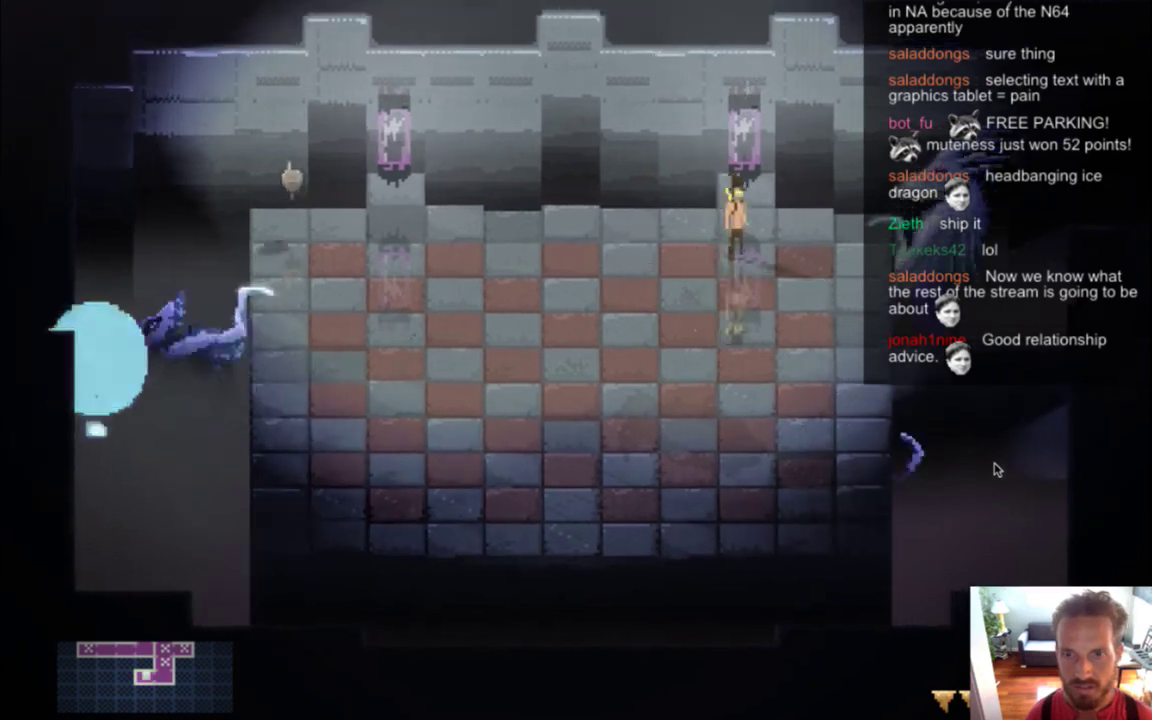
Run the hero back to the upper-left dragon and across to the right edge to observe the dragons' behavior on both sides
key("Left")
key("Left")
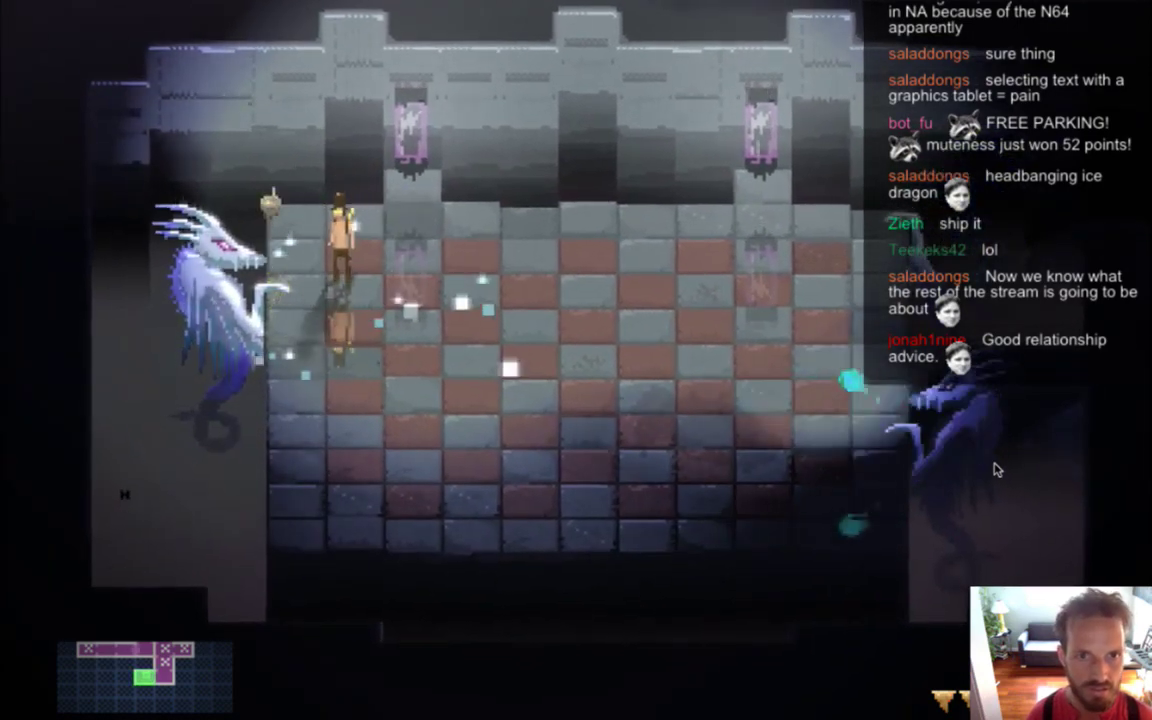
key("Right")
key("Down")
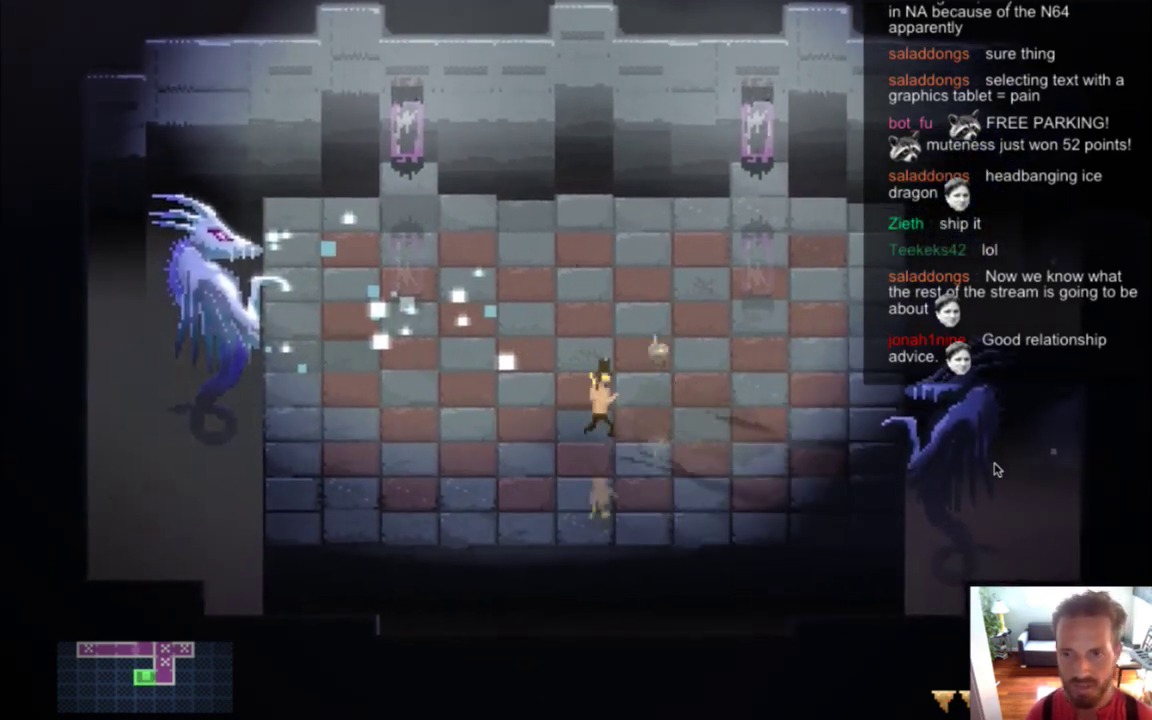
key("Right")
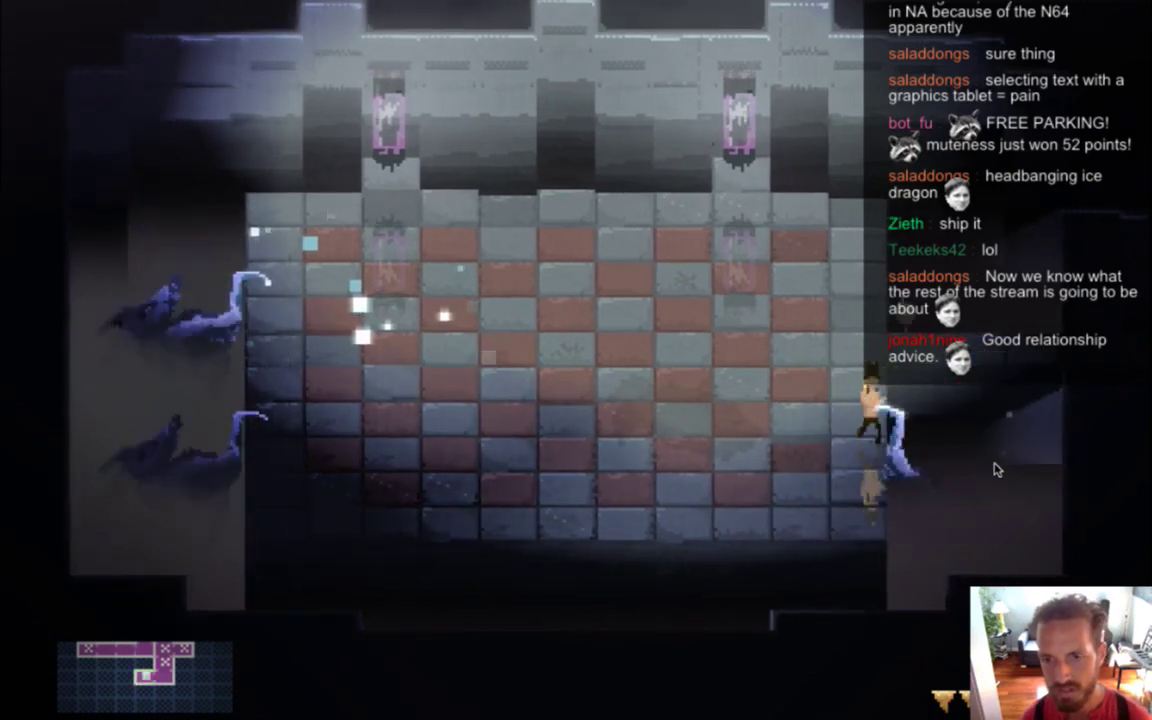
Bring the hero back beside the lower-left dragon and up next to the upper-left one to watch the melee attack up close
key("Left")
key("Left")
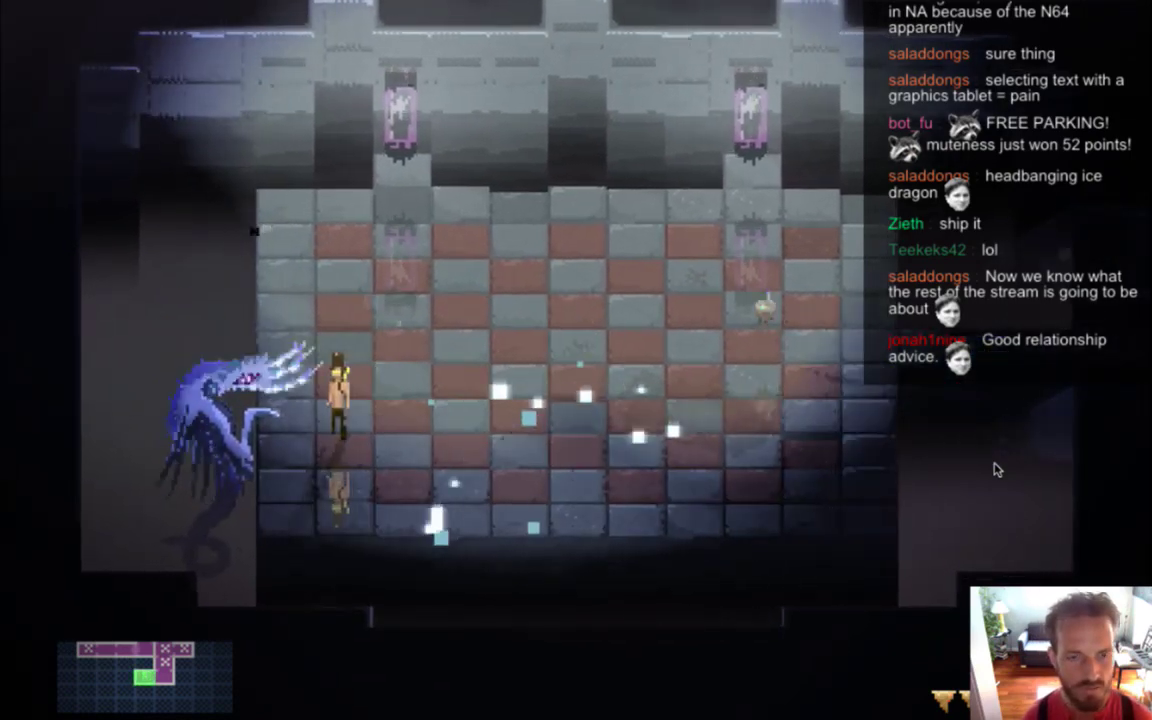
key("Up")
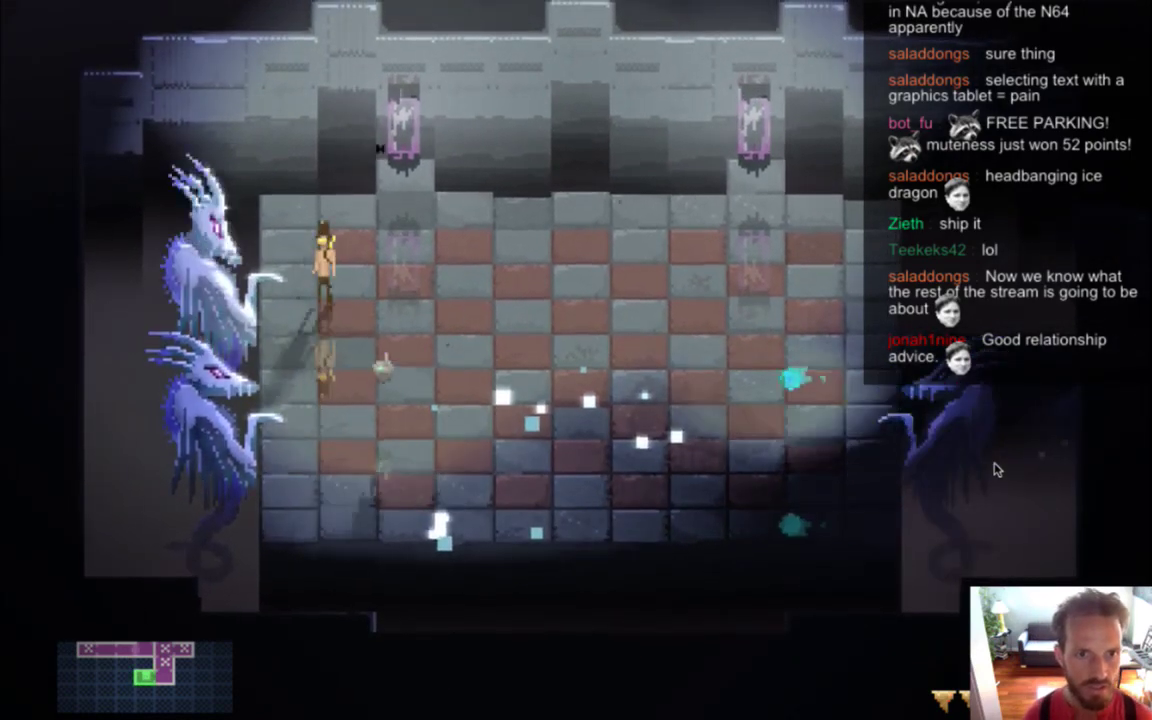
key("Up")
key("Left")
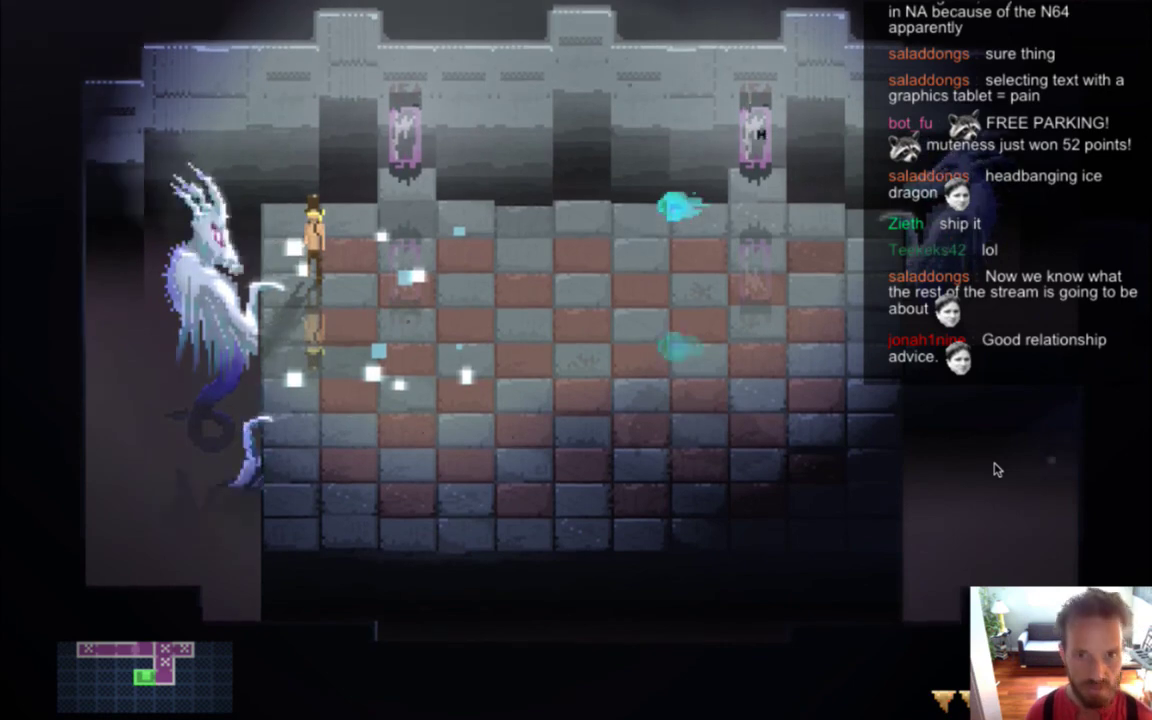
Disable invincibility, draw the sword, and fight the lower-left dragon while stepping in and out of its reach
key("i")
key("Right")
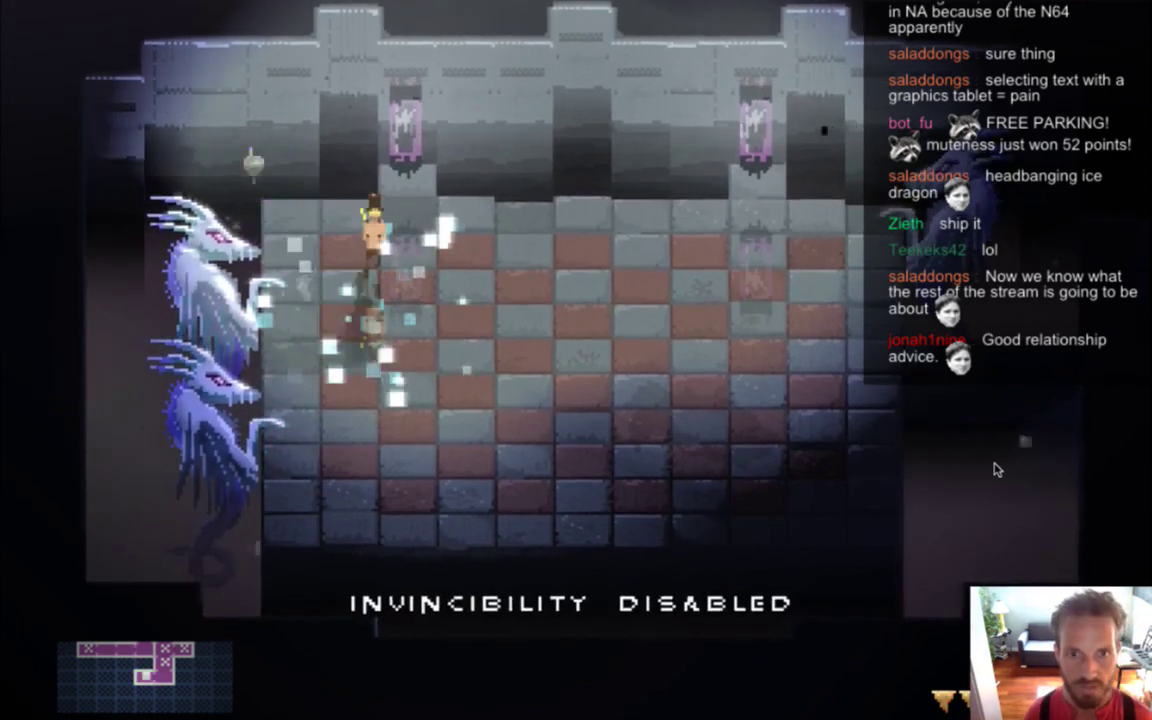
key("Down")
key("x")
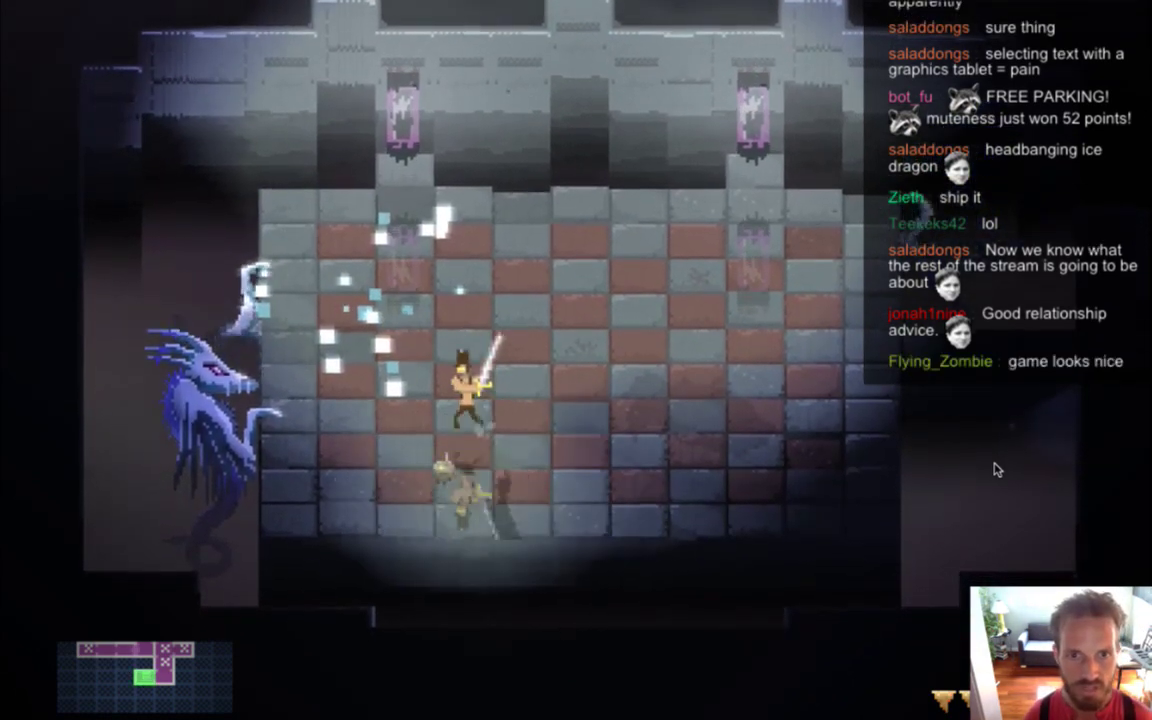
key("Left")
key("x")
key("Right")
key("Left")
key("Right")
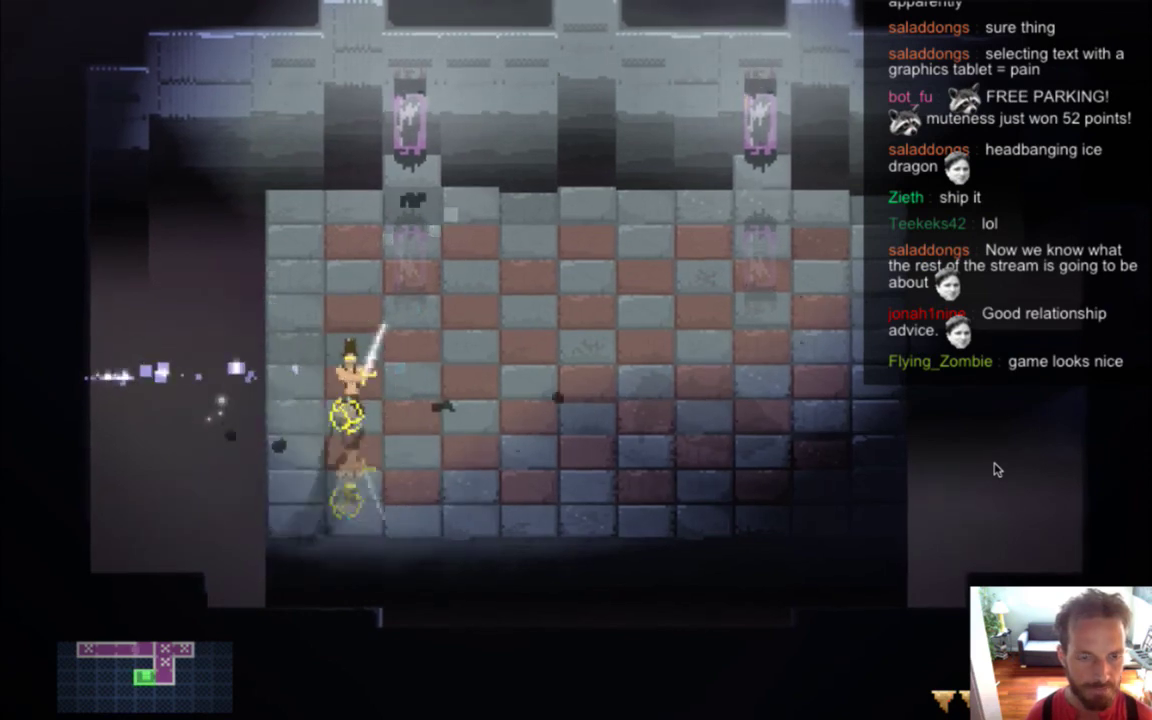
Move the hero up to the upper-left dragon and fight it with the sword from close range
key("Up")
key("x")
key("Right")
key("Up")
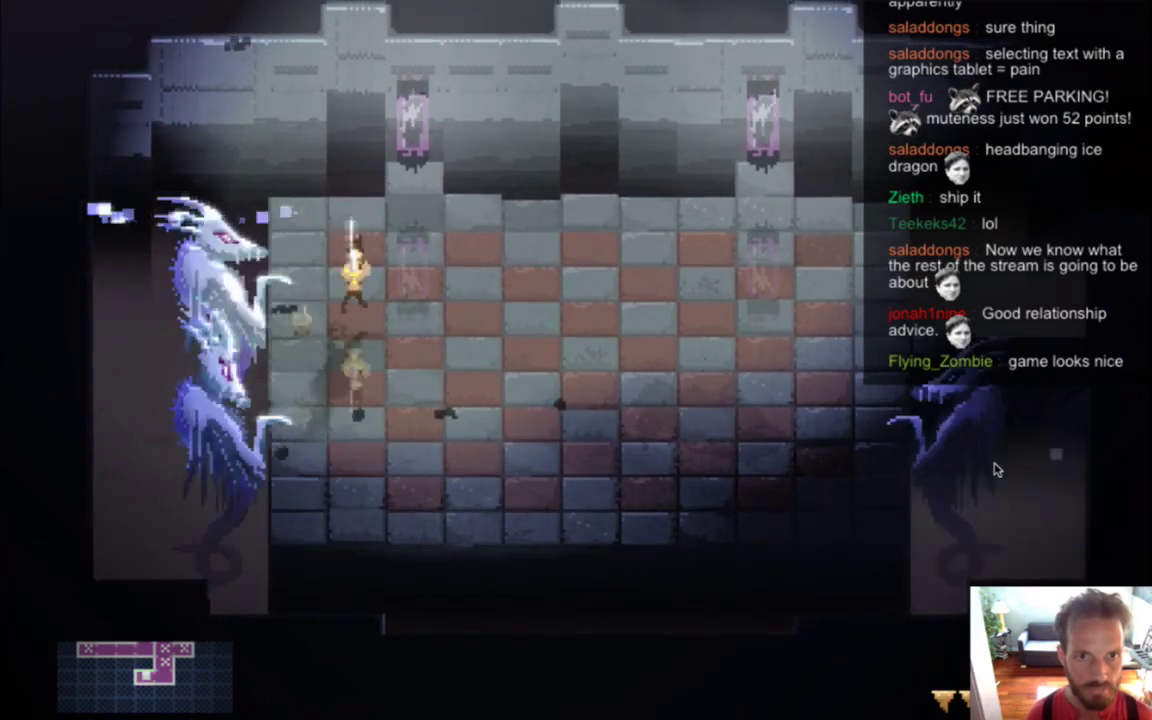
key("Up")
key("Left")
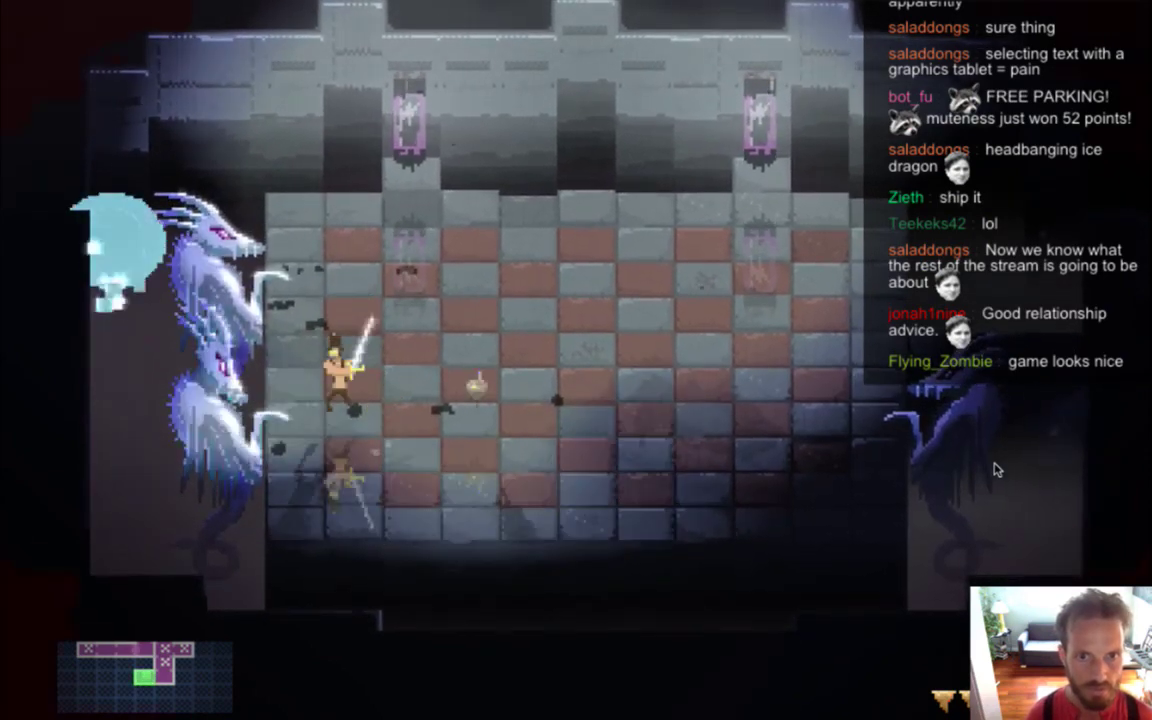
Place a bomb beside the left-edge dragons, retreat toward the room's lower-right area, and throw the hat at the right edge
key("Right")
key("Left")
key("Right")
key("Right")
key("Down")
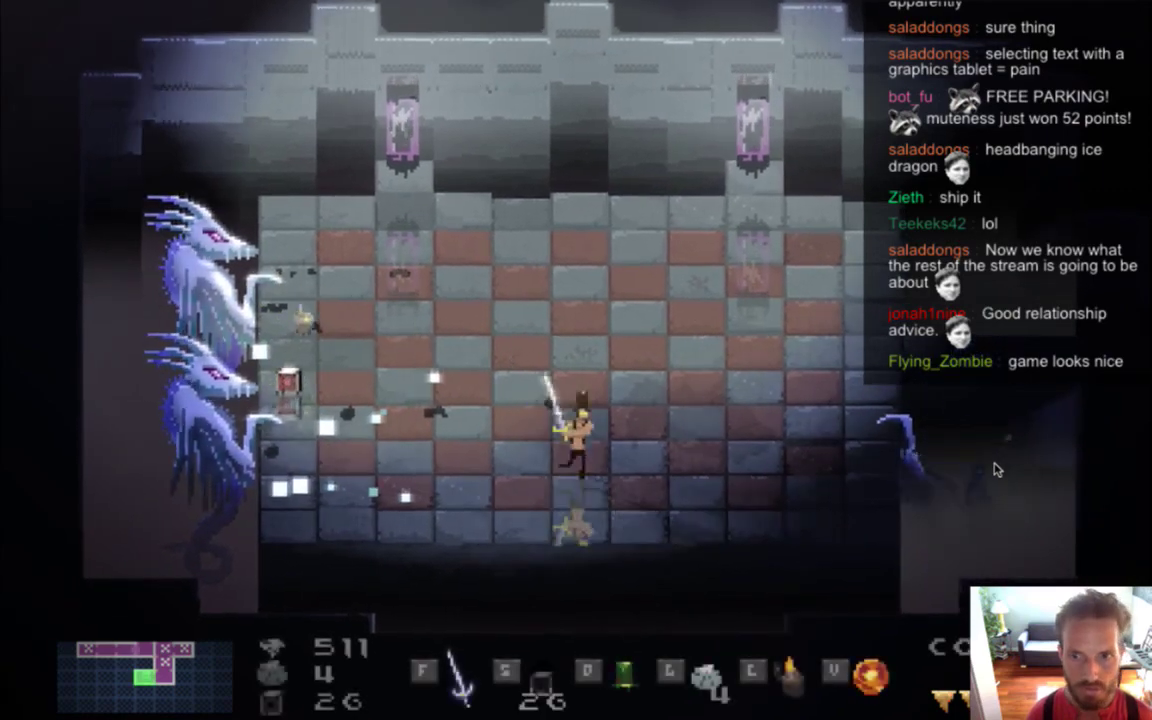
key("d")
key("Left")
key("Down")
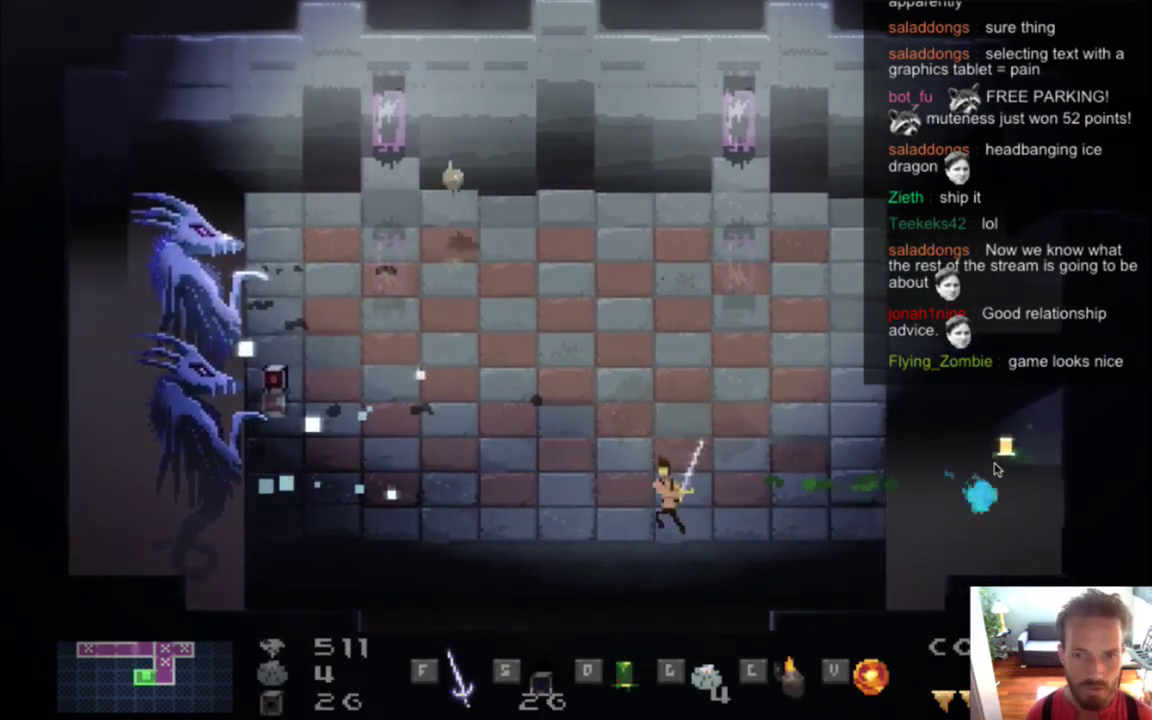
Run the hero back toward the left side and across to the upper-right dragon to attack it with the sword
key("Left")
key("Left")
key("Left")
key("Up")
key("Right")
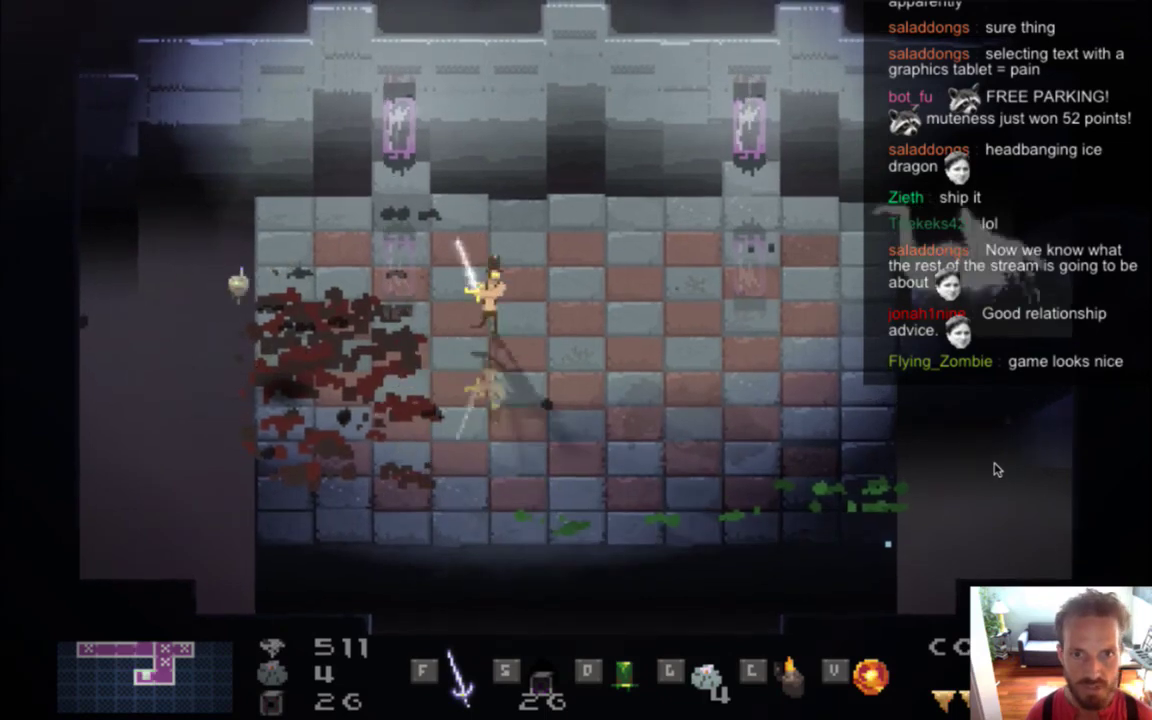
key("Down")
key("Right")
key("Up")
key("Right")
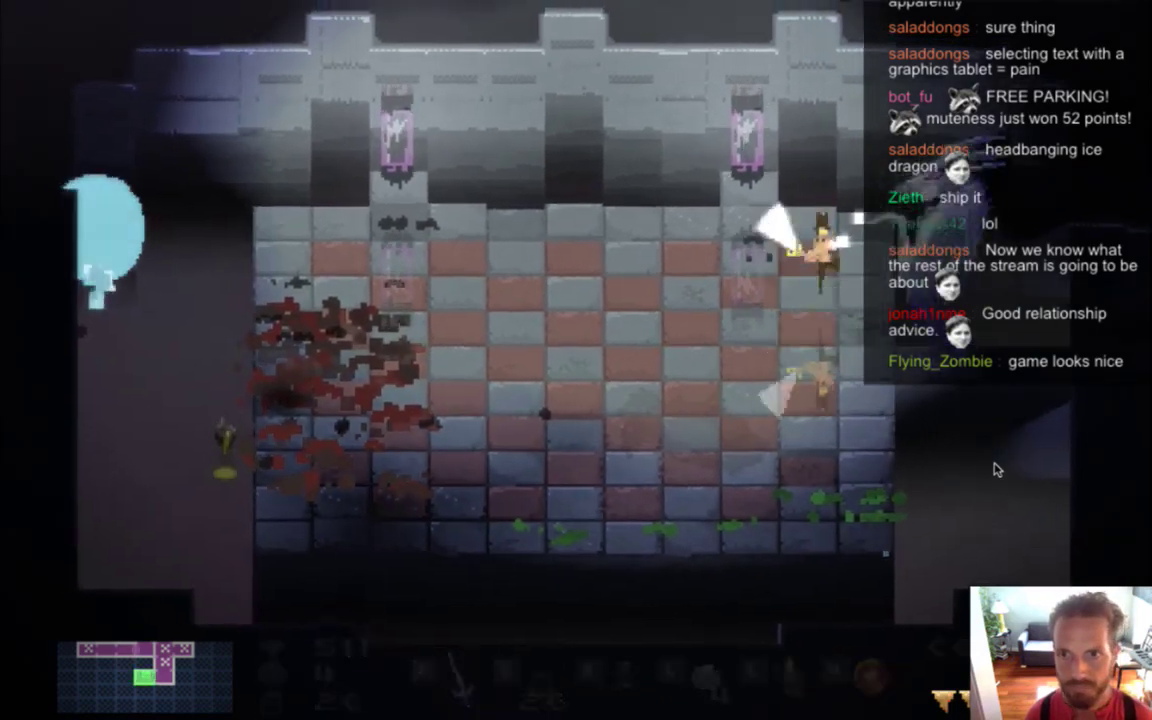
Fight the upper-right dragon with the sword along the right edge and walk back toward the room's middle
key("Down")
key("Down")
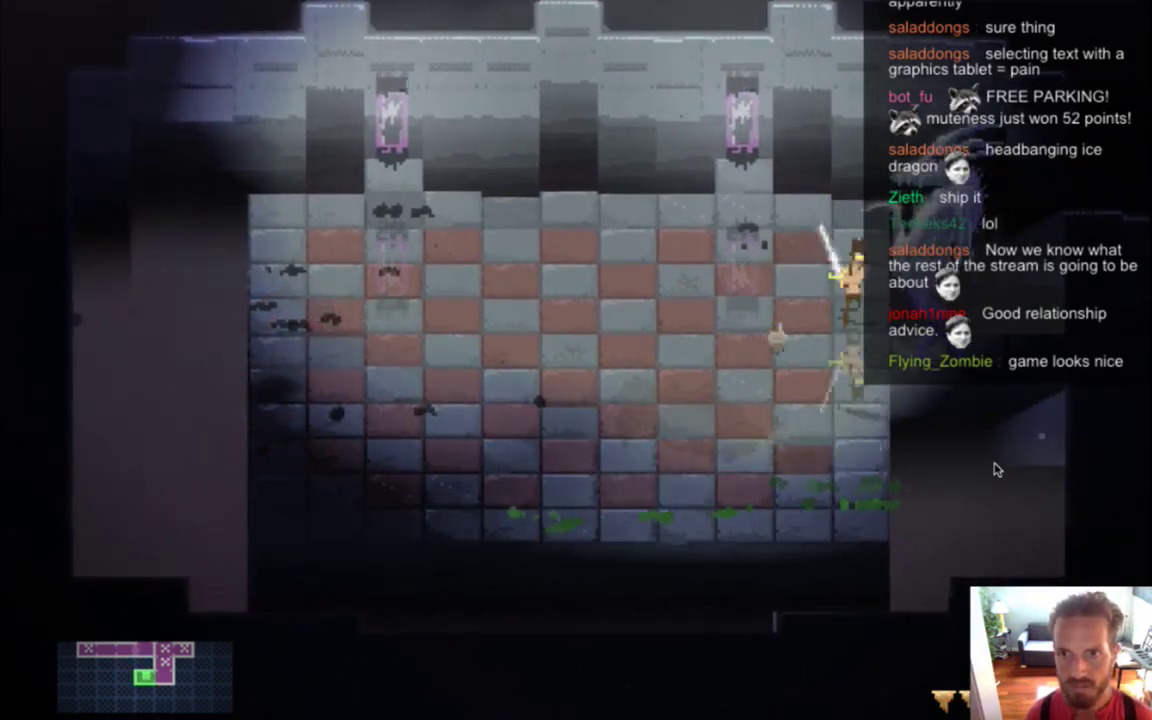
key("Left")
key("Right")
key("Up")
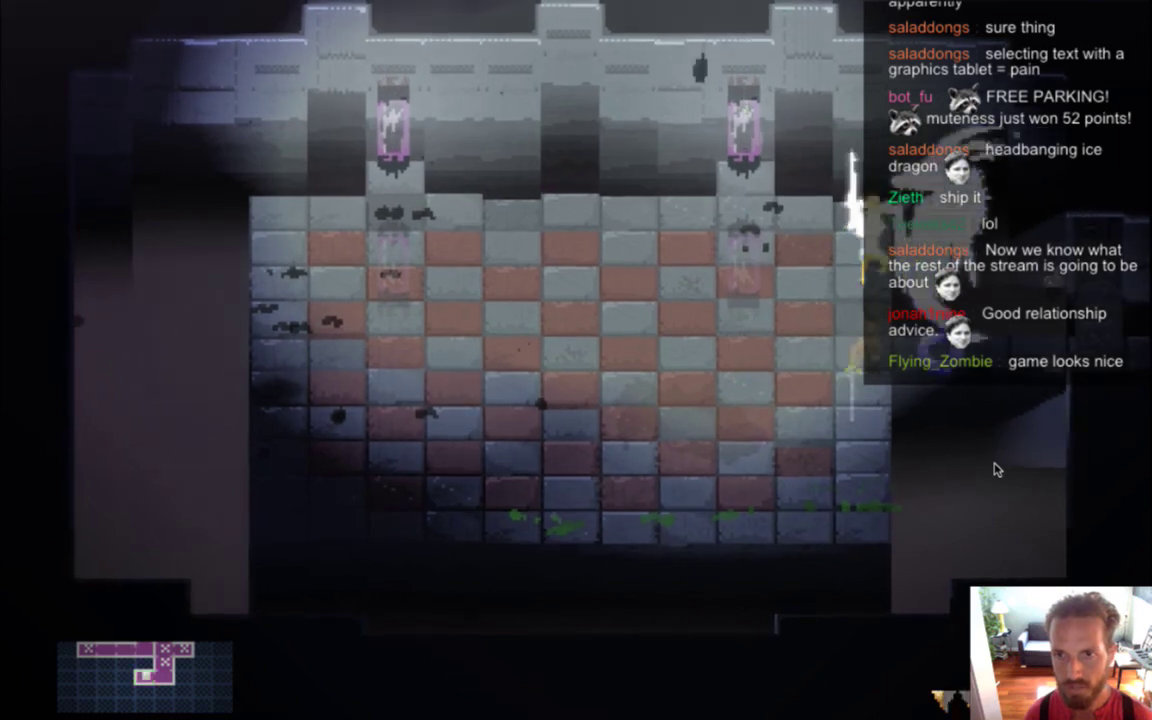
key("Right")
key("Left")
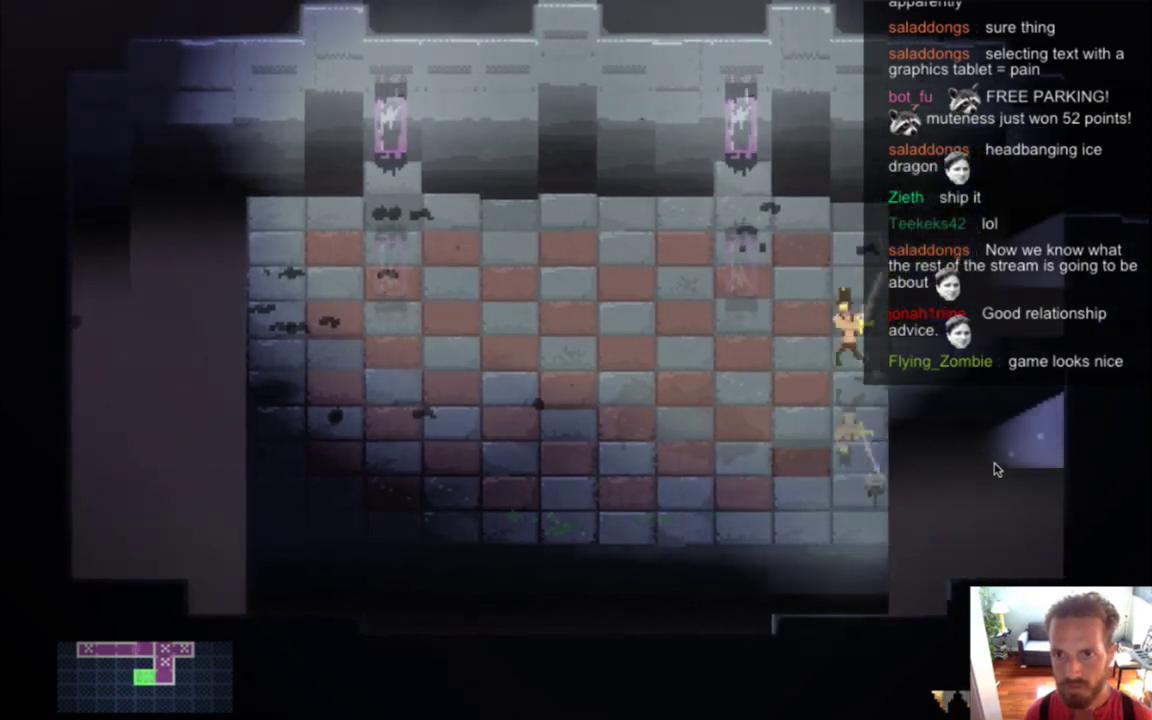
key("Left")
key("Left")
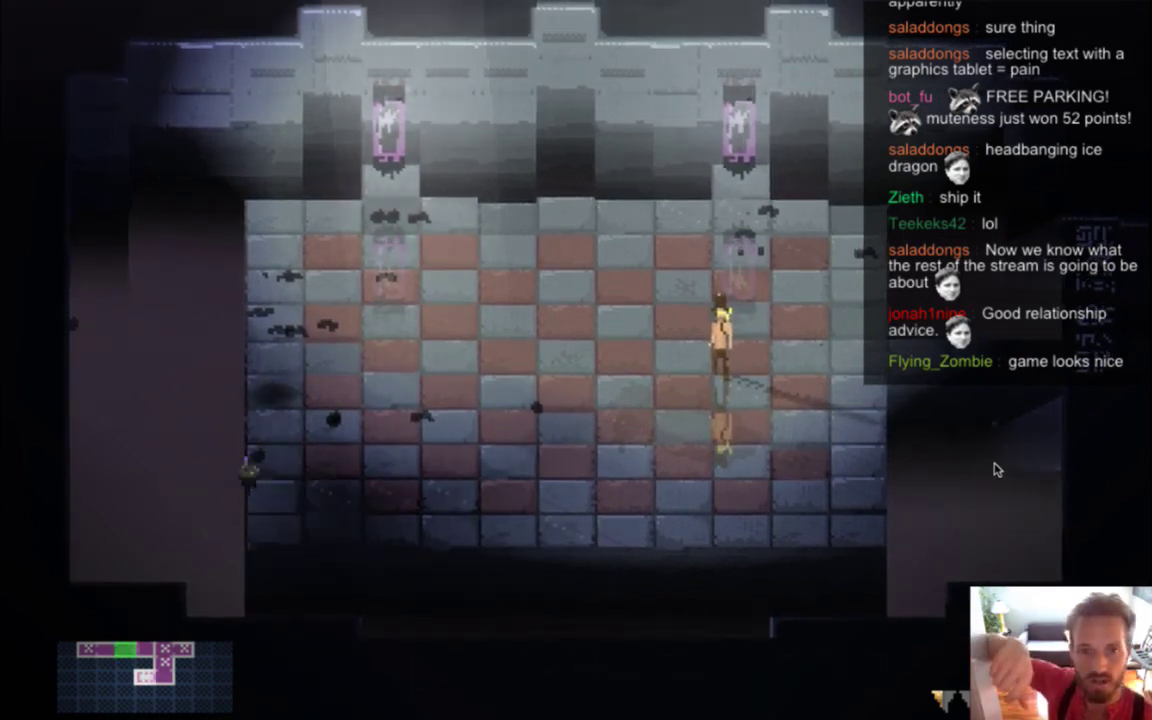
Quit and relaunch the game, and disable invincibility for another fight in the dragon room
key("super+q")
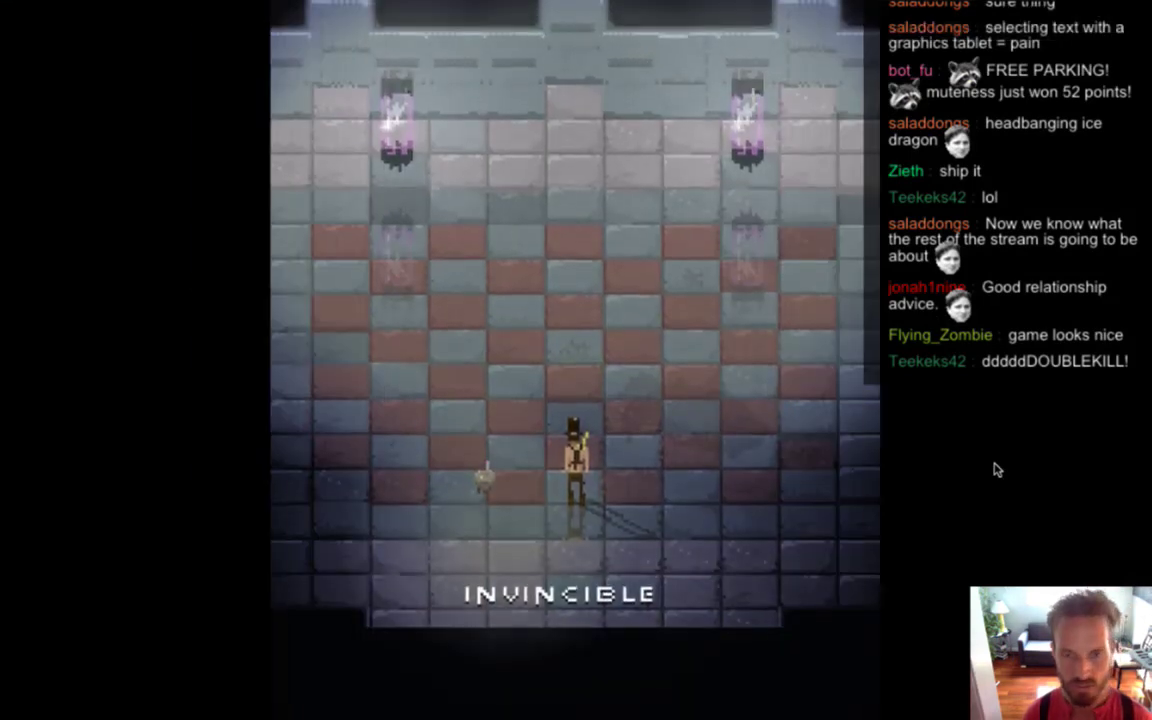
key("i")
key("Left")
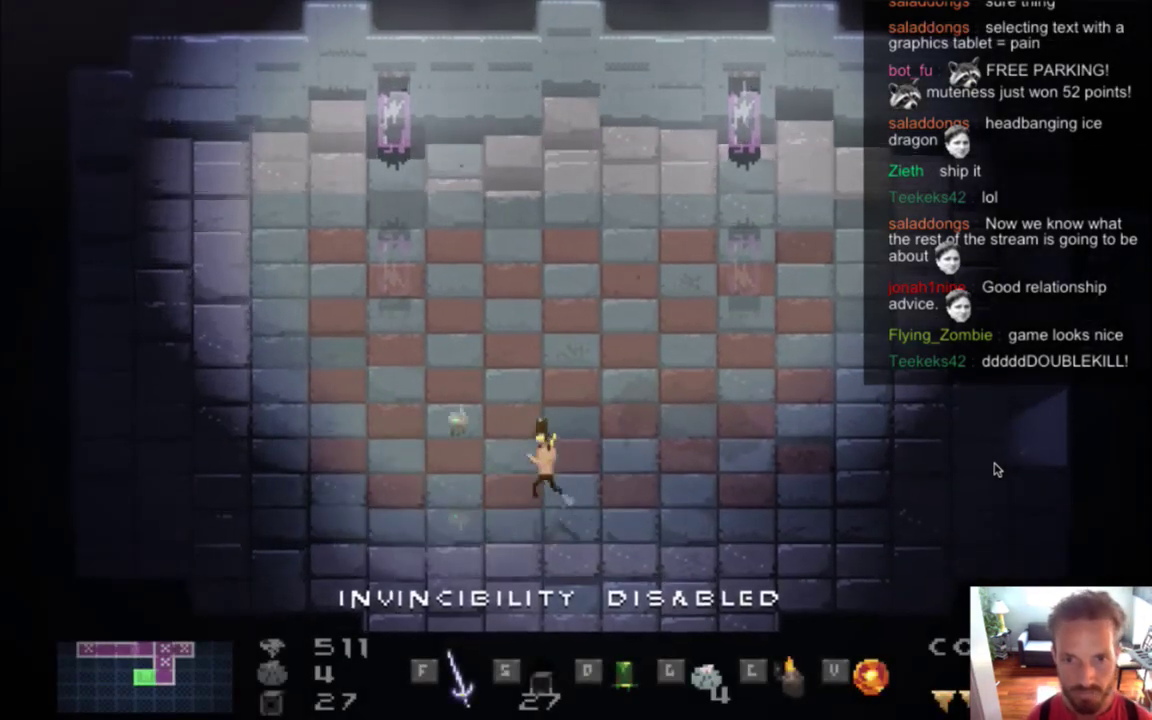
key("Right")
key("Left")
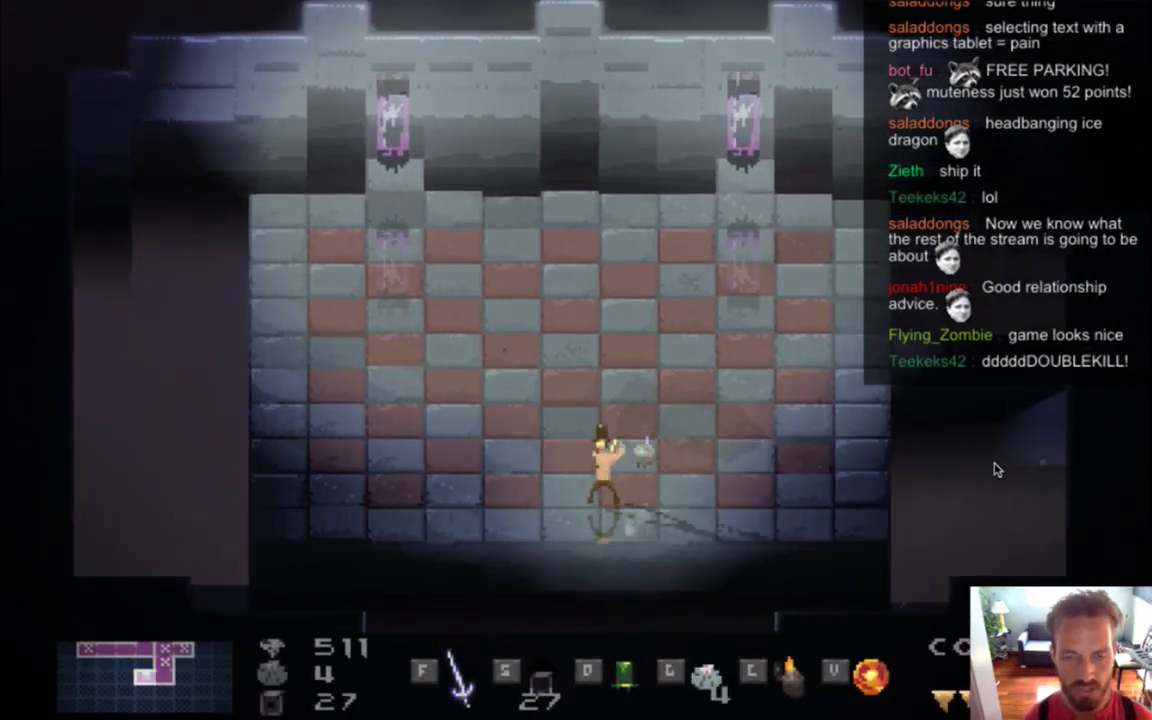
Draw the sword, throw the hat toward the left edge, and close in on the upper-left dragon to strike it
key("Right")
key("f")
key("Left")
key("d")
key("Right")
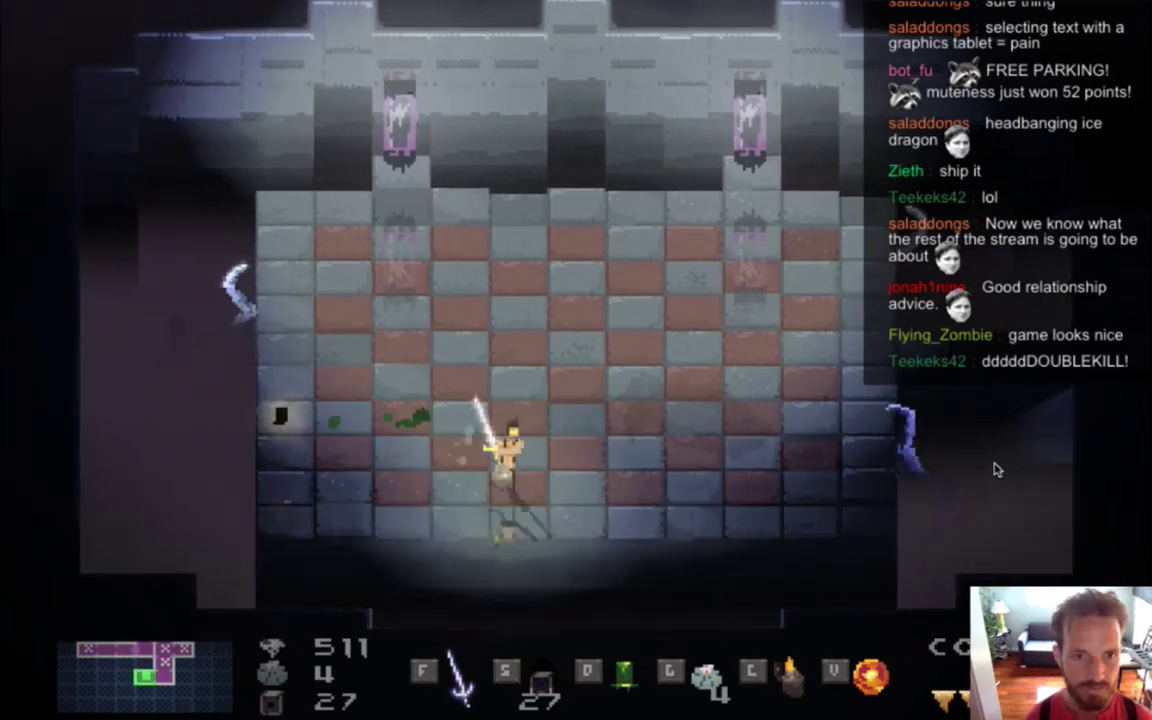
key("Up")
key("Left")
key("f")
key("Down")
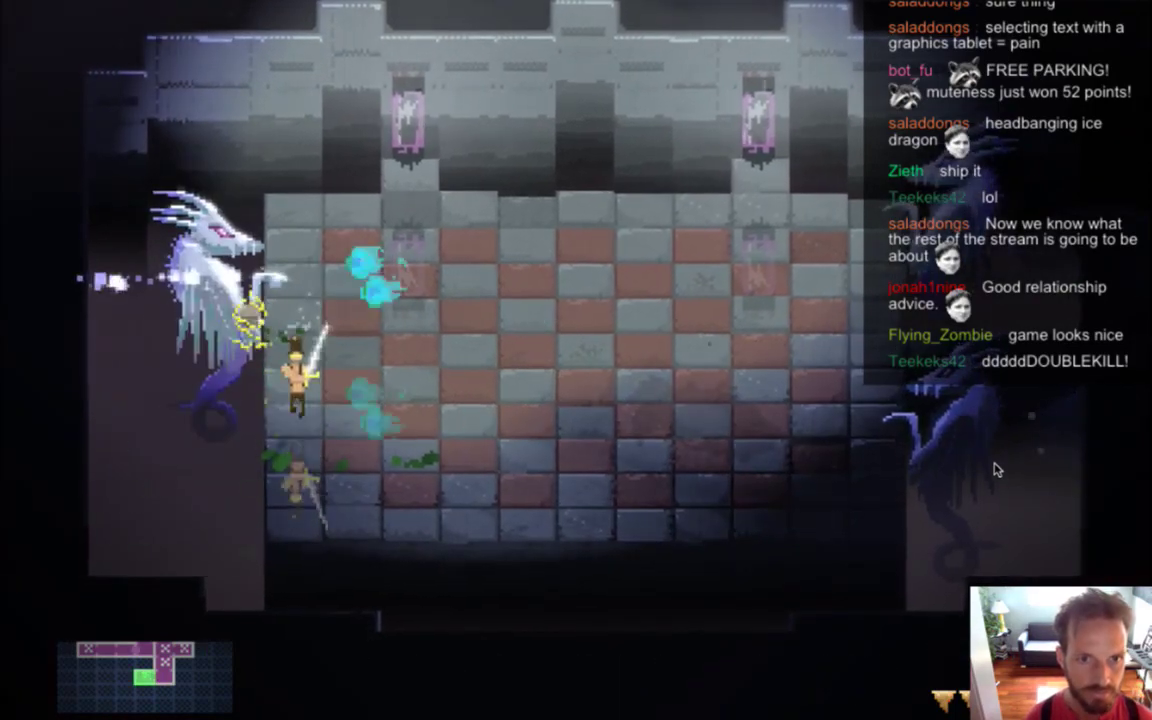
Dodge around the upper-left dragon and strike it repeatedly with the sword until it is defeated
key("Right")
key("Left")
key("space")
key("f")
key("f")
key("Right")
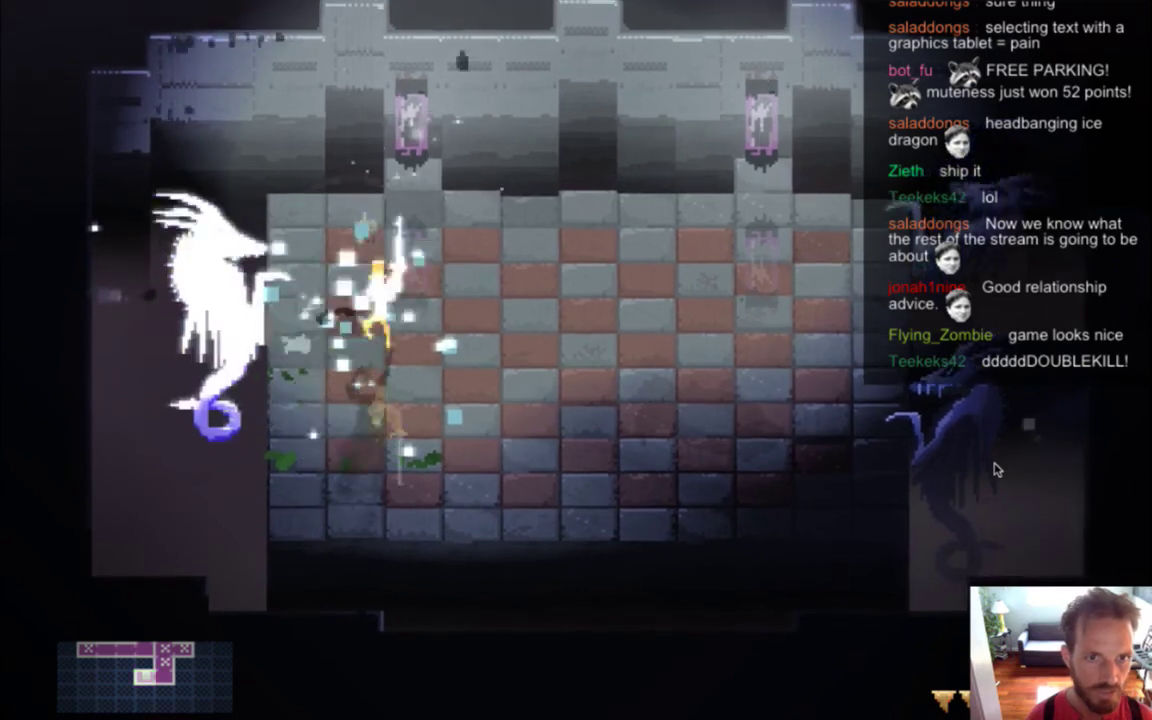
key("Left")
key("space")
key("f")
key("f")
key("space")
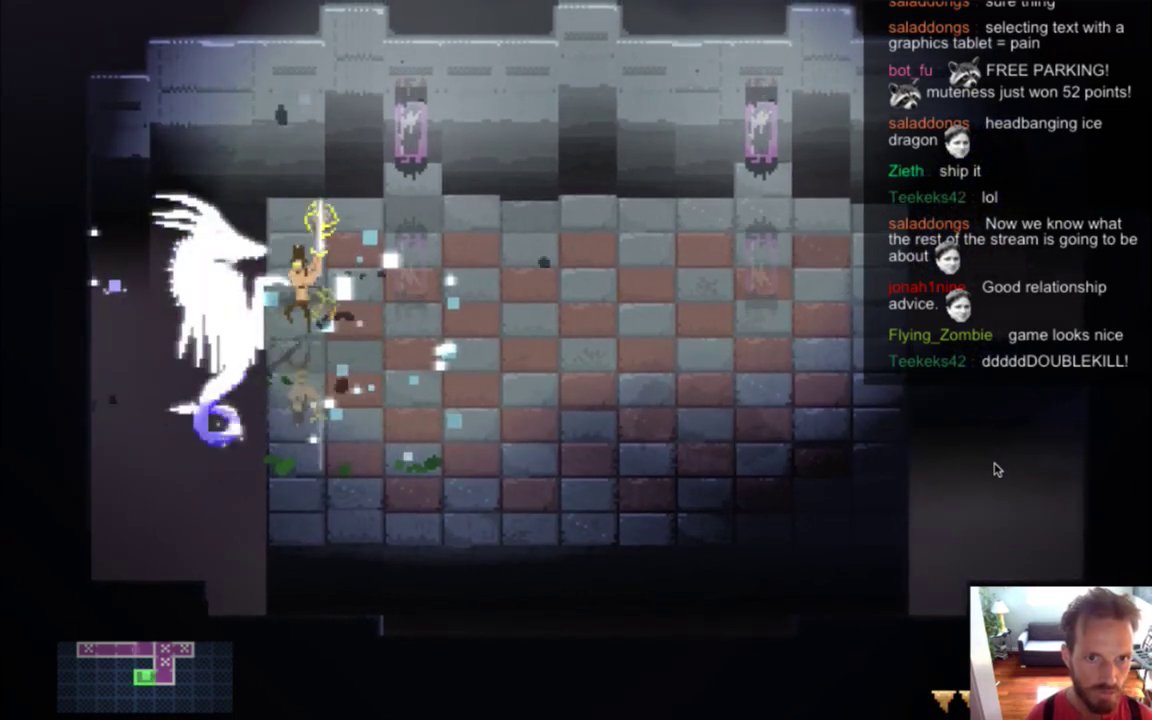
key("f")
key("f")
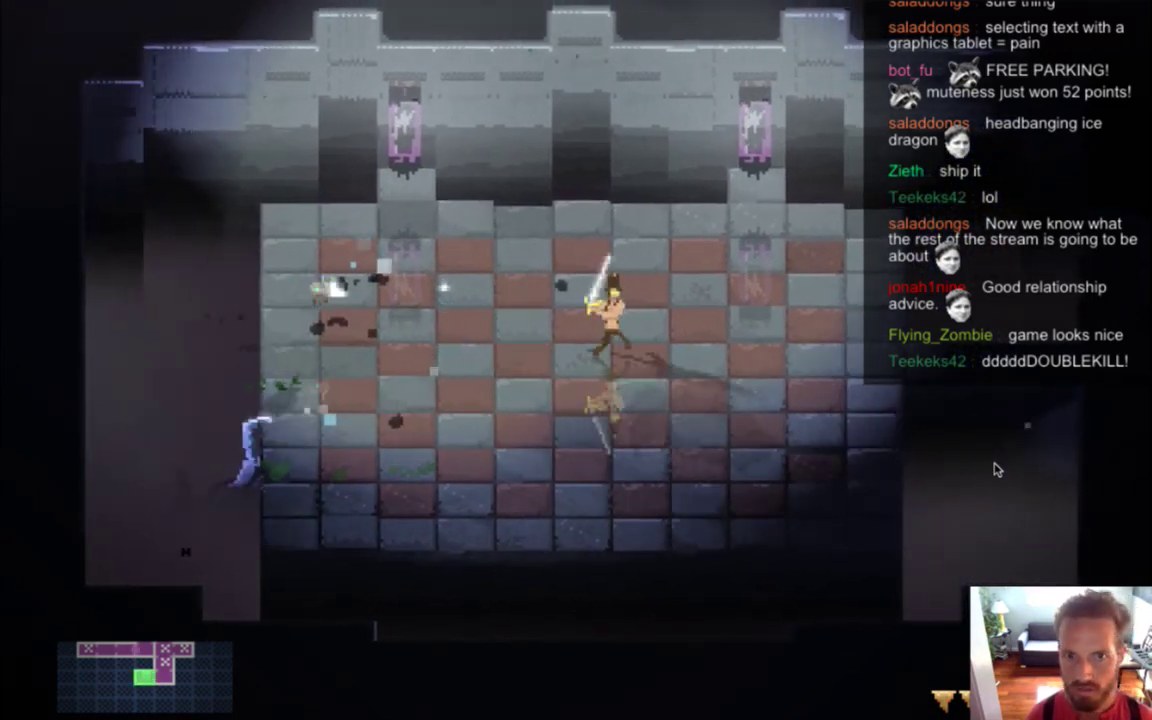
Run the hero to the right edge, swing the sword near the dragons there, and return to the room's middle
key("Down")
key("Right")
key("Down")
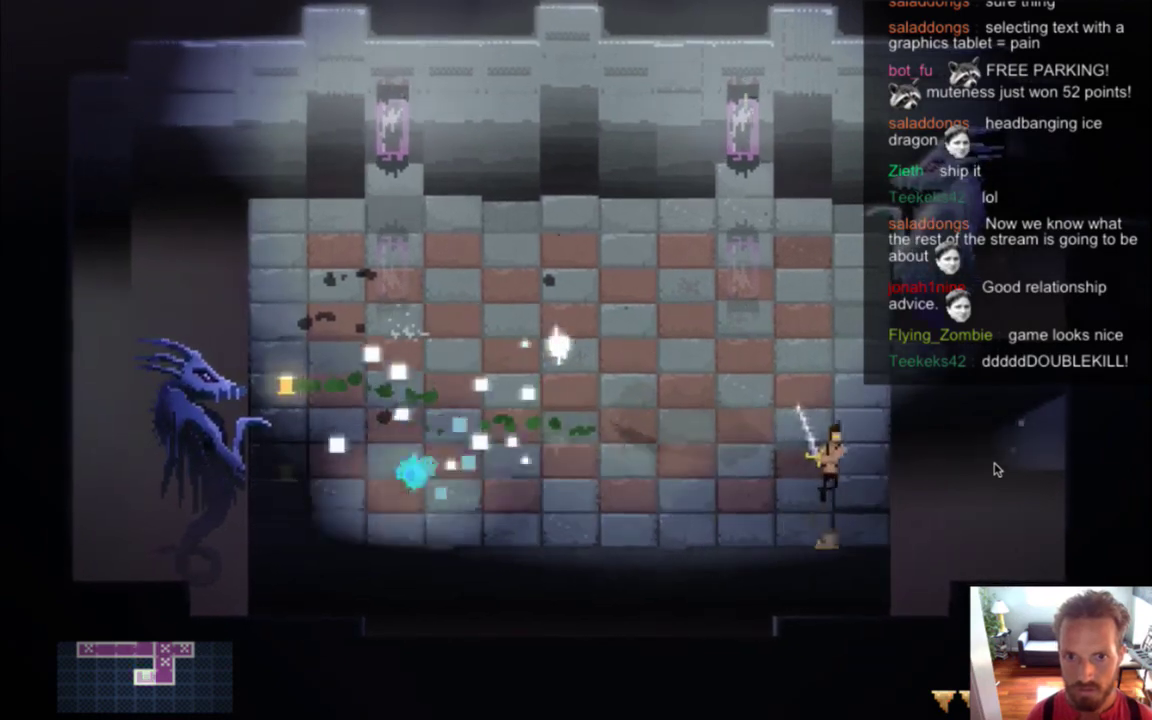
key("Up")
key("space")
key("f")
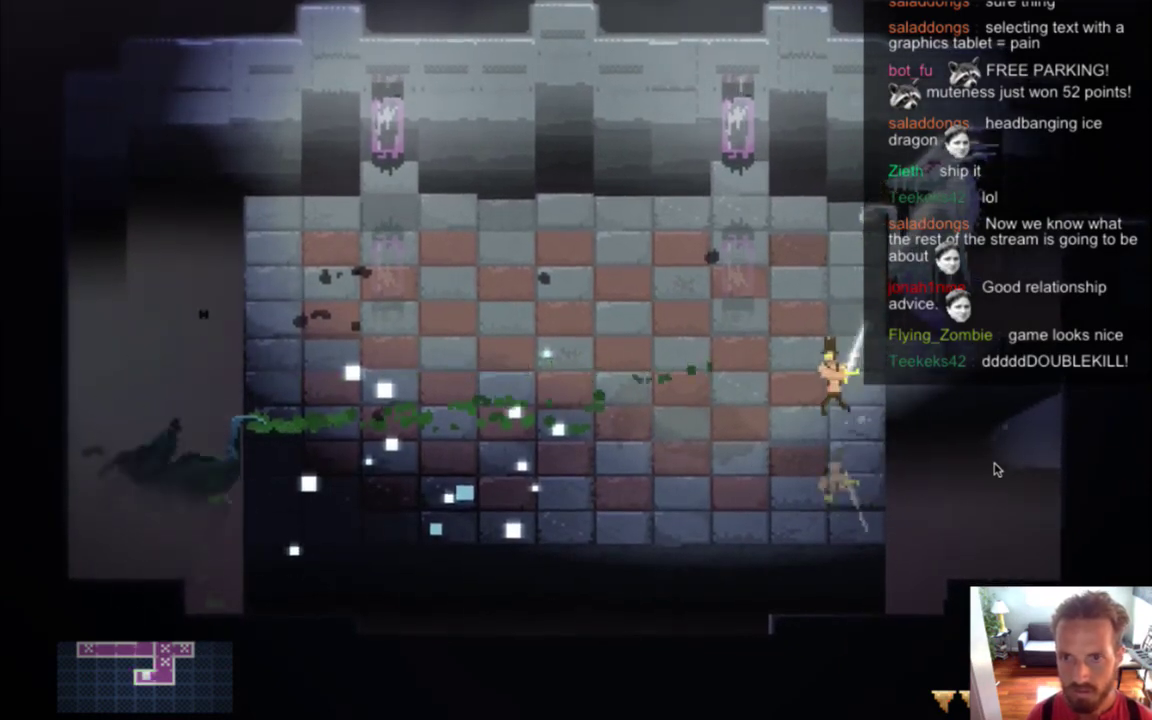
key("Up")
key("Left")
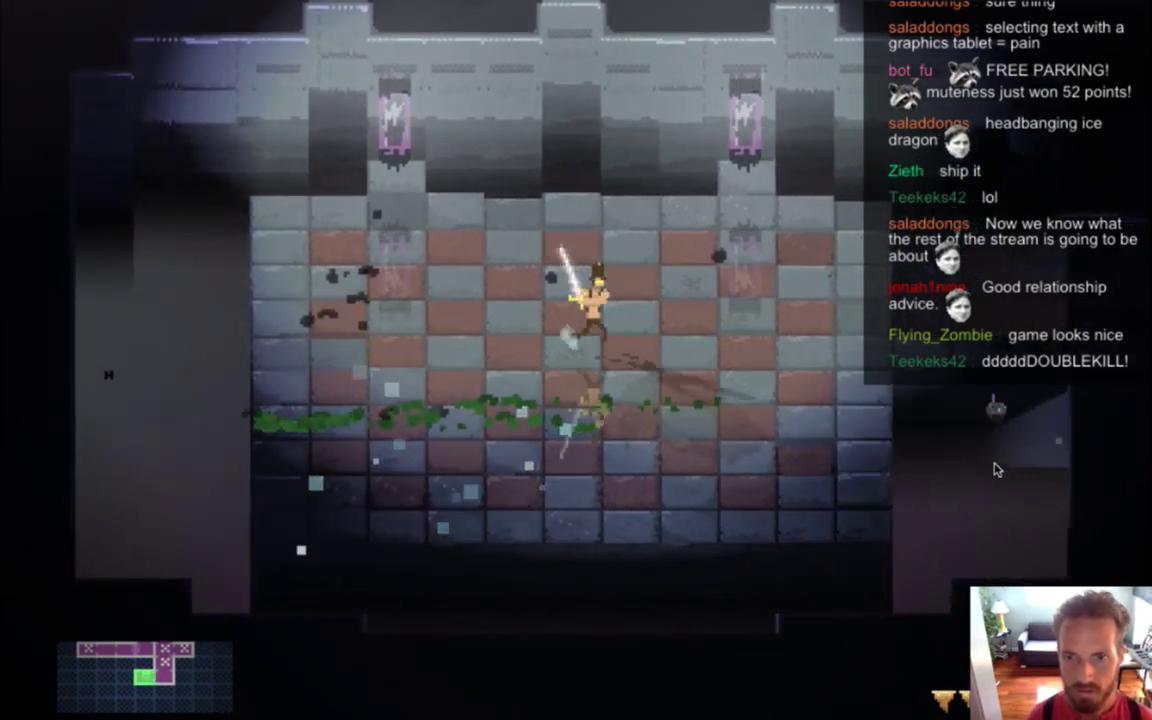
Approach the lower-right dragon, strike it with the sword, and back the hero away from it
key("Right")
key("Down")
key("Down")
key("Right")
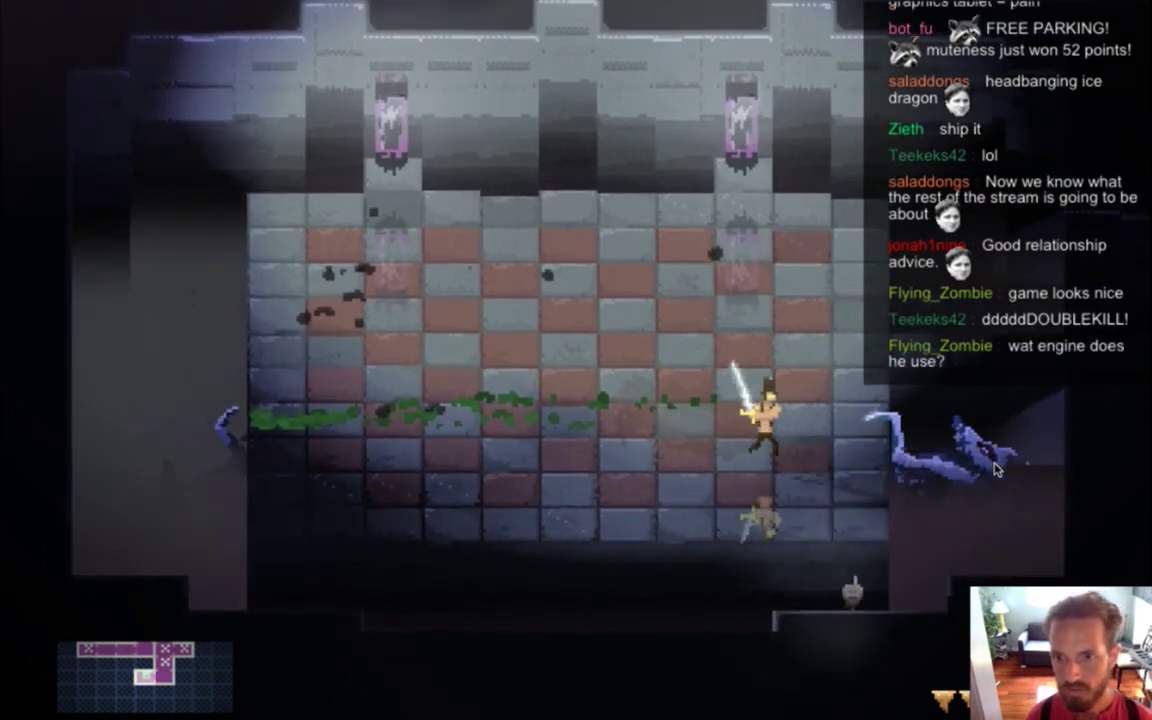
key("f")
key("f")
key("Left")
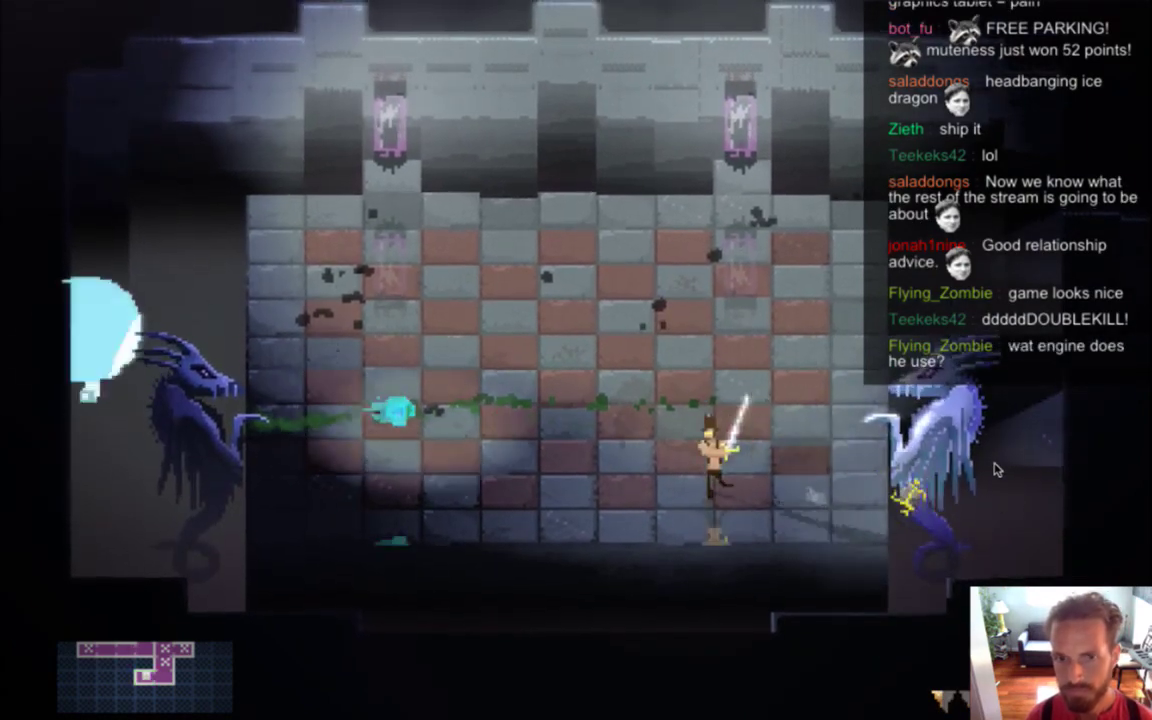
Swing the sword at the lower-right dragon, back away from it, and run the hero across to the room's left side
key("Right")
key("Up")
key("f")
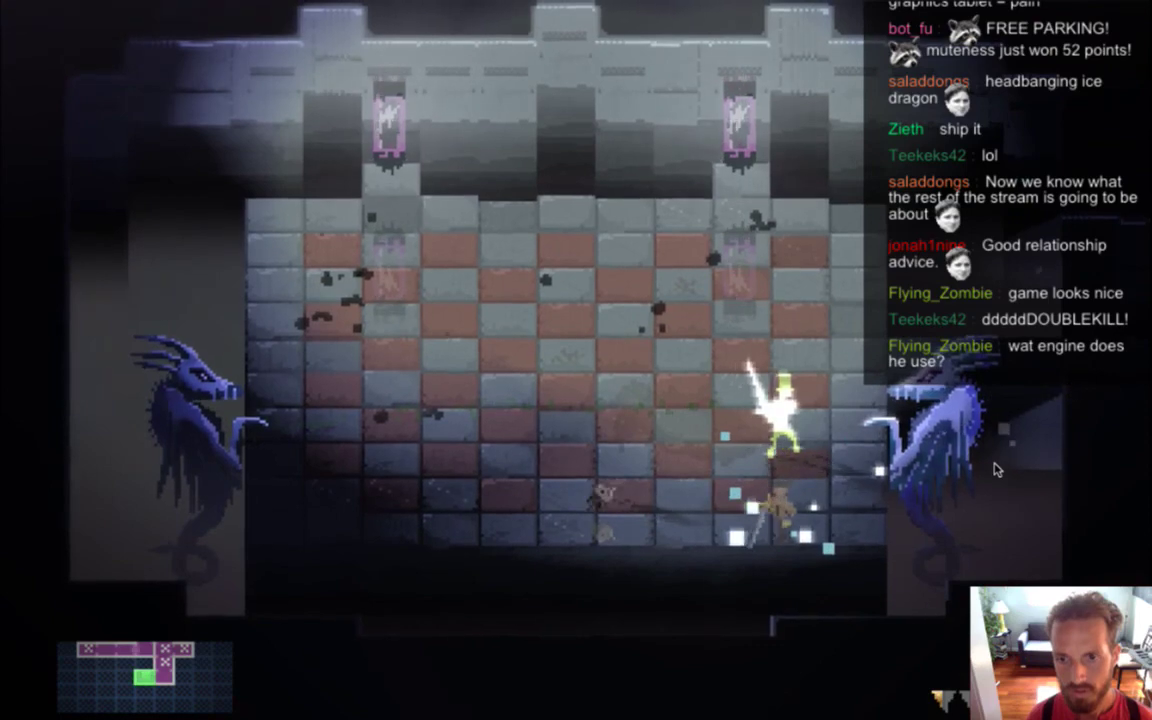
key("Left")
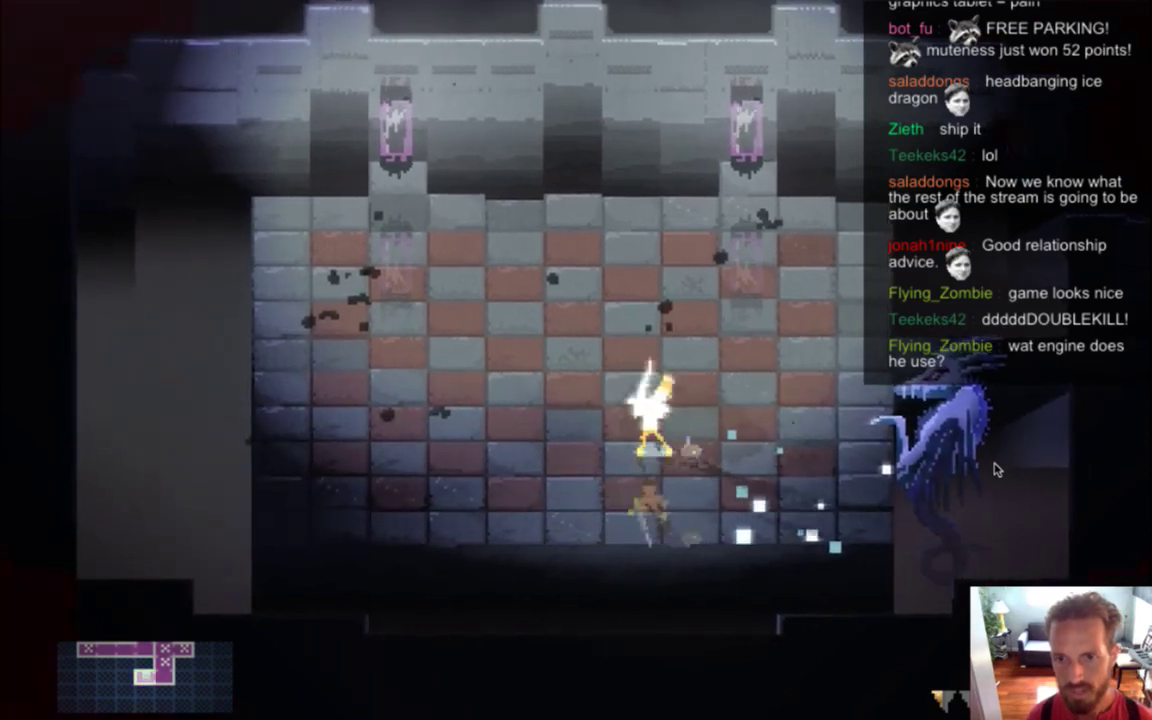
key("Right")
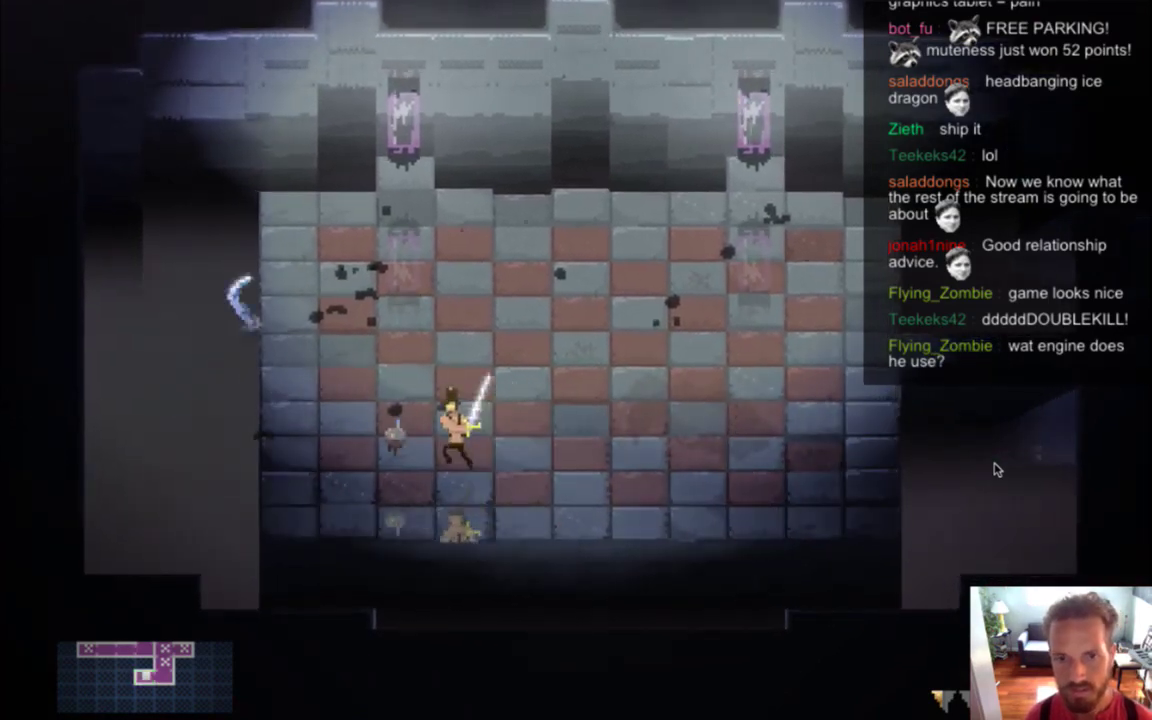
Close in on the two dragons along the left wall and fight them with the sword, moving up and down beside them
key("Up")
key("Left")
key("Down")
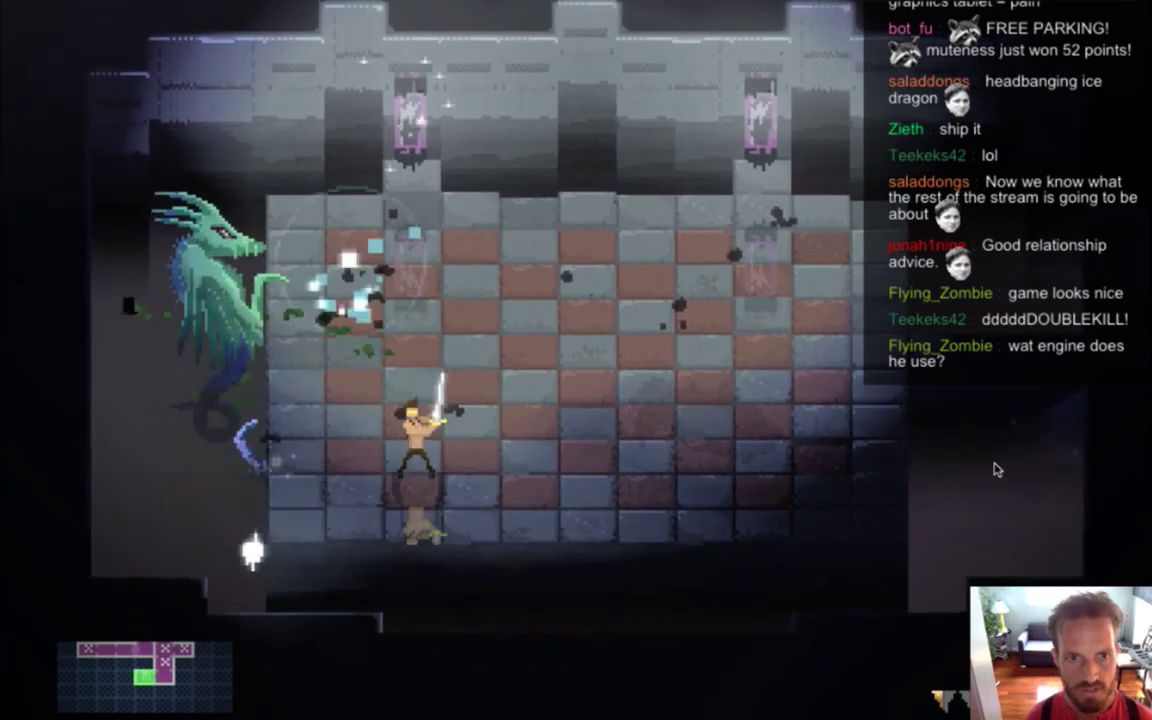
key("Left")
key("Up")
key("Up")
key("Left")
key("Up")
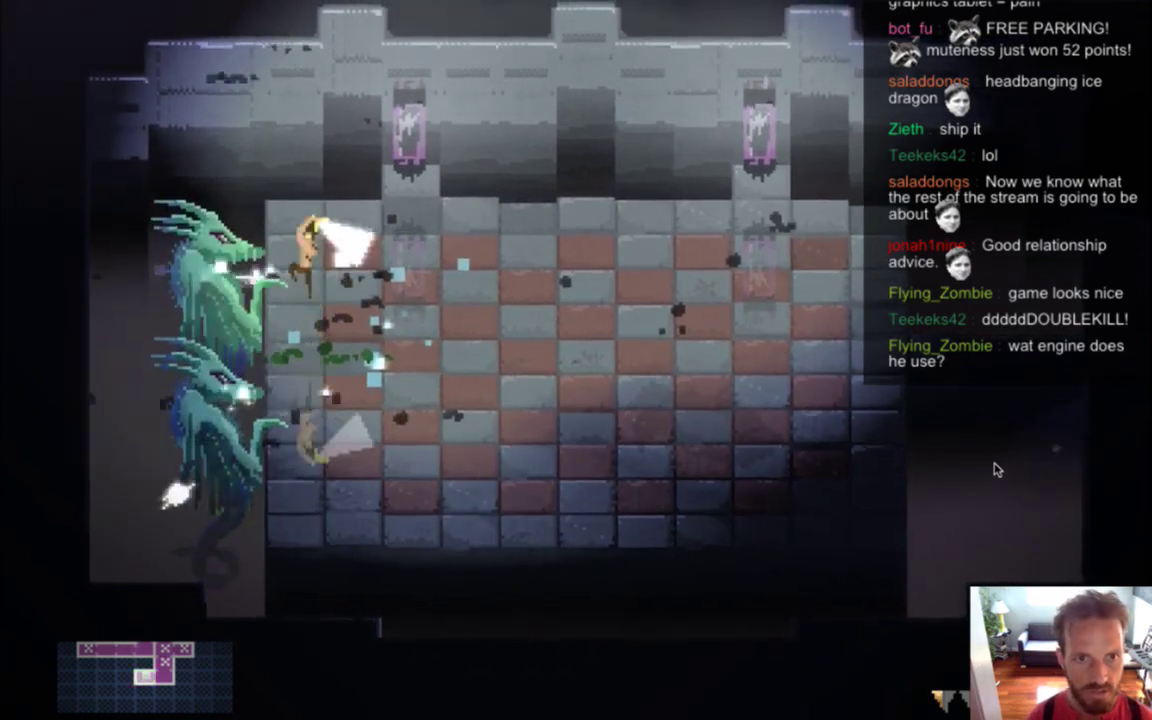
key("Down")
key("Down")
key("Left")
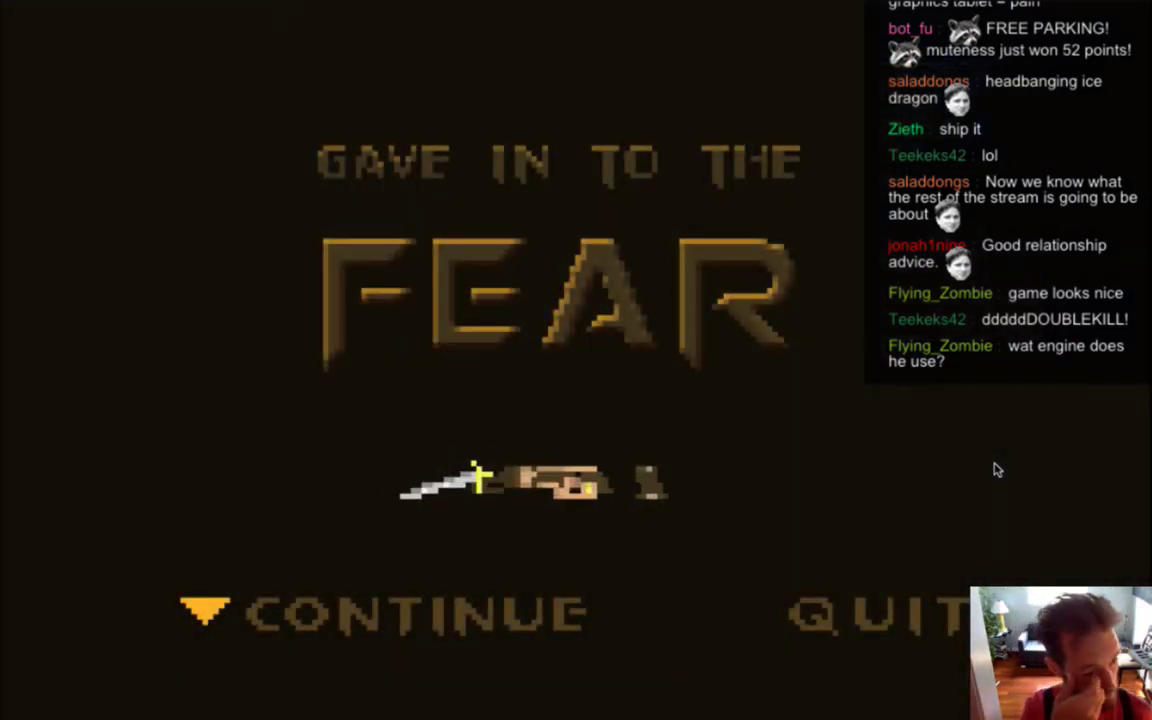
Continue the game from the defeat screen and walk the hero up into the middle of the dragon room
key("Return")
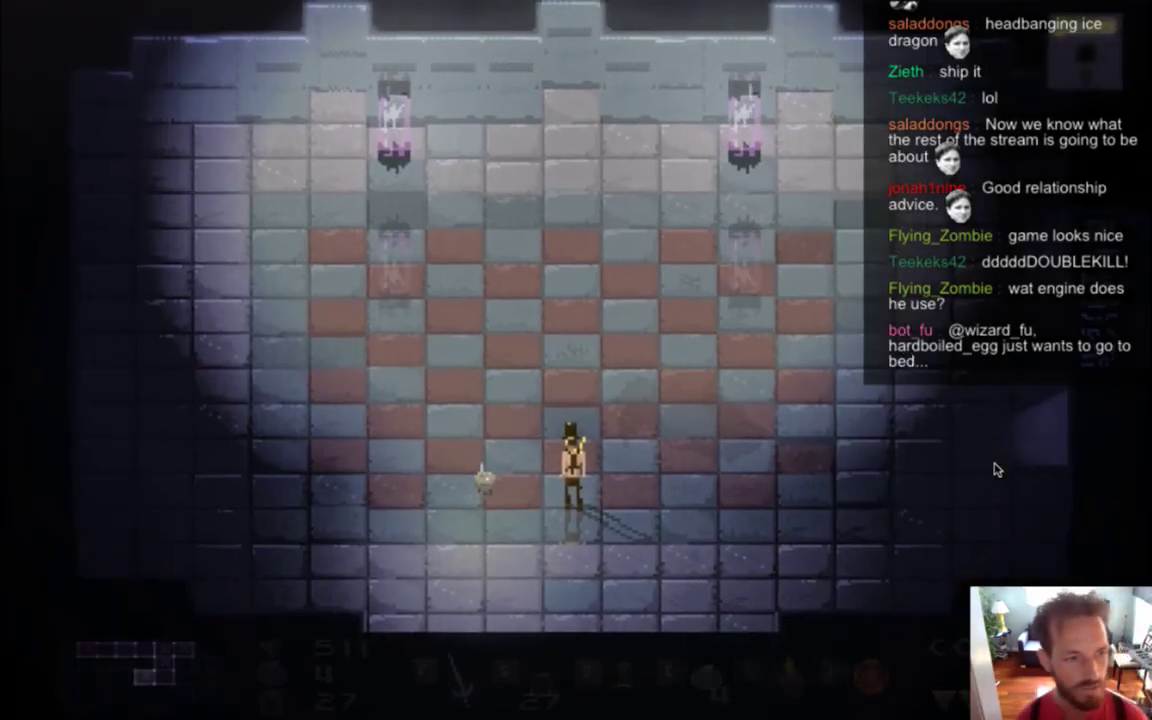
key("Right")
key("Left")
key("Up")
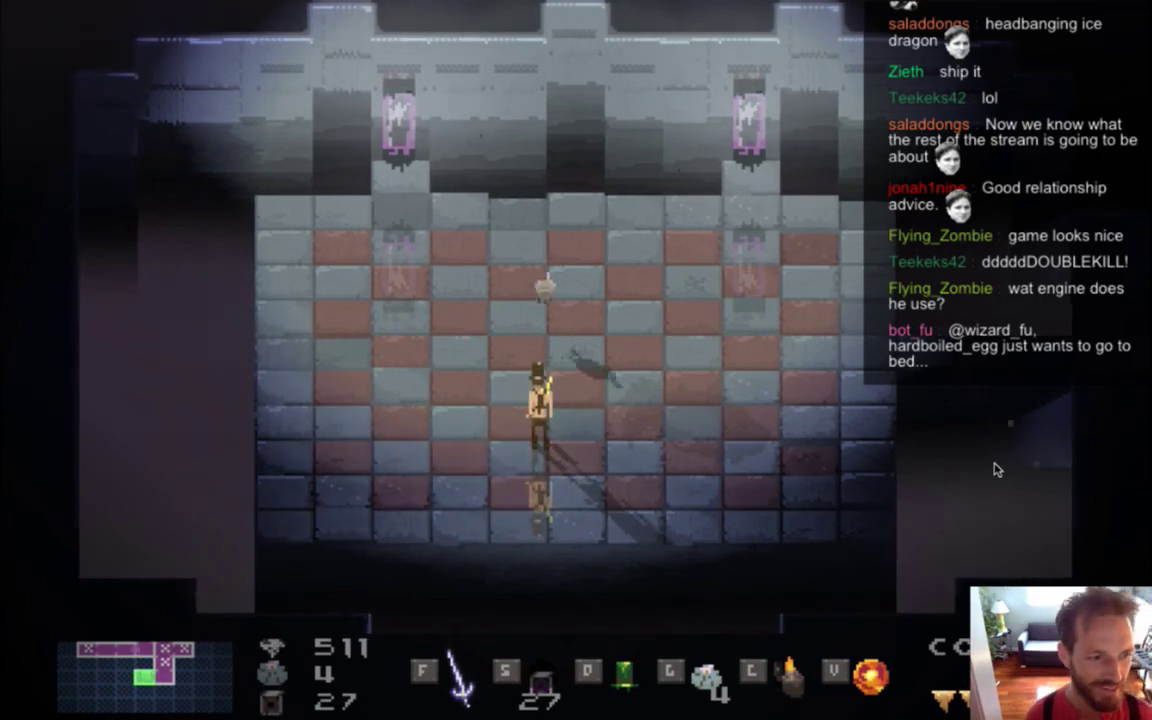
Approach the left wall, use the green hat item near the lower-left dragon, and retreat to the room's middle
key("Left")
key("d")
key("Down")
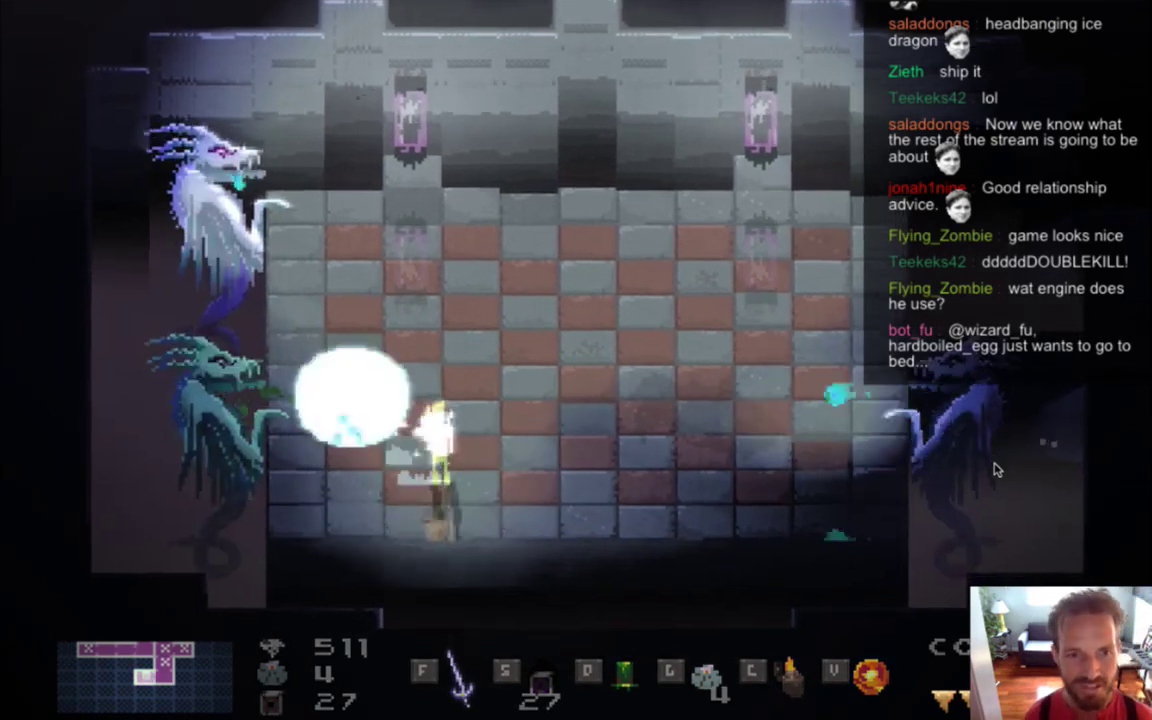
key("Right")
key("Right")
key("Up")
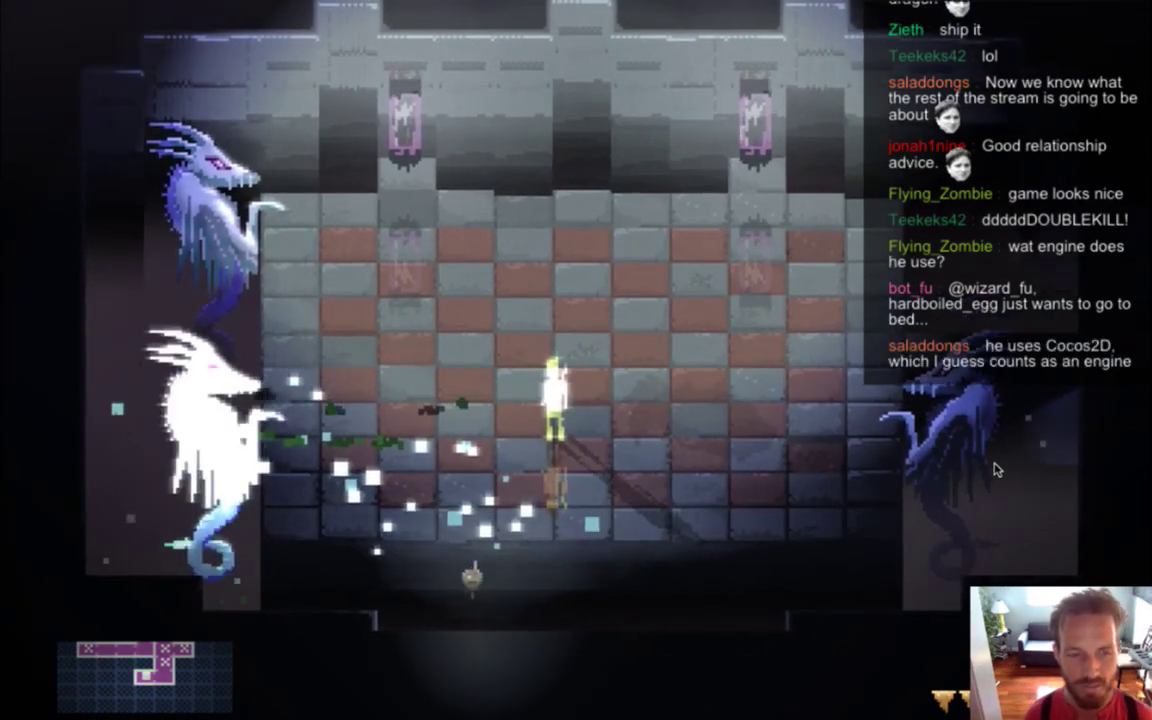
Run the hero to the room's right edge, draw the sword, and move up to fight the upper-right dragon
key("Down")
key("Right")
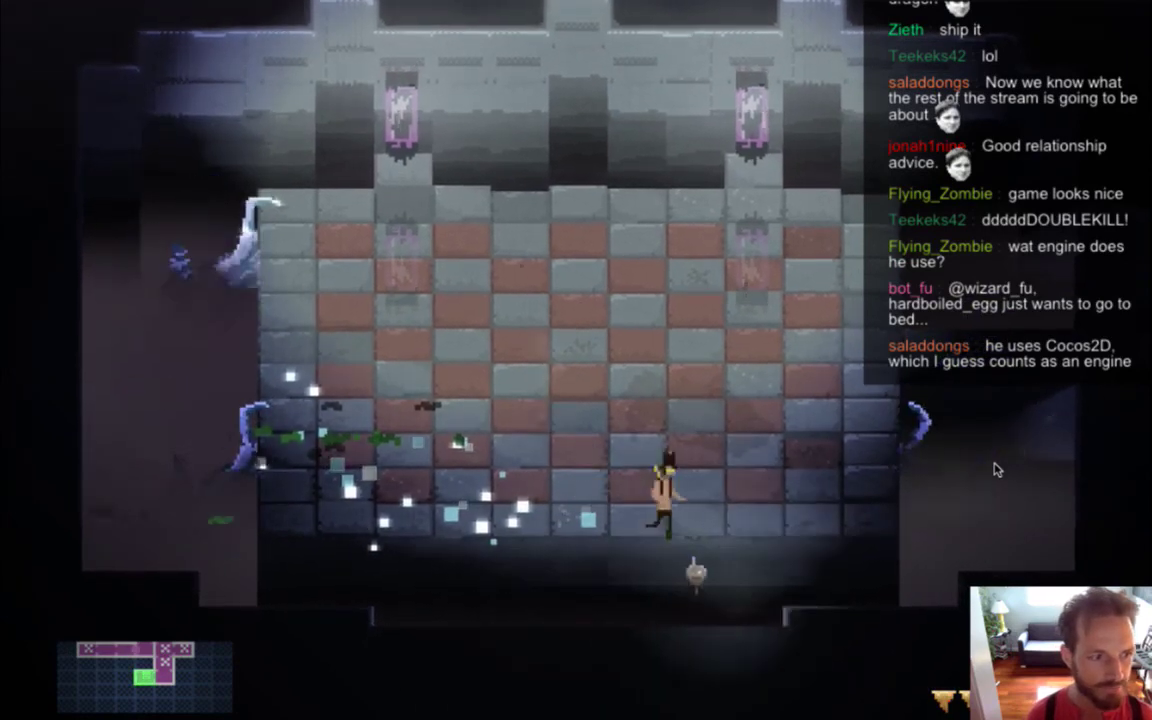
key("Right")
key("Up")
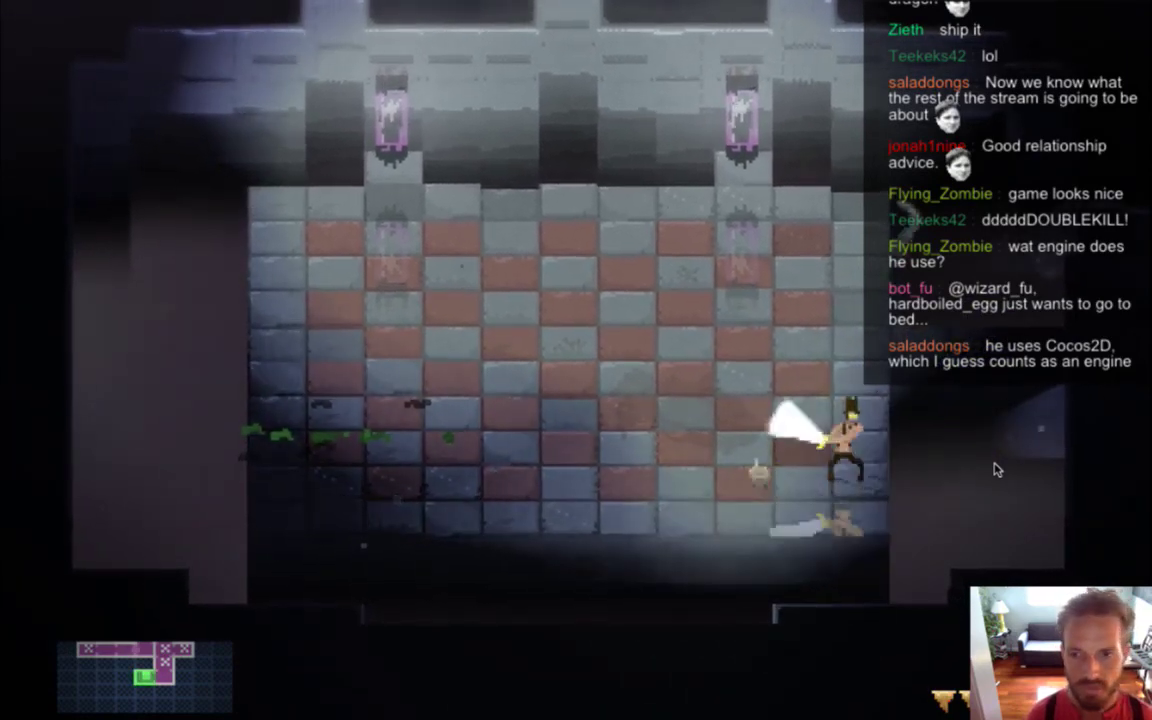
key("Left")
key("Up")
key("Right")
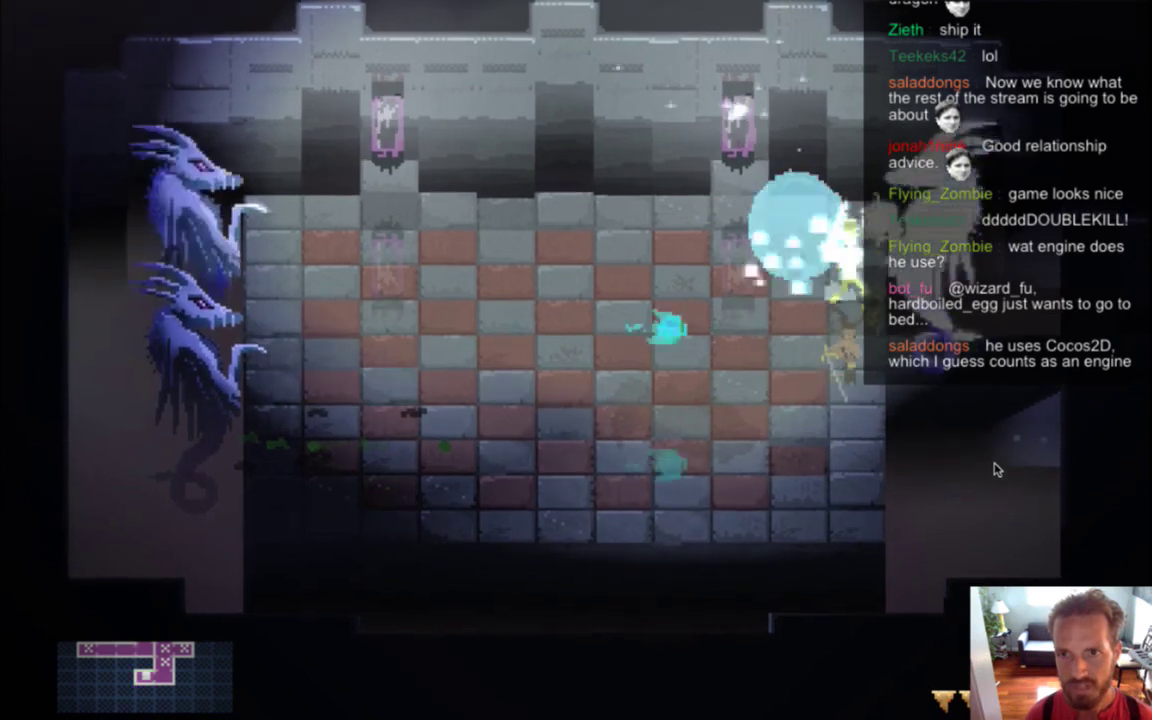
key("Down")
key("Up")
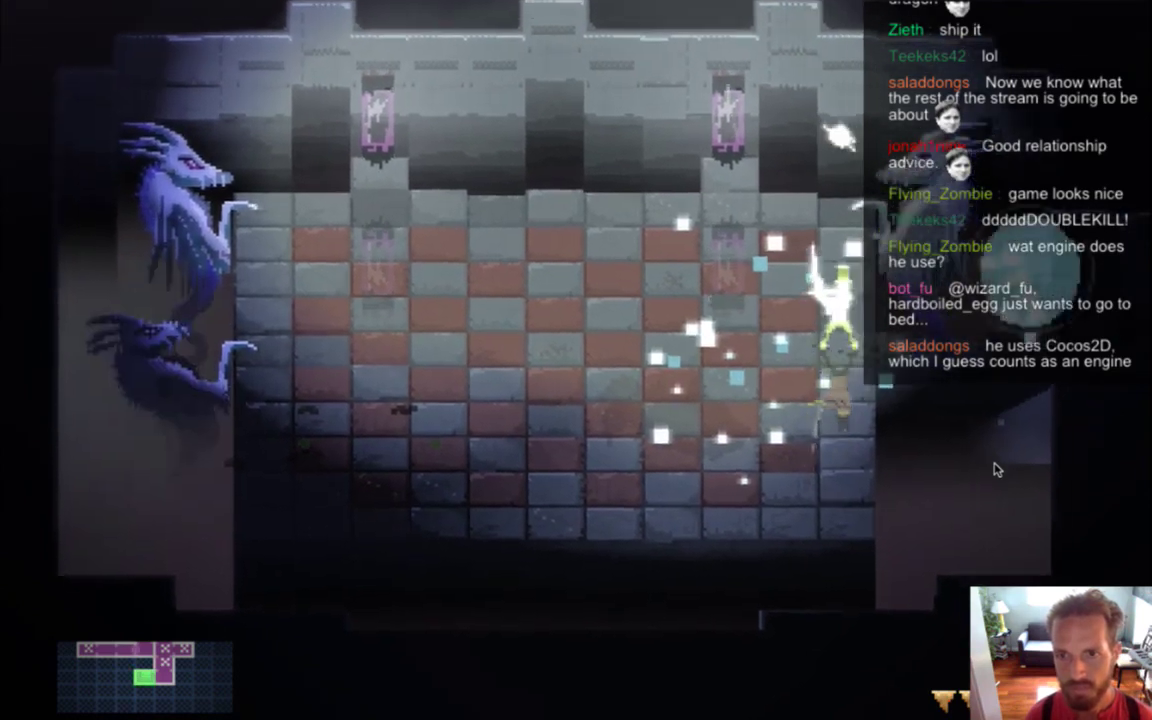
Leave the right wall, dodge the iceballs around the upper middle of the room, and run to the left edge
key("Left")
key("Left")
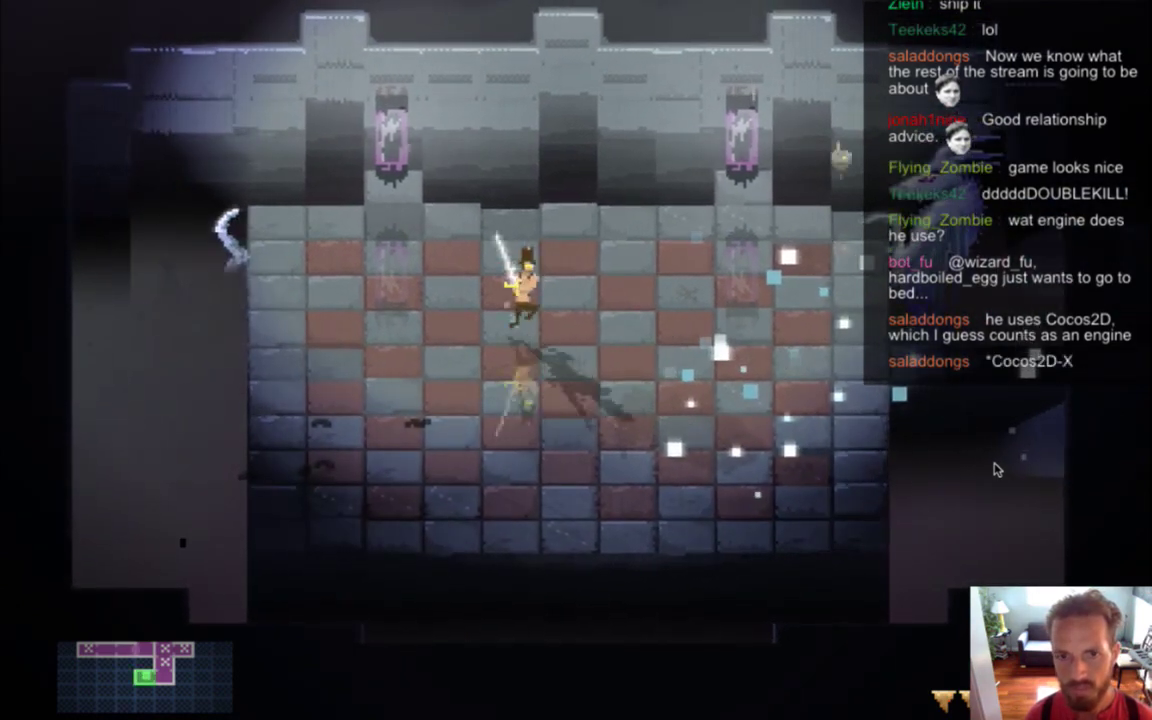
key("Up")
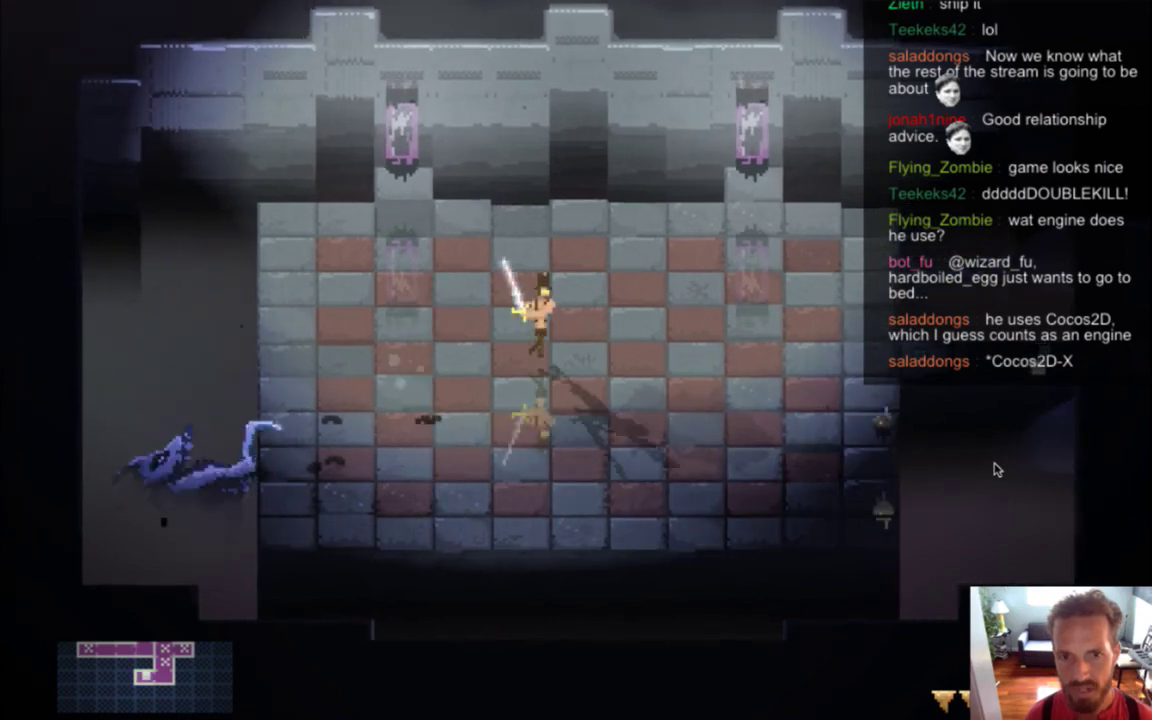
key("Up")
key("Left")
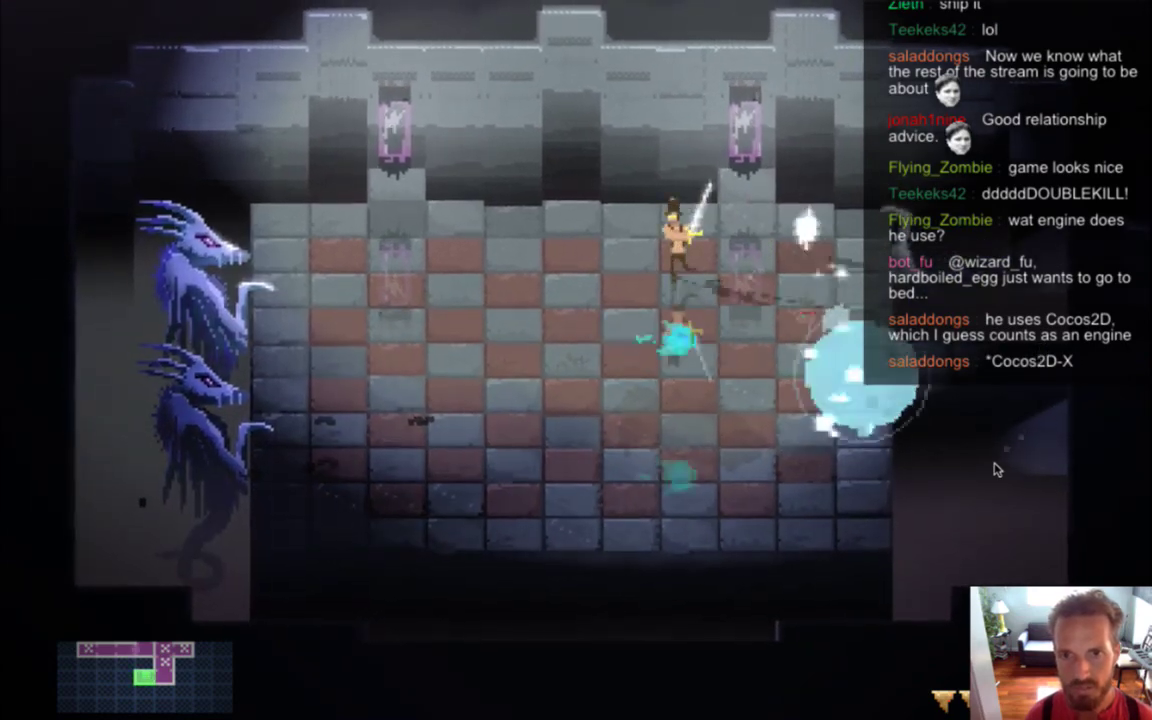
key("Down")
key("Left")
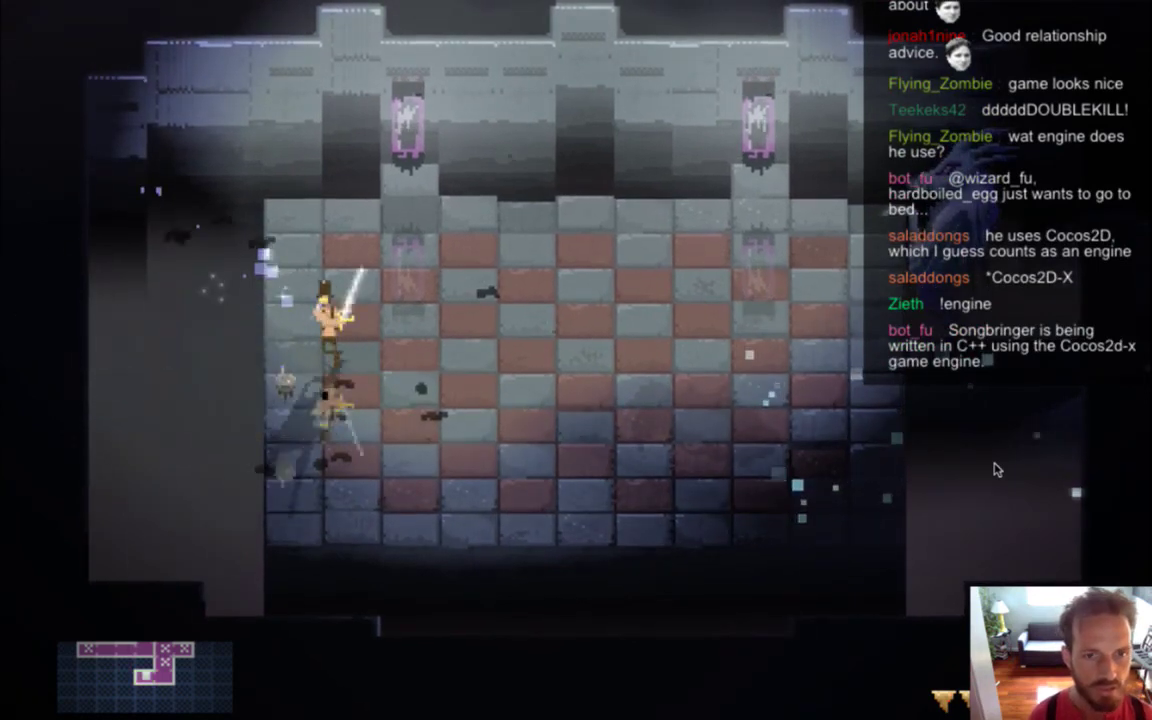
Strike at the two left-wall dragons with the sword, moving the hero down and back against the wall
key("Up")
key("Left")
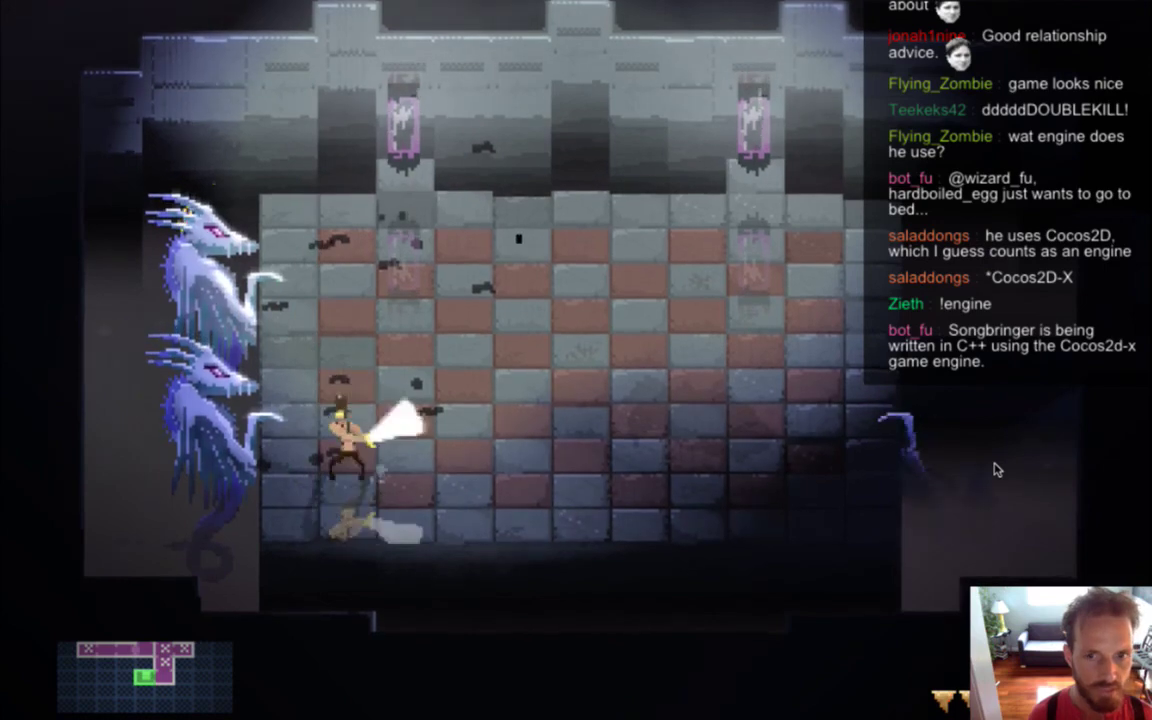
key("Up")
key("Right")
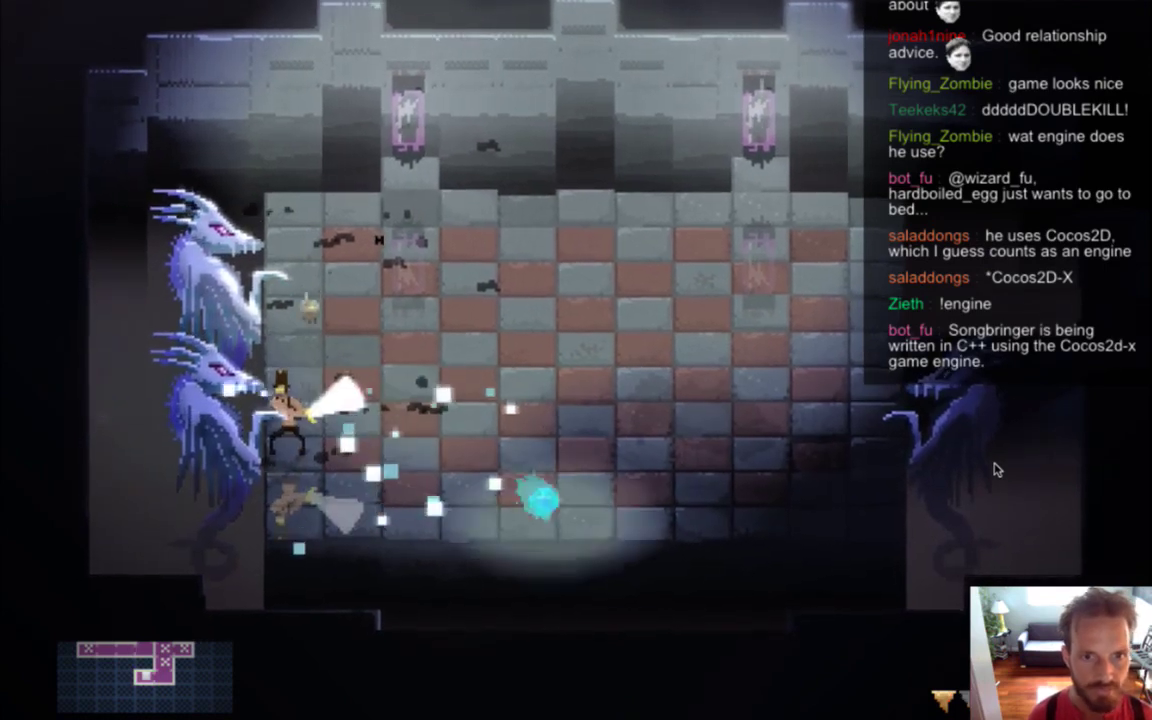
Drop a bomb beside the upper-left dragon and another near the lower-right dragon, moving the hero across the room between them
key("Up")
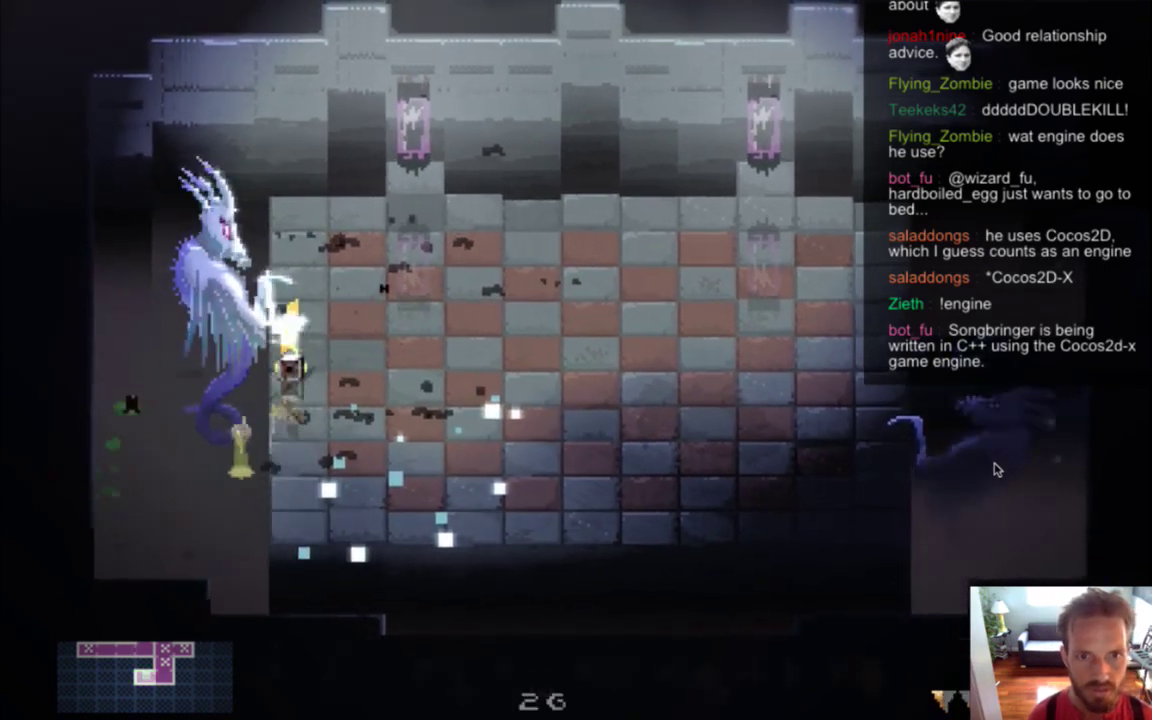
key("Right")
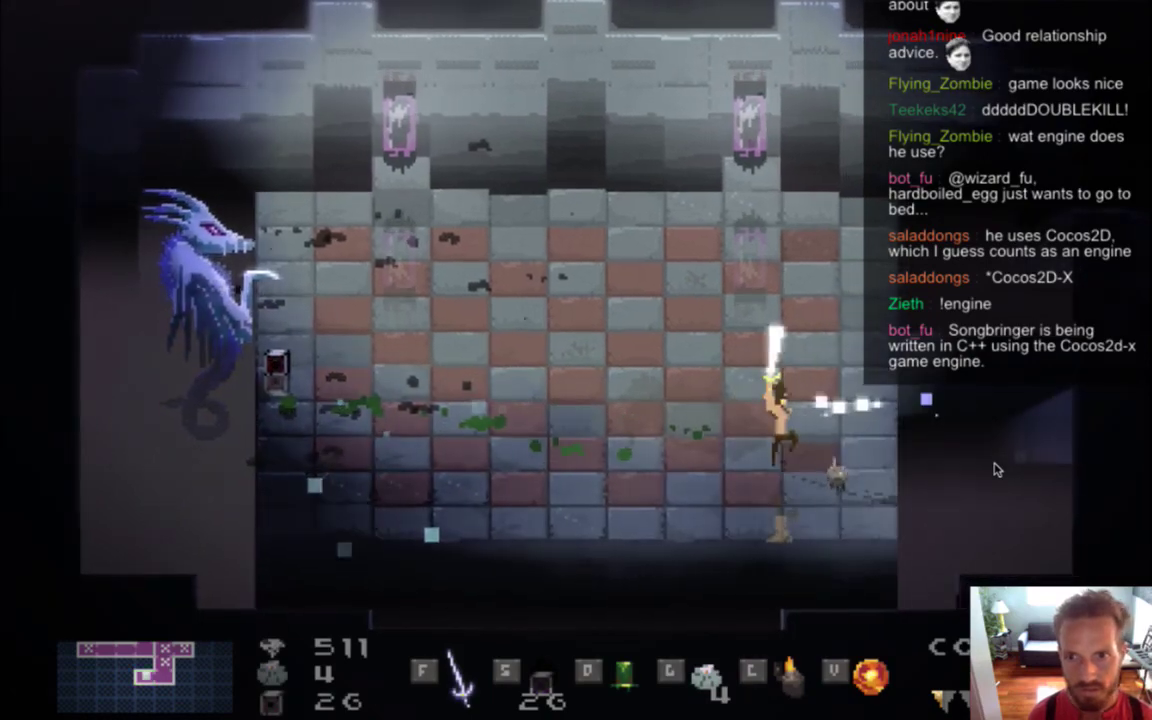
key("Up")
key("Left")
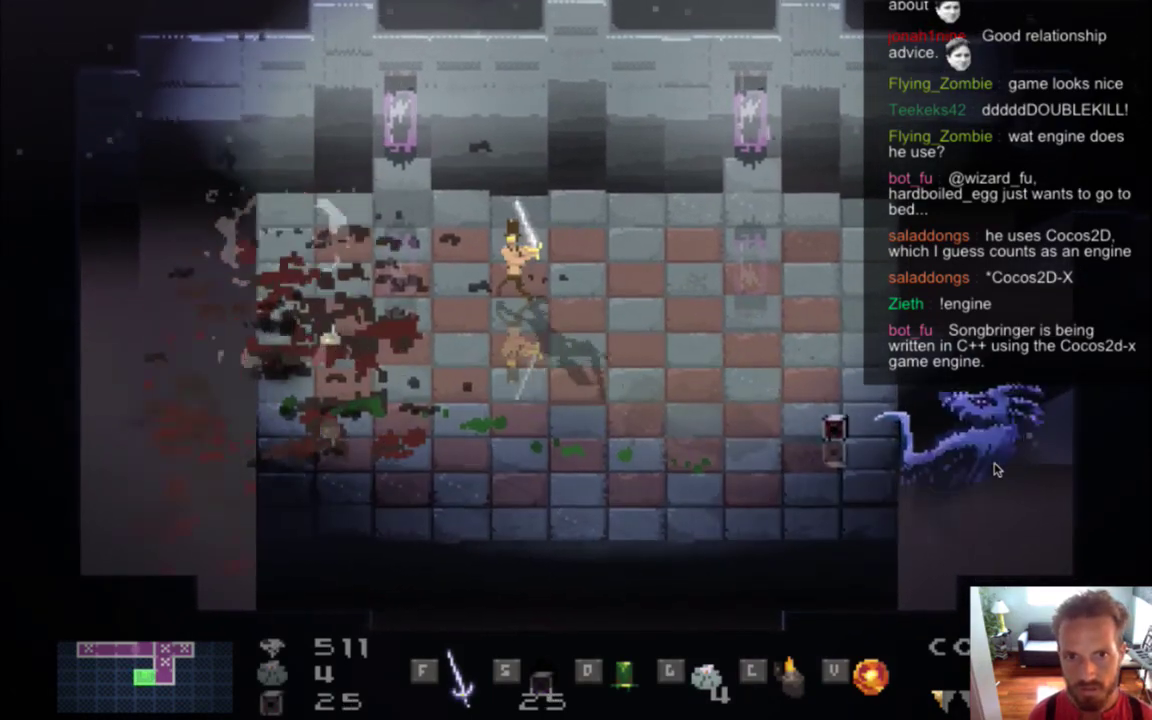
key("Right")
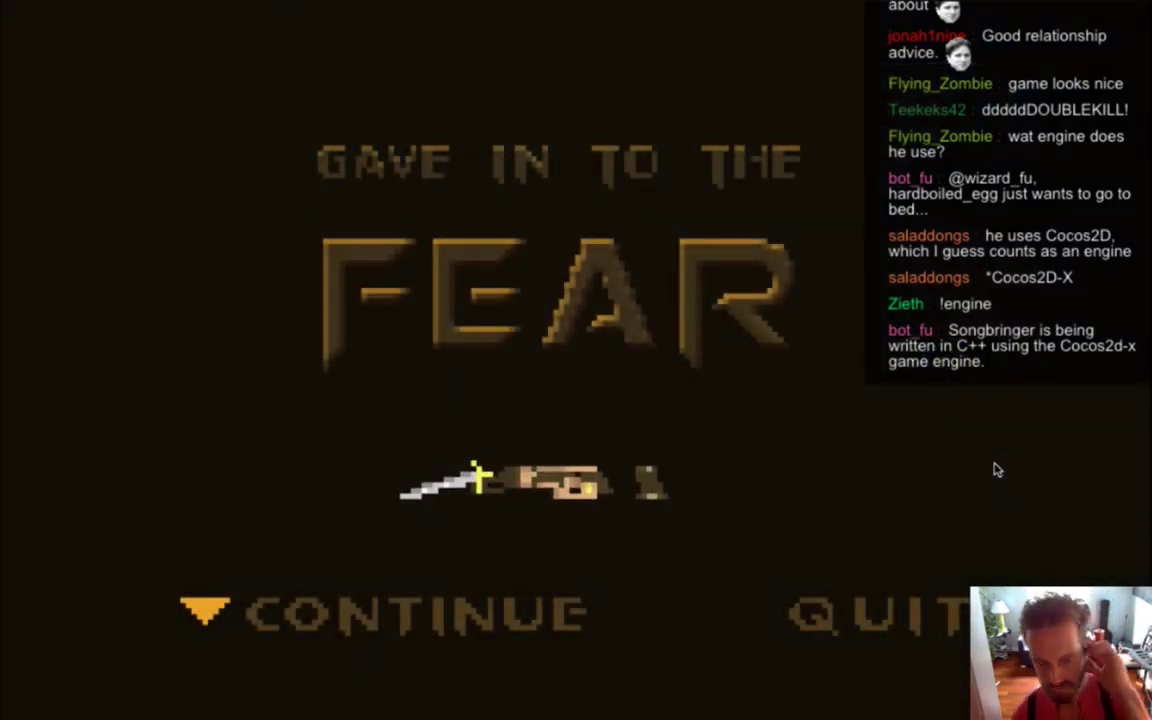
Restart the dragon fight from the defeat screen and move the hero up toward the room's left side
key("Return")
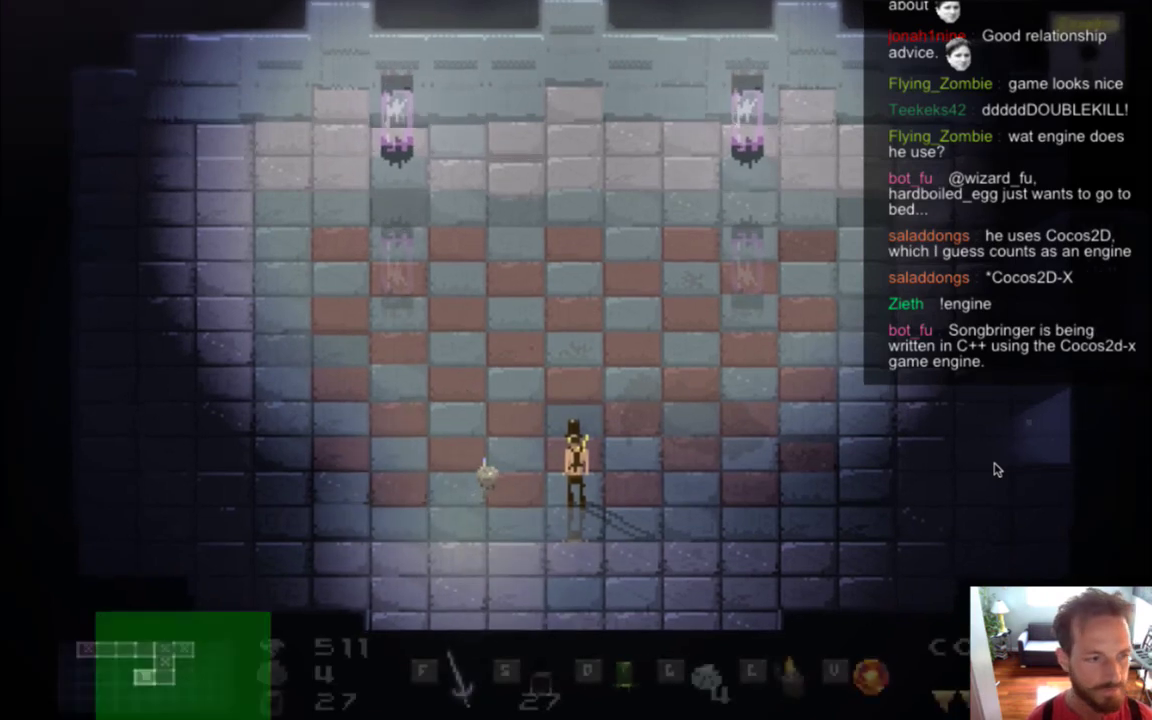
key("Left")
key("Right")
key("Up")
key("Left")
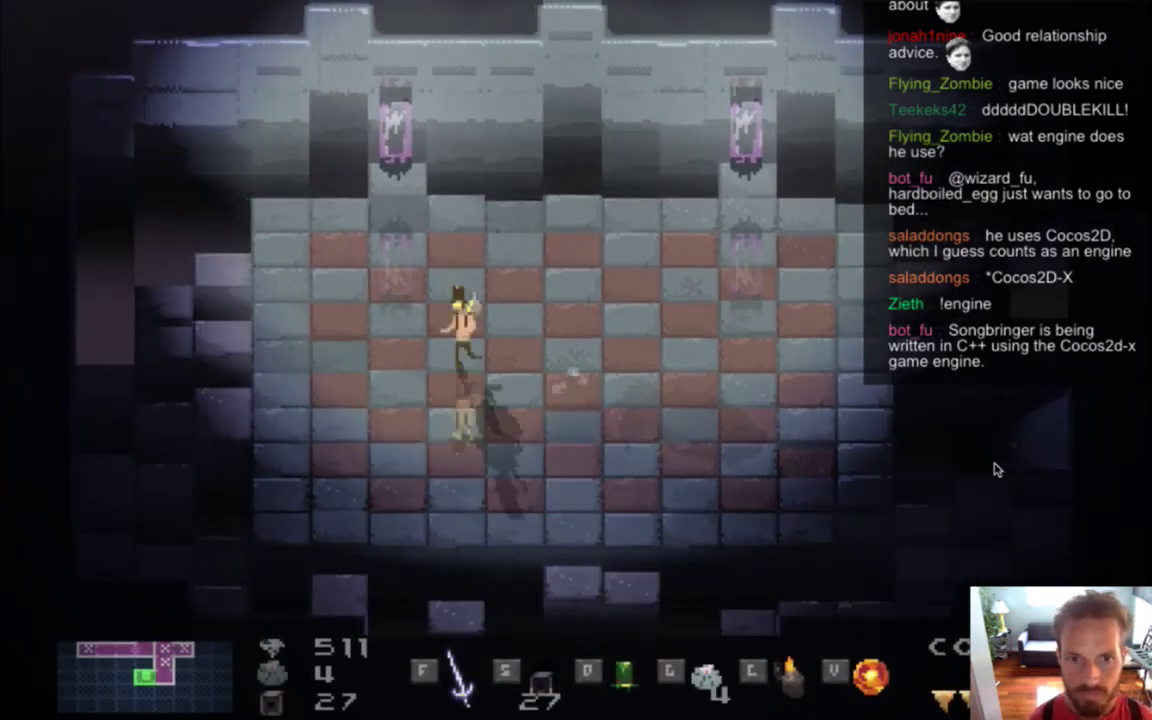
Place one bomb at the room's left edge and a second bomb near the right edge
key("Left")
key("s")
key("Right")
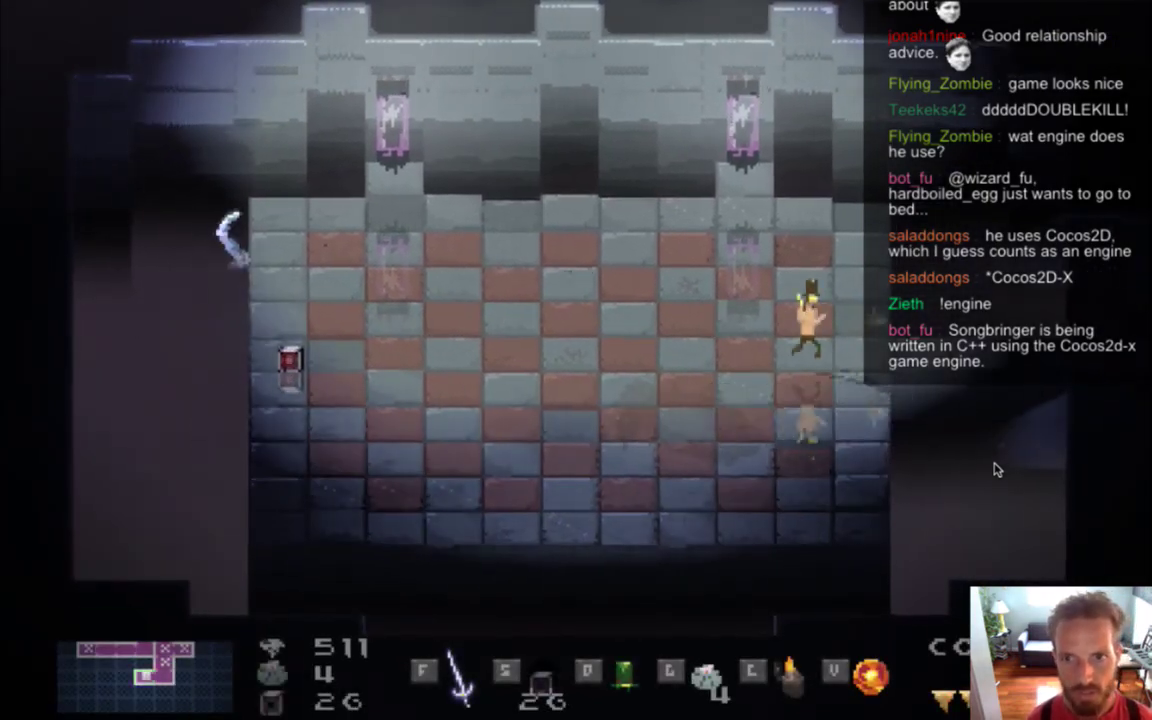
key("s")
Draw the sword, move away from the right-hand bomb, and cross to the left dragons before circling to the upper middle
key("Down")
key("f")
key("Left")
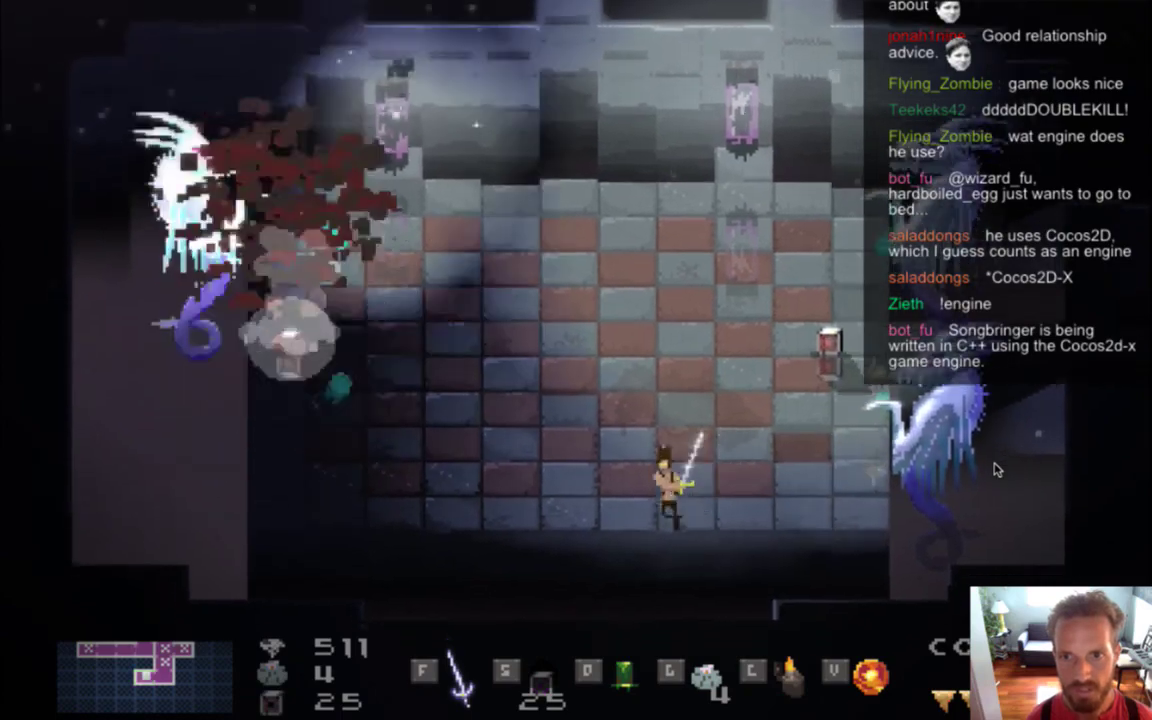
key("Left")
key("Up")
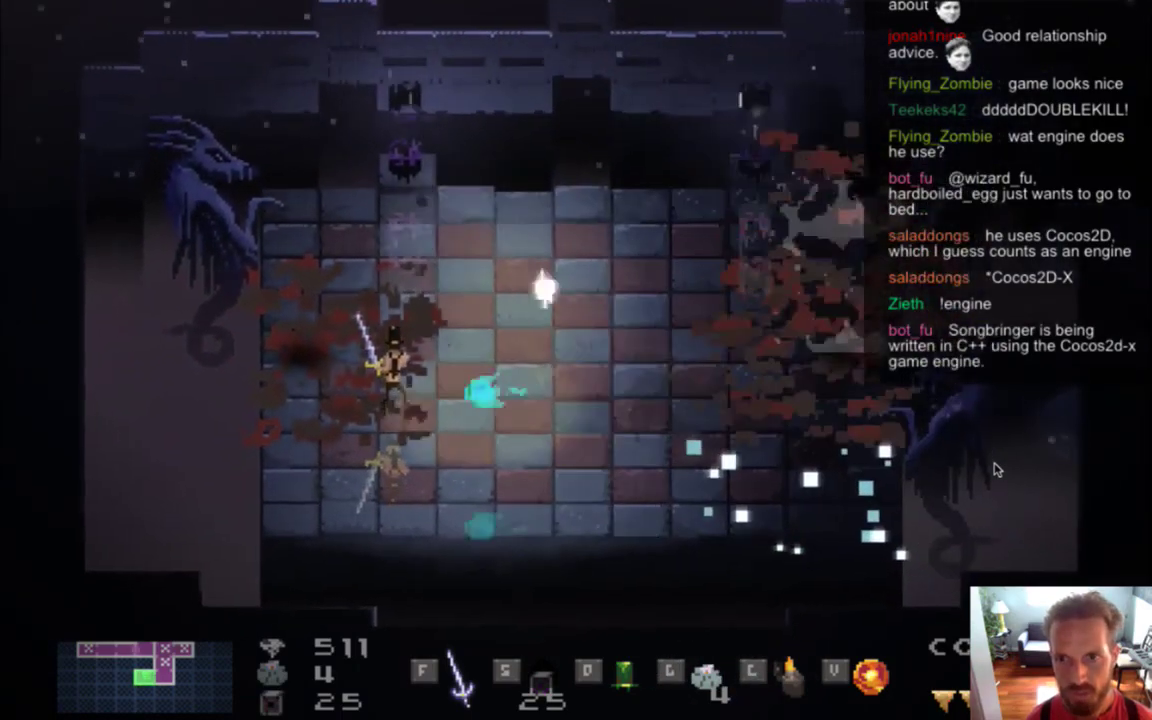
key("Up")
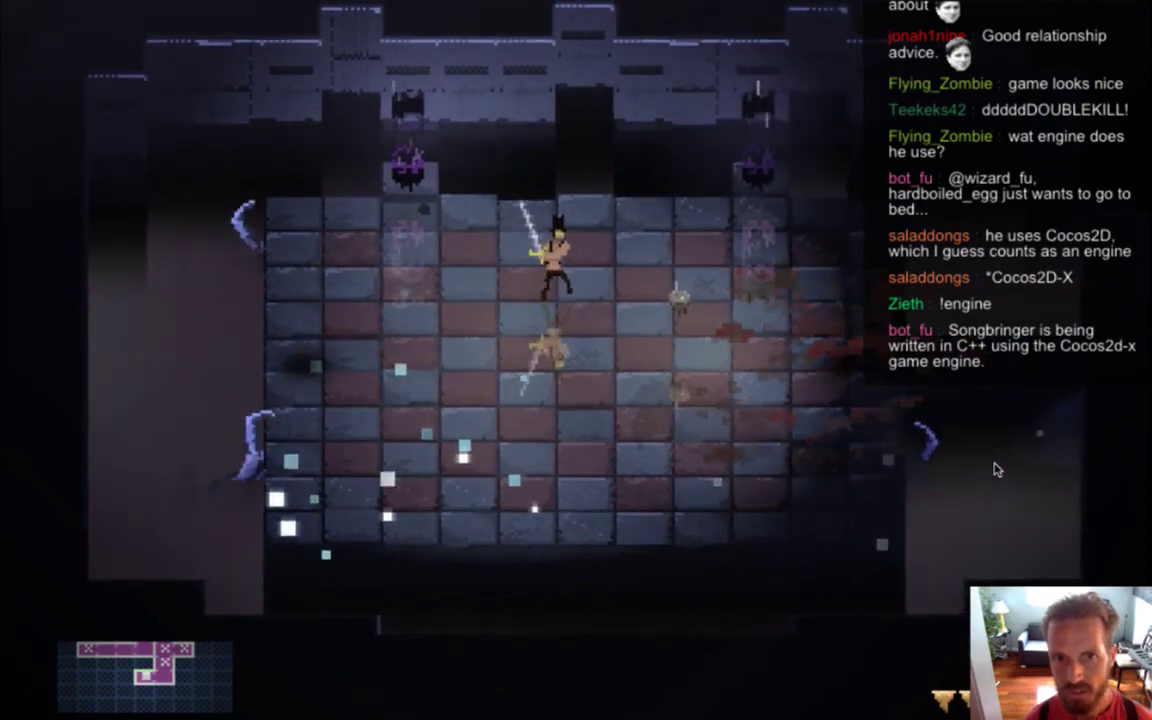
Move the hero down to the lower-right floor and fend off the incoming iceballs with the sword
key("Down")
key("Right")
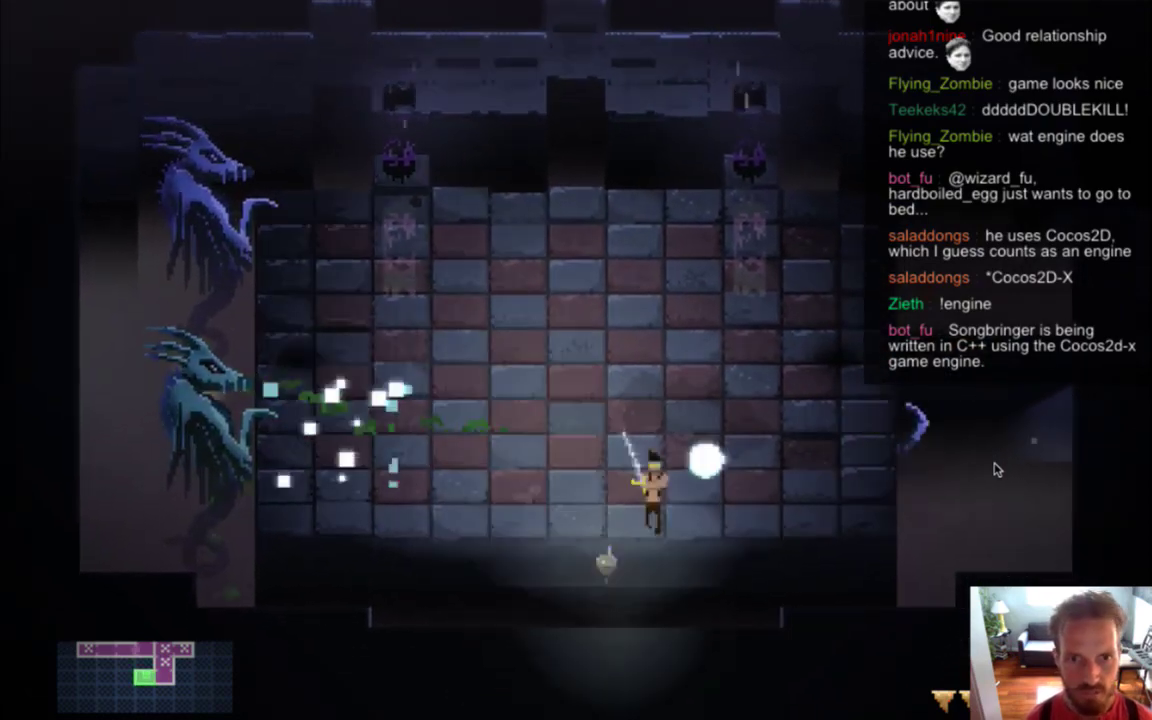
key("Right")
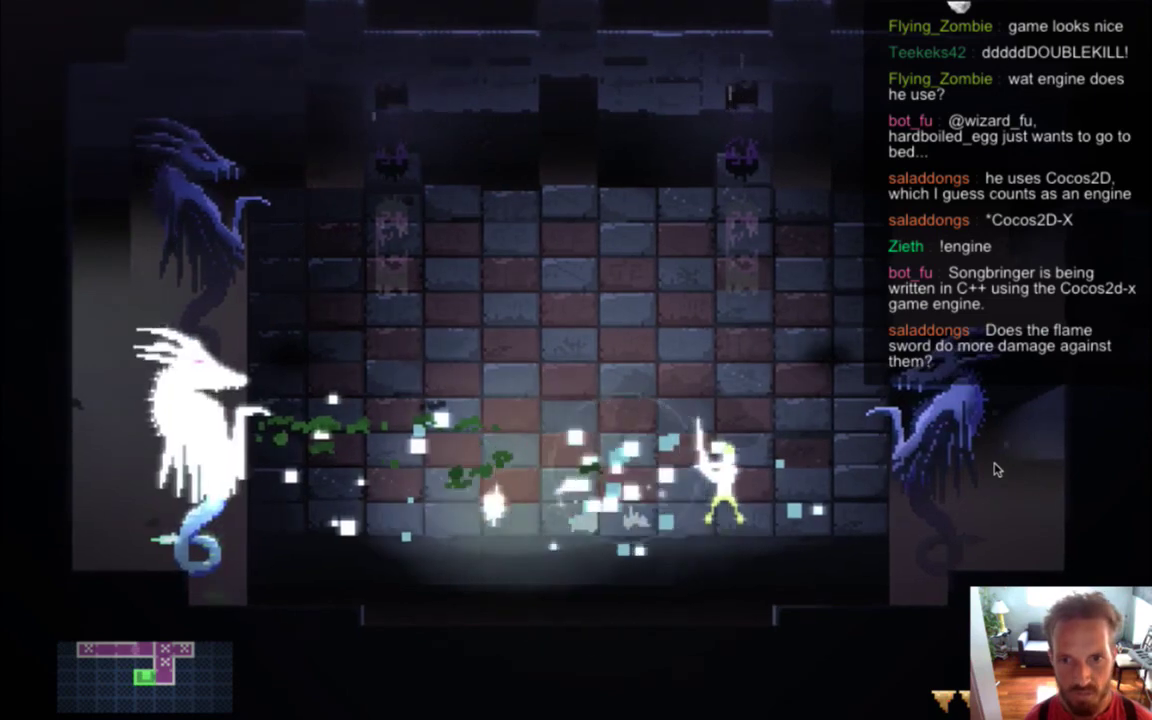
Run the hero back to the left wall and attack the upper-left dragon with the sword
key("Left")
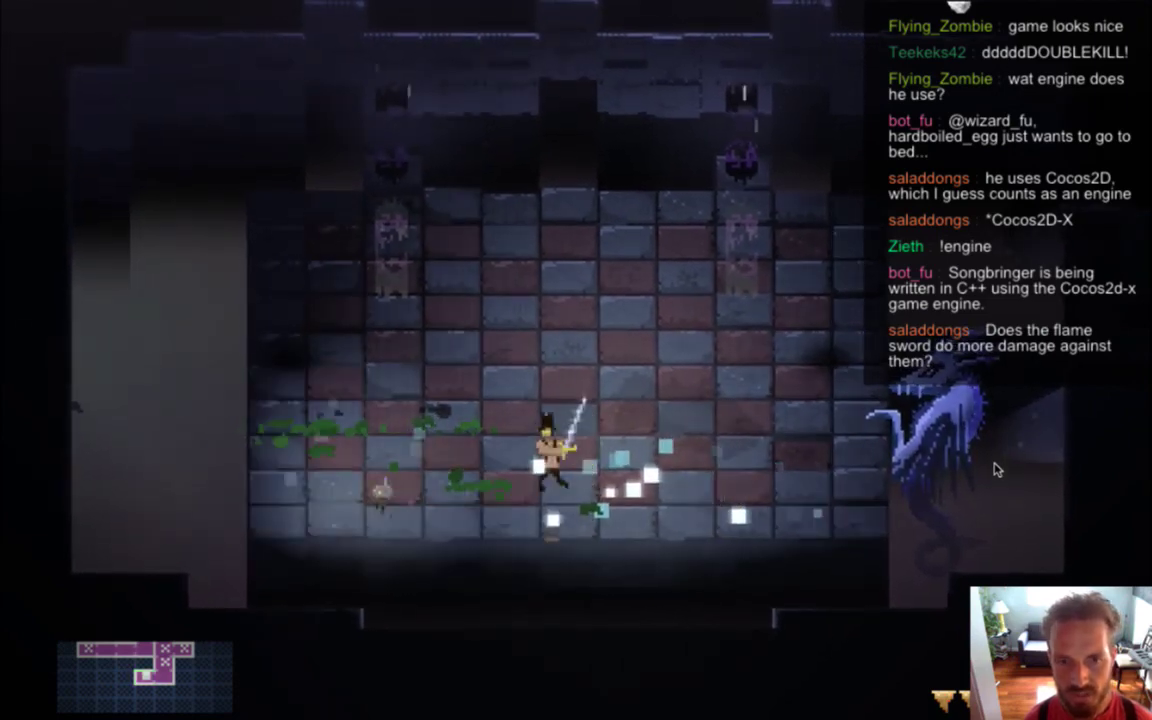
key("Left")
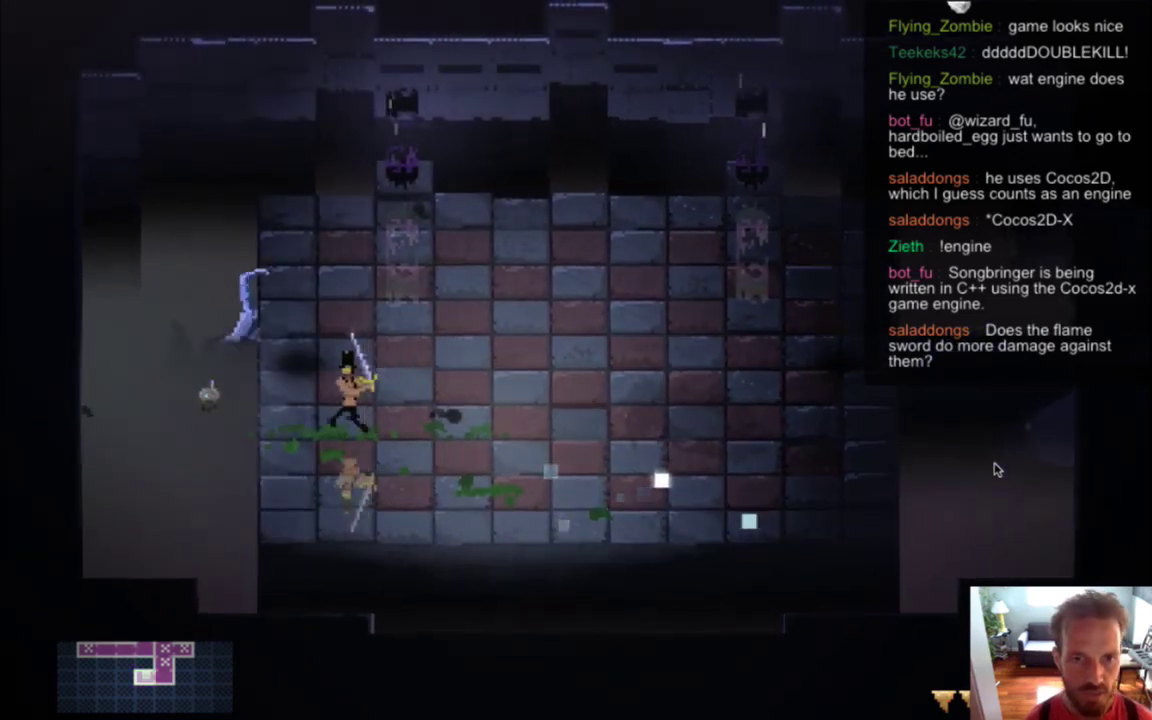
key("Left")
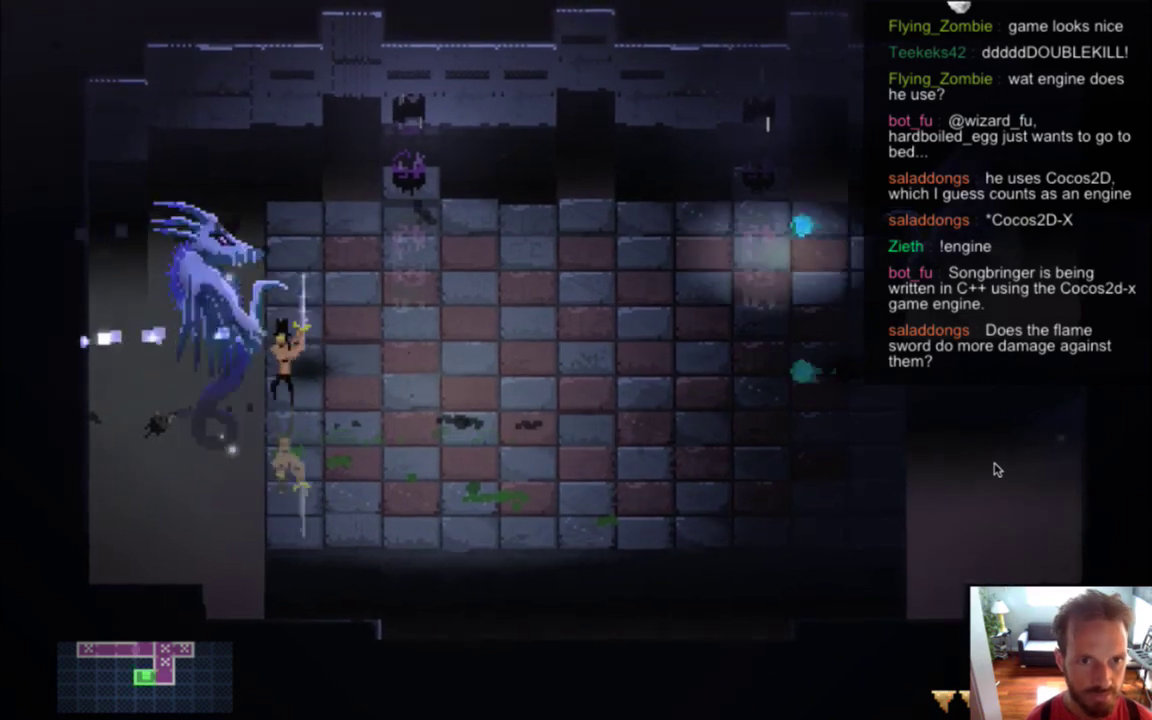
Dodge to the room's centre, return to strike at the left wall with the sword, and back away to the lower-right floor
key("Down")
key("Right")
key("Up")
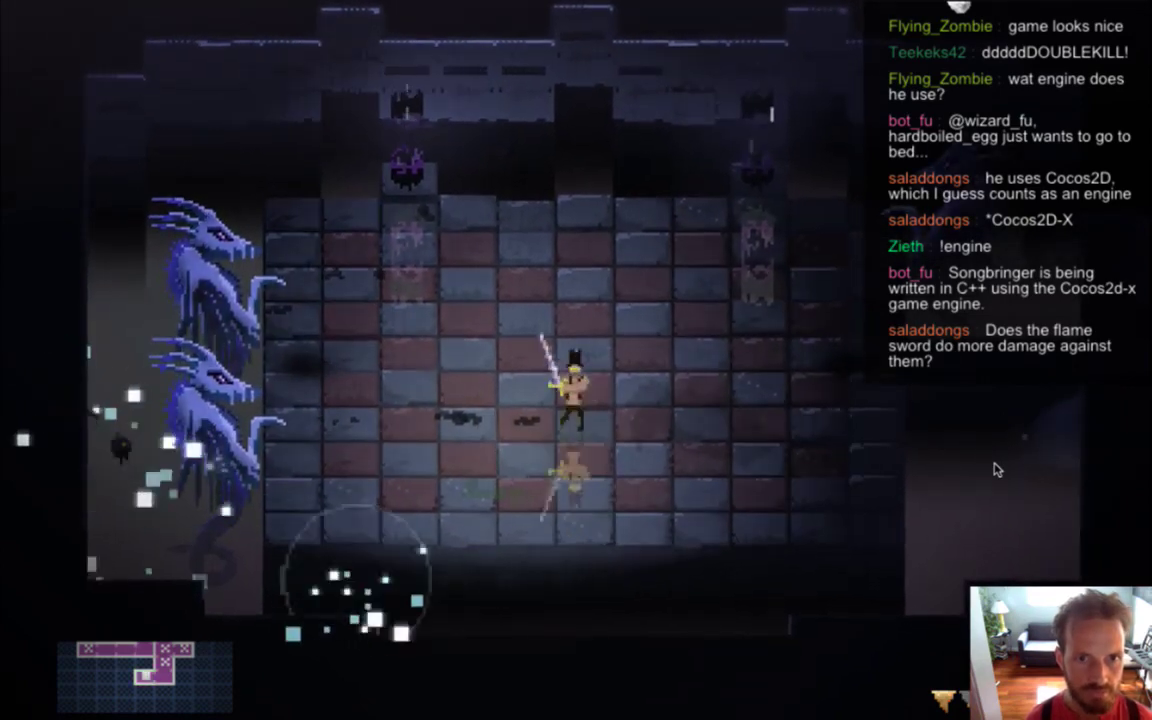
key("Left")
key("Left")
key("Right")
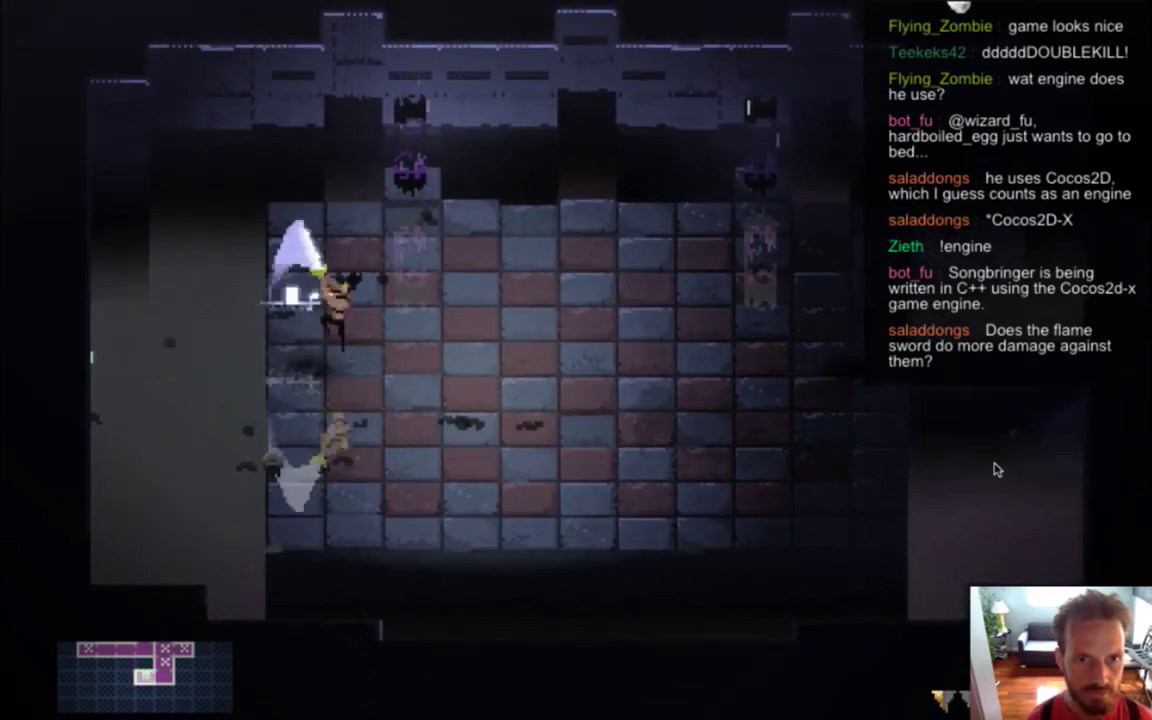
key("Right")
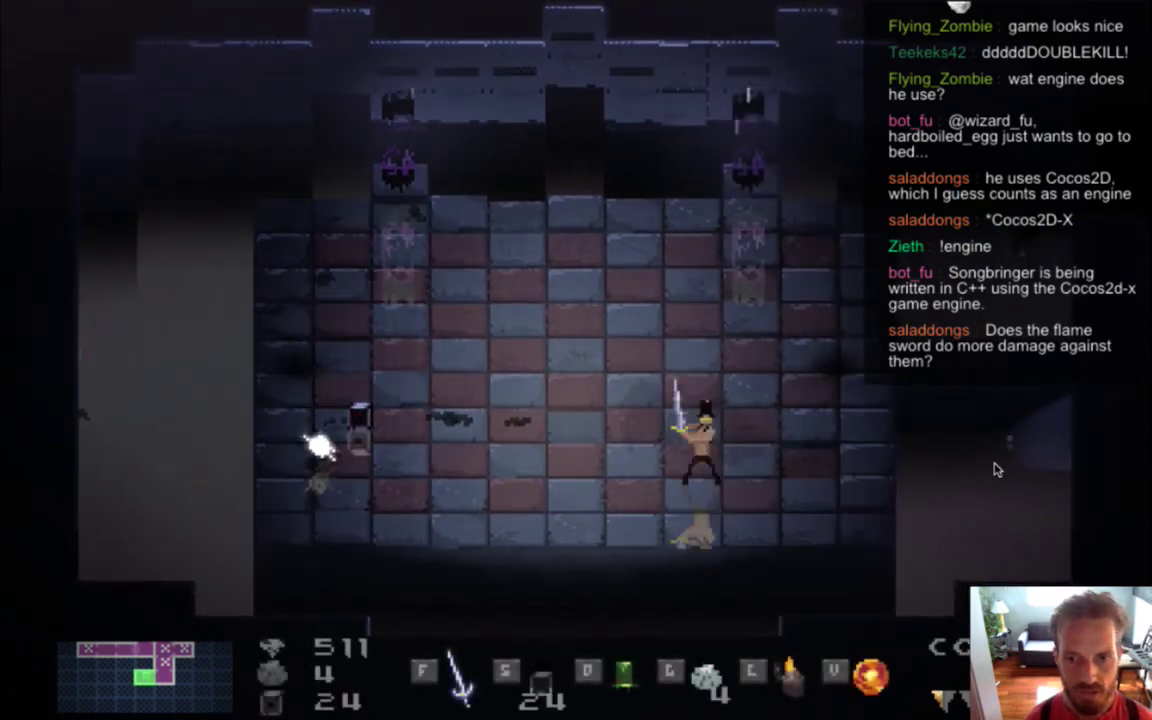
Run the hero back to the lower-left floor and quit the game
key("Up")
key("Left")
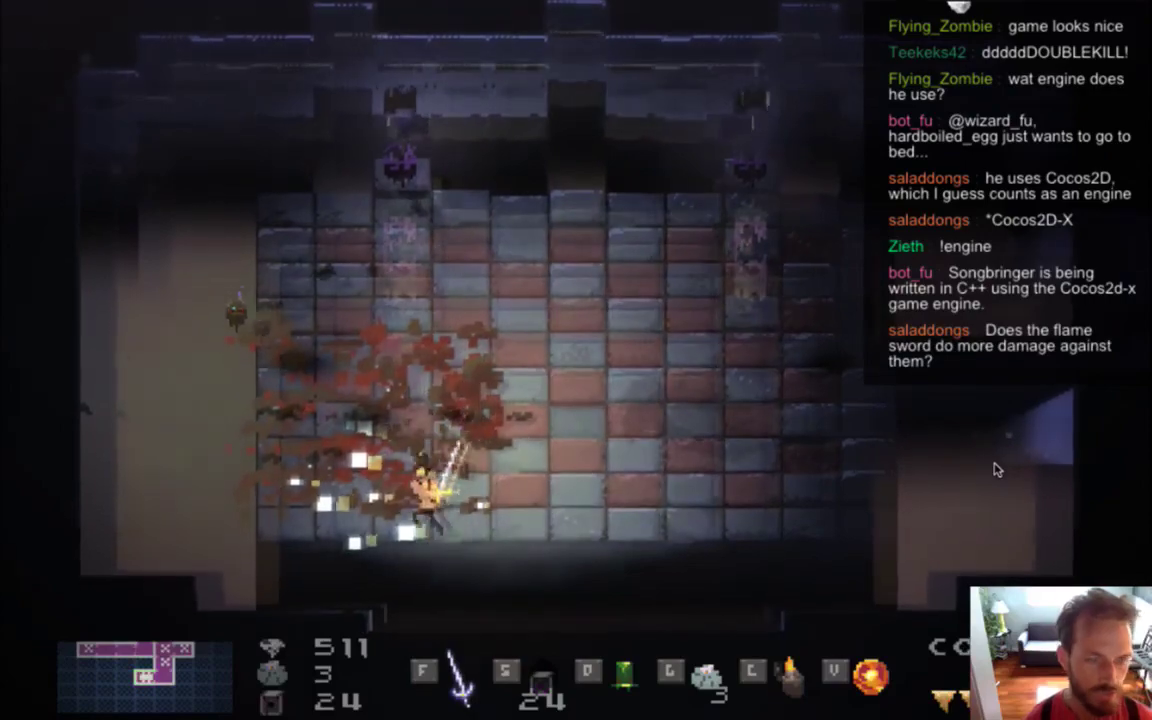
key("Right")
key("Up")
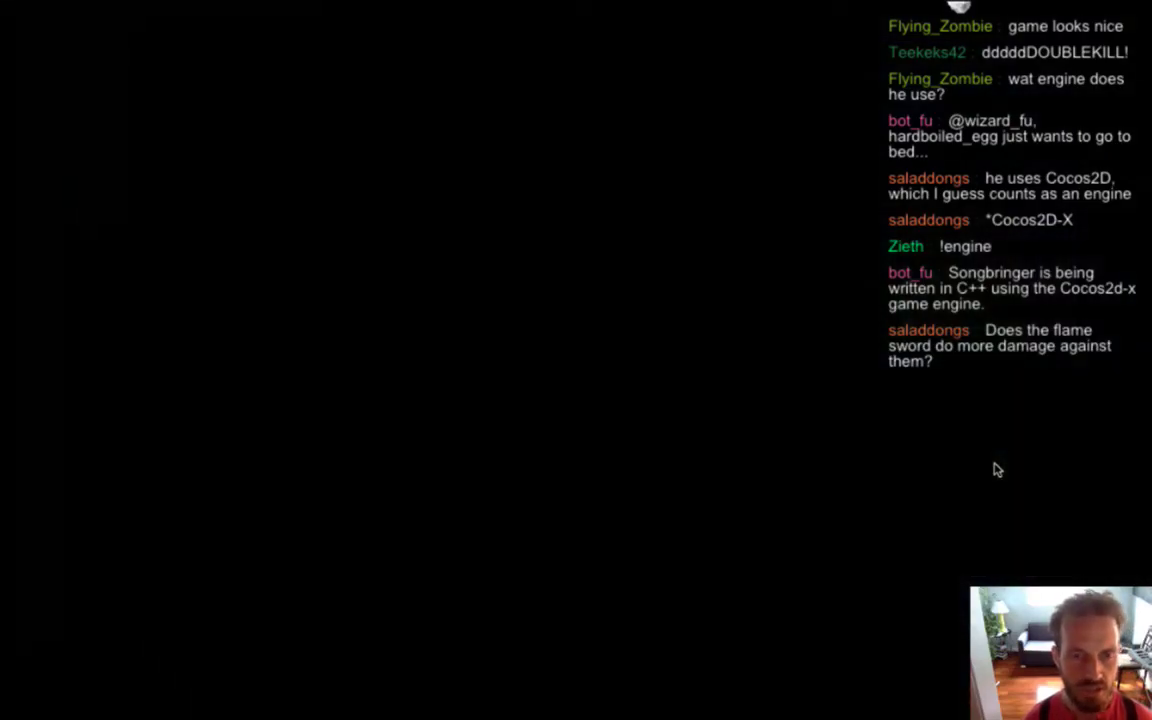
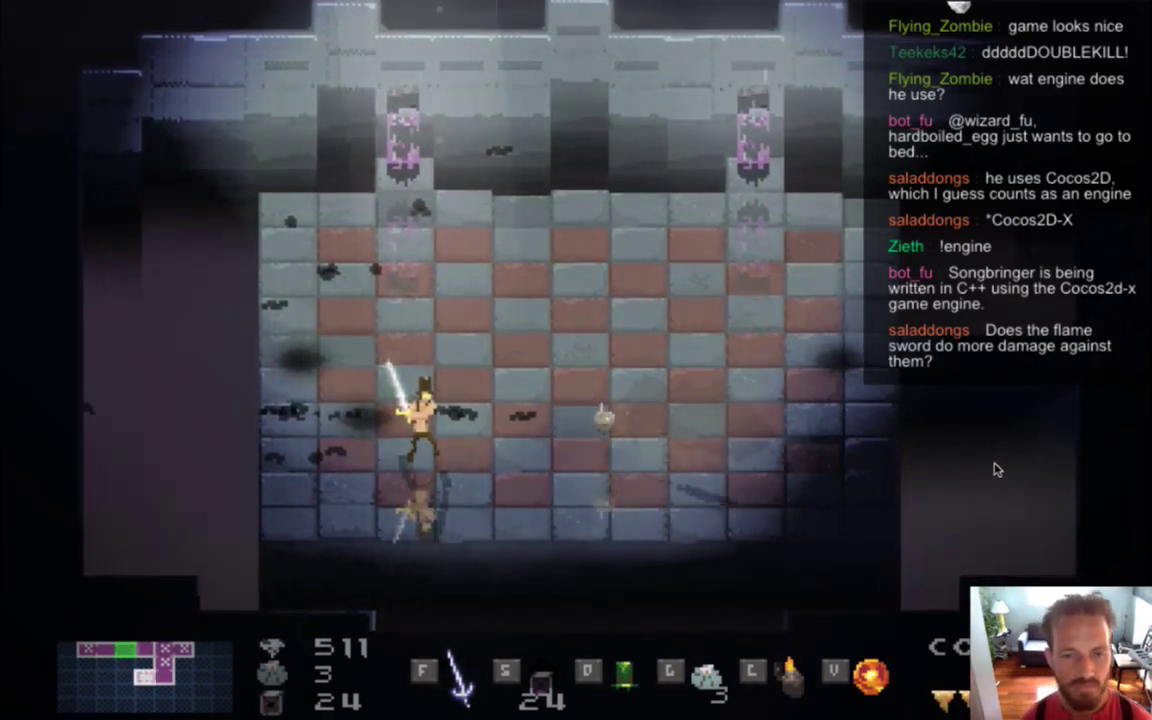
key("super+q")
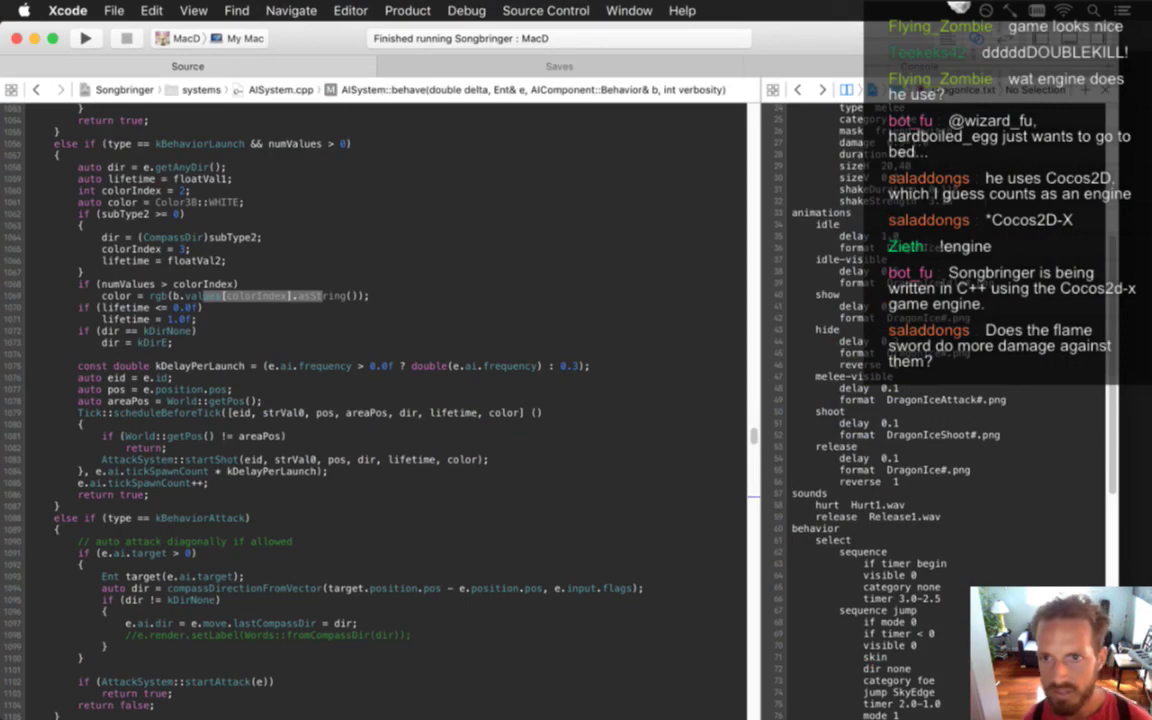
Add a fireWeak flags line under health in the ice dragon's attribute file and build the project
scroll(935, 400, "up", 10)
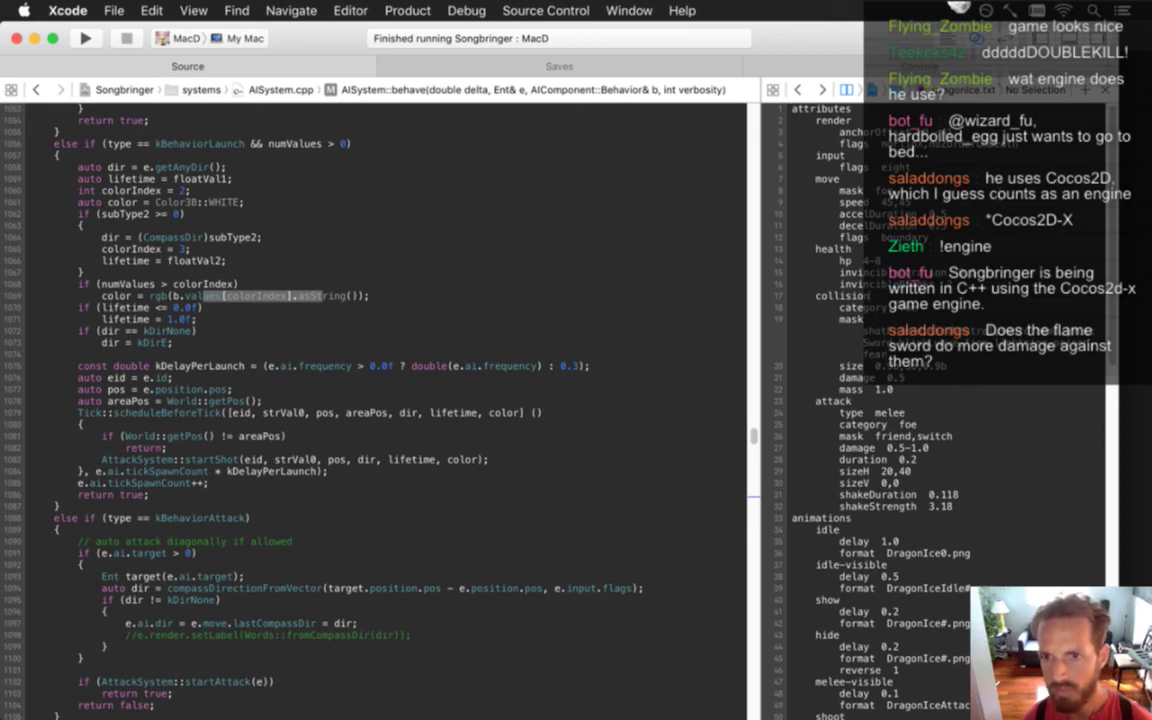
key("Return")
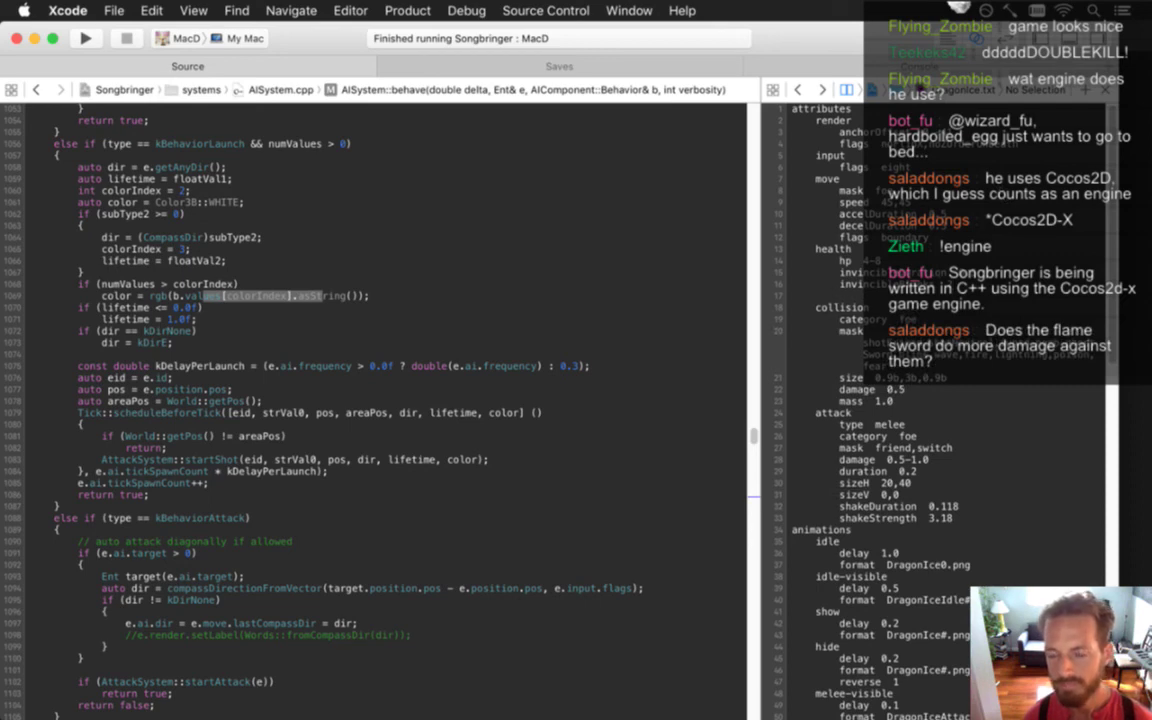
type("fal")
key("BackSpace")
key("BackSpace")
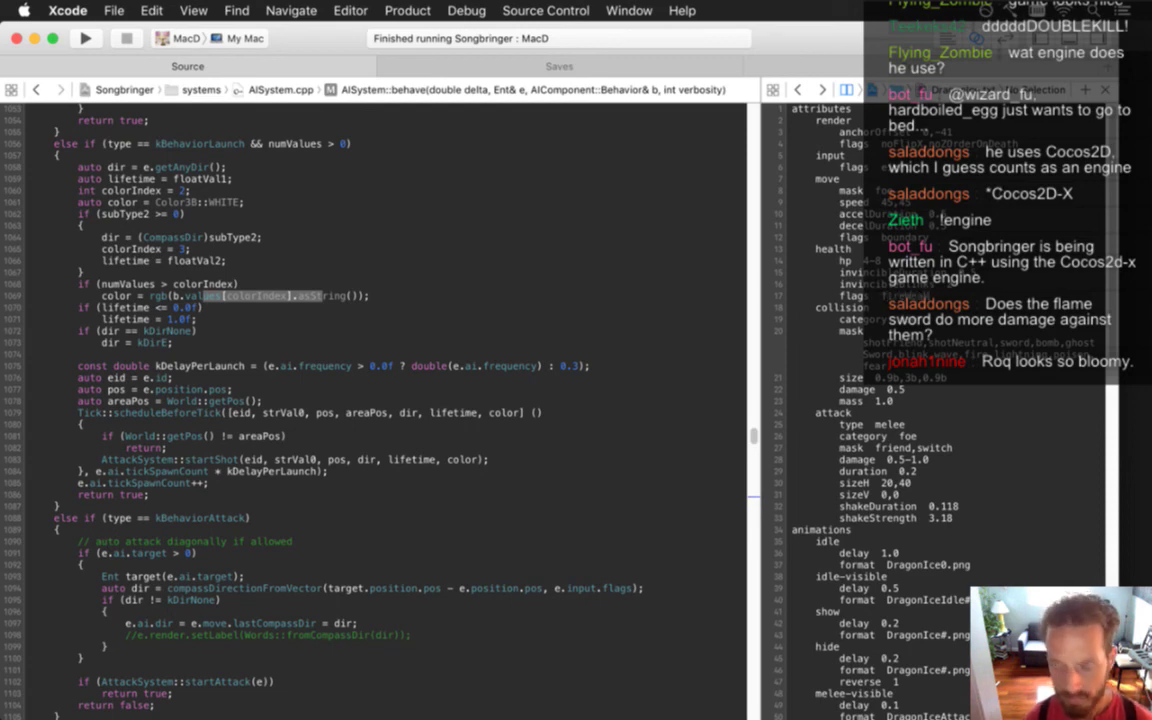
key("super+b")
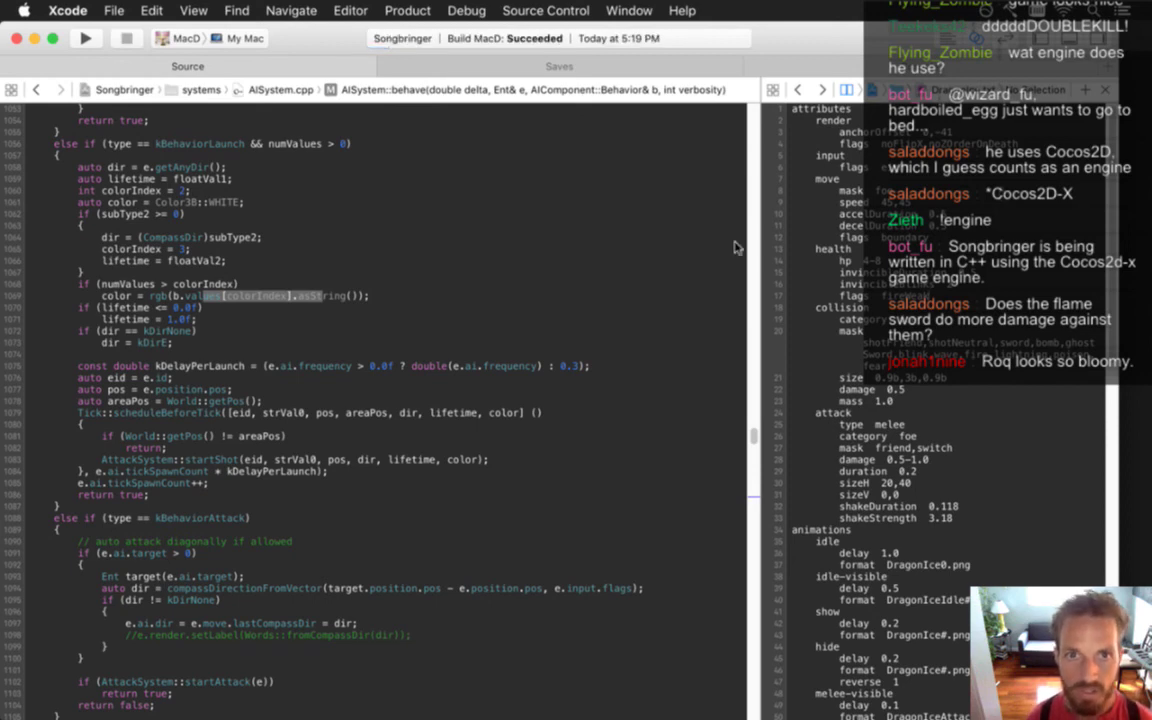
Go through the item values in Saves.txt down to the sword and armor entries, and run the game
left_click(517, 66)
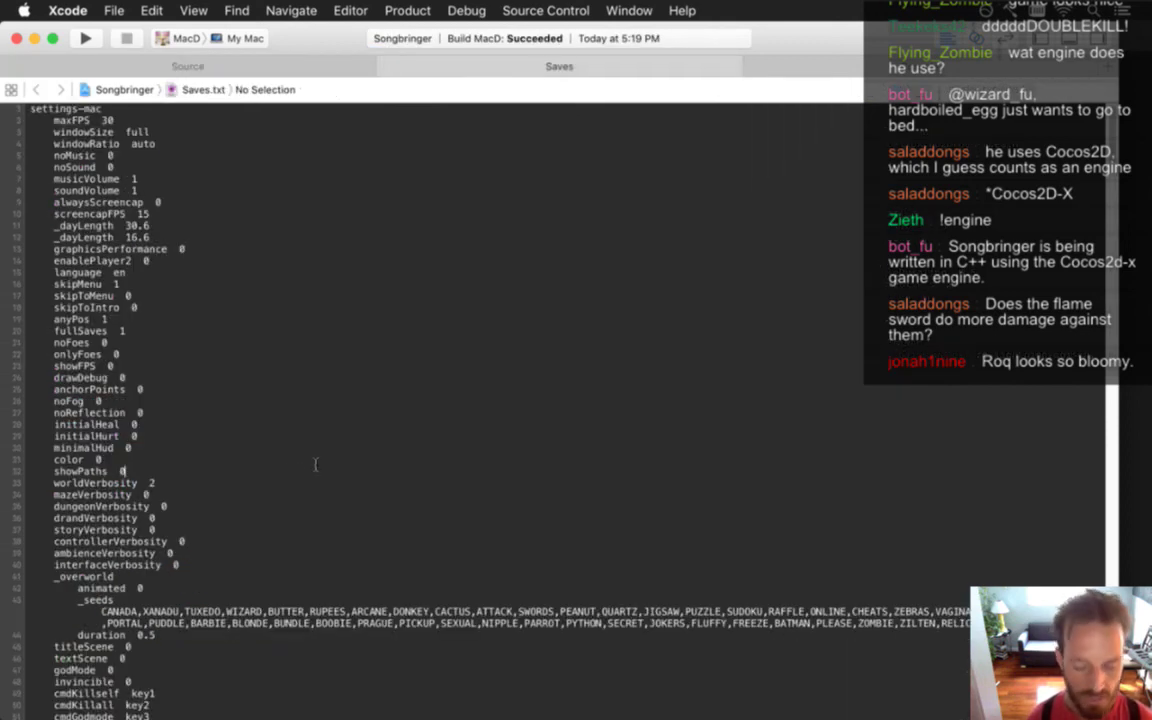
scroll(315, 464, "down", 10)
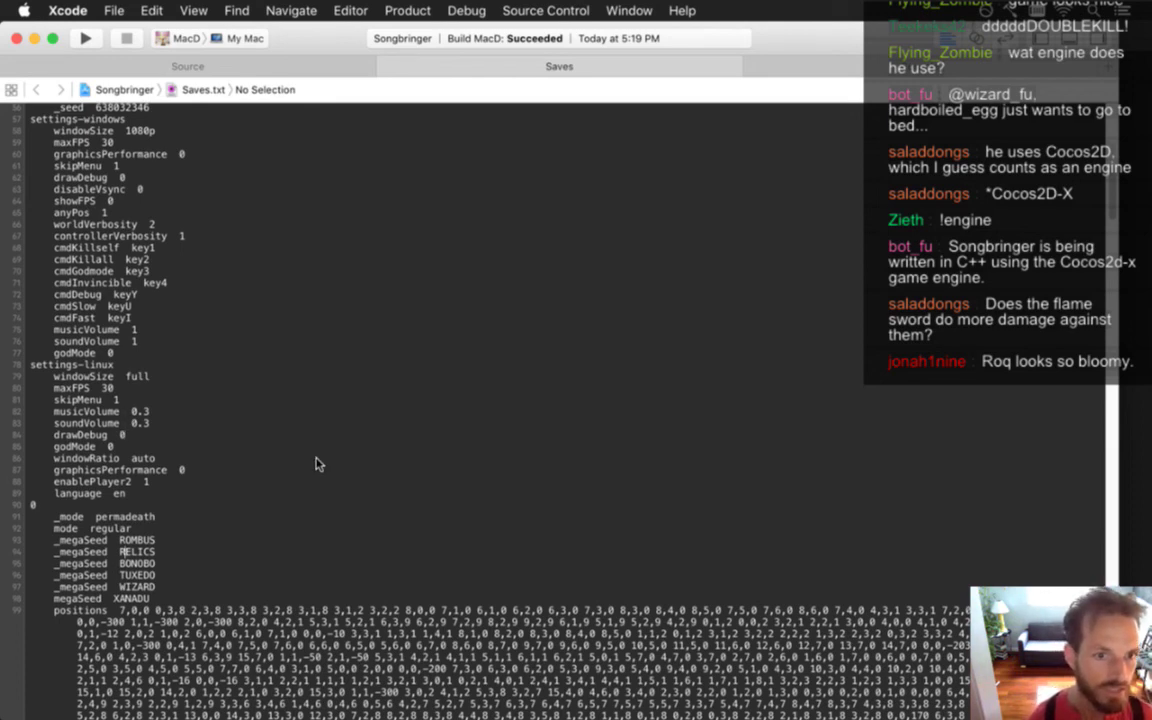
scroll(316, 463, "down", 10)
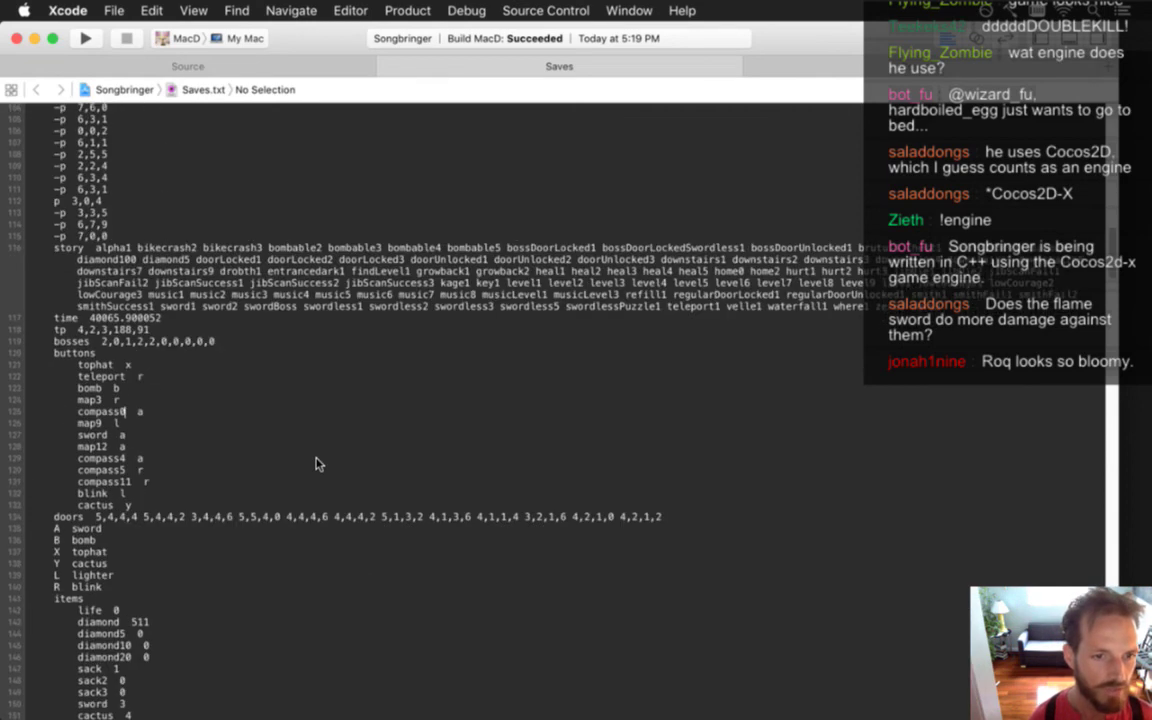
scroll(316, 463, "down", 4)
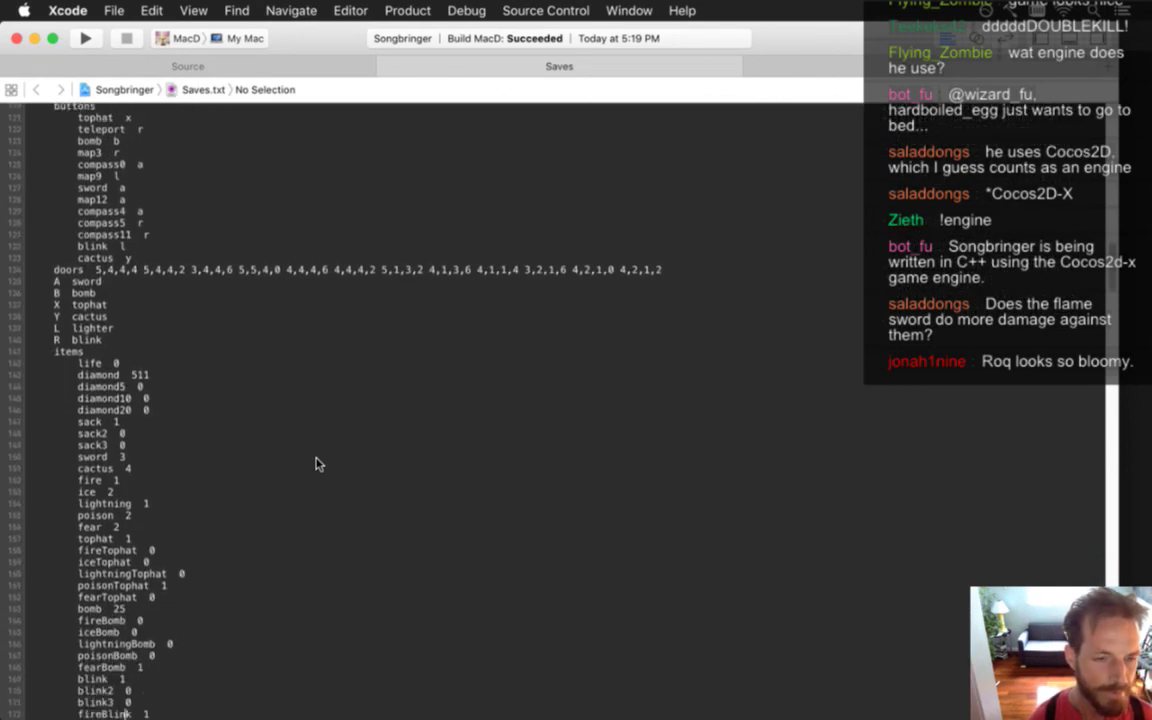
scroll(316, 463, "down", 5)
scroll(316, 463, "down", 1)
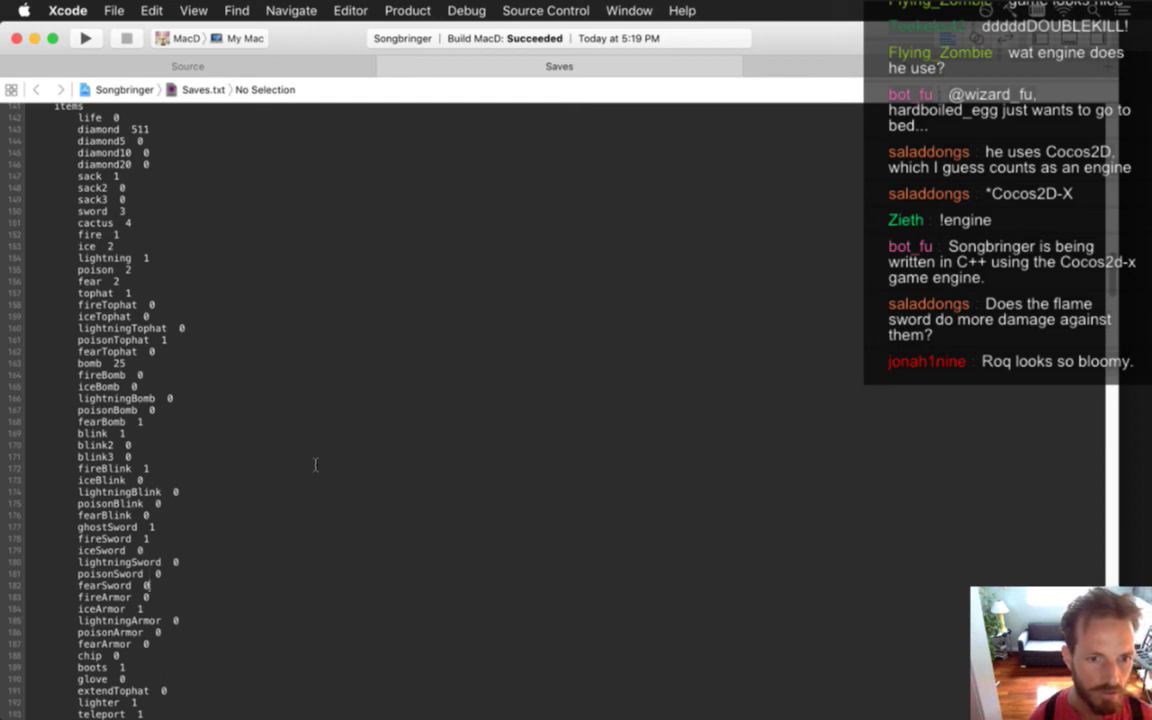
key("super+r")
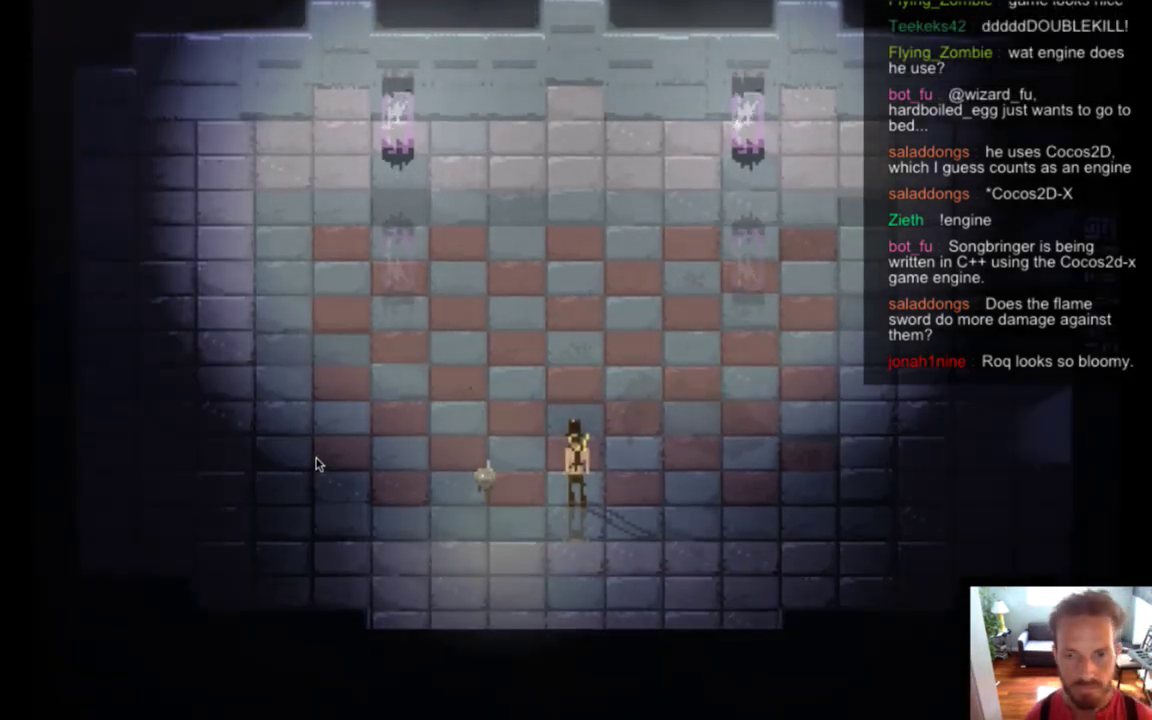
Draw the flame sword and send a fire strike across the floor toward the left wall
key("Right")
key("f")
key("f")
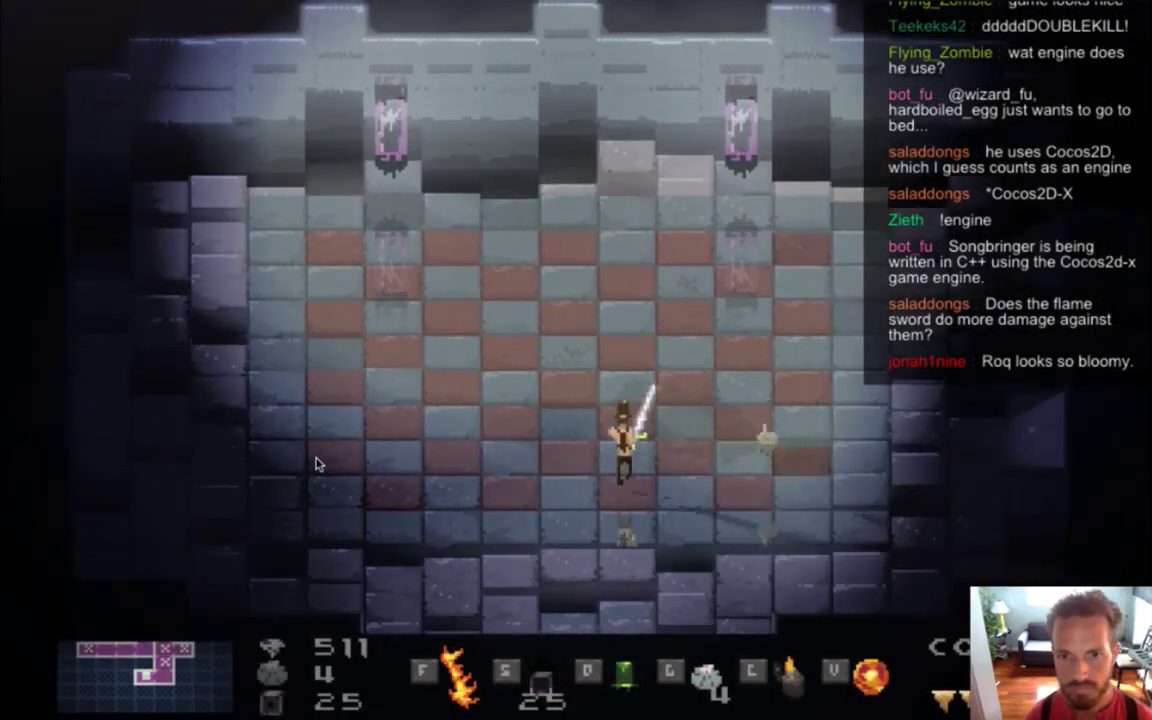
key("Up")
key("Left")
key("f")
key("Down")
key("Right")
key("Left")
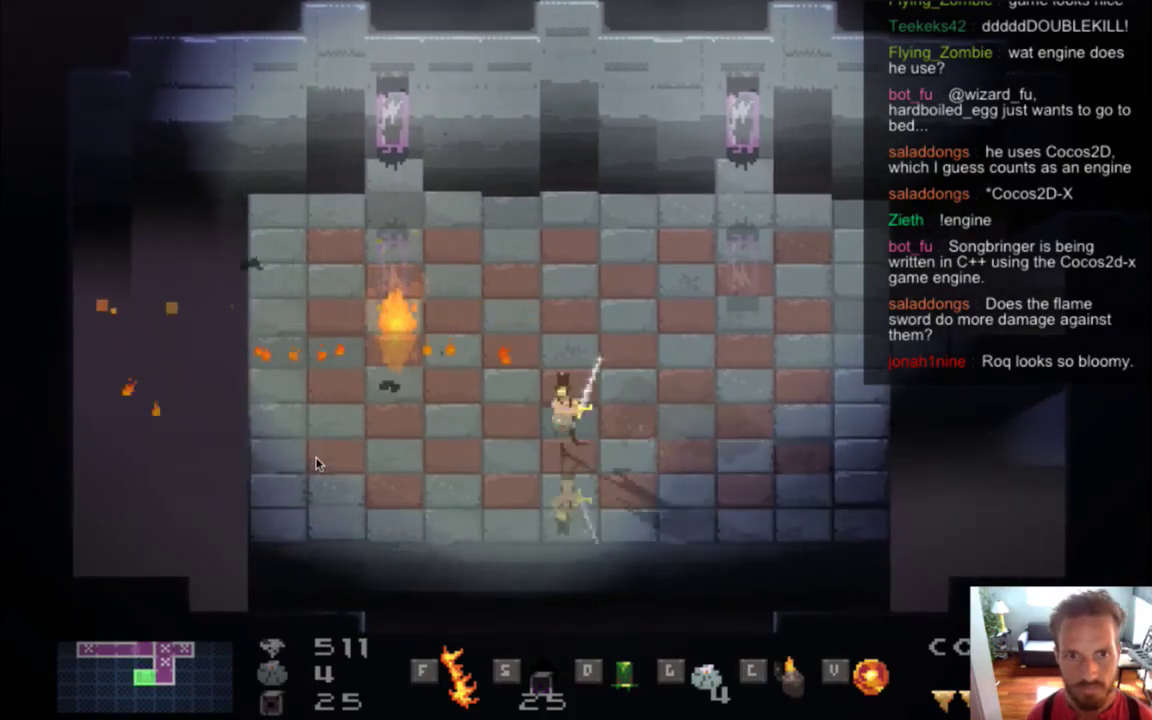
Hit the lower-left dragon with another fire strike and retreat toward the room's centre
key("Left")
key("f")
key("Right")
key("Down")
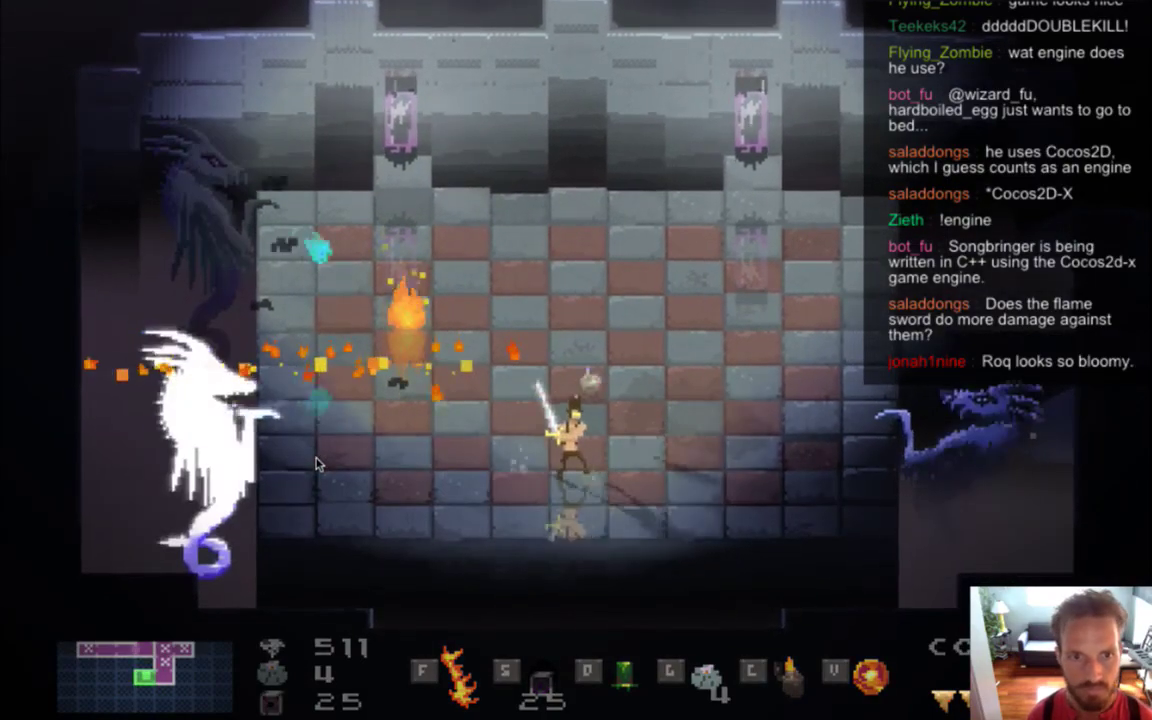
Advance to the right wall and attack the lower-right dragon with repeated flame sword strikes
key("Right")
key("f")
key("Right")
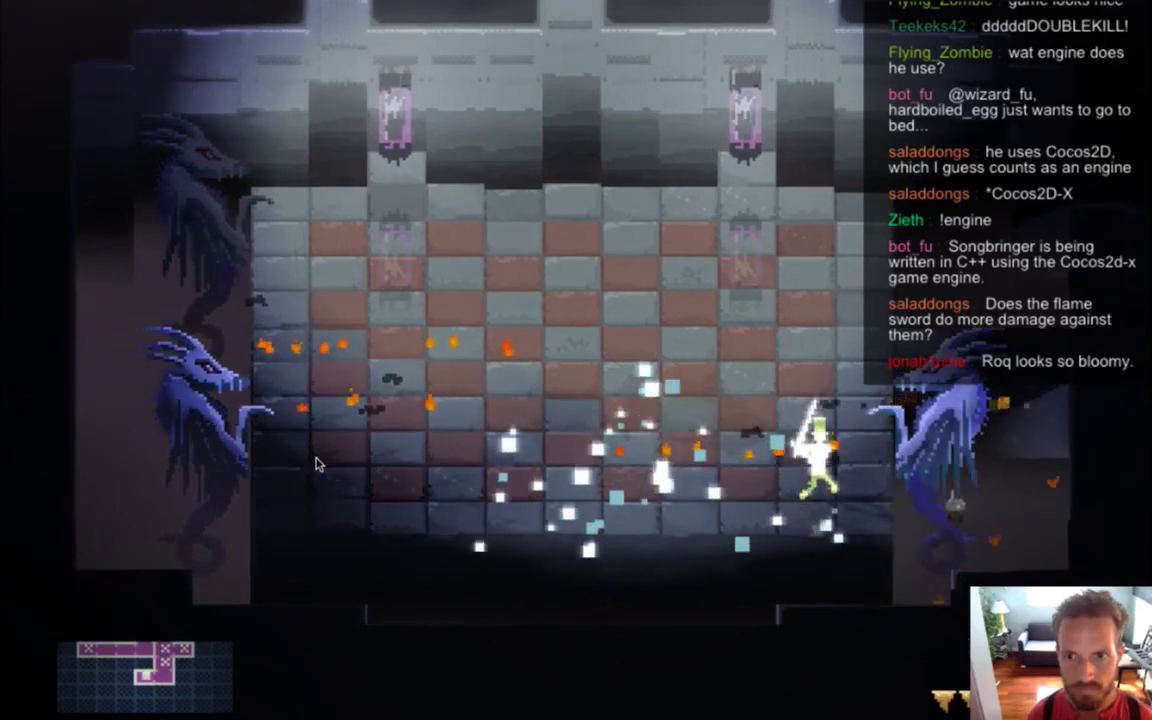
key("f")
key("Left")
key("Up")
key("Right")
key("f")
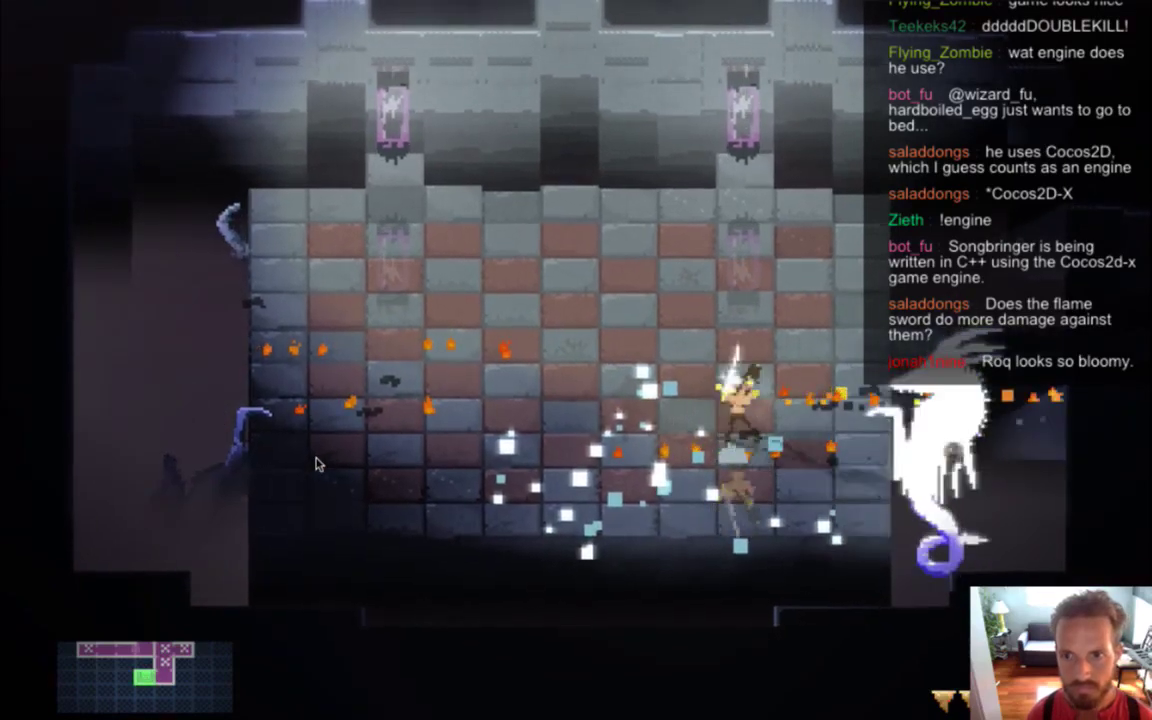
Cross to the upper-left floor and launch fire strikes toward both upper dragon positions
key("Left")
key("Up")
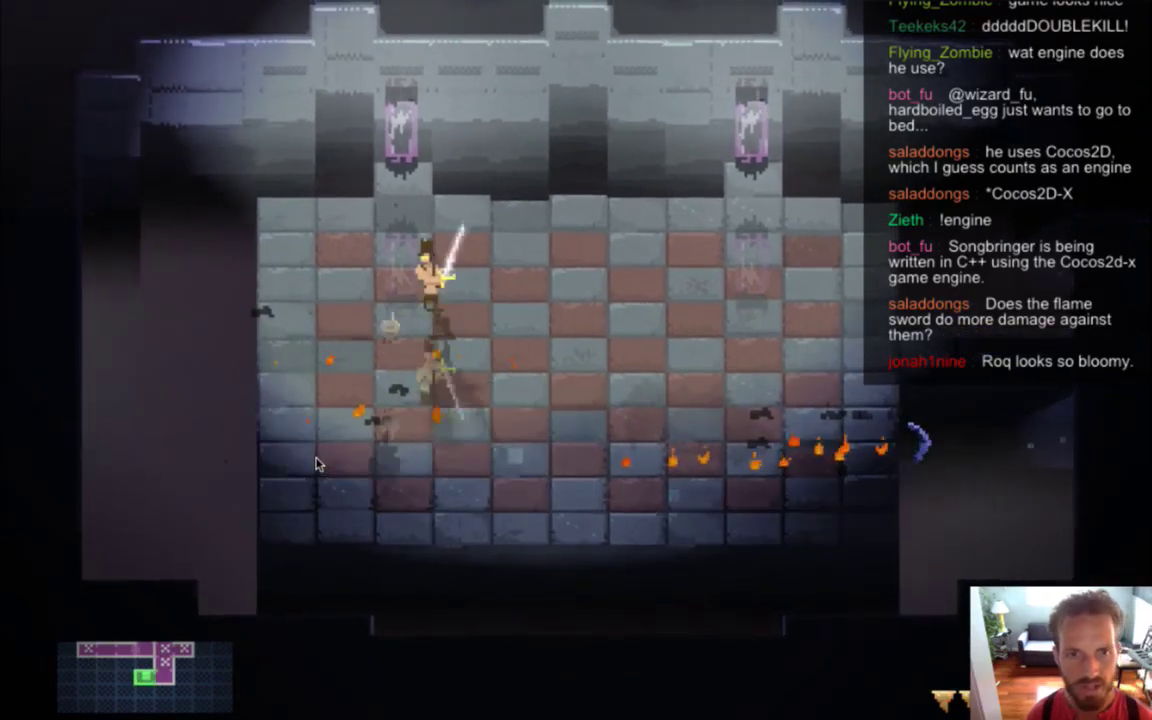
key("Left")
key("f")
key("Right")
key("f")
key("Down")
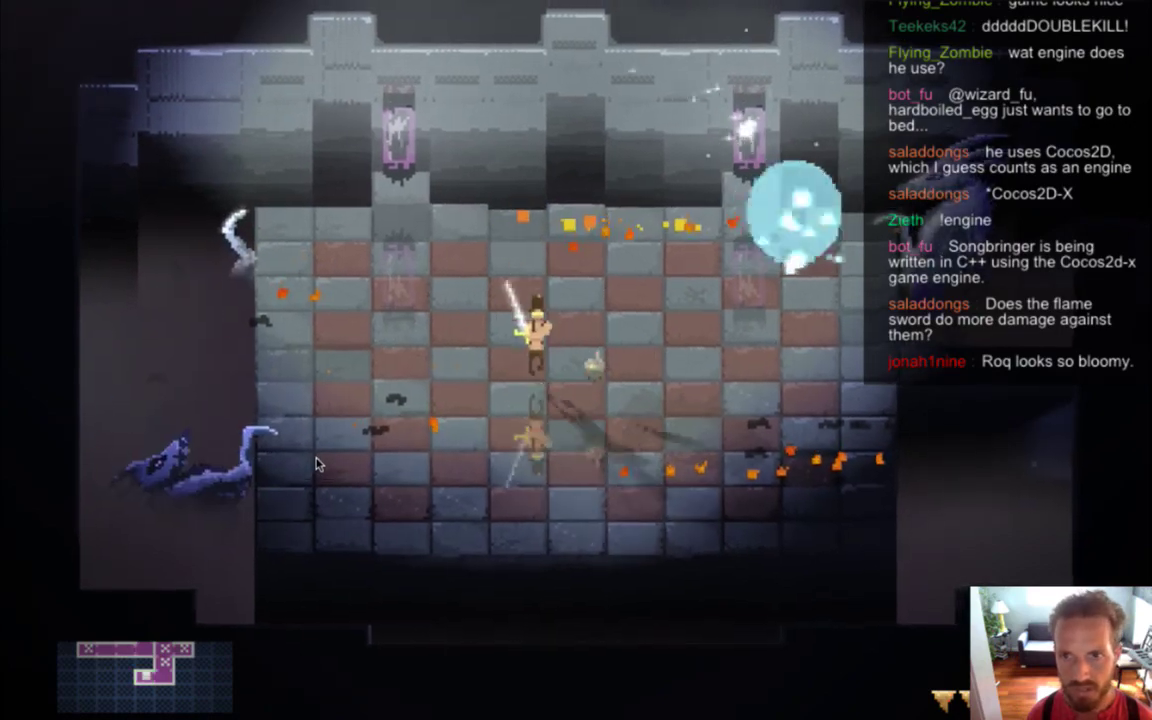
Attack the upper-right dragon with the flame sword and dodge its iceball down to the lower floor
key("Right")
key("Up")
key("f")
key("Down")
key("Left")
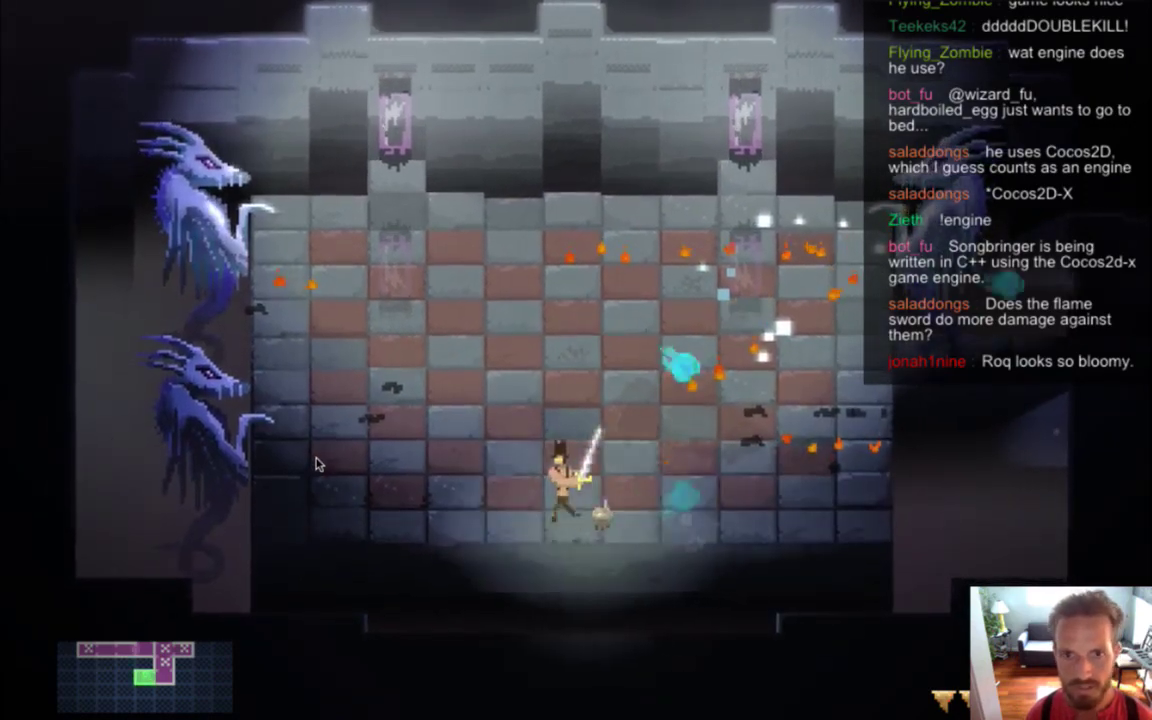
Send a fire strike from the lower floor at the lower-left dragon
key("Left")
key("Up")
key("f")
key("Right")
Move to the upper floor and attack the upper-left dragon with flame sword strikes
key("Up")
key("Left")
key("f")
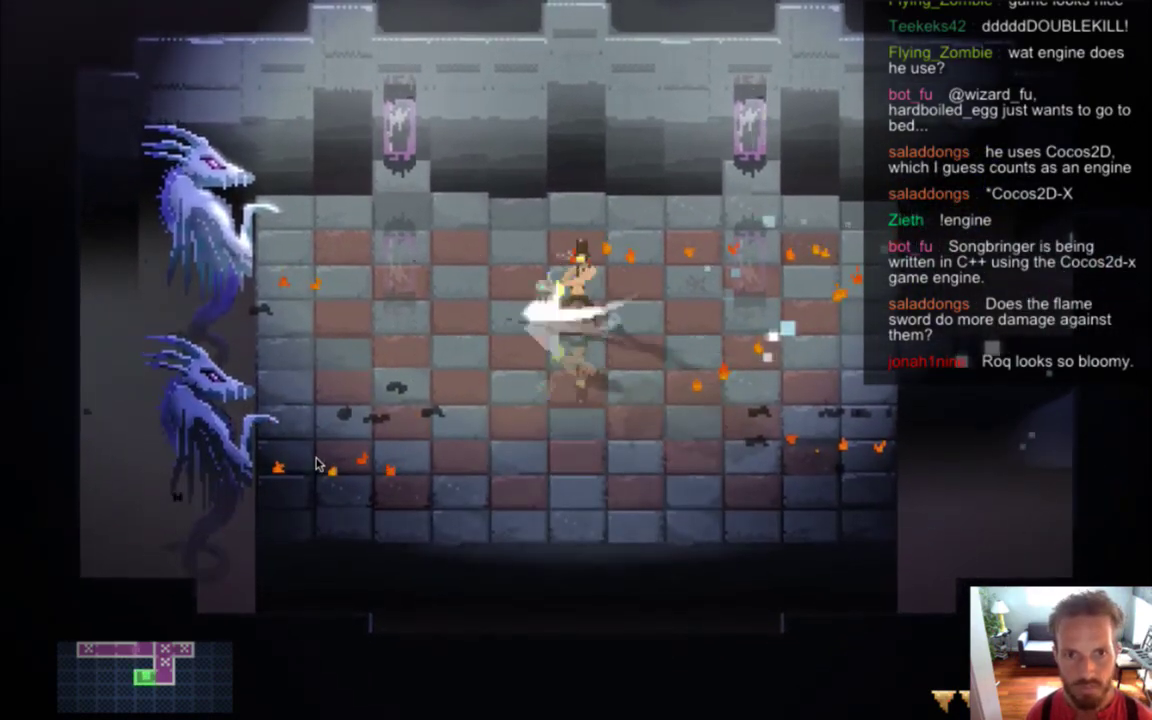
key("Down")
key("Left")
key("Up")
key("f")
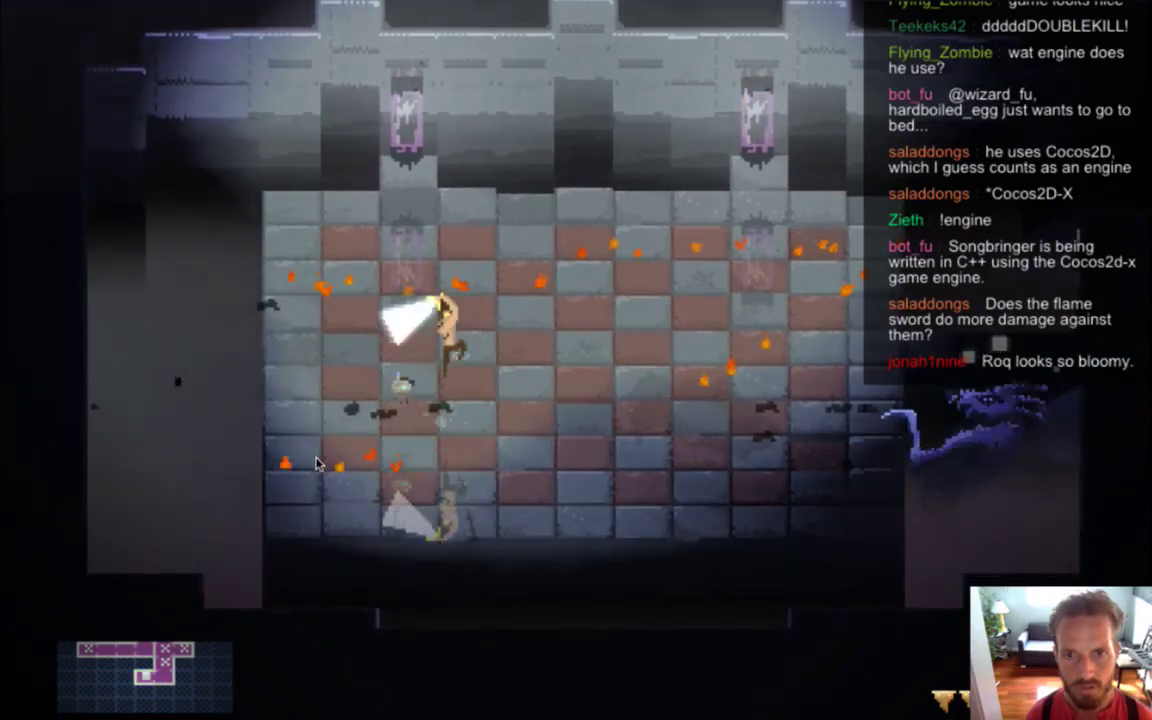
Cross to the right half of the floor and hit the lower-right dragon with a fire strike
key("Down")
key("Right")
key("f")
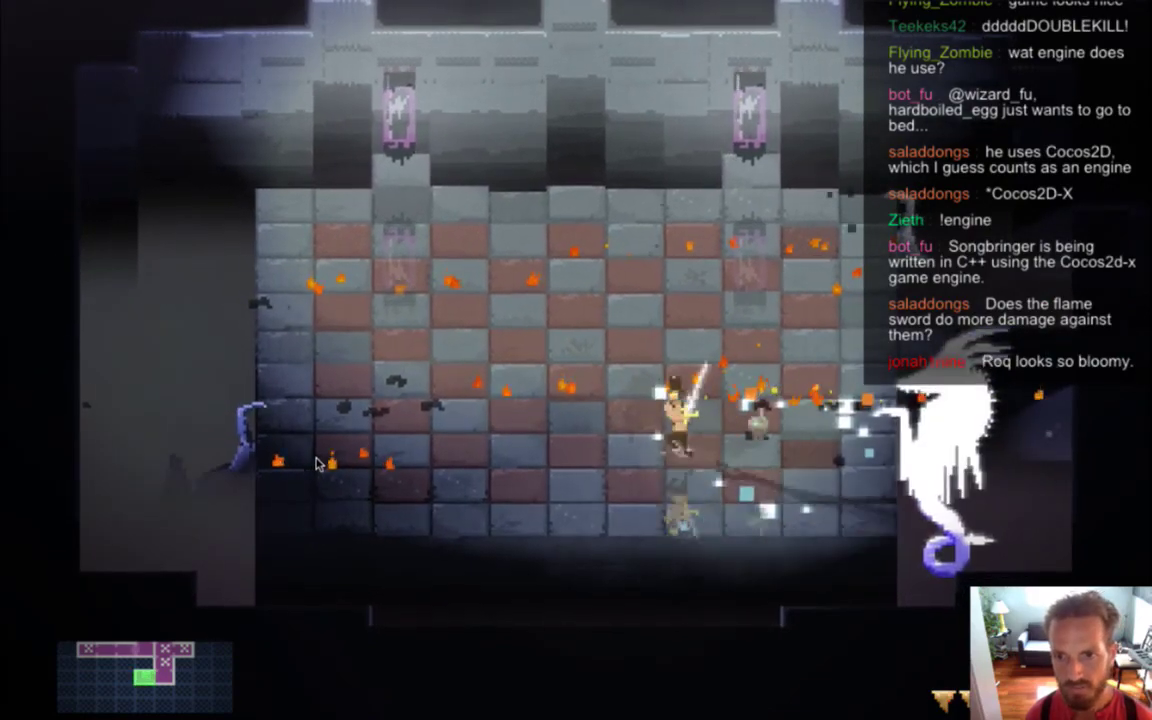
Send a fire strike toward the lower-left wall and evade attacks around the lower-right floor
key("Left")
key("Left")
key("f")
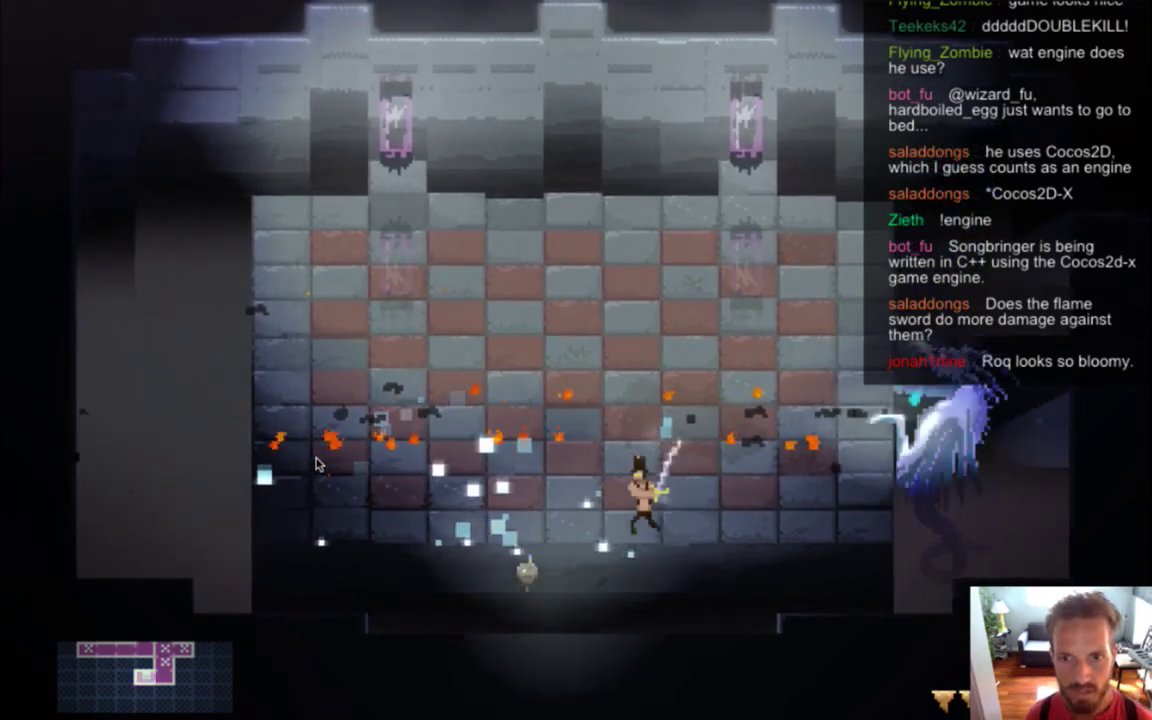
key("Left")
key("Right")
key("Left")
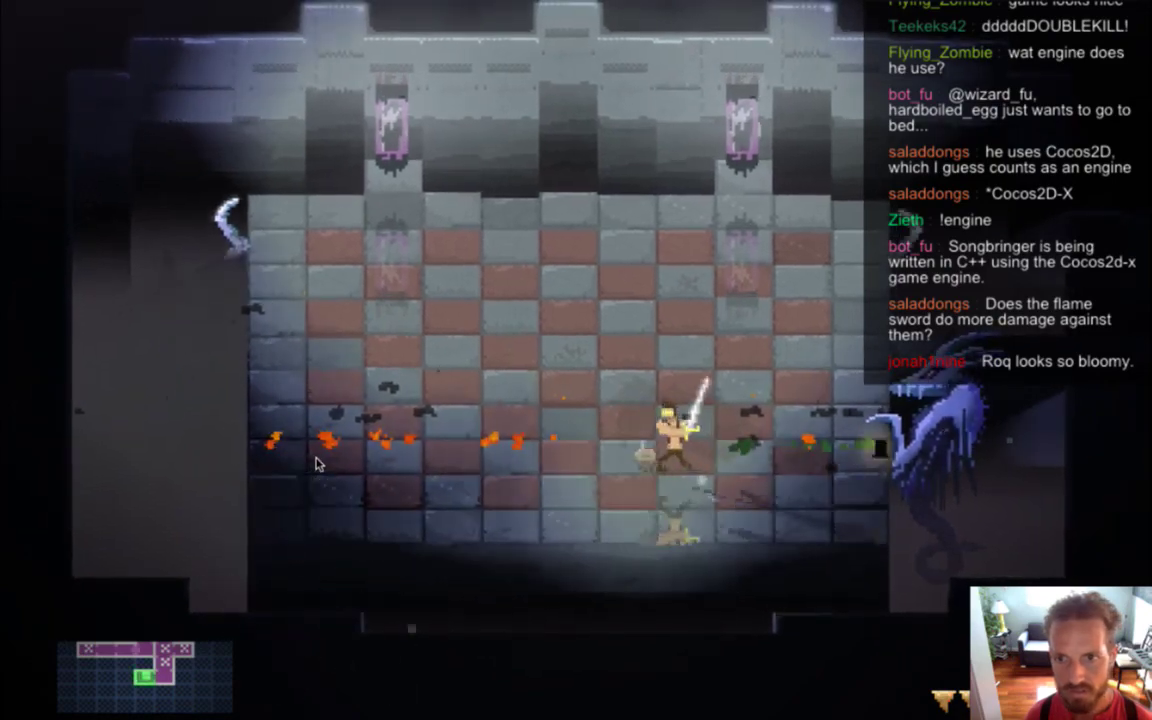
Run to the upper-left wall, attack the dragon there with the flame sword, and return to the room's centre
key("Down")
key("Left")
key("Up")
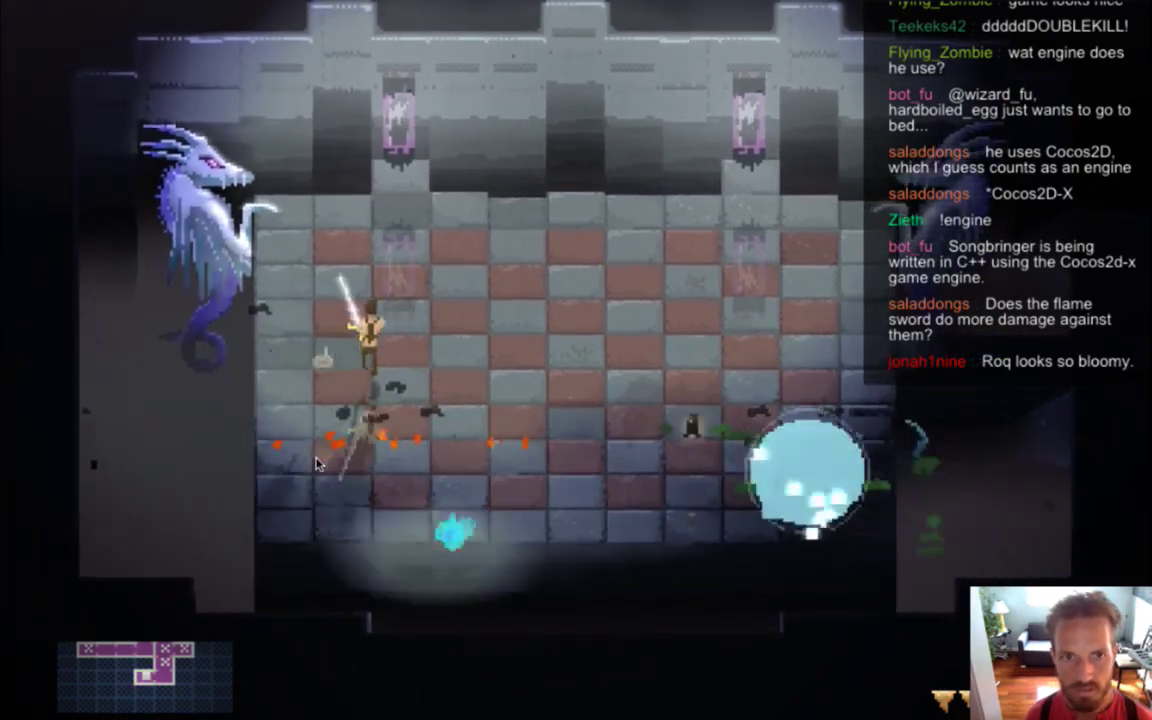
key("Left")
key("space")
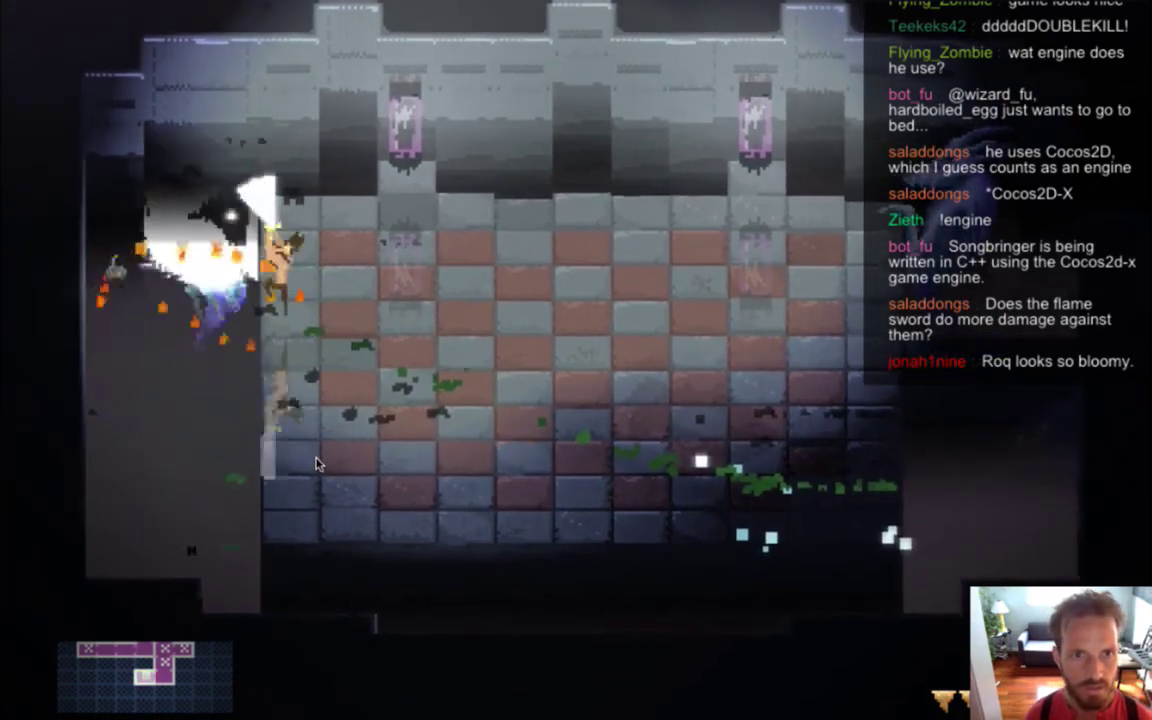
key("Right")
key("Down")
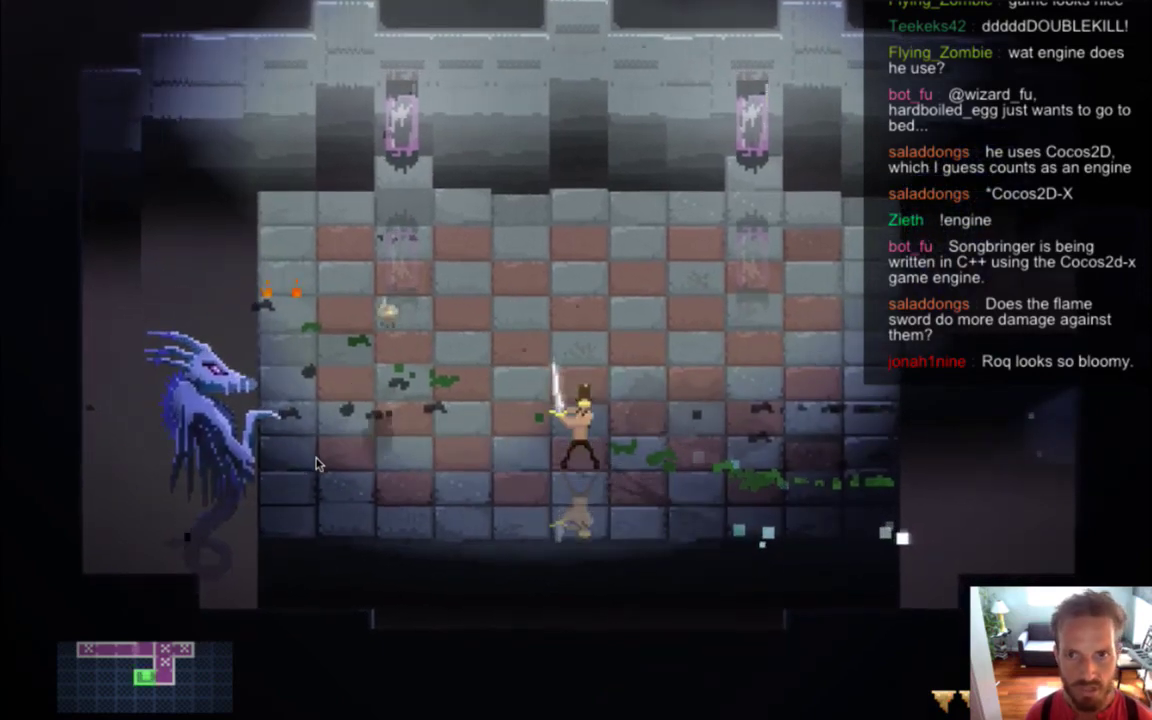
Evade the iceball at the room's centre and move the hero toward the right side
key("Up")
key("Left")
key("Right")
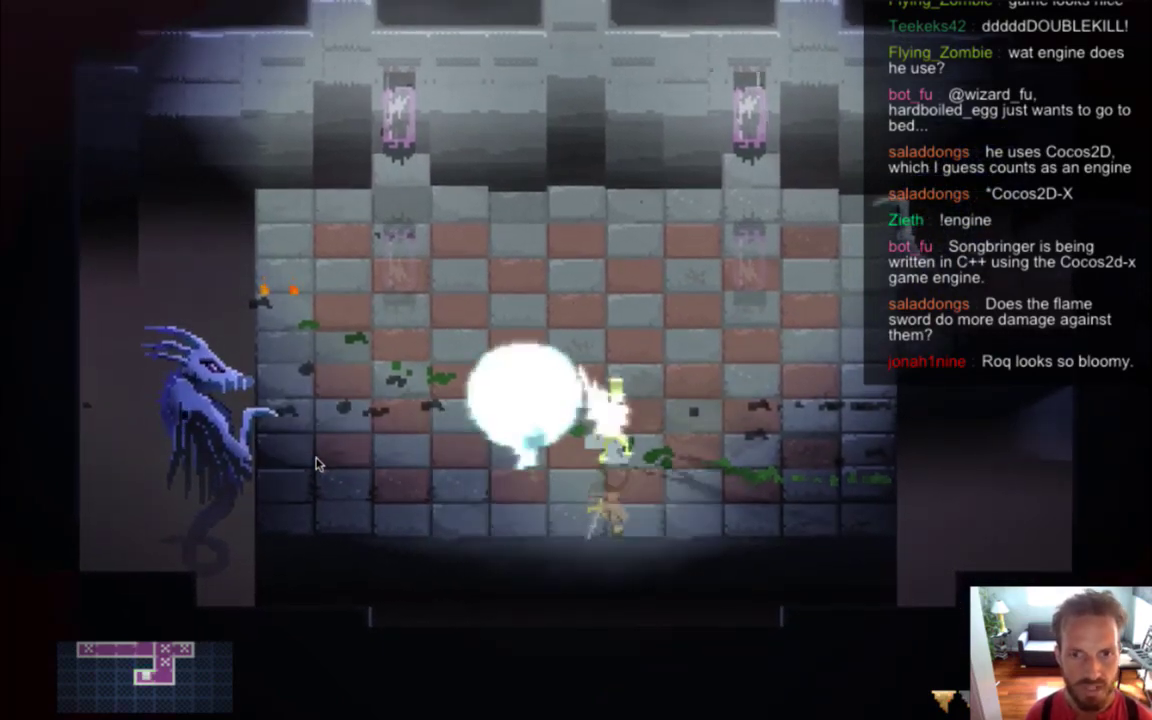
key("space")
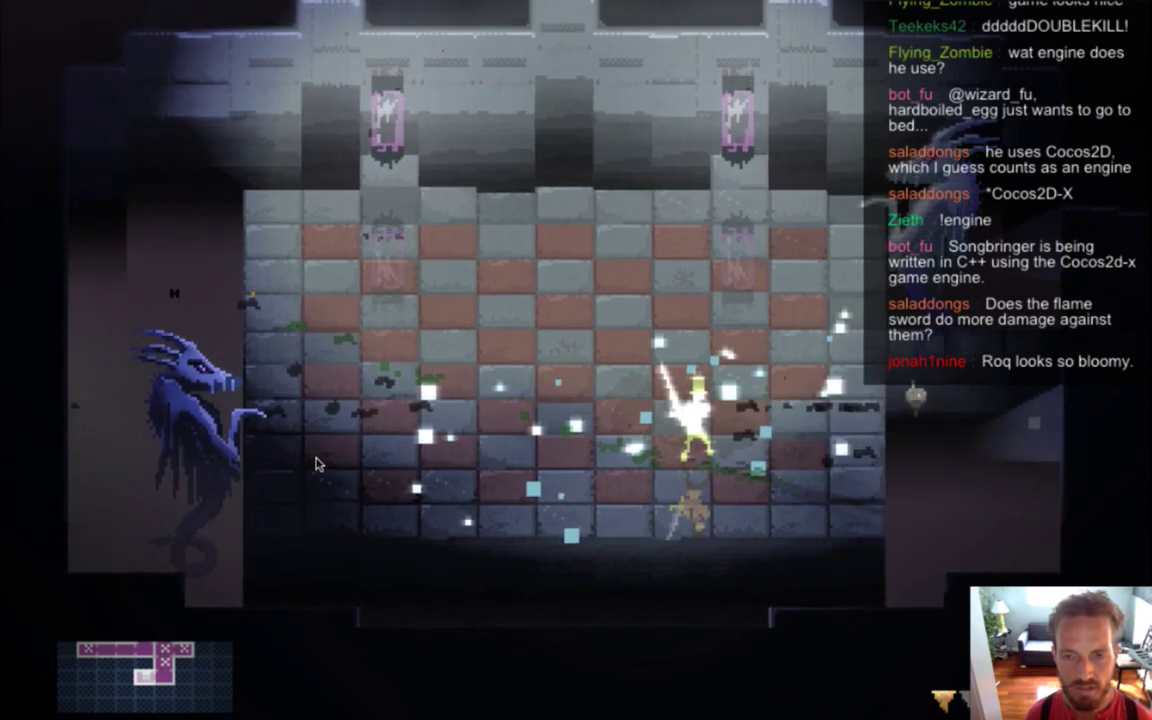
Run from the room's right side up to the top wall and swing the flame sword toward the upper-left dragon
key("Right")
key("Left")
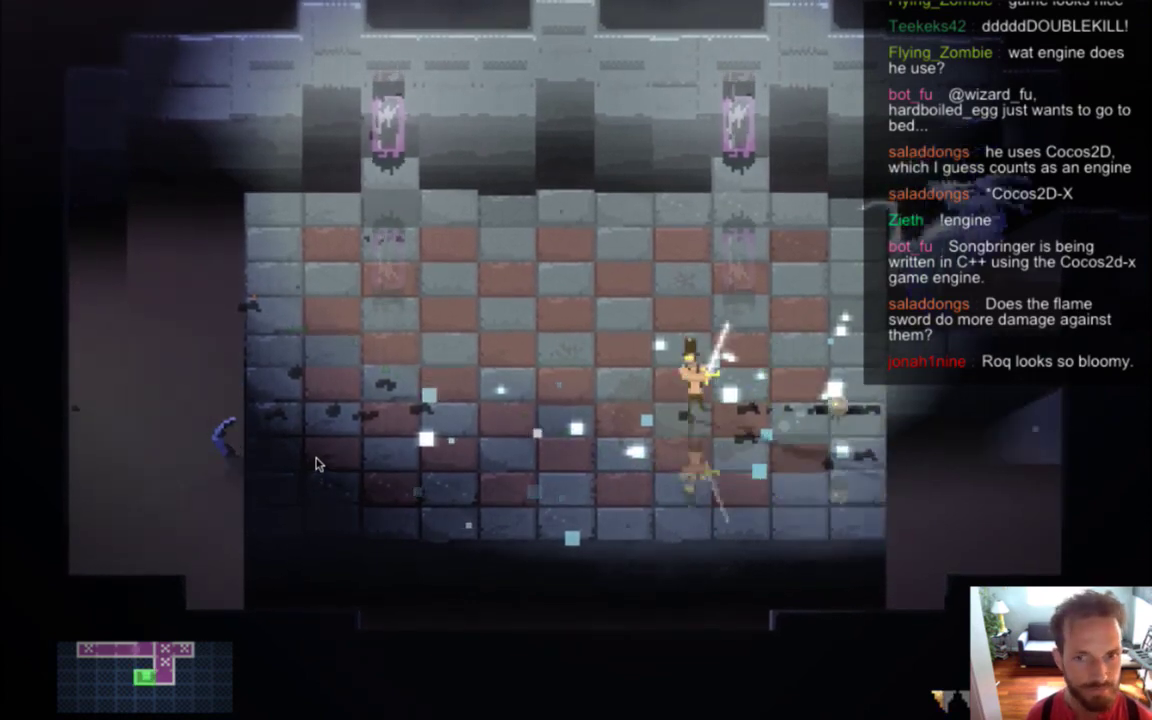
key("Up")
key("Up")
key("Right")
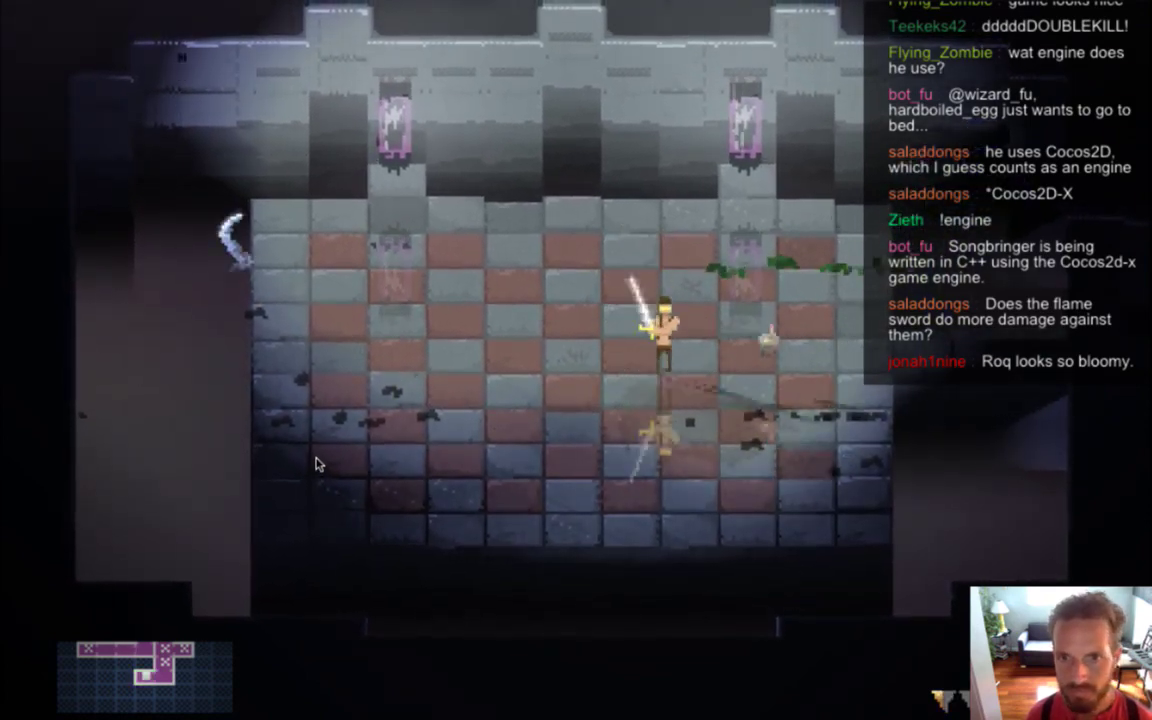
key("Left")
key("Up")
key("space")
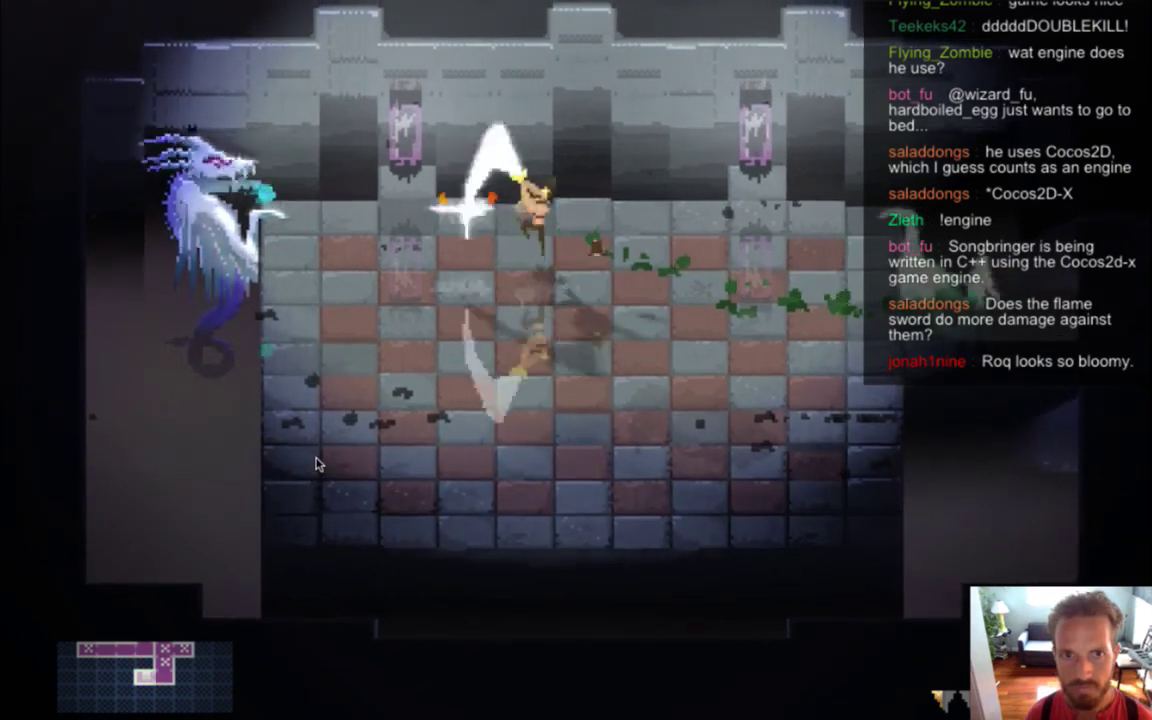
Hit the upper-left dragon with a fire strike and drop back below its iceball
key("Down")
key("Left")
key("Up")
key("space")
key("Down")
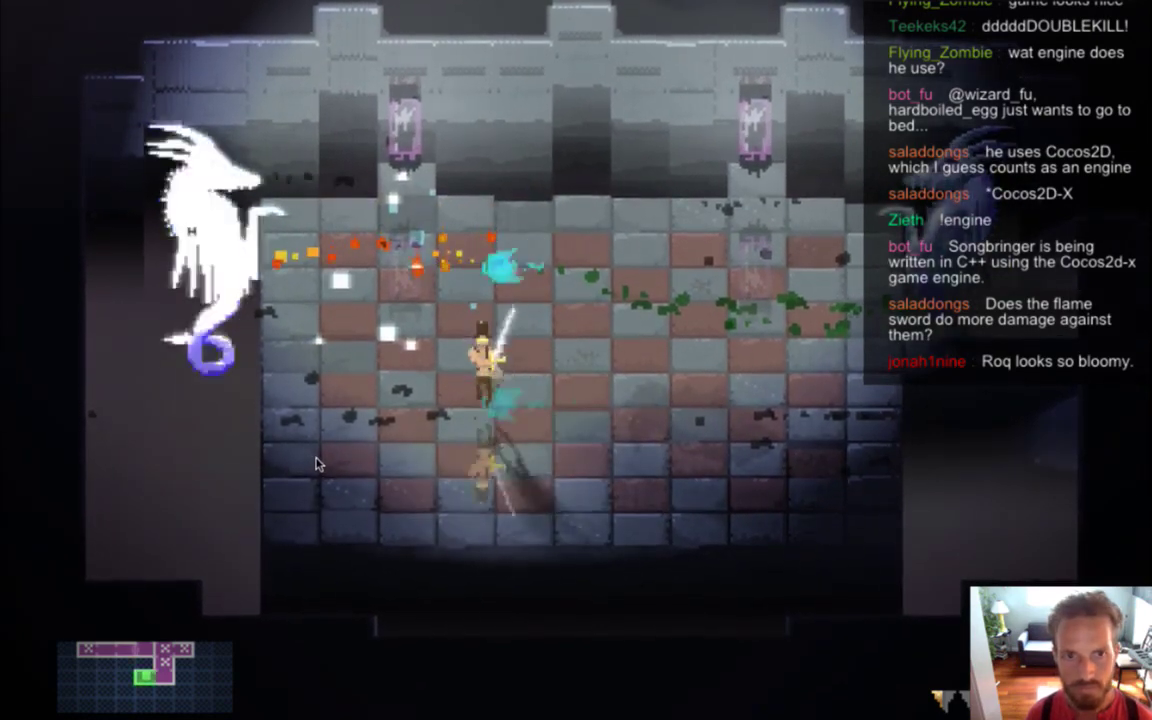
Evade the iceball, return to the top wall, and swing the flame sword to the left
key("Right")
key("Up")
key("Left")
key("Up")
key("Right")
key("Up")
key("space")
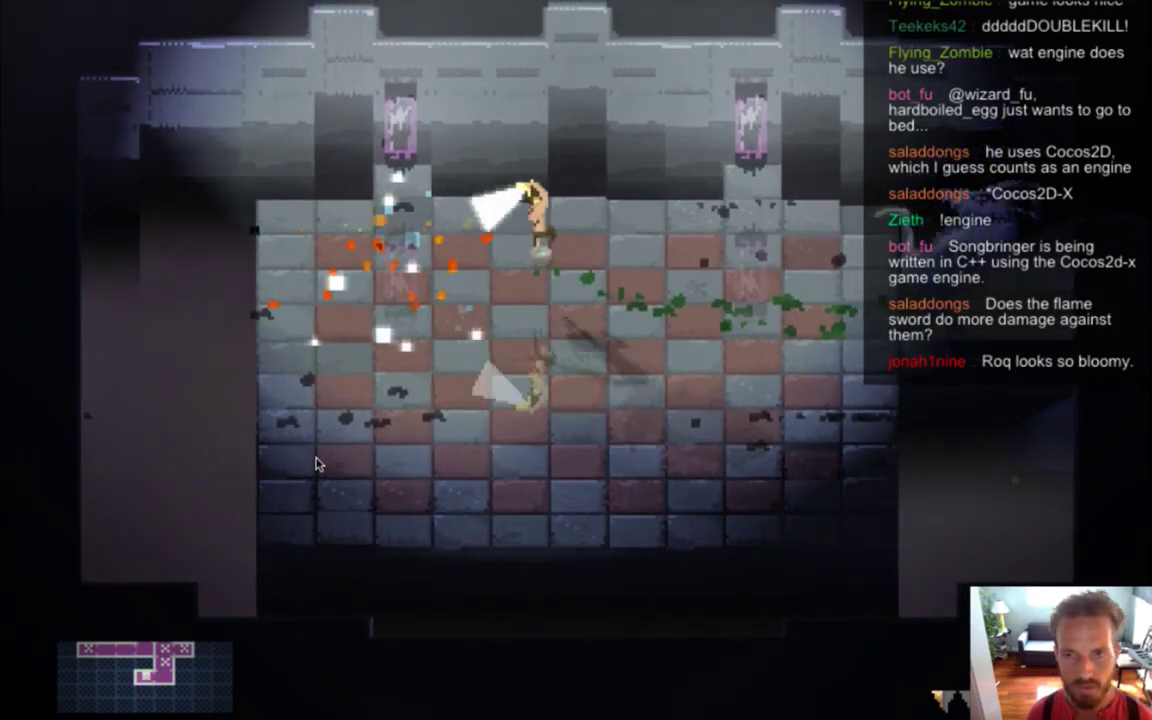
Send a fire strike across the room's upper middle and approach the upper-left dragon again
key("Down")
key("Right")
key("Up")
key("space")
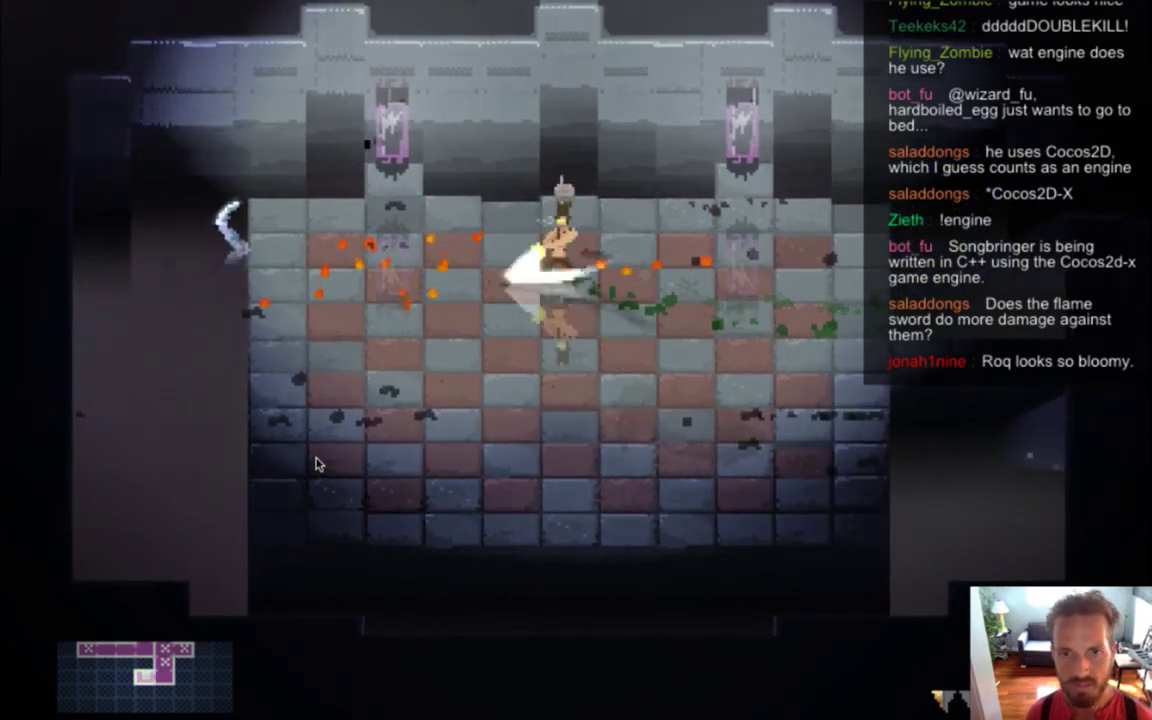
key("Down")
key("Left")
key("Up")
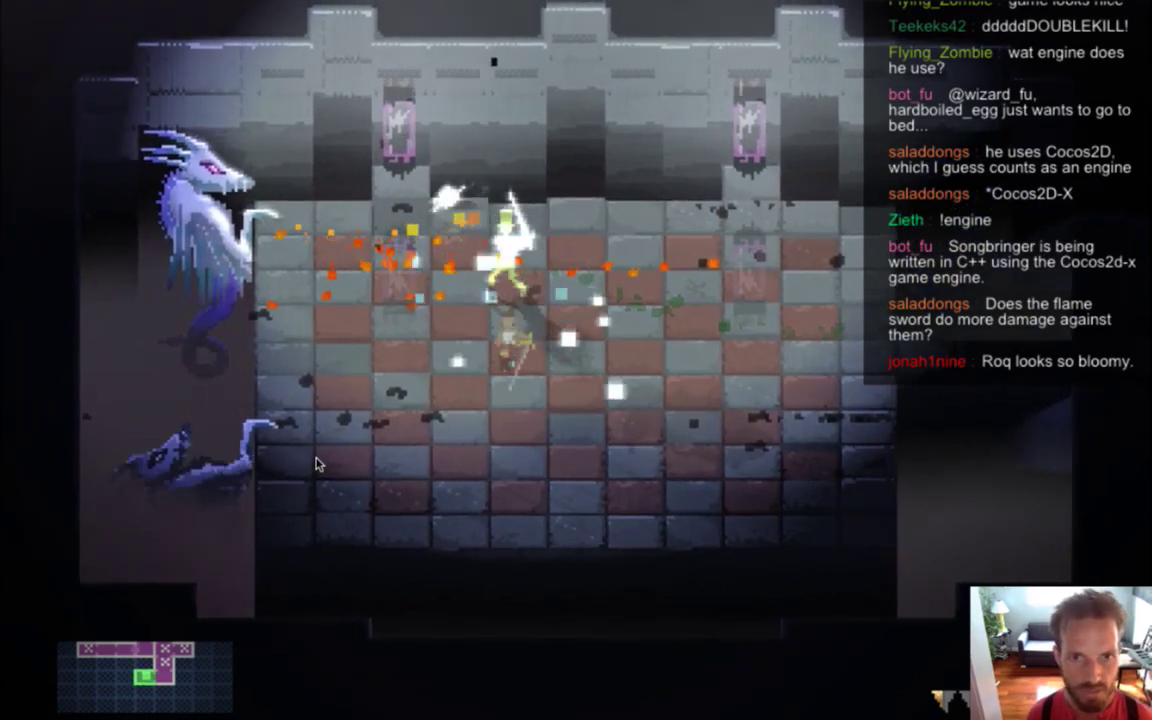
Retreat to the lower middle of the floor to evade the left-hand dragons, and return to the room's centre
key("Right")
key("Down")
key("Right")
key("Left")
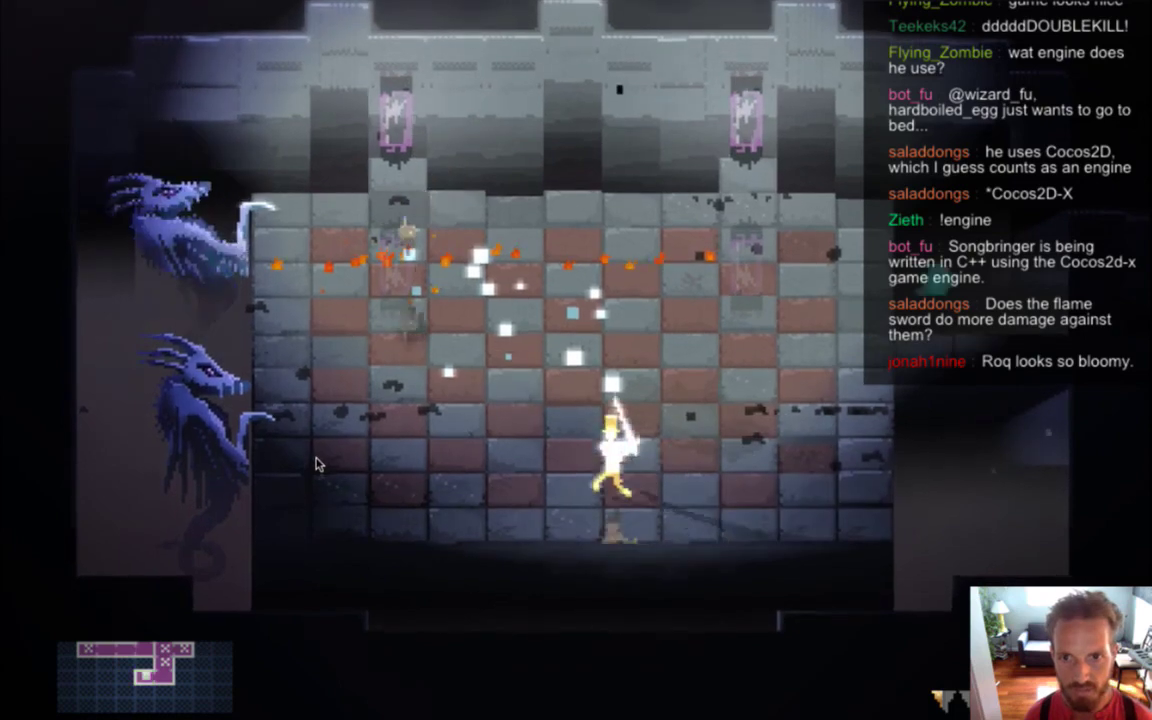
key("Up")
key("Left")
key("Right")
key("Left")
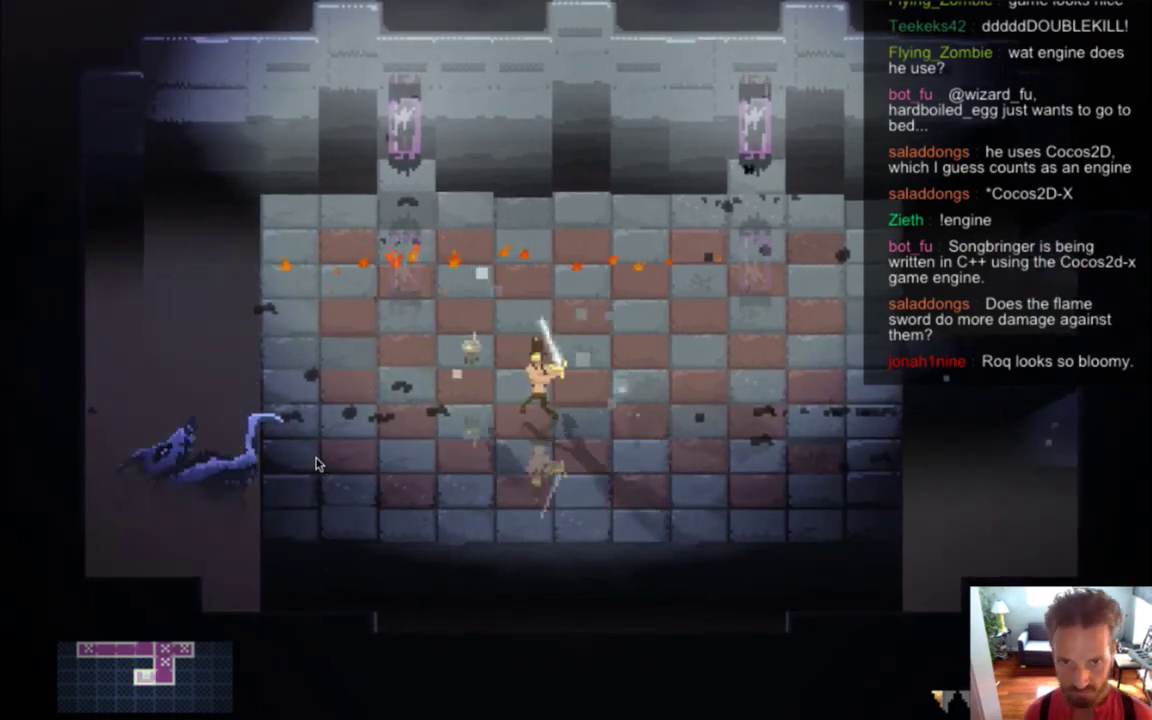
Swing the sword and evade the right-hand dragon's attack while staying around the room's centre
key("Down")
key("Right")
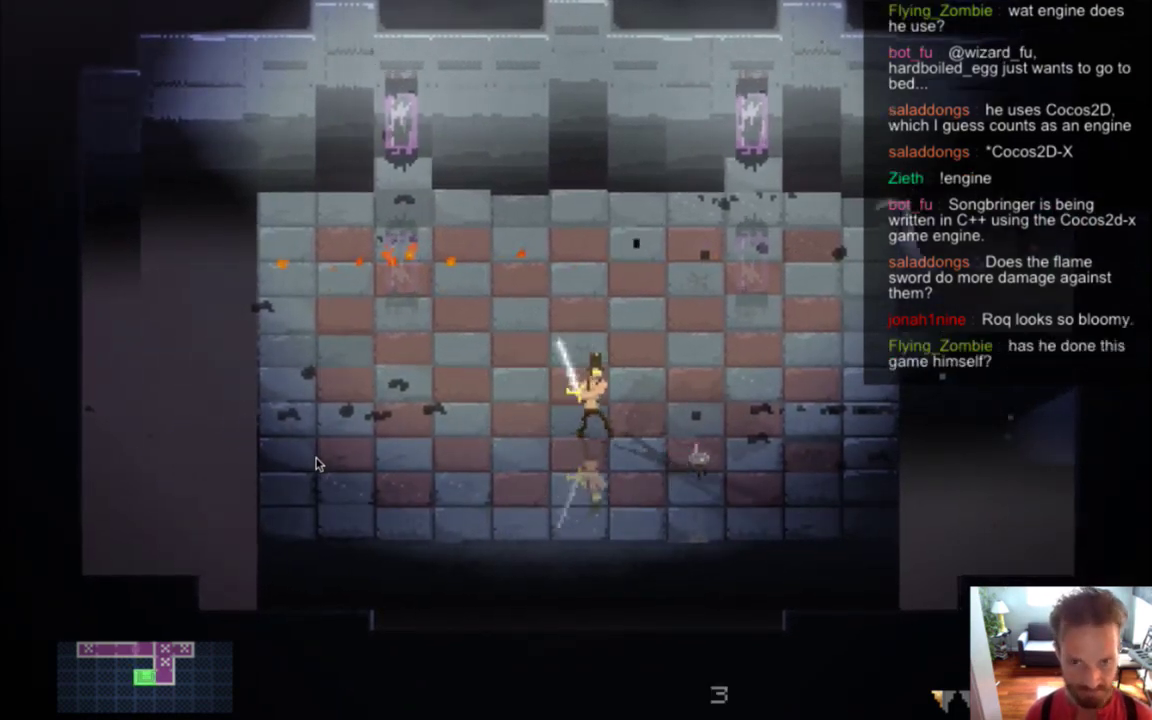
key("space")
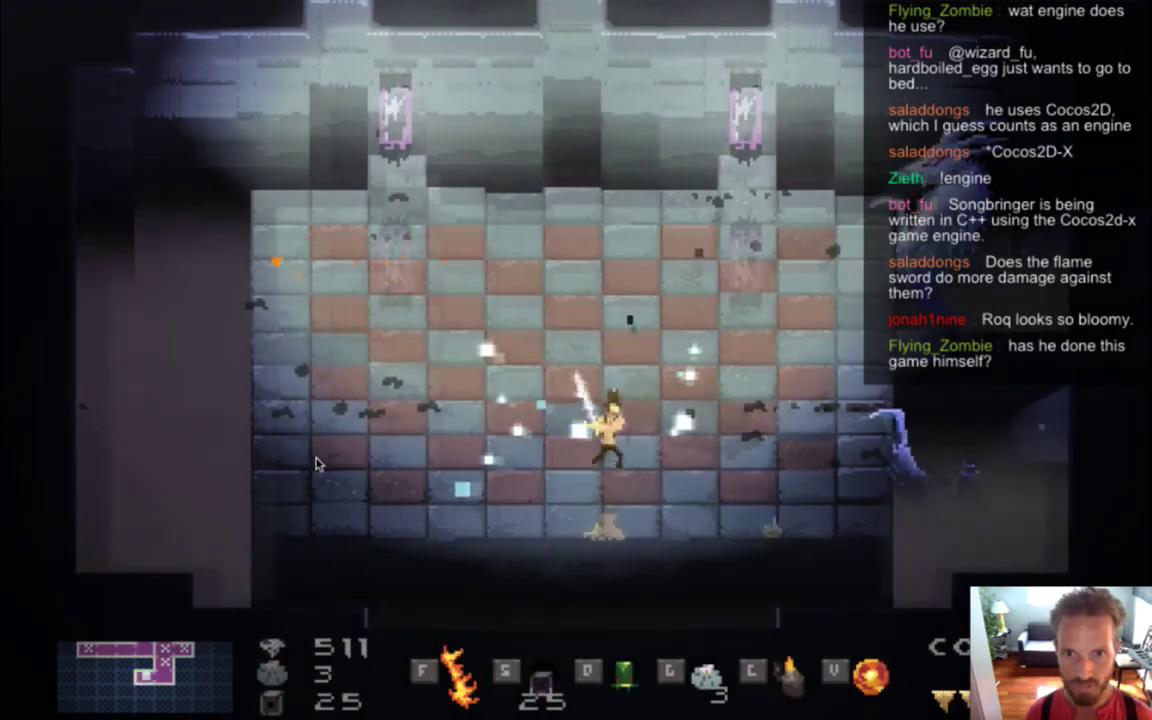
key("Right")
key("Left")
key("Up")
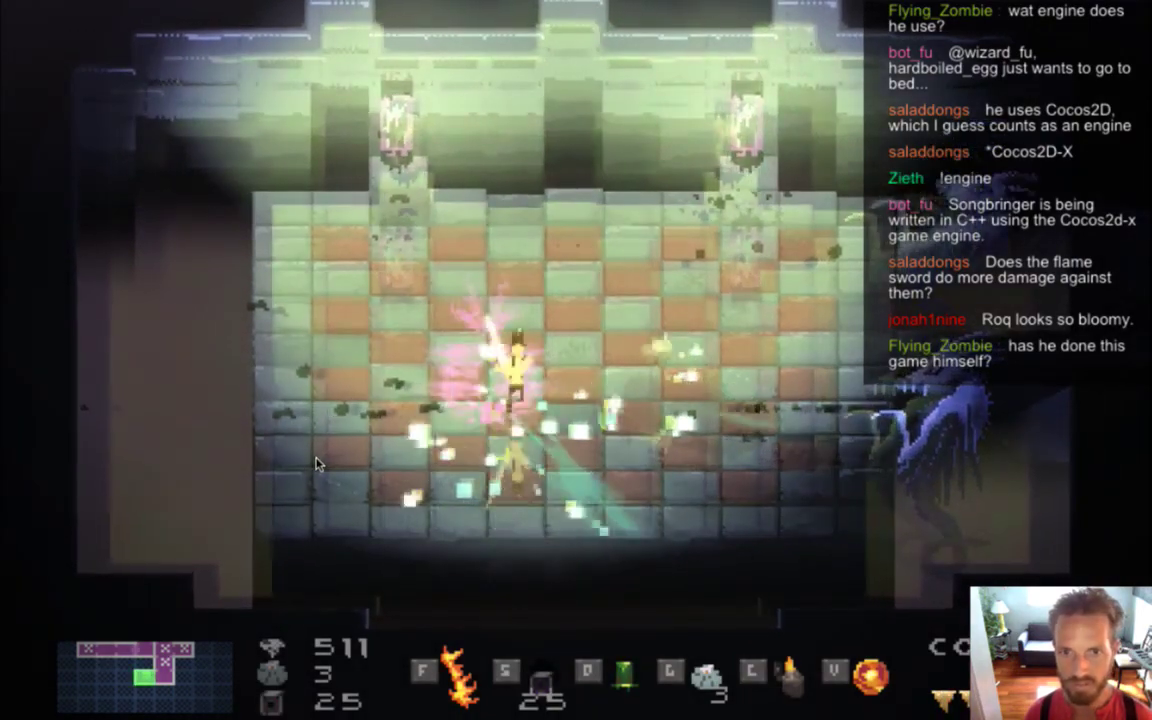
Rush to the right side and attack the lower-right dragon with fire strikes
key("Right")
key("f")
key("f")
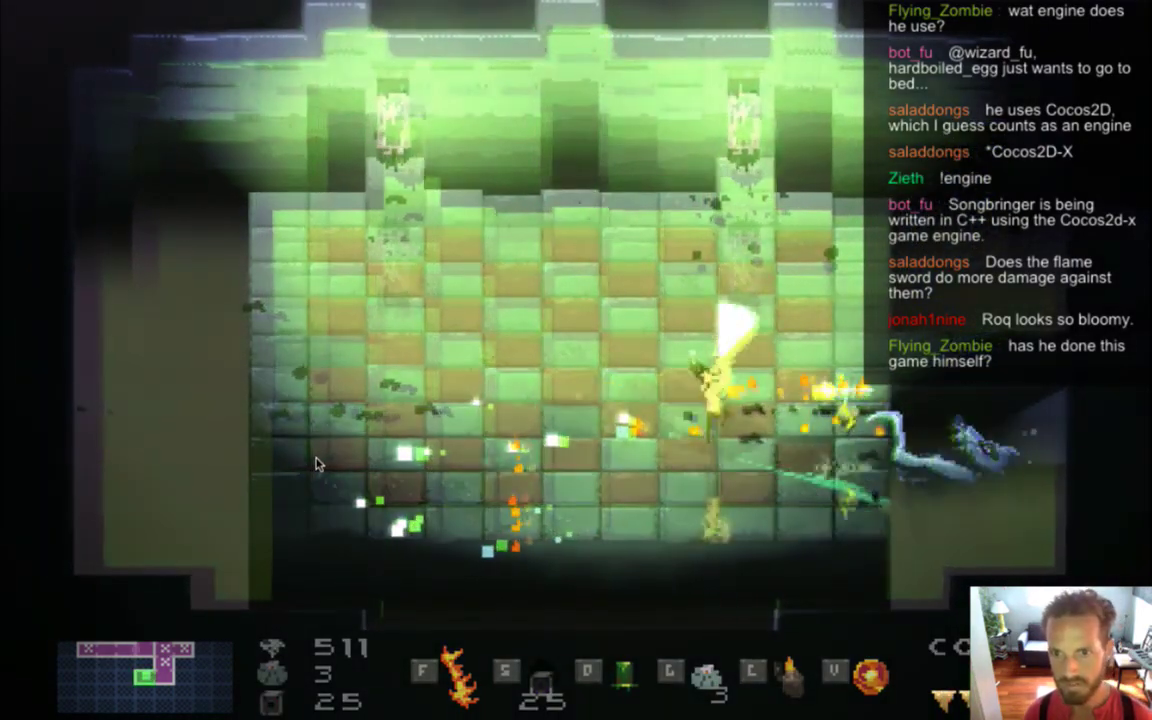
Run to the upper-left part of the floor and swing the flame sword there
key("Up")
key("Left")
key("space")
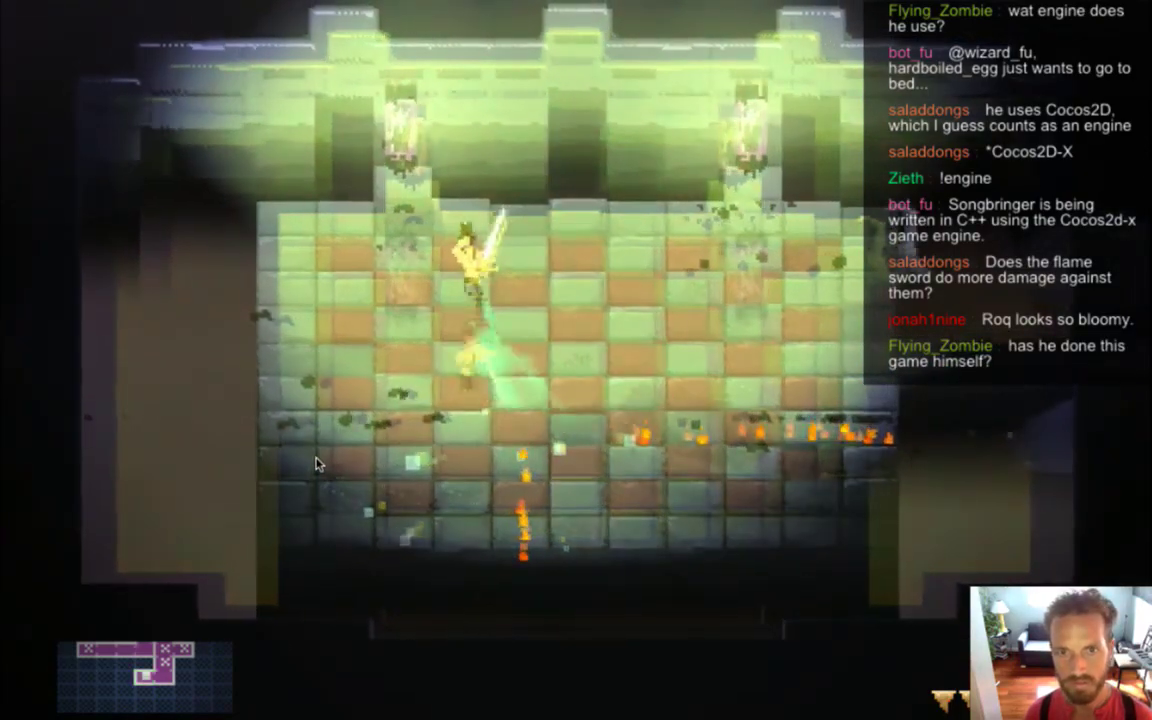
key("space")
Cross to the upper-right wall and strike the dragon there repeatedly with the flame sword
key("Right")
key("space")
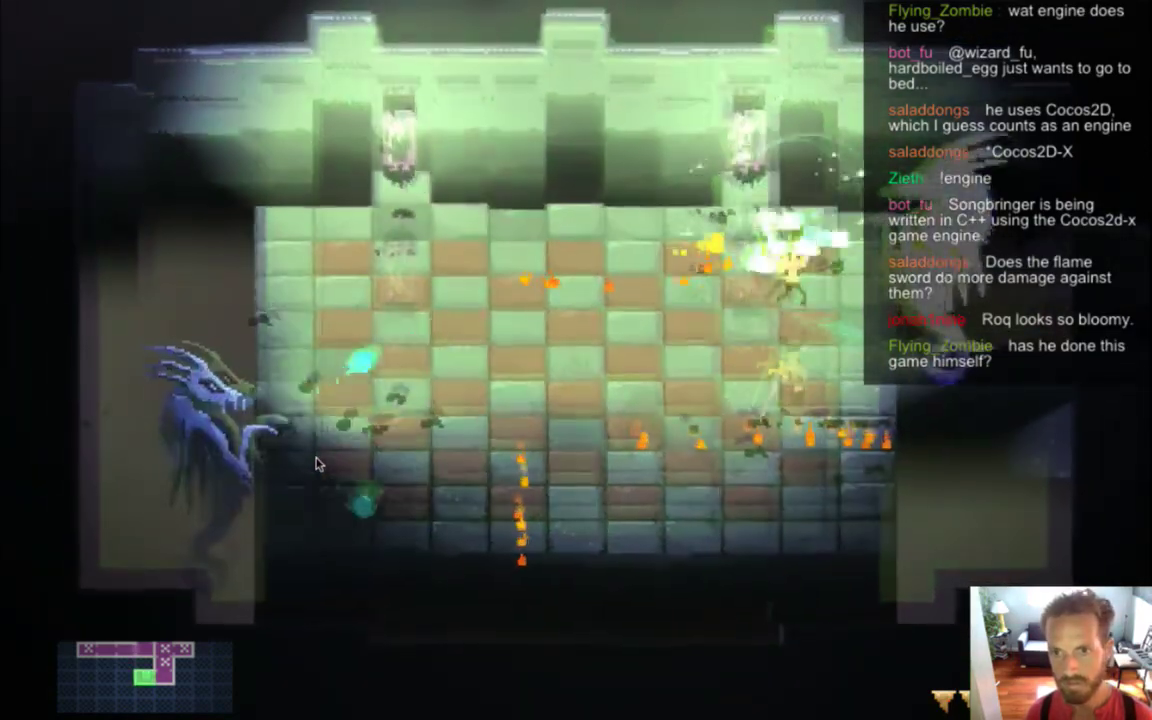
key("Right")
key("space")
key("space")
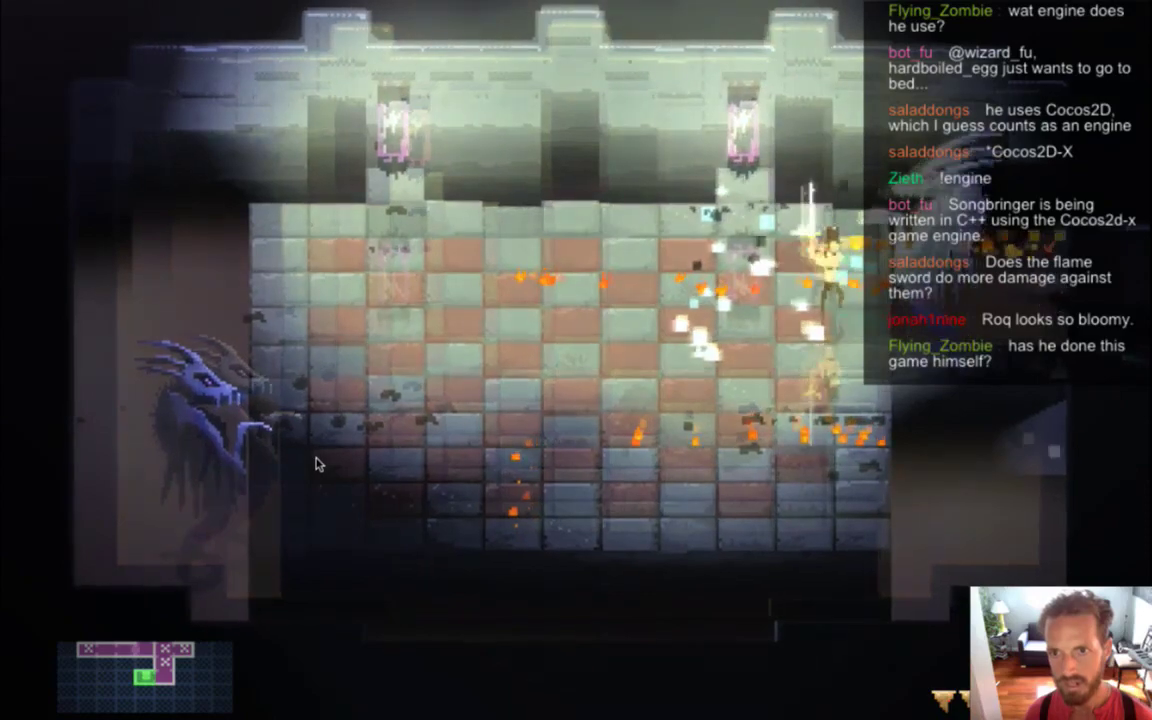
key("space")
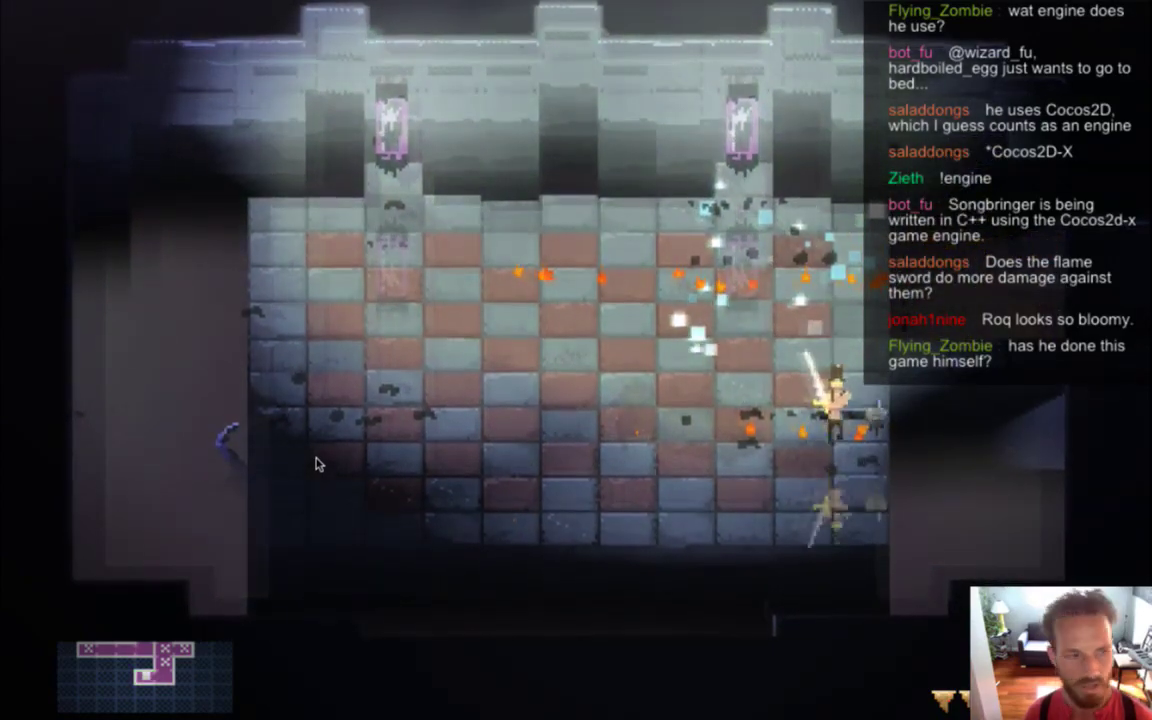
Cross to the left wall, hit the emerging dragon with a fire strike, and step back from its iceball
key("Left")
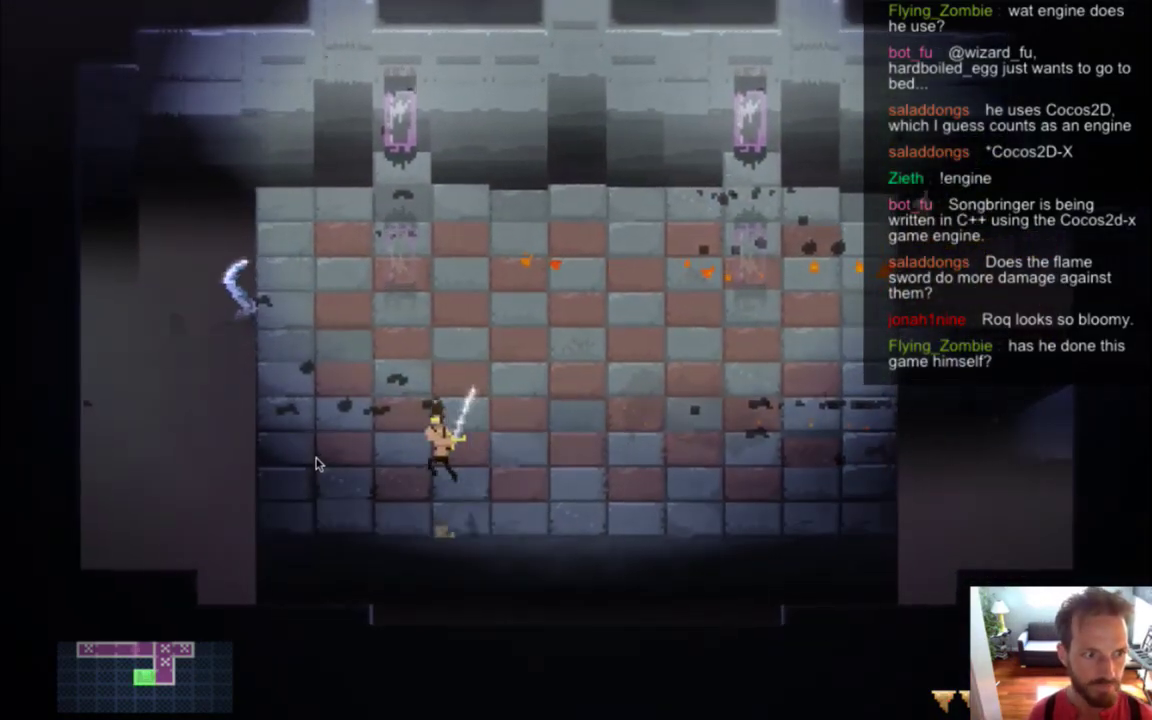
key("Left")
key("Up")
key("space")
key("Right")
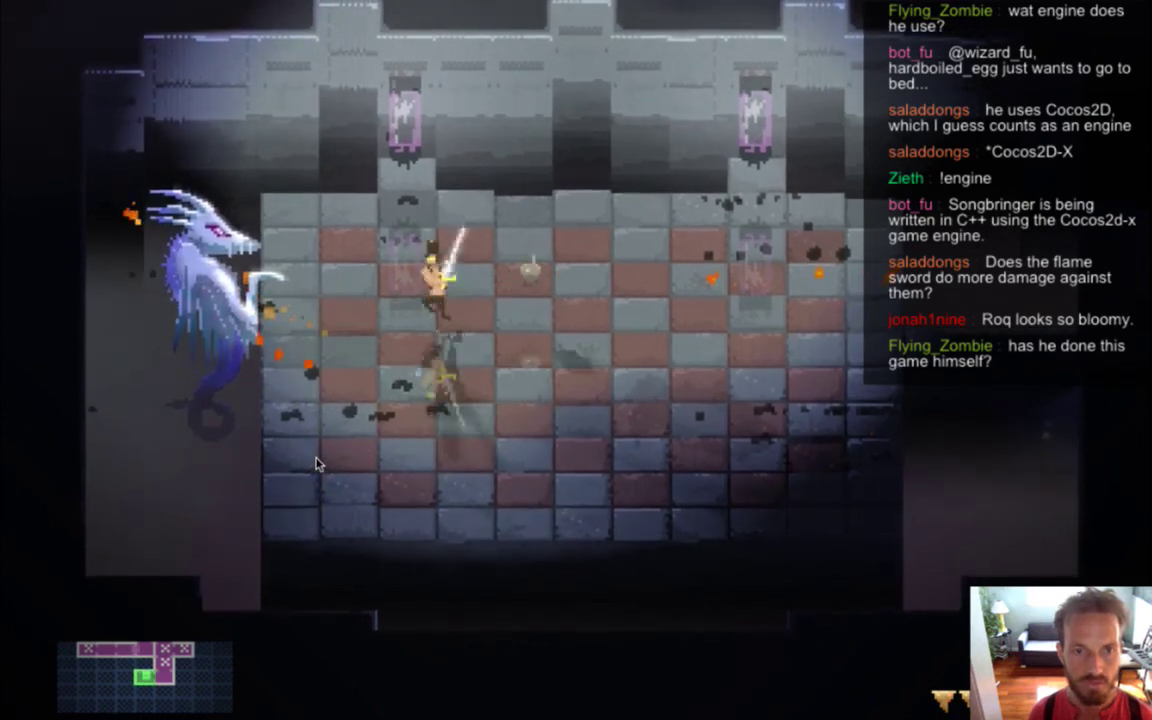
key("Right")
key("Left")
key("Down")
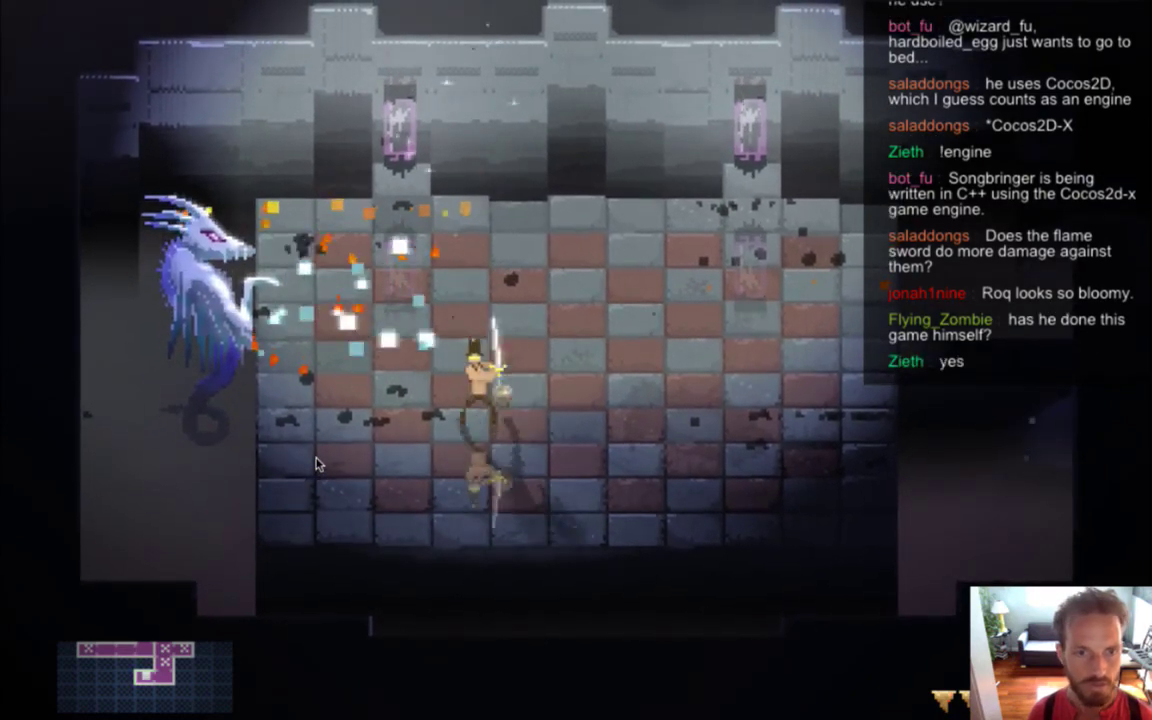
Close in on the left-wall dragon again, swing the flame sword, and back off toward the centre
key("Up")
key("Left")
key("Right")
key("Left")
key("Up")
key("space")
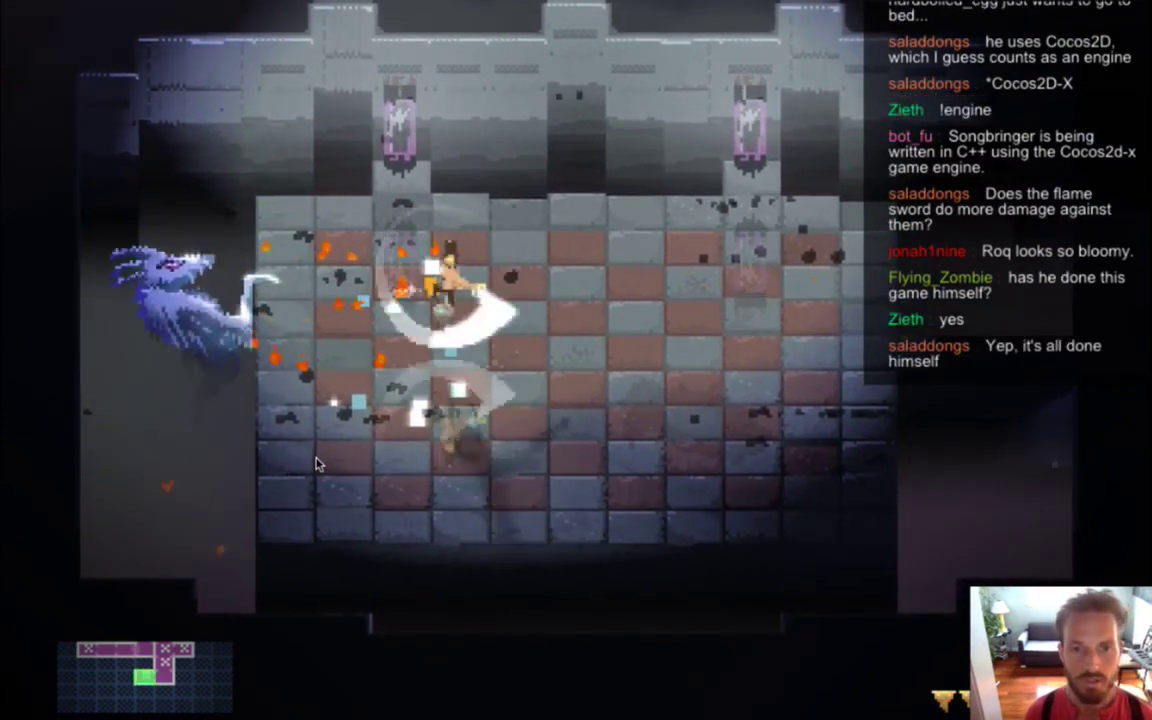
key("Down")
key("Right")
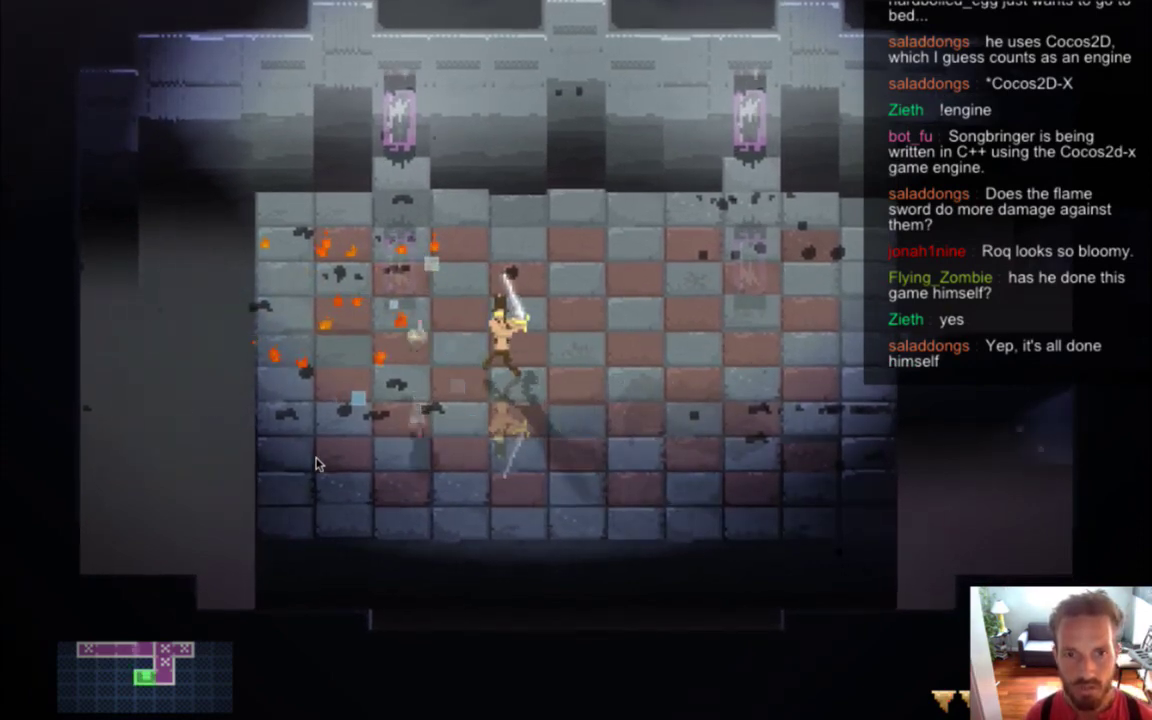
Attack the dragon at the left wall with fire strikes until it is defeated, and return to the room's centre
key("Up")
key("Left")
key("Right")
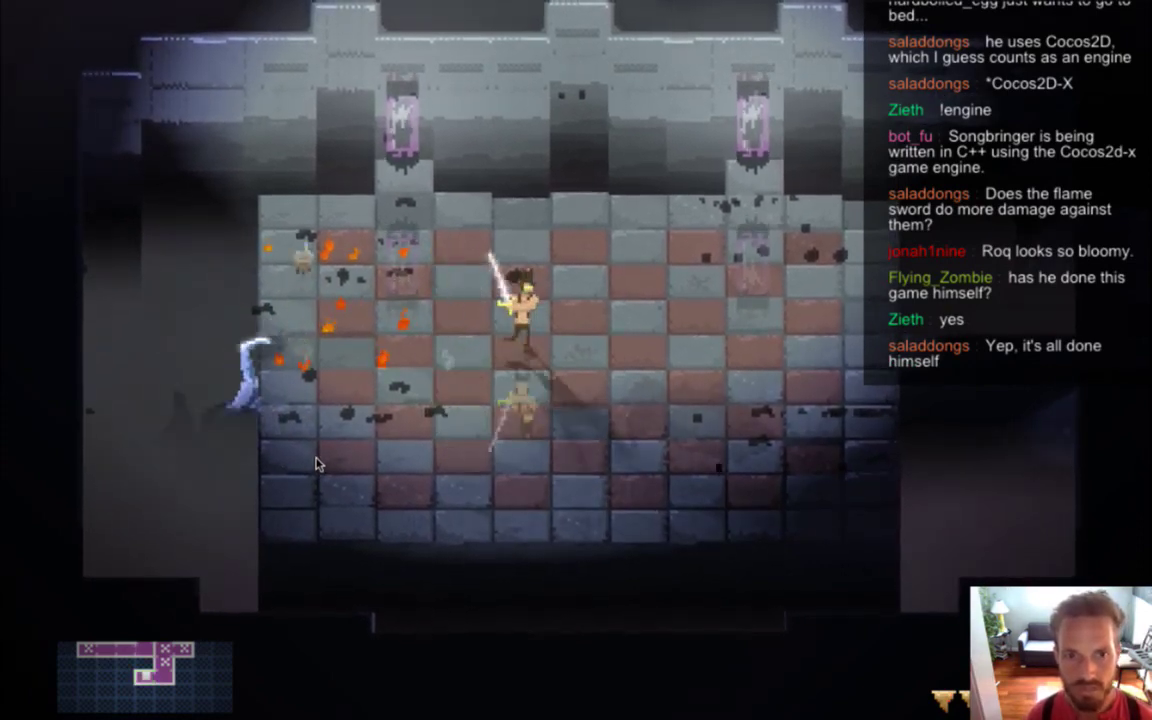
key("Left")
key("Down")
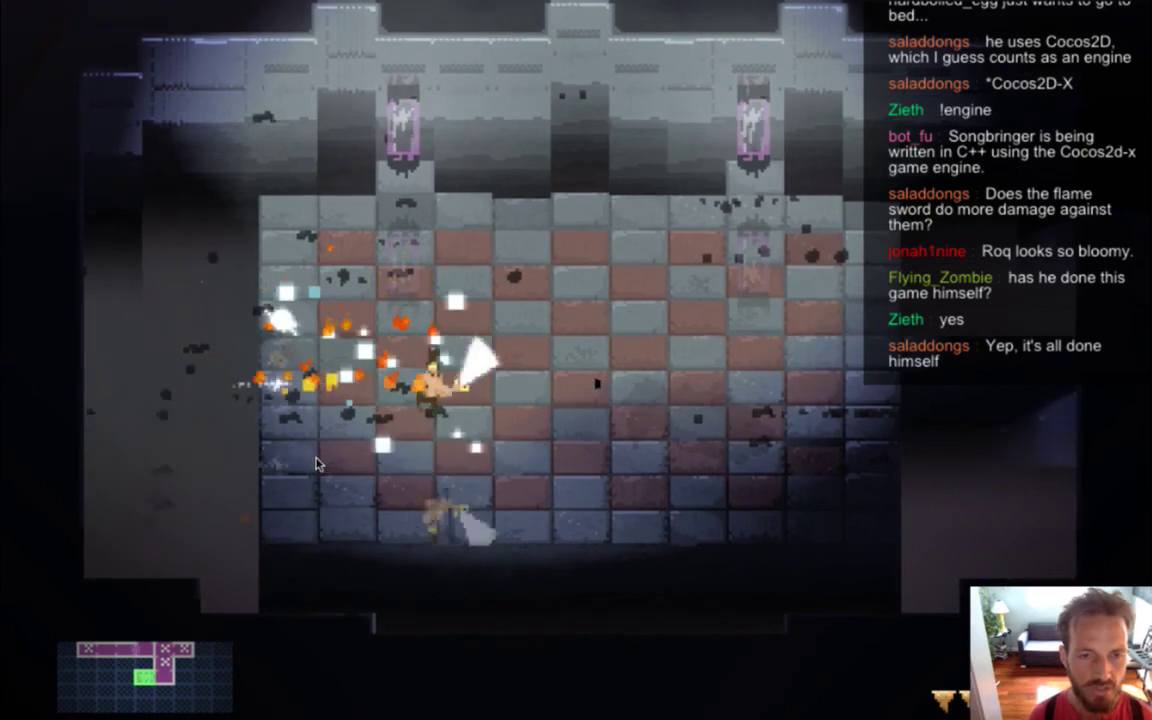
key("Left")
key("Right")
key("Right")
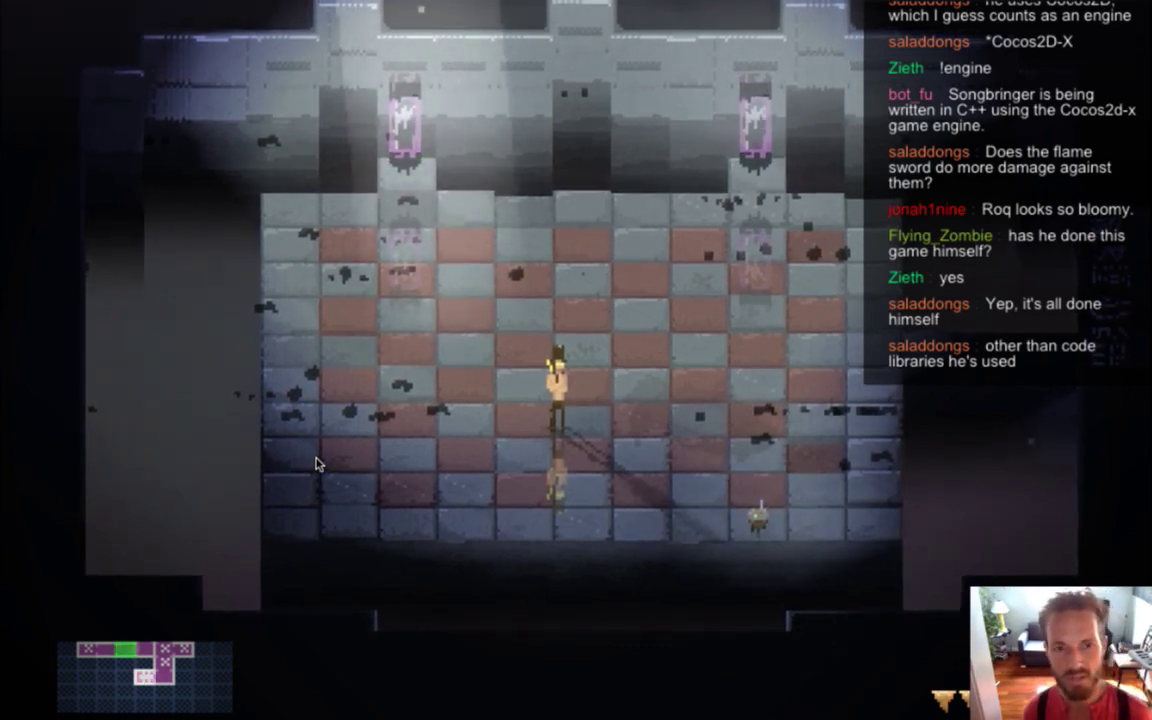
Quit the game, switch to Photoshop, and zoom in on the ice dragon artwork
key("super+q")
key("super+Tab")
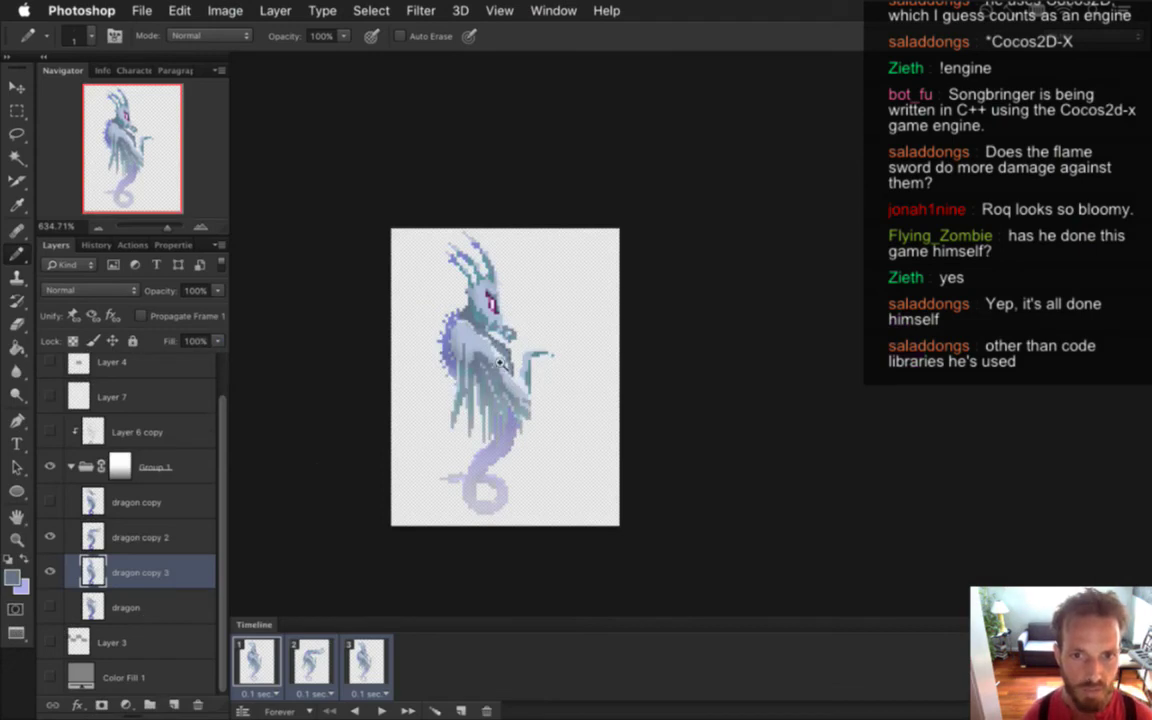
left_click_drag(500, 362, 612, 396)
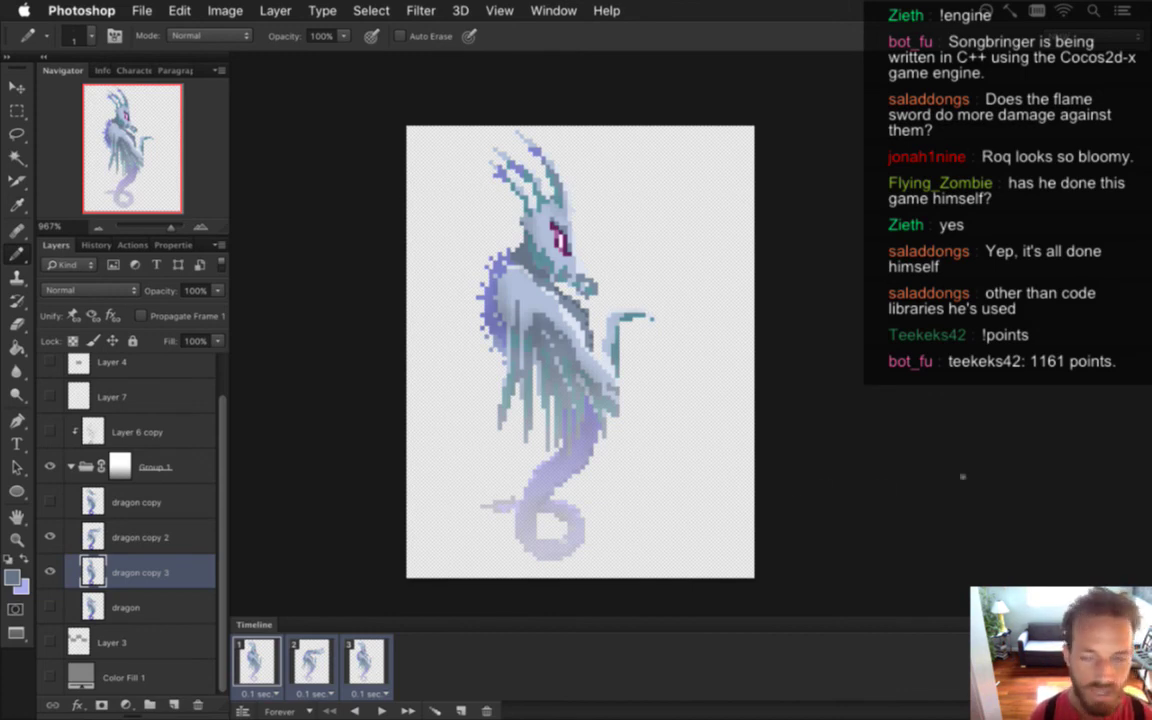
Switch to the Gameshow-2.5 streaming software
mouse_move(1145, 515)
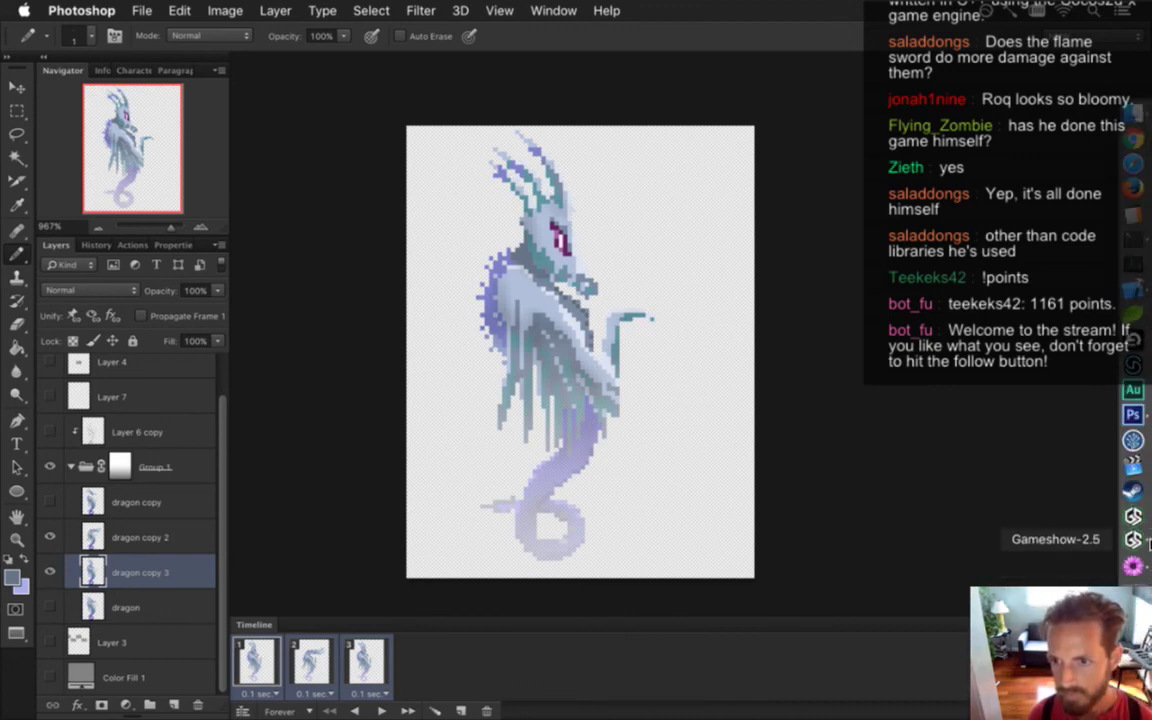
left_click(1147, 542)
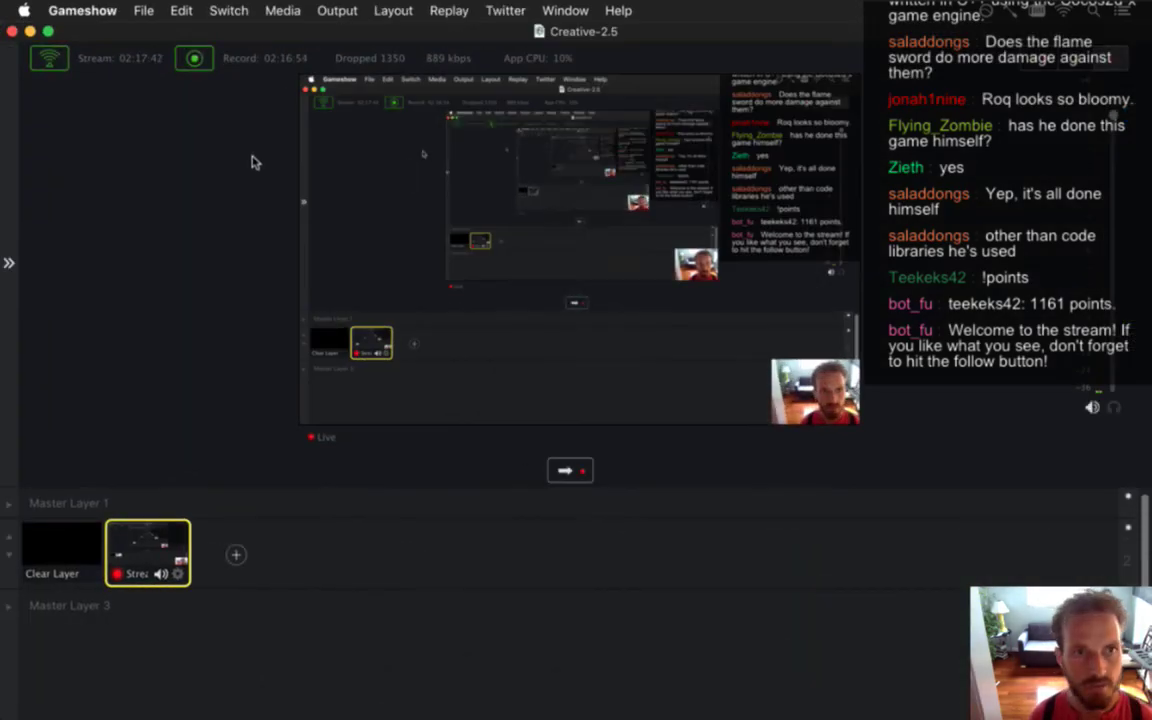